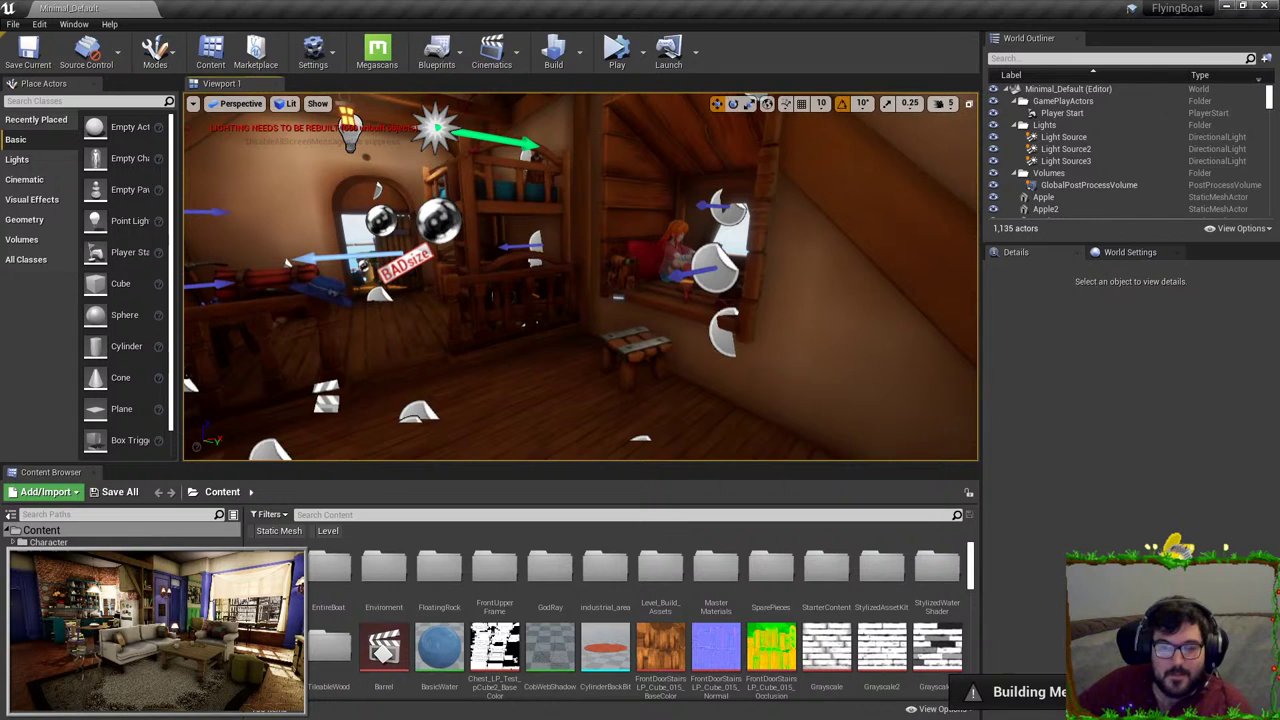
Step: Turn on game view to hide the editor icons, and set the viewport camera speed to 4
right_click_drag(549, 235, 770, 245)
key("g")
key("w")
key("w")
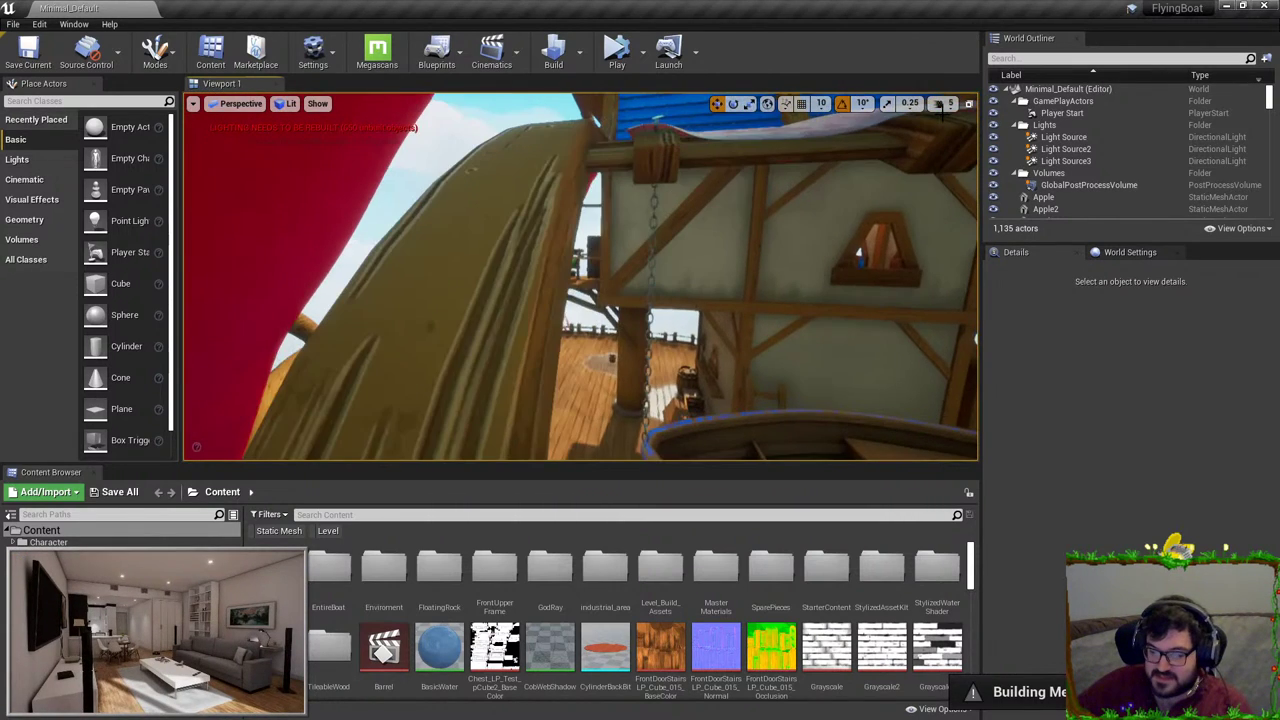
left_click(948, 104)
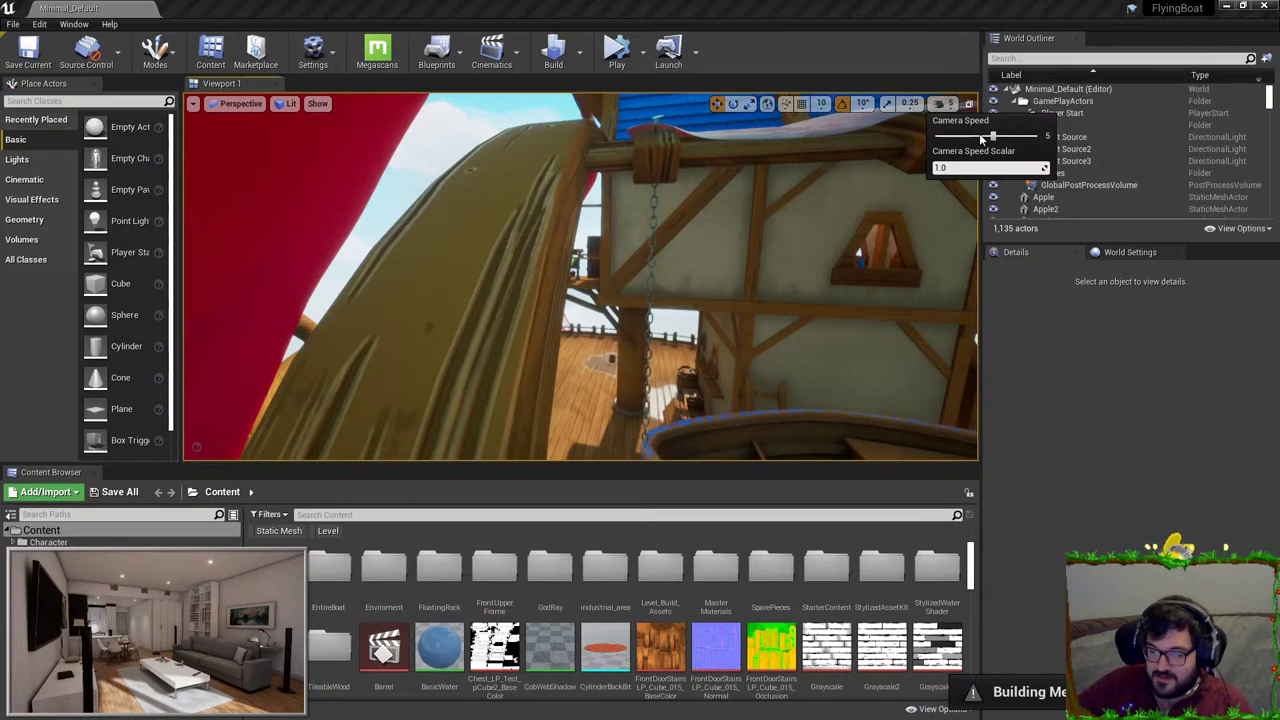
right_click_drag(603, 258, 775, 270)
key("w")
key("s")
right_click_drag(540, 250, 609, 254)
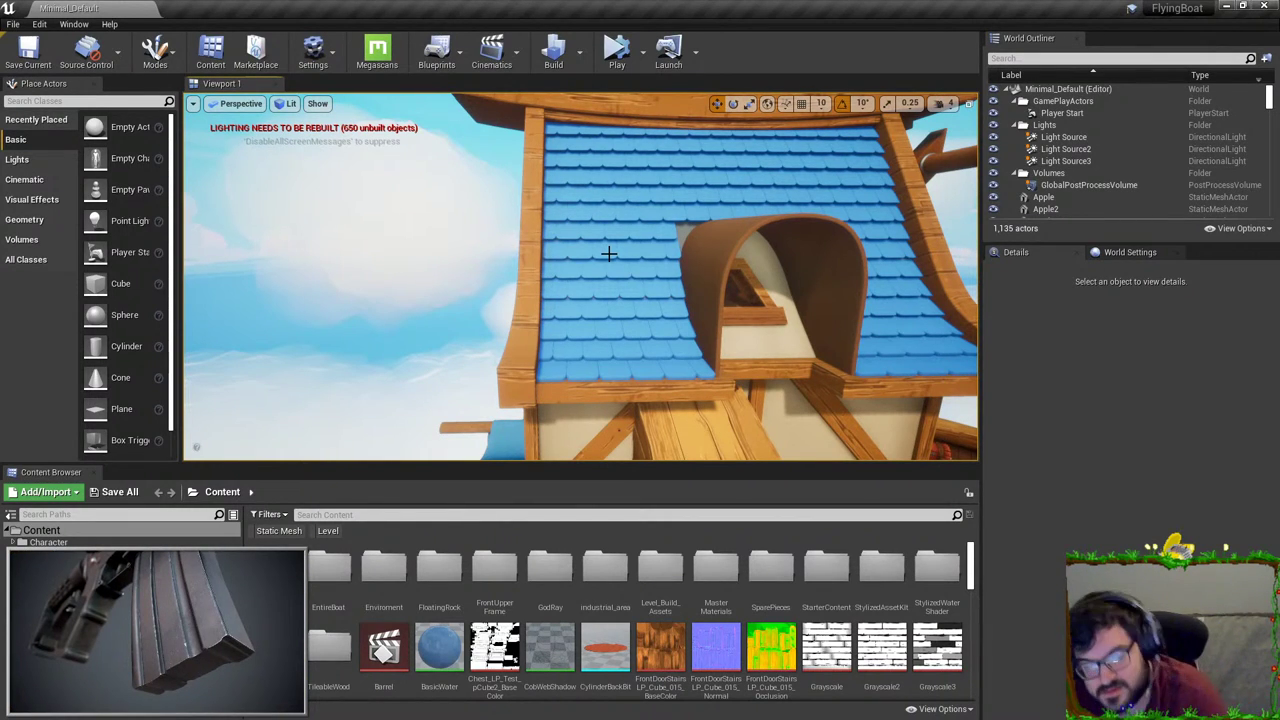
left_click(737, 283)
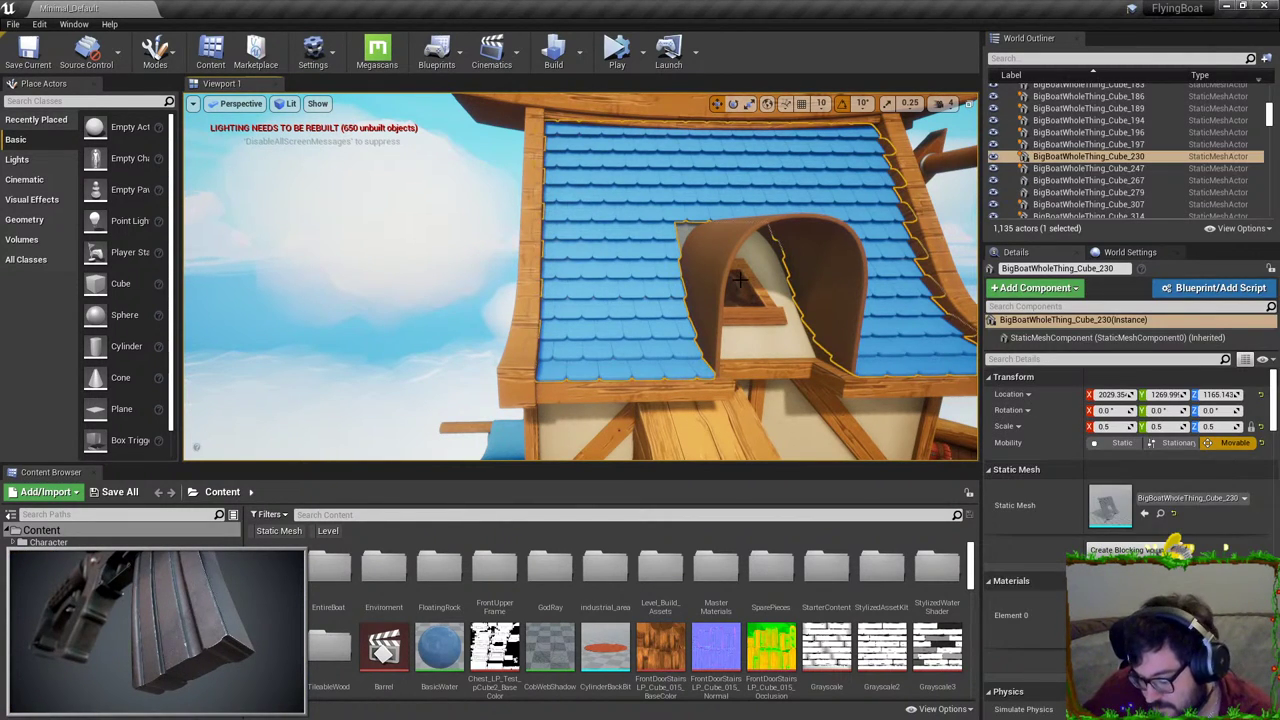
key("Delete")
right_click_drag(740, 281, 815, 265)
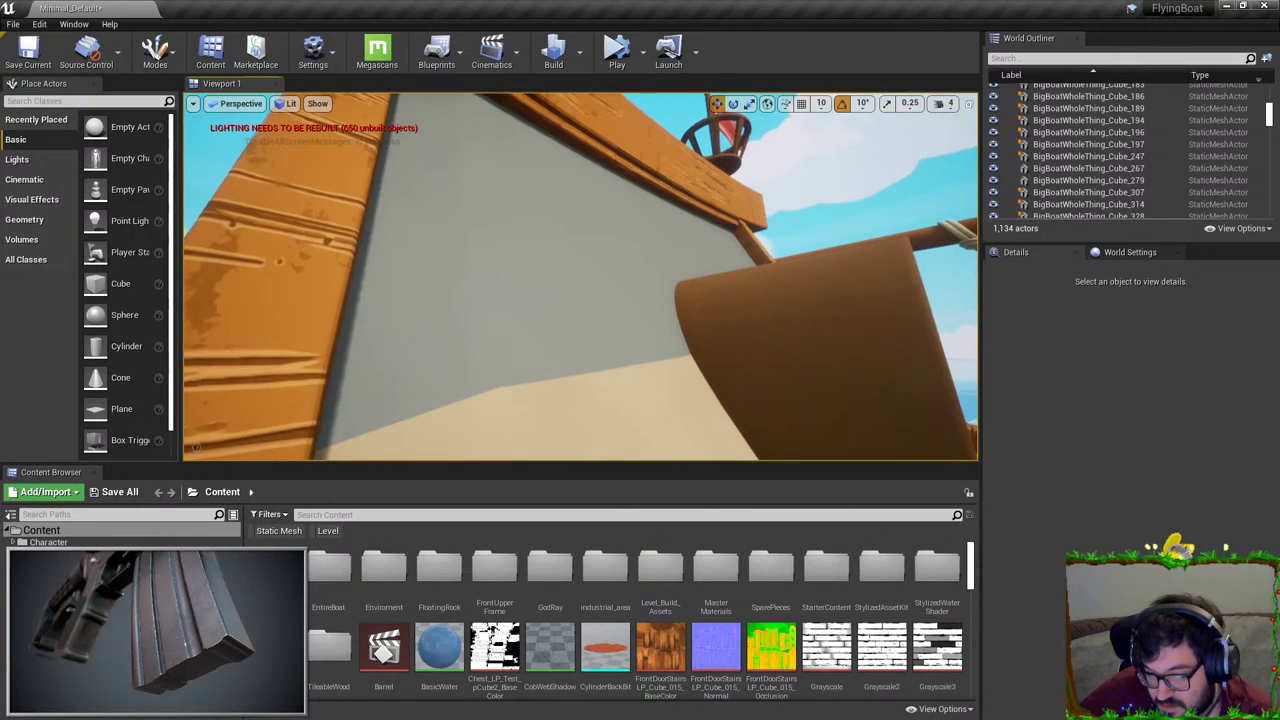
left_click(543, 266)
right_click_drag(543, 266, 567, 287)
key("Delete")
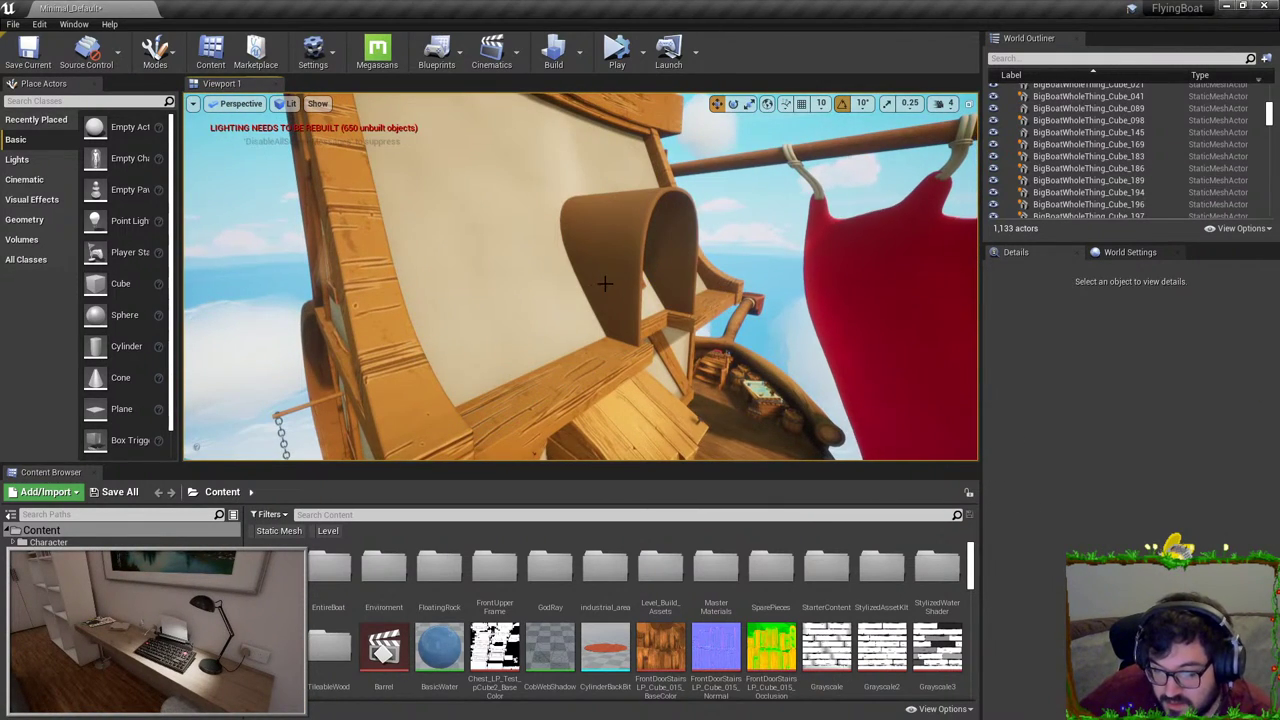
key("ctrl+z")
key("ctrl+z")
key("ctrl+z")
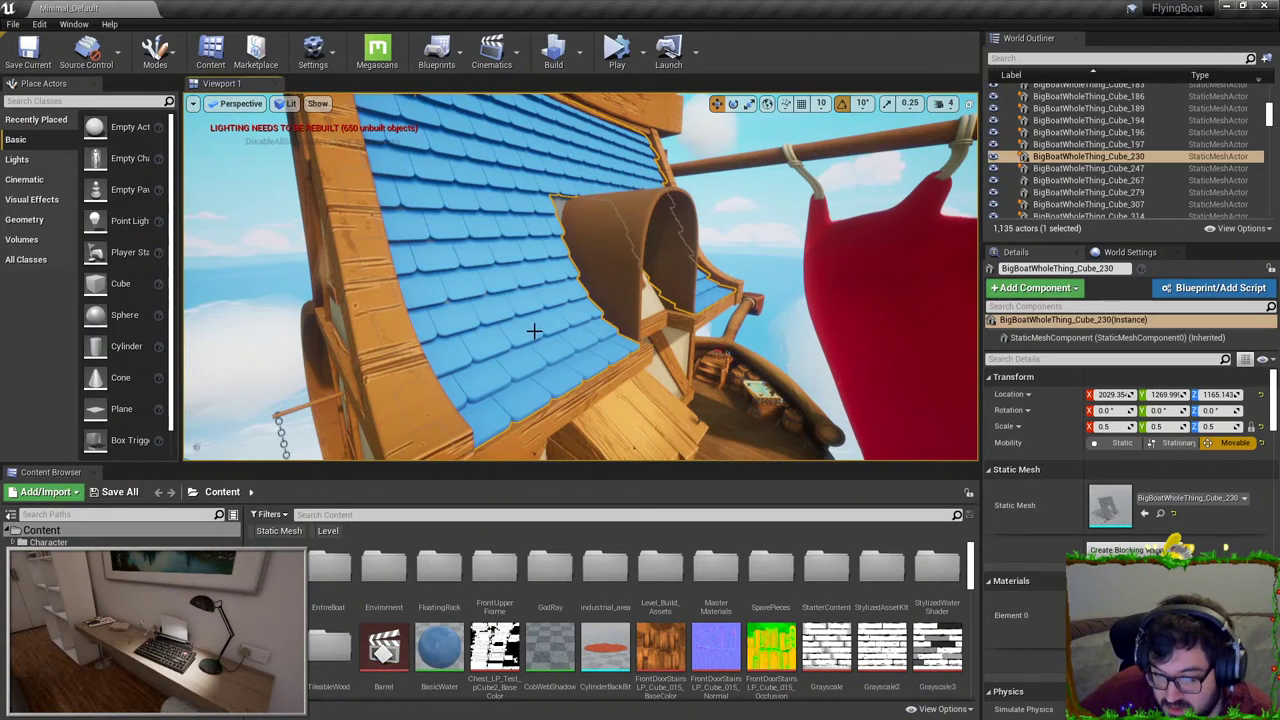
Step: Hide the blue roof tiles on the dormer side and delete the plain grey surface beneath them
right_click_drag(534, 331, 681, 197)
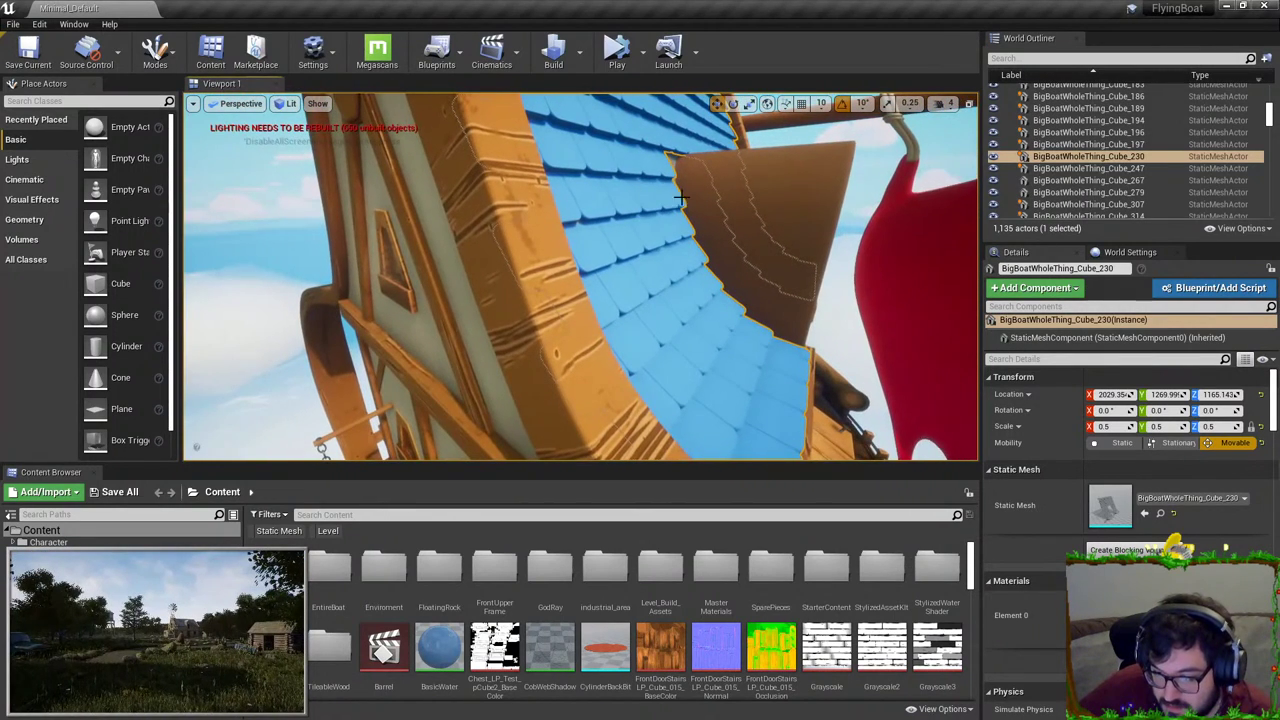
left_click(993, 157)
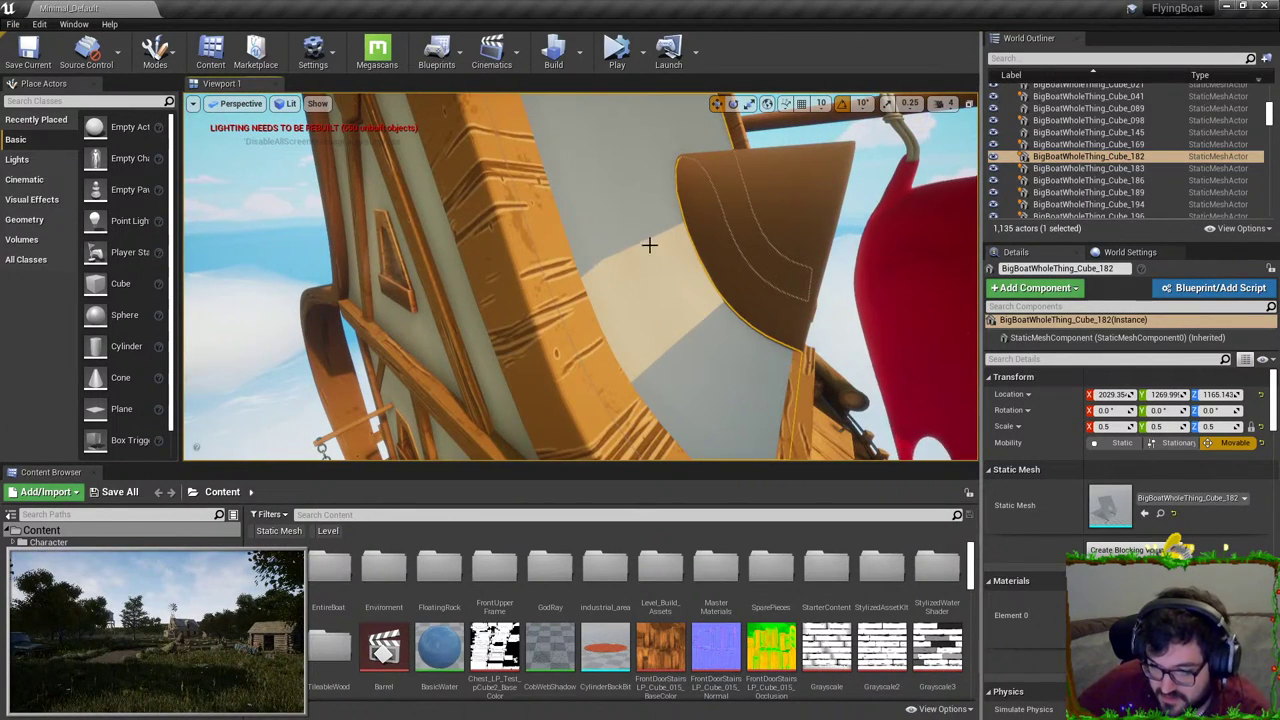
right_click_drag(650, 245, 686, 366)
key("Delete")
scroll(686, 366, "up", 3)
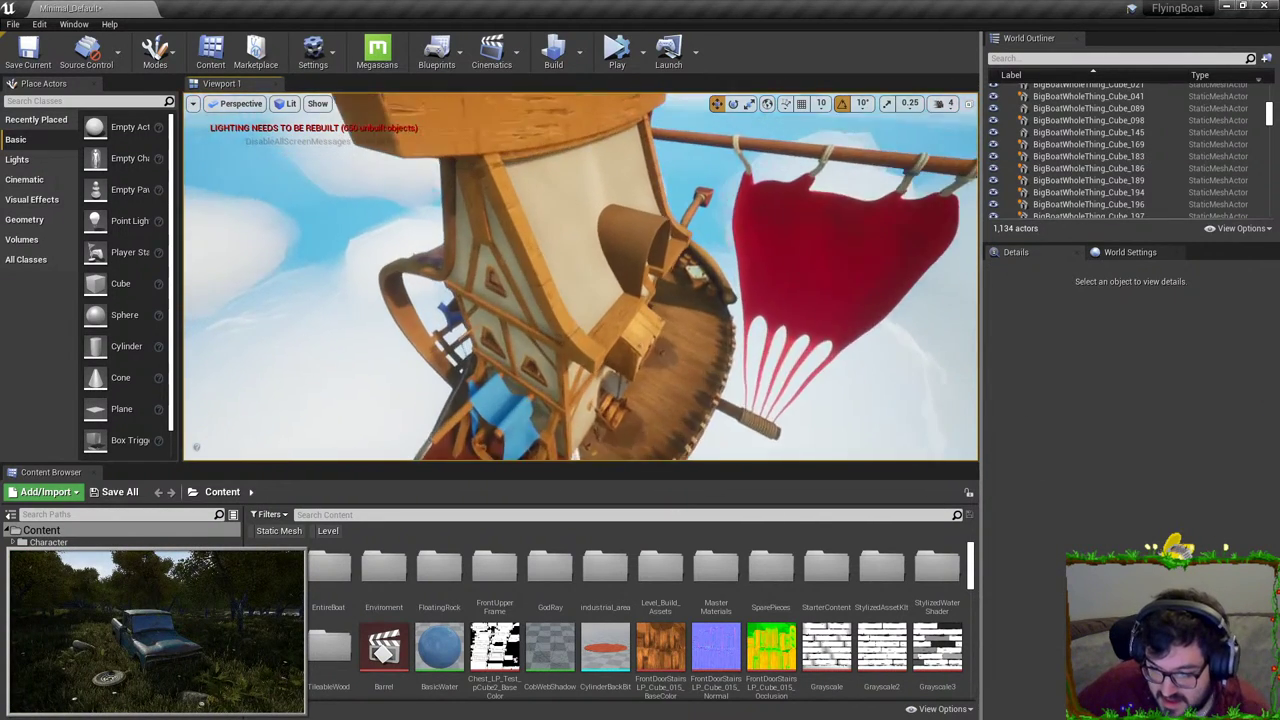
Step: Hide the blue tiles on the opposite side of the roof and delete the plain surface beneath them
right_click_drag(640, 300, 808, 219)
left_click(808, 219)
key("h")
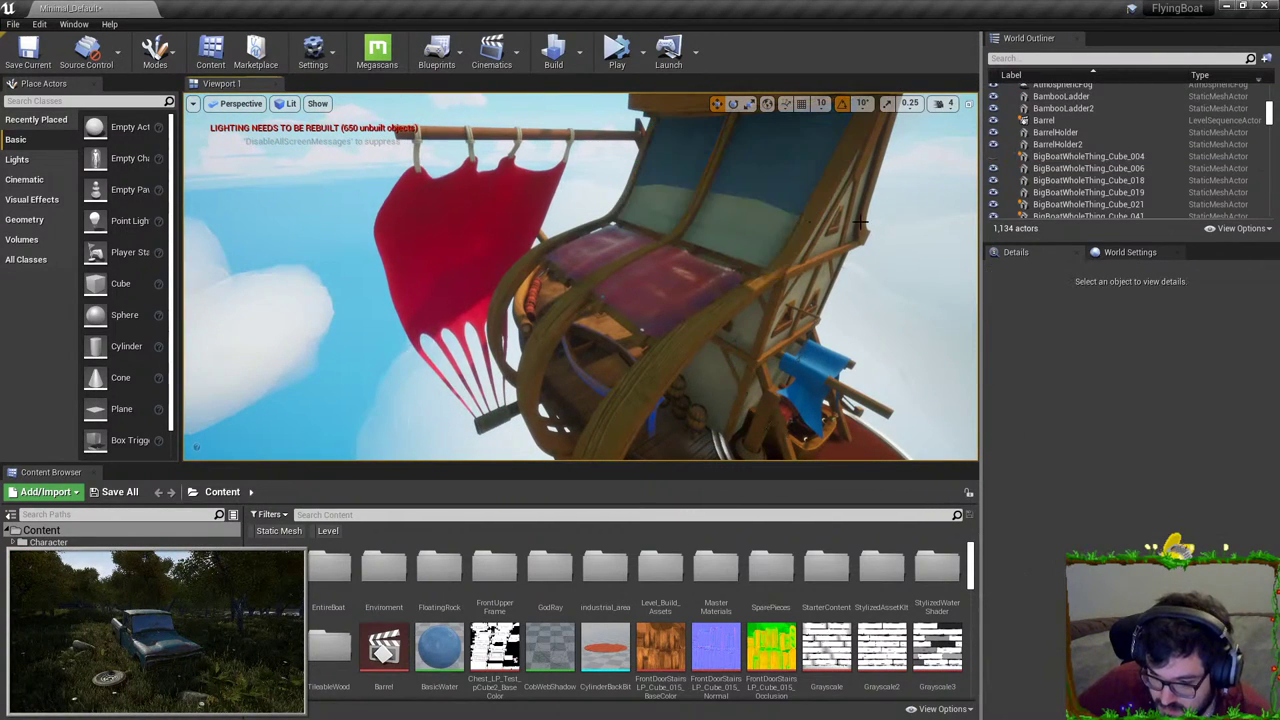
left_click(759, 203)
key("Delete")
Step: Select the boat building's walls and look through the level's actor list for the hidden roof tiles
right_click_drag(759, 203, 700, 256)
left_click(715, 245)
right_click_drag(575, 427, 550, 442)
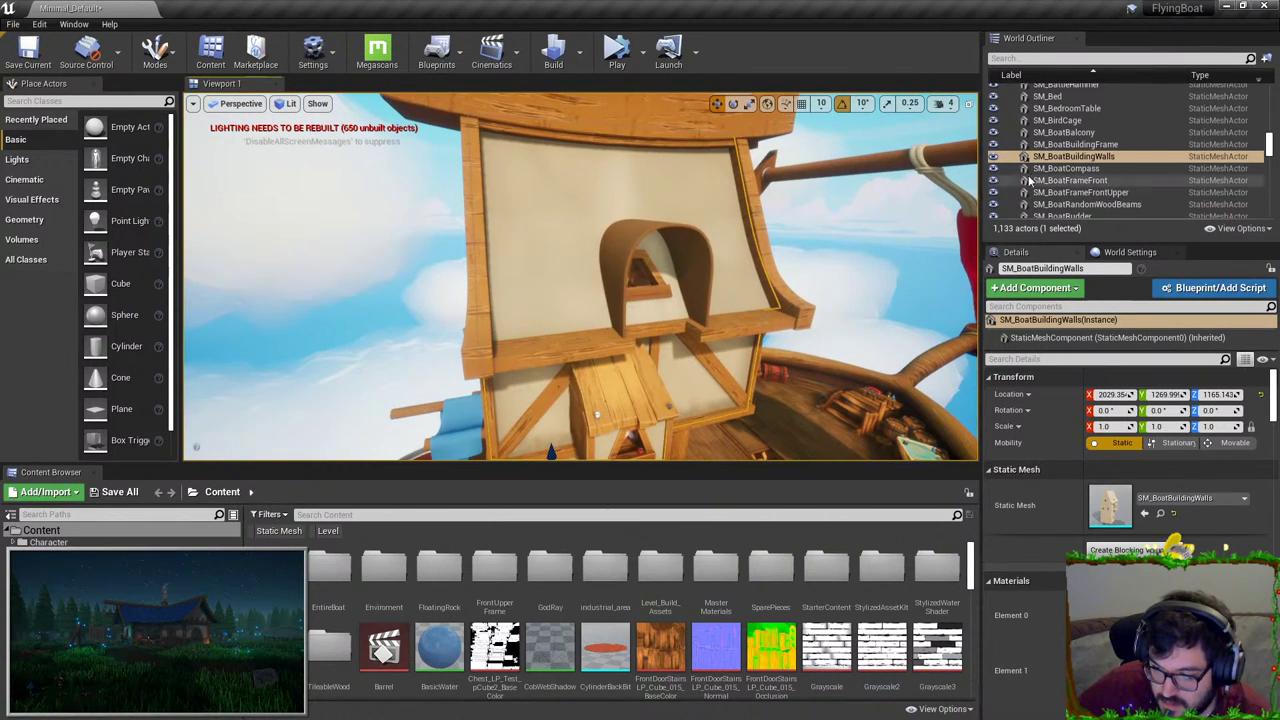
scroll(1050, 140, "up", 3)
scroll(1058, 142, "up", 10)
left_click_drag(1270, 139, 1276, 205)
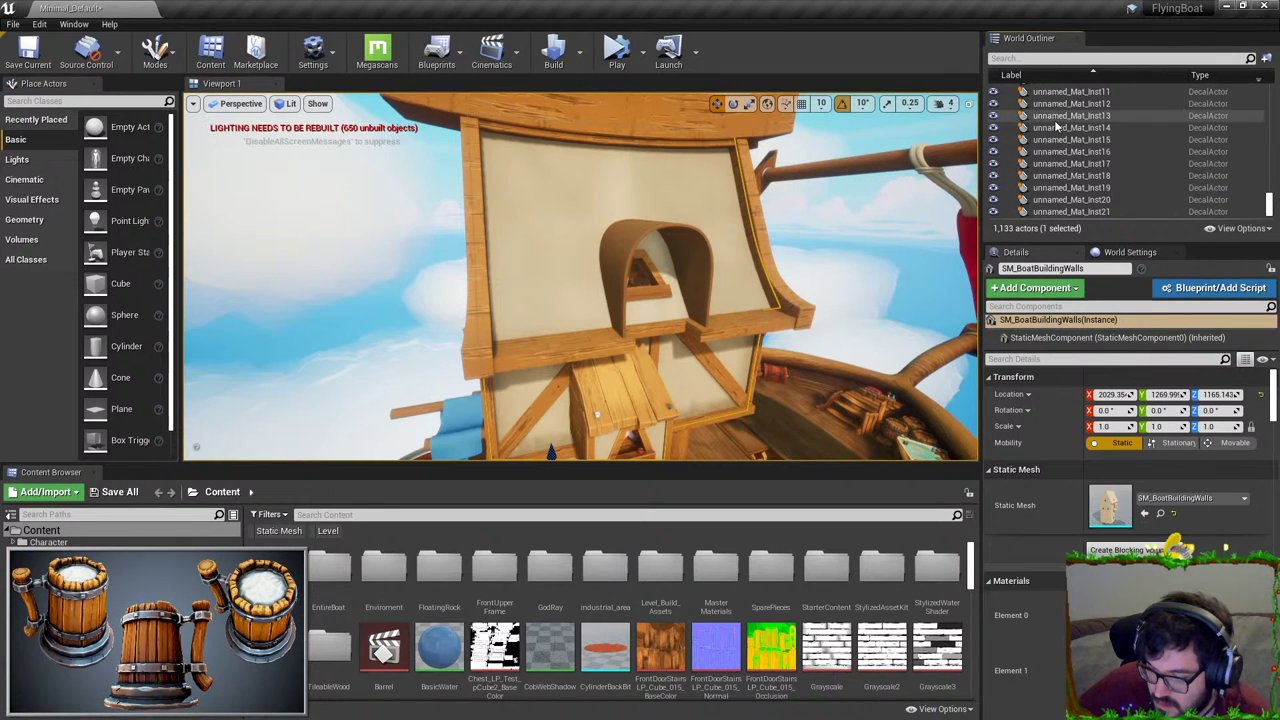
scroll(1050, 135, "up", 10)
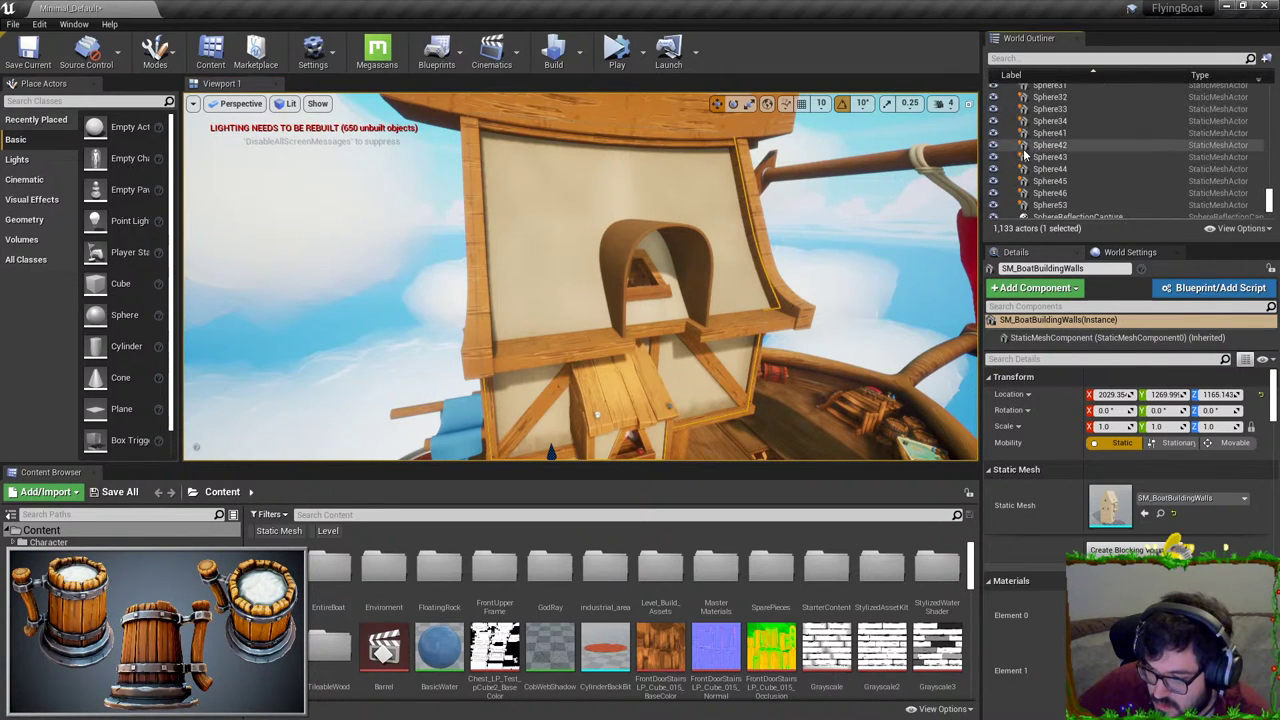
scroll(1030, 150, "up", 10)
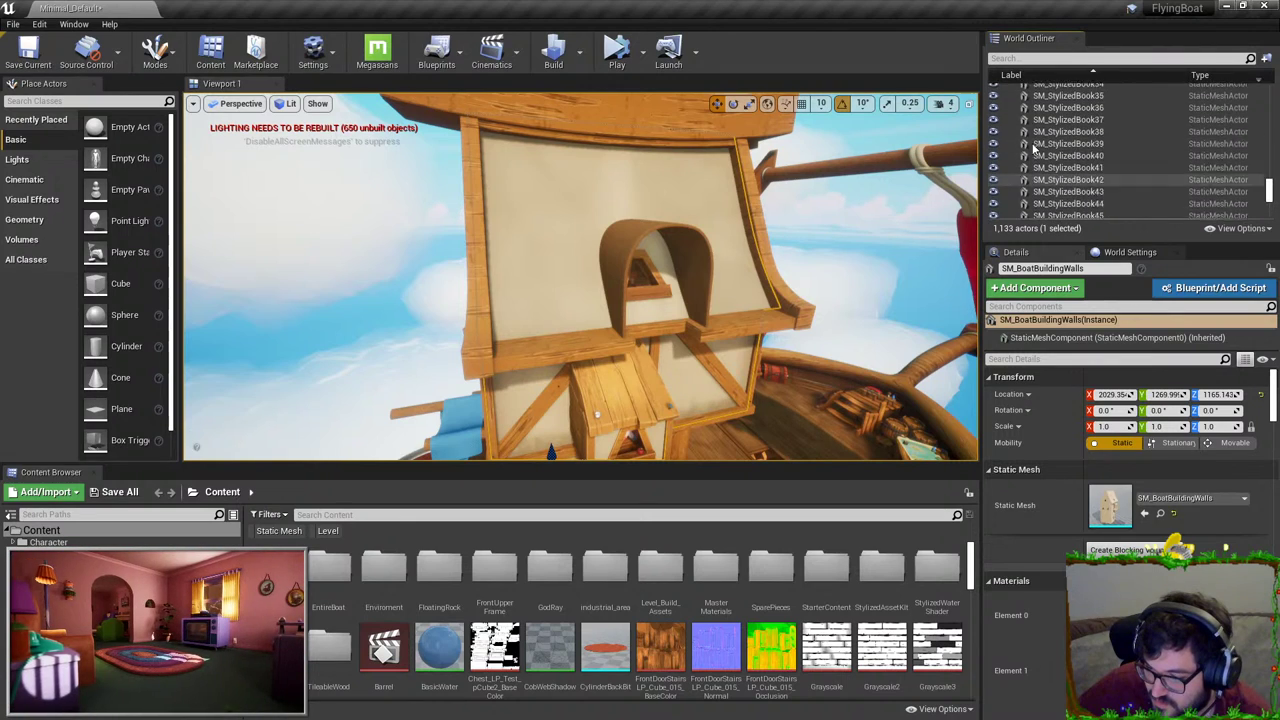
scroll(1035, 147, "up", 10)
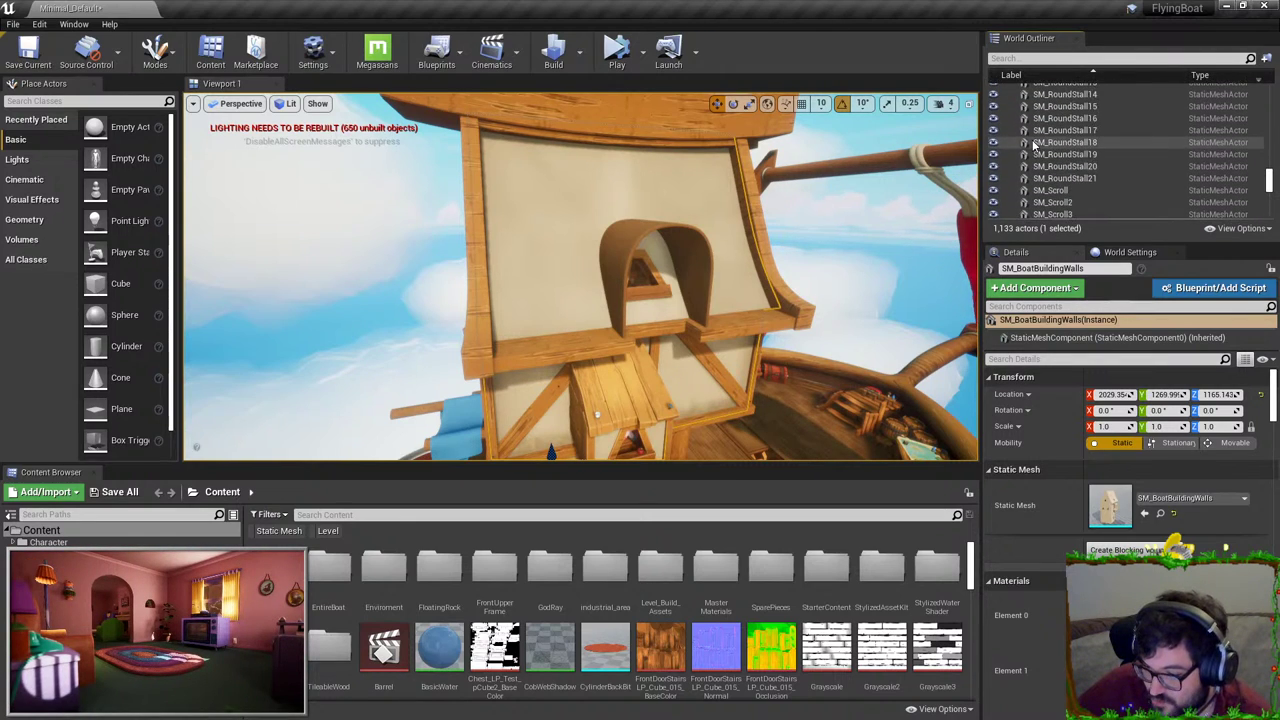
Step: Show the hidden roof tiles again and return the viewport to the lit perspective view
key("alt+h")
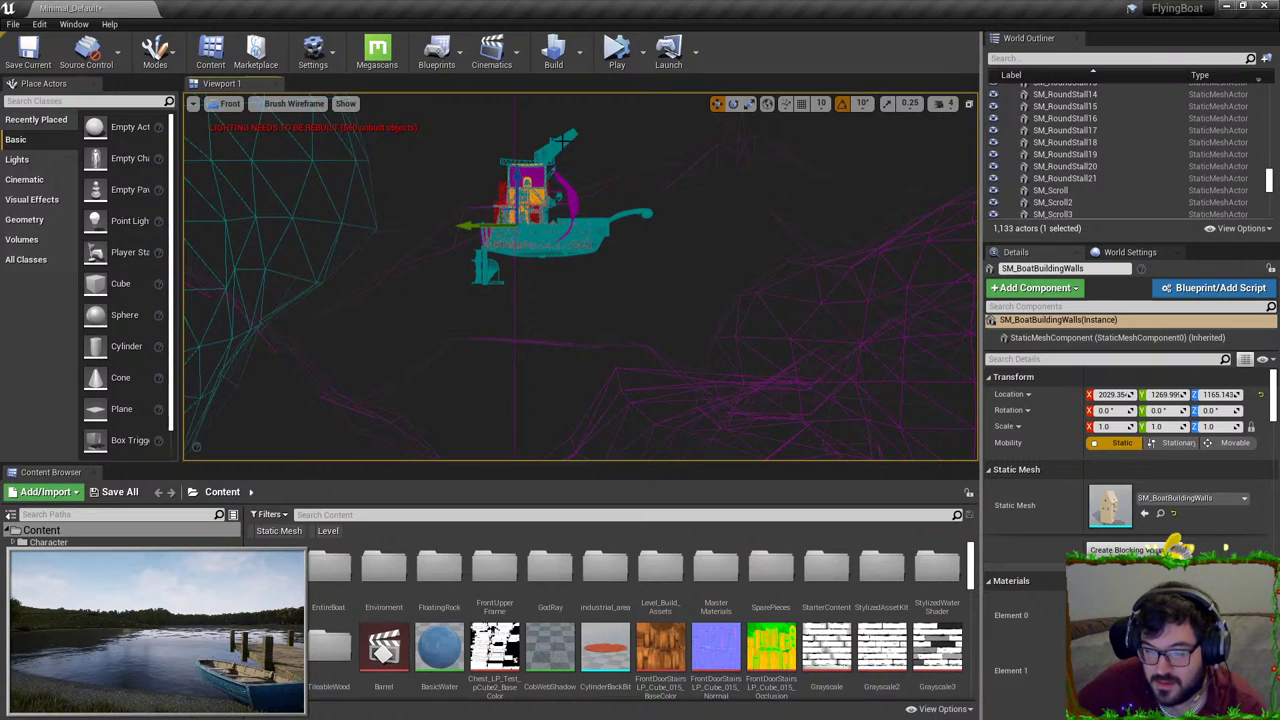
left_click(294, 103)
left_click(262, 134)
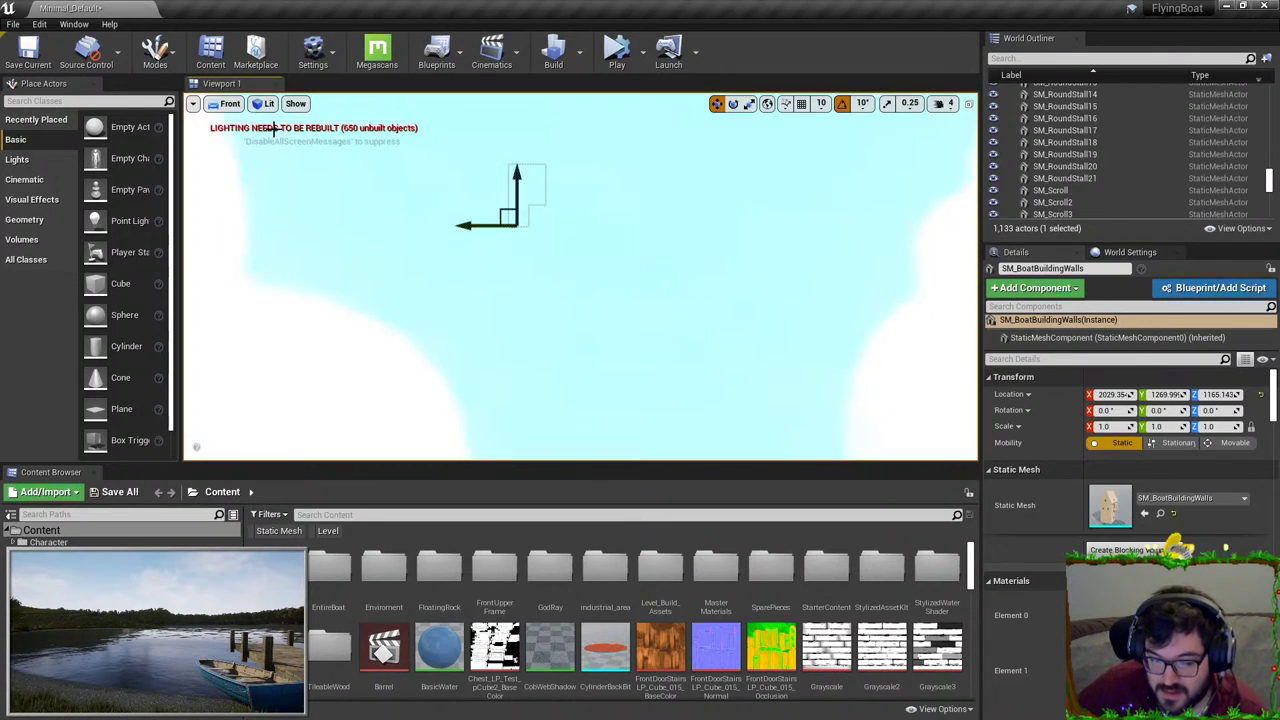
left_click(228, 103)
left_click(466, 183)
right_click(462, 184)
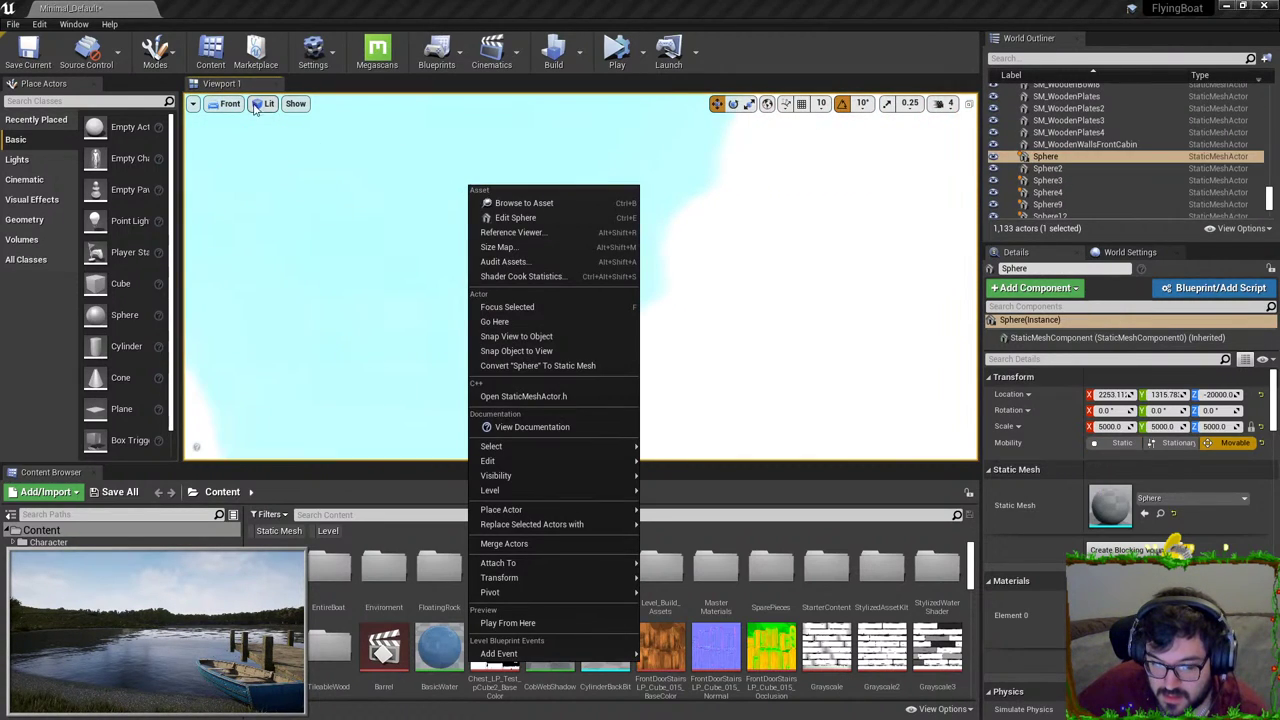
left_click(228, 103)
left_click(235, 120)
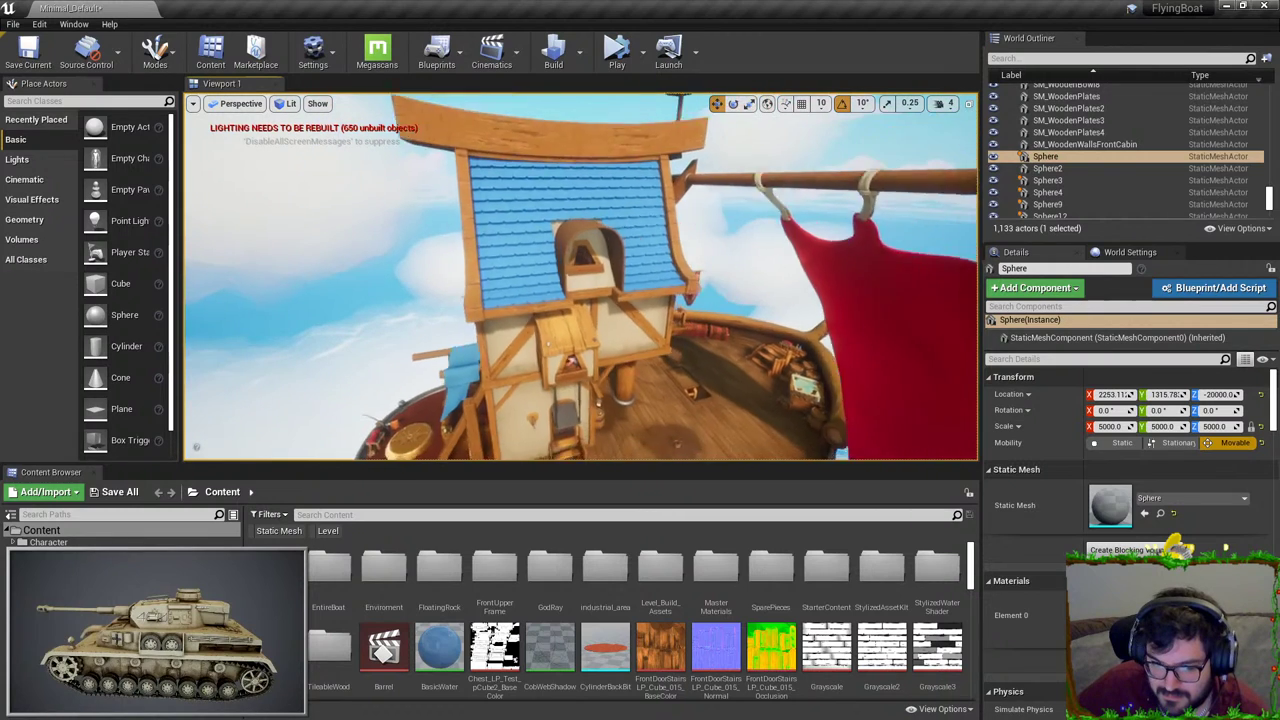
Step: Examine the blue roof tiles around the arched dormer, including how they meet the roof frame
key("w")
mouse_move(526, 210)
right_mouse_down()
mouse_move(556, 212)
mouse_move(526, 210)
right_mouse_up()
left_click(526, 210)
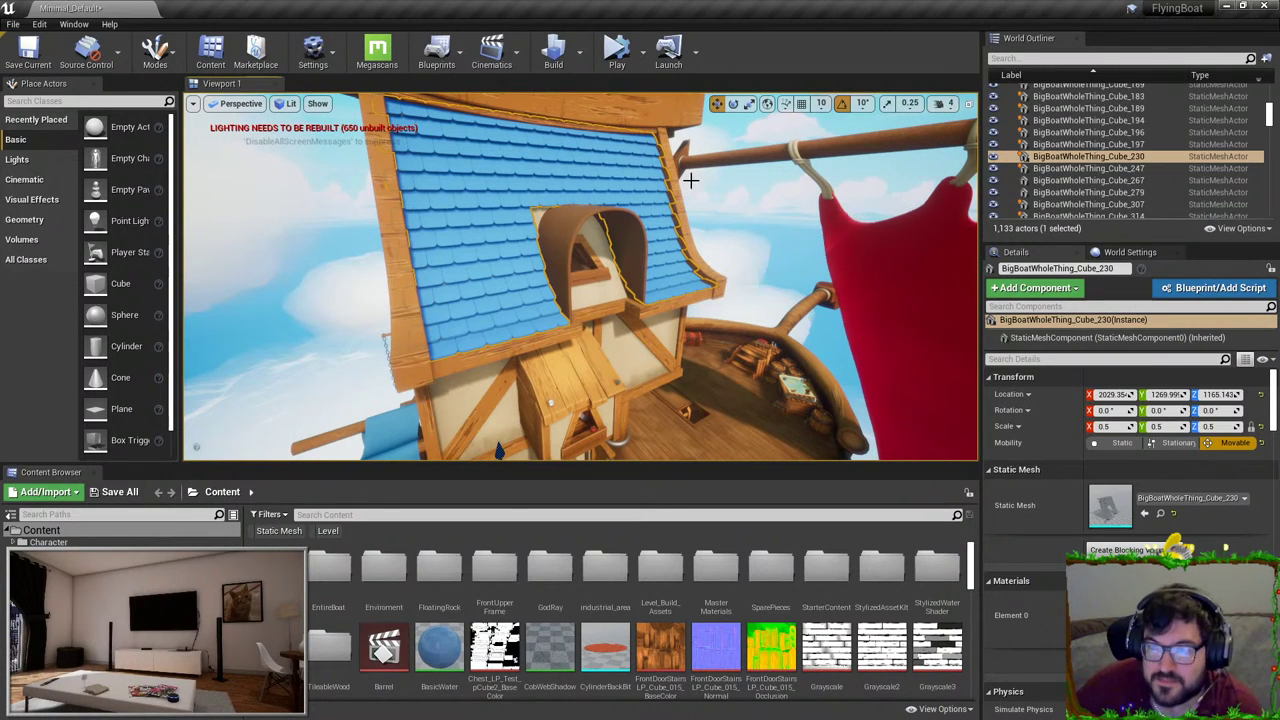
key("s")
right_click_drag(577, 298, 640, 285)
key("Escape")
key("a")
key("w")
key("s")
left_click(475, 270)
key("w")
mouse_move(475, 270)
right_mouse_down()
mouse_move(510, 285)
mouse_move(480, 280)
right_mouse_up()
key("w")
right_click_drag(580, 280, 575, 215)
key("s")
right_click_drag(477, 246, 440, 335)
key("Escape")
left_click_drag(453, 330, 453, 330)
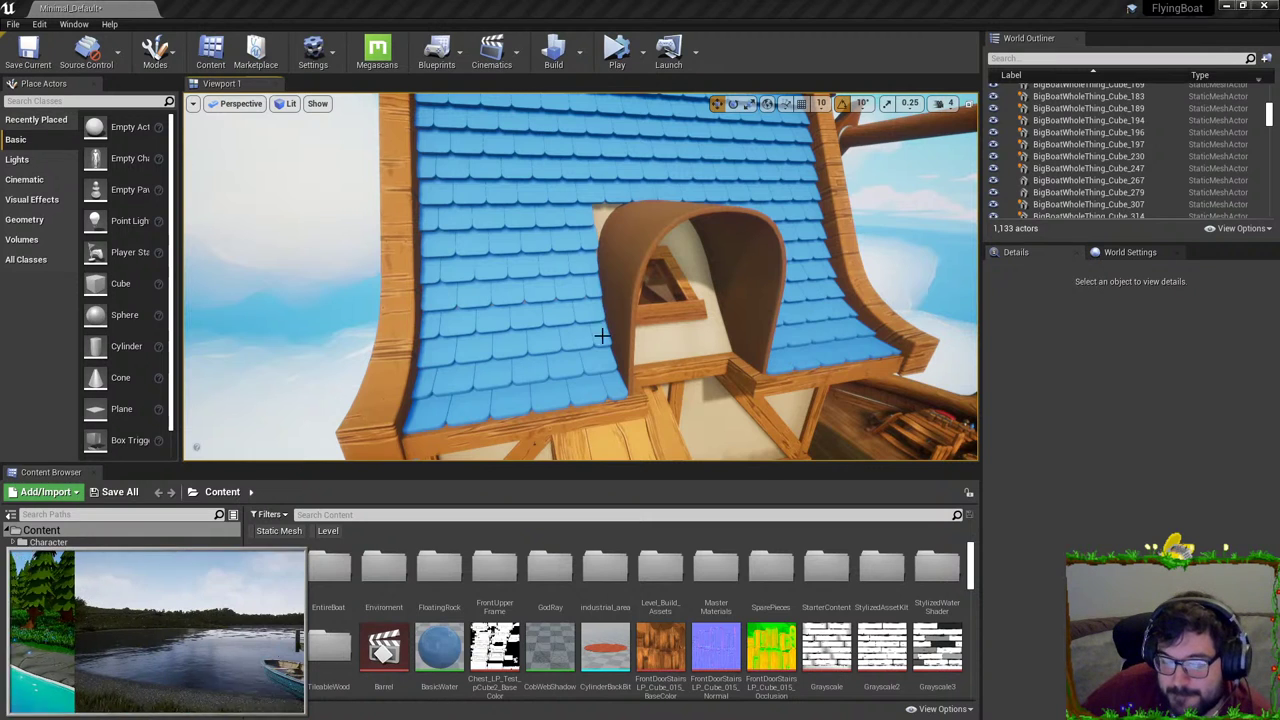
Step: Examine the blue roof tiles on the opposite side of the building, above the cloth canopy
scroll(600, 334, "down", 3)
mouse_move(586, 315)
right_mouse_down()
mouse_move(700, 315)
mouse_move(562, 308)
mouse_move(610, 350)
mouse_move(586, 314)
mouse_move(583, 329)
mouse_move(536, 340)
right_mouse_up()
key("w")
key("s")
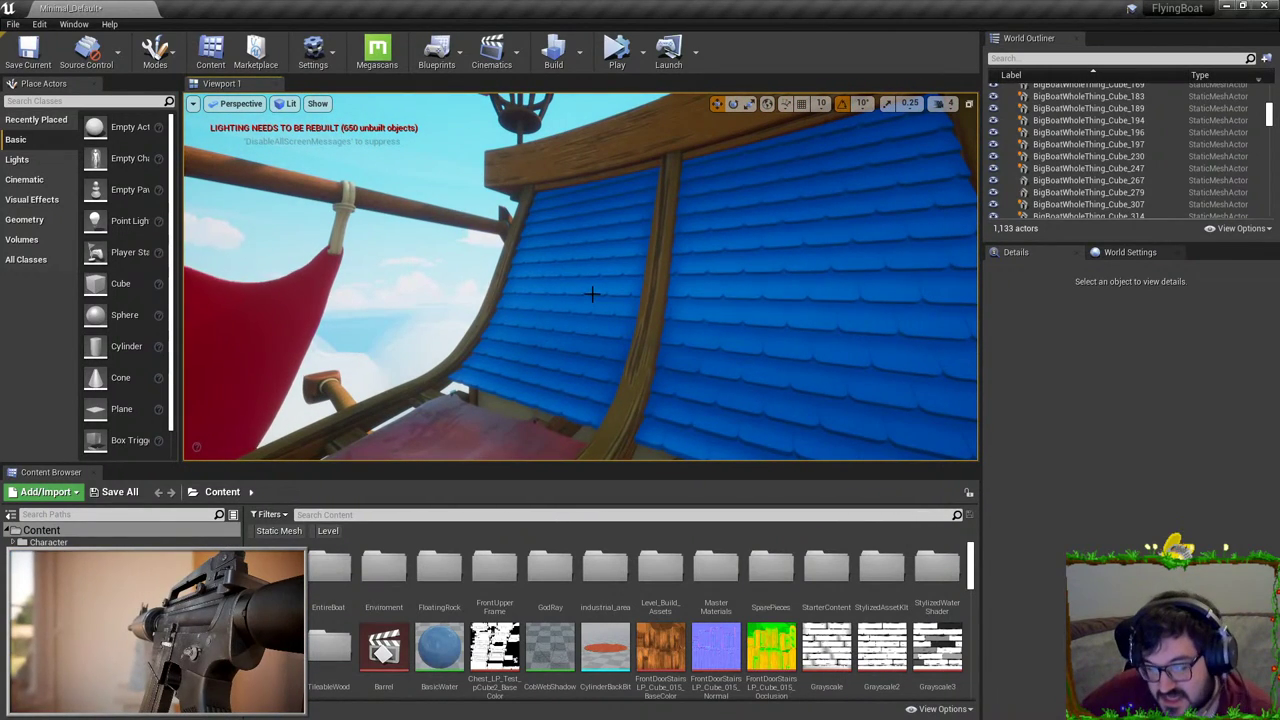
right_click_drag(591, 293, 634, 321)
left_click(634, 321)
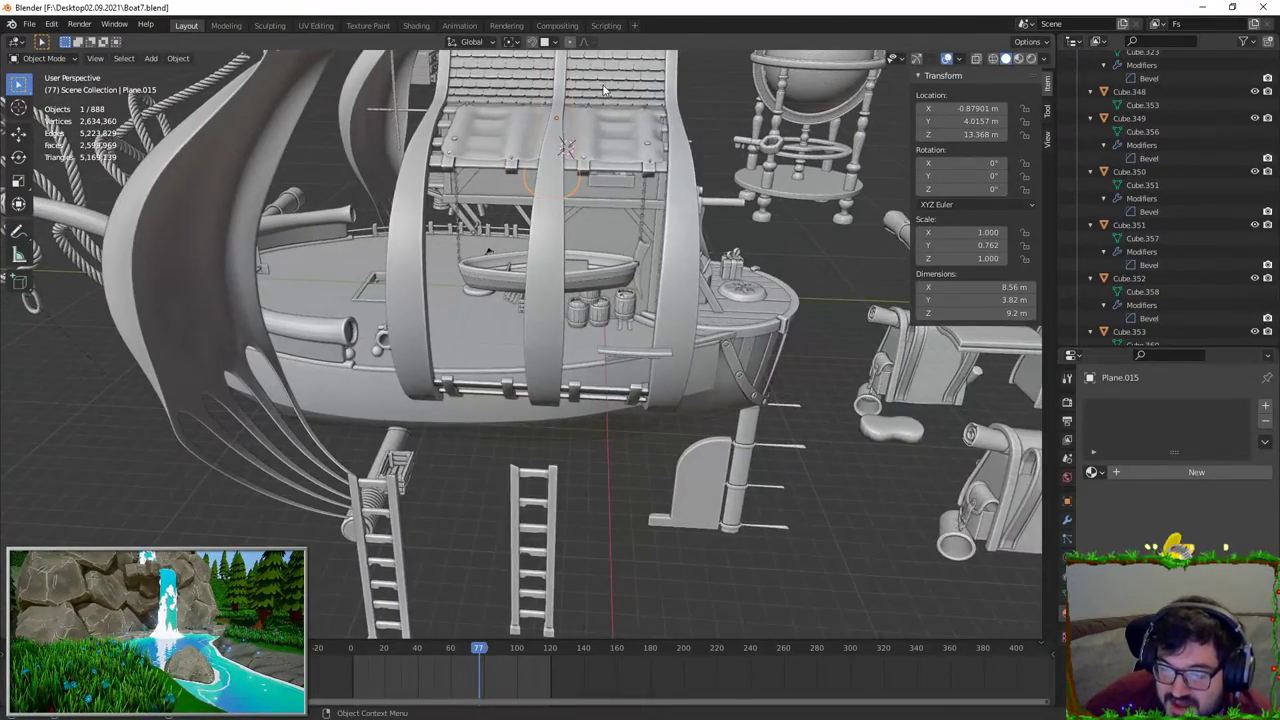
Step: Switch to Blender and select the roof-tile mesh above the cloth canopy in the boat scene
left_click(603, 90)
middle_click_drag(603, 90, 325, 321, "shift")
middle_click_drag(411, 264, 603, 282)
middle_click_drag(464, 248, 511, 263)
key("w")
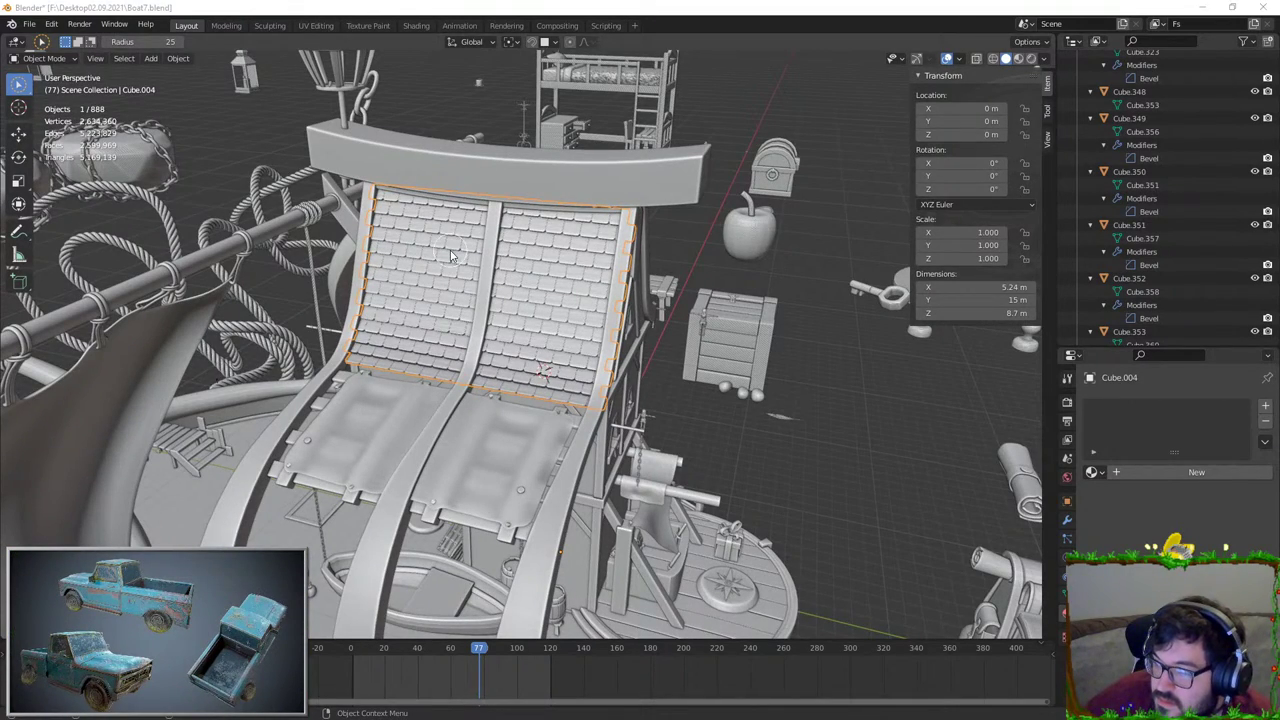
mouse_move(450, 256)
middle_mouse_down()
mouse_move(491, 251)
mouse_move(459, 255)
middle_mouse_up()
key("q")
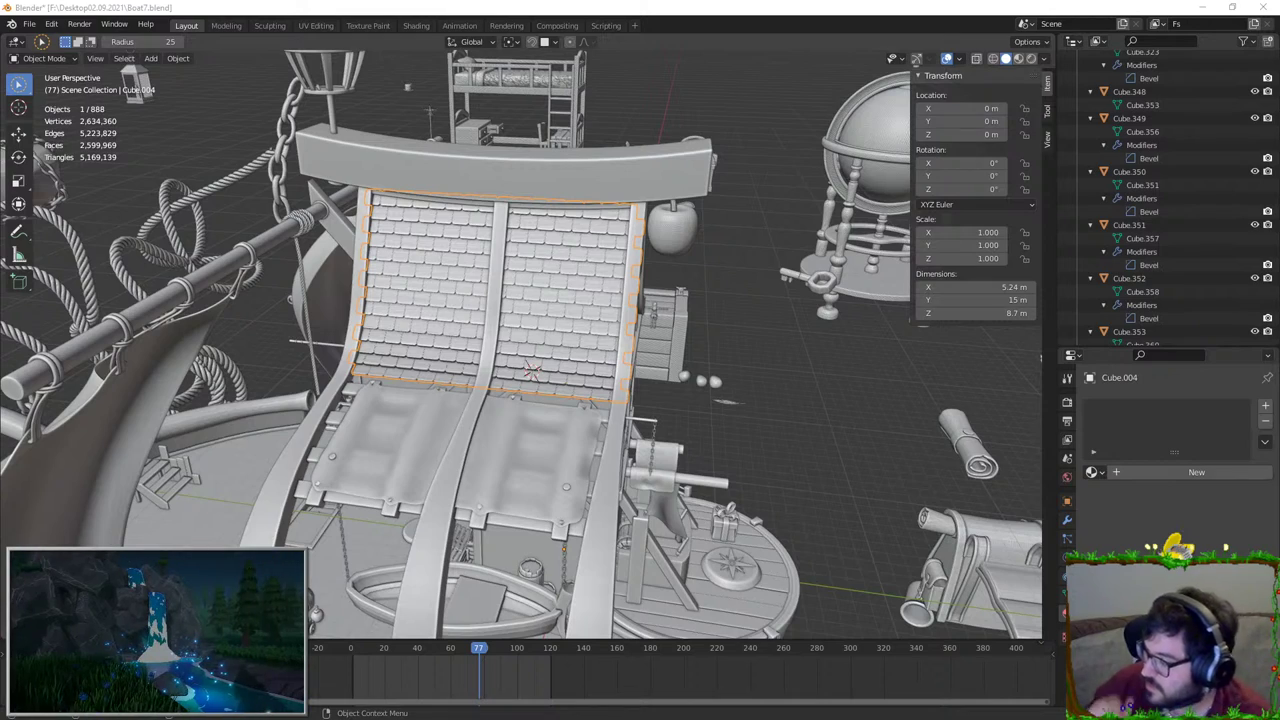
middle_click_drag(555, 224, 72, 120)
left_click_drag(22, 88, 70, 92)
scroll(485, 280, "up", 3)
key("g")
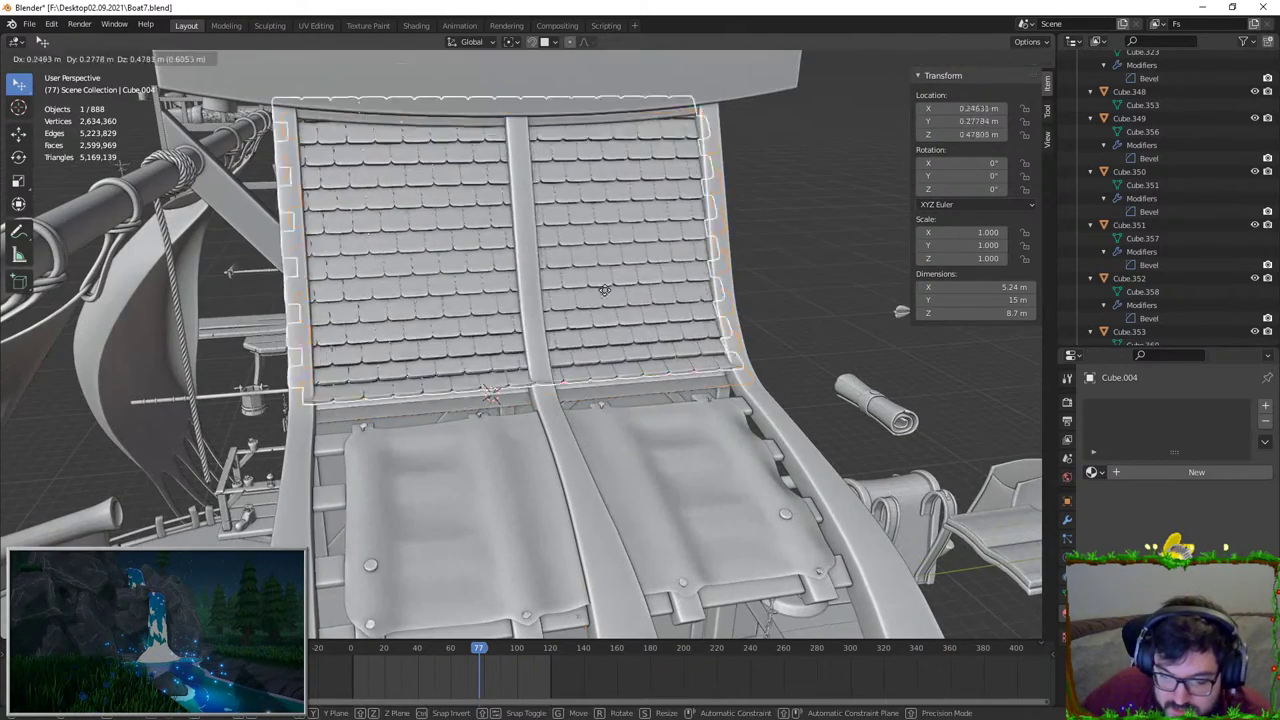
right_click(605, 200)
middle_click_drag(605, 200, 387, 315)
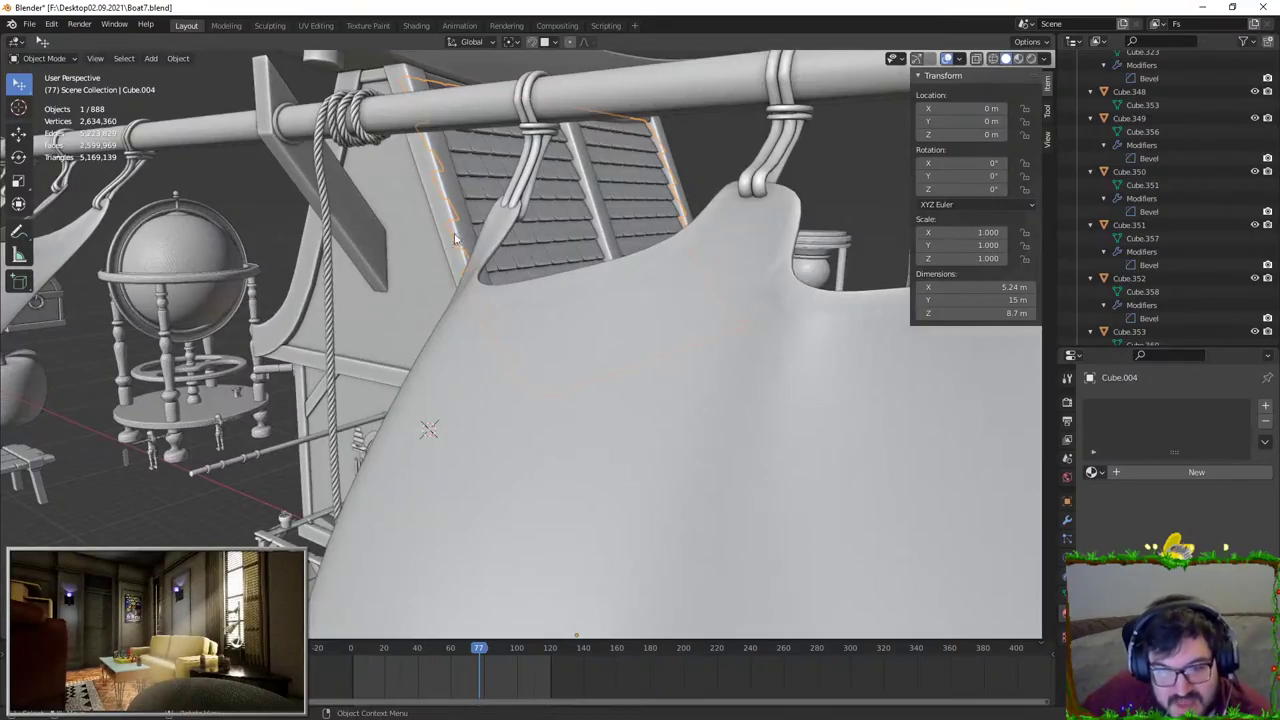
middle_click_drag(456, 240, 661, 251)
Step: Unwrap all faces of the roof-tile mesh with Smart UV Project in Edit Mode
left_click(573, 262, "shift")
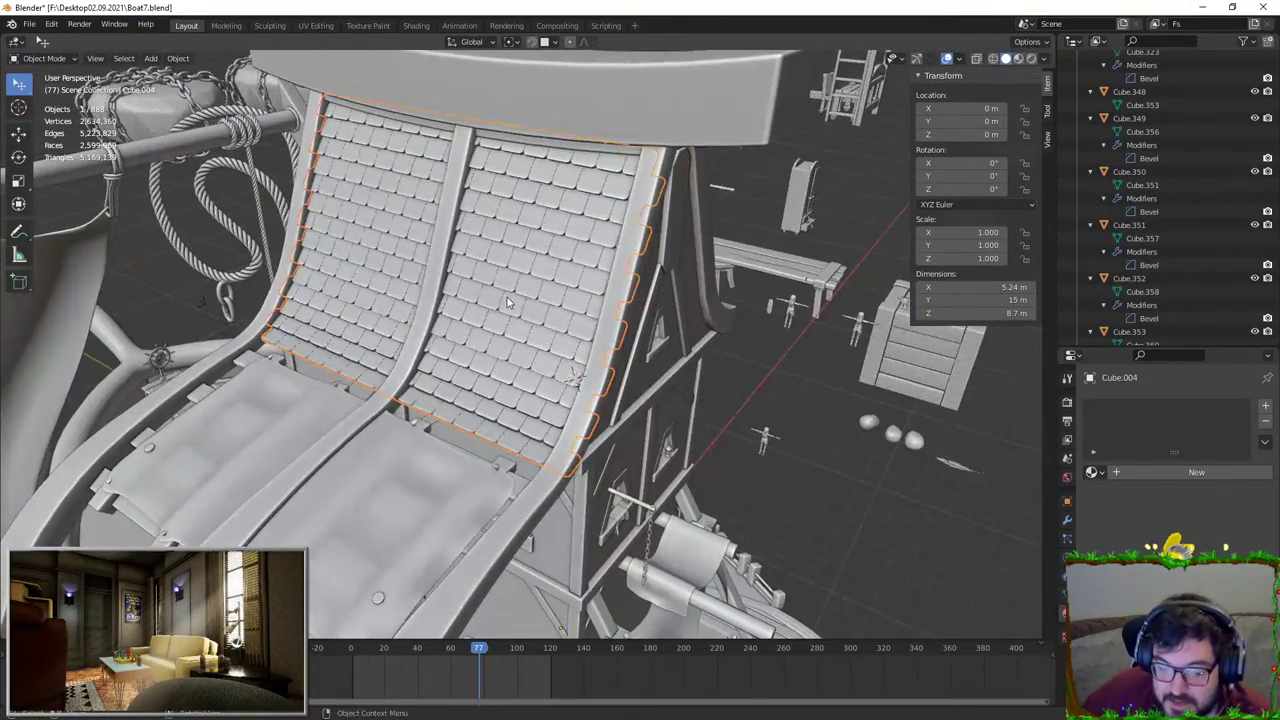
key("Tab")
scroll(527, 255, "up", 6)
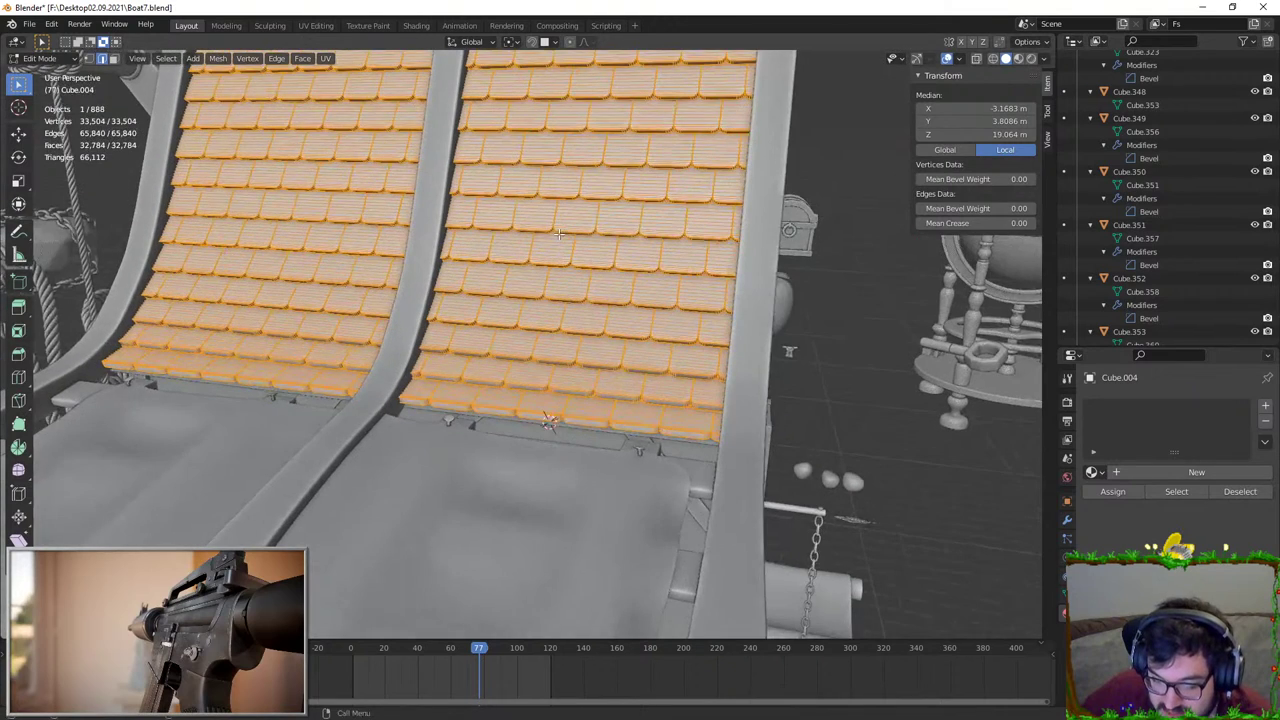
key("u")
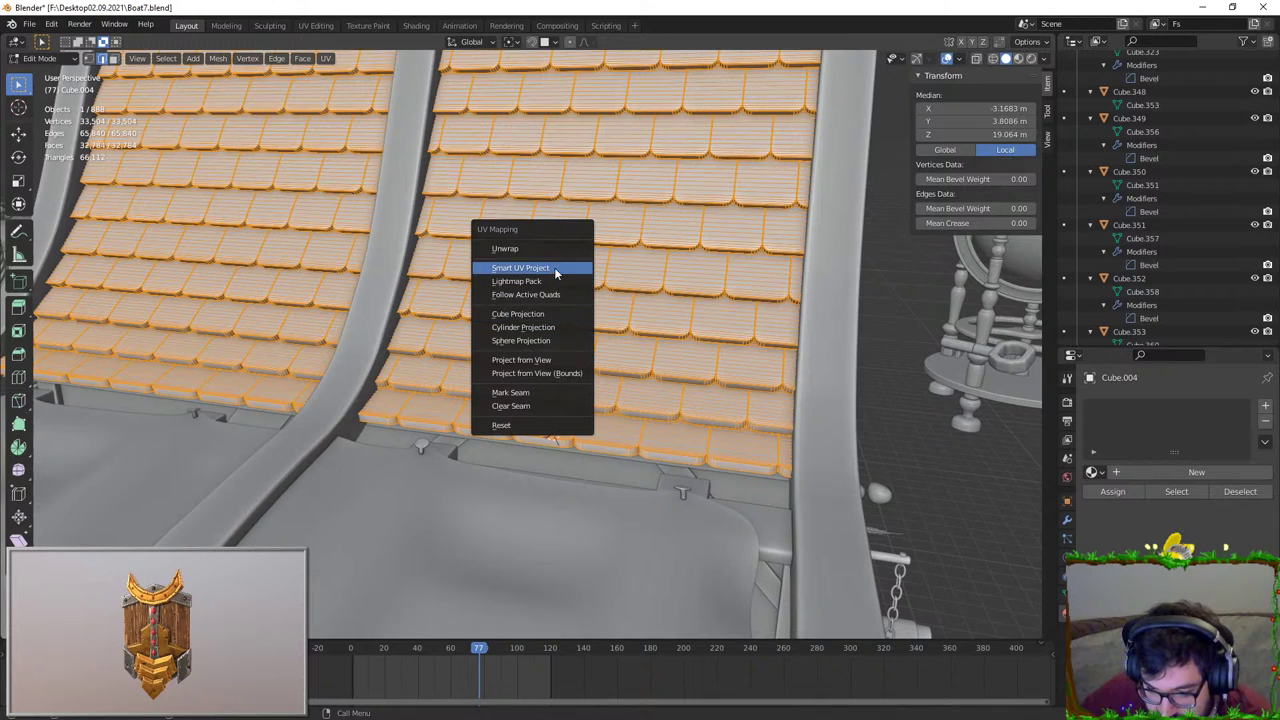
left_click(556, 268)
left_click(570, 375)
middle_click_drag(570, 375, 567, 325)
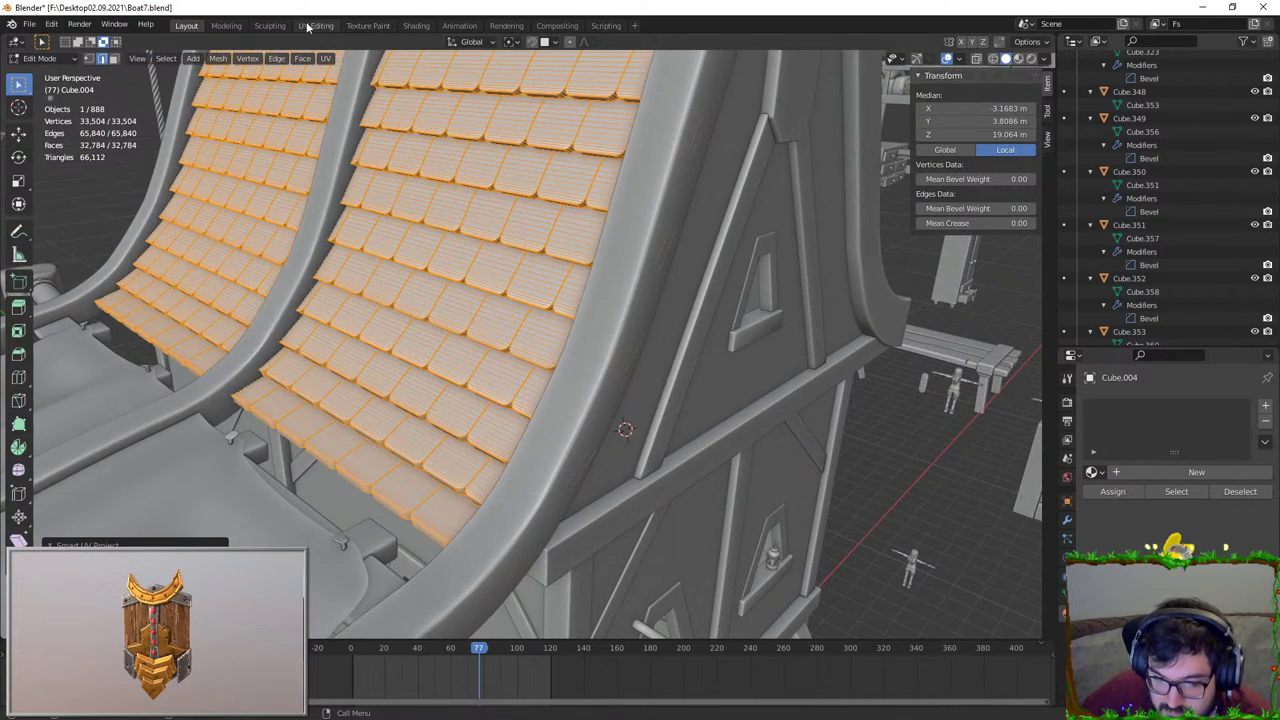
Step: Open the UV Editing workspace and examine the UV islands of the roof tiles up close and as a whole
left_click(315, 25)
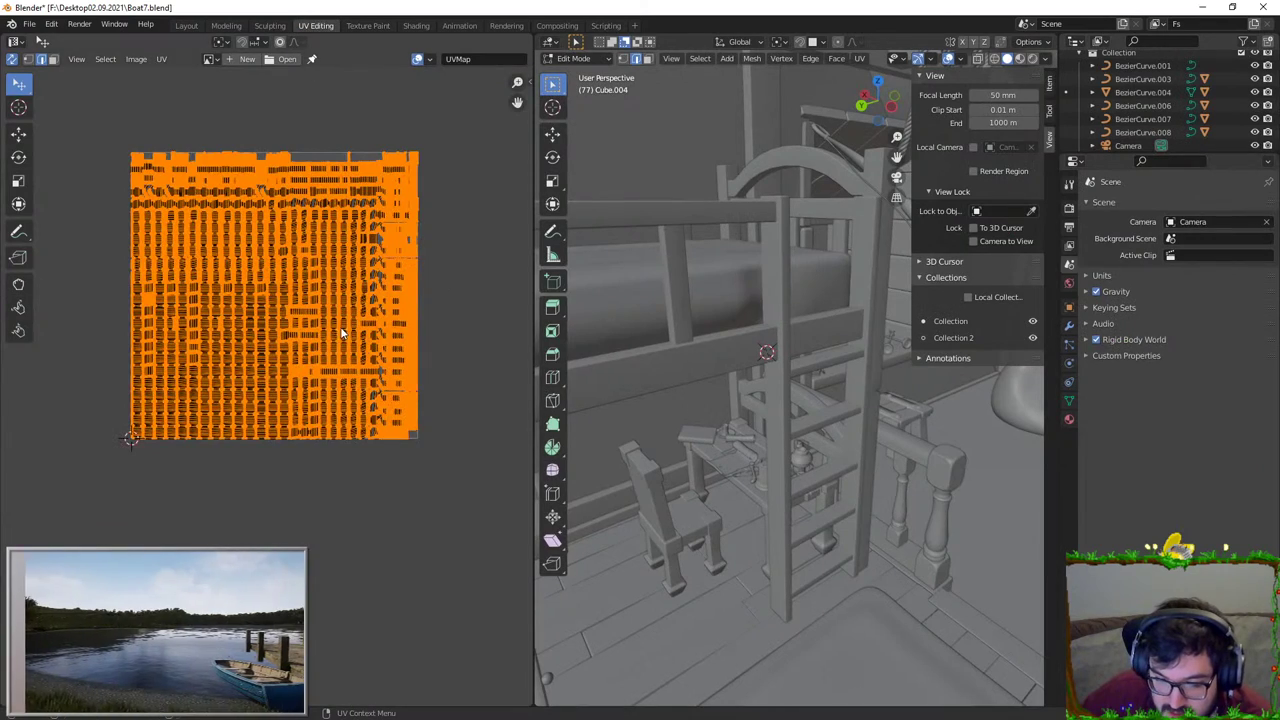
scroll(338, 328, "up", 6)
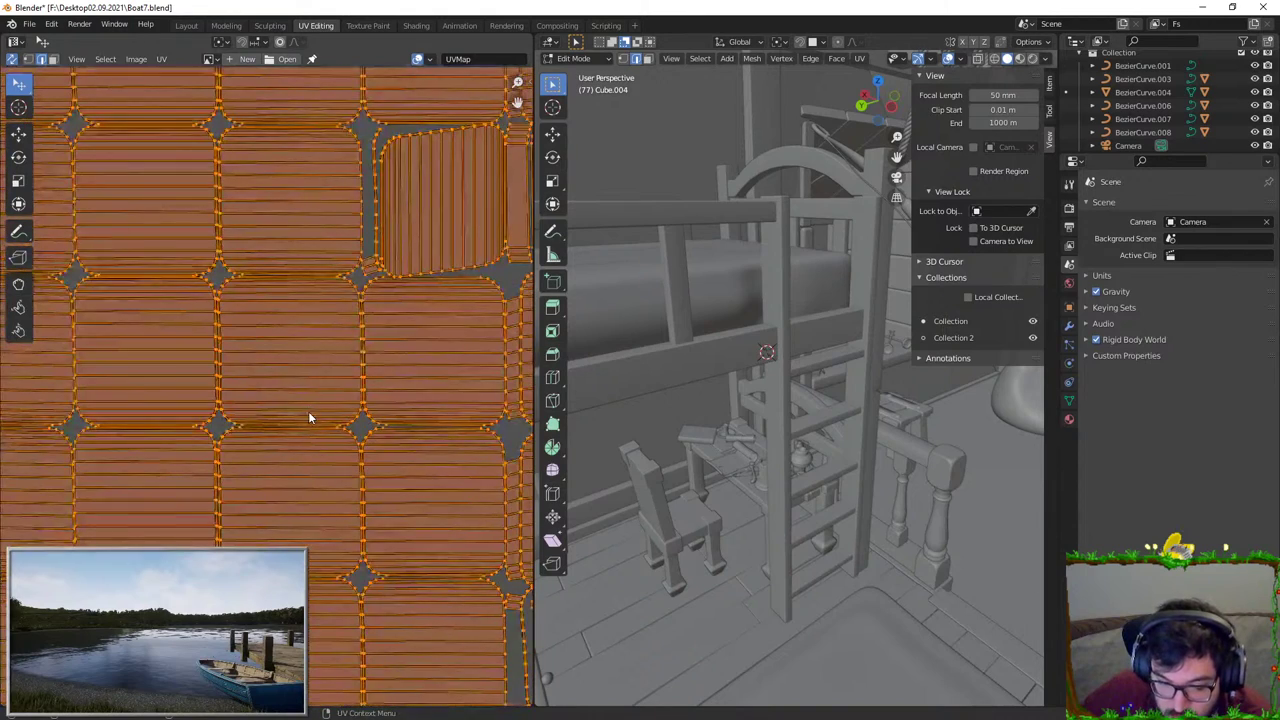
scroll(308, 411, "up", 4)
scroll(308, 410, "down", 14)
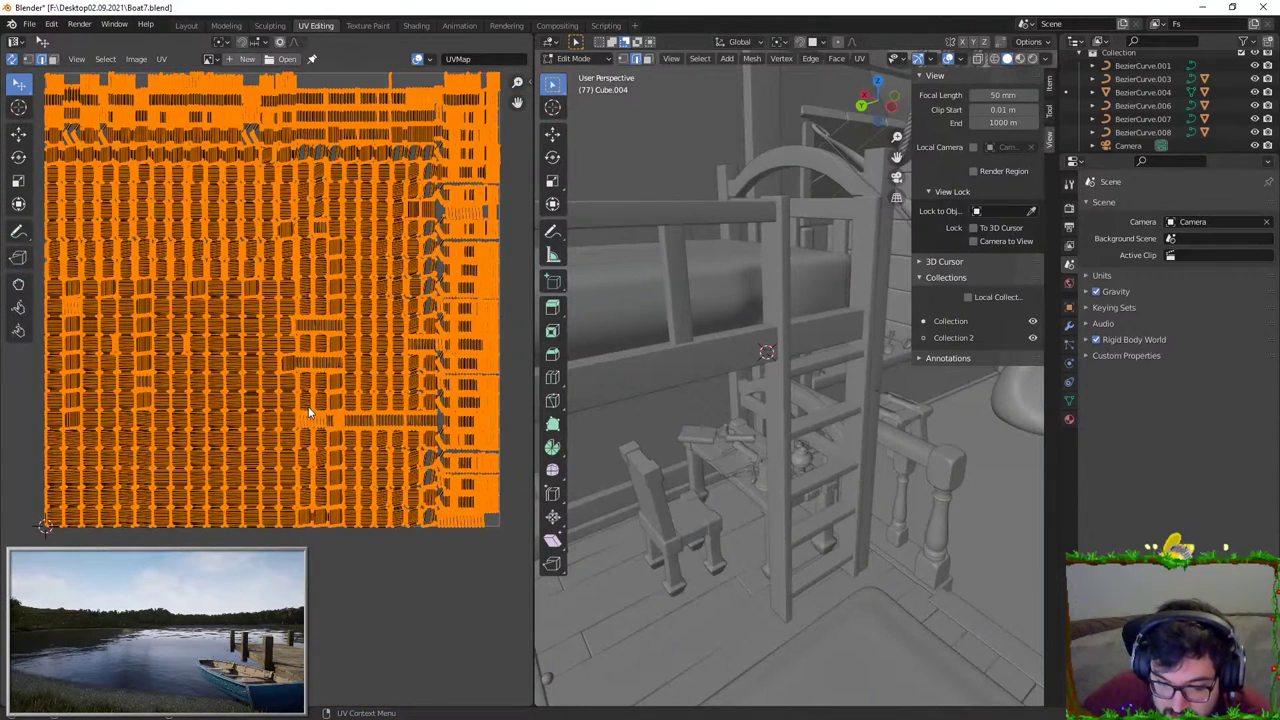
Step: Pack the UV islands of the roof-tile mesh with Pack Islands and inspect the layout up close
key("F3")
type("pack")
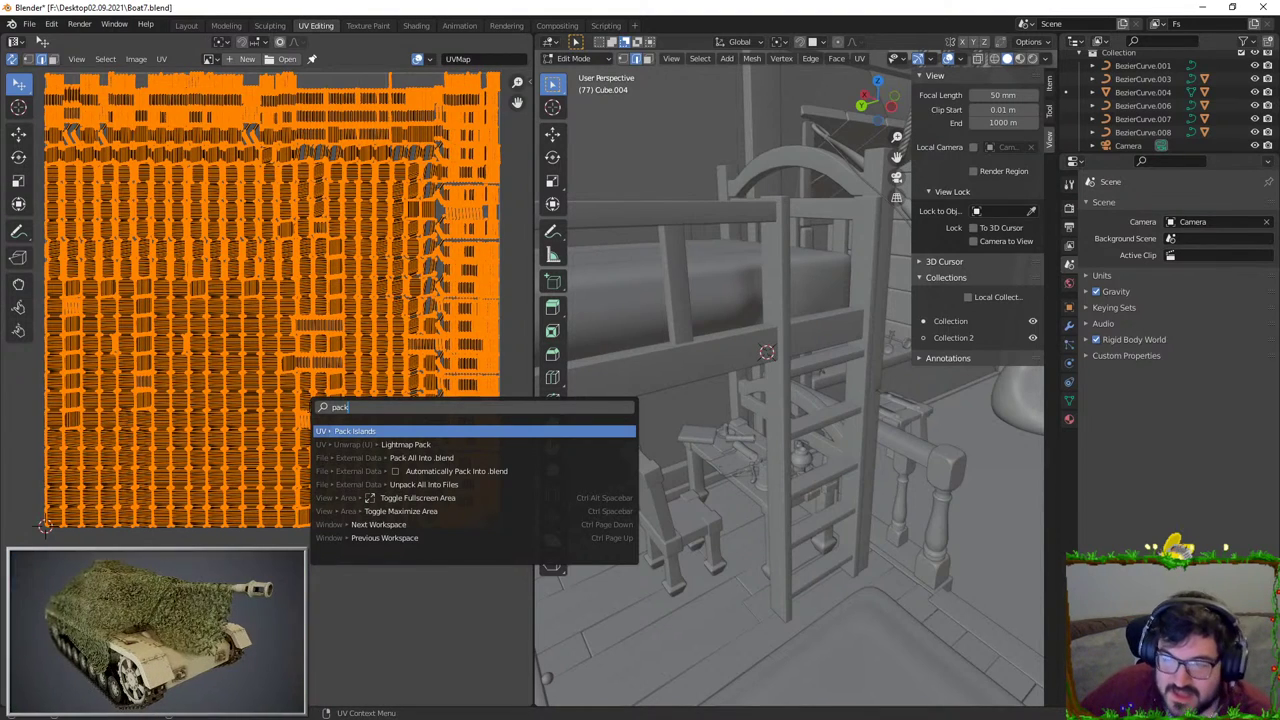
key("Return")
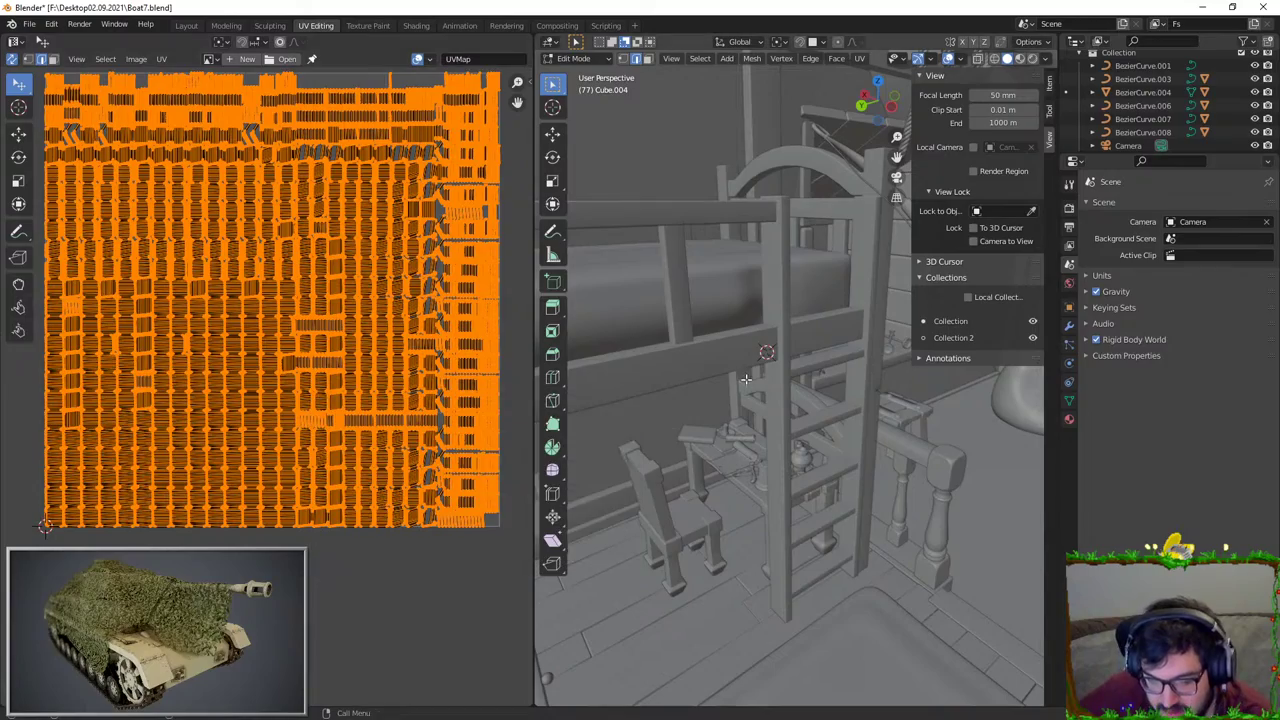
scroll(489, 377, "up", 5)
middle_click_drag(268, 386, 236, 416)
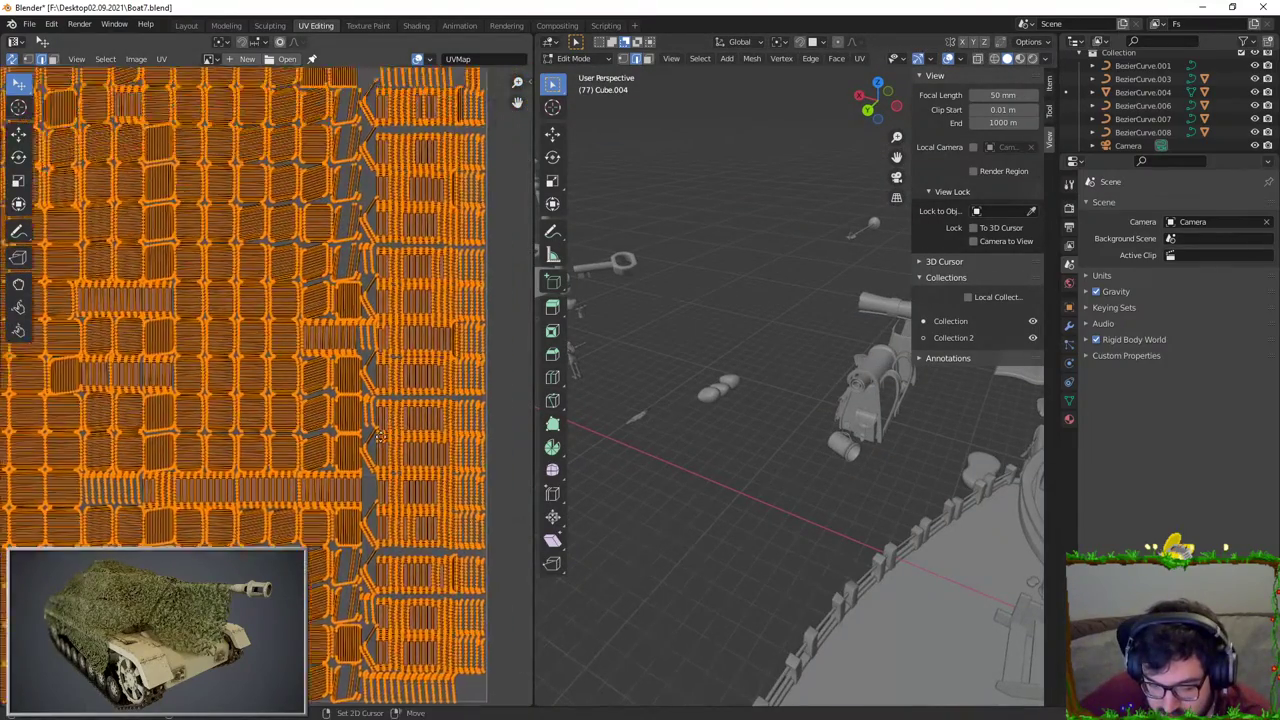
scroll(324, 386, "up", 2)
scroll(764, 417, "down", 5)
Step: Isolate the roof-tile mesh in local view and edit it from the left orthographic side
key("Tab")
middle_click_drag(764, 417, 629, 430)
key("KP_1")
key("KP_Decimal")
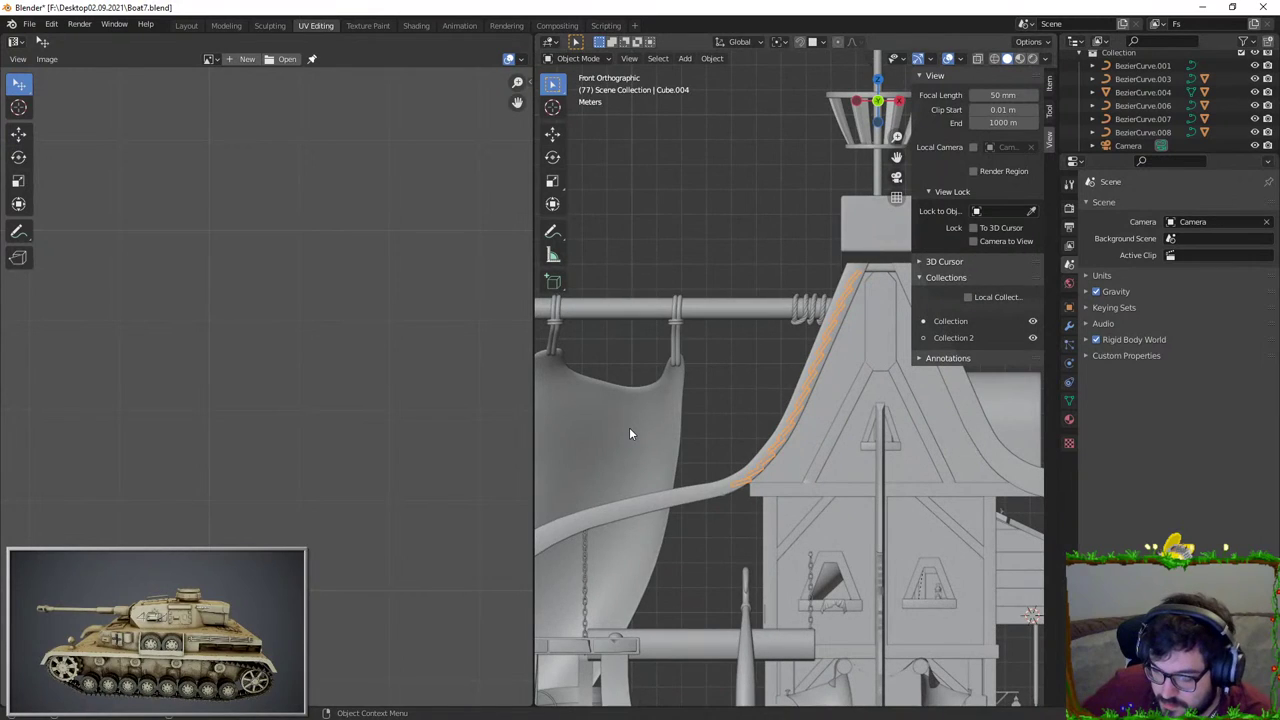
key("KP_3")
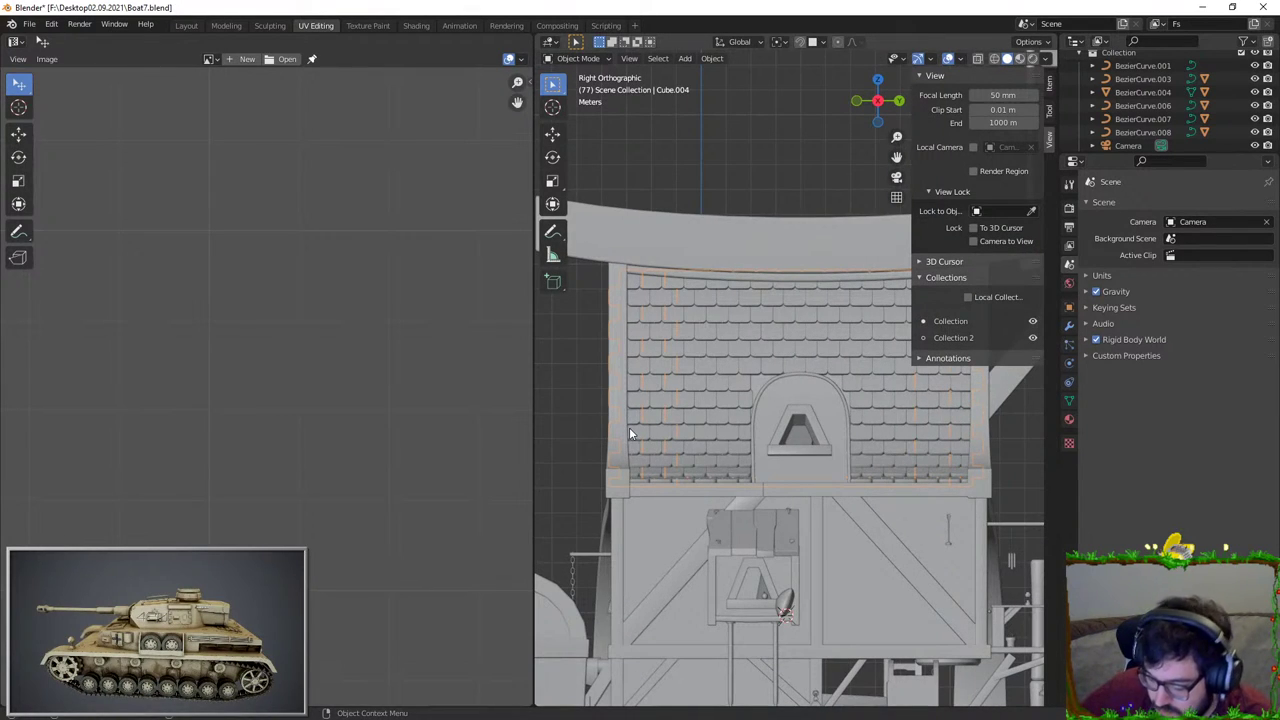
key("ctrl+KP_3")
scroll(806, 352, "up", 4)
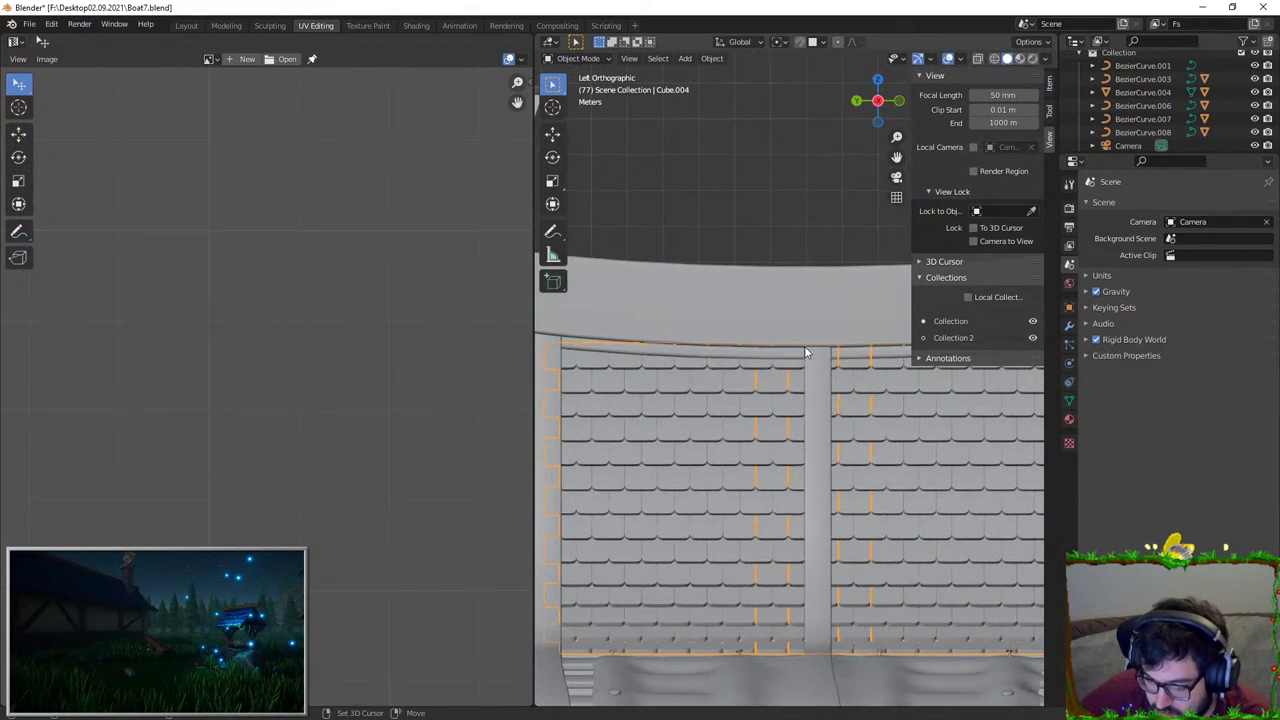
key("KP_Divide")
key("Tab")
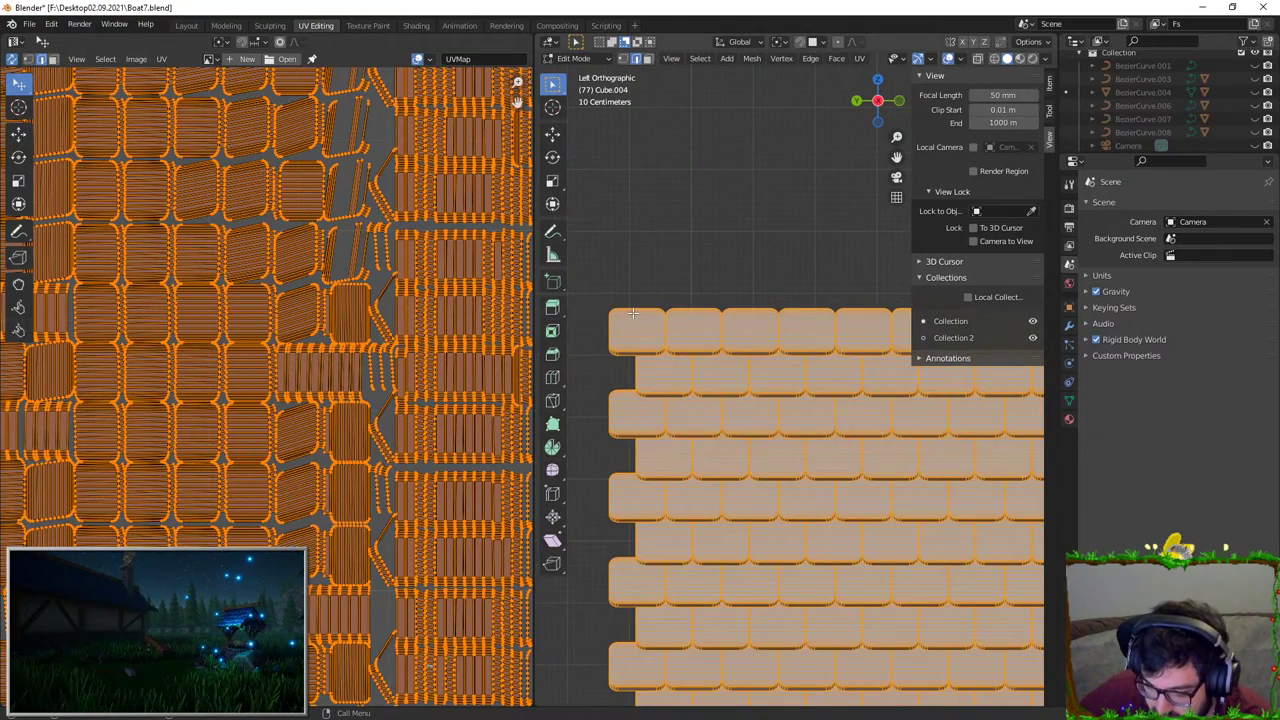
Step: Clear the selection and select four whole tiles at the roof's upper corner, two in each of the top two rows
key("alt+a")
key("l")
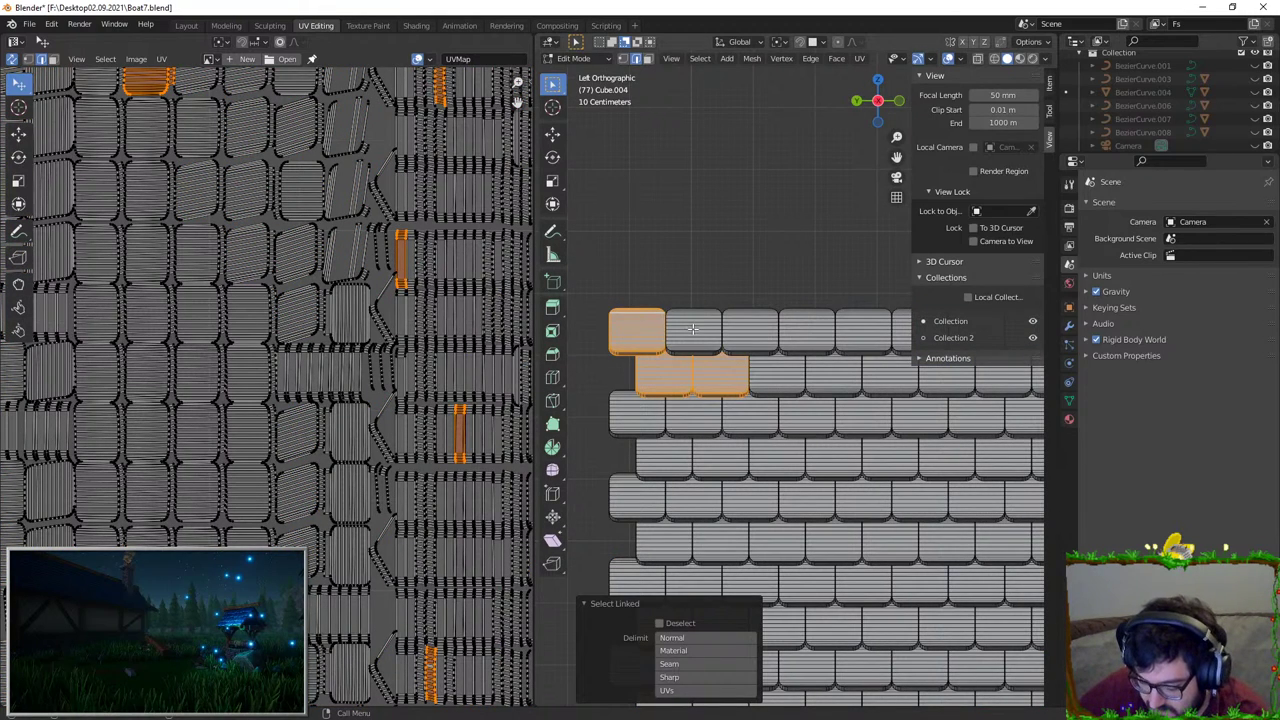
scroll(600, 312, "down", 2)
middle_click_drag(749, 357, 610, 316, "shift")
scroll(786, 404, "down", 2)
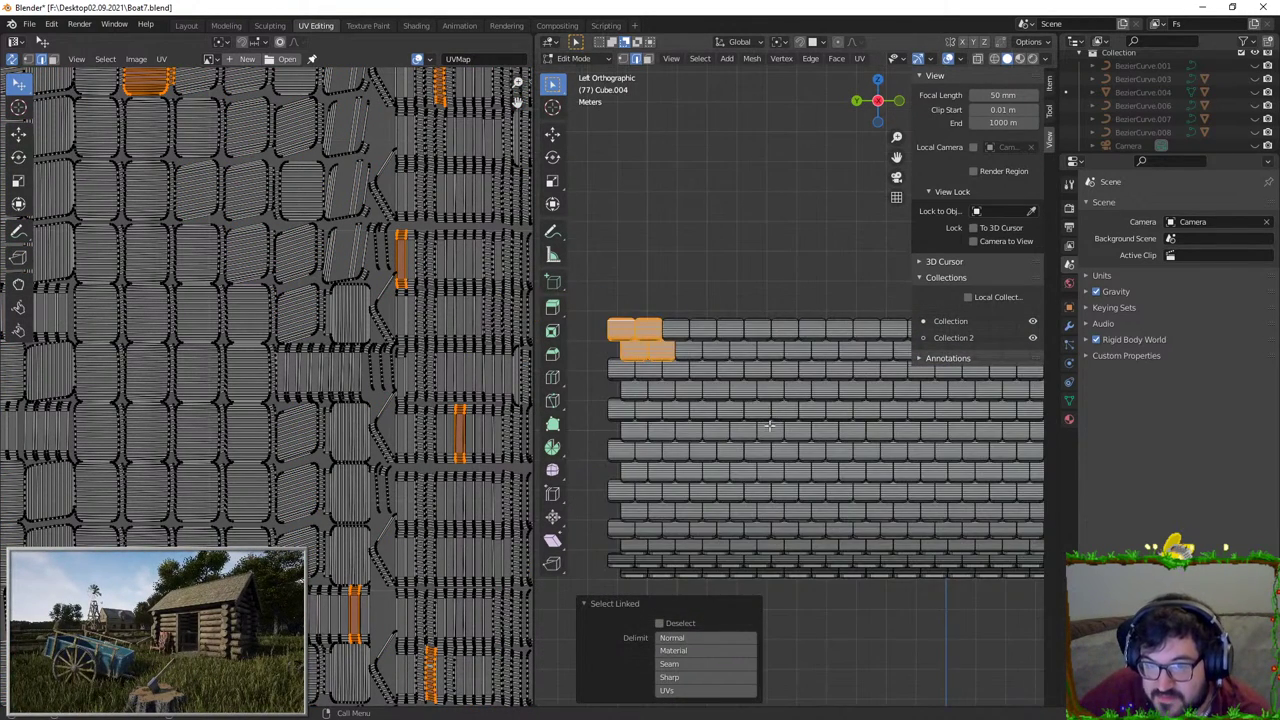
middle_click_drag(748, 457, 792, 450, "shift")
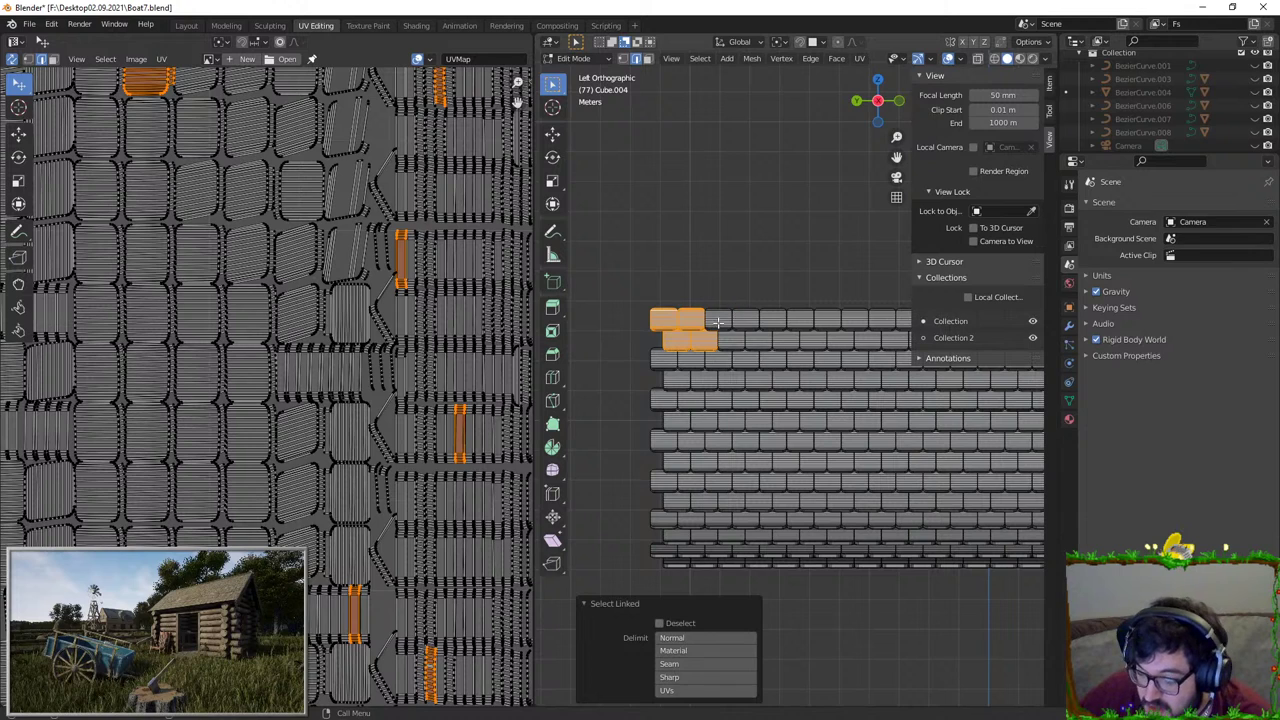
middle_click_drag(717, 320, 724, 278)
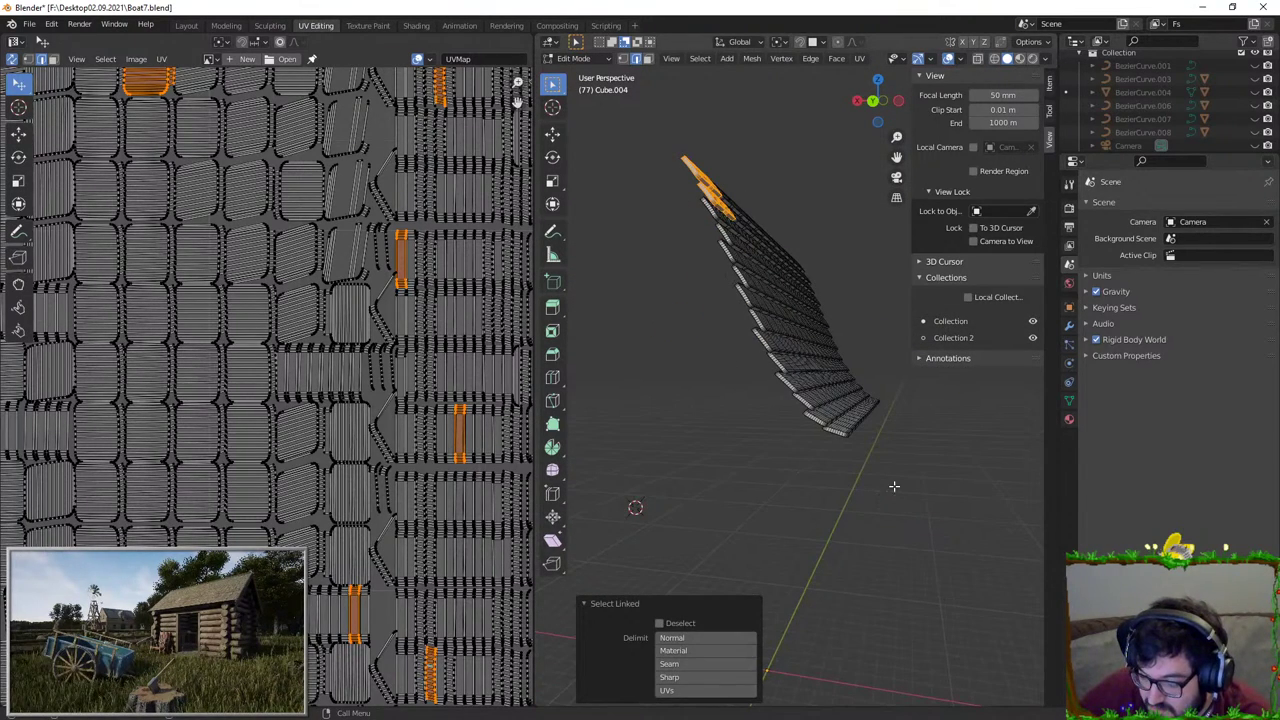
middle_click_drag(894, 486, 636, 335)
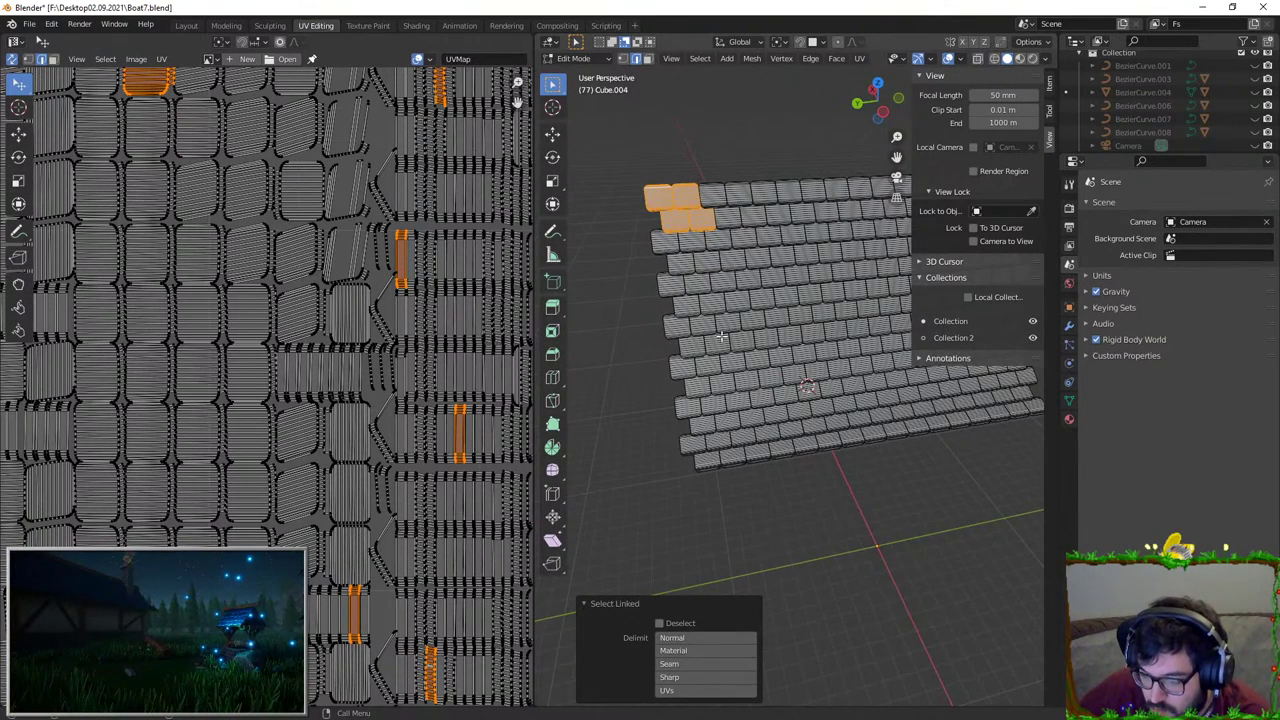
scroll(798, 345, "down", 1)
Step: Duplicate the roof-tile mesh in place and enter Edit Mode on the copy
key("Tab")
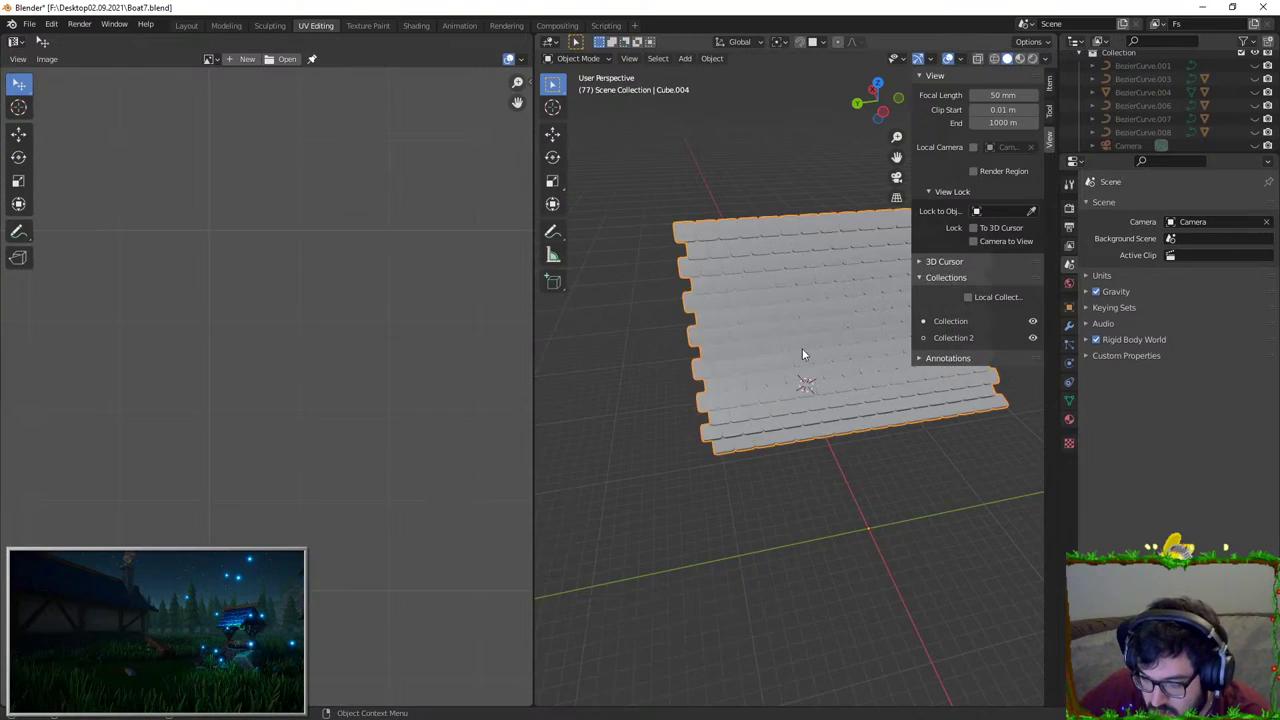
scroll(802, 348, "down", 3)
key("shift+d")
right_click(757, 340)
key("Tab")
Step: Invert the selection on the copy and delete every tile except the four at the corner
scroll(755, 337, "up", 5)
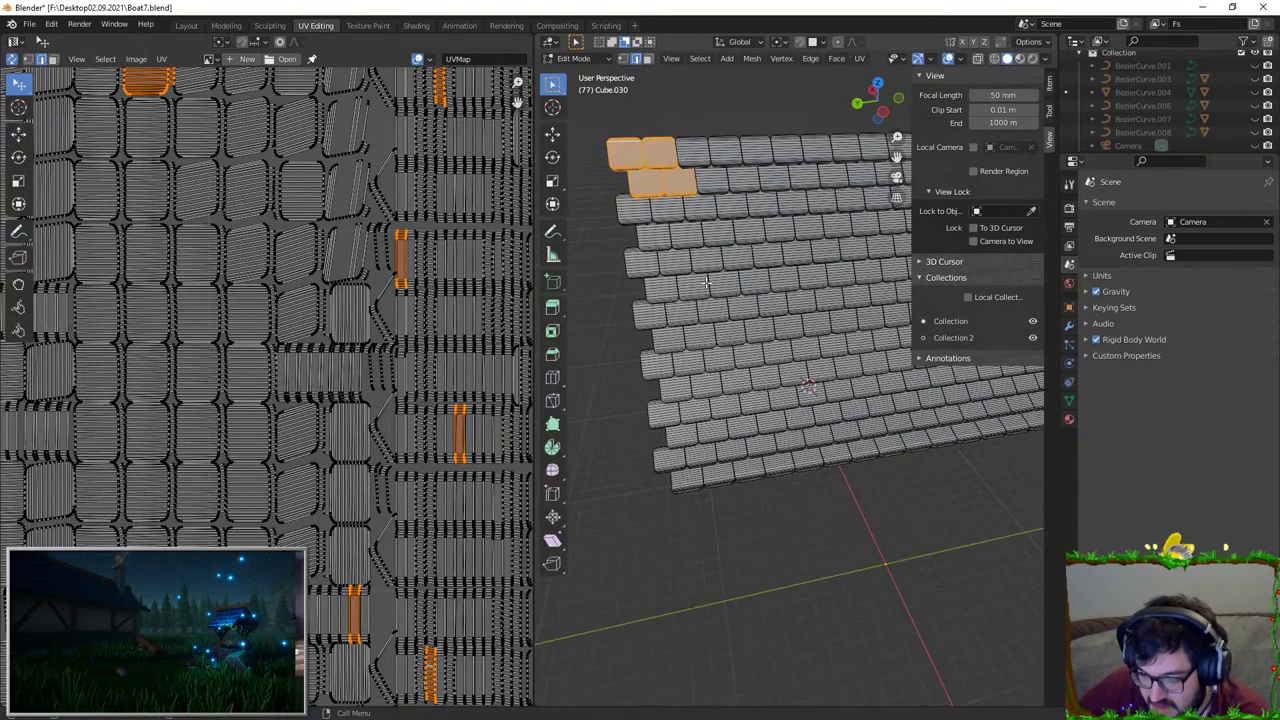
mouse_move(712, 288)
middle_mouse_down()
mouse_move(689, 288)
mouse_move(710, 264)
middle_mouse_up()
key("ctrl+i")
key("x")
left_click(705, 283)
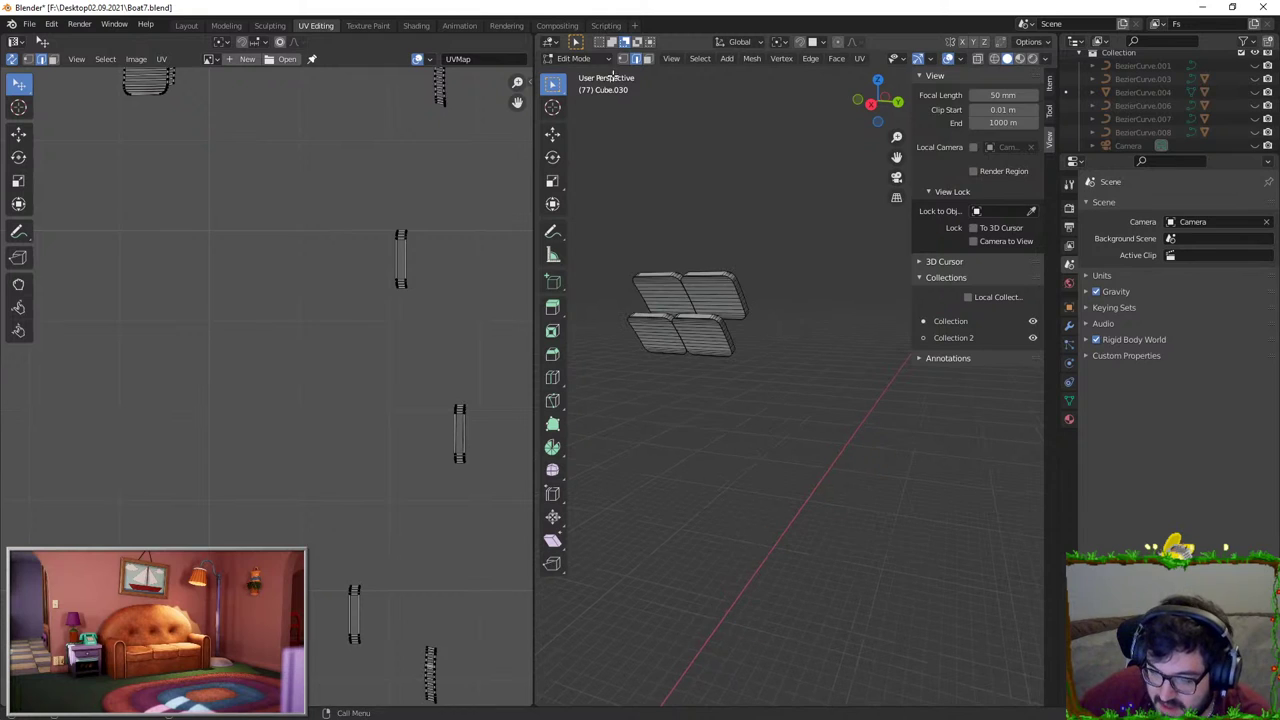
Step: Circle-select the back faces of both lower tiles in face mode
scroll(745, 317, "up", 3)
left_click_drag(645, 191, 677, 231)
right_click(682, 235)
scroll(682, 235, "up", 1)
middle_click_drag(682, 235, 692, 273, "shift")
scroll(692, 273, "up", 2)
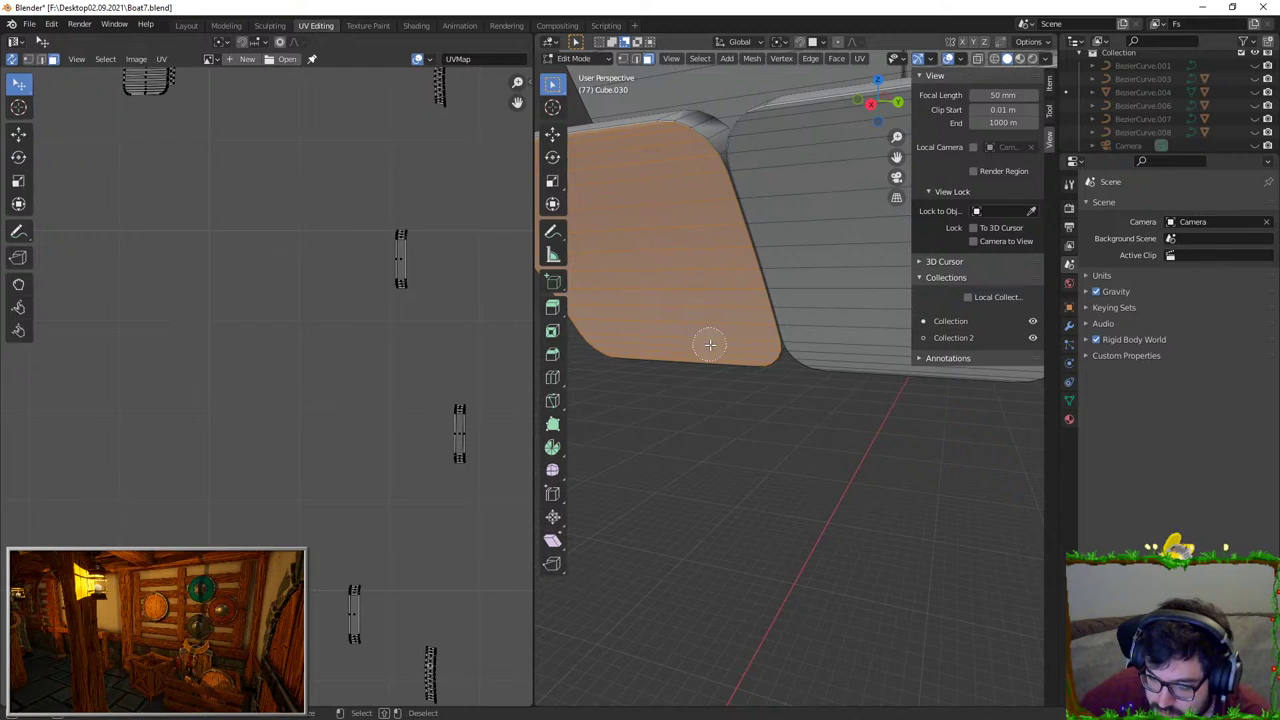
middle_click_drag(774, 223, 663, 268, "shift")
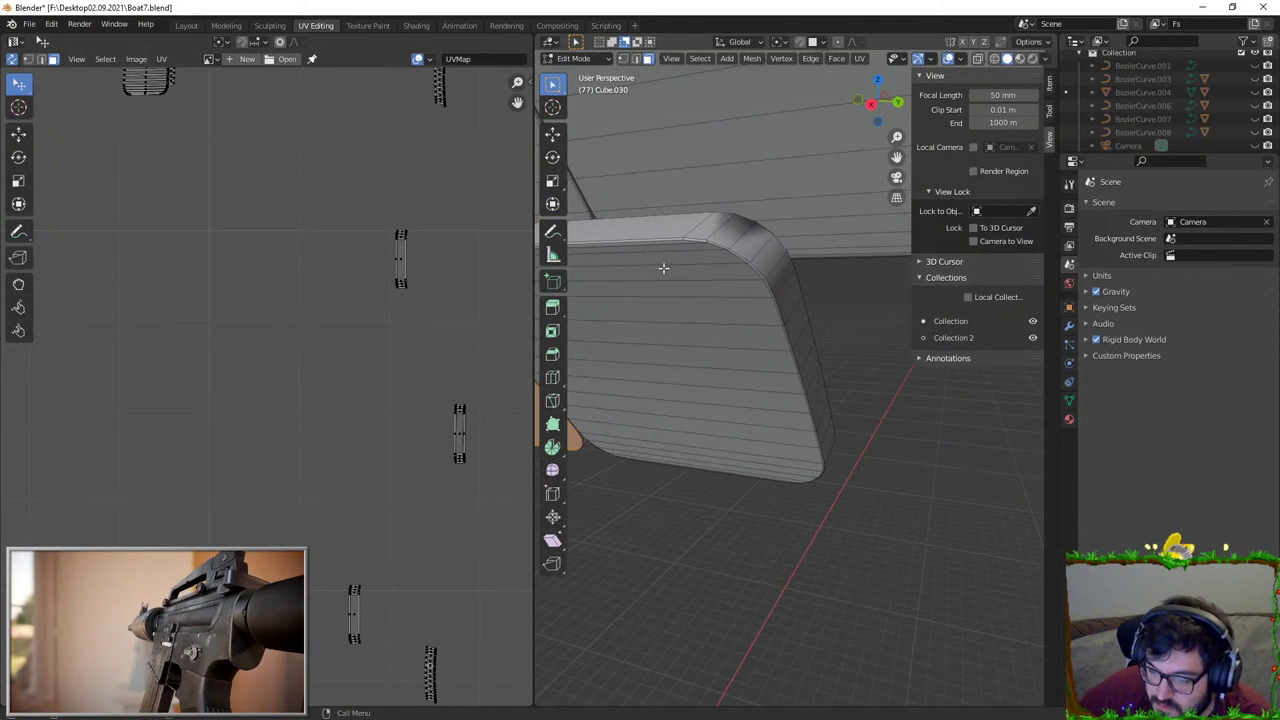
mouse_move(662, 259)
left_mouse_down()
mouse_move(686, 357)
mouse_move(739, 446)
left_mouse_up()
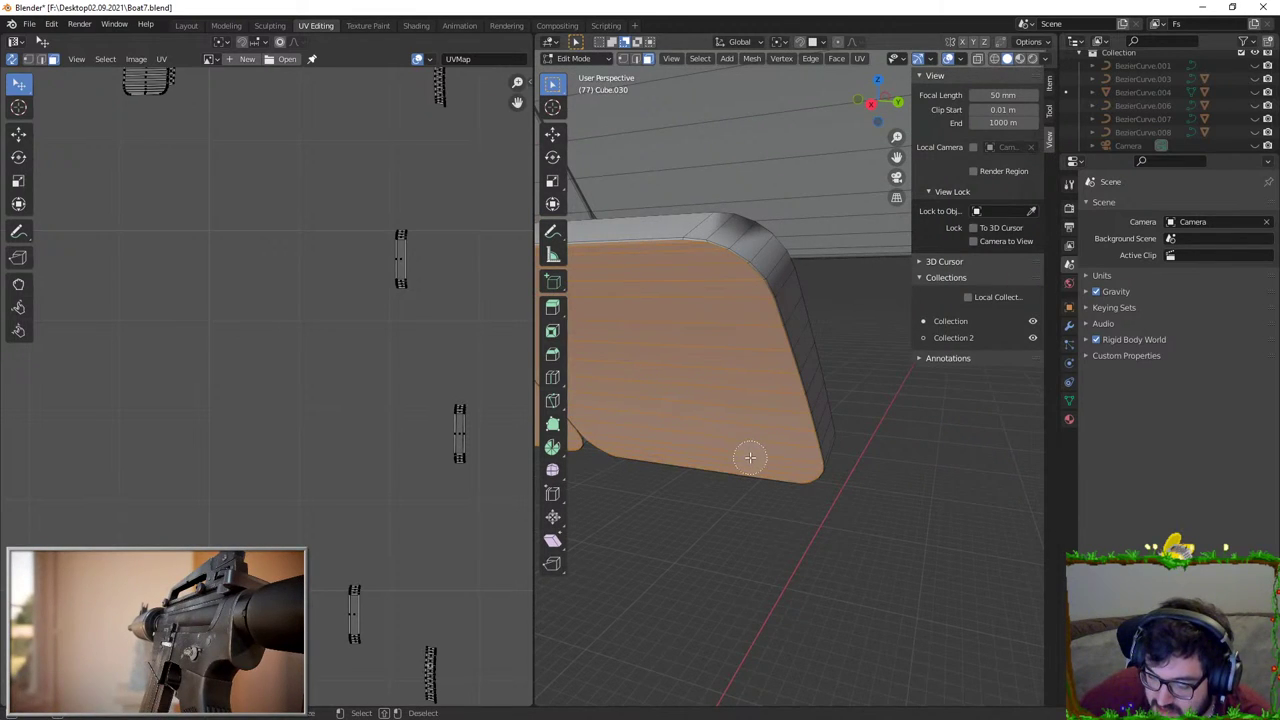
scroll(750, 457, "down", 4)
right_click(802, 350)
Step: Add the back faces of the upper tile with the uncovered outer side to the selection and delete the selected faces
middle_click_drag(802, 350, 754, 246)
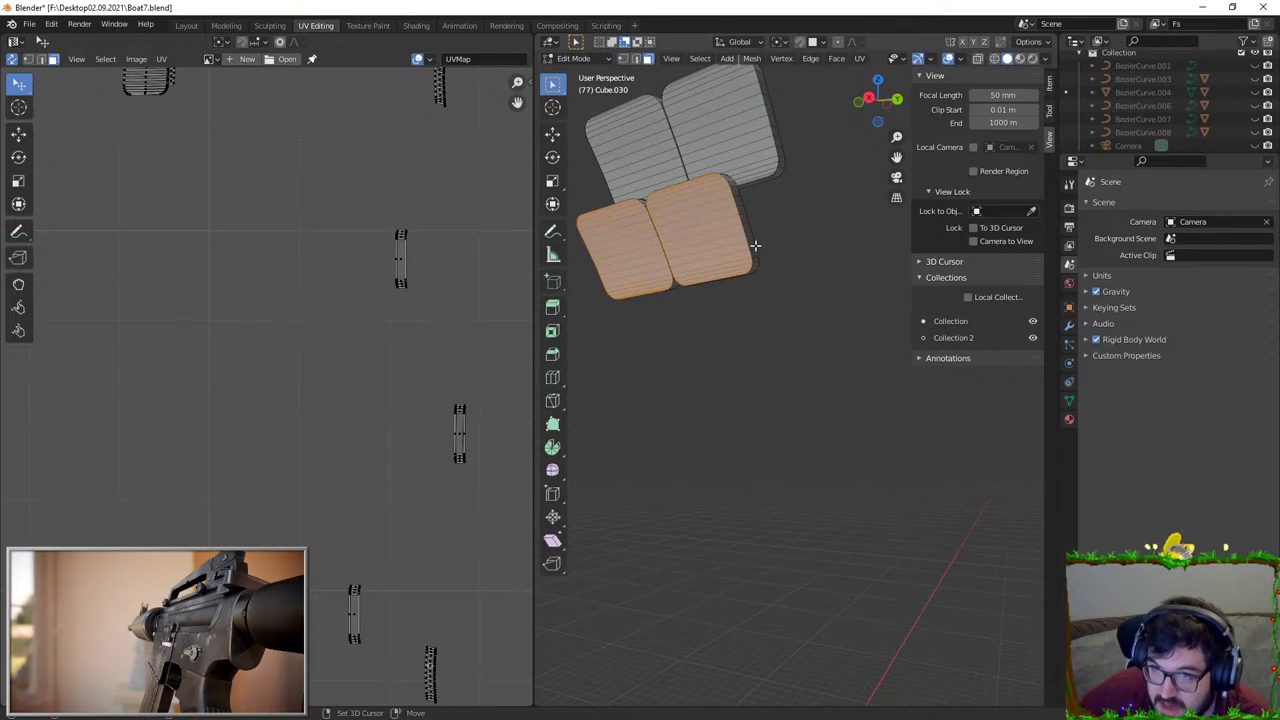
mouse_move(742, 358)
middle_mouse_down("shift")
mouse_move(791, 477)
mouse_move(786, 580)
middle_mouse_up("shift")
scroll(766, 349, "up", 6)
key("c")
mouse_move(760, 260)
left_mouse_down()
mouse_move(726, 243)
mouse_move(836, 506)
left_mouse_up()
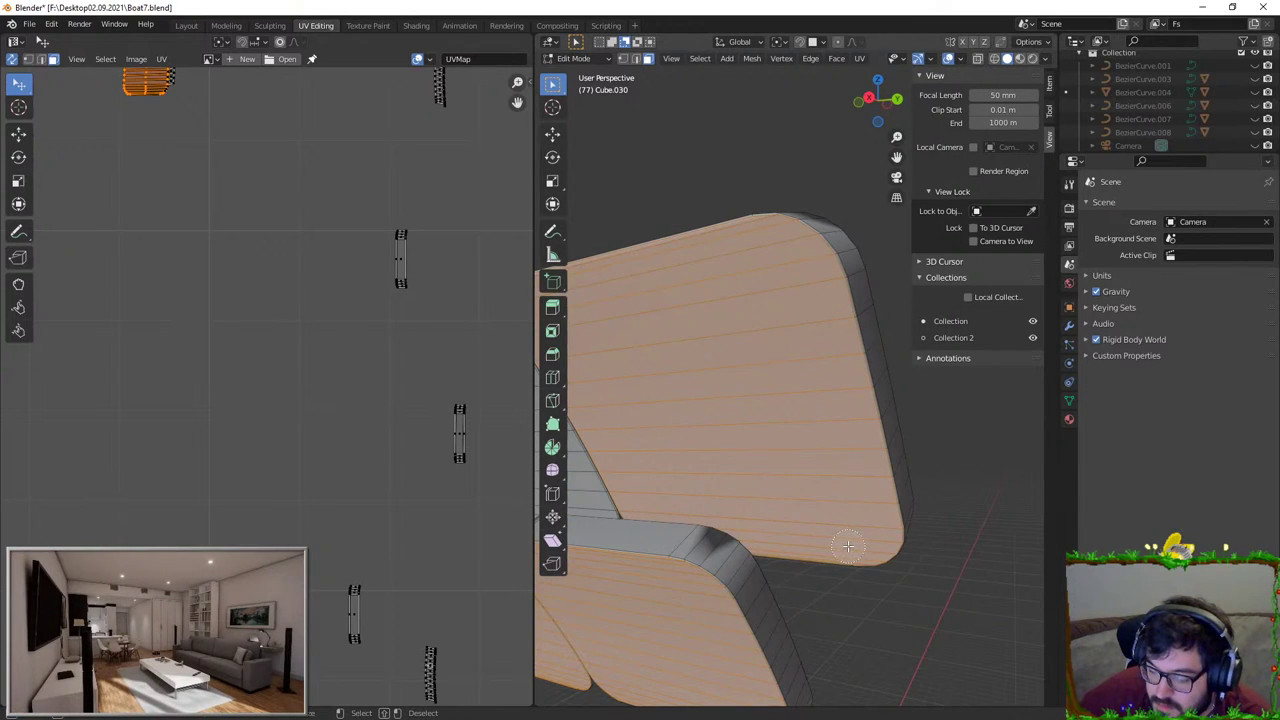
middle_click_drag(848, 546, 636, 395)
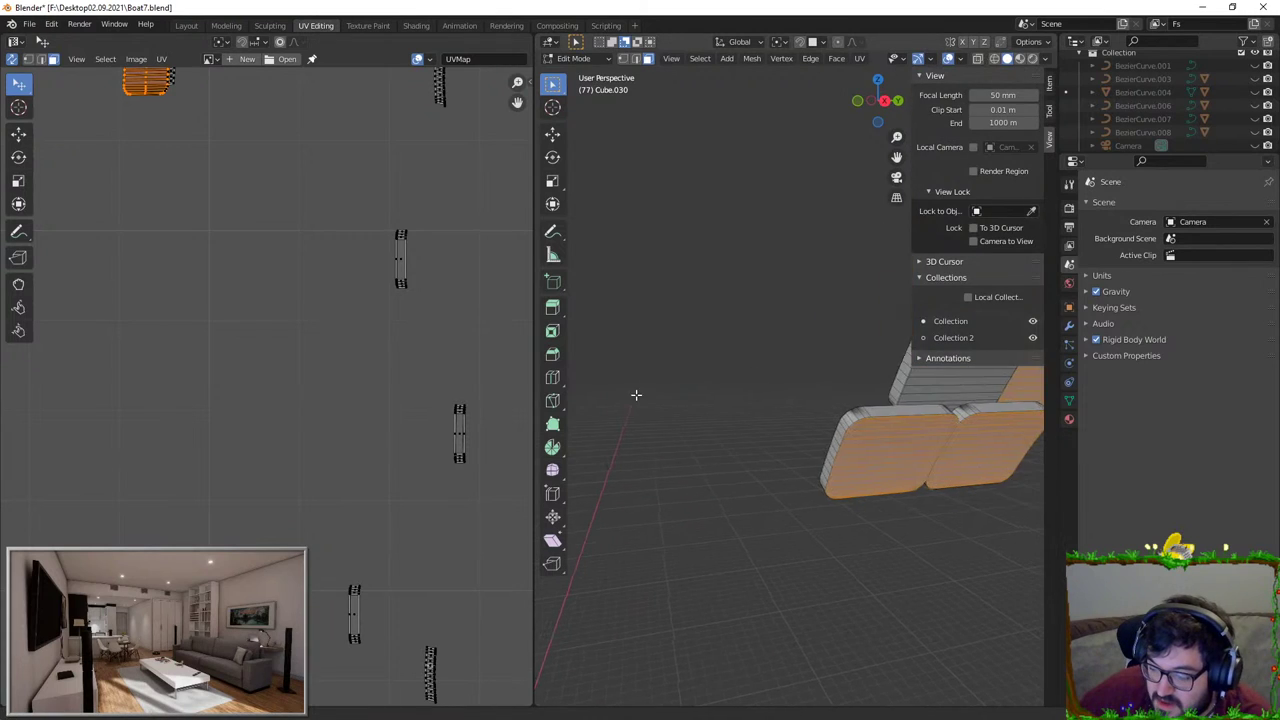
middle_click_drag(804, 397, 590, 400, "shift")
scroll(720, 410, "up", 2)
middle_click_drag(745, 400, 785, 415)
scroll(797, 380, "up", 3)
middle_click_drag(797, 360, 754, 338, "shift")
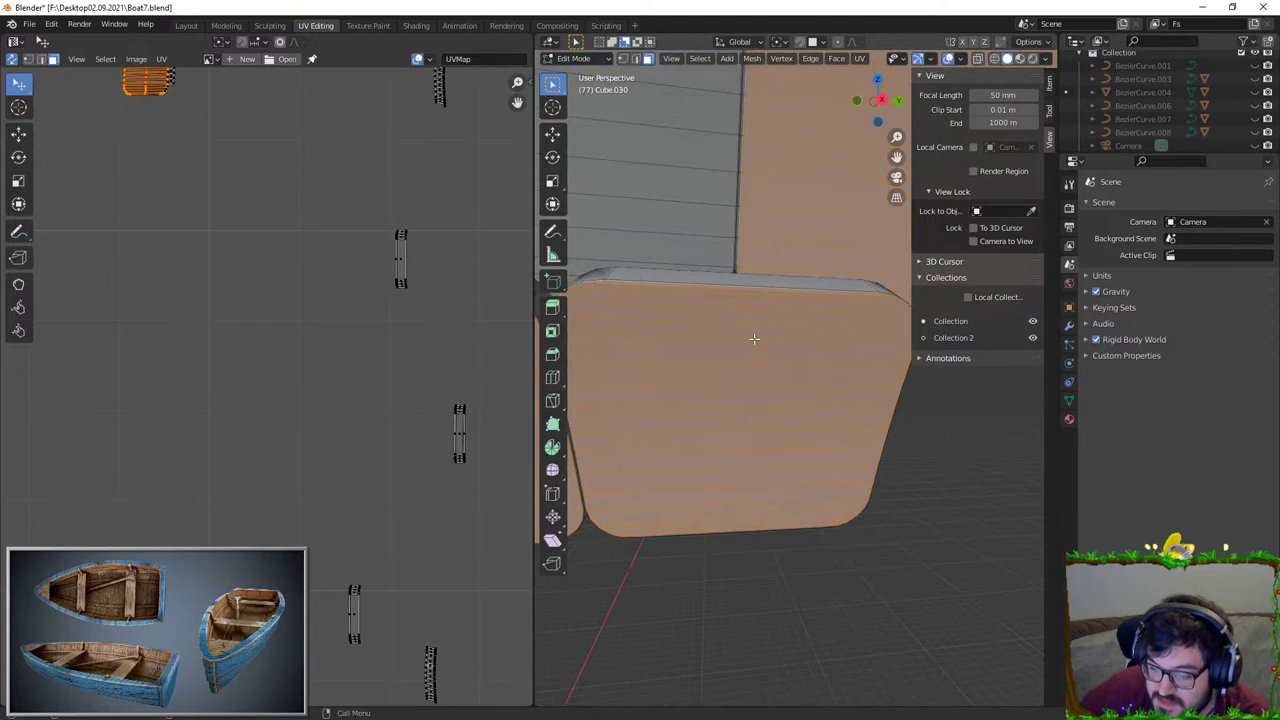
key("u")
left_click(754, 338)
key("x")
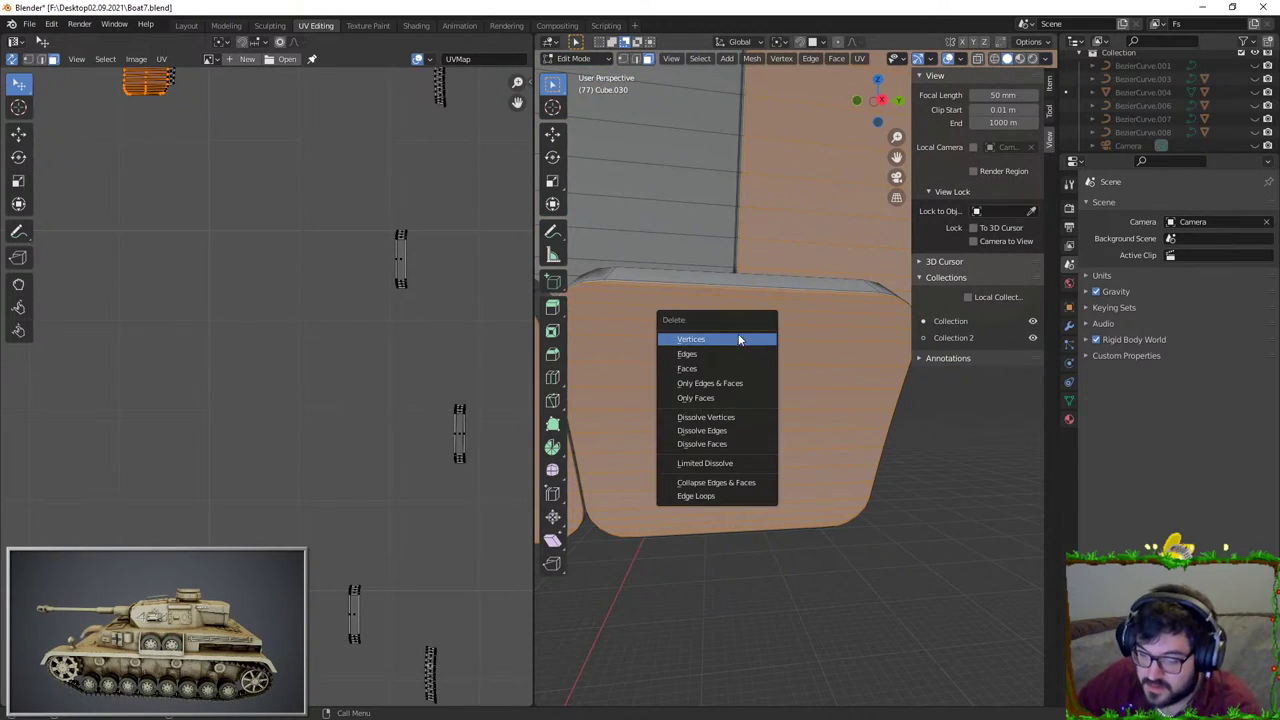
left_click(740, 367)
Step: Isolate the upper tile that still has its back by hiding the other tiles, and delete its back faces
left_click(669, 198)
key("l")
key("shift+h")
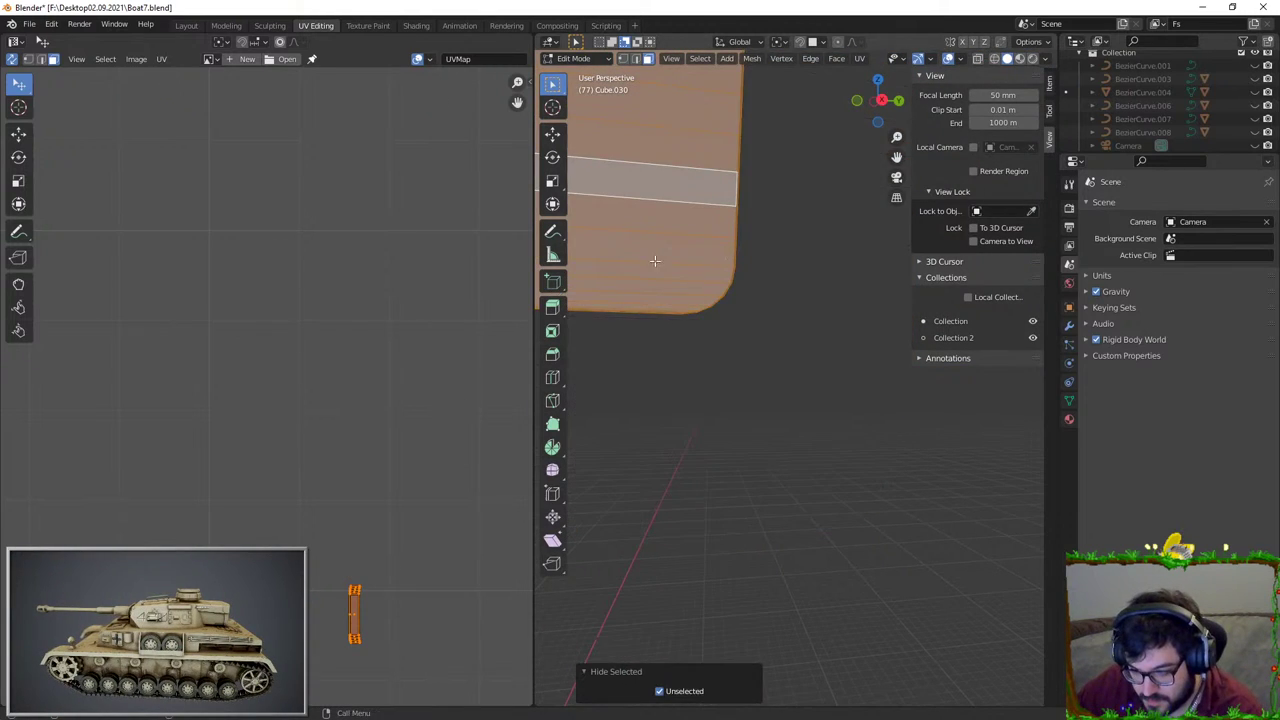
middle_click_drag(654, 263, 715, 395, "shift")
key("alt+a")
key("space")
key("c")
mouse_move(747, 281)
left_mouse_down()
mouse_move(712, 532)
mouse_move(724, 578)
left_mouse_up()
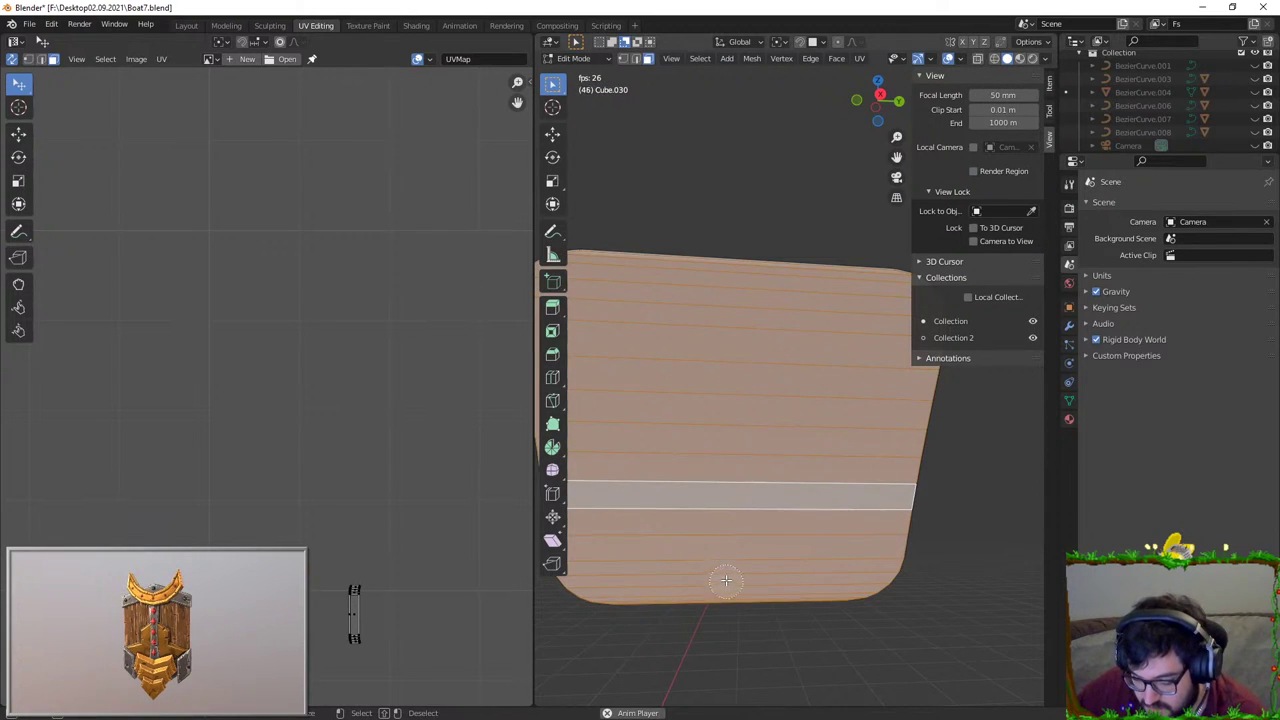
middle_click_drag(726, 580, 744, 358)
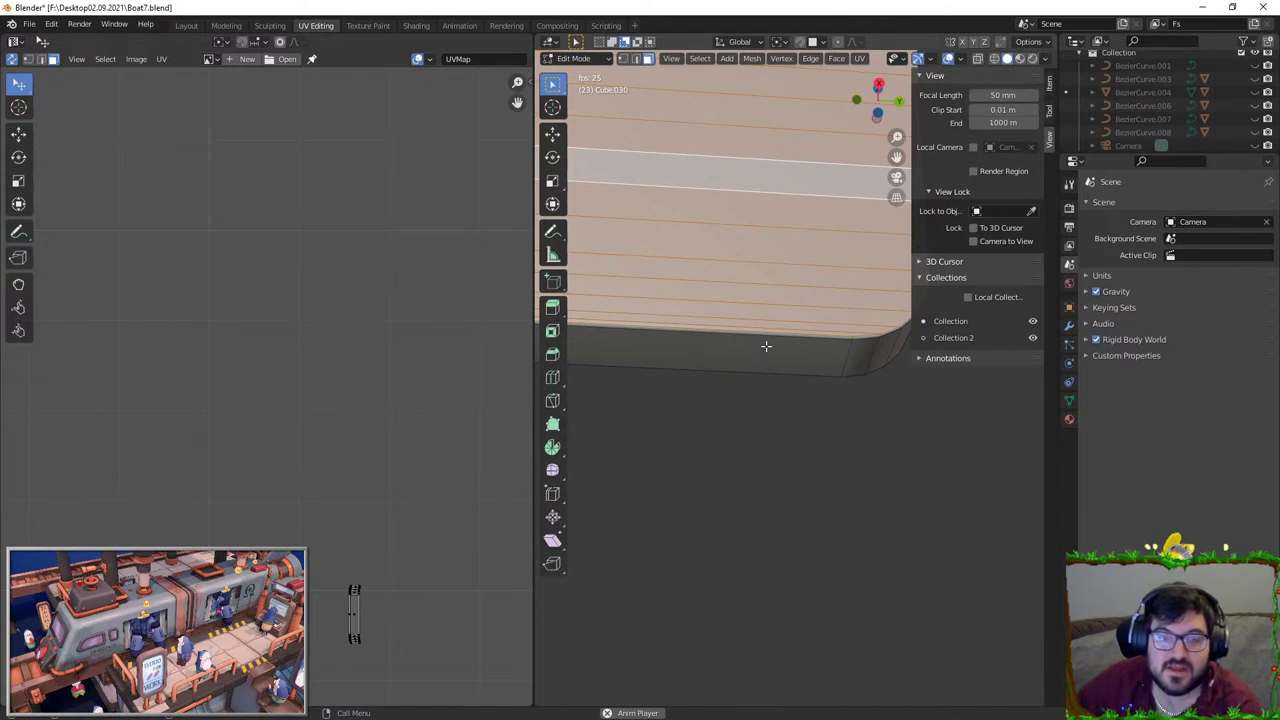
key("x")
left_click(773, 306)
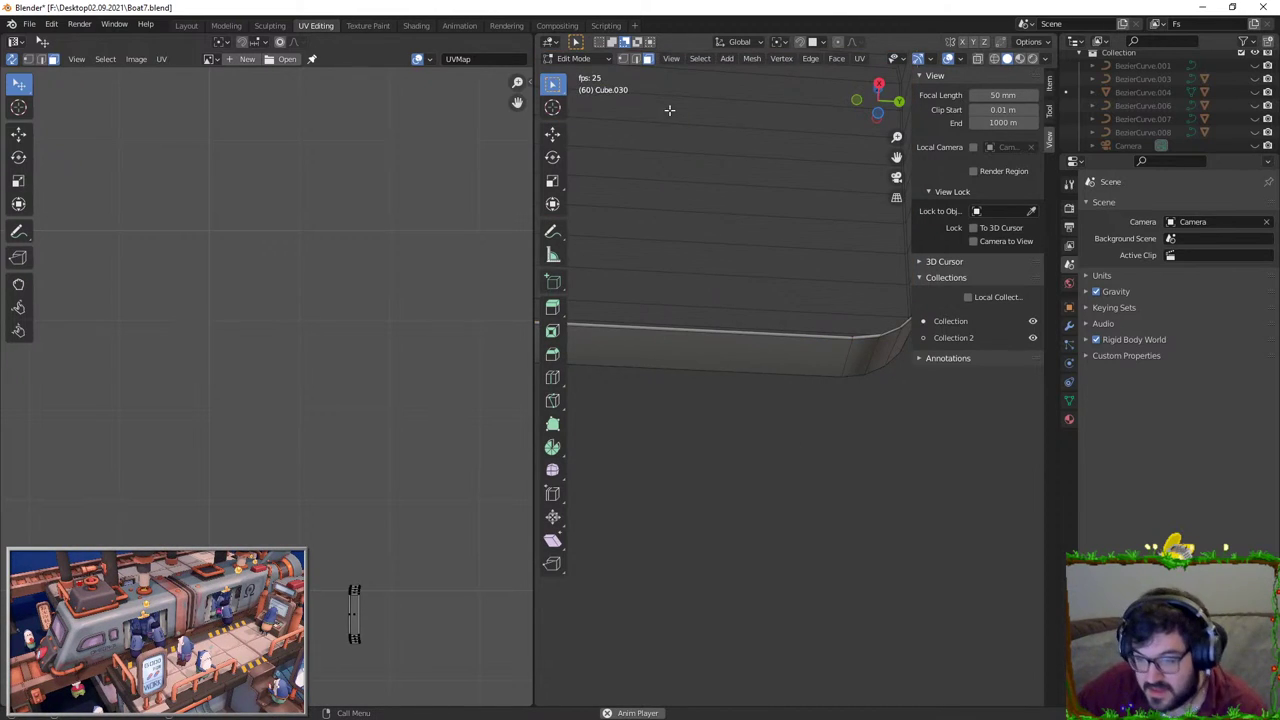
Step: Delete the thin bevel face loop around this tile's open back and reveal the hidden tiles
left_click(881, 334)
key("x")
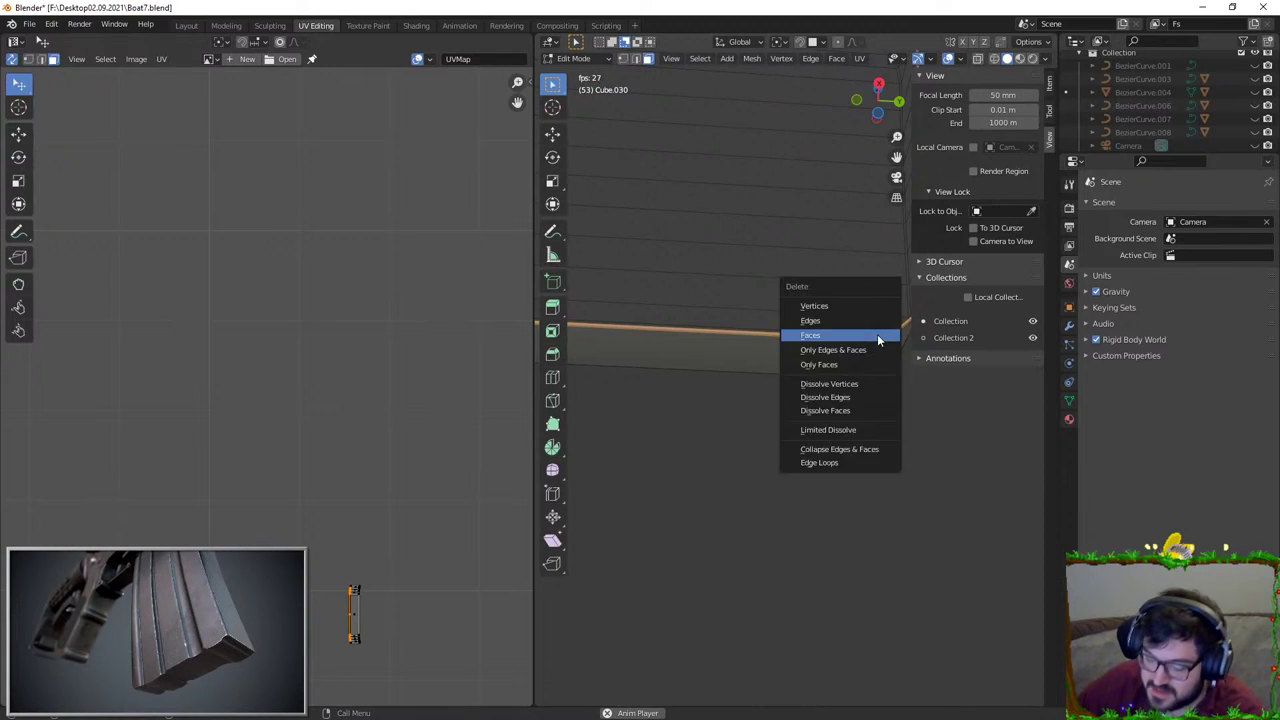
left_click(876, 336)
key("alt+h")
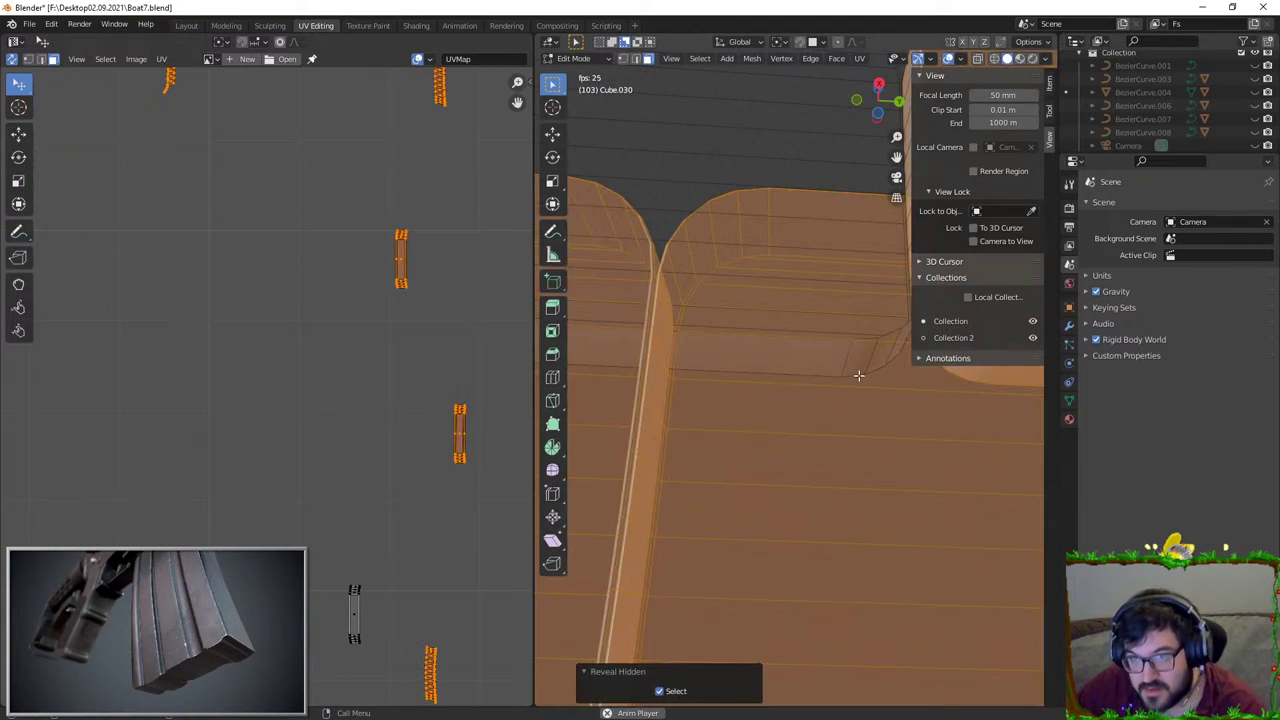
Step: Select the thin bevel face loops around the open backs of the other three tiles and delete them
middle_click_drag(873, 433, 728, 468)
scroll(782, 450, "up", 4)
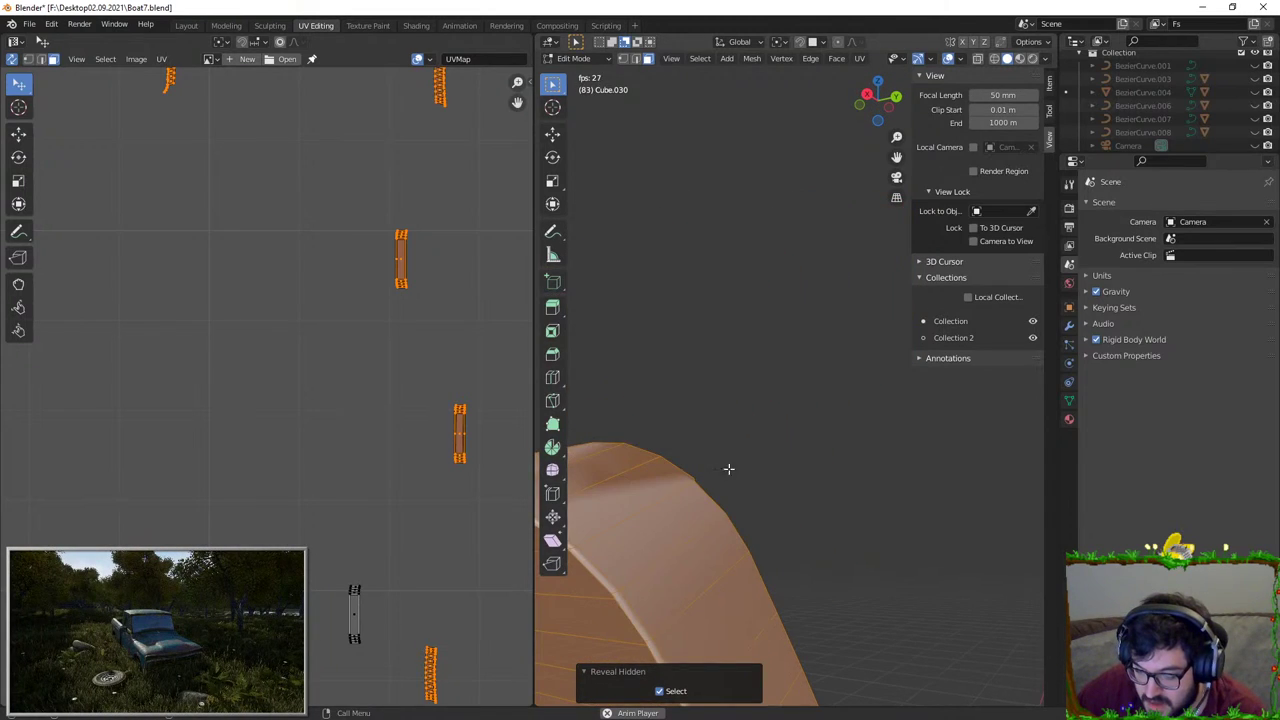
left_click(617, 592)
middle_click_drag(686, 608, 740, 483)
left_click(671, 549, "alt+shift")
key("x")
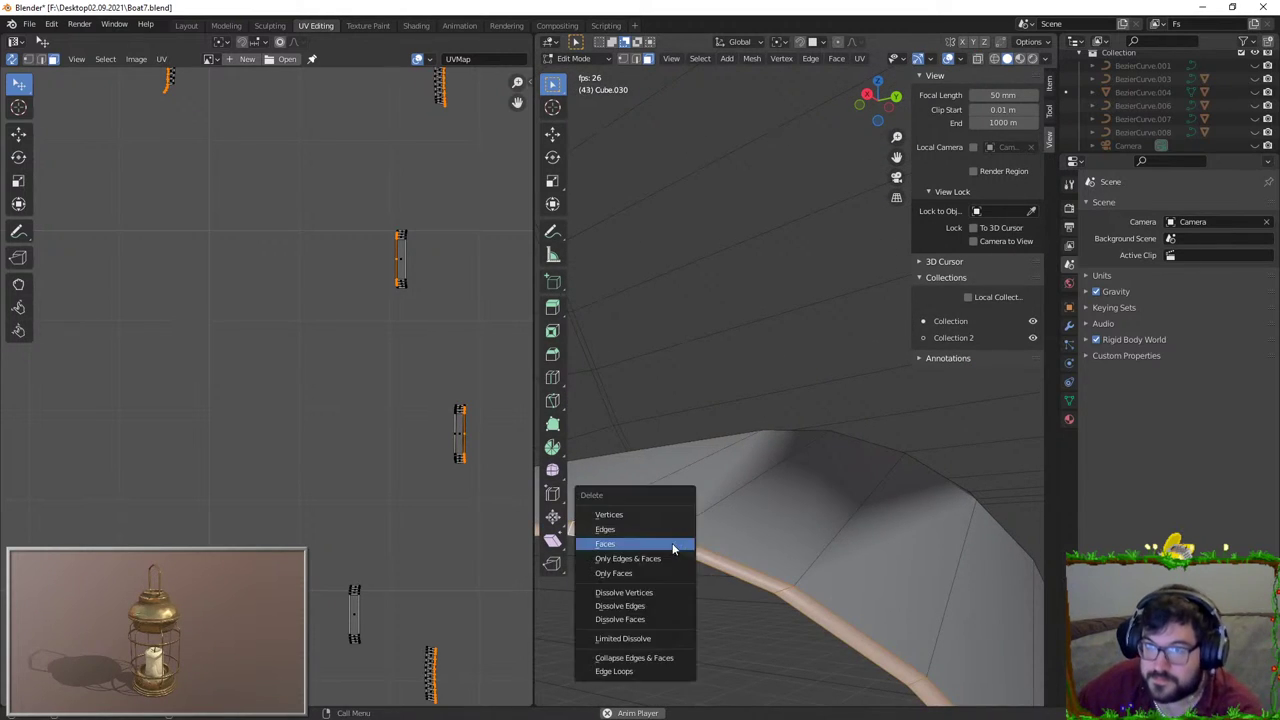
left_click(674, 545)
Step: Select all geometry of the four tiles, return to Object Mode and open the mesh's object data properties
scroll(799, 448, "down", 7)
key("a")
middle_click_drag(799, 448, 1020, 462)
key("Tab")
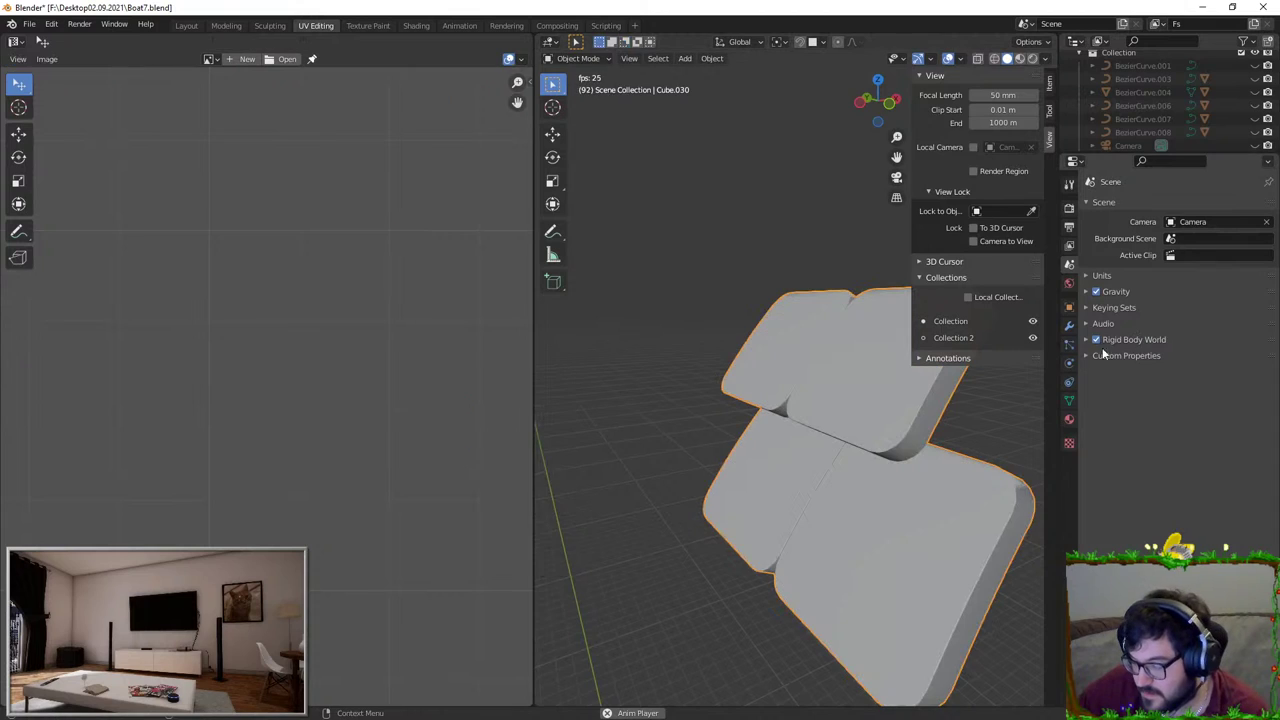
left_click(1069, 401)
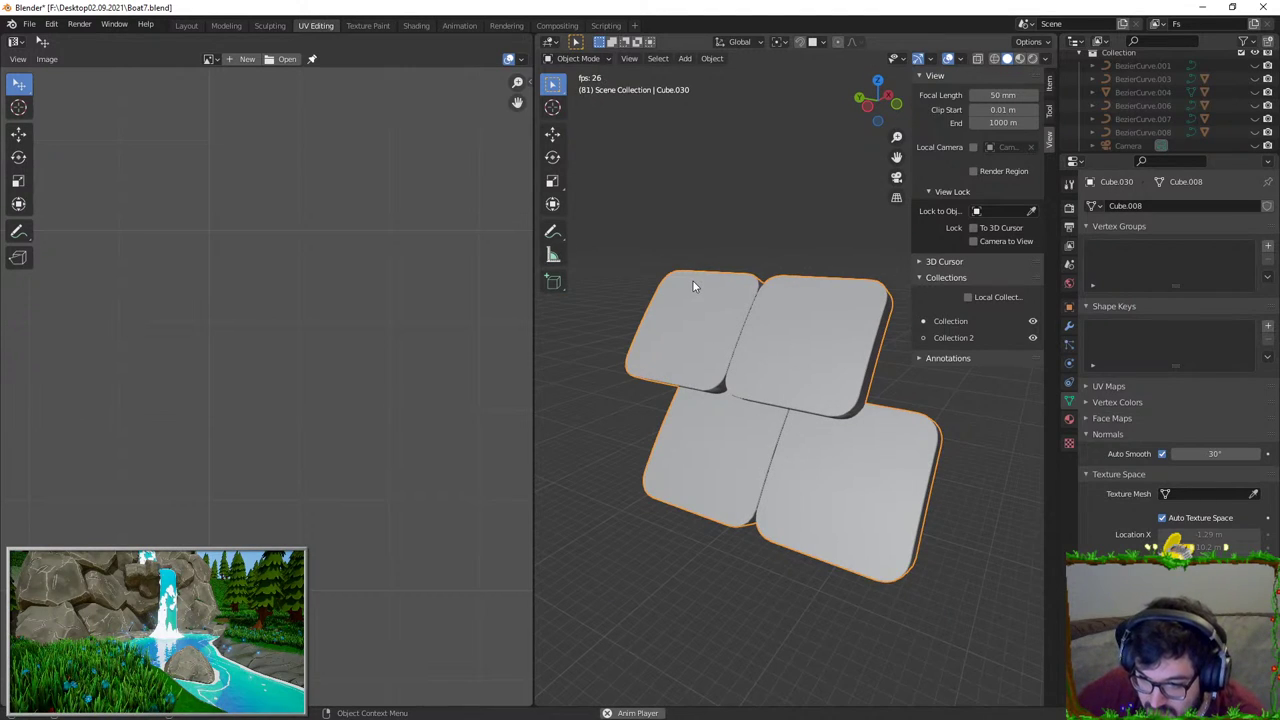
key("ctrl+space")
key("ctrl+space")
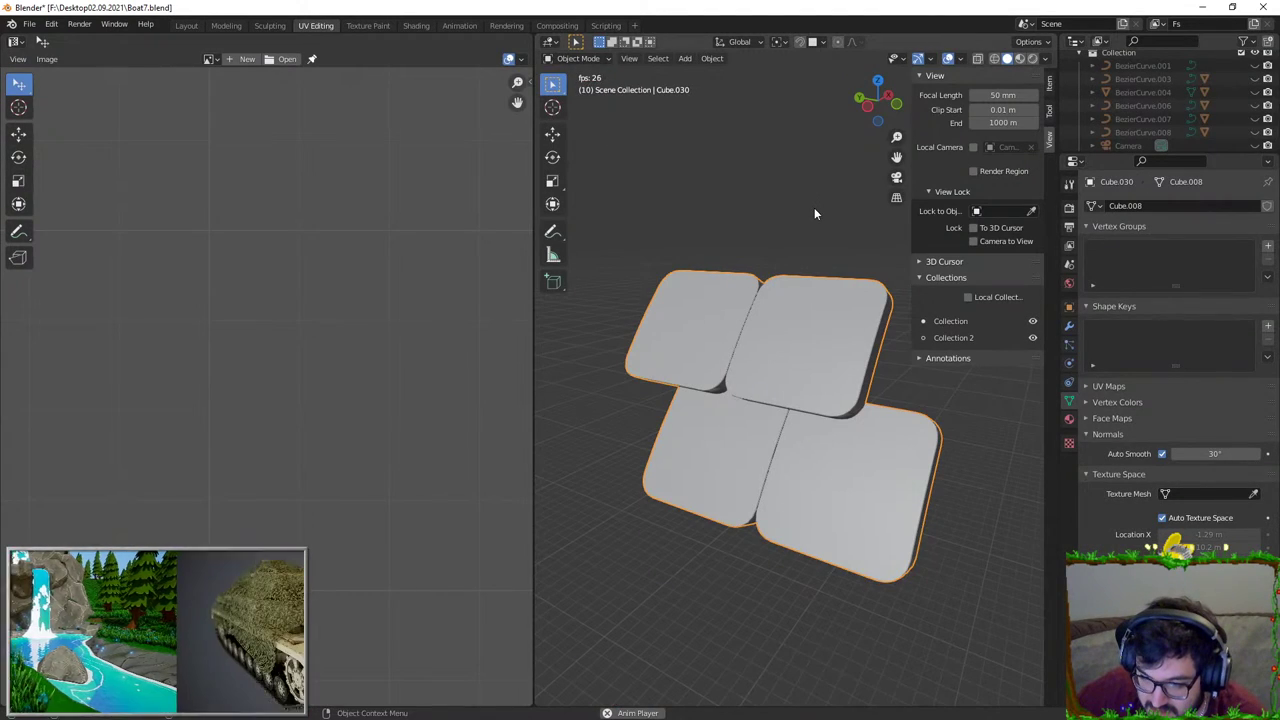
key("shift+space")
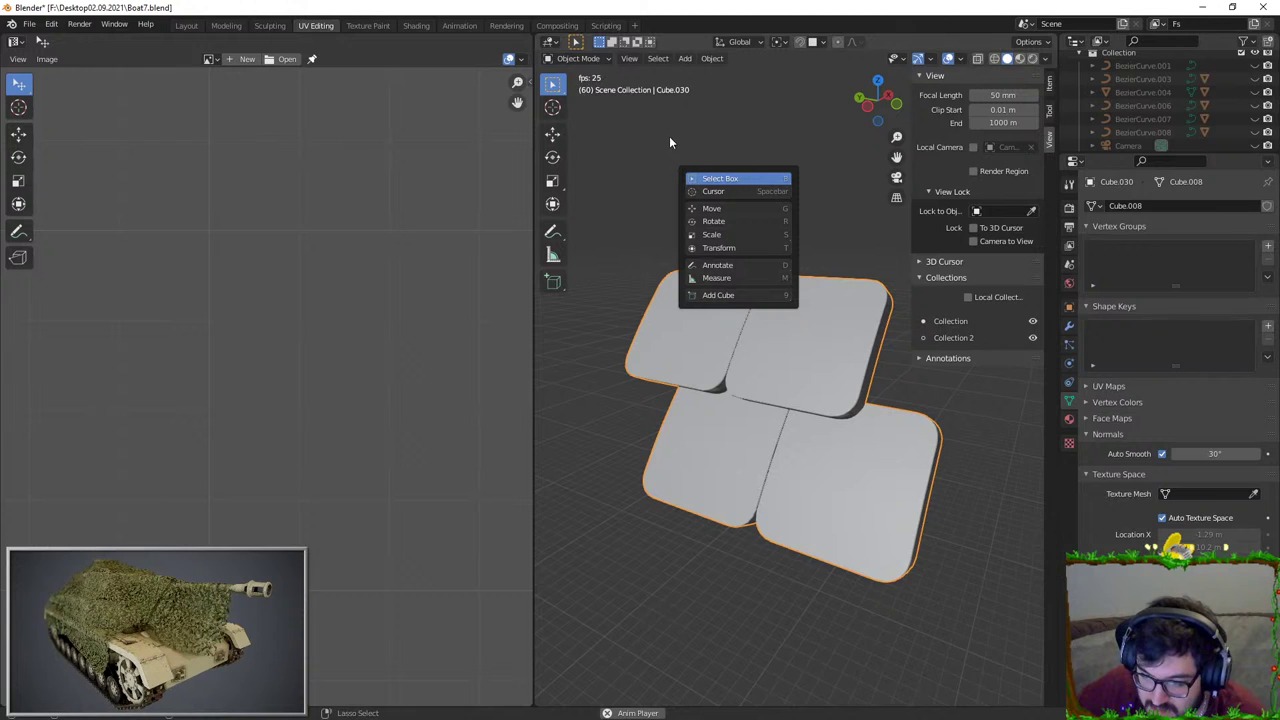
Step: Inspect the shading and bevelled edges of the four tiles up close from several angles
left_click(669, 136)
key("space")
left_click(787, 349)
middle_click_drag(798, 335, 754, 338)
key("Tab")
key("Tab")
scroll(812, 324, "down", 4)
scroll(790, 355, "up", 4)
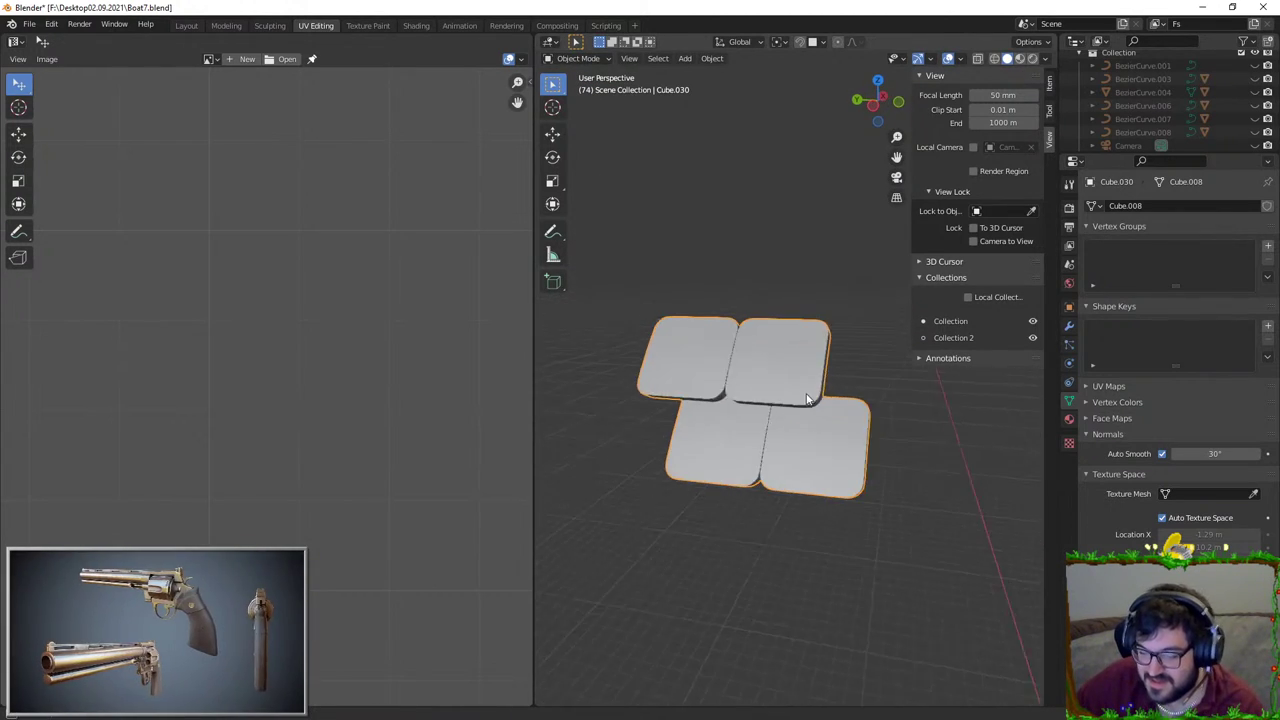
key("ctrl+KP_3")
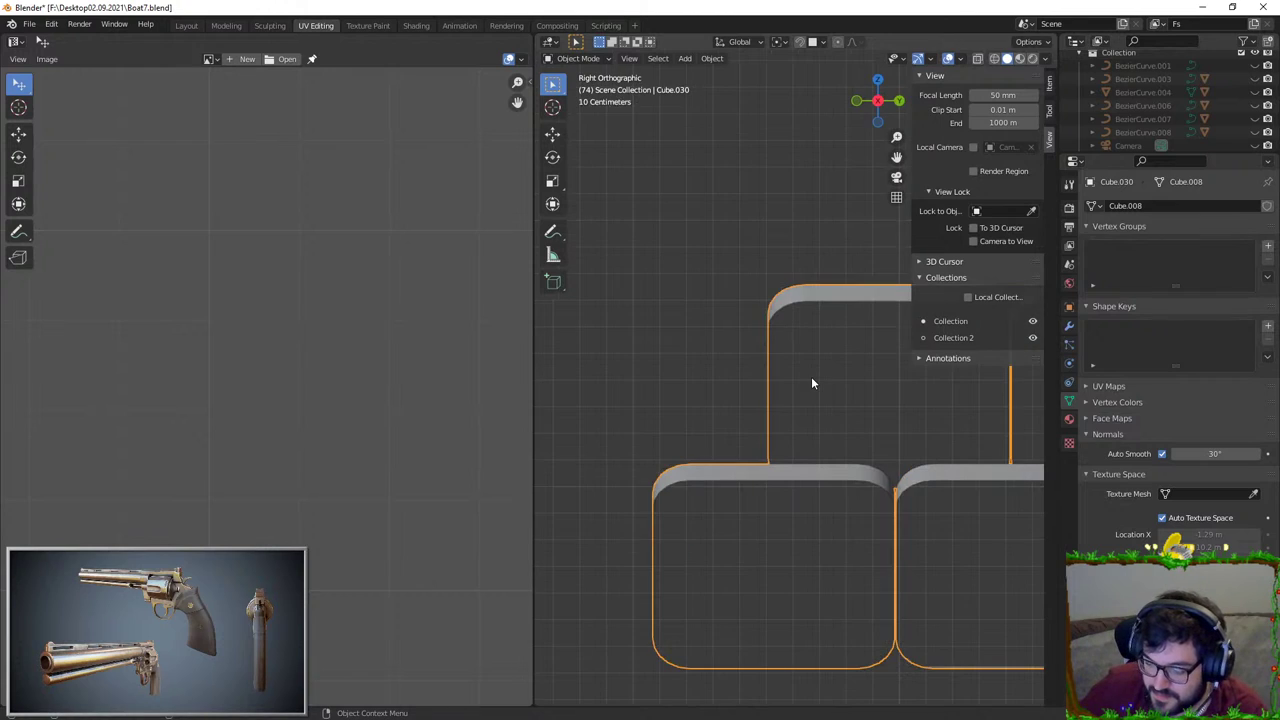
middle_click_drag(757, 391, 790, 441)
key("Tab")
scroll(790, 441, "up", 2)
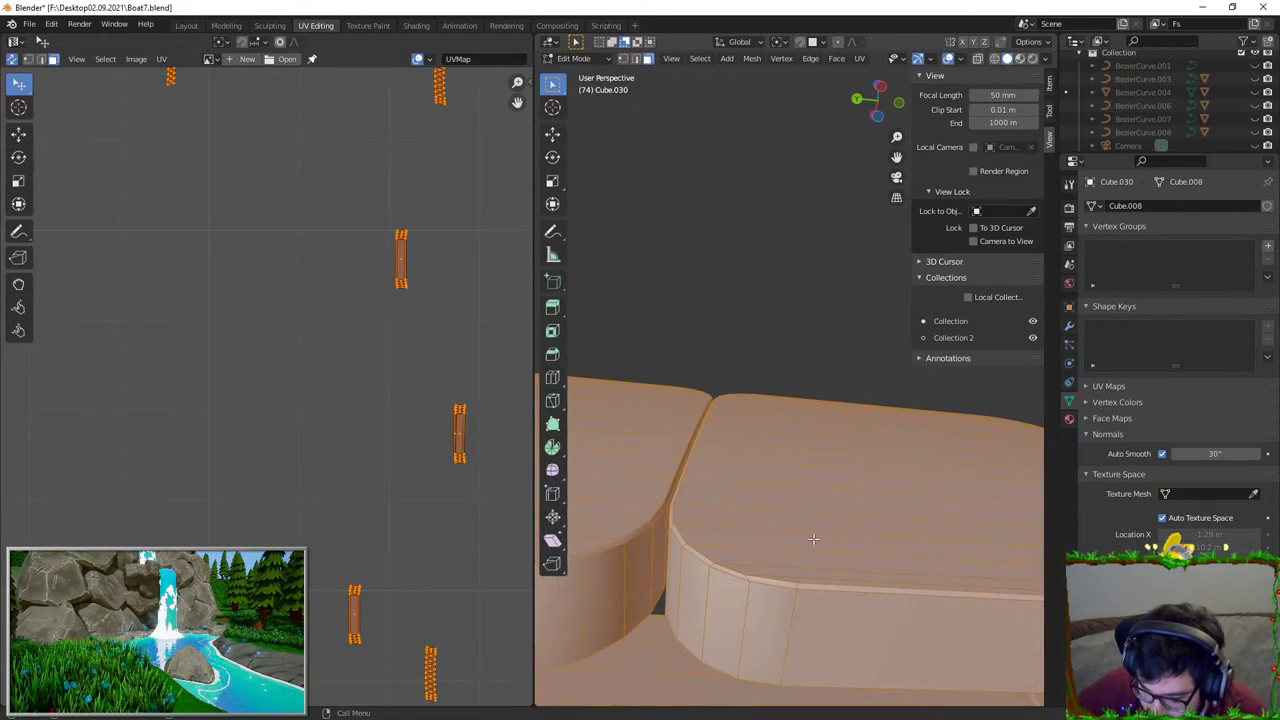
Step: Return to Object Mode, toggle Auto Smooth off and on, and set its angle to 20°
key("Tab")
left_click(1162, 454)
left_click(1162, 454)
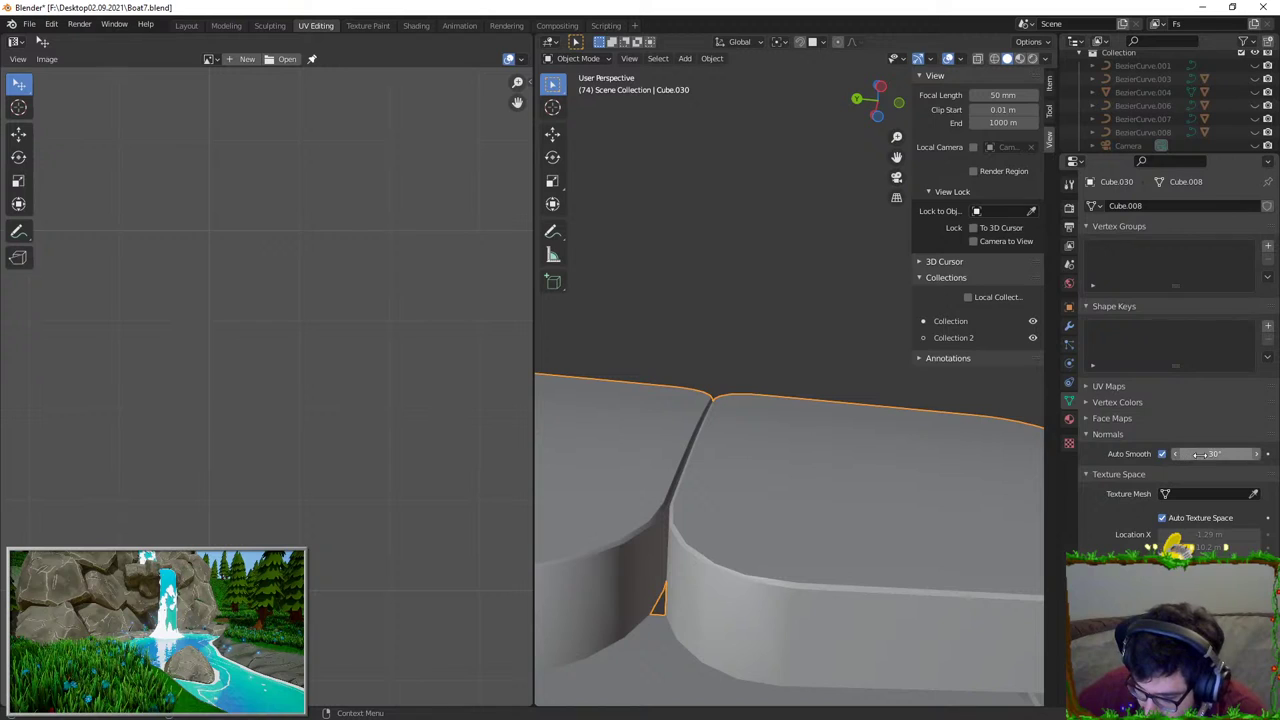
mouse_move(1215, 453)
left_mouse_down()
mouse_move(1240, 453)
mouse_move(1180, 453)
mouse_move(1260, 453)
left_mouse_up()
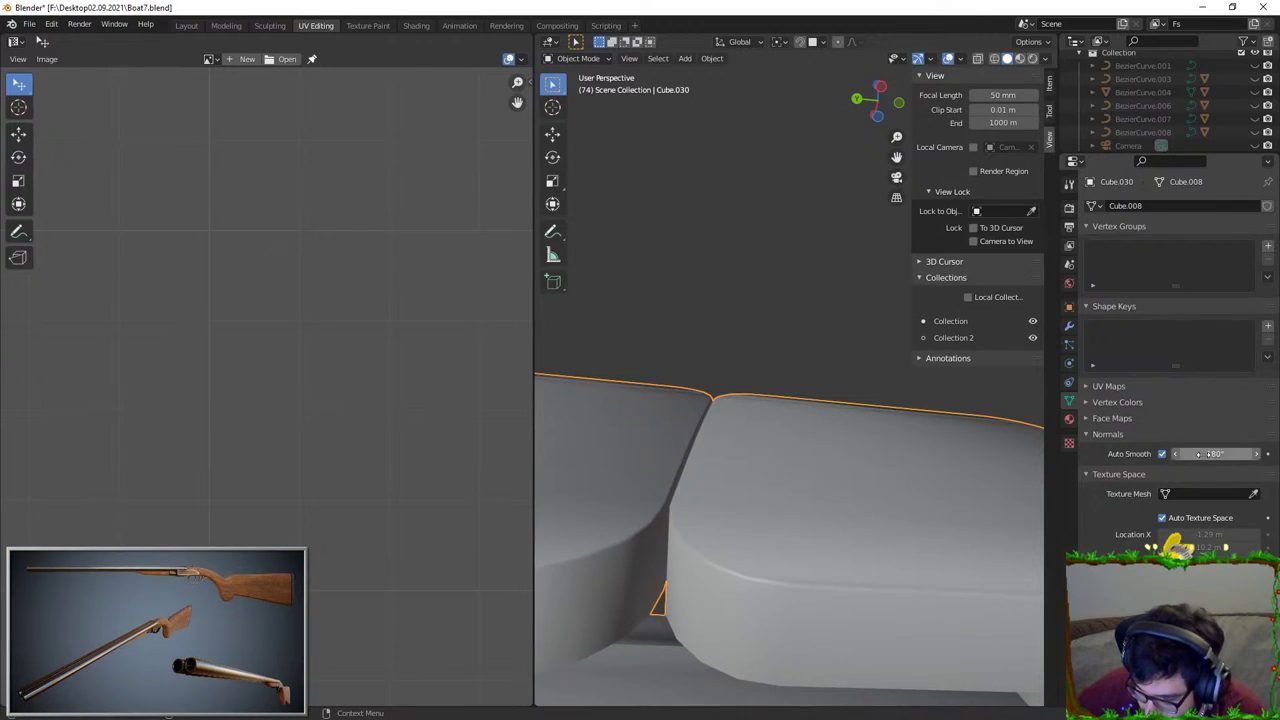
key("Return")
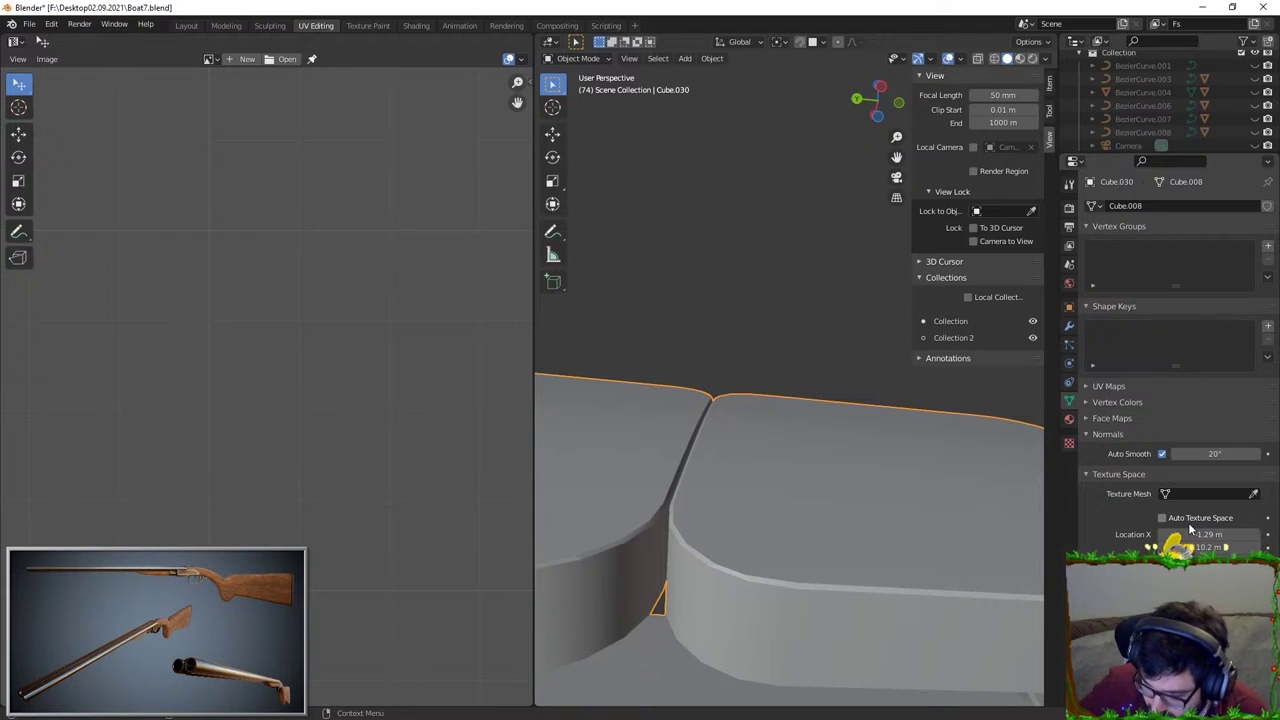
Step: Set the tiles' Auto Smooth angle to 25°
middle_click_drag(803, 540, 680, 609)
left_click(1214, 455)
type("30")
key("Return")
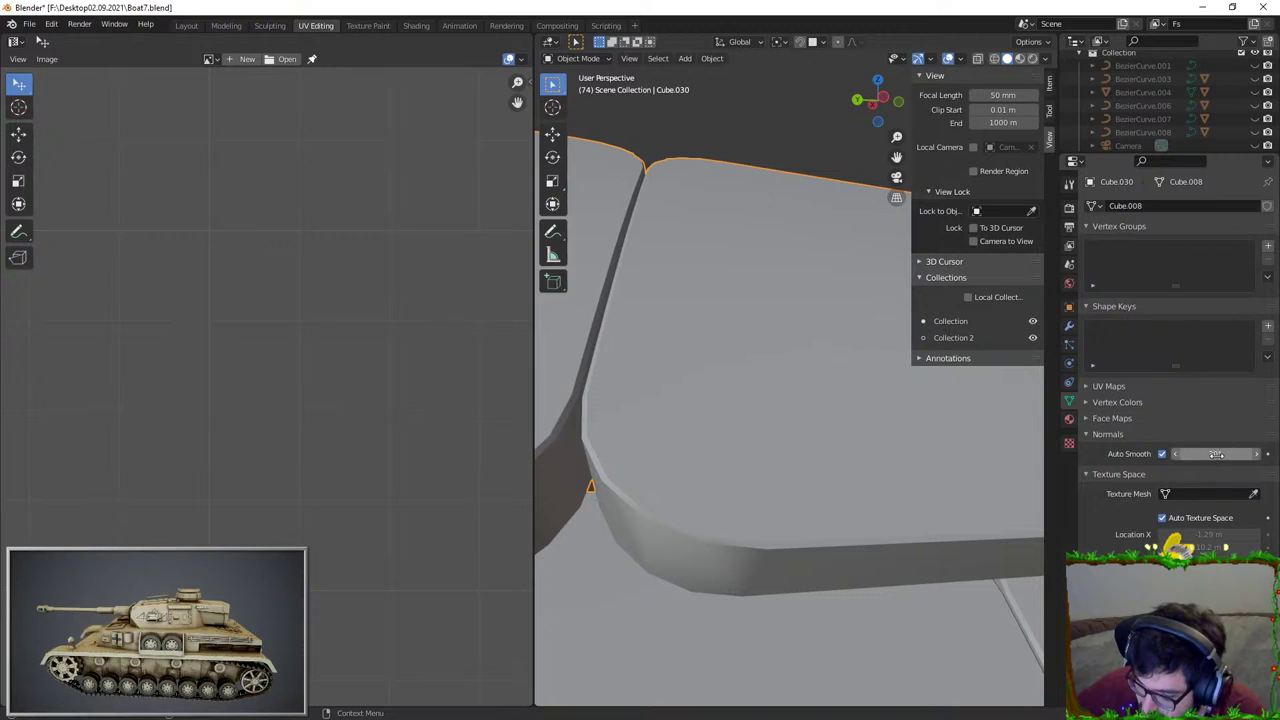
key("Return")
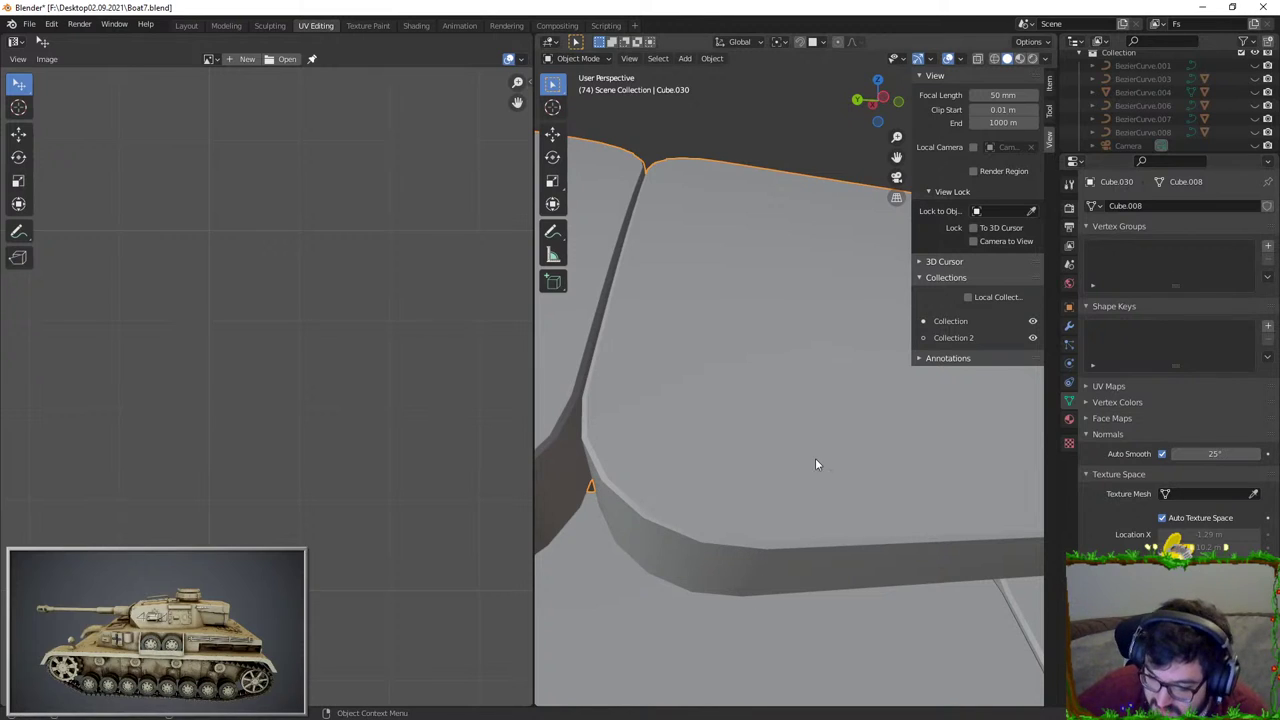
scroll(815, 458, "down", 8)
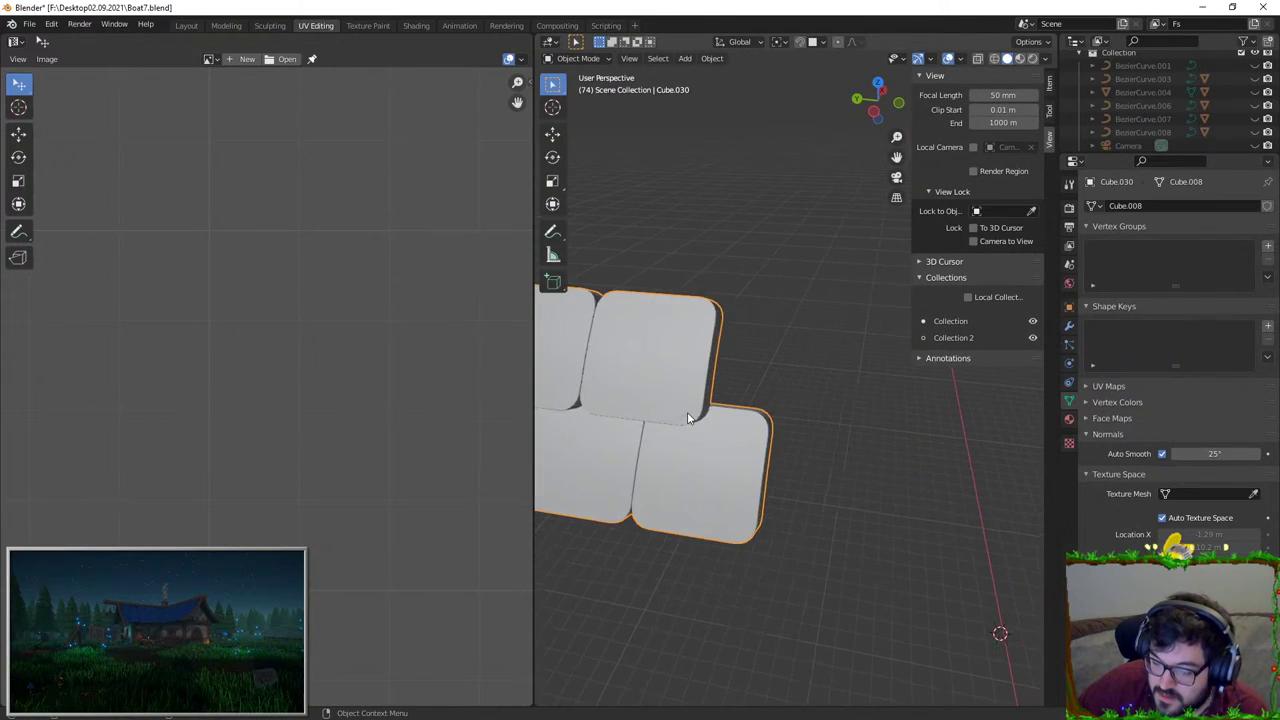
Step: Open the four tiles in Edit Mode
key("Tab")
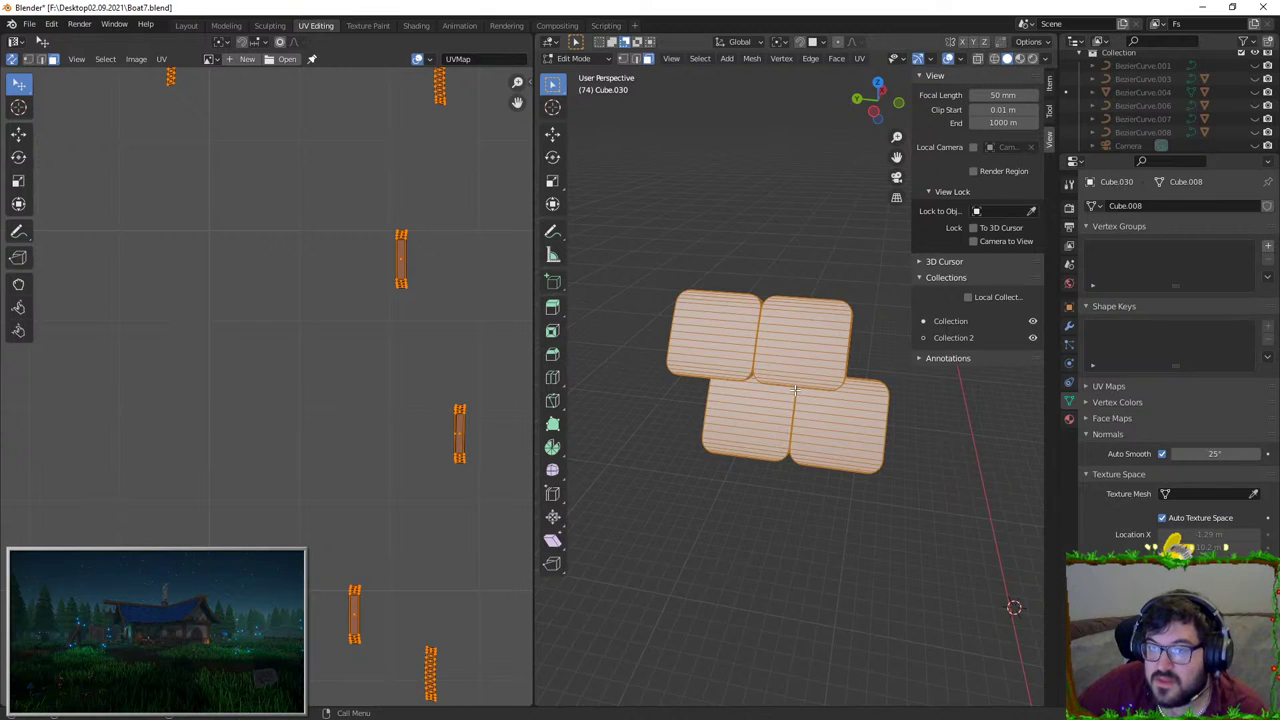
key("u")
middle_click_drag(800, 391, 654, 277)
scroll(666, 423, "up", 6)
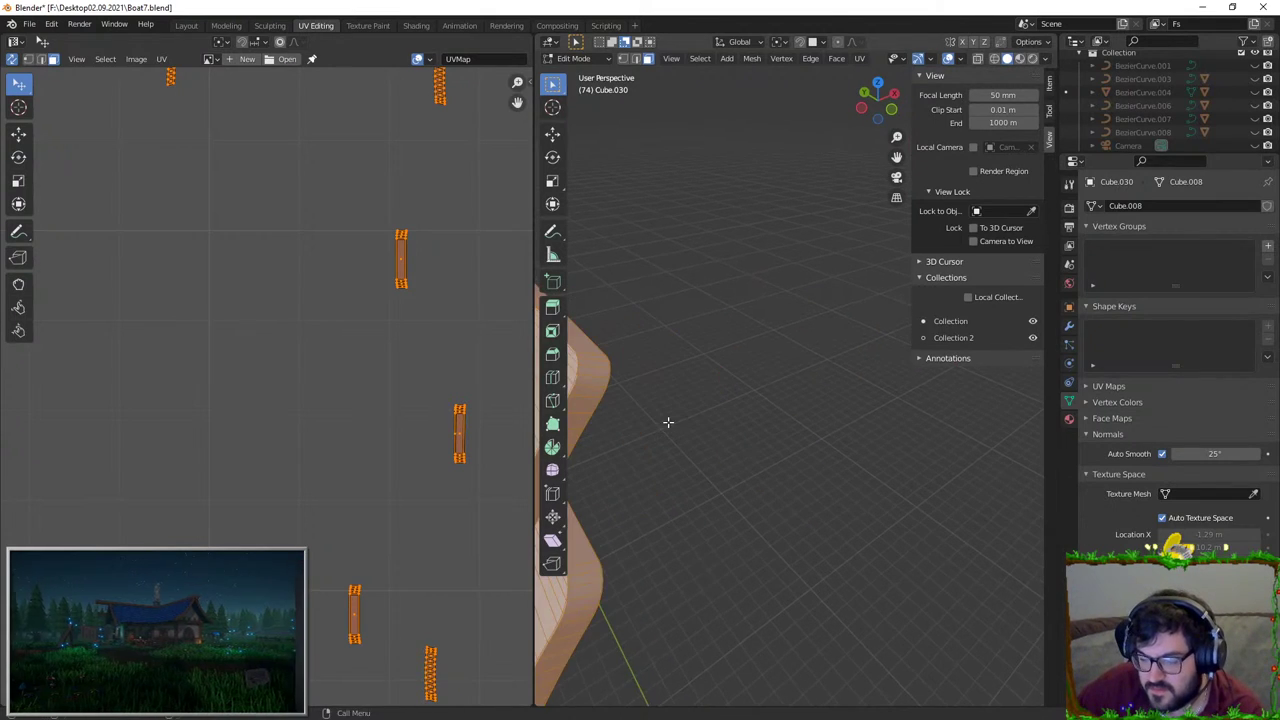
left_click(672, 382, "alt")
middle_click_drag(672, 382, 728, 424)
scroll(728, 424, "up", 5)
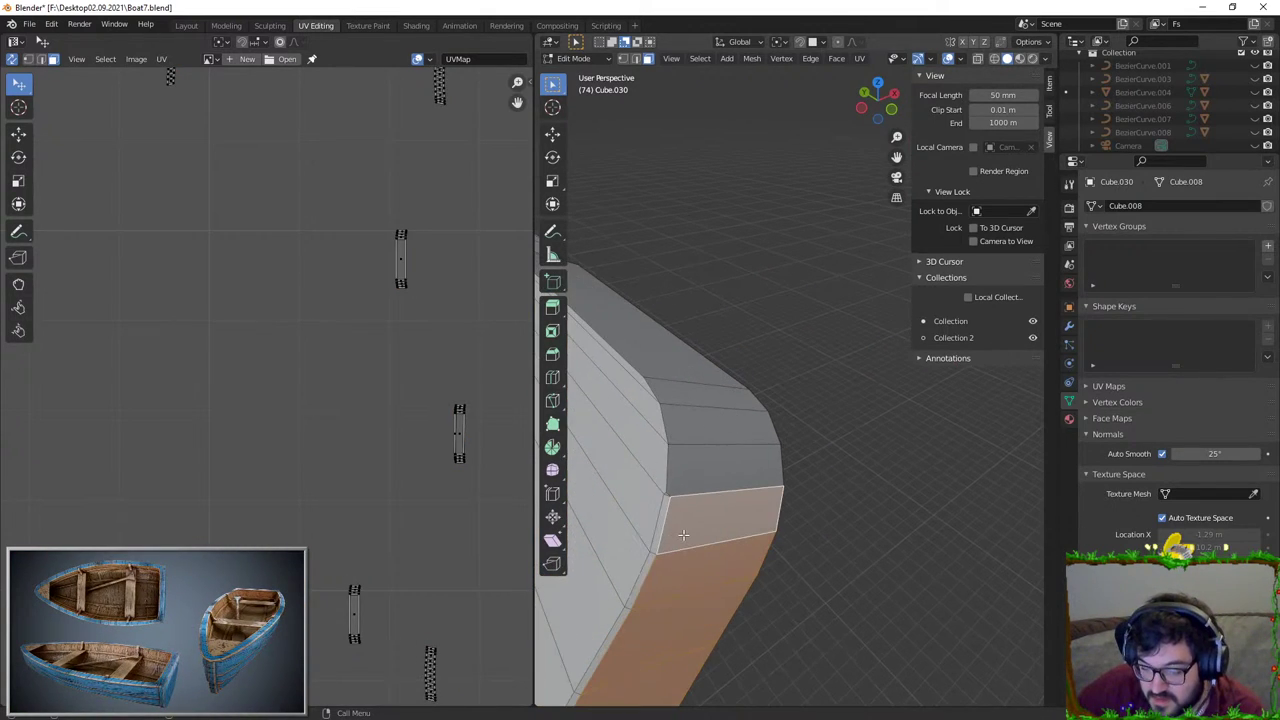
middle_click_drag(682, 526, 715, 400)
scroll(755, 467, "down", 5)
scroll(760, 430, "up", 4)
scroll(830, 460, "down", 4)
middle_click_drag(830, 460, 742, 372)
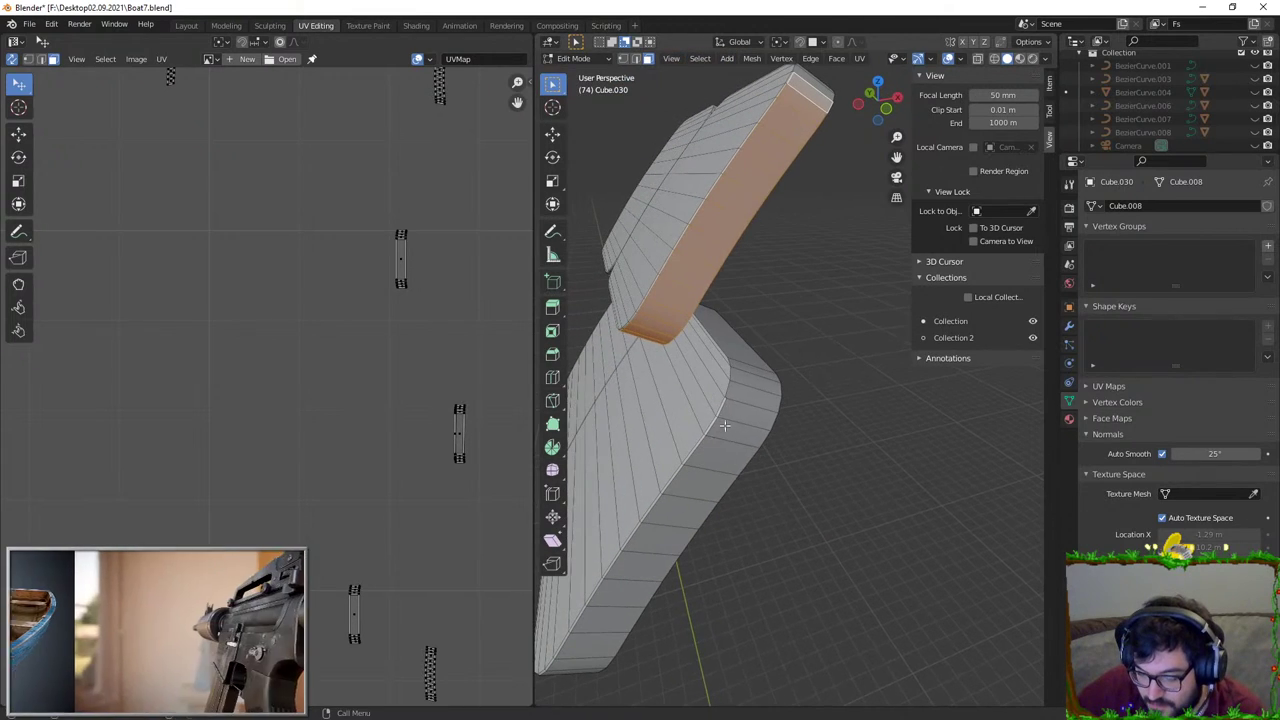
left_click(736, 378)
key("alt+a")
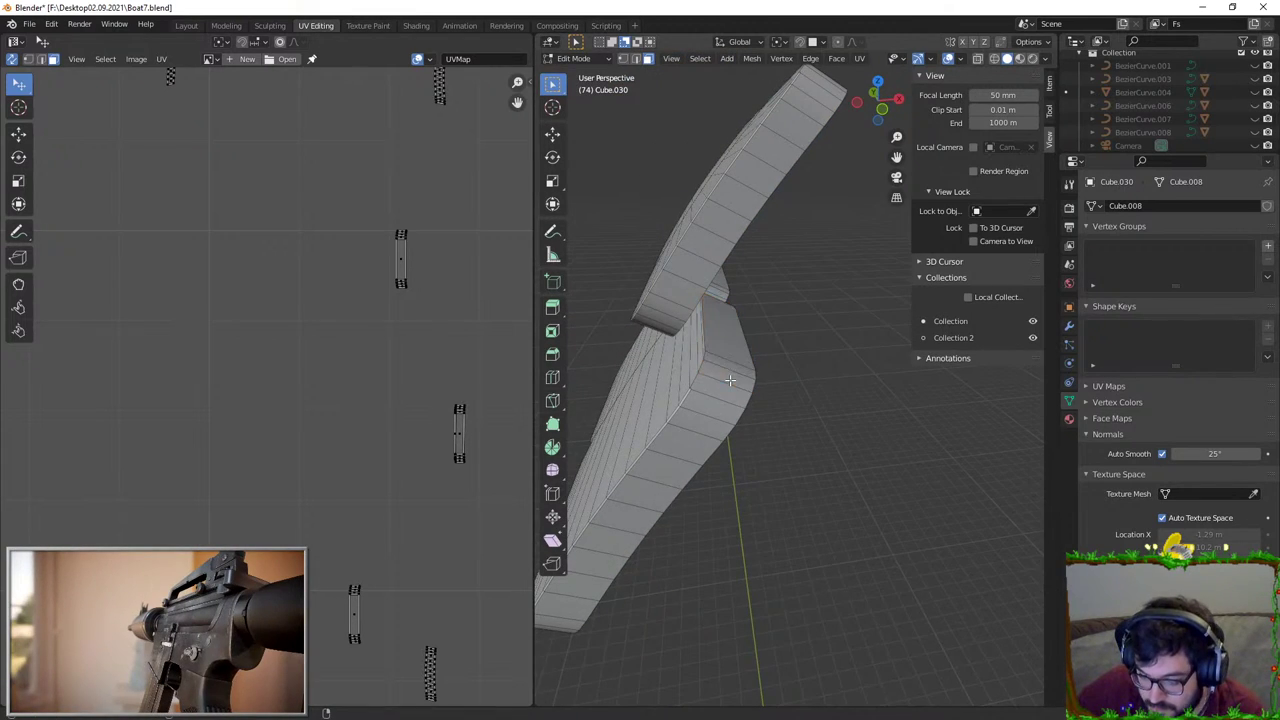
Step: Select all linked faces of the lower tile nearest the side edge and isolate it by hiding the unselected tiles
left_click(718, 396, "alt")
left_click(731, 380, "alt+shift")
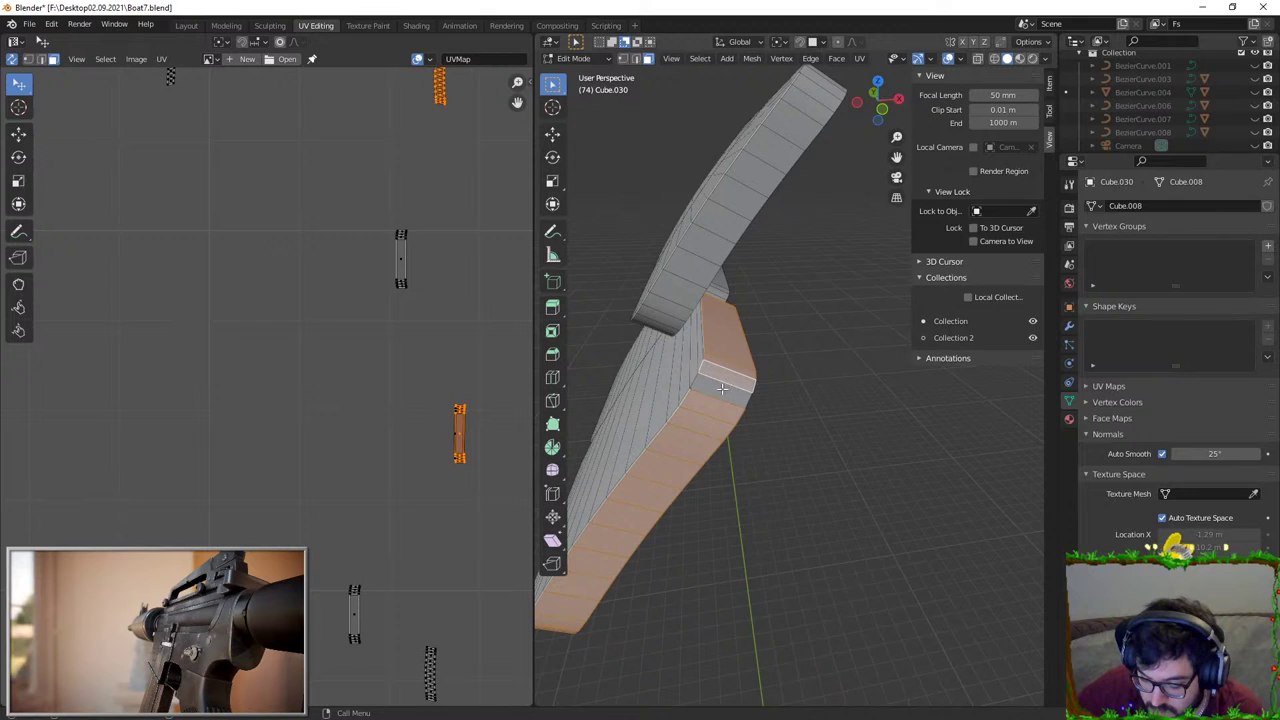
left_click(723, 401, "alt+shift")
scroll(723, 401, "down", 2)
left_click(709, 384)
key("l")
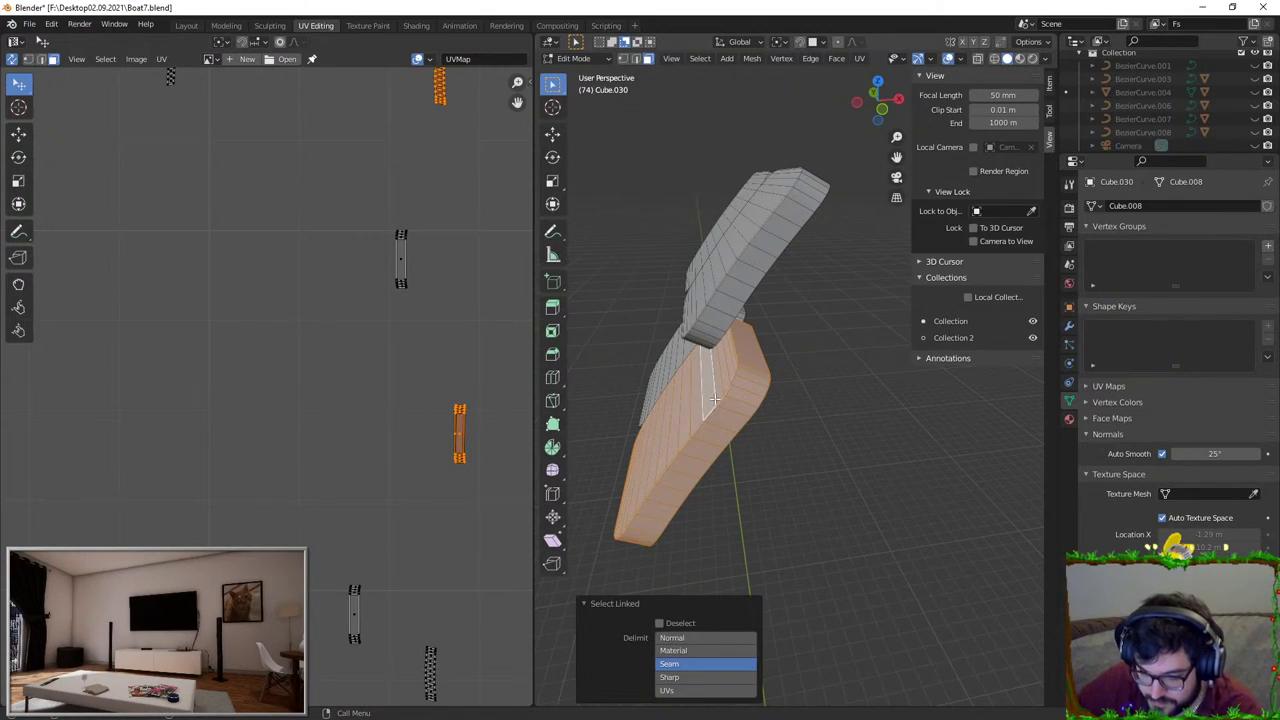
key("shift+h")
middle_click_drag(743, 424, 771, 408)
scroll(771, 408, "up", 2)
middle_click_drag(694, 400, 911, 417)
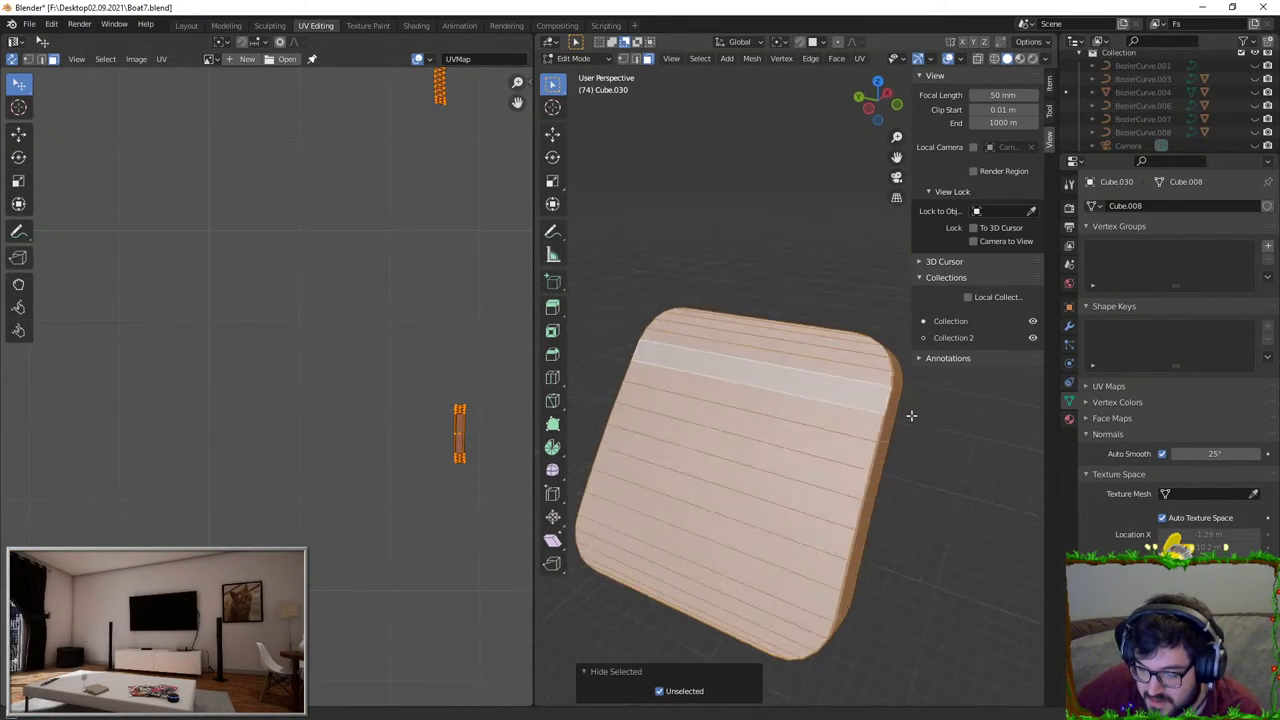
scroll(840, 391, "up", 1)
middle_click_drag(840, 390, 794, 383)
Step: Deselect the isolated tile's front faces with Circle Select and delete the remaining selected side faces
middle_click_drag(783, 332, 643, 594)
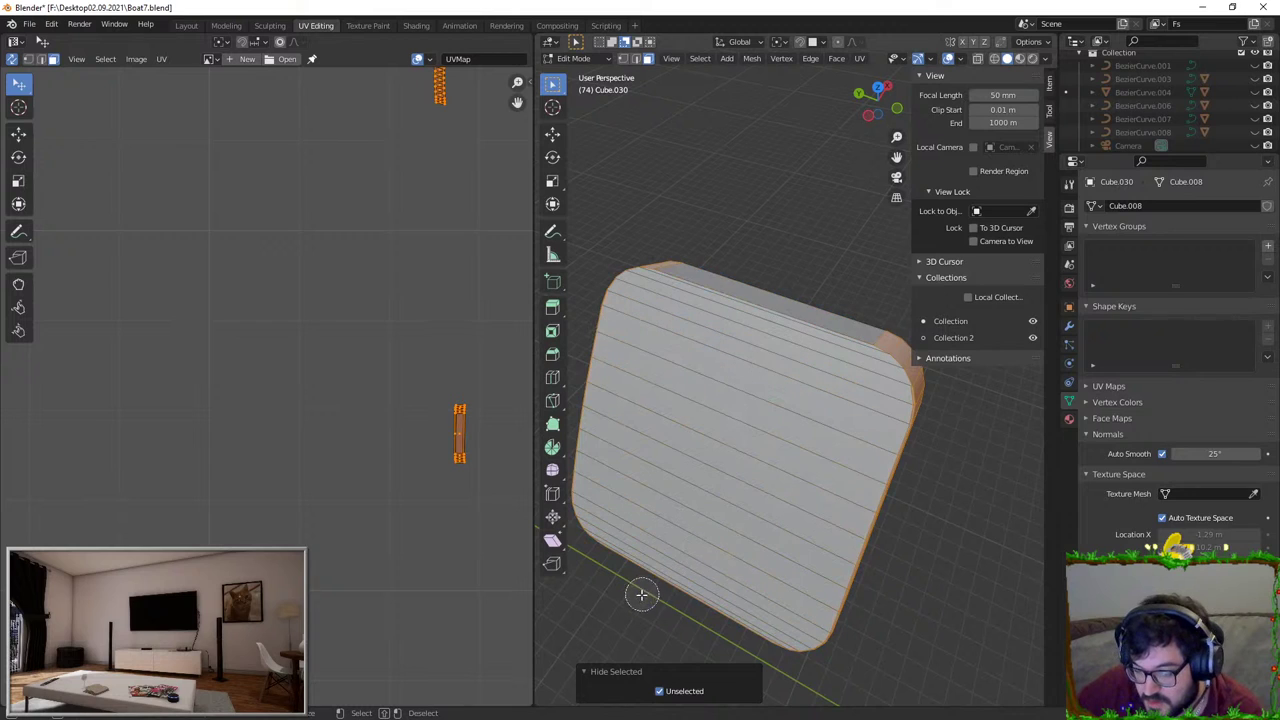
right_click(643, 594)
key("c")
middle_click_drag(786, 306, 752, 533)
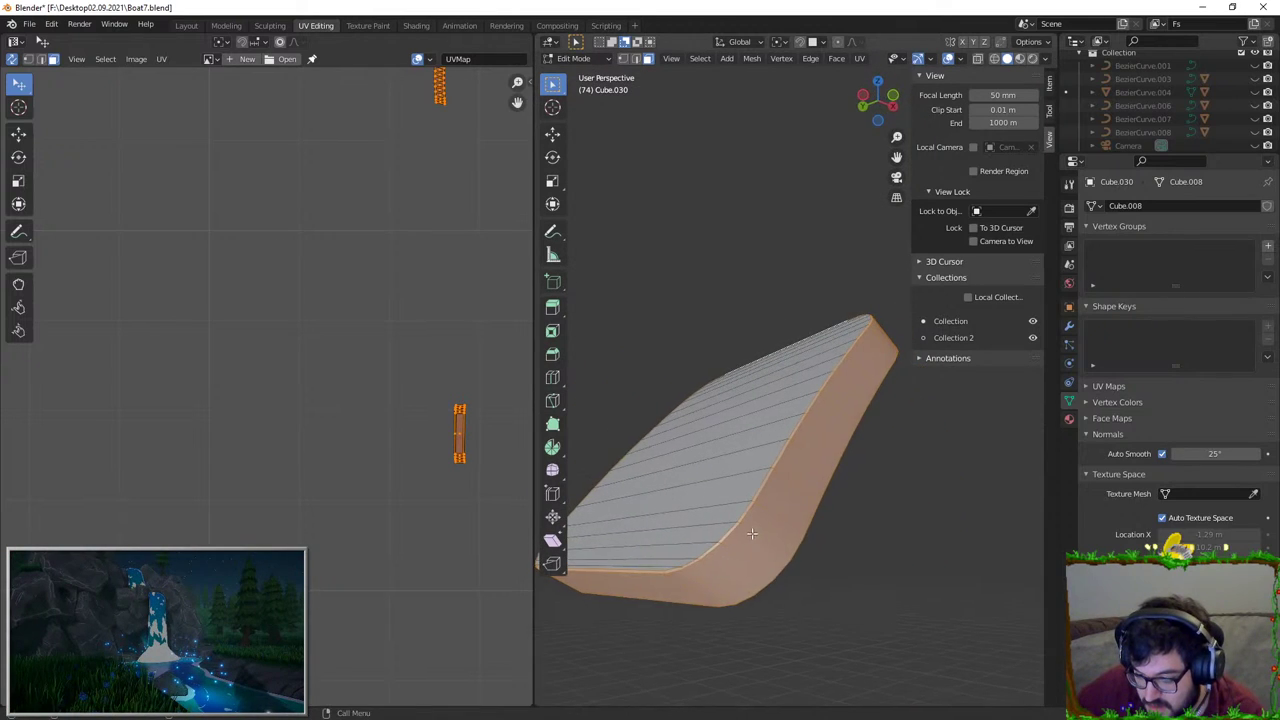
key("x")
left_click(780, 496)
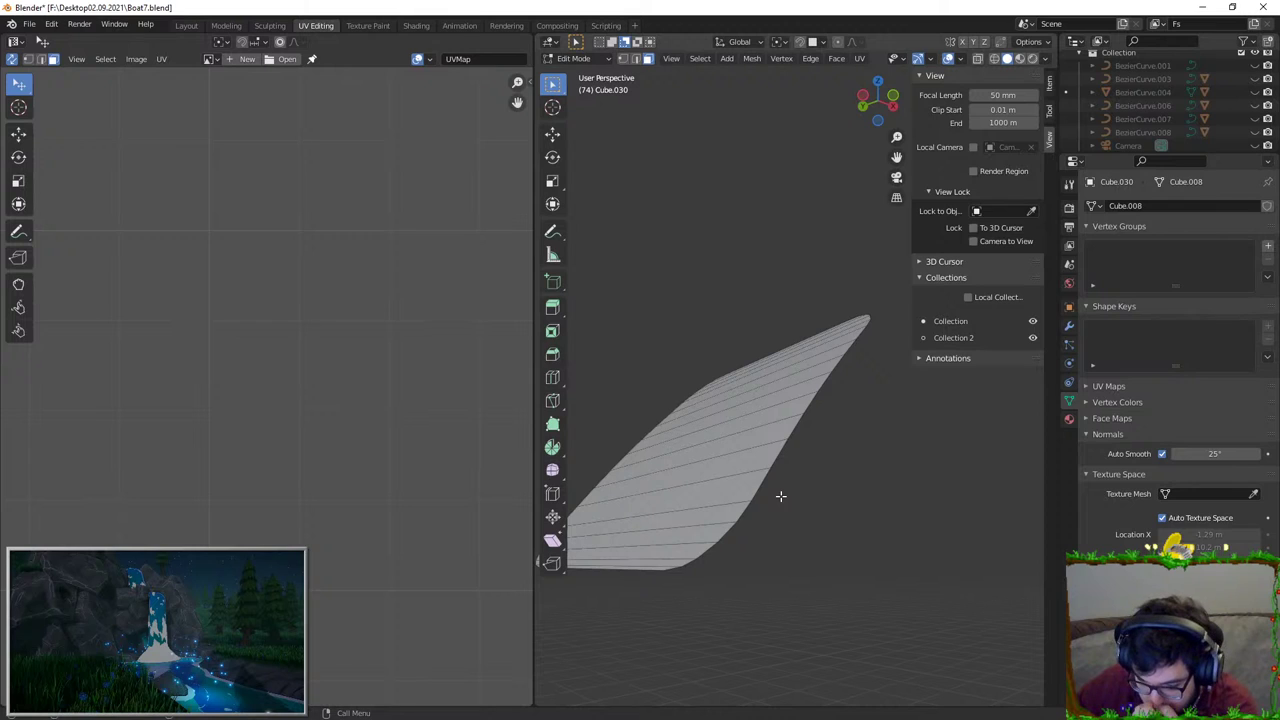
middle_click_drag(765, 483, 751, 580)
scroll(753, 578, "down", 1)
key("ctrl+z")
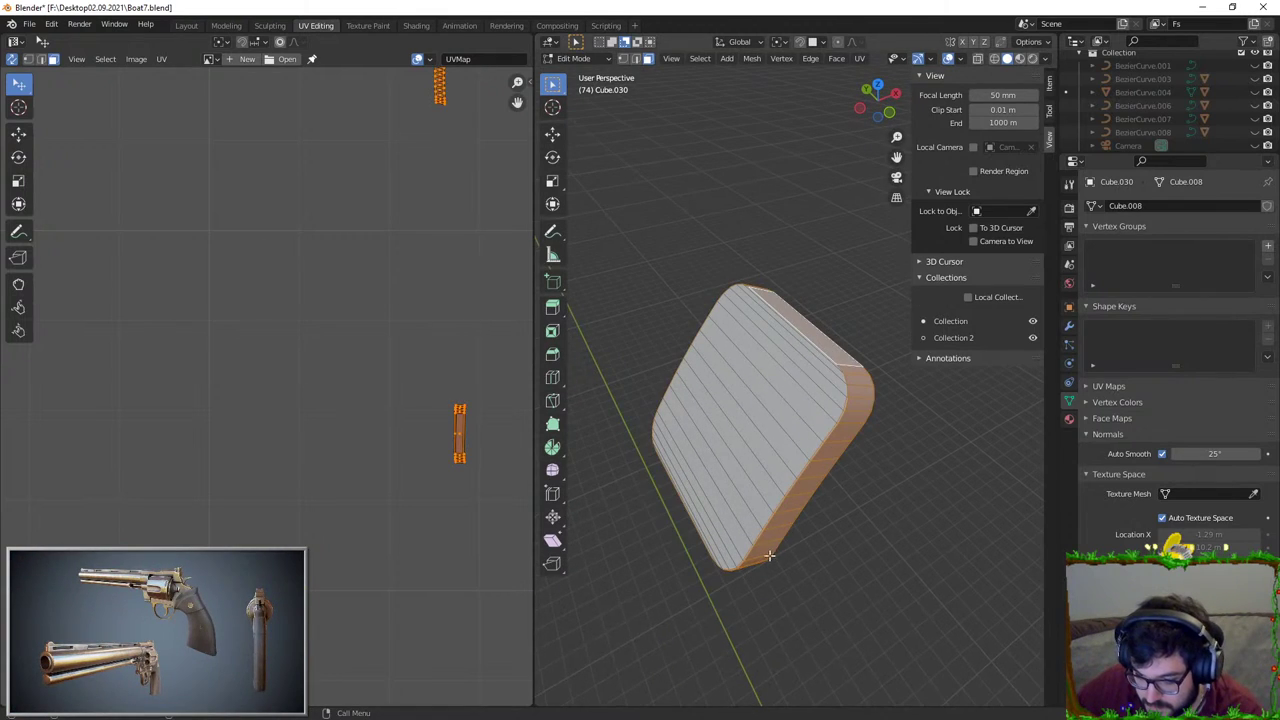
key("x")
left_click(776, 529)
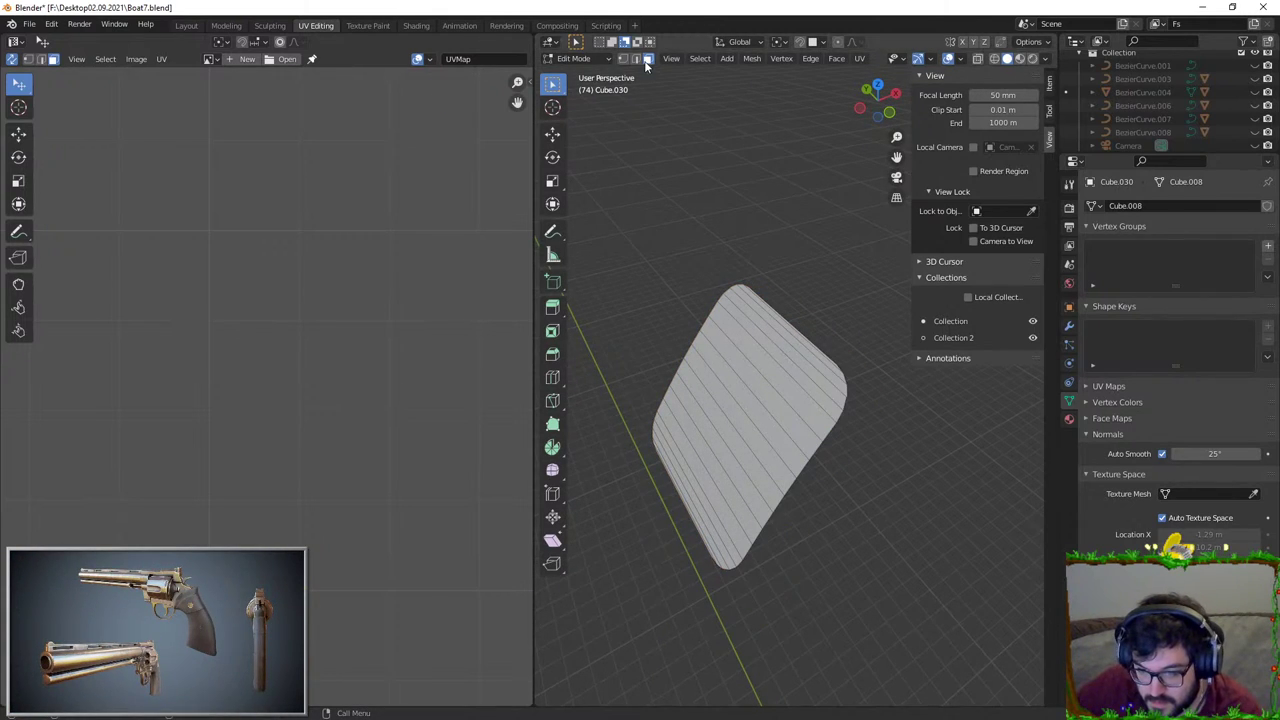
Step: Switch to vertex selection and merge the nearly overlapping vertices at the flat tile's rounded corner using At Last
left_click(636, 58)
middle_click_drag(860, 430, 798, 388)
scroll(814, 406, "up", 5)
left_click(622, 59)
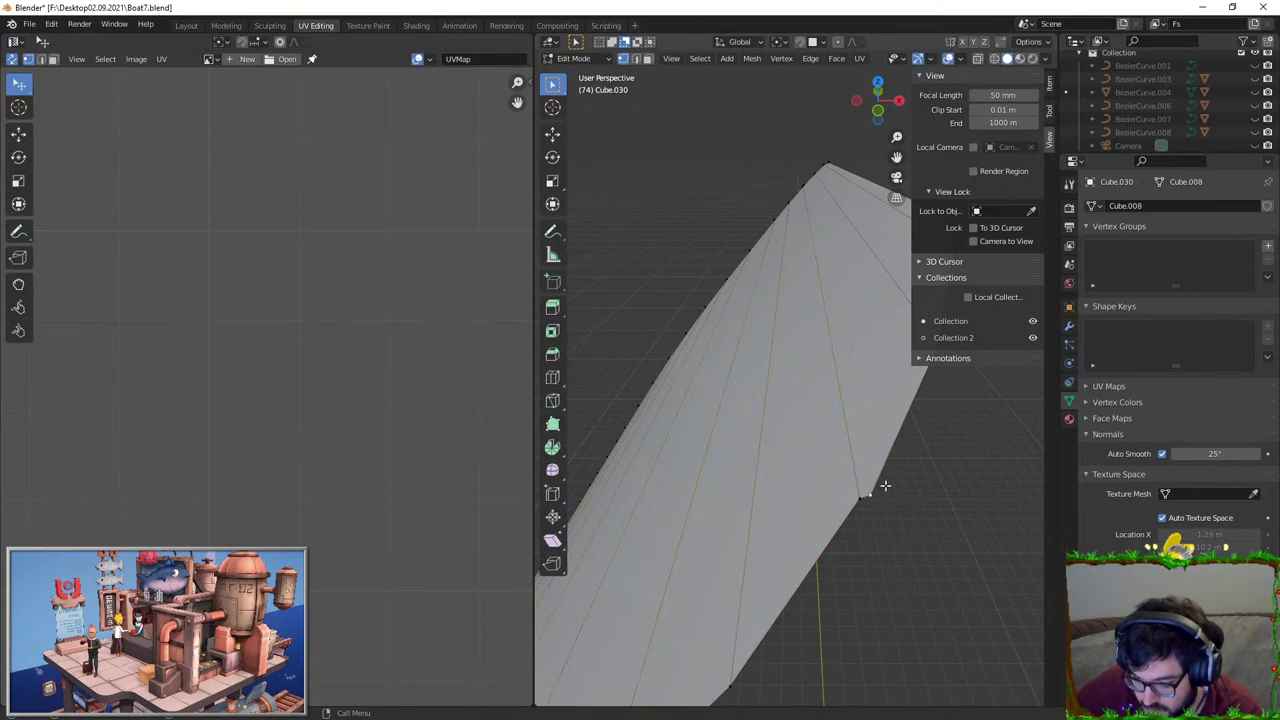
key("F3")
type(",erge as")
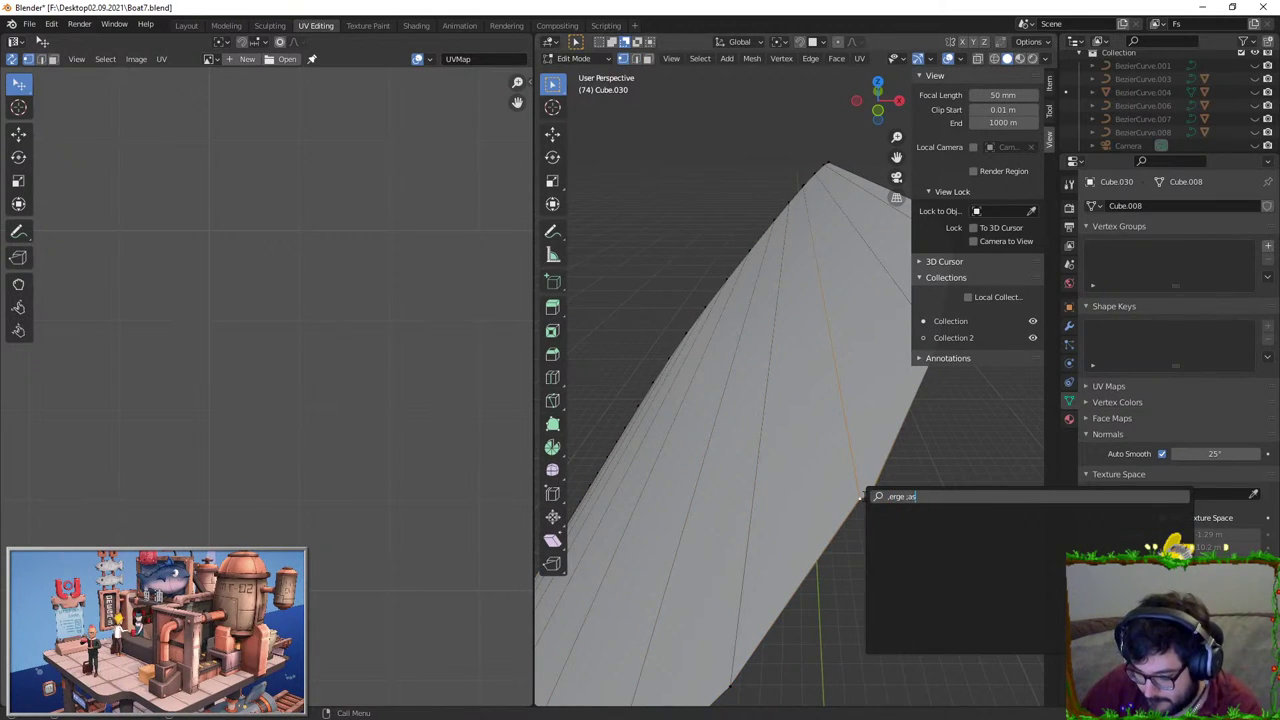
key("BackSpace")
key("BackSpace")
key("BackSpace")
key("BackSpace")
key("BackSpace")
key("BackSpace")
type("merge las")
key("Return")
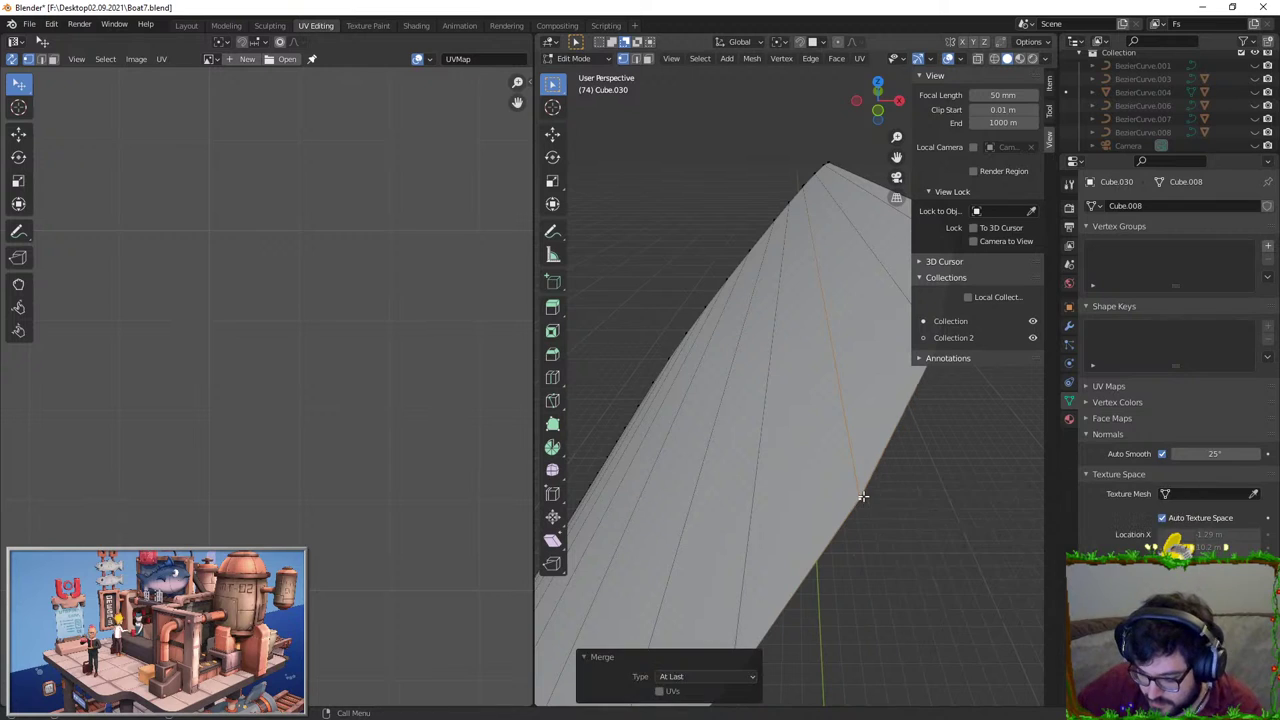
Step: Inspect the flat tile's opposite rounded corner for stray vertices, checking the surface in both Object and Edit Mode
scroll(817, 384, "down", 7)
middle_click_drag(816, 383, 916, 394)
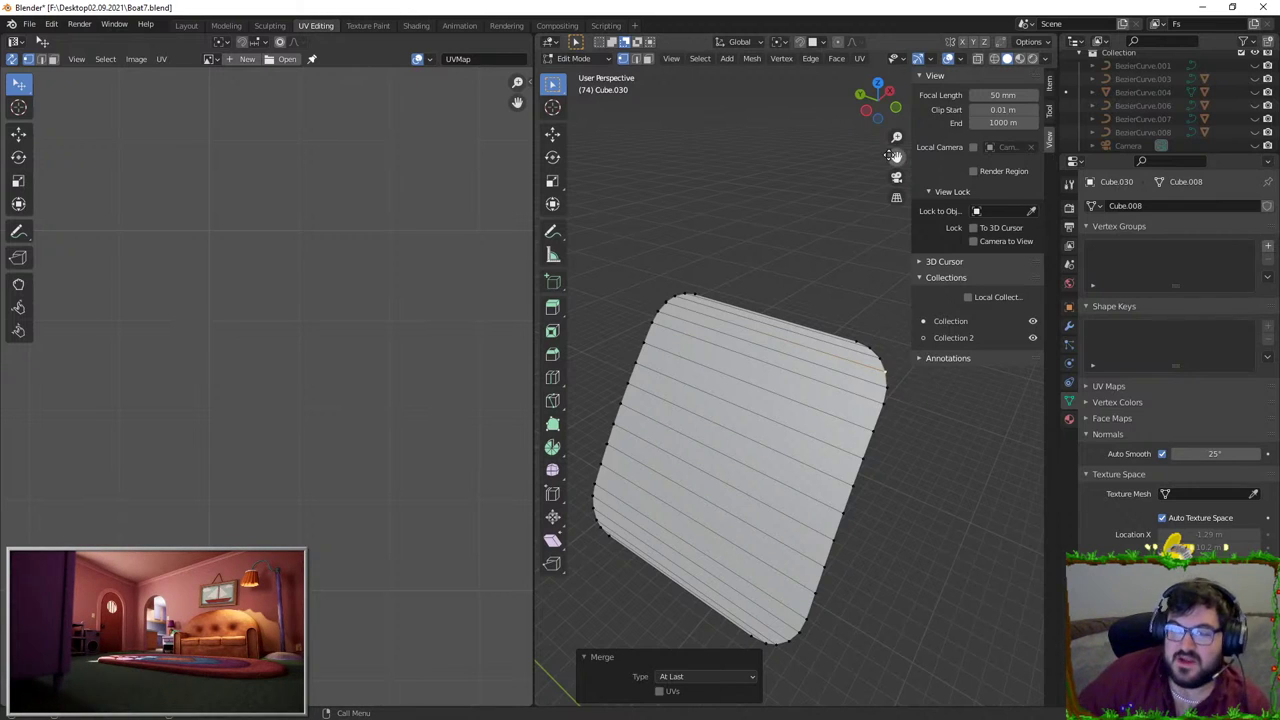
middle_click_drag(945, 610, 1035, 608)
middle_click_drag(640, 420, 760, 410, "shift")
scroll(760, 410, "up", 5)
middle_click_drag(612, 352, 742, 404, "shift")
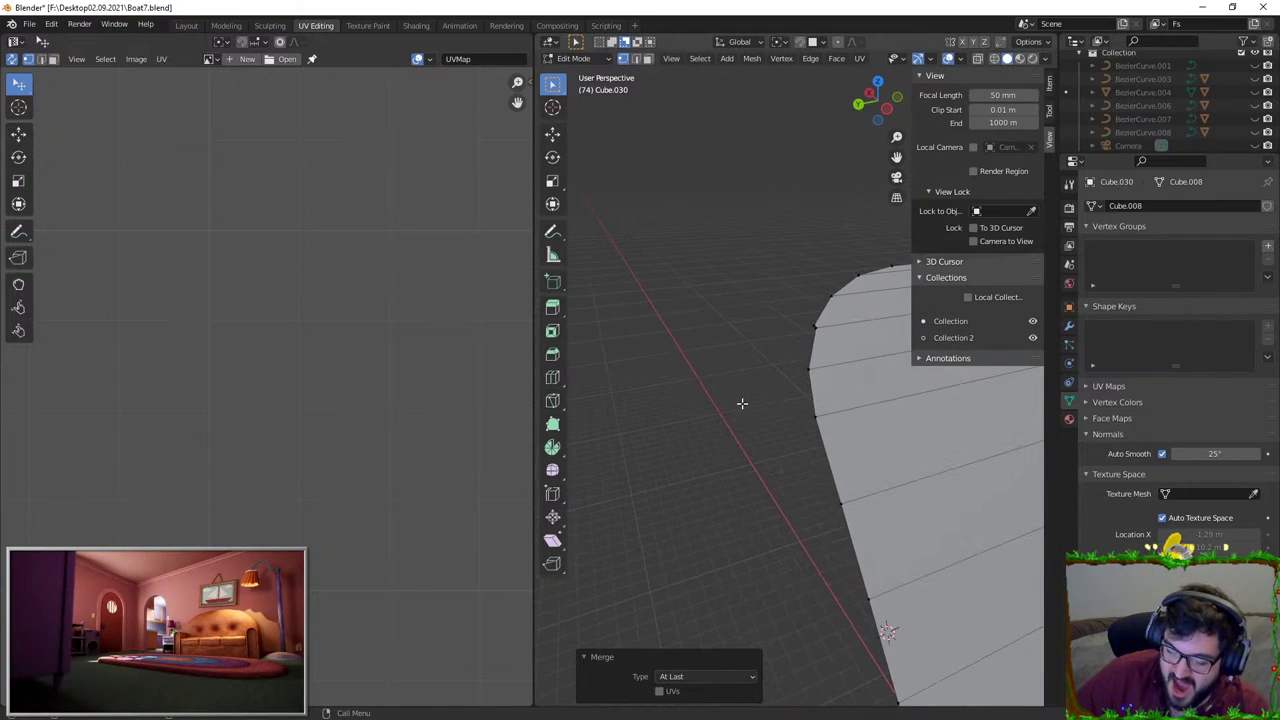
left_click(813, 326)
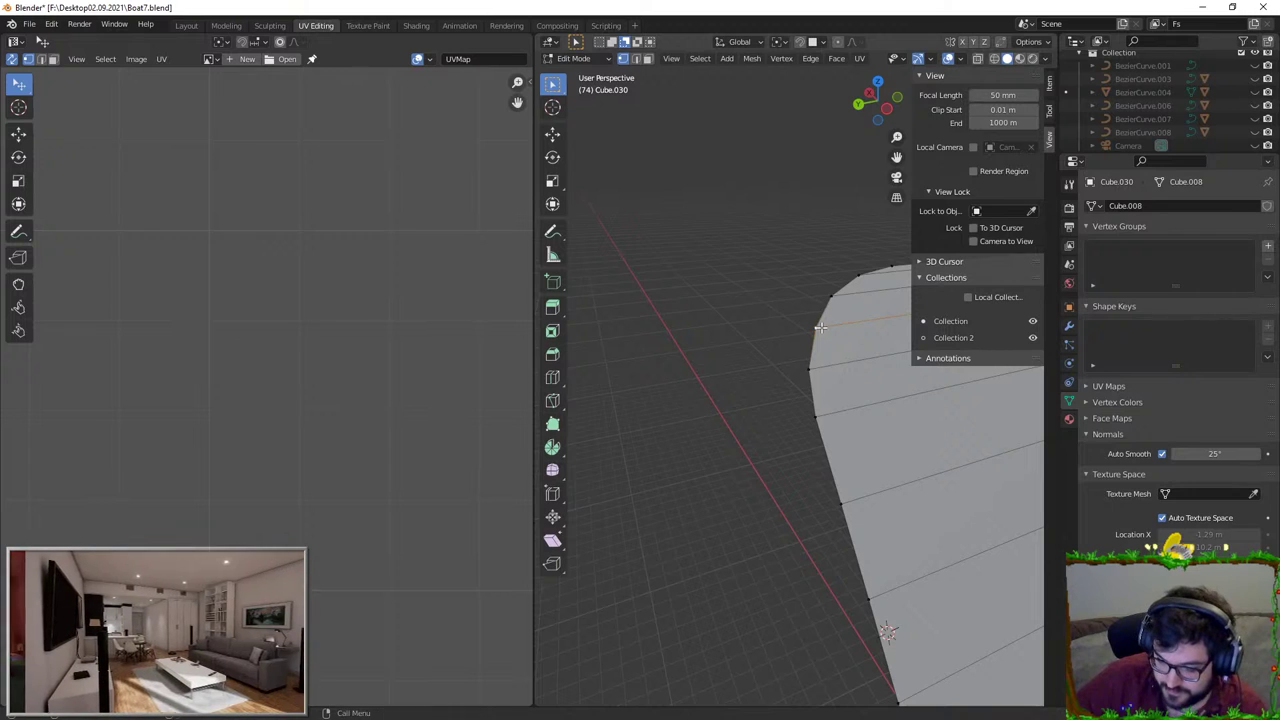
key("Tab")
middle_click_drag(803, 391, 743, 417)
key("Tab")
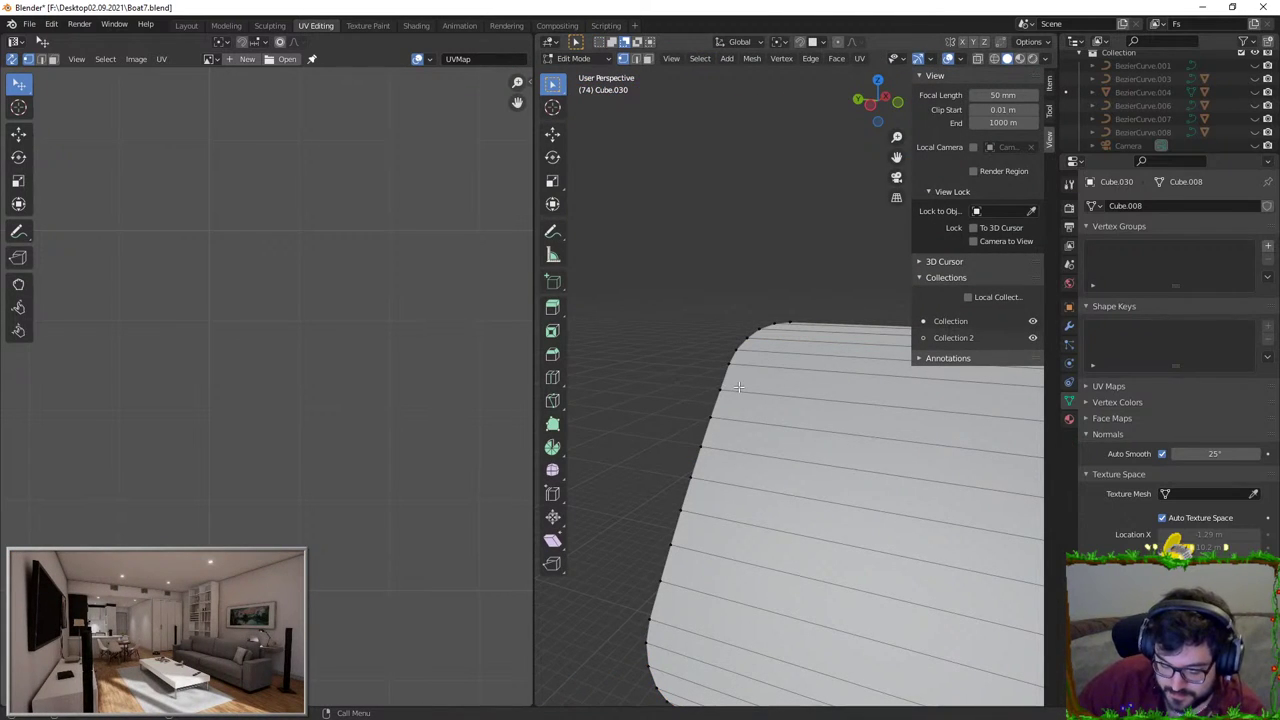
Step: Reveal the hidden tiles around the flat tile
key("l")
key("alt+h")
left_click(698, 382)
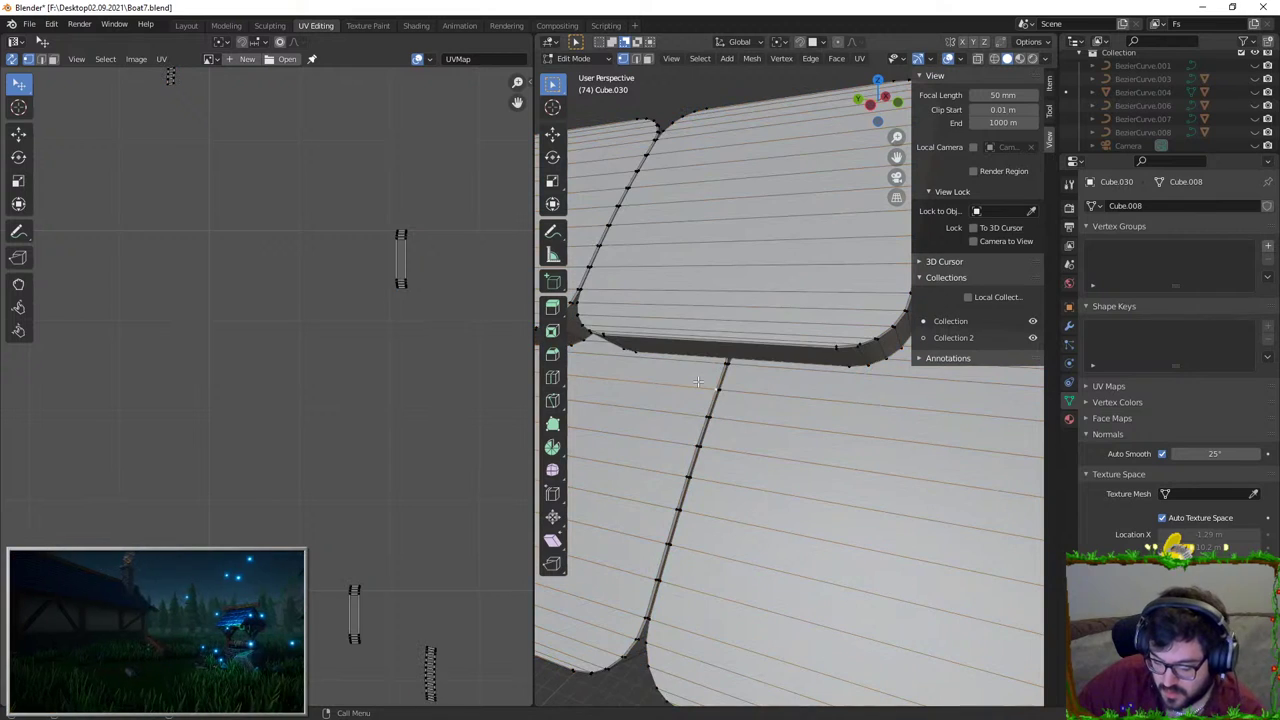
scroll(698, 381, "down", 3)
Step: Extrude the whole flat tile backwards by about 0.133 m and delete the extruded back faces
key("l")
middle_click_drag(957, 440, 858, 406)
key("e")
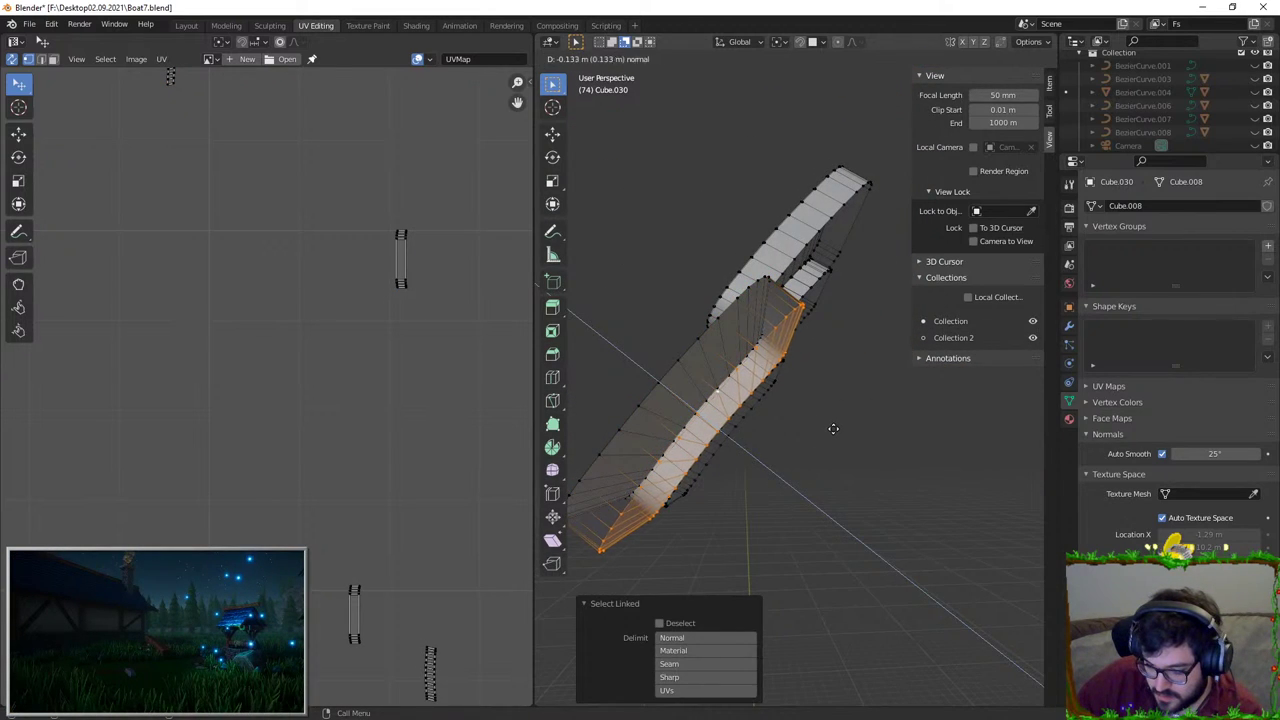
left_click(833, 428)
key("x")
left_click(831, 429)
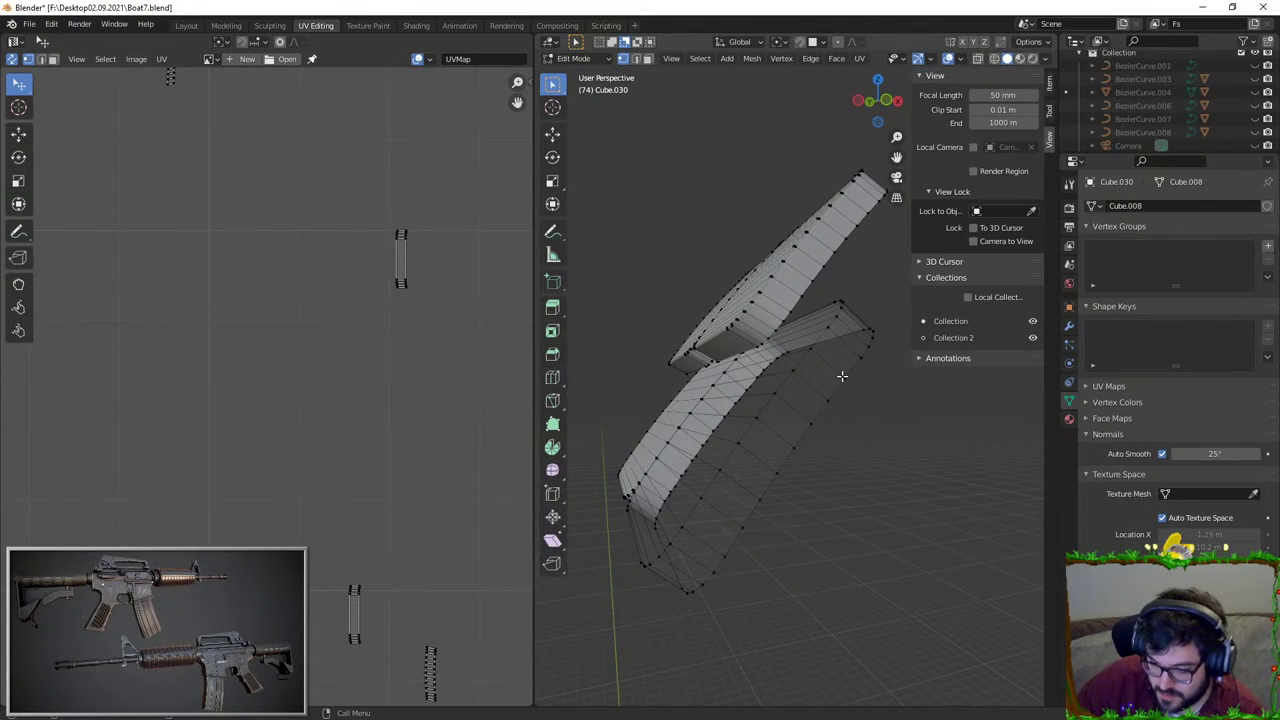
Step: Select the whole rebuilt tile and recalculate its normals to face outside
key("l")
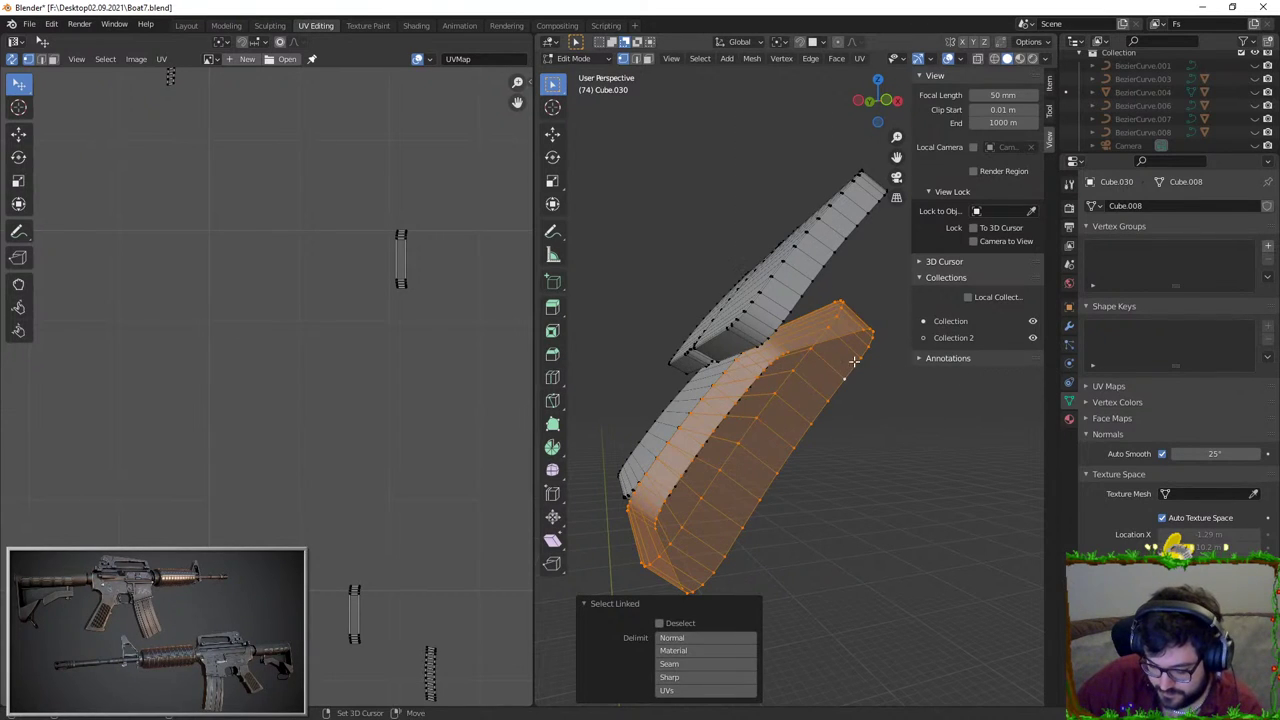
key("shift+n")
scroll(826, 381, "up", 3)
key("Tab")
key("Tab")
Step: Select part of the rebuilt tile's front rim in edge selection and try to bevel it
left_click(914, 566, "alt")
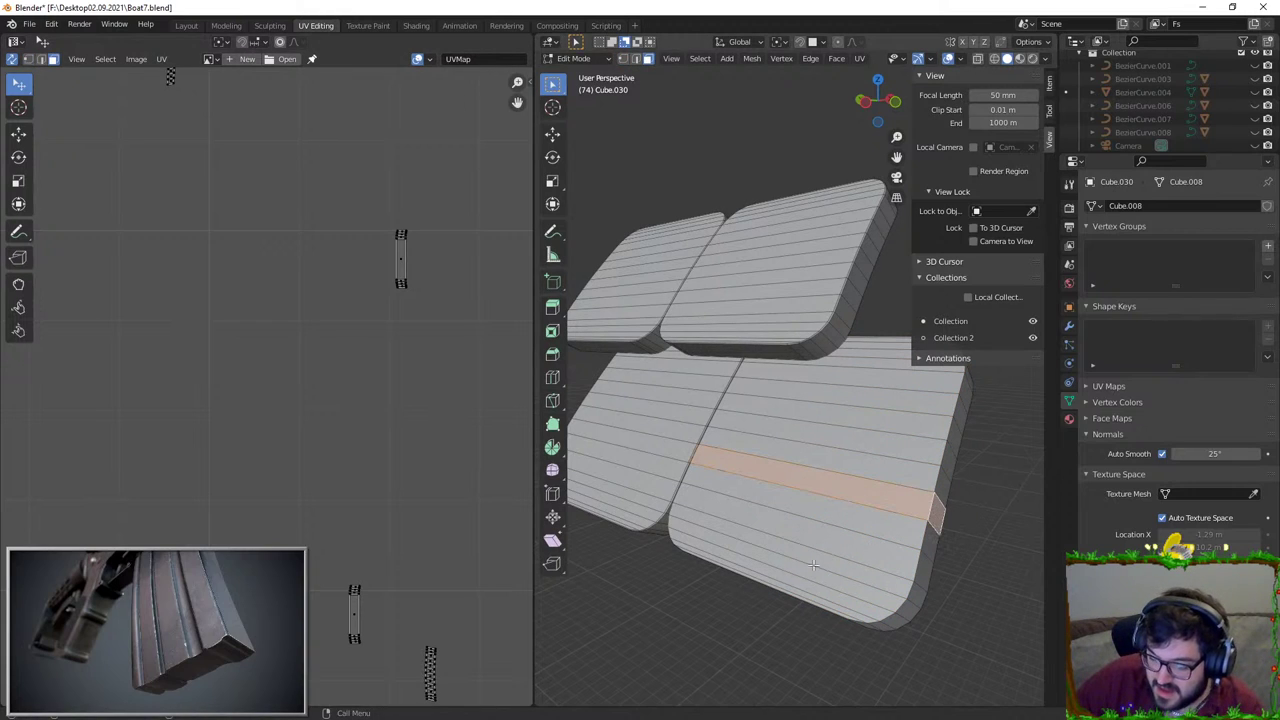
left_click(636, 58)
left_click(929, 498, "alt")
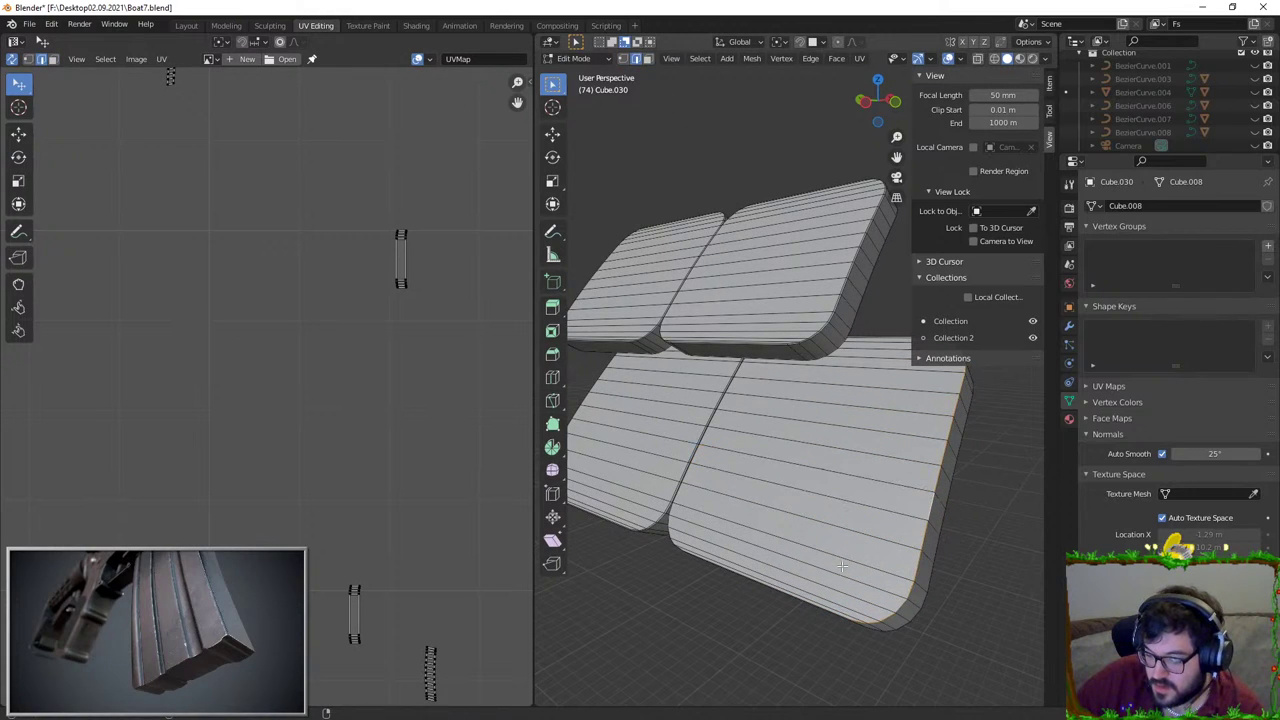
left_click(766, 594, "alt+shift")
middle_click_drag(766, 594, 782, 503)
key("ctrl+z")
scroll(782, 503, "up", 4)
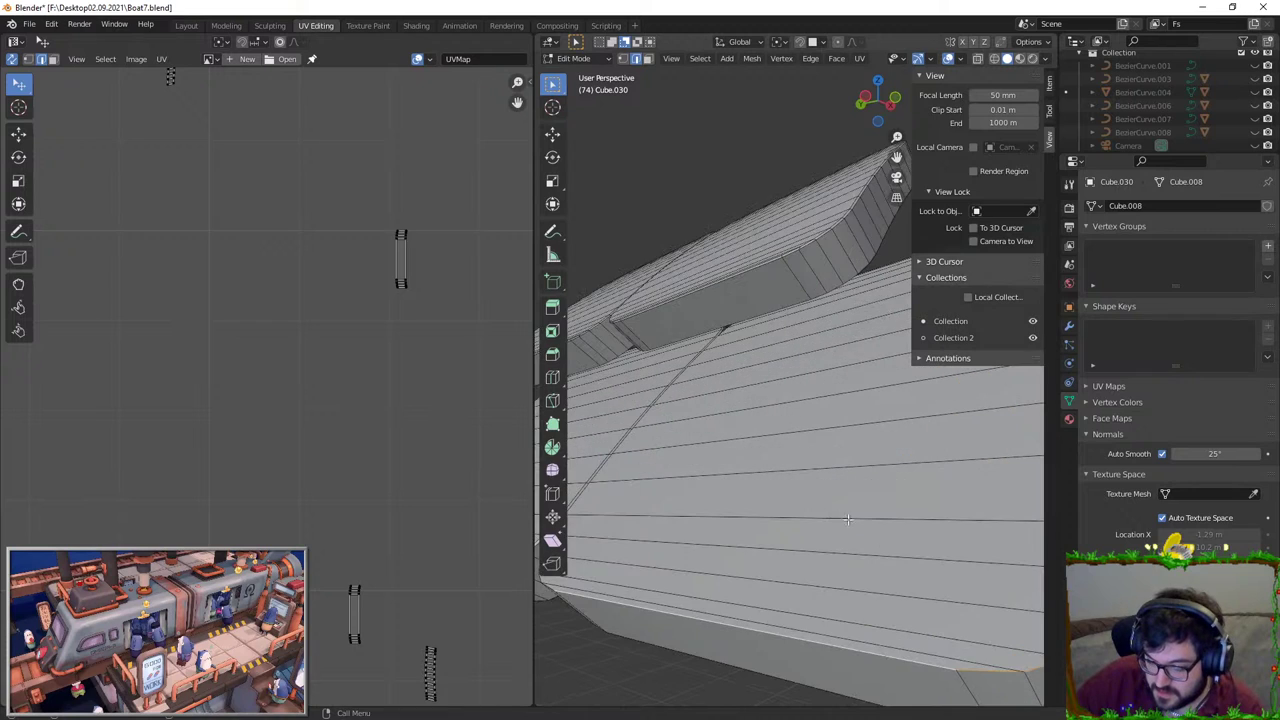
key("ctrl+b")
right_click(957, 637)
Step: Extend the edge selection around the rebuilt tile's entire front rim and try a narrow bevel on it
scroll(957, 637, "down", 5)
middle_click_drag(957, 637, 726, 483)
scroll(726, 483, "up", 3)
left_click(660, 404, "shift")
middle_click_drag(660, 404, 860, 440)
scroll(820, 445, "up", 4)
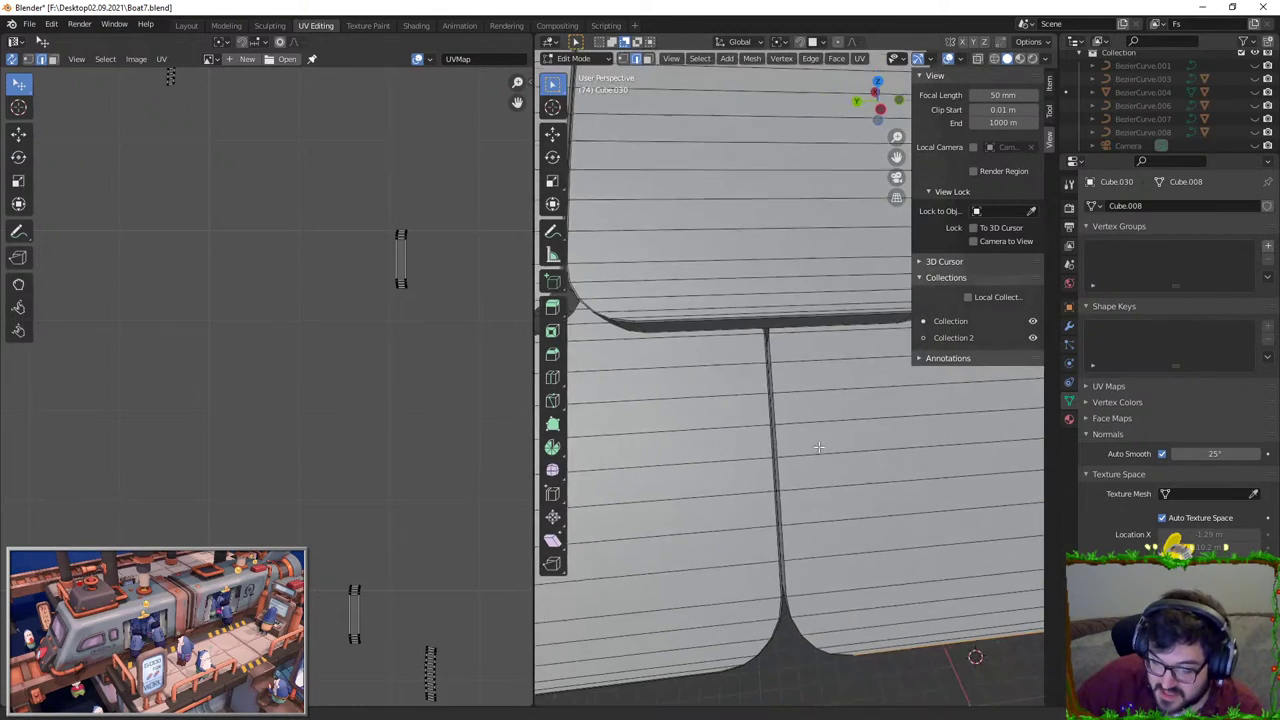
middle_click_drag(780, 450, 846, 451)
scroll(845, 451, "down", 5)
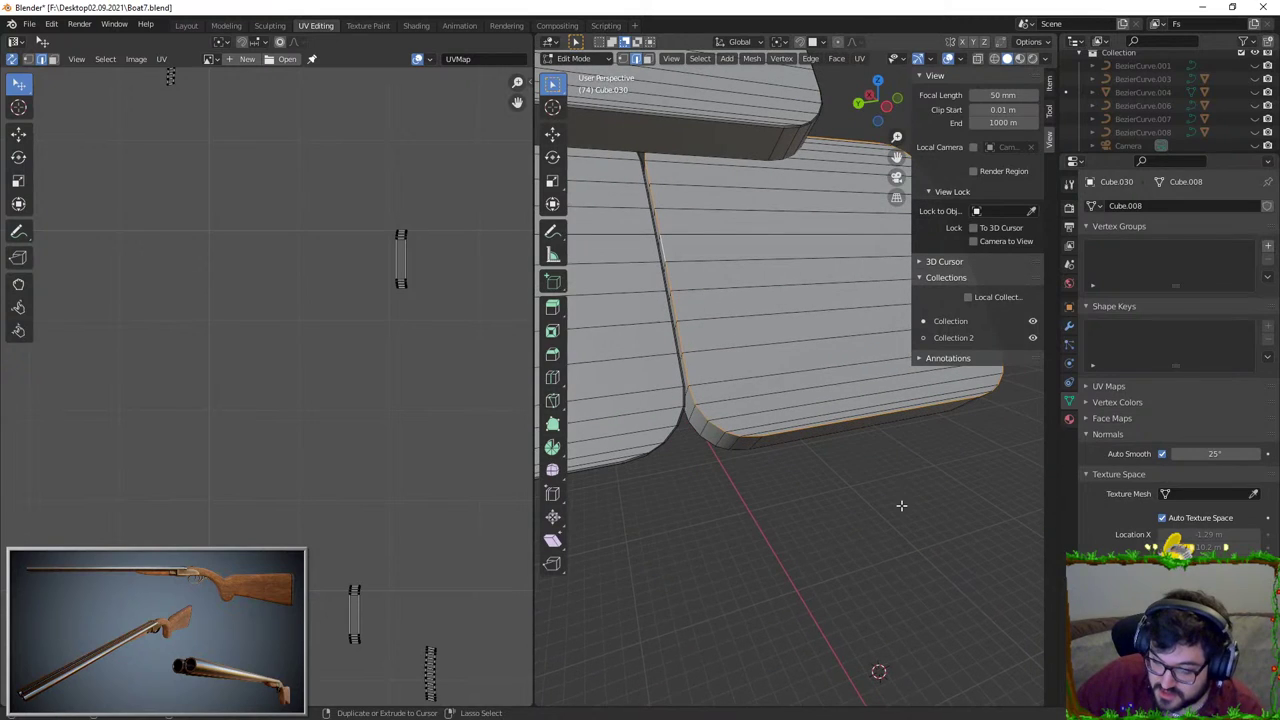
key("ctrl+b")
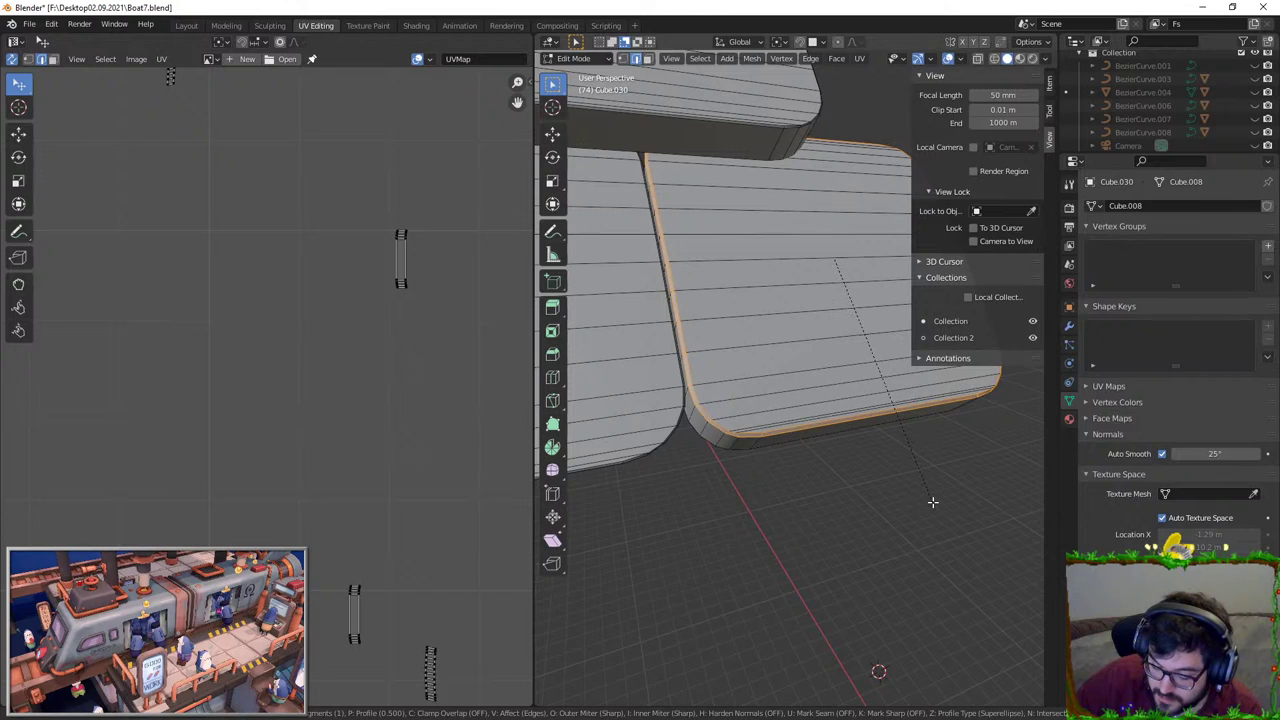
left_click(932, 502)
middle_click_drag(932, 502, 783, 379)
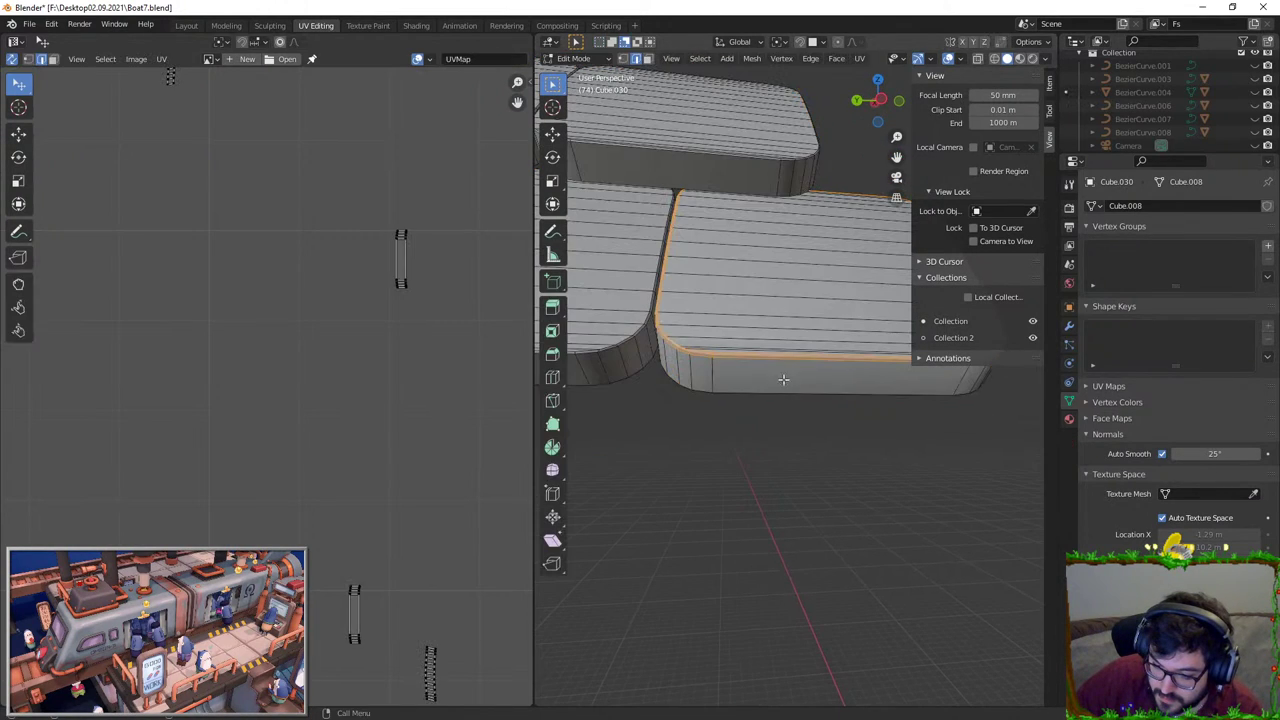
scroll(817, 460, "up", 5)
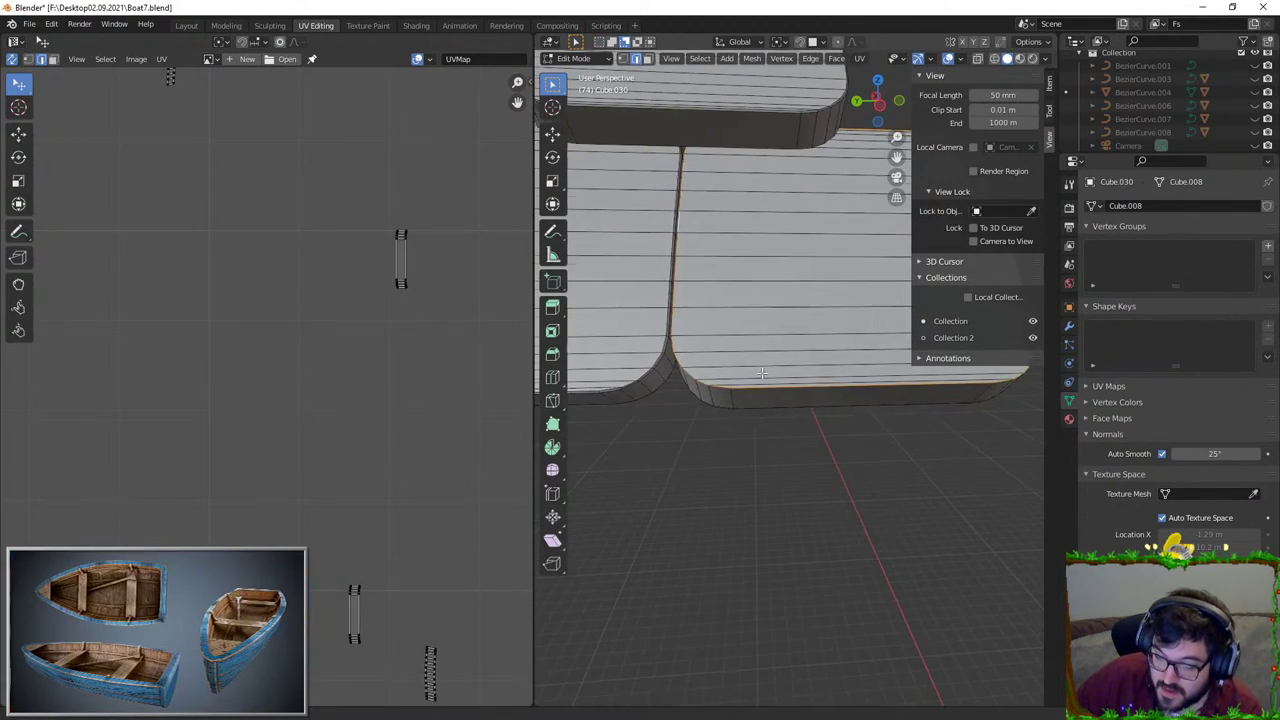
Step: Select all the front faces of the rebuilt tile and extrude them about 0.034 m along their normals
left_click(648, 60)
scroll(800, 375, "down", 3)
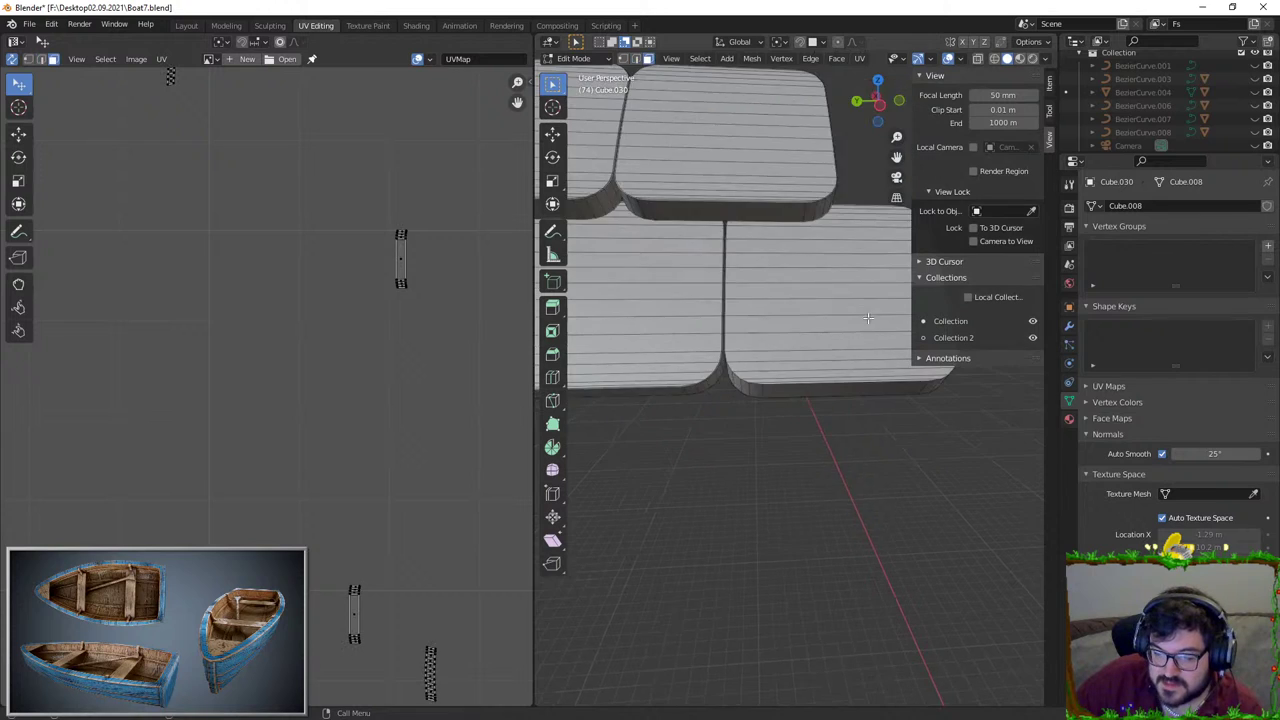
middle_click_drag(878, 302, 809, 310)
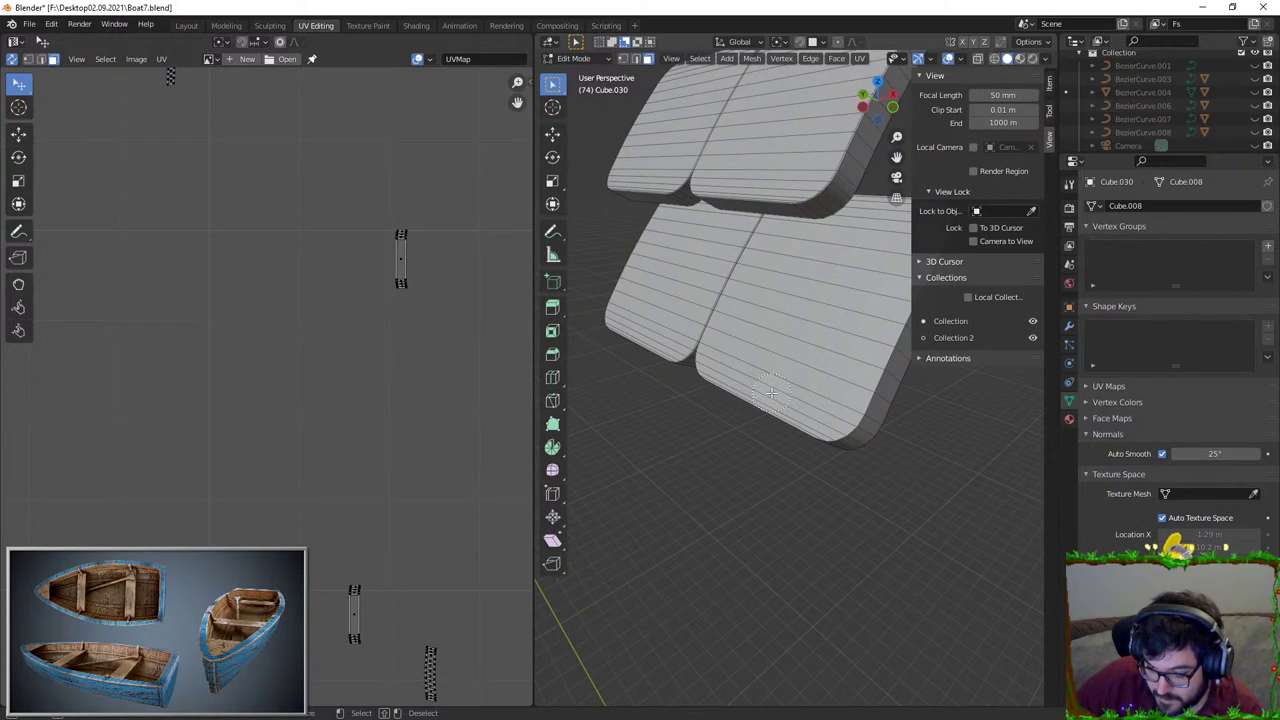
left_click_drag(771, 393, 832, 230)
right_click(834, 232)
middle_click_drag(846, 270, 768, 354, "shift")
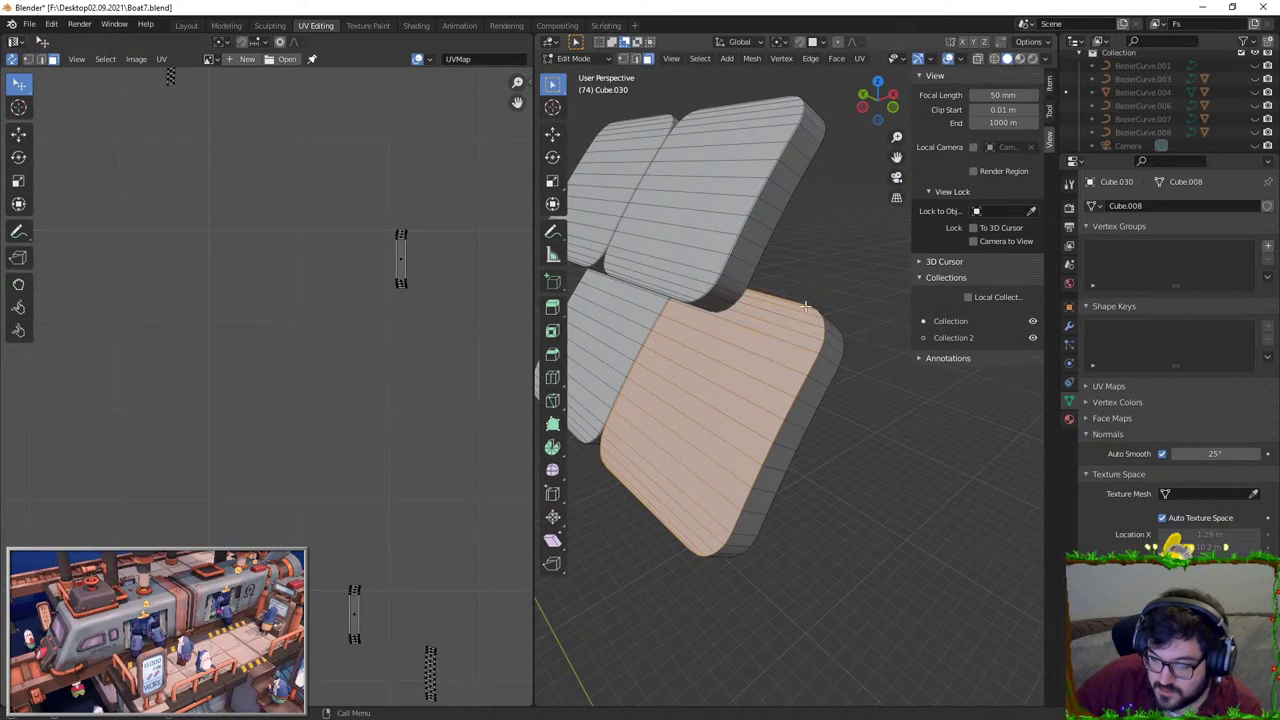
middle_click_drag(805, 305, 793, 372)
right_click(765, 281)
scroll(796, 376, "up", 4)
key("e")
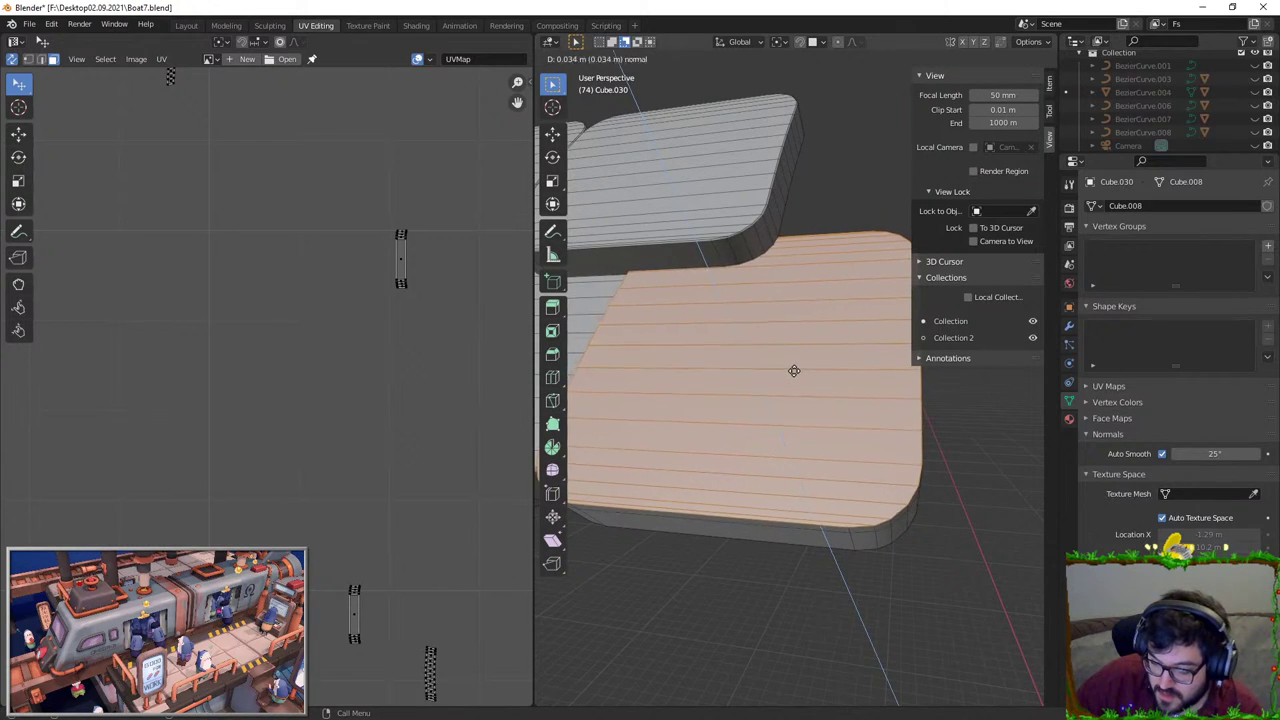
left_click(794, 371)
Step: Apply the object's transform and shrink the tile's front faces inward by about 0.049 m along their normals
key("Tab")
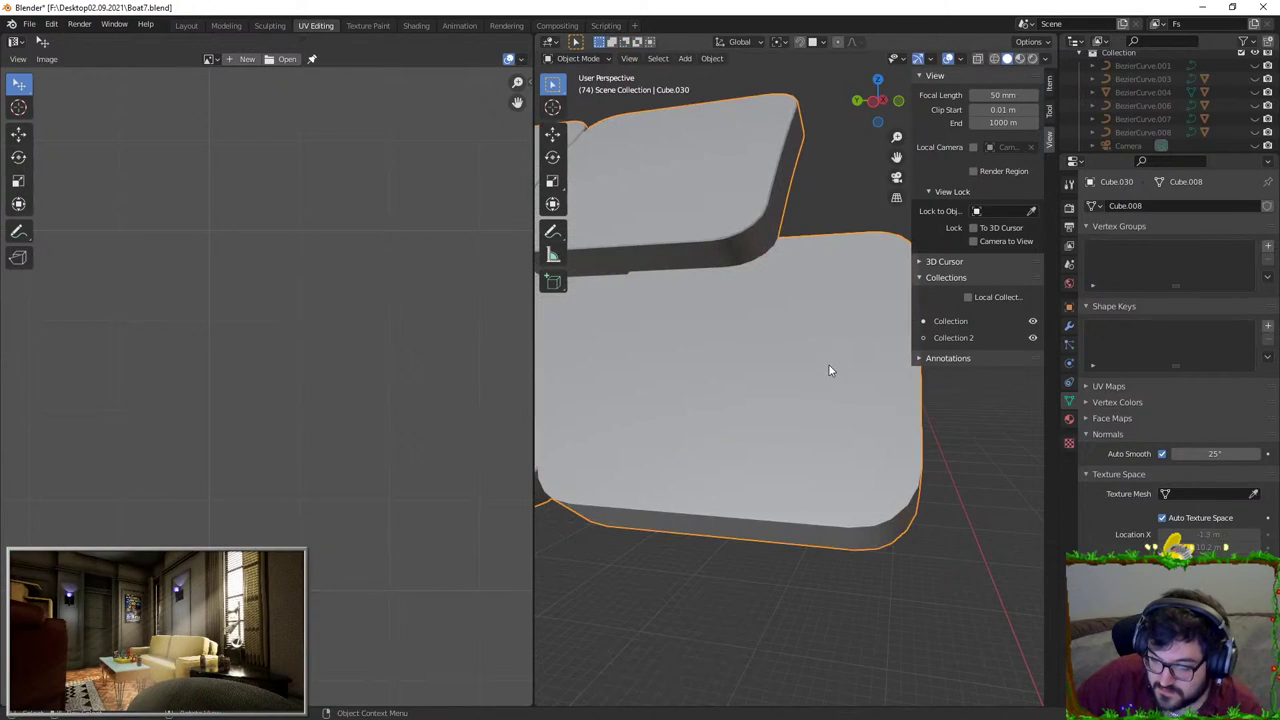
key("ctrl+a")
left_click(816, 389)
key("Tab")
key("alt+s")
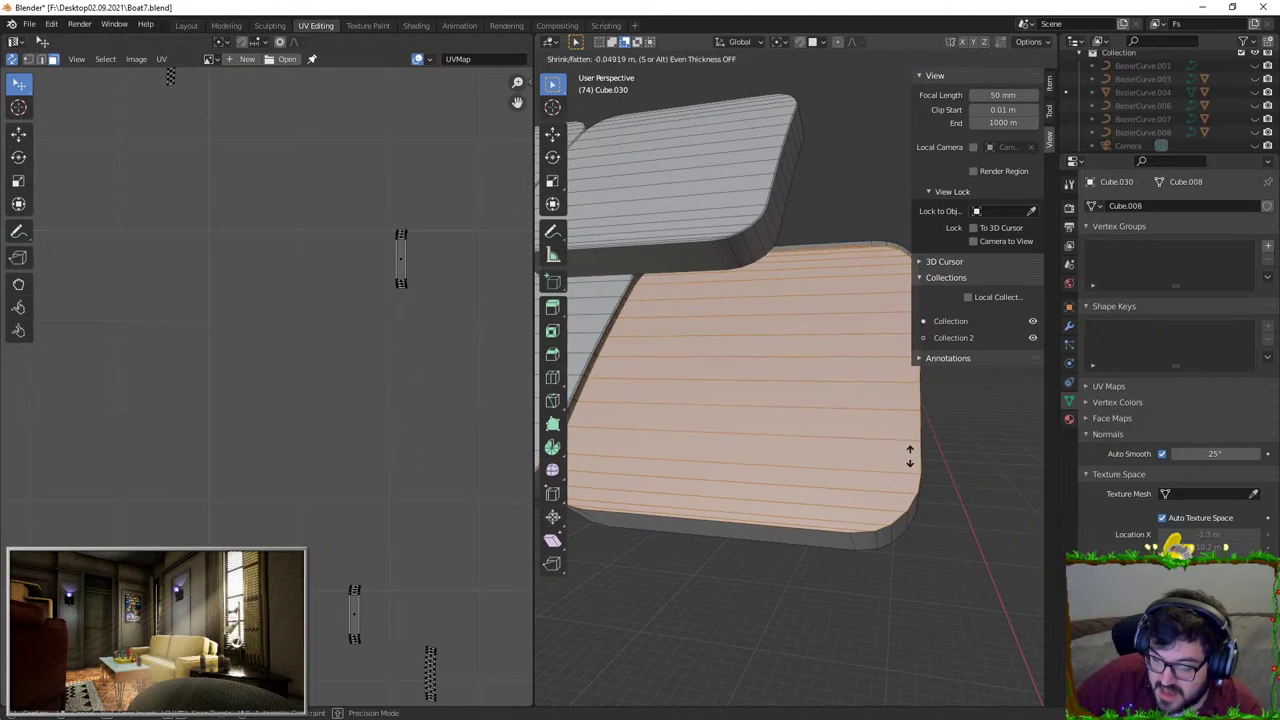
left_click(910, 453)
Step: Add an edge loop around the tile's side walls and slide it by a factor of about 0.191
middle_click_drag(909, 452, 814, 405)
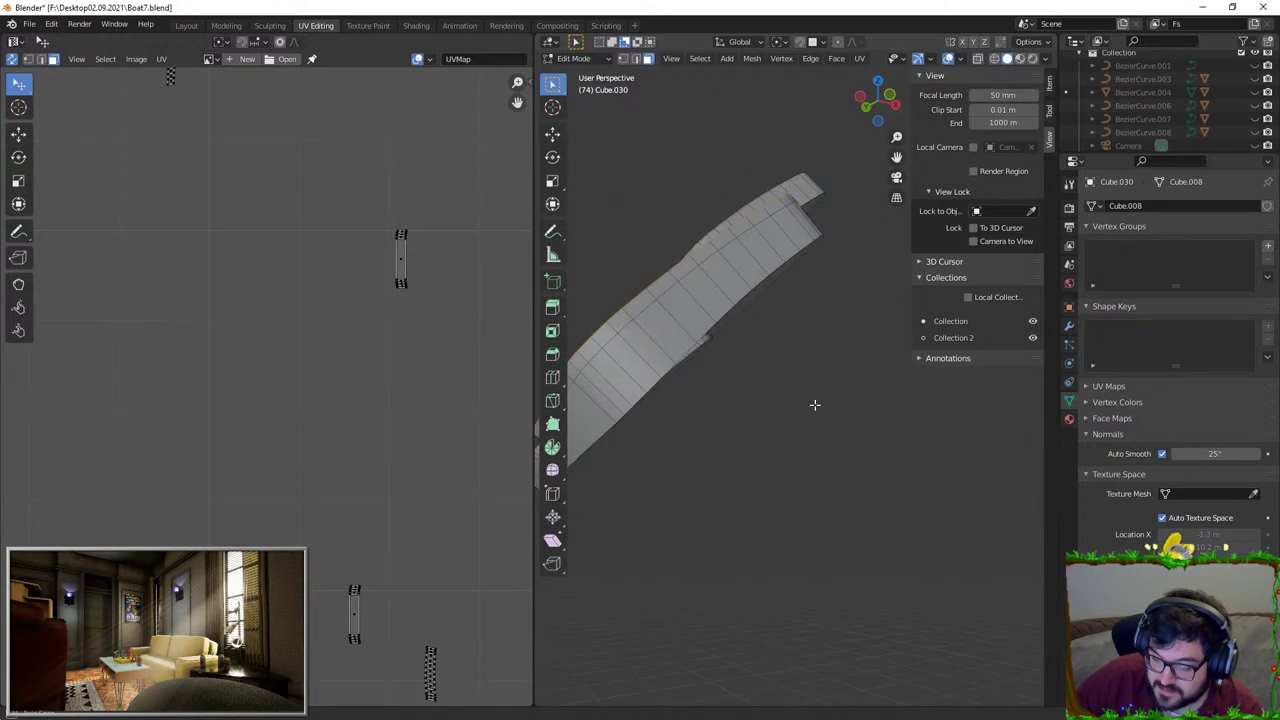
left_click(636, 59)
key("ctrl+r")
left_click(877, 297)
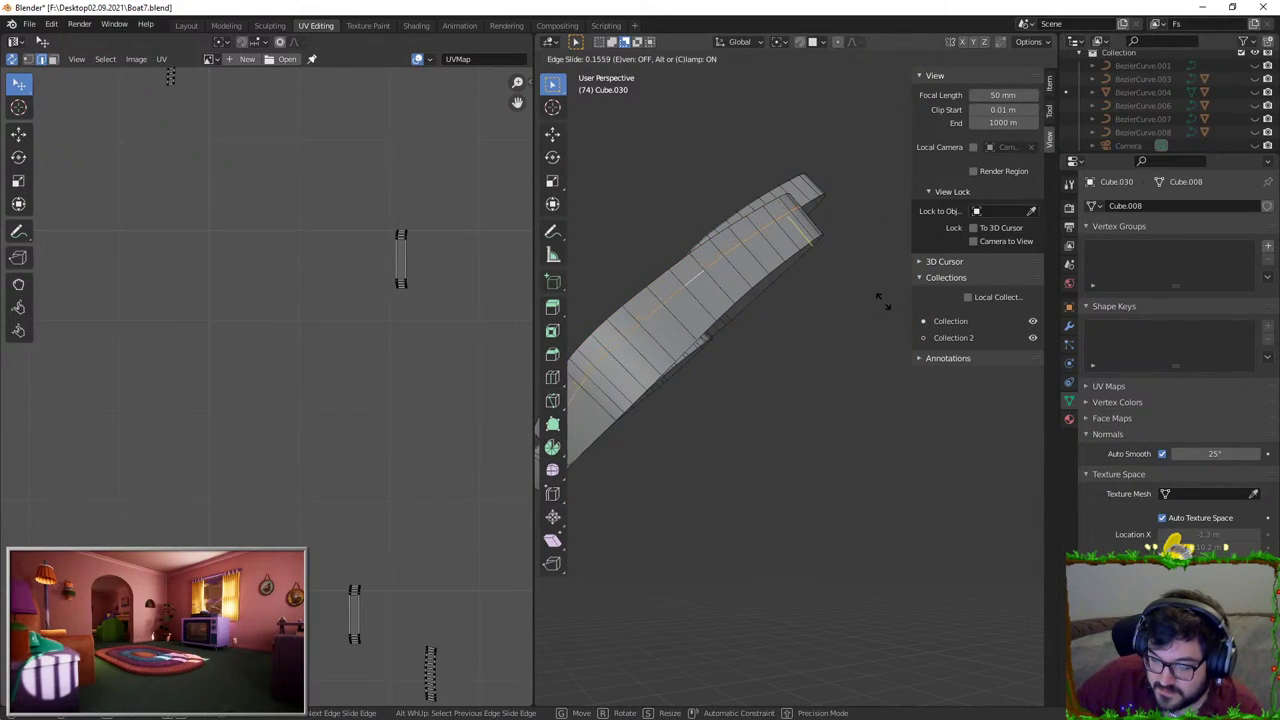
left_click(884, 301)
middle_click_drag(714, 284, 768, 310)
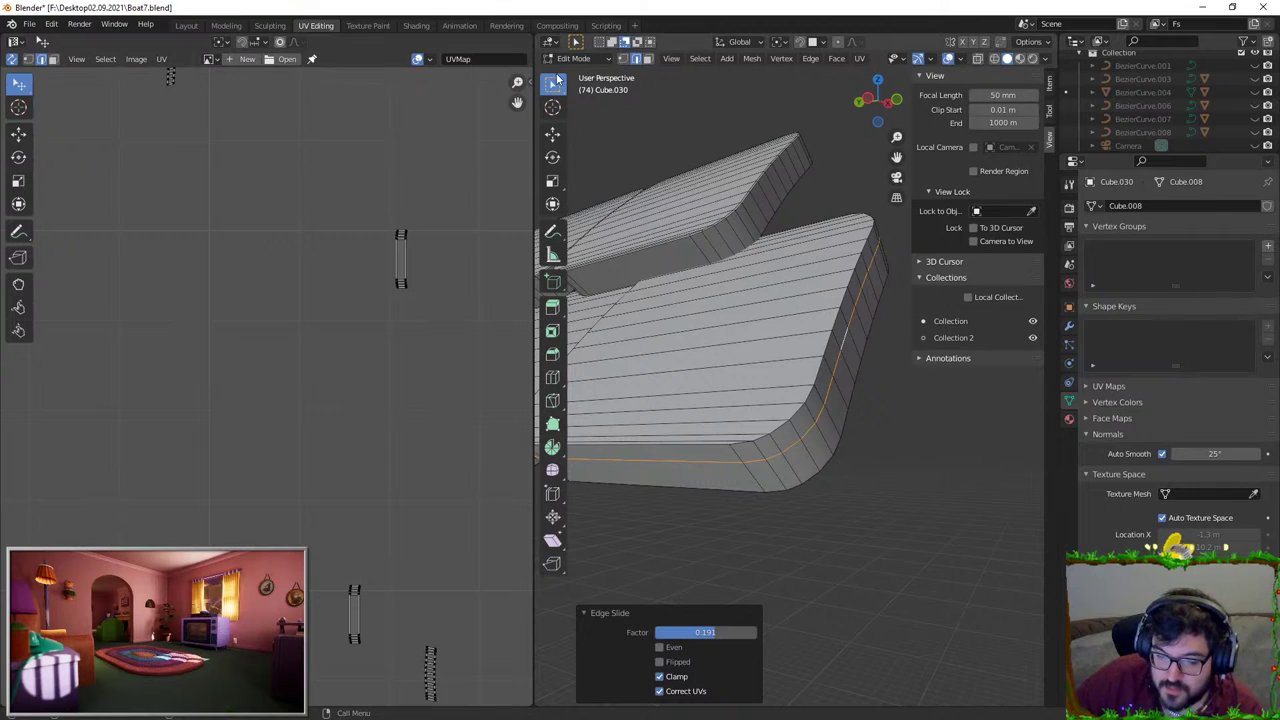
Step: Switch to face selection and select all the front faces of the rebuilt tile
left_click(646, 59)
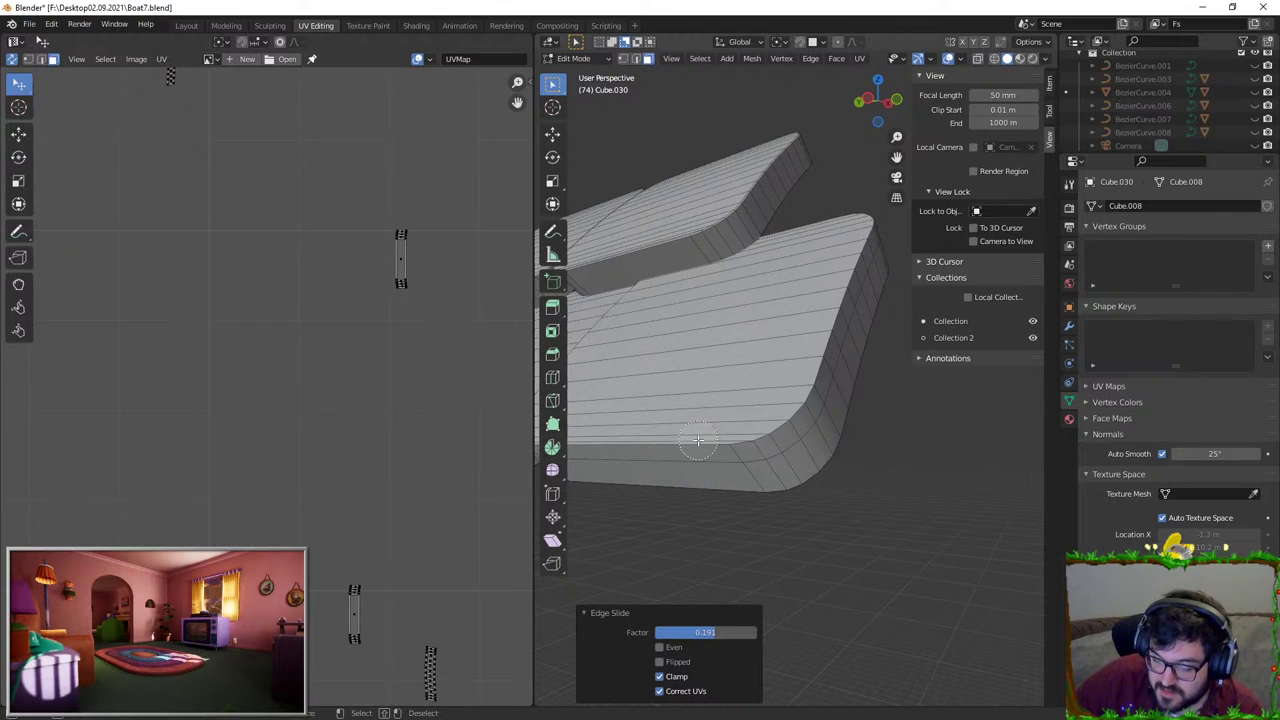
left_click_drag(698, 440, 820, 224)
right_click(820, 224)
mouse_move(820, 224)
middle_mouse_down()
mouse_move(714, 325)
mouse_move(742, 268)
middle_mouse_up()
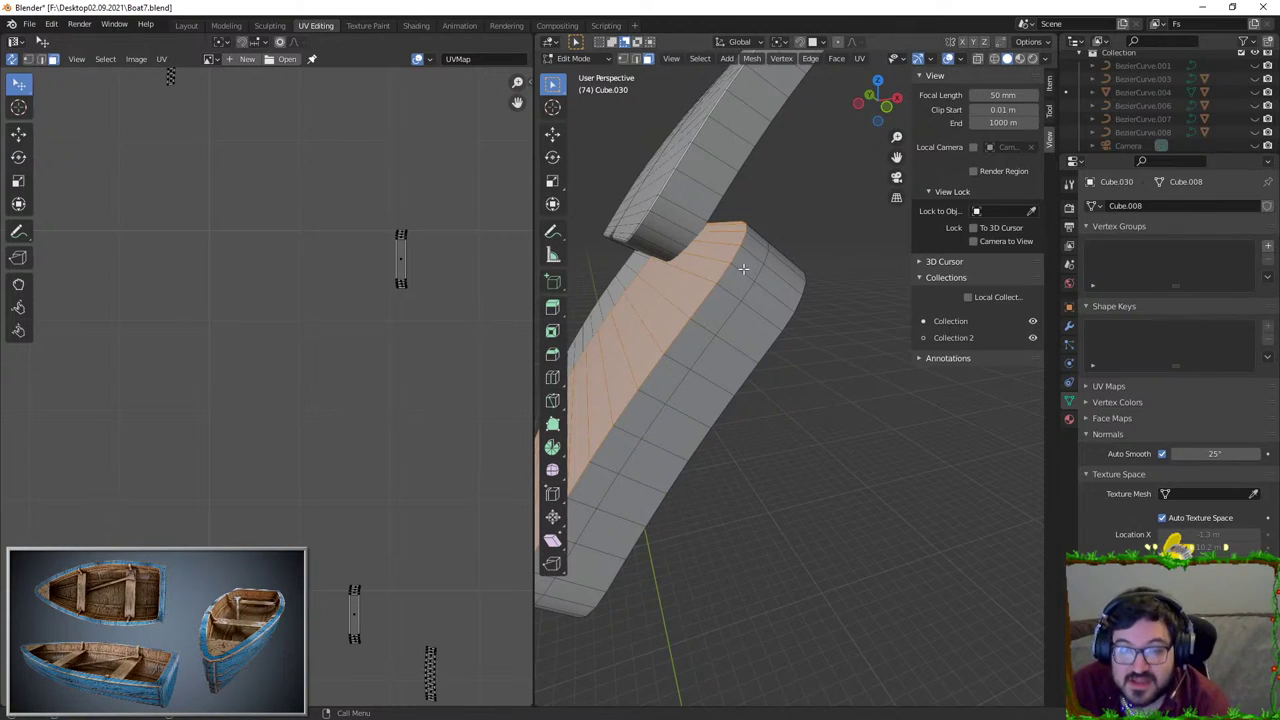
scroll(726, 282, "down", 3)
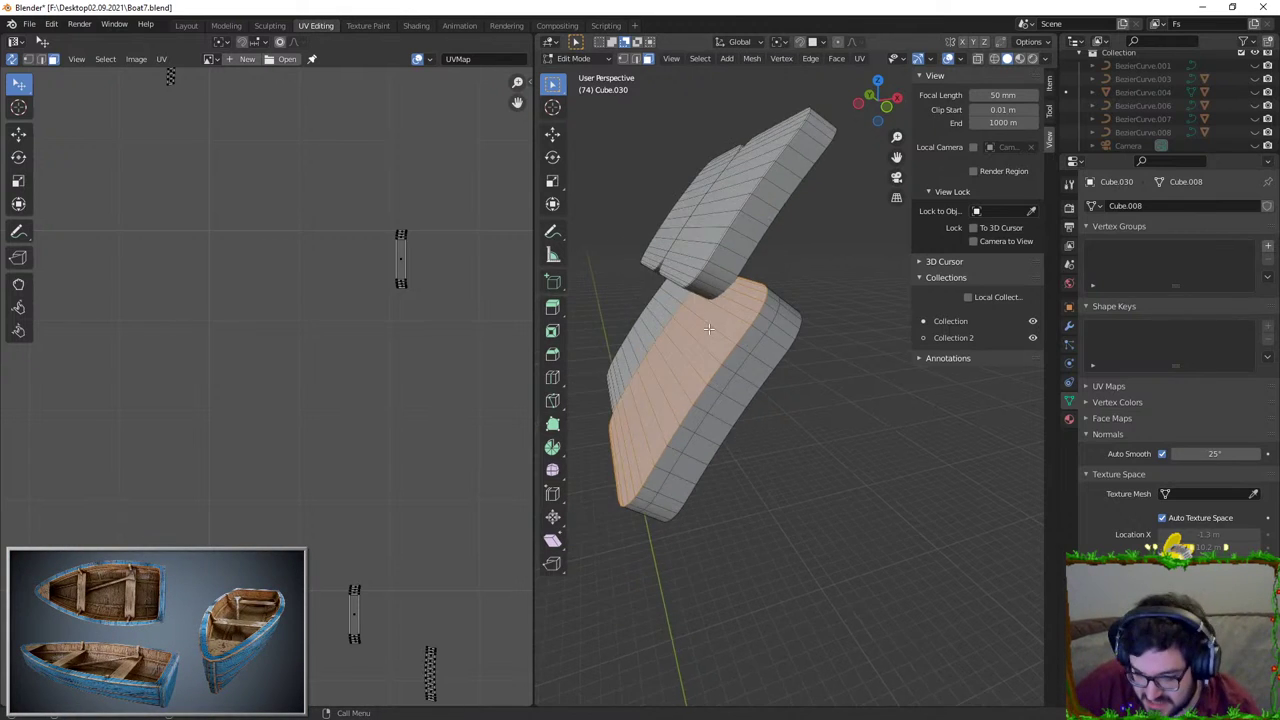
middle_click_drag(692, 338, 789, 341)
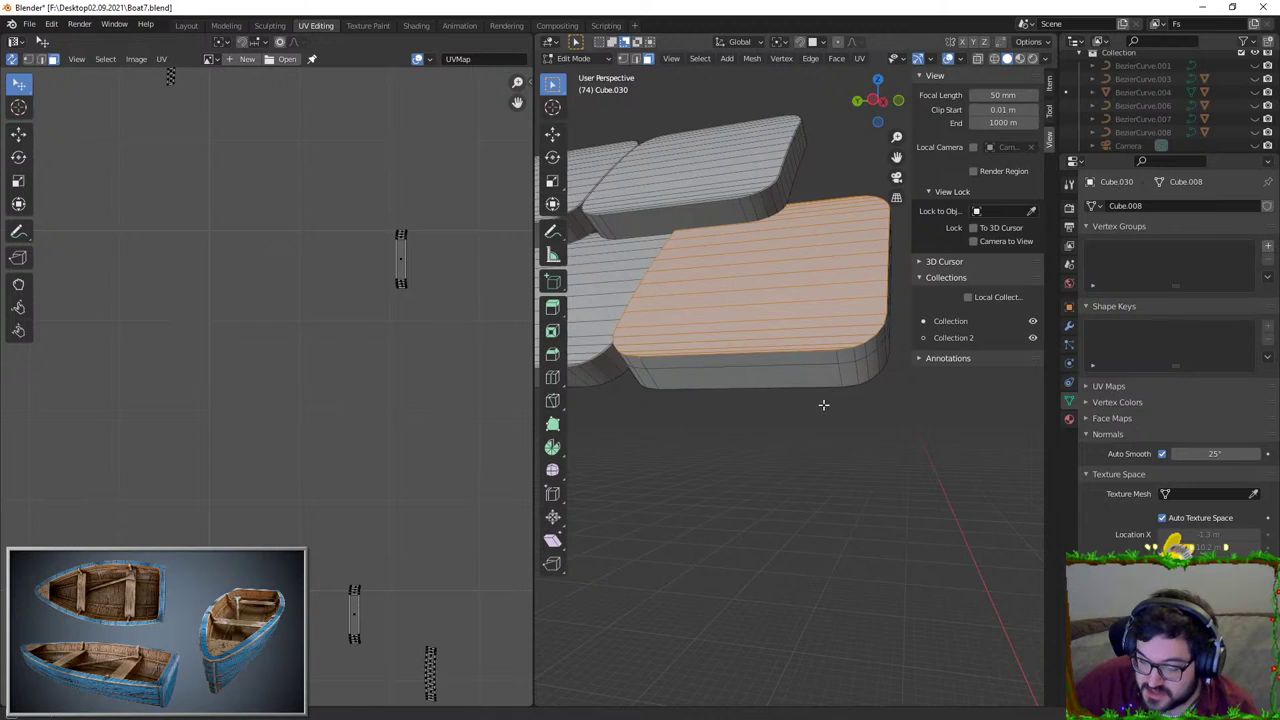
middle_click_drag(826, 403, 970, 410)
Step: Try to scale down the selected front faces uniformly from a perspective view, and undo the scaling
key("r")
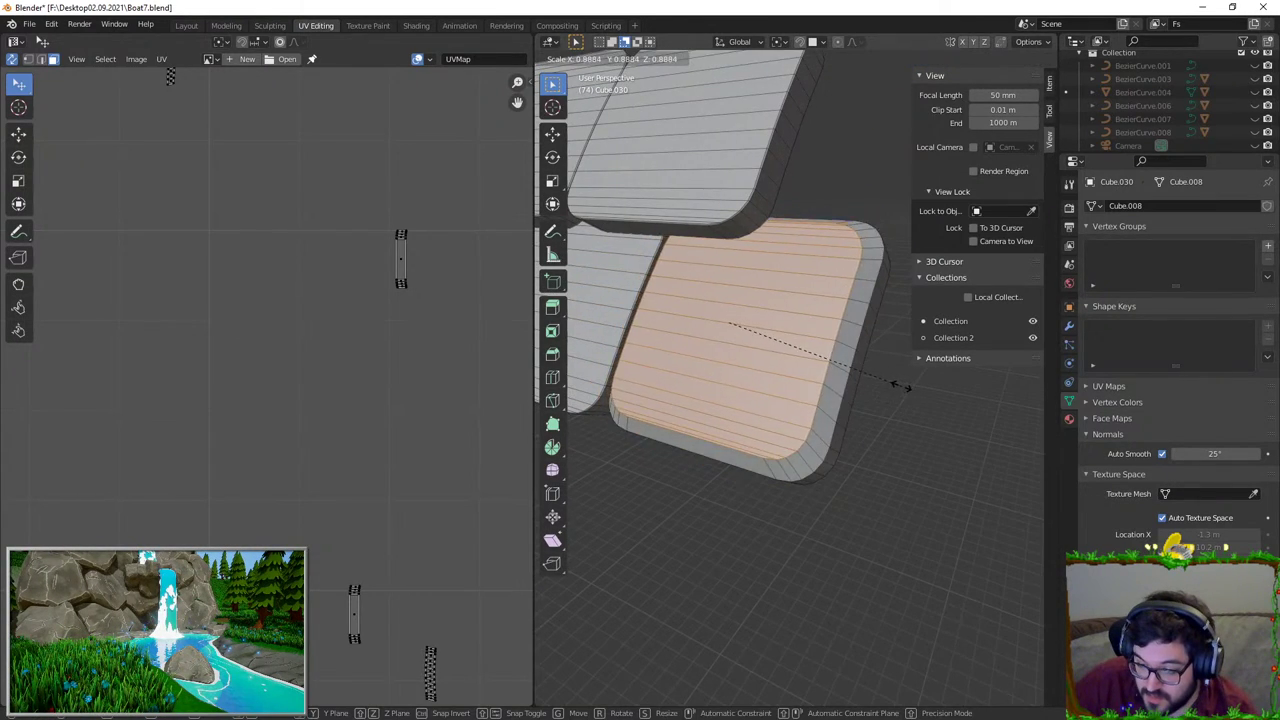
right_click(902, 386)
key("s")
middle_click_drag(903, 386, 863, 403)
left_click(928, 412)
key("KP_1")
middle_click_drag(785, 285, 811, 407, "shift")
scroll(754, 409, "up", 3)
key("ctrl+z")
Step: In front view, move the front faces about 0.016 m in X and -0.014 m in Z, scale them to 0.951 and nudge them into place
key("KP_1")
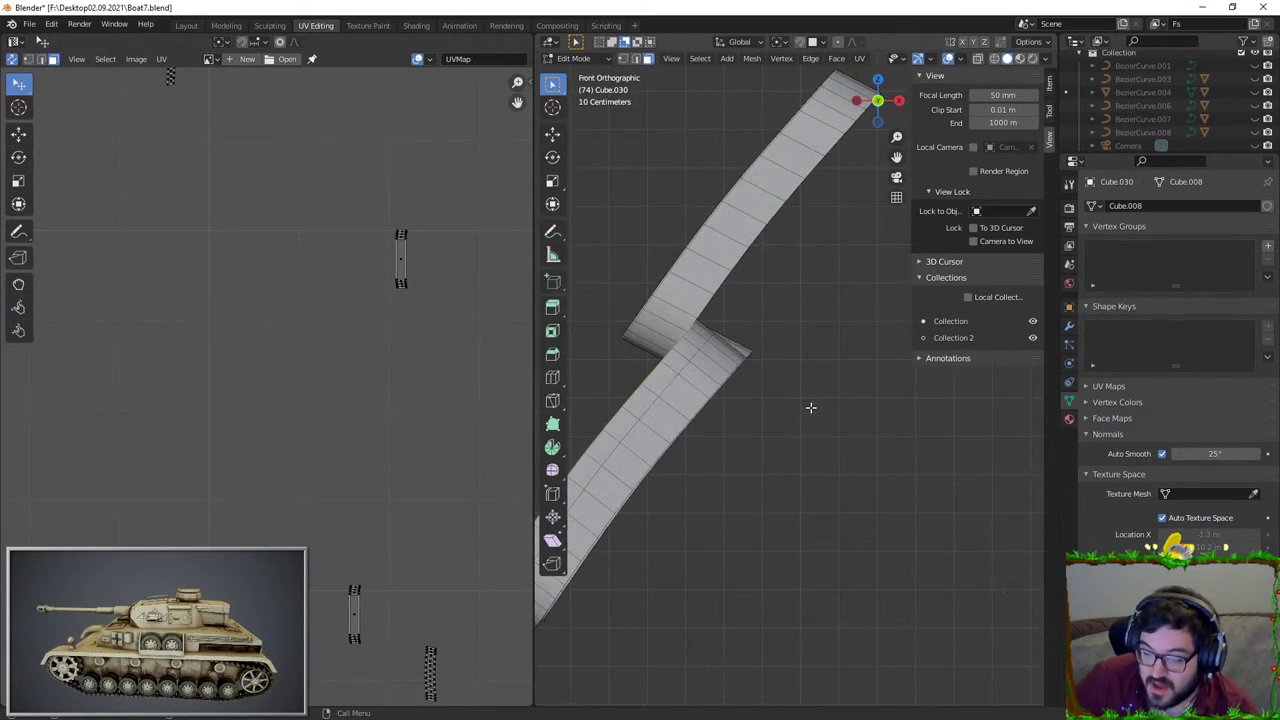
key("g")
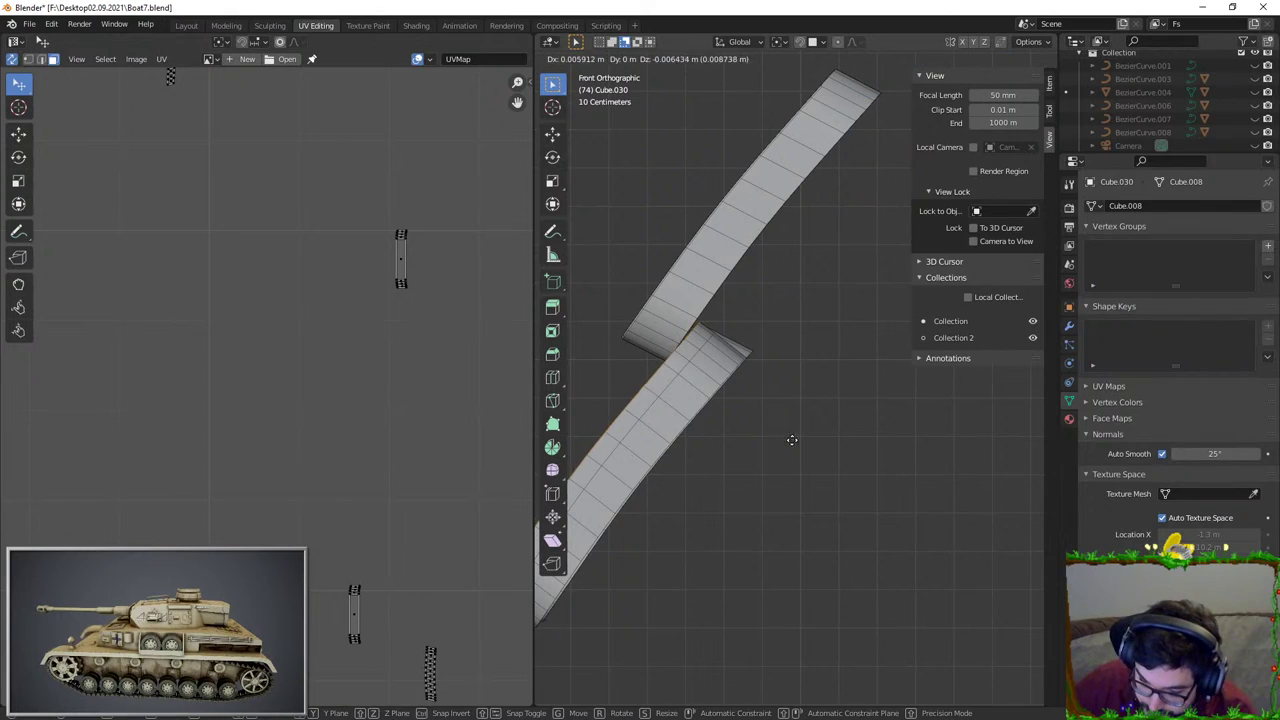
left_click(825, 467)
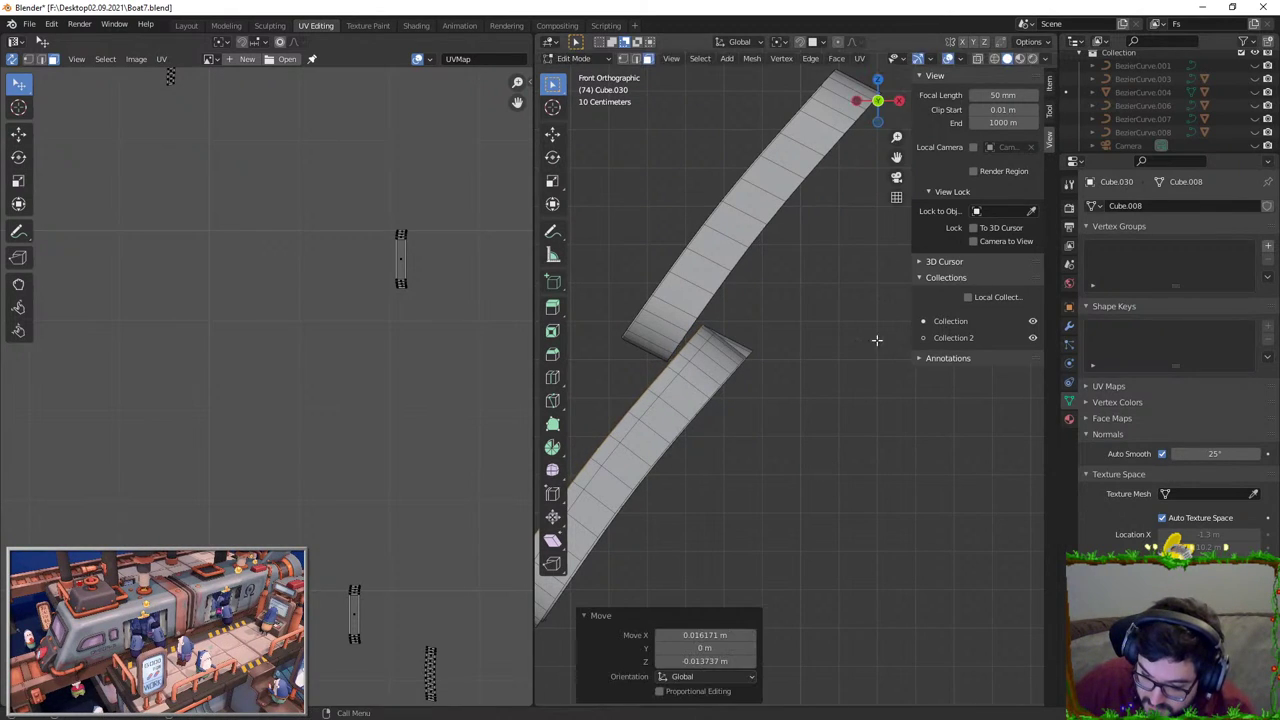
key("s")
left_click(868, 322)
key("g")
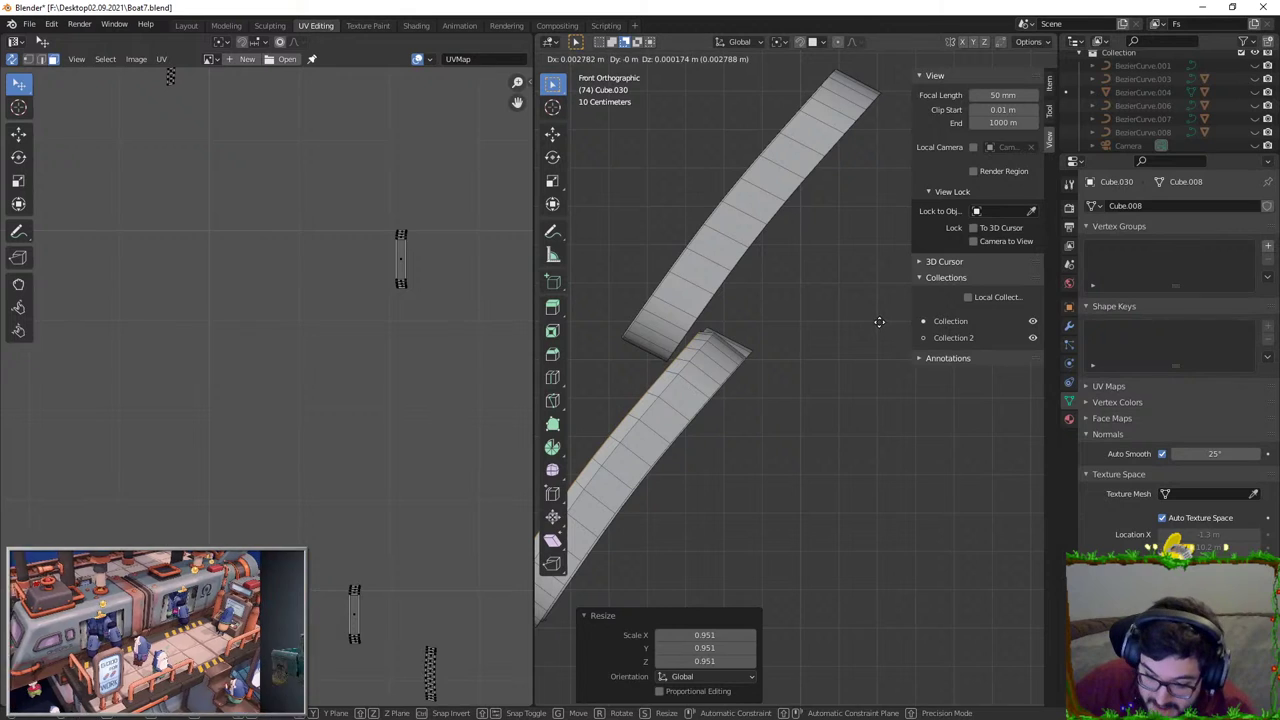
left_click(880, 323)
Step: Inspect the tile's sloped rim from several angles in both Object and Edit Mode
key("Tab")
middle_click_drag(691, 412, 836, 506)
key("Tab")
scroll(804, 408, "down", 5)
key("Tab")
key("Tab")
scroll(823, 471, "up", 2)
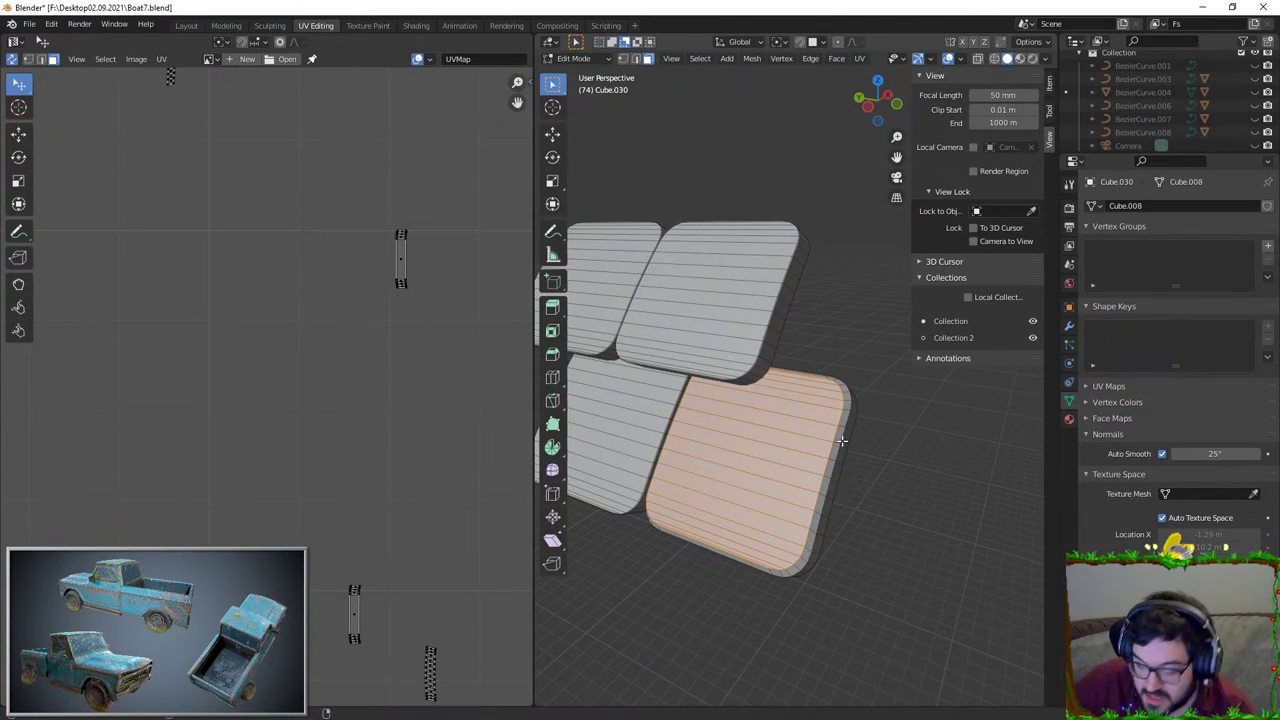
Step: Try to bevel the edge loop between the tile's sloped rim and its side walls, and undo the bevel
key("2")
left_click(843, 421, "alt")
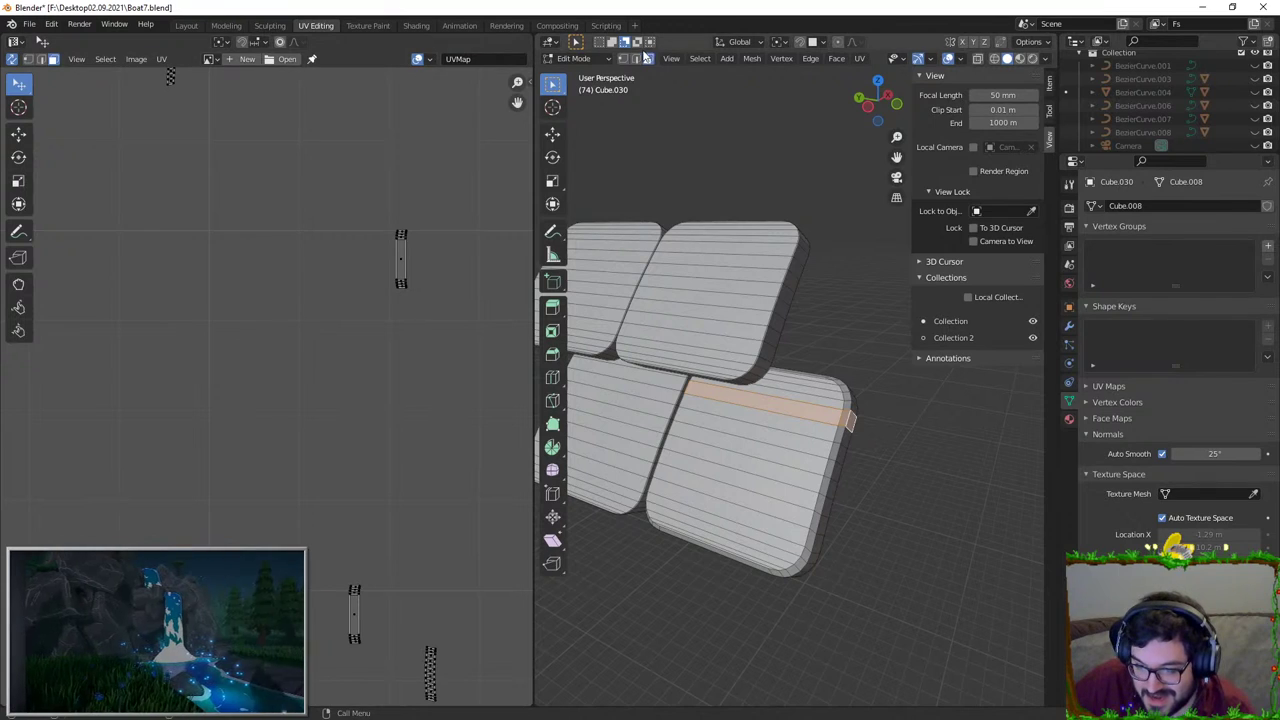
middle_click_drag(846, 410, 858, 443)
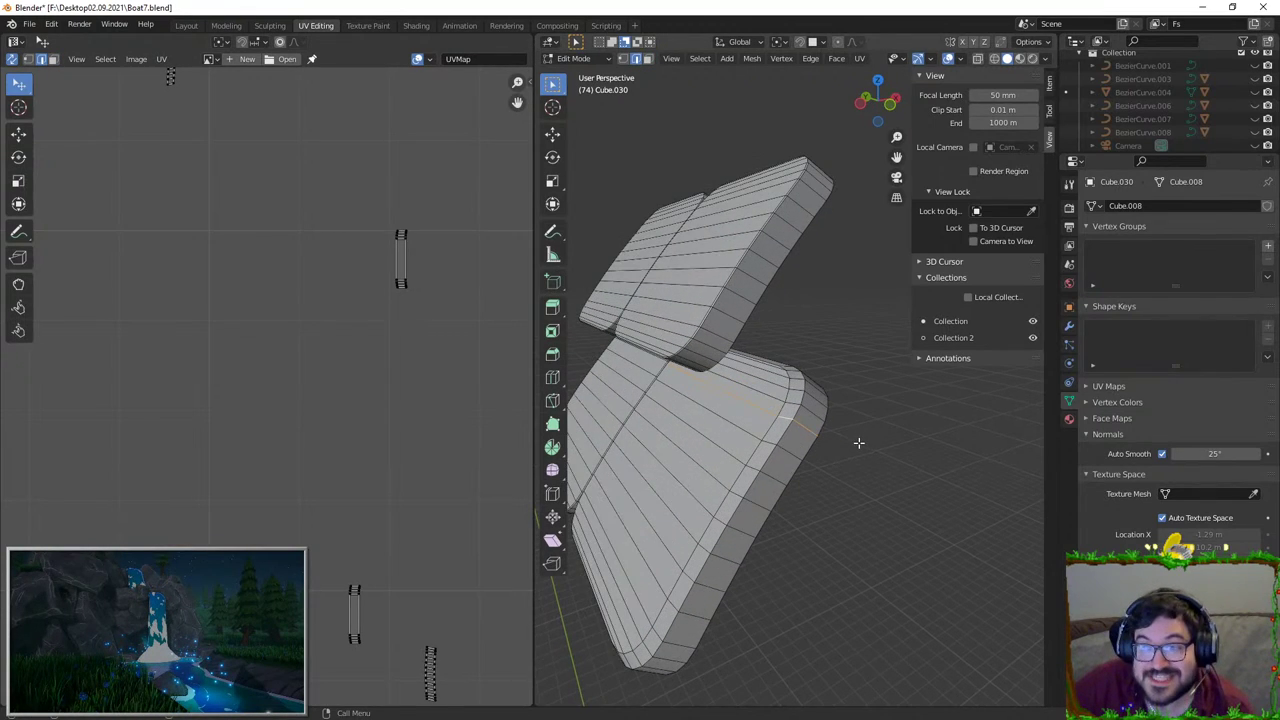
left_click(785, 437, "alt")
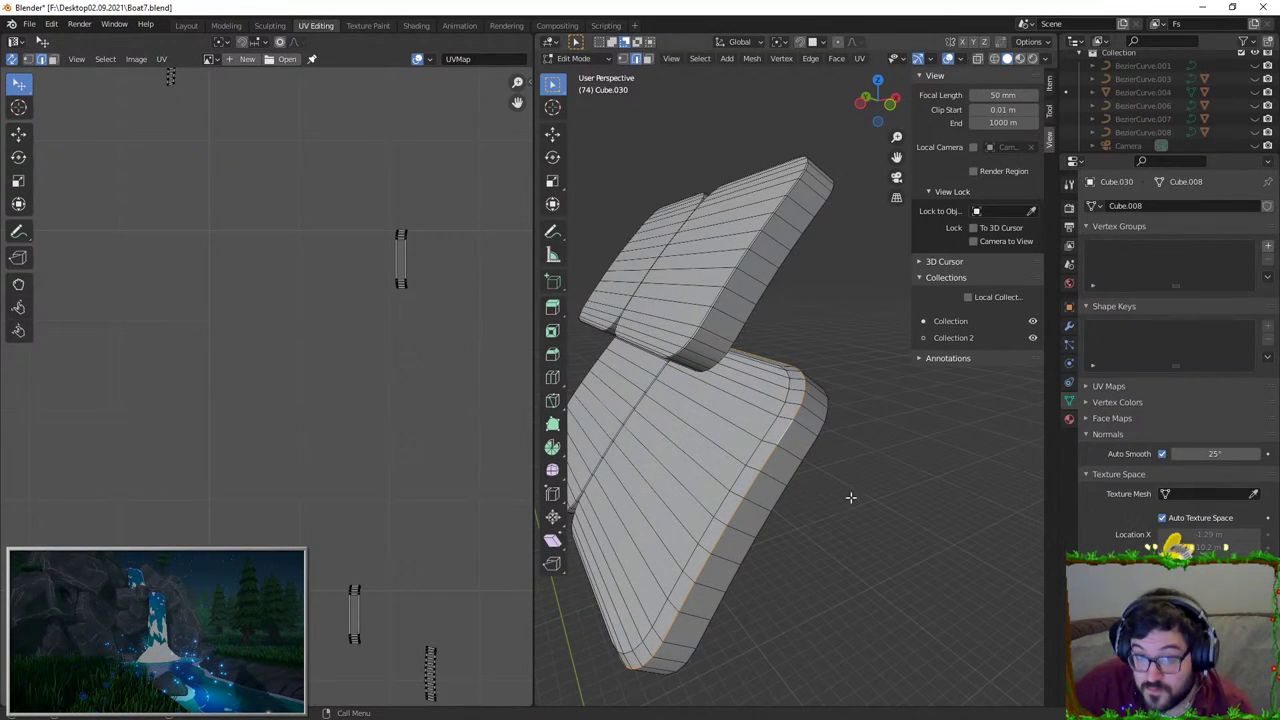
key("ctrl+b")
left_click(883, 496)
key("Tab")
middle_click_drag(832, 492, 711, 459)
key("ctrl+z")
key("ctrl+z")
key("ctrl+z")
Step: Select the whole rebuilt tile and move it about -0.008 m in X and 0.005 m in Z in front view
scroll(823, 502, "down", 4)
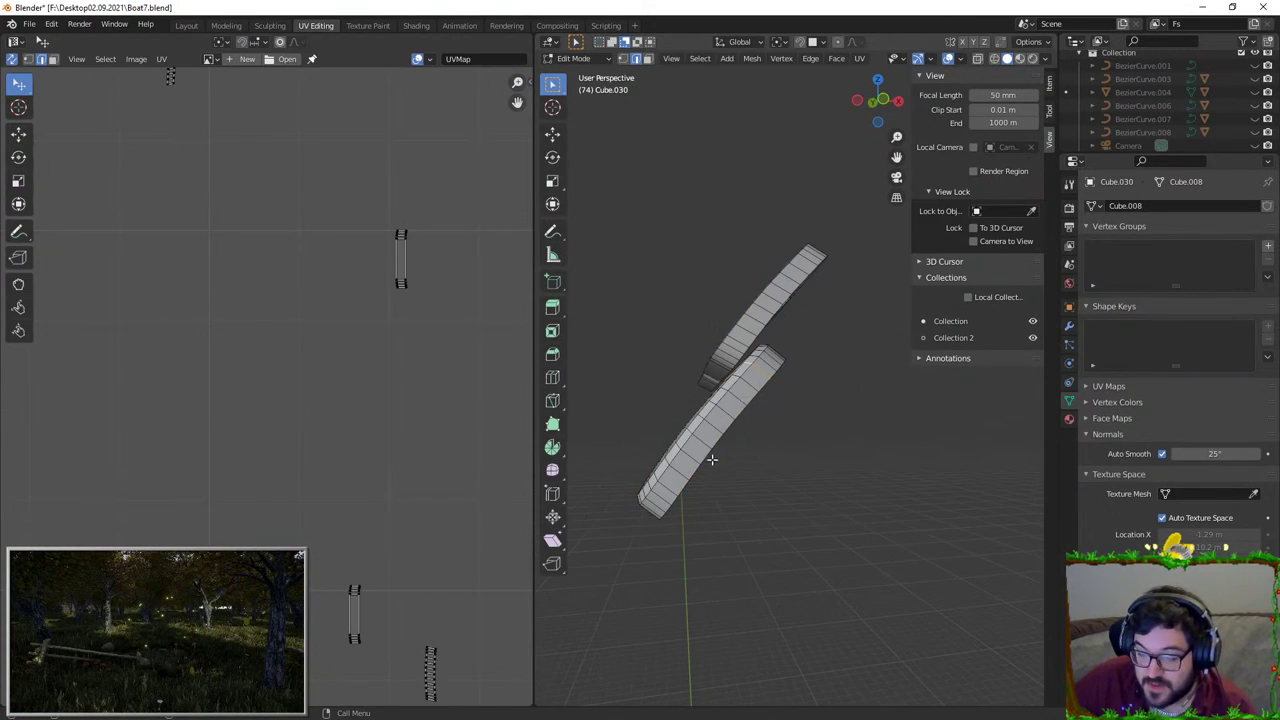
key("l")
key("KP_1")
scroll(730, 410, "up", 3)
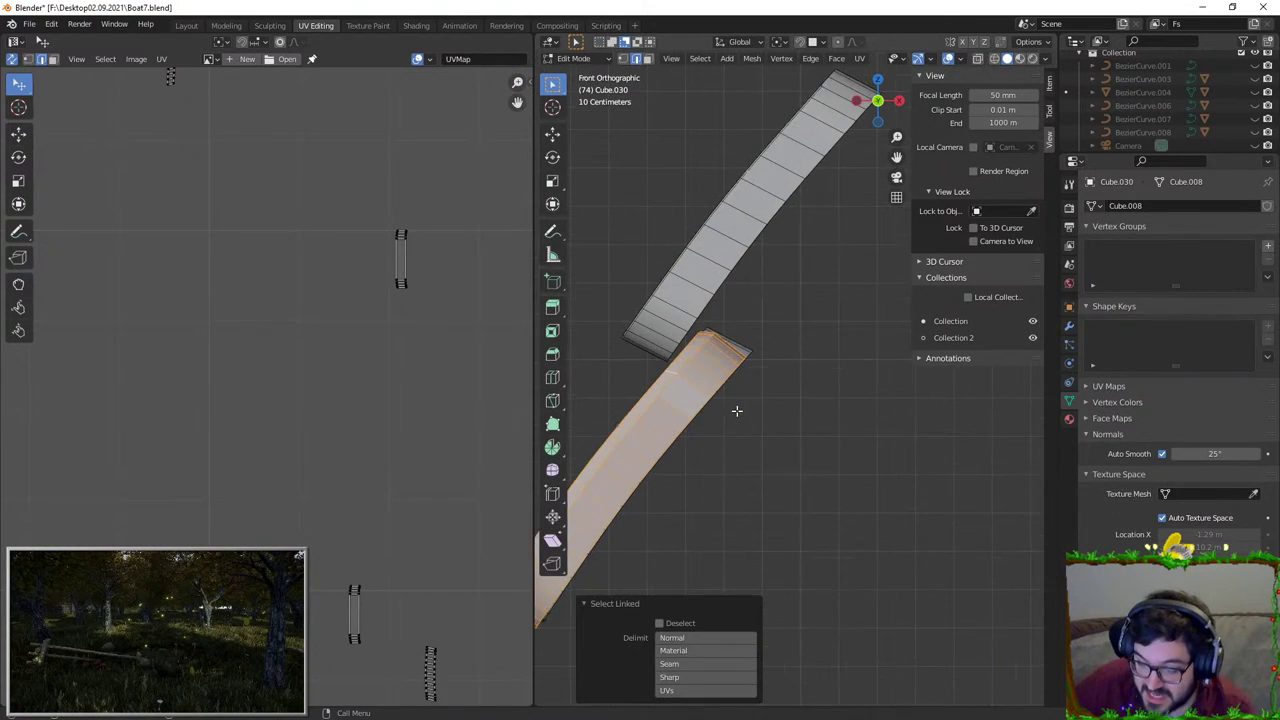
key("g")
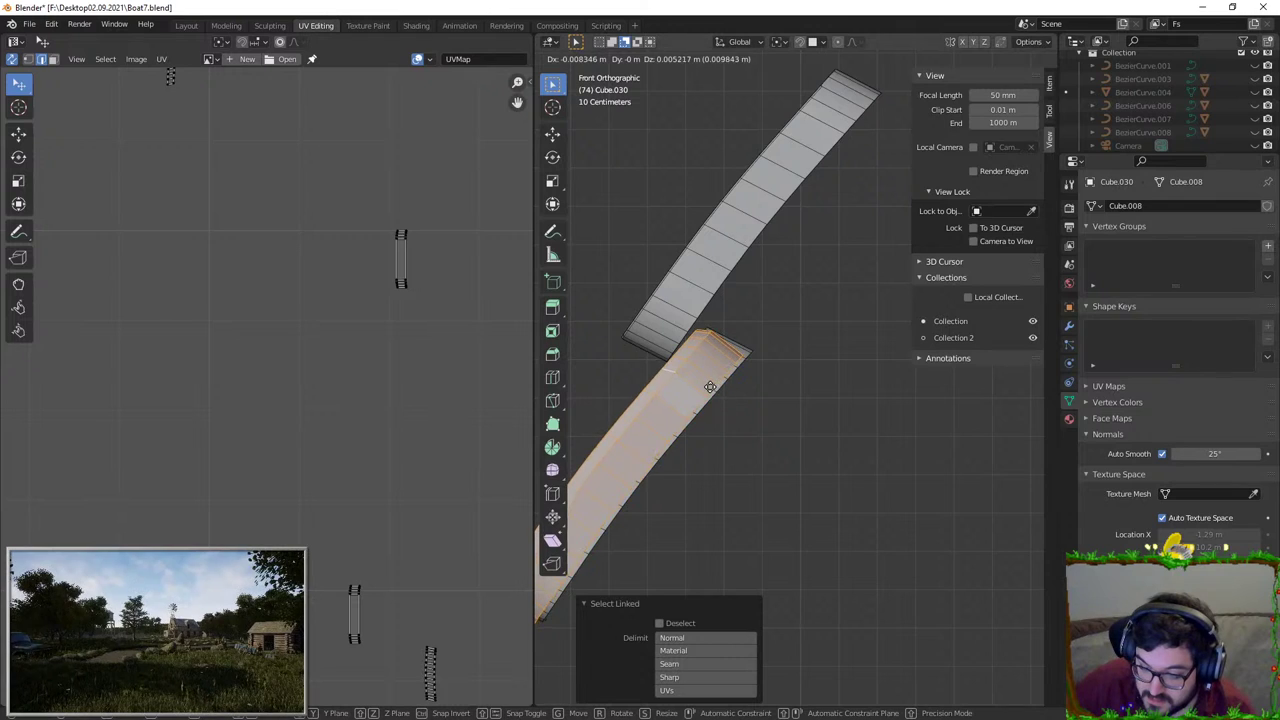
left_click(707, 385)
Step: Select the linked geometry of the old tile protruding behind the rebuilt one and delete it
key("alt+a")
middle_click_drag(707, 385, 737, 385)
key("l")
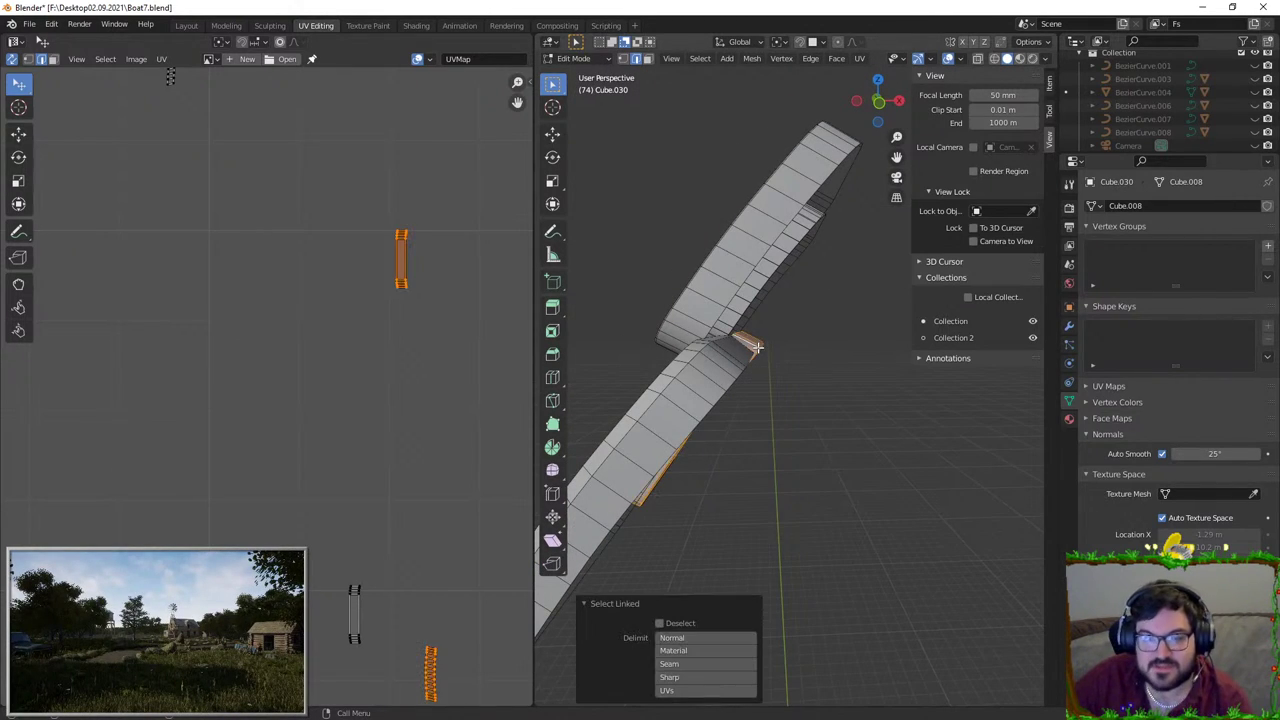
key("x")
Step: Select the linked geometry of the rebuilt tile and duplicate it about 0.912 m along Y onto the neighbouring lower tile
middle_click_drag(808, 446, 895, 451)
left_click(740, 456)
key("l")
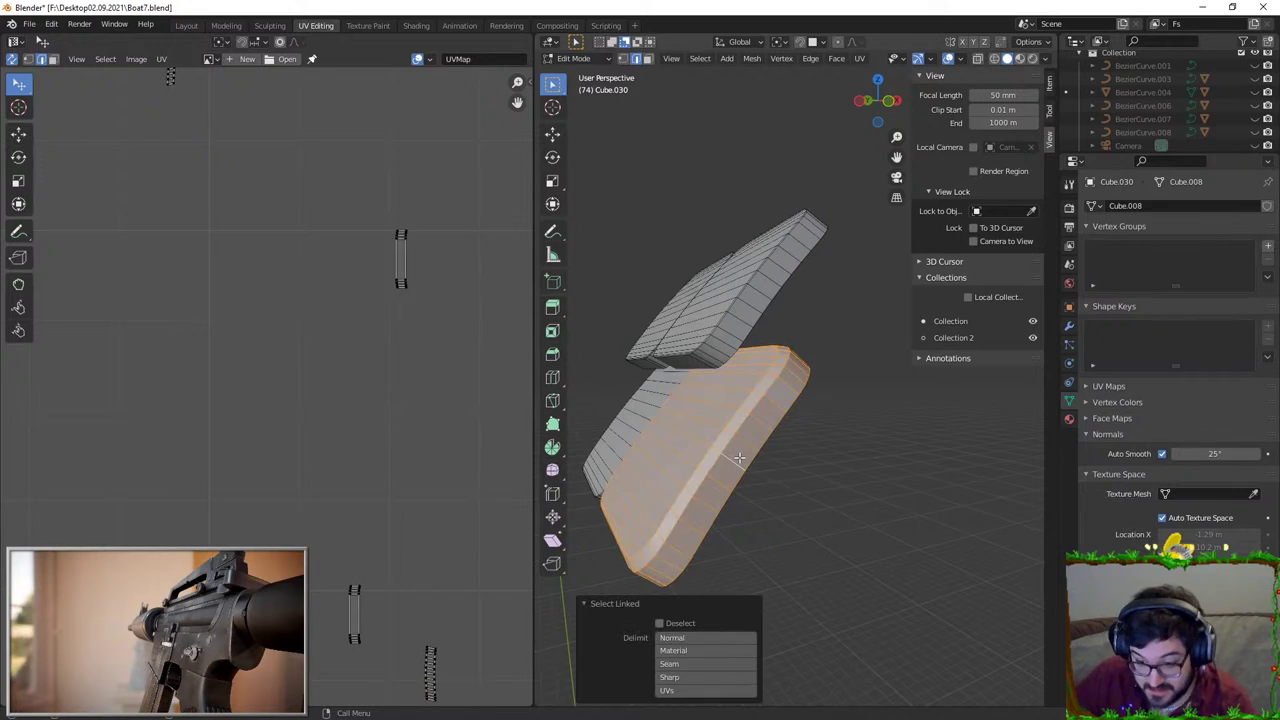
key("KP_1")
key("KP_3")
key("KP_7")
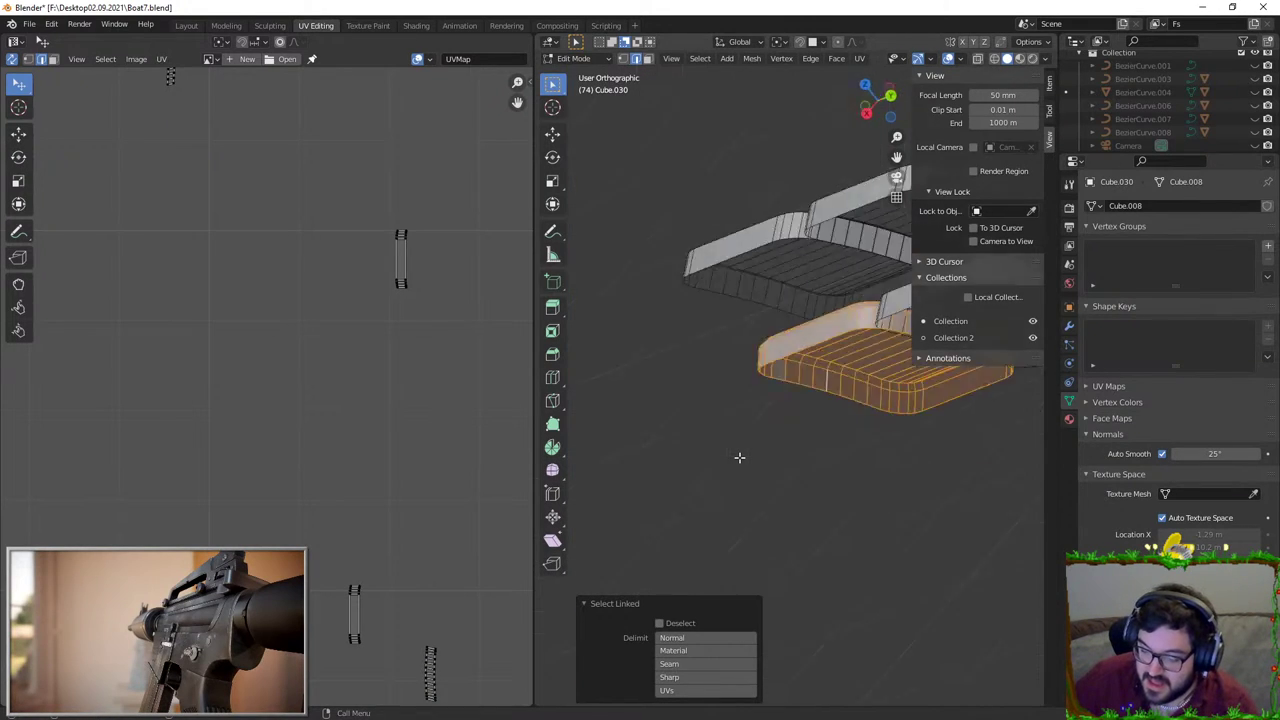
middle_click_drag(740, 457, 710, 375)
key("g")
key("y")
mouse_move(718, 369)
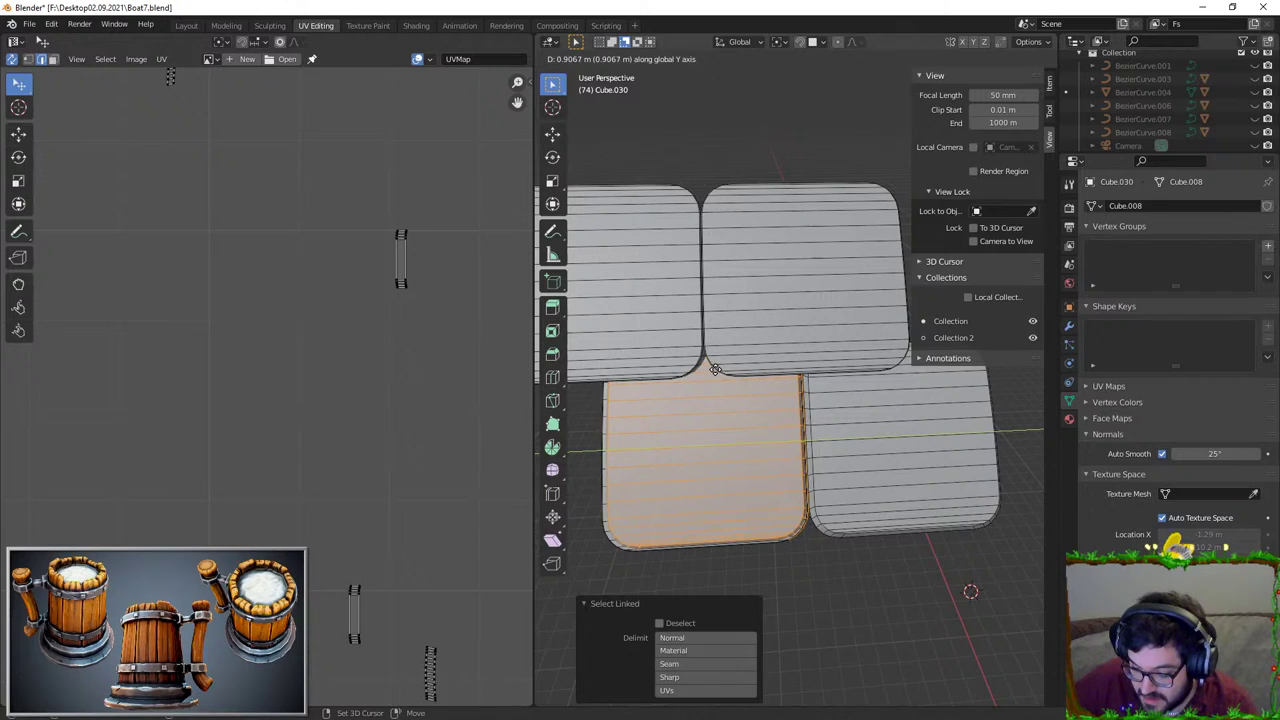
left_click(703, 369)
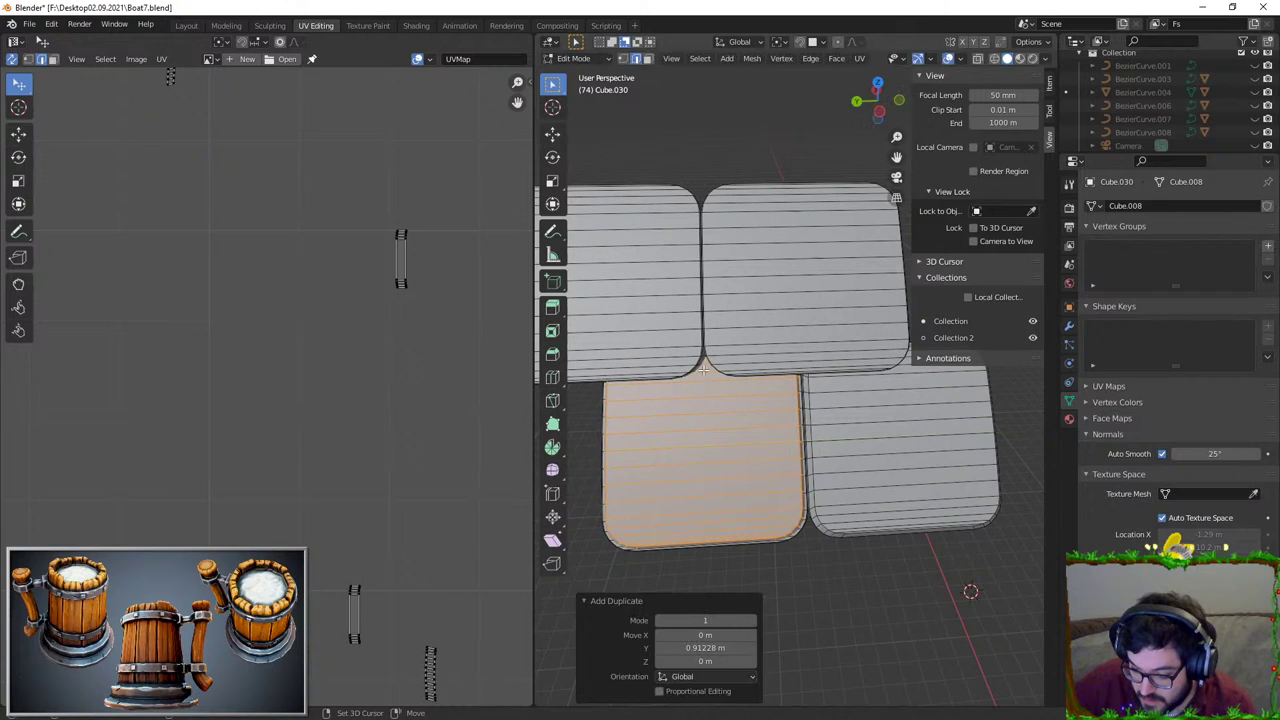
Step: Select the linked geometry of the old tile beneath the new lower copy and delete it
left_click(798, 534)
key("l")
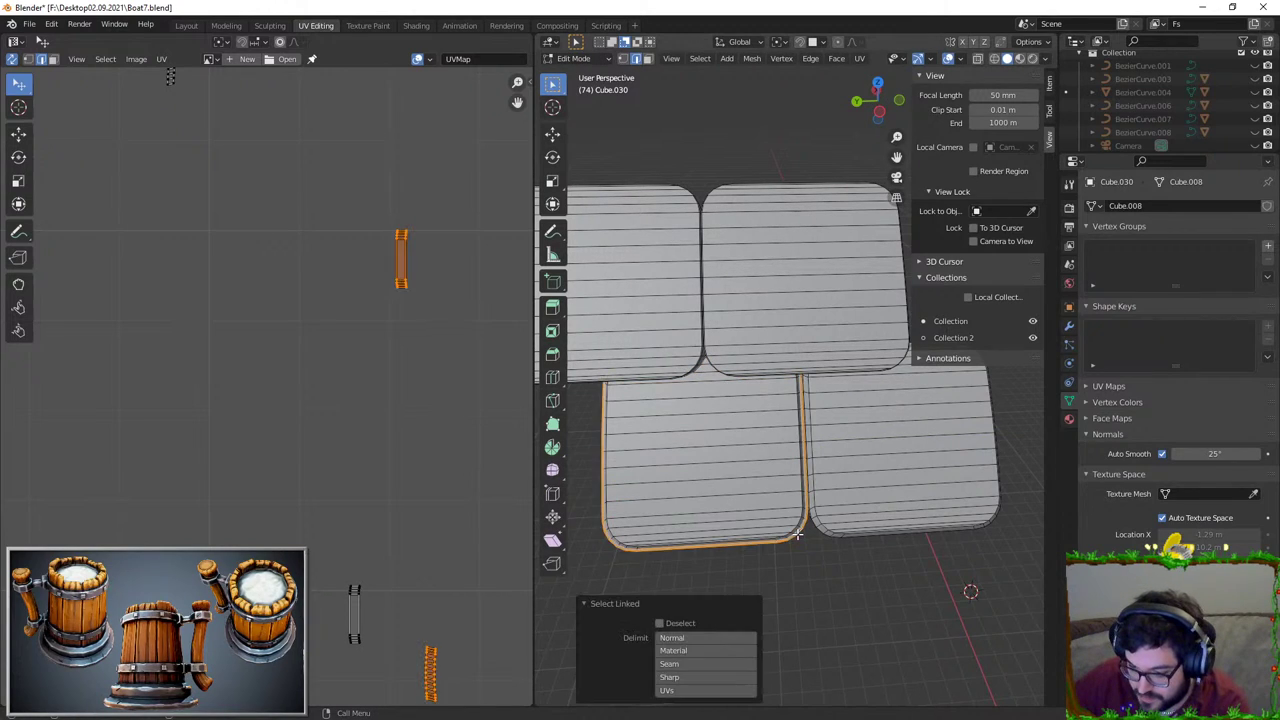
key("x")
left_click(780, 509)
Step: Select both rebuilt lower tiles and duplicate them in front view about 0.353 m in X and 0.682 m in Z
left_click(786, 473)
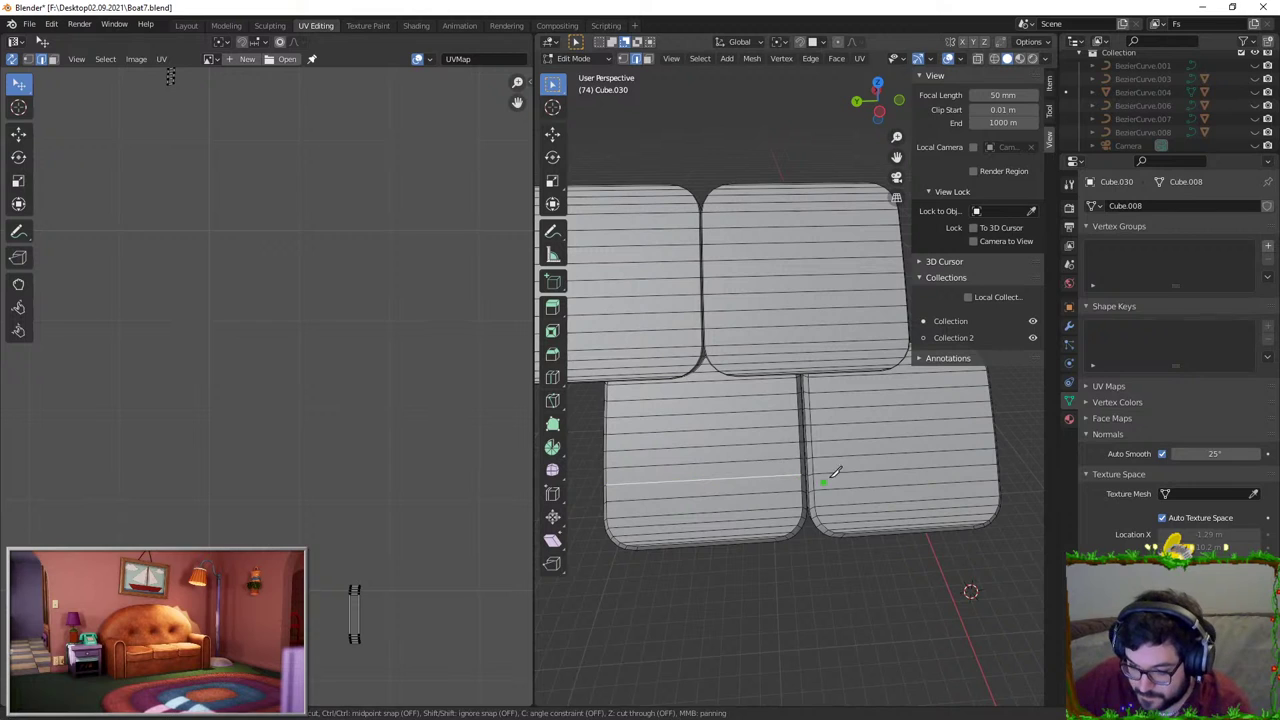
key("l")
key("l")
middle_click_drag(850, 440, 749, 398)
key("KP_1")
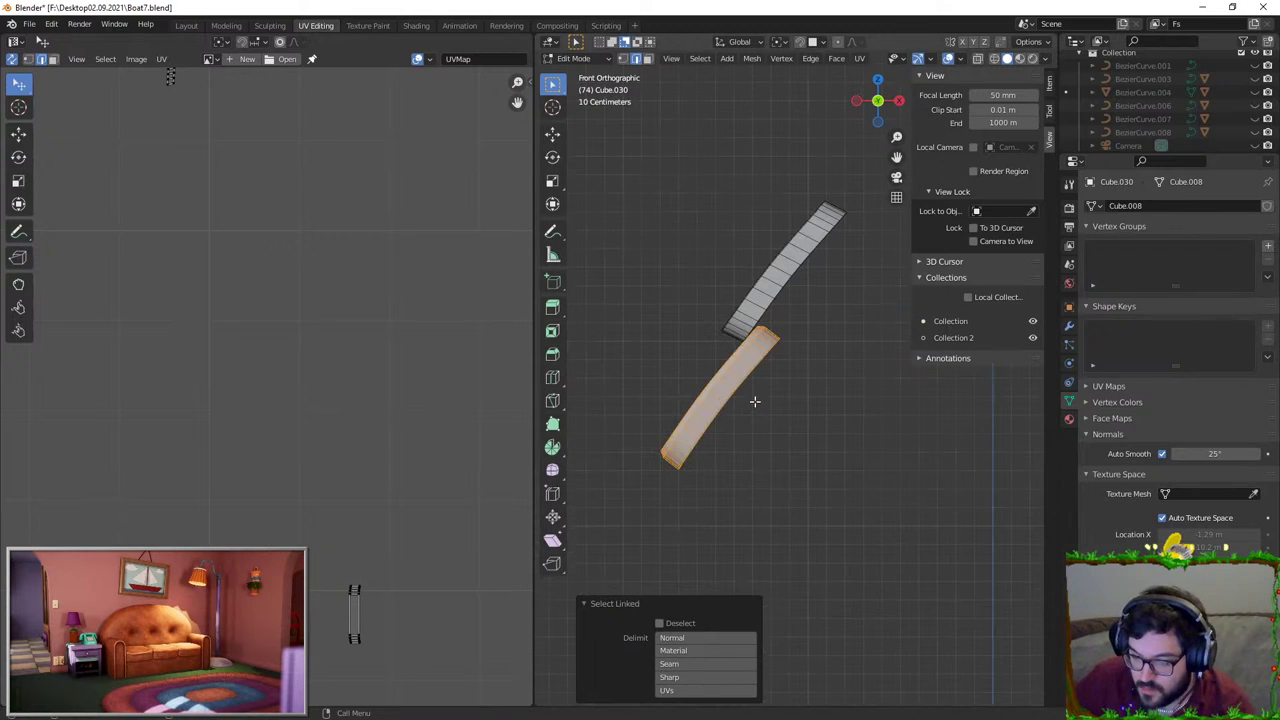
key("shift+d")
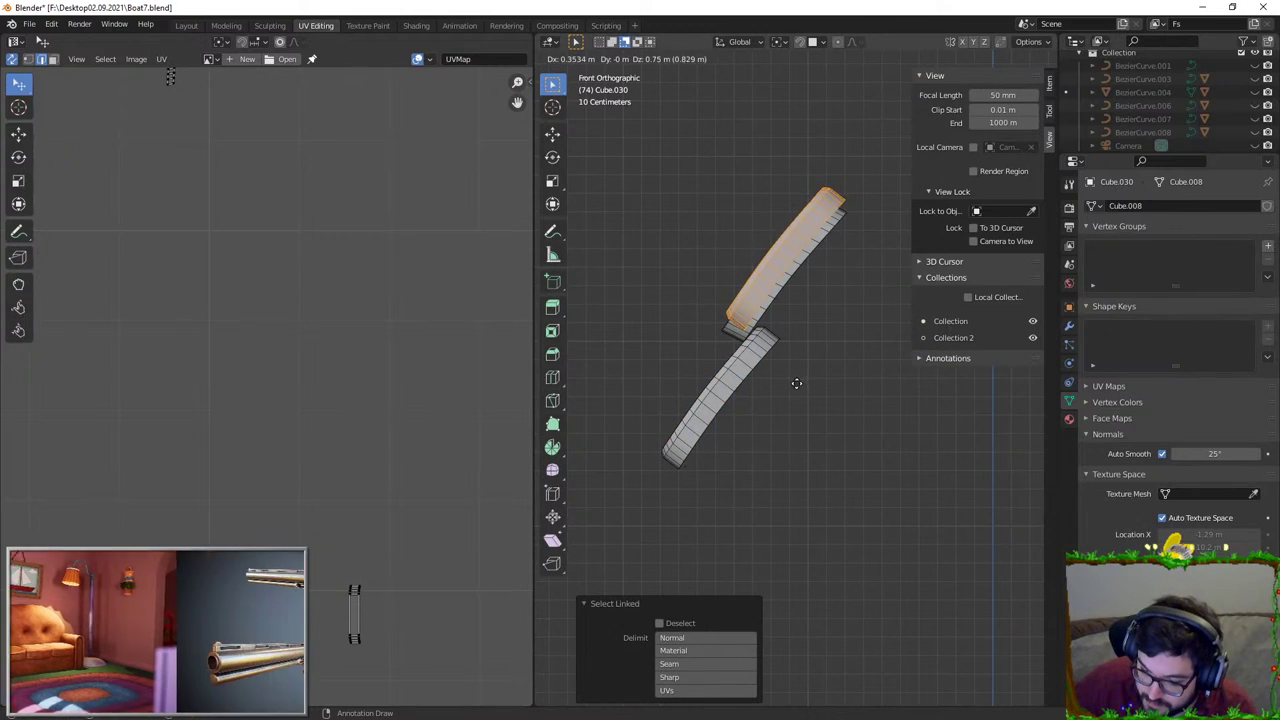
left_click(797, 502)
Step: Move the duplicated pair about 0.436 m along Y and fine-tune it so its gap lines up with the old upper tiles
middle_click_drag(797, 502, 962, 525)
key("g")
key("y")
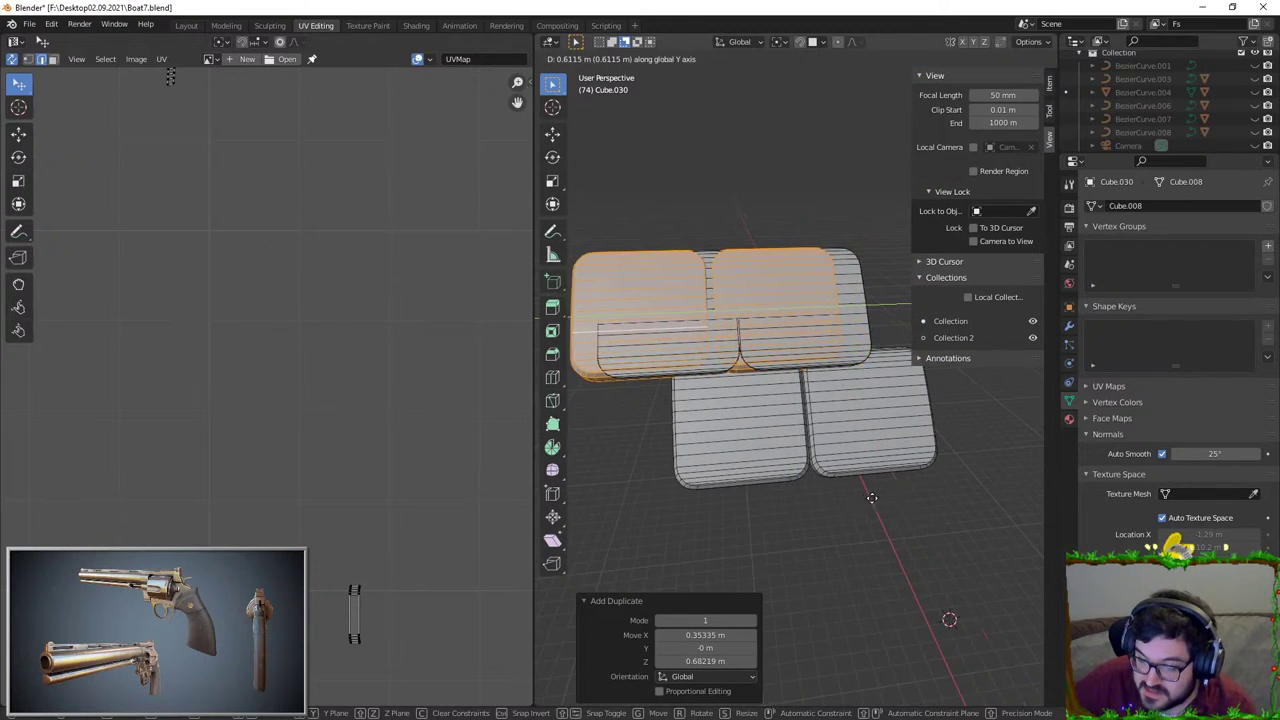
left_click(593, 493)
scroll(790, 391, "up", 5)
key("g")
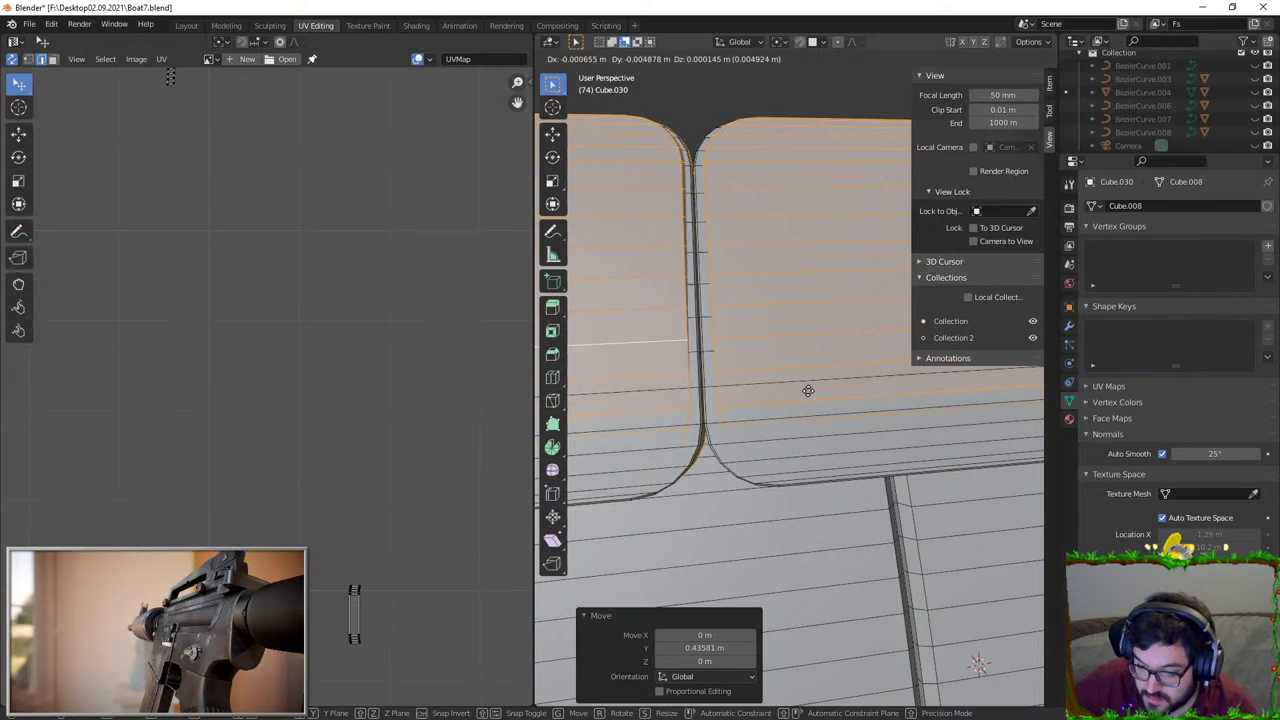
key("y")
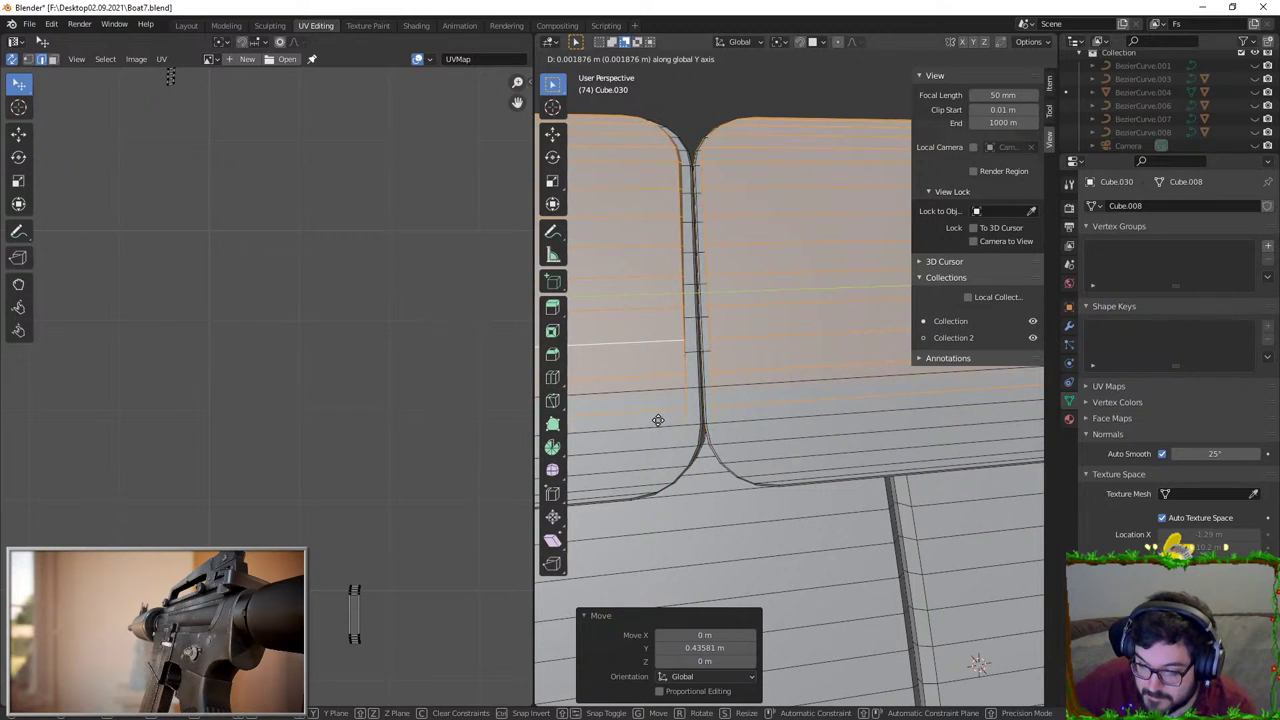
left_click(678, 411)
Step: Delete the linked geometry of the old tiles beneath the upper copies, and check the four rebuilt tiles in Object Mode
key("alt+a")
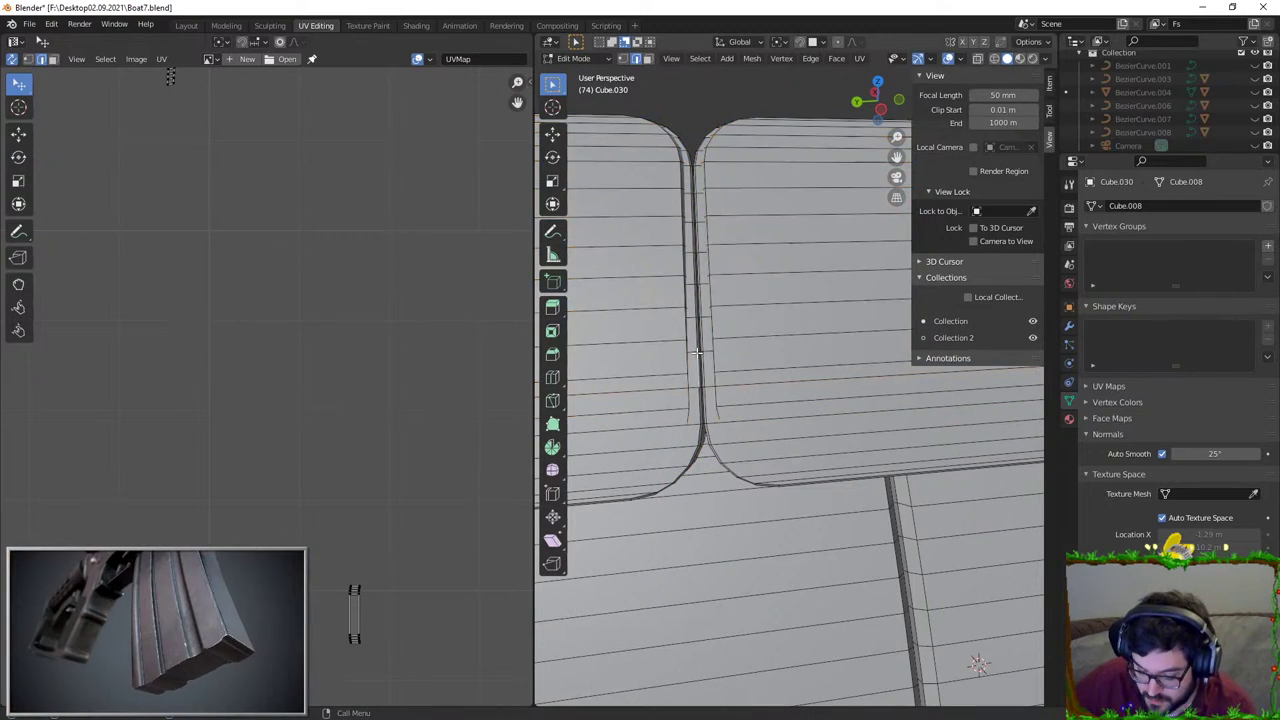
key("l")
key("x")
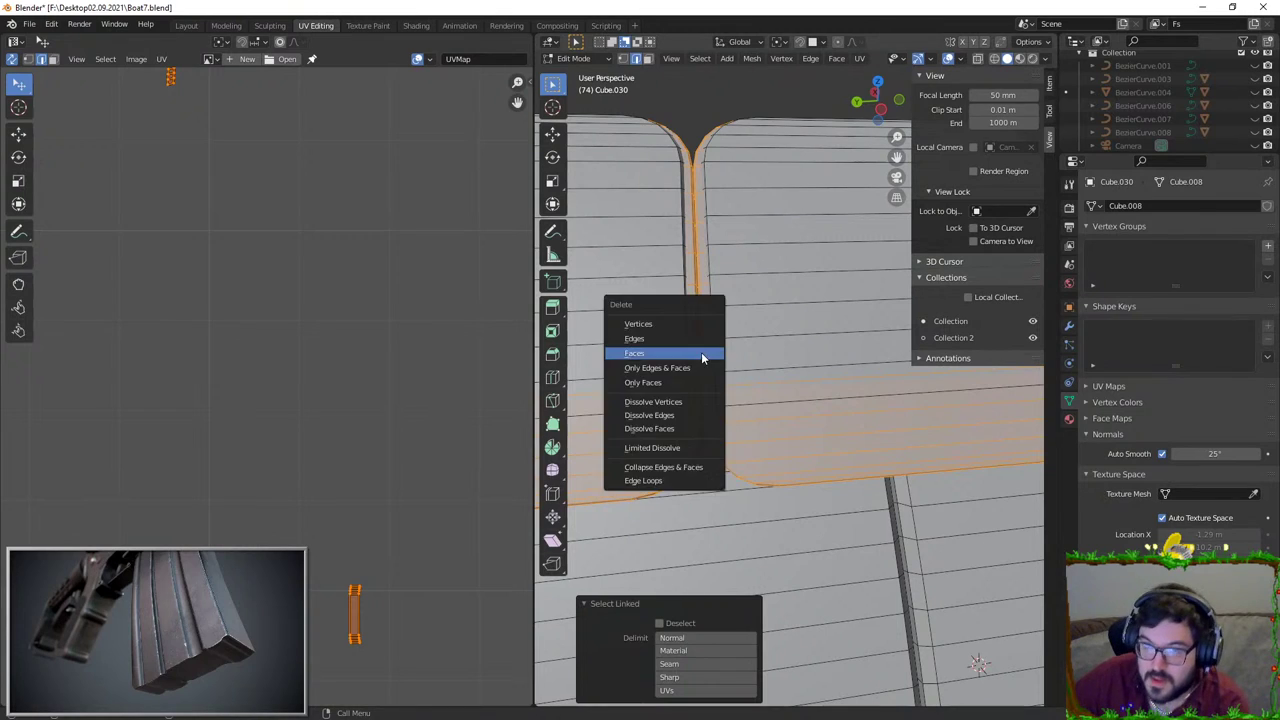
left_click(701, 353)
scroll(697, 365, "down", 10)
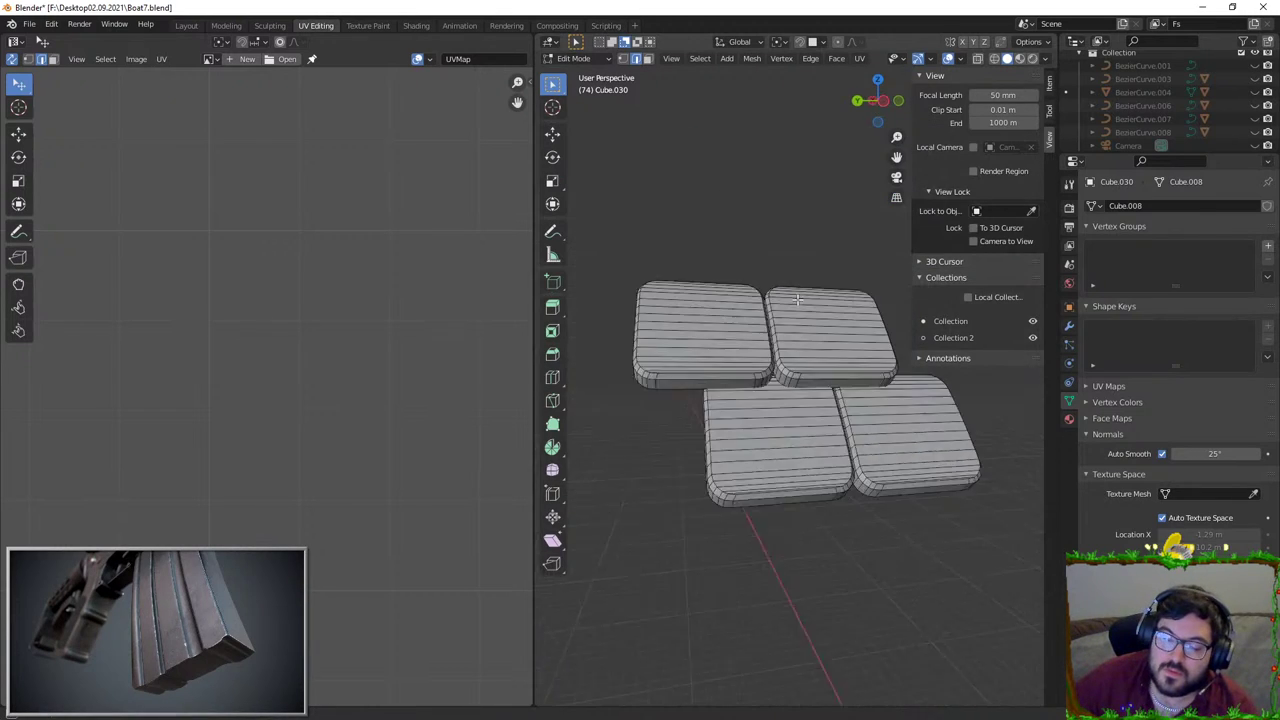
key("Tab")
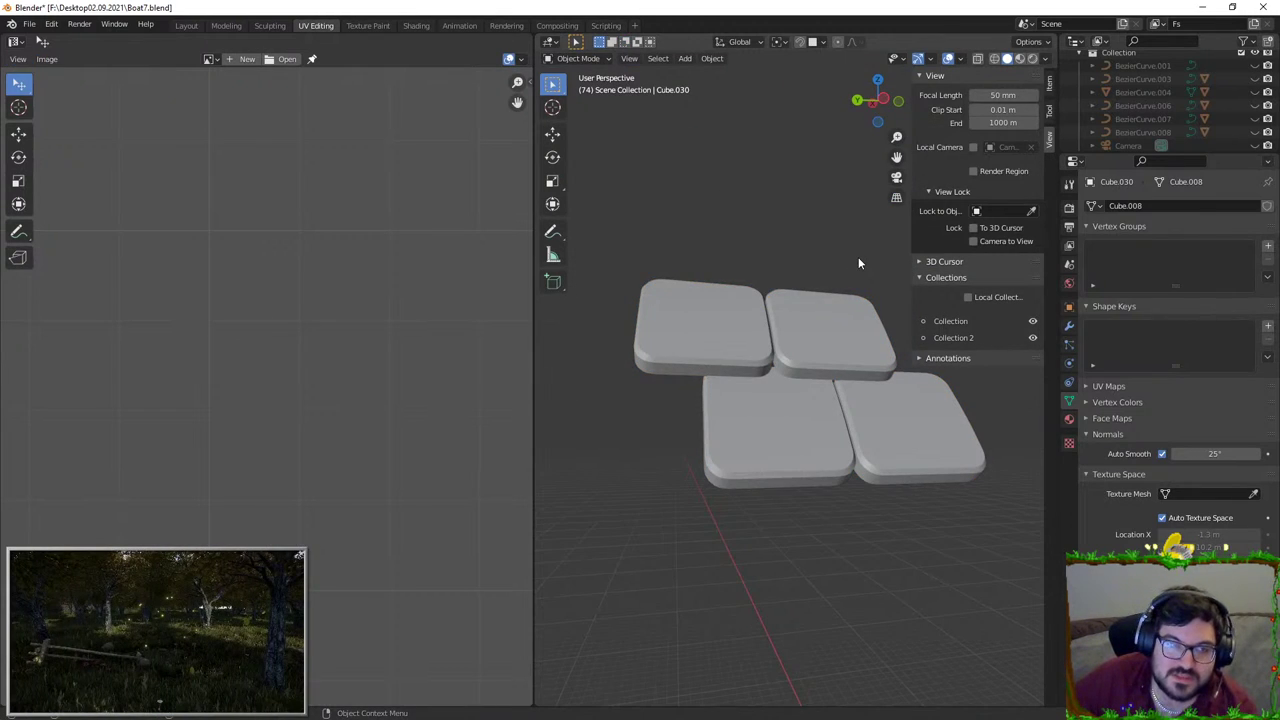
middle_click_drag(858, 263, 817, 340)
key("Tab")
Step: Select the short edges crossing the rim and side walls near the upper tiles' corners, leaving out the long front-face edges
scroll(817, 340, "up", 6)
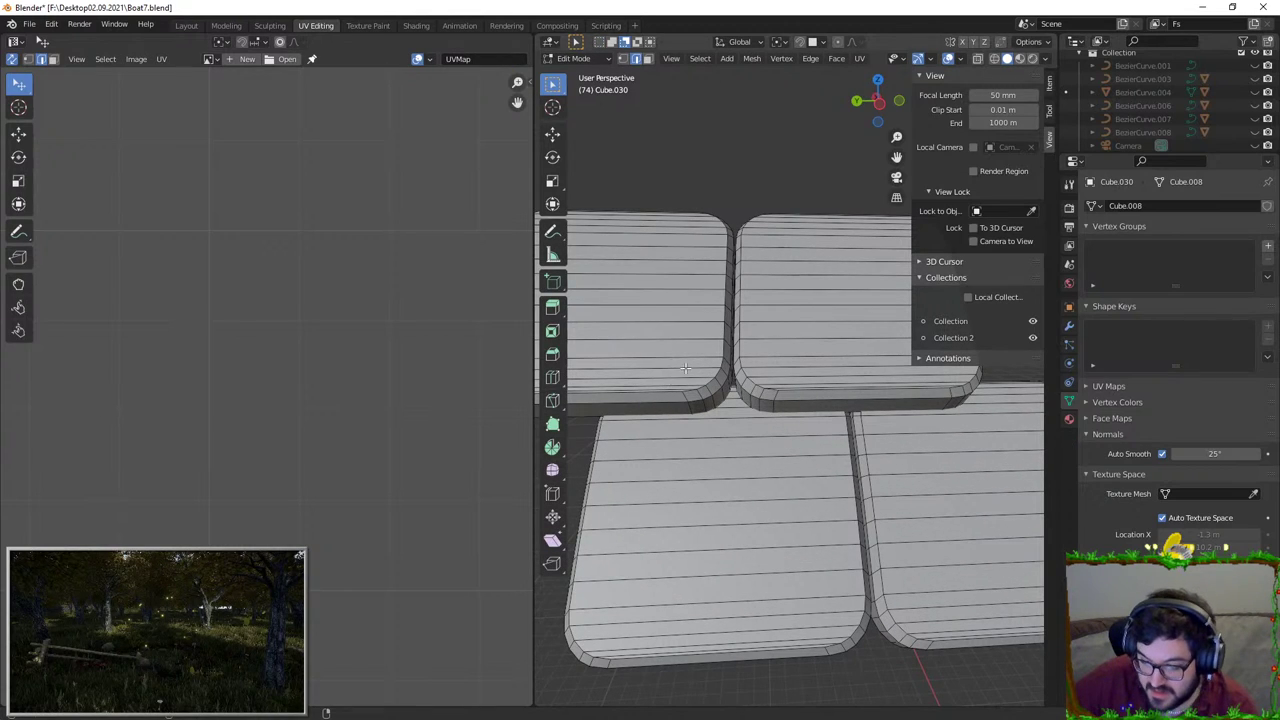
left_click(689, 367, "alt")
scroll(692, 364, "up", 6)
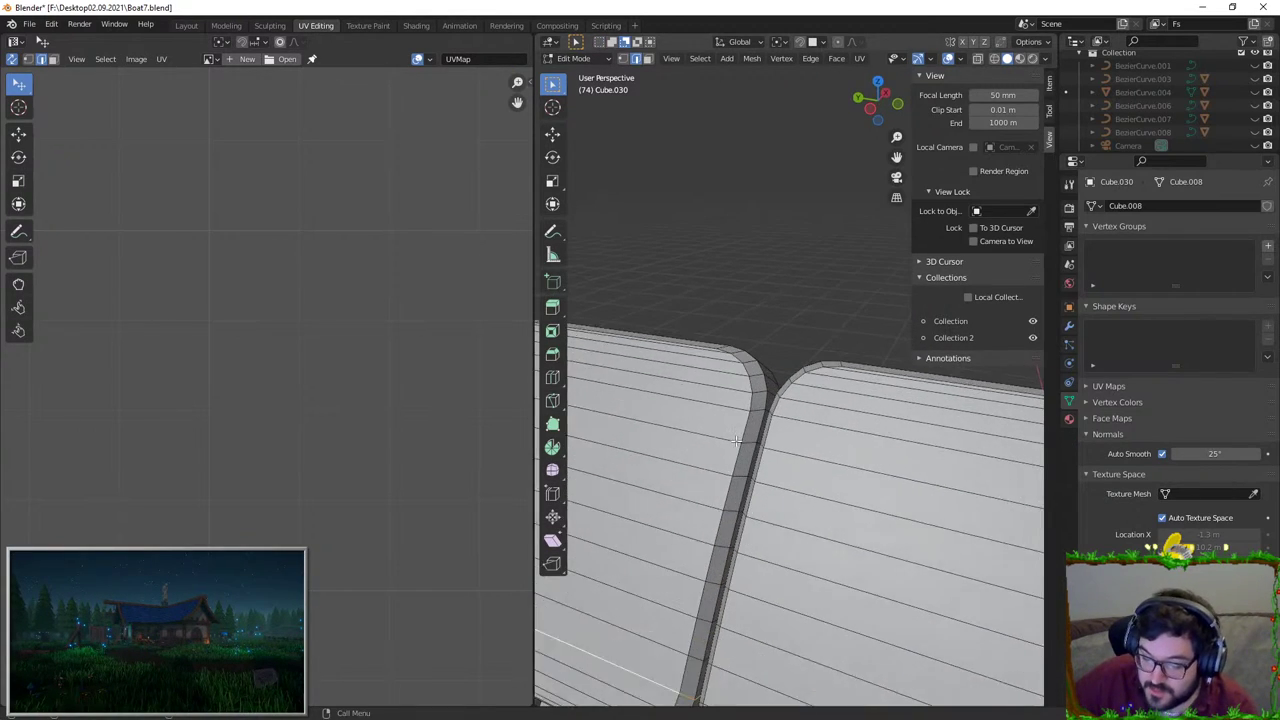
middle_click_drag(777, 531, 776, 476)
left_click(670, 416, "alt")
left_click(879, 442, "alt+shift")
scroll(872, 450, "down", 5)
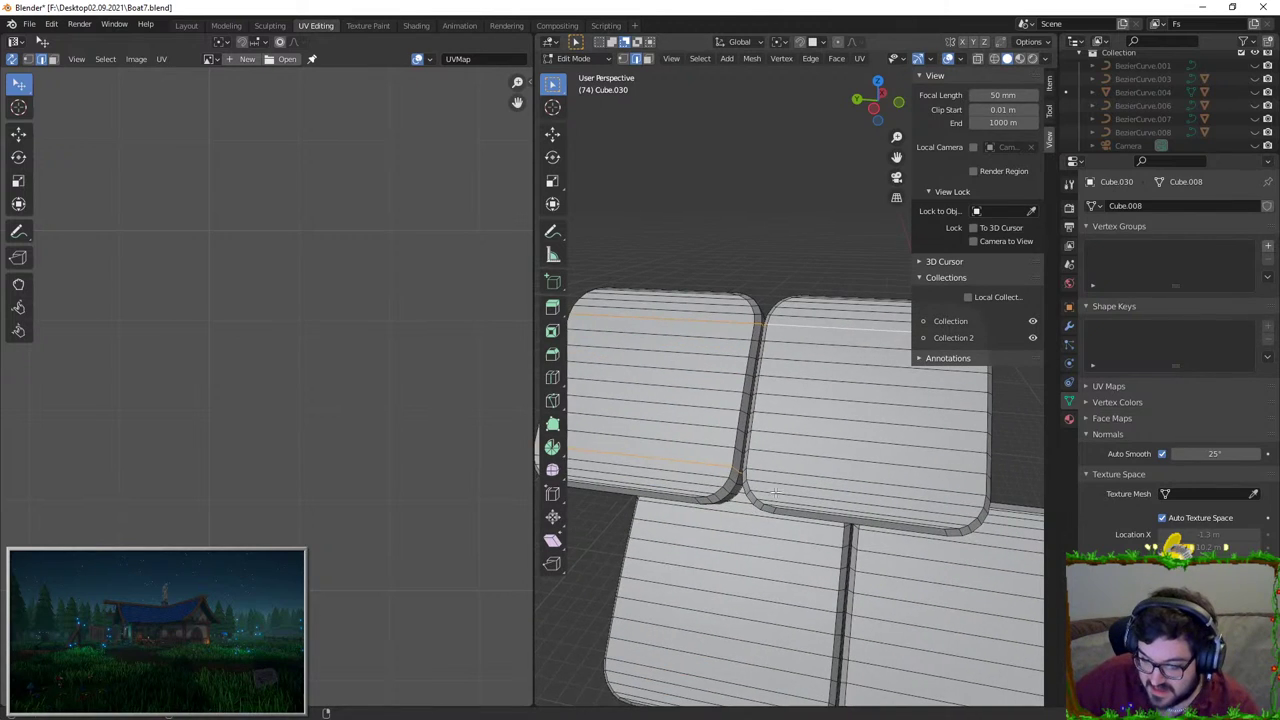
left_click(658, 310, "alt+shift")
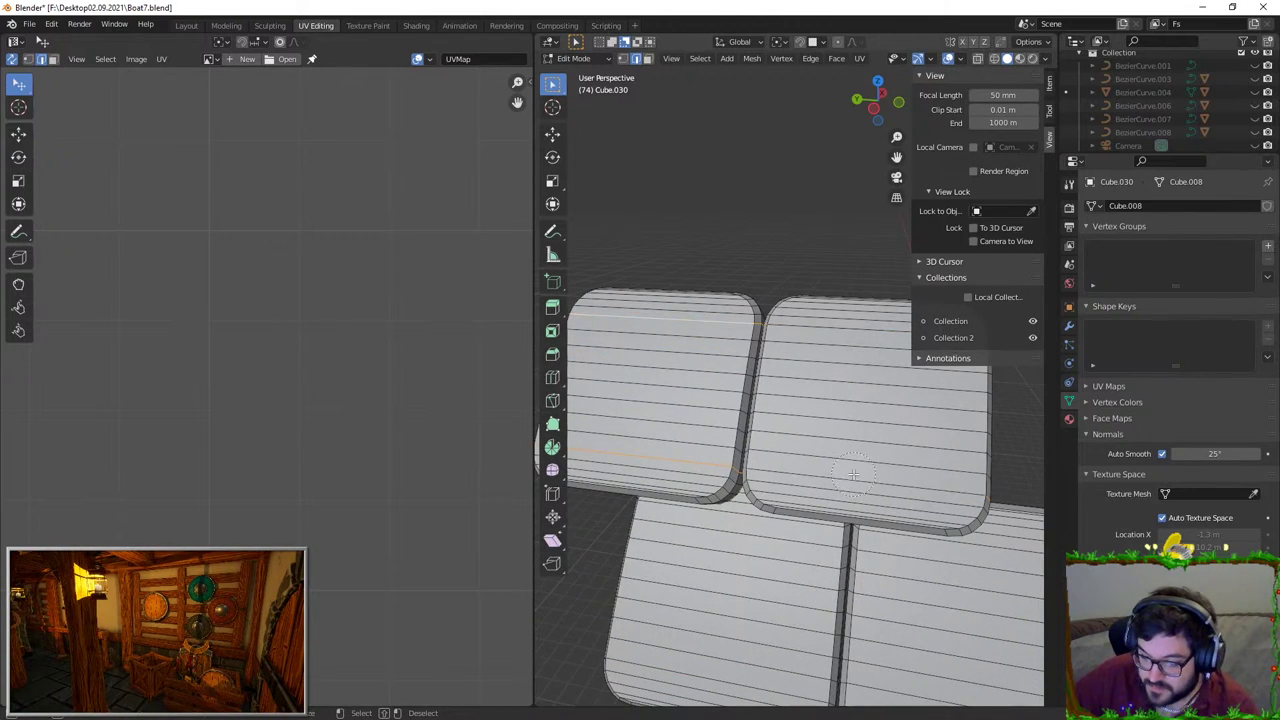
left_click(658, 310, "shift")
left_click(642, 465, "shift")
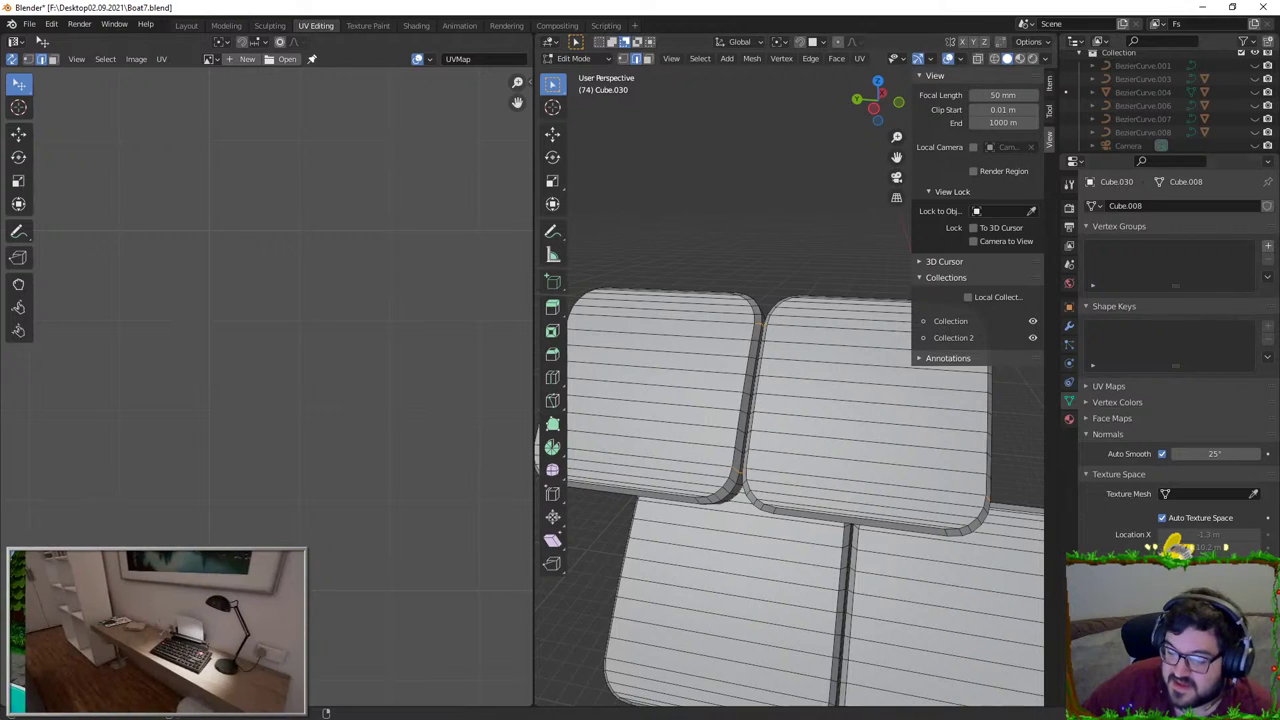
Step: Add the short rim and side-wall edges near the lower corners of the bottom-row tiles to the selection
middle_click_drag(734, 604, 799, 474, "shift")
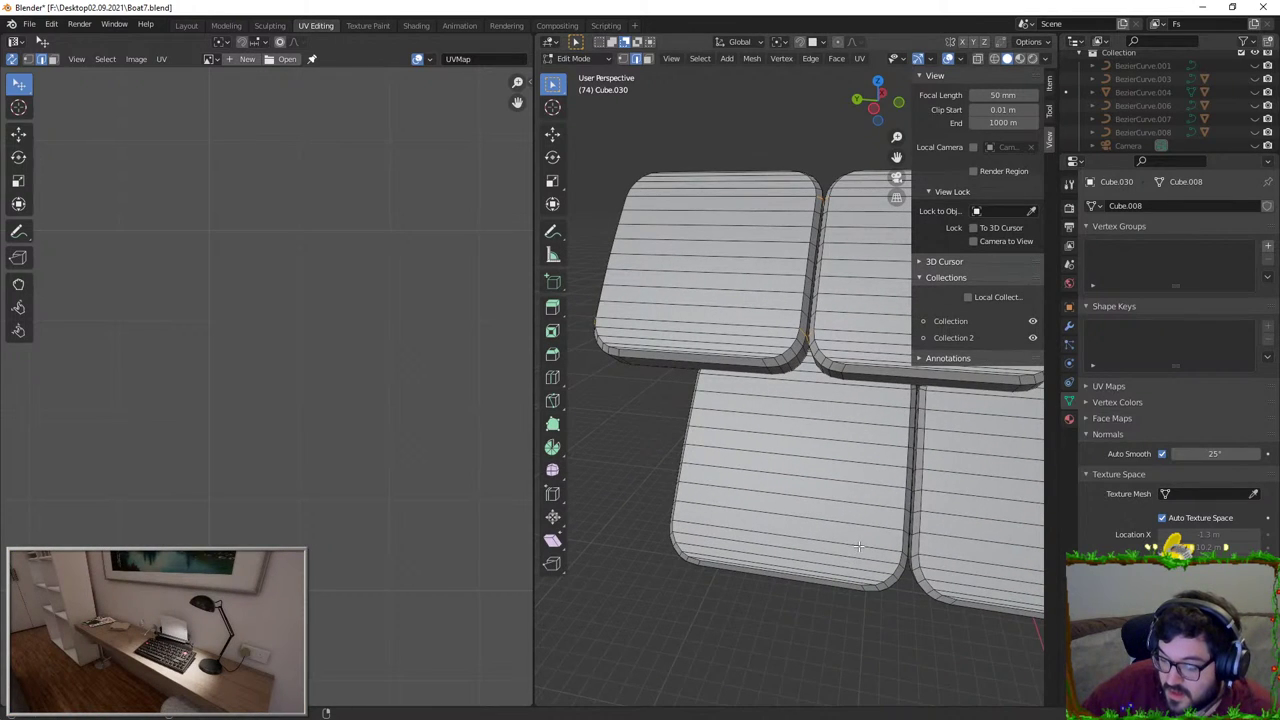
left_click(857, 551, "alt+shift")
middle_click_drag(864, 553, 854, 555, "shift")
left_click(923, 560, "alt+shift")
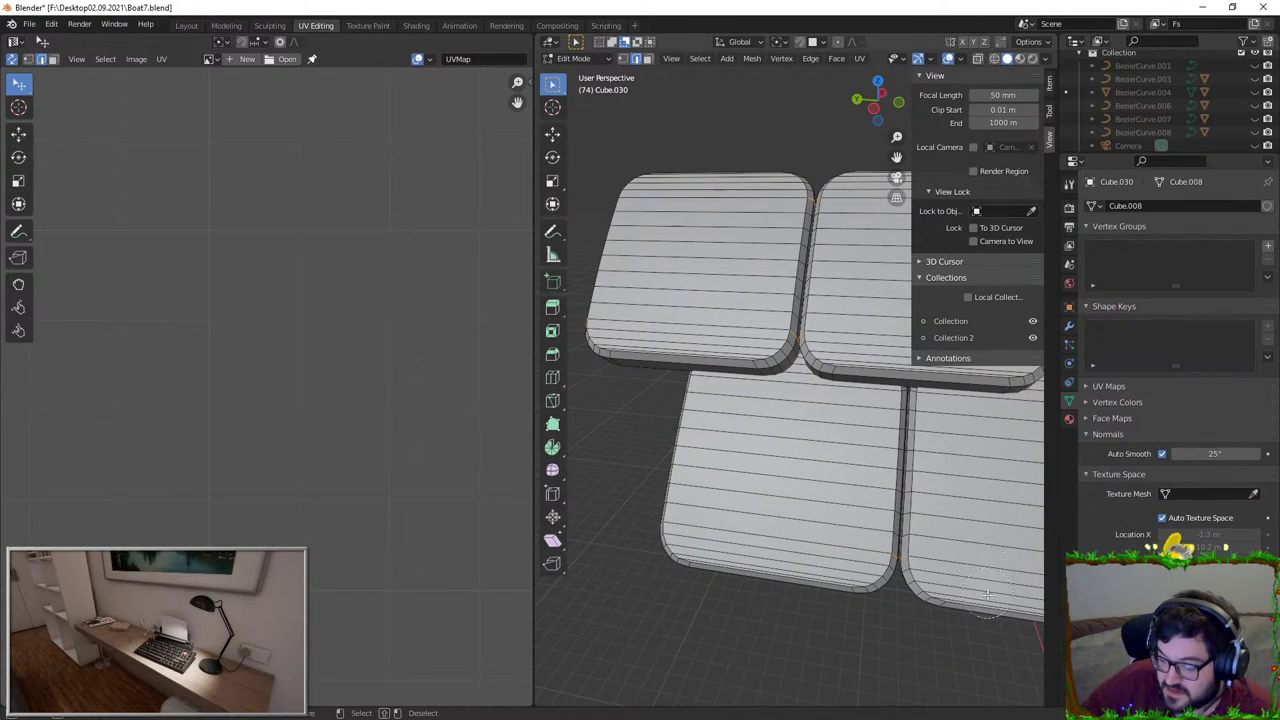
Step: Add the short rim and side-wall edges near the bottom-row tiles' upper corners, deselecting the long edges across their fronts
middle_click_drag(930, 562, 758, 466)
scroll(735, 419, "up", 3)
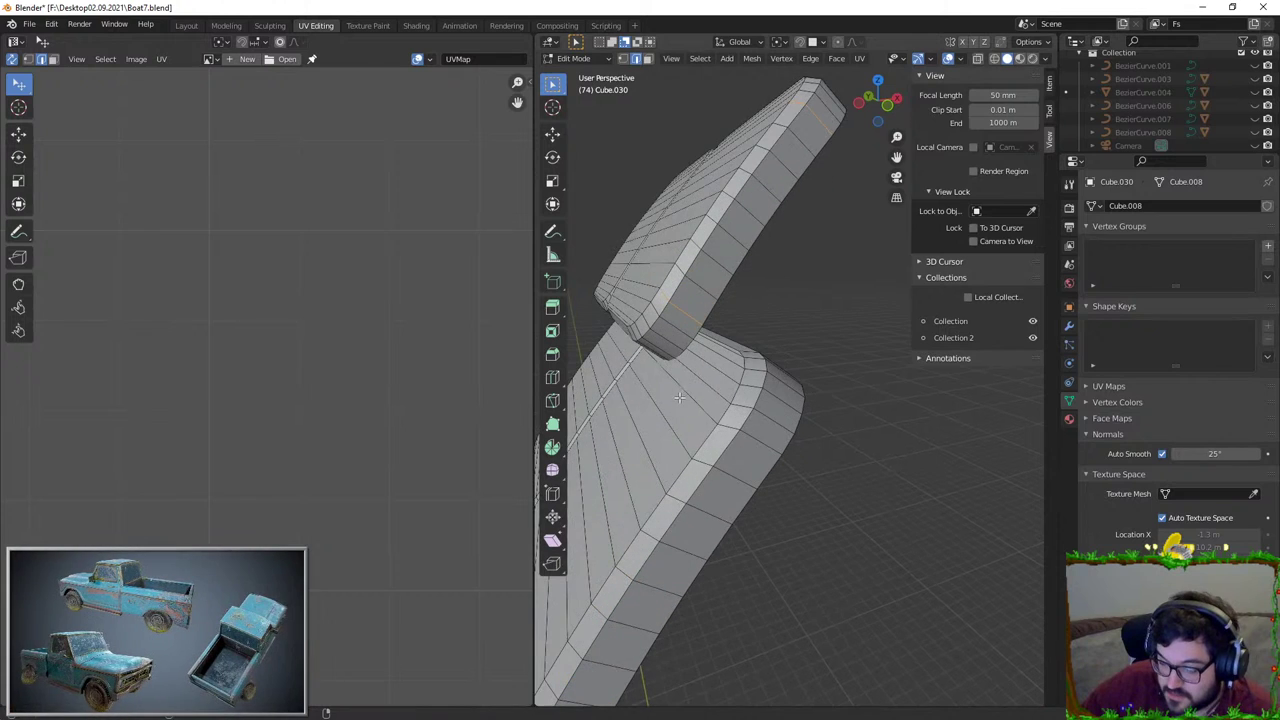
left_click(748, 438, "alt+shift")
left_click(690, 398, "shift")
middle_click_drag(584, 426, 700, 440)
scroll(715, 435, "up", 2)
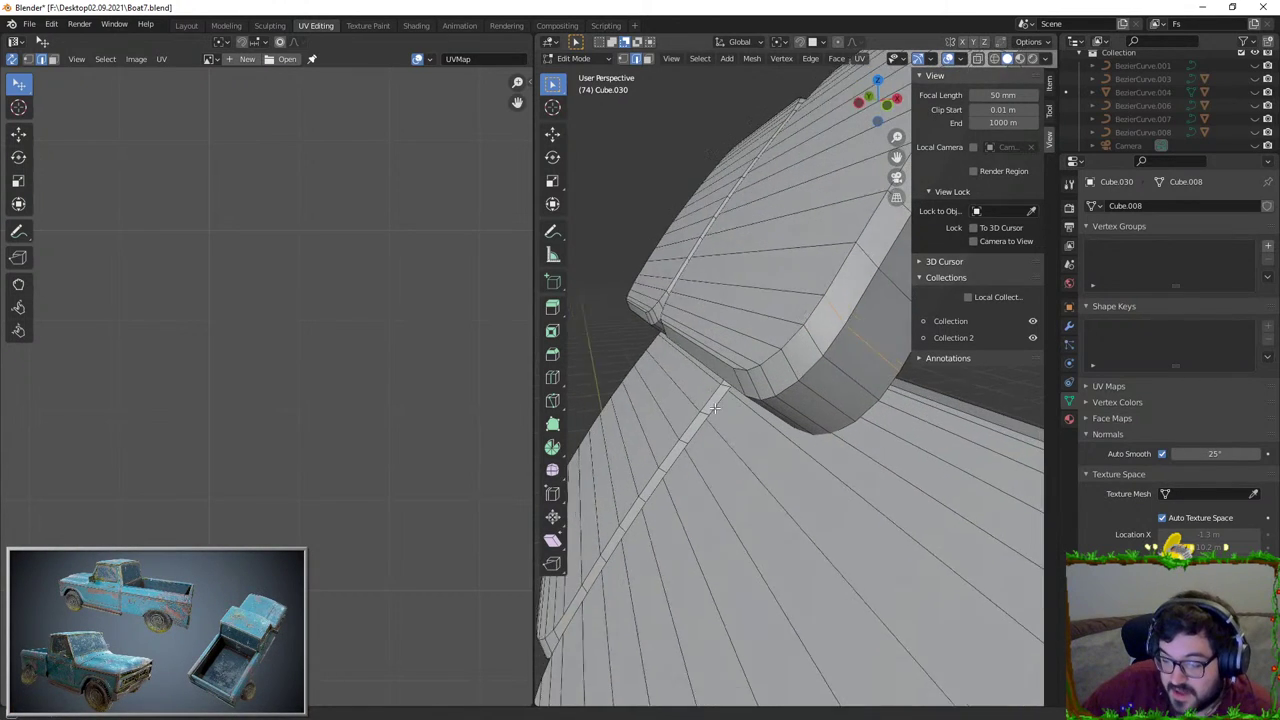
scroll(800, 430, "down", 1)
middle_click_drag(840, 430, 768, 426)
left_click(710, 370, "alt+shift")
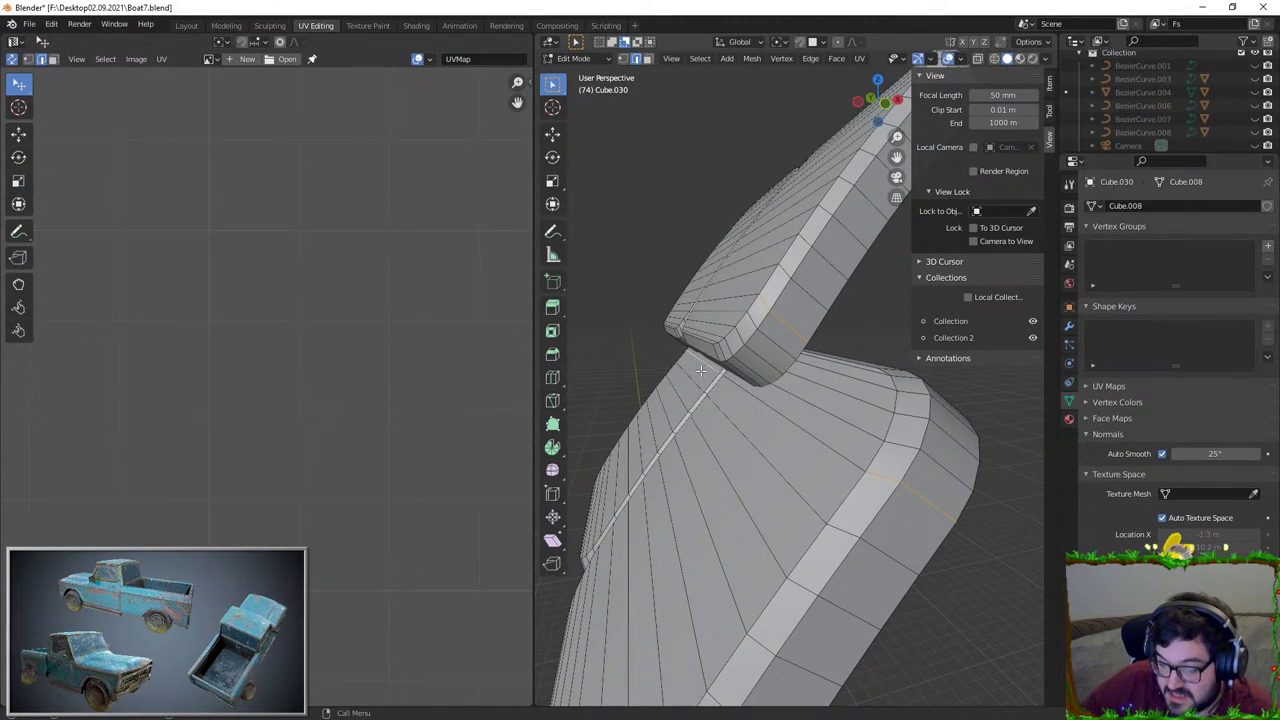
middle_click_drag(710, 370, 600, 369)
left_click(615, 397, "shift")
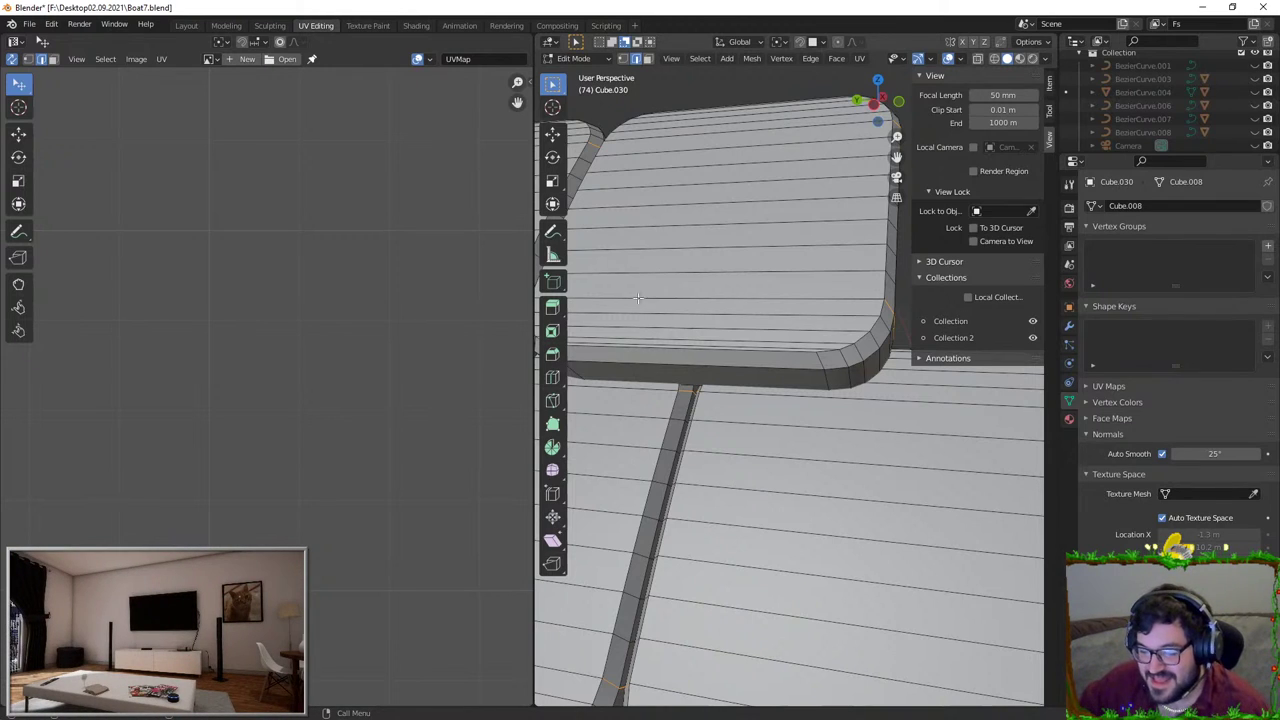
Step: Mark the selected corner edges of the four tiles as UV seams
scroll(770, 490, "down", 4)
key("F3")
type("mark se")
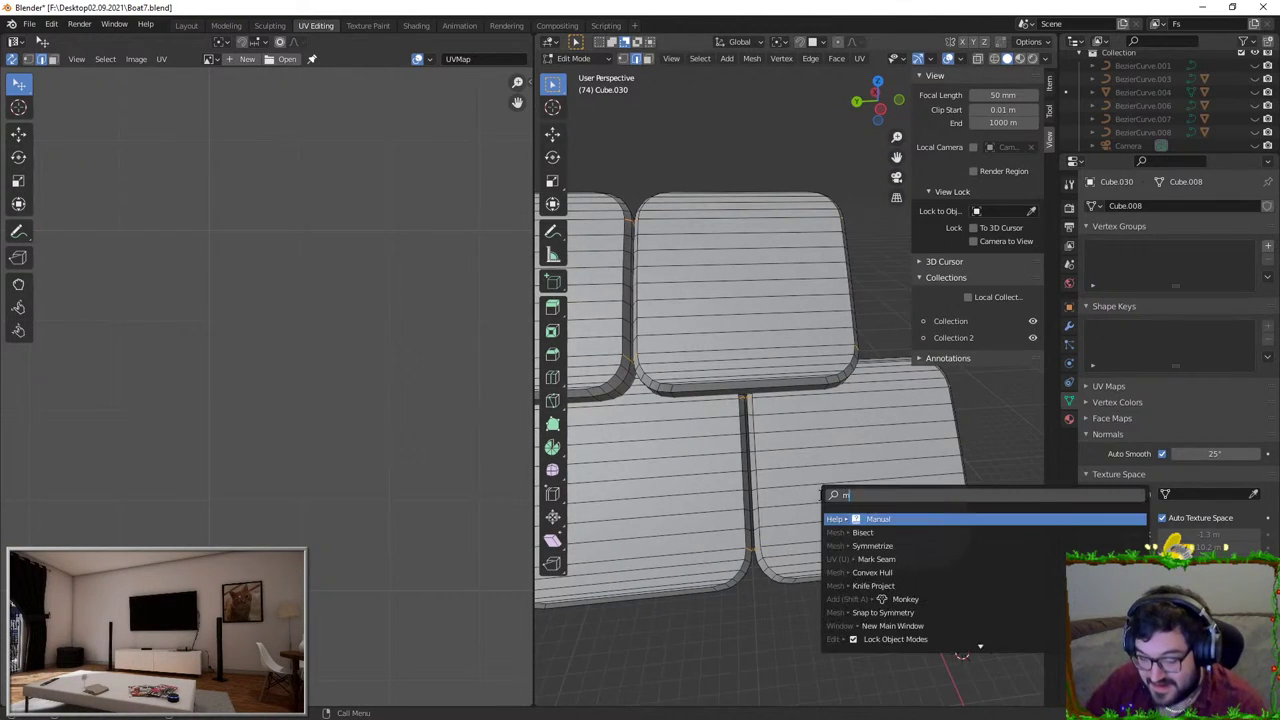
key("Return")
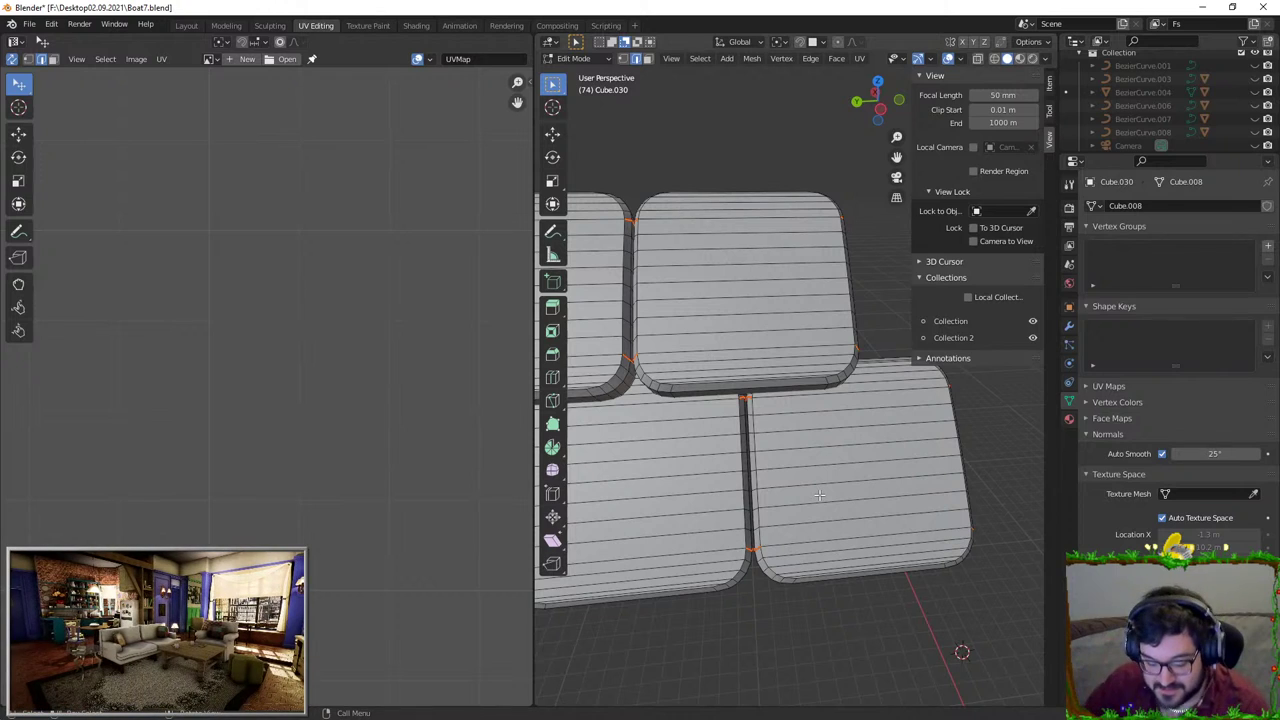
Step: Select the whole mesh and unwrap all four tiles with the Angle Based method and a margin of 0.000
key("a")
key("u")
left_click(819, 494)
key("Return")
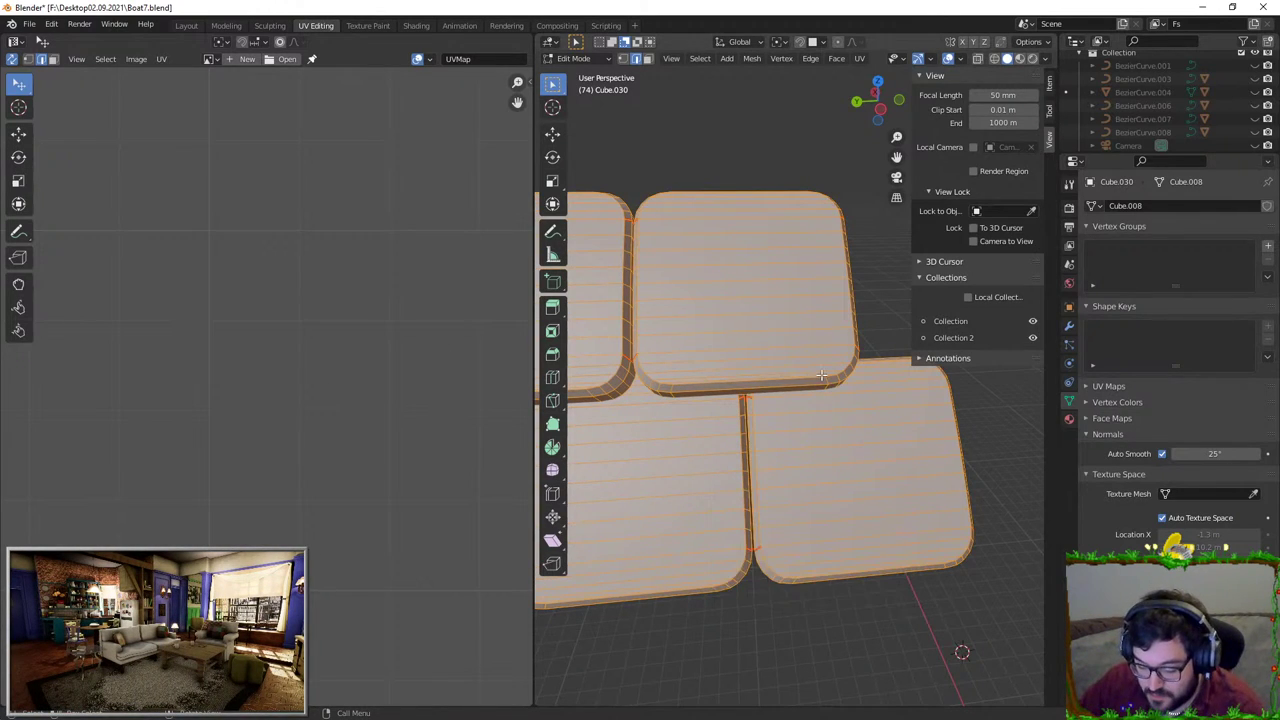
key("alt+a")
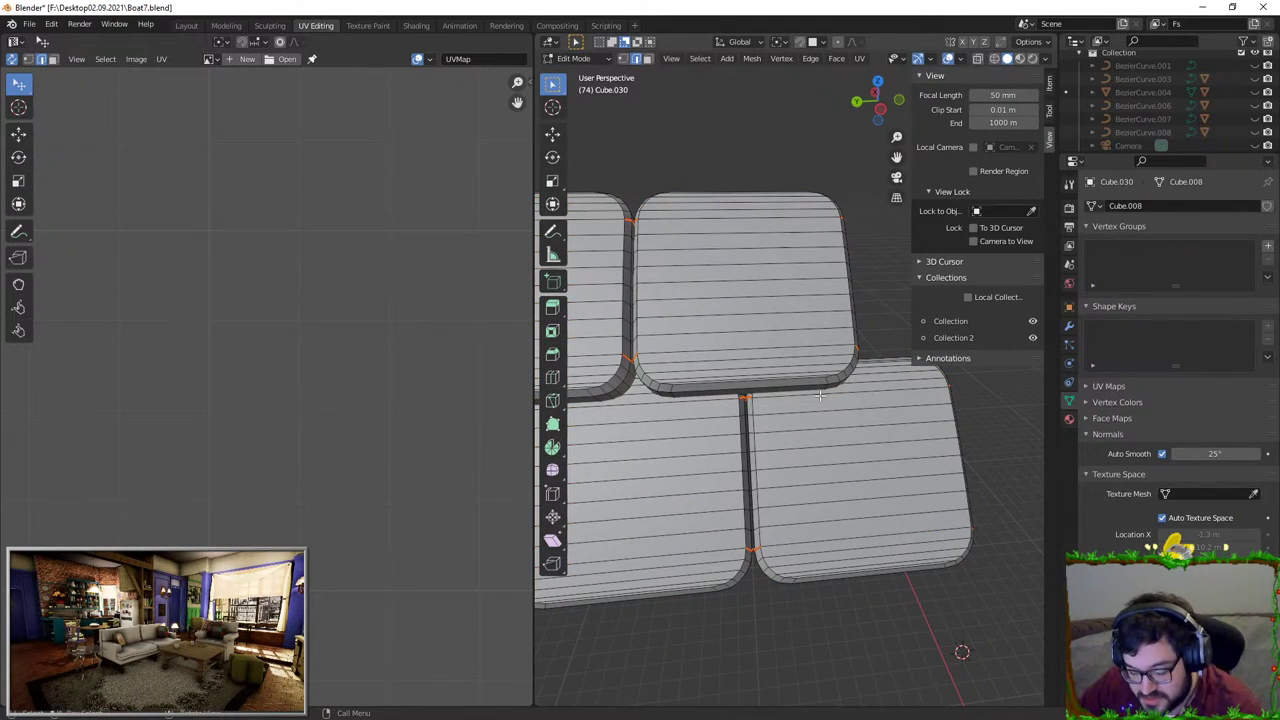
key("a")
key("u")
left_click(814, 378)
scroll(368, 390, "down", 2)
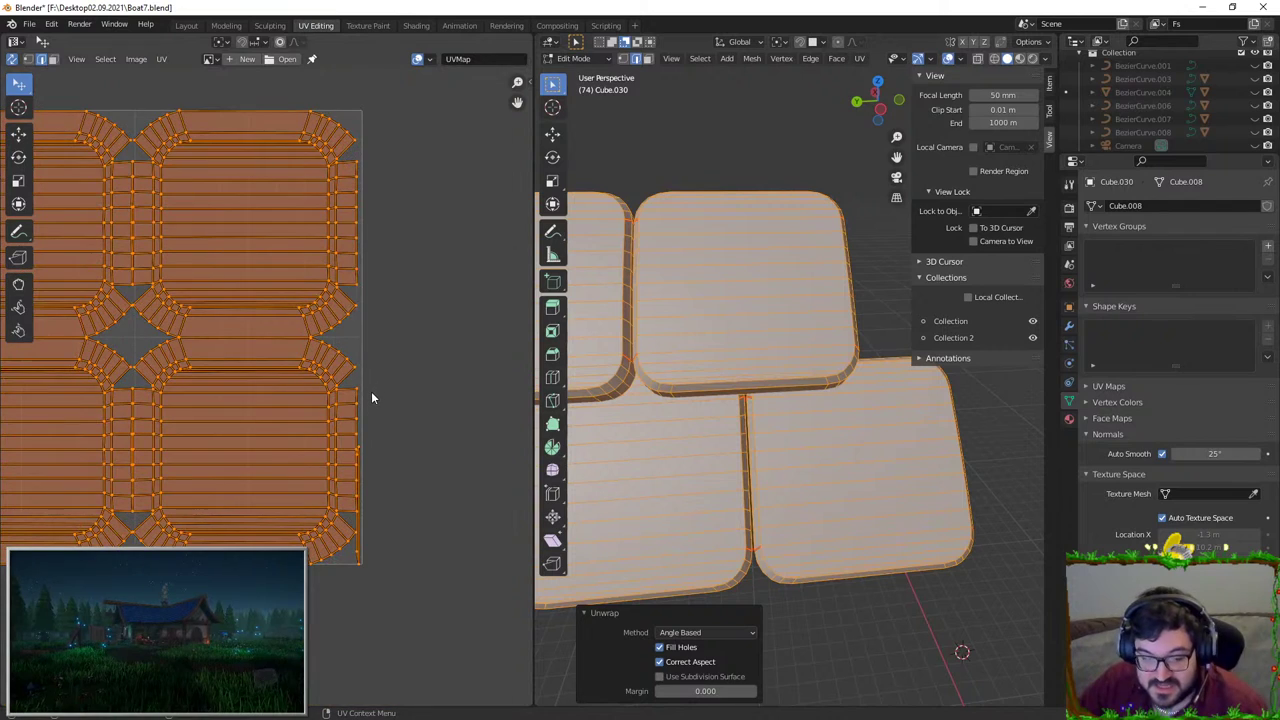
Step: Repack the unwrapped UV islands so that small gaps separate the four tile layouts
scroll(371, 398, "down", 3)
key("F3")
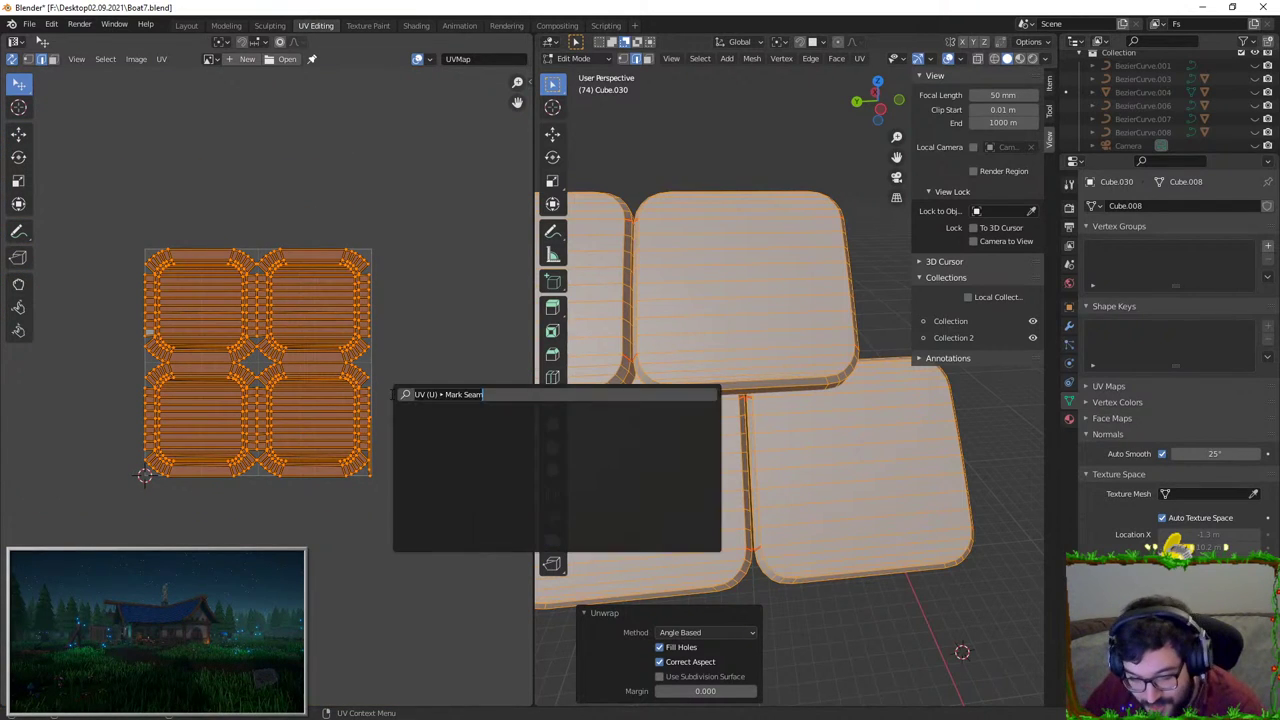
key("Return")
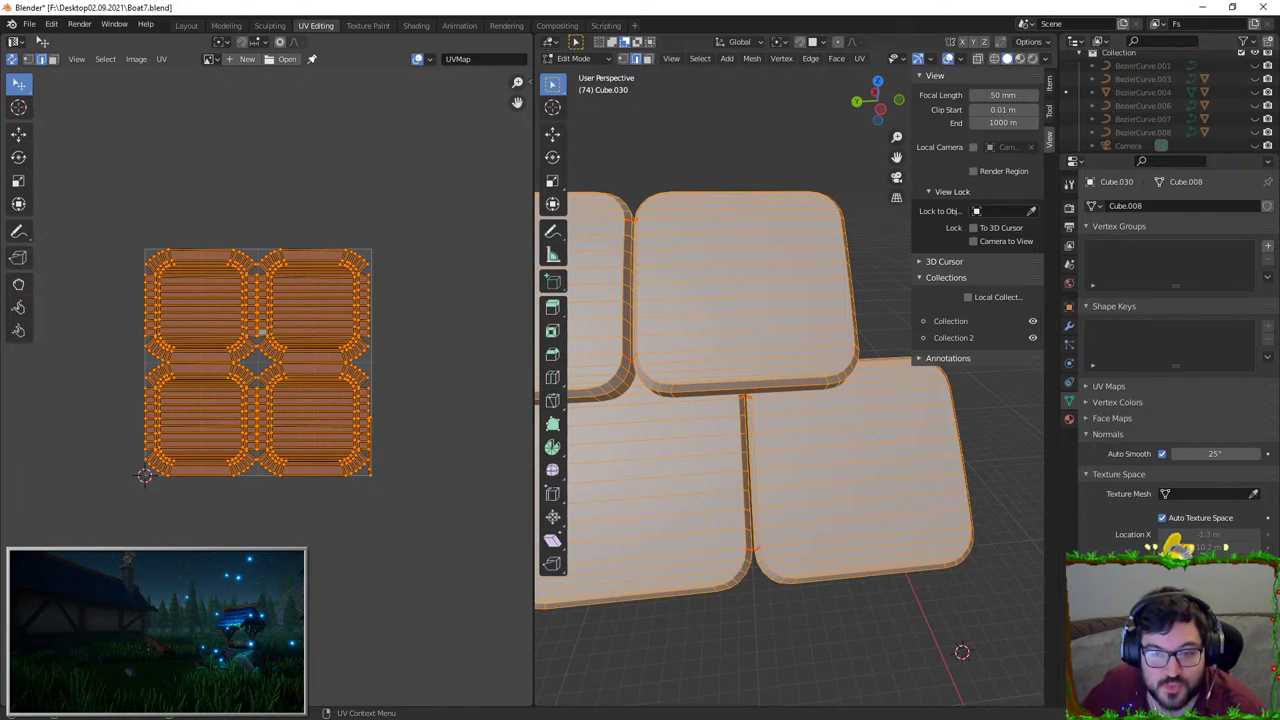
key("ctrl+z")
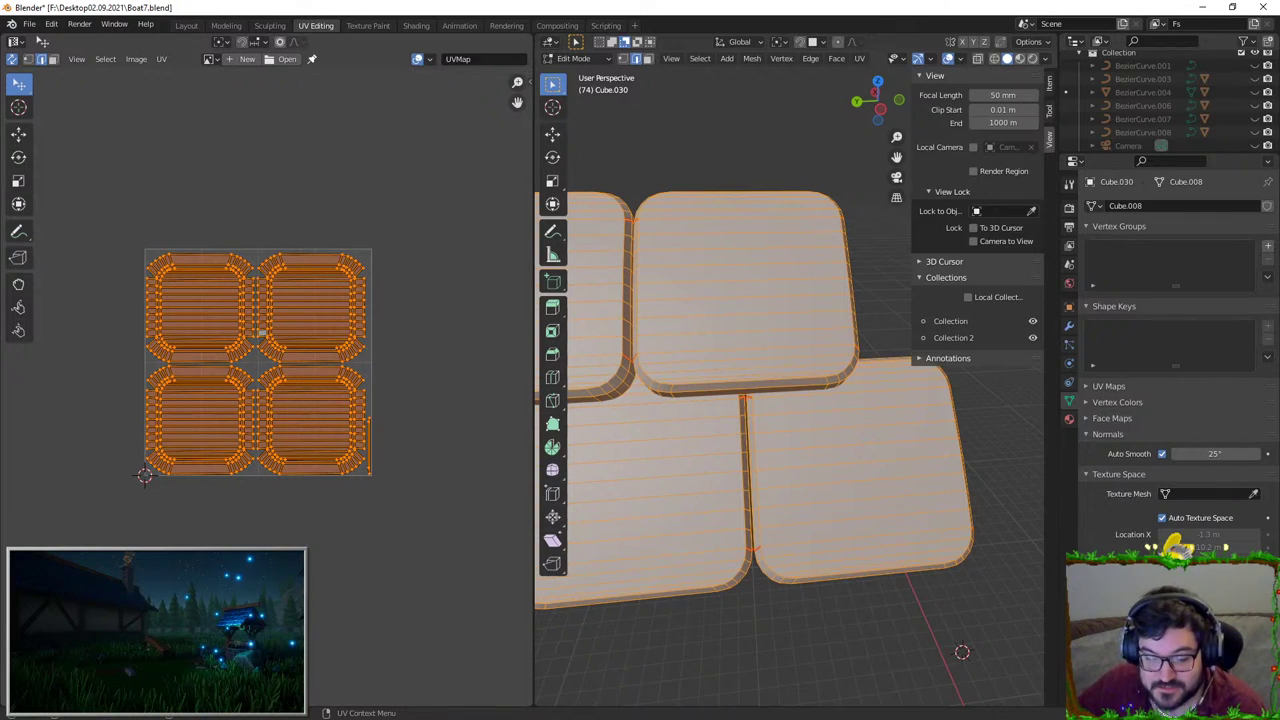
Step: Find and delete the stray face whose UV island forms a thin vertical strip beside the packed tile layouts
scroll(294, 424, "up", 6)
left_click(496, 407)
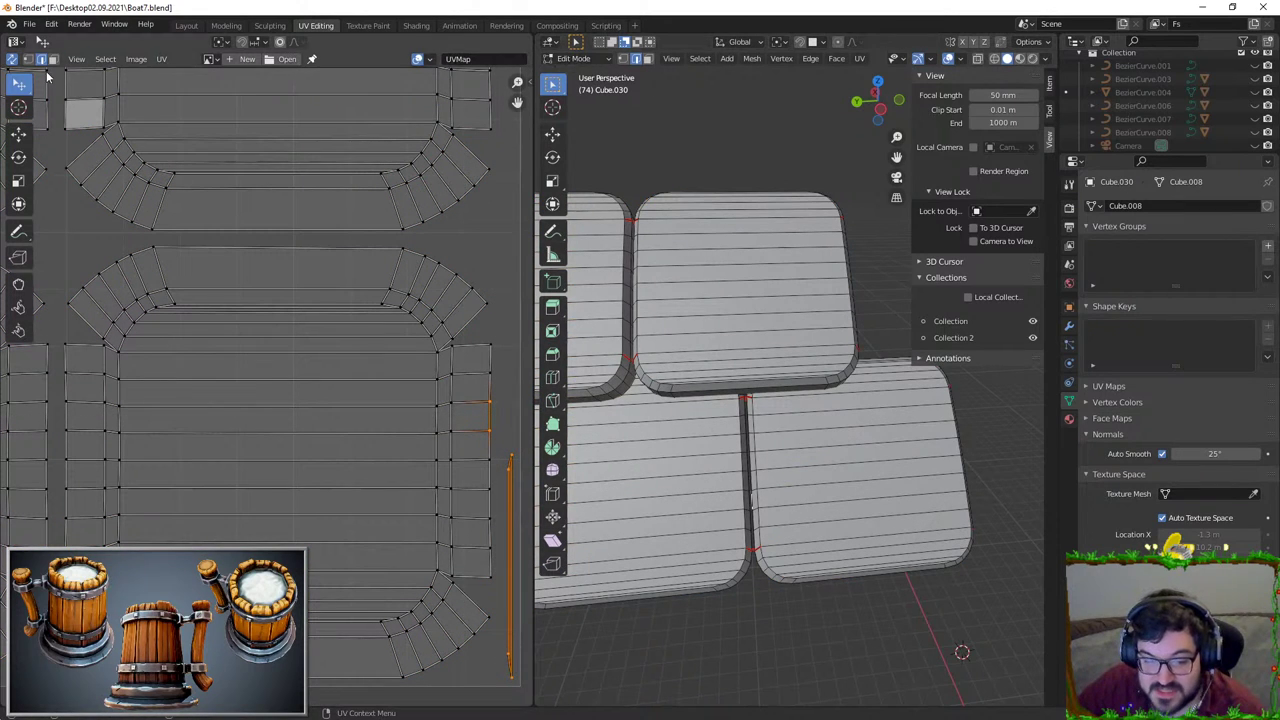
scroll(219, 302, "down", 3)
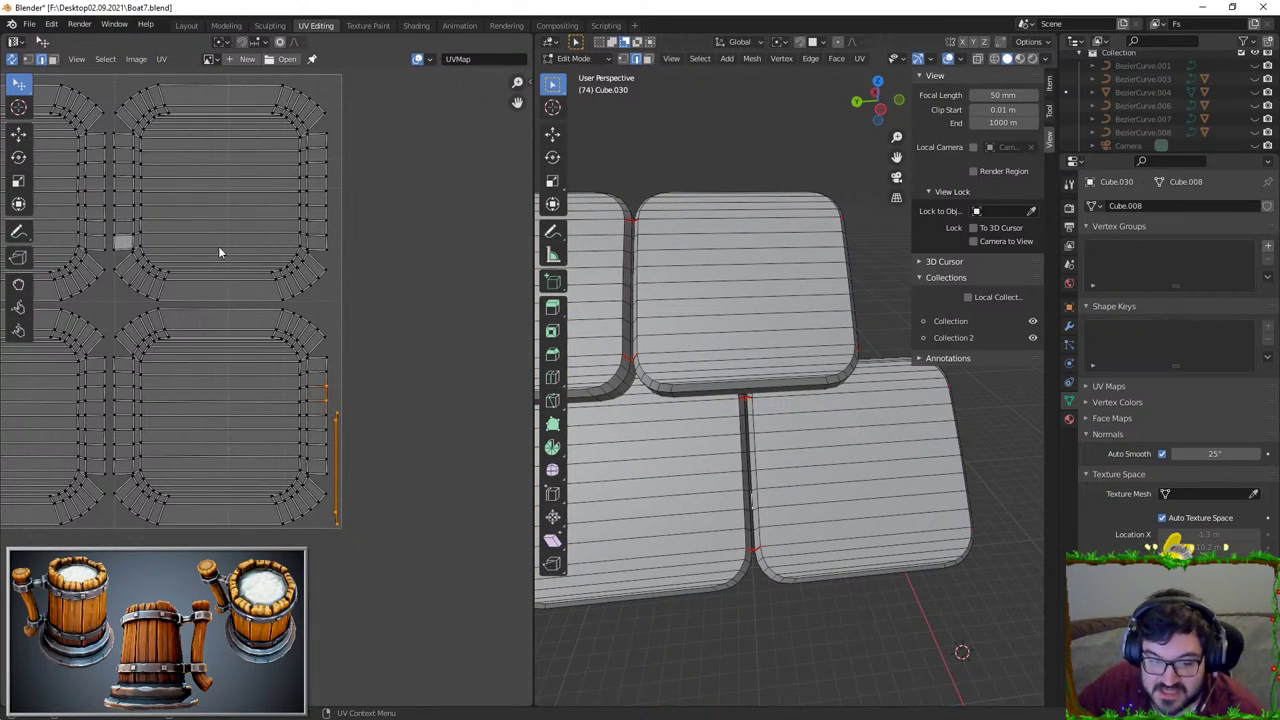
scroll(220, 252, "up", 1)
left_click(54, 60)
left_click(368, 446)
scroll(695, 418, "down", 1)
middle_click_drag(695, 418, 767, 443)
scroll(640, 421, "up", 5)
key("x")
left_click(850, 320)
key("Tab")
Step: Show the whole boat again, select the four-tile block at the roof's upper corner and open its modifier settings
left_click(778, 434)
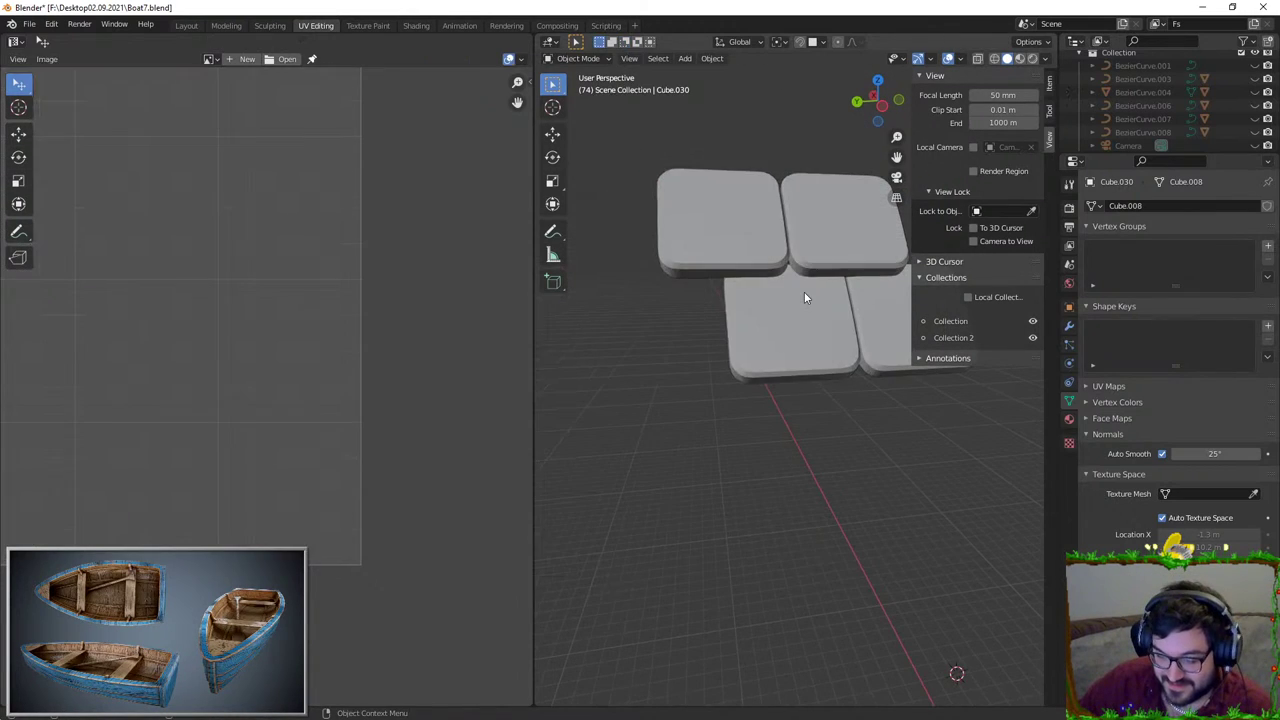
left_click(795, 287)
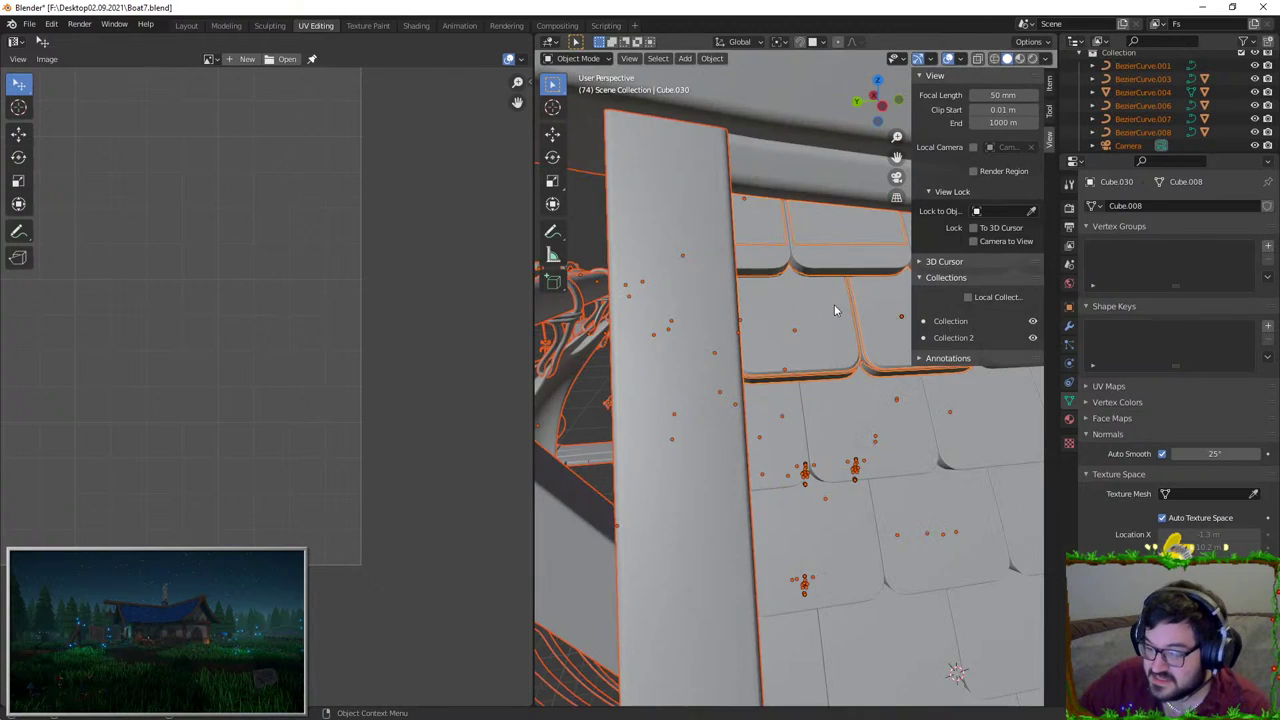
middle_click_drag(834, 304, 760, 393)
left_click(839, 368)
key("g")
right_click(838, 350)
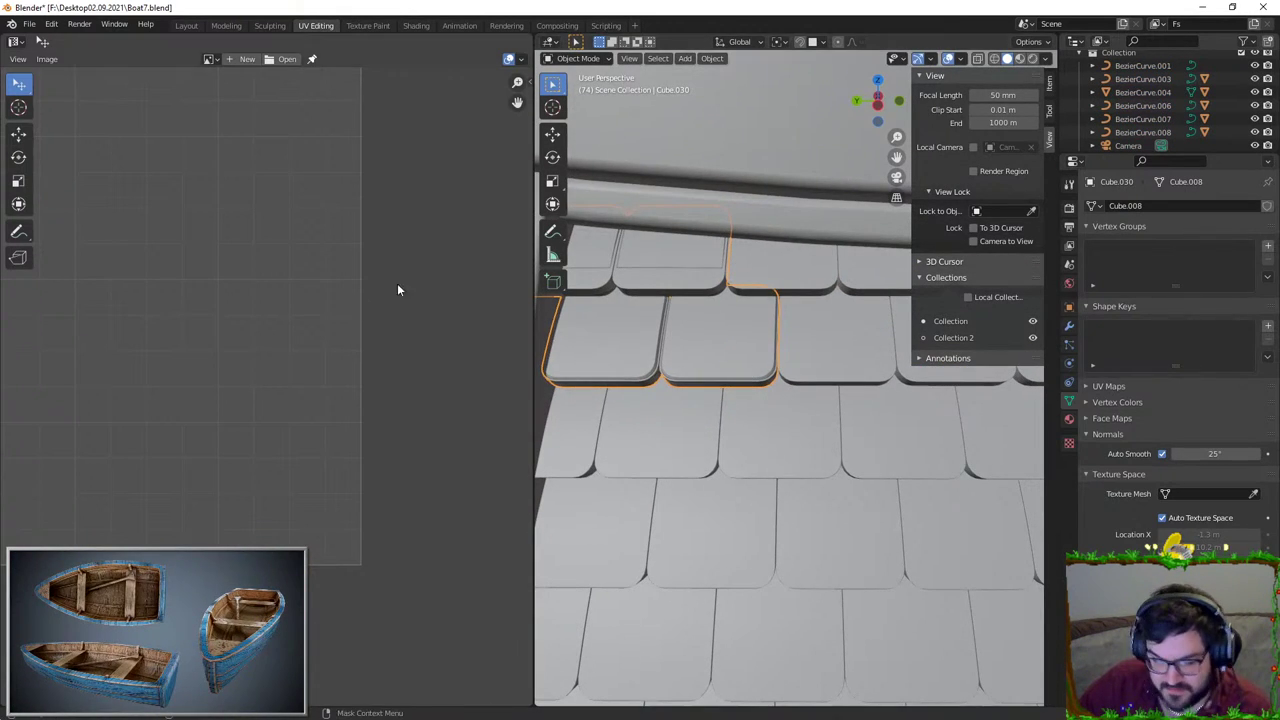
scroll(751, 356, "down", 6)
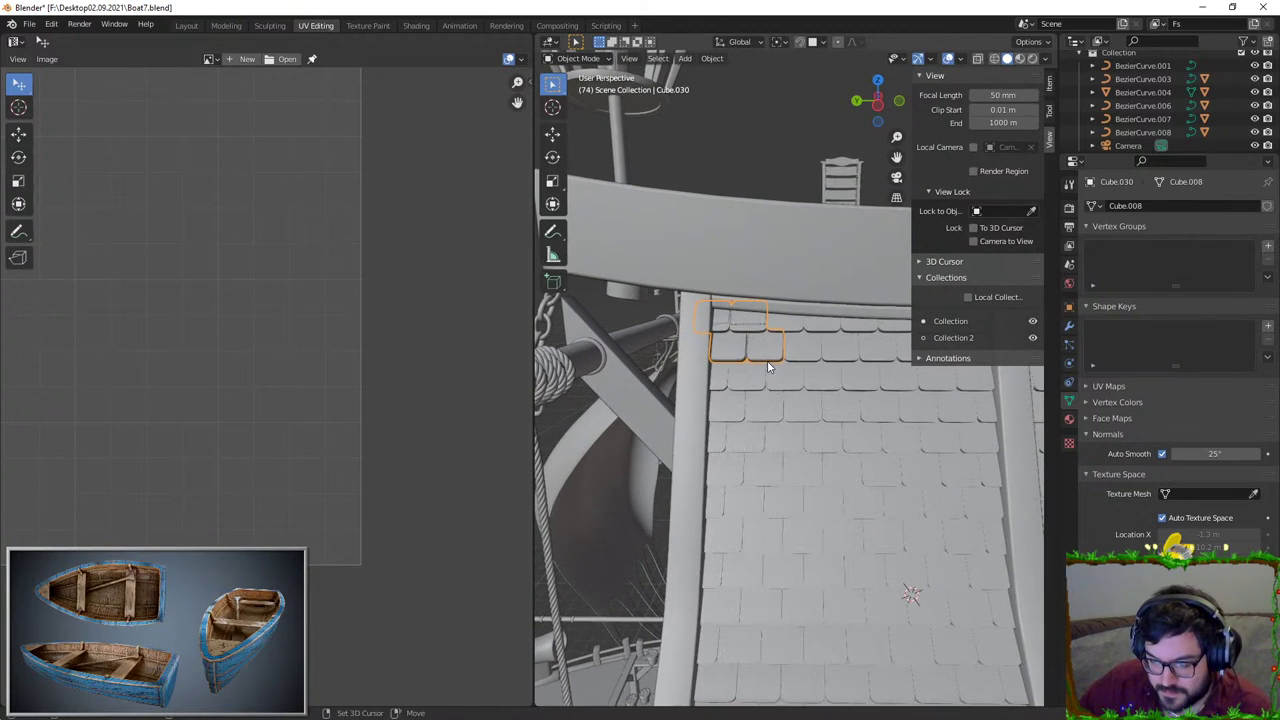
left_click(1069, 325)
left_click(1150, 206)
left_click(990, 258)
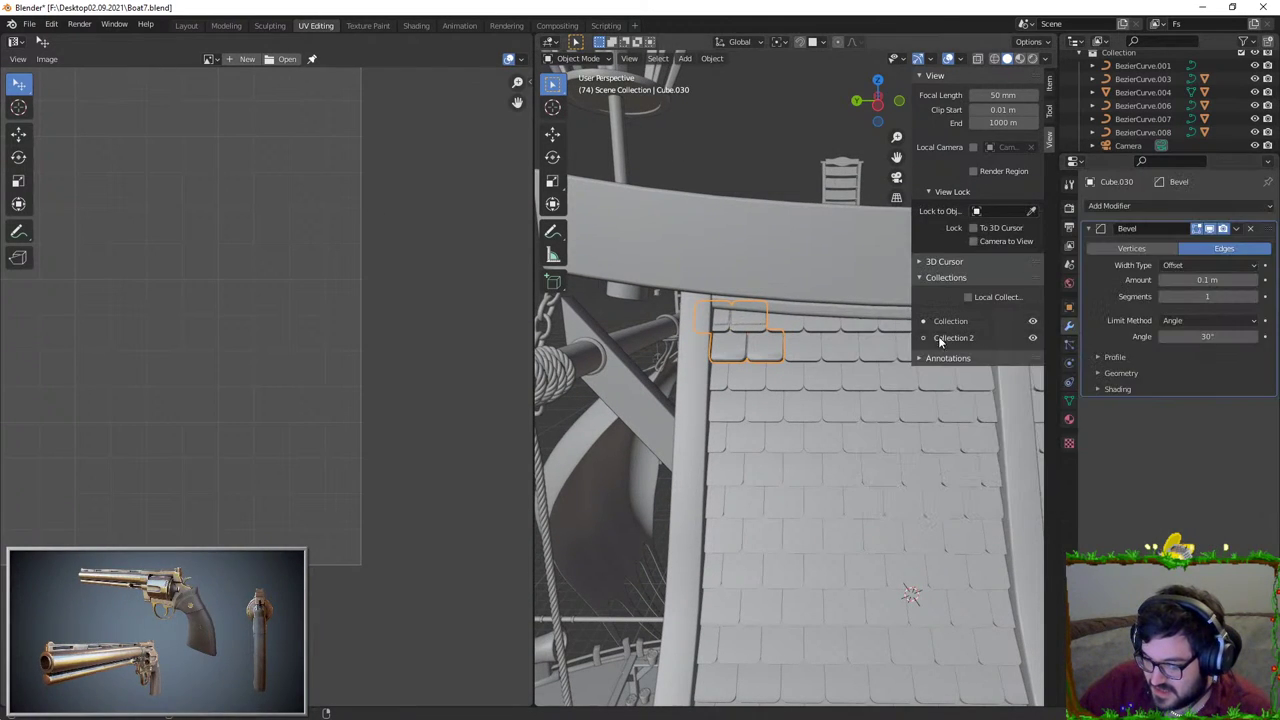
middle_click_drag(780, 385, 770, 370)
key("ctrl+z")
Step: Add an Array modifier to the tile block with a relative offset of 0 in X and -1 in Y
left_click(1168, 206)
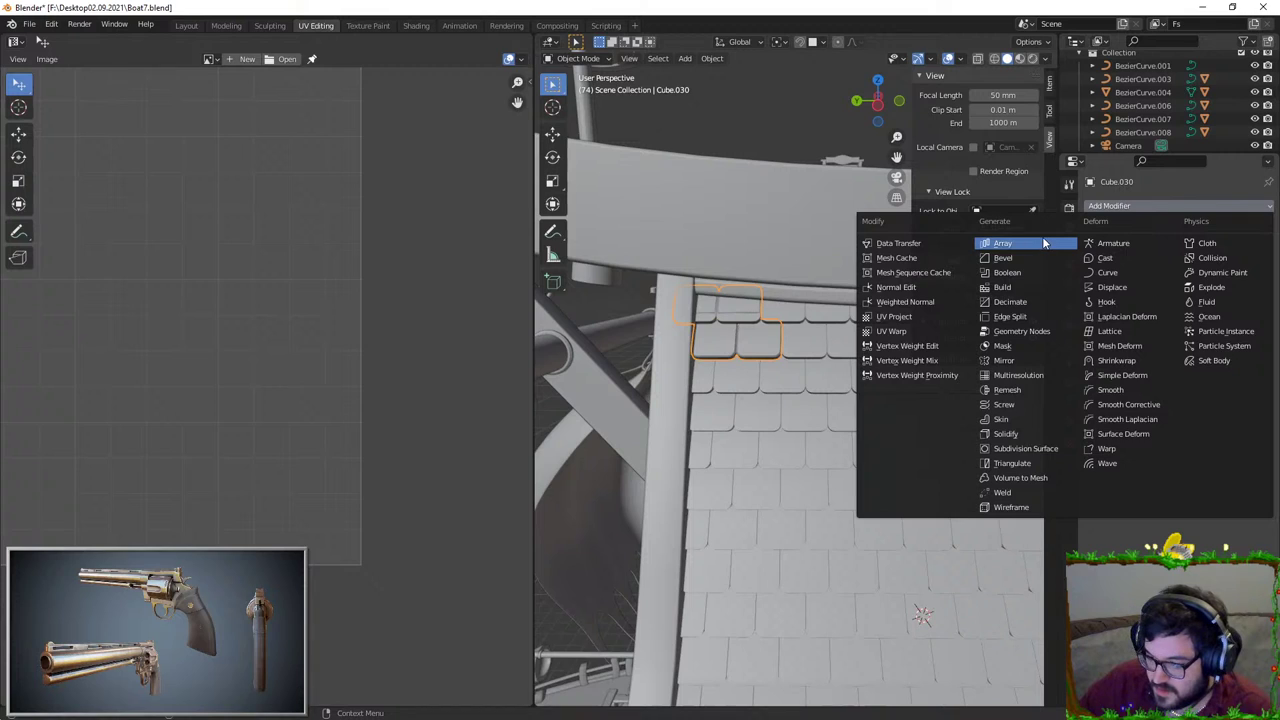
left_click(1042, 240)
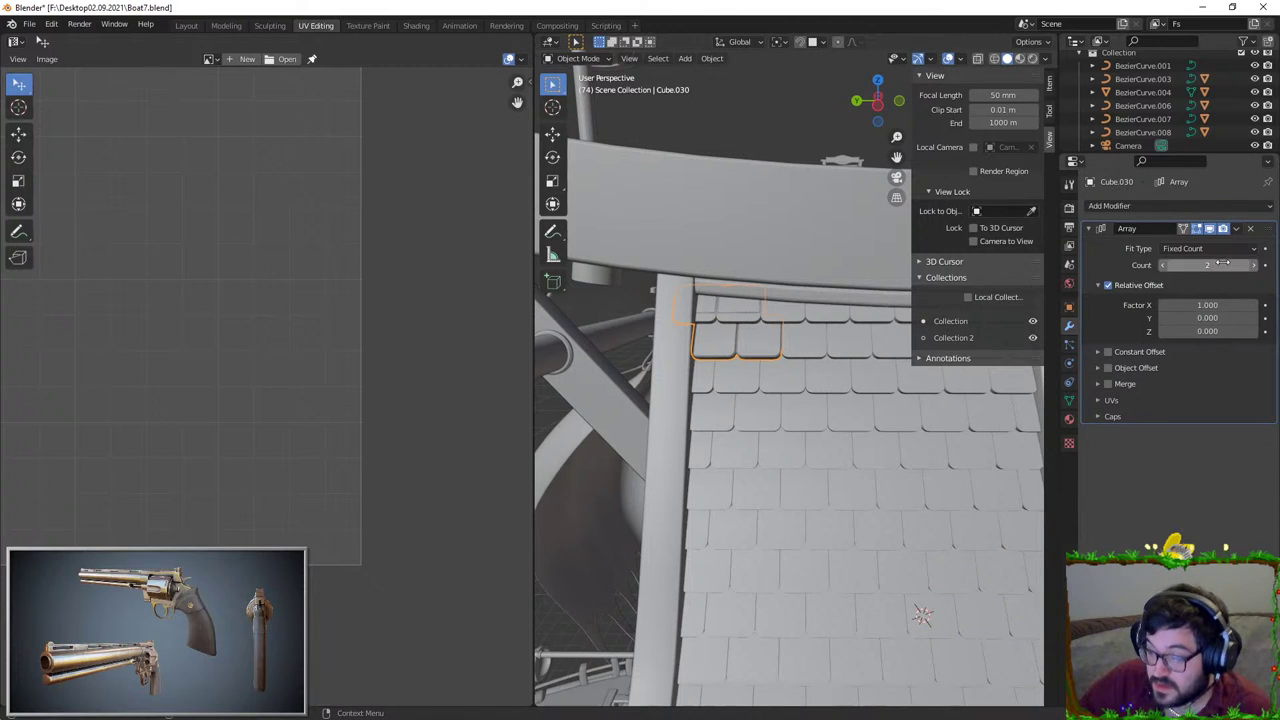
left_click(1208, 308)
type("0")
key("Tab")
type("1")
key("Return")
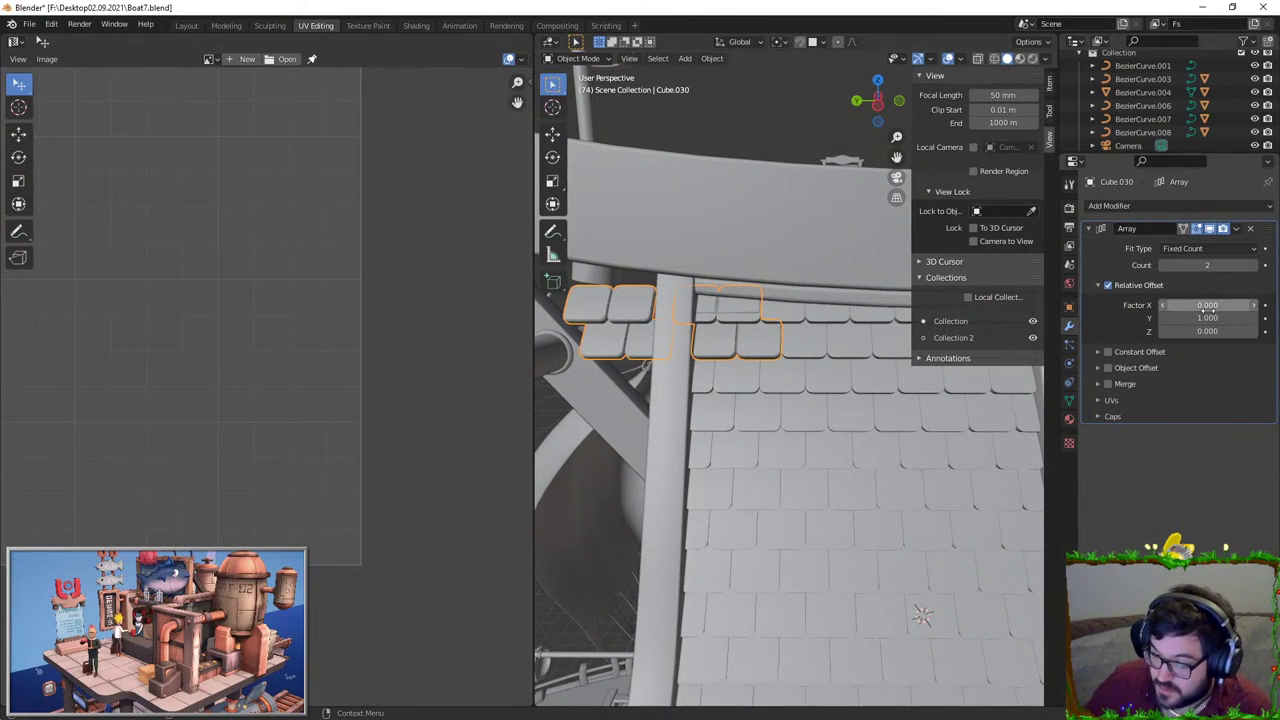
double_click(1208, 305)
key("Tab")
type("-1")
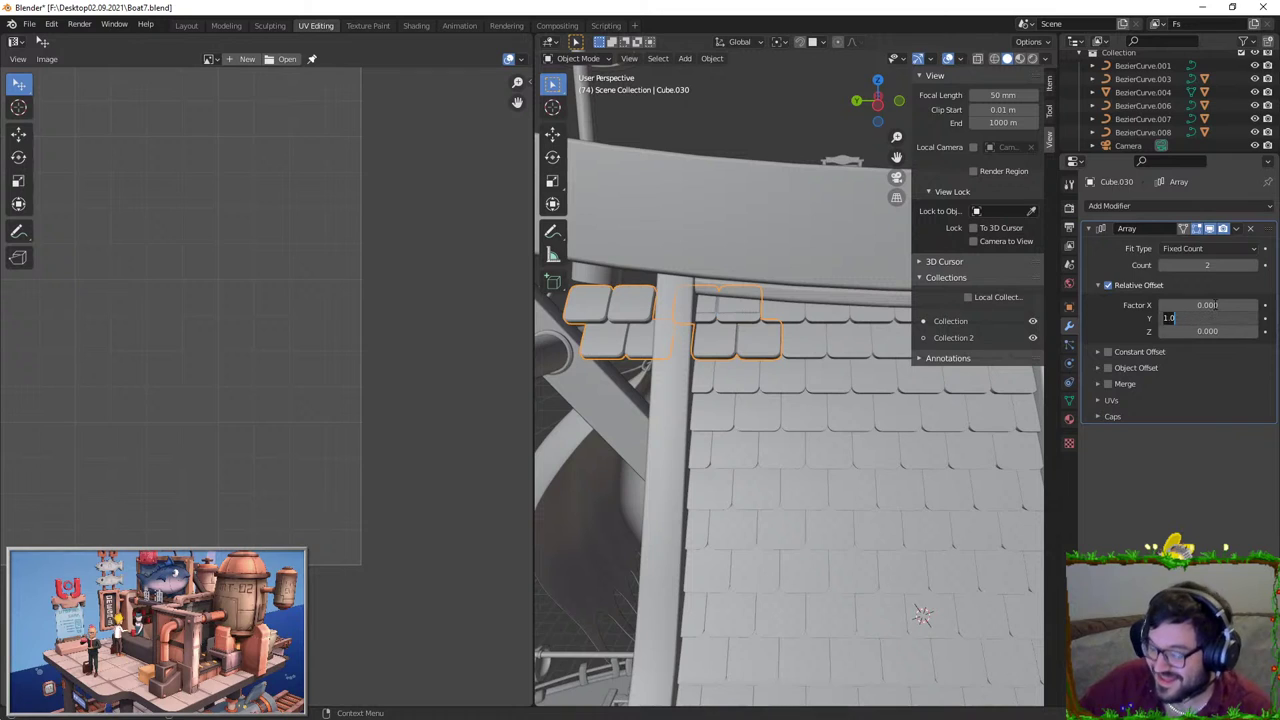
key("Return")
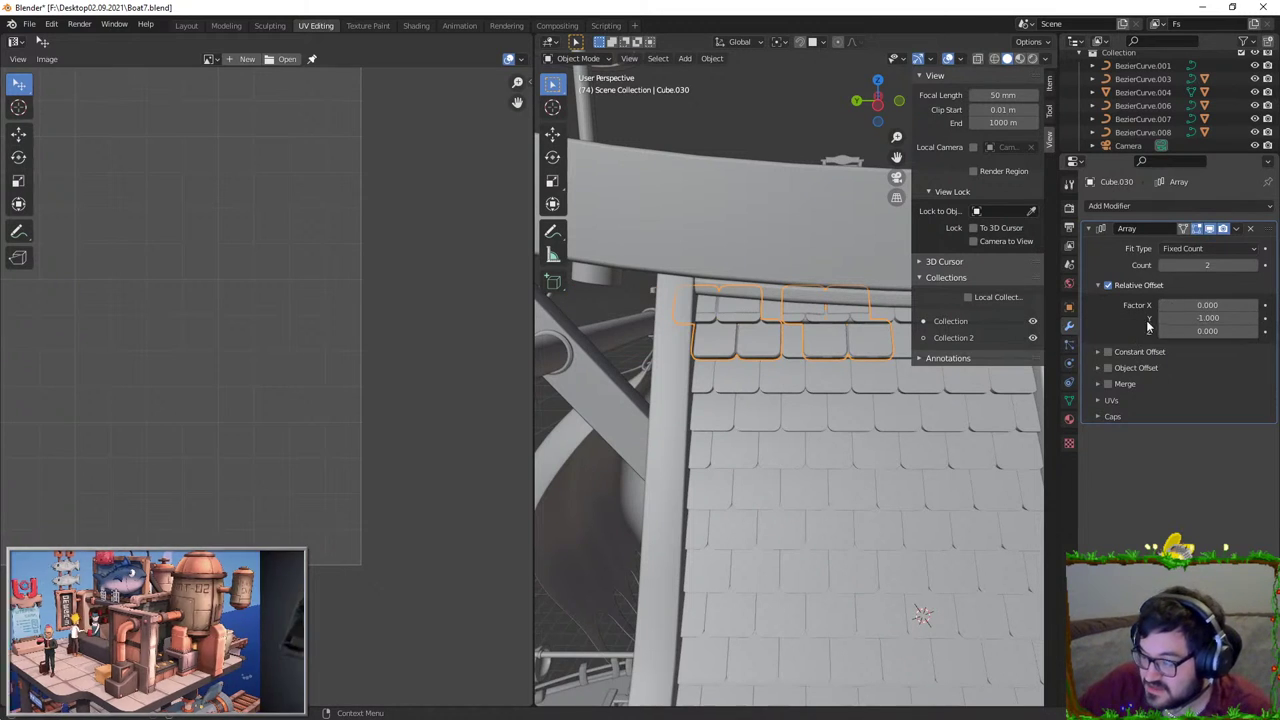
Step: Try relative Y offsets of -0.8, -0.9 and -0.52 for the tile array
left_click(1255, 319)
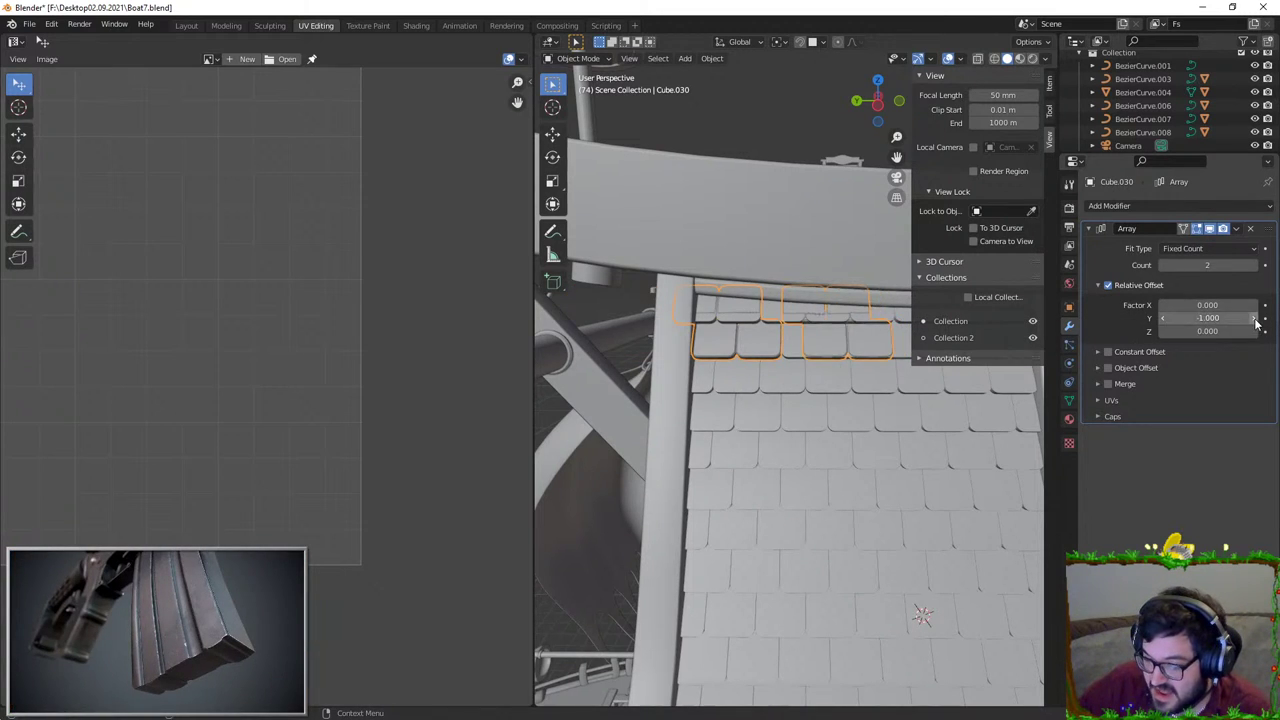
left_click(1255, 319)
scroll(823, 408, "up", 6)
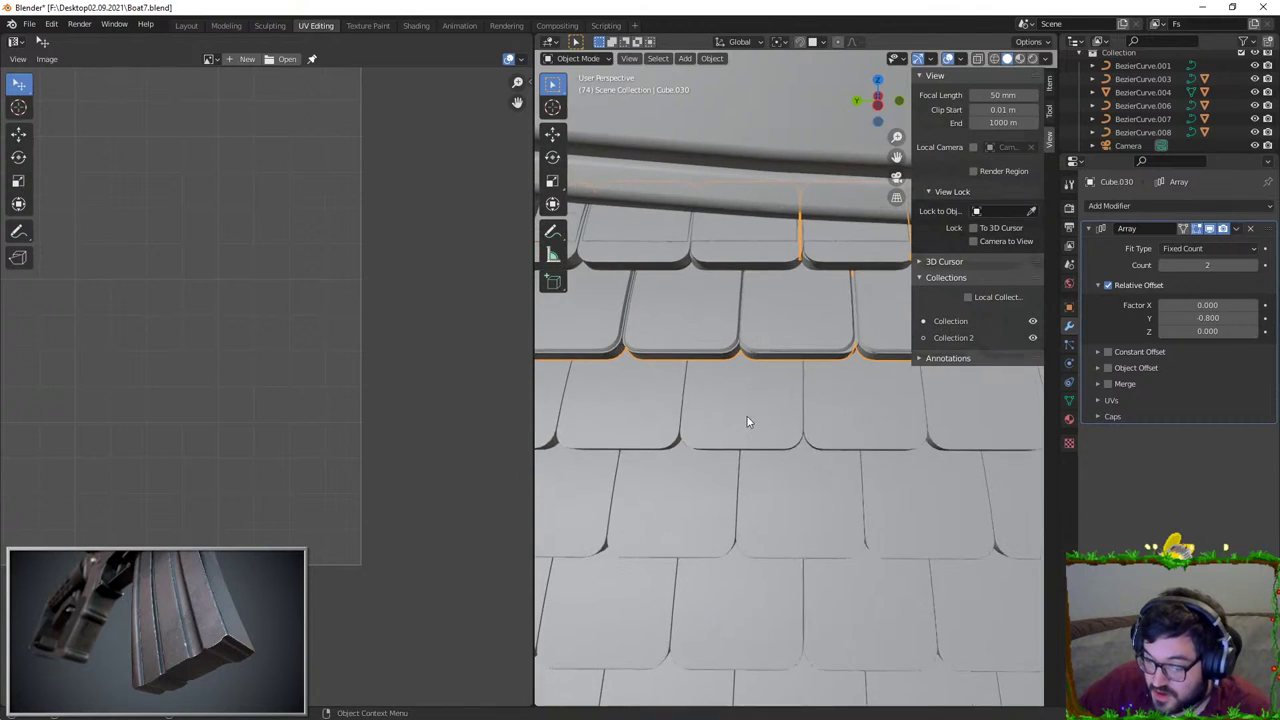
scroll(850, 487, "up", 2)
key("ctrl+z")
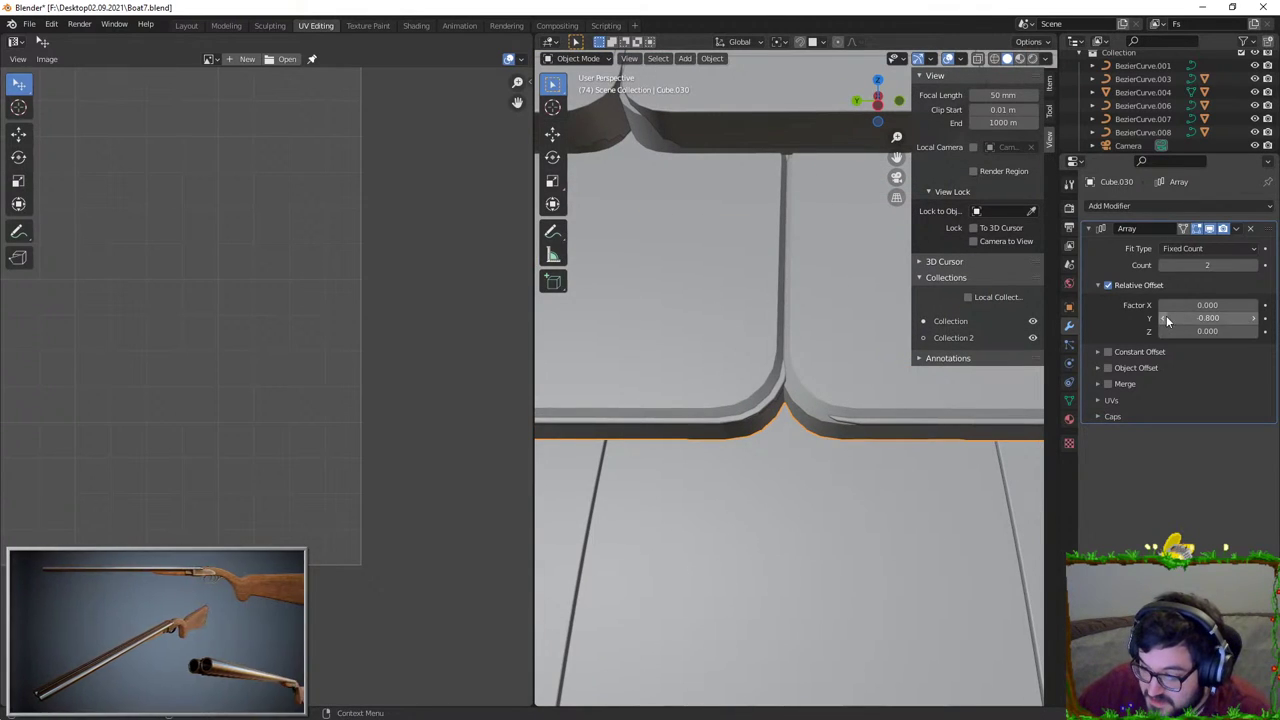
left_click(1176, 319)
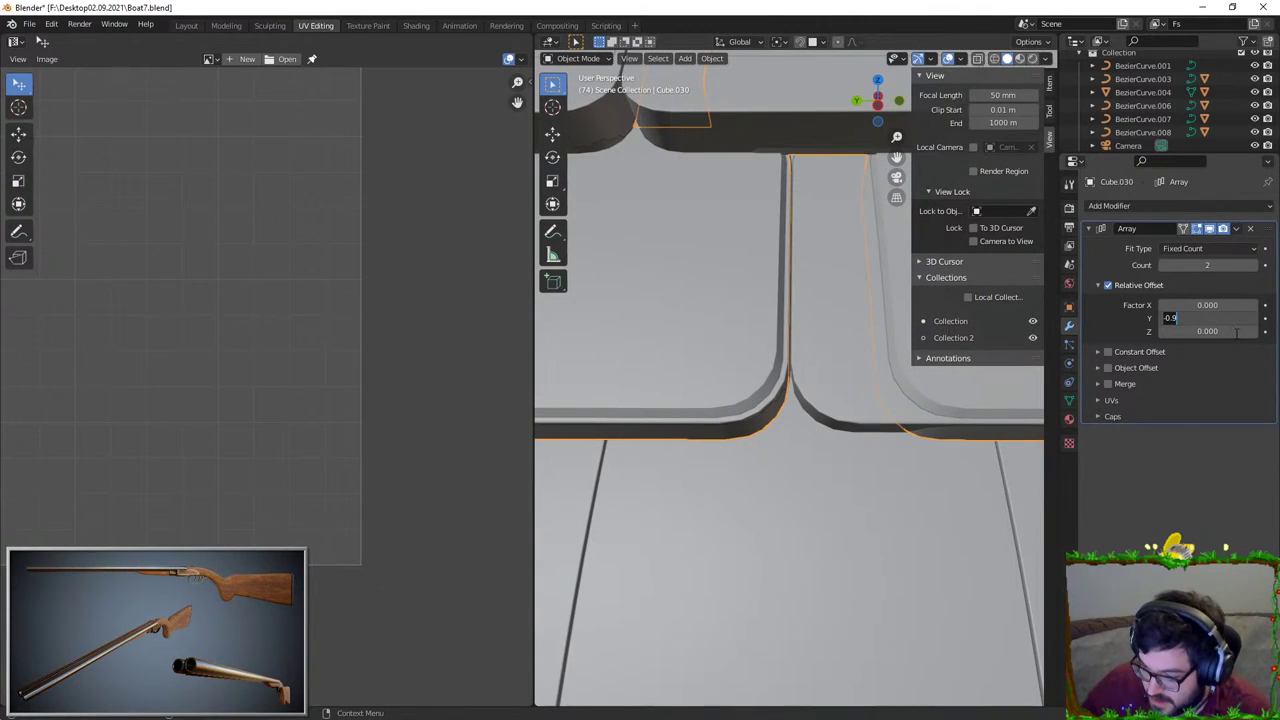
type("-0.9")
key("Return")
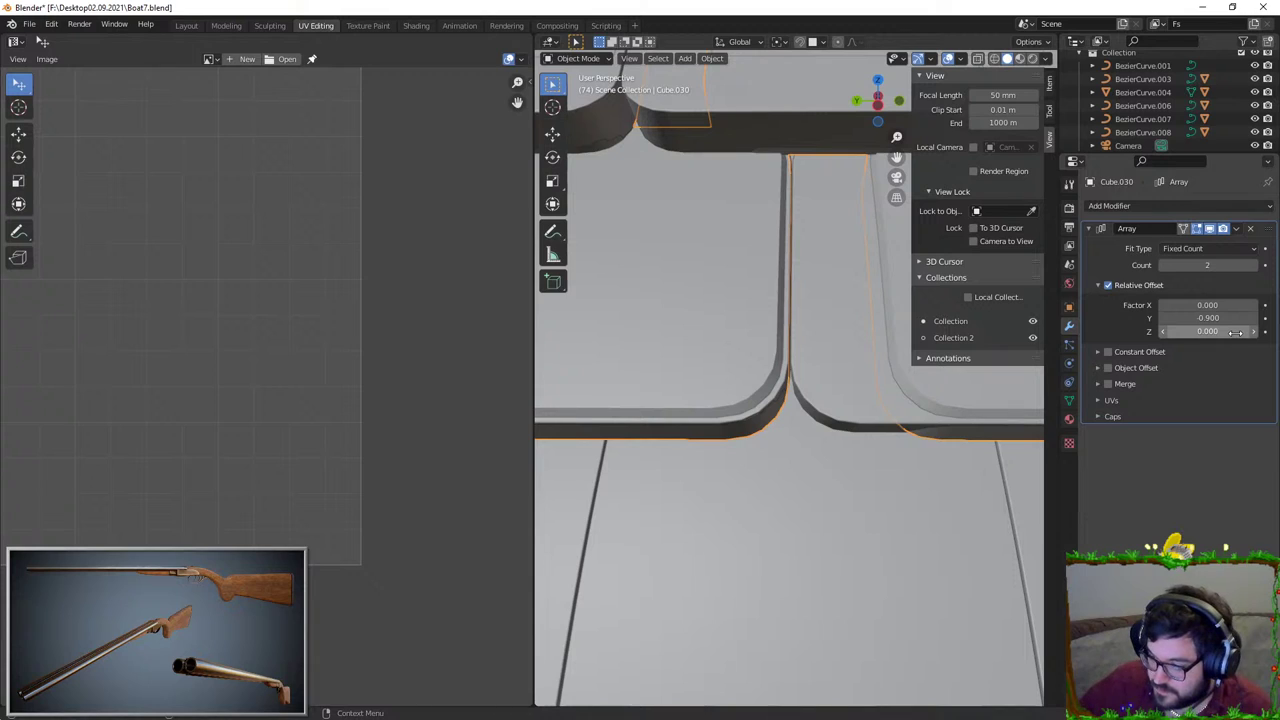
left_click(1207, 318)
type("-0")
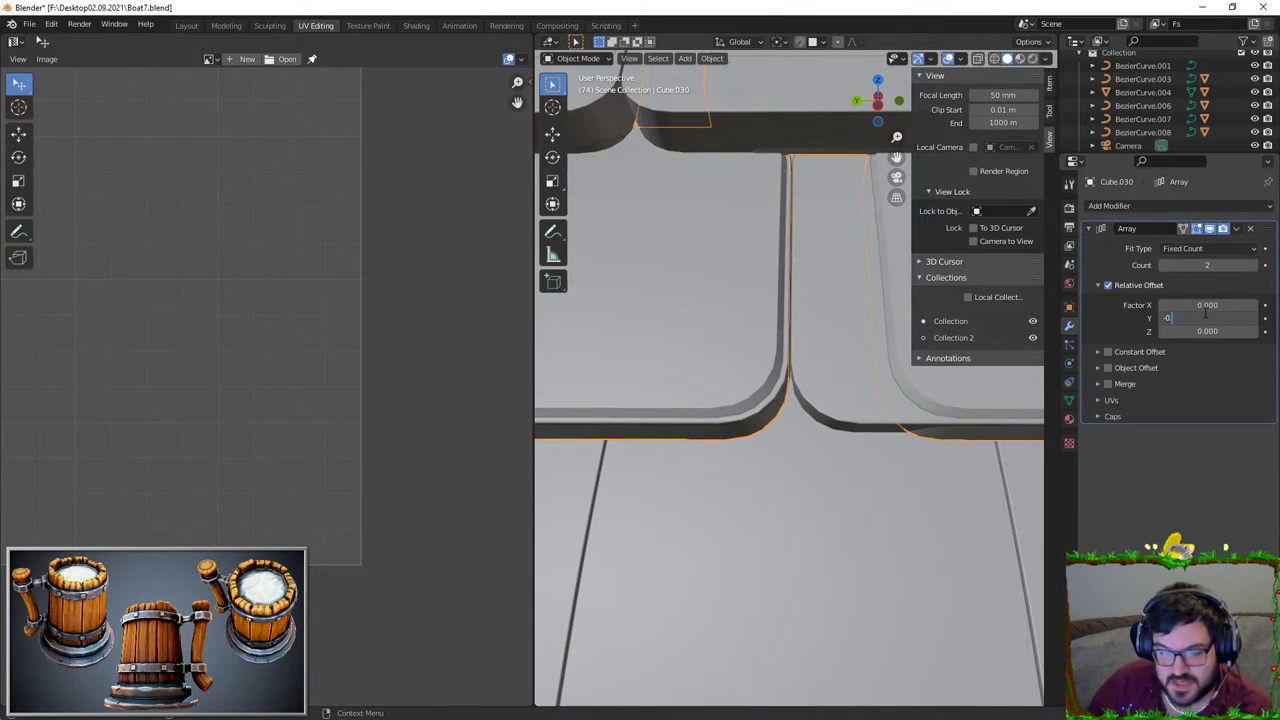
type(".52")
key("Return")
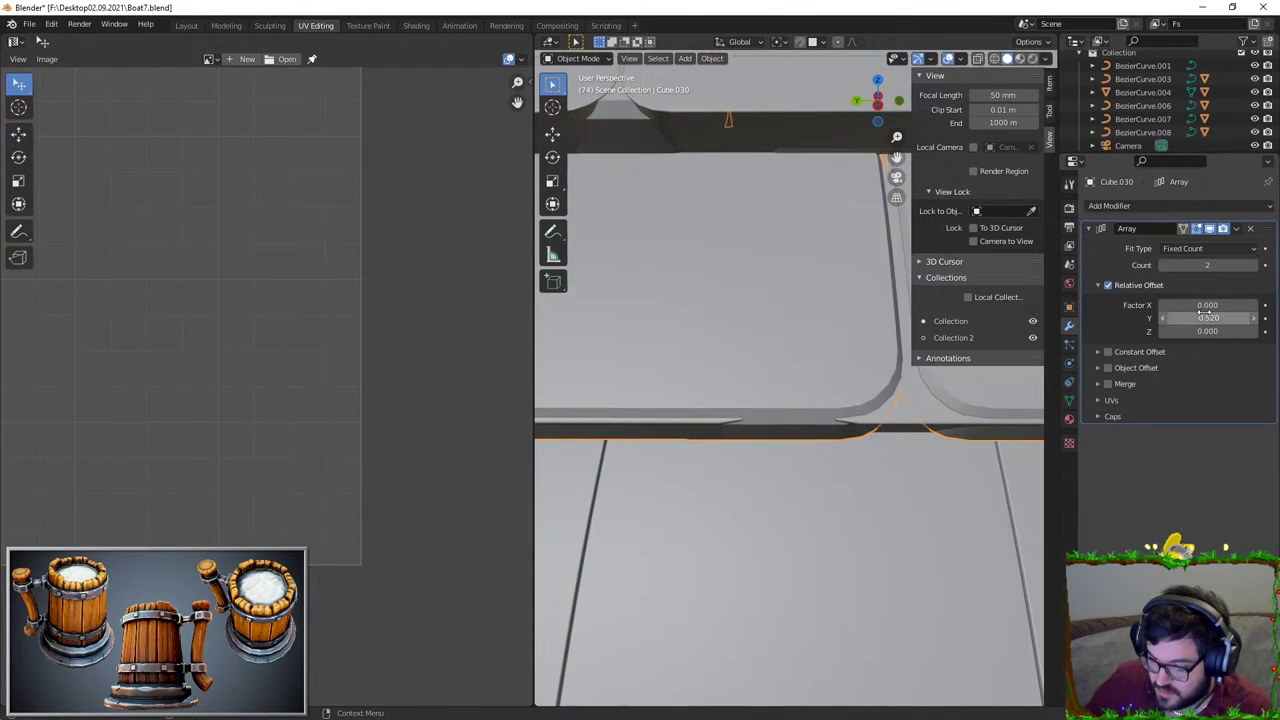
Step: Tighten the spacing between the arrayed tile blocks with a relative Y offset of -0.82 and finally -0.81
left_click(1206, 317)
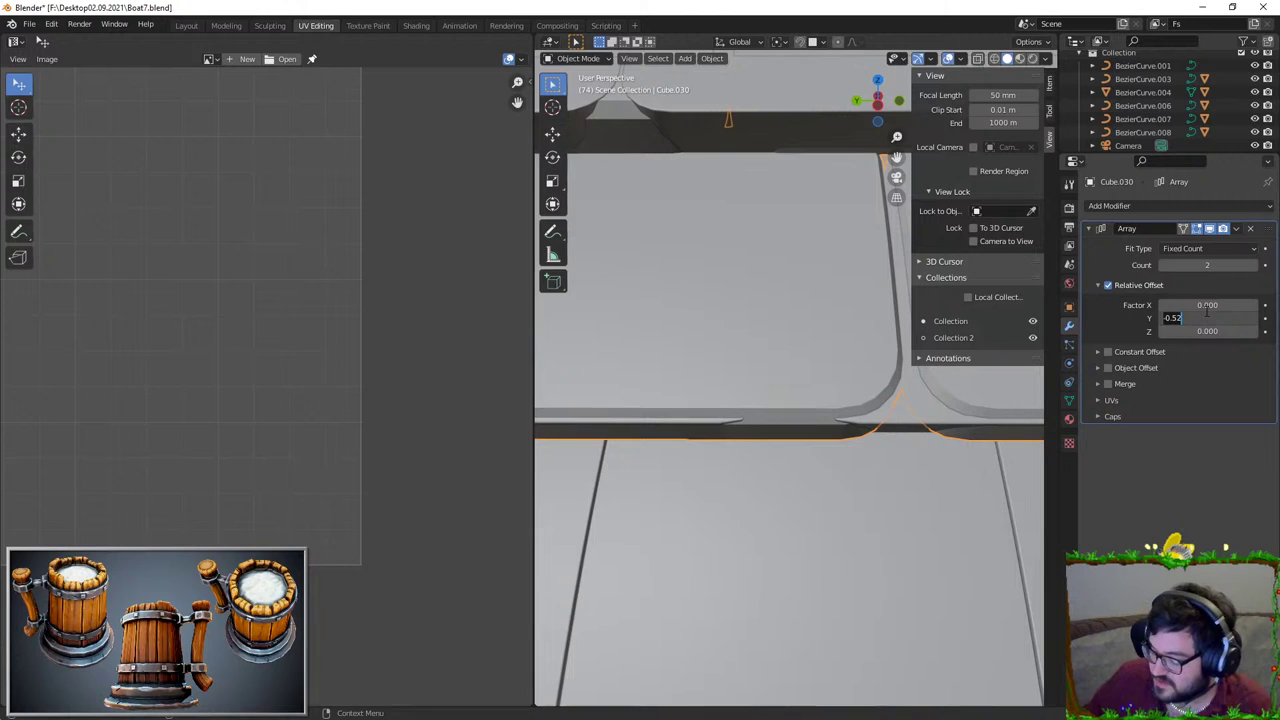
type("-0.82")
key("Return")
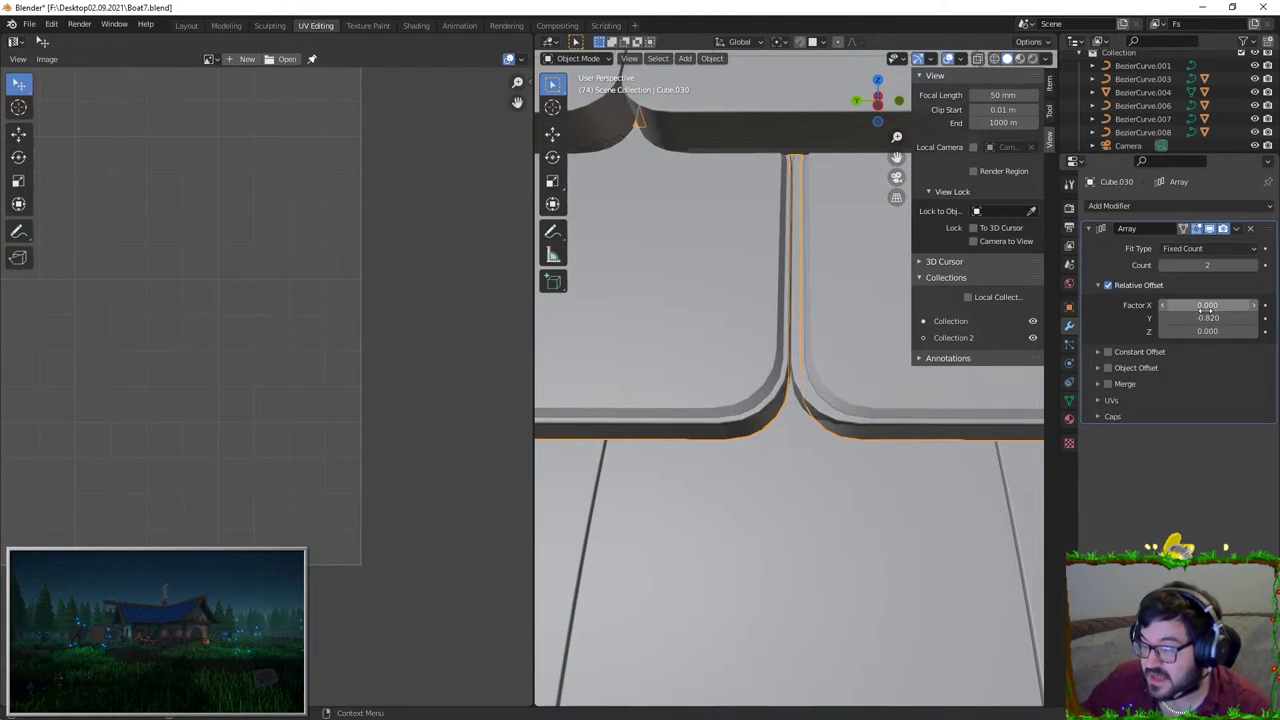
left_click(1216, 317)
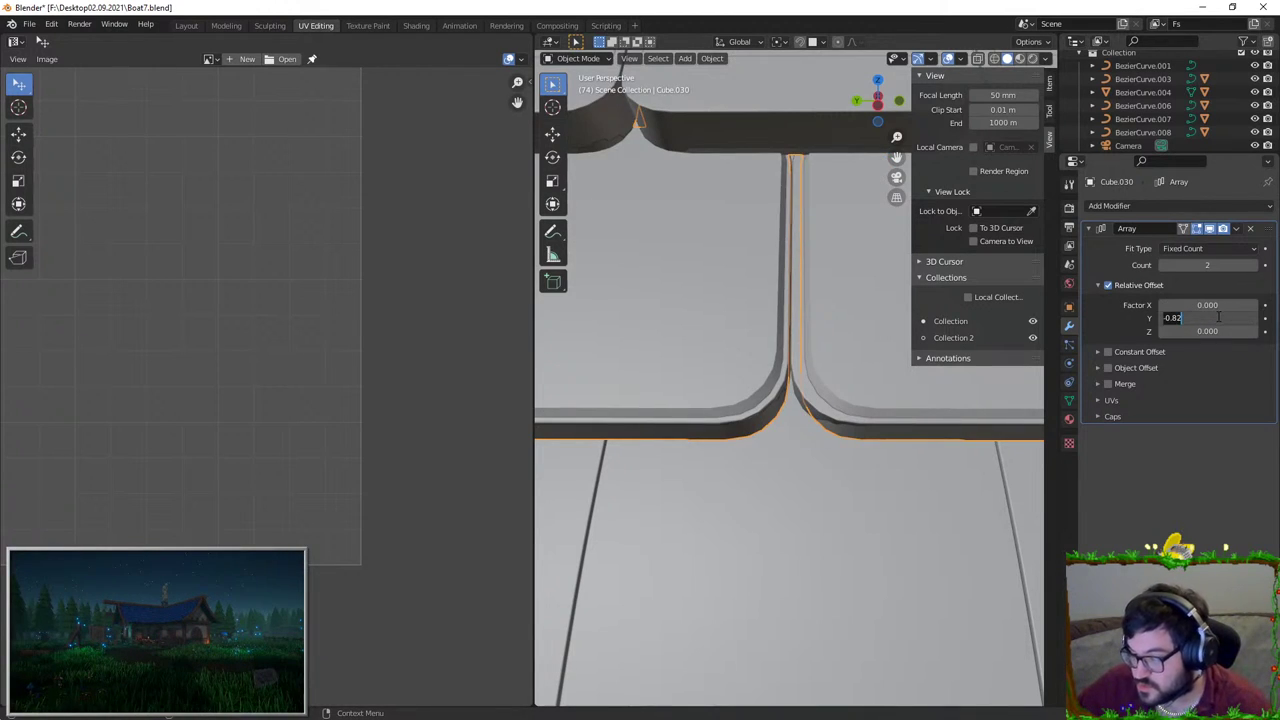
type("0.82")
key("Return")
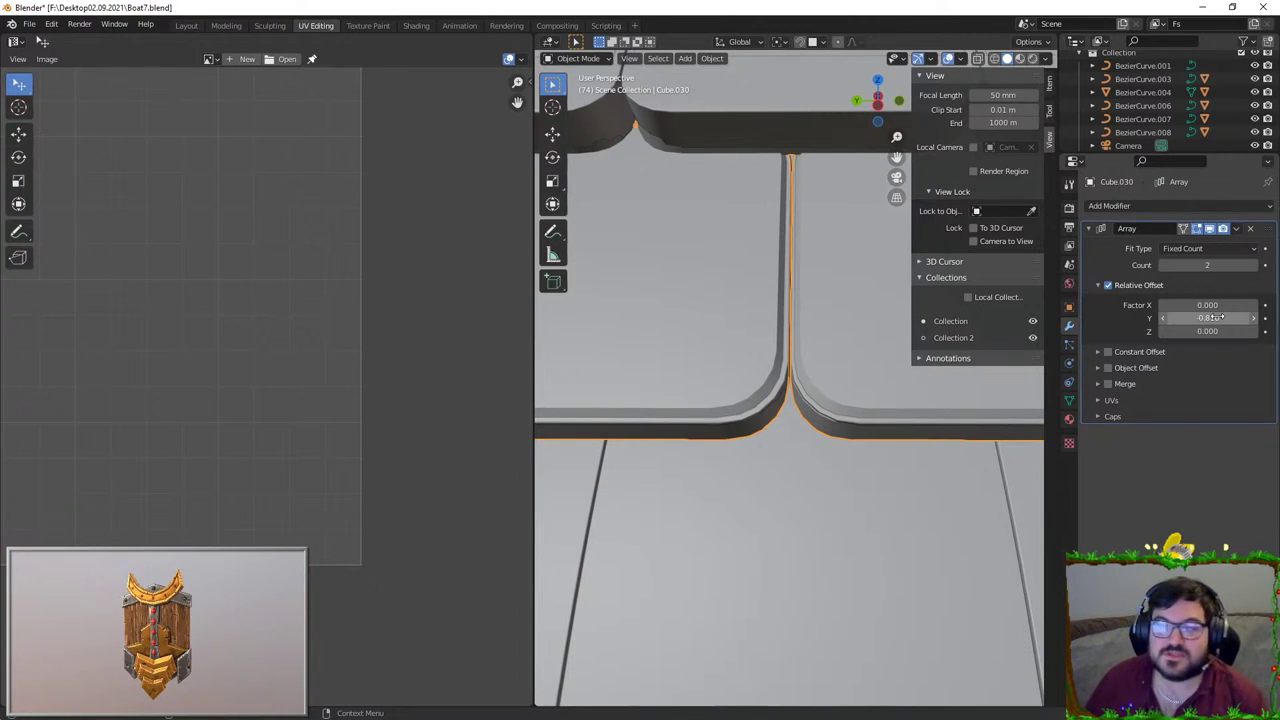
Step: Try to raise the arrayed tiles along the global Z axis
key("ctrl+z")
key("g")
key("z")
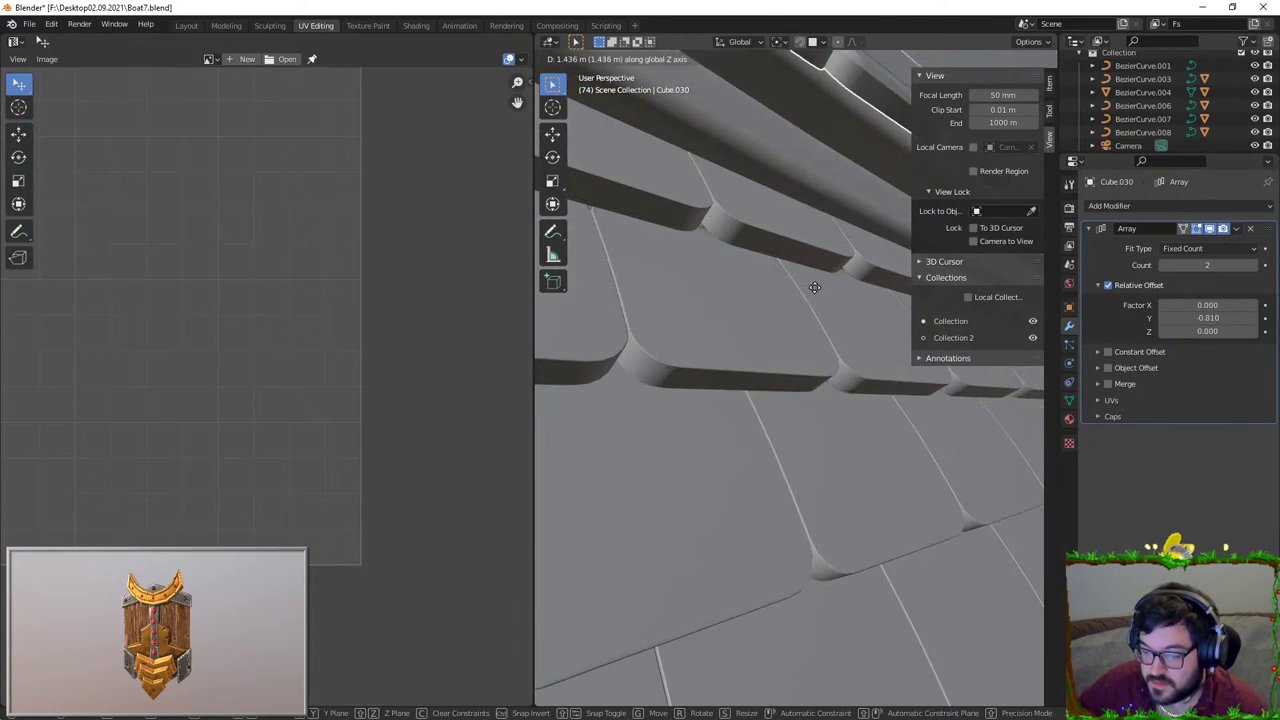
left_click(818, 250)
middle_click_drag(819, 239, 792, 319)
left_click(806, 421)
scroll(810, 386, "down", 2)
key("ctrl+z")
key("ctrl+z")
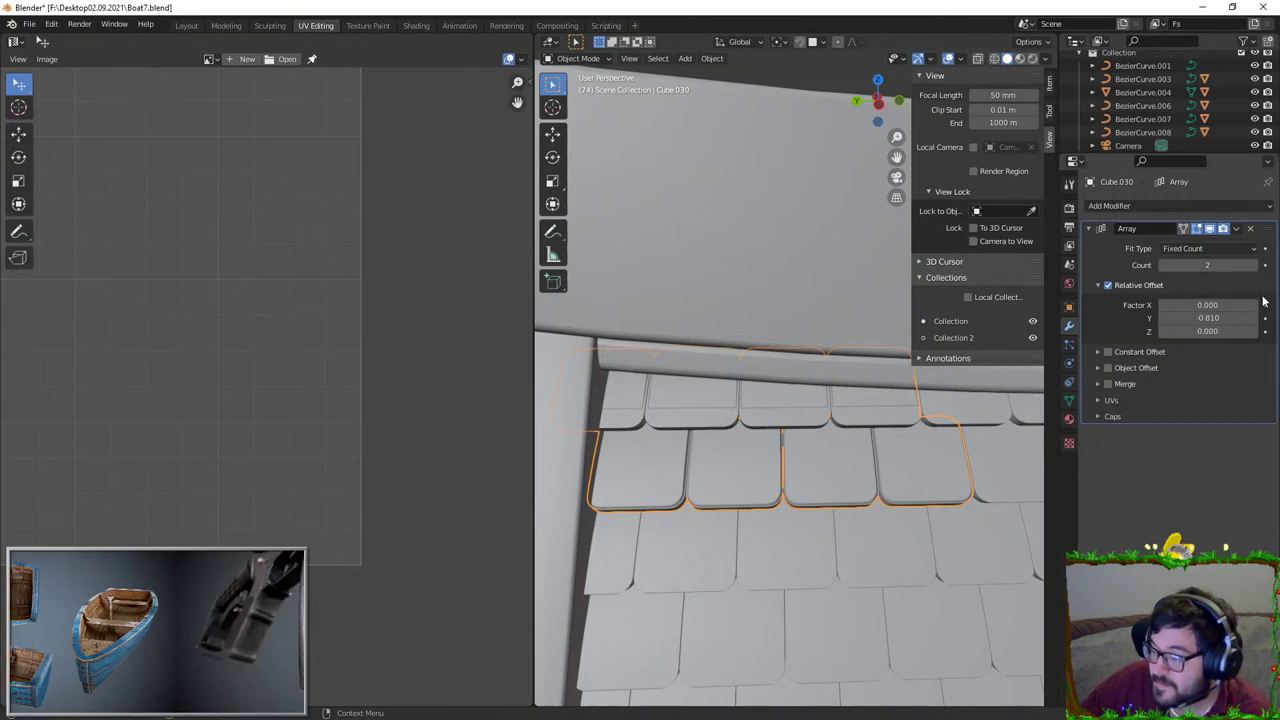
Step: Increase the array count to 8 so the tile rows run across both roof sections
left_click(1254, 266)
left_click(1254, 266)
scroll(855, 454, "down", 6)
middle_click_drag(856, 451, 728, 449, "shift")
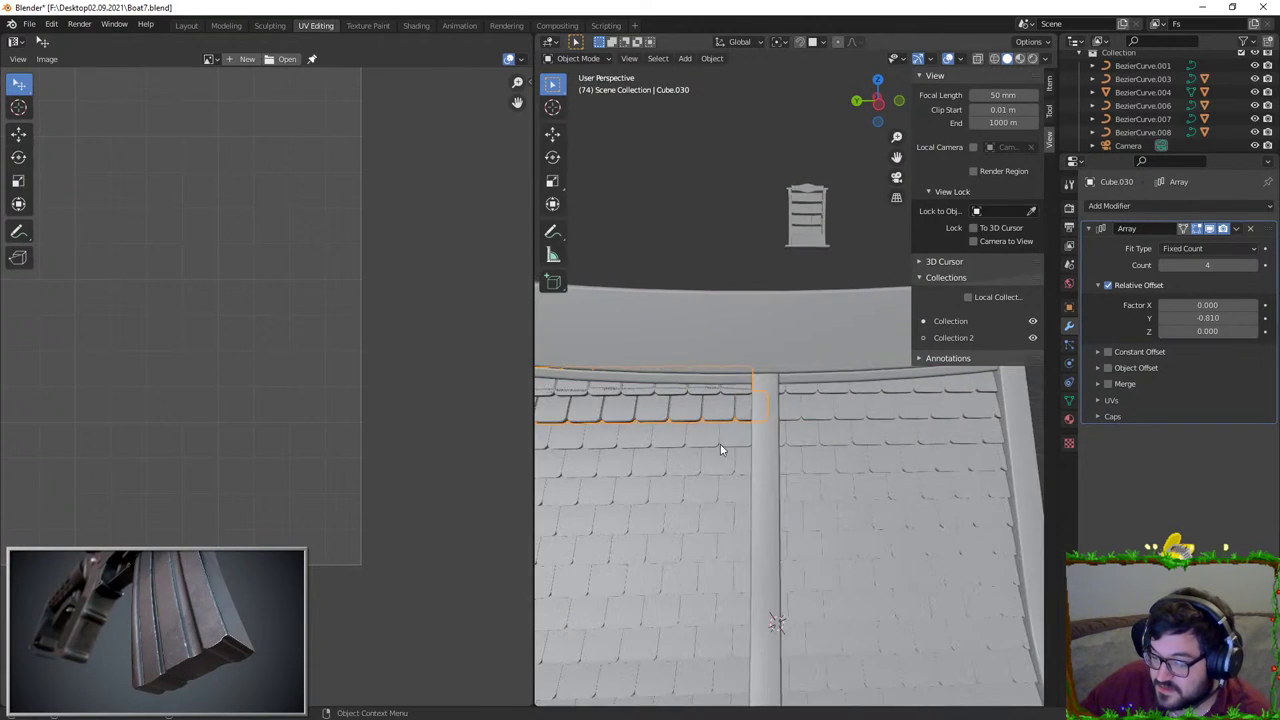
left_click(1255, 306)
key("ctrl+z")
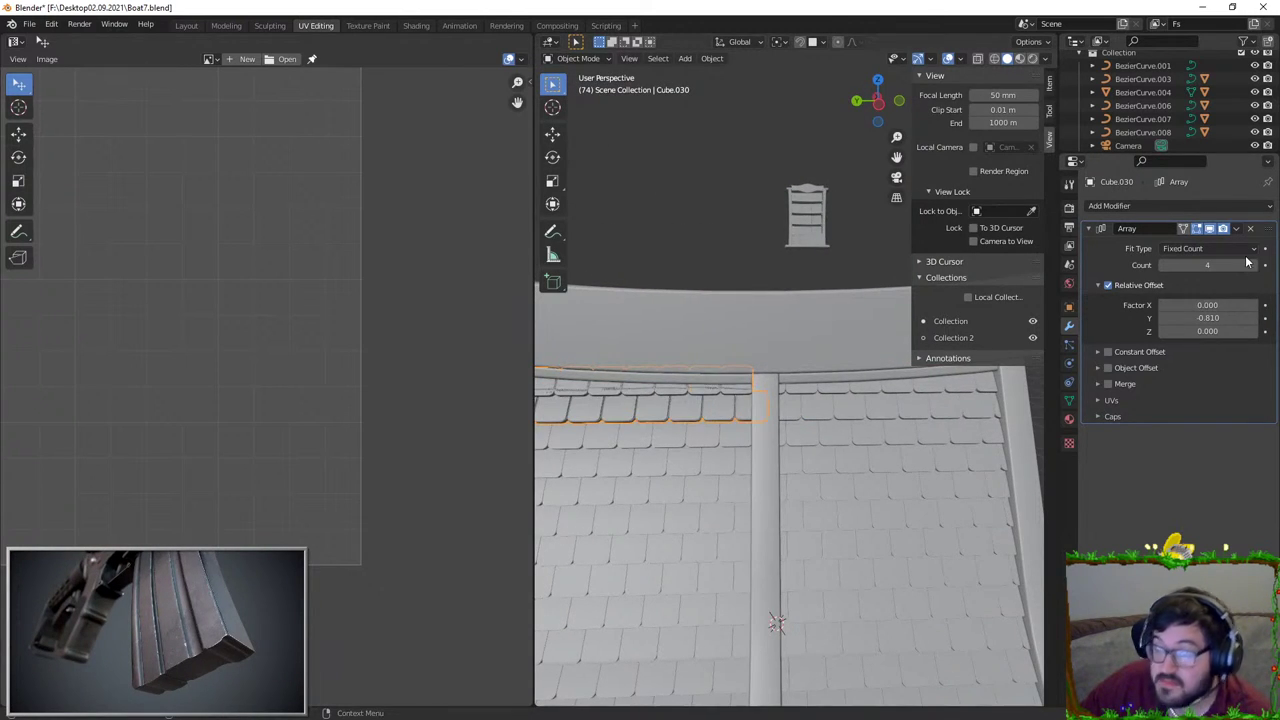
left_click(1254, 266)
left_click(1254, 267)
left_click(1254, 267)
left_click(1254, 267)
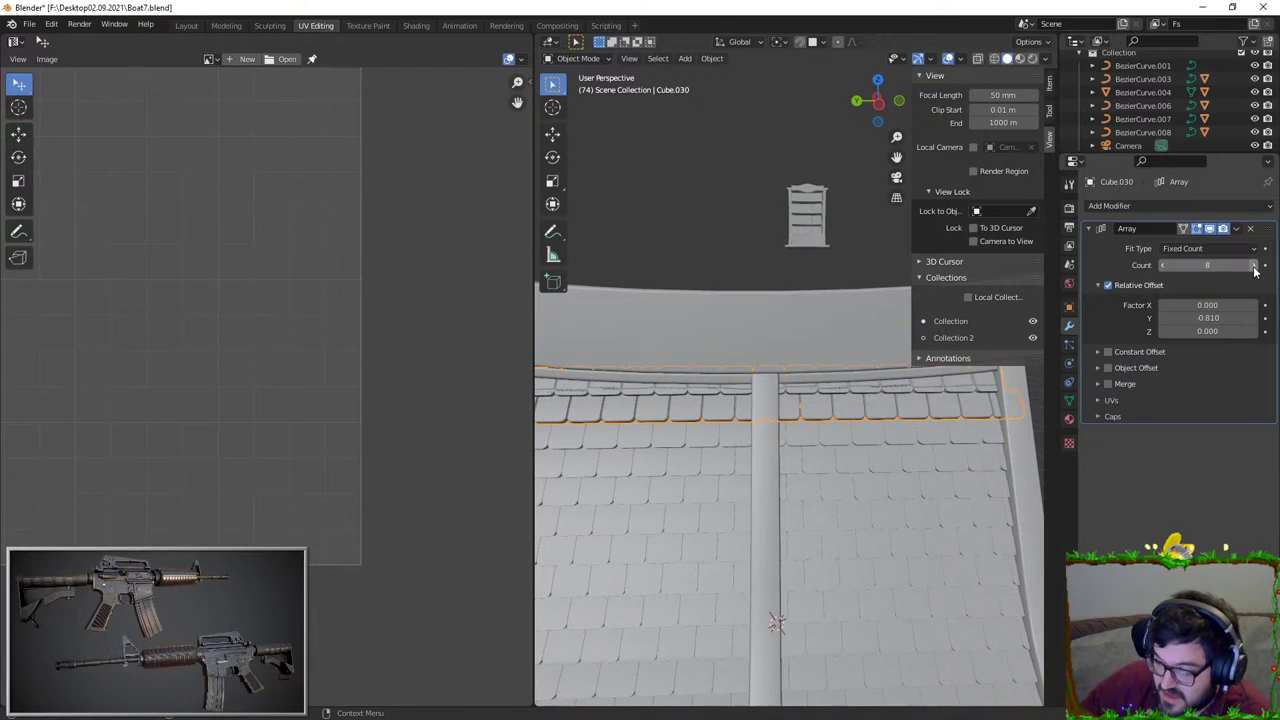
middle_click_drag(932, 427, 891, 432)
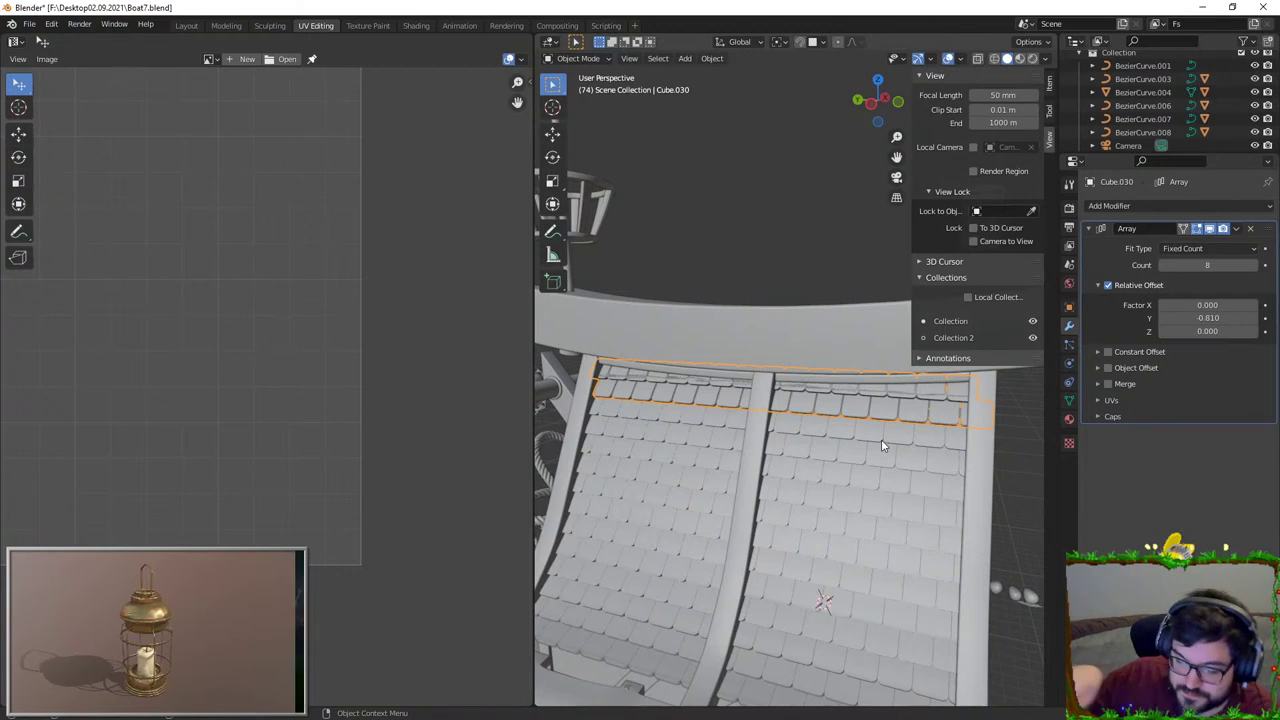
middle_click_drag(615, 523, 745, 364)
Step: Select the entire four-tile block's mesh in Edit Mode and duplicate it in place
key("KP_1")
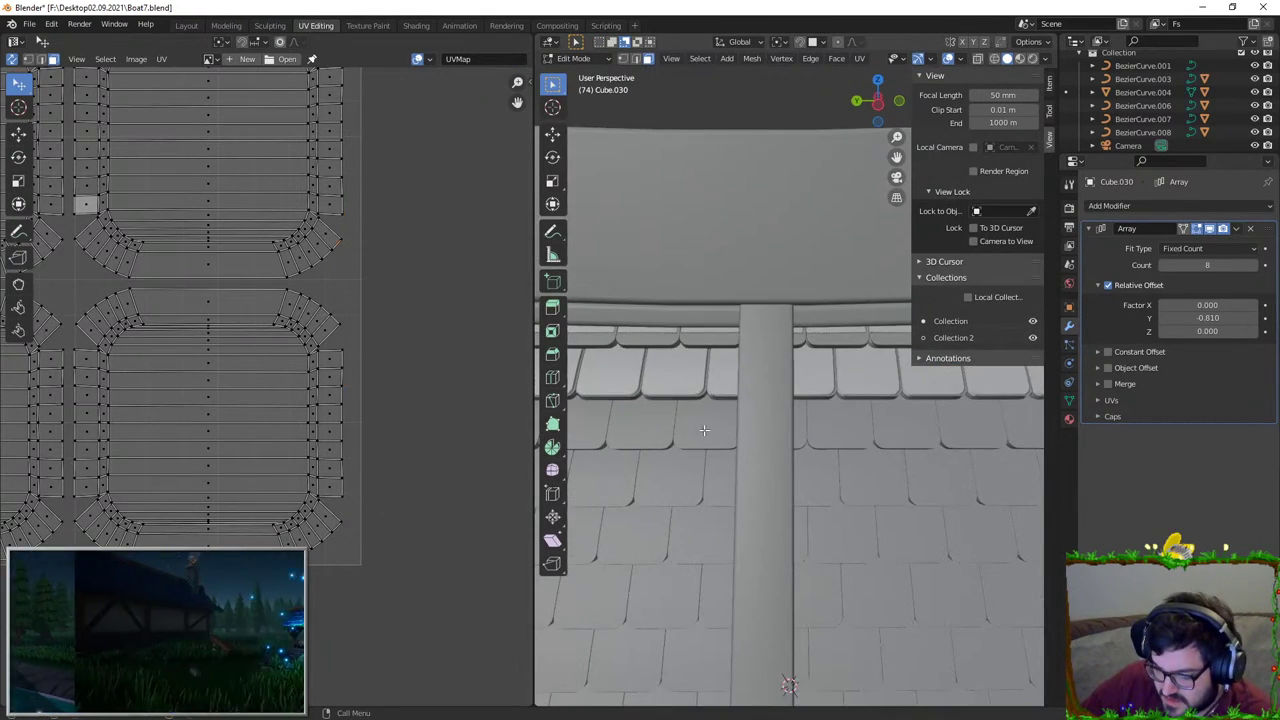
key("a")
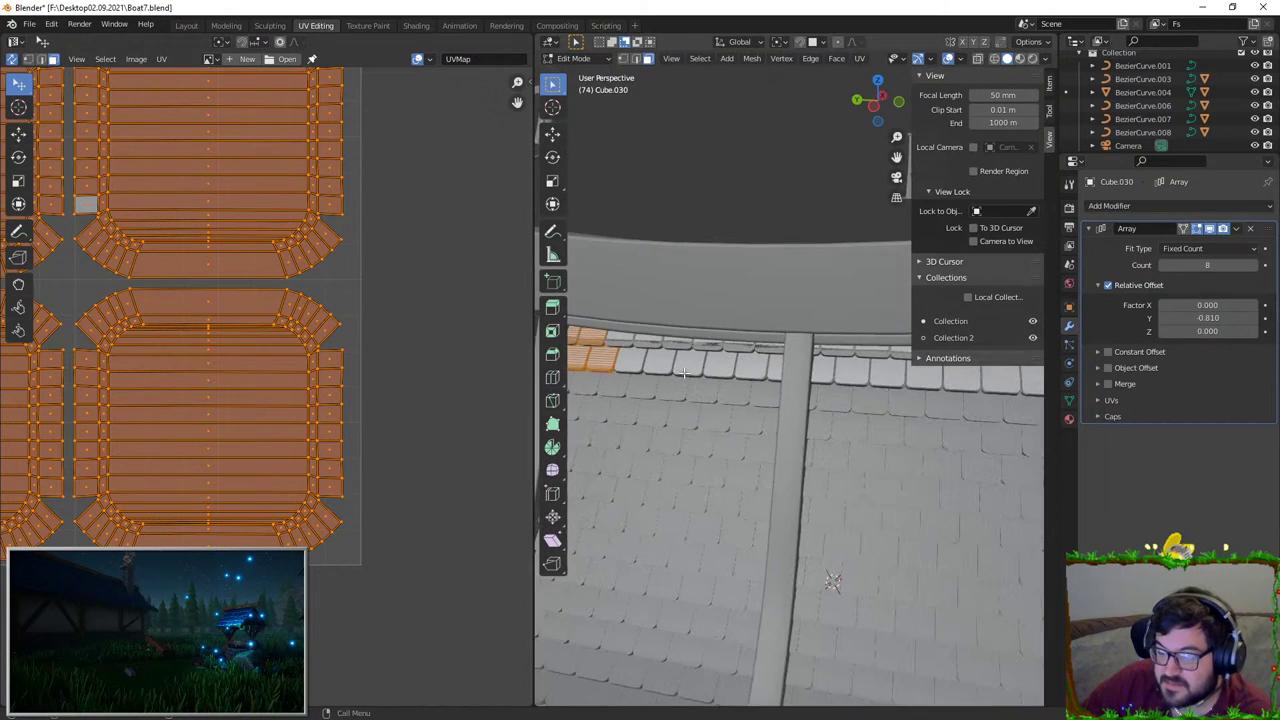
middle_click_drag(684, 373, 670, 402)
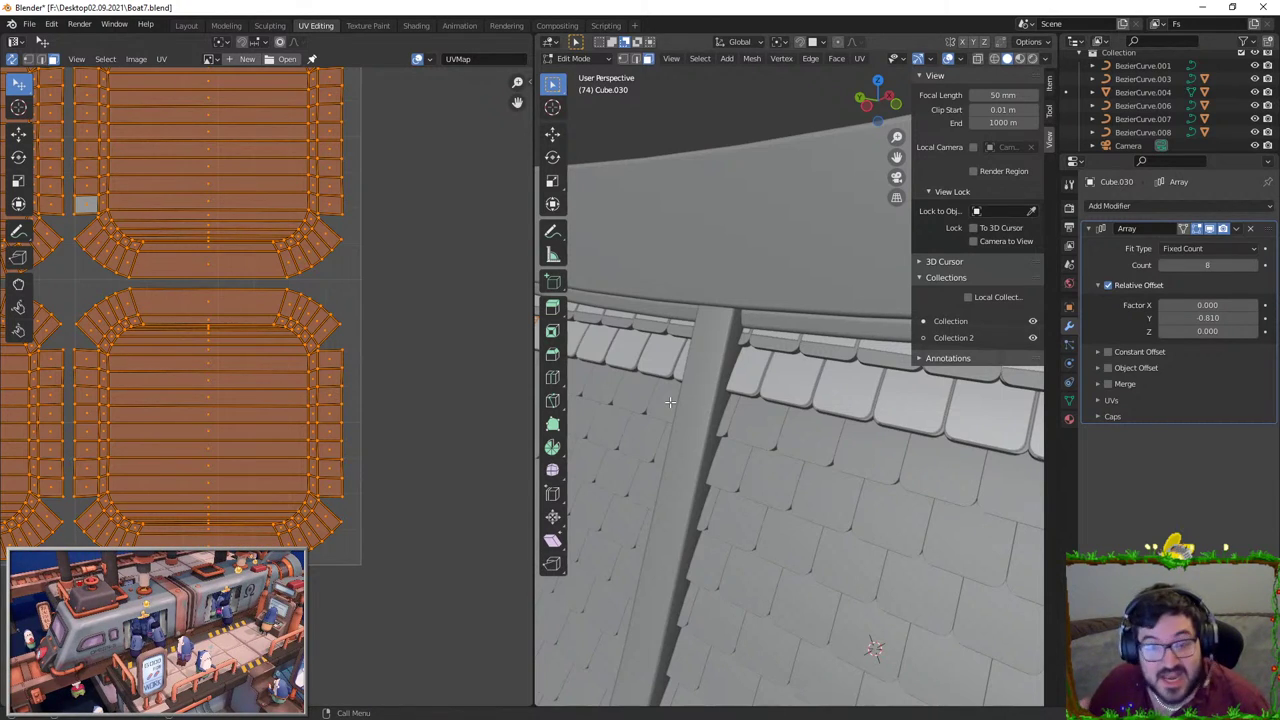
scroll(700, 303, "down", 5)
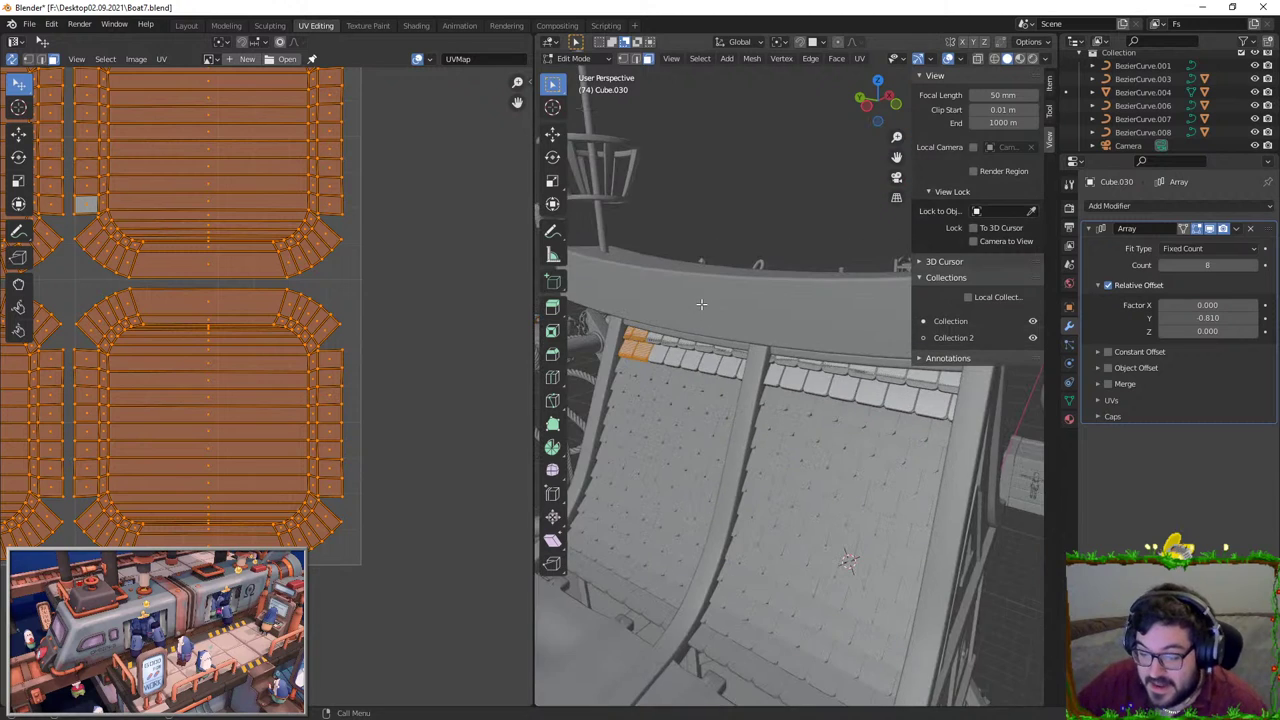
key("KP_Decimal")
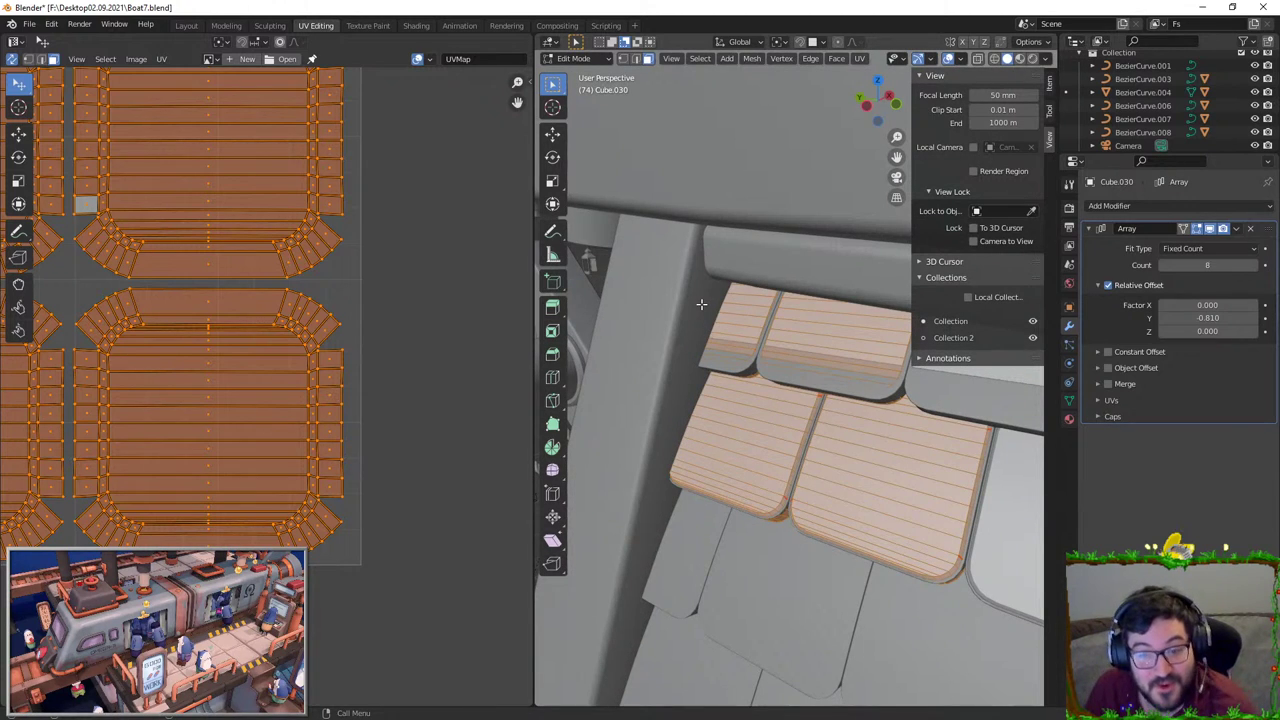
middle_click_drag(701, 304, 850, 365)
key("shift+d")
key("z")
right_click(861, 427)
Step: Move the duplicated tile block along global X and about 0.68 m down along Z, toward the roof rows below
key("g")
key("x")
key("g")
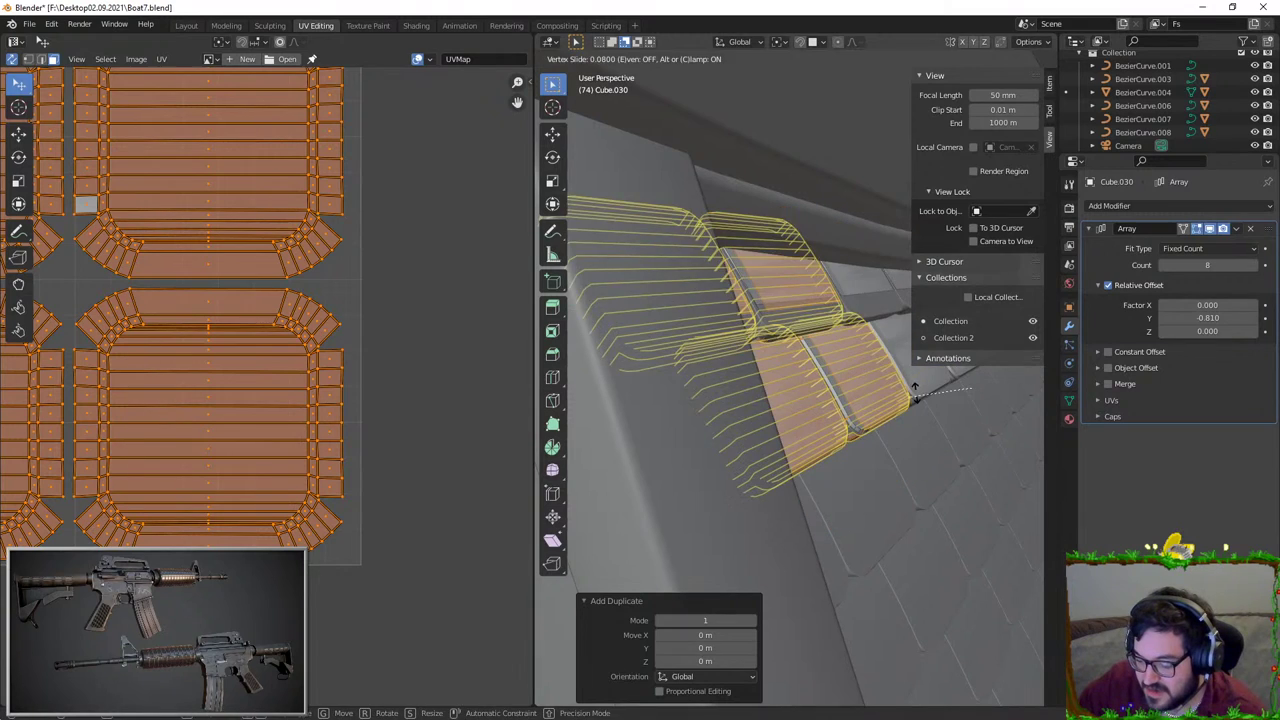
key("Escape")
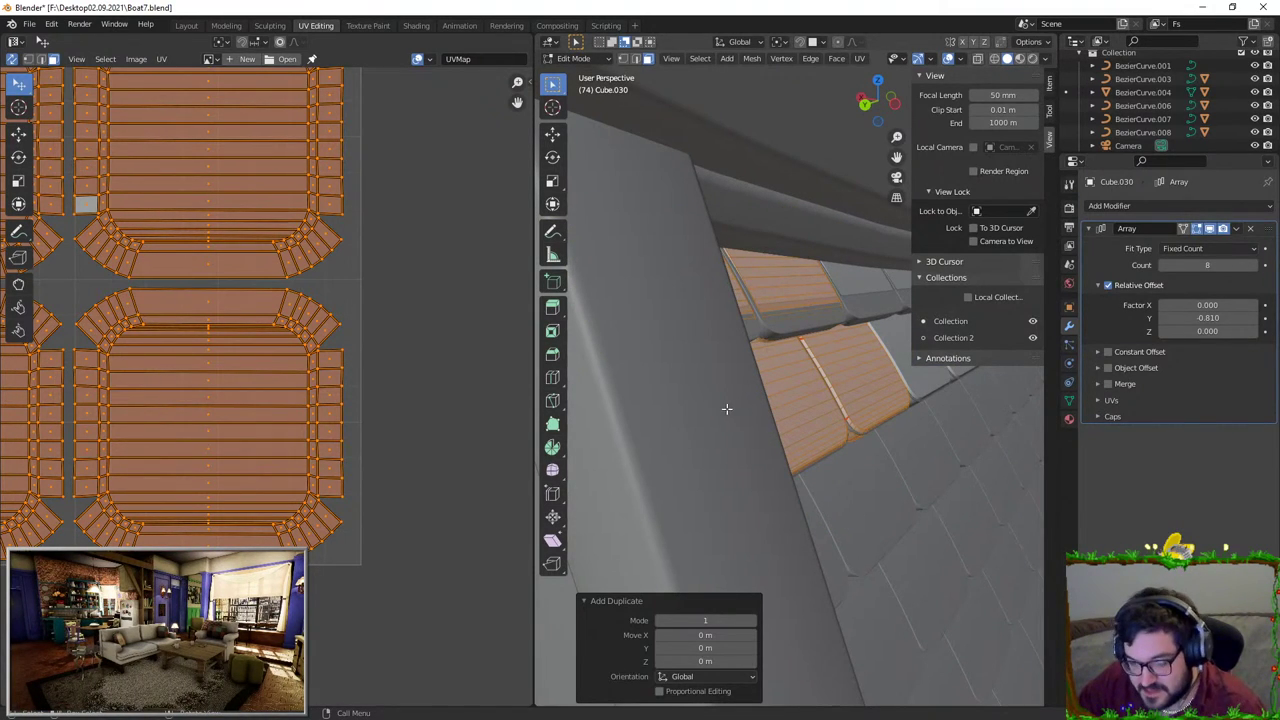
key("g")
key("x")
left_click(853, 410)
key("g")
key("z")
left_click(883, 512)
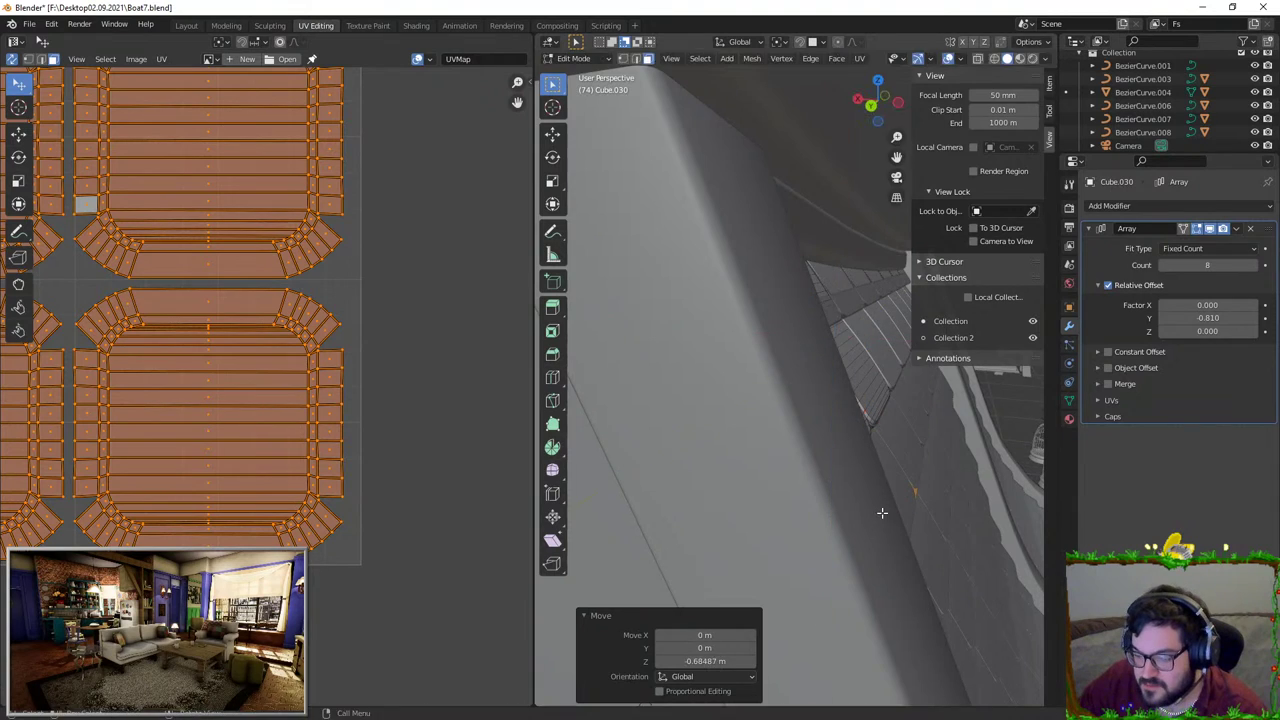
Step: Shift the duplicated tile block about -0.23 m along global X so it follows the roof slope
key("g")
key("x")
middle_click_drag(883, 514, 720, 454)
right_click(842, 478)
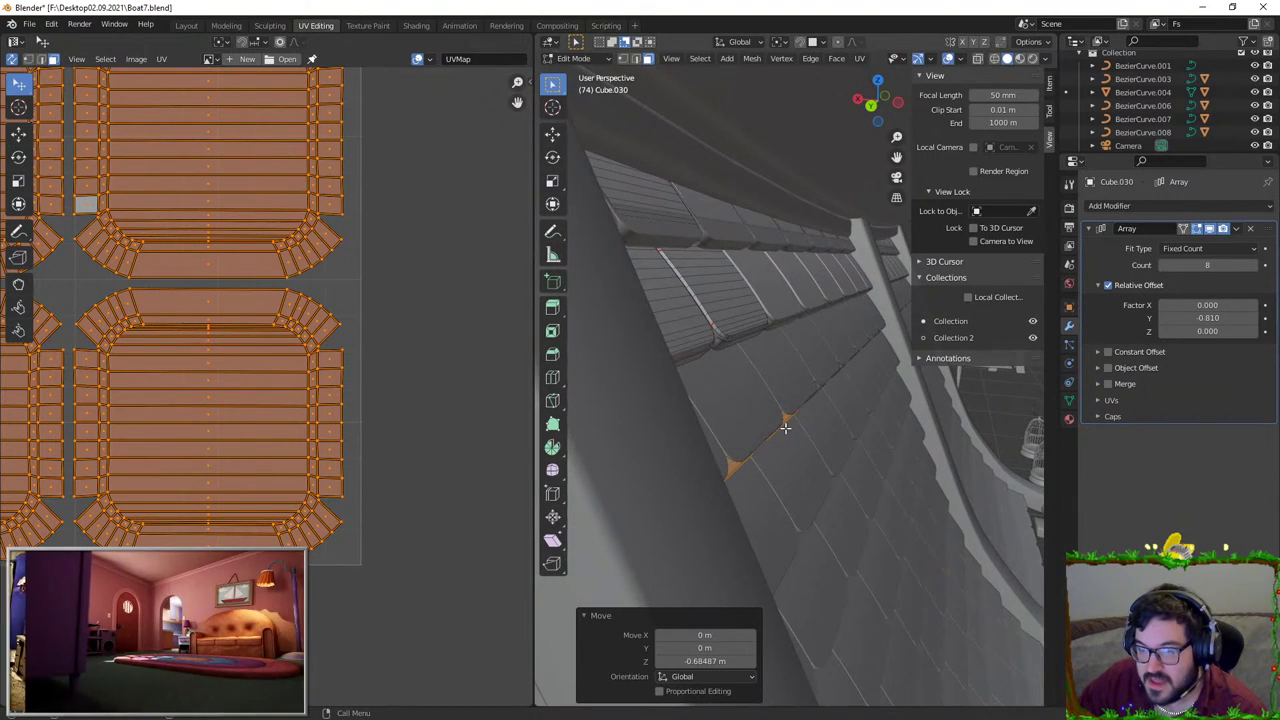
middle_click_drag(759, 414, 806, 396)
key("g")
key("x")
left_click(816, 405)
Step: Lower the duplicated tile block along Z and shift it about -0.16 m along X onto the next rows
key("g")
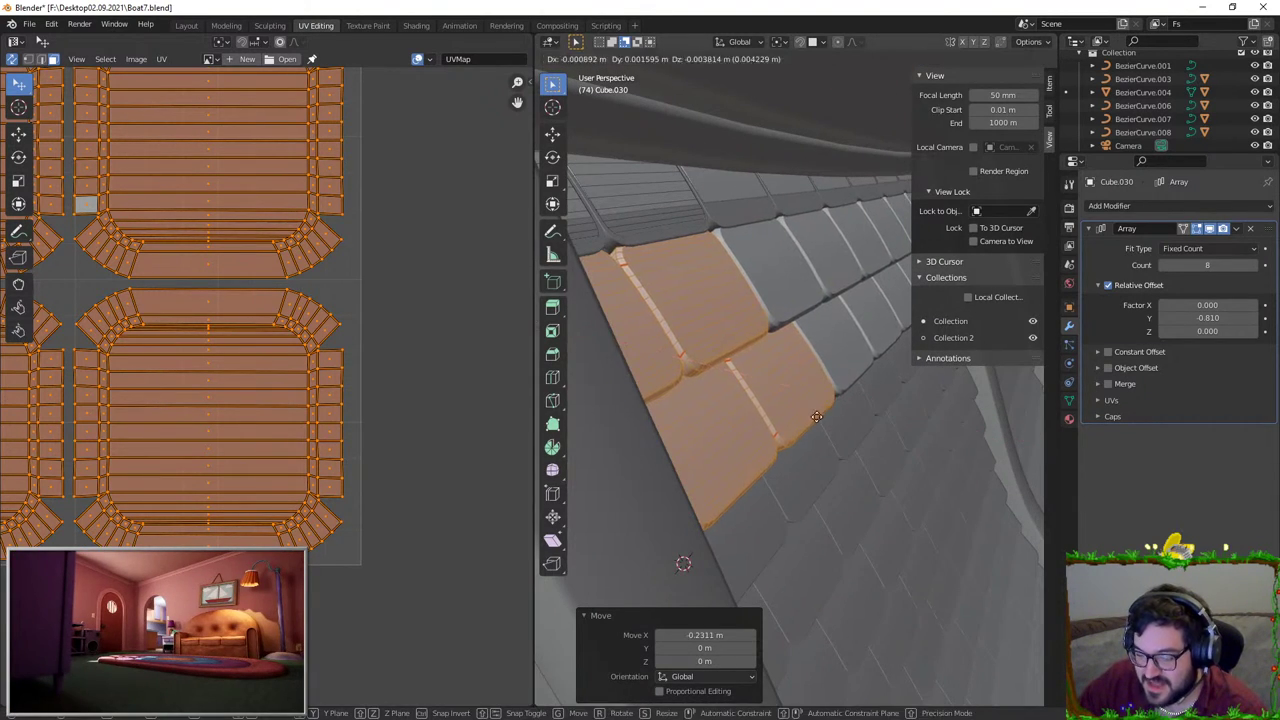
key("z")
left_click(831, 490)
key("g")
key("x")
left_click(854, 487)
Step: Fine-tune the duplicated tile block's depth against the roof by moving it about 0.13 m and -0.09 m along X
middle_click_drag(854, 487, 698, 343)
key("g")
key("x")
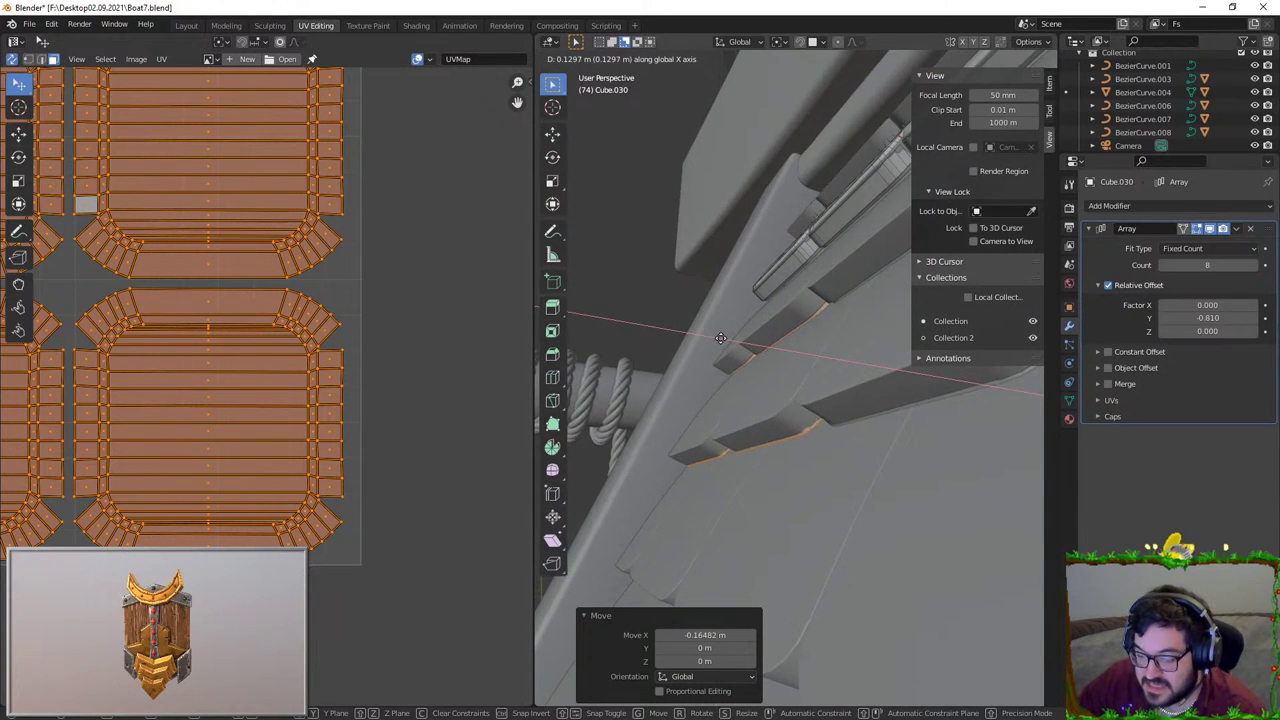
left_click(725, 340)
middle_click_drag(725, 340, 850, 345)
key("g")
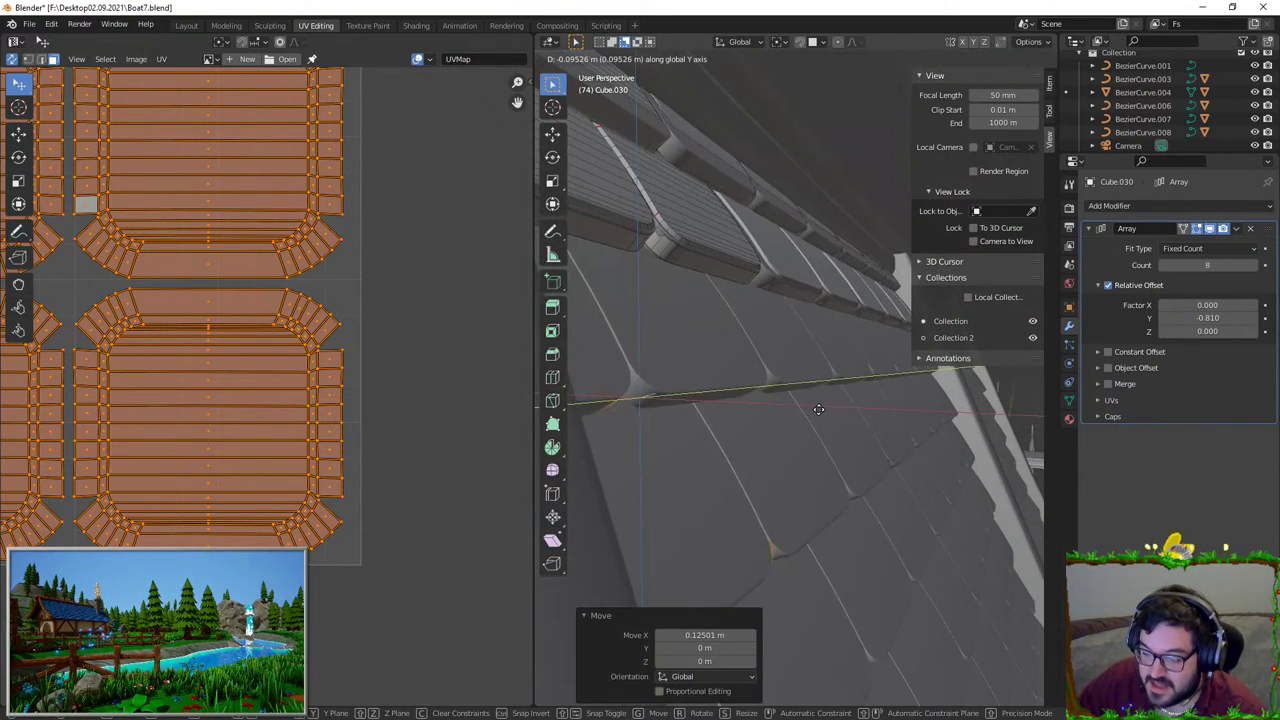
key("x")
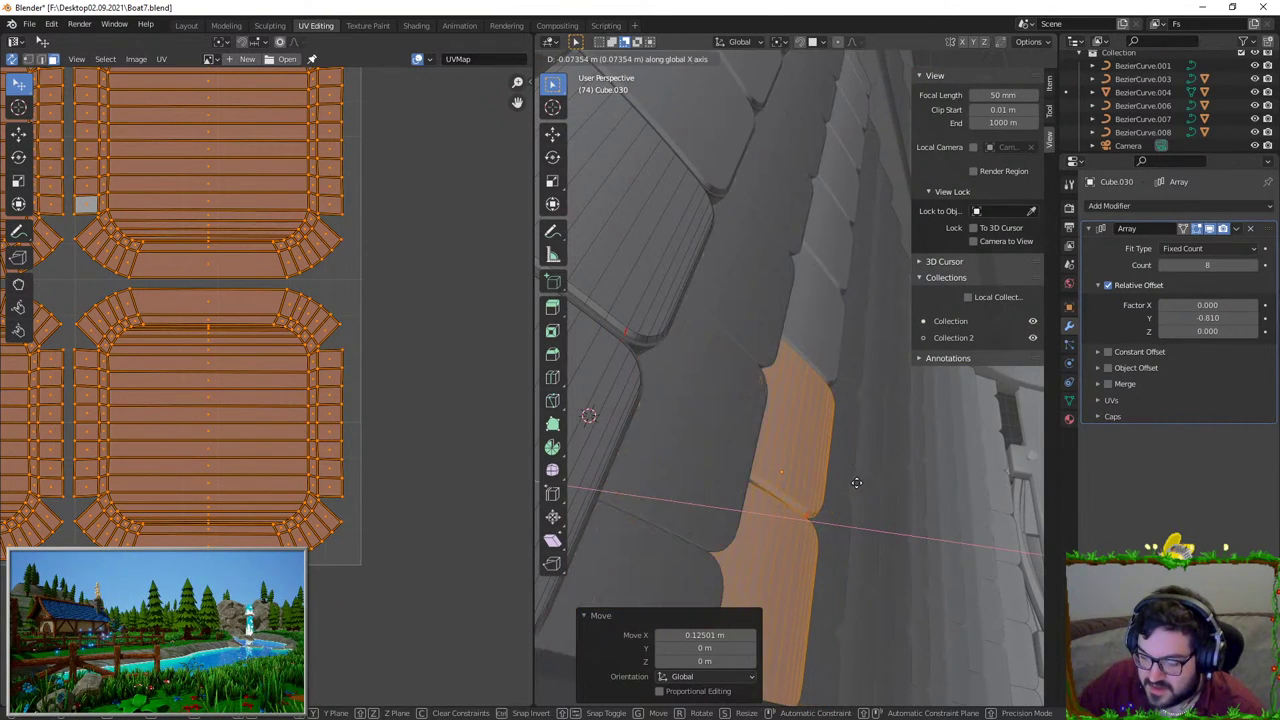
left_click(875, 483)
Step: Rotate the duplicated tile block about -2.87° around global Y to match the roof's slope
middle_click_drag(875, 483, 831, 322)
key("r")
right_click(830, 350)
key("r")
key("z")
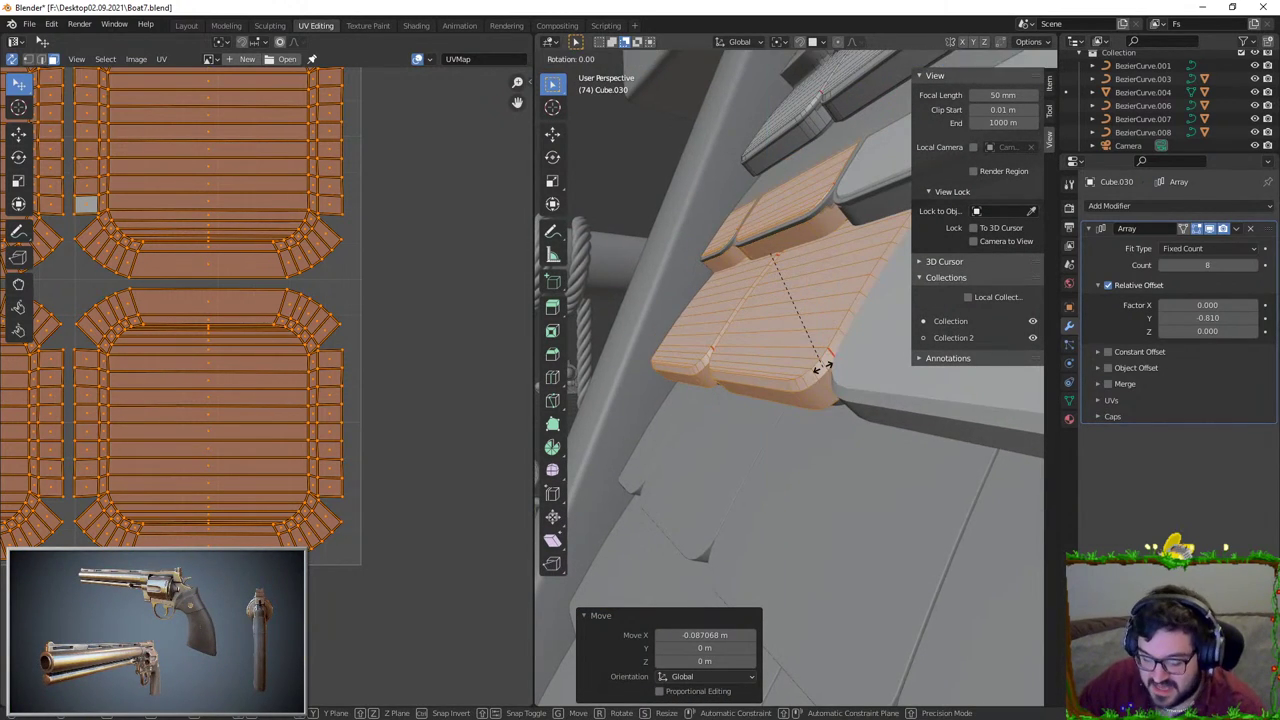
left_click(823, 362)
key("r")
key("y")
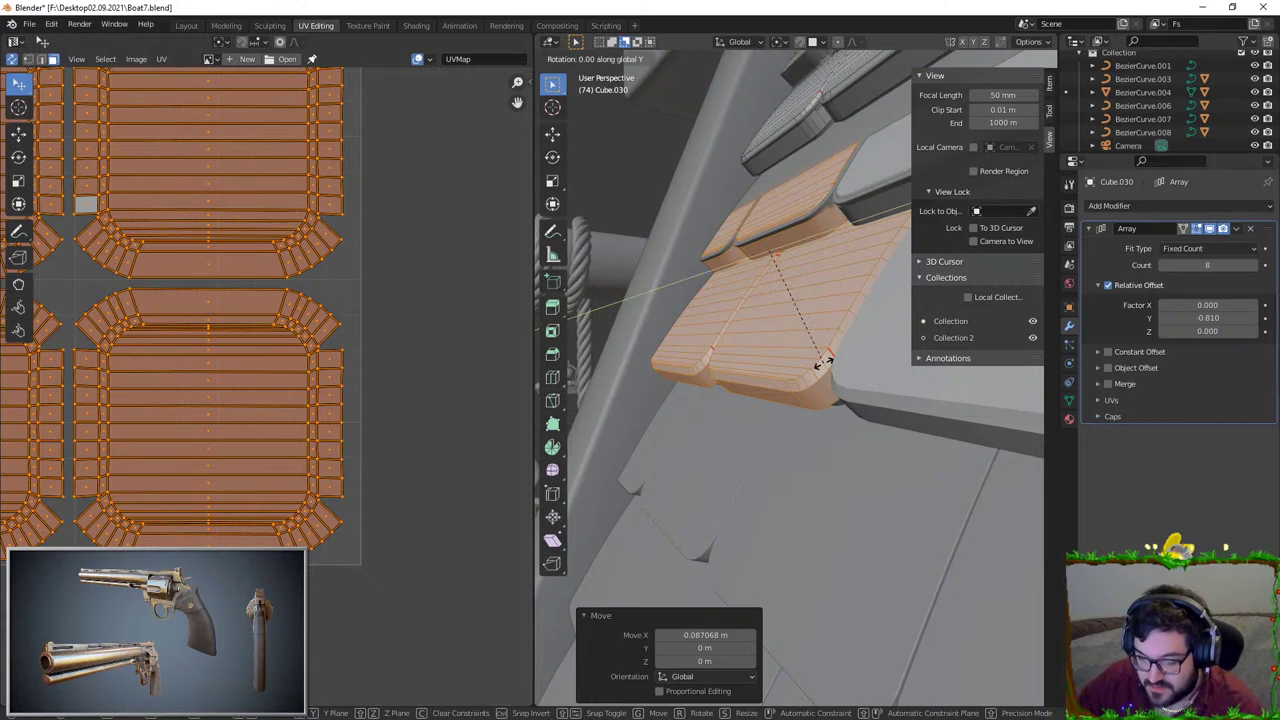
left_click(822, 358)
Step: Nudge the duplicated tile block about 0.02 m along X and rotate it slightly further around global Y
key("g")
key("x")
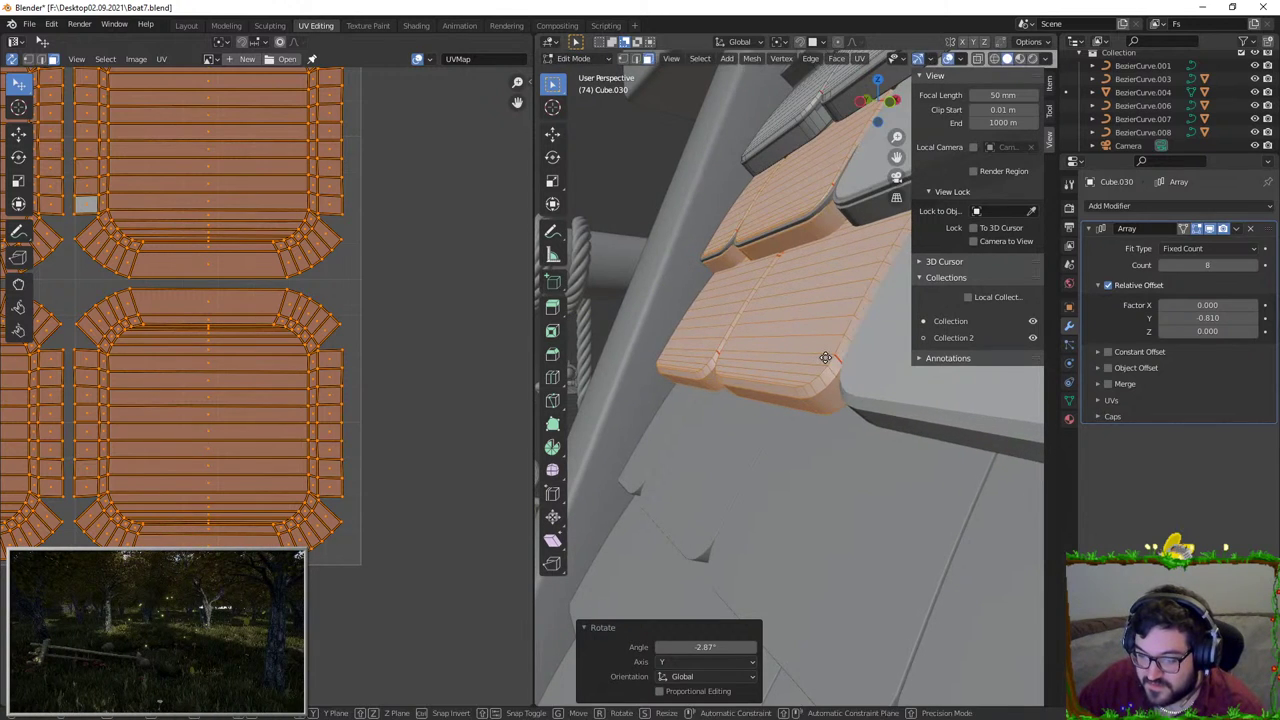
left_click(818, 353)
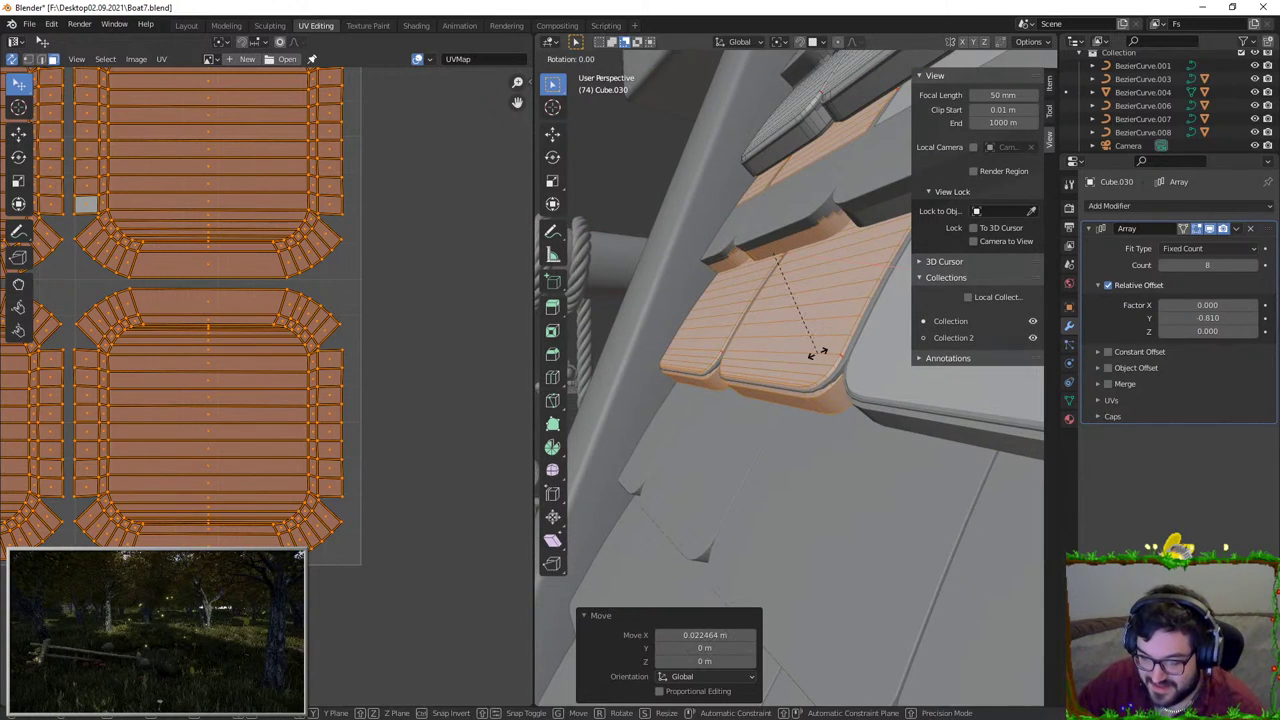
key("r")
key("y")
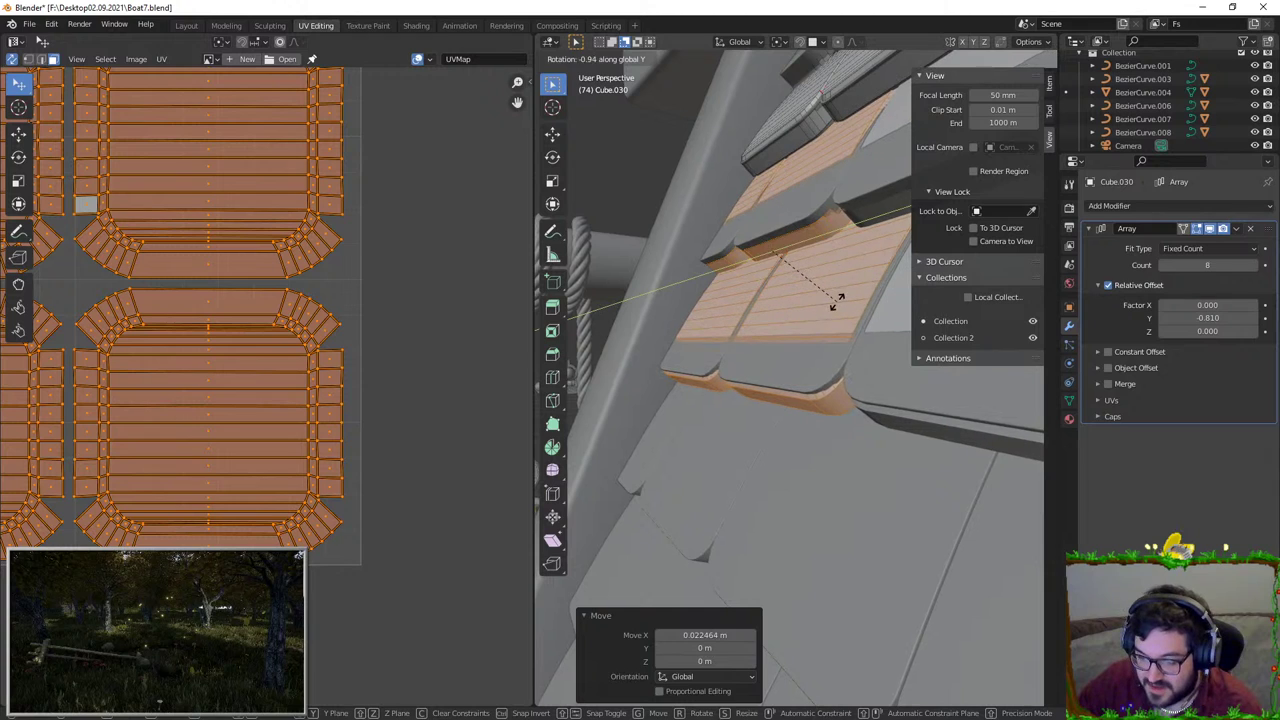
left_click(837, 301)
Step: Try to move the whole tile array away from the roof in Object Mode
middle_click_drag(837, 301, 771, 368)
scroll(857, 369, "down", 3)
key("Tab")
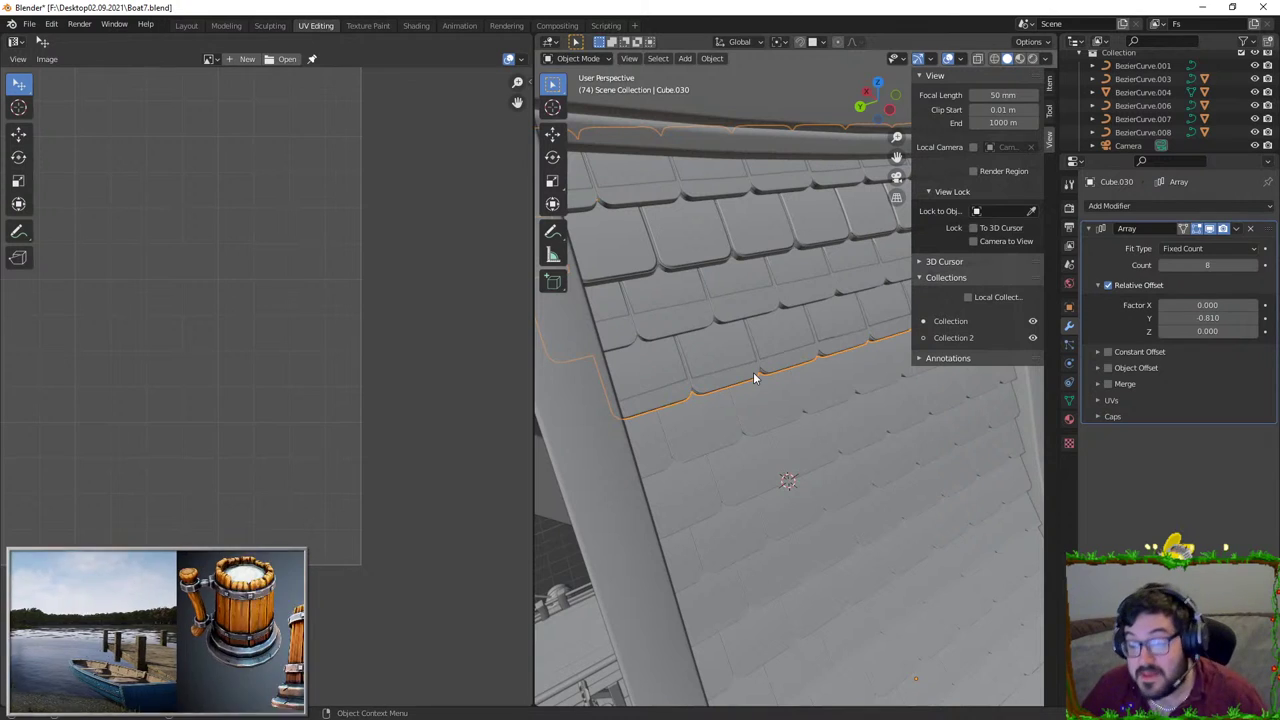
key("g")
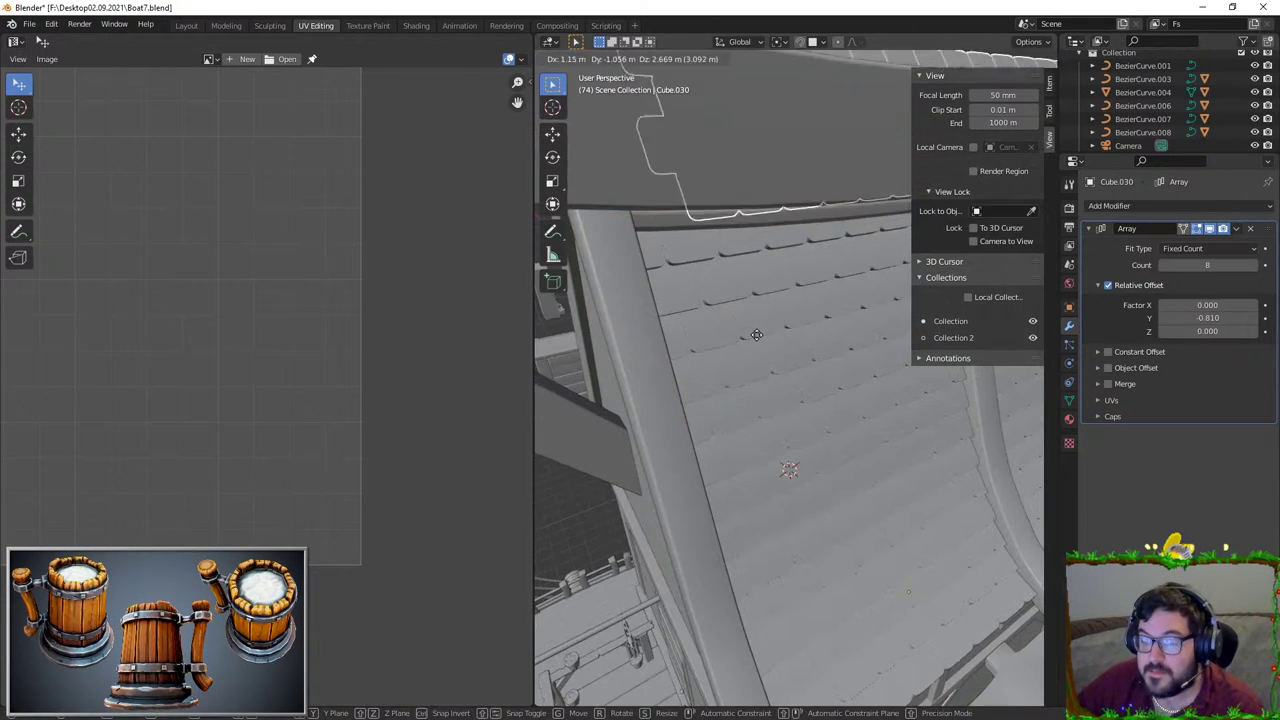
left_click(757, 420)
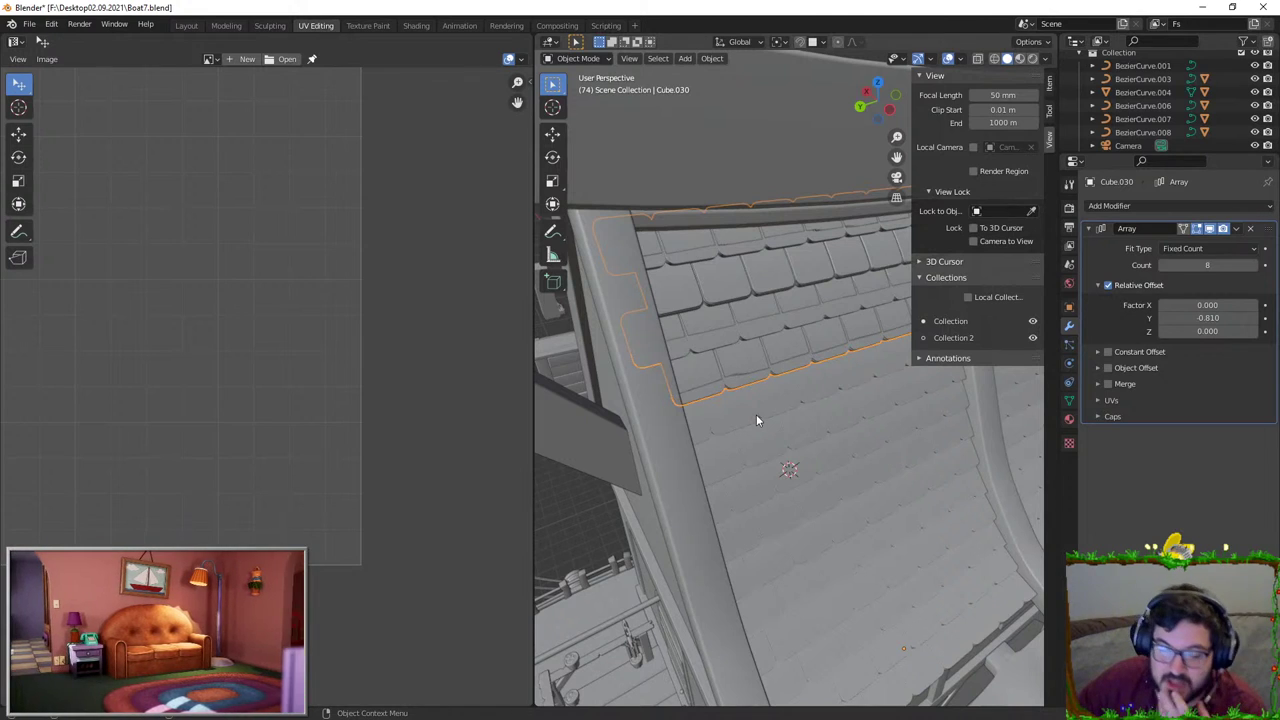
key("Tab")
Step: Duplicate the lower tile block again and move the copy about -0.35 m and -0.17 m along global X
middle_click_drag(756, 420, 821, 379)
key("shift+d")
key("x")
left_click(821, 379)
key("g")
middle_click_drag(821, 382, 789, 407)
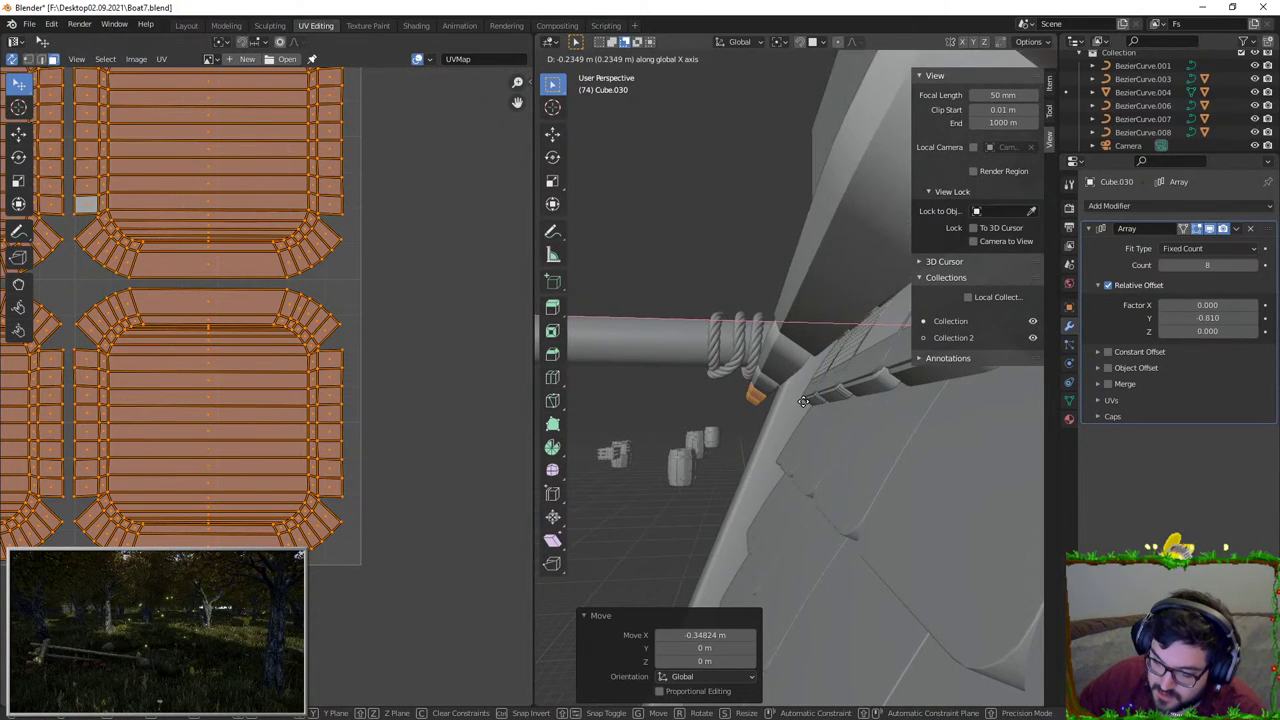
left_click(808, 399)
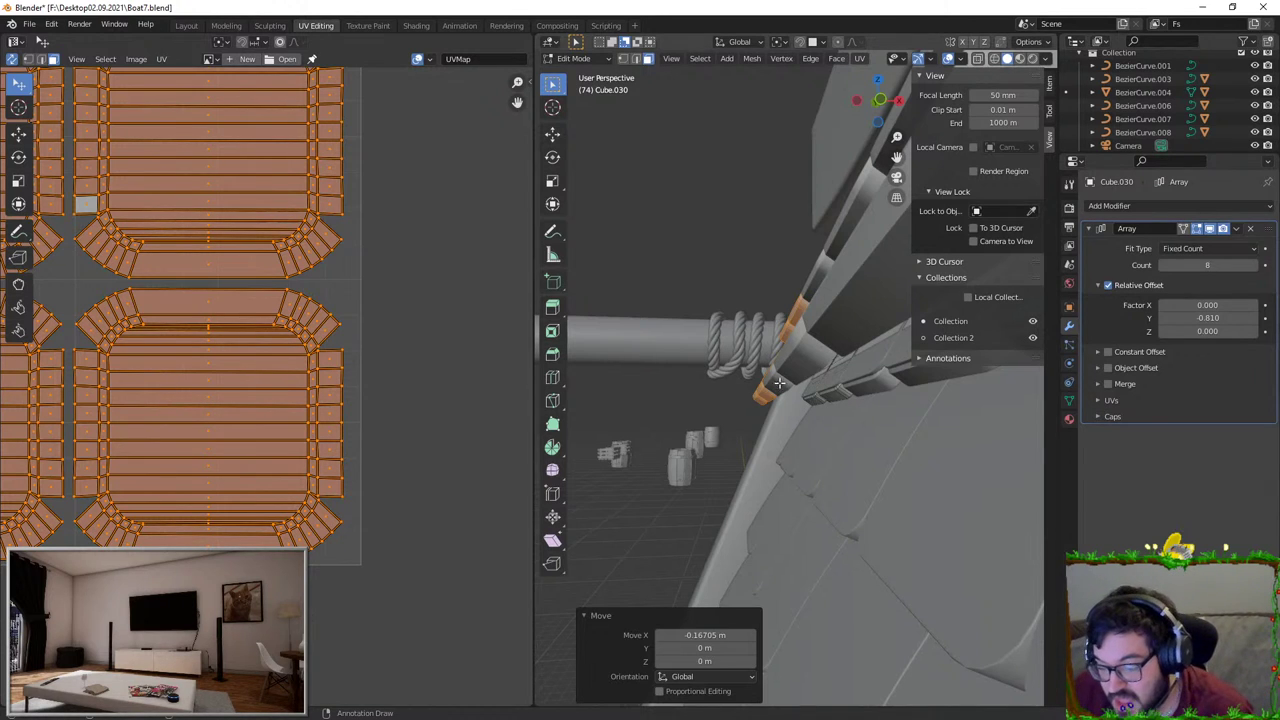
Step: Lower the new tile block along Z onto the next uncovered rows and shift it about -0.04 m along X
key("g")
key("z")
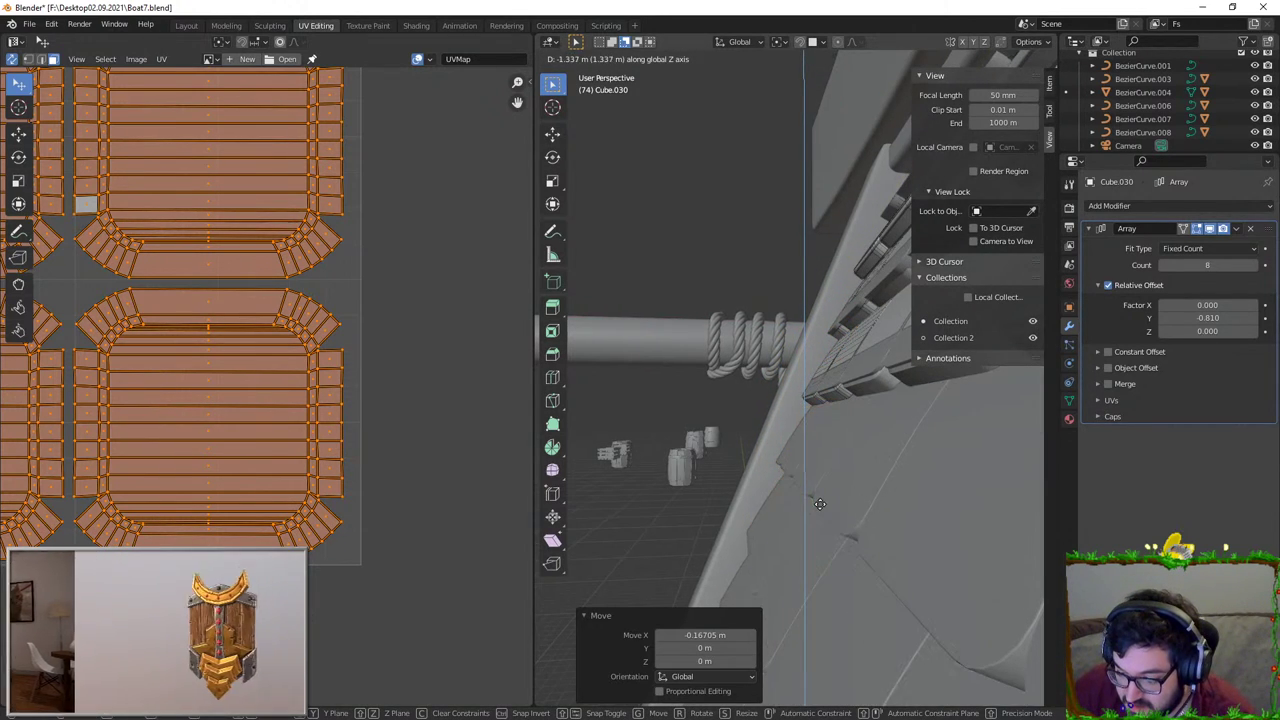
key("x")
left_click(816, 505)
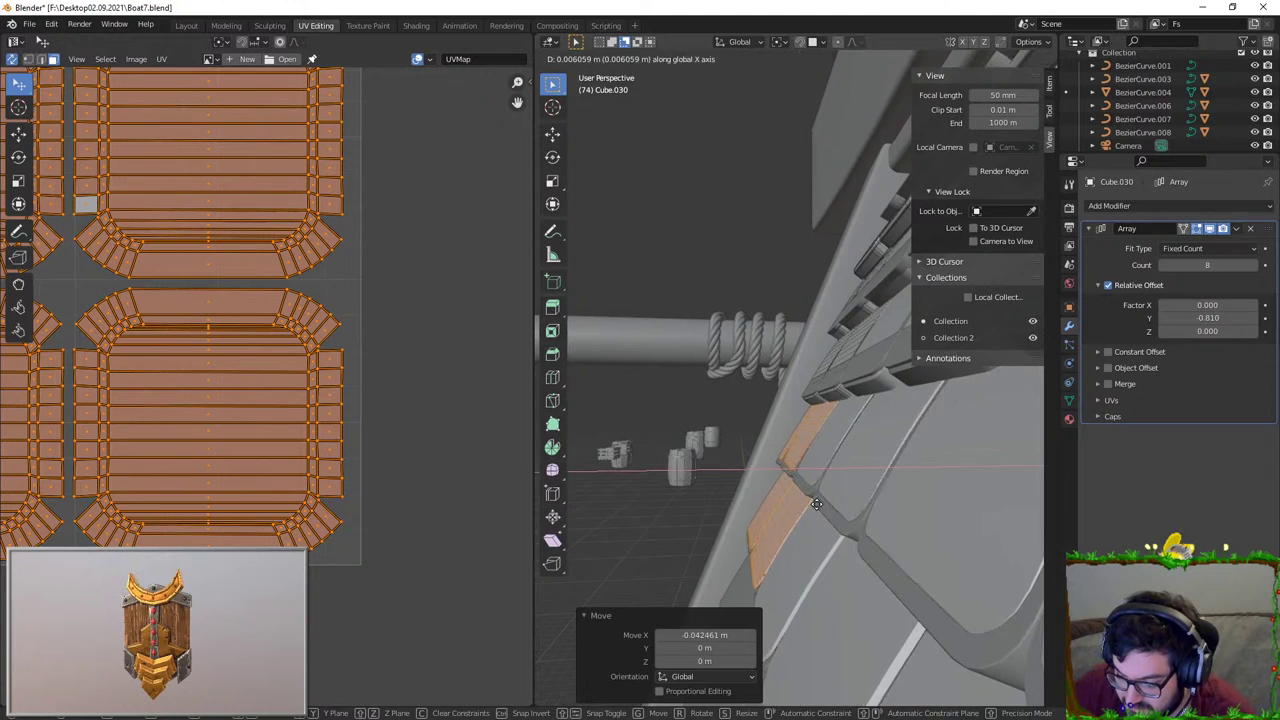
Step: Nudge the new tile block about -0.015 m along Z and -0.008 m along X to seat it on the roof
middle_click_drag(816, 505, 825, 487)
key("z")
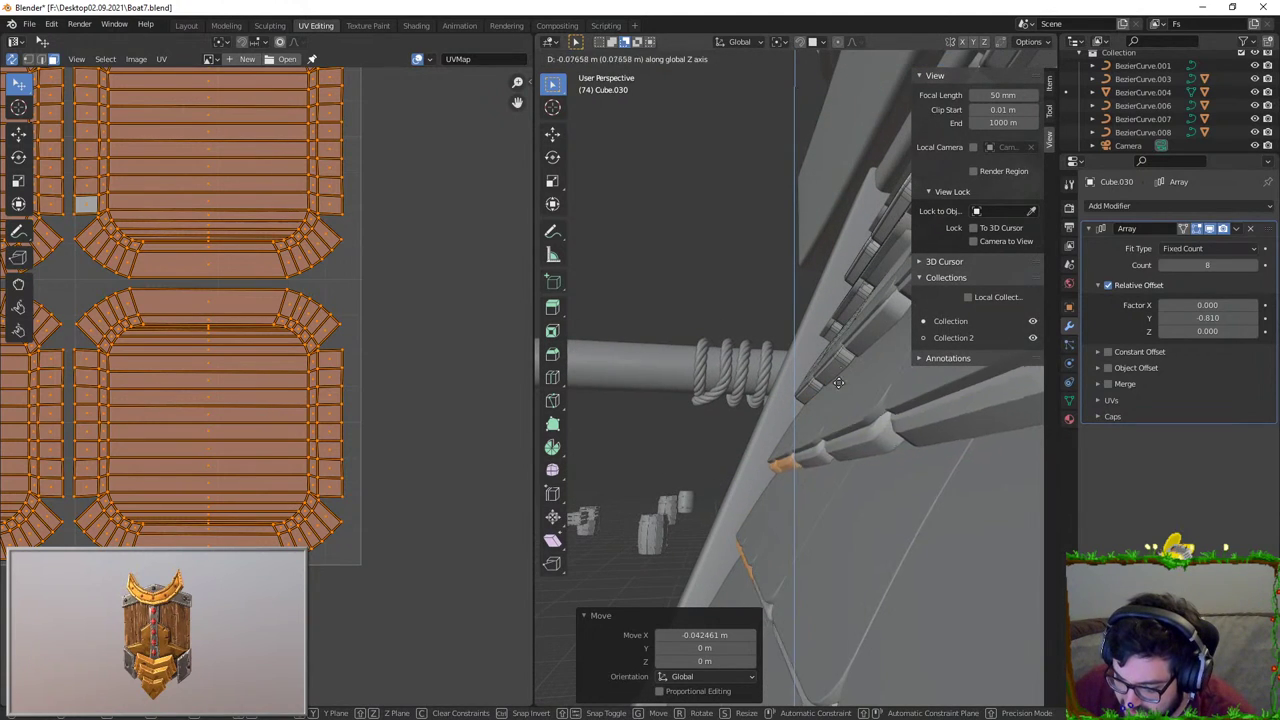
left_click(839, 326)
middle_click_drag(839, 326, 832, 375)
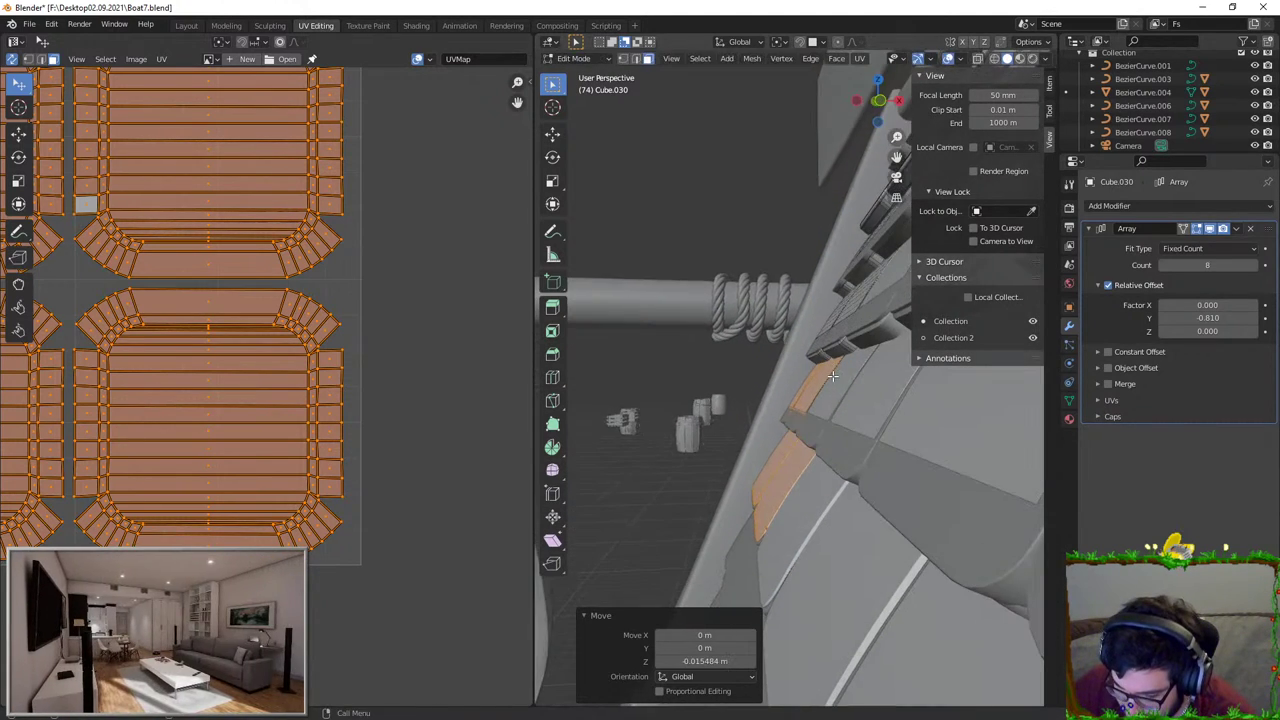
key("g")
key("x")
left_click(823, 376)
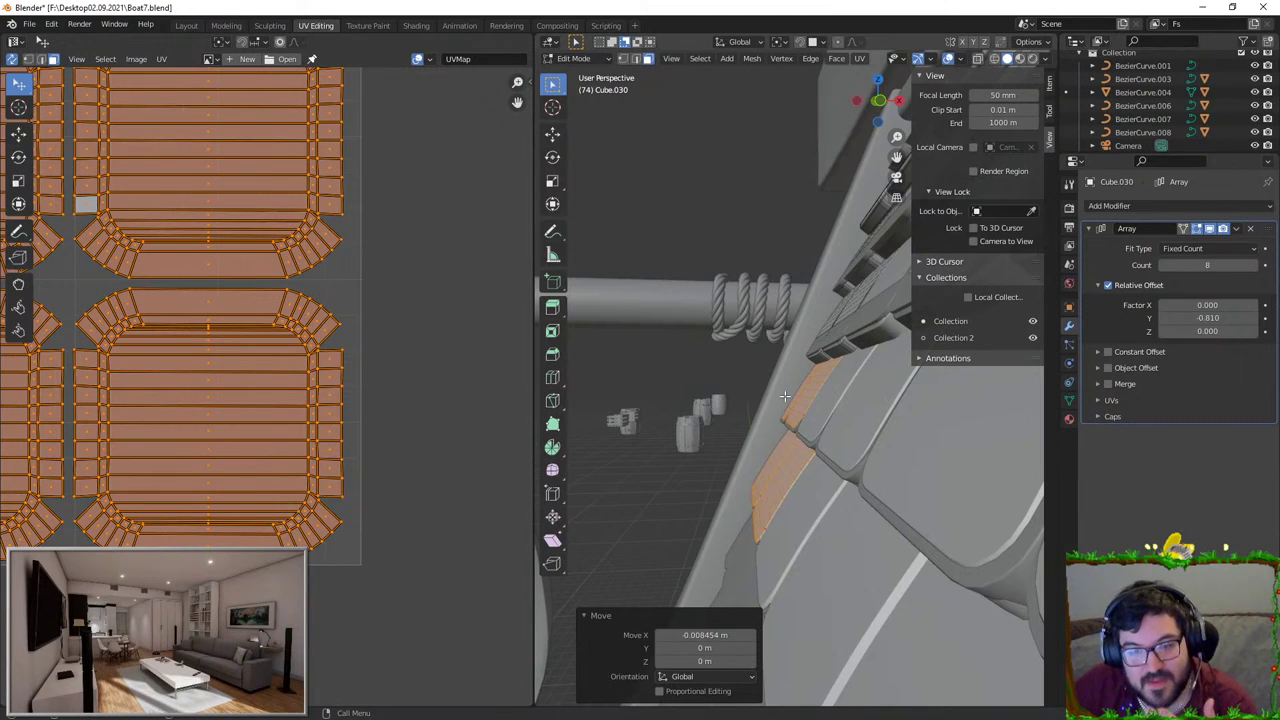
Step: Duplicate the lowest tile block, move the copy about 1.52 m down along Z, and shift it along negative X
middle_click_drag(786, 396, 856, 409)
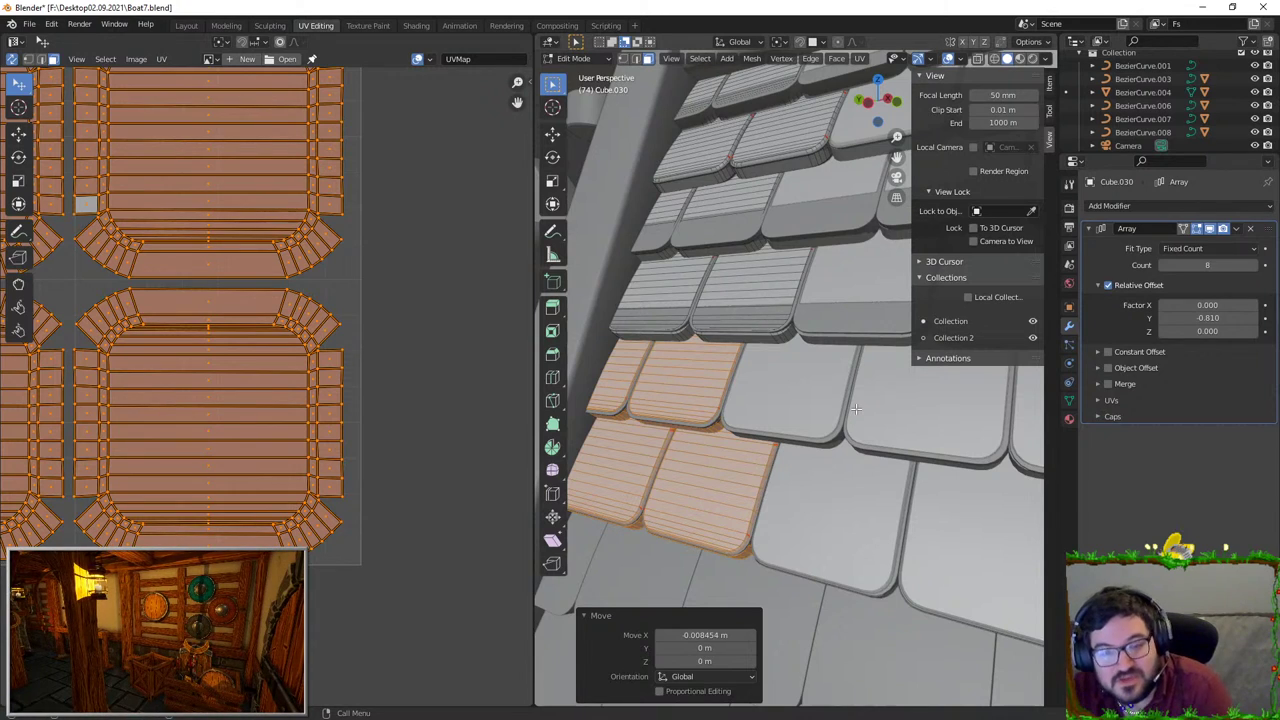
scroll(821, 421, "down", 4)
middle_click_drag(821, 421, 643, 311)
key("shift+d")
key("z")
left_click(748, 391)
key("g")
key("x")
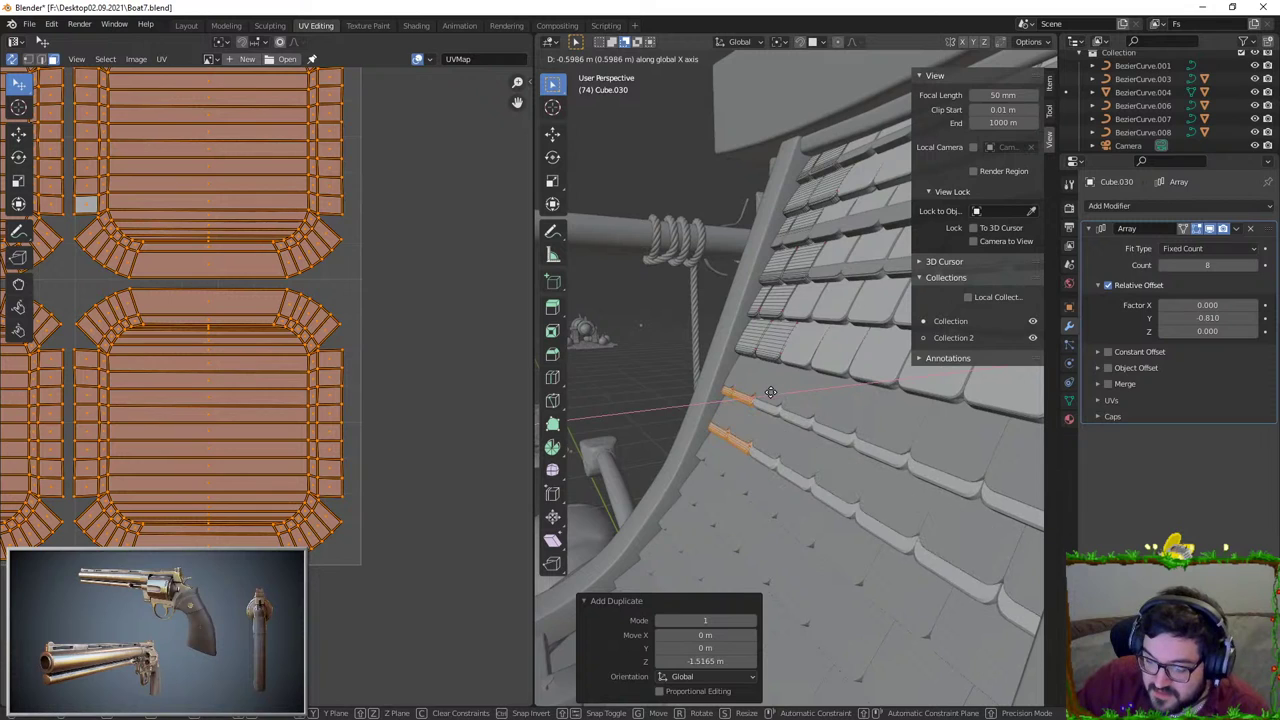
left_click(769, 391)
Step: Raise the latest tile copy about 0.07 m and 0.10 m along Z and adjust its X position against the roof
scroll(770, 392, "up", 4)
key("g")
key("z")
key("x")
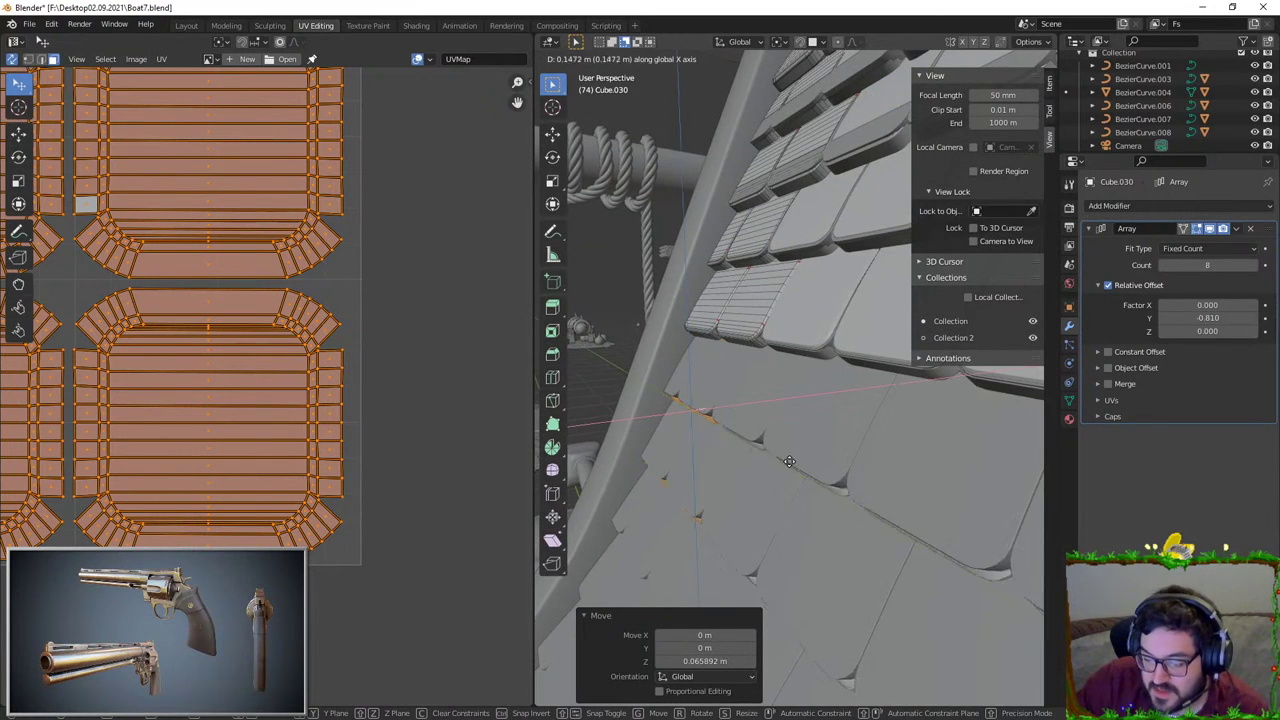
left_click(755, 463)
key("g")
key("z")
left_click(754, 454)
Step: Settle the latest tile copy by moving it about -0.07 m along X and -0.026 m along Z
key("g")
key("x")
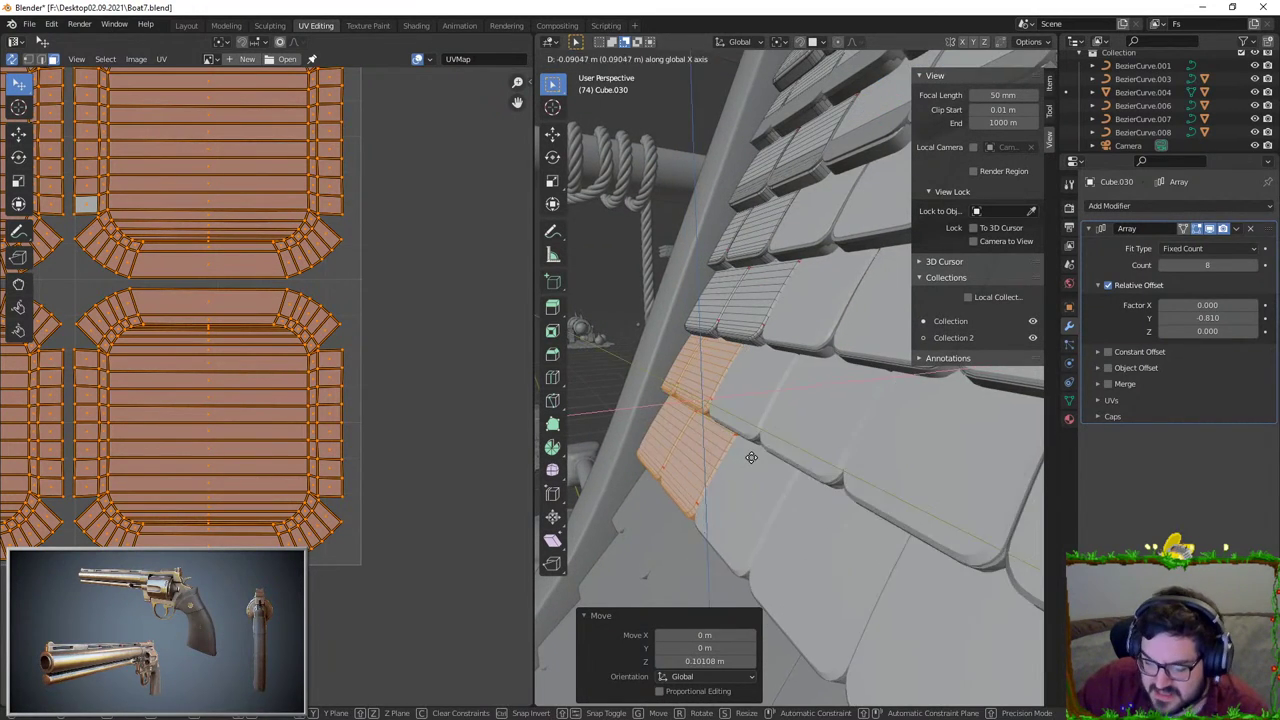
left_click(782, 458)
key("g")
key("z")
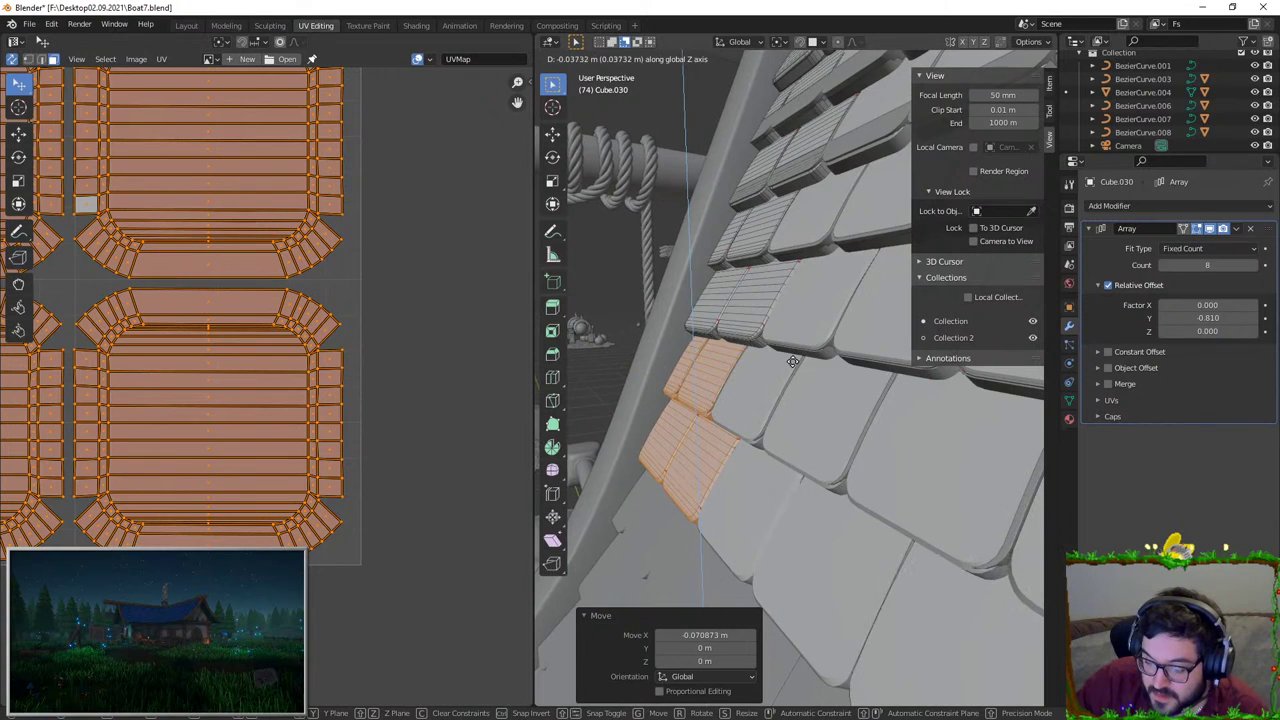
left_click(793, 351)
Step: Duplicate the selected tile block down along Z, shift the copy about -0.75 m along X, and raise it about 0.30 m along Z
middle_click_drag(793, 351, 738, 262)
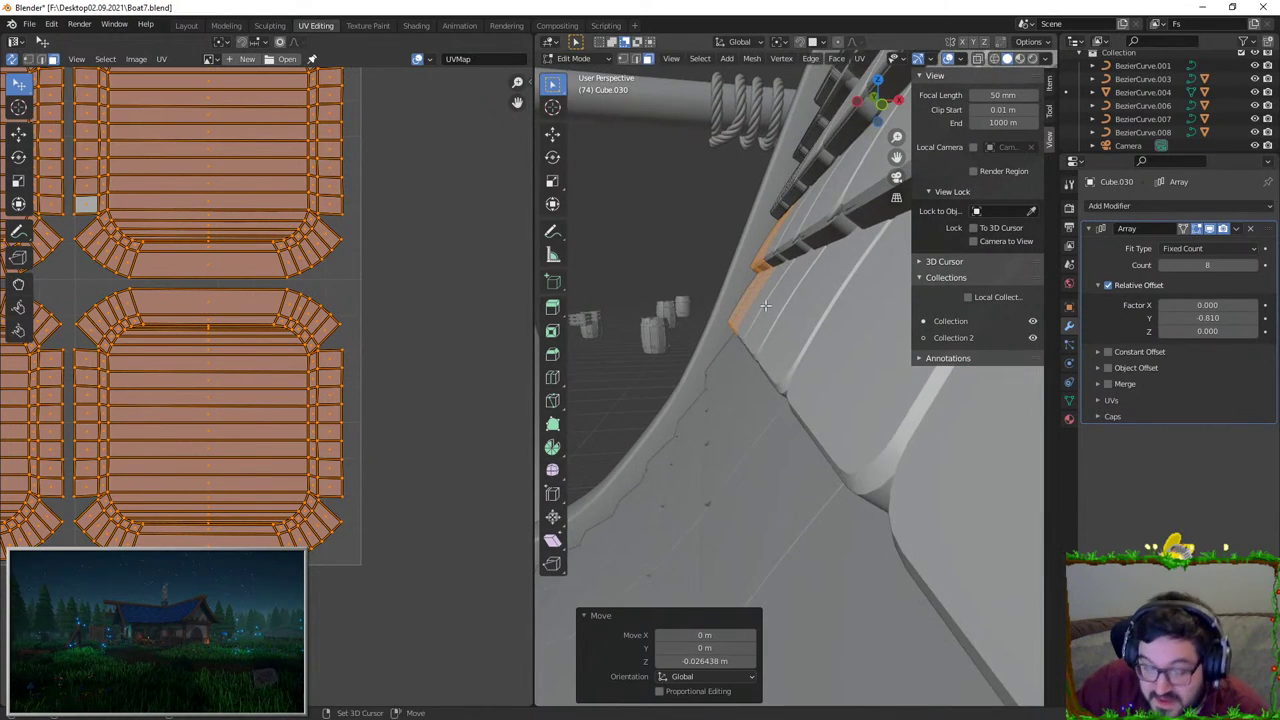
middle_click_drag(800, 310, 822, 252, "shift")
key("shift+d")
key("z")
left_click(815, 404)
key("g")
key("x")
left_click(735, 401)
key("g")
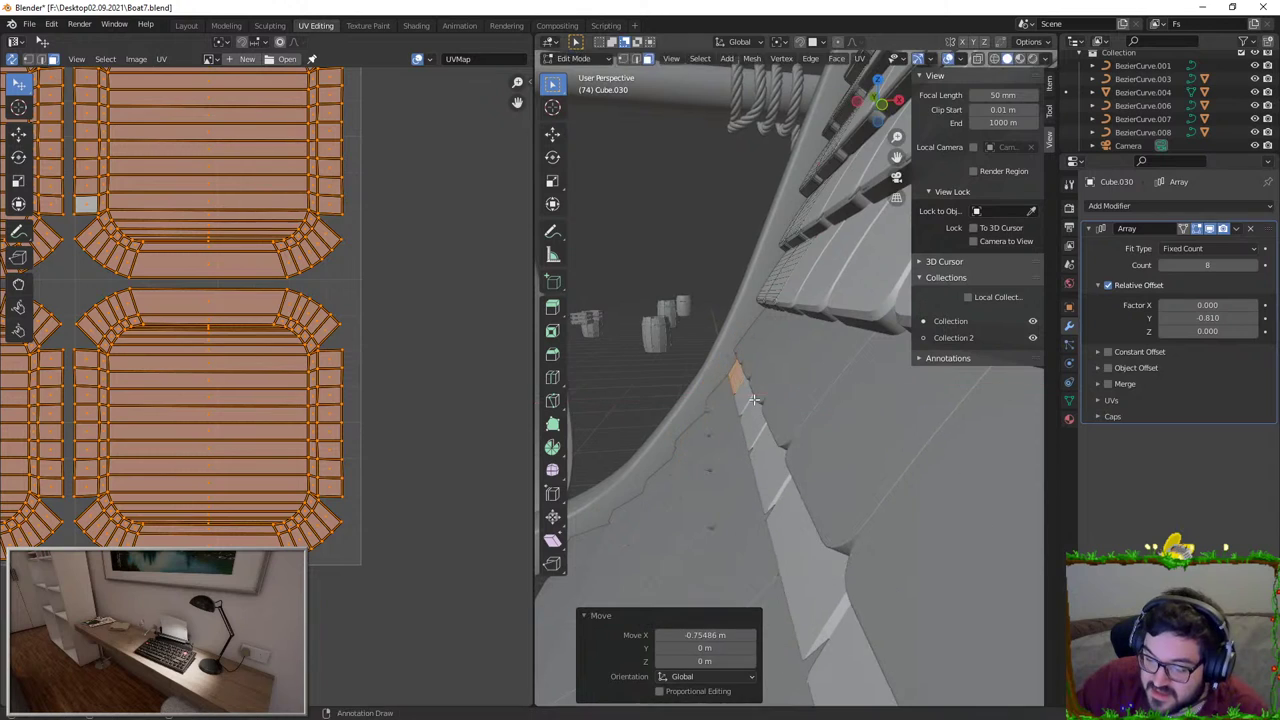
key("z")
left_click(752, 375)
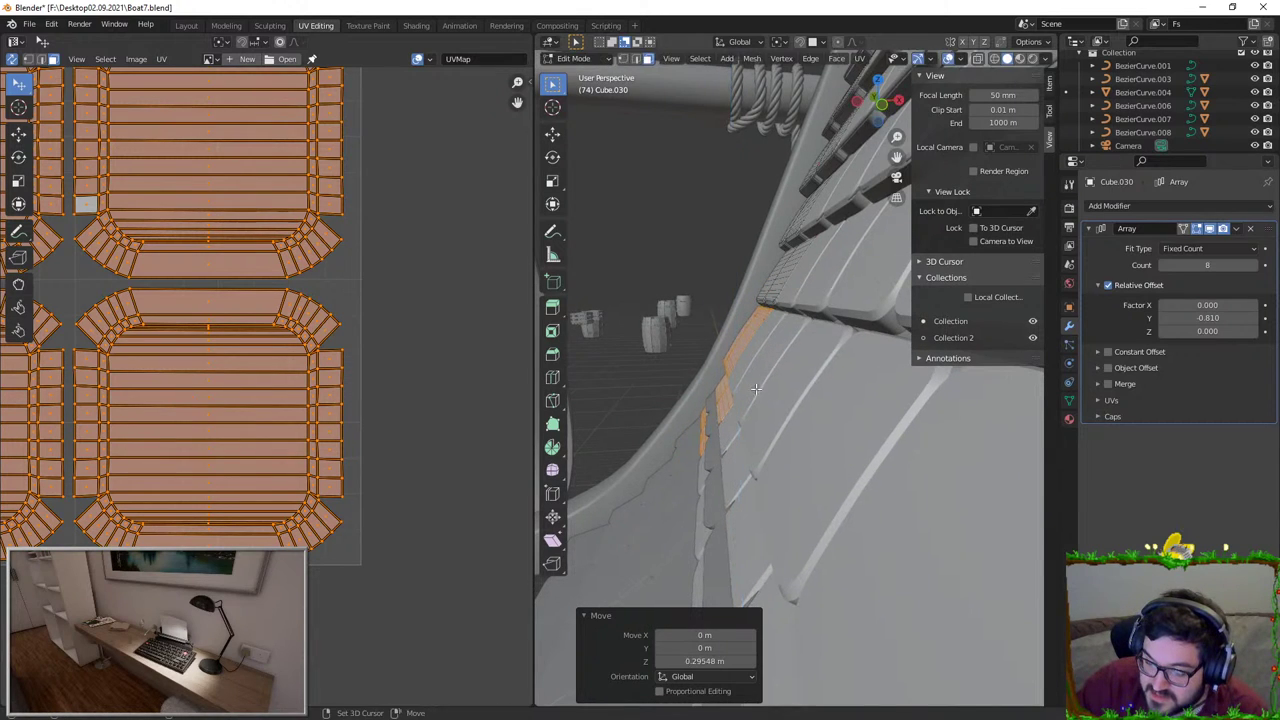
Step: Rotate the new tile copy about 5.5° around the Y axis, and turn it back by about 1°
key("r")
key("y")
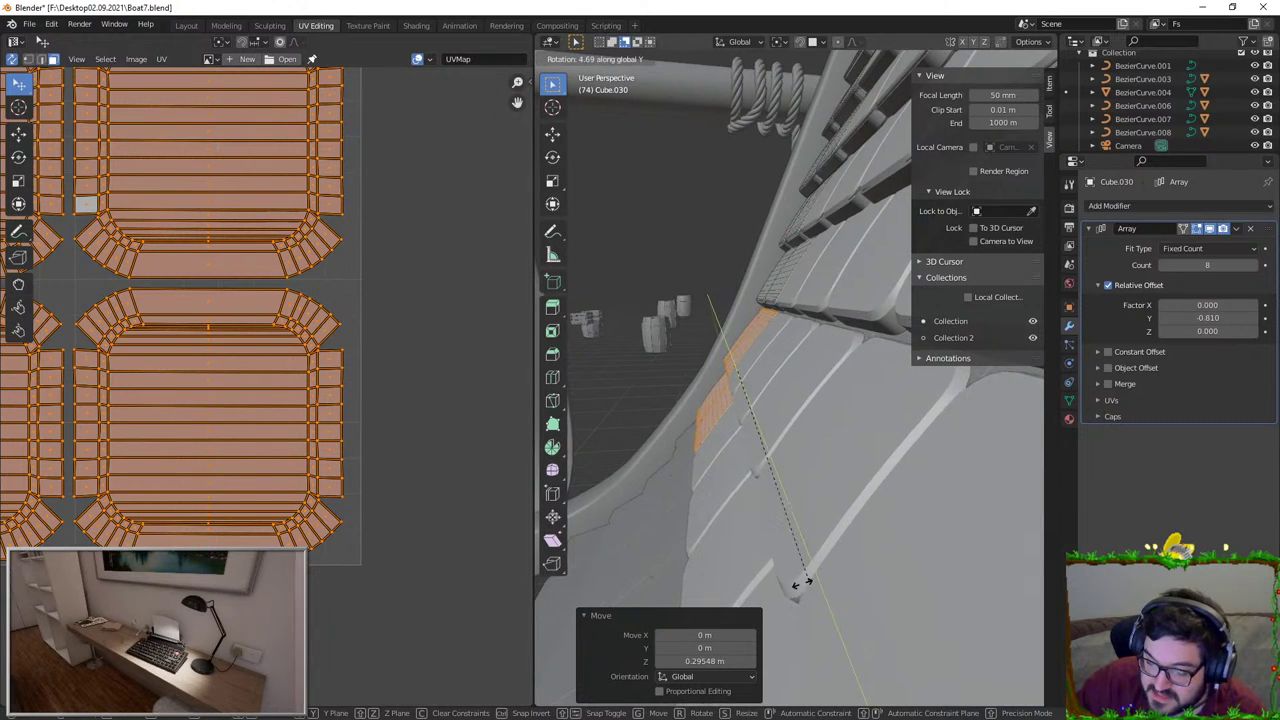
left_click(840, 453)
key("s")
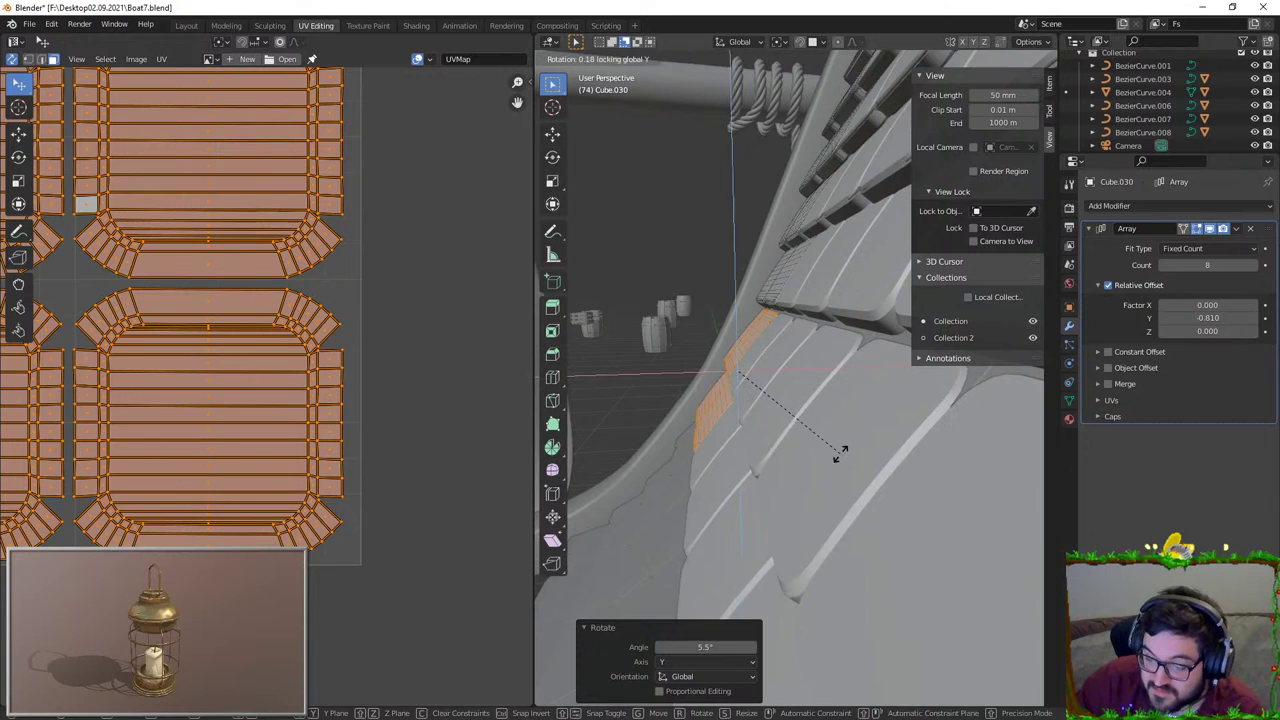
key("y")
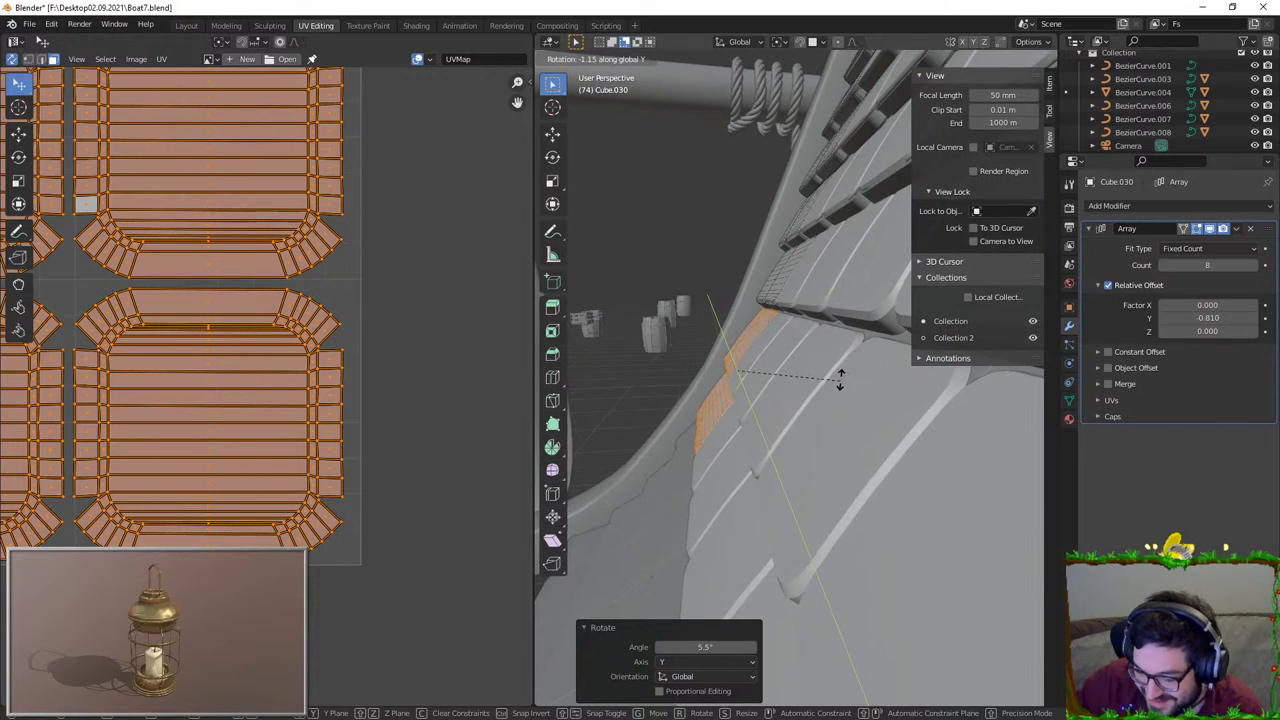
left_click(842, 377)
Step: Shift the tile copy about 0.05 m along X, and refine its Z and X positions against the roof
key("g")
key("x")
left_click(842, 375)
key("g")
right_click(842, 382)
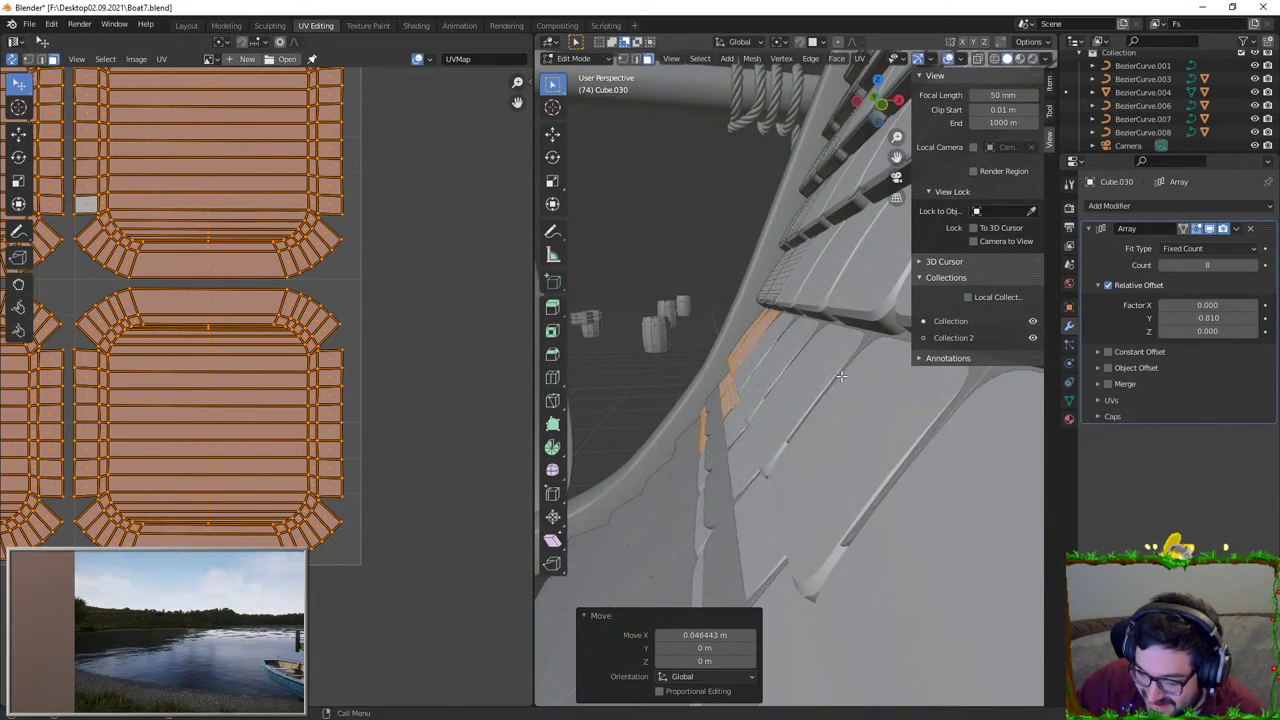
scroll(842, 380, "down", 1)
key("g")
key("z")
left_click(841, 373)
key("g")
key("x")
left_click(852, 372)
Step: Raise the tile copy about 0.09 m along Z to meet the row above
middle_click_drag(852, 372, 801, 347)
key("g")
key("x")
key("z")
left_click(826, 336)
key("g")
key("x")
right_click(826, 353)
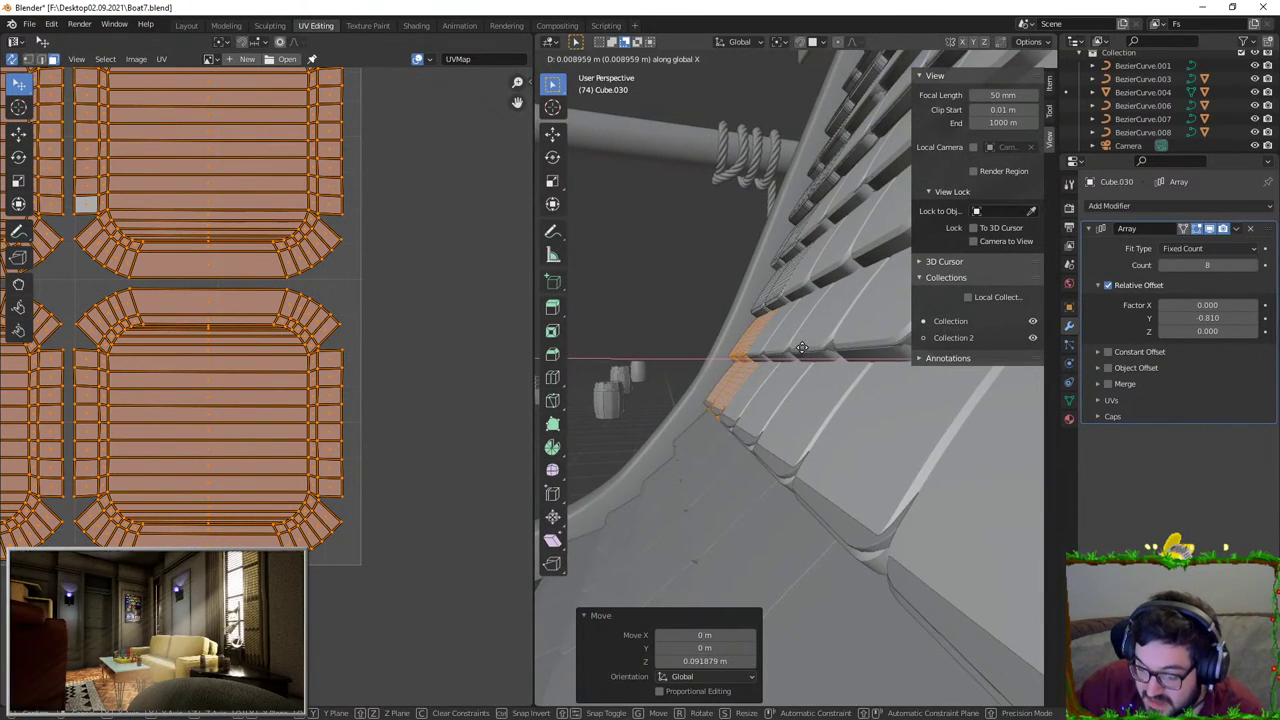
key("g")
key("x")
right_click(801, 347)
key("g")
key("shift+y")
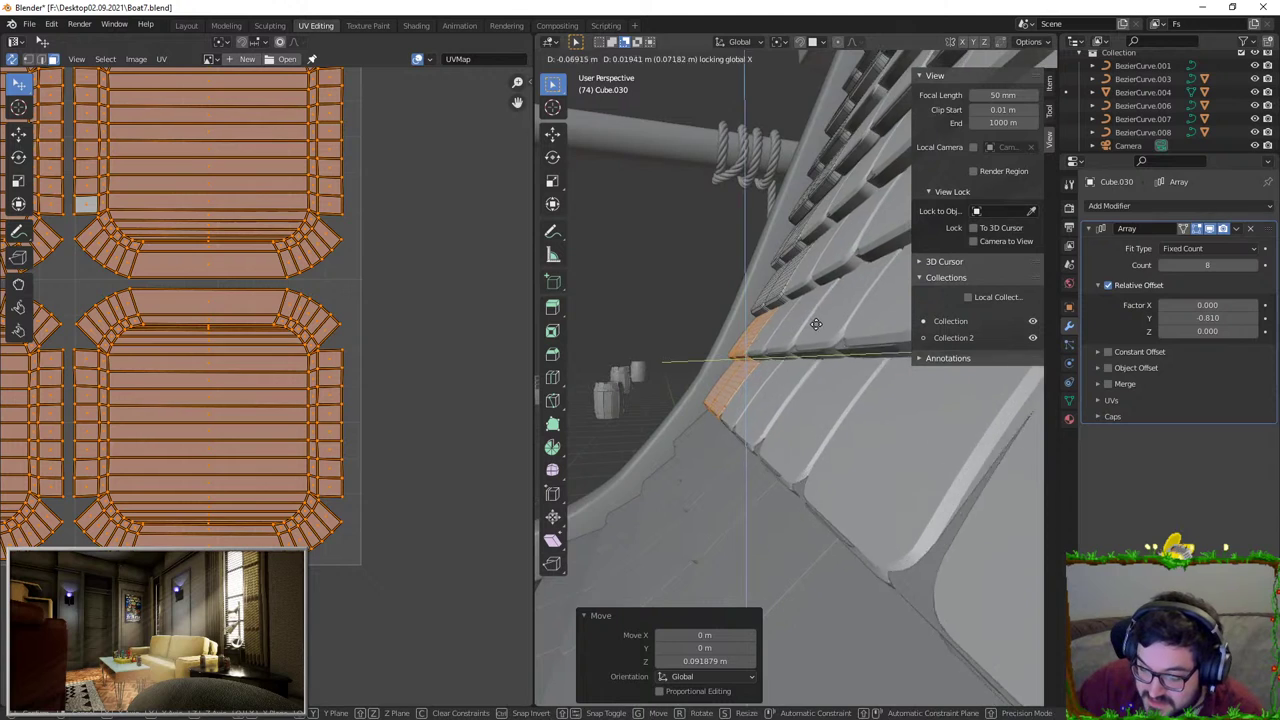
right_click(830, 312)
key("g")
key("Escape")
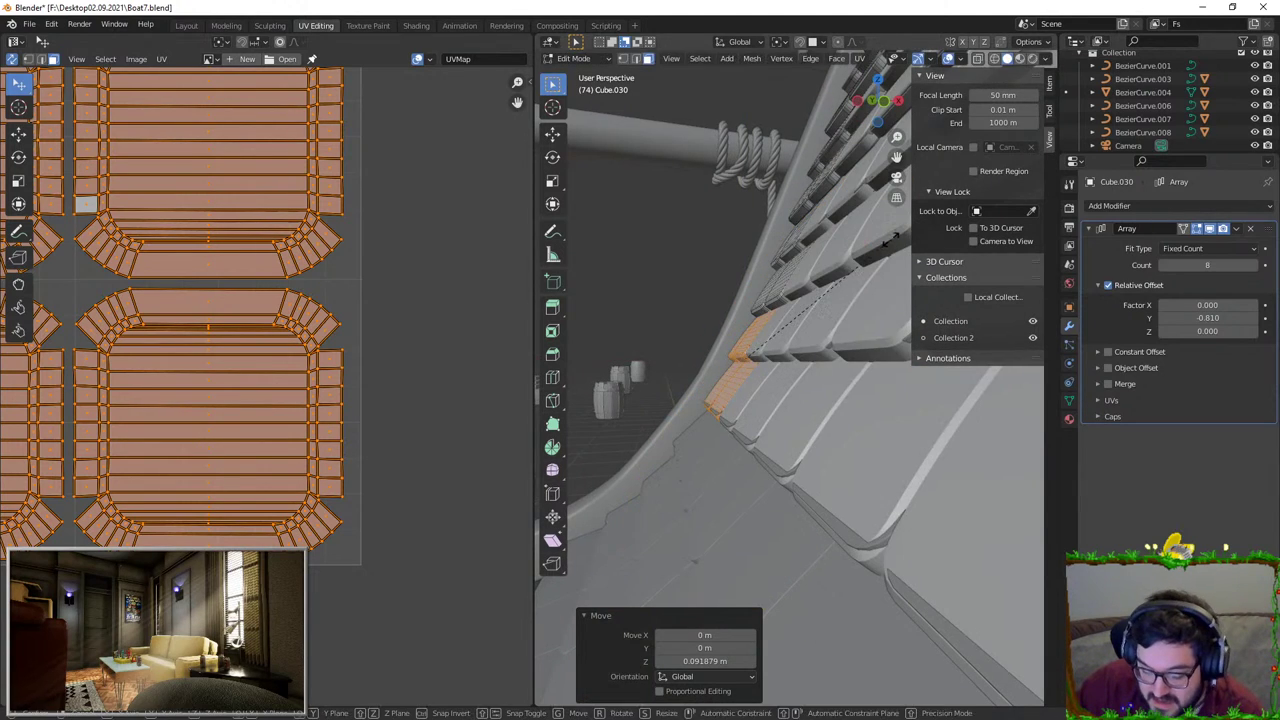
key("s")
key("shift+y")
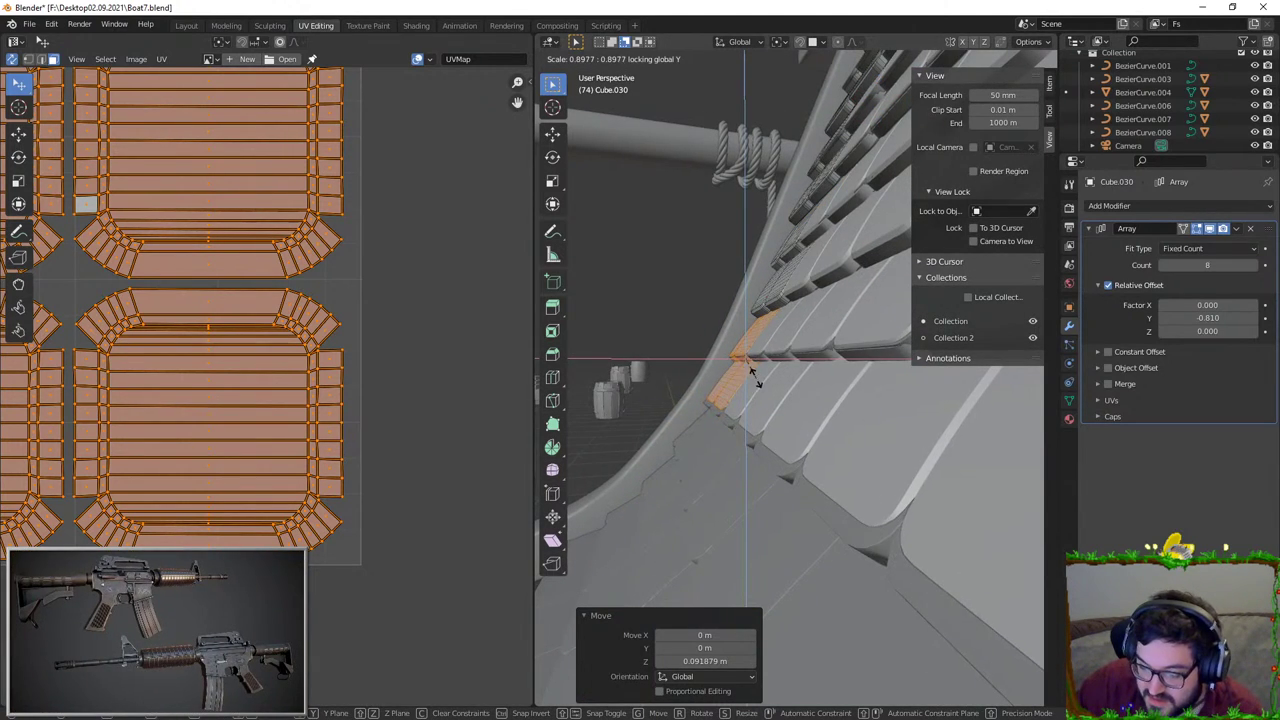
key("Escape")
Step: Move the tile copy about 0.015 m up along Z
key("g")
key("z")
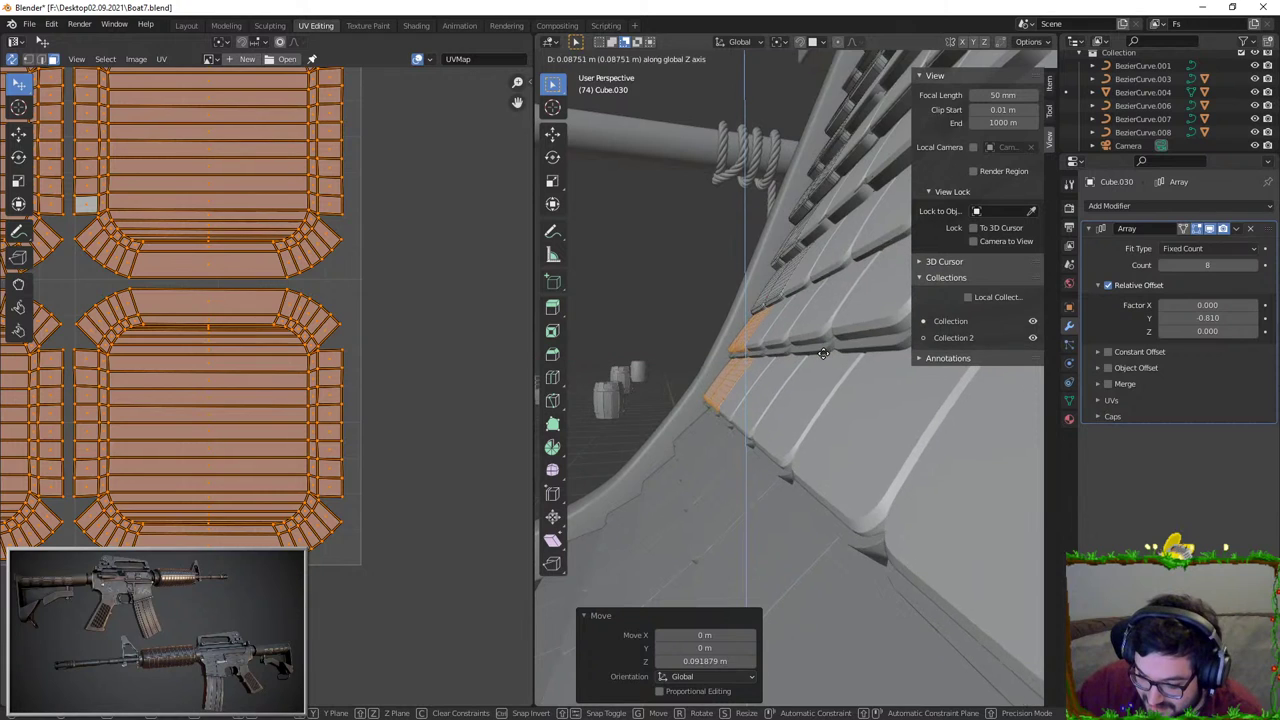
left_click(826, 406)
key("g")
key("z")
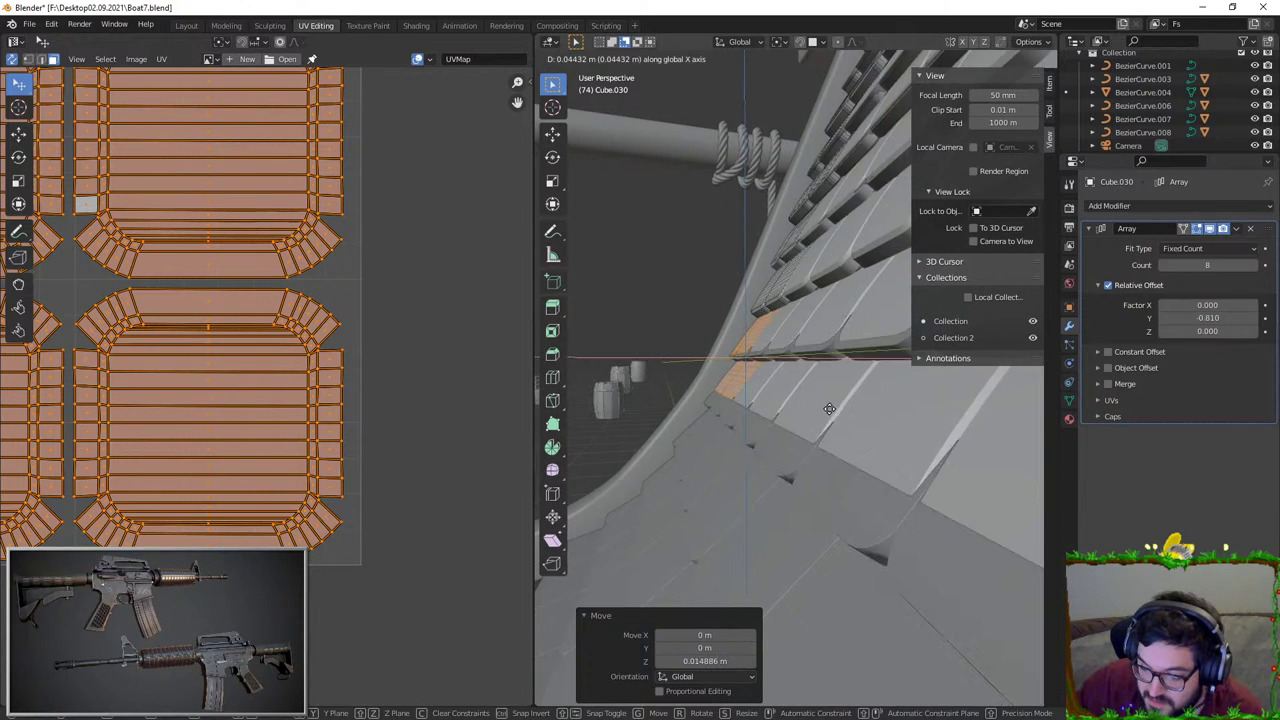
right_click(829, 406)
key("g")
key("y")
middle_click_drag(829, 406, 829, 270)
right_click(805, 405)
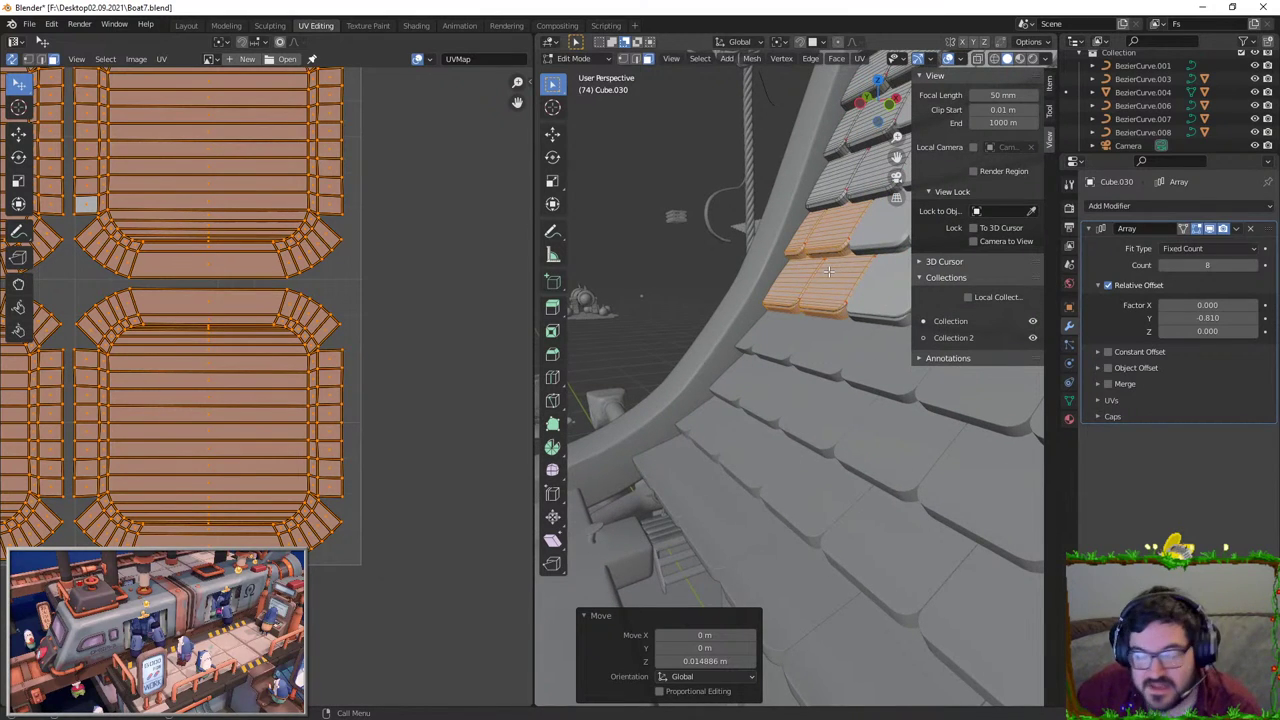
middle_click_drag(829, 270, 671, 286)
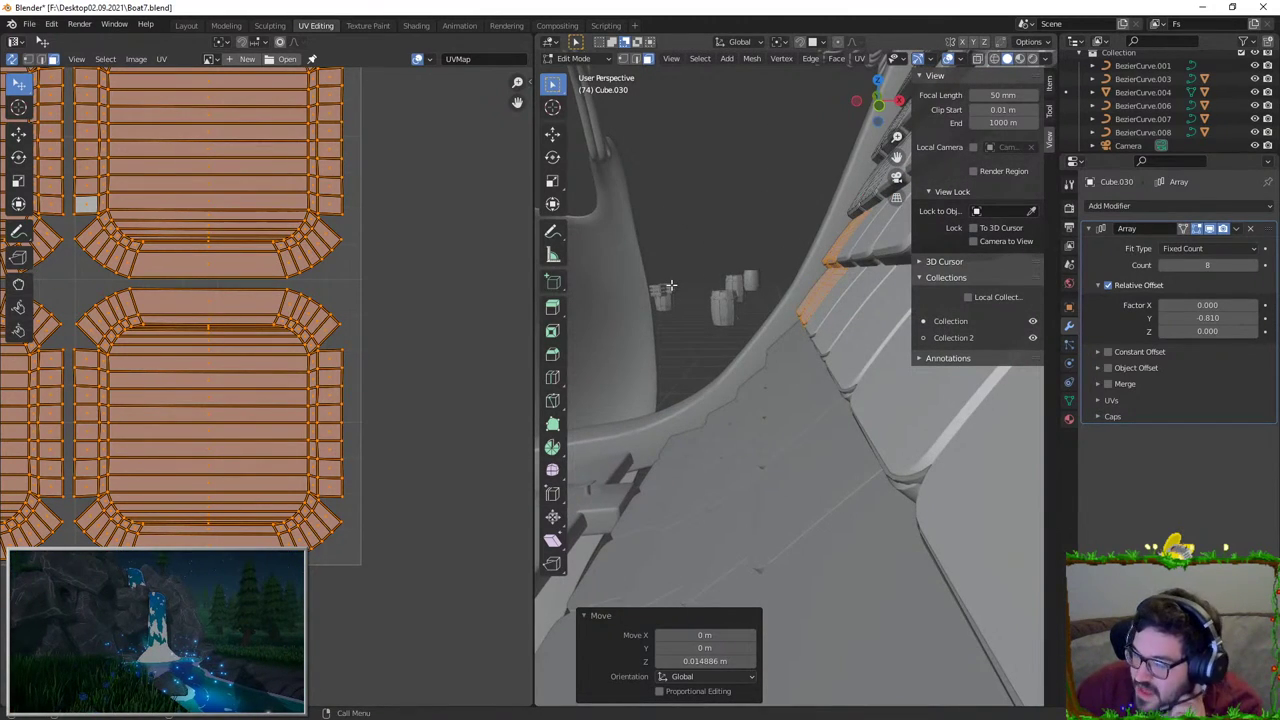
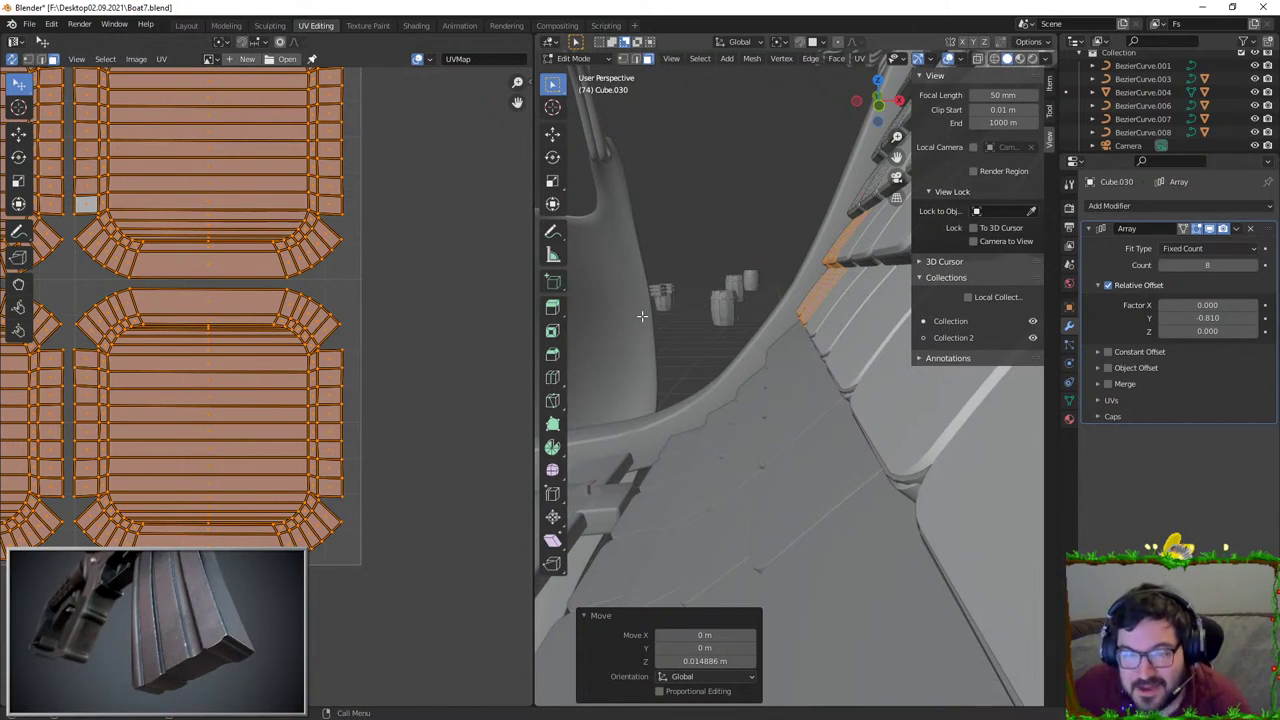
Step: Duplicate the lowest tile block, move the copy about -1.15 m along Z, and shift it about -0.80 m along X
key("g")
key("z")
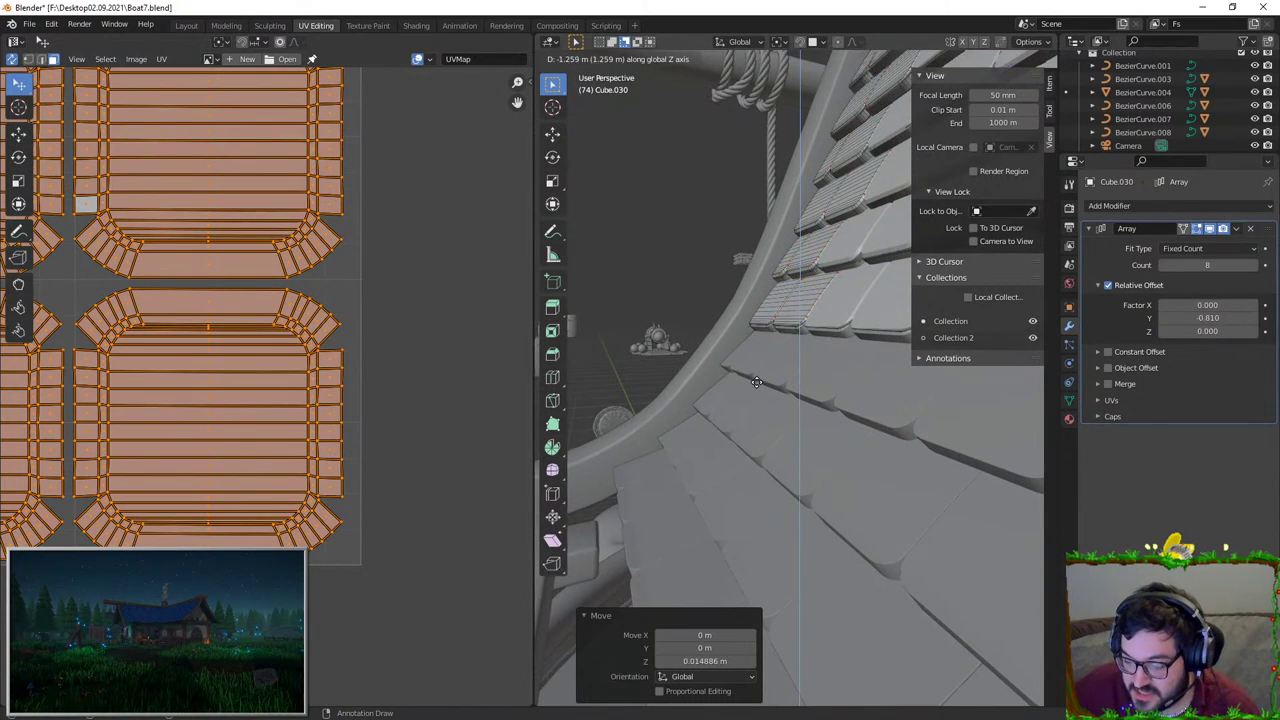
key("g")
left_click(750, 378)
key("g")
key("z")
left_click(762, 386)
key("g")
key("x")
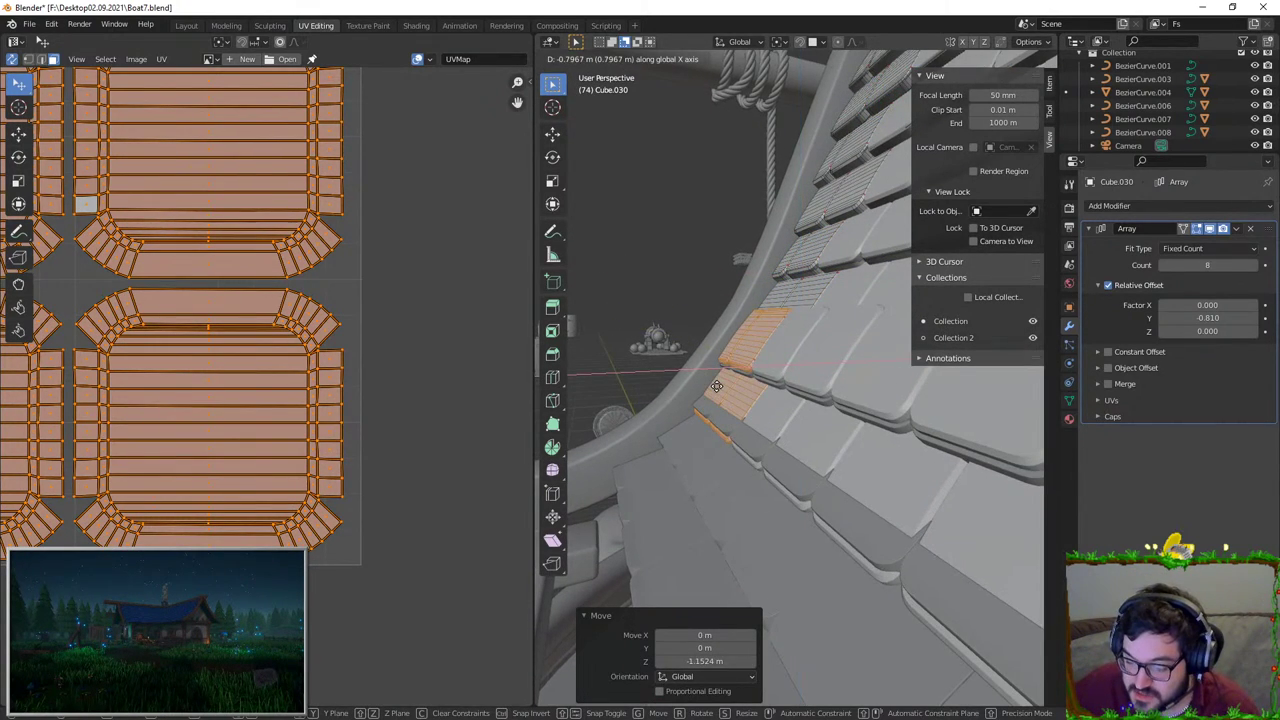
left_click(716, 386)
Step: Rotate the new copy about 6.6° around the Y axis and lower it about 0.10 m along Z
key("r")
key("y")
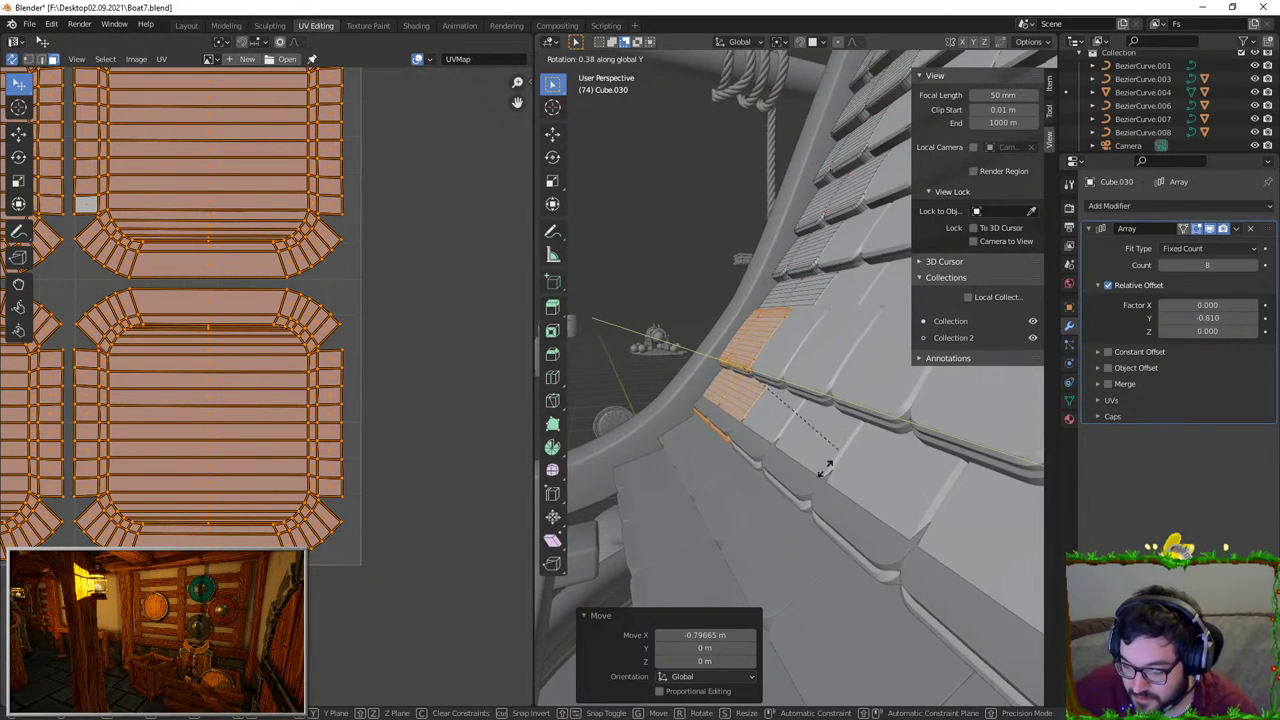
left_click(676, 278)
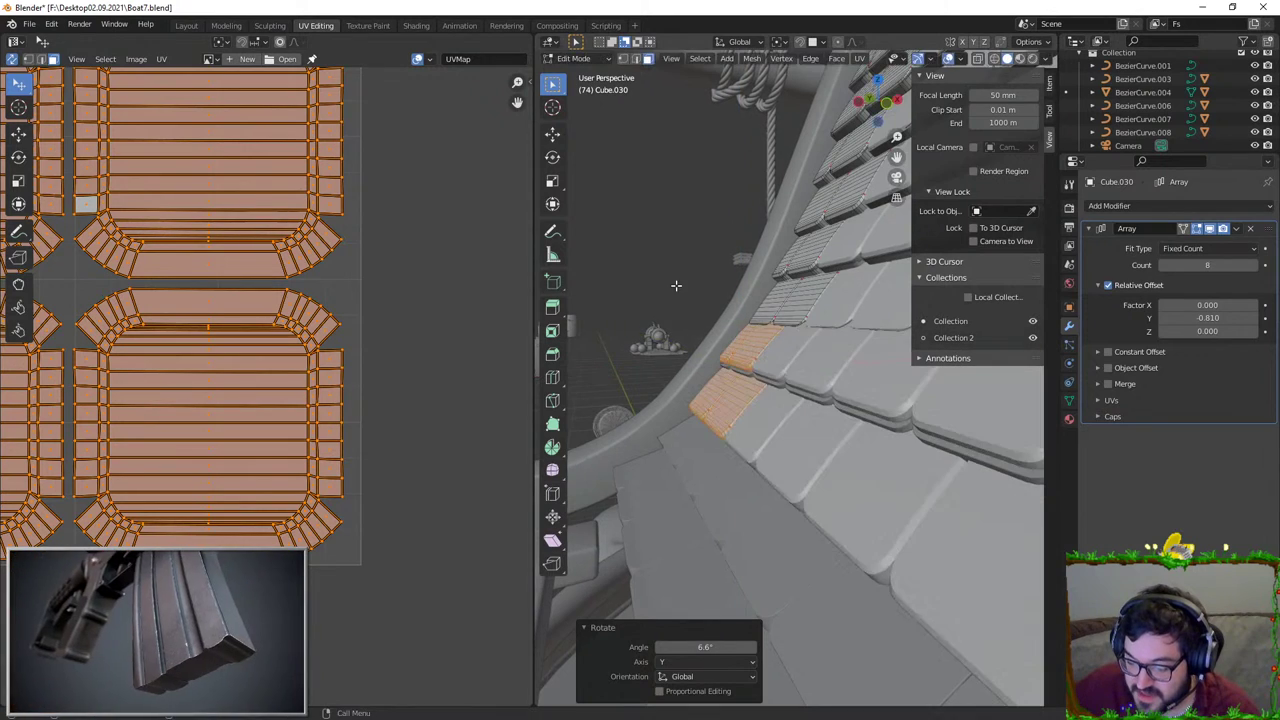
middle_click_drag(676, 285, 760, 274)
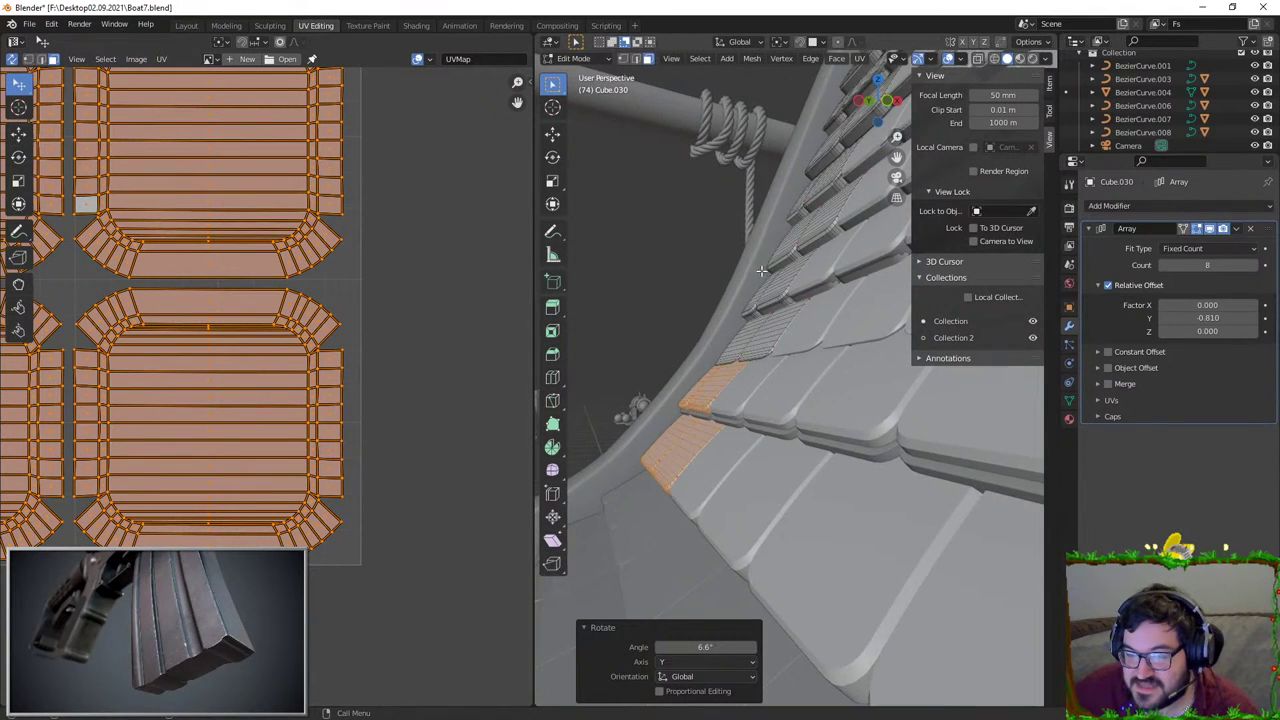
key("g")
key("z")
left_click(776, 208)
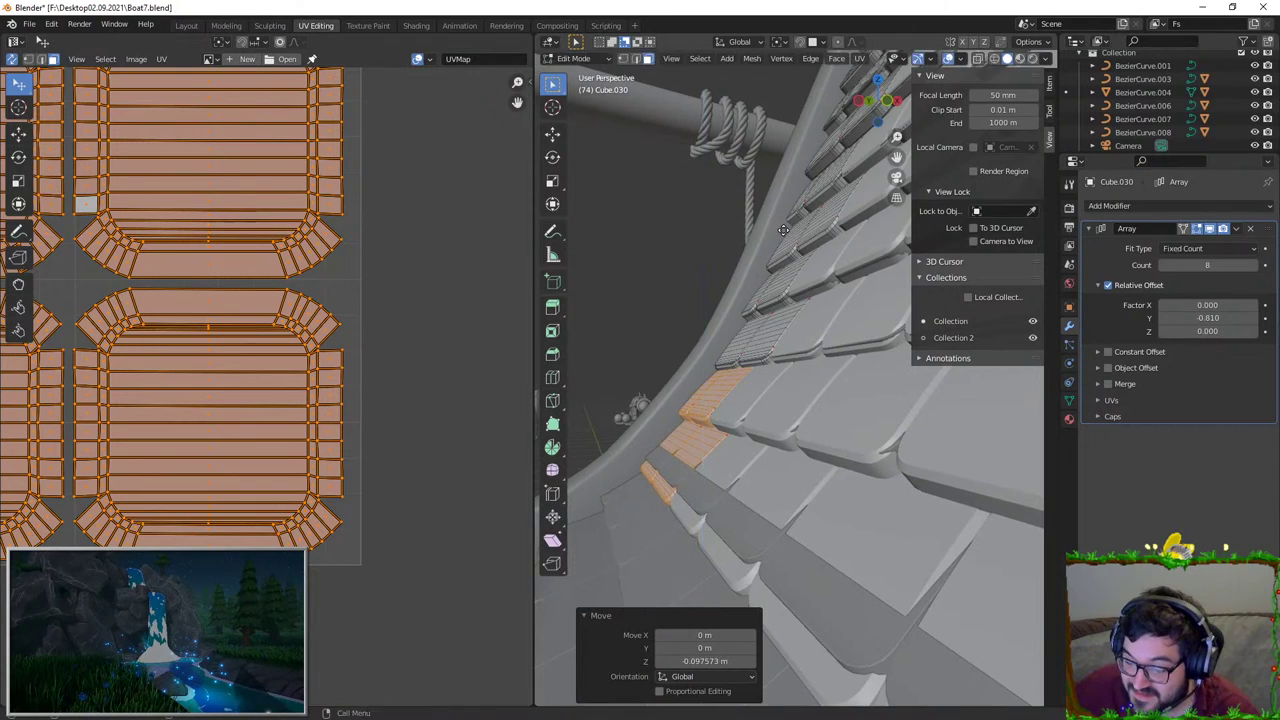
Step: Try shifting the tile copy along X, and undo that shift
key("g")
key("x")
left_click(795, 226)
key("ctrl+z")
Step: Raise the tile copy about 0.12 m along Z and adjust its tilt around the Y axis
key("g")
key("z")
left_click(805, 224)
key("r")
key("y")
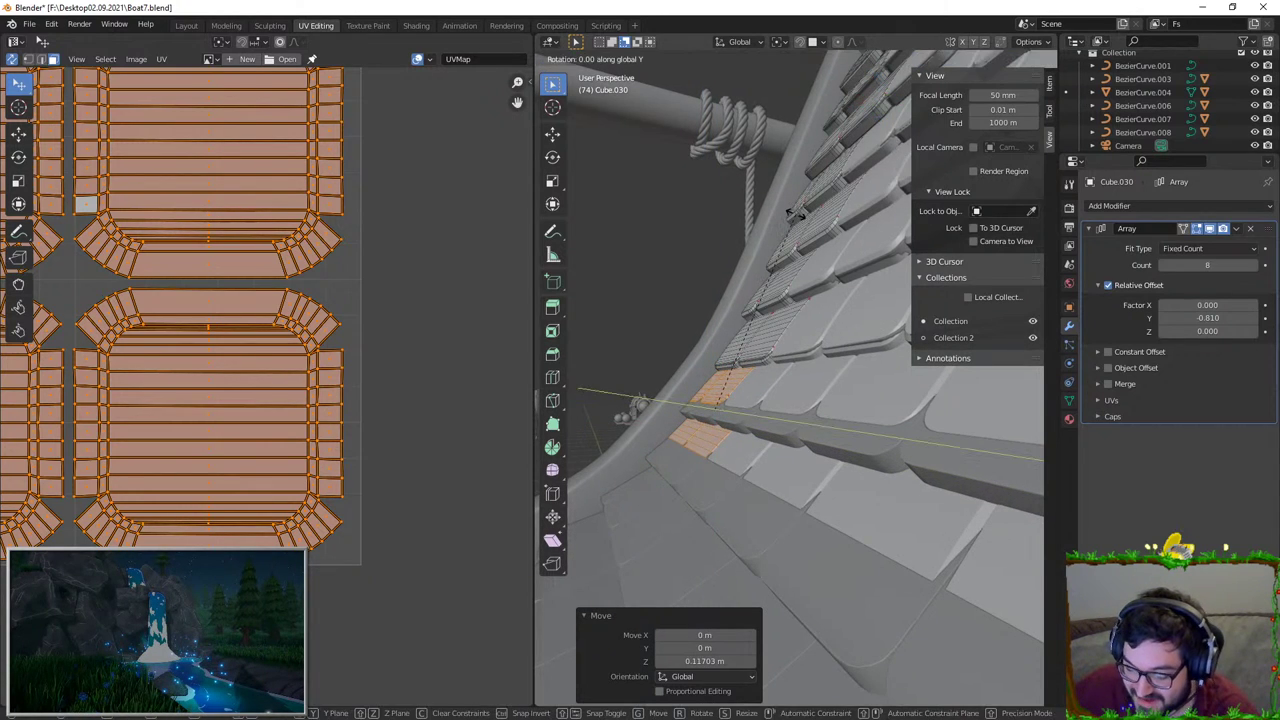
left_click(829, 221)
Step: Shift the tile copy about -0.11 m along X and lower it along Z onto the roof
key("g")
key("x")
left_click(822, 210)
key("g")
key("z")
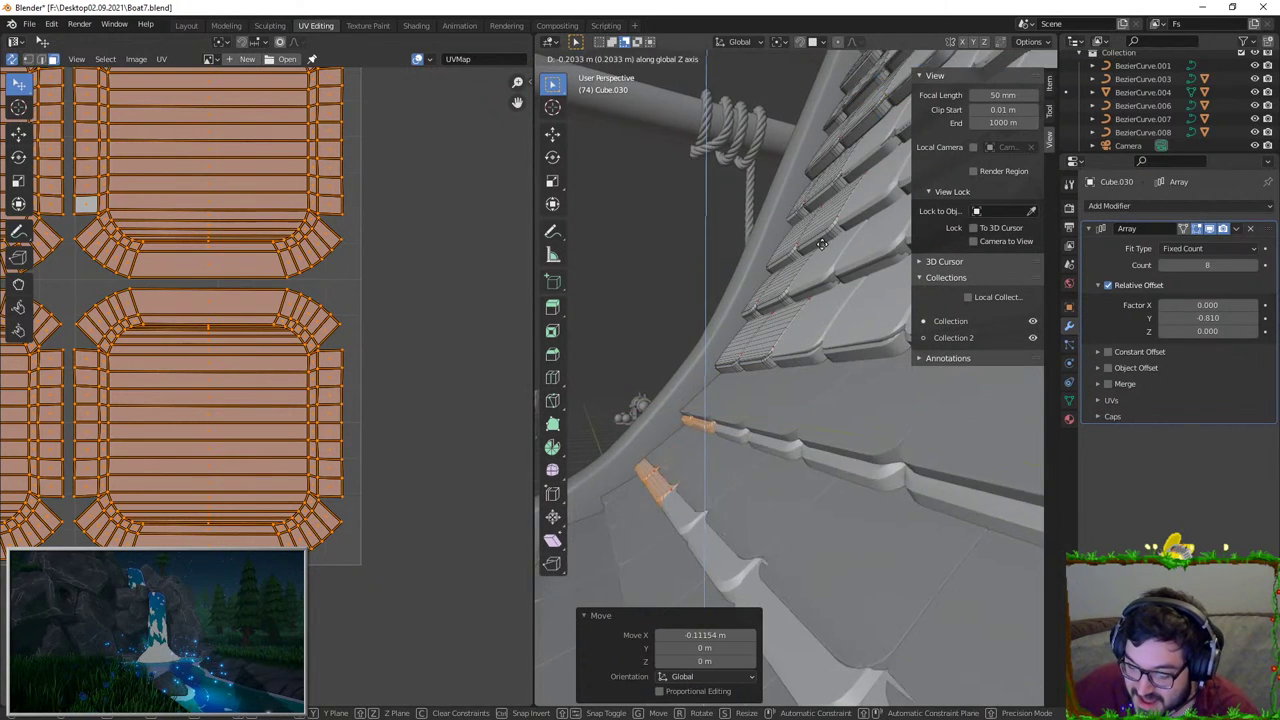
left_click(823, 239)
Step: Rotate the tile copy about -4.8° around Y and nudge it freely about 0.02 m upward into place
key("r")
key("y")
left_click(810, 232)
key("g")
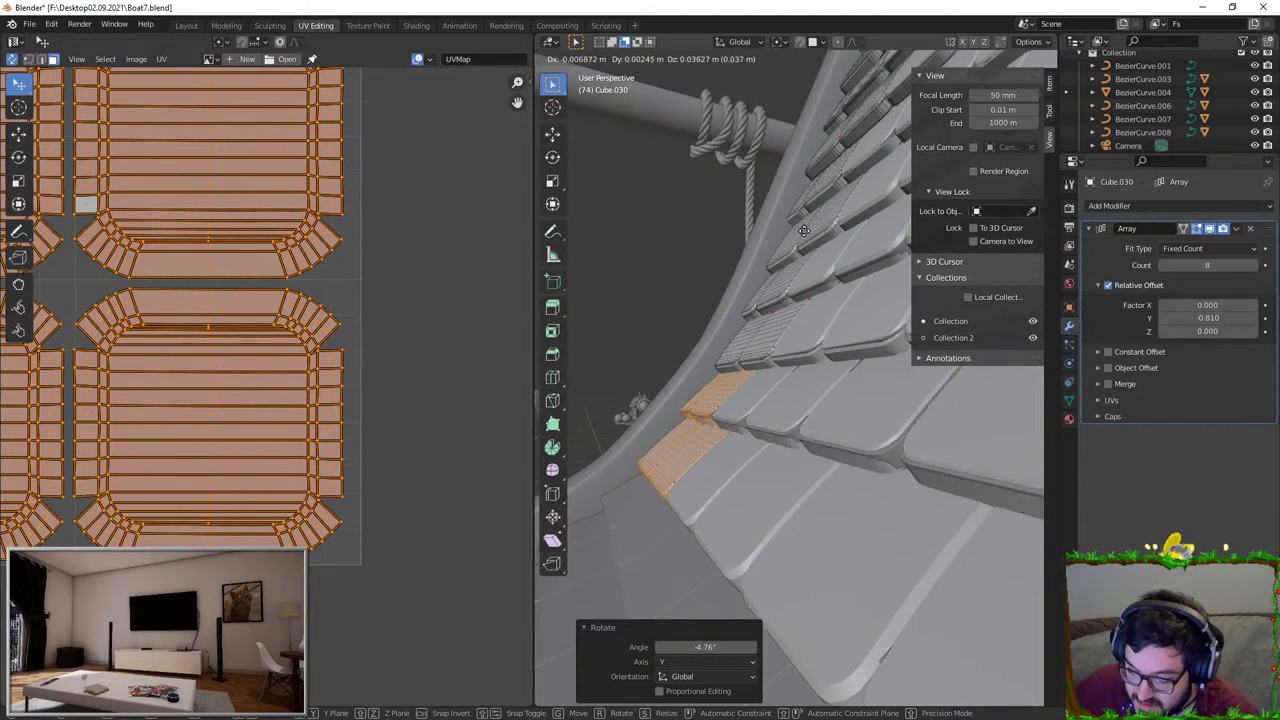
left_click(804, 231)
Step: Select only the lower row of the newest tile block and try rotating it about 7.4° around the Y axis
scroll(814, 300, "down", 1)
middle_click_drag(827, 359, 721, 378)
scroll(721, 378, "down", 4)
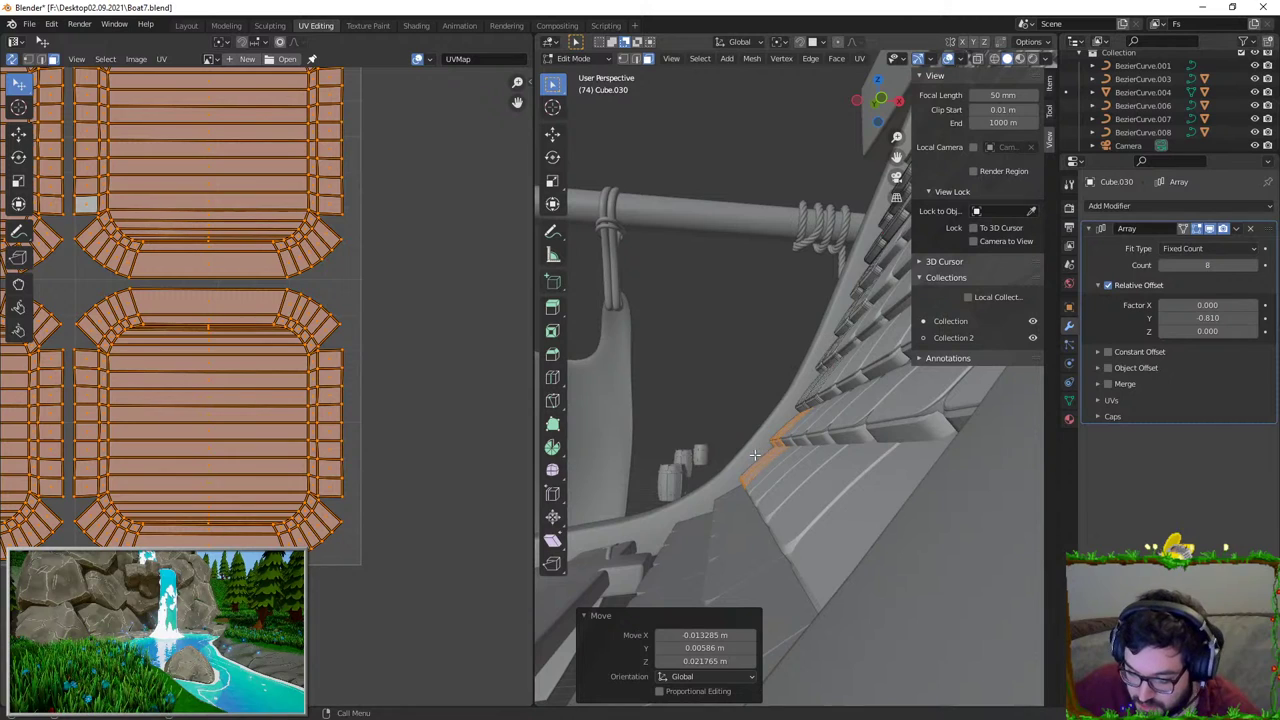
key("alt+a")
key("l")
middle_click_drag(762, 463, 878, 366)
key("r")
key("y")
left_click(848, 392)
key("g")
key("y")
right_click(872, 356)
middle_click_drag(814, 402, 880, 332)
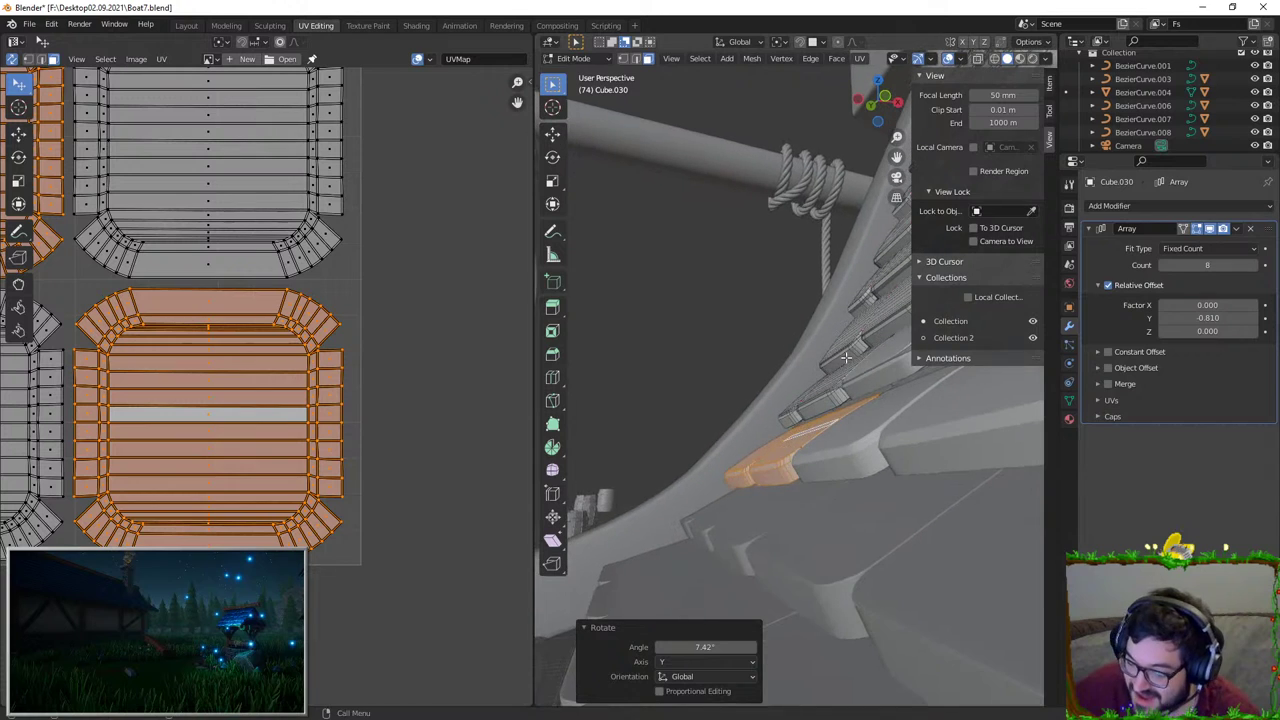
Step: Try duplicating that single tile row about -0.37 m along X and rotating the copy around the Y axis
middle_click_drag(816, 380, 834, 362)
key("shift+d")
key("x")
left_click(789, 384)
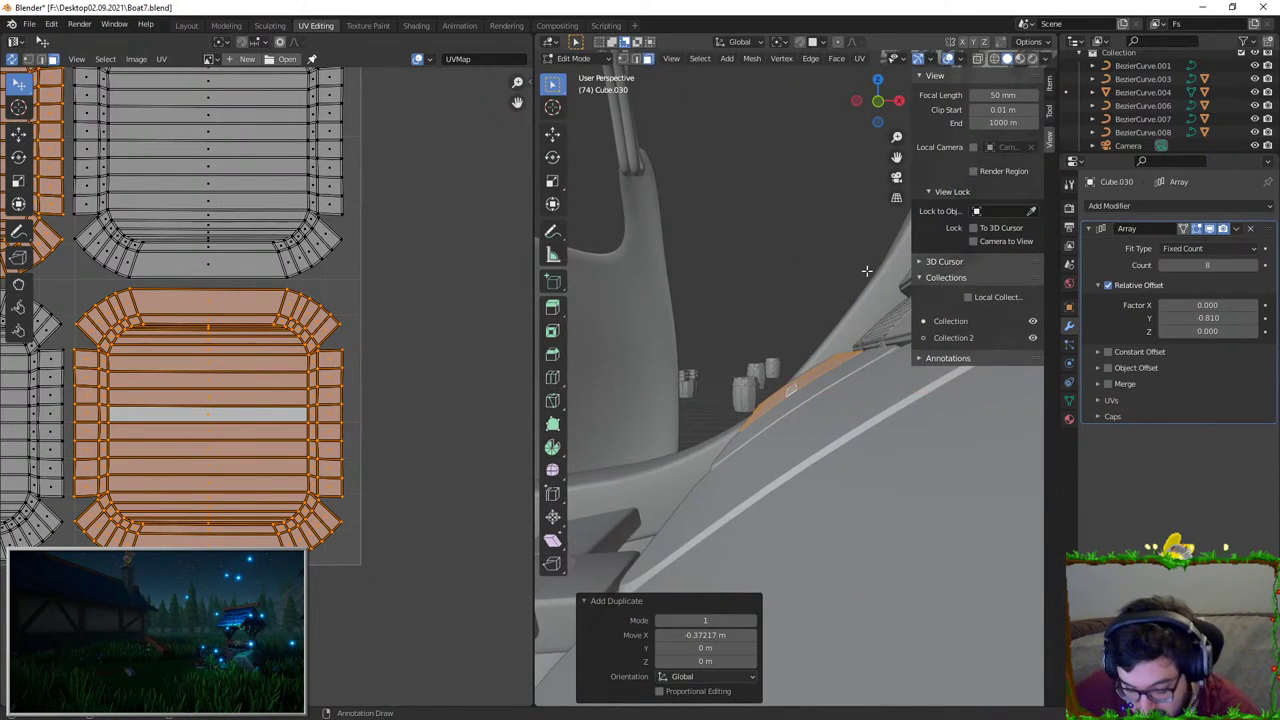
key("r")
key("y")
left_click(904, 306)
Step: Move the single-row copy about -0.55 m along Z and rotate it about -16.9° around Y
key("g")
key("z")
left_click(911, 377)
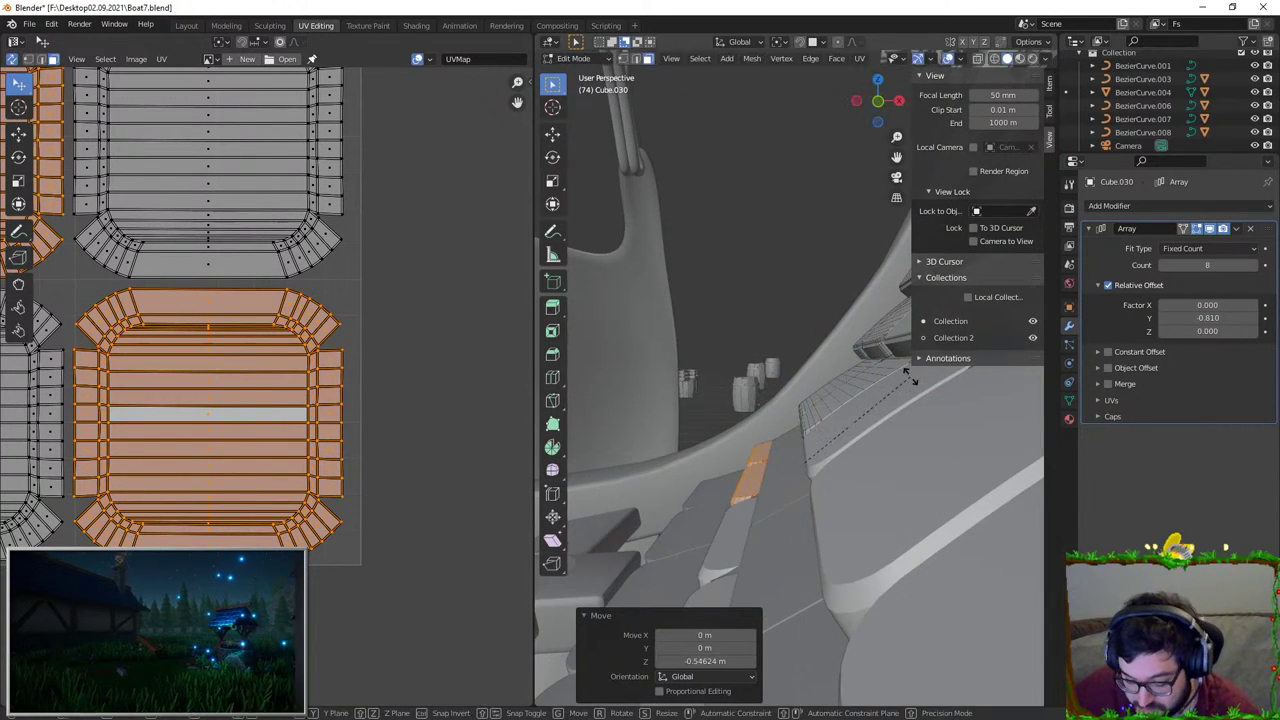
key("r")
key("y")
left_click(898, 336)
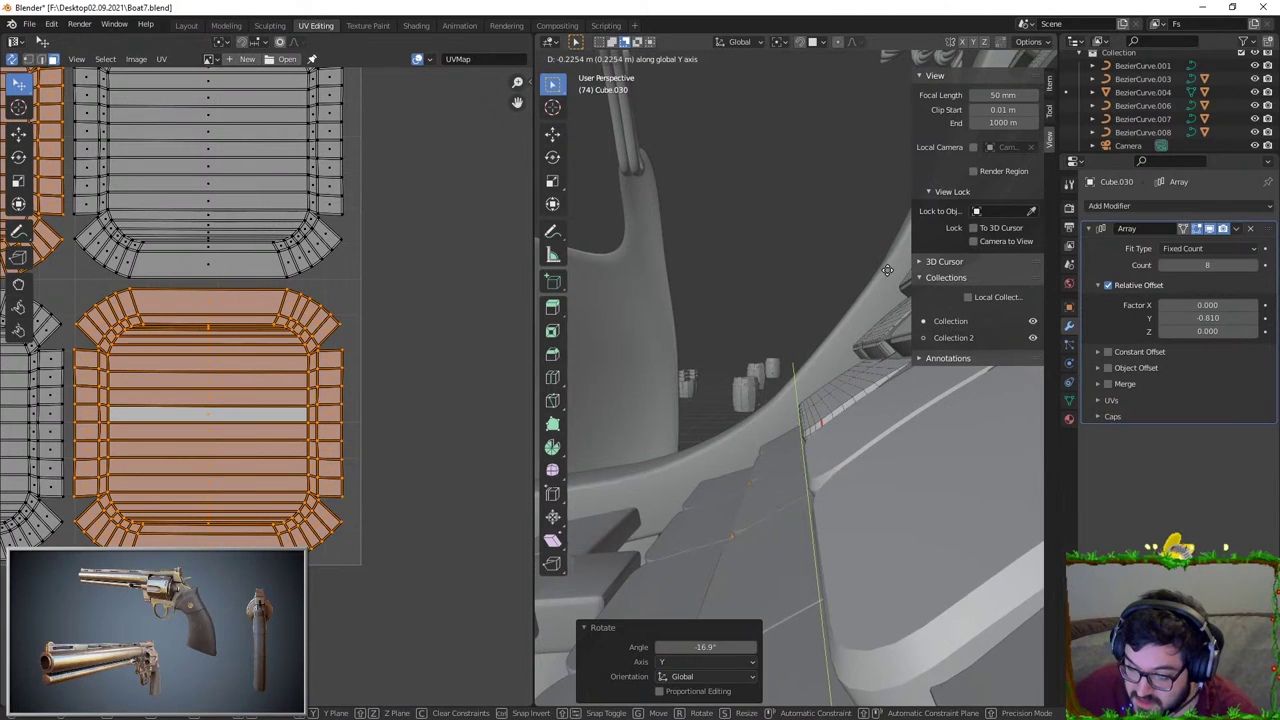
Step: Raise the single-row copy about 0.12 m along Z
middle_click_drag(898, 336, 925, 375)
key("g")
key("z")
left_click(858, 312)
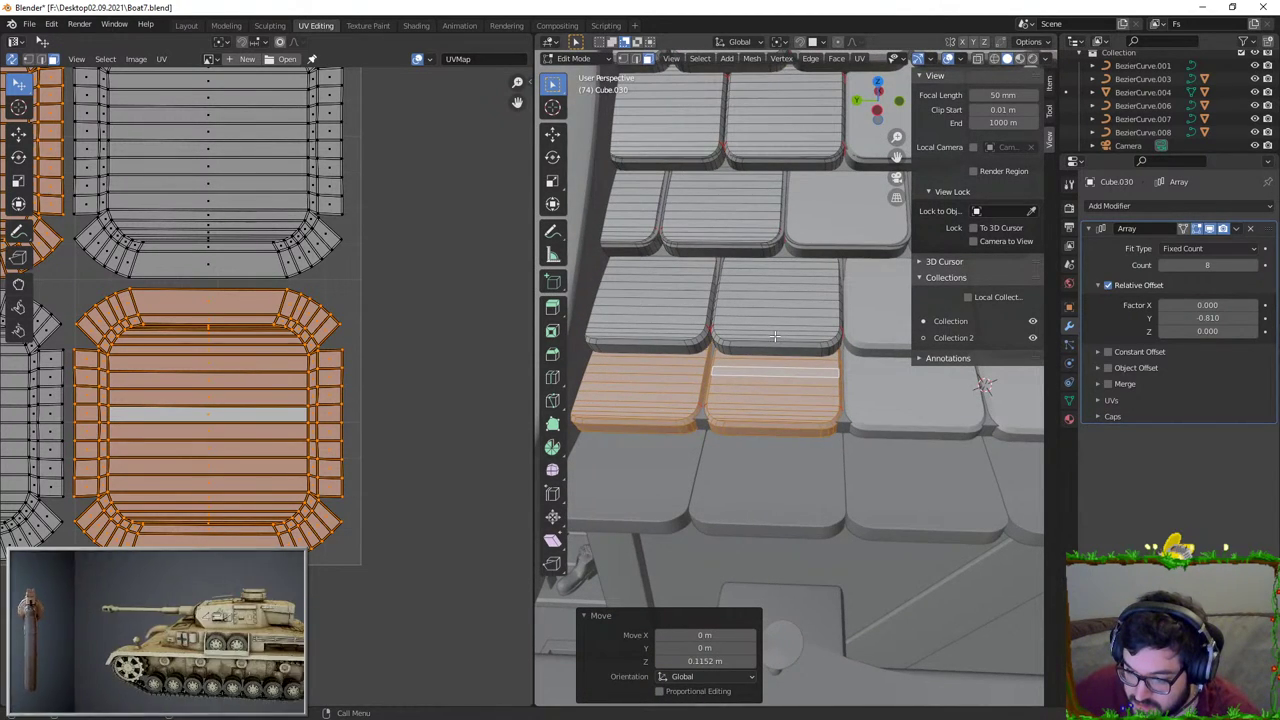
middle_click_drag(785, 337, 790, 338)
key("g")
key("y")
right_click(797, 337)
Step: Undo the single-row duplicate with its moves and rotations, back to before the lower row was tilted
key("ctrl+z")
key("ctrl+z")
key("ctrl+z")
key("ctrl+z")
key("ctrl+z")
key("ctrl+z")
key("ctrl+z")
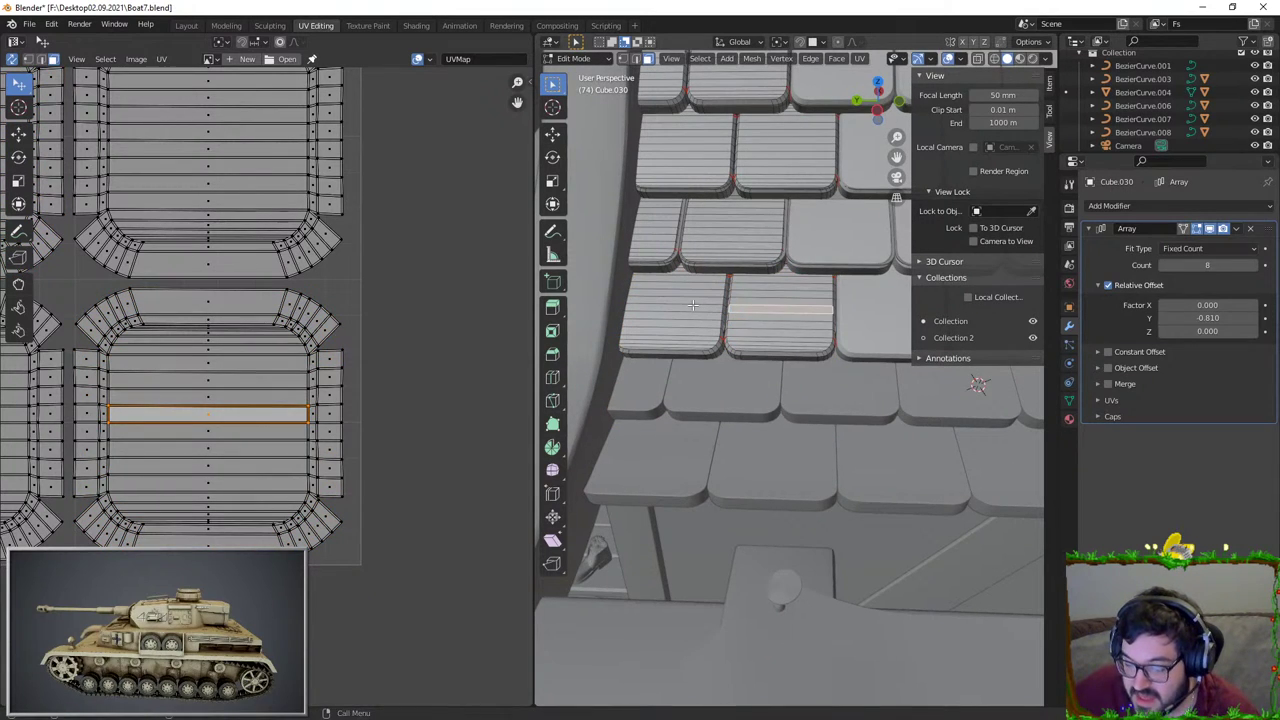
Step: Select the four linked tiles of the lowest block, duplicate them down along Z, and shift the copy about -0.82 m along X
key("l")
key("l")
key("l")
key("l")
middle_click_drag(780, 318, 686, 285)
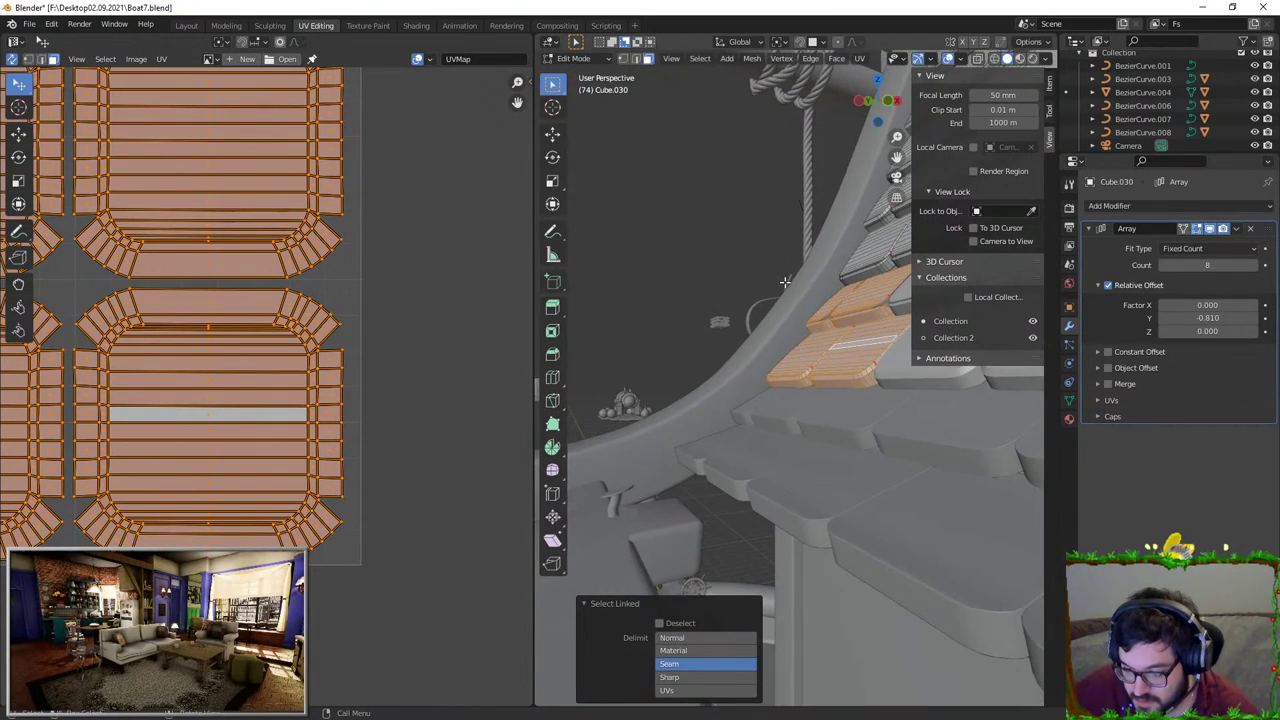
key("shift+d")
key("z")
left_click(878, 350)
key("g")
key("x")
left_click(799, 353)
Step: Rotate the duplicated bottom tiles about 28.8° around Y and lower them about 0.52 m along Z
middle_click_drag(799, 353, 806, 327)
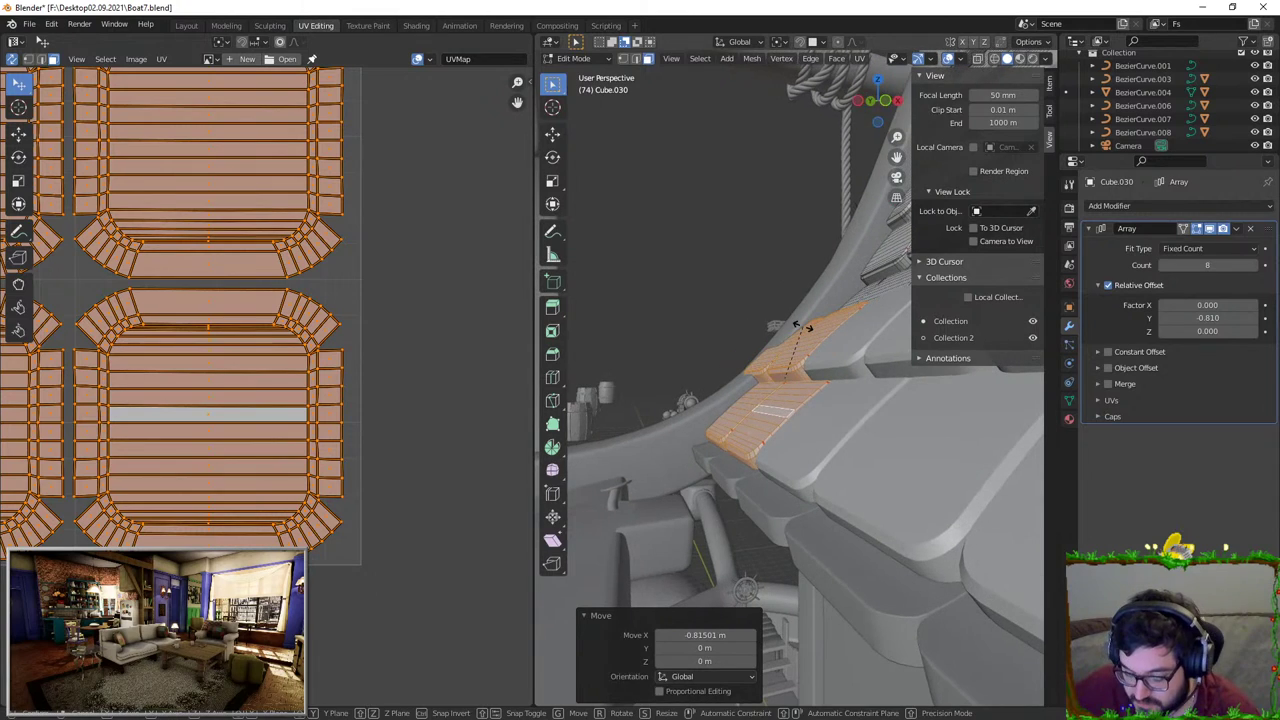
key("r")
key("y")
left_click(846, 336)
key("g")
key("z")
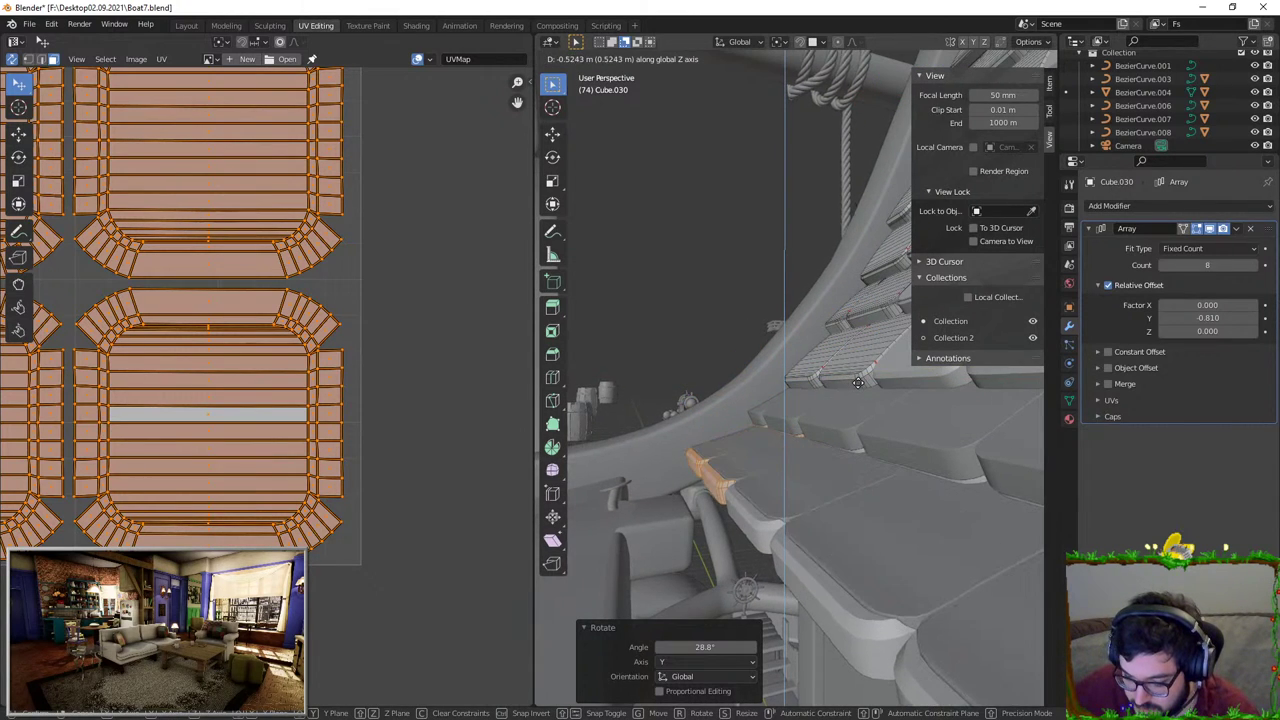
left_click(858, 381)
Step: Shift the duplicated bottom tiles about 0.07 m along X and raise them about 0.05 m along Z
key("g")
key("x")
left_click(866, 378)
key("g")
key("z")
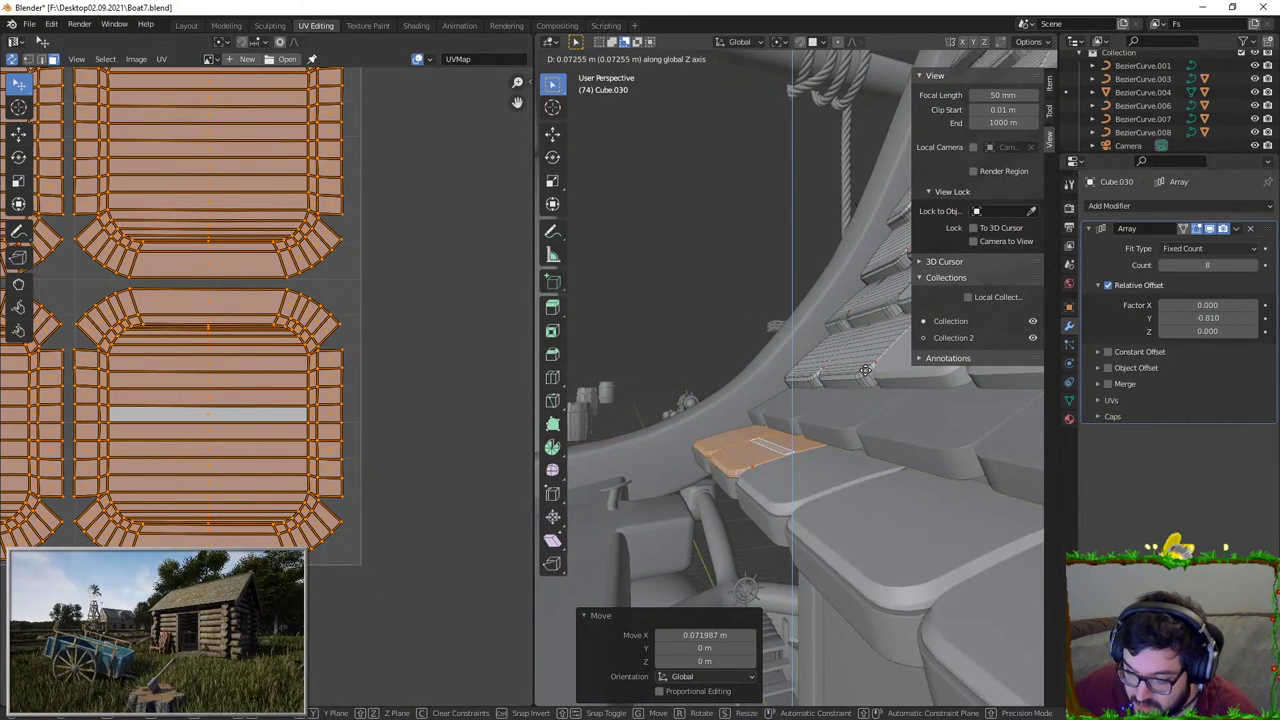
left_click(886, 370)
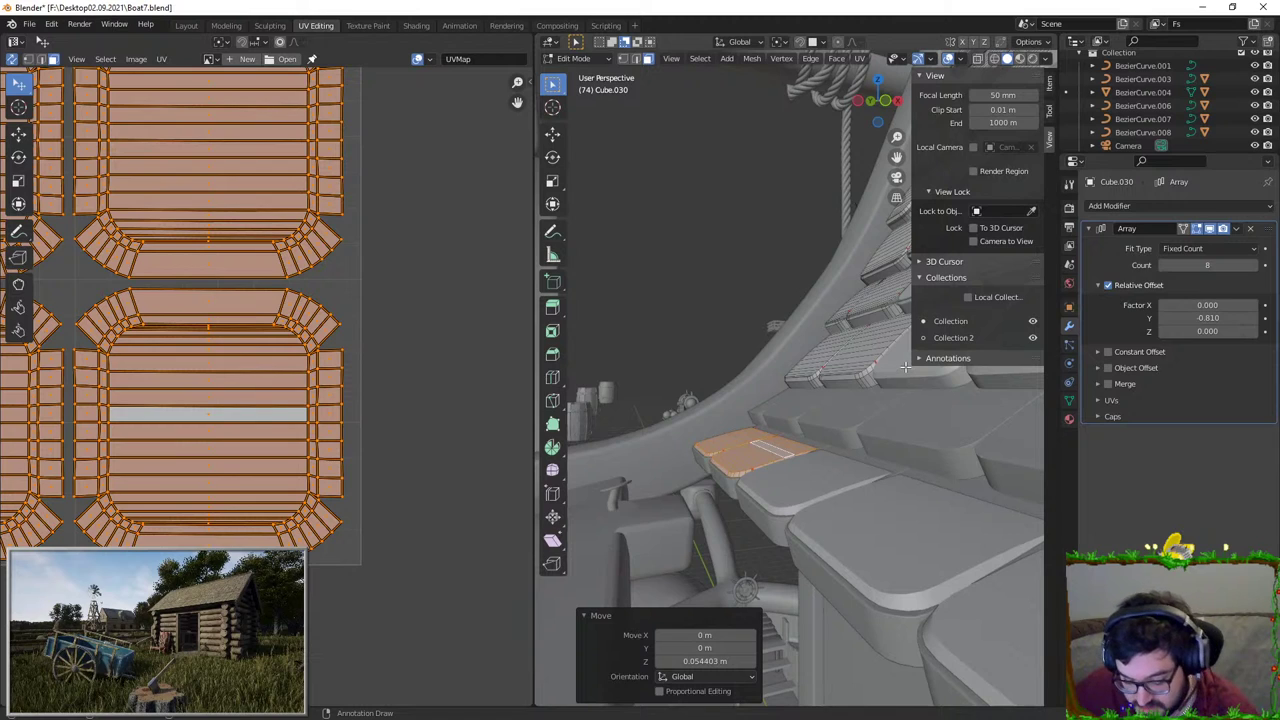
Step: Tilt the duplicated bottom tiles about -6.2° around Y and nudge them about -0.04 m along X
key("r")
key("y")
left_click(902, 352)
key("g")
key("z")
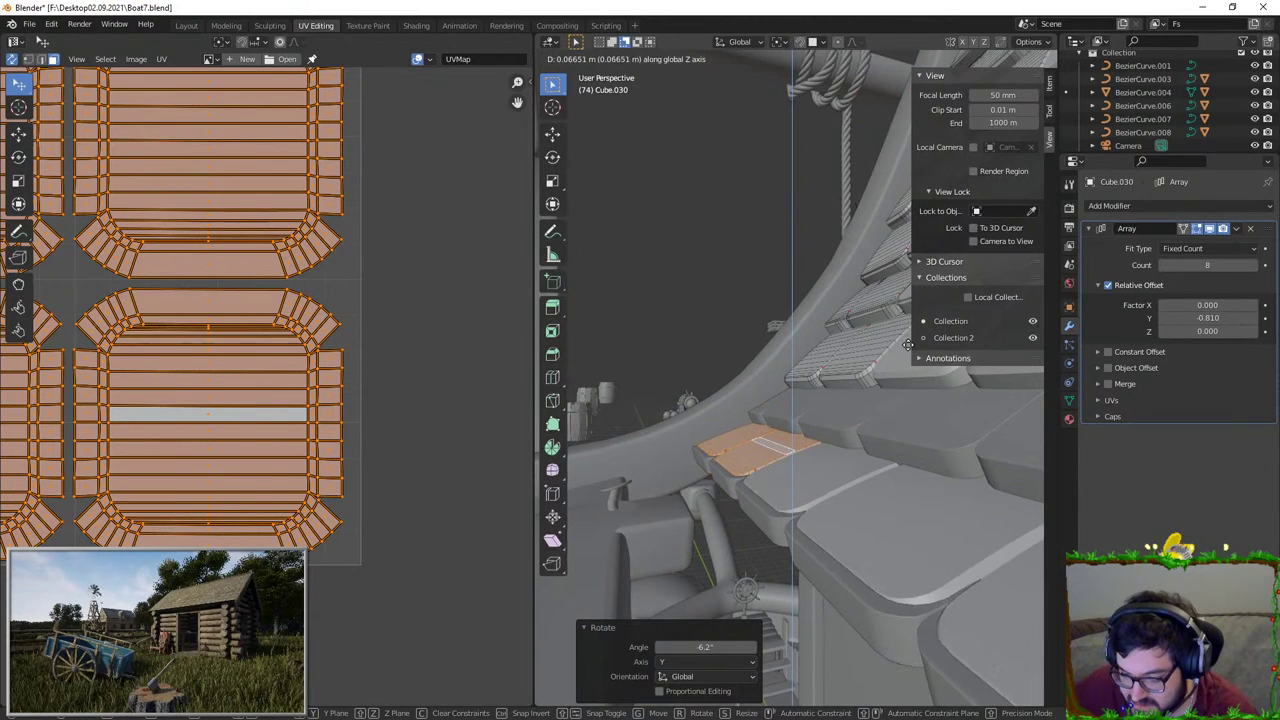
key("x")
left_click(905, 346)
key("g")
key("x")
left_click(869, 350)
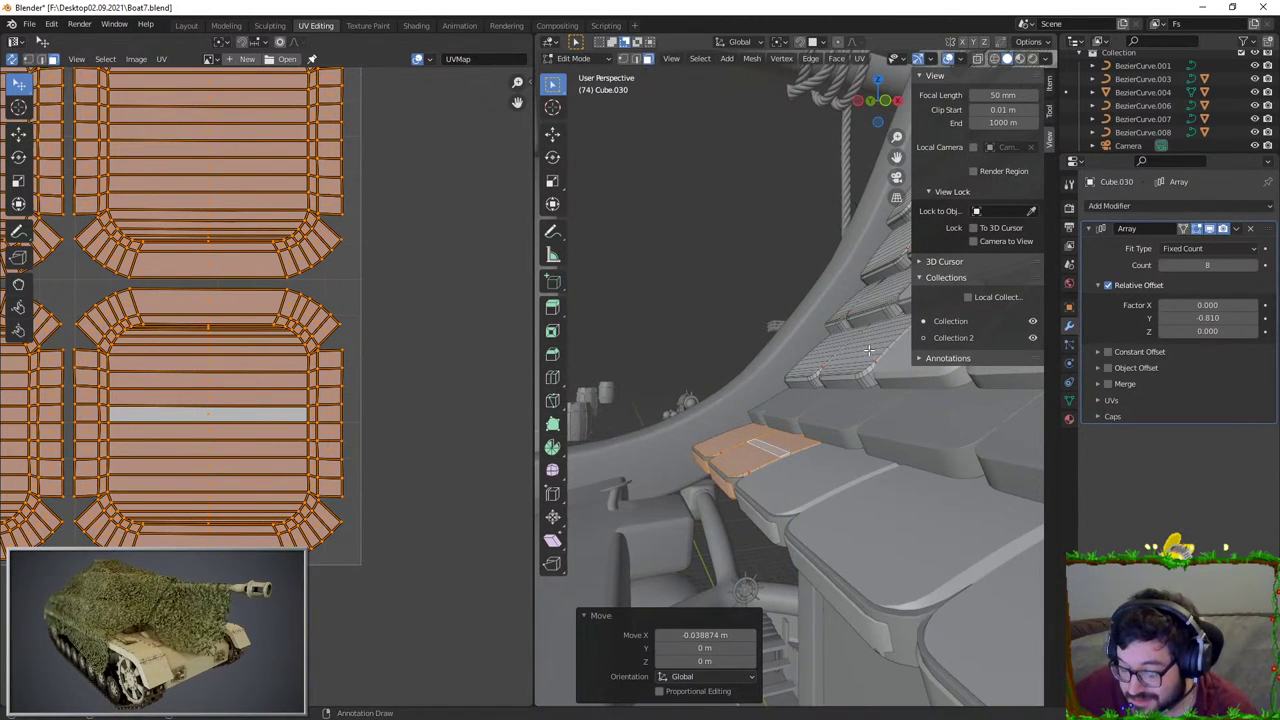
Step: Isolate the new tile object, reveal its hidden faces, and check the shape of its lowest arrayed rows outside edit mode
key("KP_Decimal")
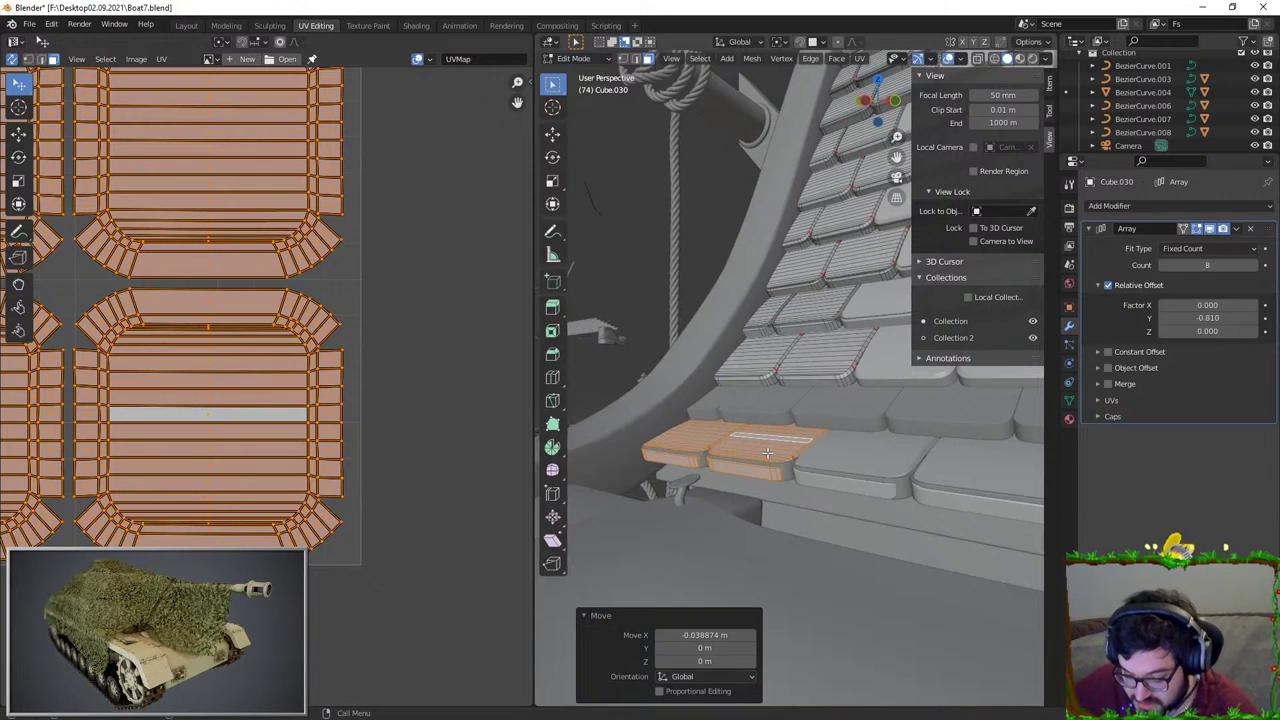
key("KP_Divide")
key("KP_Decimal")
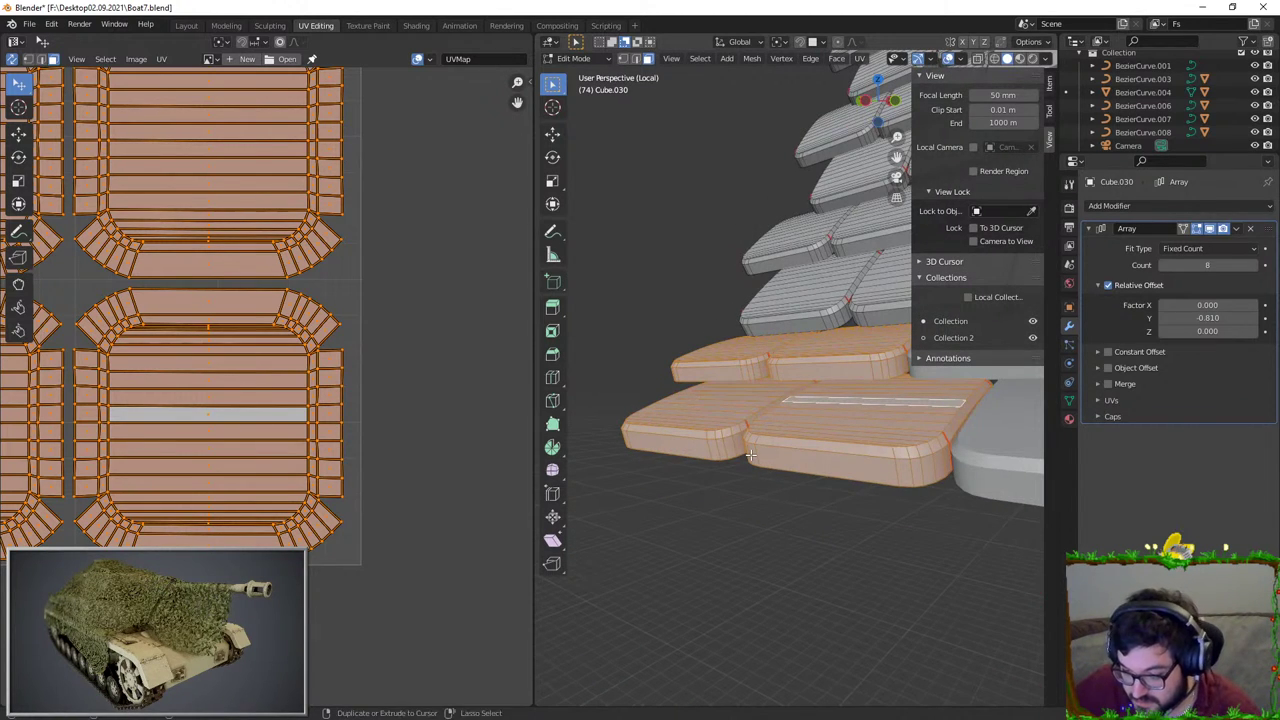
key("alt+h")
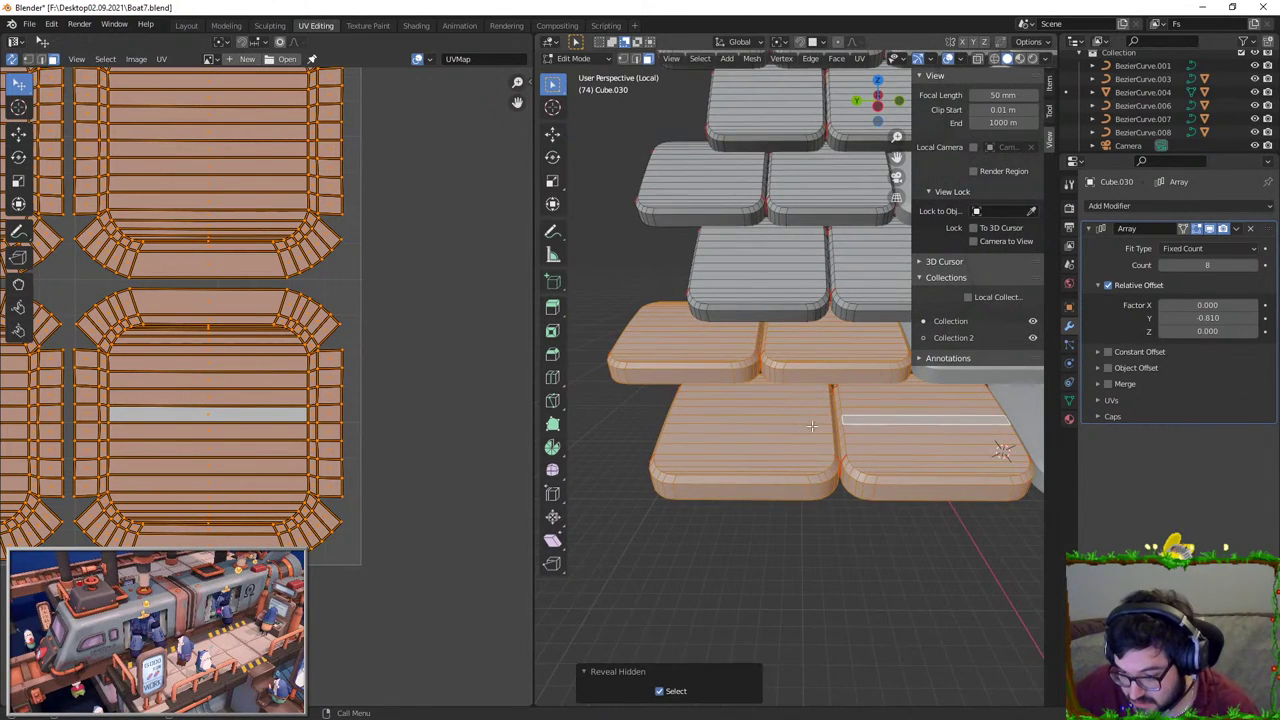
key("Tab")
middle_click_drag(811, 426, 883, 457)
scroll(776, 428, "down", 5)
left_click(839, 451)
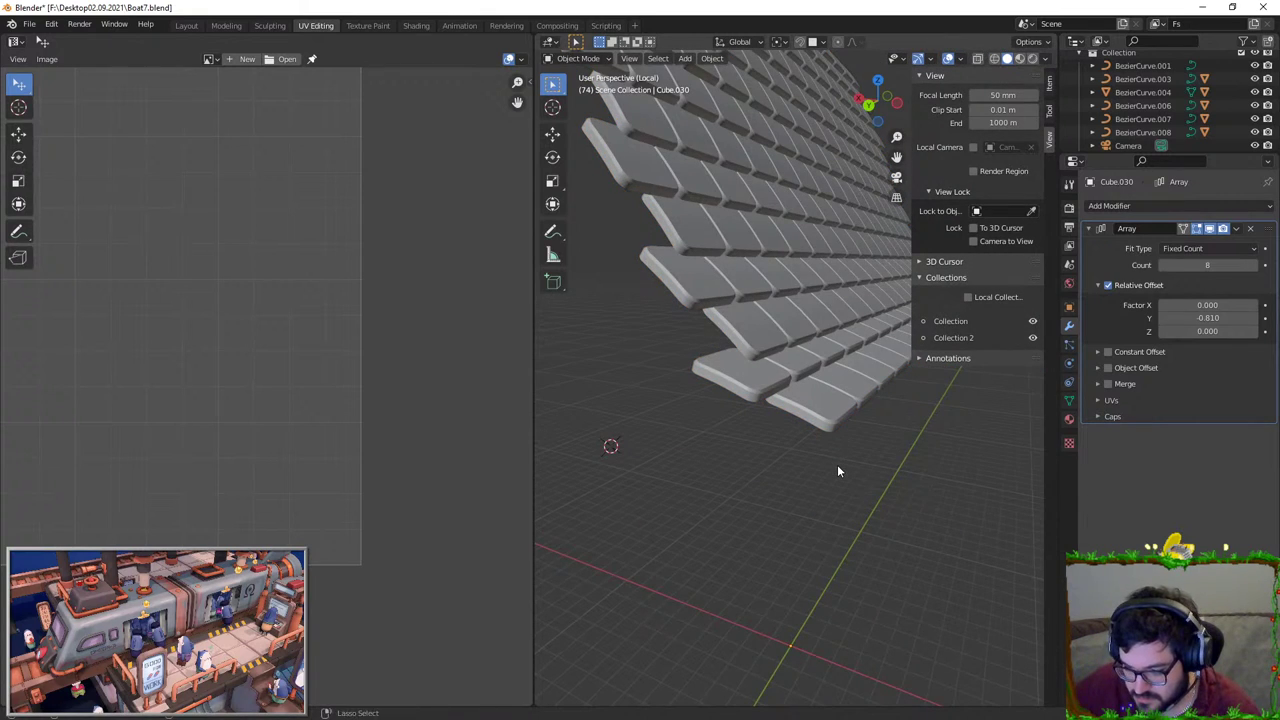
key("ctrl+g")
key("shift+g")
left_click(865, 405)
middle_click_drag(864, 399, 827, 476)
key("Tab")
key("Tab")
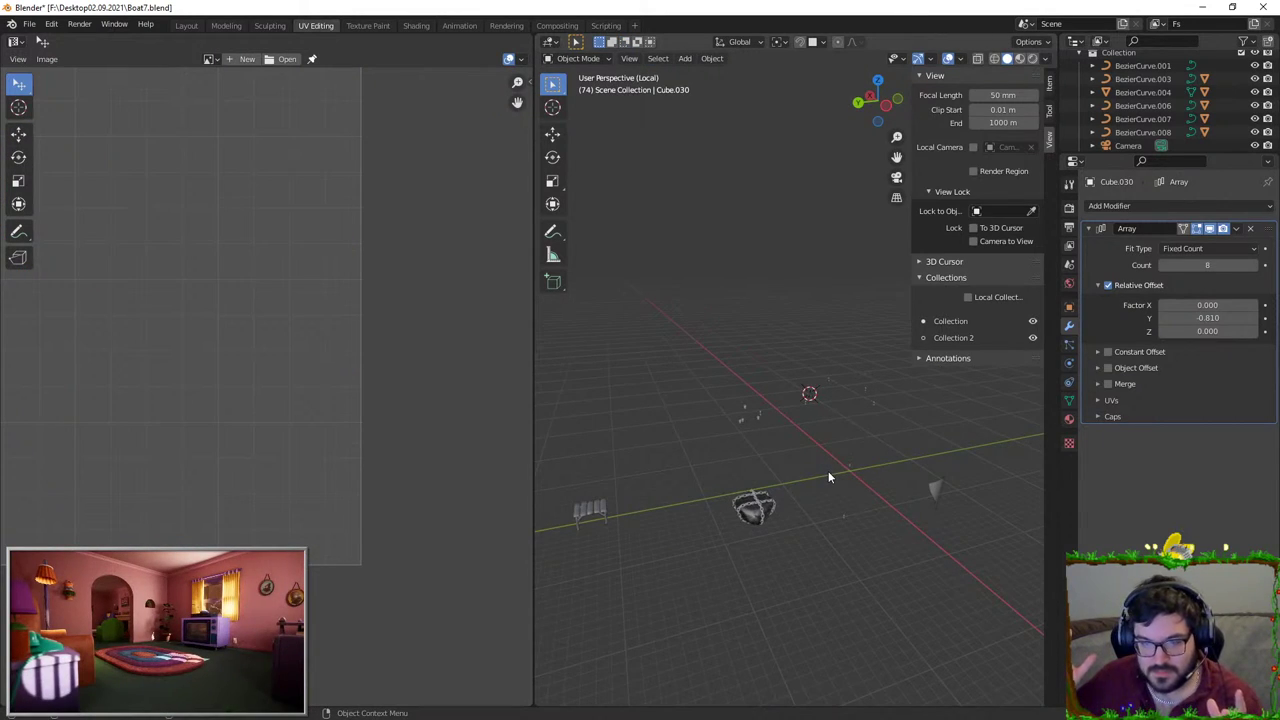
left_click(741, 420)
middle_click_drag(744, 420, 793, 430)
scroll(734, 320, "down", 2)
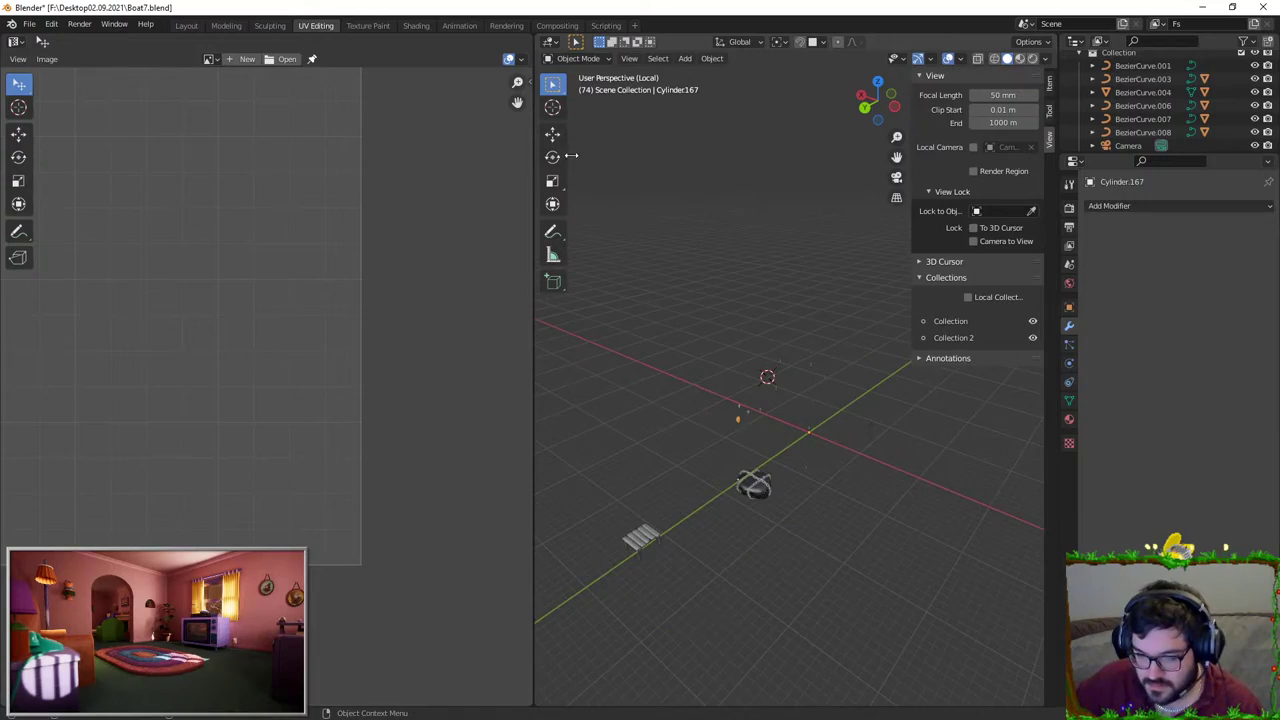
Step: Switch to the Layout workspace and compare the new roof tiles with the old ones down to the roof's lower edge
left_click(187, 26)
middle_click_drag(908, 402, 656, 354)
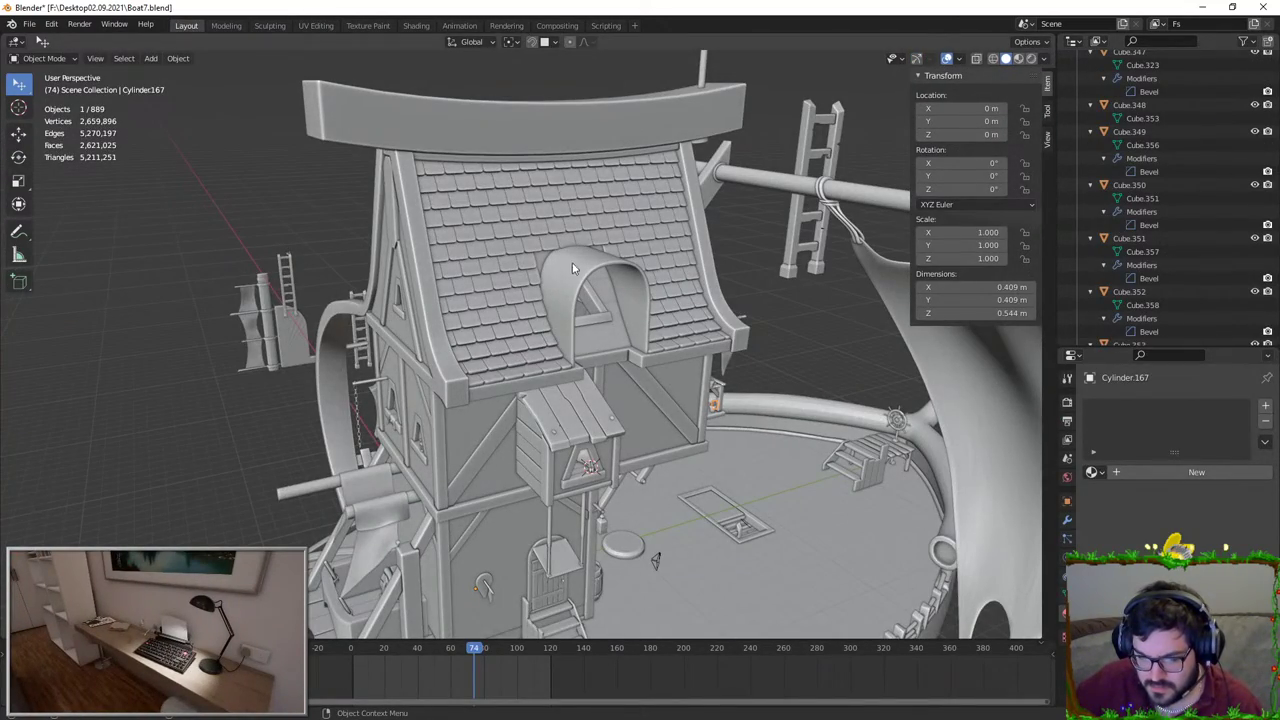
left_click(452, 288)
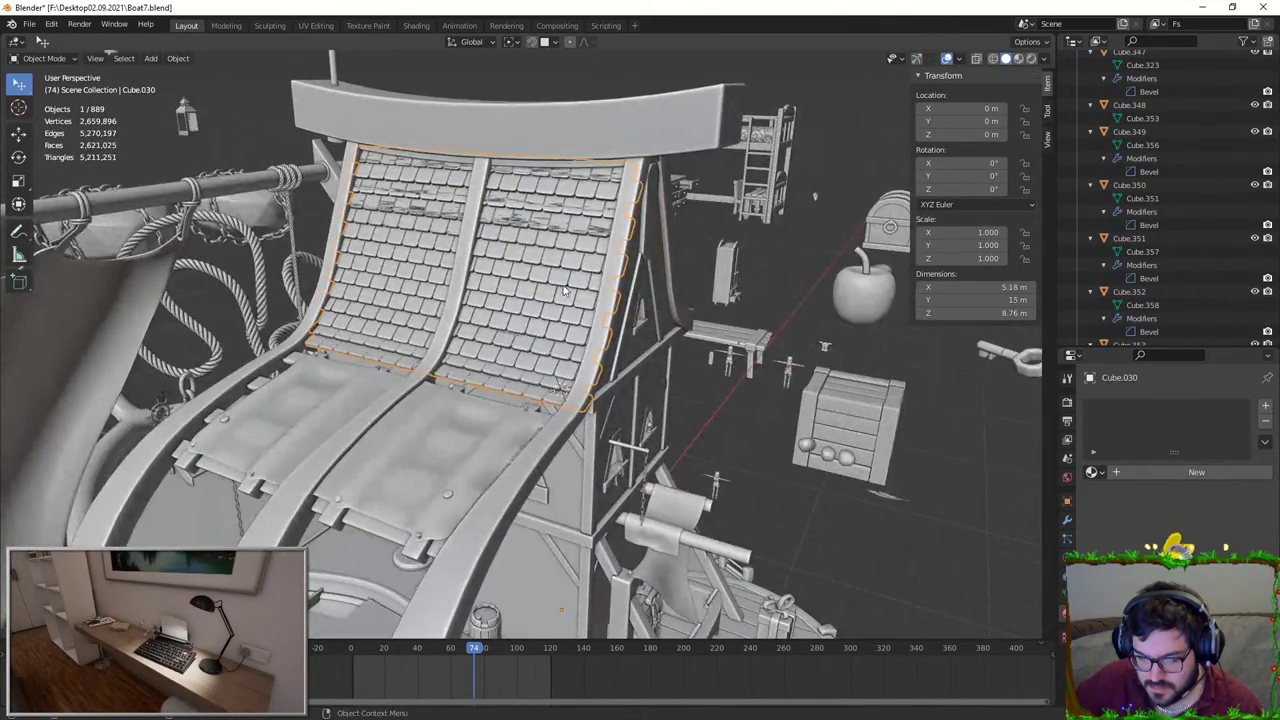
middle_click_drag(410, 210, 431, 213)
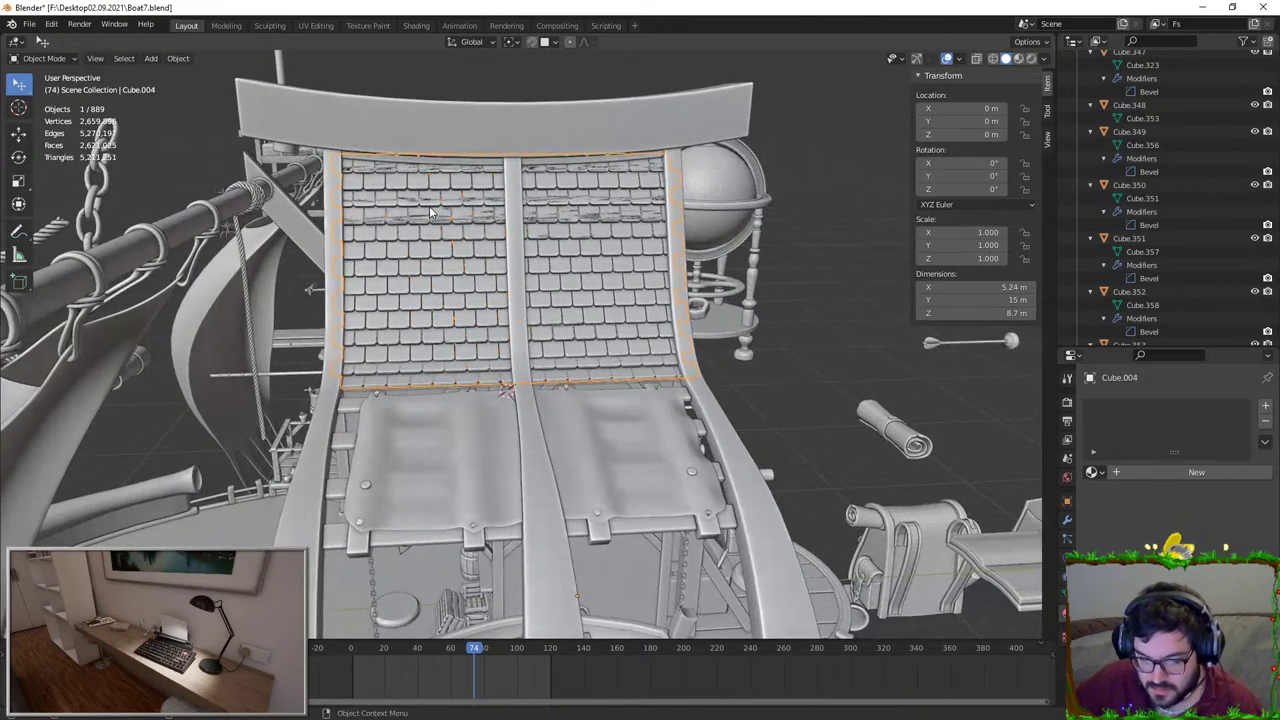
key("Tab")
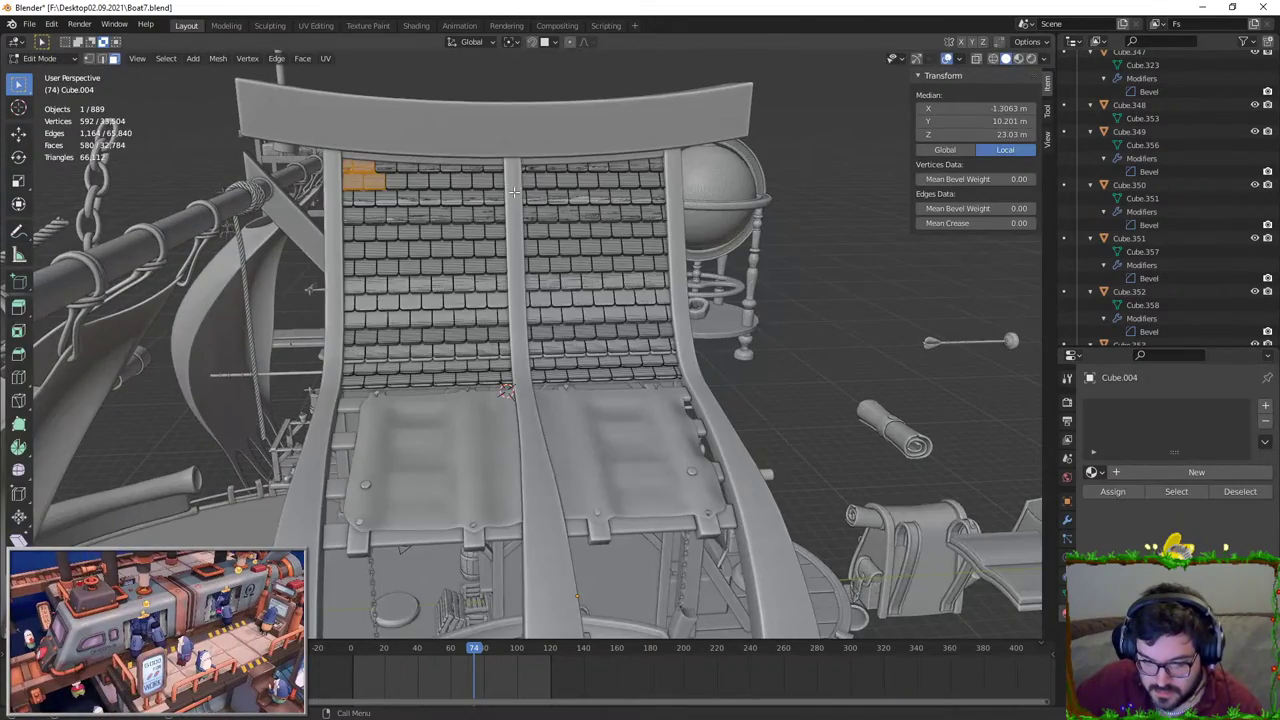
key("Tab")
scroll(372, 368, "up", 5)
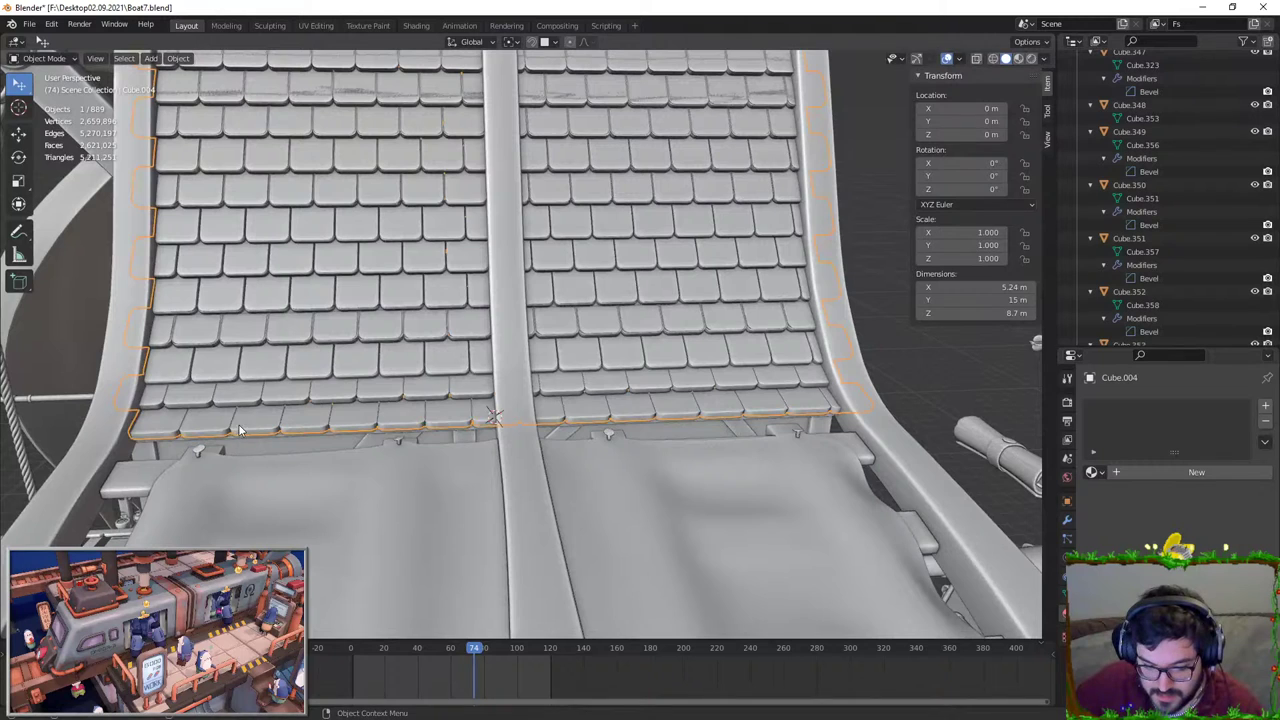
scroll(238, 430, "up", 5)
middle_click_drag(607, 314, 531, 374)
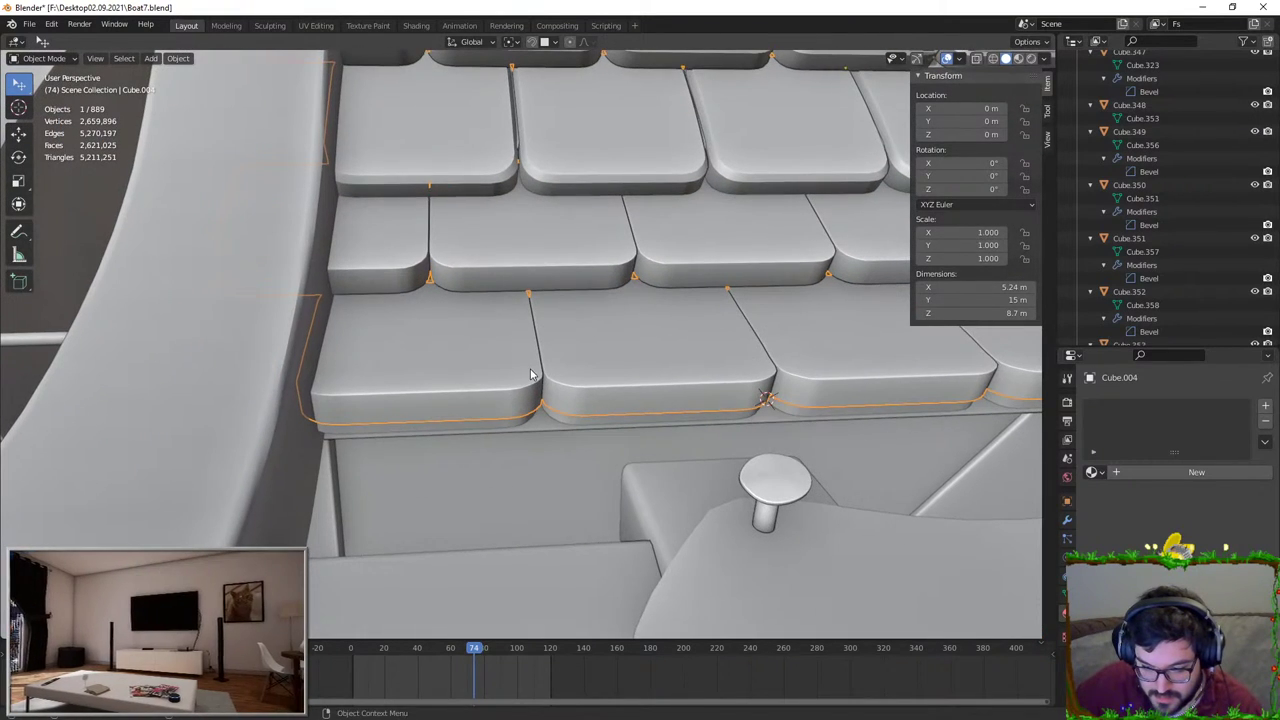
Step: Raise the new tile object's lowest row about 0.06 m along Z and shift it about -0.04 m along X
left_click(1066, 520)
left_click(516, 423)
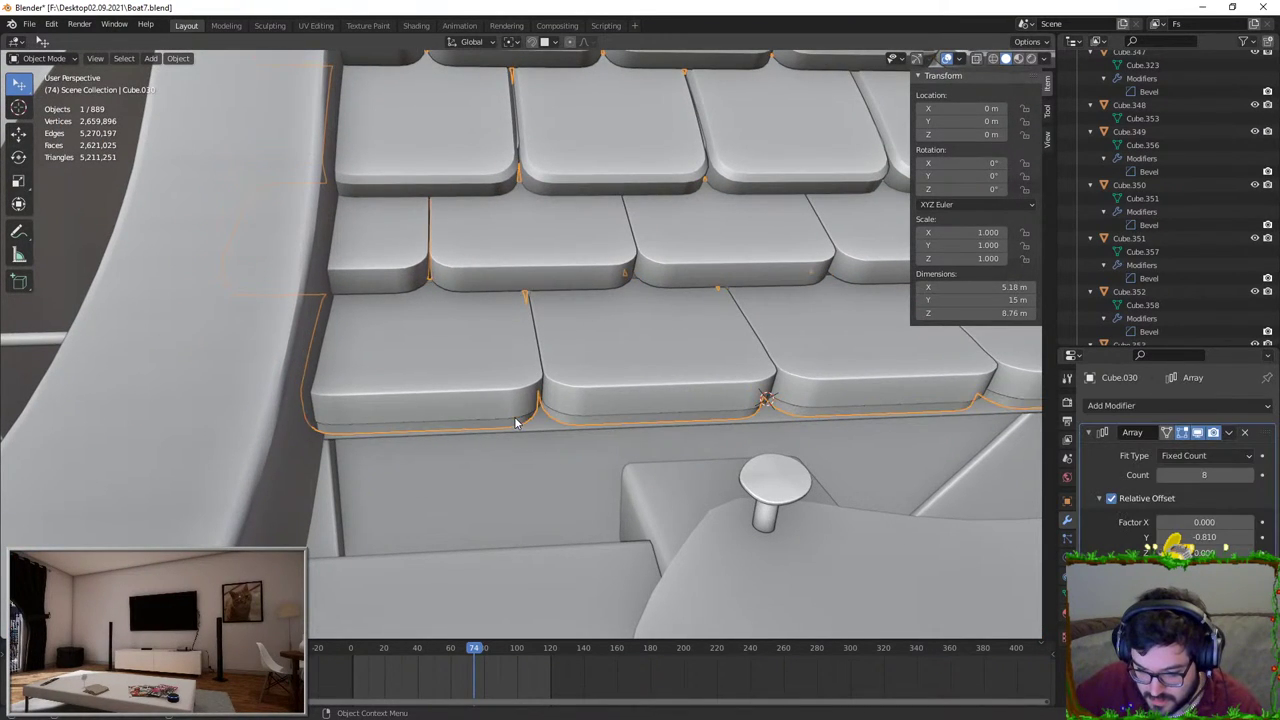
key("Tab")
key("KP_1")
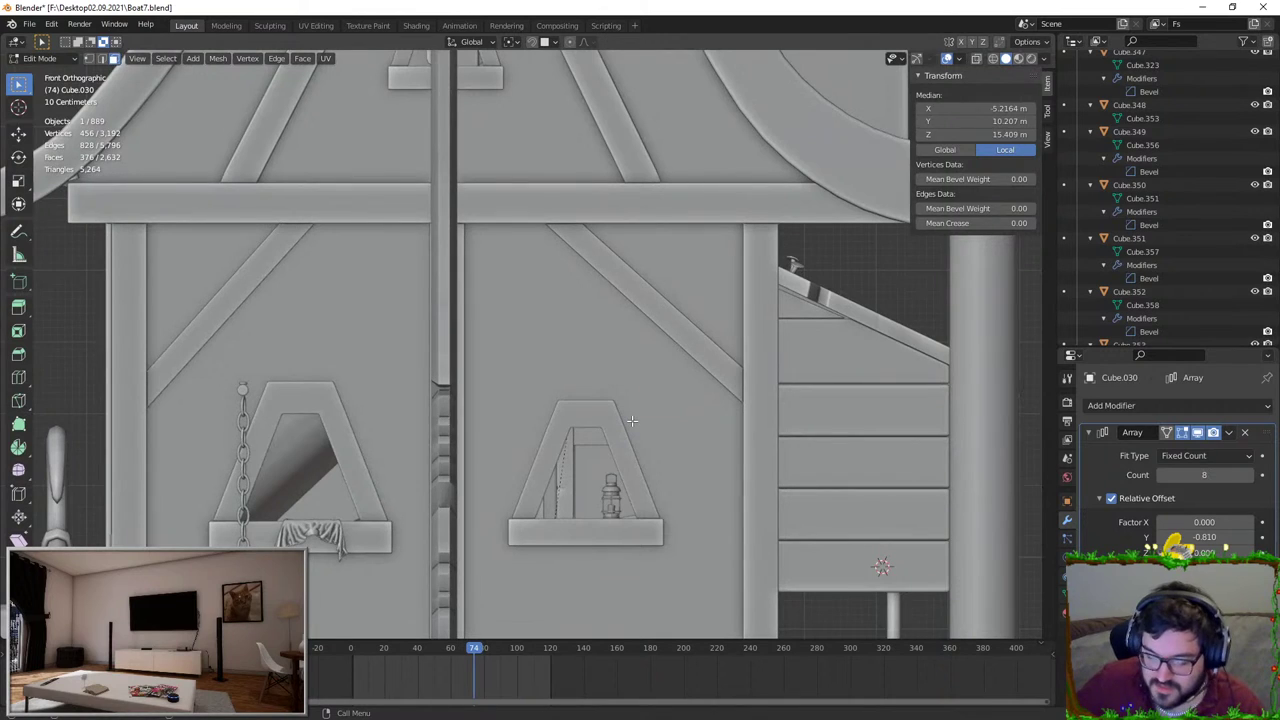
key("KP_Decimal")
middle_click_drag(632, 421, 768, 364)
scroll(580, 355, "up", 1)
key("Tab")
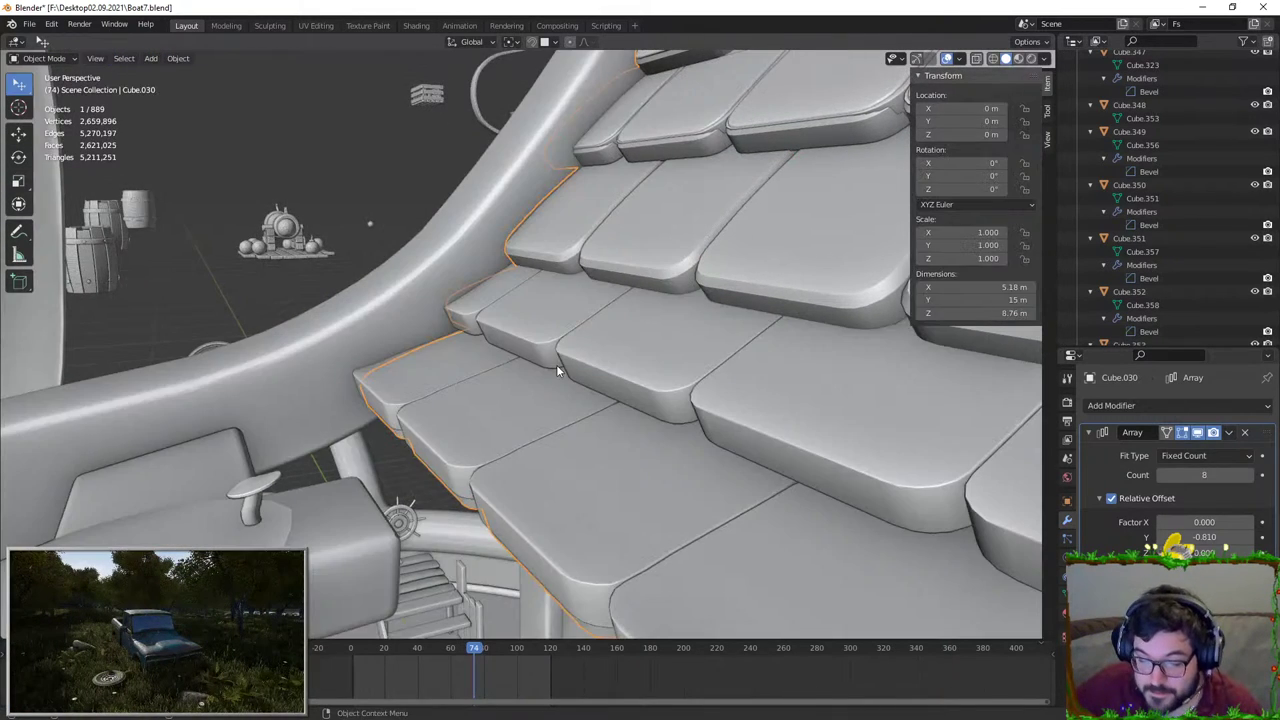
key("Tab")
key("g")
key("z")
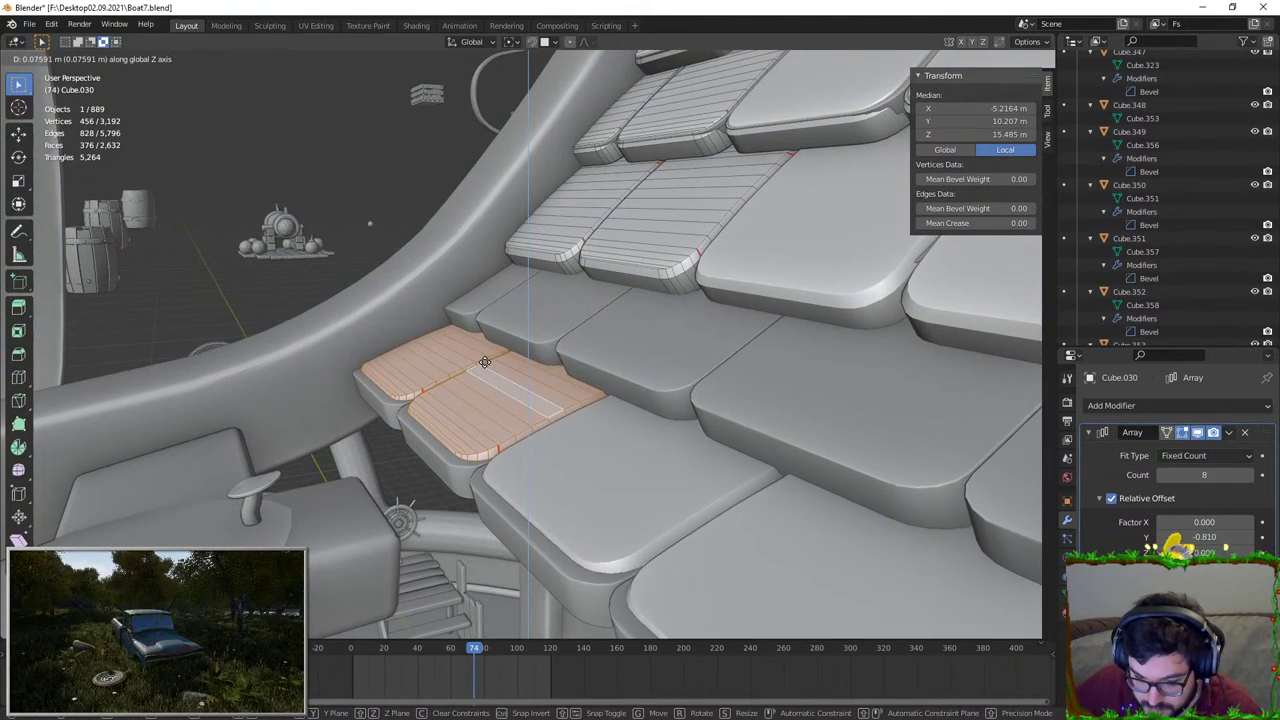
left_click(485, 365)
key("g")
key("x")
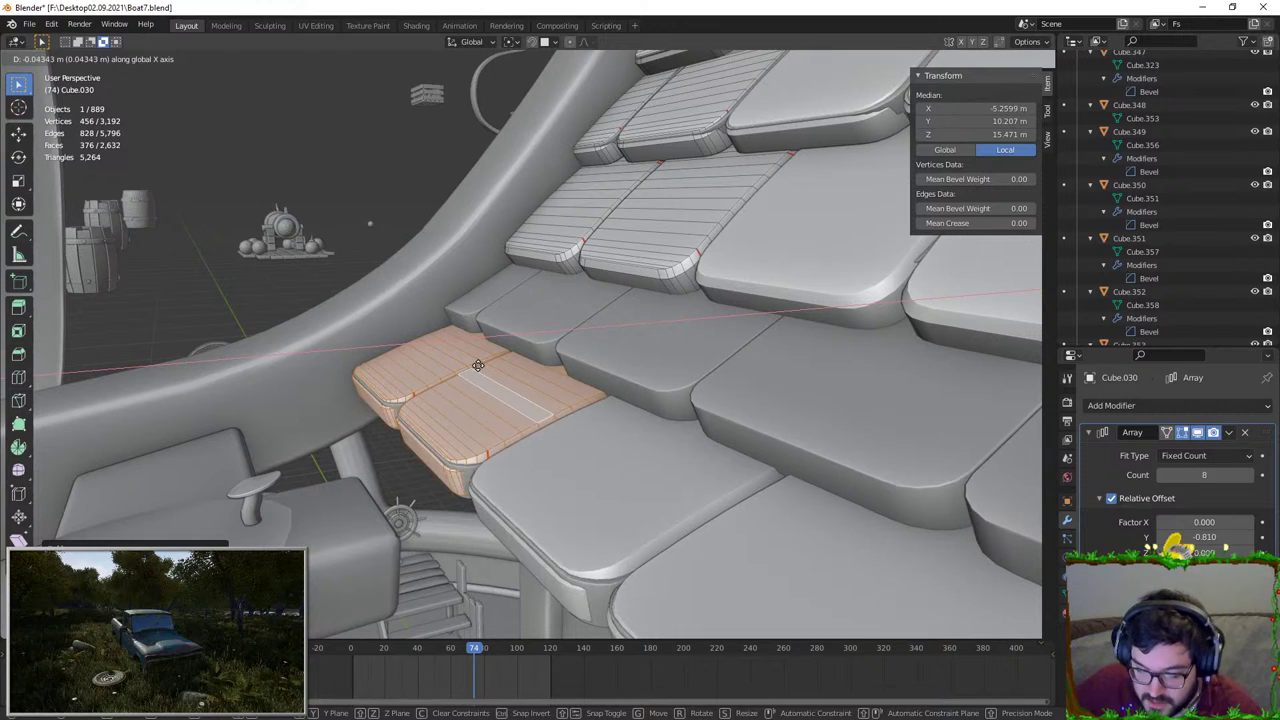
left_click(479, 366)
Step: Select the linked tiles of the second-lowest row, shift them about -0.09 m along X, and lower them about 0.03 m along Z
key("shift+l")
key("shift+l")
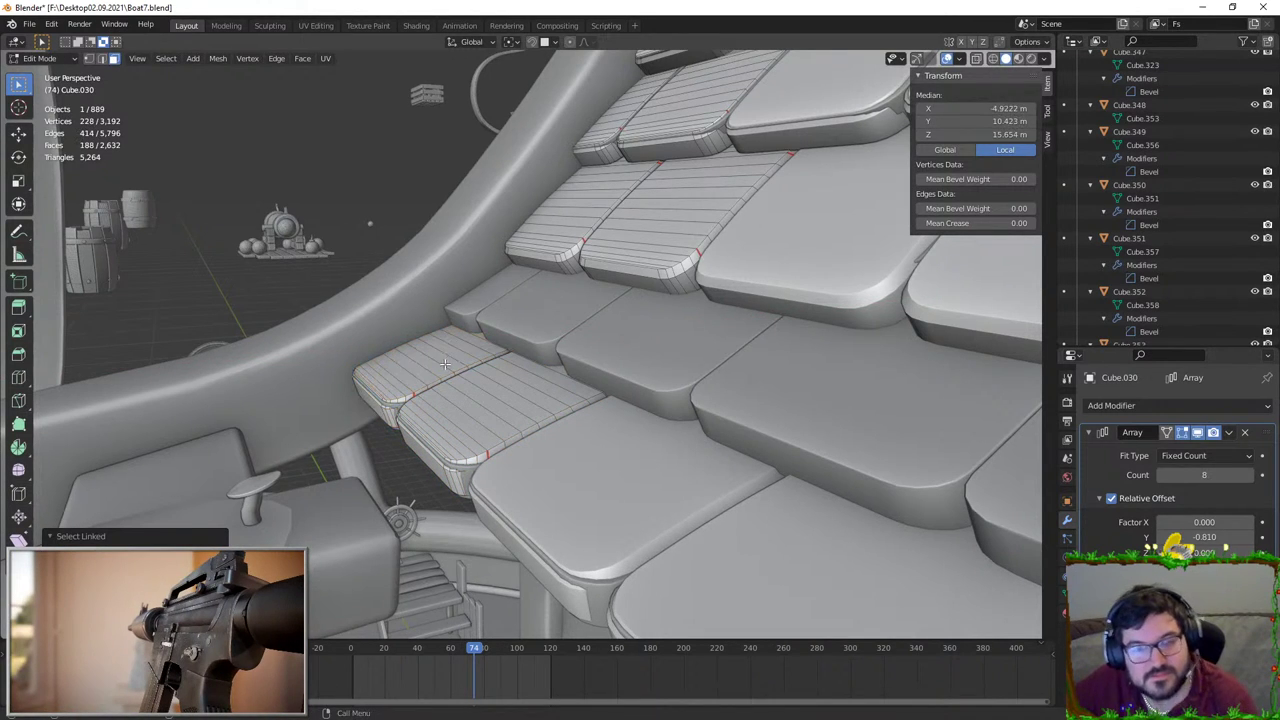
key("g")
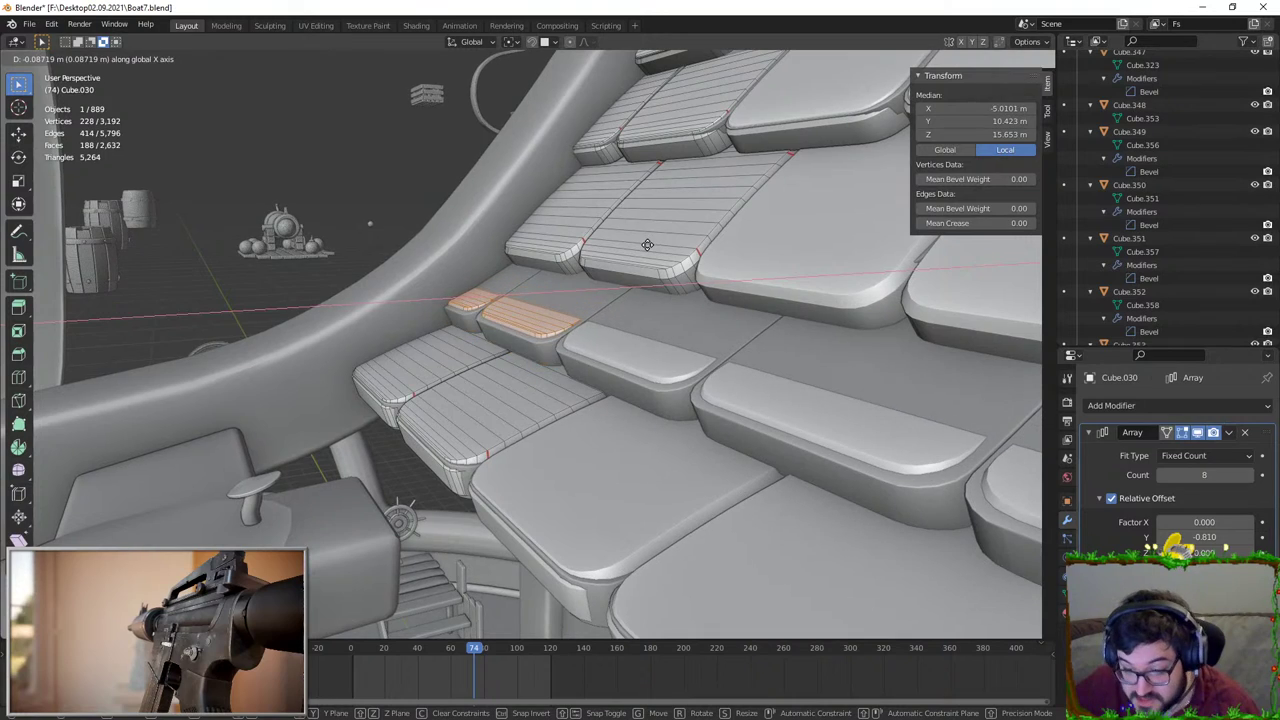
key("z")
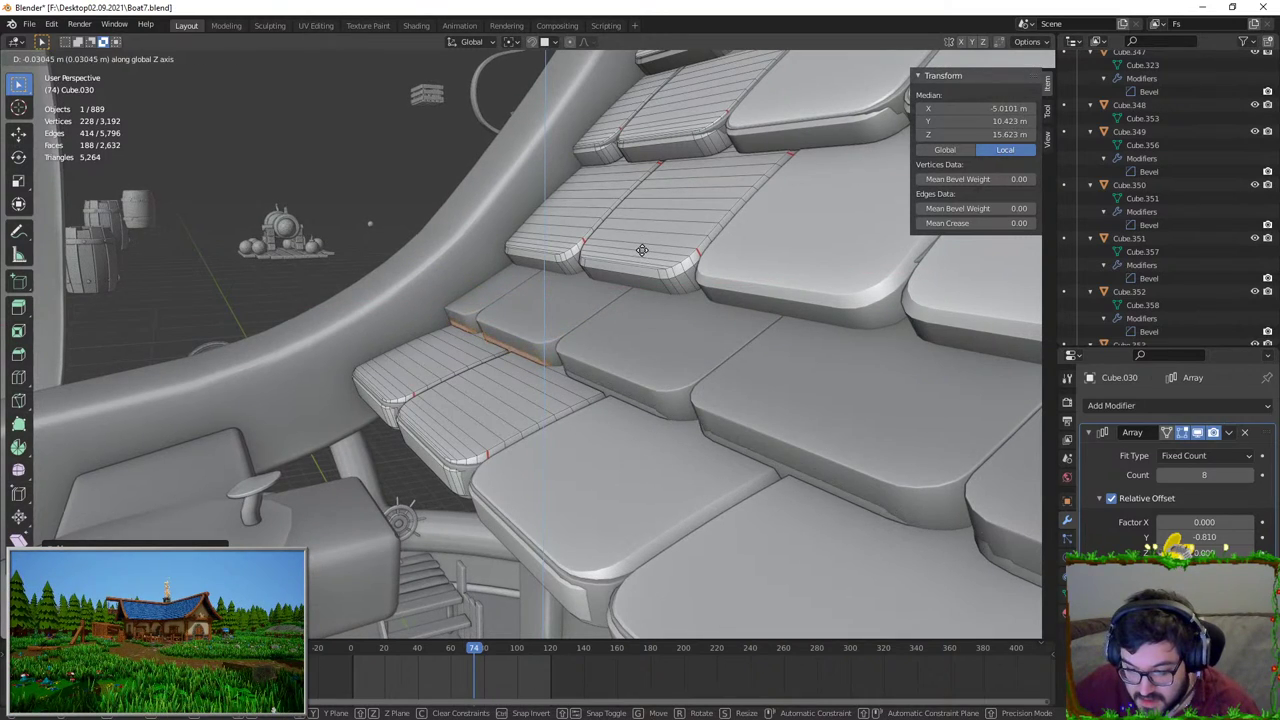
left_click(641, 248)
key("Tab")
Step: Delete the old roof tile object that overlaps the new arrayed tiles
middle_click_drag(585, 386, 640, 386)
key("Delete")
scroll(680, 355, "down", 3)
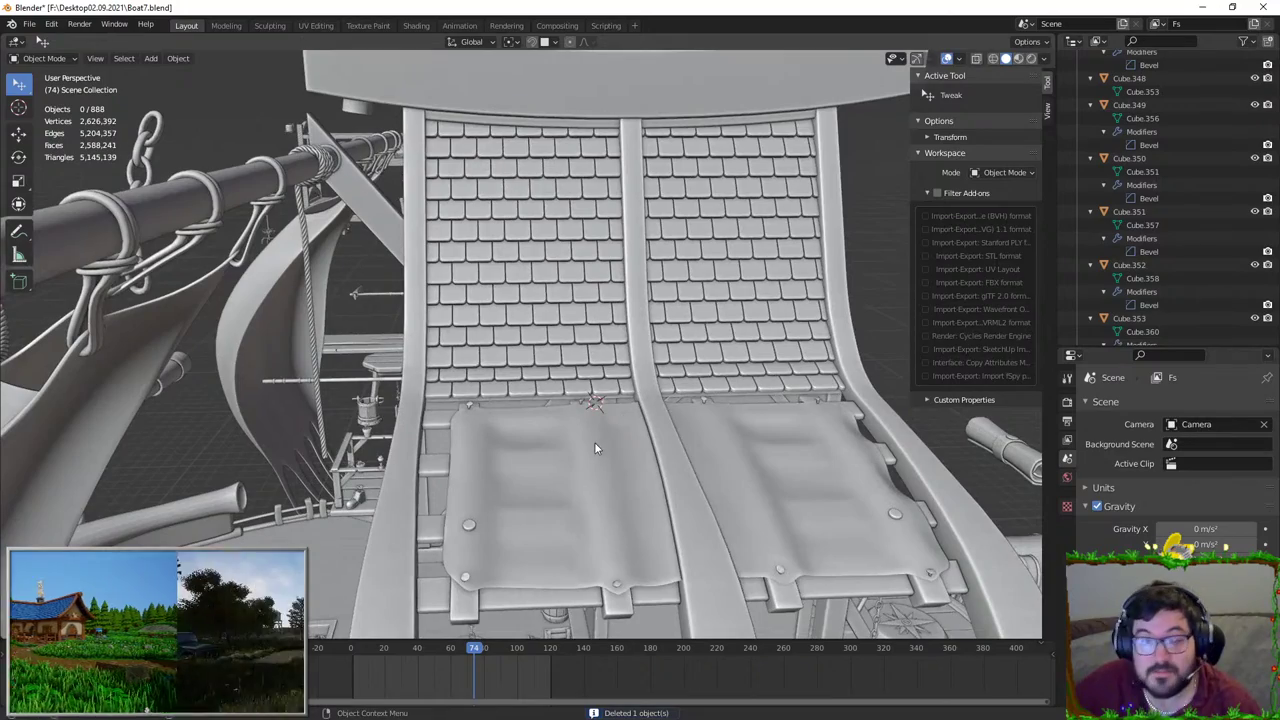
Step: Examine the new tile rows and the gaps between tiles up close, and the whole roof slope from several angles
left_click(546, 368)
scroll(547, 370, "up", 10)
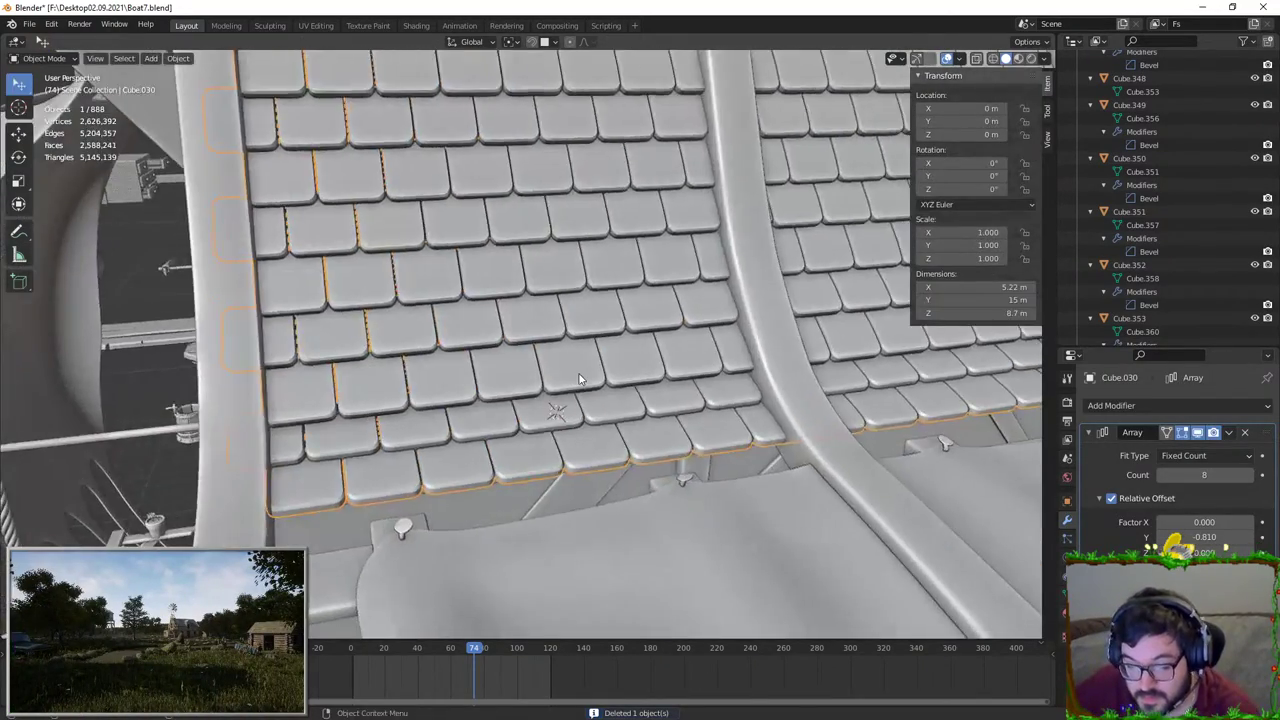
scroll(547, 385, "down", 2)
scroll(560, 420, "up", 5)
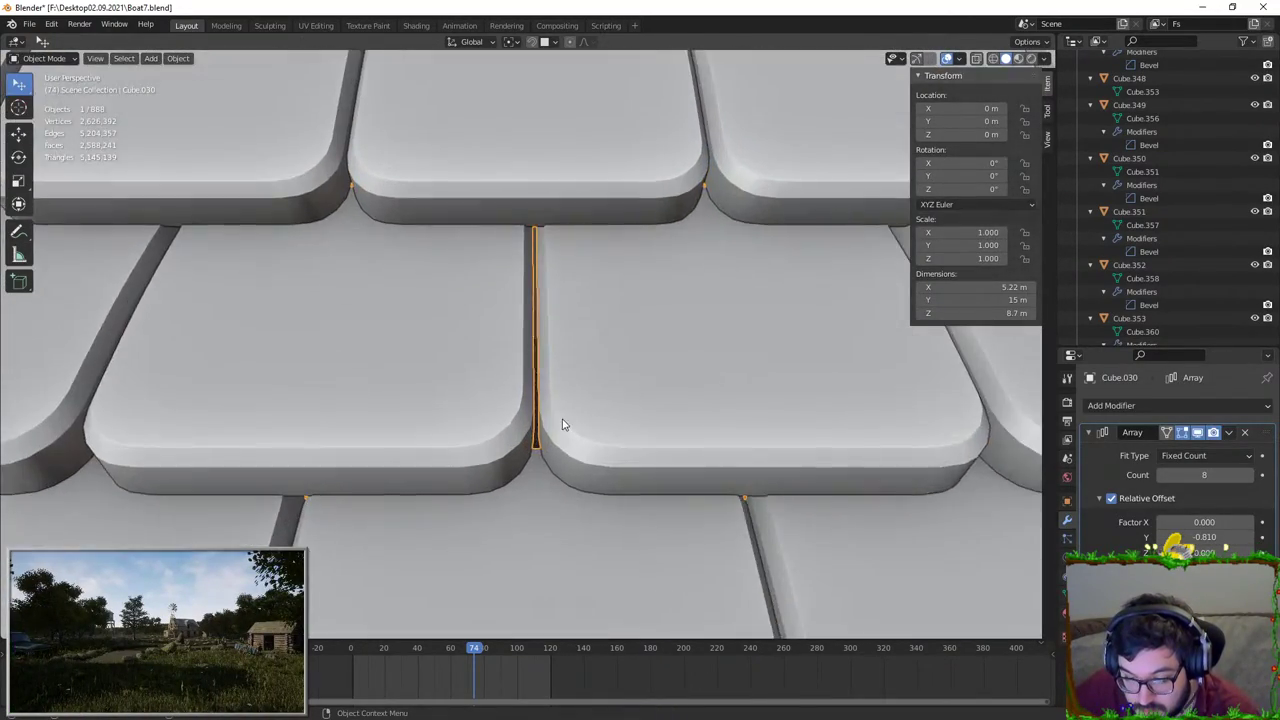
scroll(585, 340, "down", 10)
scroll(581, 379, "down", 8)
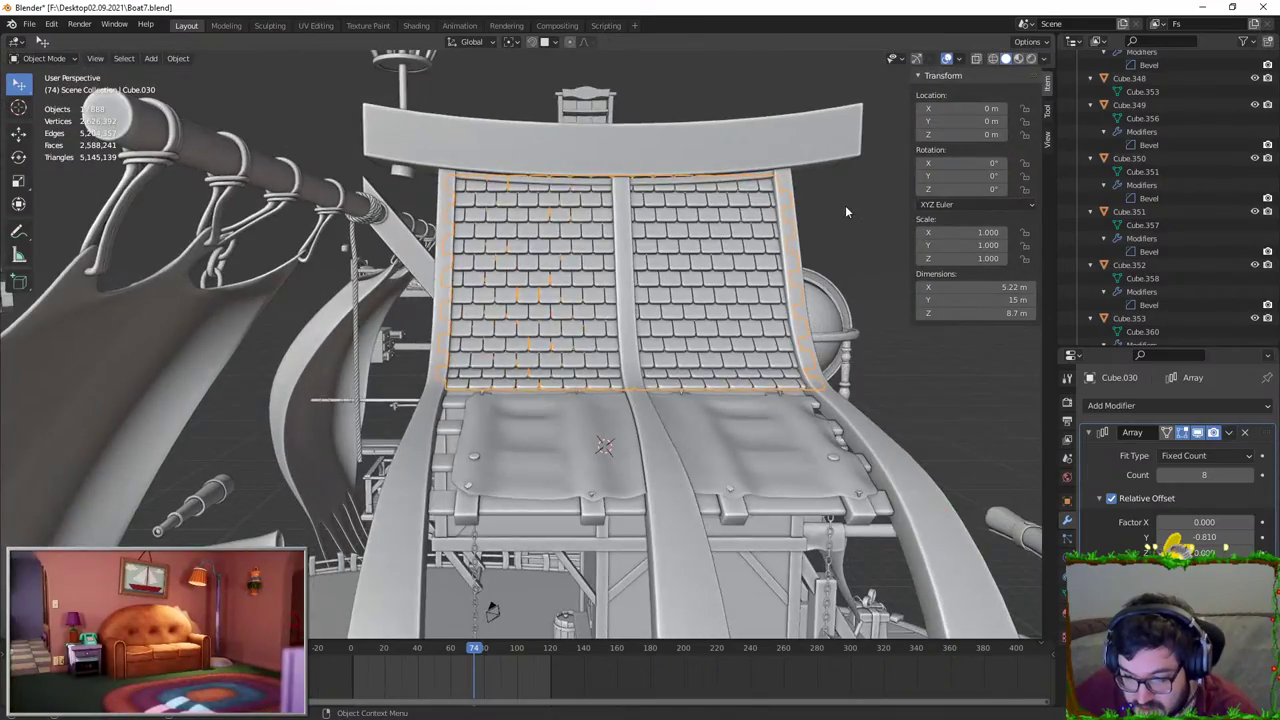
key("alt+a")
middle_click_drag(687, 363, 578, 326)
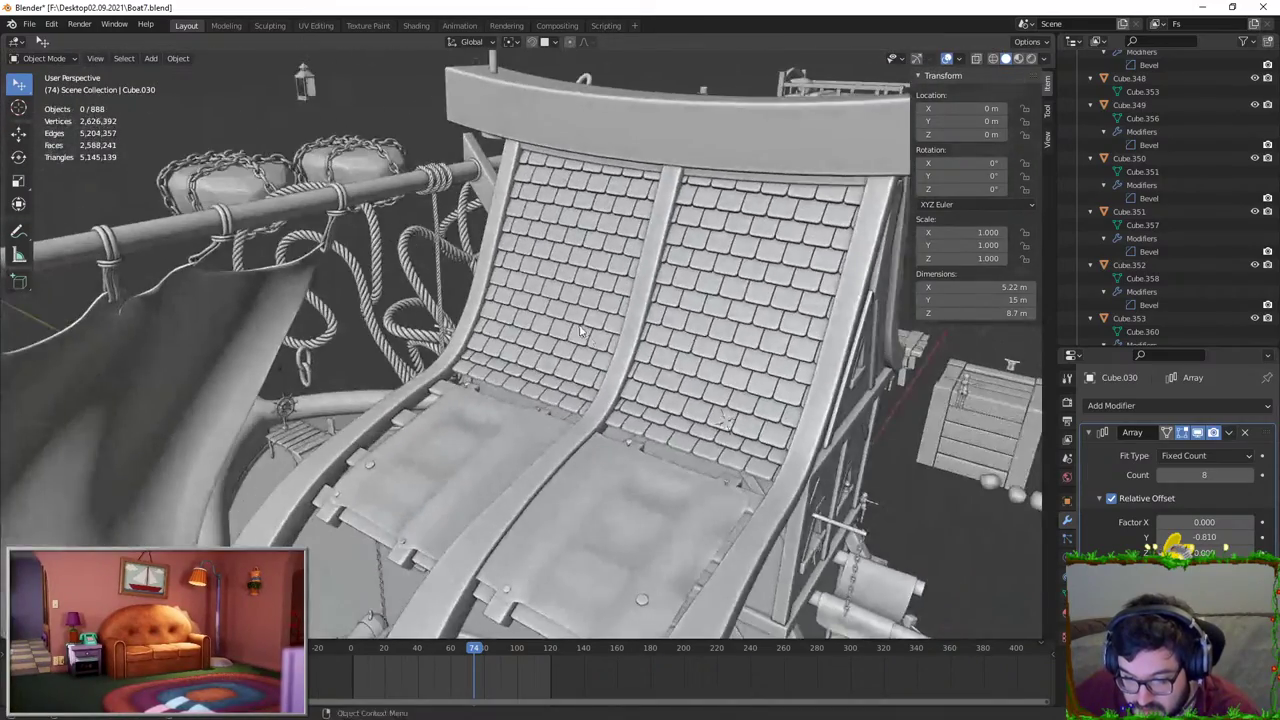
Step: Select all geometry of the new roof tile object and return to editing it at the top rows
key("Tab")
middle_click_drag(472, 250, 517, 246)
key("a")
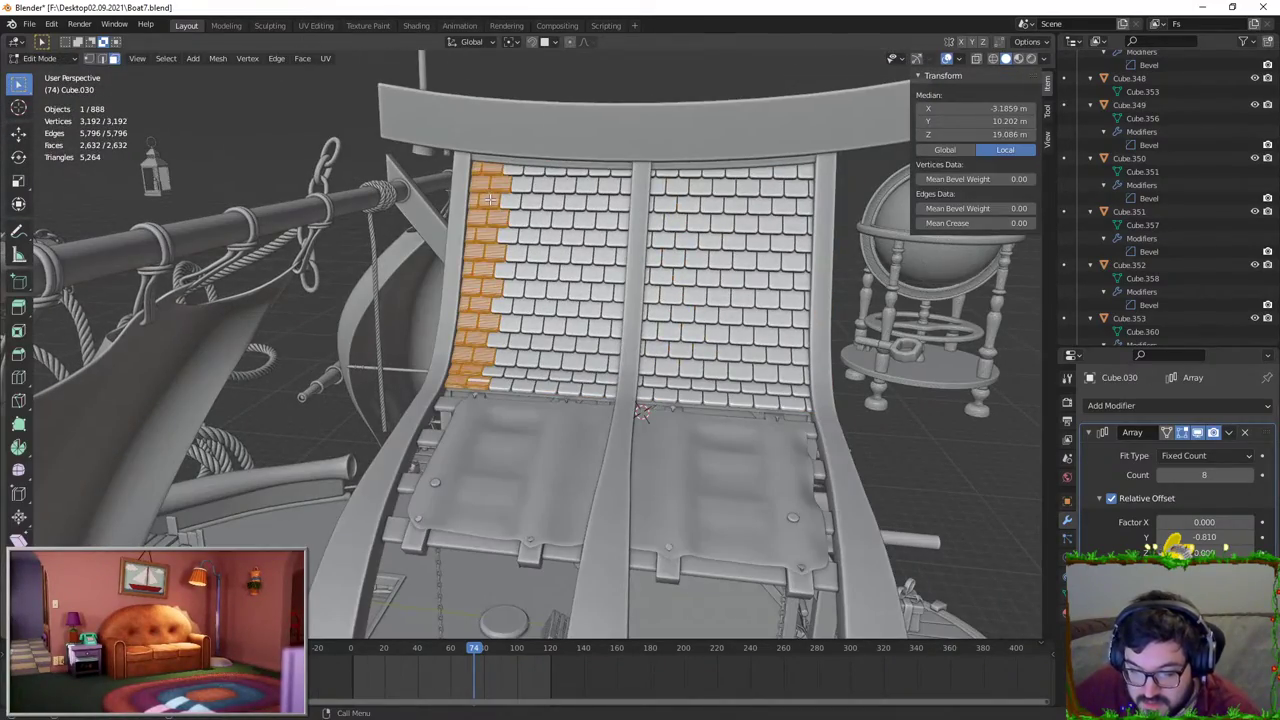
key("Tab")
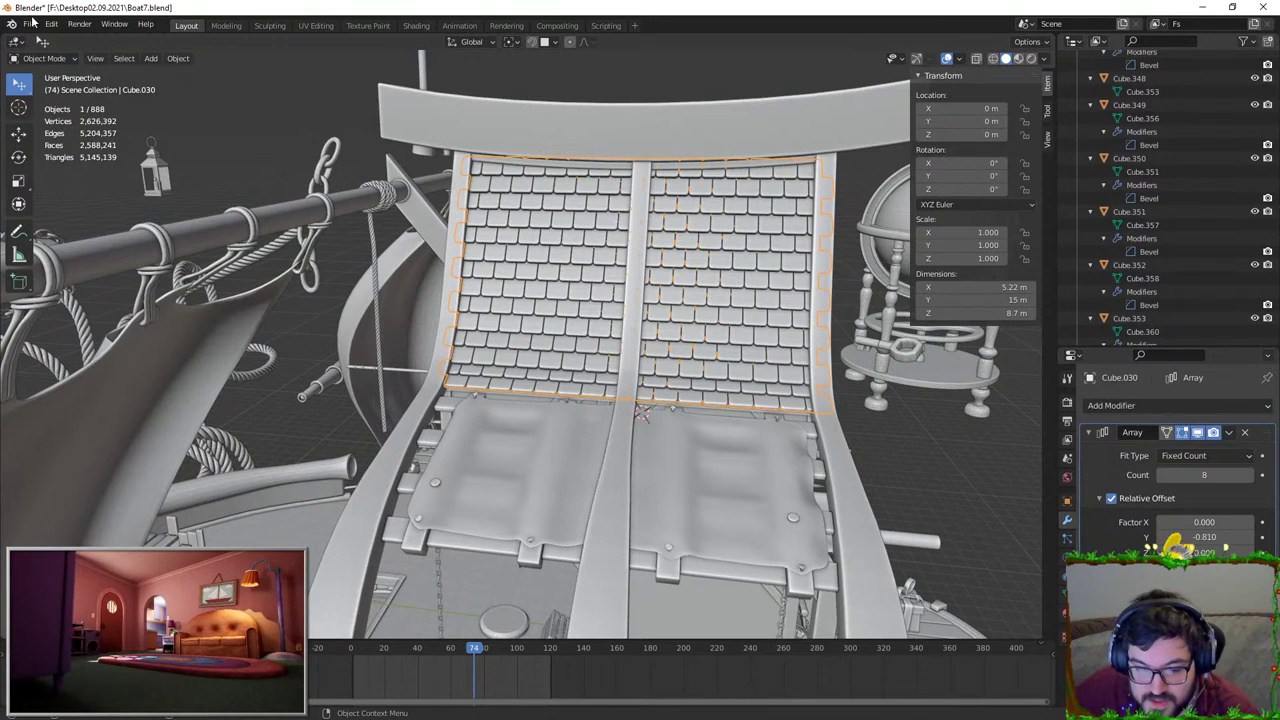
left_click(29, 24)
scroll(557, 237, "up", 5)
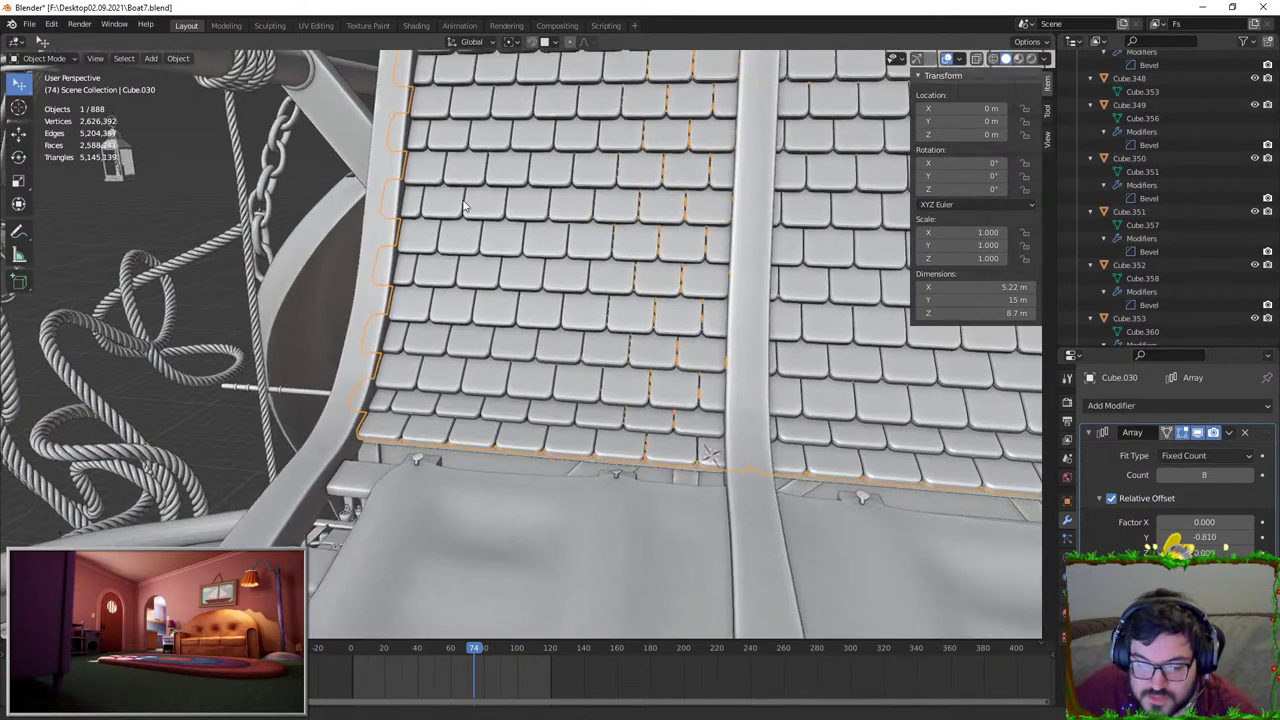
middle_click_drag(557, 237, 640, 540, "shift")
key("Tab")
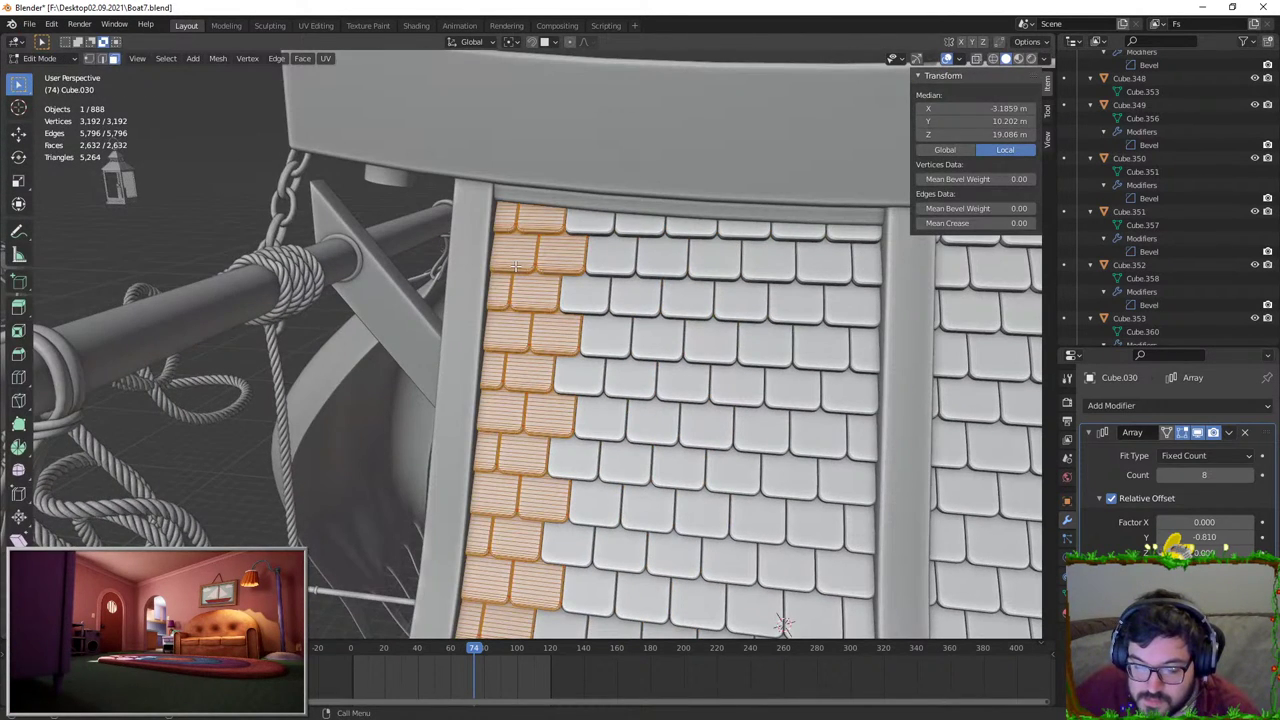
Step: Return the roof tile object to Object Mode and start an FBX export, browsing to the Desktop folder
middle_click_drag(515, 261, 165, 205)
key("Tab")
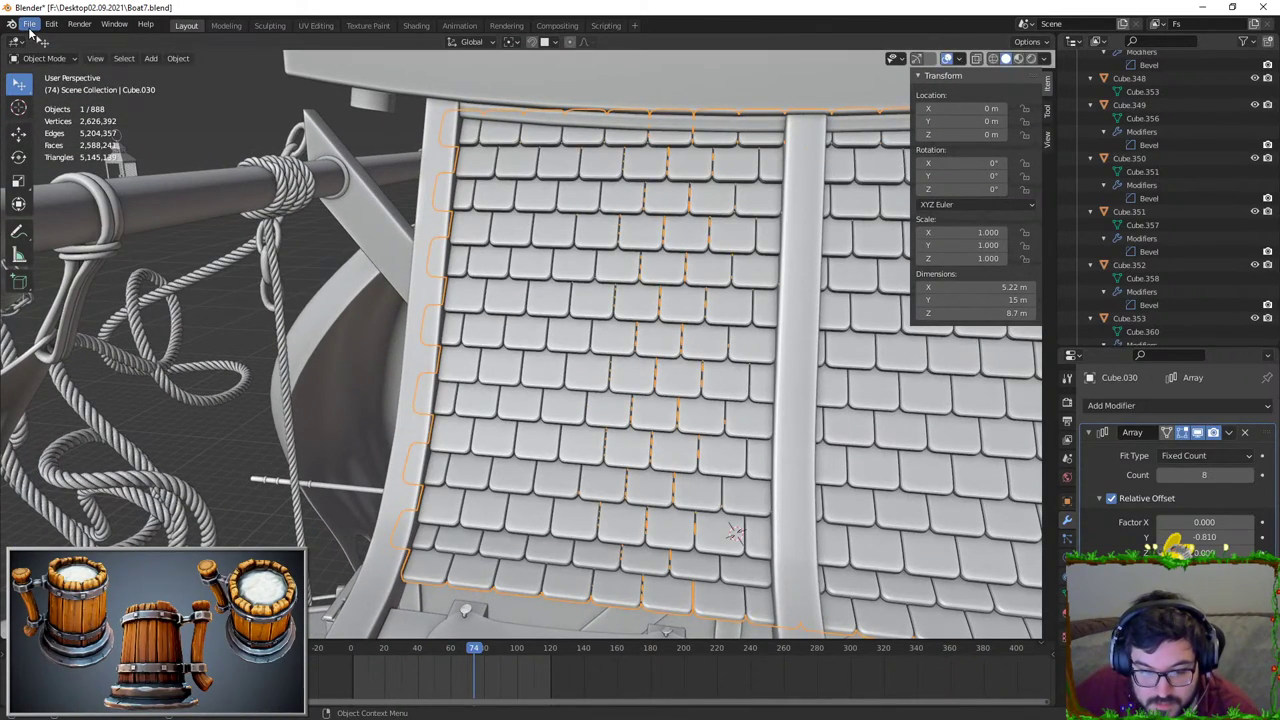
left_click(30, 25)
mouse_move(62, 217)
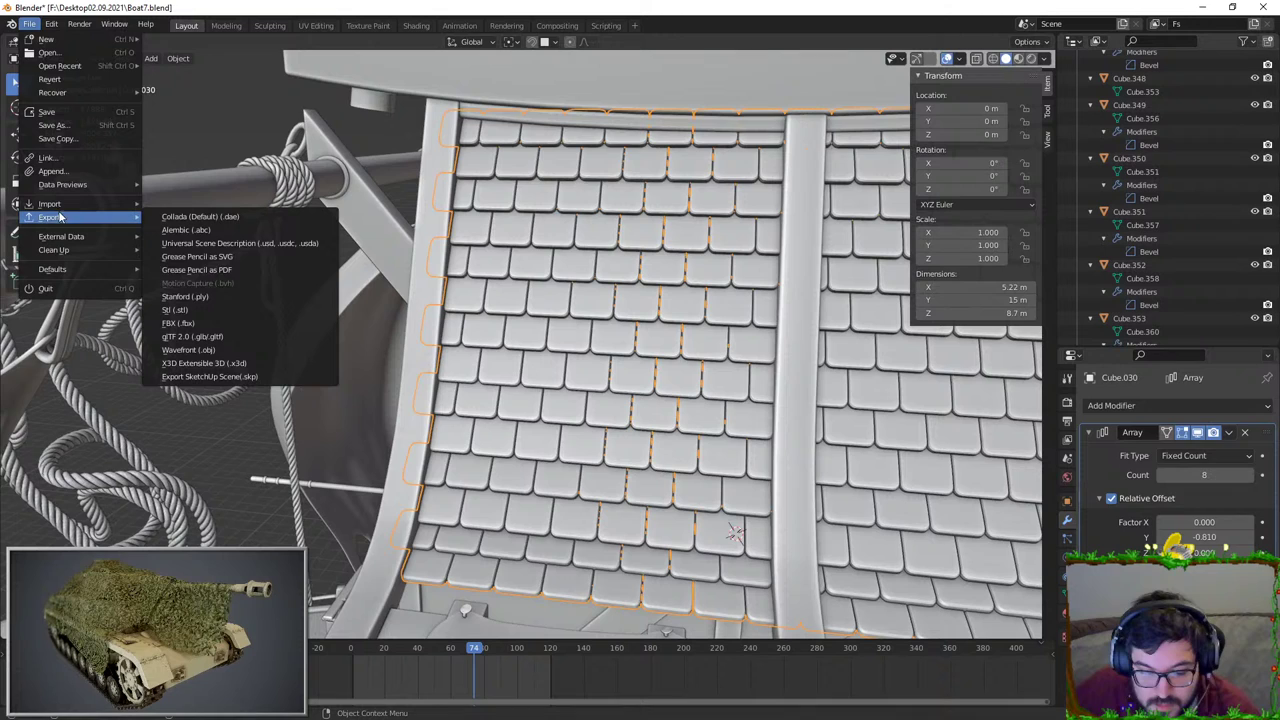
left_click(183, 323)
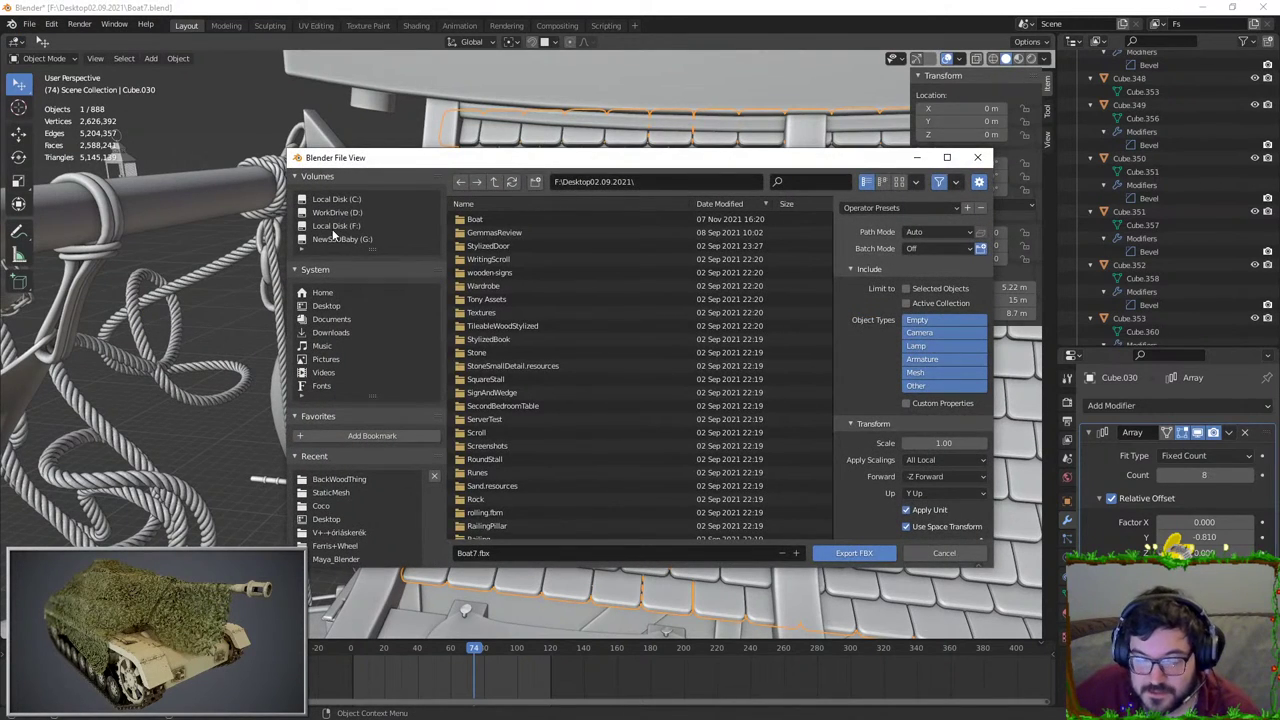
left_click(355, 212)
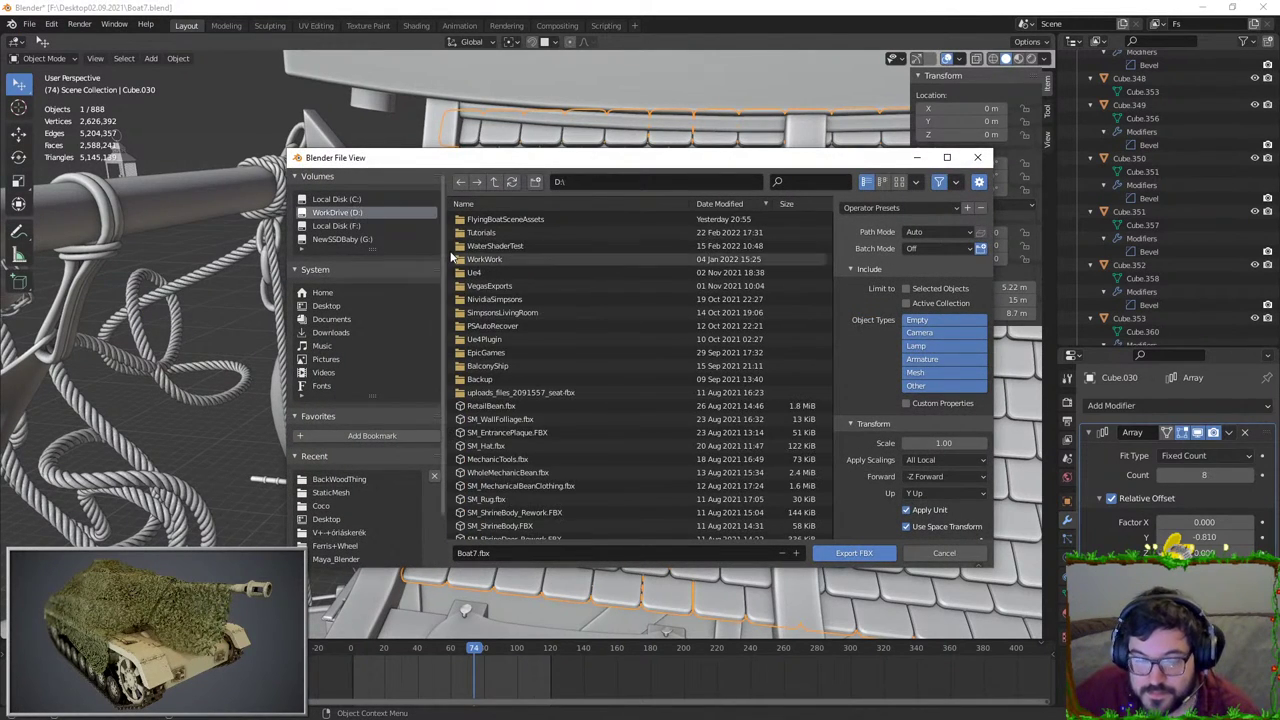
left_click(327, 305)
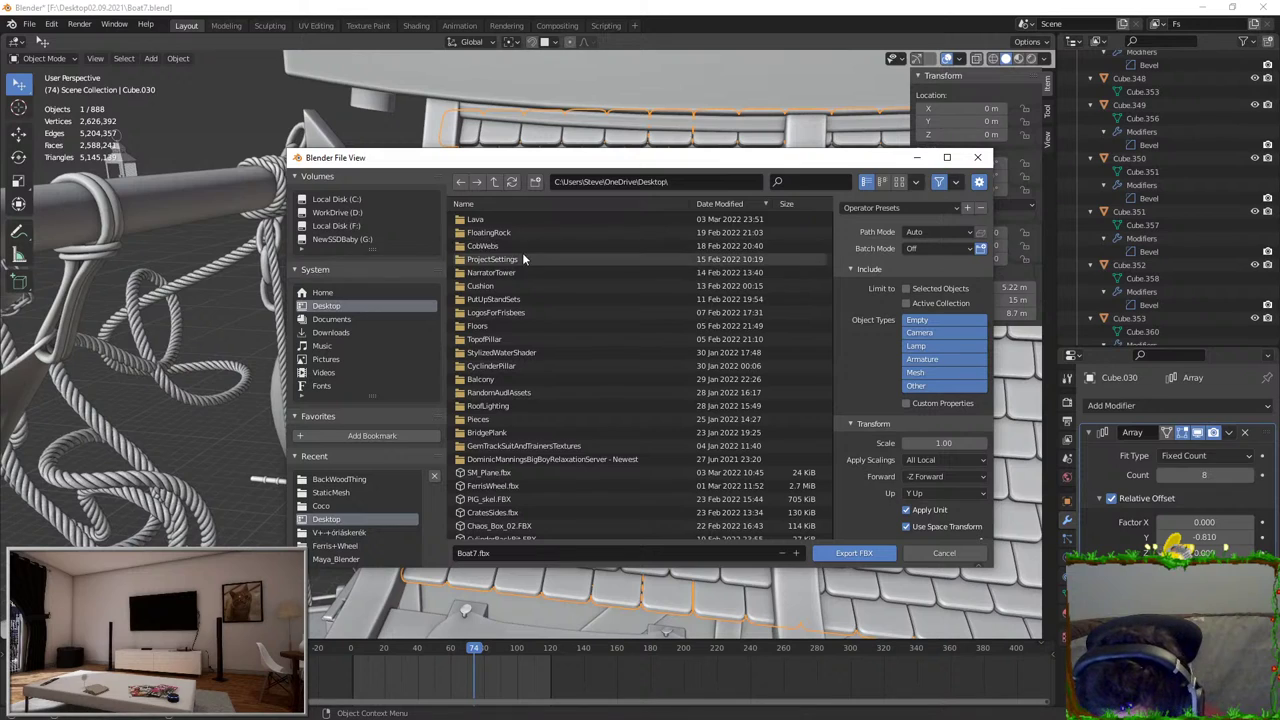
Step: Create a new folder named RoofTiles on the Desktop for the export
right_click(660, 393)
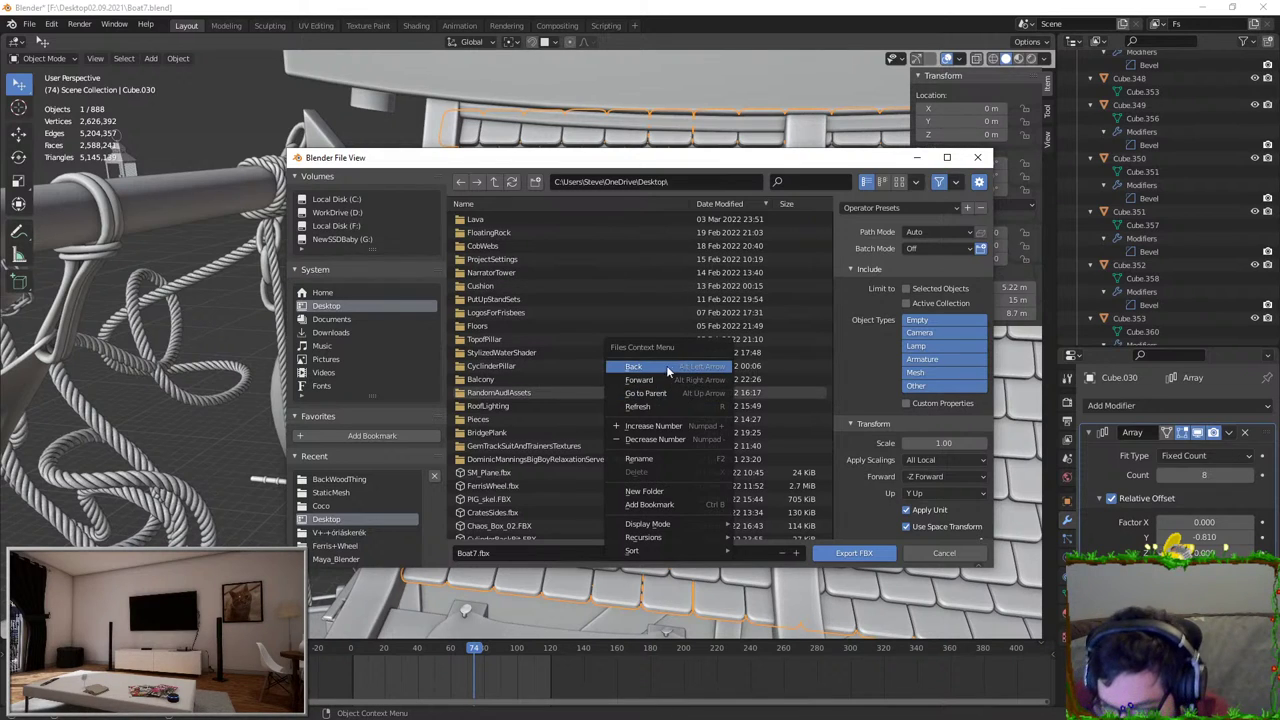
left_click(644, 491)
type("Roof")
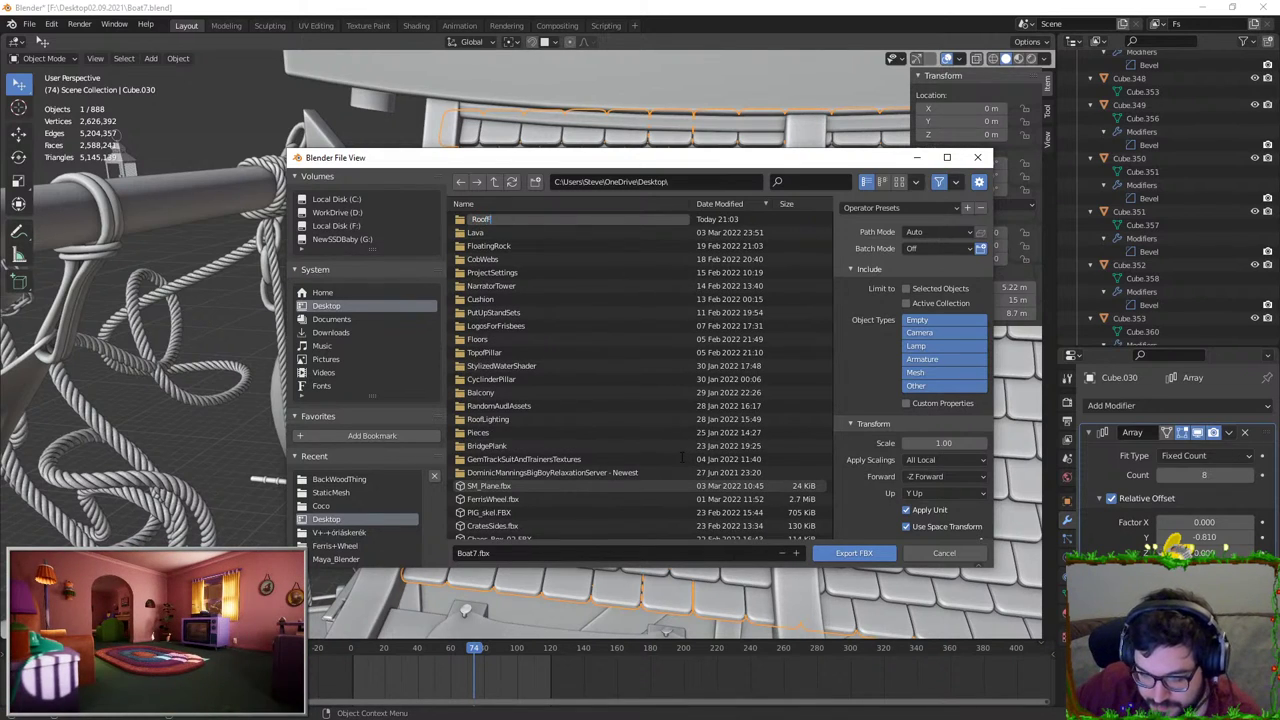
type("Tiles")
key("Return")
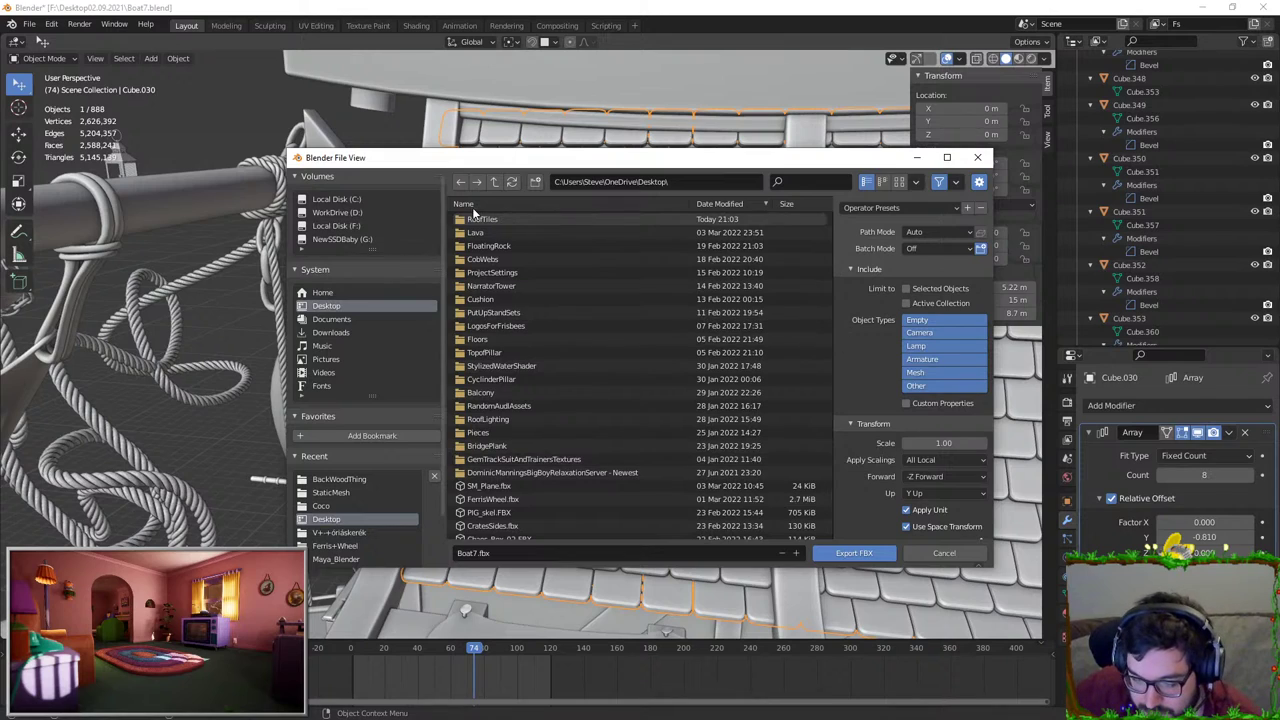
Step: Open the RoofTiles folder and name the FBX export file SM_RoofTiles
double_click(483, 222)
left_click(510, 552)
type("S")
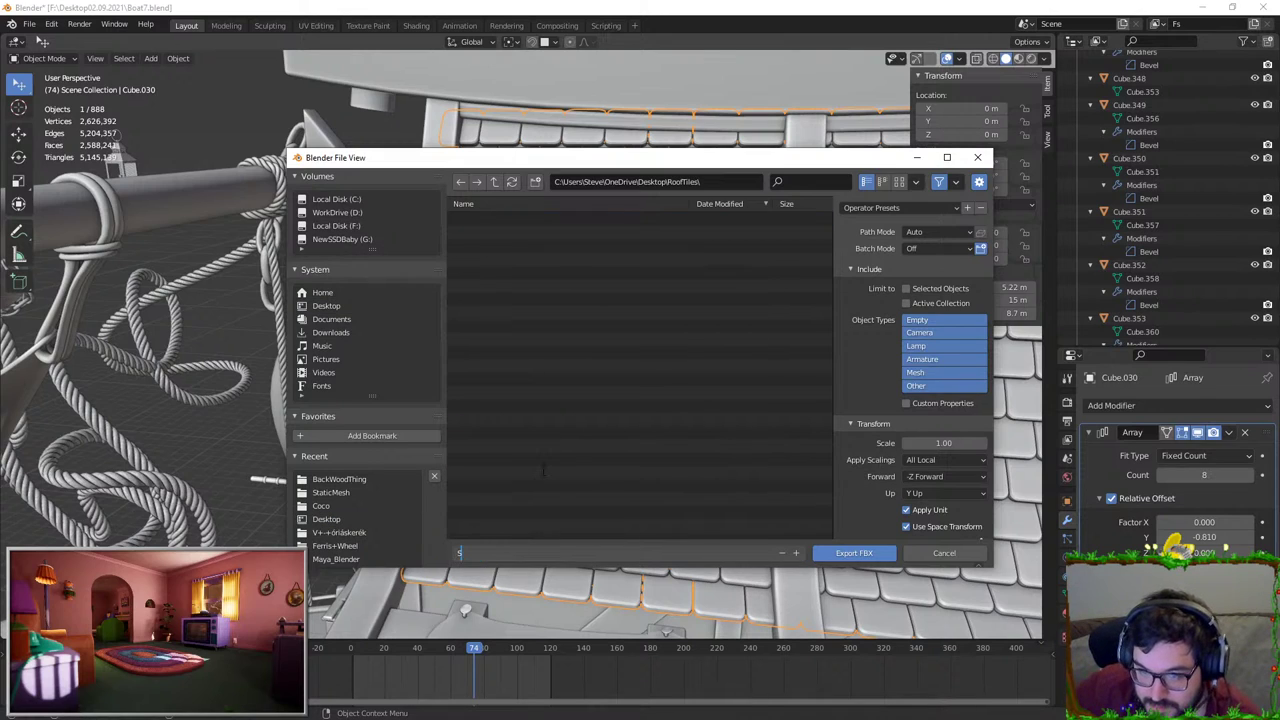
type("M_RoofTiles")
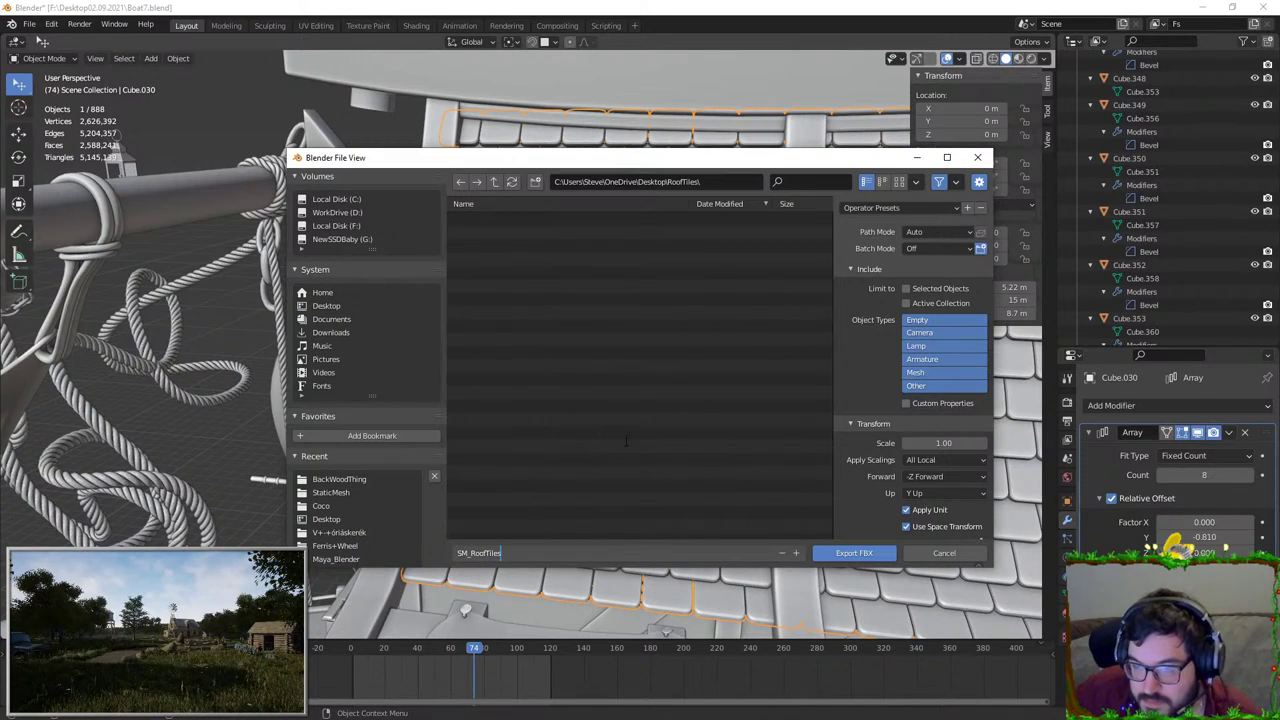
Step: Export the scene as SM_RoofTiles.fbx into the RoofTiles folder on the desktop
key("Return")
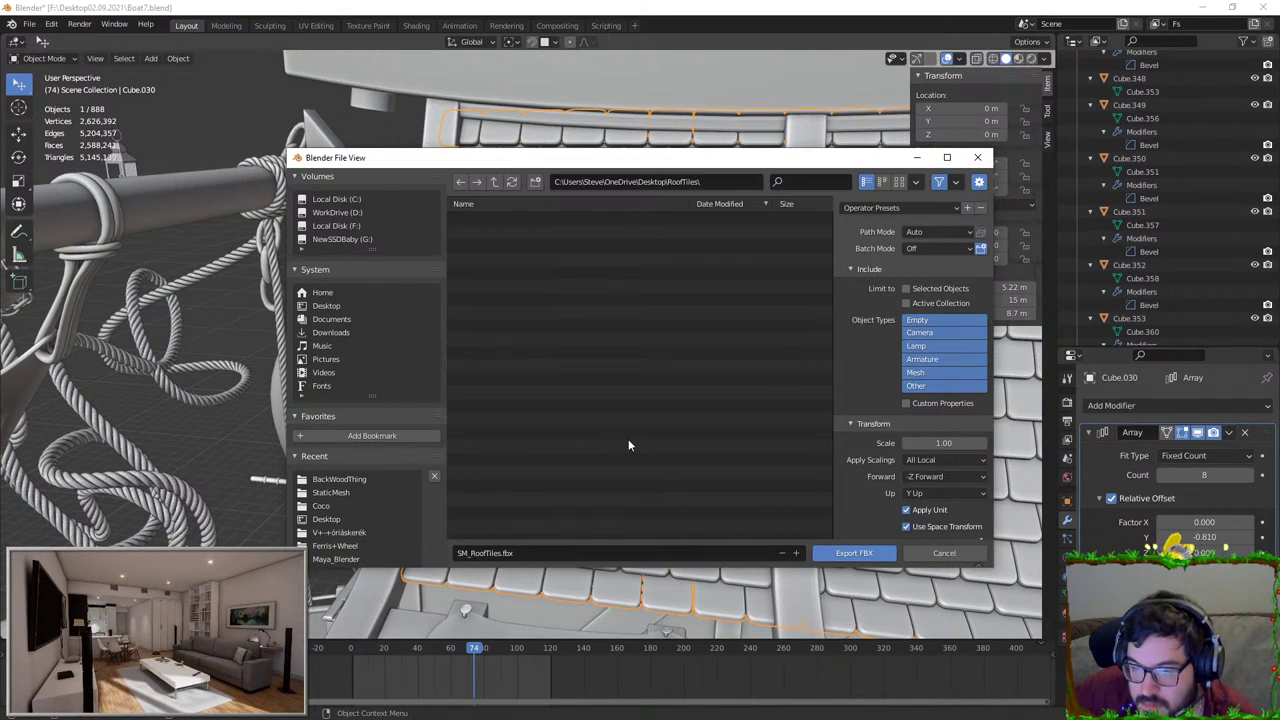
left_click(540, 553)
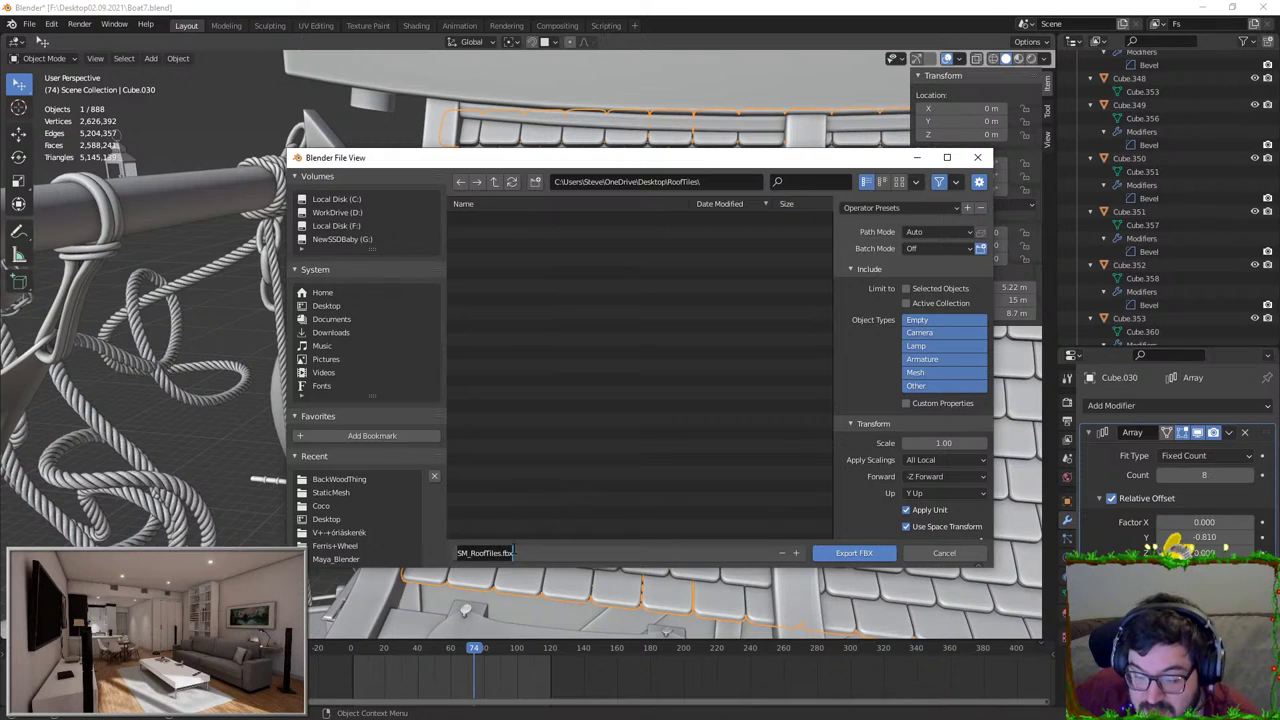
key("Return")
key("Return")
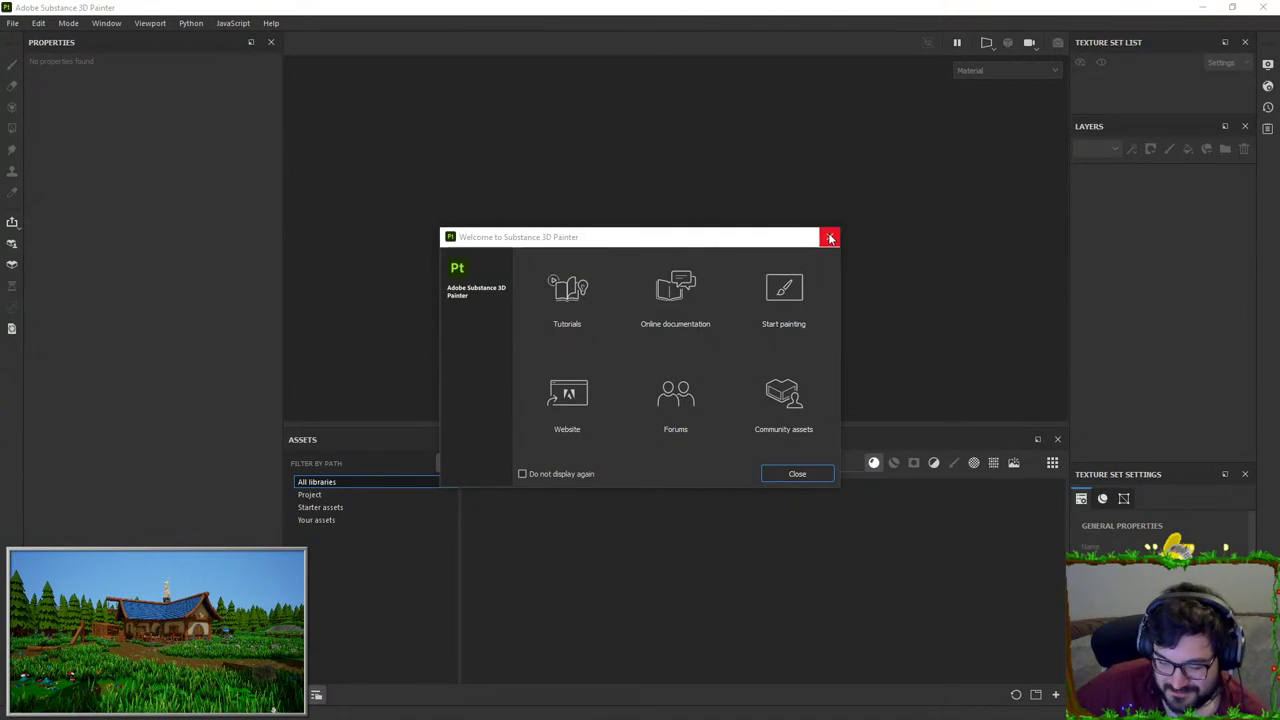
Step: Dismiss the Substance 3D Painter welcome window and switch to Adobe Animate
left_click(829, 237)
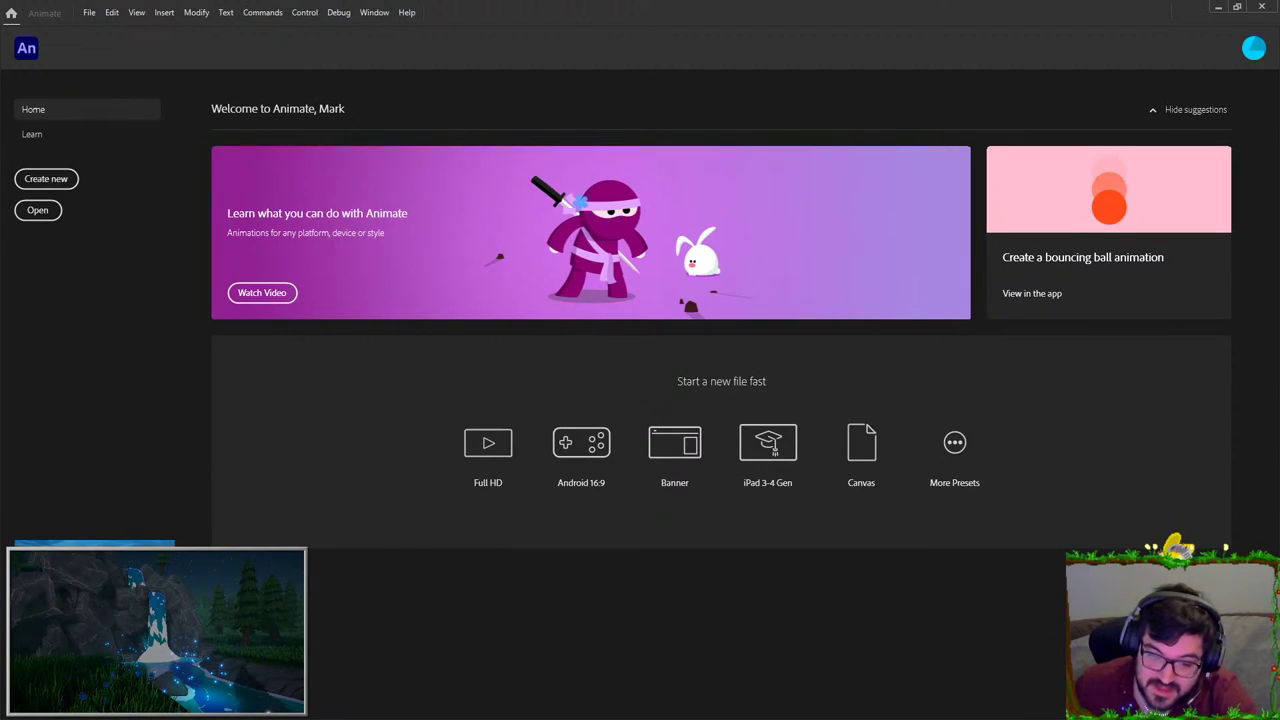
left_click(89, 12)
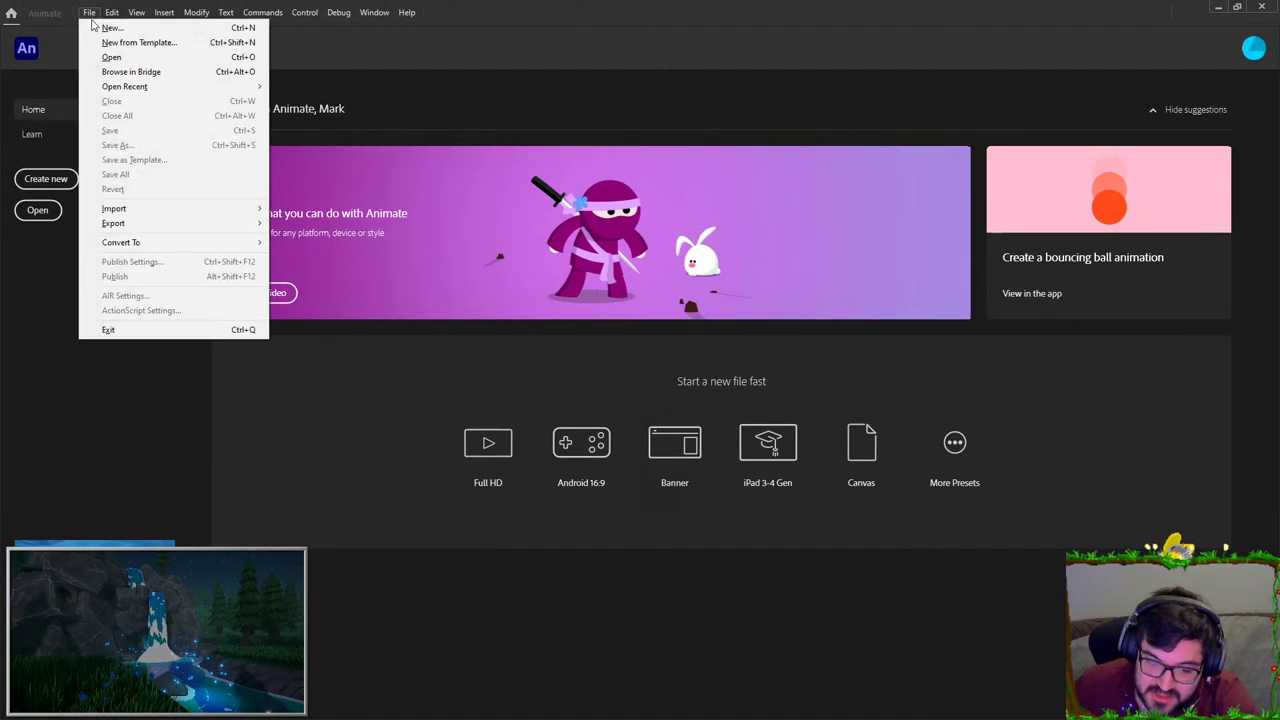
key("Escape")
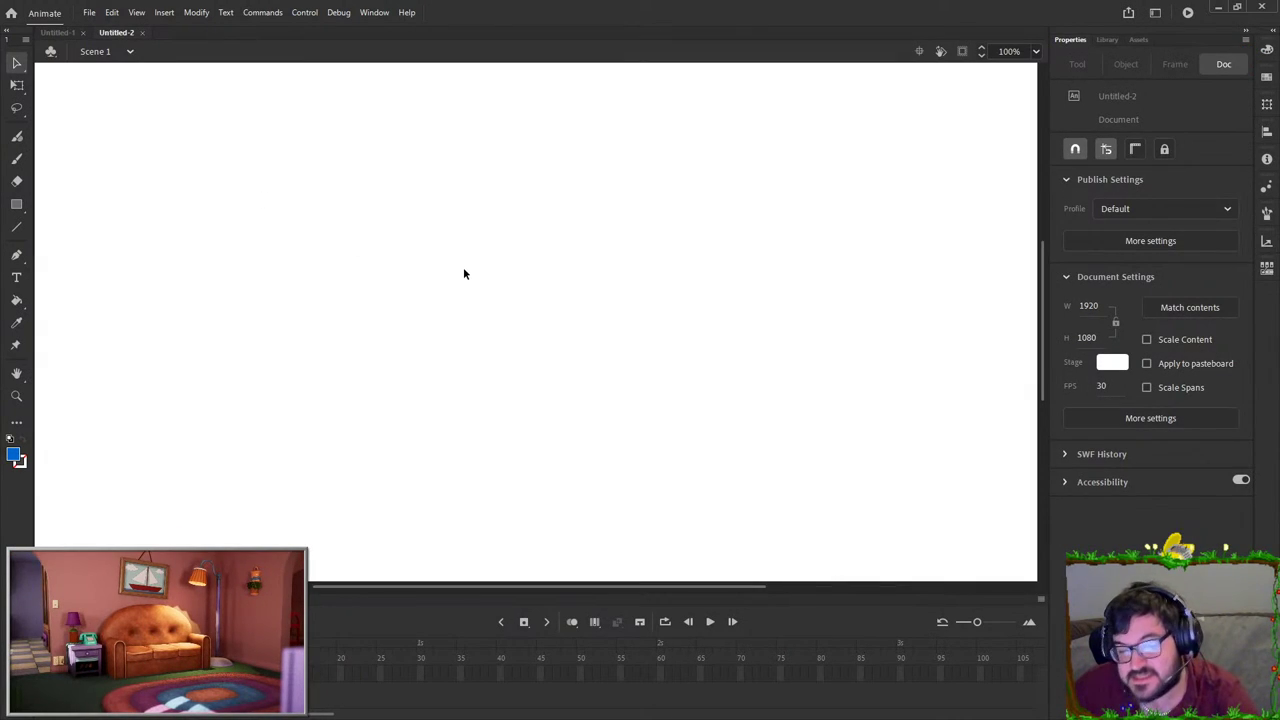
Step: Dock the Timeline and Output panels together above the stage, with the Timeline in front and the docked area made taller
scroll(447, 416, "down", 4)
left_click_drag(53, 600, 92, 42)
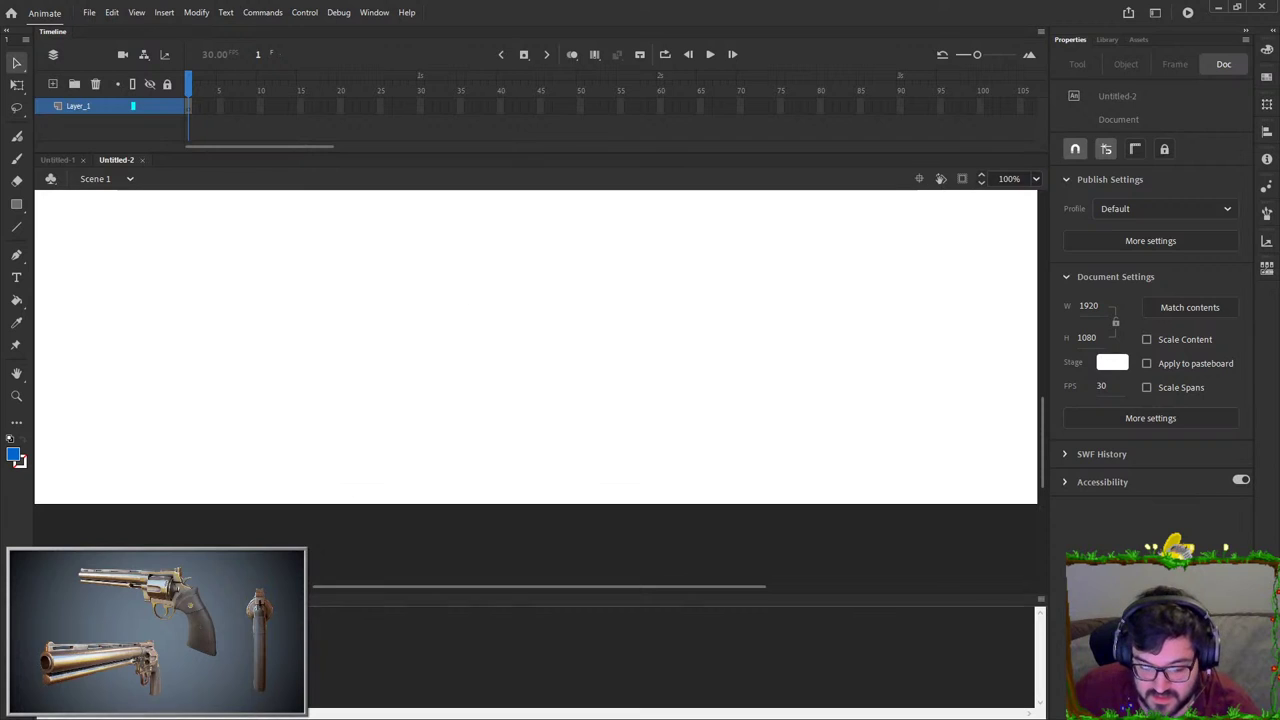
left_click_drag(330, 601, 142, 33)
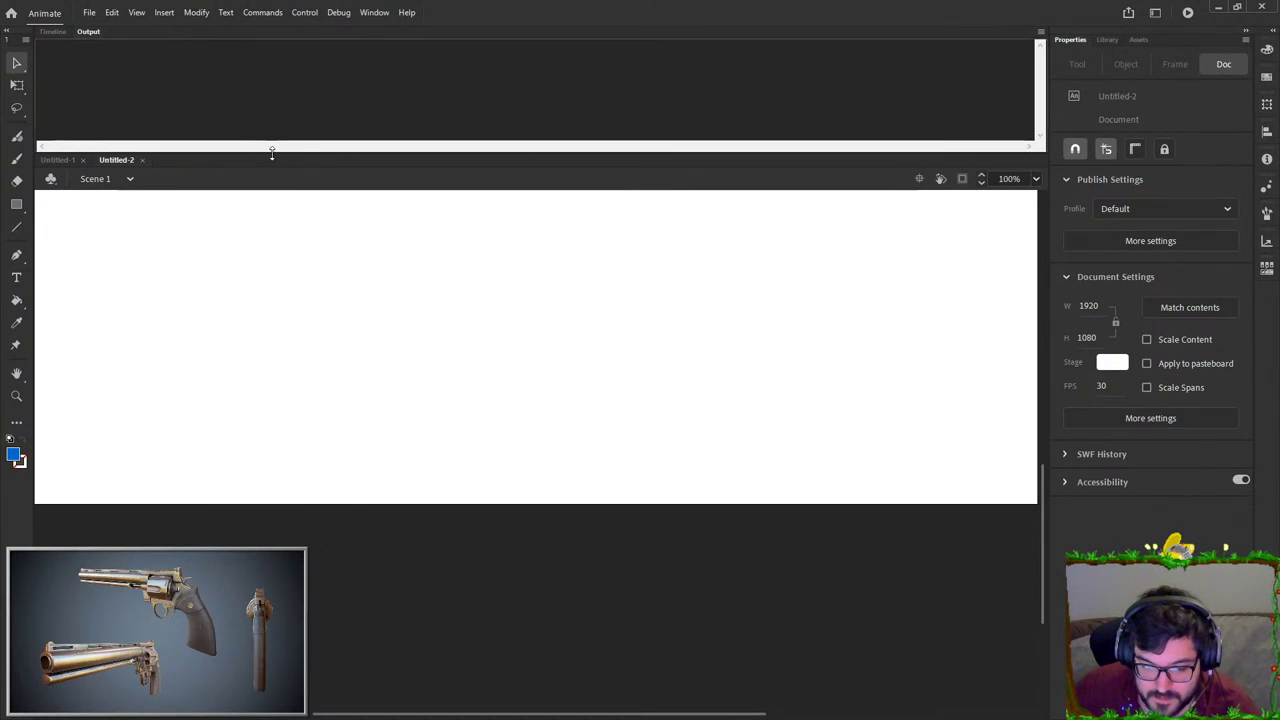
left_click(52, 31)
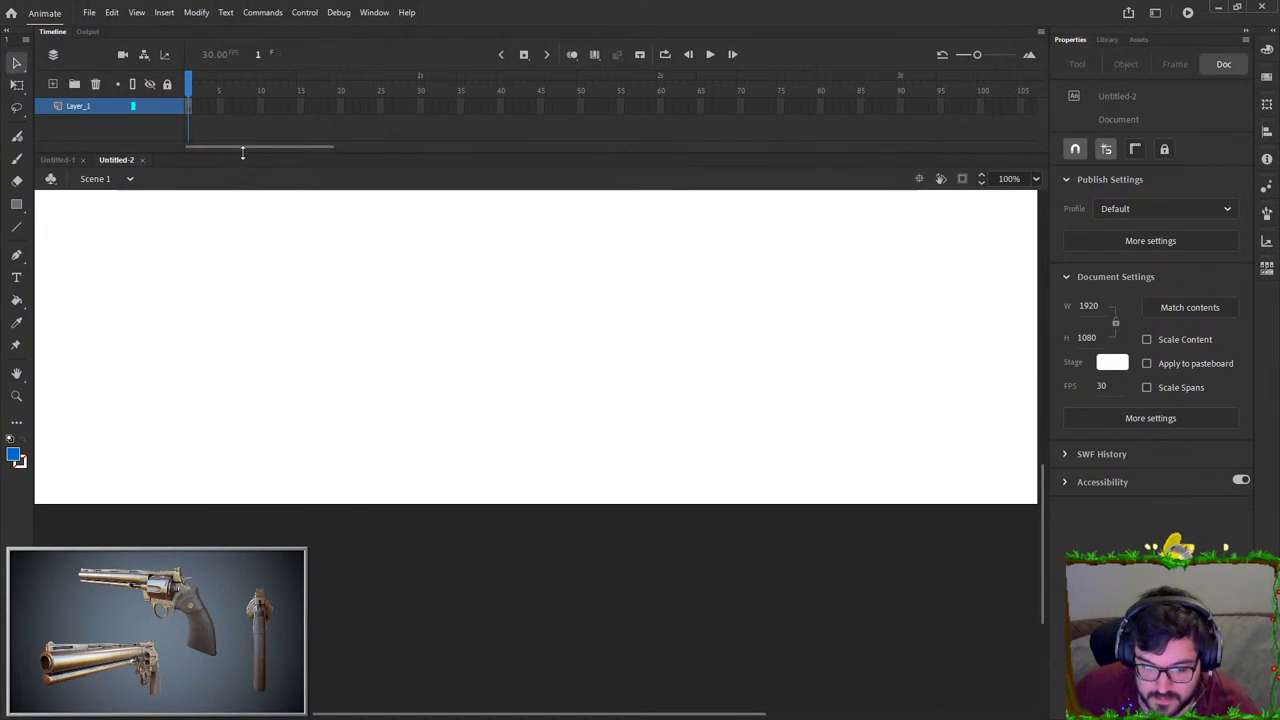
left_click_drag(242, 152, 242, 208)
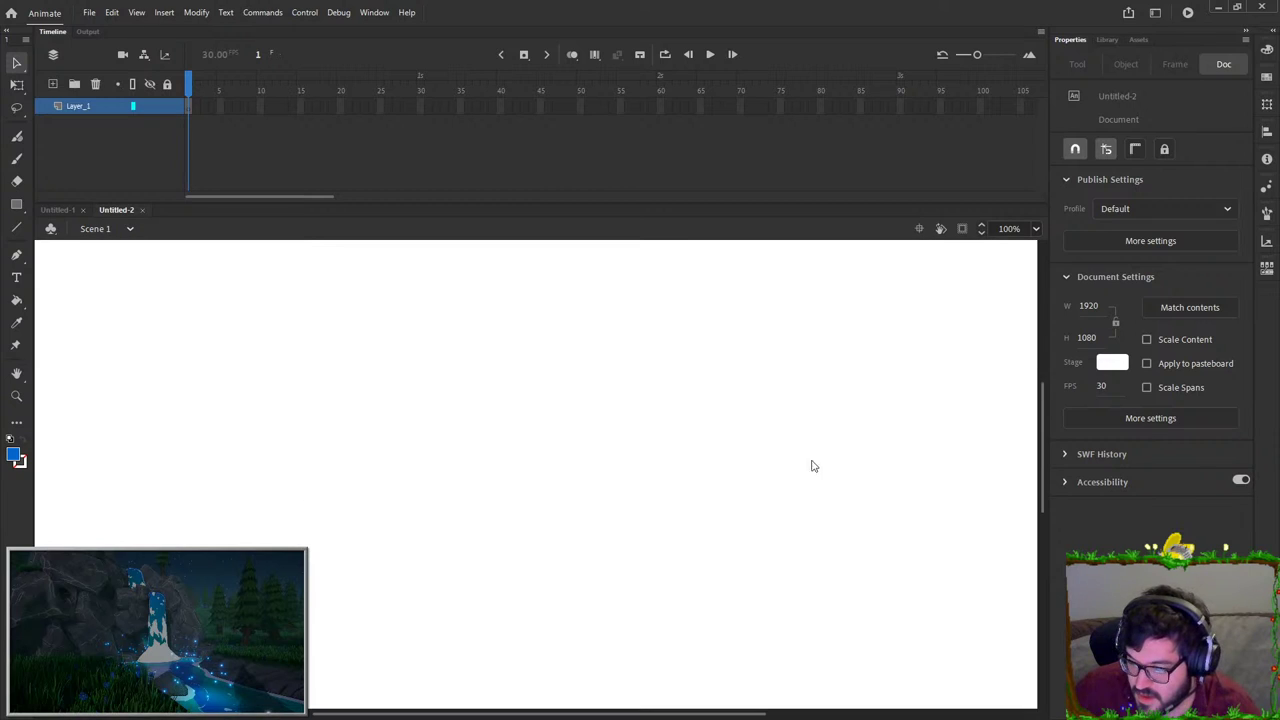
Step: Paint a looping blue freehand scribble on Layer_1 in the upper-left part of the stage with the Classic Brush at size 30
scroll(670, 456, "up", 2)
scroll(669, 455, "down", 2)
scroll(669, 455, "up", 3)
scroll(669, 455, "down", 5, "alt")
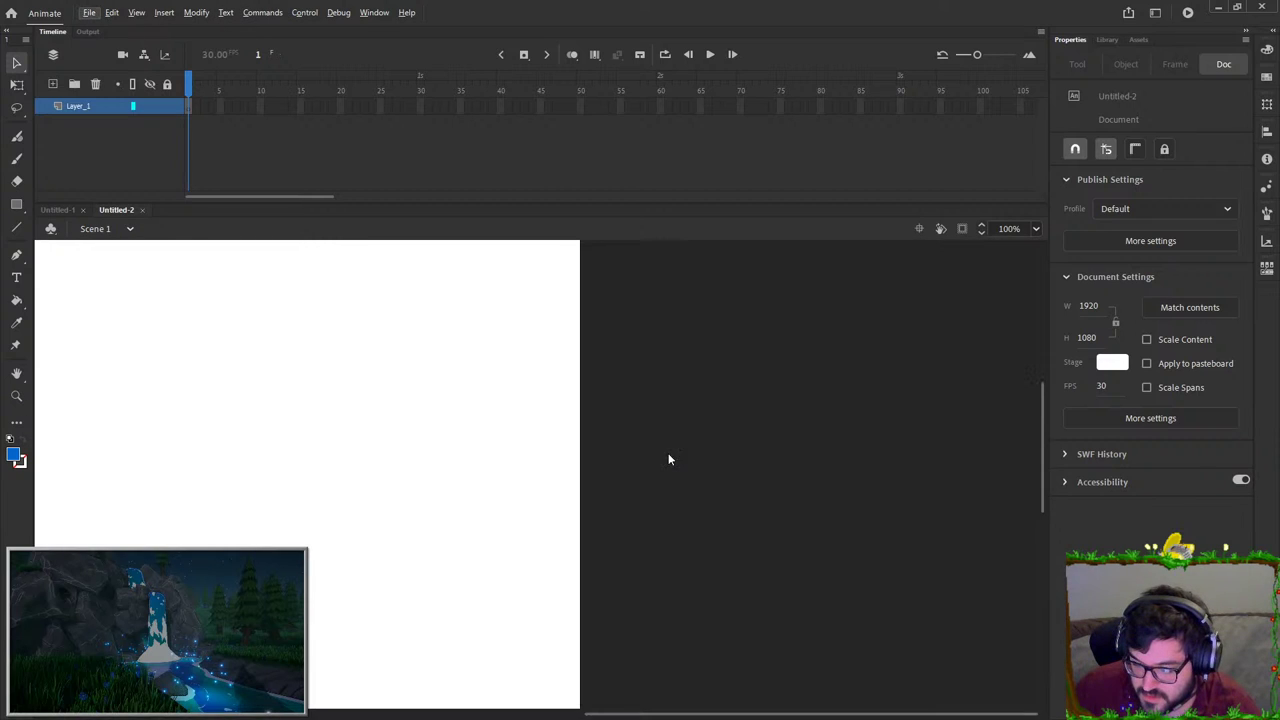
scroll(650, 460, "up", 8, "alt")
scroll(643, 466, "up", 1, "alt")
scroll(645, 470, "down", 8, "alt")
scroll(646, 472, "down", 4)
scroll(646, 472, "up", 2)
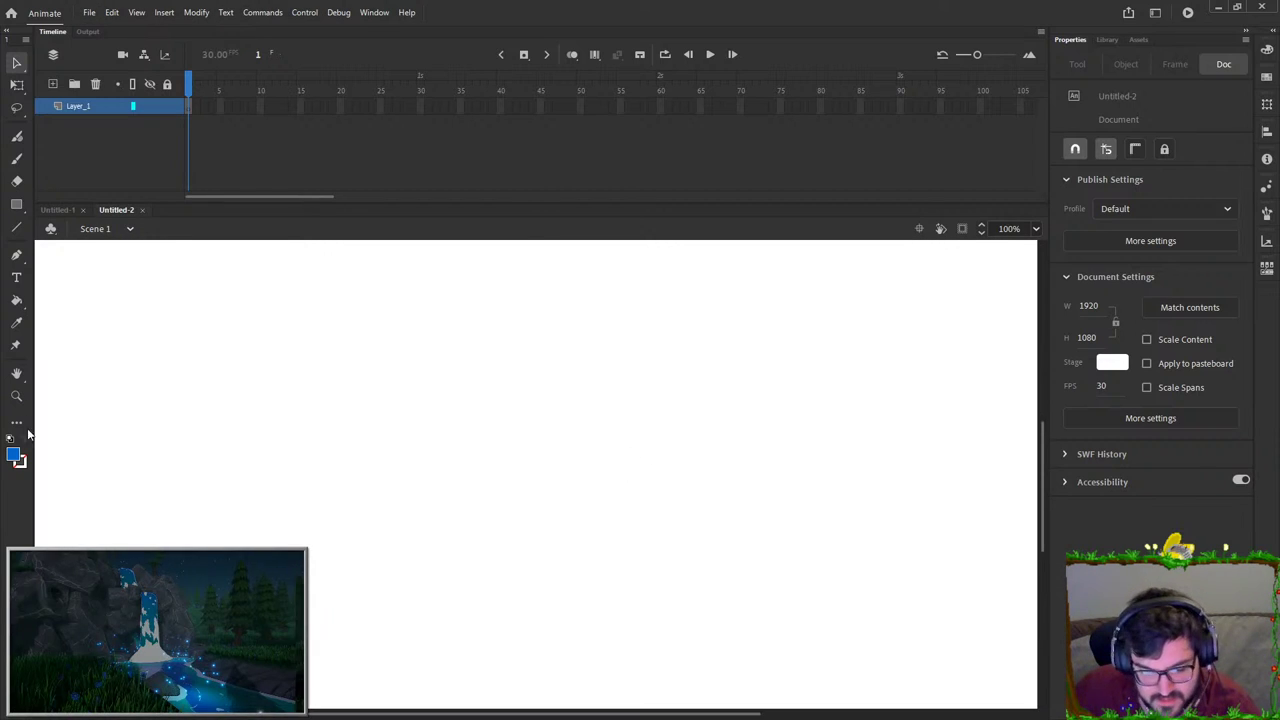
left_click(15, 398)
left_click(16, 505)
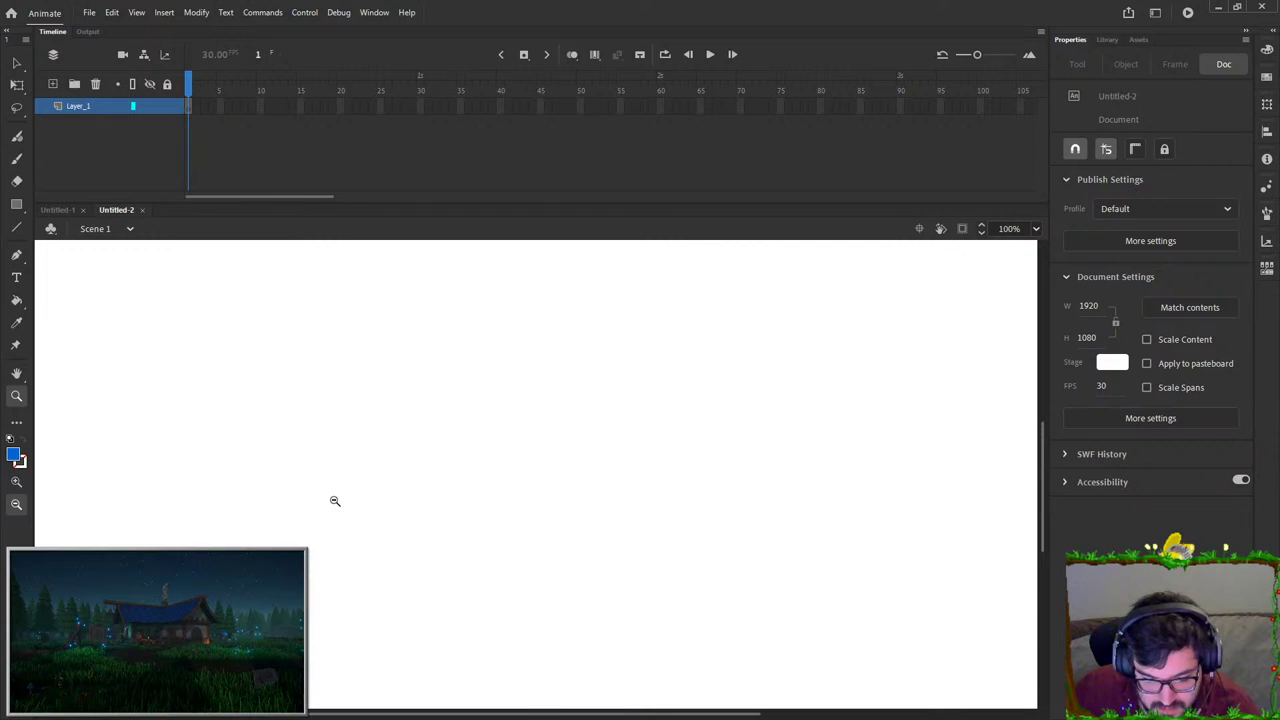
left_click(482, 443)
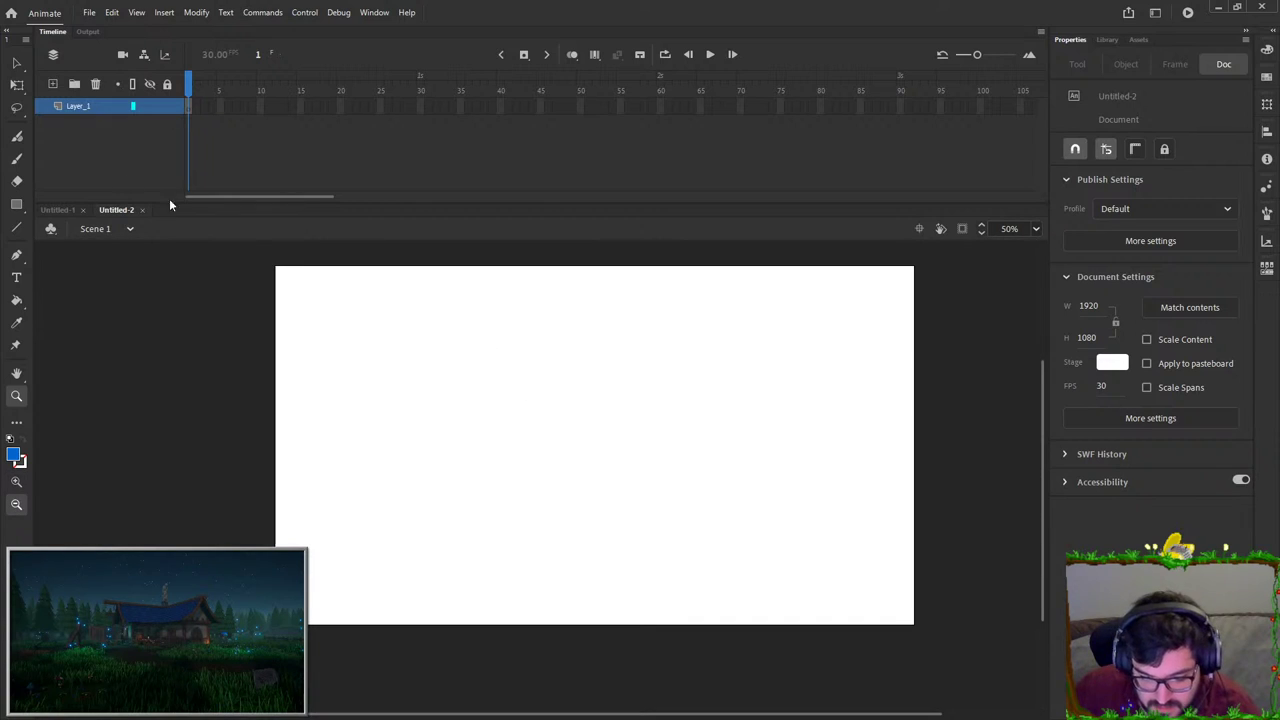
left_click(16, 158)
mouse_move(403, 348)
left_mouse_down()
mouse_move(419, 387)
mouse_move(474, 381)
left_mouse_up()
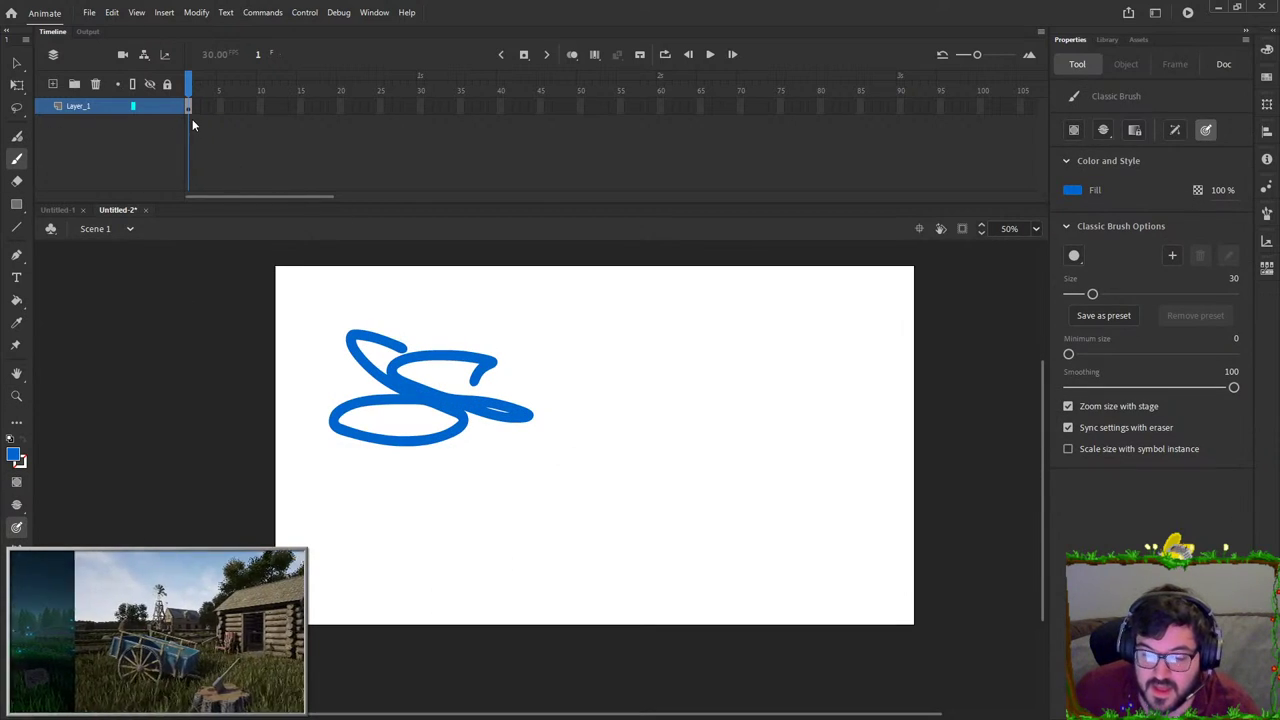
right_click(113, 112)
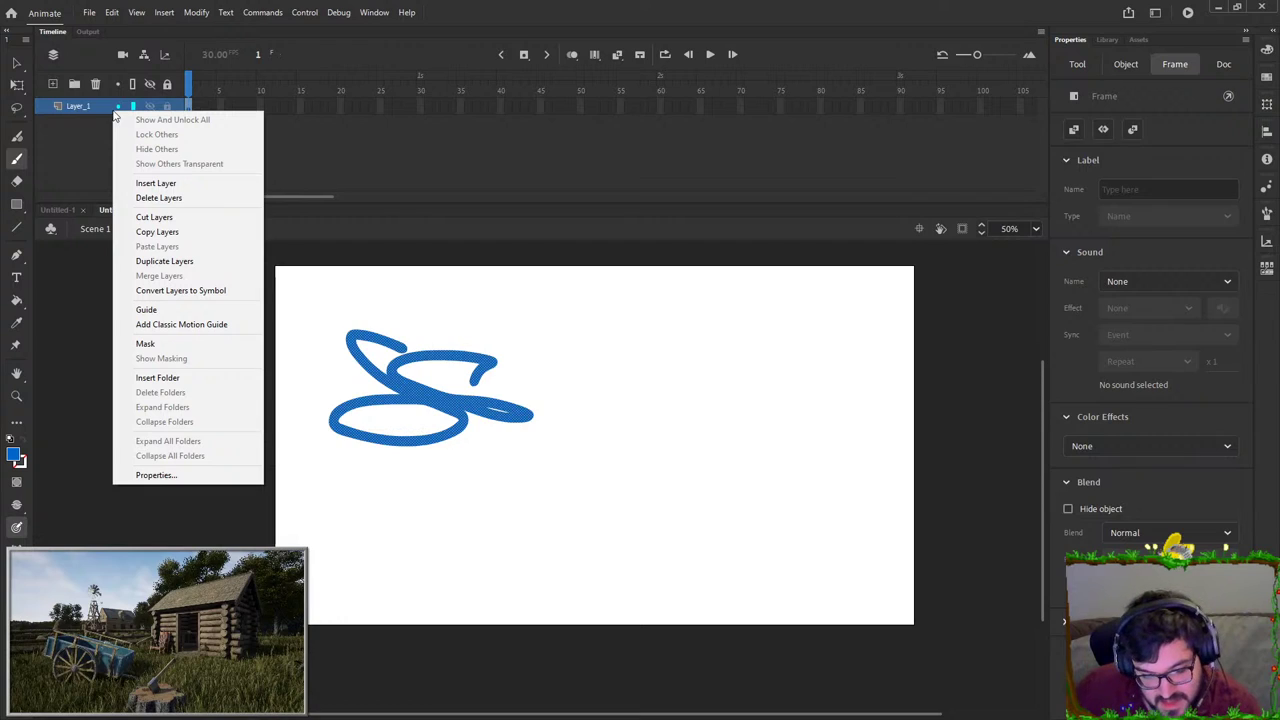
left_click(654, 322)
key("ctrl+z")
right_click(104, 100)
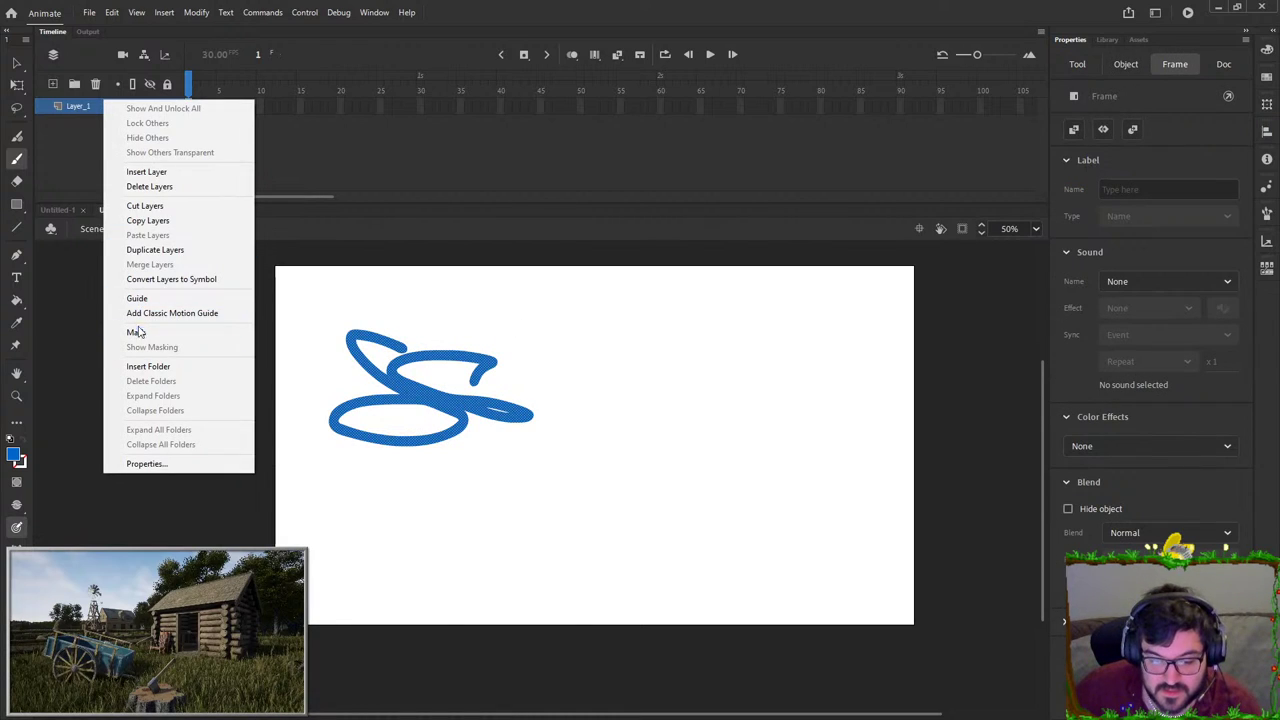
key("Escape")
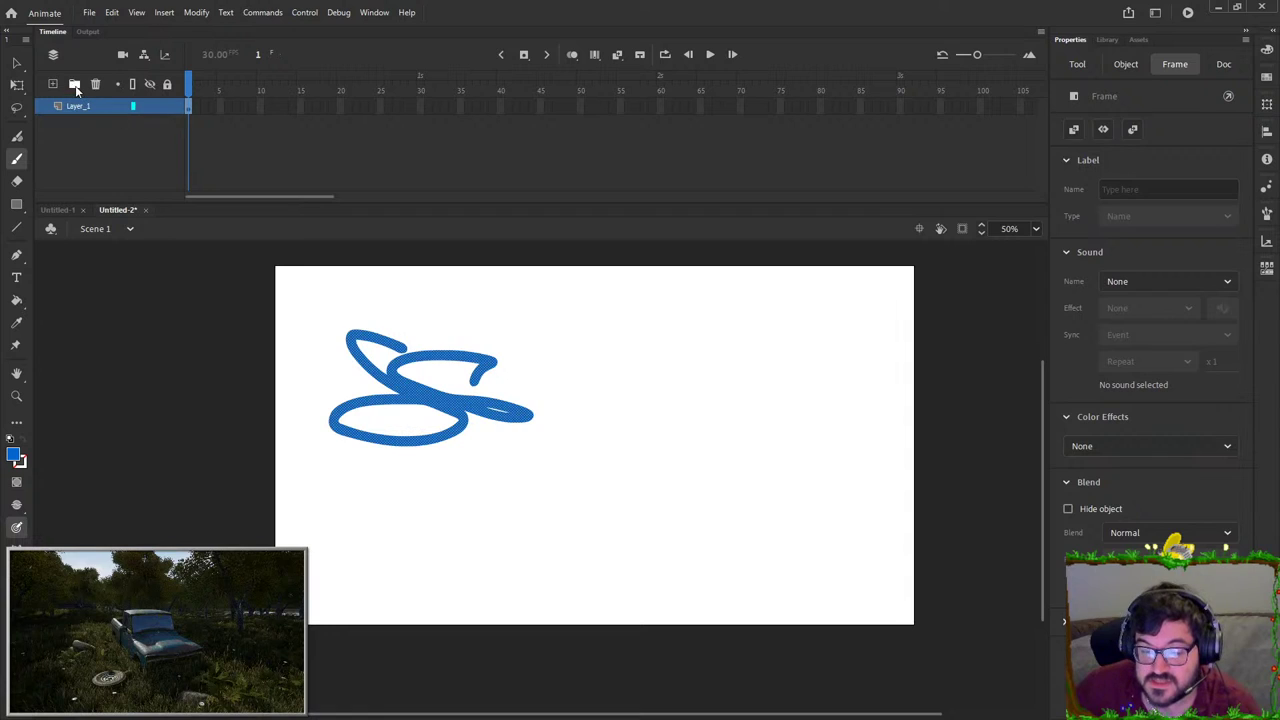
Step: Add a new layer above Layer_1 and turn it into a mask, keeping it locked
left_click(53, 84)
right_click(102, 106)
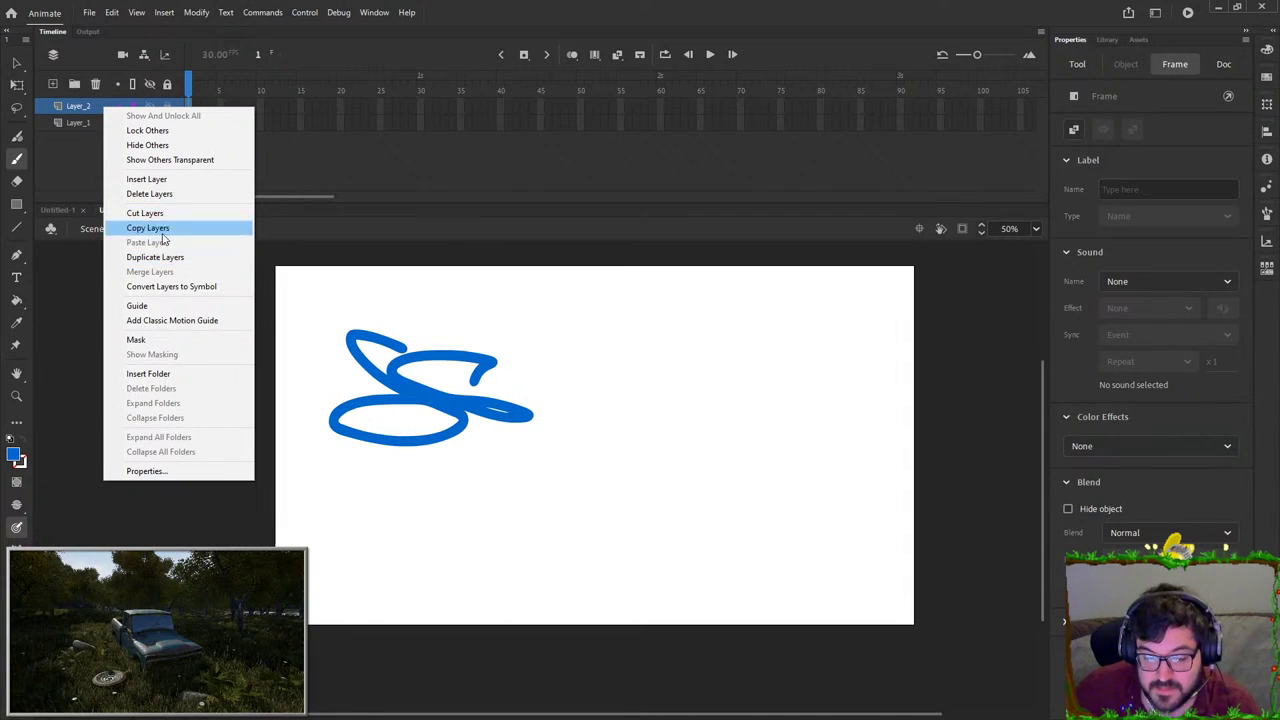
left_click(150, 339)
left_click(515, 352)
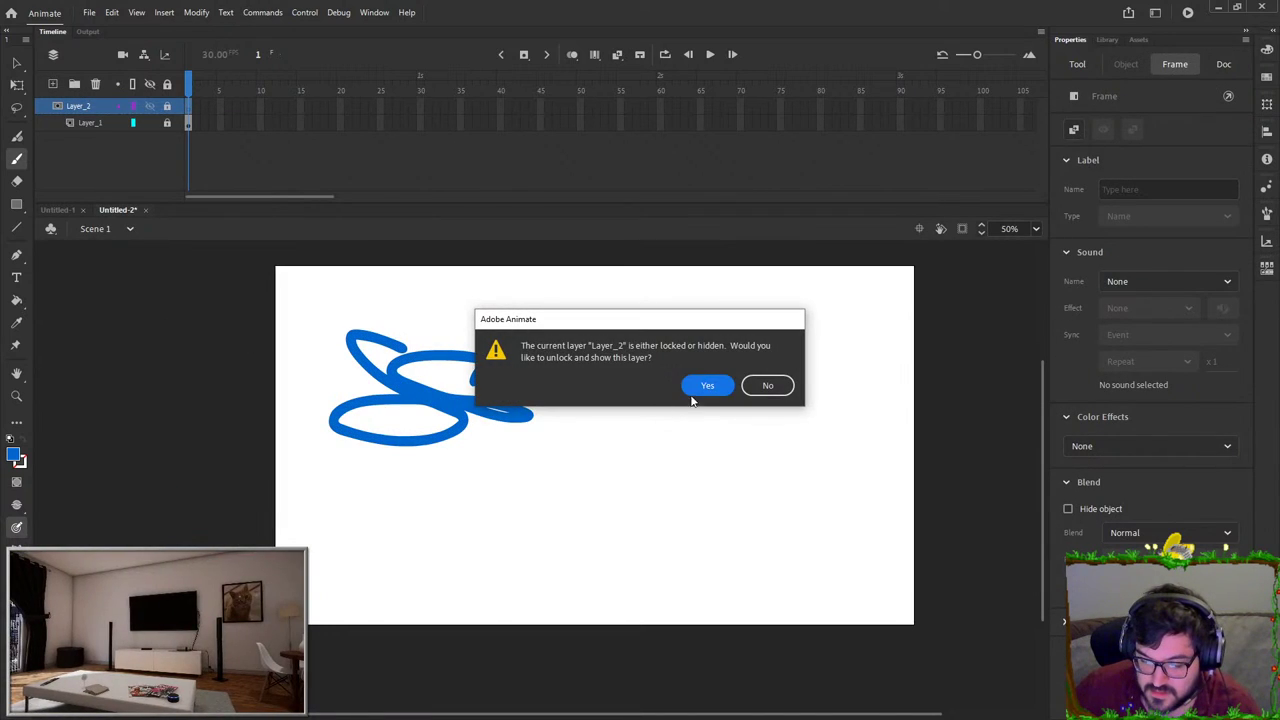
left_click(767, 386)
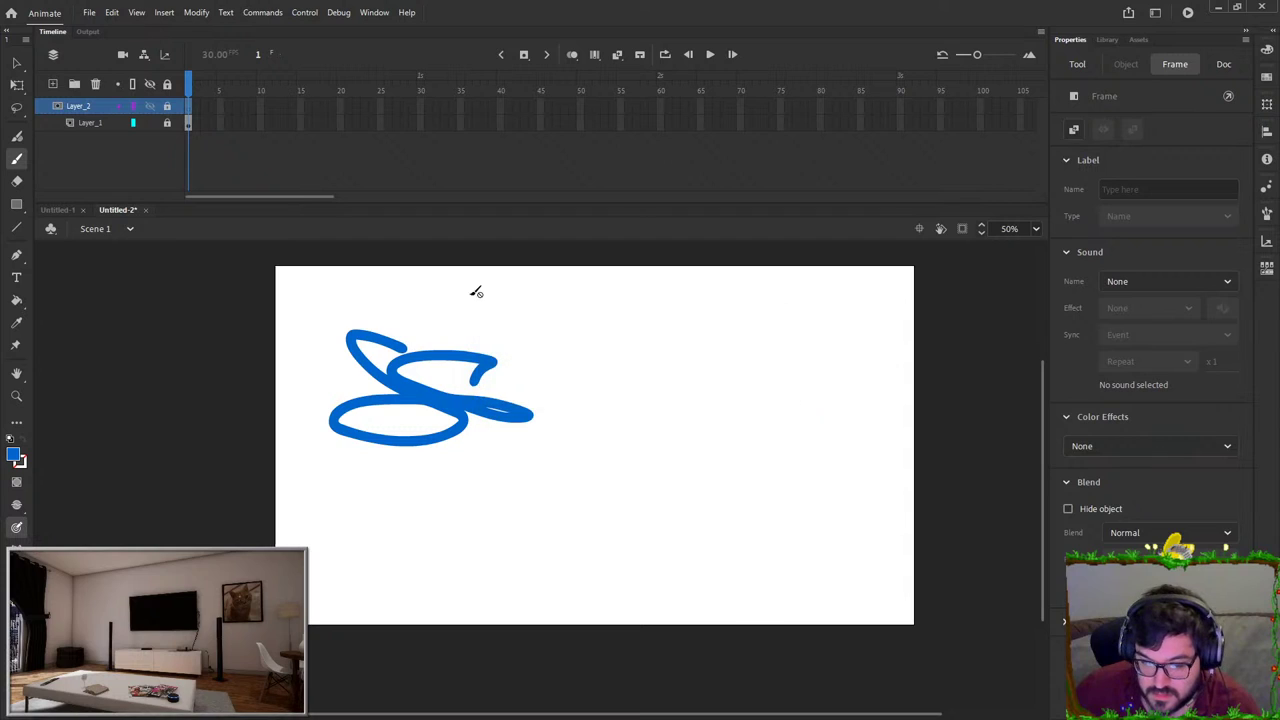
Step: Unlock Layer_1 and brush another blue stroke from the middle of the stage across the existing scribble
left_click(86, 125)
left_click(517, 380)
left_click(709, 384)
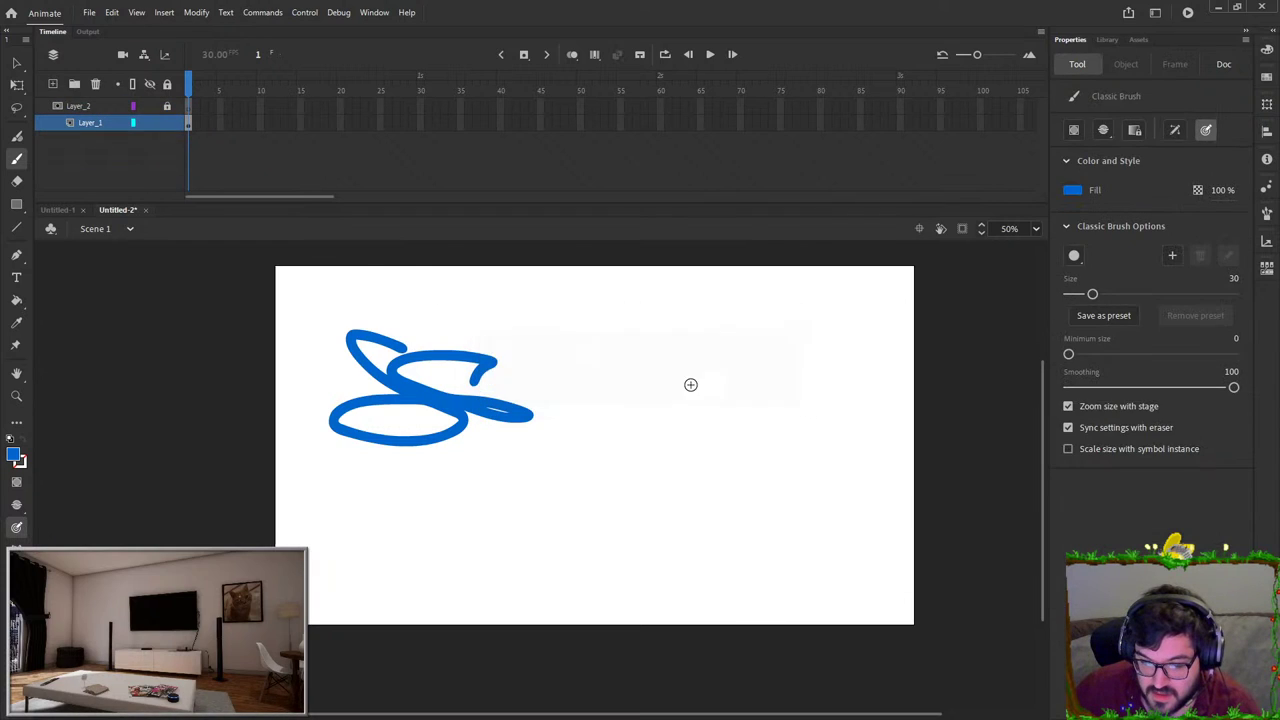
left_click_drag(607, 369, 361, 428)
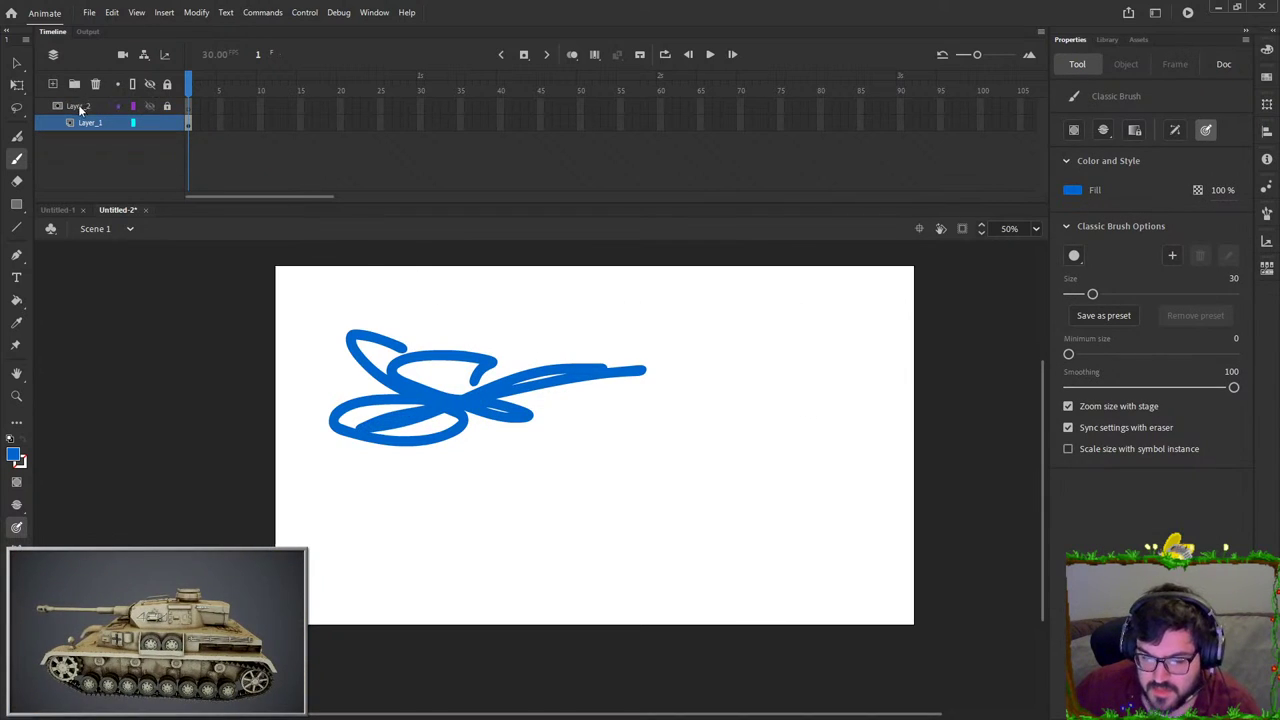
Step: Unlock the mask layer Layer_2 and paint several overlapping blue scribbles across the middle and lower part of the stage
left_click(78, 106)
left_click(496, 363)
left_click(706, 384)
mouse_move(505, 345)
left_mouse_down()
mouse_move(671, 363)
mouse_move(600, 490)
left_mouse_up()
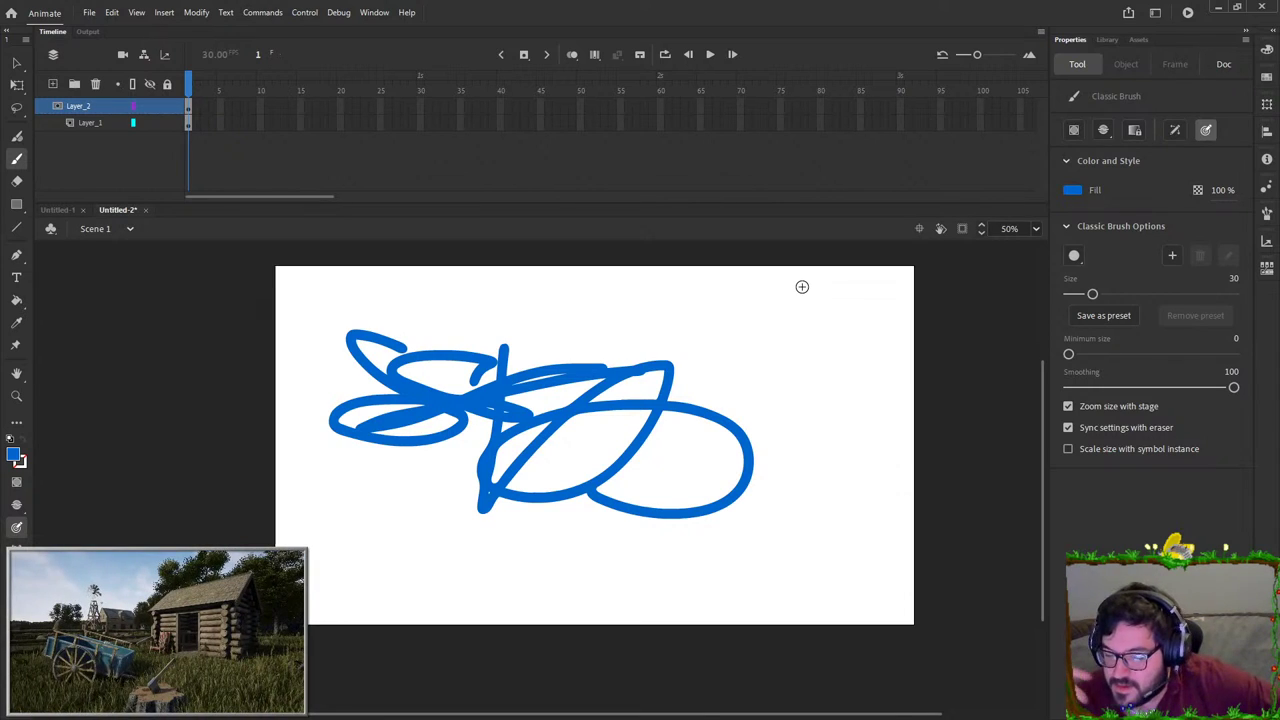
mouse_move(432, 517)
left_mouse_down()
mouse_move(400, 512)
mouse_move(390, 574)
left_mouse_up()
left_click(446, 568)
left_click_drag(494, 552, 464, 600)
left_click_drag(572, 468, 552, 492)
mouse_move(673, 569)
left_mouse_down()
mouse_move(715, 540)
mouse_move(480, 548)
mouse_move(586, 530)
left_mouse_up()
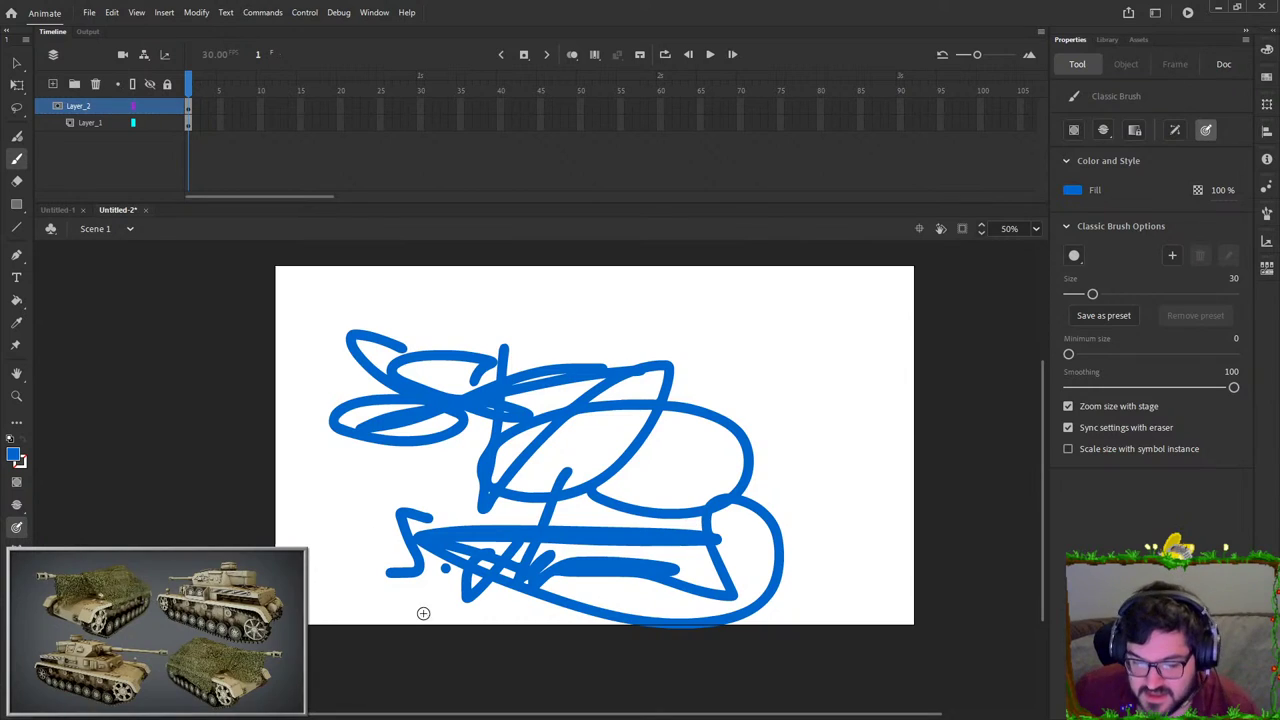
Step: Delete the artwork on both Layer_1 and Layer_2, leaving the layers in place
left_click(100, 122)
key("Delete")
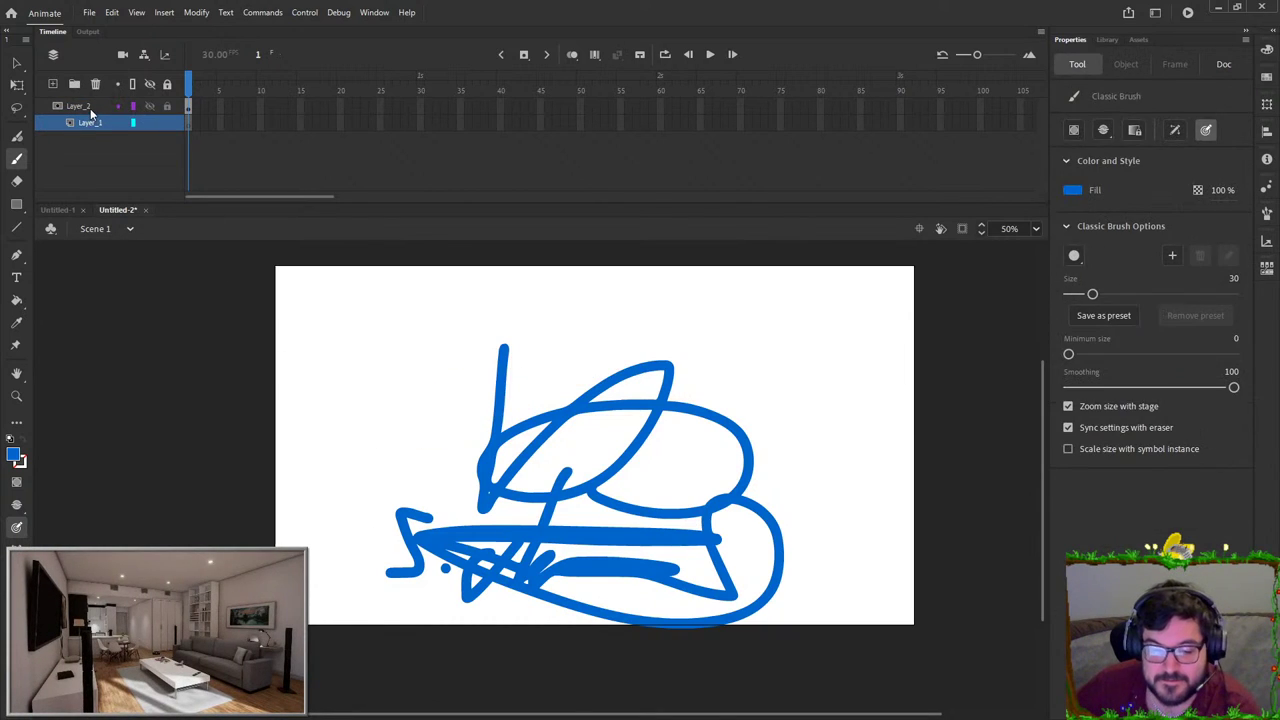
left_click(90, 108)
key("Delete")
left_click(92, 123)
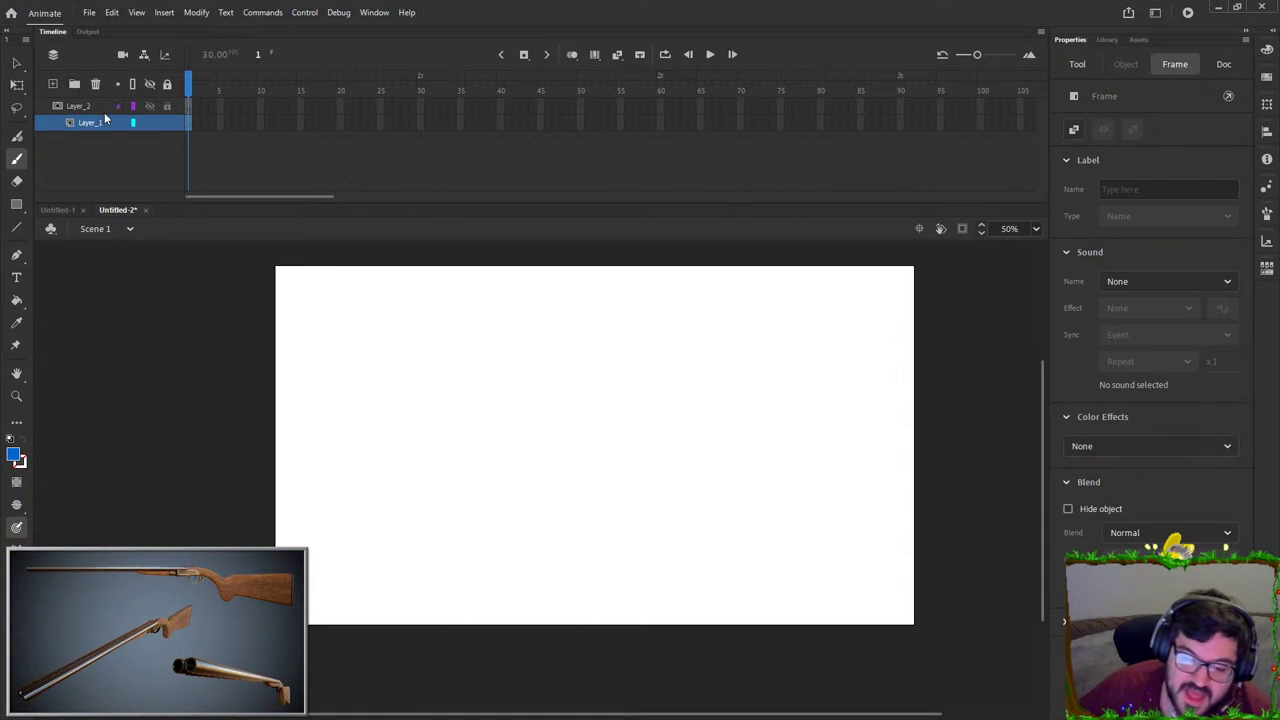
Step: Try two large freehand brush scribbles on Layer_2, undoing each one
left_click(100, 107)
mouse_move(566, 359)
left_mouse_down()
mouse_move(654, 357)
mouse_move(689, 304)
left_mouse_up()
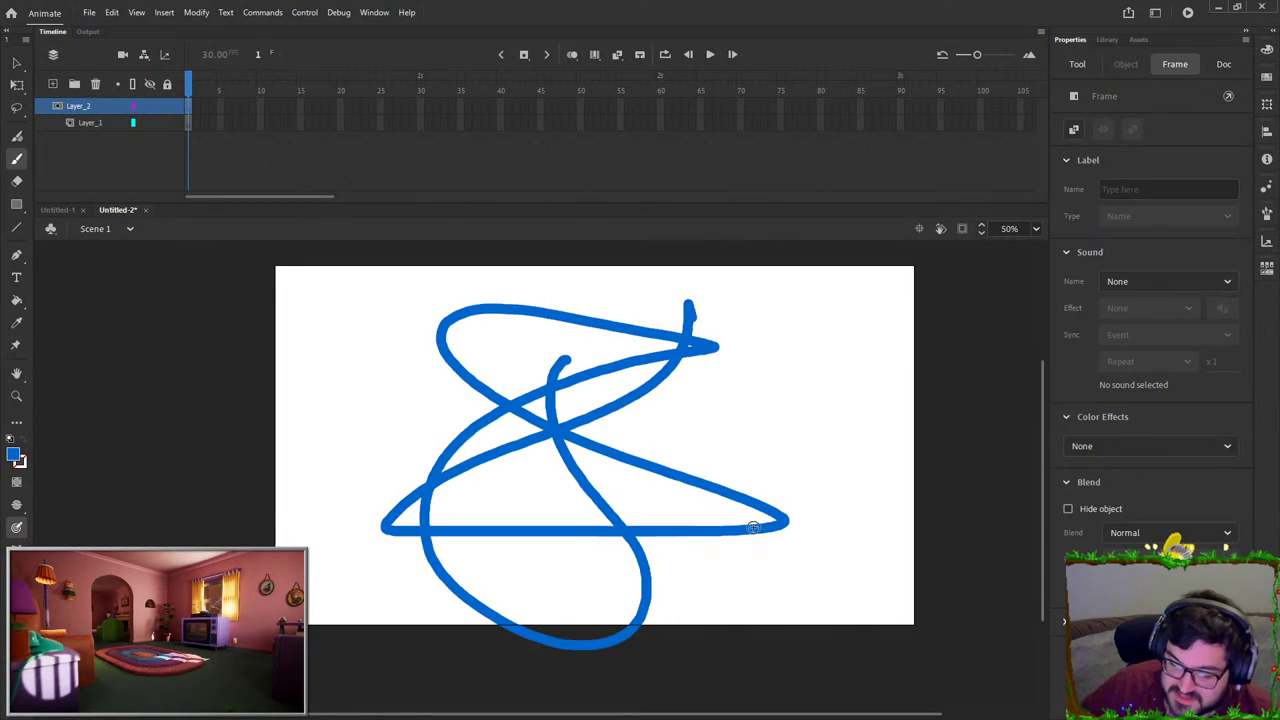
key("ctrl+z")
mouse_move(575, 598)
left_mouse_down()
mouse_move(629, 595)
mouse_move(565, 410)
left_mouse_up()
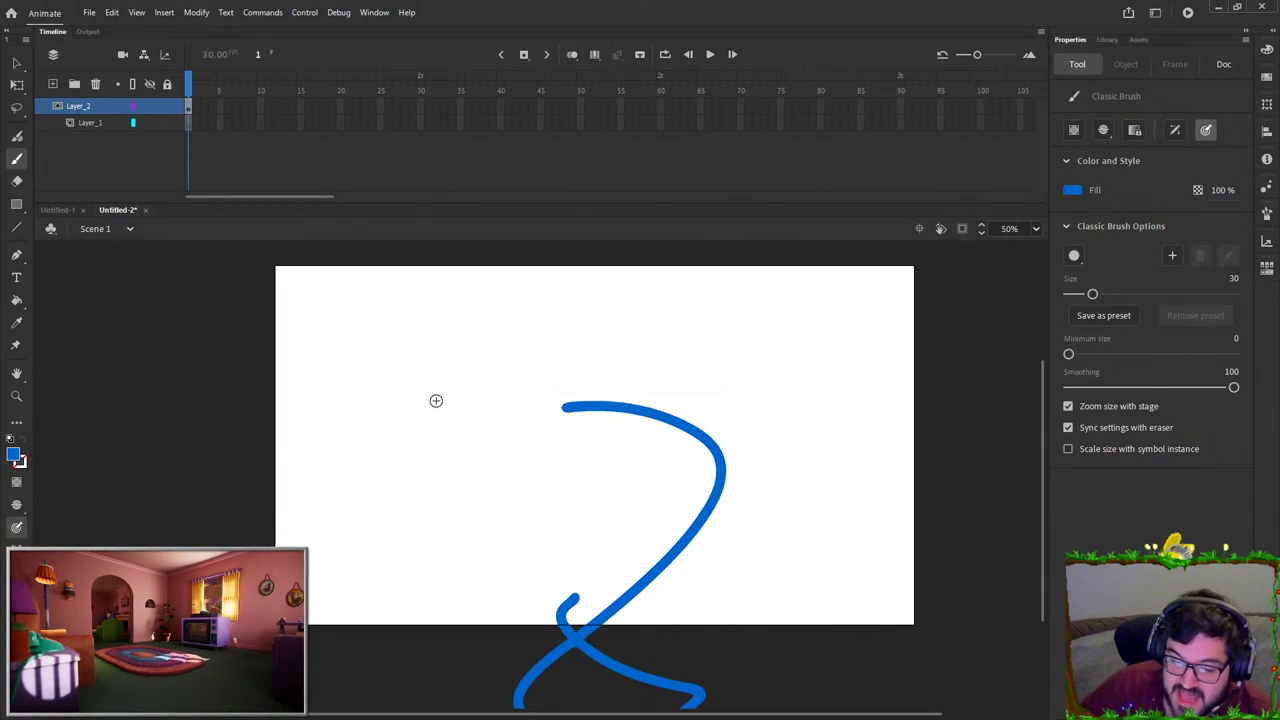
key("ctrl+z")
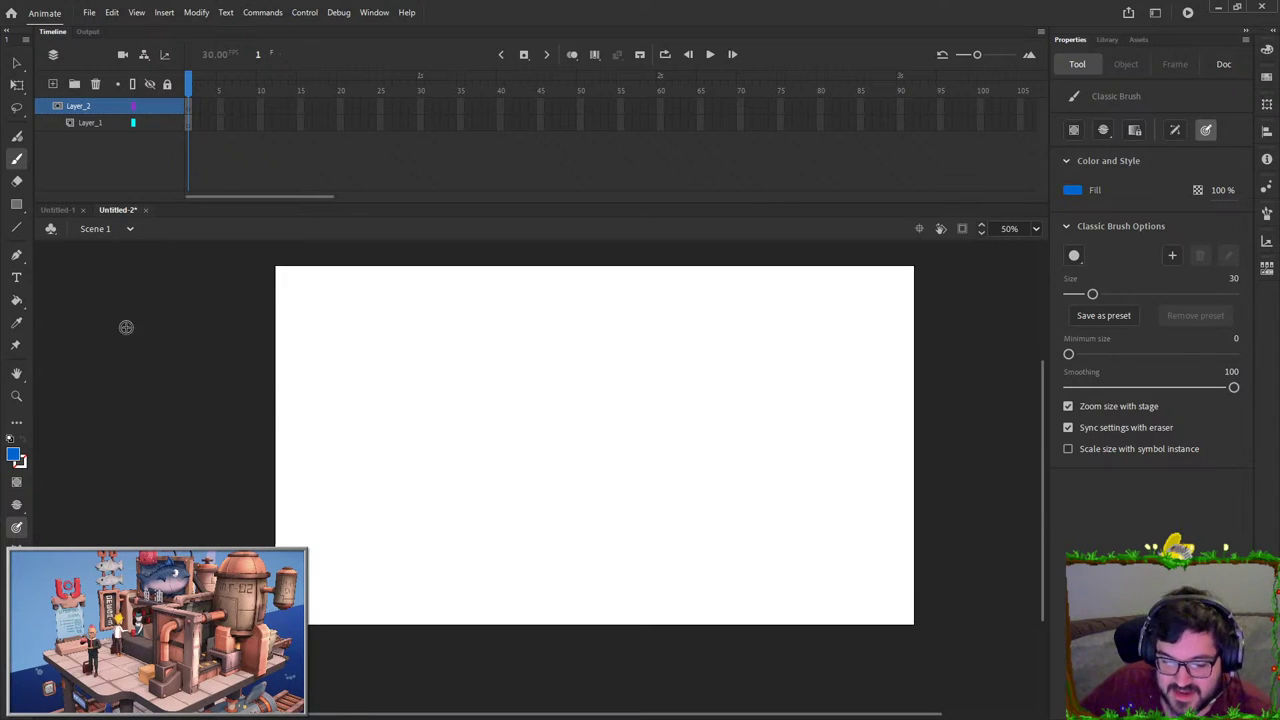
Step: Remove the mask setting from Layer_2 and apply it again
right_click(114, 112)
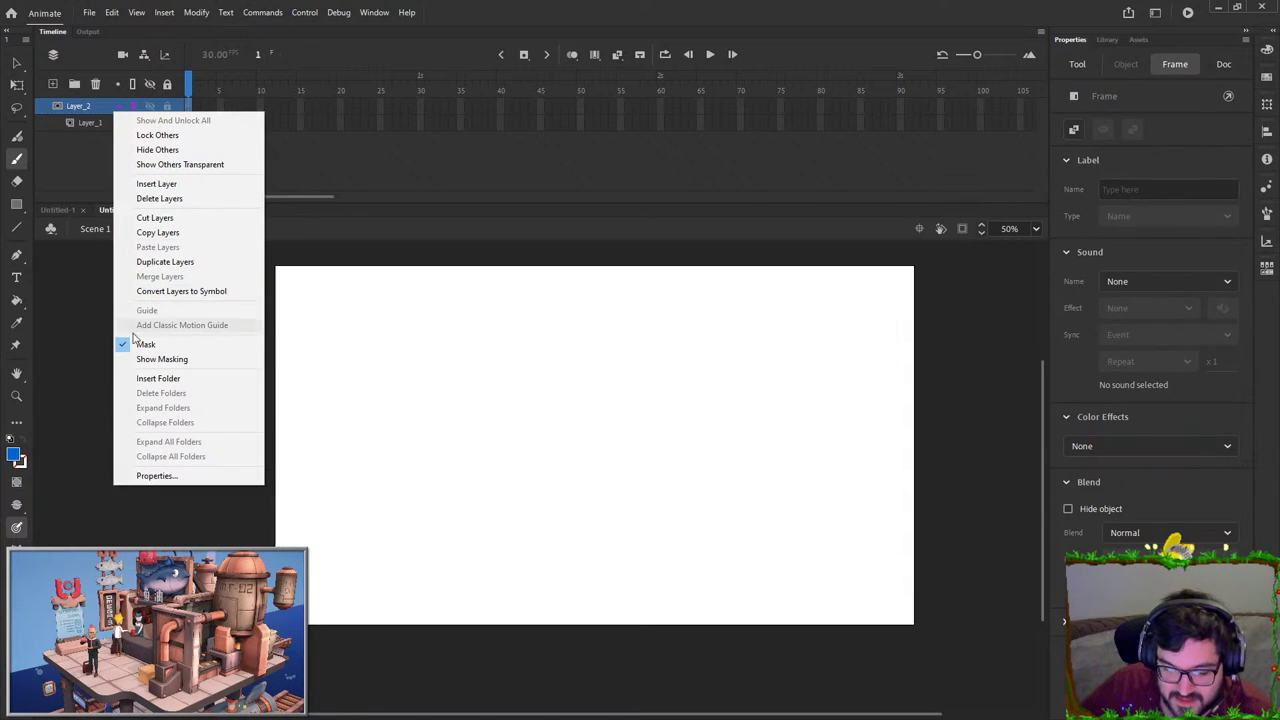
left_click(145, 344)
right_click(73, 107)
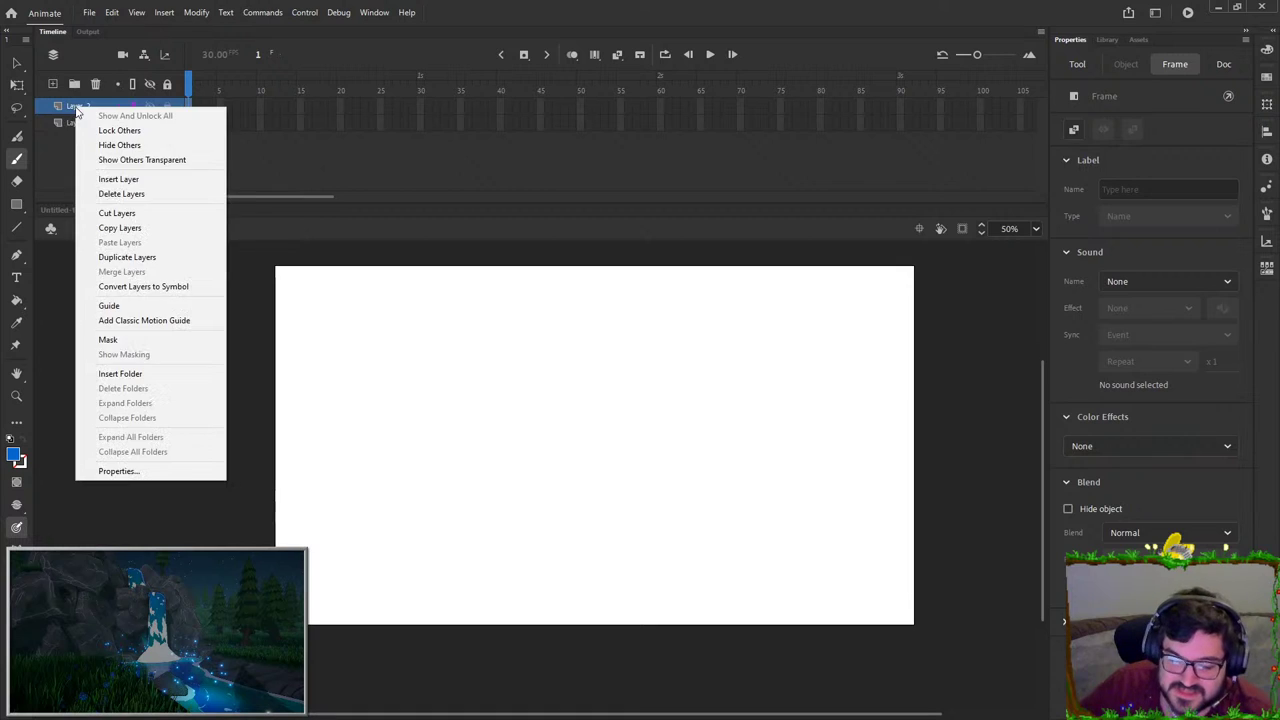
left_click(135, 340)
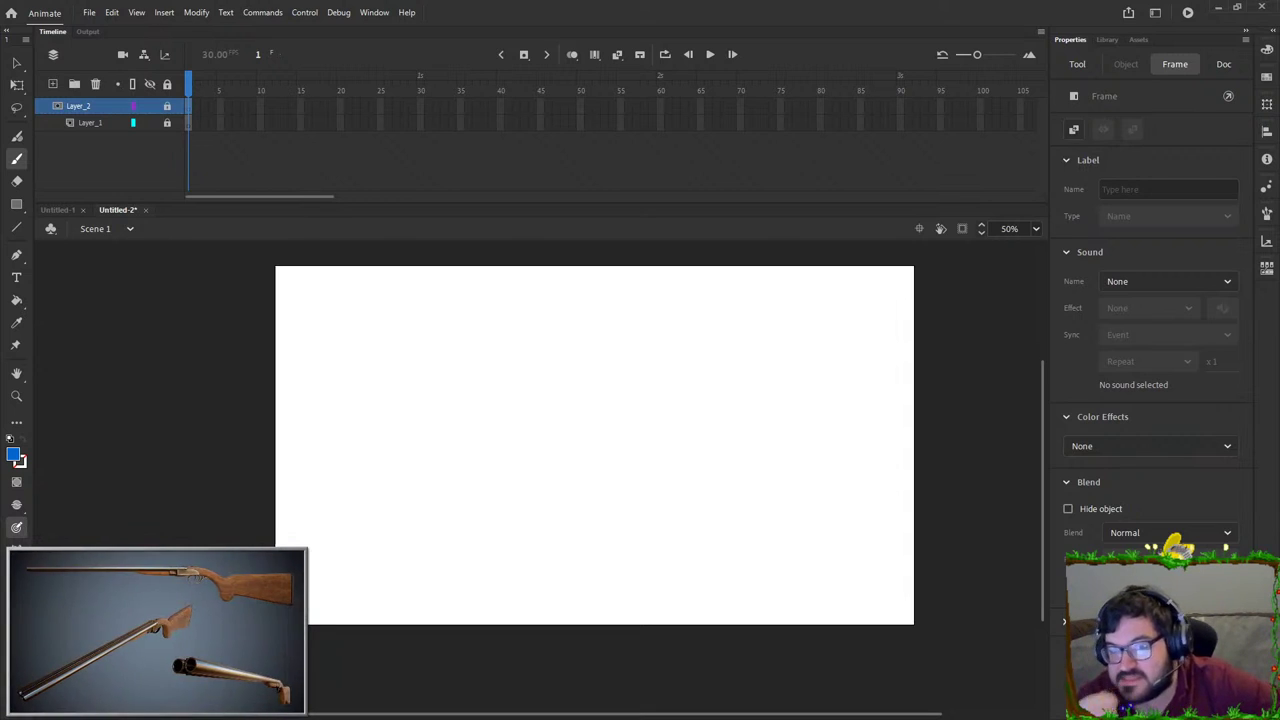
Step: Keep Layer_2 locked and close Adobe Animate, returning to Substance 3D Painter
left_click(808, 420)
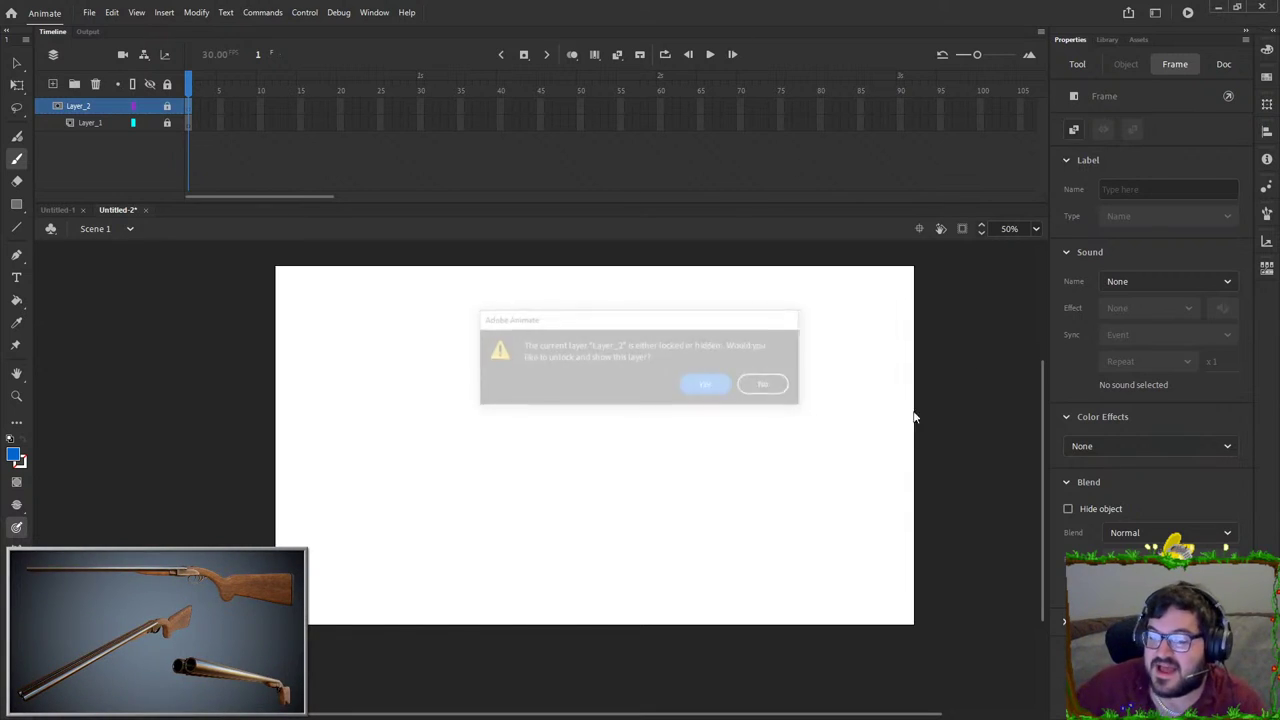
left_click(770, 385)
left_click(1262, 7)
left_click(652, 386)
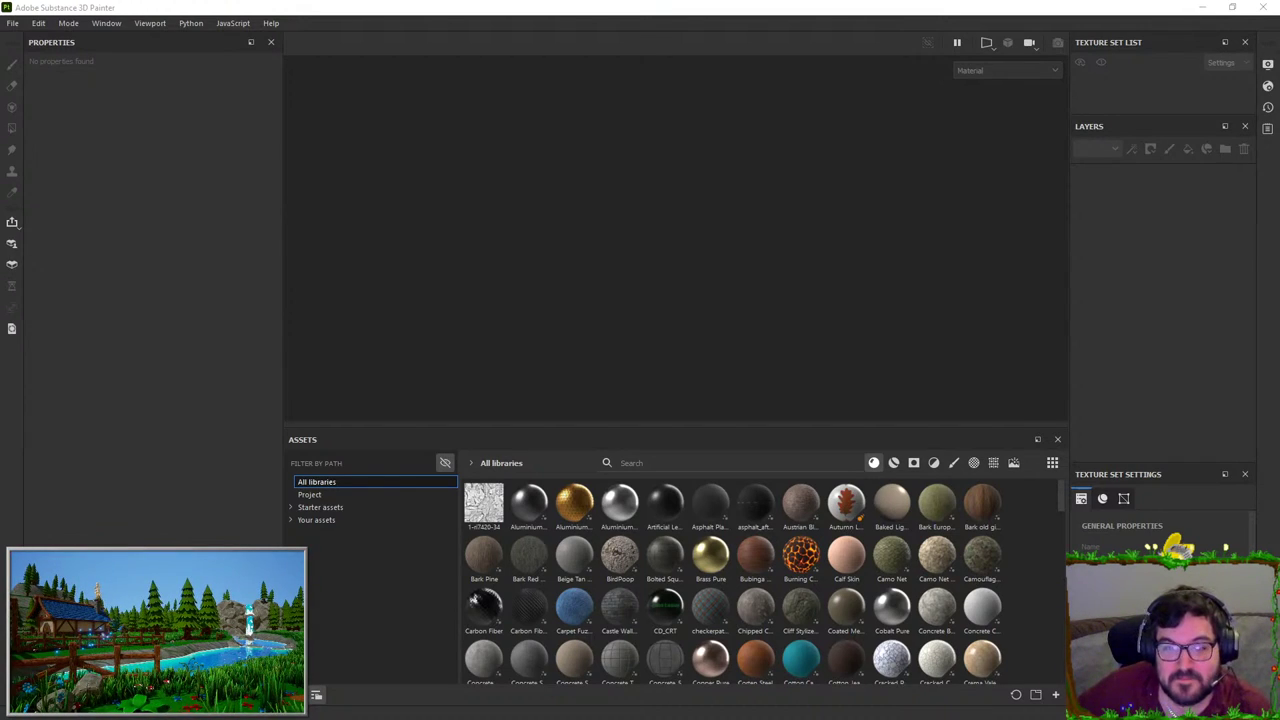
Step: Try to create a project at 2048 resolution from the exported SM_RoofTiles.fbx mesh
left_click_drag(1279, 150, 762, 191)
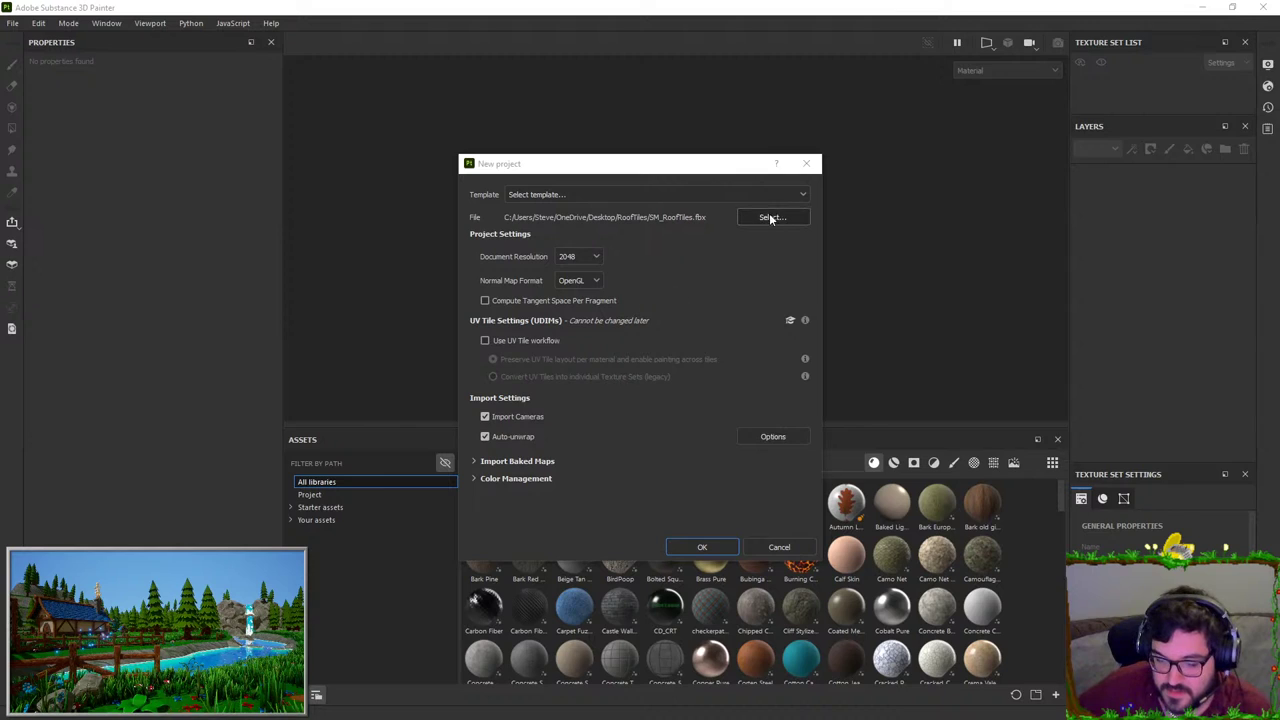
left_click(719, 553)
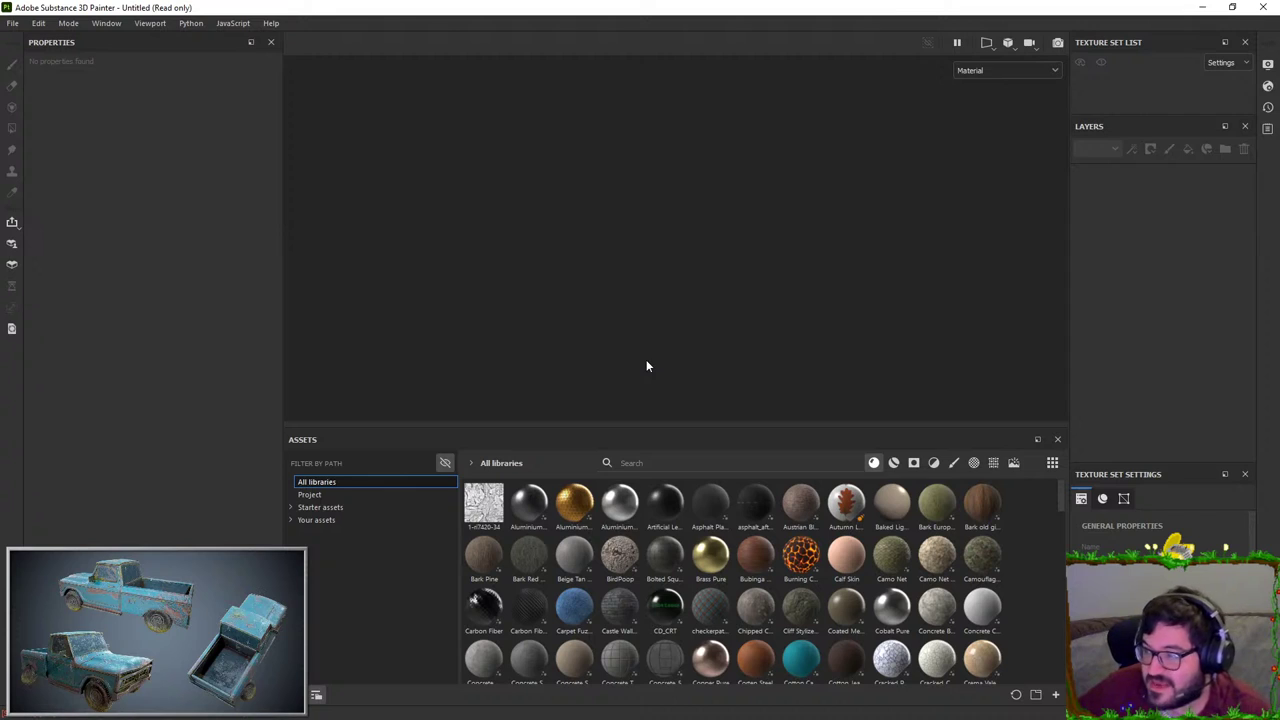
left_click_drag(690, 230, 610, 290, "alt")
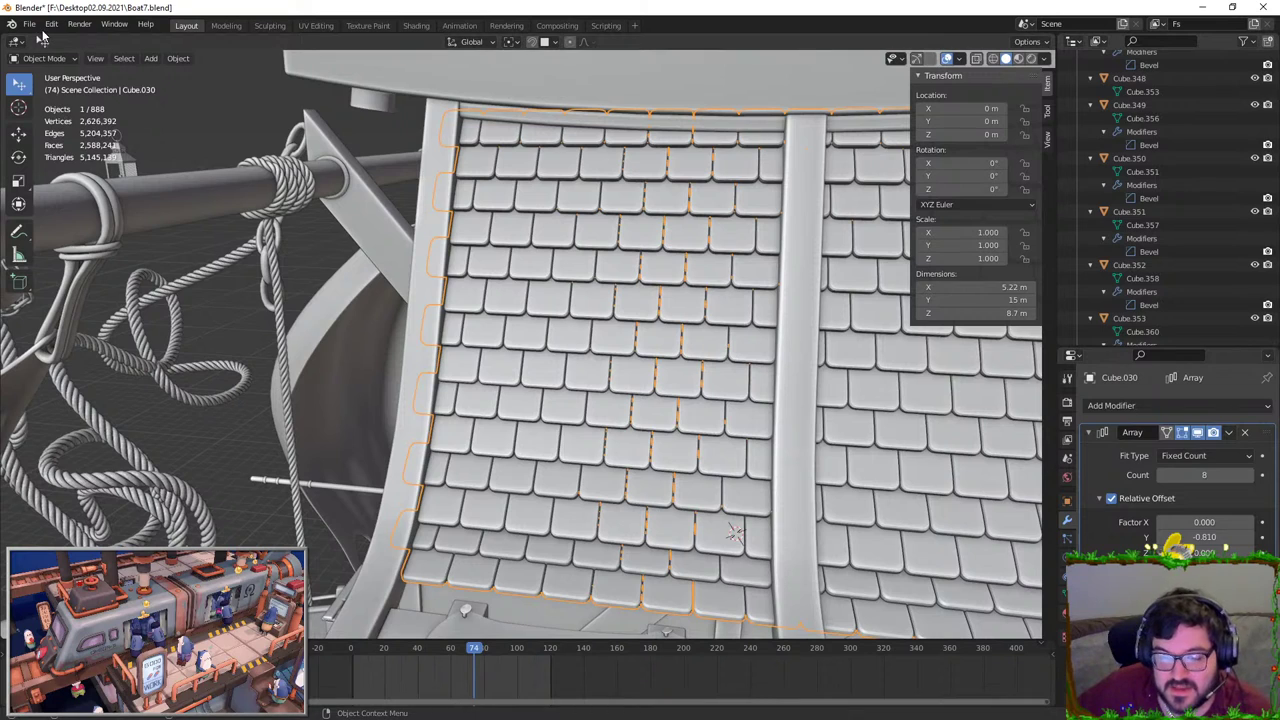
Step: In Blender, export only the selected roof tiles as FBX, overwriting SM_RoofTiles.fbx in the RoofTiles folder, and return to Substance 3D Painter
left_click(30, 25)
mouse_move(60, 217)
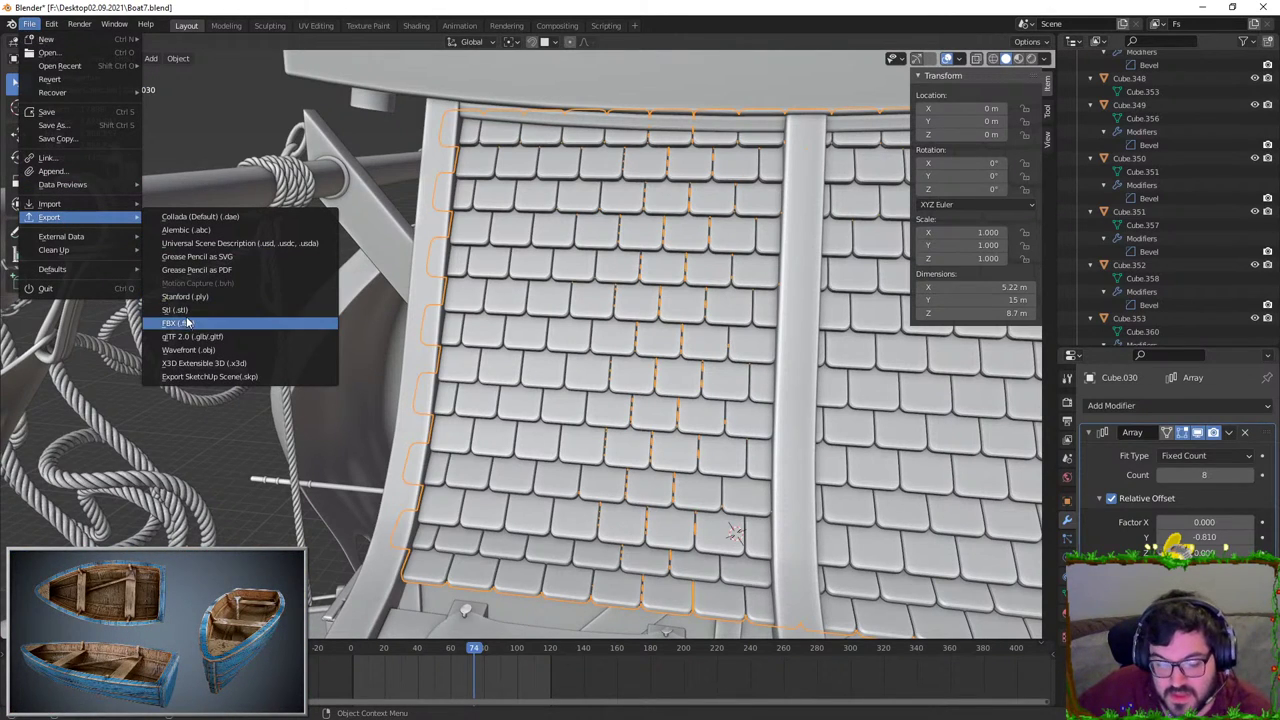
left_click(179, 323)
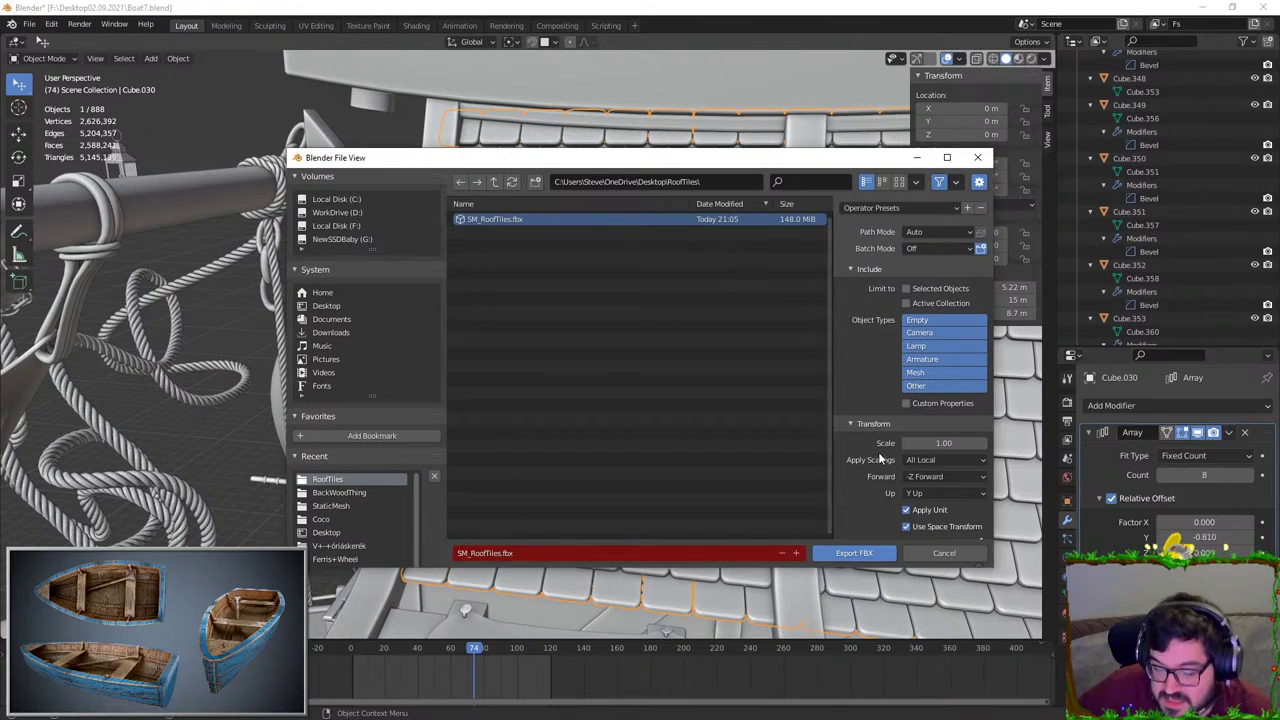
left_click(854, 553)
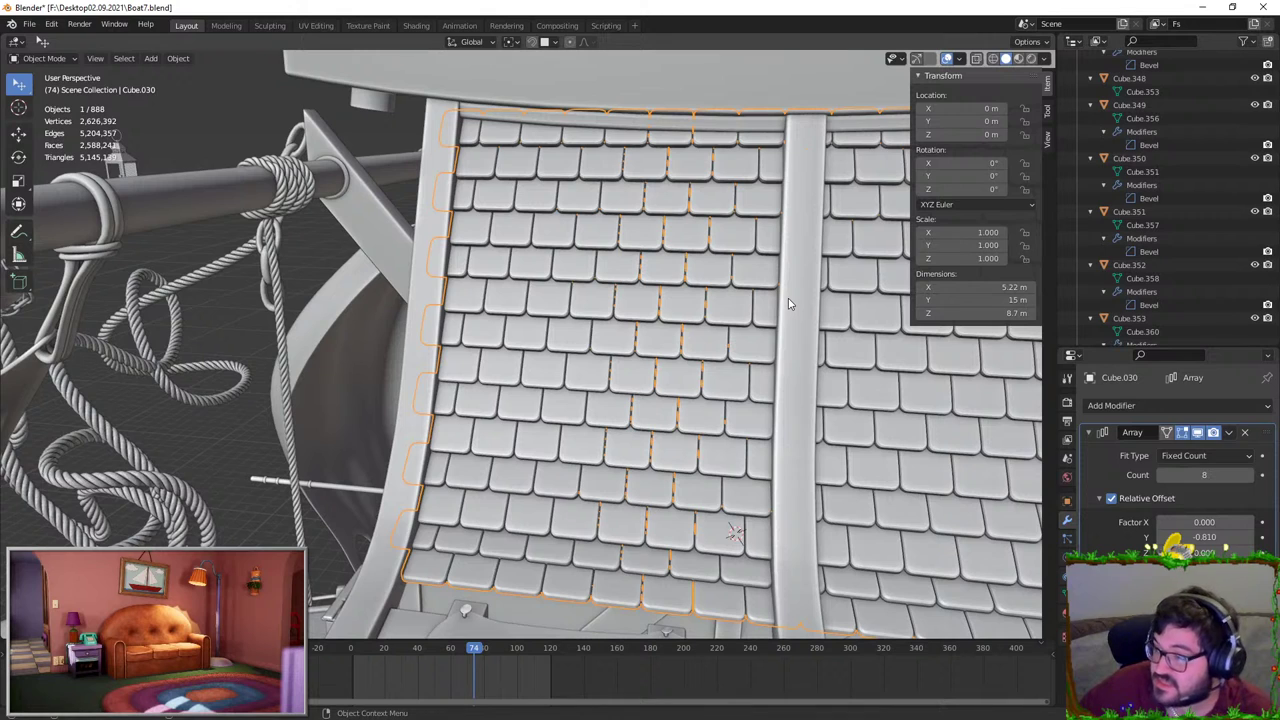
left_click(1201, 8)
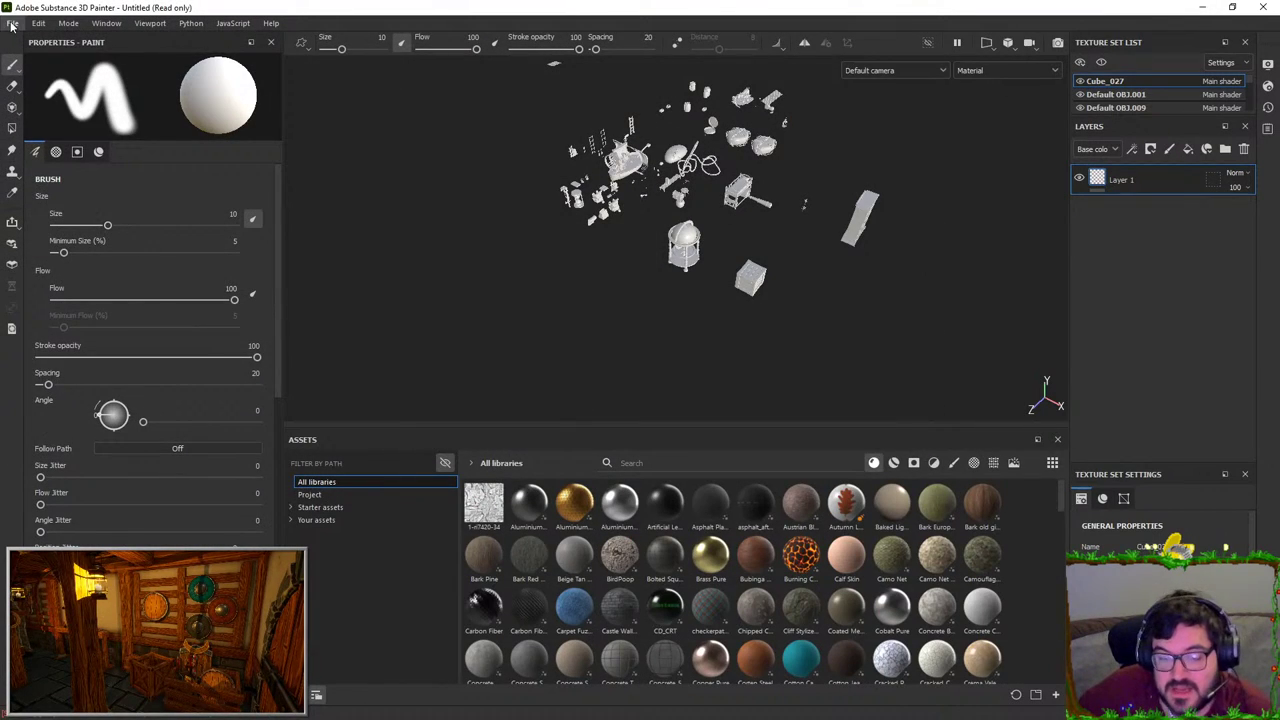
Step: Start a new project and choose SM_RoofTiles.fbx from the RoofTiles folder on the Desktop as its mesh
left_click(12, 23)
left_click(40, 38)
left_click(771, 217)
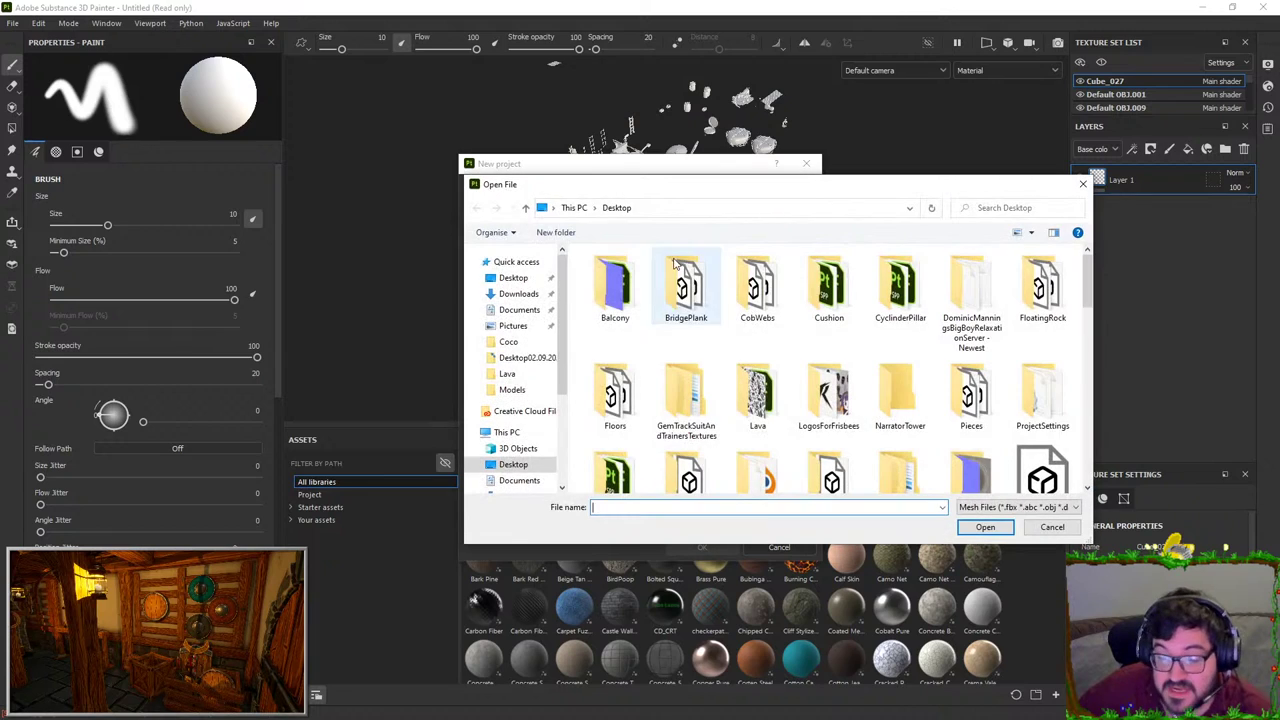
left_click(726, 350)
key("r")
key("r")
key("r")
key("r")
key("r")
key("r")
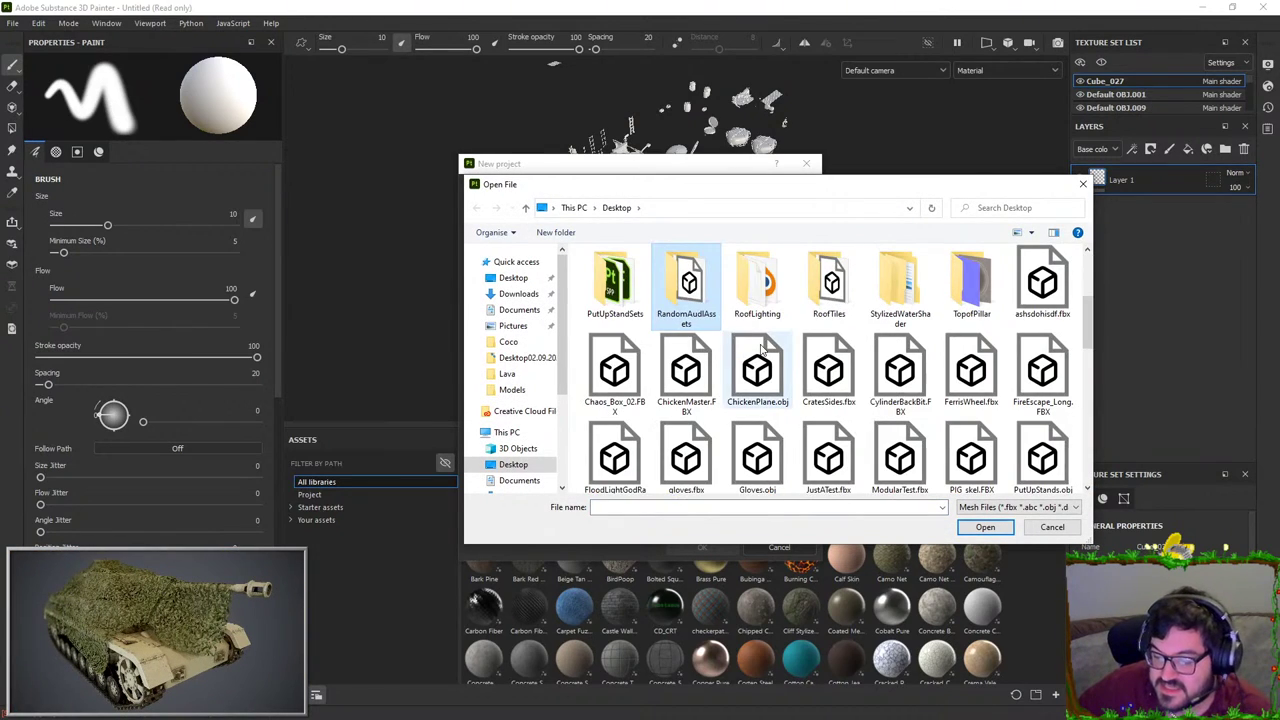
double_click(829, 285)
double_click(605, 276)
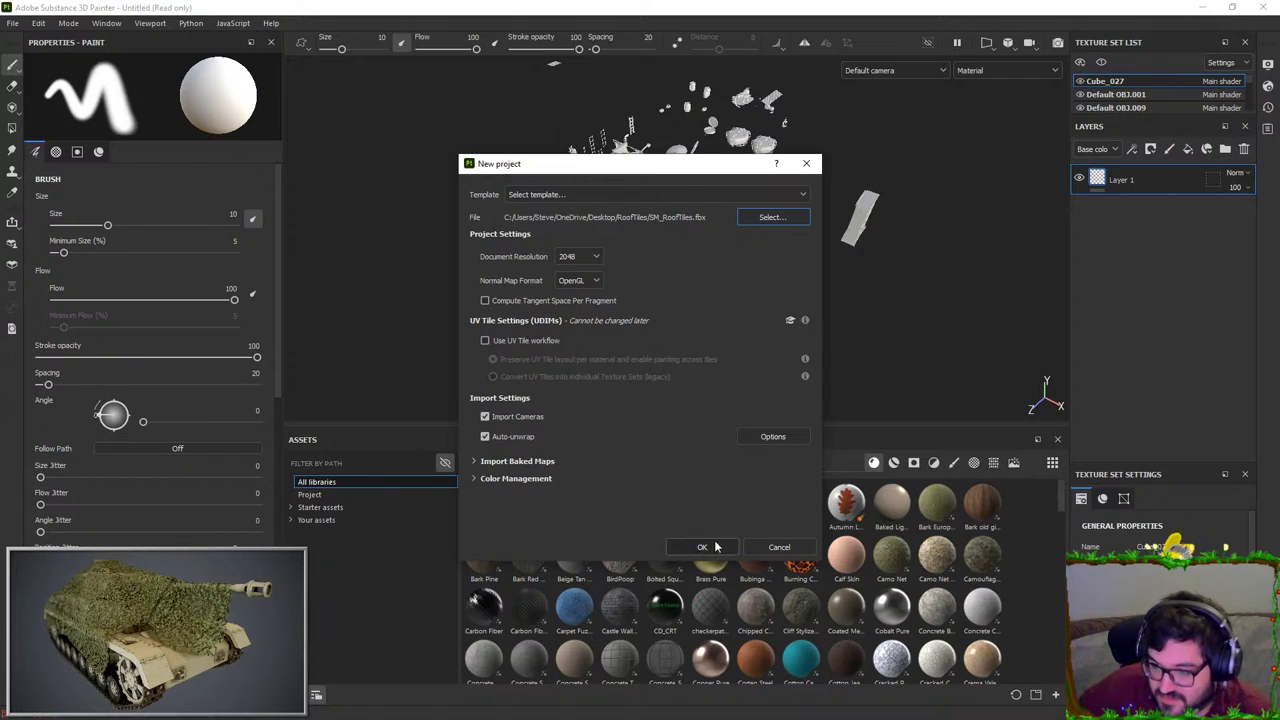
Step: Create the roof tile project with 2048 document resolution and OpenGL normals, discarding the previous project's changes
left_click(716, 547)
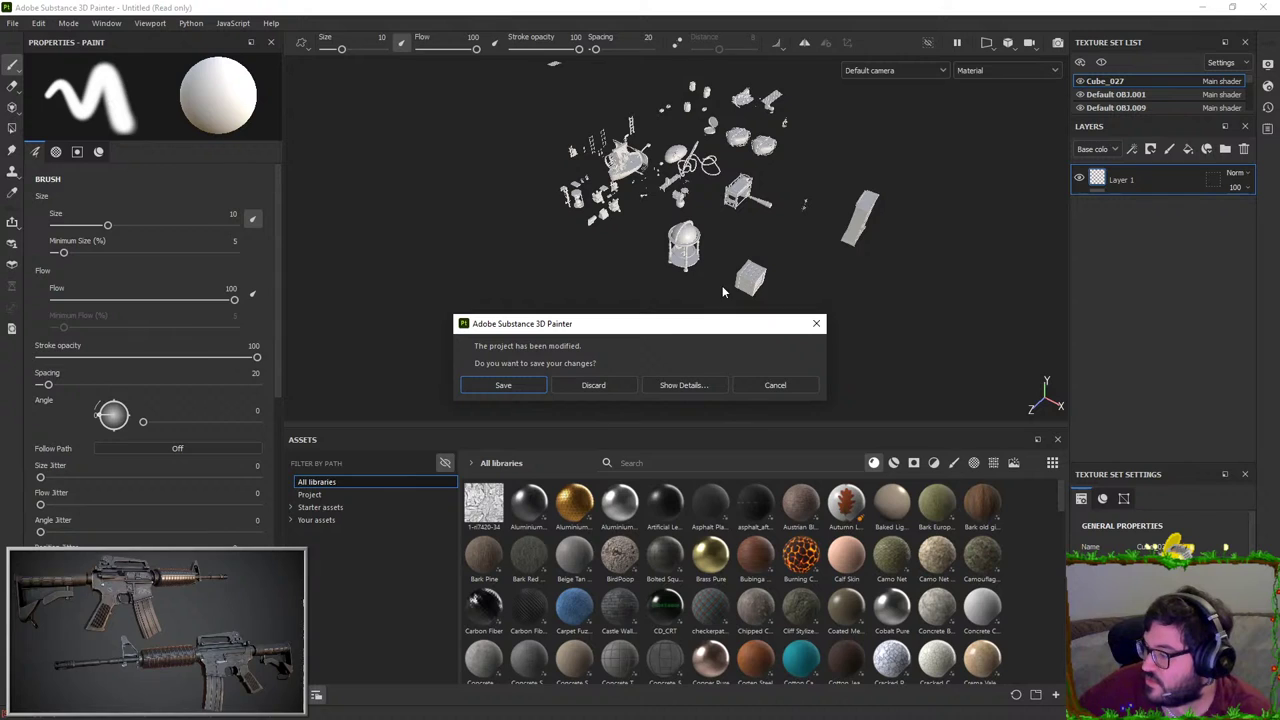
left_click(593, 385)
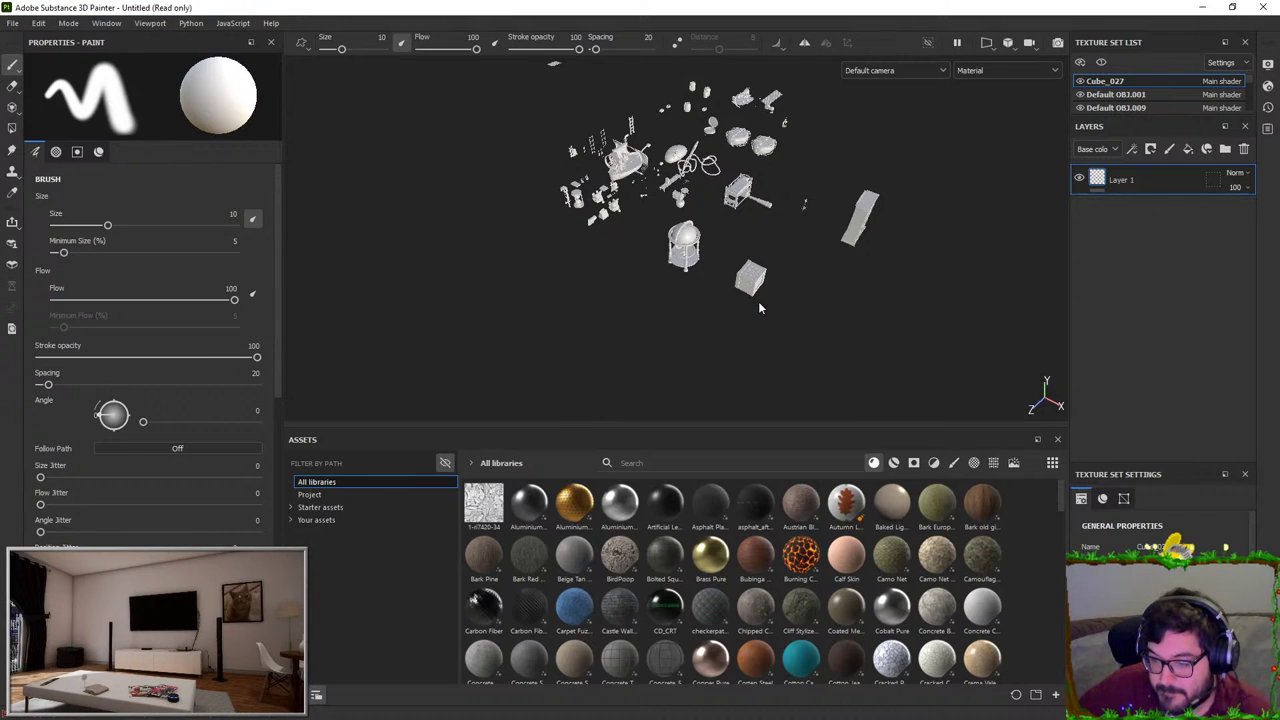
mouse_move(749, 291)
left_mouse_down("alt")
mouse_move(880, 305)
mouse_move(728, 277)
left_mouse_up("alt")
right_click_drag(728, 277, 697, 402, "shift")
mouse_move(716, 296)
left_mouse_down("alt")
mouse_move(669, 290)
mouse_move(764, 290)
mouse_move(689, 297)
mouse_move(737, 263)
mouse_move(861, 262)
mouse_move(389, 283)
mouse_move(614, 334)
mouse_move(740, 291)
left_mouse_up("alt")
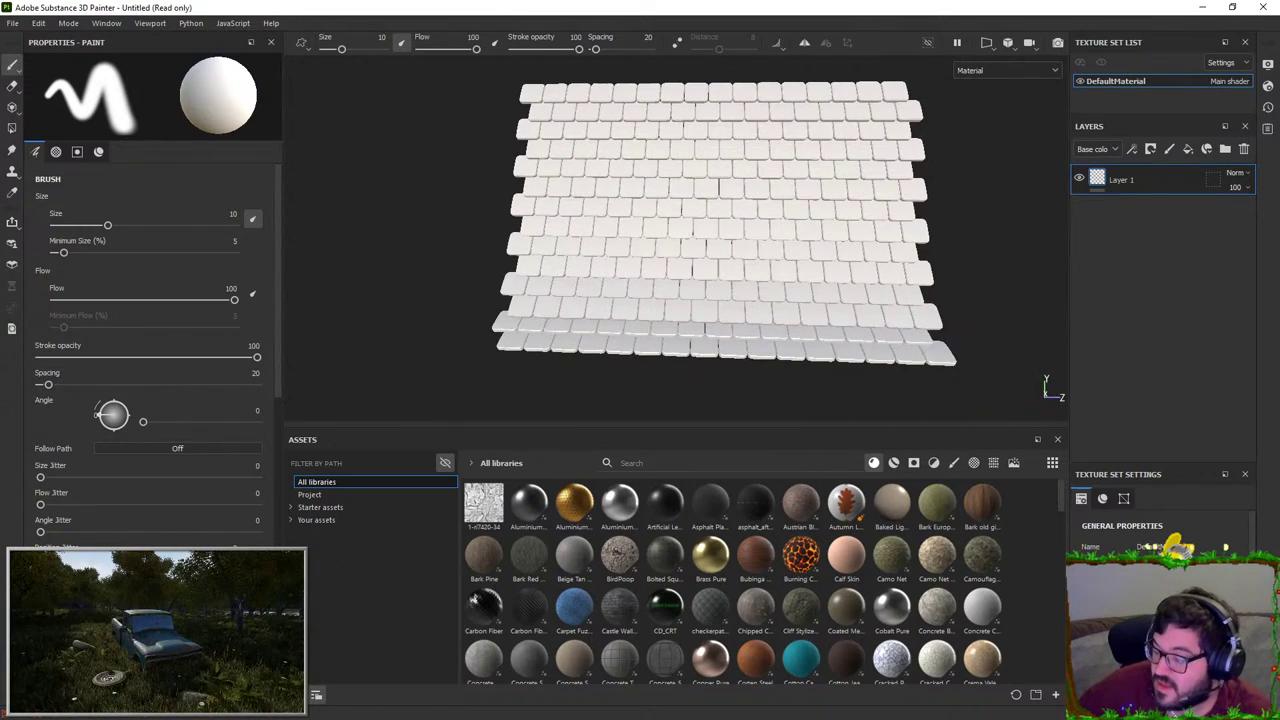
Step: Choose a larger bake output size than 512 and bake all seven mesh maps for DefaultMaterial
scroll(1160, 600, "down", 5)
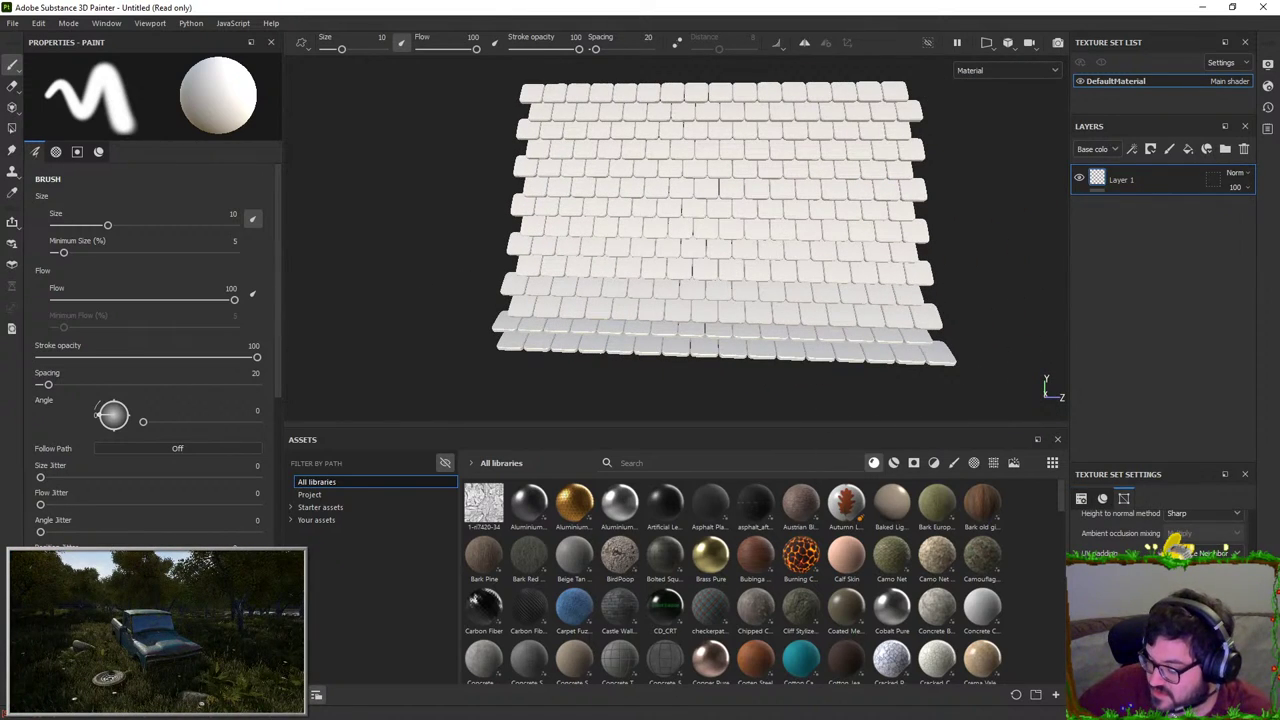
left_click(1160, 602)
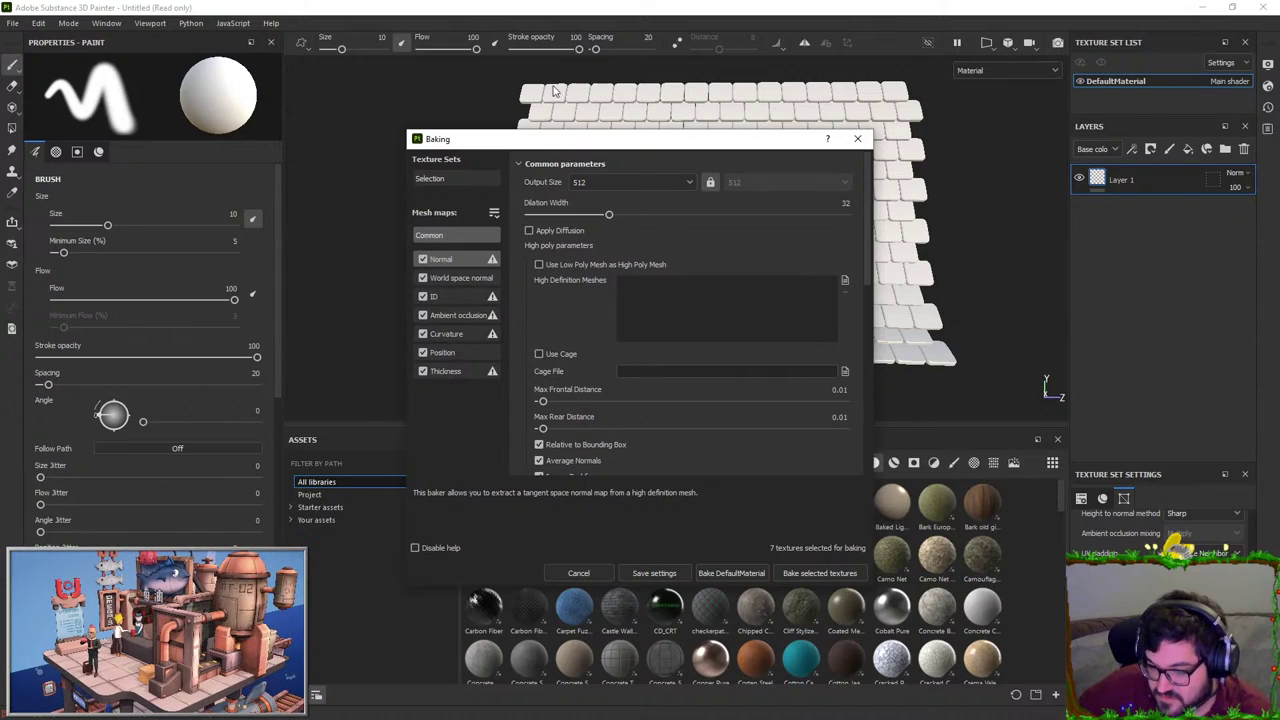
left_click(613, 182)
left_click(630, 283)
left_click(800, 573)
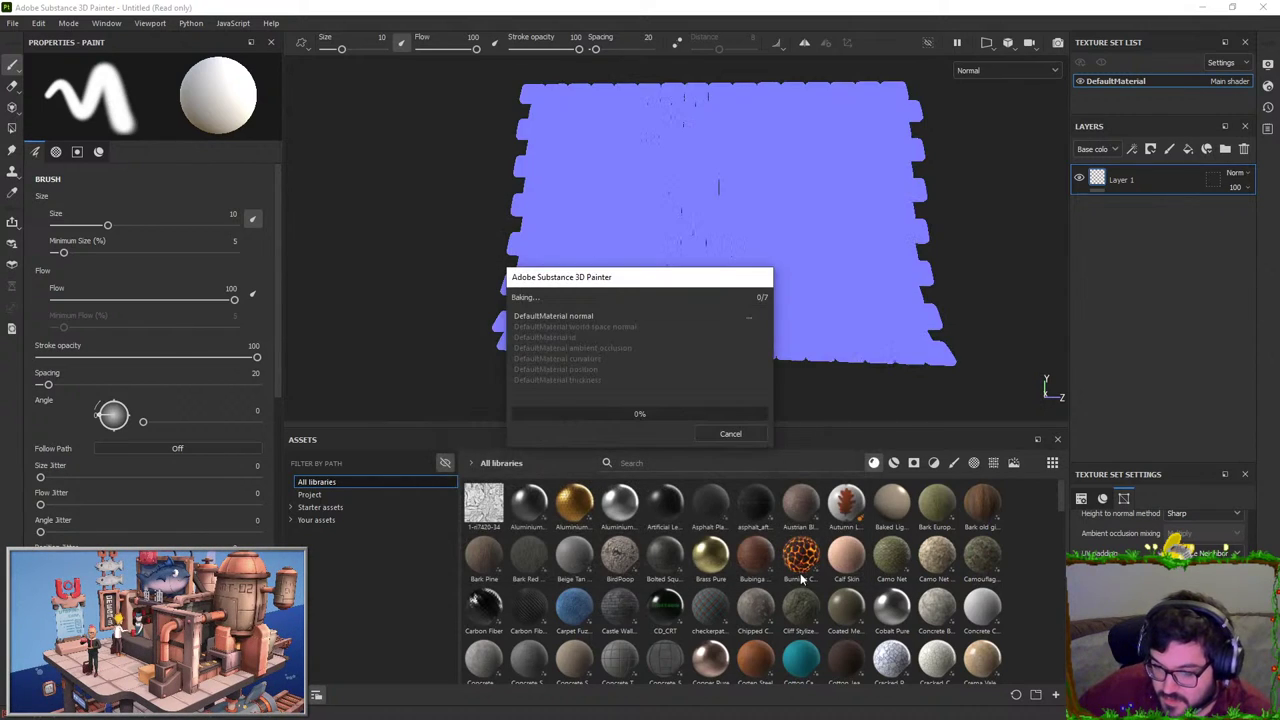
left_click_drag(637, 277, 991, 269)
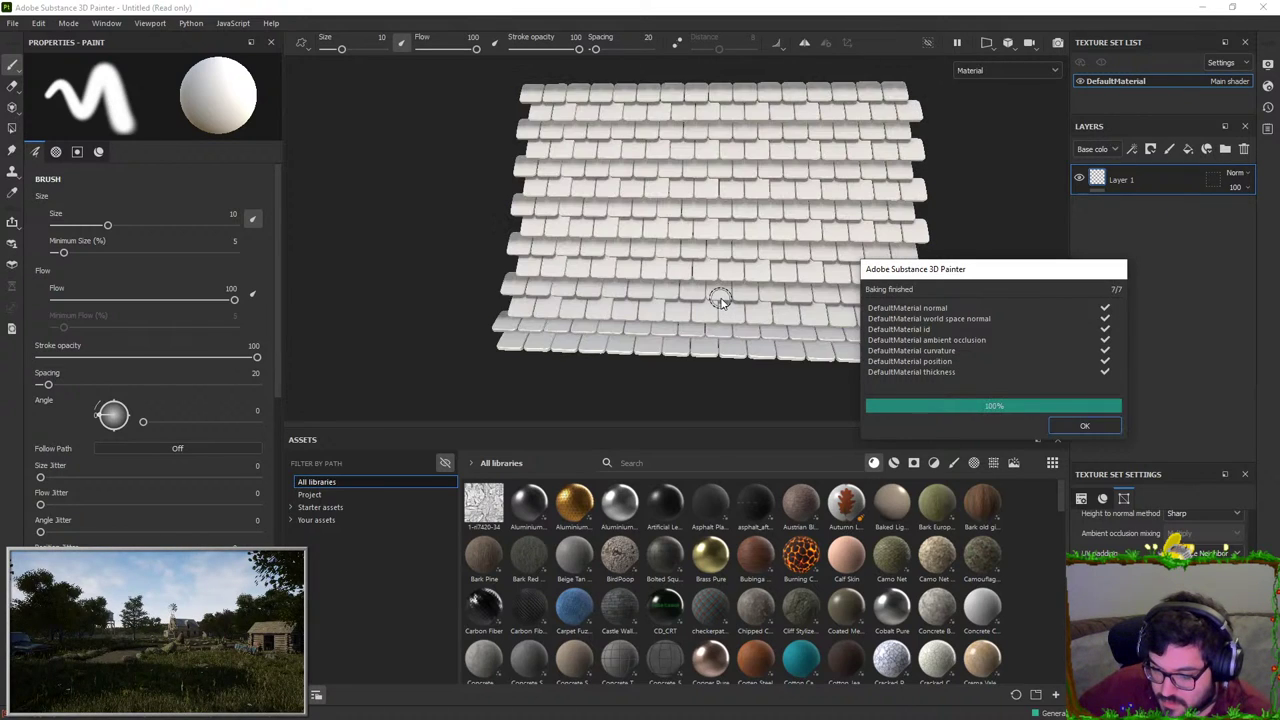
left_click(1088, 425)
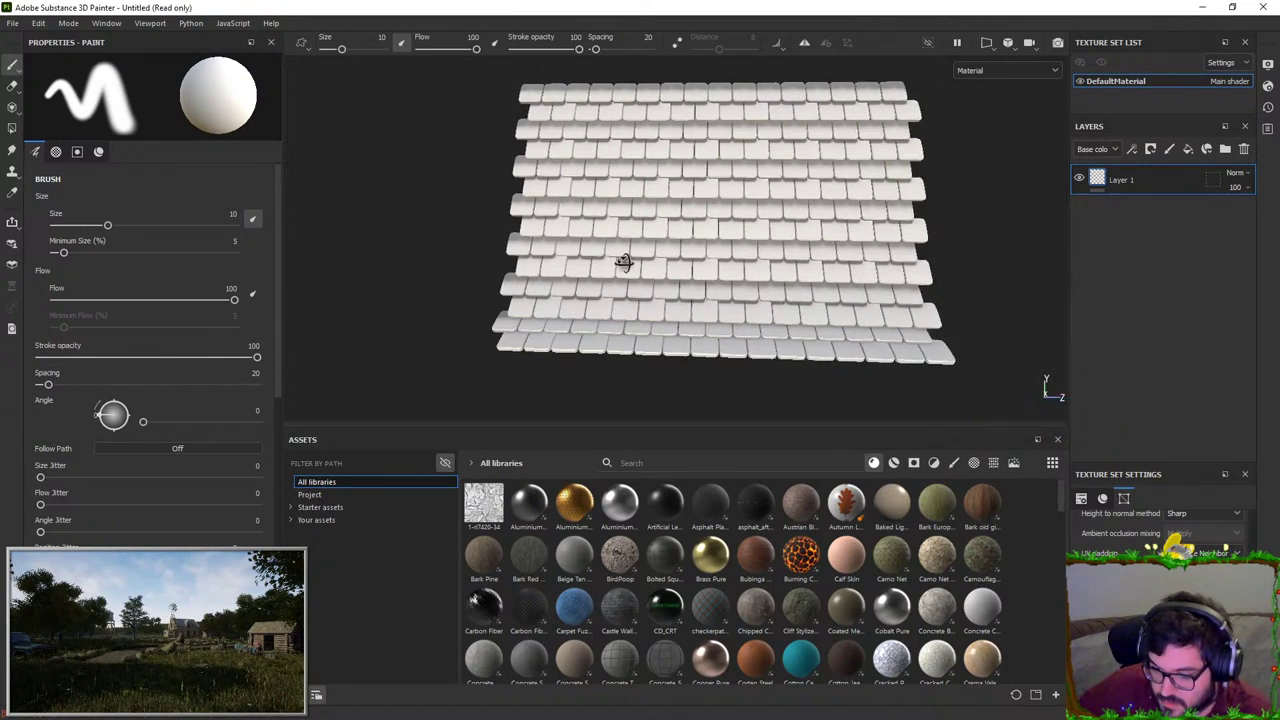
Step: Inspect the baked shading on the roof tiles up close and compare it with the original tiles in Blender
left_click_drag(623, 263, 808, 163, "alt")
scroll(746, 289, "up", 5)
left_click_drag(746, 289, 563, 171, "alt")
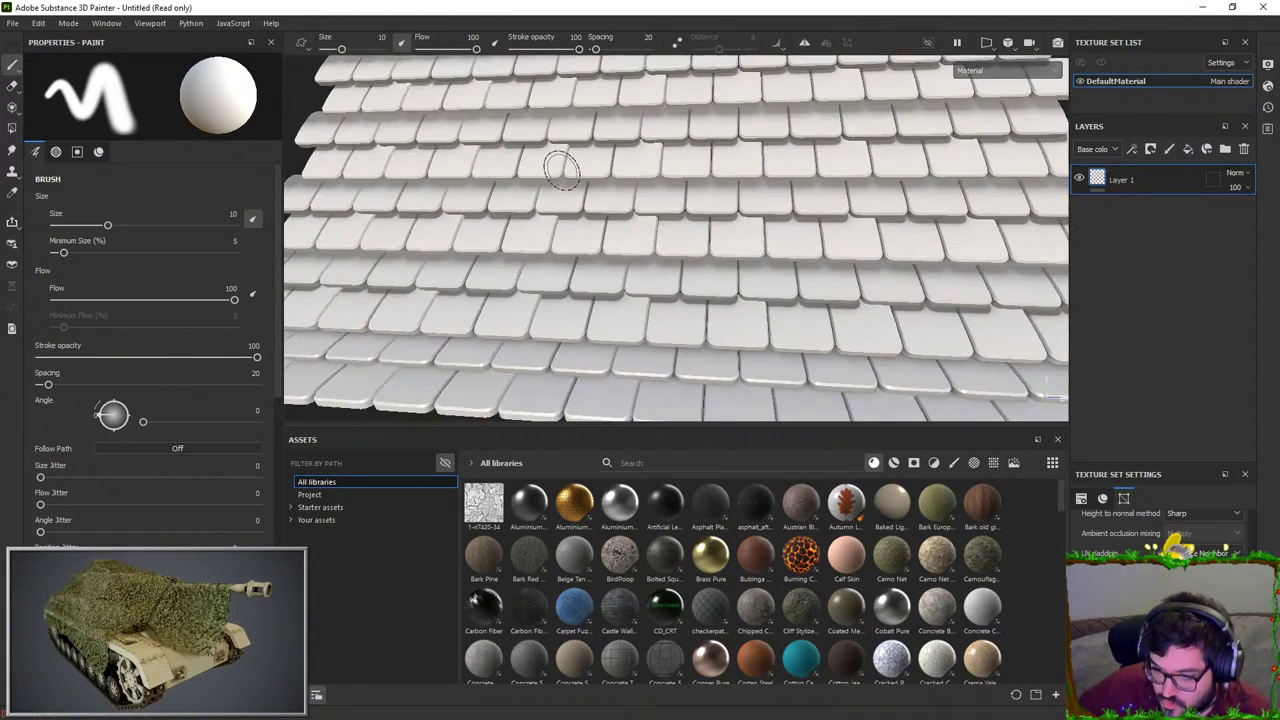
middle_click_drag(563, 171, 612, 275, "alt")
left_click_drag(612, 276, 657, 195, "alt")
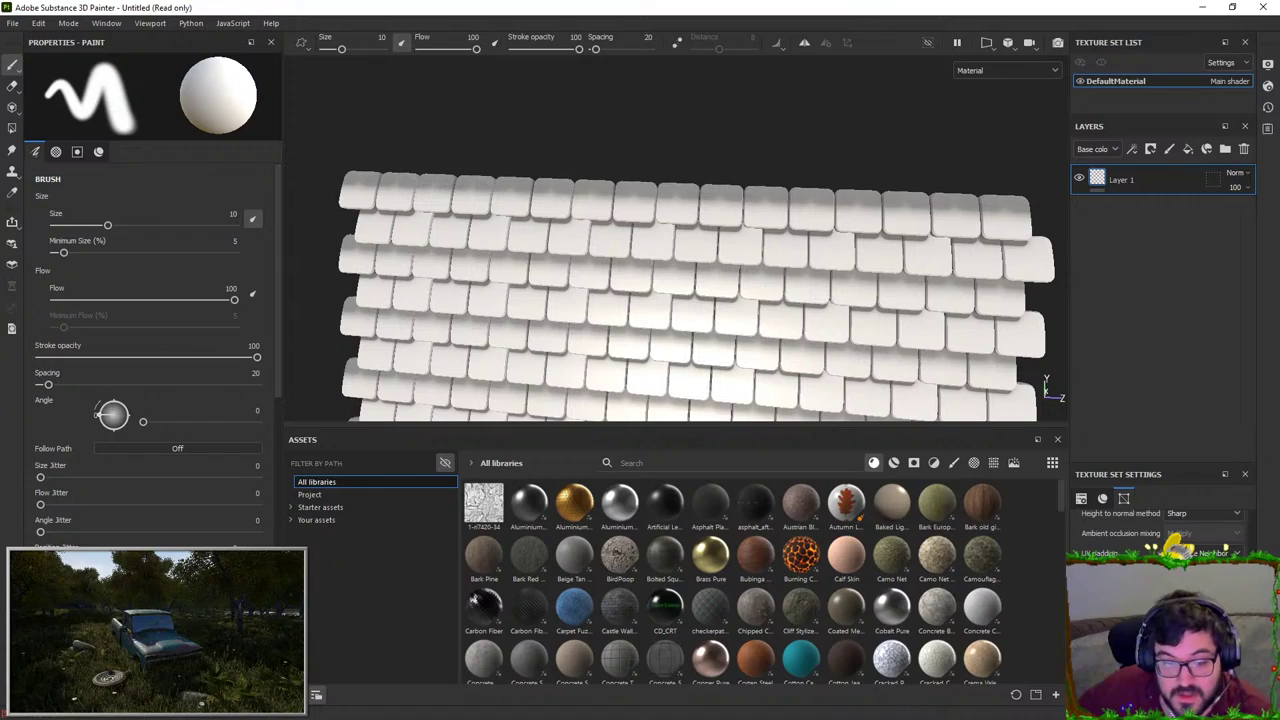
key("alt+Tab")
key("w")
mouse_move(778, 398)
right_mouse_down()
mouse_move(790, 385)
mouse_move(850, 385)
mouse_move(840, 370)
mouse_move(844, 381)
right_mouse_up()
key("s")
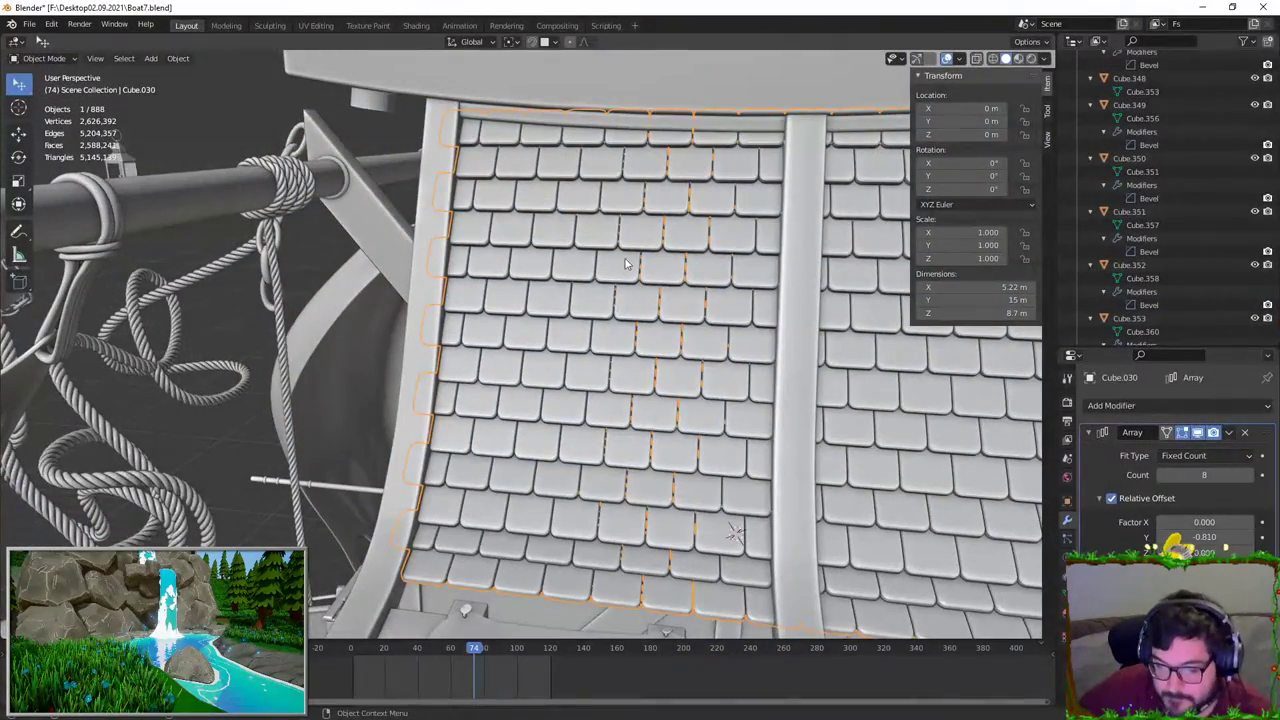
middle_click_drag(600, 265, 574, 308)
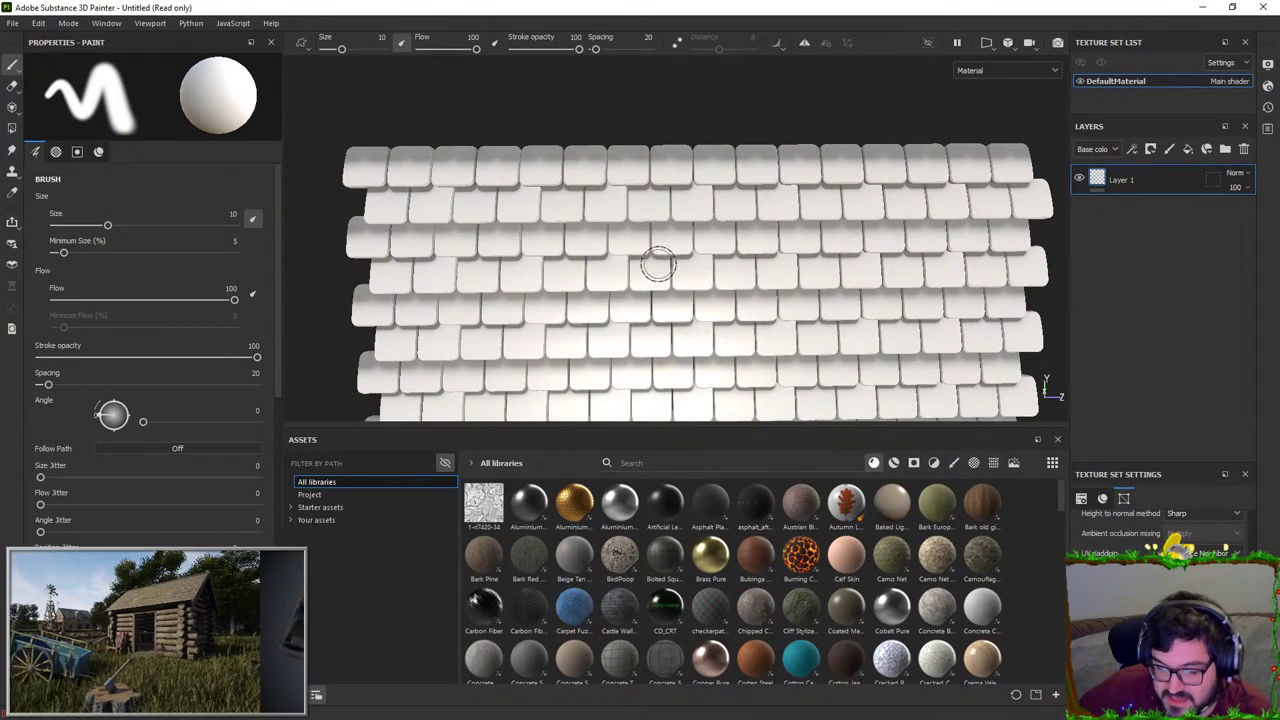
Step: Examine the tile rows in Substance 3D Painter, down to the overlap of the lowest rows seen from the side
scroll(658, 265, "up", 3)
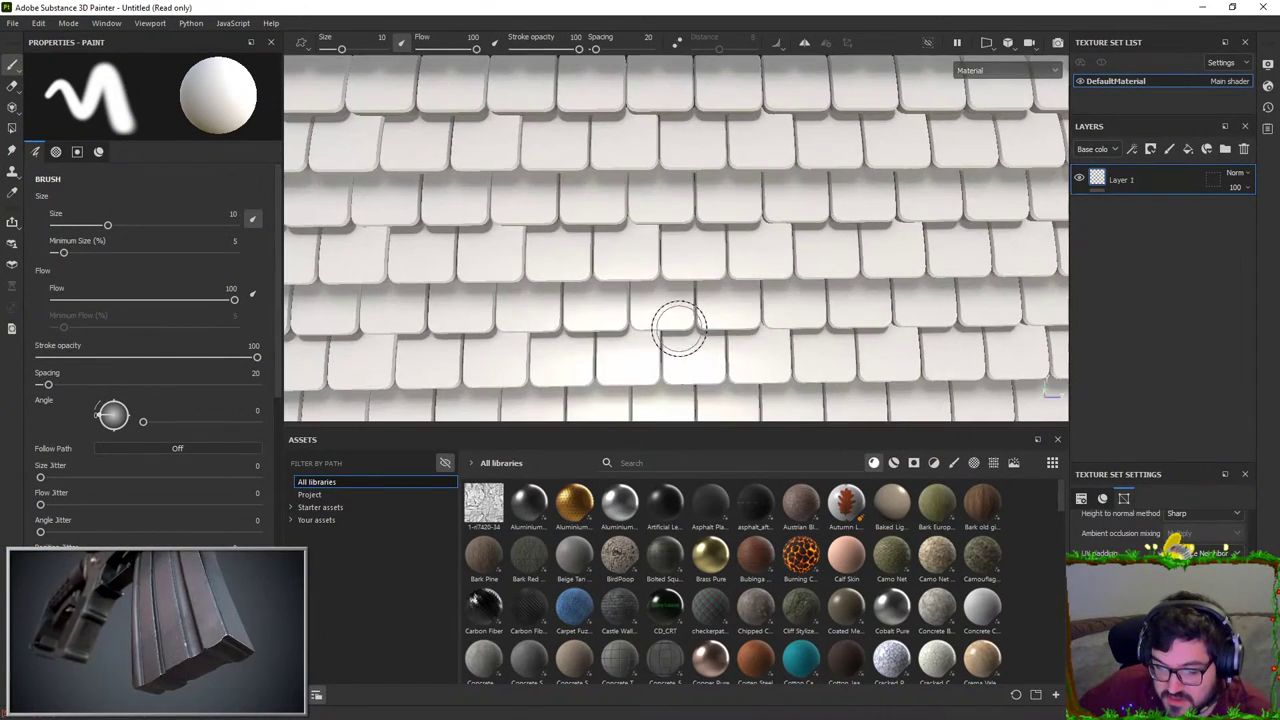
left_click_drag(677, 329, 487, 287, "alt")
mouse_move(487, 287)
middle_mouse_down("alt")
mouse_move(691, 309)
mouse_move(706, 131)
middle_mouse_up("alt")
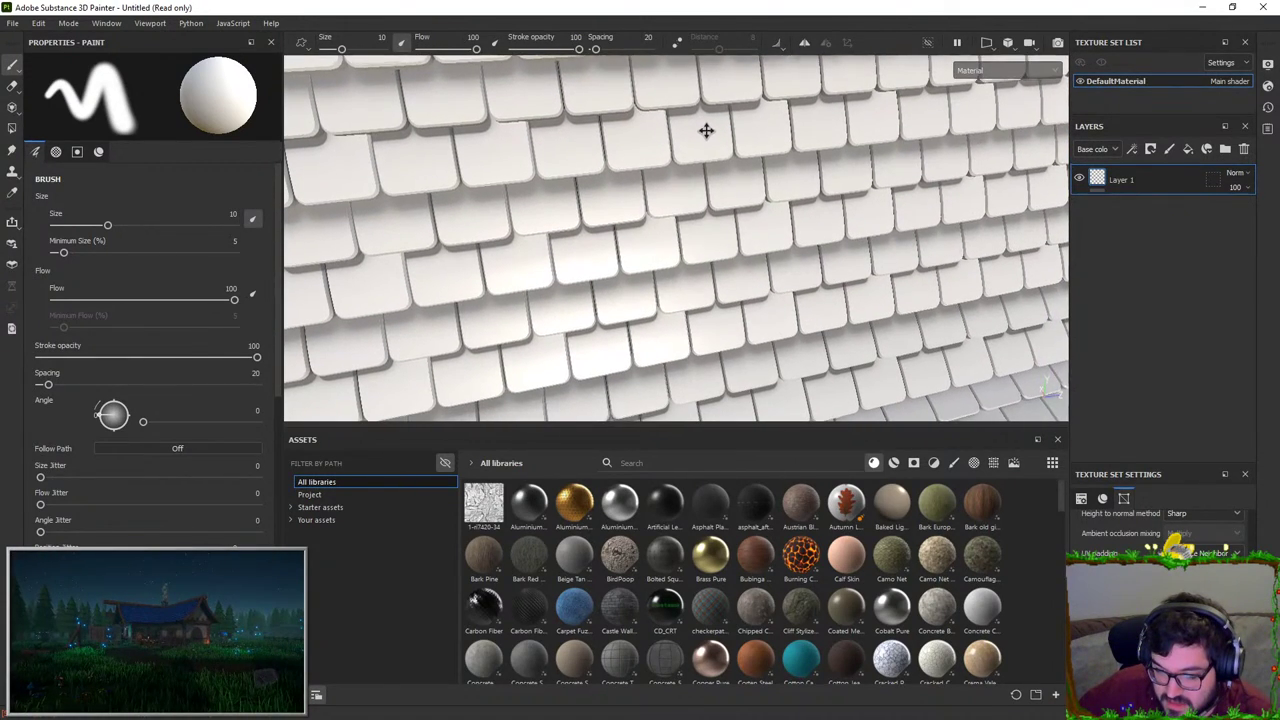
mouse_move(718, 335)
middle_mouse_down("alt")
mouse_move(720, 291)
mouse_move(704, 279)
middle_mouse_up("alt")
middle_click_drag(670, 339, 672, 296, "alt")
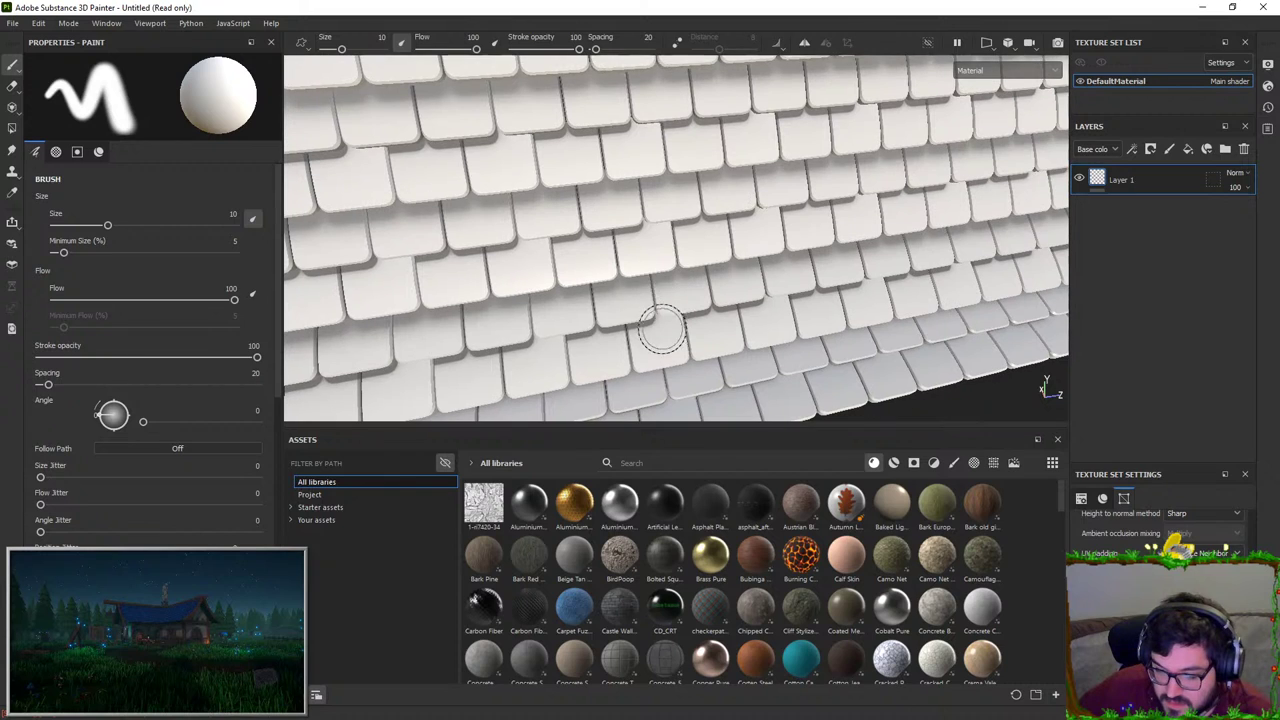
middle_click_drag(712, 363, 715, 273, "alt")
left_click_drag(572, 380, 734, 229, "alt")
left_click_drag(537, 295, 640, 270, "alt")
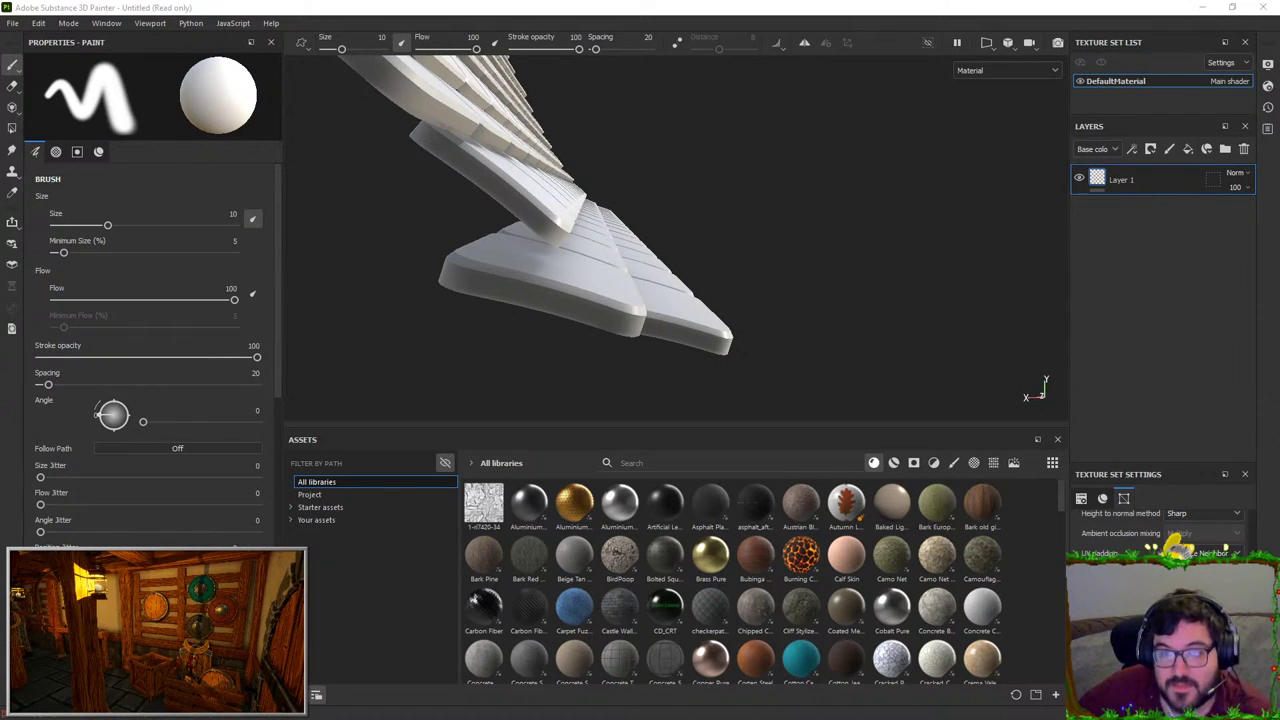
Step: Switch to Blender and hide everything except the roof tiles object
mouse_move(1279, 79)
left_mouse_down()
mouse_move(829, 79)
mouse_move(743, 0)
left_mouse_up()
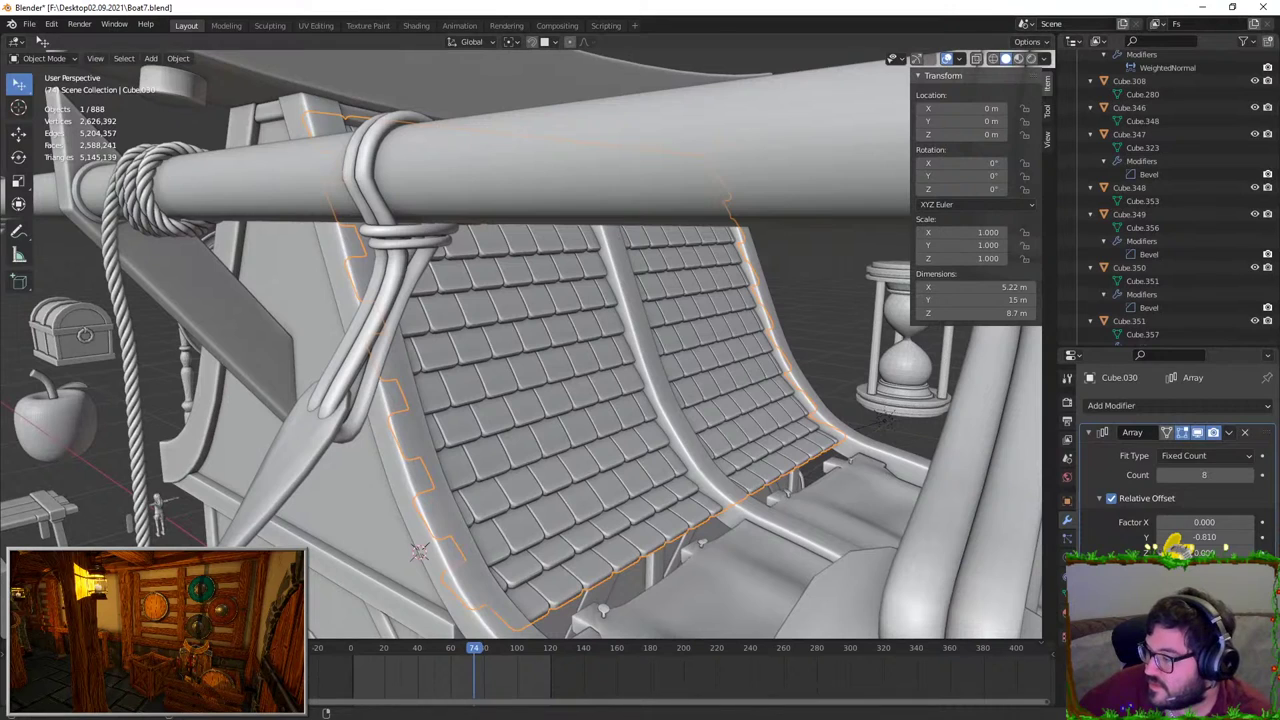
middle_click_drag(548, 305, 627, 316)
key("shift+h")
middle_click_drag(605, 395, 632, 341)
scroll(632, 341, "up", 2)
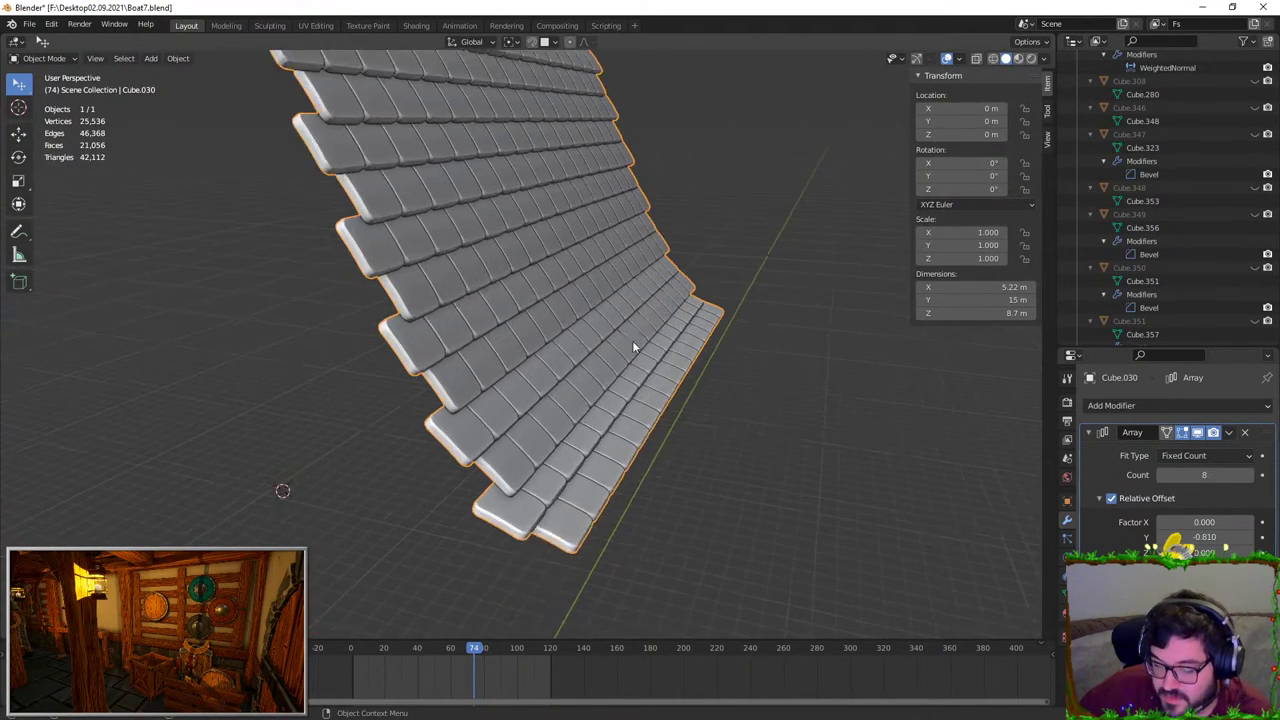
scroll(632, 341, "up", 1)
Step: In the roof tiles mesh, select the bottom two tile rows and shift them outward along negative X in front view
key("Tab")
left_click(521, 579)
key("l")
key("l")
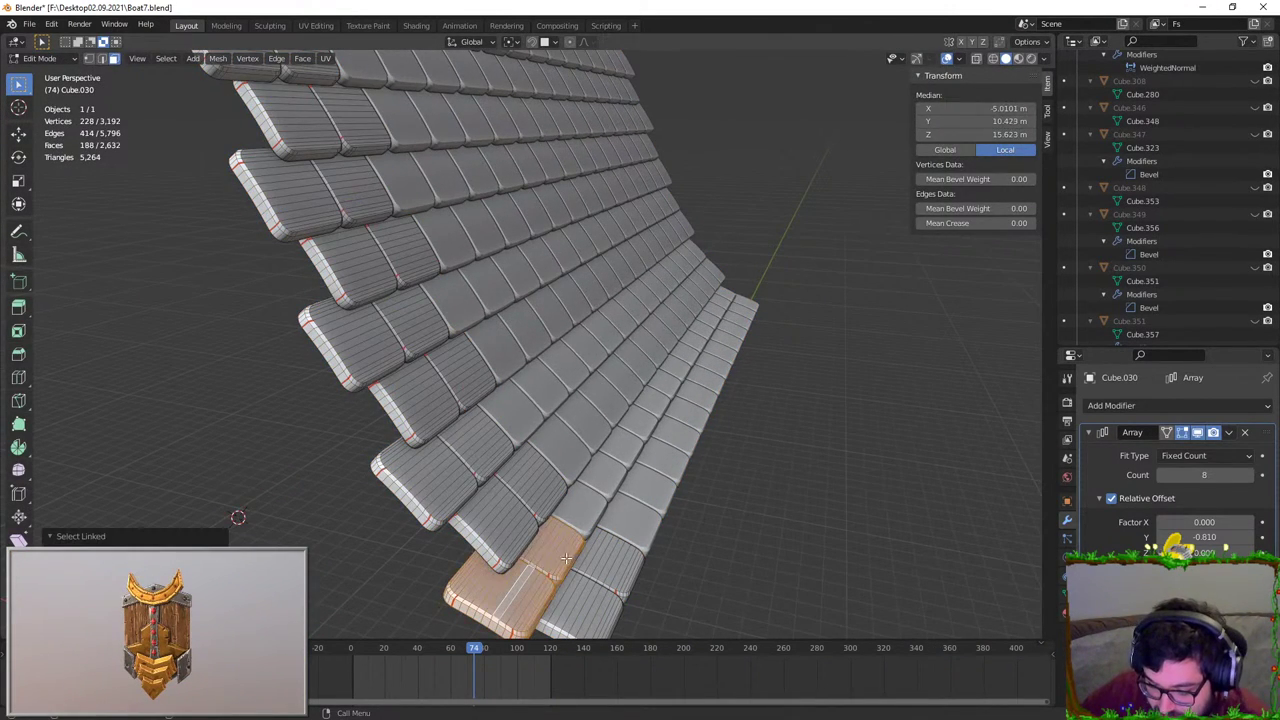
key("l")
key("KP_1")
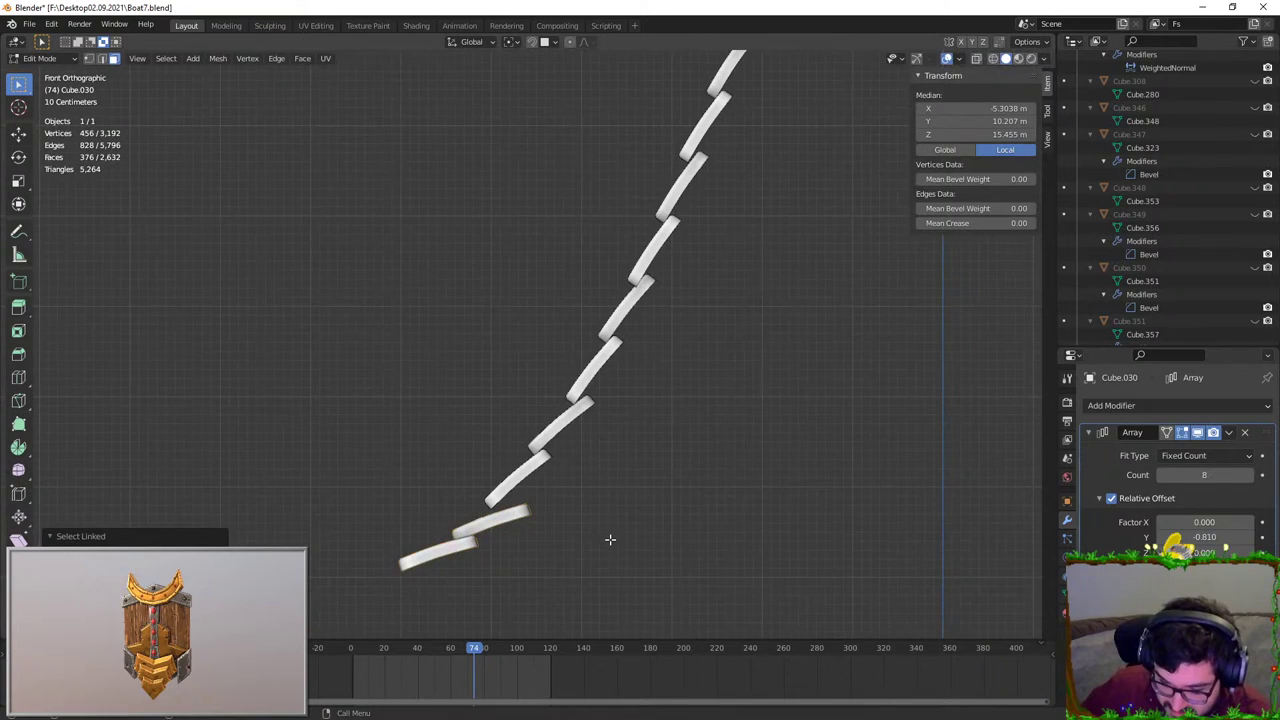
key("g")
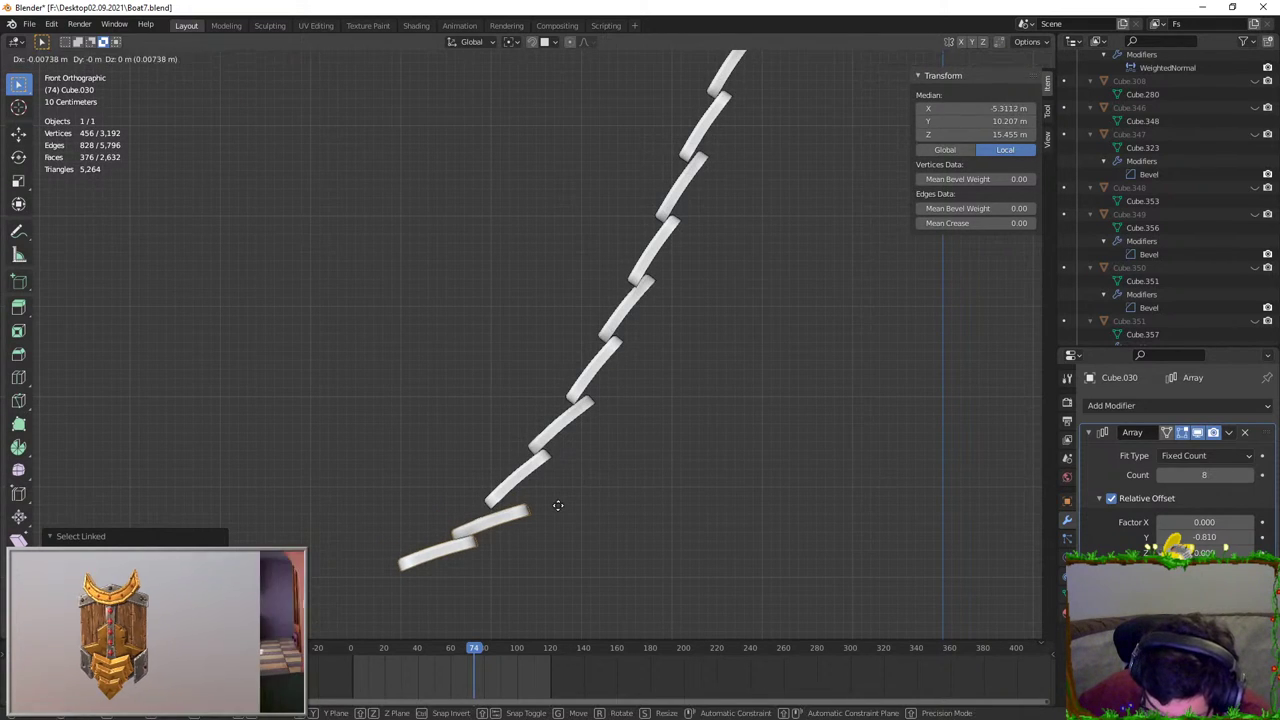
left_click(455, 520)
left_click(448, 545)
key("Tab")
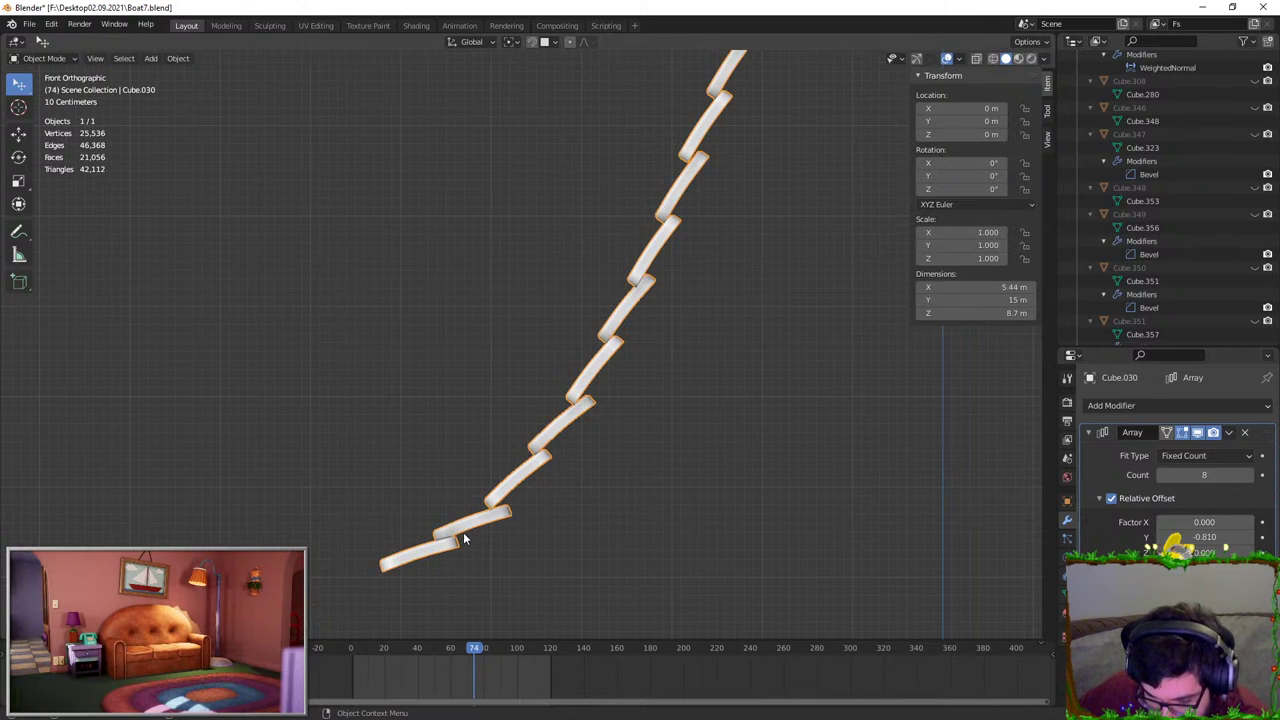
Step: Select only the lowest tile row, move it slightly outward and down in front view, and unhide the rest of the scene
key("Tab")
middle_click_drag(453, 538, 408, 540)
key("ctrl+l")
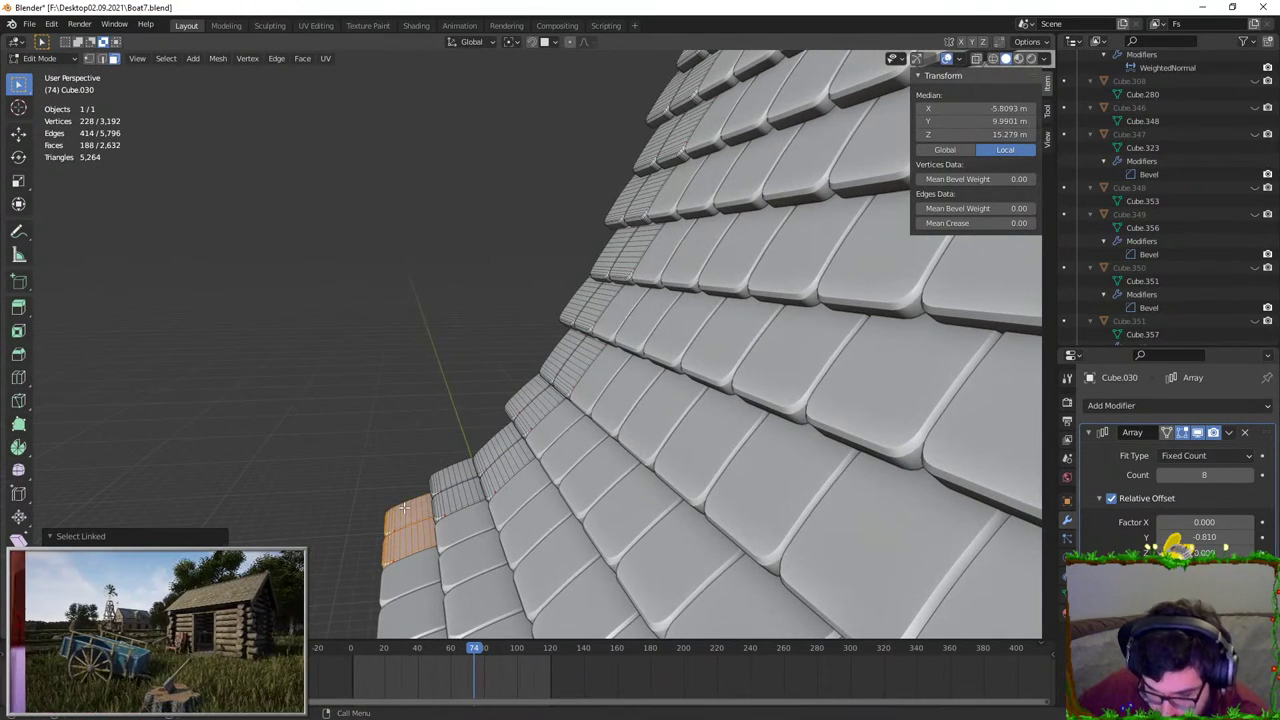
key("KP_1")
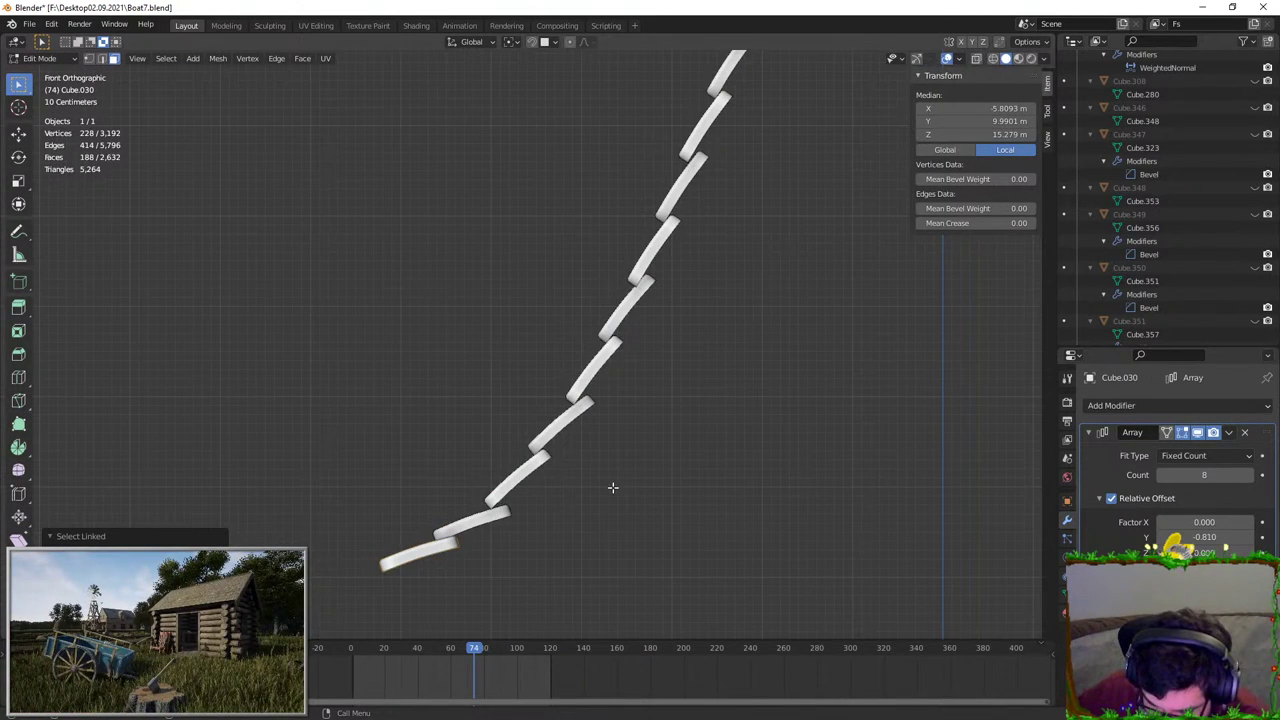
key("g")
left_click(570, 519)
middle_click_drag(570, 519, 686, 537)
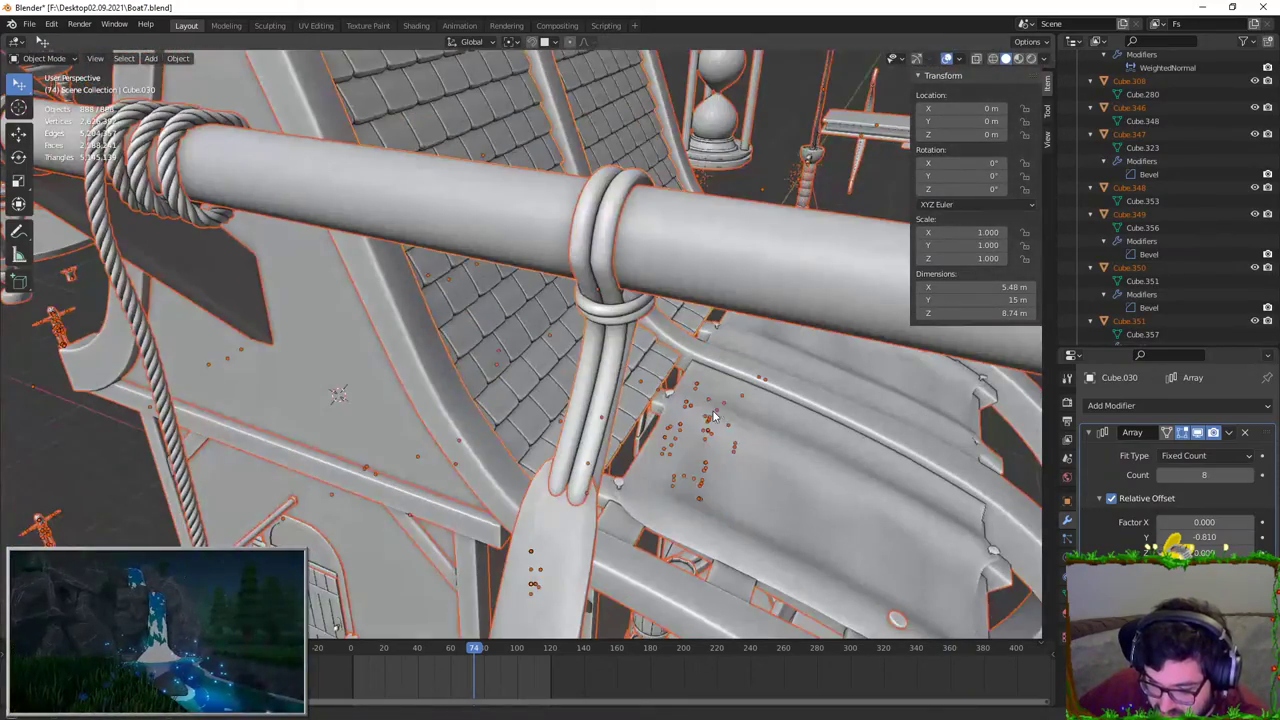
Step: Select the roof tiles object from beneath the eaves of the ship's cabin
middle_click_drag(722, 327, 571, 190)
left_click(760, 257)
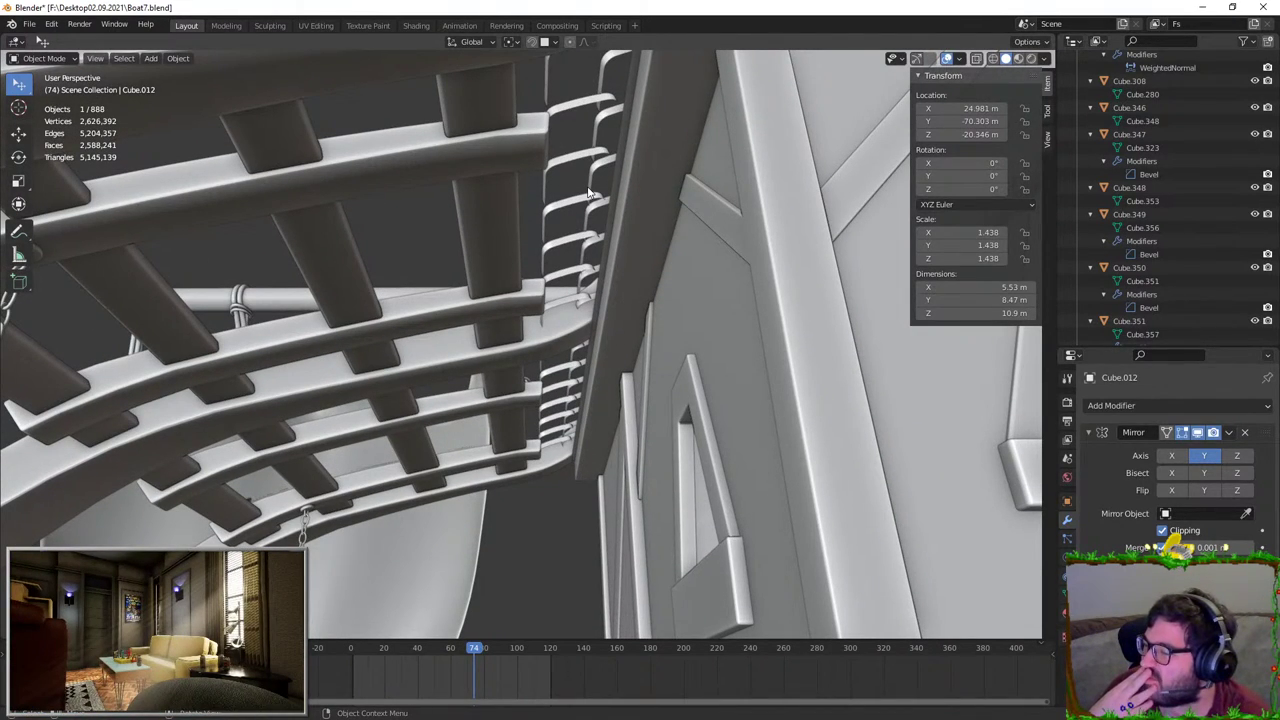
left_click(588, 193)
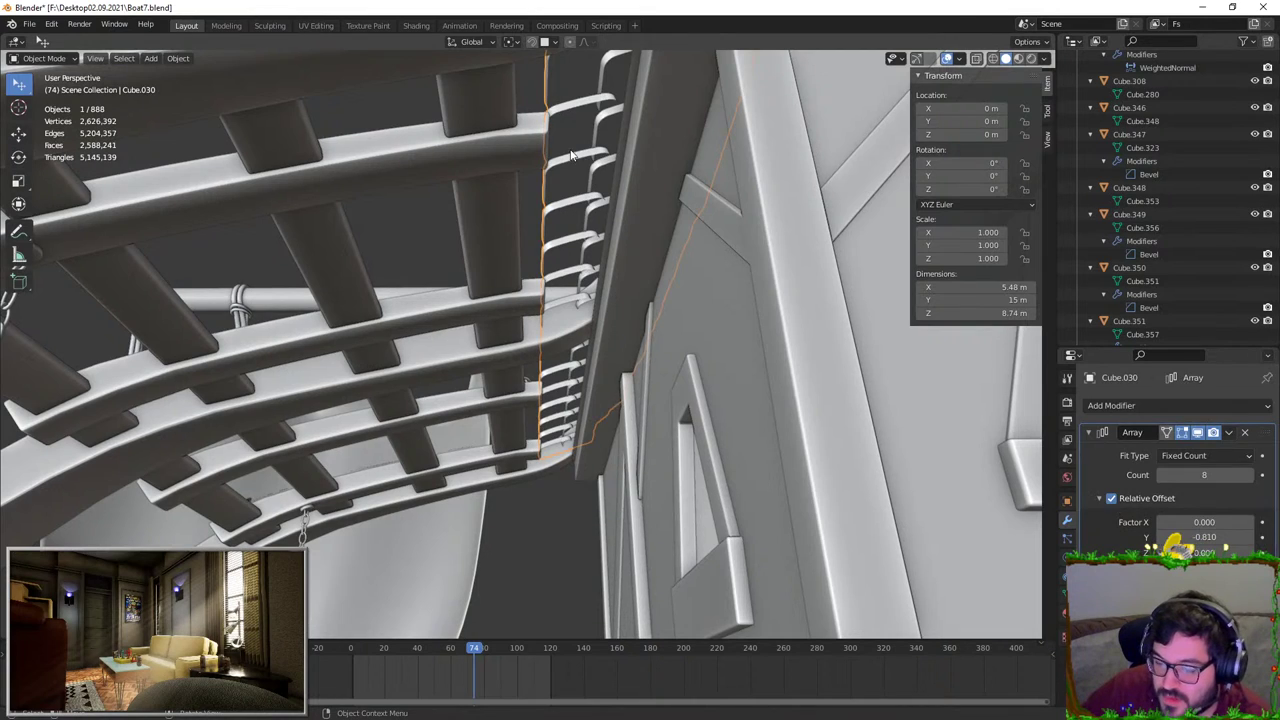
Step: Examine how the adjusted lower tile rows sit against the roof beams and canopies, from outside and from below
key("Tab")
middle_click_drag(572, 156, 491, 320)
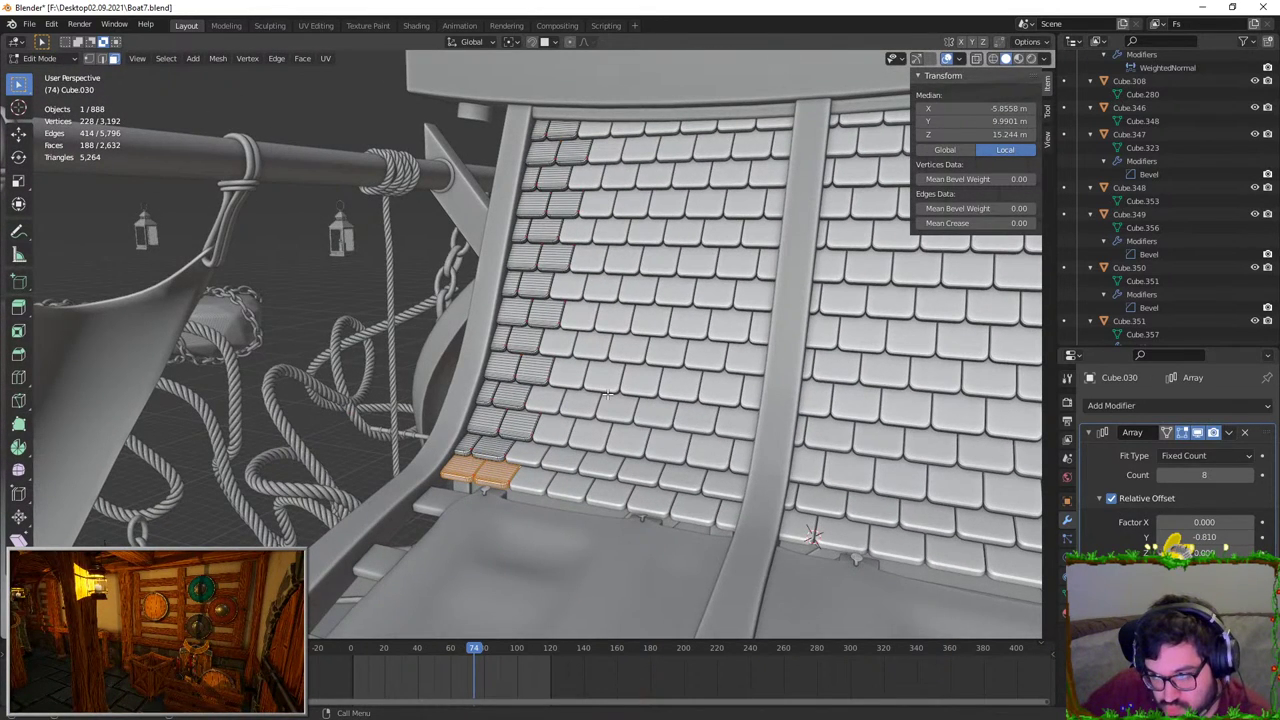
key("Tab")
scroll(607, 392, "down", 3)
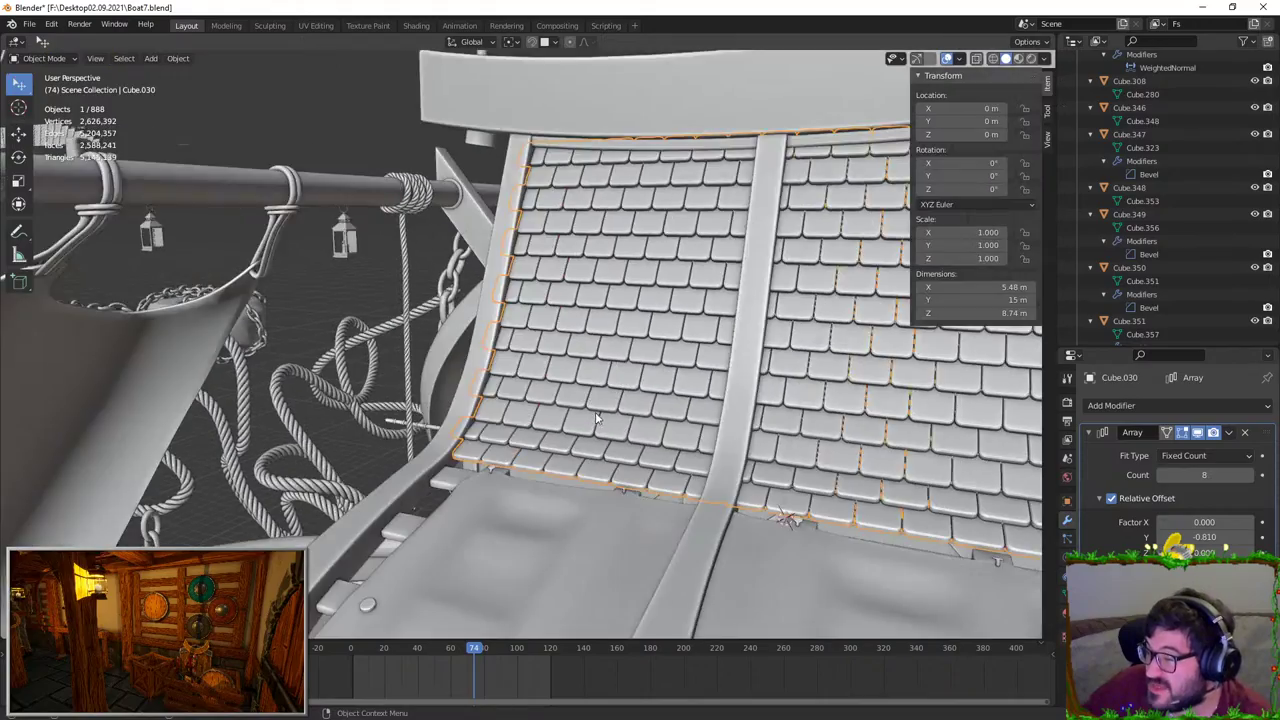
middle_click_drag(607, 392, 586, 270)
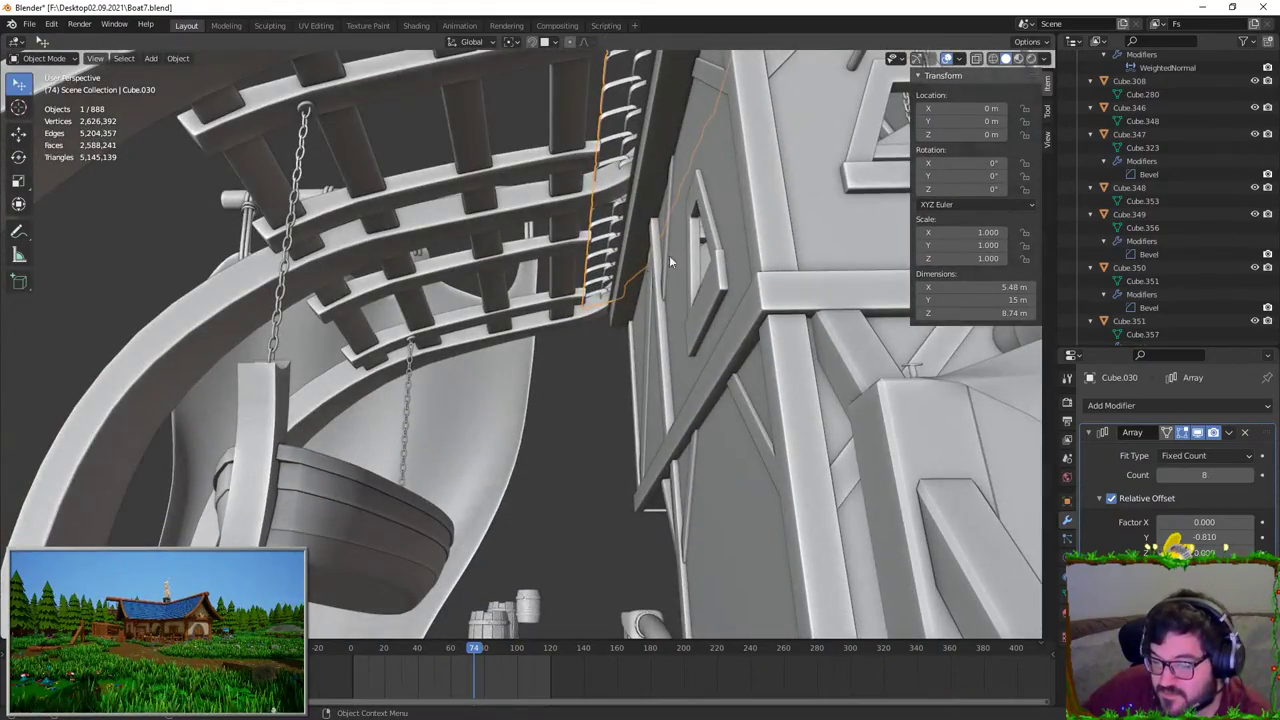
middle_click_drag(669, 262, 622, 298)
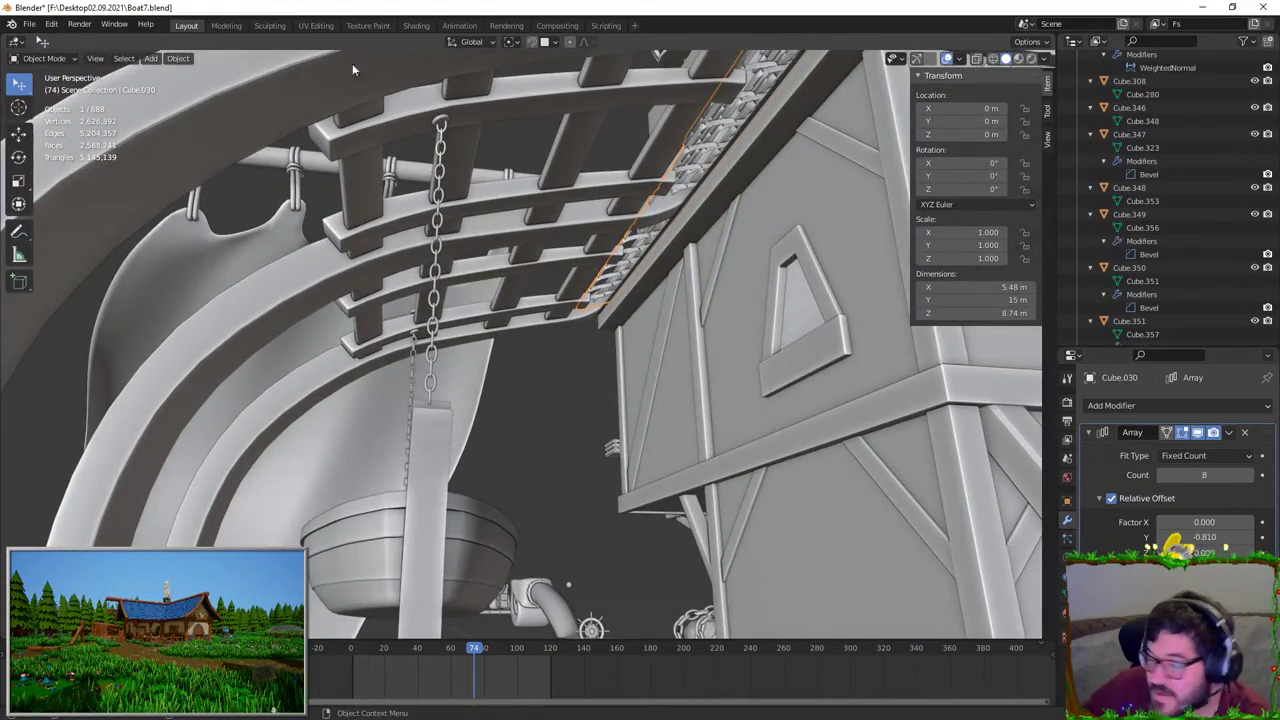
middle_click_drag(466, 260, 683, 326)
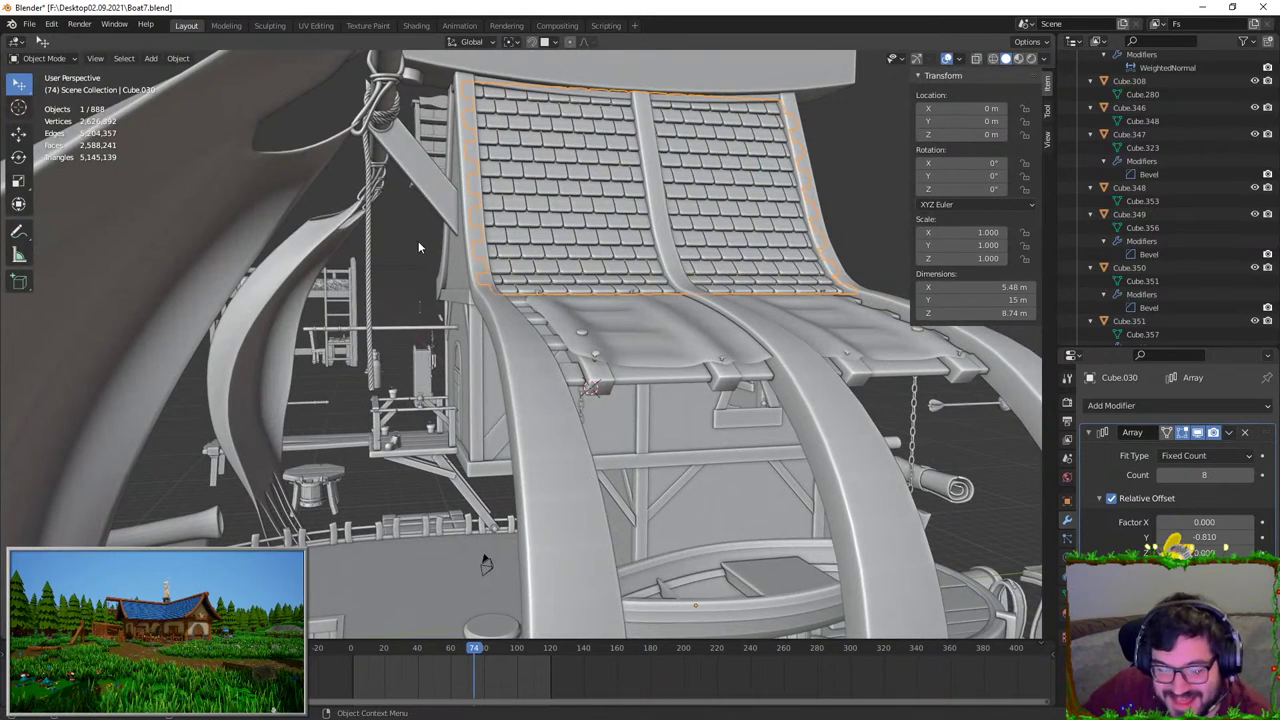
Step: Export the selected roof tiles as FBX, overwriting SM_RoofTiles.fbx in the RoofTiles folder
left_click(29, 24)
mouse_move(62, 222)
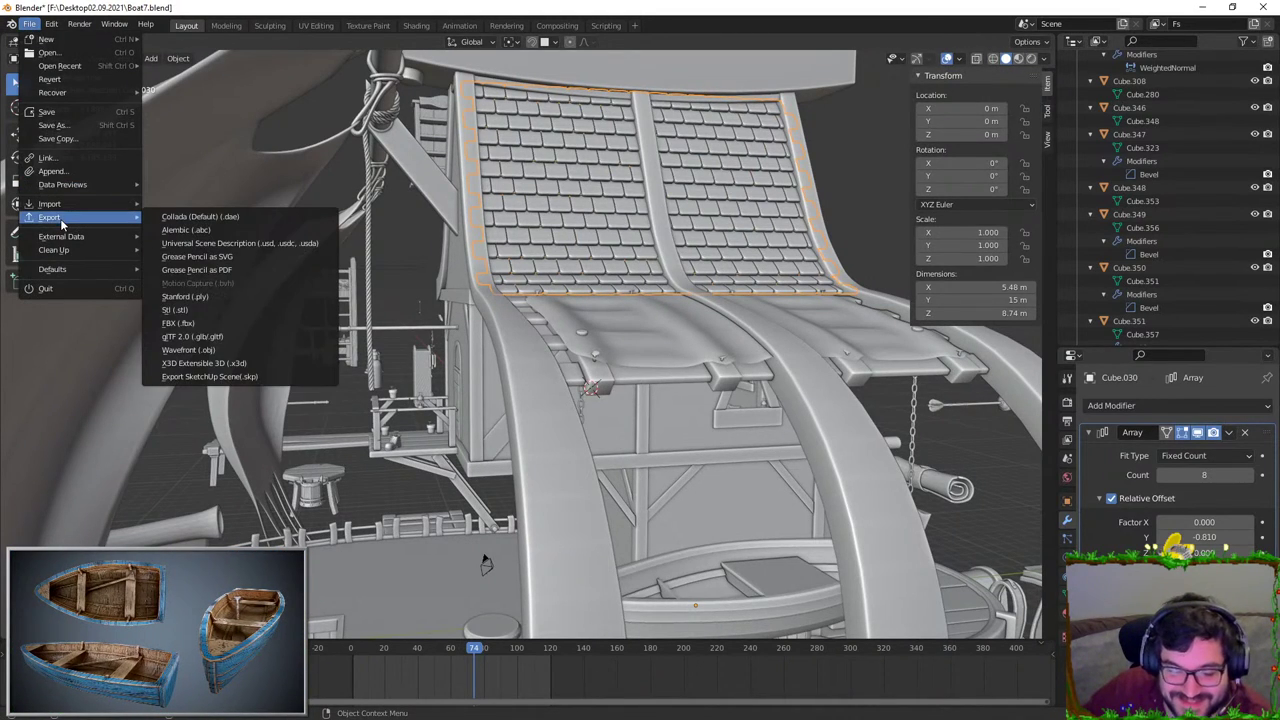
left_click(210, 323)
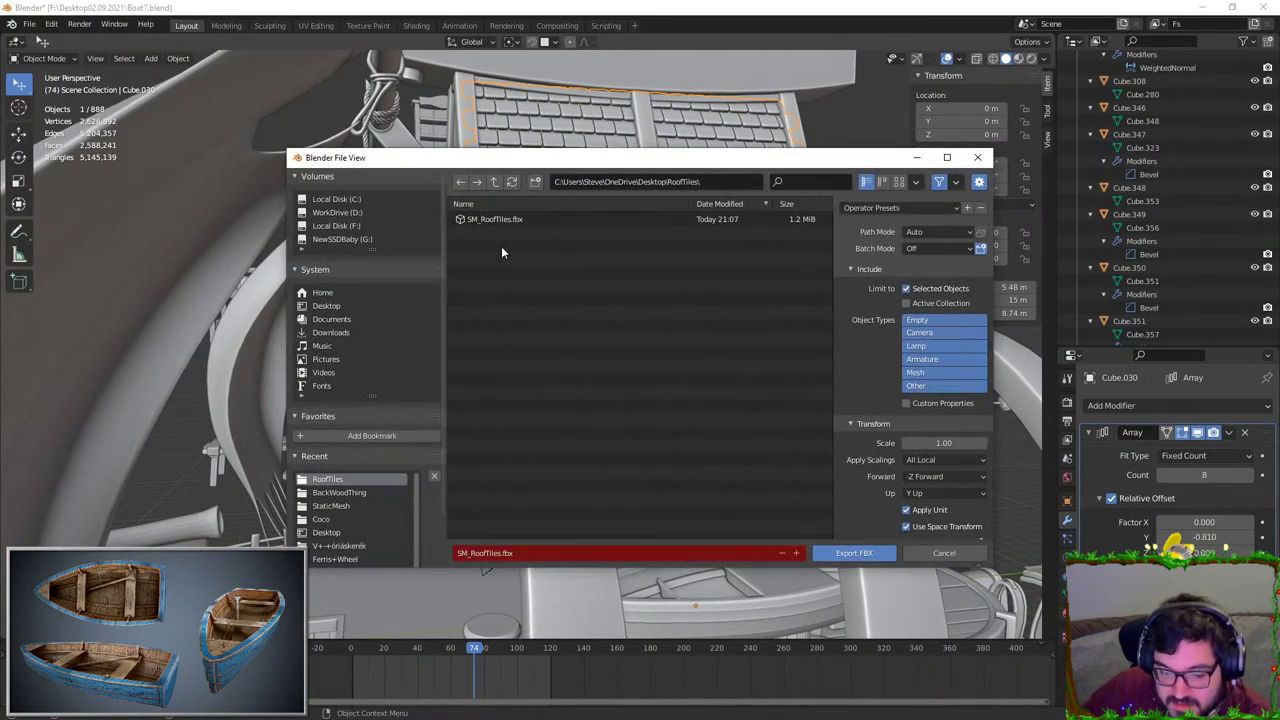
double_click(512, 218)
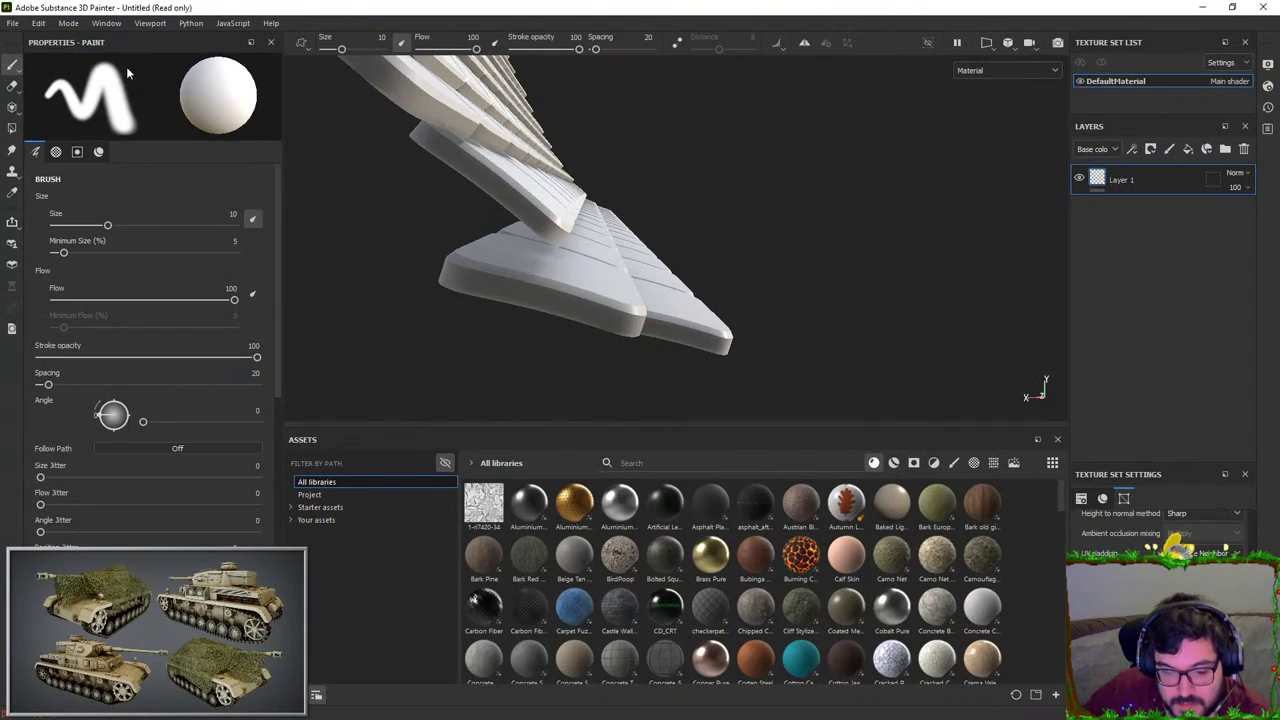
Step: In Substance 3D Painter, create a new 2048 project from the re-exported roof tiles mesh, discarding the open project's changes
left_click(12, 23)
left_click(40, 42)
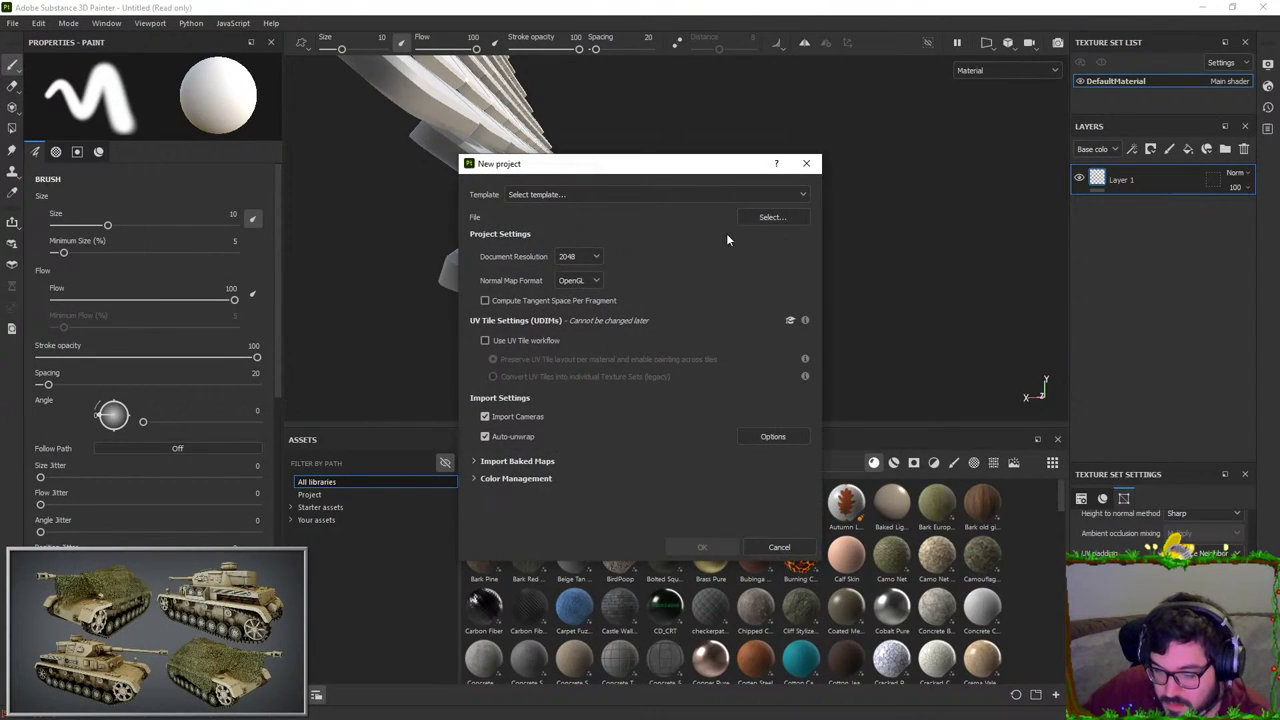
left_click(772, 217)
double_click(686, 277)
left_click(702, 547)
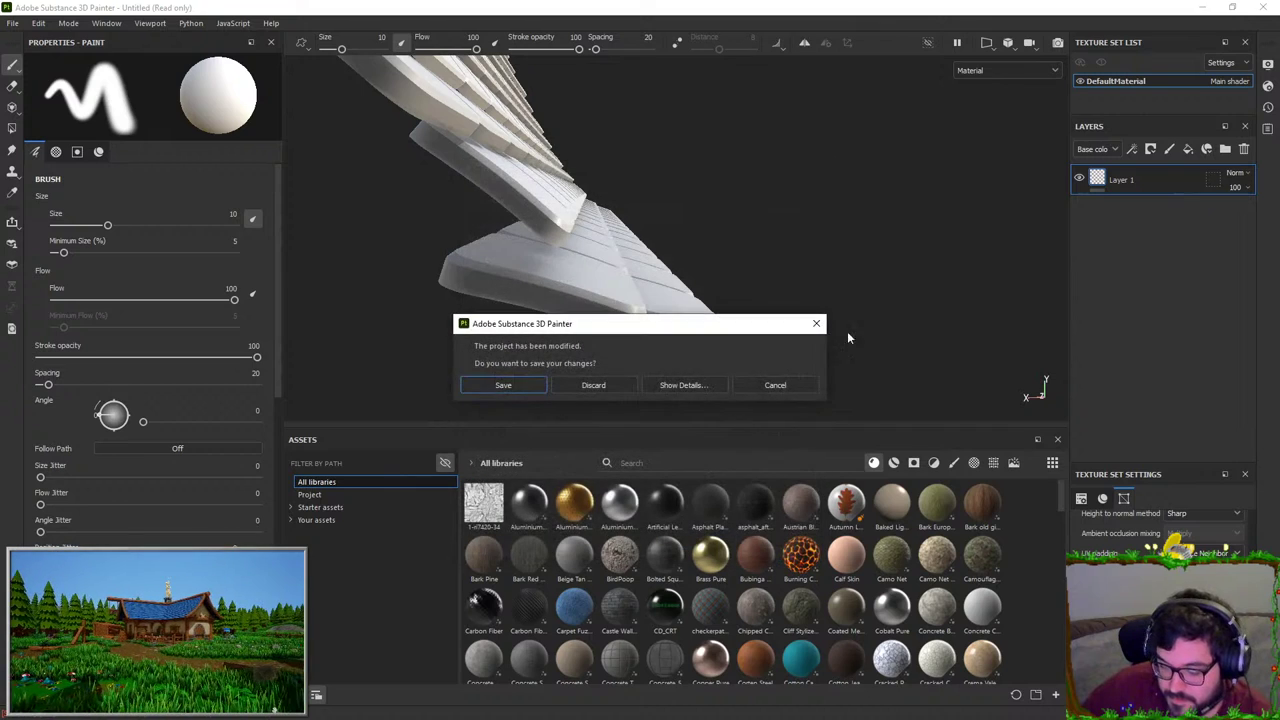
left_click(605, 387)
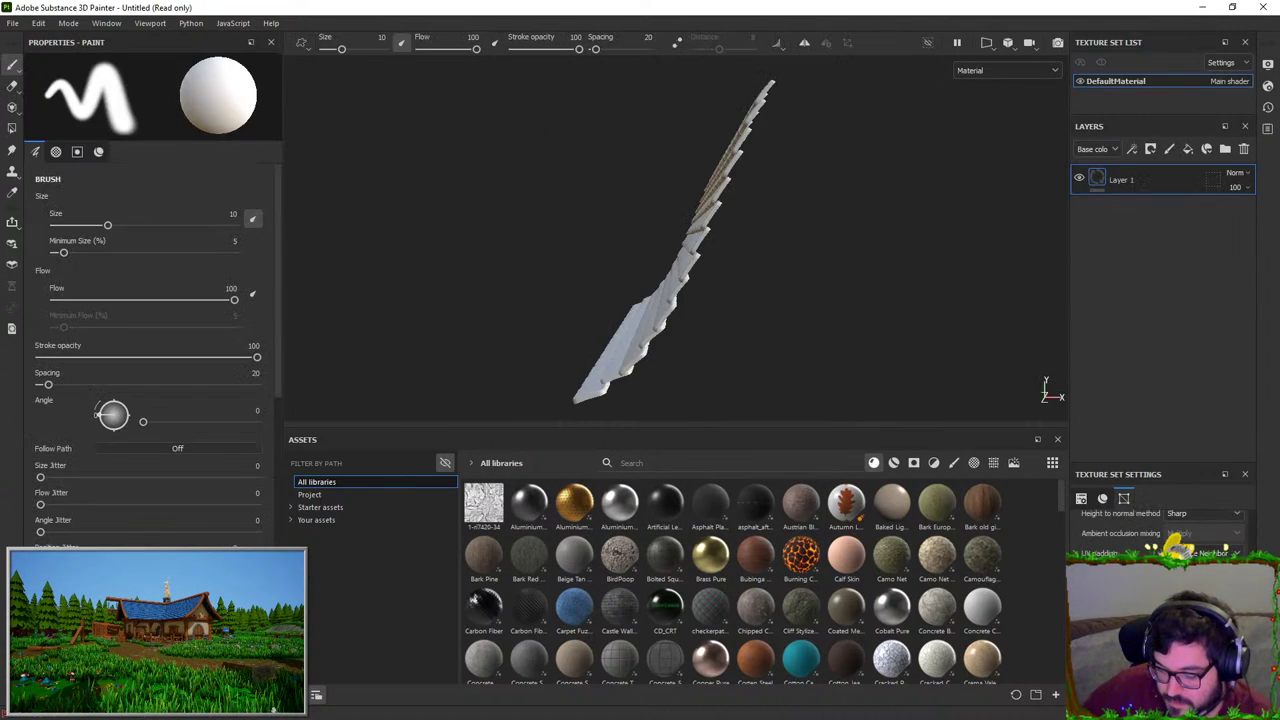
Step: Bake all selected mesh maps for the roof tiles with an output size of 2048
left_click(1200, 541)
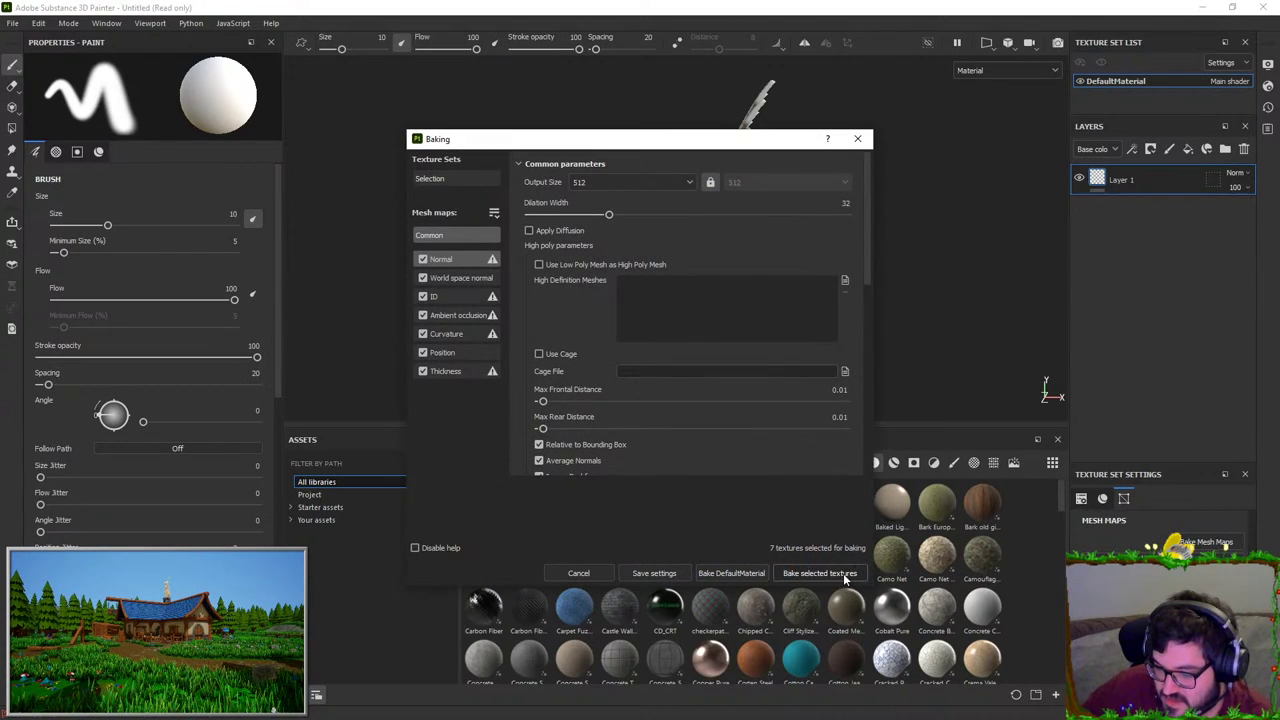
left_click(665, 186)
left_click(600, 278)
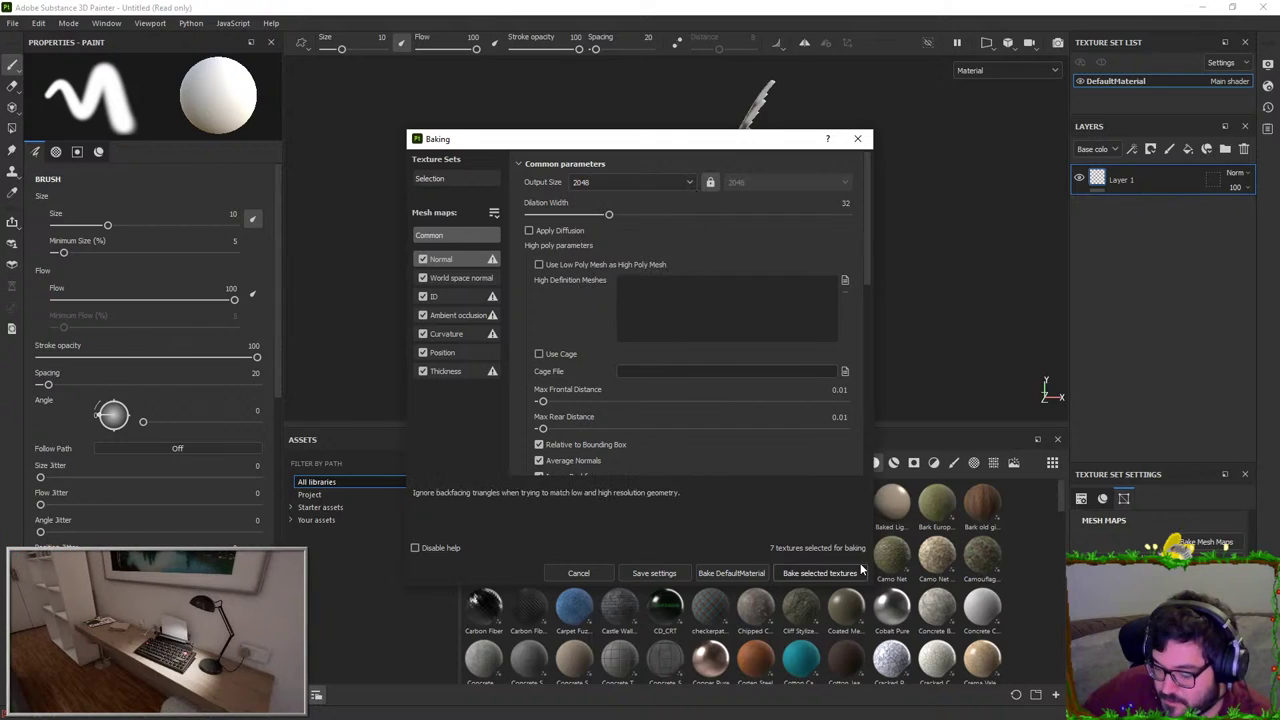
left_click(856, 572)
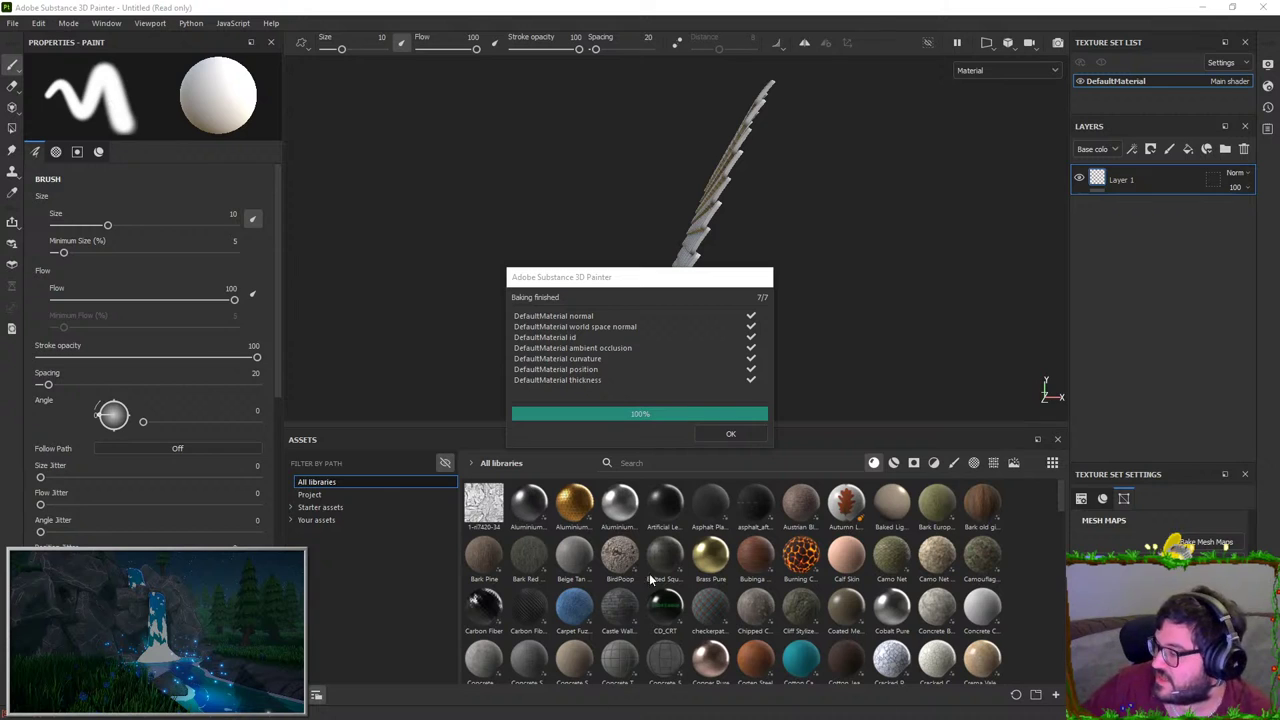
left_click(731, 434)
Step: Examine the baked roof tiles from the side, up close and from the front for shading and overlap problems
left_click_drag(506, 297, 688, 262, "alt")
right_click_drag(688, 262, 769, 261, "shift")
right_click_drag(662, 356, 722, 450, "alt")
left_click_drag(606, 312, 652, 239, "alt")
middle_click_drag(652, 239, 792, 281, "alt")
left_click_drag(791, 281, 724, 370, "alt")
right_click_drag(725, 385, 723, 197, "alt")
middle_click_drag(551, 262, 834, 332, "alt")
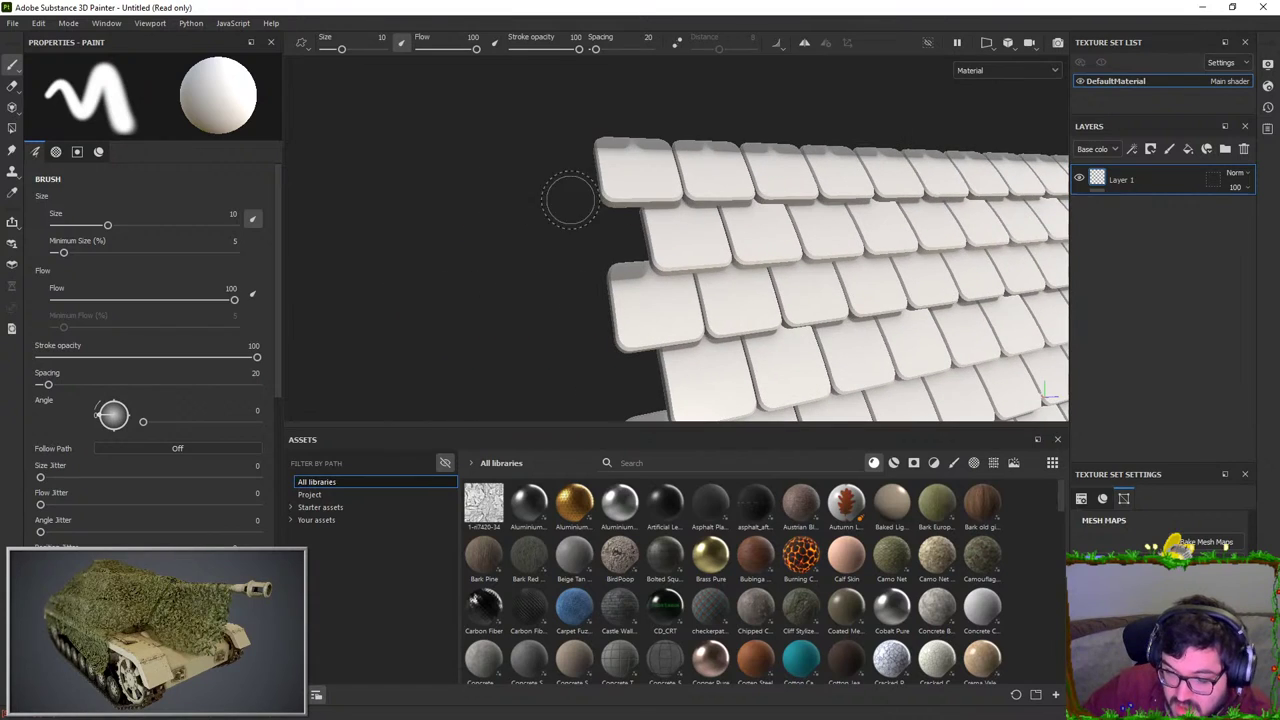
middle_click_drag(748, 231, 750, 231, "alt")
left_click_drag(749, 230, 609, 191, "alt")
left_click_drag(629, 257, 760, 260, "alt")
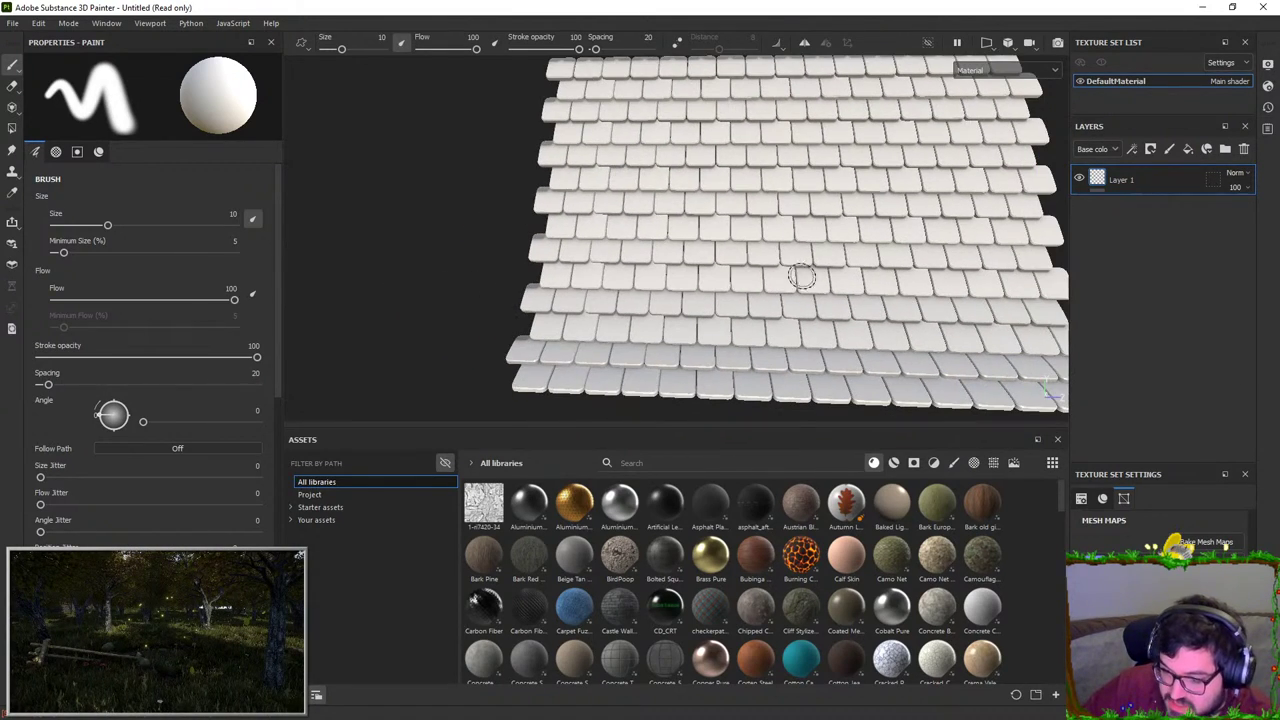
Step: Find the smart materials matching "stylized" and apply the CustomStylized one to the roof tiles
left_click(729, 460)
type("styliz")
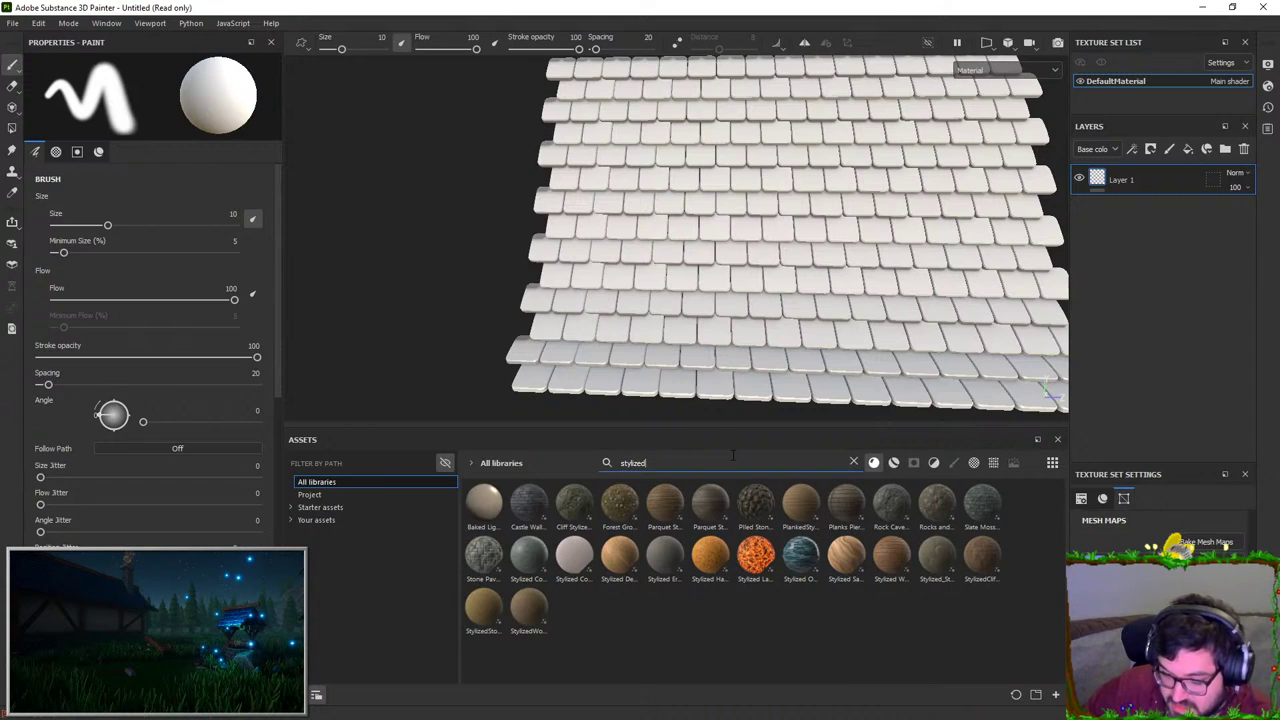
type("ed")
left_click(897, 463)
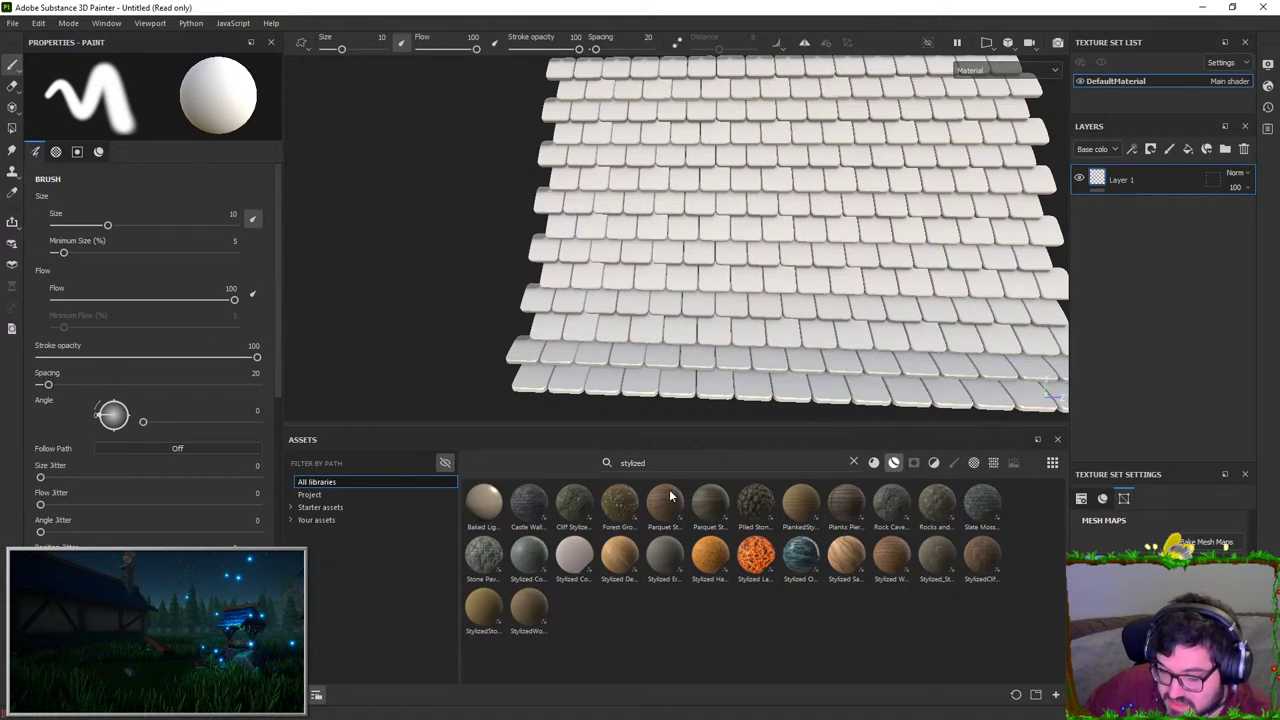
left_click_drag(573, 503, 740, 278)
Step: Inspect the CustomStylized material's tile edges and surfaces up close, and hide its layer folder
scroll(662, 286, "up", 3)
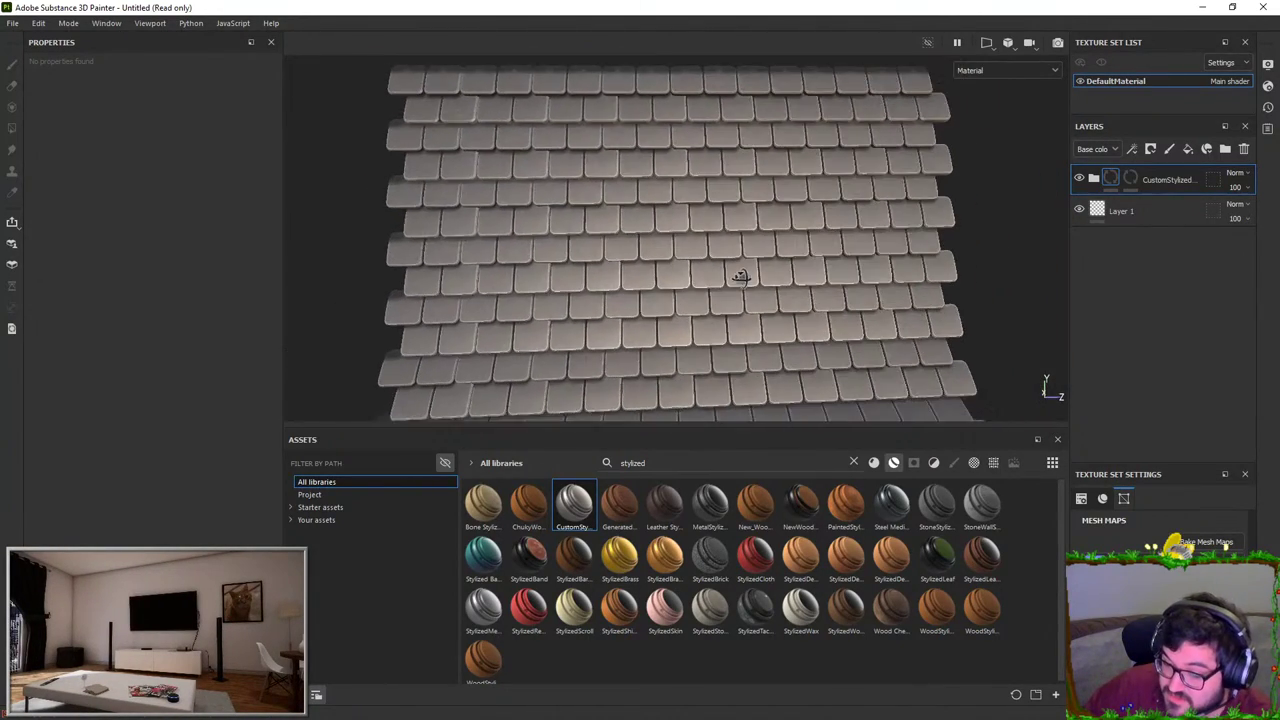
scroll(716, 188, "up", 4)
middle_click_drag(716, 188, 695, 238, "alt")
scroll(695, 238, "up", 2)
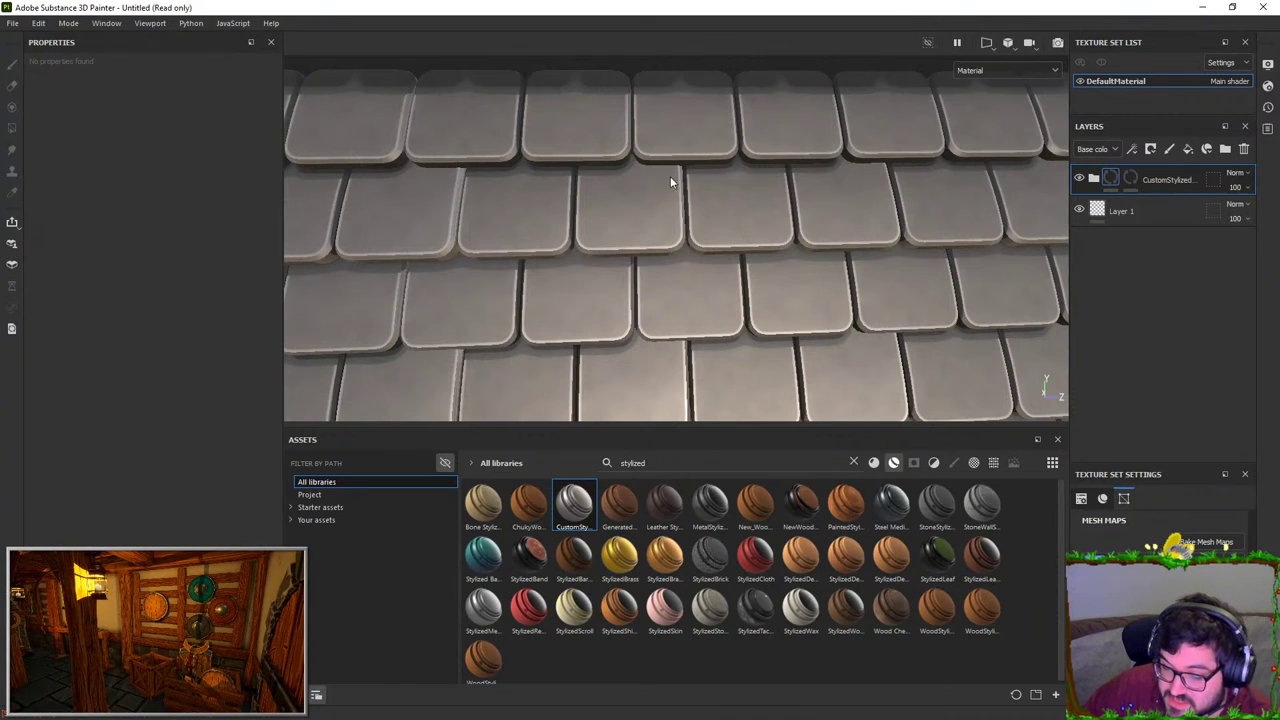
left_click_drag(671, 180, 689, 283, "alt")
right_click_drag(689, 283, 780, 108, "alt")
left_click_drag(837, 274, 714, 297, "alt")
left_click_drag(751, 338, 798, 188, "alt")
left_click_drag(527, 226, 838, 170, "alt")
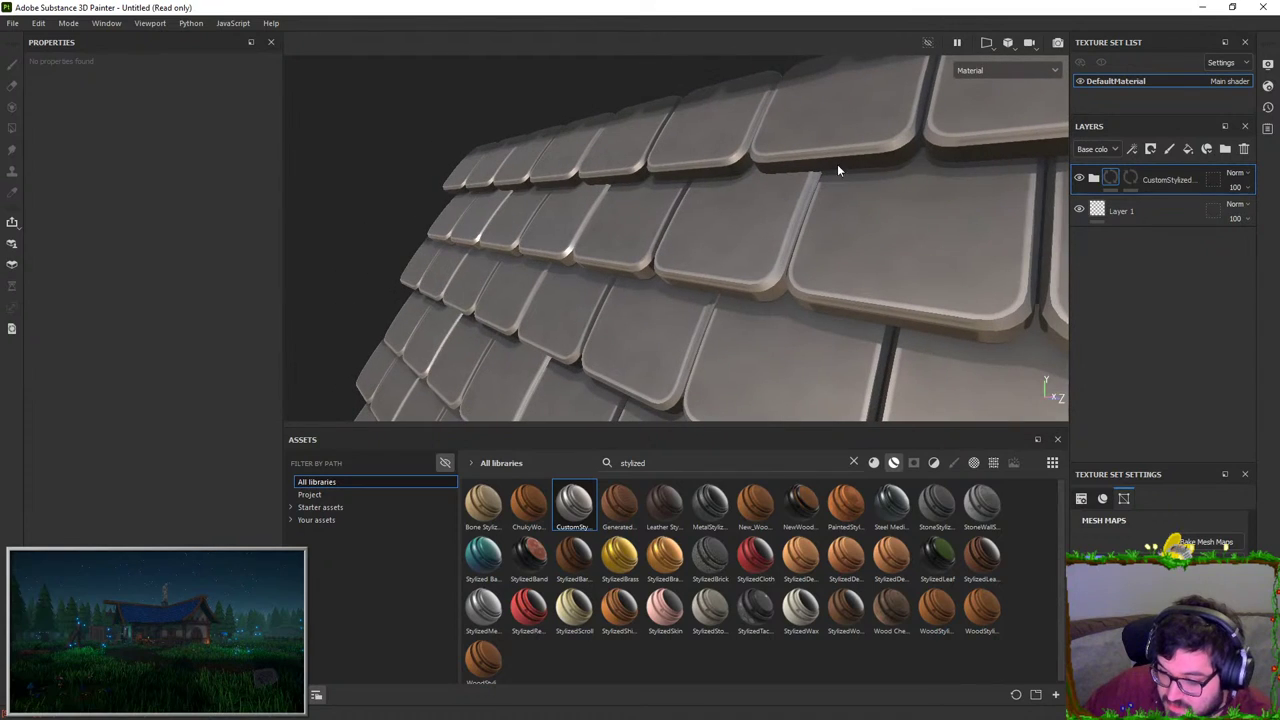
left_click_drag(729, 290, 711, 271, "alt")
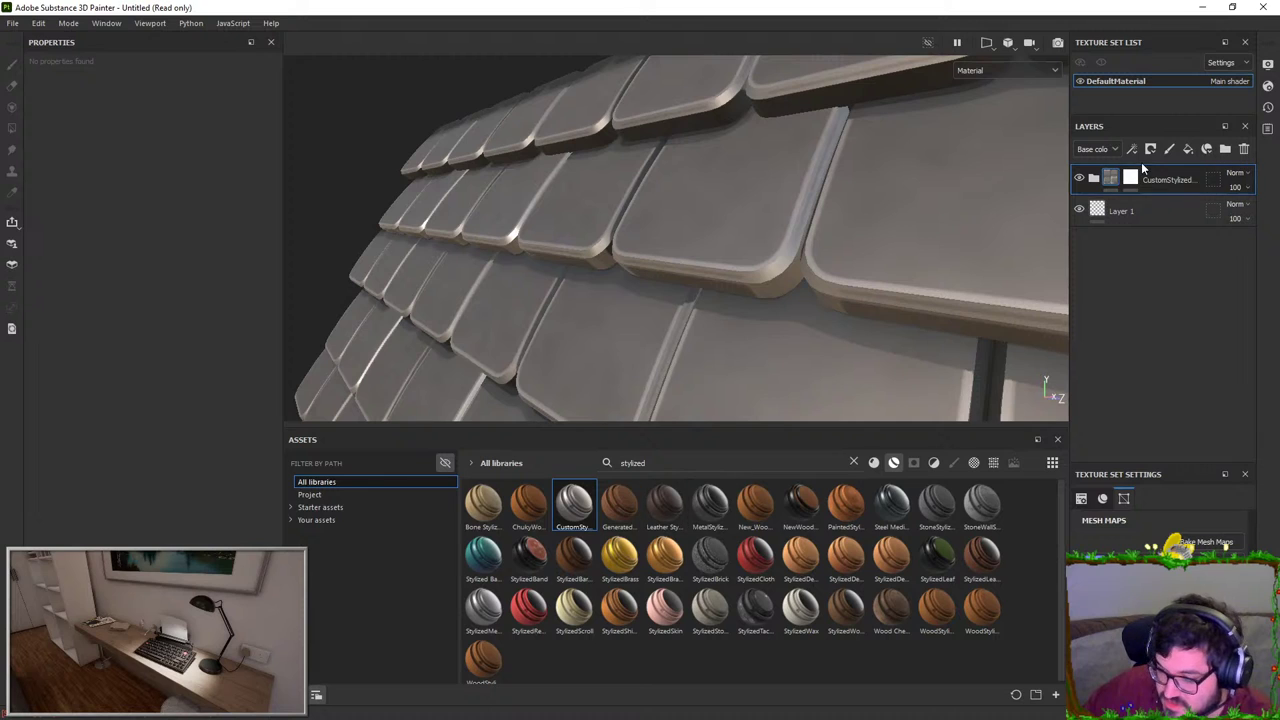
left_click(1079, 178)
Step: Try the StylizedSkin smart material on the roof tiles and undo it
left_click_drag(664, 606, 751, 314)
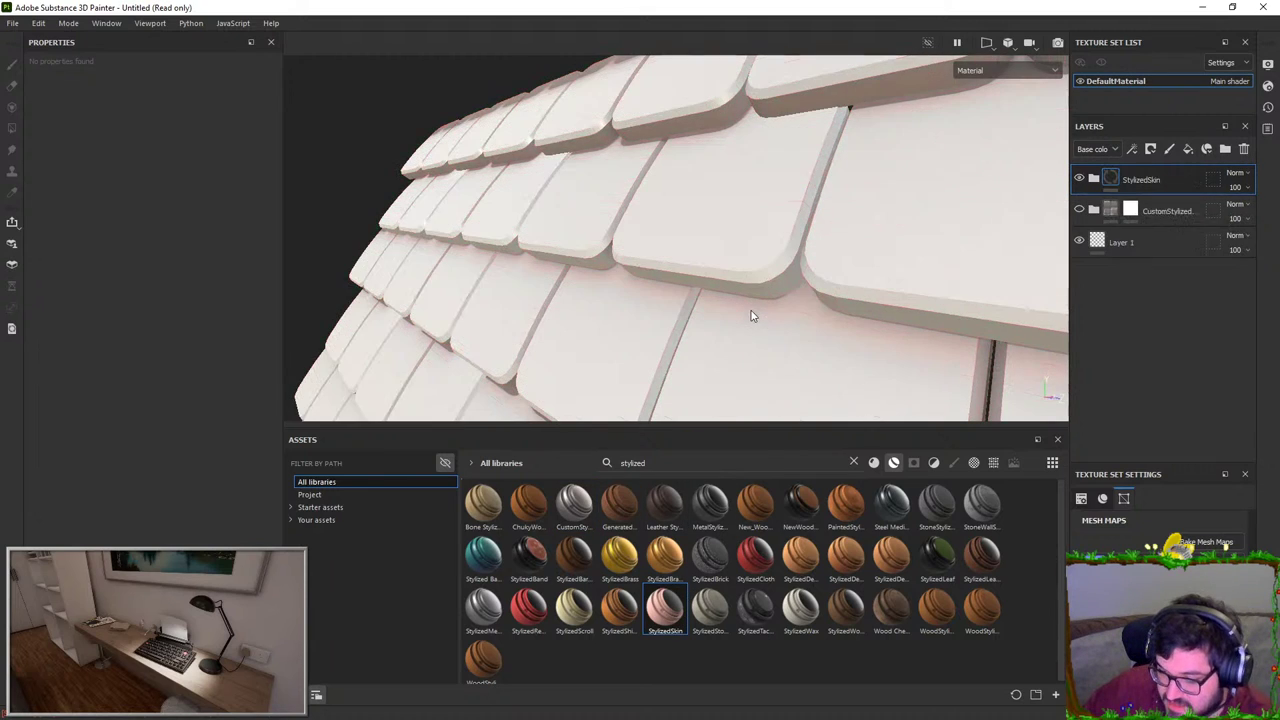
right_click_drag(808, 369, 806, 335, "alt")
key("ctrl+z")
Step: Try the WoodStylized smart material on the roof tiles, check it near and far, and undo it
left_click_drag(937, 608, 826, 382)
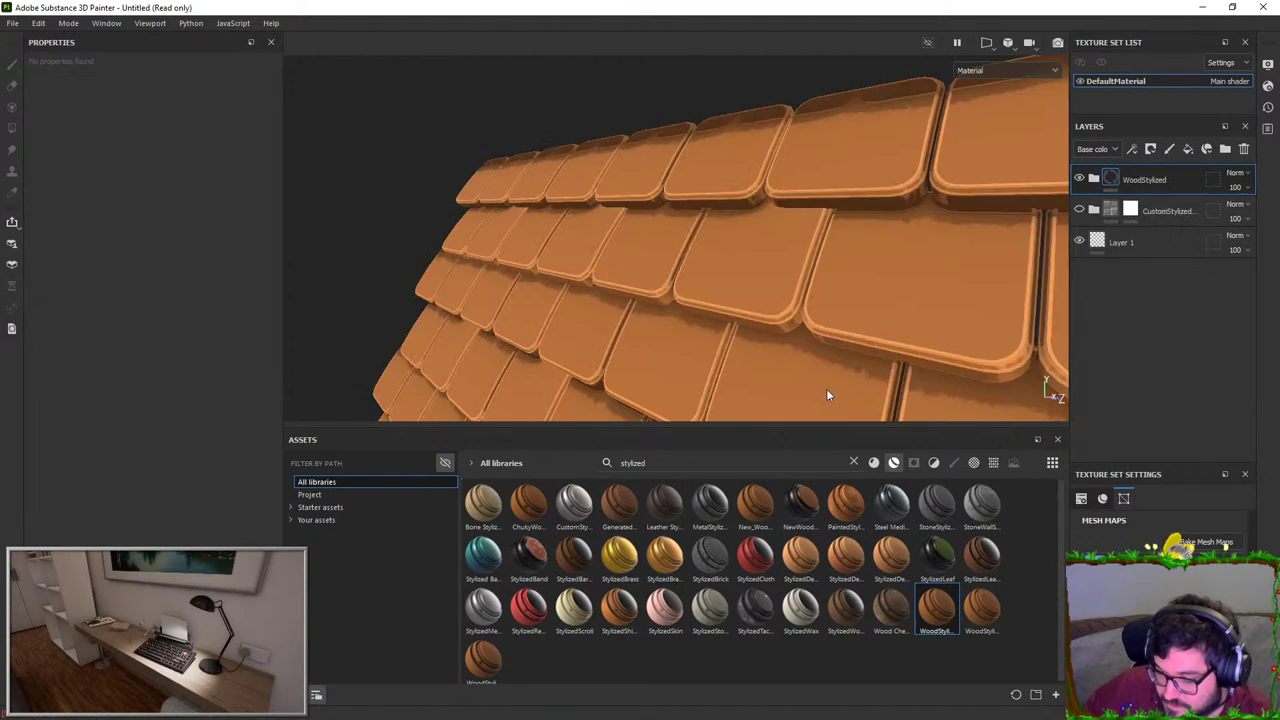
right_click_drag(826, 388, 845, 172, "alt")
left_click_drag(845, 172, 947, 270, "alt")
right_click_drag(947, 270, 889, 82, "alt")
left_click_drag(889, 82, 863, 146, "alt")
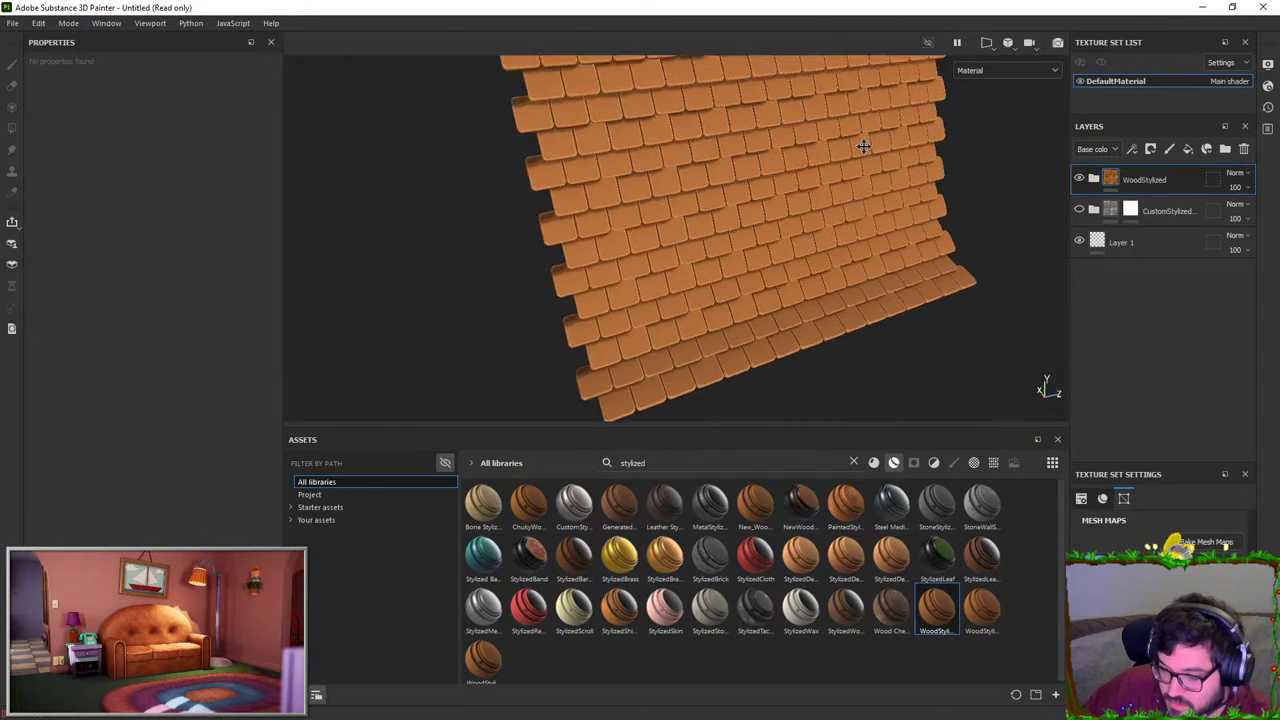
middle_click_drag(863, 146, 830, 132, "alt")
key("ctrl+z")
Step: Try a second stylized wood smart material and StylizedBarkWood on the roof tiles, undoing each one
left_click_drag(982, 610, 845, 285)
left_click_drag(843, 361, 731, 331, "alt")
key("ctrl+z")
middle_click_drag(731, 335, 798, 446, "alt")
left_click_drag(575, 560, 700, 300)
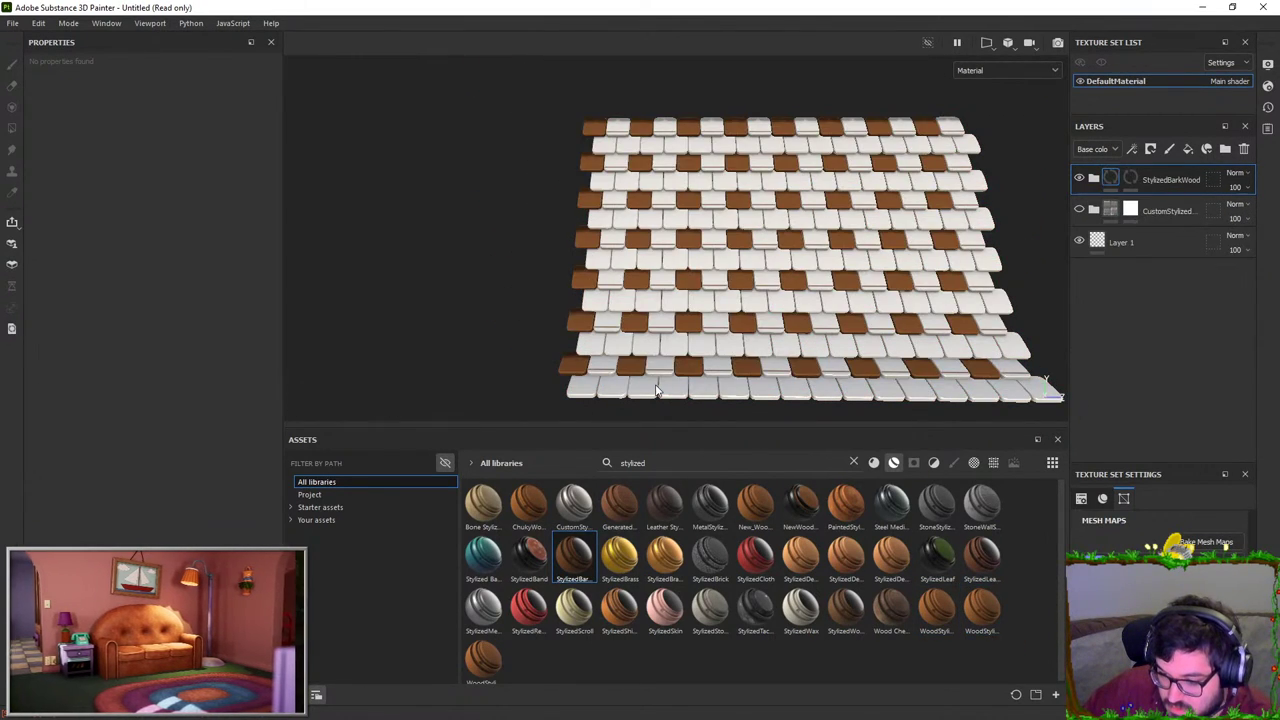
key("ctrl+z")
Step: Try the Stylized Base Material smart material on the roof tiles, view it up close, and undo it
left_click_drag(483, 555, 560, 356)
right_click_drag(631, 274, 660, 500, "alt")
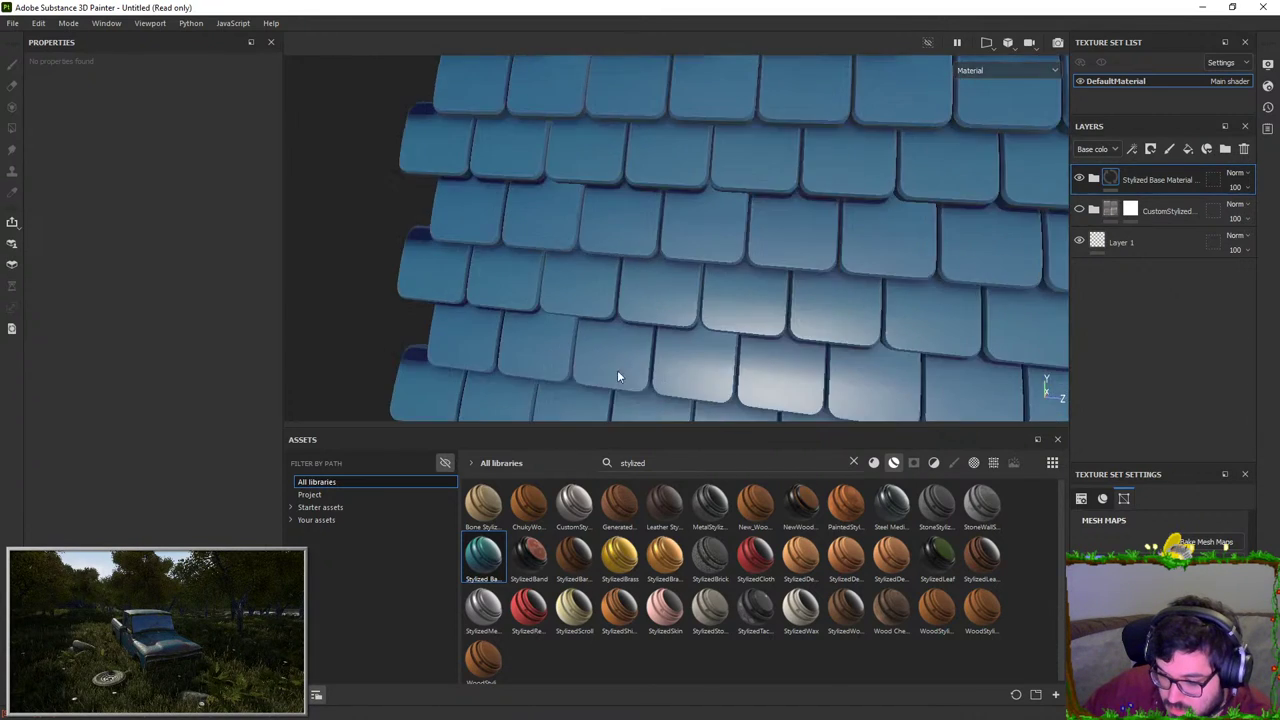
left_click_drag(617, 372, 794, 420, "alt")
key("ctrl+z")
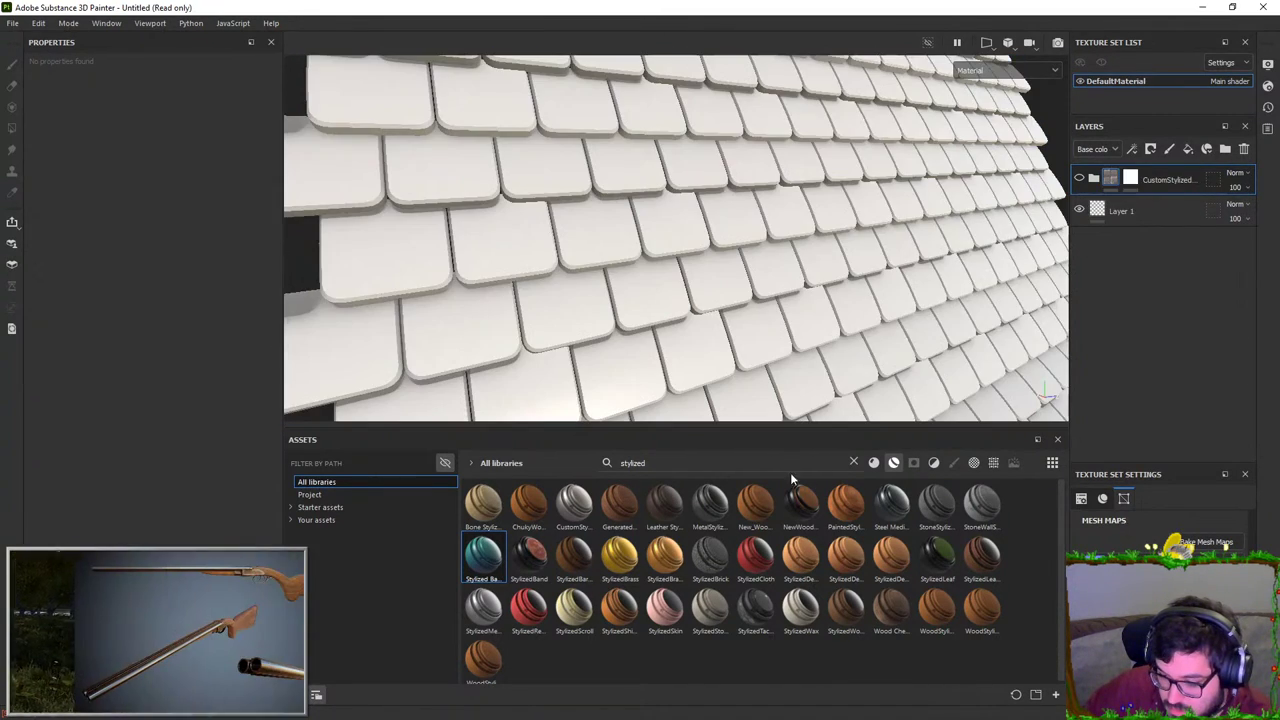
Step: Apply the custom stylized smart material to the roof tiles and expand its folder to check the lower fill layers
left_click_drag(574, 505, 886, 286)
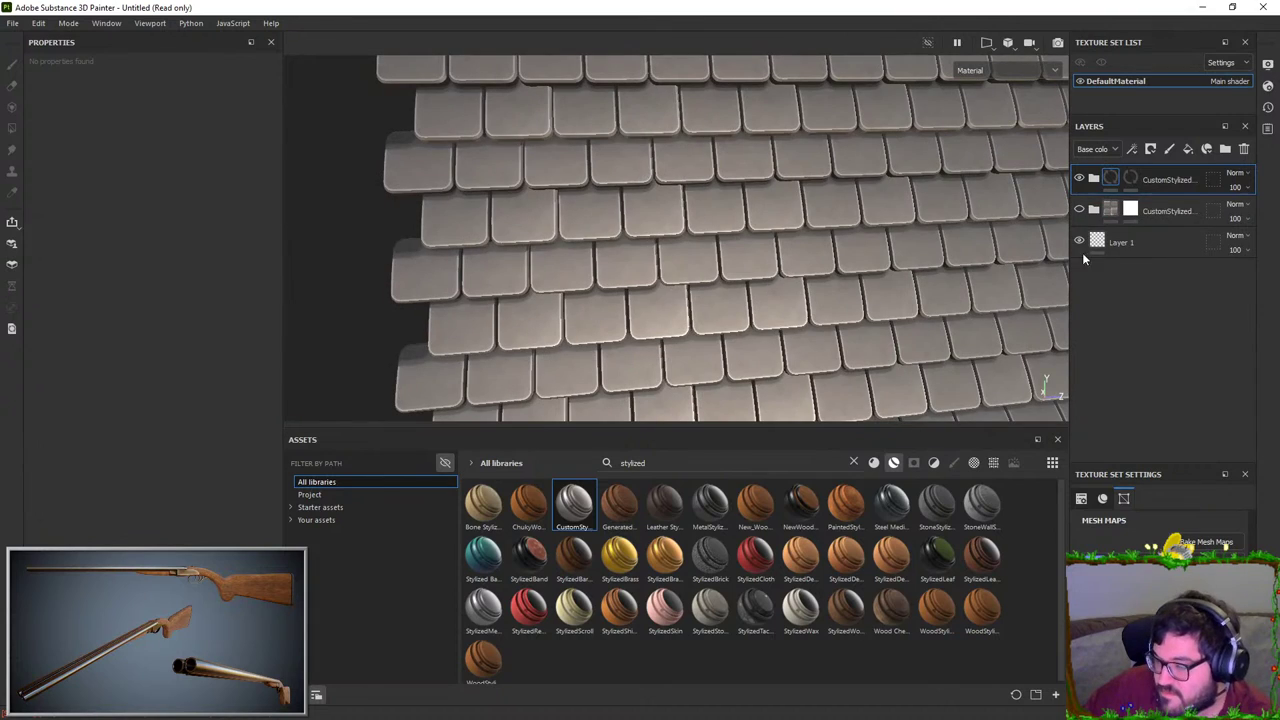
left_click(1094, 180)
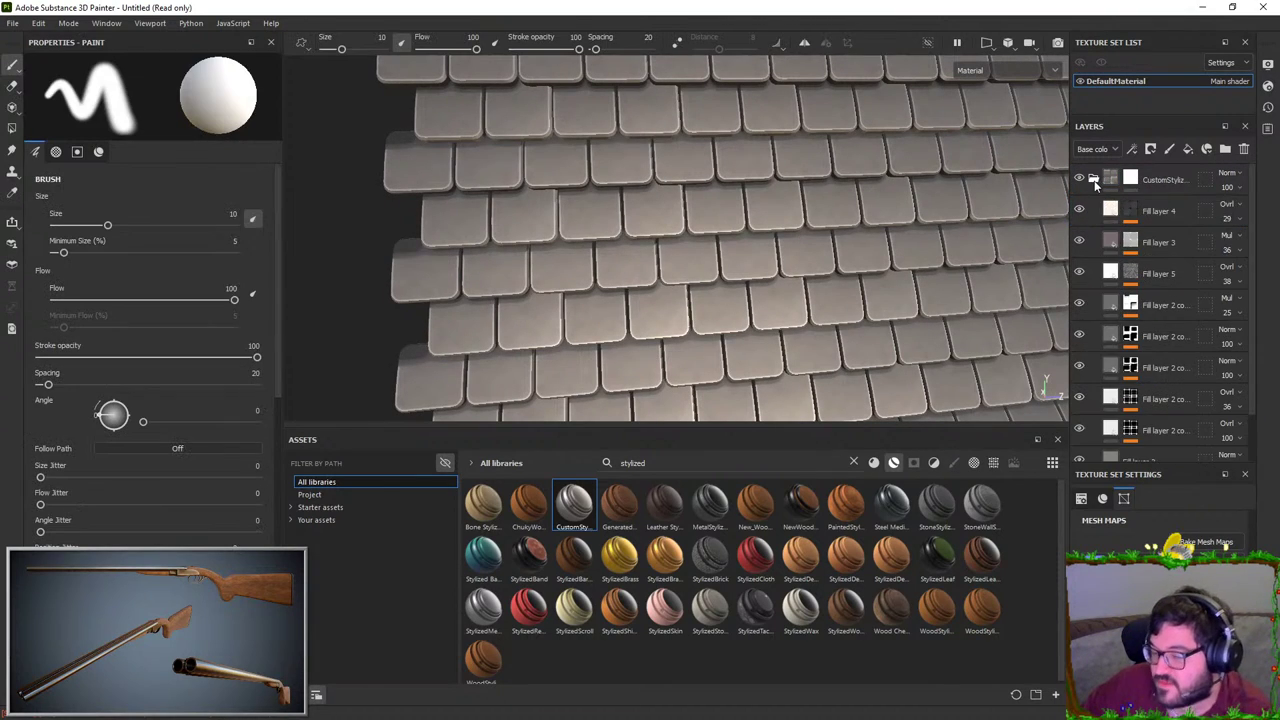
left_click(1110, 421)
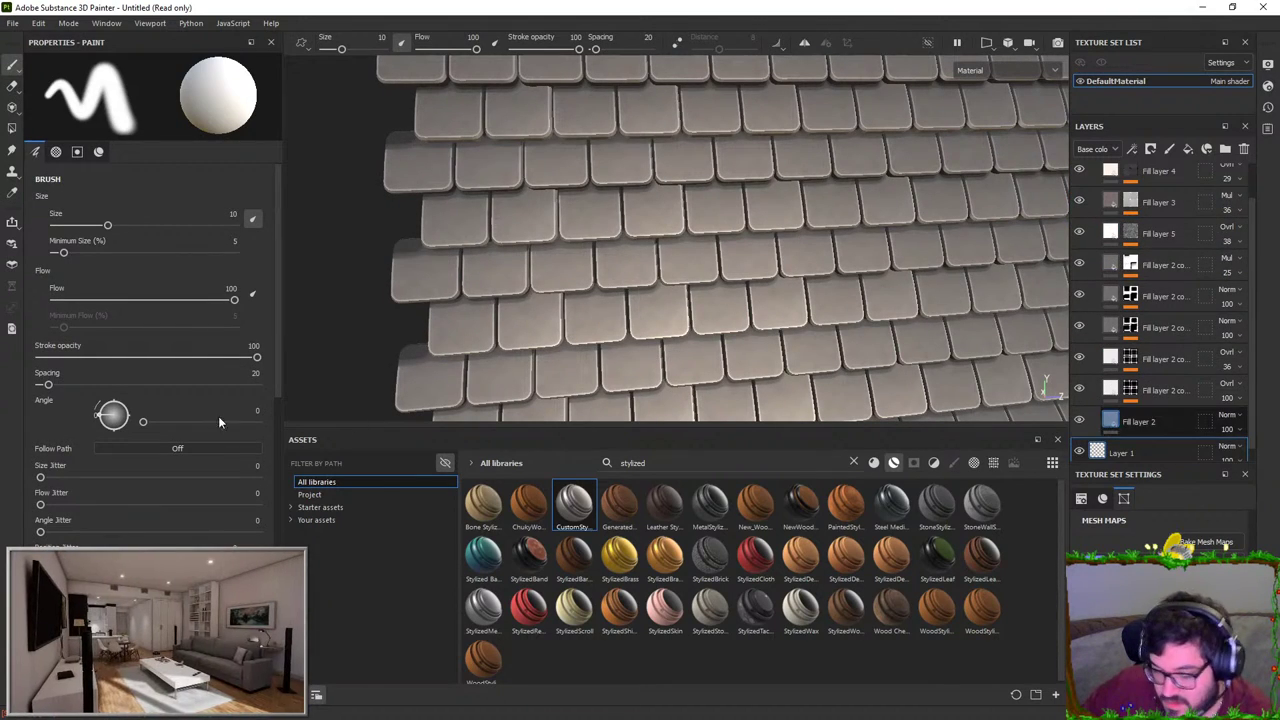
left_click(1112, 389)
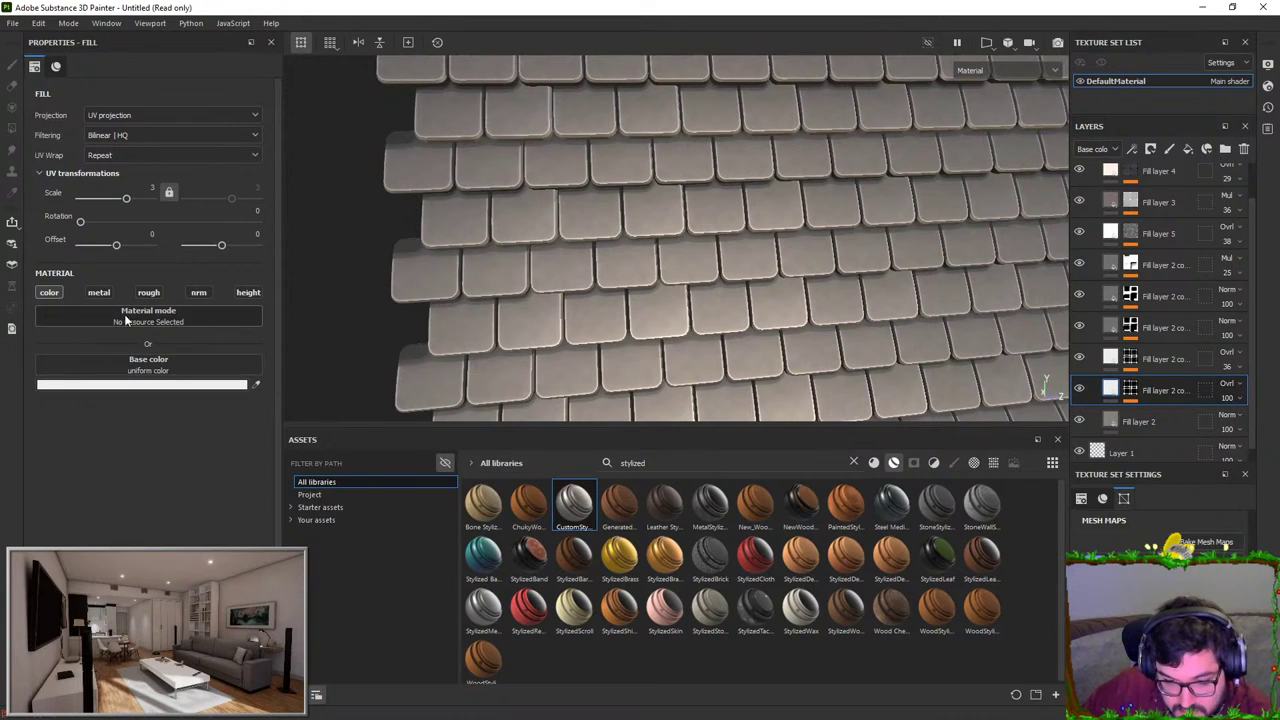
left_click(1112, 362)
Step: Try the lower of the two Normal-blended Fill layer 2 copies as a color-only Multiply layer, and delete it
left_click(1112, 329)
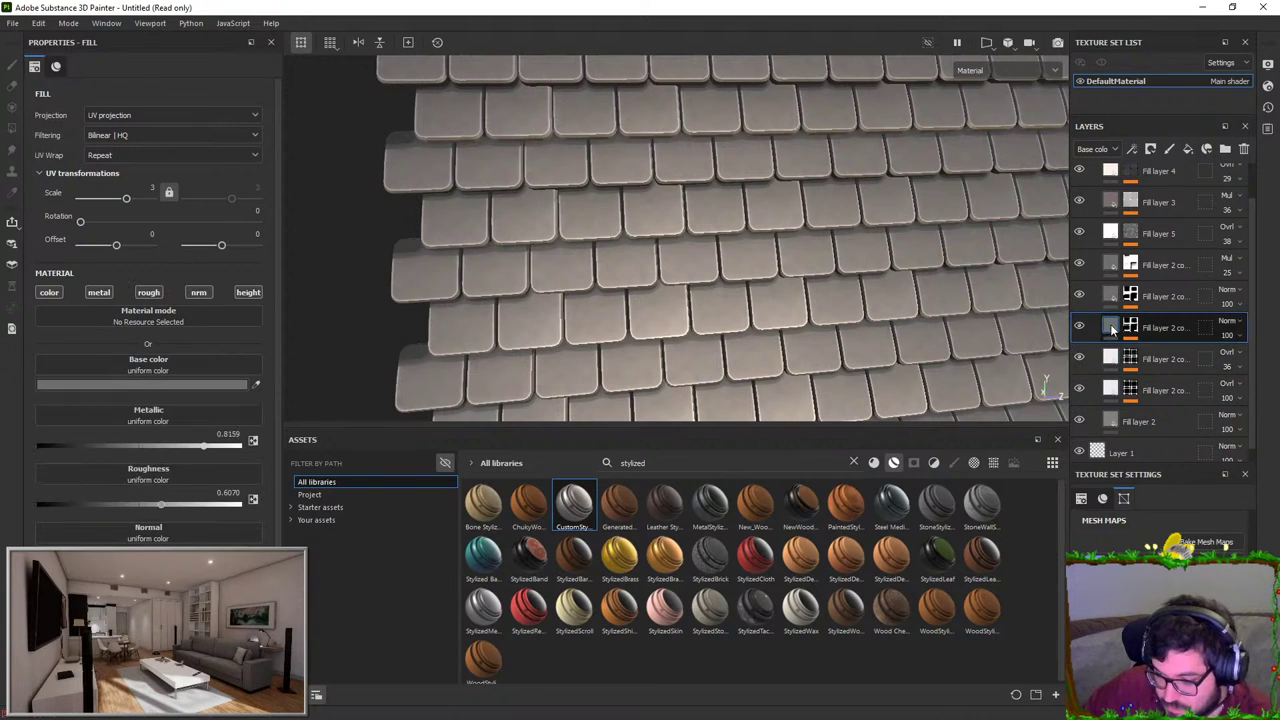
left_click(102, 293)
left_click(157, 294)
left_click(201, 294)
left_click(246, 294)
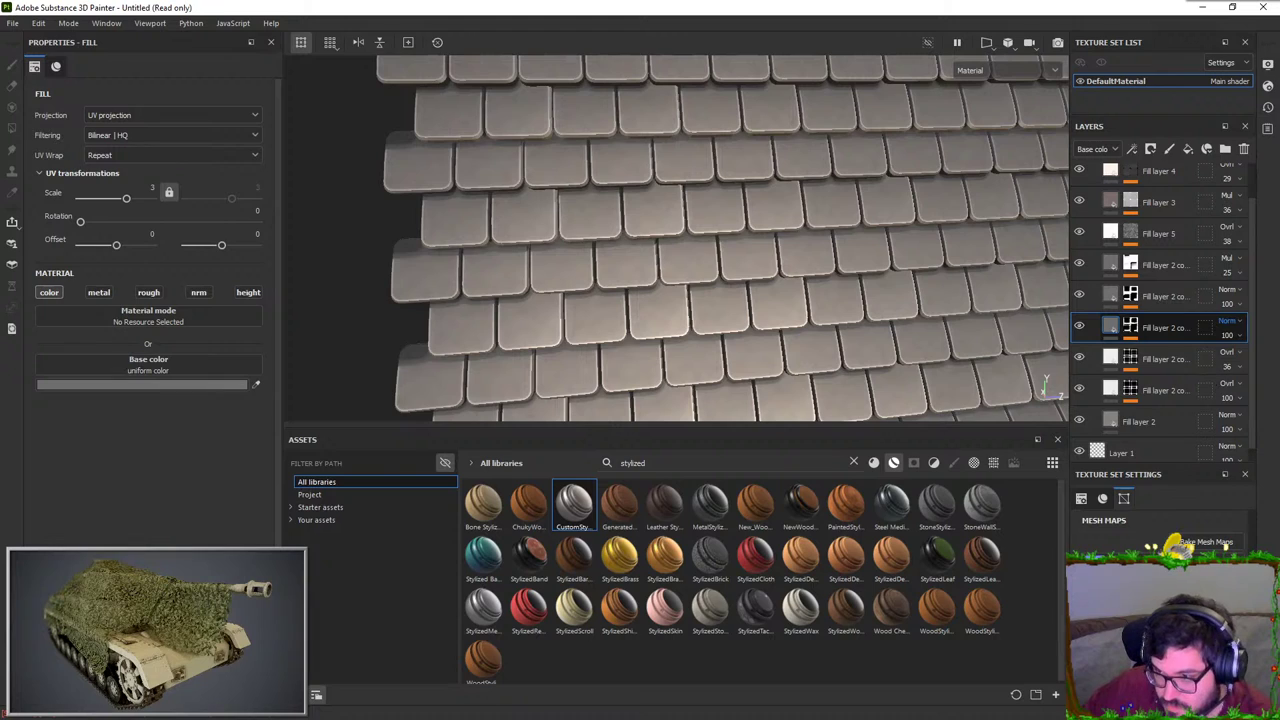
left_click(1260, 403)
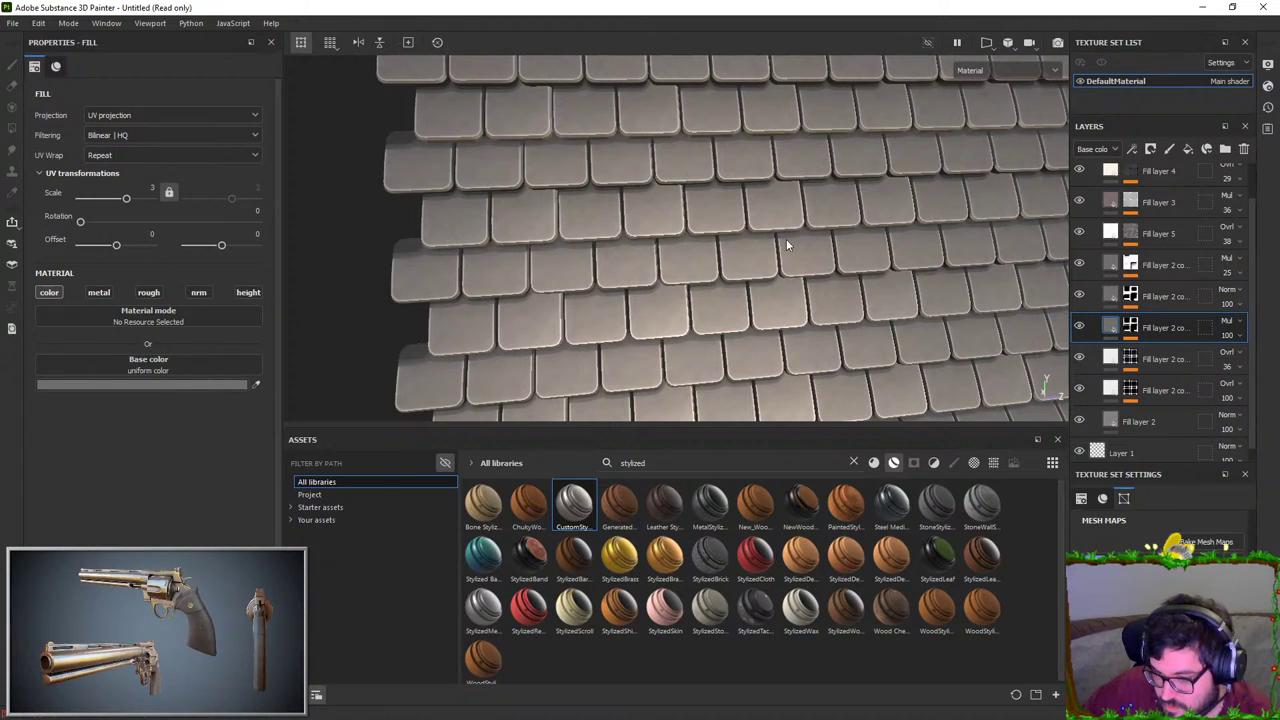
key("Delete")
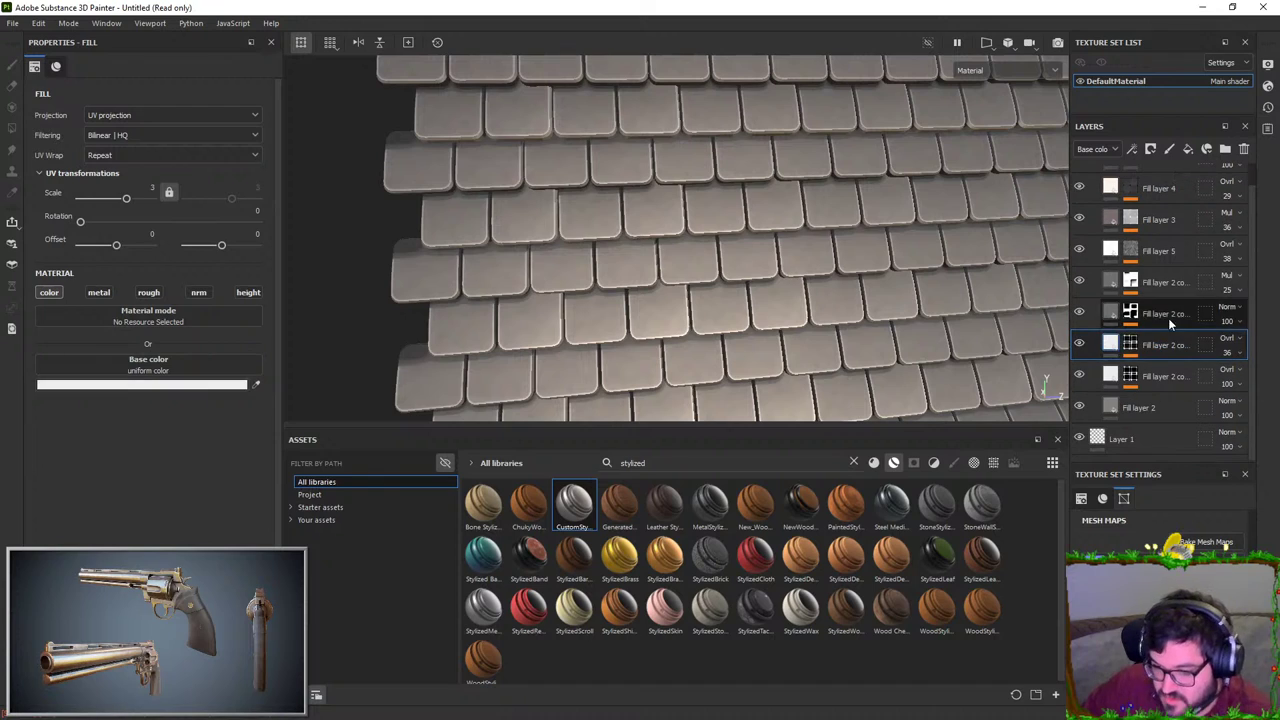
Step: Set the remaining Normal-blended Fill layer 2 copy to Multiply at 21 opacity
left_click(1230, 308)
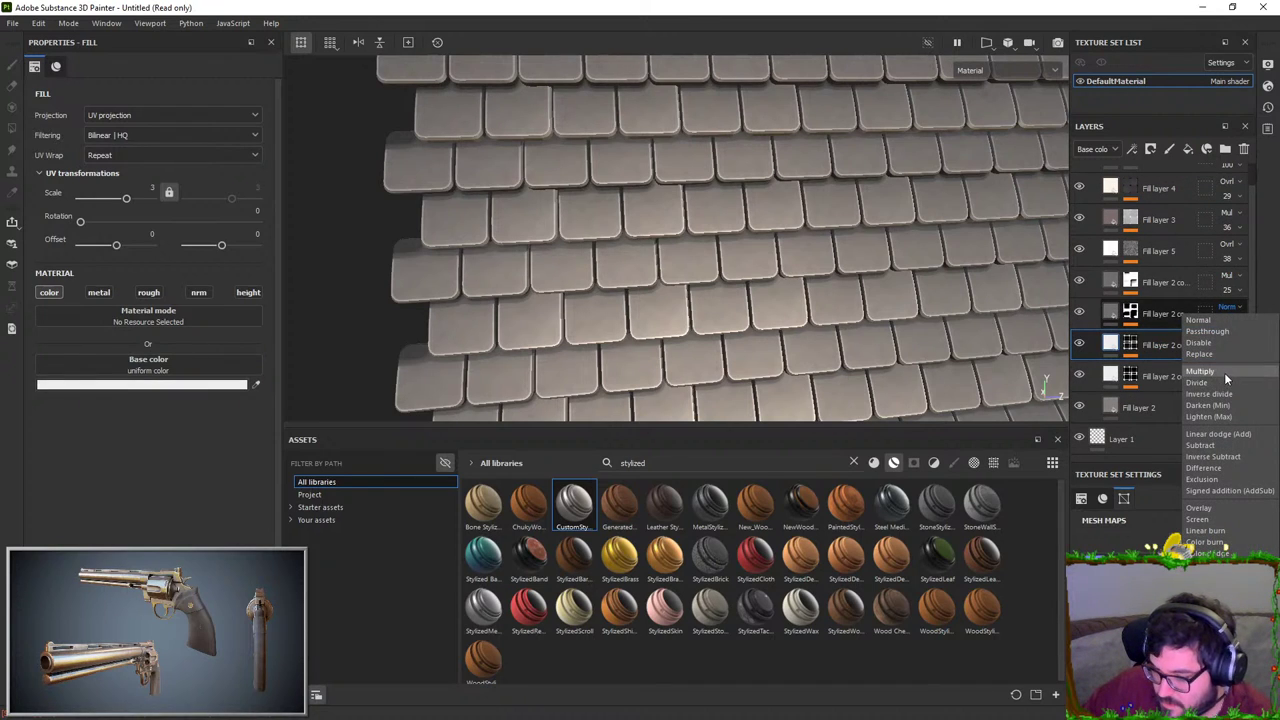
left_click(1220, 372)
left_click(1231, 323)
left_click(1230, 346)
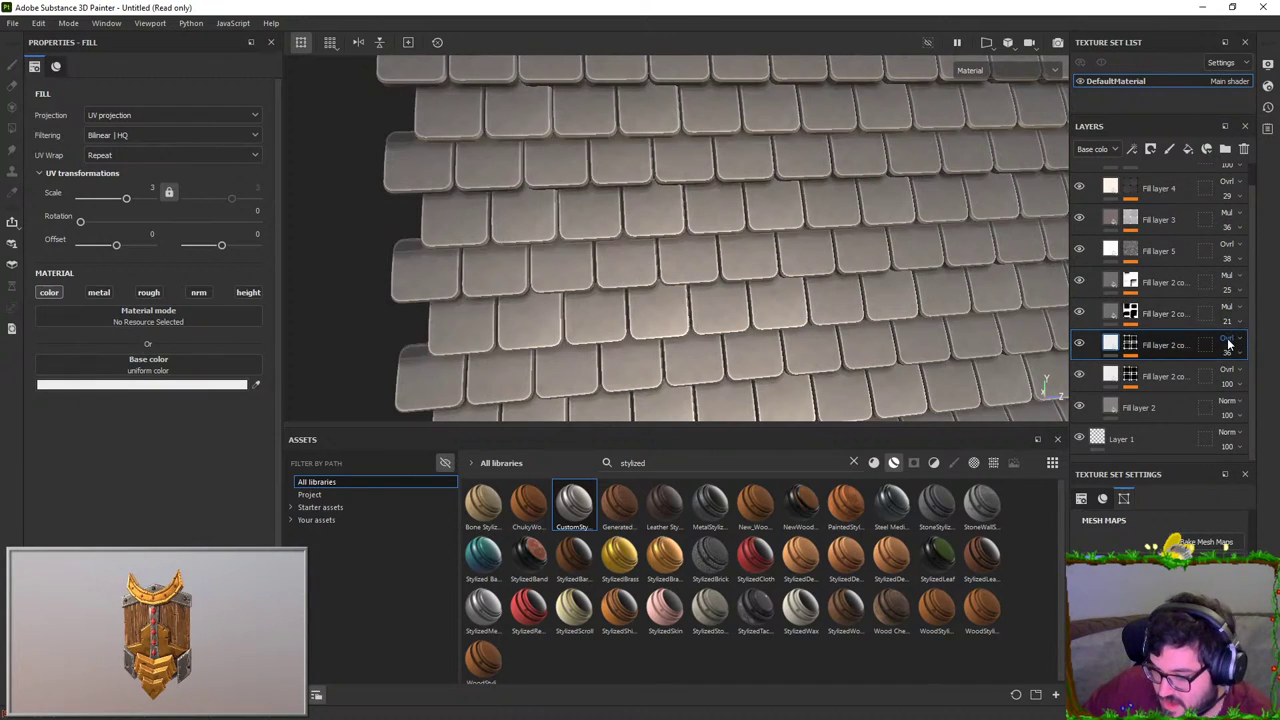
Step: Disable metal, roughness, normal and height on that Multiply copy and set its opacity to 42
left_click(1152, 317)
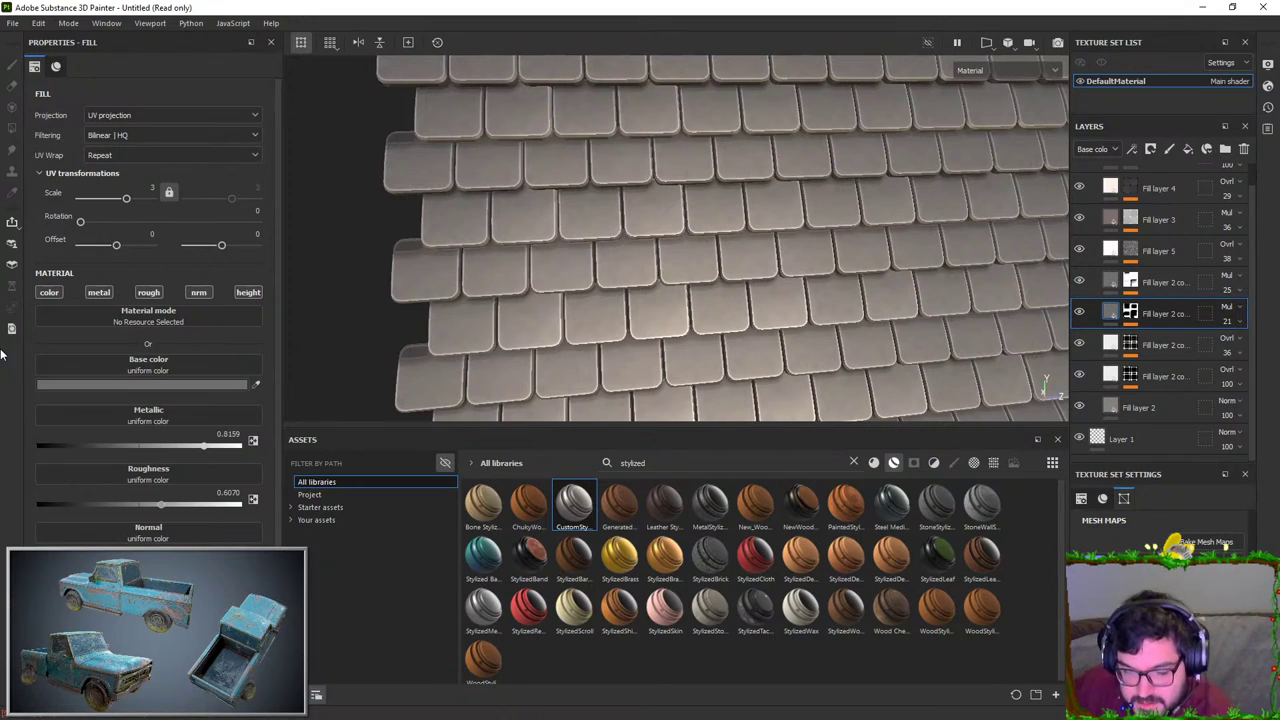
left_click(104, 292)
left_click(148, 292)
left_click(198, 292)
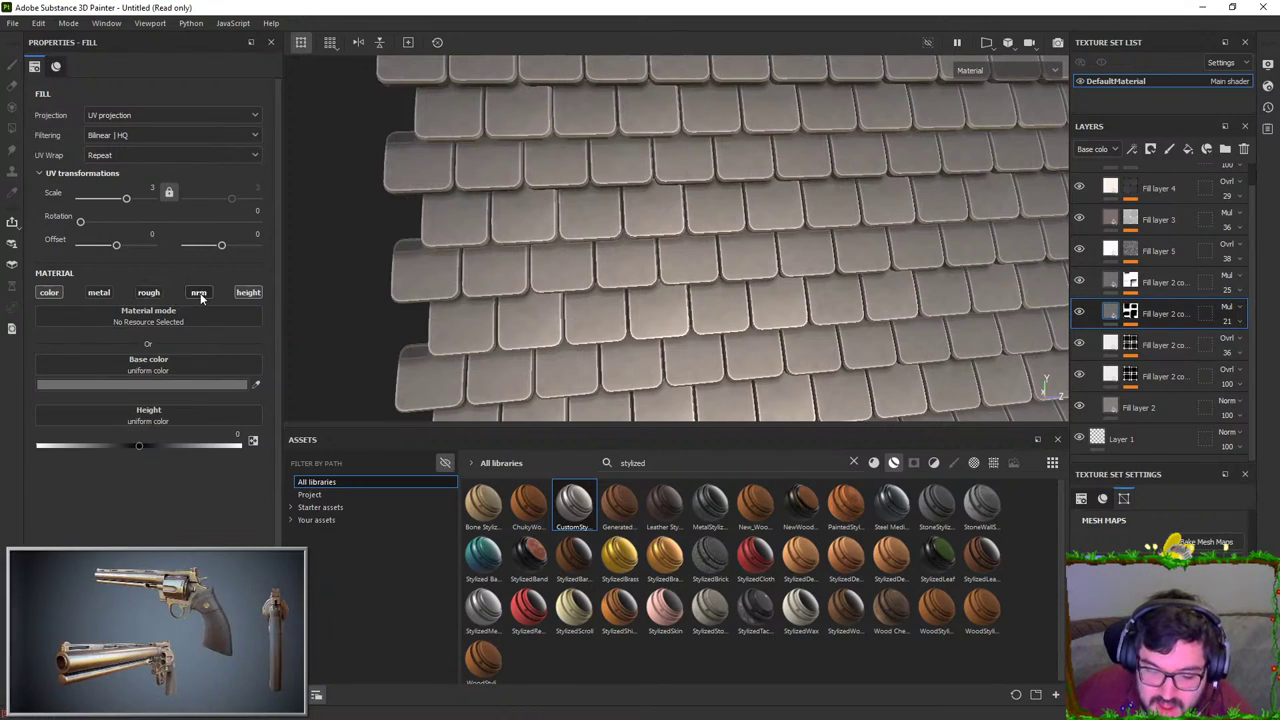
left_click(247, 292)
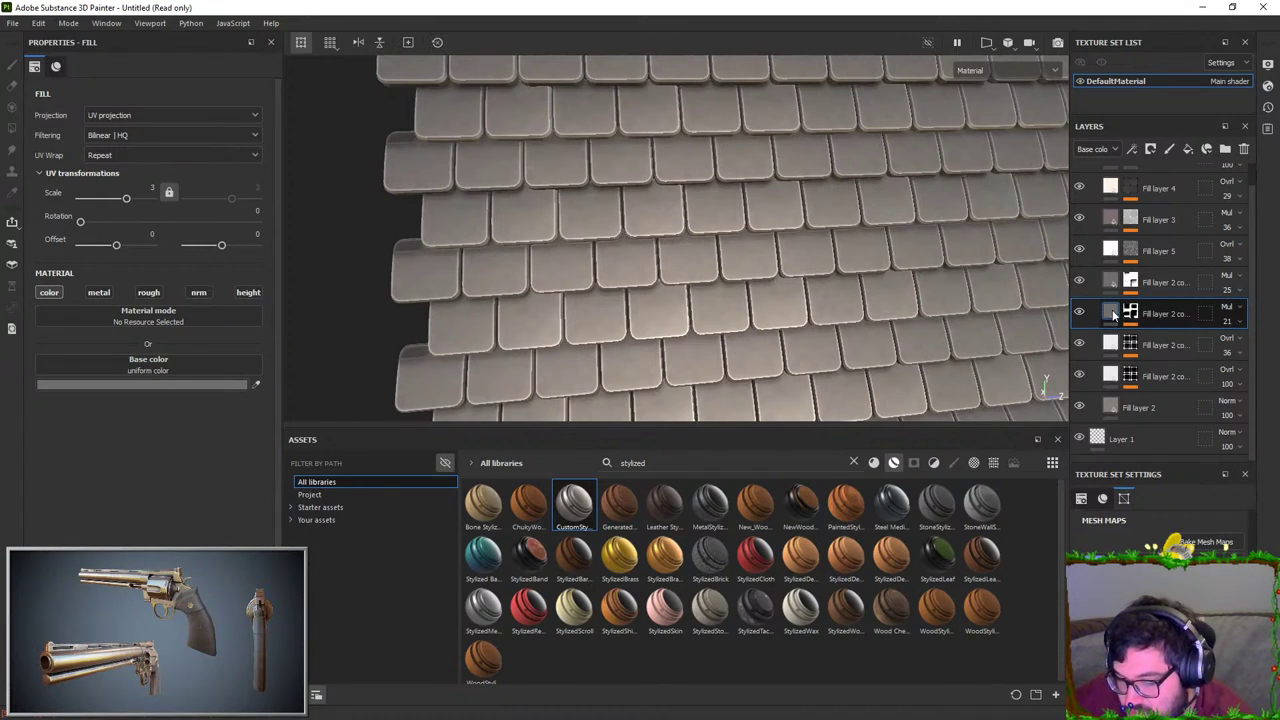
left_click(1222, 321)
mouse_move(1231, 347)
left_mouse_down()
mouse_move(1220, 348)
mouse_move(1257, 347)
mouse_move(1238, 345)
left_mouse_up()
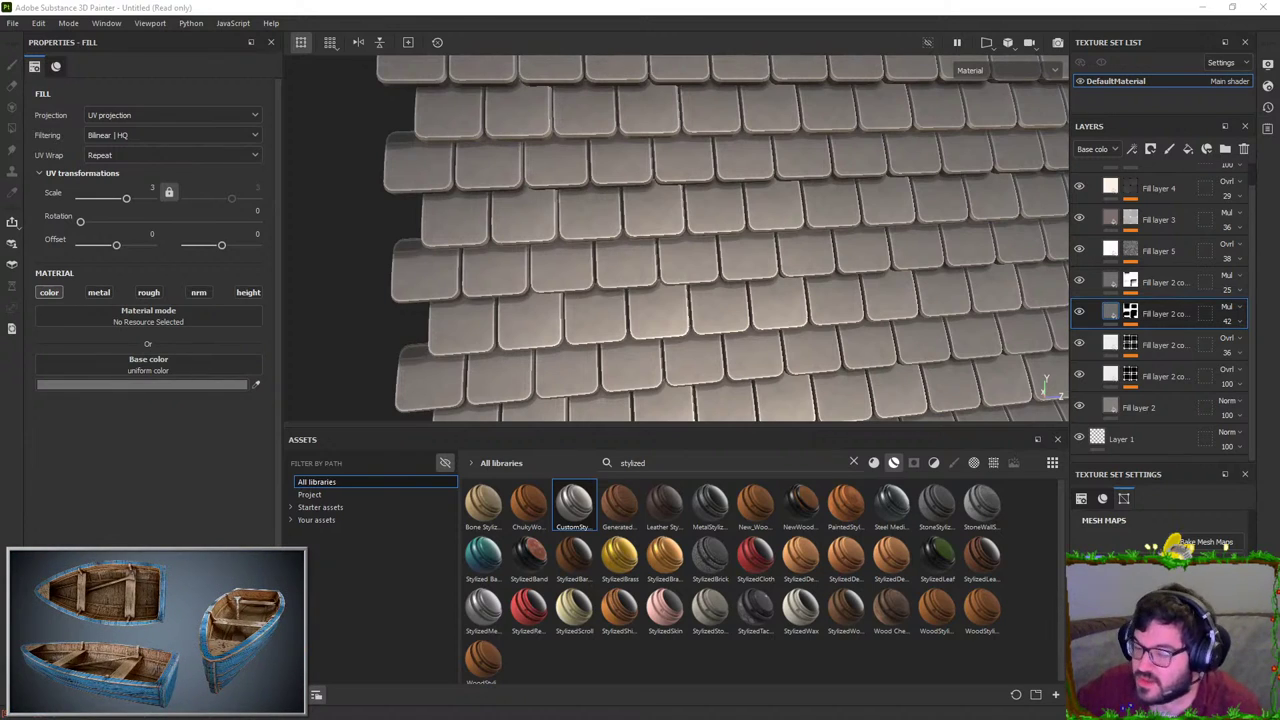
Step: Limit the Multiply fill copy directly below Fill layer 5 to color only, and compare the roof with and without it
left_click(1162, 282)
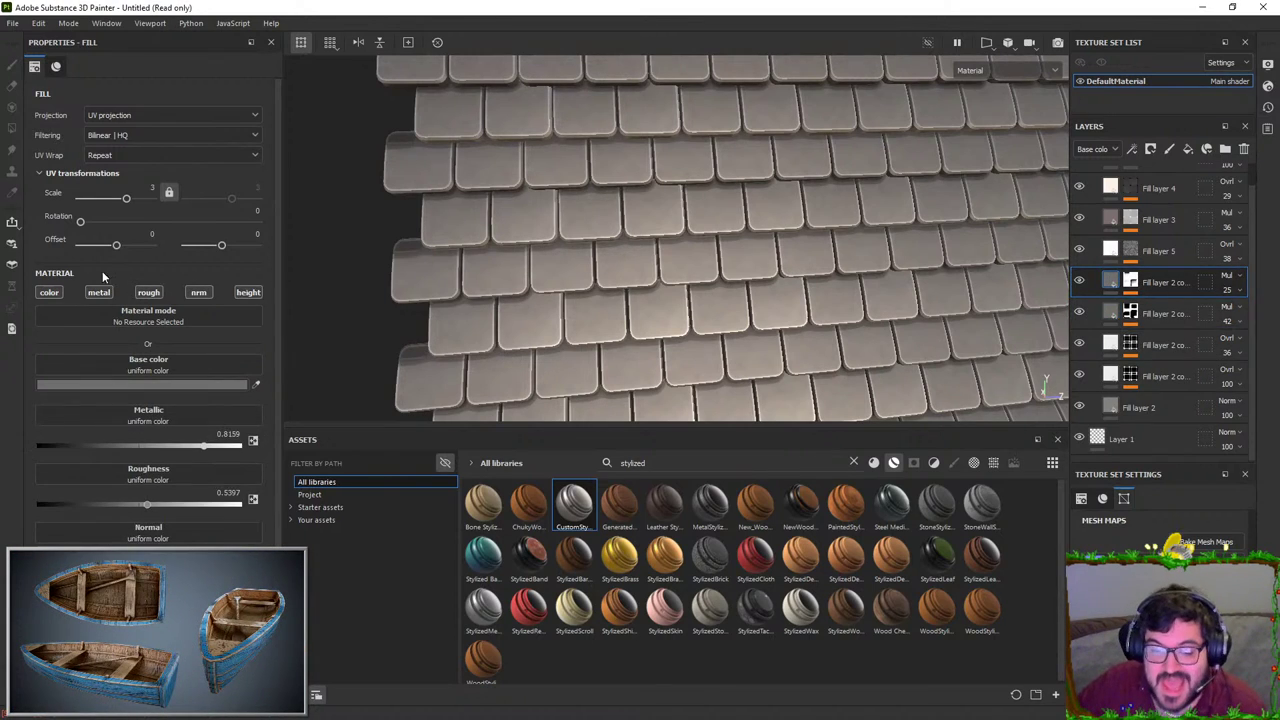
left_click(148, 292)
left_click(198, 292)
left_click(248, 292)
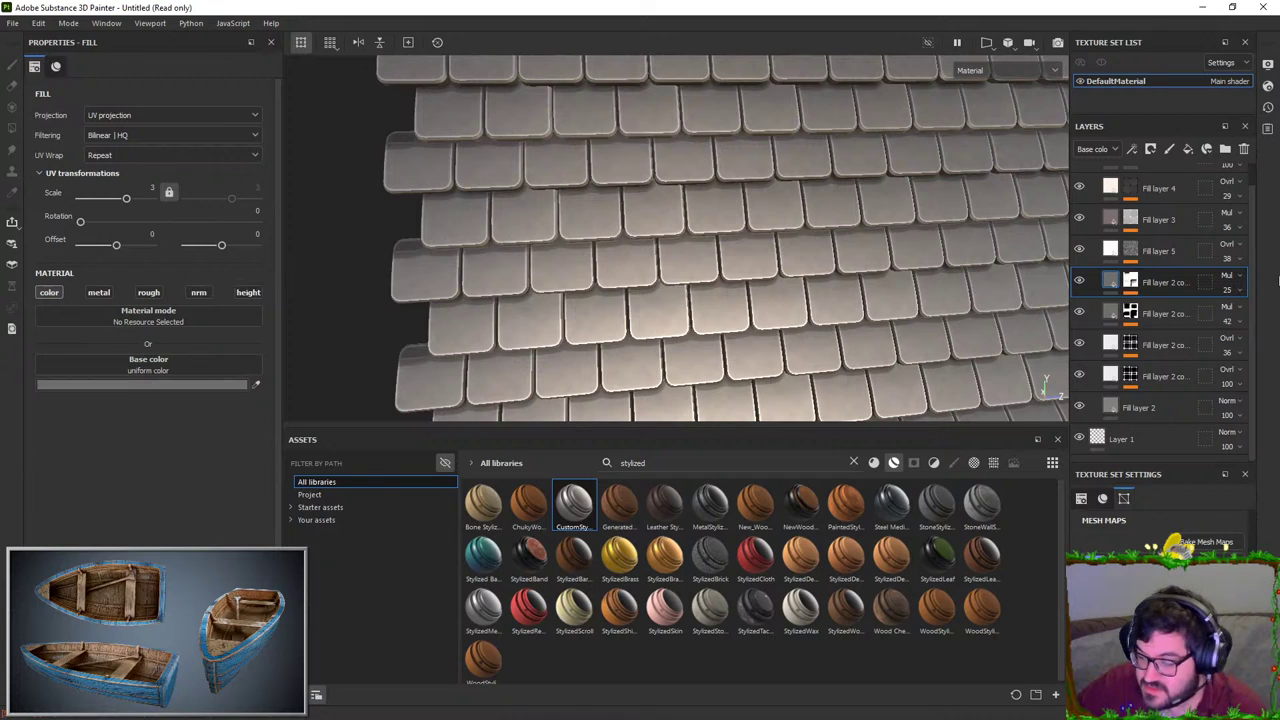
left_click(1079, 282)
left_click(1079, 282)
left_click(1079, 282)
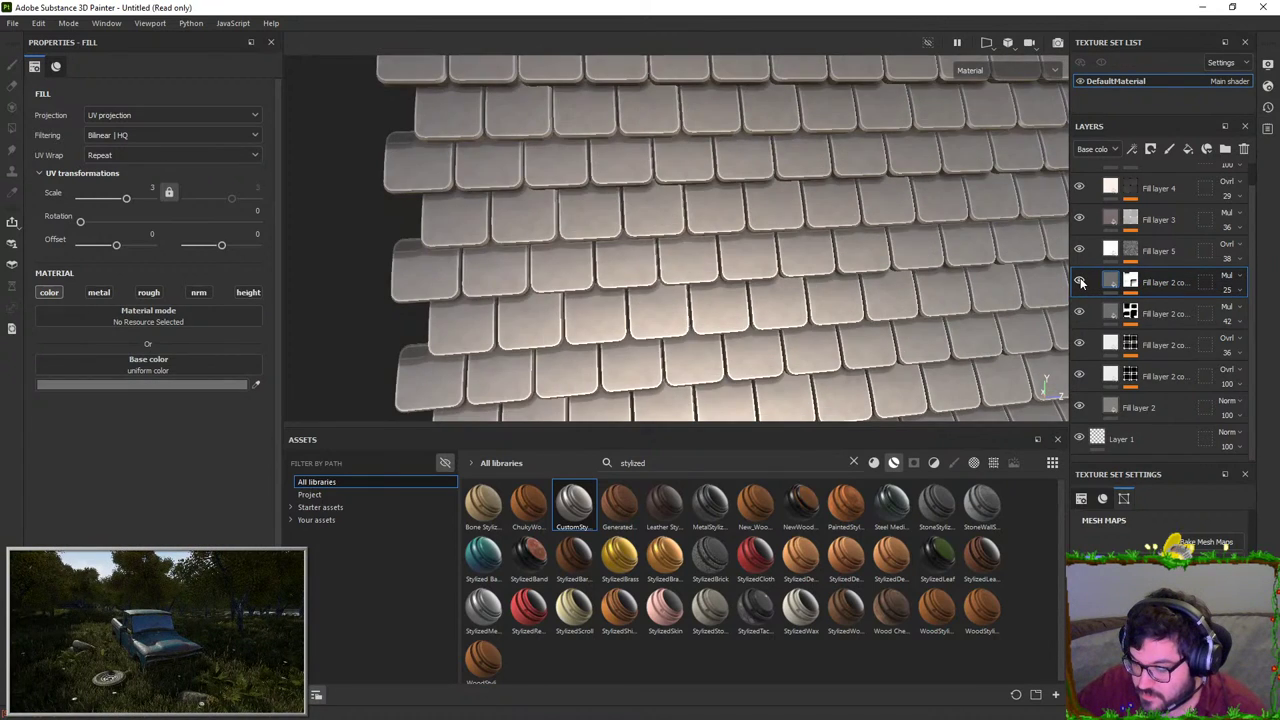
left_click(1079, 282)
left_click(1079, 282)
left_click(1081, 281)
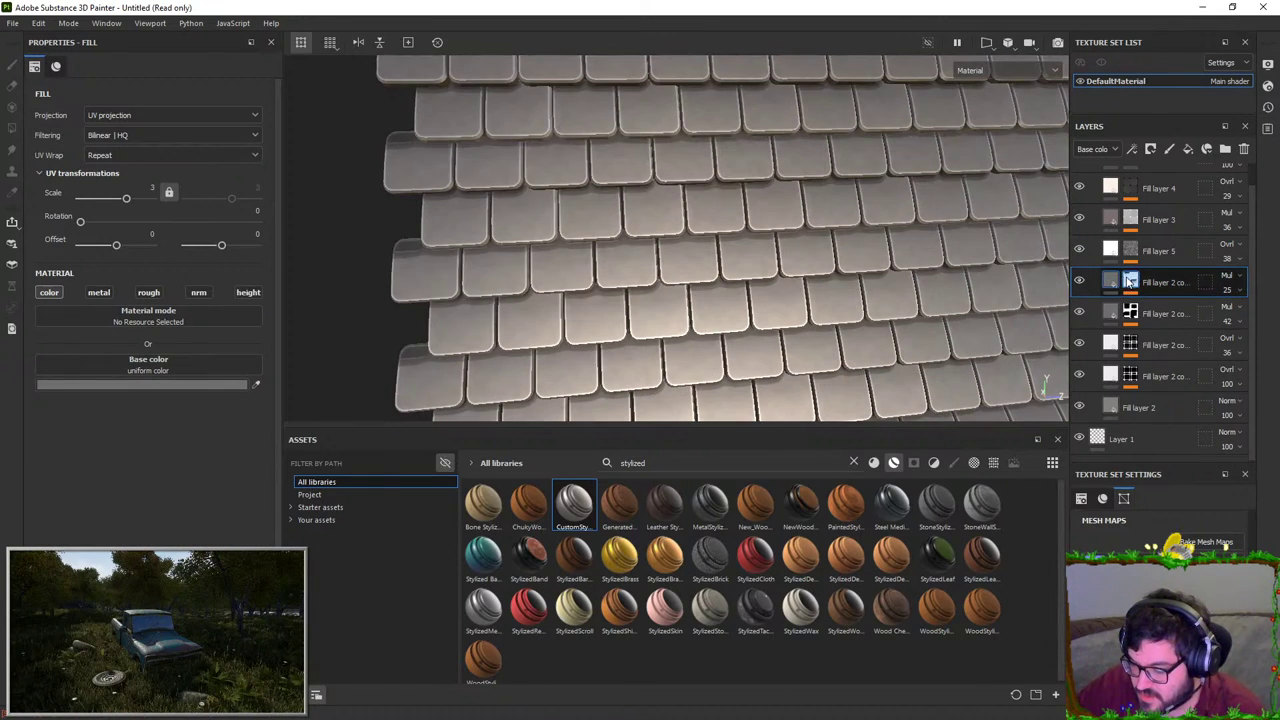
Step: Open that copy's mask generator, check the tiles near and far, and set the layer's opacity to 38
left_click(1131, 281)
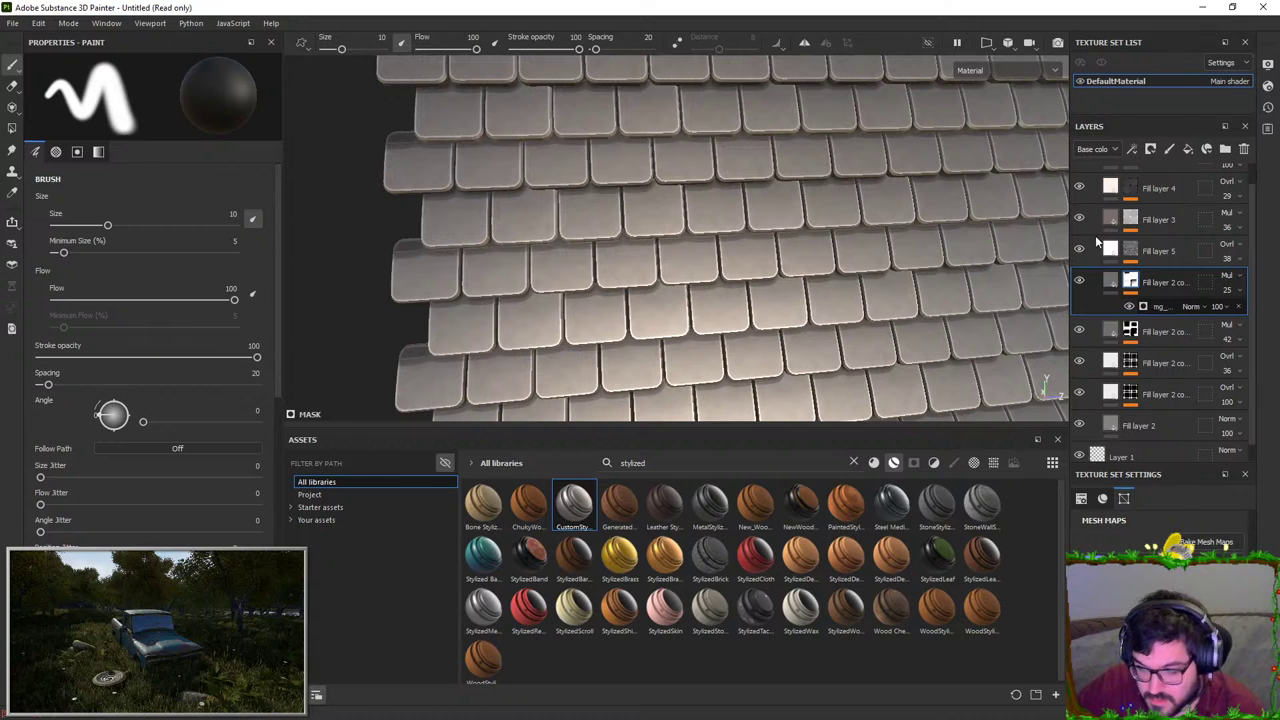
left_click(1162, 307)
scroll(657, 291, "up", 3)
left_click_drag(680, 275, 723, 251, "alt")
scroll(631, 223, "down", 3)
middle_click_drag(671, 274, 728, 234, "alt")
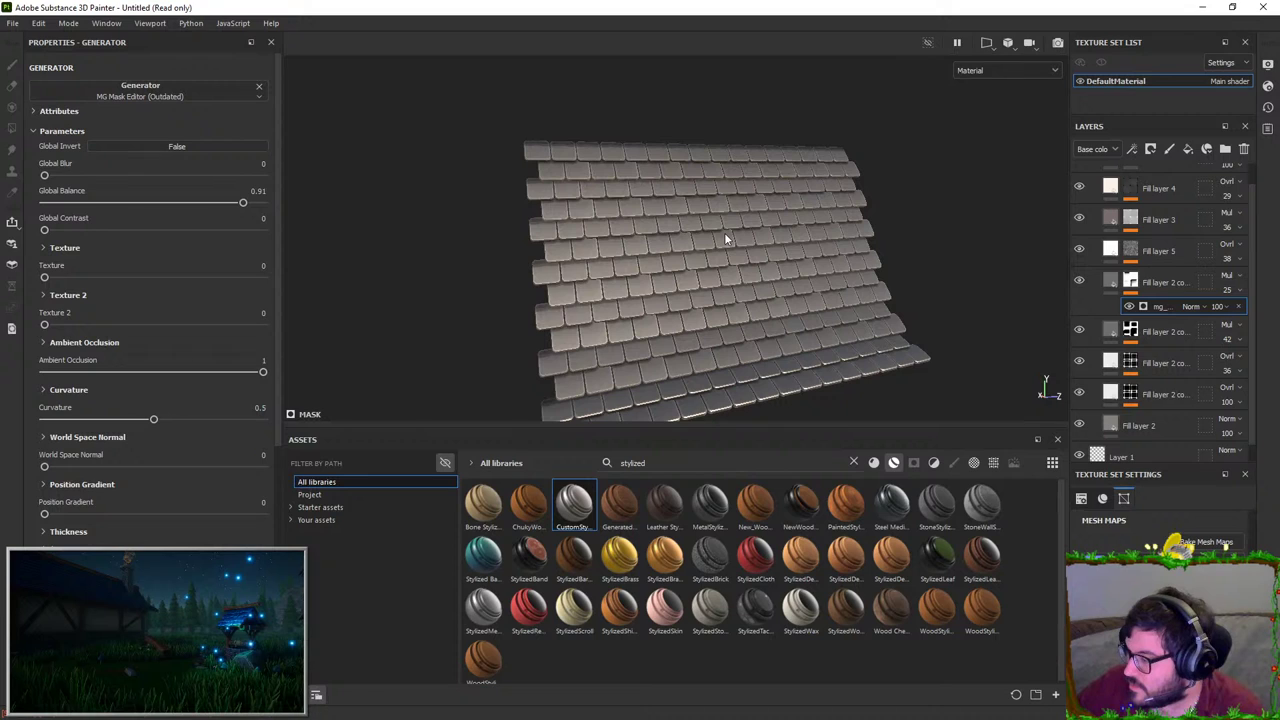
left_click_drag(726, 237, 651, 266, "alt")
scroll(675, 224, "up", 3)
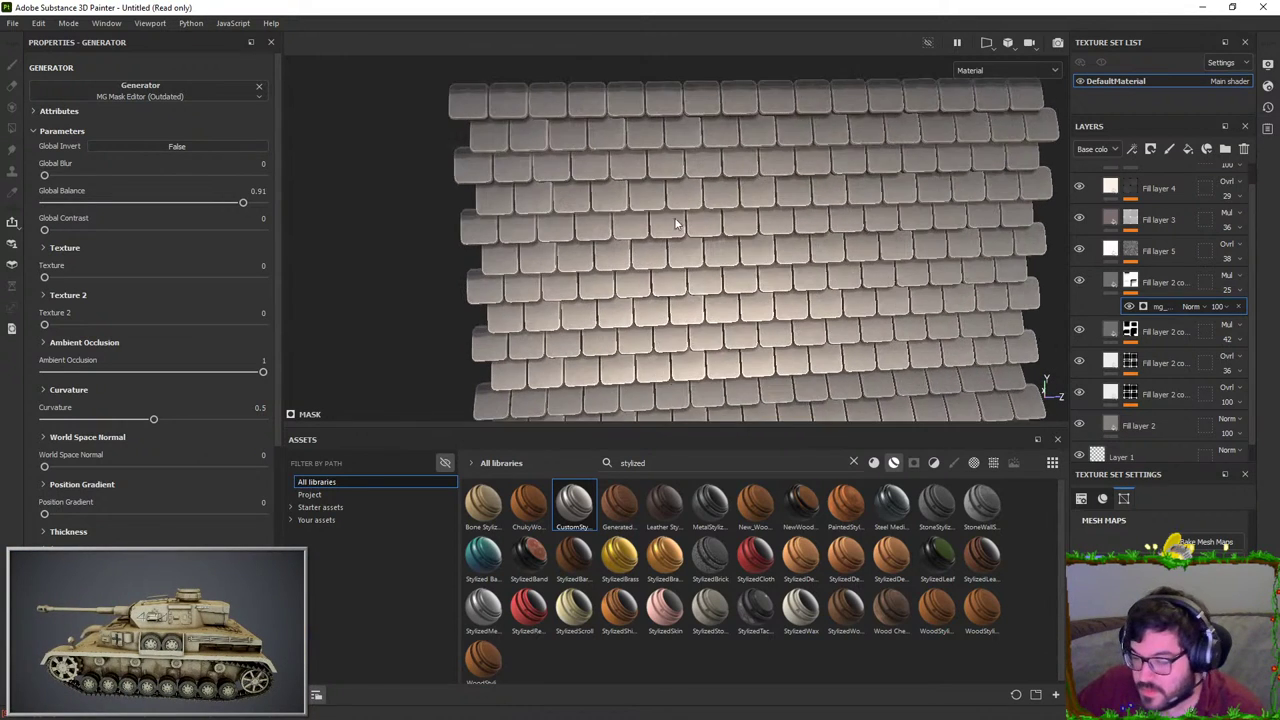
scroll(676, 224, "up", 3)
left_click(1237, 291)
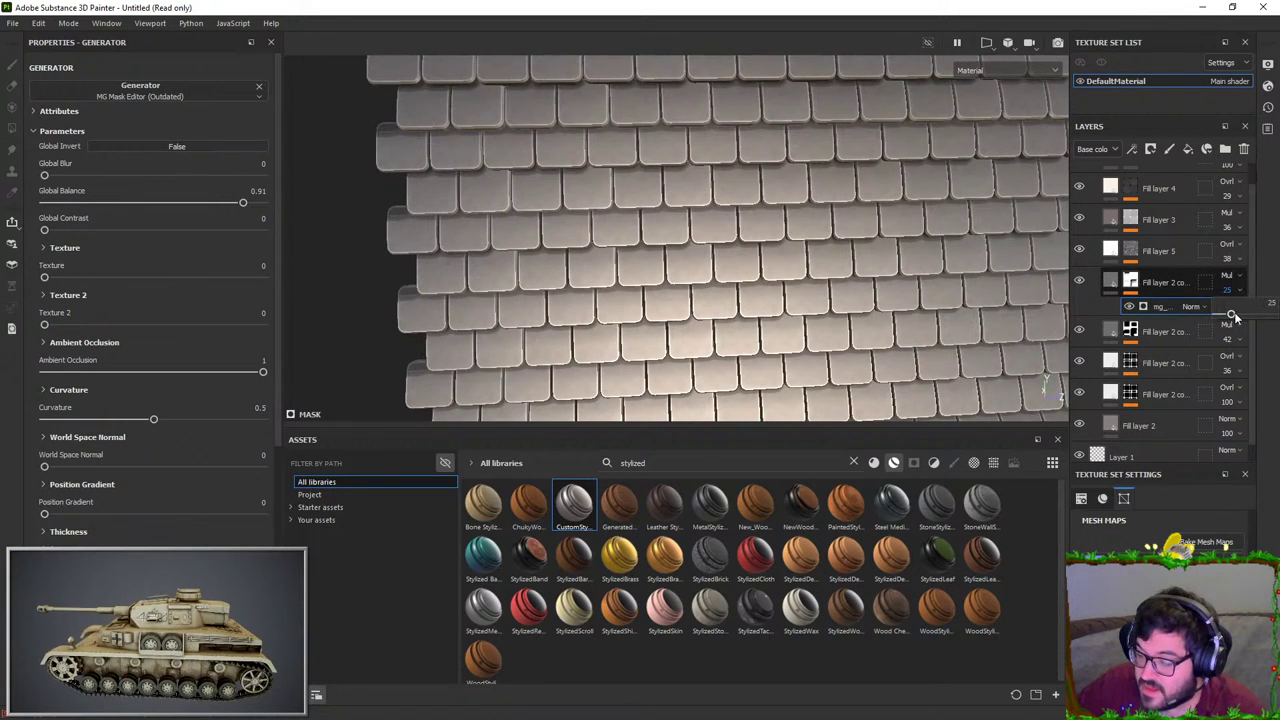
mouse_move(1235, 316)
left_mouse_down()
mouse_move(1273, 319)
mouse_move(1244, 318)
left_mouse_up()
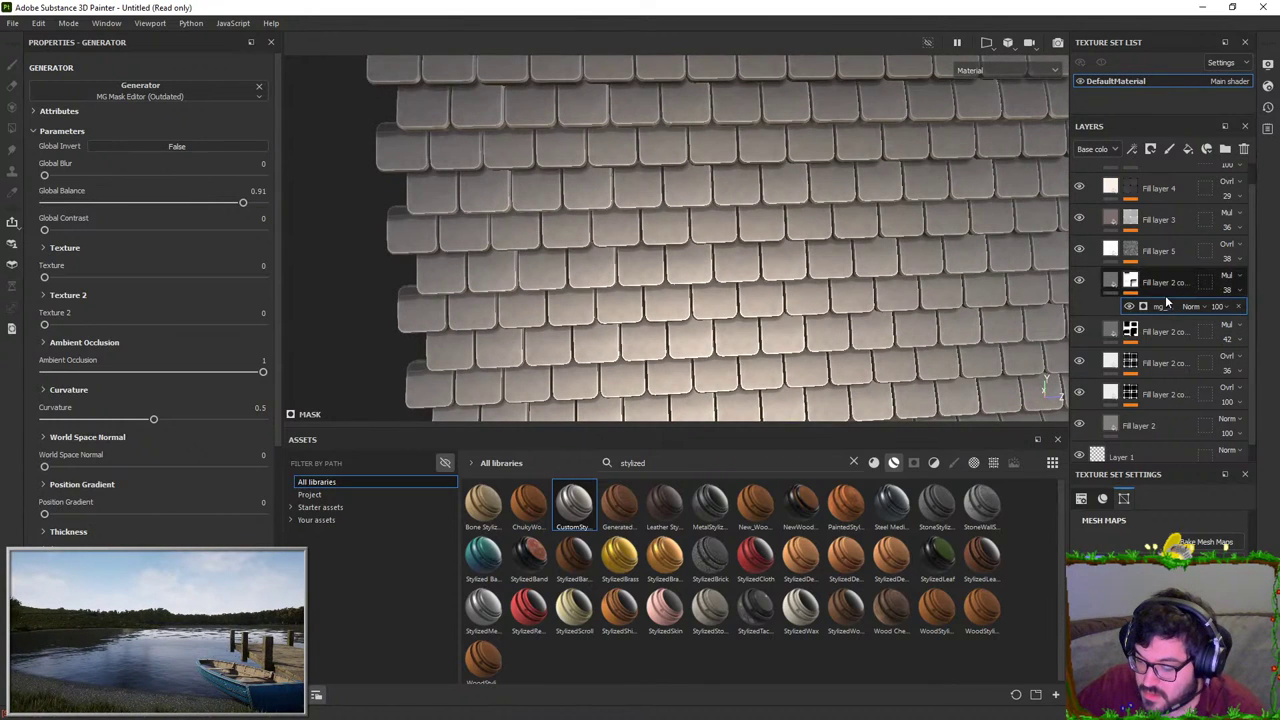
Step: Examine what Fill layer 5 and Fill layer 3 each add to the roof tiles by hiding and showing them
scroll(755, 172, "down", 2)
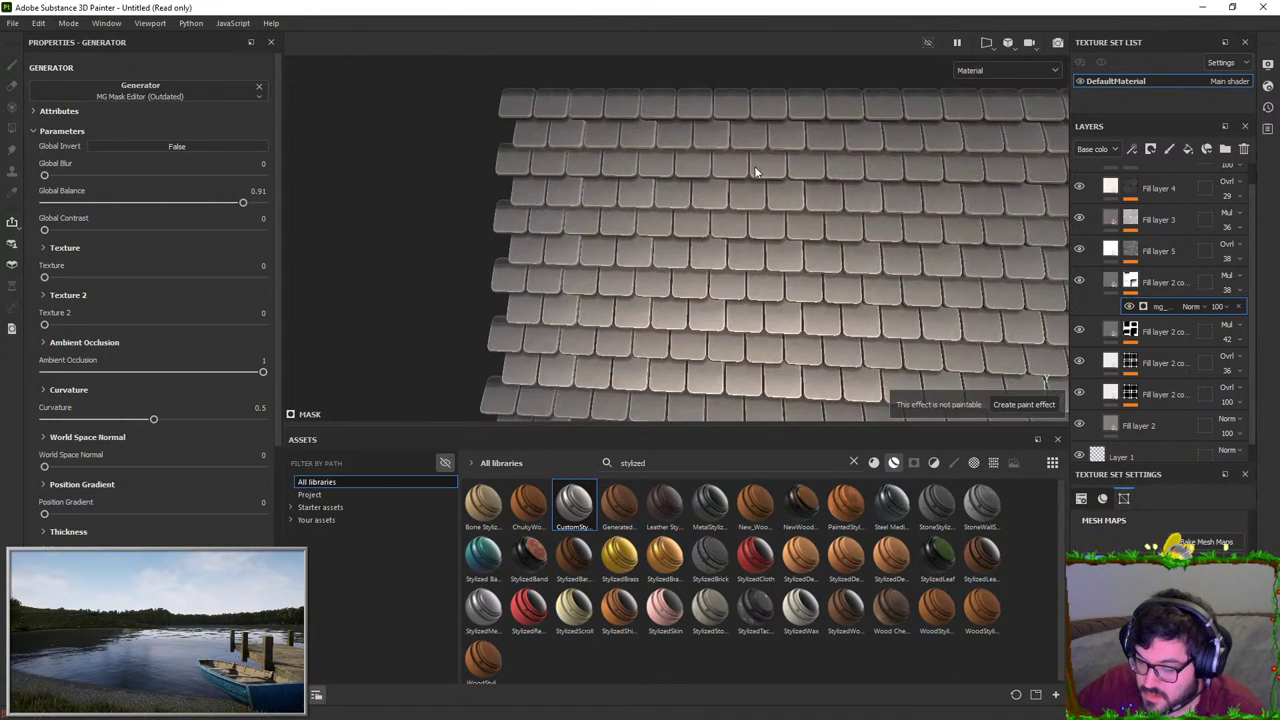
middle_click_drag(814, 241, 754, 217, "alt")
left_click(1079, 250)
left_click(1079, 250)
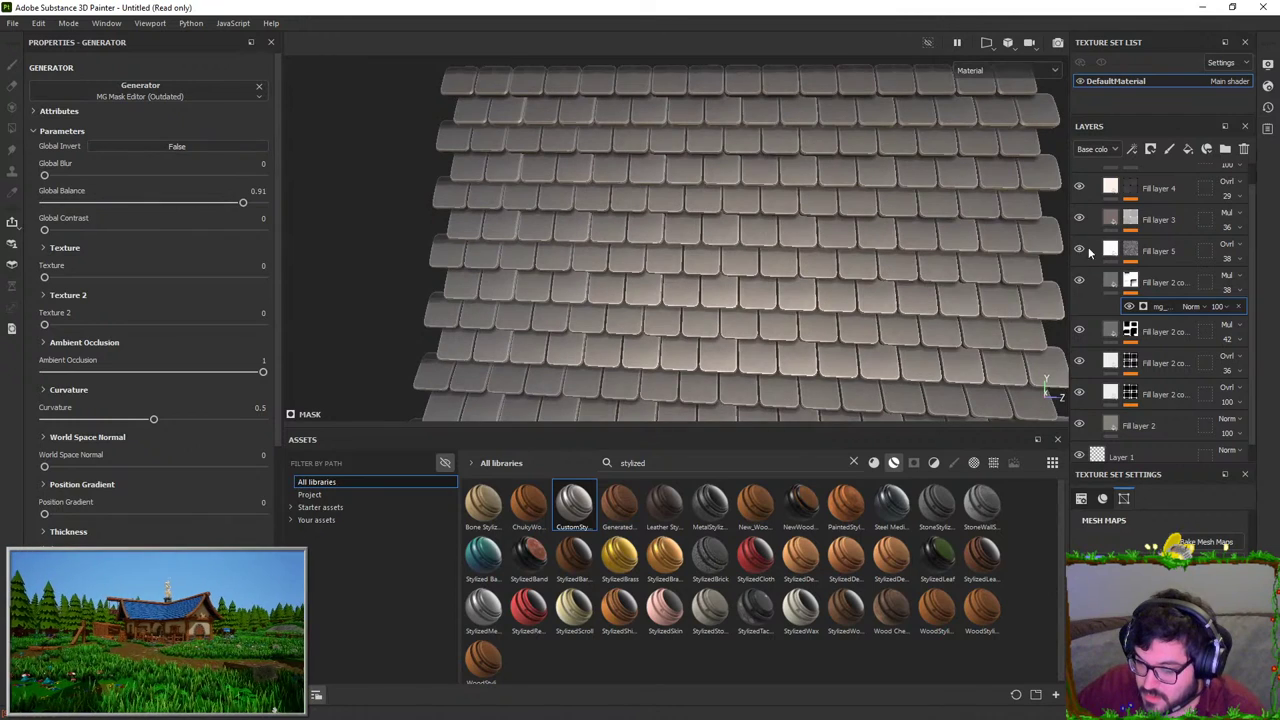
left_click(1092, 255)
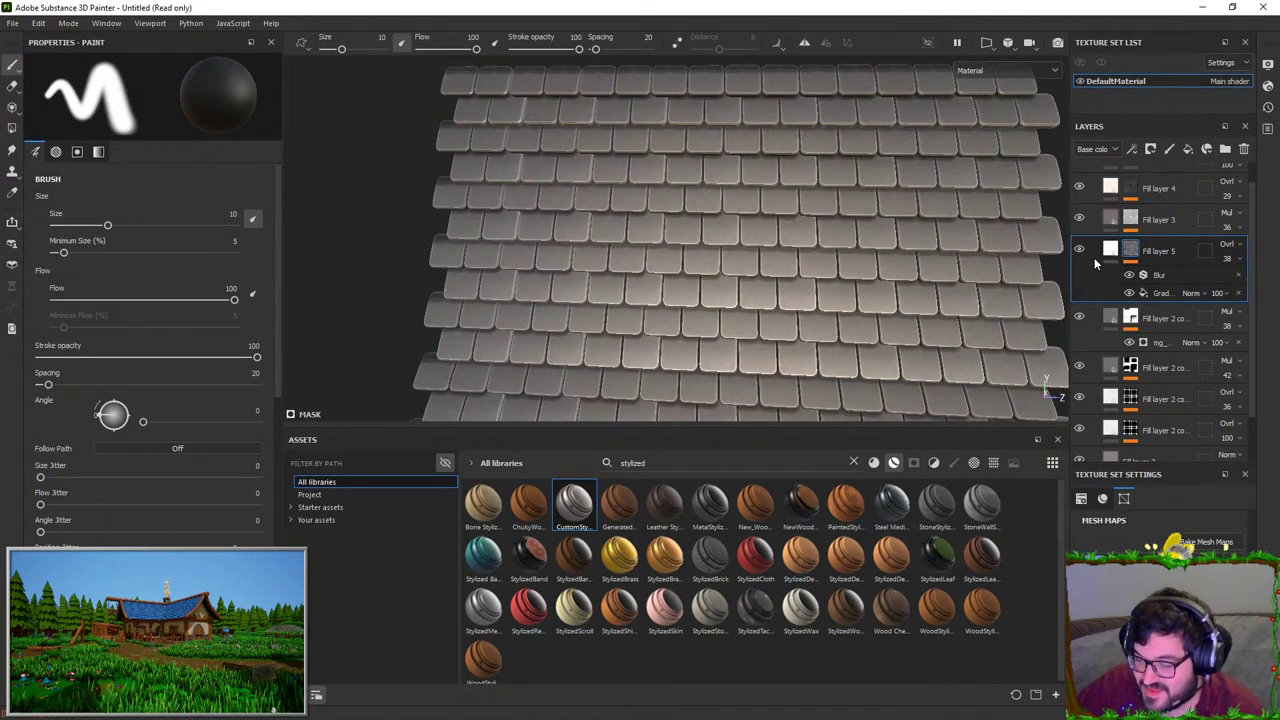
left_click(1109, 250)
left_click(1109, 221)
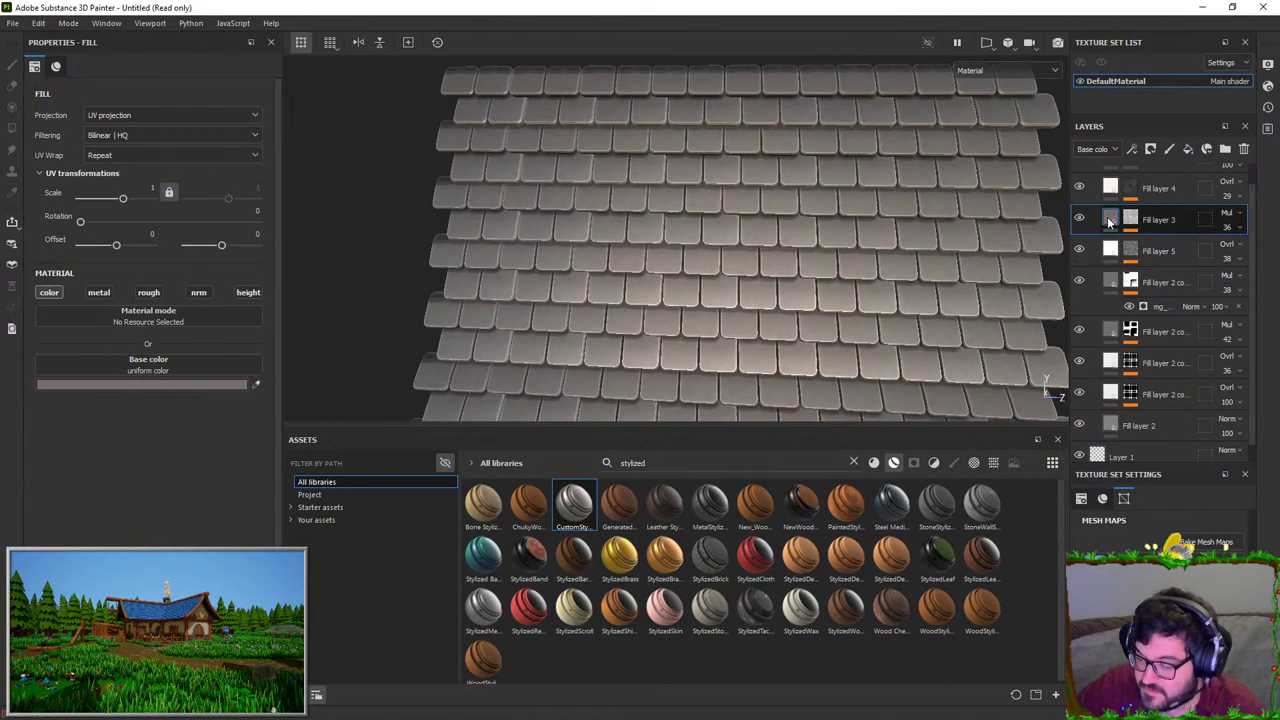
left_click(1081, 220)
left_click(1082, 220)
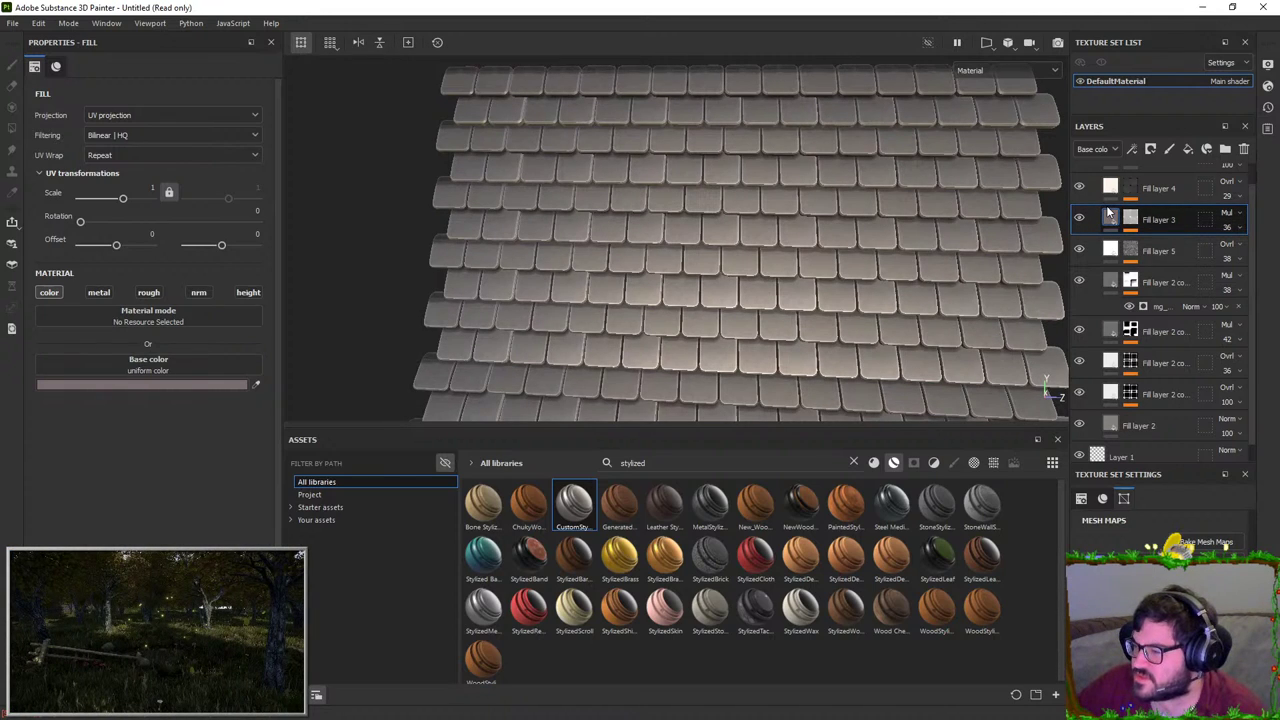
scroll(1108, 214, "up", 1)
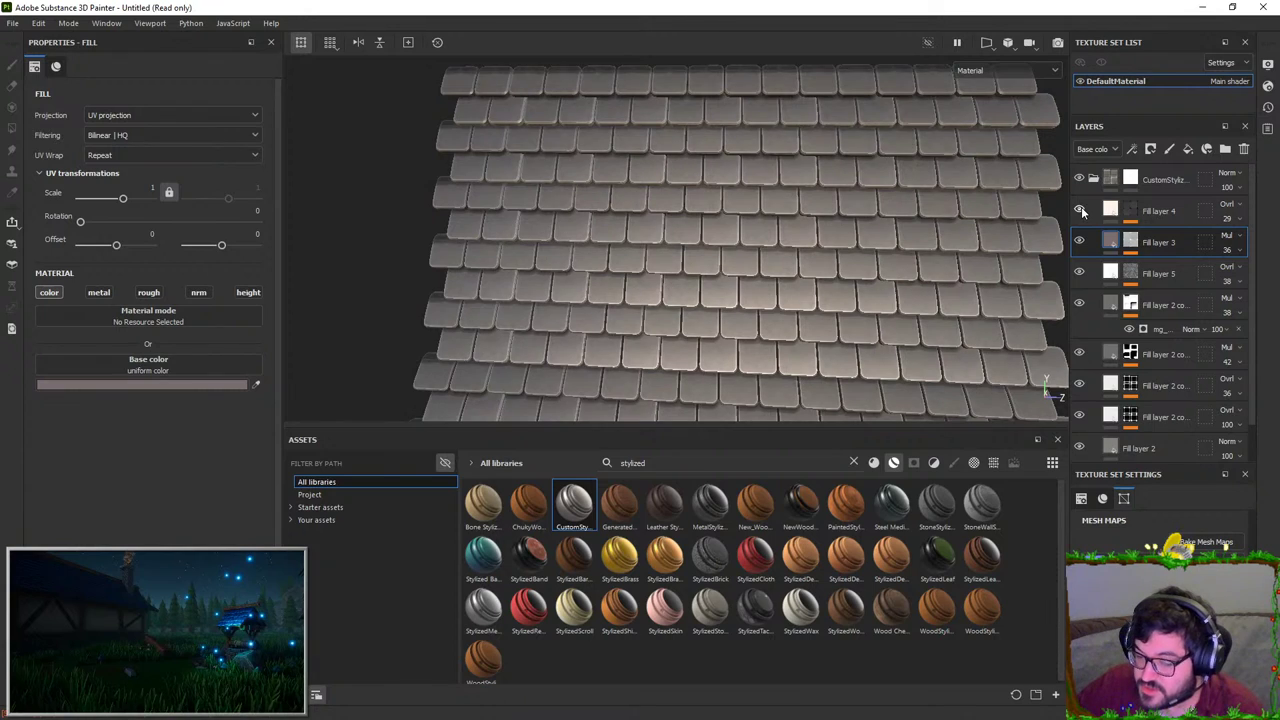
left_click(1131, 241)
scroll(1131, 241, "down", 1)
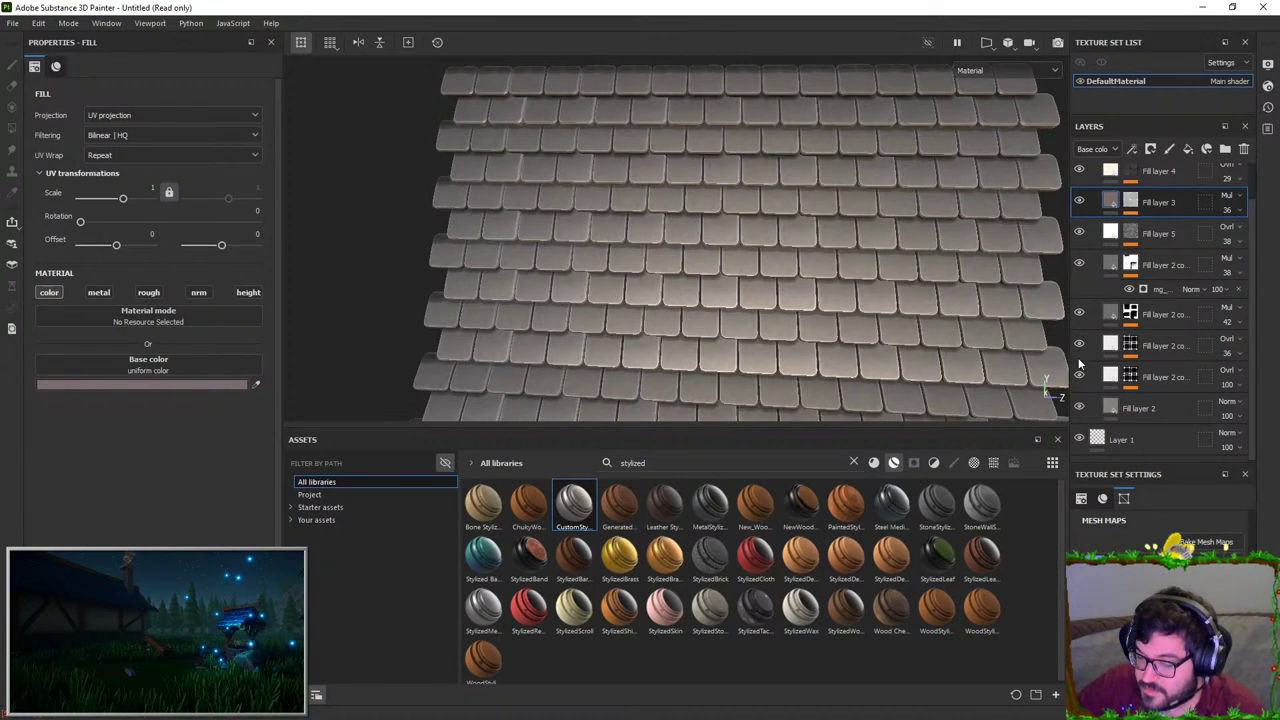
Step: Raise the Global Balance of the Curvature mask generator on the lowest Overlay fill copy to 0.54
left_click(1079, 374)
left_click(1079, 374)
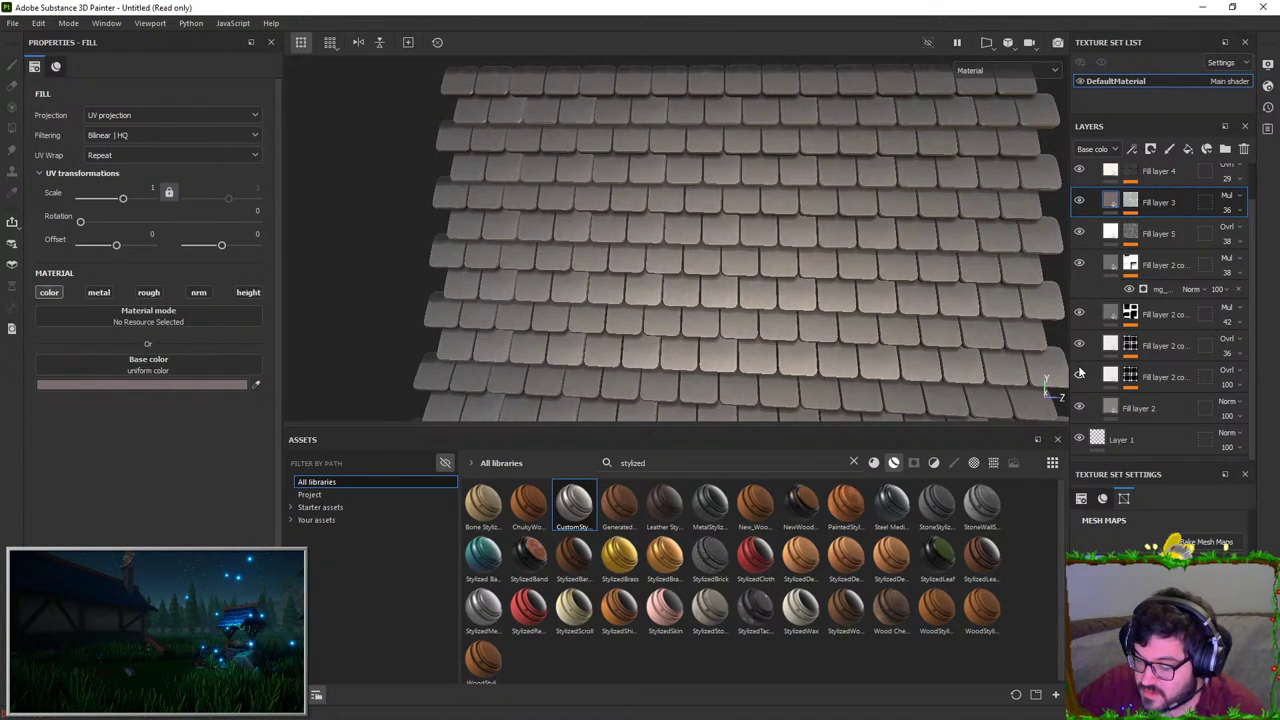
left_click(1129, 377)
right_click(1129, 377)
left_click(1175, 400)
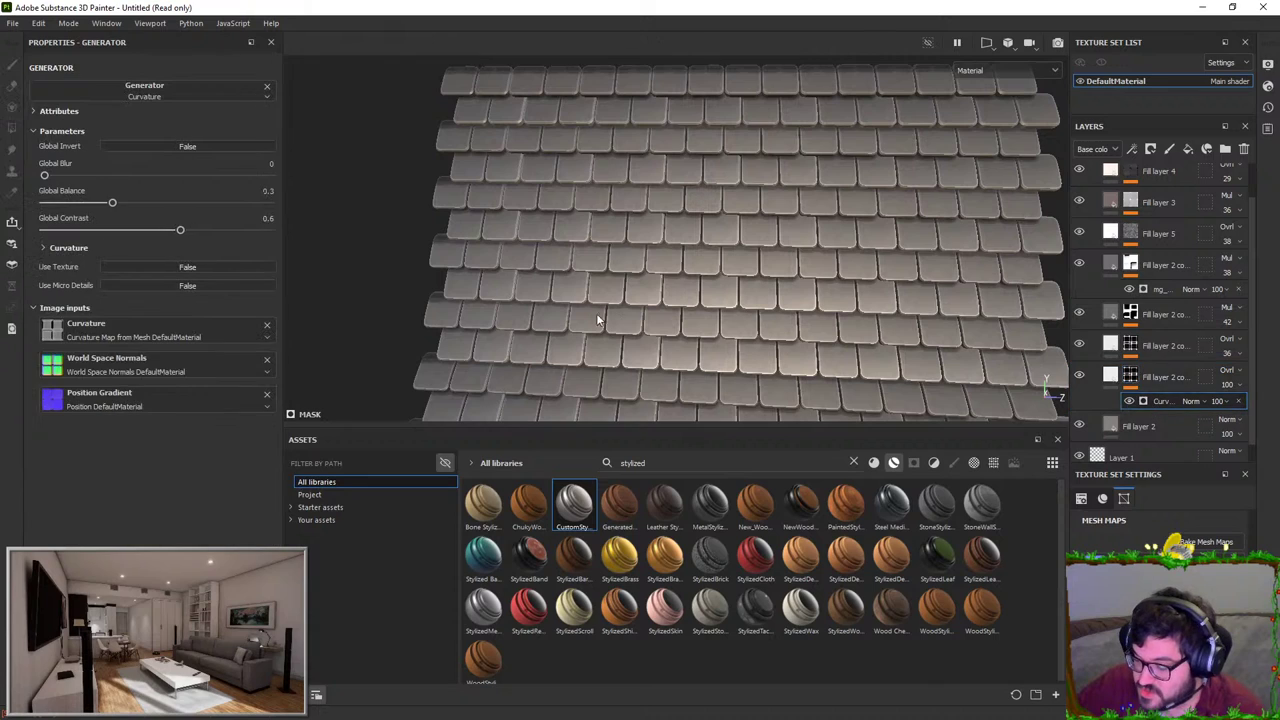
mouse_move(112, 203)
left_mouse_down()
mouse_move(218, 207)
mouse_move(166, 205)
left_mouse_up()
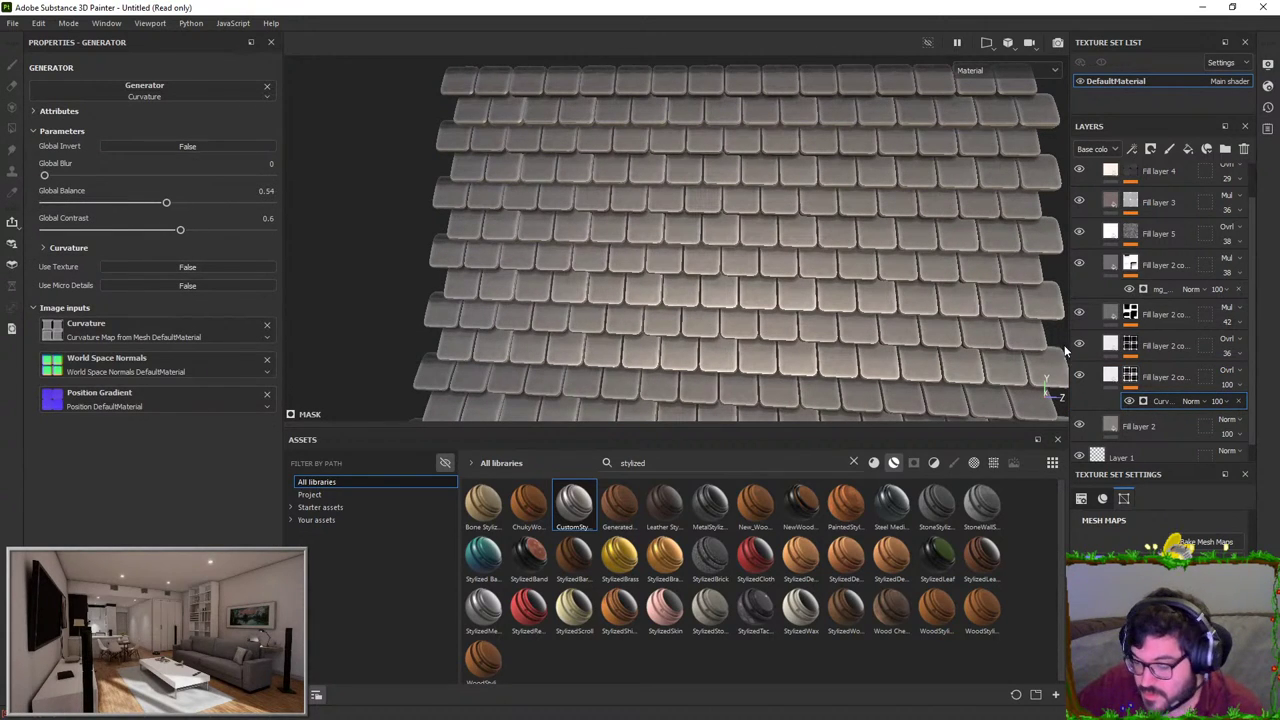
Step: Set the metallic value of the base Fill layer 2 to 0 and check the tiles up close
scroll(1110, 405, "down", 1)
left_click(1110, 405)
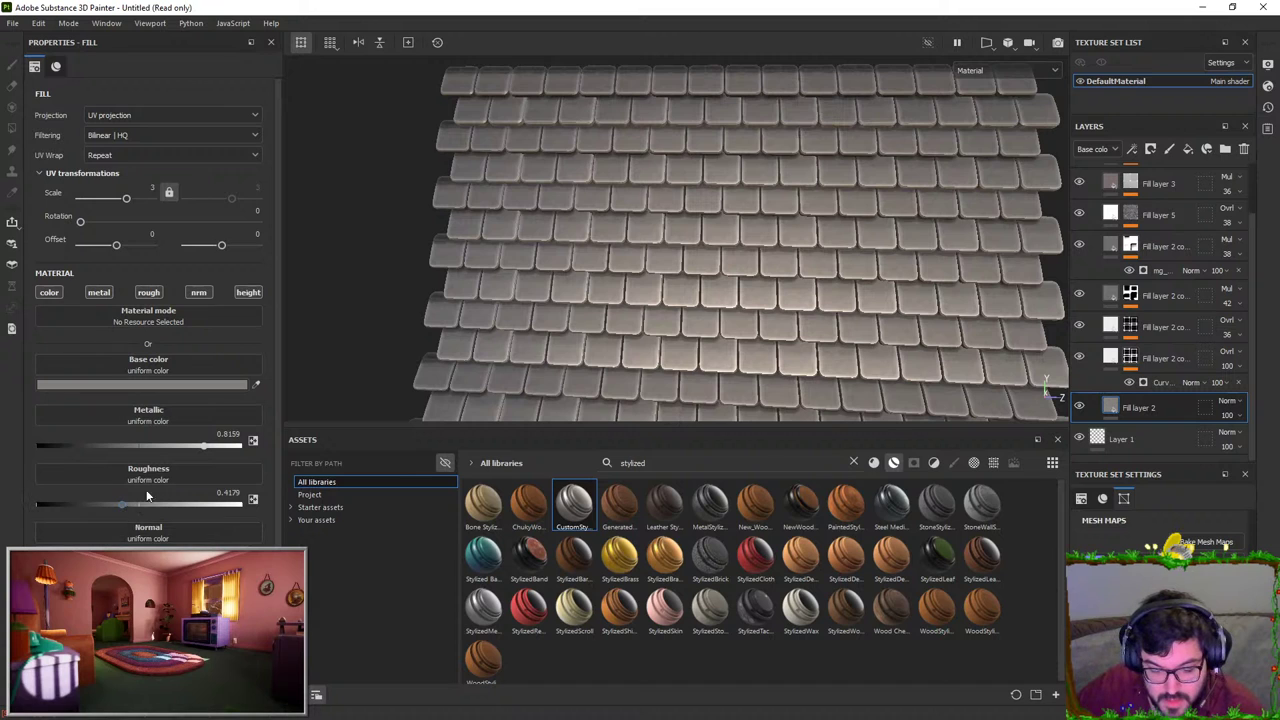
left_click_drag(182, 443, 2, 444)
left_click_drag(580, 290, 700, 280, "alt")
right_click_drag(700, 280, 804, 402, "alt")
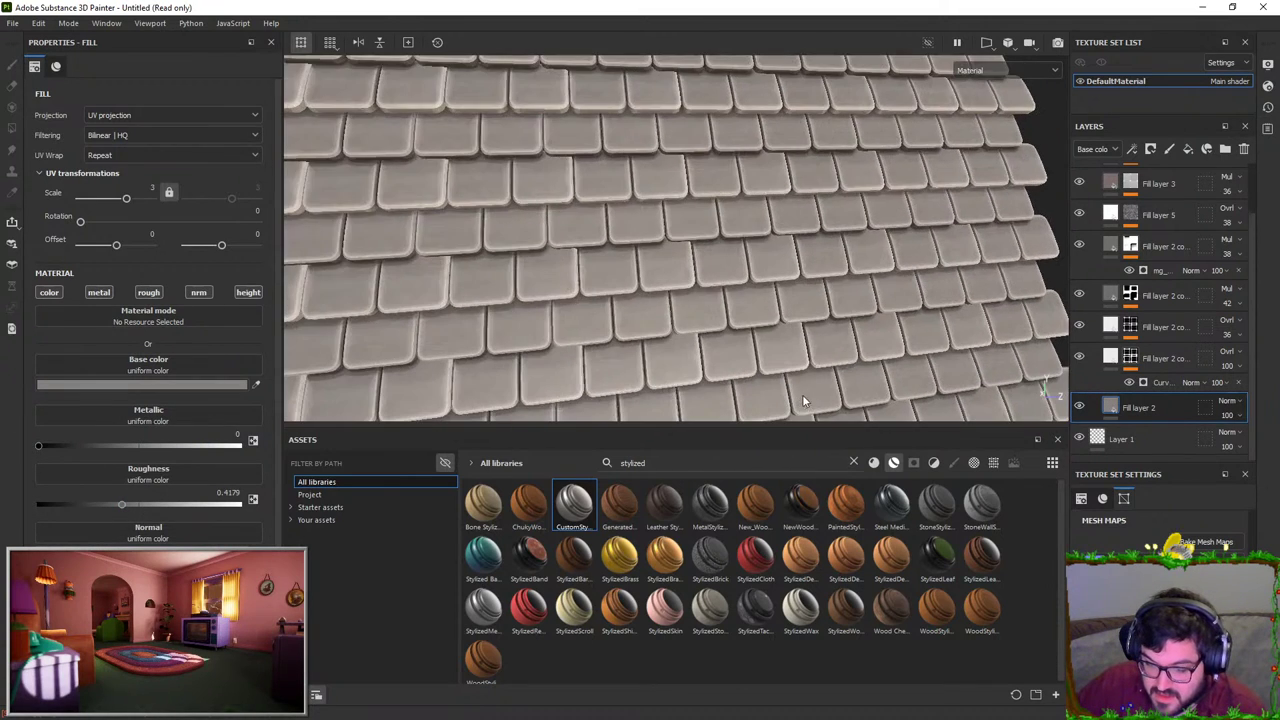
Step: Hide the upper Overlay copy of Fill layer 2 and set the lowest Overlay copy's Curvature generator Global Balance to 0.37
middle_click_drag(824, 270, 655, 270, "alt")
left_click_drag(606, 271, 614, 237, "alt")
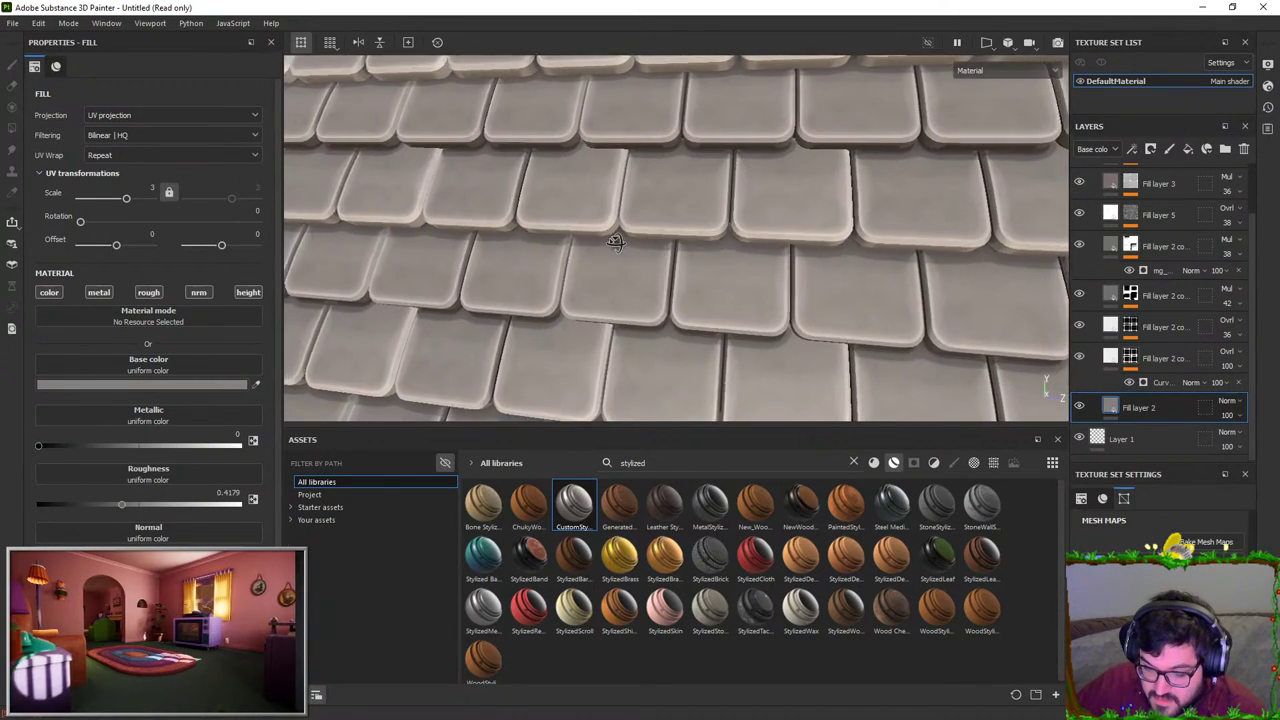
right_click_drag(614, 237, 698, 241, "alt")
key("f")
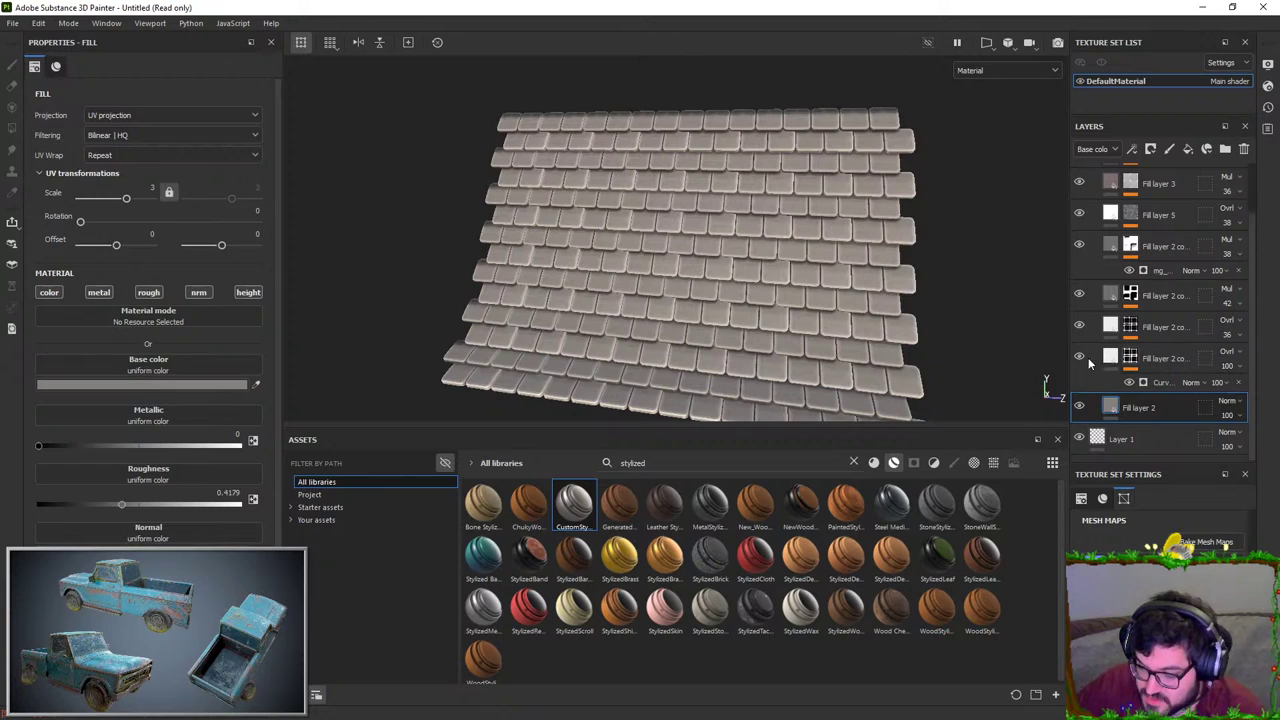
left_click(1079, 358)
left_click(1079, 326)
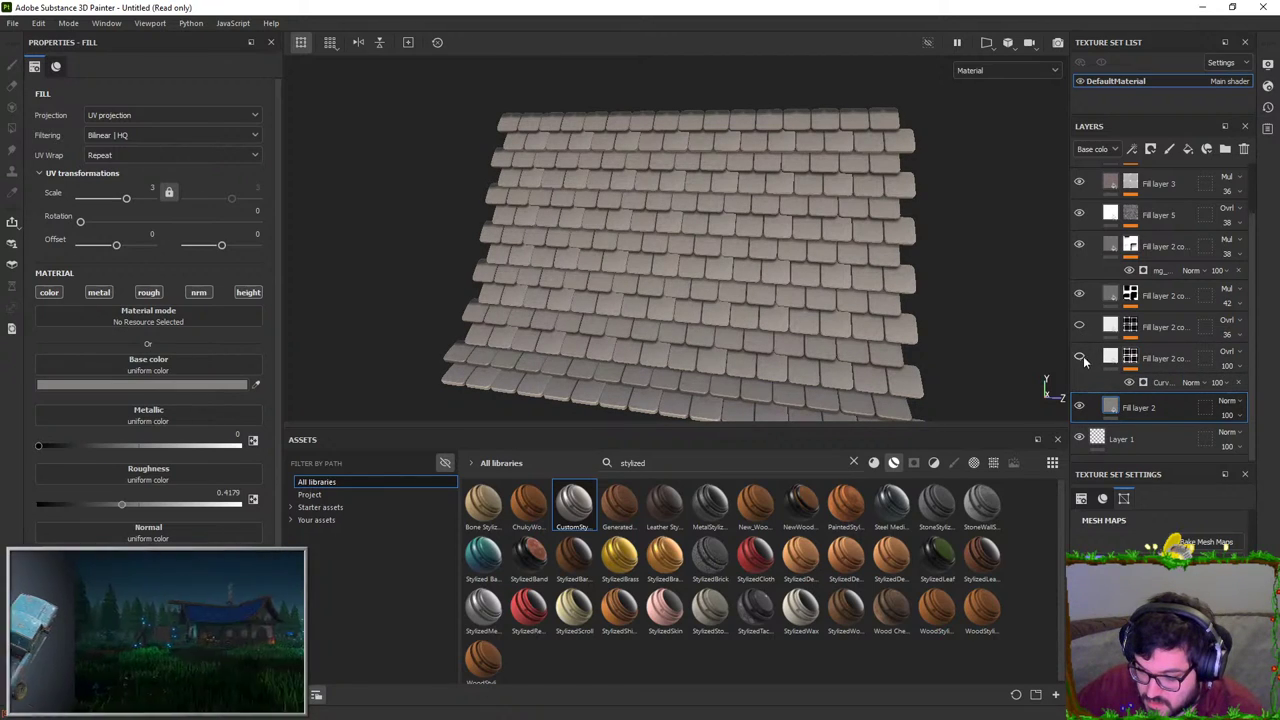
left_click(1080, 358)
left_click(1158, 382)
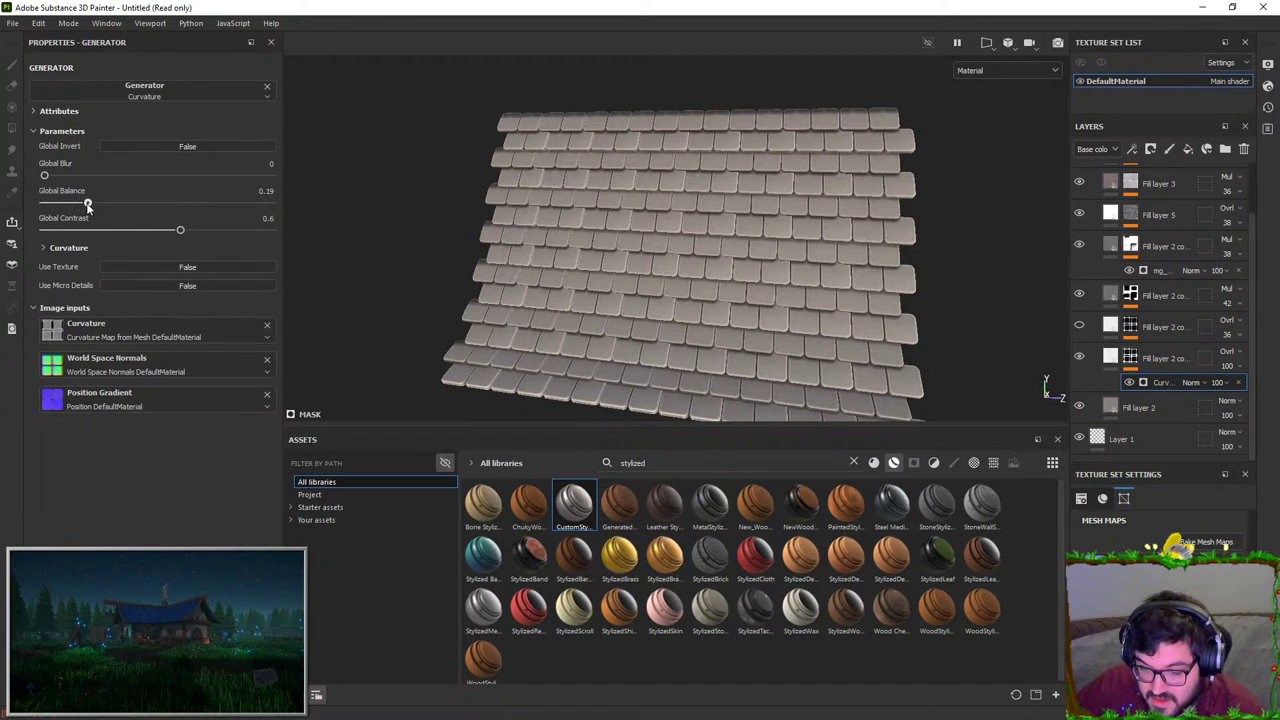
Step: Examine the highlights along the tile edges up close and from several angles
right_click_drag(600, 265, 660, 500, "alt")
left_click_drag(690, 300, 743, 236, "alt")
right_click_drag(743, 236, 754, 274, "alt")
middle_click_drag(754, 274, 660, 245, "alt")
right_click_drag(660, 245, 703, 334, "alt")
middle_click_drag(703, 334, 637, 320, "alt")
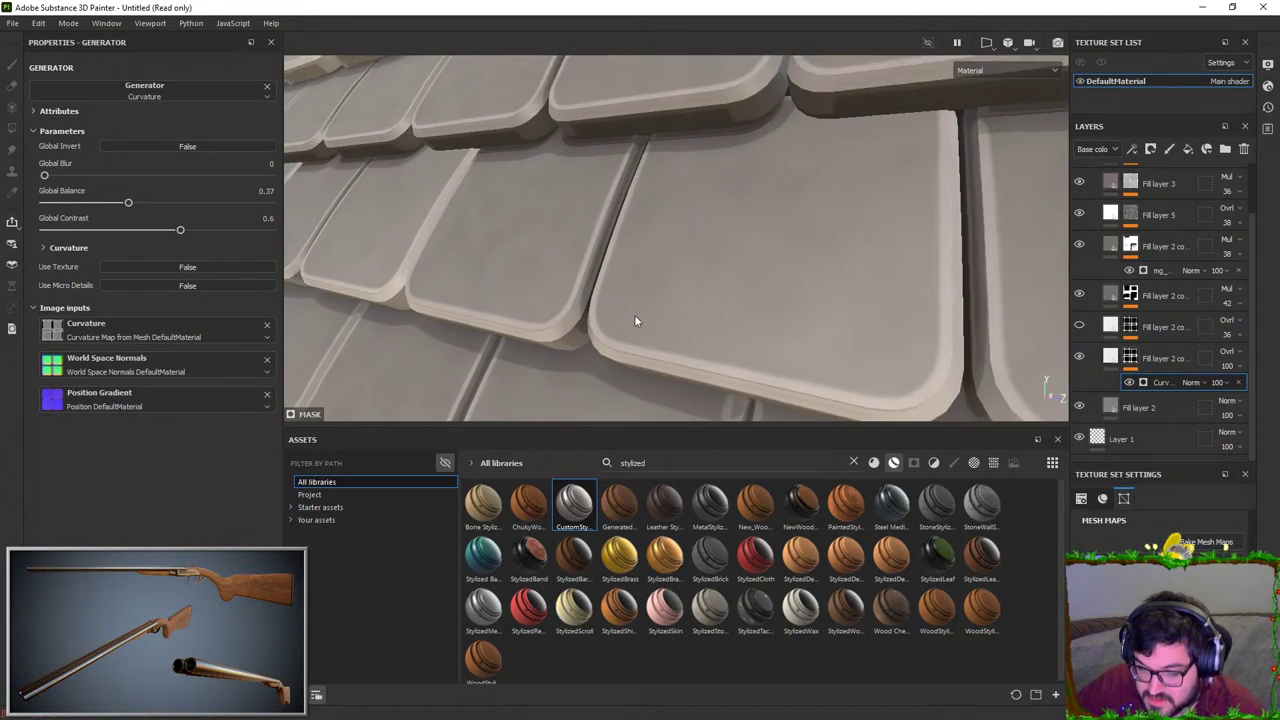
right_click_drag(637, 320, 760, 323, "alt")
left_click_drag(760, 323, 569, 313, "alt")
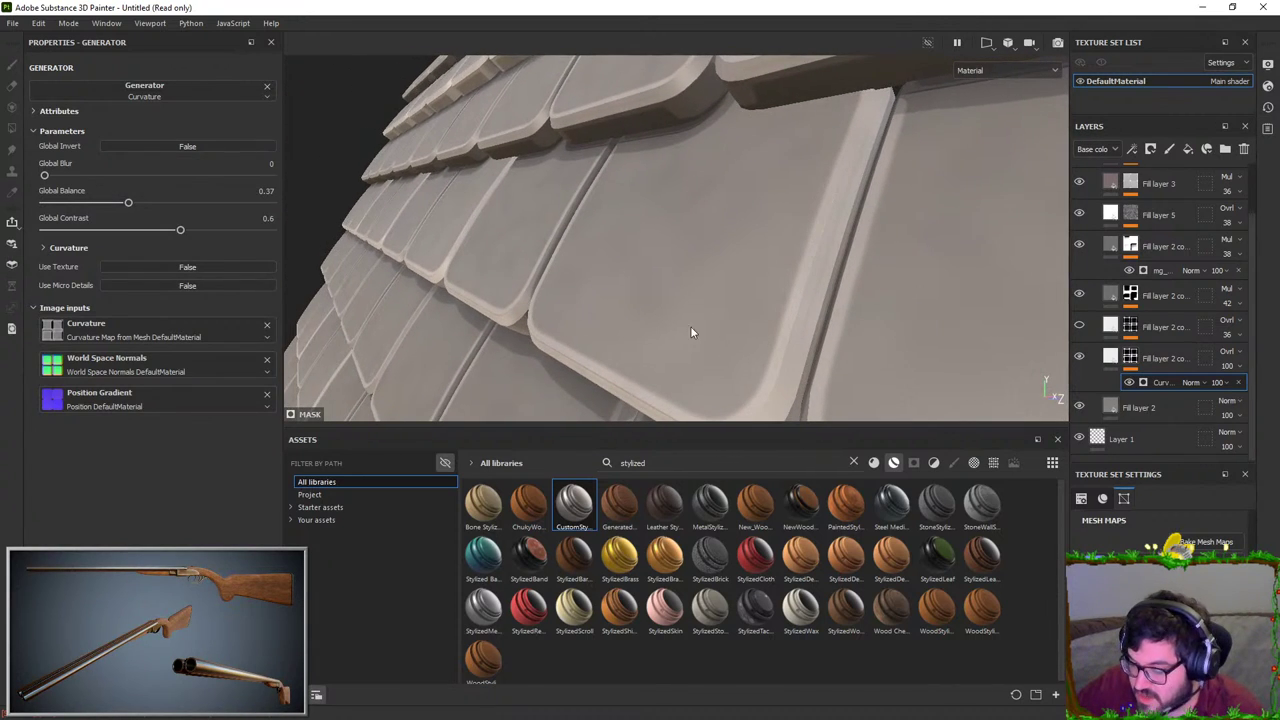
middle_click_drag(691, 330, 686, 368, "alt")
Step: Examine what the two Multiply copies of Fill layer 2 add to the roof tiles by hiding and showing them
left_click(1078, 246)
left_click(1078, 246)
left_click(1078, 293)
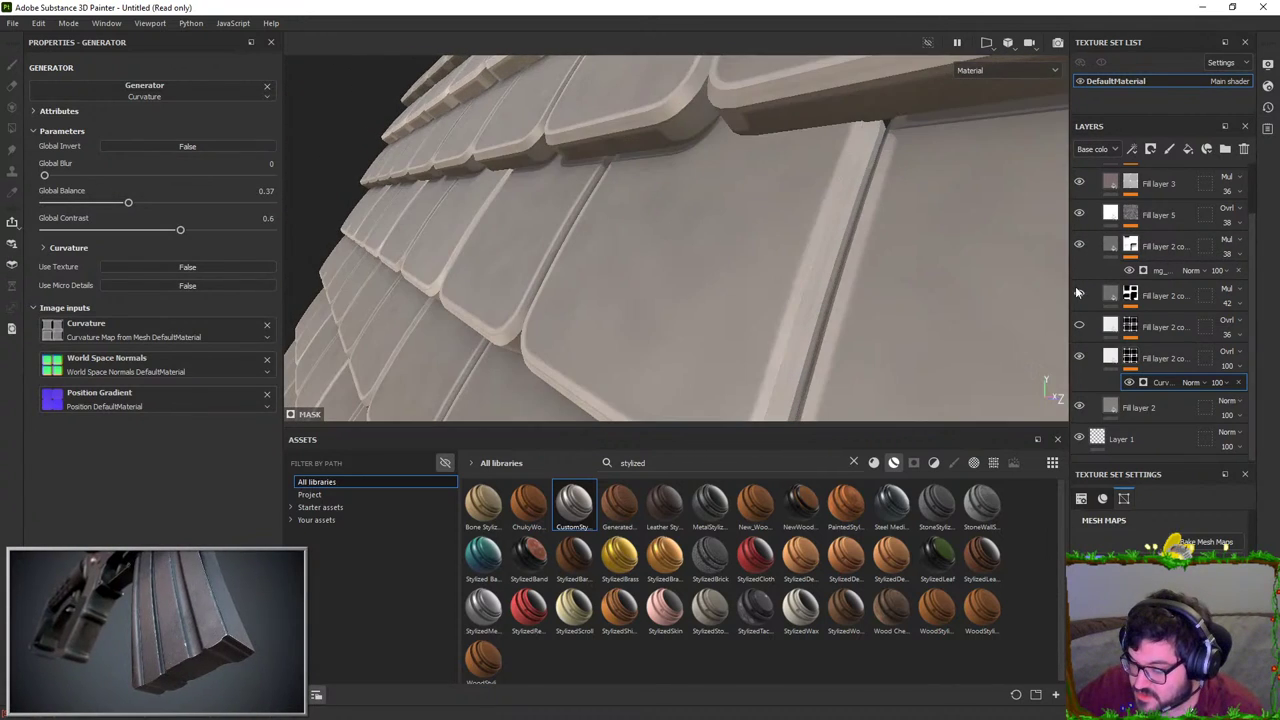
right_click_drag(765, 215, 583, 119, "alt")
left_click_drag(583, 119, 678, 265, "alt")
middle_click_drag(678, 265, 760, 345, "alt")
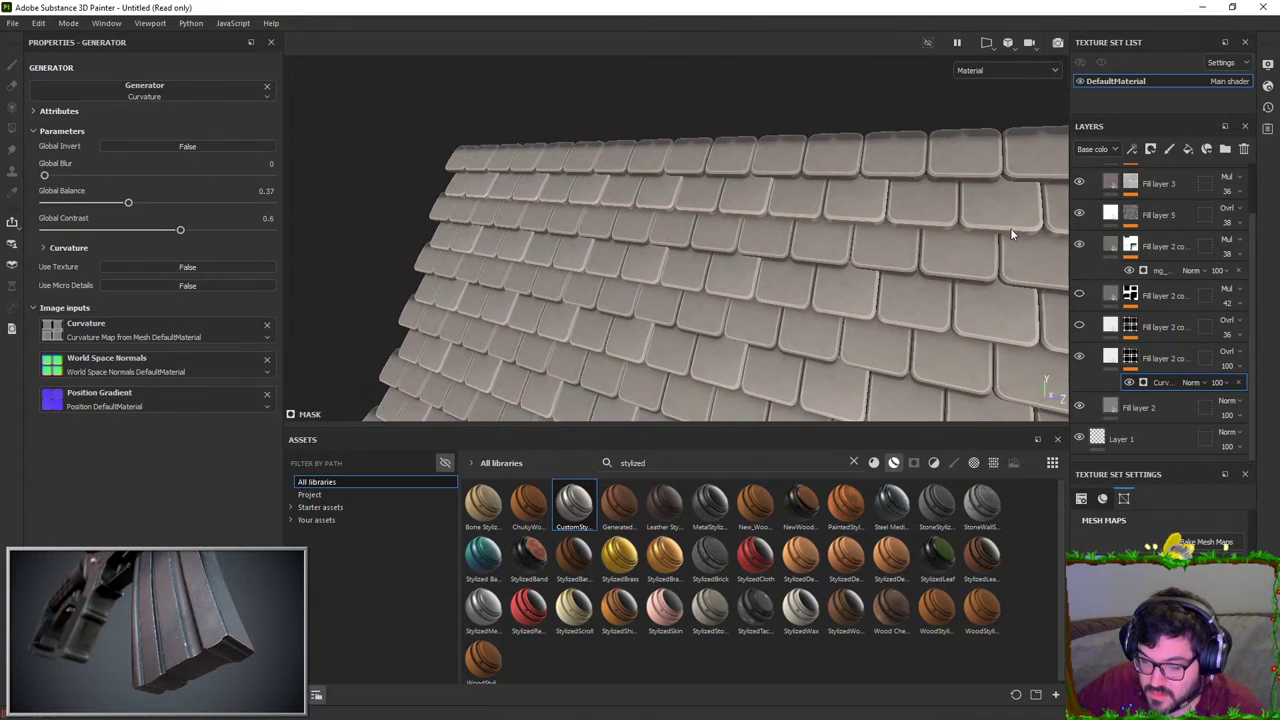
left_click(1081, 246)
left_click_drag(690, 185, 760, 163, "alt")
right_click_drag(760, 163, 690, 192, "alt")
middle_click_drag(690, 192, 814, 260, "alt")
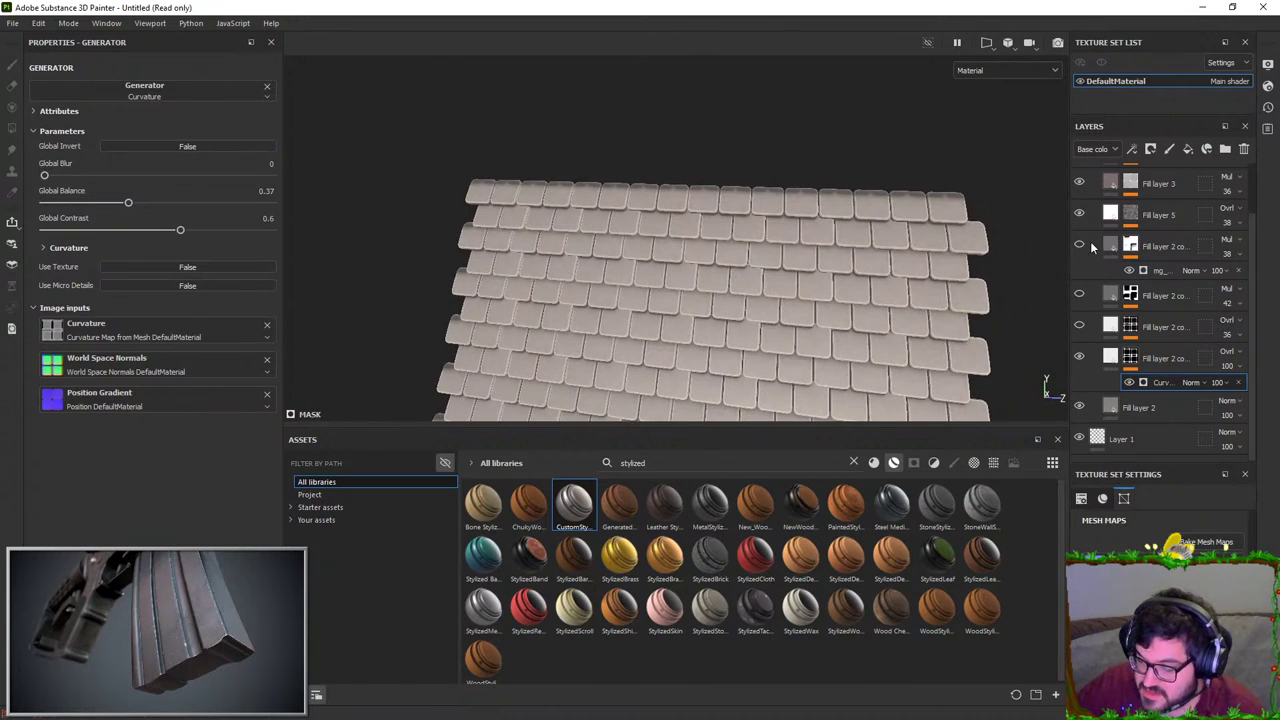
left_click(1081, 247)
left_click(1079, 290)
right_click_drag(835, 185, 790, 325, "alt")
middle_click_drag(800, 360, 805, 272, "alt")
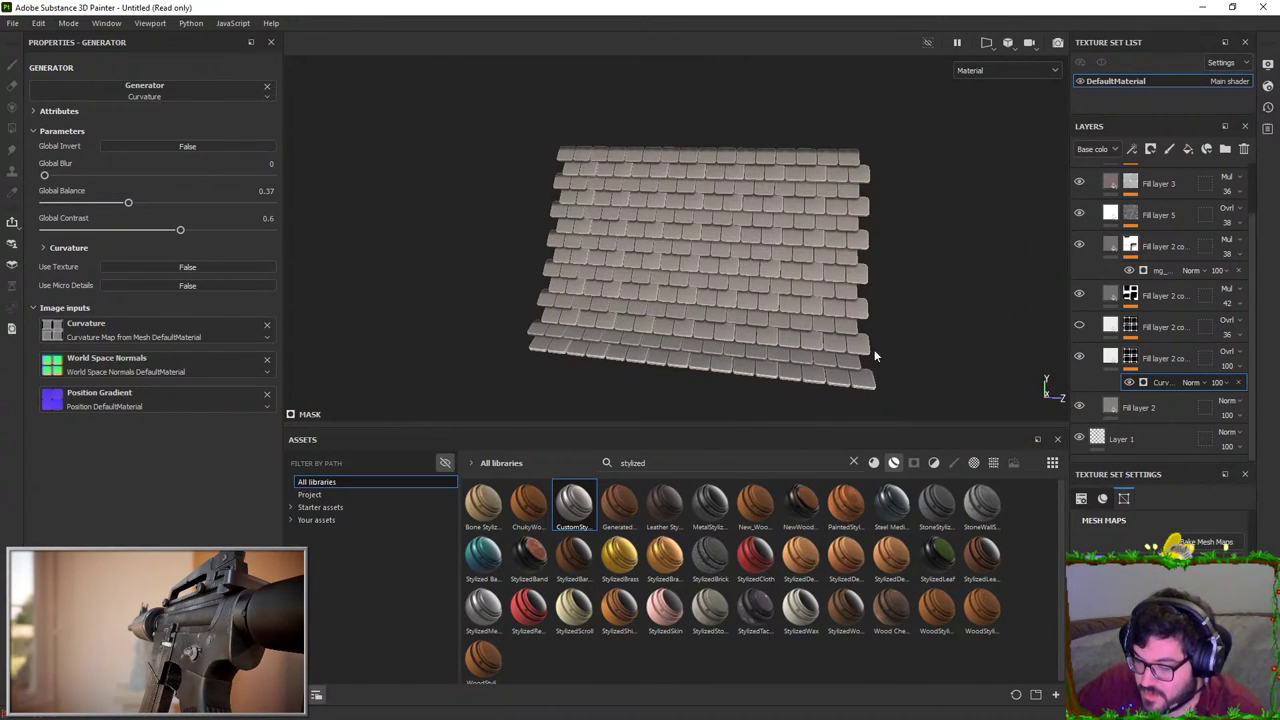
left_click_drag(874, 352, 861, 307, "alt")
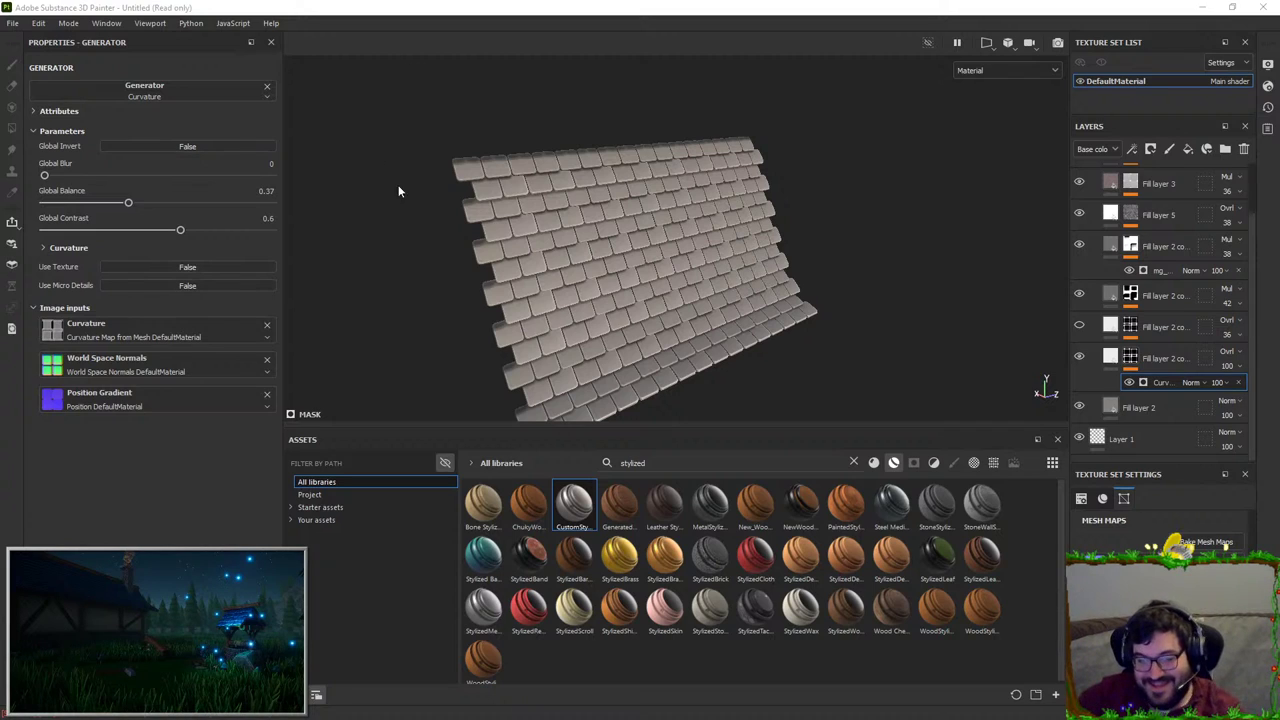
Step: Change the base color of Fill layer 2 to a saturated medium blue and check the roof tiles from several angles
left_click(1160, 407)
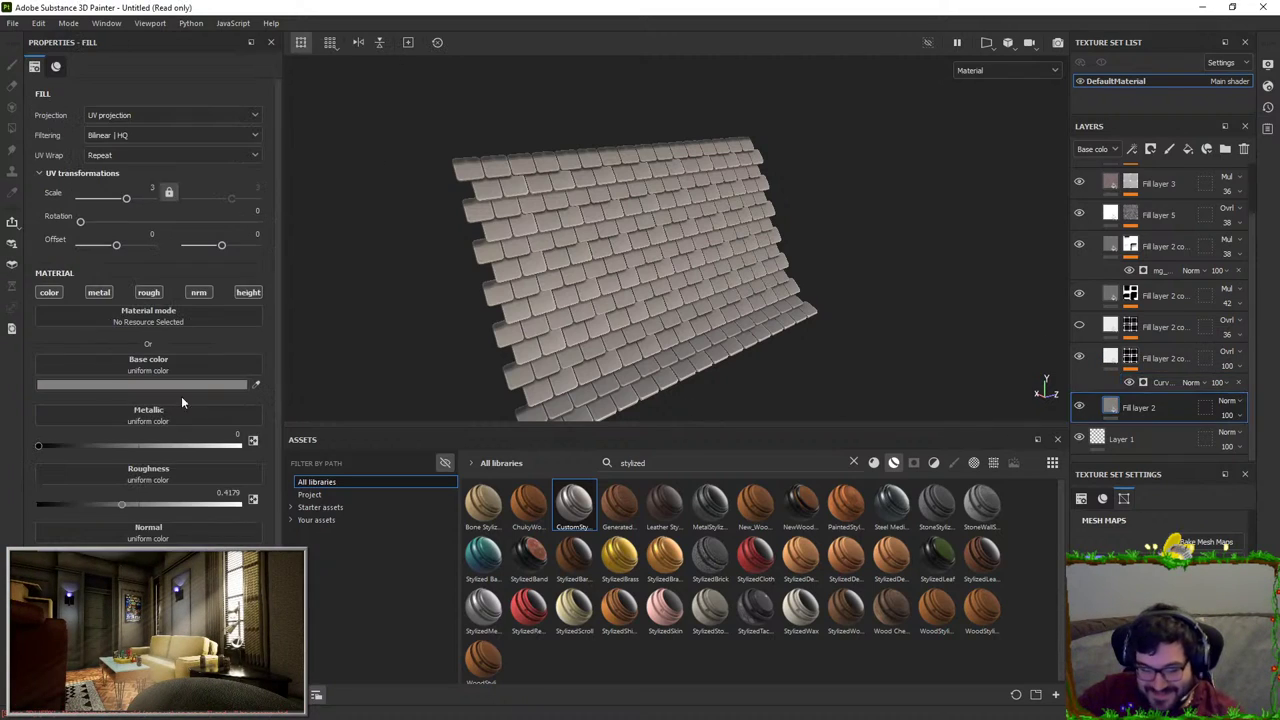
left_click(181, 385)
left_click(243, 443)
left_click_drag(305, 422, 305, 469)
left_click_drag(193, 453, 255, 442)
scroll(668, 350, "up", 3)
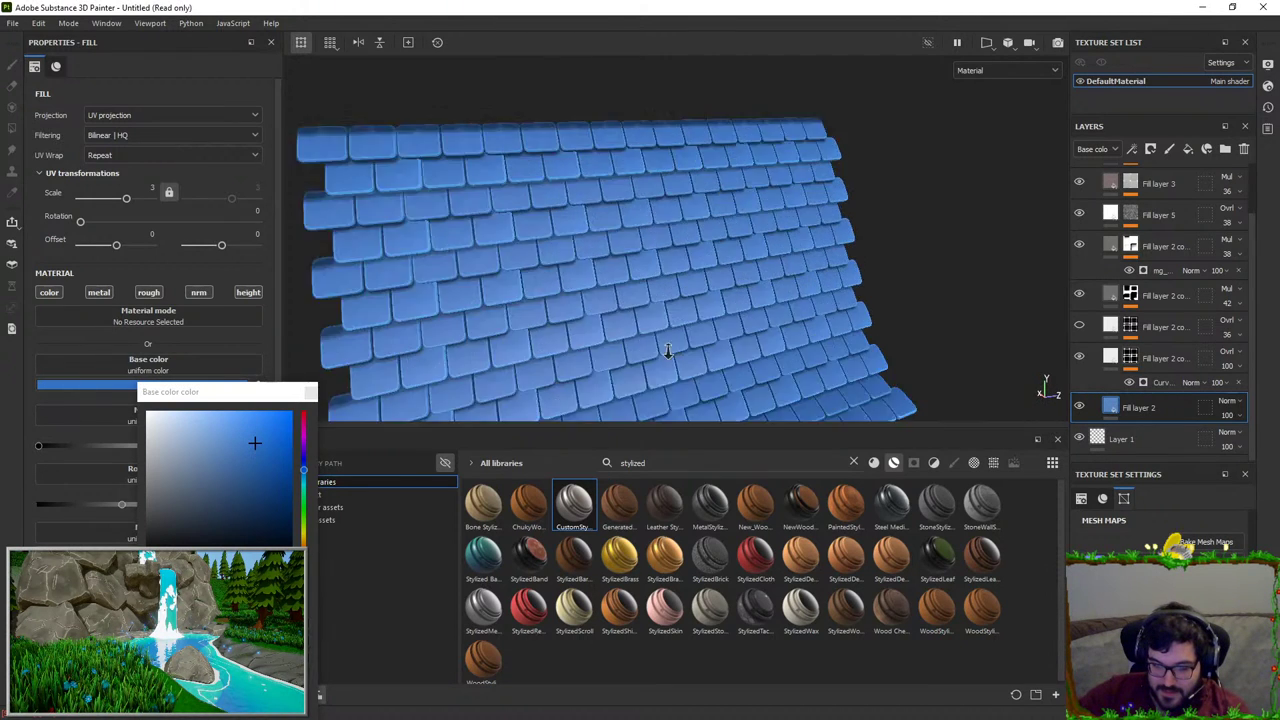
left_click_drag(668, 350, 683, 195, "alt")
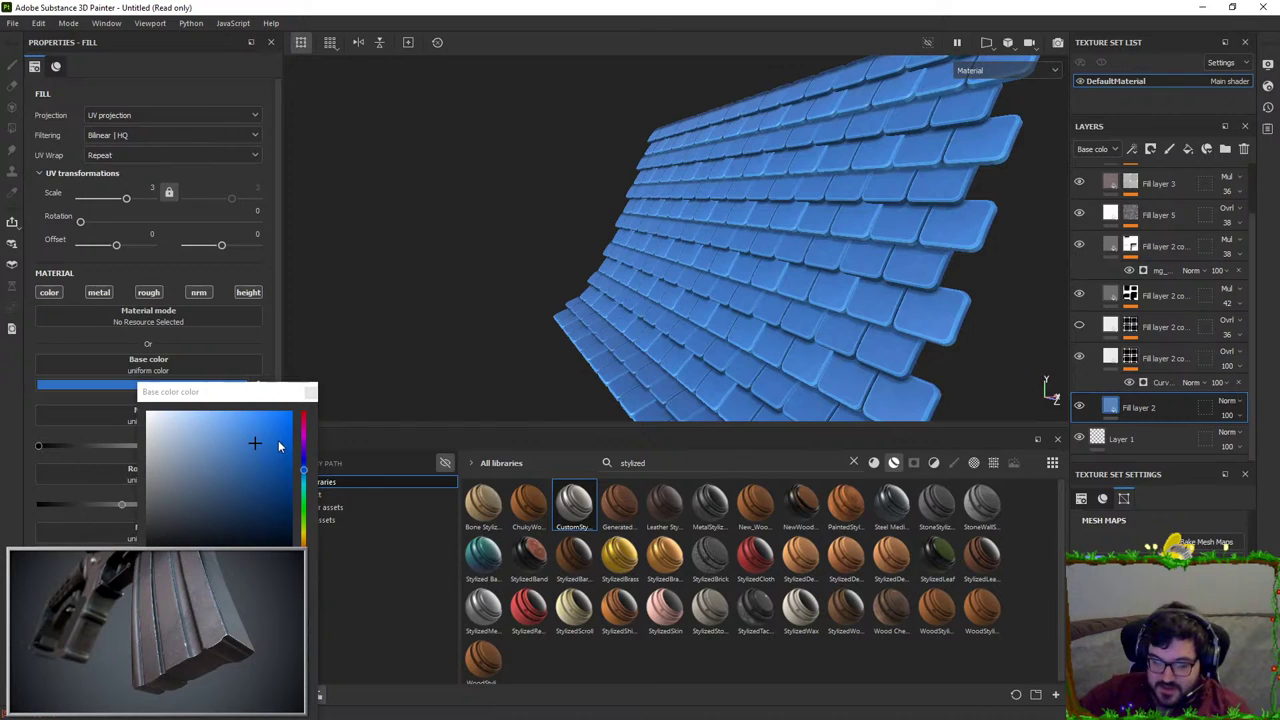
left_click_drag(279, 446, 254, 438)
left_click_drag(787, 248, 814, 252, "alt")
Step: Check the lowest Overlay copy's effect and its base color, and make the upper Overlay copy of Fill layer 2 visible again
left_click(1080, 357)
left_click(1080, 357)
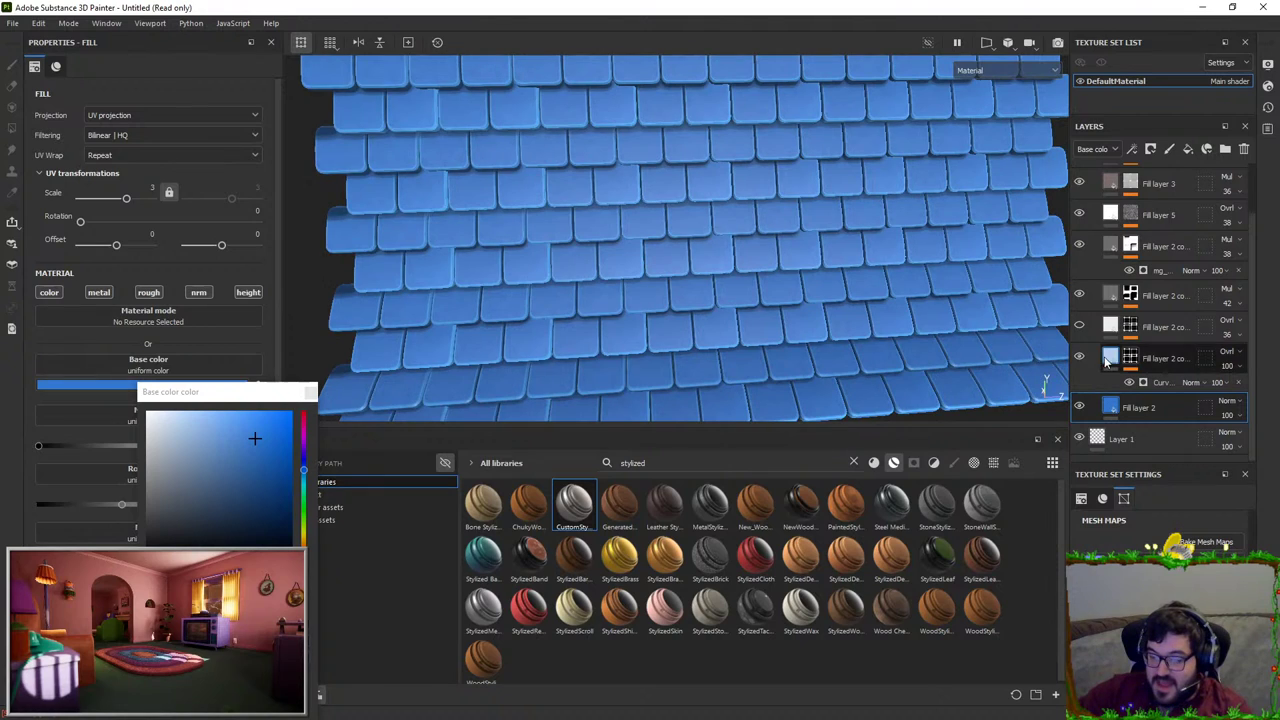
left_click(1133, 355)
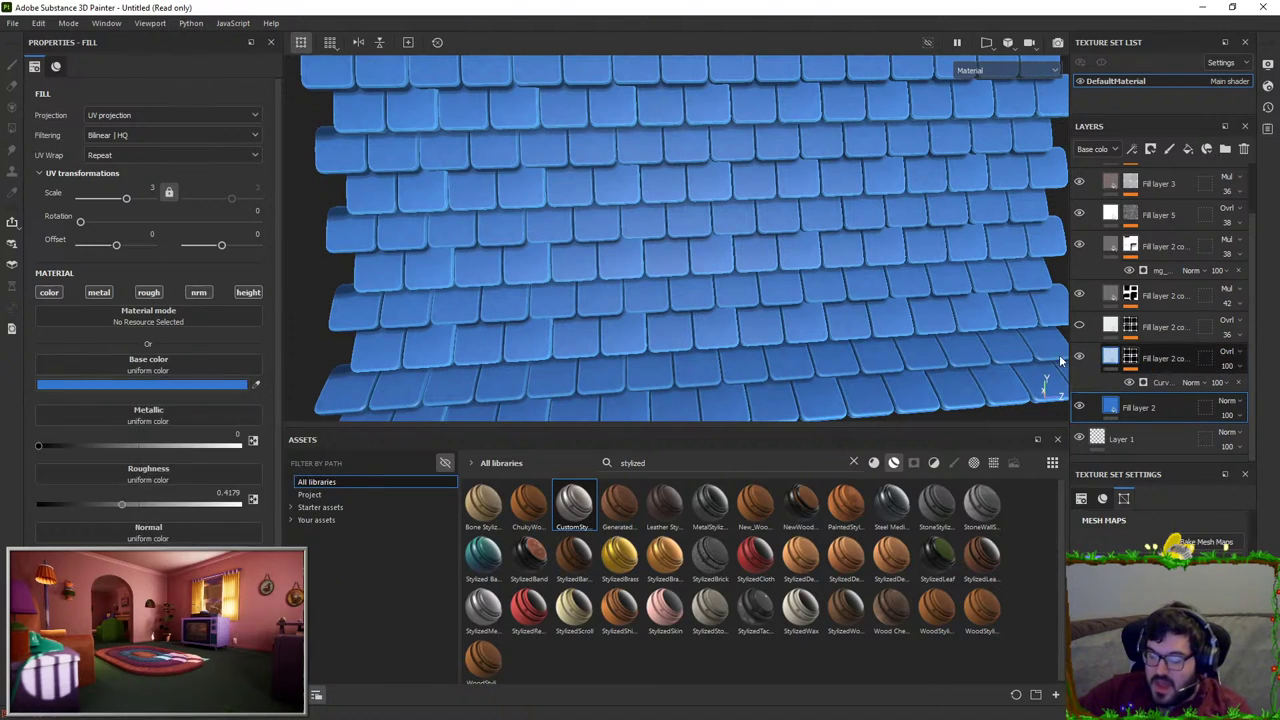
left_click(165, 385)
left_click_drag(850, 258, 966, 271, "alt")
left_click(1113, 346)
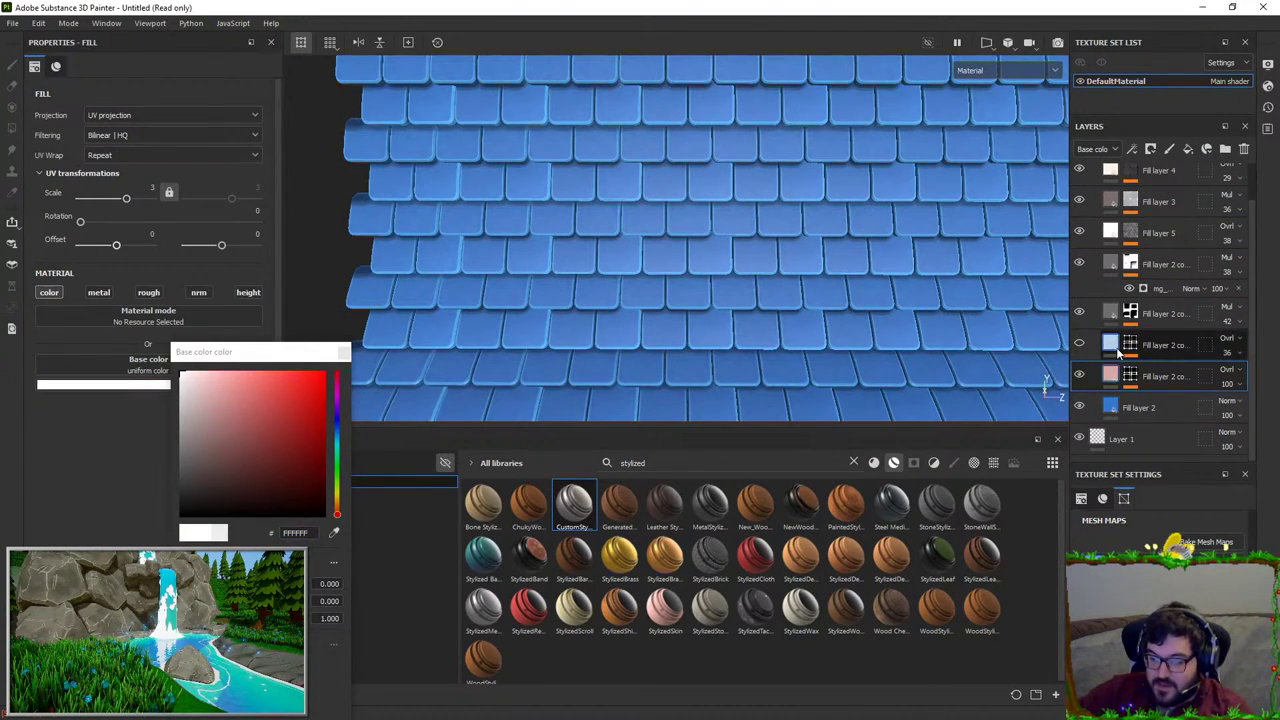
left_click(1081, 343)
left_click(1082, 343)
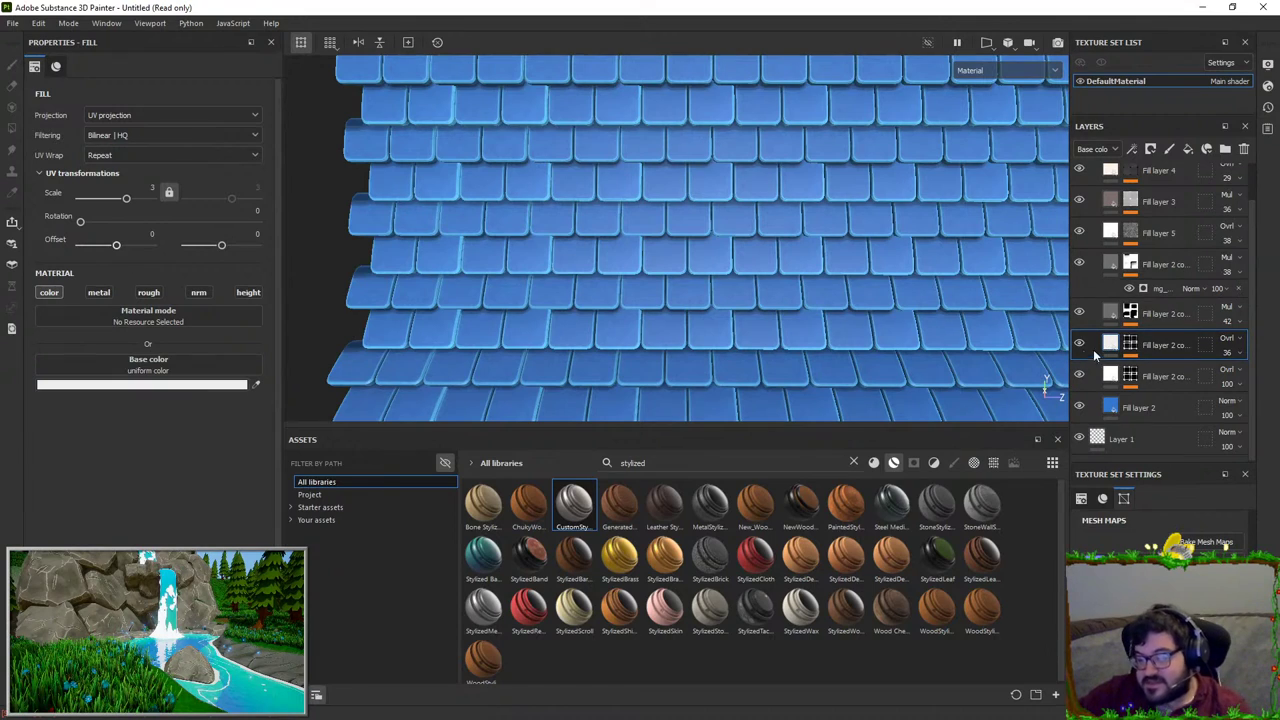
Step: Set the upper Overlay copy's Curvature generator to a Global Blur of 1.65 and a Global Balance of 0.63
left_click(1132, 346)
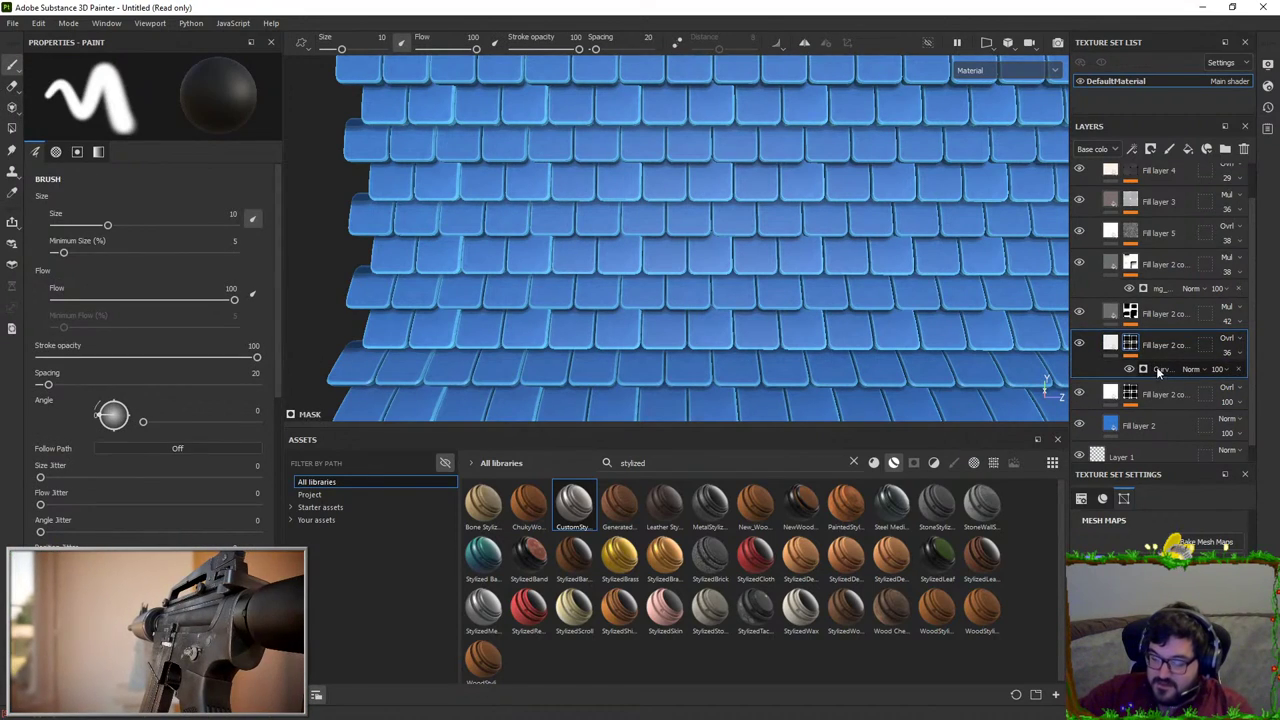
left_click(1158, 369)
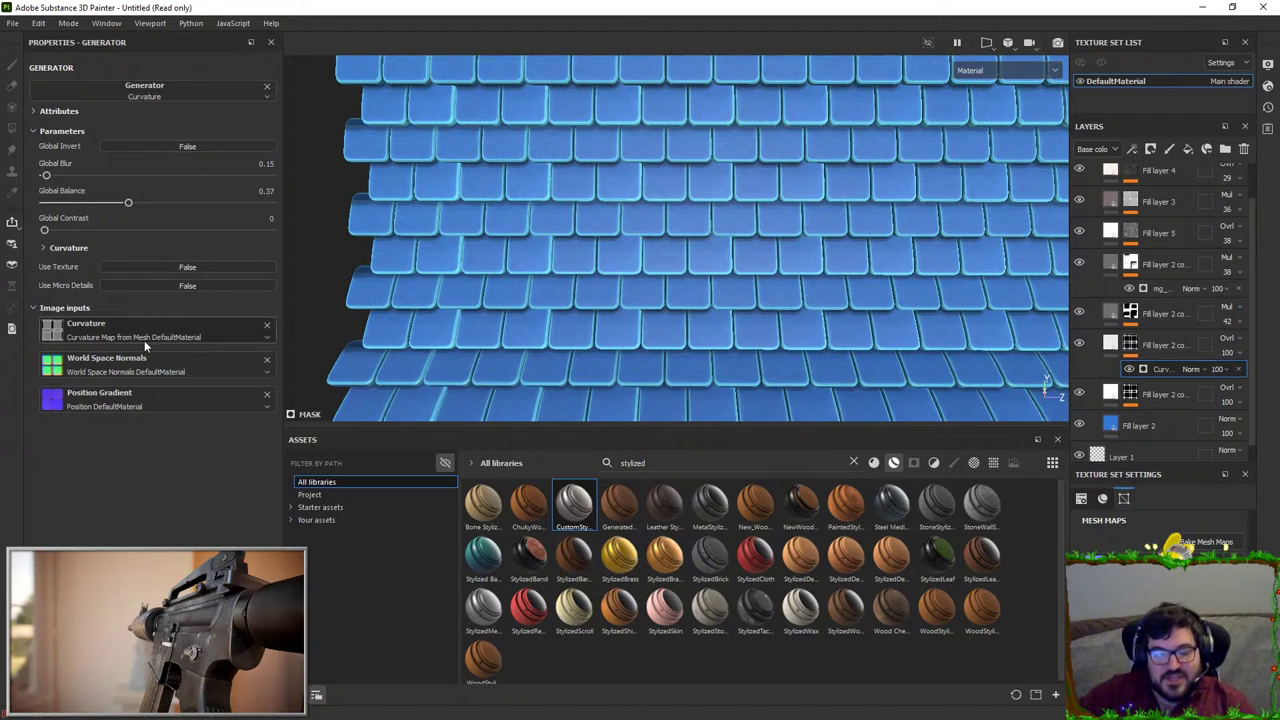
left_click(1128, 344)
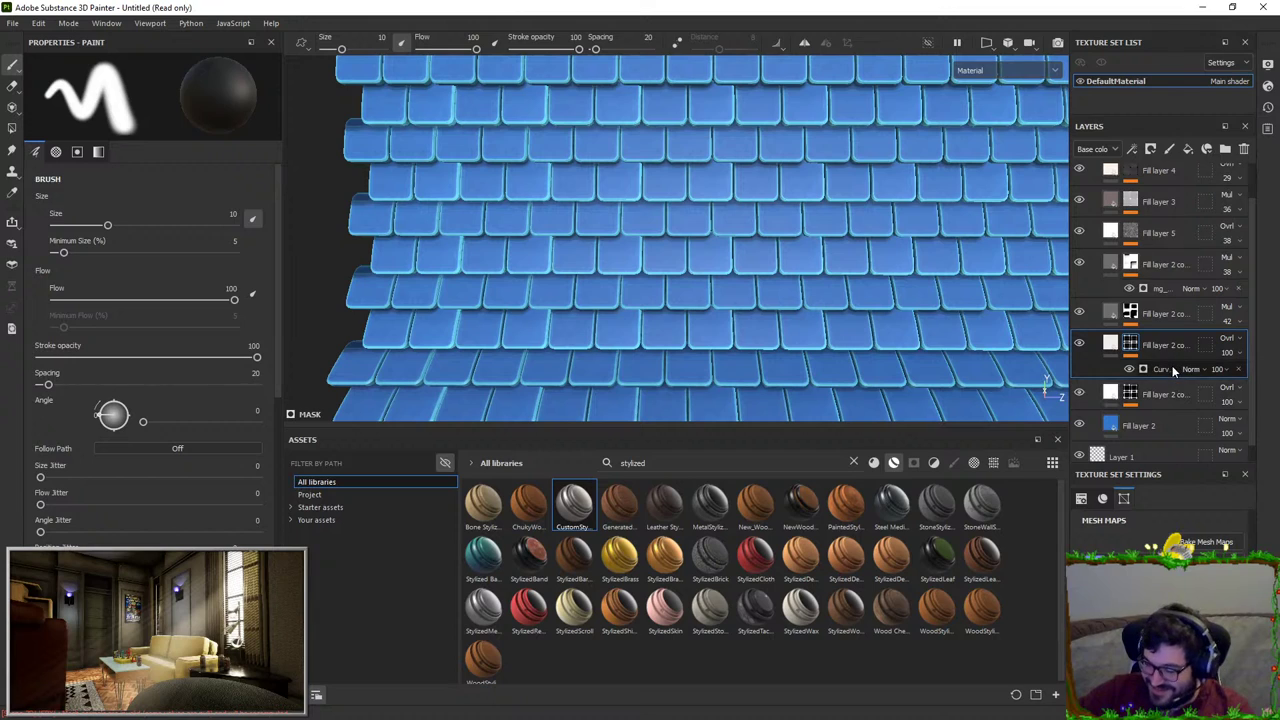
left_click(1170, 369)
mouse_move(128, 203)
left_mouse_down()
mouse_move(286, 206)
mouse_move(44, 205)
mouse_move(179, 207)
mouse_move(64, 204)
mouse_move(148, 203)
left_mouse_up()
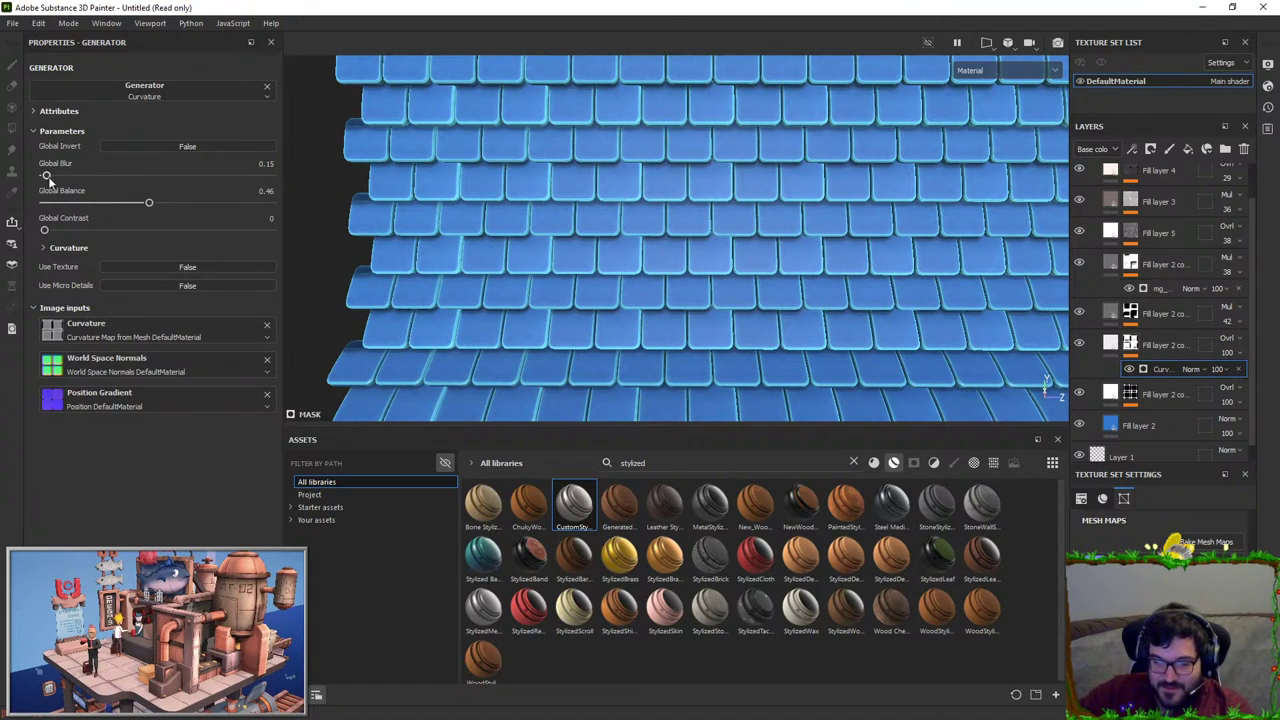
left_click_drag(160, 213, 223, 210)
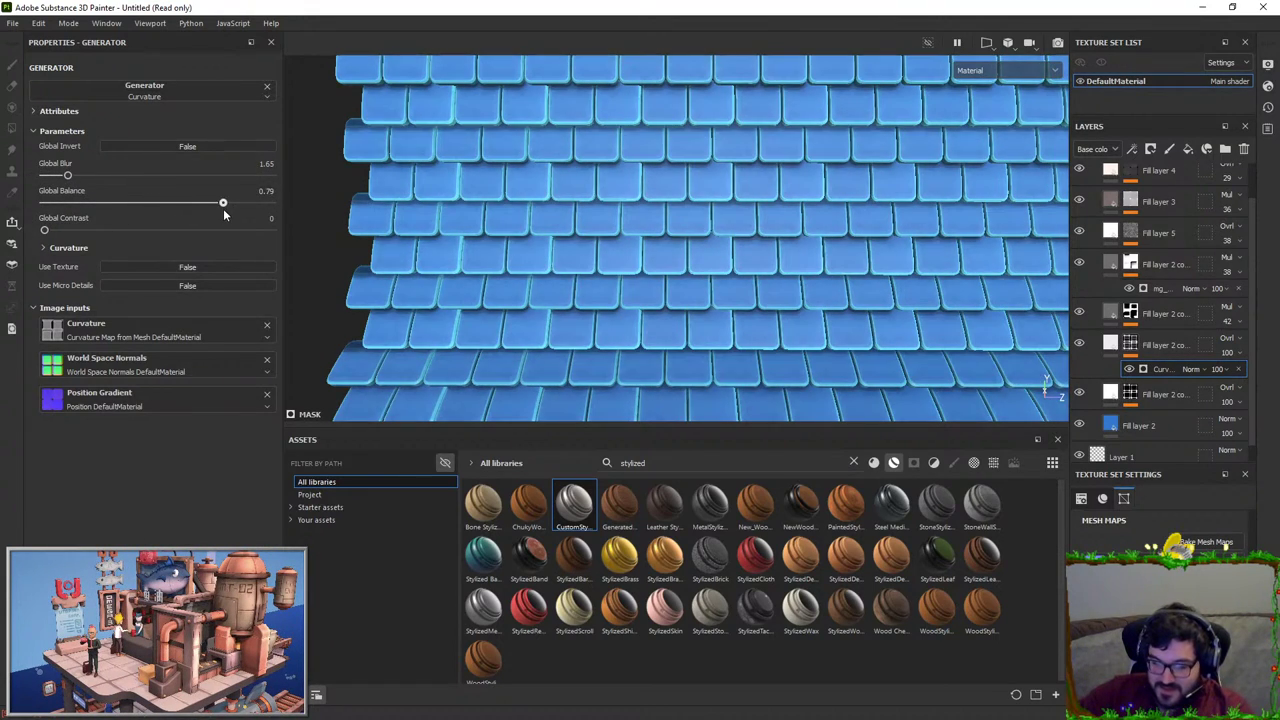
scroll(737, 302, "down", 1)
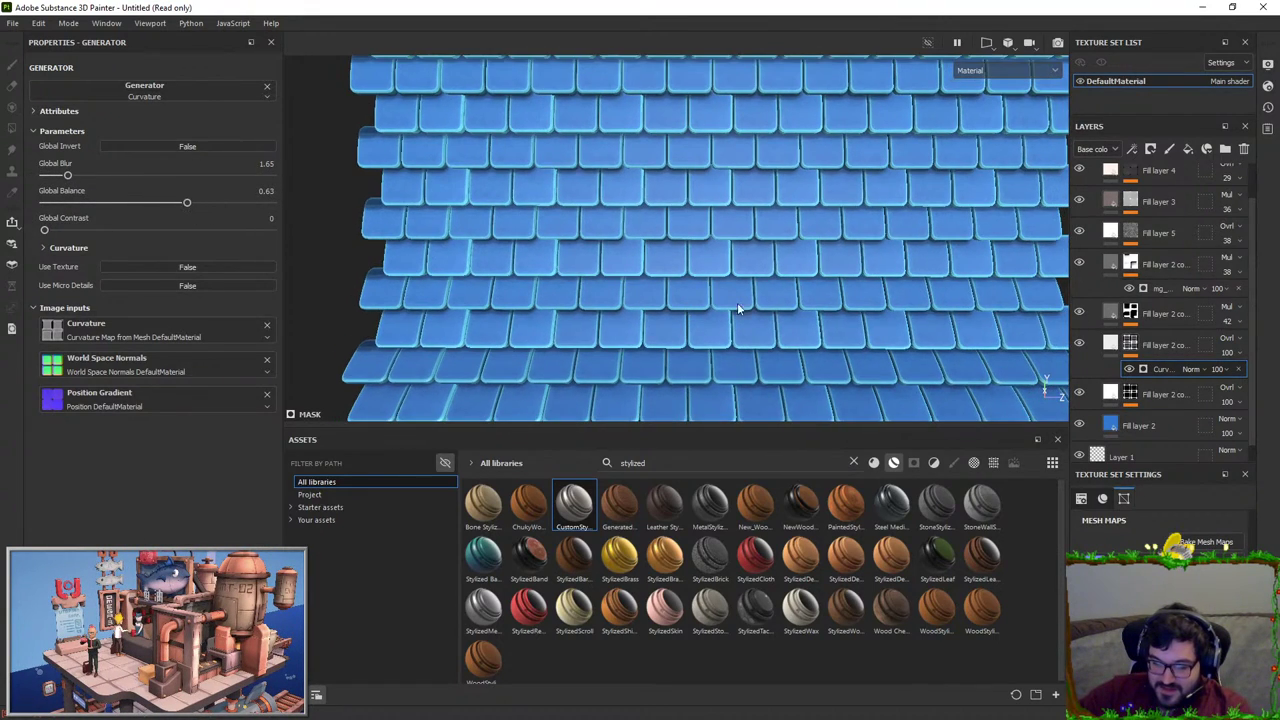
Step: Set the upper Overlay copy's opacity to 48 and compare the tiles with and without the lowest Overlay copy
left_click(1240, 355)
left_click_drag(1245, 375, 1242, 376)
left_click(1079, 393)
left_click(1079, 393)
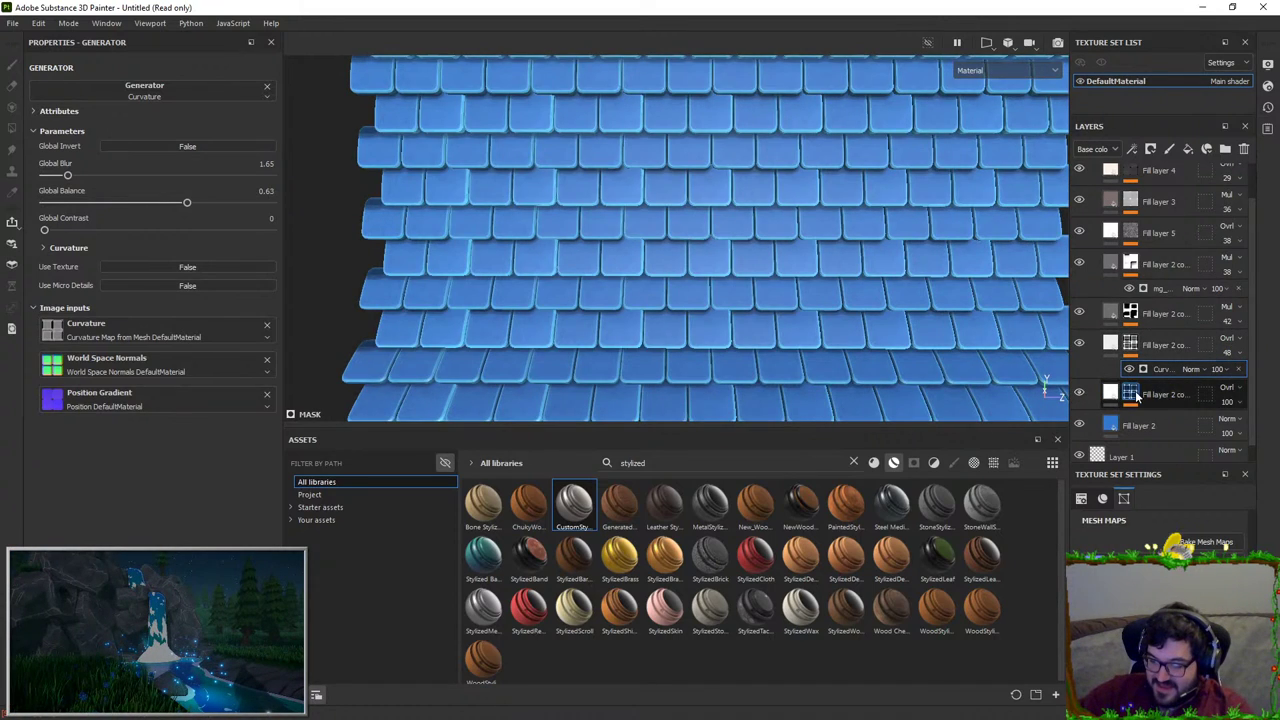
Step: Set the lowest Overlay copy's Curvature generator to a Global Balance of 0.51 and a Global Contrast of 0.84
left_click(1131, 395)
left_click(1160, 418)
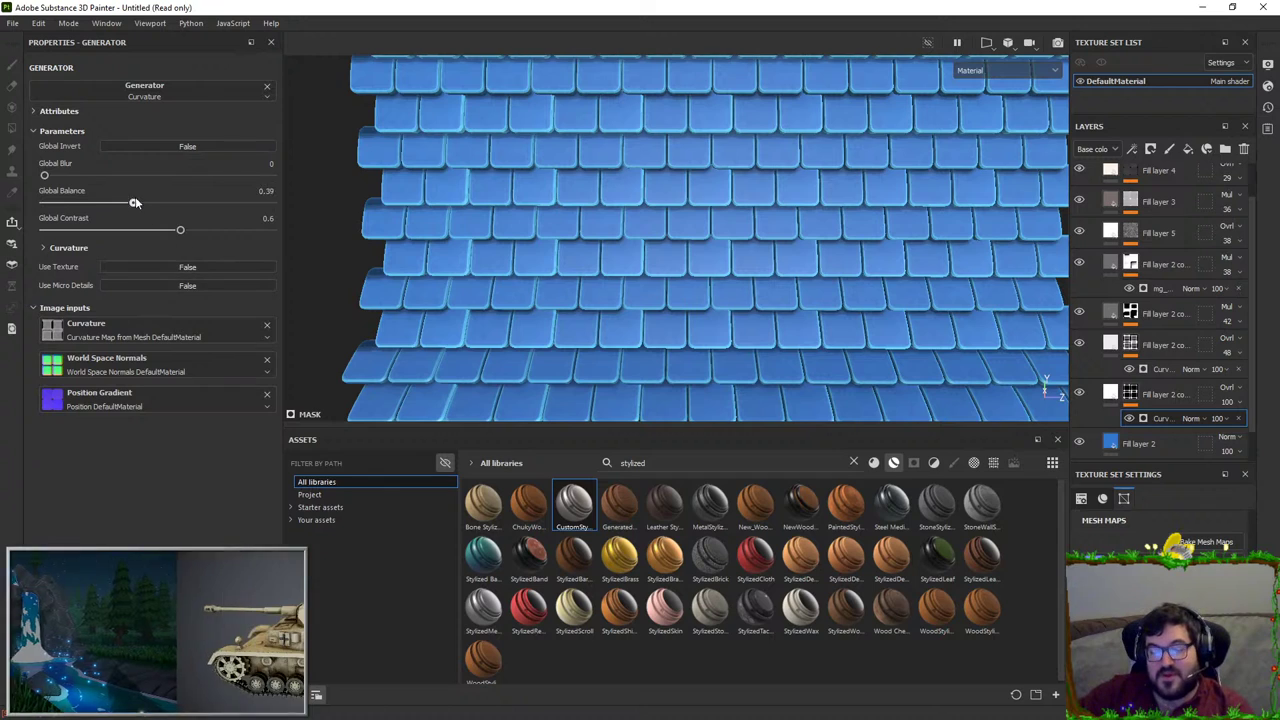
left_click_drag(171, 203, 213, 204)
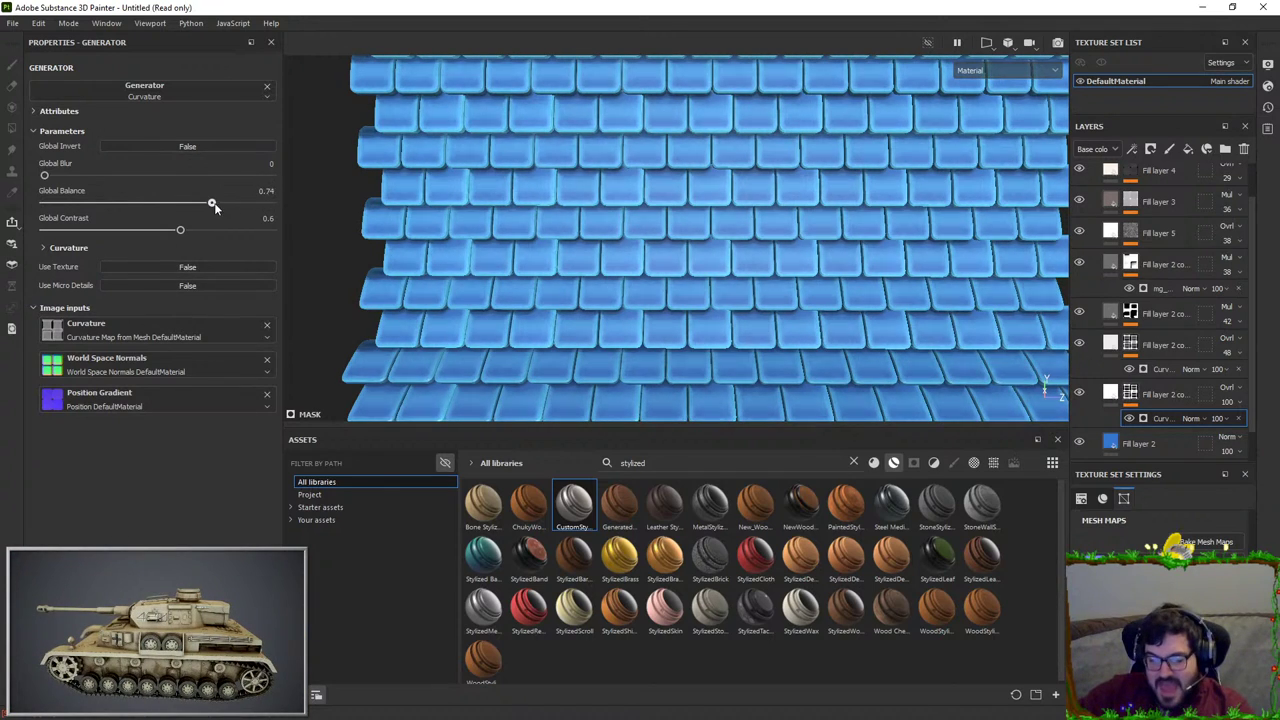
scroll(662, 253, "down", 4)
left_click_drag(785, 145, 737, 137, "alt")
scroll(700, 150, "up", 3)
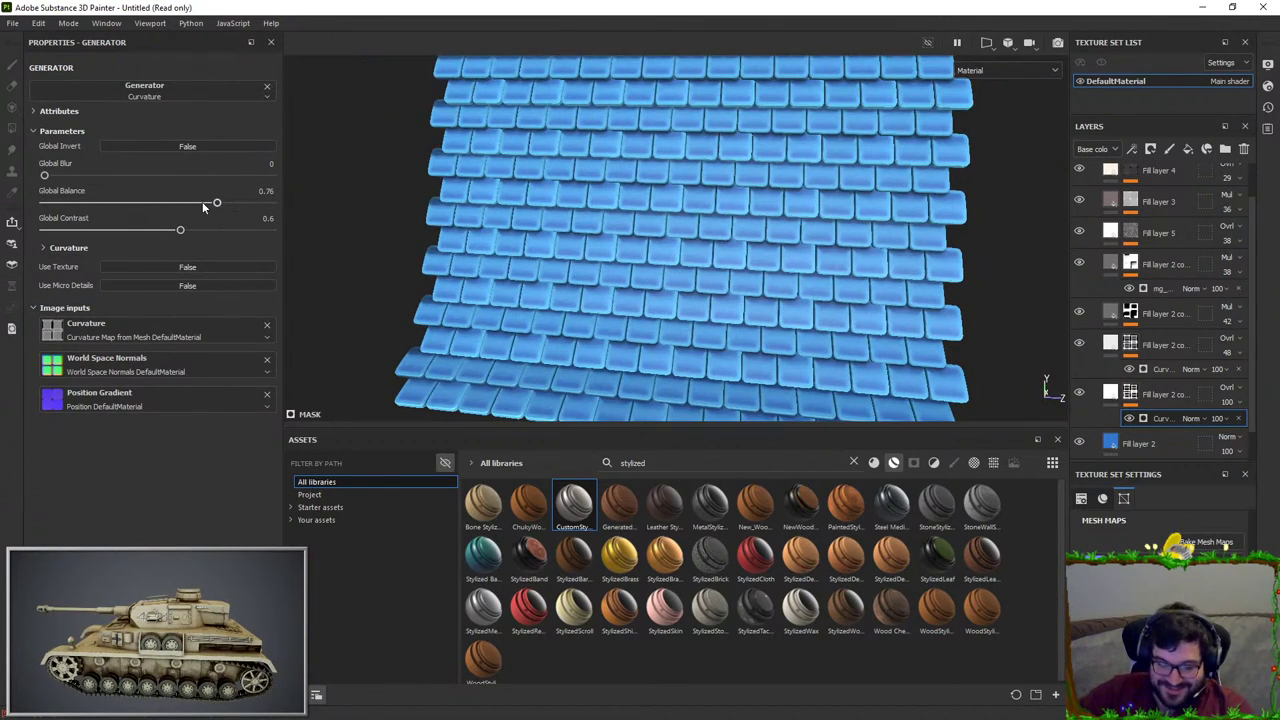
mouse_move(198, 203)
left_mouse_down()
mouse_move(160, 203)
mouse_move(125, 230)
left_mouse_up()
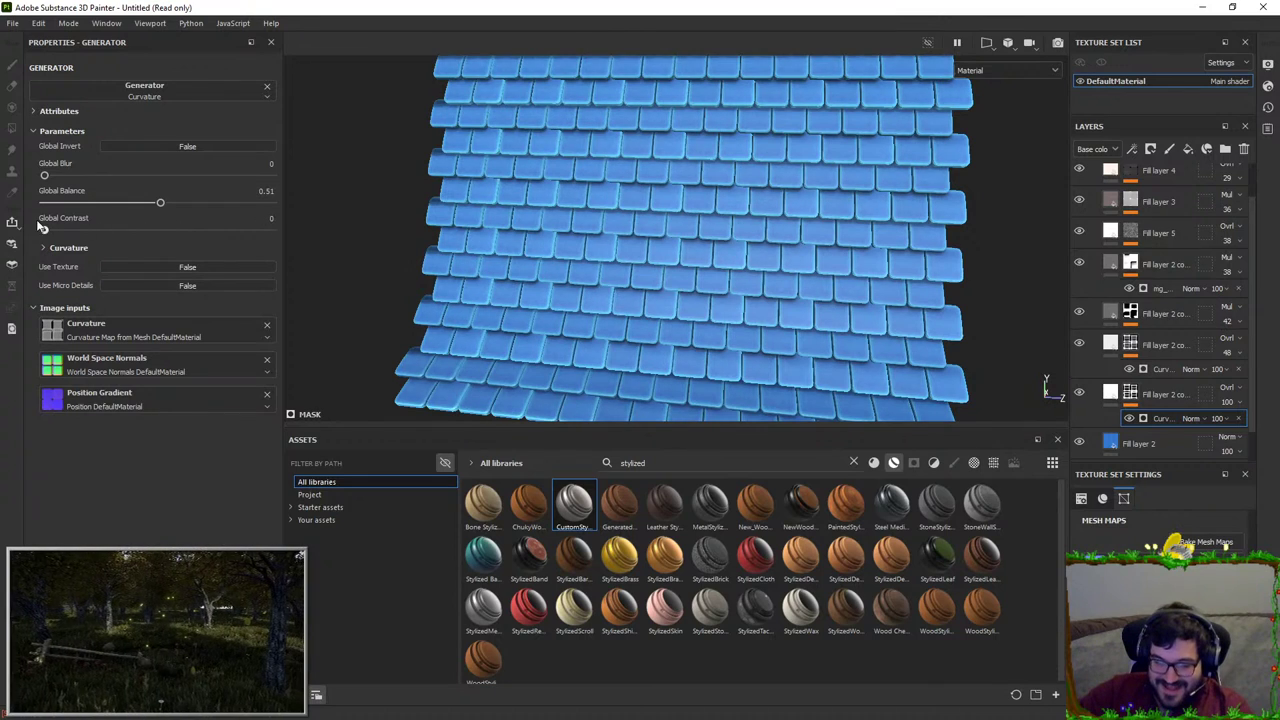
right_click_drag(495, 237, 634, 378, "alt")
left_click_drag(634, 378, 811, 377, "alt")
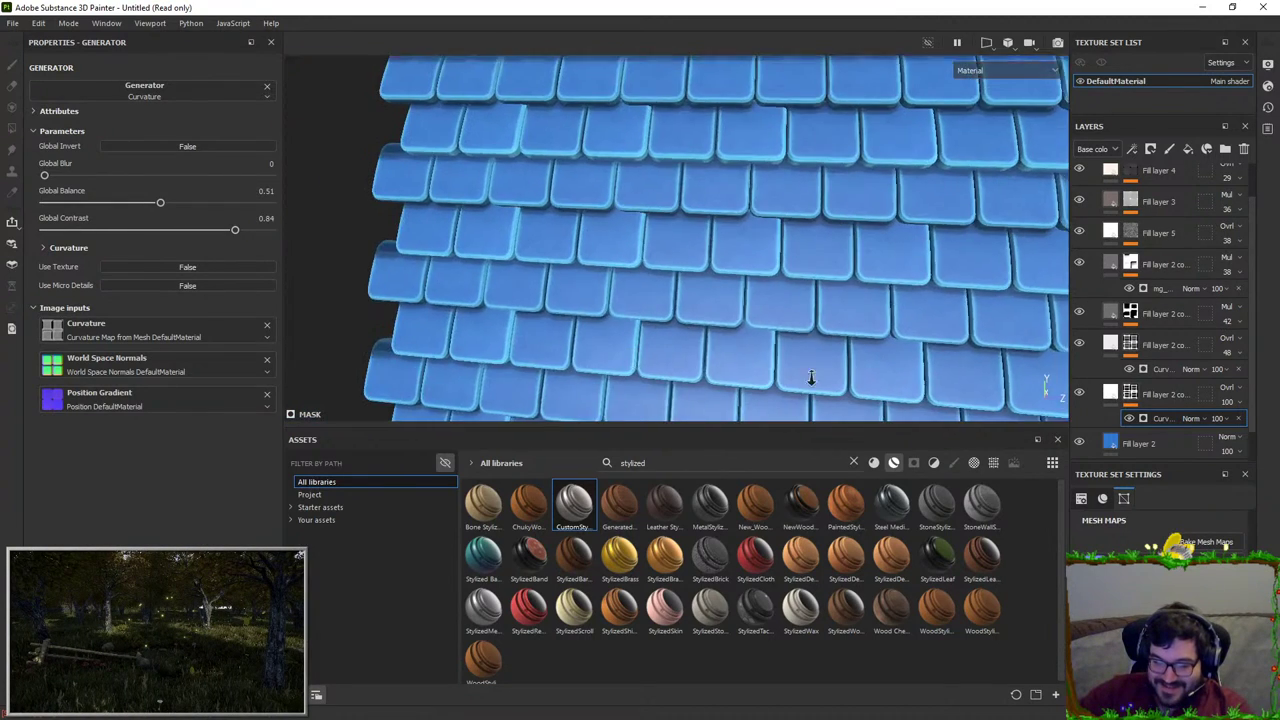
right_click_drag(811, 377, 715, 120, "alt")
middle_click_drag(1060, 375, 981, 293, "alt")
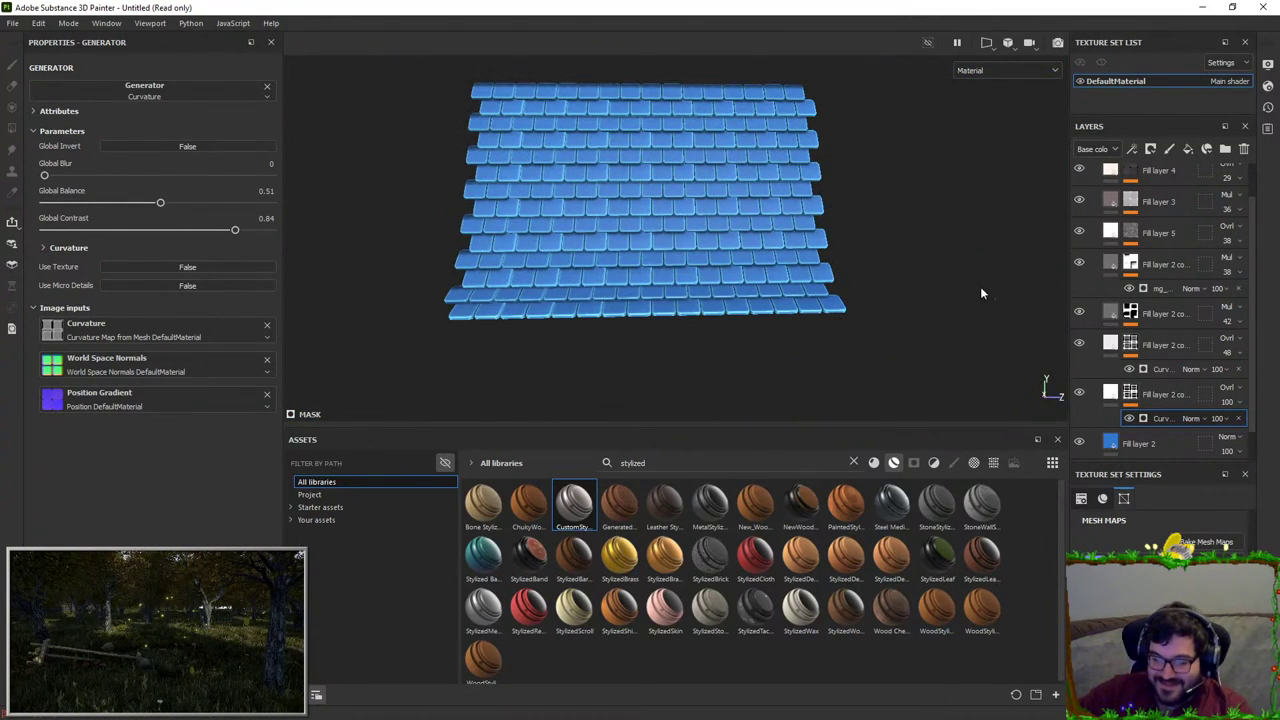
Step: Reduce the lowest Overlay copy's layer opacity to 65
left_click(1226, 402)
left_click_drag(1235, 425, 1247, 425)
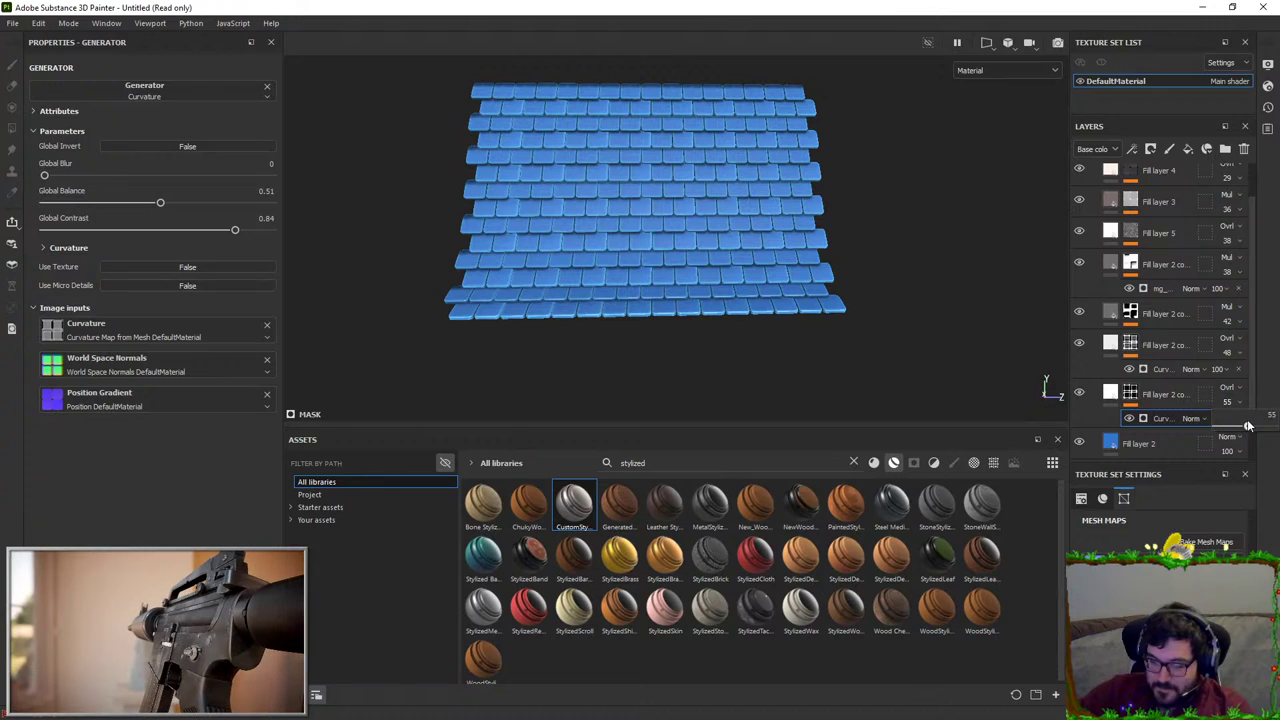
scroll(825, 280, "up", 3)
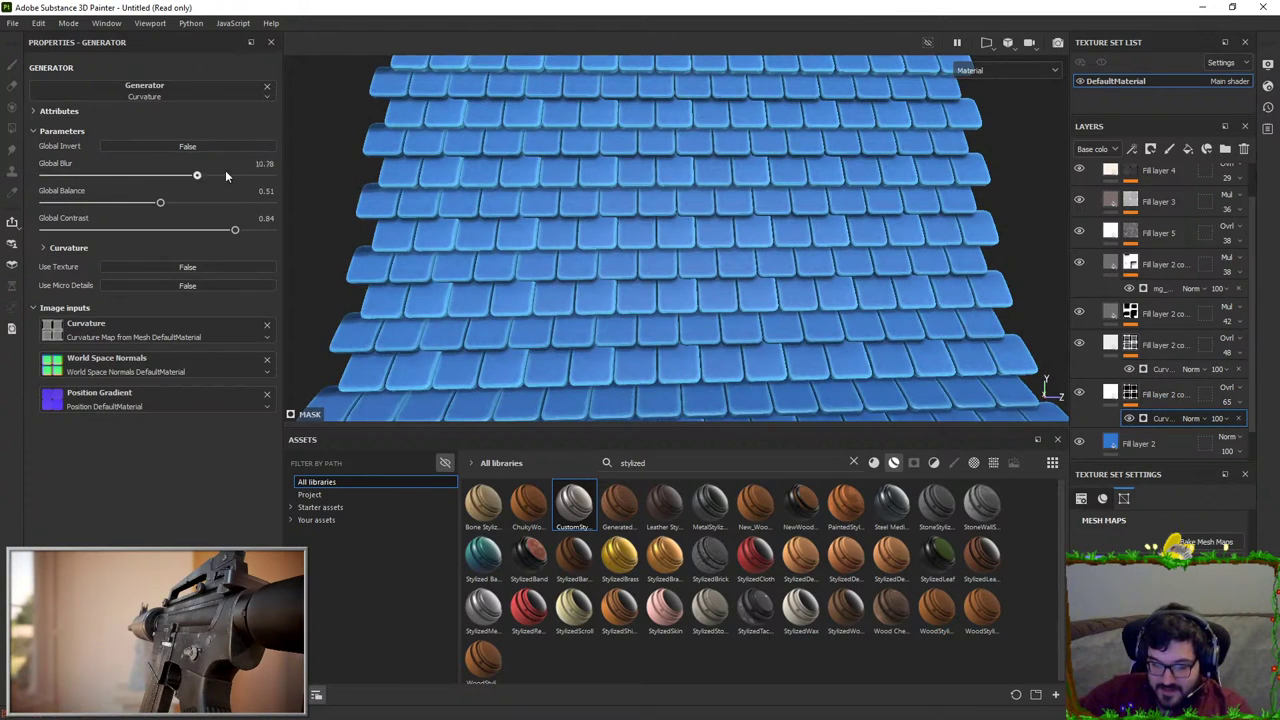
Step: Try a Global Blur of 16 on the lowest Overlay copy's Curvature generator, check the tile edges, and undo it
left_click_drag(225, 175, 694, 206)
scroll(726, 180, "up", 5)
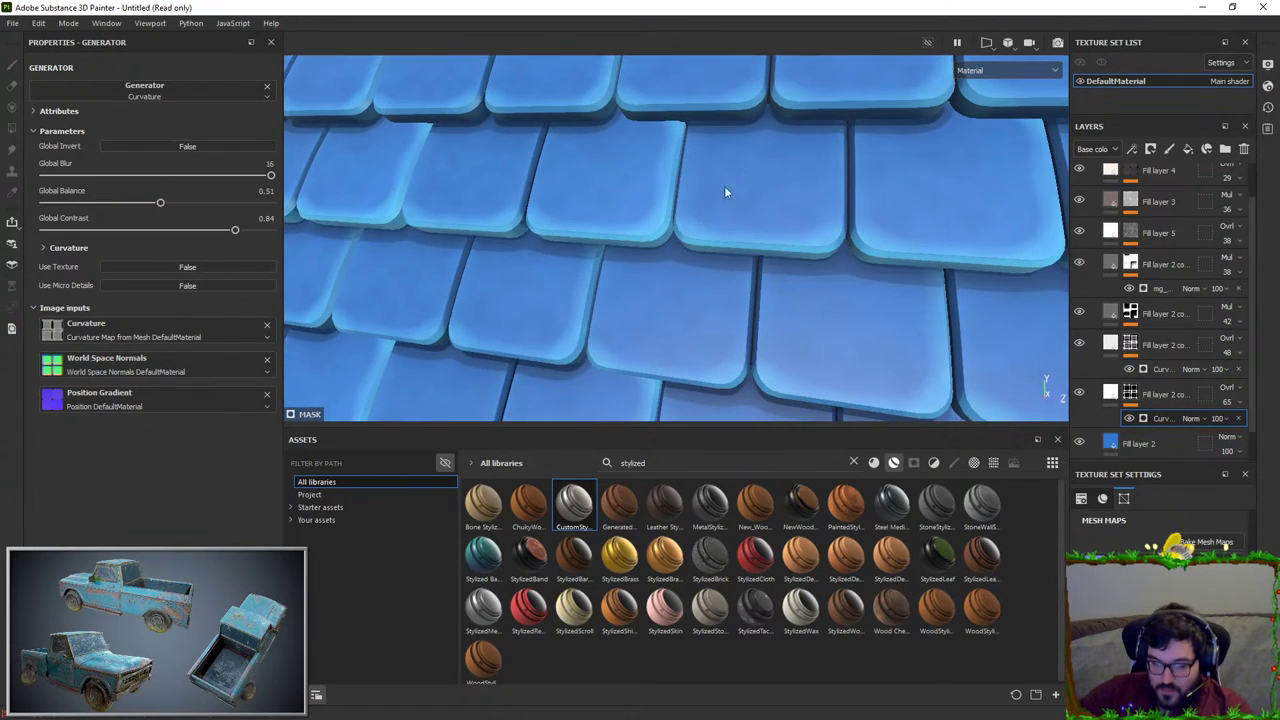
scroll(649, 152, "down", 2)
left_click_drag(650, 149, 729, 320, "alt")
key("ctrl+z")
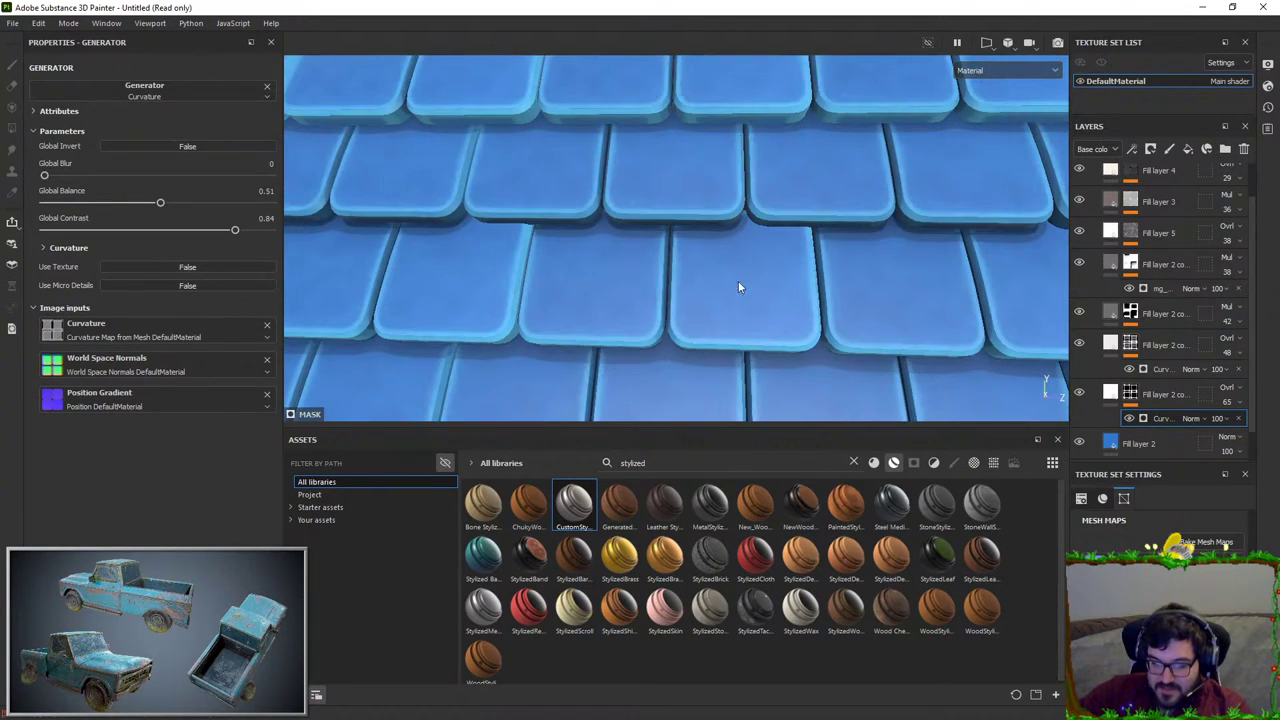
Step: Examine the tile edges up close with the two Multiply copies, Fill layer 5 and Fill layer 3 hidden and shown again
left_click_drag(613, 296, 691, 276, "alt")
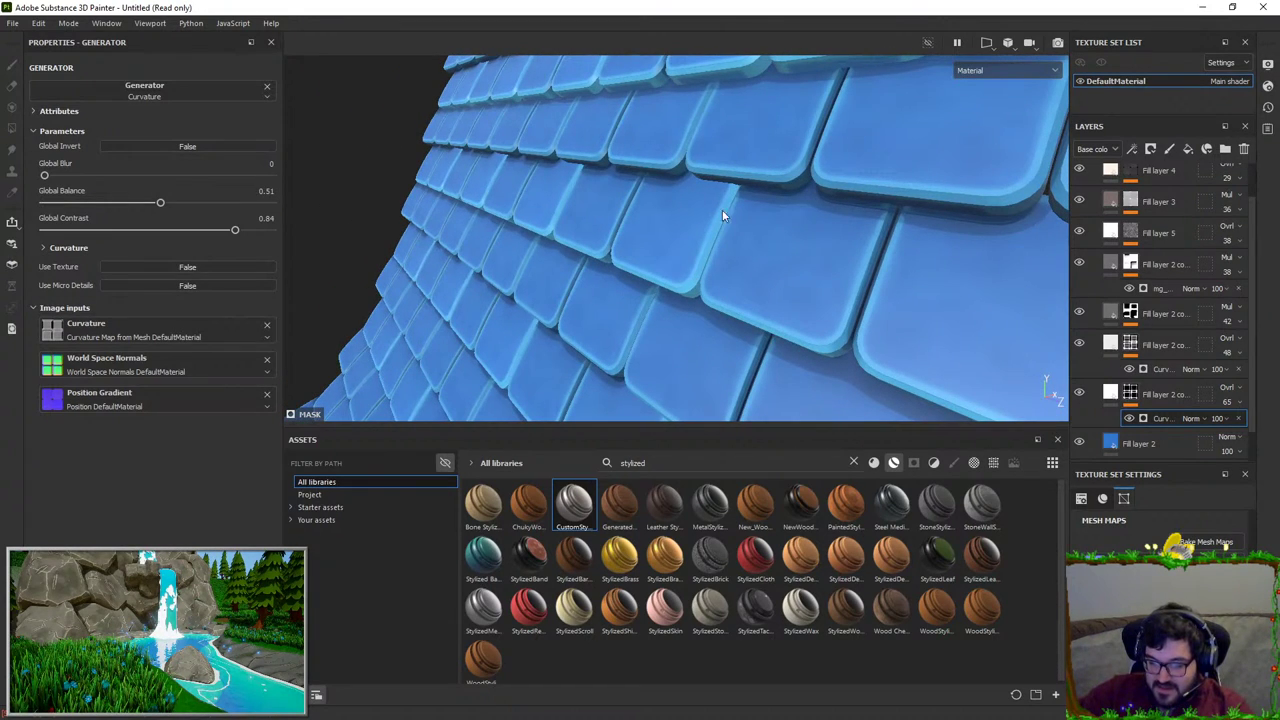
left_click_drag(924, 242, 749, 290, "alt")
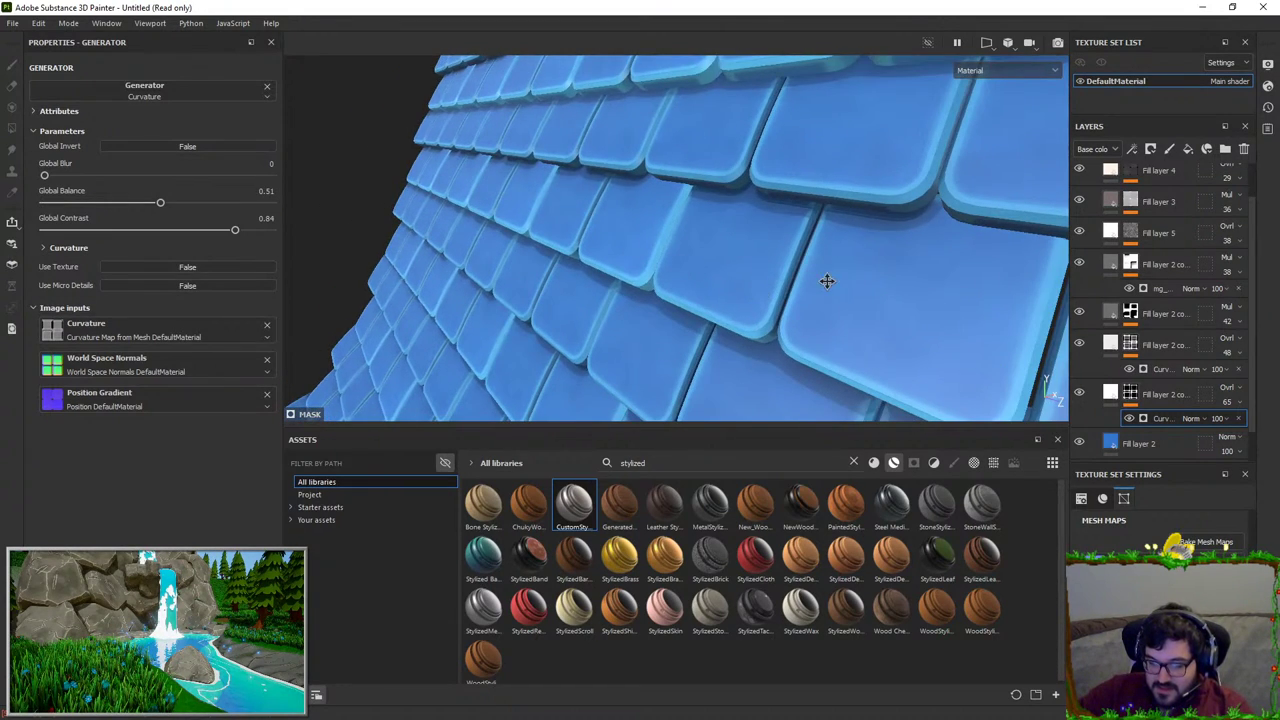
left_click_drag(826, 281, 517, 189, "alt")
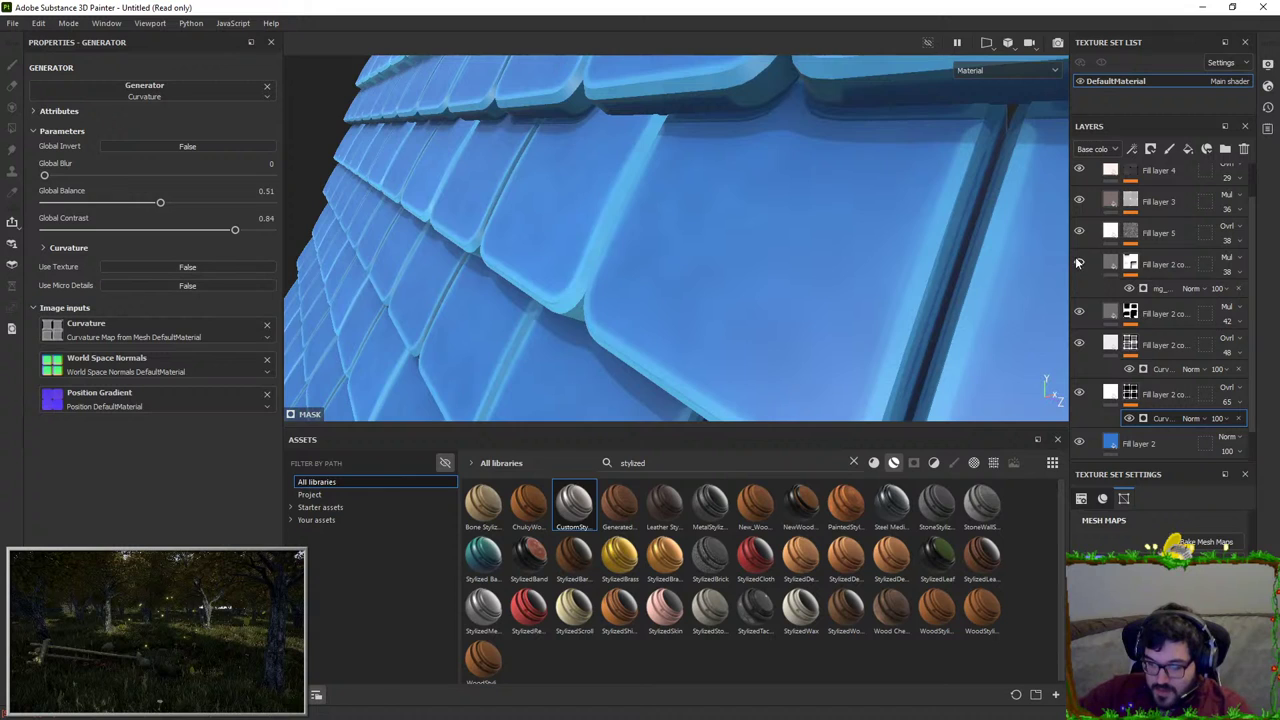
left_click(1078, 262)
left_click(1079, 313)
left_click(1079, 232)
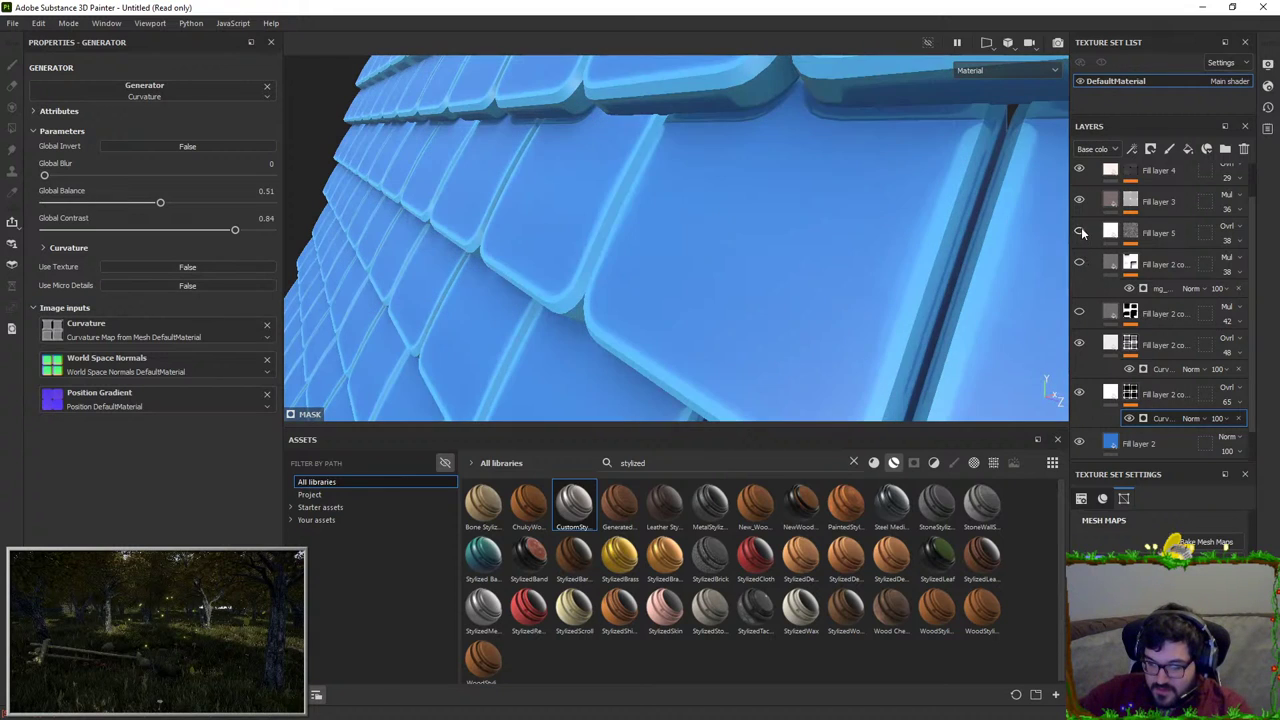
left_click(1080, 201)
left_click(1080, 201)
left_click(1079, 232)
left_click(1079, 262)
left_click(1079, 311)
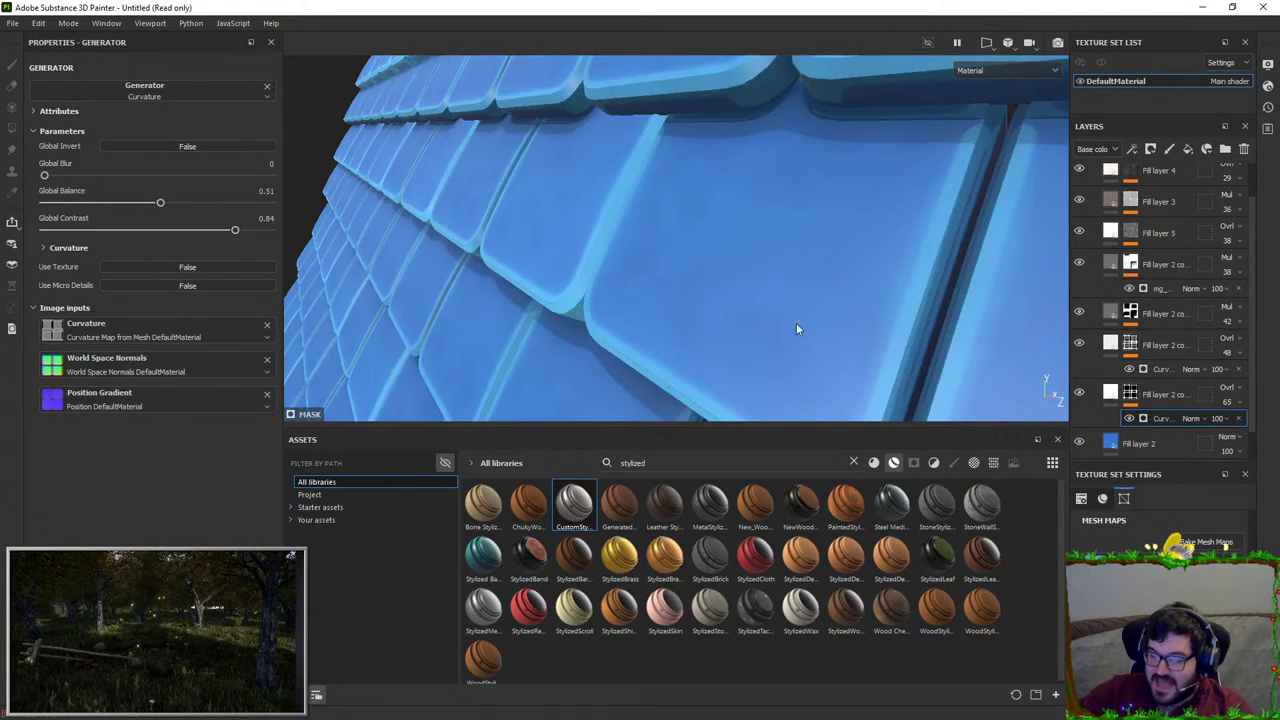
Step: Reduce the lowest Overlay copy's layer opacity to 39 and check the roof tiles from a distance
left_click_drag(796, 323, 844, 272, "alt")
scroll(844, 272, "down", 8)
left_click(1180, 394)
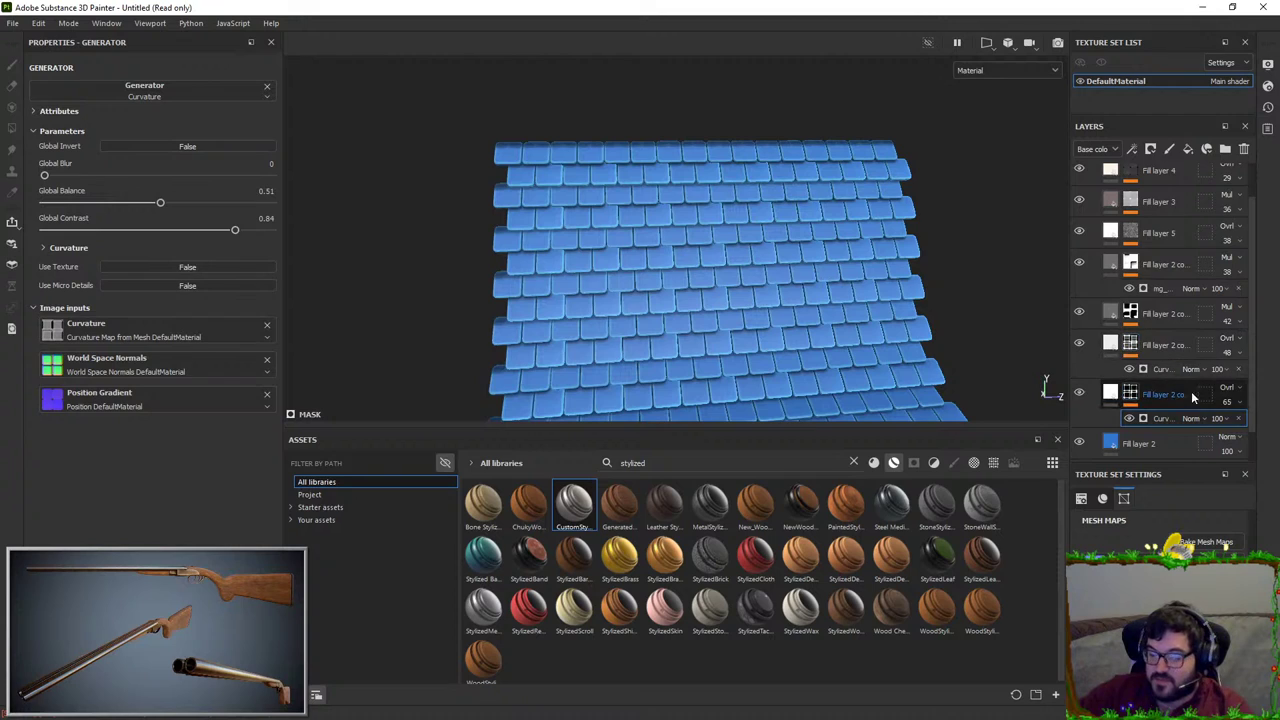
left_click(1227, 401)
left_click_drag(1252, 425, 1240, 425)
scroll(697, 336, "up", 3)
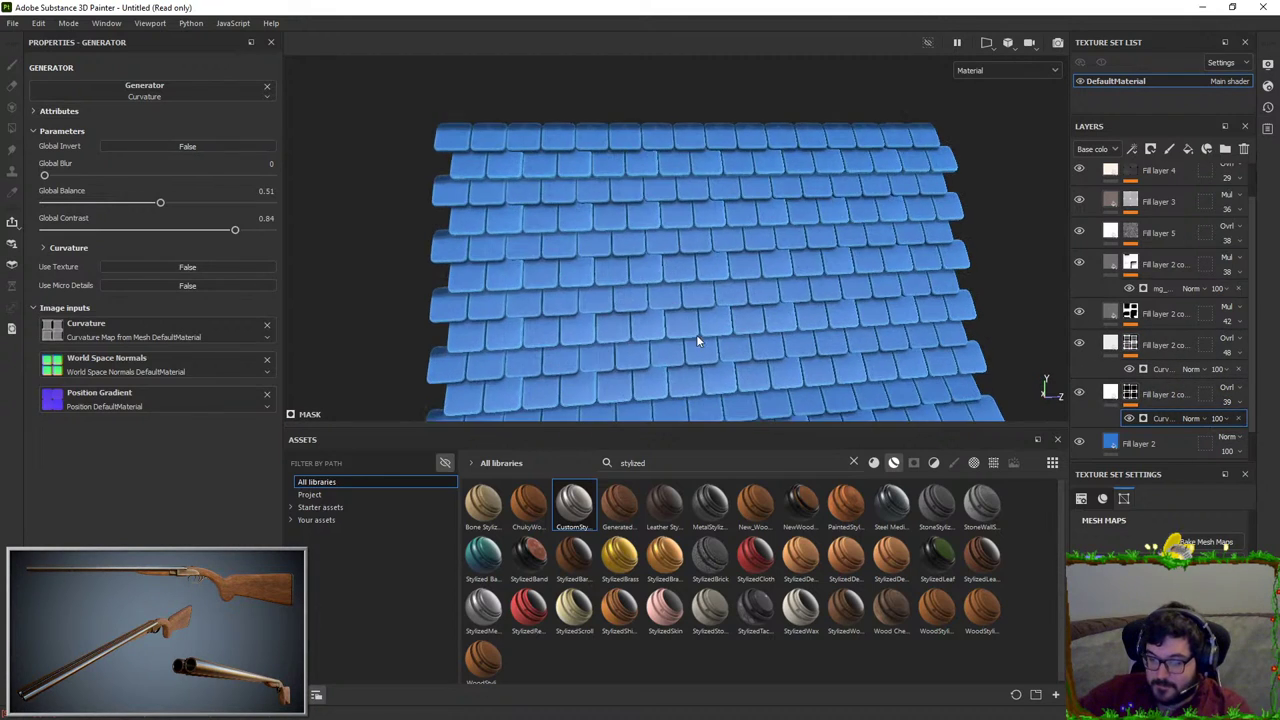
left_click_drag(697, 336, 730, 332, "alt")
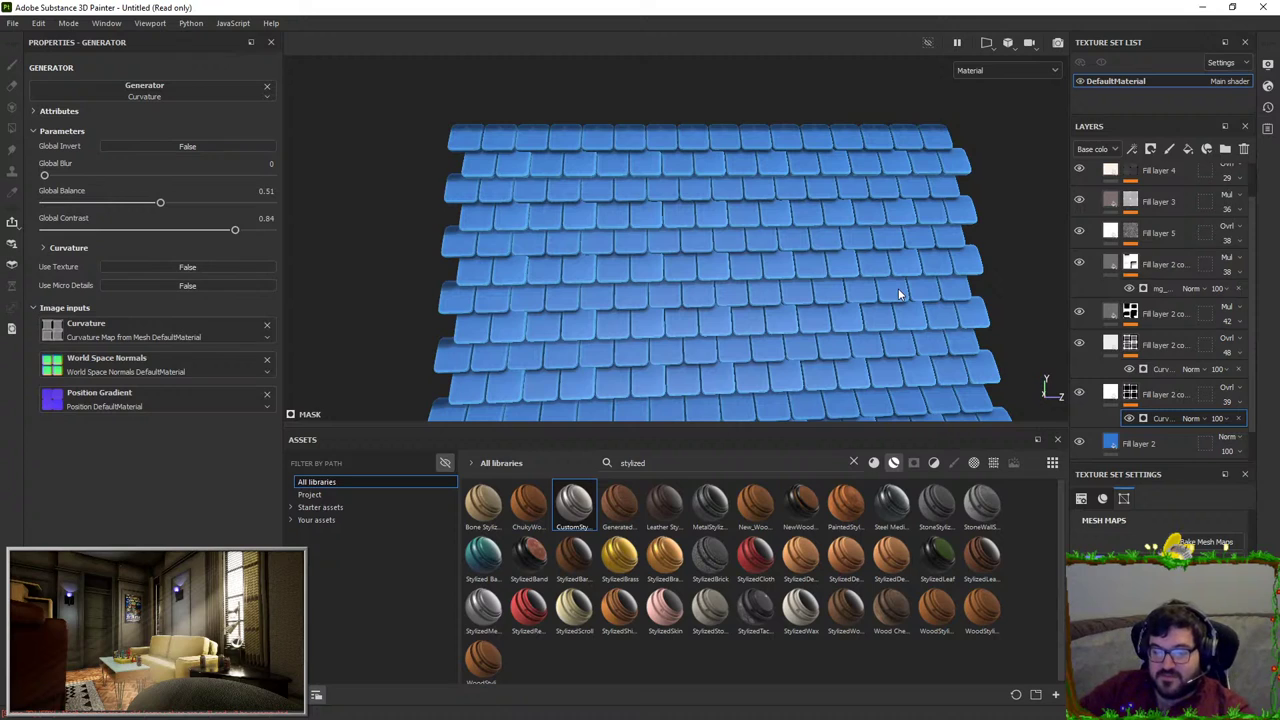
Step: Compare the tiles with and without the whole custom stylized material group, and inspect the roof from several angles
scroll(1211, 264, "down", 2)
scroll(1211, 262, "up", 3)
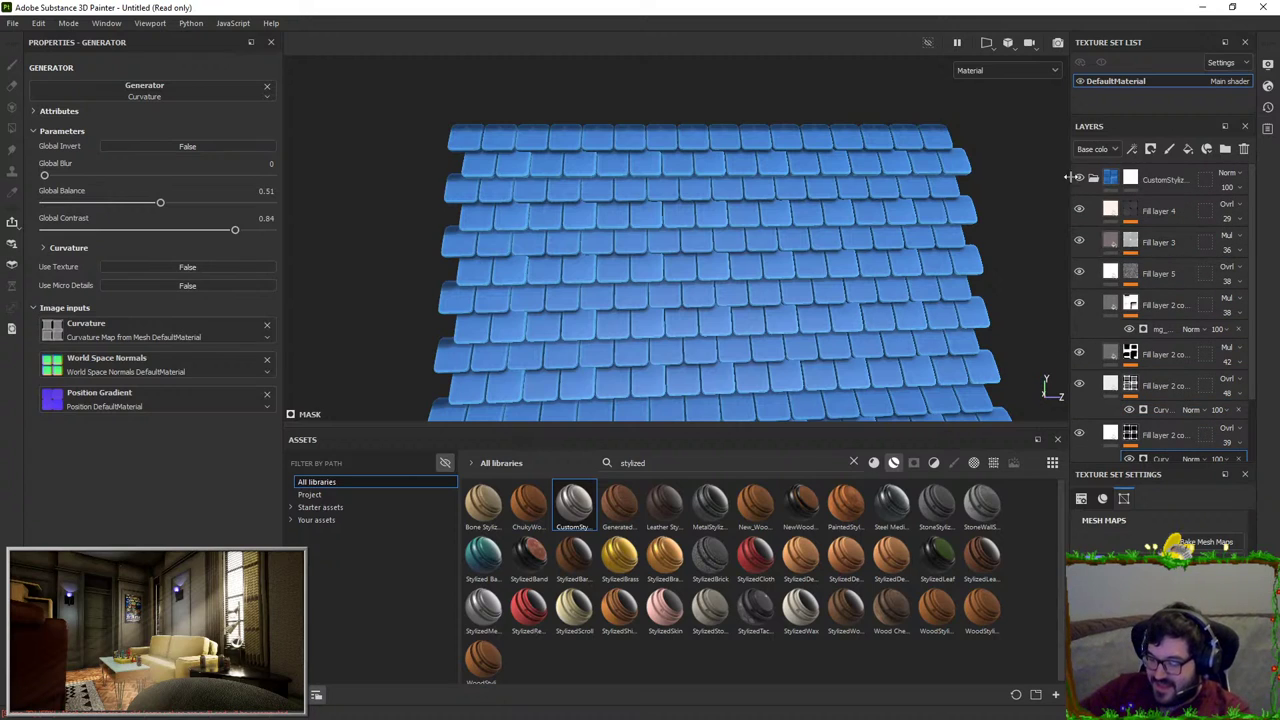
left_click(1079, 178)
left_click(1079, 178)
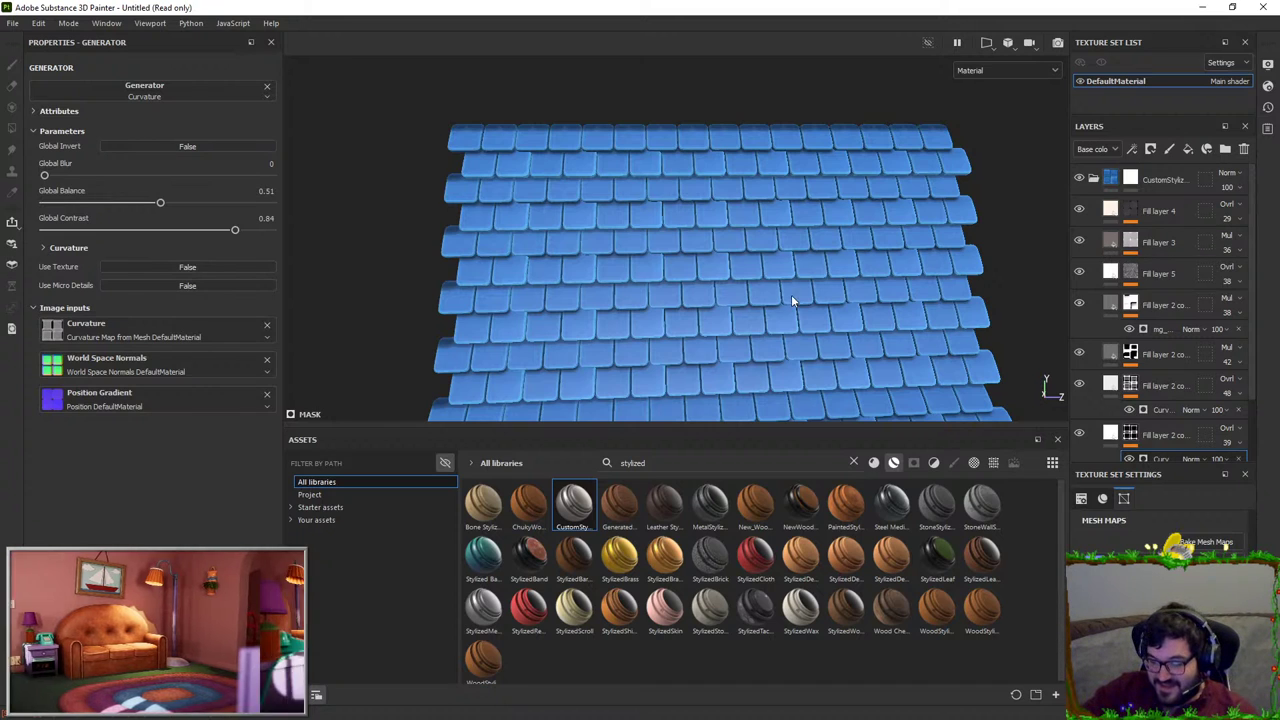
left_click_drag(791, 294, 800, 157, "alt")
right_click_drag(800, 157, 694, 286, "alt")
left_click_drag(694, 286, 613, 197, "alt")
left_click_drag(768, 240, 762, 300, "alt")
scroll(763, 300, "down", 3)
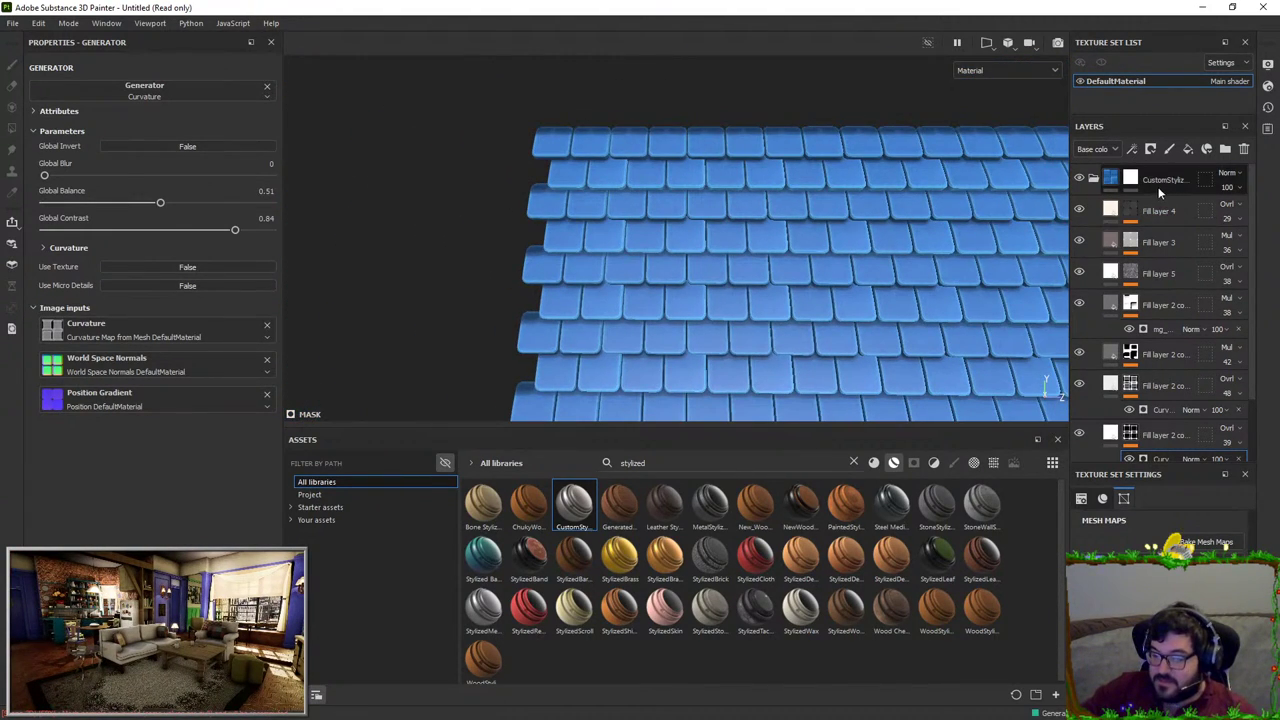
Step: Add a fill layer above the custom stylized material group and give it a black mask
left_click(1161, 187)
left_click(1187, 150)
right_click(1139, 184)
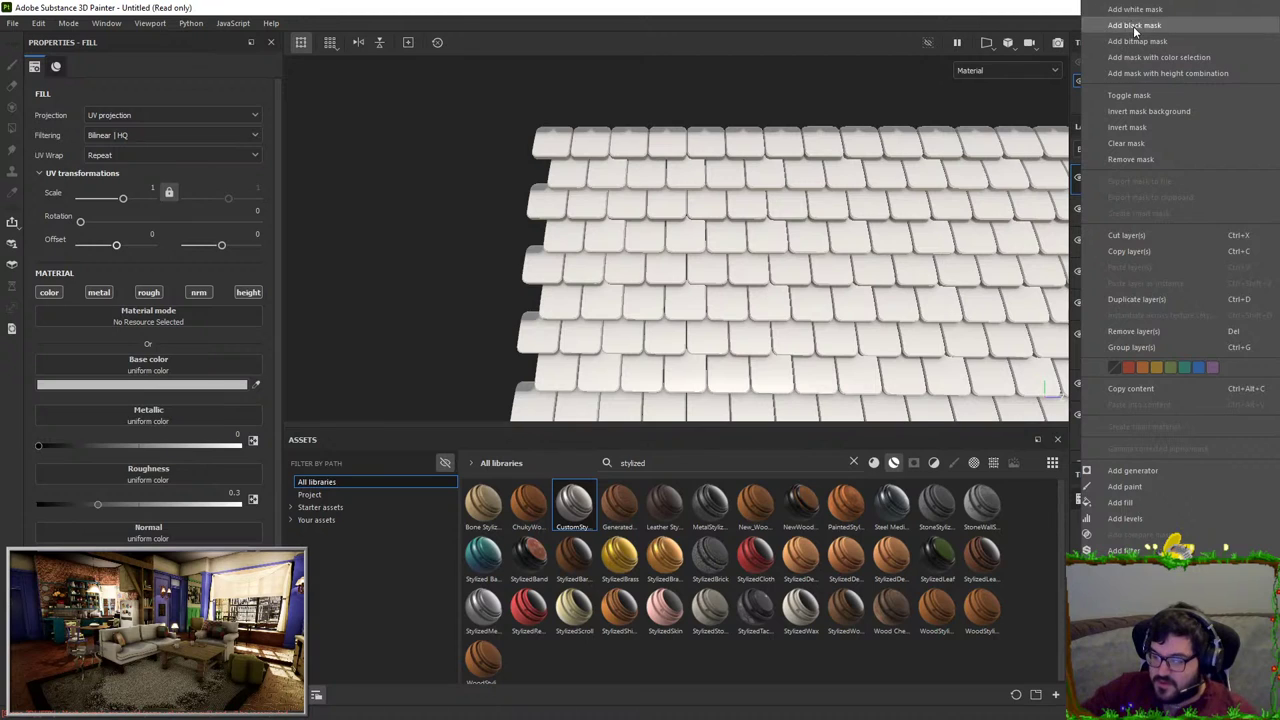
left_click(1135, 25)
Step: Try brush strokes on the new fill layer's mask, undo the first ones, and paint a horizontal stroke across the upper tiles
right_click(1132, 175)
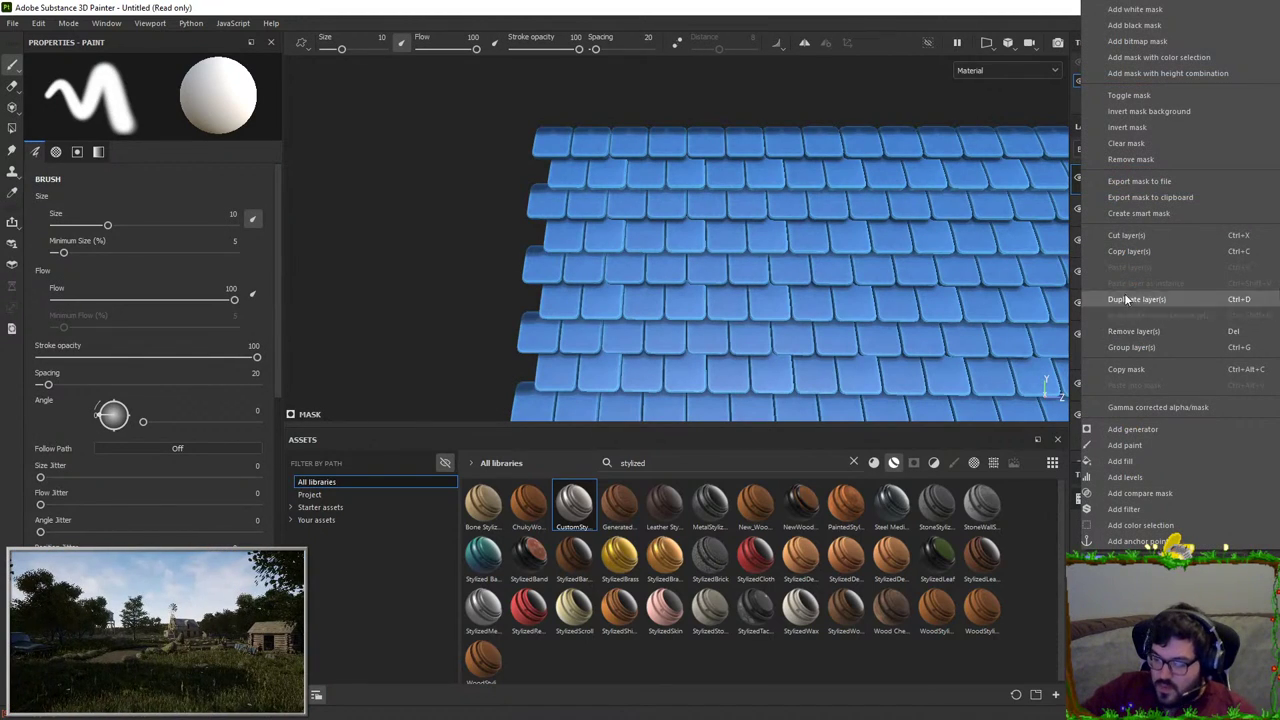
left_click(885, 205)
key("ctrl+z")
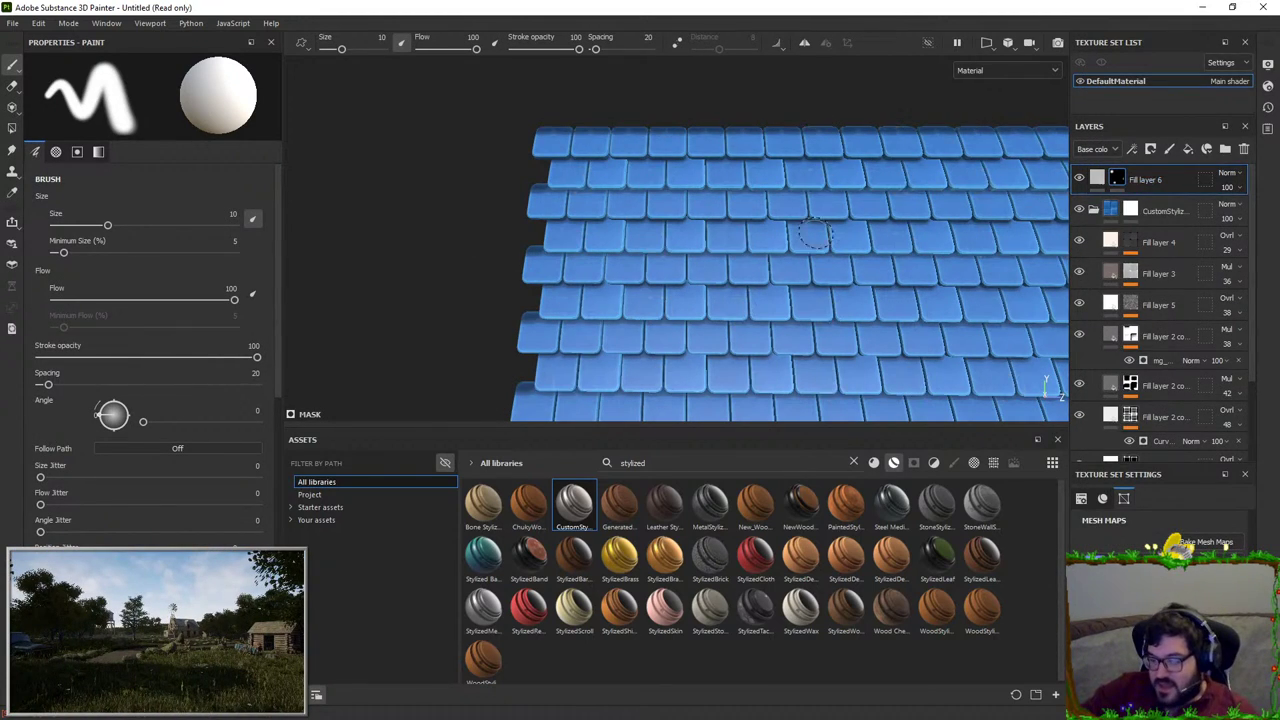
left_click_drag(816, 223, 625, 209)
key("ctrl+z")
left_click_drag(556, 158, 770, 161)
scroll(800, 170, "down", 3)
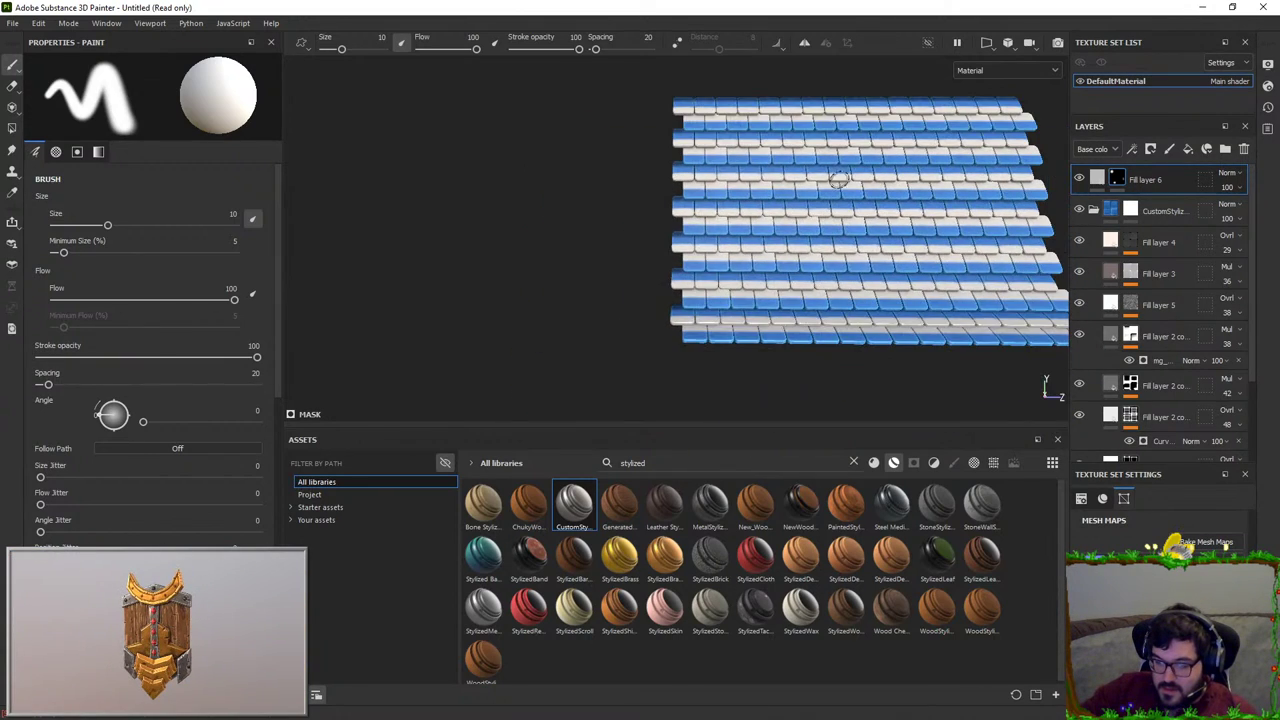
Step: Add a Blur filter to the new fill layer's mask with a Blur Intensity of 16 and inspect the tile gradient
right_click(1118, 180)
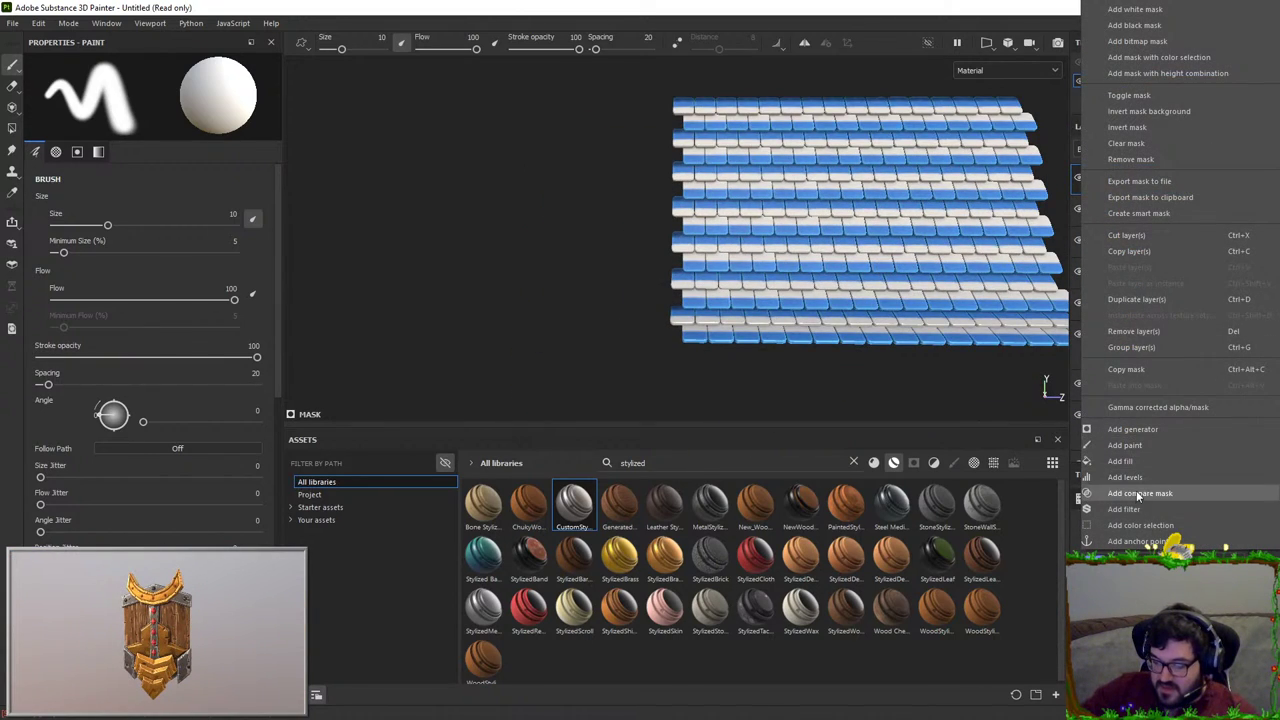
left_click(1136, 507)
left_click(150, 88)
left_click(310, 130)
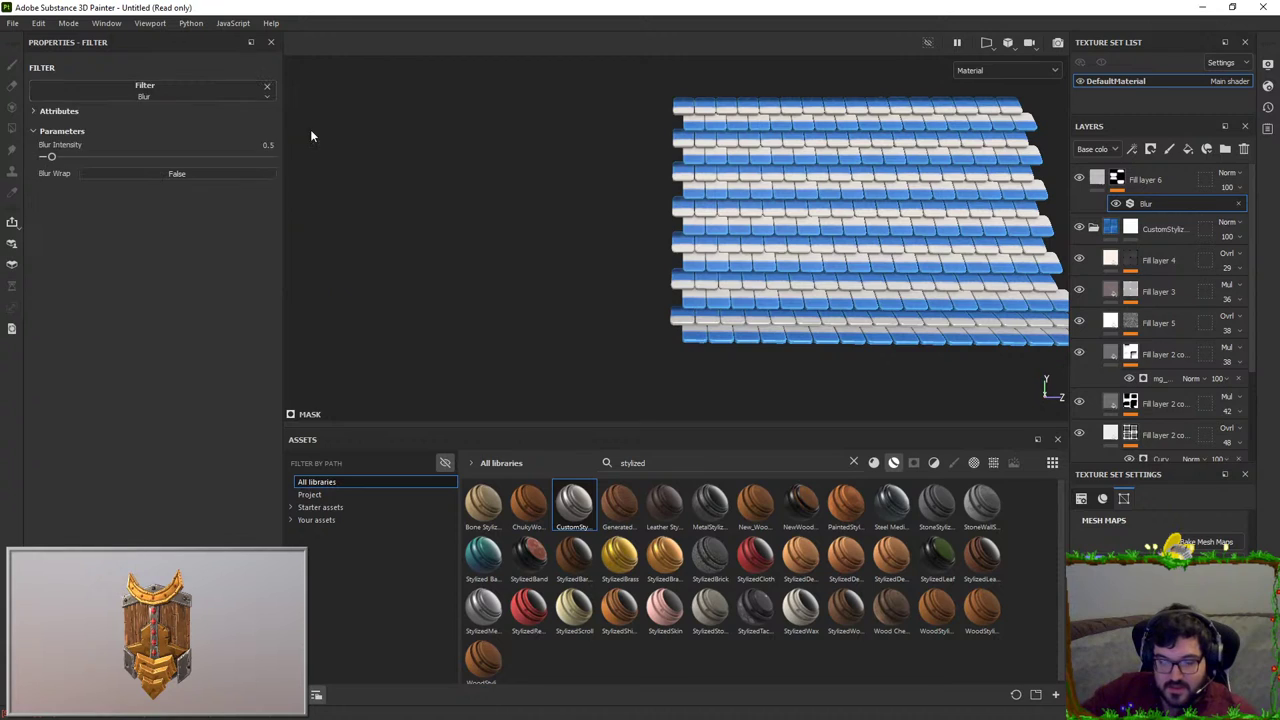
left_click_drag(55, 156, 272, 157)
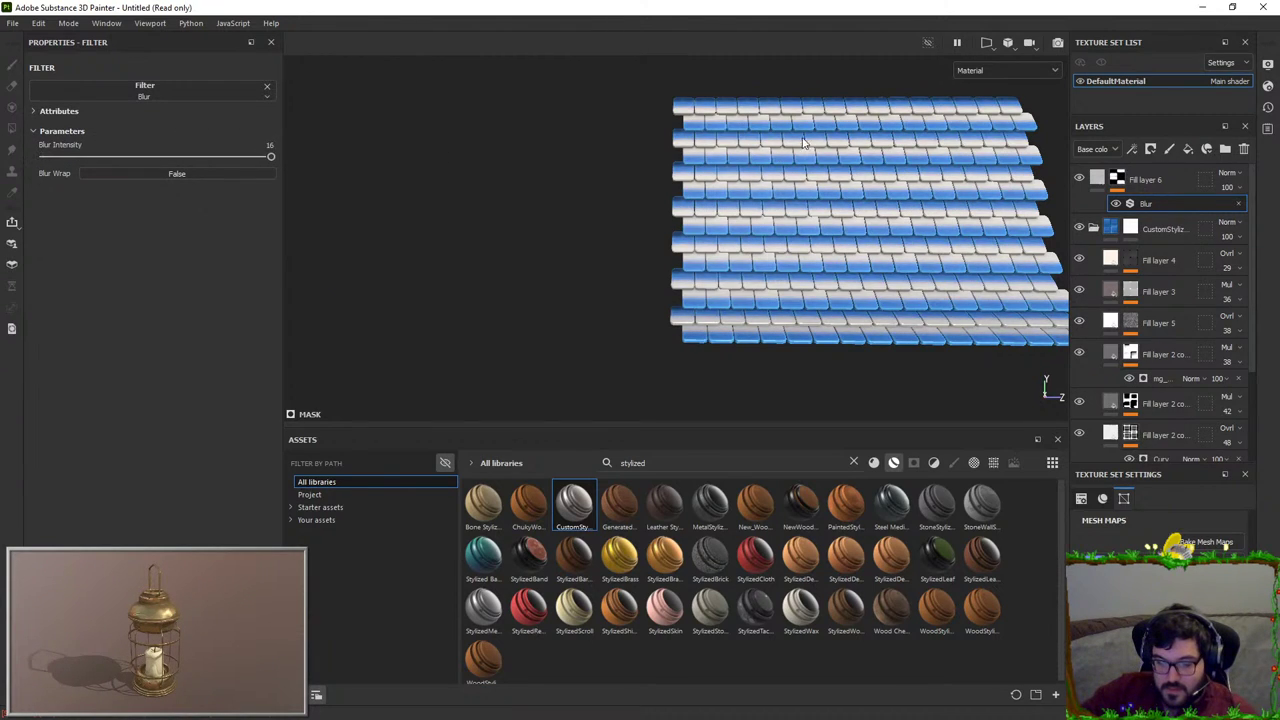
scroll(771, 282, "up", 5)
left_click_drag(771, 282, 693, 248, "alt")
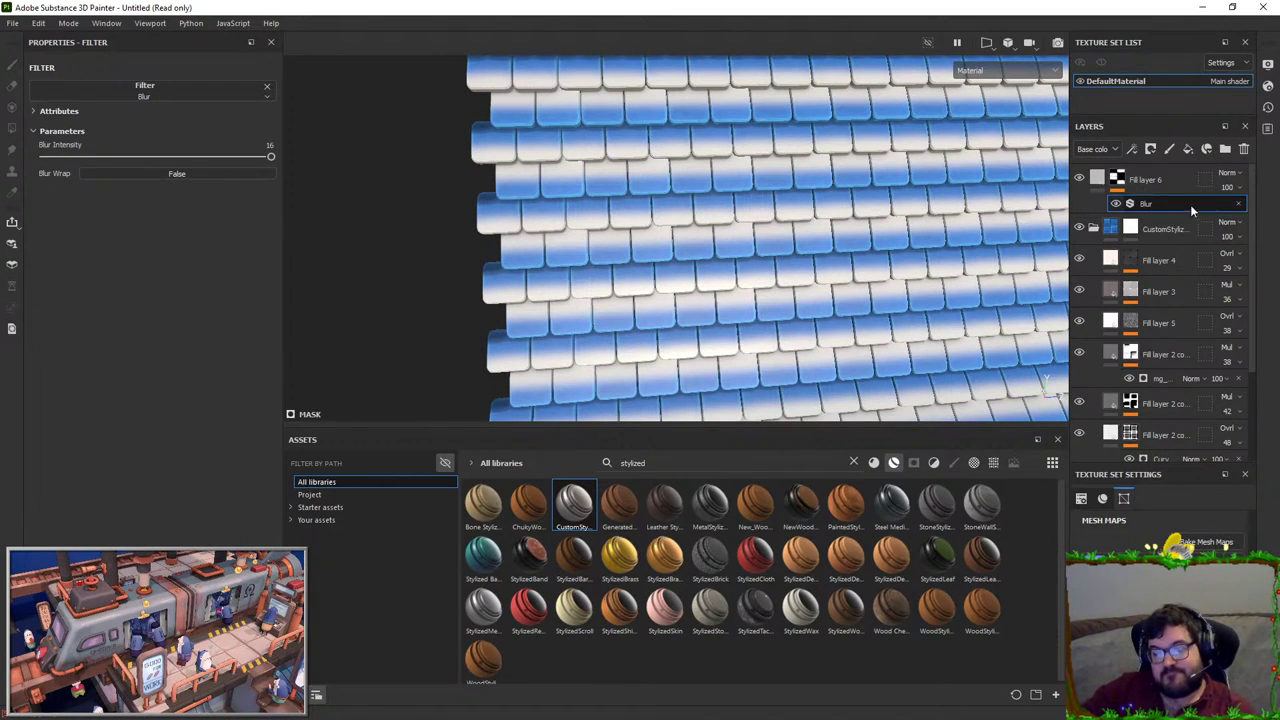
Step: Remove the Blur filter from Fill layer 6's mask and replace the painted mask with a fresh black one
left_click(1238, 204)
right_click(1125, 185)
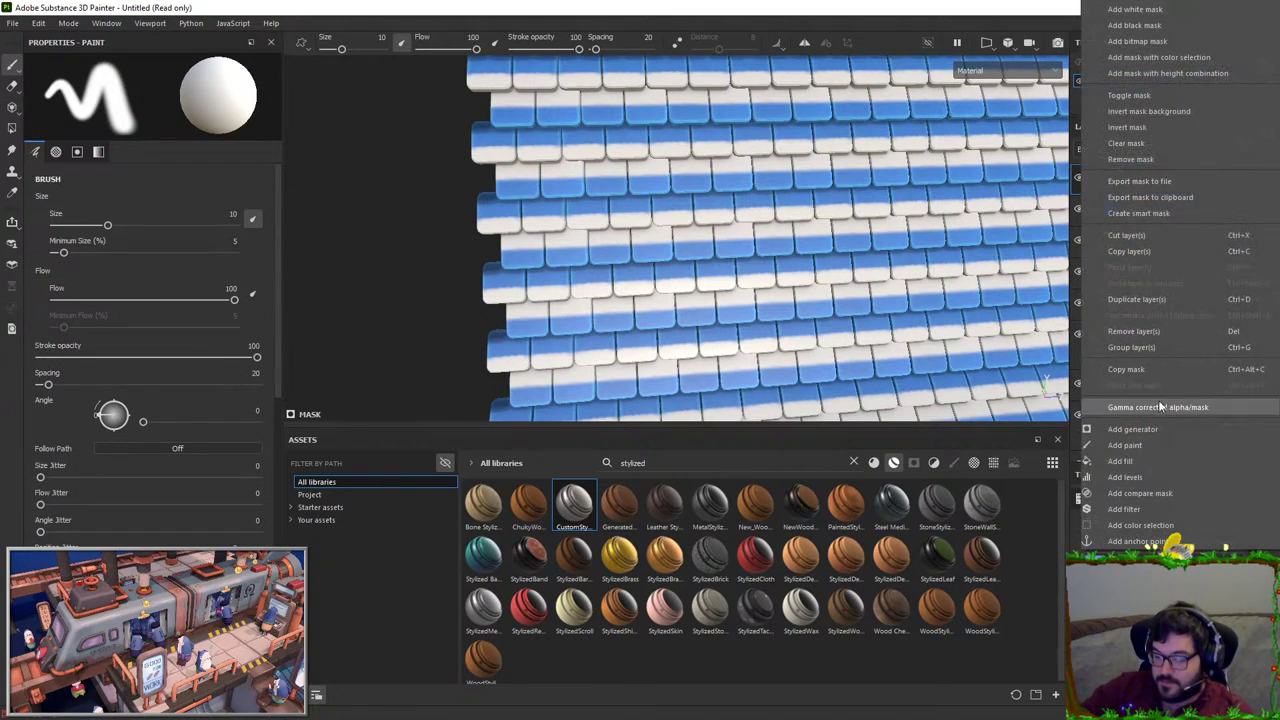
left_click(1139, 432)
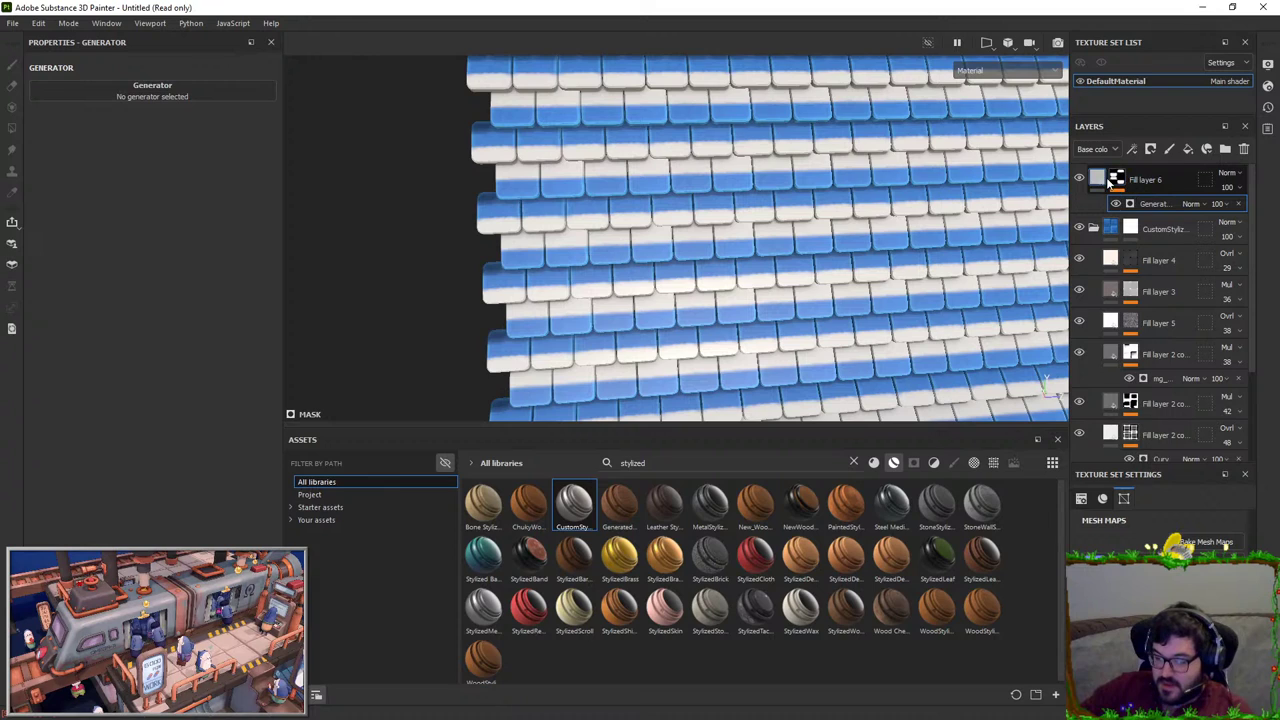
right_click(1108, 181)
left_click(1117, 179)
right_click(1117, 179)
left_click(1137, 35)
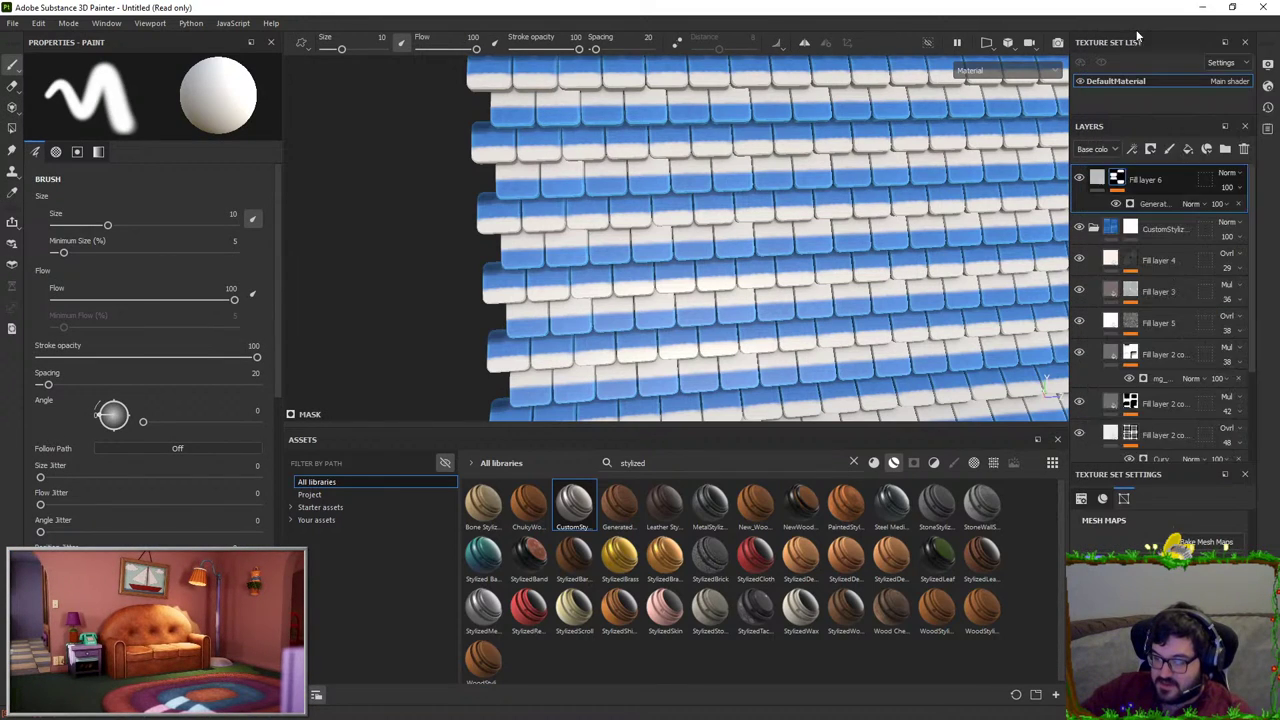
Step: Add a Position generator to Fill layer 6's black mask
right_click(1114, 184)
left_click(1123, 431)
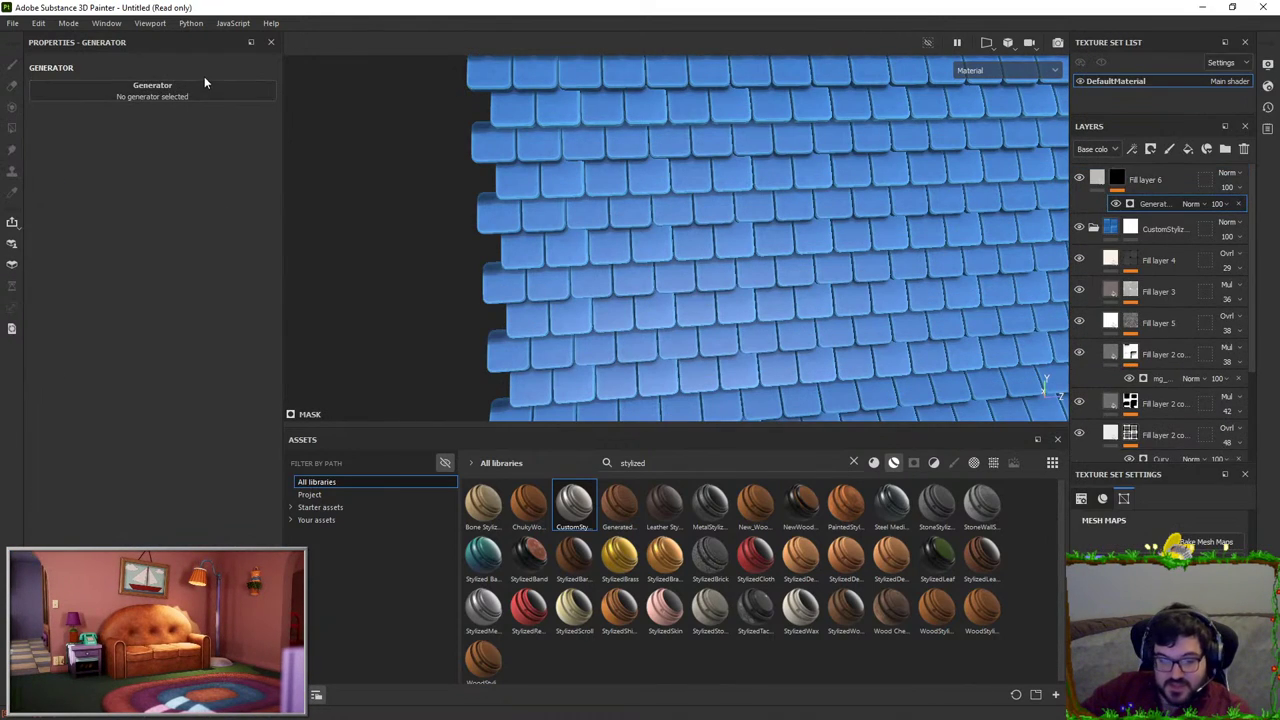
left_click(210, 97)
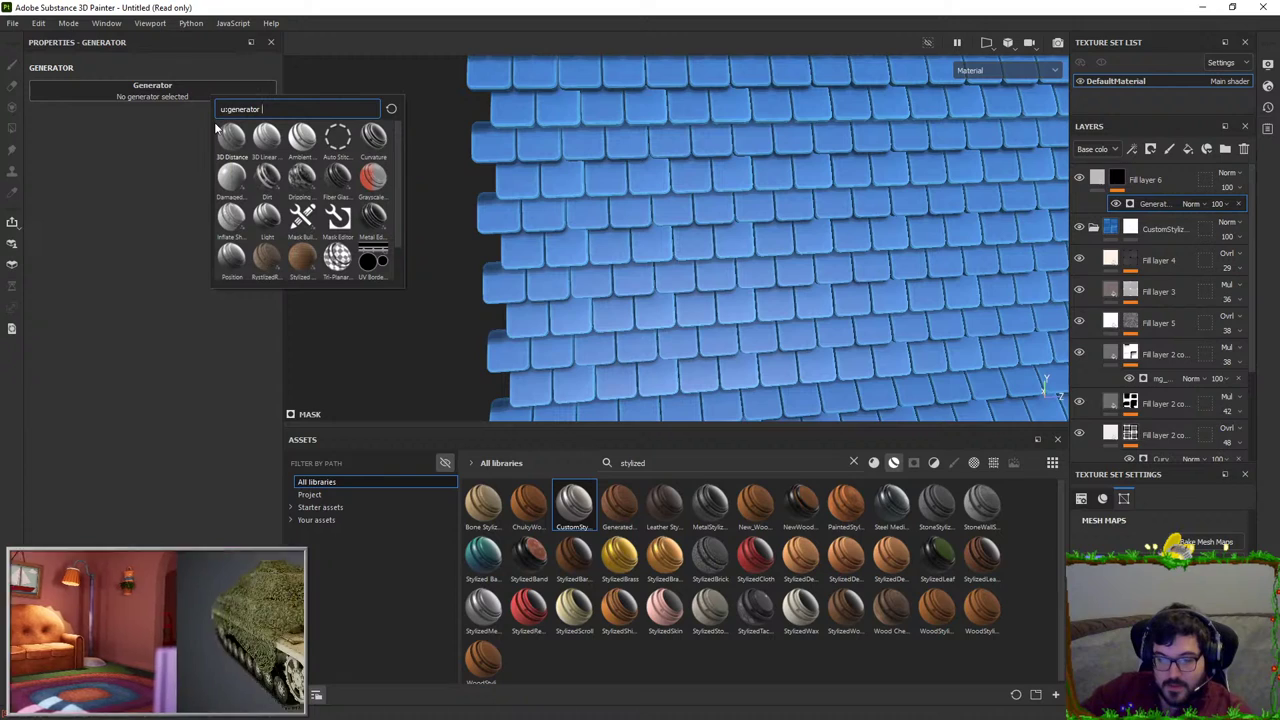
mouse_move(216, 128)
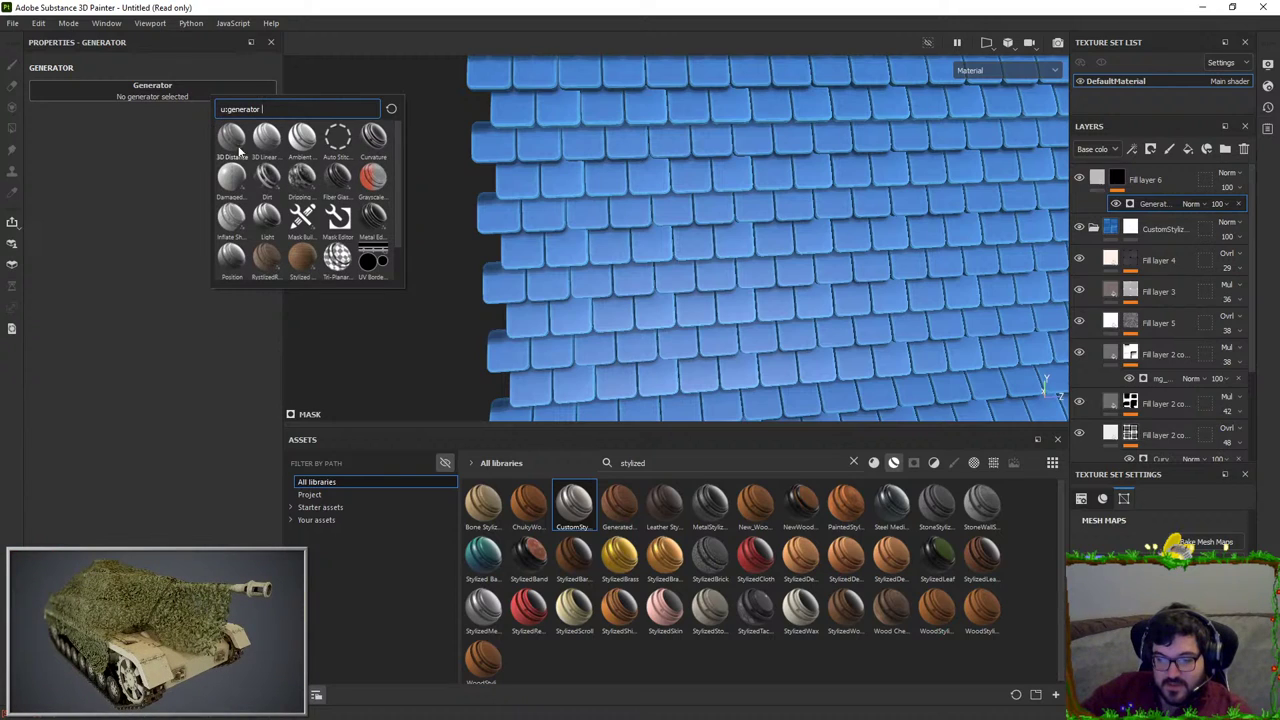
mouse_move(272, 175)
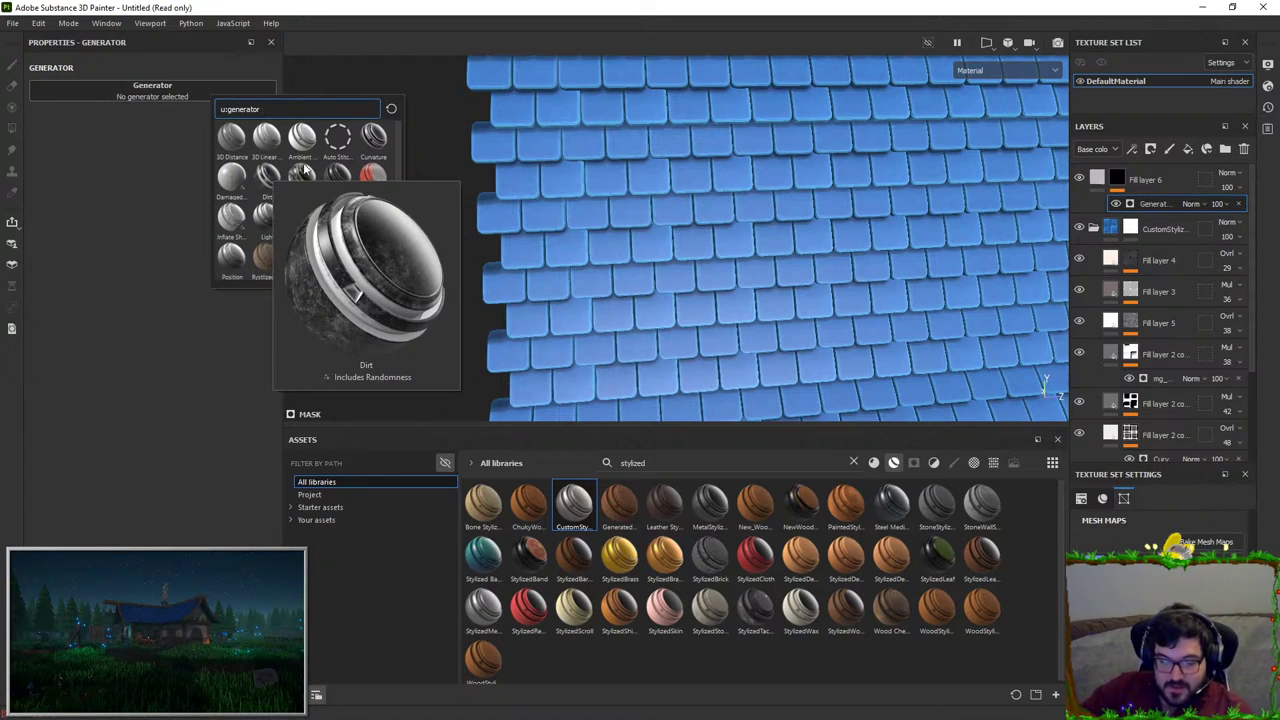
left_click(232, 262)
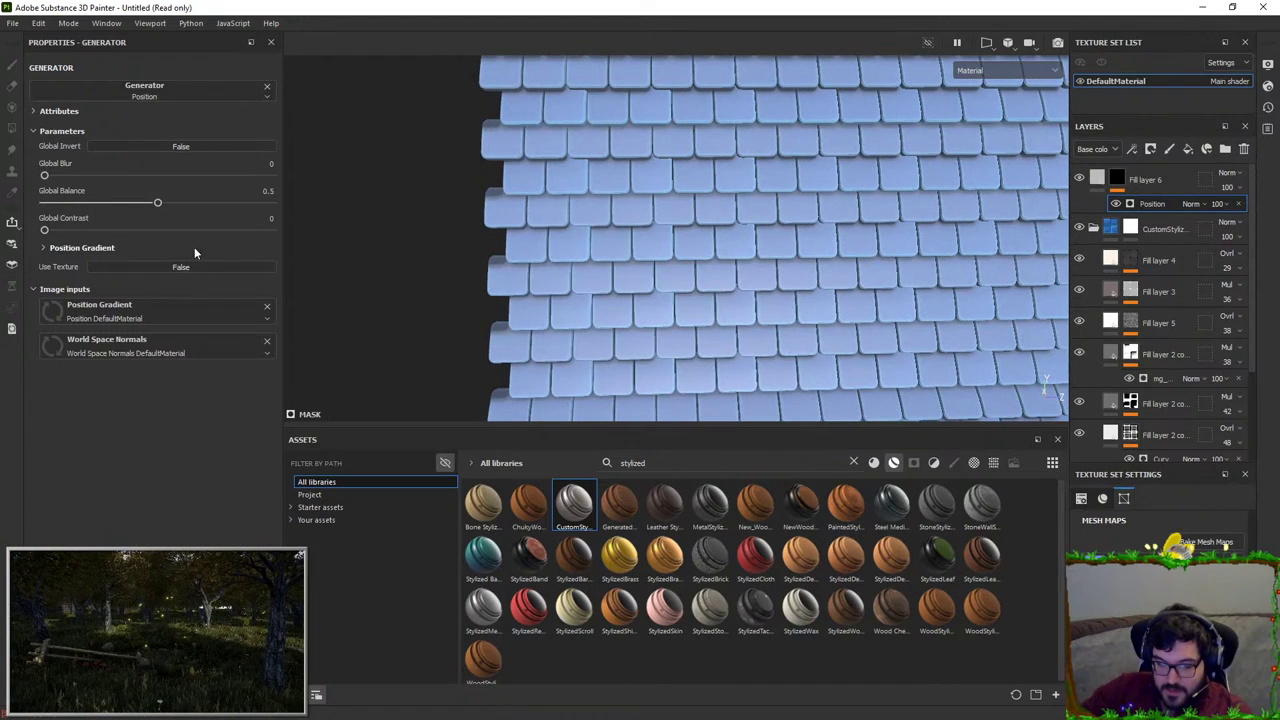
Step: Set the Position generator's Global Contrast to 0.93 and its Global Balance to 0.78
left_click_drag(83, 235, 307, 238)
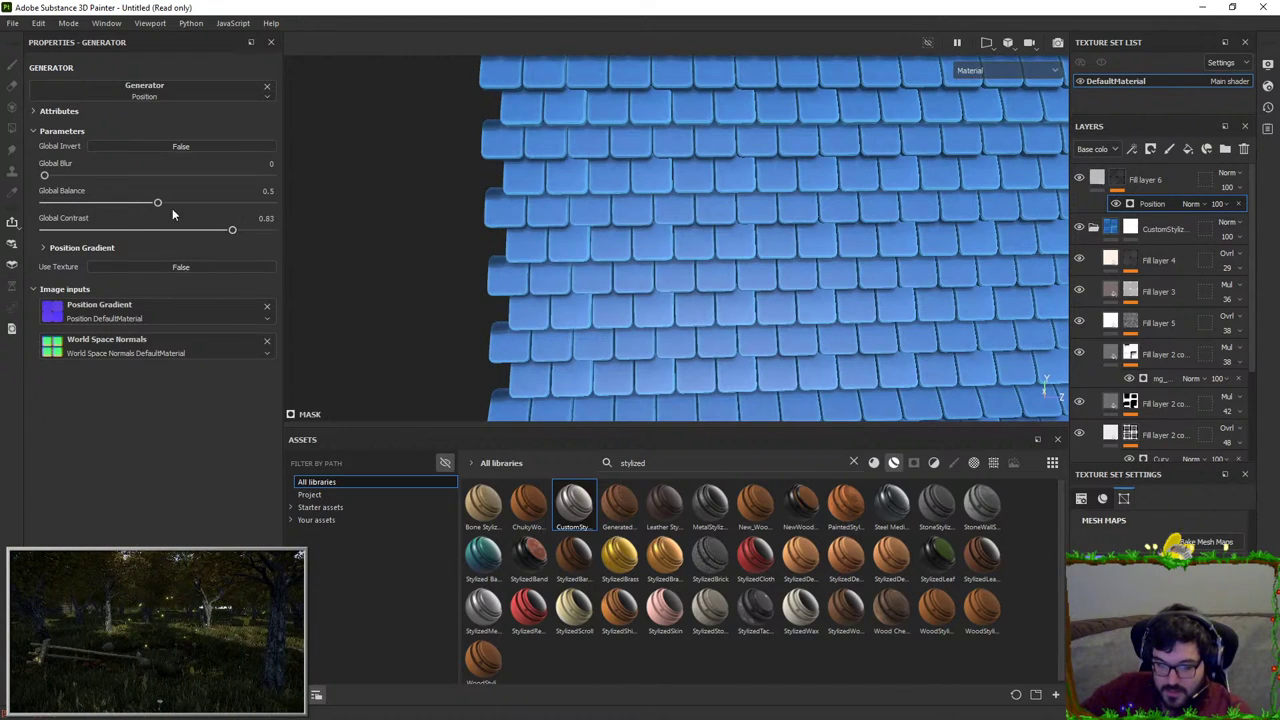
left_click_drag(112, 203, 212, 209)
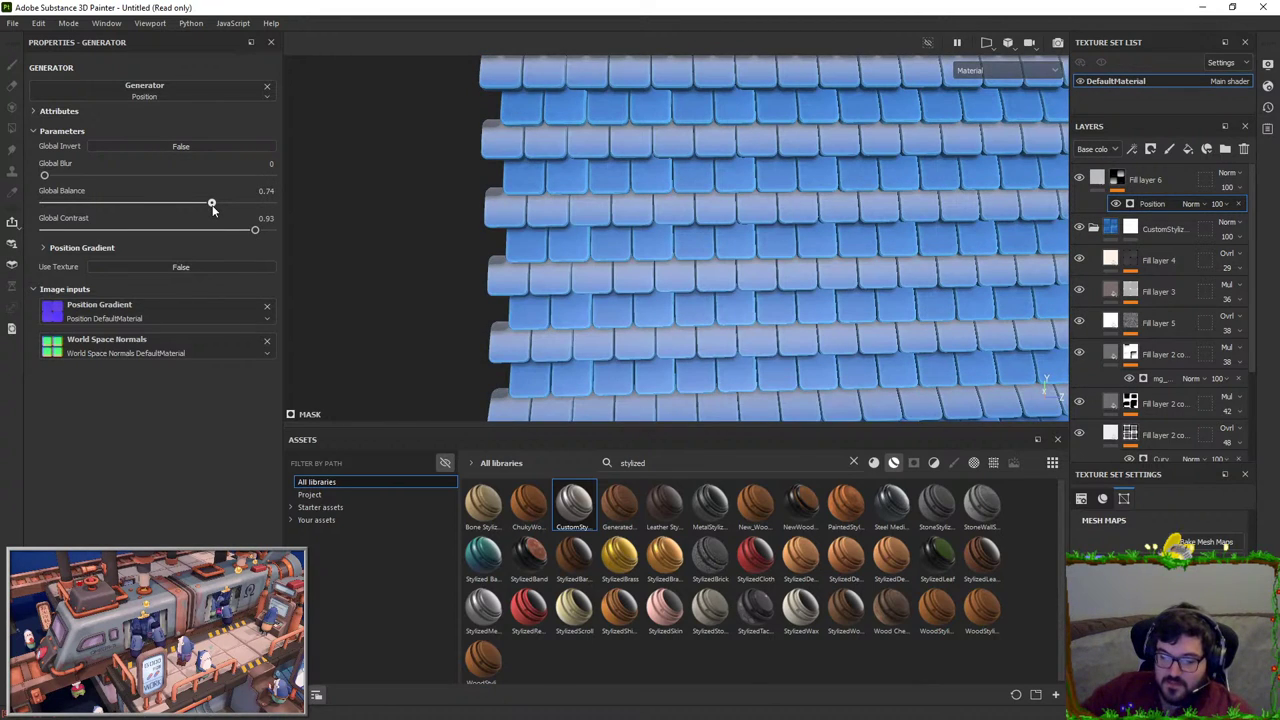
scroll(638, 160, "down", 2)
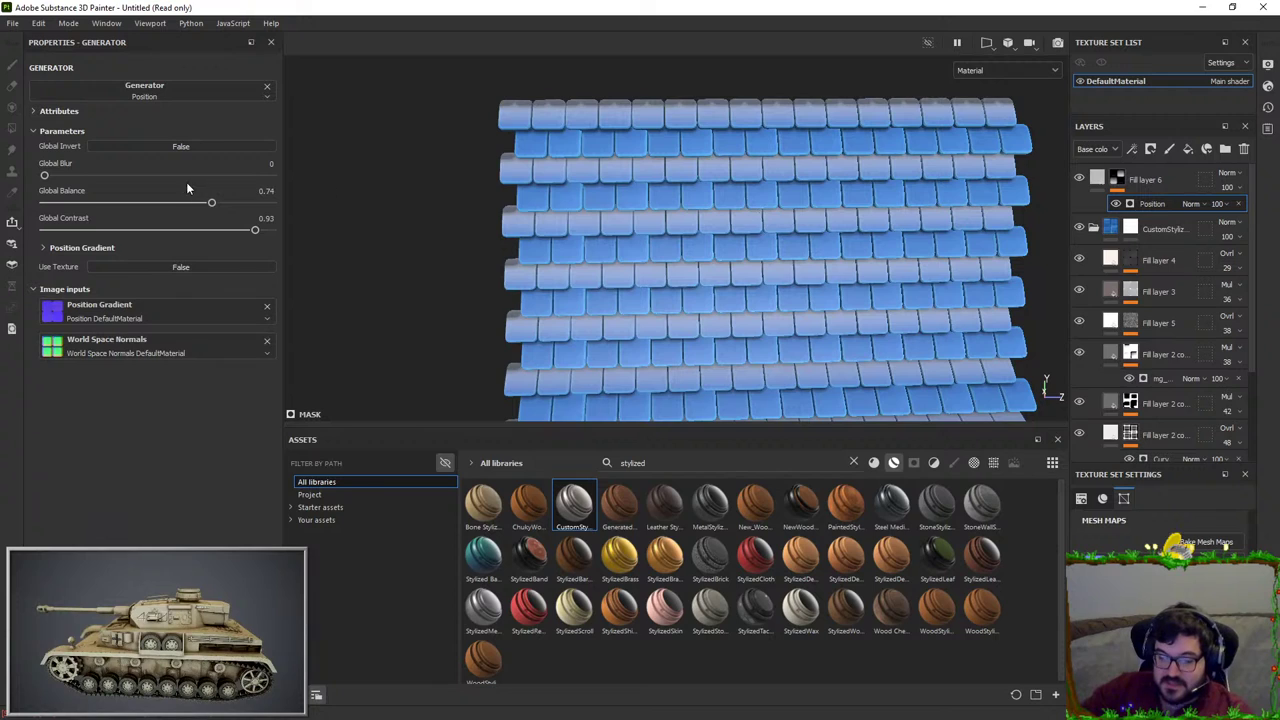
left_click_drag(212, 203, 221, 203)
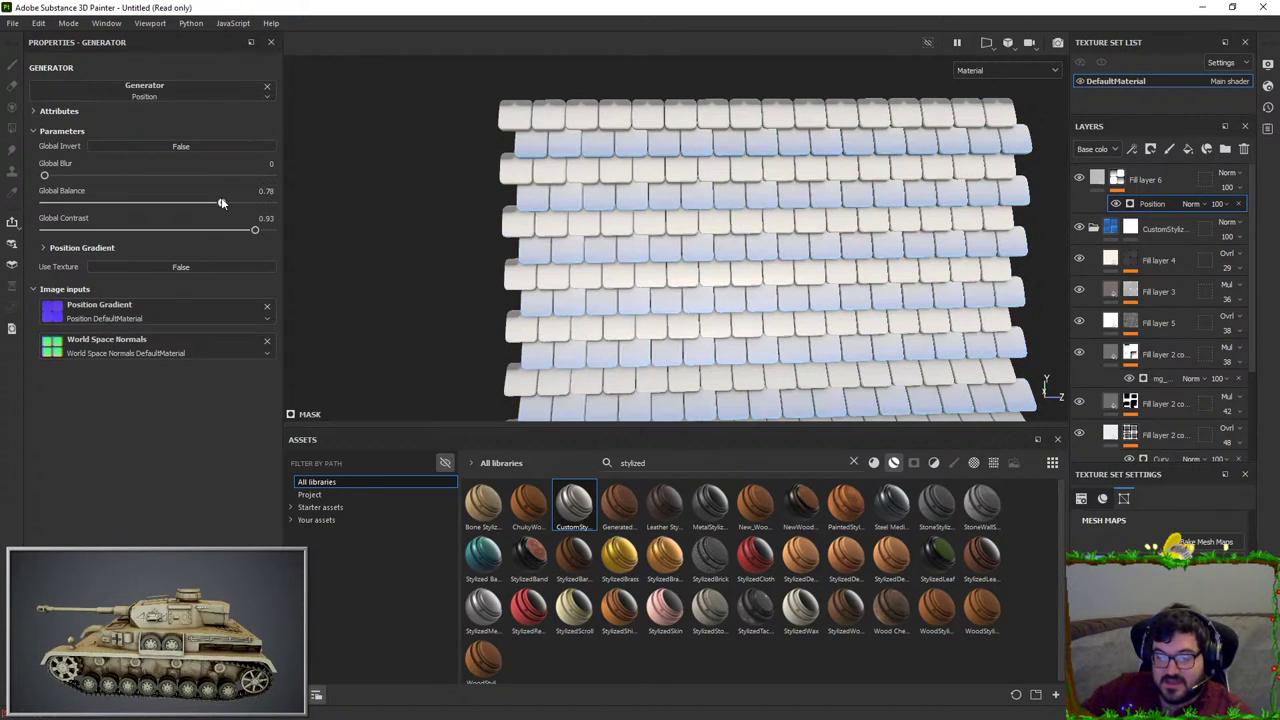
Step: Set Fill layer 6's blending mode to Overlay and disable its metal, rough, nrm and height channels, leaving only color
left_click(1226, 172)
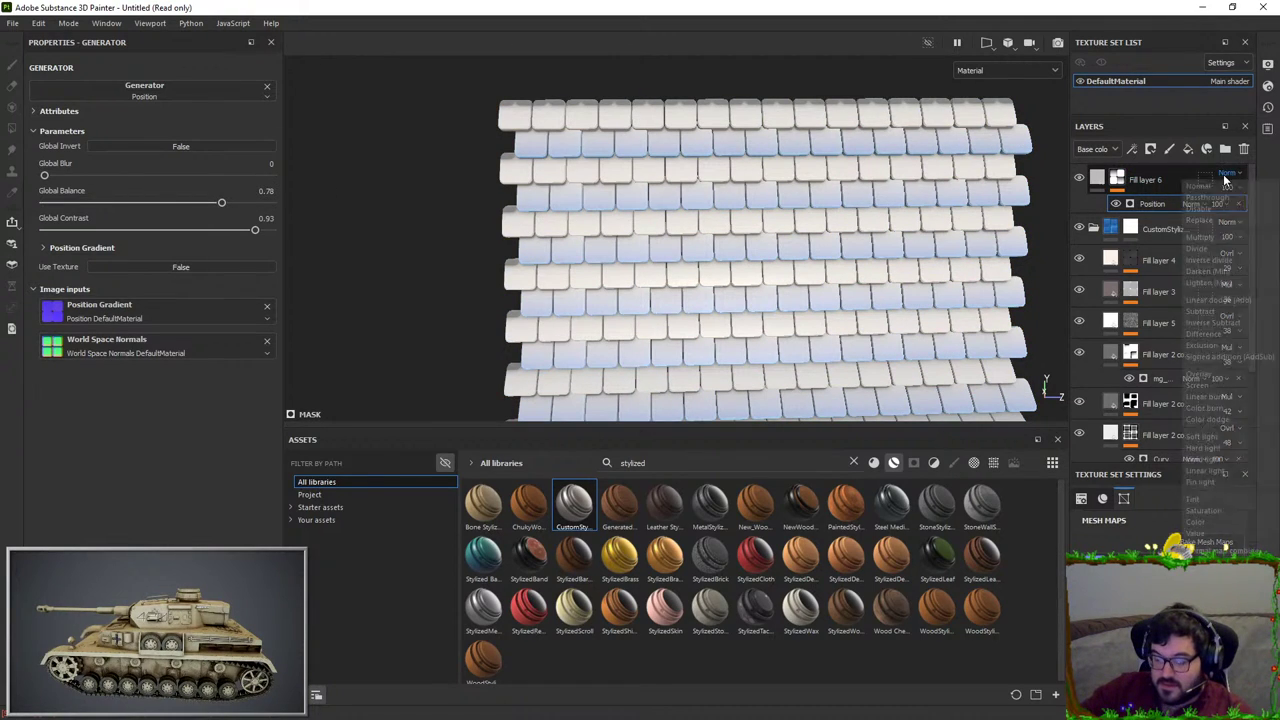
left_click(1198, 373)
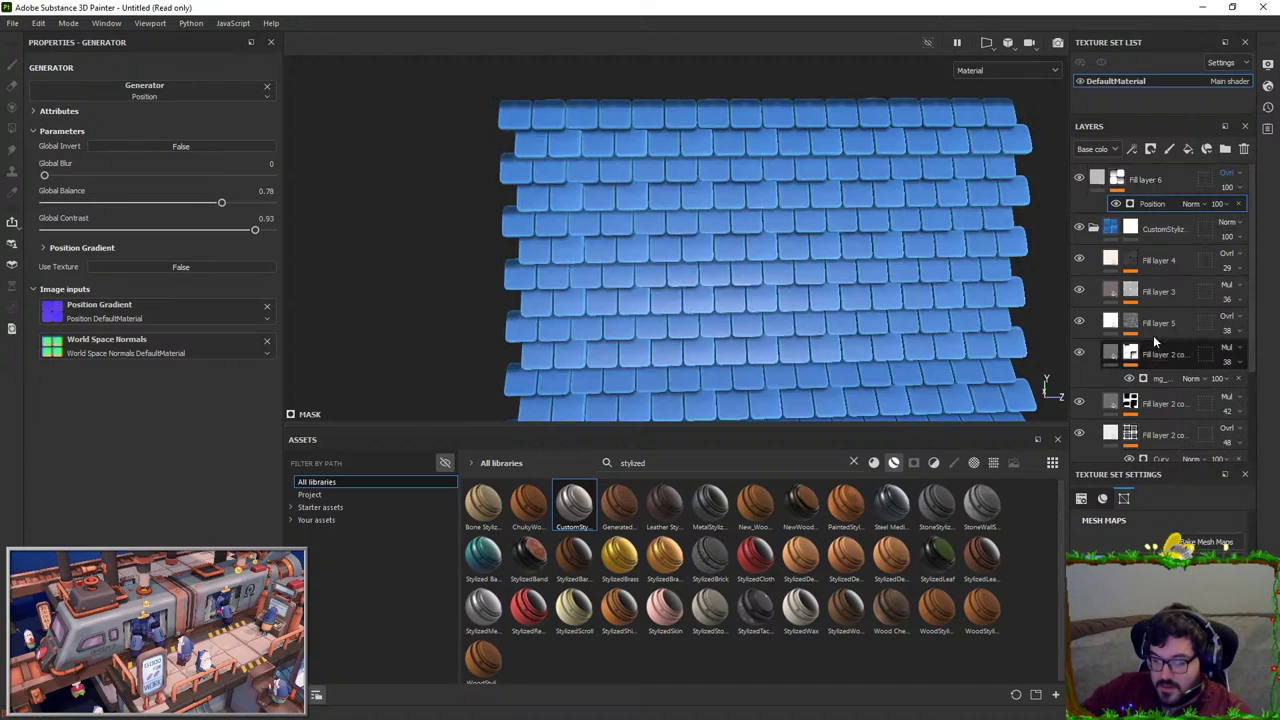
scroll(717, 220, "up", 3)
left_click(1095, 181)
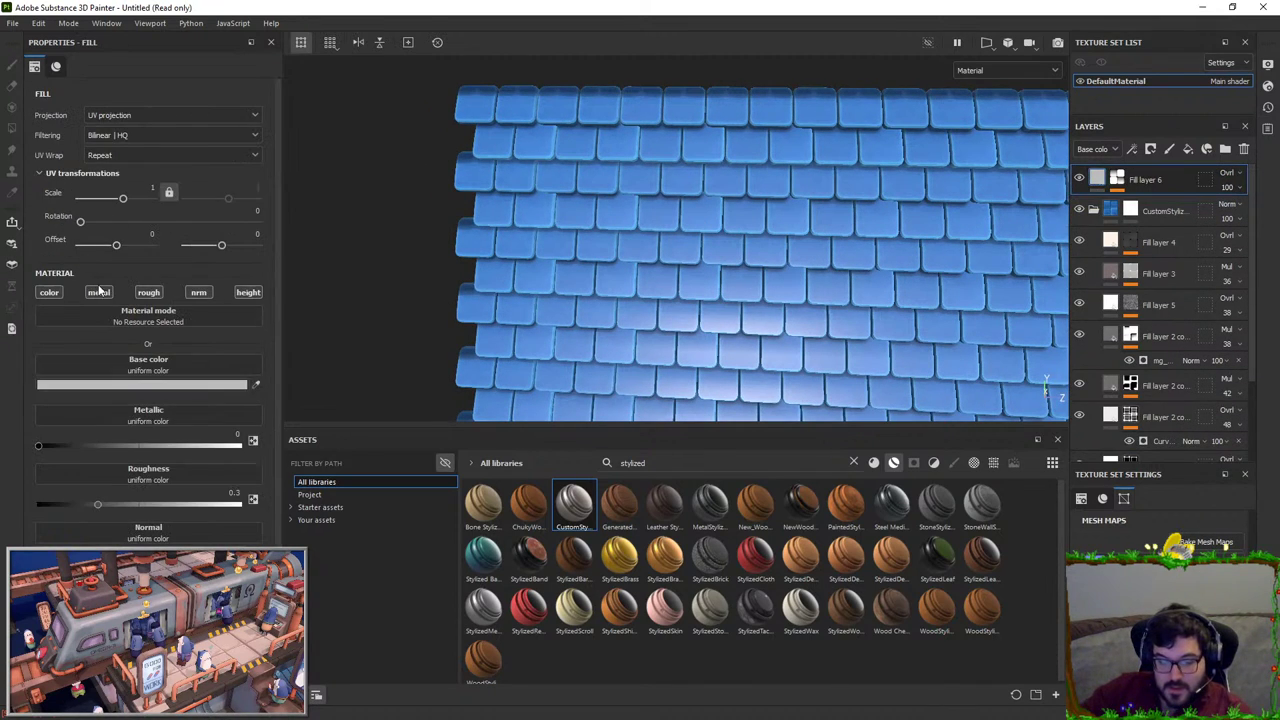
left_click(100, 291)
left_click(149, 293)
left_click(198, 293)
left_click(240, 293)
Step: Set Fill layer 6's base color to the saturated blue 001CFF
left_click(224, 386)
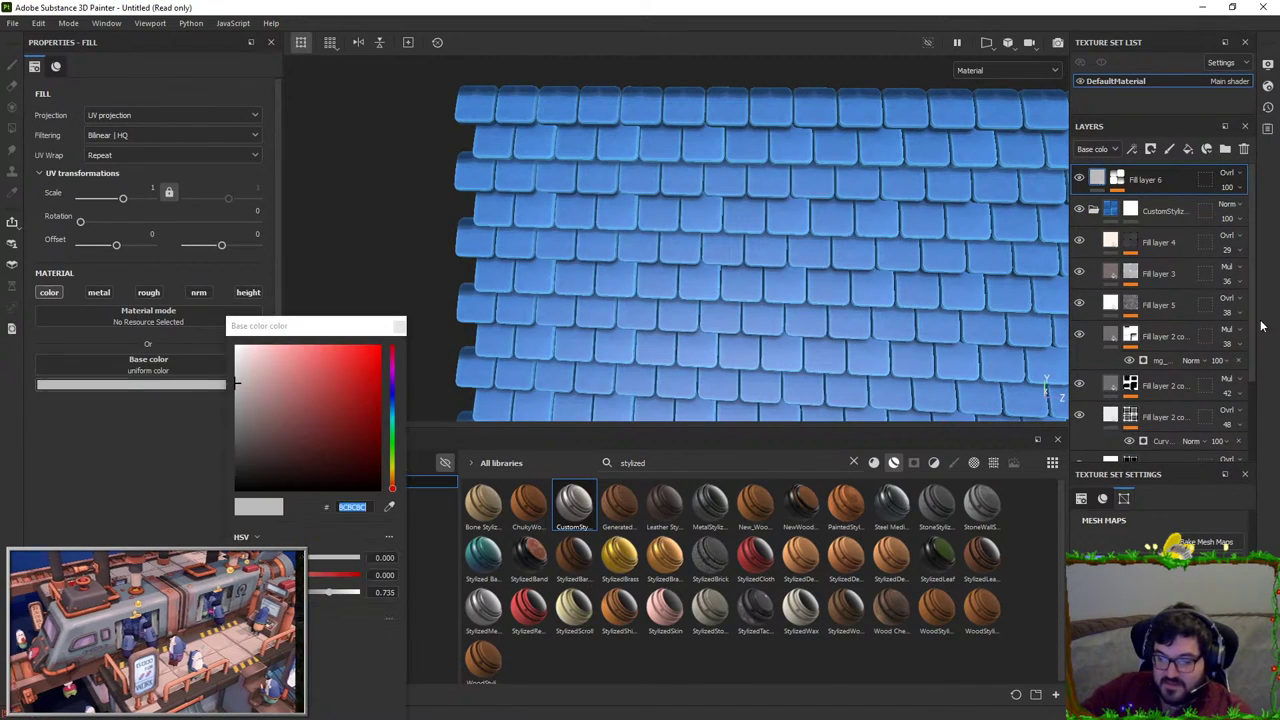
left_click_drag(245, 378, 242, 280)
left_click_drag(277, 346, 294, 346)
left_click_drag(392, 411, 399, 396)
left_click(321, 347)
left_click_drag(323, 348, 385, 346)
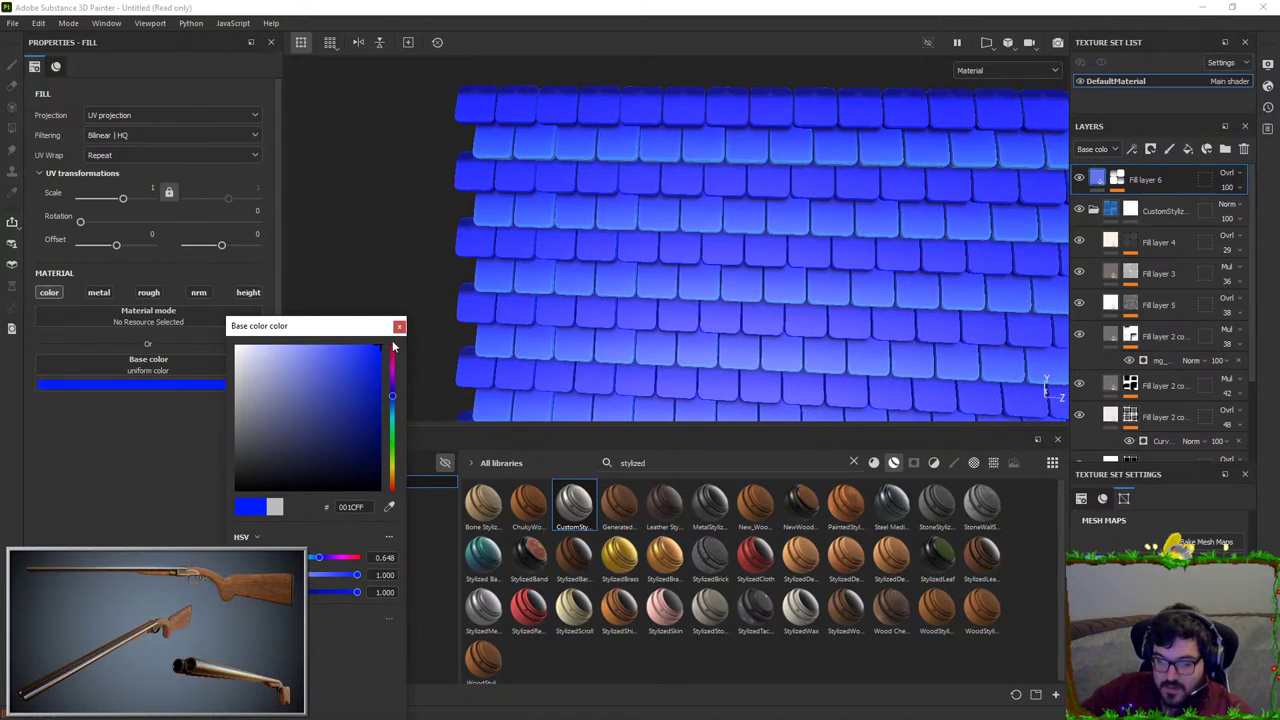
Step: Lower Fill layer 6's opacity to 17 for a subtler blue tint across the tiles
scroll(694, 246, "down", 5)
scroll(700, 190, "up", 4)
left_click(1228, 188)
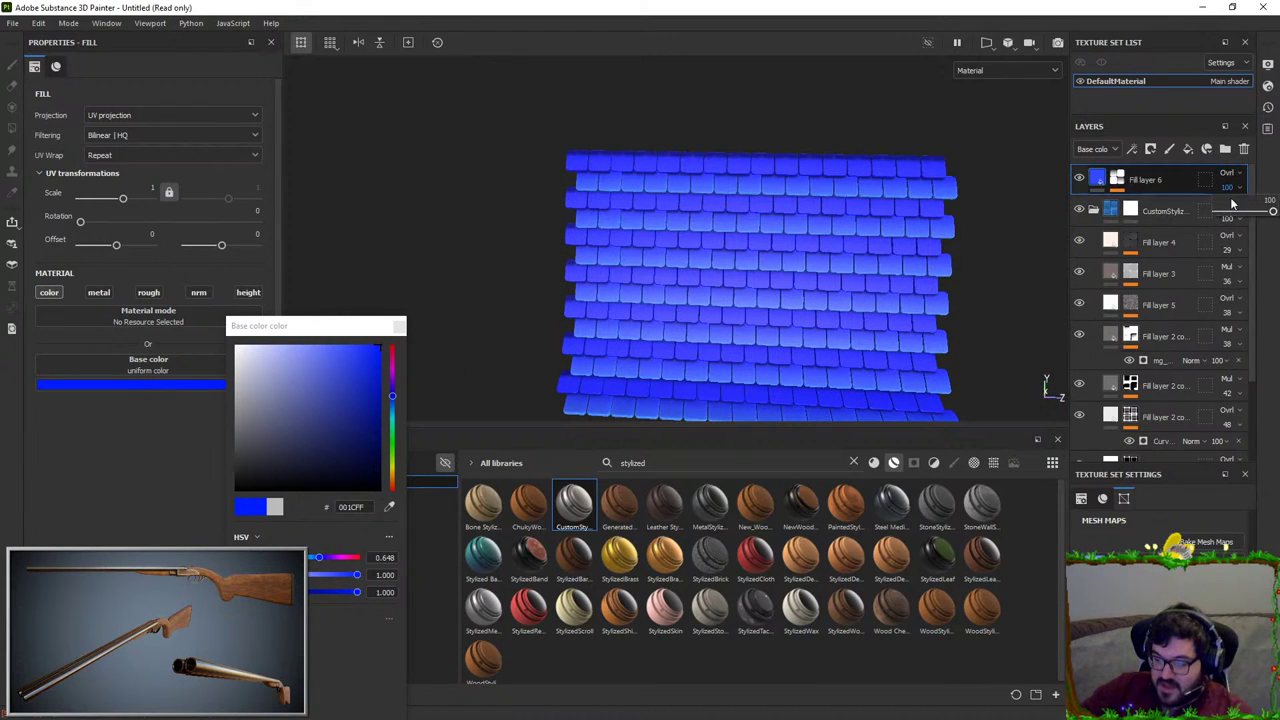
left_click_drag(1238, 211, 1227, 213)
Step: Examine the blue tint on the roof tiles from several angles and distances
left_click_drag(714, 211, 628, 298, "alt")
left_click_drag(548, 320, 660, 206, "alt")
middle_click_drag(592, 142, 686, 153, "alt")
right_click_drag(686, 153, 757, 293, "alt")
left_click_drag(756, 287, 786, 299, "alt")
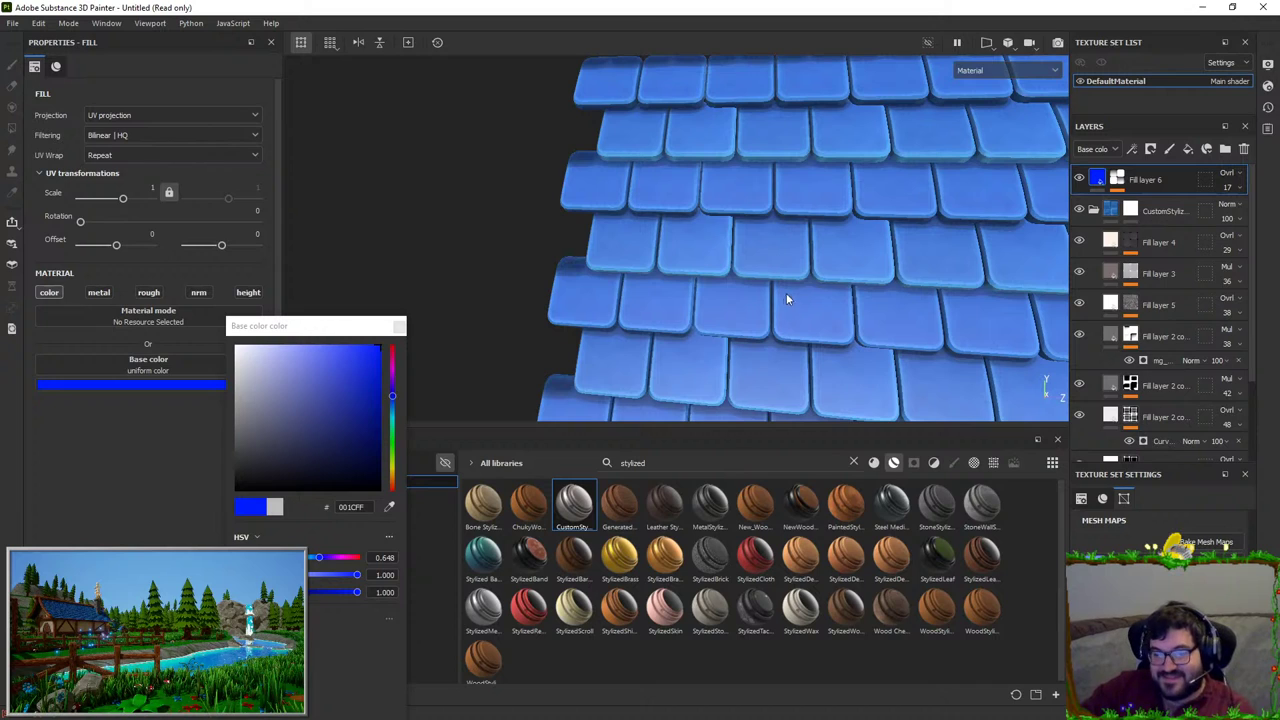
right_click_drag(790, 293, 817, 134, "alt")
left_click_drag(817, 134, 814, 240, "alt")
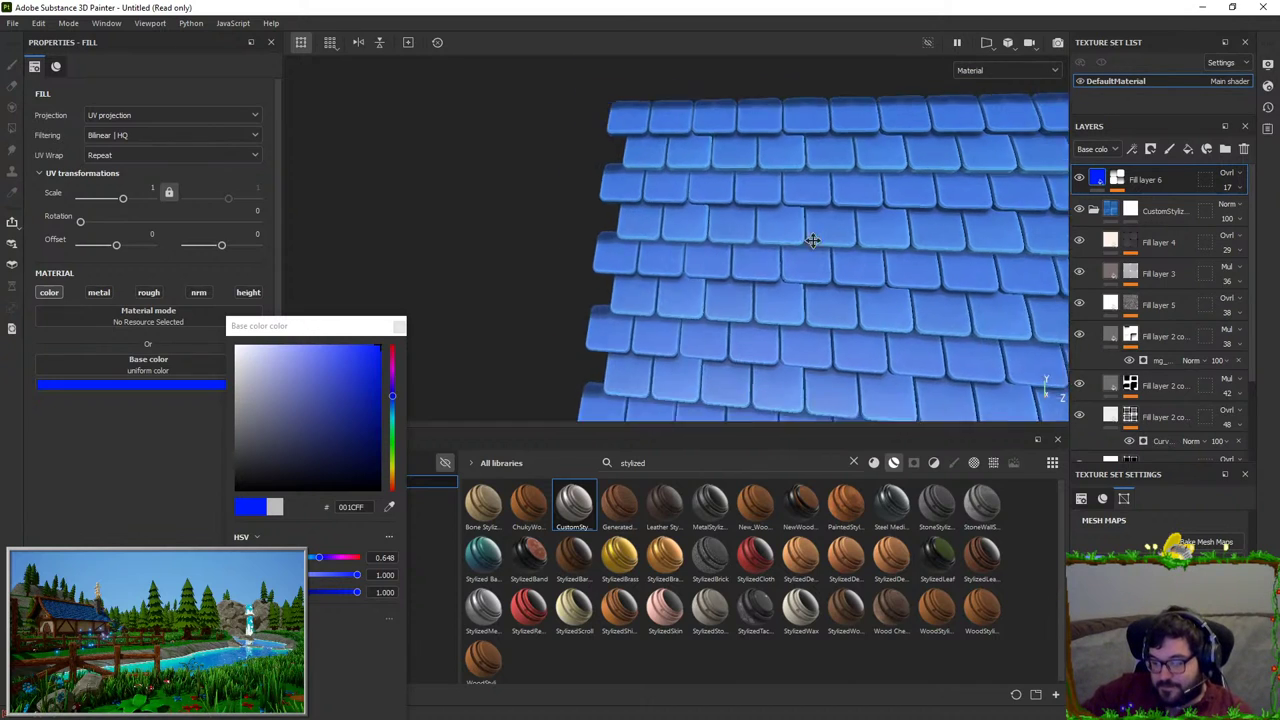
middle_click_drag(814, 240, 782, 212, "alt")
left_click_drag(745, 240, 596, 219, "alt")
Step: Start a texture export and set its output template to Unreal Engine 4 (Packed)
left_click(12, 22)
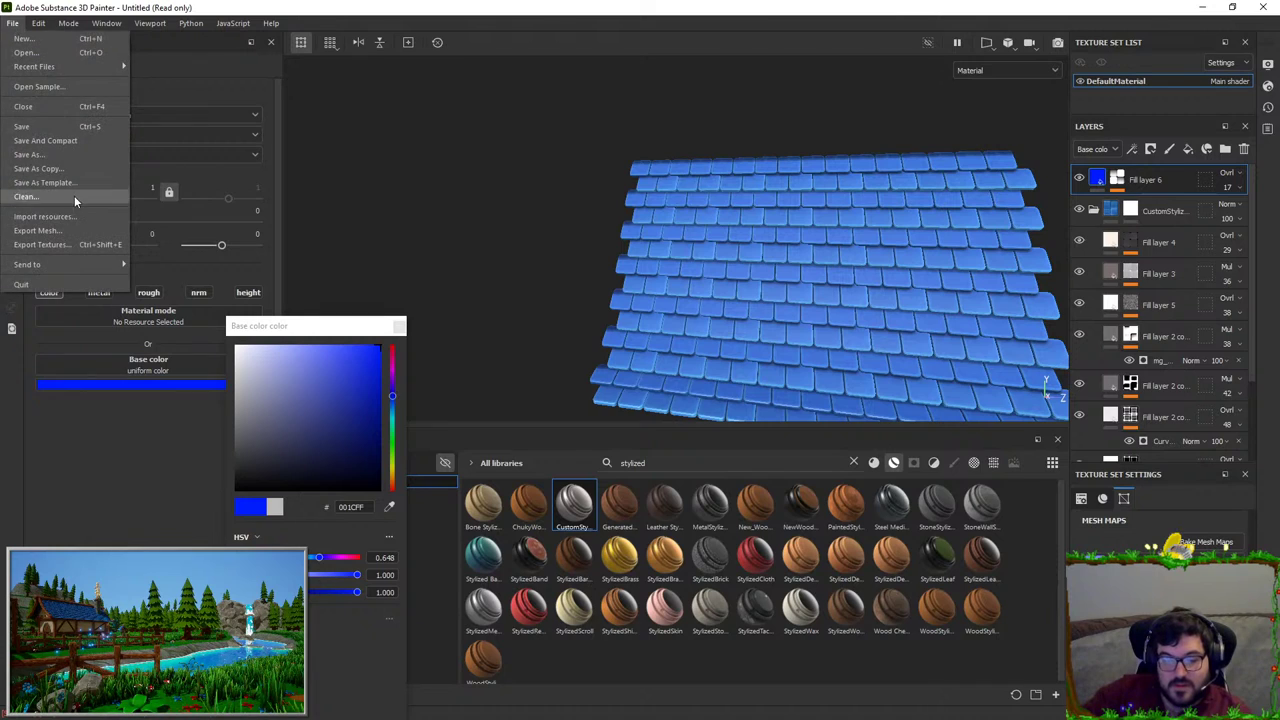
left_click(50, 247)
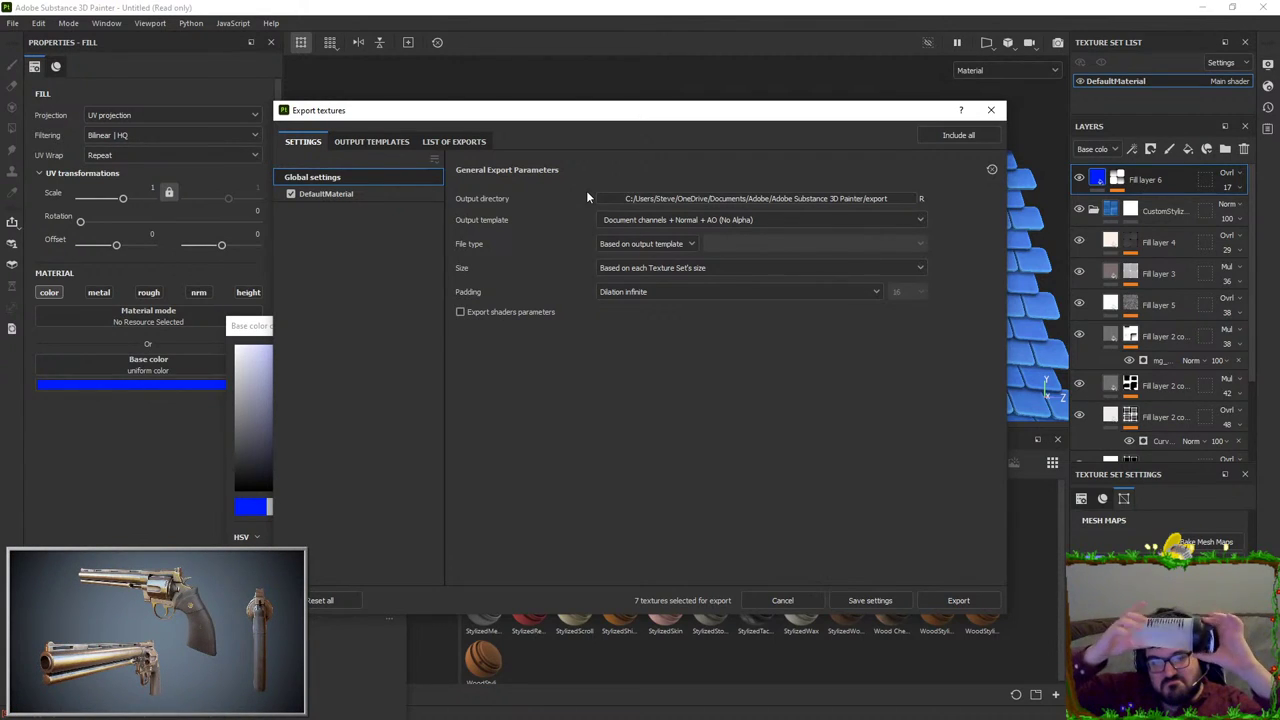
left_click(725, 221)
scroll(720, 330, "down", 10)
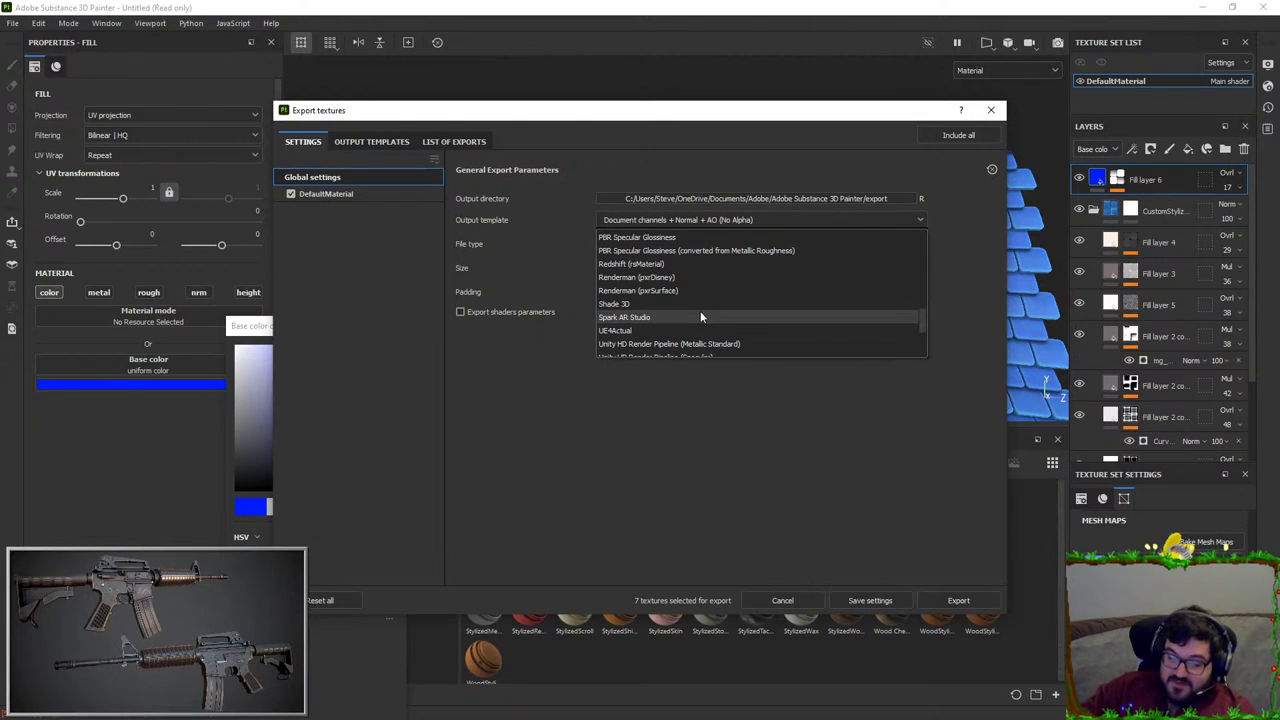
left_click(680, 290)
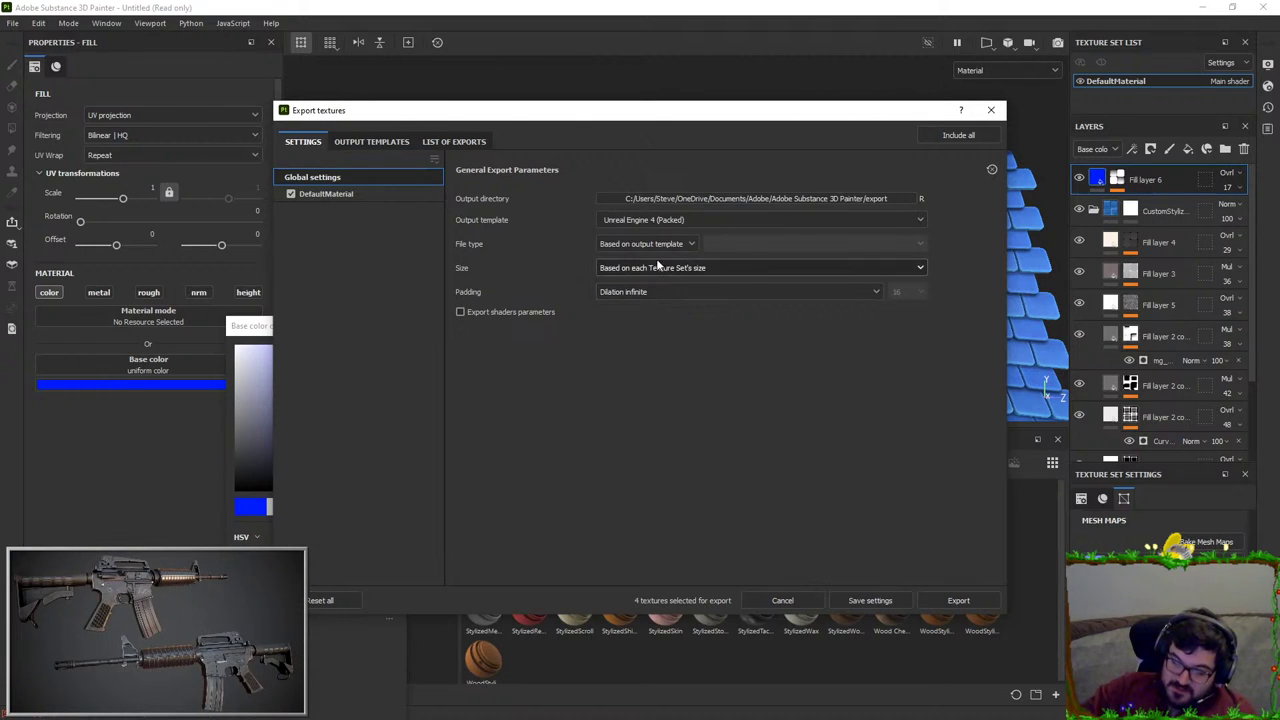
Step: Set the exported textures' file type to png and their size to 2048
left_click(666, 246)
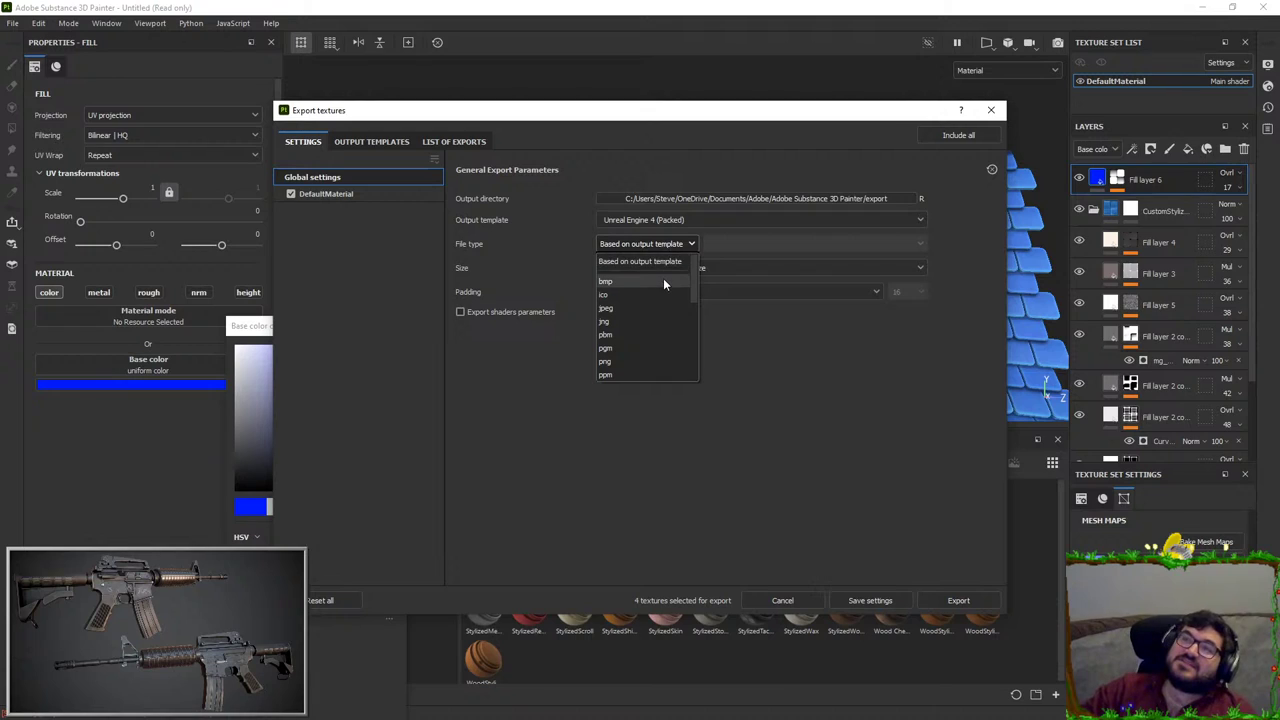
left_click(639, 361)
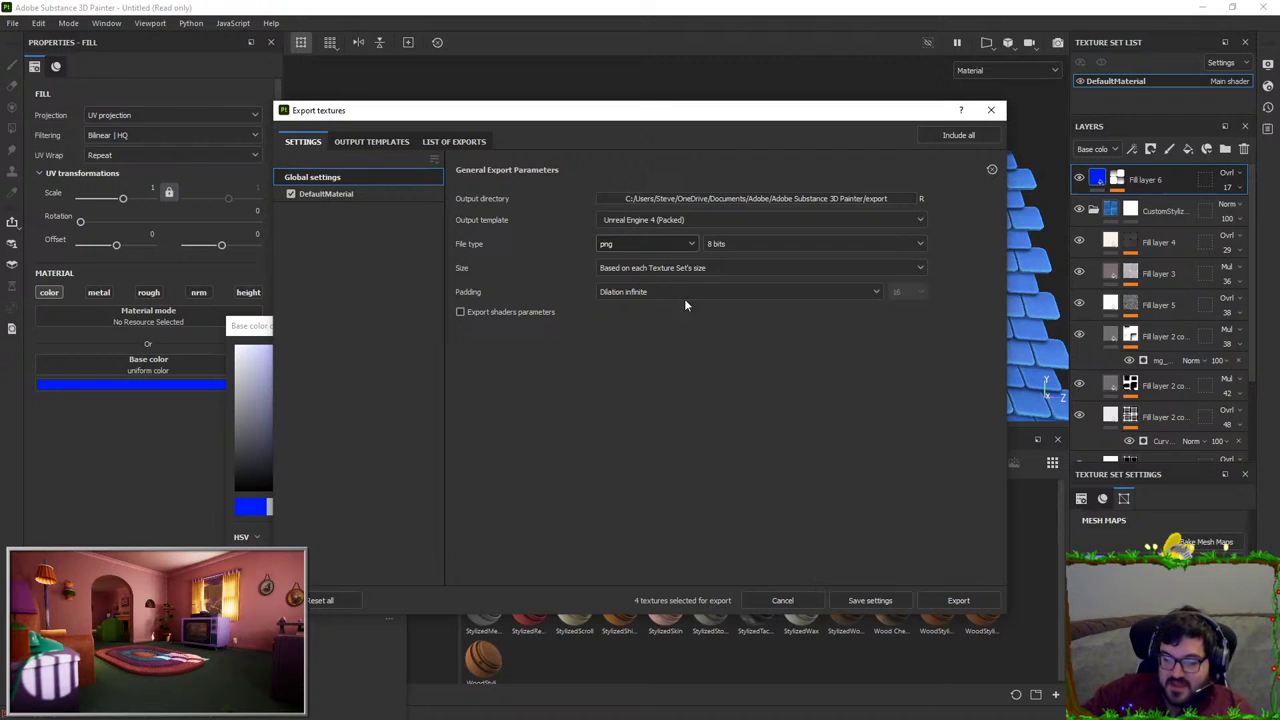
left_click(699, 266)
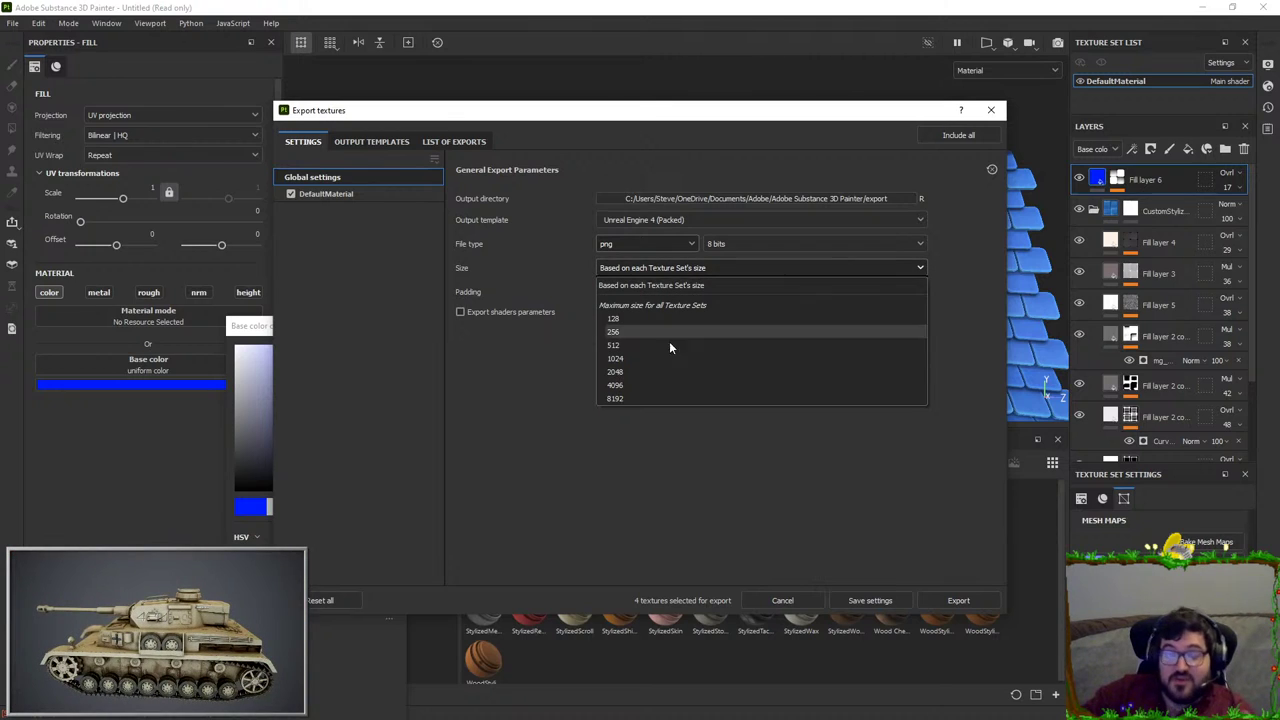
left_click(602, 373)
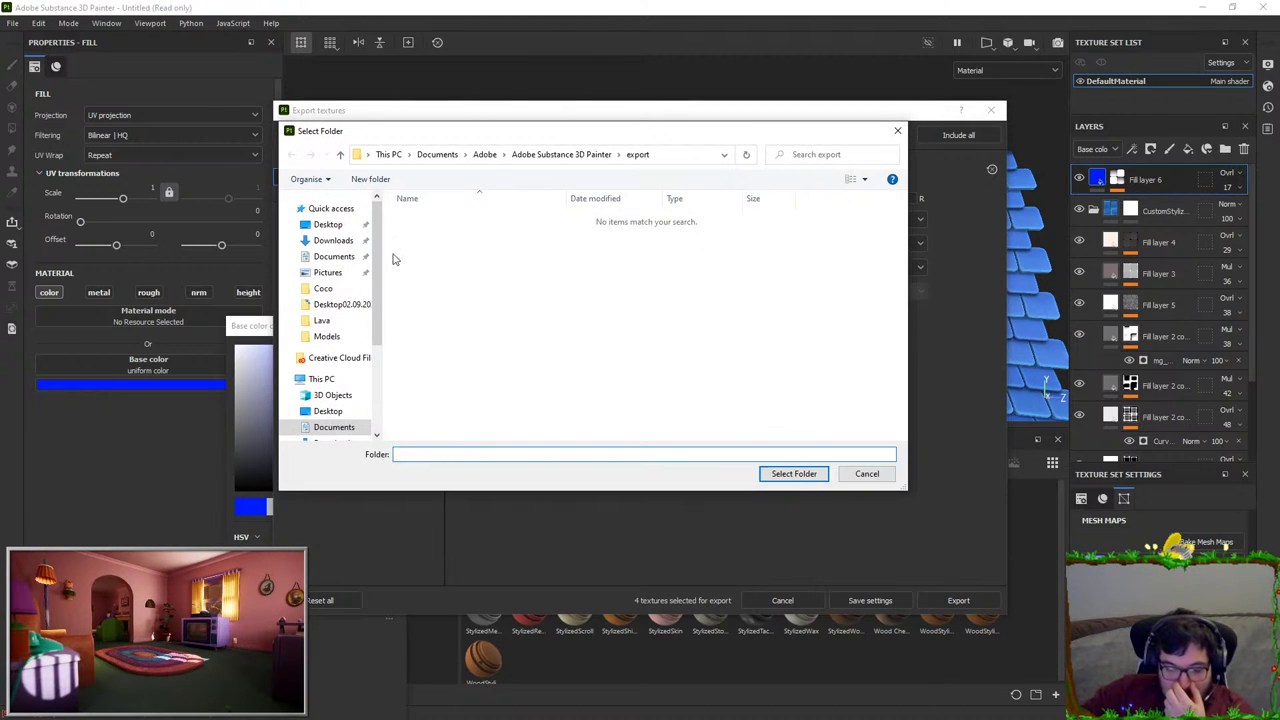
Step: Set the output directory to the RoofTiles folder on the Desktop and export the textures
left_click(328, 224)
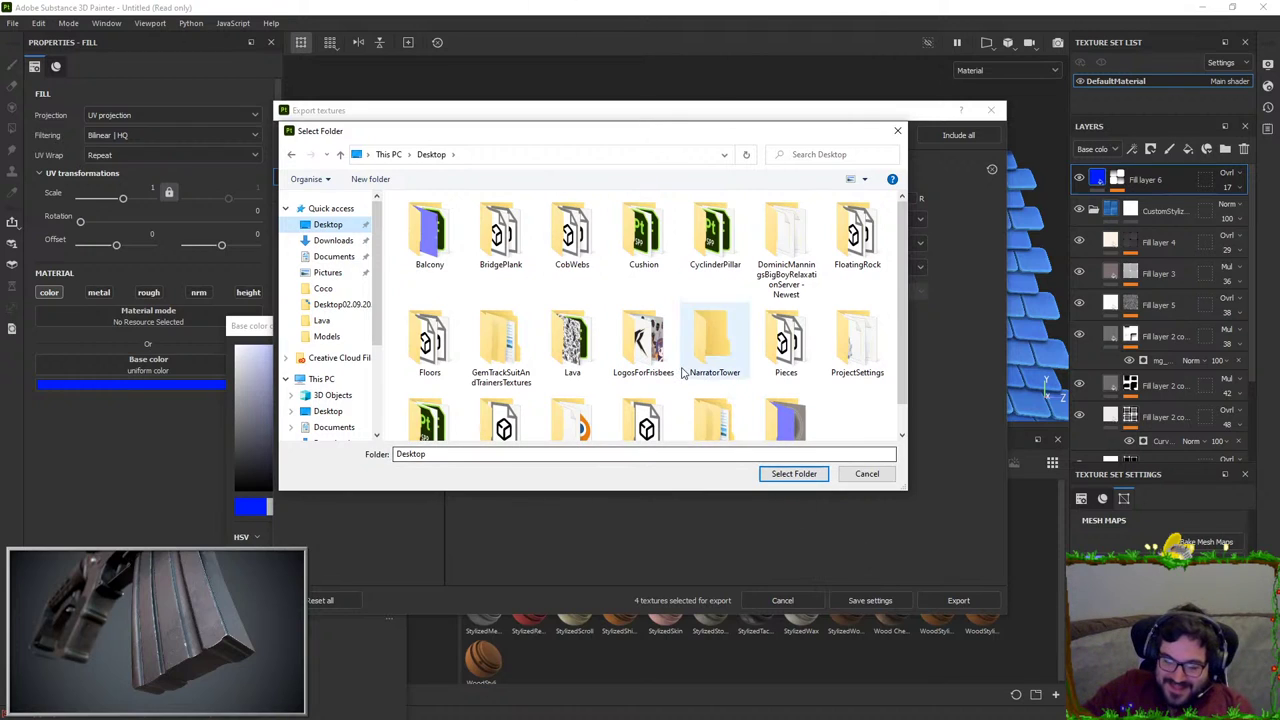
left_click(714, 340)
scroll(705, 375, "down", 1)
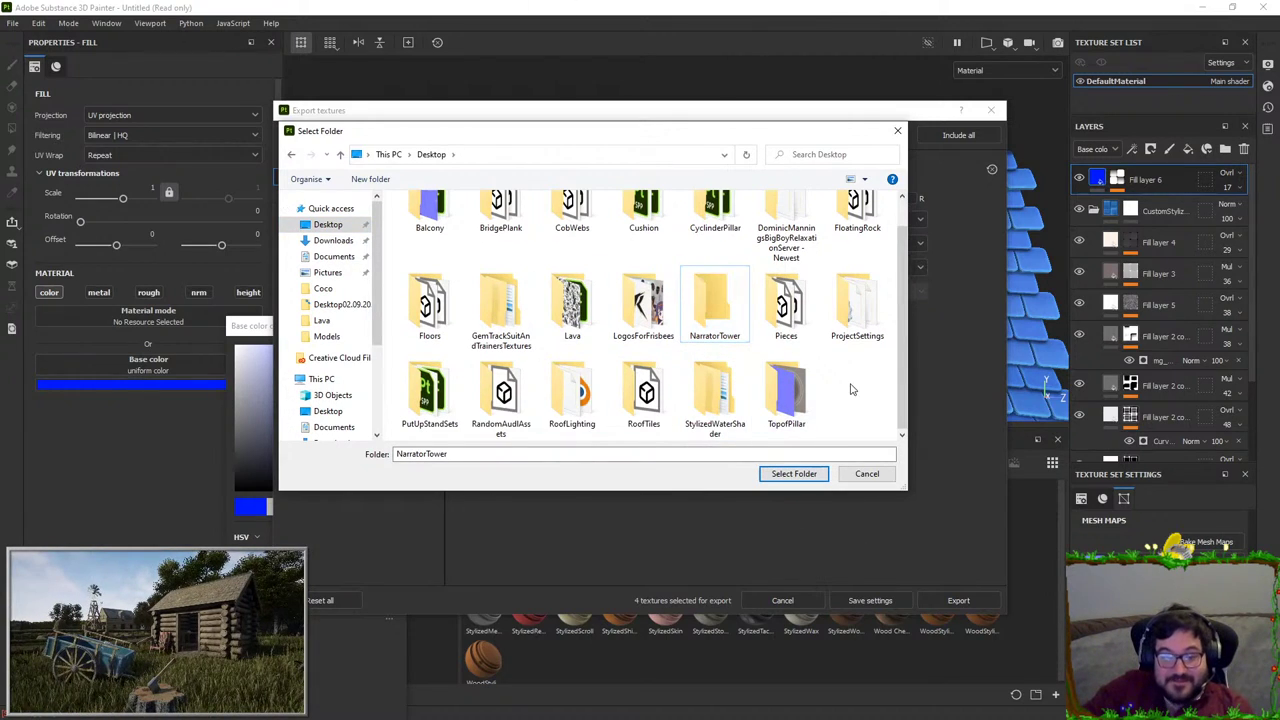
scroll(690, 345, "up", 1)
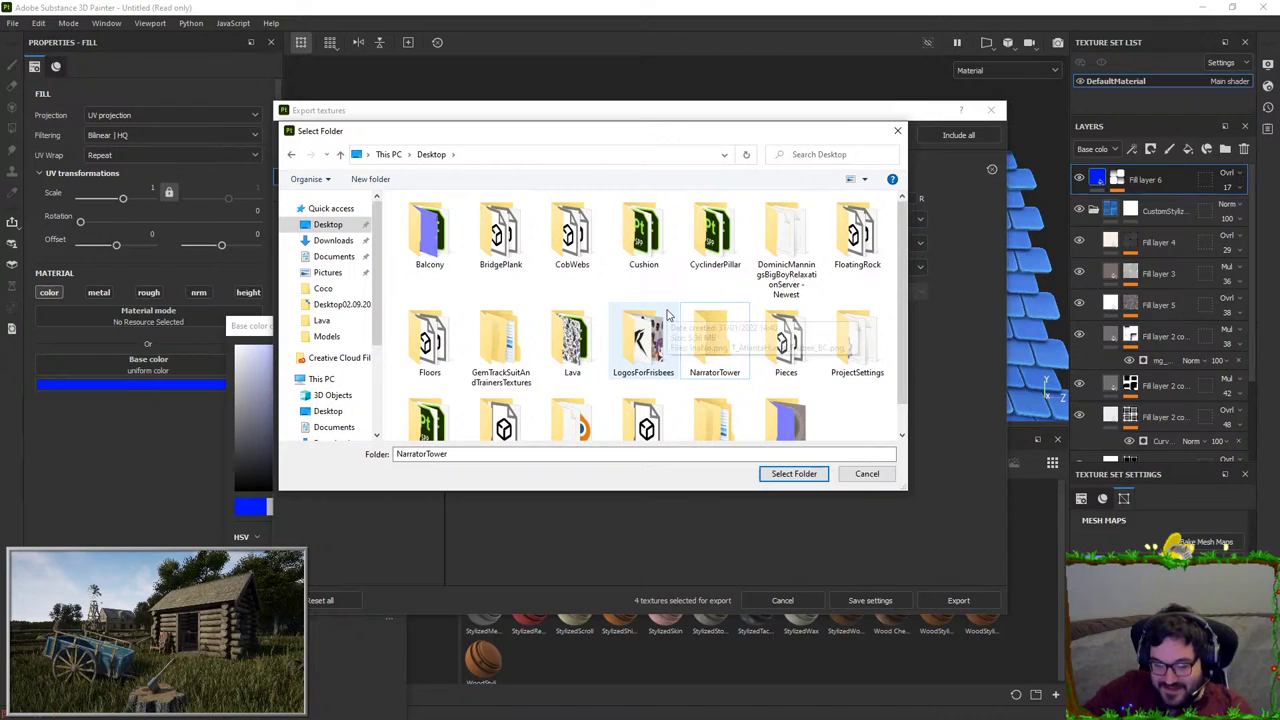
scroll(866, 411, "down", 1)
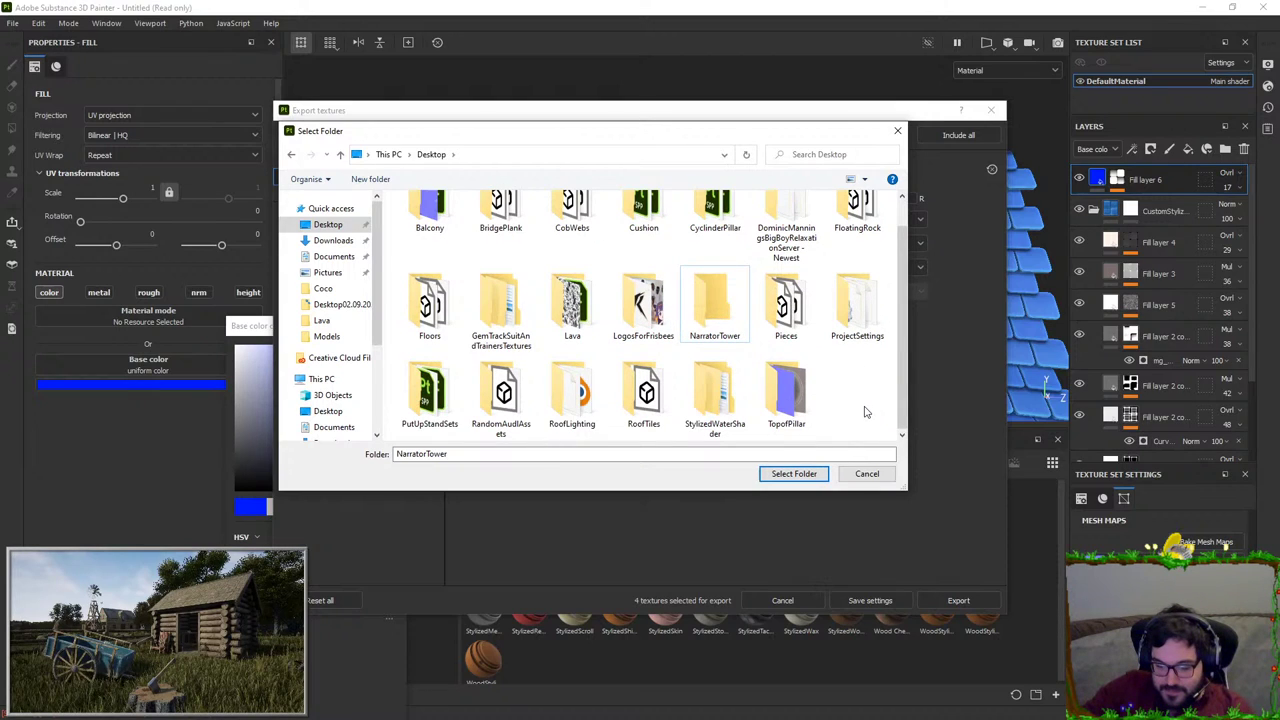
scroll(866, 411, "up", 1)
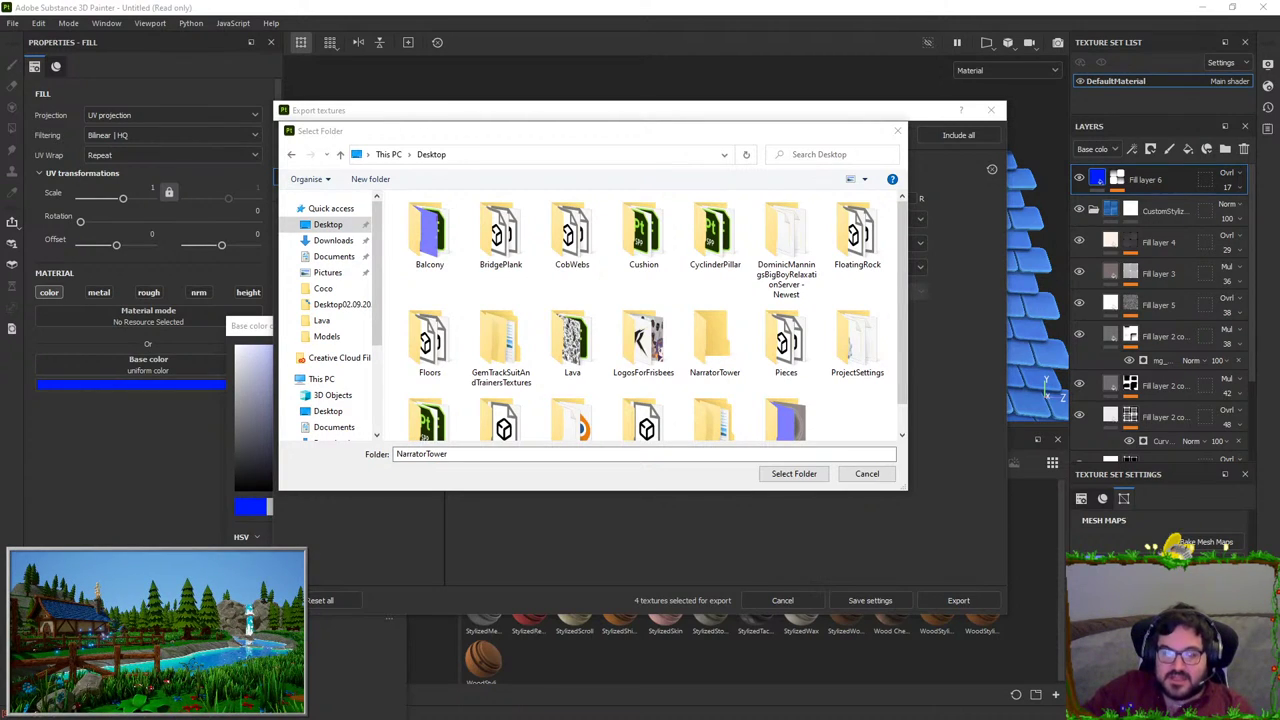
left_click(541, 153)
key("ctrl+v")
key("Return")
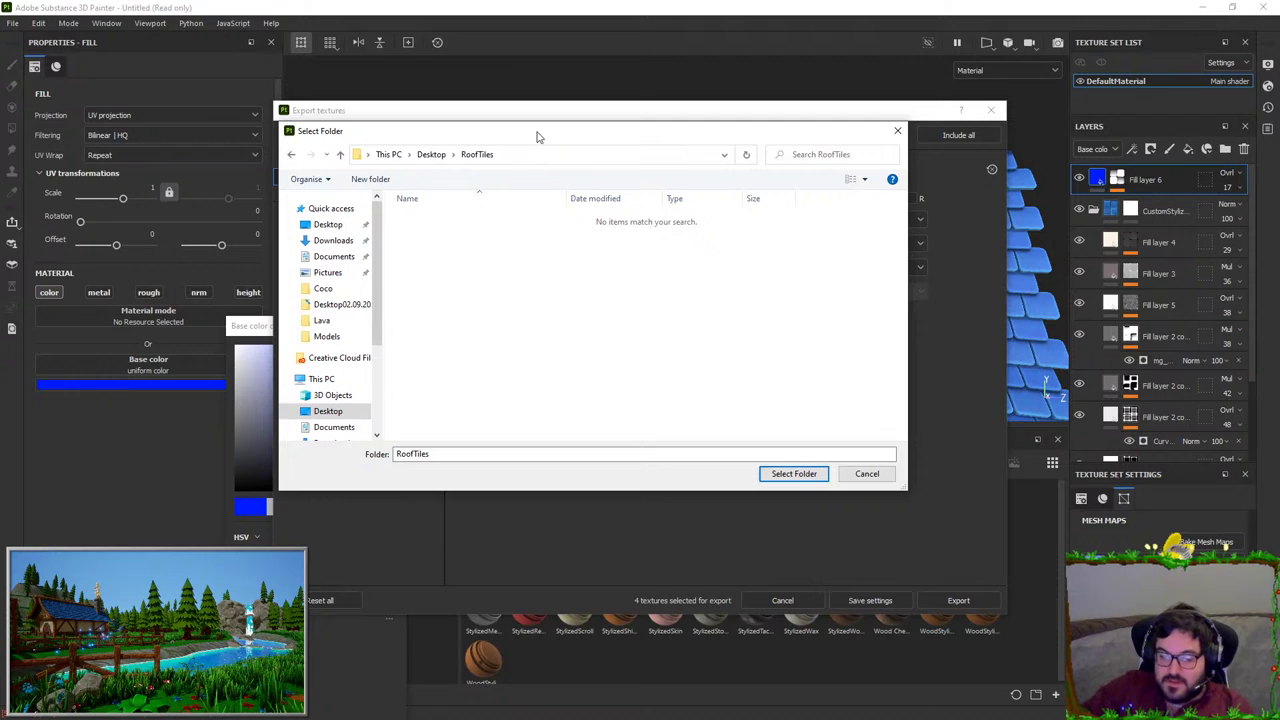
key("Return")
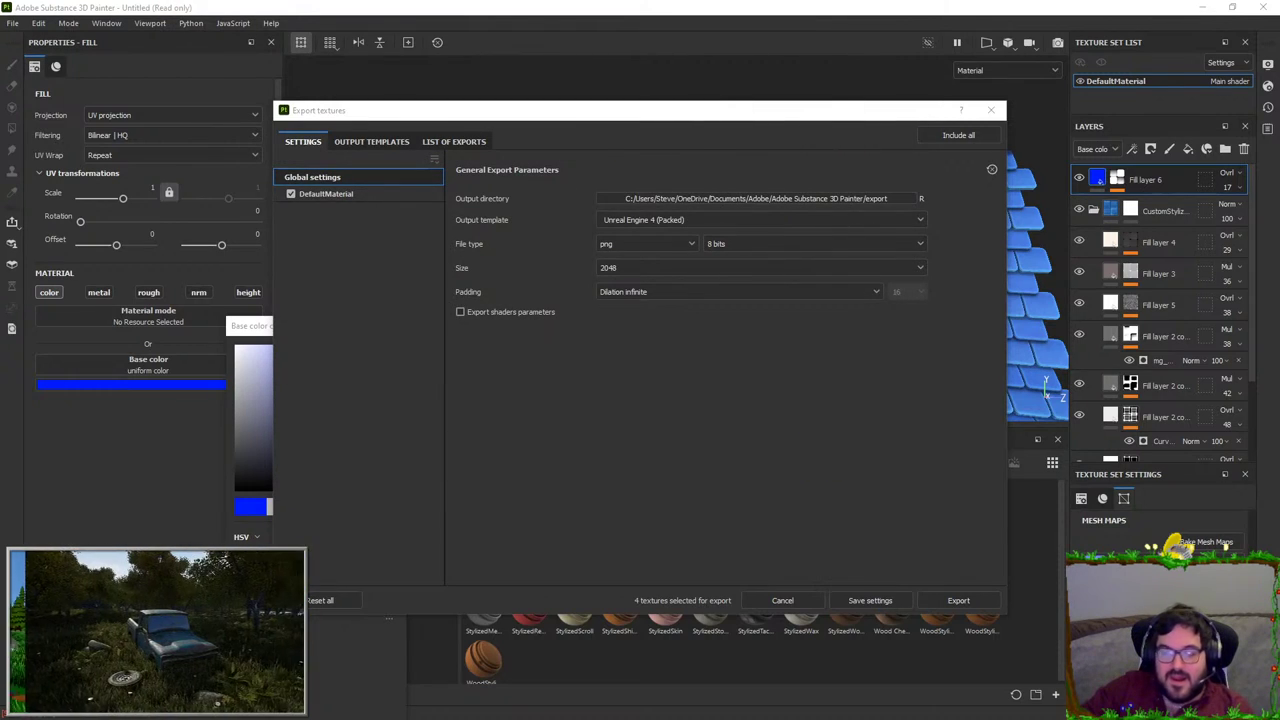
left_click(960, 599)
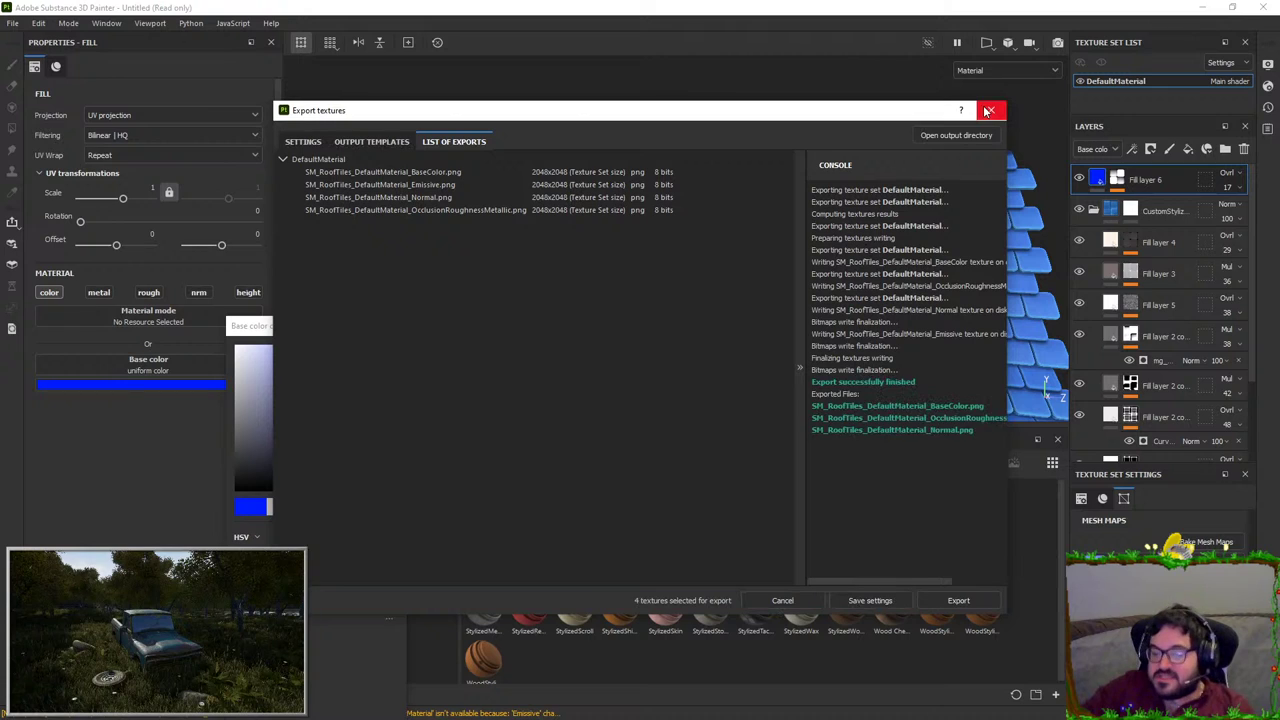
left_click(988, 111)
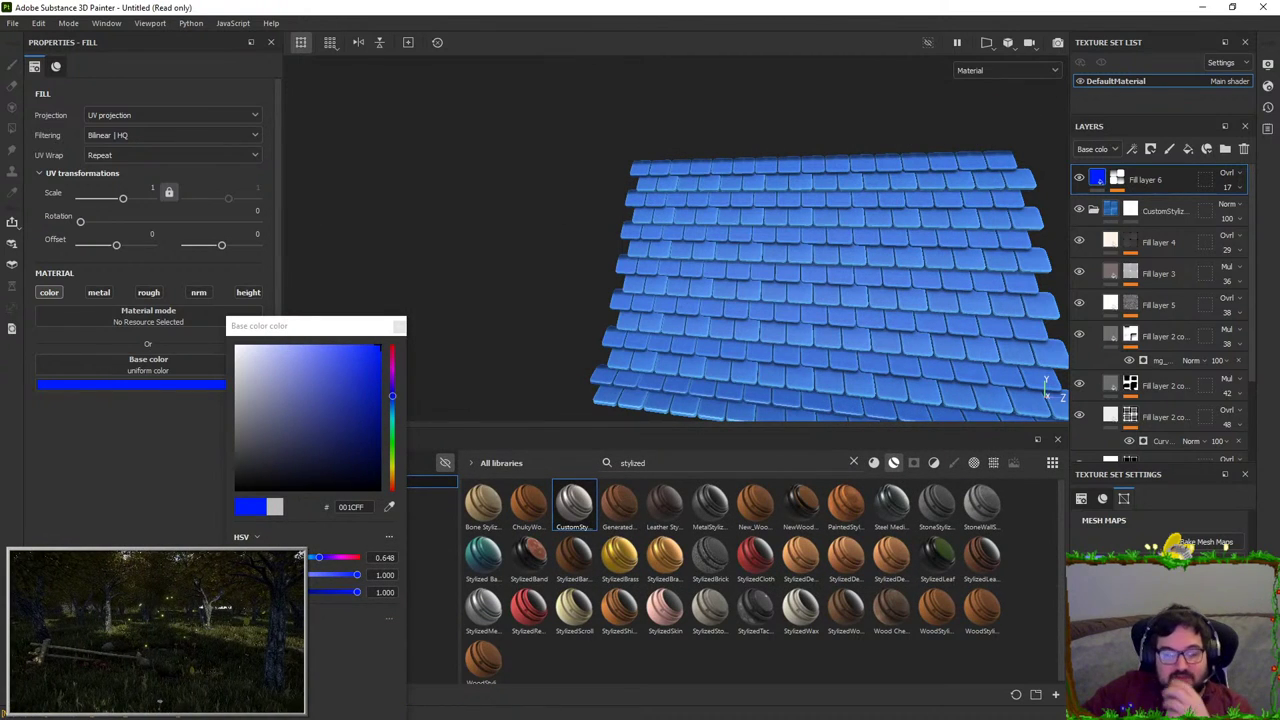
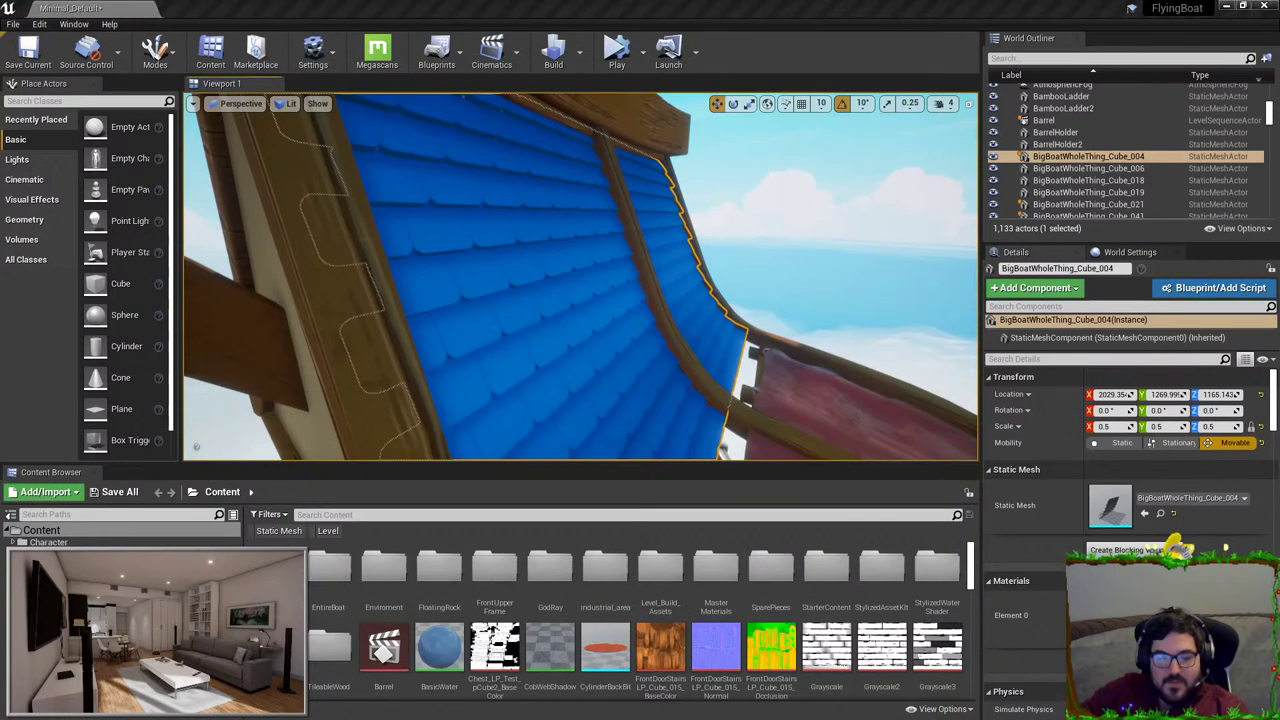
Step: In Unreal Engine, delete the old blue roof mesh BigBoatWholeThing_Cube_004 from the boat
mouse_move(690, 139)
right_mouse_down()
mouse_move(600, 139)
mouse_move(690, 139)
right_mouse_up()
right_click_drag(686, 300, 520, 300)
right_click_drag(622, 270, 622, 270)
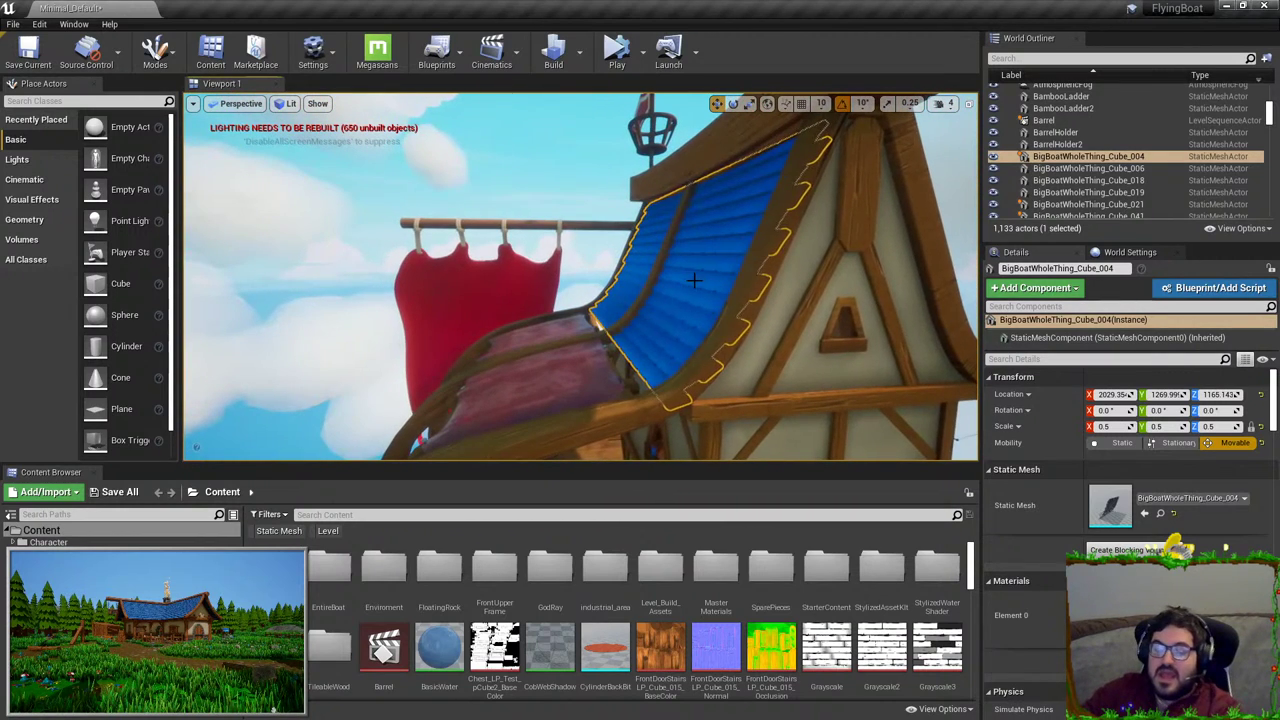
key("Delete")
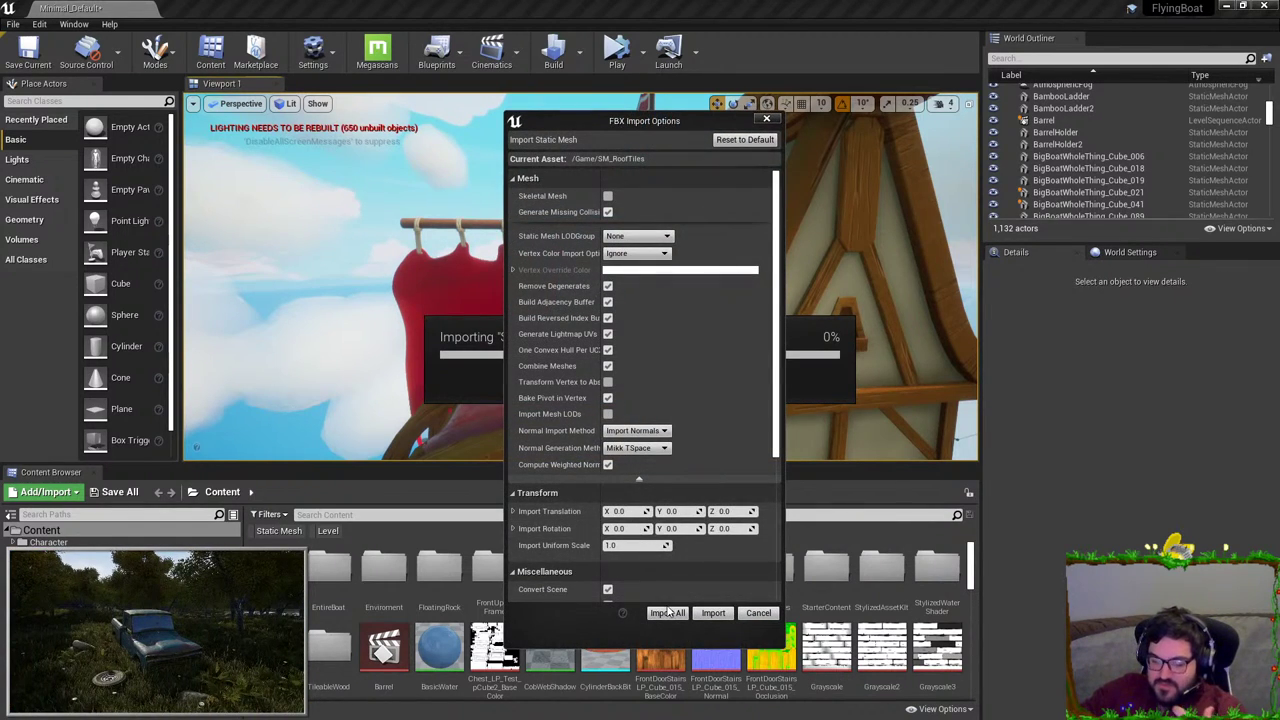
Step: Import the SM_RoofTiles static mesh into the Content folder with the shown FBX import options
left_click(713, 612)
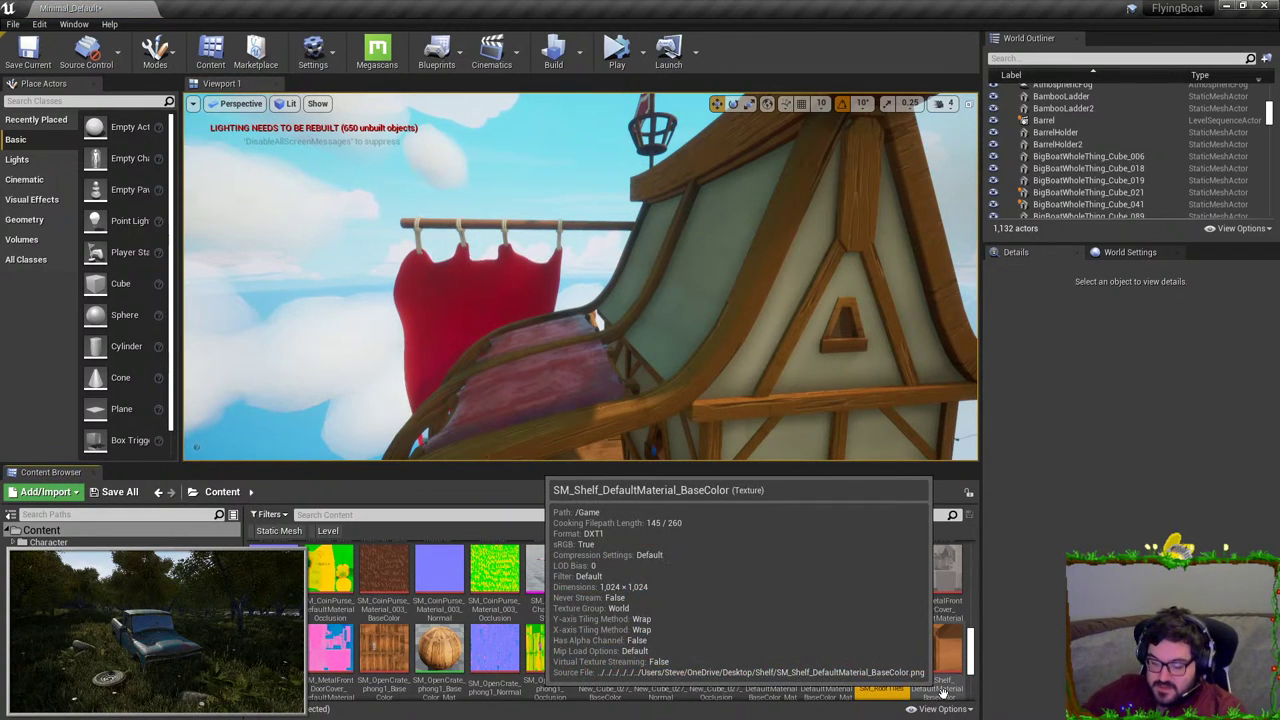
scroll(900, 670, "down", 1)
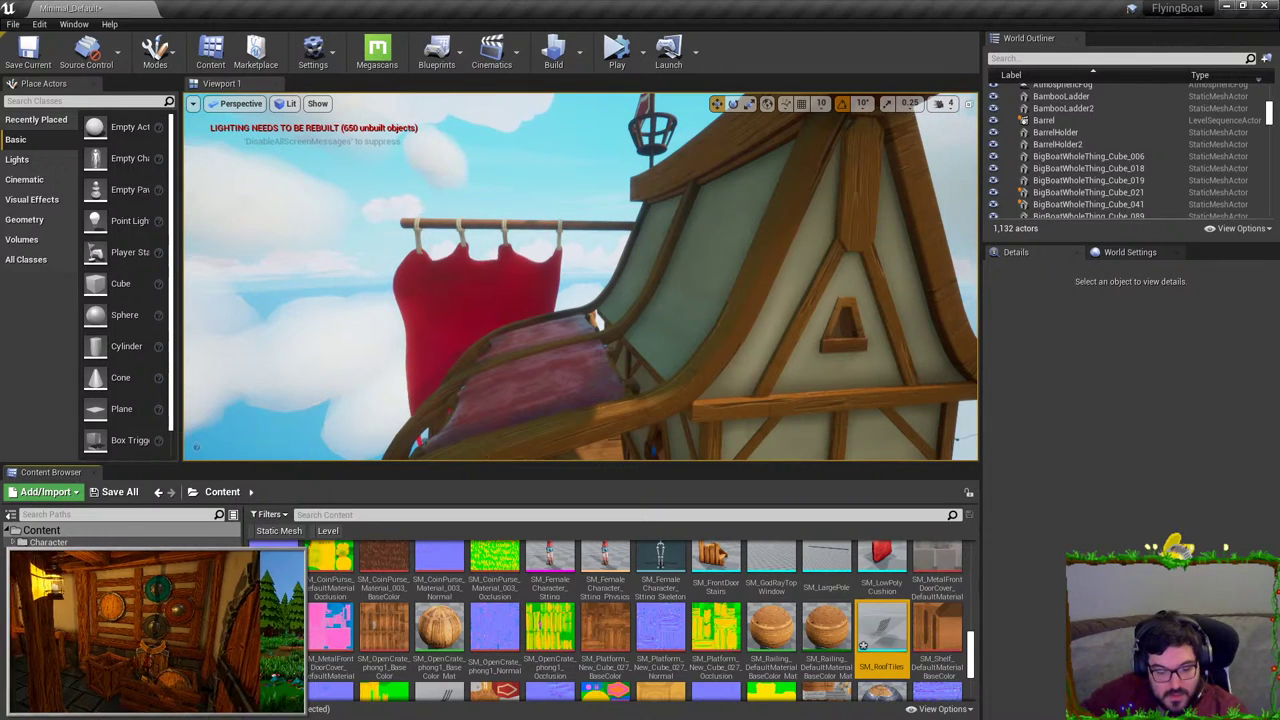
left_click(42, 530)
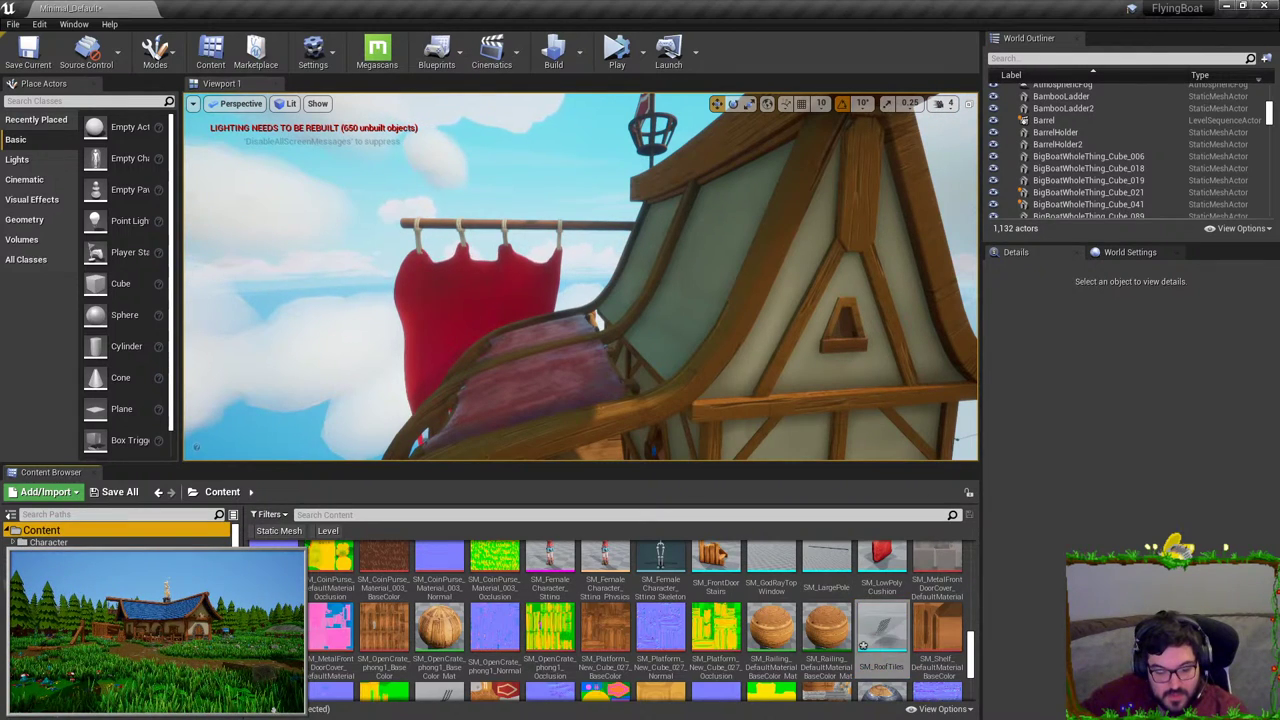
Step: Try to place the SM_RoofTiles mesh on the boat's roof and scale it uniformly
left_click_drag(882, 625, 338, 637)
left_click_drag(864, 640, 668, 326)
left_click(120, 530)
right_click_drag(668, 326, 760, 320)
key("r")
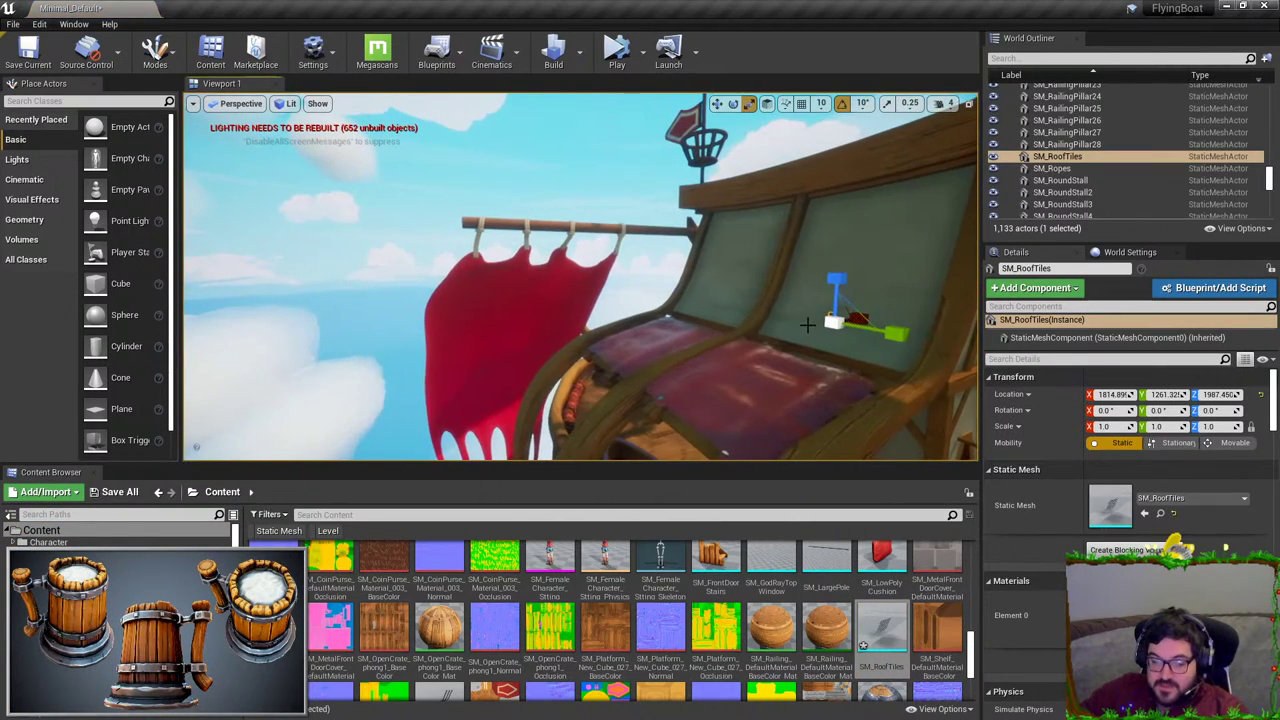
left_click_drag(828, 319, 803, 293)
right_click_drag(804, 293, 860, 220)
Step: Delete the placed roof tiles from the level and the SM_RoofTiles asset from the Content folder
key("Delete")
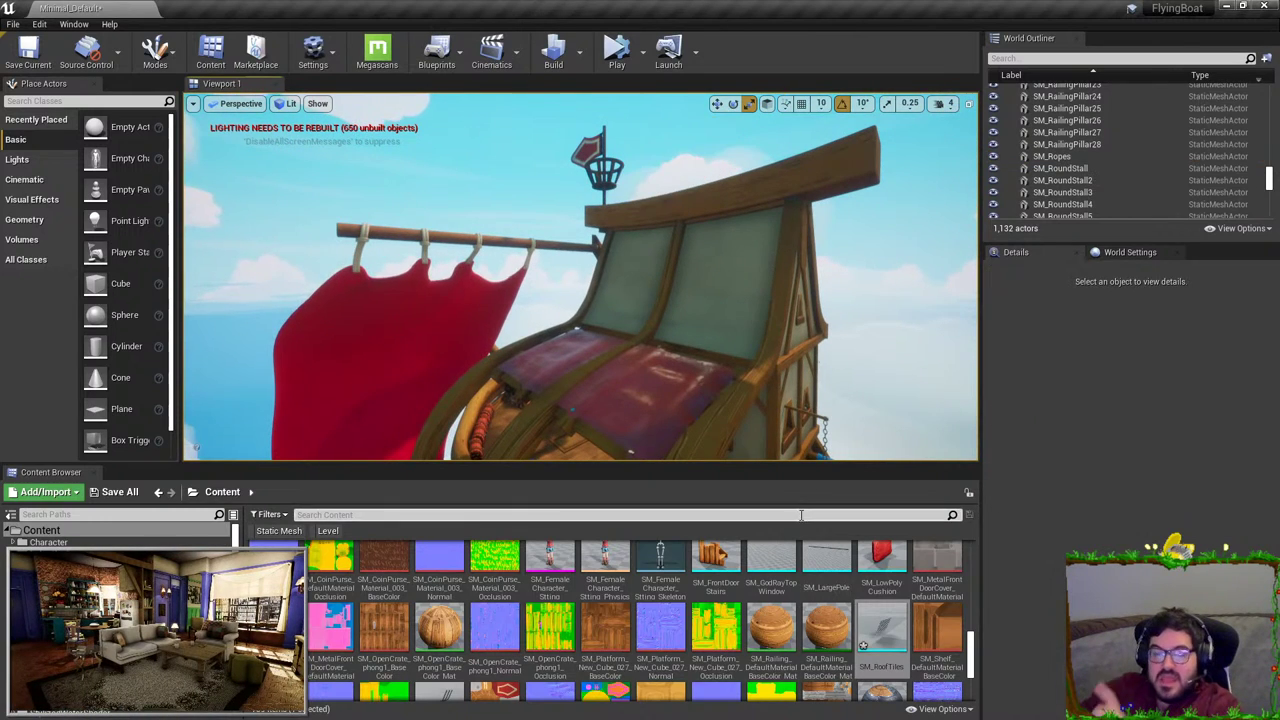
left_click(882, 628)
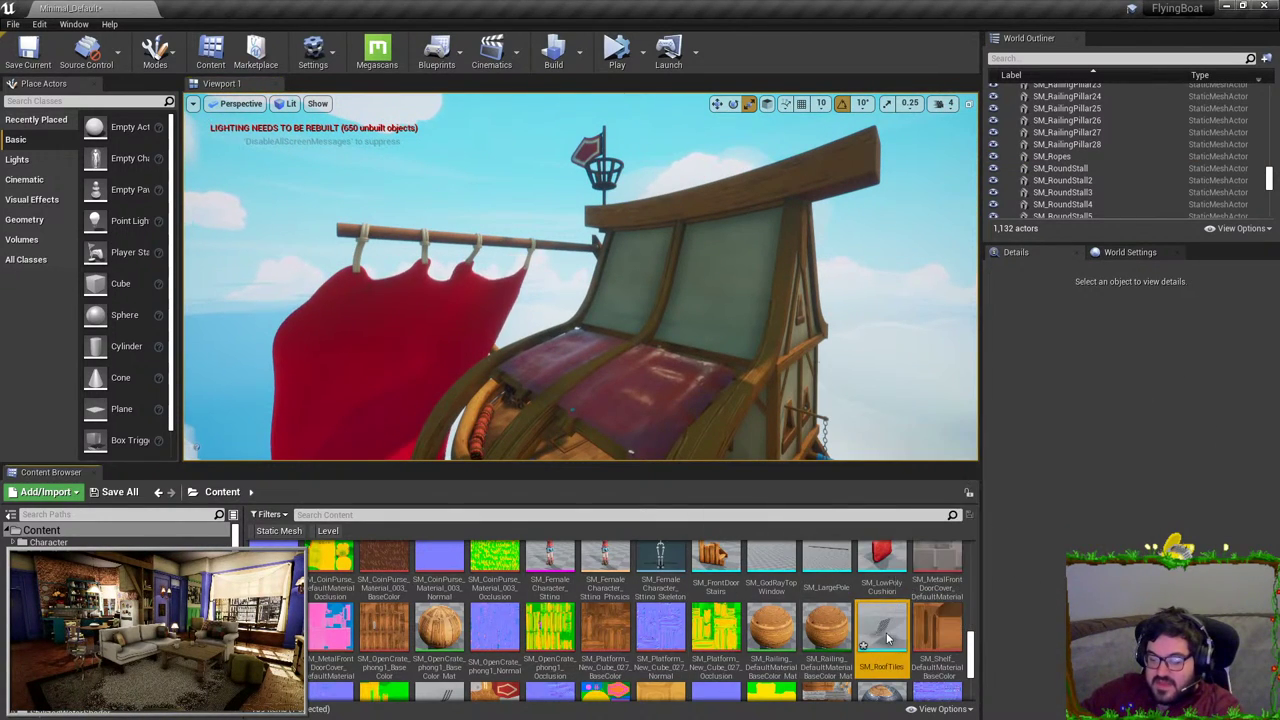
key("Delete")
left_click(620, 579)
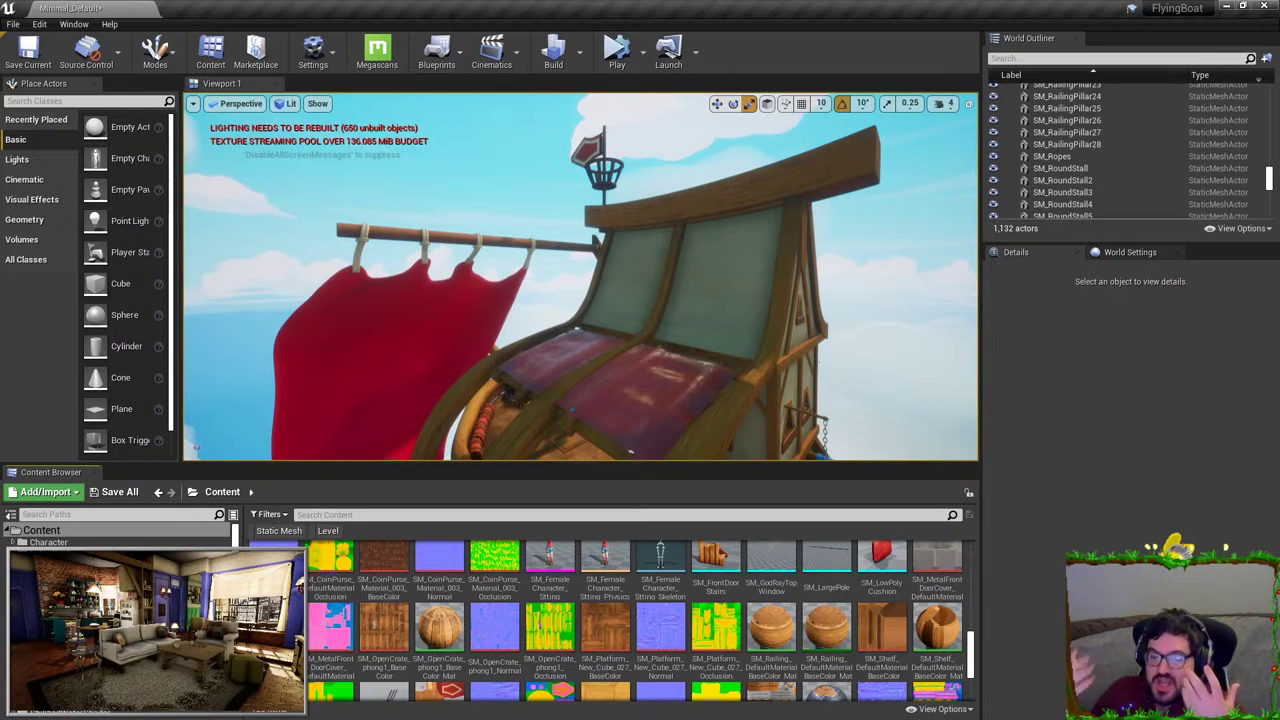
Step: Set the texture streaming pool size to 4096 with the console command r.Streaming.PoolSize
right_click_drag(580, 278, 560, 335)
right_click_drag(679, 194, 665, 158)
key("grave")
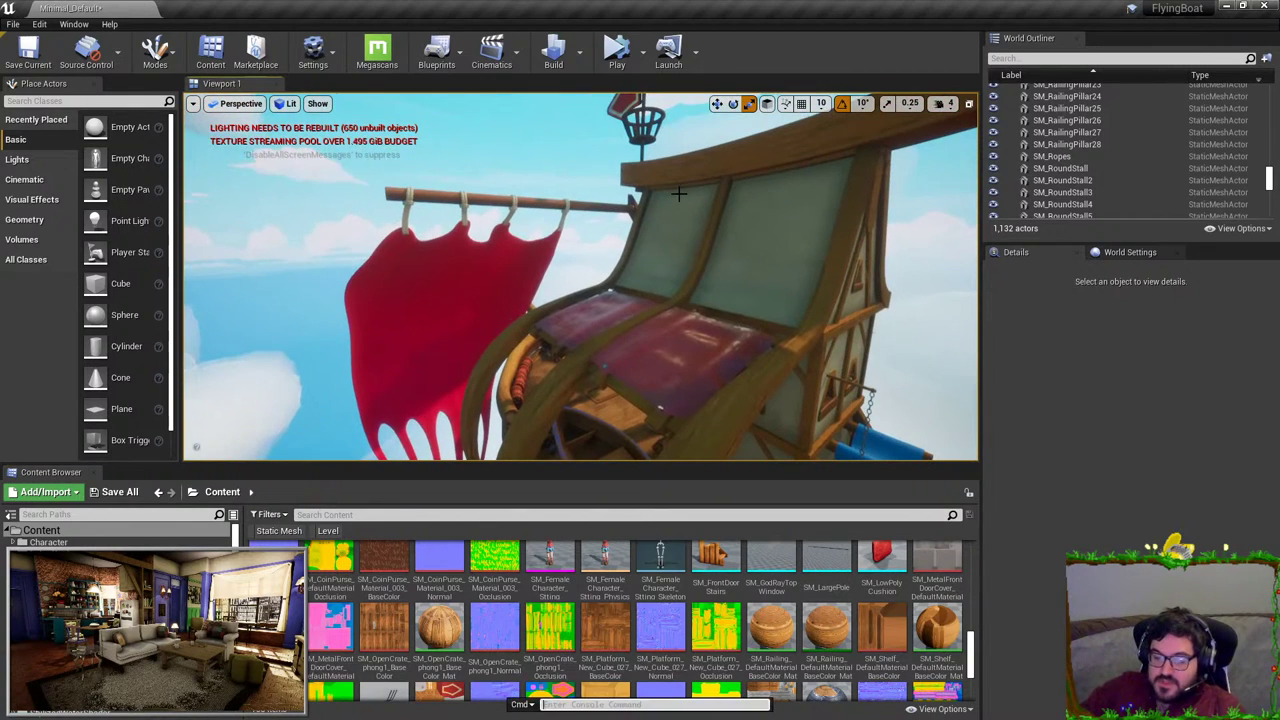
type("tetxur")
key("BackSpace")
key("BackSpace")
key("BackSpace")
key("BackSpace")
key("BackSpace")
key("BackSpace")
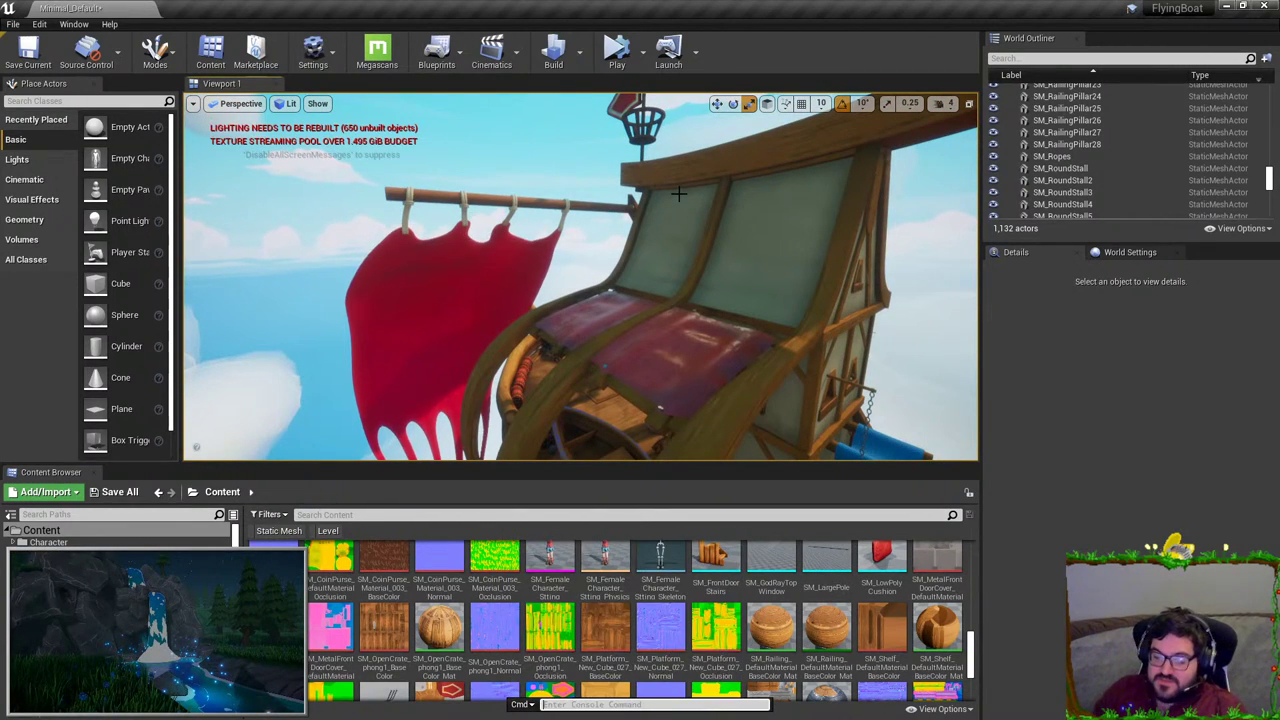
type("streaming.pp")
key("BackSpace")
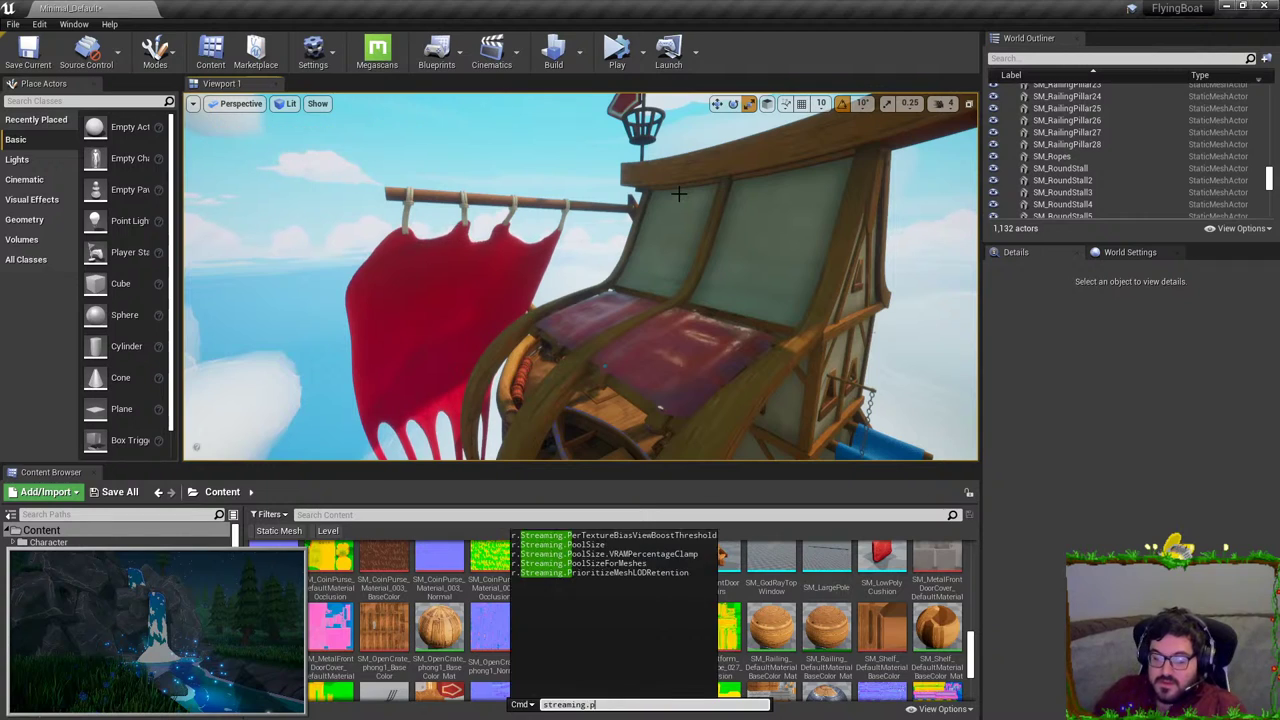
type("ool")
key("Tab")
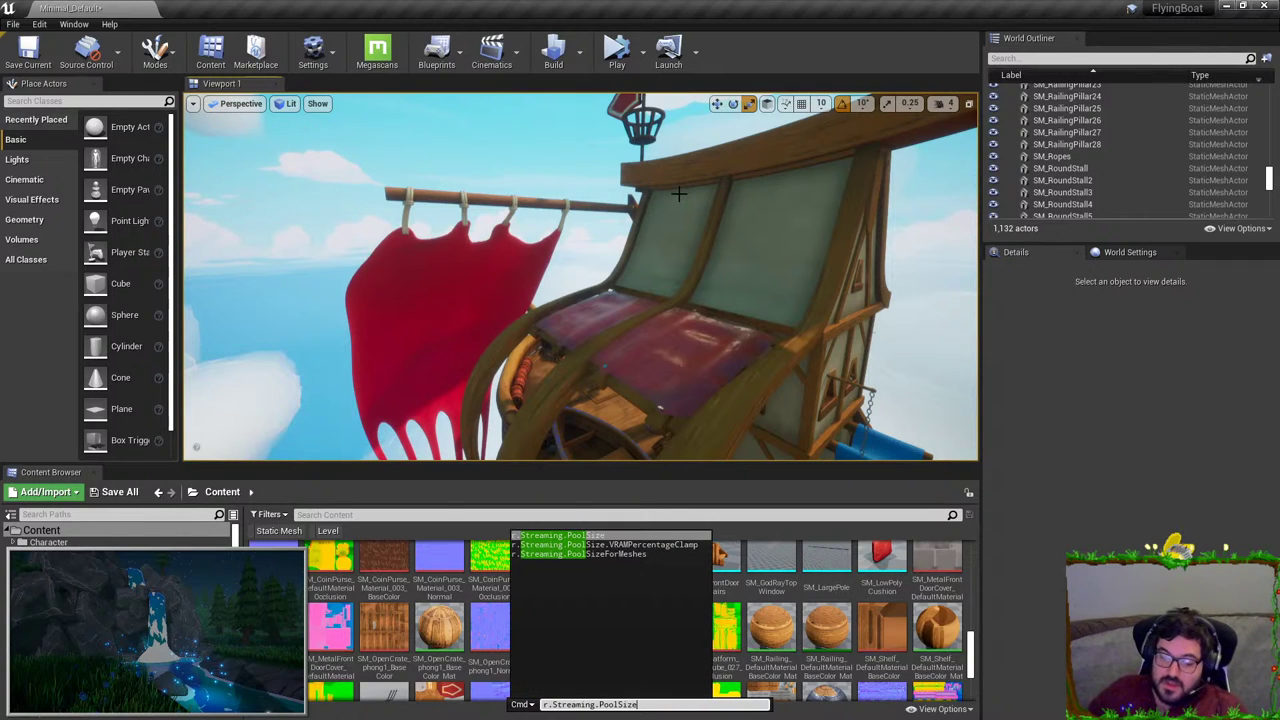
type("4096")
key("Return")
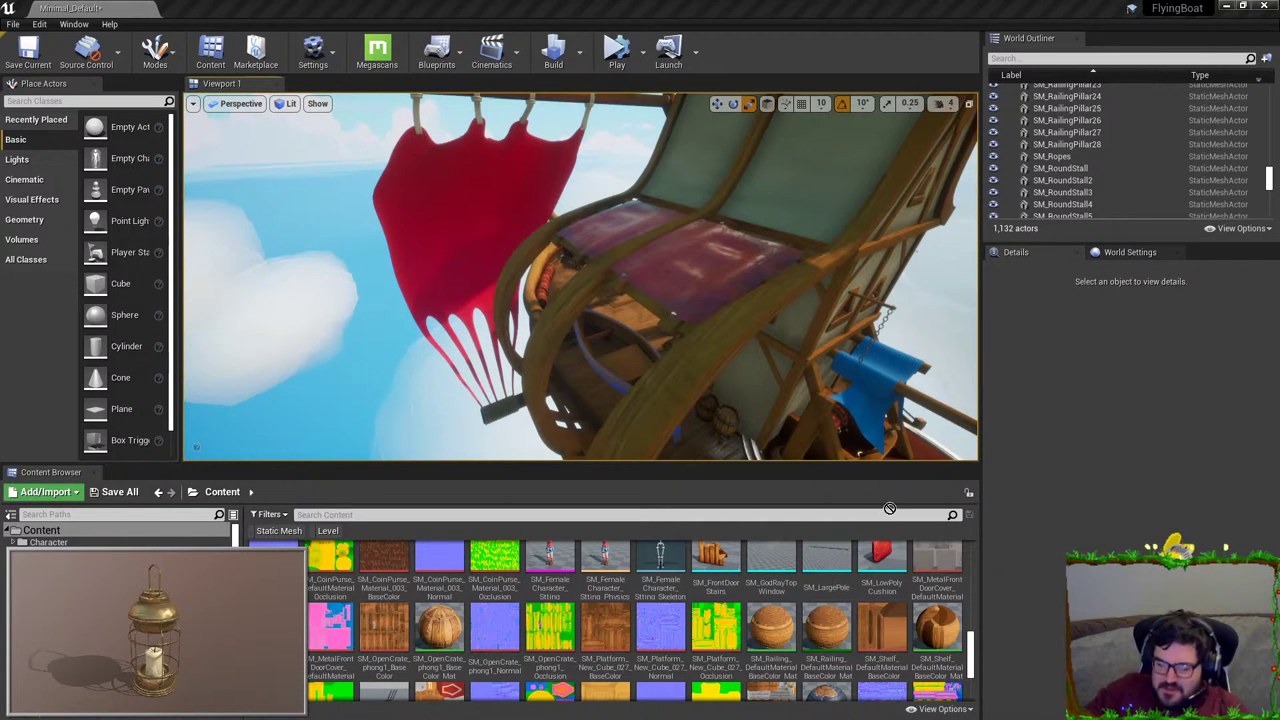
Step: Try to import the roof tiles mesh into the Content folder, then cancel the import
left_click_drag(890, 509, 840, 590)
left_click(768, 117)
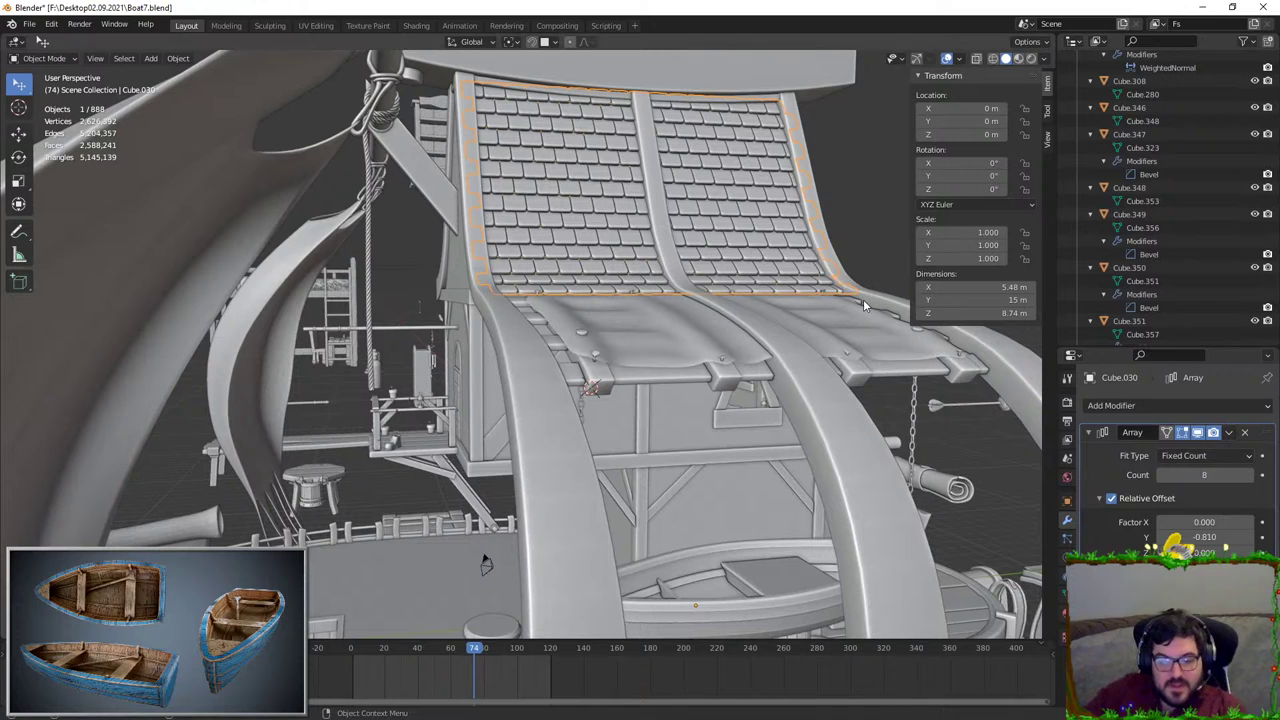
Step: Switch to Blender and set the origin of the roof tiles object to its center of mass
middle_click_drag(620, 275, 768, 264)
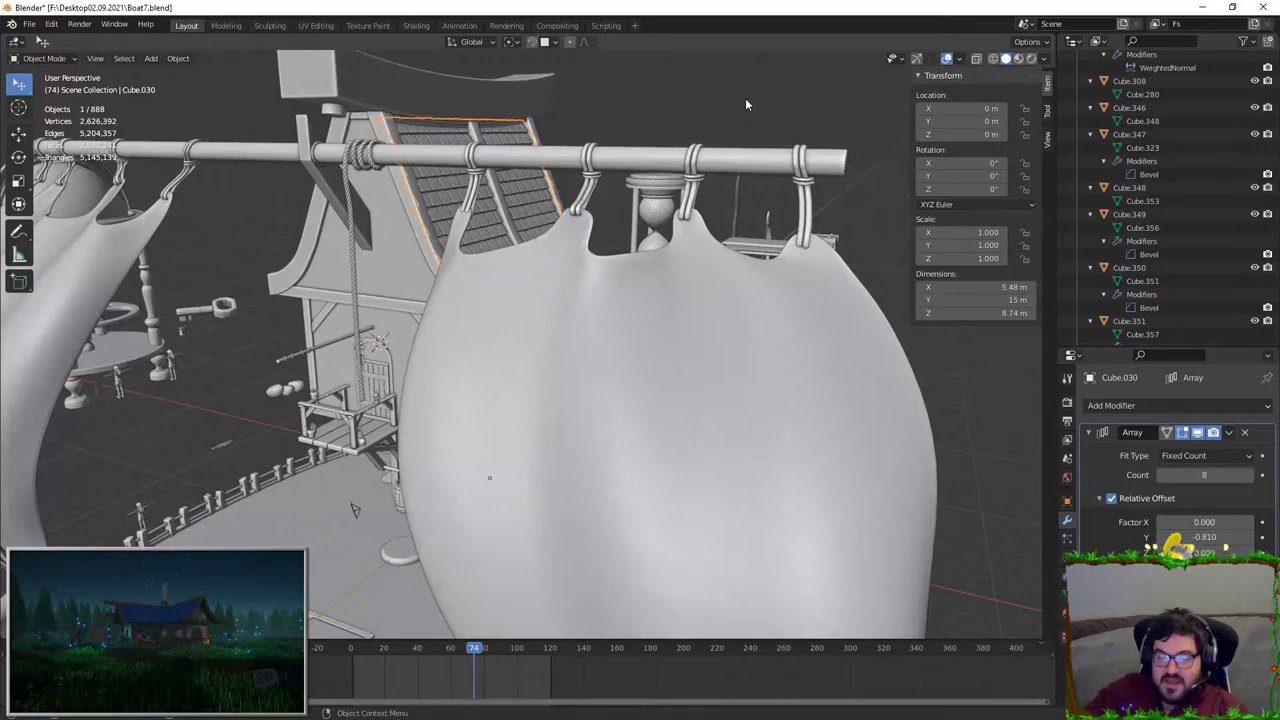
left_click(460, 170)
key("g")
right_click(602, 108)
middle_click_drag(582, 153, 486, 264)
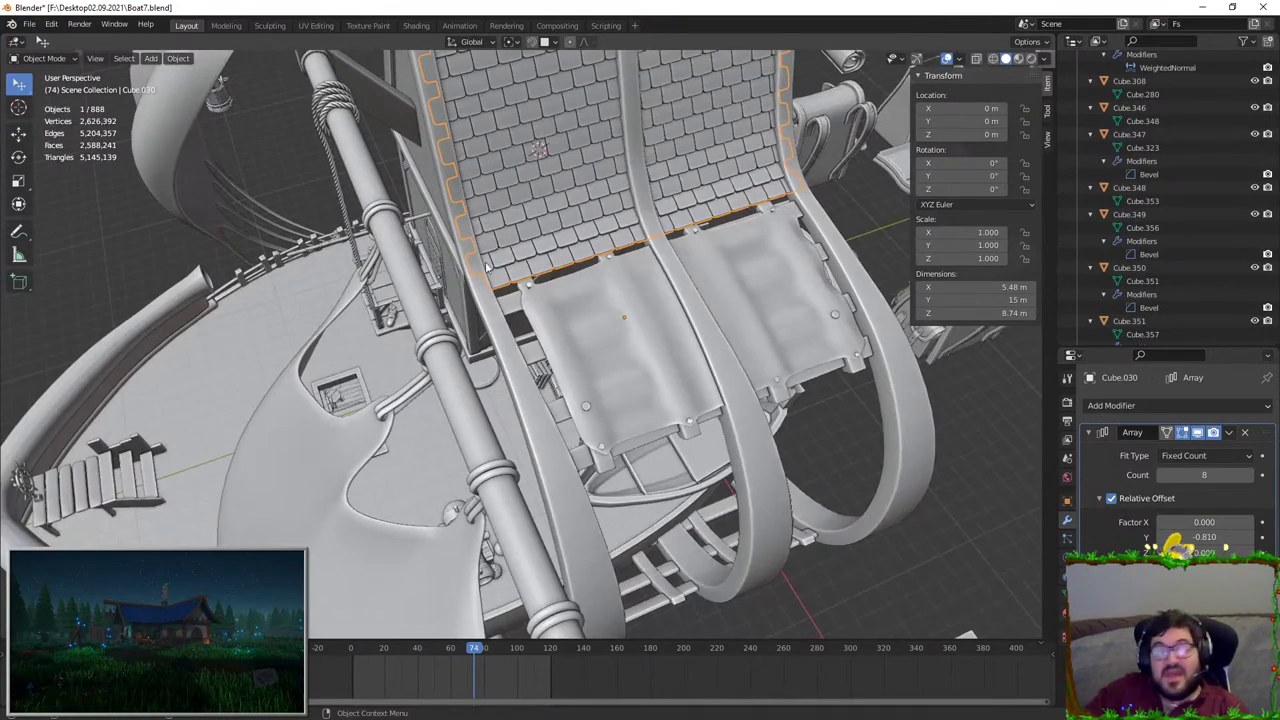
right_click(603, 243)
left_click(600, 238)
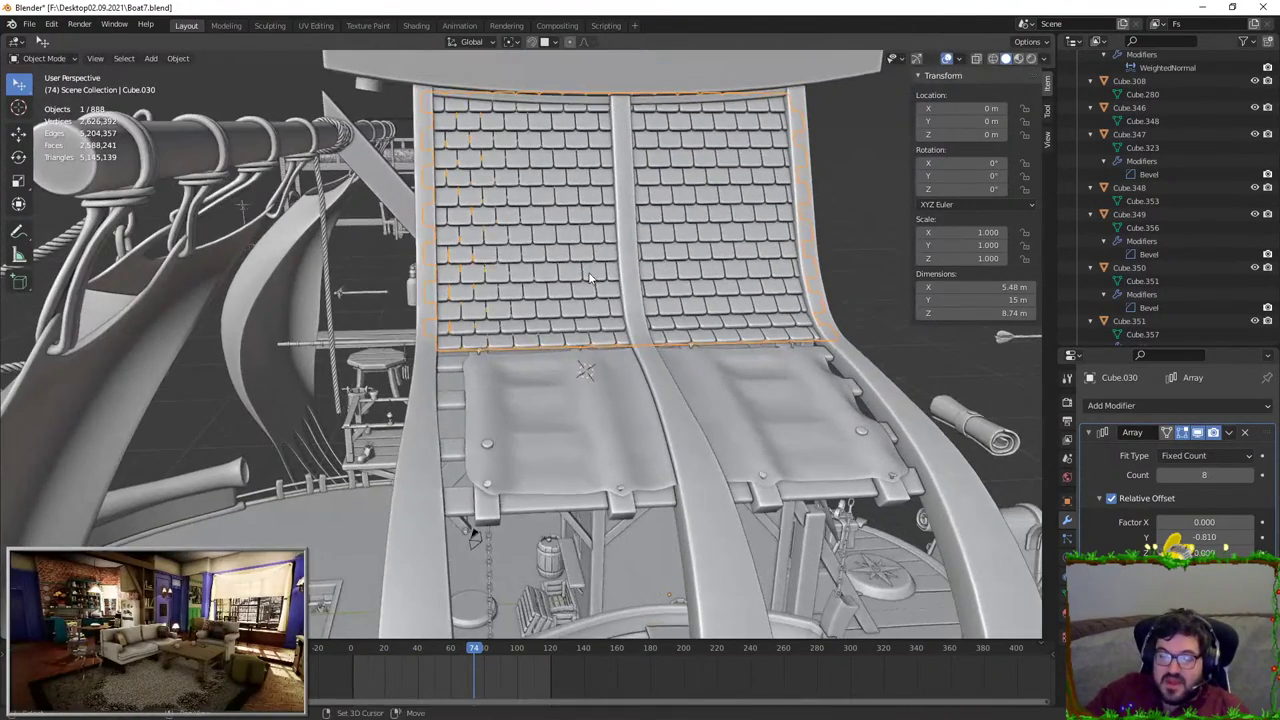
right_click(530, 290)
mouse_move(545, 303)
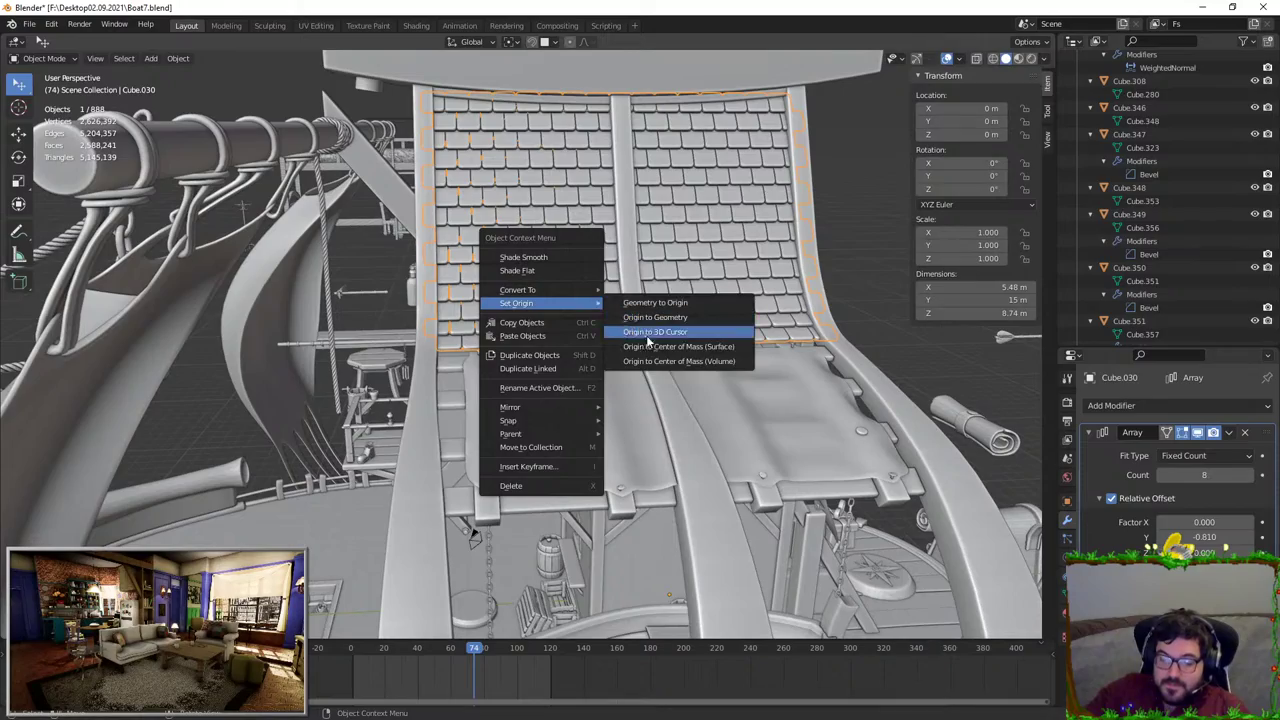
left_click(648, 340)
key("r")
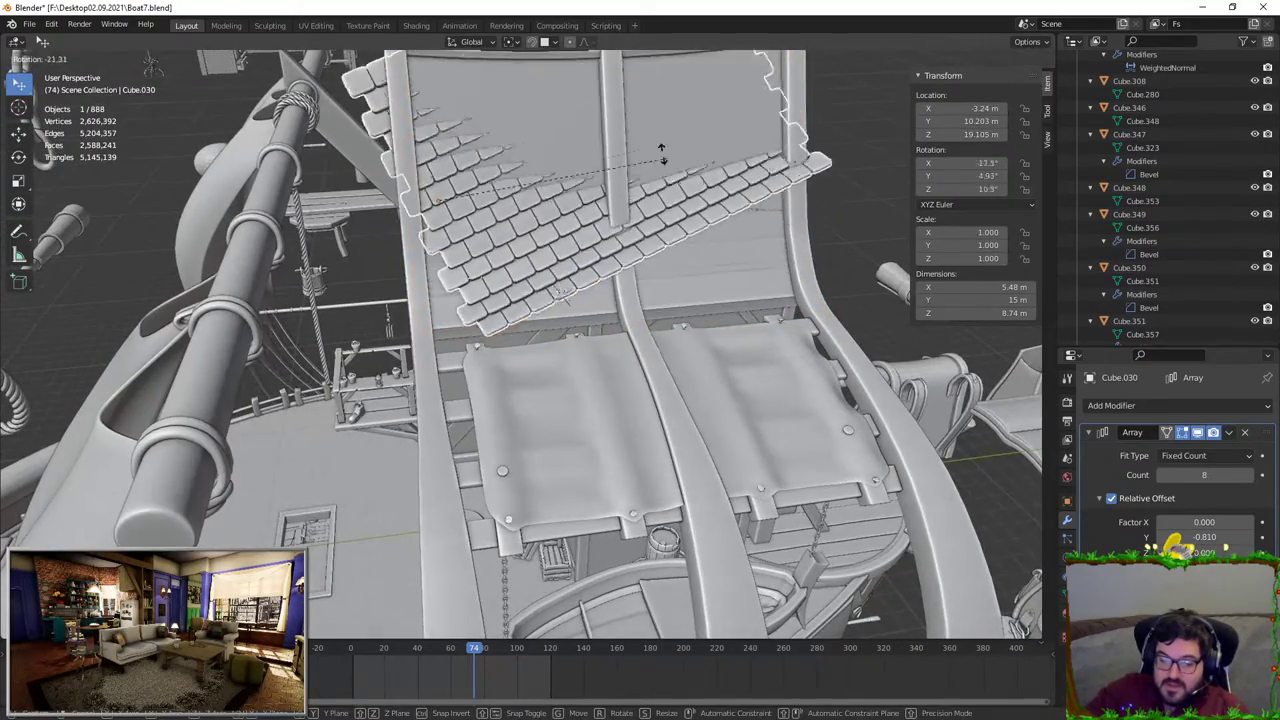
key("Return")
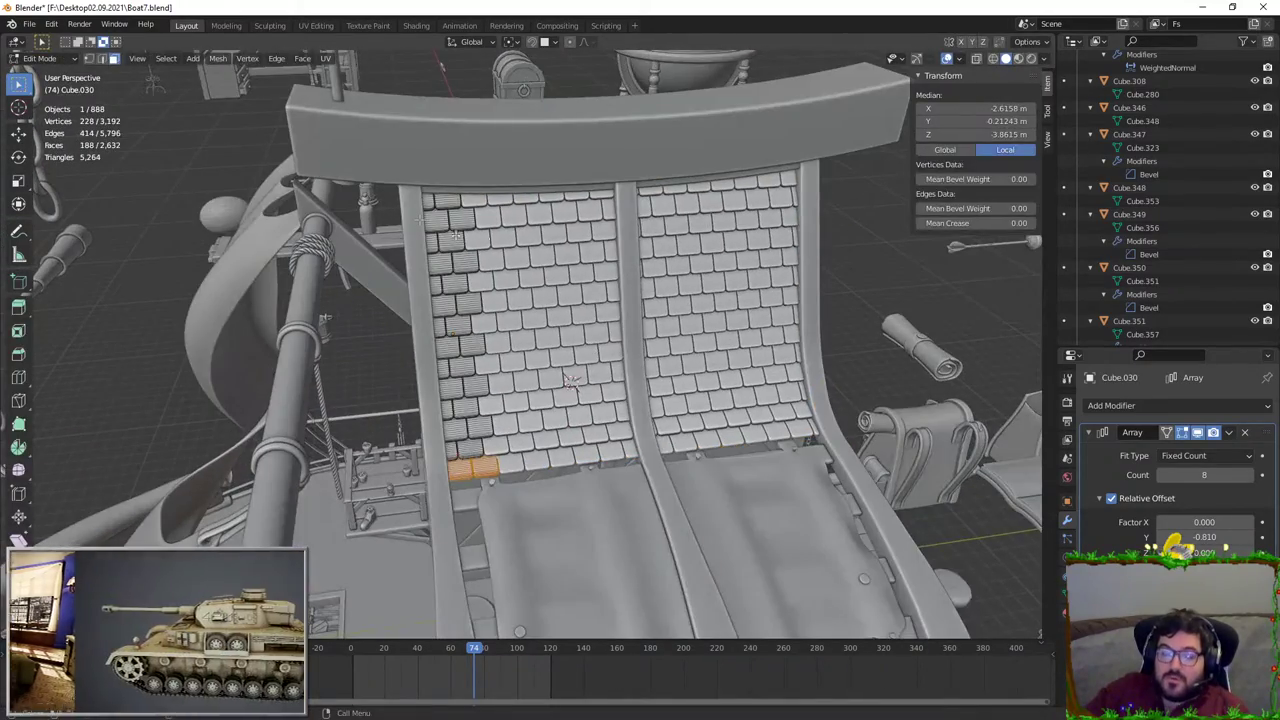
key("Tab")
middle_click_drag(531, 346, 652, 262)
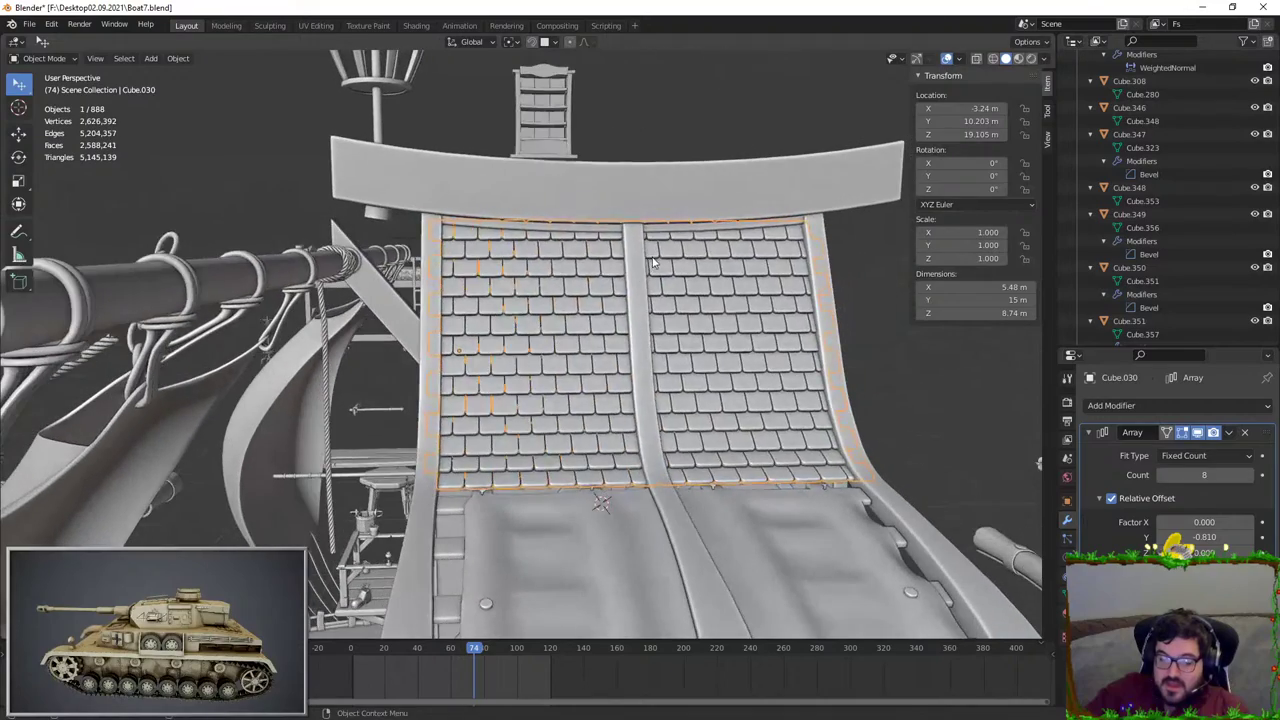
key("g")
right_click(683, 240)
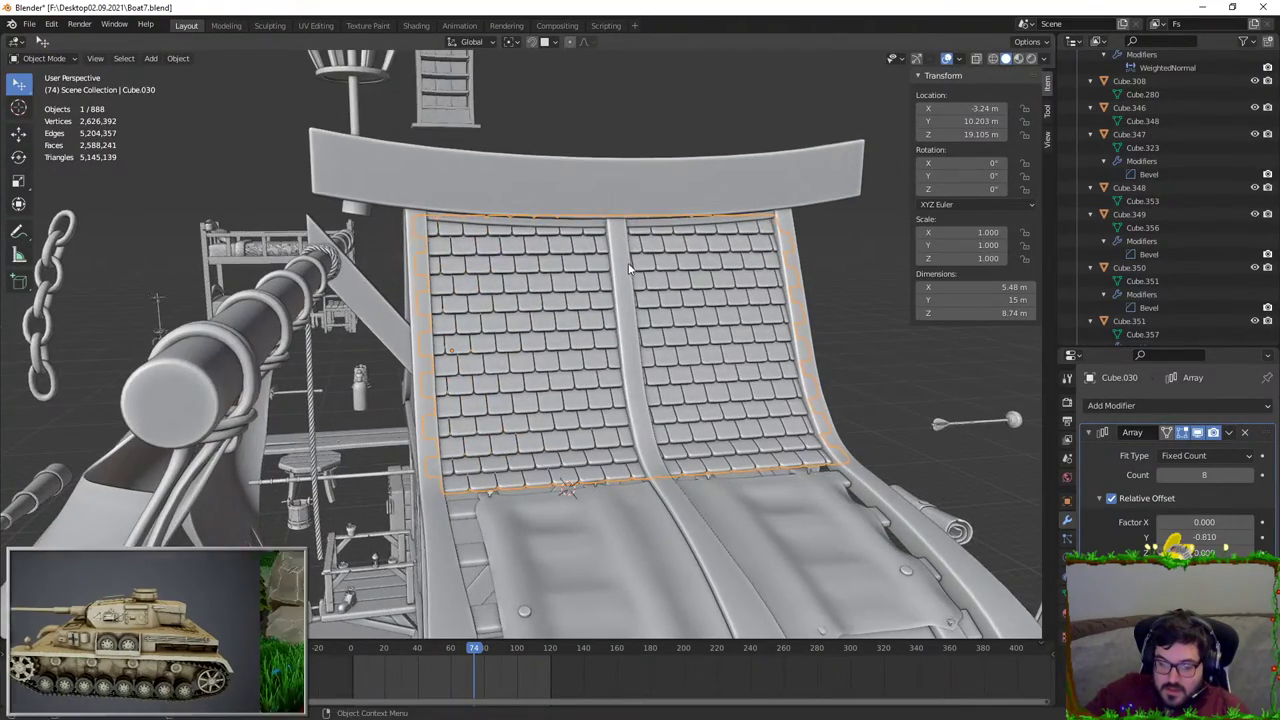
Step: Isolate the roof tiles and move all their mesh geometry about 5.7 m along Y to centre the array on its origin
key("KP_Divide")
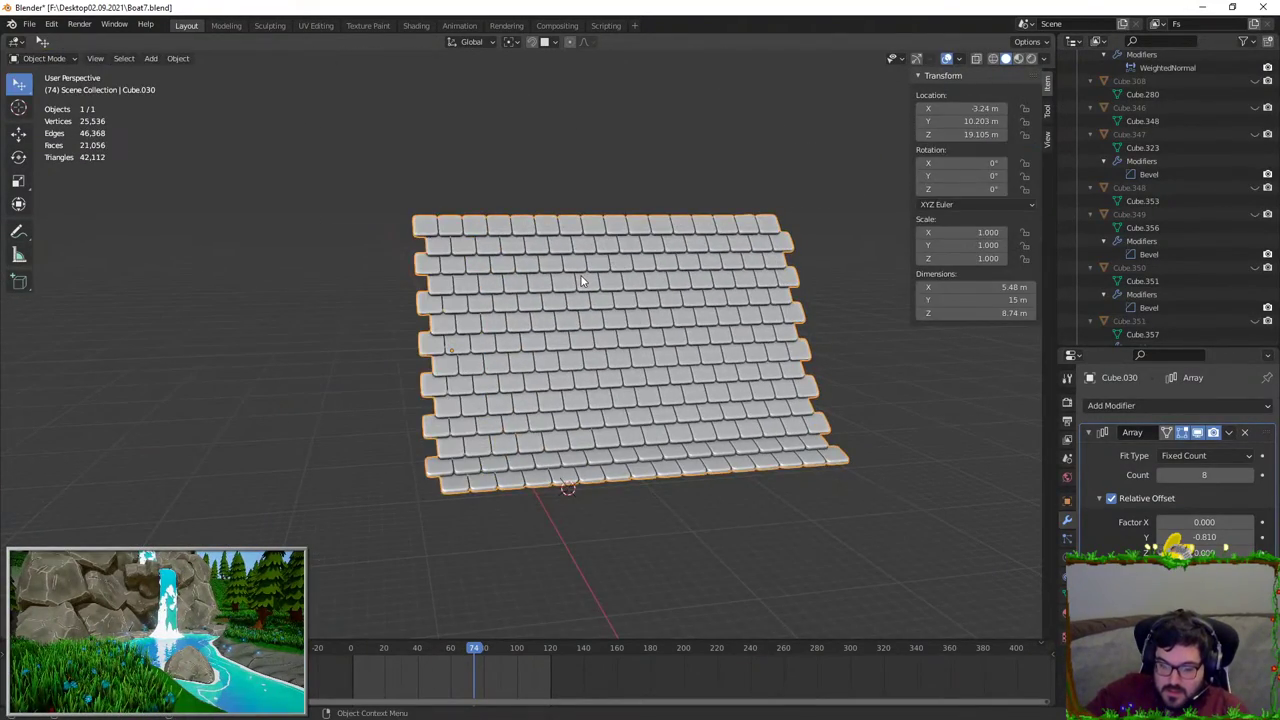
key("Tab")
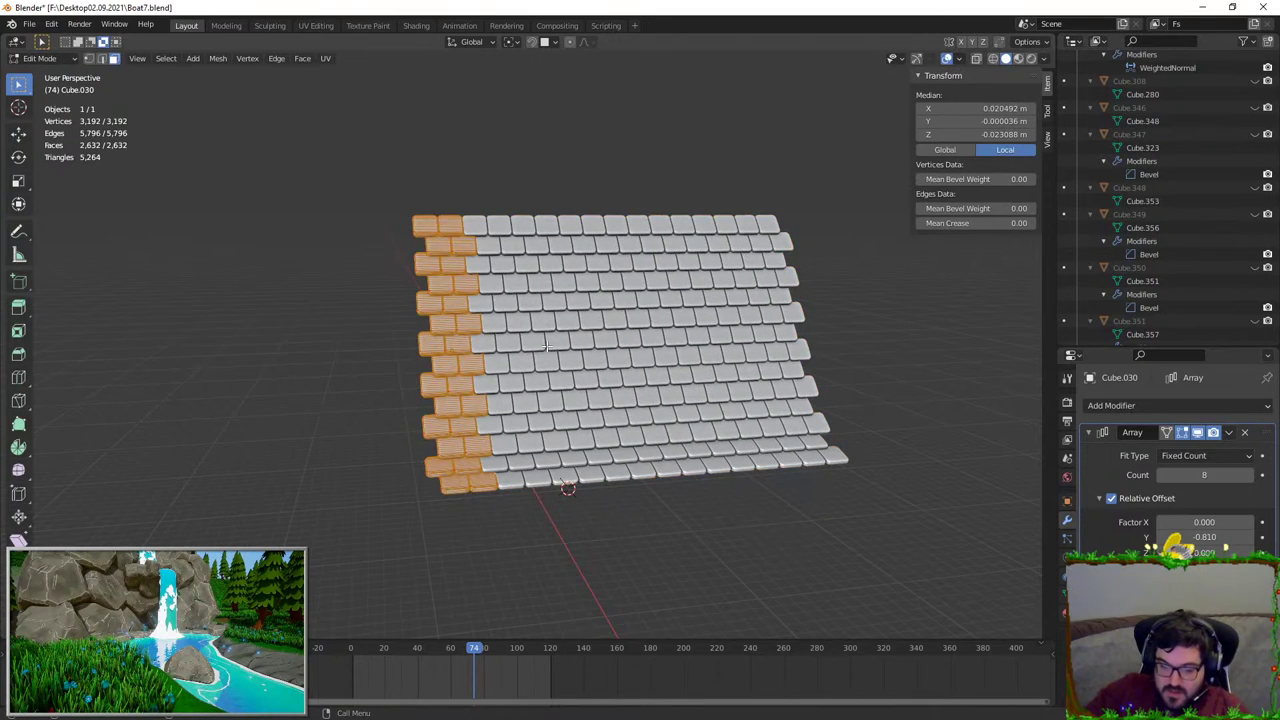
key("KP_1")
key("KP_1")
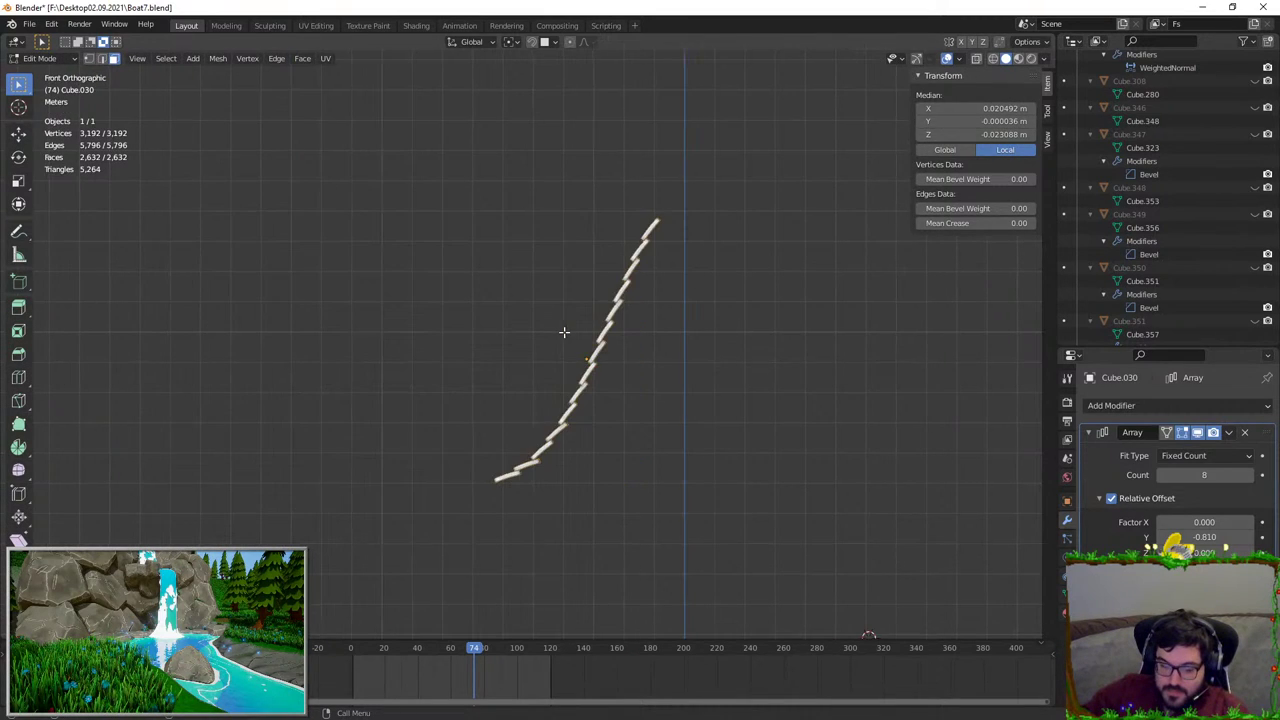
key("ctrl+KP_1")
key("ctrl+KP_3")
key("g")
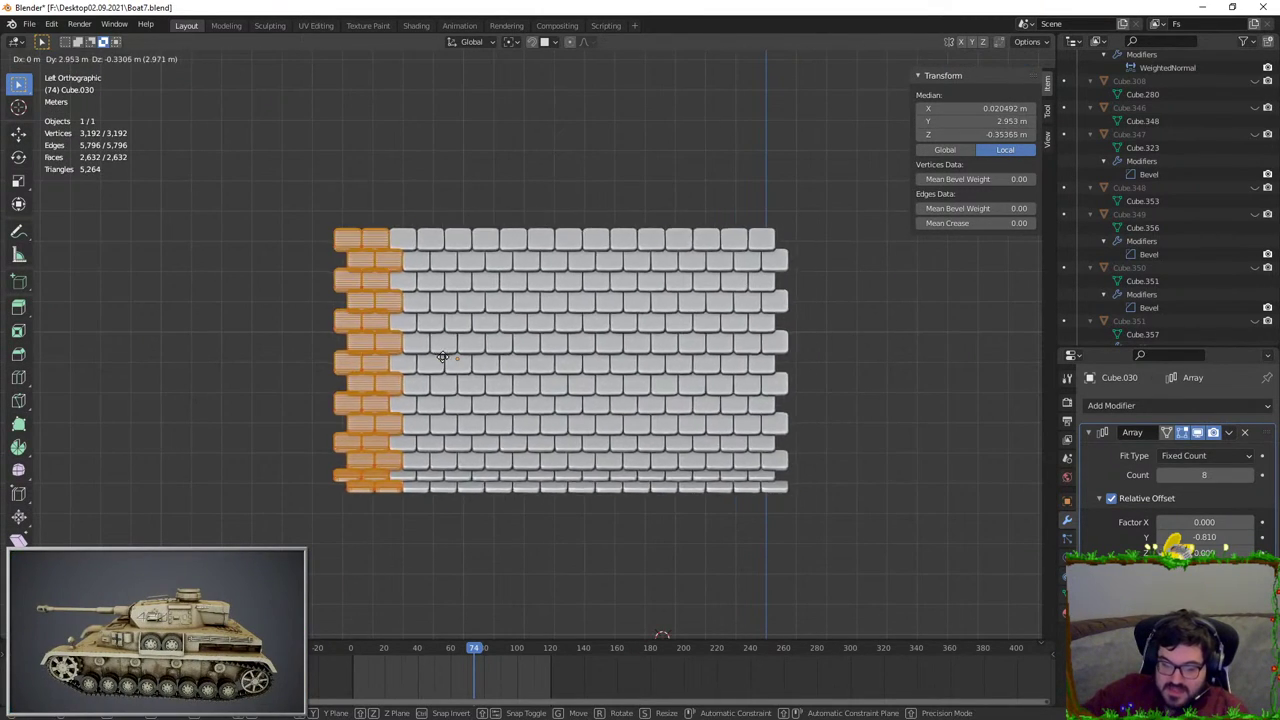
key("y")
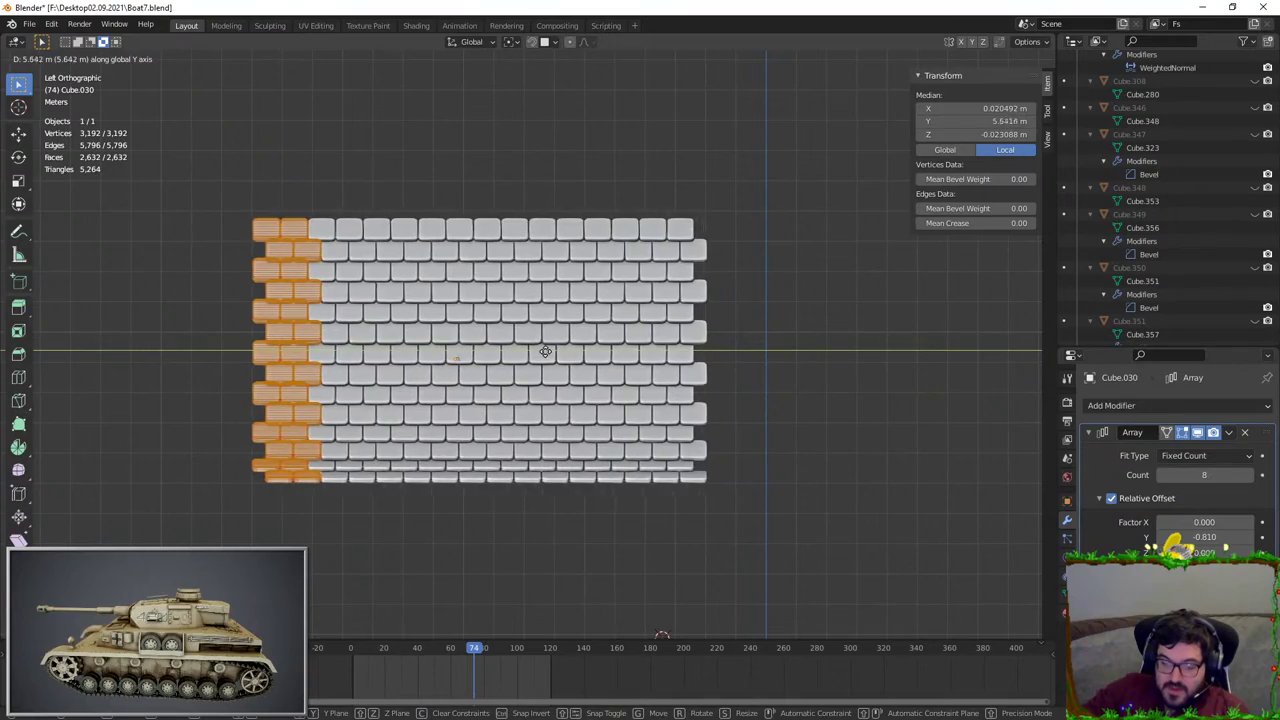
left_click(545, 352)
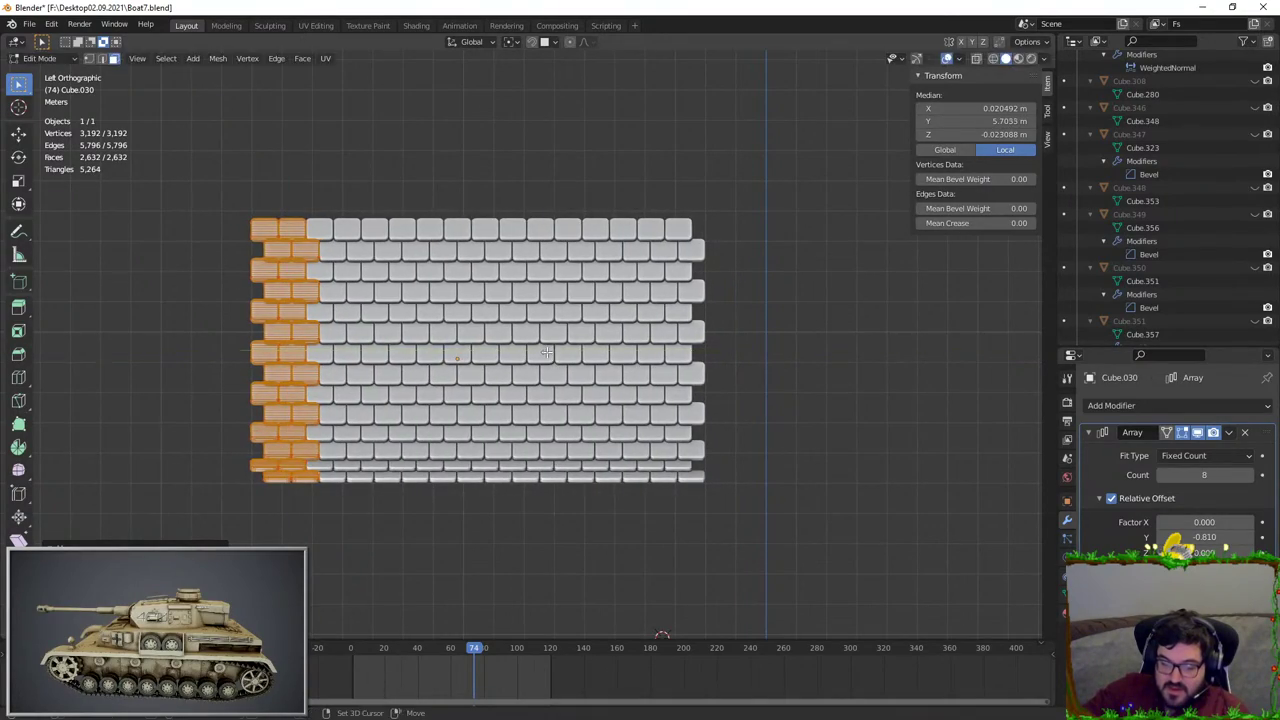
key("Tab")
key("r")
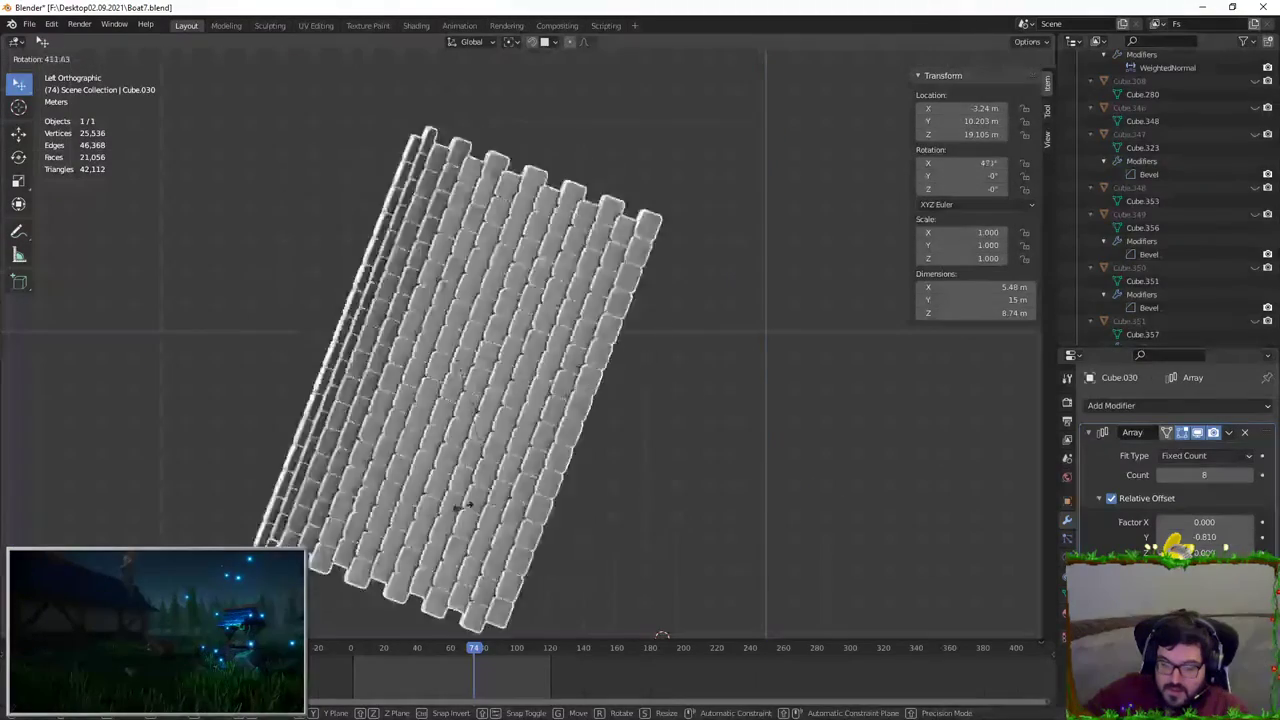
right_click(504, 447)
Step: Bring the rest of the boat back into view and move the roof tiles object about -5.8 m along Y onto the roof frame
key("alt+h")
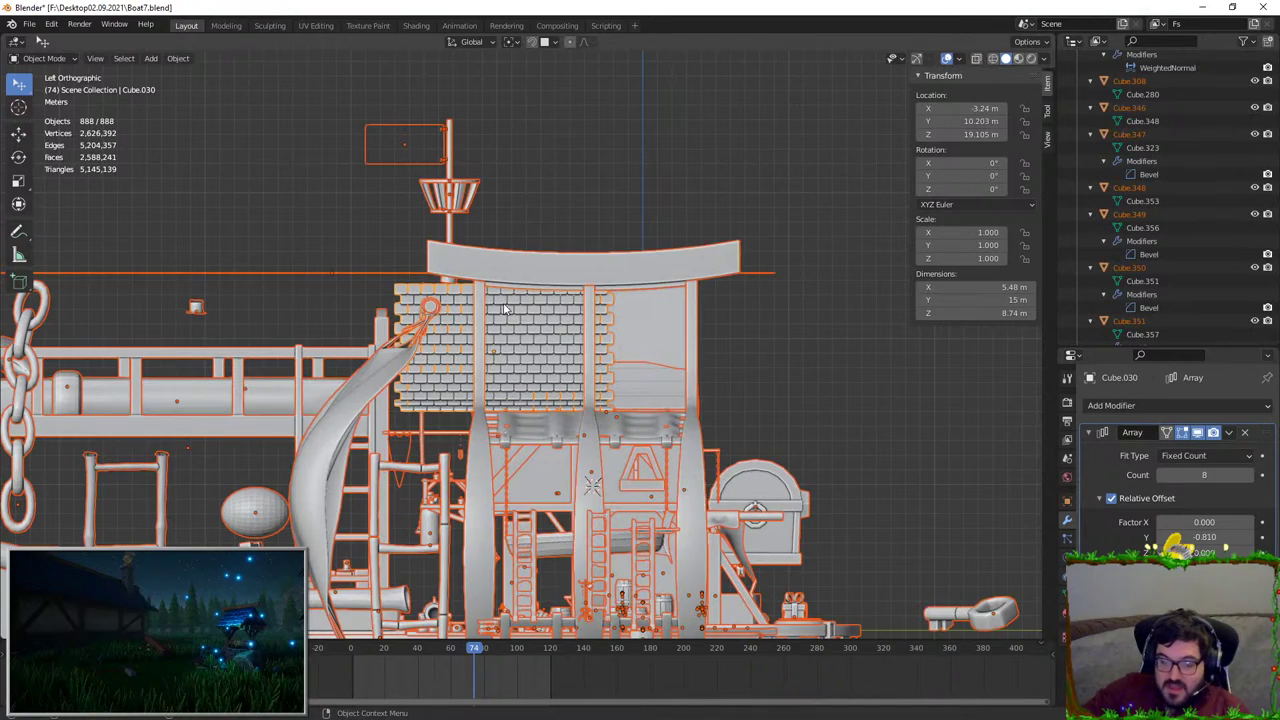
left_click(478, 364)
scroll(470, 375, "up", 5)
left_click(340, 392)
key("g")
key("y")
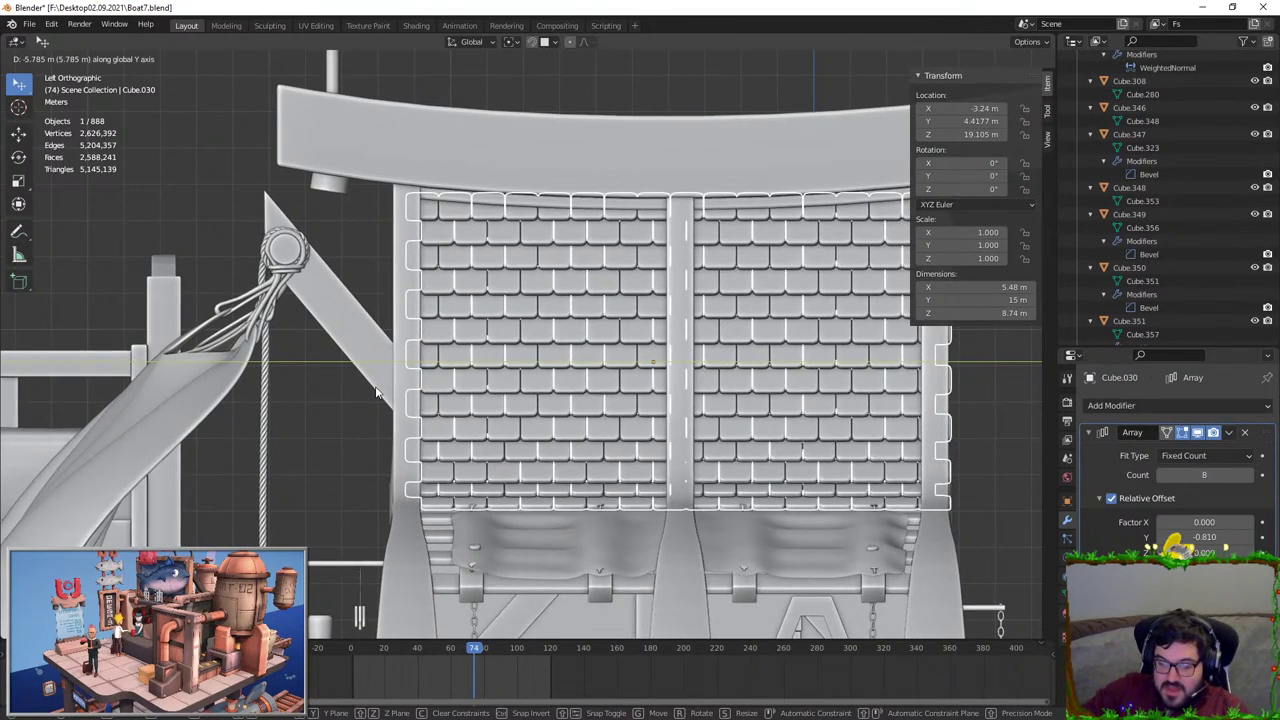
left_click(381, 386)
Step: Nudge the roof tiles about 0.2 m along Y so they sit evenly between the outer roof beams
left_click(975, 402)
middle_click_drag(975, 402, 906, 404, "shift")
left_click(527, 382)
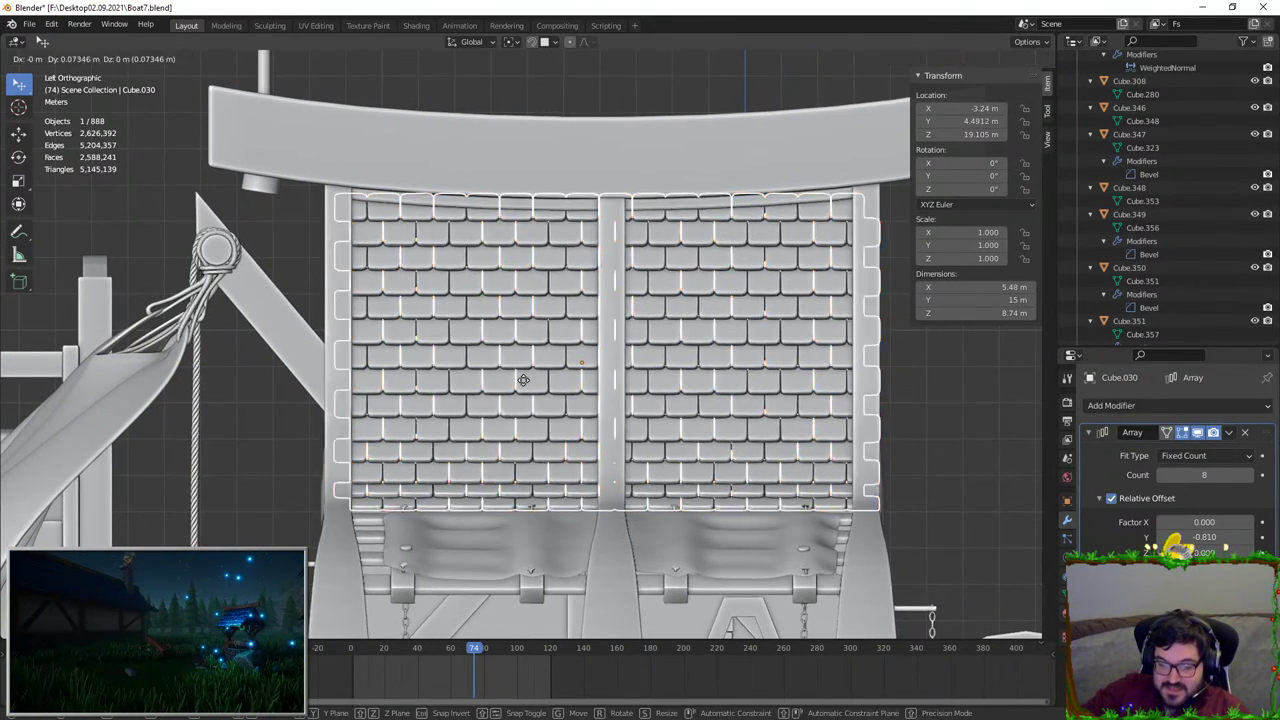
key("g")
key("y")
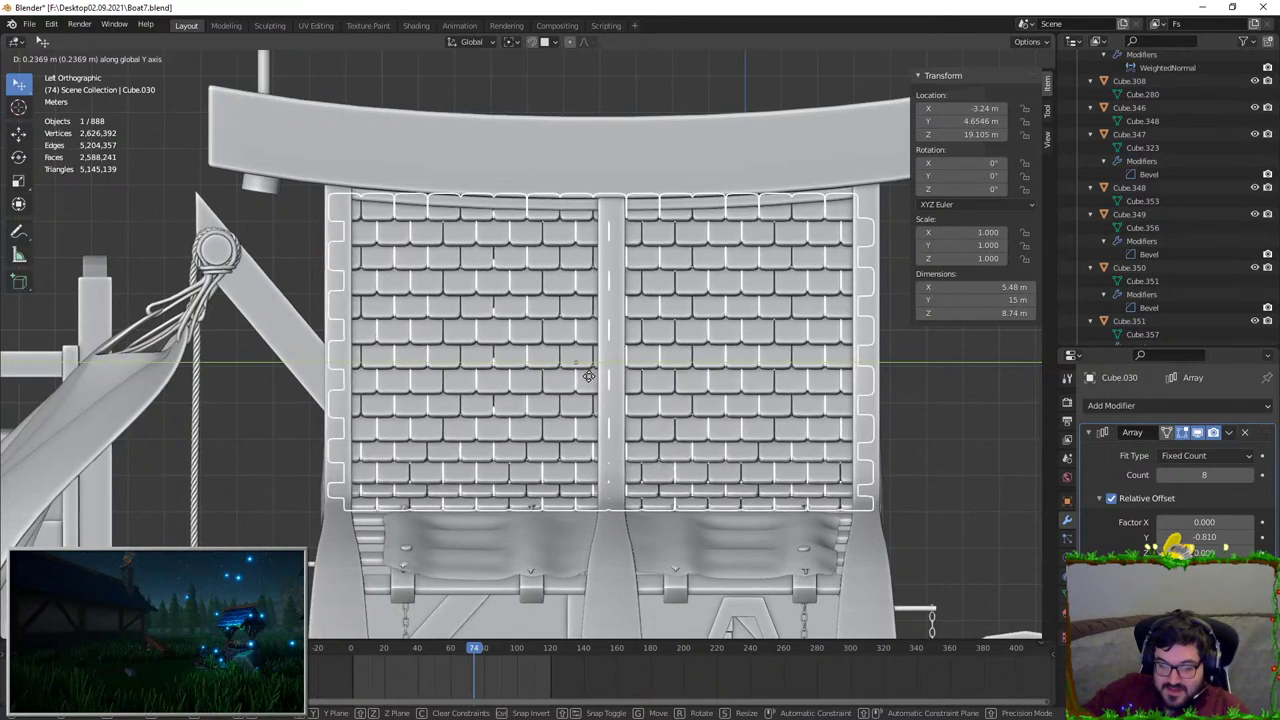
left_click(594, 374)
key("alt+a")
key("KP_5")
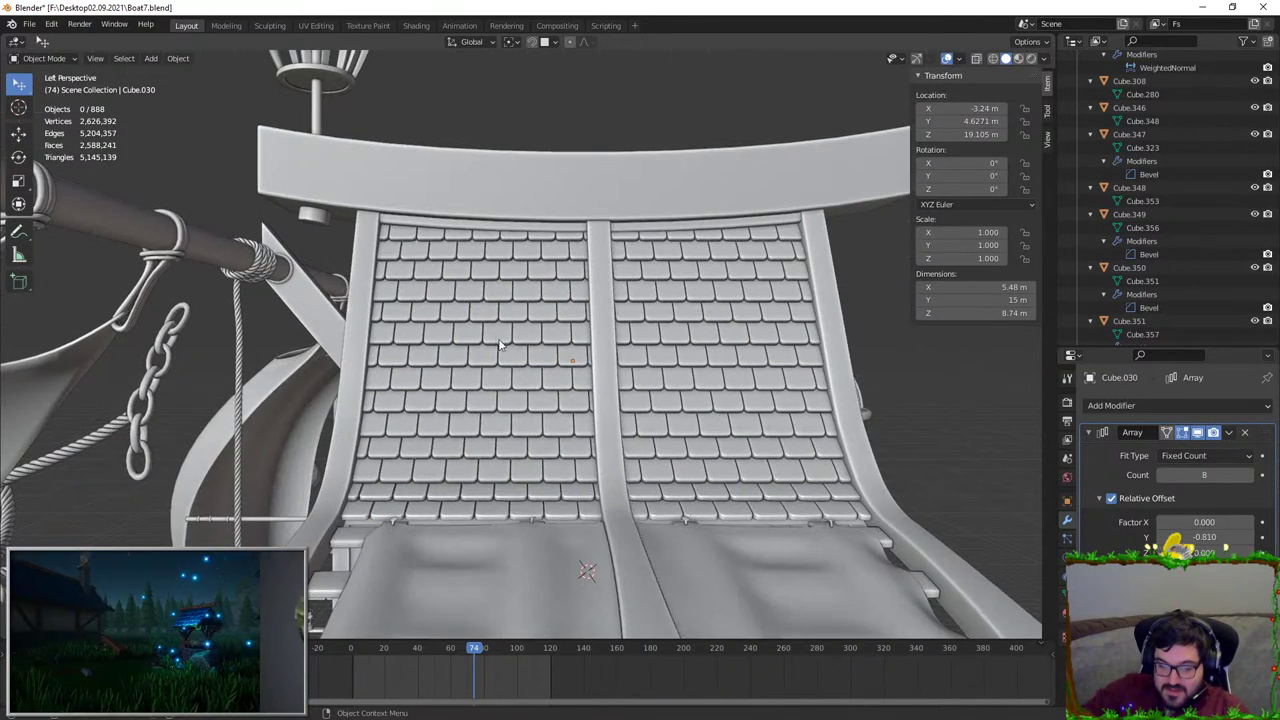
Step: Export the selected roof tiles as FBX over the existing SM_RoofTiles file
left_click(500, 343)
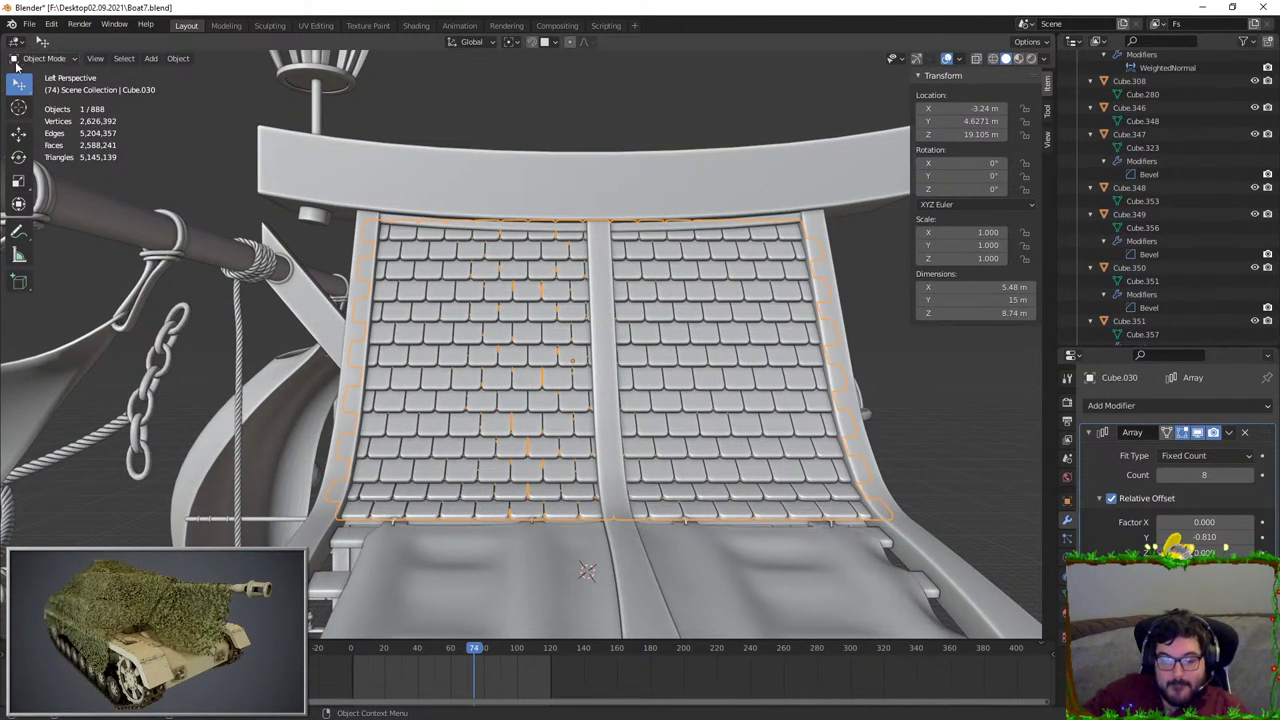
left_click(29, 24)
mouse_move(60, 217)
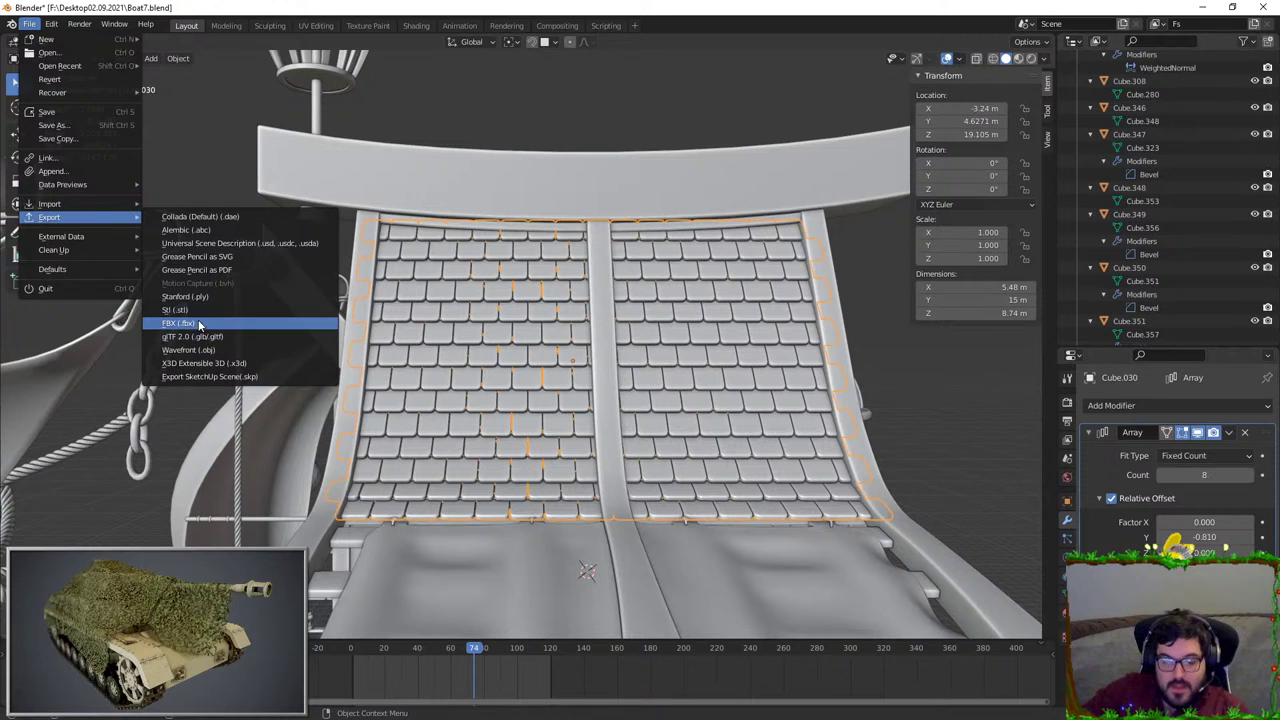
left_click(200, 324)
double_click(497, 226)
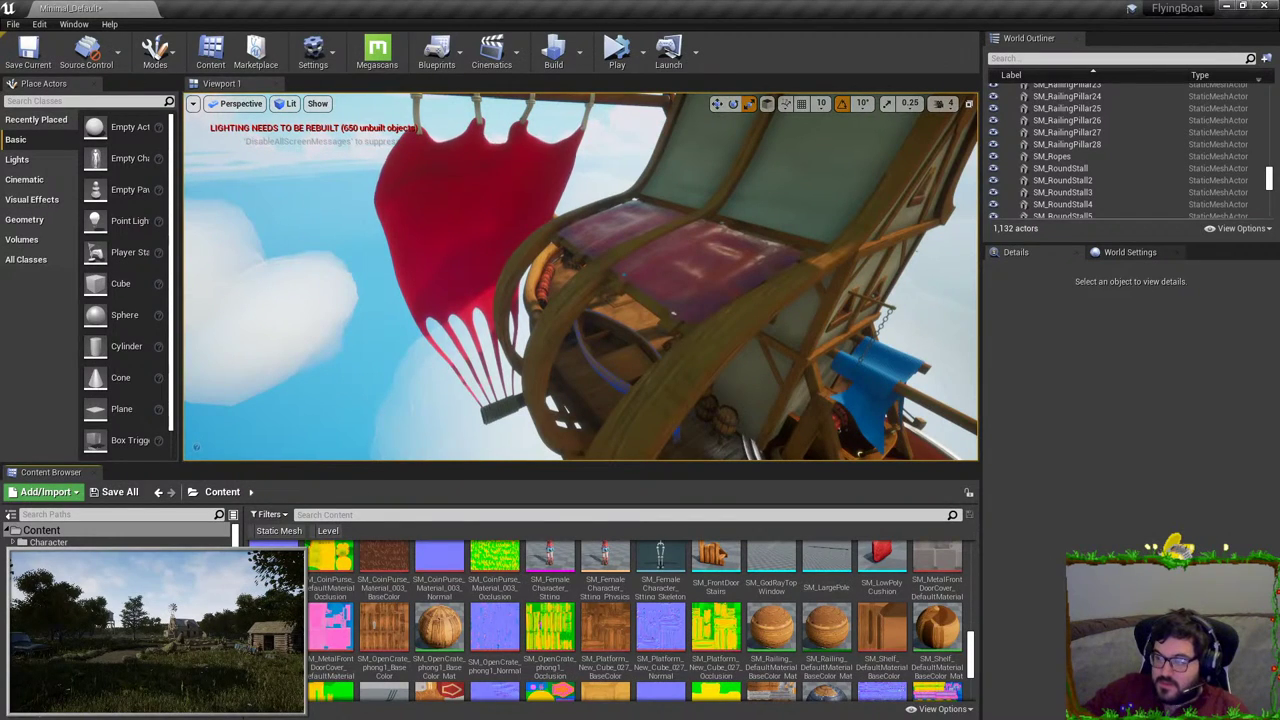
Step: Switch to Unreal Engine, import SM_RoofTiles with the shown FBX options, and place the mesh on the boat's roof
left_click_drag(883, 590, 883, 592)
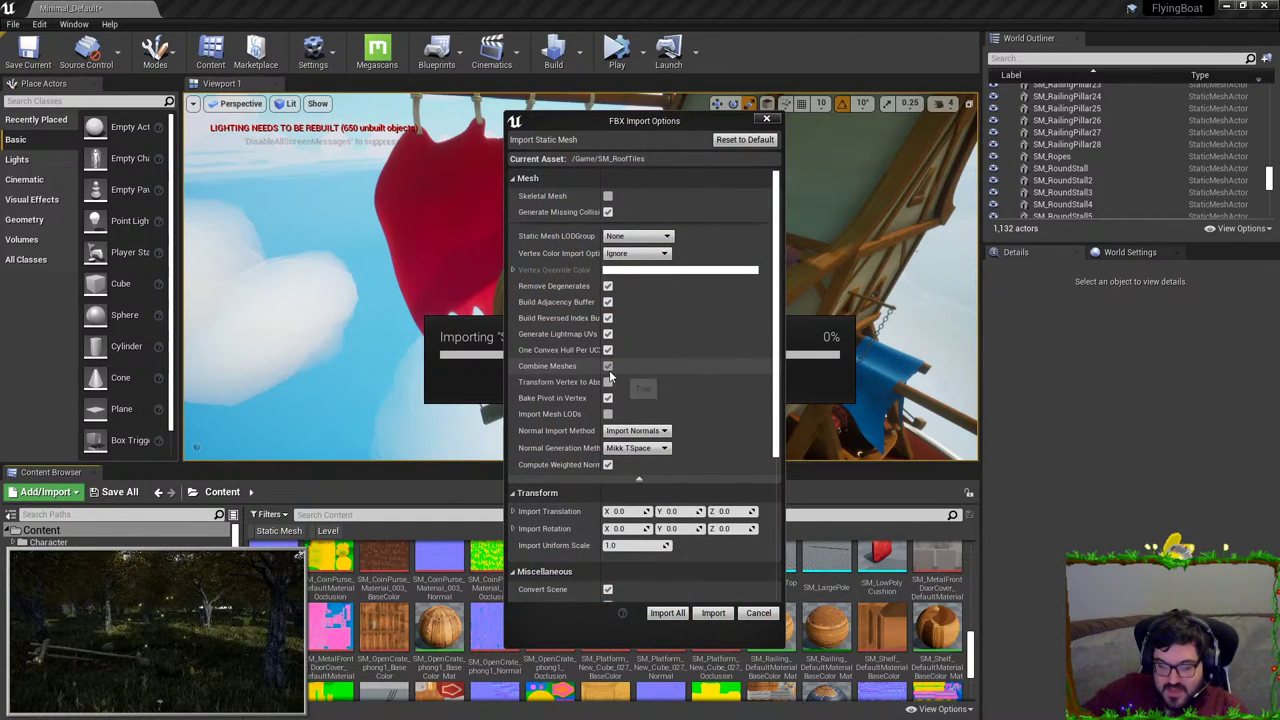
left_click(713, 612)
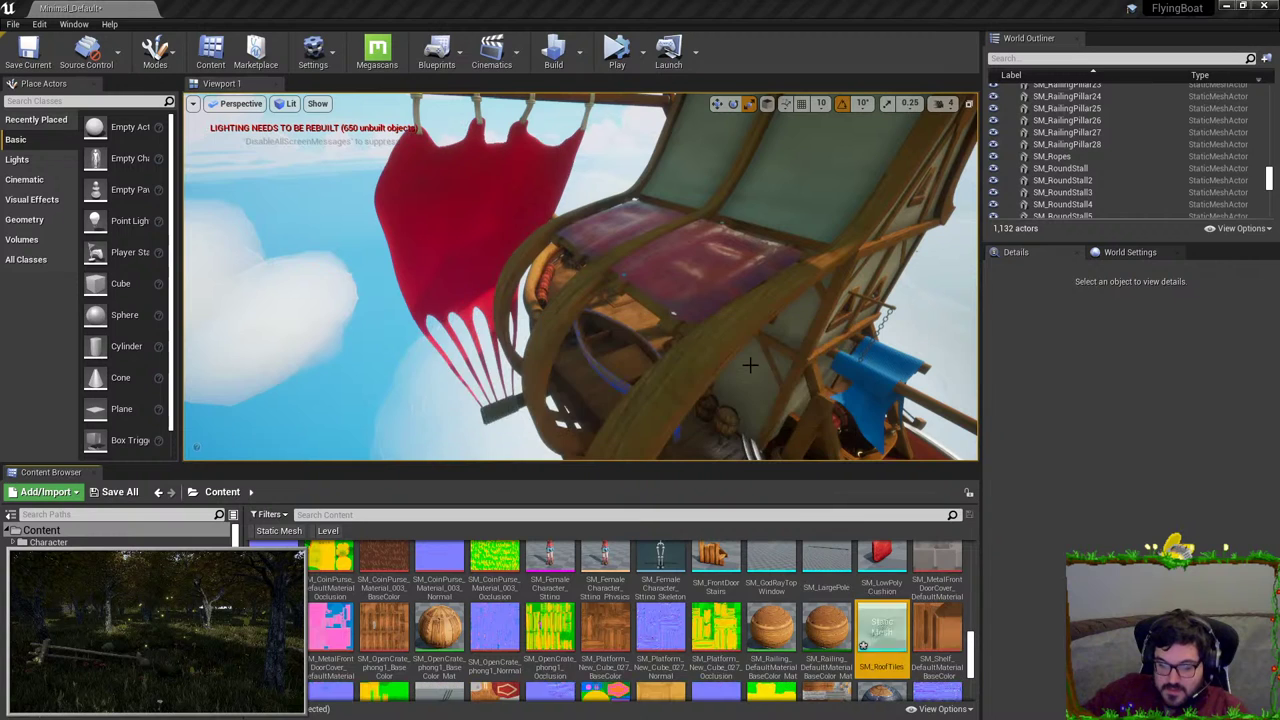
left_click_drag(882, 628, 783, 189)
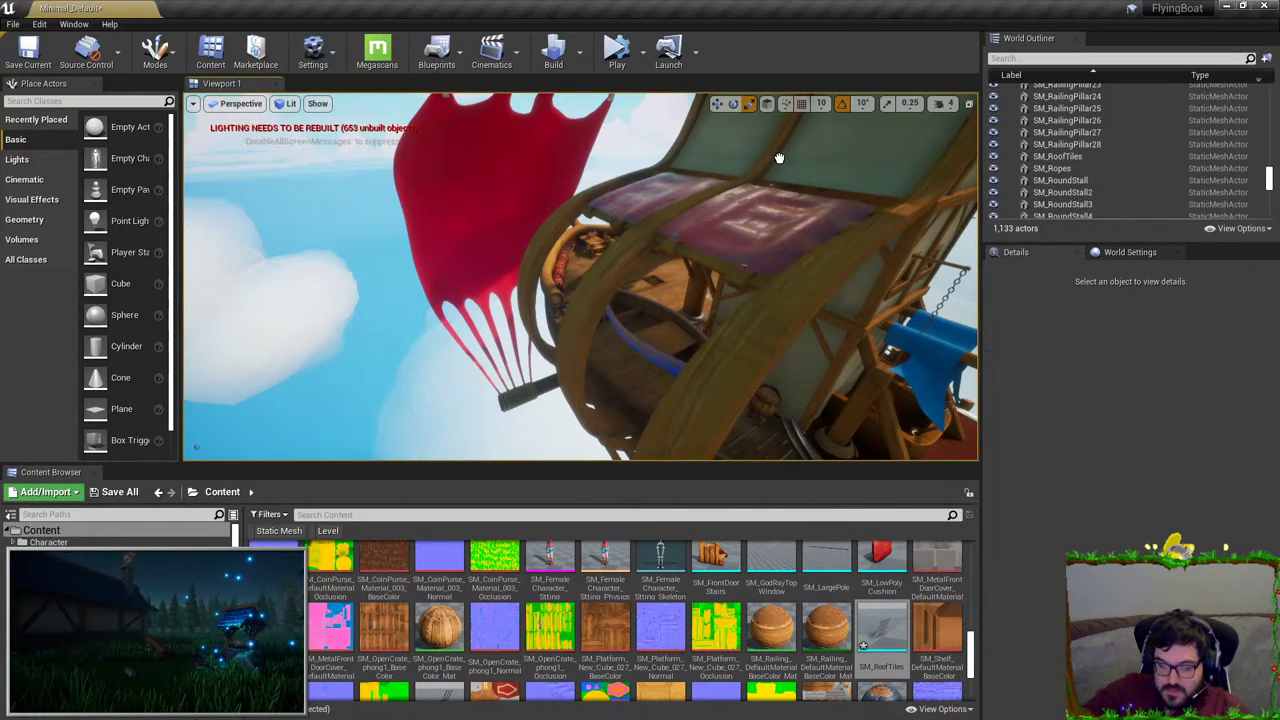
left_click(782, 165)
key("f")
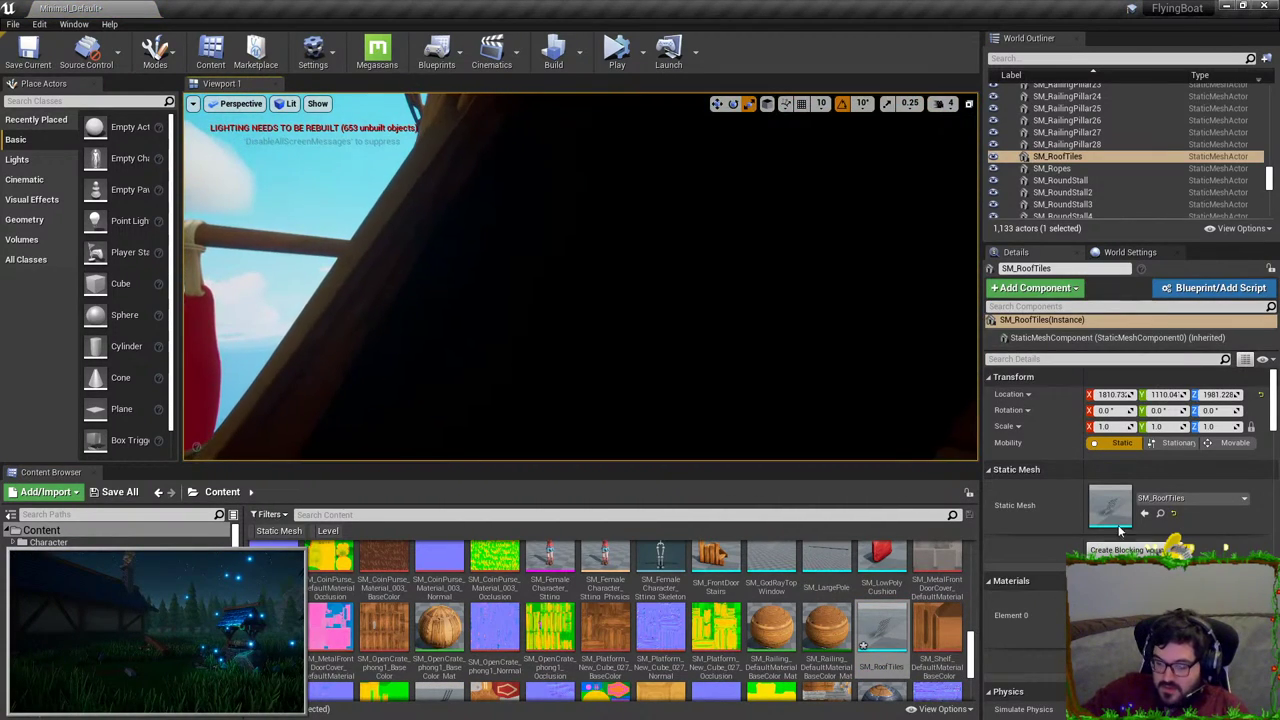
Step: Set the SM_RoofTiles mesh's build scale to 50 in the mesh editor, apply the change and return to the level
double_click(1111, 506)
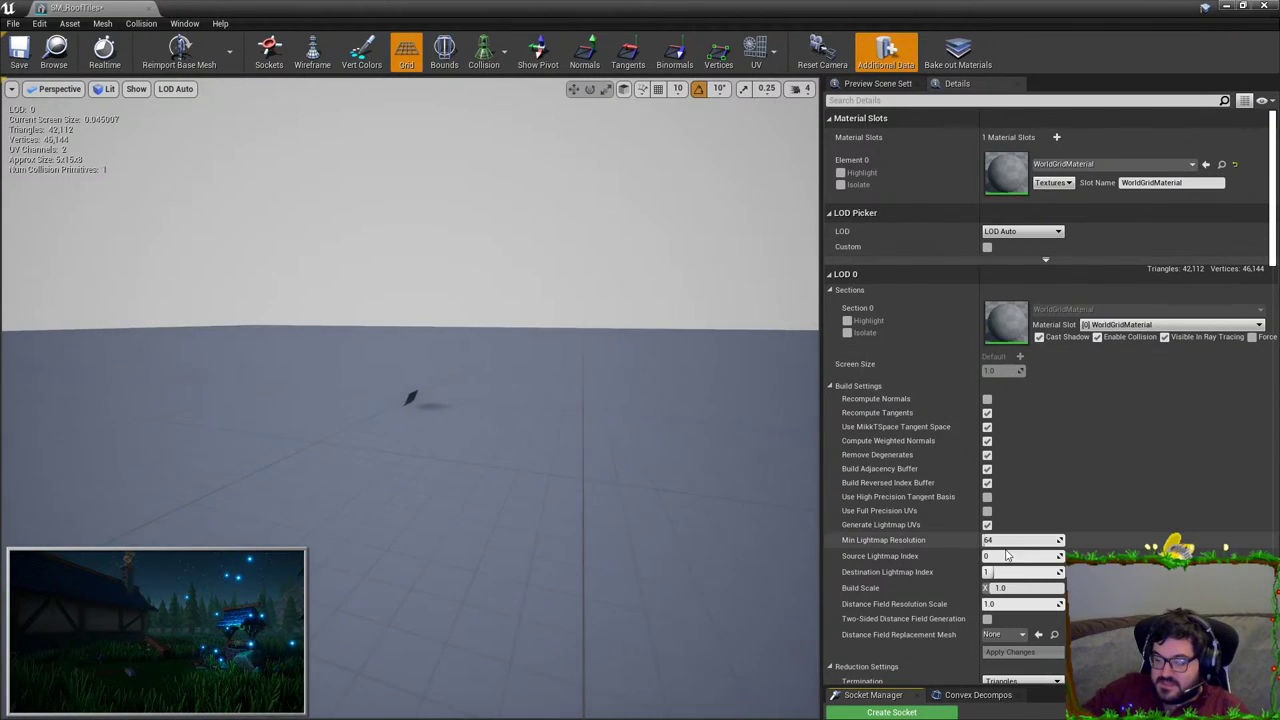
left_click(1010, 588)
type("50")
key("Return")
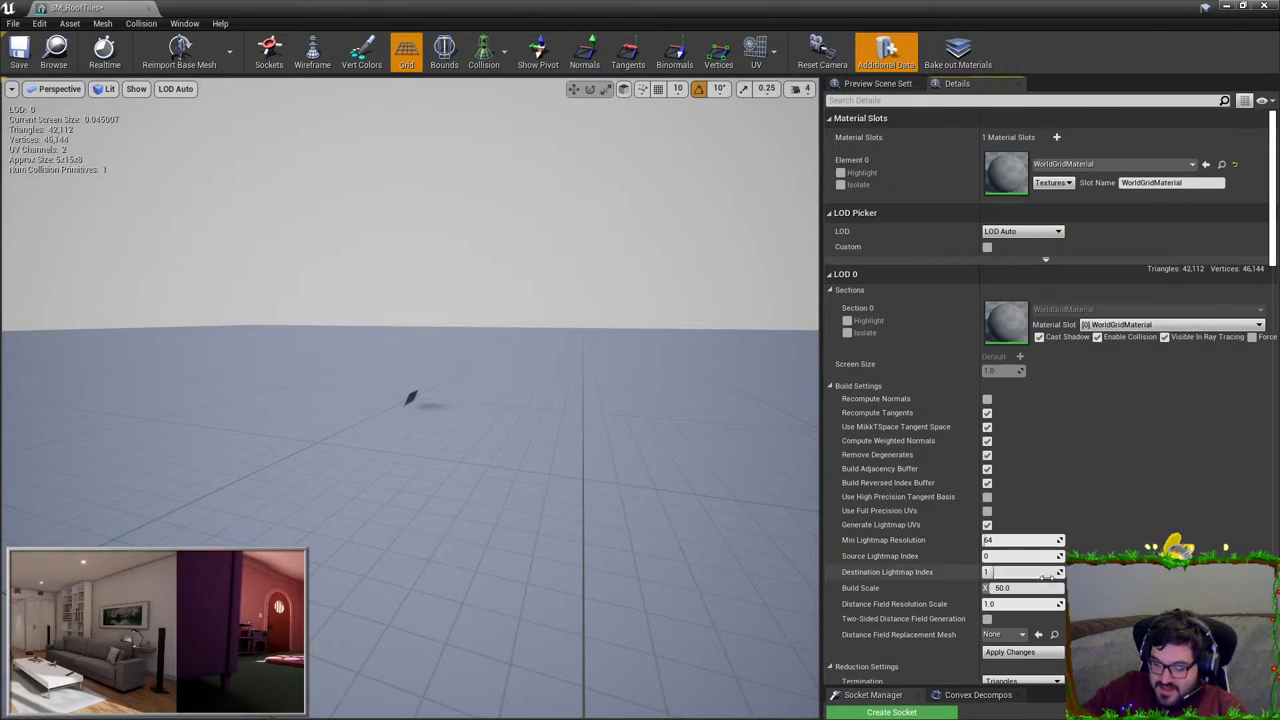
left_click(1010, 652)
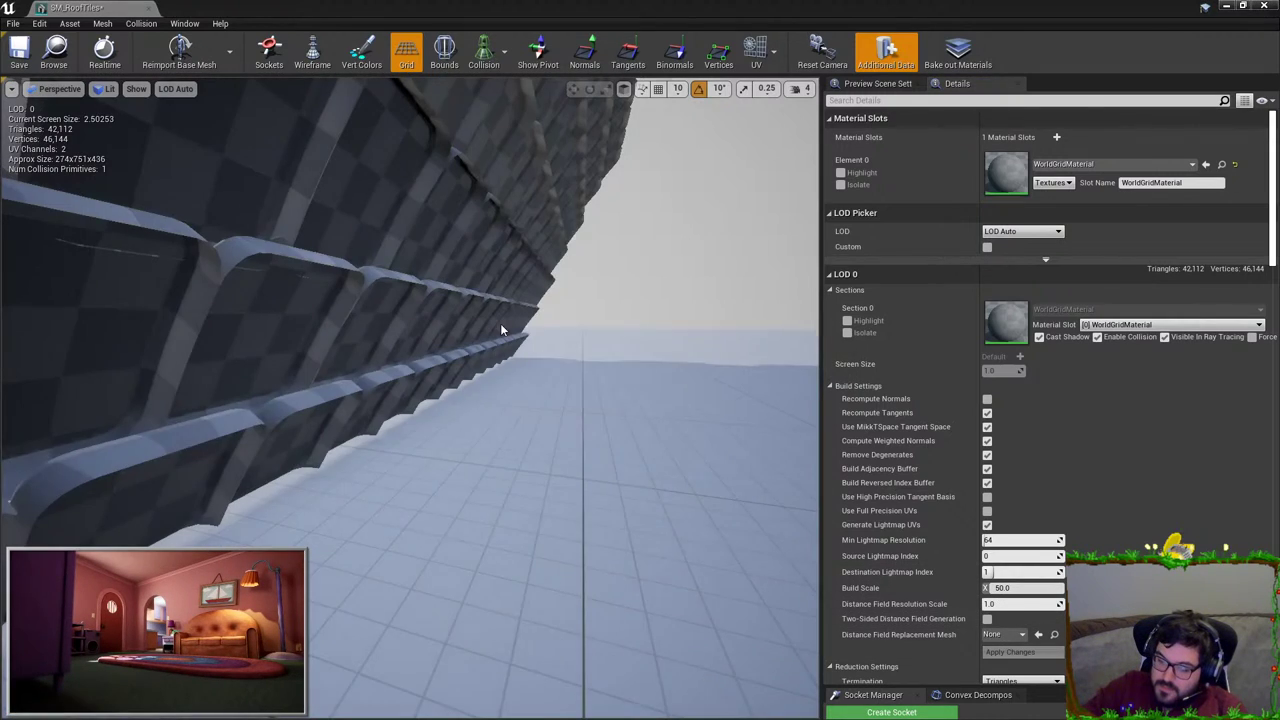
left_click(1265, 7)
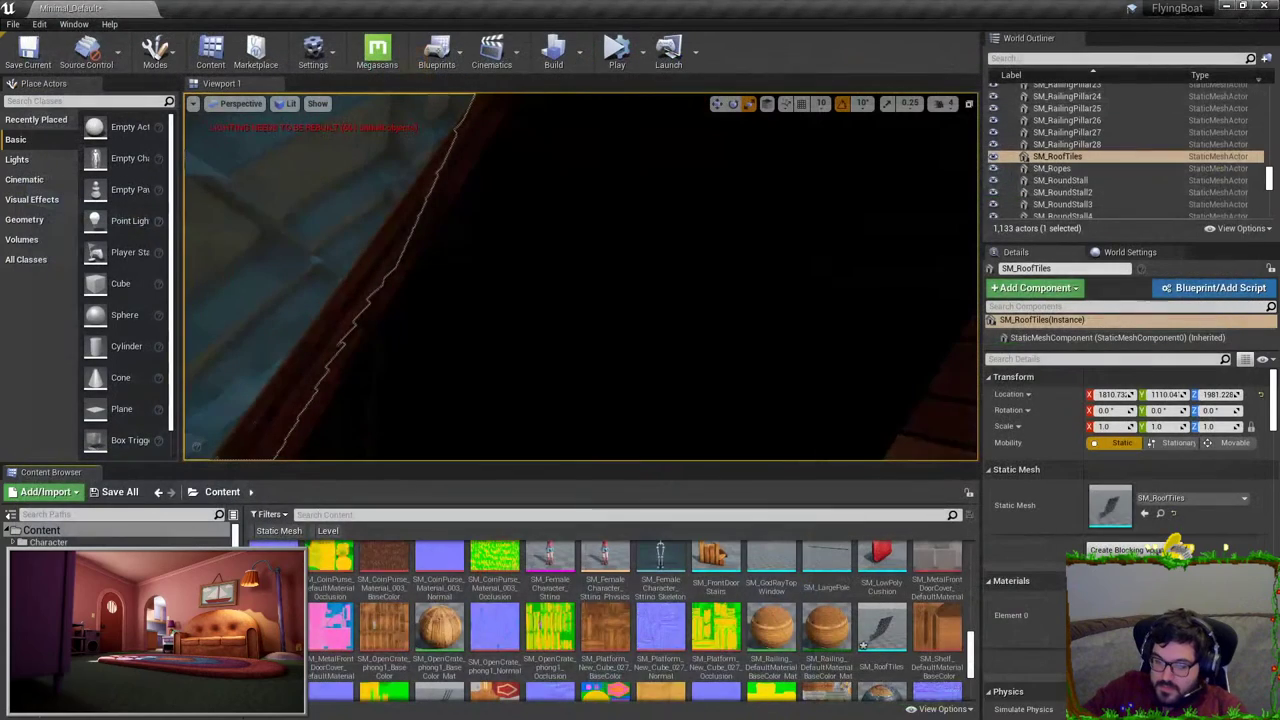
Step: Move the roof tiles onto the boat's roof frame, to about X 1874.9, Y 1034.6, Z 2123.7
key("f")
key("Escape")
mouse_move(537, 313)
right_mouse_down()
mouse_move(537, 345)
mouse_move(537, 313)
right_mouse_up()
left_click(545, 318)
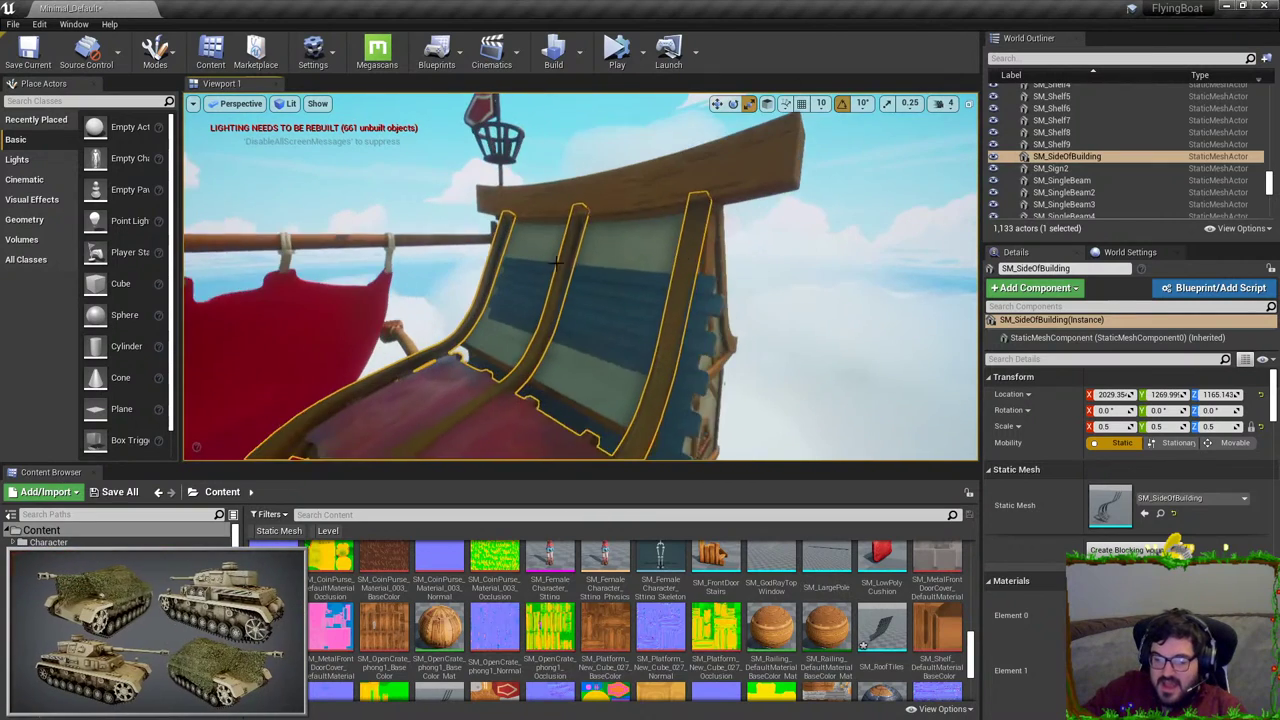
left_click(537, 313)
left_click_drag(530, 312, 564, 292)
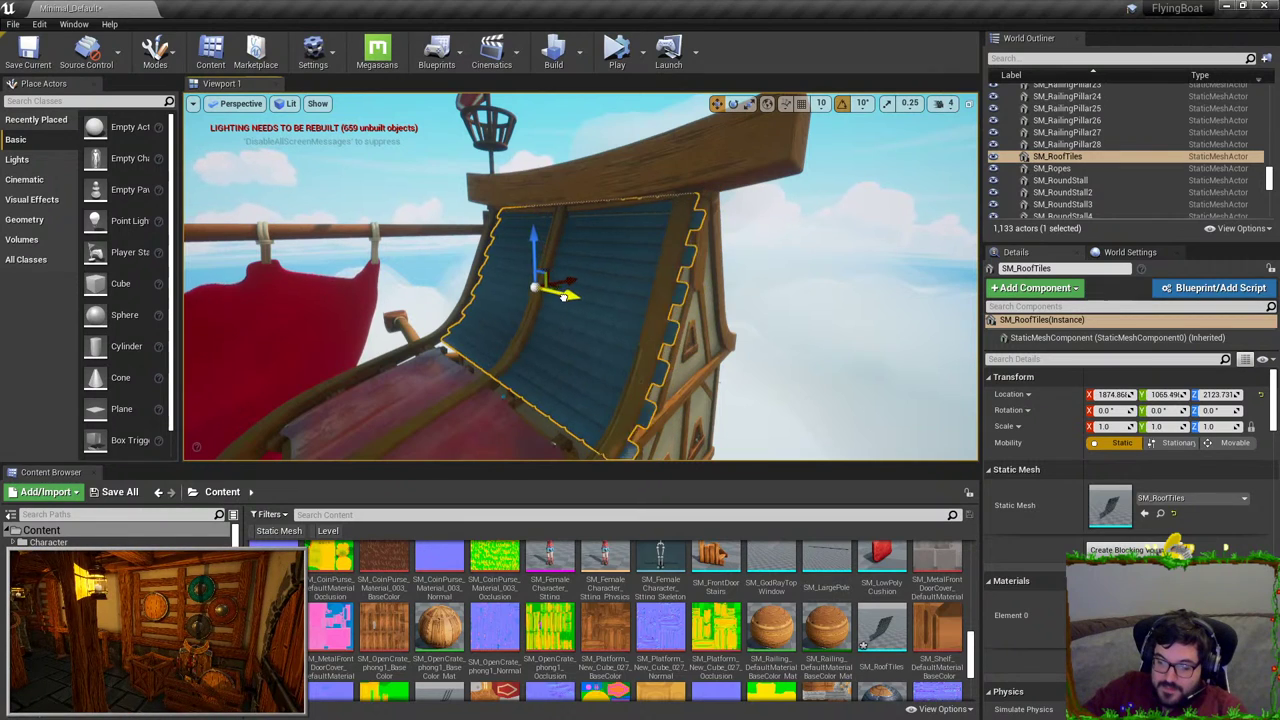
right_click_drag(564, 292, 700, 292)
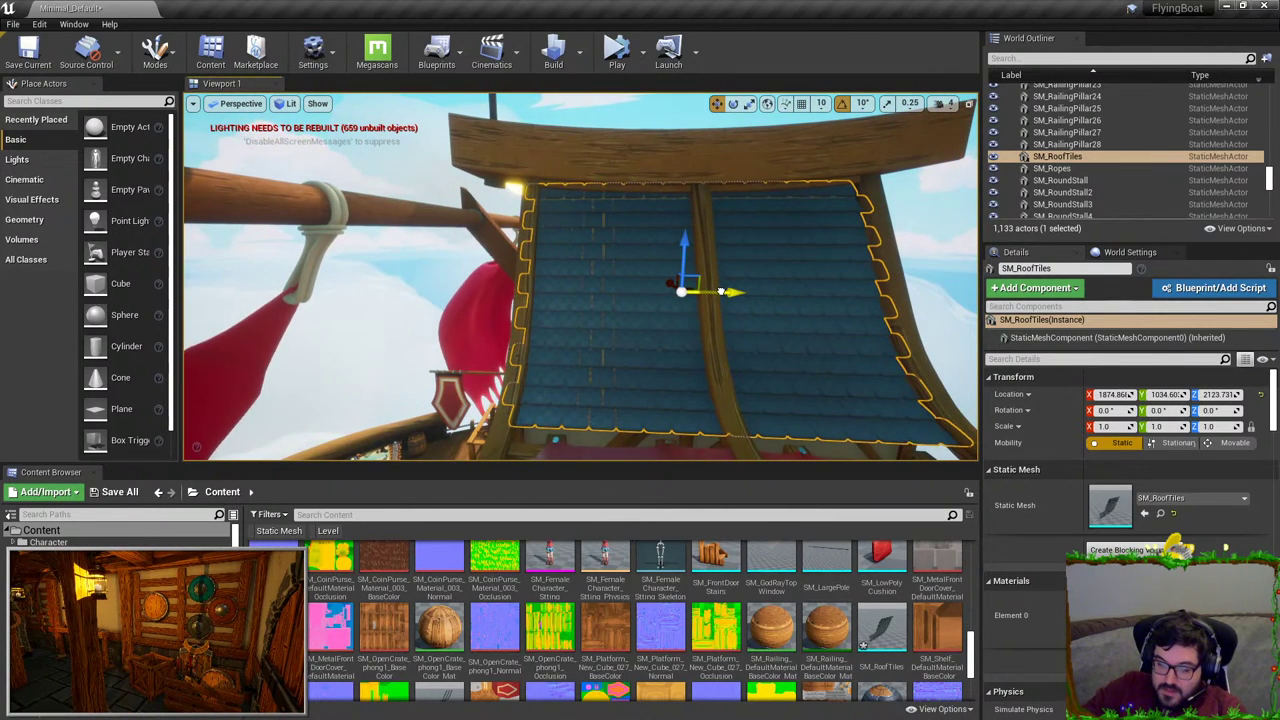
key("Escape")
right_click_drag(541, 277, 538, 291)
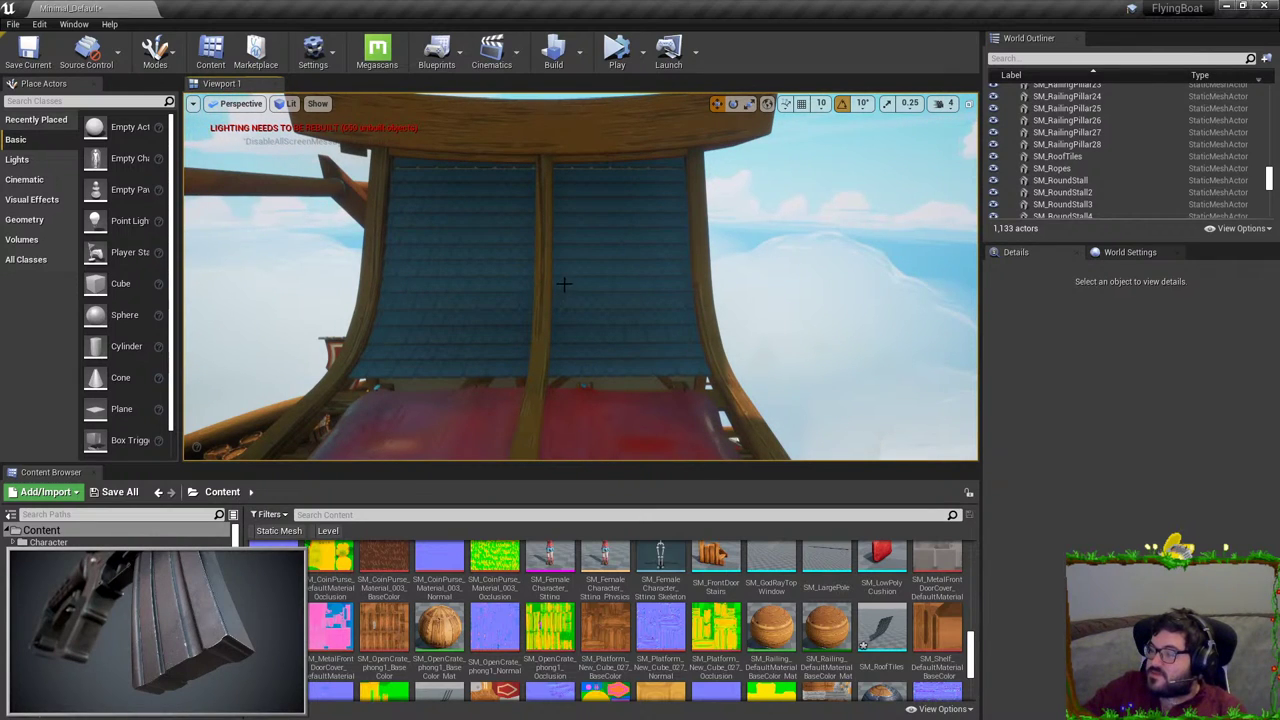
Step: Shift the roof tiles along X to about 1868.6 and check their fit from beneath the roof
right_click_drag(560, 286, 535, 292)
left_click(570, 290)
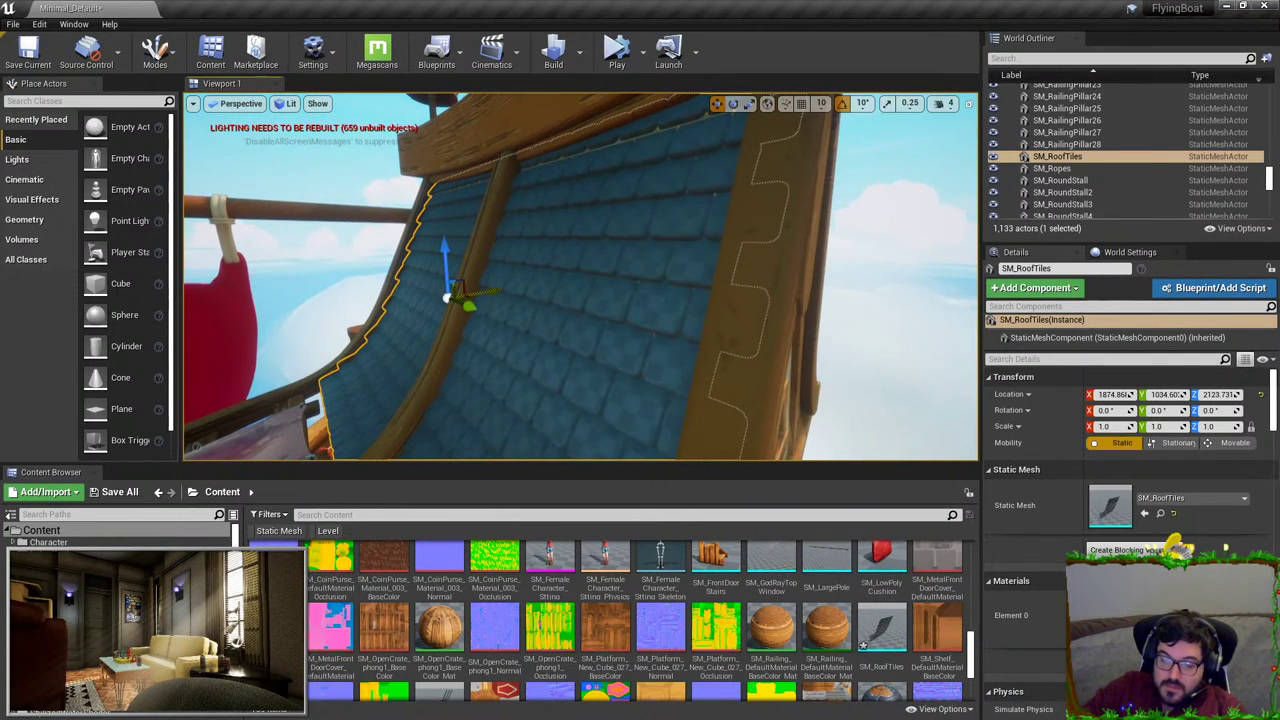
left_click_drag(478, 293, 490, 291)
key("Escape")
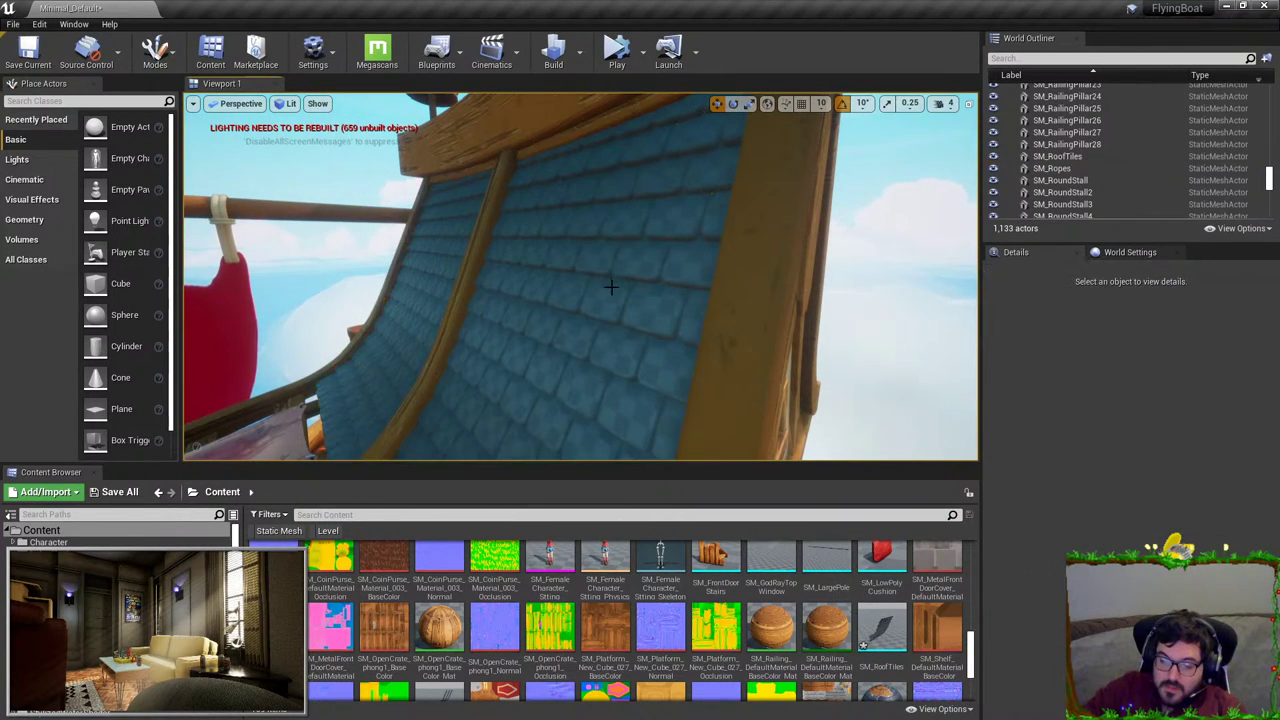
mouse_move(608, 283)
right_mouse_down()
mouse_move(578, 304)
mouse_move(598, 284)
right_mouse_up()
right_click_drag(490, 291, 490, 291)
right_click_drag(601, 290, 601, 290)
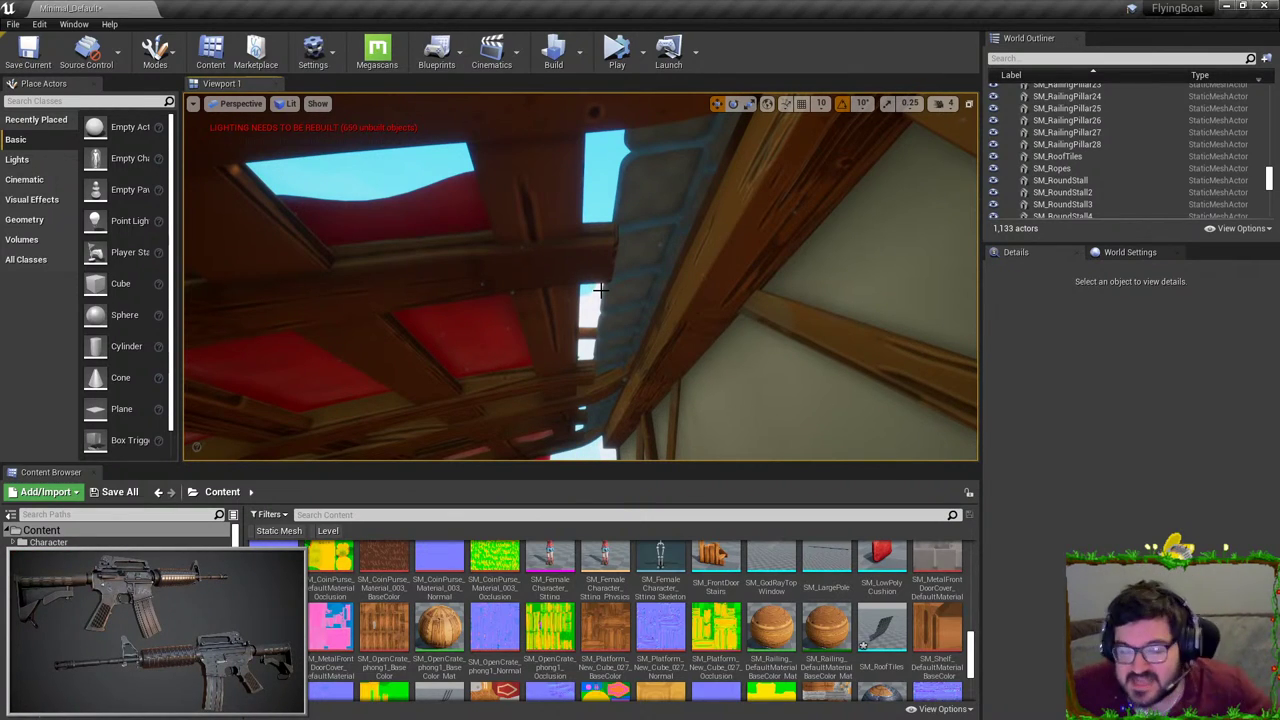
left_click(616, 270)
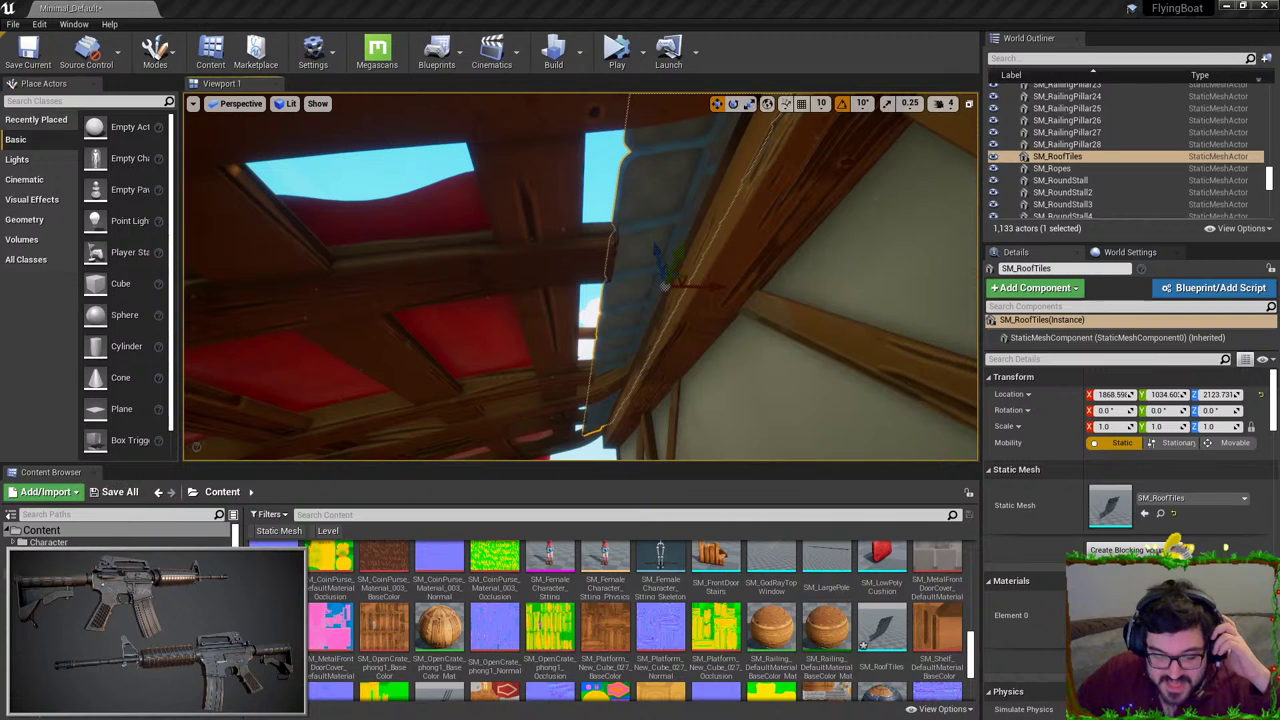
Step: Import the roof tiles' base color, normal and occlusion textures into the Enviroment/Textures folder
left_click(62, 605)
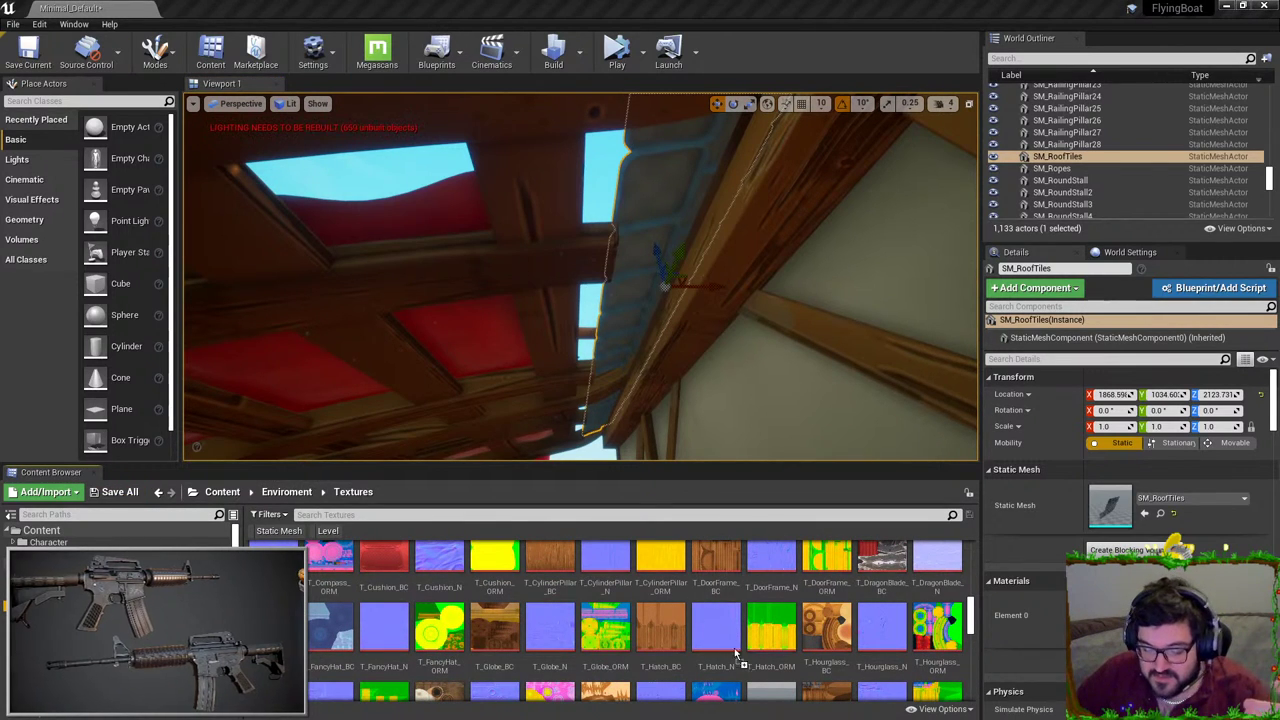
left_click_drag(743, 662, 748, 628)
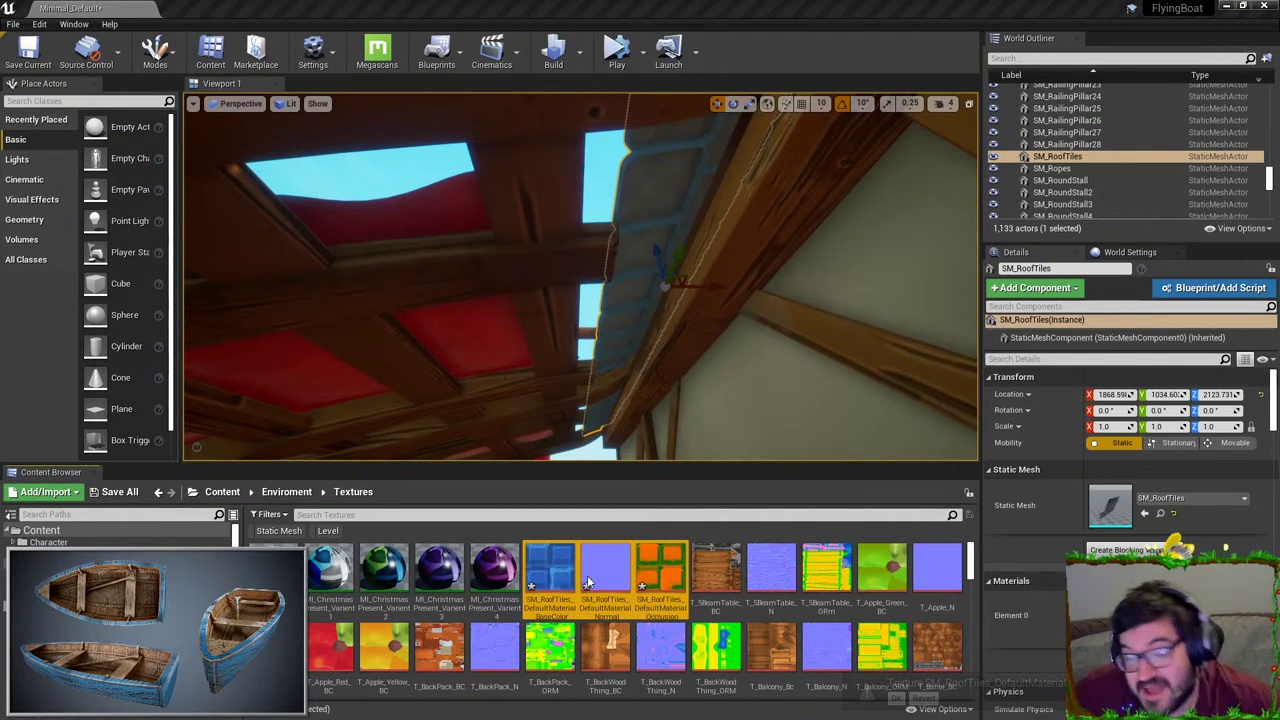
left_click_drag(552, 594, 634, 607)
left_click(517, 577)
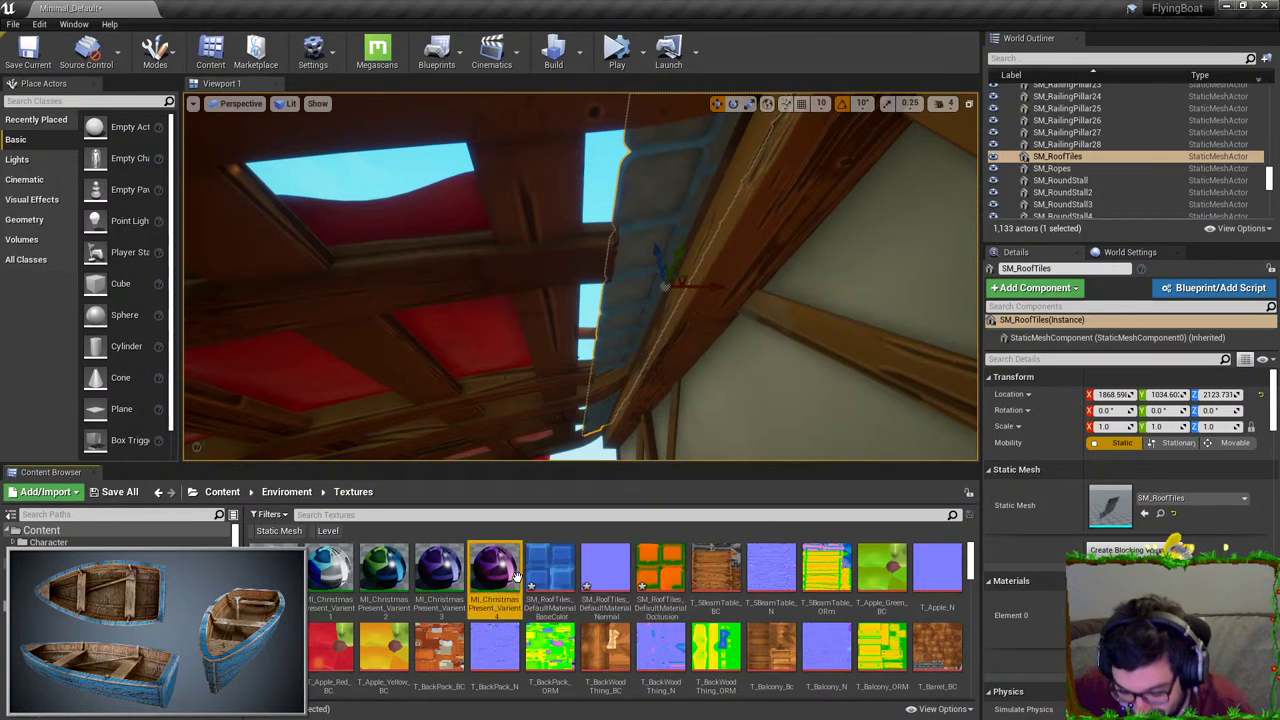
Step: Rename the SM_RoofTiles base color texture to T_RoofTiles_BC and copy its name for reuse
left_click(550, 572)
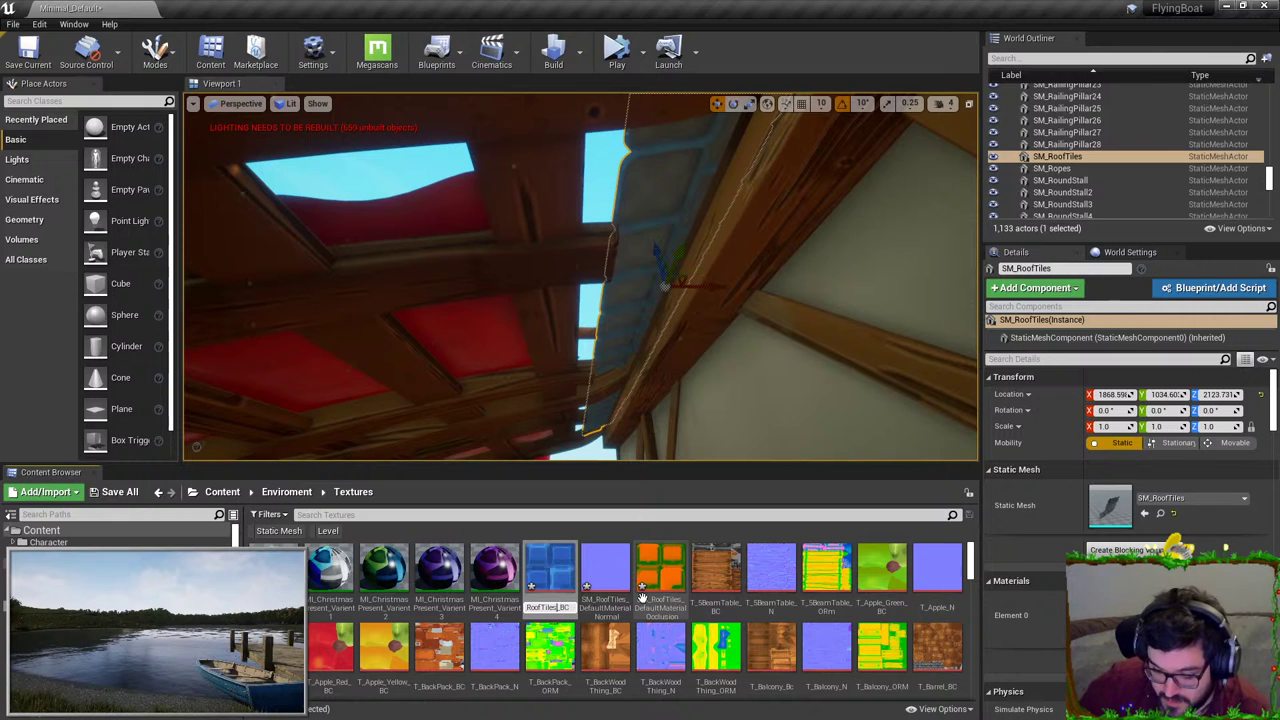
key("Return")
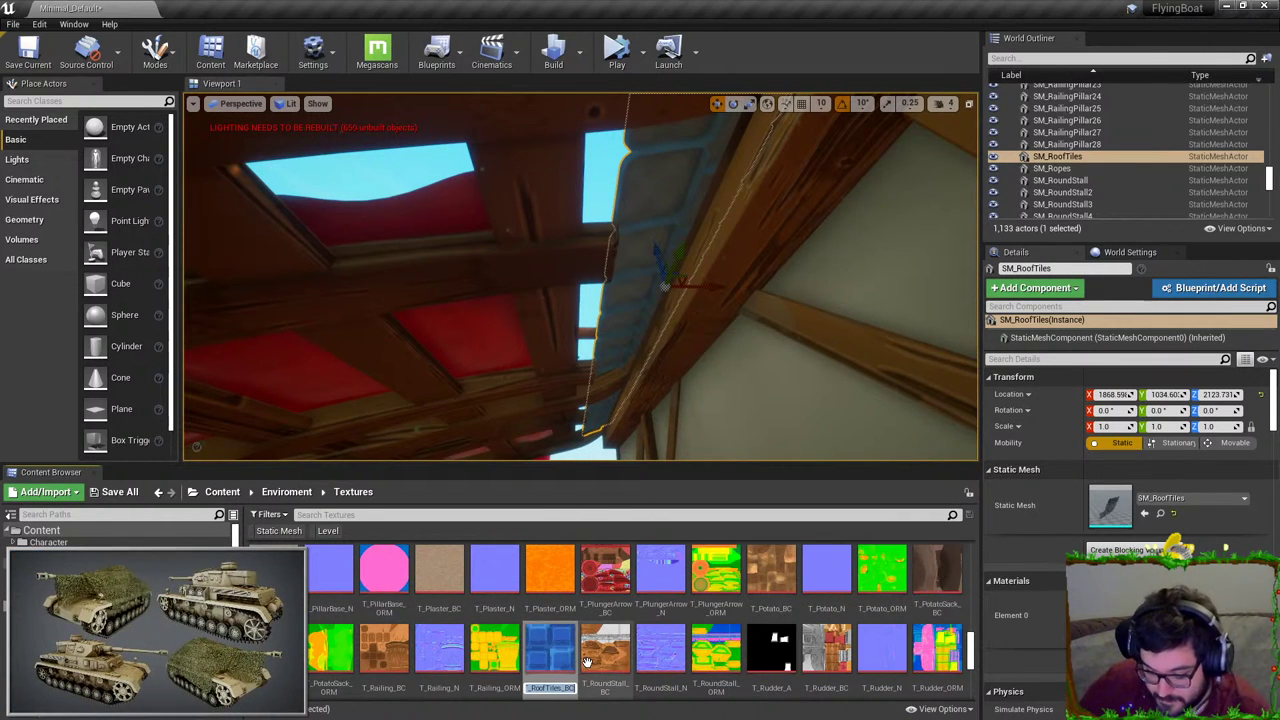
key("Right")
key("Left")
key("Left")
key("shift+Left")
key("shift+Left")
key("shift+Left")
key("shift+Left")
key("ctrl+a")
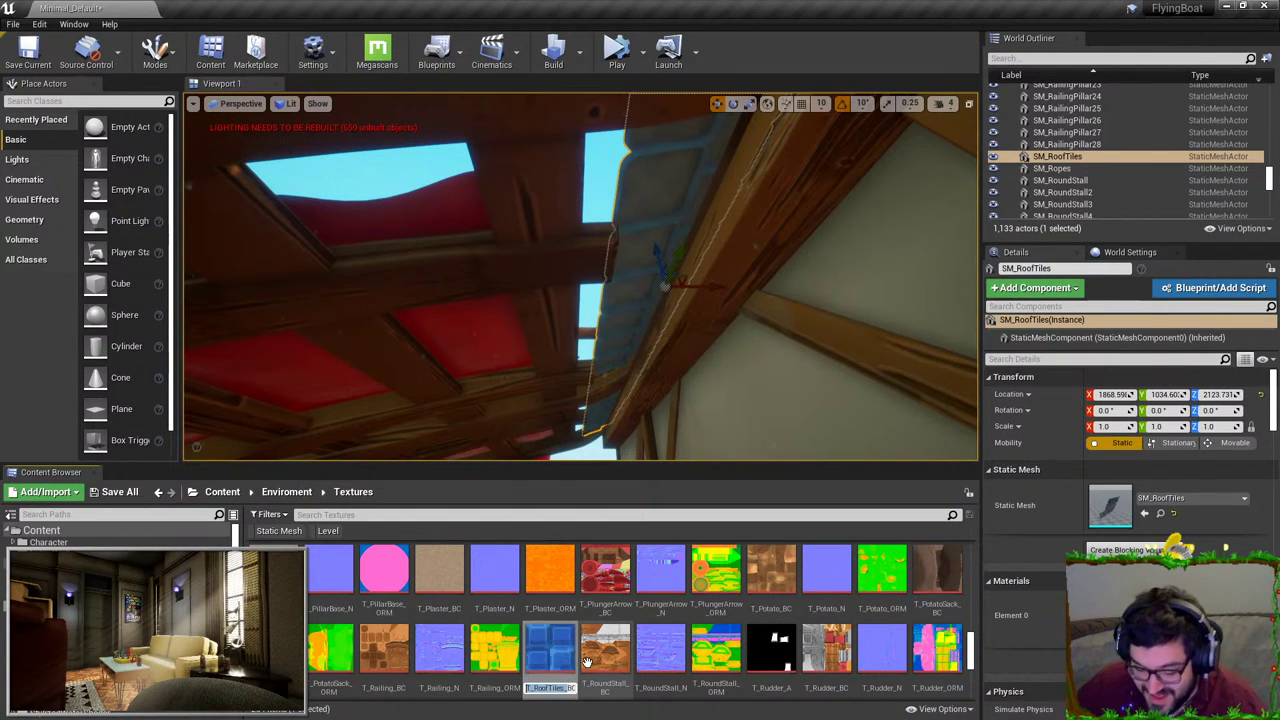
Step: Rename the roof tiles' normal texture to T_RoofTiles_N and check it in the texture editor
scroll(735, 632, "up", 5)
scroll(735, 632, "up", 8)
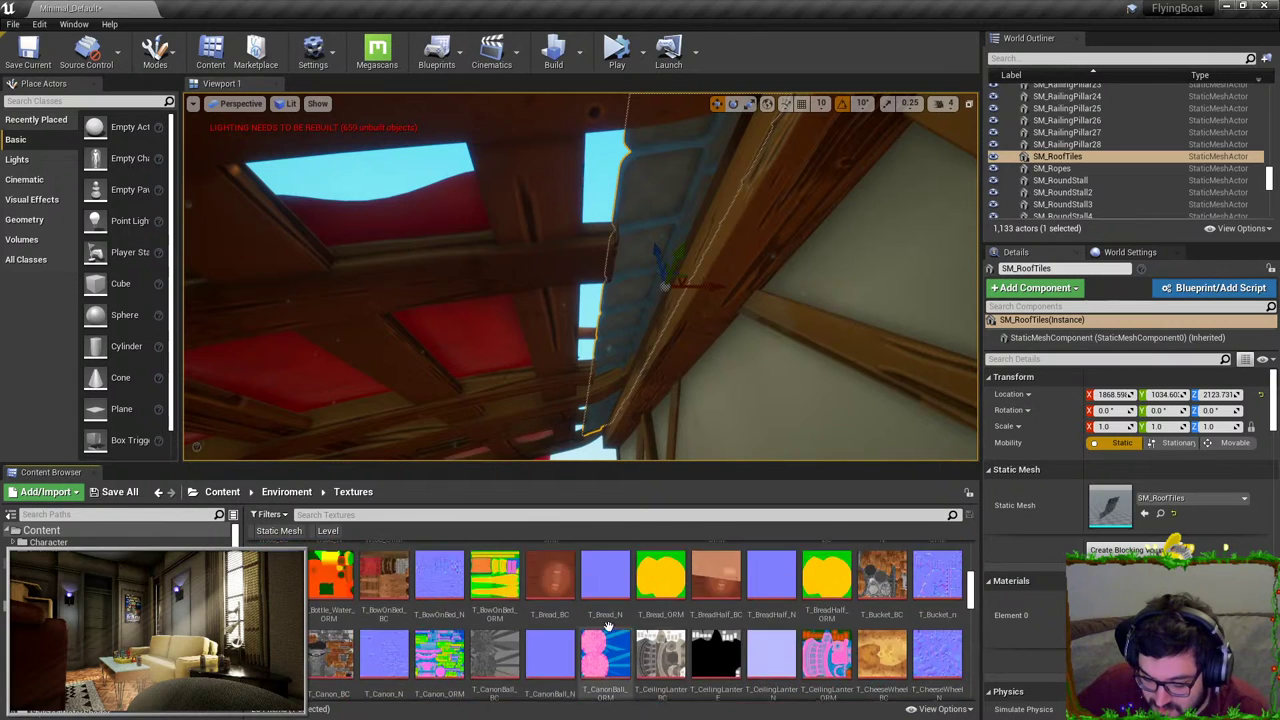
key("F2")
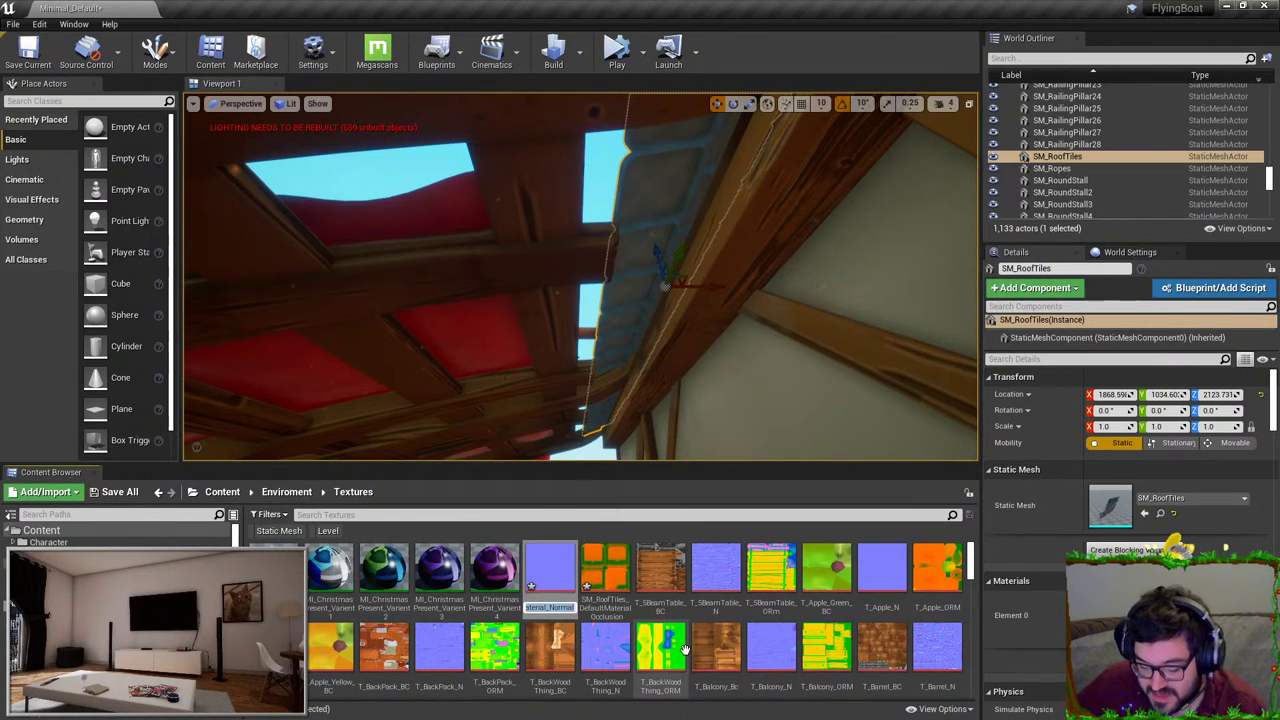
type("T_RoofTiles_N")
key("Return")
double_click(558, 659)
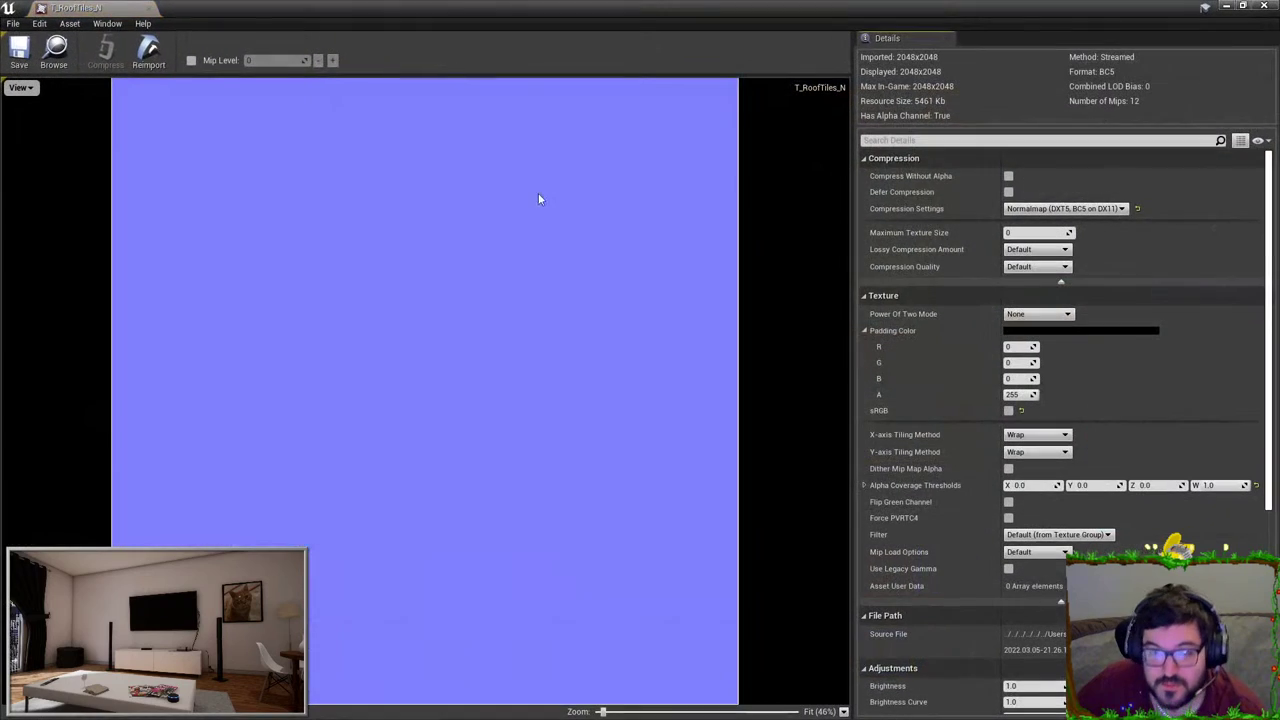
left_click(1264, 6)
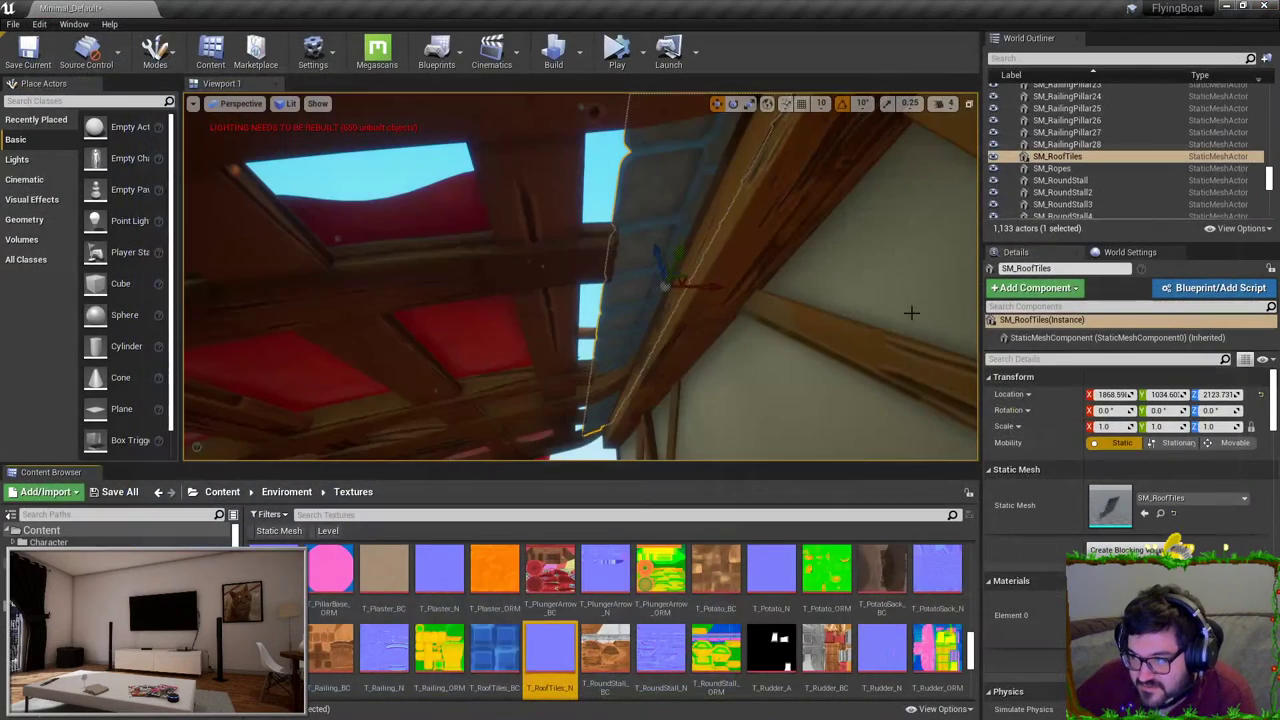
Step: Rename the roof tiles' occlusion texture to T_RoofTiles_ORM
scroll(697, 625, "up", 5)
scroll(697, 625, "up", 4)
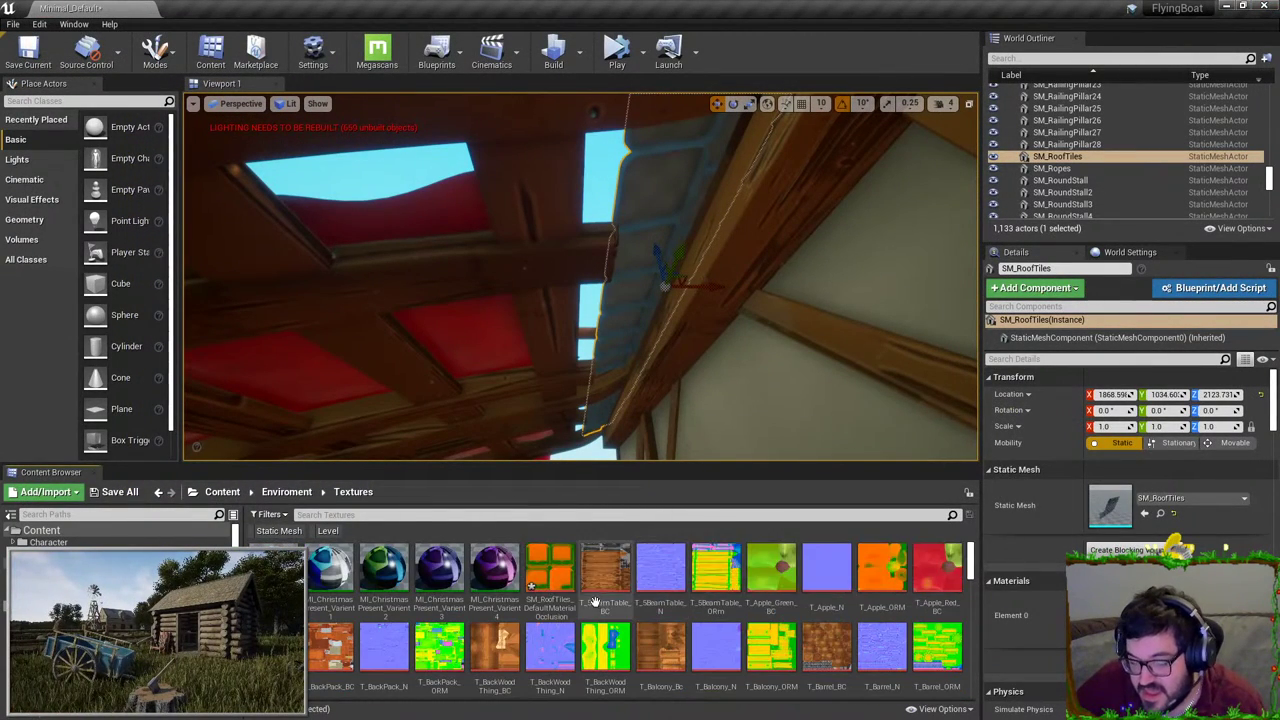
type("ORM")
key("Return")
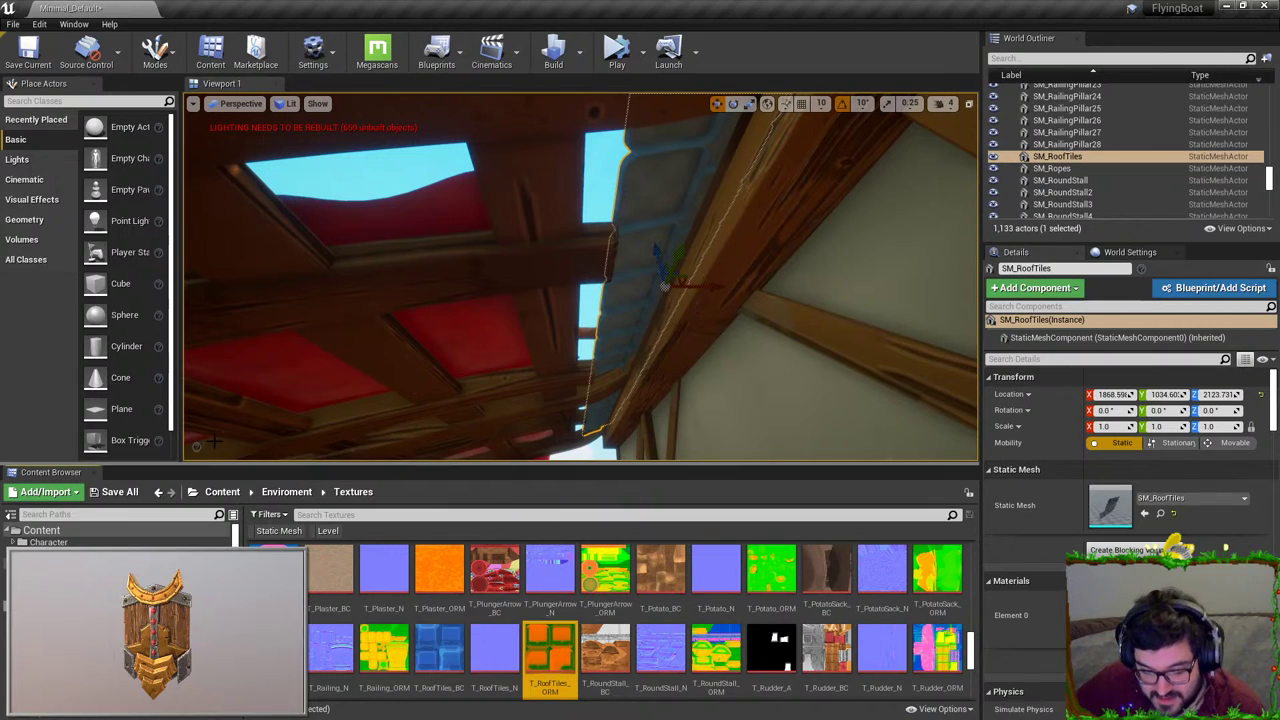
Step: Find M_Master_Basic by searching the content for "master" and create a material instance of it named MI_RoofTiles
left_click(220, 492)
left_click(326, 515)
type("master")
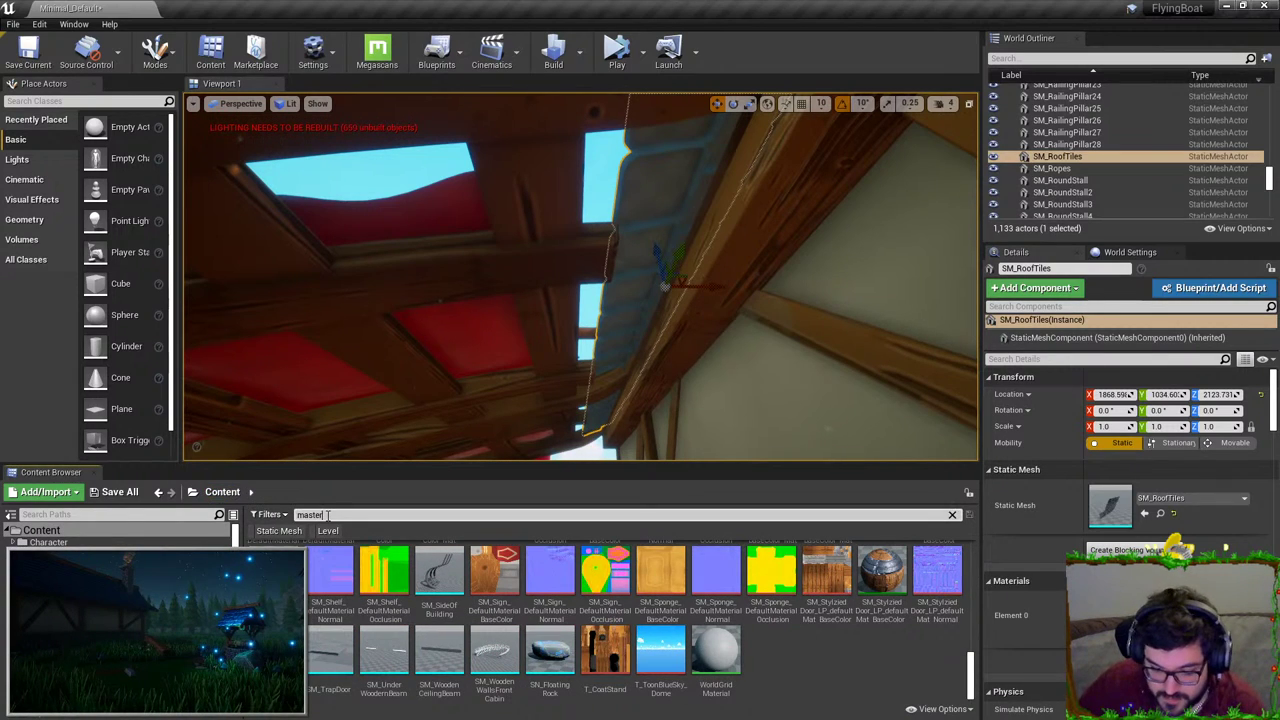
right_click(333, 569)
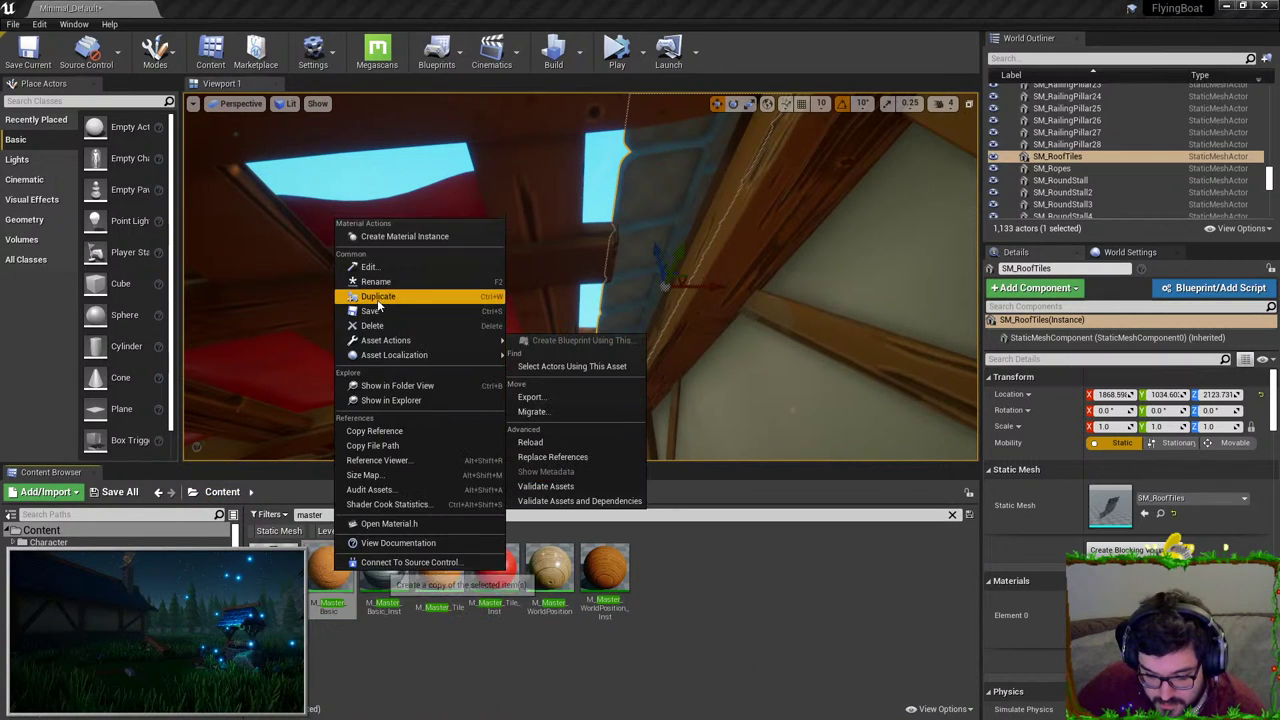
left_click(398, 240)
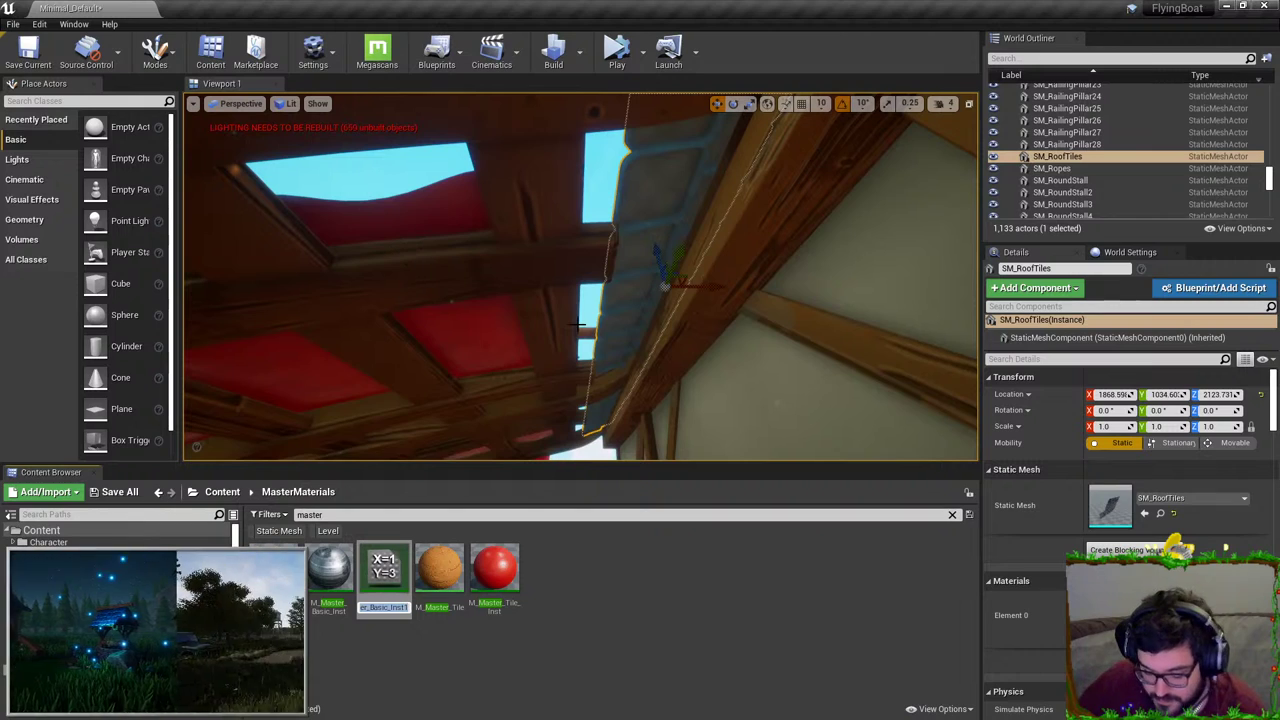
type("MI_Roof")
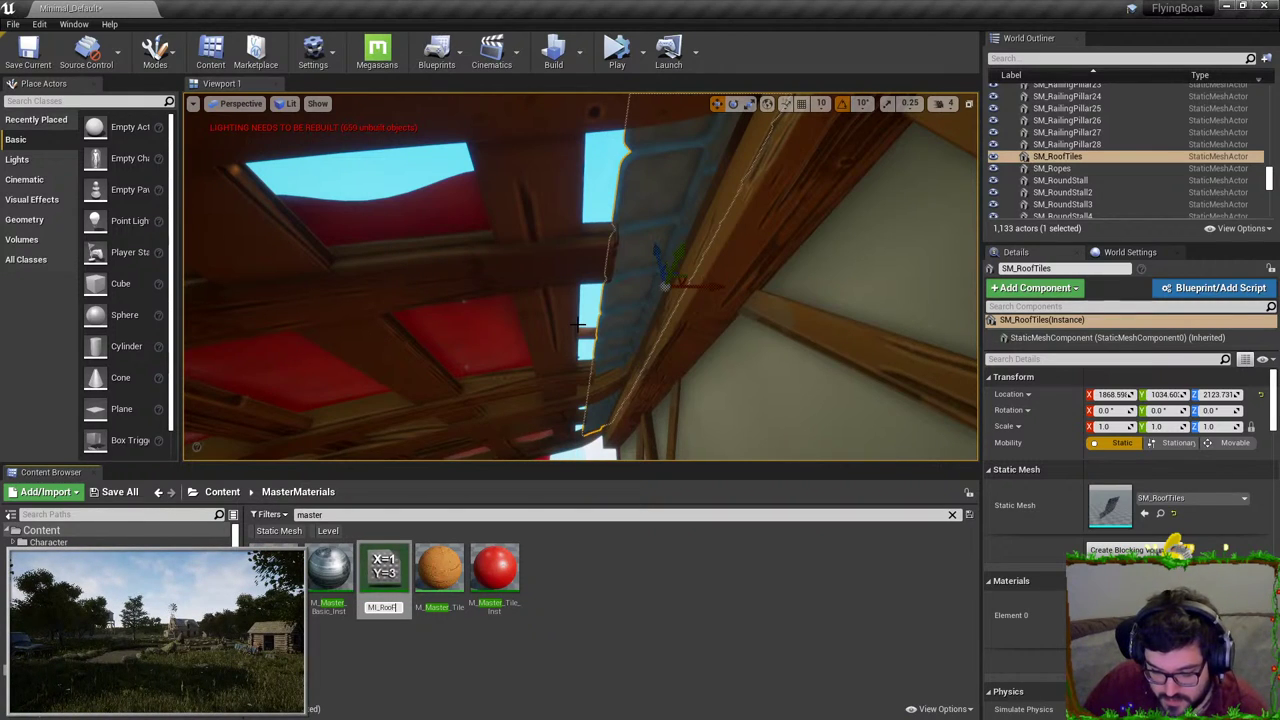
type("Tile")
key("Return")
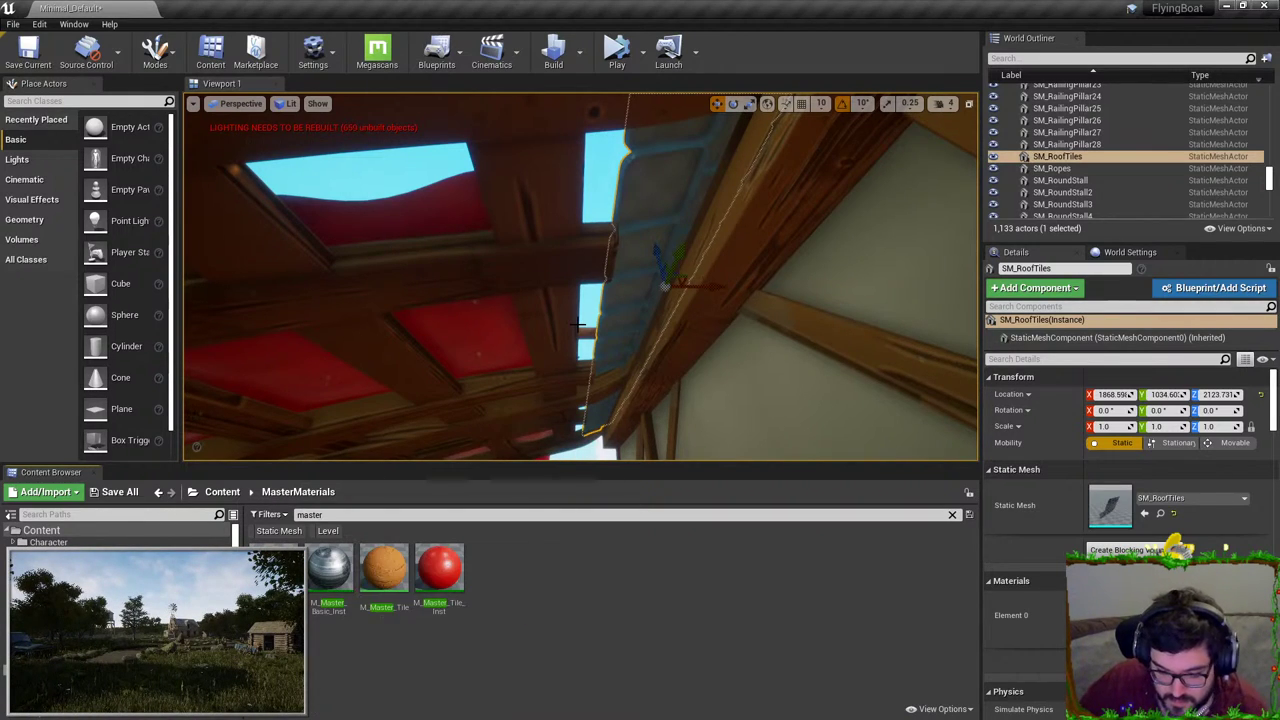
Step: Search all content for "rooftile", apply MI_RoofTiles to the boat's roof tiles and open the instance for editing
left_click(222, 492)
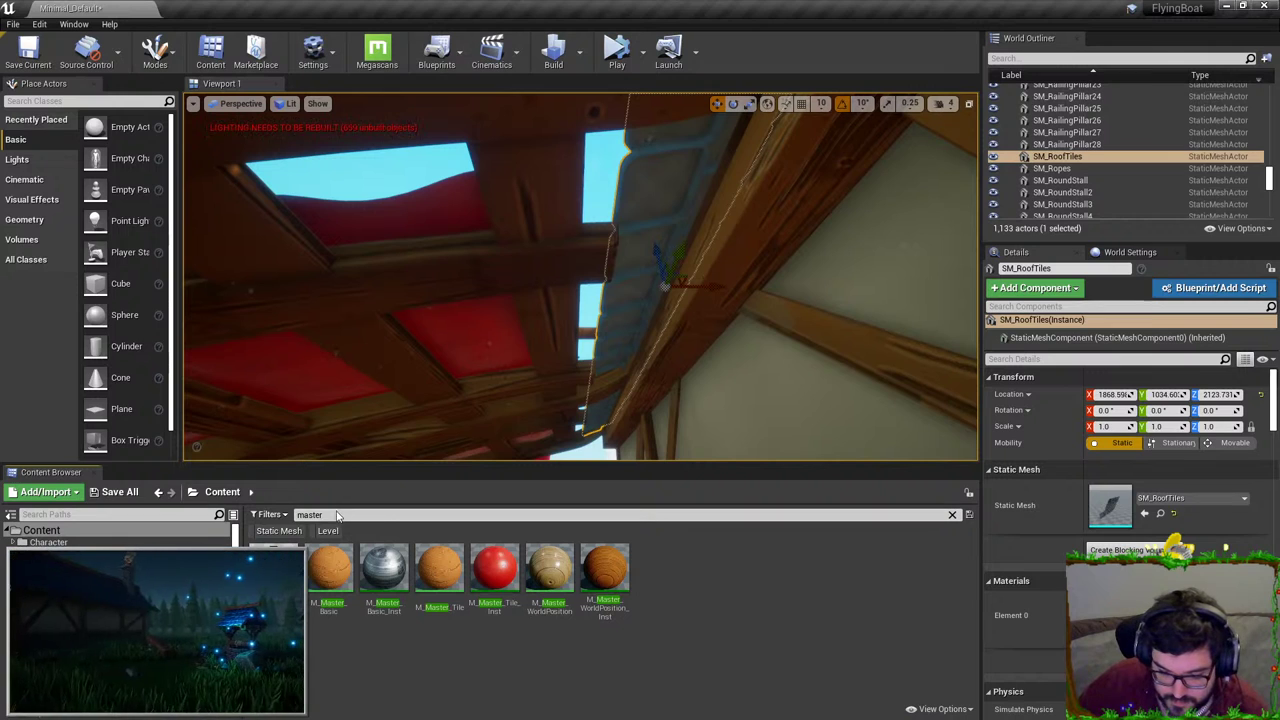
left_click_drag(342, 515, 276, 491)
type("rooftile")
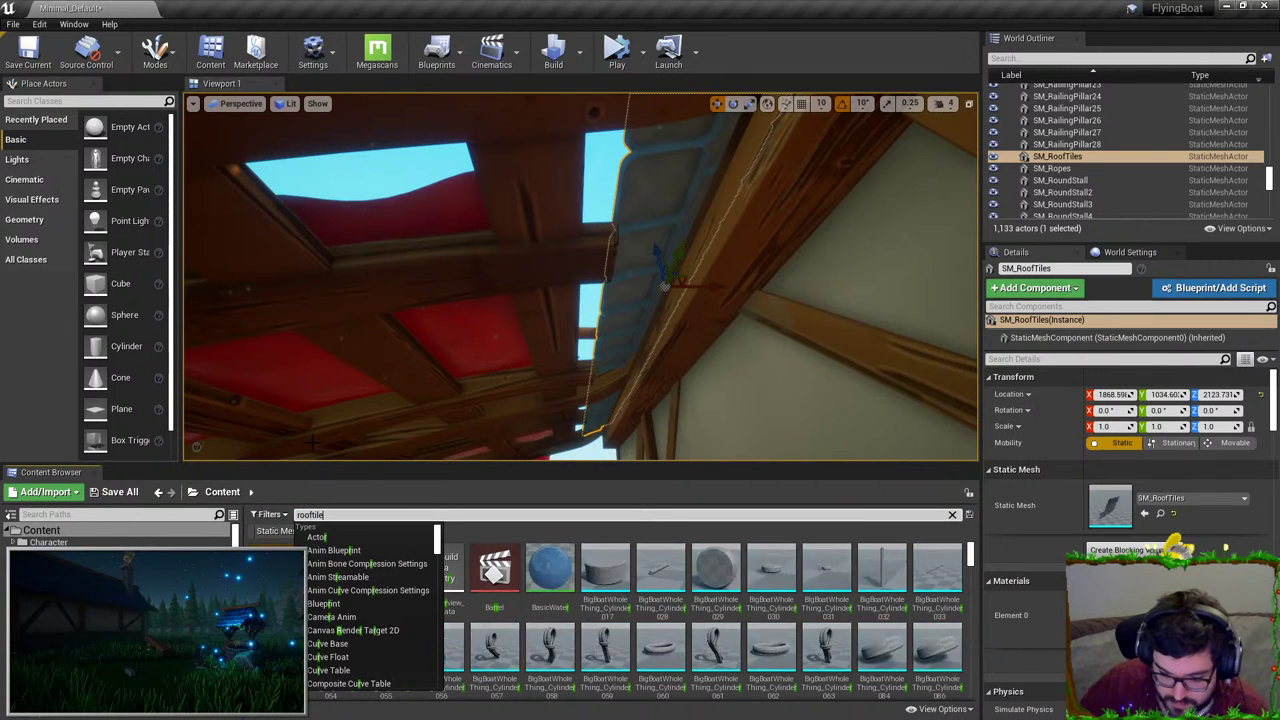
right_click_drag(665, 290, 765, 330)
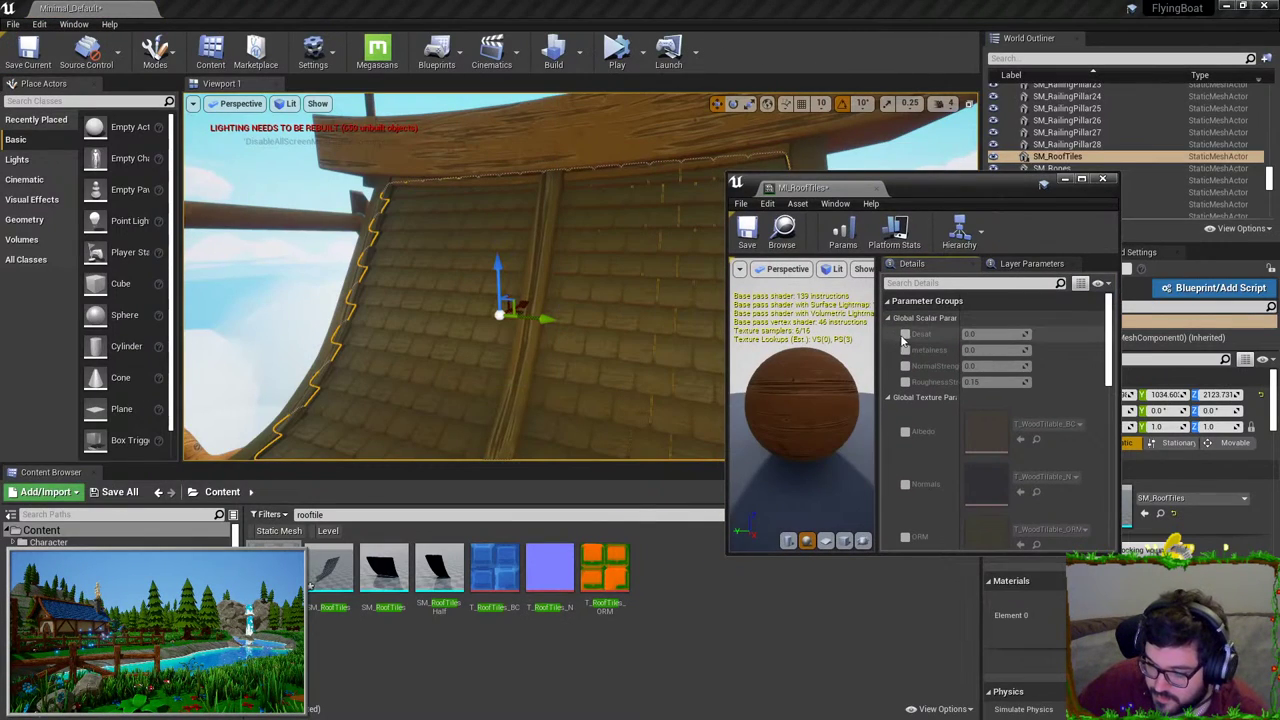
Step: Override MI_RoofTiles' Albedo, Normals and ORM parameters with T_RoofTiles_BC, T_RoofTiles_N and T_RoofTiles_ORM
left_click(905, 431)
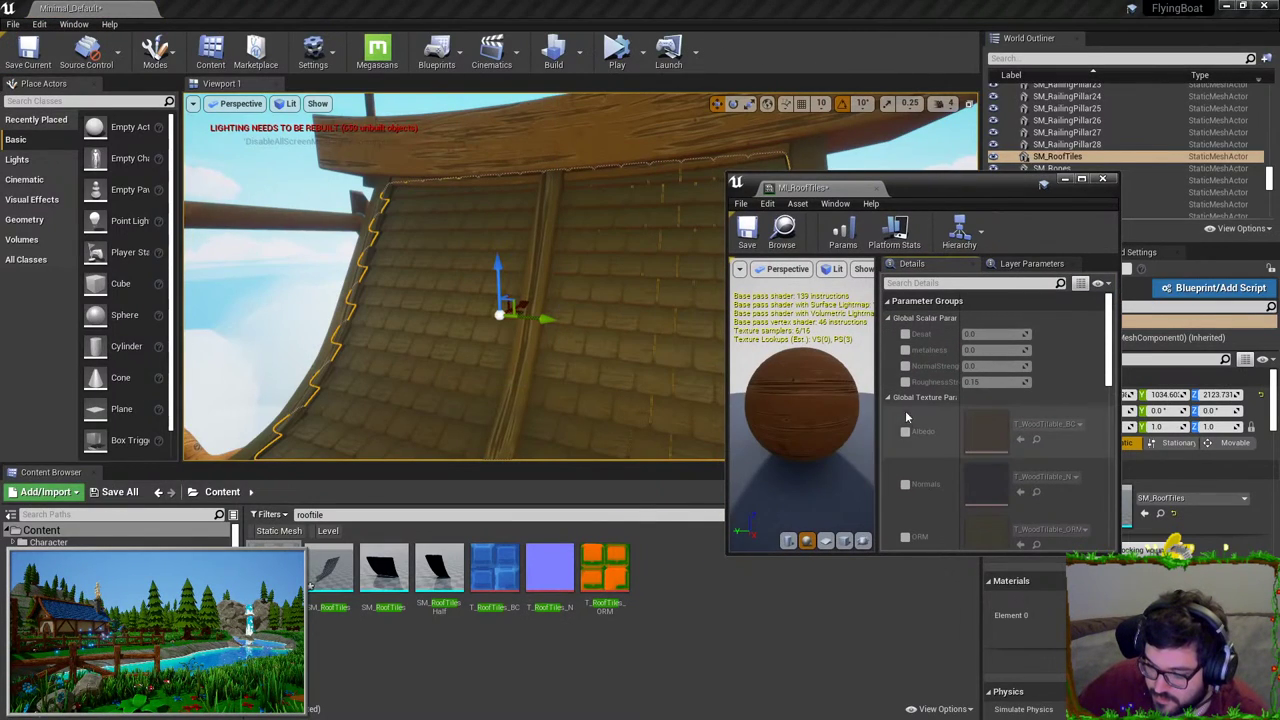
left_click(905, 485)
left_click(905, 537)
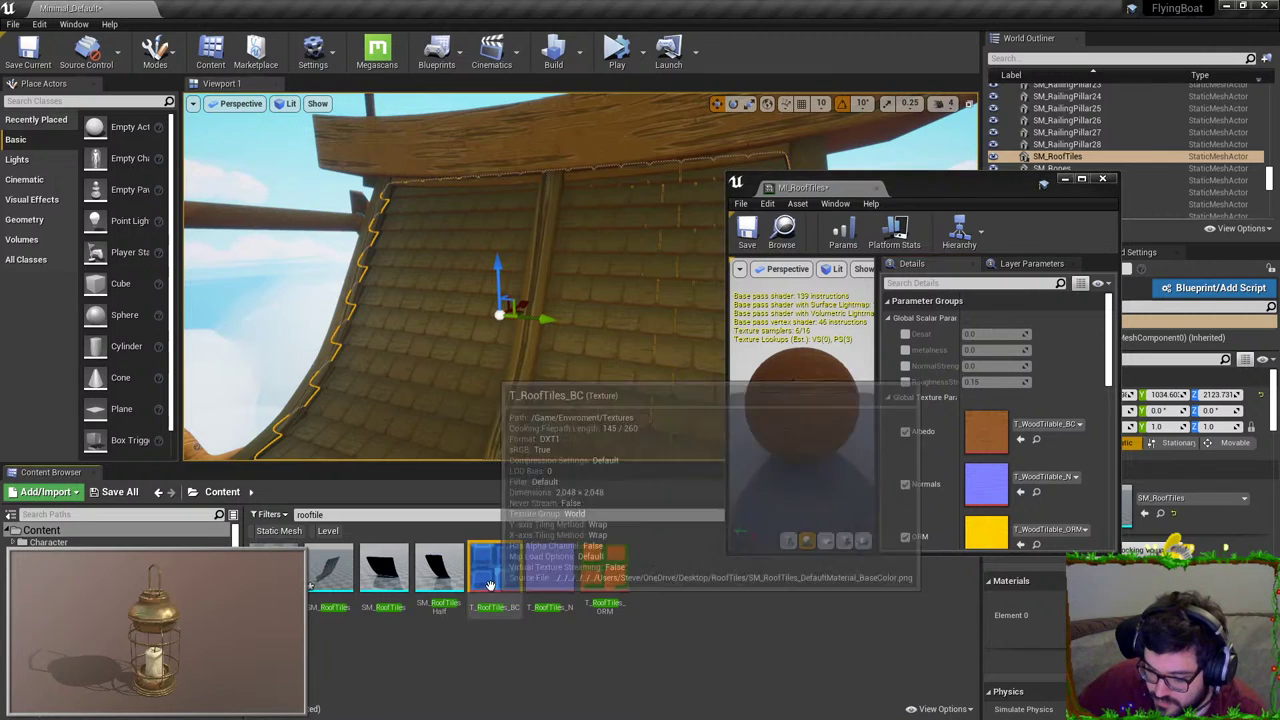
left_click_drag(494, 568, 996, 495)
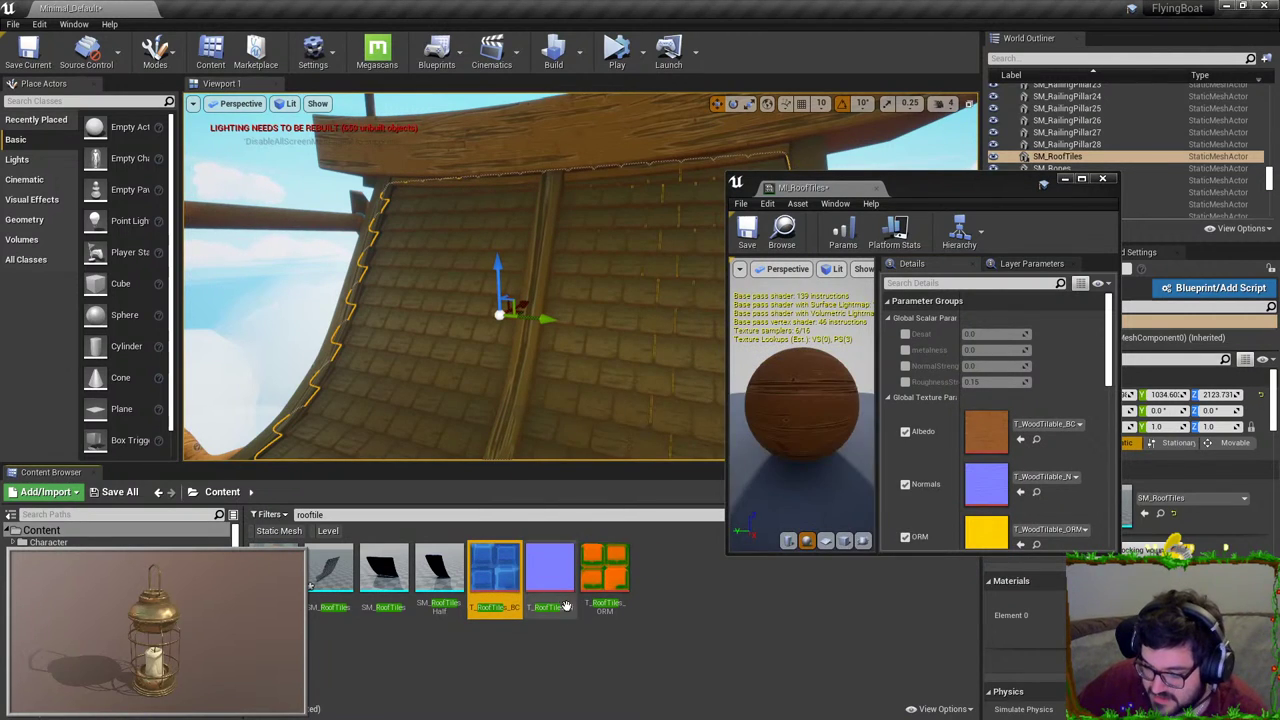
left_click_drag(549, 572, 990, 492)
left_click_drag(494, 568, 985, 432)
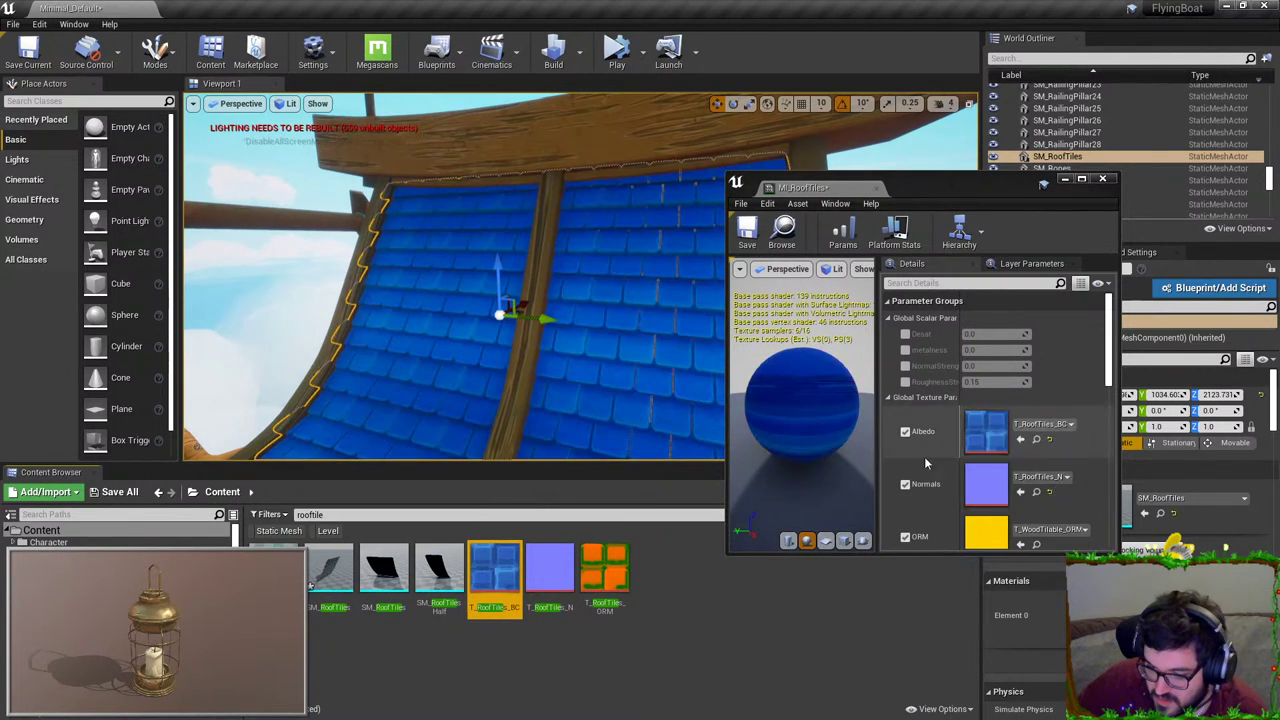
left_click_drag(593, 580, 985, 533)
Step: Deselect the roof tiles, close the material instance editor and examine the textured roof up close and from a distance
key("Escape")
right_click_drag(530, 318, 410, 330)
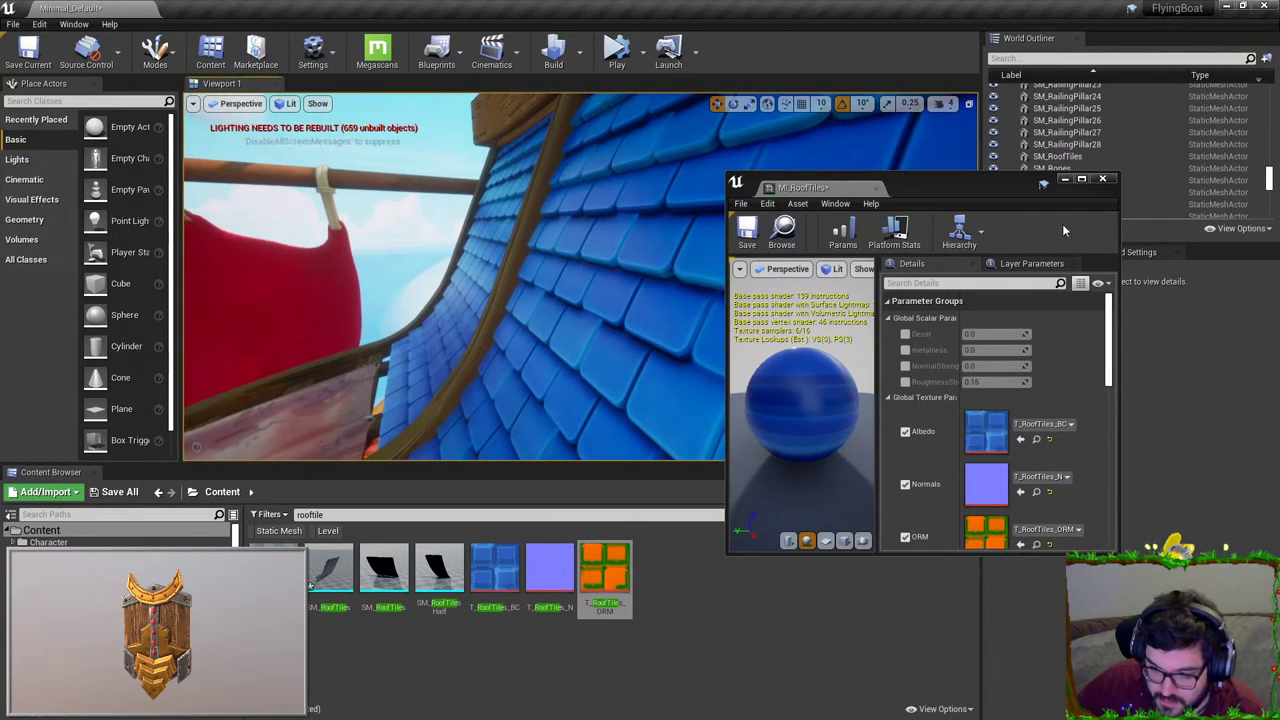
left_click(1103, 180)
mouse_move(647, 262)
right_mouse_down()
mouse_move(730, 265)
mouse_move(670, 260)
right_mouse_up()
key("s")
key("w")
right_click_drag(562, 262, 470, 284)
key("s")
key("s")
key("a")
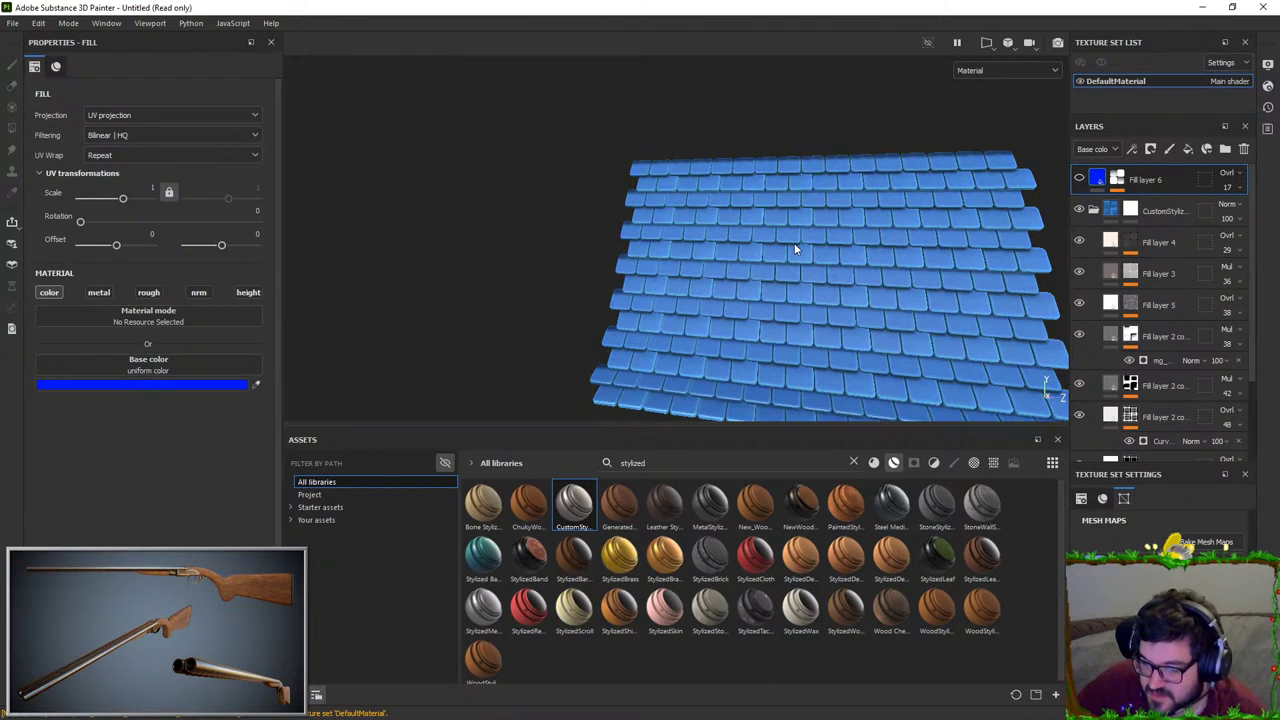
Step: Switch to Substance 3D Painter and re-export the roof tile textures as 2048 PNGs to the RoofTiles folder with the Unreal Engine 4 (Packed) template
left_click_drag(797, 249, 1051, 225, "alt")
left_click(1079, 241)
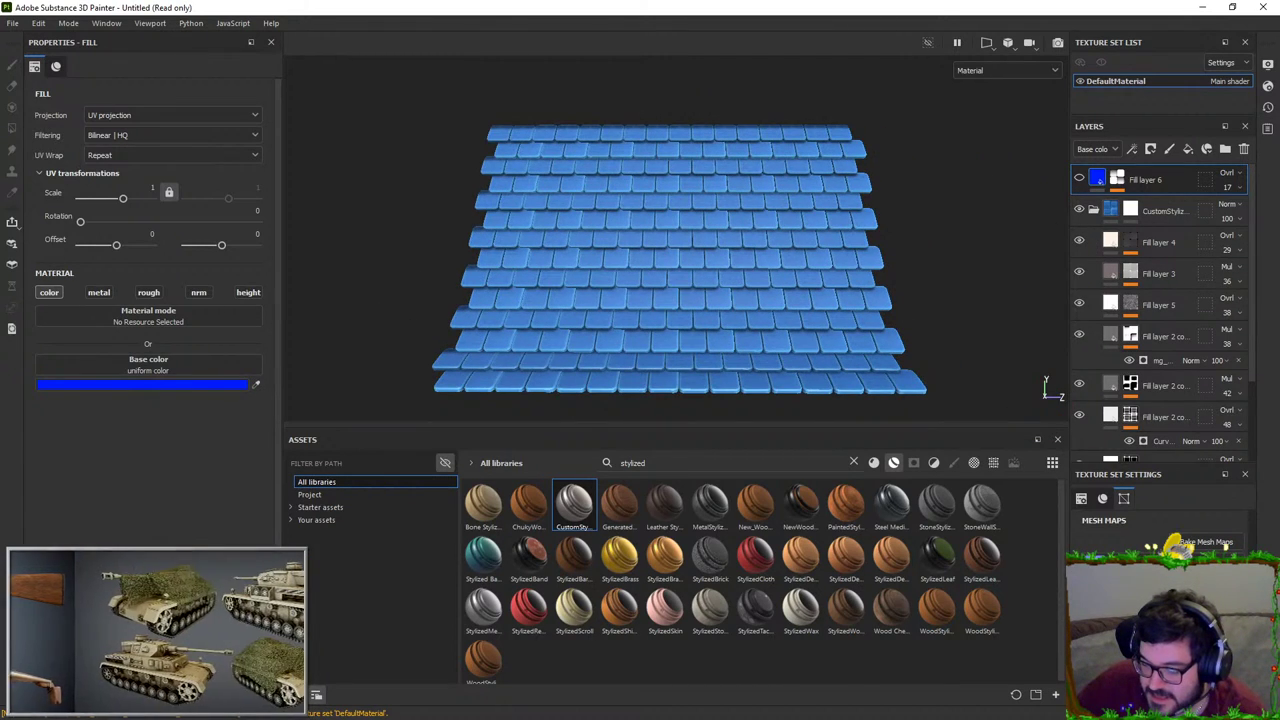
left_click(14, 22)
left_click(78, 249)
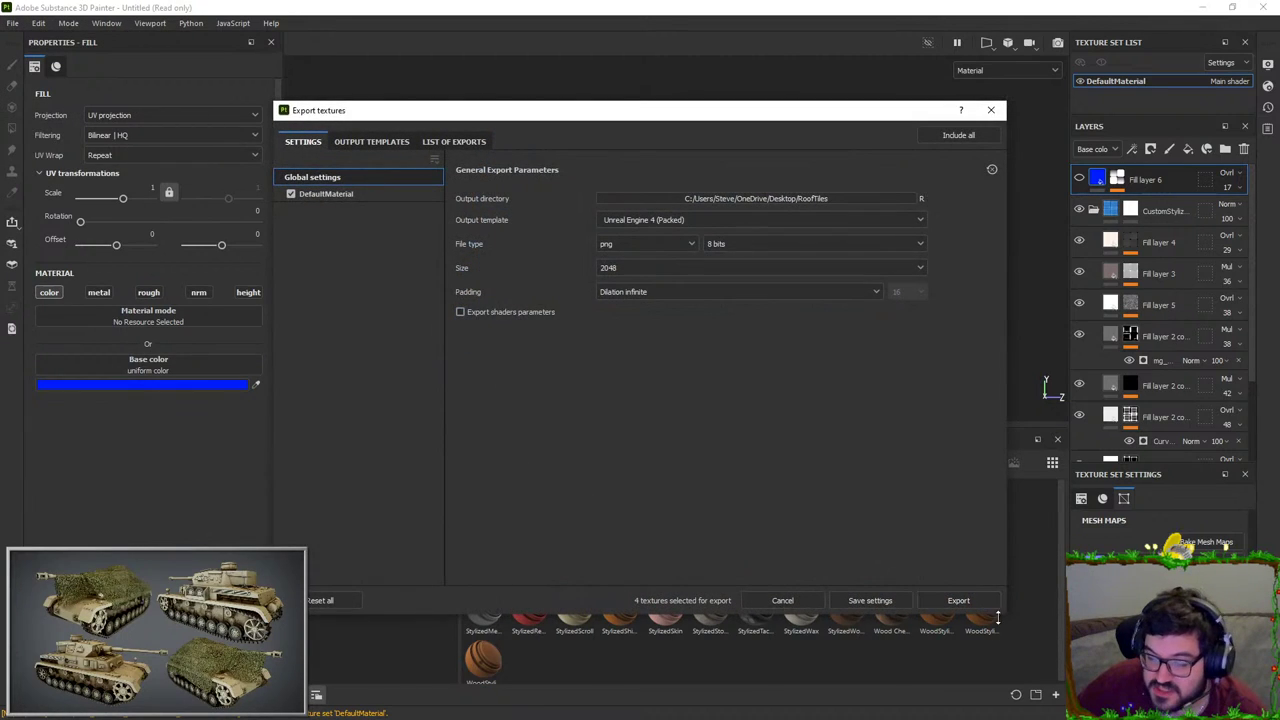
left_click(957, 599)
left_click(997, 110)
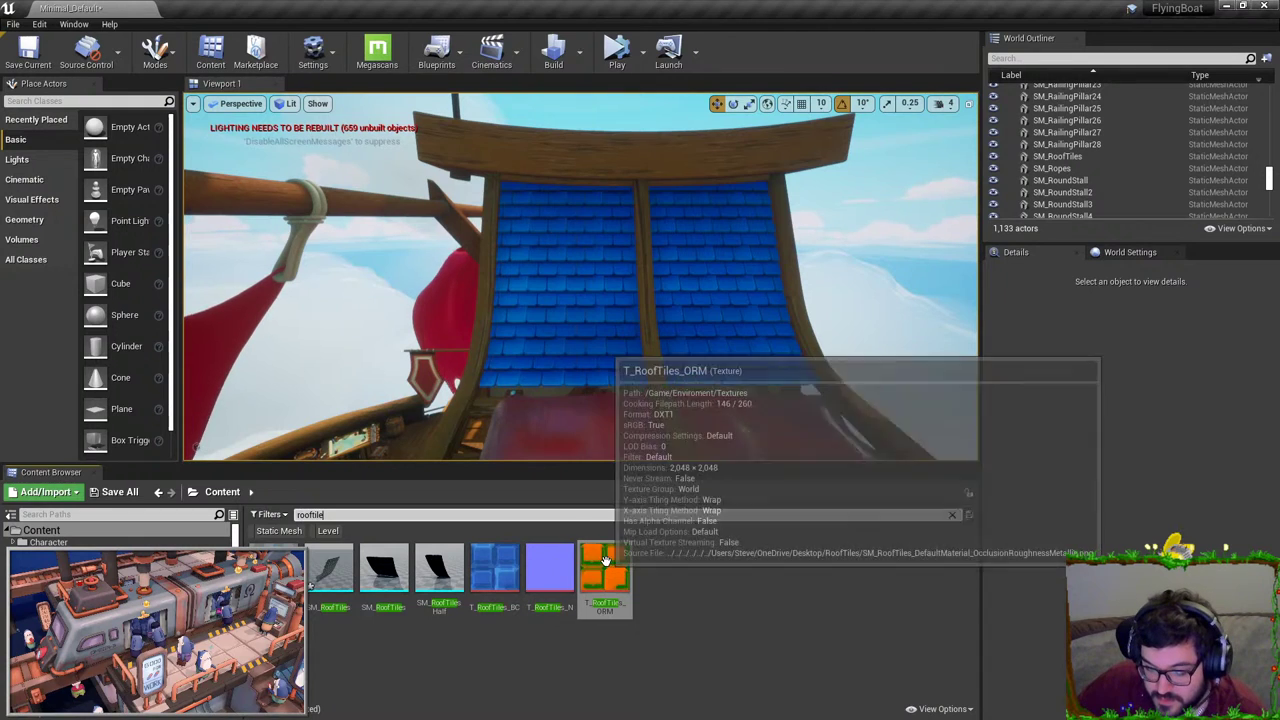
Step: Switch back to Unreal Engine and select the T_RoofTiles_ORM texture
left_click(605, 578)
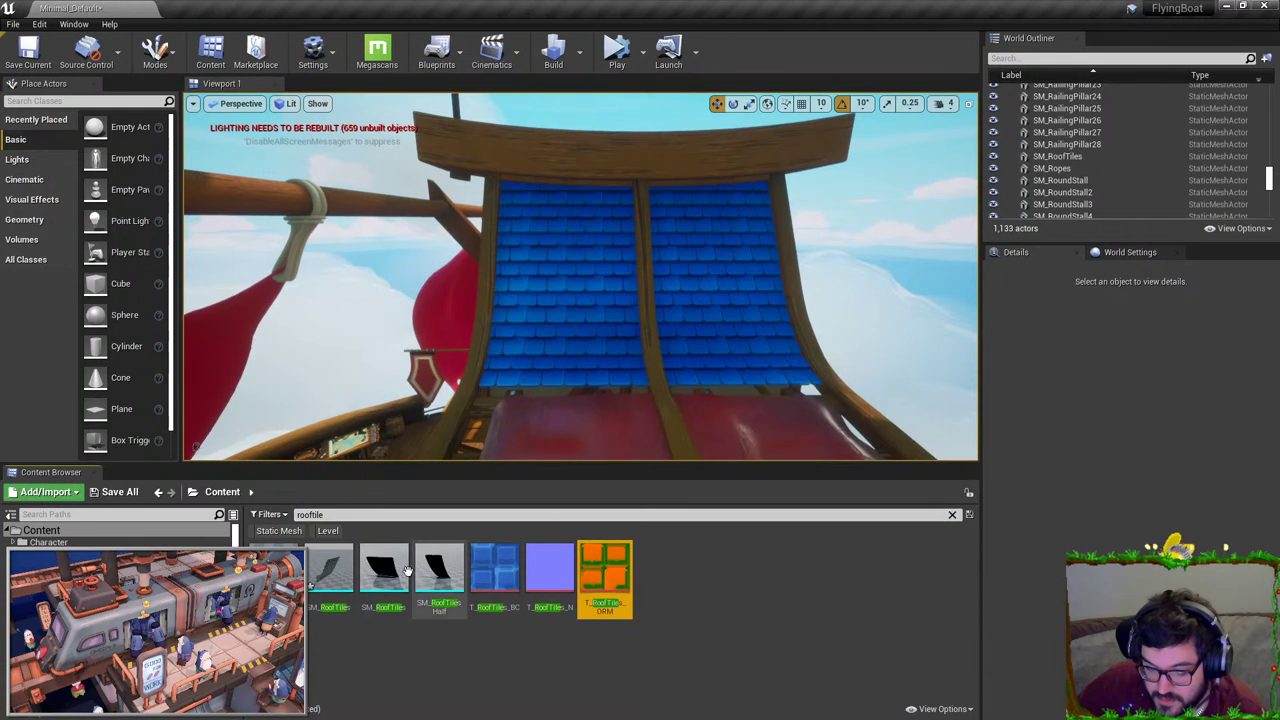
Step: Reimport the T_RoofTiles_BC, T_RoofTiles_N and T_RoofTiles_ORM textures from their source files
left_click(535, 575)
left_click(607, 567, "ctrl")
left_click(502, 561, "ctrl")
right_click(502, 561)
left_click(541, 216)
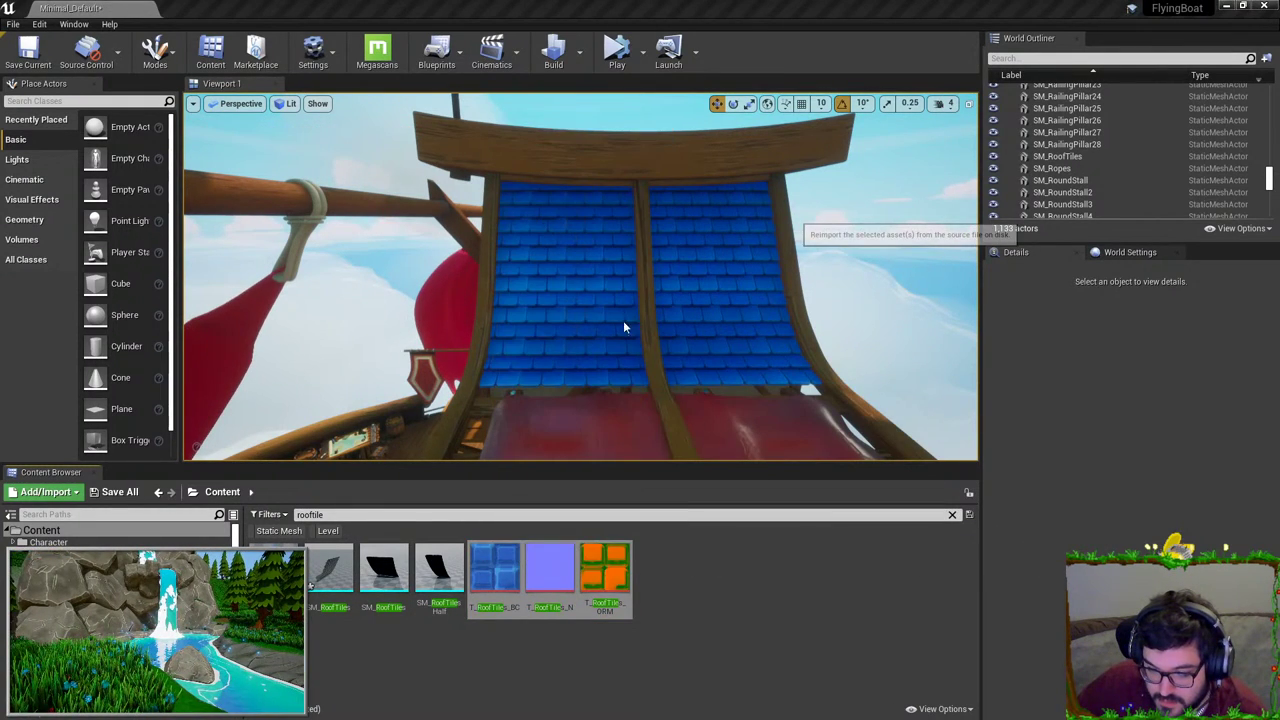
key("w")
right_click_drag(640, 291, 640, 291)
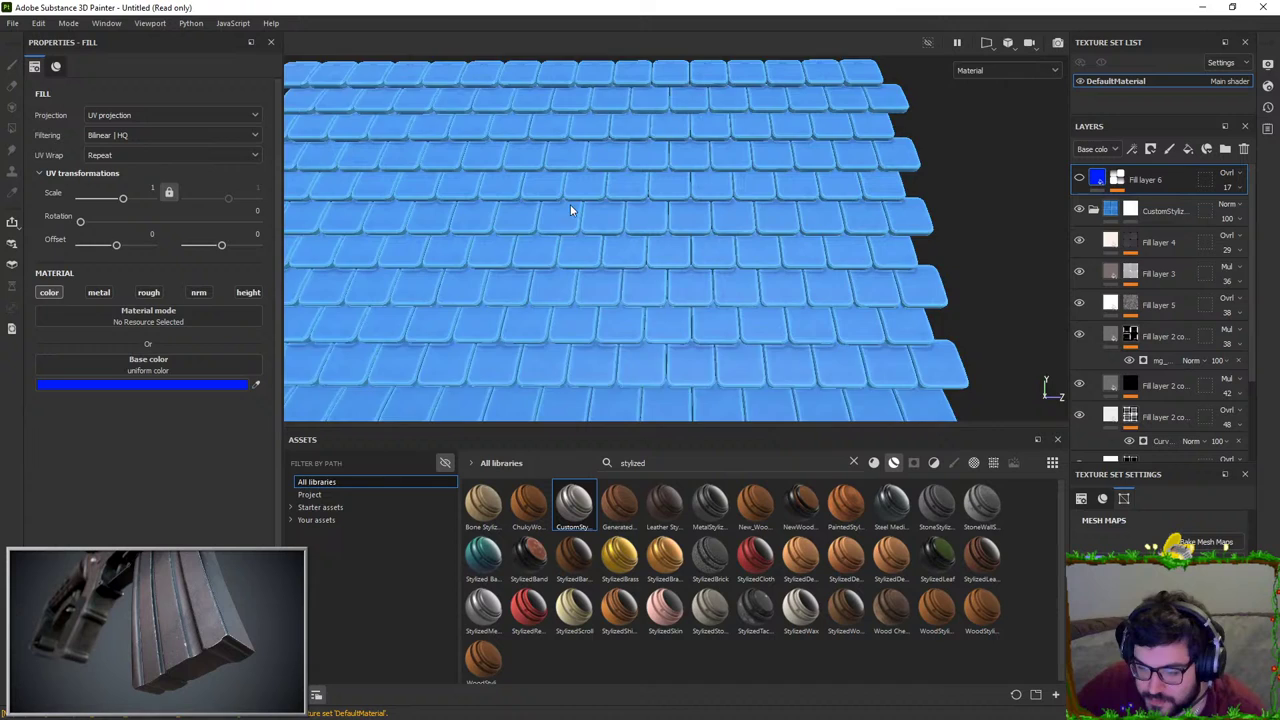
Step: Switch to Substance 3D Painter and reset the mask of the Multiply 42 Fill layer 2 copy to an empty black paint mask
scroll(570, 205, "up", 2)
middle_click_drag(570, 205, 862, 508, "alt")
scroll(729, 301, "up", 4)
left_click_drag(726, 288, 686, 294, "alt")
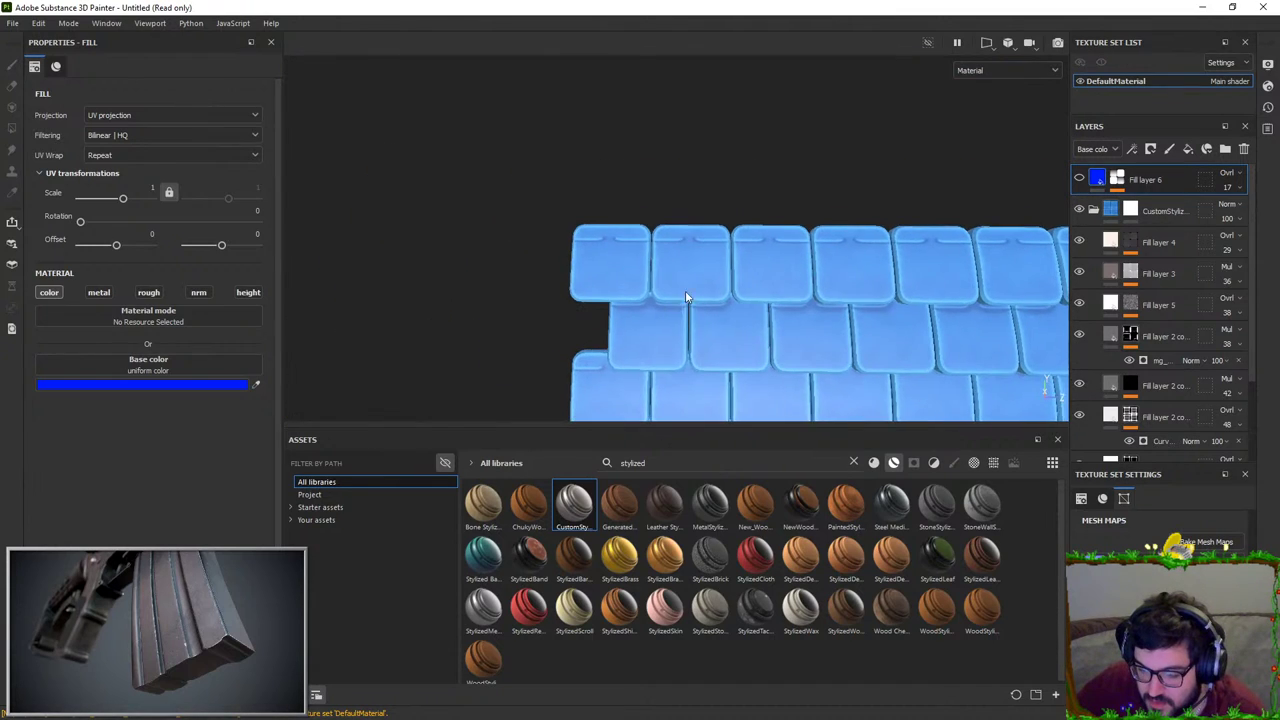
scroll(720, 369, "up", 6)
left_click_drag(774, 357, 489, 262, "alt")
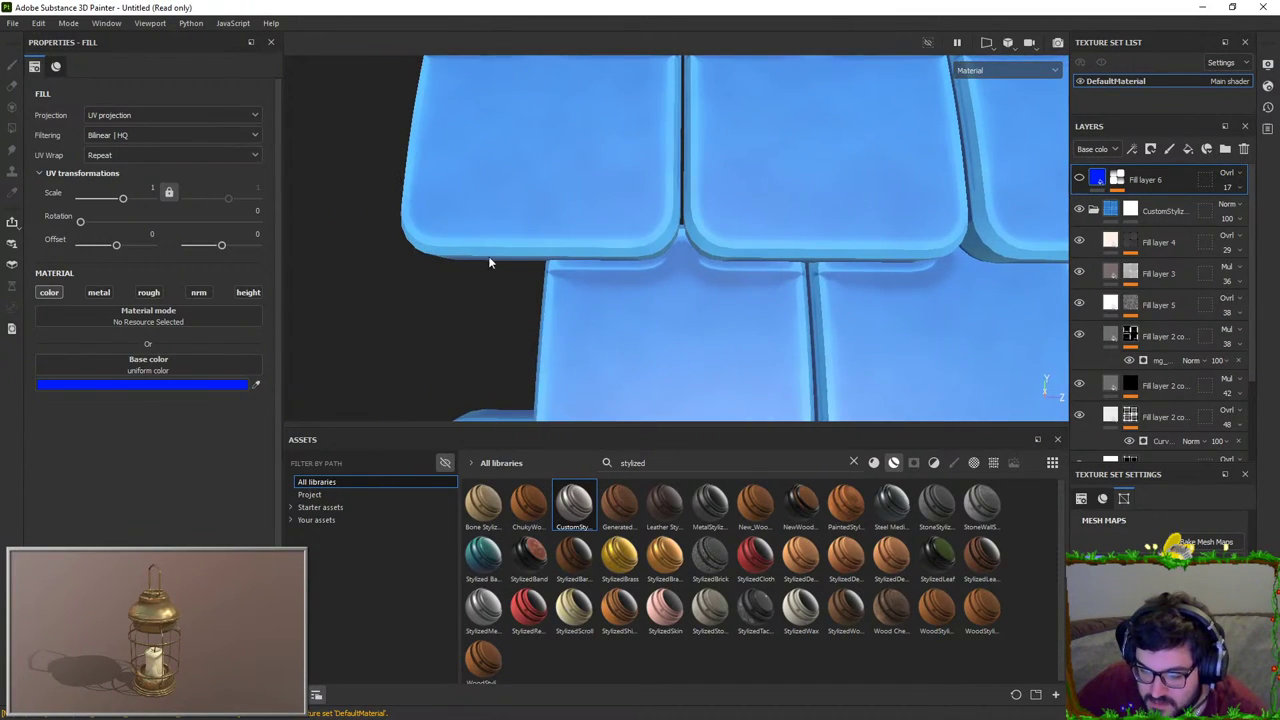
middle_click_drag(803, 282, 713, 253, "alt")
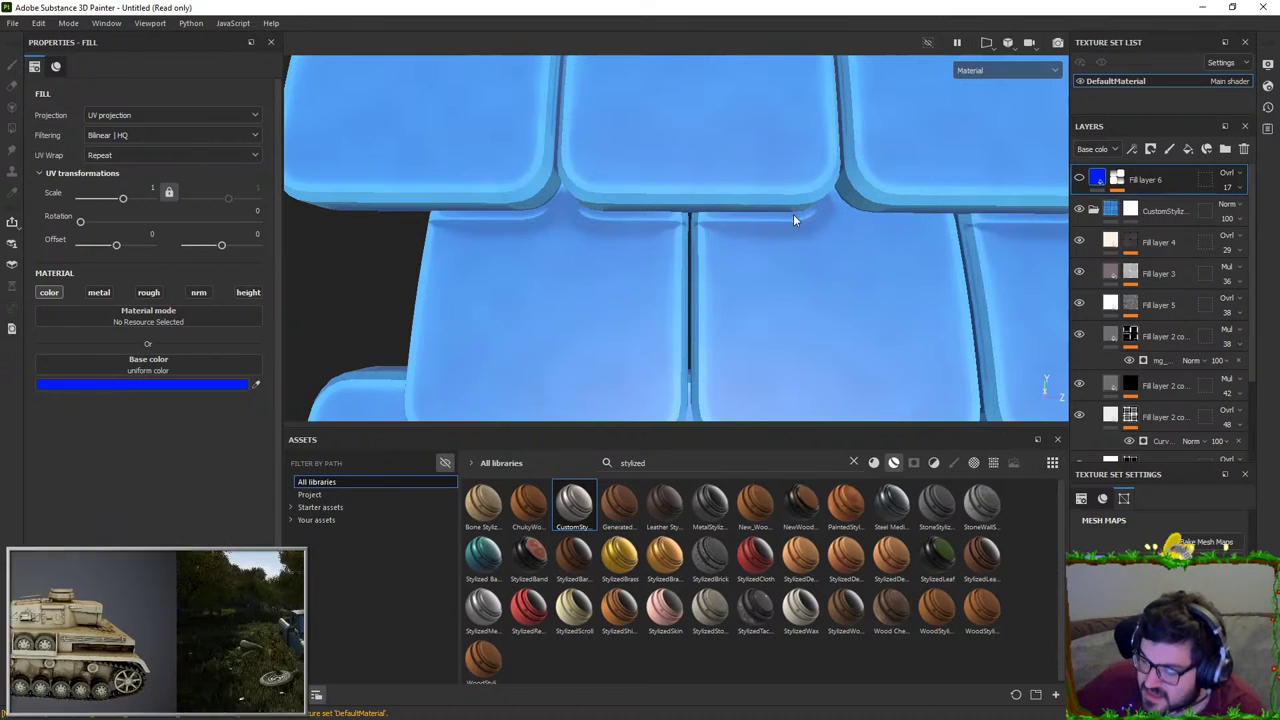
left_click(1163, 211)
scroll(1160, 280, "down", 2)
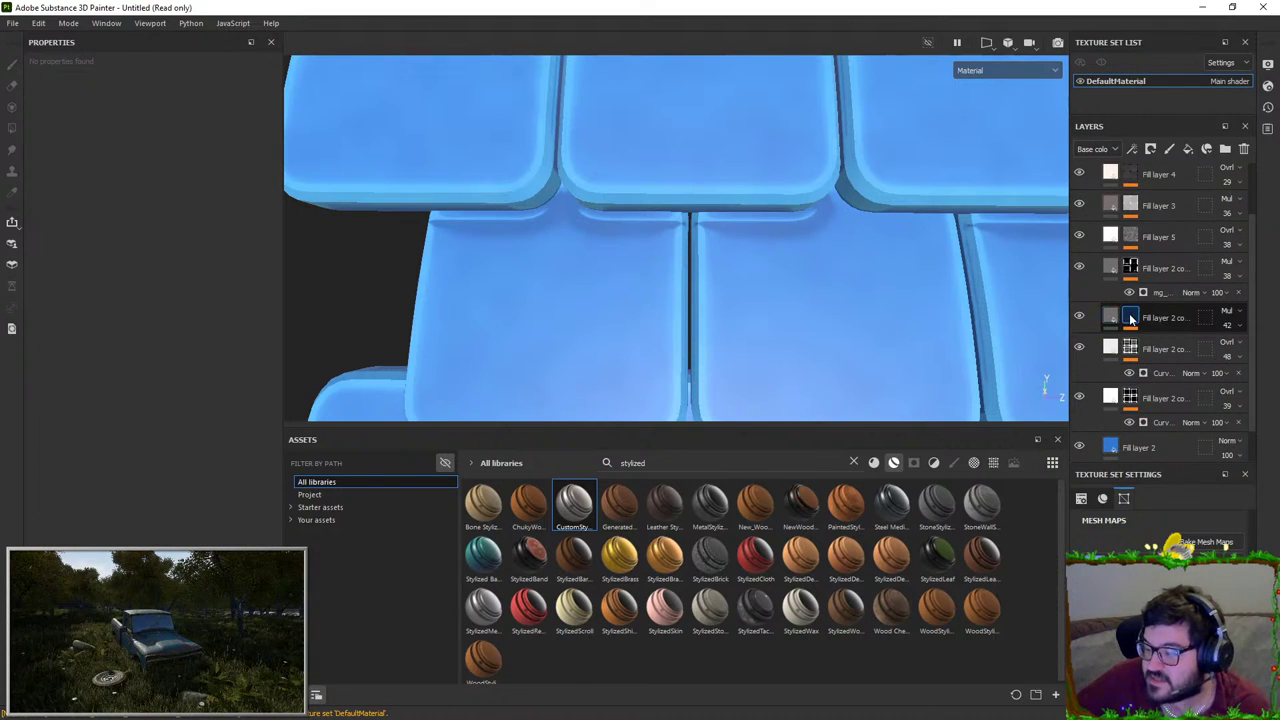
right_click(1131, 318)
left_click(1156, 27)
left_click_drag(716, 306, 715, 388)
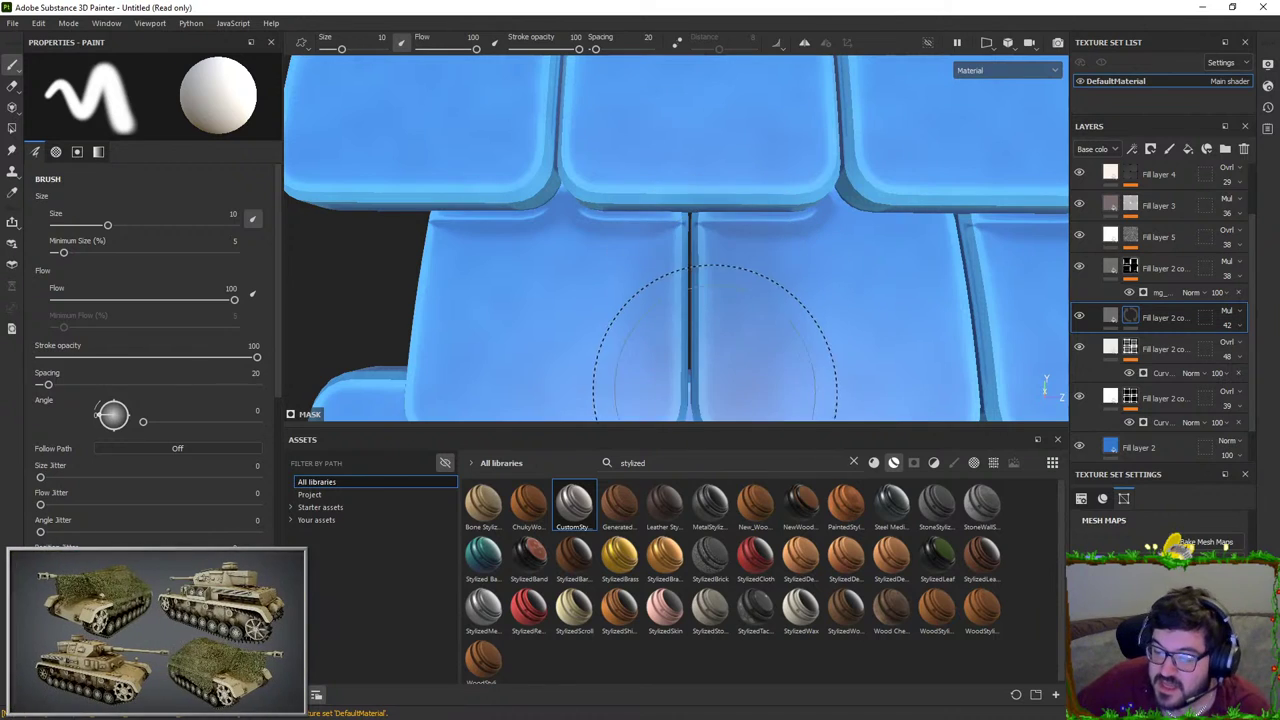
left_click_drag(107, 225, 73, 225)
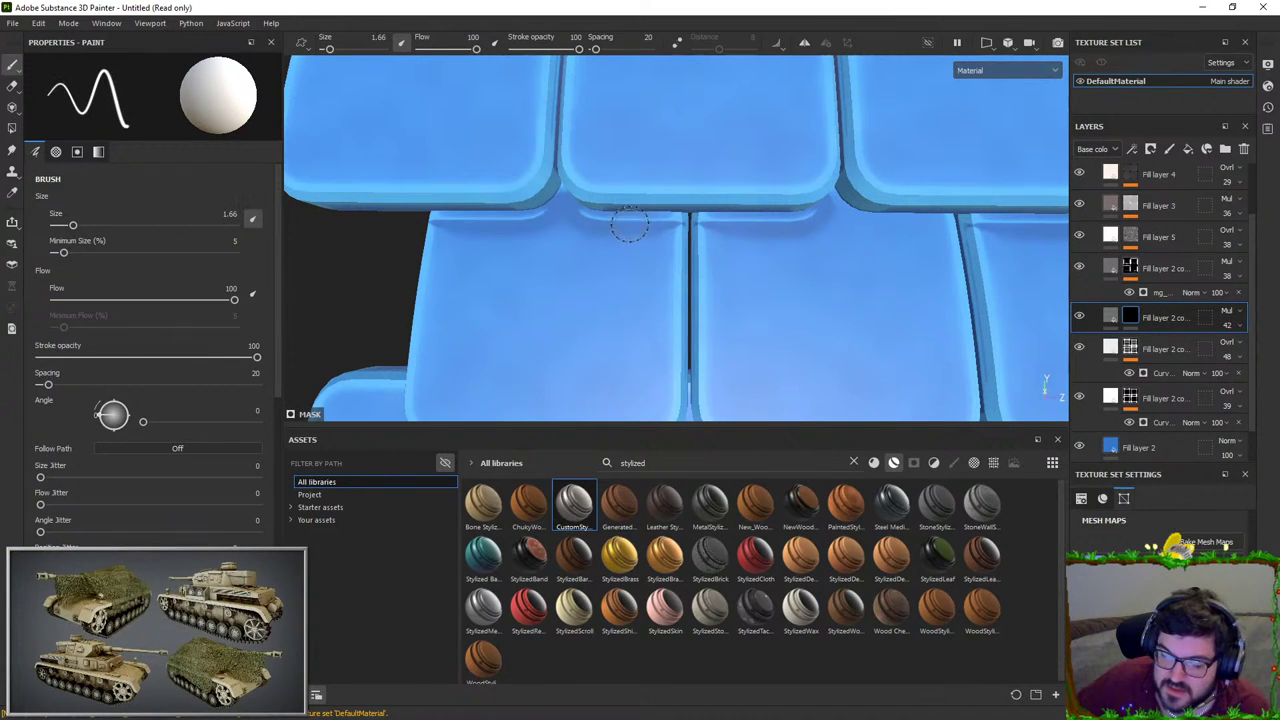
left_click_drag(684, 226, 674, 357)
key("ctrl+z")
Step: Set the brush size to 3.08 and paint shading into the mask around the borders of the second-row tiles, undoing unwanted strokes
scroll(722, 337, "down", 2)
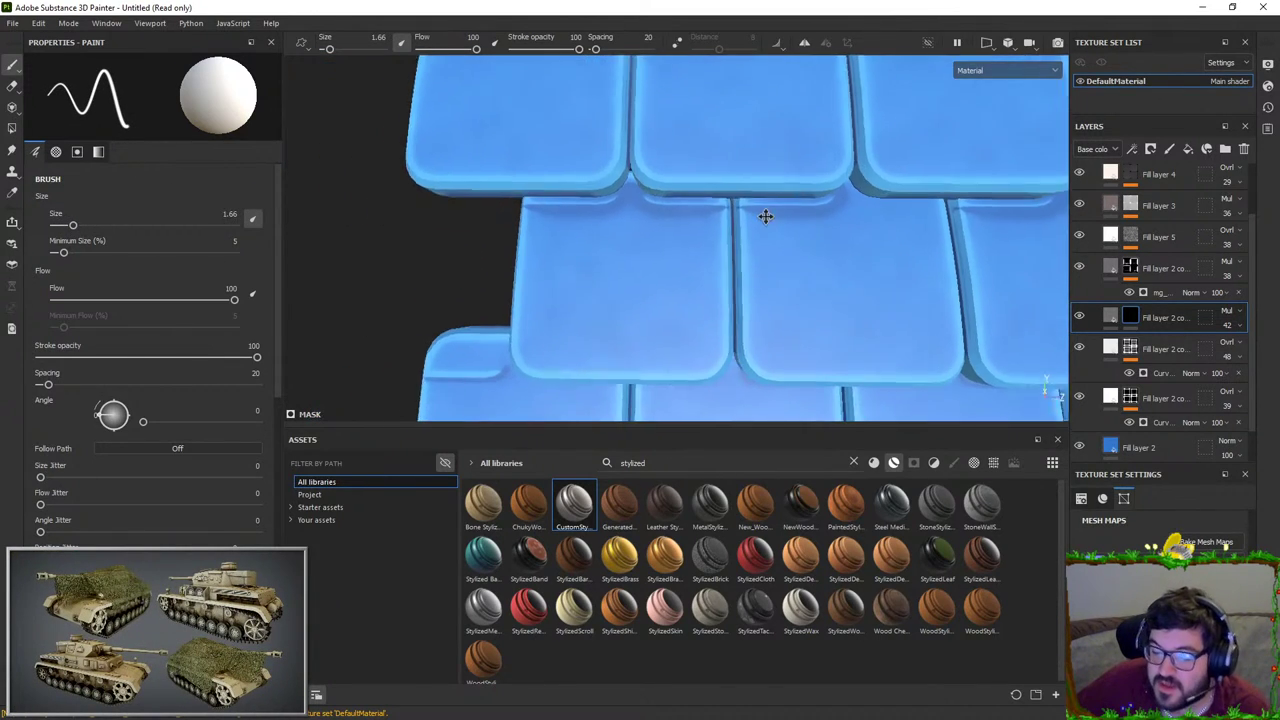
left_click_drag(766, 217, 506, 228, "alt")
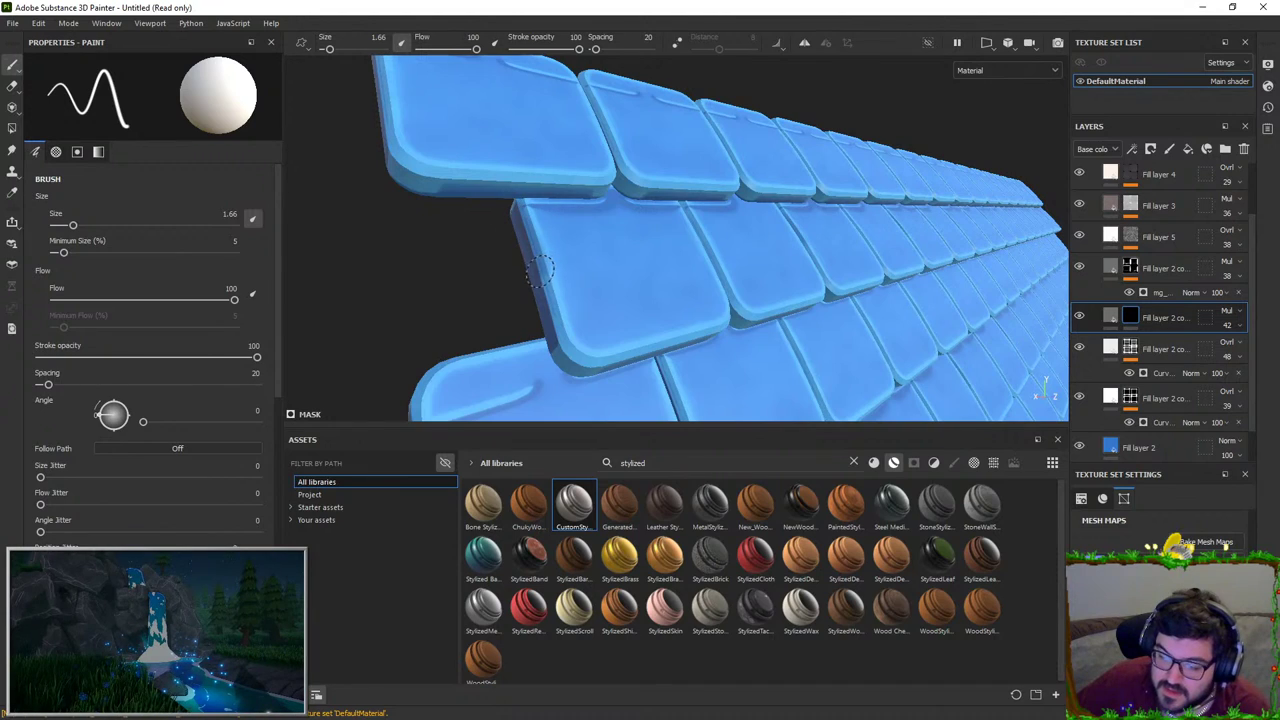
left_click_drag(72, 222, 82, 224)
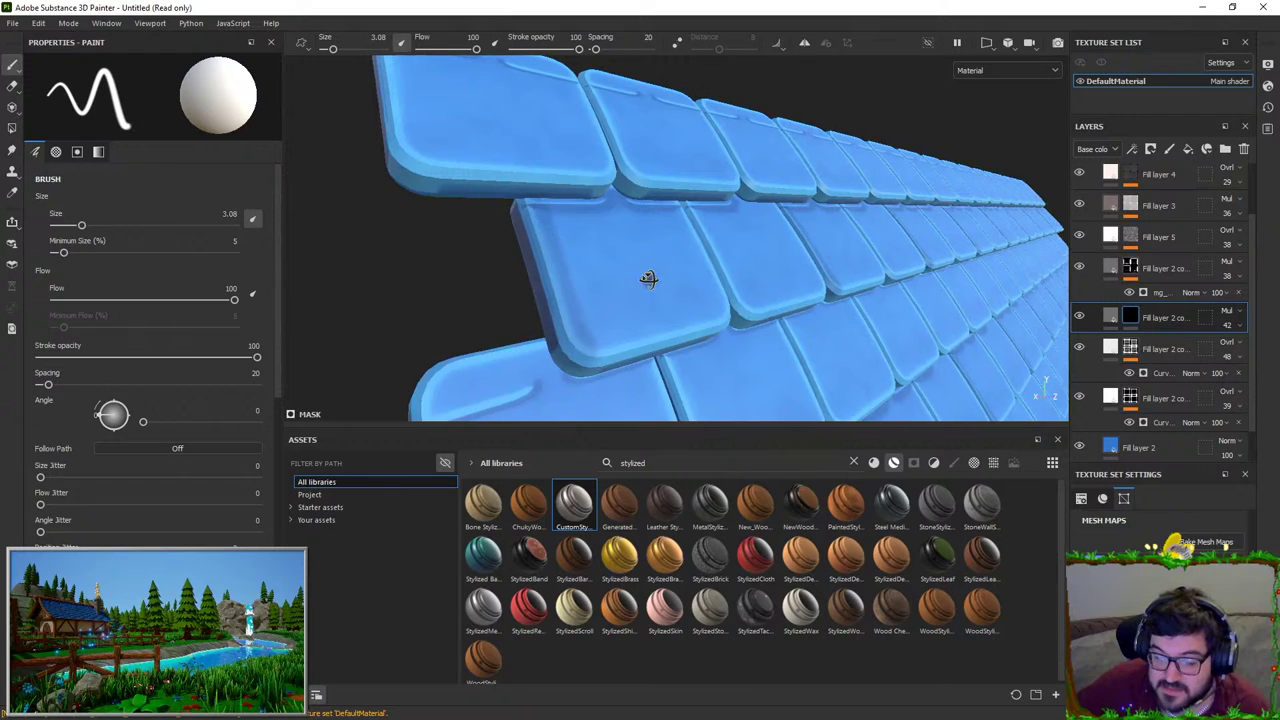
mouse_move(648, 277)
left_mouse_down("alt")
mouse_move(563, 355)
mouse_move(722, 322)
mouse_move(592, 331)
mouse_move(725, 333)
mouse_move(686, 318)
mouse_move(698, 215)
mouse_move(690, 328)
mouse_move(696, 251)
left_mouse_up("alt")
key("ctrl+z")
key("ctrl+z")
key("ctrl+z")
key("ctrl+z")
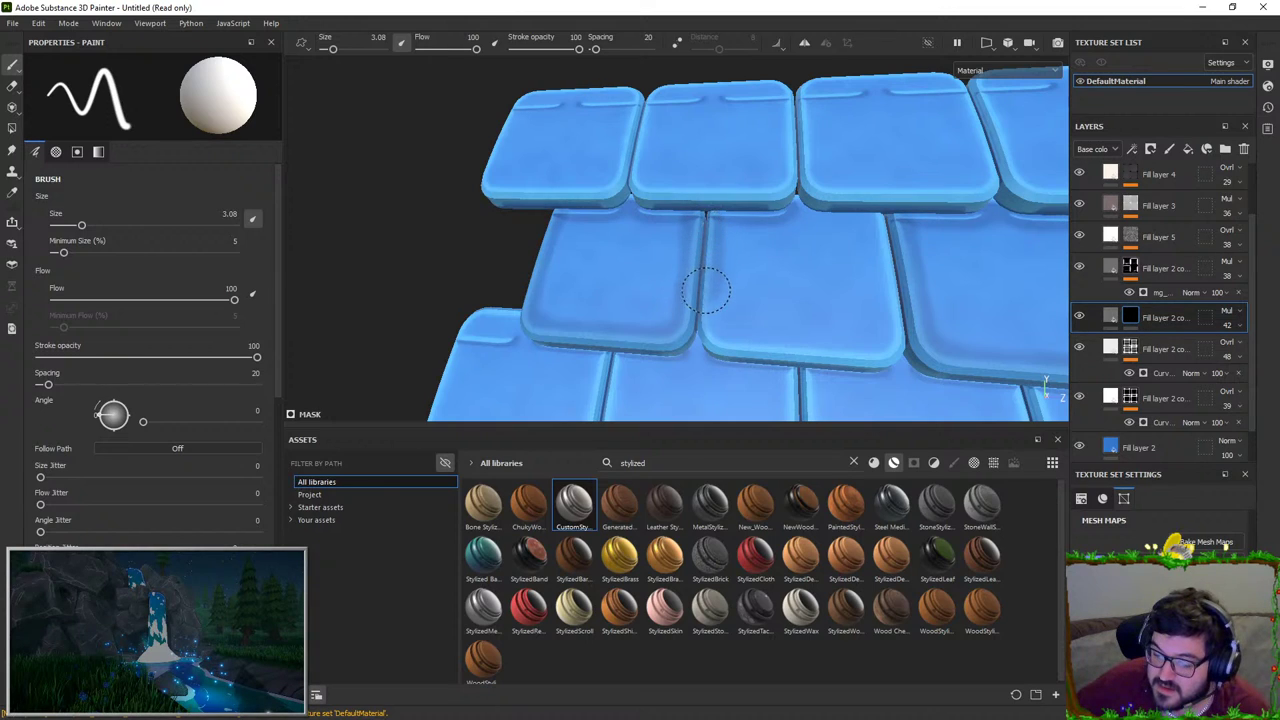
left_click_drag(720, 340, 623, 277, "alt")
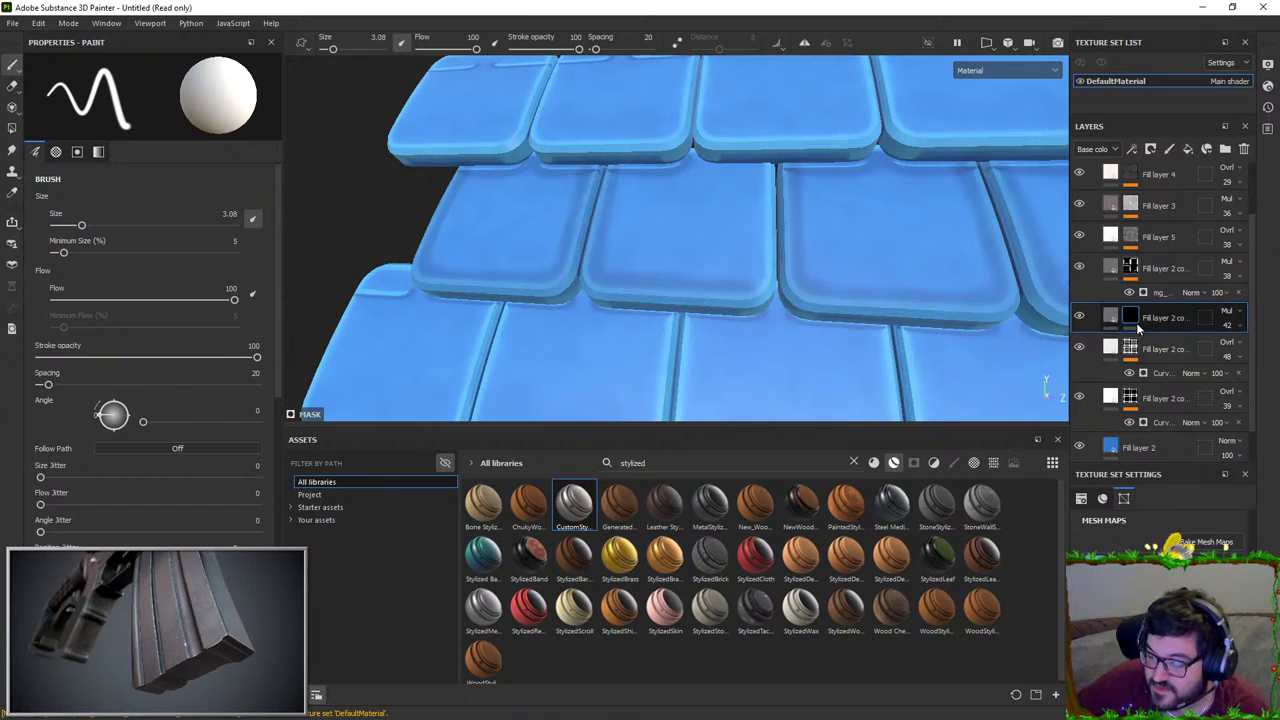
Step: Move the painted shading layer directly above Fill layer 2 and set the 39-opacity edge highlight layer's blending to Normal
left_click_drag(1150, 318, 1141, 421)
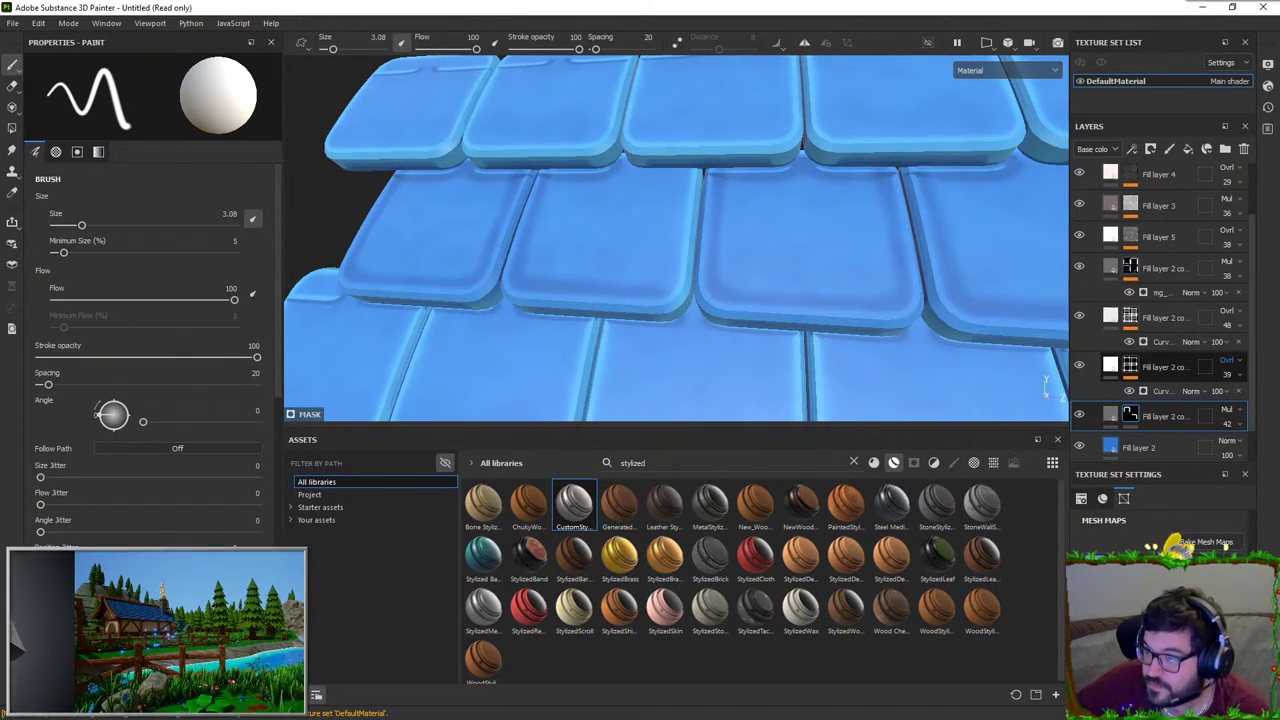
left_click(1230, 10)
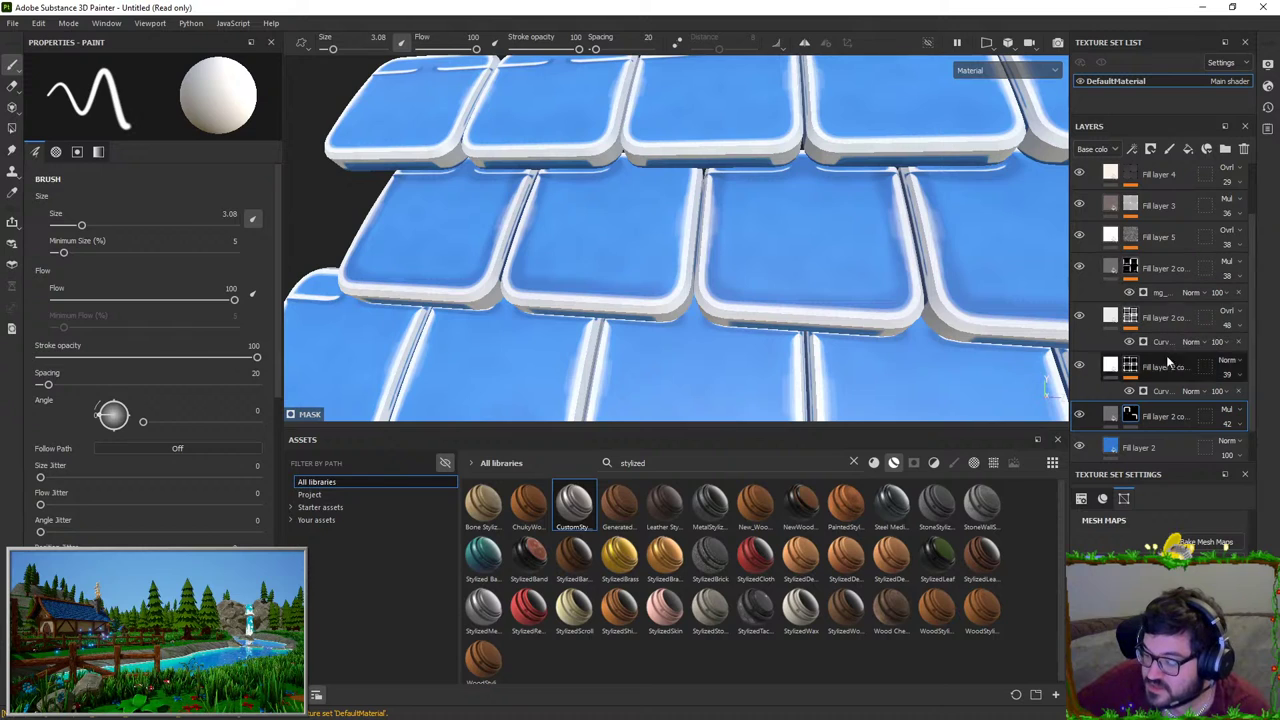
left_click(1220, 312)
left_click(1081, 315)
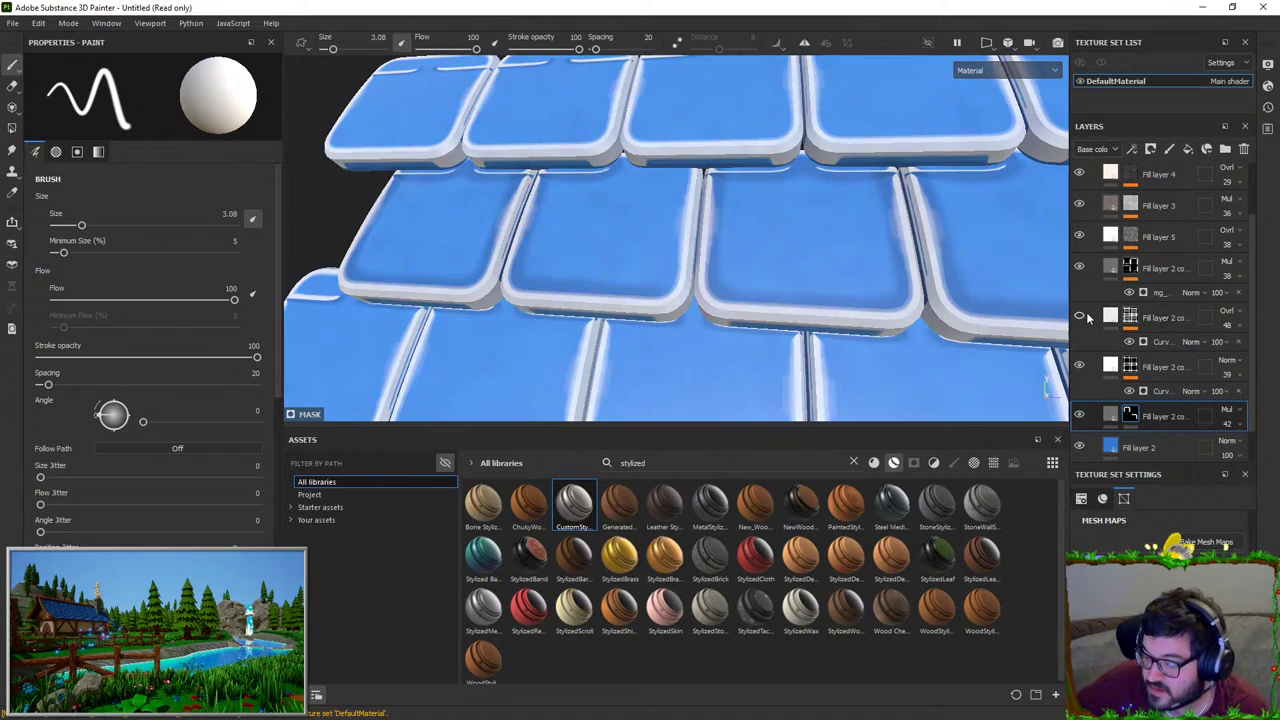
left_click(1081, 315)
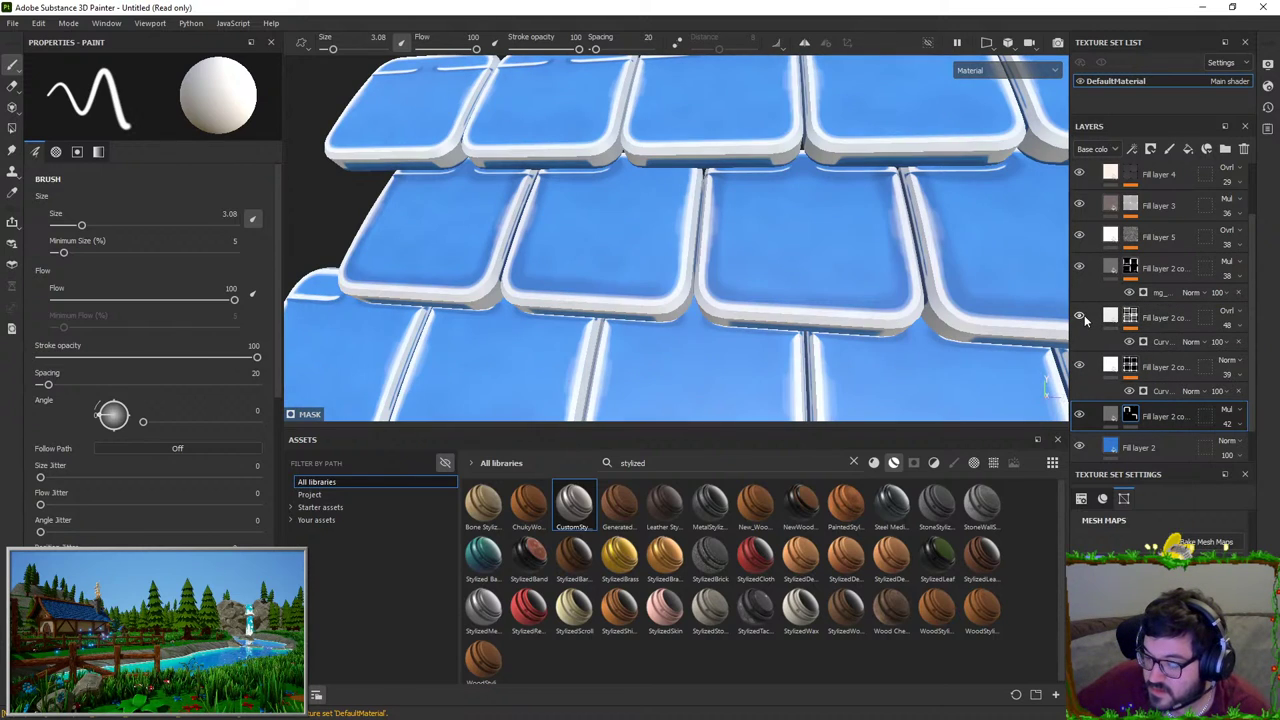
Step: Recolor the 39-opacity edge highlight fill with a blue sampled from the tiles, adjusted to 53A2FD
left_click(1229, 375)
left_click(255, 384)
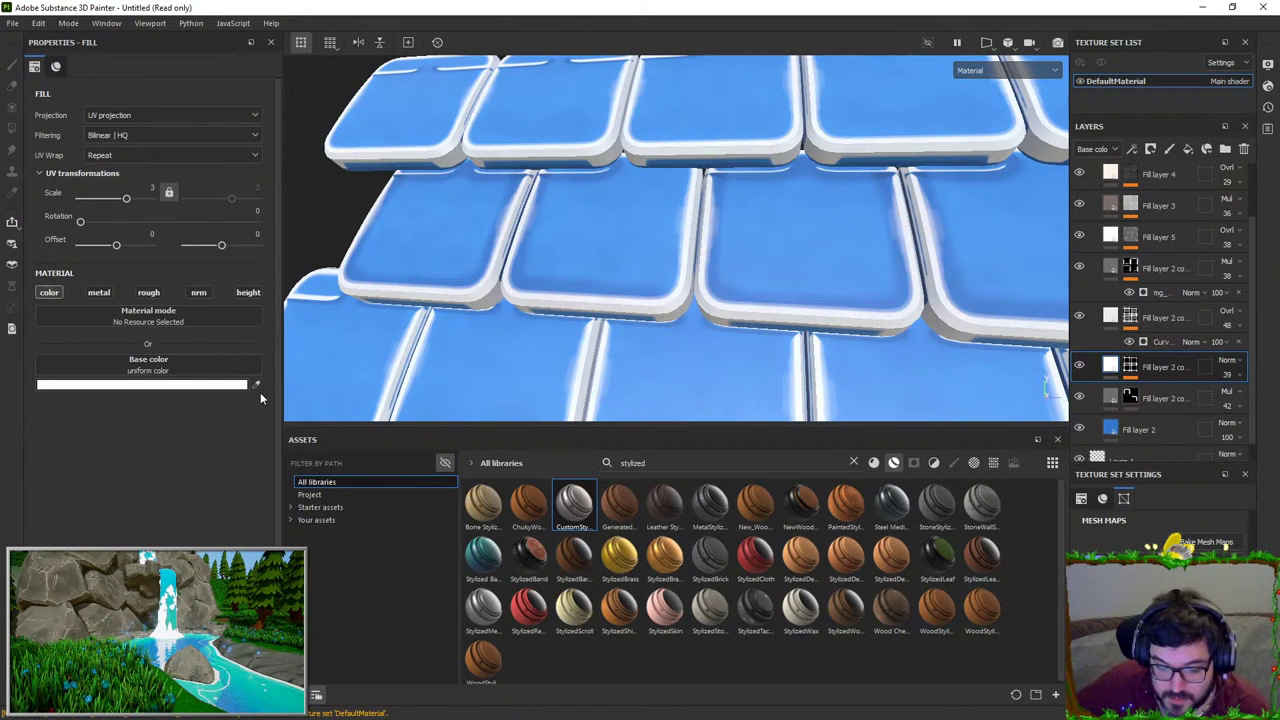
left_click(573, 222)
left_click(233, 384)
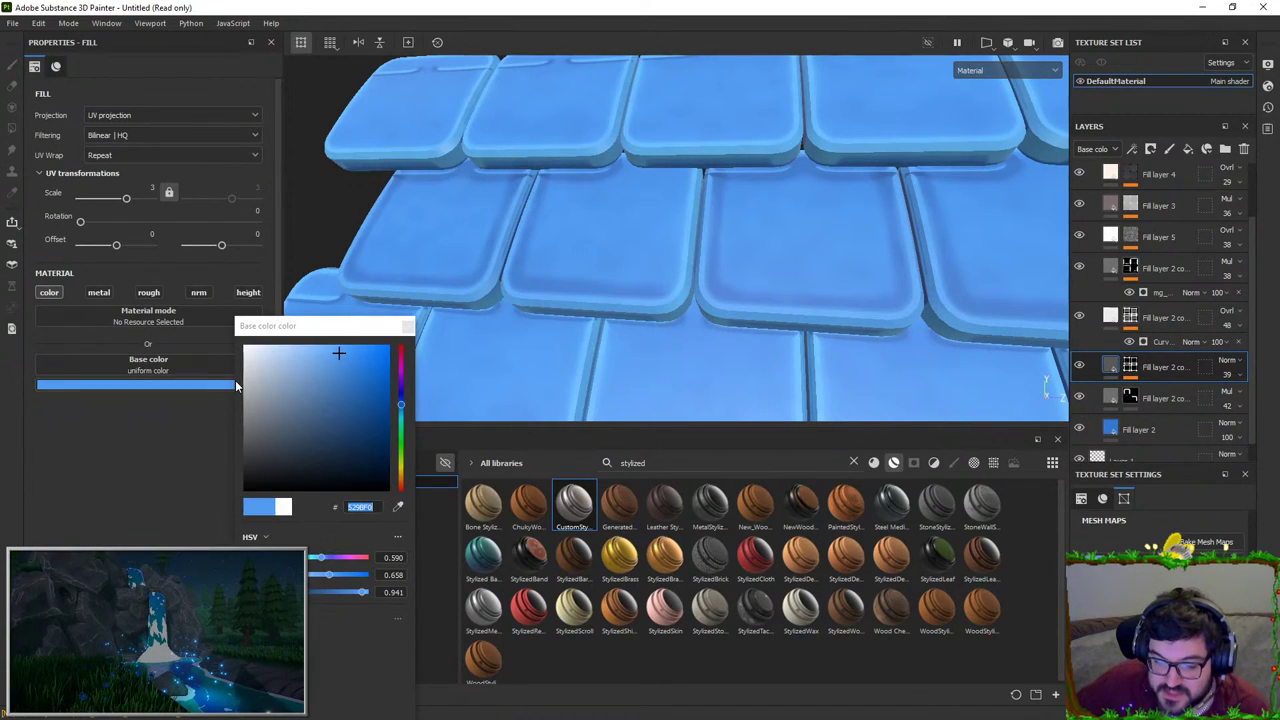
mouse_move(330, 350)
left_mouse_down()
mouse_move(321, 343)
mouse_move(341, 350)
left_mouse_up()
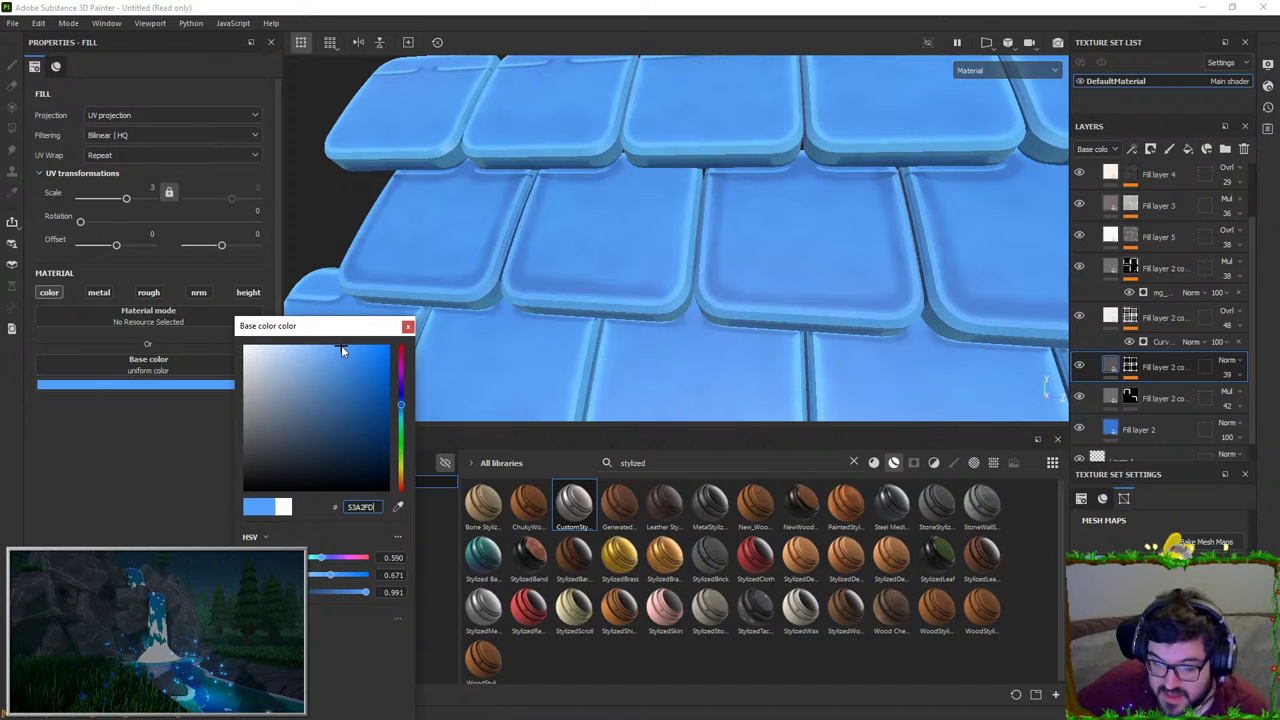
Step: Fine-tune the edge highlight fill's blue, comparing a lighter 77B6FF with the 48-opacity overlay highlight layer temporarily hidden
right_click_drag(615, 340, 649, 242, "alt")
left_click(1079, 318)
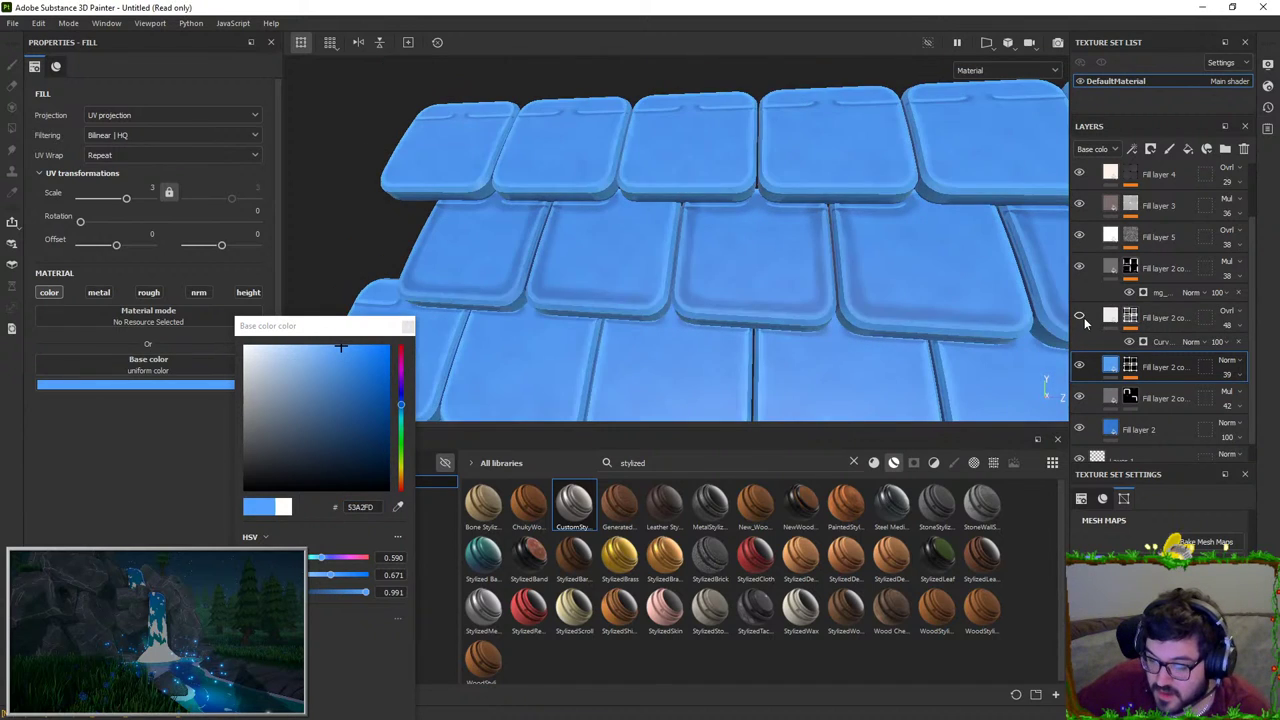
left_click_drag(773, 250, 803, 267, "alt")
left_click(313, 348)
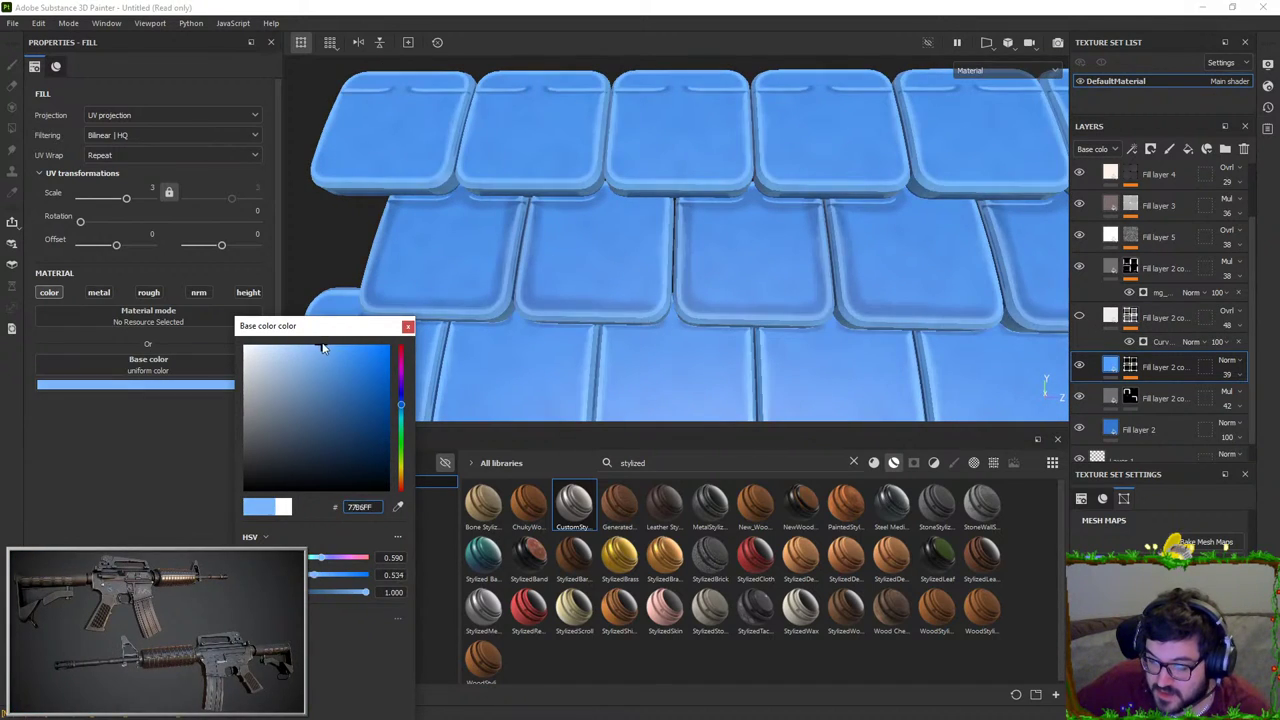
mouse_move(322, 346)
left_mouse_down()
mouse_move(322, 367)
mouse_move(348, 354)
mouse_move(324, 347)
mouse_move(341, 347)
left_mouse_up()
left_click(1079, 316)
left_click_drag(769, 292, 768, 264, "alt")
Step: Refine the second-row tile shading on the Multiply layer's mask by alternating white and black brush strokes
left_click(1129, 398)
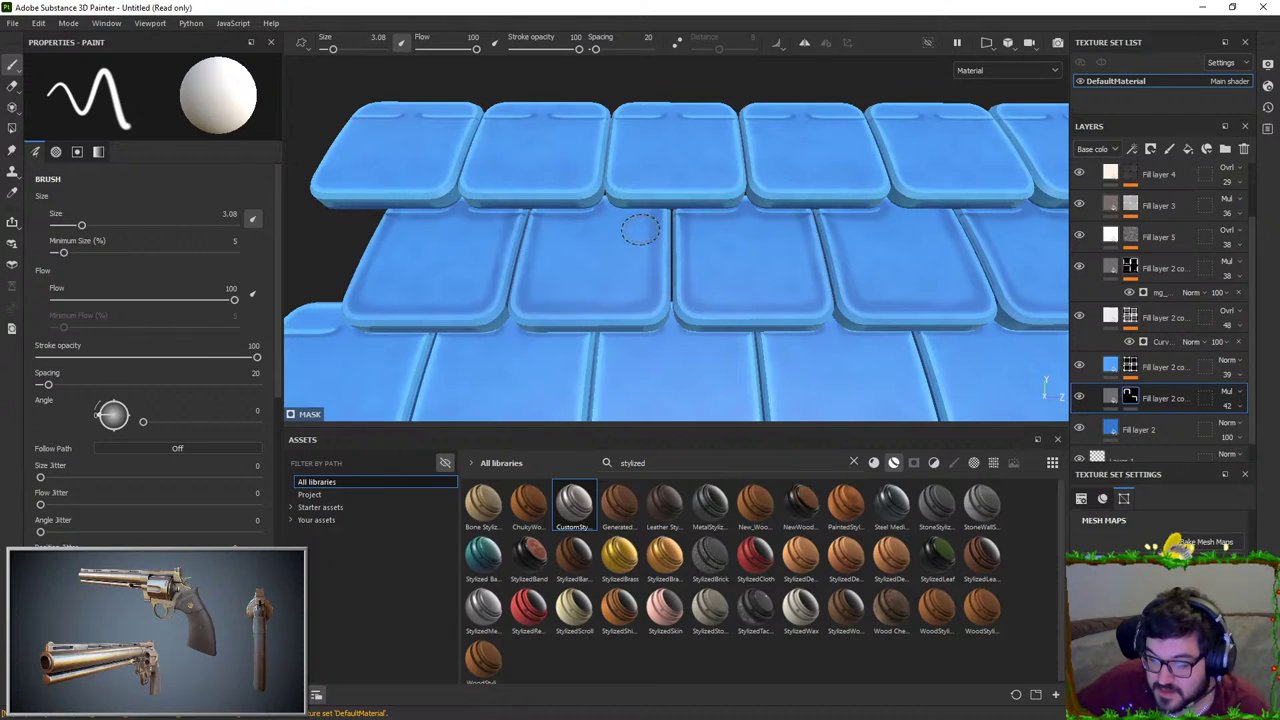
key("x")
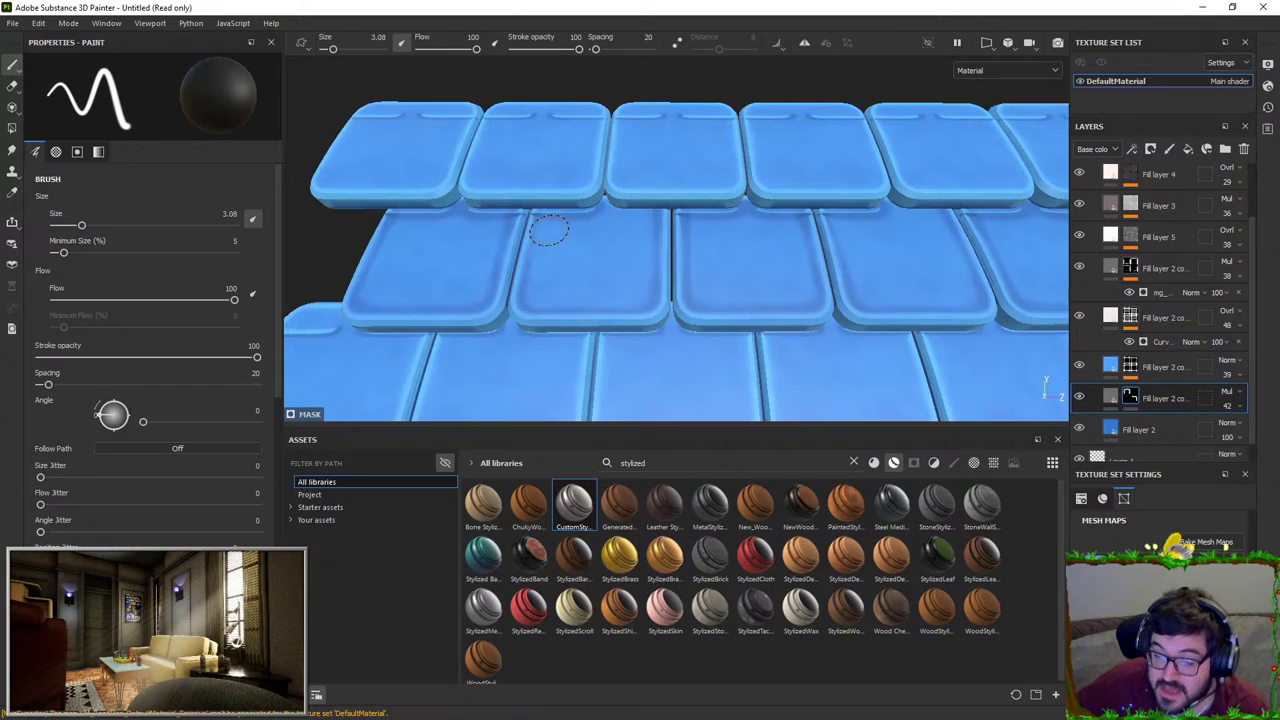
key("x")
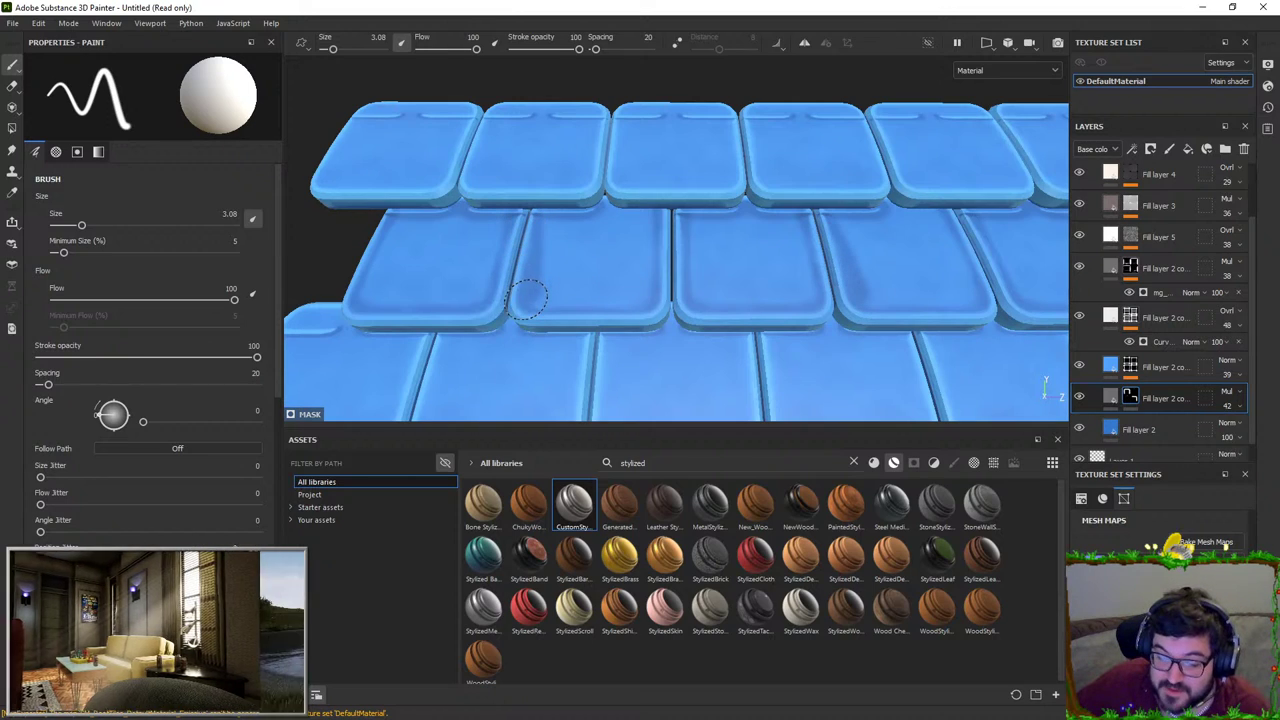
key("x")
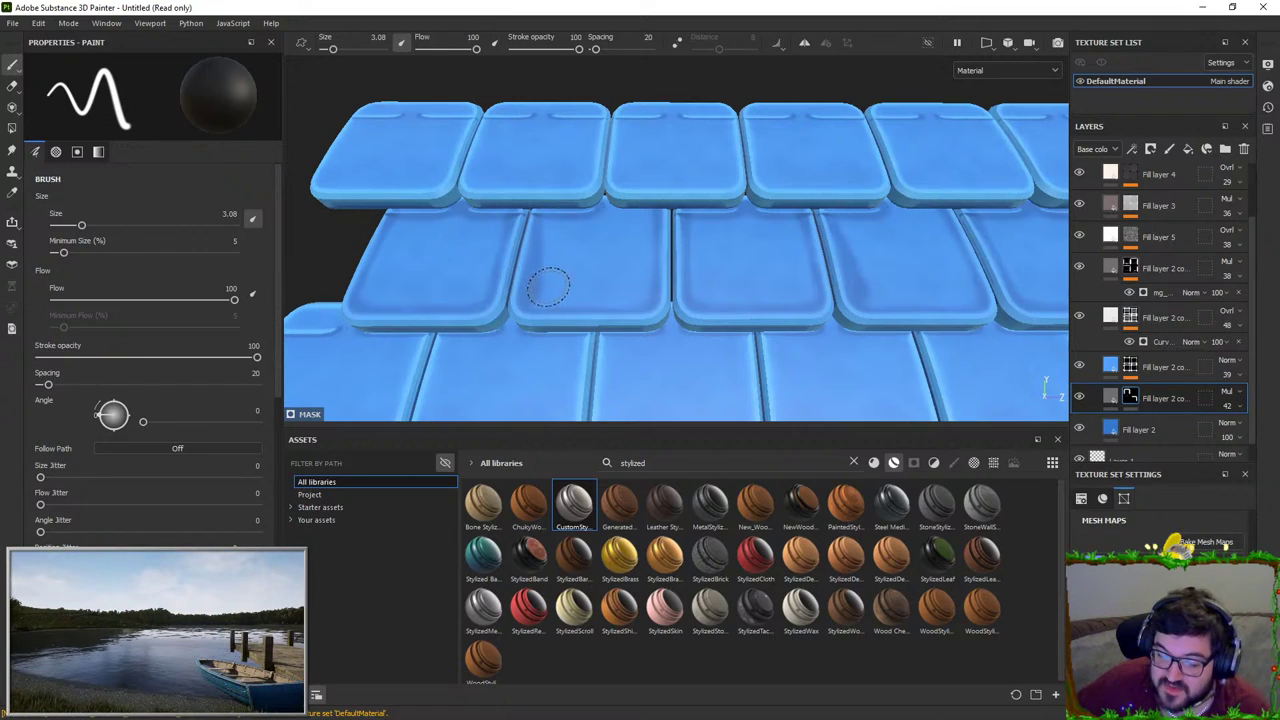
left_click_drag(557, 256, 595, 303, "alt")
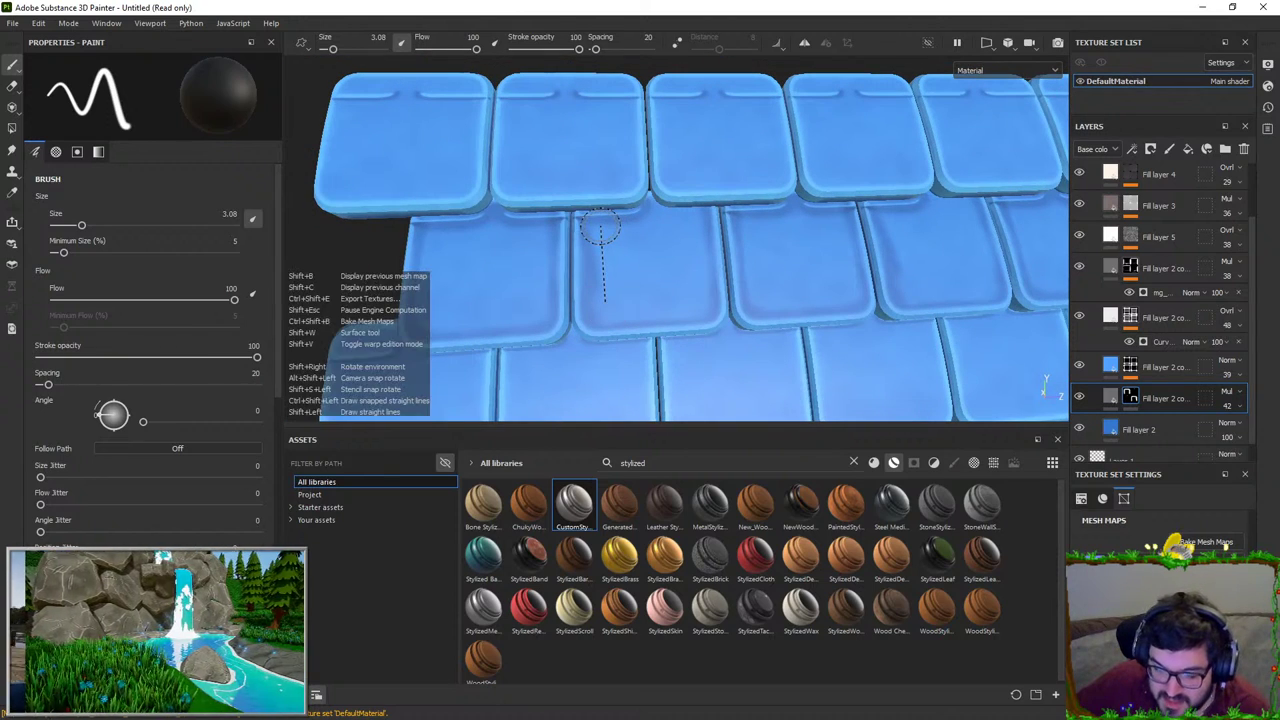
Step: Paint shading in white on the mask around the inner borders of the top-row tiles
key("x")
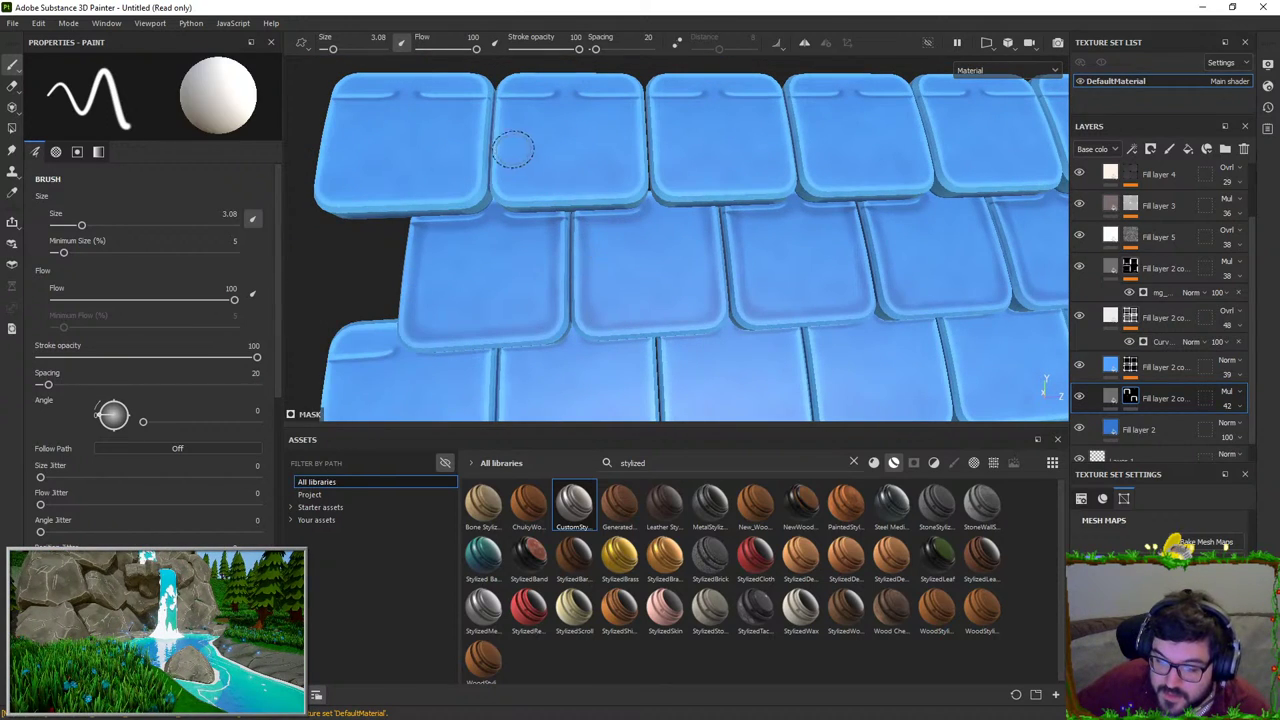
mouse_move(512, 195)
left_mouse_down()
mouse_move(606, 195)
mouse_move(635, 120)
mouse_move(633, 76)
mouse_move(615, 74)
left_mouse_up()
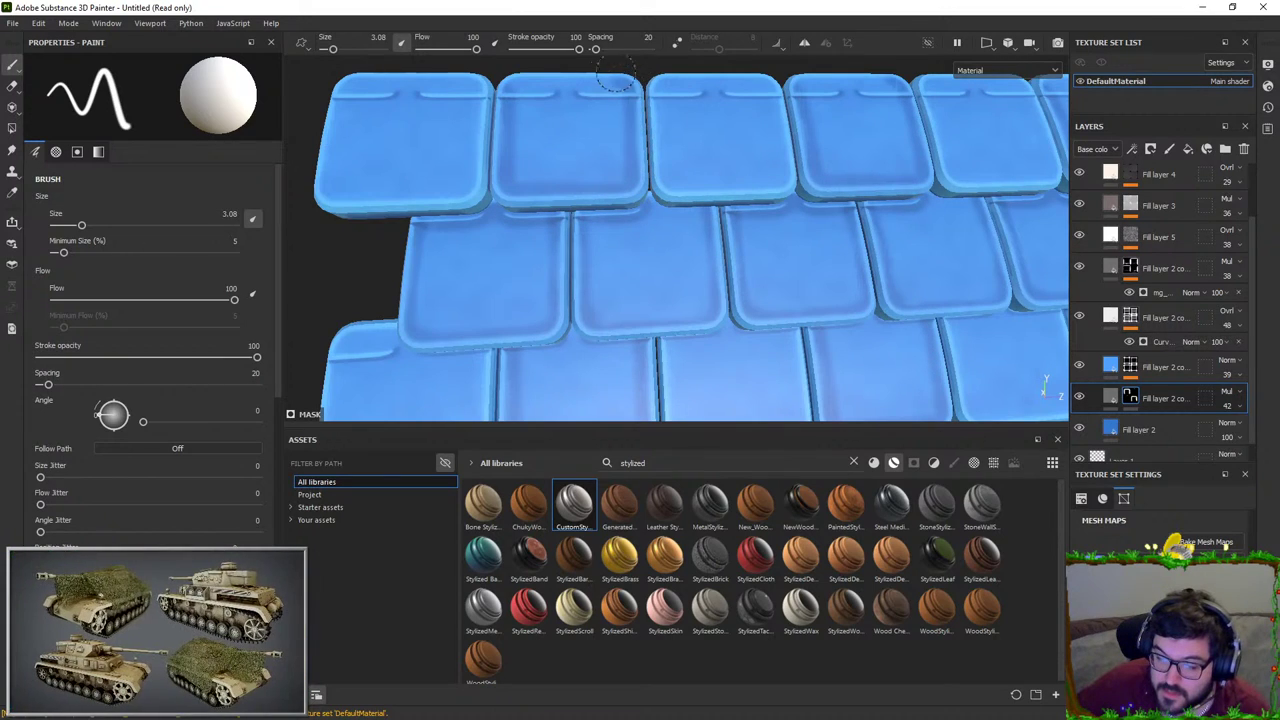
mouse_move(517, 80)
left_mouse_down()
mouse_move(622, 86)
mouse_move(634, 186)
mouse_move(612, 183)
left_mouse_up()
mouse_move(550, 218)
left_mouse_down()
mouse_move(446, 218)
mouse_move(452, 100)
left_mouse_up()
mouse_move(573, 211)
left_mouse_down()
mouse_move(595, 170)
mouse_move(598, 109)
left_mouse_up()
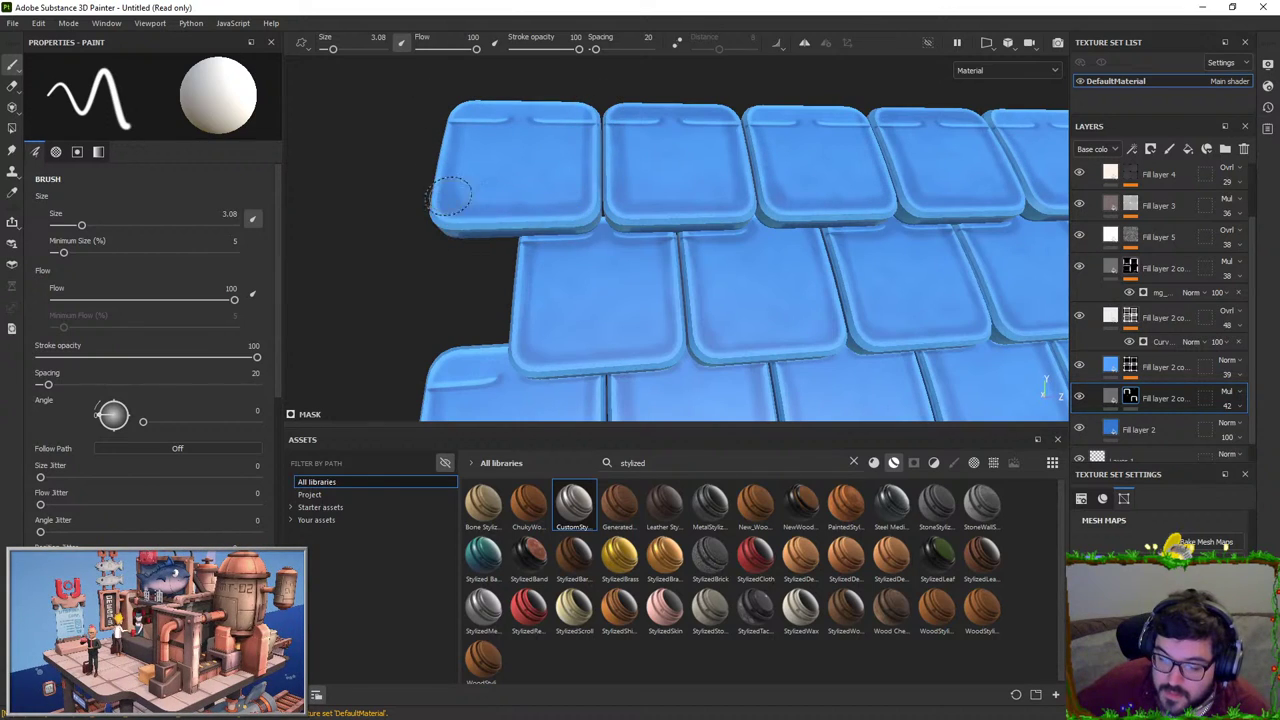
Step: Paint shading along the outer side and lower front edges of the first top-row tiles
mouse_move(443, 194)
left_mouse_down("alt")
mouse_move(567, 254)
mouse_move(676, 228)
mouse_move(634, 216)
mouse_move(665, 335)
left_mouse_up("alt")
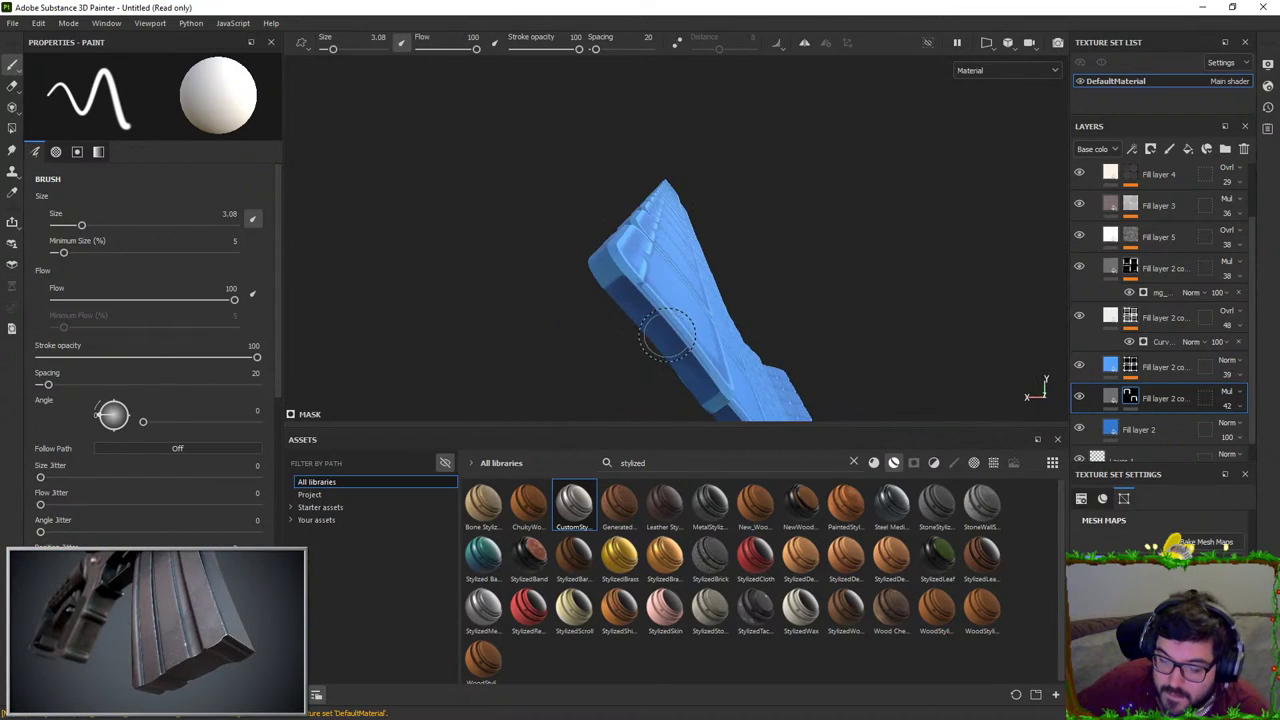
mouse_move(600, 283)
left_mouse_down("alt")
mouse_move(657, 337)
mouse_move(618, 265)
left_mouse_up("alt")
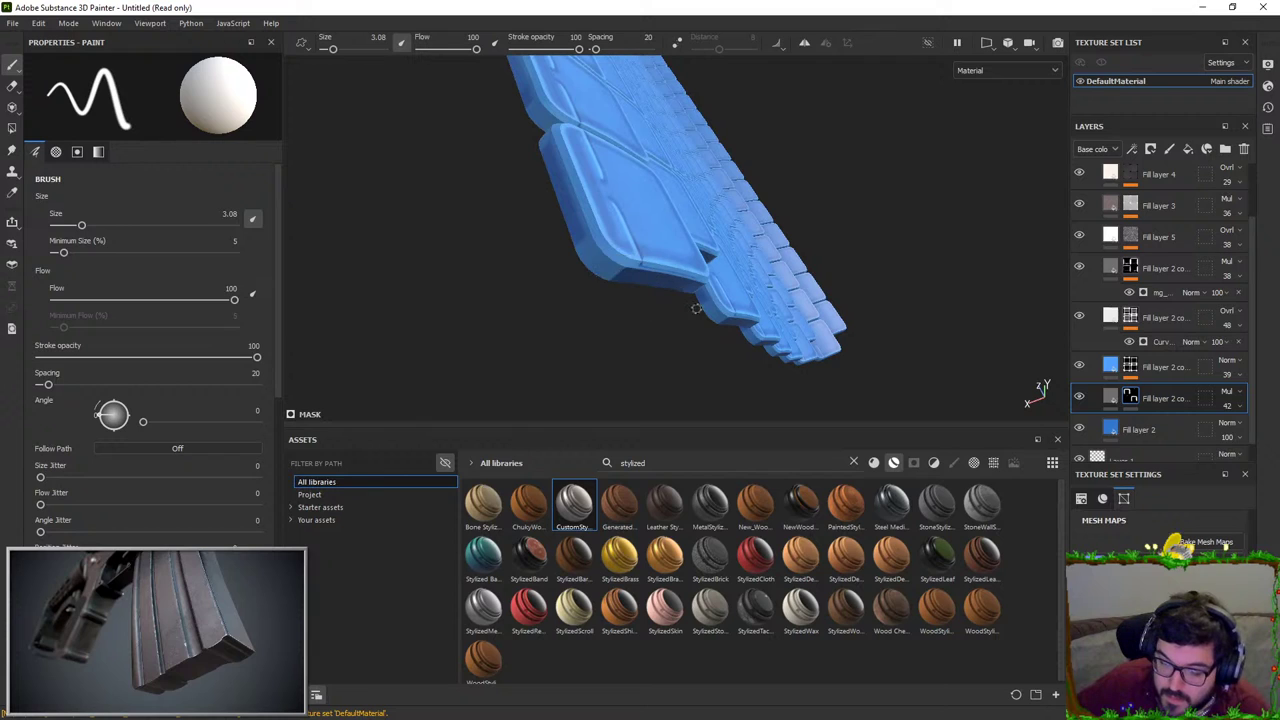
mouse_move(696, 308)
left_mouse_down("alt")
mouse_move(690, 251)
mouse_move(696, 284)
left_mouse_up("alt")
right_click_drag(696, 284, 860, 315, "alt")
left_click_drag(860, 315, 690, 256, "alt")
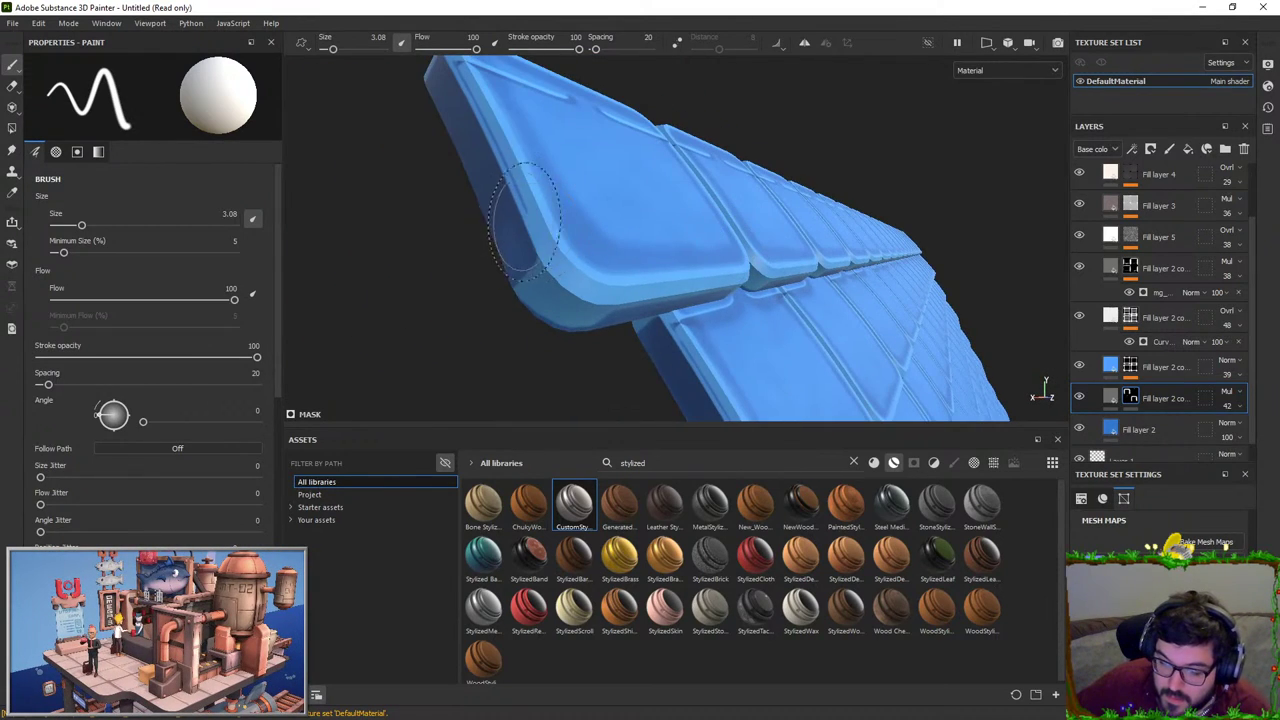
left_click_drag(646, 308, 571, 280, "alt")
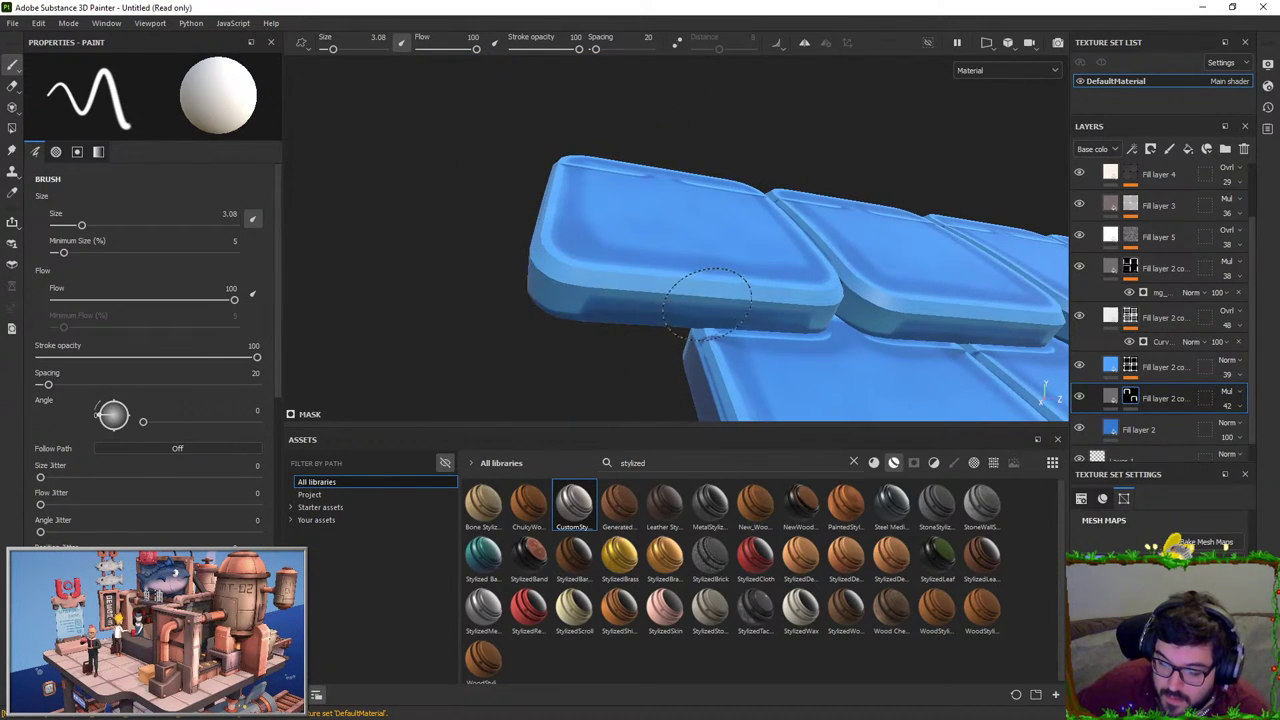
mouse_move(717, 296)
left_mouse_down("alt")
mouse_move(680, 300)
mouse_move(697, 298)
mouse_move(666, 286)
mouse_move(585, 310)
left_mouse_up("alt")
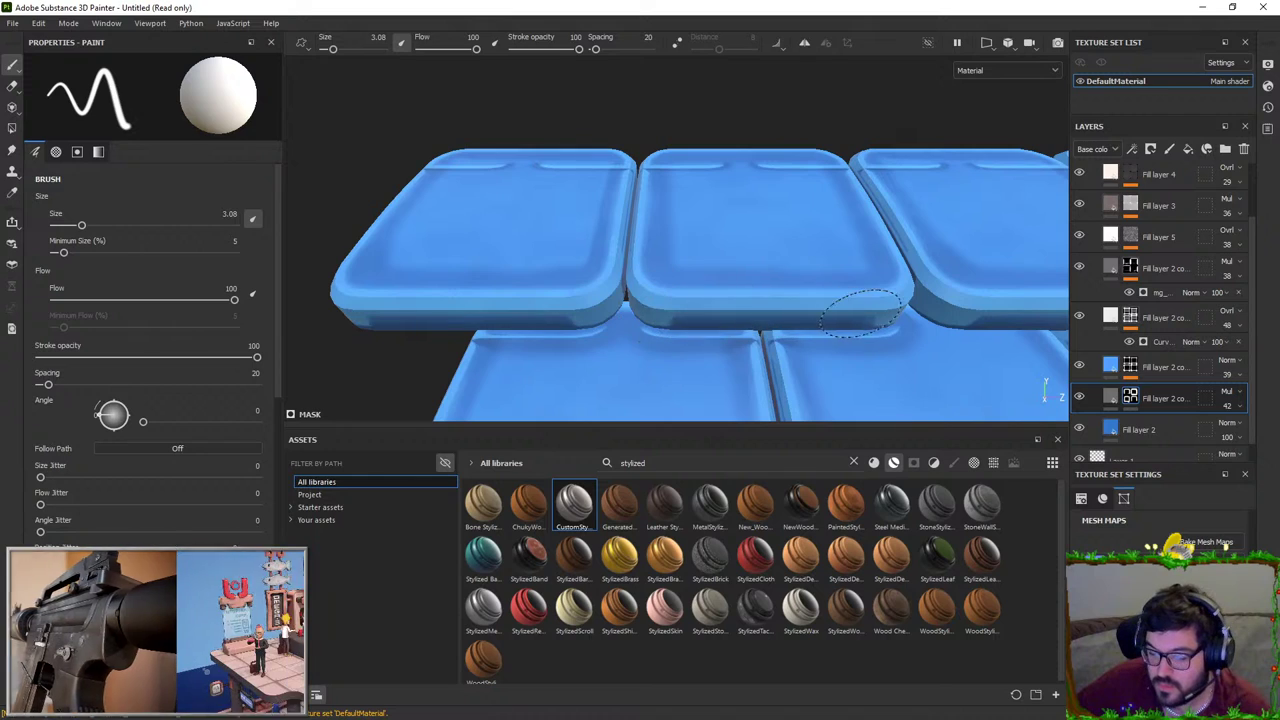
Step: Undo the last shading stroke on the tile mask and switch the mask brush to black
mouse_move(817, 327)
left_mouse_down("alt")
mouse_move(860, 325)
mouse_move(792, 337)
mouse_move(846, 394)
mouse_move(557, 337)
left_mouse_up("alt")
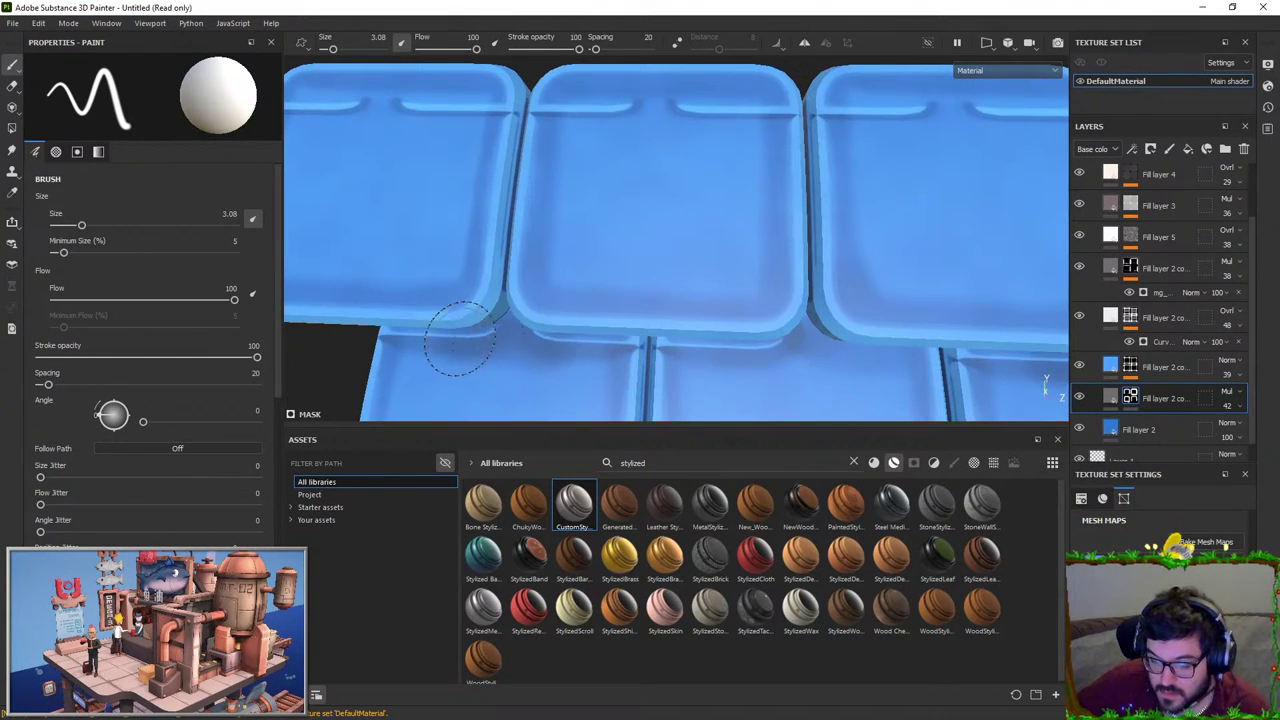
key("ctrl+z")
key("x")
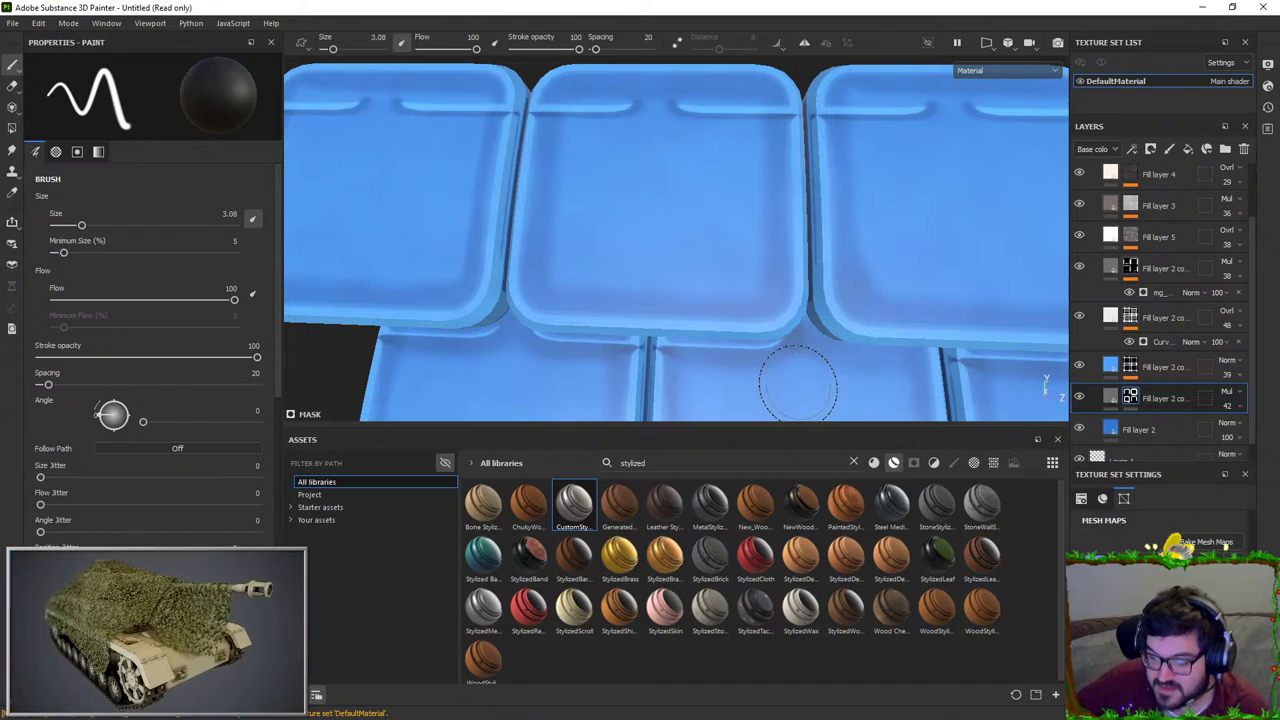
right_click_drag(798, 385, 855, 251, "alt")
mouse_move(855, 251)
middle_mouse_down("alt")
mouse_move(869, 226)
mouse_move(883, 298)
middle_mouse_up("alt")
right_click_drag(883, 298, 820, 163, "alt")
mouse_move(820, 163)
middle_mouse_down("alt")
mouse_move(617, 211)
mouse_move(641, 212)
middle_mouse_up("alt")
mouse_move(641, 212)
right_mouse_down("alt")
mouse_move(733, 182)
mouse_move(703, 237)
right_mouse_up("alt")
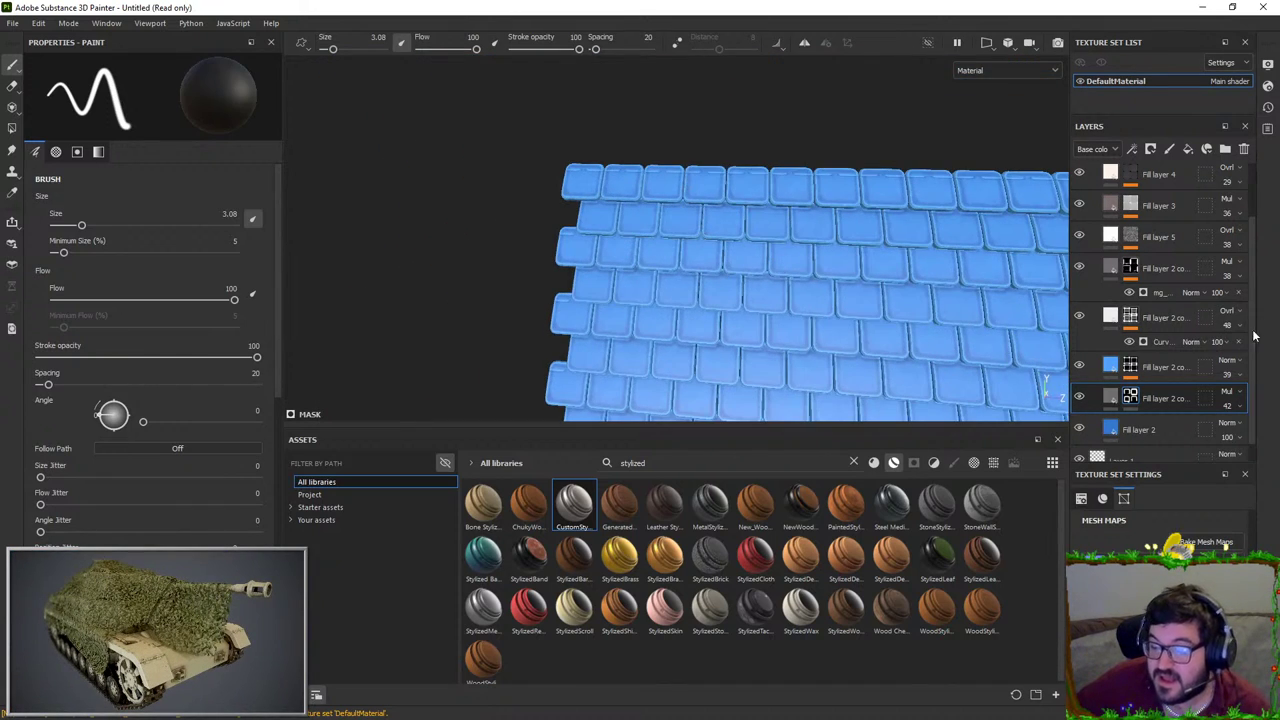
Step: Try the Multiply shading layer above the Overlay highlight layer, and return it to just above the base Fill layer 2
mouse_move(1160, 398)
left_mouse_down()
mouse_move(1165, 305)
mouse_move(1163, 320)
left_mouse_up()
left_click_drag(902, 268, 889, 306, "alt")
right_click_drag(889, 306, 822, 318, "alt")
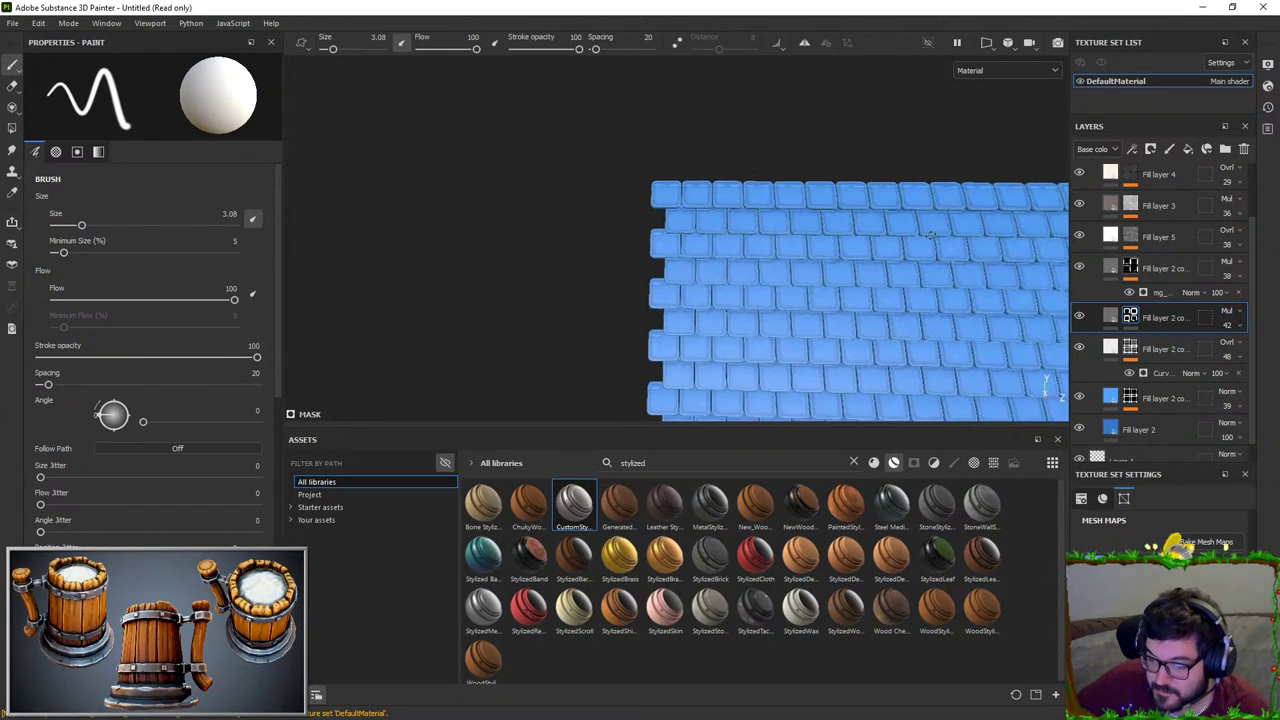
left_click_drag(822, 318, 835, 262, "alt")
left_click_drag(1144, 319, 1151, 404)
Step: Set the Multiply shading layer's opacity to 39 and add a Blur filter to its mask
left_click(1230, 408)
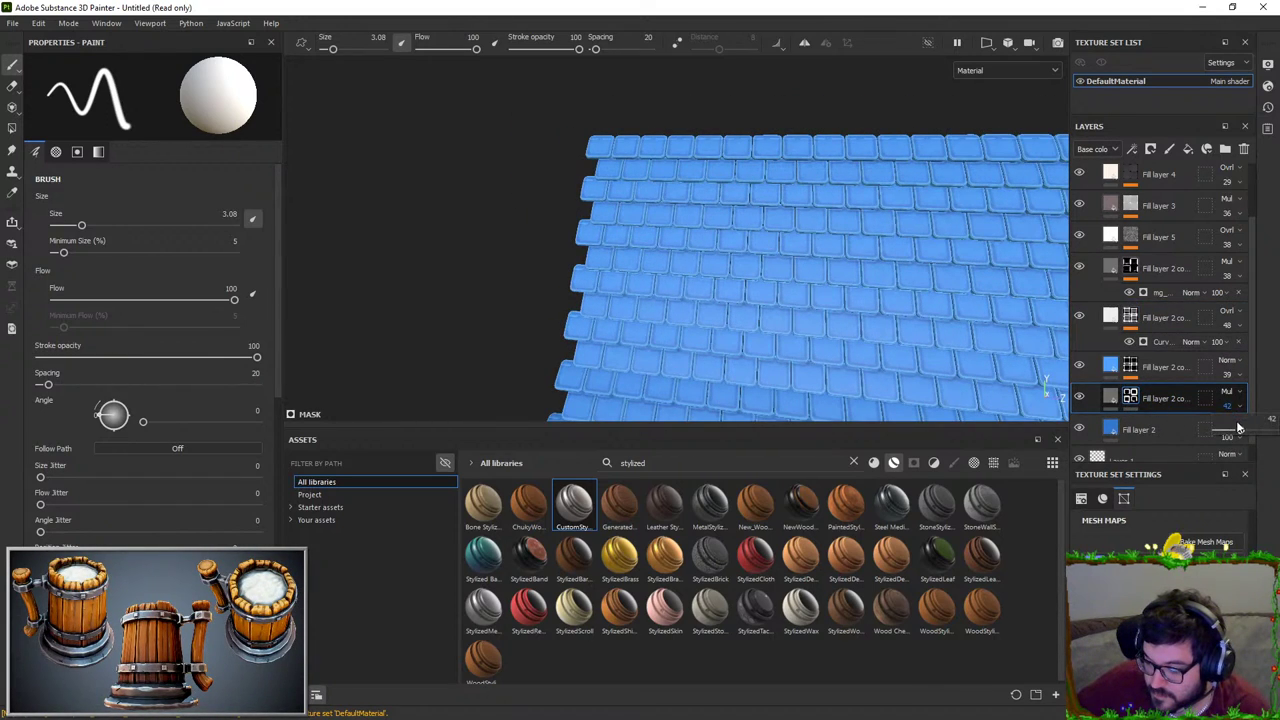
mouse_move(1238, 429)
left_mouse_down()
mouse_move(1266, 430)
mouse_move(1237, 430)
left_mouse_up()
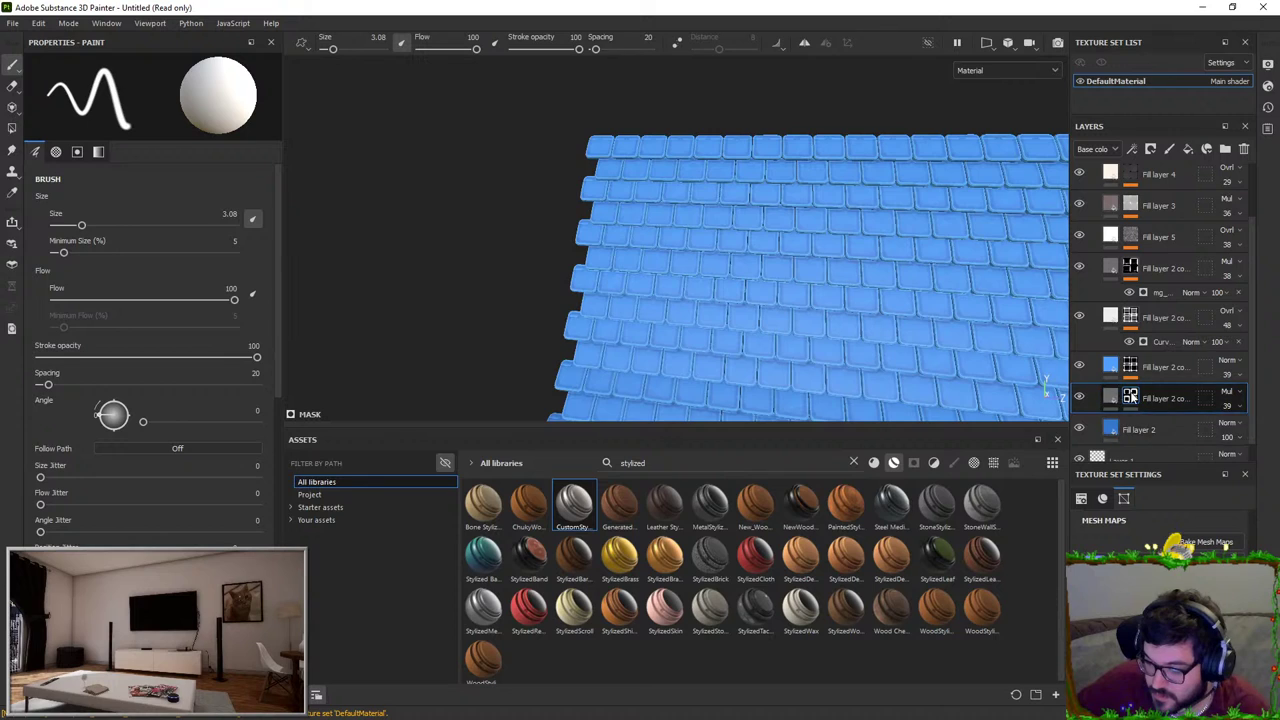
right_click(1131, 397)
left_click(1149, 510)
left_click(177, 94)
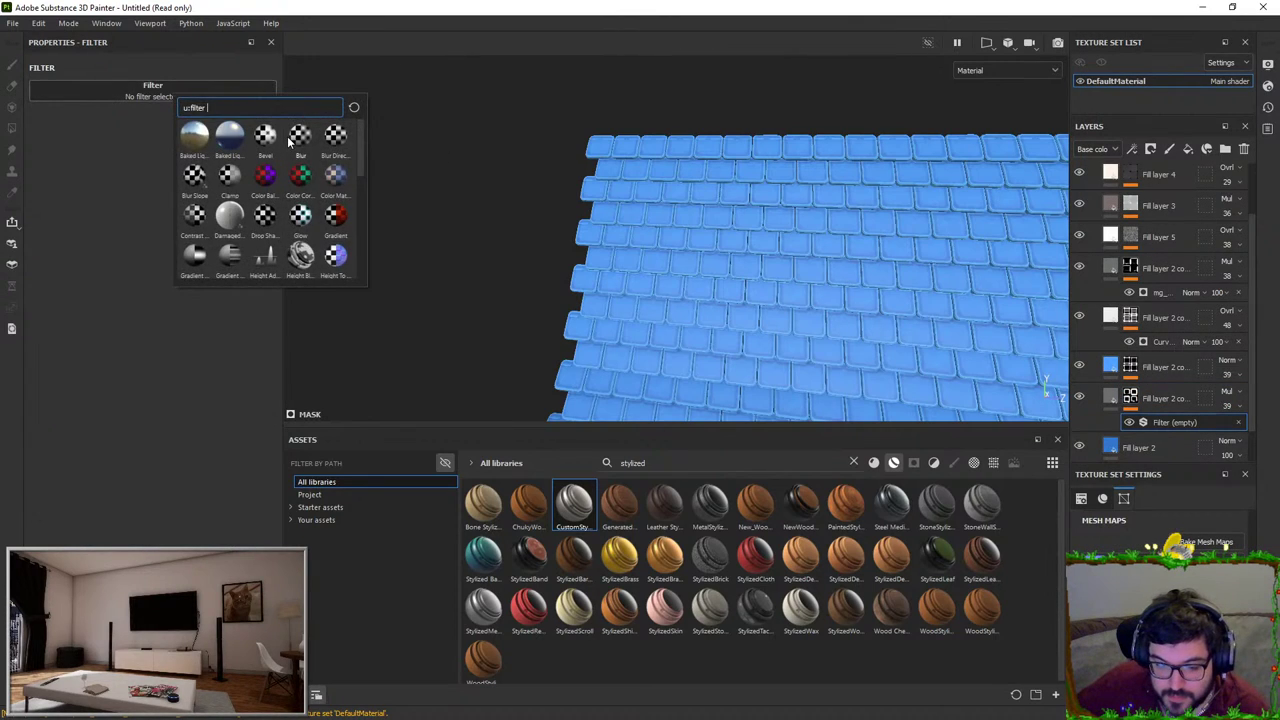
left_click(299, 141)
Step: Soften the tile shading by setting its Blur Intensity to 8.19, and set the Multiply layer's opacity to 60
right_click_drag(600, 170, 360, 200, "alt")
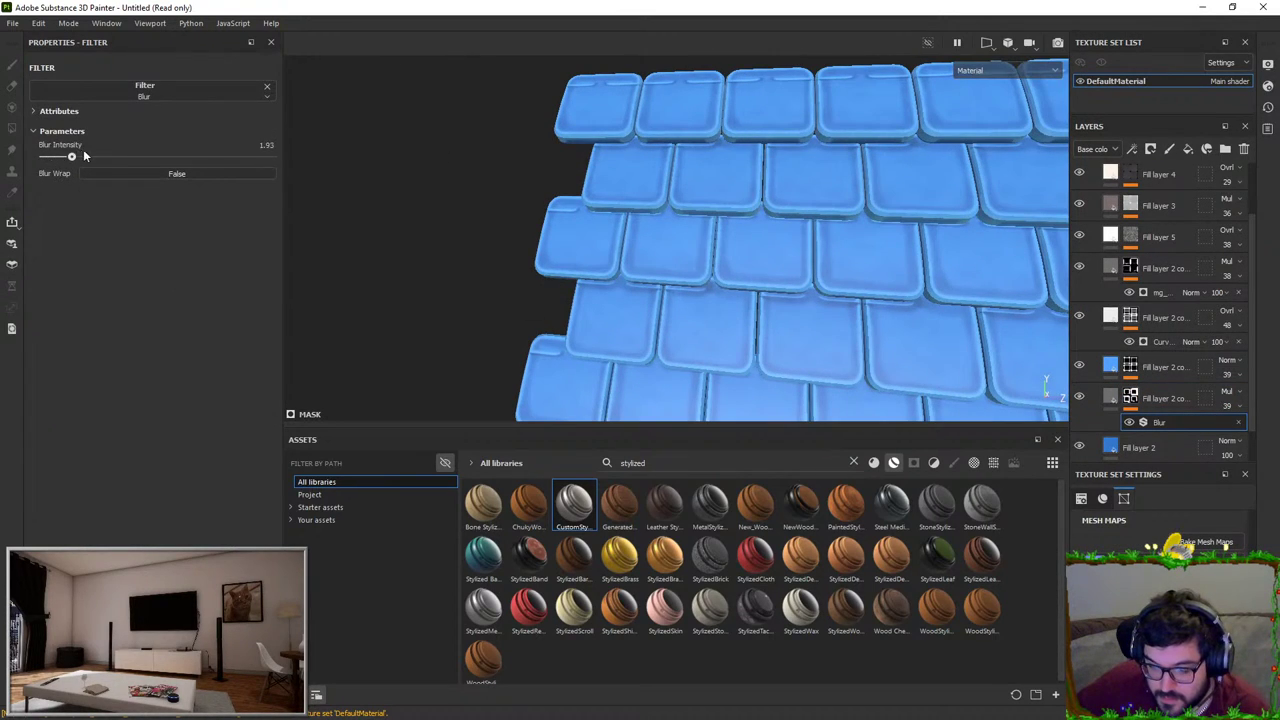
left_click(1224, 408)
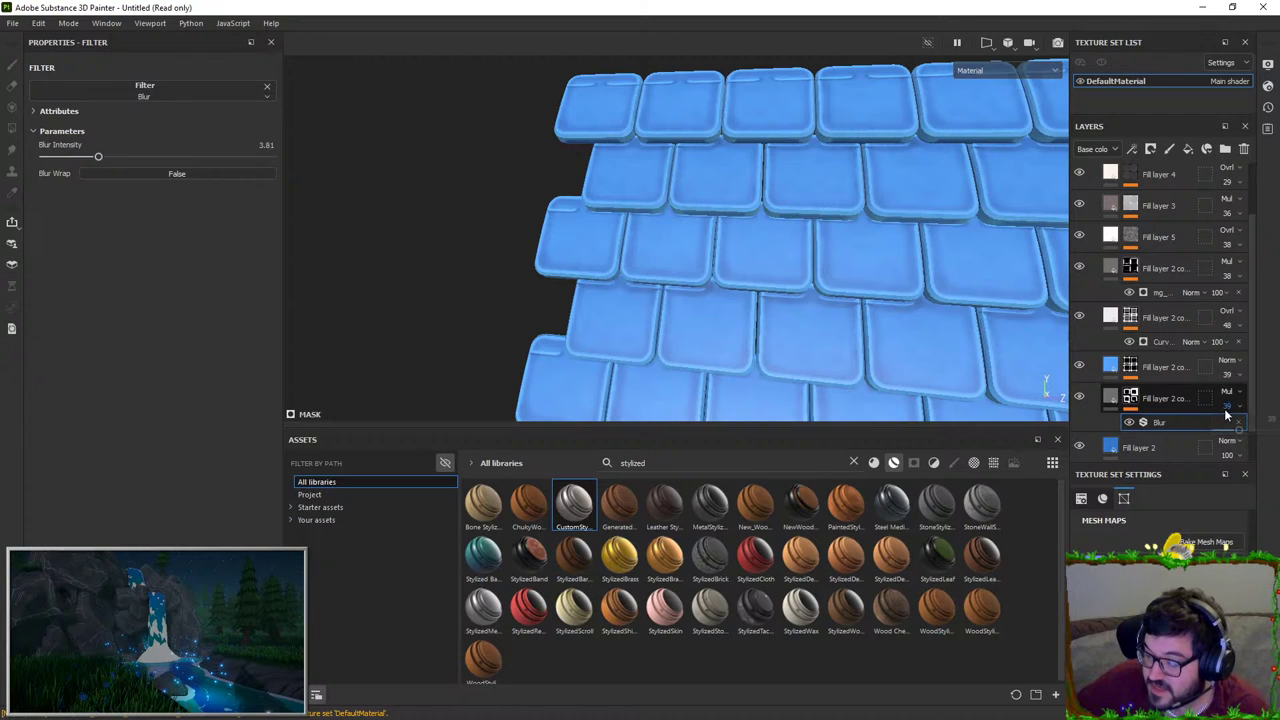
left_click_drag(1232, 430, 1251, 431)
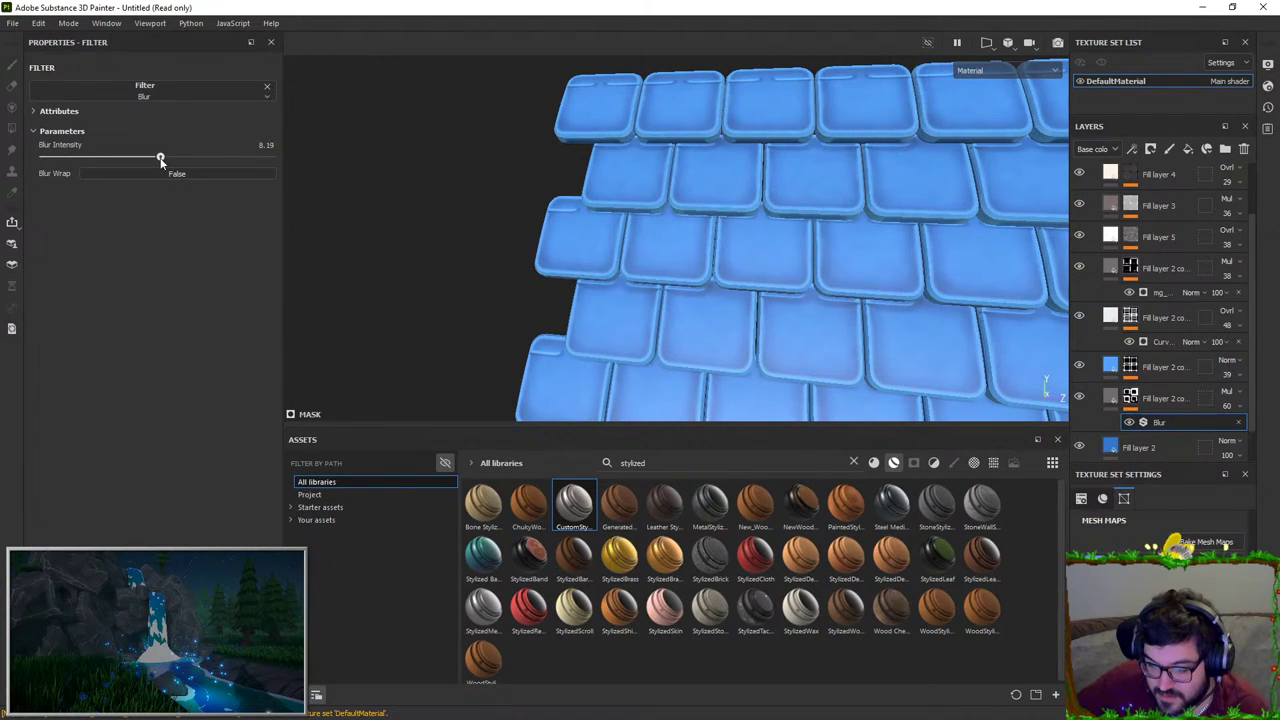
Step: Set the Overlay highlight layer's opacity to 35, checking the balance against the shading across the whole roof
scroll(608, 312, "down", 8)
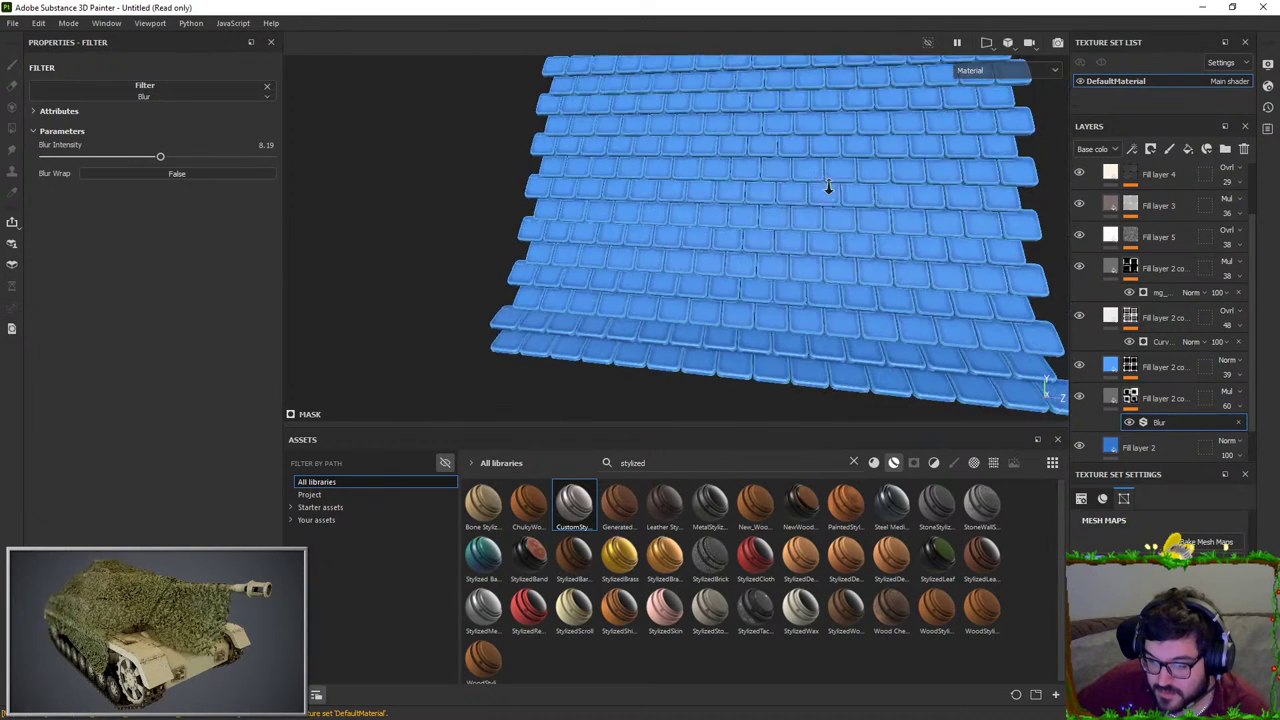
left_click_drag(828, 187, 837, 206, "alt")
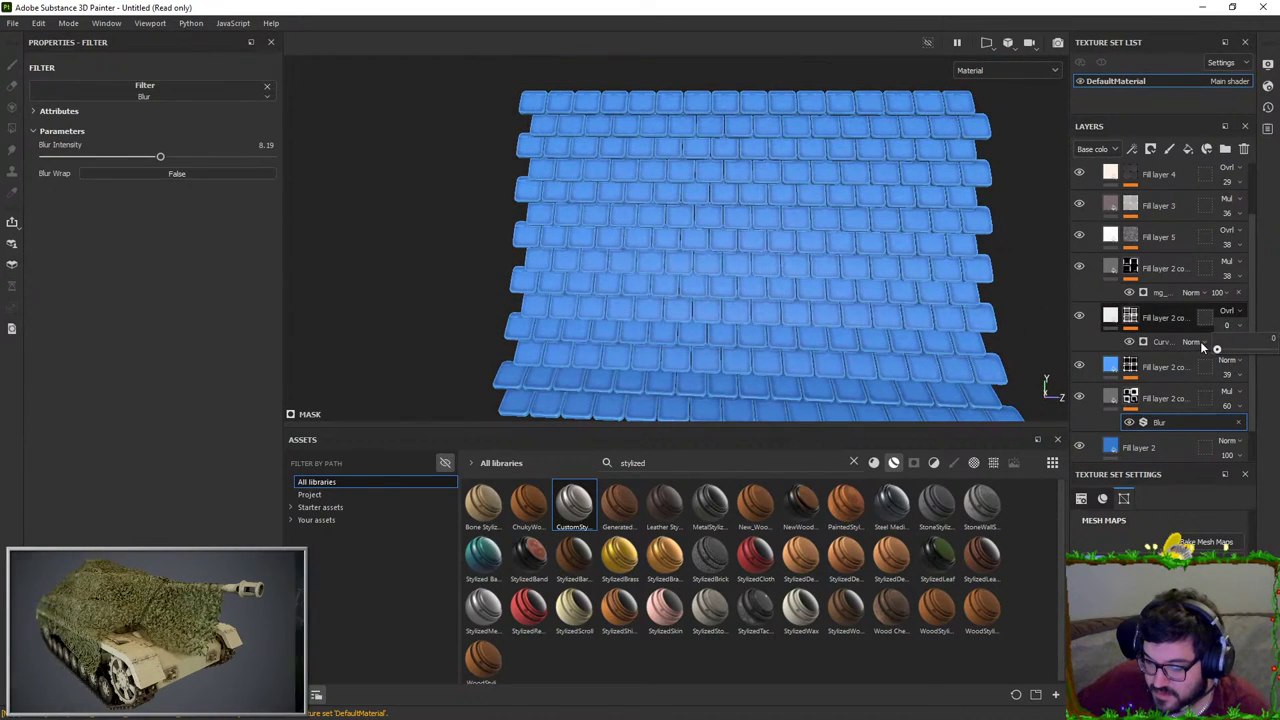
left_click_drag(1229, 347, 1236, 347)
scroll(786, 213, "up", 5)
mouse_move(769, 281)
left_mouse_down("alt")
mouse_move(606, 206)
mouse_move(566, 223)
mouse_move(614, 248)
mouse_move(837, 214)
mouse_move(900, 230)
left_mouse_up("alt")
Step: Duplicate the blurred Multiply shading layer and paint black on the copy's mask along the first top-row tile's lower edge
right_click(1165, 400)
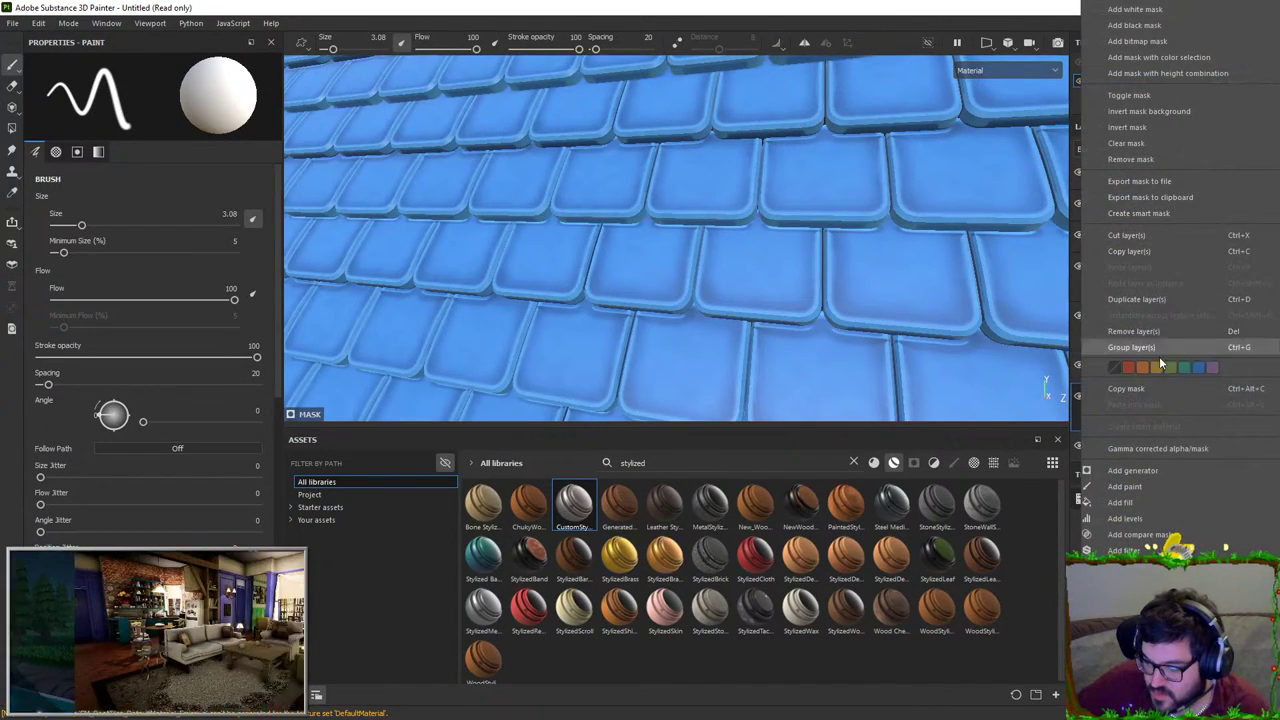
left_click(1137, 298)
mouse_move(800, 270)
left_mouse_down("alt")
mouse_move(769, 237)
mouse_move(674, 234)
mouse_move(783, 254)
mouse_move(752, 220)
left_mouse_up("alt")
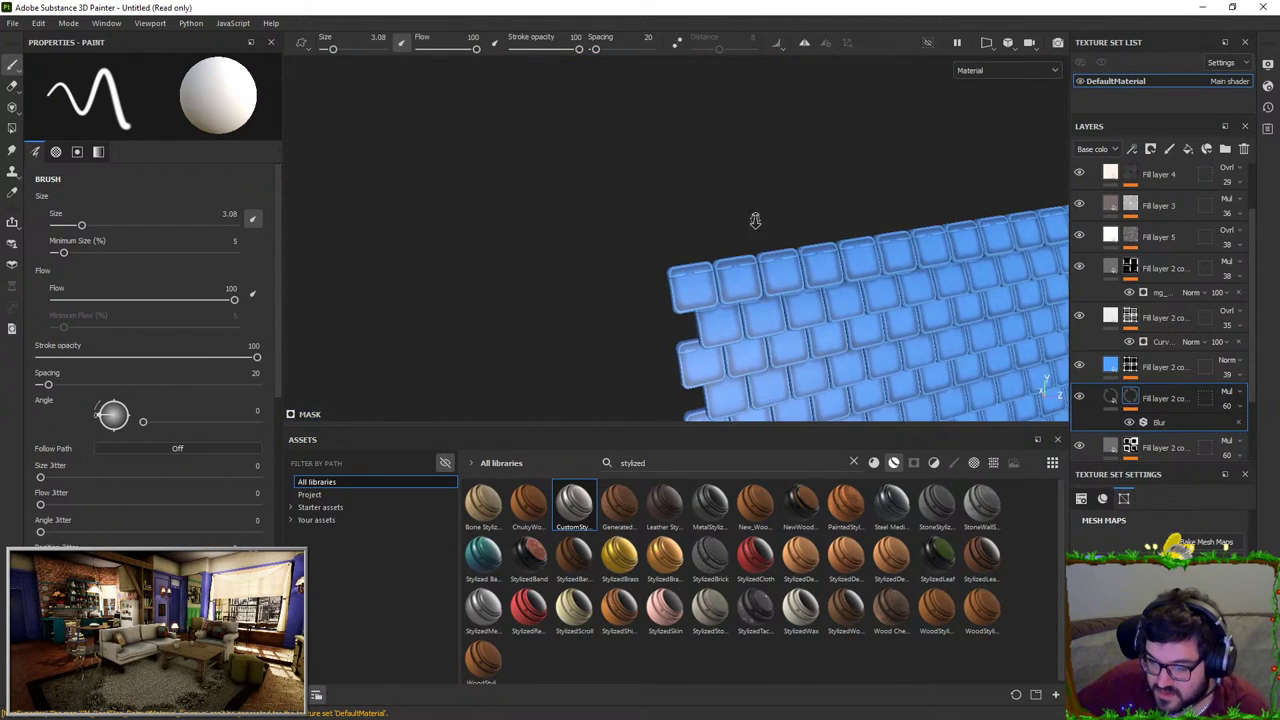
scroll(677, 249, "up", 5)
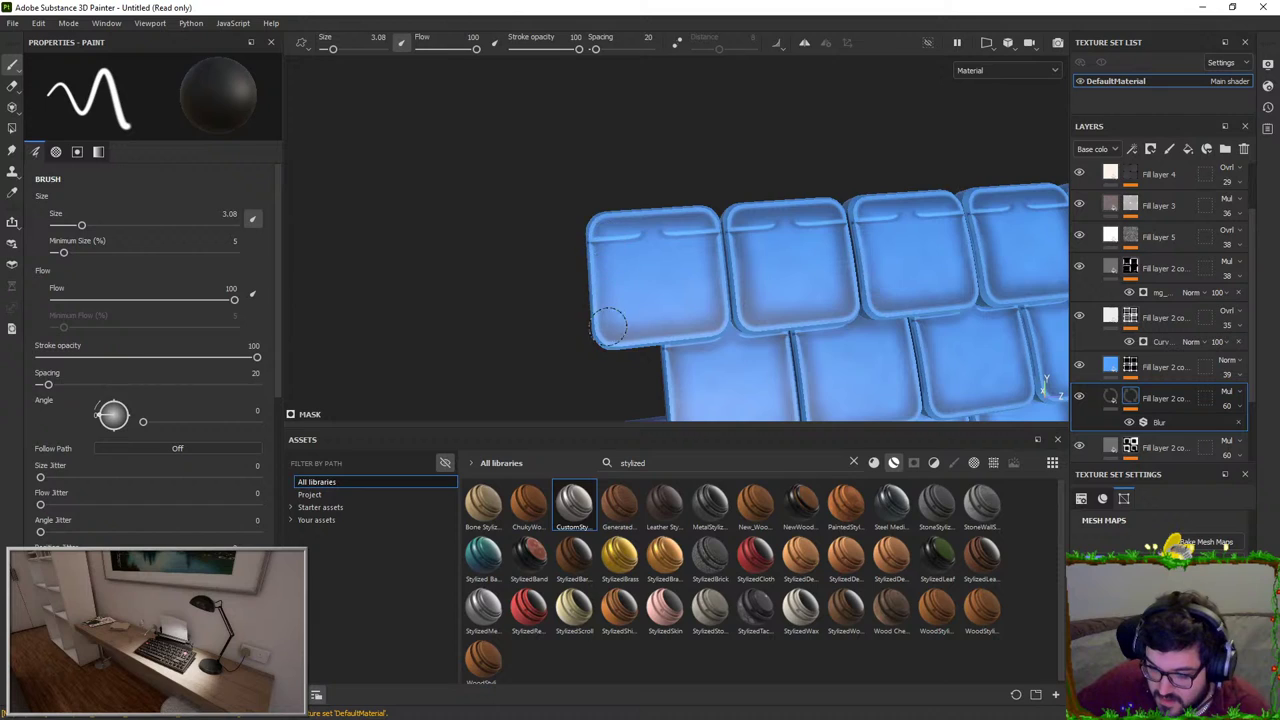
left_click_drag(608, 327, 679, 335)
left_click_drag(698, 215, 753, 228, "alt")
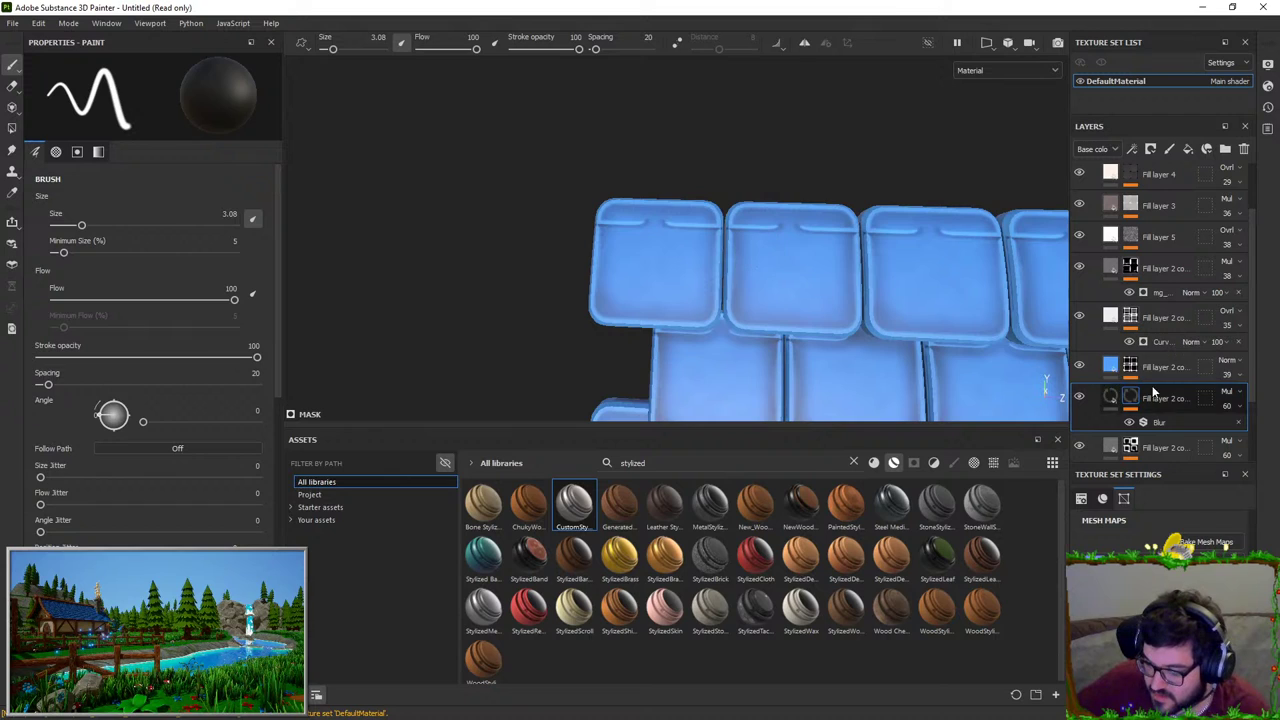
Step: Move the duplicated Multiply layer above the Overlay highlight layer and paint black on its mask along the second-row tiles' upper edges
left_click_drag(1155, 394, 1151, 310)
mouse_move(620, 228)
left_mouse_down("alt")
mouse_move(700, 230)
mouse_move(731, 254)
mouse_move(731, 298)
left_mouse_up("alt")
key("x")
middle_click_drag(654, 330, 690, 222, "alt")
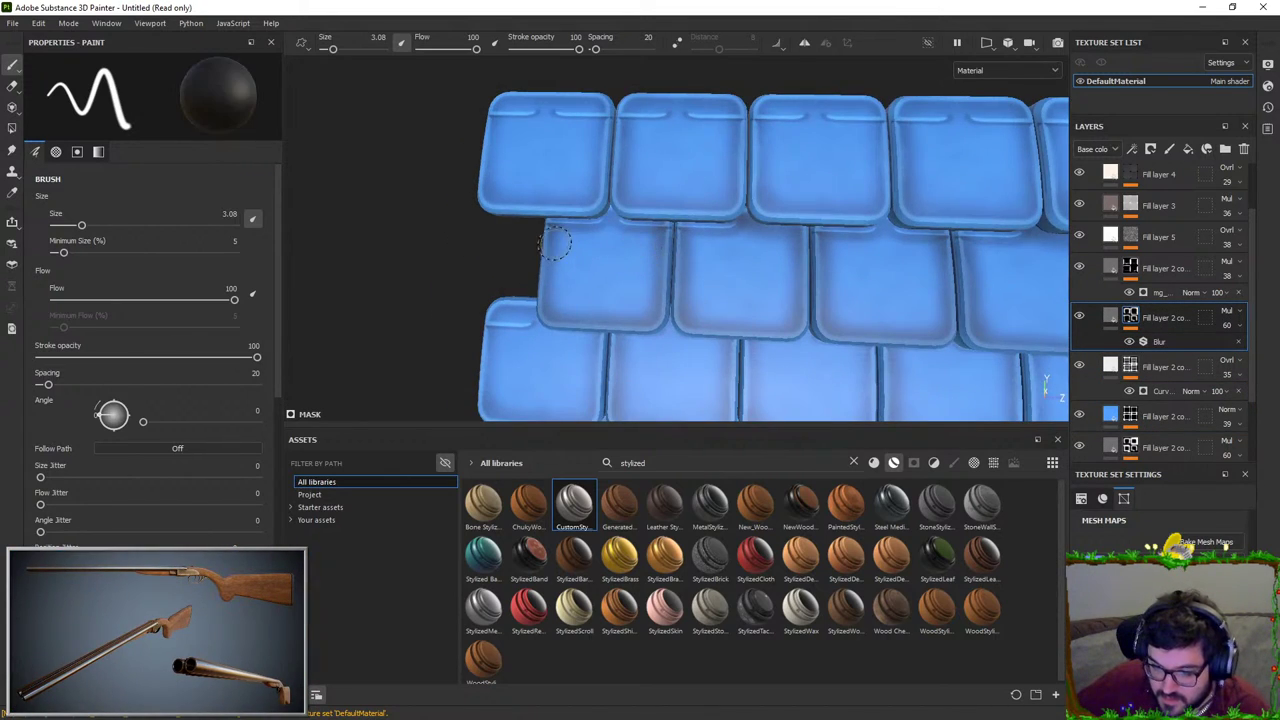
mouse_move(557, 240)
left_mouse_down()
mouse_move(551, 306)
mouse_move(620, 314)
mouse_move(652, 265)
mouse_move(627, 220)
mouse_move(686, 320)
mouse_move(777, 320)
mouse_move(791, 243)
mouse_move(722, 237)
mouse_move(742, 228)
left_mouse_up()
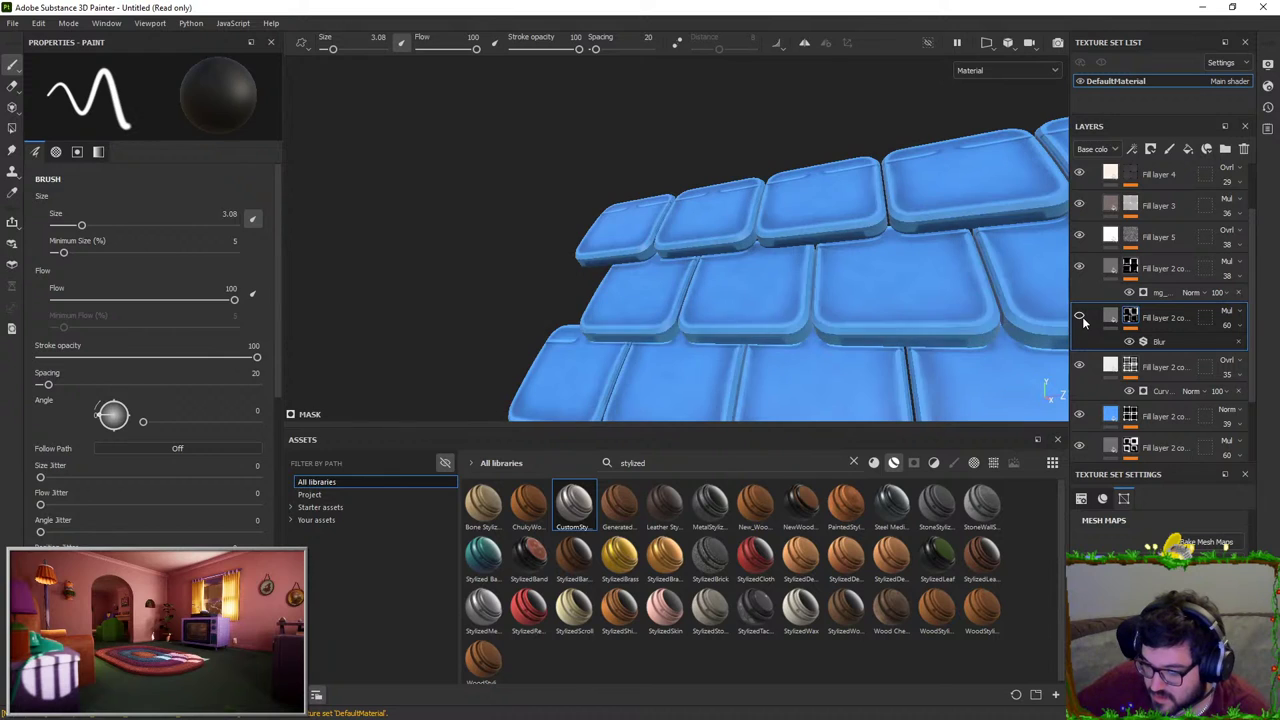
Step: Set the duplicated Multiply shading layer's opacity to 38 and check the roof from a distance and from the side
left_click_drag(1246, 346, 1230, 348)
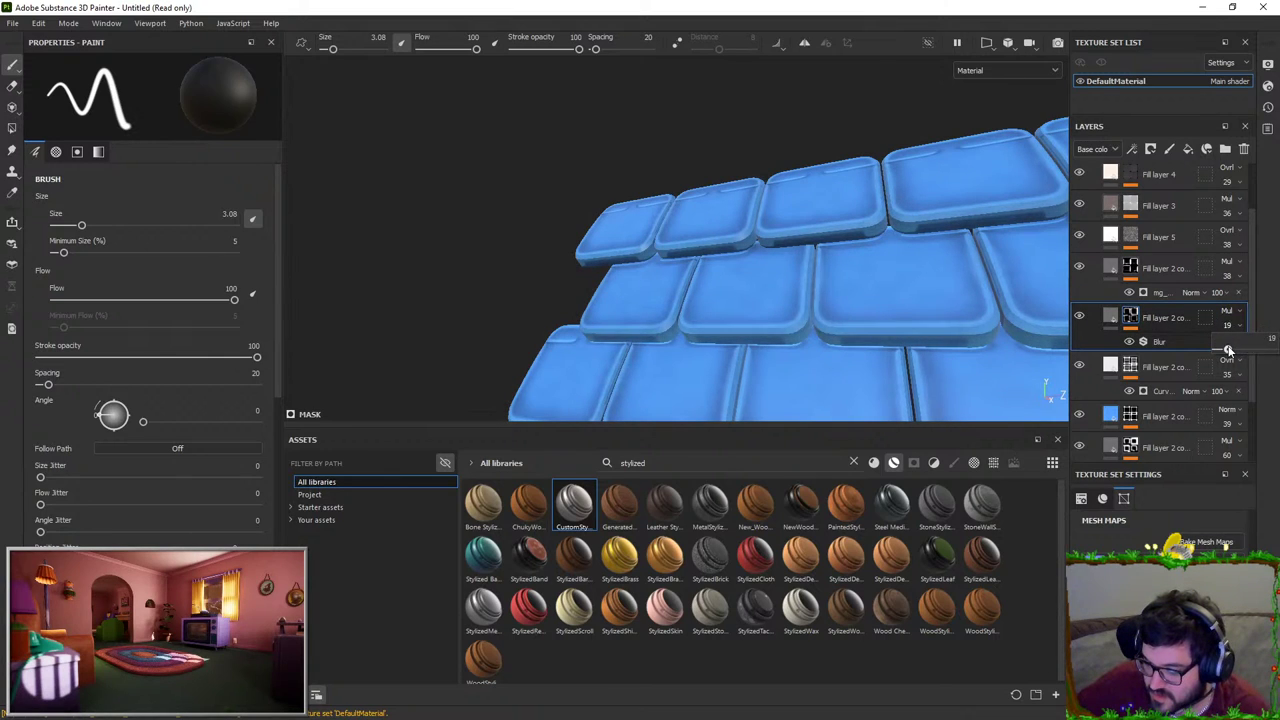
right_click_drag(923, 314, 833, 141, "alt")
right_click_drag(866, 306, 850, 115, "alt")
left_click_drag(830, 270, 906, 300, "alt")
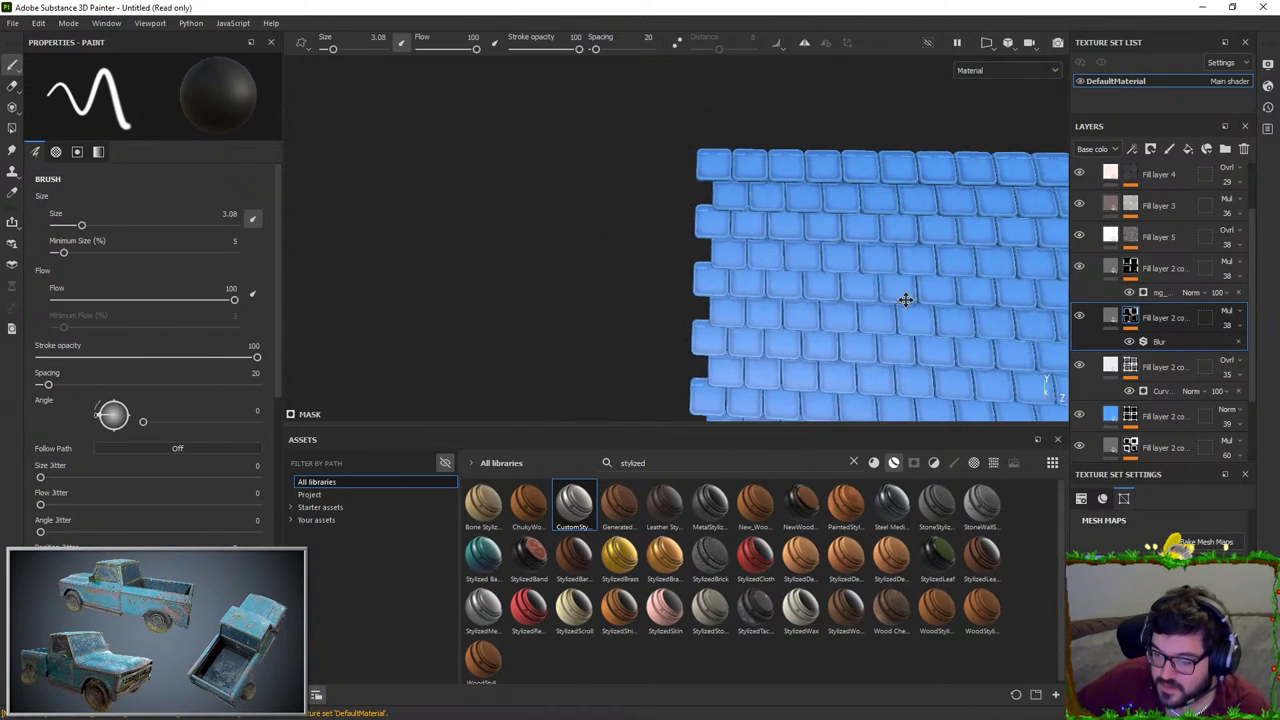
middle_click_drag(906, 300, 766, 327, "alt")
left_click_drag(800, 330, 1030, 360, "alt")
right_click_drag(960, 300, 847, 290, "shift")
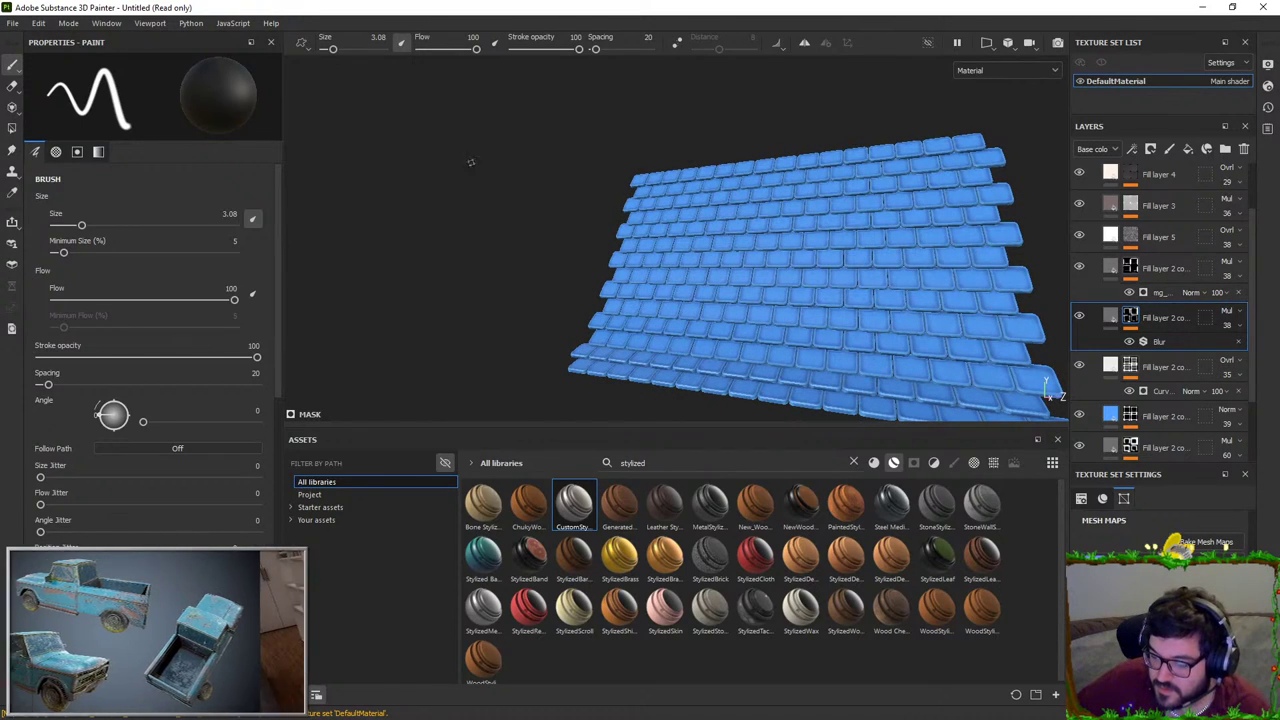
Step: Export the four SM_RoofTiles textures as 2048x2048 PNG files and close the export dialog
left_click(12, 22)
left_click(74, 244)
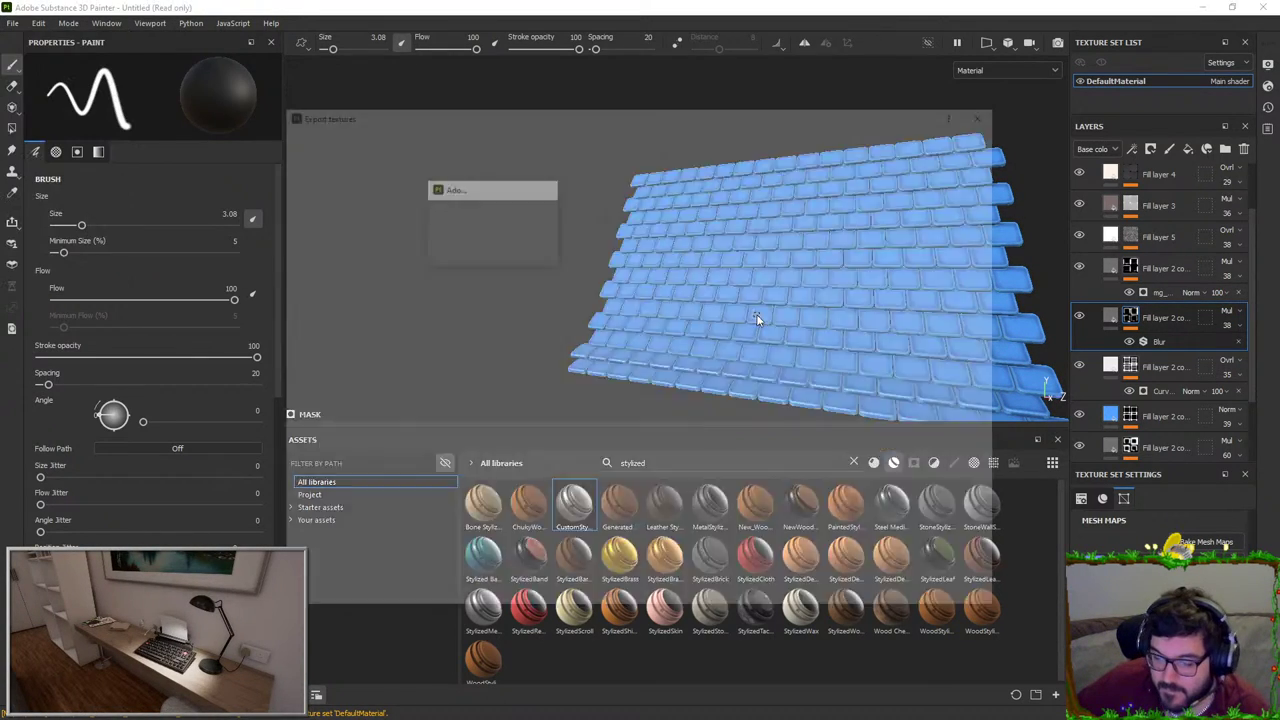
left_click(958, 600)
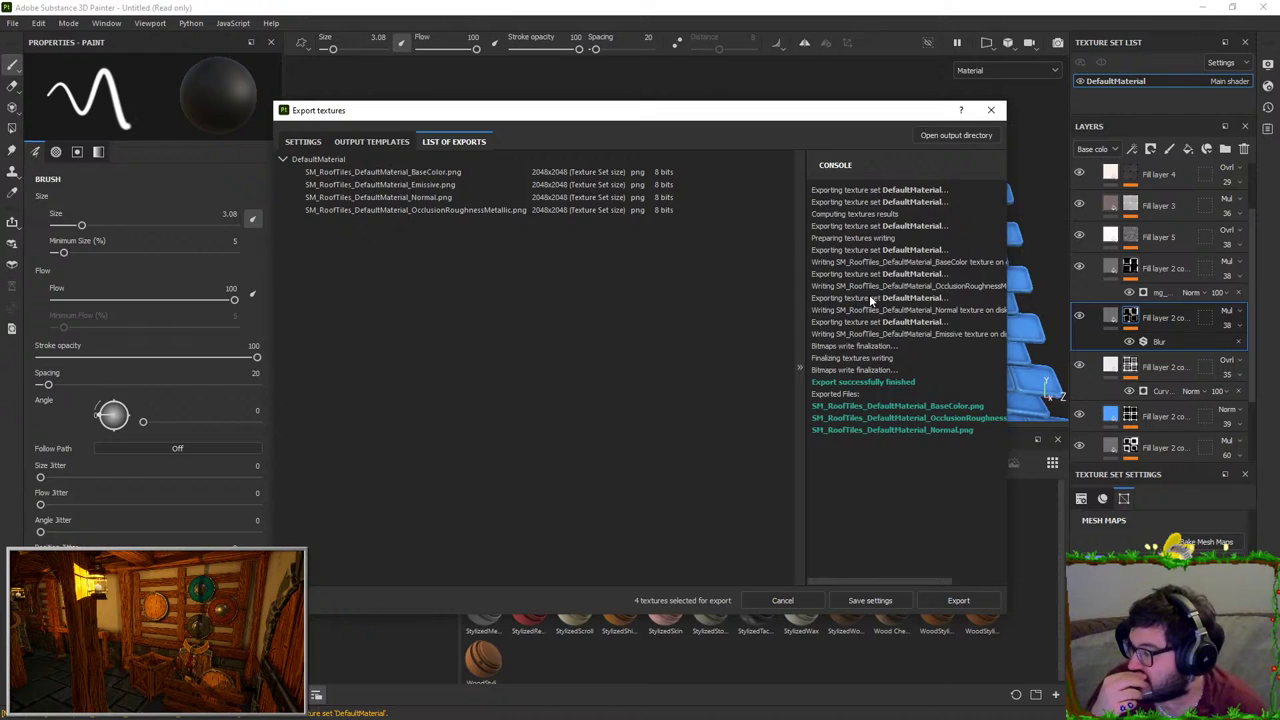
left_click(989, 112)
Step: Switch to the Unreal editor, reimport the roof tile BC, N and ORM textures, and inspect the tiles on the boat house up close
key("alt+Tab")
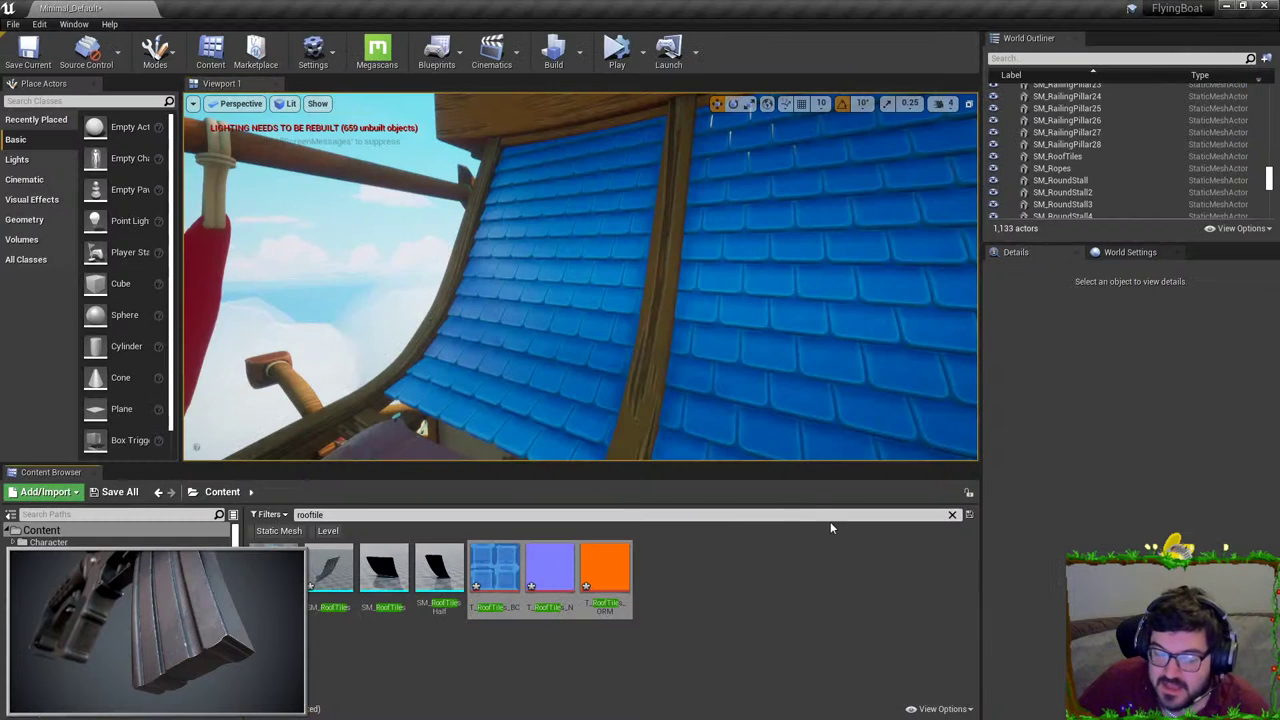
right_click(495, 570)
left_click(597, 238)
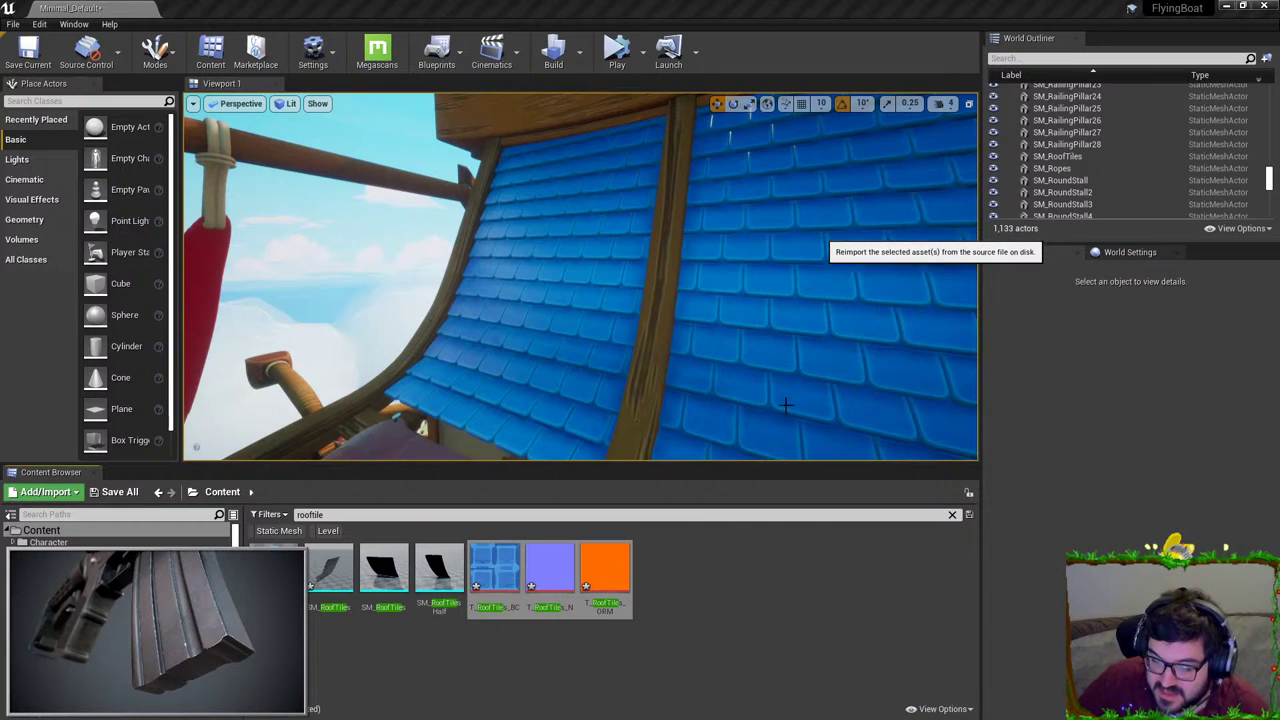
right_click_drag(651, 360, 585, 350)
key("s")
key("w")
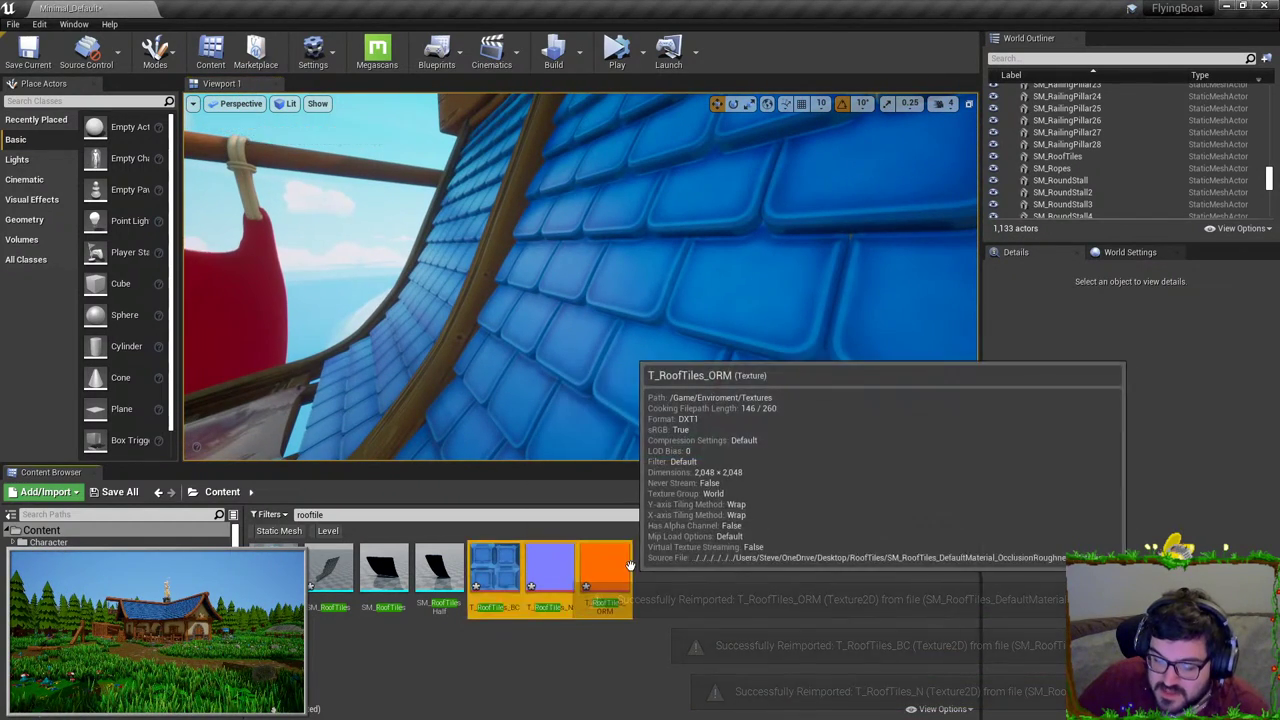
Step: Disable sRGB on the T_RoofTiles_ORM texture and close its texture editor
double_click(605, 572)
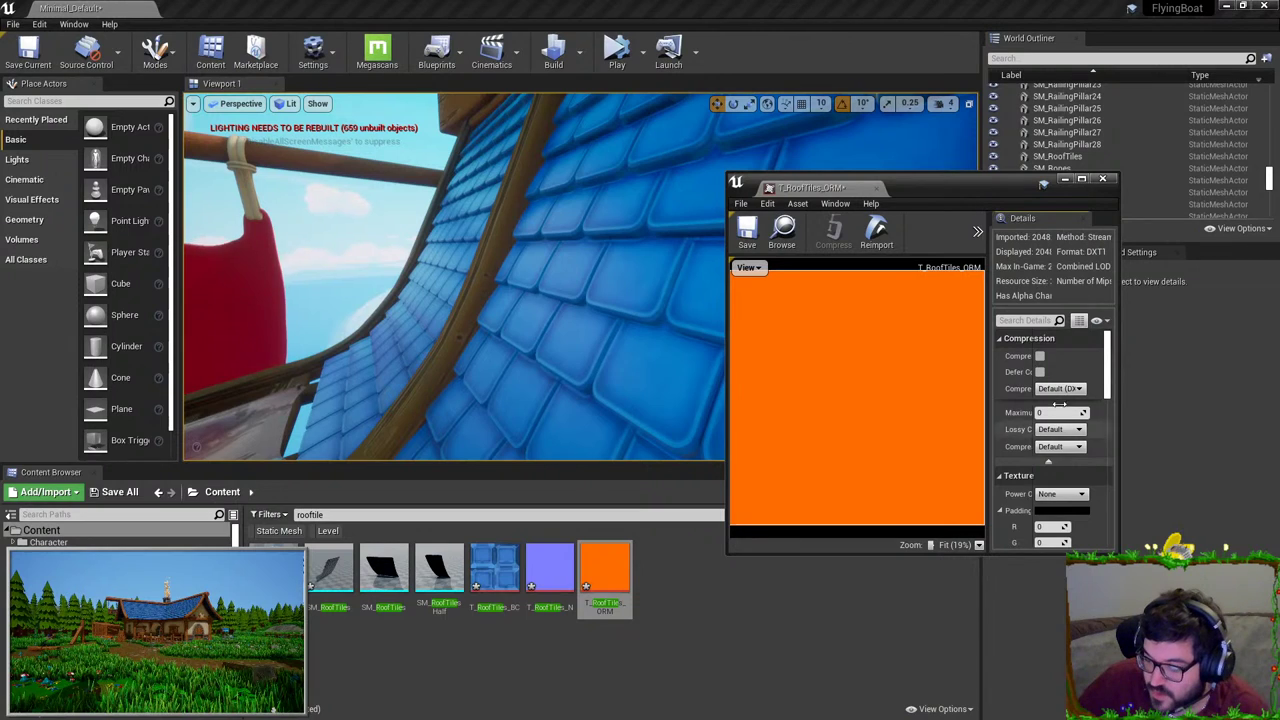
scroll(1058, 440, "down", 3)
left_click(1040, 443)
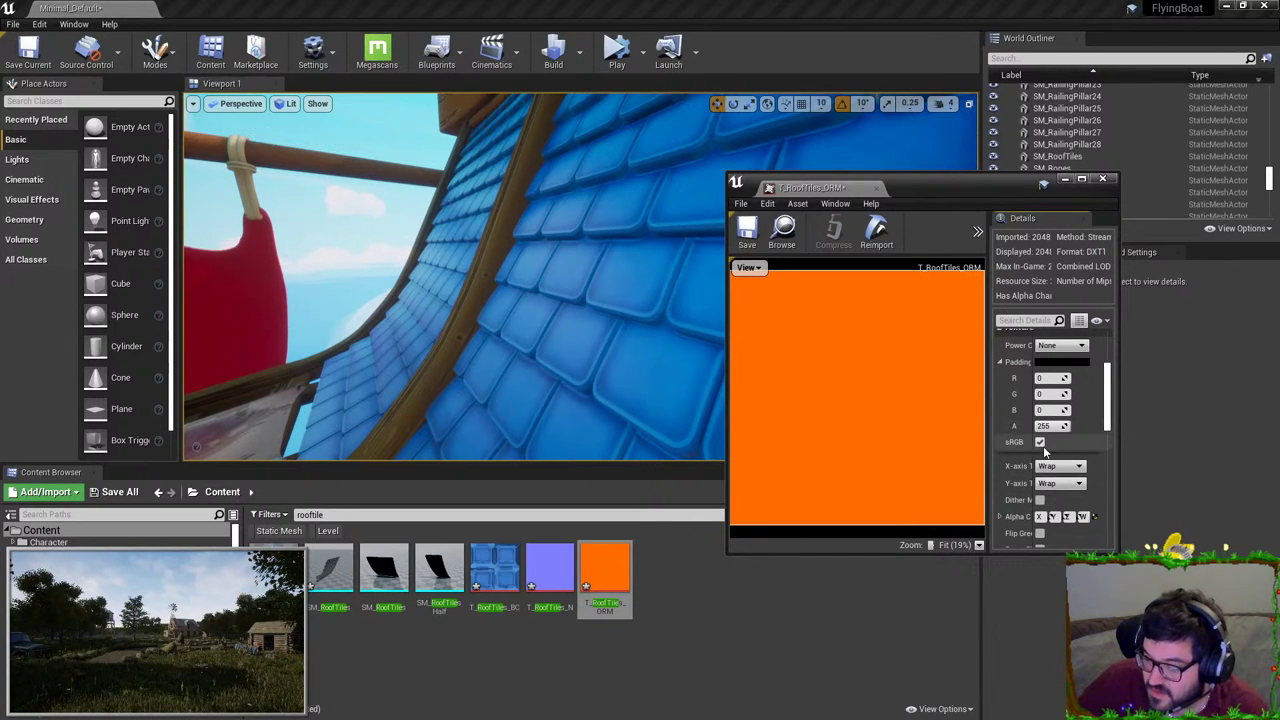
right_click_drag(640, 370, 640, 374)
key("s")
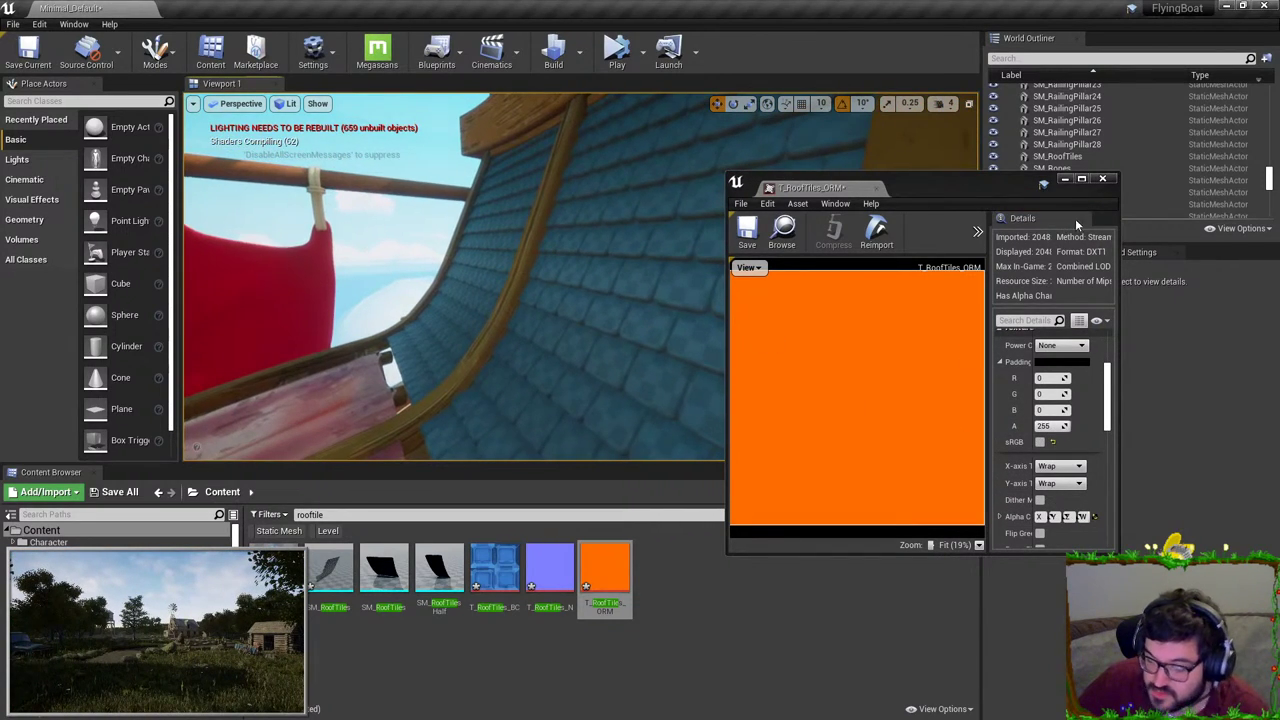
left_click(1097, 195)
left_click(1103, 180)
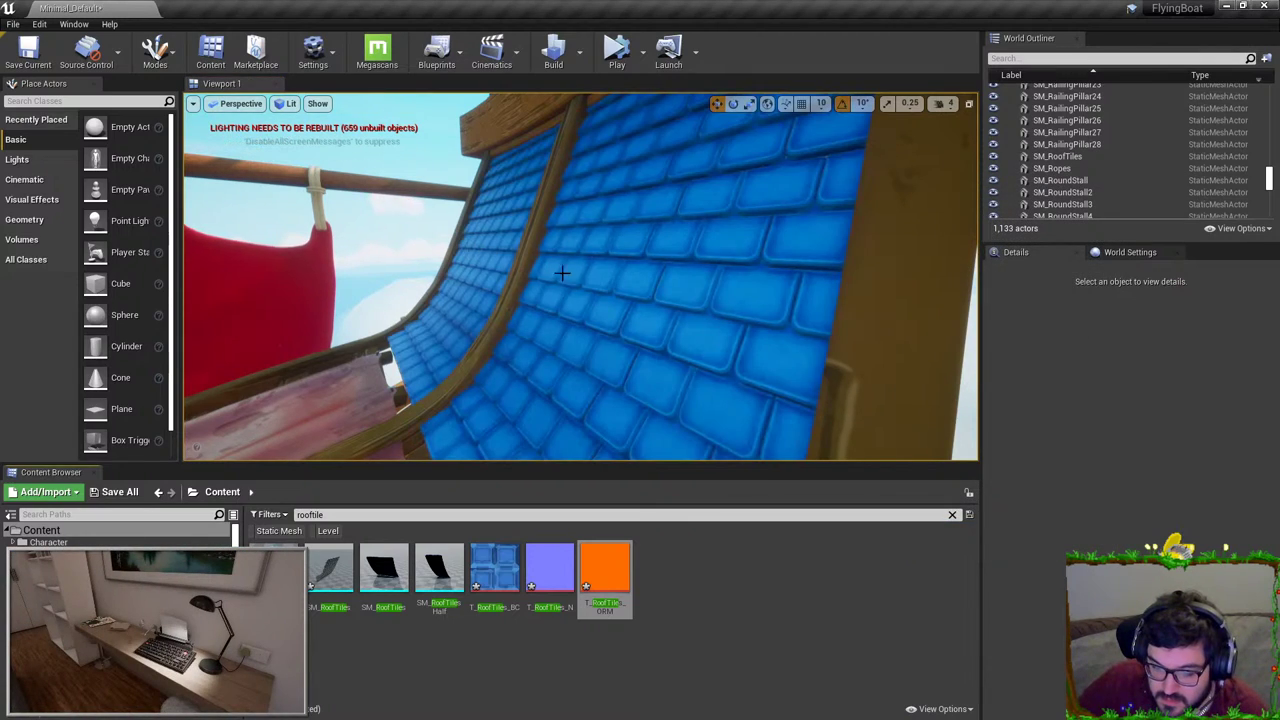
Step: Duplicate the SM_RoofTiles roof section and rotate the copy -180 degrees to face the opposite side of the house
key("s")
right_click_drag(563, 271, 720, 262)
right_click_drag(473, 249, 473, 249)
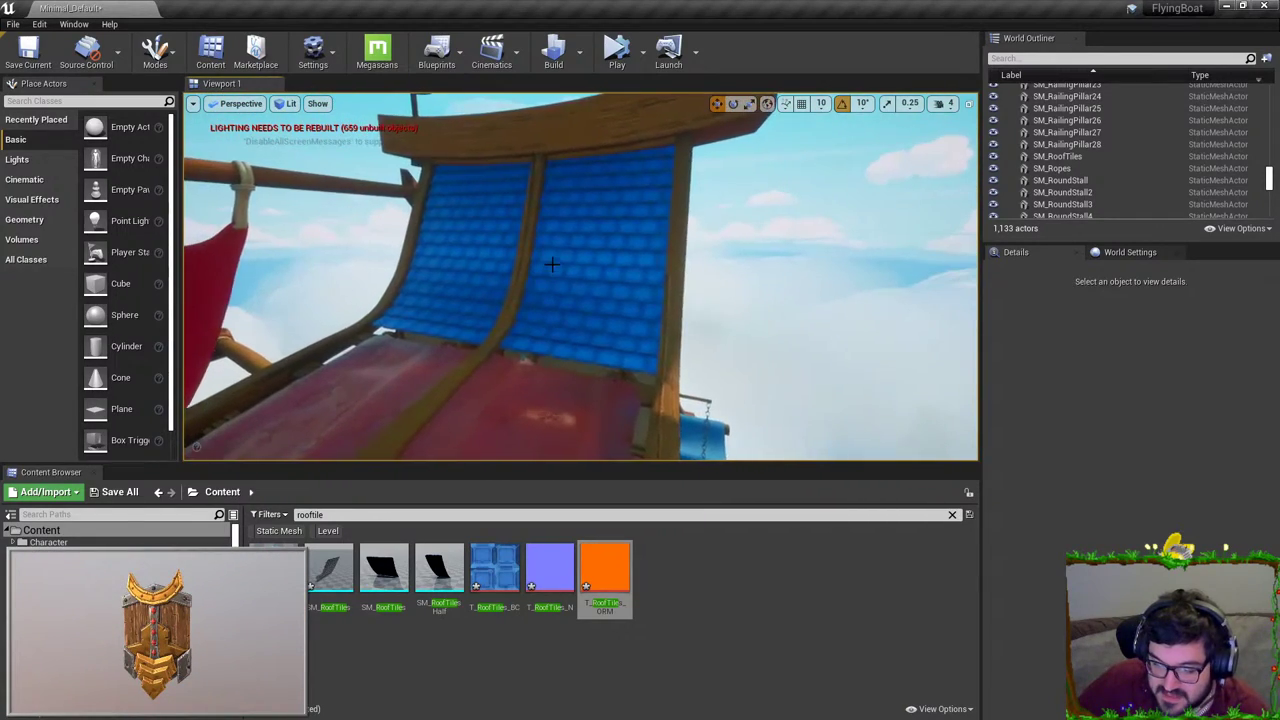
left_click(547, 266)
key("s")
right_click_drag(547, 266, 547, 266)
left_click_drag(570, 203, 624, 230, "alt")
key("e")
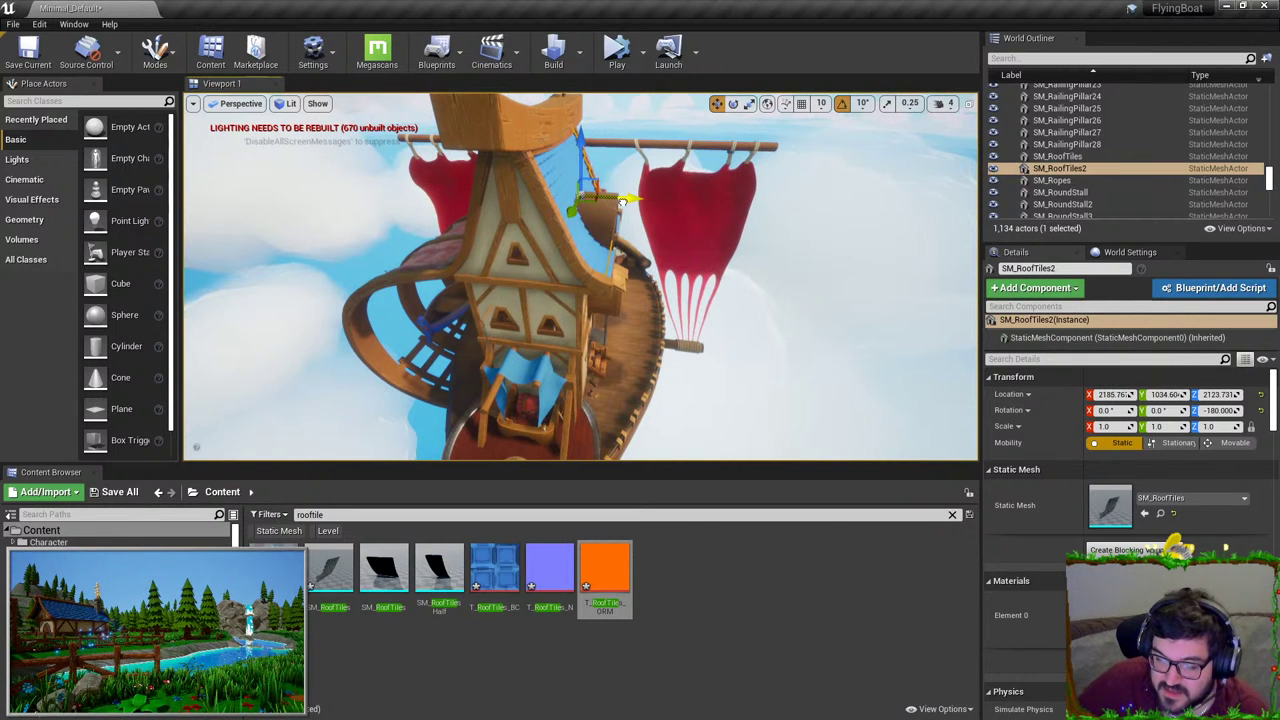
Step: Fit the rotated roof copy between the wooden beams at about X 2203, Y 1094, and clear the selection
right_click_drag(687, 269, 687, 269)
key("d")
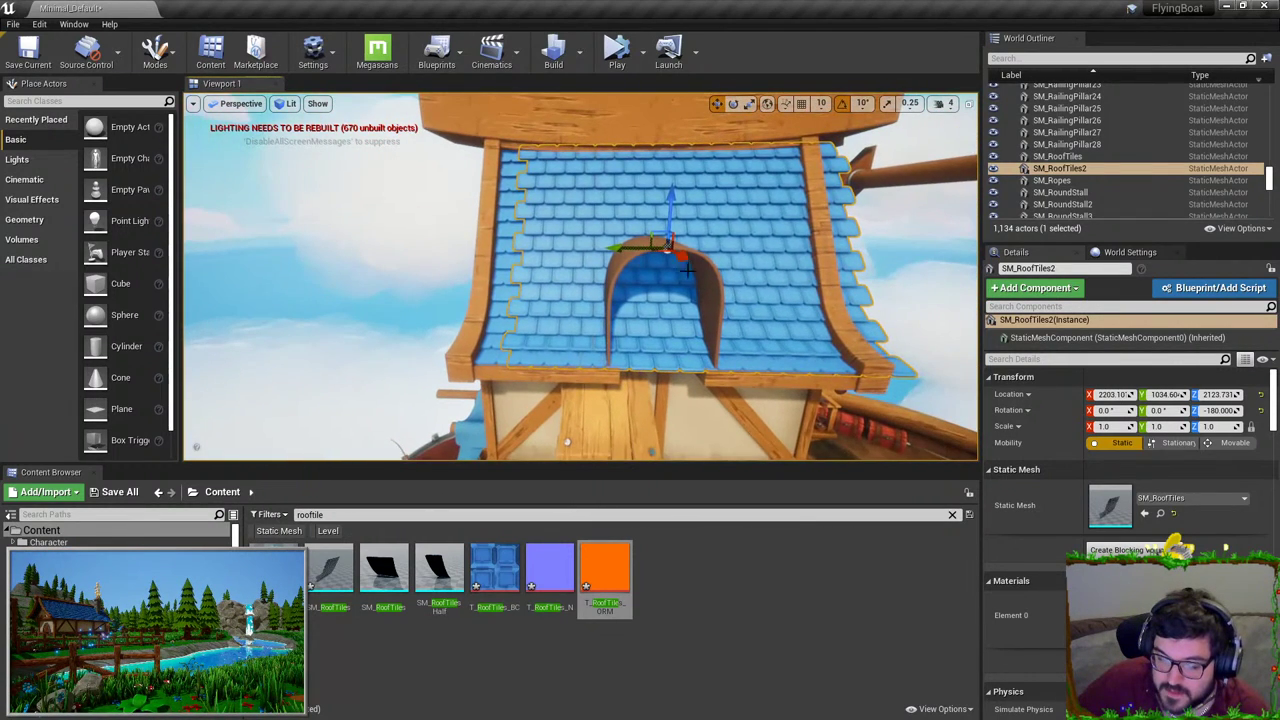
left_click_drag(648, 250, 596, 248)
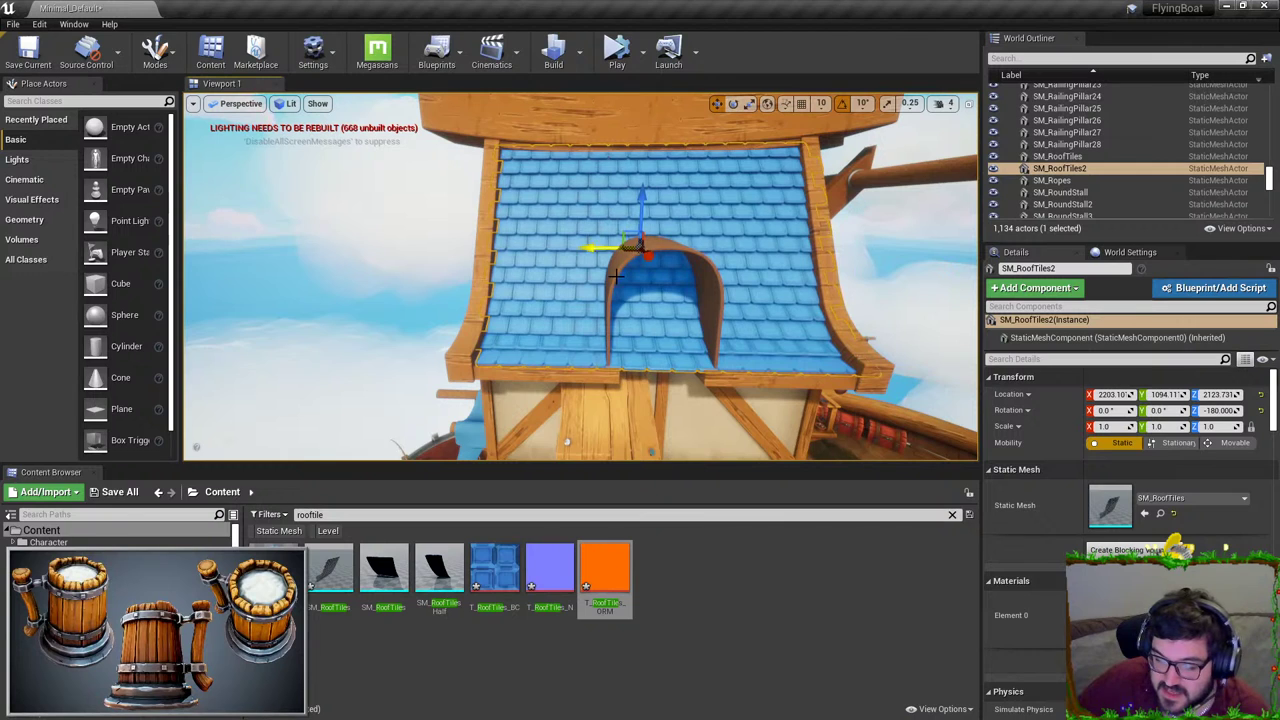
key("Delete")
right_click_drag(652, 339, 721, 404)
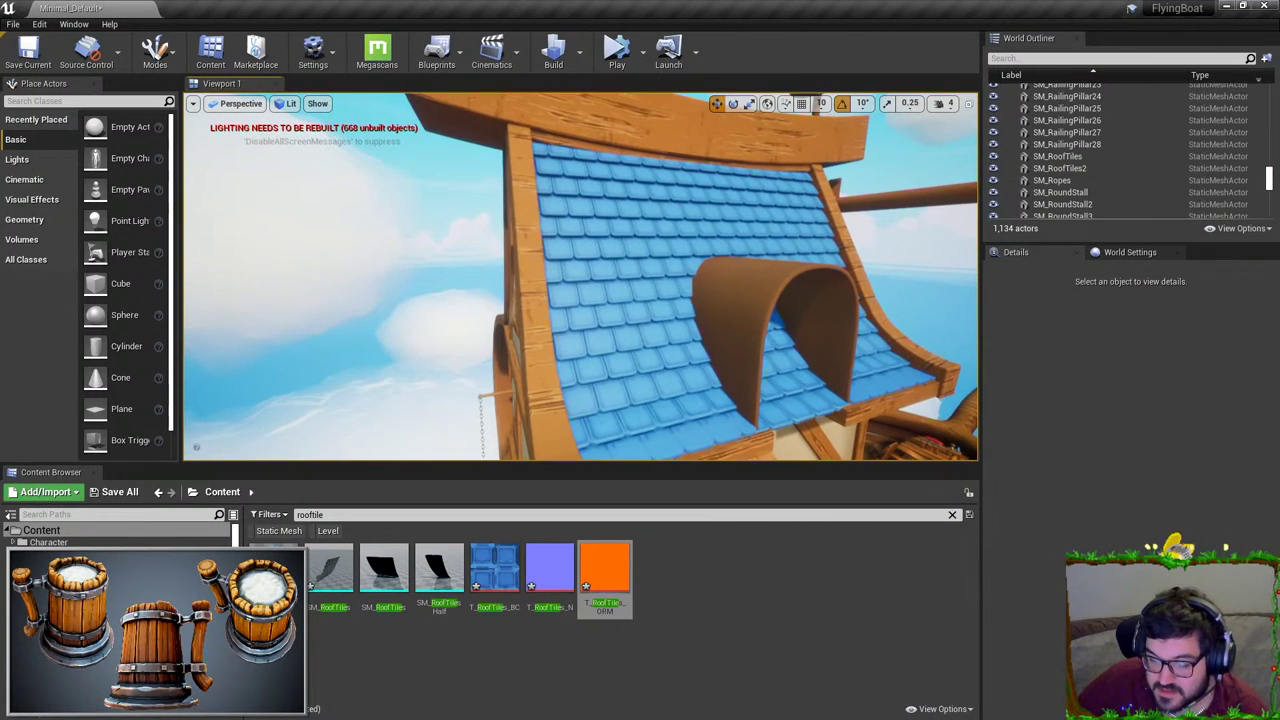
Step: Repeatedly delete and restore the SM_RoofTiles2 copy to compare its tiles with the old roof mesh underneath
key("ctrl+z")
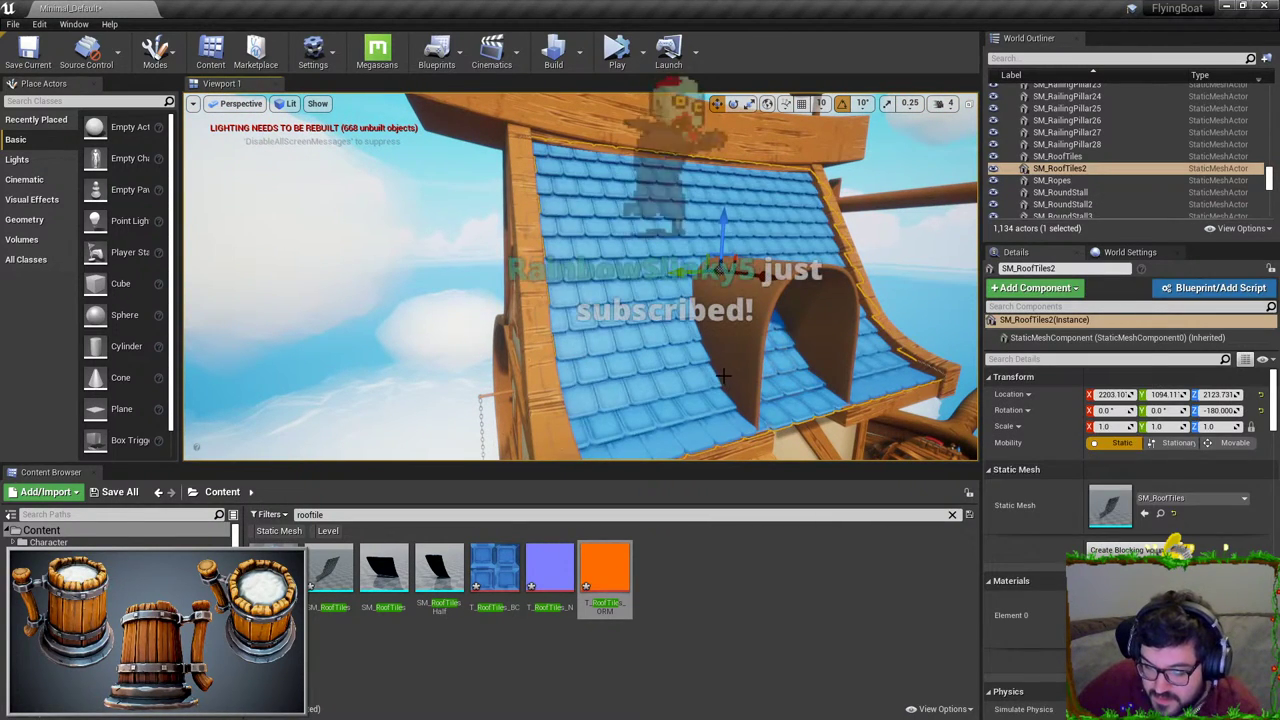
key("Delete")
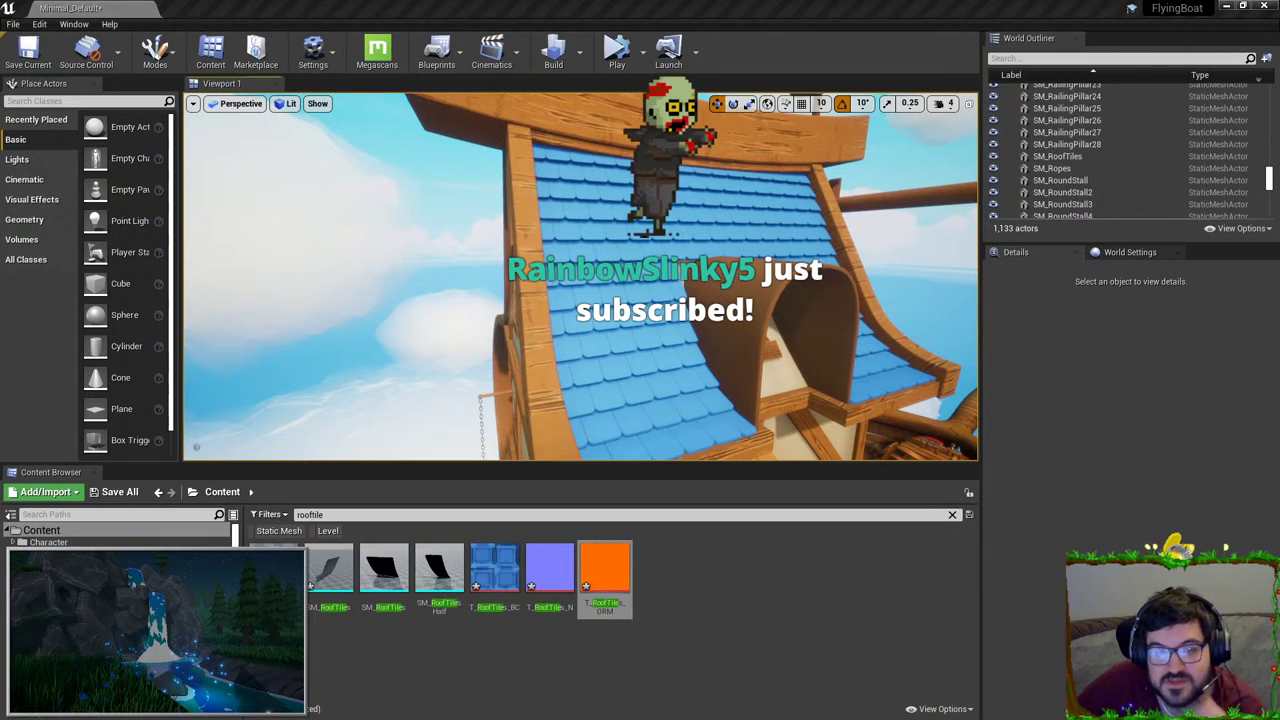
left_click(685, 256)
key("ctrl+z")
key("ctrl+z")
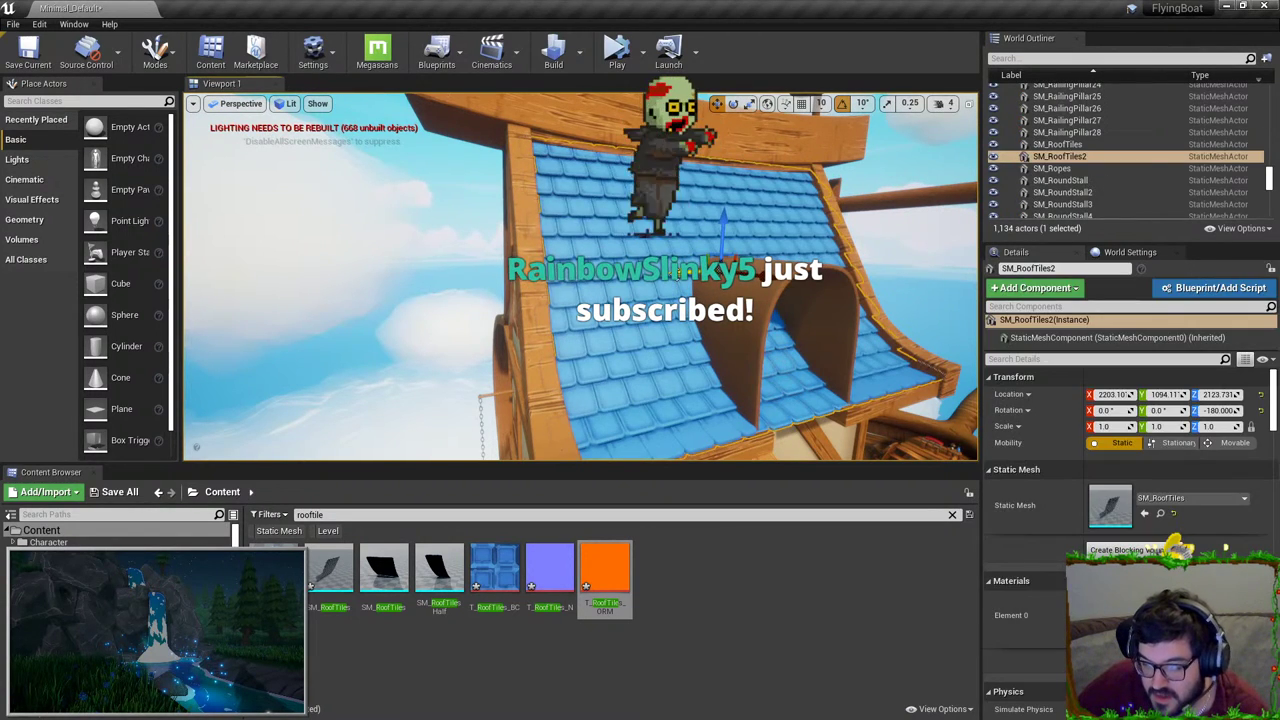
key("ctrl+y")
key("ctrl+z")
key("ctrl+y")
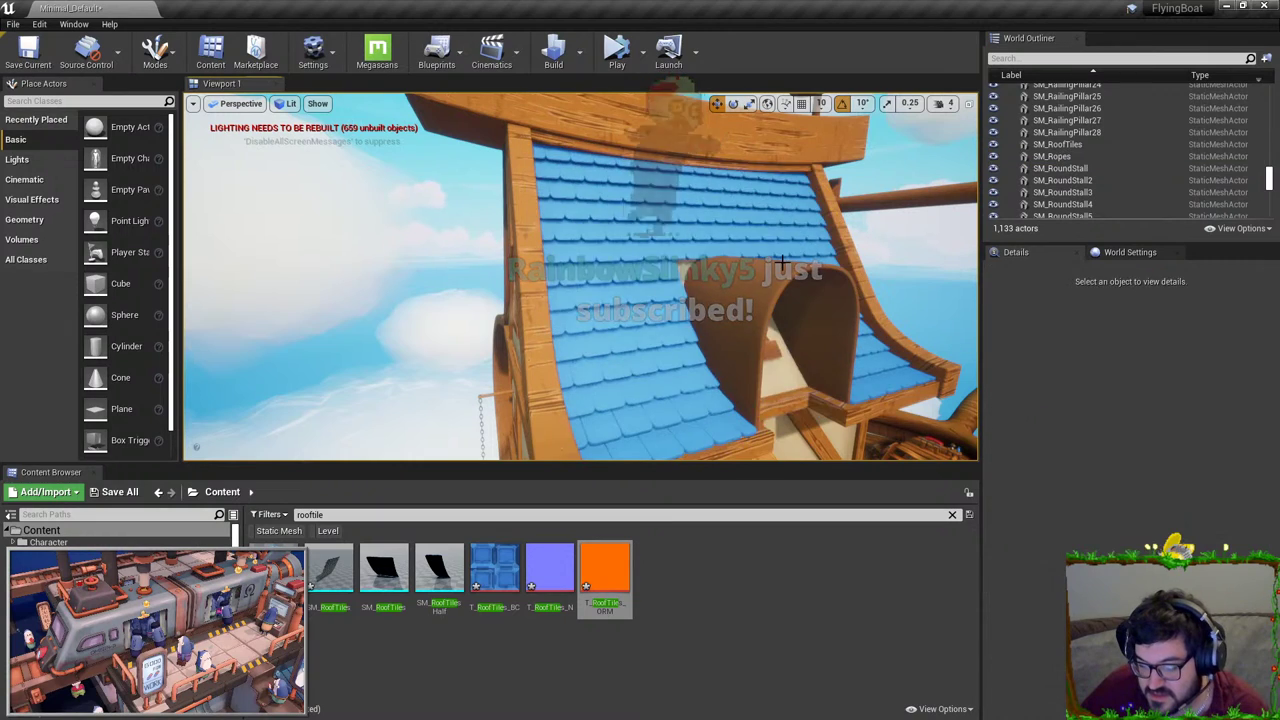
key("ctrl+z")
key("ctrl+y")
key("ctrl+z")
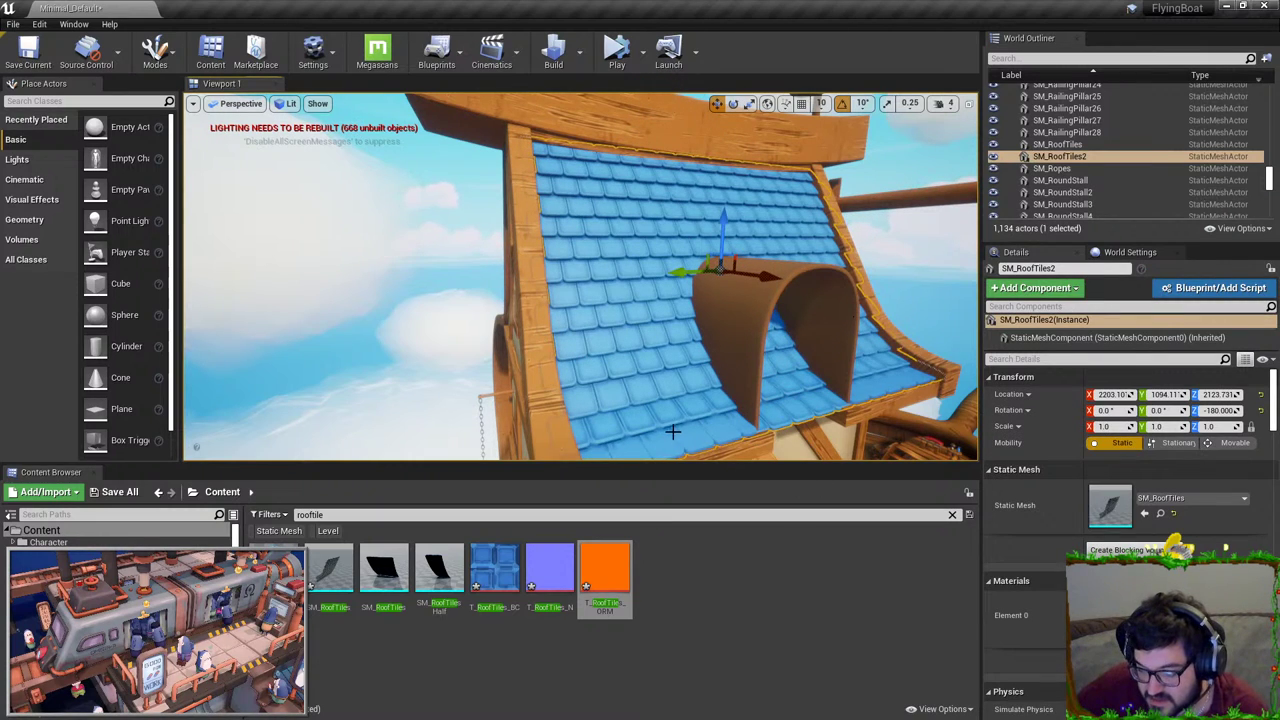
key("ctrl+y")
key("ctrl+z")
key("ctrl+y")
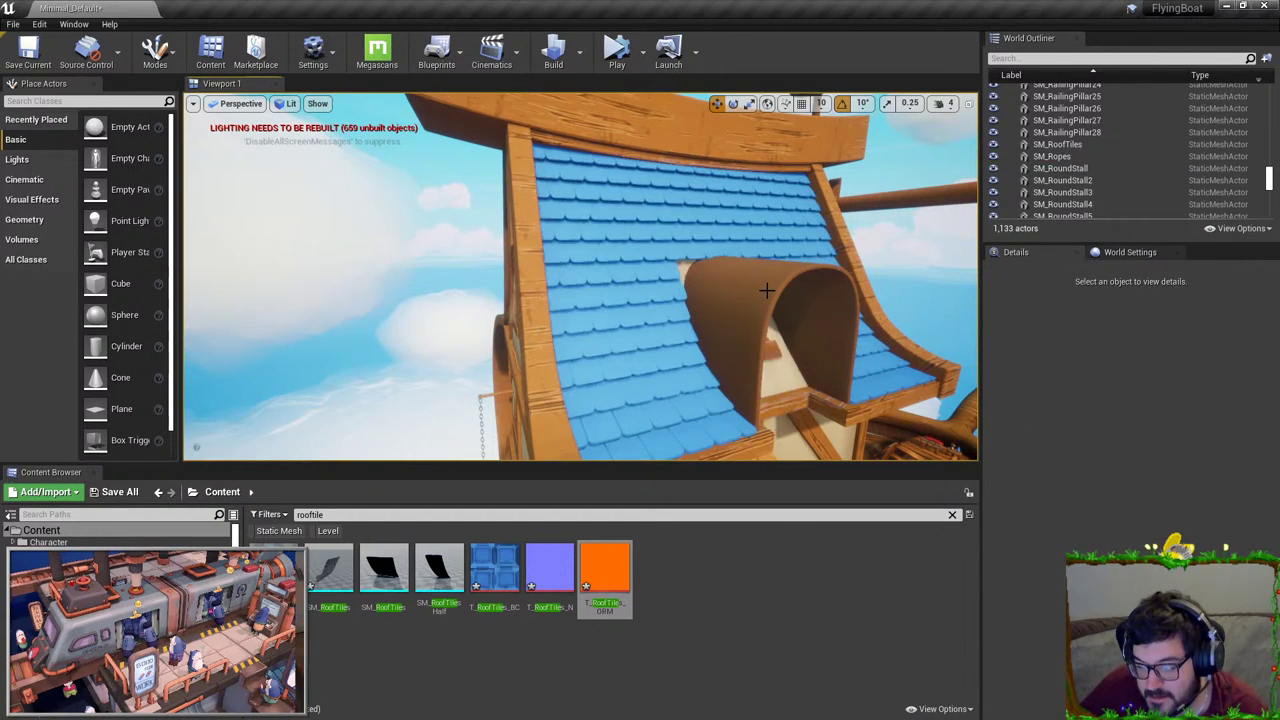
key("ctrl+z")
Step: Try deleting the old roof mesh under the tiled copy and raising SM_RoofTiles2 to about Z 2132.65
right_click_drag(754, 333, 830, 400)
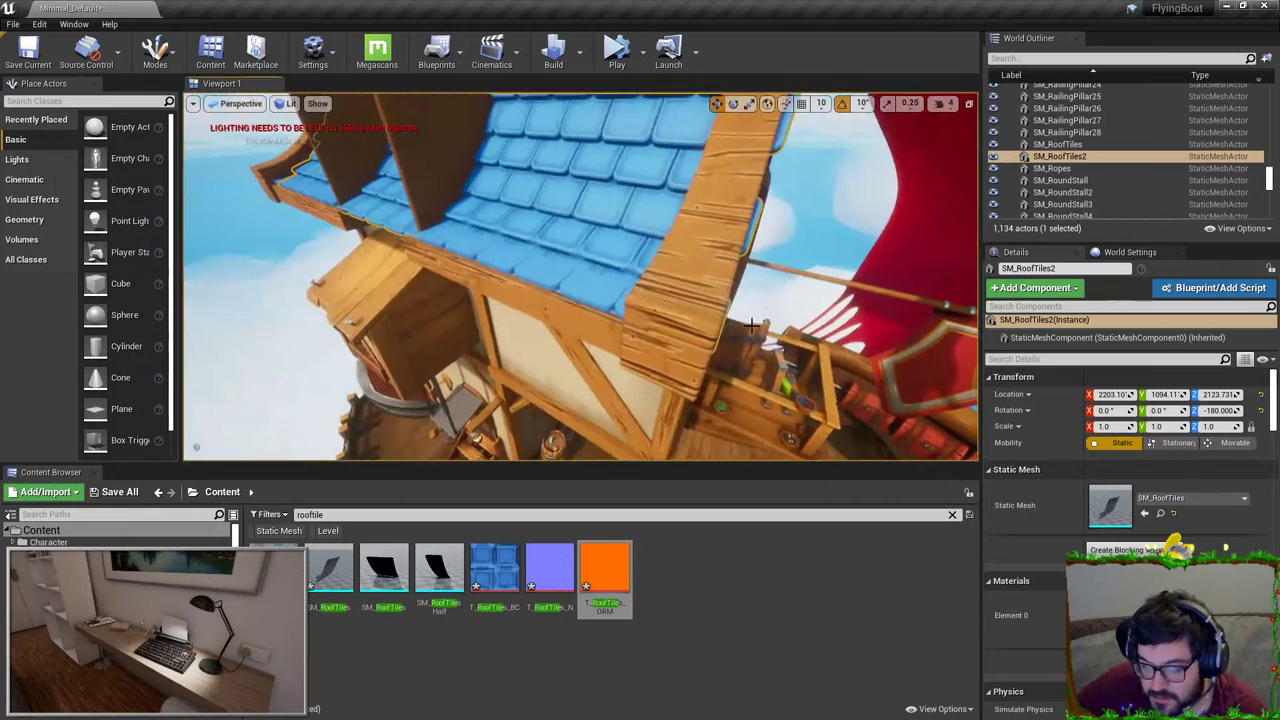
left_click(556, 269)
key("Delete")
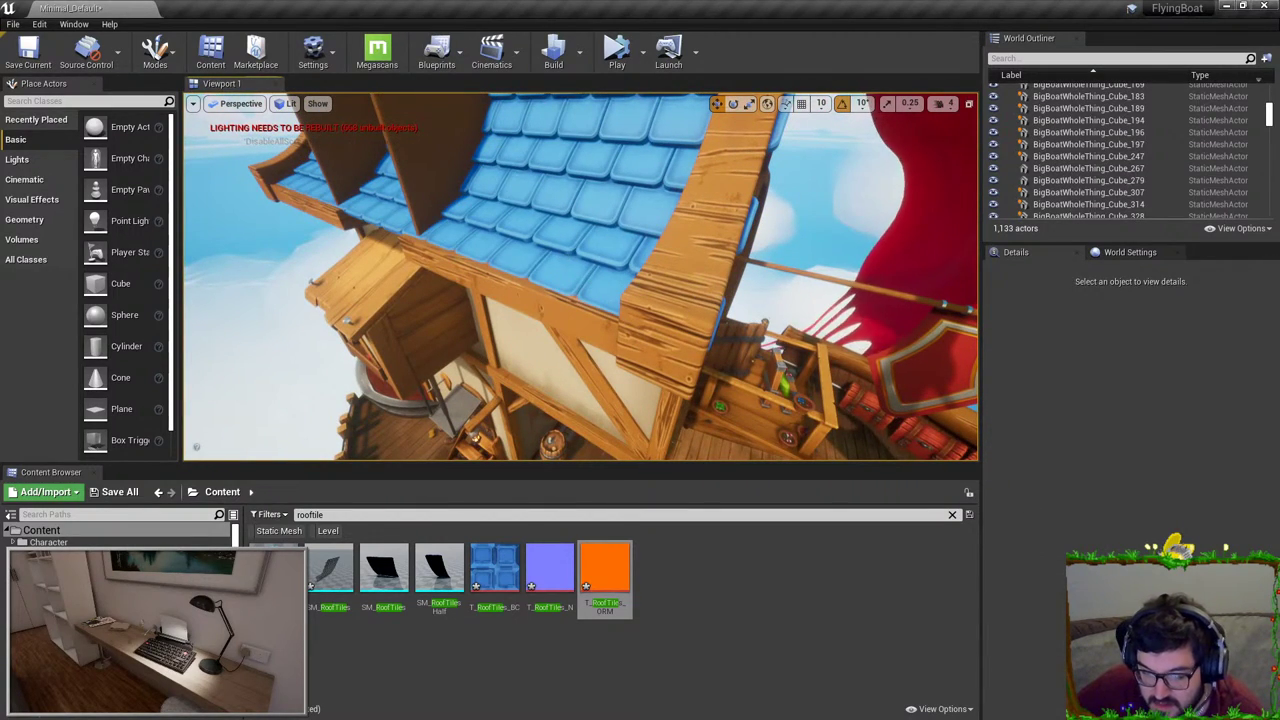
left_click(588, 280)
right_click_drag(588, 280, 575, 205)
left_click_drag(613, 170, 614, 161)
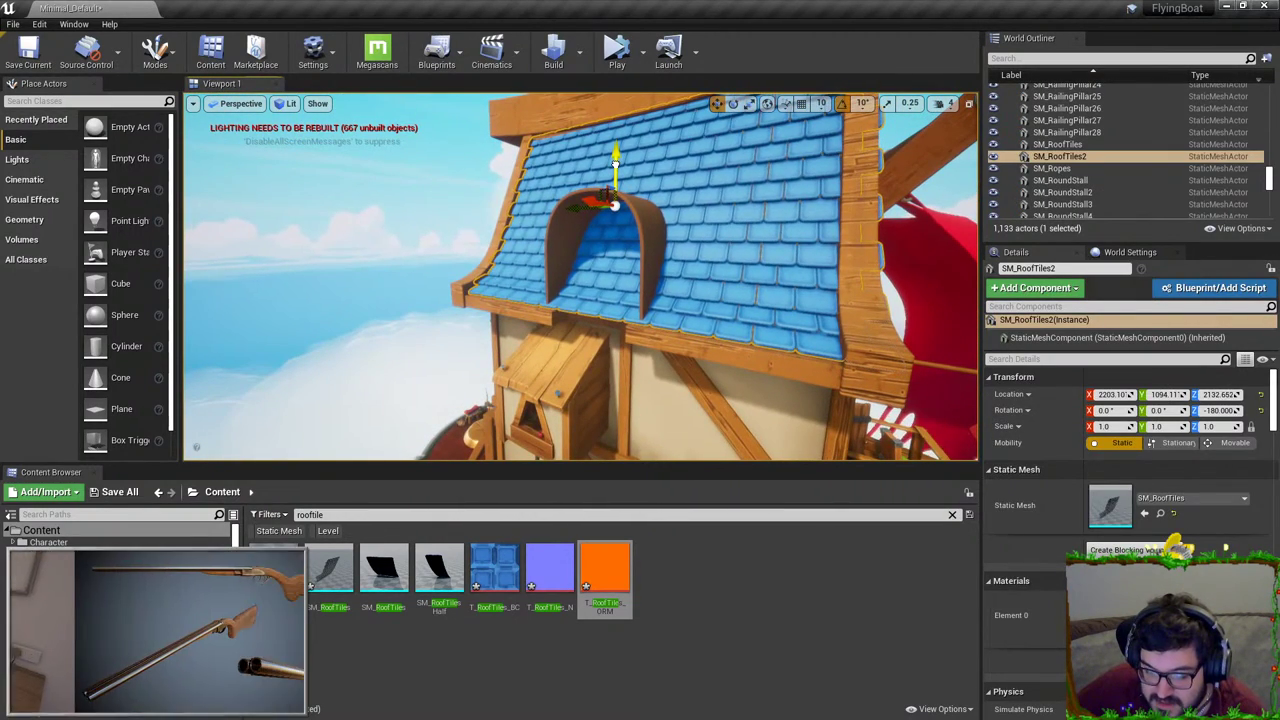
key("Escape")
mouse_move(526, 246)
right_mouse_down()
mouse_move(600, 230)
mouse_move(525, 245)
right_mouse_up()
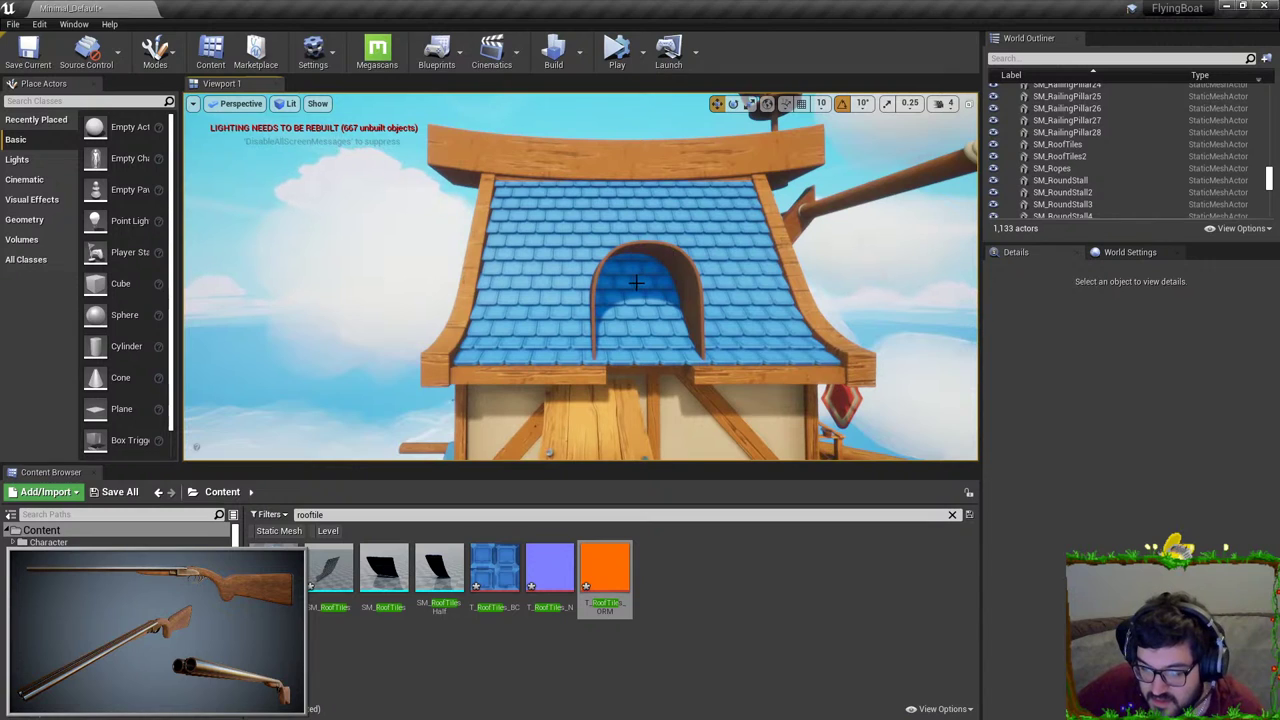
Step: Undo the roof edits back through the height change, the old mesh's deletion and the creation of the rotated SM_RoofTiles2 copy
key("ctrl+z")
key("ctrl+z")
key("ctrl+z")
key("ctrl+z")
key("ctrl+z")
key("ctrl+z")
key("ctrl+z")
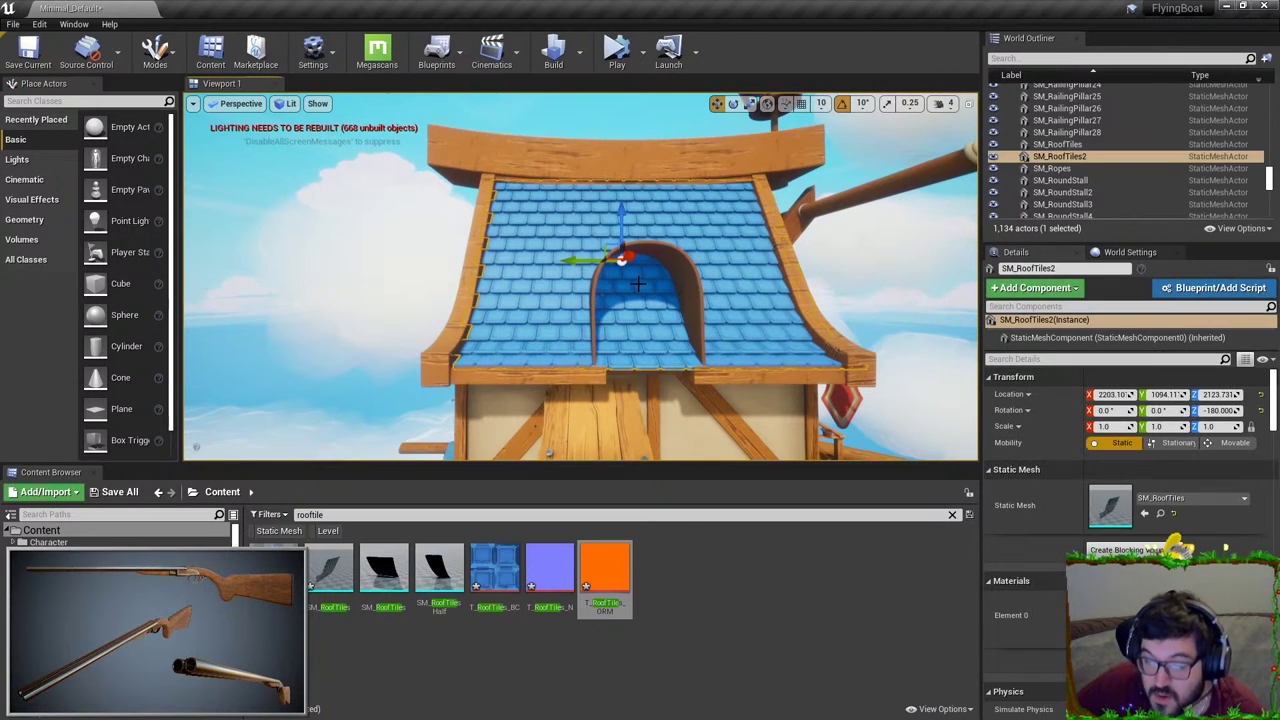
key("ctrl+z")
key("ctrl+z")
key("ctrl+z")
key("ctrl+z")
key("ctrl+z")
Step: Select SM_RoofTiles on the opposite roof side and open its MI_RoofTiles material instance, continuing to the parent material M_Master_Basic
left_click_drag(573, 281, 966, 304, "alt")
left_click(800, 354)
left_click(655, 240)
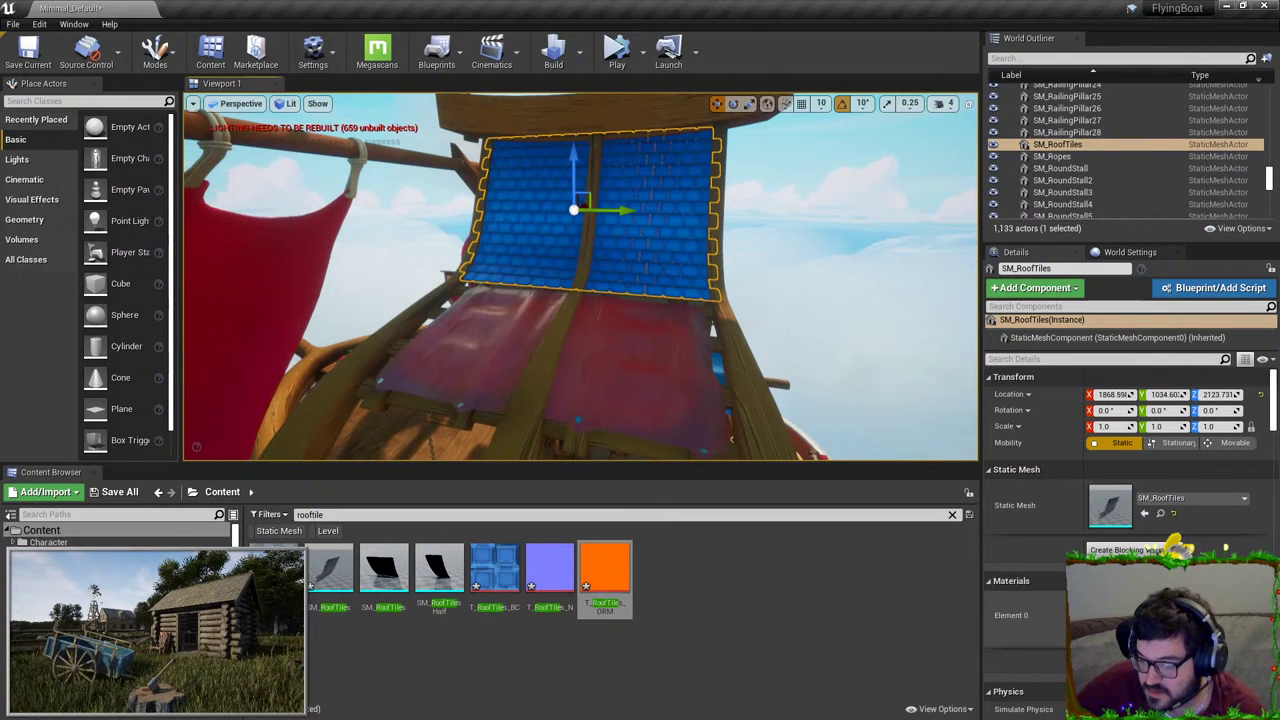
double_click(1110, 616)
left_click_drag(957, 191, 811, 219)
double_click(811, 219)
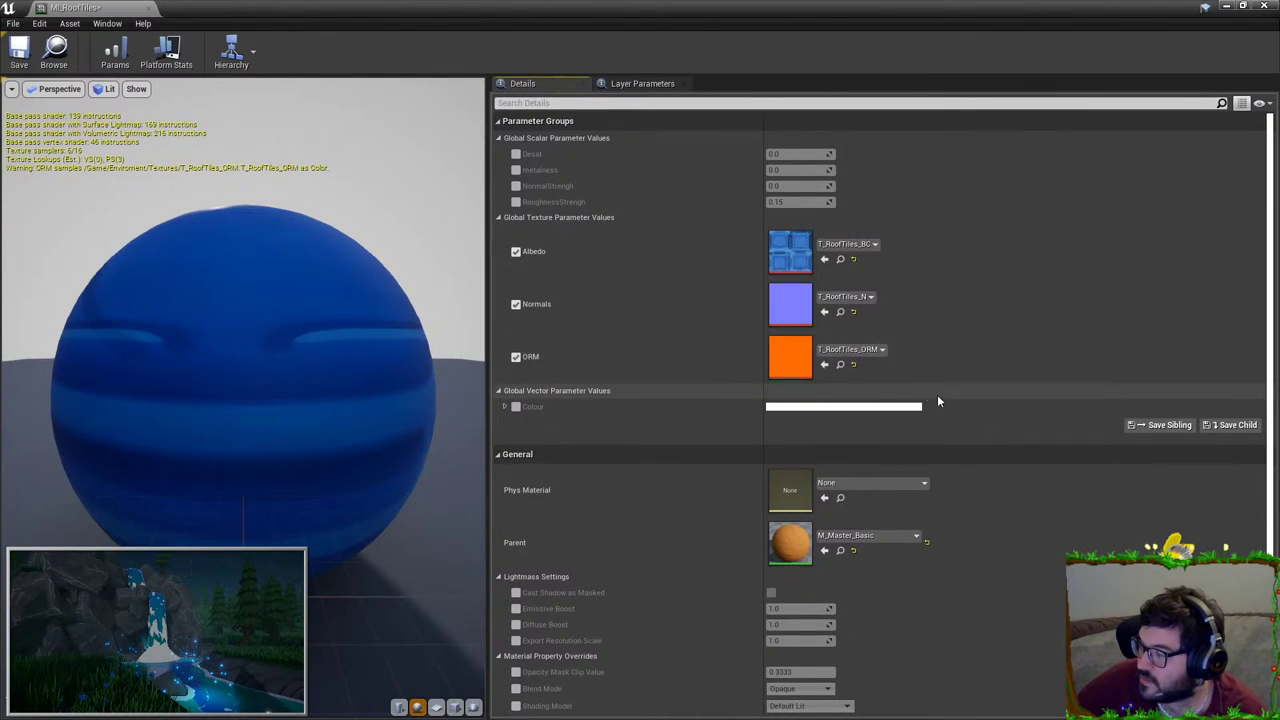
scroll(951, 442, "down", 1)
scroll(950, 442, "down", 4)
double_click(792, 436)
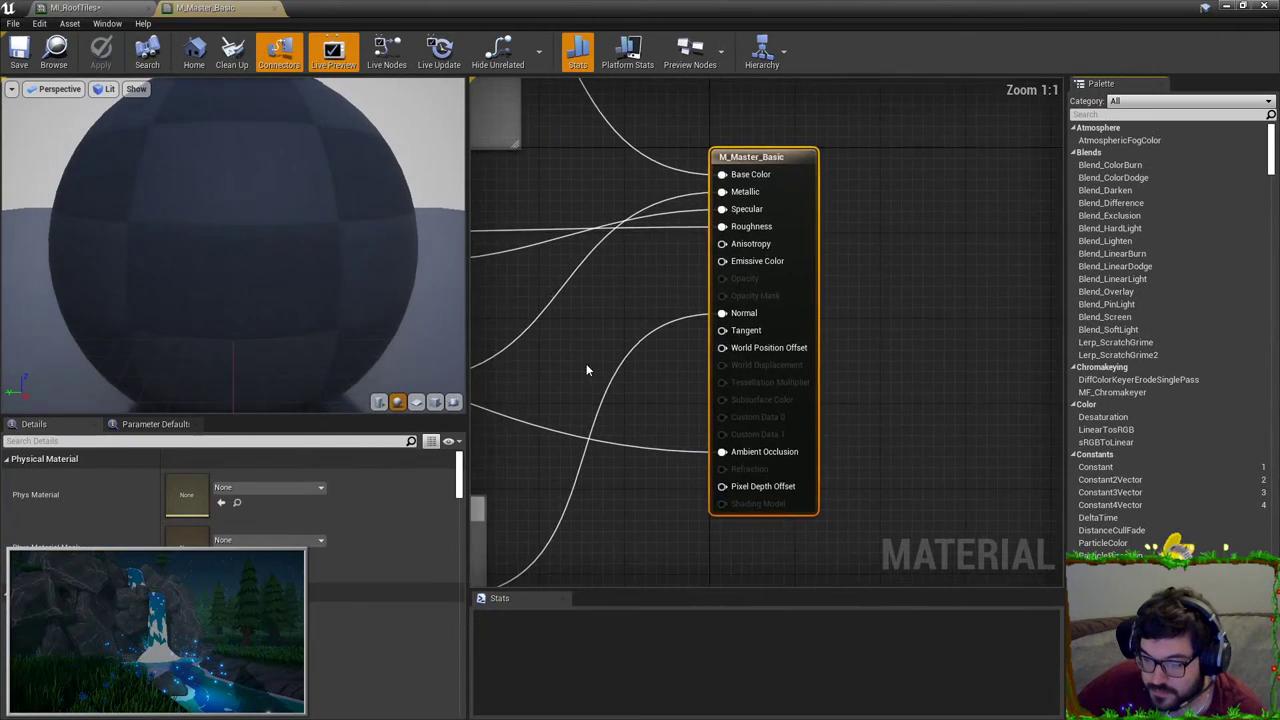
Step: Add a Vertex Color node beside the Colour parameter in the BaseColour group of the material graph
right_click_drag(690, 256, 743, 398)
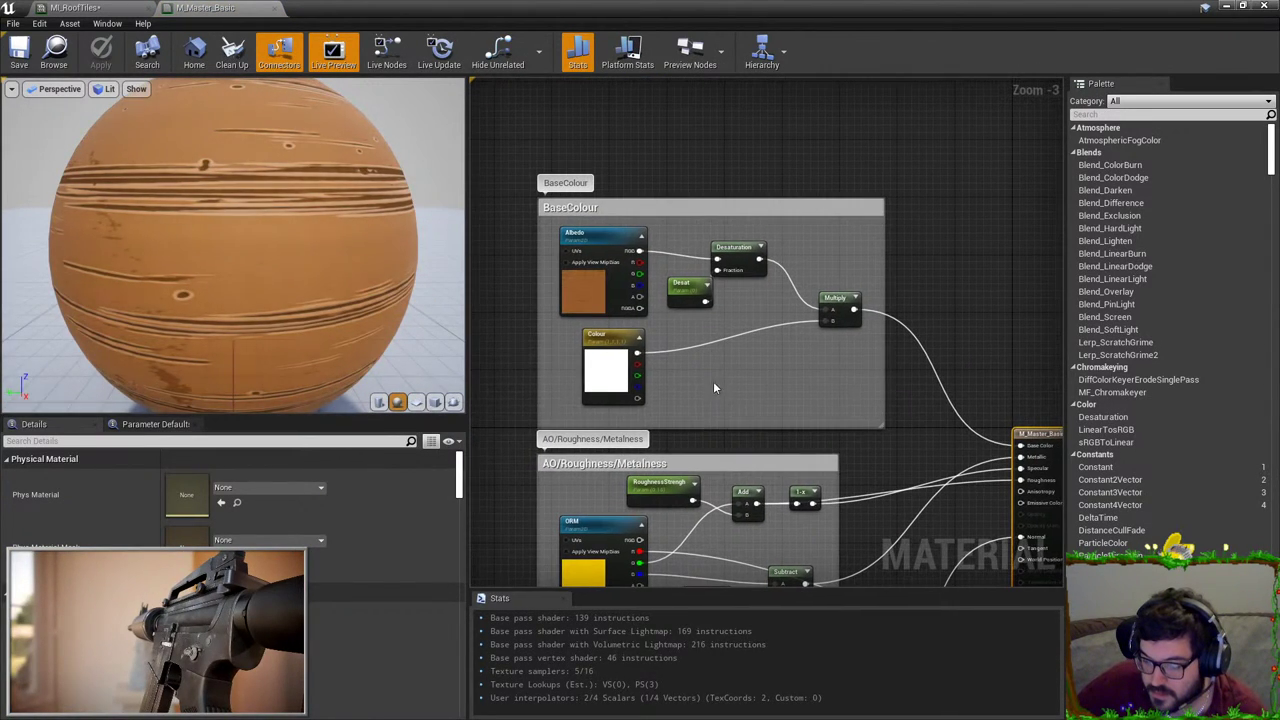
right_click(726, 378)
type("vertex")
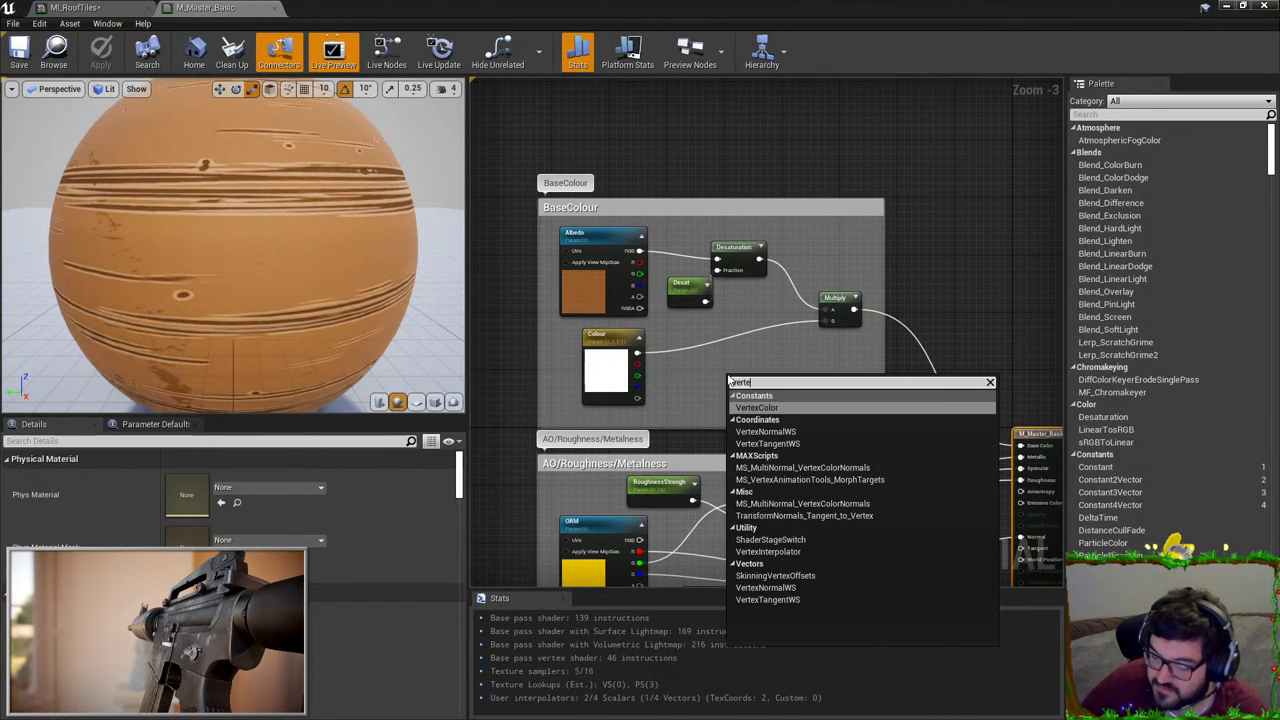
key("Return")
left_click_drag(747, 397, 680, 365)
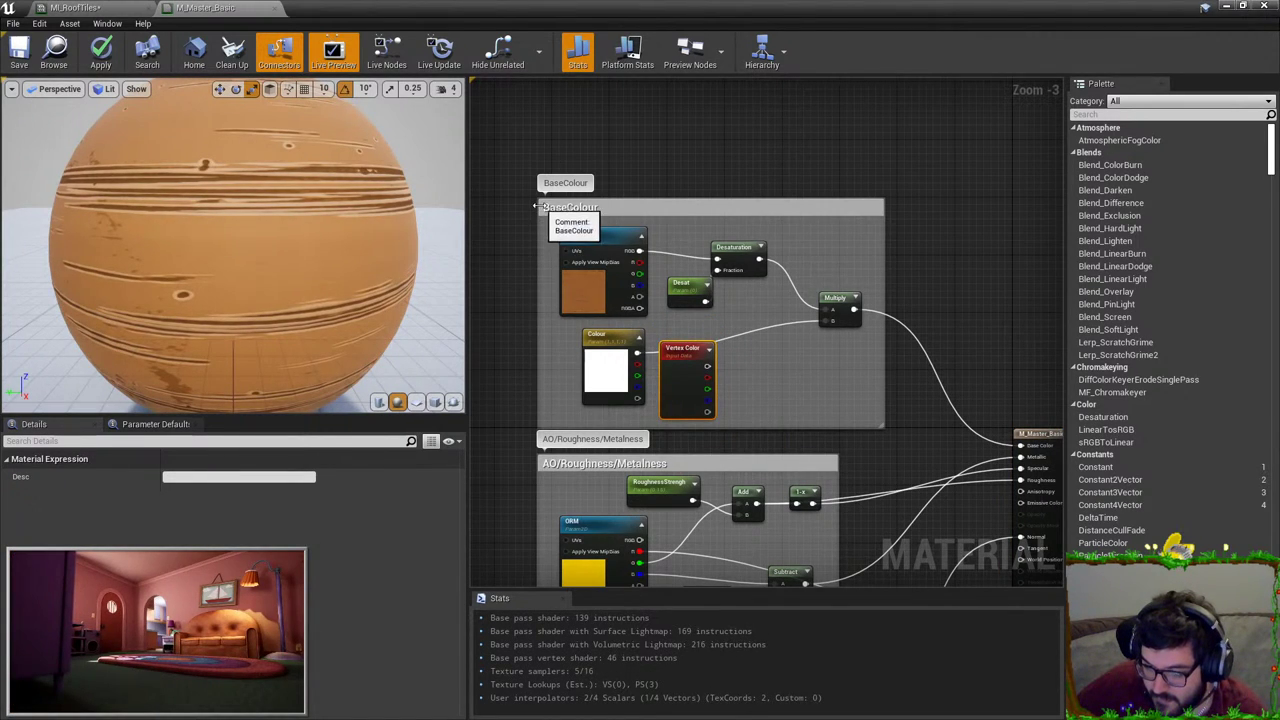
Step: Enlarge the BaseColour comment box and spread out its Albedo, Desaturation, Multiply, Colour and Vertex Color nodes
left_click_drag(538, 200, 402, 126)
right_click_drag(591, 218, 706, 246)
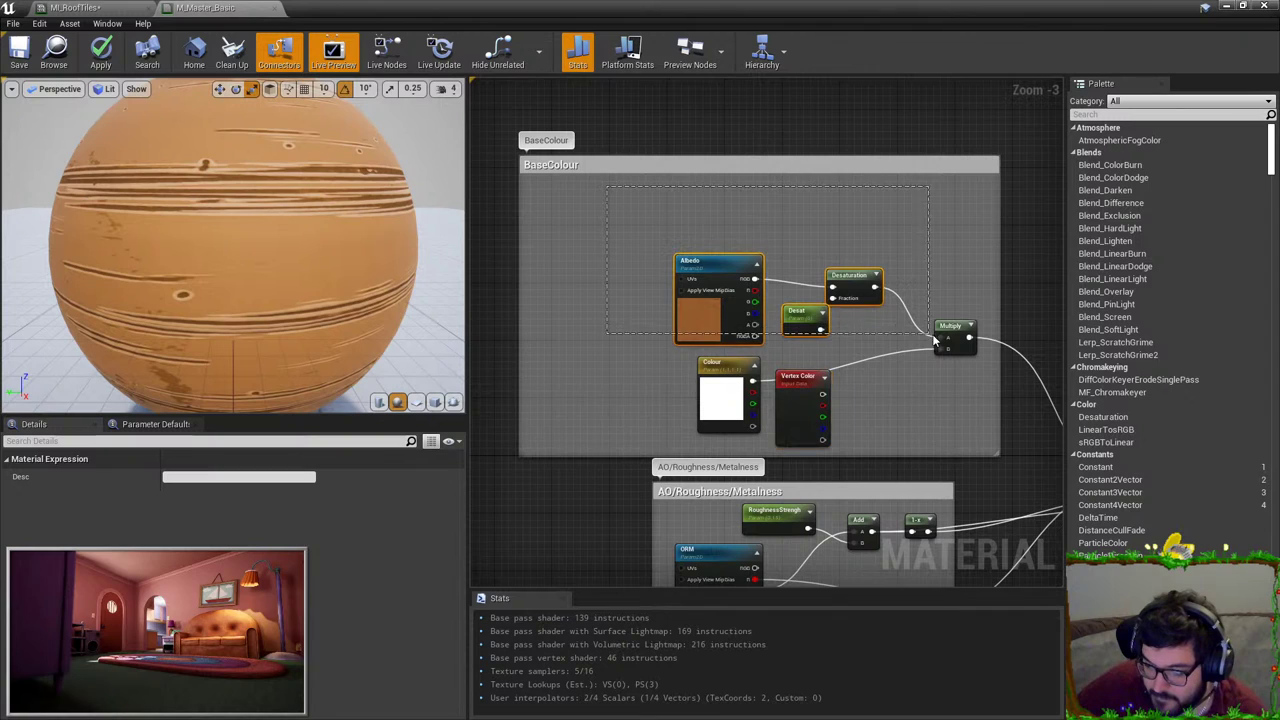
left_click_drag(934, 341, 982, 355)
left_click_drag(843, 285, 700, 213)
left_click_drag(725, 402, 565, 358)
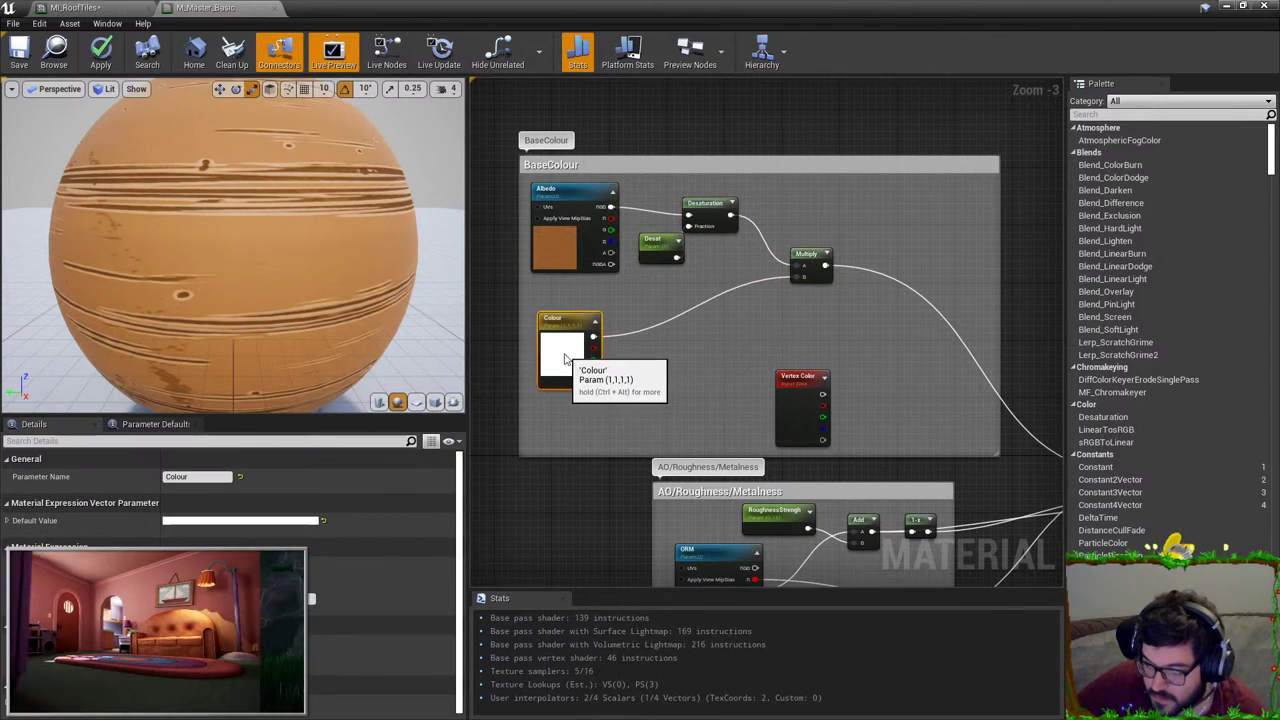
left_click(700, 298)
right_click_drag(700, 298, 668, 299)
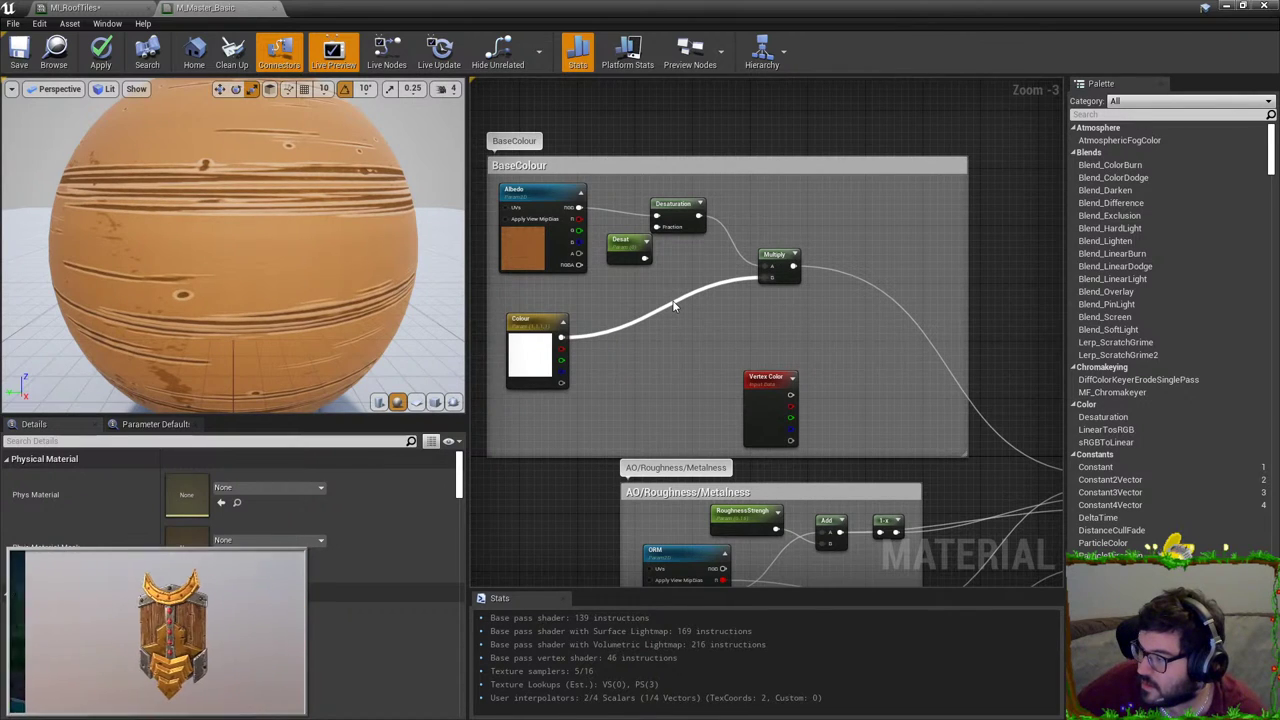
left_click_drag(768, 393, 682, 364)
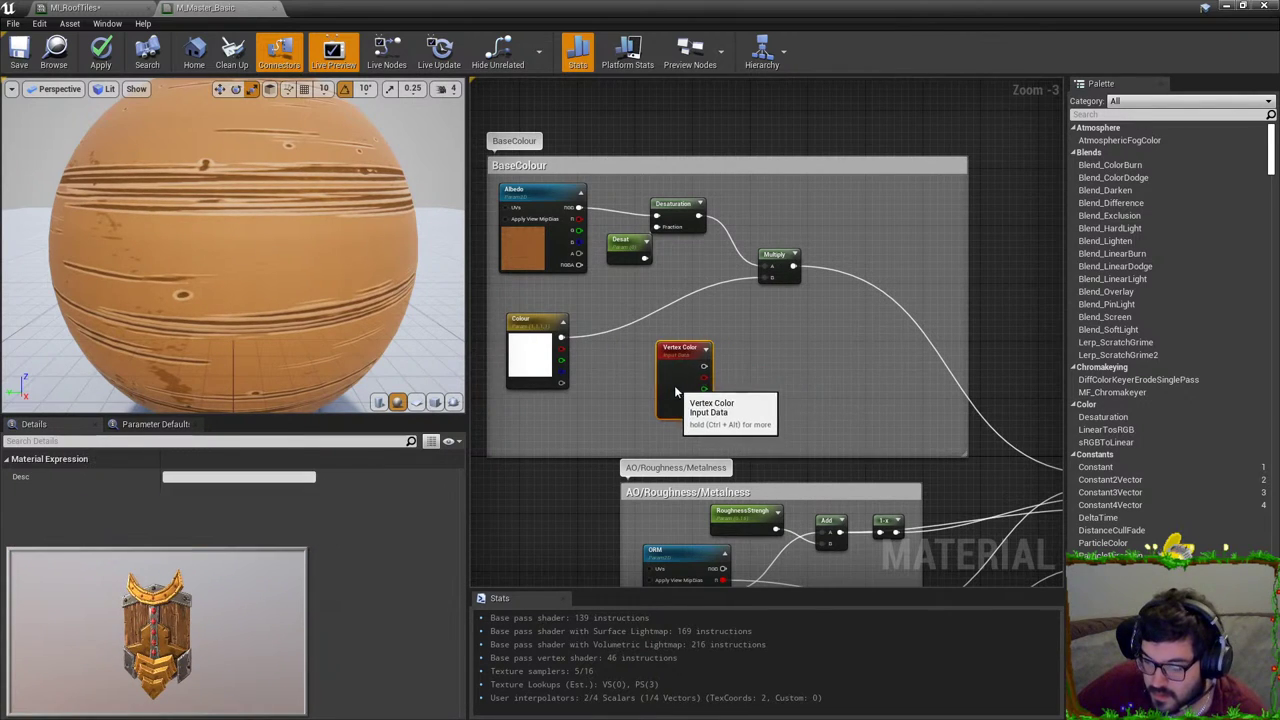
Step: Try multiplying the base colour result by the Vertex Color red channel with a new Multiply node, and delete that node
left_click(852, 312)
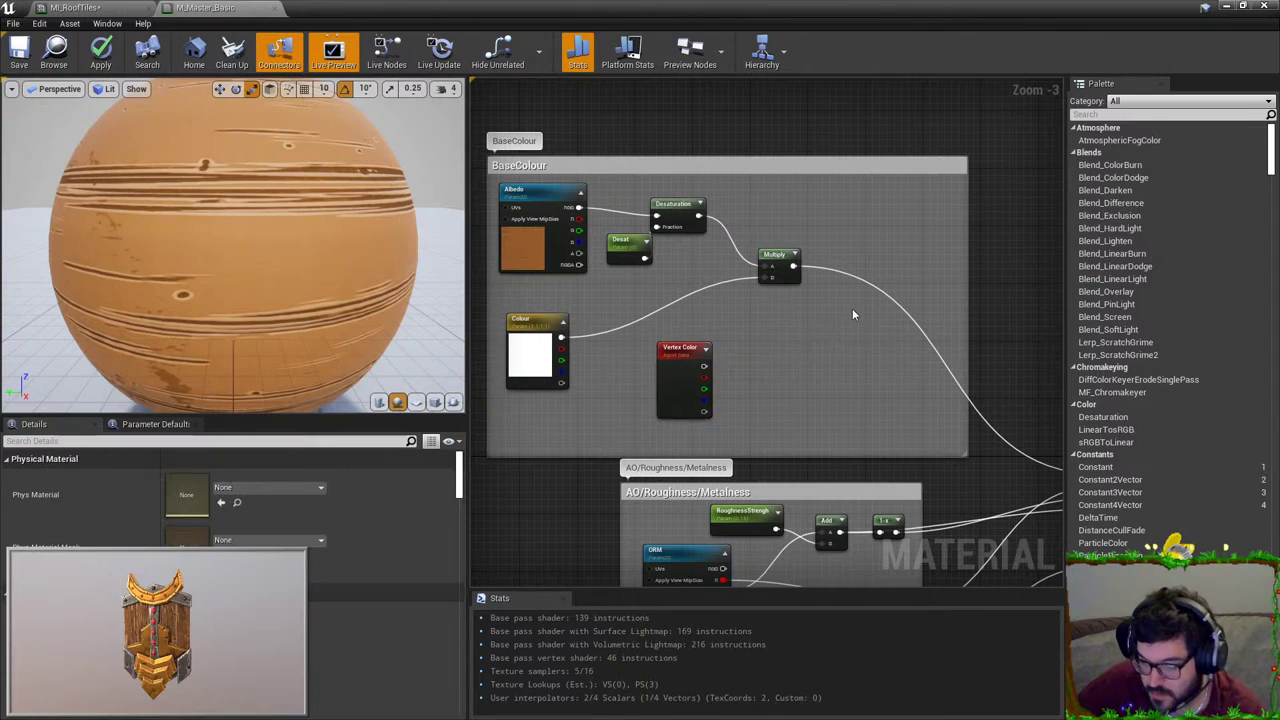
left_click(852, 312)
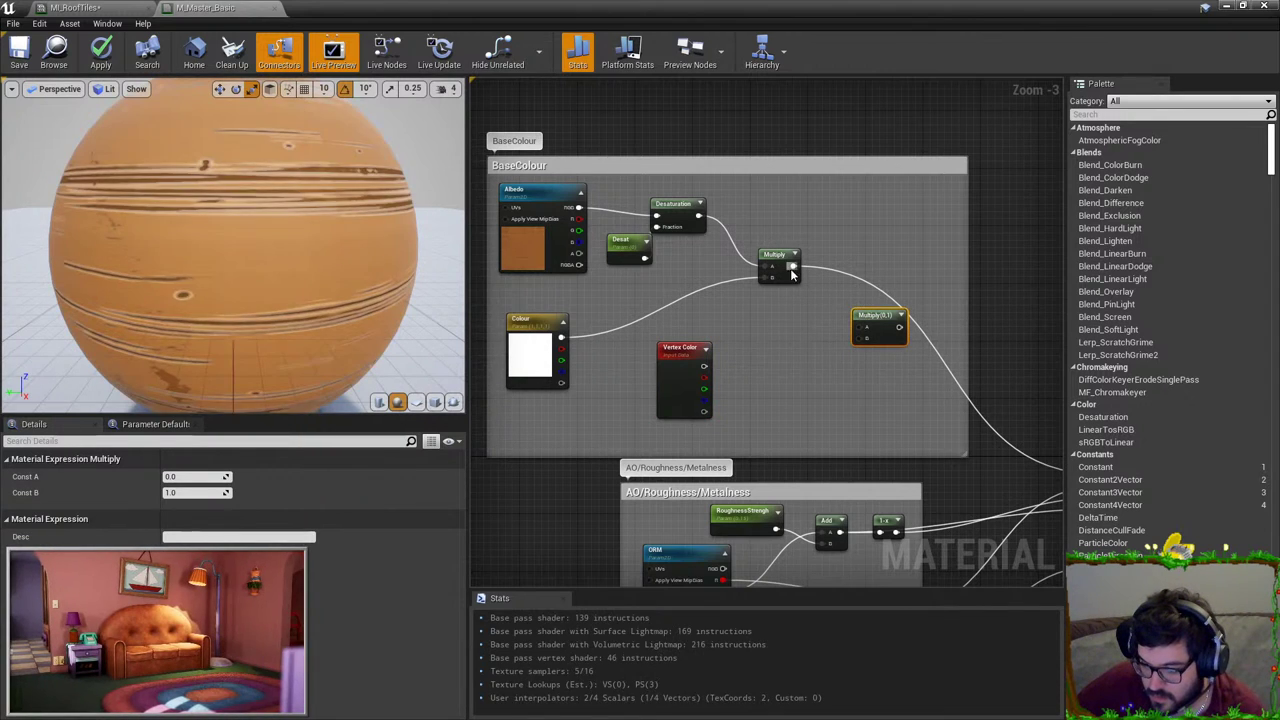
left_click_drag(793, 266, 857, 326)
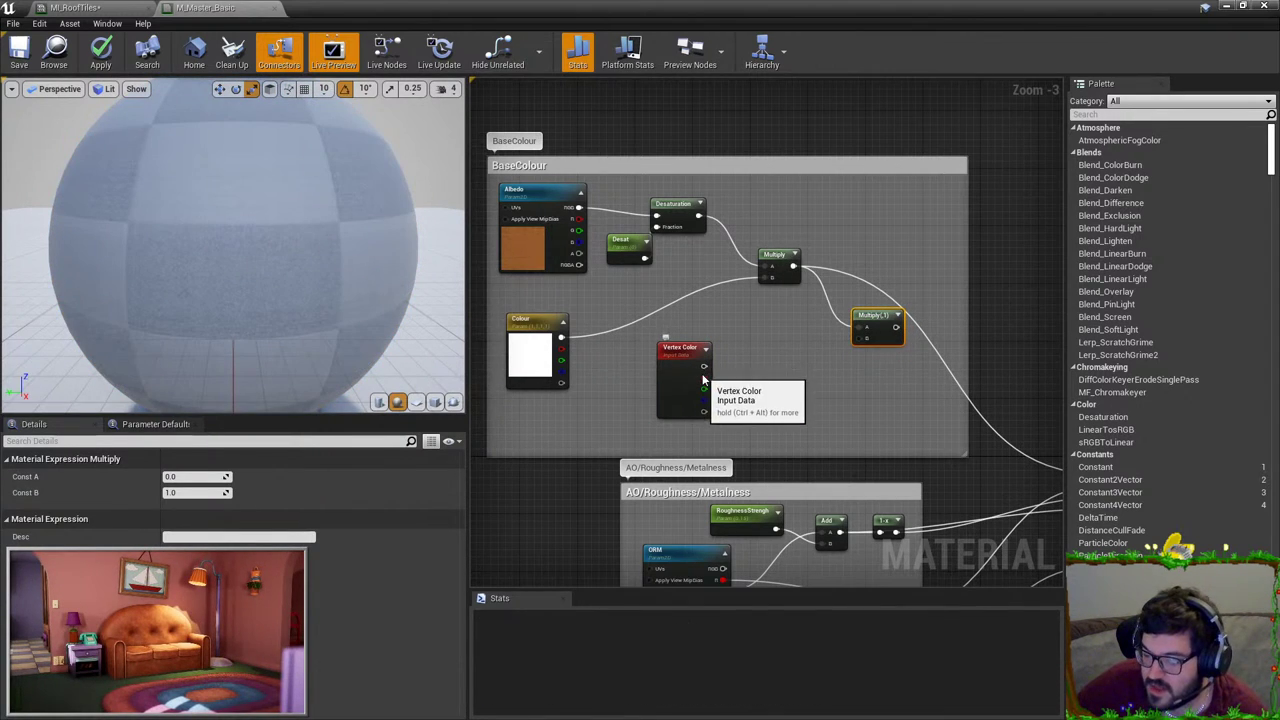
left_click_drag(703, 365, 857, 343)
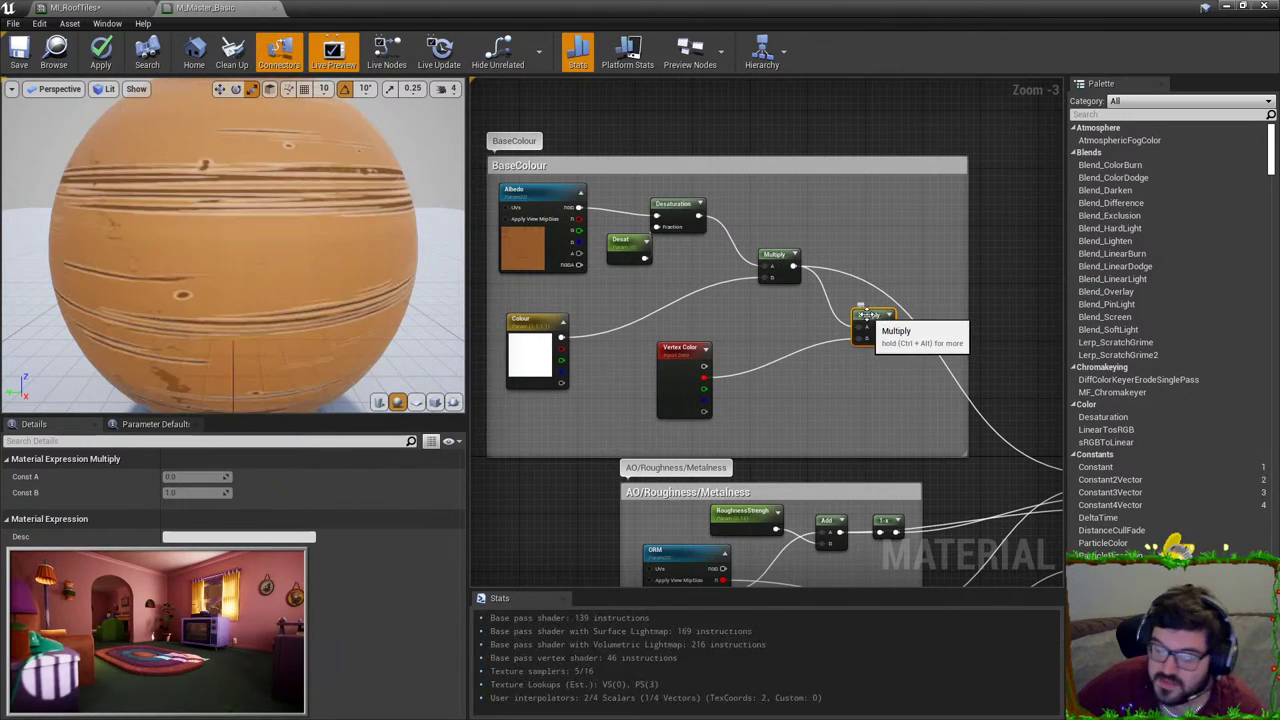
key("Delete")
Step: Add a Lerp node with the Vertex Color red channel as Alpha and the existing Multiply result as A
left_click(860, 295)
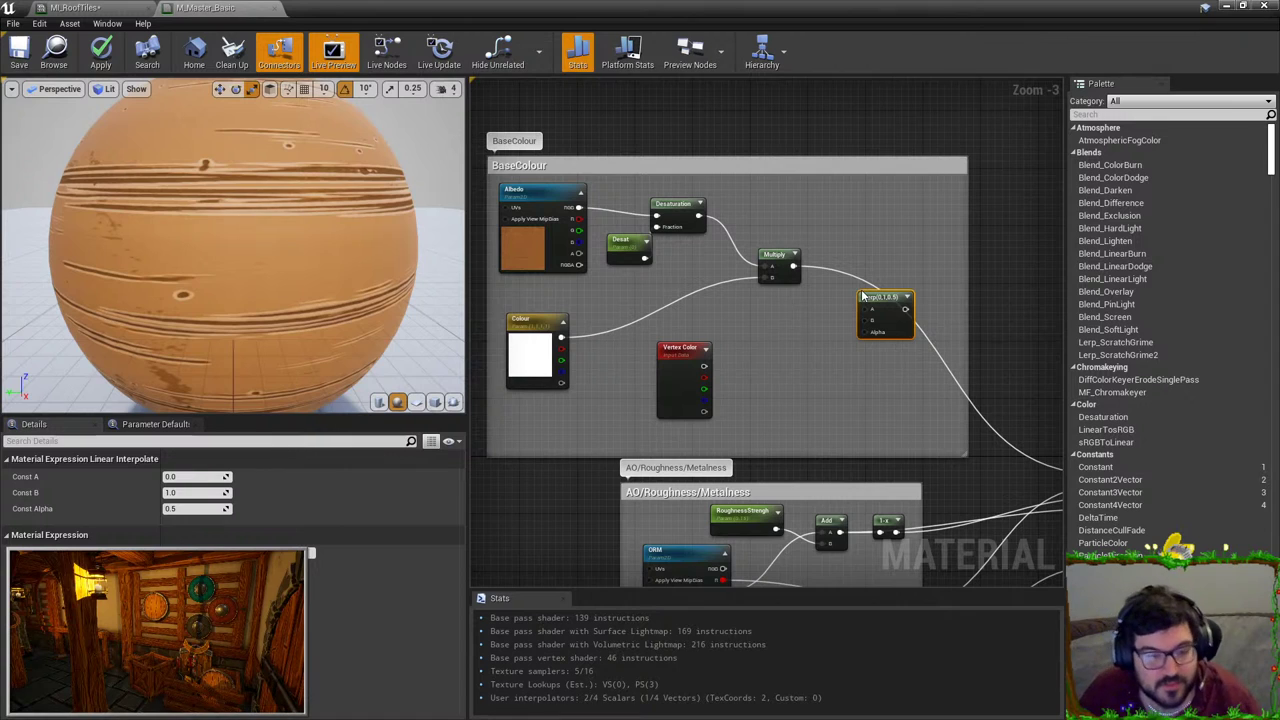
left_click_drag(704, 377, 872, 332)
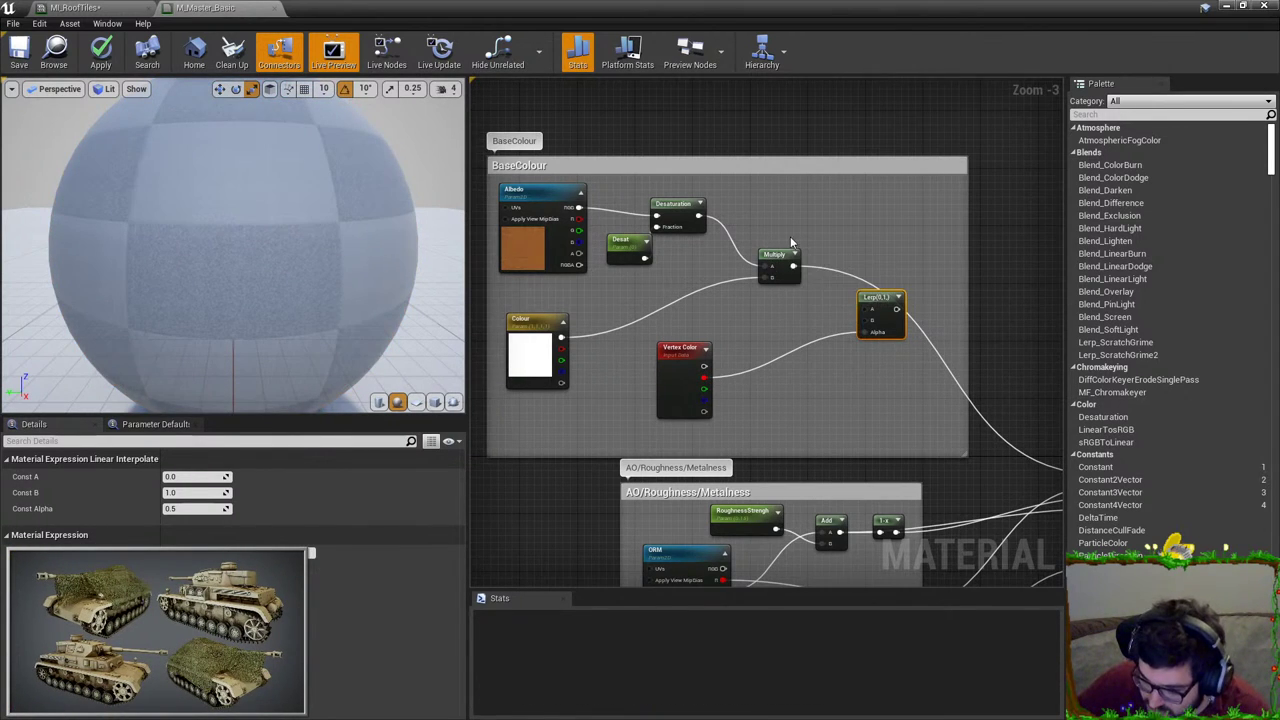
left_click_drag(783, 253, 874, 312)
Step: Create a second Multiply node from the first Multiply's output, place it before the Lerp and connect it to the Lerp's B input
left_click_drag(772, 266, 808, 324)
type("mul")
key("Return")
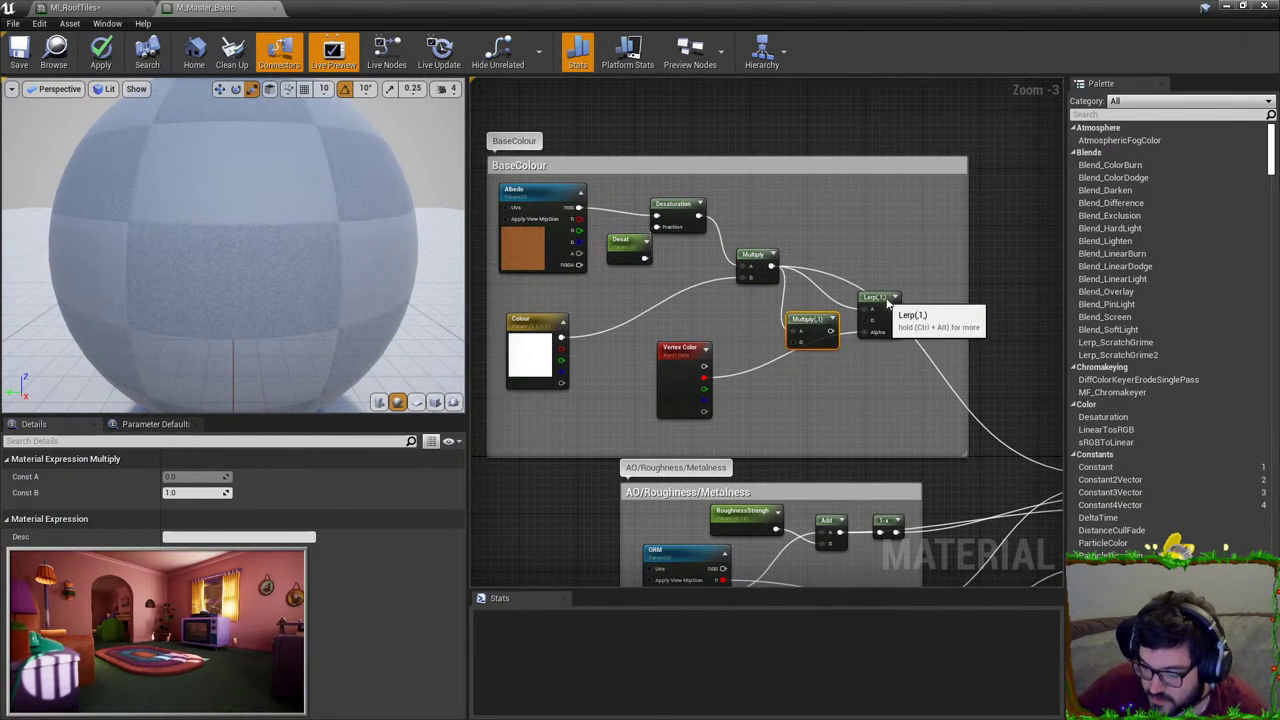
left_click_drag(888, 305, 928, 300)
left_click_drag(829, 336, 863, 314)
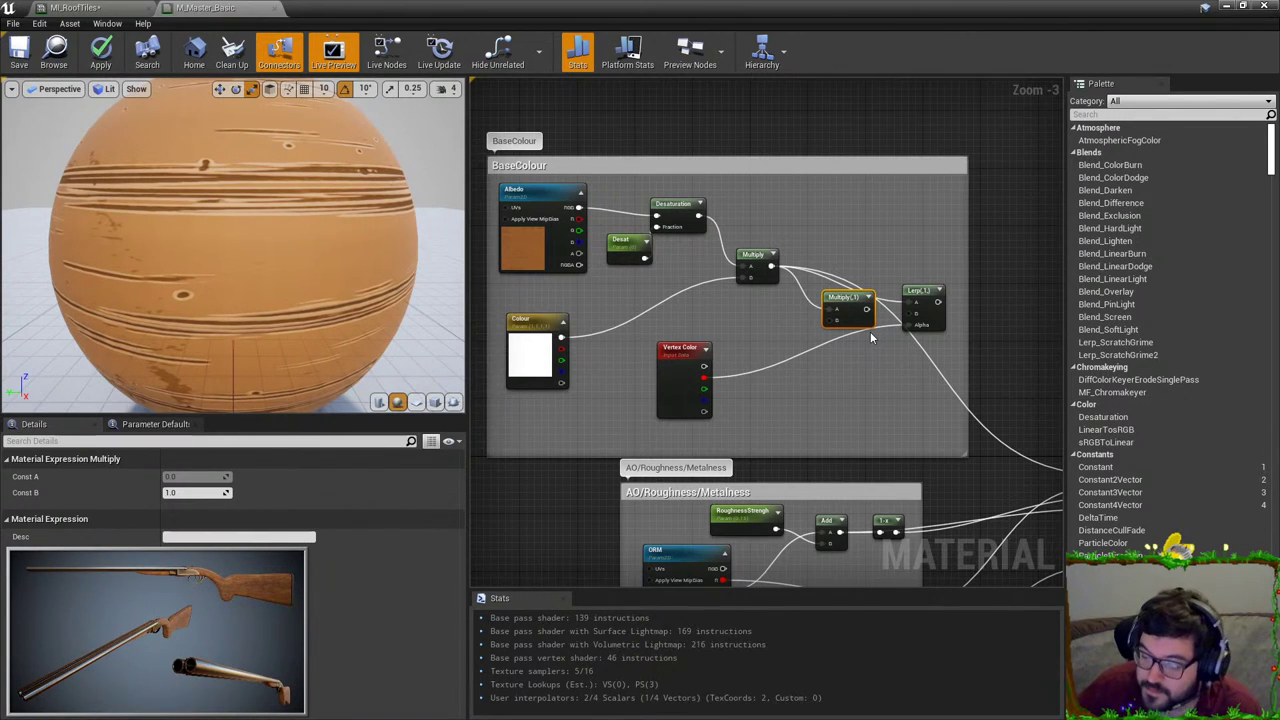
scroll(870, 331, "up", 2)
left_click_drag(852, 250, 913, 257)
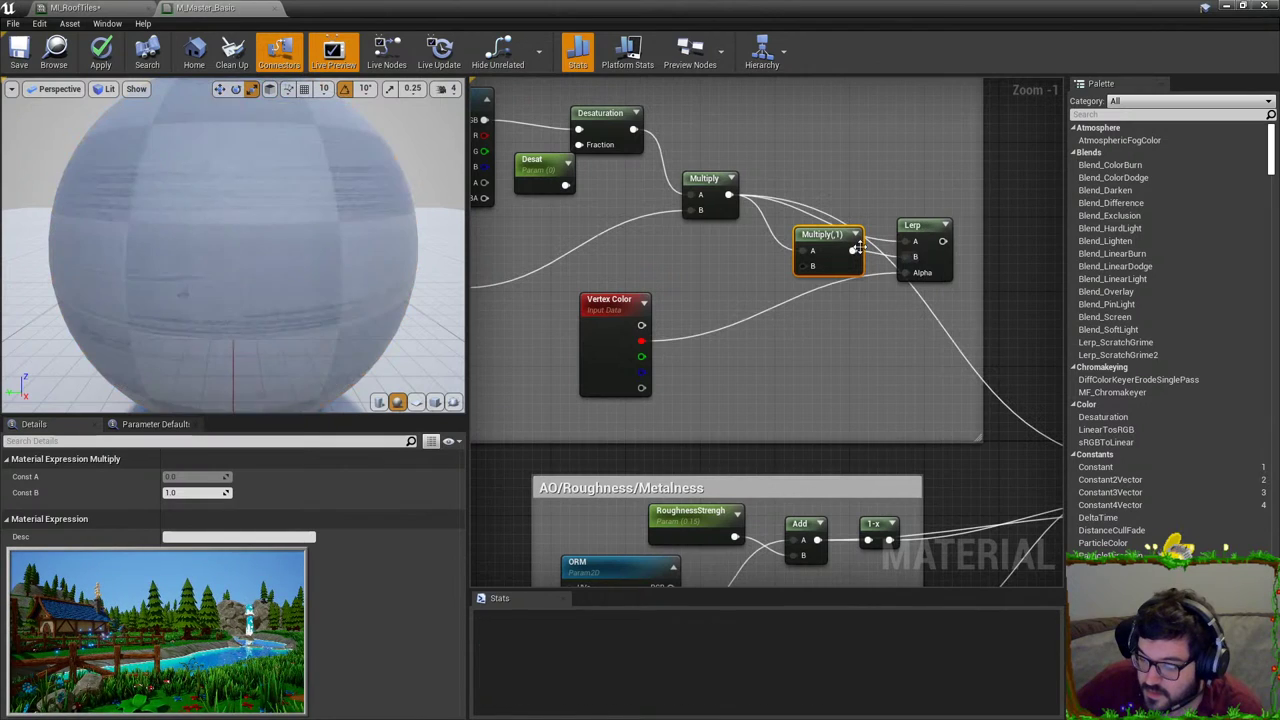
Step: Set Const B of the second Multiply node to 7 and apply the material changes
type("0")
key("Return")
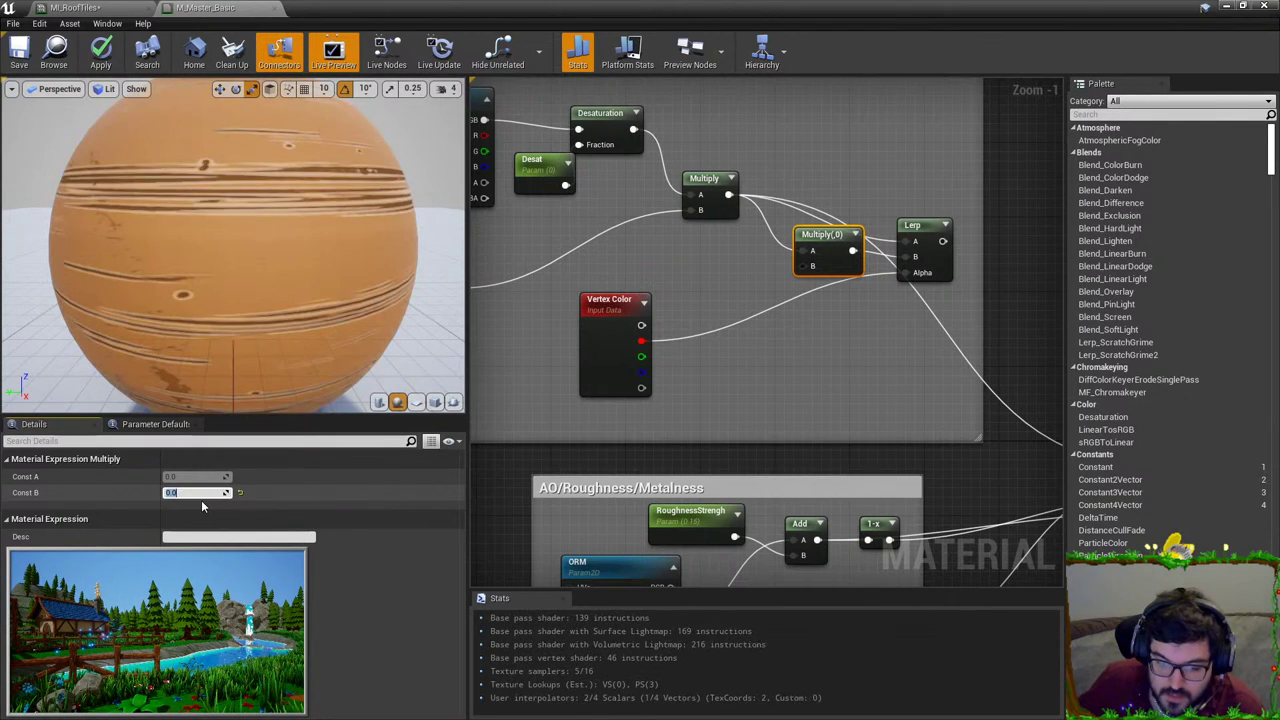
type("0.8")
key("Return")
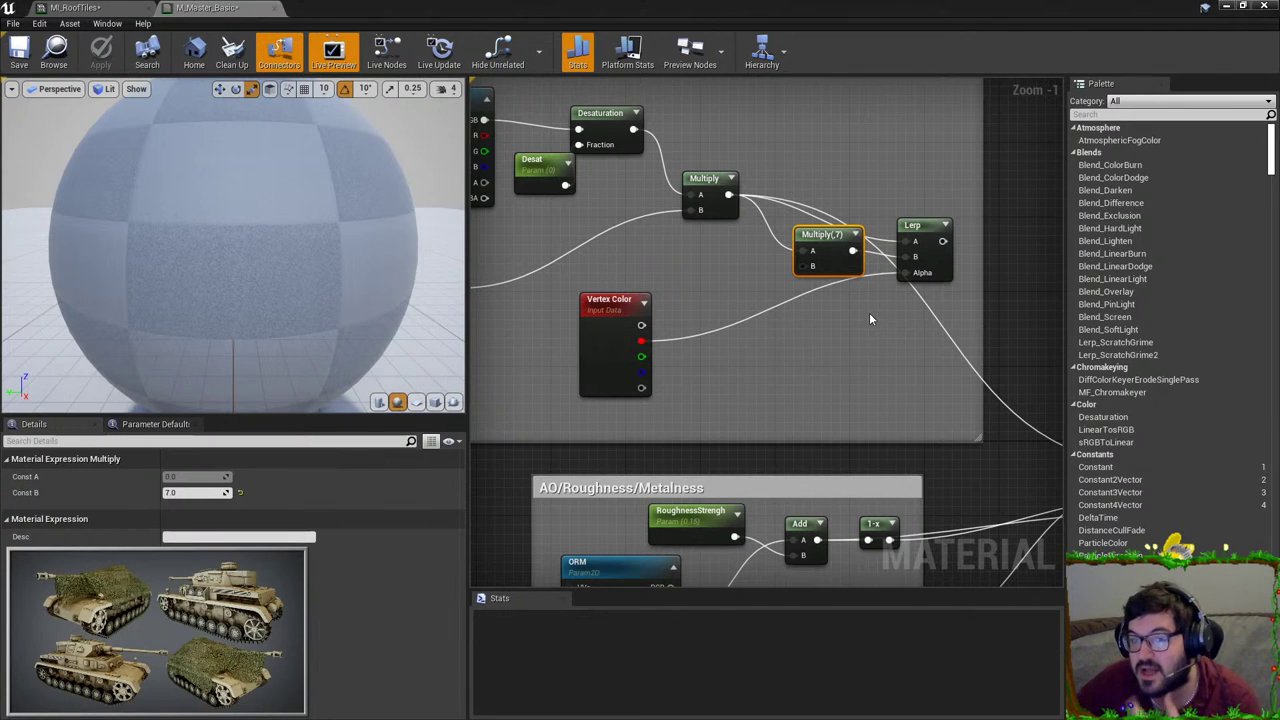
Step: Return to the level, select the SM_RoofTiles roof section and enter Mesh Paint mode
left_click(1230, 8)
key("Escape")
mouse_move(600, 280)
right_mouse_down()
mouse_move(620, 275)
mouse_move(590, 240)
mouse_move(610, 280)
right_mouse_up()
key("w")
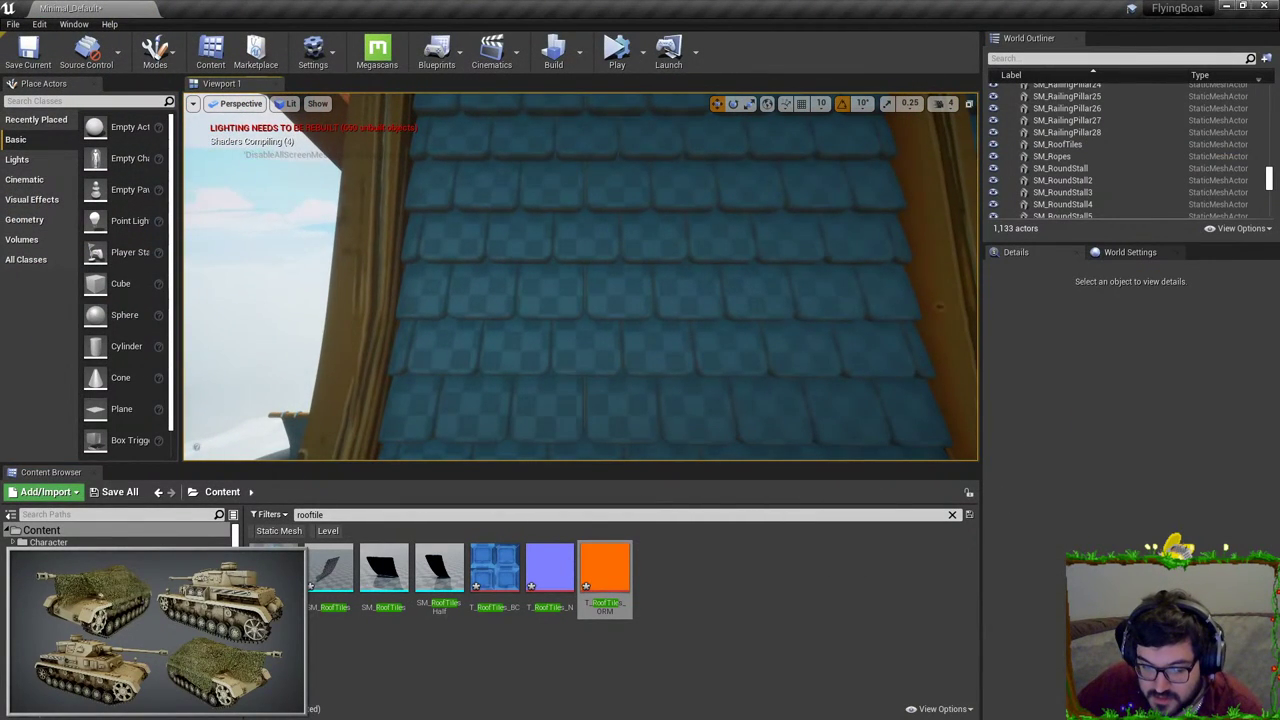
left_click(541, 256)
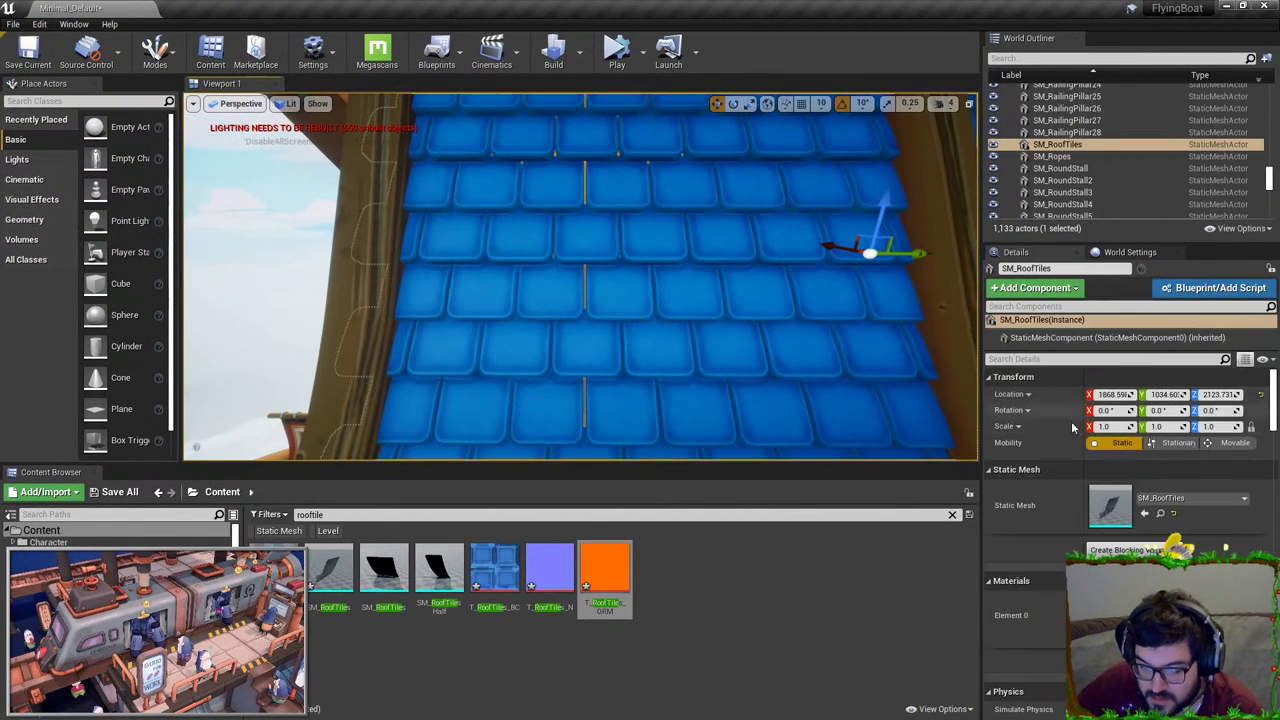
left_click(166, 57)
left_click(206, 156)
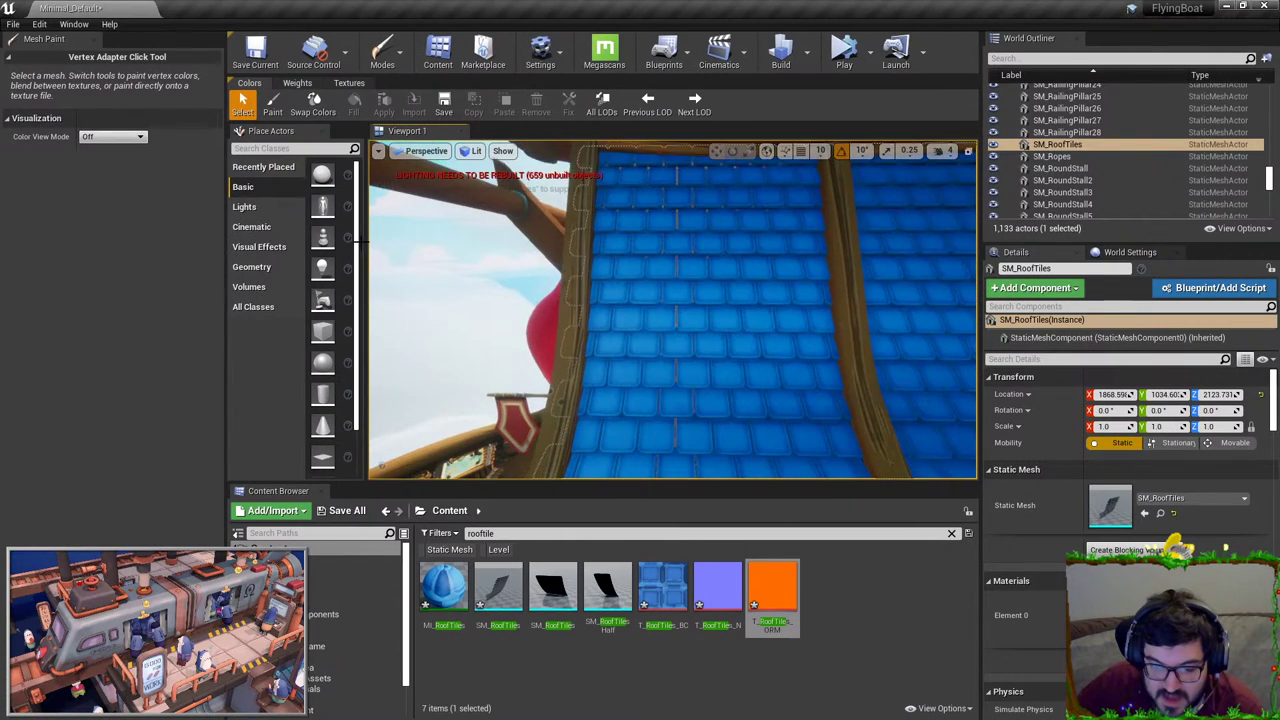
Step: Activate the vertex Paint tool for SM_RoofTiles and limit the painted channels to Red only
left_click(113, 138)
left_click(270, 106)
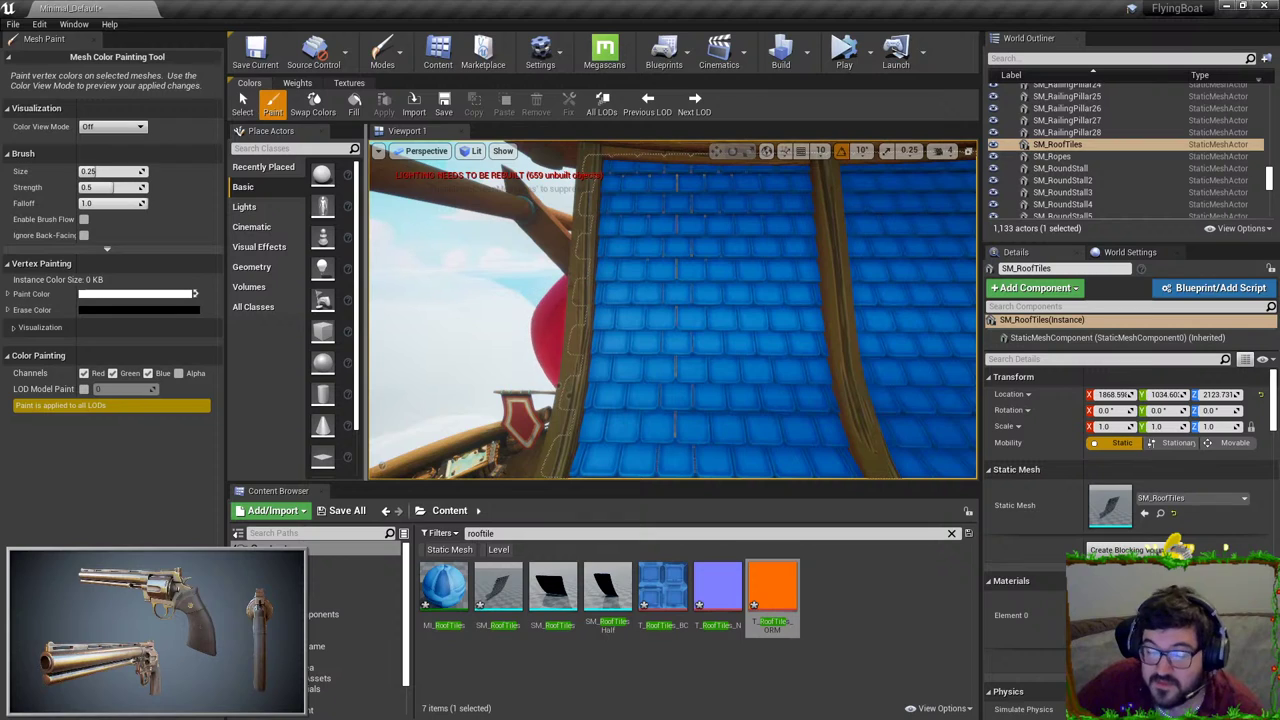
key("s")
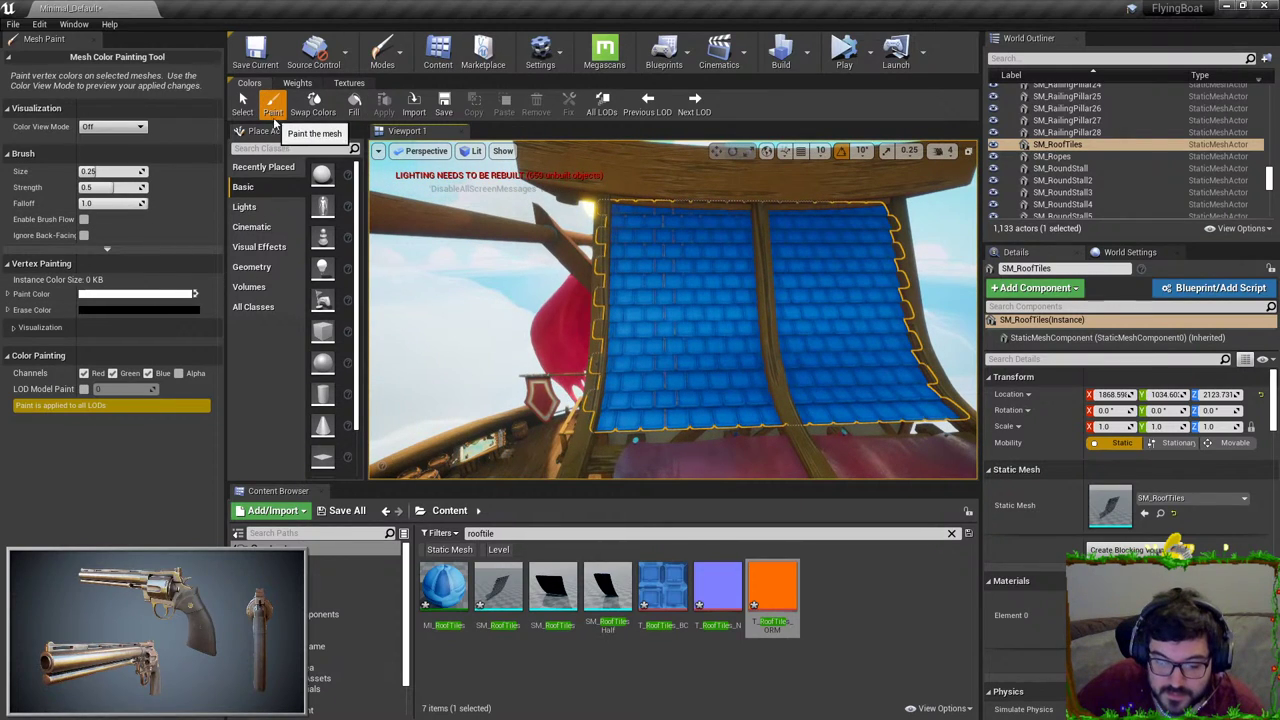
left_click(113, 373)
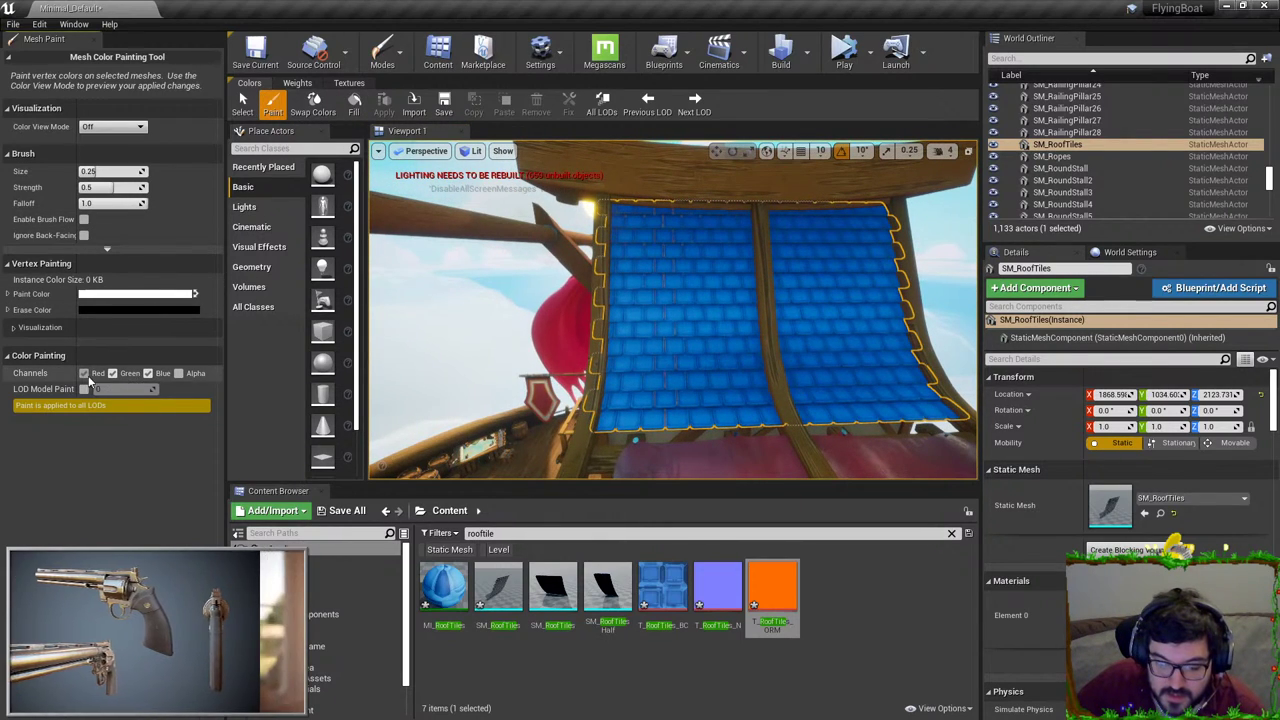
left_click(148, 373)
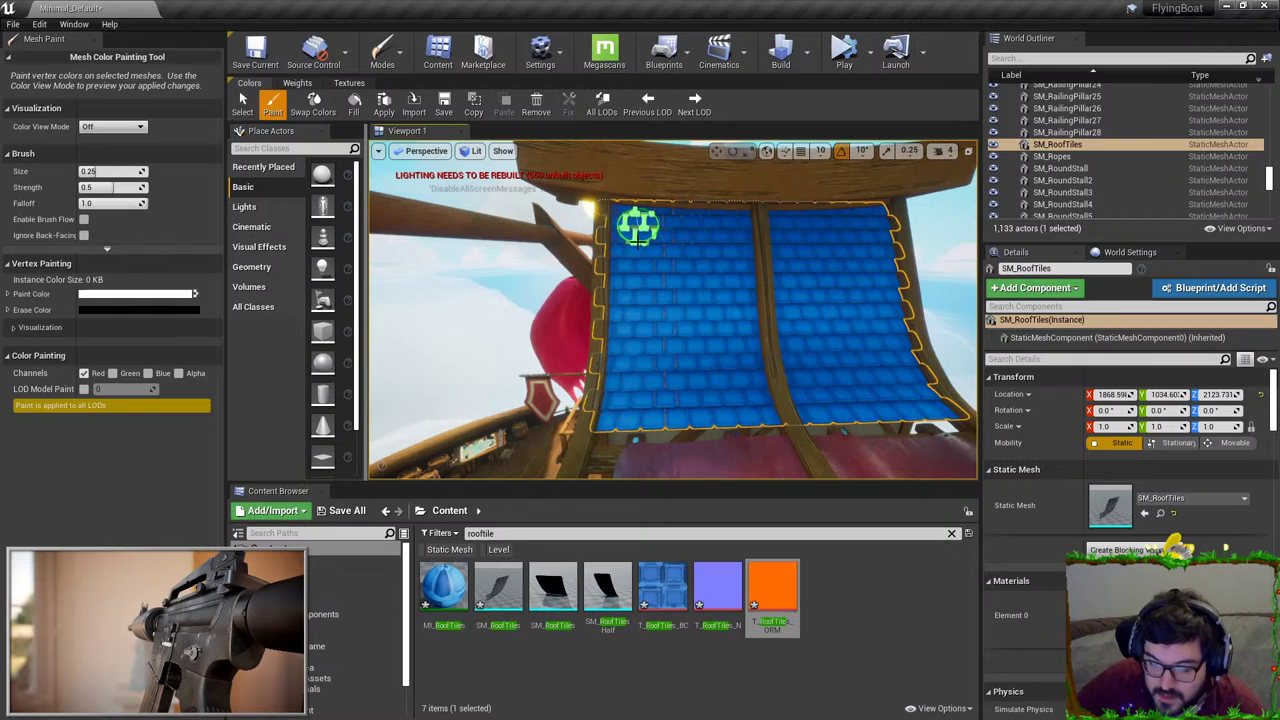
Step: Try painting the red channel on the roof tiles, alternating the paint color between white and black
left_click_drag(660, 337, 660, 370)
left_click(196, 294)
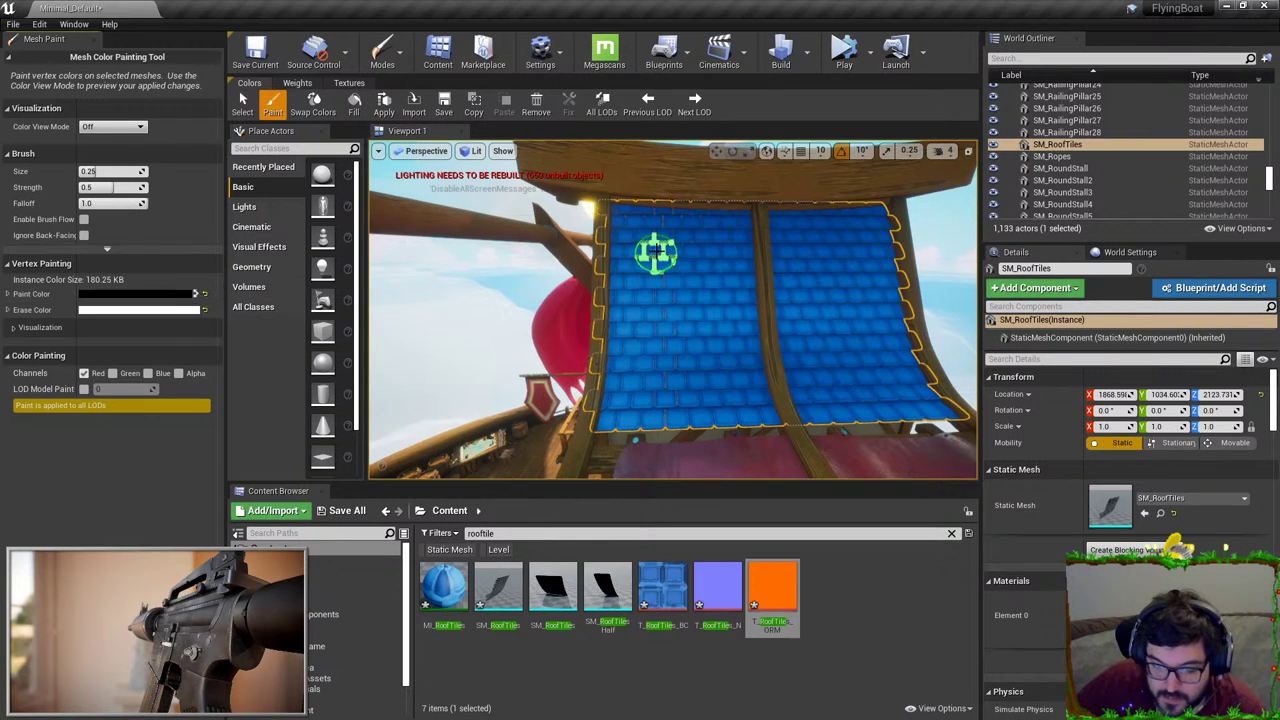
key("w")
mouse_move(706, 244)
right_mouse_down()
mouse_move(664, 280)
mouse_move(690, 318)
right_mouse_up()
key("s")
left_click(196, 293)
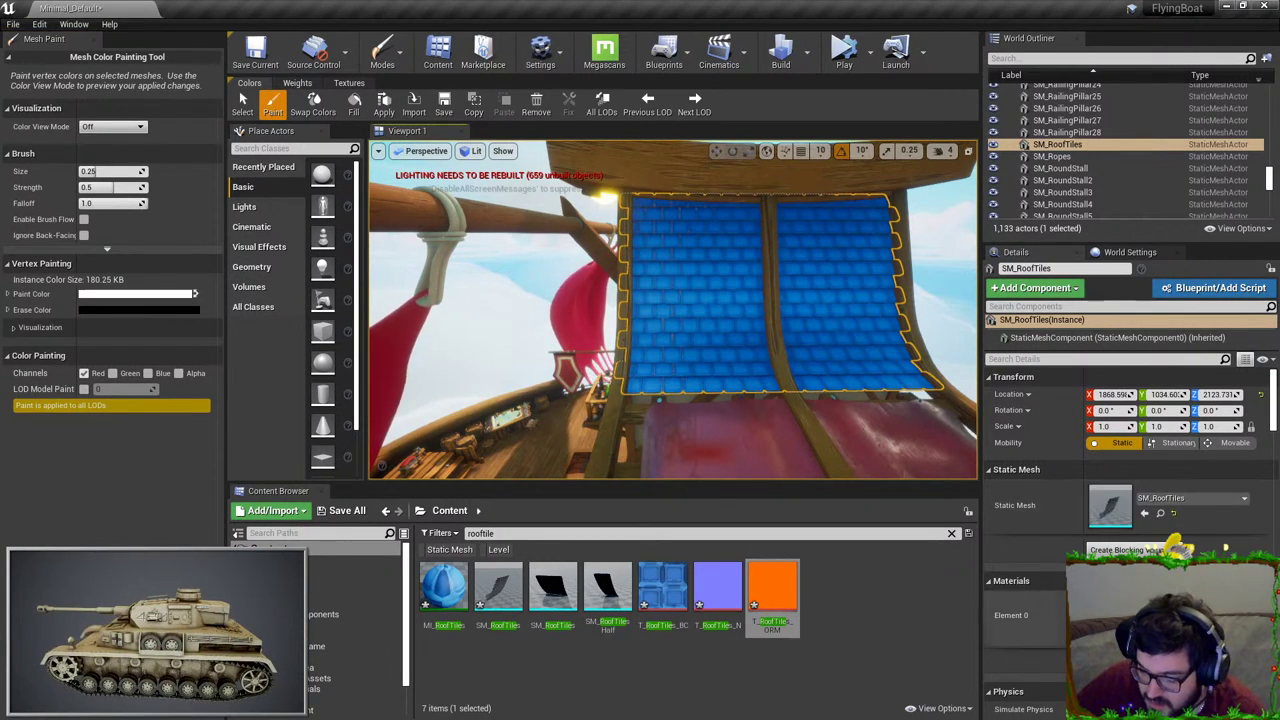
Step: Open M_Master_Basic from the roof tile material instance, set Const B of the second Multiply node to 0.7 and apply
double_click(1110, 615)
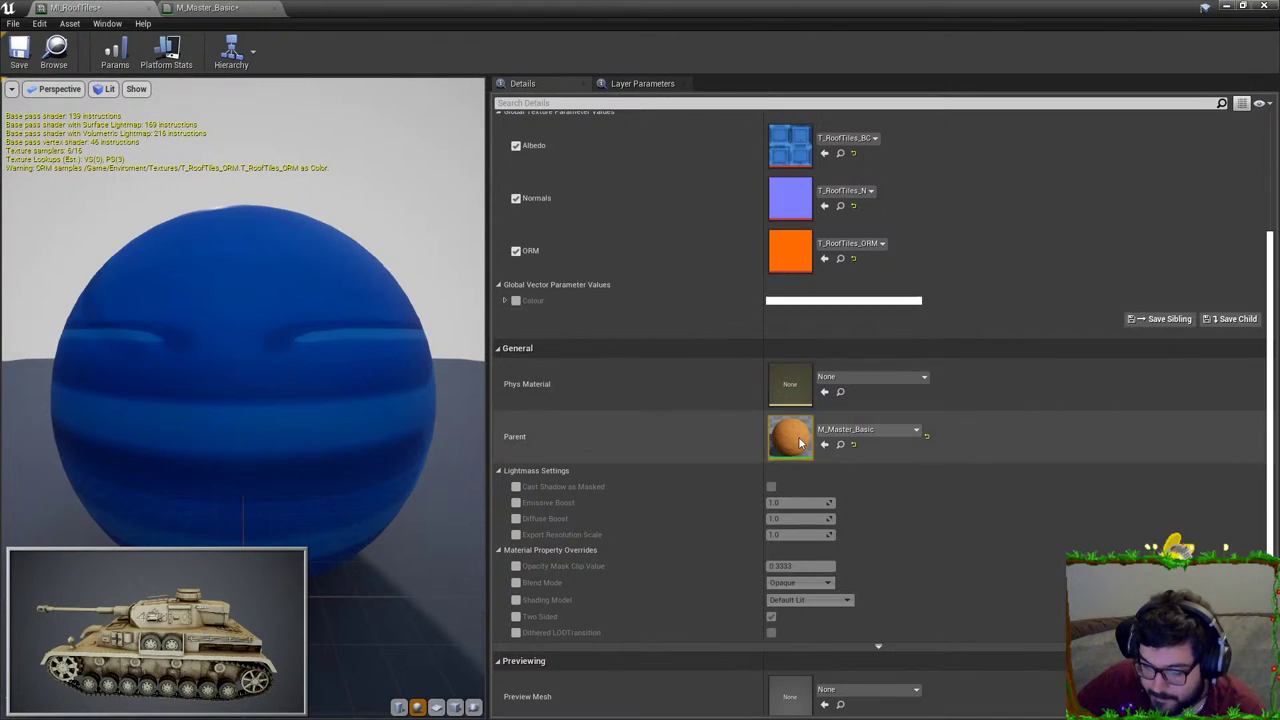
double_click(798, 436)
left_click_drag(864, 260, 846, 269)
left_click(197, 493)
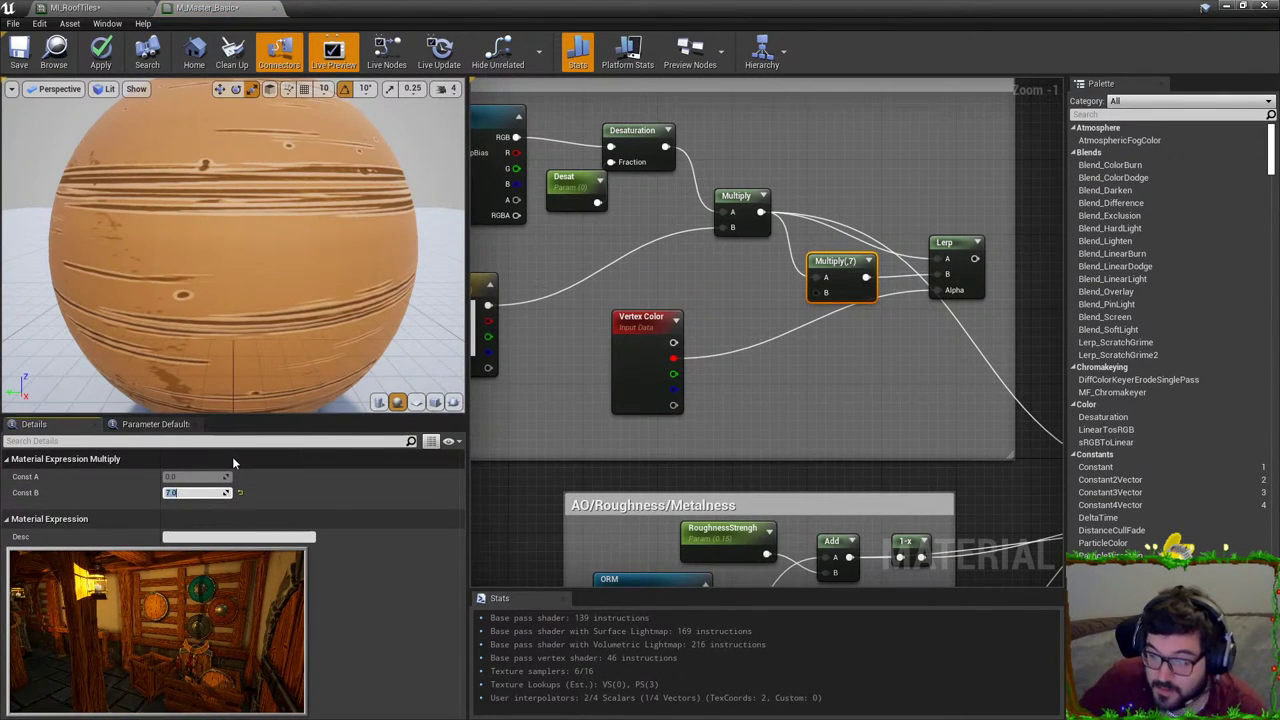
type("0.7")
key("Return")
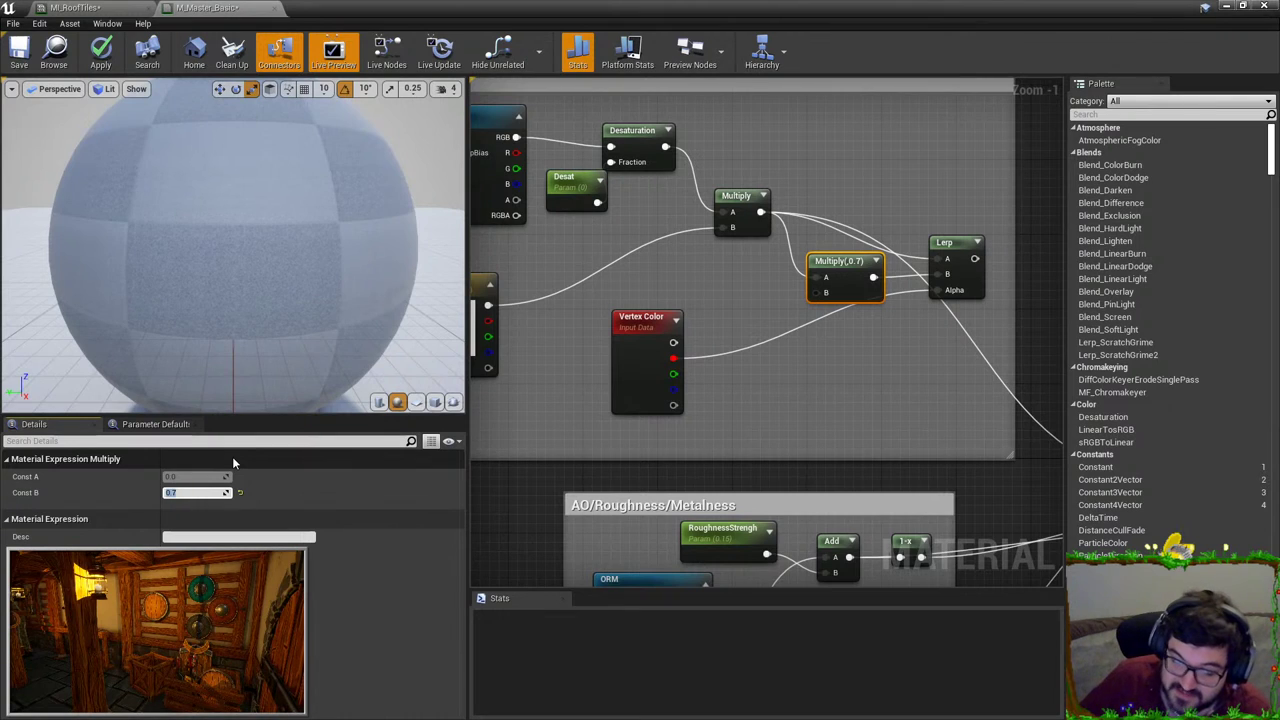
left_click(100, 50)
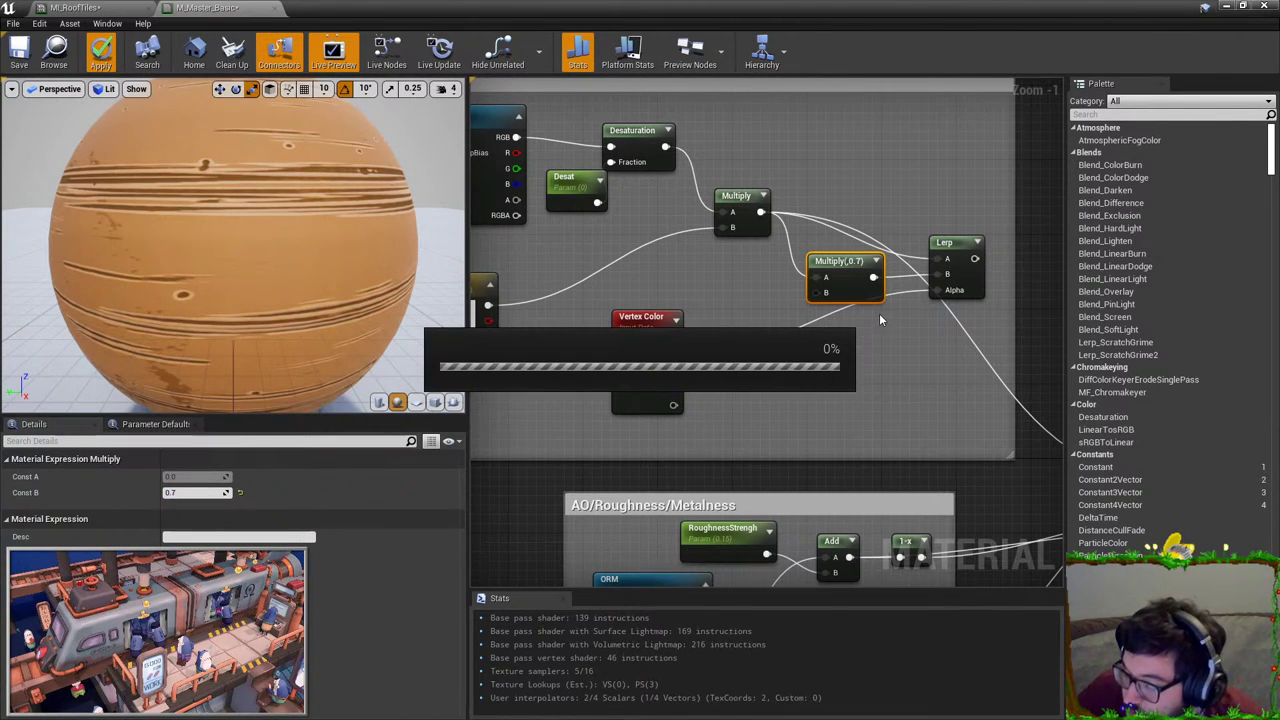
Step: Connect the Lerp output to the Base Color input of M_Master_Basic and apply the material changes
right_click_drag(880, 320, 688, 318)
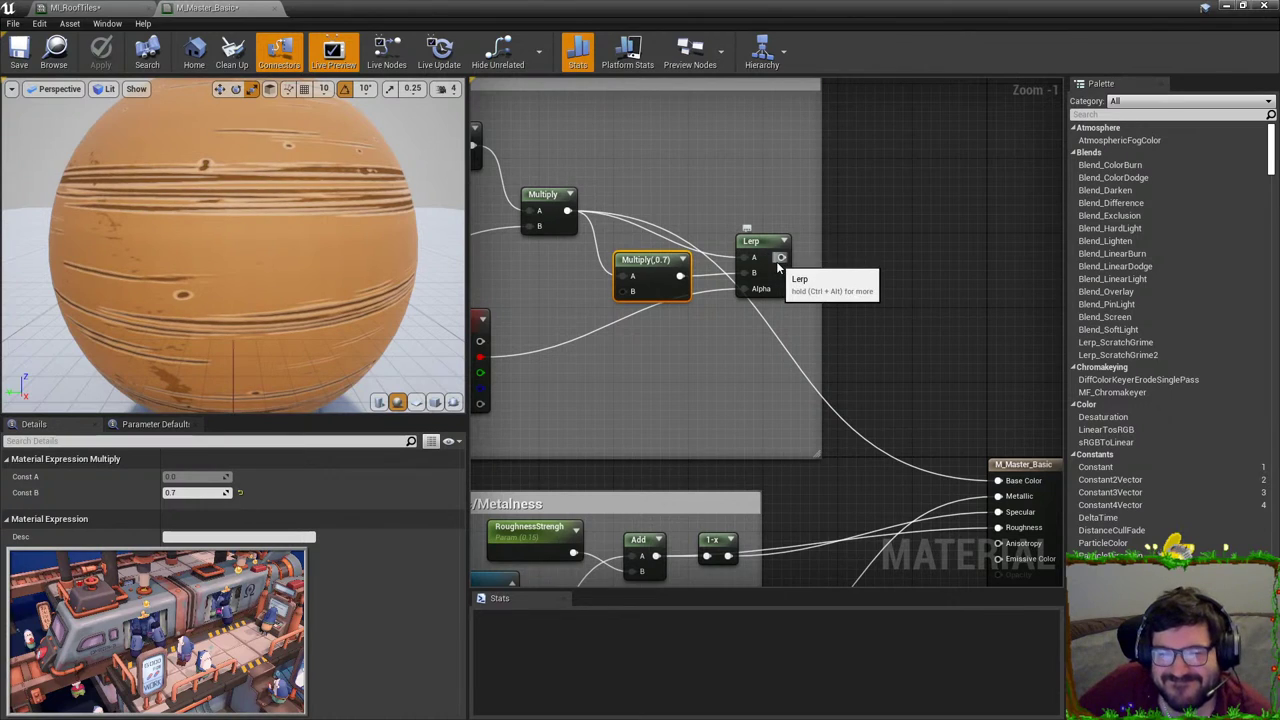
right_click_drag(778, 265, 728, 240)
left_click_drag(678, 192, 889, 414)
left_click(112, 52)
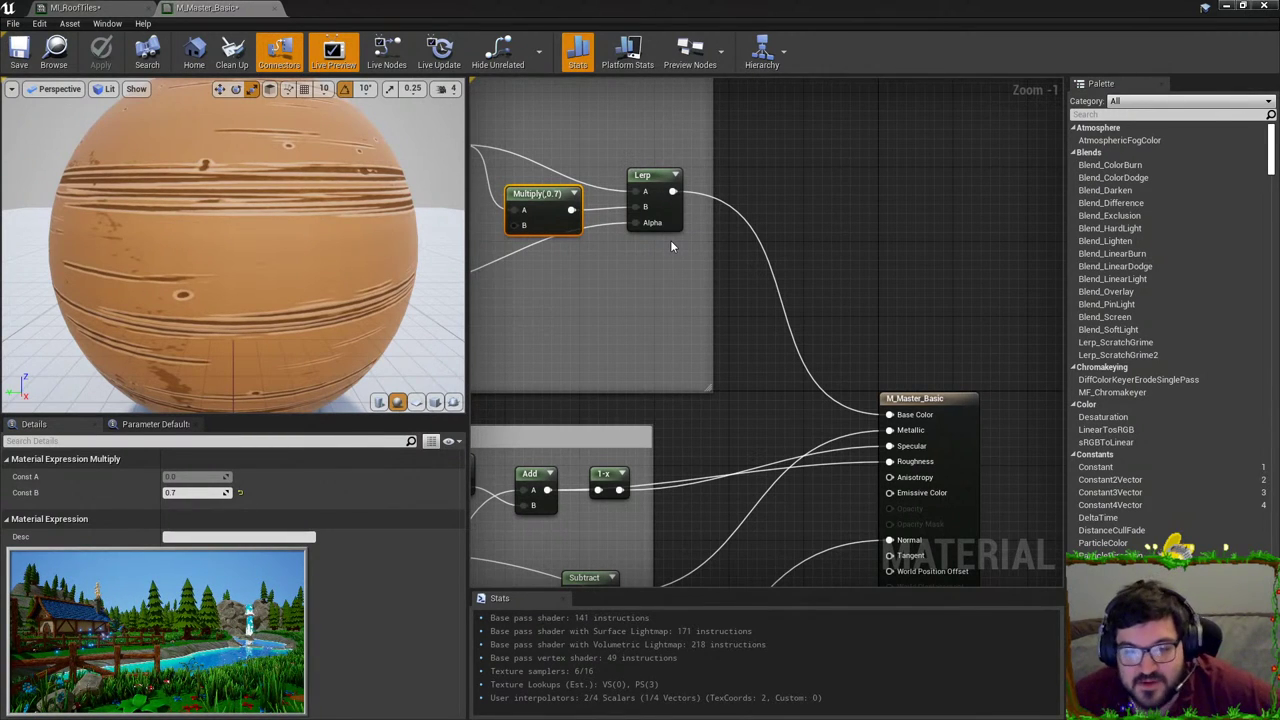
left_click(957, 141)
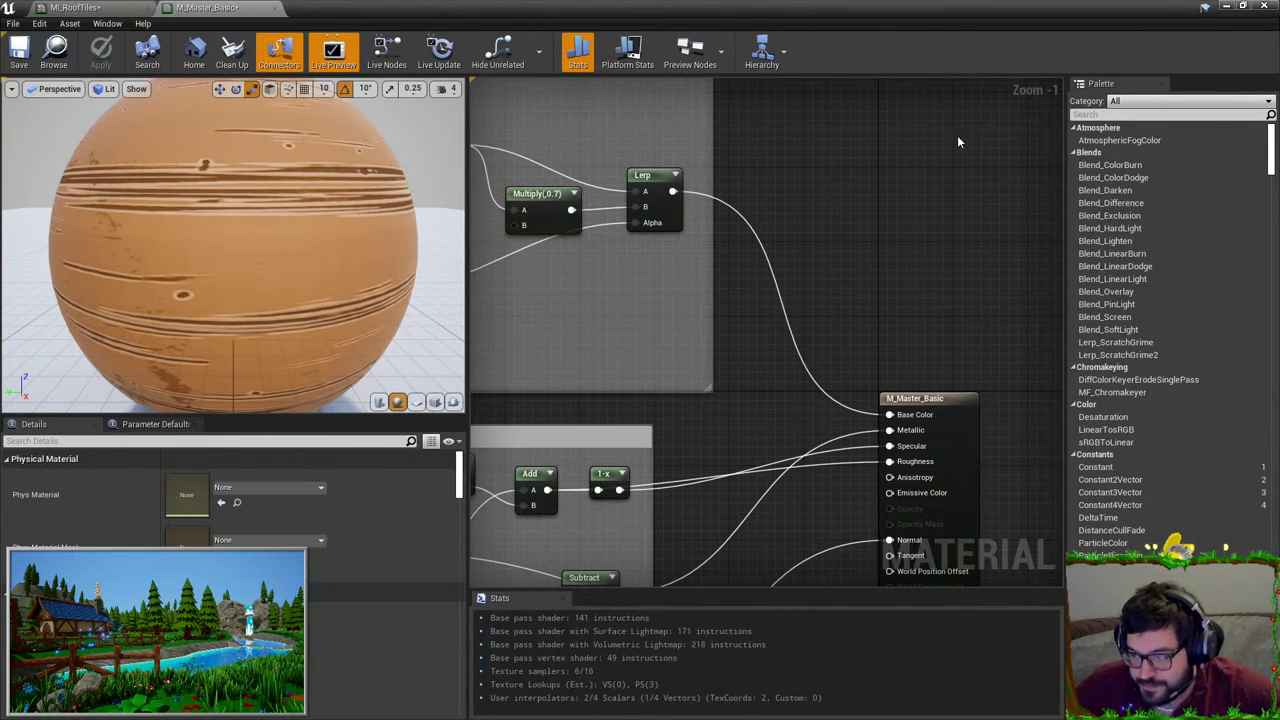
Step: Return to the level and test the material by painting the roof tiles' red channel with black and white
left_click(1226, 8)
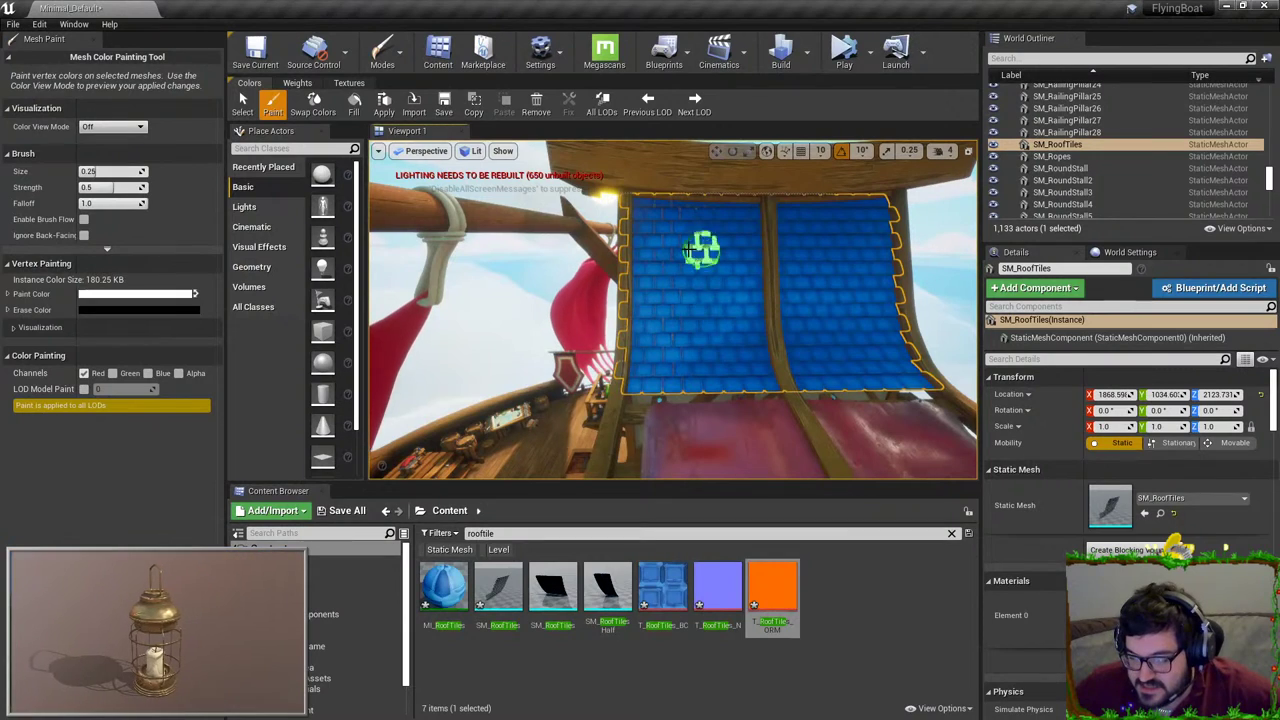
left_click(196, 293)
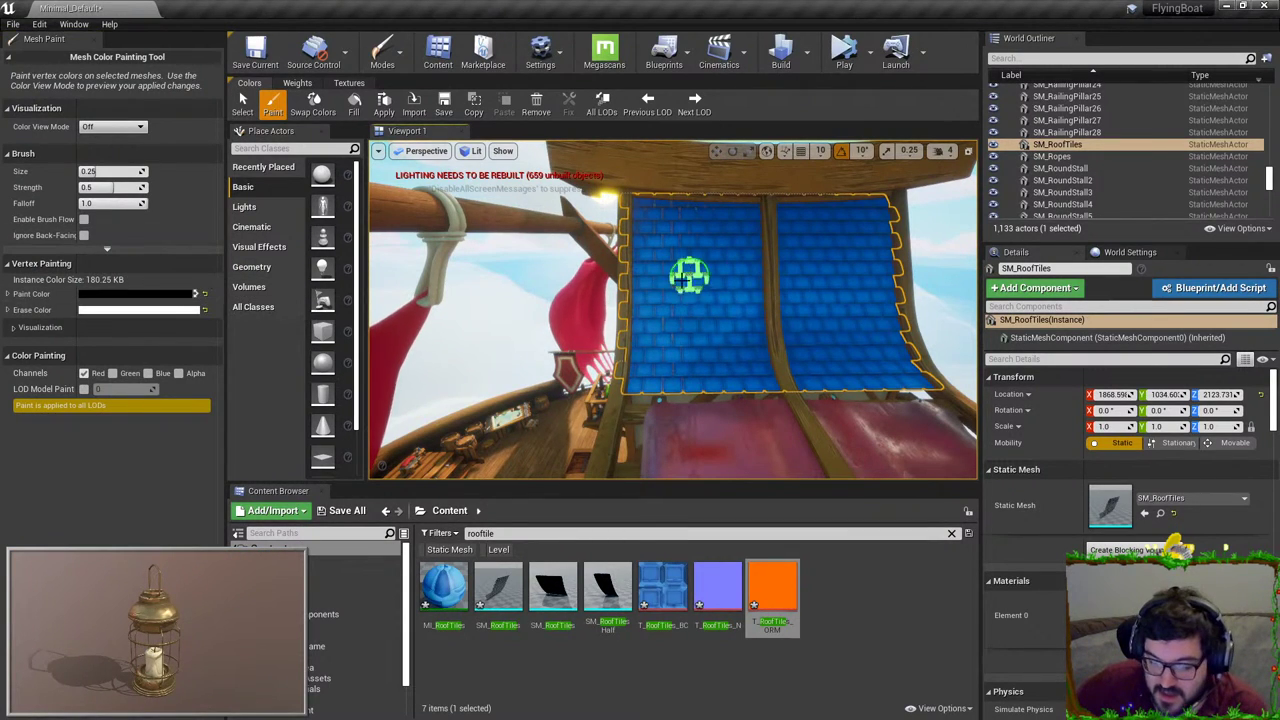
scroll(730, 287, "up", 5)
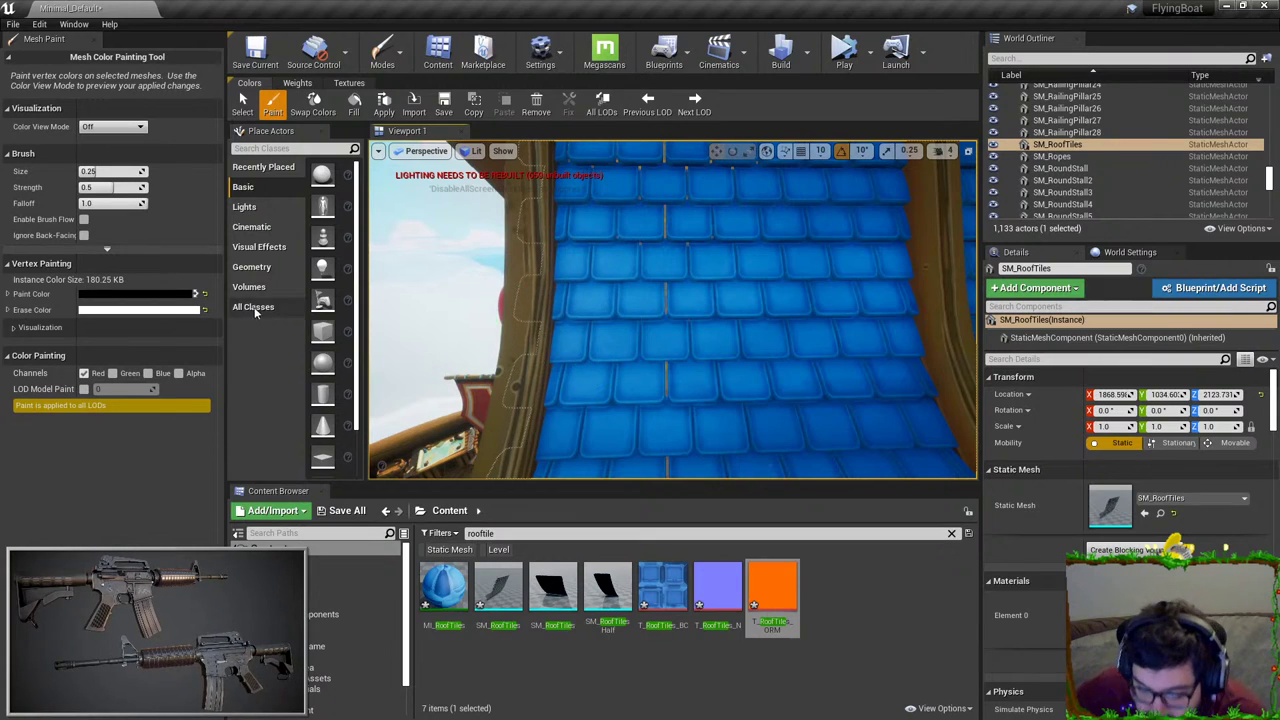
left_click(199, 293)
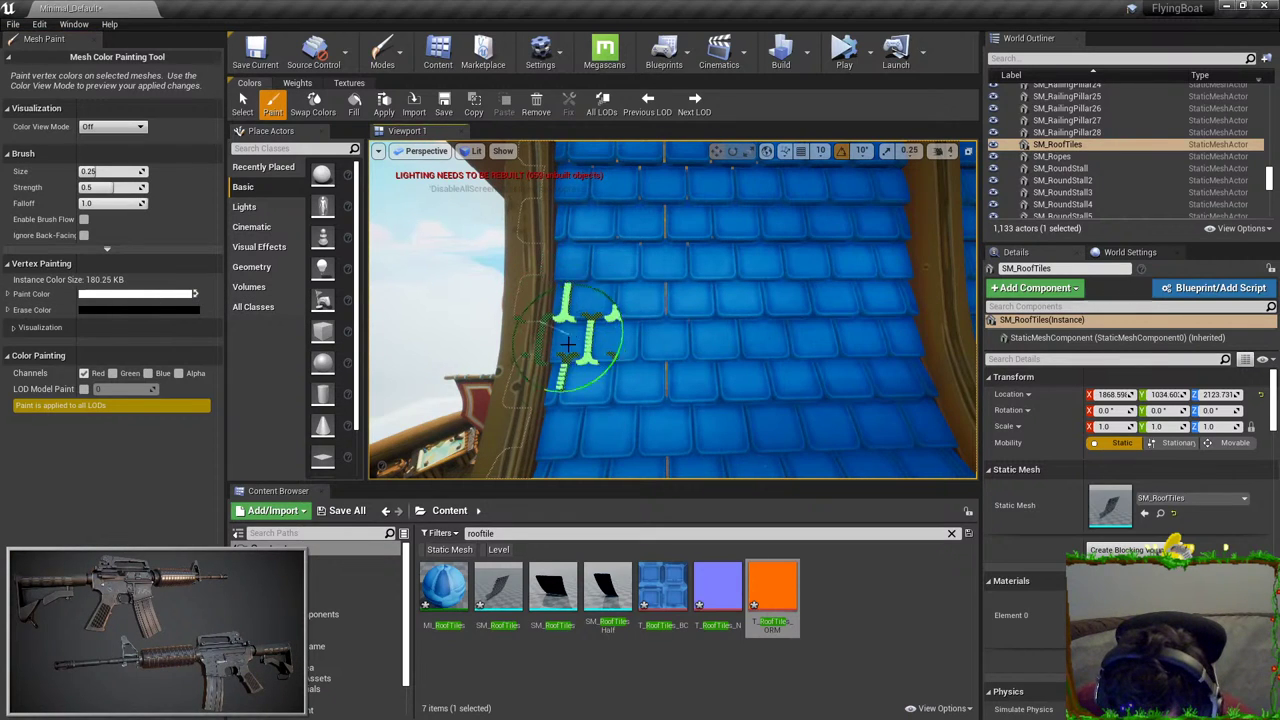
scroll(586, 337, "down", 6)
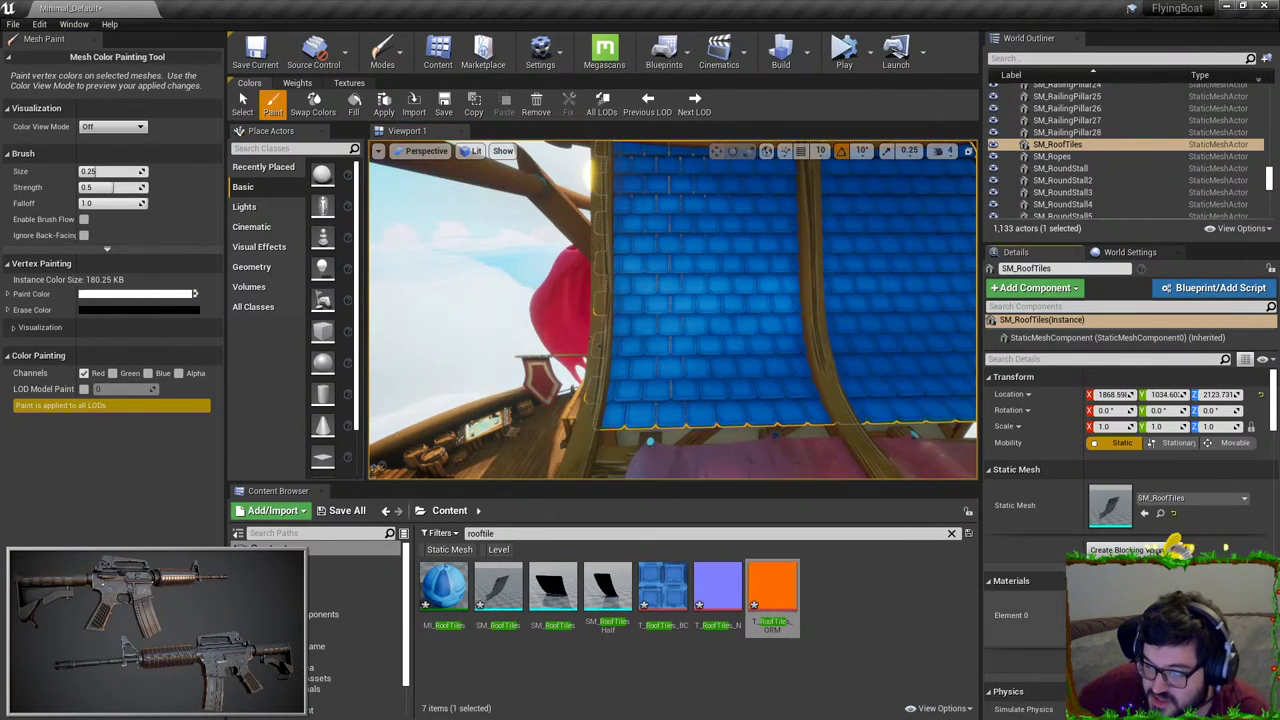
Step: Reopen M_Master_Basic, set Const B of the second Multiply node to 0.35 and apply the change
key("alt+Tab")
double_click(790, 437)
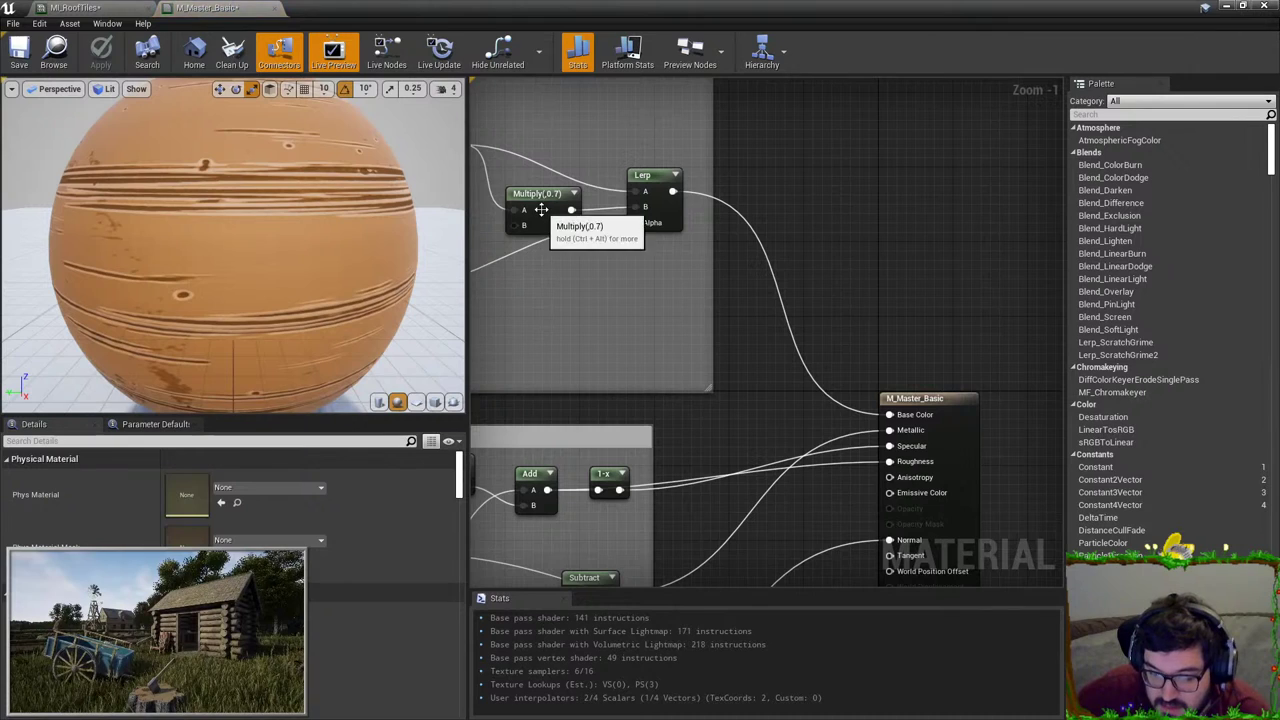
left_click(540, 200)
left_click(203, 490)
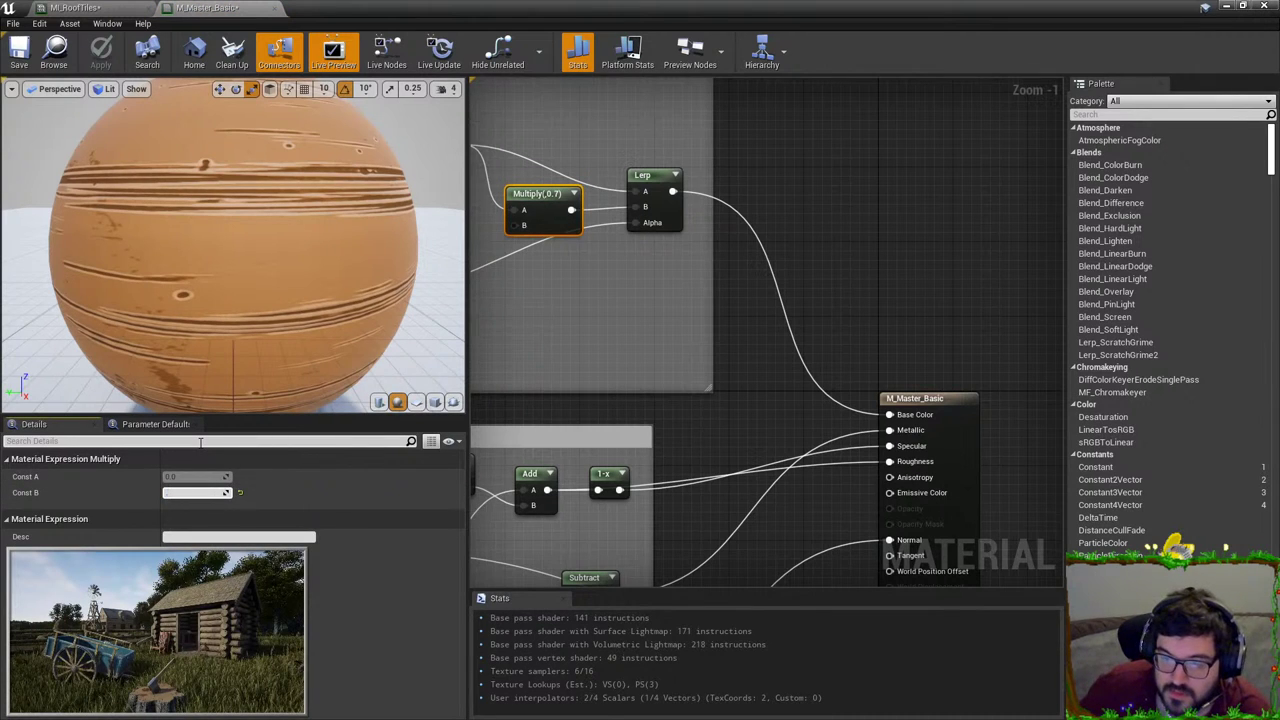
key("Return")
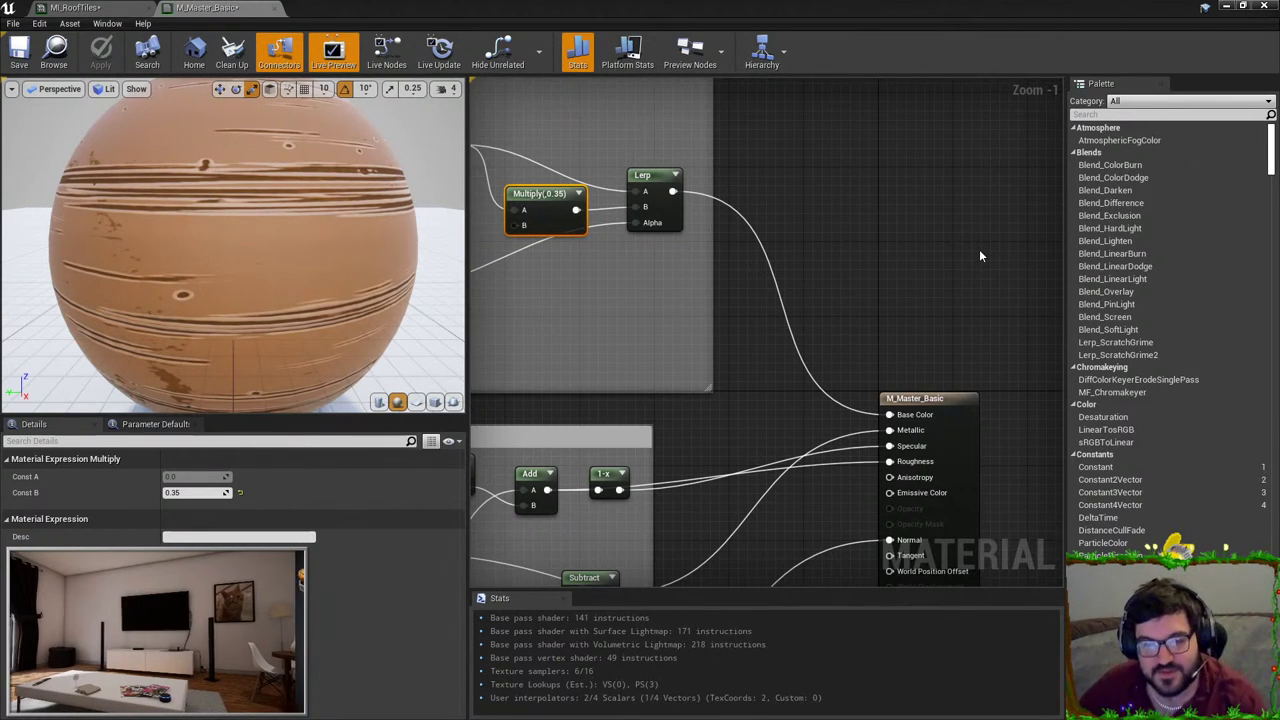
Step: Return to the level, fill the roof tiles' red channel with white and swap the paint color to black
left_click(1226, 7)
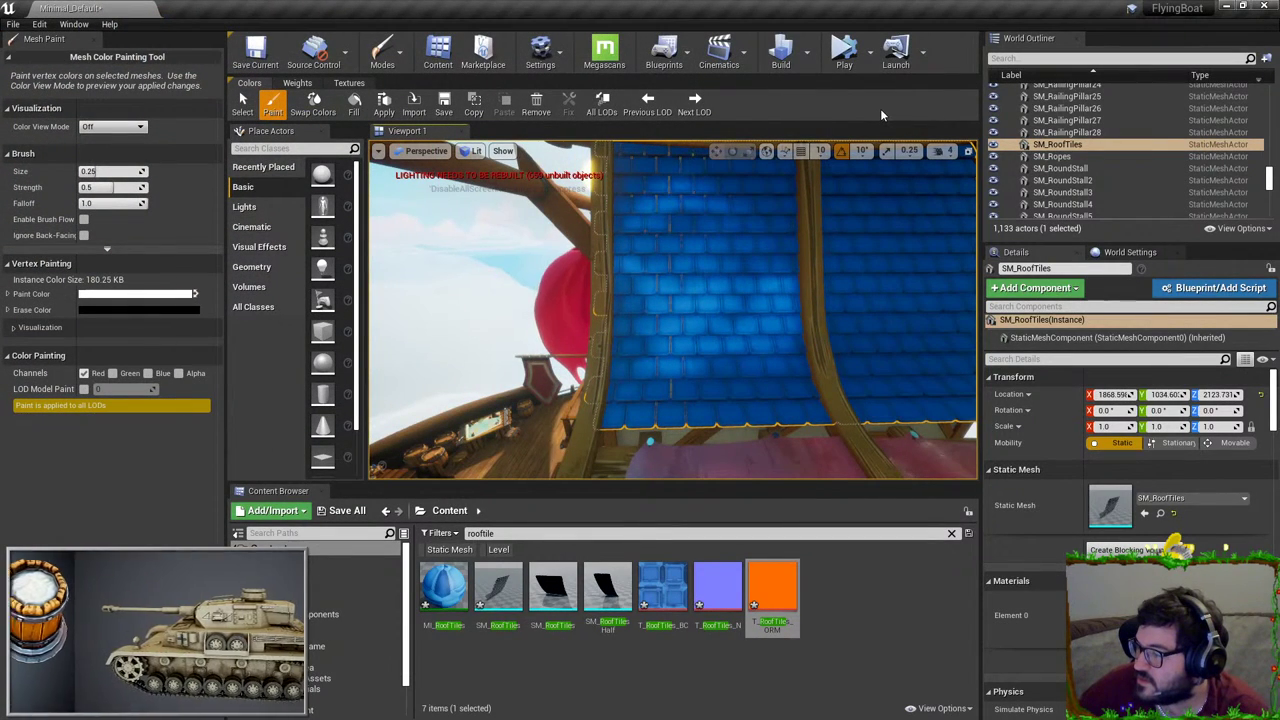
mouse_move(640, 310)
right_mouse_down()
mouse_move(720, 300)
mouse_move(640, 320)
mouse_move(620, 310)
right_mouse_up()
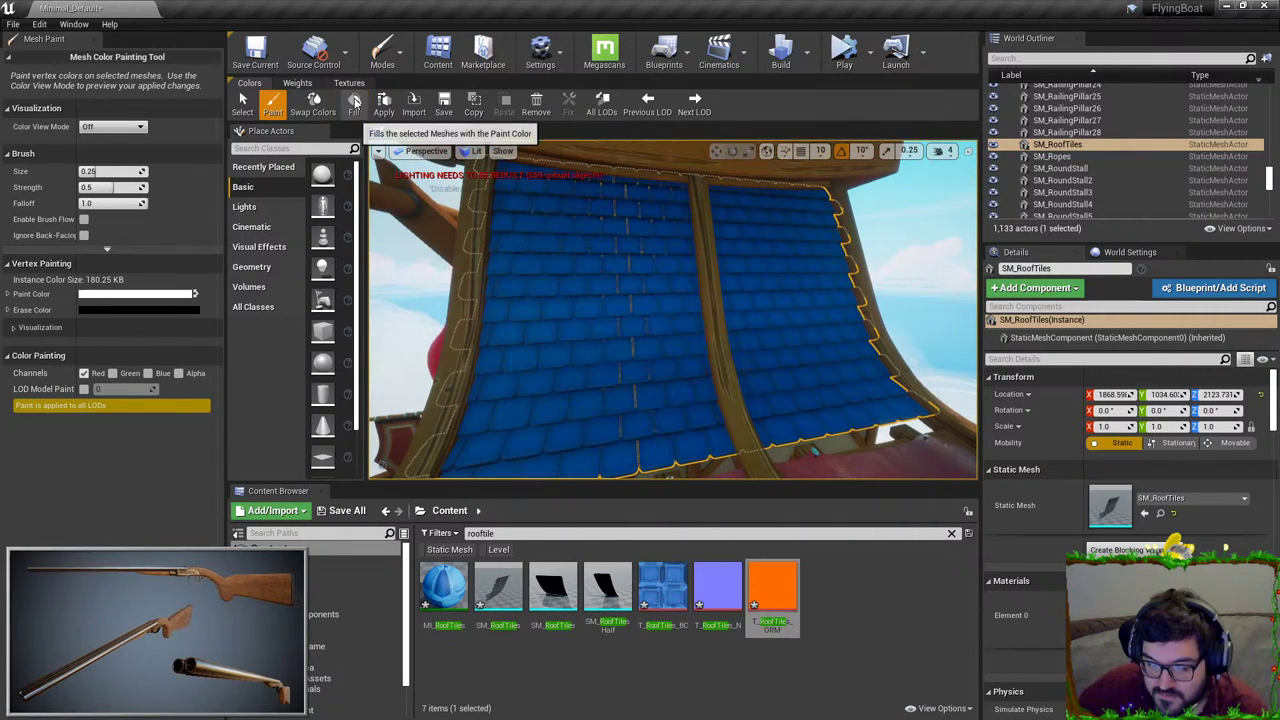
mouse_move(480, 292)
right_mouse_down()
mouse_move(700, 216)
mouse_move(680, 260)
mouse_move(640, 290)
mouse_move(490, 220)
mouse_move(500, 180)
mouse_move(540, 200)
mouse_move(484, 292)
mouse_move(452, 232)
right_mouse_up()
left_click(198, 295)
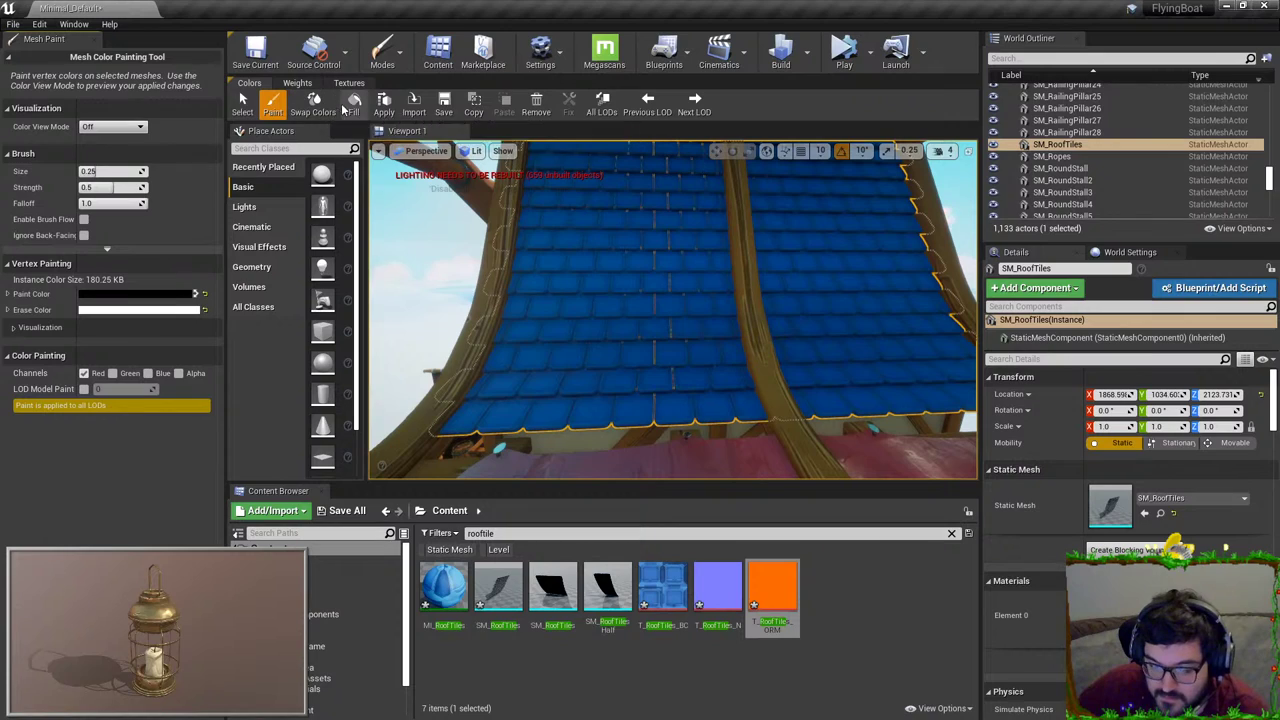
mouse_move(529, 257)
right_mouse_down()
mouse_move(470, 300)
mouse_move(482, 312)
mouse_move(504, 282)
mouse_move(492, 270)
mouse_move(470, 275)
mouse_move(485, 300)
mouse_move(470, 300)
mouse_move(870, 372)
right_mouse_up()
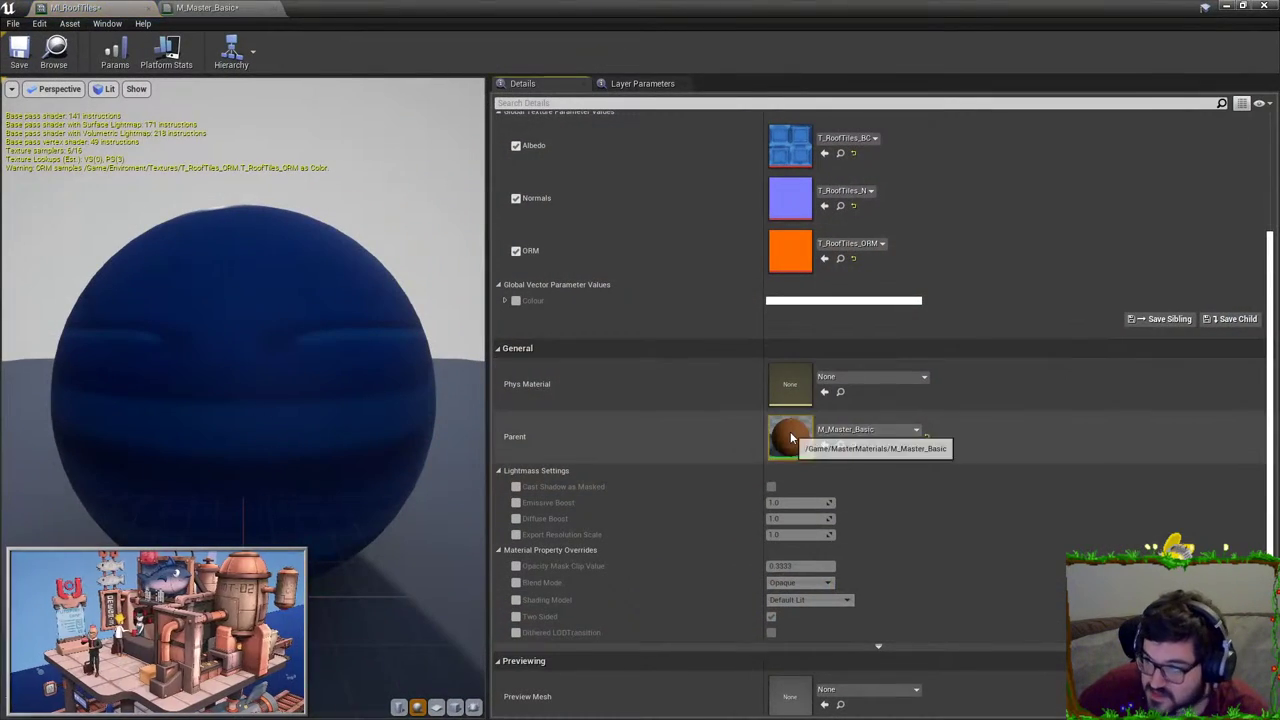
Step: In M_Master_Basic, connect Multiply(,0.35) to the Lerp's A and the first Multiply to B, move the 0.35 node higher and apply
double_click(790, 436)
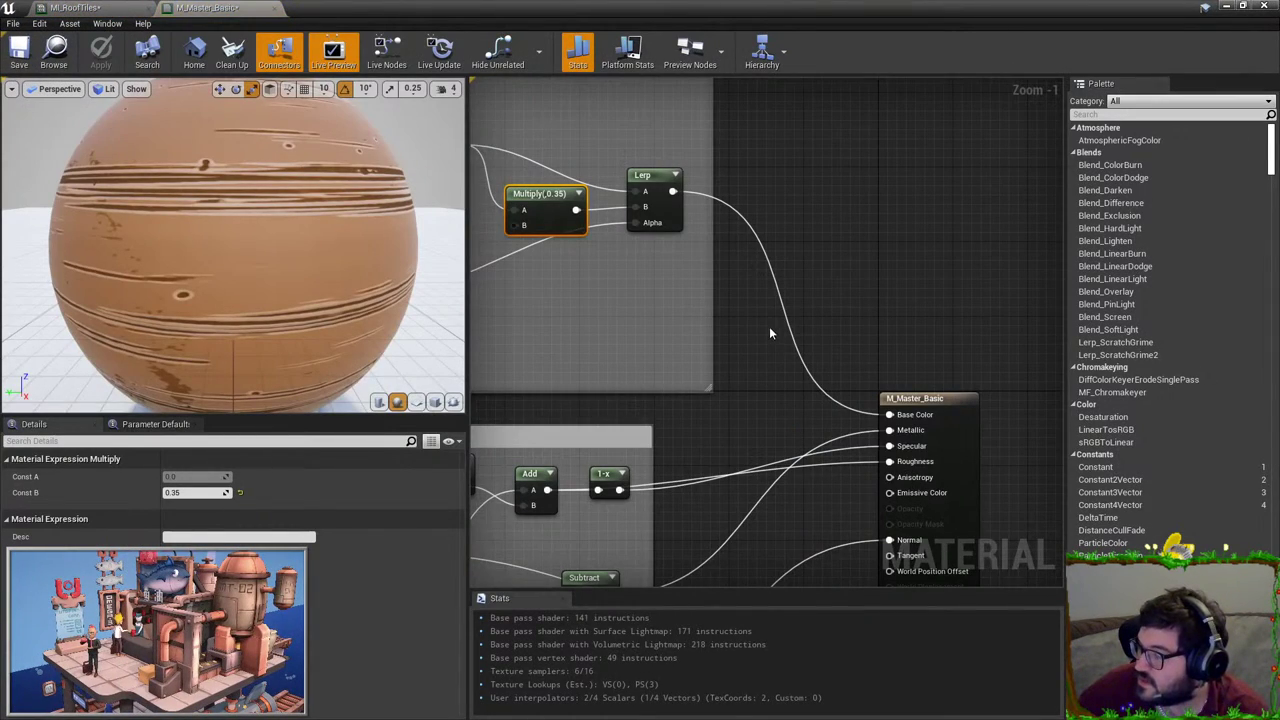
right_click_drag(770, 326, 1060, 275)
scroll(836, 263, "down", 1)
right_click_drag(836, 263, 802, 357)
scroll(802, 357, "down", 1)
scroll(802, 355, "up", 3)
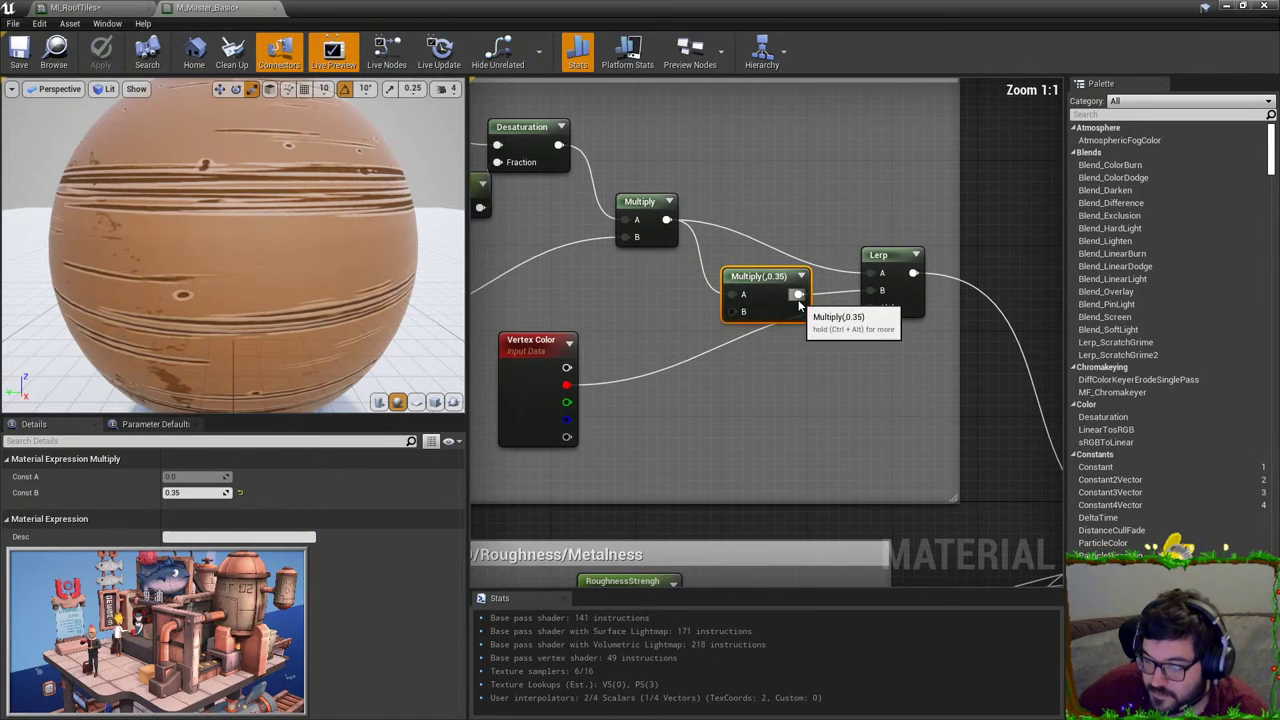
left_click_drag(798, 297, 876, 274)
left_click_drag(668, 221, 872, 291)
left_click_drag(760, 277, 770, 181)
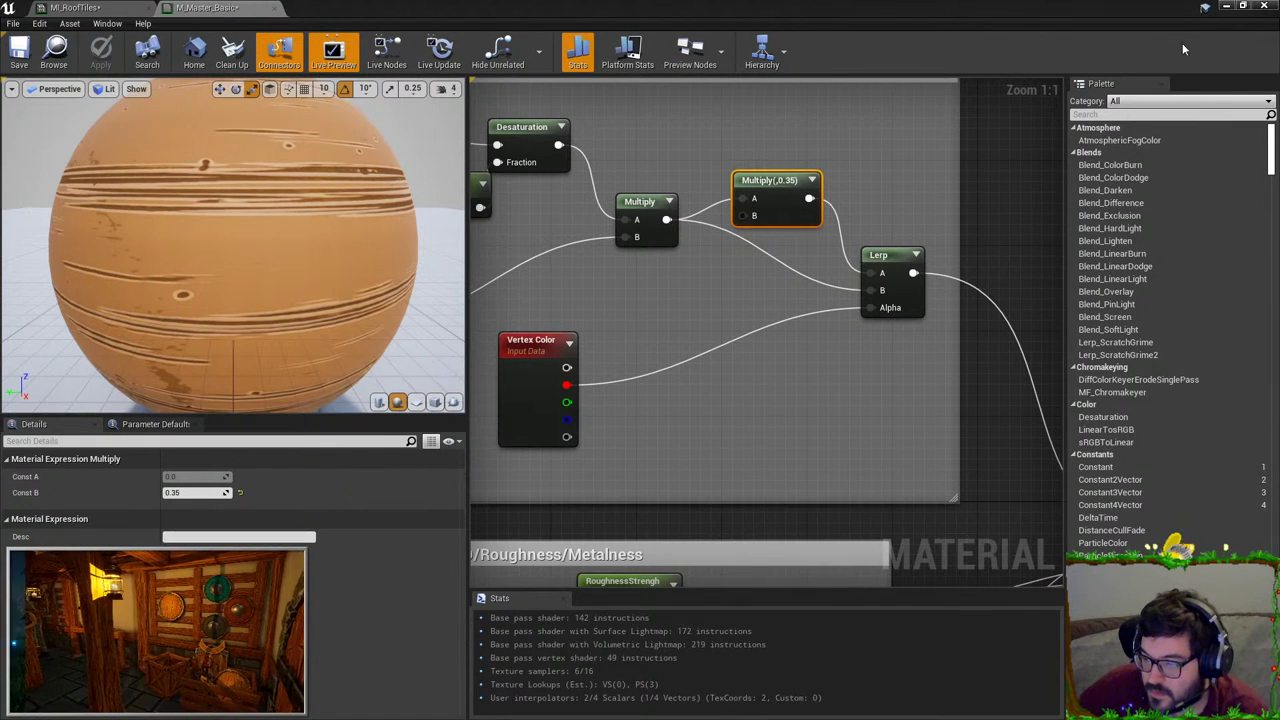
Step: Return to the roof in the level, swap the paint color to white and fill the SM_RoofTiles mesh with it
left_click(1226, 7)
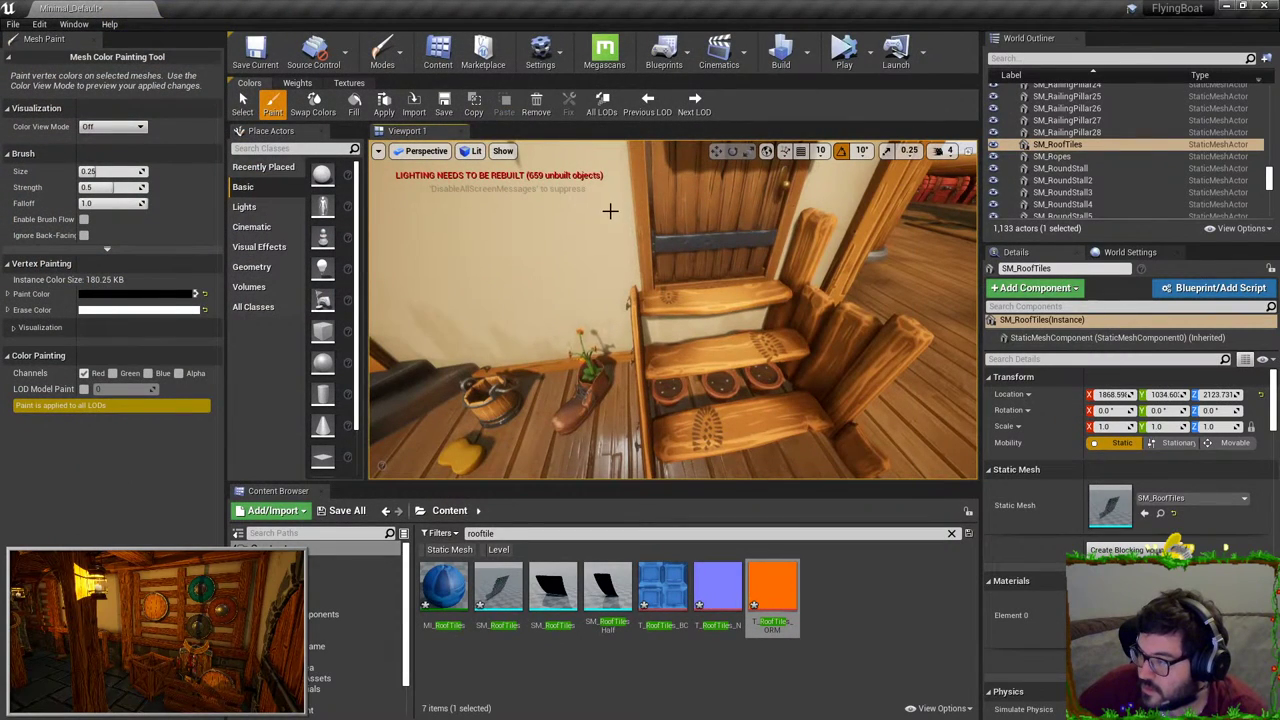
right_click_drag(623, 226, 675, 145)
key("s")
key("s")
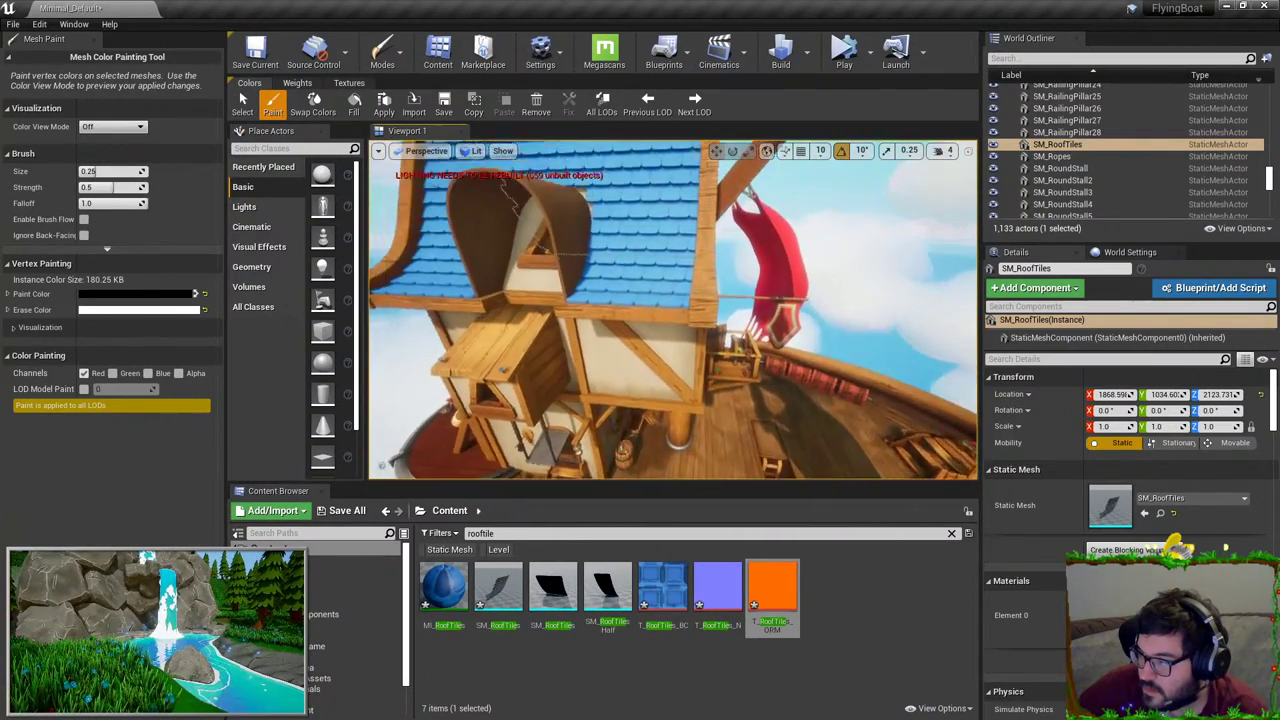
right_click_drag(475, 196, 480, 165)
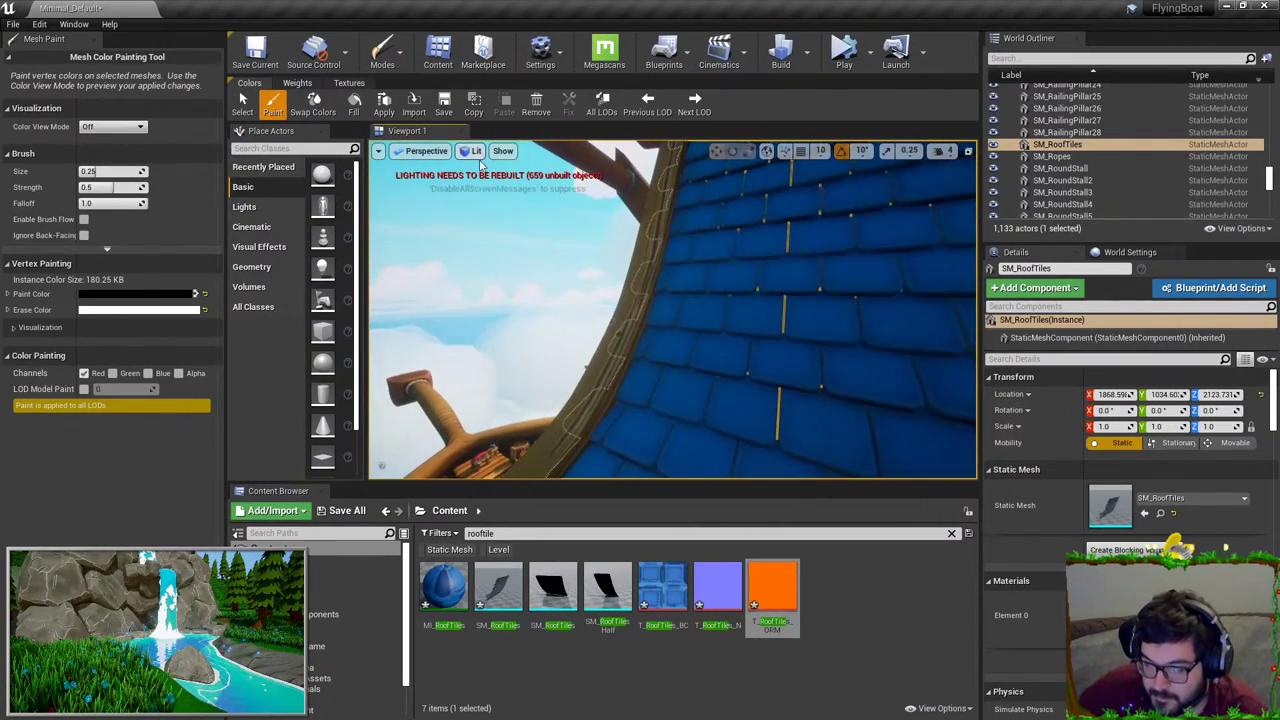
right_click_drag(571, 209, 590, 250)
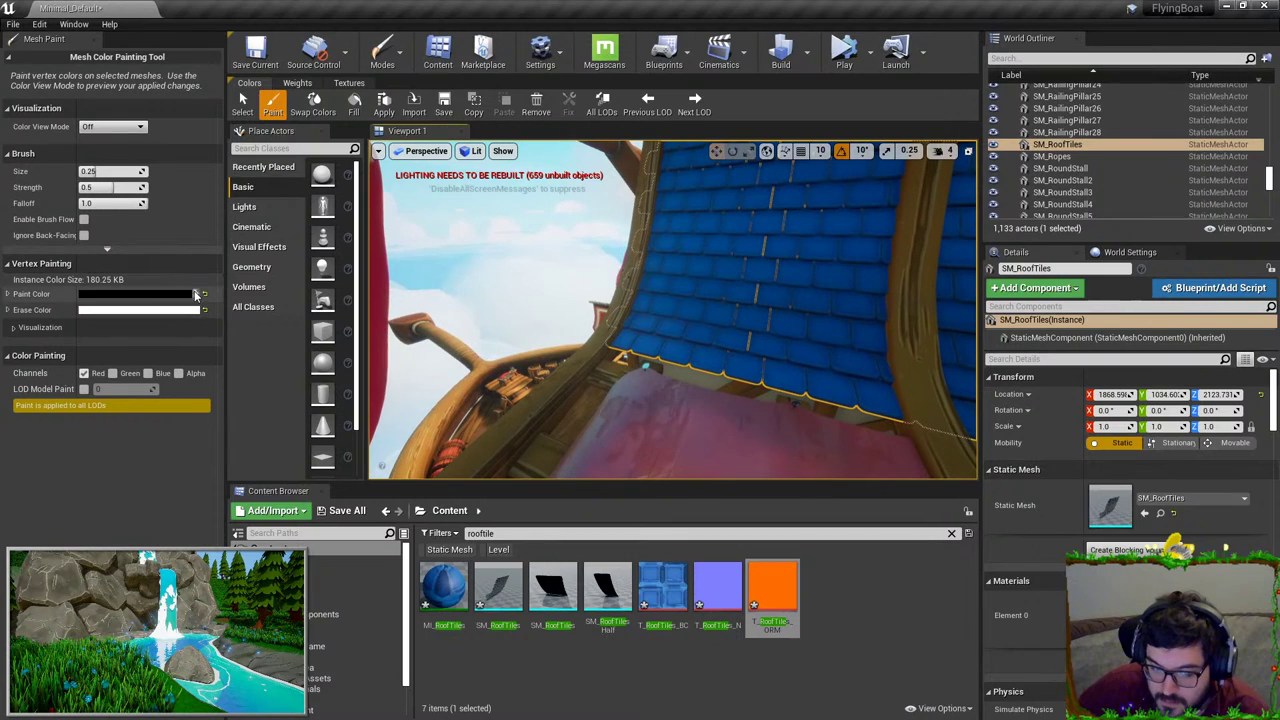
left_click(199, 294)
left_click(353, 103)
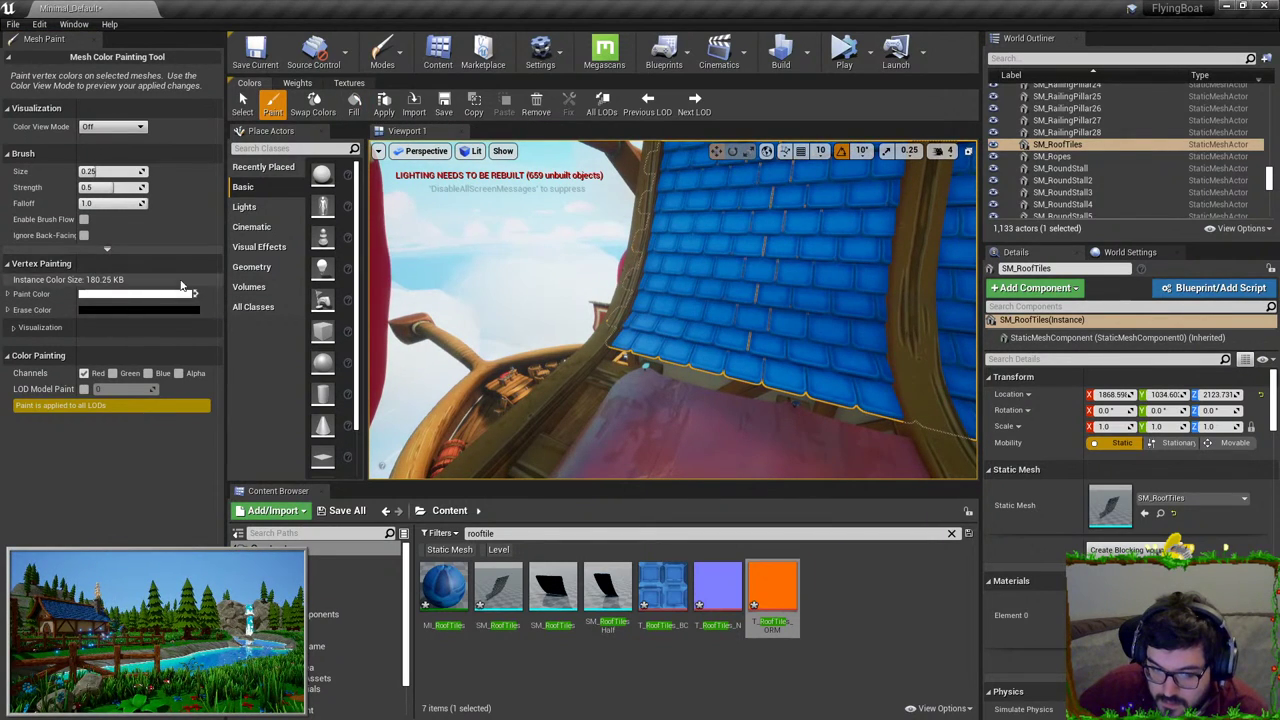
Step: Swap the paint color to black and set the brush size to 1
mouse_move(752, 340)
right_mouse_down()
mouse_move(766, 349)
mouse_move(750, 335)
right_mouse_up()
left_click(110, 172)
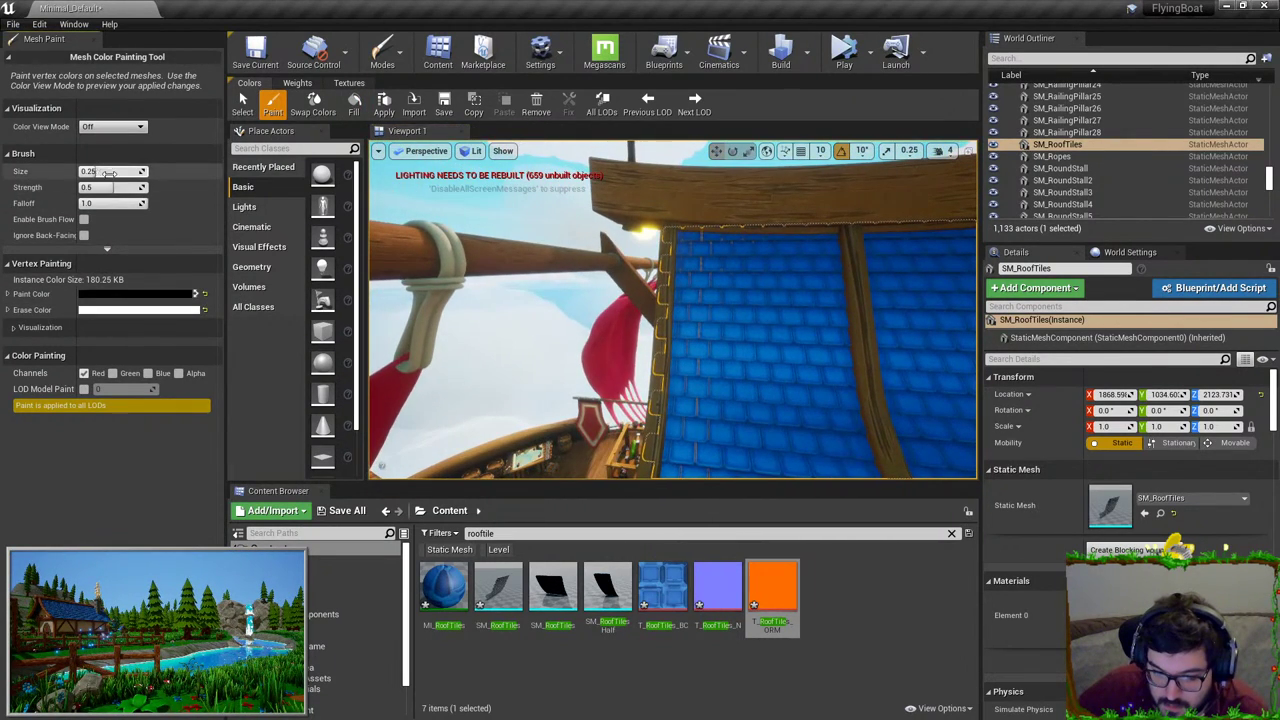
type("1")
key("Return")
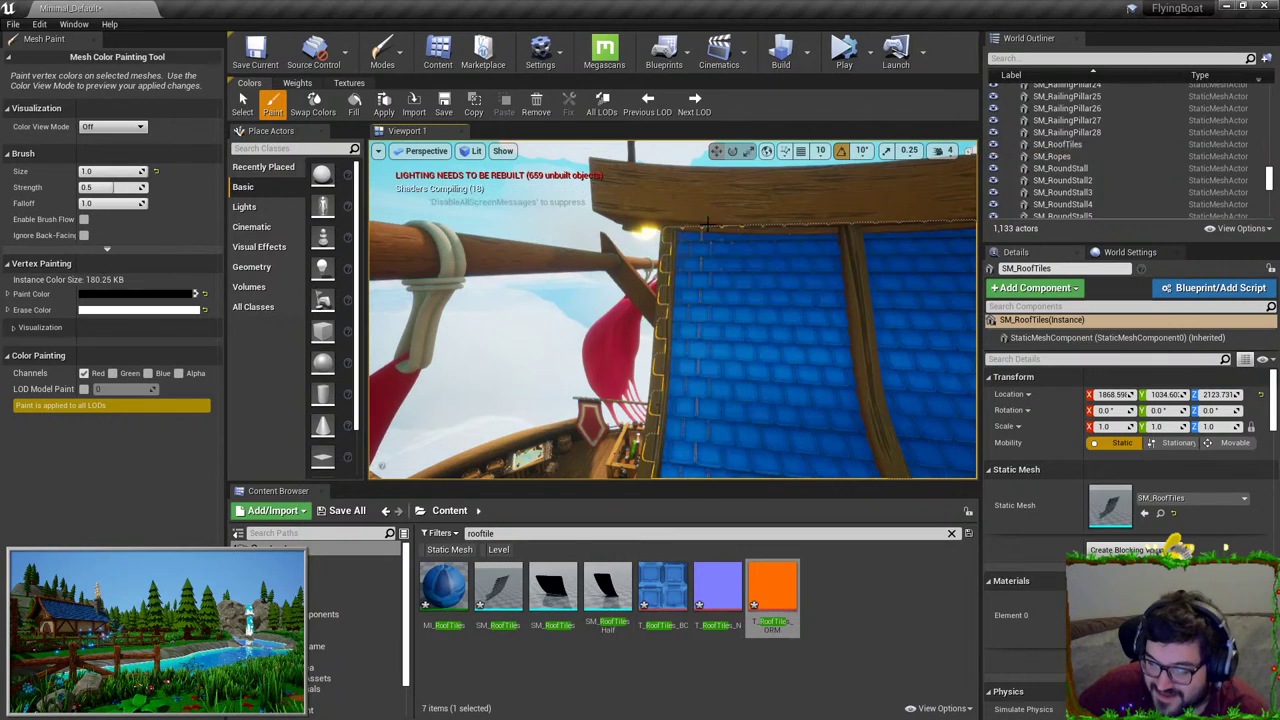
Step: Set the brush strength to 0.185714 and paint black shading down the edge and middle of the roof tiles
left_click_drag(111, 184, 89, 186)
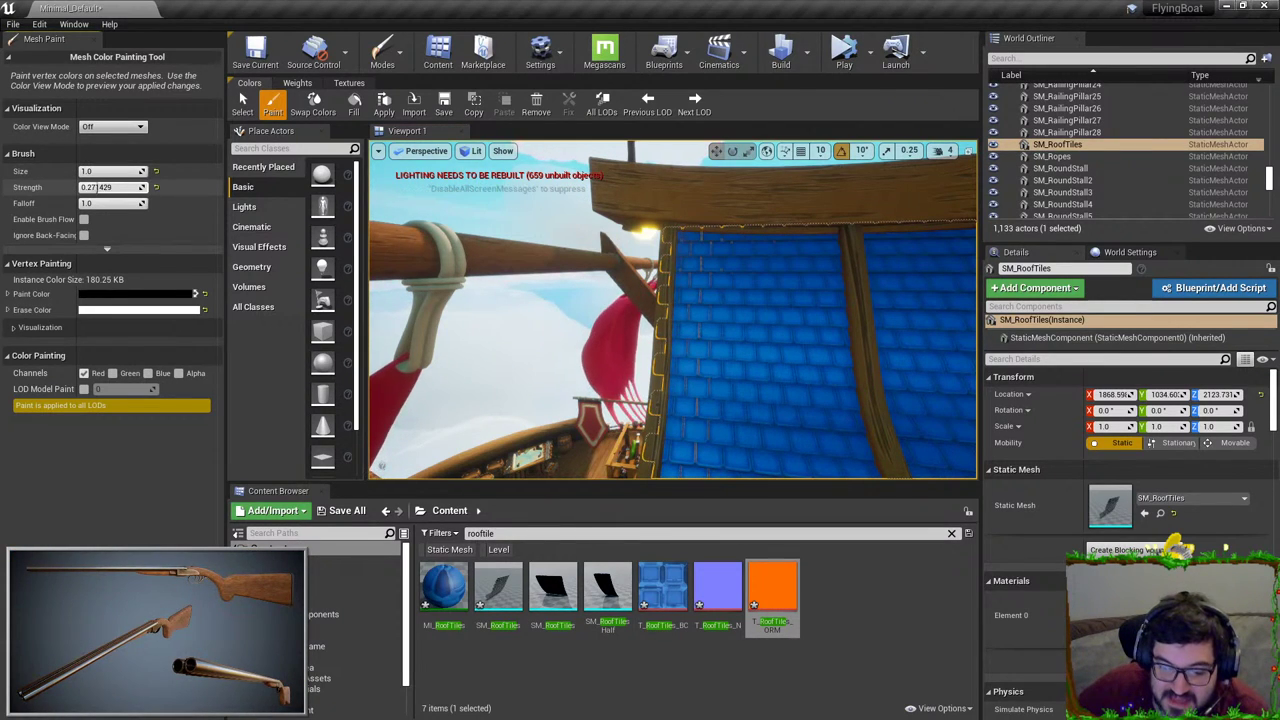
left_click_drag(668, 238, 668, 477)
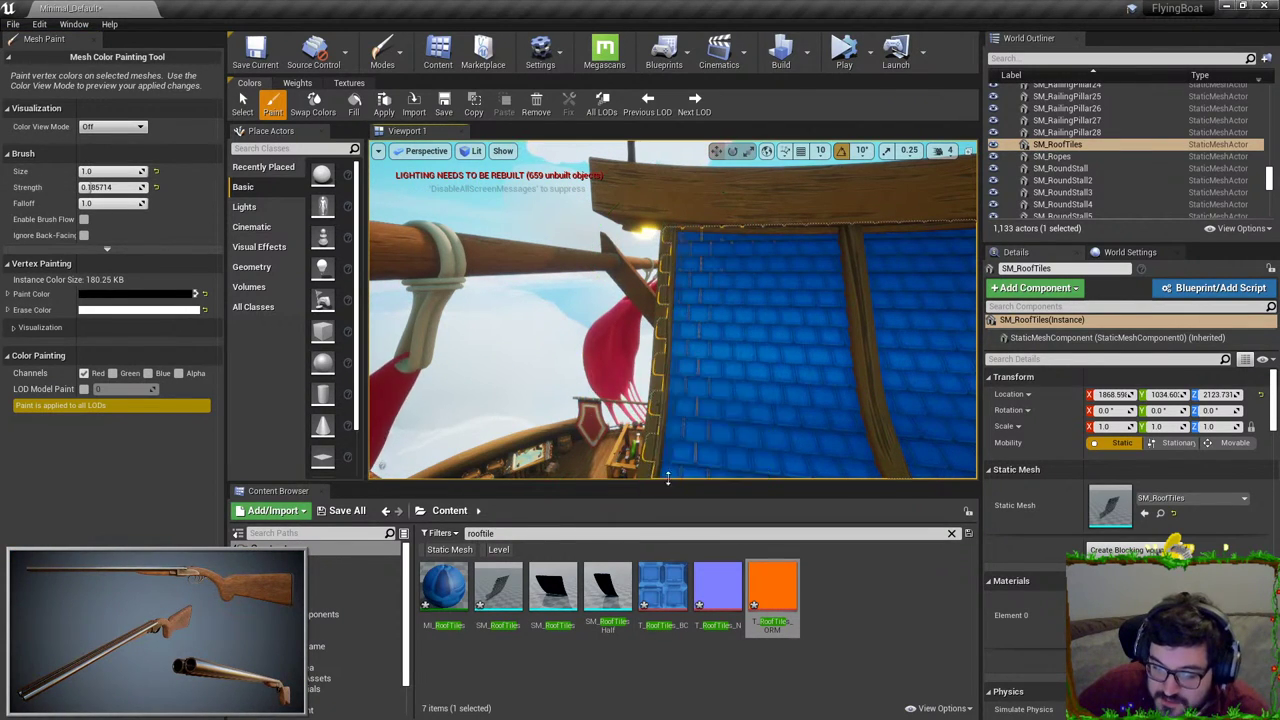
mouse_move(640, 380)
right_mouse_down()
mouse_move(600, 286)
mouse_move(690, 265)
mouse_move(706, 245)
right_mouse_up()
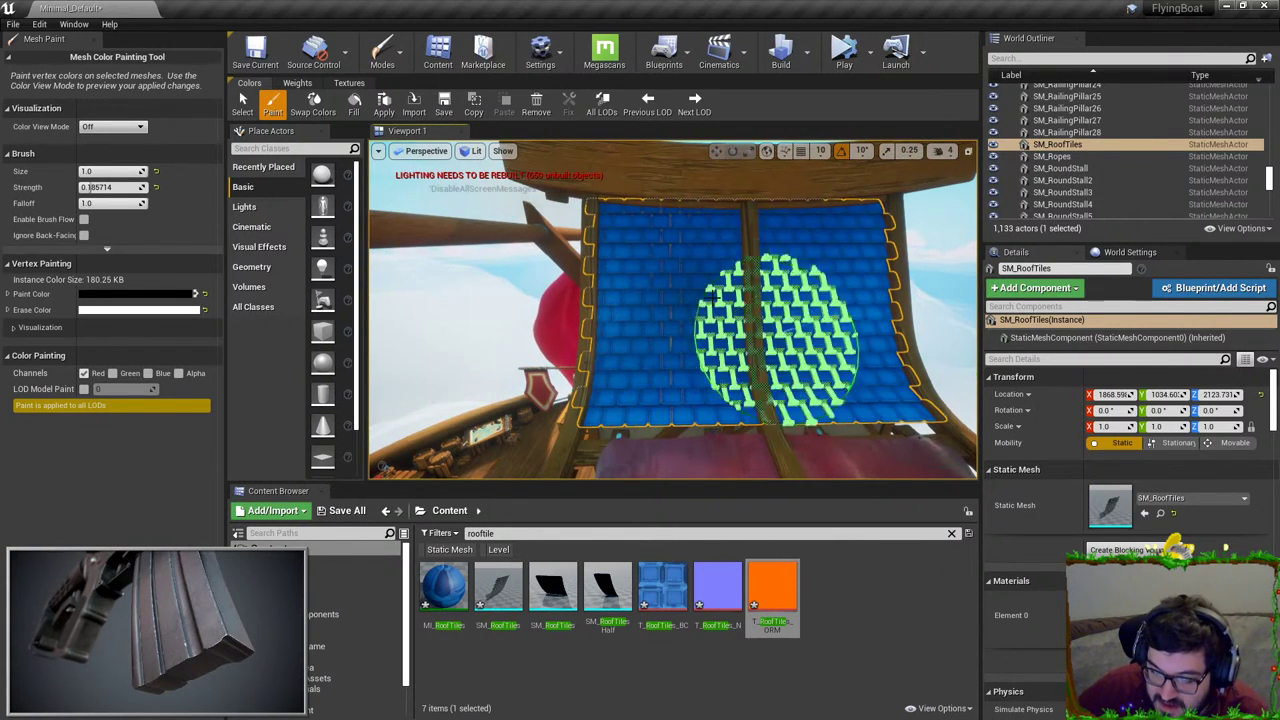
Step: Reduce the brush size to 0.371429, touch up the roof tiles with white and swap the paint color back to black
left_click(197, 293)
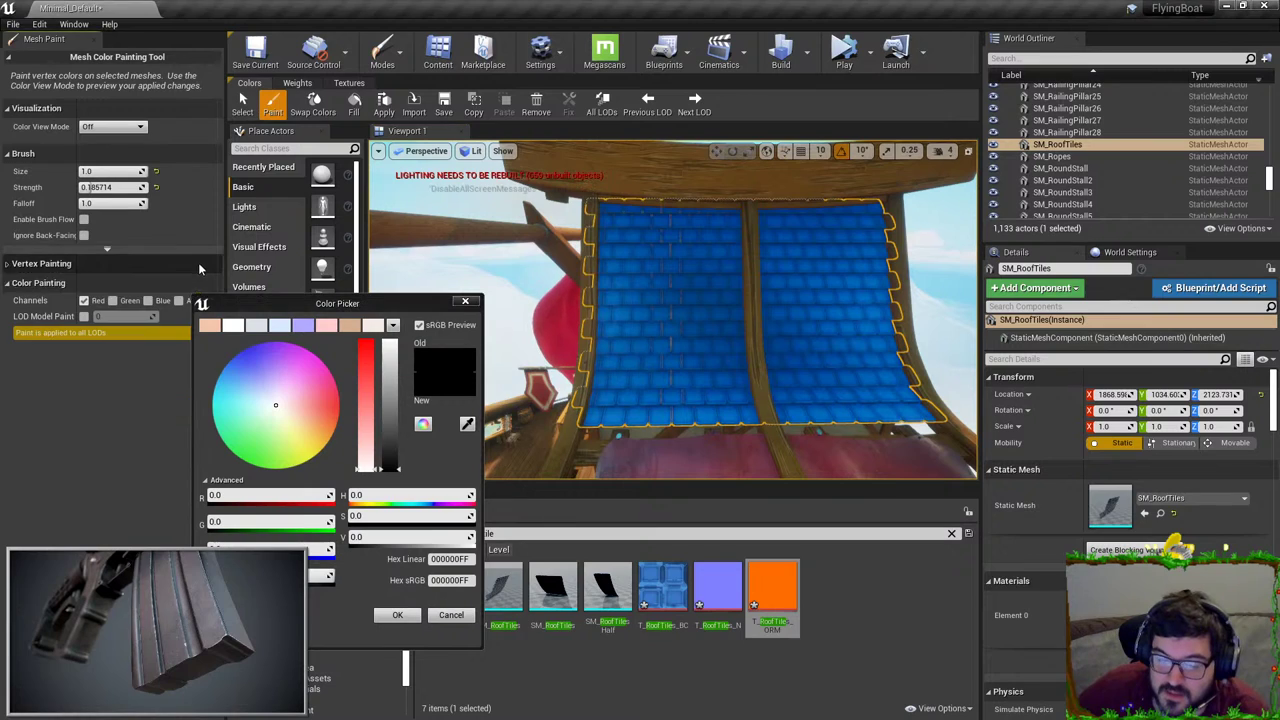
left_click(465, 301)
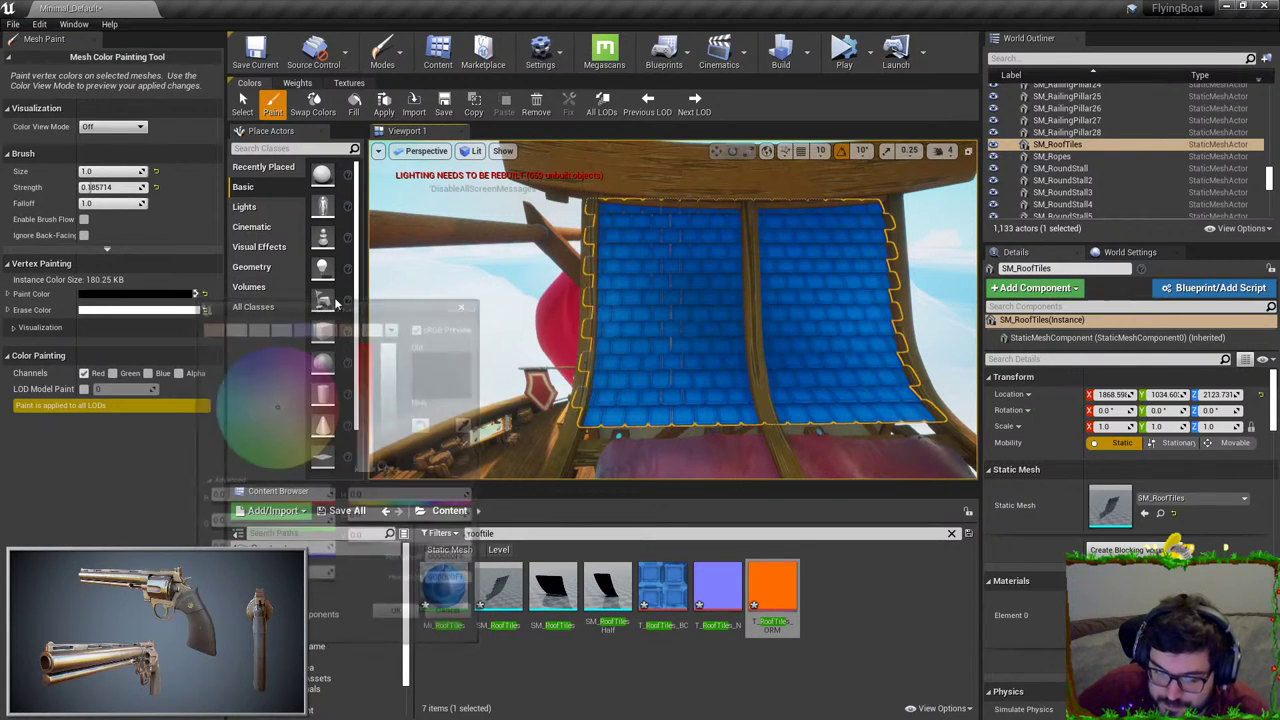
left_click(196, 294)
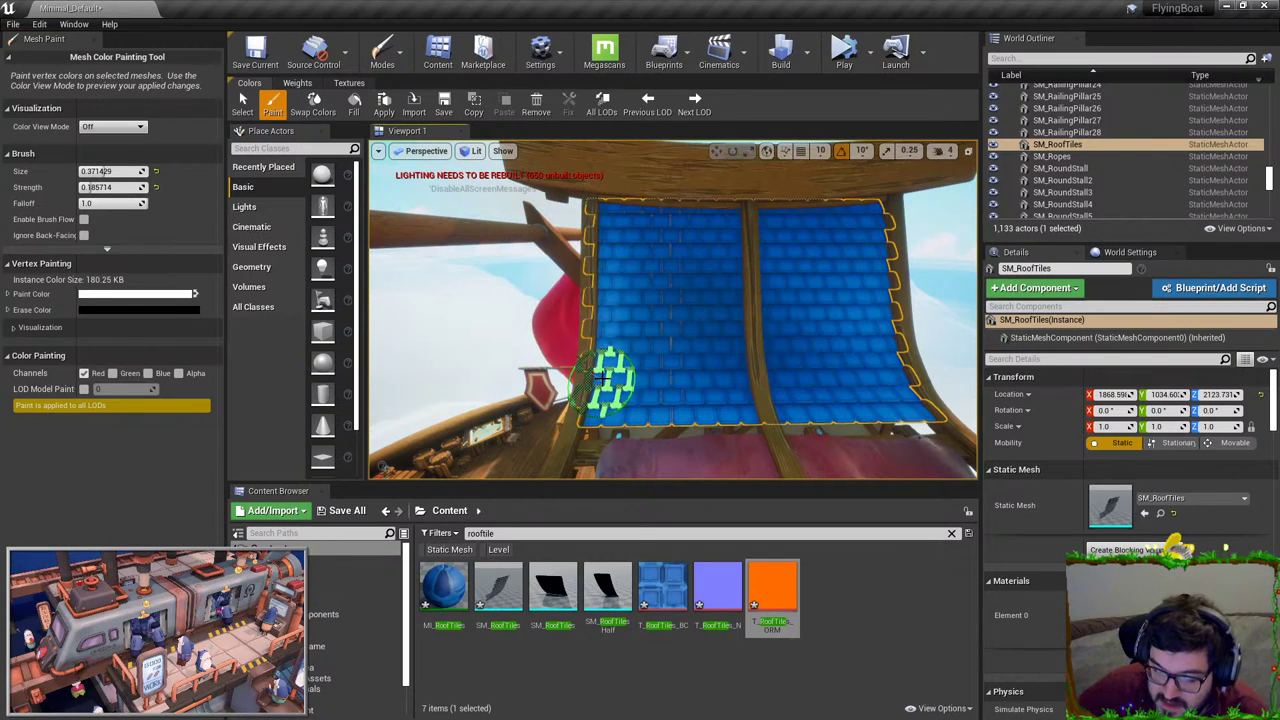
key("x")
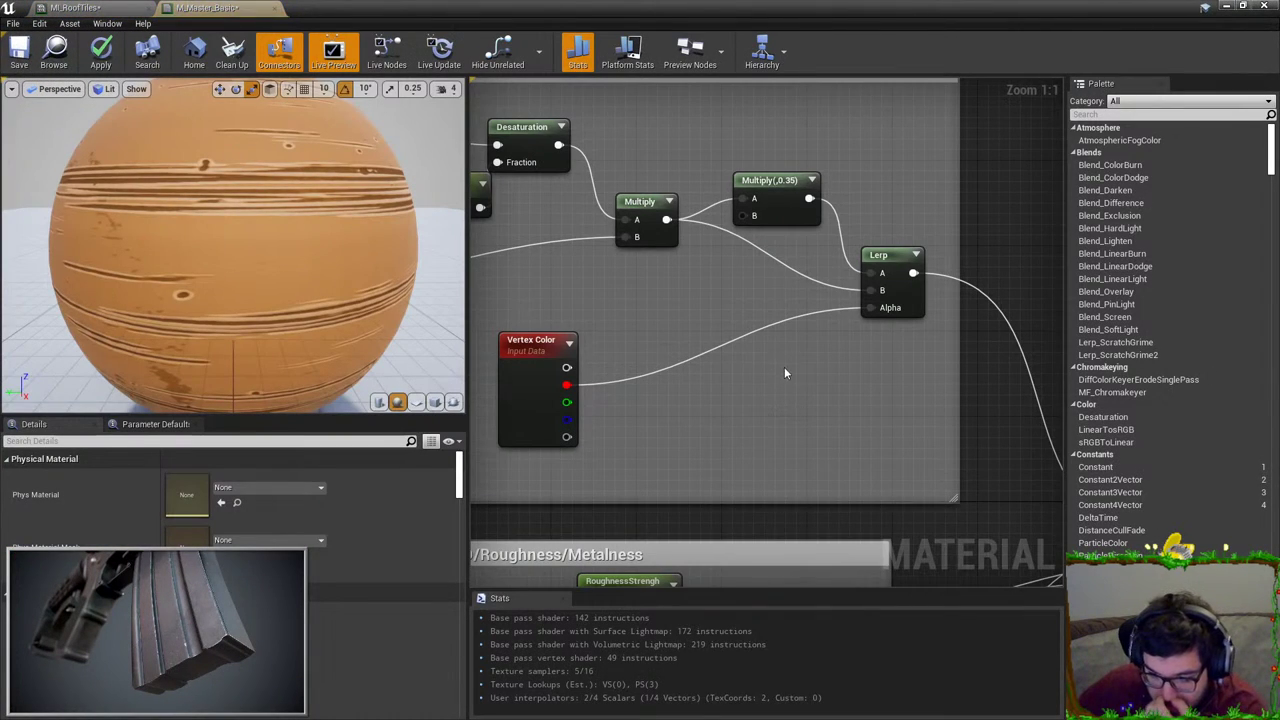
Step: Check the vertex color Lerp network in M_Master_Basic, then return to the level with the material left open
right_click_drag(951, 345, 905, 319)
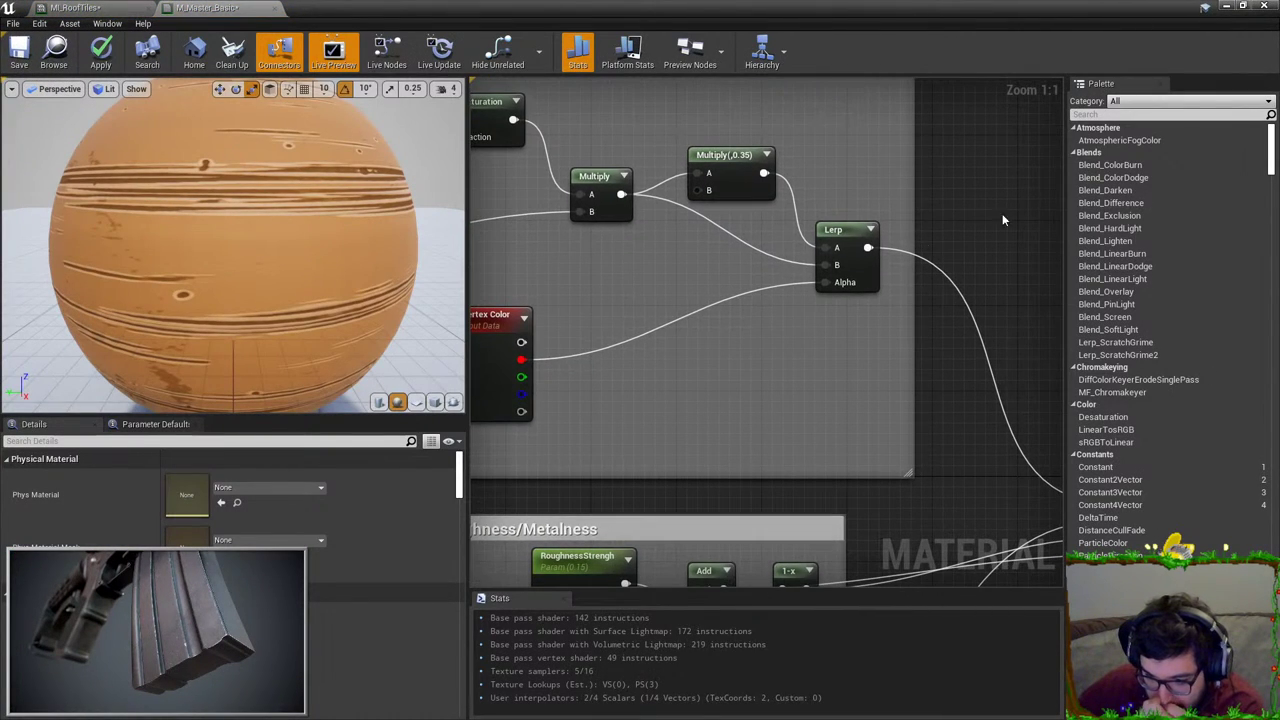
left_click(1264, 6)
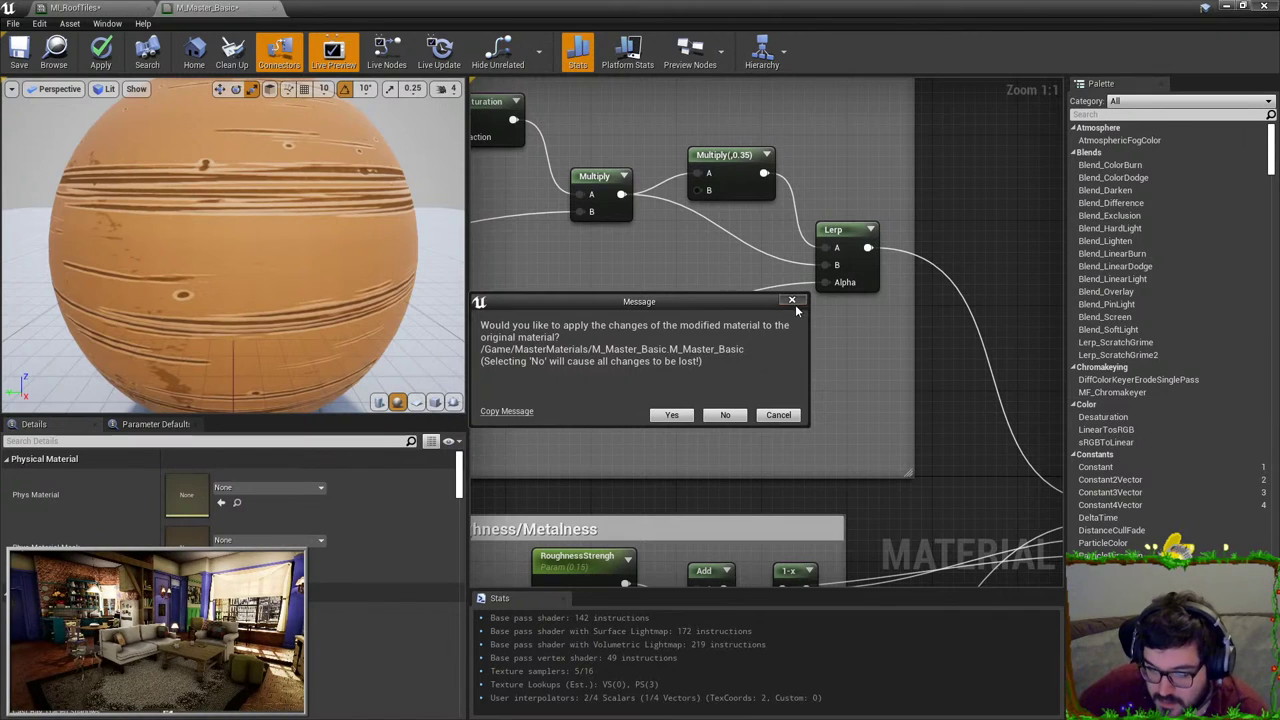
left_click(798, 297)
left_click(1225, 7)
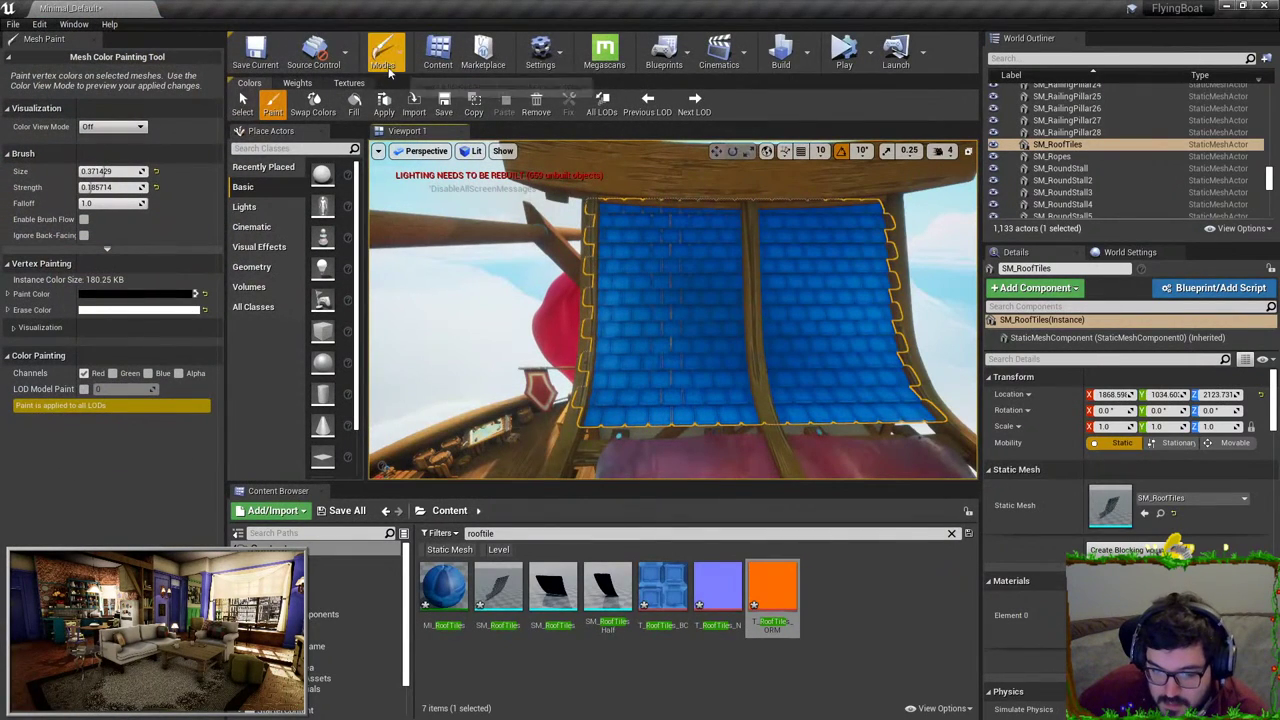
Step: Fill the roof tiles with black, refill them with white and swap the paint color back to black
left_click(356, 102)
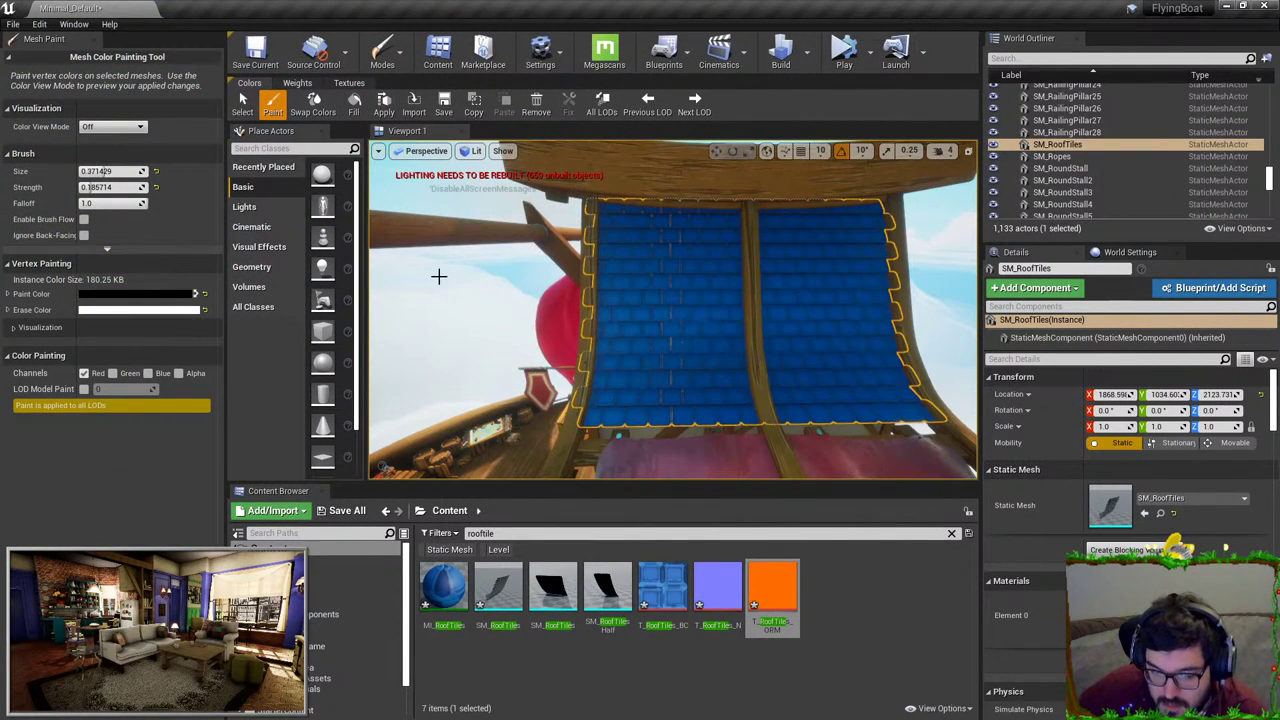
left_click(195, 293)
left_click(356, 102)
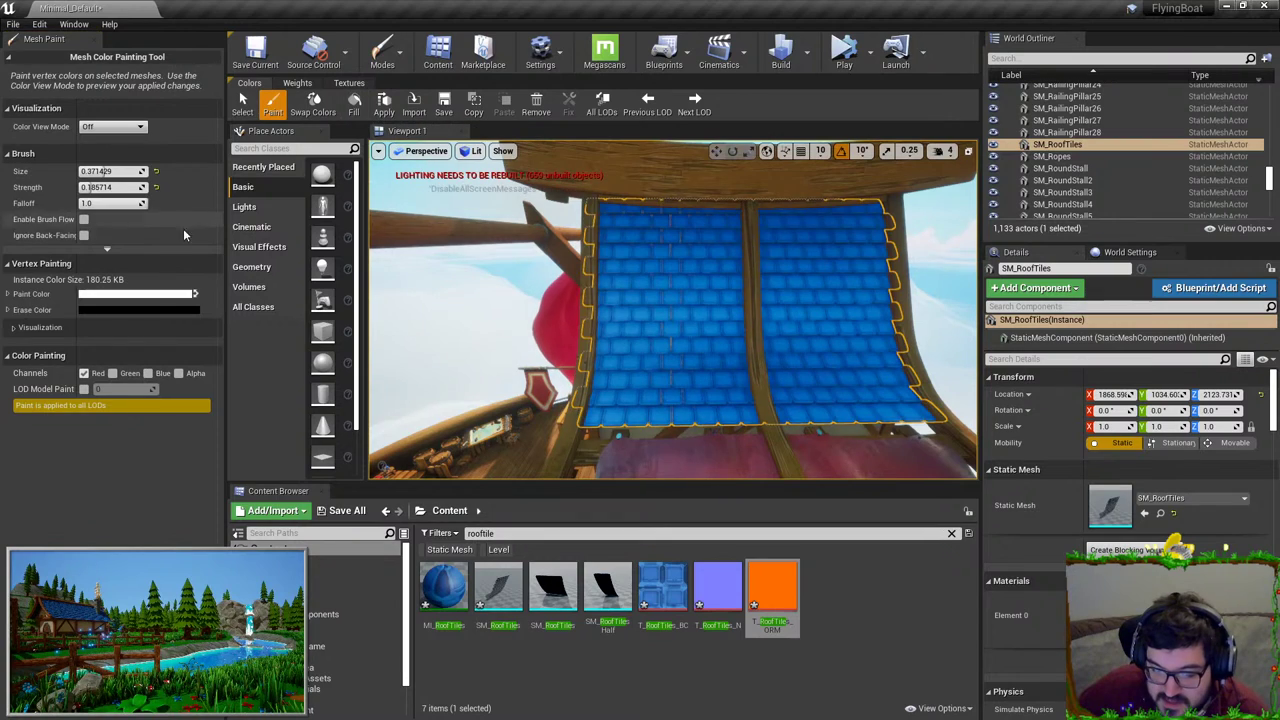
left_click(195, 293)
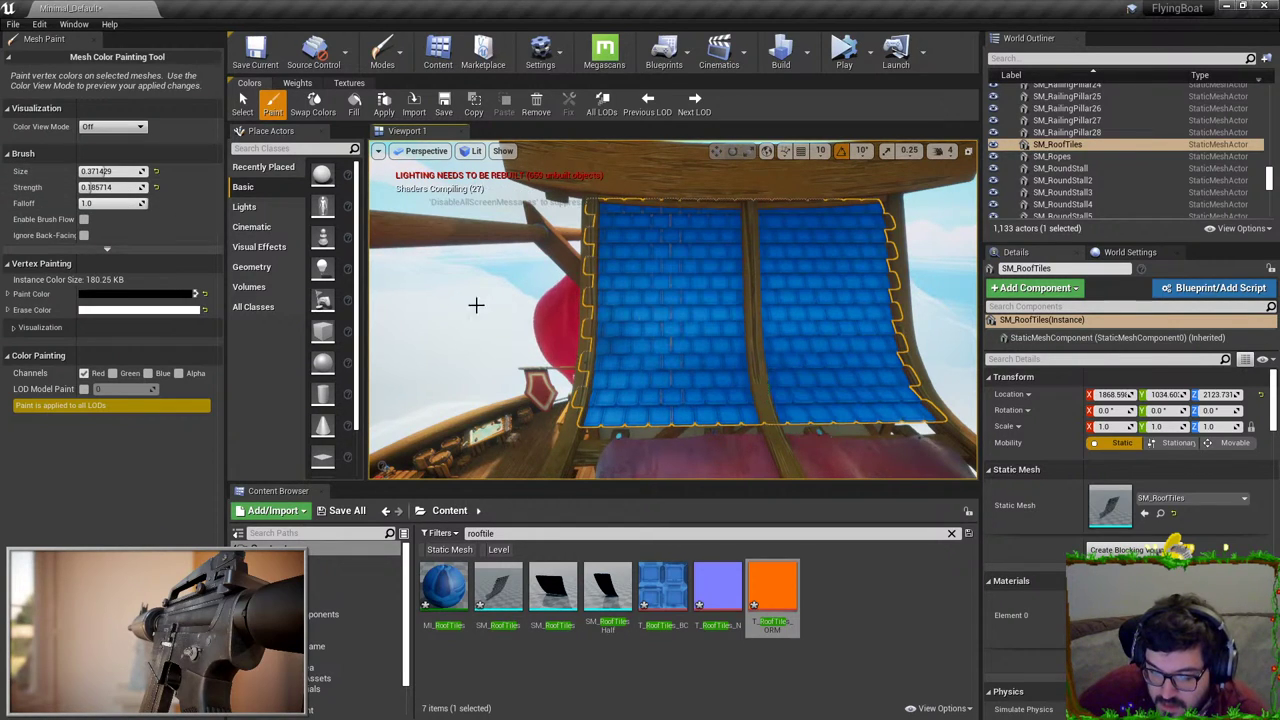
Step: Set the brush strength to 0.57619, compare a black fill with a white fill on the roof tiles and return the paint color to black
left_click_drag(92, 188, 118, 188)
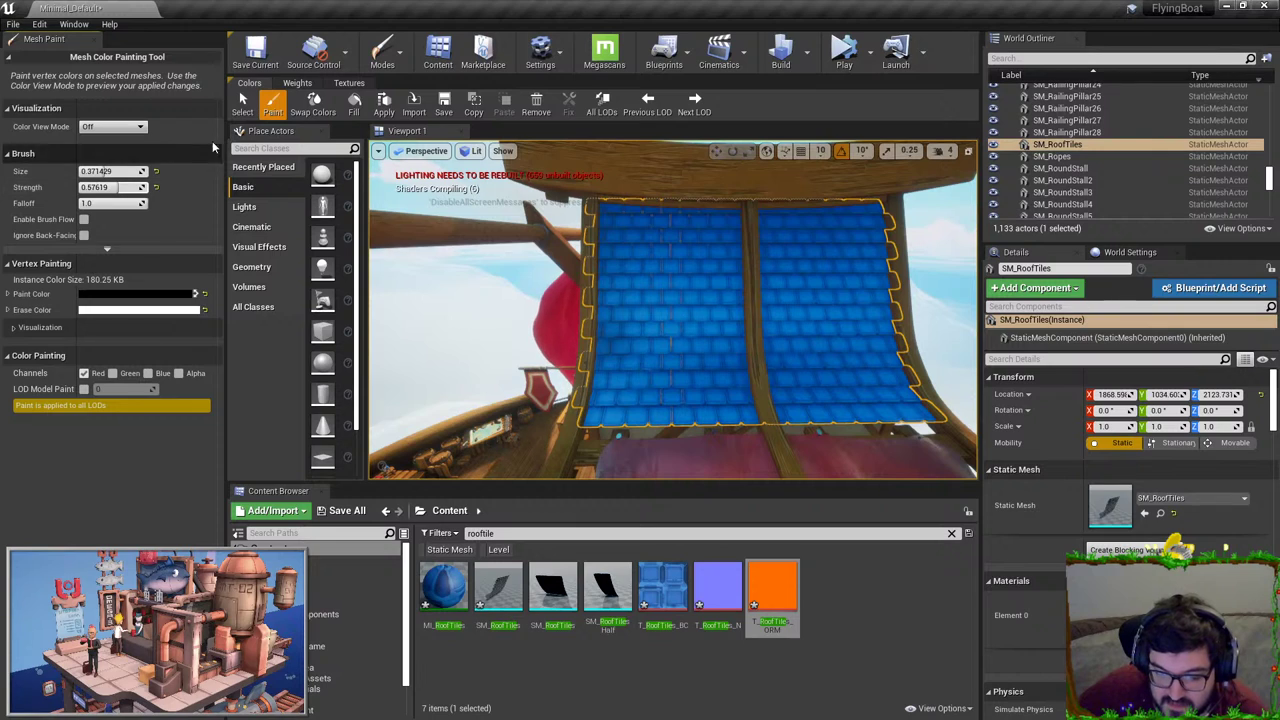
left_click(352, 109)
left_click(196, 294)
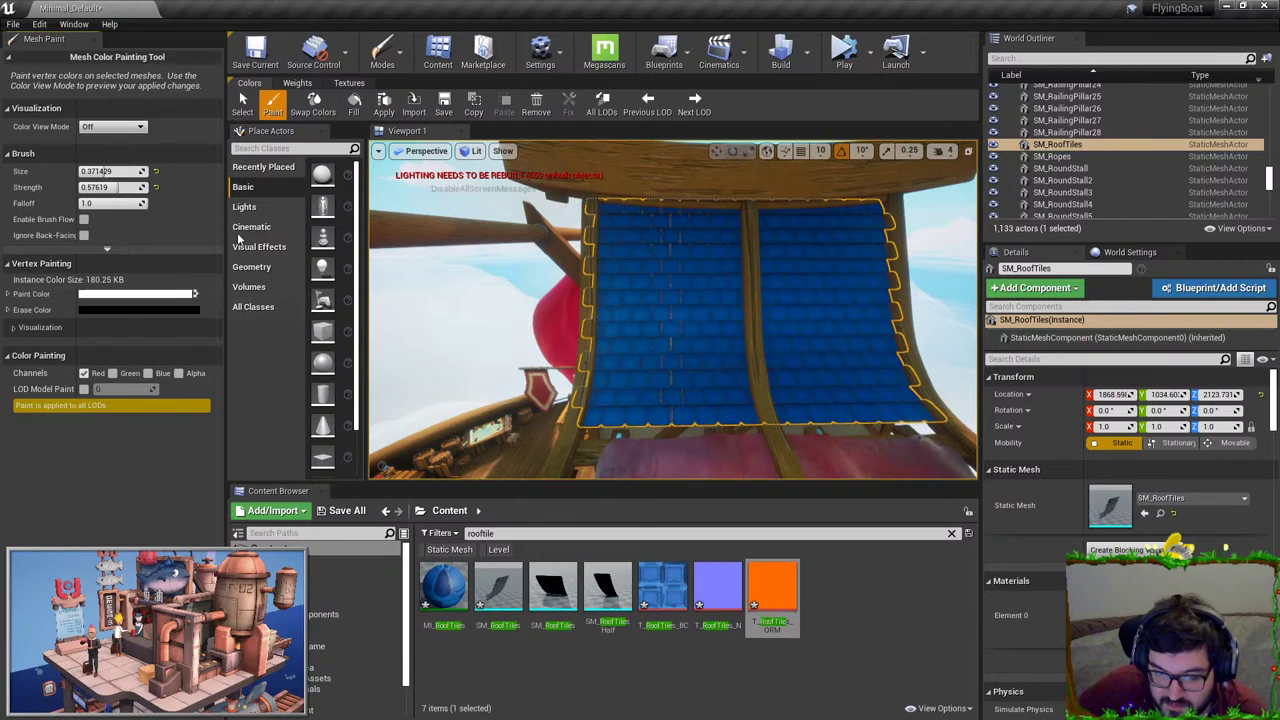
left_click(354, 104)
key("x")
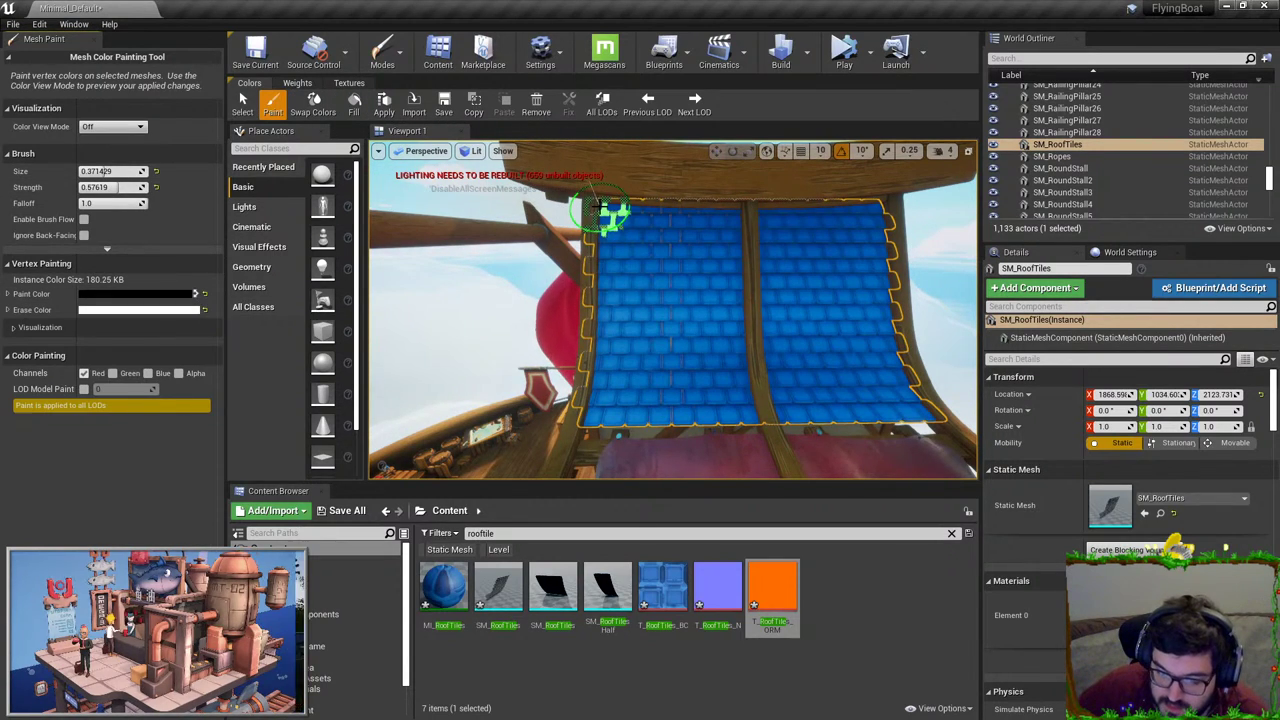
Step: Paint black shading along the roof tiles' outer edges and on both sides of the central wooden beam
left_click_drag(598, 328, 709, 418)
left_click_drag(752, 201, 748, 418)
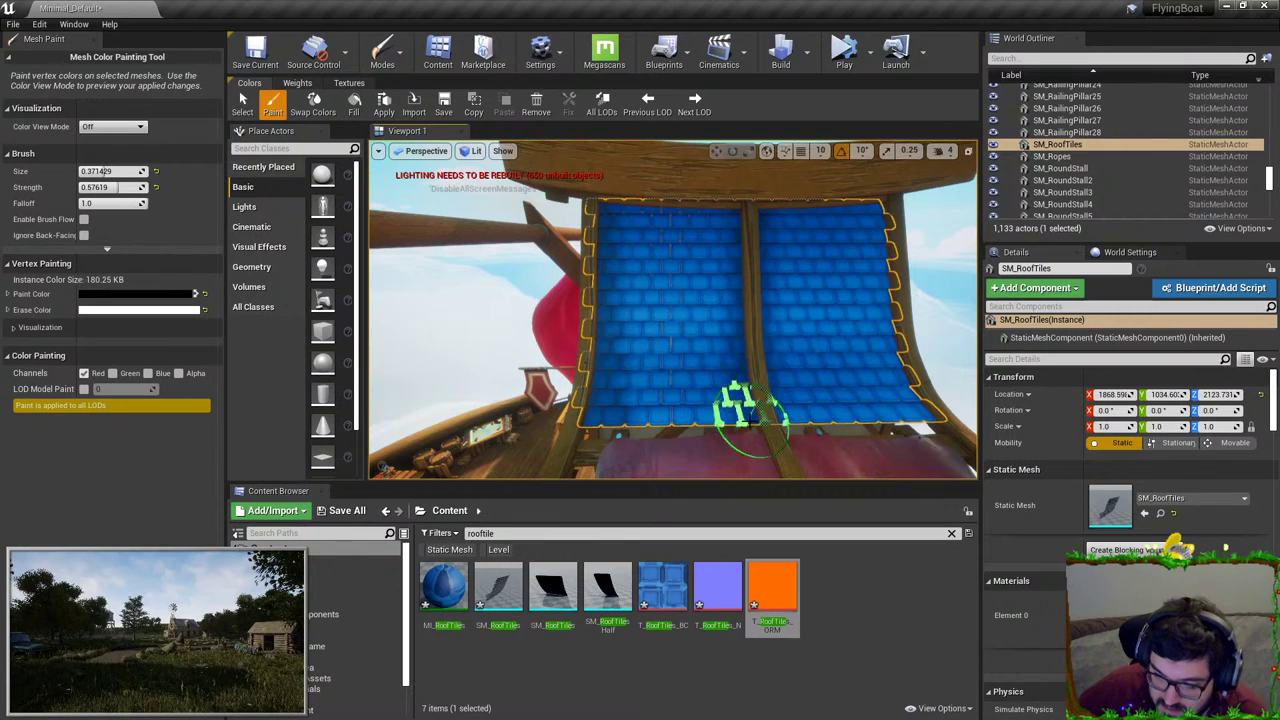
mouse_move(748, 420)
right_mouse_down()
mouse_move(780, 349)
mouse_move(780, 226)
right_mouse_up()
left_click_drag(795, 212, 784, 425)
mouse_move(600, 290)
right_mouse_down()
mouse_move(583, 277)
mouse_move(532, 318)
right_mouse_up()
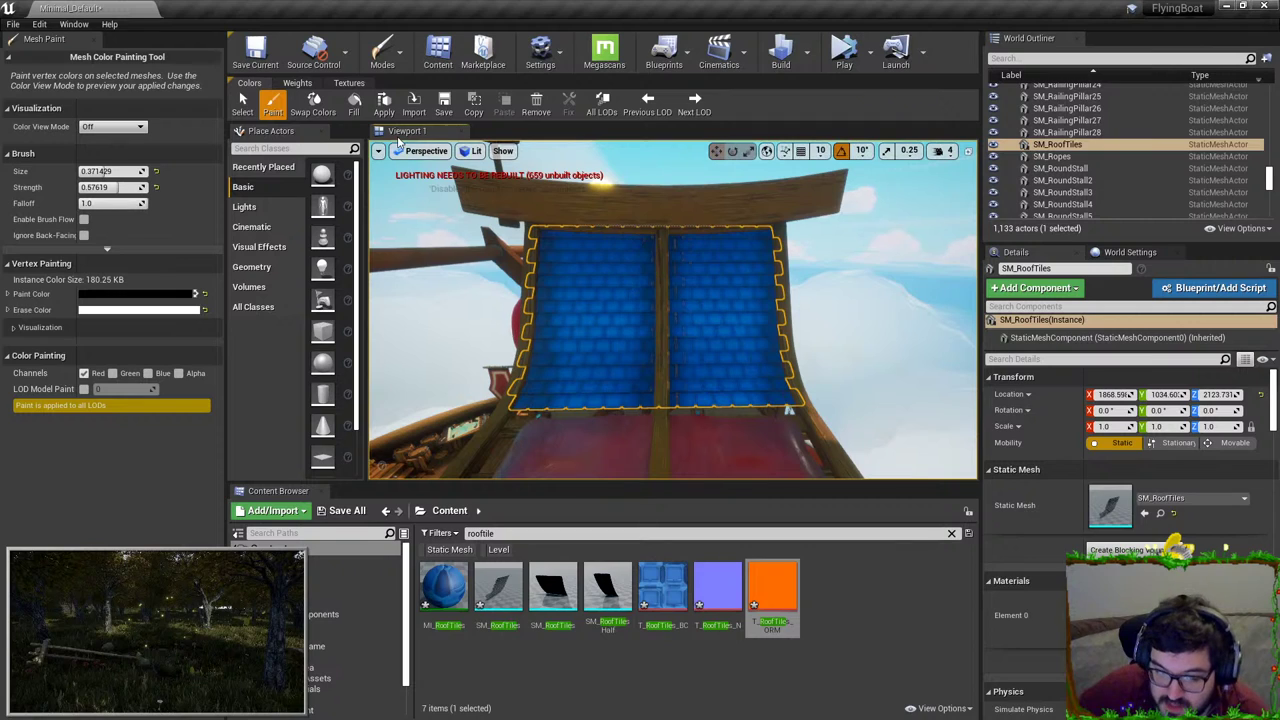
Step: Fill the roof tiles with black, then paint the centre of both halves white using a brush size of 0.809524
left_click(353, 103)
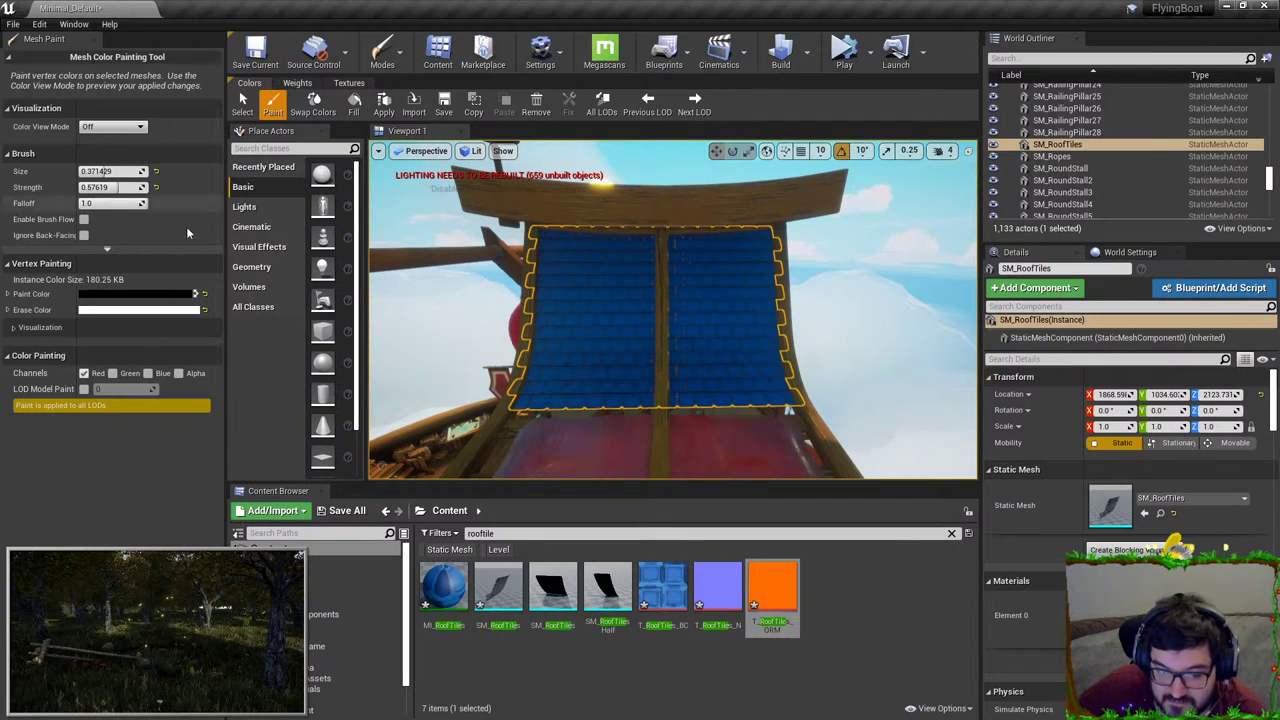
left_click(200, 295)
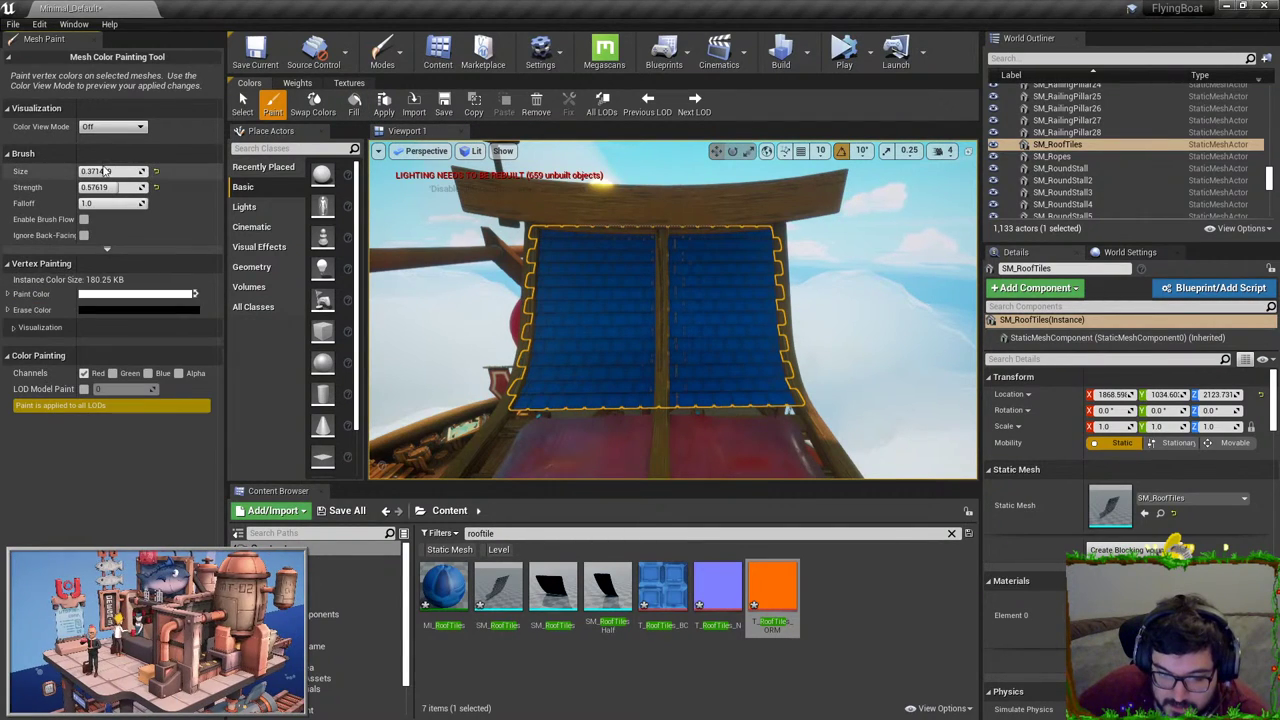
left_click_drag(104, 171, 146, 171)
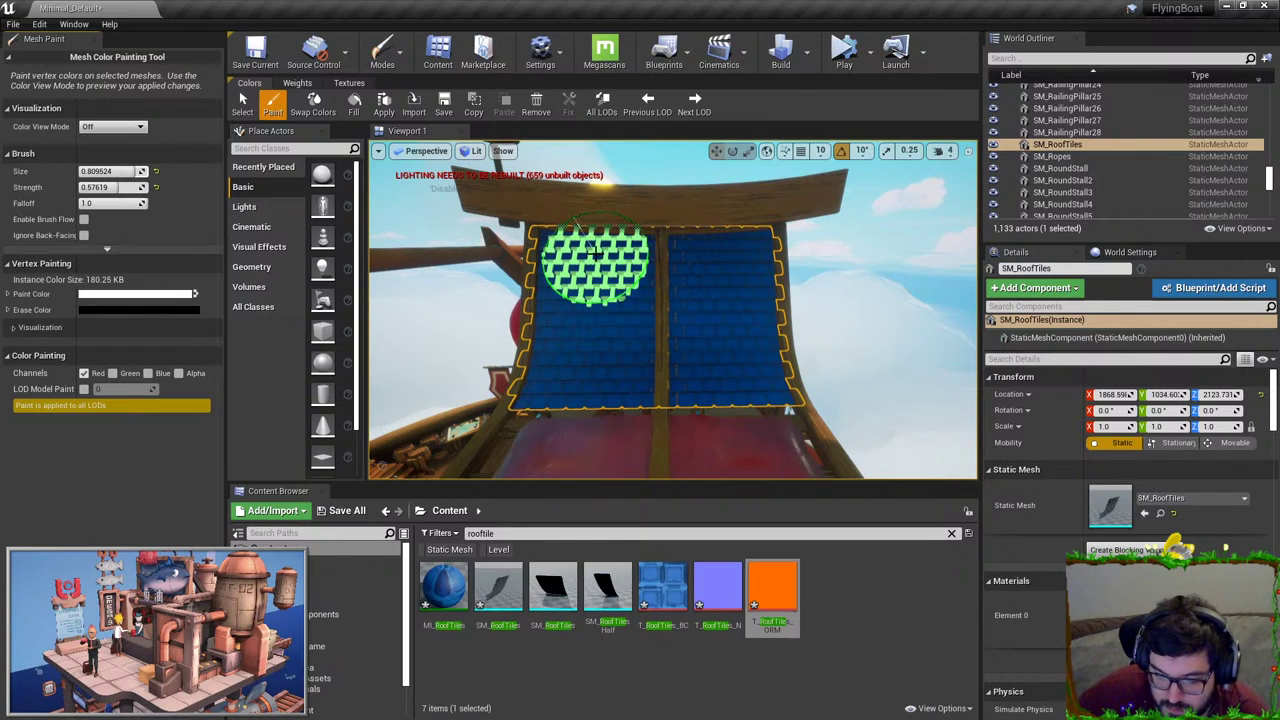
mouse_move(596, 253)
left_mouse_down()
mouse_move(589, 376)
mouse_move(596, 238)
mouse_move(596, 390)
left_mouse_up()
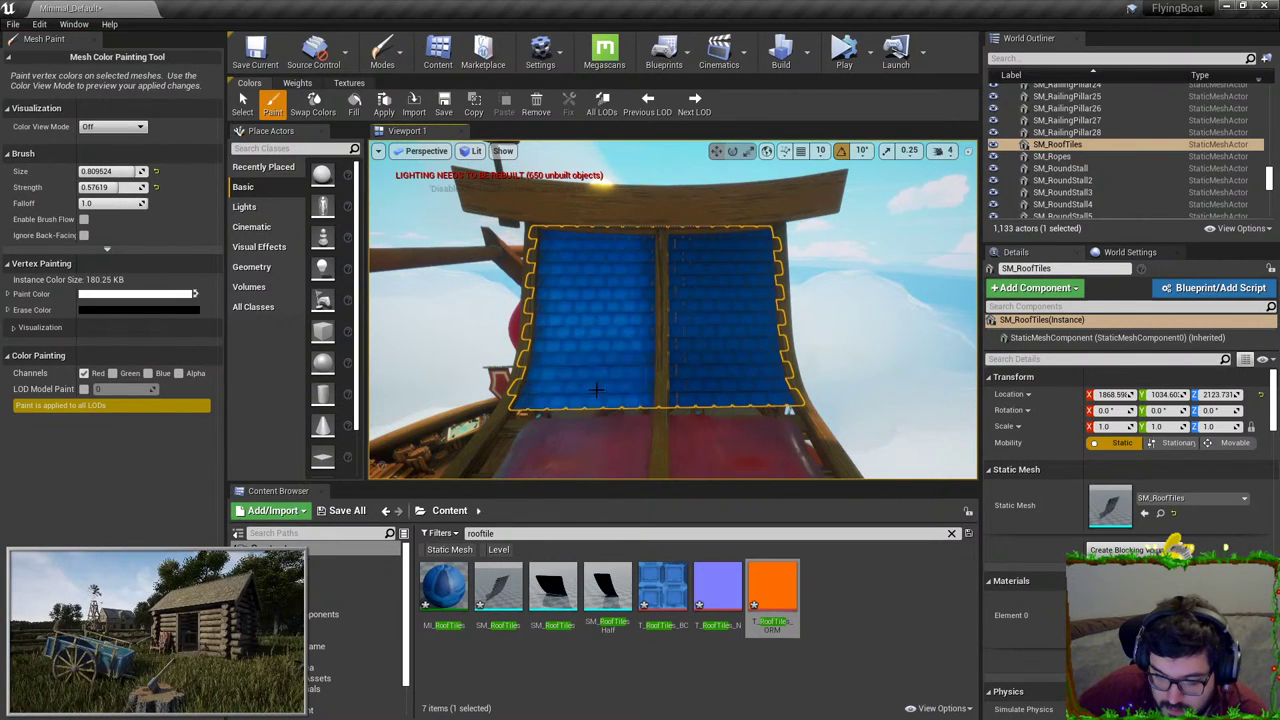
mouse_move(735, 372)
left_mouse_down()
mouse_move(730, 250)
mouse_move(728, 411)
left_mouse_up()
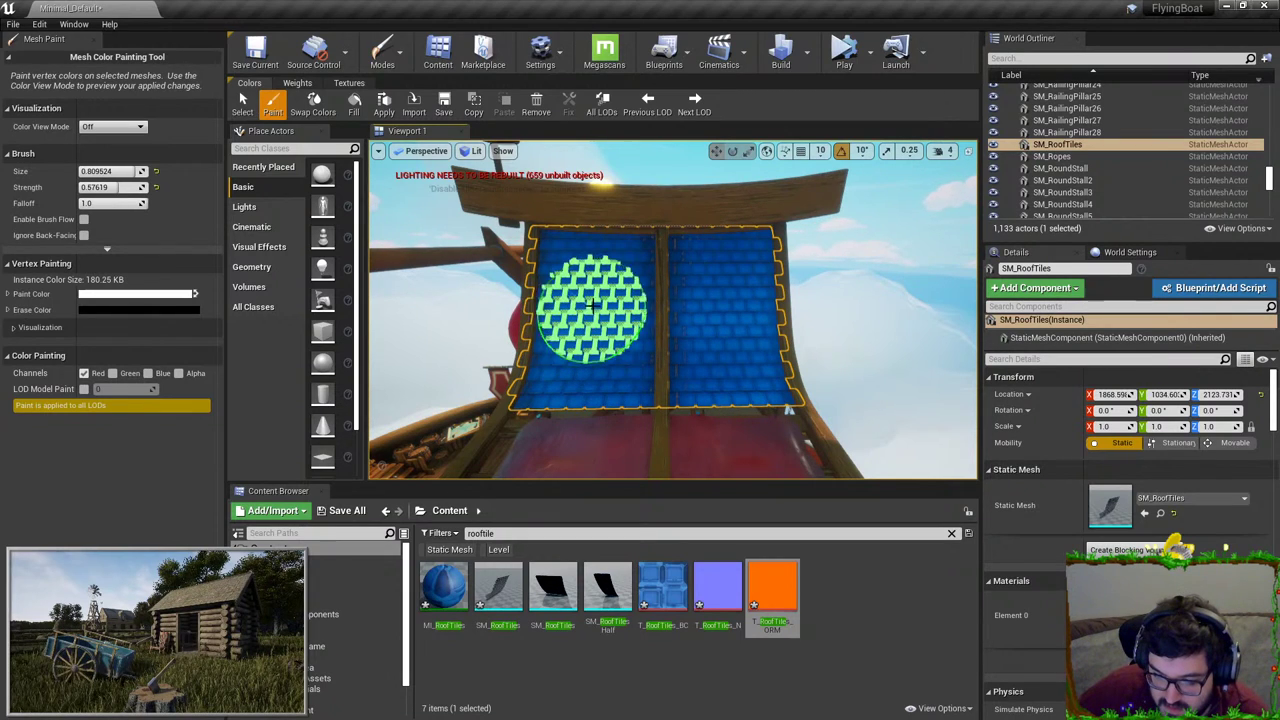
Step: Paint black and white variation on the roof's opposite side, reducing the brush size to 0.714286 and then 0.447619
right_click_drag(745, 302, 934, 280)
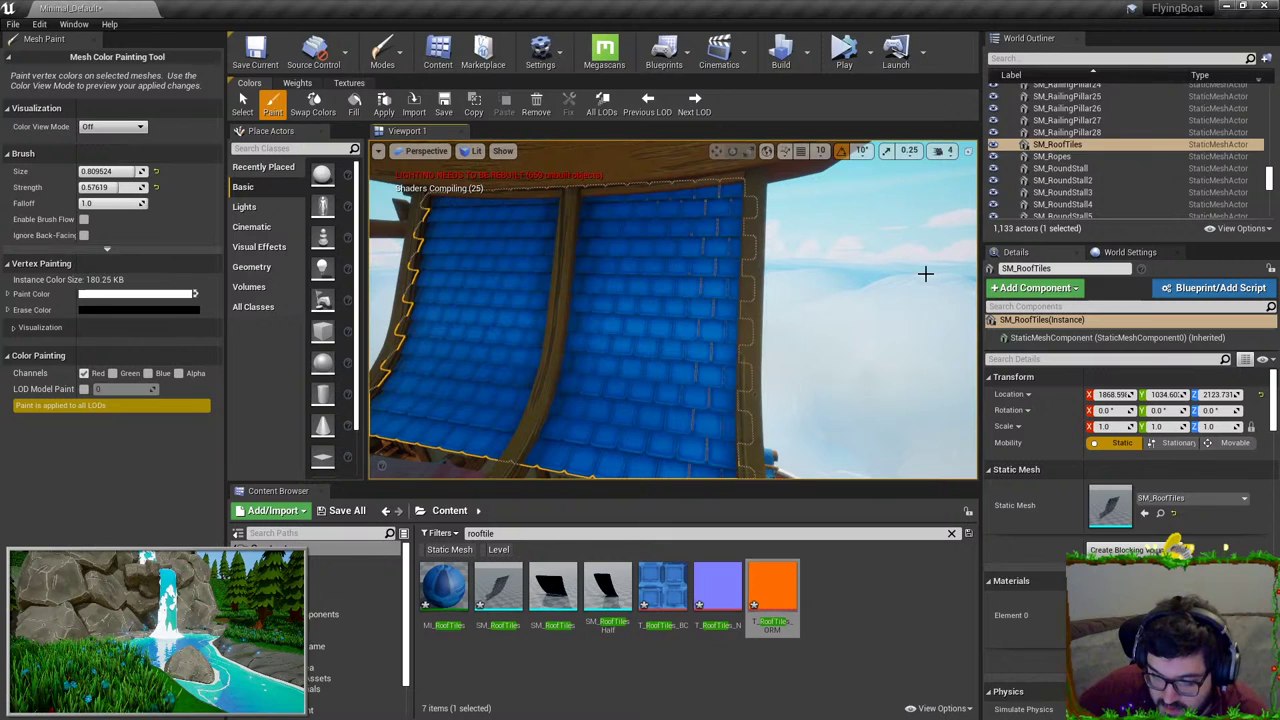
mouse_move(692, 290)
right_mouse_down()
mouse_move(586, 262)
mouse_move(668, 268)
right_mouse_up()
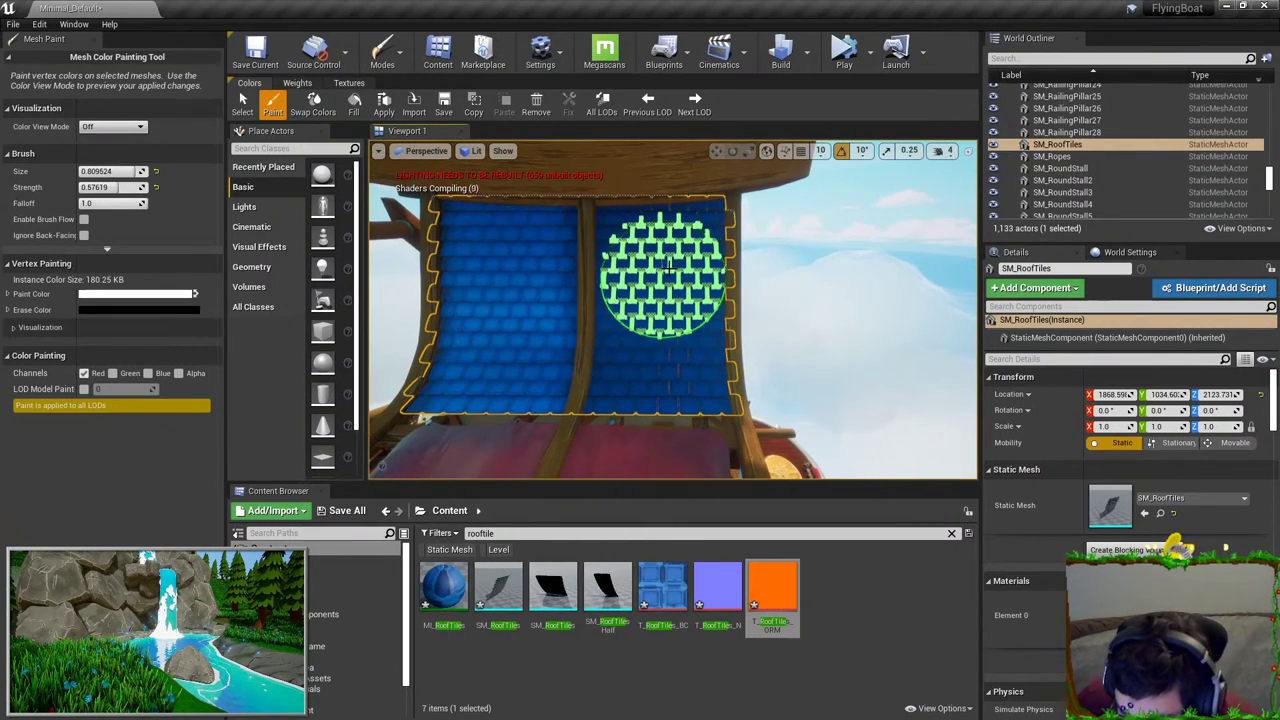
left_click_drag(121, 172, 126, 172)
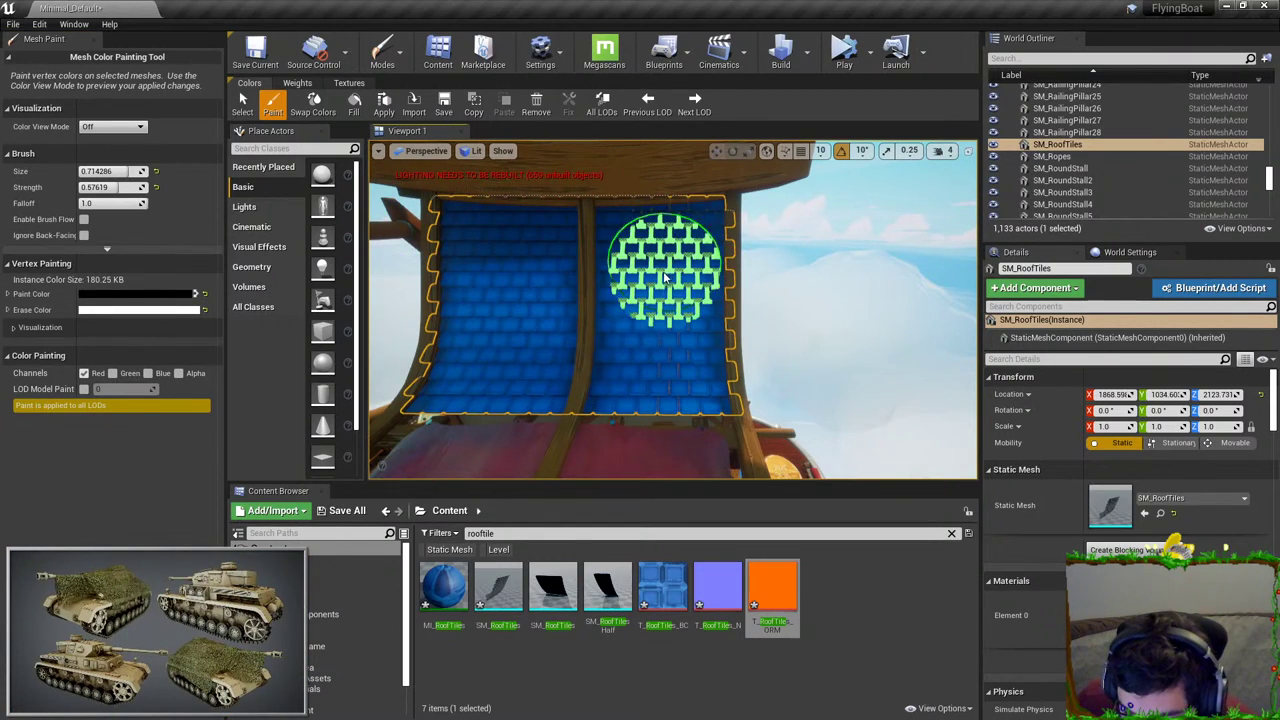
left_click(204, 293)
left_click(204, 309)
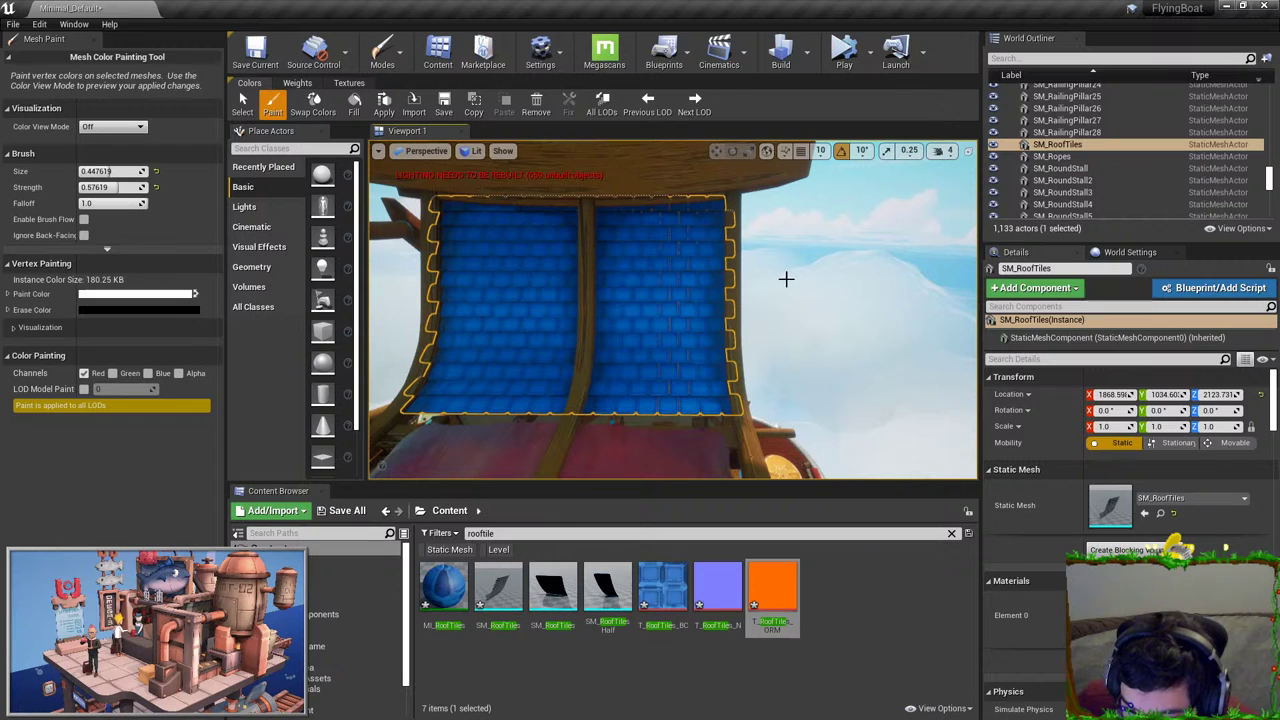
Step: Touch up both halves of the roof tiles up close, alternating between white and black paint
right_click_drag(786, 279, 784, 277)
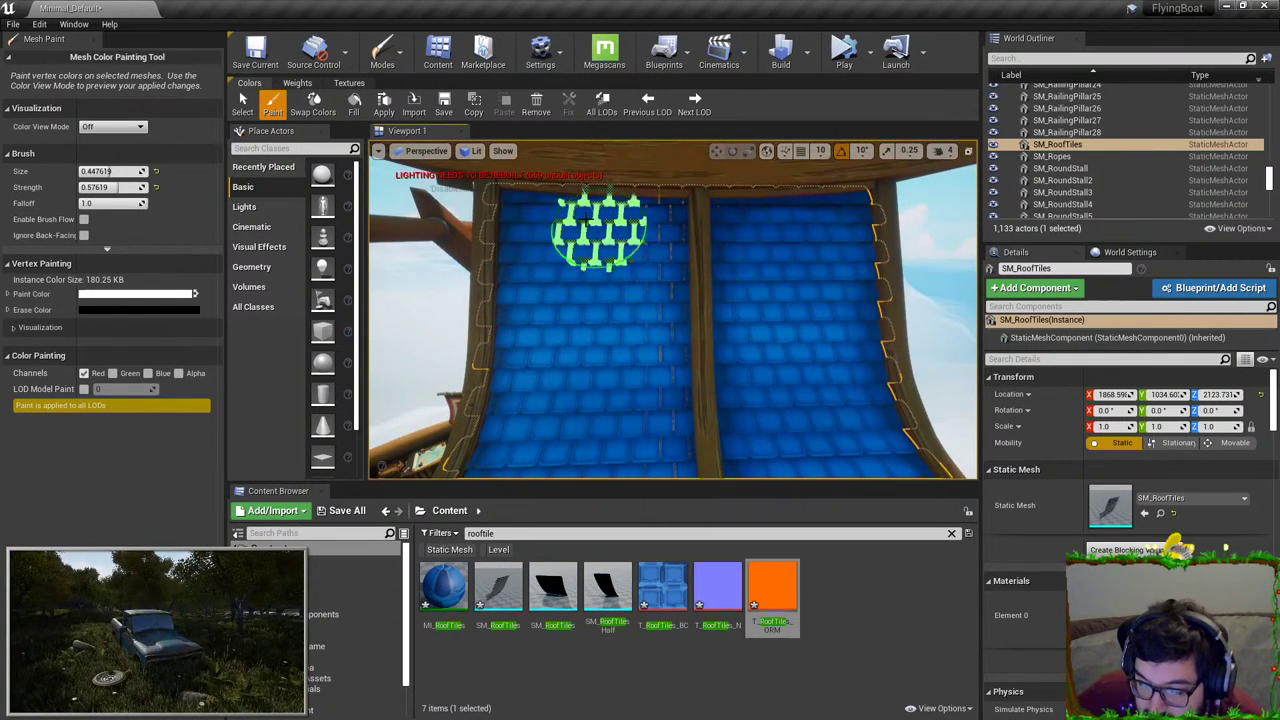
left_click(196, 293)
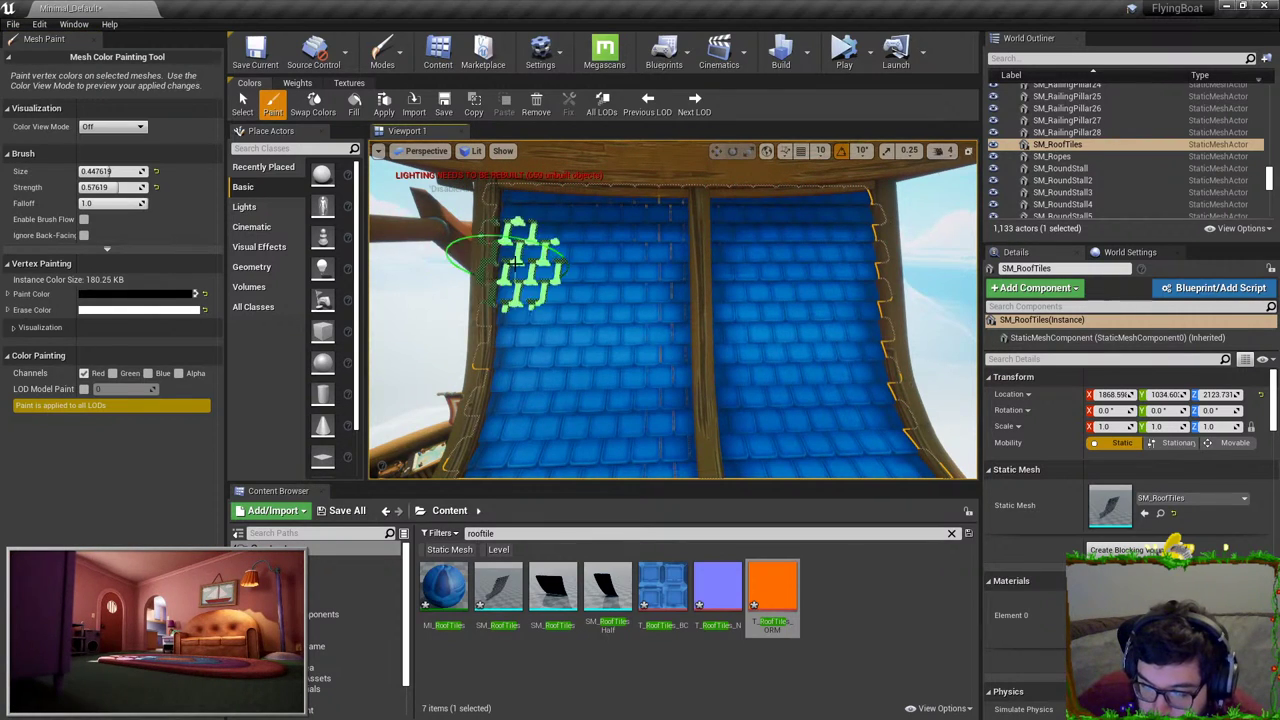
left_click(196, 293)
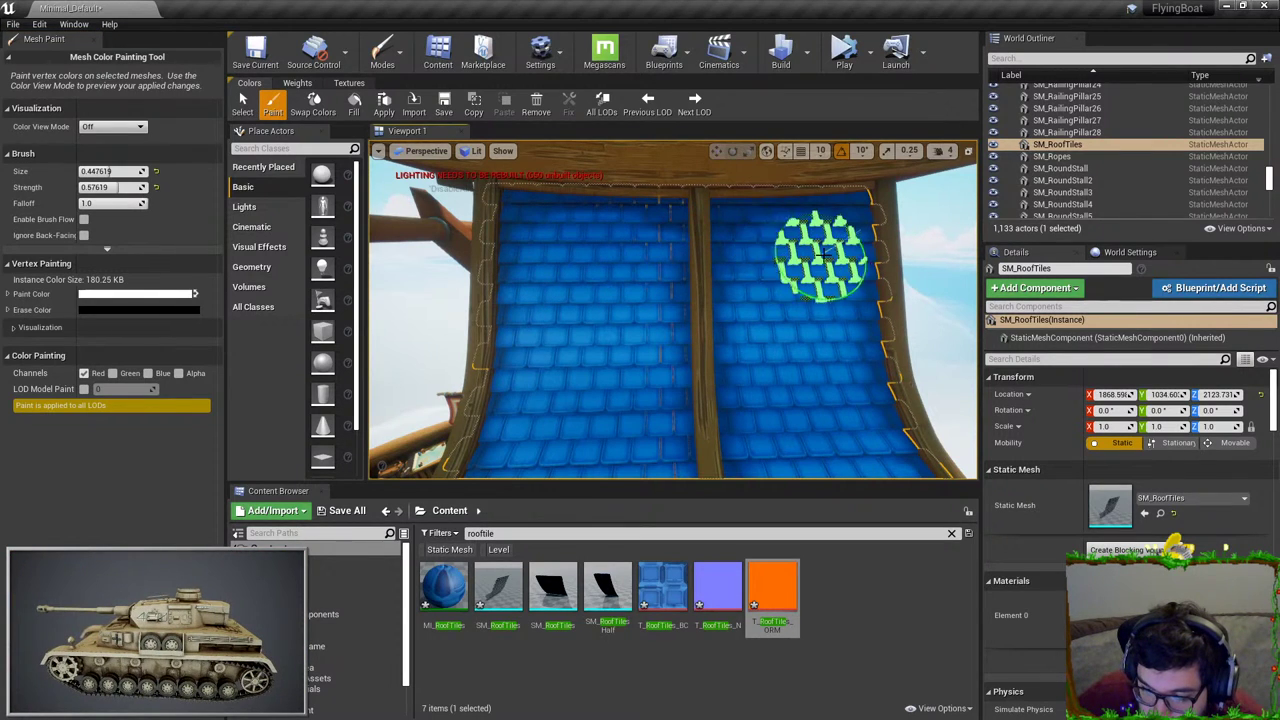
key("s")
right_click_drag(826, 257, 940, 303)
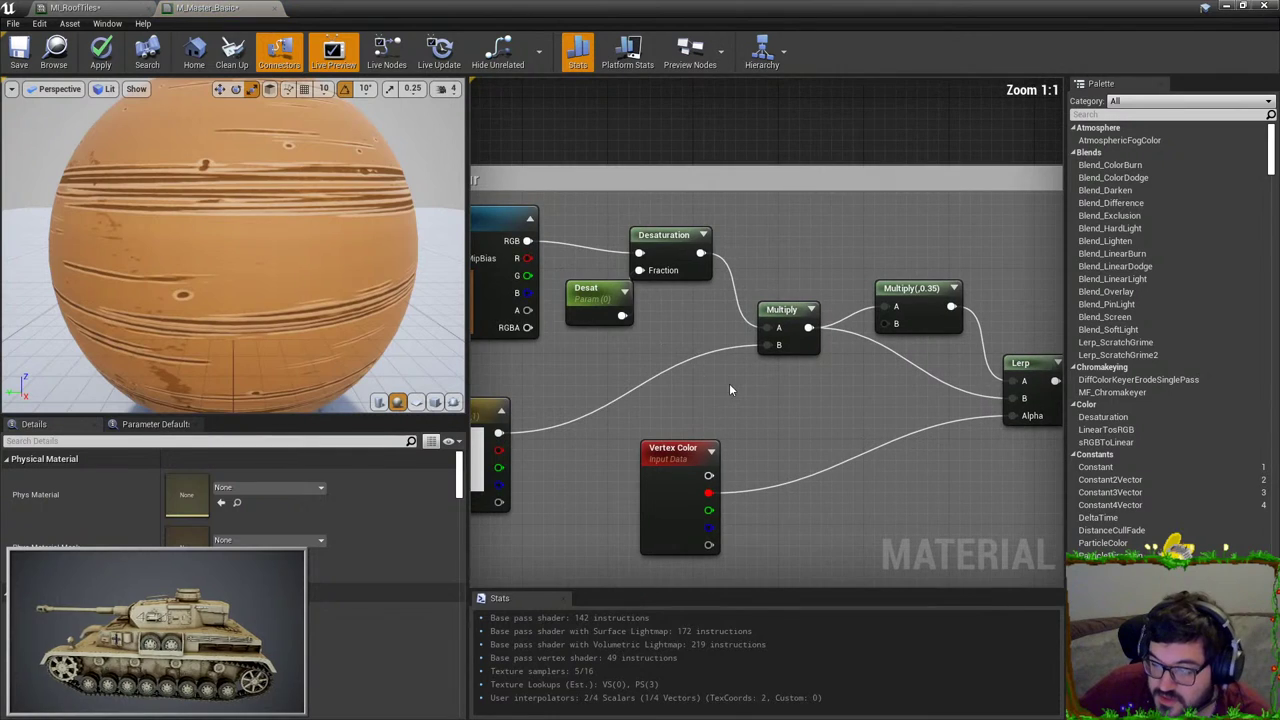
Step: Connect a new constant to the second Multiply node's B input and convert it to a parameter named CustomAOStrengh
left_click(729, 383)
left_click_drag(756, 411, 896, 323)
right_click(746, 395)
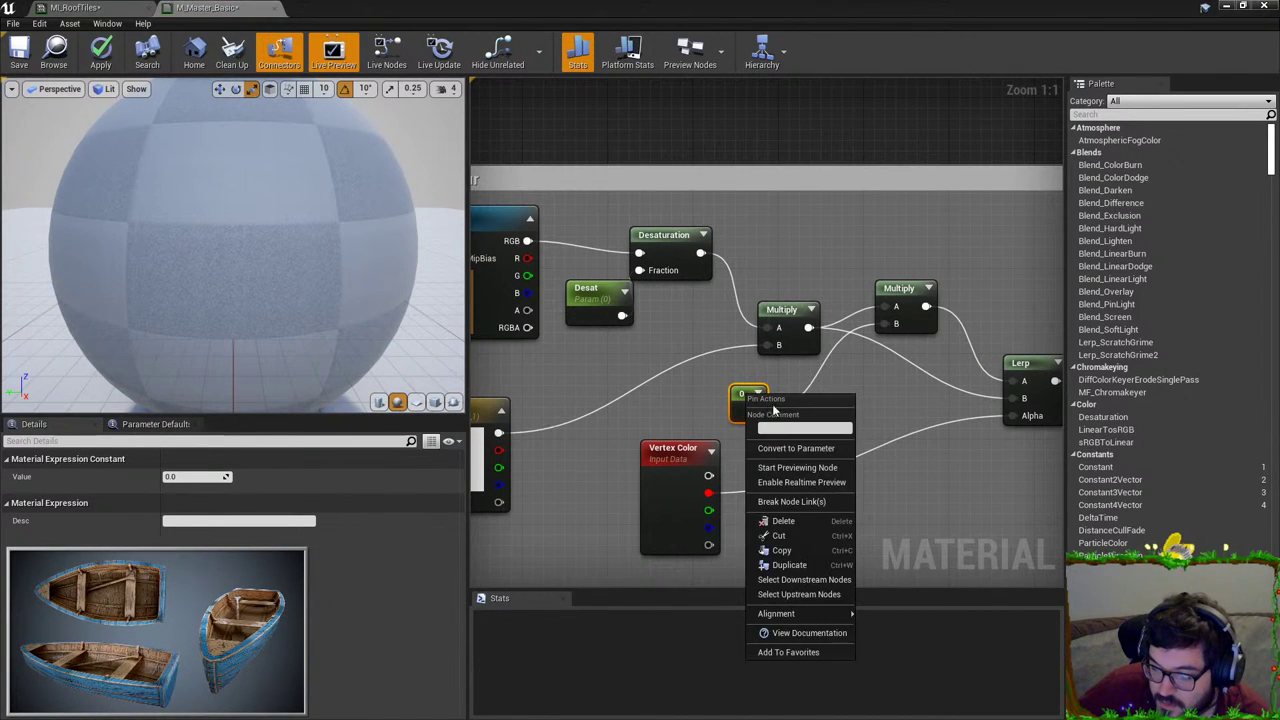
left_click(778, 447)
type("AOS")
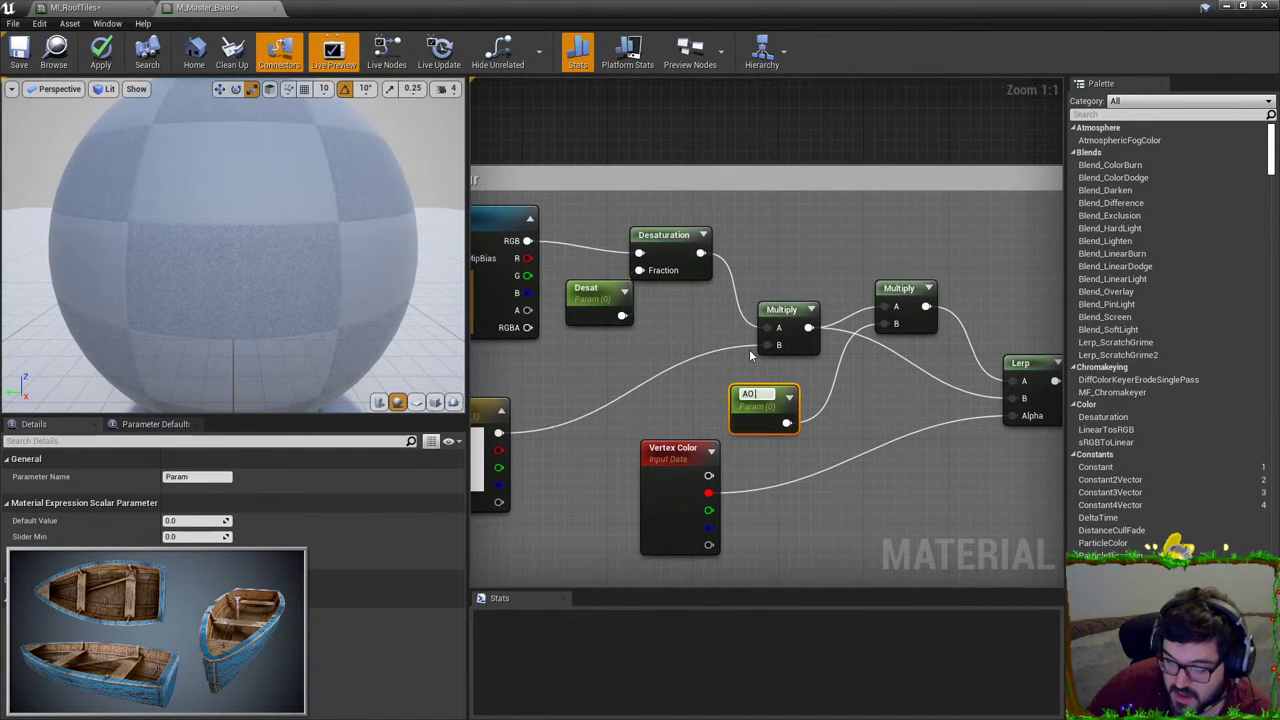
key("Return")
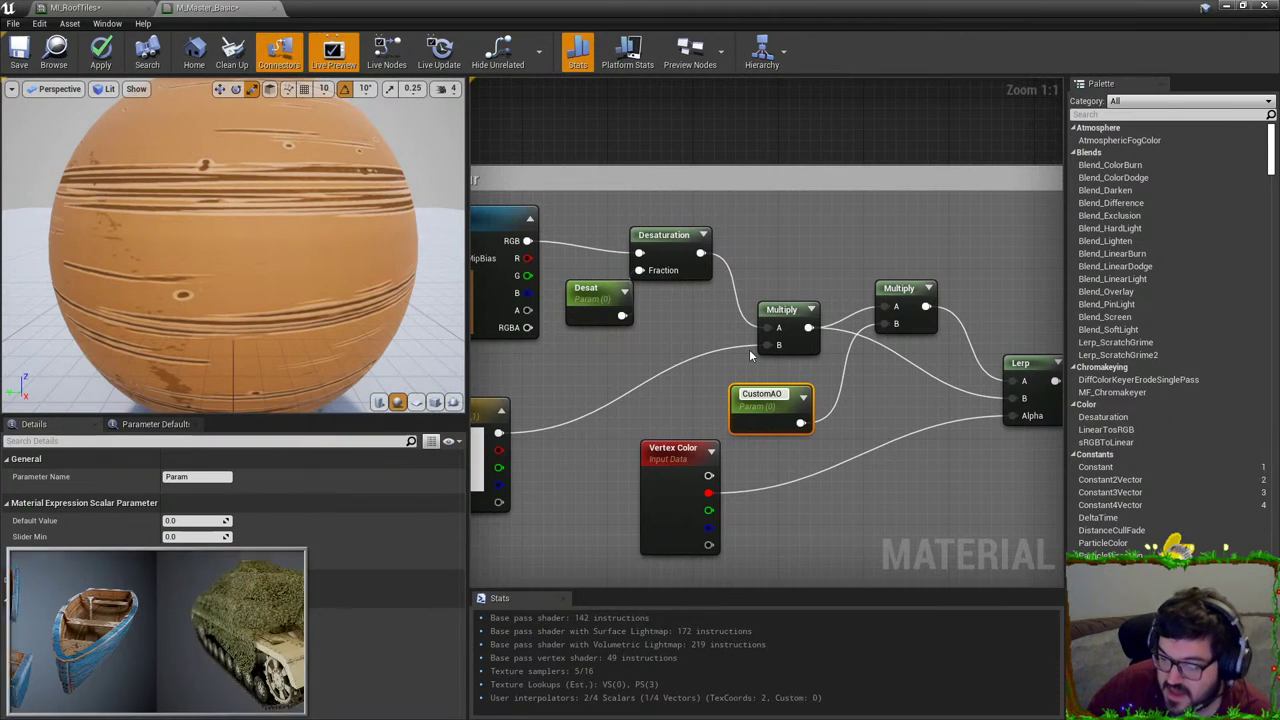
type("trengh")
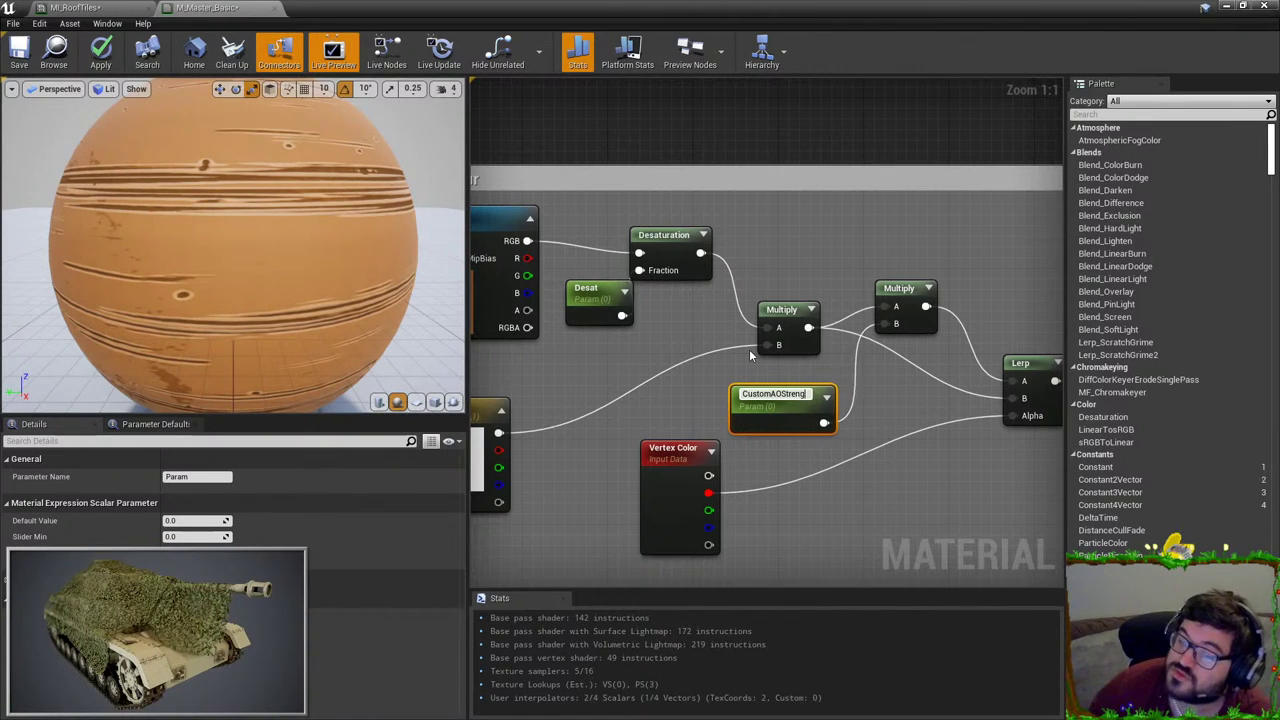
key("Return")
Step: Set the CustomAOStrengh parameter's default value to 0.5 and apply the material changes
left_click(189, 520)
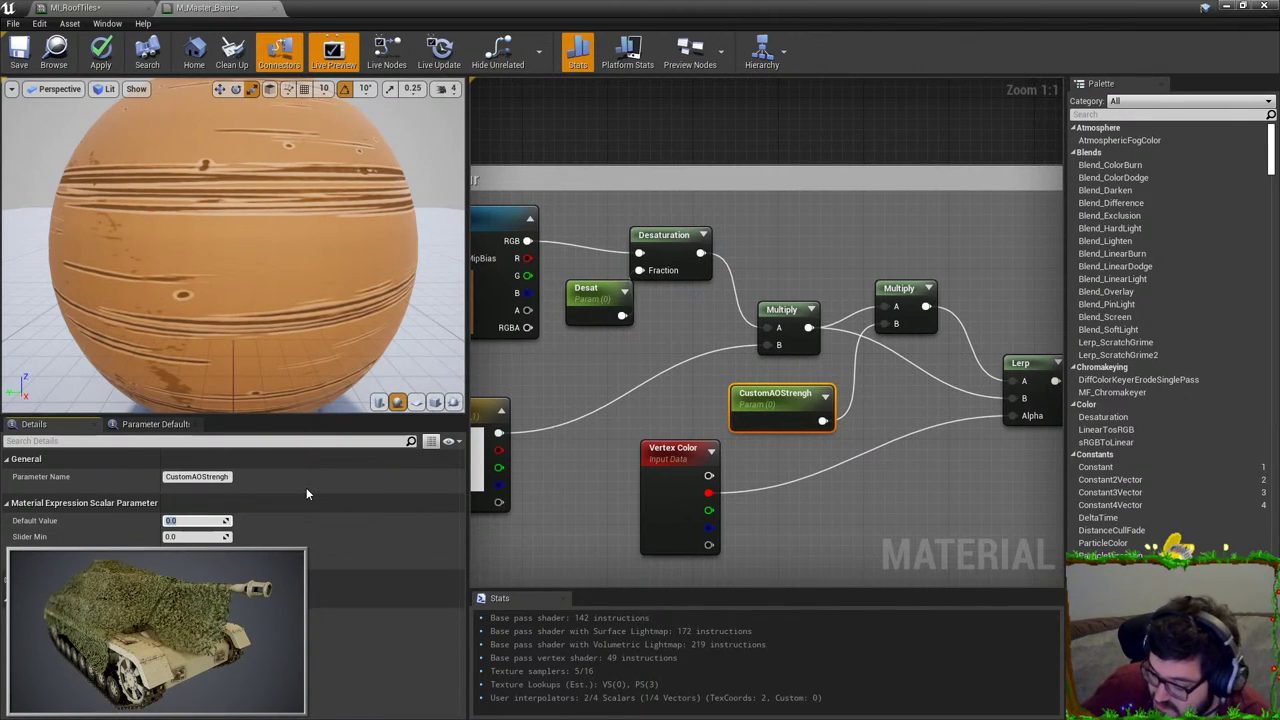
type("0.5")
key("Return")
left_click(100, 50)
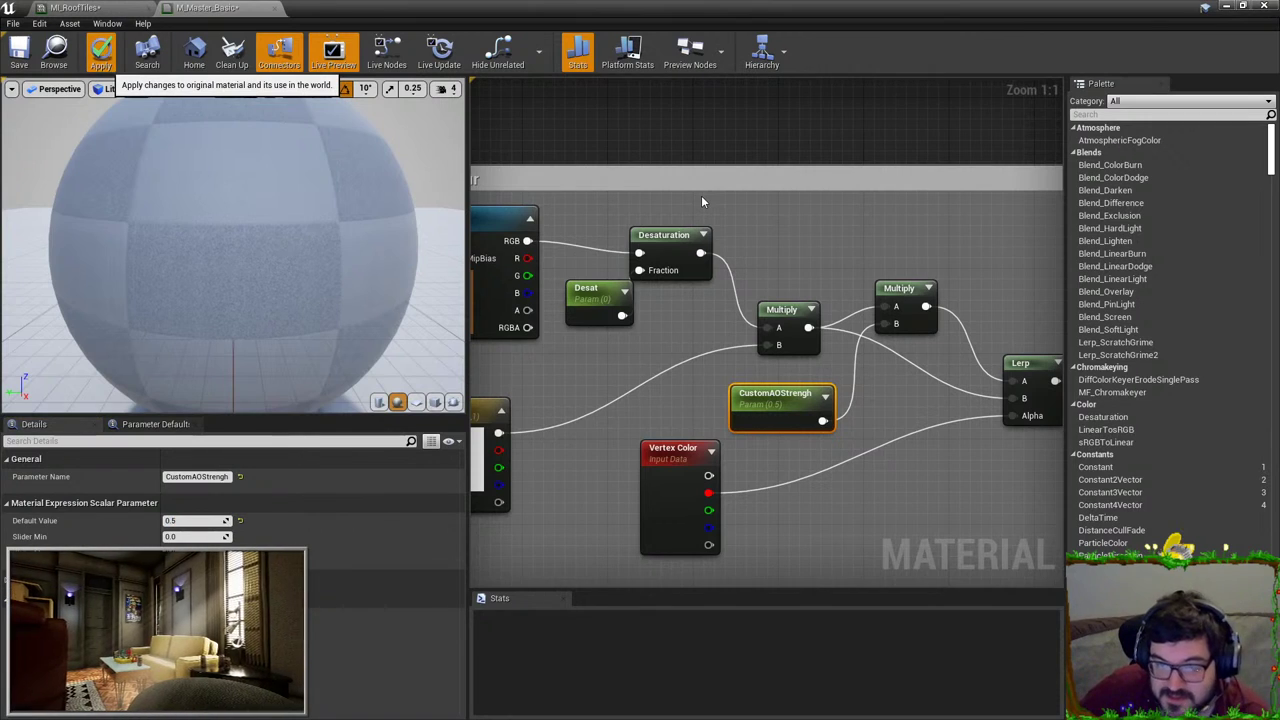
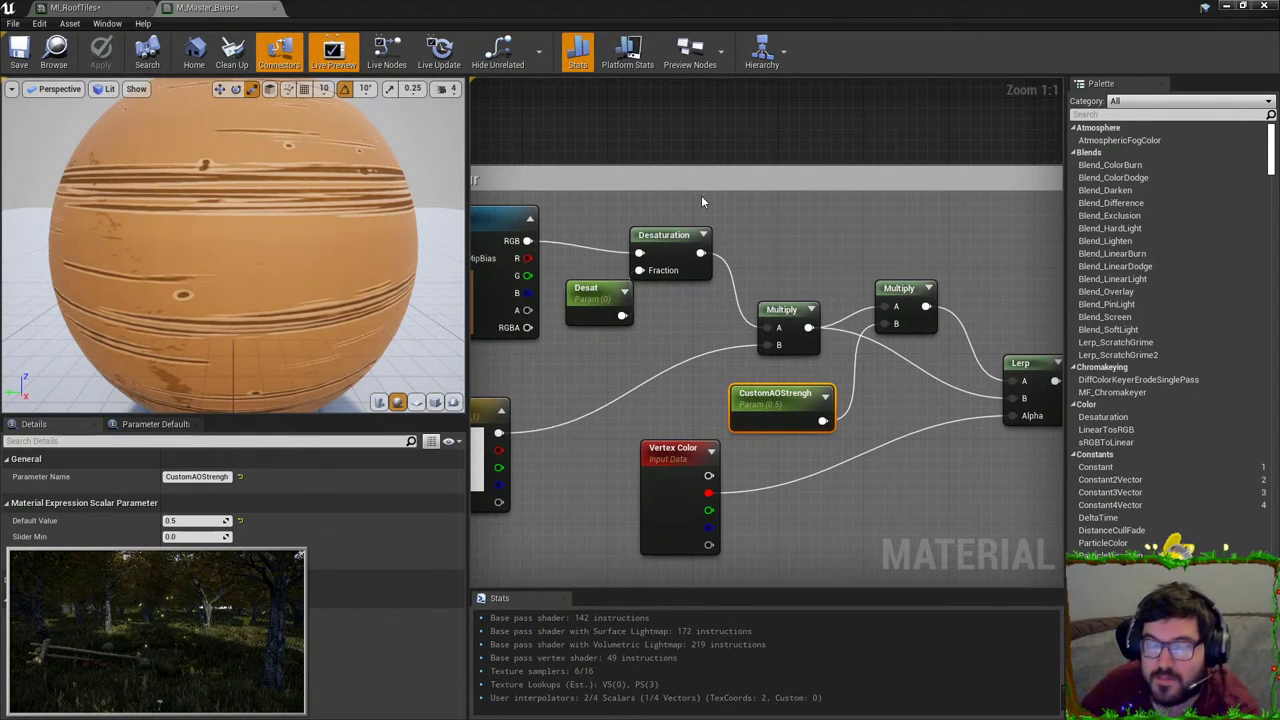
Step: Examine a barrel in the level and inspect the wood and metal bands of its SM_Barrel_2ndLowPoly mesh up close
left_click(1225, 7)
key("Escape")
right_click_drag(672, 310, 640, 370)
right_click_drag(740, 333, 849, 314)
left_click(740, 335)
key("Escape")
right_click_drag(721, 243, 721, 243)
left_click(599, 241)
key("f")
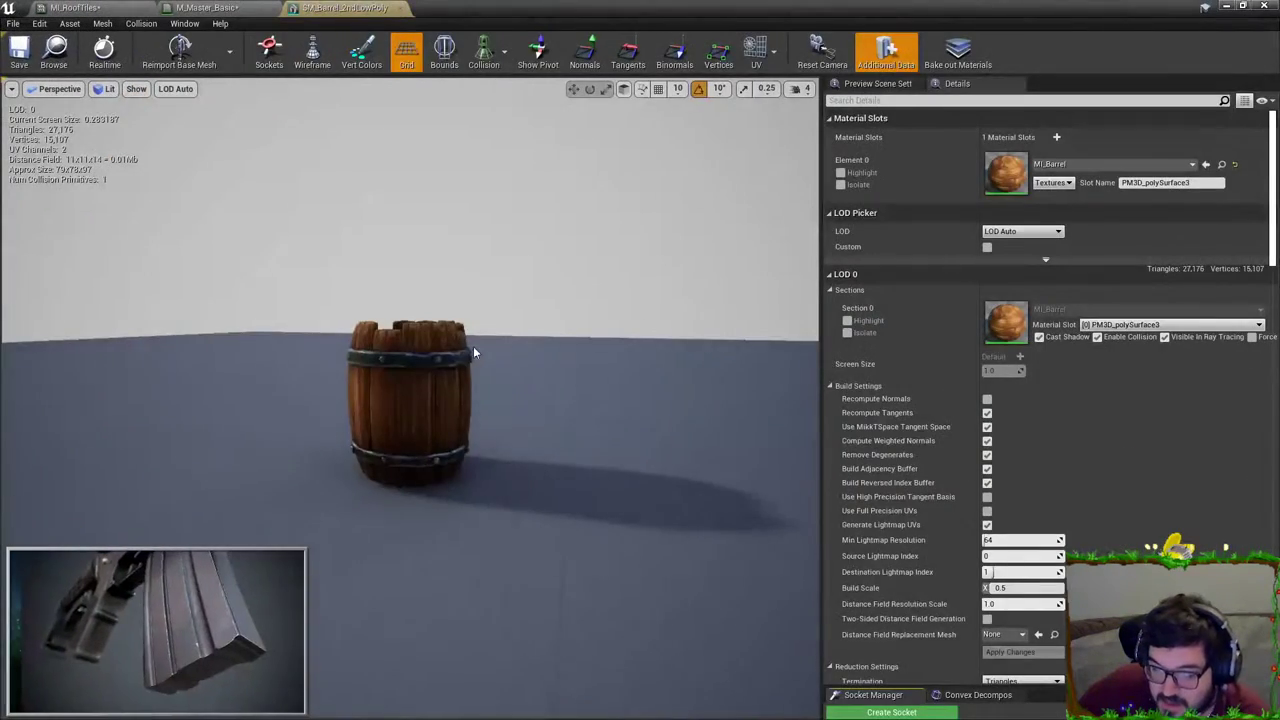
right_click_drag(473, 346, 473, 346)
right_click_drag(376, 348, 464, 225)
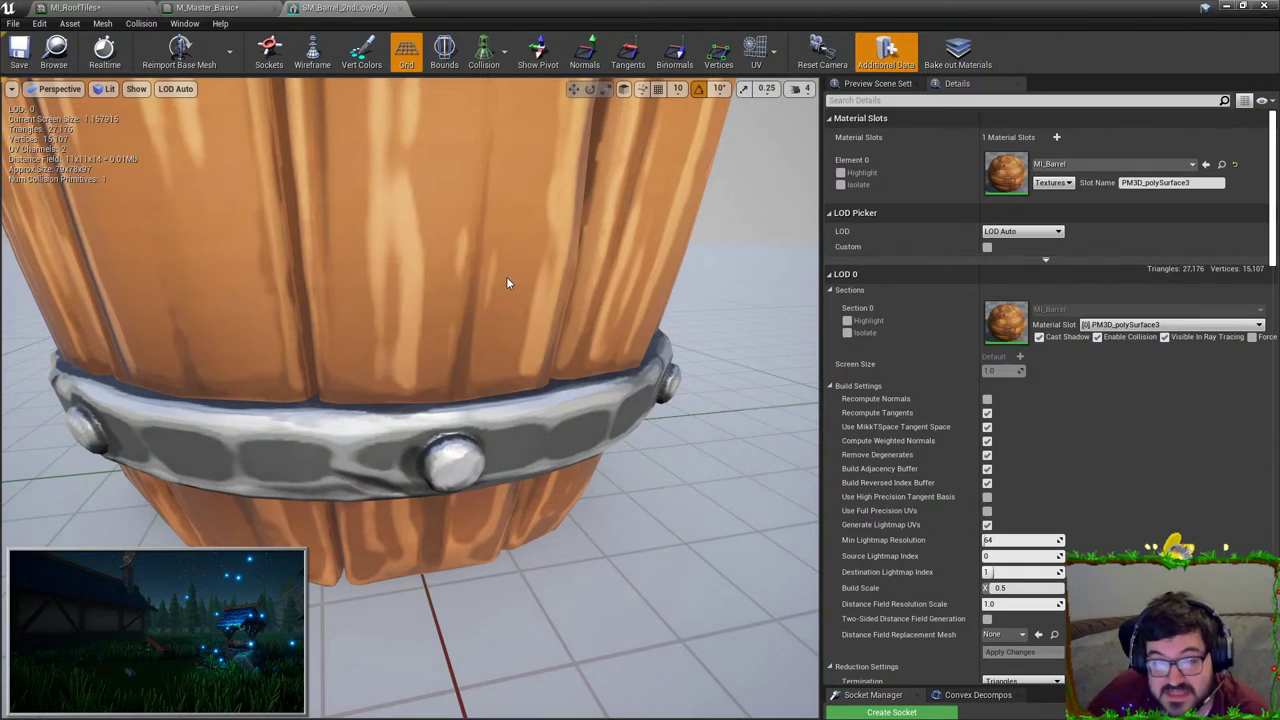
right_click_drag(506, 278, 374, 278)
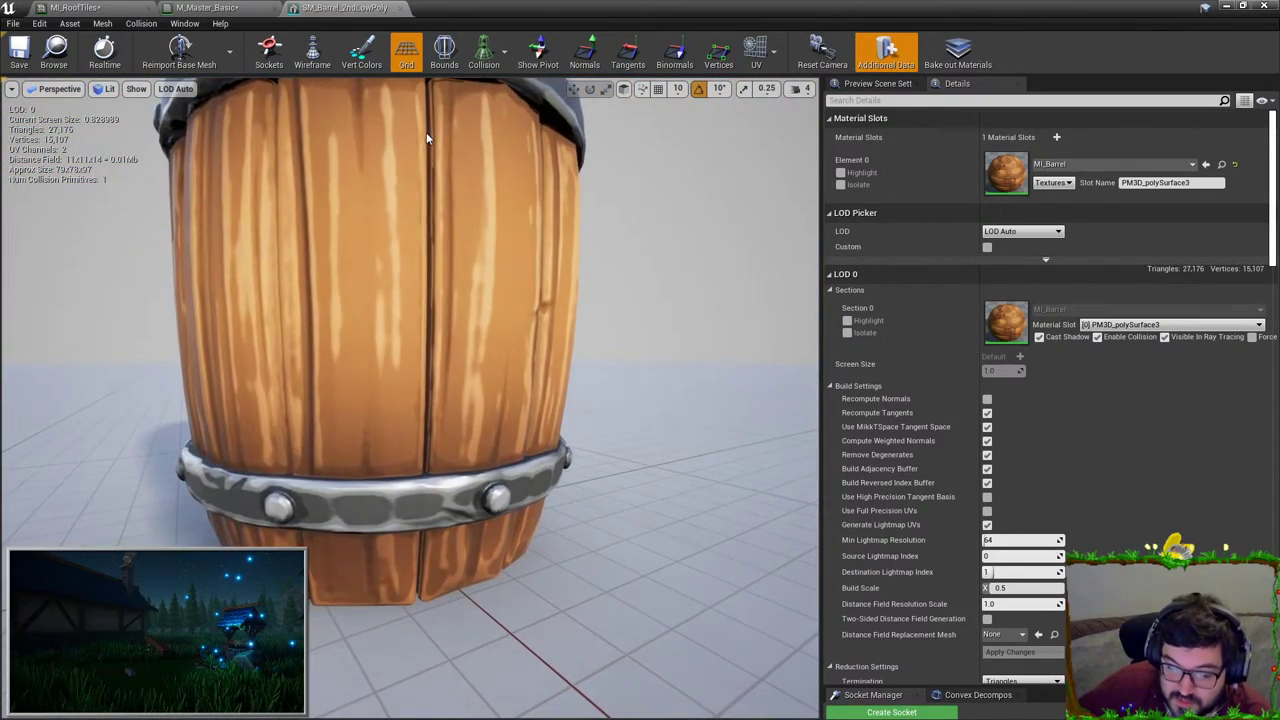
right_click_drag(424, 378, 400, 410)
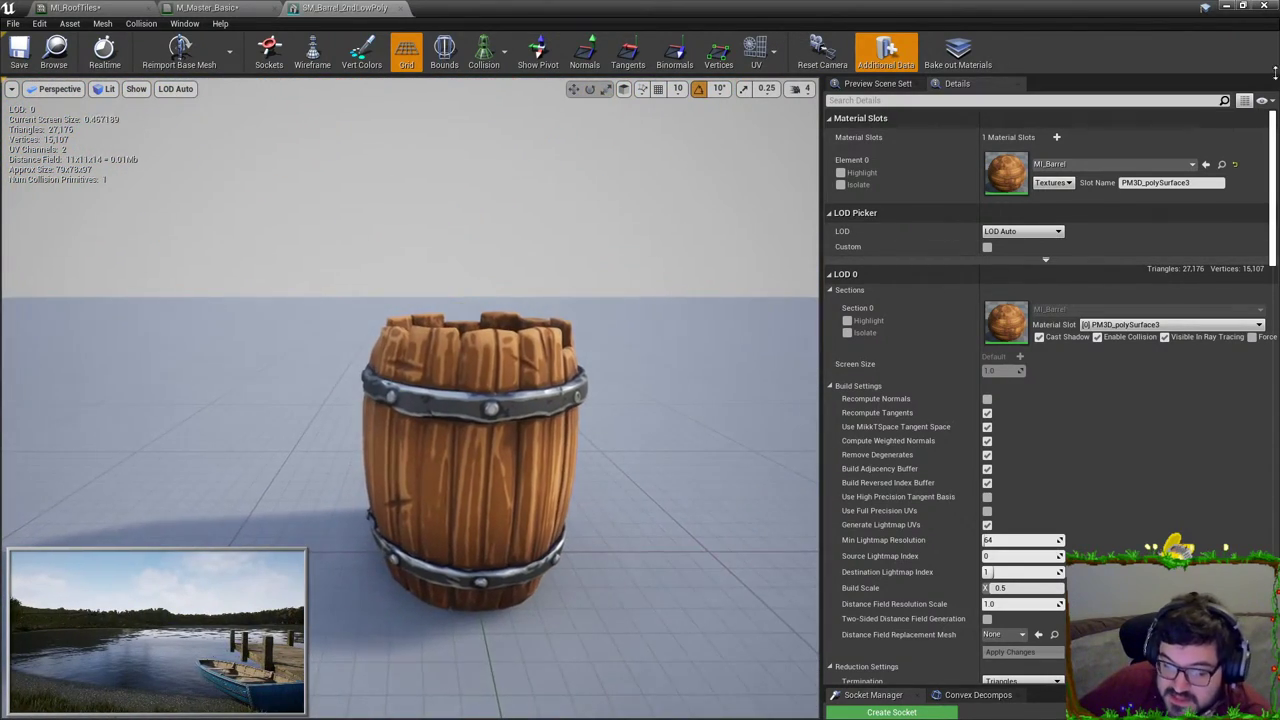
left_click(1266, 8)
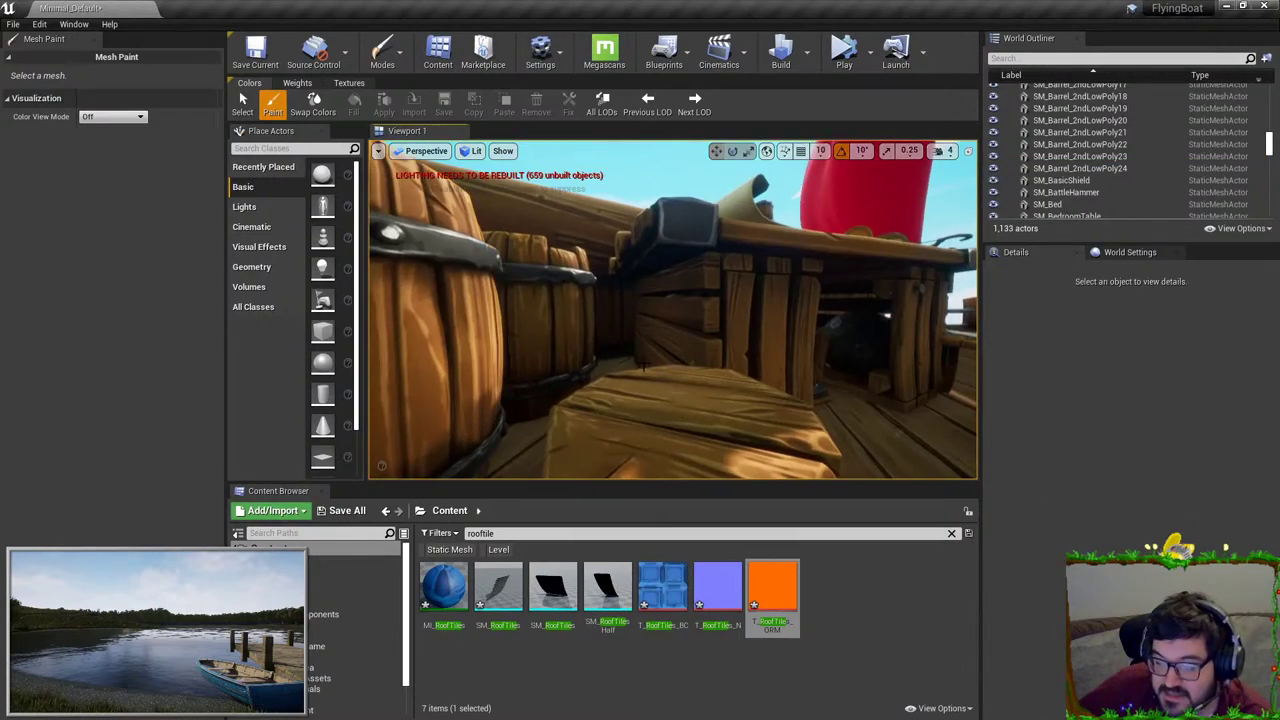
Step: Examine the blue SM_RoofTiles mesh on the boat's cabin in the level
right_click_drag(623, 407, 623, 407)
left_click(623, 407)
double_click(1097, 618)
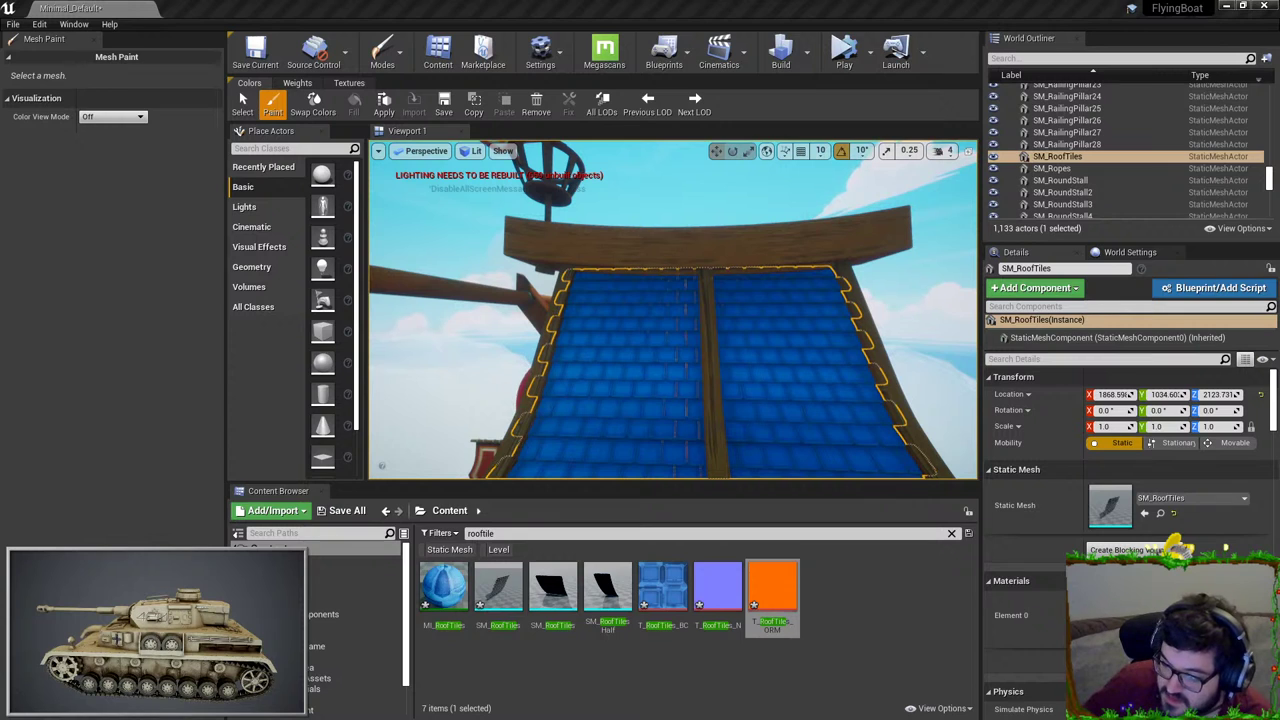
left_click(777, 217)
right_click_drag(777, 217, 668, 400)
left_click_drag(600, 380, 748, 314)
left_click_drag(644, 310, 753, 311)
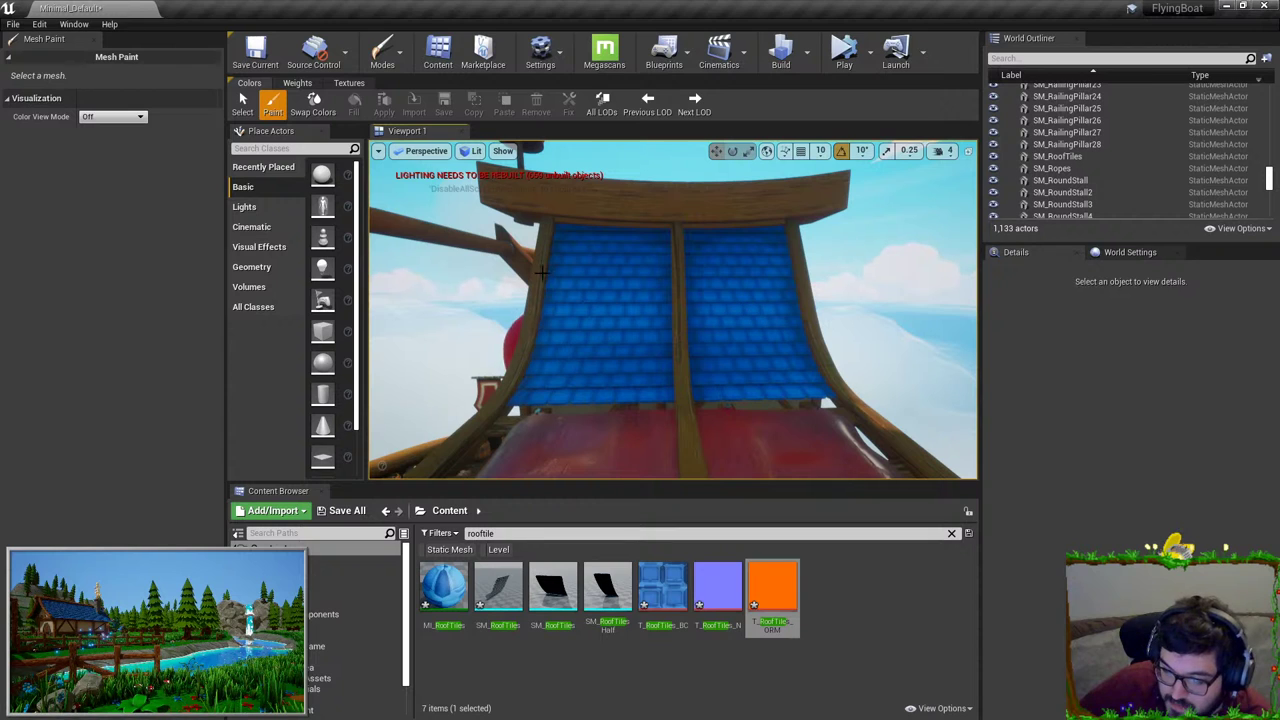
right_click_drag(676, 346, 596, 275)
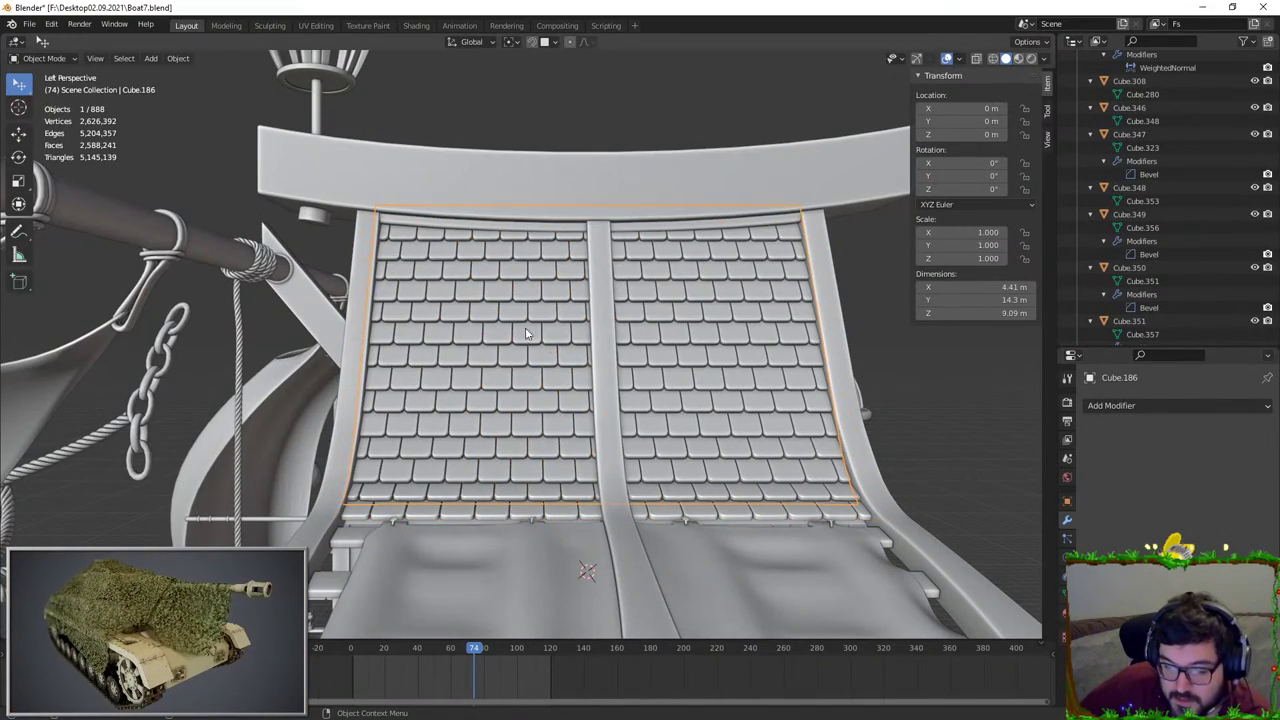
key("g")
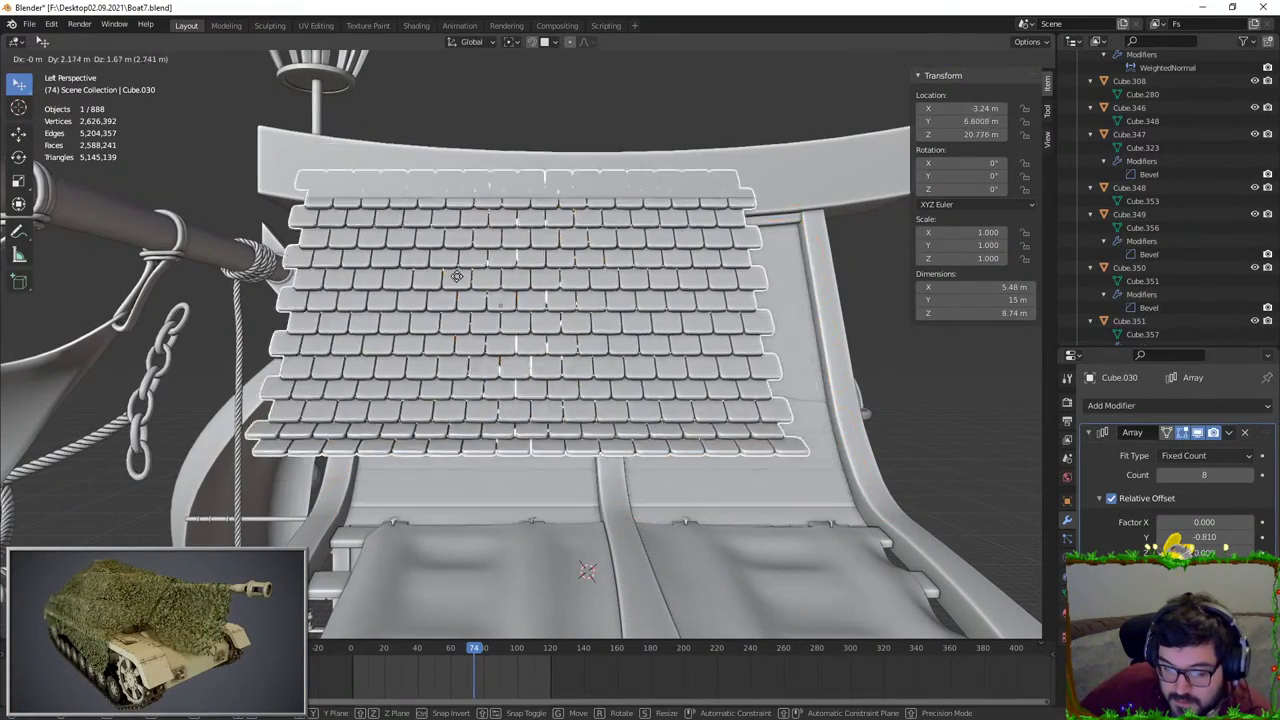
right_click(457, 276)
key("Tab")
key("Tab")
Step: In Blender, duplicate the cabin's roof tile array, rotate the copy 180° and move it over the opposite roof slope
key("KP_7")
scroll(590, 360, "down", 5)
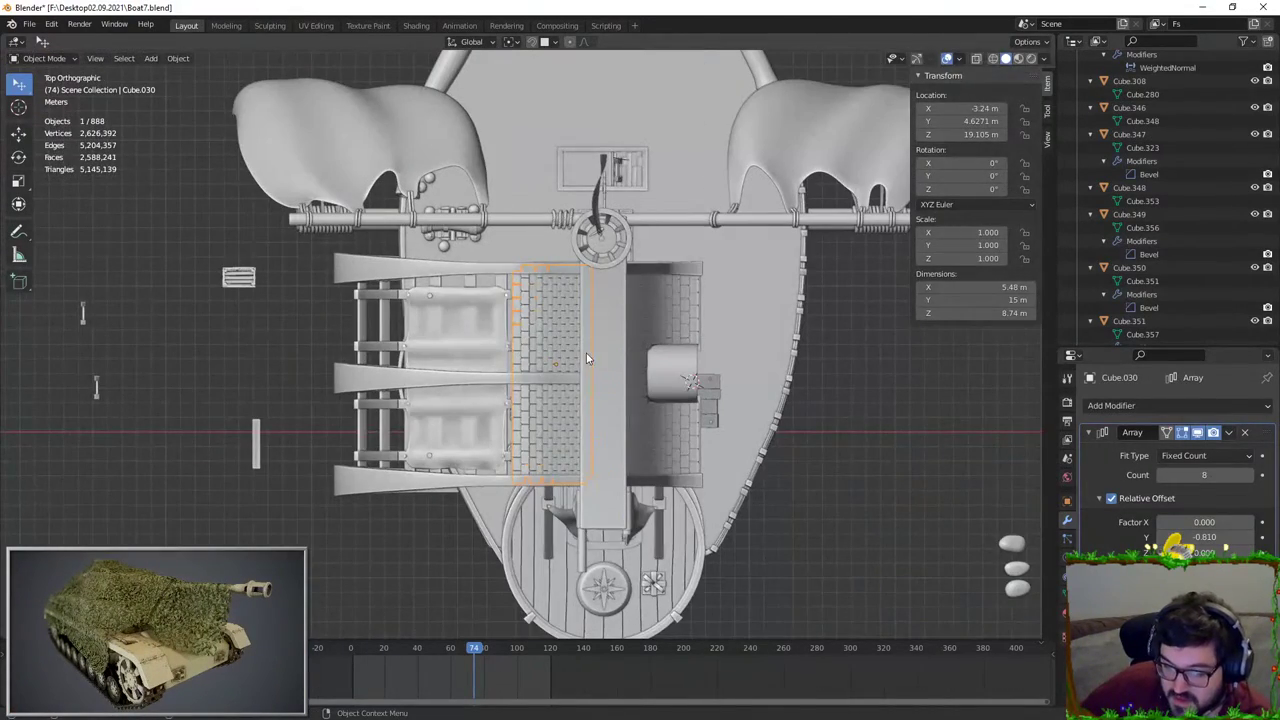
key("shift+d")
key("r")
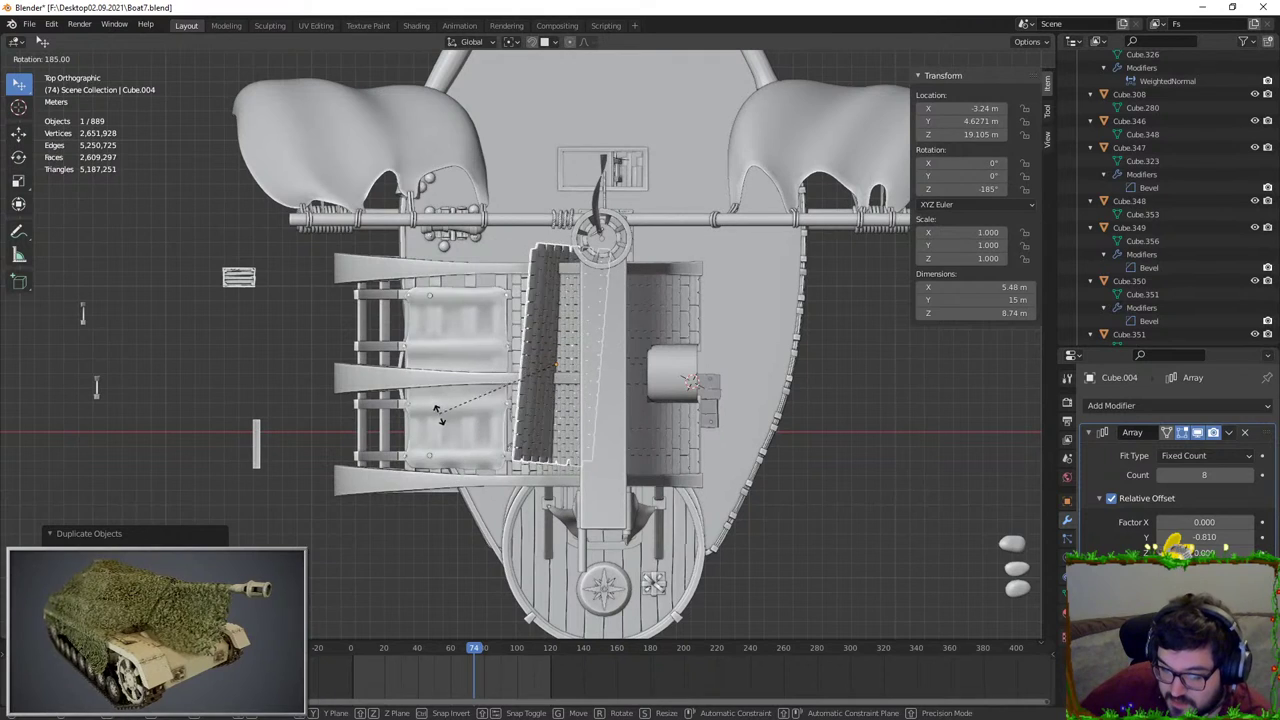
left_click(440, 433)
key("g")
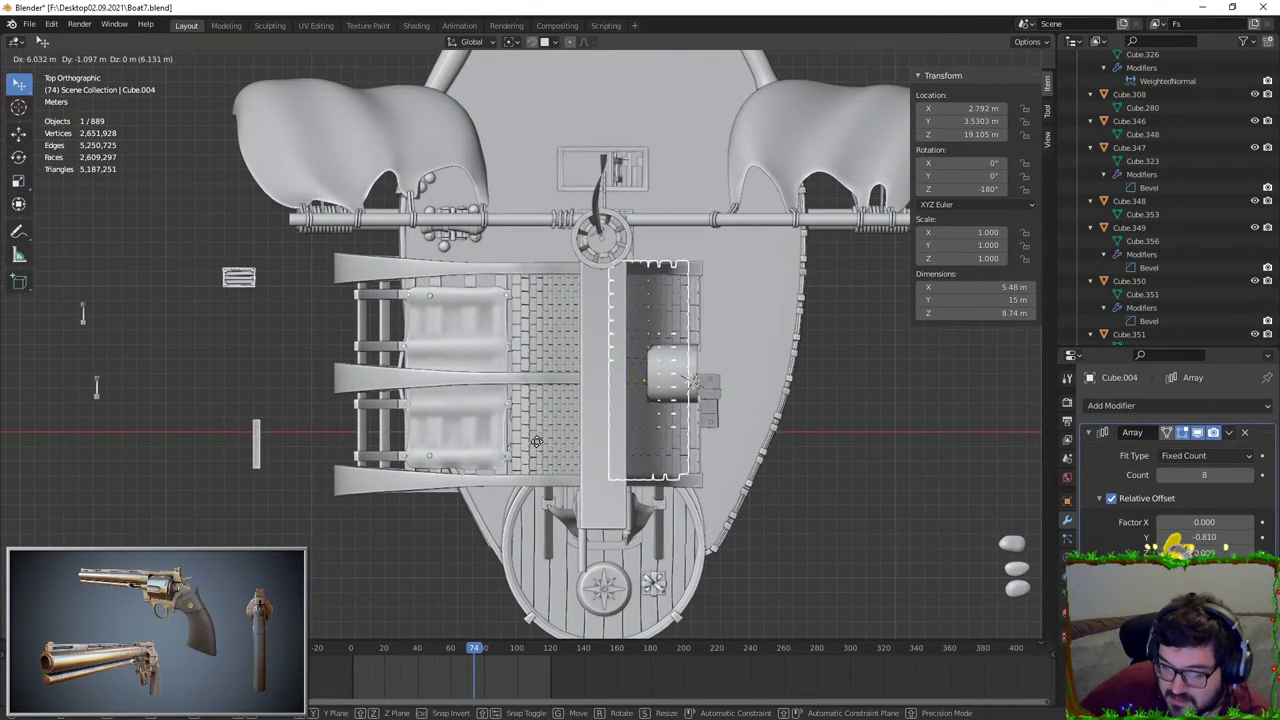
left_click(569, 438)
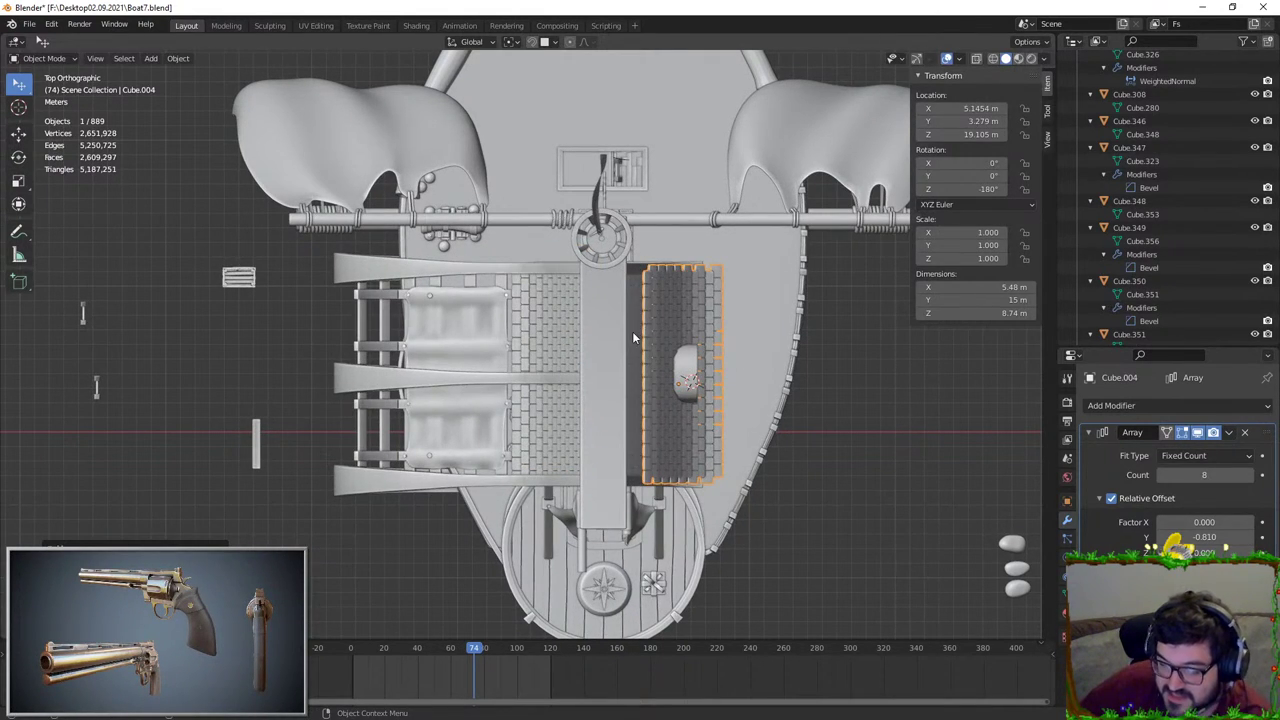
Step: Delete the old tiles on the dormer side and shift the rotated tile copy along X towards the ridge beam, to about 3.68 m
left_click(633, 338)
key("Delete")
left_click(660, 340)
scroll(650, 347, "up", 3)
middle_click_drag(535, 342, 471, 335, "shift")
scroll(471, 335, "down", 1)
key("g")
right_click(658, 346)
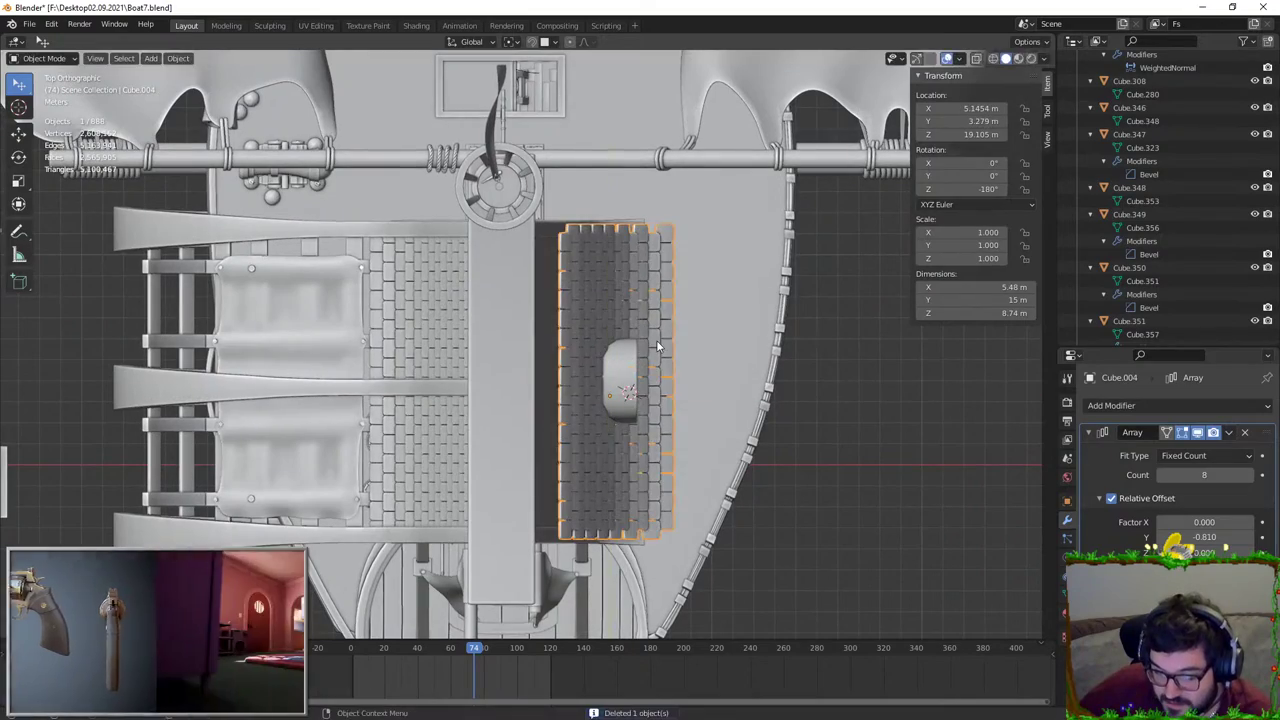
key("g")
key("x")
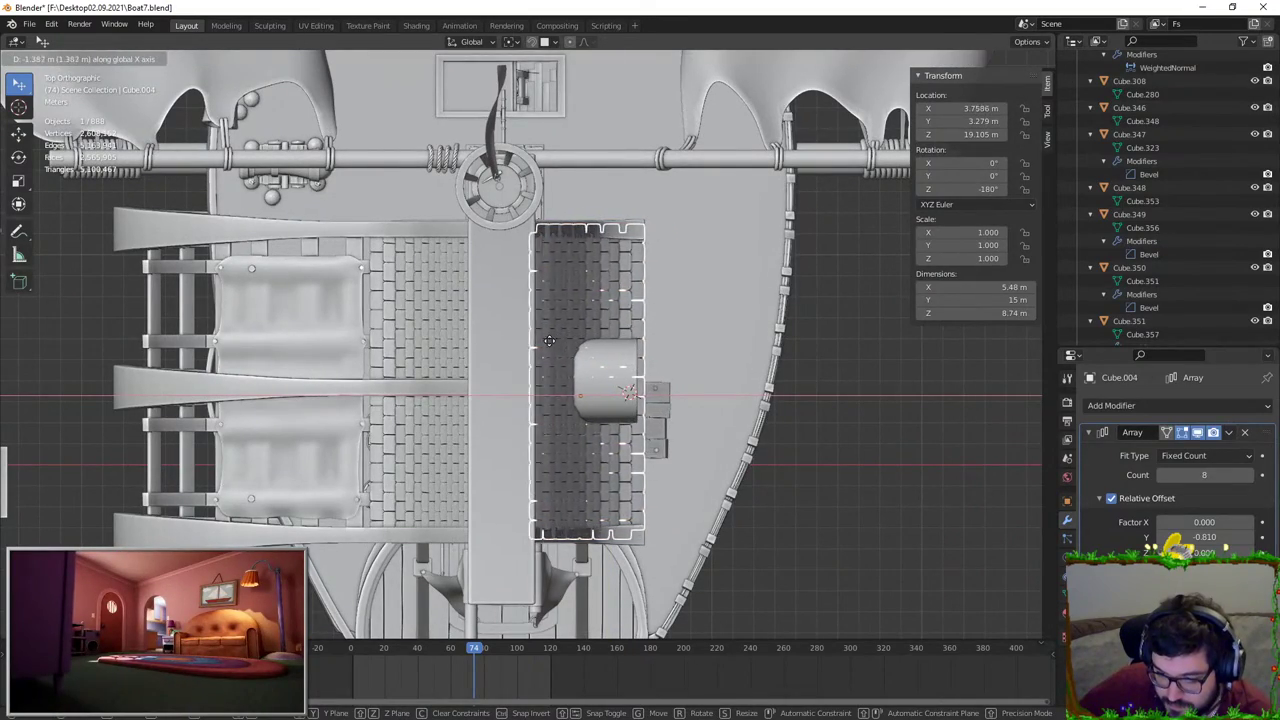
left_click(534, 341)
Step: Raise the rotated tile copy along Z to about 19.3 m
middle_click_drag(534, 341, 611, 272)
scroll(538, 300, "up", 3)
key("g")
key("z")
left_click(611, 266)
left_click(741, 312)
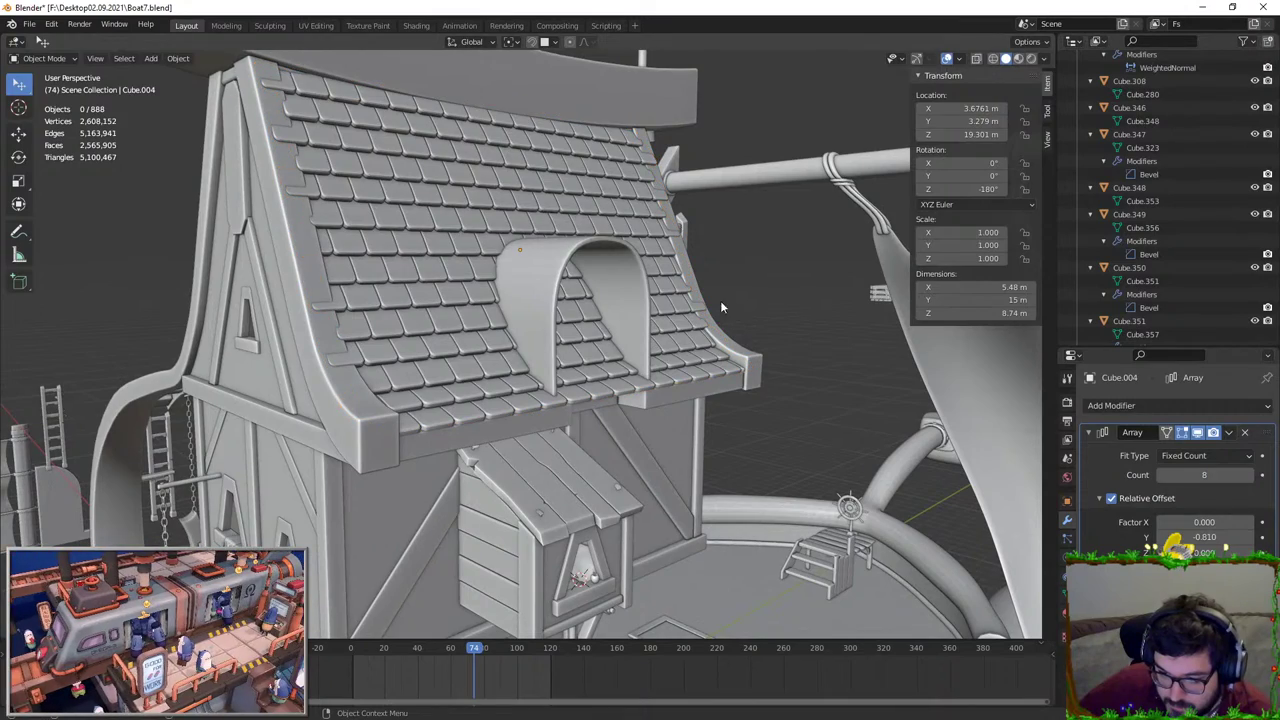
Step: Raise the tile copy slightly further and shift it to about X 3.556 m on the dormer-side slope
middle_click_drag(720, 301, 427, 200)
left_click(638, 290)
key("g")
key("z")
left_click(635, 273)
key("g")
key("y")
left_click(653, 281)
left_click(660, 236)
Step: Lower the tile copy to about Z 19.322 m so its lowest row sits on the eave beam
left_click(427, 231)
scroll(445, 230, "up", 6)
key("g")
key("z")
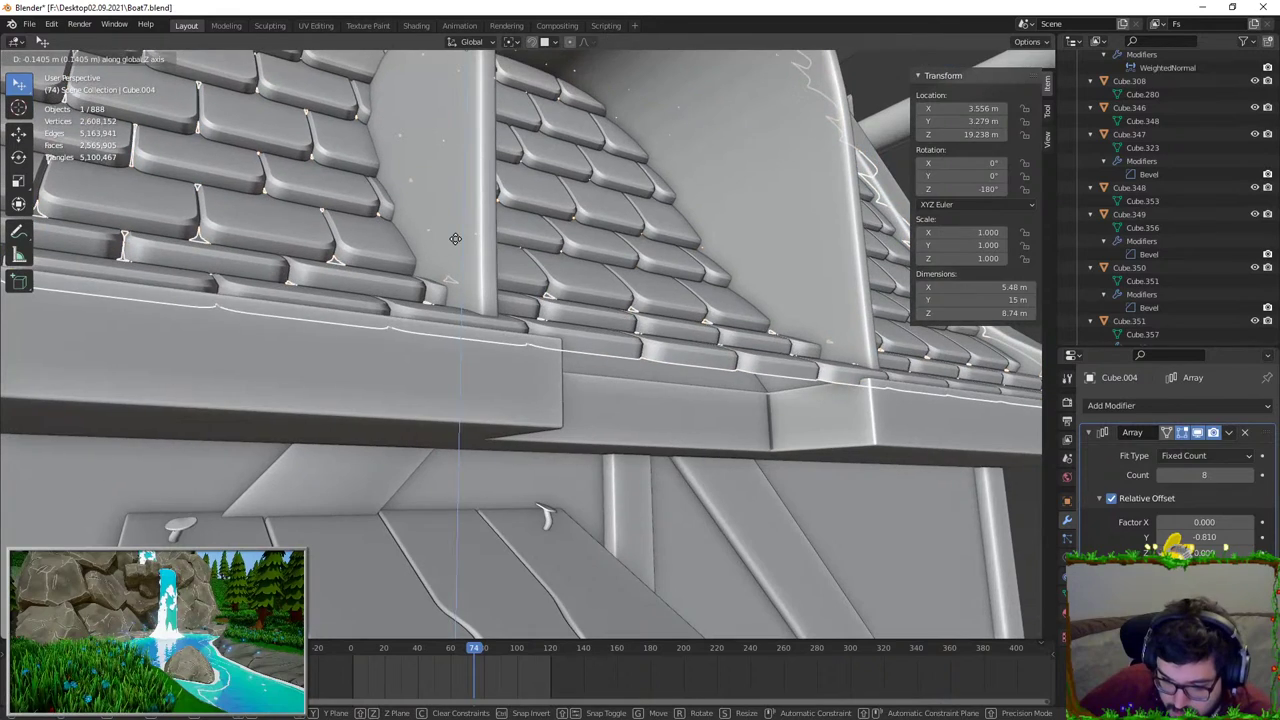
left_click(465, 253)
middle_click_drag(465, 253, 320, 352)
scroll(466, 306, "down", 3)
Step: Apply the Array modifier on the copied roof tiles
key("Tab")
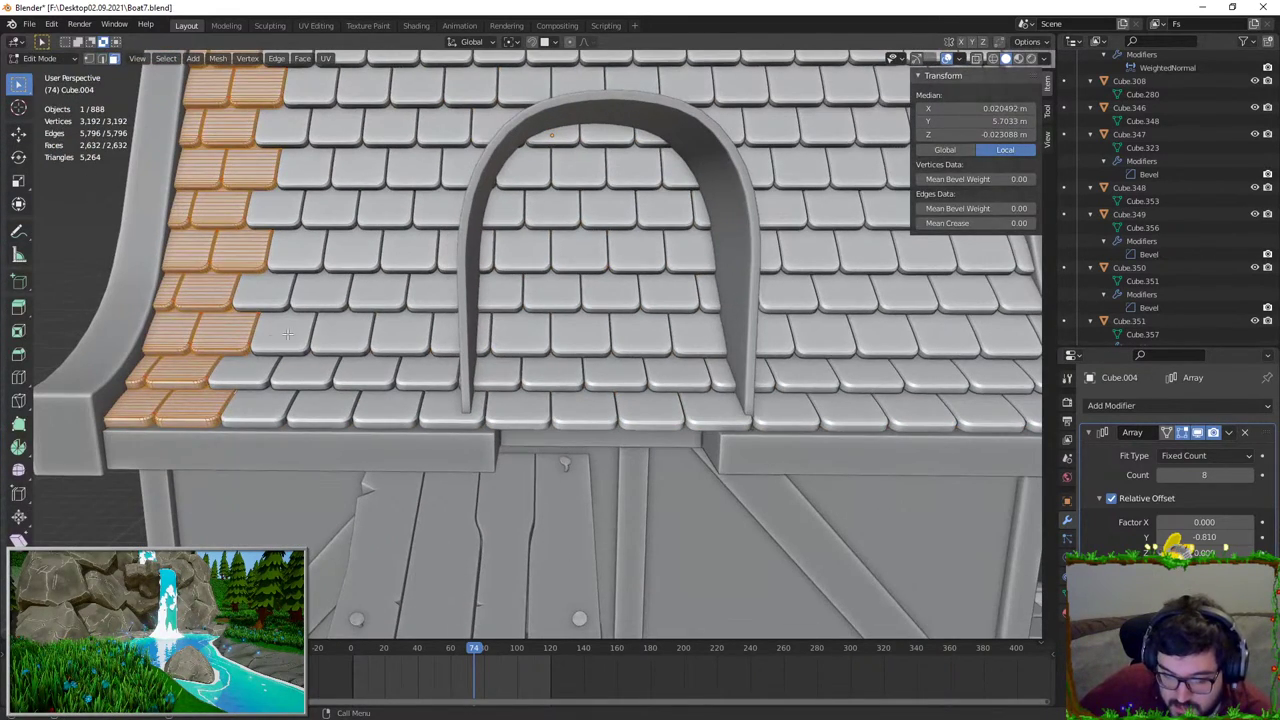
key("Tab")
scroll(288, 335, "down", 2)
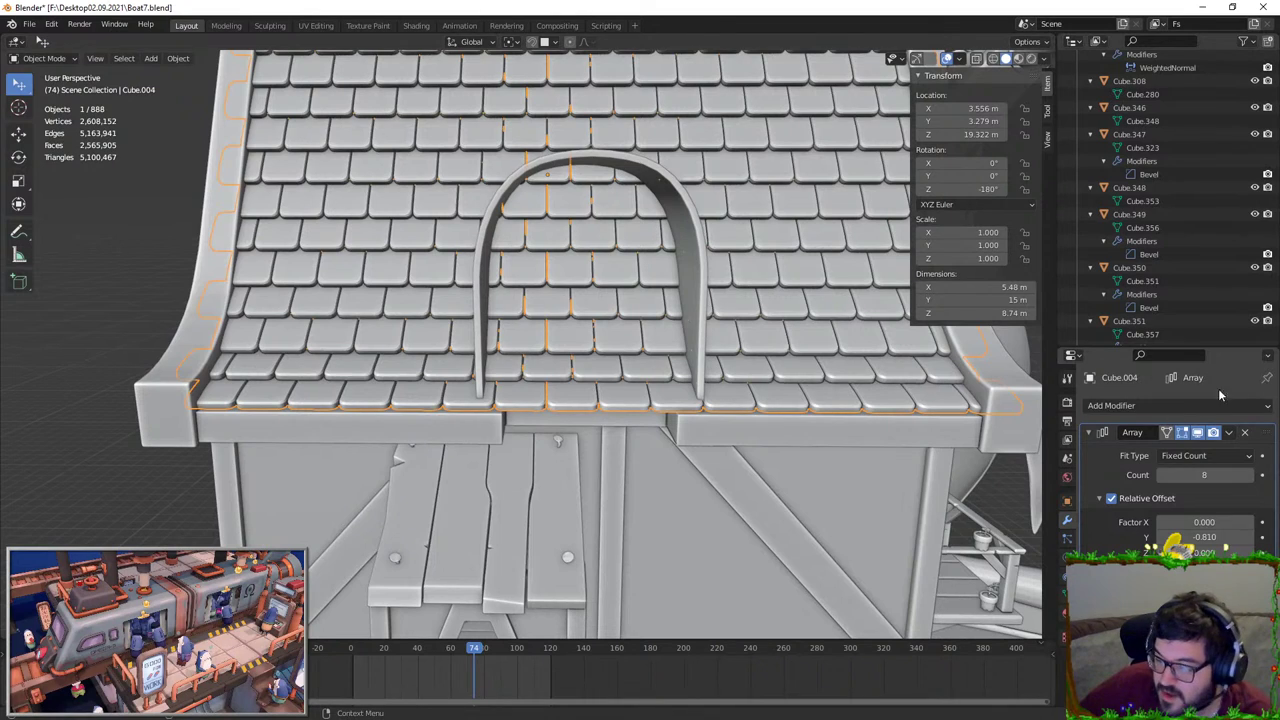
left_click(1230, 432)
left_click(1180, 452)
Step: Delete every linked roof tile inside the arched dormer opening, including those partly hidden behind its sides
key("Tab")
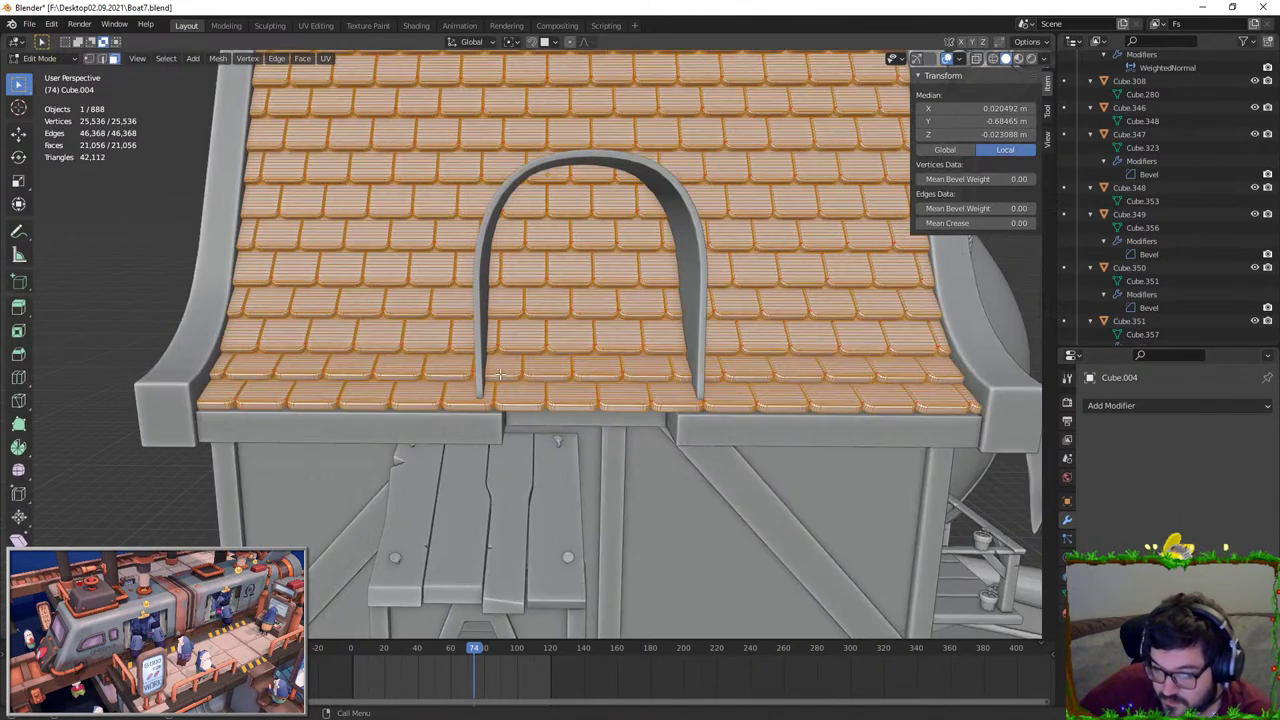
key("alt+a")
key("l")
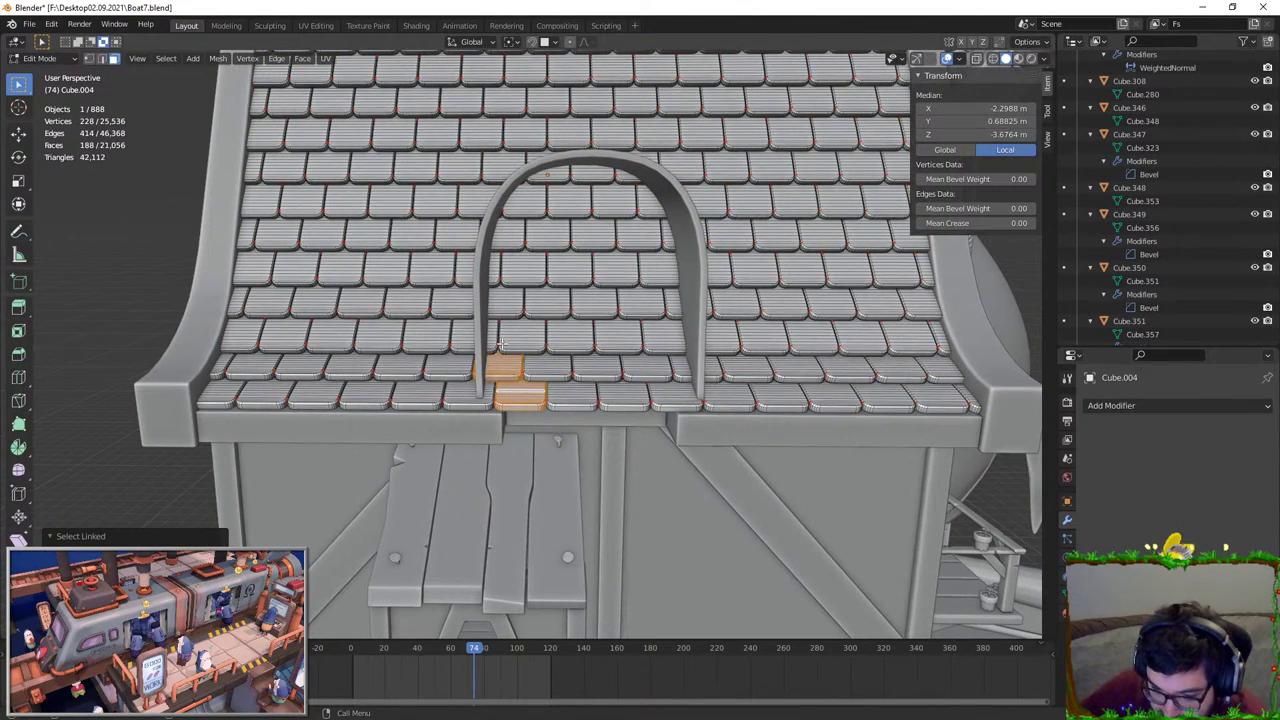
key("l")
key("l")
key("l")
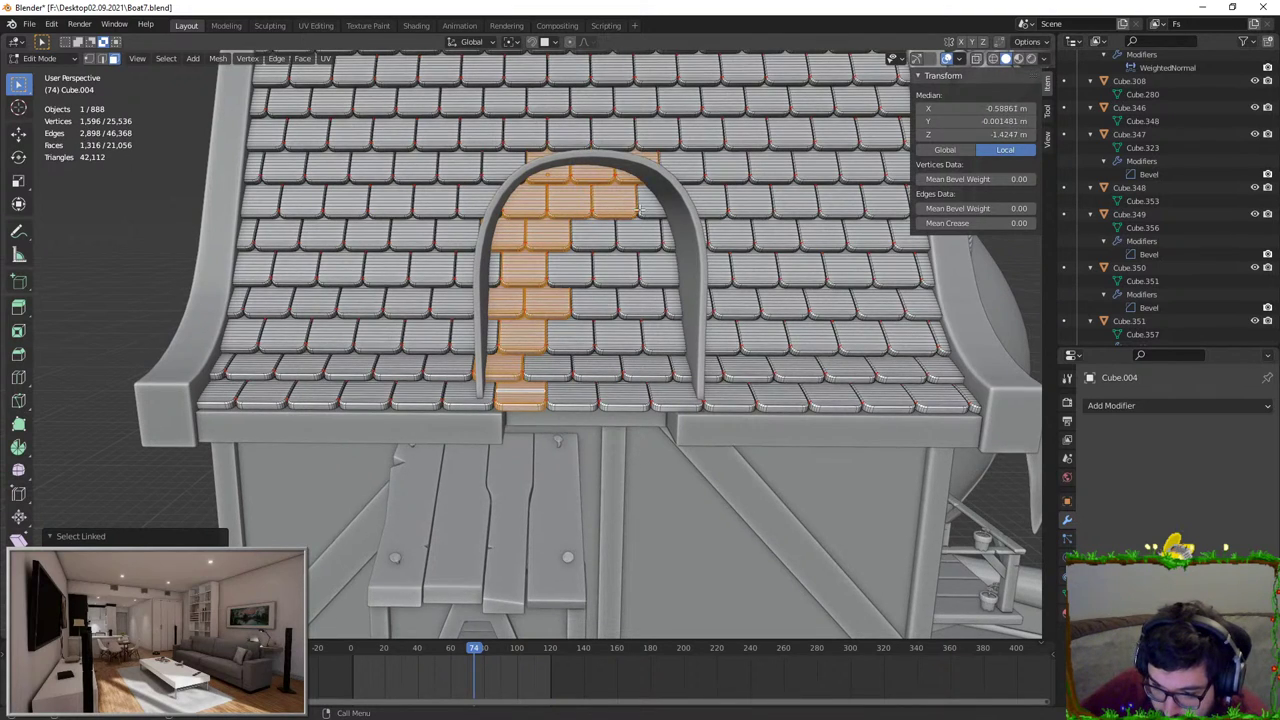
key("l")
key("l")
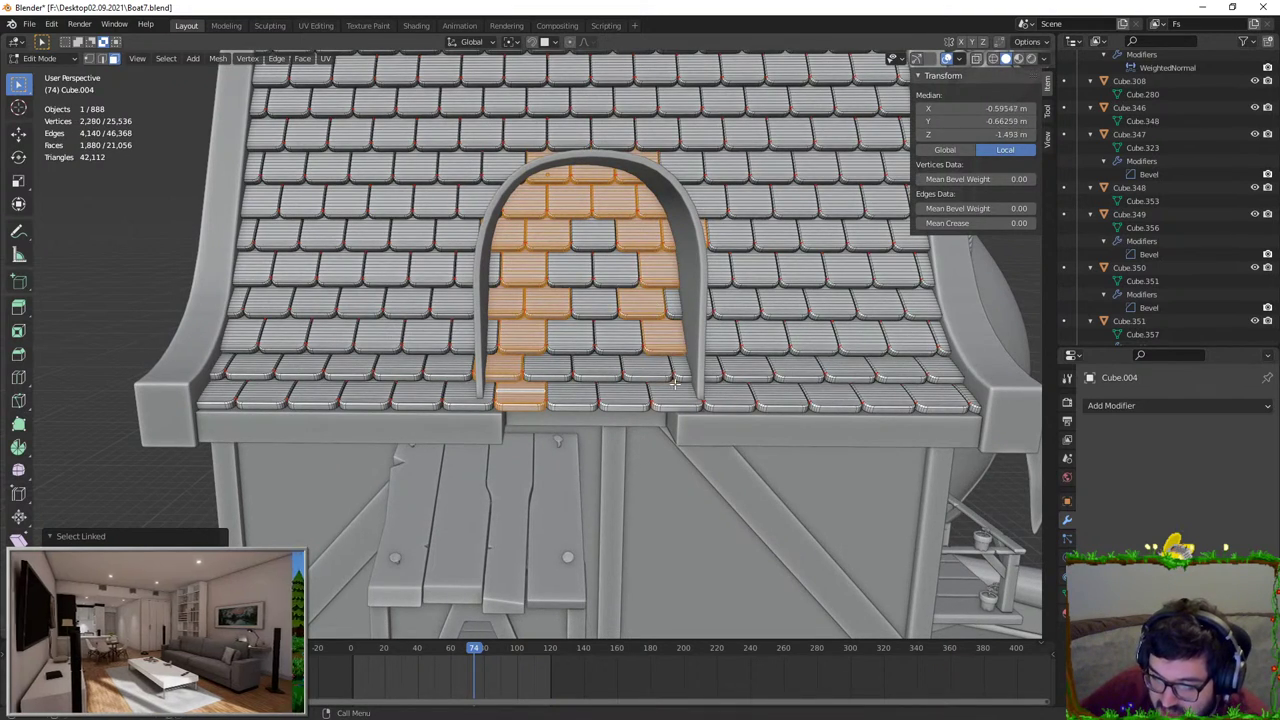
key("l")
key("l")
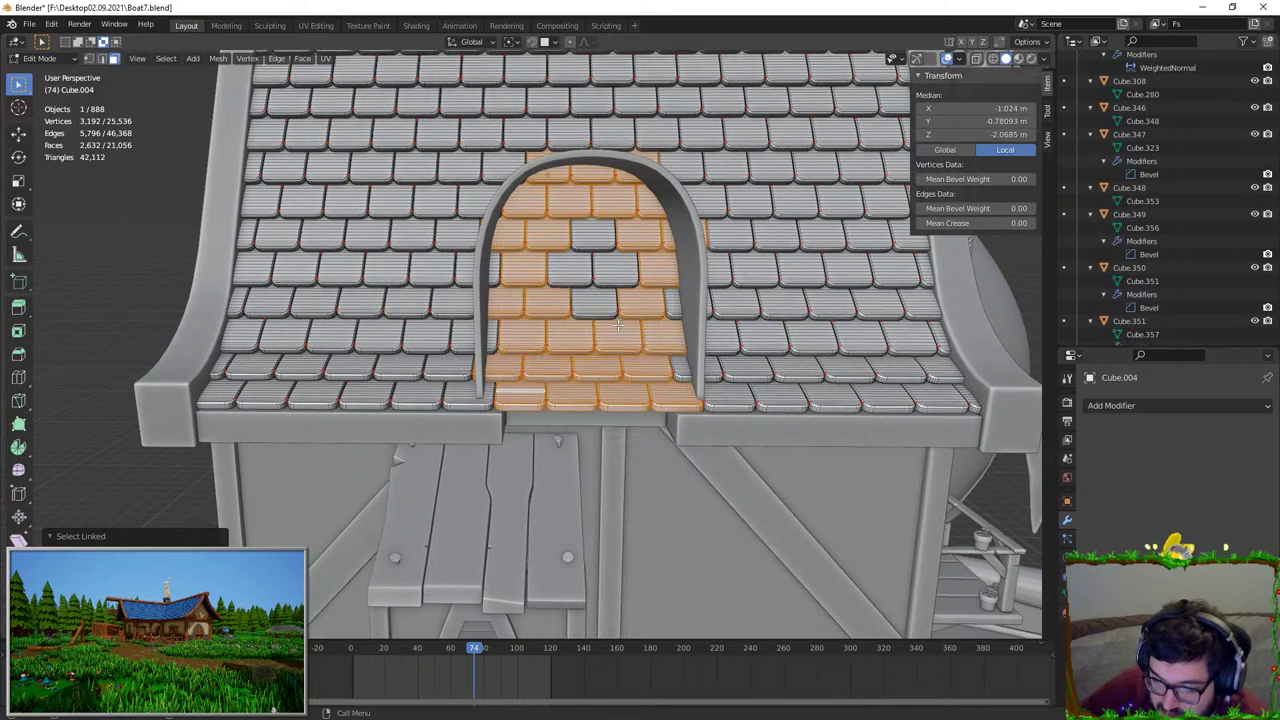
middle_click_drag(668, 300, 643, 325)
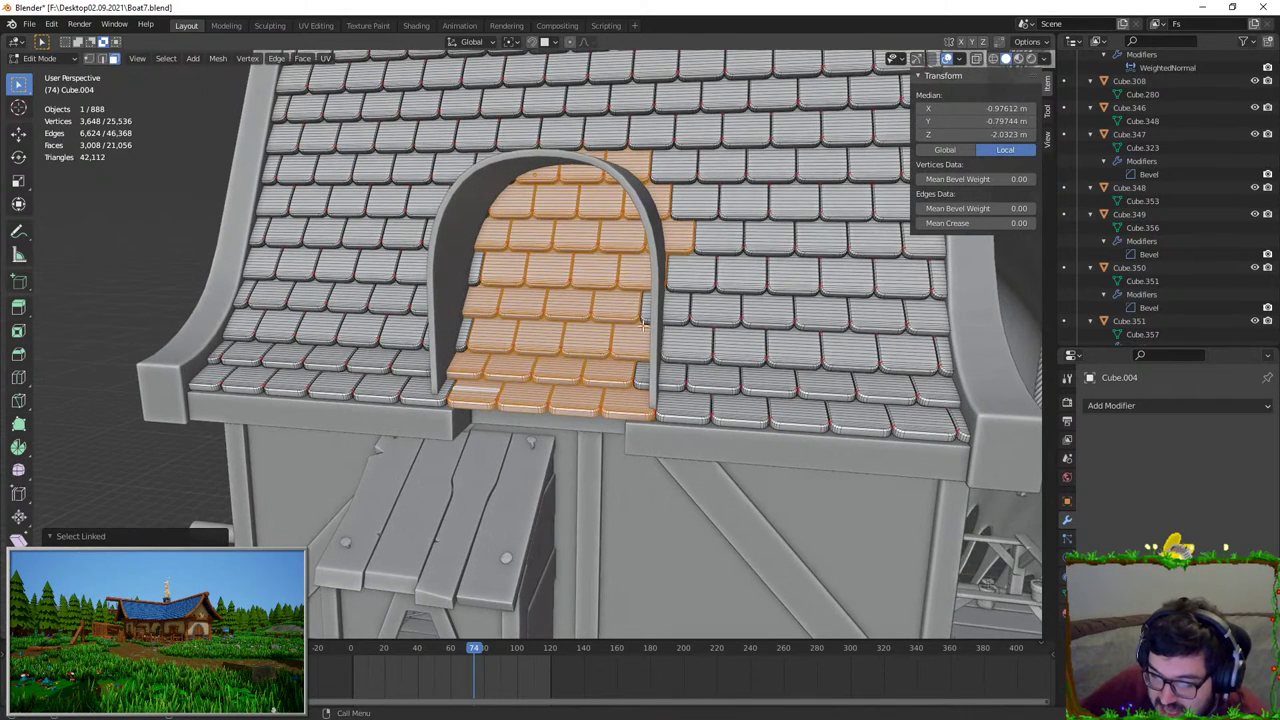
key("l")
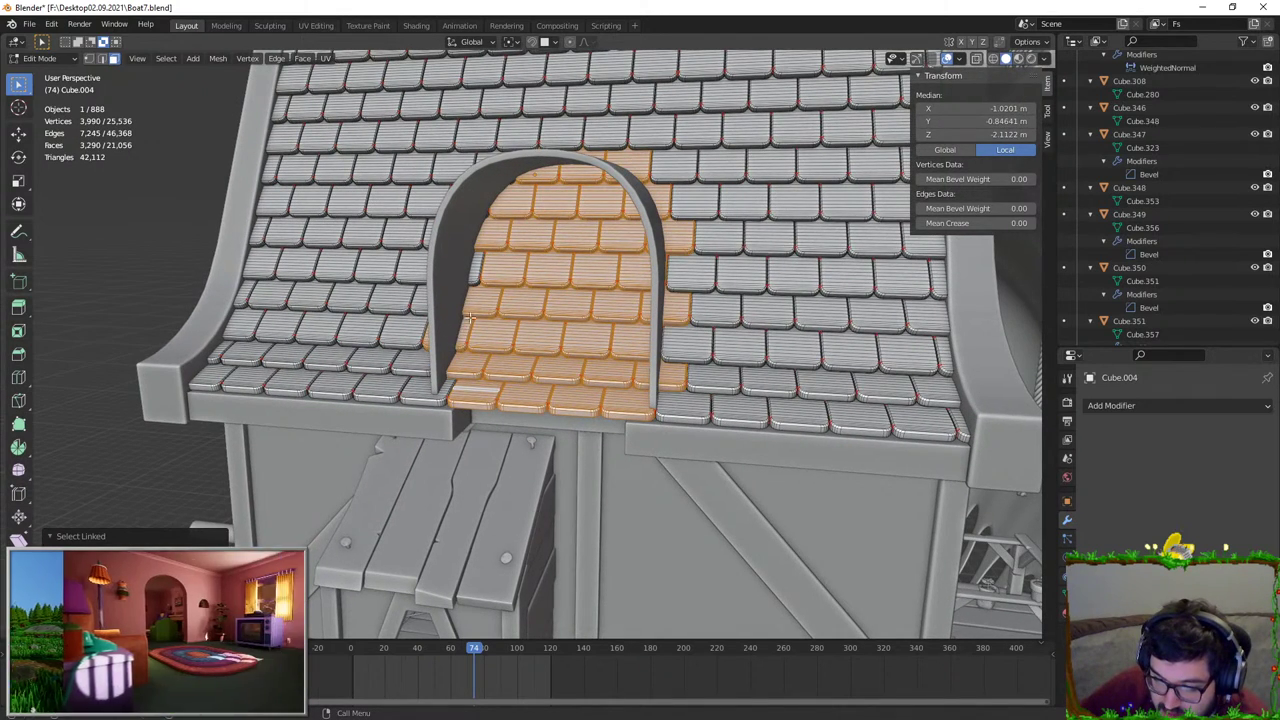
middle_click_drag(480, 250, 508, 261)
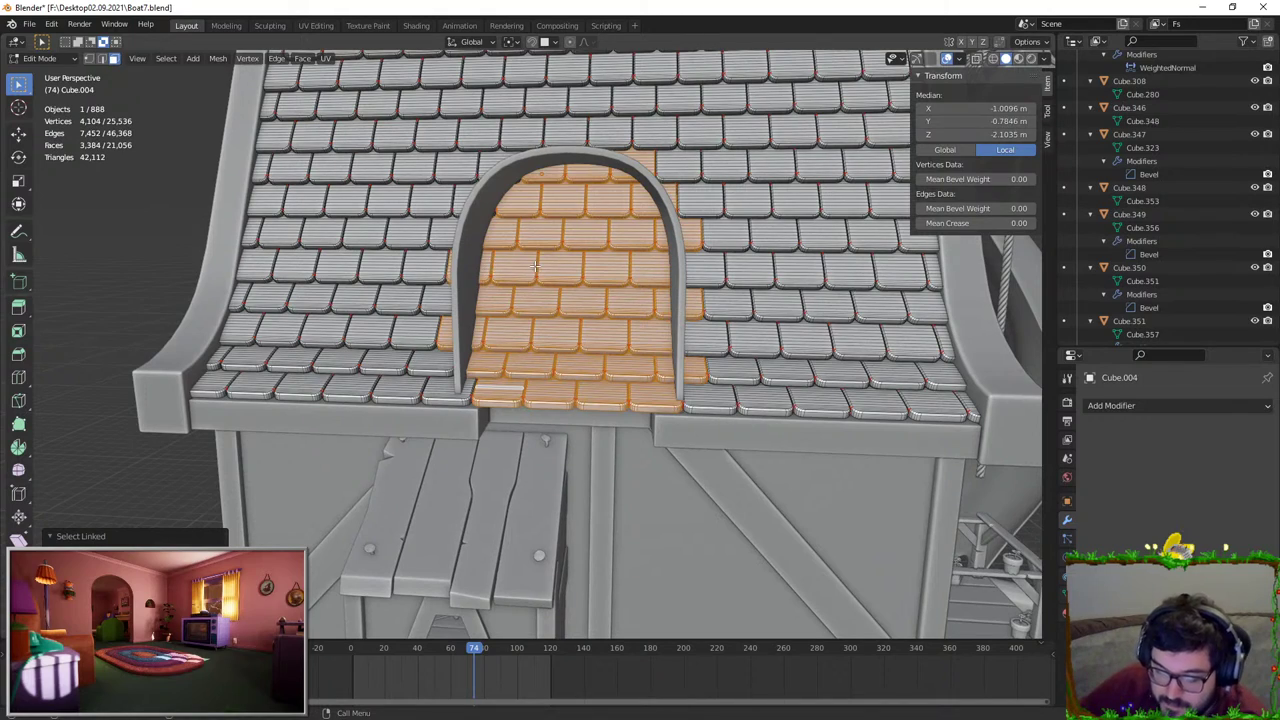
key("x")
left_click(535, 266)
key("Tab")
middle_click_drag(478, 285, 517, 350)
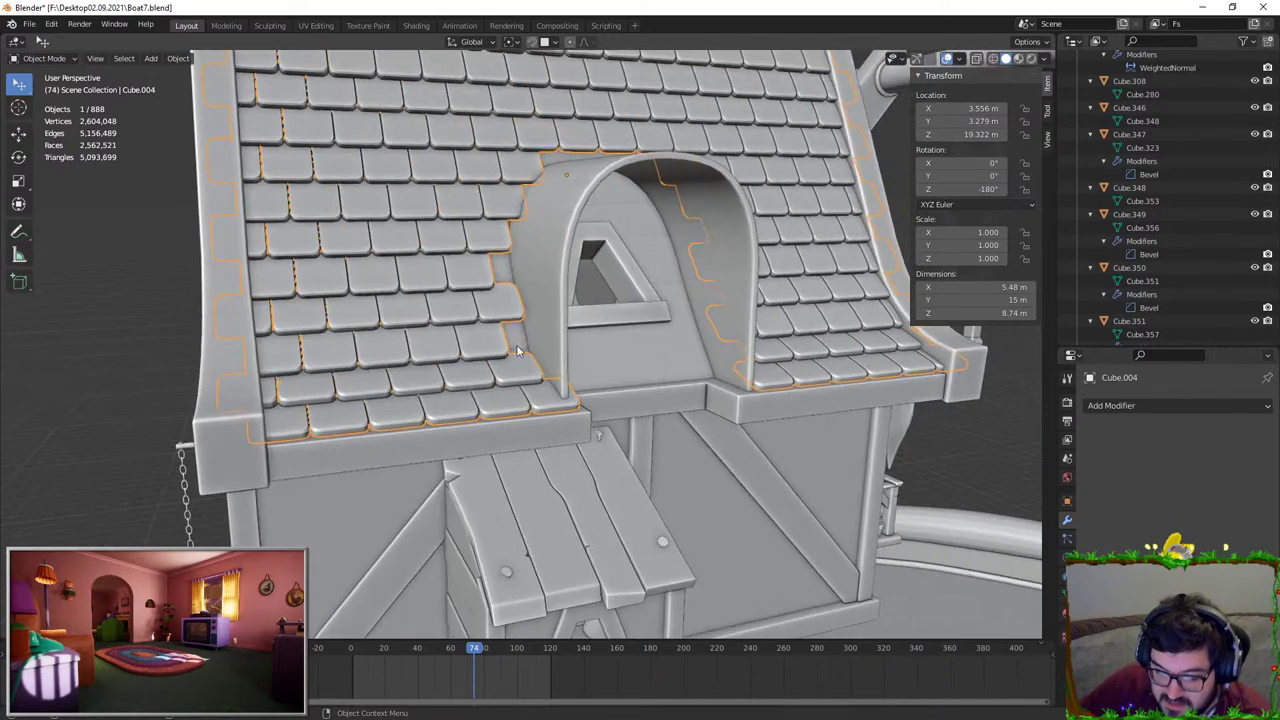
Step: Check the dormer opening from the front and undo the deletion of the tiles inside the arch
scroll(517, 350, "down", 3)
left_click(777, 296)
middle_click_drag(625, 302, 554, 346)
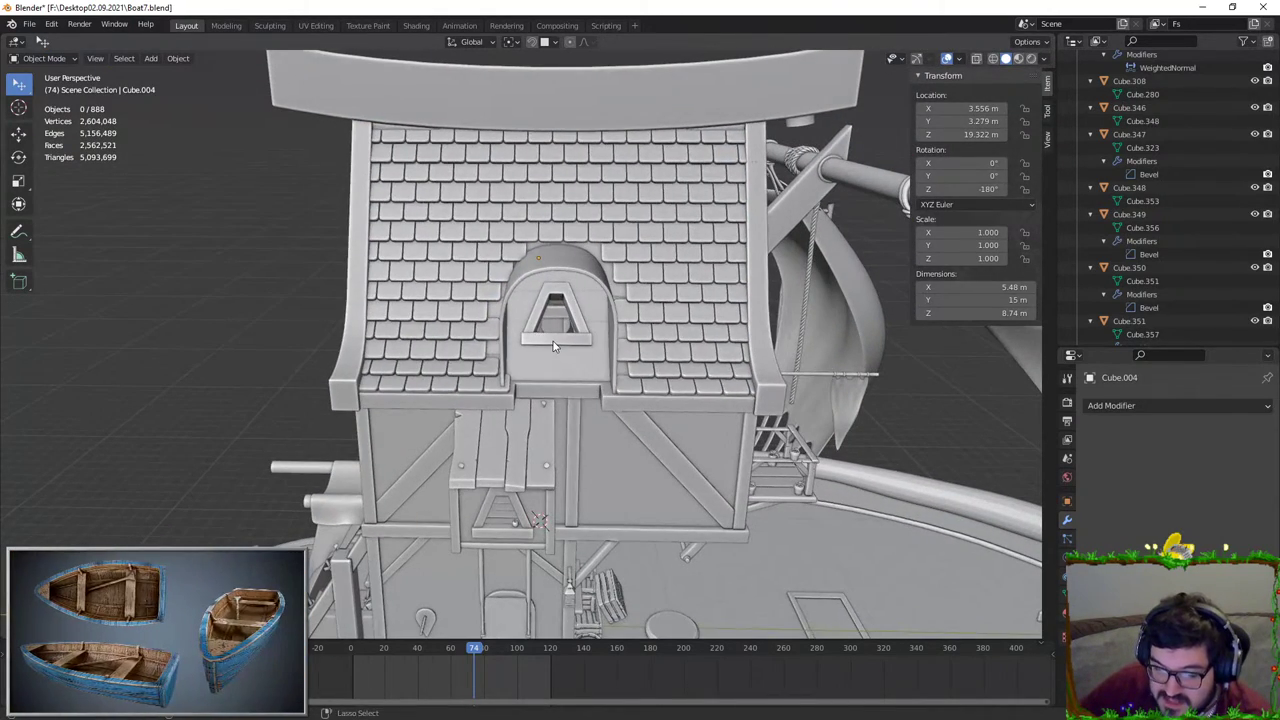
key("ctrl+z")
key("ctrl+z")
key("ctrl+z")
scroll(603, 328, "up", 4)
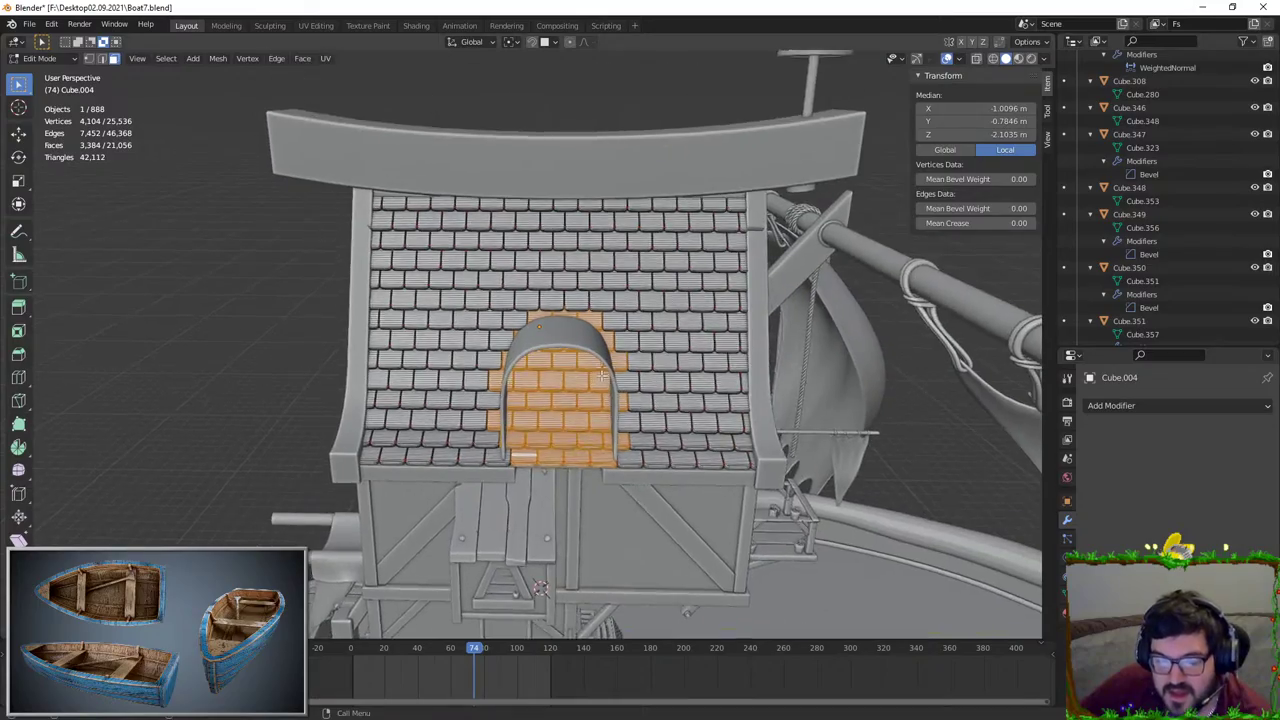
Step: Shift the whole roof tile object sideways to about Y 3.135 m on the dormer-side slope
scroll(600, 305, "down", 2)
middle_click_drag(600, 305, 742, 281)
key("Tab")
key("g")
key("y")
left_click(765, 283)
key("g")
key("x")
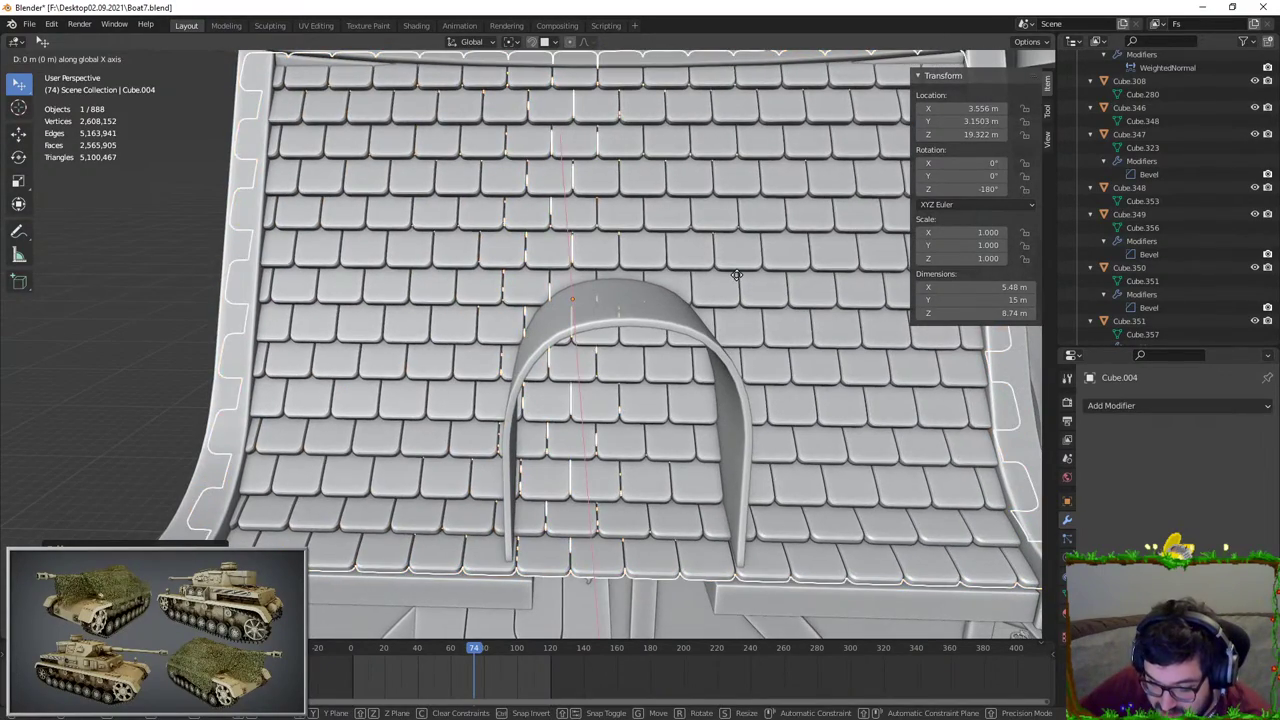
key("Escape")
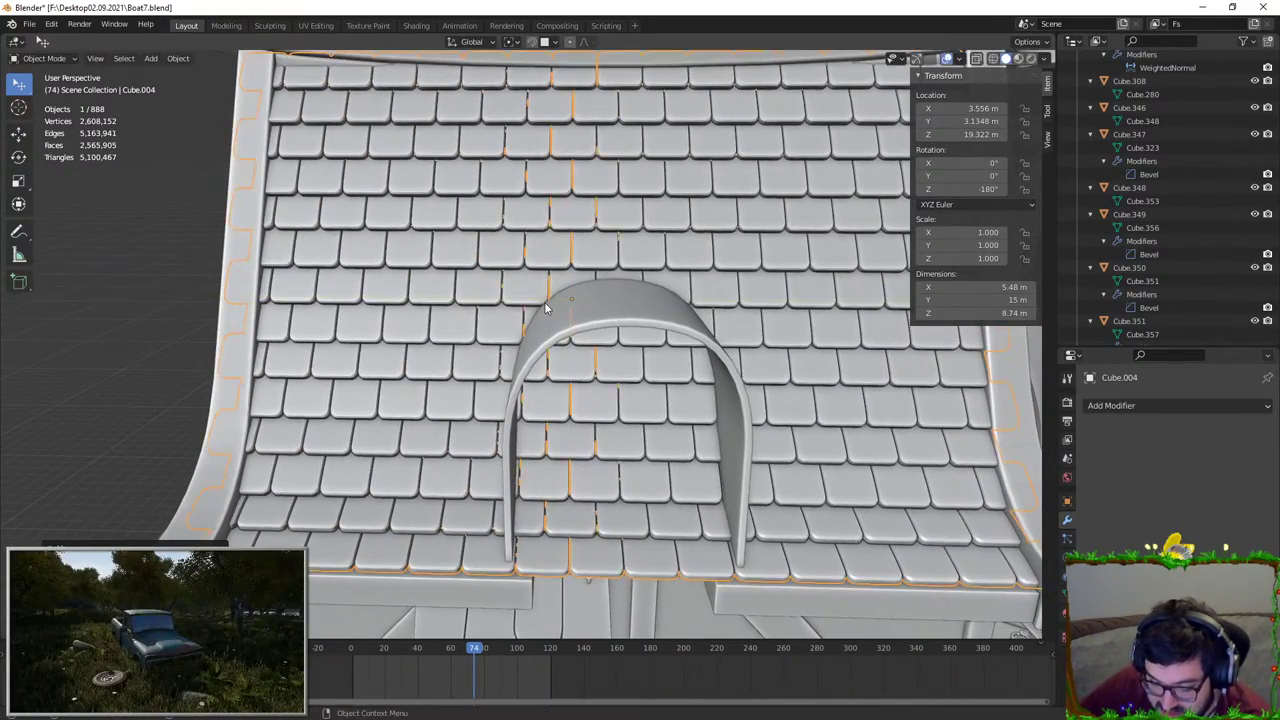
Step: Examine how the shifted roof tiles meet the gable trims on both sides and surround the dormer arch
middle_click_drag(733, 276, 631, 283)
scroll(631, 283, "down", 1)
left_click(823, 141)
middle_click_drag(808, 170, 670, 222)
left_click(783, 136)
middle_click_drag(783, 136, 820, 148)
key("Tab")
middle_click_drag(575, 262, 630, 273)
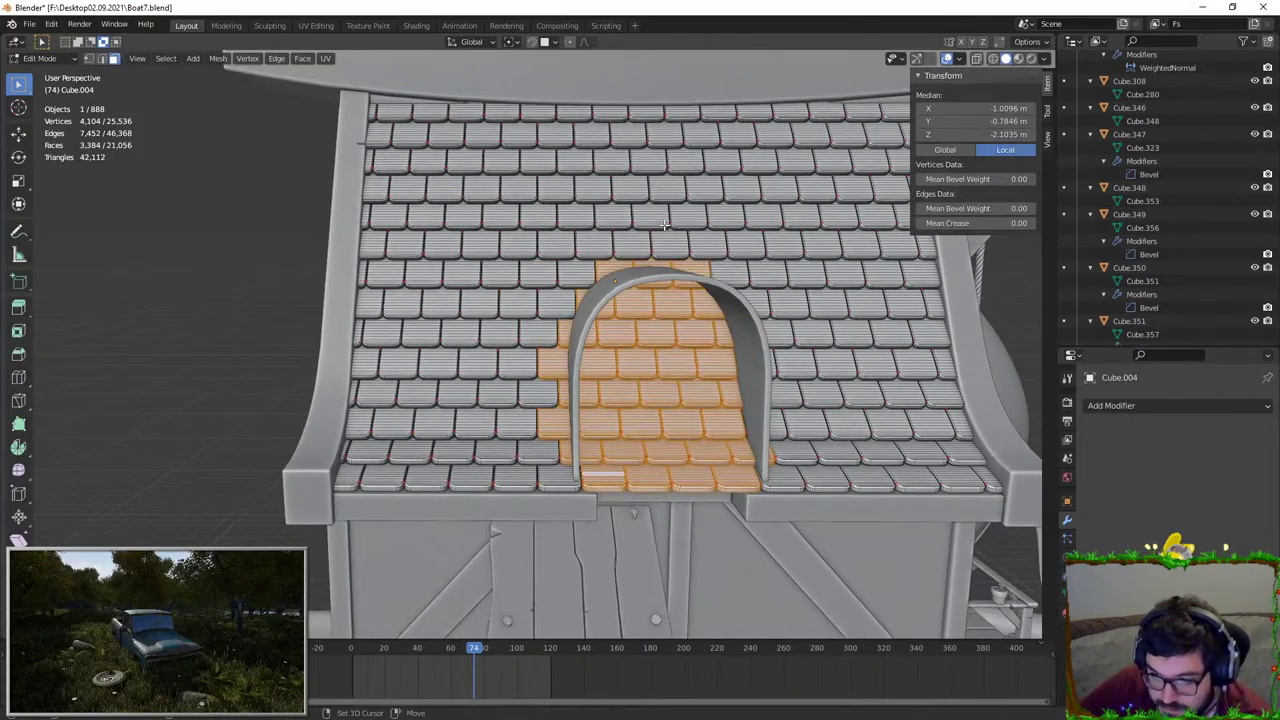
key("Tab")
middle_click_drag(664, 225, 450, 93)
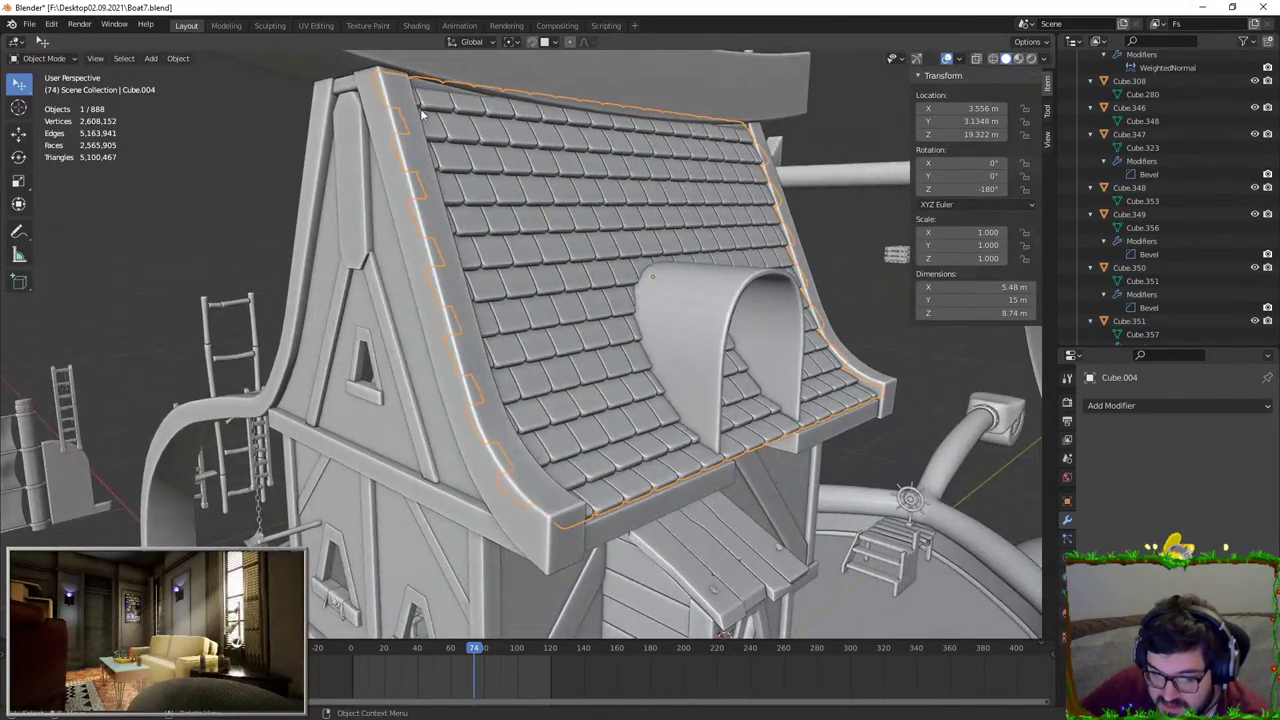
key("Tab")
key("Tab")
middle_click_drag(520, 217, 621, 230)
Step: Try the roof tiles further outward from the slope at about X 3.59 m
key("g")
key("y")
right_click(591, 228)
key("g")
key("x")
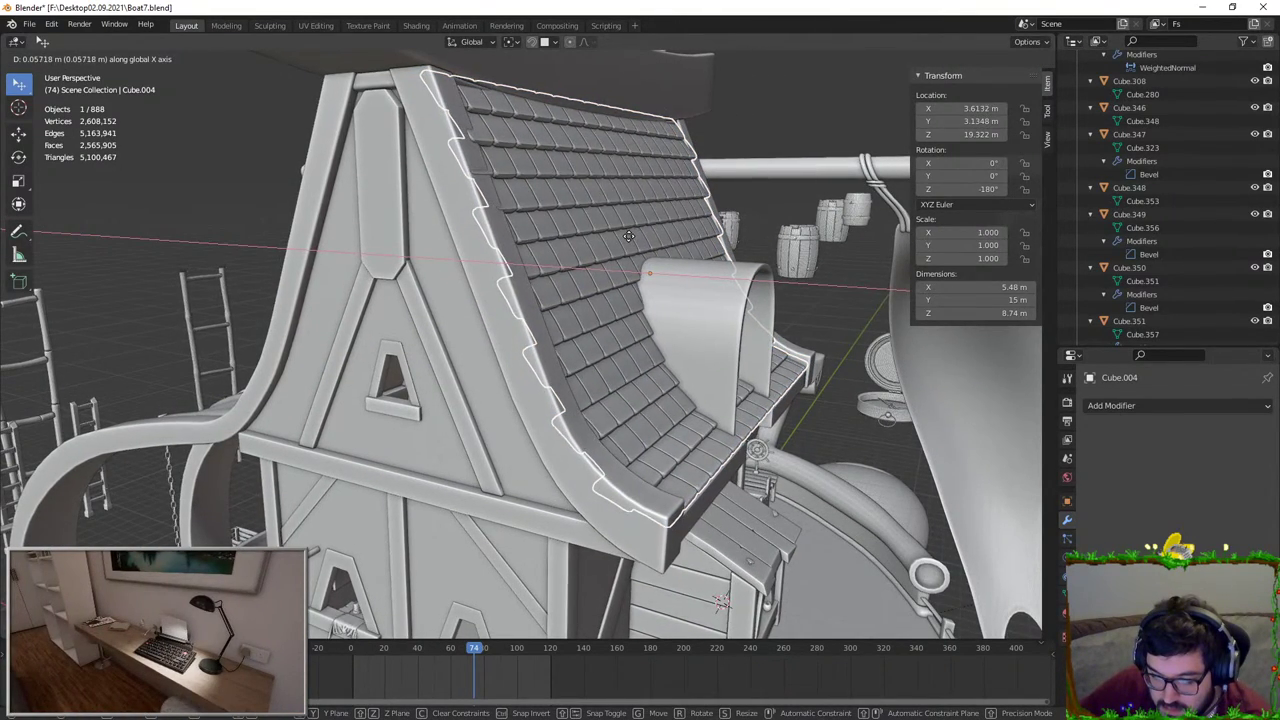
left_click(620, 236)
Step: Check the tile surface up close and pull the roof tiles back to about X 3.553 m
left_click(772, 105)
middle_click_drag(800, 112, 680, 205)
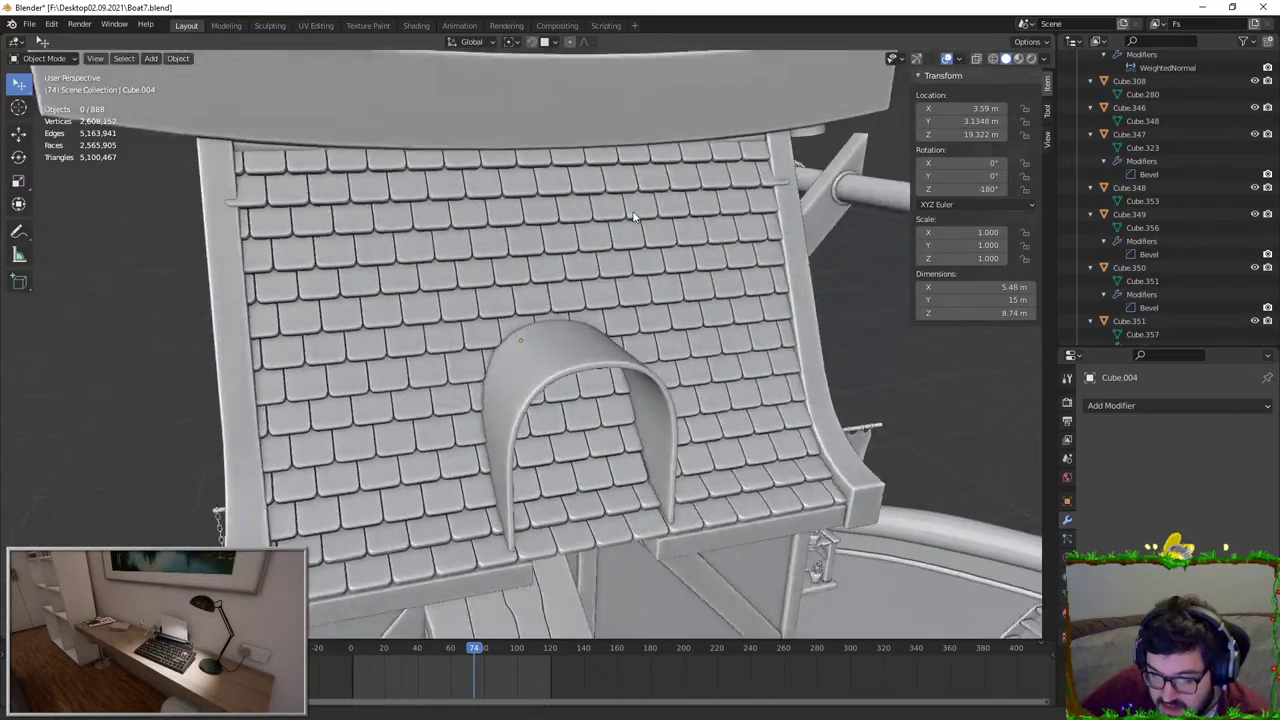
scroll(600, 220, "up", 4)
middle_click_drag(600, 220, 730, 179)
left_click(576, 230)
key("g")
key("x")
left_click(517, 240)
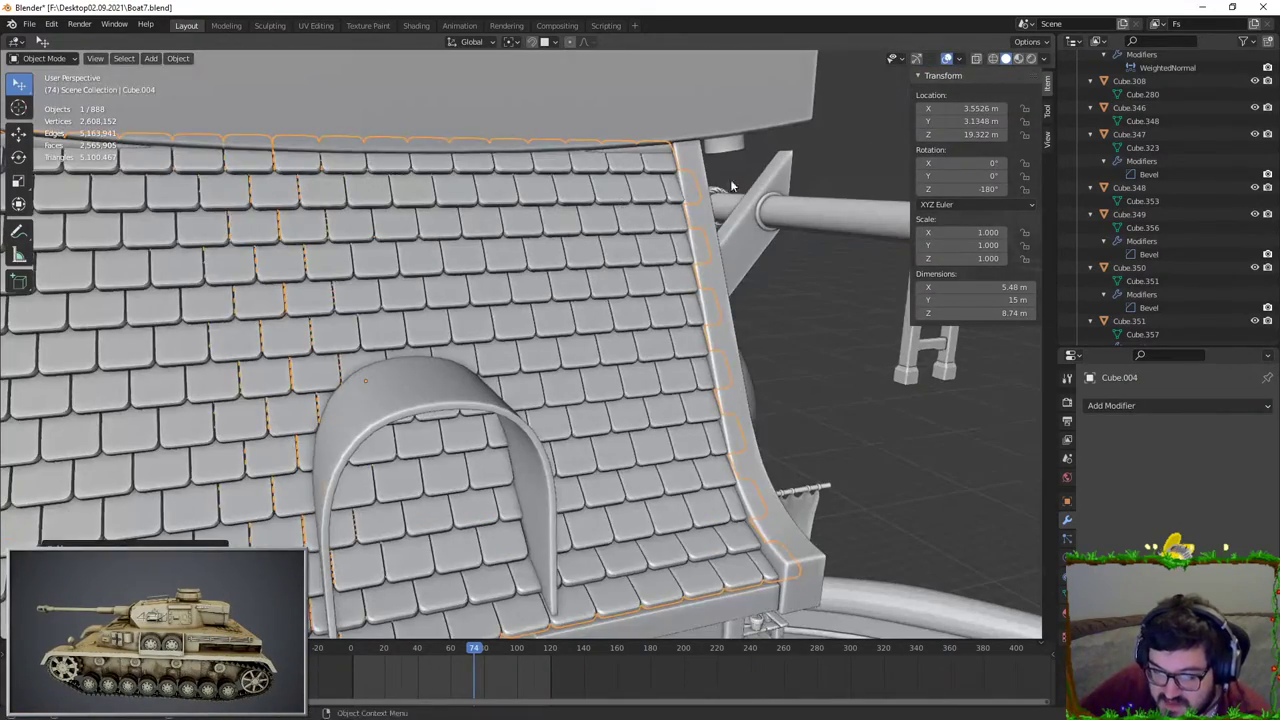
Step: Lower the roof tiles to about Z 19.282 m so the lowest row follows the eave beam
middle_click_drag(547, 188, 568, 171)
scroll(555, 178, "up", 3)
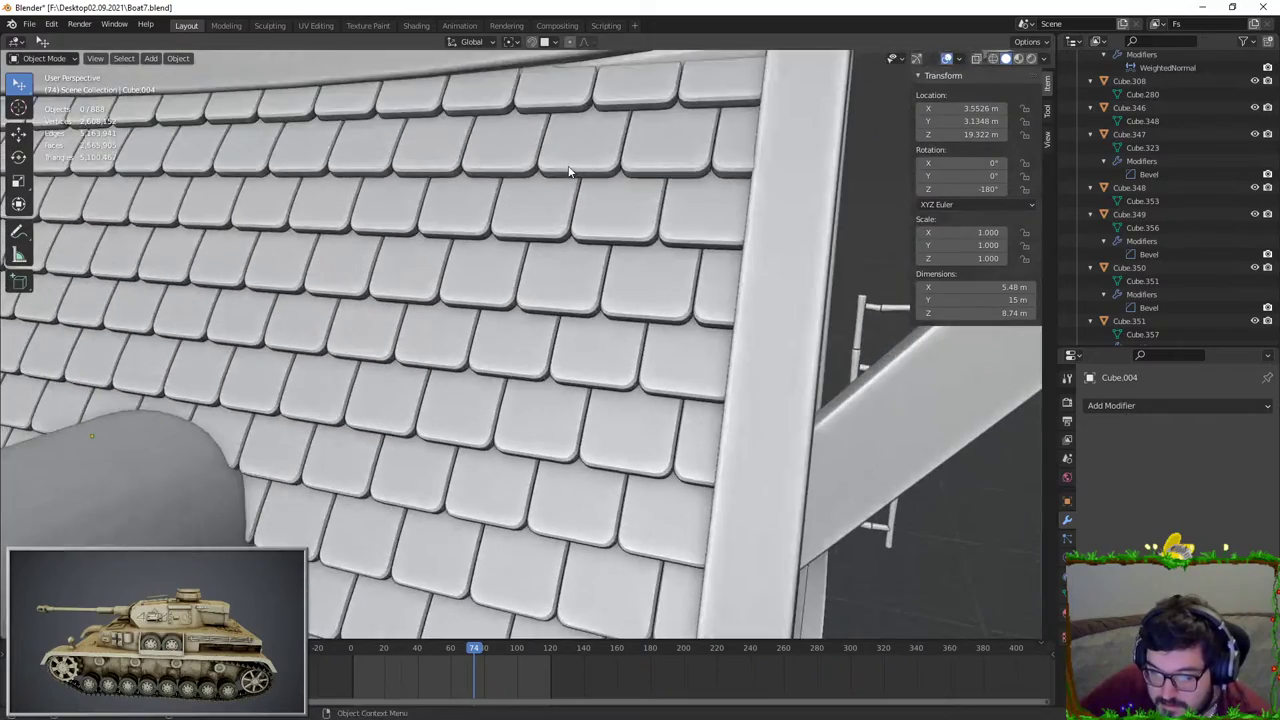
left_click(568, 171)
key("g")
key("z")
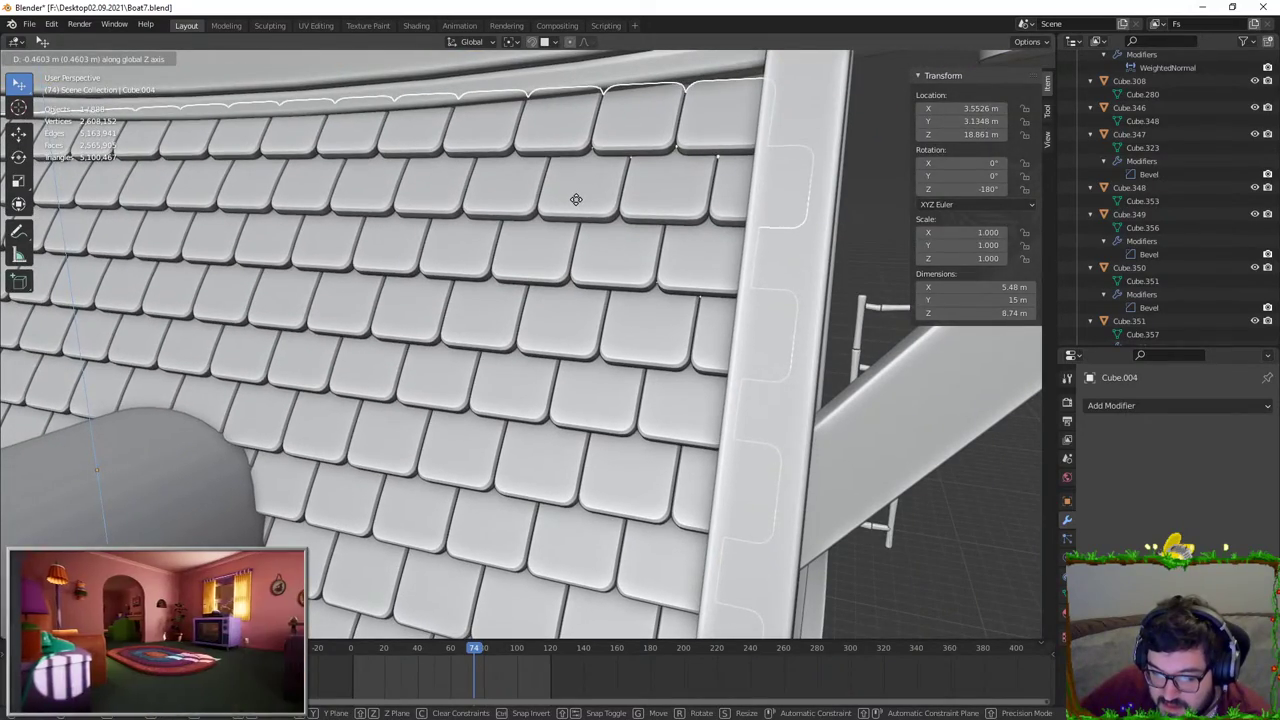
left_click(580, 197)
middle_click_drag(580, 197, 625, 372)
key("g")
key("z")
left_click(728, 354)
Step: Pull the roof tiles inward to about X 3.356 m and try a sideways shift along Y
key("g")
key("x")
left_click(565, 260)
key("g")
key("y")
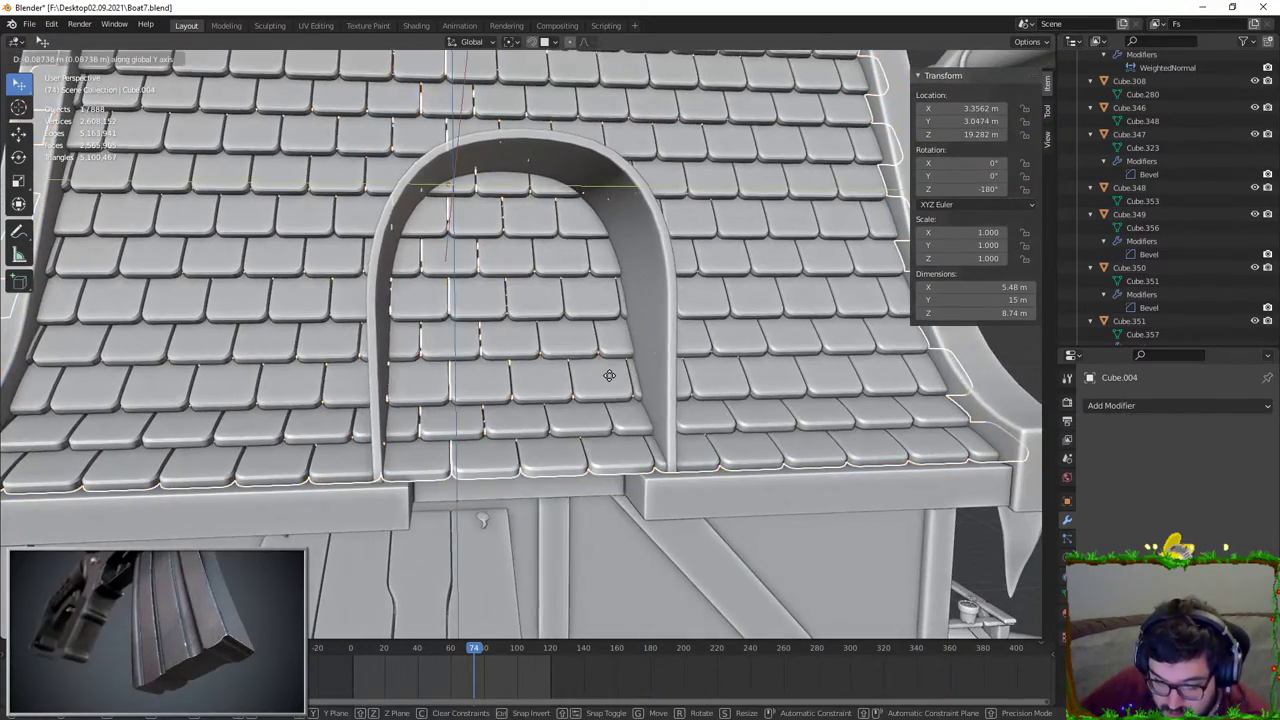
left_click(655, 377)
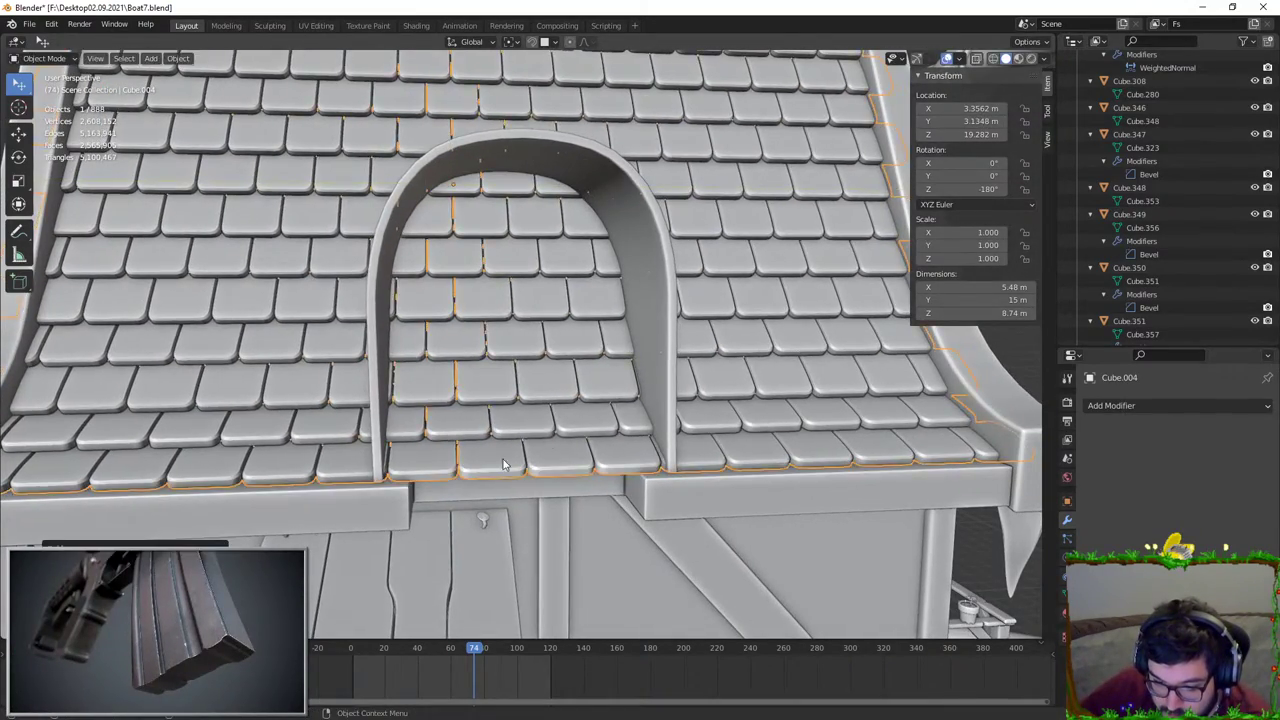
Step: Select all linked tiles filling the arched dormer opening, up to the topmost row inside it, and delete them
key("Tab")
left_click(444, 471)
left_click(432, 466)
key("ctrl+l")
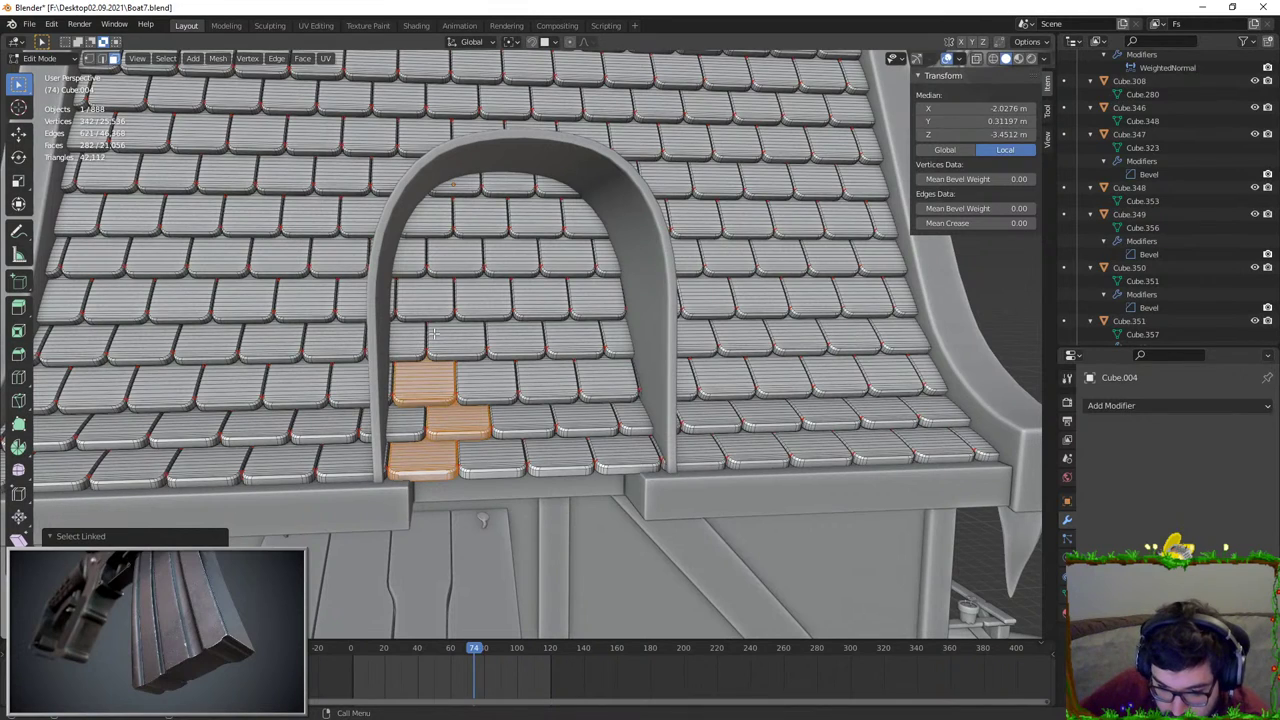
key("l")
key("l")
key("l")
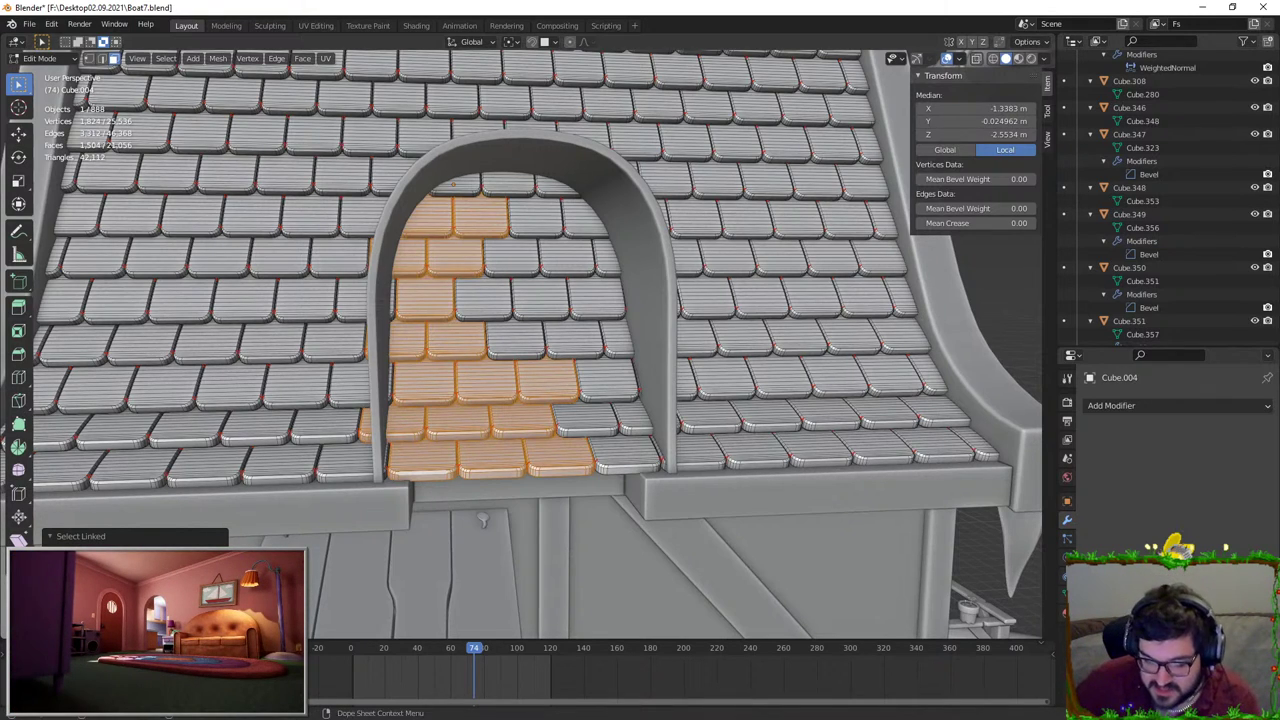
key("l")
key("l")
key("l")
key("l")
key("l")
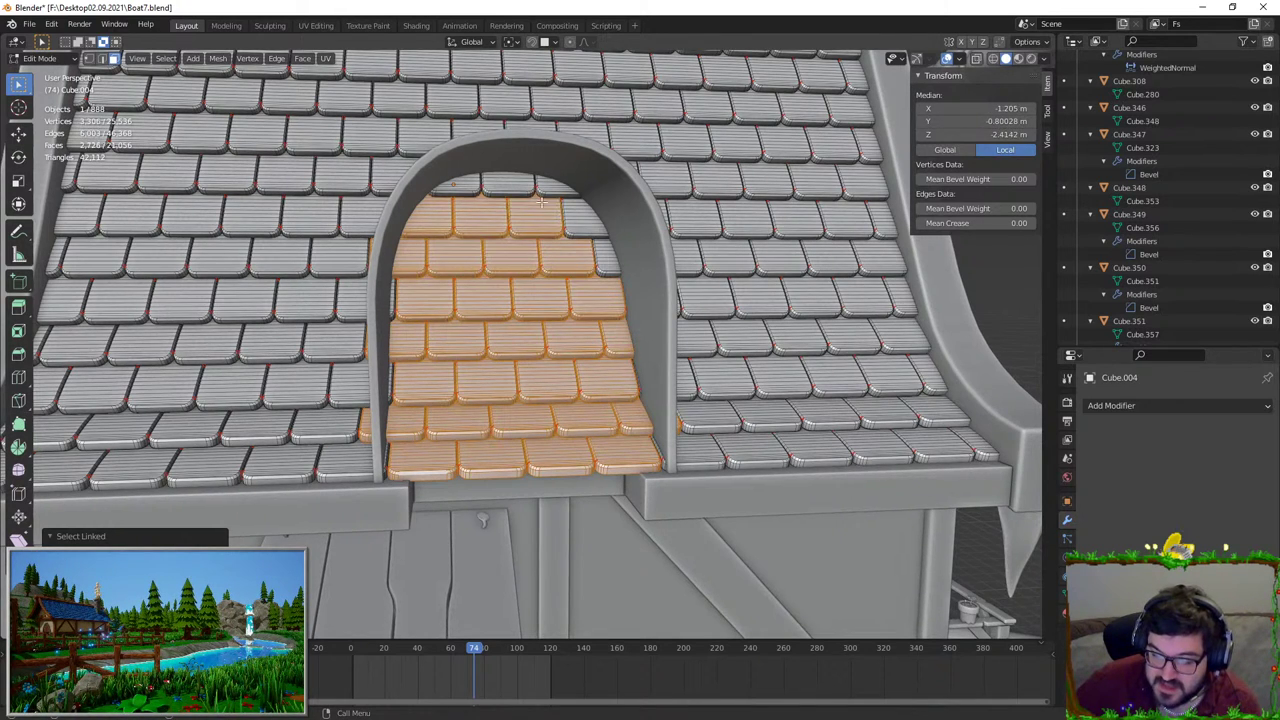
middle_click_drag(597, 265, 563, 258)
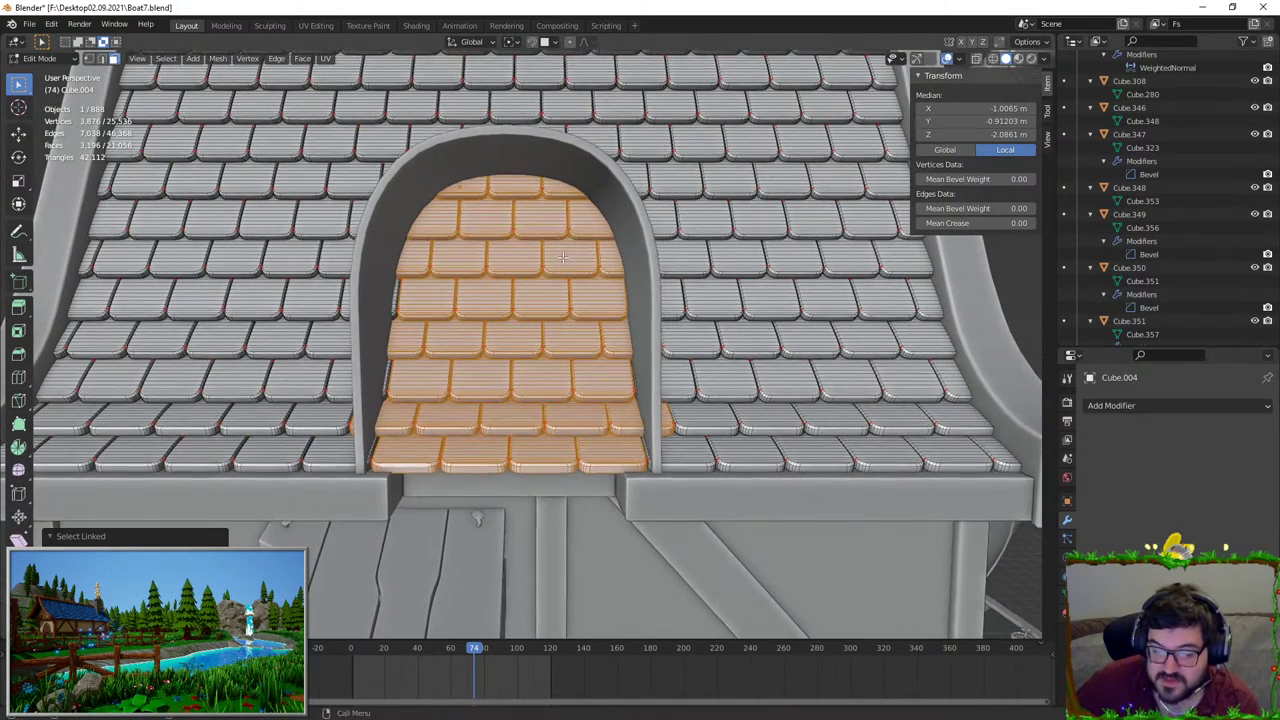
key("x")
left_click(609, 246)
key("Tab")
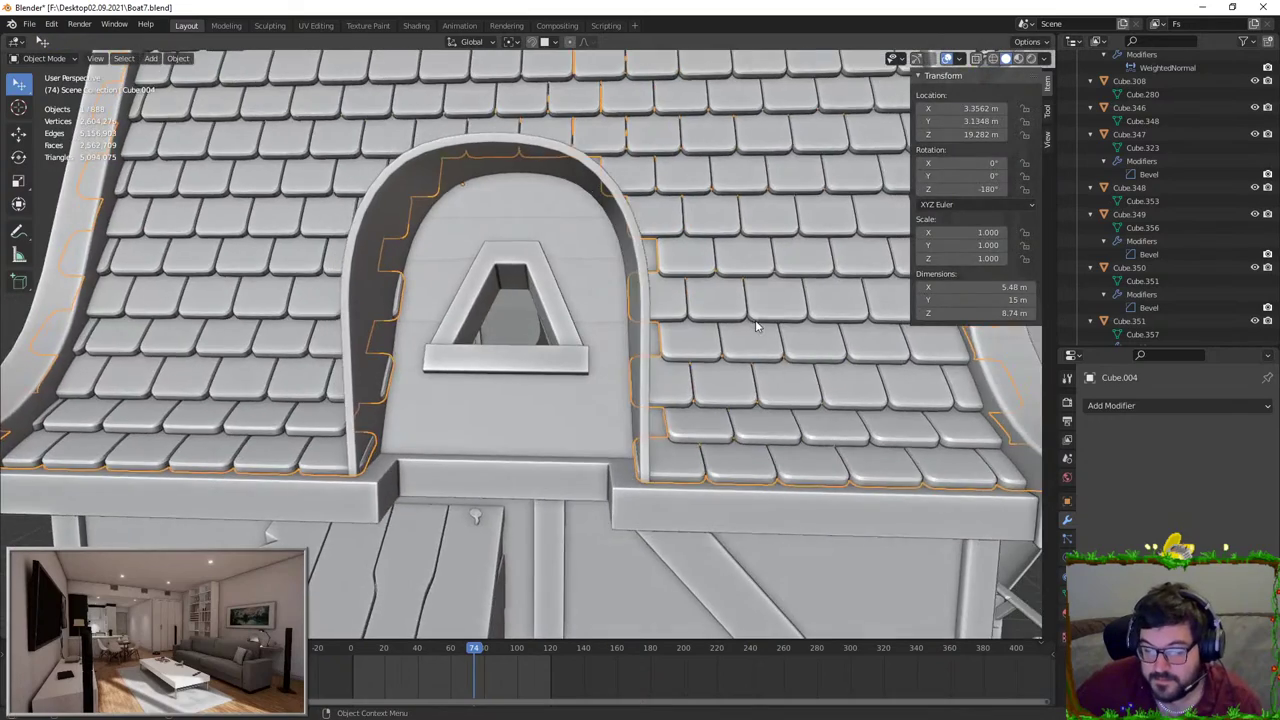
Step: Restore the deleted tiles in the dormer opening and delete them once more
scroll(781, 313, "down", 5)
key("Tab")
key("alt+h")
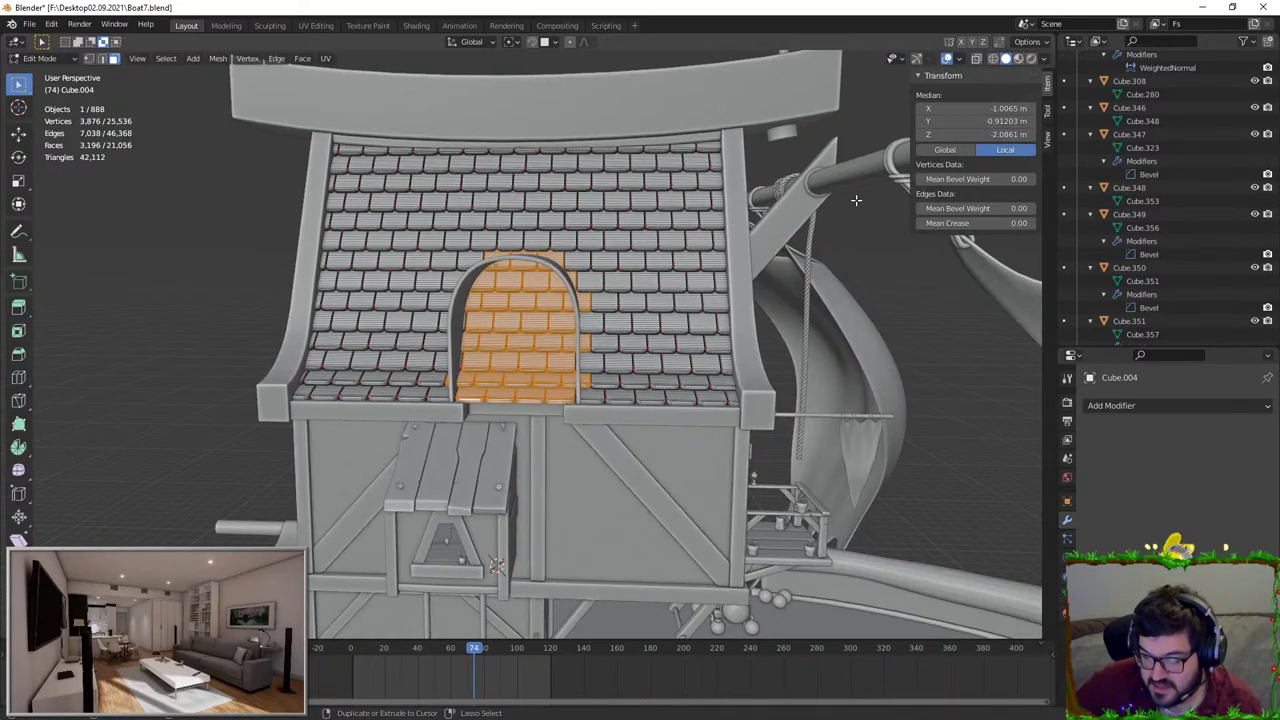
key("x")
left_click(763, 340)
middle_click_drag(763, 340, 754, 312)
key("Tab")
left_click(813, 319)
middle_click_drag(617, 275, 621, 294)
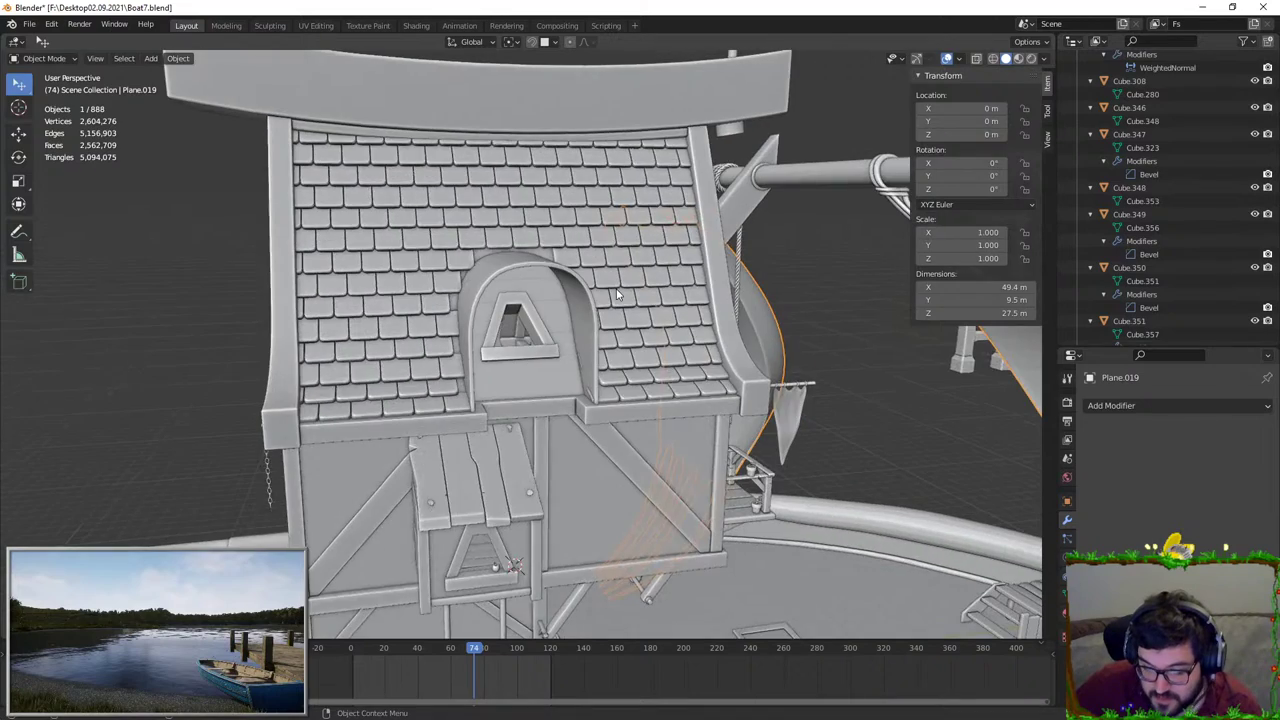
Step: Narrow the bottom-row tile on the arch's +Y side by moving its arch-side edge along Y, clear of the dormer wall
left_click(622, 297)
scroll(629, 340, "up", 2)
scroll(630, 340, "up", 4)
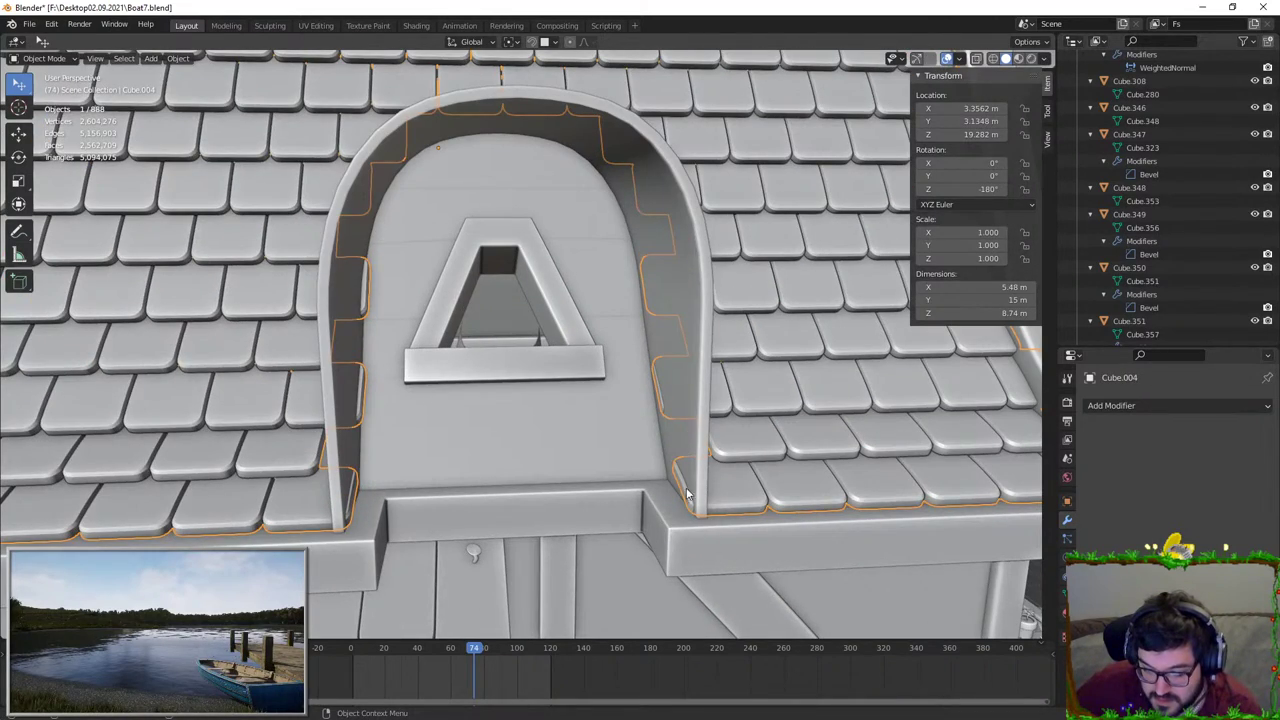
key("Tab")
left_click(733, 489)
key("l")
middle_click_drag(733, 489, 612, 350)
key("alt+z")
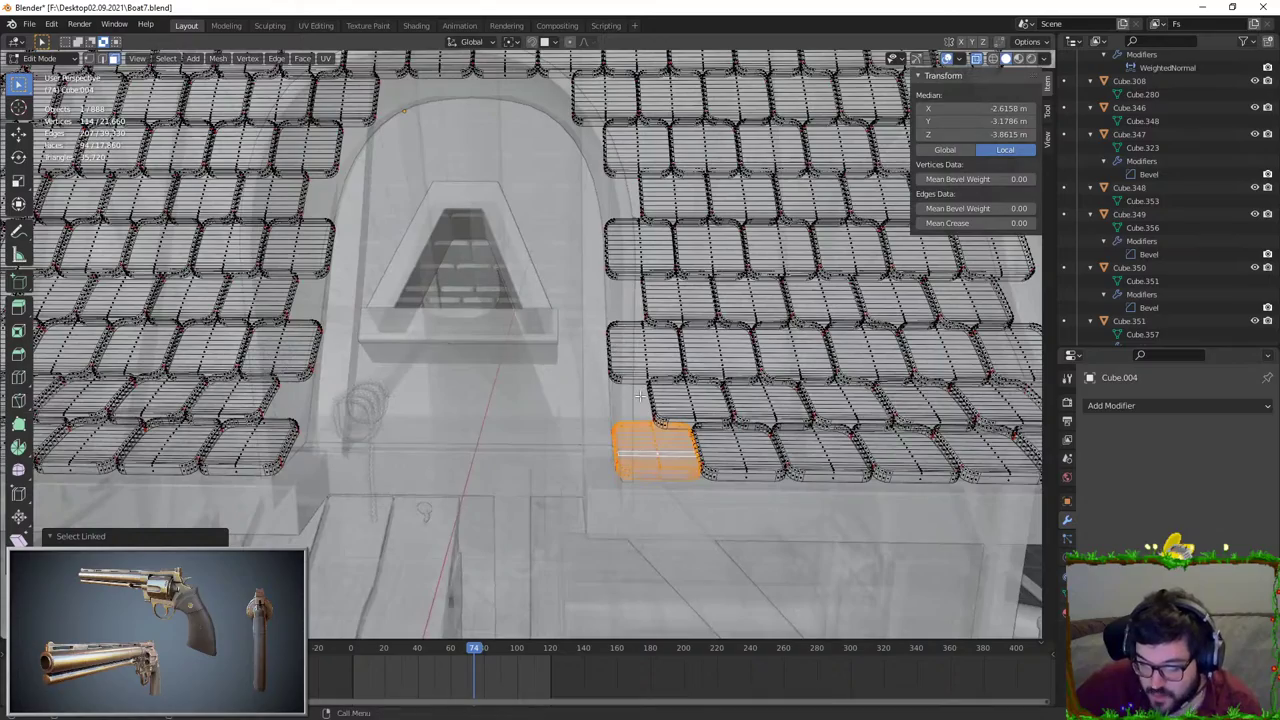
left_click_drag(640, 396, 772, 518, "ctrl")
middle_click_drag(760, 500, 690, 410)
scroll(675, 380, "up", 3)
middle_click_drag(675, 330, 655, 344)
key("KP_7")
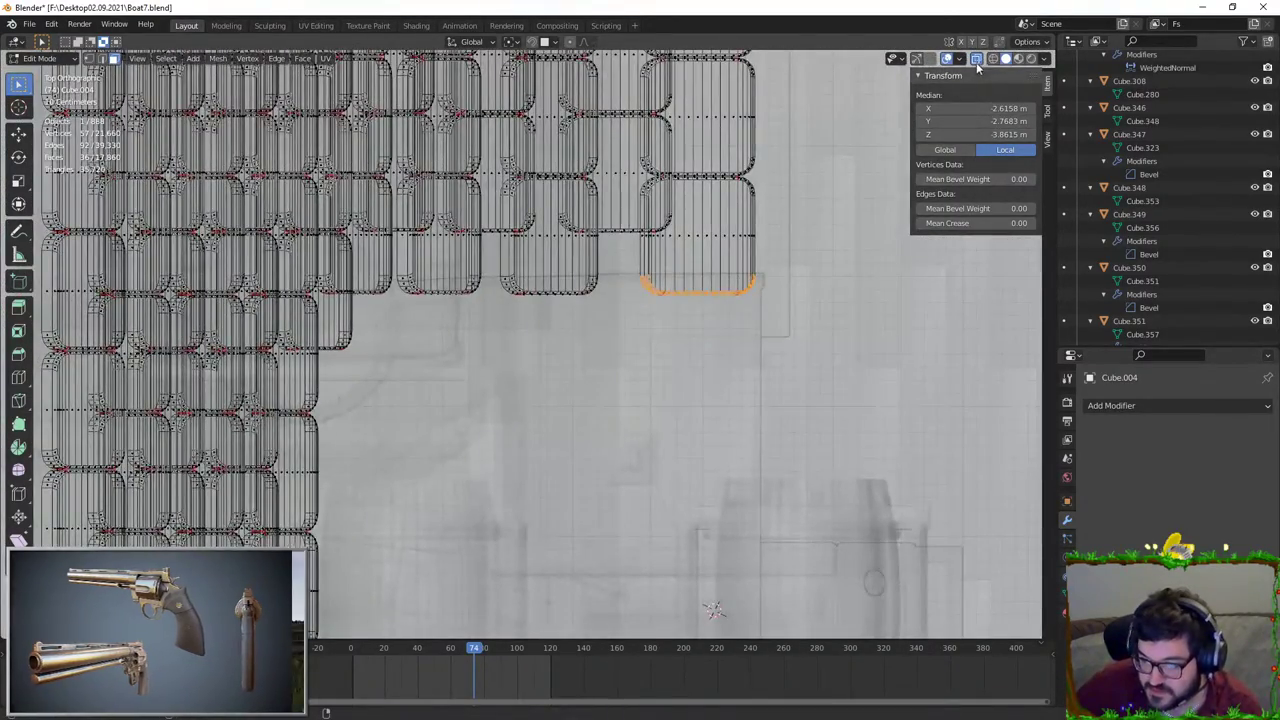
left_click(976, 60)
middle_click_drag(820, 250, 652, 308)
key("g")
key("y")
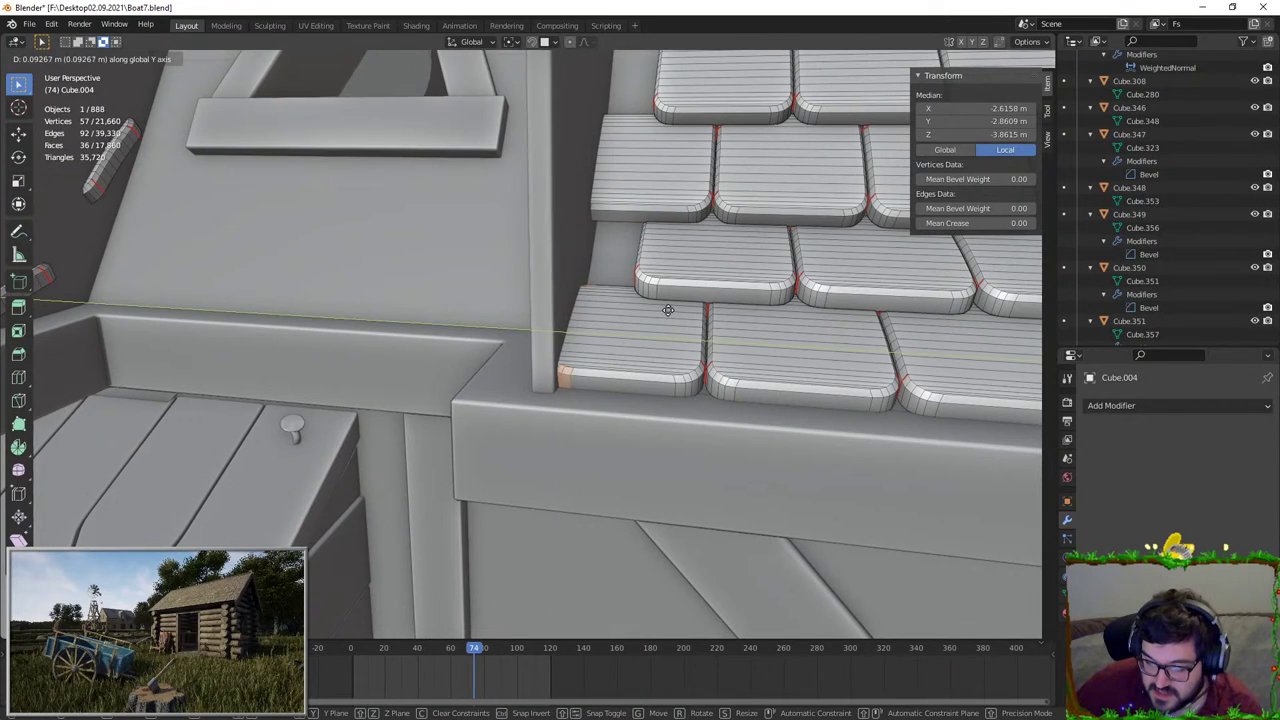
left_click(679, 312)
Step: Move the arch-side edges of the third- and fifth-row tiles on the +Y side about 0.12 m along Y, away from the opening
left_click(648, 168)
key("l")
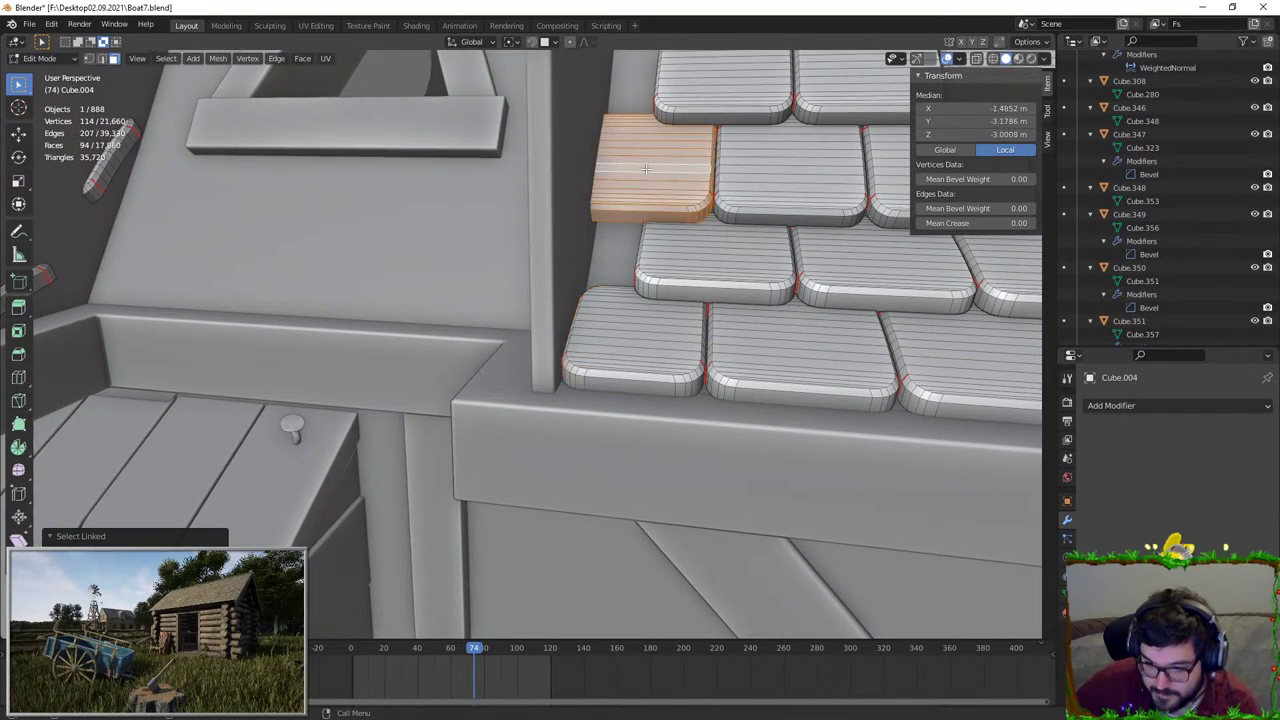
middle_click_drag(648, 168, 655, 210)
left_click(976, 60)
middle_click_drag(640, 130, 622, 156)
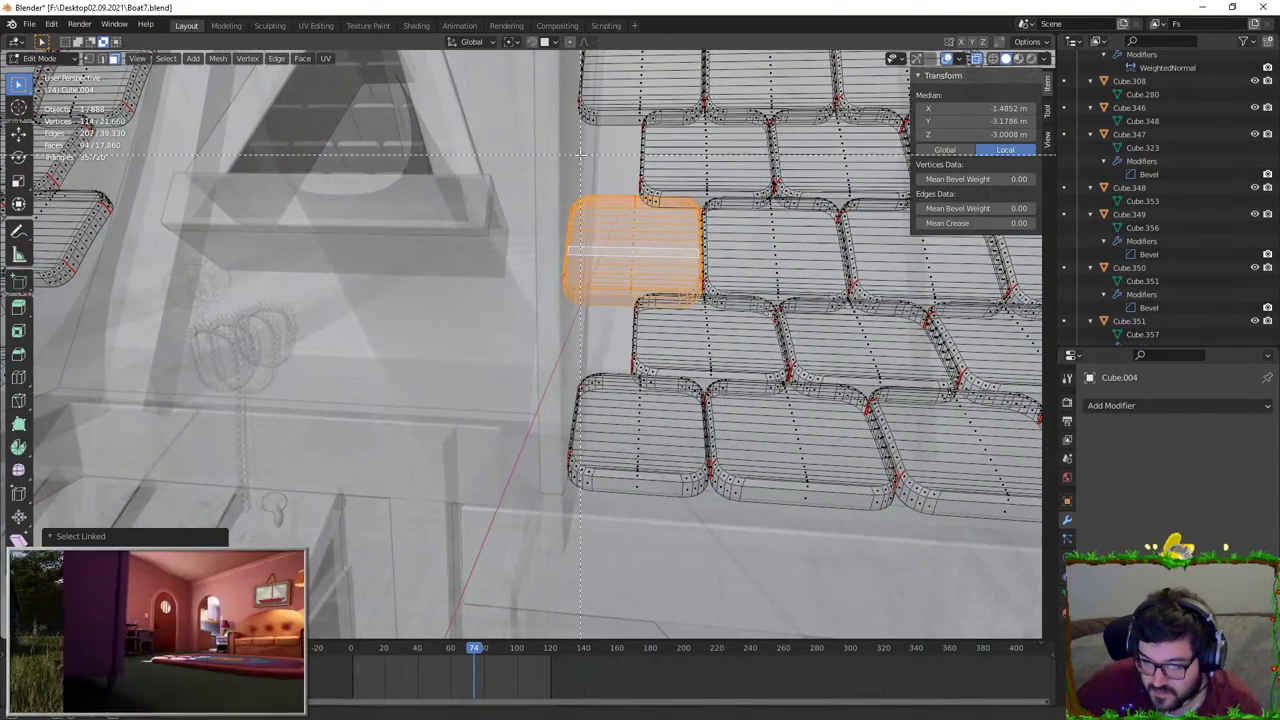
left_click_drag(600, 156, 545, 325)
middle_click_drag(630, 210, 616, 304)
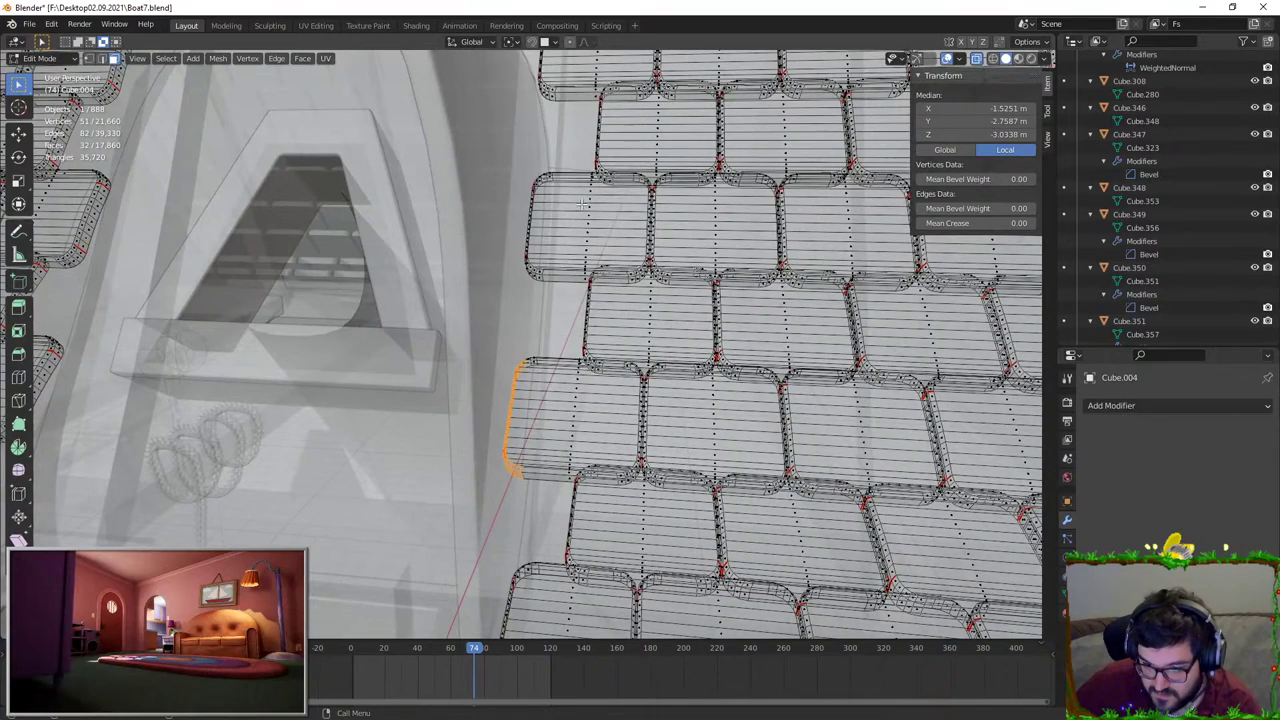
key("l")
middle_click_drag(582, 204, 600, 195)
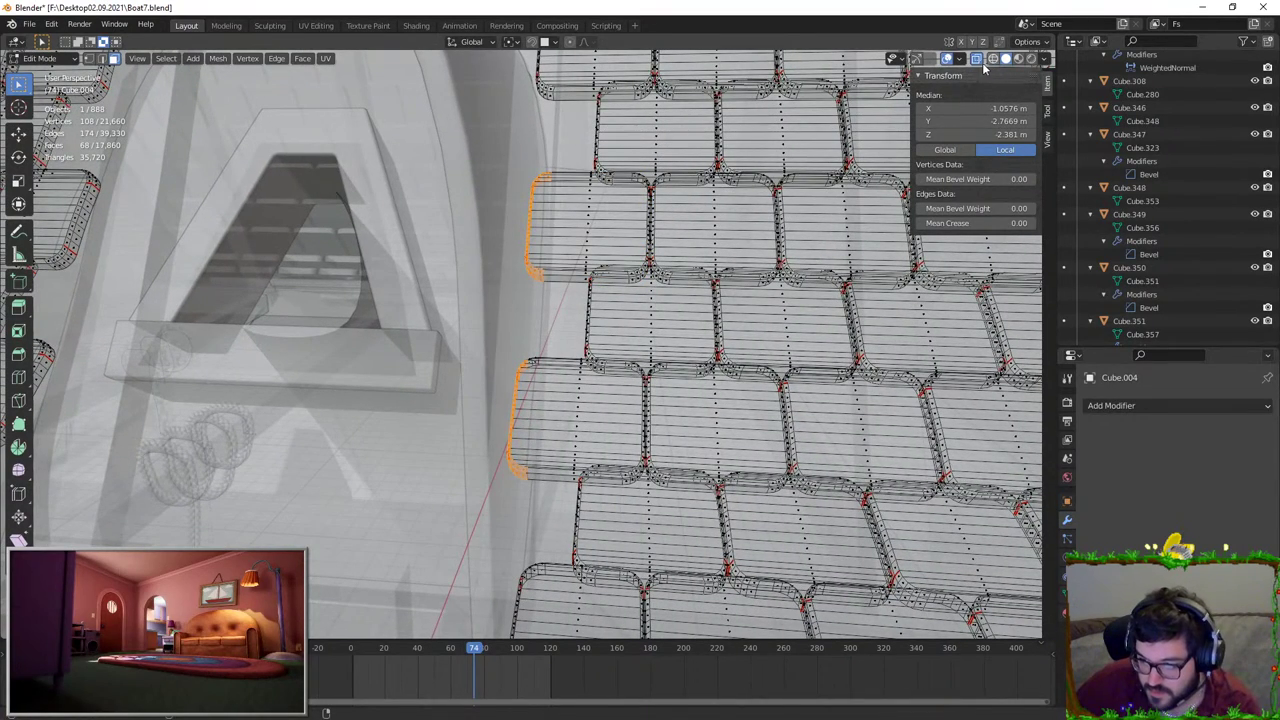
left_click(977, 60)
key("g")
key("y")
left_click(743, 232)
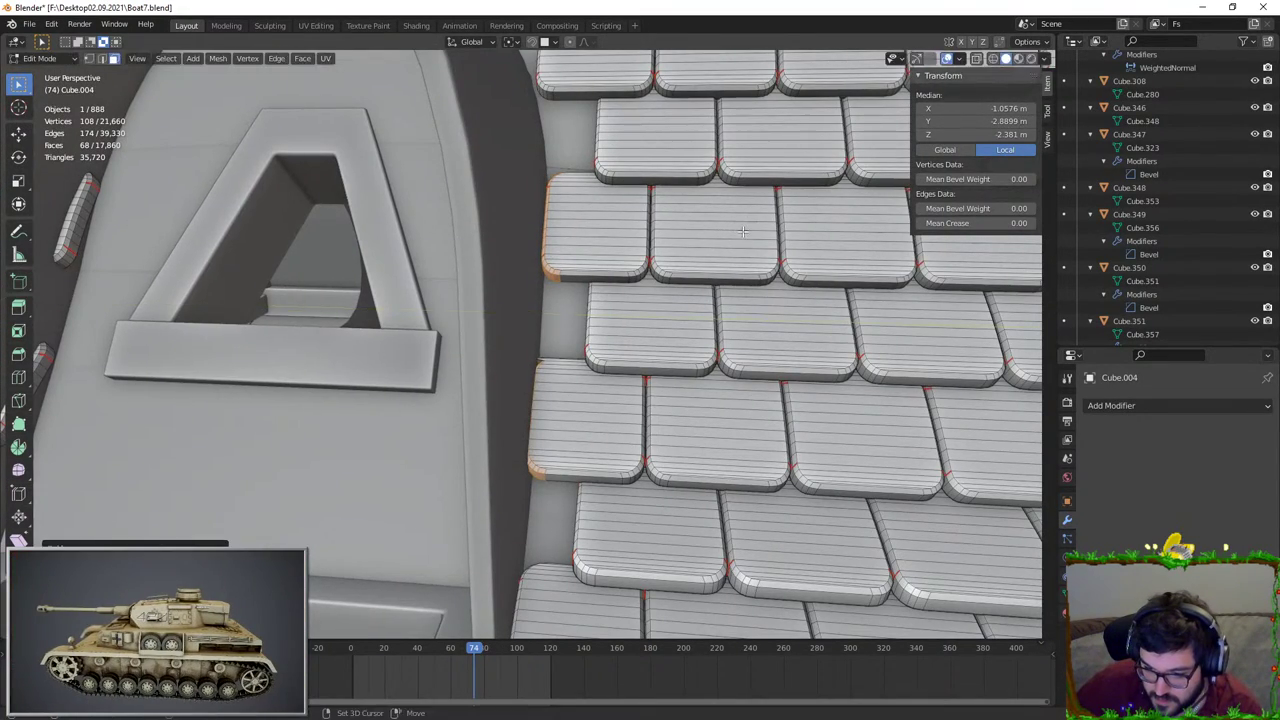
scroll(743, 232, "down", 6)
key("Tab")
middle_click_drag(641, 360, 671, 363)
Step: Narrow the first-, third- and fifth-row tiles on the arch's -Y side by moving their arch-side edges about 0.17 m away from the opening
key("Tab")
middle_click_drag(768, 345, 597, 304)
scroll(683, 297, "down", 4)
middle_click_drag(413, 273, 477, 293)
scroll(477, 293, "up", 5)
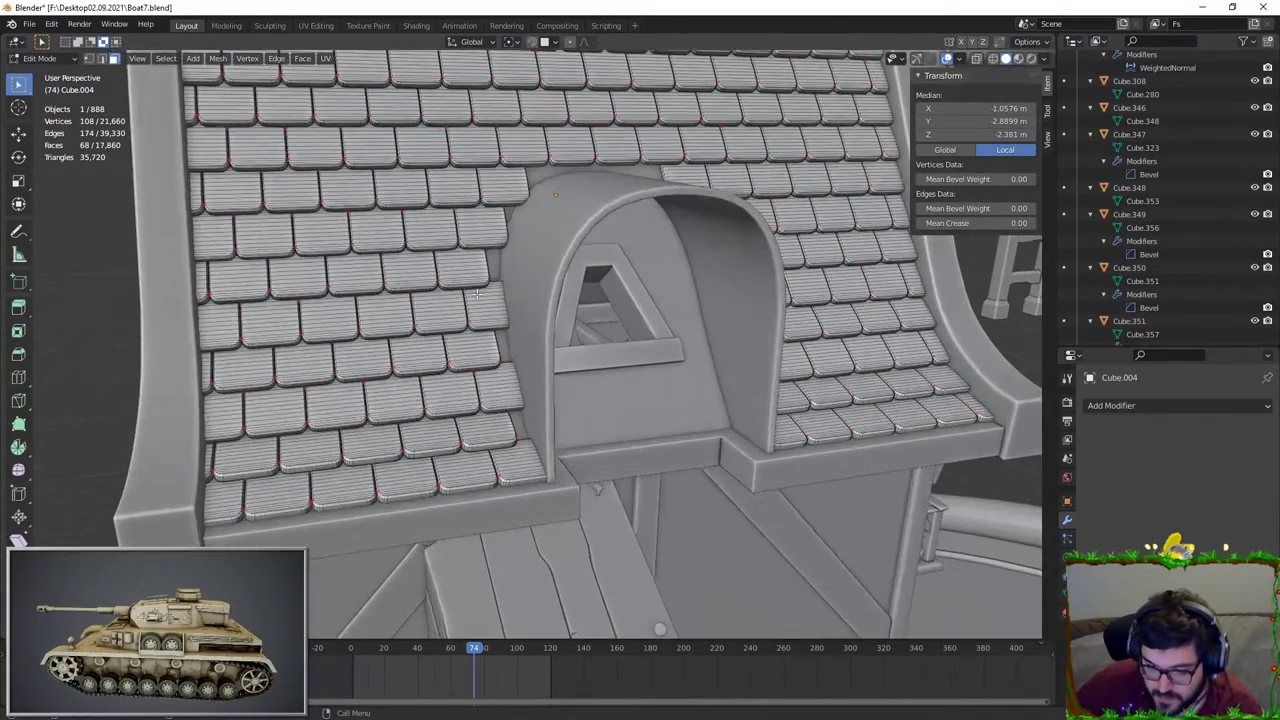
key("l")
key("l")
key("l")
middle_click_drag(495, 455, 483, 405)
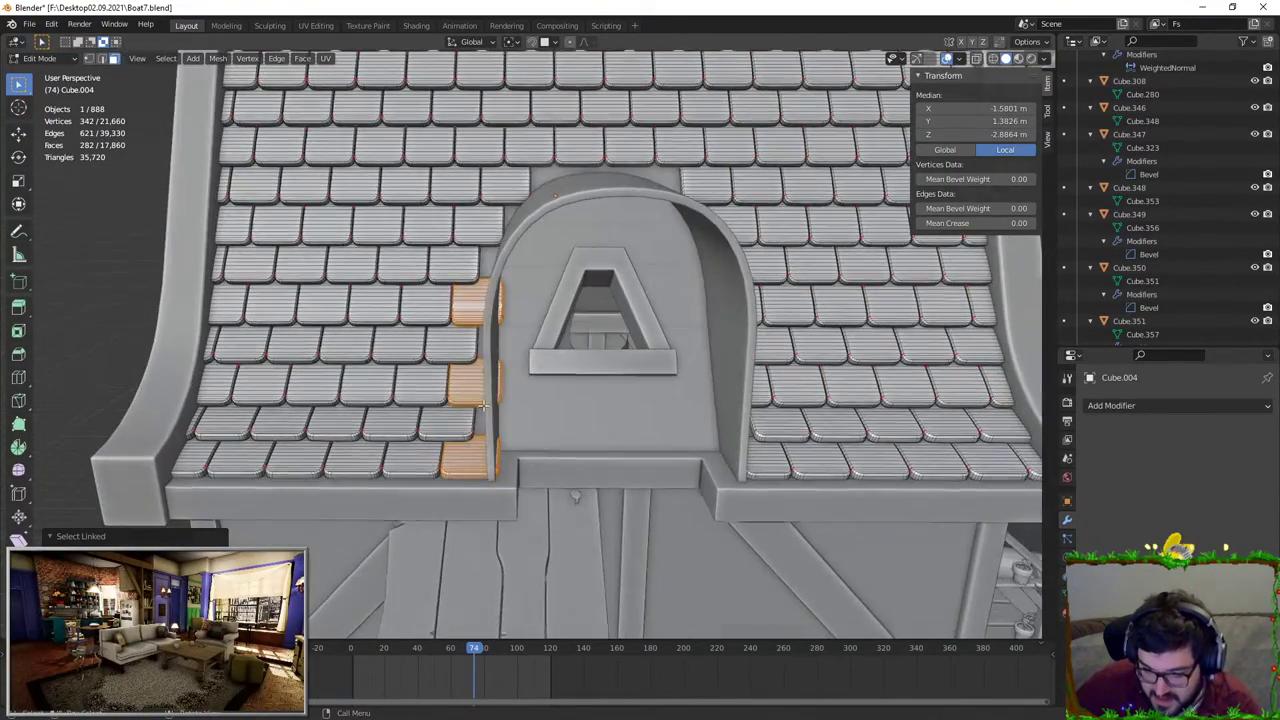
left_click(976, 58)
scroll(510, 195, "up", 2)
key("b")
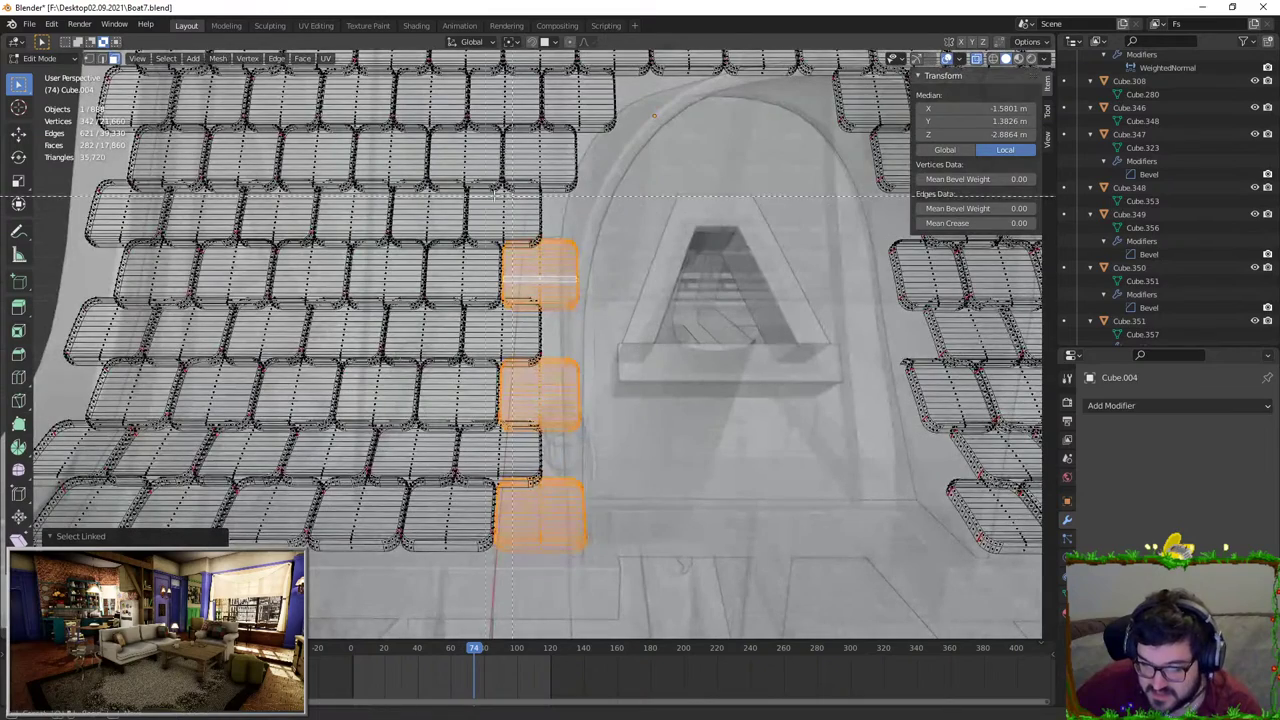
middle_click_drag(549, 588, 550, 589)
left_click(976, 58)
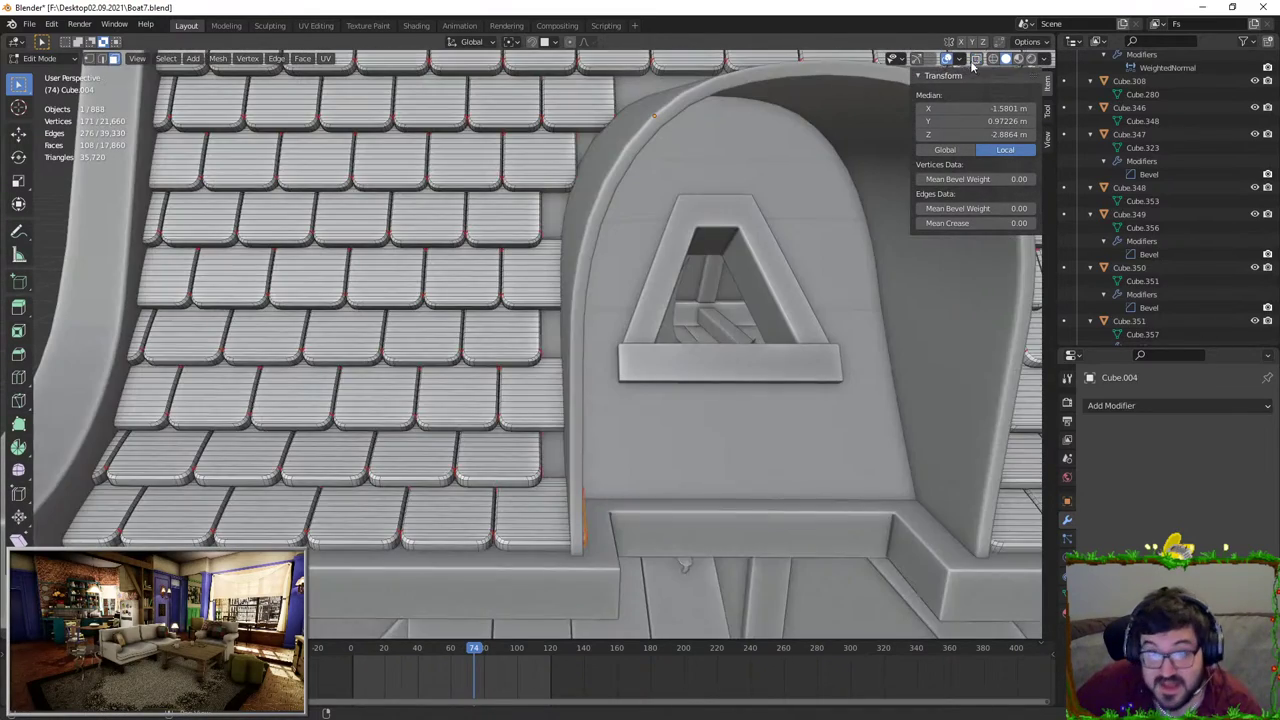
scroll(703, 326, "up", 4)
key("g")
key("y")
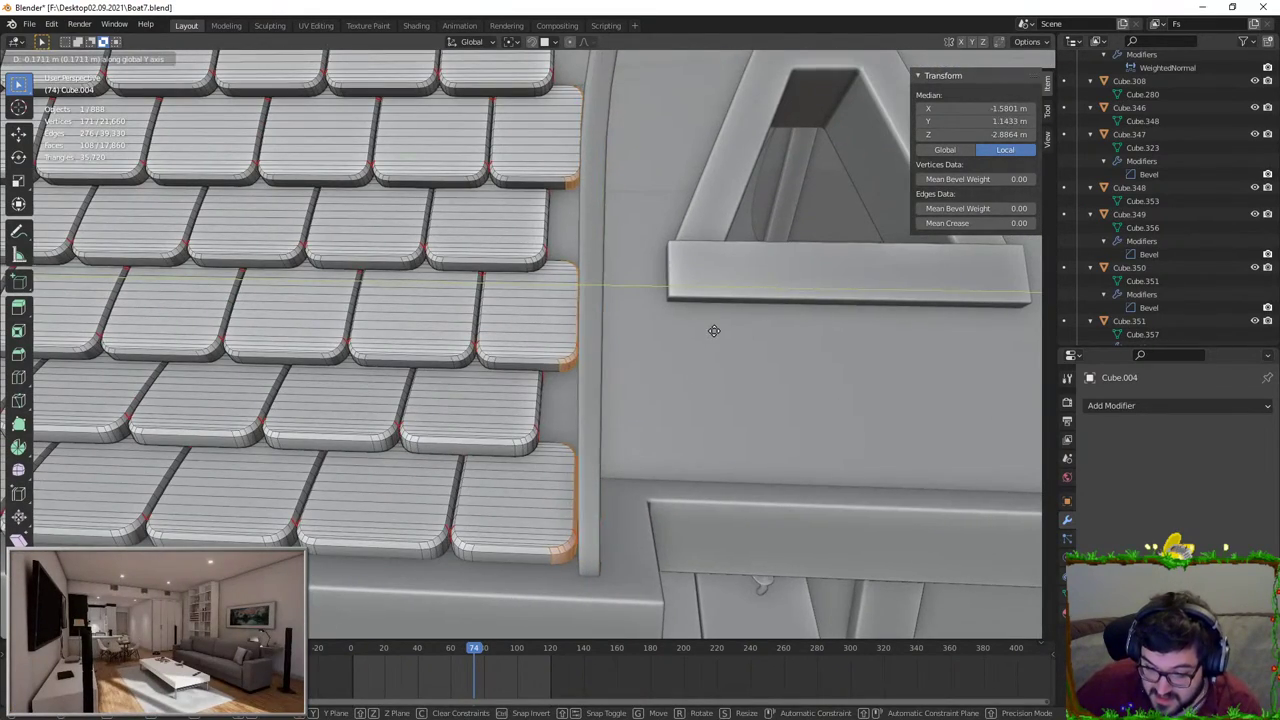
left_click(712, 328)
key("Tab")
scroll(720, 338, "down", 8)
middle_click_drag(728, 347, 596, 354)
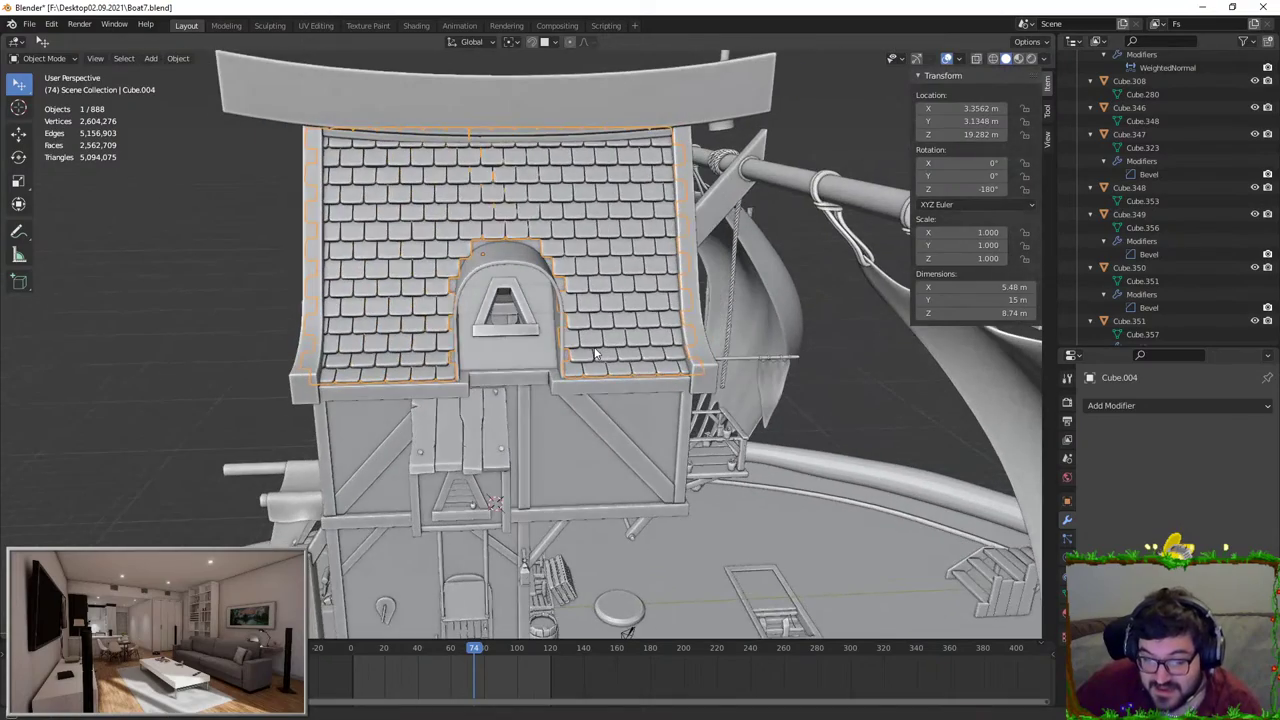
Step: Try to shift the whole roof-tile object about 0.09 m along -Y over the dormer, and undo the move
left_click(800, 289)
middle_click_drag(800, 289, 572, 348)
scroll(583, 345, "up", 3)
left_click(667, 271)
key("g")
key("y")
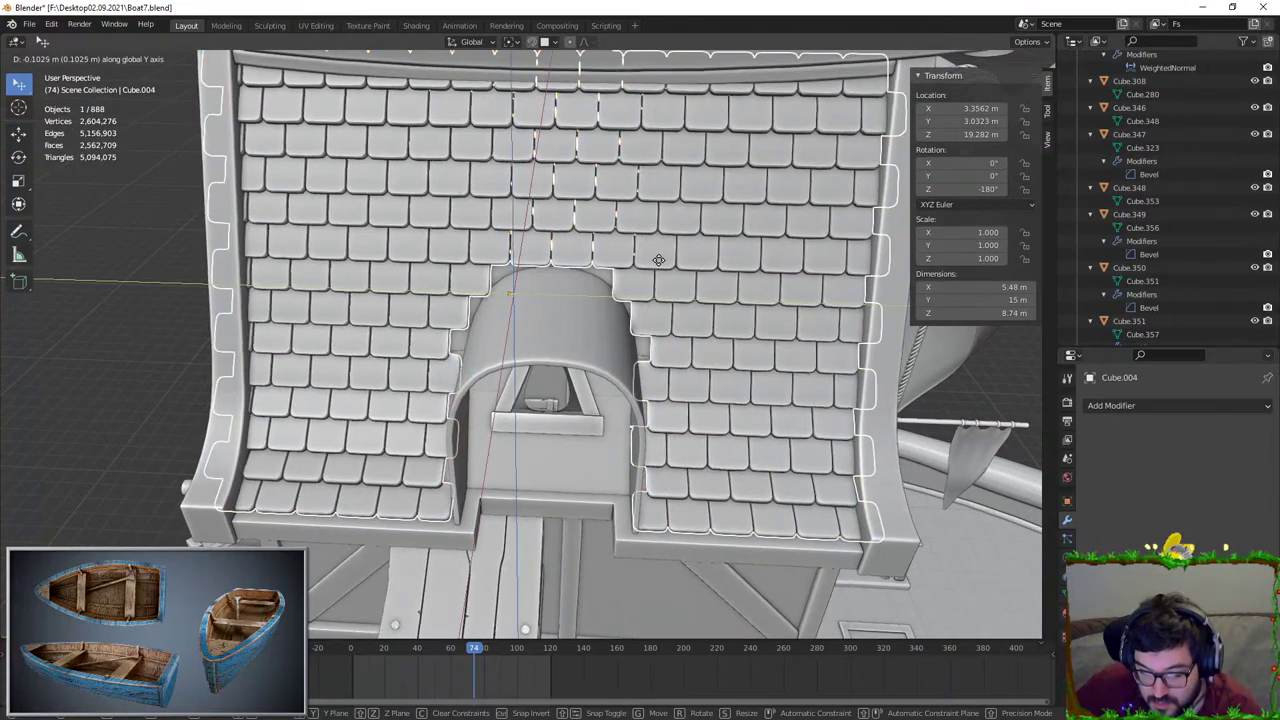
left_click(665, 265)
middle_click_drag(560, 290, 563, 255)
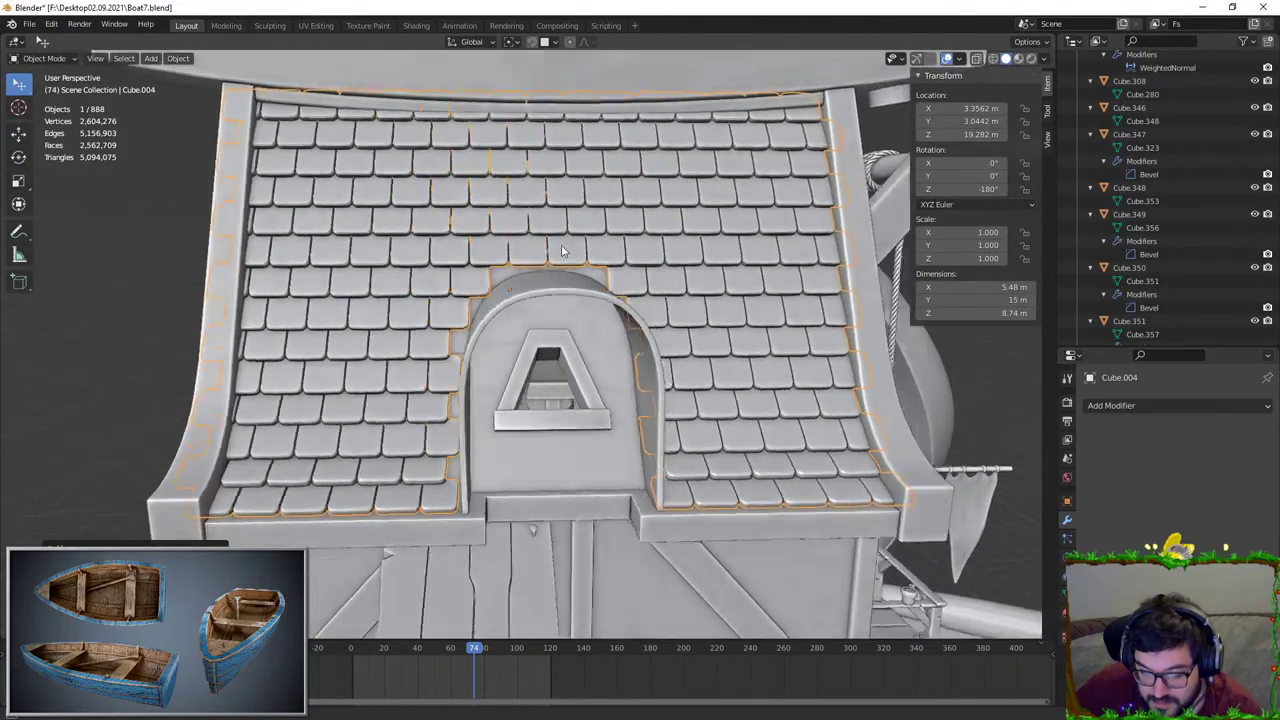
mouse_move(640, 300)
middle_mouse_down()
mouse_move(573, 306)
mouse_move(645, 310)
middle_mouse_up()
key("ctrl+z")
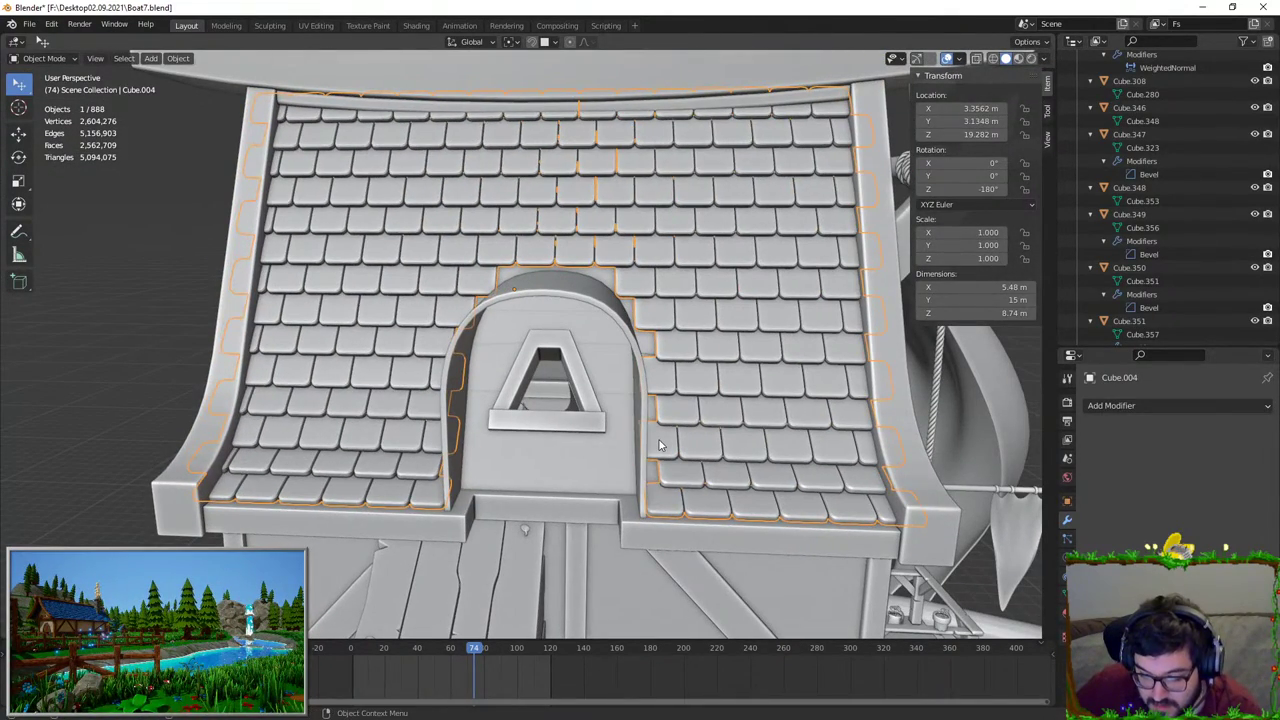
Step: In the tile mesh, undo the earlier narrowing of the arch-side tiles on both sides of the opening
key("Tab")
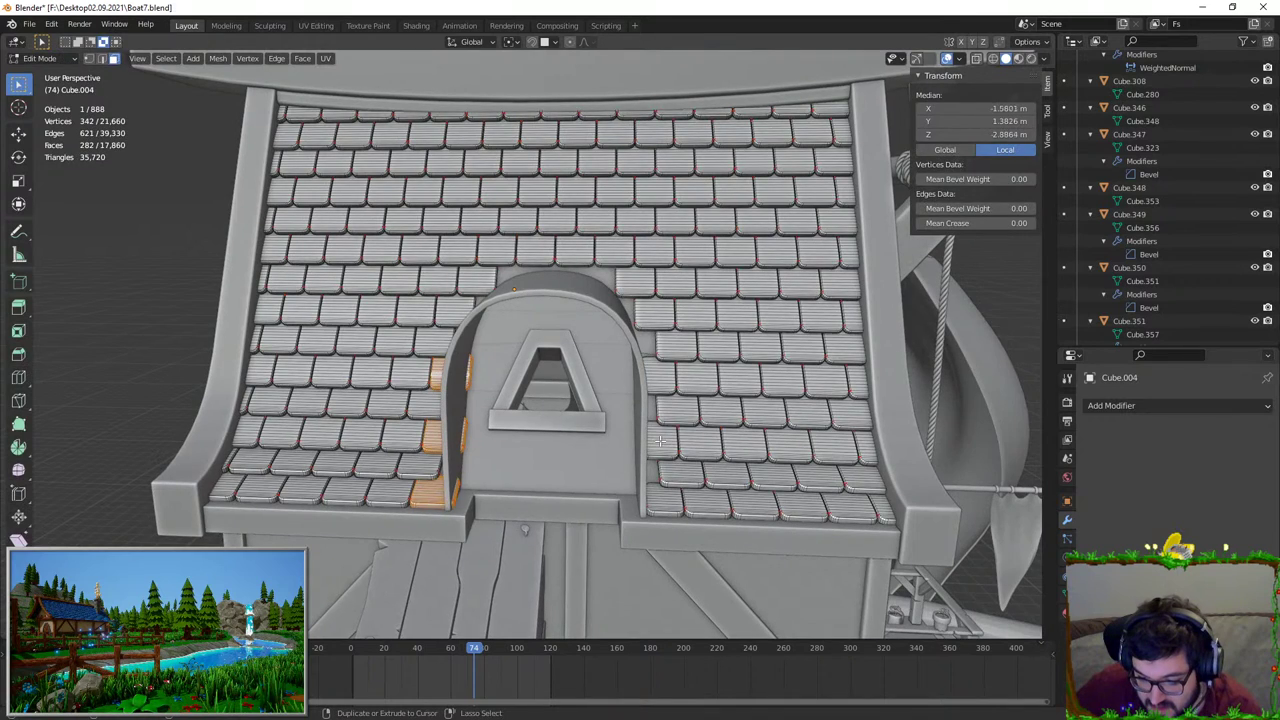
key("ctrl+z")
key("ctrl+z")
key("ctrl+z")
key("ctrl+z")
key("ctrl+z")
key("ctrl+z")
key("ctrl+z")
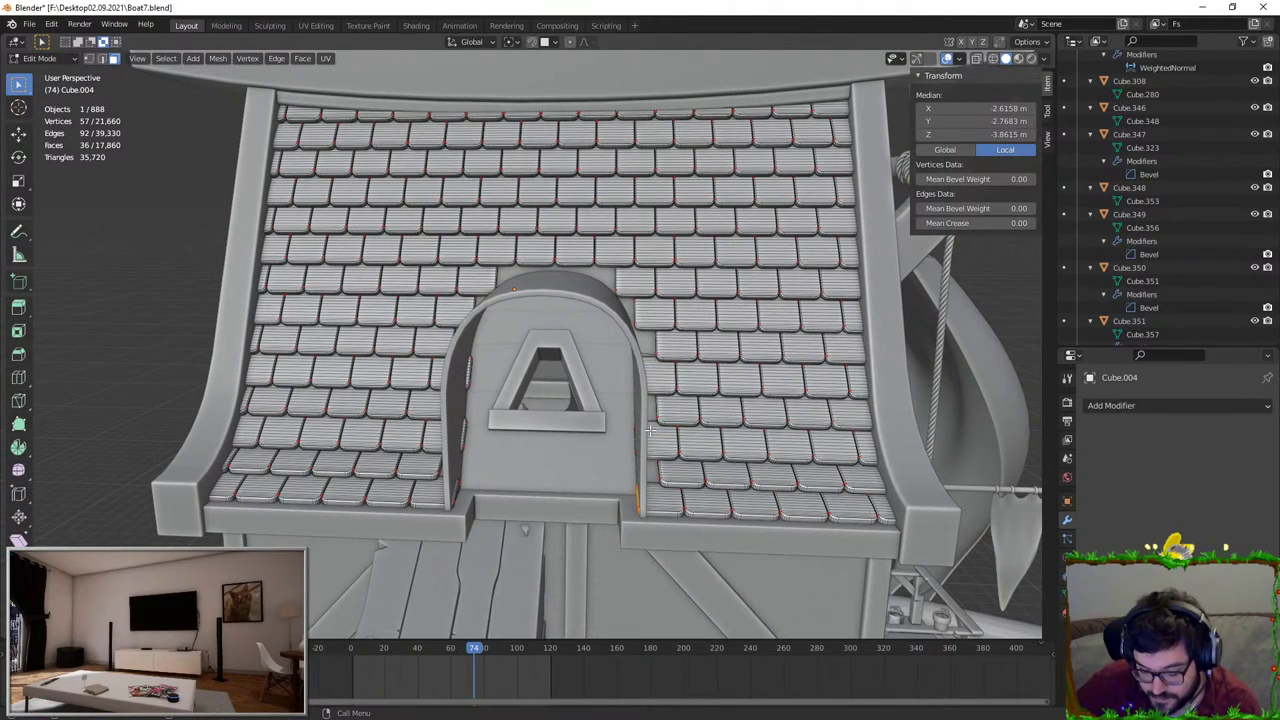
Step: Narrow the first-, third- and fifth-row tiles on the arch's +Y side together by moving their arch-side edges about 0.13 m away from the opening
key("l")
key("l")
left_click(974, 61)
middle_click_drag(641, 331, 737, 520, "shift")
scroll(585, 300, "up", 2)
key("b")
scroll(672, 391, "up", 3)
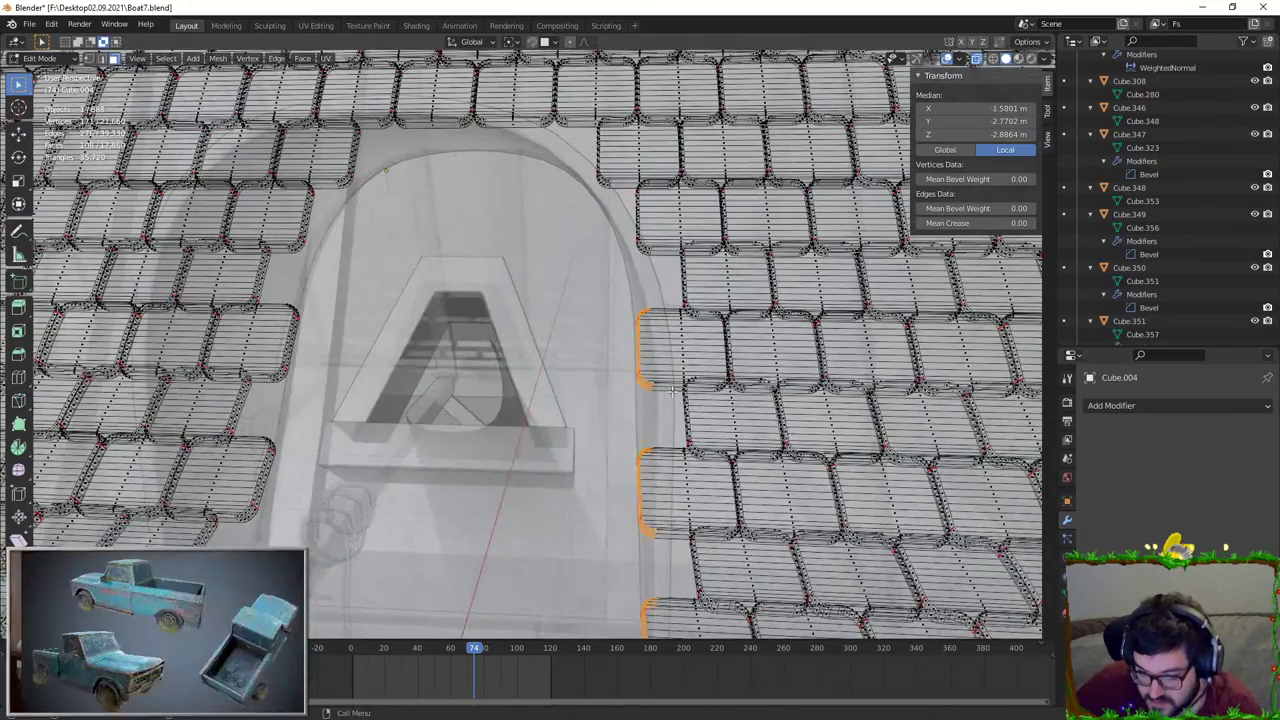
middle_click_drag(672, 391, 612, 305, "shift")
key("g")
key("y")
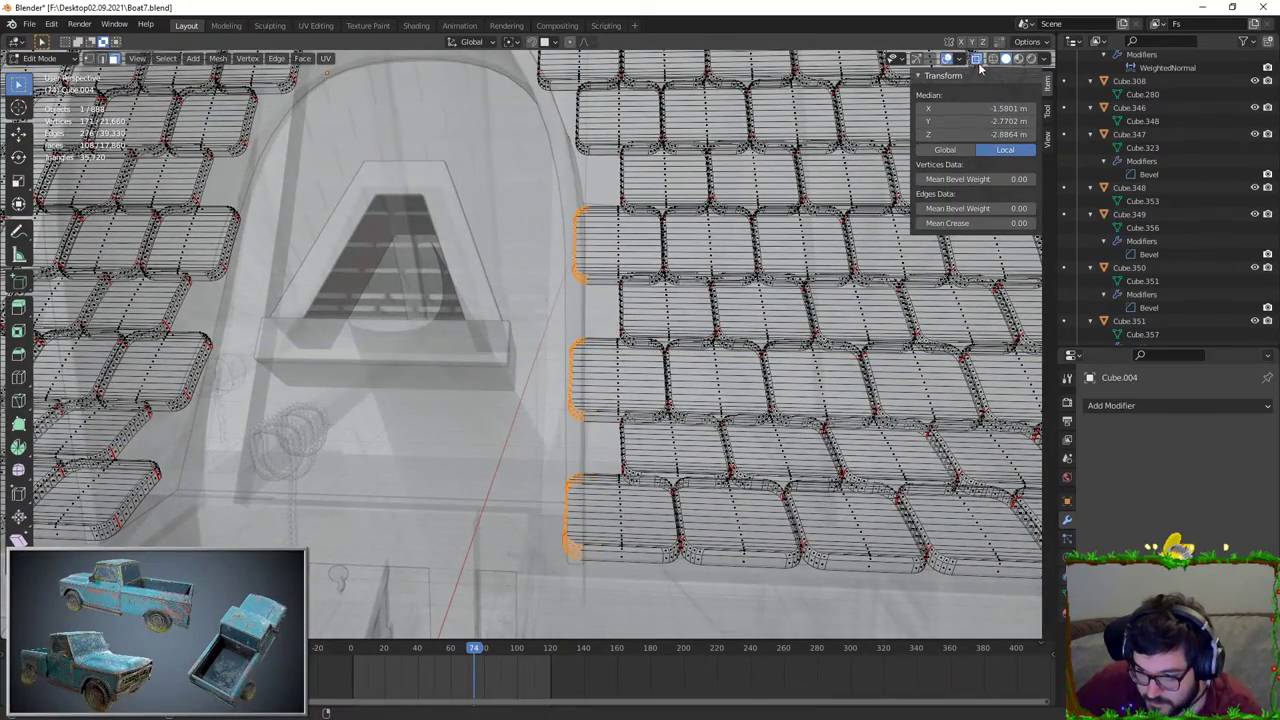
key("alt+z")
key("g")
key("y")
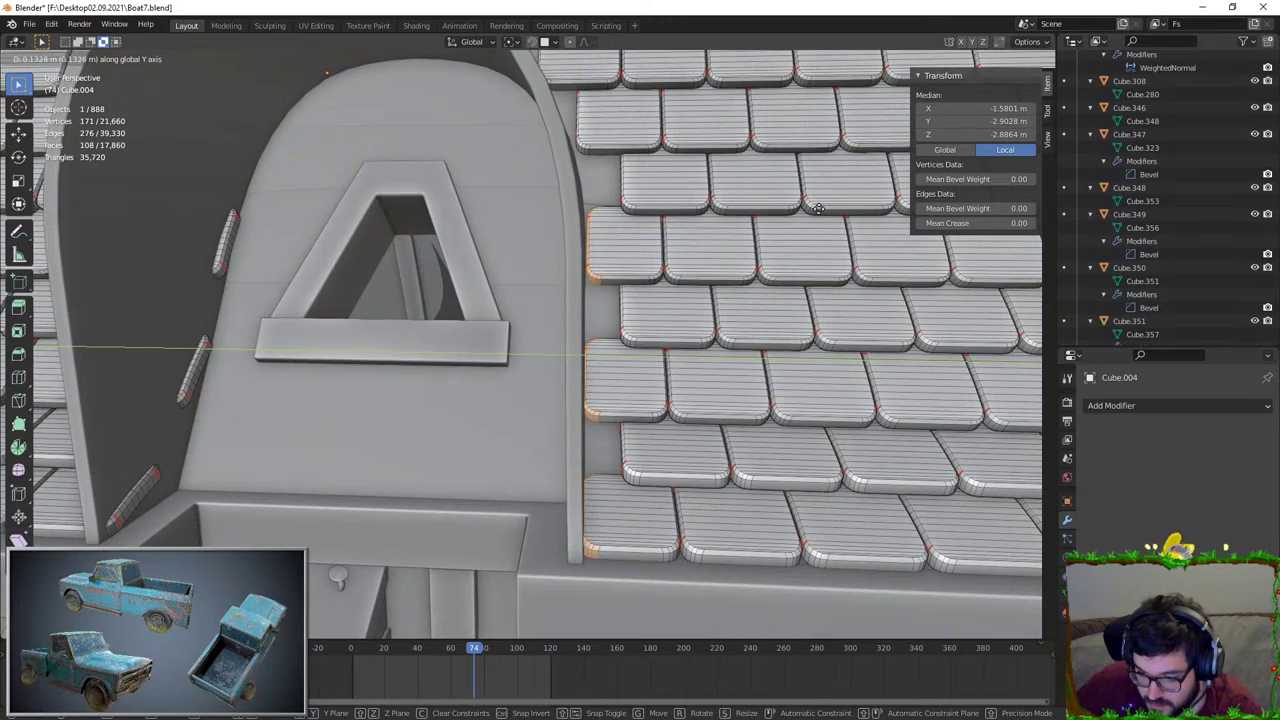
left_click(814, 207)
Step: Narrow the first-, third- and fifth-row tiles on the arch's -Y side together by moving their arch-side edges about 0.21 m away from the opening
key("Tab")
scroll(700, 262, "down", 3)
middle_click_drag(490, 290, 620, 308)
scroll(560, 303, "up", 1)
key("Tab")
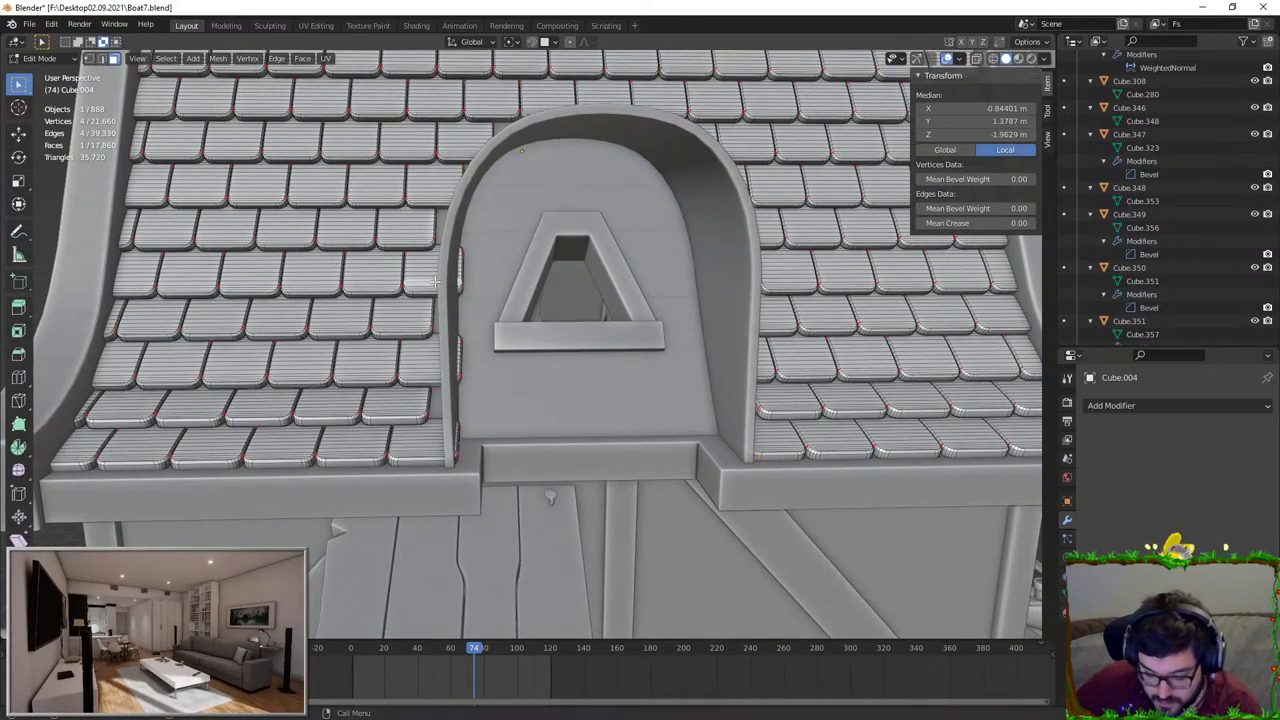
key("ctrl+l")
left_click(979, 59)
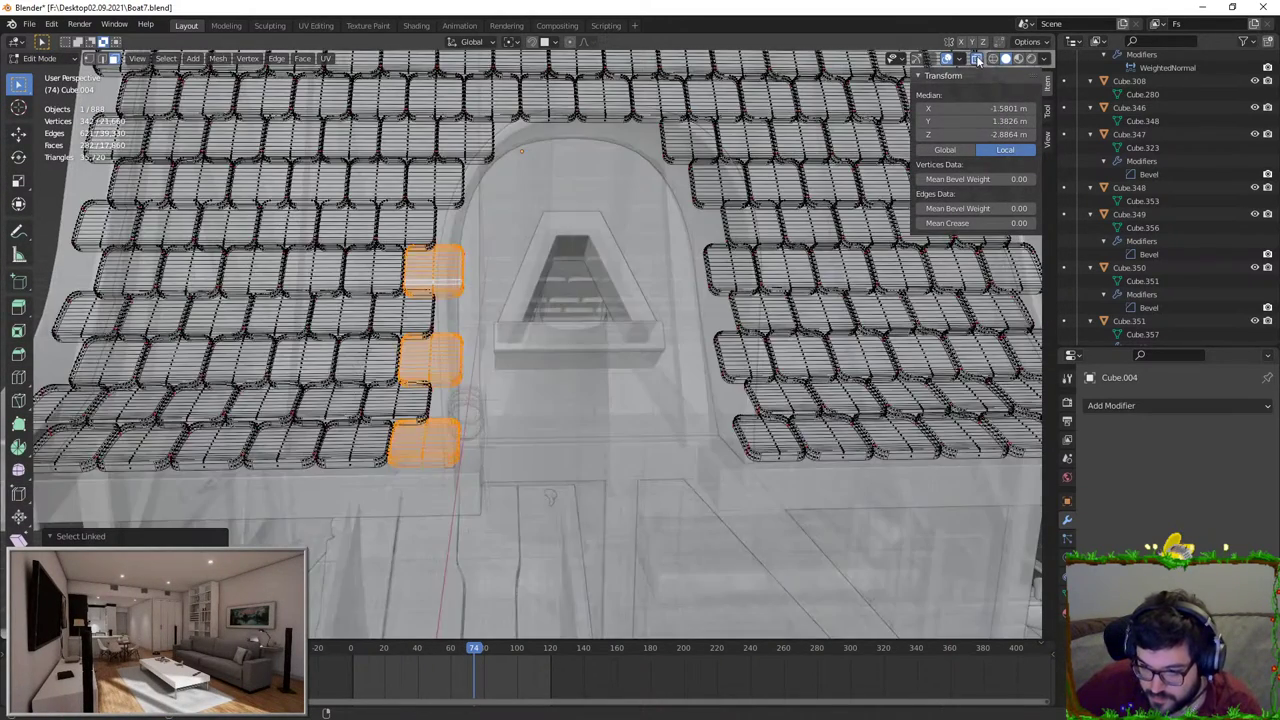
middle_click_drag(640, 230, 675, 231)
key("b")
middle_click_drag(500, 216, 436, 480)
scroll(502, 378, "up", 3)
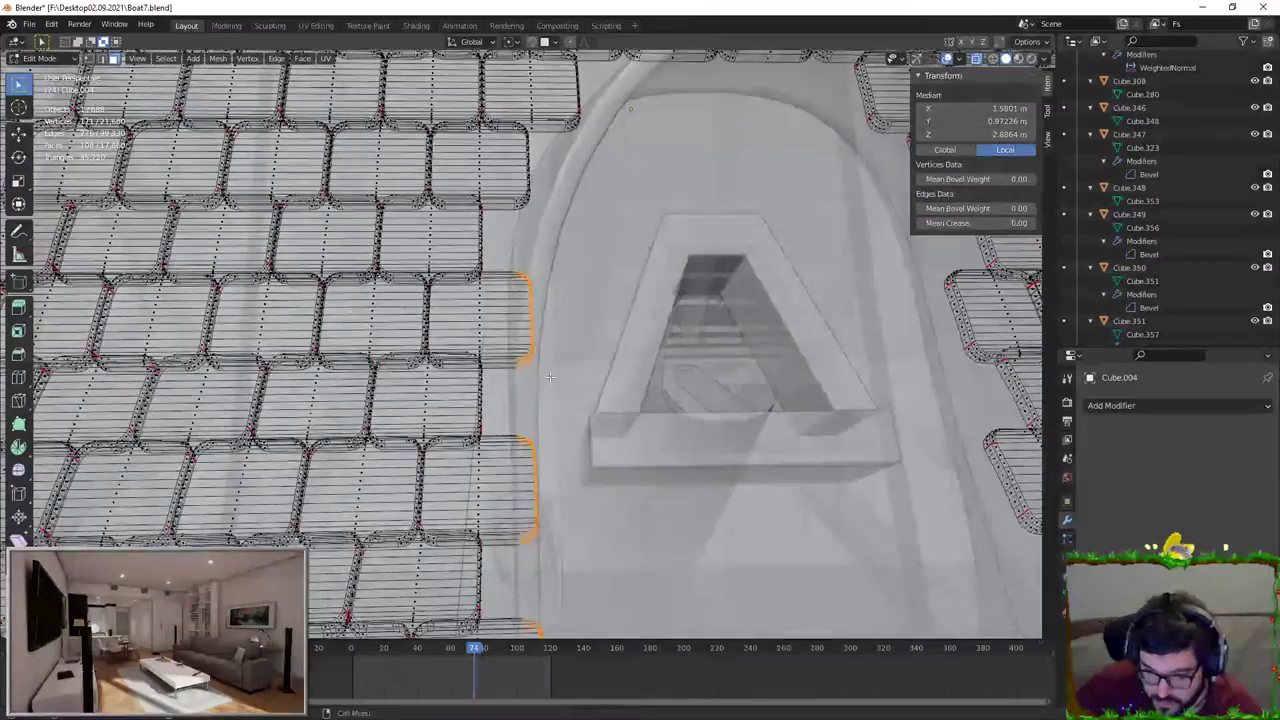
key("g")
key("y")
left_click(571, 357)
Step: Shift the whole roof-tile object about 0.065 m along -Y to centre the opening around the arch
scroll(571, 357, "down", 4)
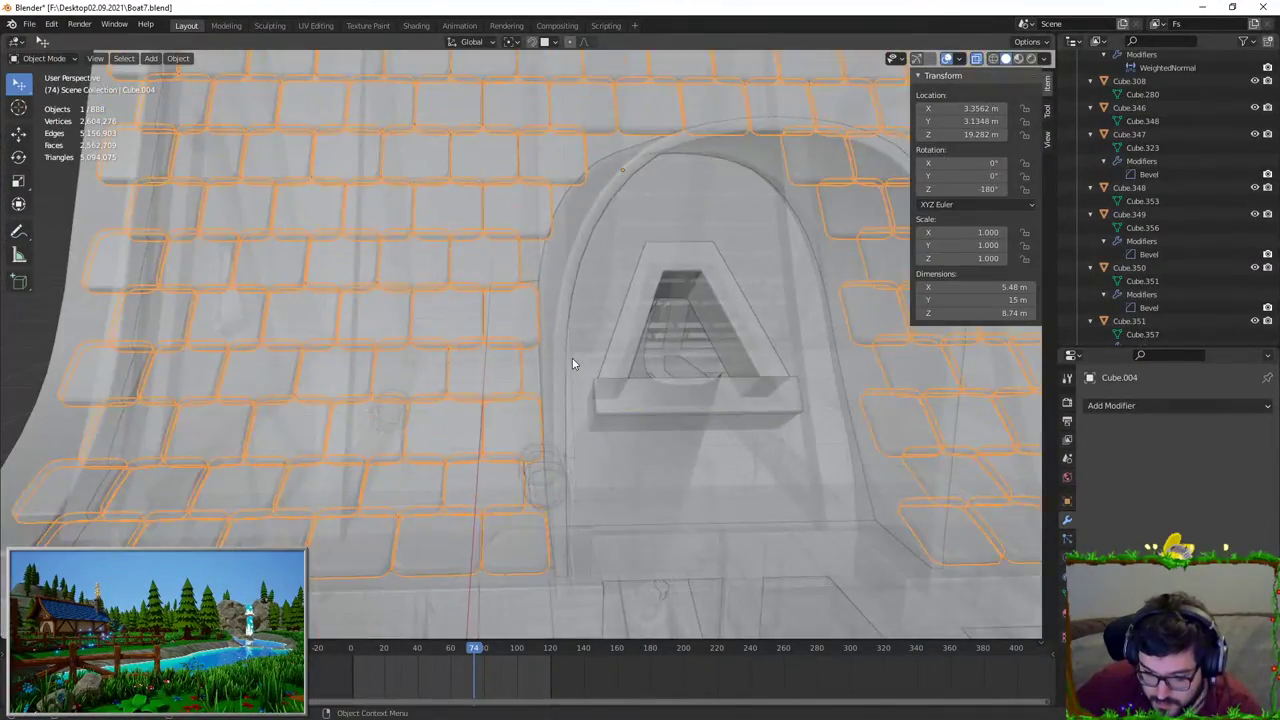
key("Tab")
key("alt+z")
middle_click_drag(560, 311, 649, 274)
scroll(586, 405, "up", 4)
middle_click_drag(586, 405, 645, 400)
key("g")
key("y")
left_click(549, 340)
Step: Move the arch-side edges of the first-, third- and fifth-row tiles on the +Y side about 0.1 m further from the opening
scroll(601, 235, "down", 4)
scroll(601, 235, "down", 3)
key("Tab")
key("l")
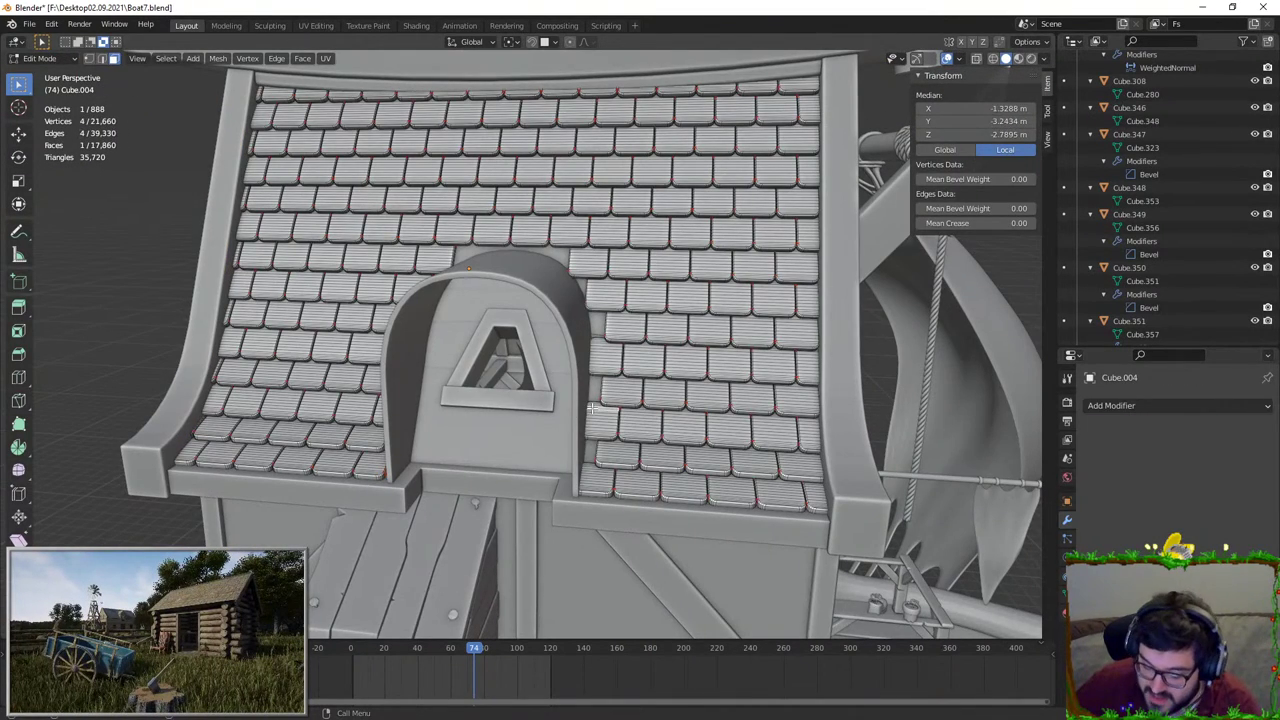
key("l")
key("l")
key("ctrl+z")
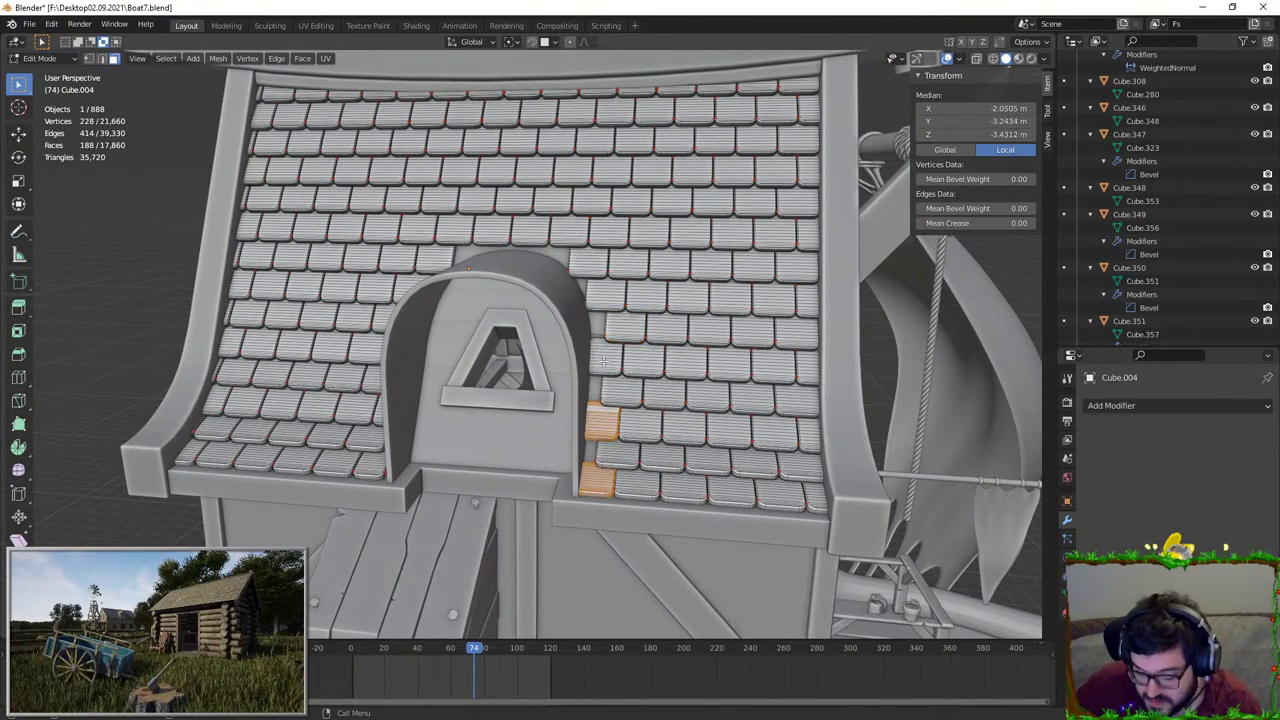
key("l")
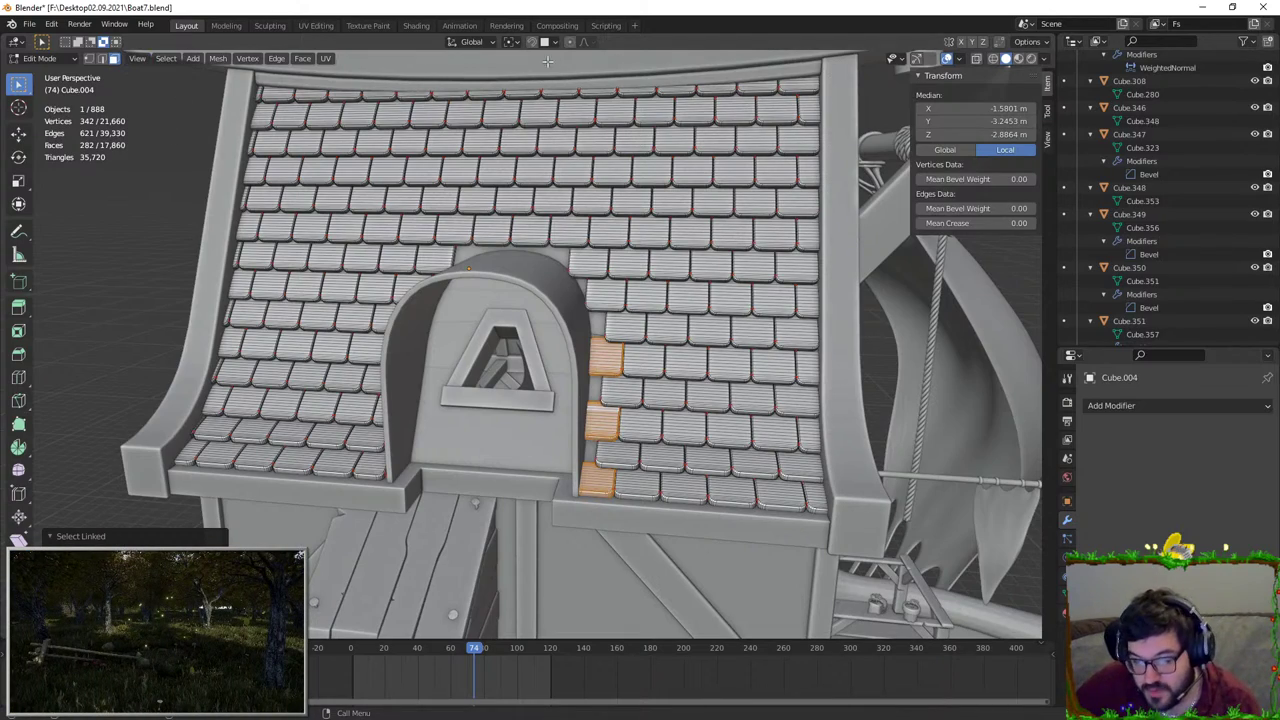
left_click(976, 59)
middle_click_drag(603, 357, 743, 528, "shift")
key("b")
middle_click_drag(743, 528, 770, 480)
key("ctrl+z")
middle_click_drag(600, 425, 537, 275)
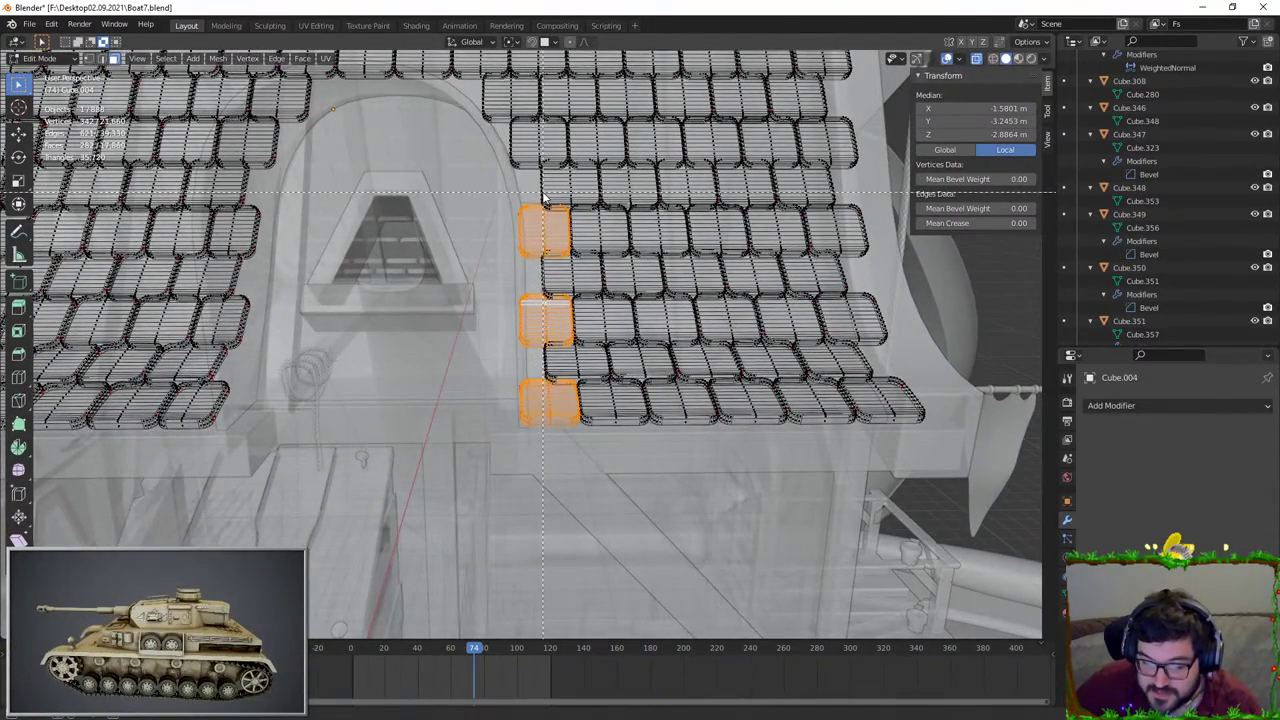
middle_click_drag(537, 194, 714, 469)
left_click(977, 60)
scroll(614, 271, "up", 5)
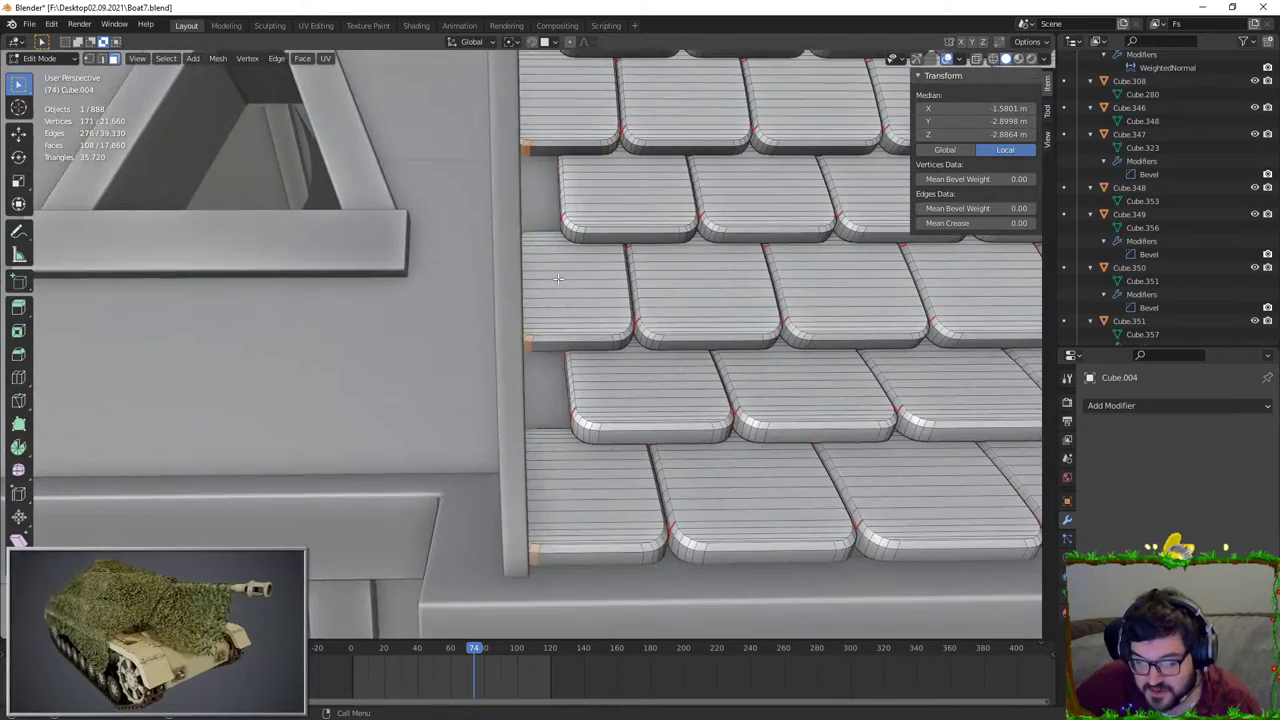
key("g")
key("y")
left_click(595, 280)
Step: Widen the first-, third- and fifth-row tiles on the -Y side by moving their arch-side edges about 0.05 m toward the arch
scroll(595, 280, "down", 3)
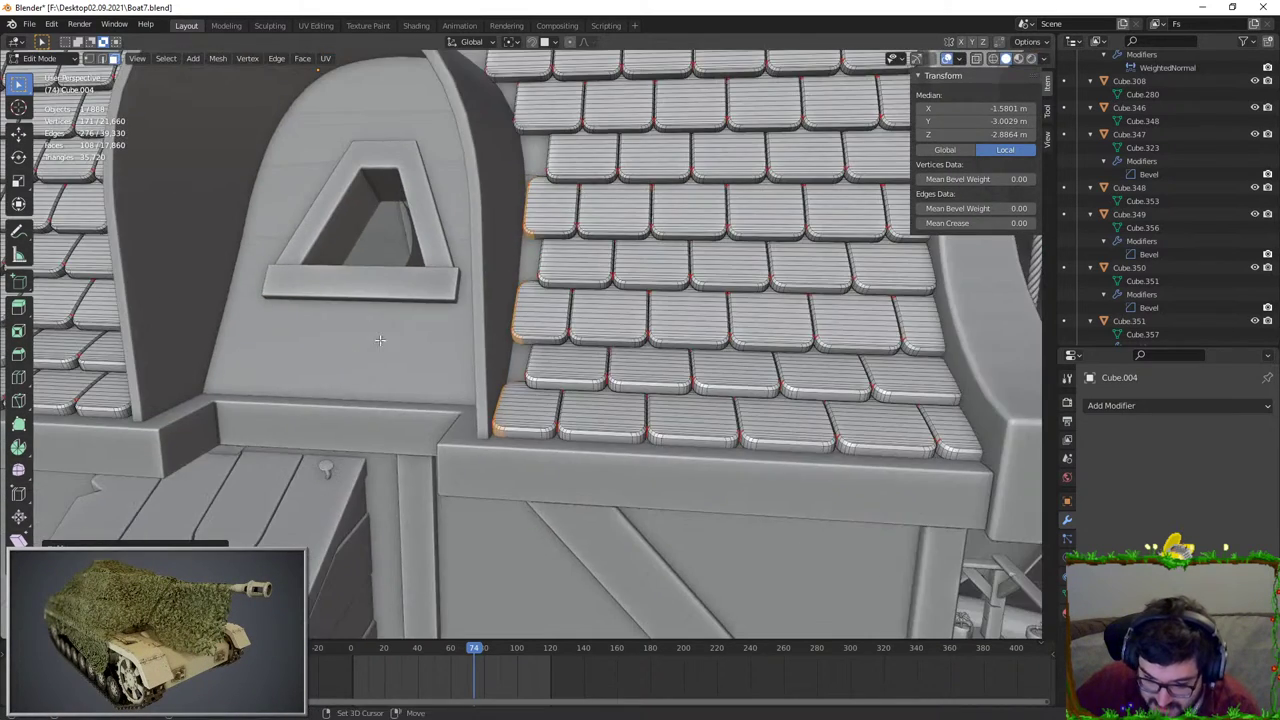
middle_click_drag(595, 280, 823, 283, "shift")
middle_click_drag(400, 320, 484, 322)
key("l")
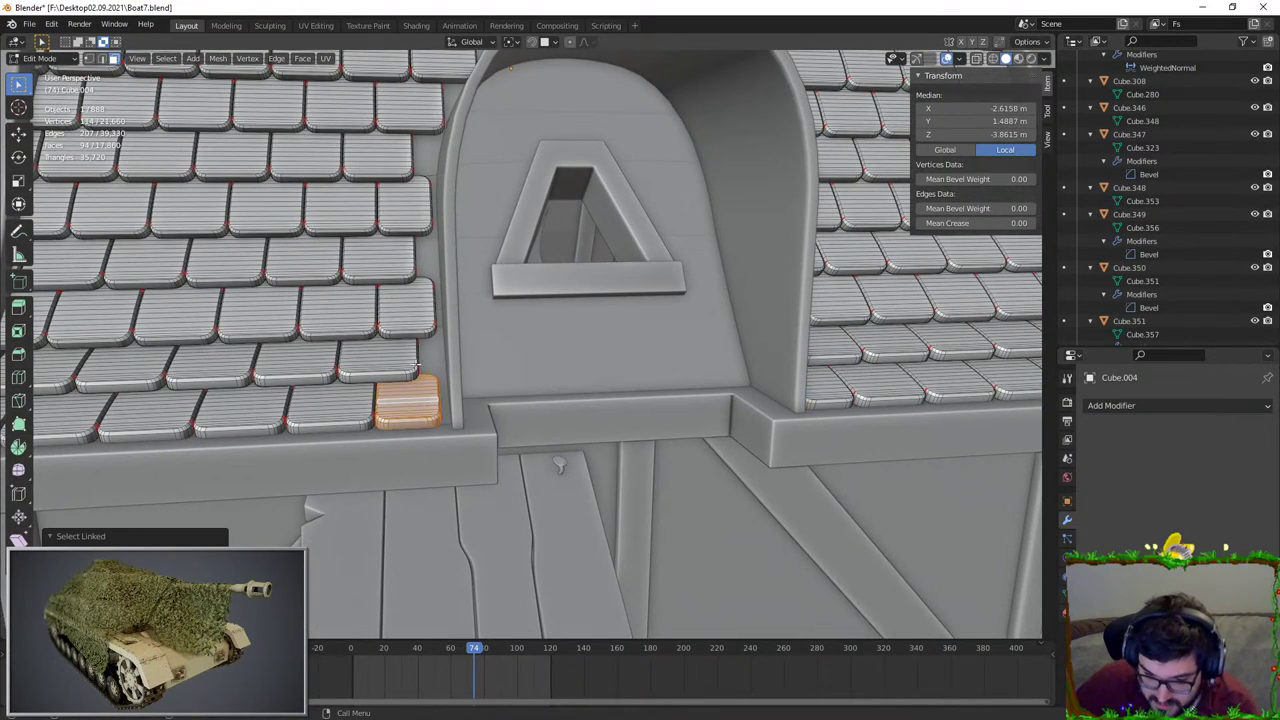
key("l")
key("l")
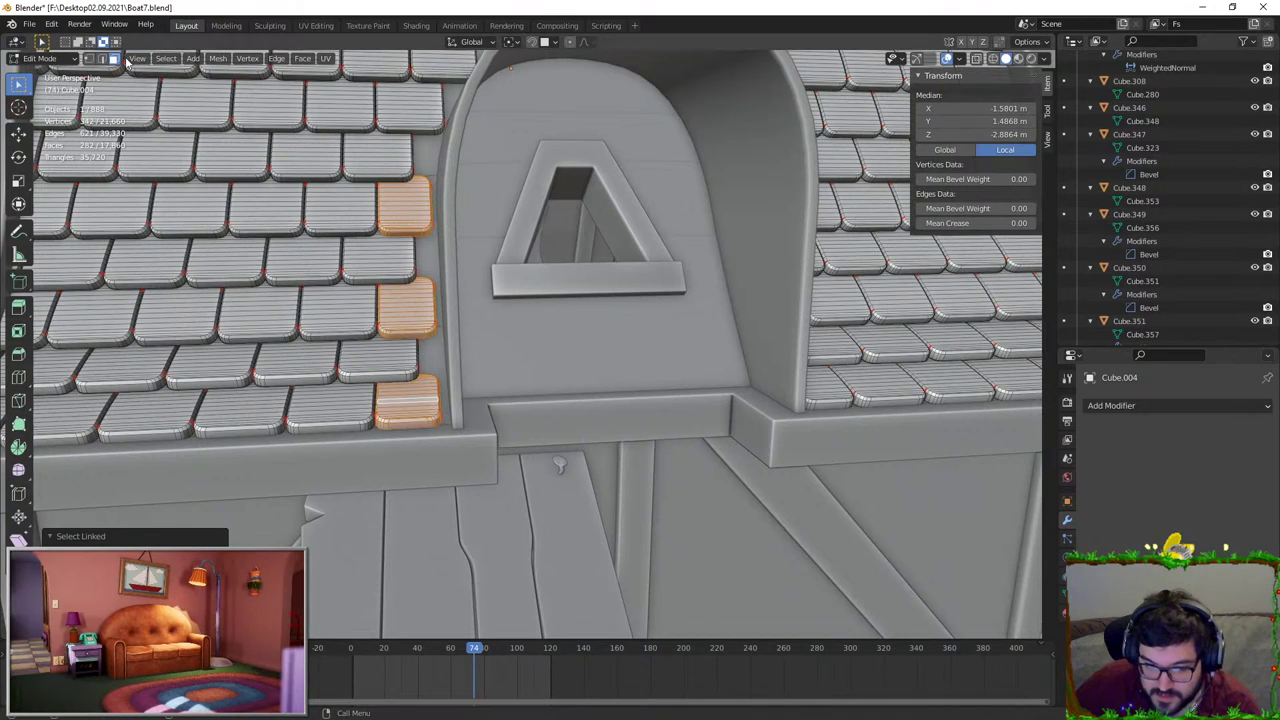
key("KP_Decimal")
left_click(975, 59)
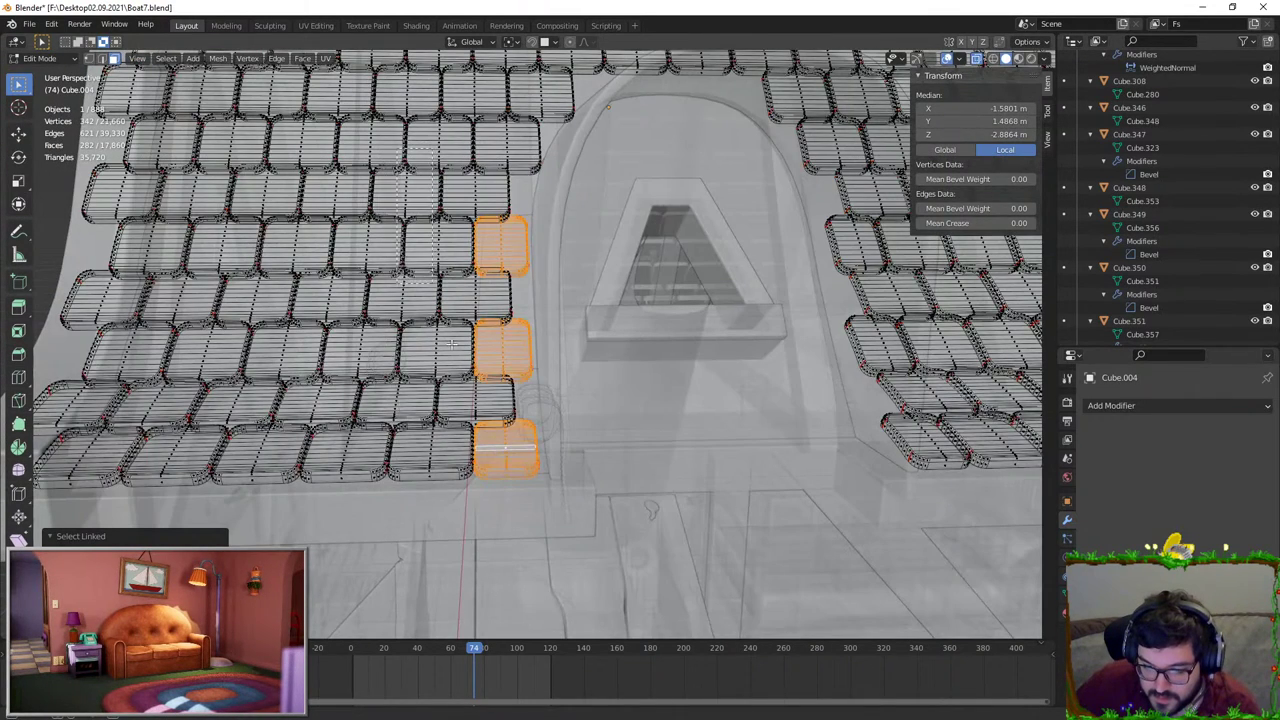
left_click_drag(397, 147, 507, 540)
scroll(507, 540, "up", 4)
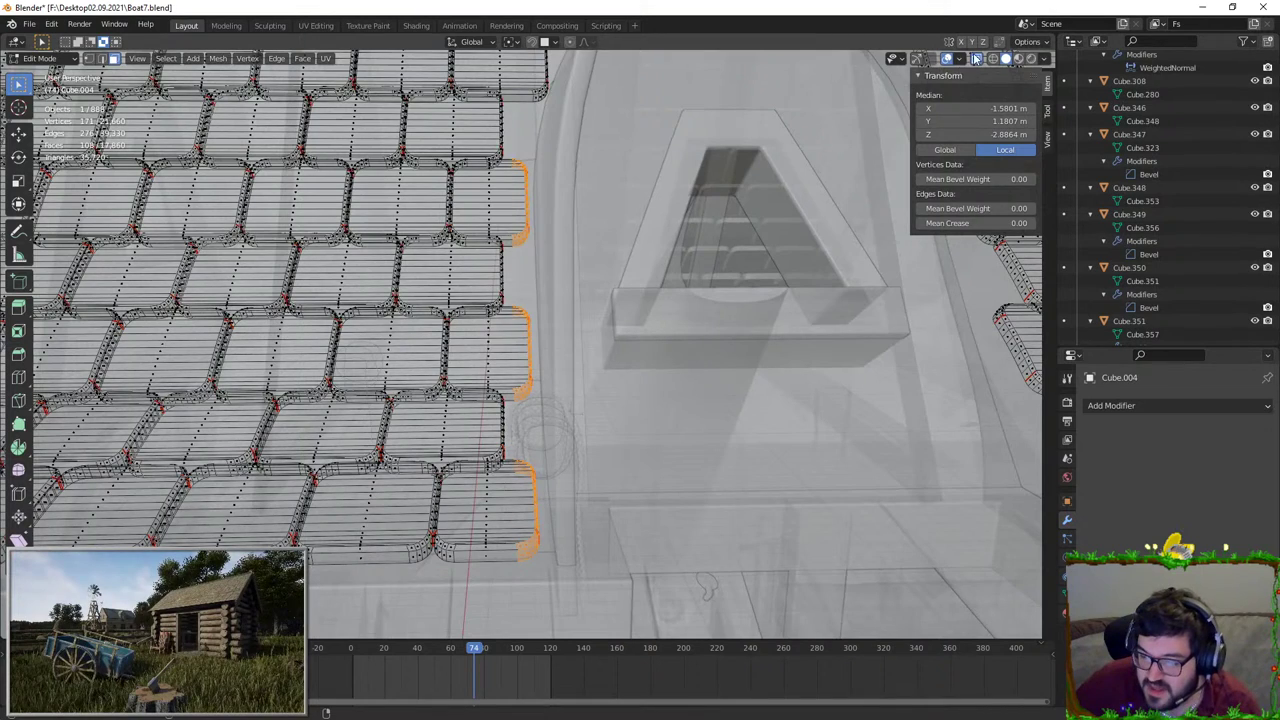
left_click(976, 59)
key("g")
key("y")
left_click(612, 211)
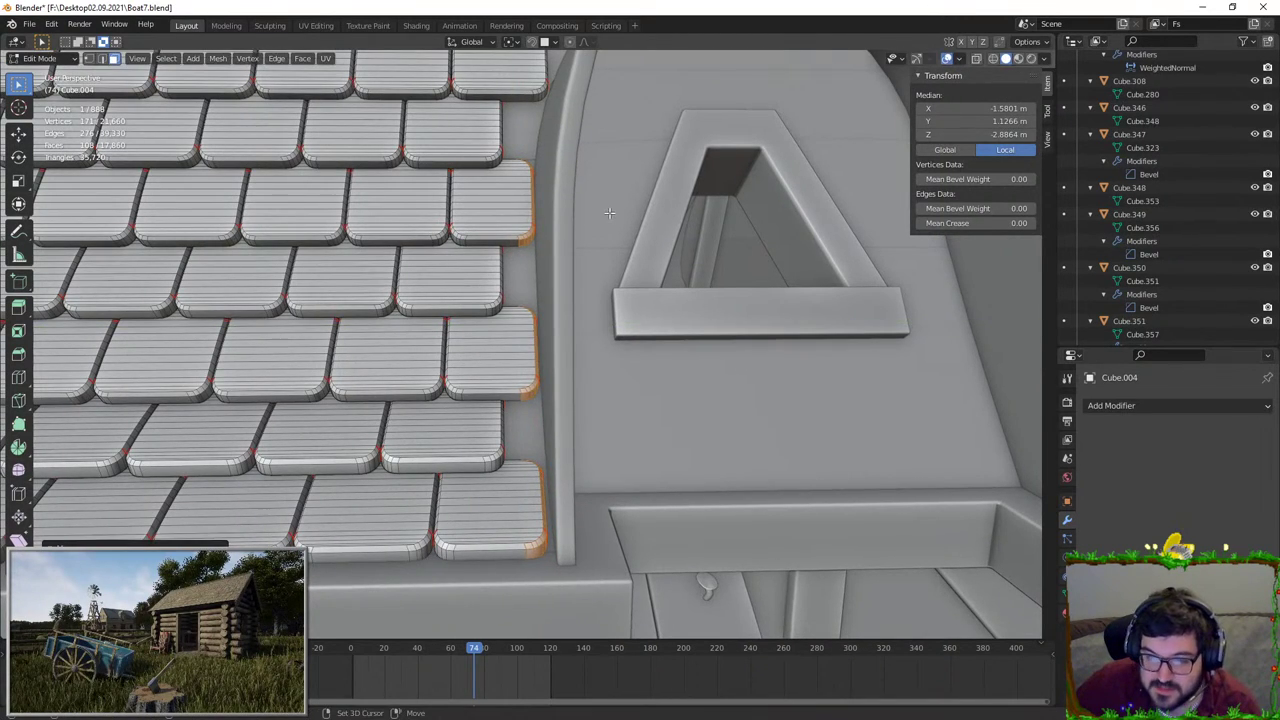
Step: Fine-tune the same -Y side tile edges along Y, ending about 0.015 m closer to the arch wall
key("Tab")
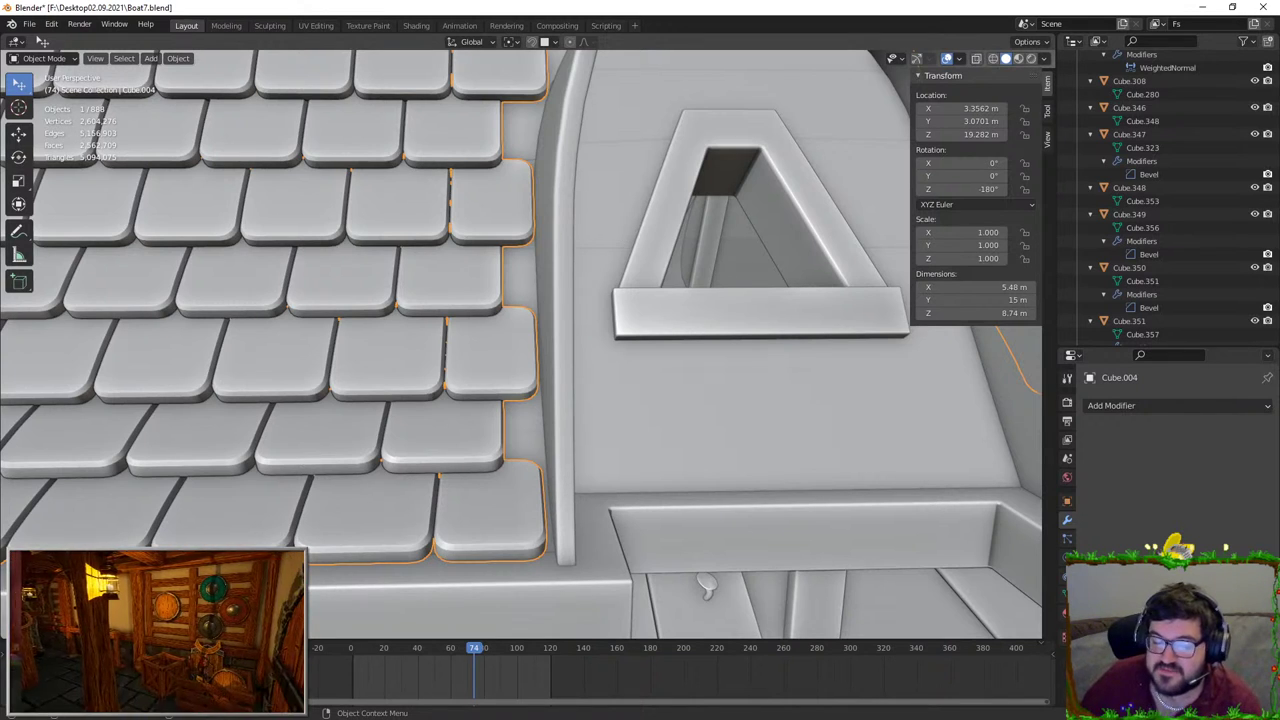
key("Tab")
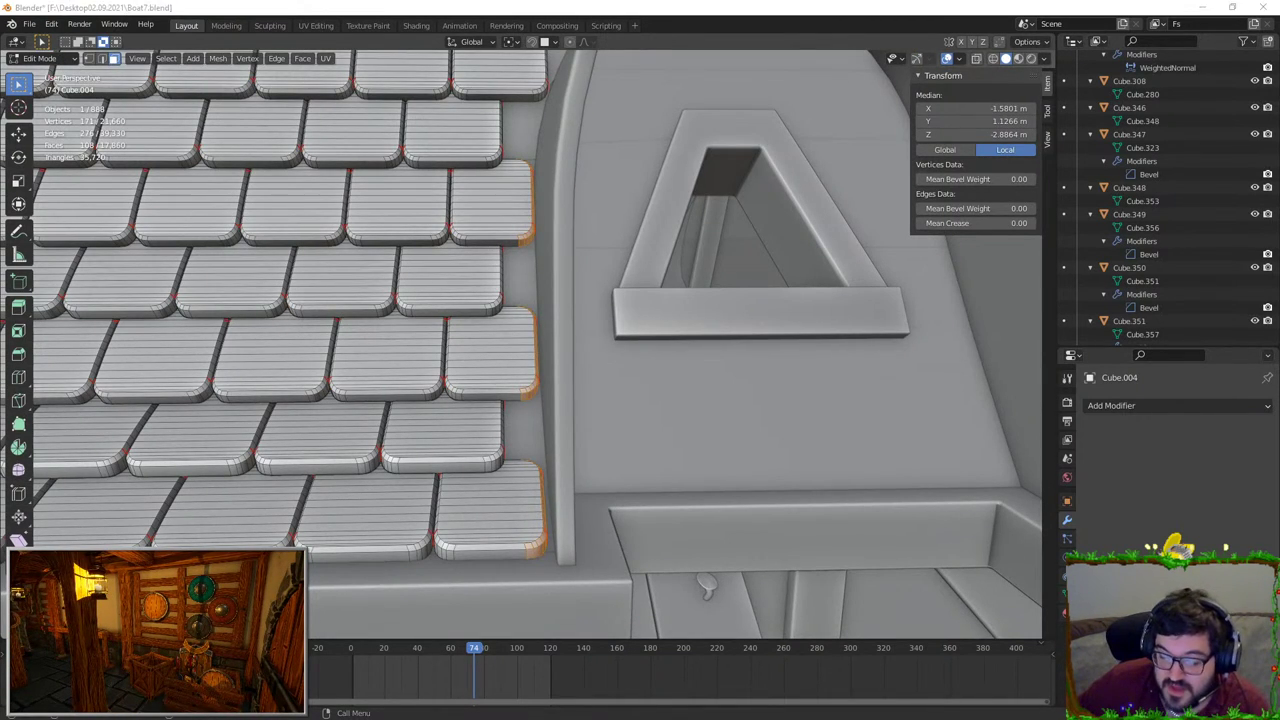
middle_click_drag(869, 330, 737, 330)
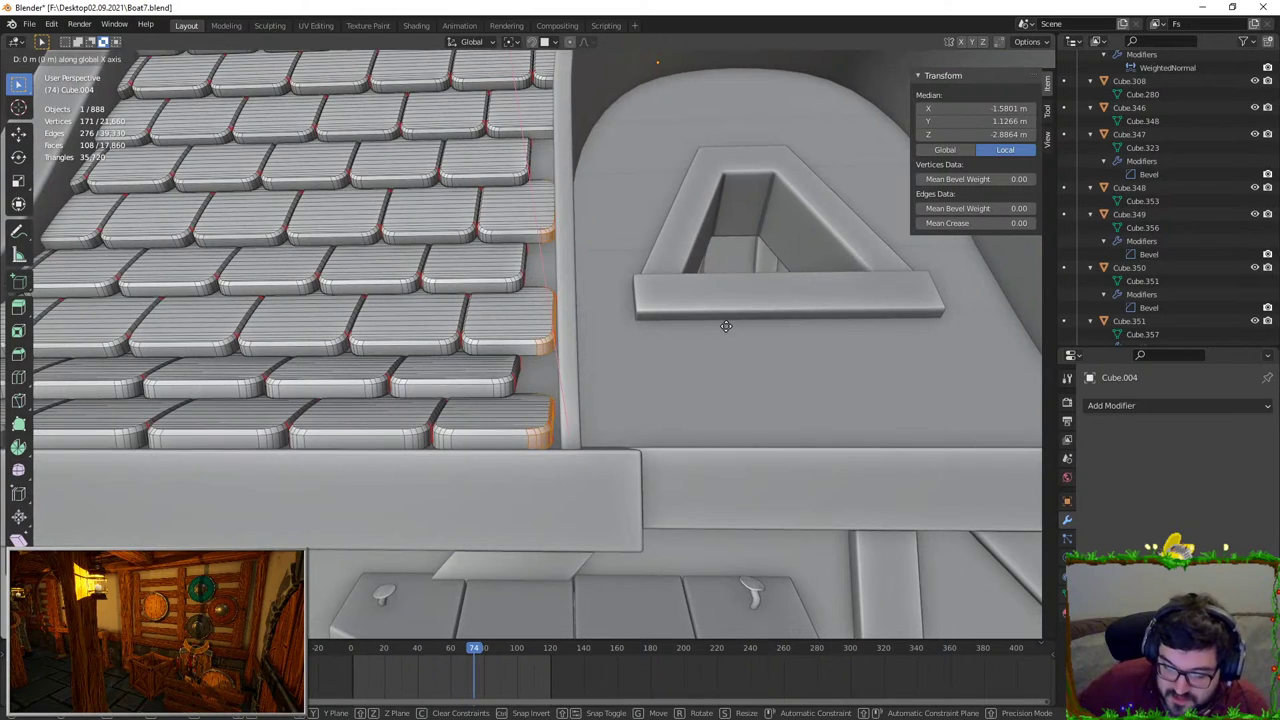
key("g")
key("y")
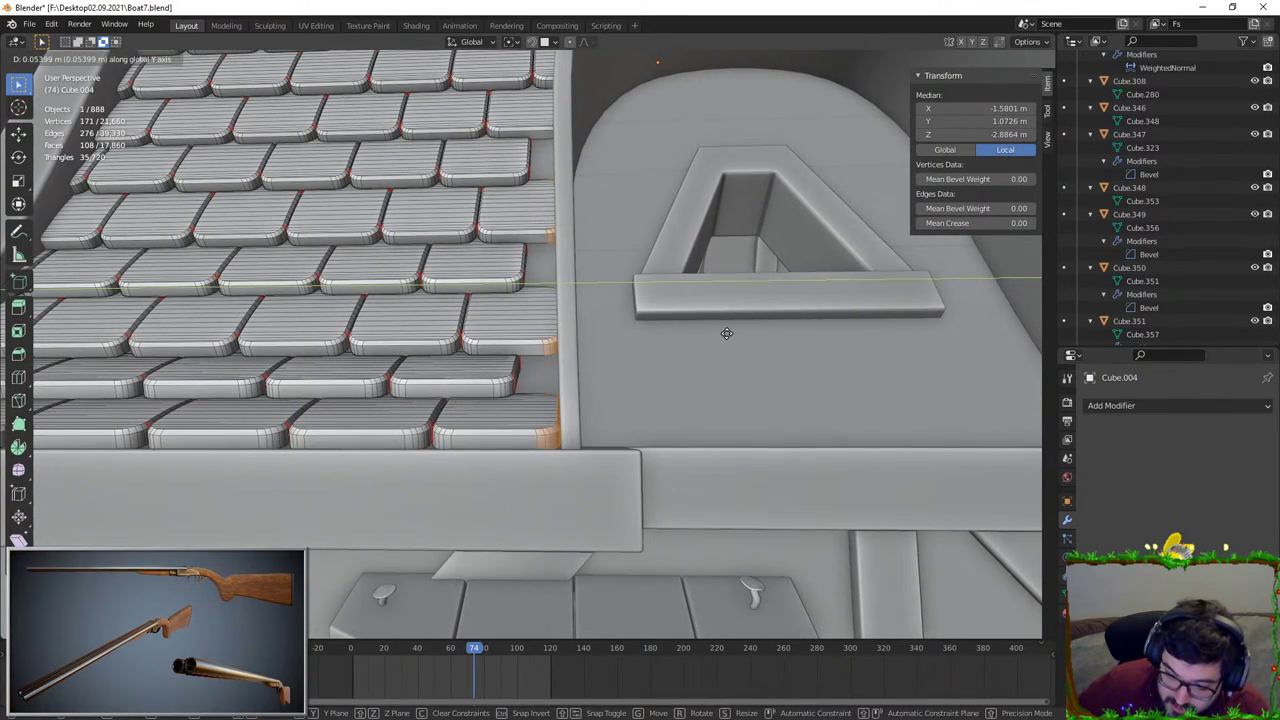
left_click(722, 333)
middle_click_drag(723, 333, 738, 349)
key("g")
key("y")
left_click(735, 350)
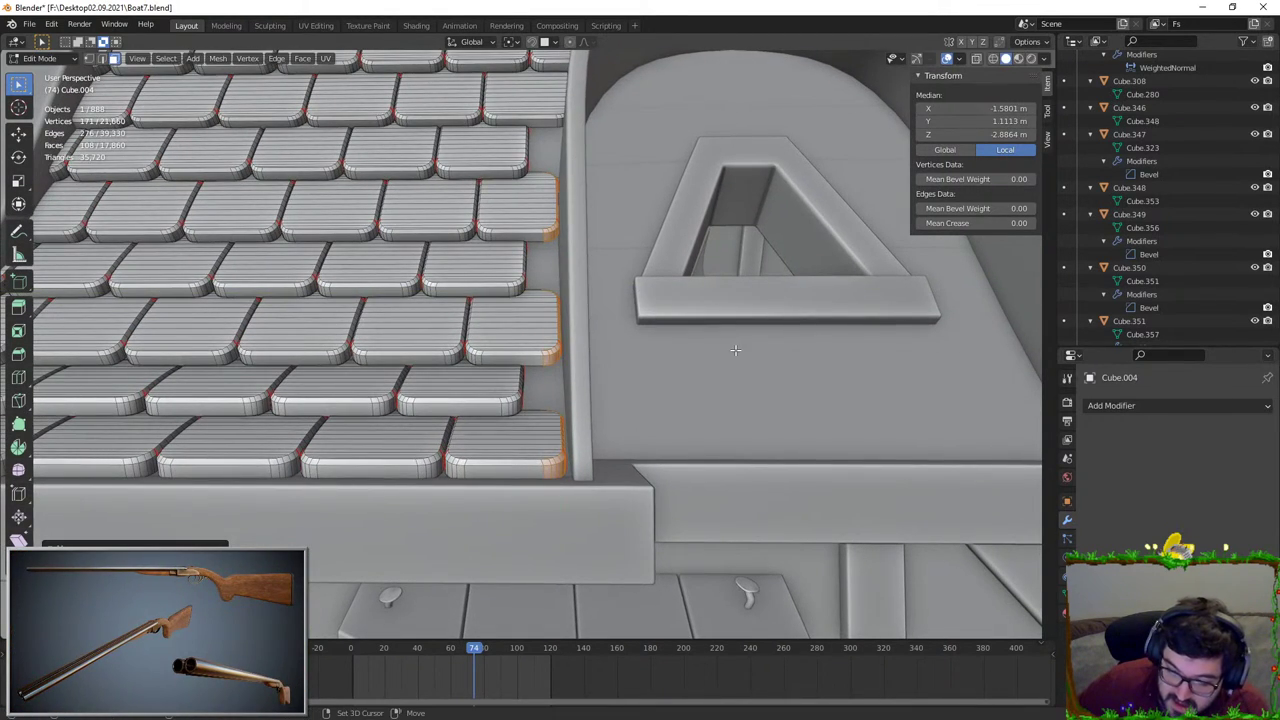
key("Tab")
Step: Select the complete first-, third- and fifth-row tiles beside the arch on the +Y side with X-ray display enabled
middle_click_drag(731, 302, 620, 300)
key("Tab")
key("l")
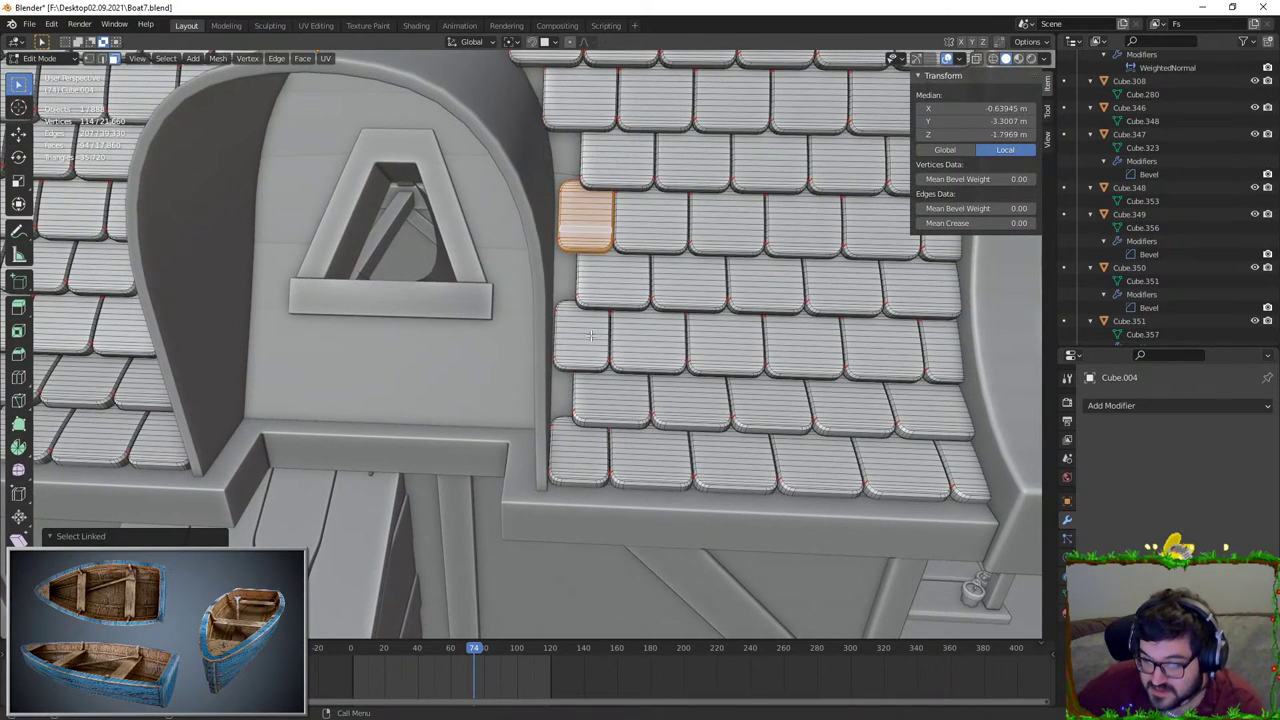
key("l")
key("l")
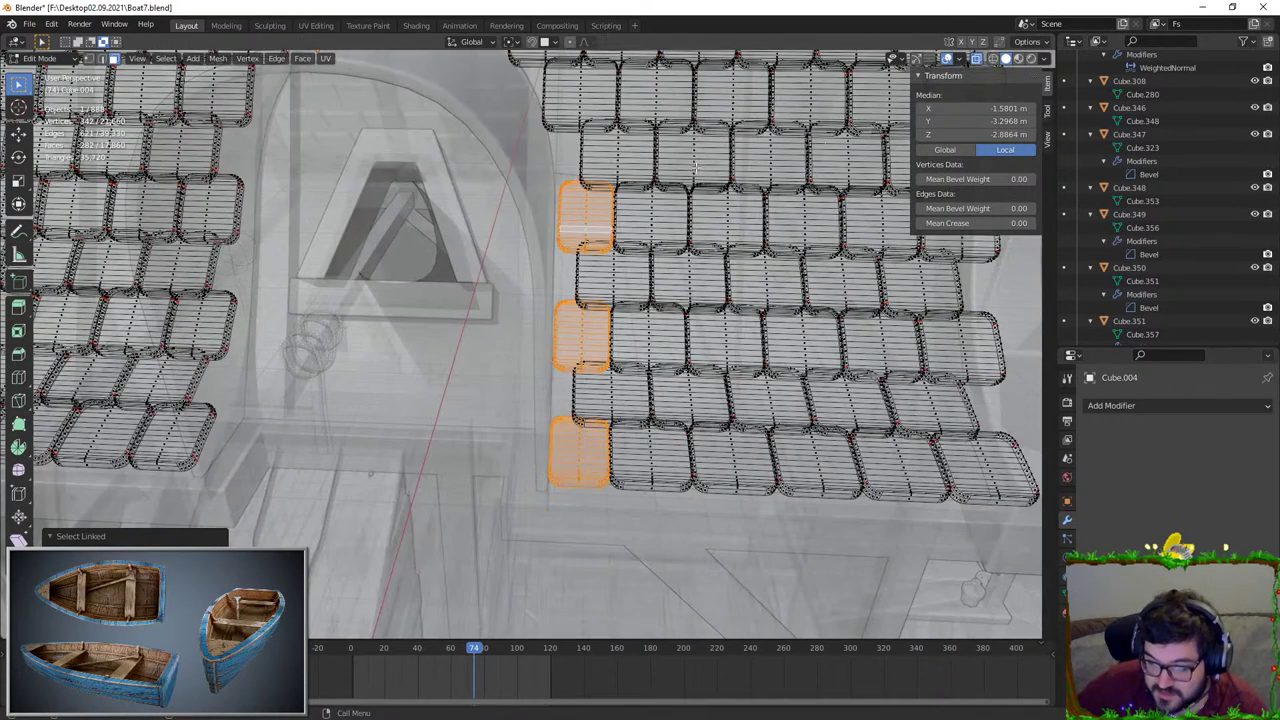
left_click(976, 58)
left_click_drag(463, 120, 598, 413)
left_click_drag(532, 392, 603, 492, "ctrl")
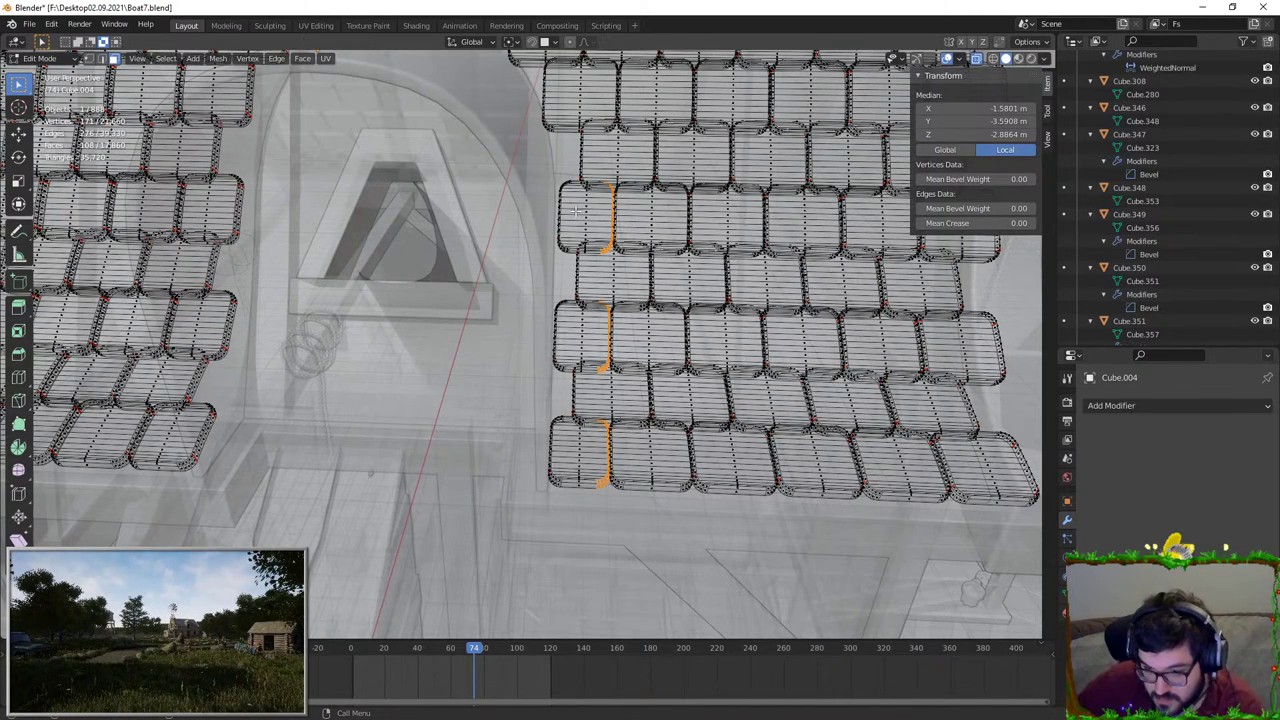
key("l")
key("l")
key("ctrl+z")
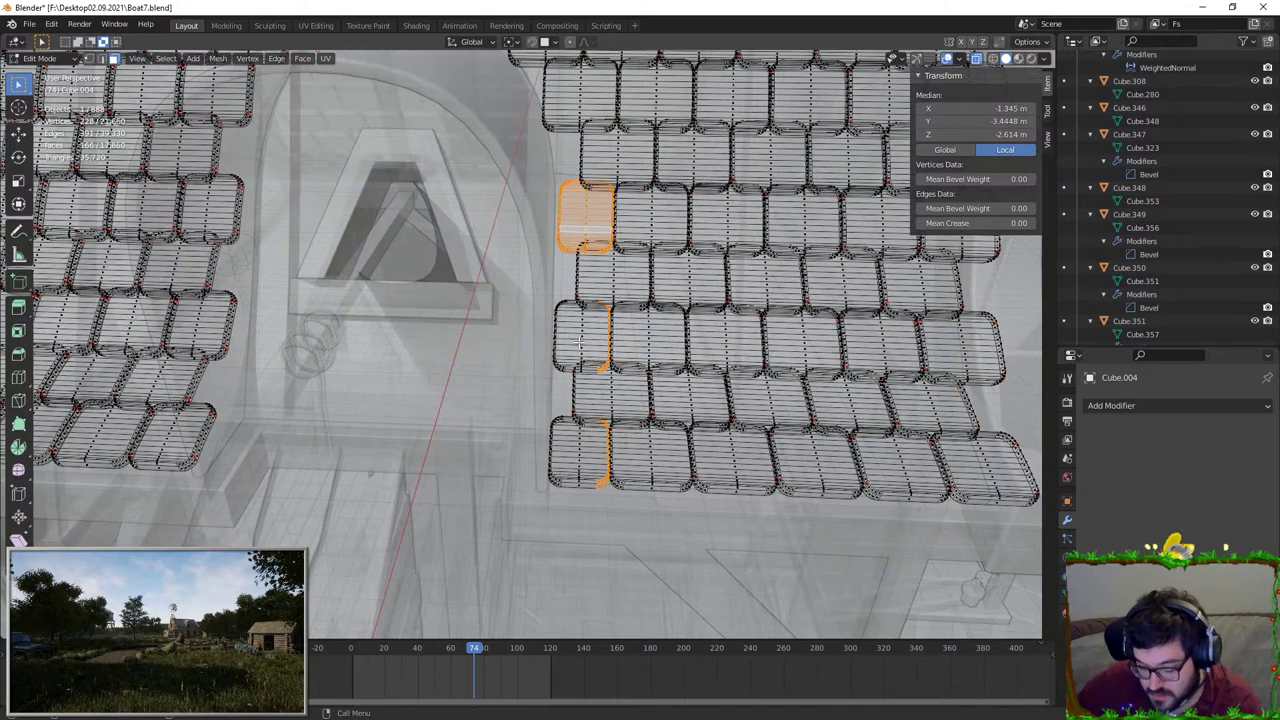
key("l")
key("l")
middle_click_drag(579, 428, 584, 409)
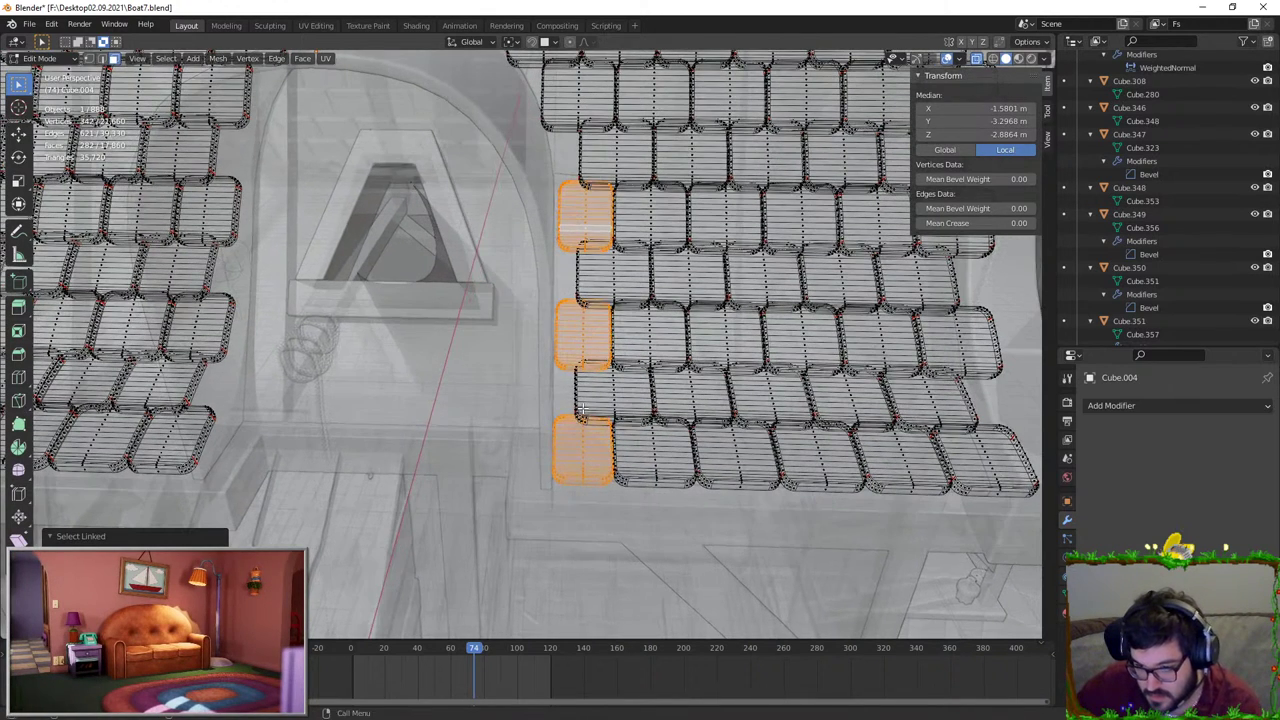
Step: Reduce the selection to those tiles' arch-side edges, disable X-ray and move the edges about 0.002 m along Y toward the arch
key("b")
middle_click_drag(585, 144, 630, 505)
key("b")
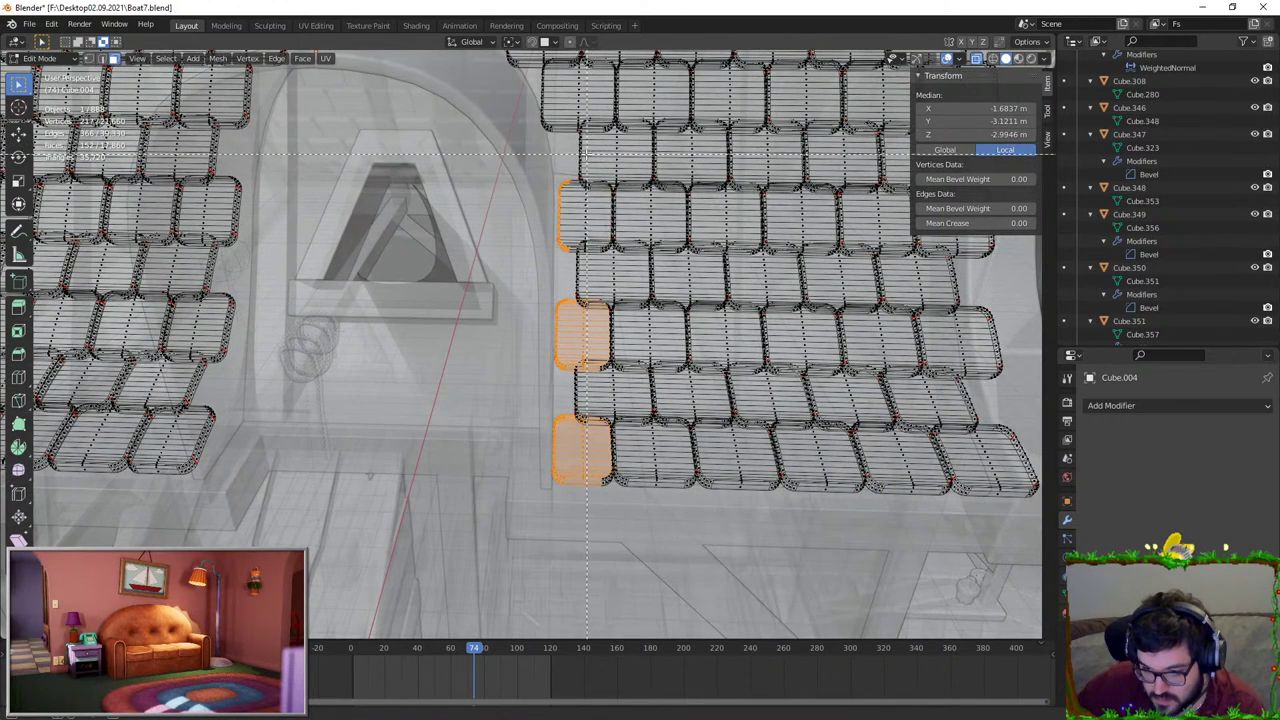
middle_click_drag(580, 155, 780, 505)
left_click(978, 65)
scroll(757, 363, "up", 3)
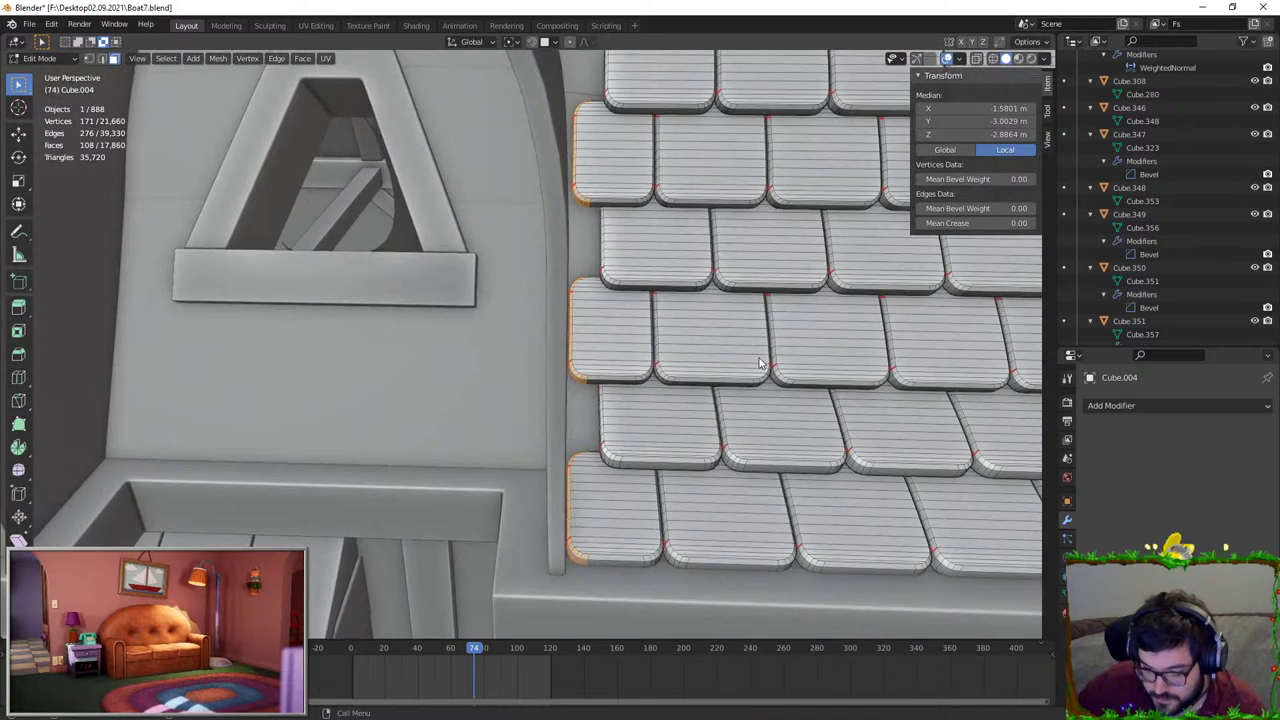
key("g")
key("y")
left_click(817, 363)
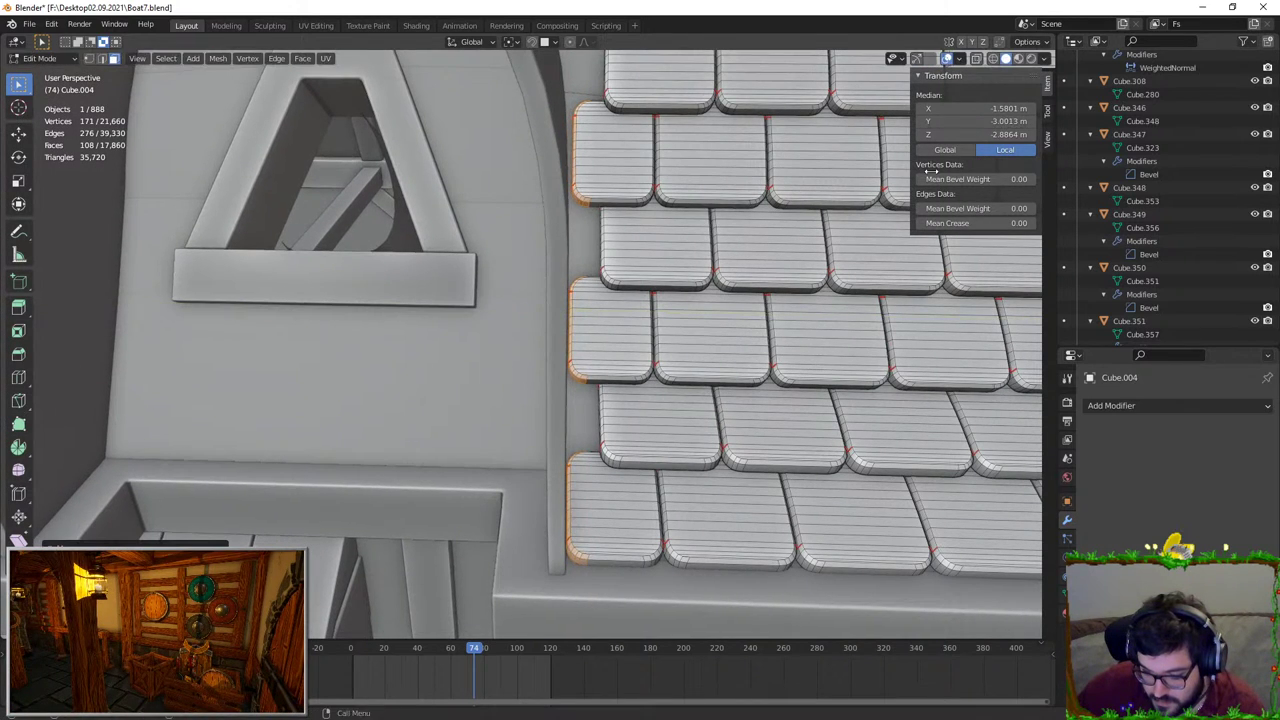
Step: Exclude the first-row tile and move the third- and fifth-row edges about 0.028 m along Y toward the arch
middle_click_drag(766, 331, 736, 330)
key("shift+l")
middle_click_drag(606, 542, 618, 532)
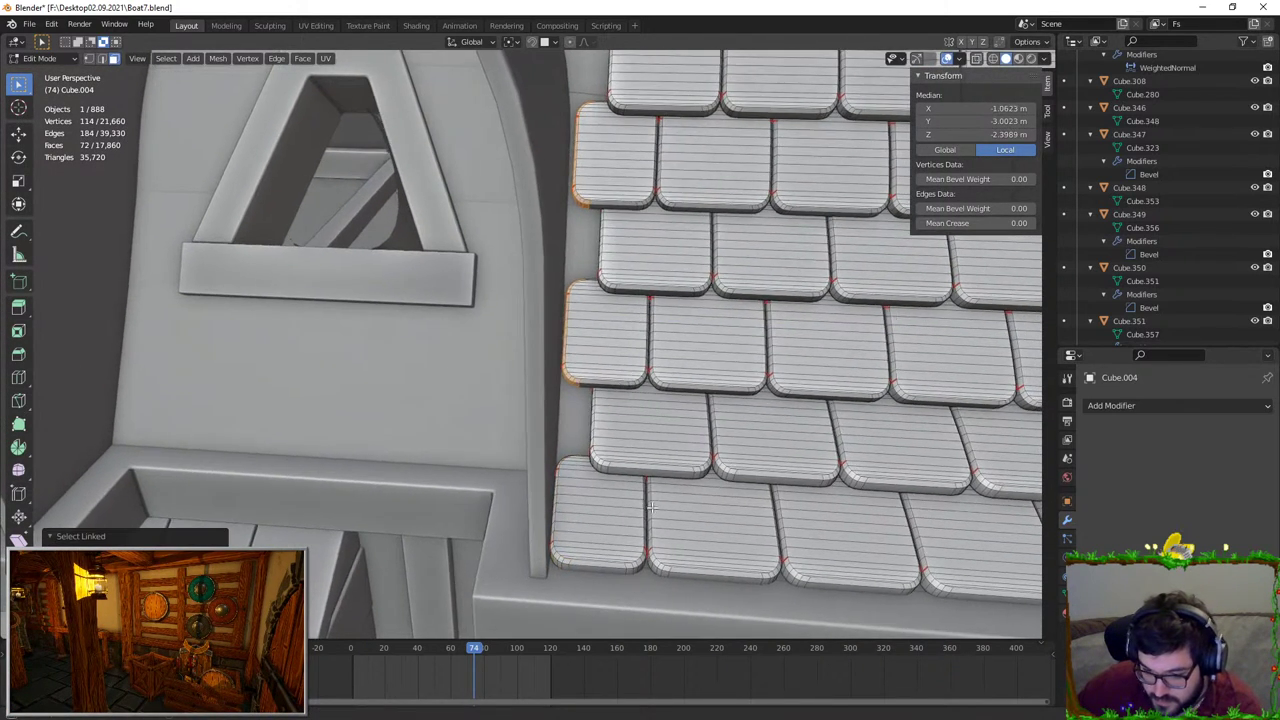
scroll(640, 500, "up", 4)
middle_click_drag(640, 490, 688, 458)
key("g")
key("y")
left_click(679, 458)
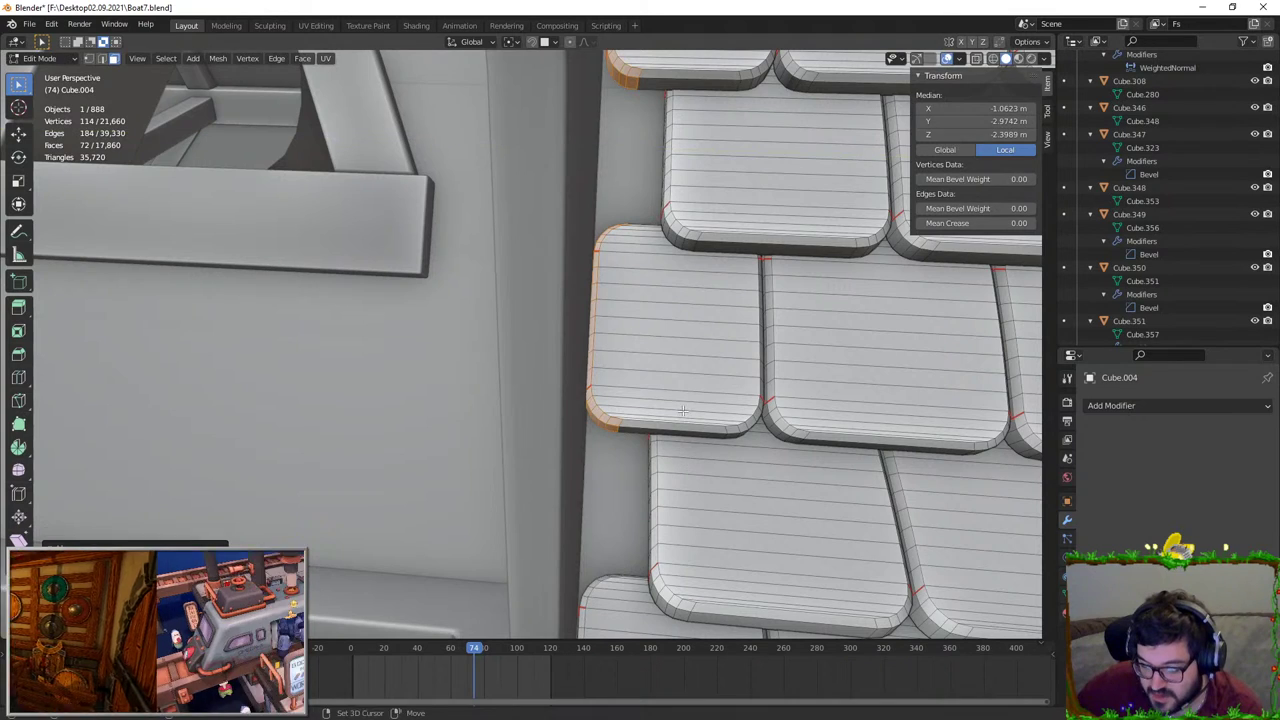
Step: Exclude the third-row tile and move the fifth-row tile's arch-side edge about 0.023 m further toward the arch along Y
key("shift+l")
middle_click_drag(735, 115, 706, 323, "shift")
key("g")
key("y")
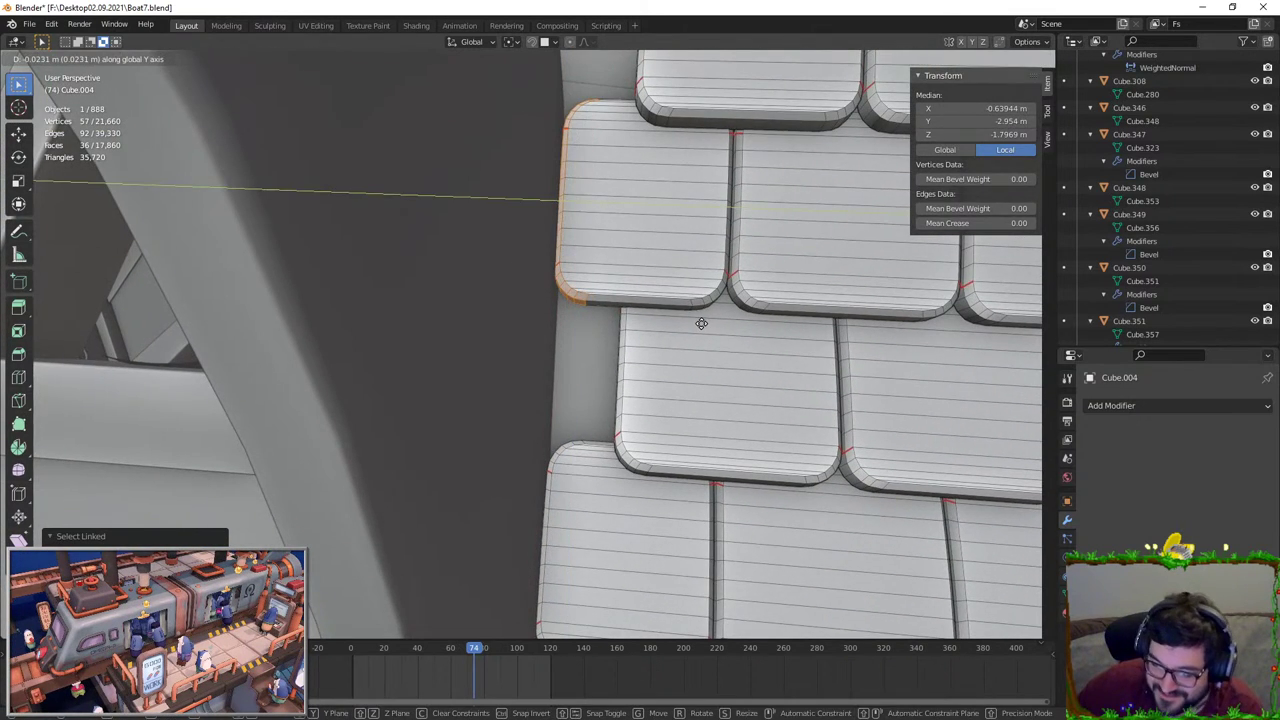
left_click(700, 323)
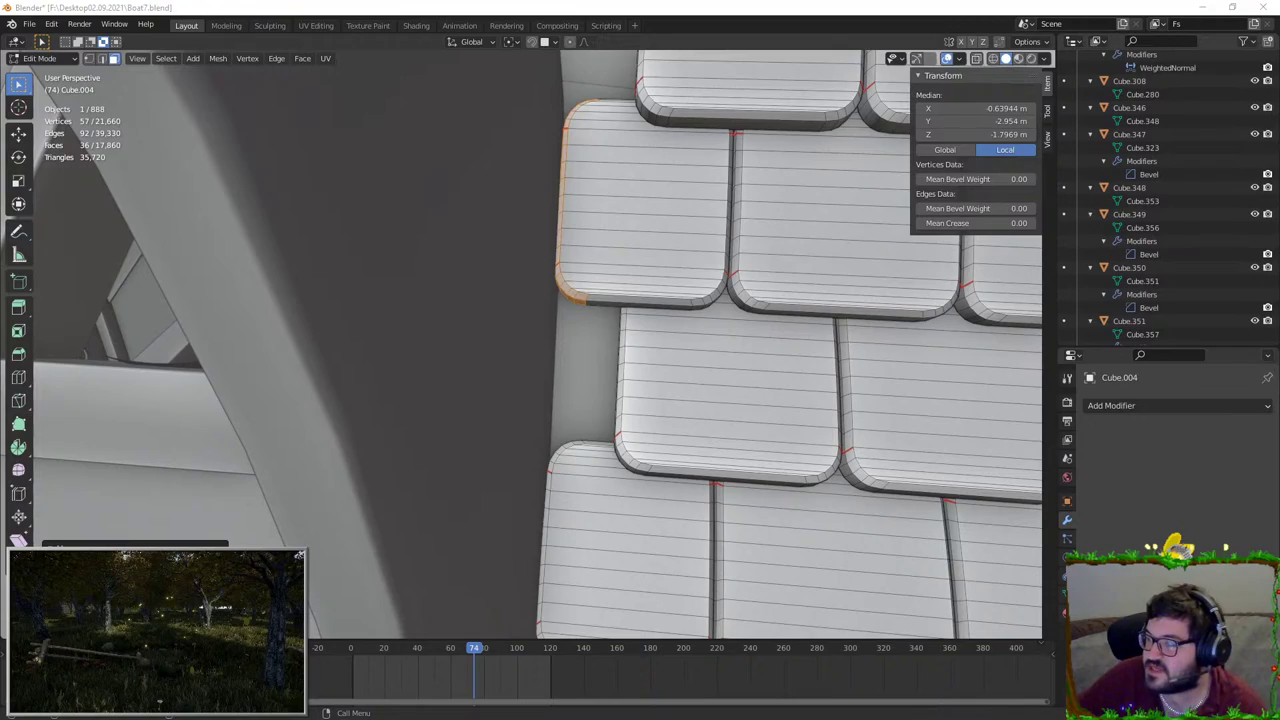
Step: Leave mesh editing and select the whole dormer-side roof-tile object
key("Tab")
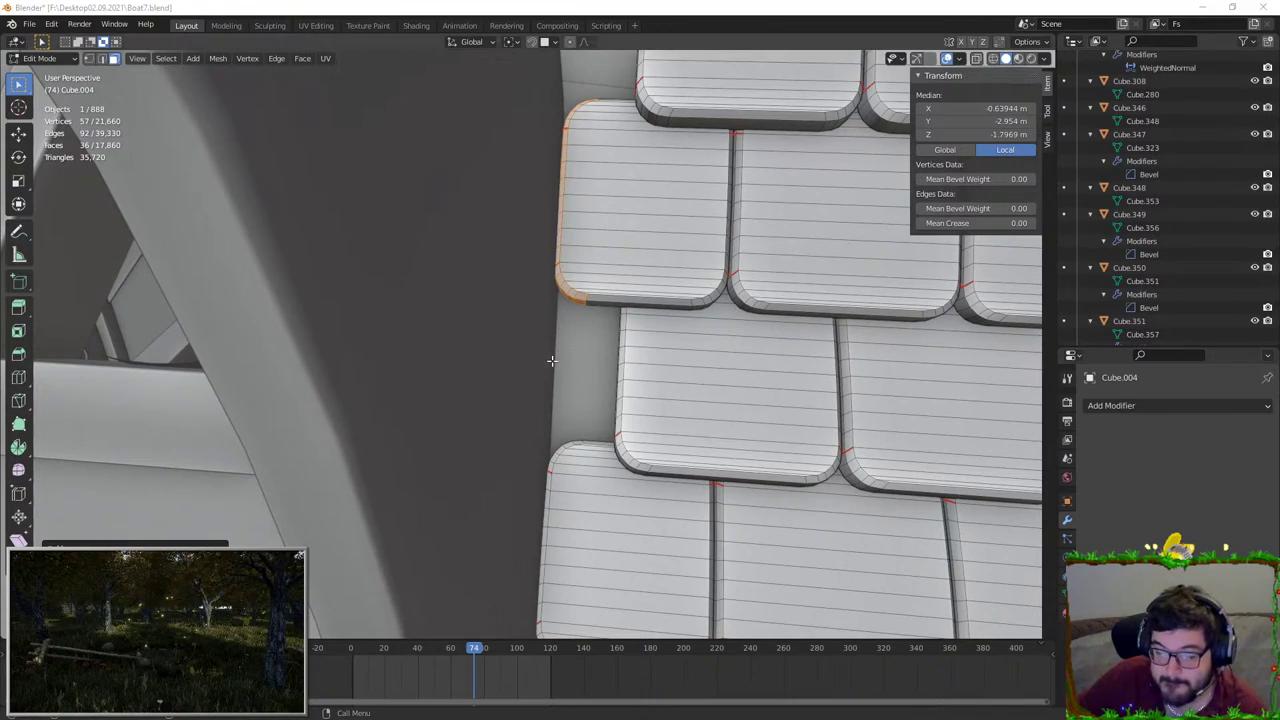
scroll(861, 86, "down", 10)
left_click(862, 92)
scroll(646, 260, "down", 3)
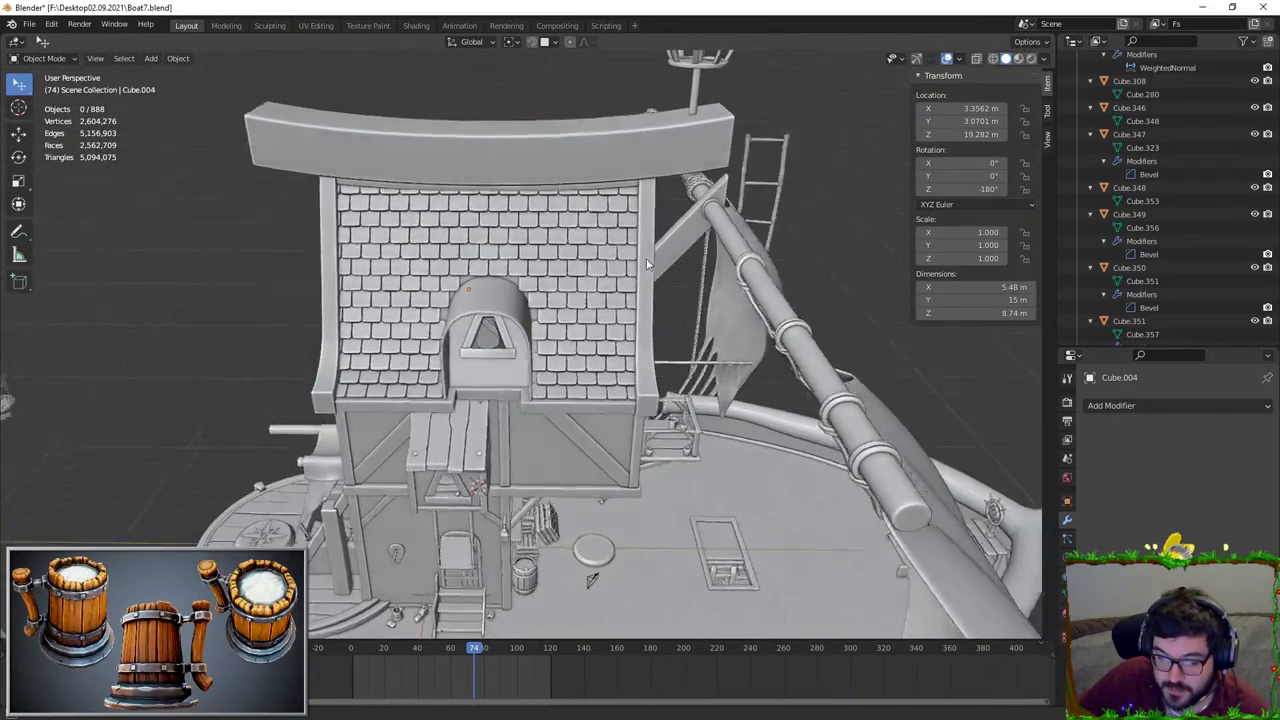
middle_click_drag(646, 260, 687, 242)
middle_click_drag(428, 294, 380, 285)
left_click(380, 285)
Step: Export only the selected roof-tile object as FBX to the RoofTiles folder, naming it SM_RoofTilesWithHole.fbx
left_click(26, 23)
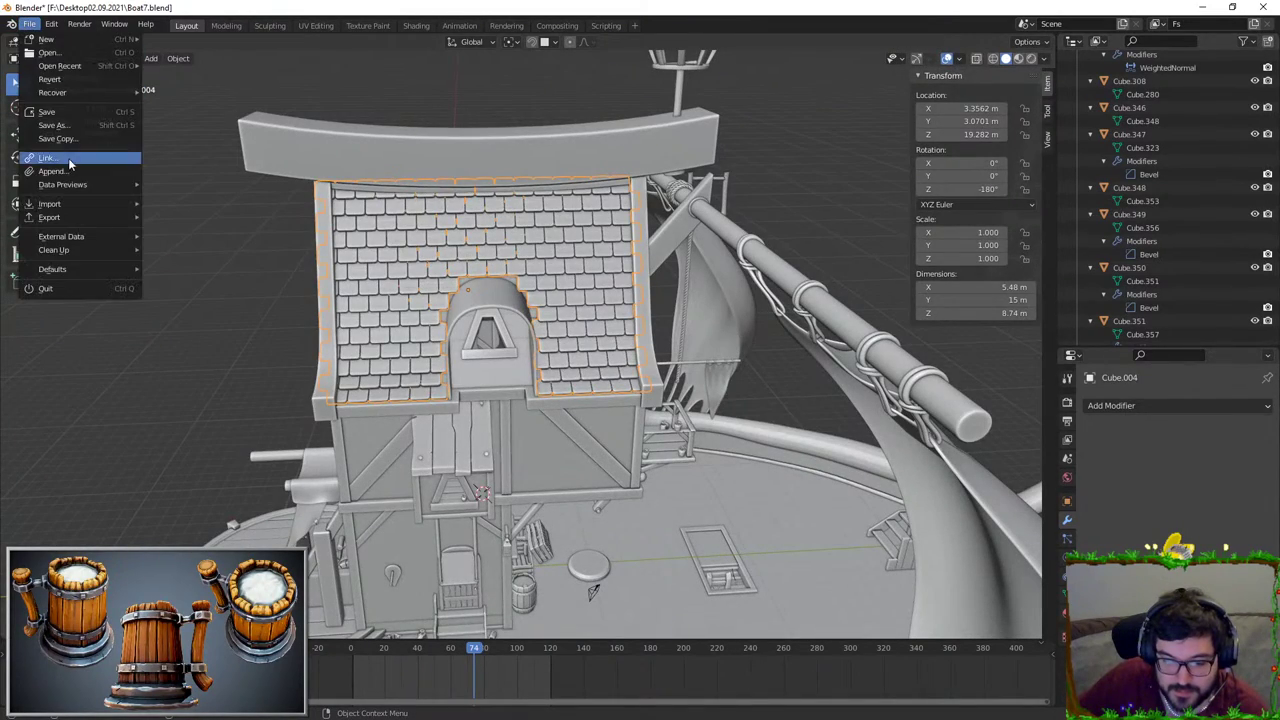
mouse_move(80, 222)
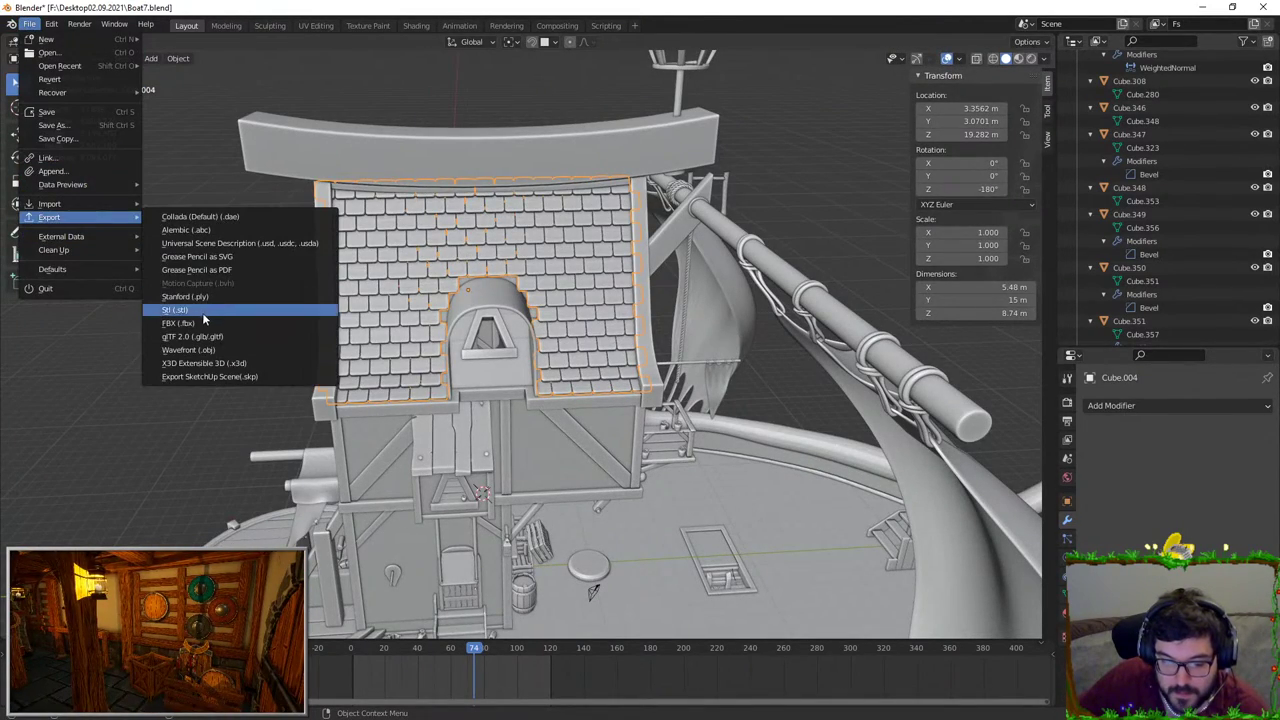
left_click(210, 315)
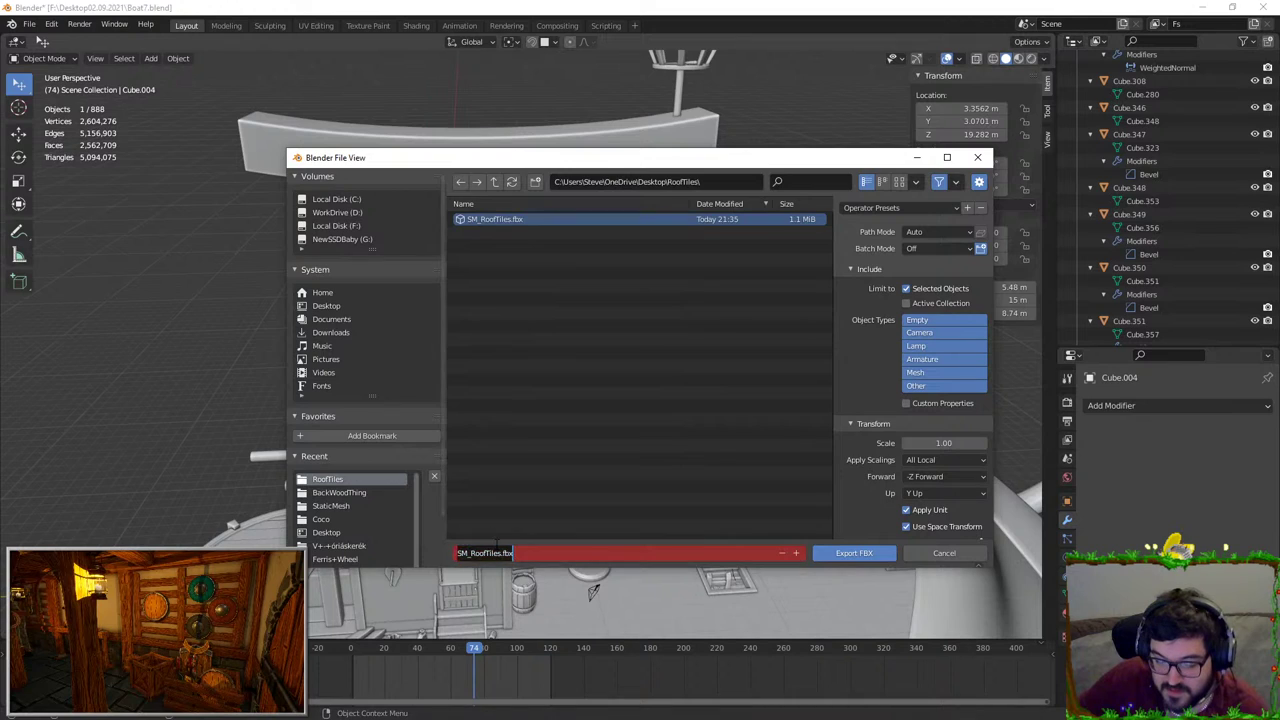
left_click(528, 187)
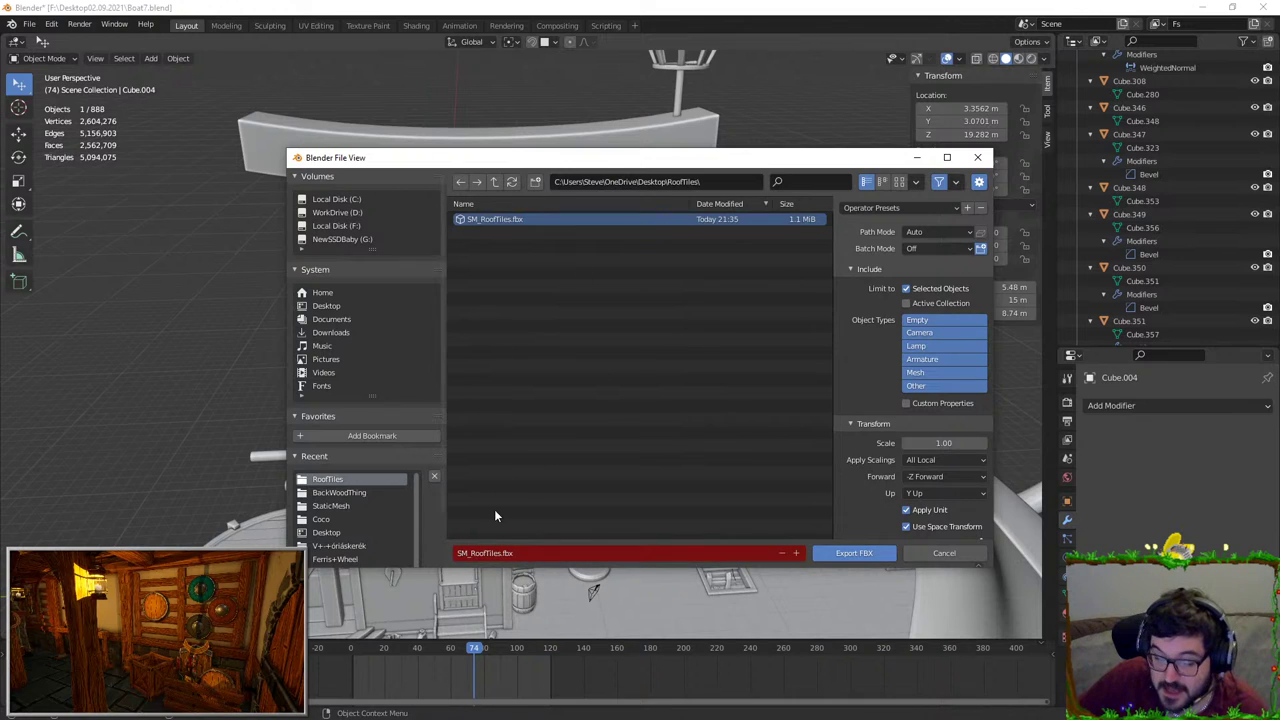
left_click(501, 553)
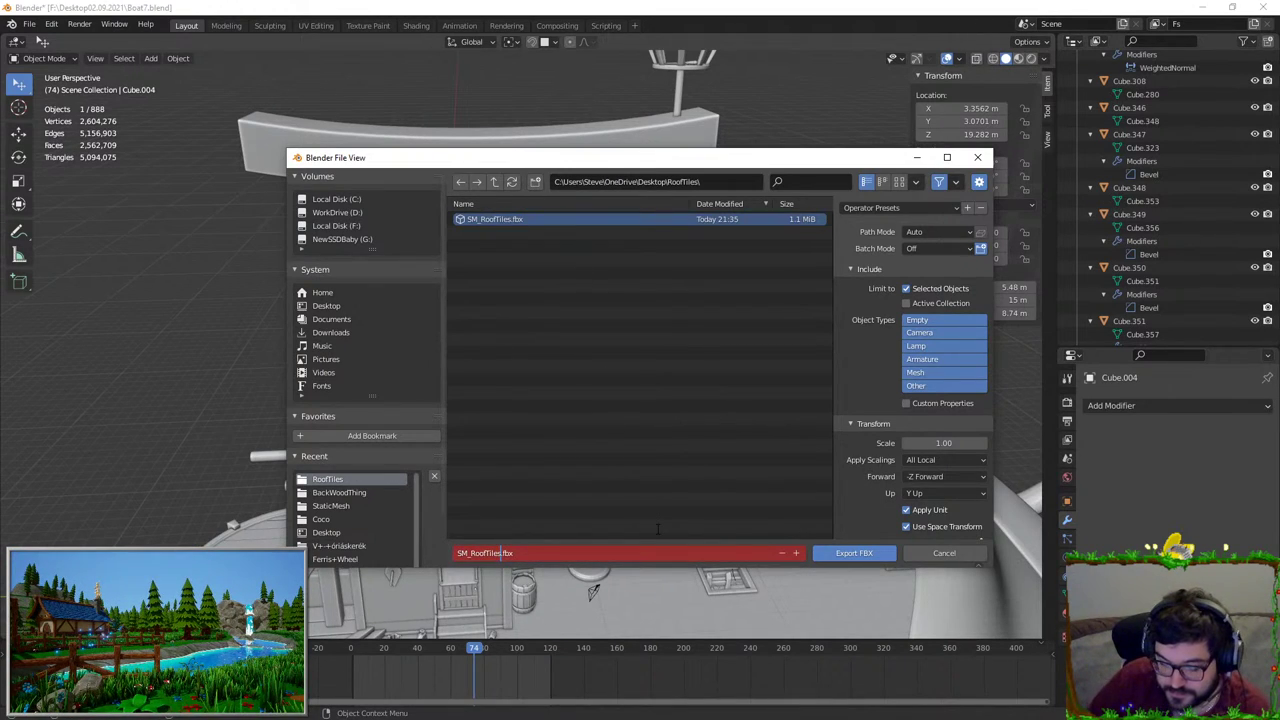
type("WithHole")
key("Return")
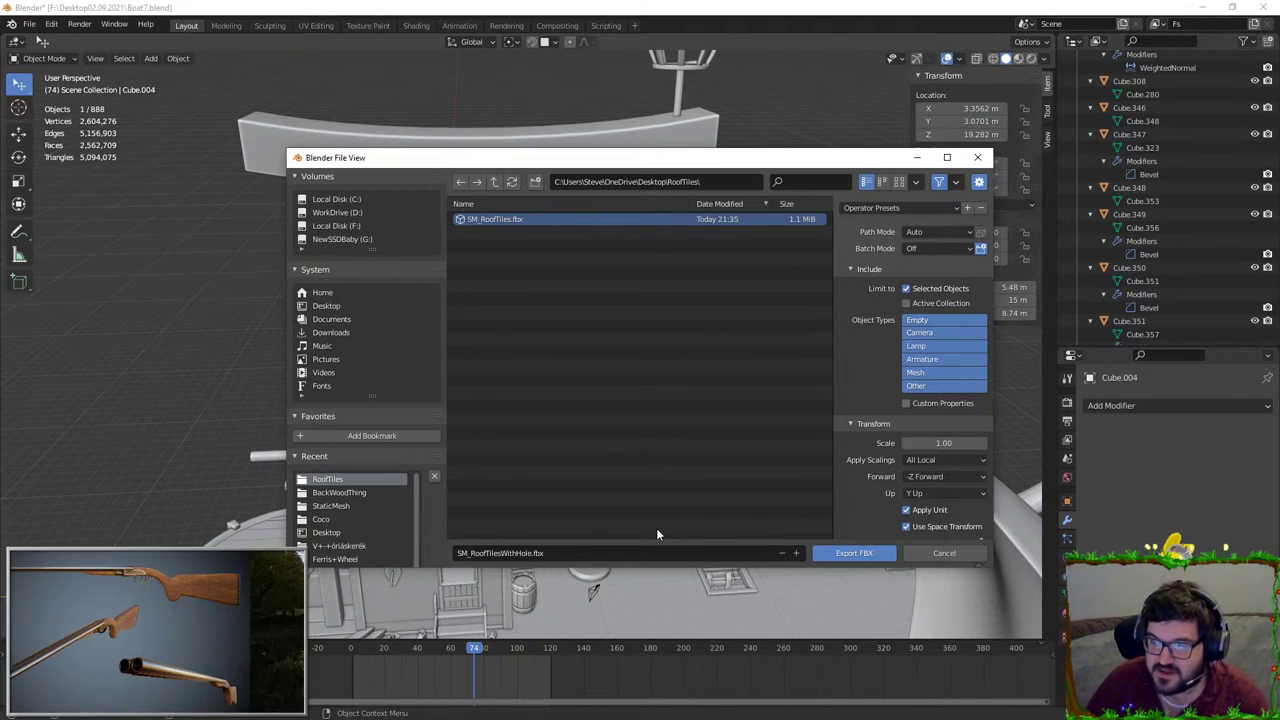
left_click(826, 559)
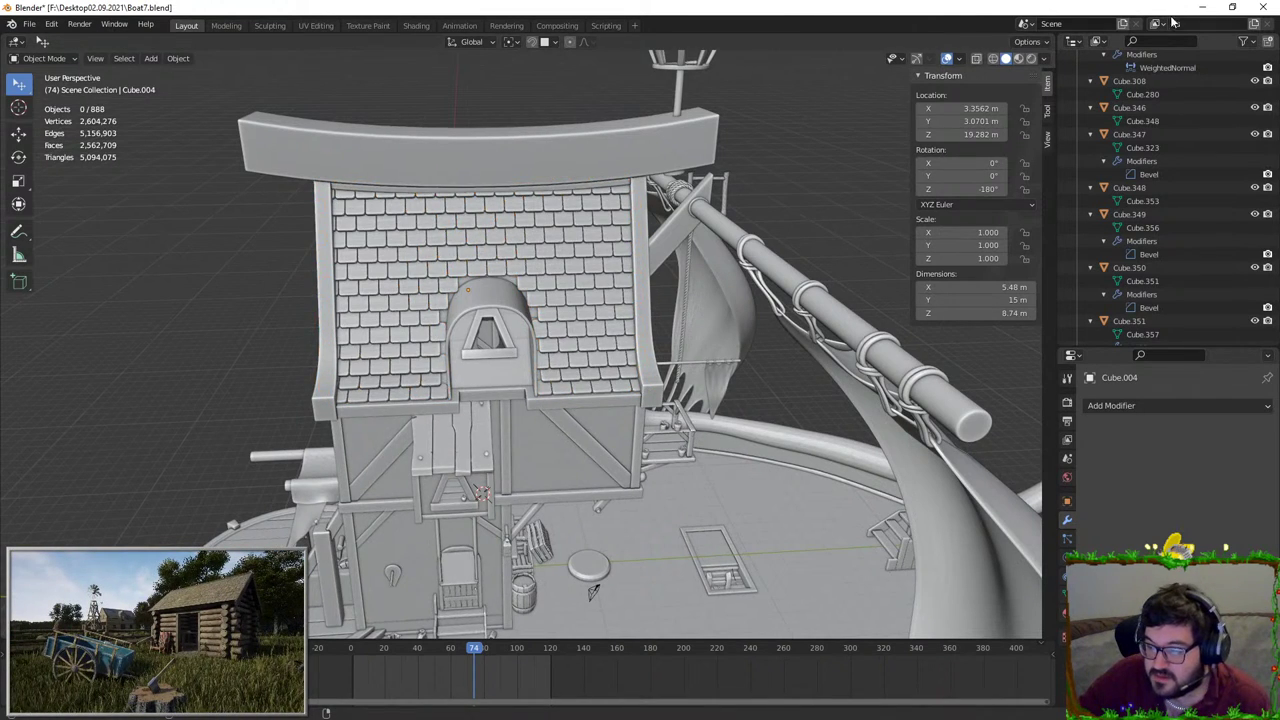
Step: Switch to Unreal Editor, delete the old blue roof tiles around the dormer and open the LevelComponents content folder
left_click(1202, 8)
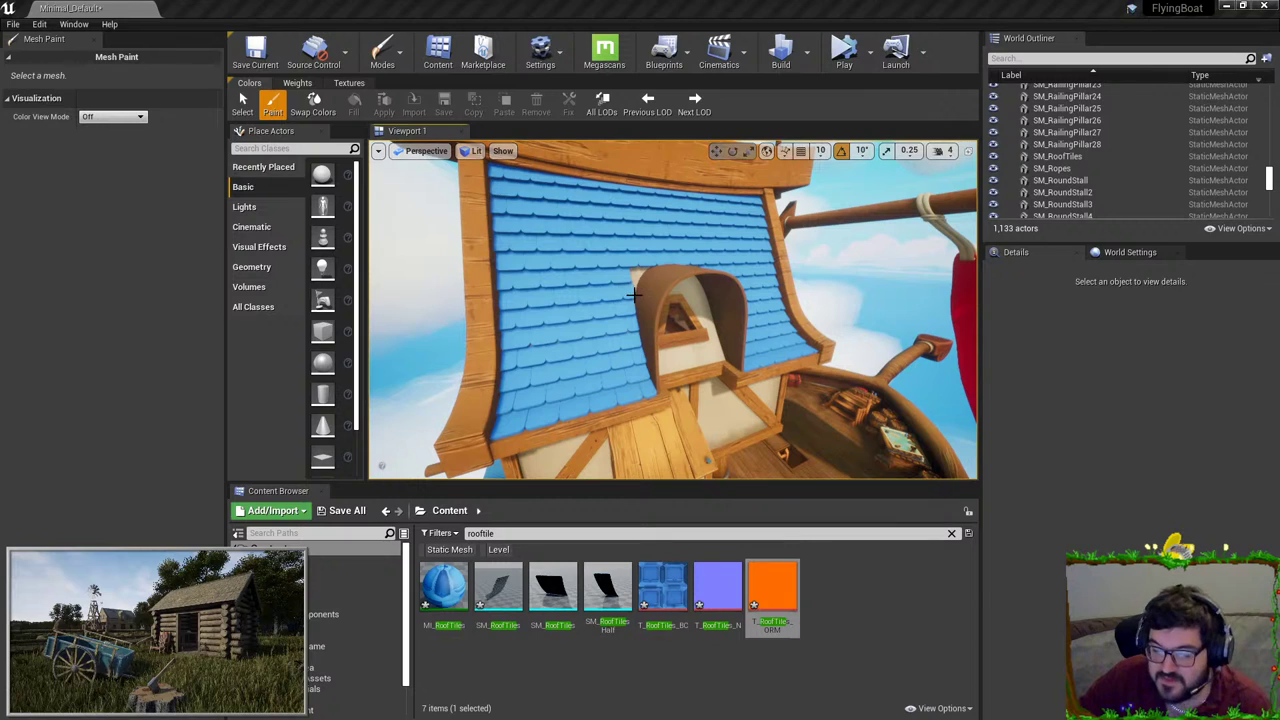
left_click(591, 270)
key("Delete")
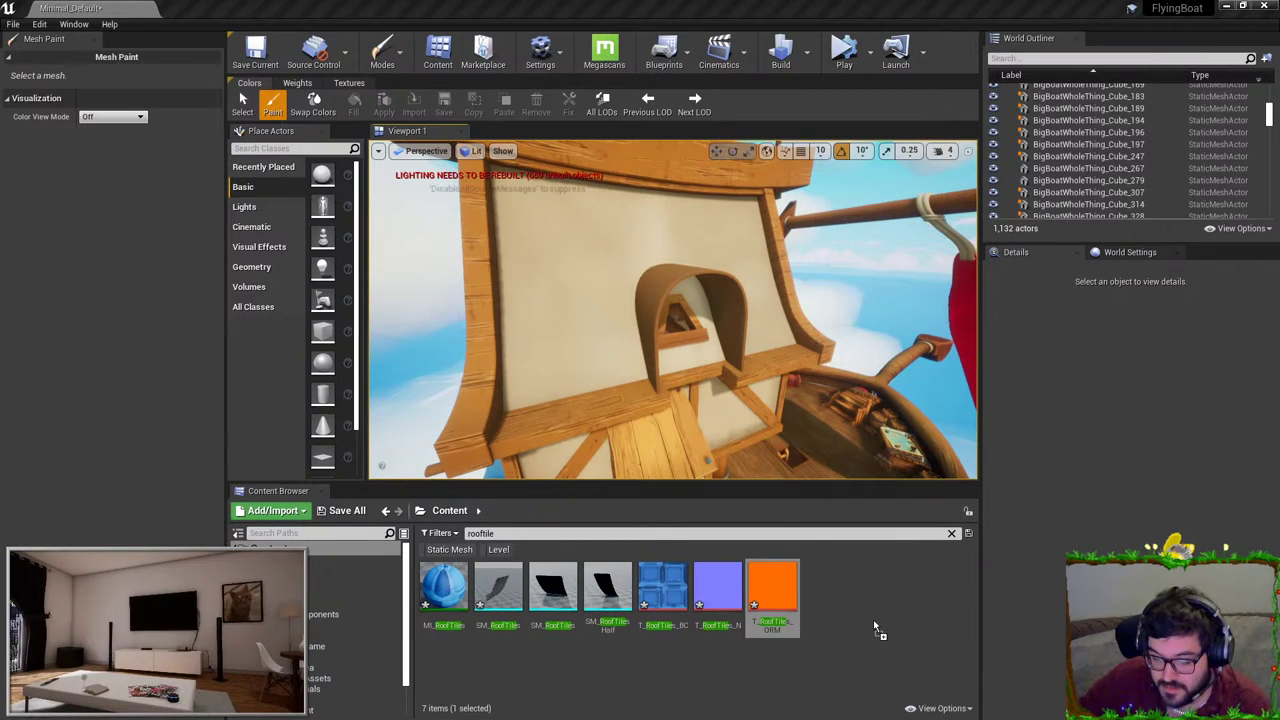
left_click_drag(870, 624, 720, 407)
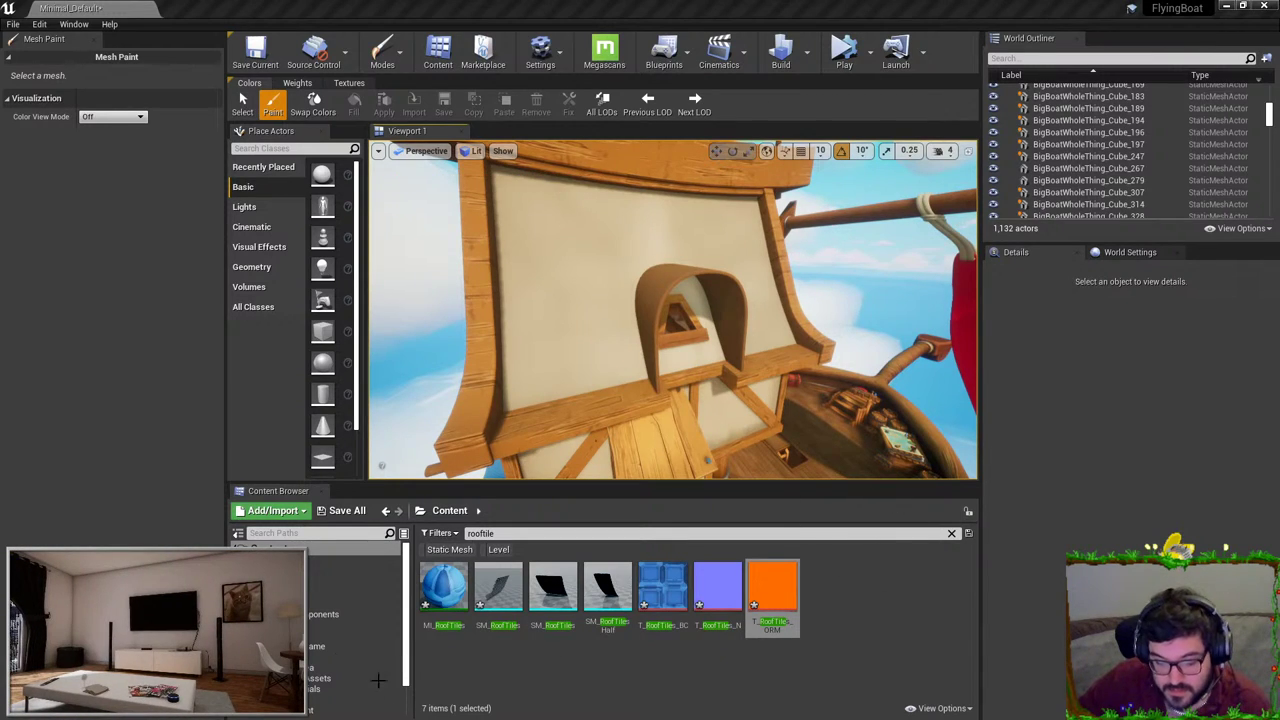
left_click(330, 614)
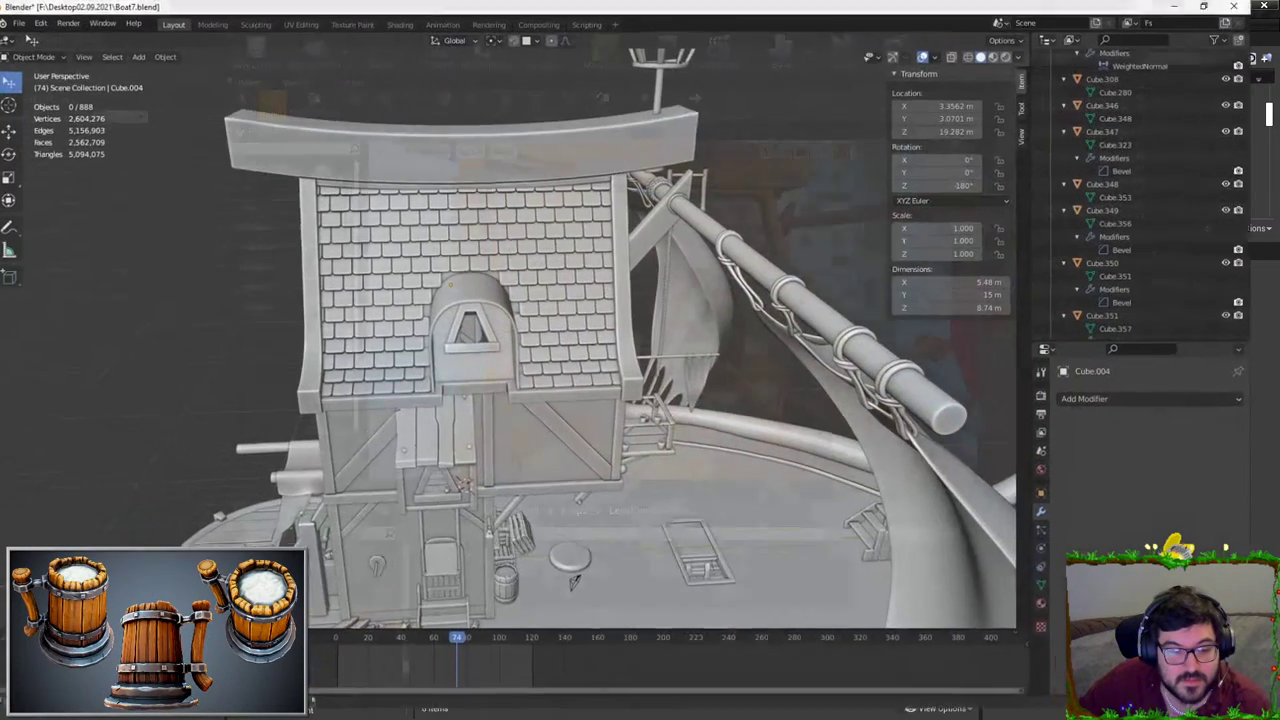
Step: Switch to Blender, select the dormer-side roof tiles and export them again as FBX over SM_RoofTilesWithHole.fbx
middle_click_drag(560, 300, 622, 245)
left_click(618, 245)
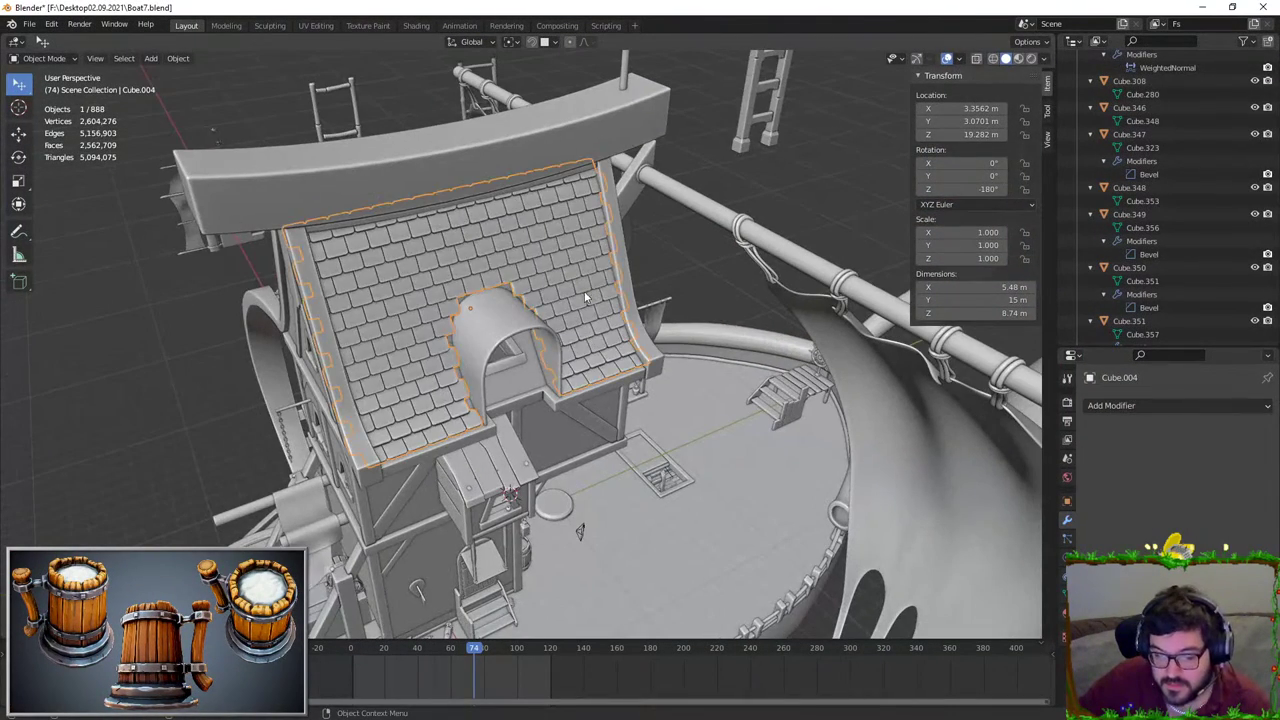
key("r")
key("Escape")
left_click(29, 24)
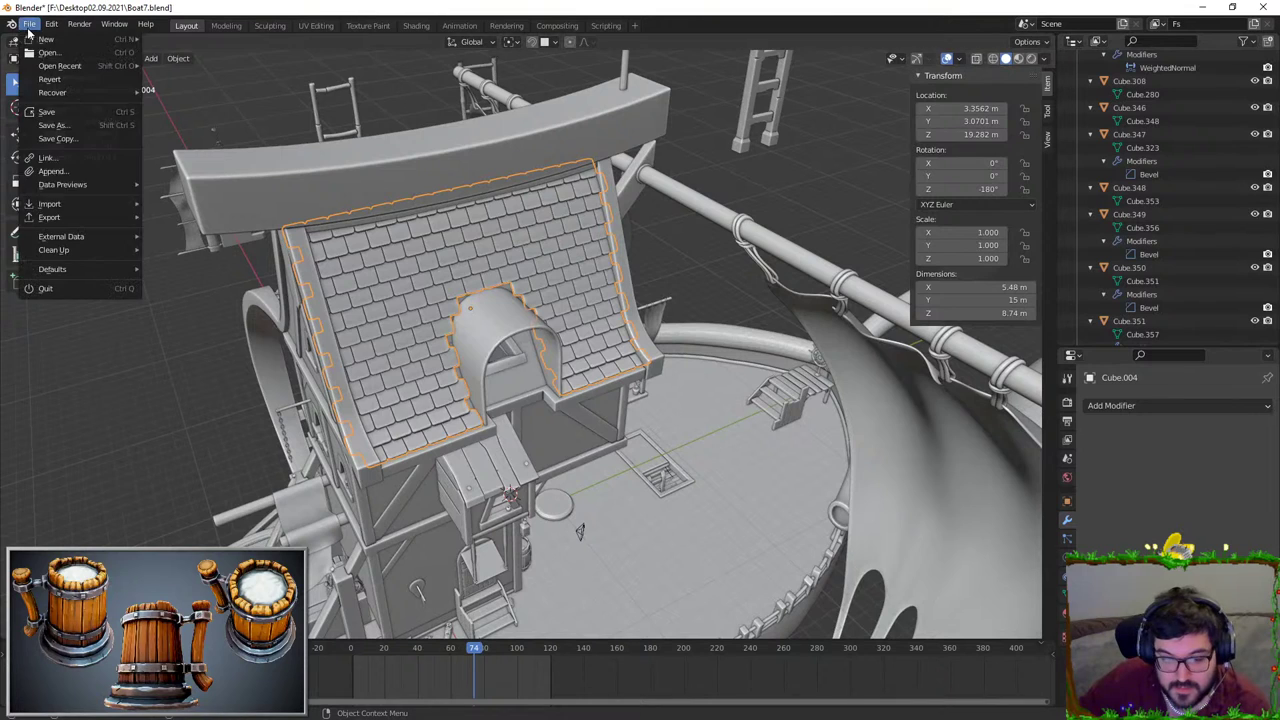
mouse_move(71, 220)
left_click(214, 334)
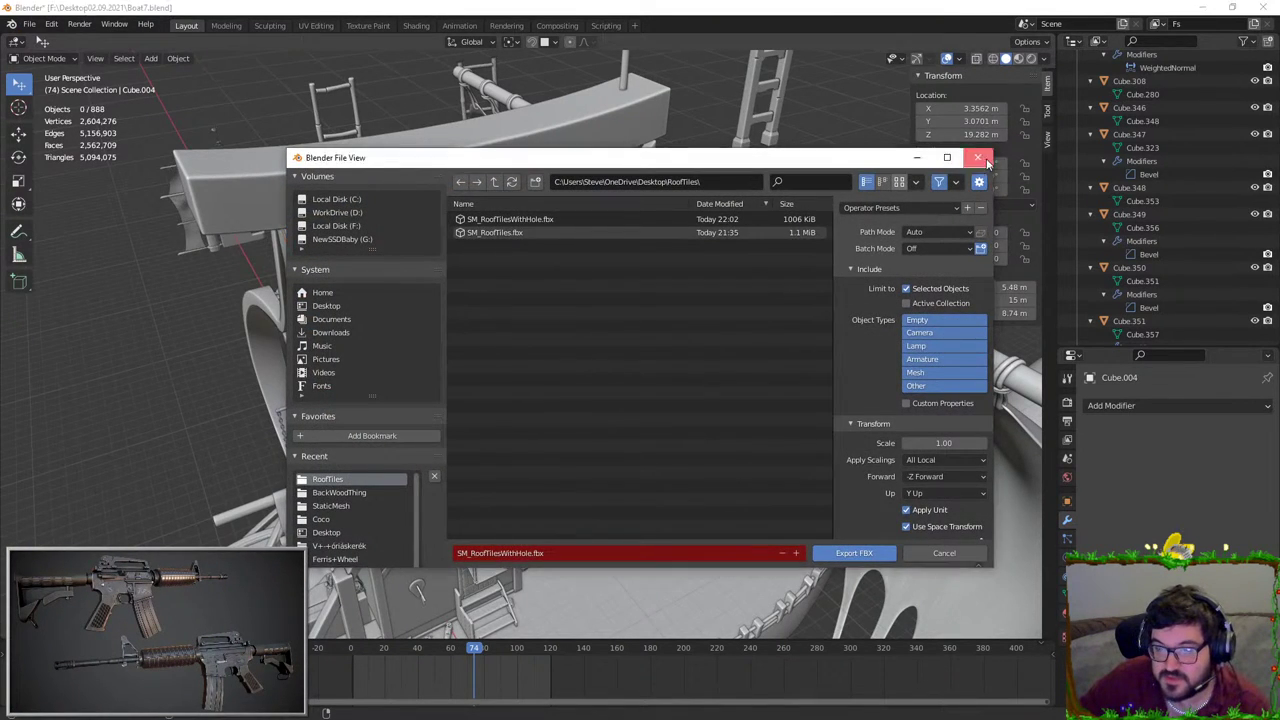
left_click(853, 552)
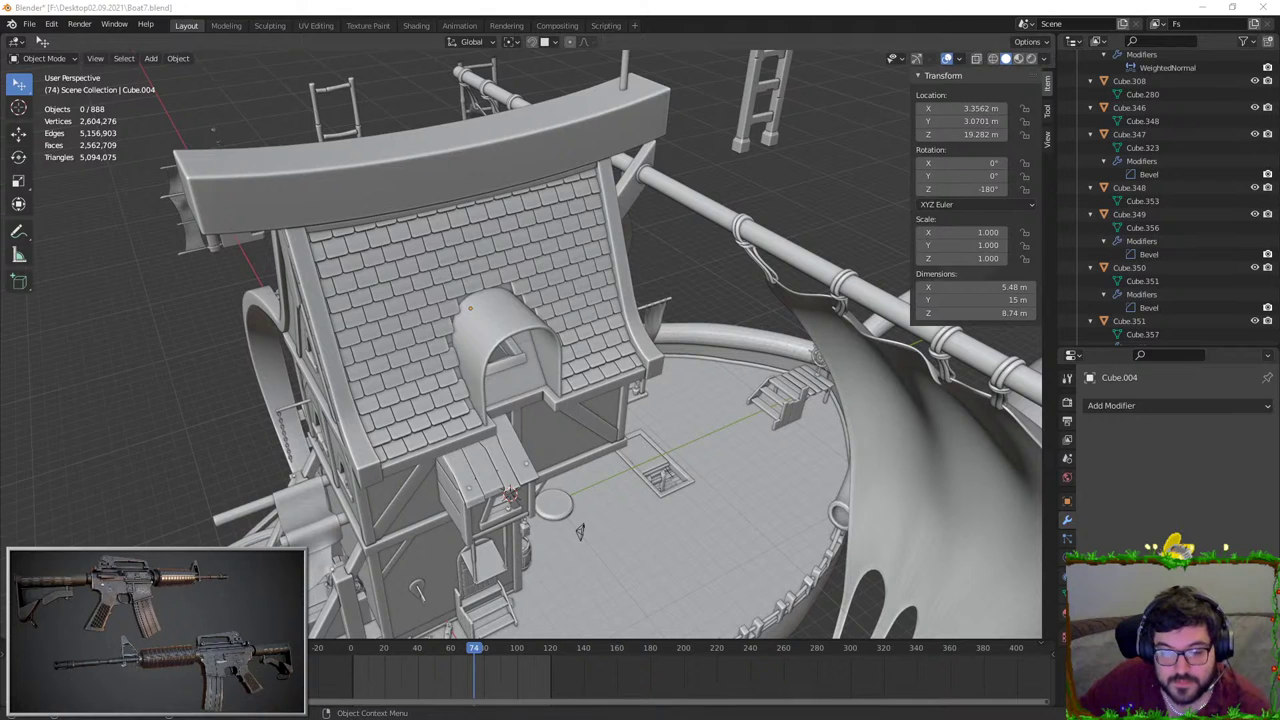
Step: Switch to Unreal Editor and import SM_RoofTilesWithHole as a static mesh into the Props content folder
key("alt+Tab")
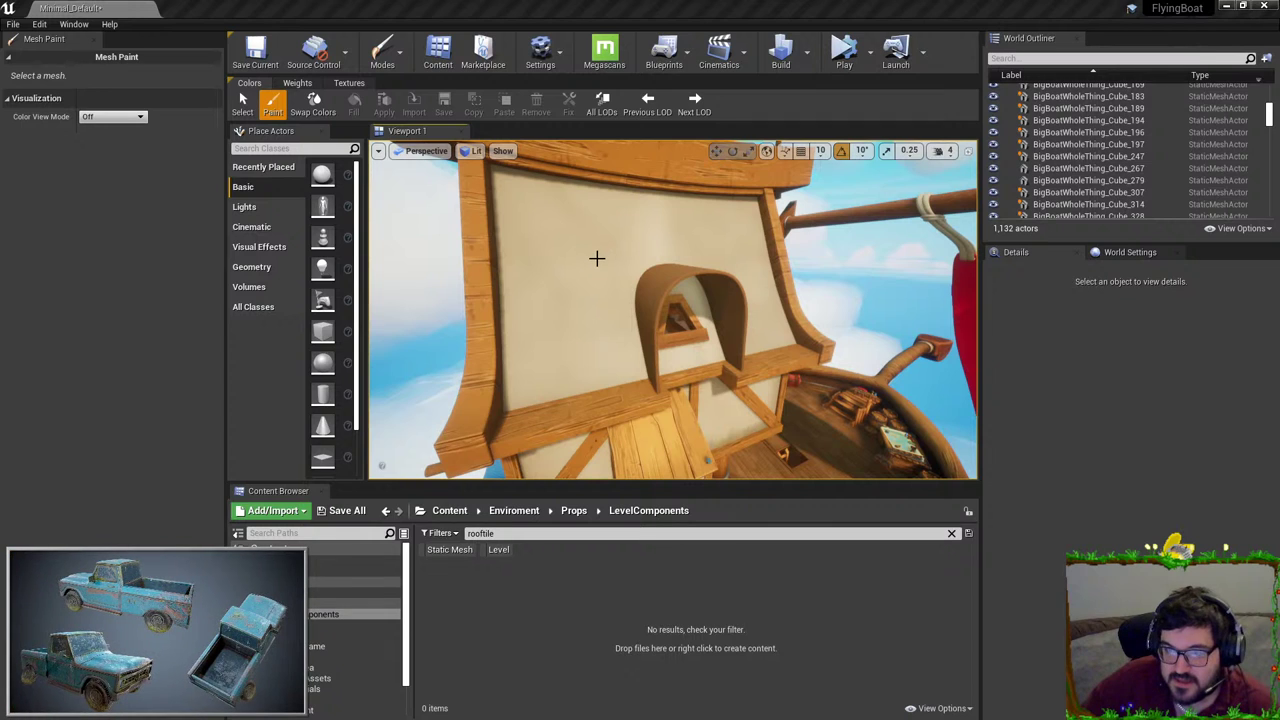
right_click_drag(597, 258, 672, 255)
right_click_drag(700, 205, 628, 198)
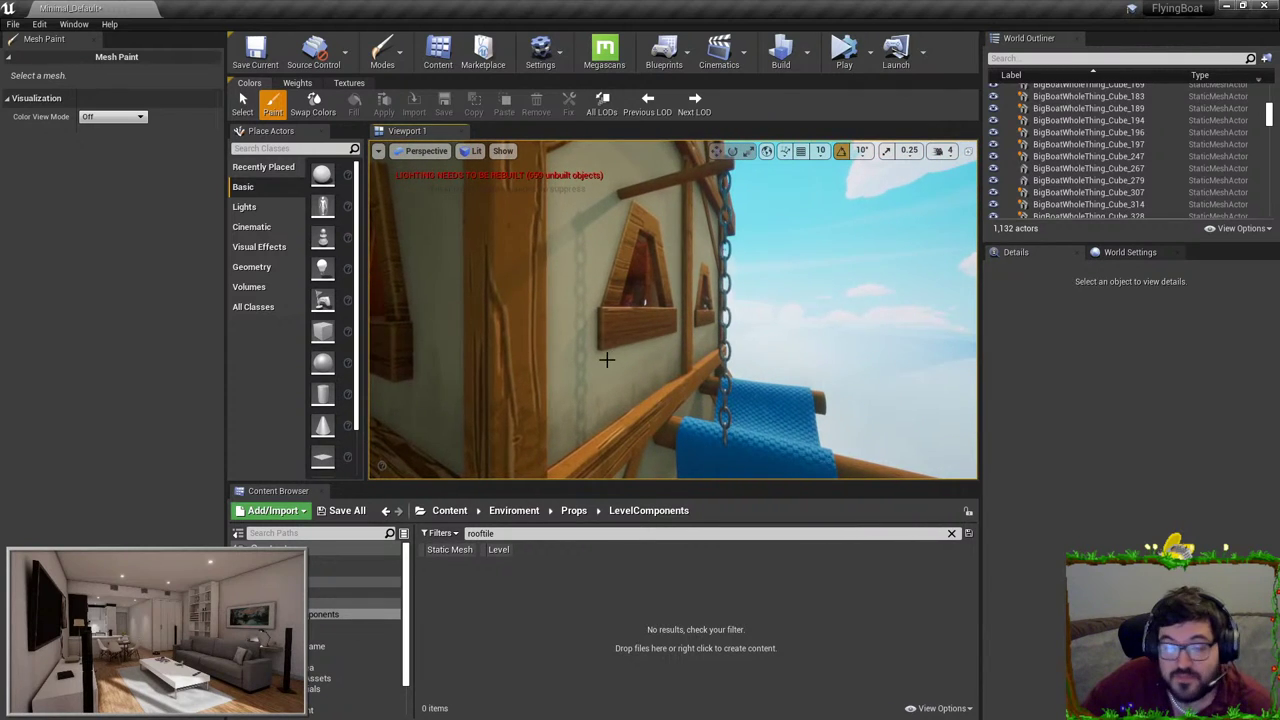
right_click_drag(607, 360, 636, 360)
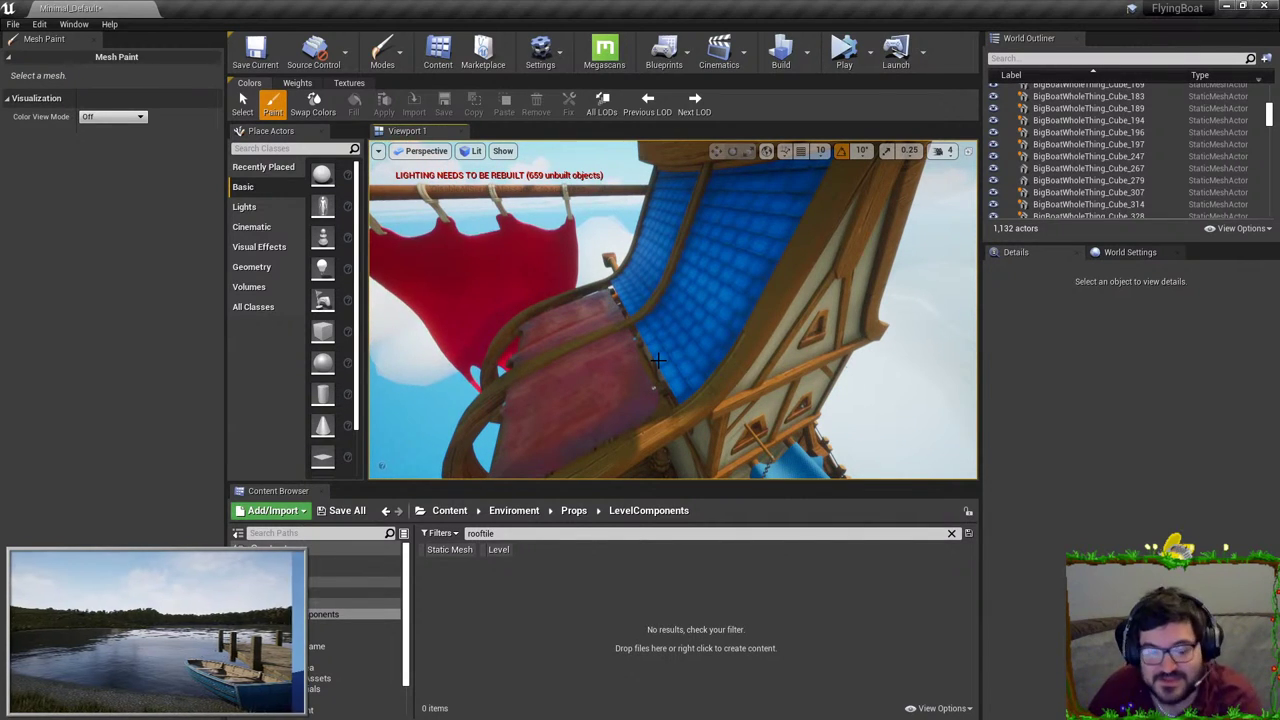
right_click_drag(658, 360, 791, 386)
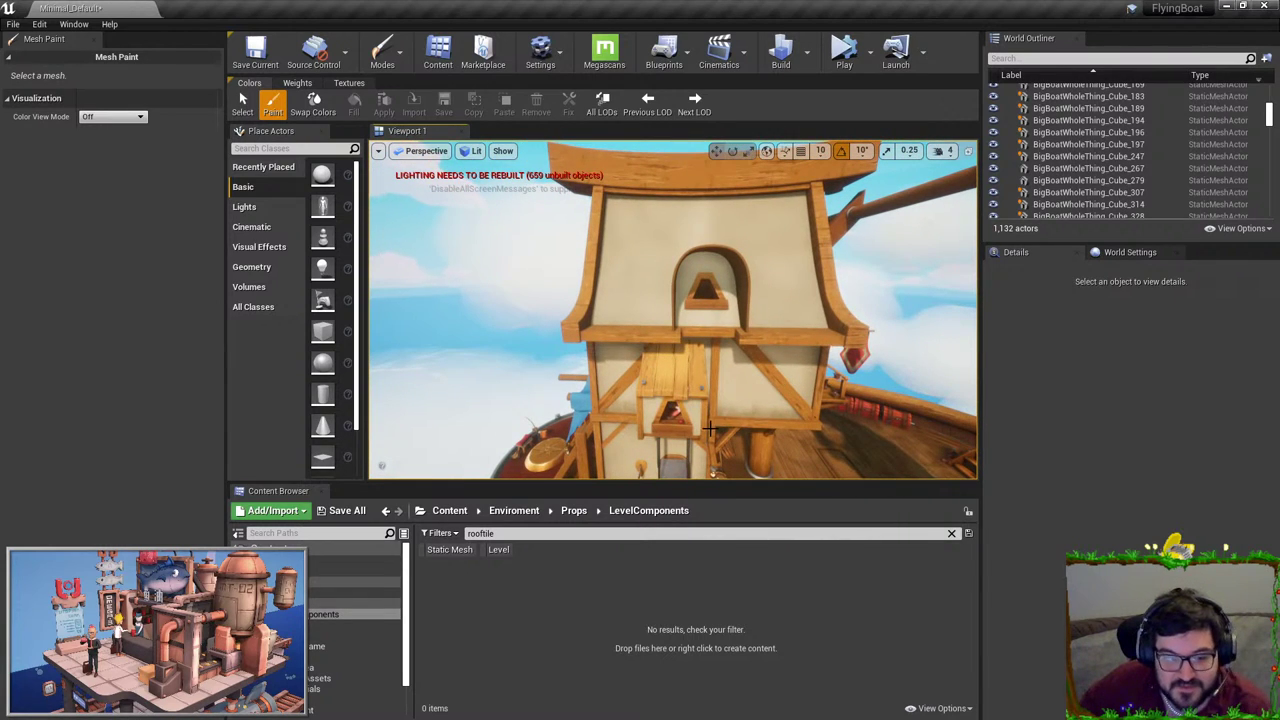
left_click(951, 533)
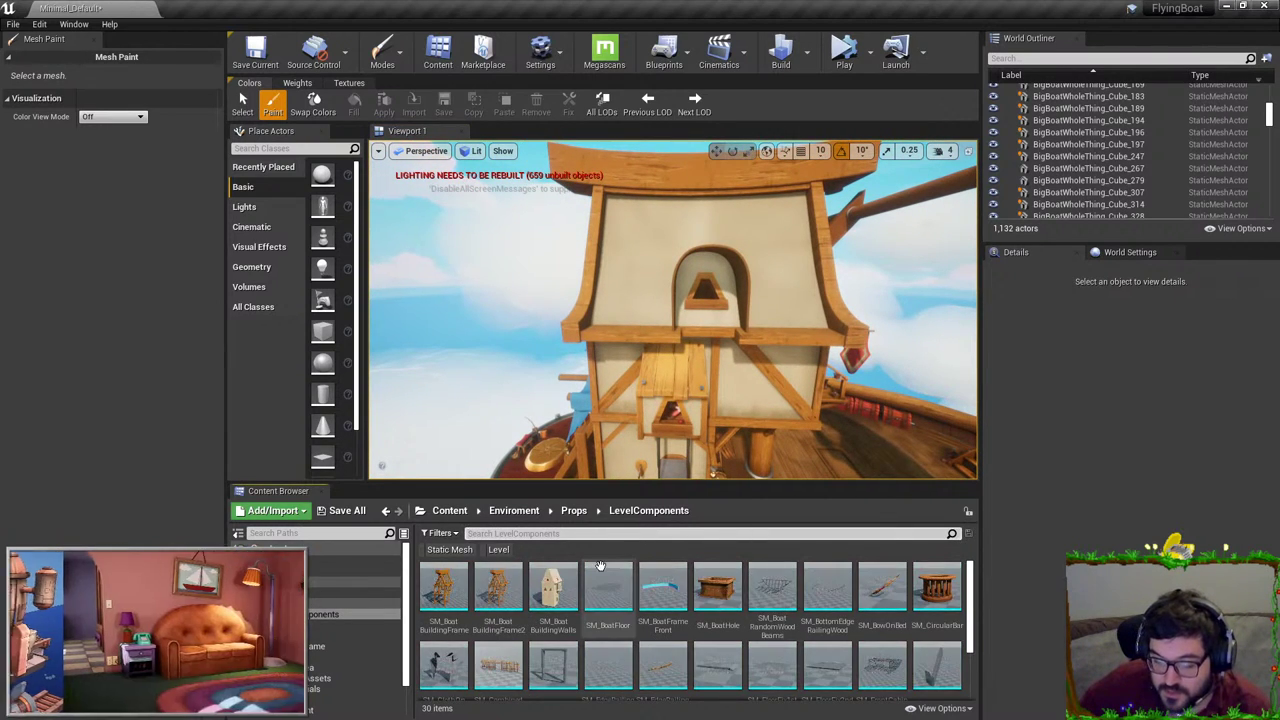
left_click(573, 511)
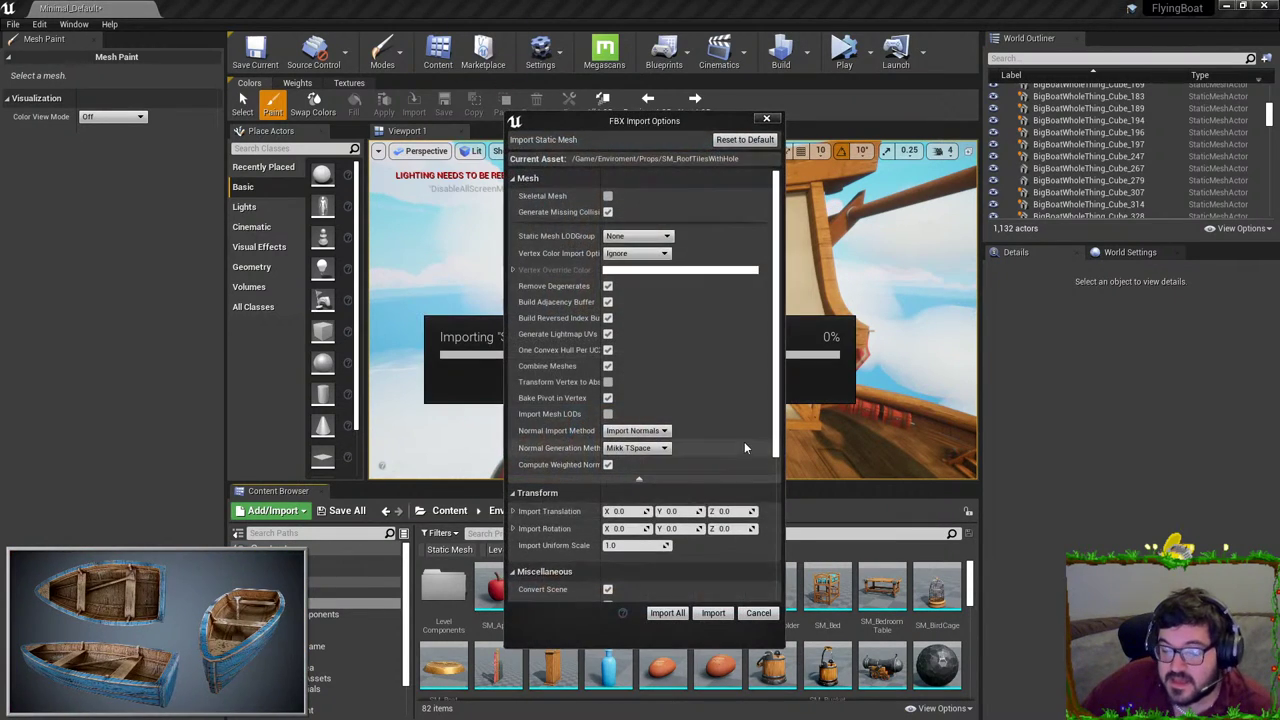
left_click(710, 611)
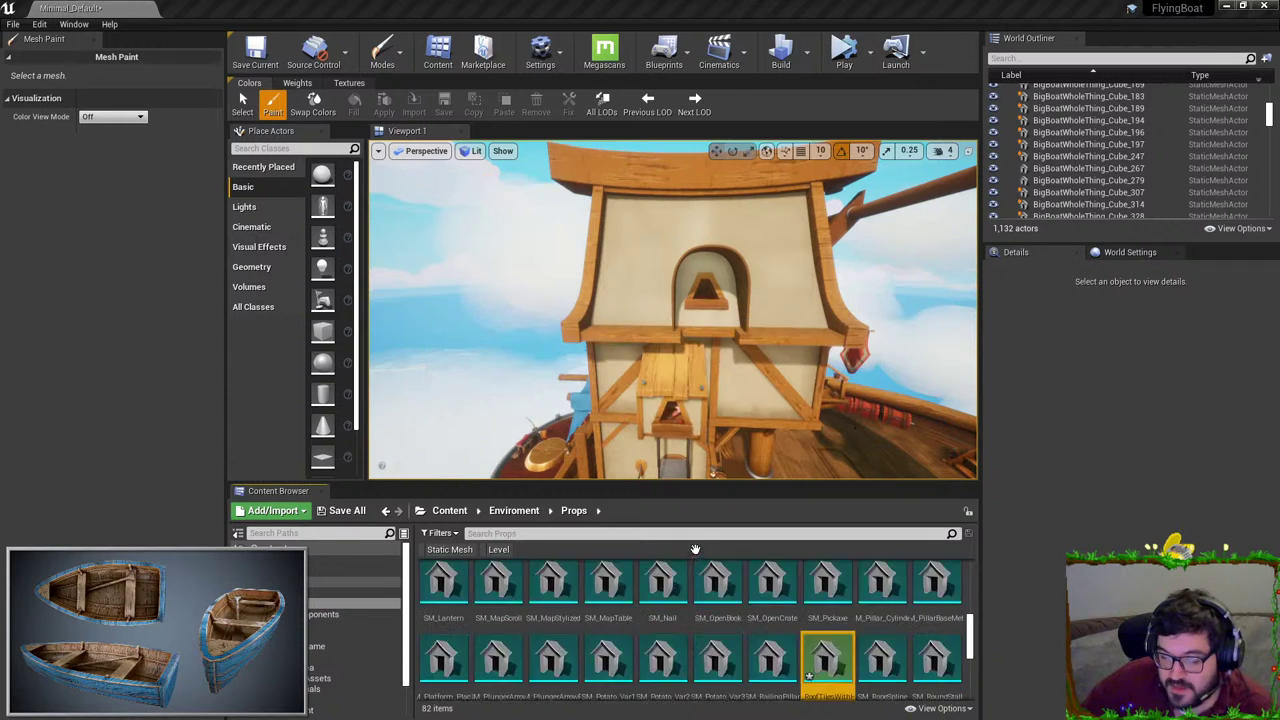
Step: Place SM_RoofTilesWithHole in the level beside the dormer, leave Mesh Paint for Select mode and rotate the tiles to -180° around Z
left_click_drag(838, 665, 645, 303)
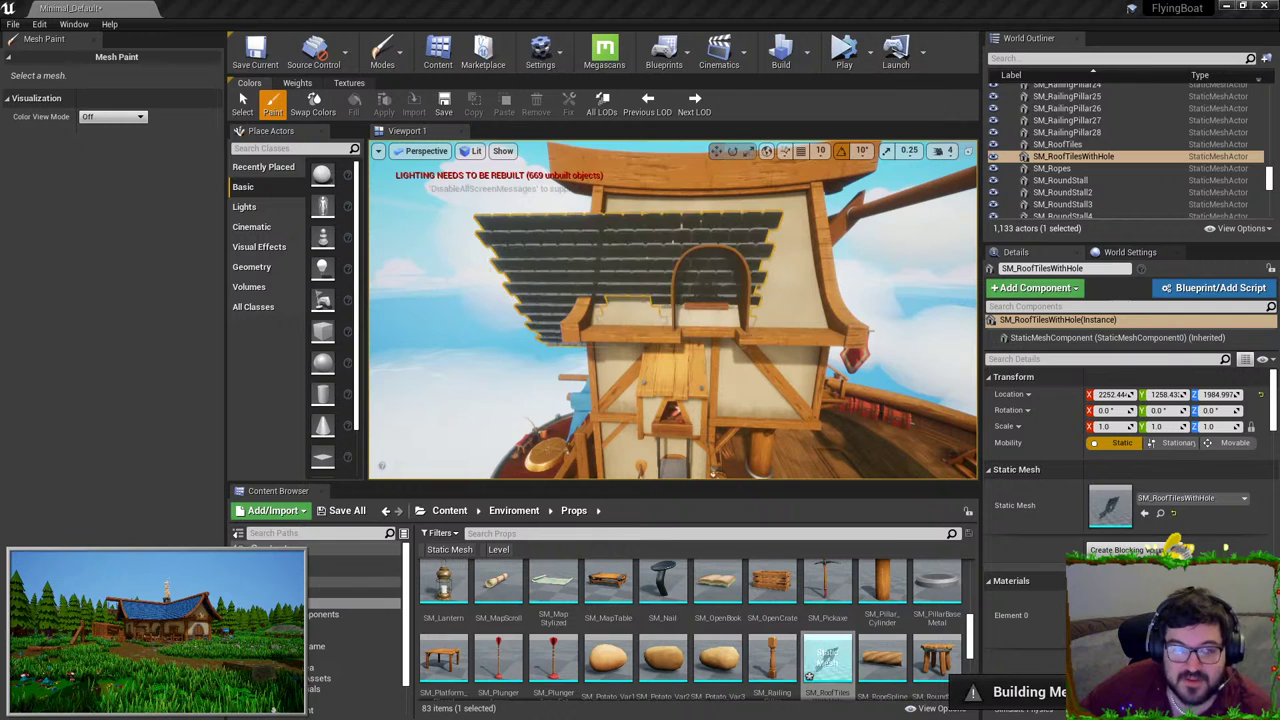
mouse_move(737, 342)
right_mouse_down()
mouse_move(780, 336)
mouse_move(745, 336)
right_mouse_up()
left_click(382, 55)
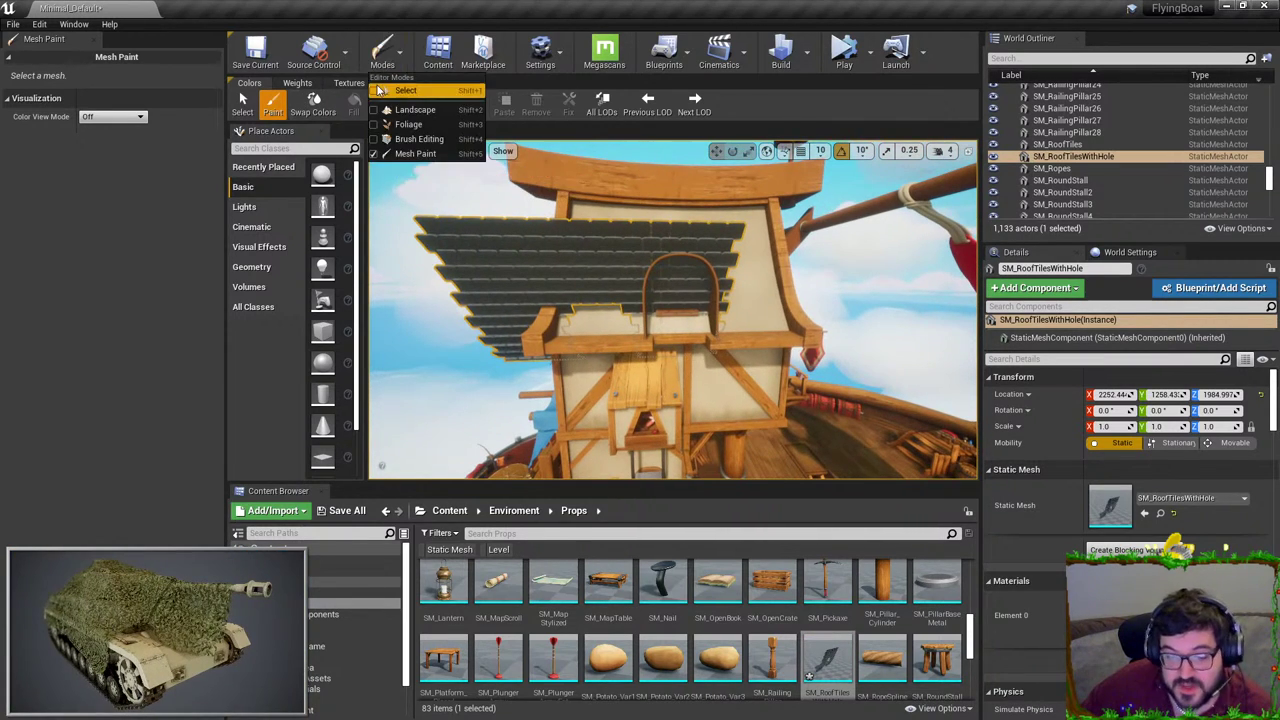
left_click(410, 86)
key("e")
left_click_drag(504, 253, 580, 250)
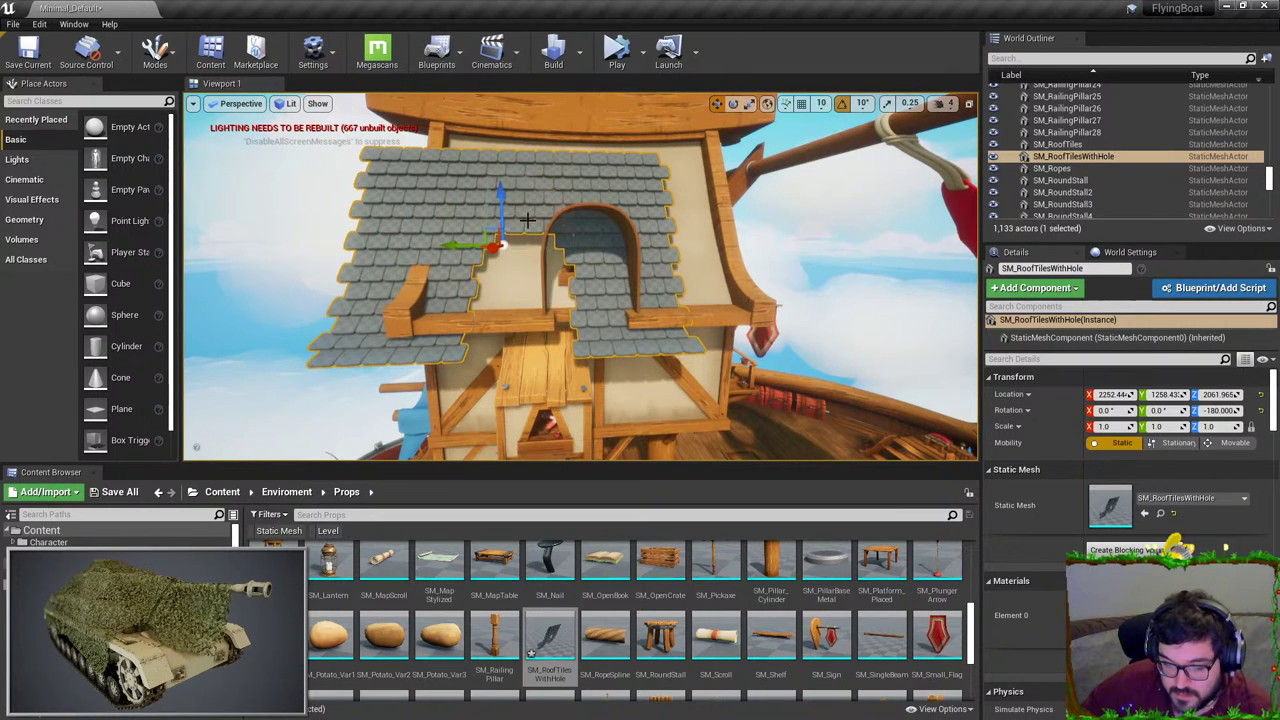
Step: Move the roof tiles onto the dormer side of the roof, fitting their opening around the arch at about X 2202, Y 1108, Z 2126
left_click_drag(500, 200, 499, 170)
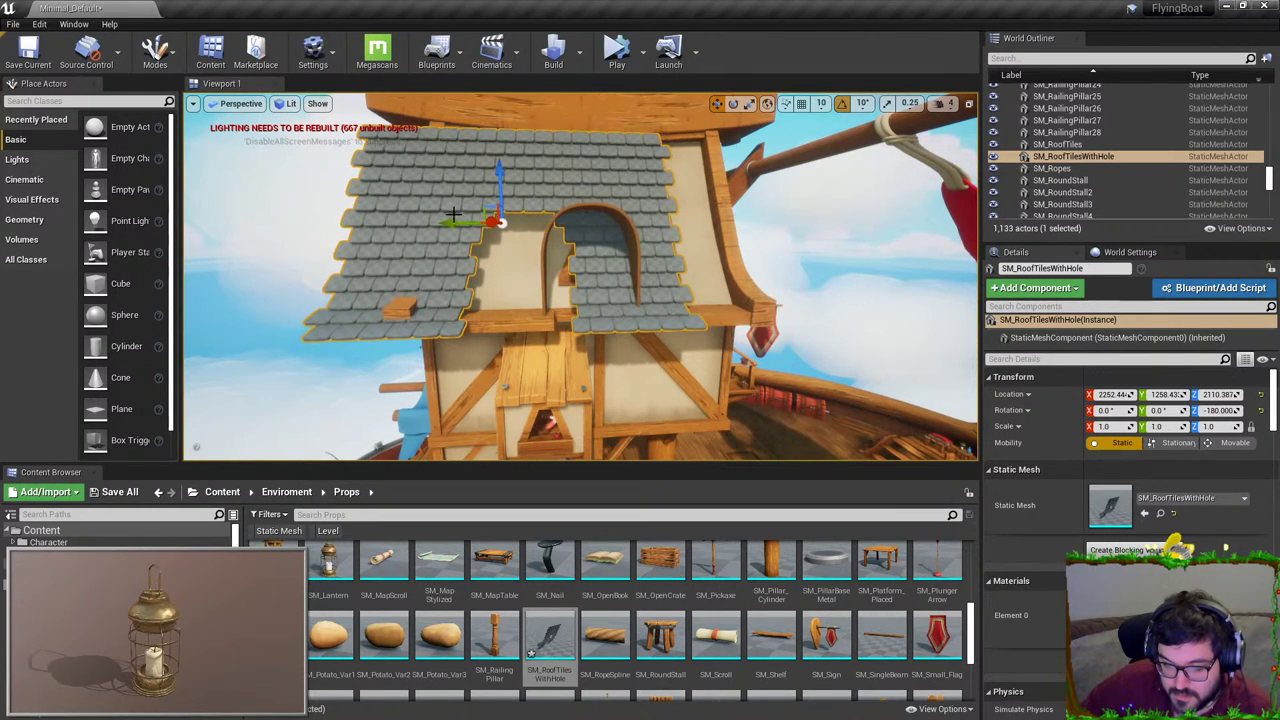
left_click_drag(453, 214, 800, 270)
left_click_drag(565, 252, 360, 245)
left_click_drag(518, 182, 517, 172)
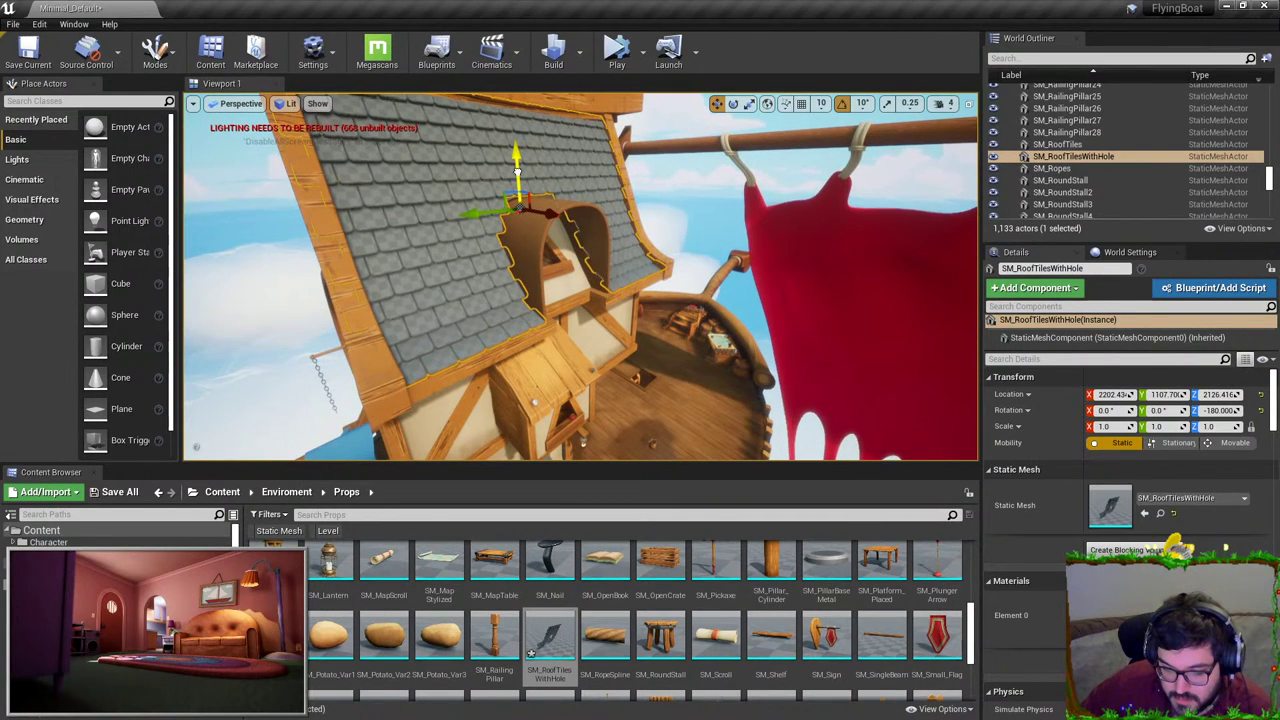
right_click_drag(517, 172, 627, 272)
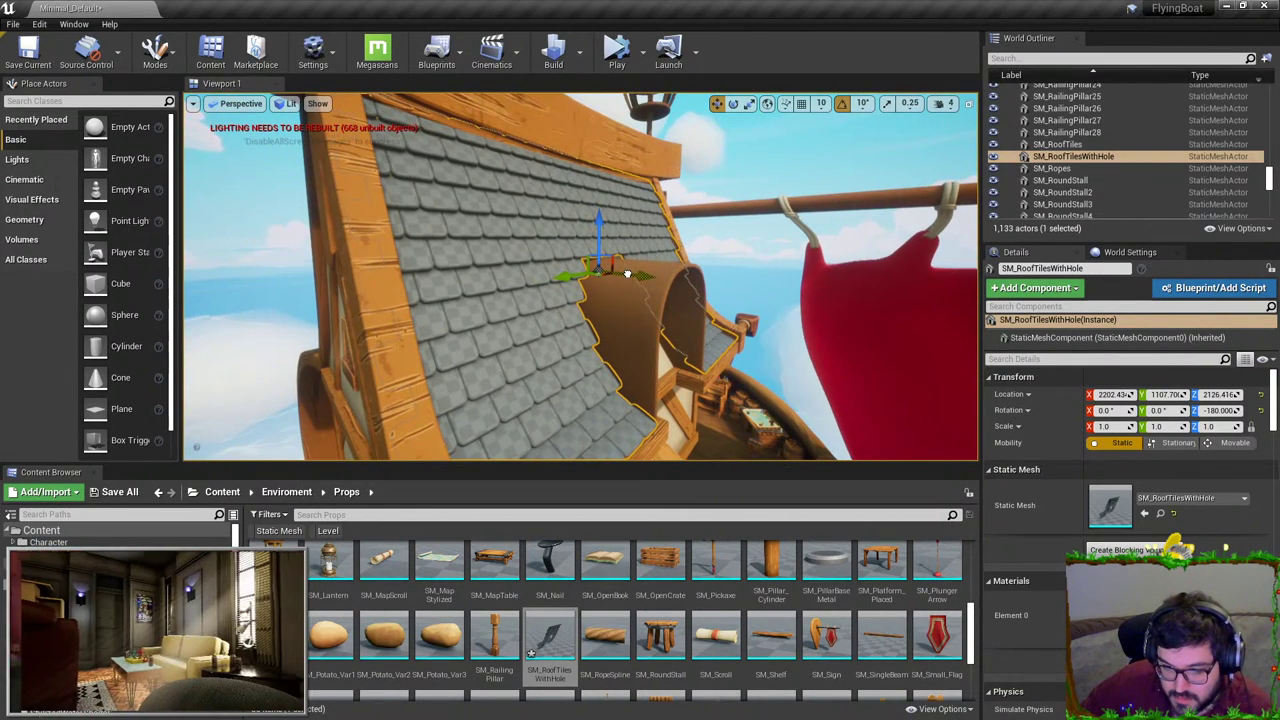
Step: Move the roof tiles mesh with the hole to about X 2191.9 and Y 1114.45, aligning it around the dormer
left_click_drag(627, 272, 621, 274)
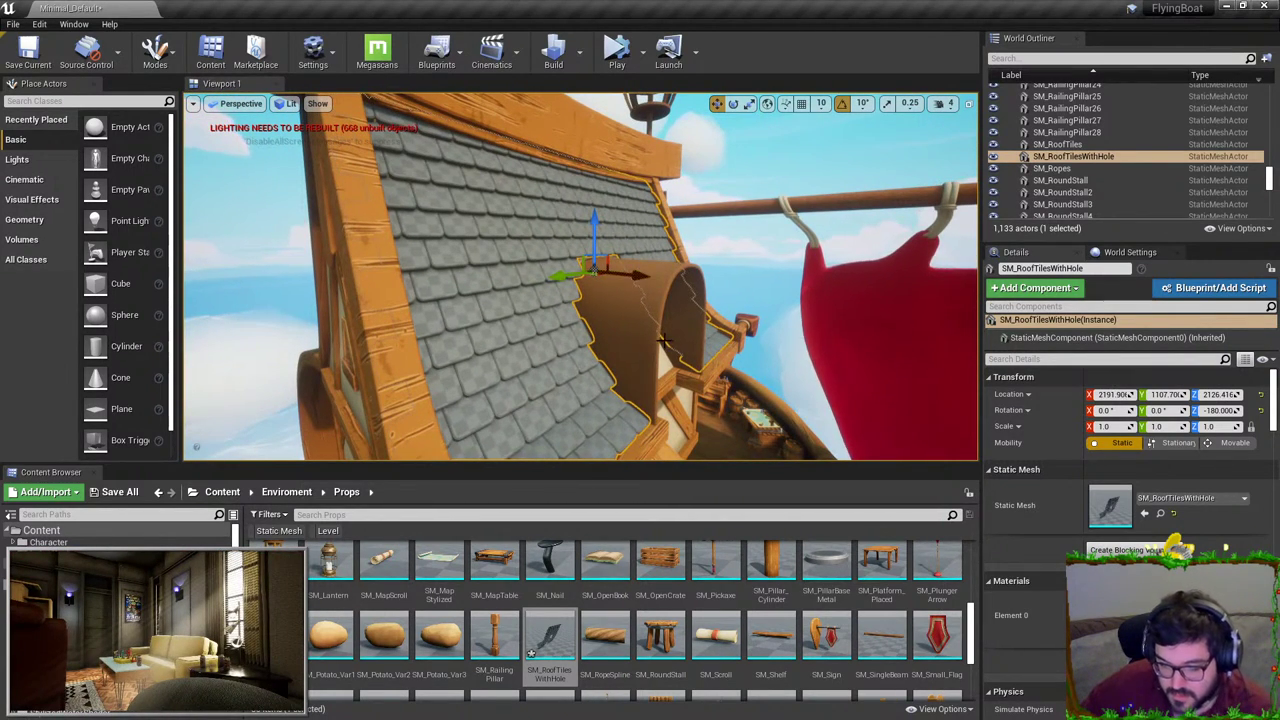
key("Escape")
right_click_drag(665, 340, 715, 330)
key("ctrl+z")
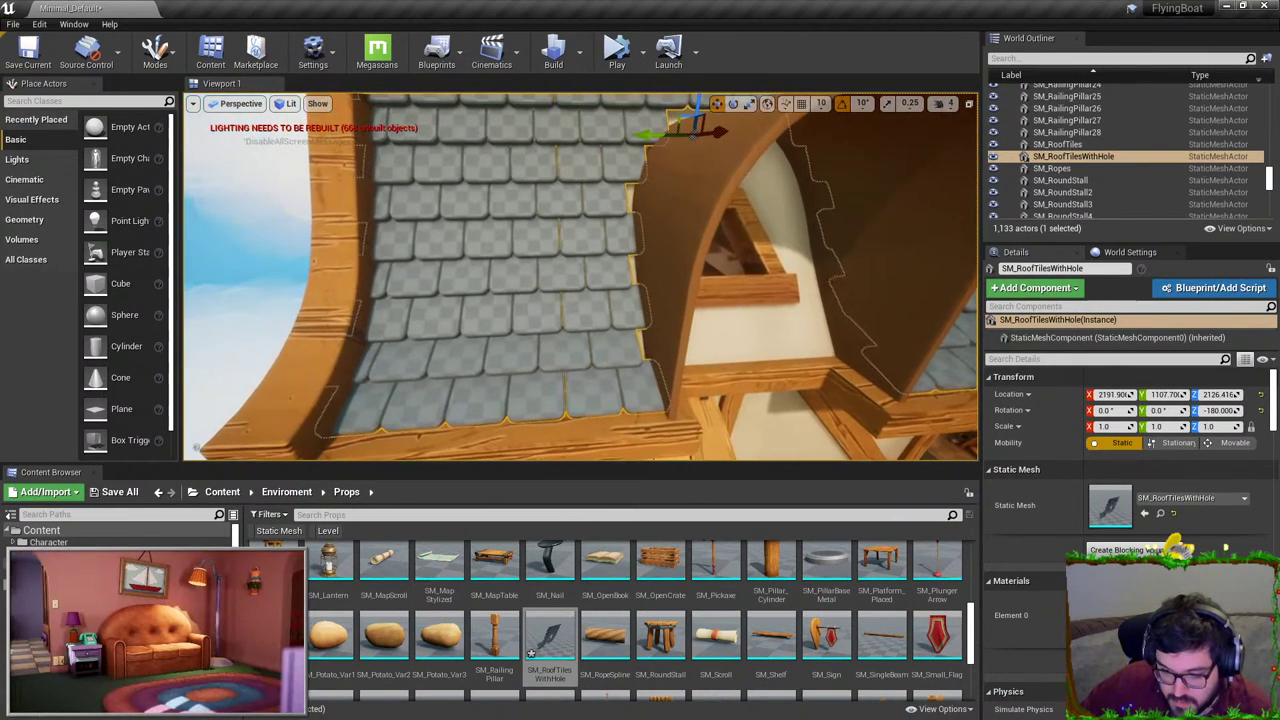
left_click_drag(660, 135, 653, 133)
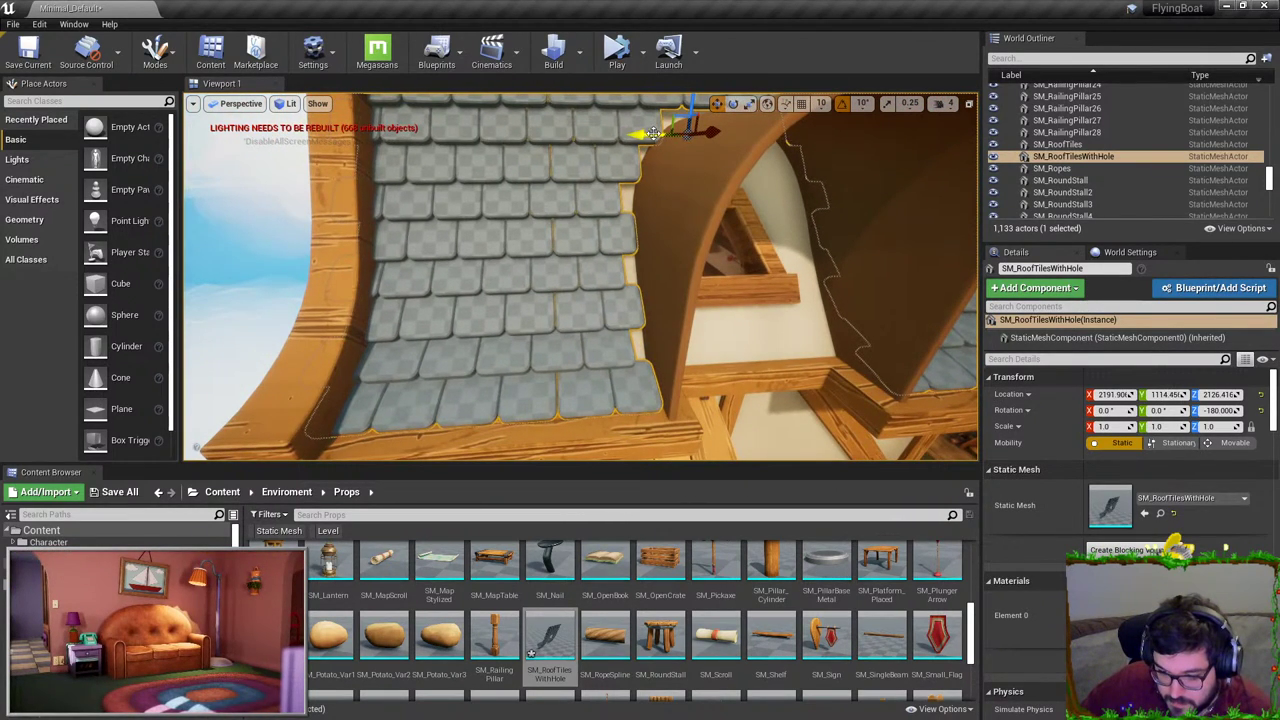
key("Escape")
right_click_drag(688, 280, 735, 290)
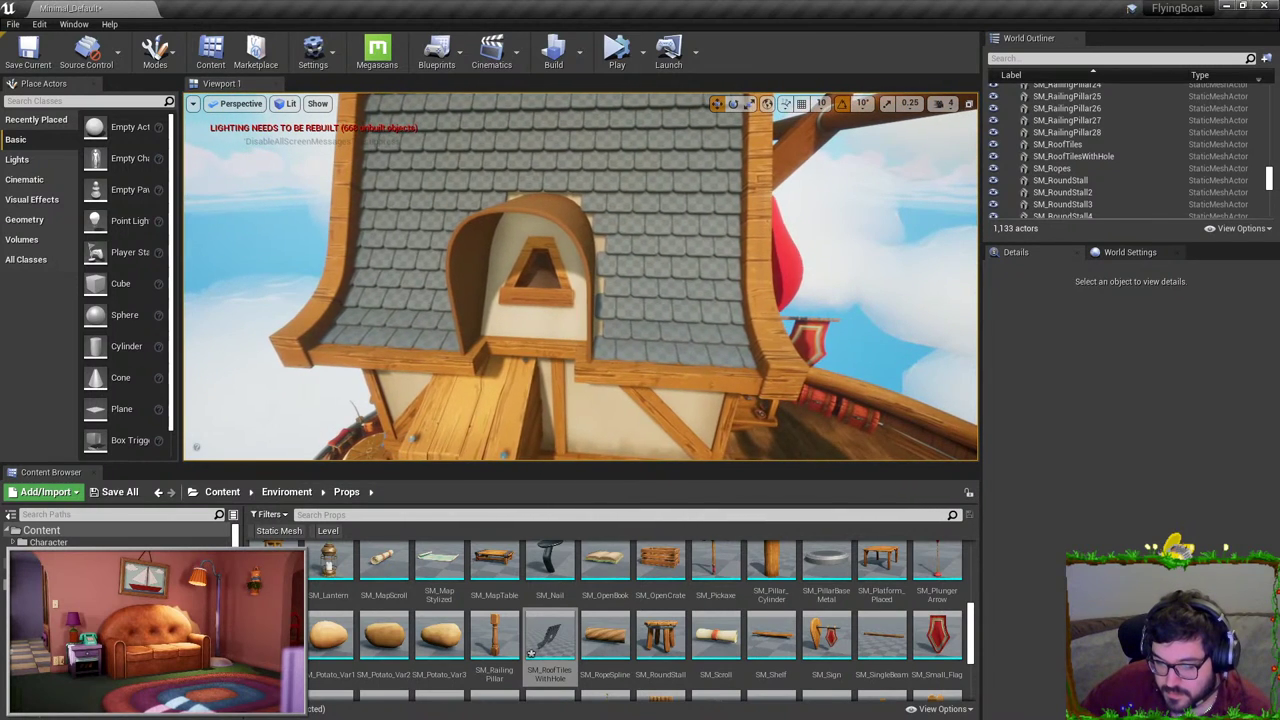
right_click_drag(620, 137, 714, 286)
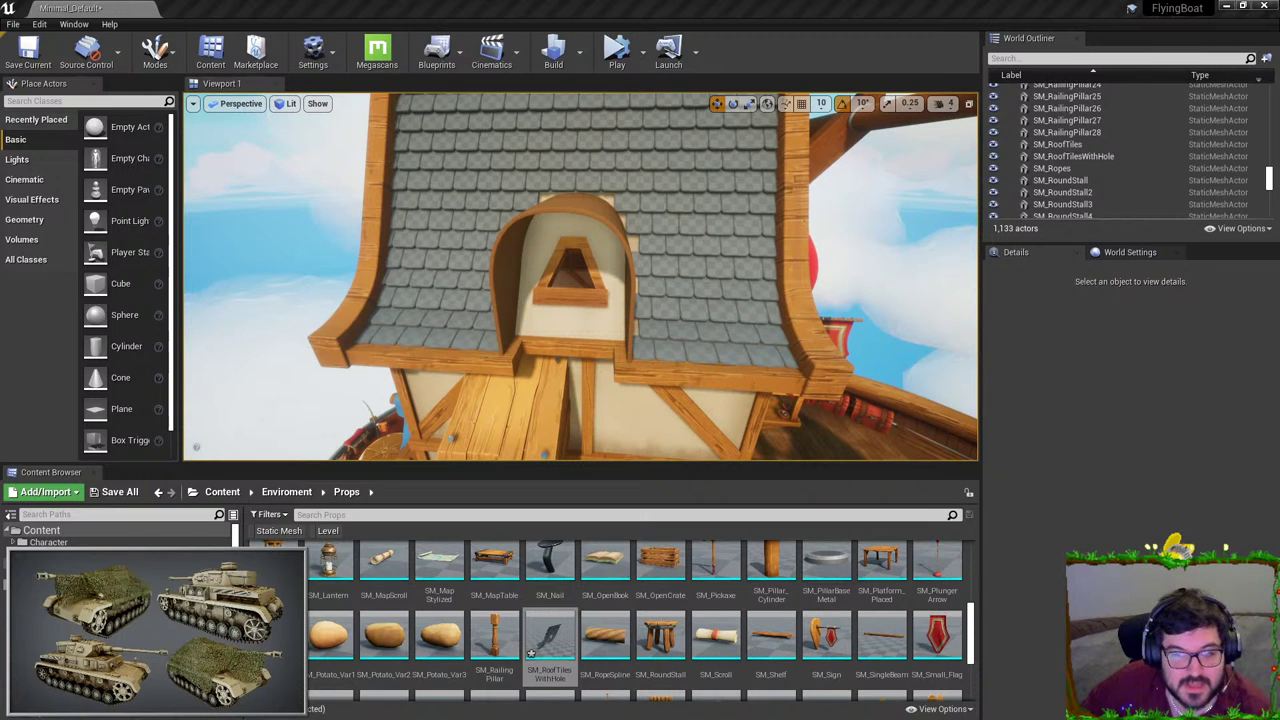
Step: Apply the MI_RoofTiles material to the roof tiles around the dormer
mouse_move(568, 300)
right_mouse_down()
mouse_move(590, 284)
mouse_move(612, 290)
mouse_move(568, 300)
right_mouse_up()
left_click(567, 299)
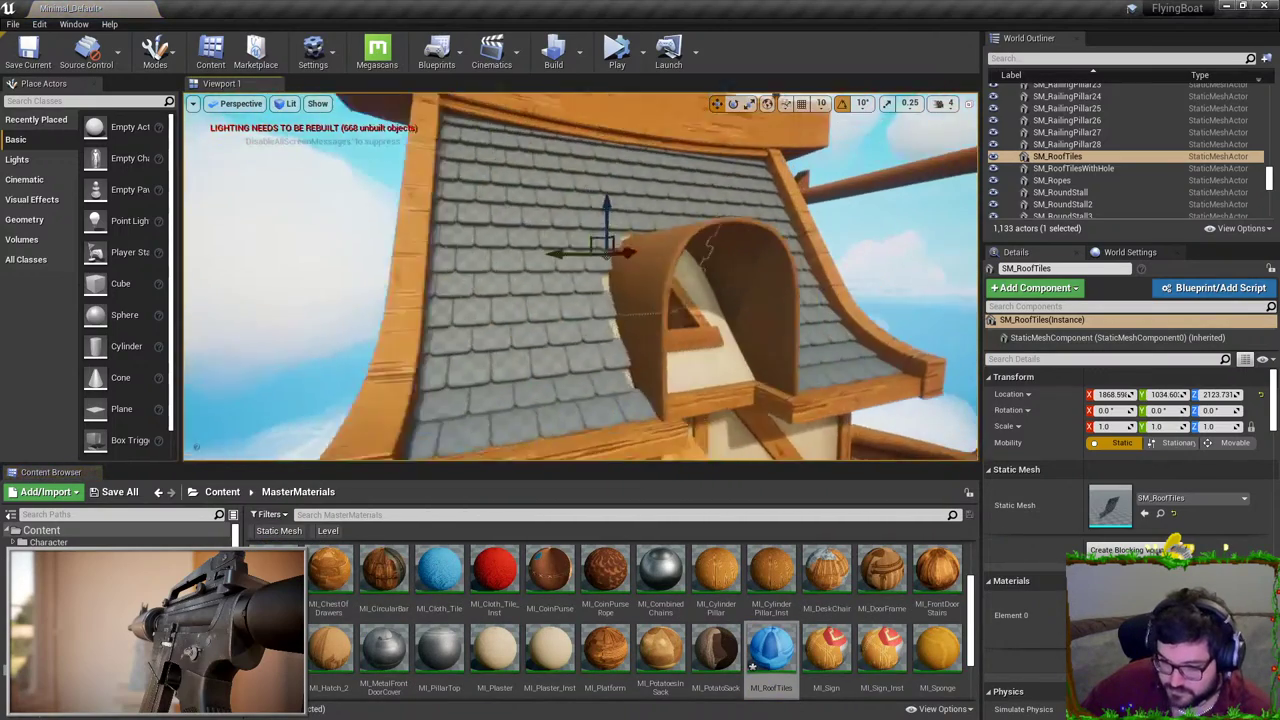
left_click_drag(760, 667, 671, 289)
key("ctrl+z")
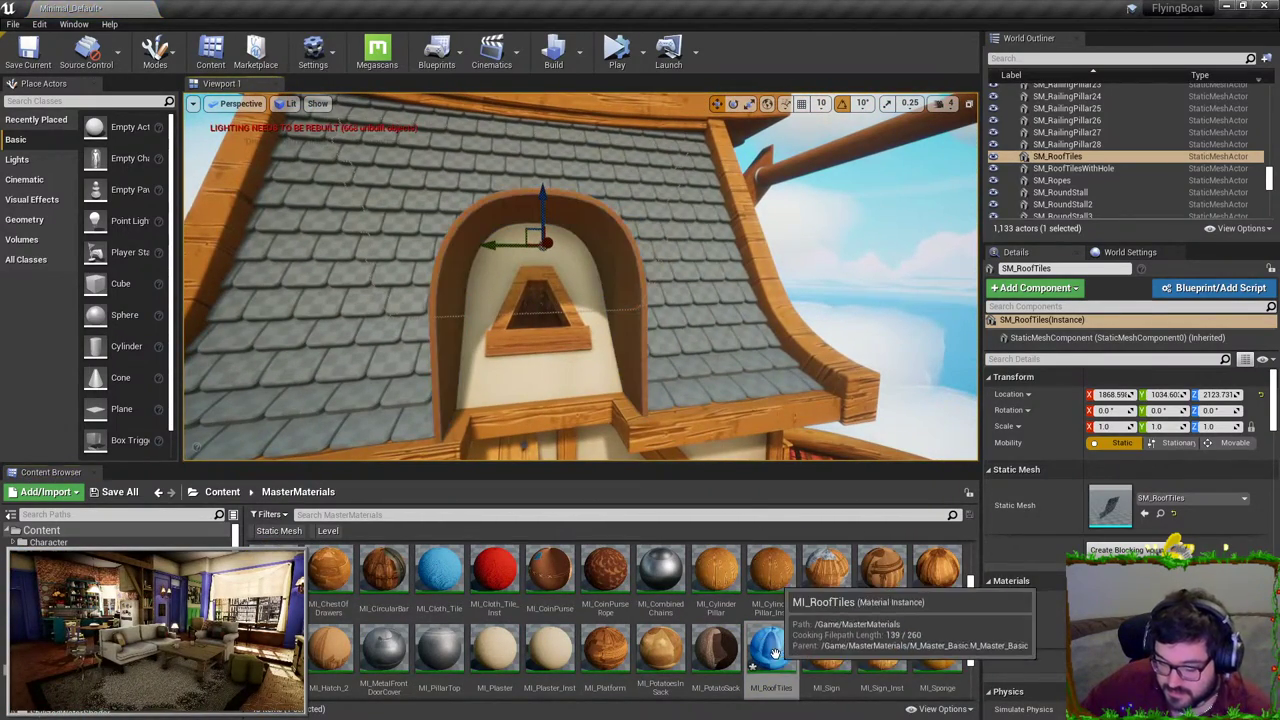
left_click_drag(757, 664, 694, 282)
key("Escape")
key("s")
right_click_drag(694, 282, 576, 270)
mouse_move(460, 169)
right_mouse_down()
mouse_move(445, 190)
mouse_move(470, 195)
mouse_move(435, 172)
right_mouse_up()
key("w")
key("s")
Step: Enable vertex color painting in Mesh Paint mode and target the SM_RoofTilesWithHole mesh, returning to selection mode
left_click(155, 55)
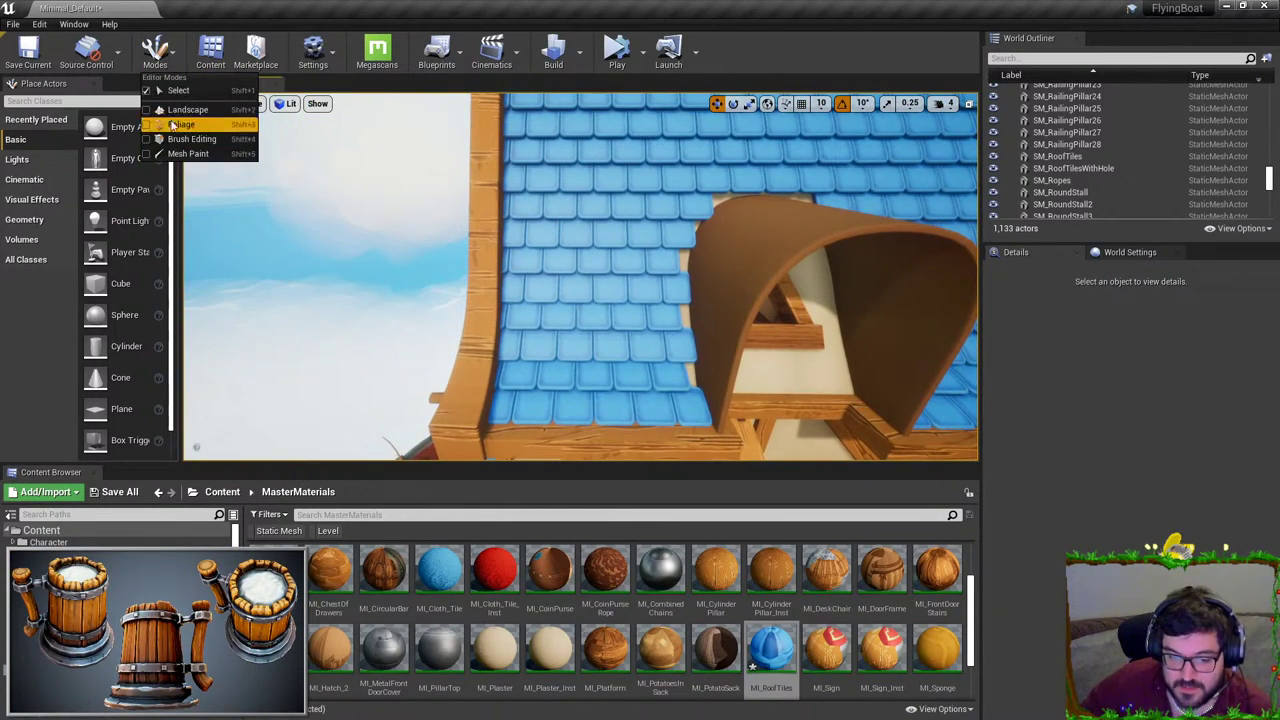
left_click(195, 130)
left_click(272, 104)
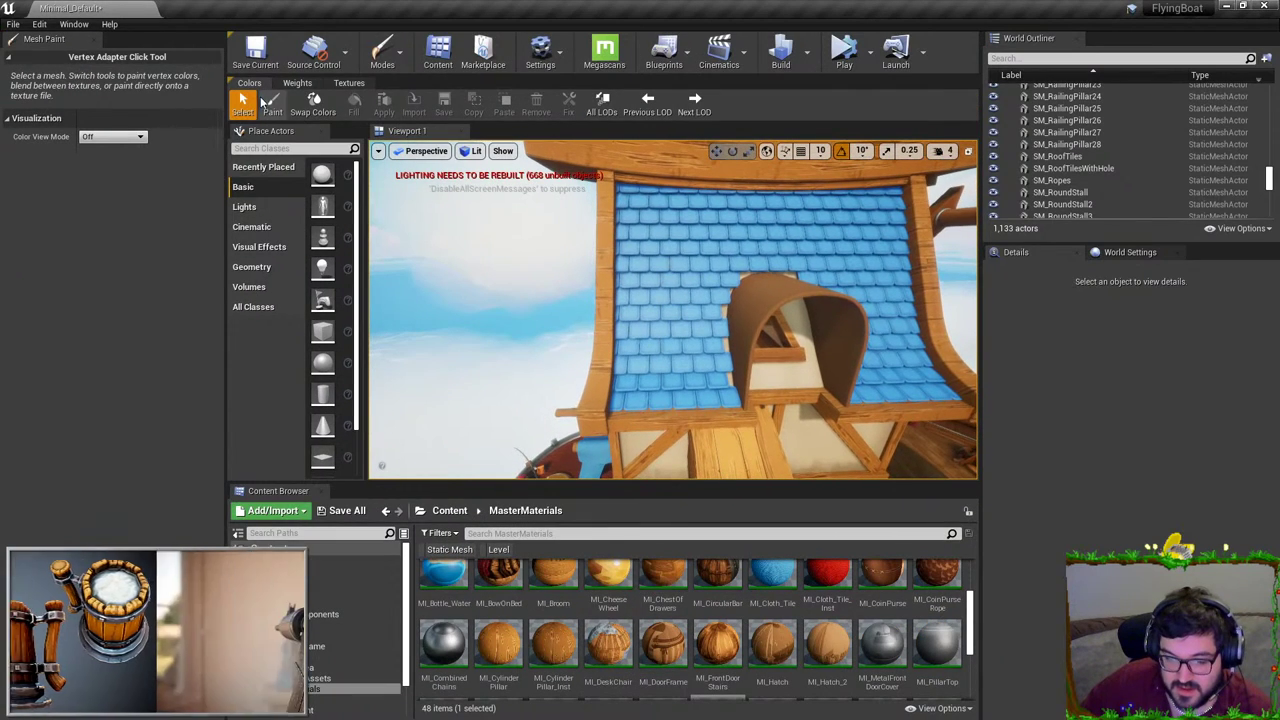
mouse_move(640, 300)
right_mouse_down()
mouse_move(560, 285)
mouse_move(600, 310)
mouse_move(575, 285)
mouse_move(505, 305)
mouse_move(440, 260)
right_mouse_up()
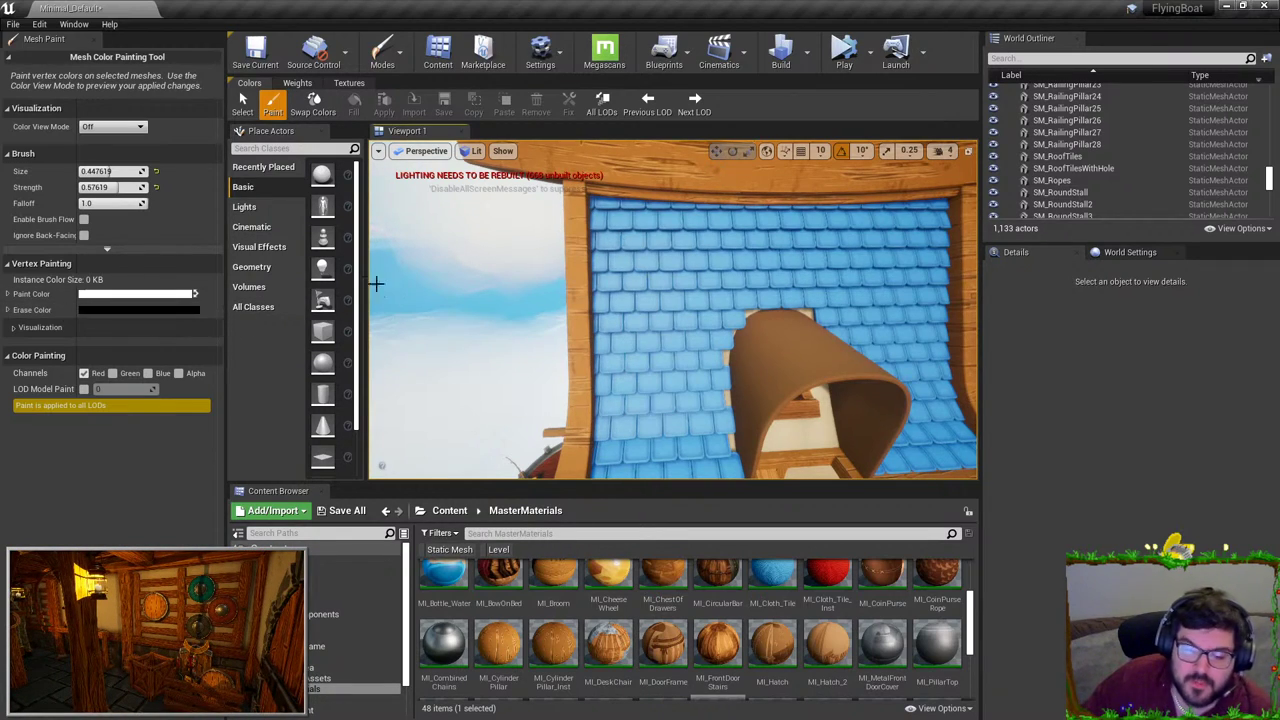
left_click(679, 286)
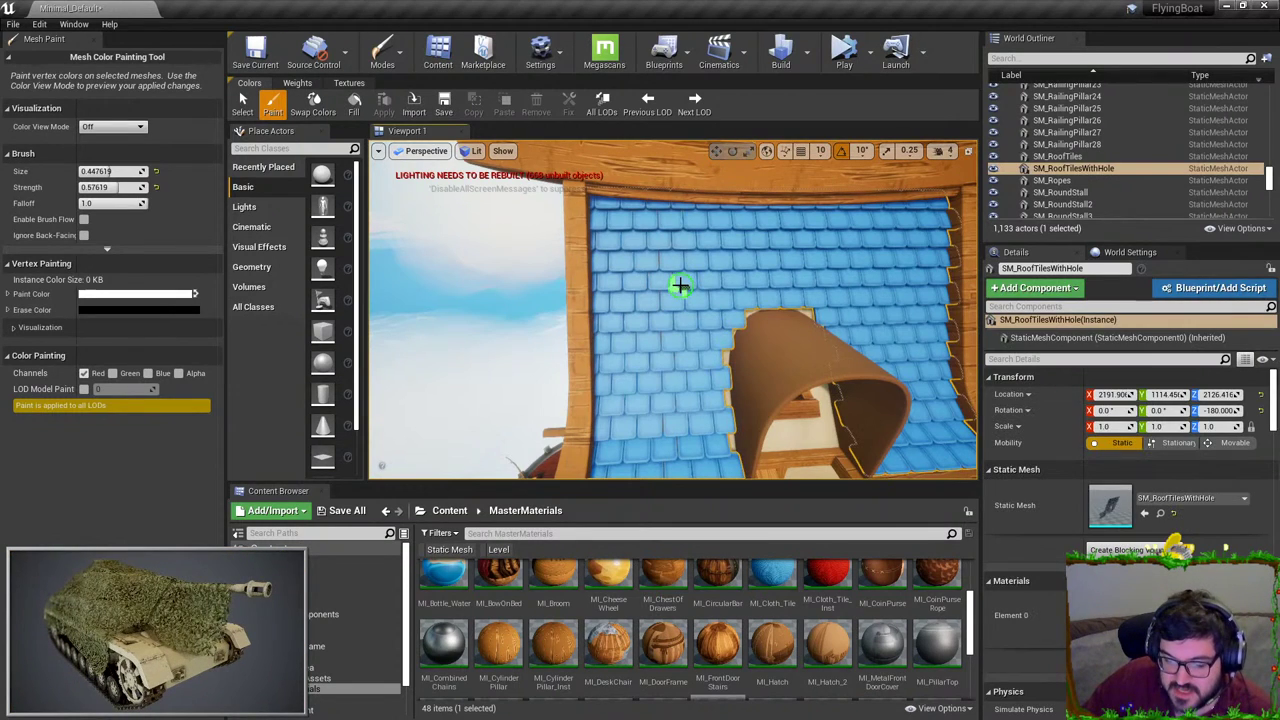
left_click(382, 50)
left_click(410, 82)
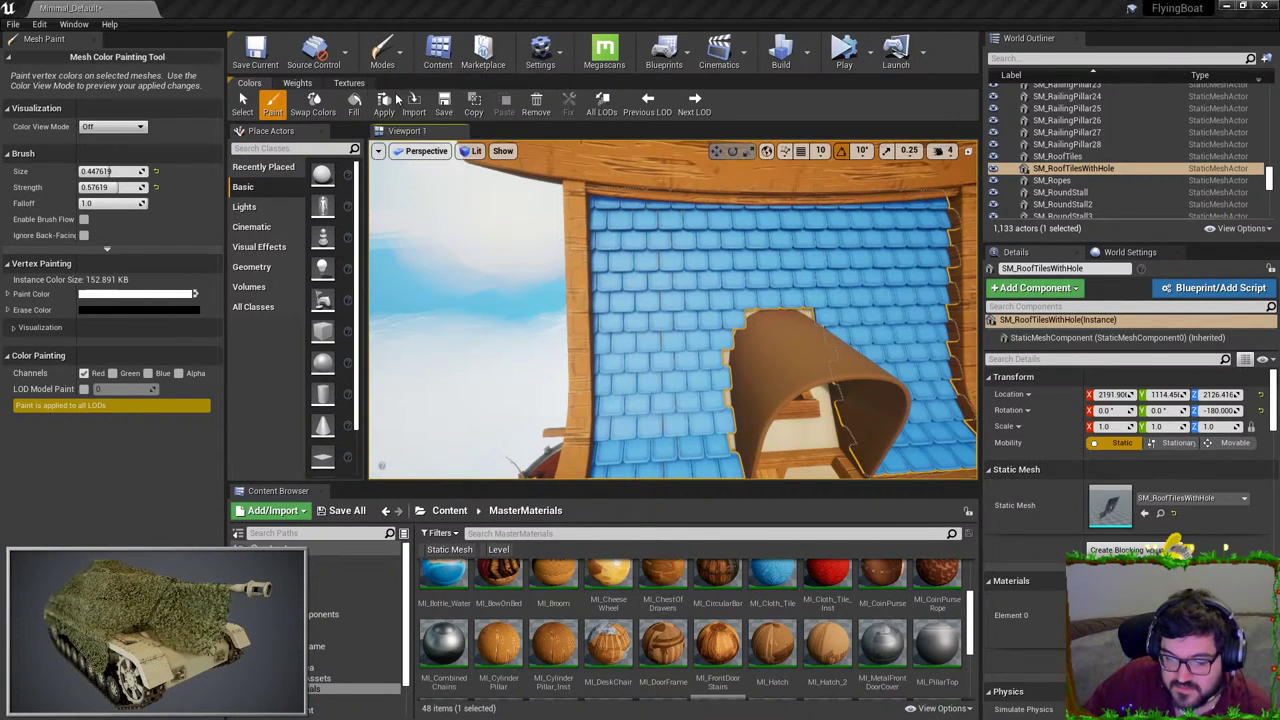
Step: Reopen vertex color painting and fill the roof tiles' red channel with black, restoring white as the paint color
left_click(155, 52)
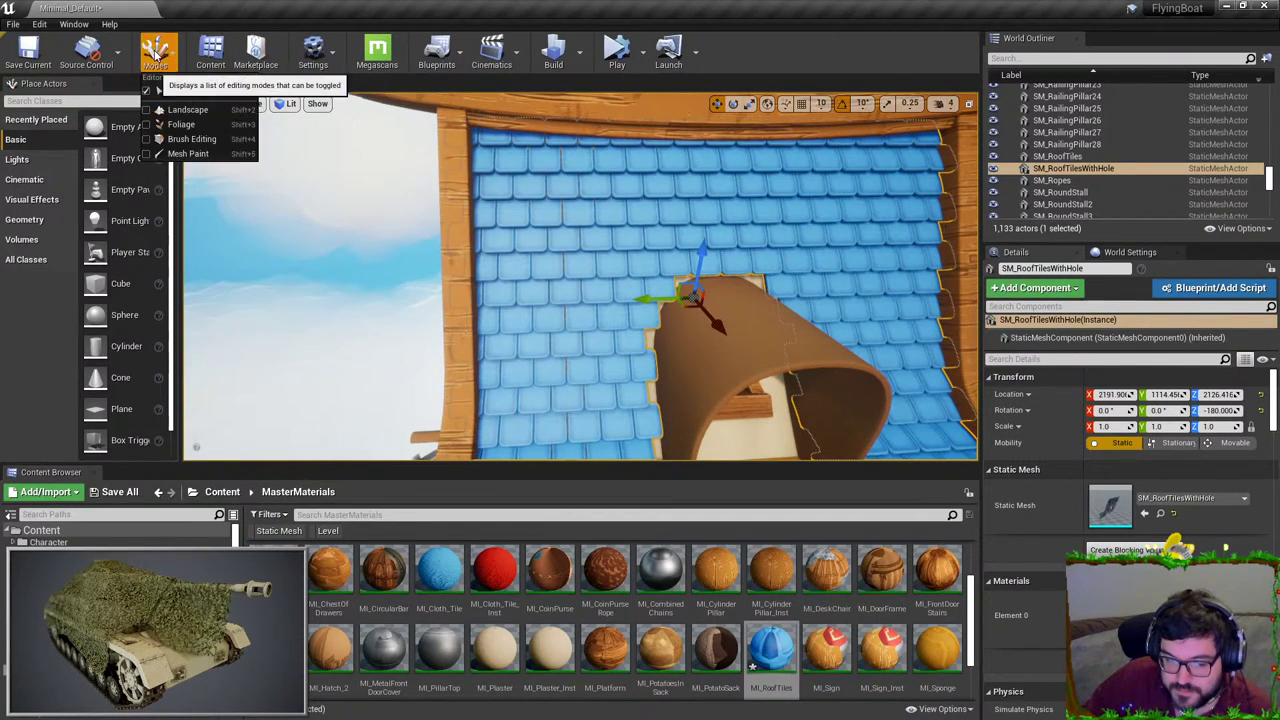
left_click(190, 154)
left_click(272, 108)
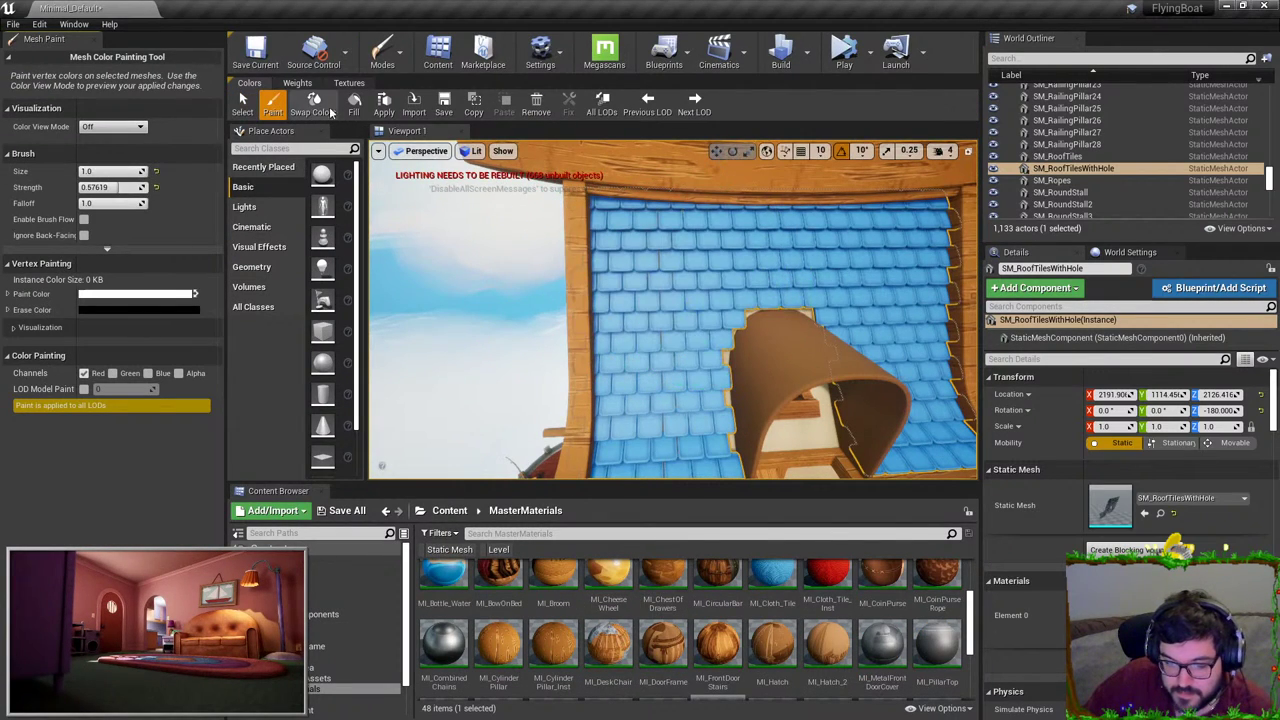
left_click(200, 295)
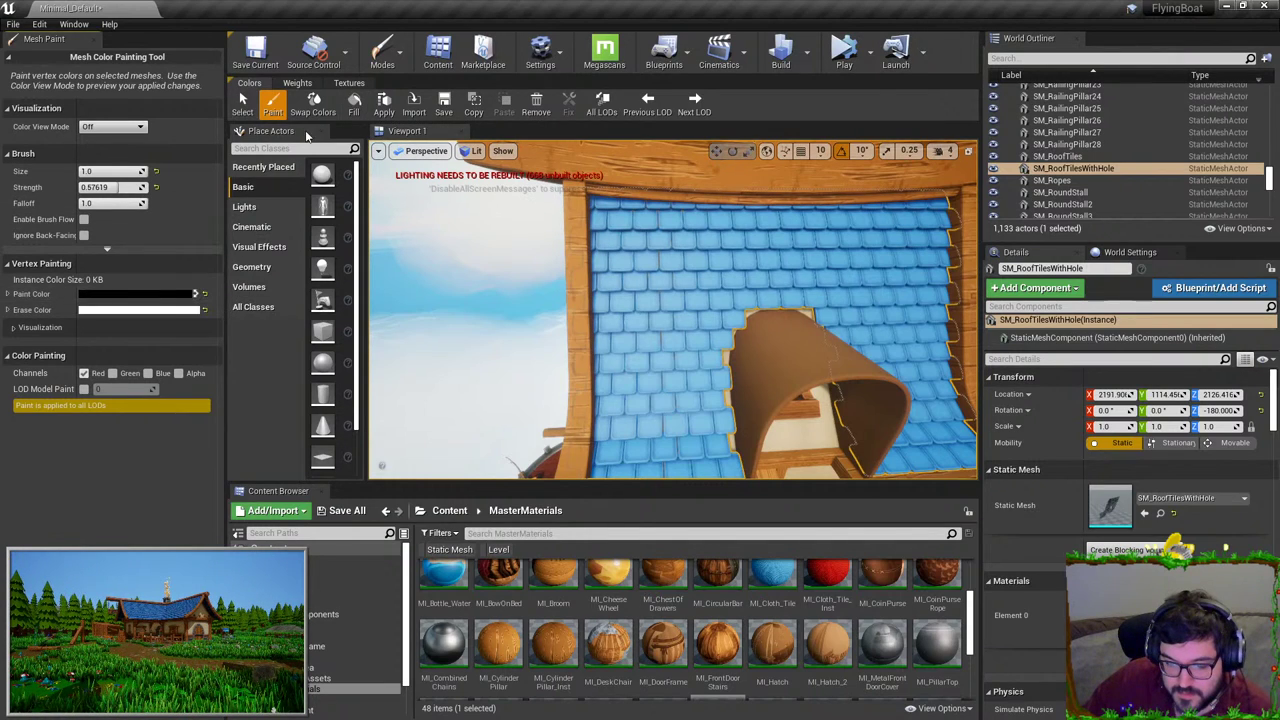
left_click(200, 295)
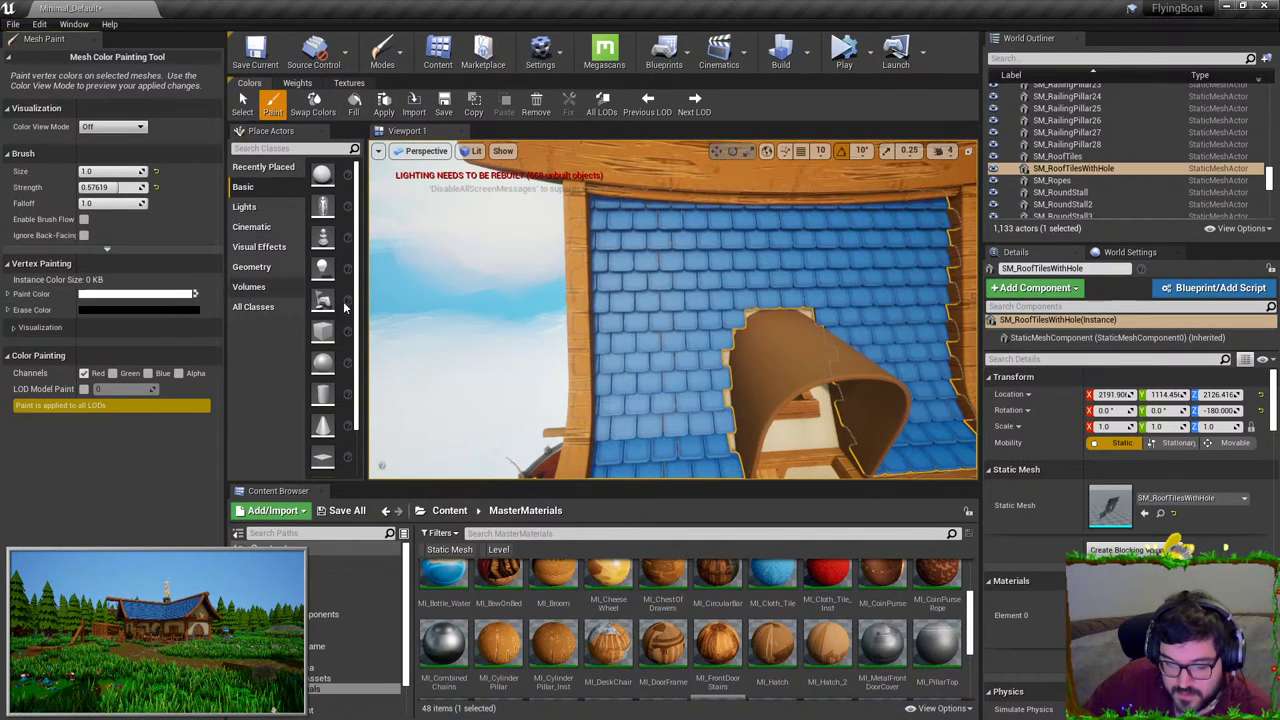
Step: Set the brush size to about 0.52 and paint white vertex color over the tiles on both sides of the dormer
mouse_move(110, 171)
left_mouse_down()
mouse_move(90, 171)
mouse_move(114, 171)
left_mouse_up()
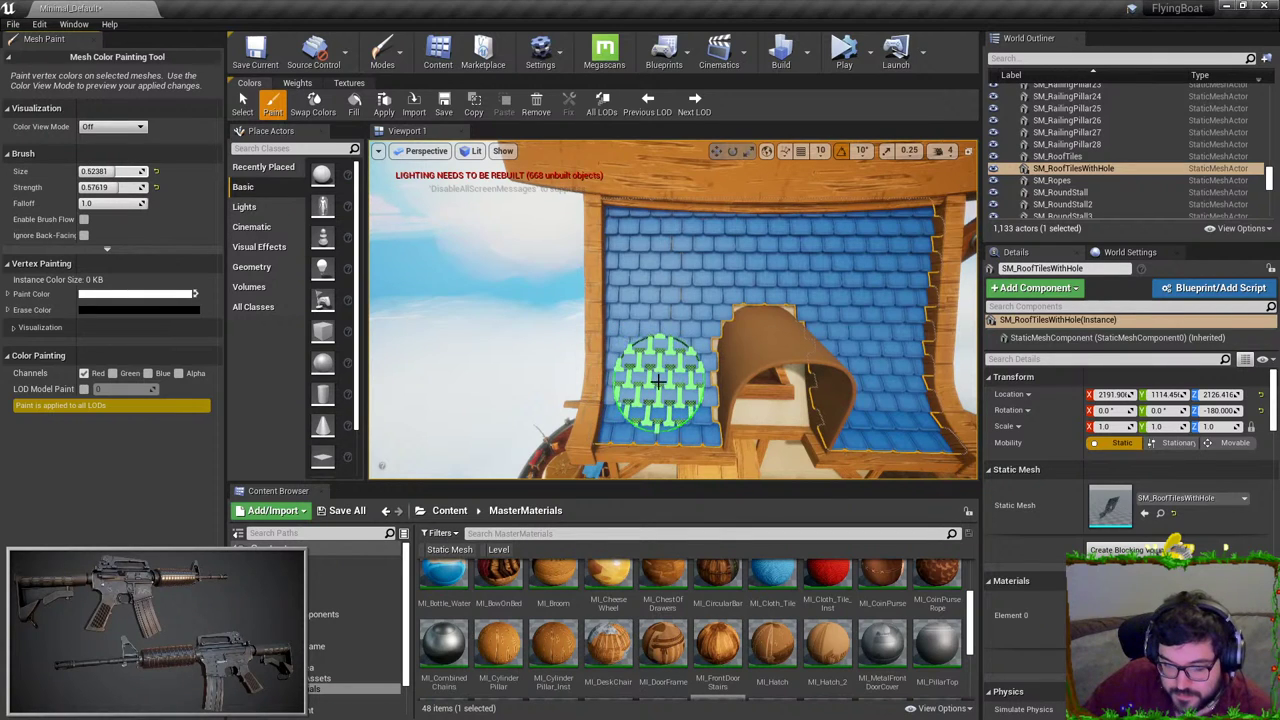
left_click_drag(660, 428, 664, 290)
right_click_drag(664, 290, 540, 302)
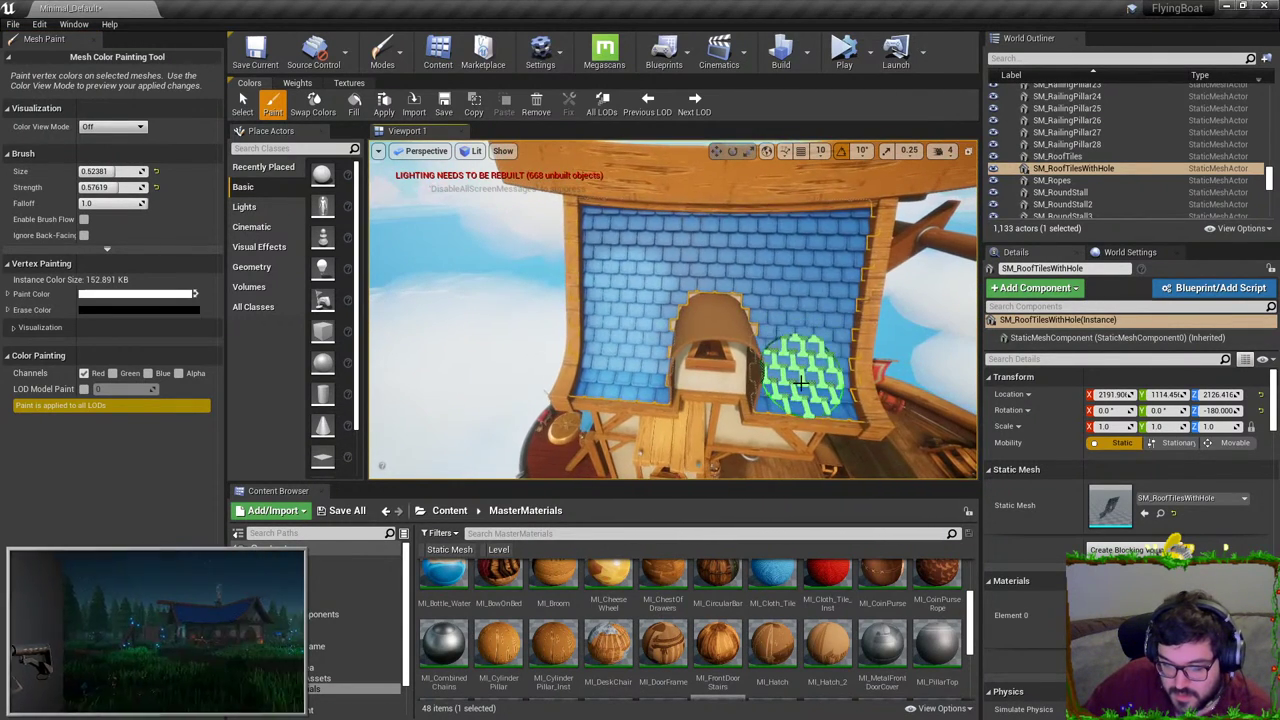
right_click_drag(803, 398, 737, 403)
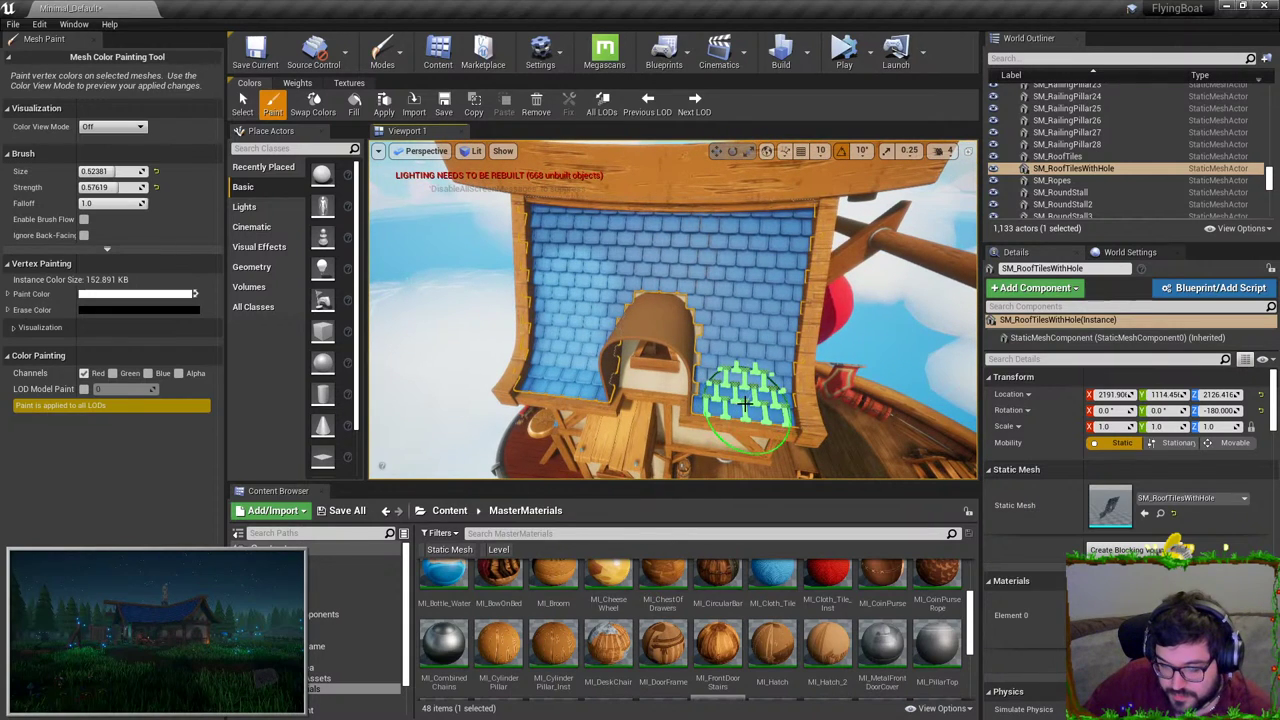
left_click_drag(747, 411, 748, 287)
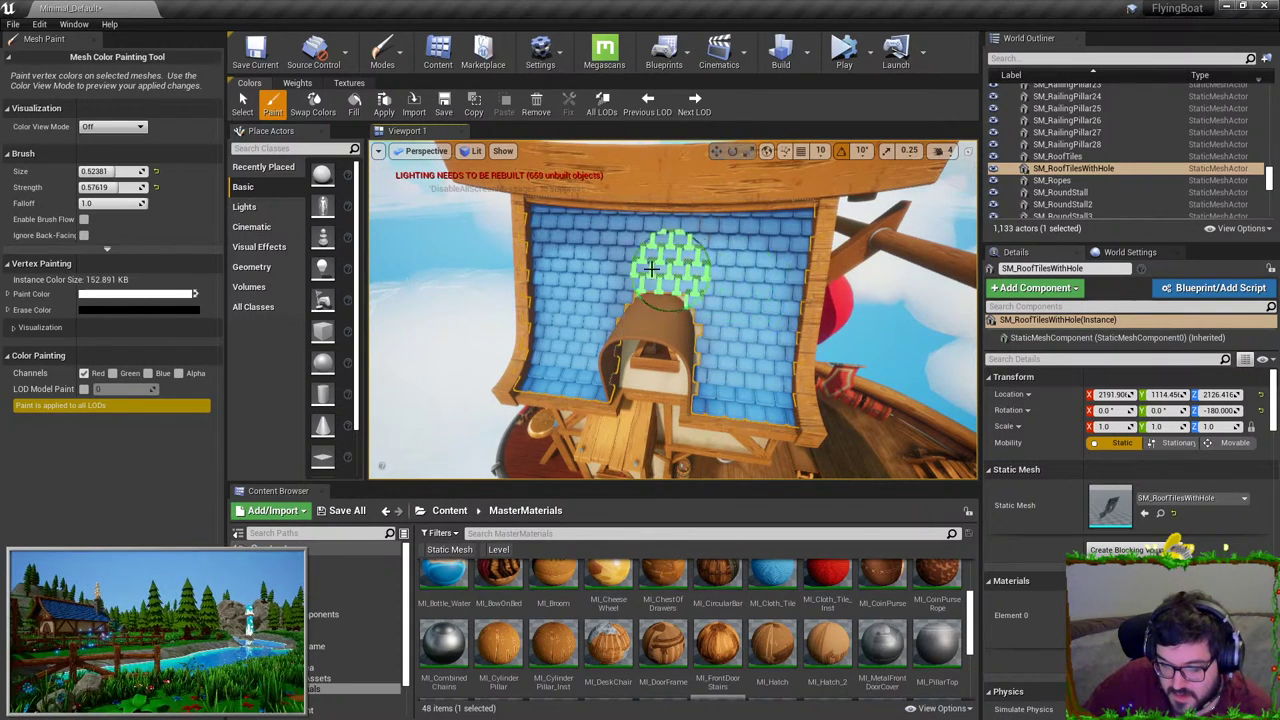
Step: Paint more white over the roof tiles, reducing the brush size to 0.45 and about 0.32 for finer variation
mouse_move(585, 272)
right_mouse_down()
mouse_move(630, 291)
mouse_move(660, 252)
right_mouse_up()
key("w")
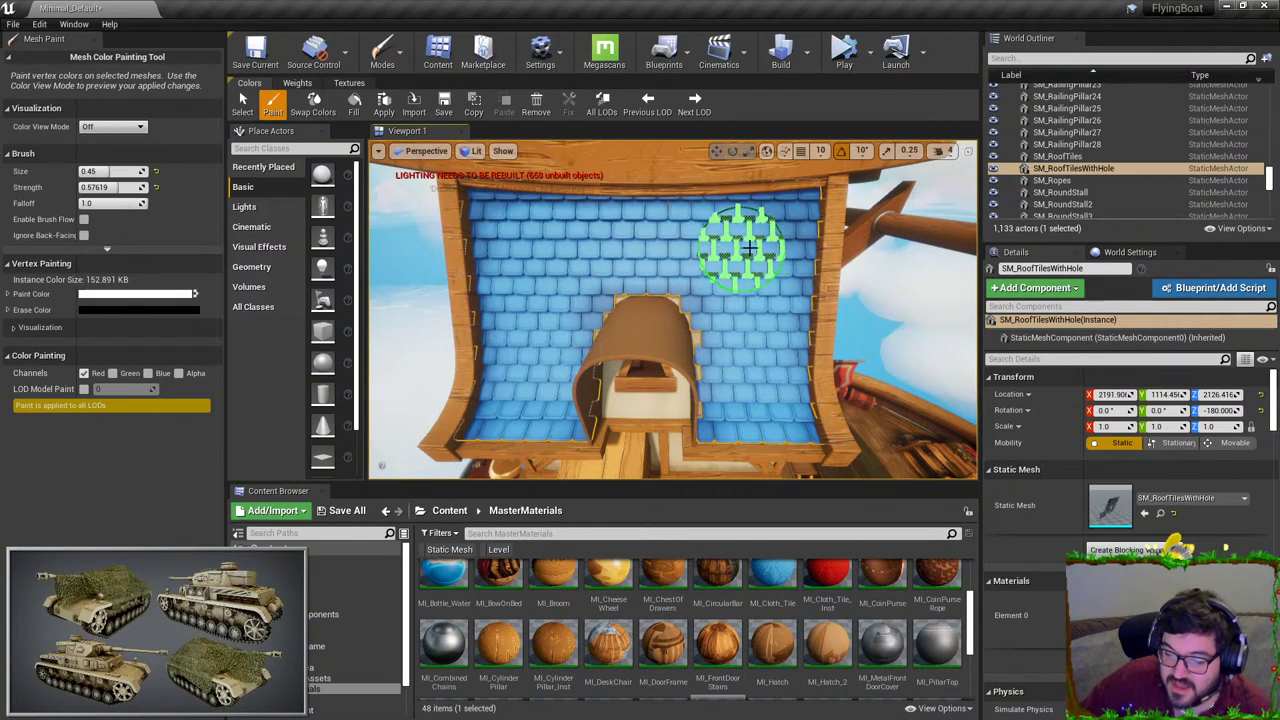
right_click_drag(736, 356, 712, 368)
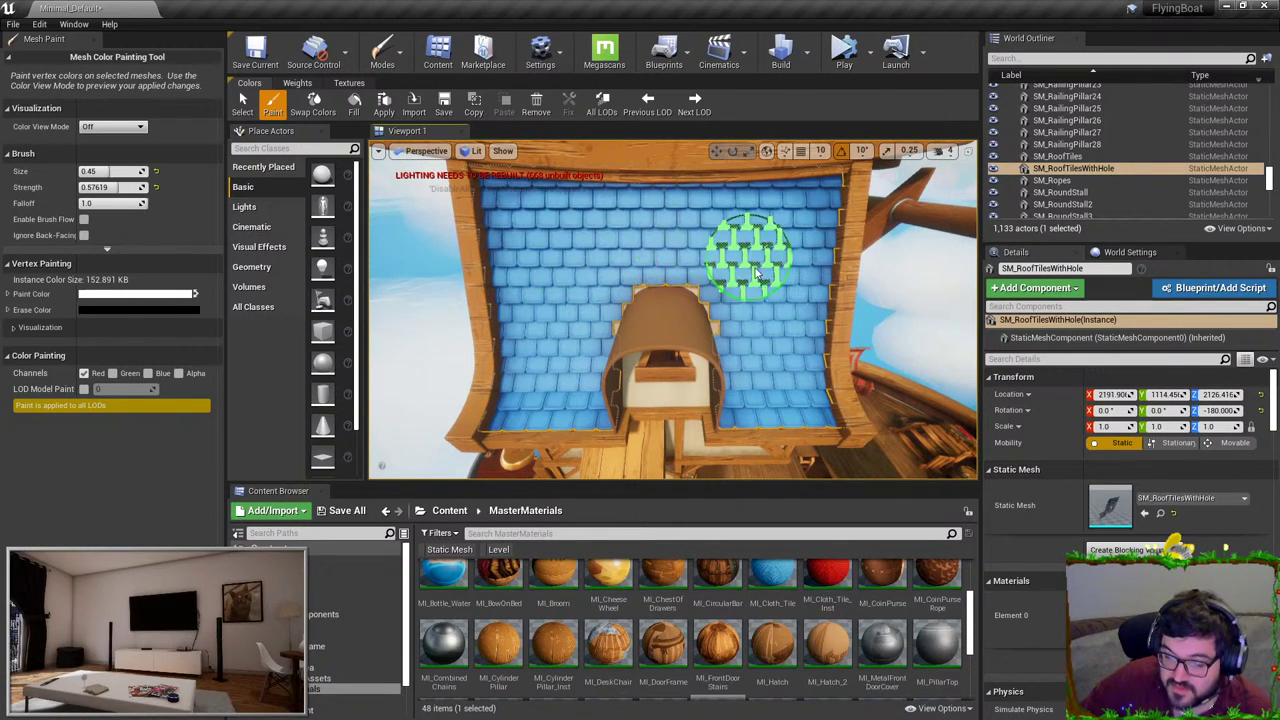
key("s")
right_click_drag(729, 250, 714, 220)
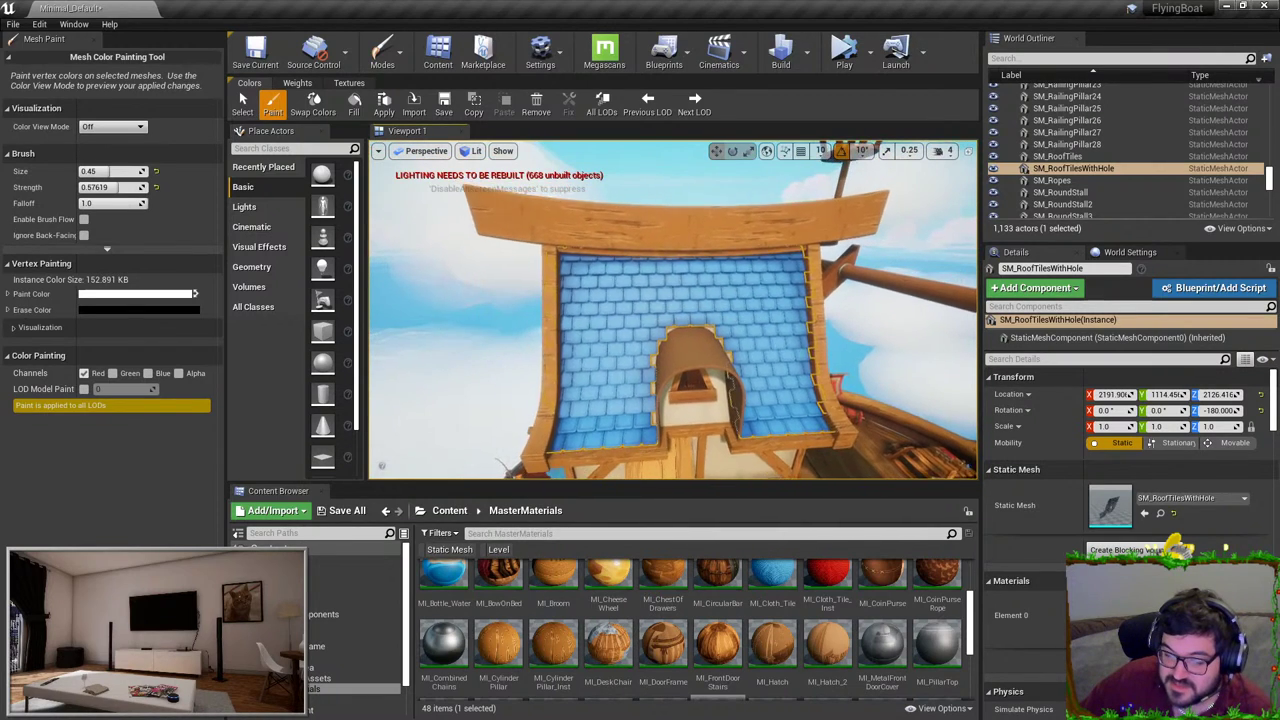
right_click_drag(714, 412, 709, 422)
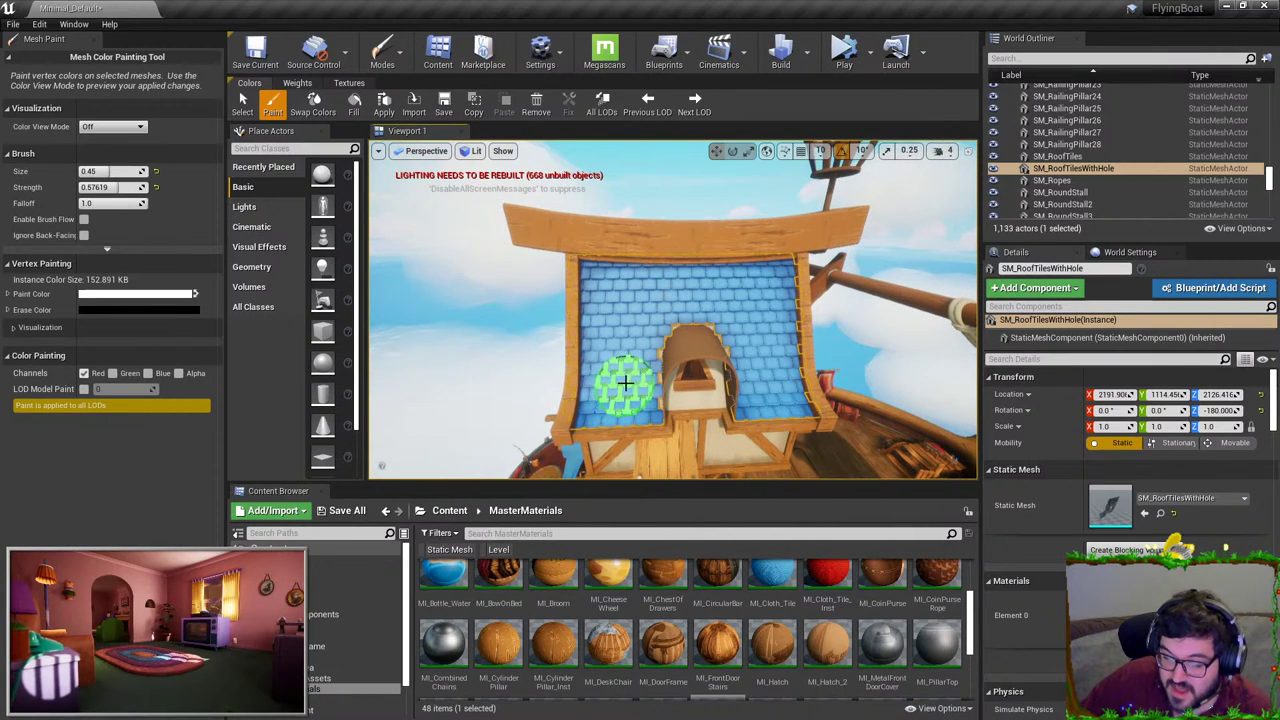
right_click_drag(757, 374, 742, 384)
key("w")
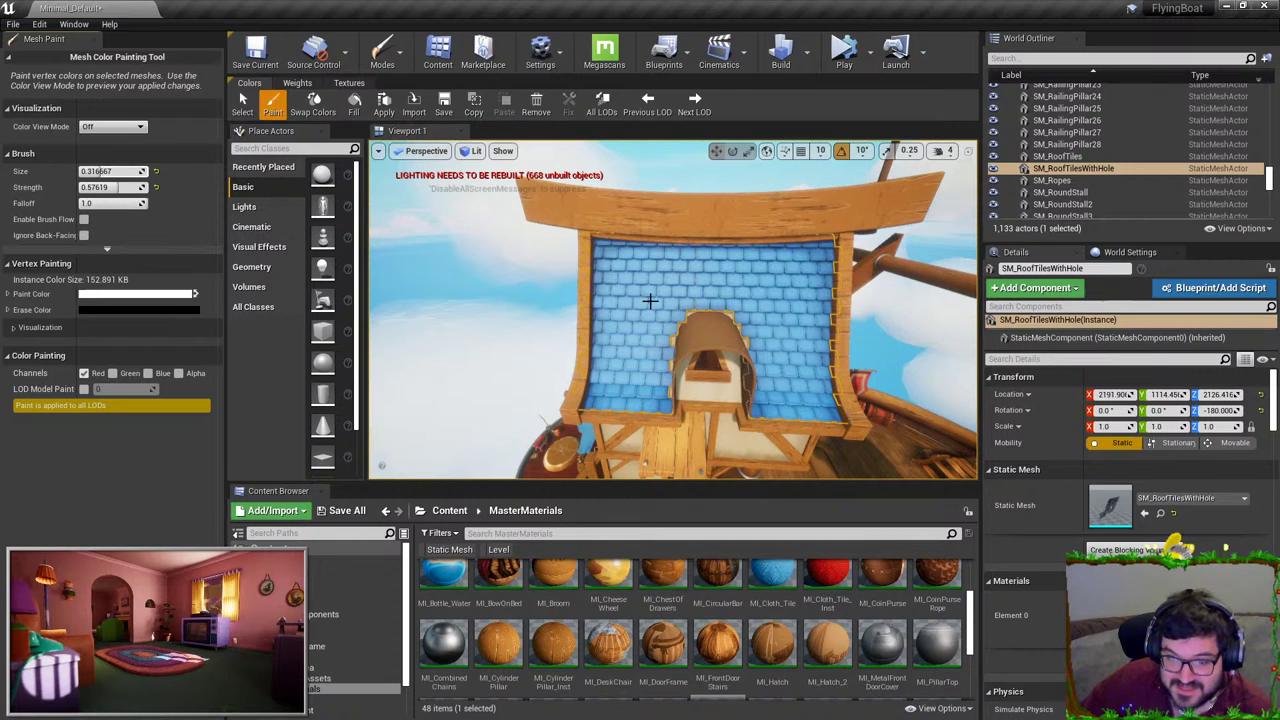
key("w")
right_click_drag(750, 403, 660, 406)
key("d")
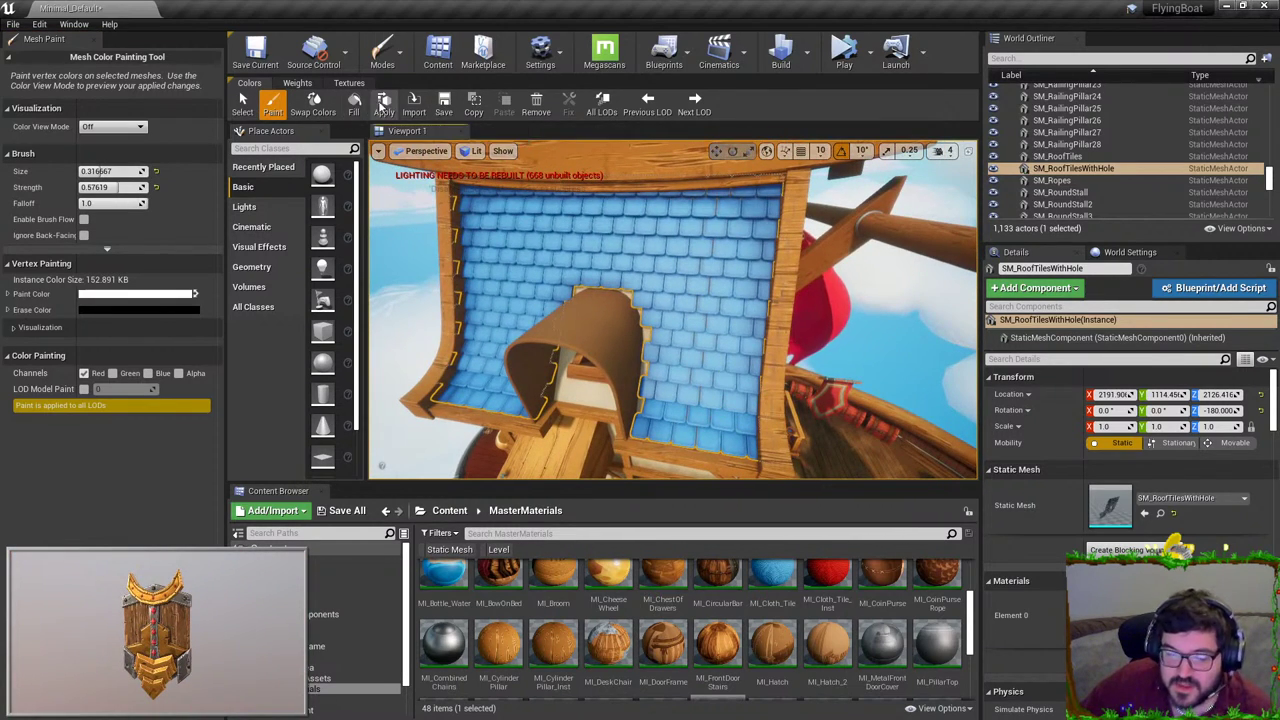
Step: Swap the paint color to black and darken the roof tiles along the dormer's edges
left_click(196, 294)
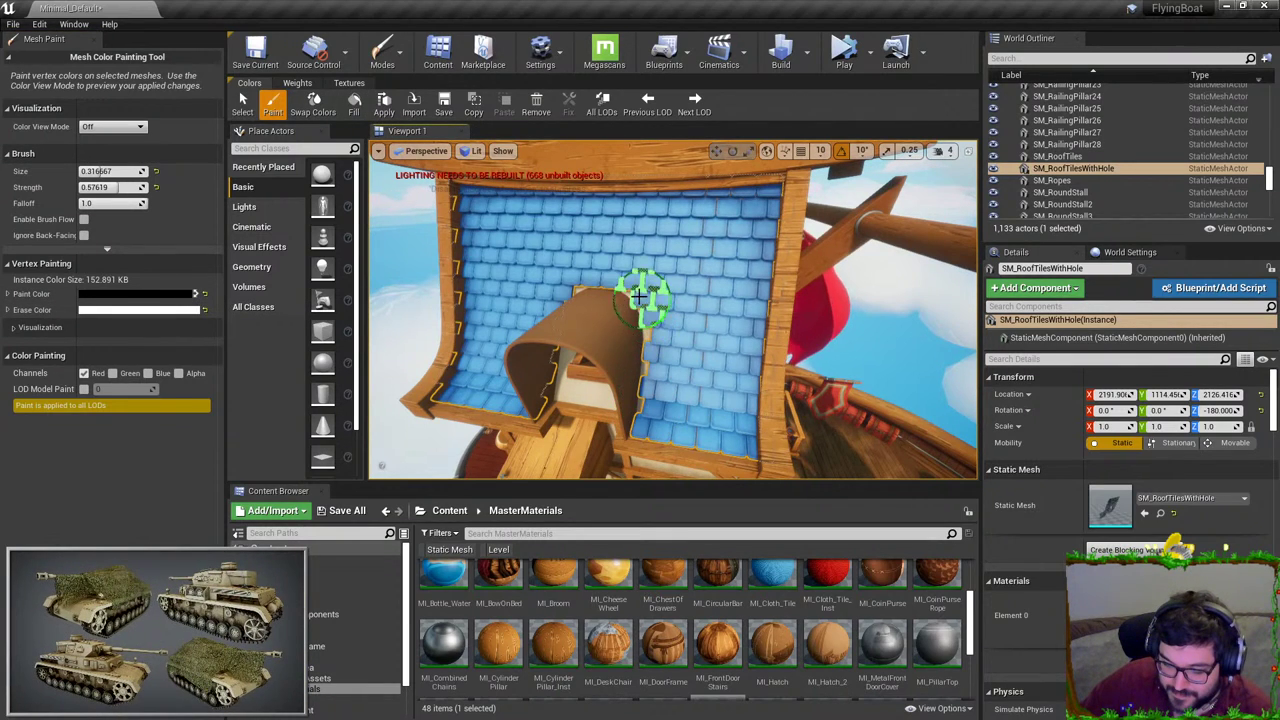
mouse_move(643, 286)
right_mouse_down()
mouse_move(671, 331)
mouse_move(640, 320)
mouse_move(645, 285)
mouse_move(614, 271)
right_mouse_up()
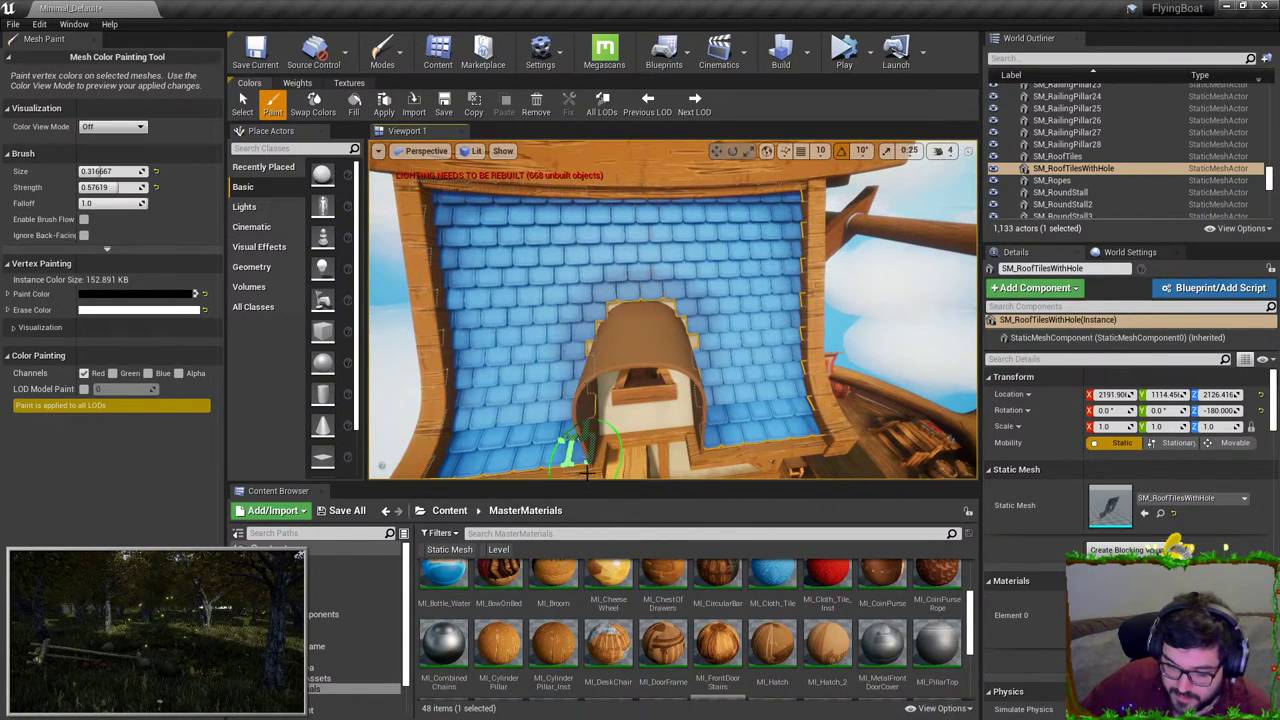
scroll(590, 350, "down", 6)
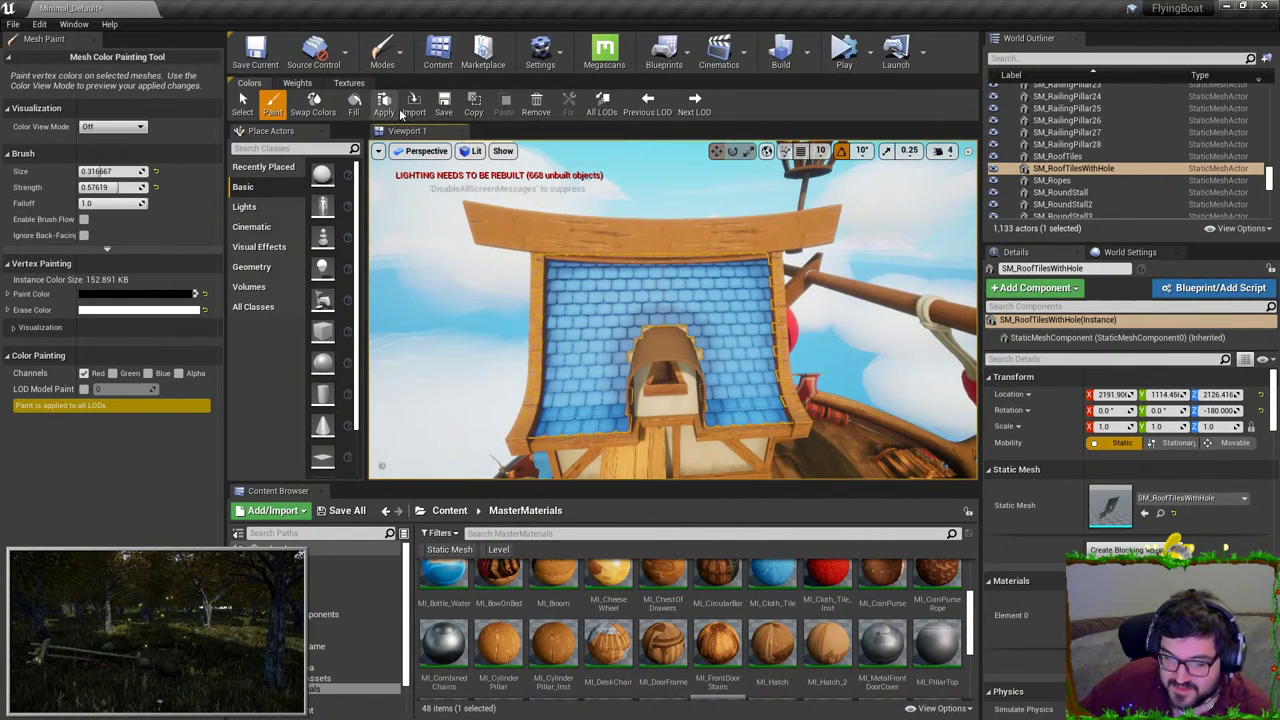
Step: Swap the paint color back to white and touch up the roof tiles beside the dormer
left_click(196, 294)
right_click_drag(624, 328, 610, 324)
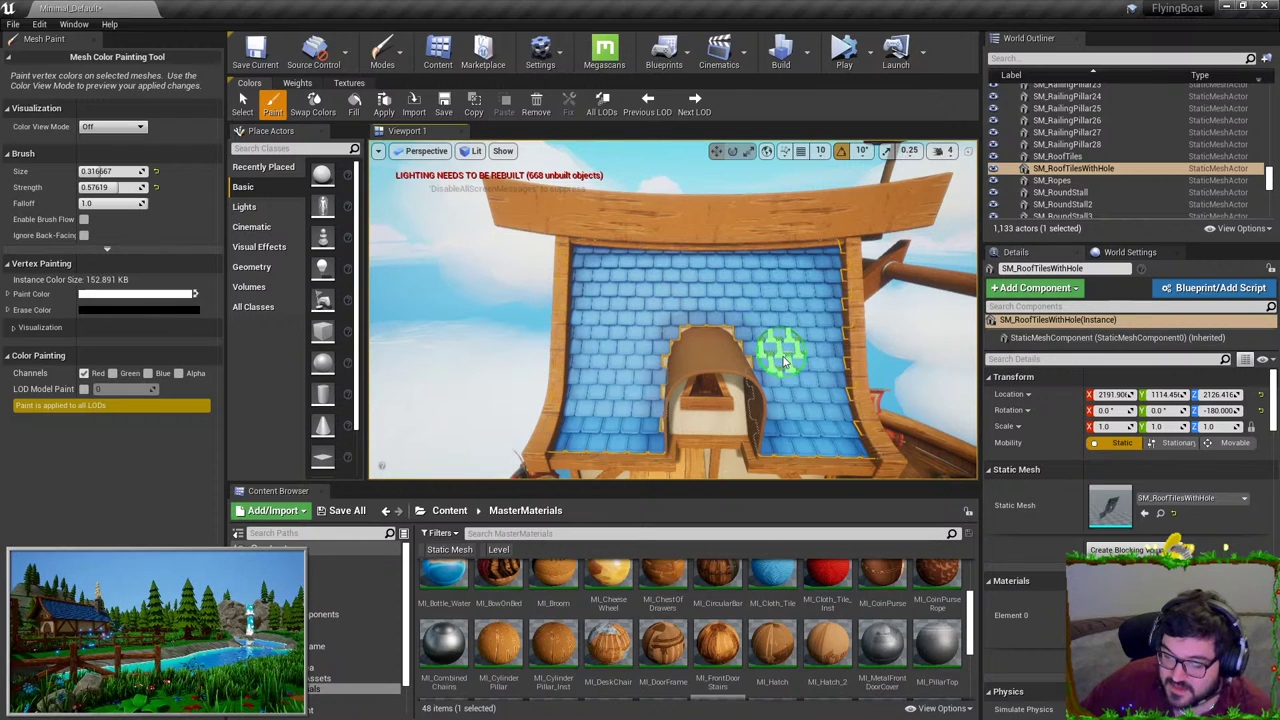
mouse_move(785, 354)
right_mouse_down()
mouse_move(774, 366)
mouse_move(732, 337)
right_mouse_up()
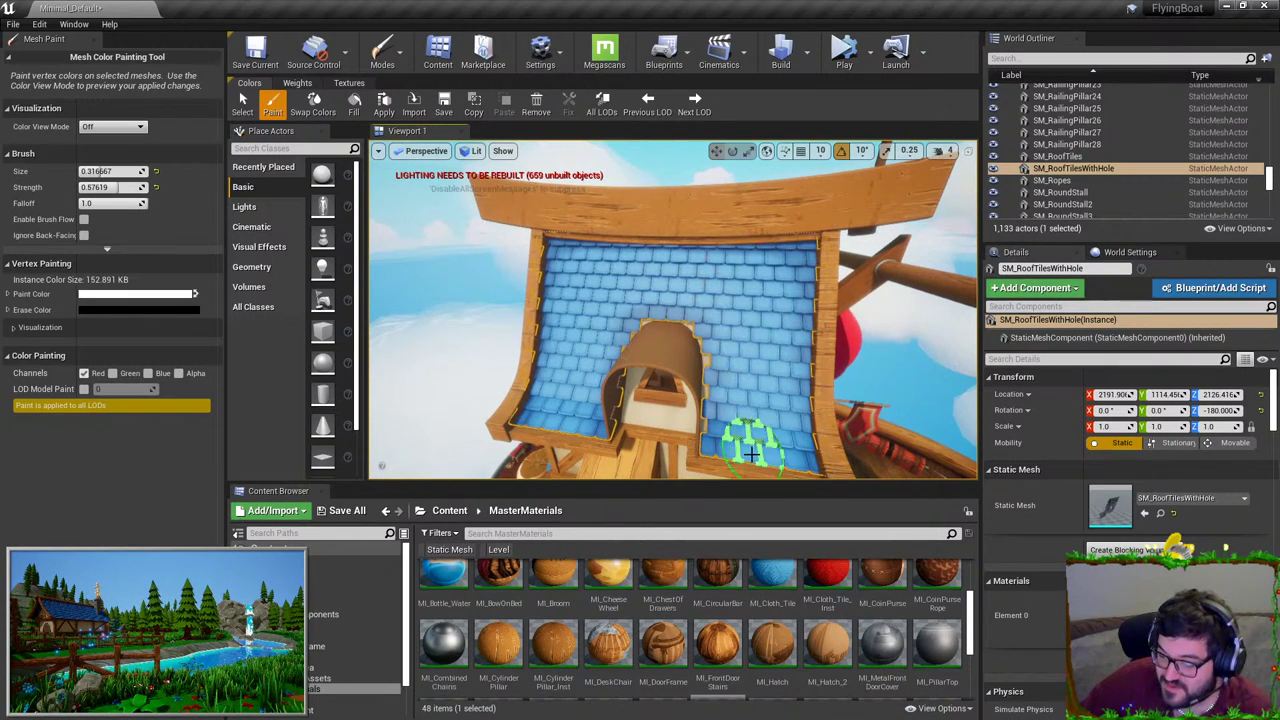
right_click_drag(758, 424, 766, 396)
left_click_drag(770, 445, 797, 408, "alt")
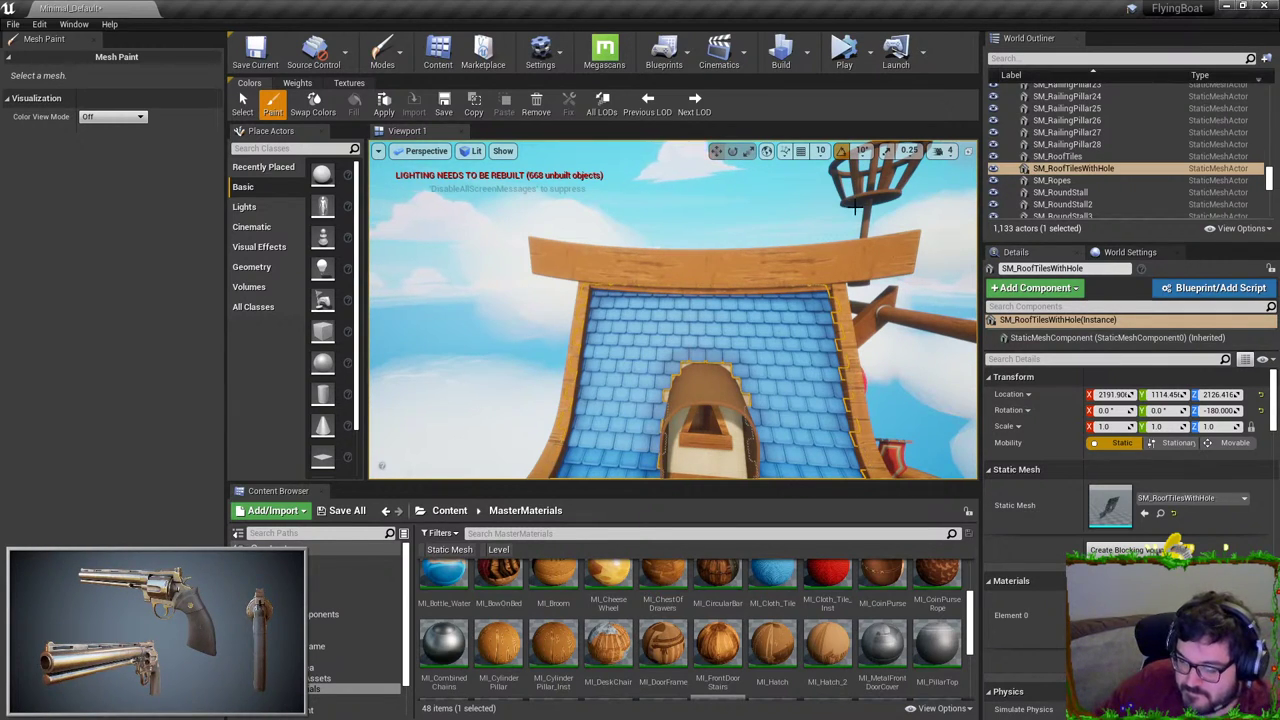
Step: Inspect the painted roof from both sides, return to selection mode and deselect the roof tiles mesh
right_click_drag(800, 260, 860, 265)
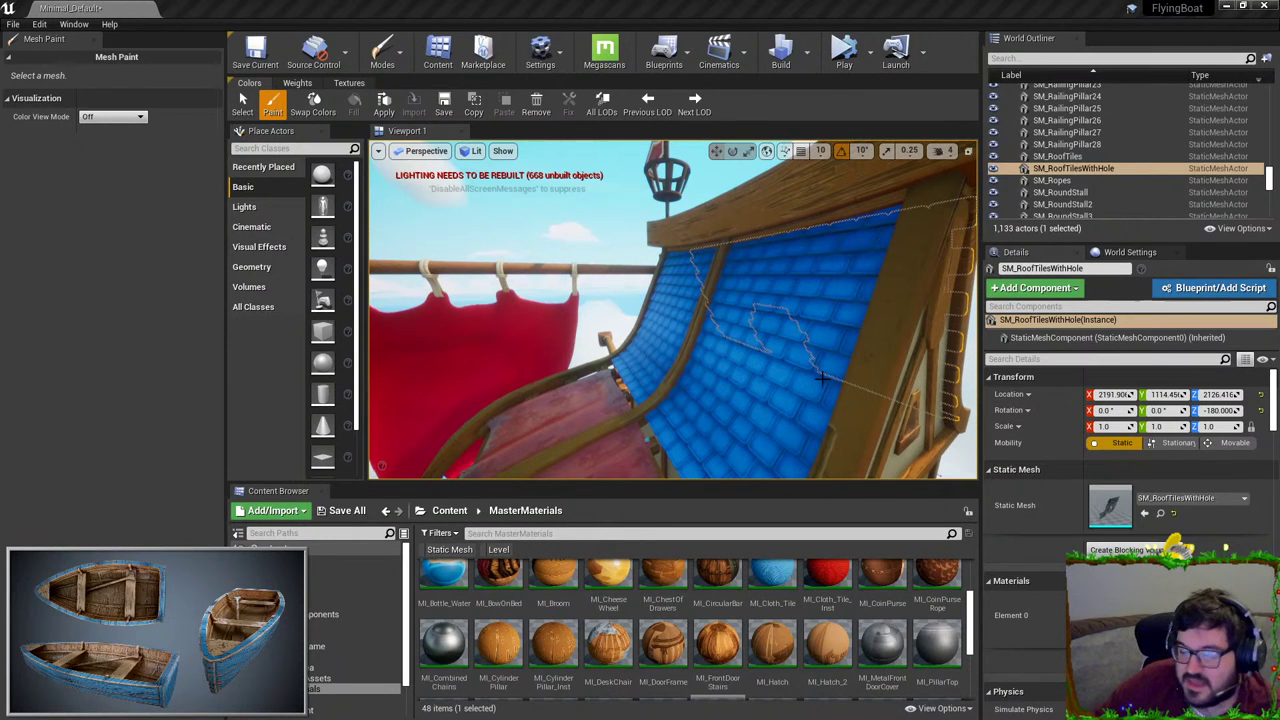
right_click_drag(822, 378, 560, 375)
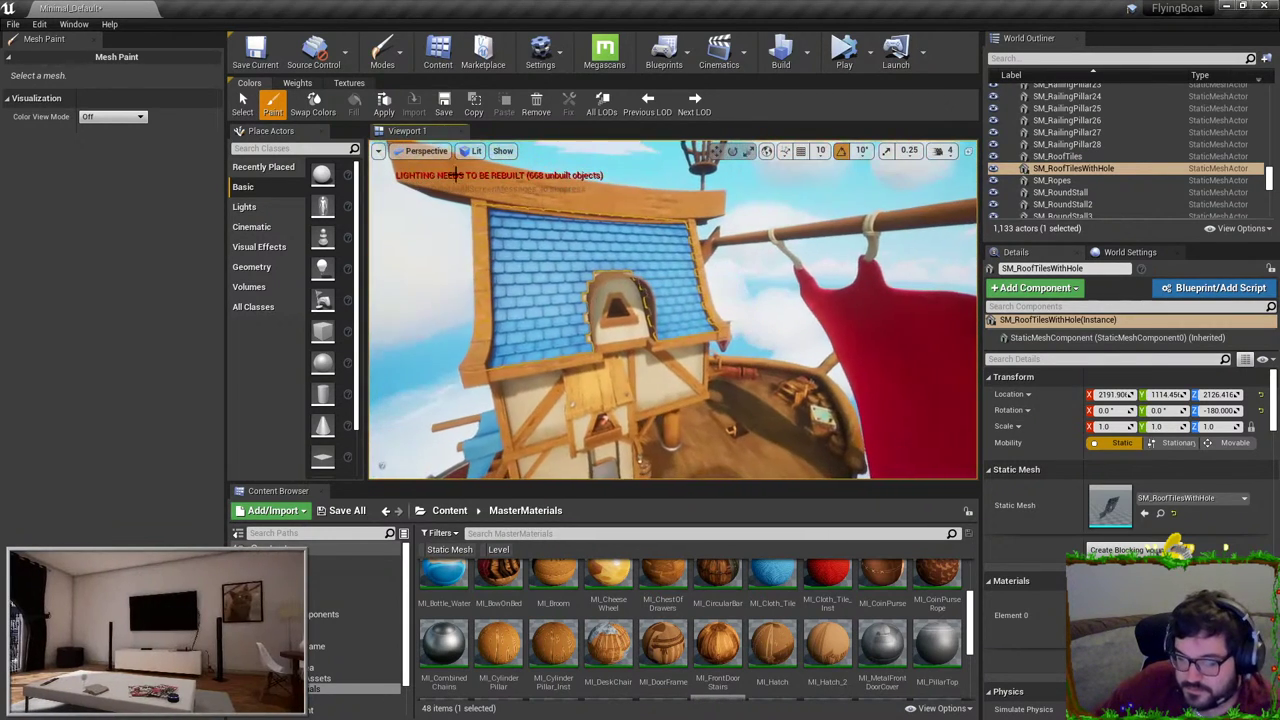
left_click(402, 48)
left_click(400, 88)
key("Escape")
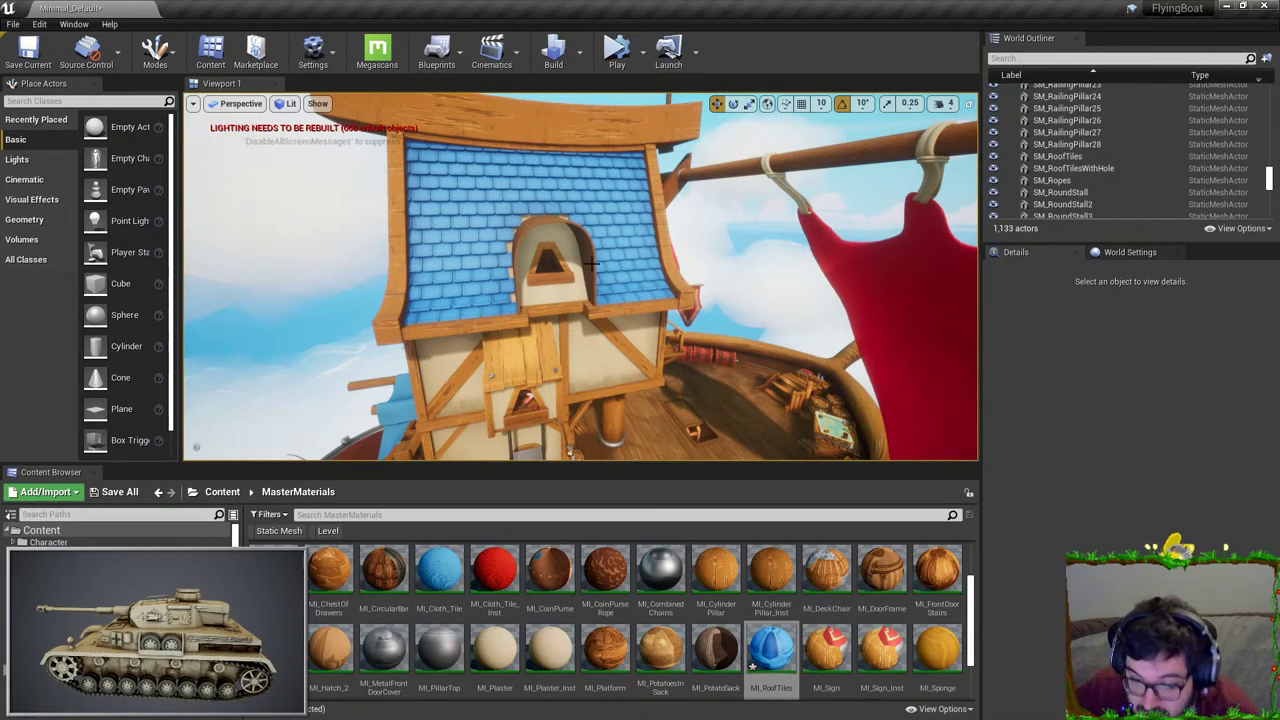
Step: Select the SM_RoofTilesWithHole mesh around the dormer and switch to Mesh Paint mode
right_click_drag(694, 345, 662, 318)
key("w")
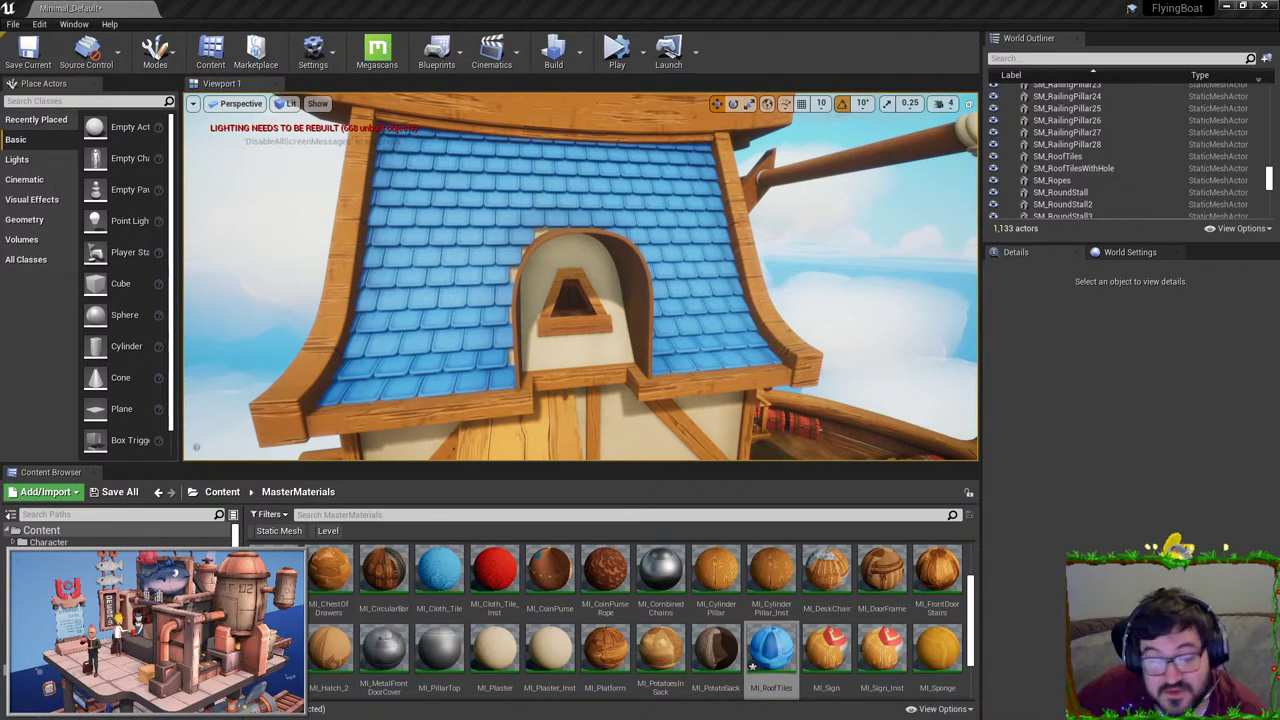
right_click_drag(582, 277, 694, 323)
left_click(155, 50)
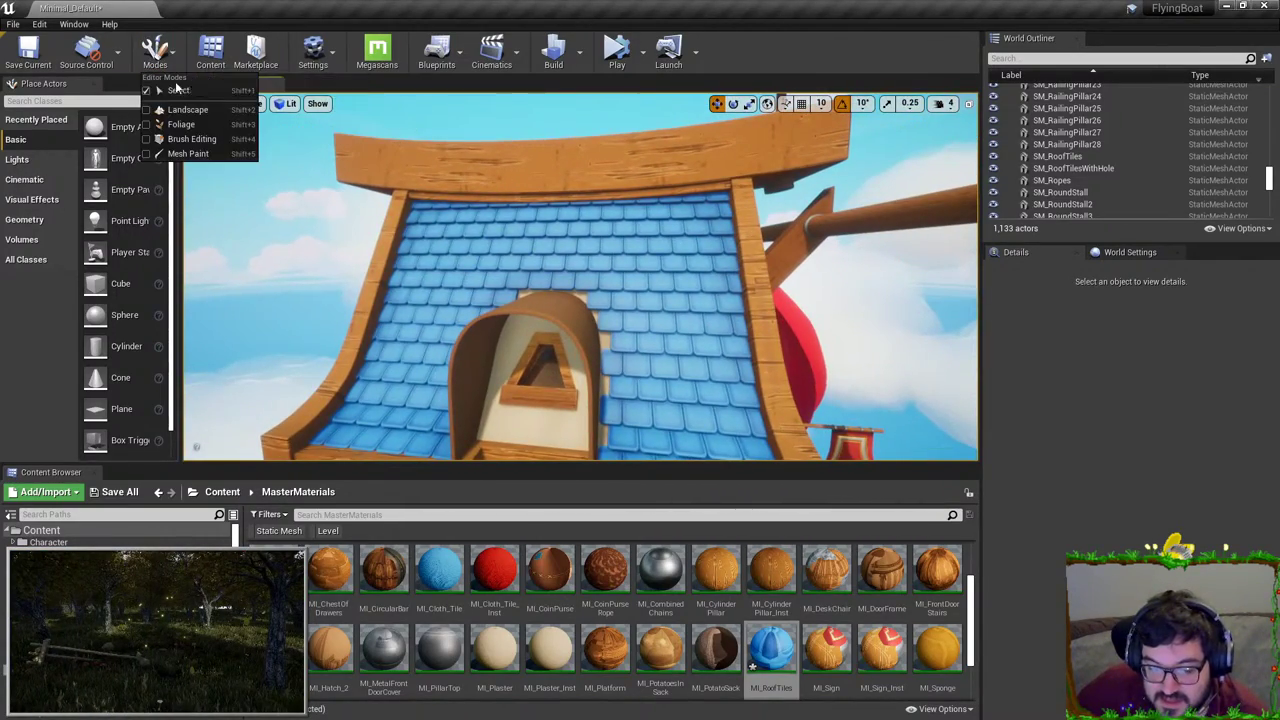
left_click(190, 139)
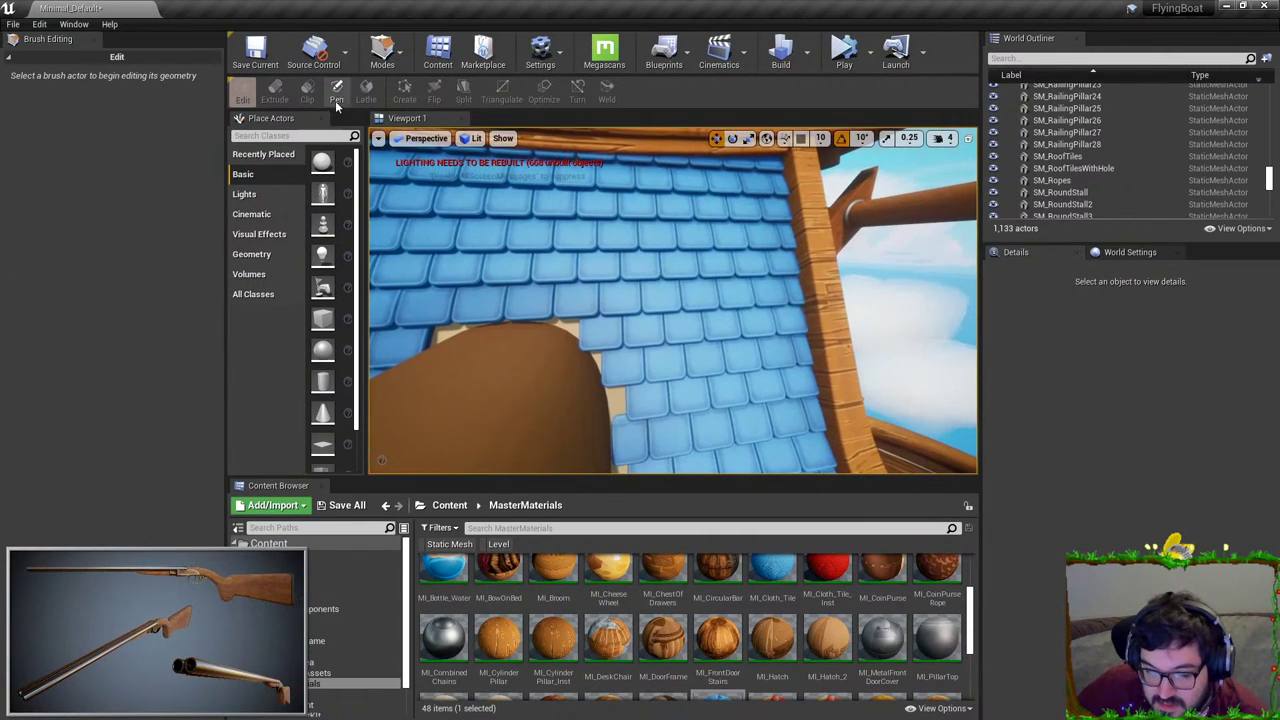
left_click(510, 245)
mouse_move(510, 245)
right_mouse_down()
mouse_move(535, 250)
mouse_move(510, 245)
right_mouse_up()
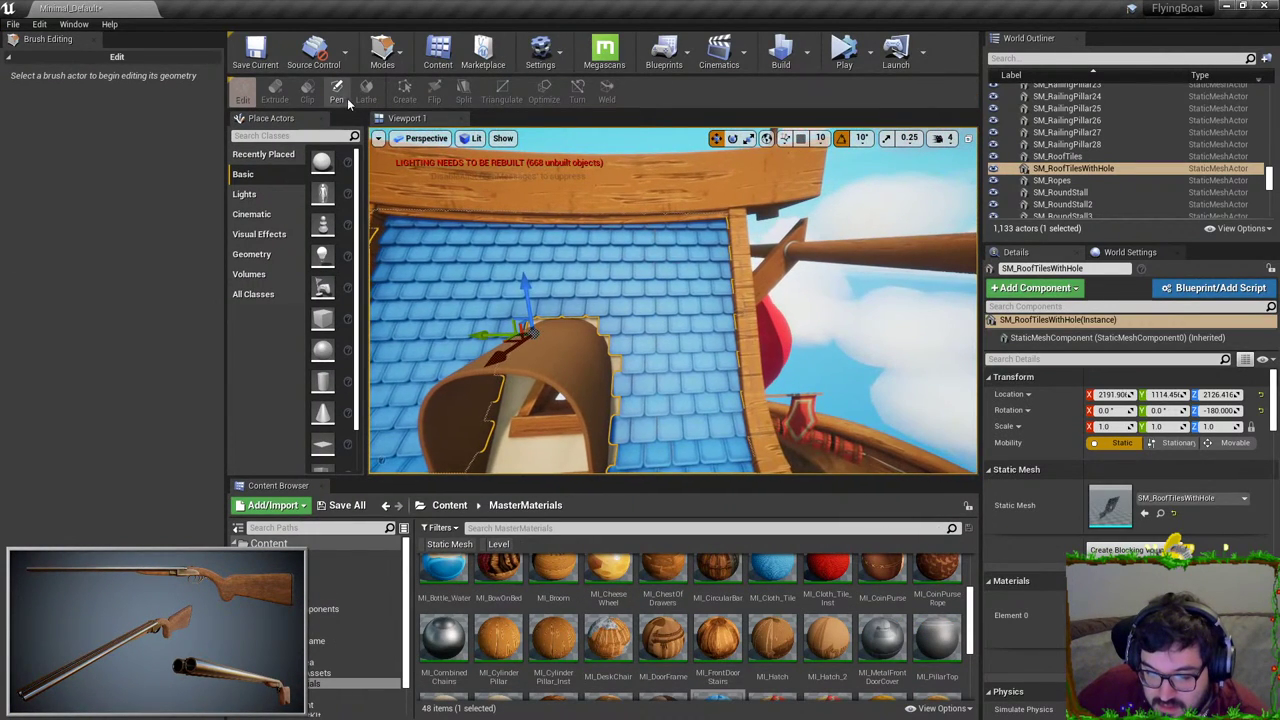
left_click(375, 55)
left_click(415, 153)
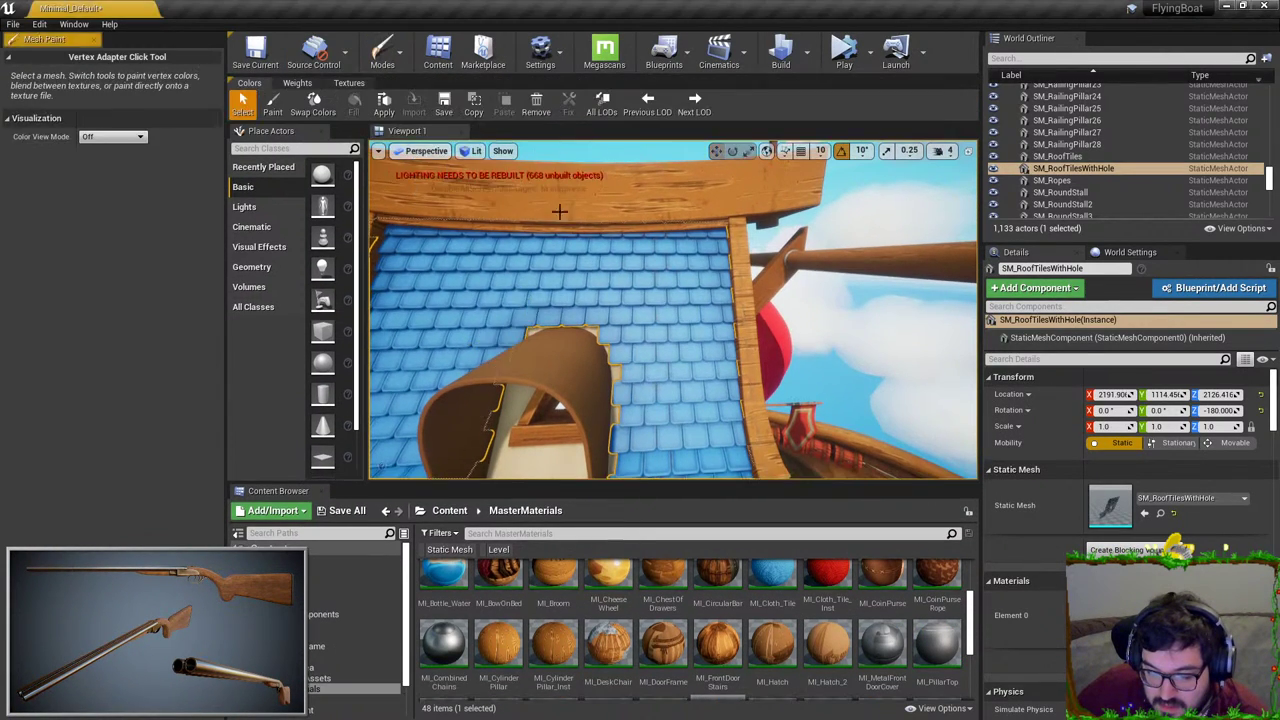
Step: Paint white vertex color over the roof tiles around the dormer with a brush size of about 0.32
scroll(737, 249, "up", 3)
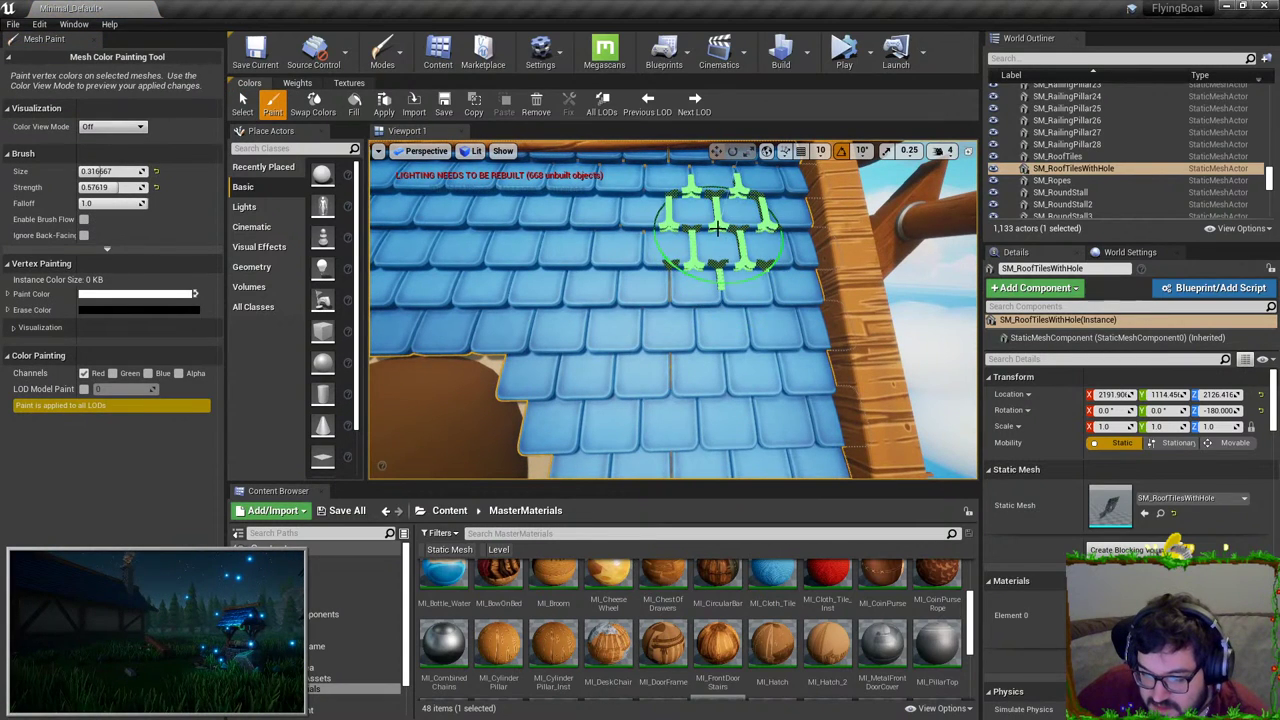
scroll(735, 225, "down", 4)
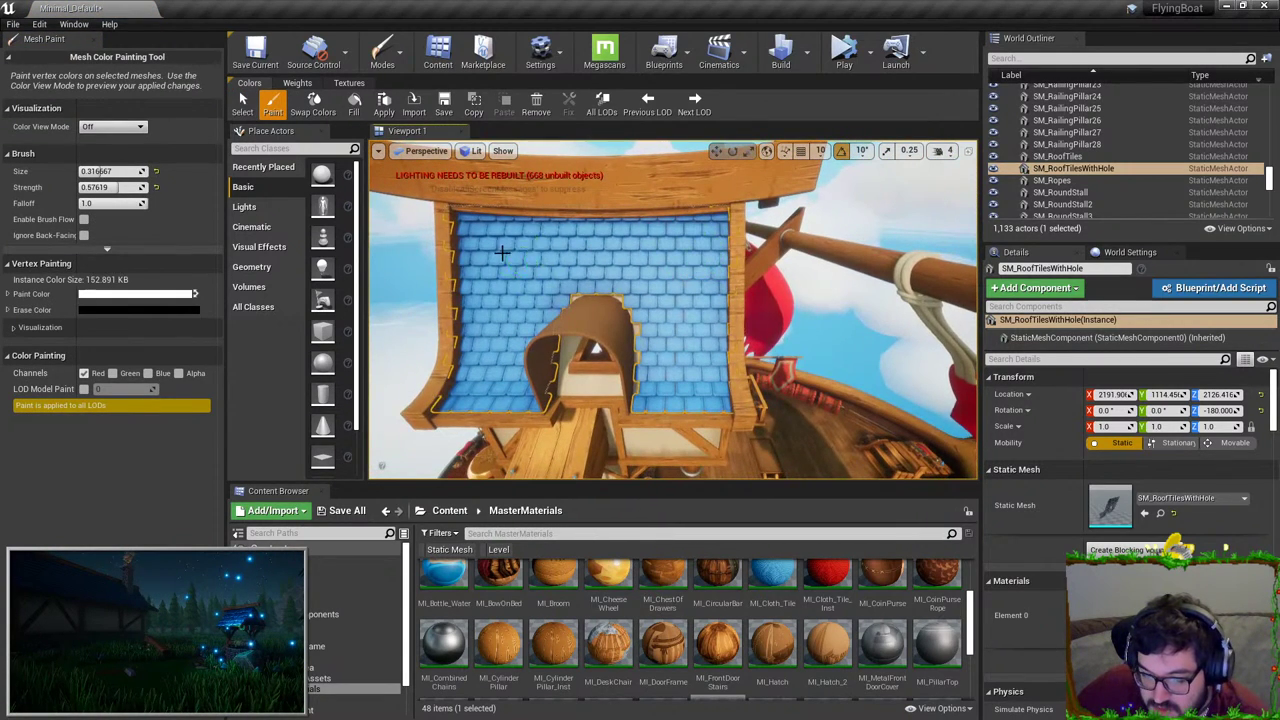
scroll(520, 270, "down", 2)
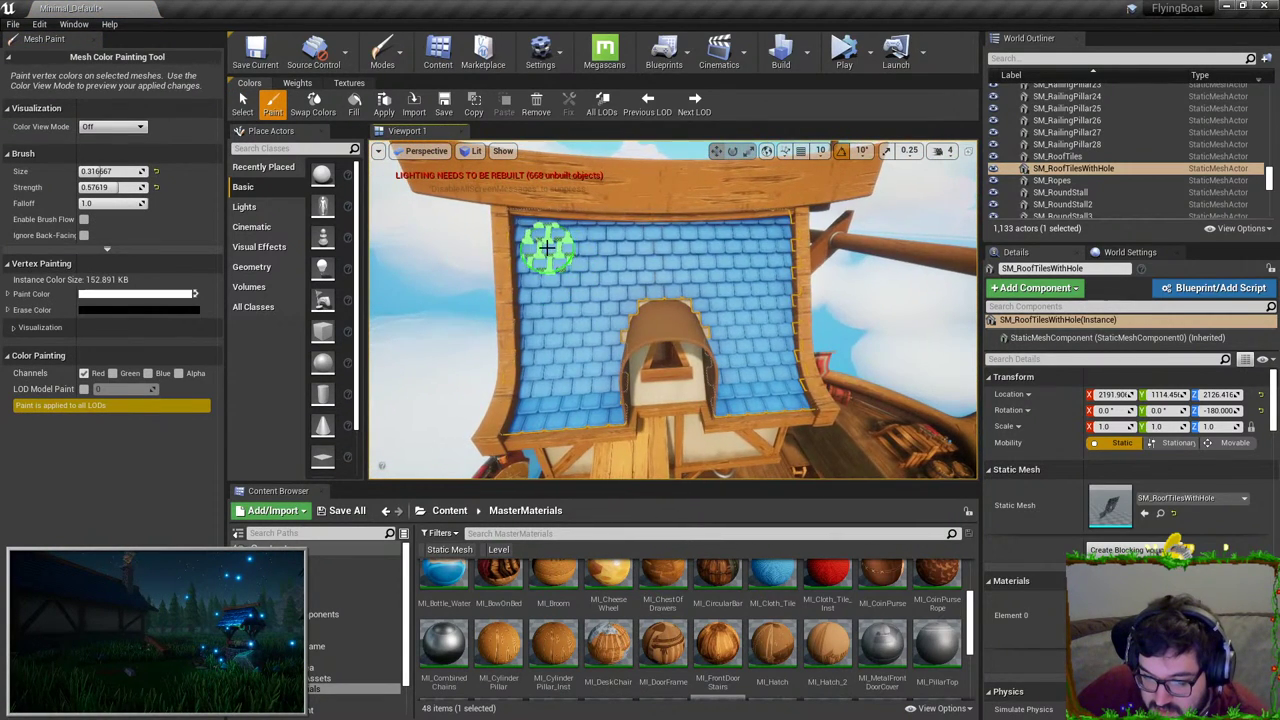
Step: Select the SM_RoofTiles mesh on the roof's opposite side and enter Mesh Paint mode for it
right_click_drag(546, 251, 800, 251)
right_click_drag(668, 240, 648, 240)
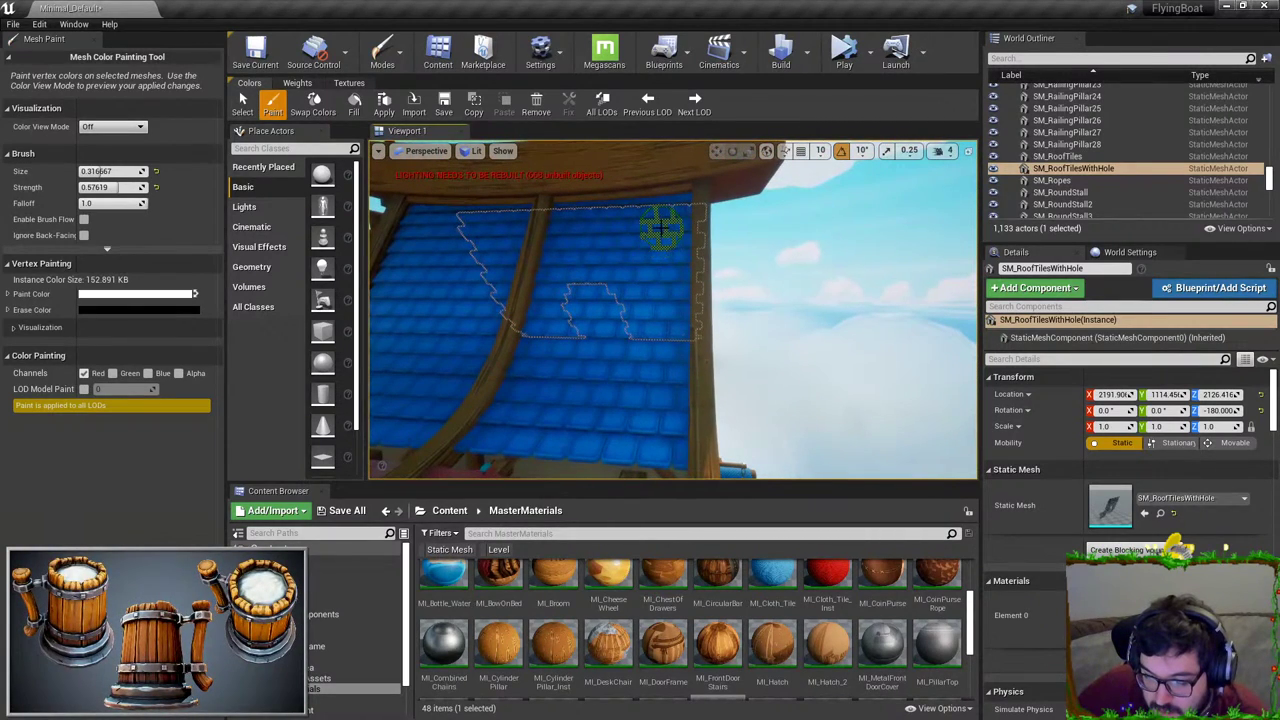
right_click_drag(575, 287, 460, 180)
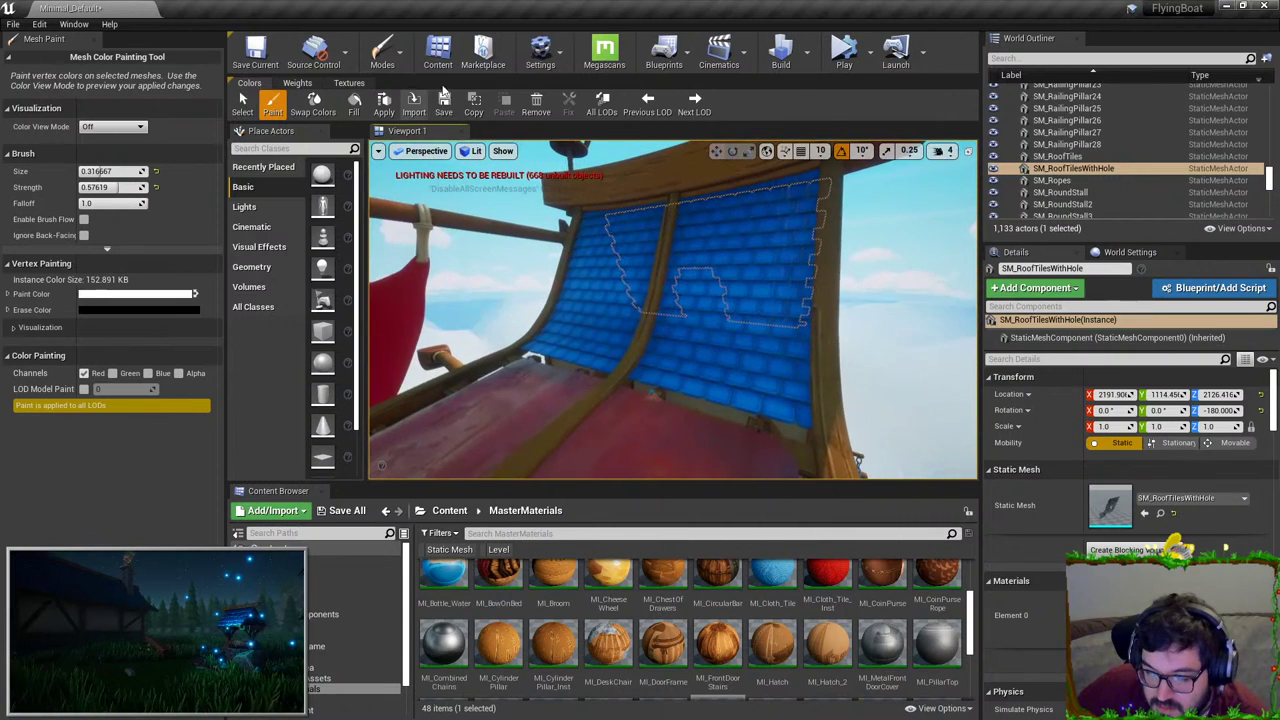
left_click(383, 52)
left_click(396, 87)
left_click(478, 180)
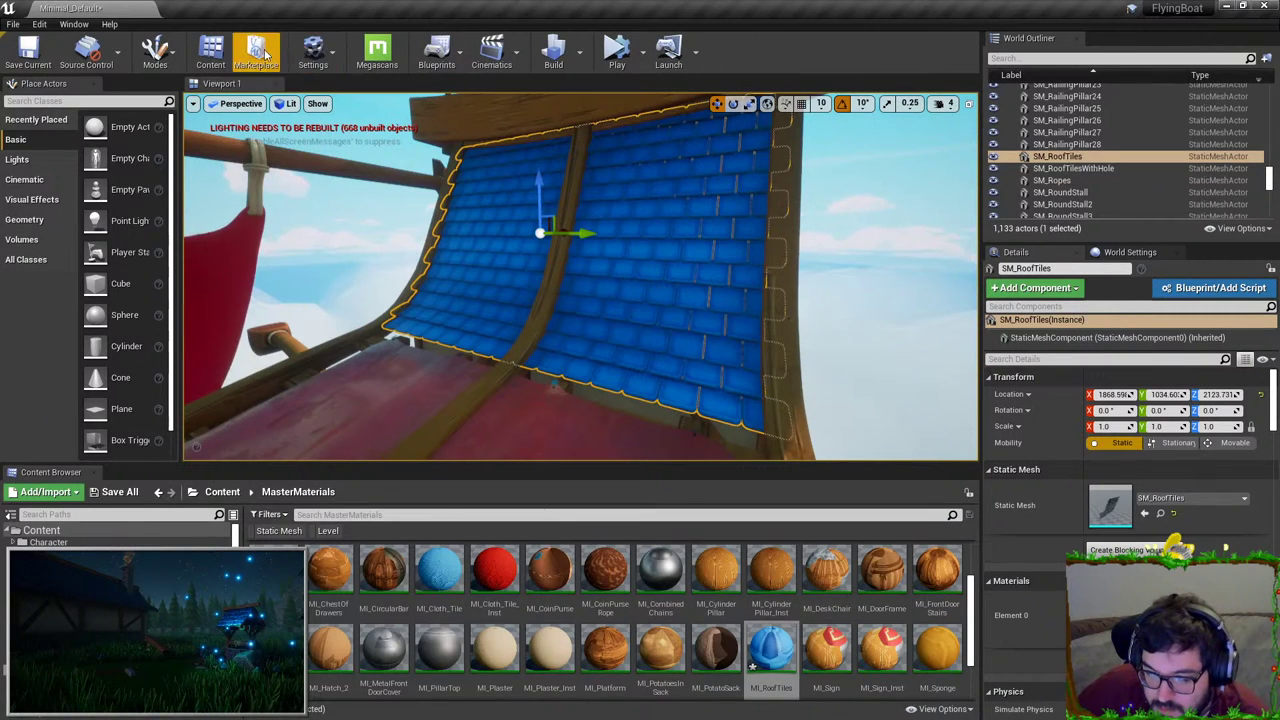
left_click(155, 50)
left_click(217, 140)
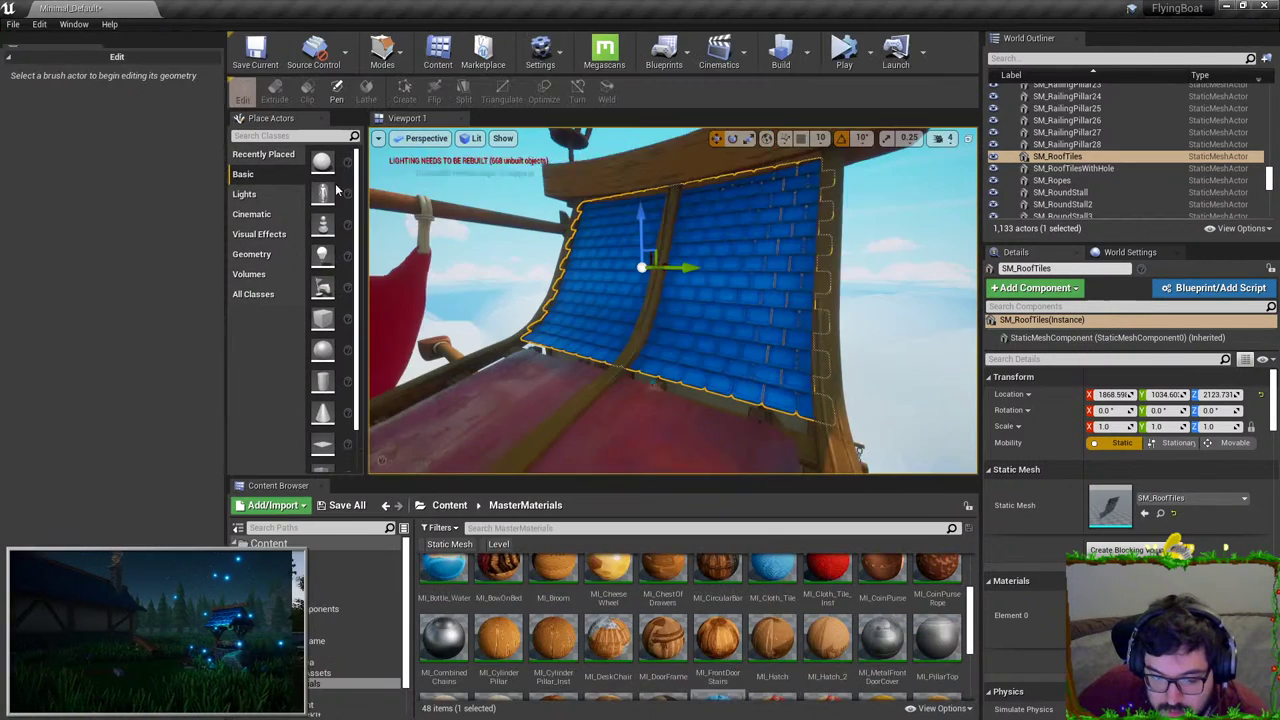
mouse_move(460, 260)
right_mouse_down()
mouse_move(560, 190)
mouse_move(520, 240)
right_mouse_up()
left_click(382, 52)
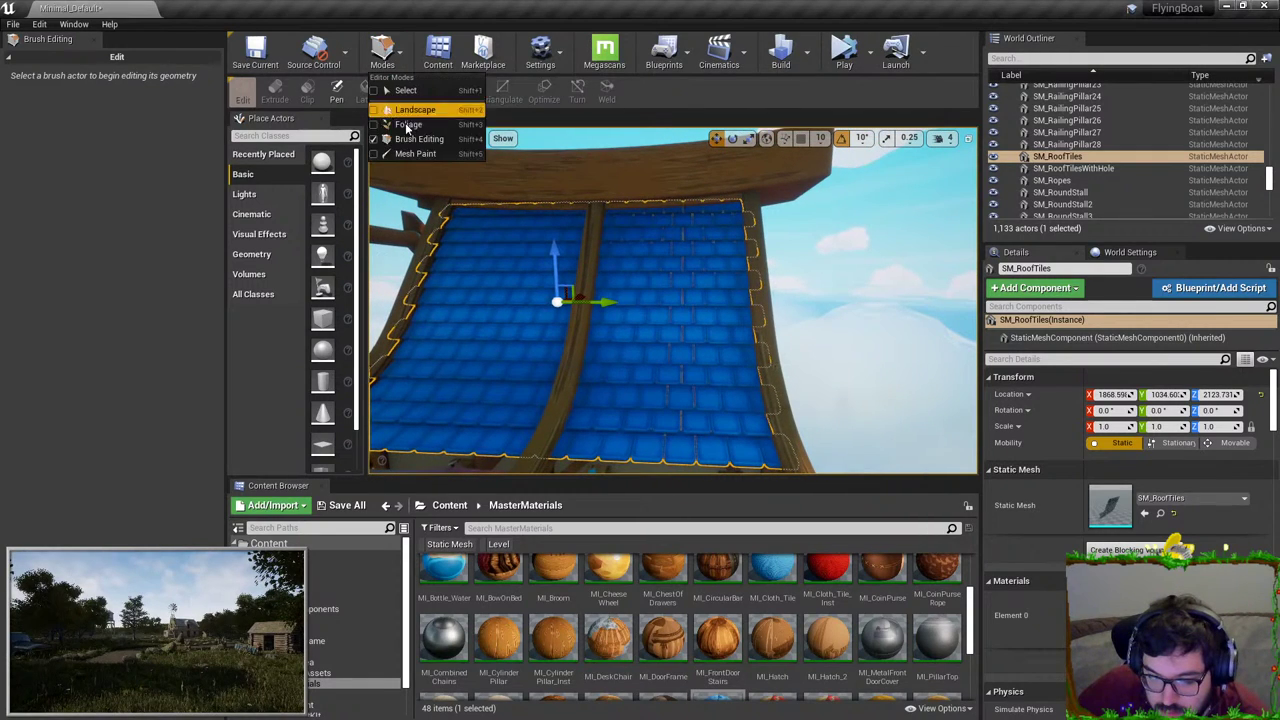
left_click(412, 151)
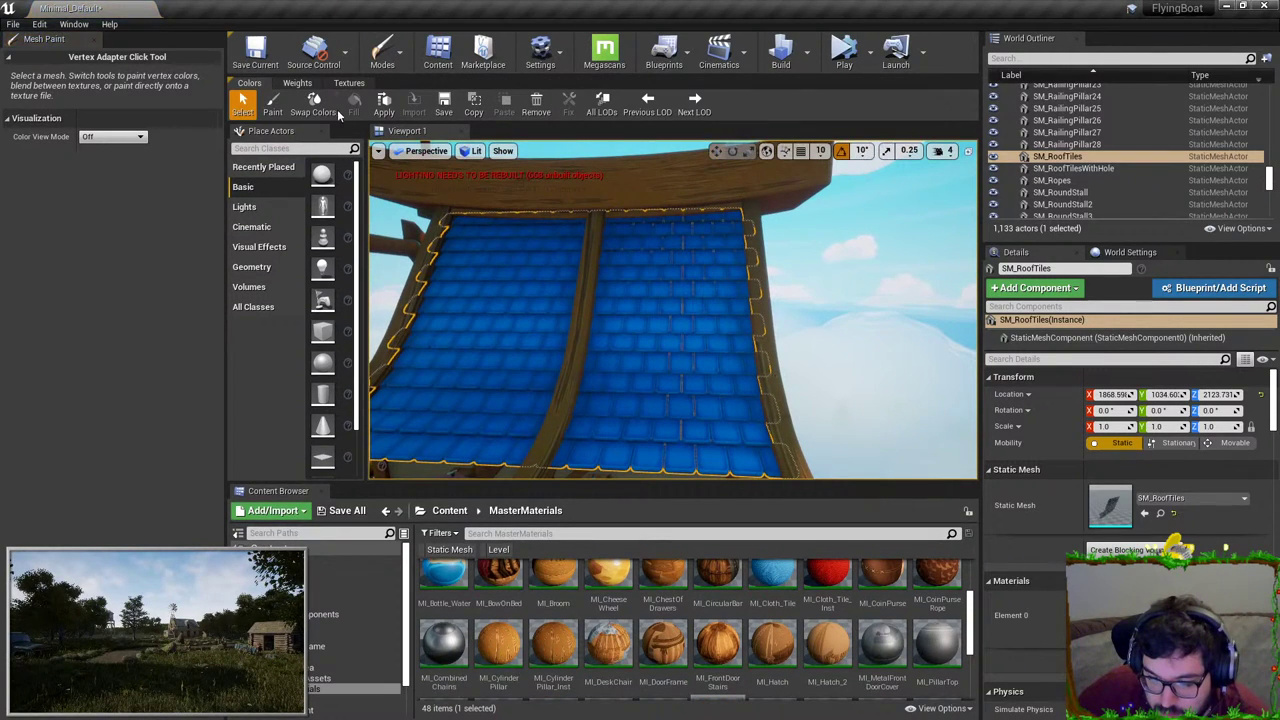
Step: Paint white vertex color variation over the opposite side's roof tiles, return to selection mode and deselect the mesh
left_click(272, 104)
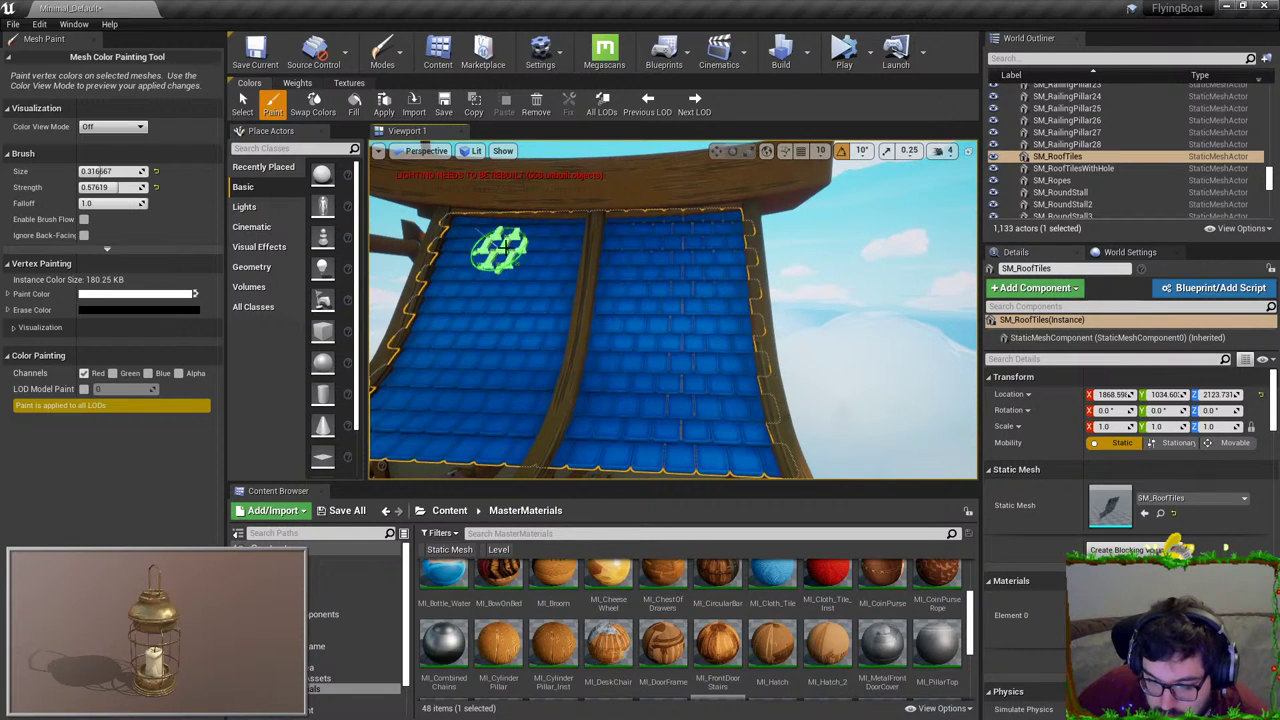
right_click_drag(478, 246, 529, 280)
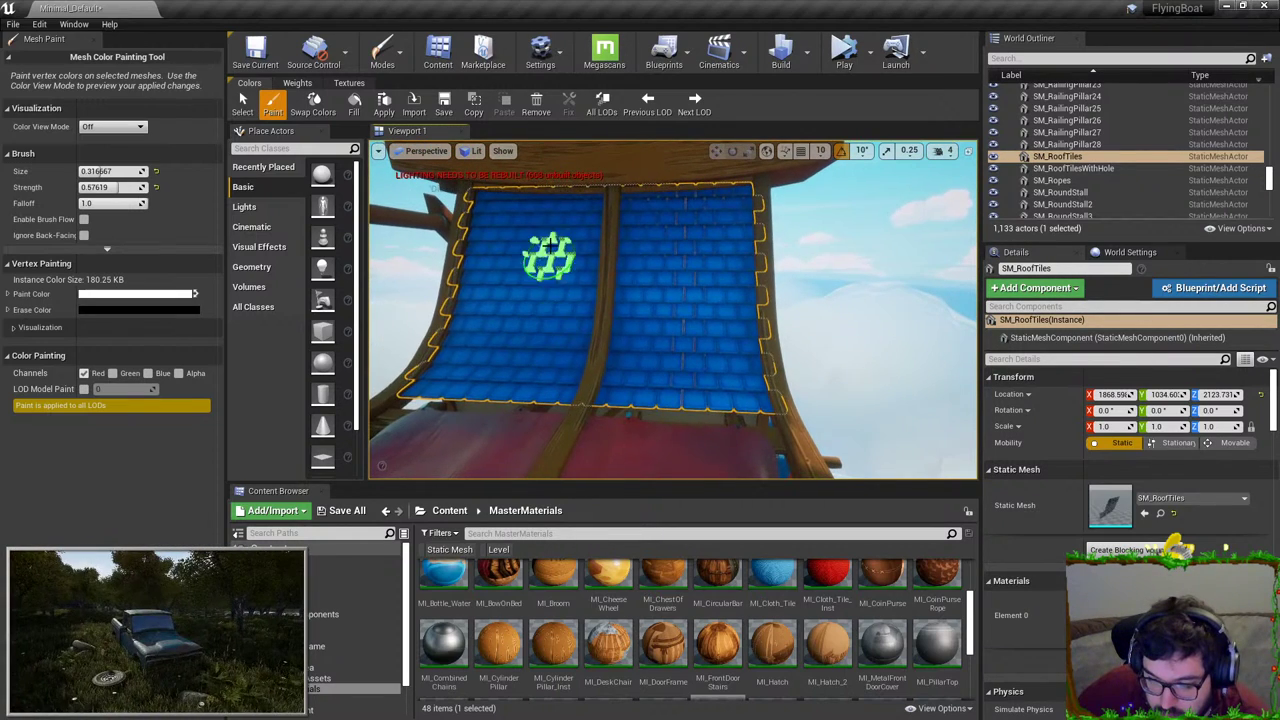
right_click(695, 262)
left_click(586, 229)
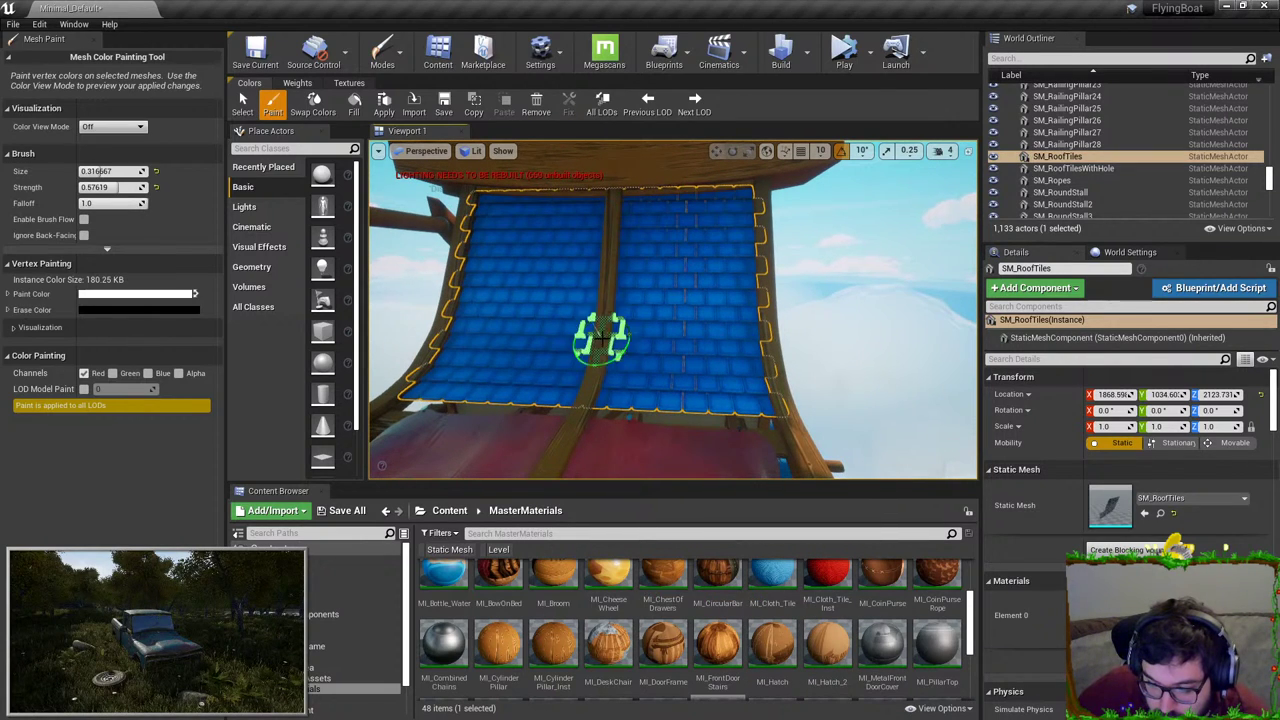
right_click_drag(694, 220, 765, 225)
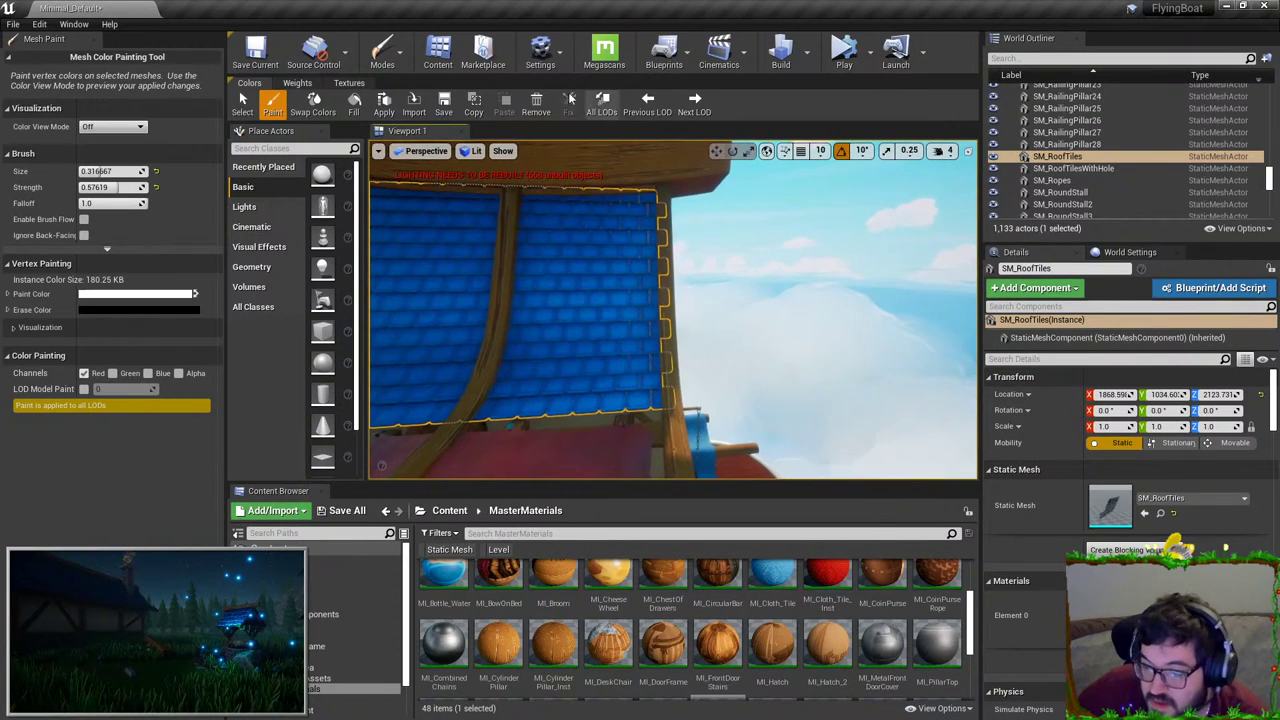
left_click(378, 55)
left_click(406, 89)
key("Escape")
Step: Examine the painted roof from a distance and up close, checking the tile edges around the dormer
mouse_move(600, 250)
right_mouse_down()
mouse_move(660, 250)
mouse_move(580, 260)
right_mouse_up()
key("s")
right_click_drag(703, 209, 746, 209)
left_click(606, 222)
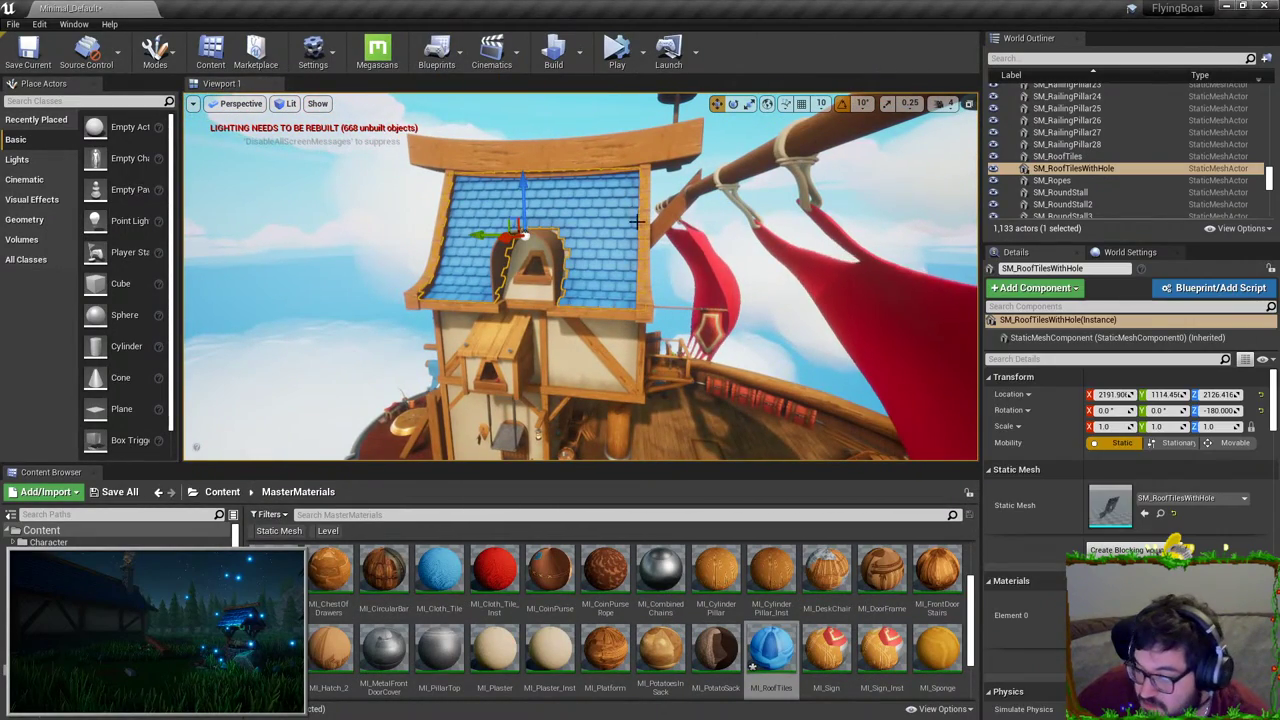
mouse_move(571, 151)
right_mouse_down()
mouse_move(590, 150)
mouse_move(571, 151)
right_mouse_up()
key("w")
key("Escape")
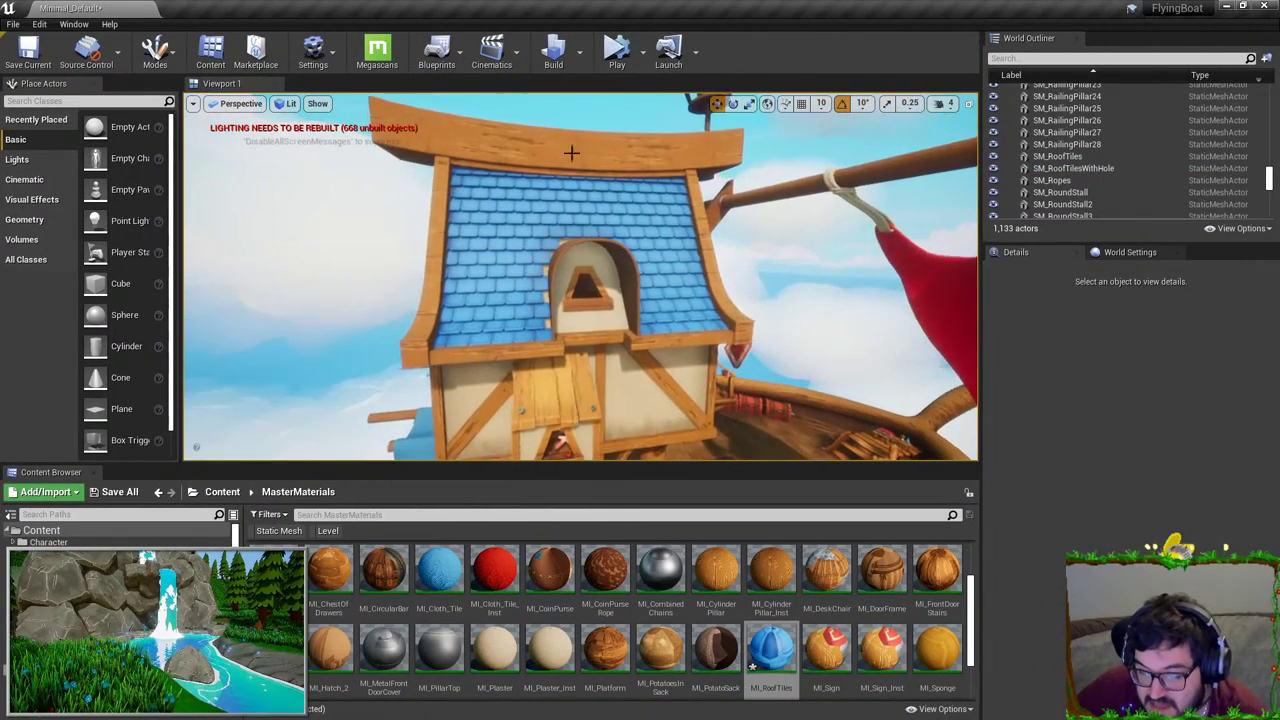
key("w")
right_click_drag(632, 249, 601, 235)
key("w")
key("s")
key("w")
key("s")
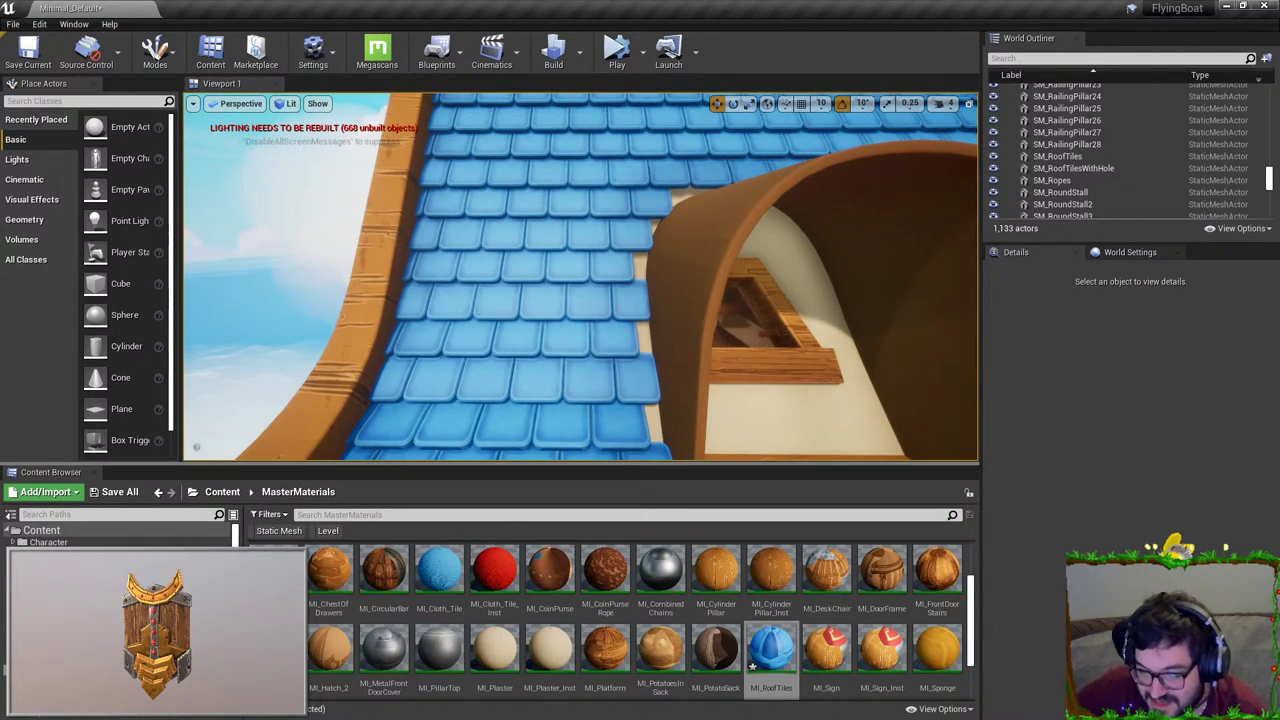
Step: Select the SM_BattleHammer prop in the scene and locate its asset in the weapon models folder
key("s")
right_click_drag(701, 324, 560, 442)
key("a")
left_click(625, 292)
key("ctrl+b")
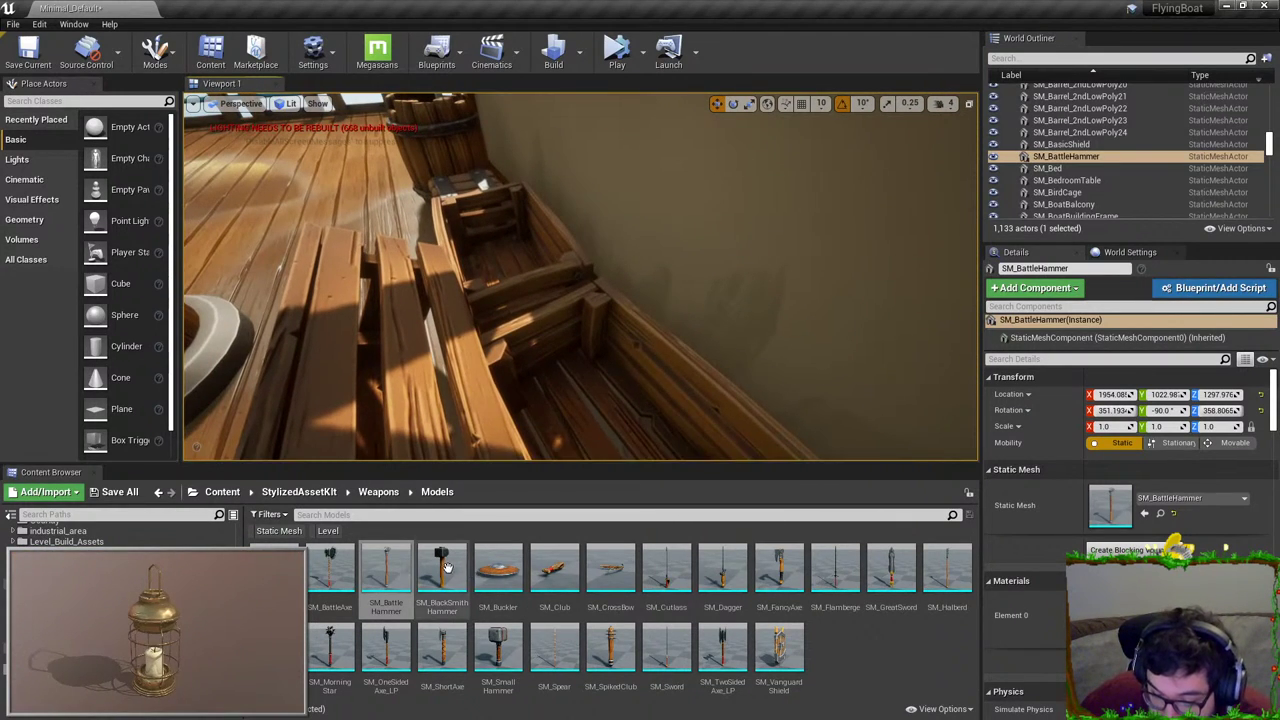
Step: Place SM_BlackSmithHammer in the open wooden crate by the wall and rotate it so its head points down
left_click_drag(447, 567, 608, 402)
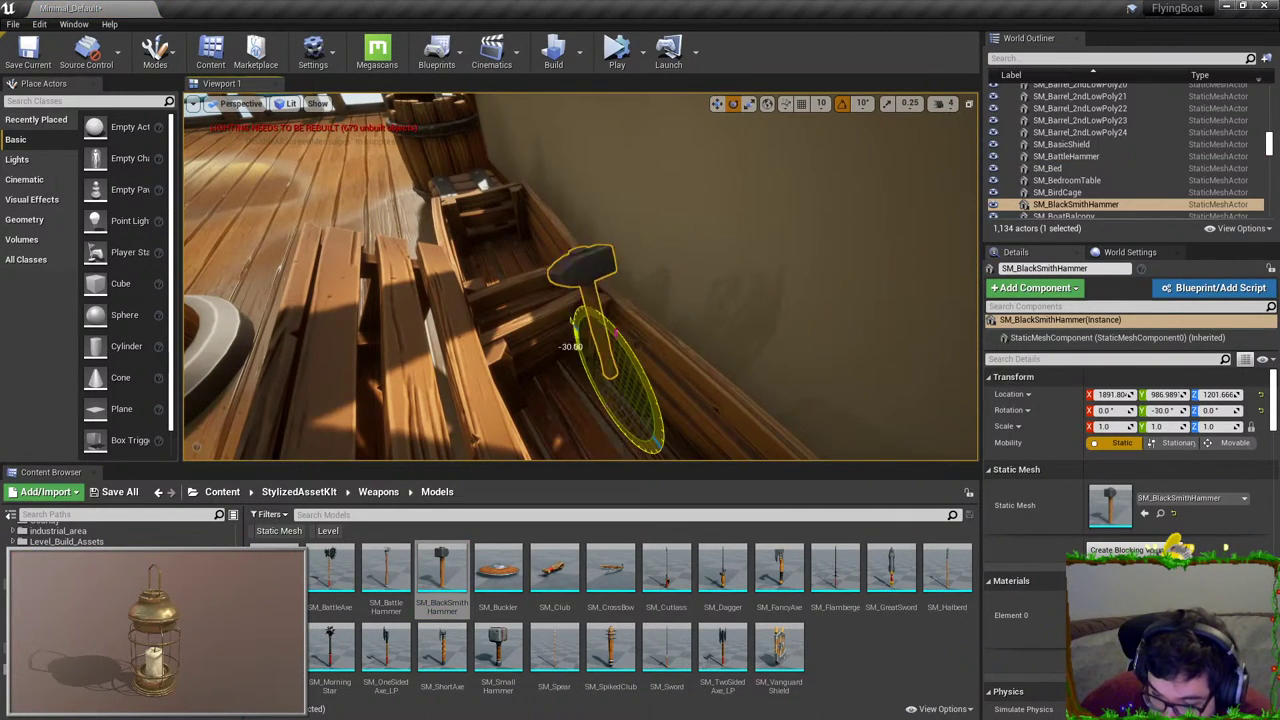
scroll(631, 371, "down", 4)
key("w")
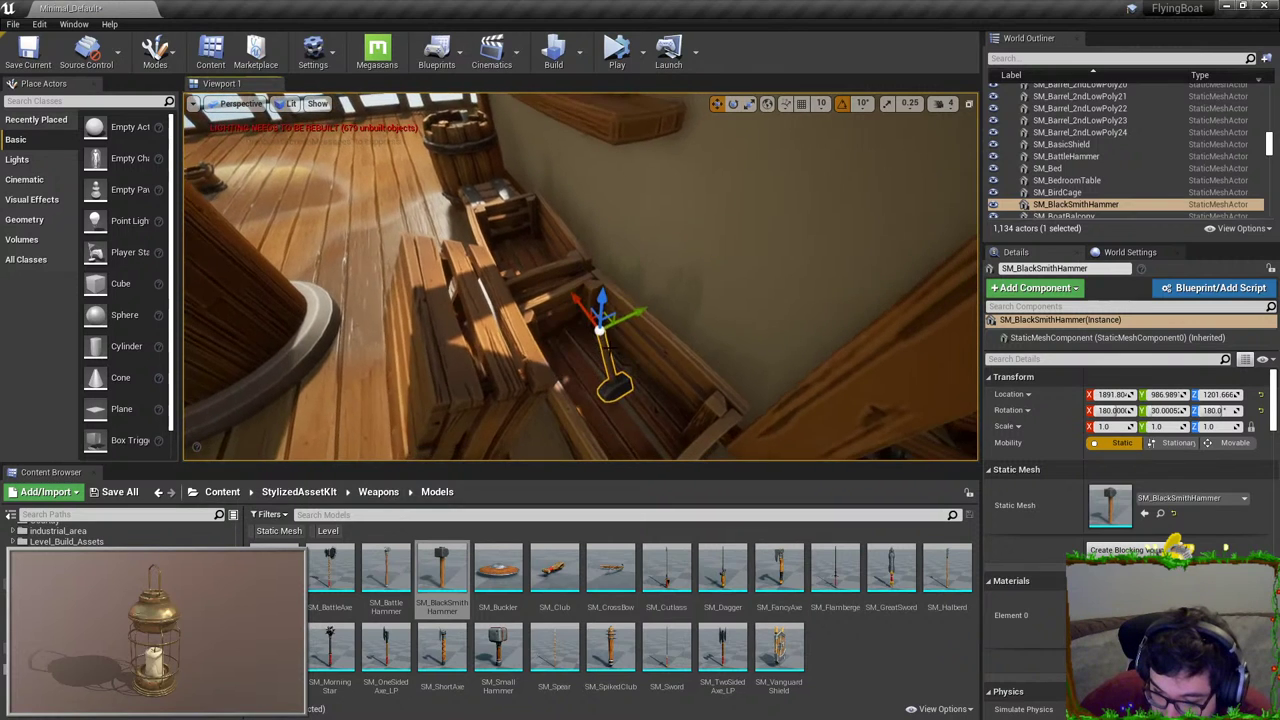
Step: Move the blacksmith hammer against the crate's inner end and lower it so its head rests on the crate floor
left_click_drag(545, 271, 529, 247)
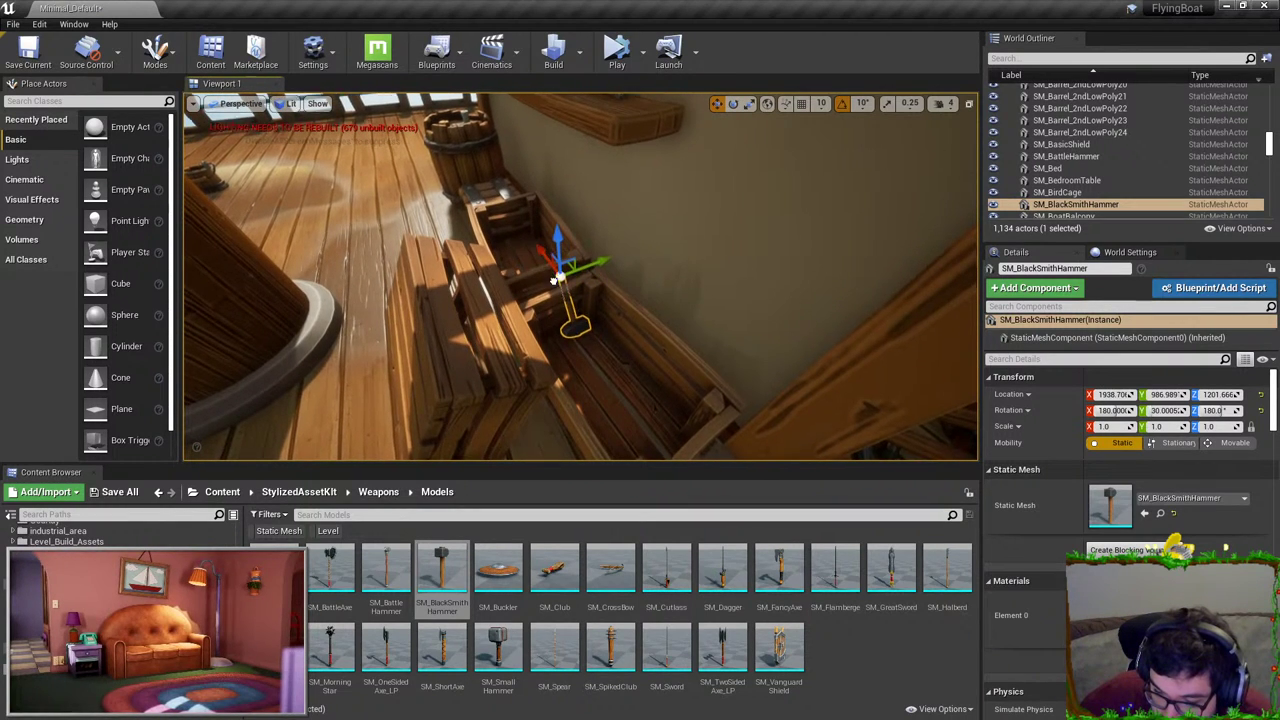
scroll(528, 246, "up", 4)
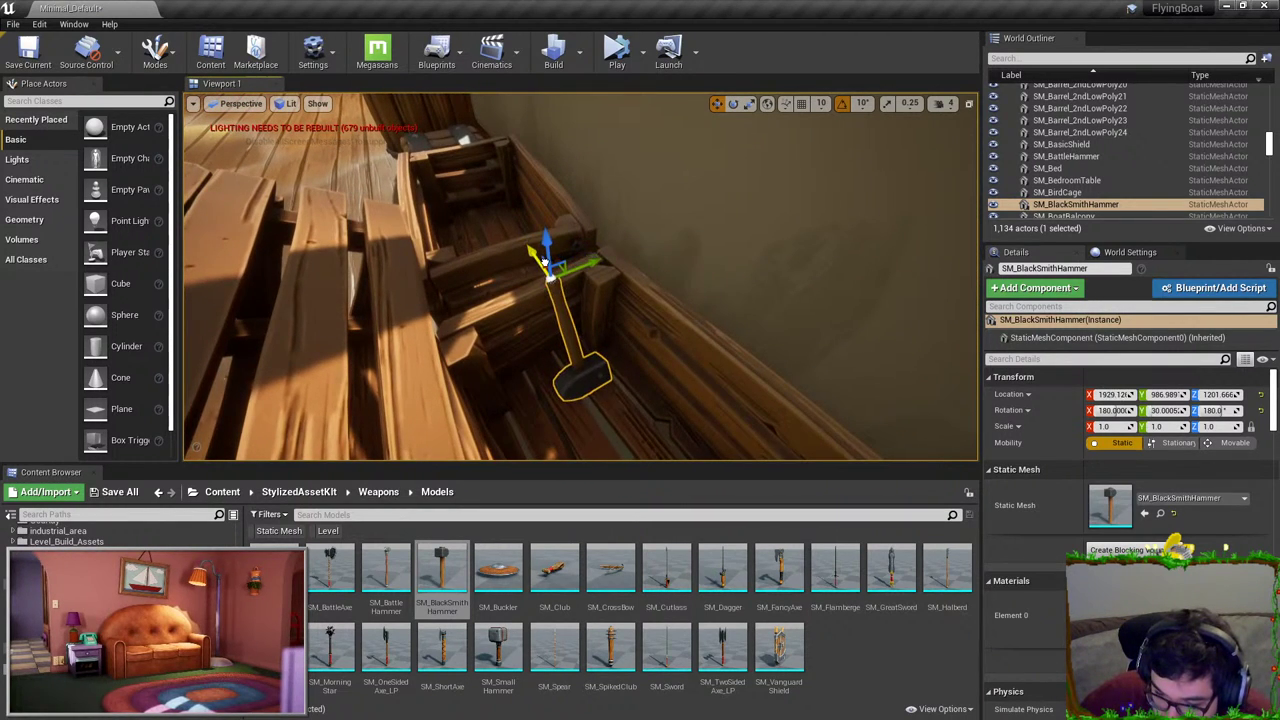
right_click_drag(545, 262, 547, 214)
left_click_drag(546, 110, 545, 123)
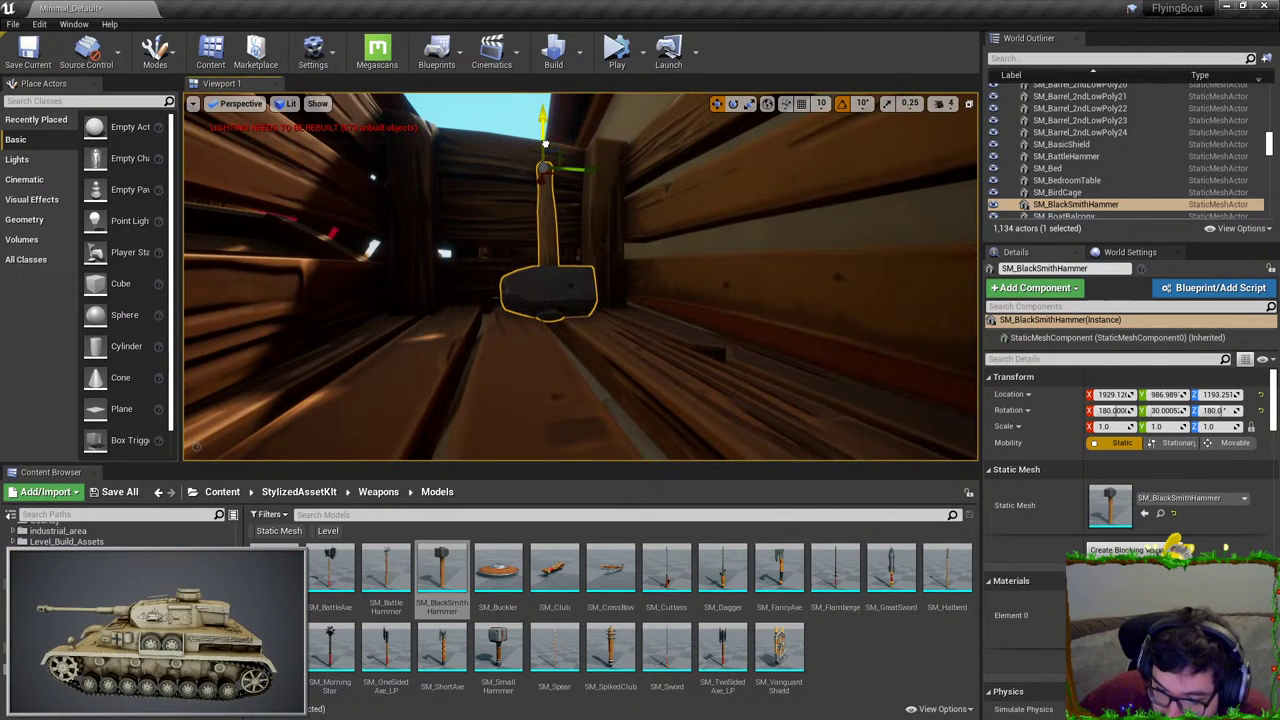
right_click_drag(545, 143, 503, 261)
left_click_drag(507, 261, 513, 262)
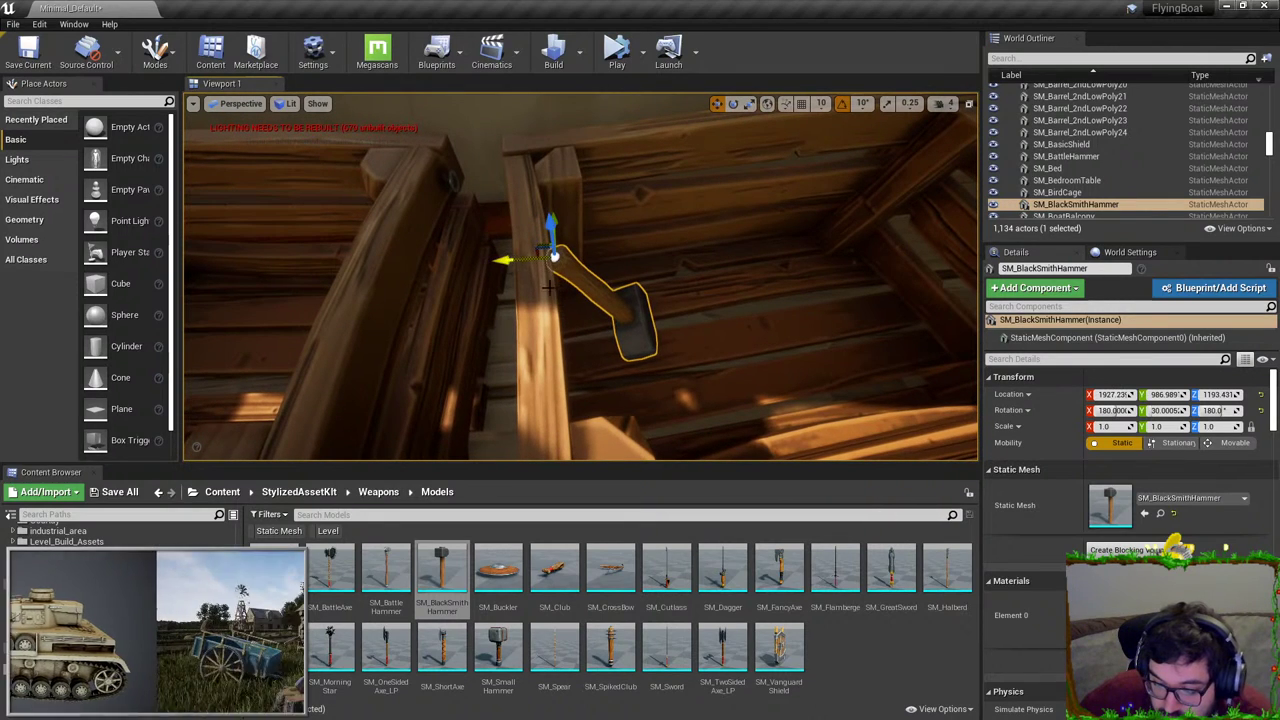
Step: Place SM_Buckler in the same crate opposite the hammer and tilt it to -60° around Y
right_click_drag(540, 270, 632, 280)
left_click_drag(498, 572, 673, 348)
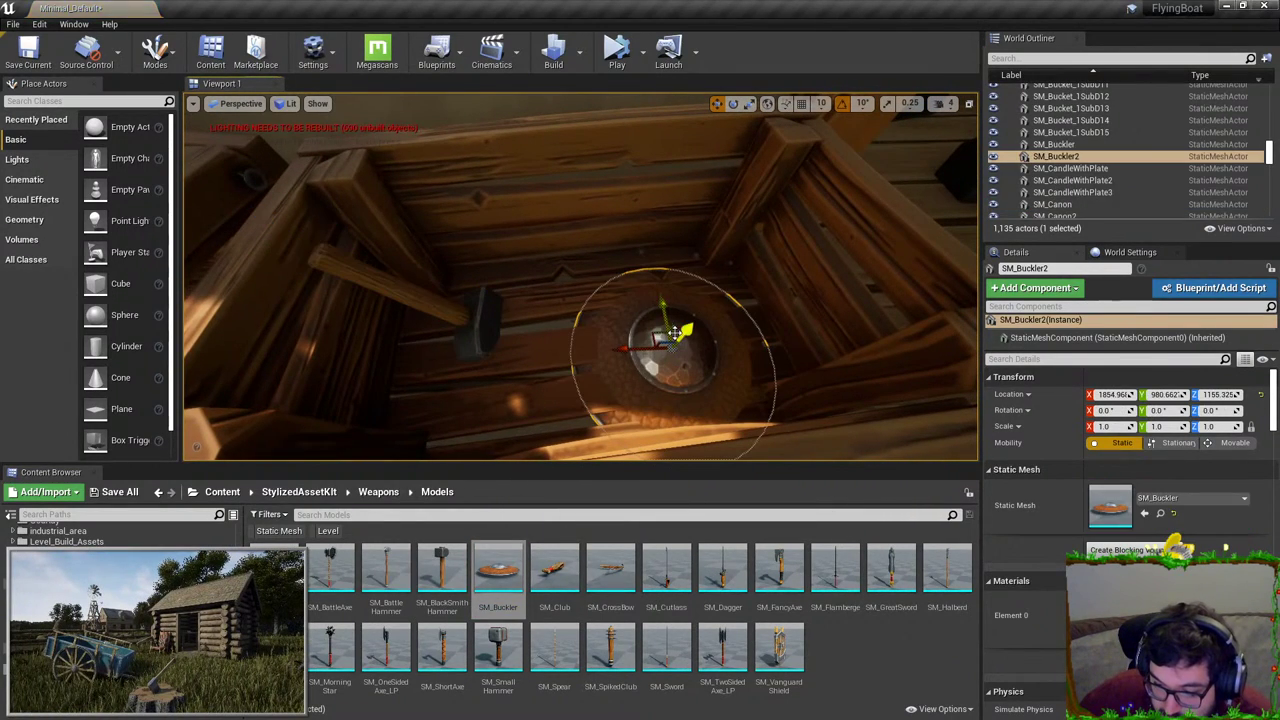
key("e")
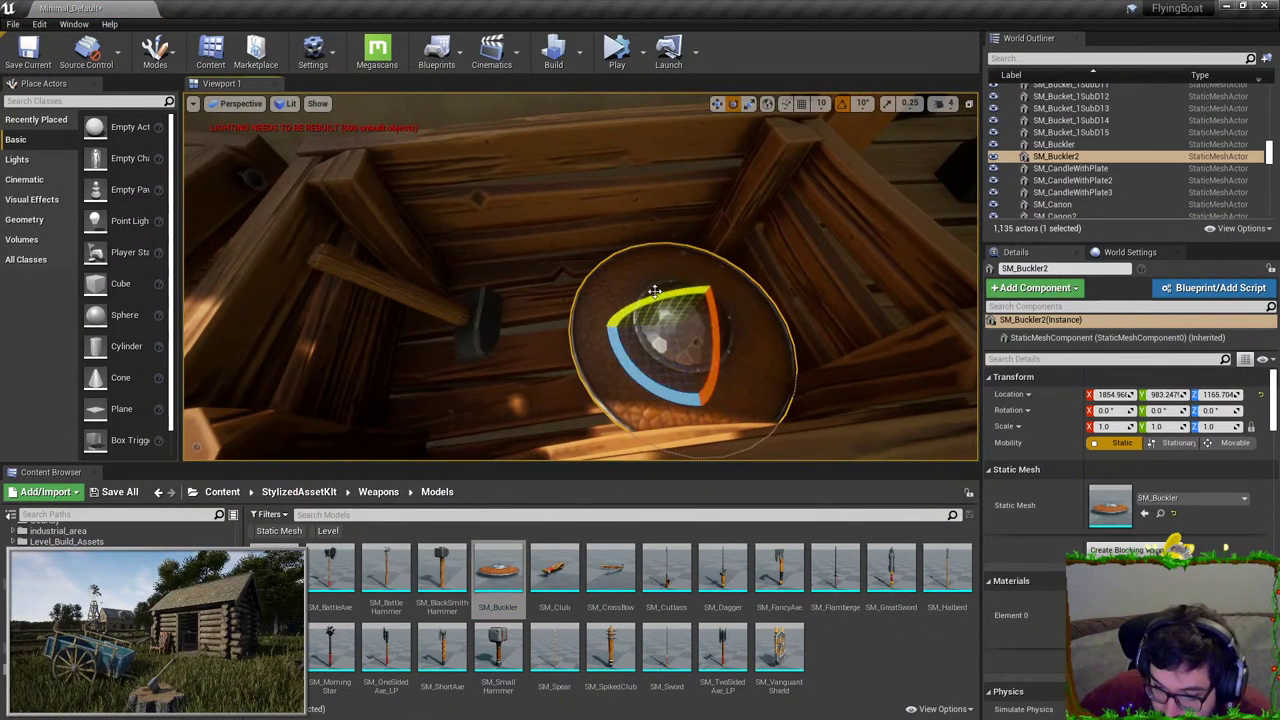
mouse_move(652, 294)
left_mouse_down()
mouse_move(622, 310)
mouse_move(702, 268)
mouse_move(662, 301)
mouse_move(706, 299)
mouse_move(676, 299)
left_mouse_up()
key("w")
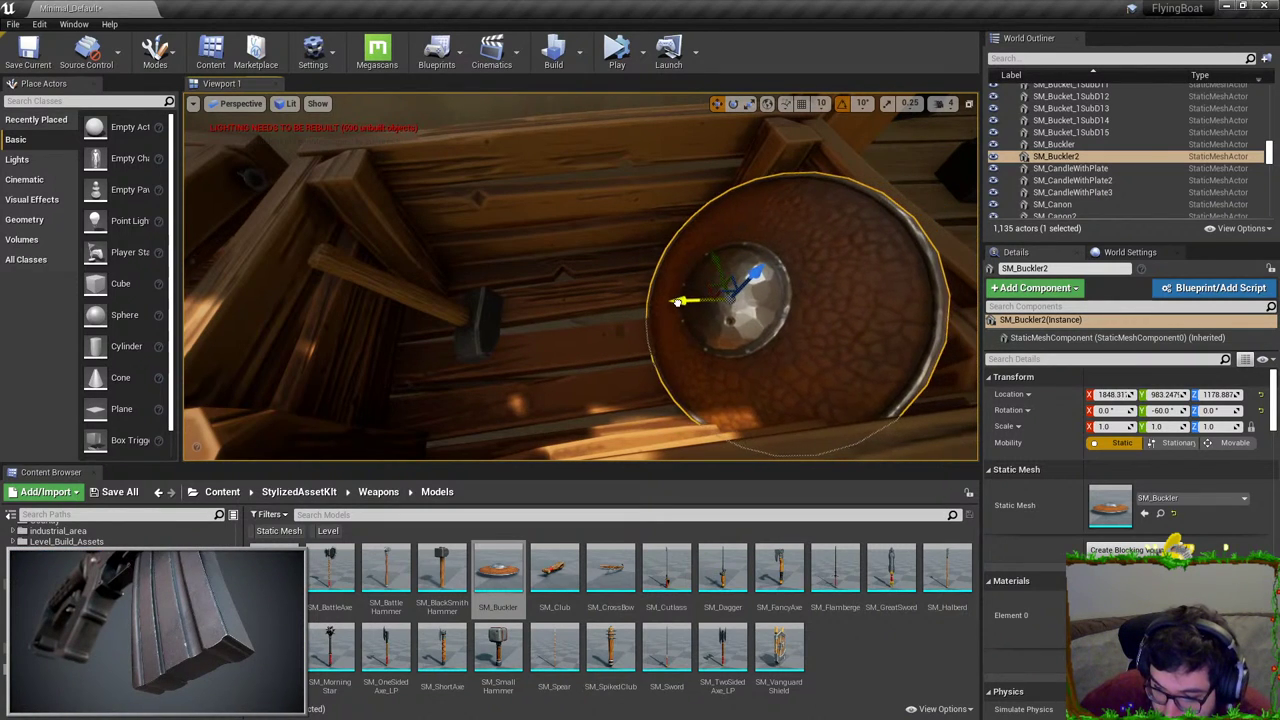
Step: Raise the buckler slightly and shift it sideways to center it between the crate's side walls, then deselect it
right_click_drag(676, 299, 720, 285)
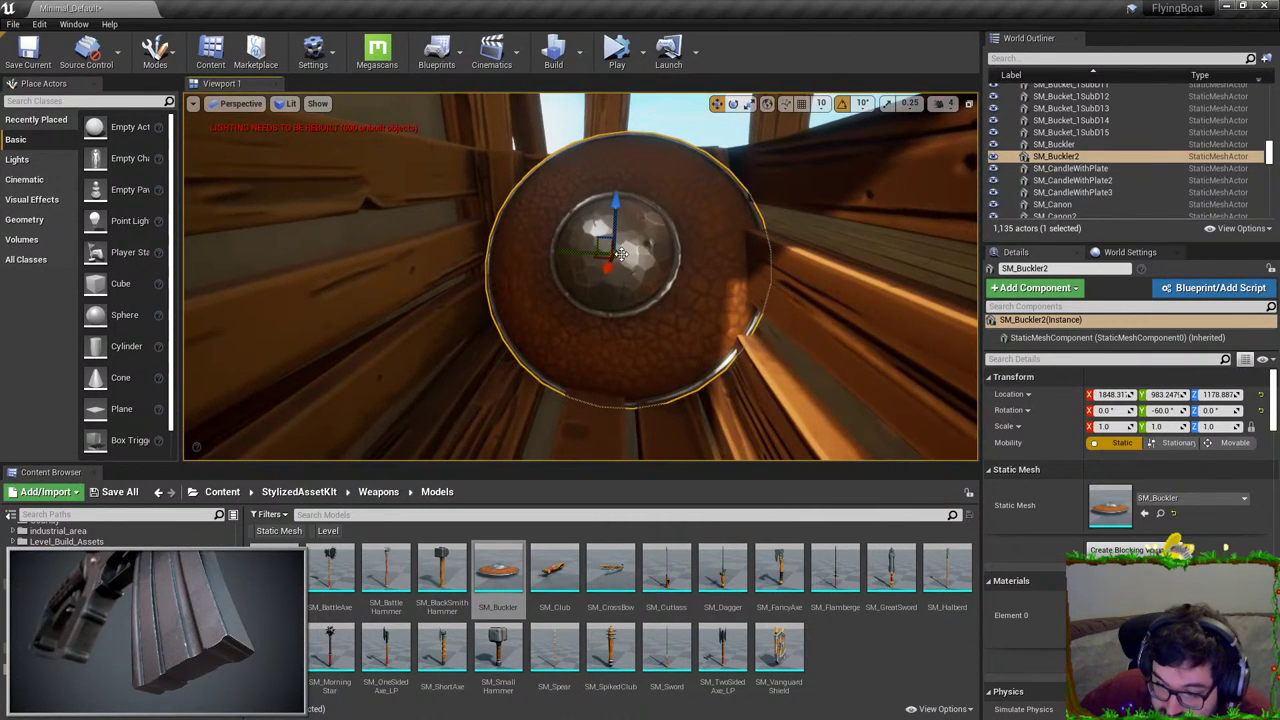
left_click_drag(621, 254, 605, 238)
right_click_drag(611, 258, 604, 256)
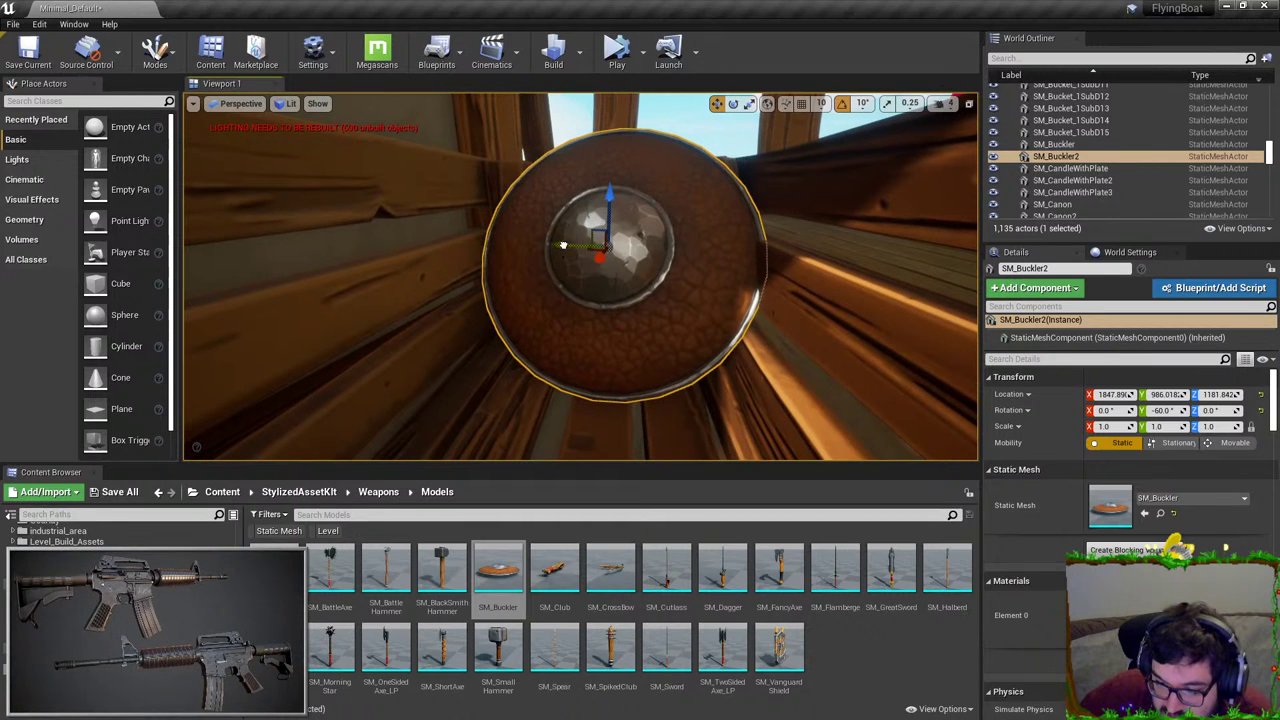
left_click_drag(563, 246, 551, 244)
key("Escape")
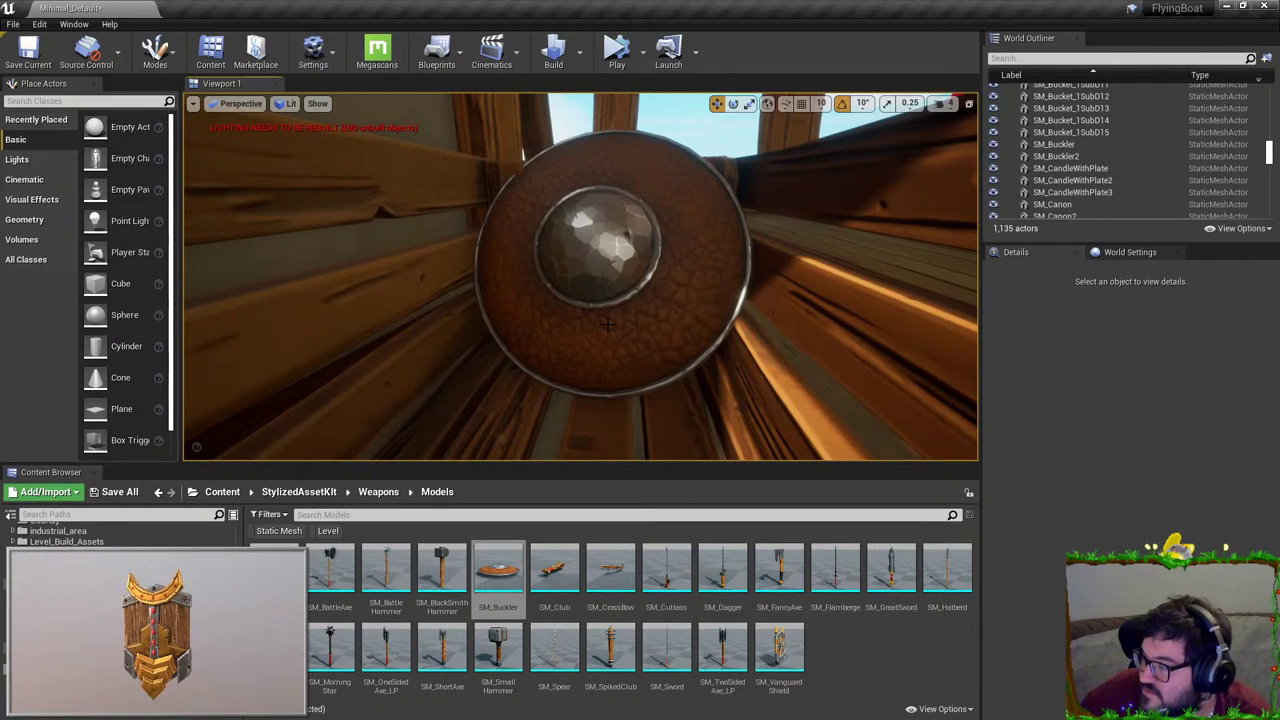
Step: Select the buckler in the crate again and turn it to -10° around Z
right_click_drag(628, 234, 496, 332)
left_click(547, 295)
key("f")
right_click_drag(579, 310, 565, 310)
key("e")
left_click_drag(598, 350, 620, 349)
key("w")
right_click_drag(572, 266, 572, 266)
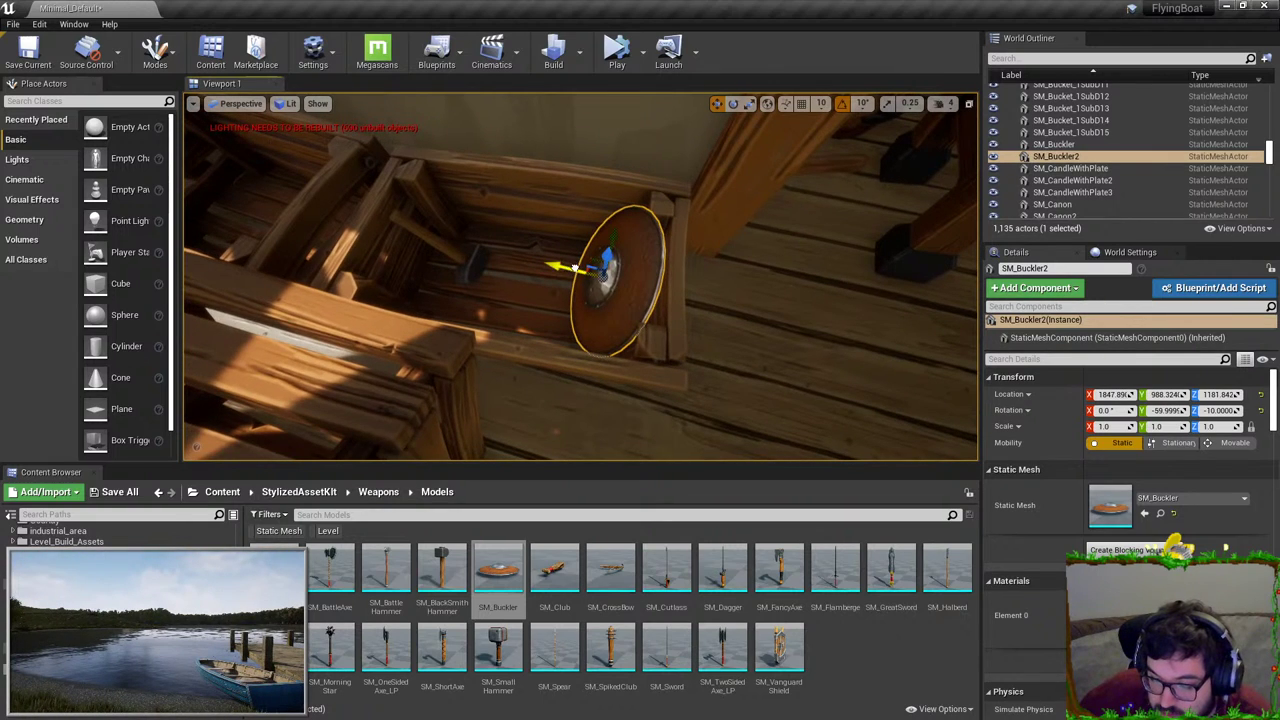
Step: Try SM_BasicShield tilted to -70° around X, then SM_VanguardShield tilted to -60° around Y, in the crate beside the buckler, removing each
left_click_drag(276, 572, 488, 294)
key("e")
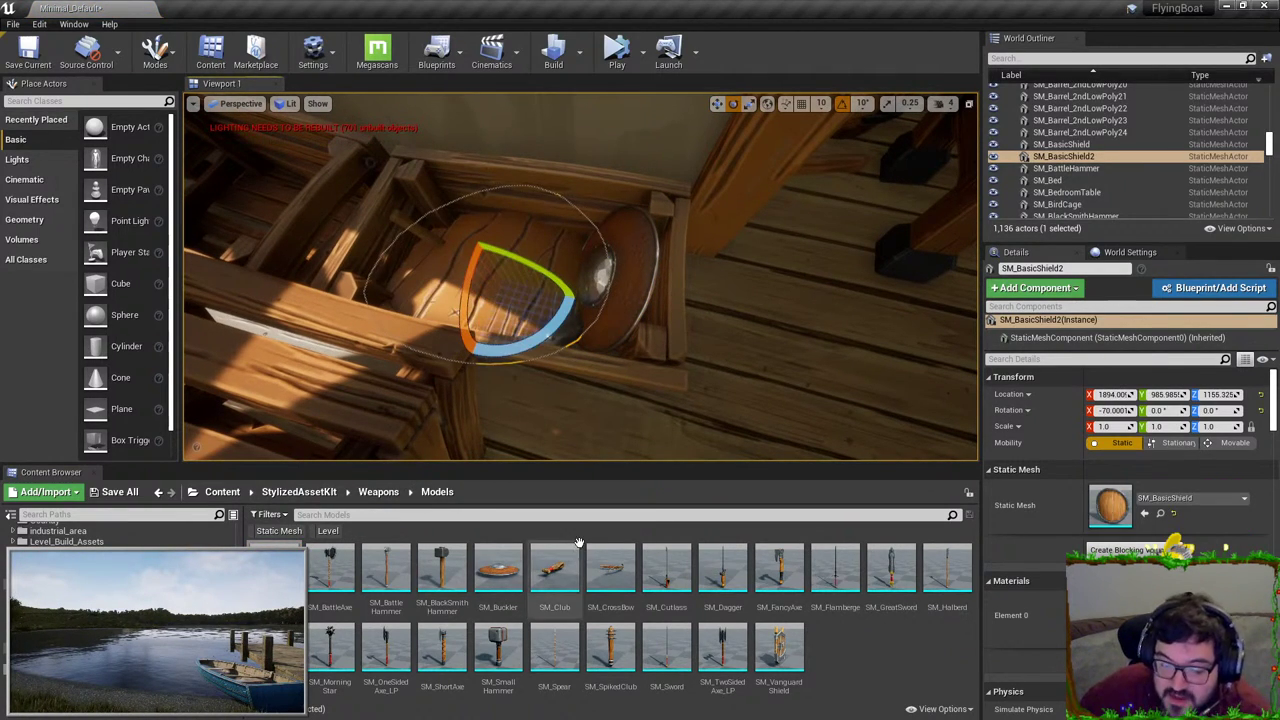
key("Delete")
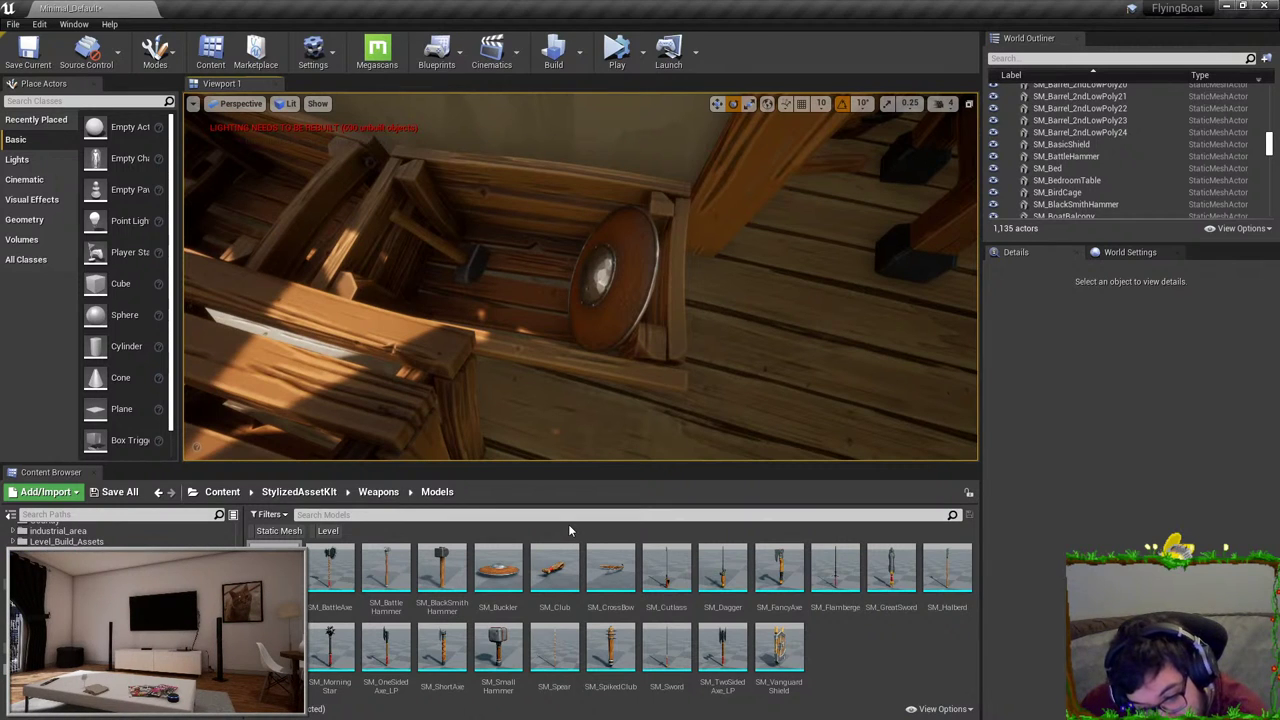
left_click_drag(779, 648, 558, 300)
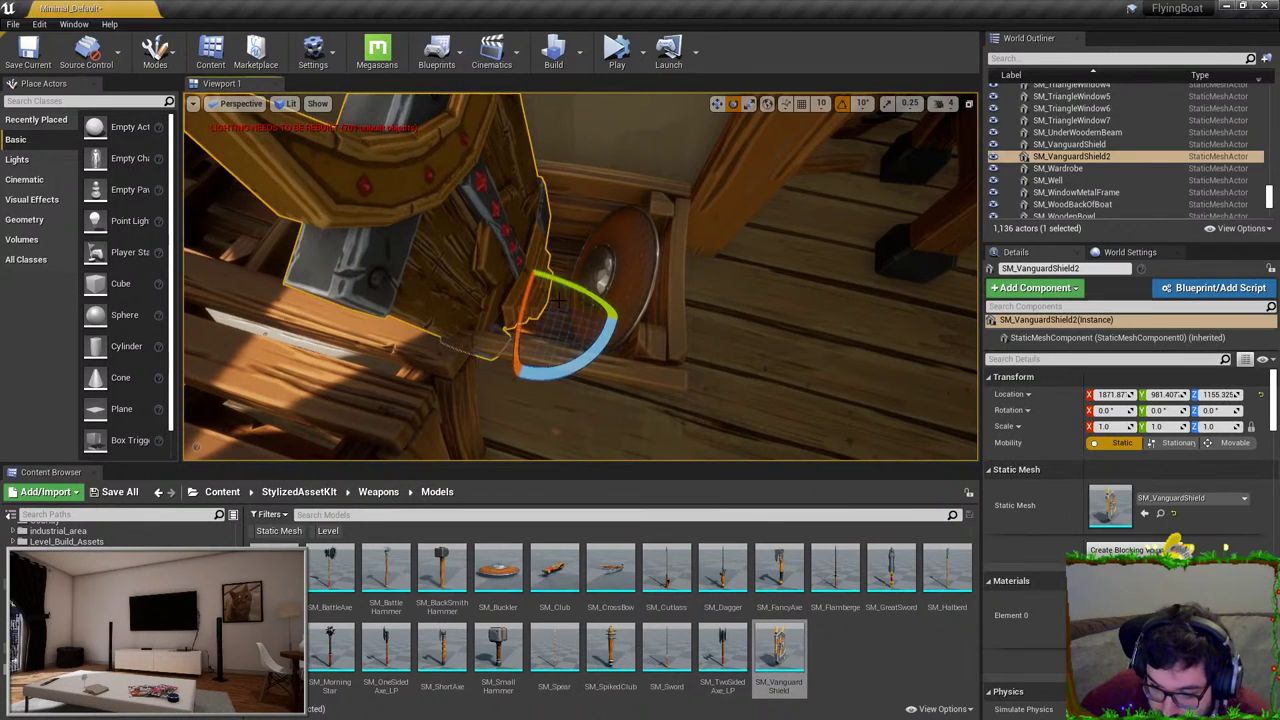
left_click_drag(452, 280, 517, 316)
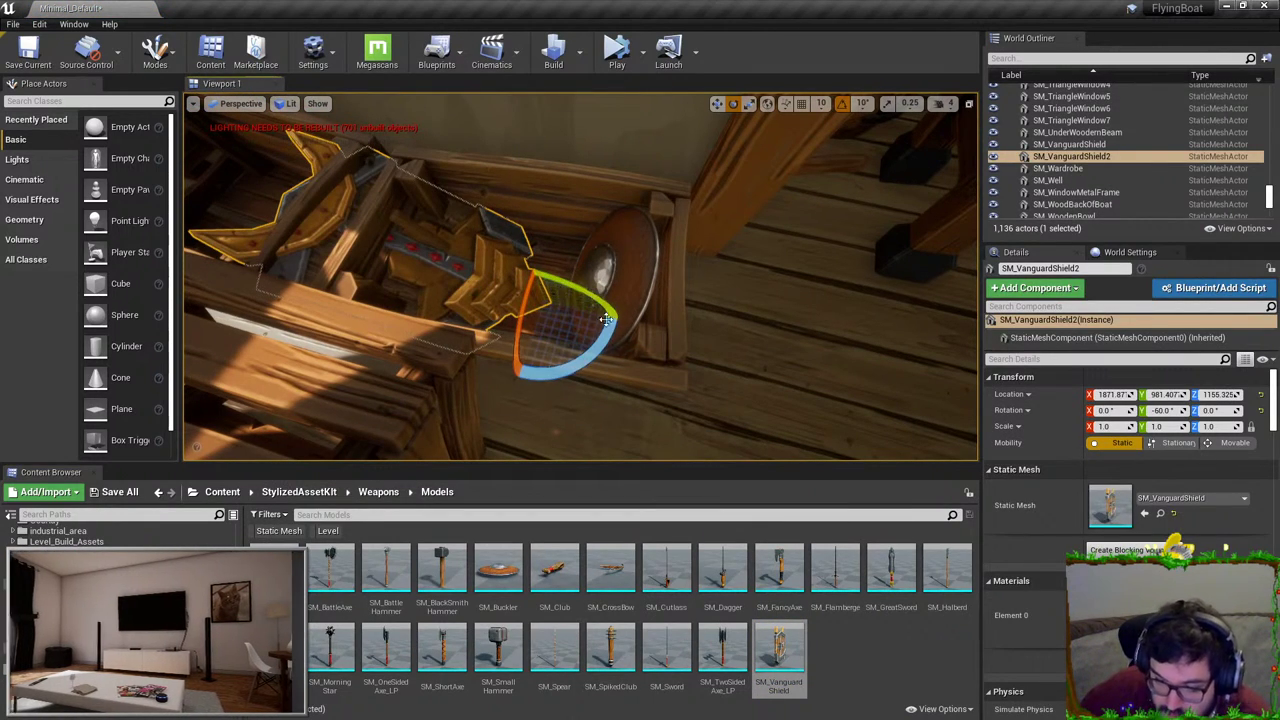
key("Delete")
Step: Duplicate the four loose SM_SingleBeam planks and place the copies on the upper deck between the mast base and the tipped crate
right_click_drag(570, 278, 390, 220)
right_click_drag(505, 228, 542, 300)
left_click(540, 312)
left_click(546, 393, "ctrl")
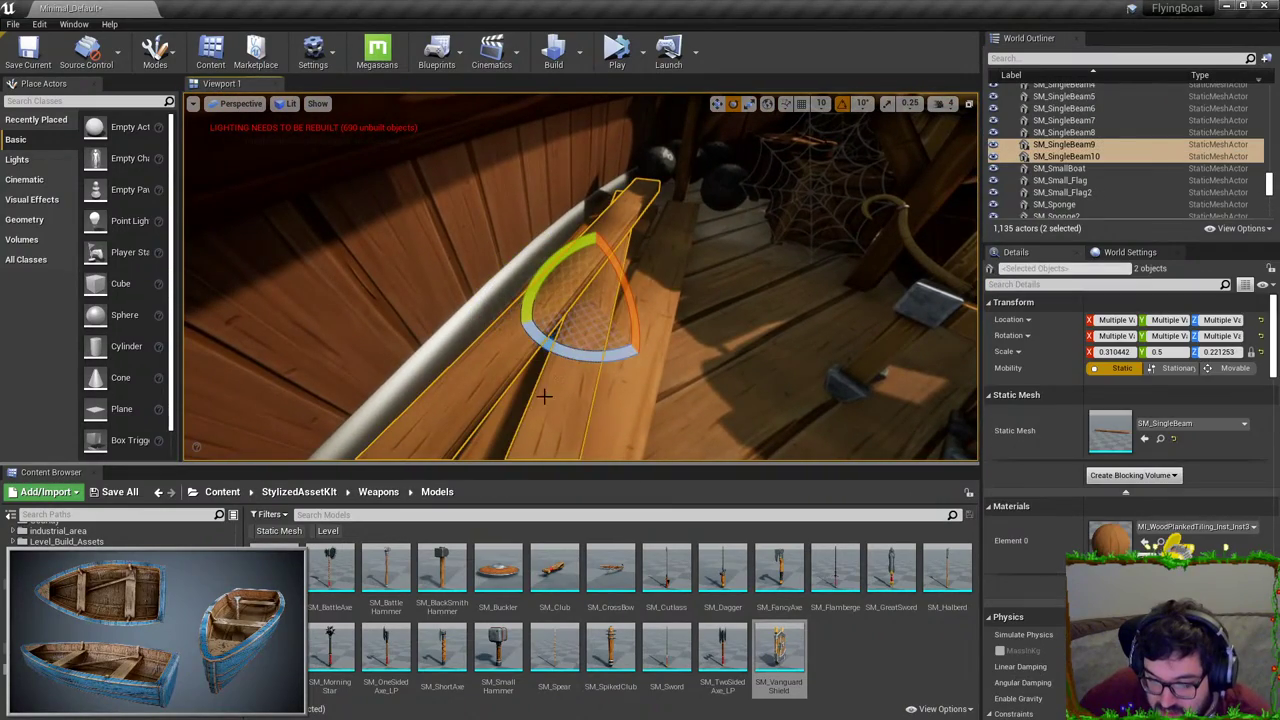
right_click_drag(546, 393, 519, 356)
left_click(615, 363, "ctrl")
key("w")
right_click_drag(615, 363, 590, 325)
left_click_drag(573, 268, 690, 319, "alt")
right_click_drag(688, 318, 735, 275)
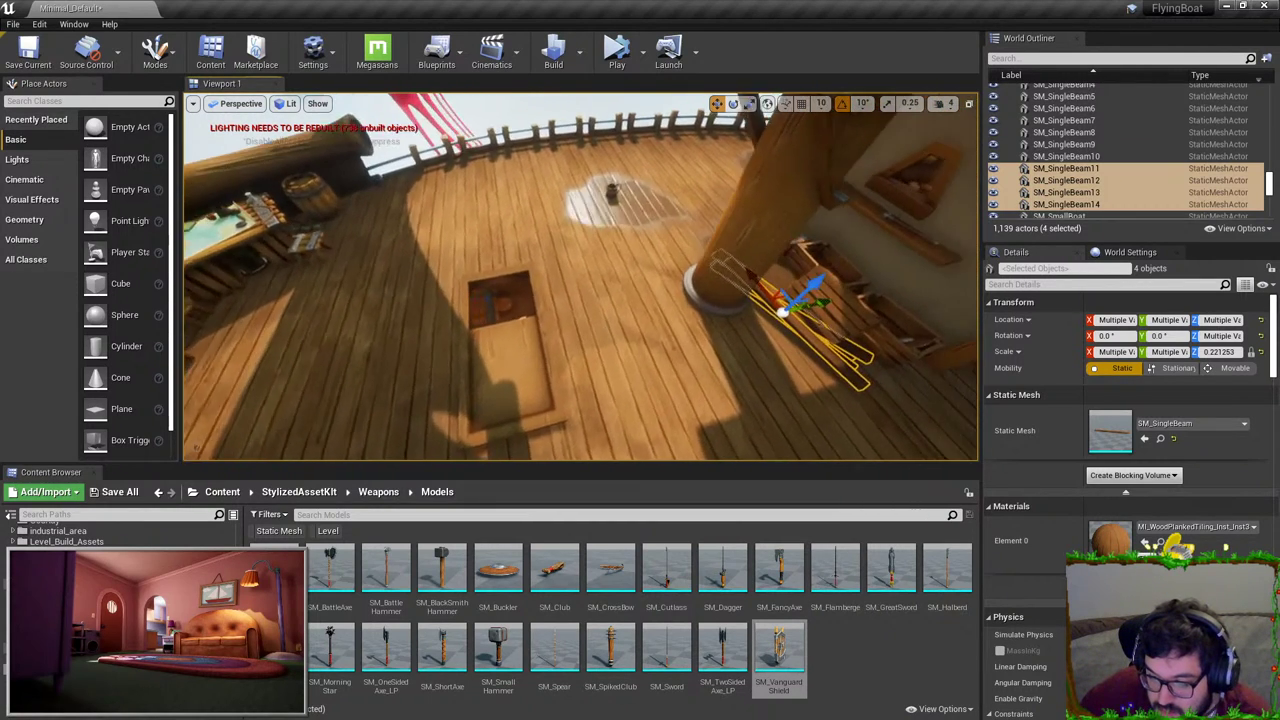
left_click_drag(597, 425, 568, 402)
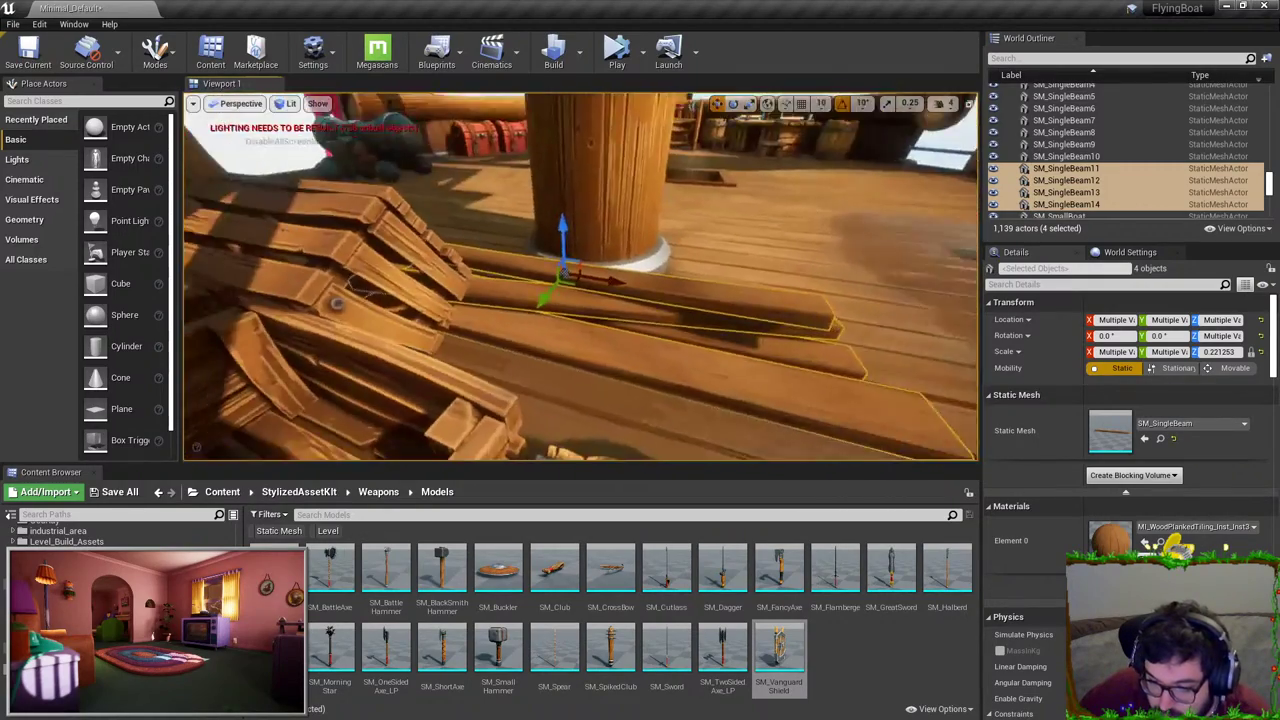
Step: Delete SM_SingleBeam13 from the duplicated planks beside the tipped crate
key("w")
right_click_drag(580, 290, 525, 245)
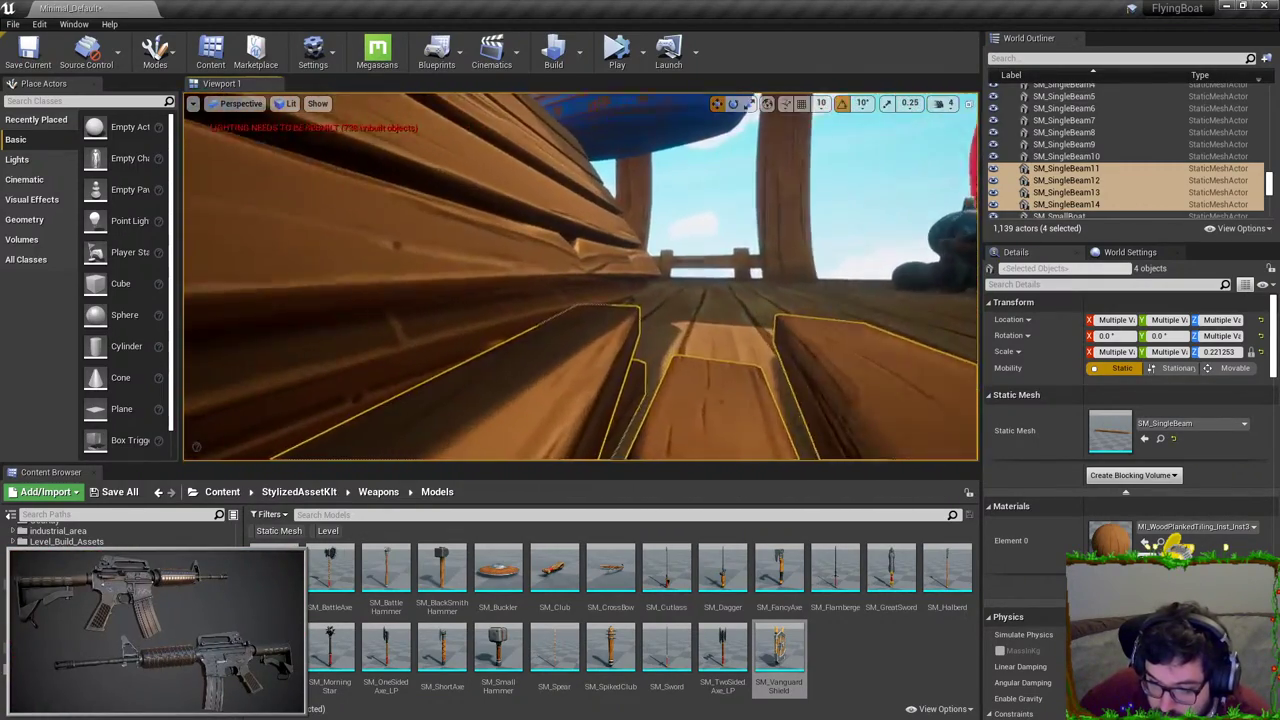
left_click(524, 313)
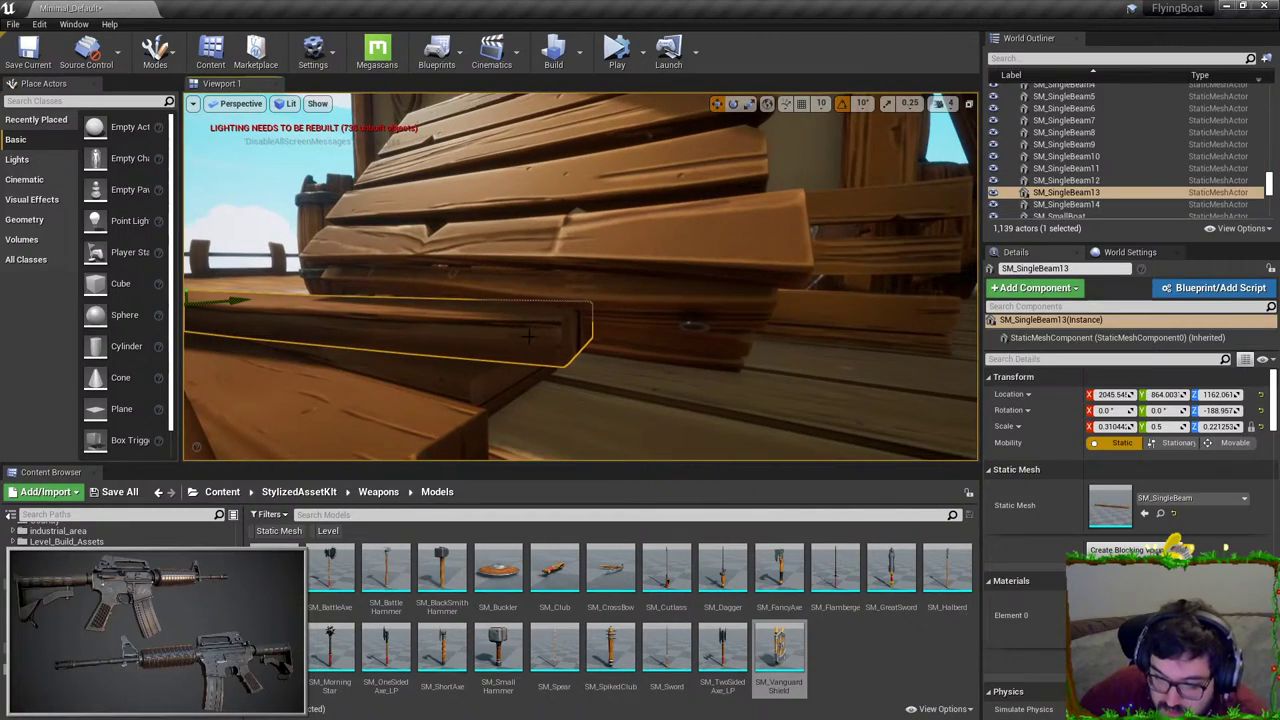
key("Delete")
right_click_drag(527, 335, 527, 335)
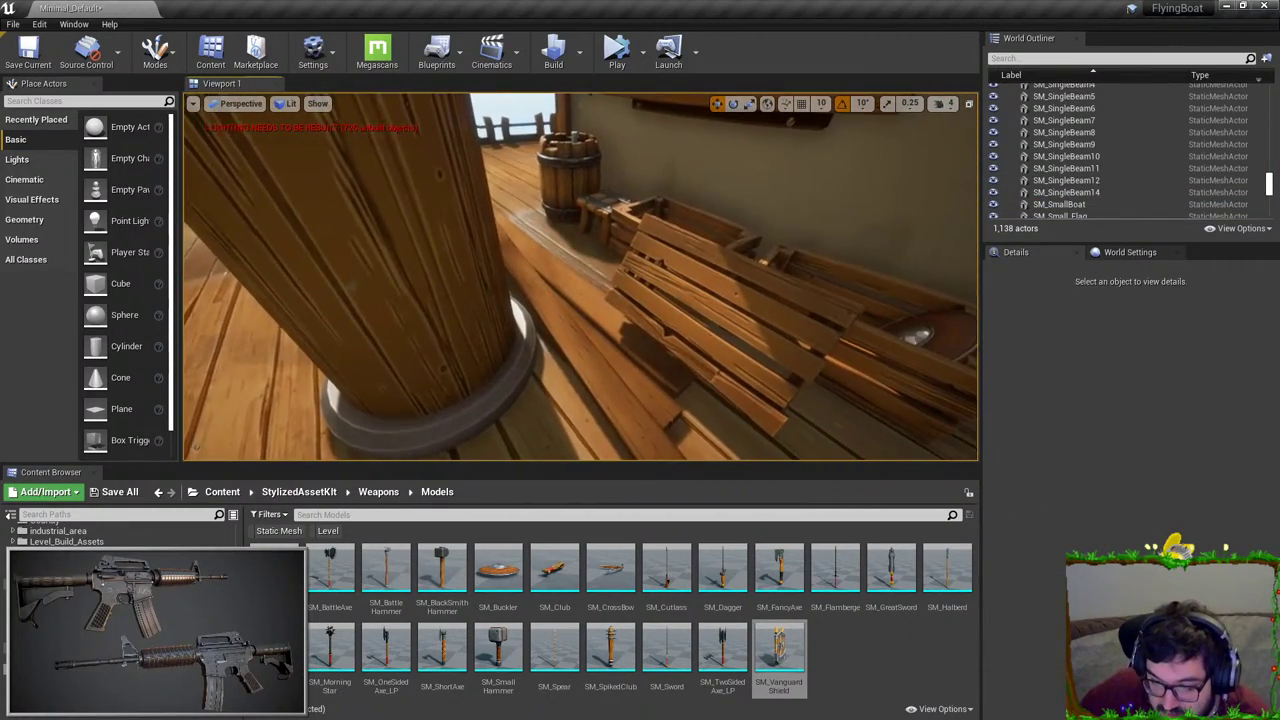
Step: Inspect SM_SingleBeam14 and how the ends of the duplicated planks rest on the deck boards beside the mast
right_click_drag(359, 445, 359, 445)
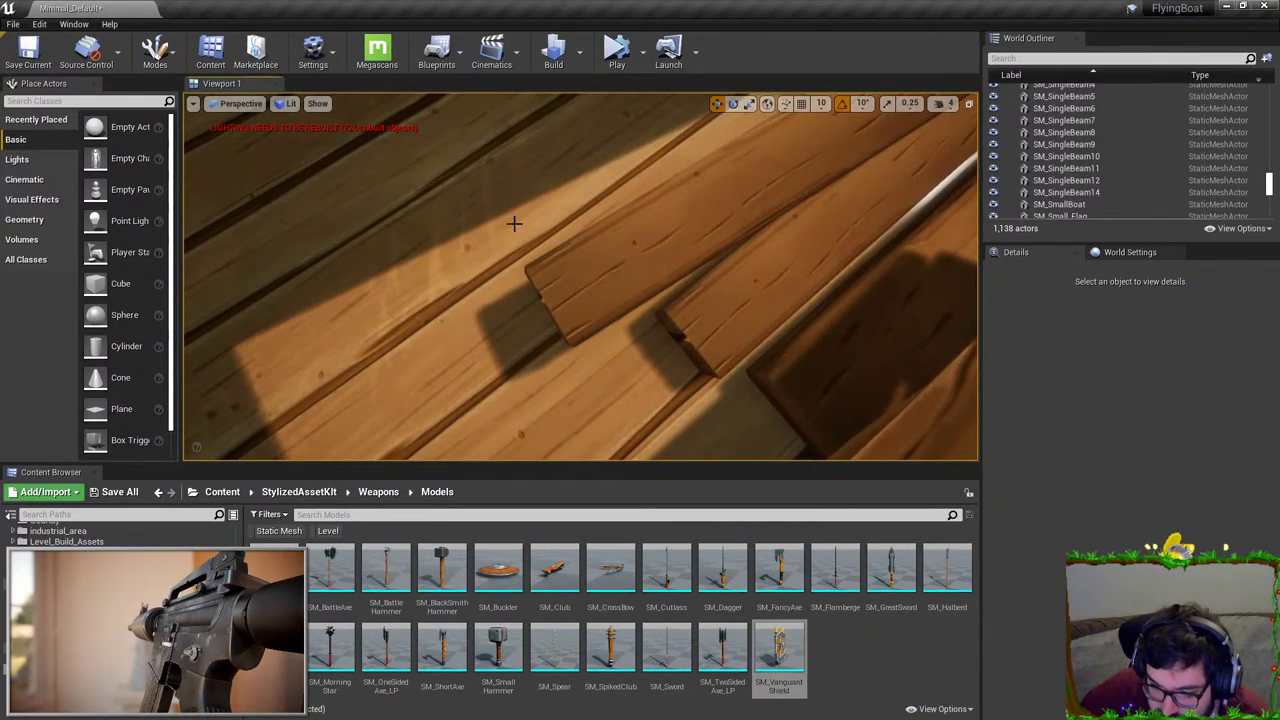
left_click(590, 262)
right_click_drag(590, 262, 590, 262)
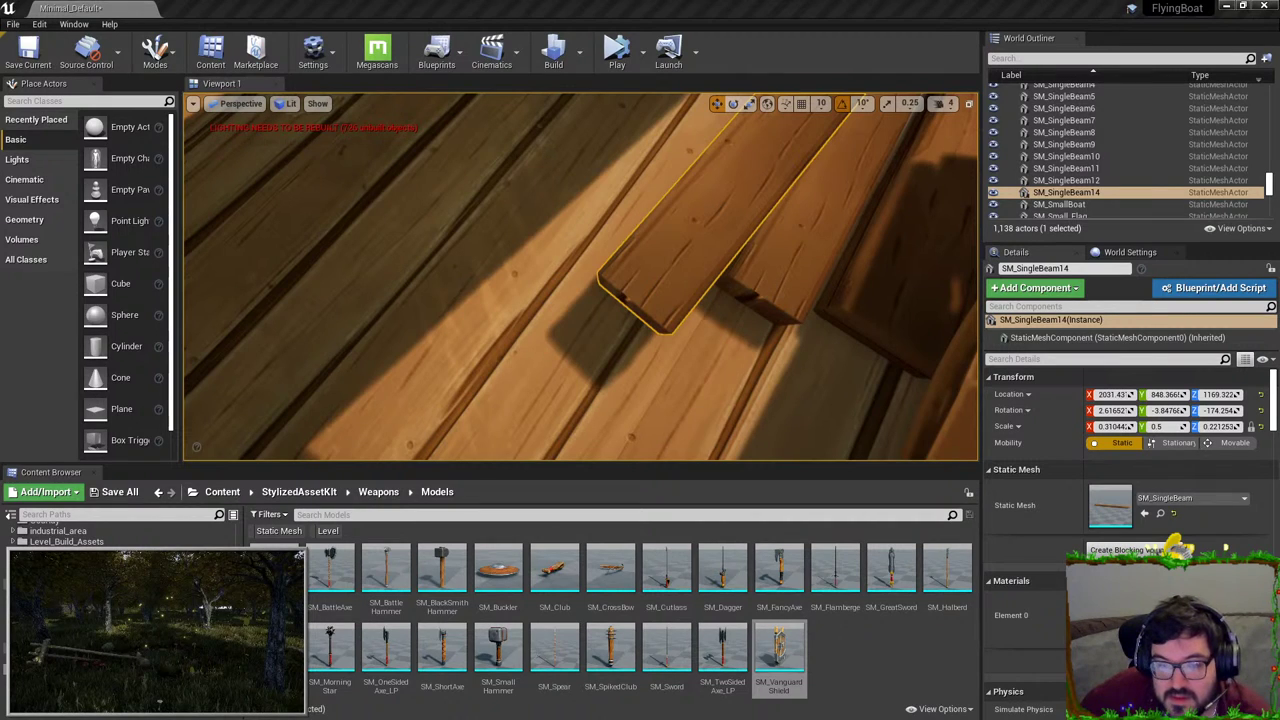
scroll(636, 172, "down", 4)
key("w")
right_click_drag(580, 277, 580, 315)
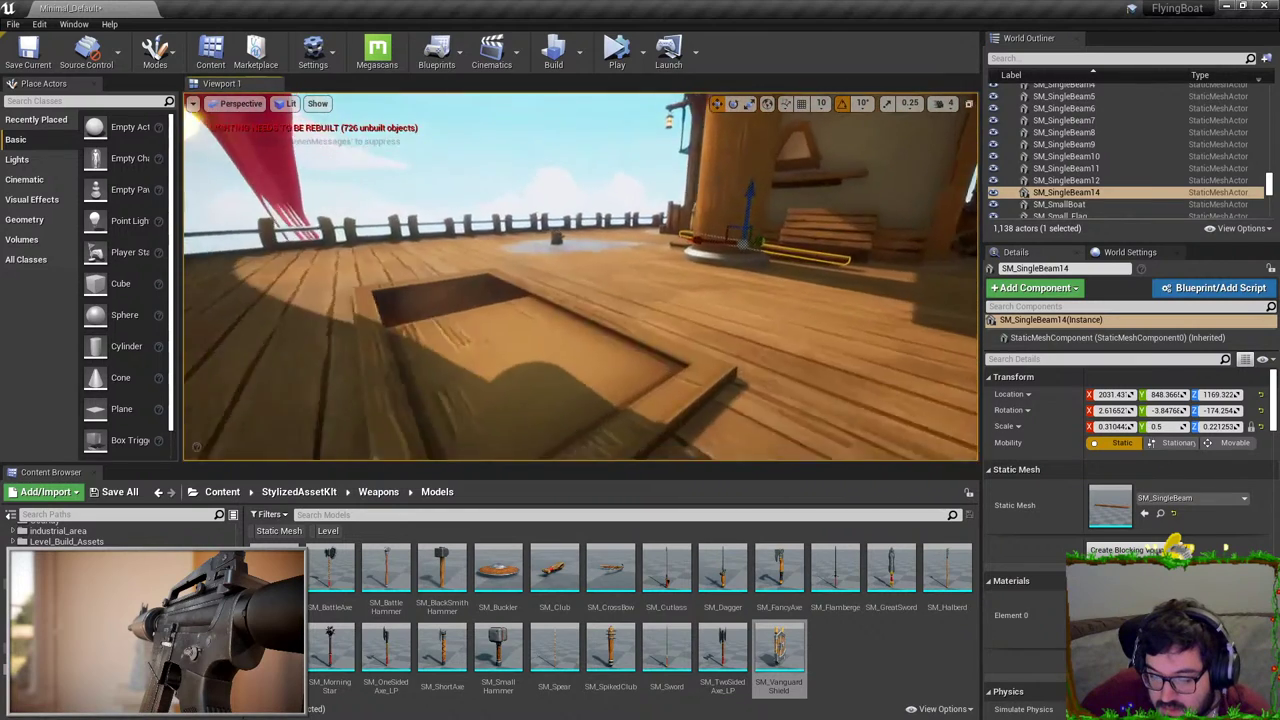
key("f")
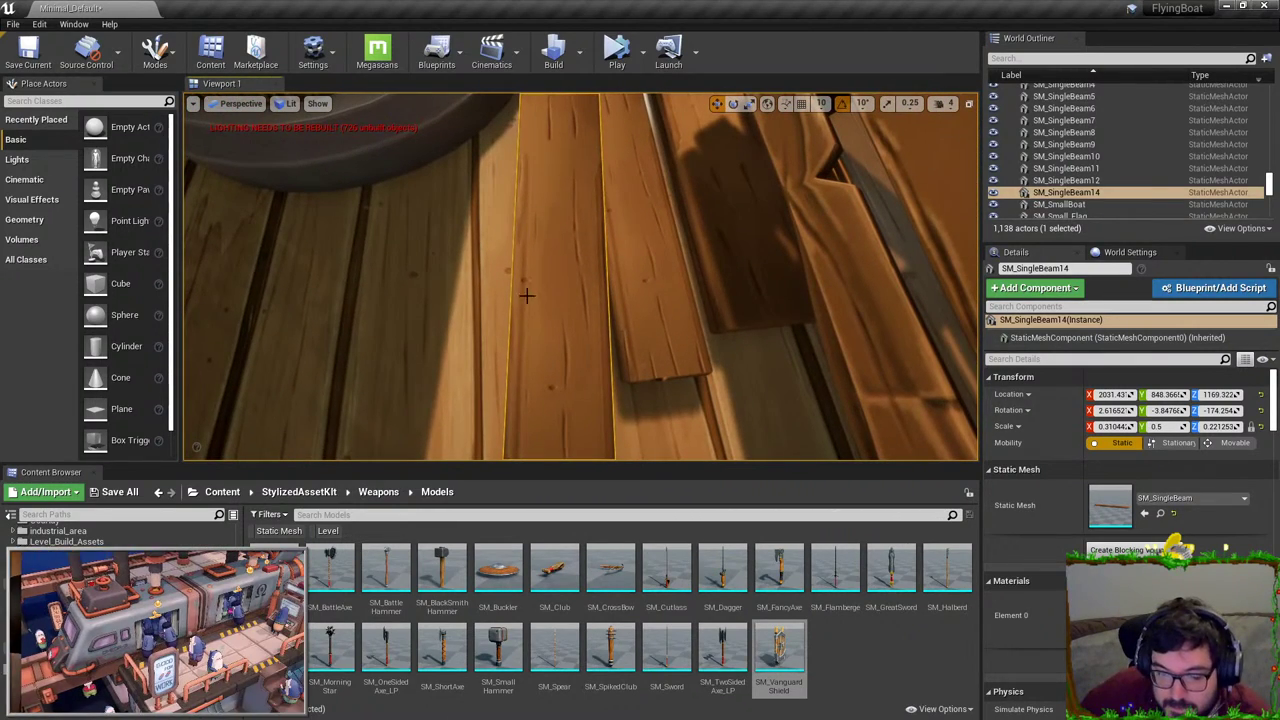
left_click(527, 295)
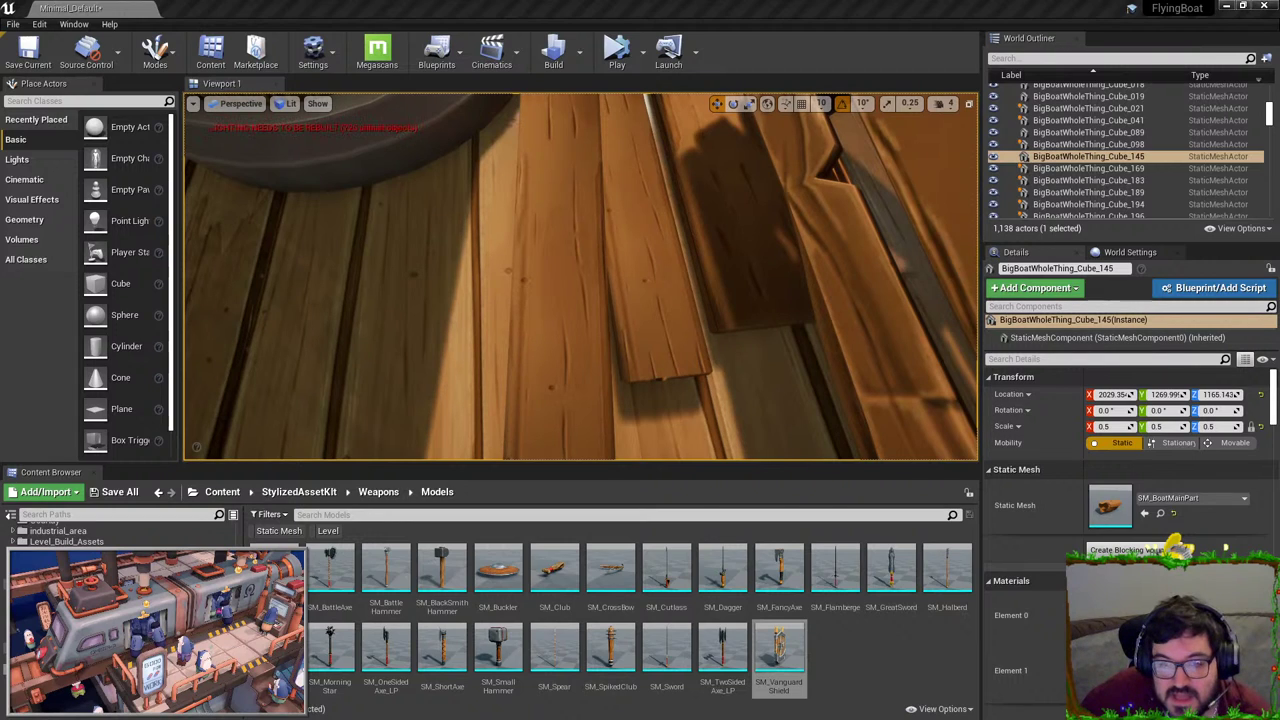
left_click(572, 268)
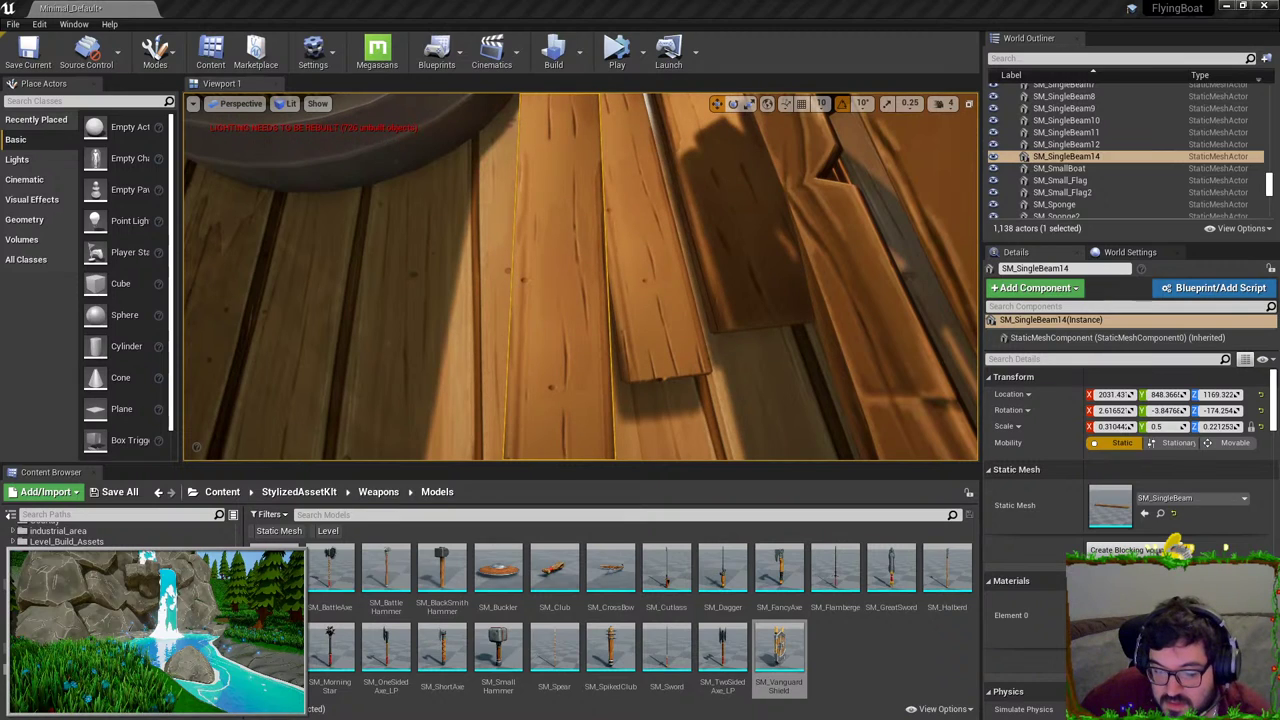
mouse_move(572, 268)
right_mouse_down()
mouse_move(545, 262)
mouse_move(560, 240)
mouse_move(536, 225)
mouse_move(620, 250)
mouse_move(638, 288)
mouse_move(585, 285)
mouse_move(580, 305)
mouse_move(545, 310)
mouse_move(613, 256)
right_mouse_up()
key("s")
key("s")
key("w")
key("Escape")
key("w")
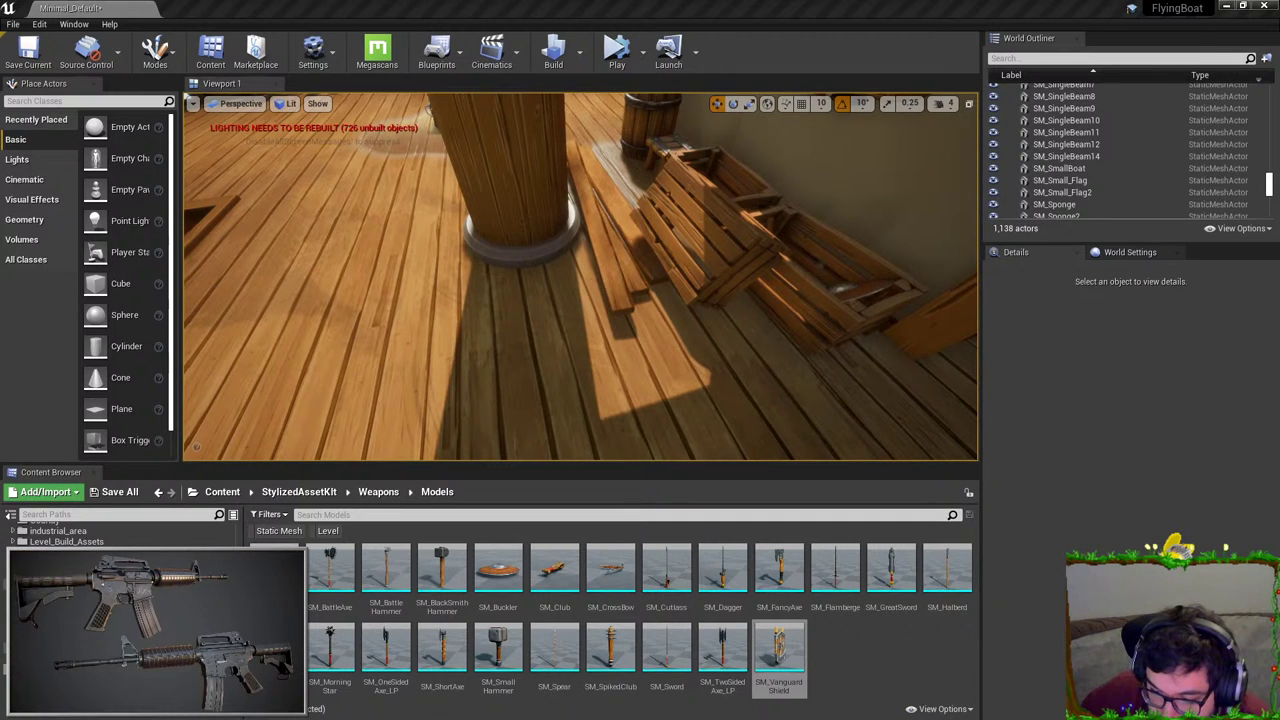
Step: Examine the plank pile between the mast base and the tipped crate up close and from above
key("w")
right_click_drag(815, 314, 800, 336)
key("s")
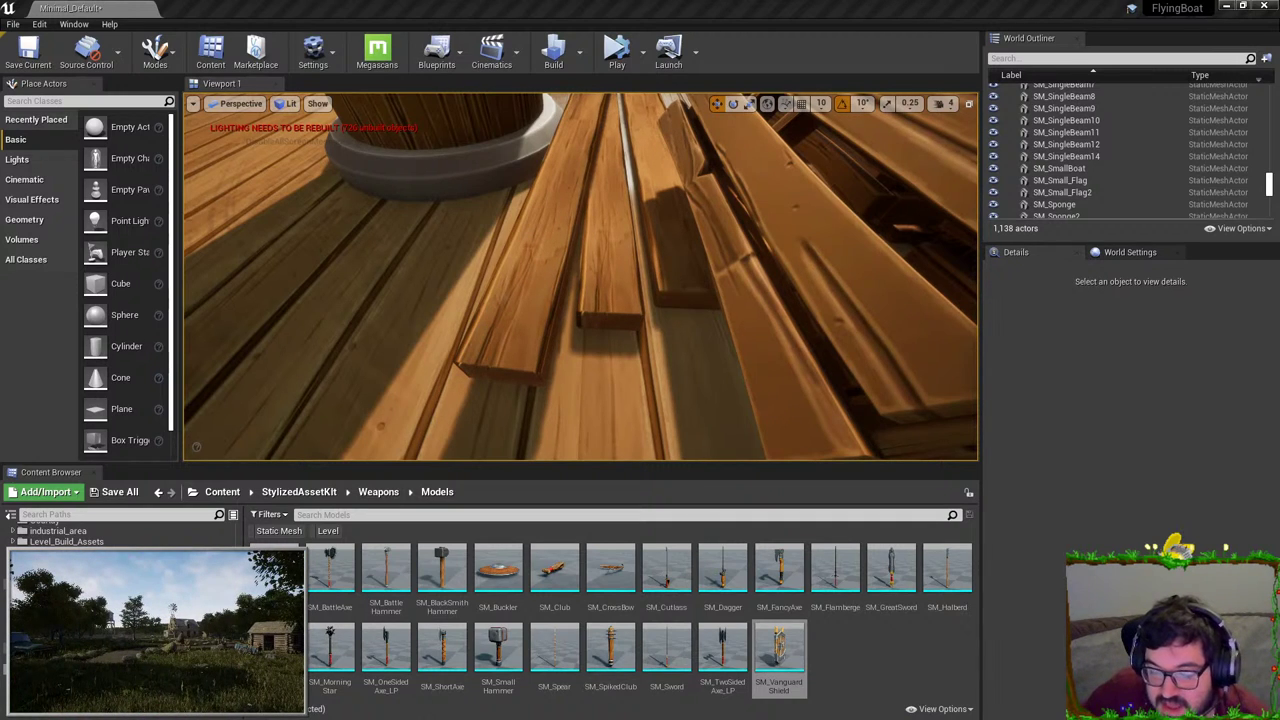
right_click_drag(584, 264, 545, 330)
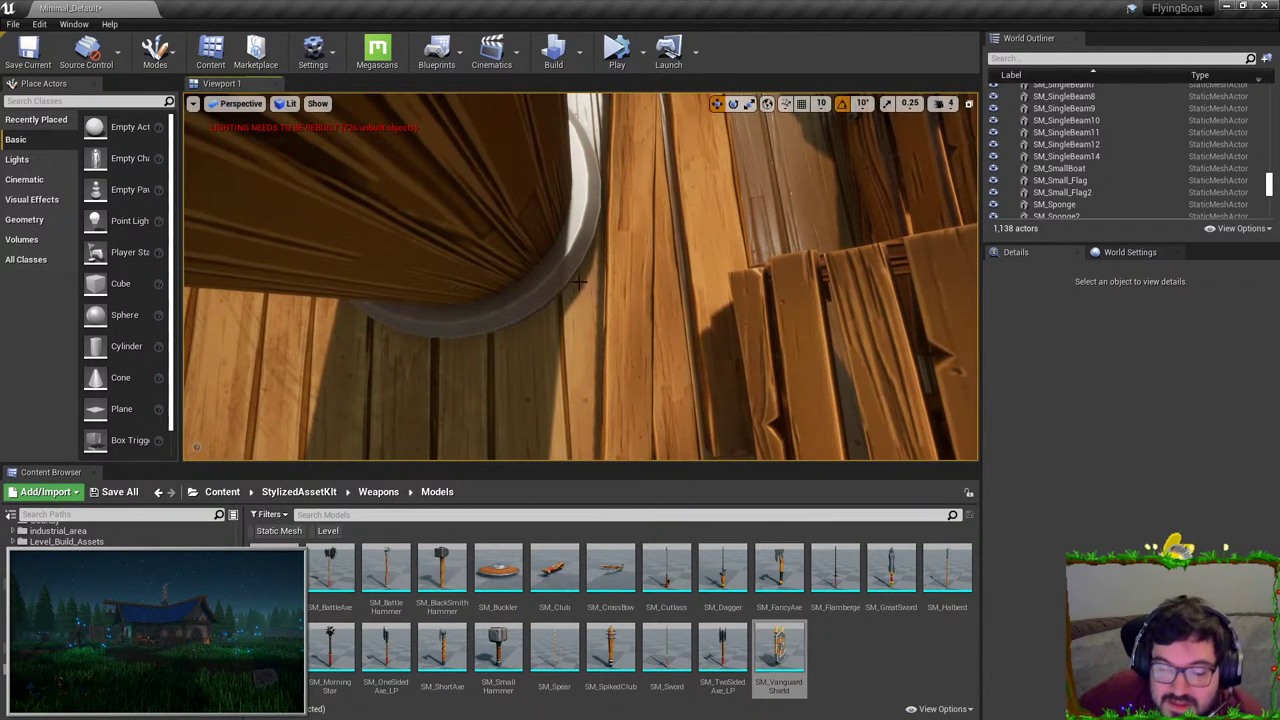
left_click(586, 386)
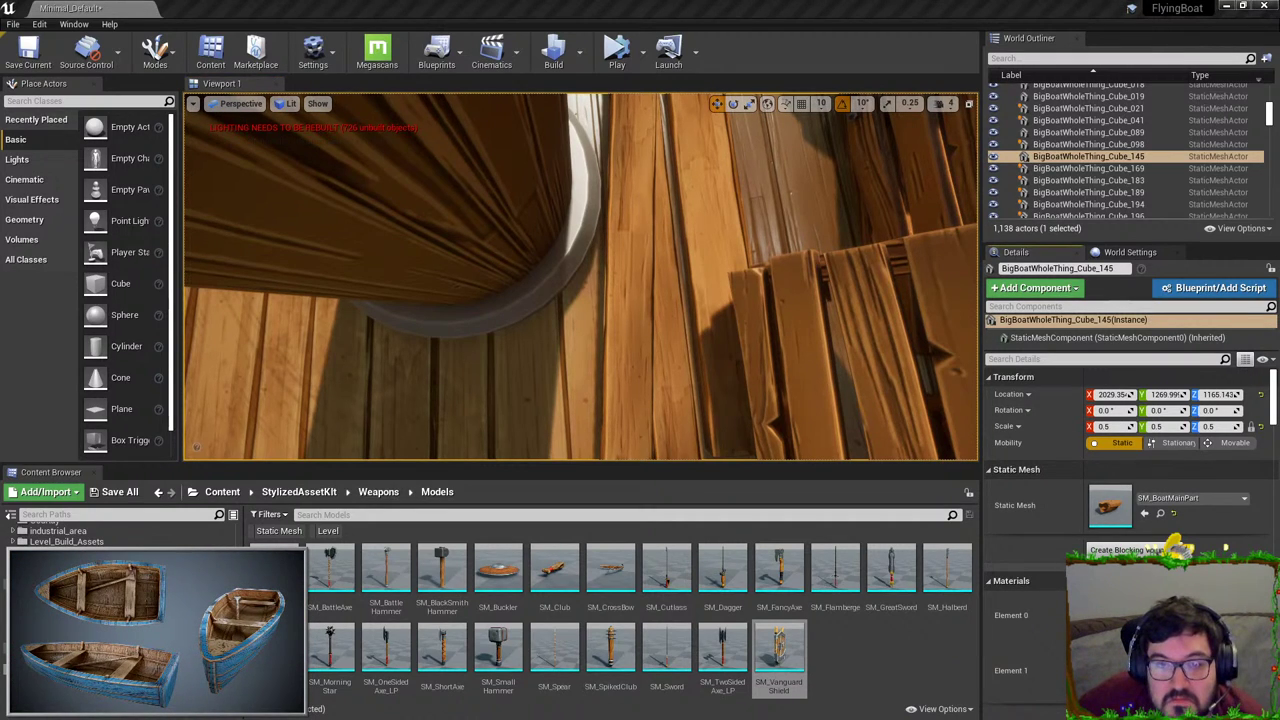
right_click_drag(669, 115, 690, 115)
key("Escape")
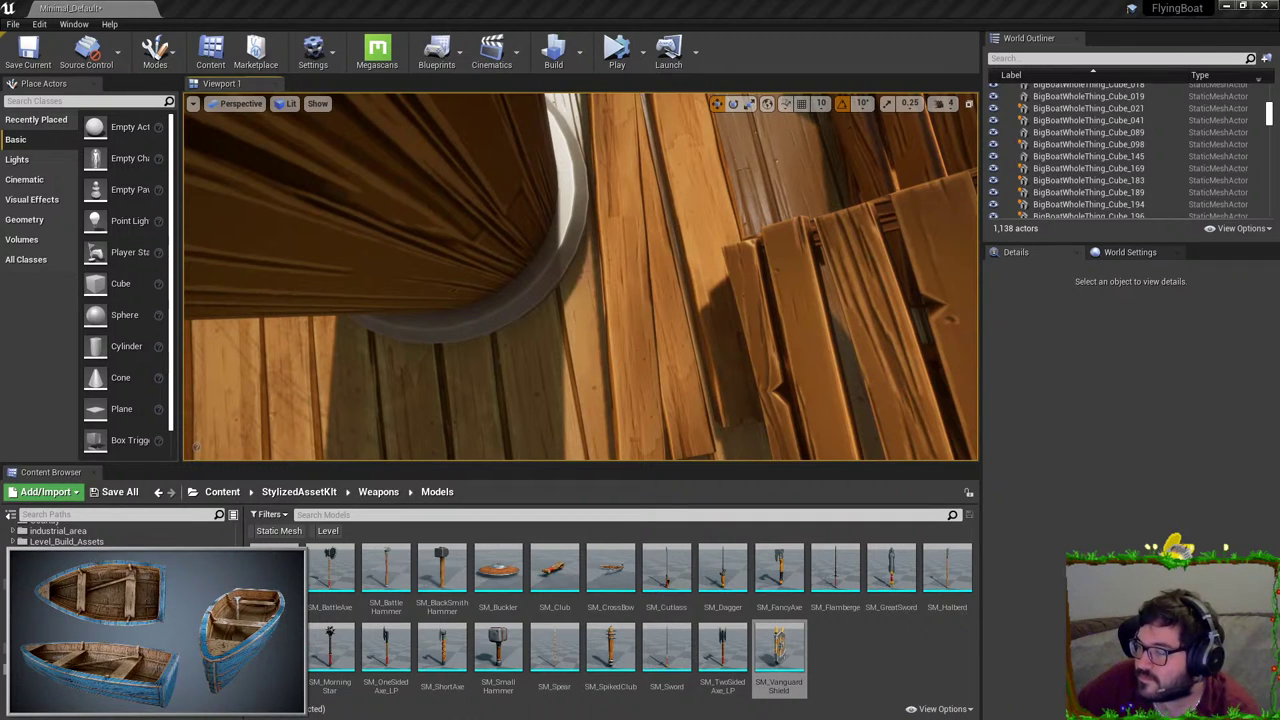
Step: Survey the below-deck interior and the cabin with the map table
right_click_drag(671, 294, 555, 210)
key("s")
key("d")
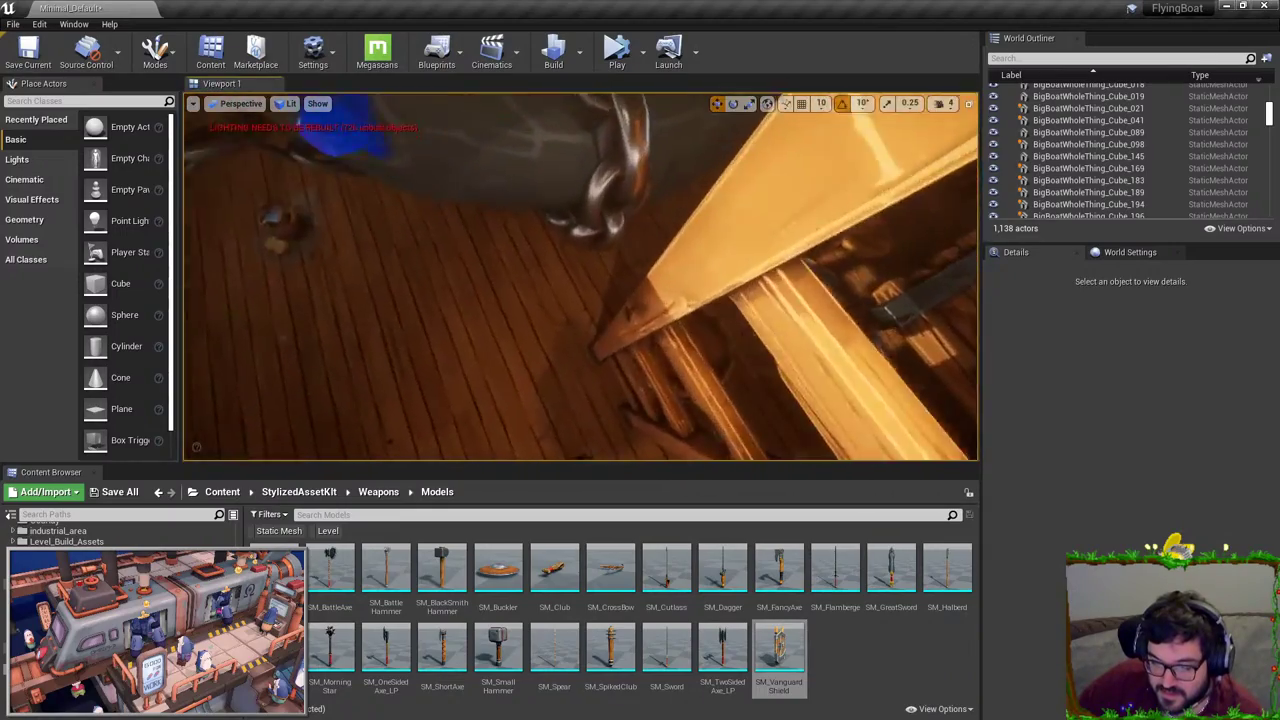
right_click_drag(580, 277, 495, 205)
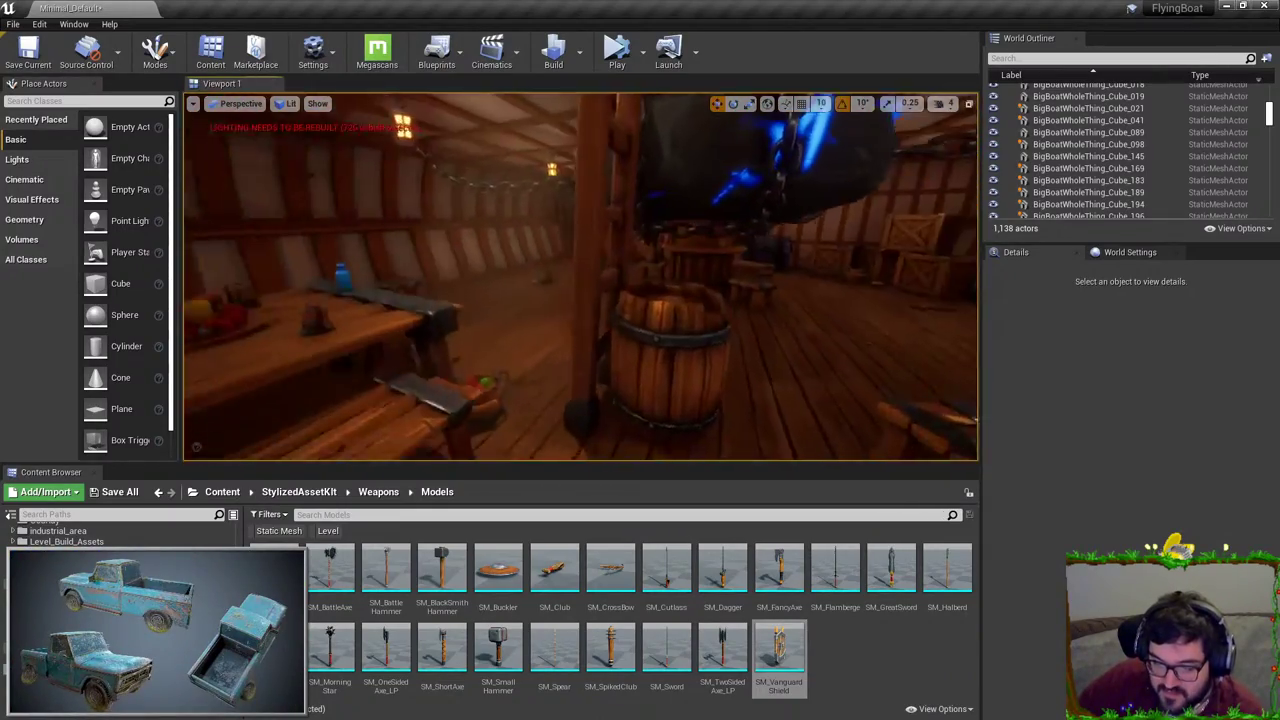
right_click_drag(580, 277, 660, 240)
right_click_drag(580, 277, 435, 283)
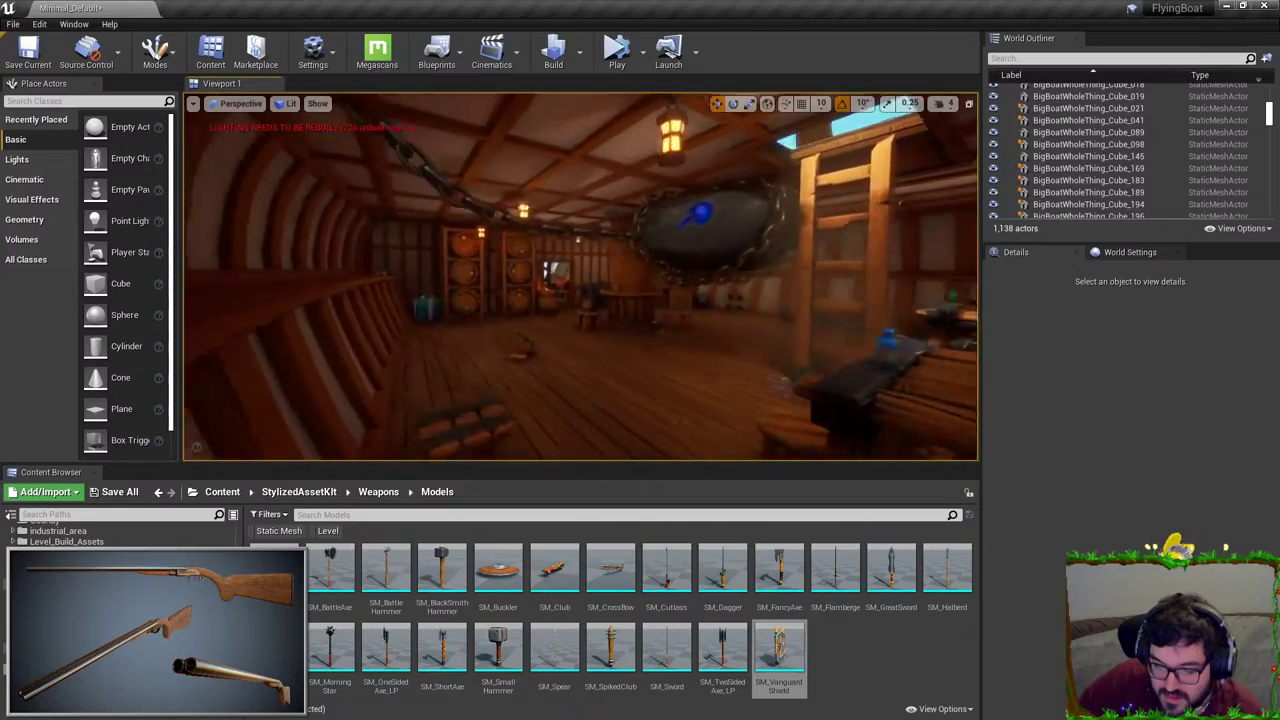
right_click_drag(580, 277, 430, 287)
right_click_drag(680, 276, 780, 276)
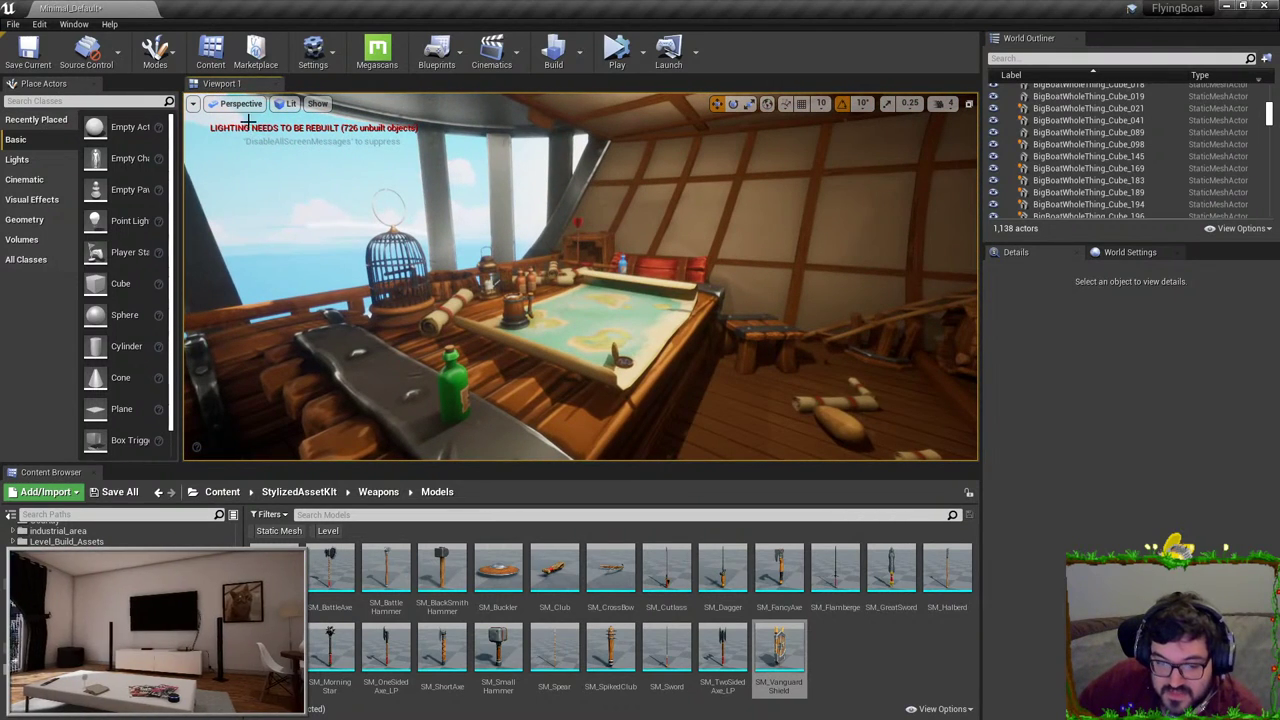
Step: View the scene through CineCameraActor2, then through CineCameraActor1 at the compass on the map
left_click(193, 103)
left_click(240, 103)
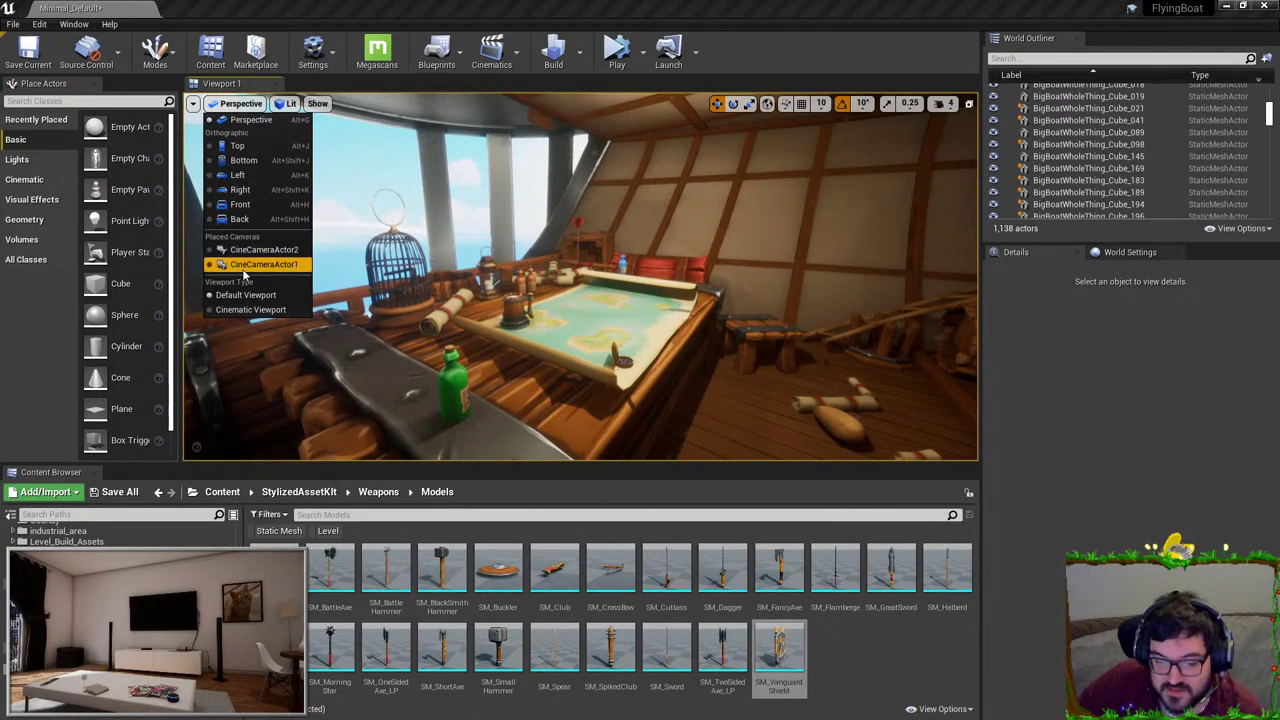
left_click(240, 264)
left_click(240, 103)
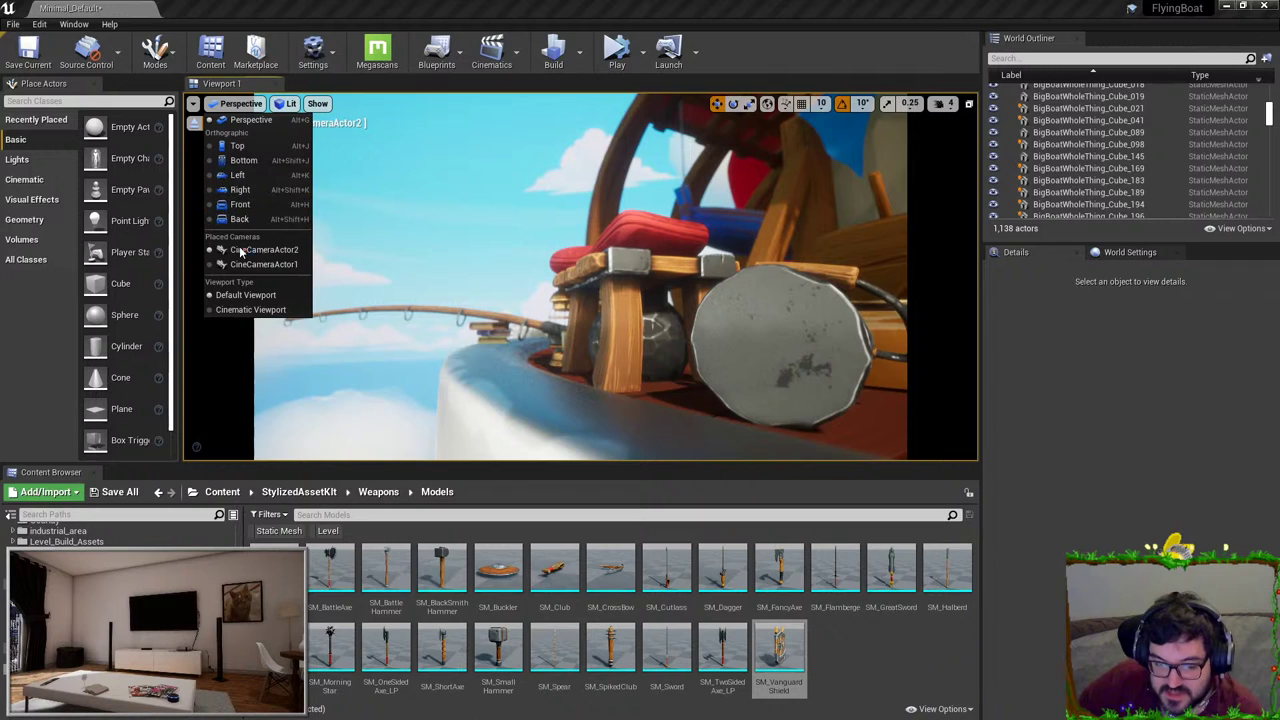
left_click(249, 262)
Step: Filter the scene's actors by "direct" and select the directional light Light Source3
left_click(1092, 259)
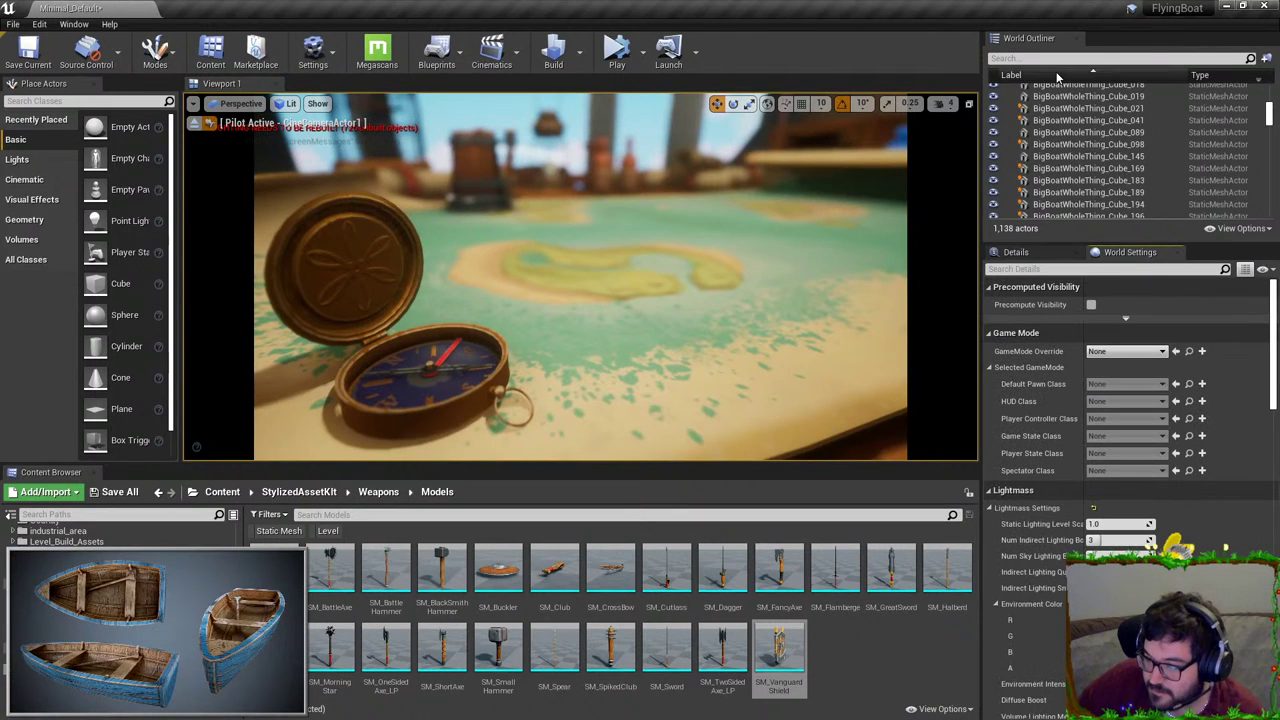
left_click(1052, 58)
left_click(1052, 57)
type("direct")
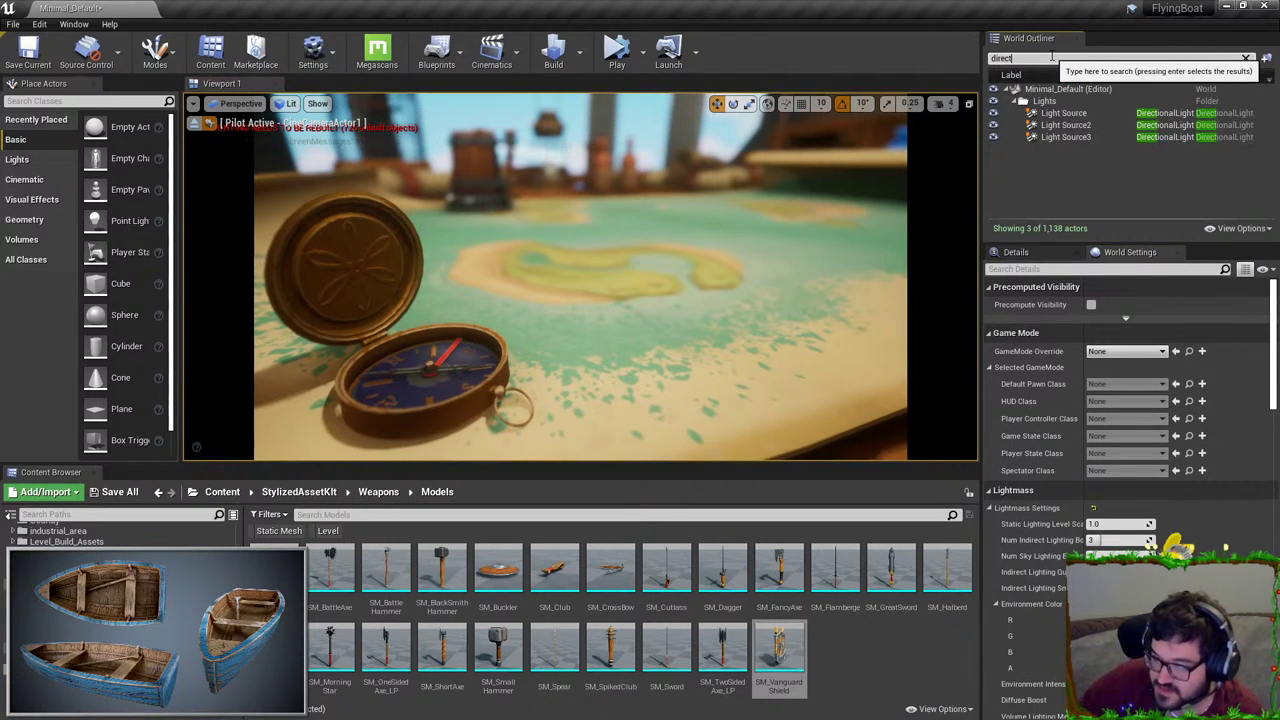
left_click(1074, 137)
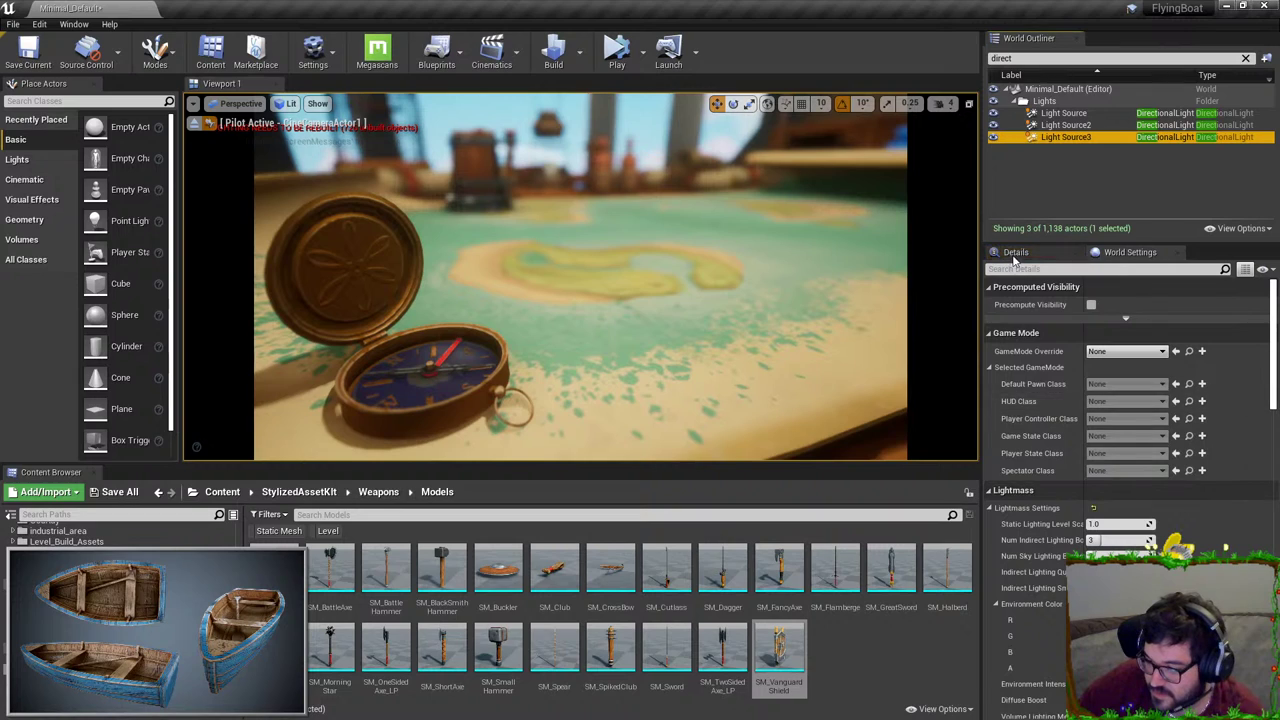
Step: Try intensities of 4 and 8 lux on Light Source3, then restore its intensity to 0.5 lux
left_click(1118, 487)
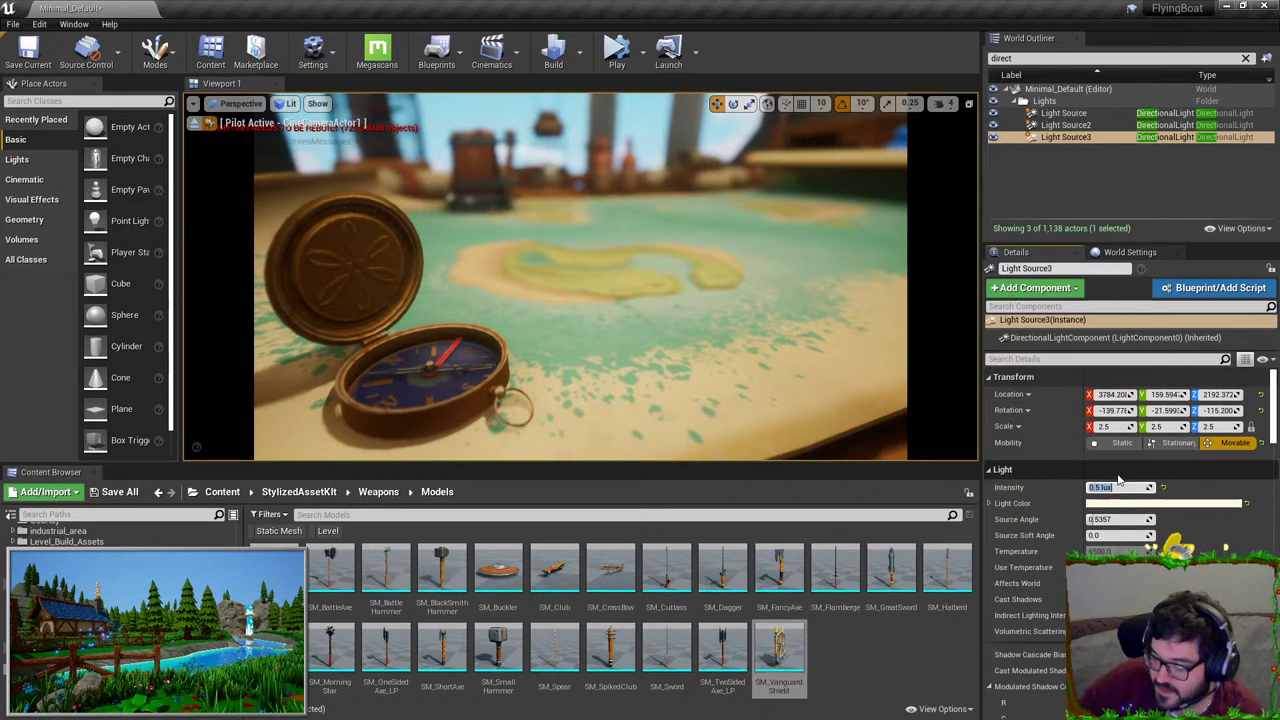
type("4")
key("Return")
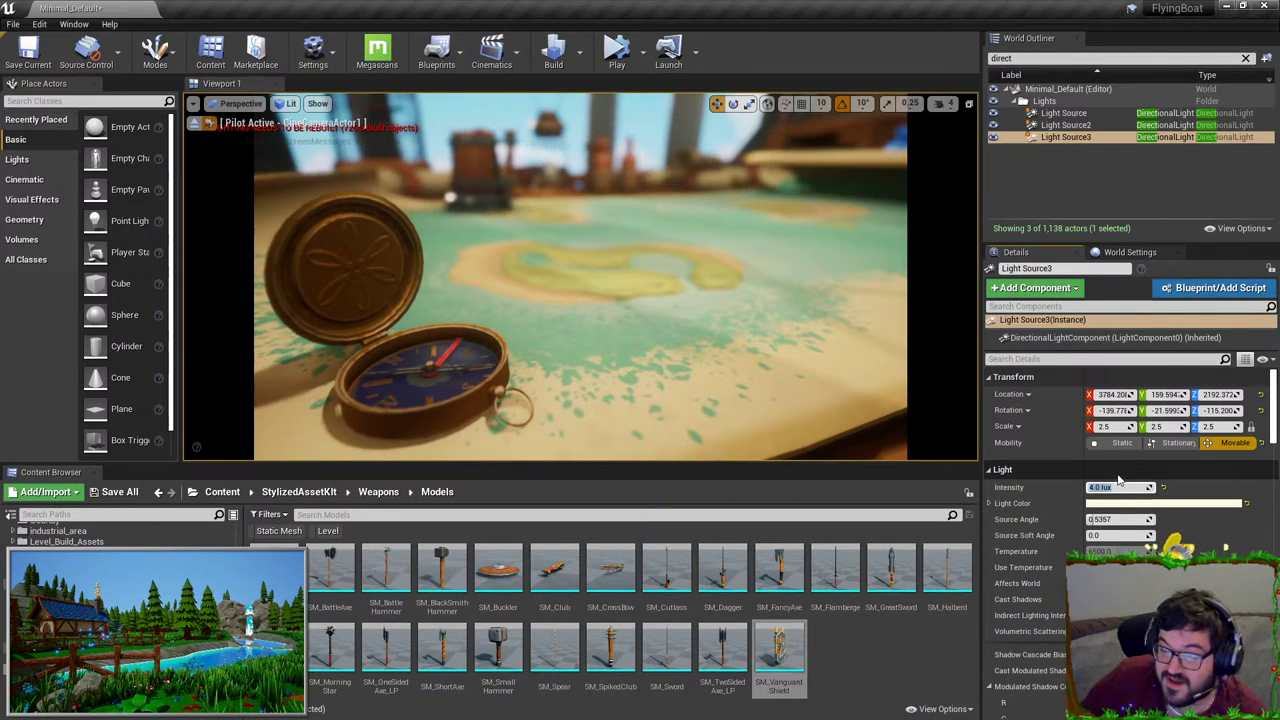
type("8")
key("Return")
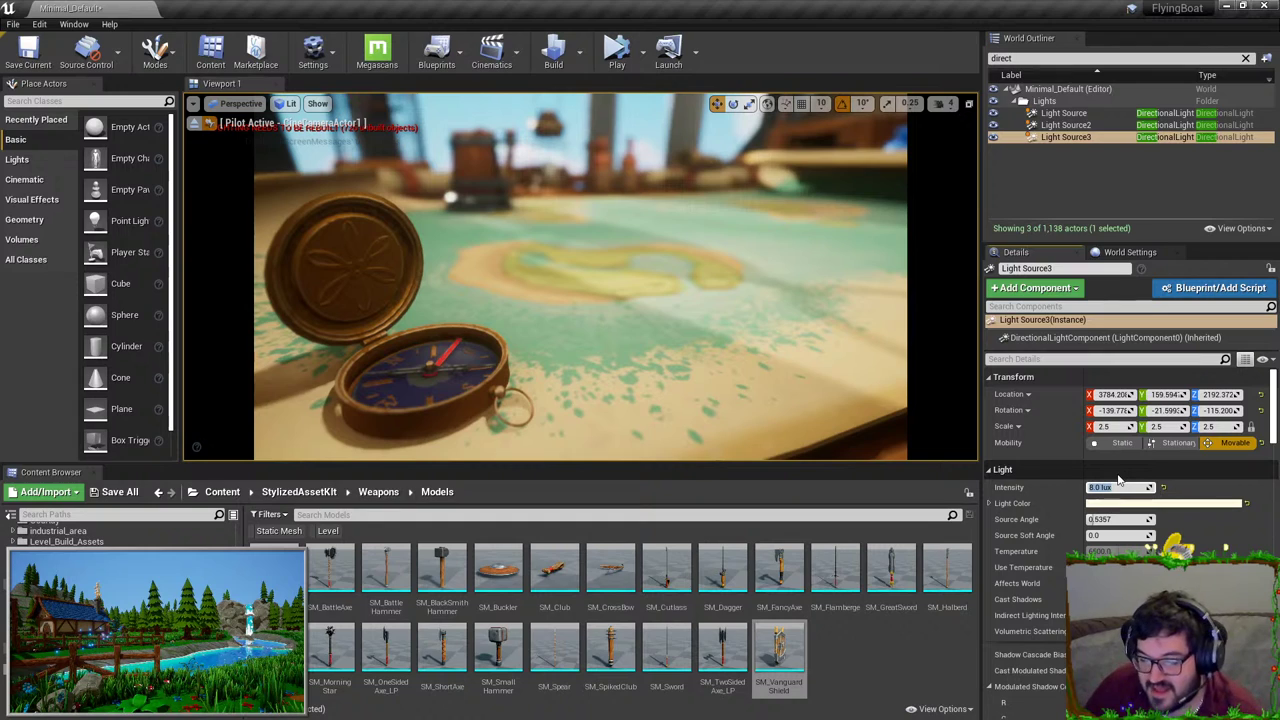
type("4")
key("Return")
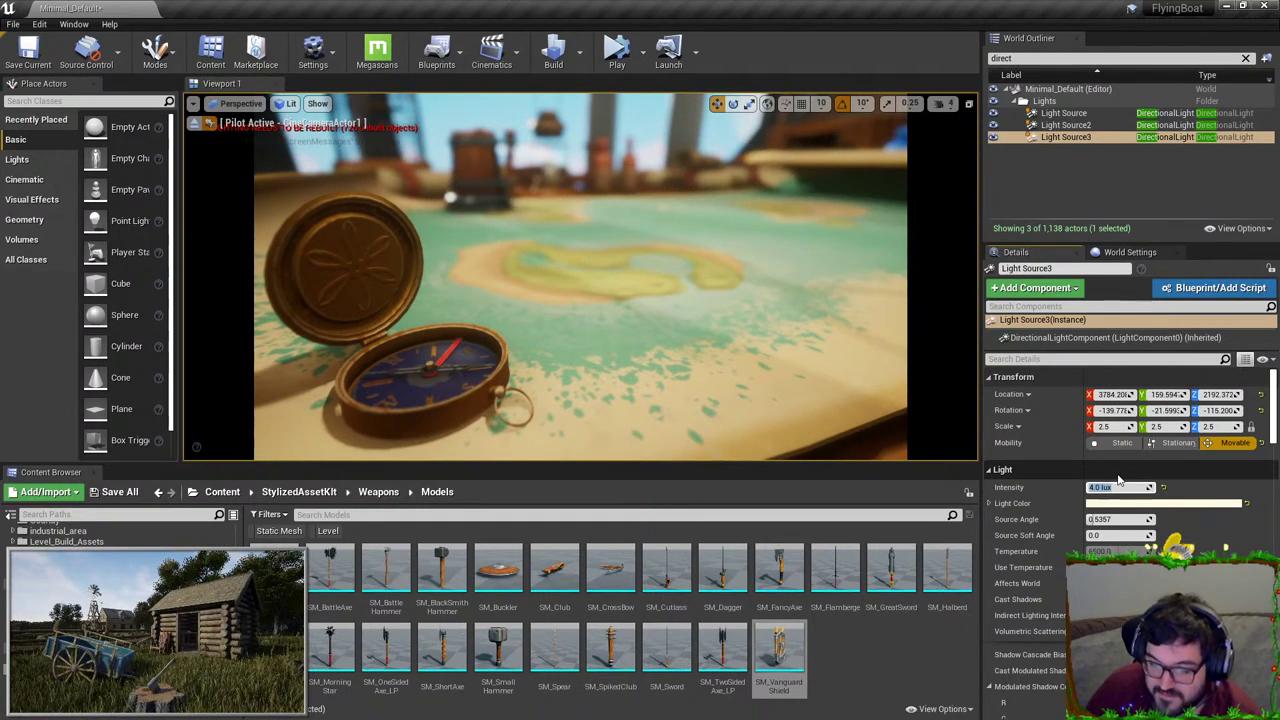
type("0.5")
key("Return")
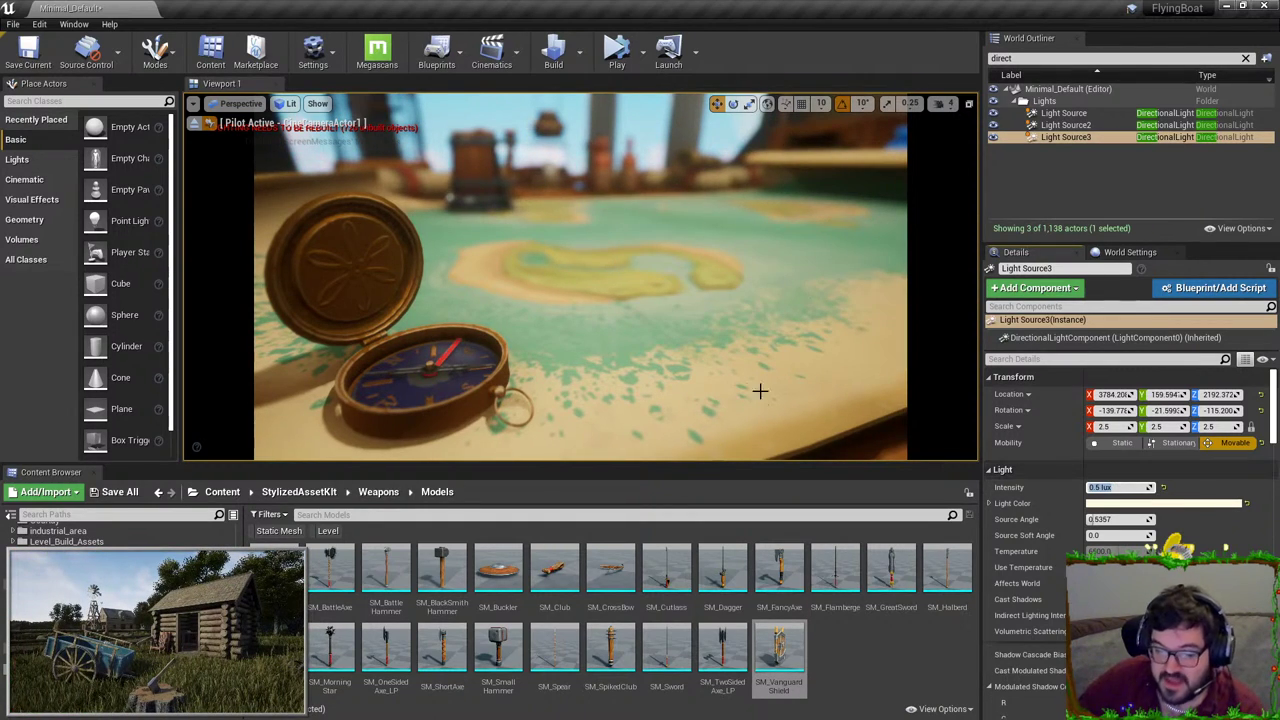
Step: Stop piloting CineCameraActor1 and save the level
left_click(208, 123)
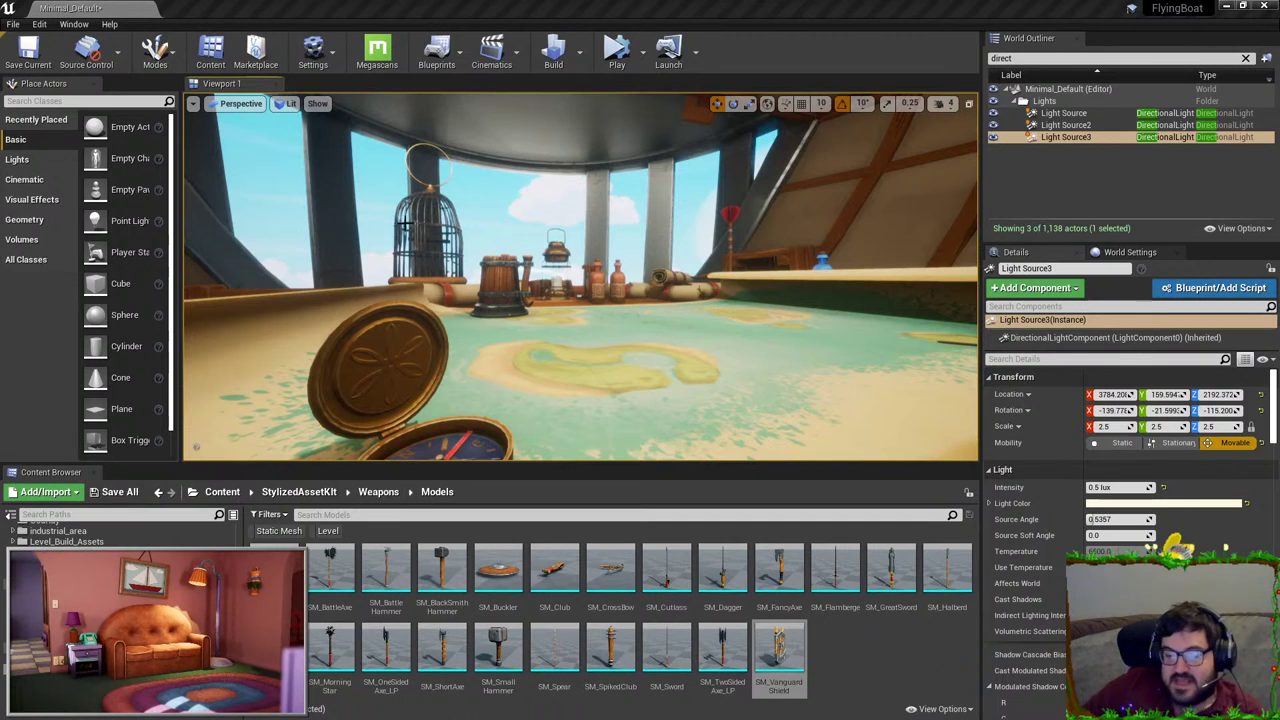
right_click_drag(422, 246, 440, 246)
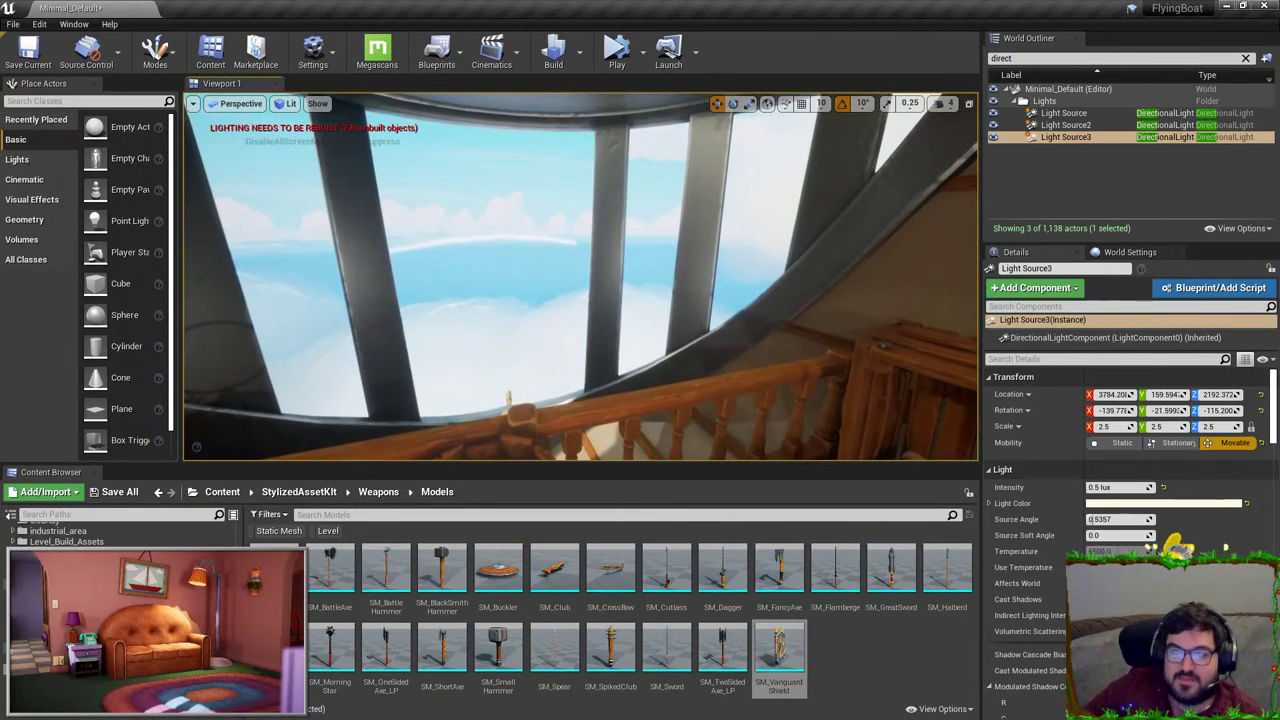
key("ctrl+s")
Step: Examine the window frames and the plaster and timber hull panels beneath the deck railing
right_click_drag(748, 221, 563, 211)
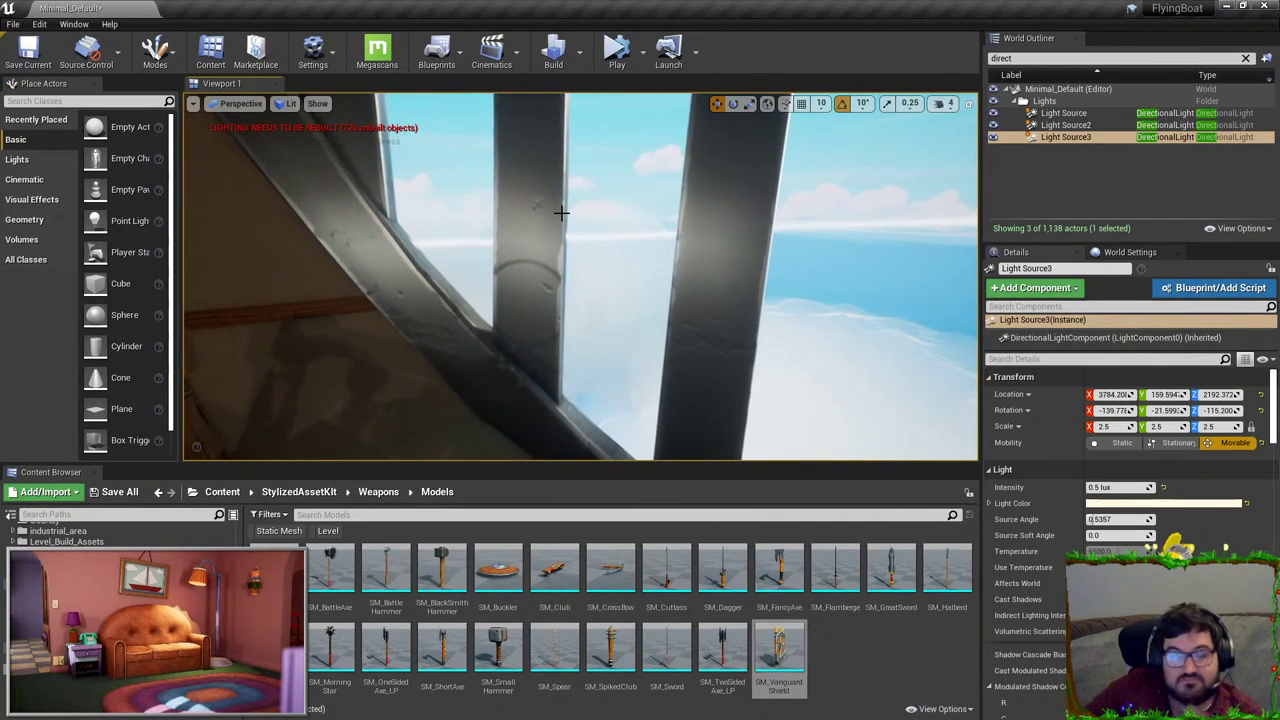
right_click_drag(594, 257, 460, 165)
right_click_drag(669, 259, 669, 259)
left_click(665, 253)
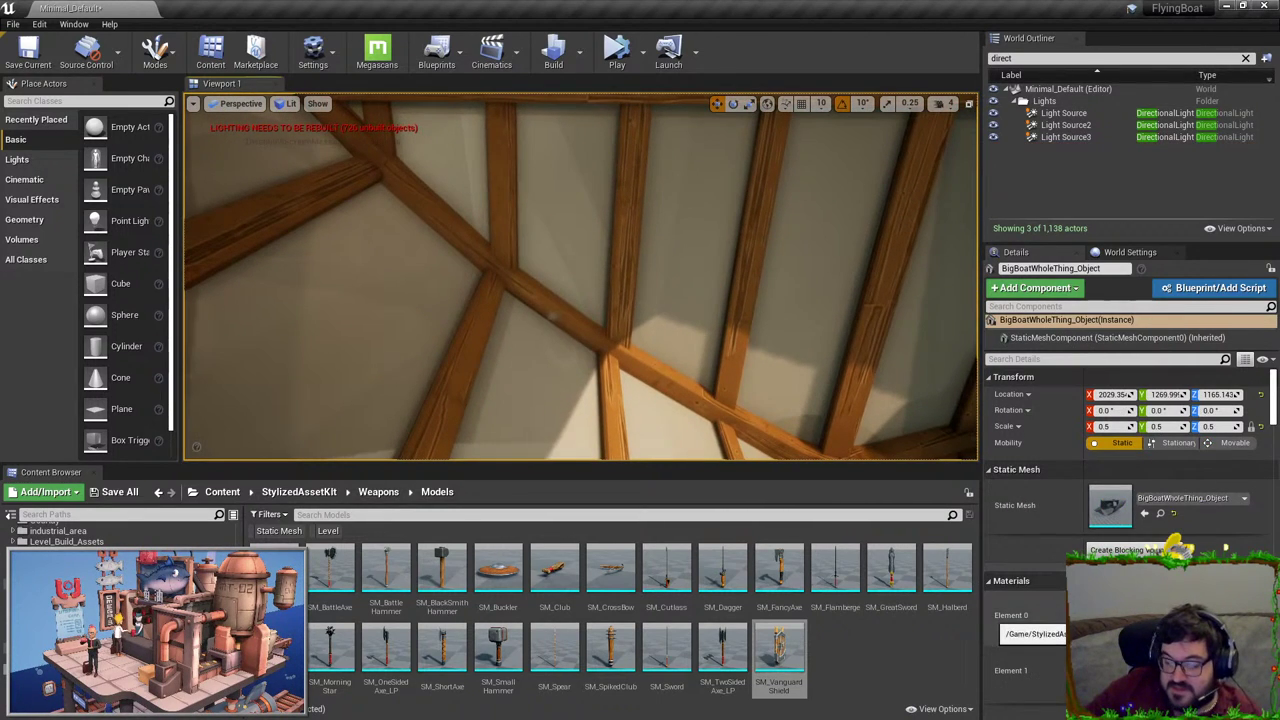
right_click_drag(540, 308, 520, 320)
key("Escape")
right_click_drag(737, 349, 553, 205)
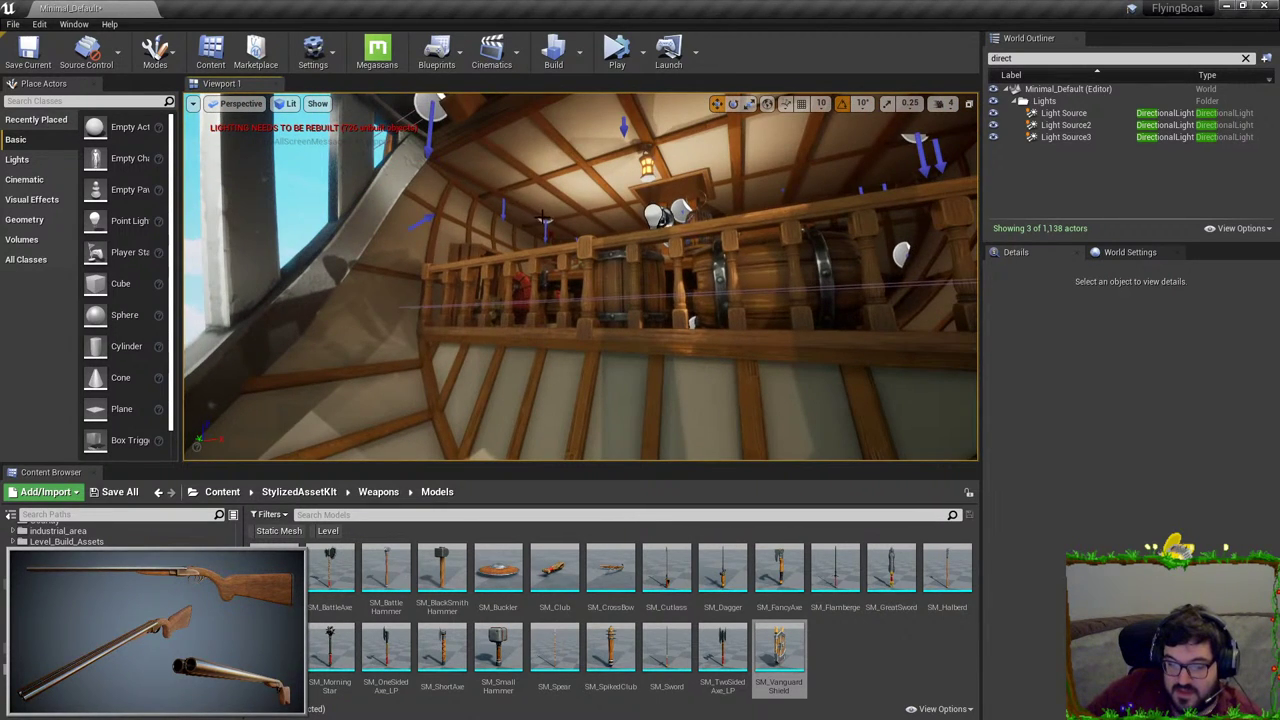
Step: Duplicate the MI_decal_dirt_10 decal and try to place the copy over the hull panels beneath the railing
left_click(543, 219)
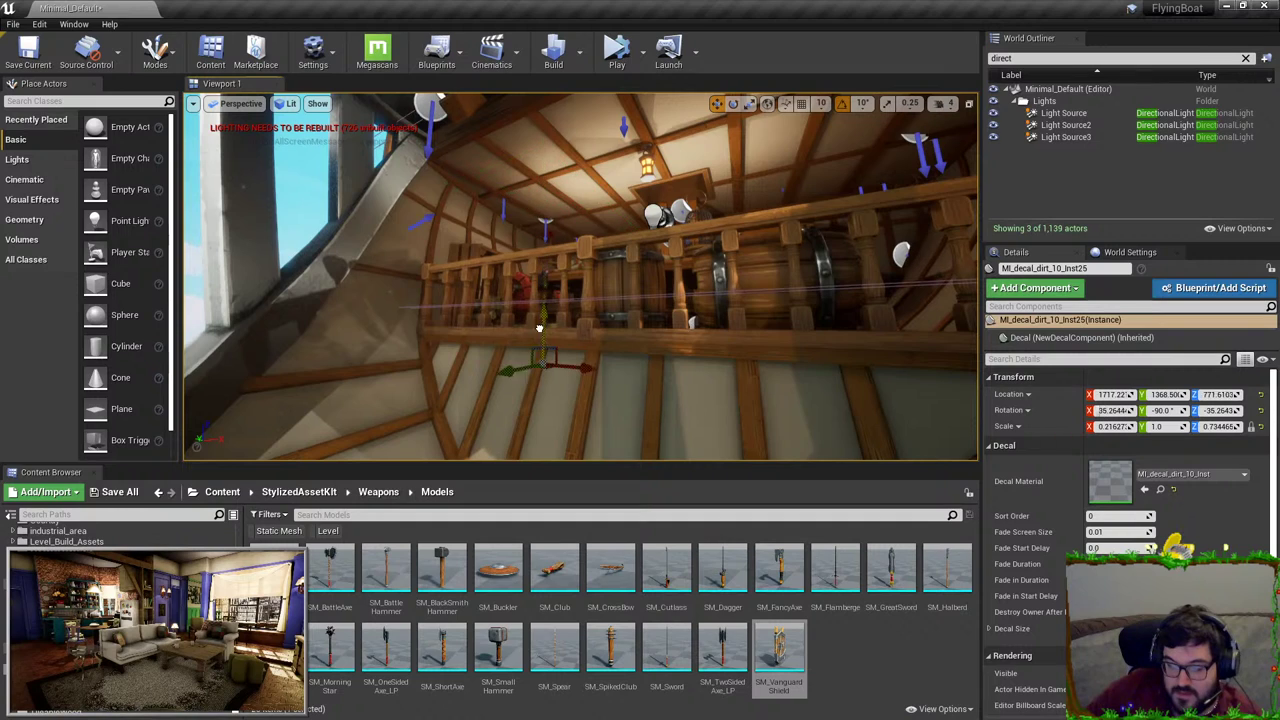
key("f")
key("e")
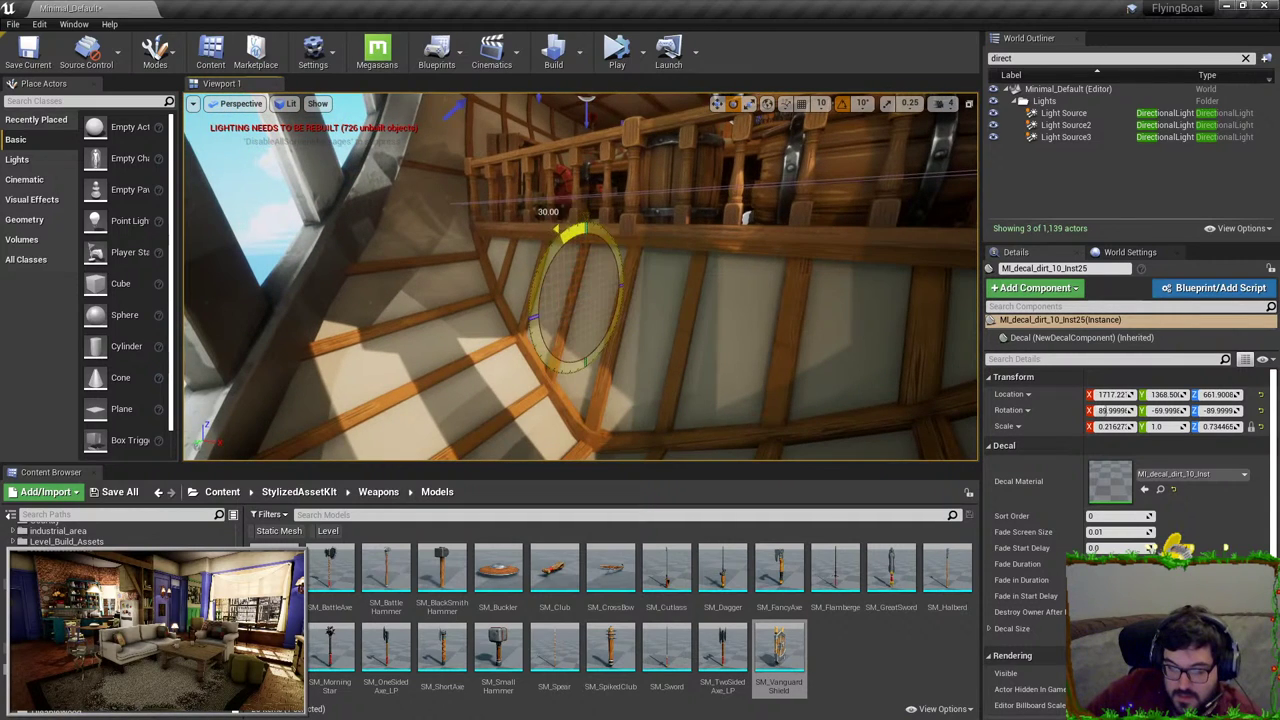
left_click_drag(558, 303, 574, 397)
key("g")
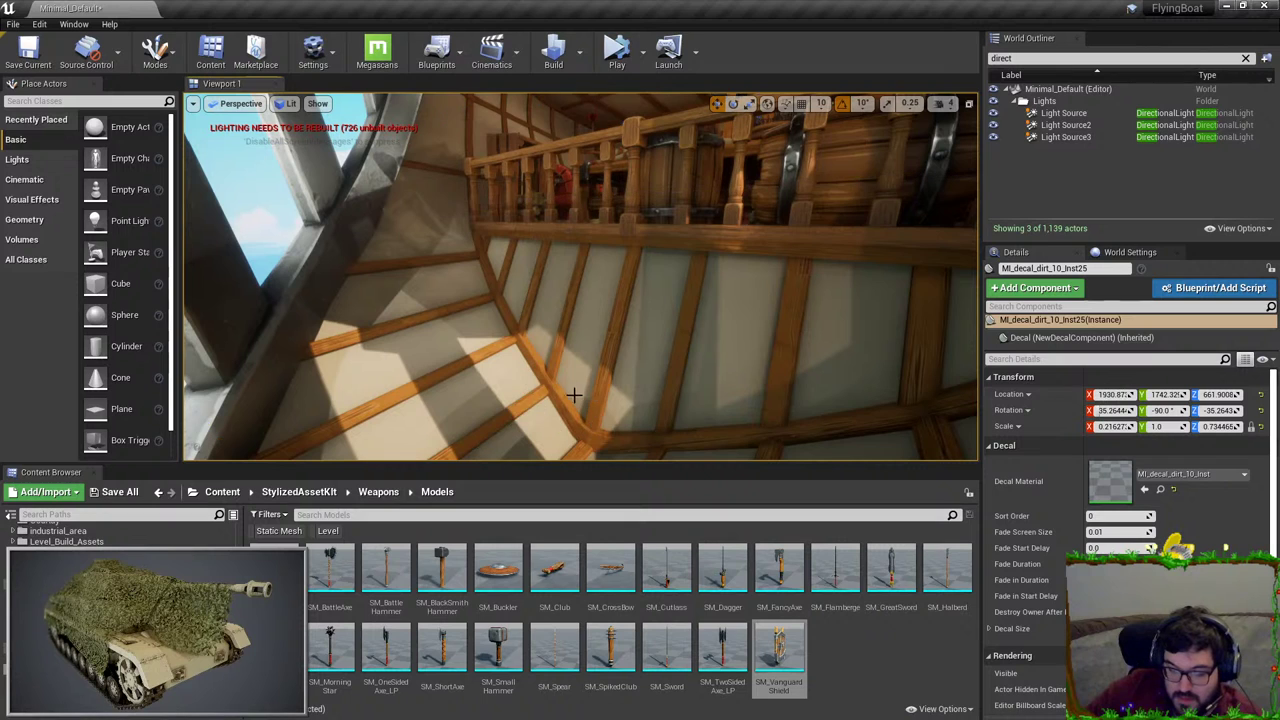
key("g")
right_click_drag(574, 397, 562, 327)
Step: Rotate the duplicated dirt decal 100 degrees in the viewport and raise it to about Z 705.7
key("e")
key("w")
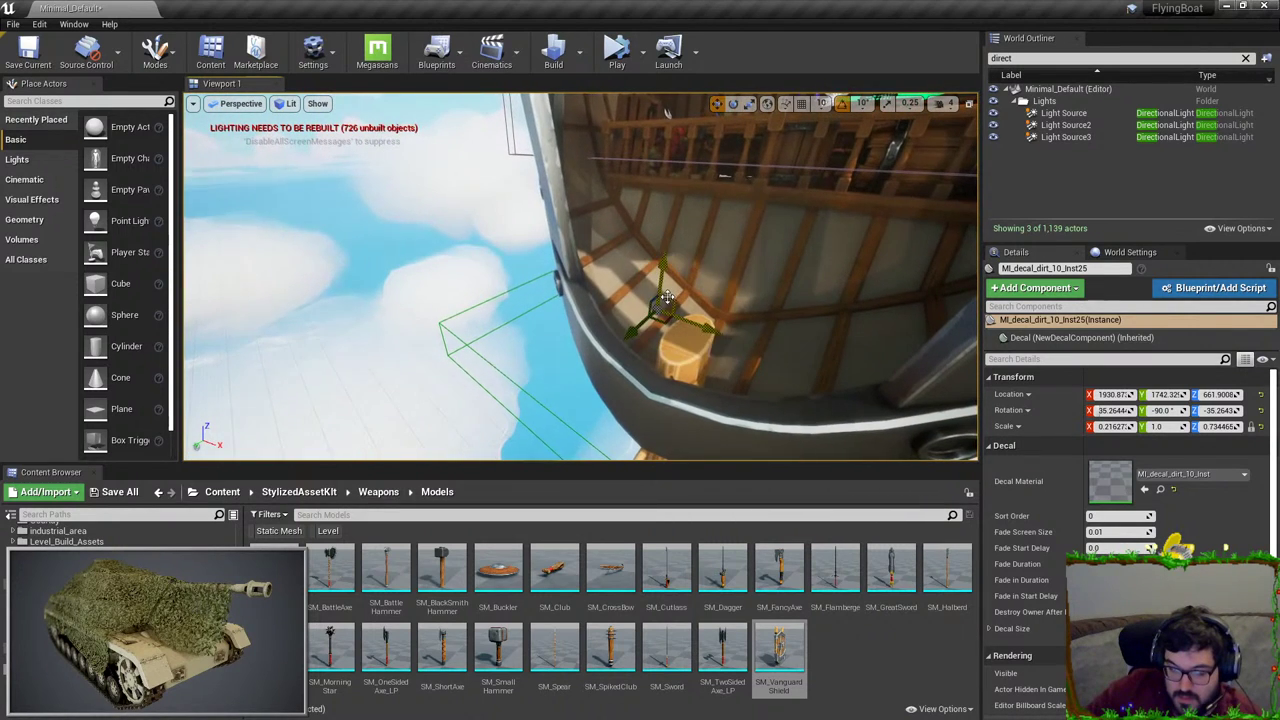
key("e")
left_click_drag(648, 282, 667, 104)
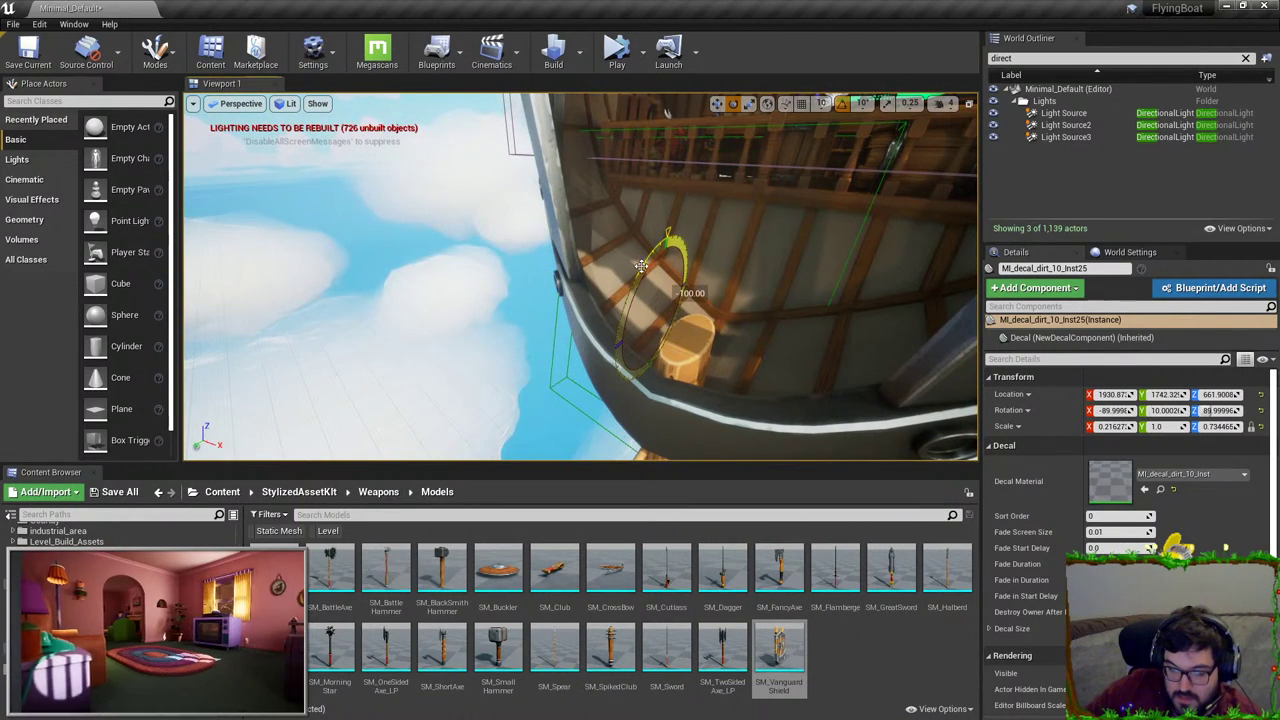
mouse_move(614, 291)
right_mouse_down()
mouse_move(604, 296)
mouse_move(614, 291)
right_mouse_up()
key("w")
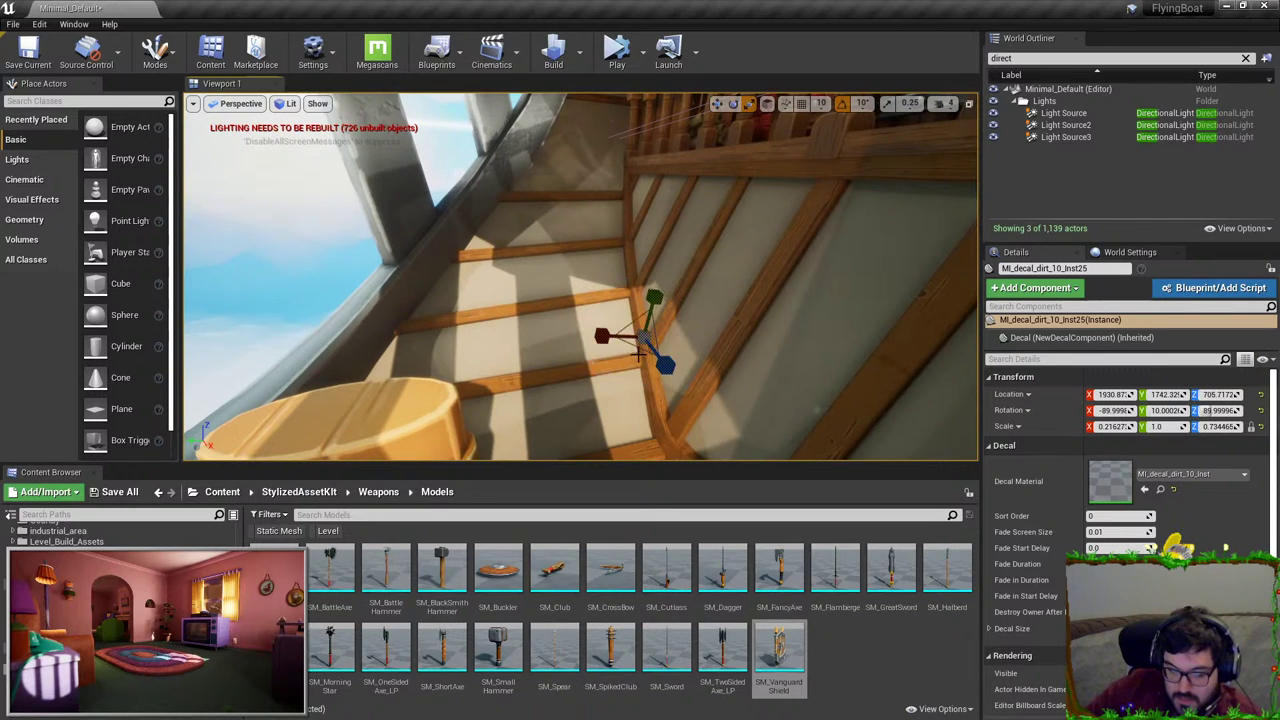
Step: Scale down the duplicated dirt decal, turn off rotation snapping and tilt it to about 14.8 degrees
left_click_drag(640, 337, 608, 338)
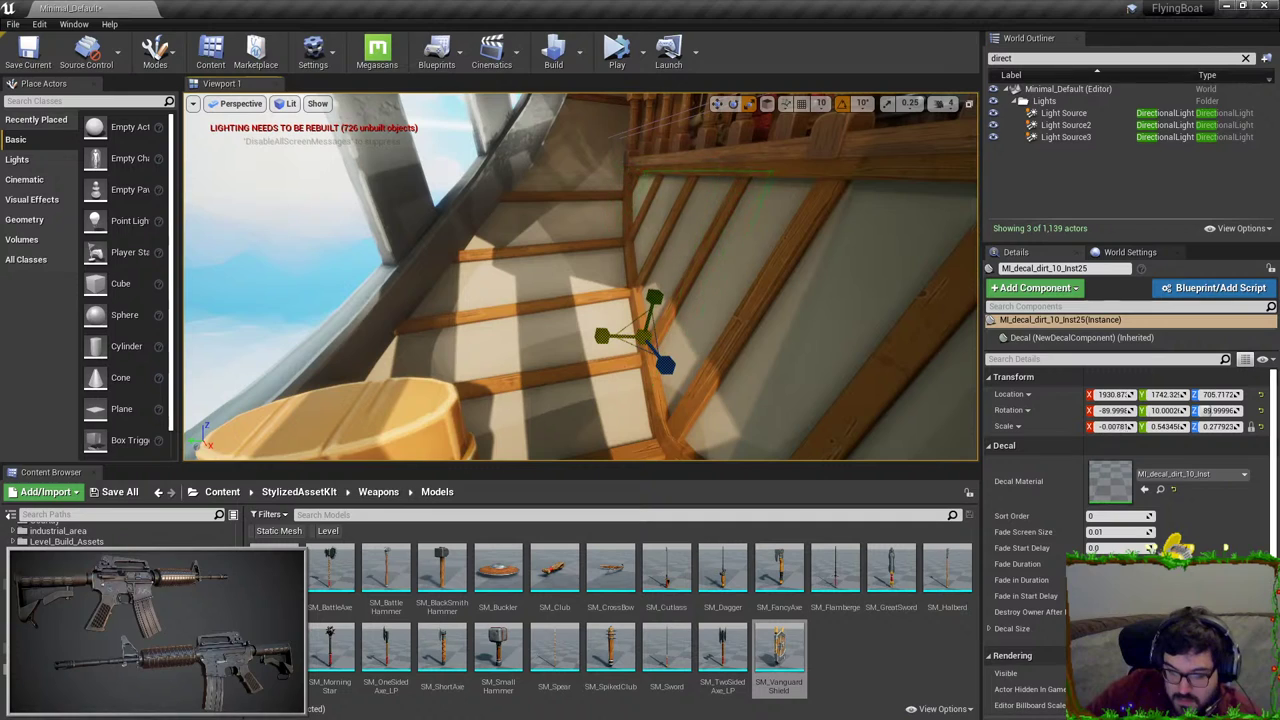
key("e")
right_click_drag(643, 284, 618, 289)
left_click(842, 106)
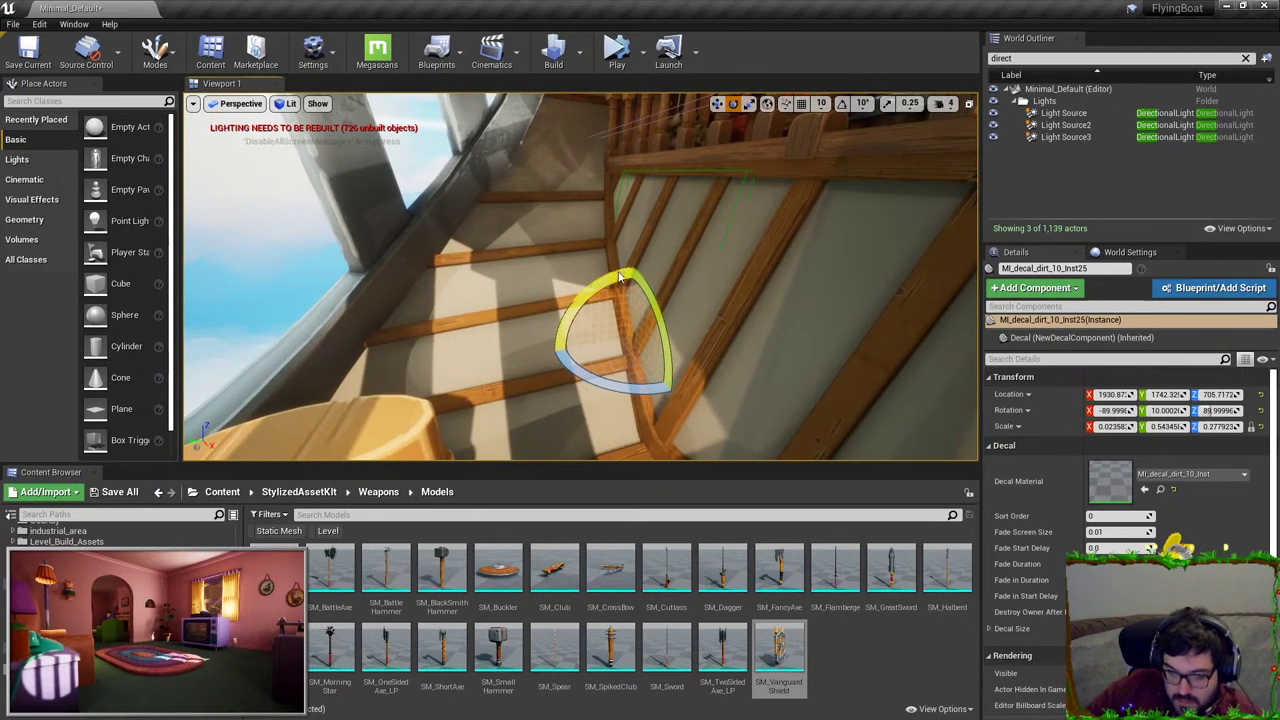
left_click_drag(619, 273, 617, 312)
key("w")
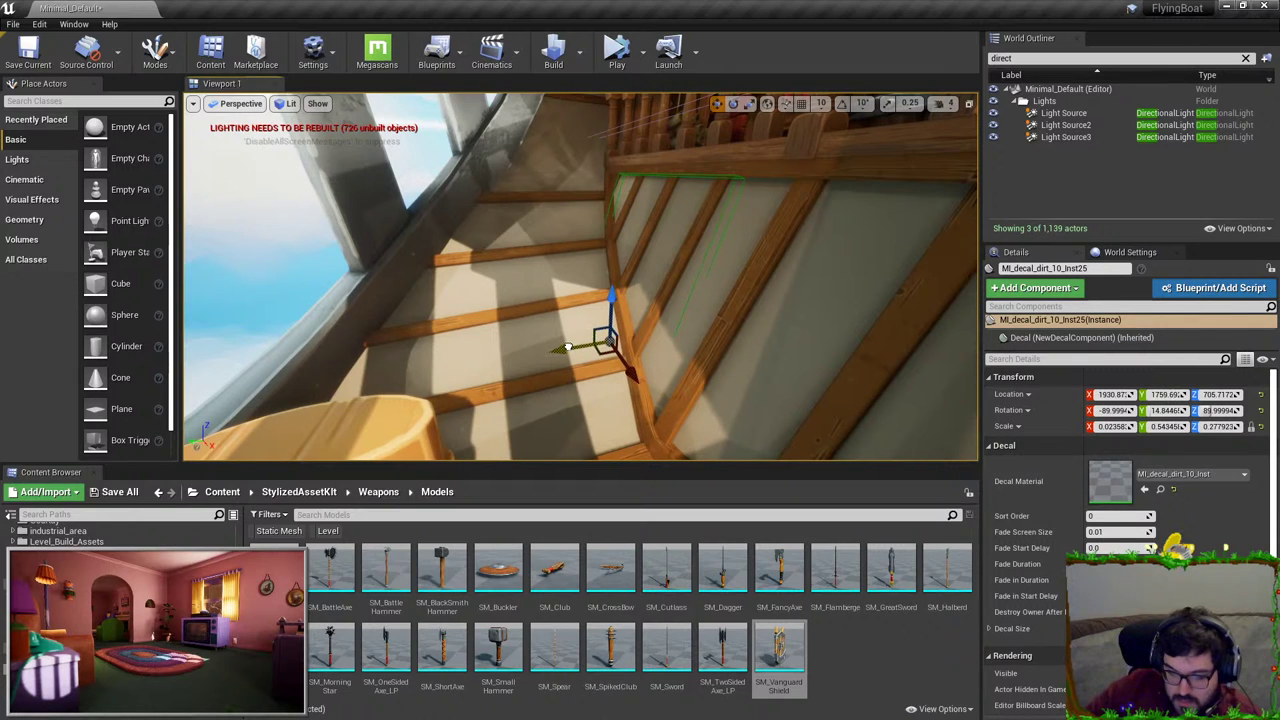
Step: Tilt the dirt decal to about 21.7 degrees and shift it along the hull to about Y 1767.7
key("e")
left_click_drag(612, 275, 624, 248)
key("w")
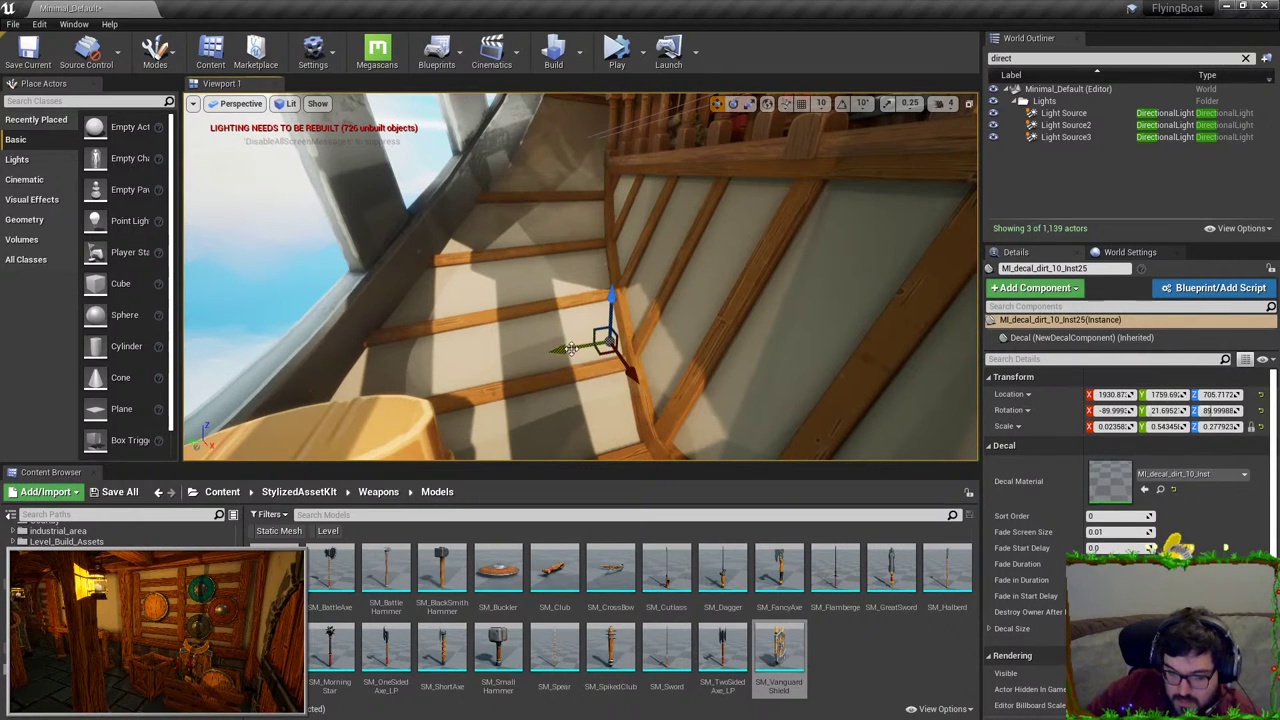
key("w")
right_click_drag(615, 292, 636, 292)
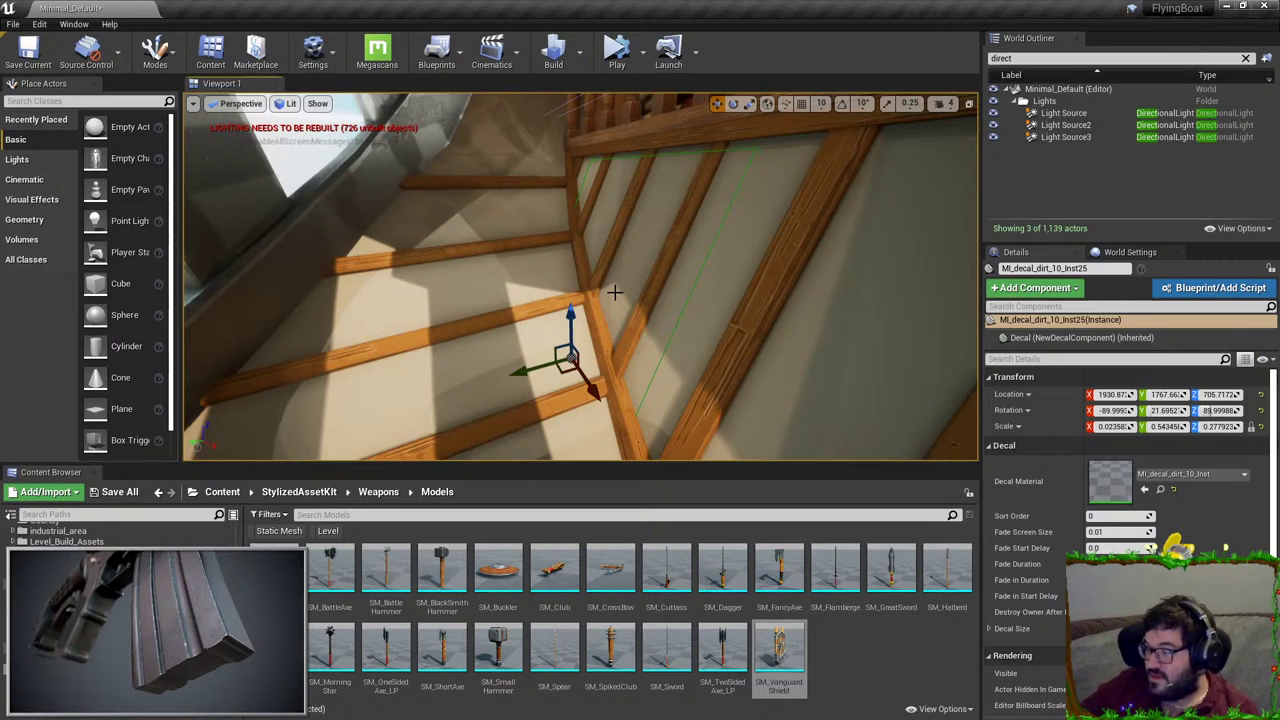
Step: Reposition the dirt decal at the timber joint, about Y 1754 and Z 733, and delete it
key("w")
right_click_drag(610, 400, 700, 408)
left_click_drag(545, 381, 546, 366)
left_click_drag(547, 314, 546, 335)
key("s")
right_click_drag(540, 379, 541, 352)
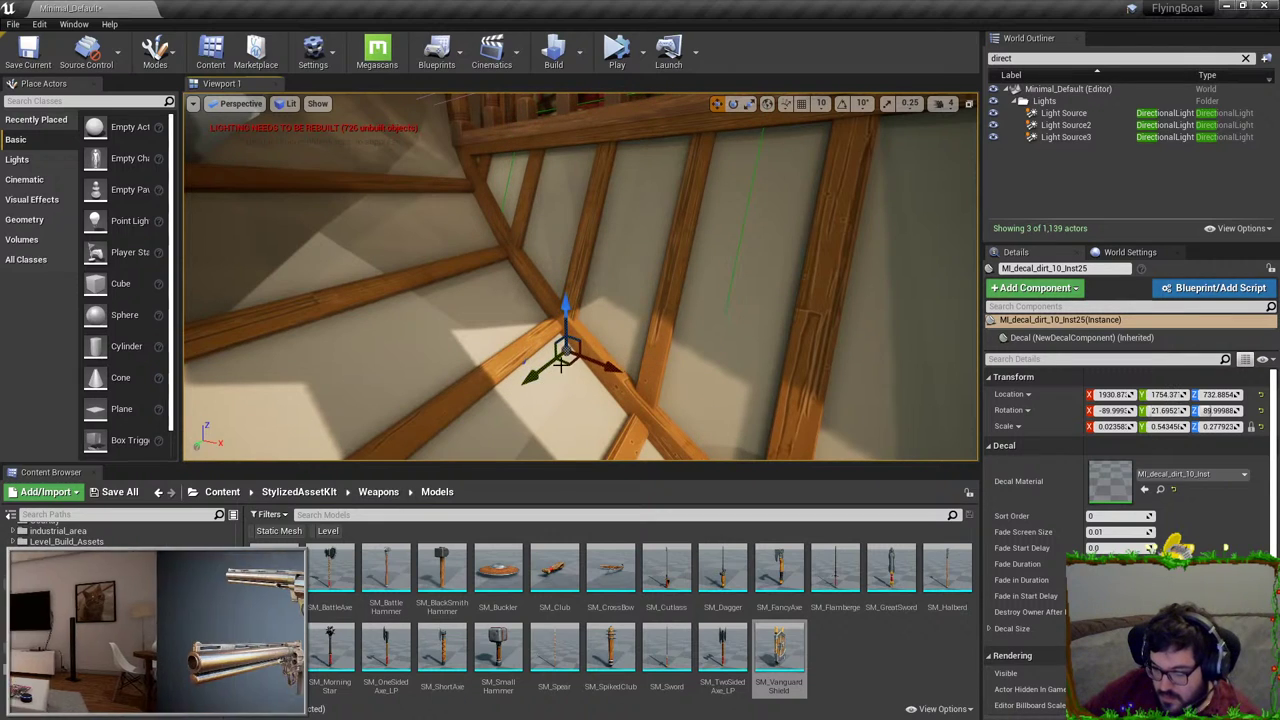
right_click_drag(545, 382, 548, 390)
key("Delete")
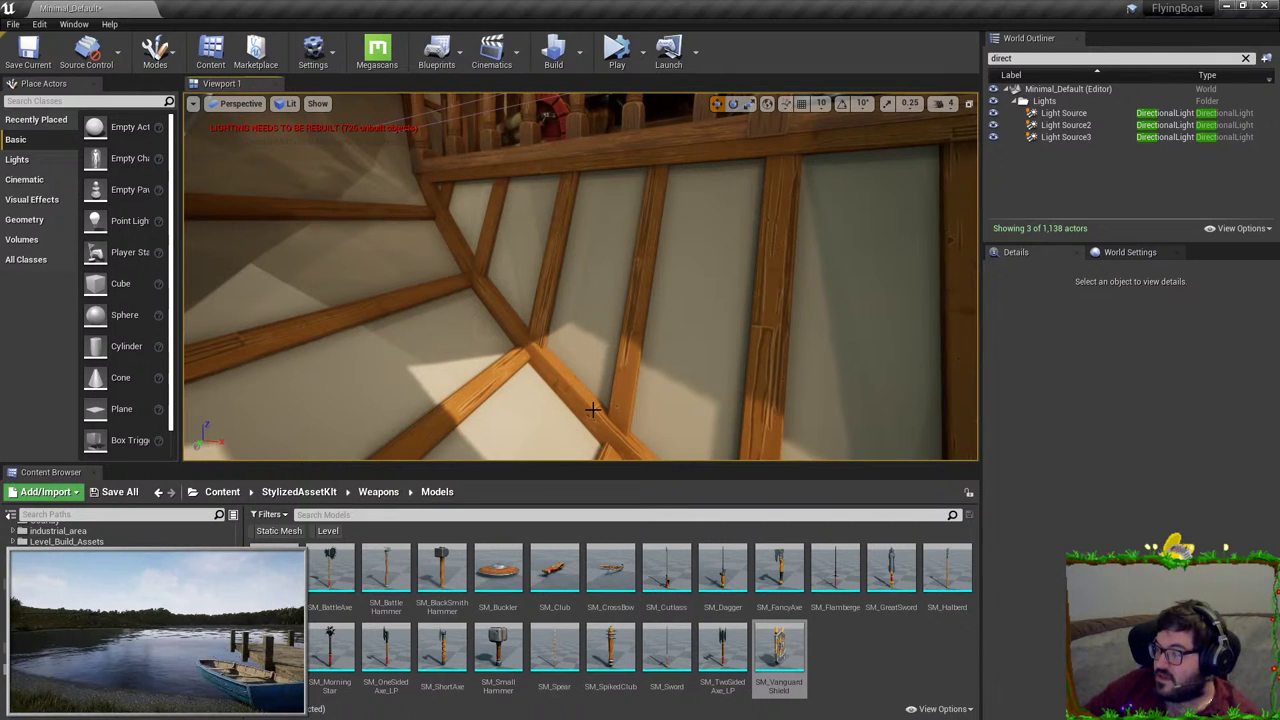
Step: Select an existing dirt decal on the ceiling and locate its material in the decals_materials folder
right_click_drag(603, 358, 680, 365)
left_click(567, 180)
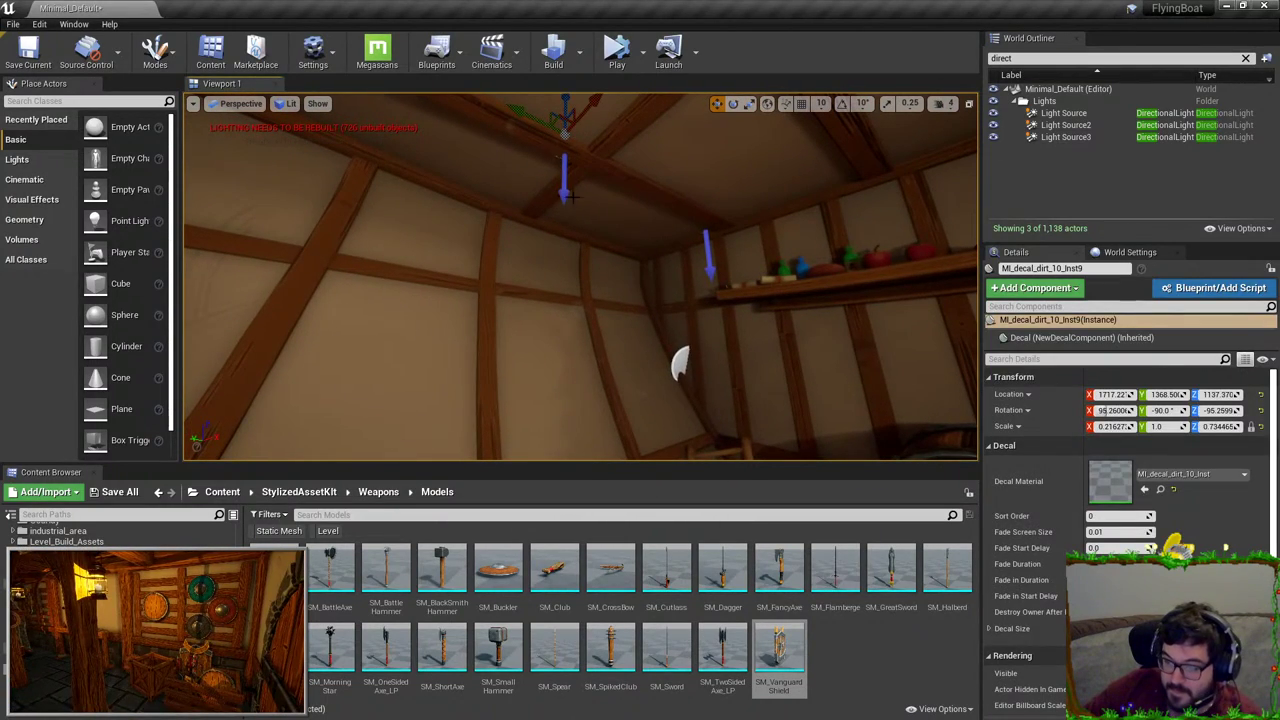
left_click(1160, 489)
Step: Try MI_decal_dirt_10_Inst2, two of the 10_Inst_Inst2 variants and MI_decal_dirt_09_Inst on the hull panels, deleting the rejected decals
right_click_drag(758, 328, 400, 400)
right_click_drag(912, 180, 930, 165)
left_click_drag(386, 650, 572, 355)
key("Delete")
left_click_drag(450, 637, 500, 337)
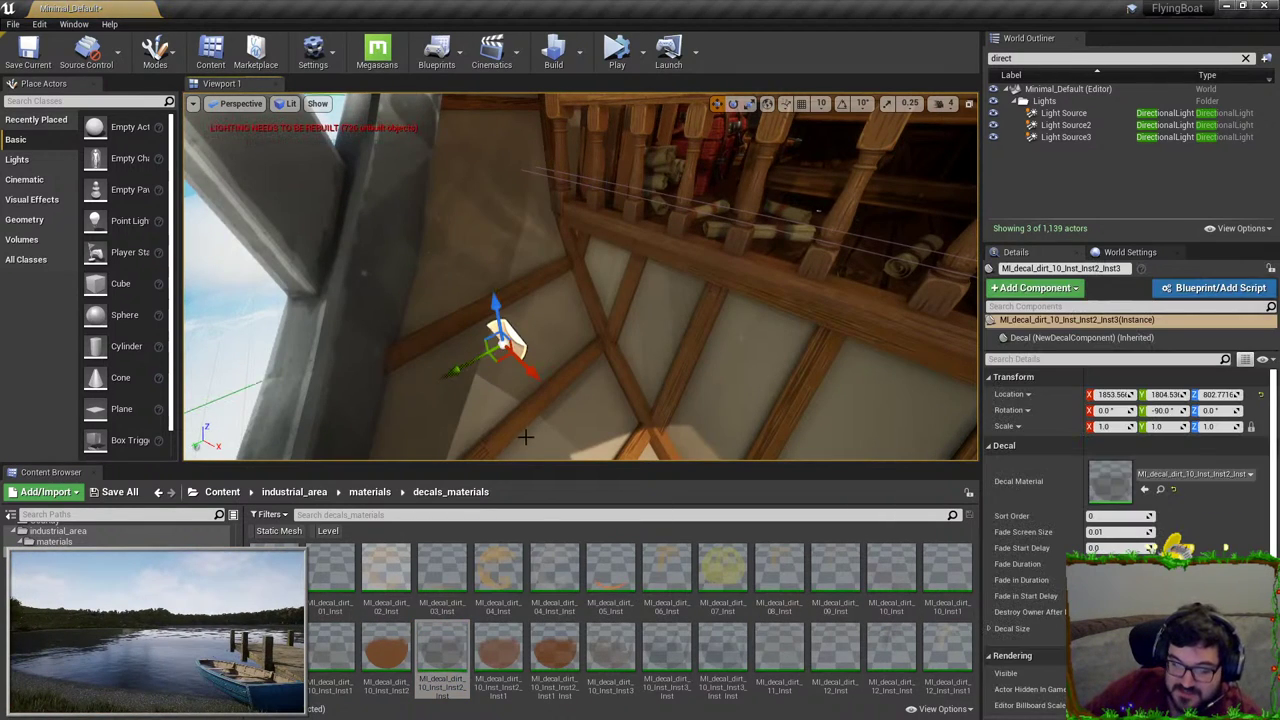
key("Delete")
left_click_drag(498, 645, 549, 323)
left_click_drag(835, 570, 518, 345)
key("Delete")
Step: Try MI_decal_dirt_10_Inst, 10_Inst1, 09_Inst and 08_Inst in turn on the hull panels, deleting each one
left_click_drag(891, 570, 538, 315)
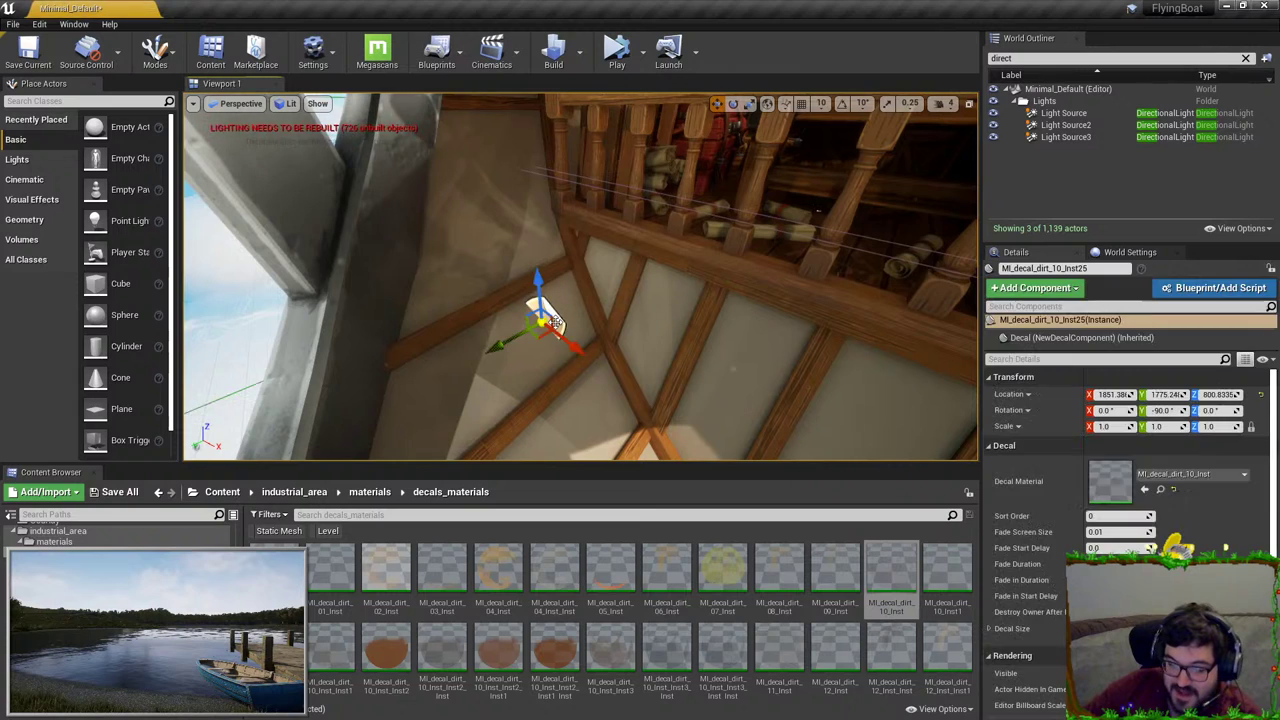
key("Delete")
left_click_drag(947, 571, 545, 344)
key("Delete")
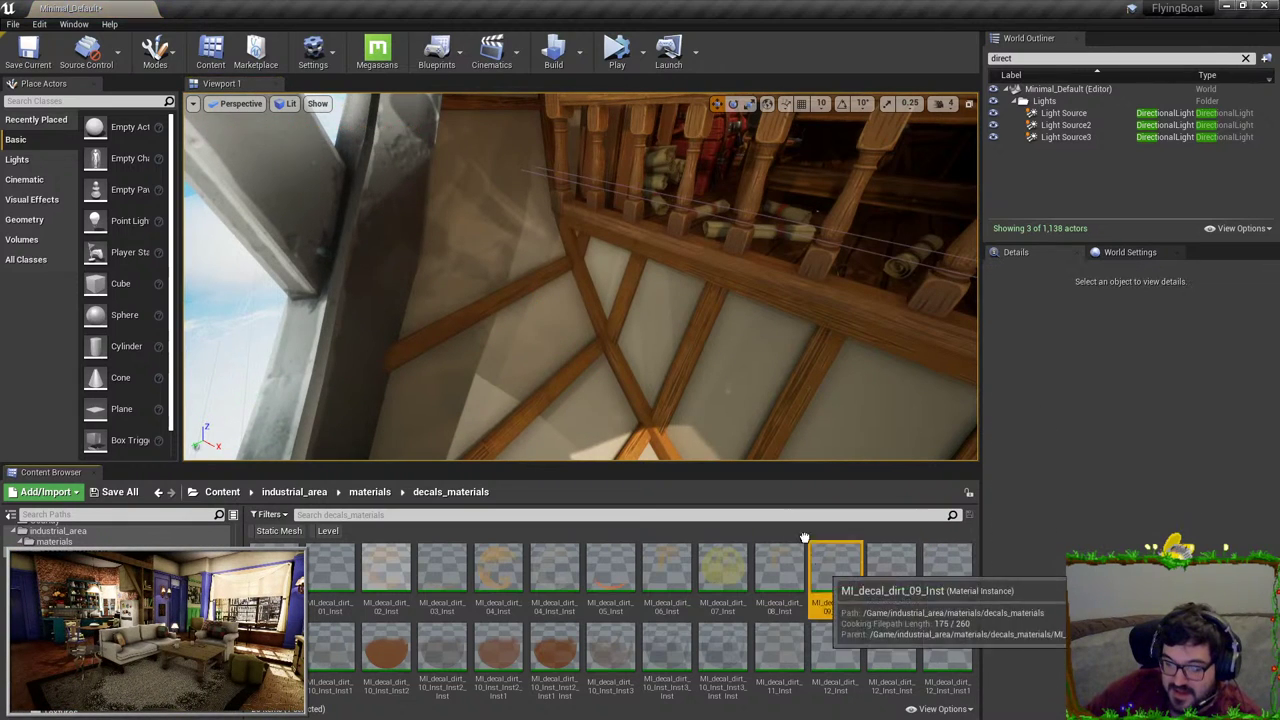
left_click_drag(835, 570, 550, 345)
key("Delete")
left_click_drag(779, 570, 535, 364)
key("Delete")
Step: Try MI_decal_dirt_07_Inst, 06_Inst and 05_Inst in turn on the hull panels beneath the railing
left_click_drag(708, 564, 522, 371)
key("Delete")
left_click_drag(650, 568, 505, 360)
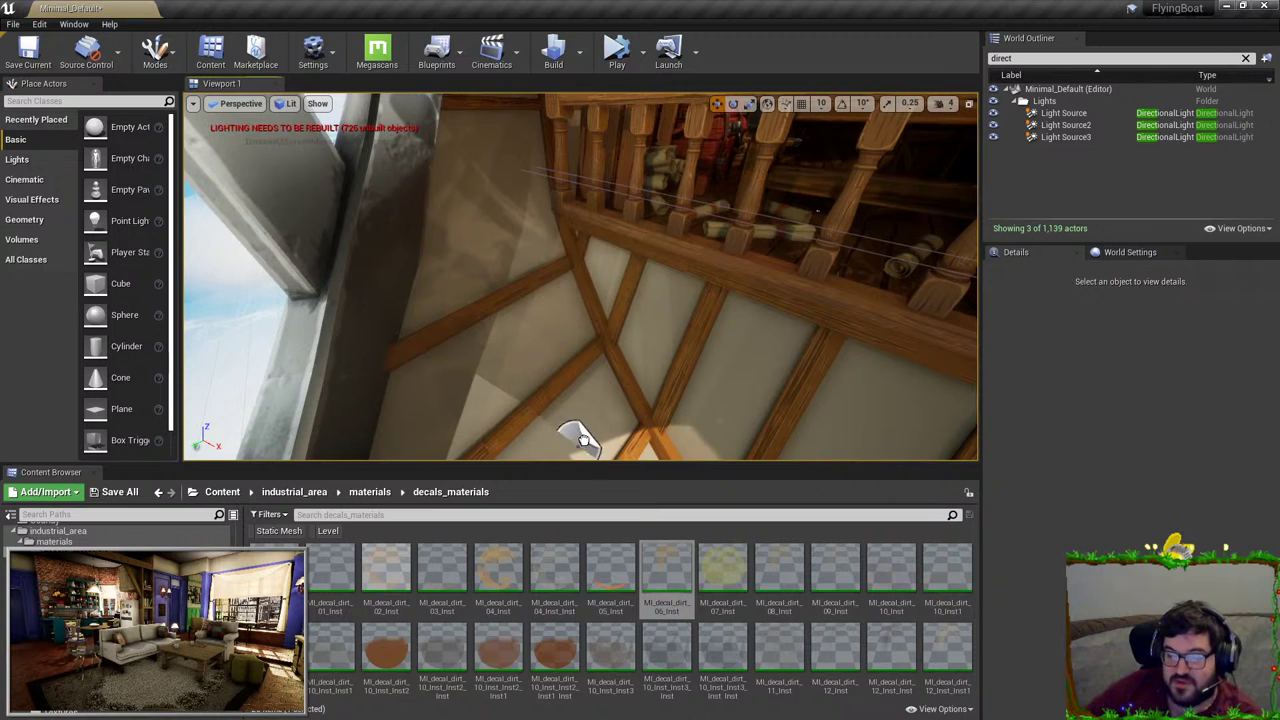
left_click_drag(583, 440, 530, 352)
key("Delete")
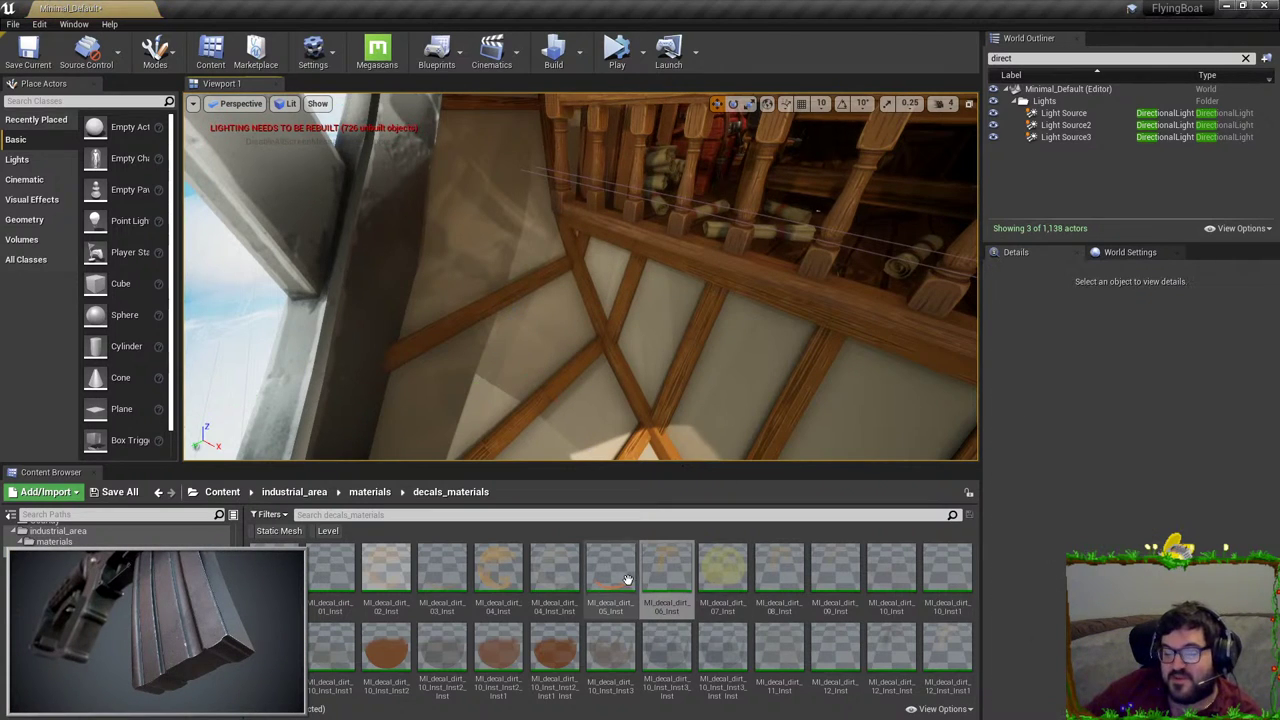
left_click_drag(628, 579, 534, 320)
right_click_drag(534, 320, 468, 336)
left_click_drag(583, 289, 704, 287)
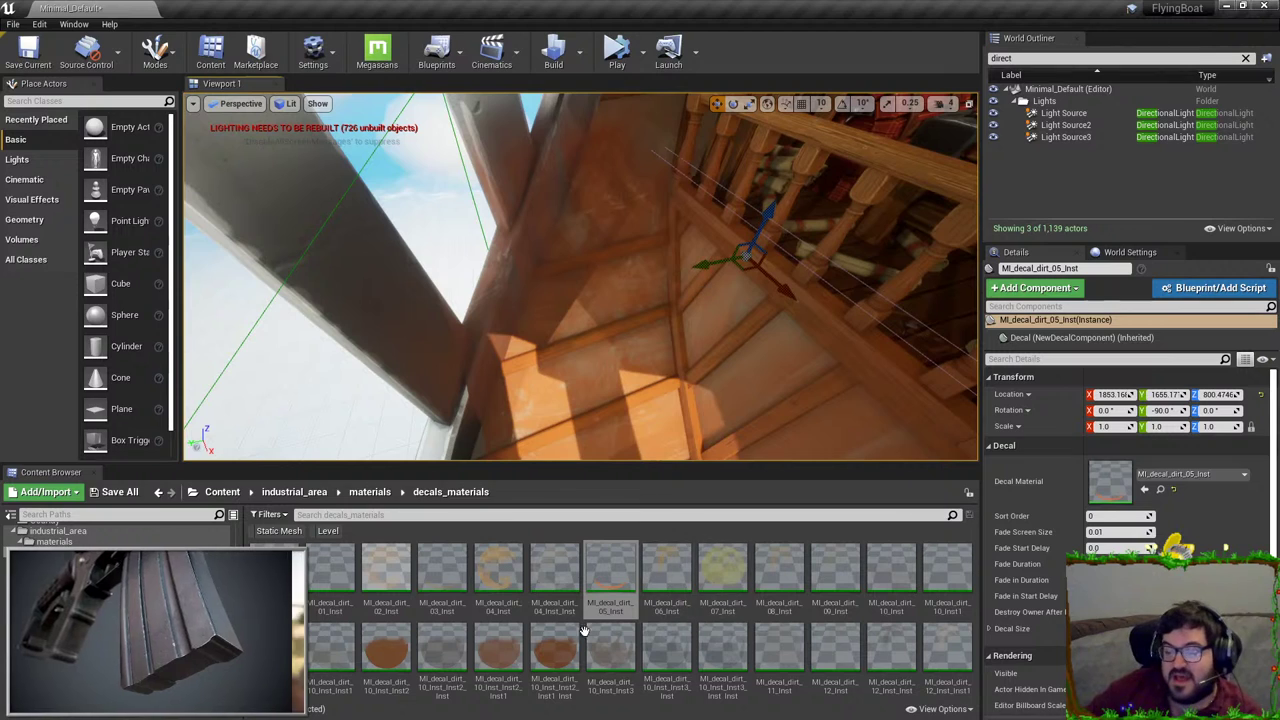
Step: Place MI_decal_dirt_04_Inst_Inst on the hull beside the railing and scale it to a small, thin decal volume
left_click_drag(554, 572, 628, 383)
key("space")
key("space")
right_click_drag(706, 373, 637, 333)
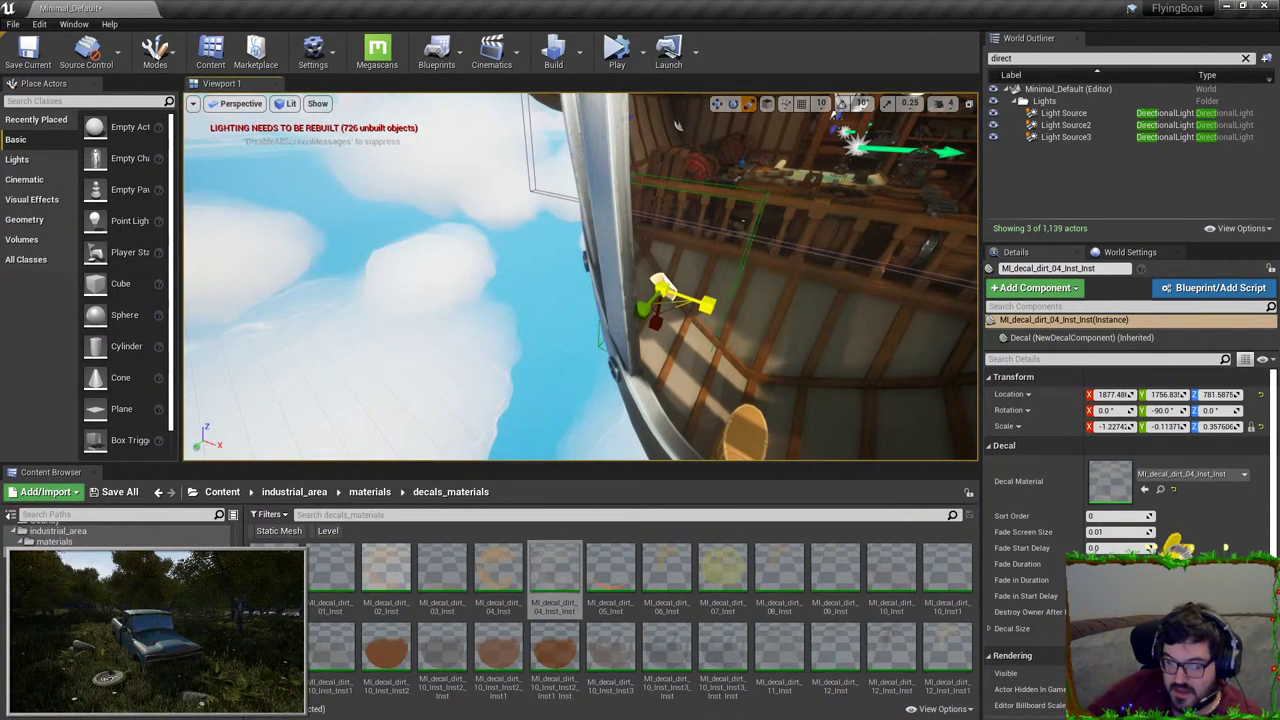
left_click_drag(708, 305, 718, 309)
right_click_drag(718, 309, 664, 333)
left_click_drag(568, 328, 560, 332)
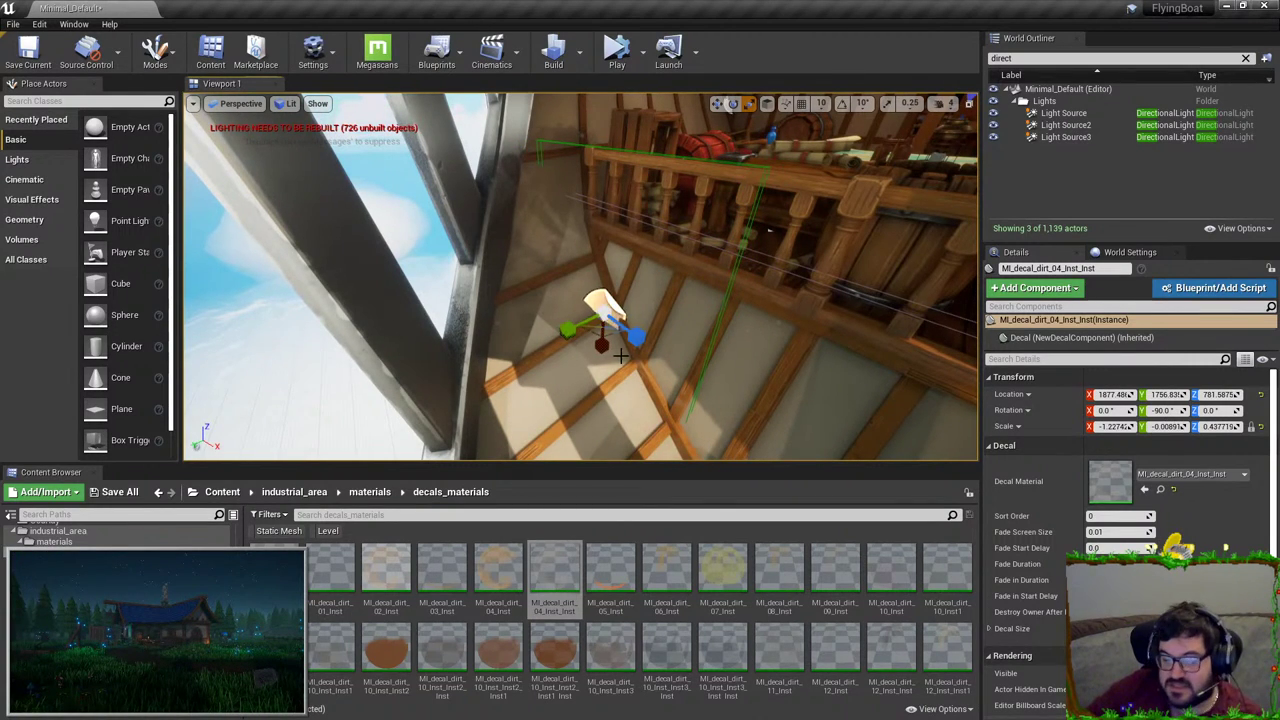
Step: Rotate the decal about 25 degrees to follow the hull slope and move it to about Y 1734
key("e")
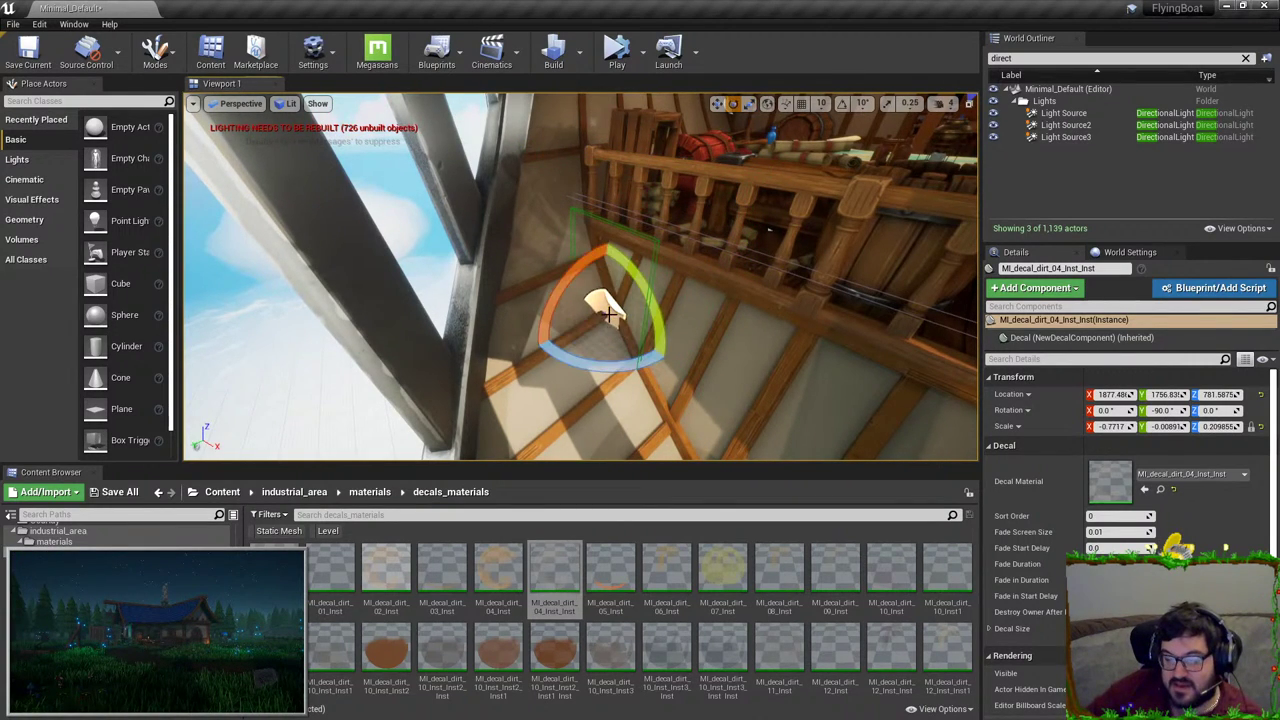
left_click_drag(574, 275, 598, 256)
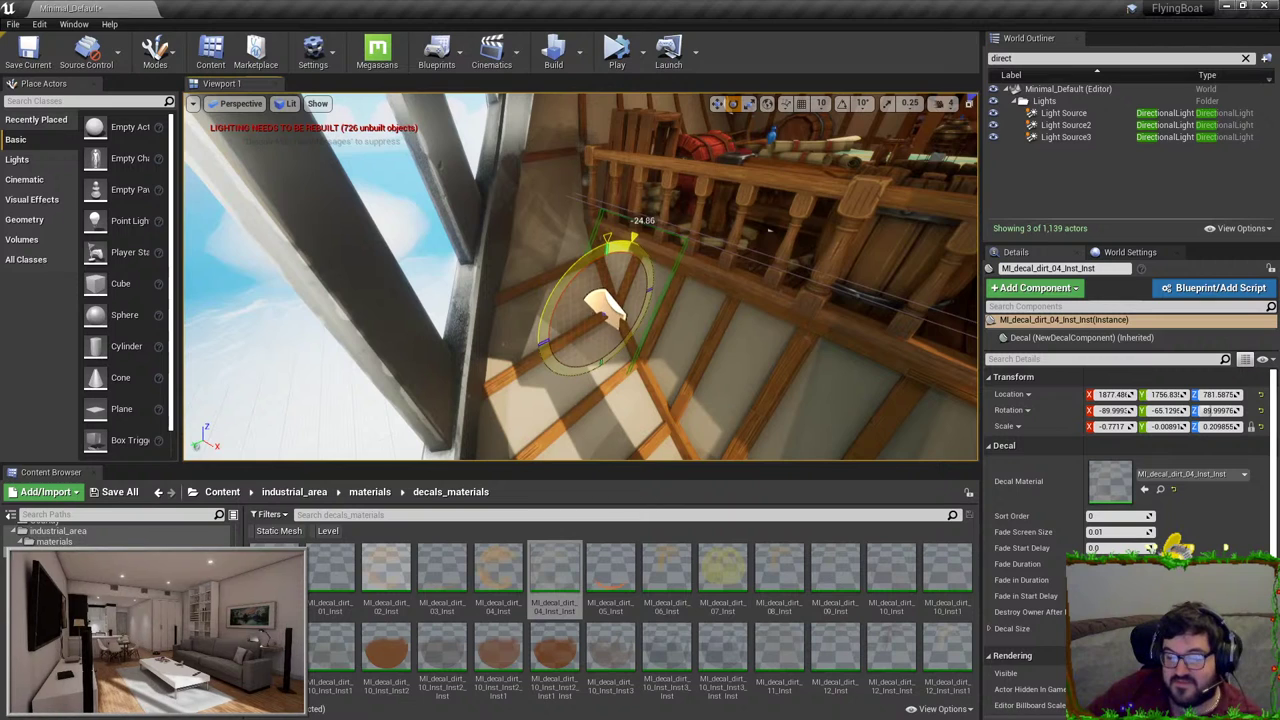
mouse_move(598, 256)
right_mouse_down()
mouse_move(612, 270)
mouse_move(600, 272)
right_mouse_up()
key("w")
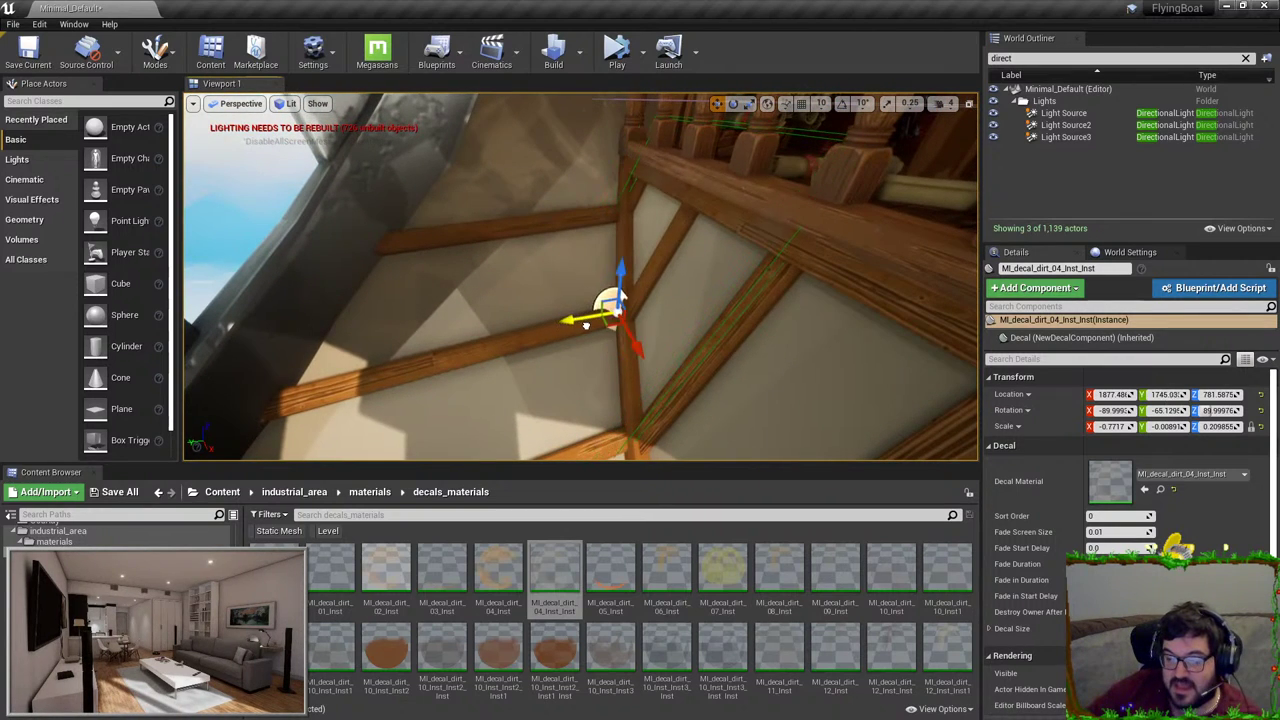
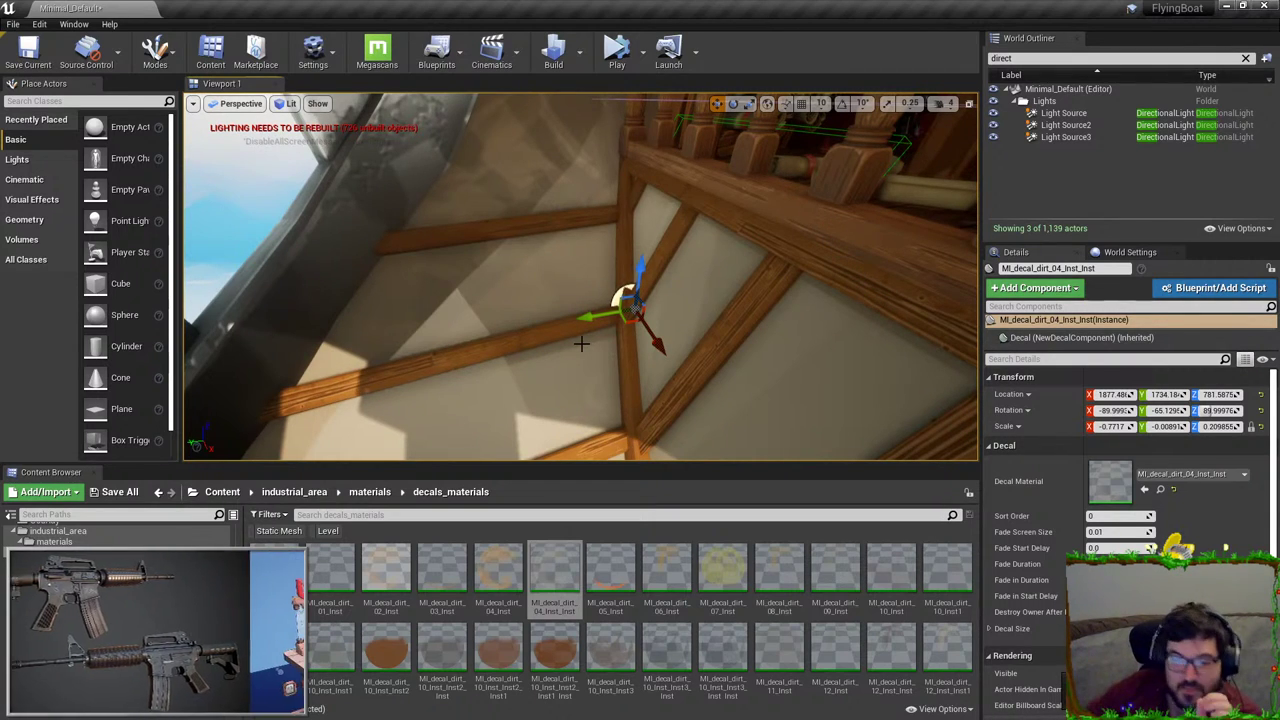
Step: Change the decal's material to MI_decal_dirt_04_Inst and shift it along the hull to about Y 1739
left_click_drag(498, 575, 1110, 481)
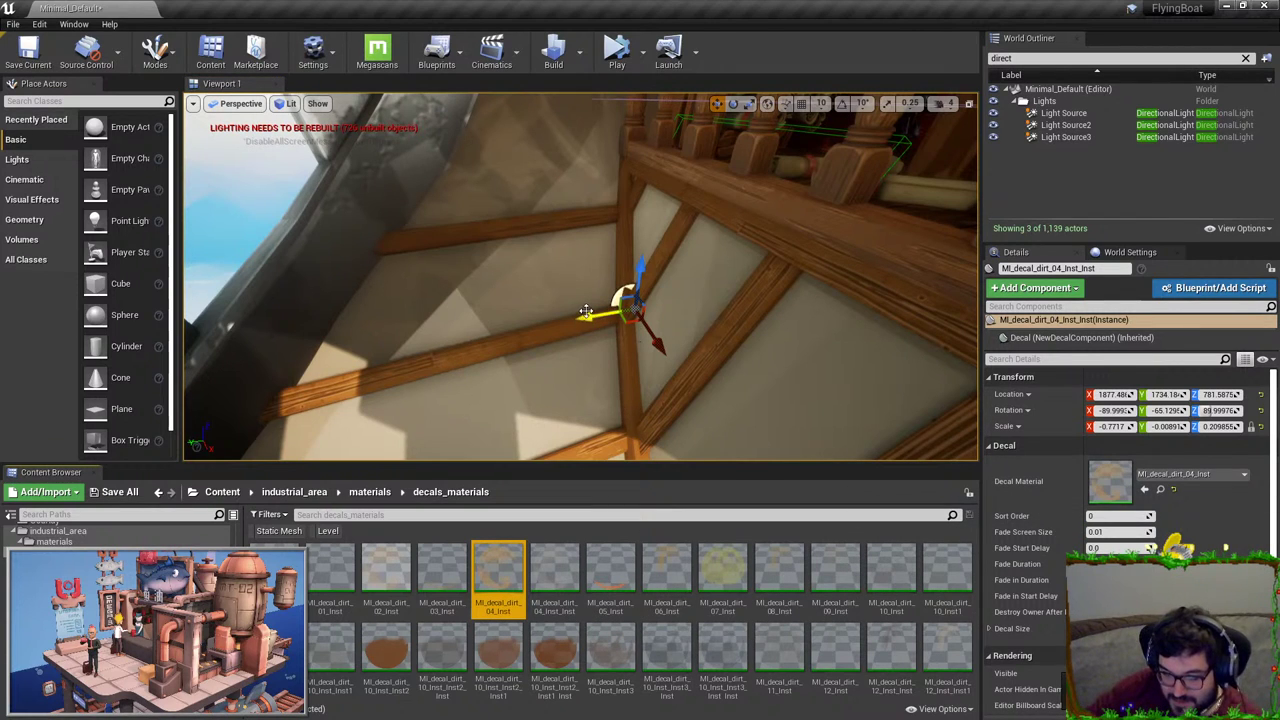
left_click_drag(586, 312, 577, 314)
right_click_drag(572, 313, 720, 313)
key("e")
key("w")
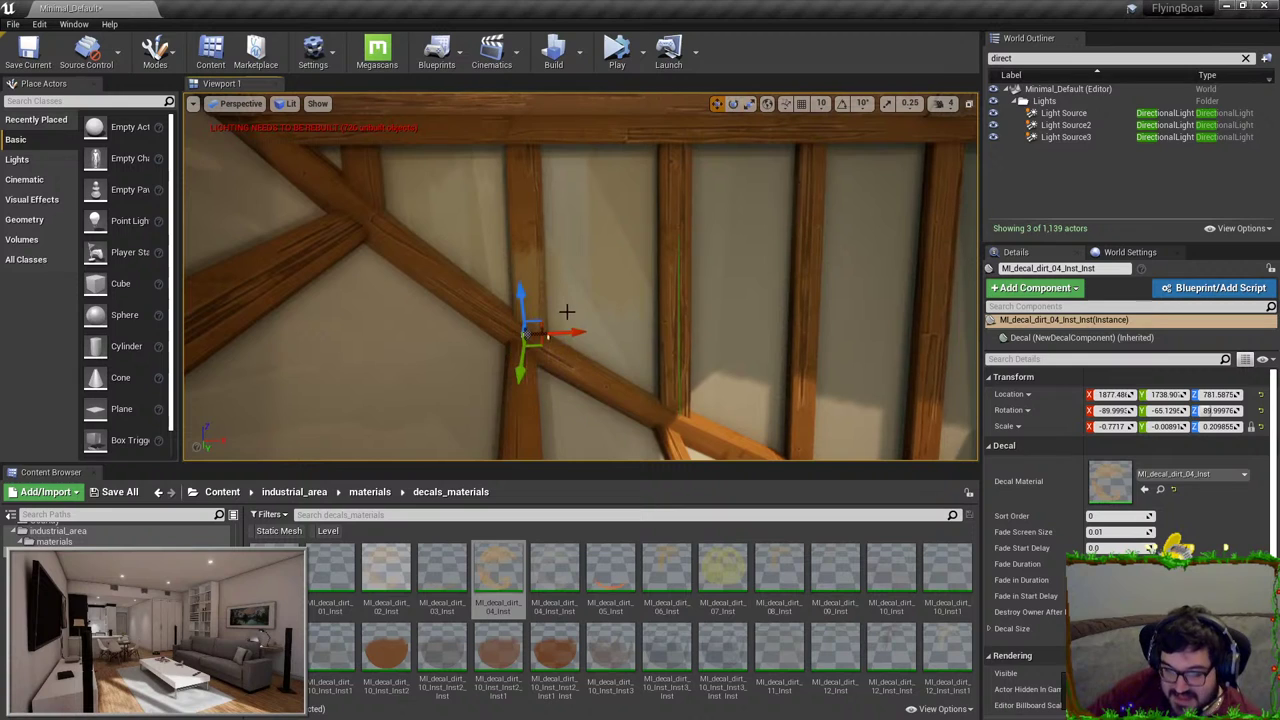
Step: Enlarge the decal across the hull panels to a scale of about -3.8 in X and 1.72 in Z, and move it to about Y 1737.4
left_click_drag(542, 345, 566, 328)
right_click_drag(540, 322, 610, 322)
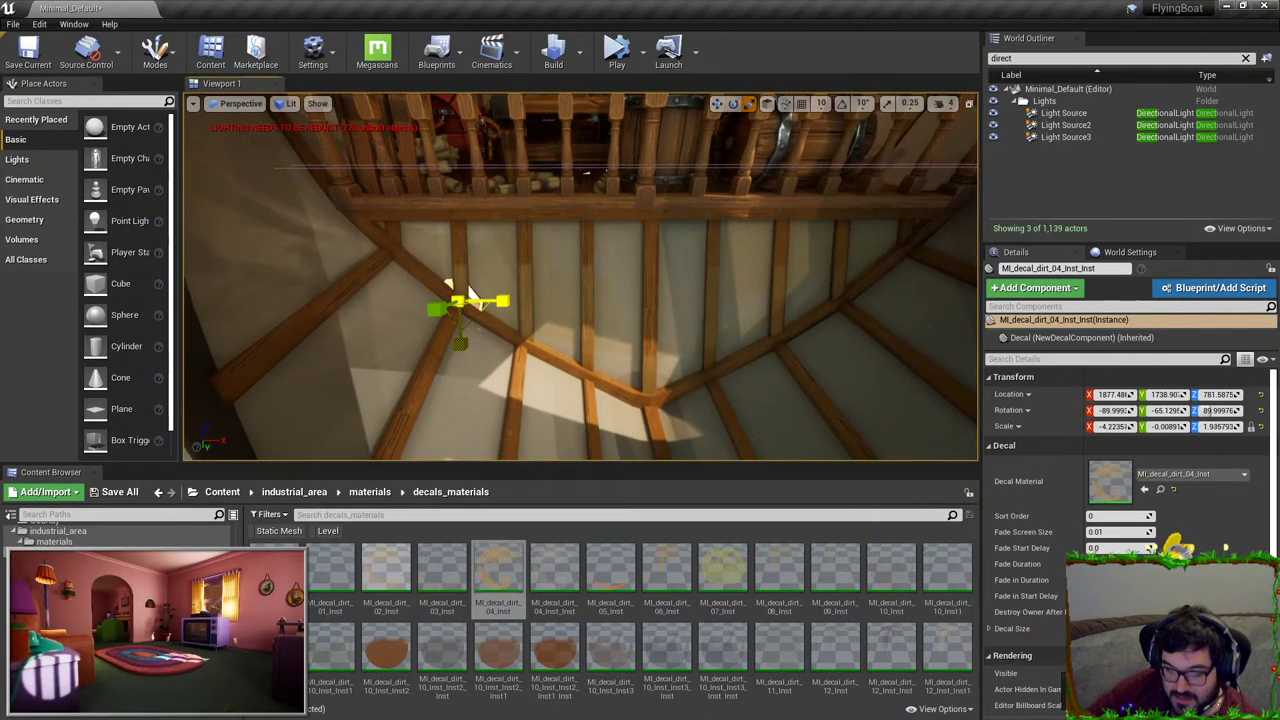
left_click_drag(470, 292, 472, 291)
right_click_drag(472, 291, 353, 297)
key("w")
left_click_drag(370, 327, 378, 324)
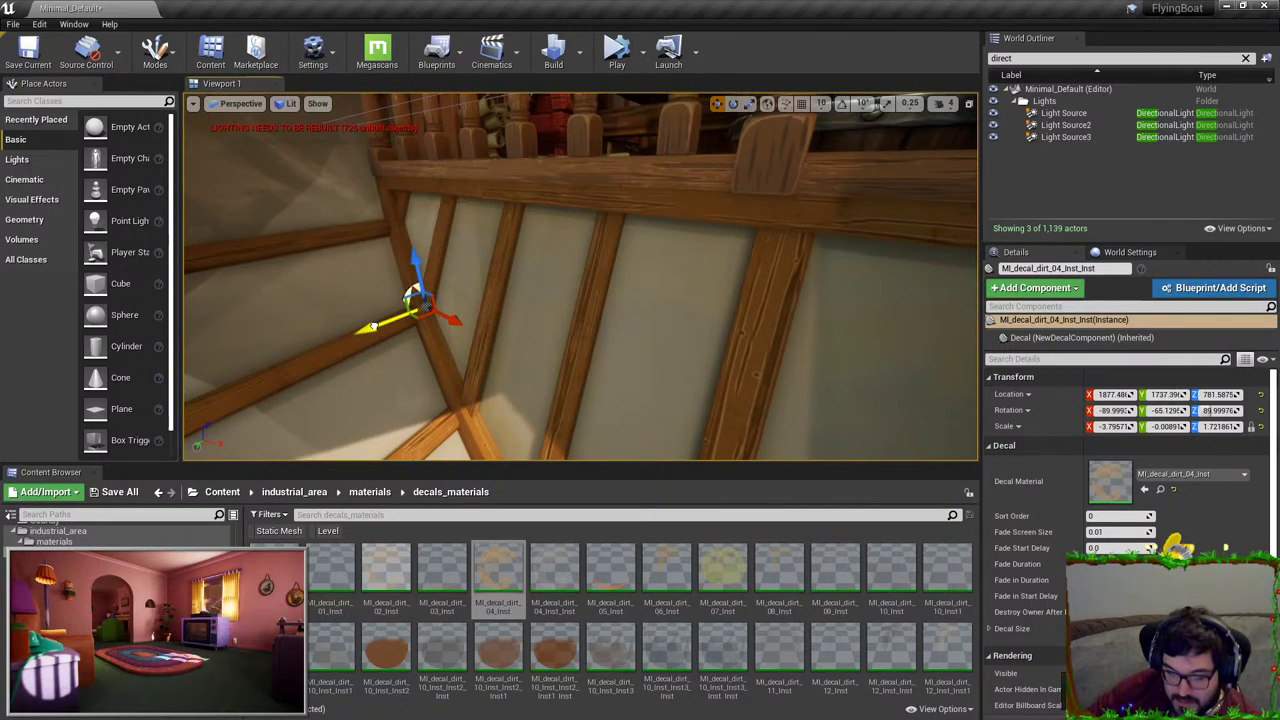
Step: Rotate the dirt decal to about -66.6 degrees in Y to match the hull slope and move it to about Y 1735.4
key("e")
left_click_drag(398, 234, 367, 265)
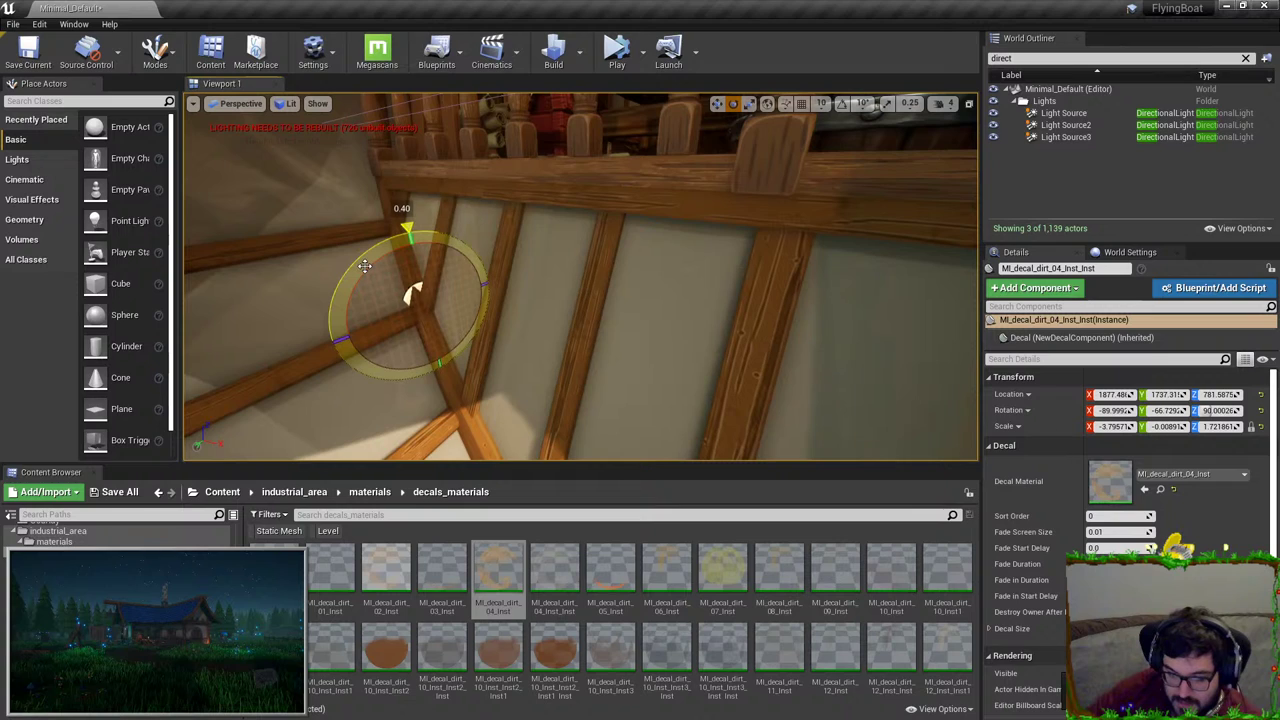
left_click_drag(366, 267, 366, 267)
key("w")
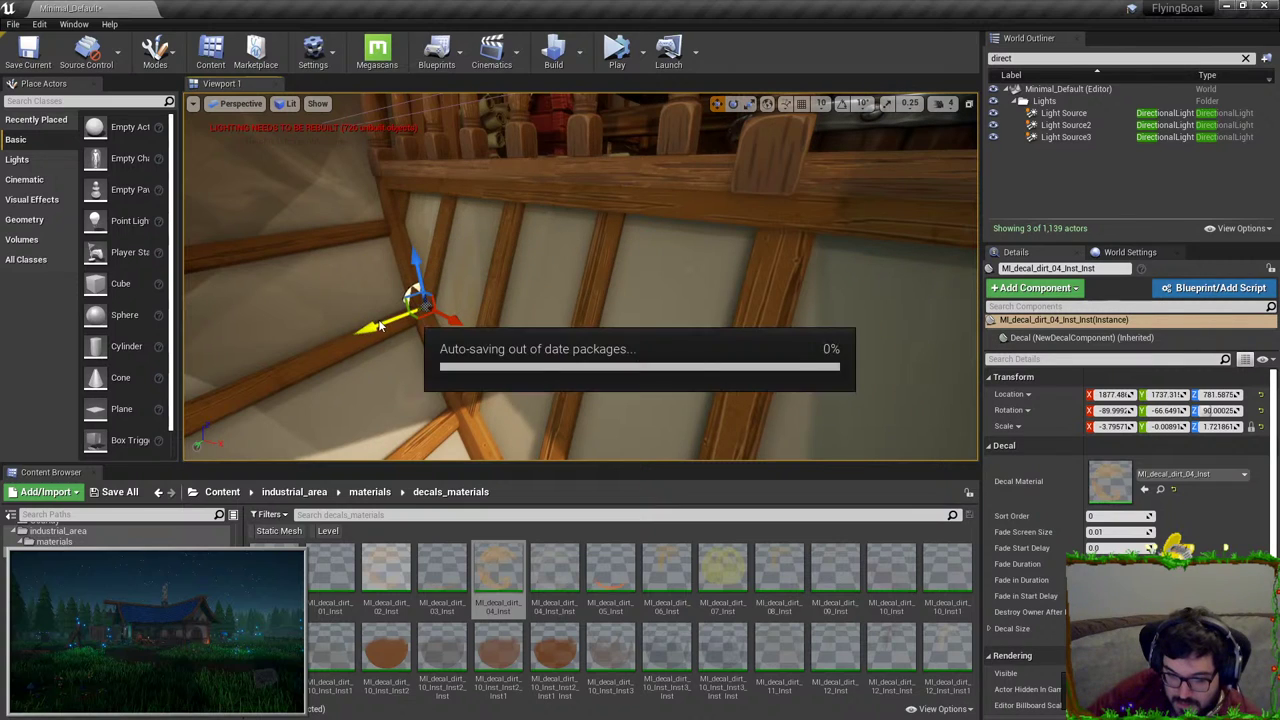
left_click_drag(380, 323, 380, 327)
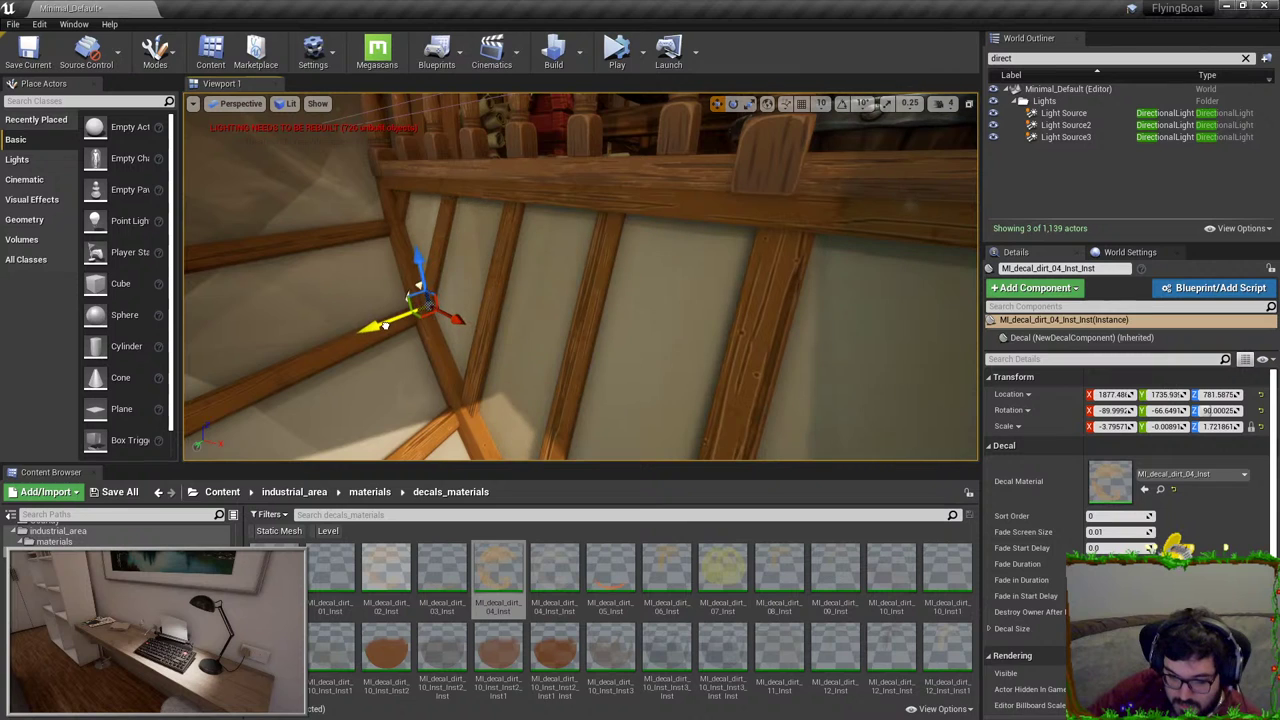
mouse_move(649, 335)
right_mouse_down()
mouse_move(690, 337)
mouse_move(649, 335)
right_mouse_up()
Step: Try MI_decal_dirt_04_Inst_Inst, 05_Inst, 06_Inst and 07_Inst as the decal's material on the hull panels
left_click(554, 575)
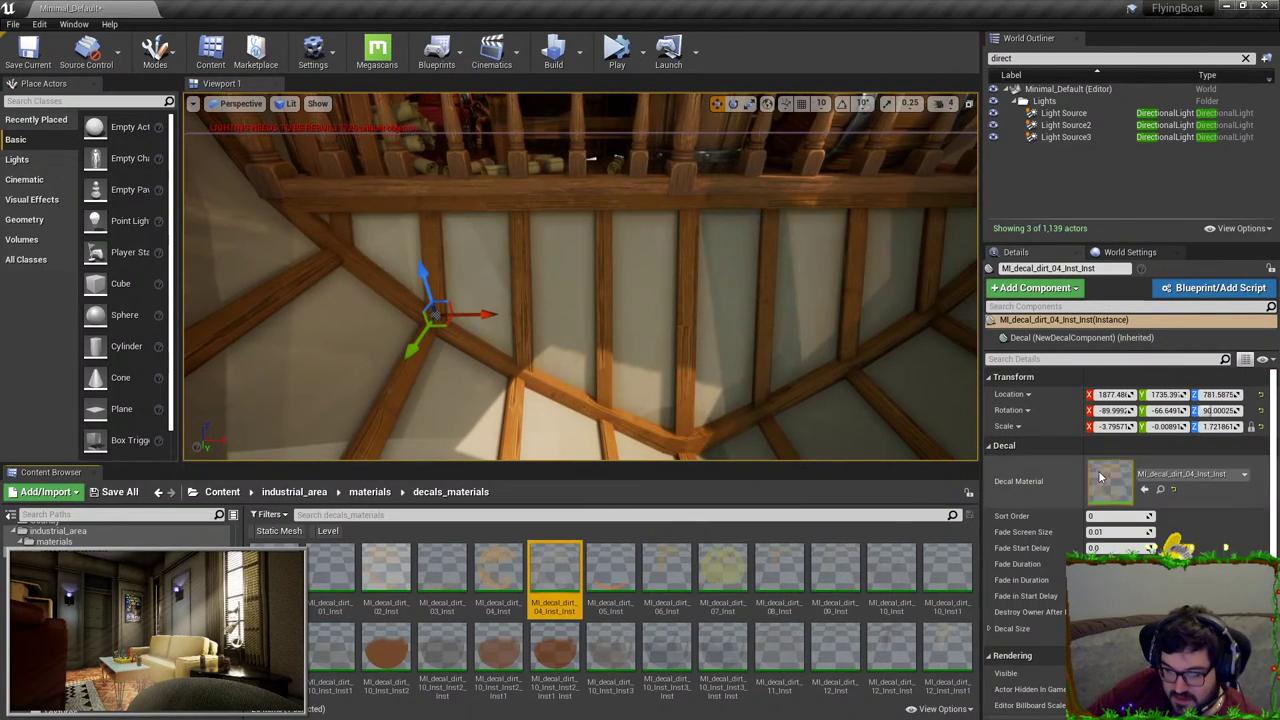
left_click_drag(629, 614, 1132, 489)
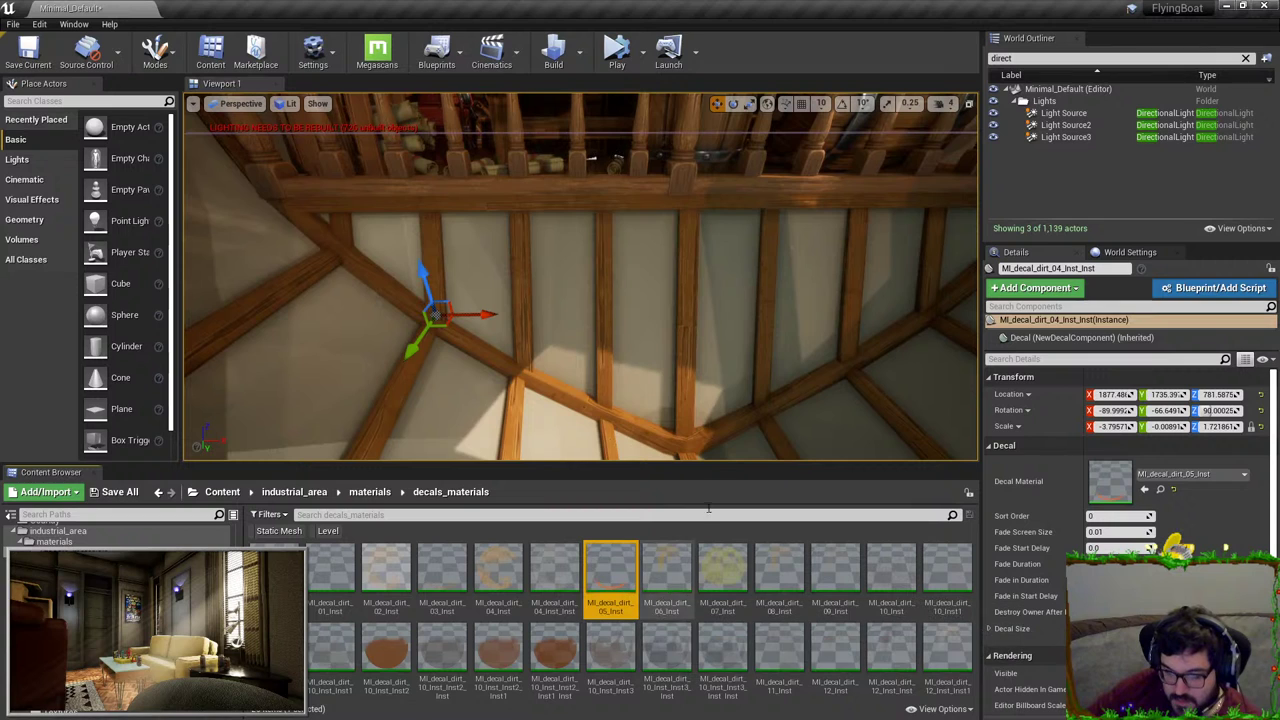
mouse_move(640, 330)
right_mouse_down()
mouse_move(694, 354)
mouse_move(620, 345)
right_mouse_up()
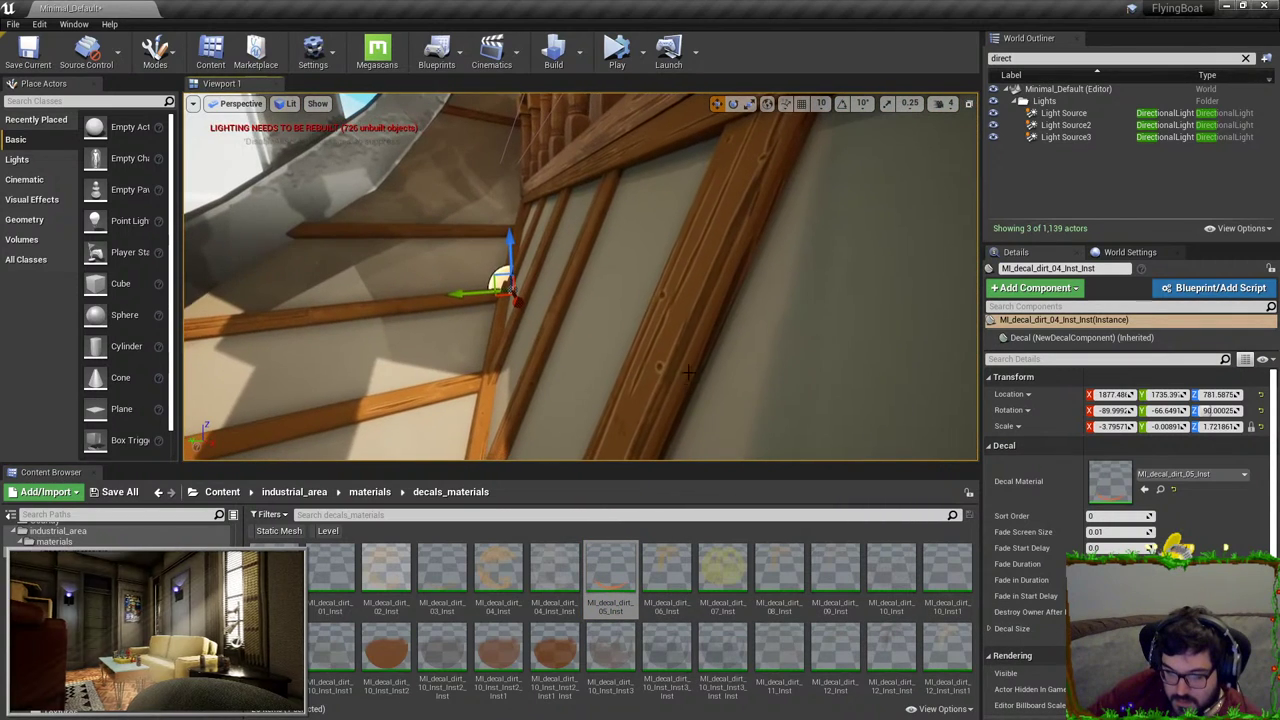
left_click_drag(667, 570, 1110, 481)
right_click_drag(700, 350, 707, 342)
left_click_drag(723, 570, 1110, 481)
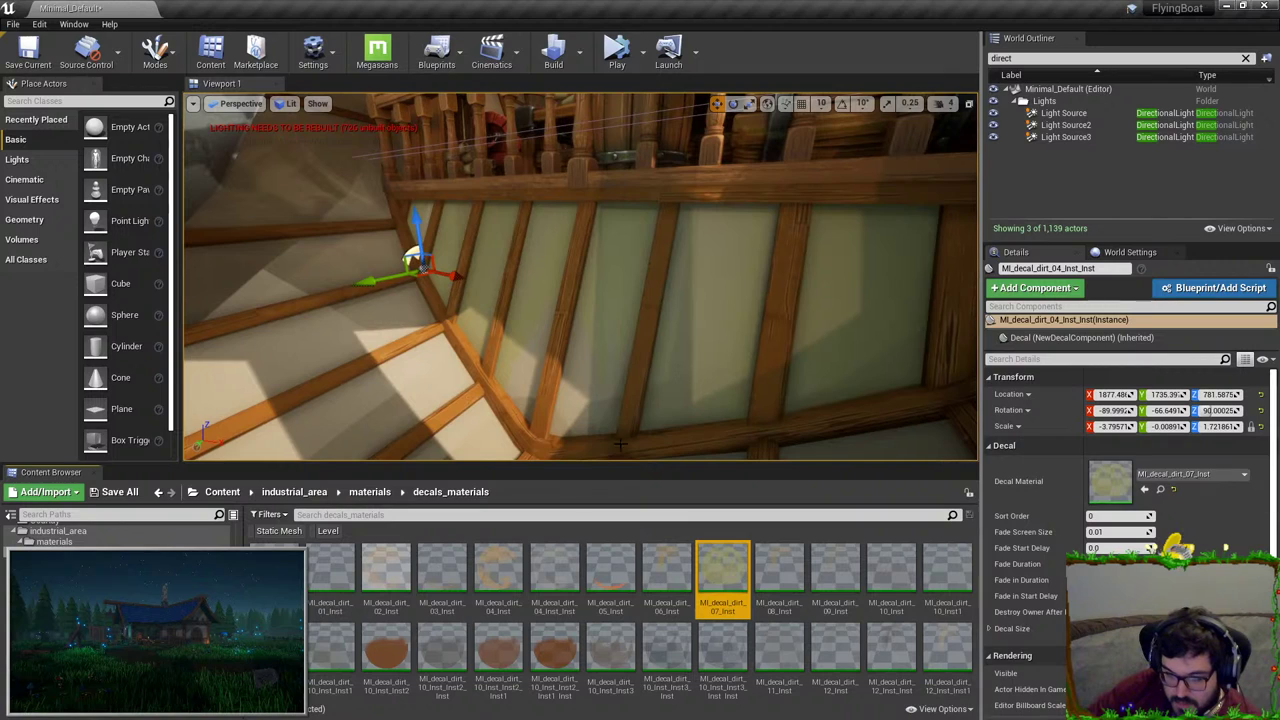
Step: Try MI_decal_dirt_02_Inst, 10_Inst_Inst2, 12_Inst and 12_Inst_Inst as the decal's material and compare them on the hull
left_click_drag(386, 570, 1108, 482)
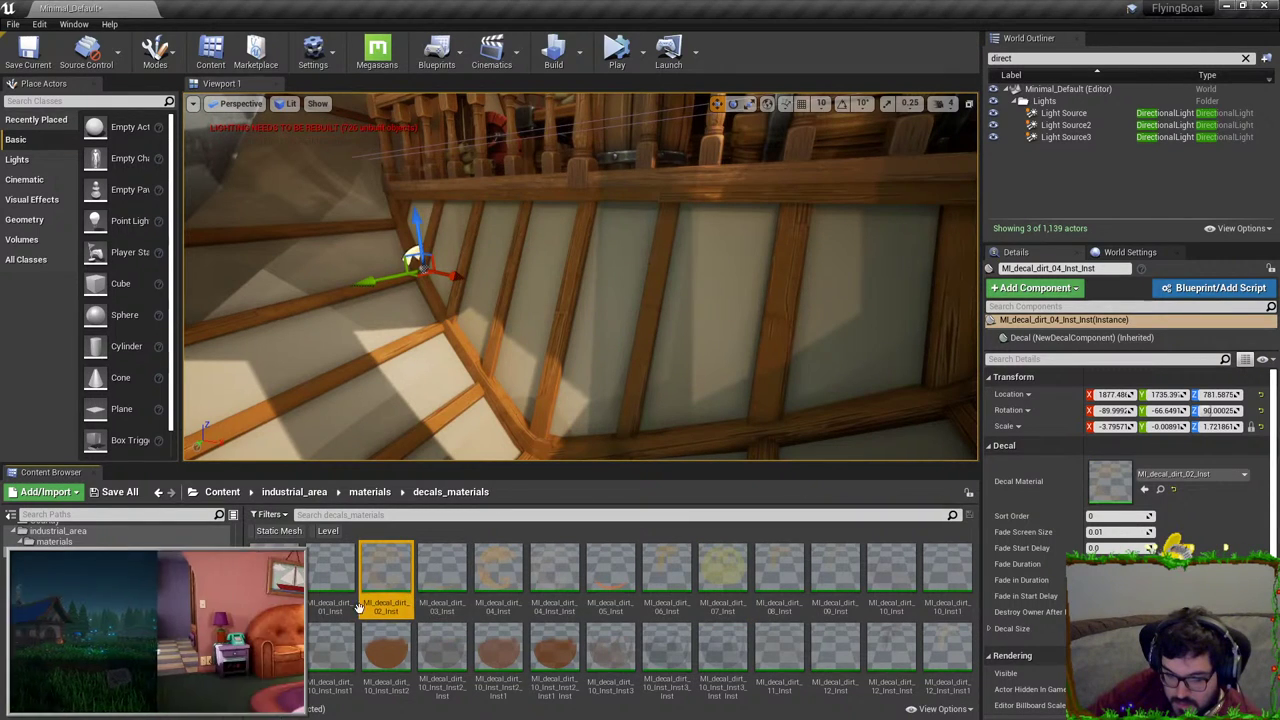
left_click_drag(380, 650, 1110, 481)
left_click_drag(835, 648, 1107, 483)
left_click_drag(877, 674, 1104, 480)
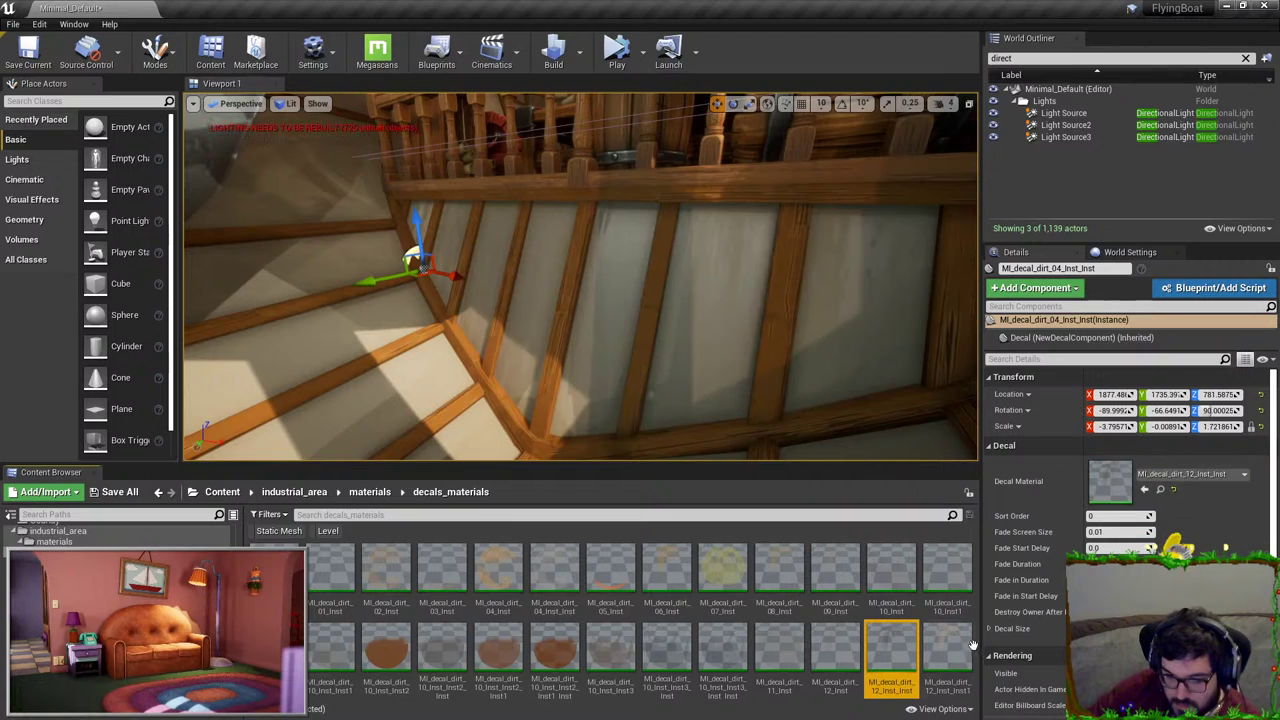
right_click_drag(742, 344, 720, 320)
right_click_drag(500, 260, 448, 262)
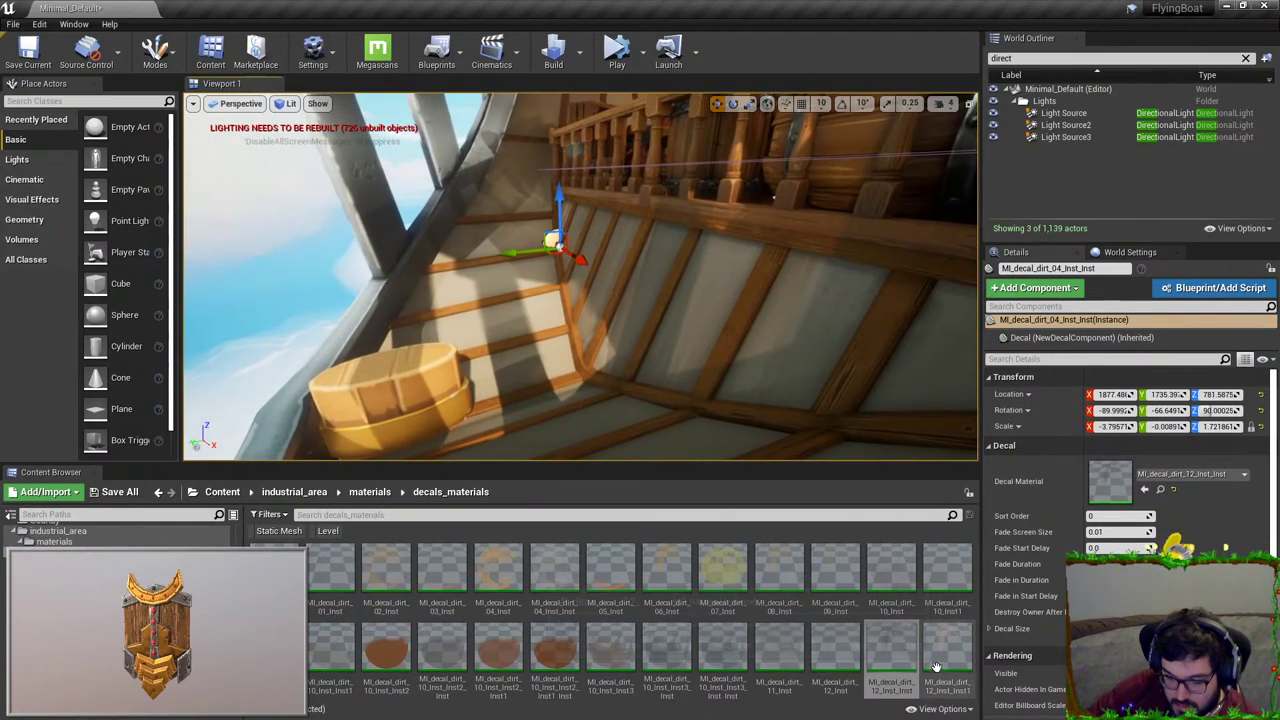
Step: Try MI_decal_dirt_12_Inst_Inst1, 12_Inst and 11_Inst as the hull decal's material
left_click_drag(947, 650, 1128, 490)
right_click_drag(760, 330, 940, 335)
left_click_drag(835, 650, 1112, 482)
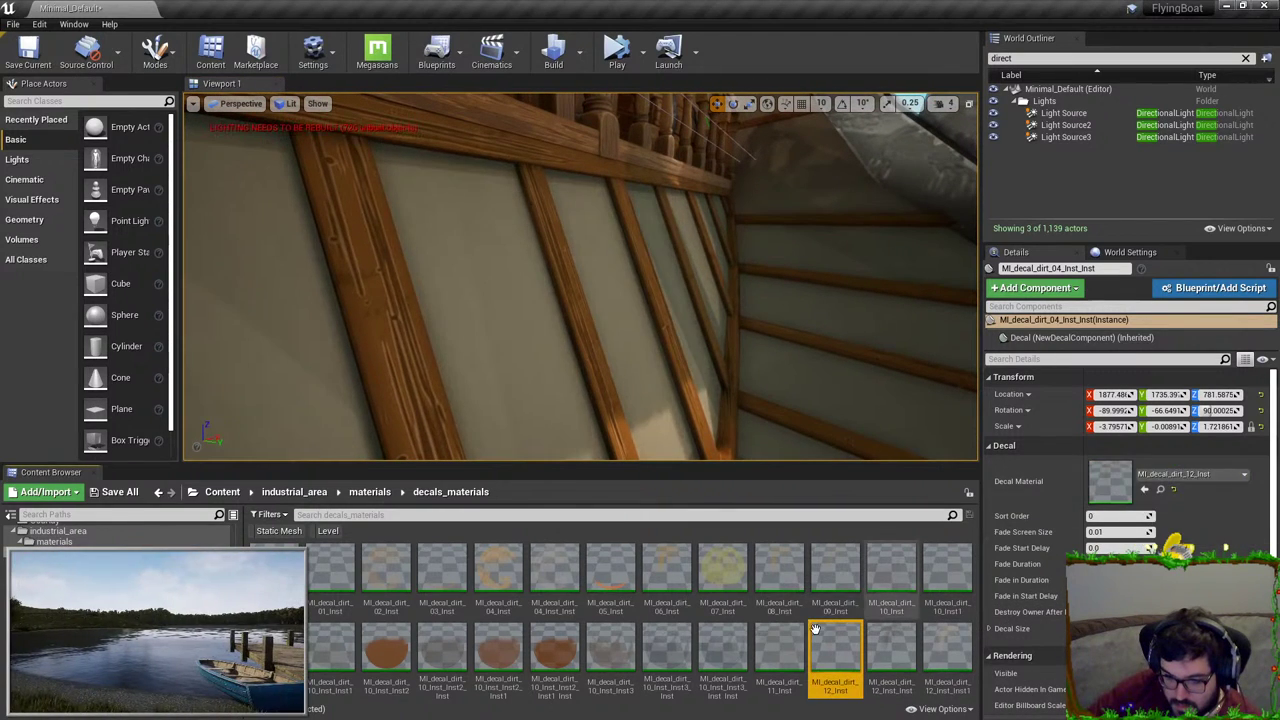
right_click_drag(600, 280, 540, 280)
left_click_drag(779, 650, 1128, 482)
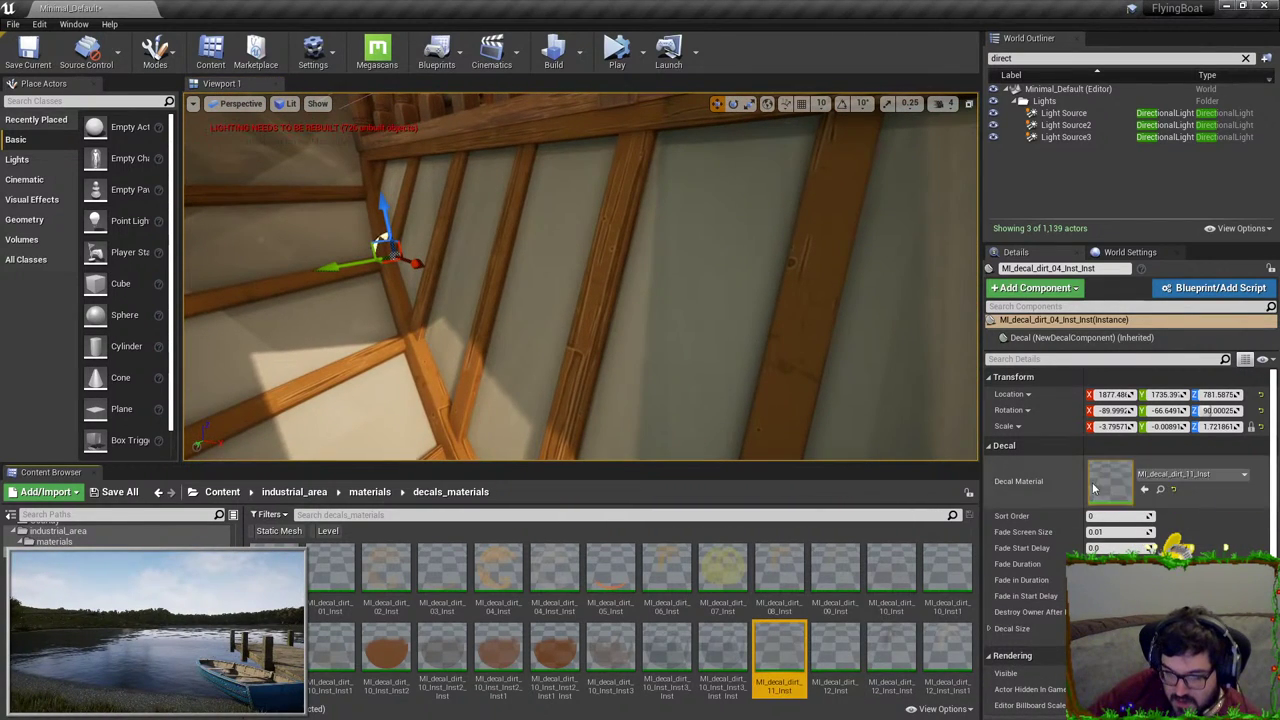
Step: Change the decal's material to MI_decal_dirt_10_Inst_Inst3_Inst_Inst and lower it on the hull to about Z 705
left_click_drag(733, 694, 1128, 482)
right_click_drag(600, 280, 620, 260)
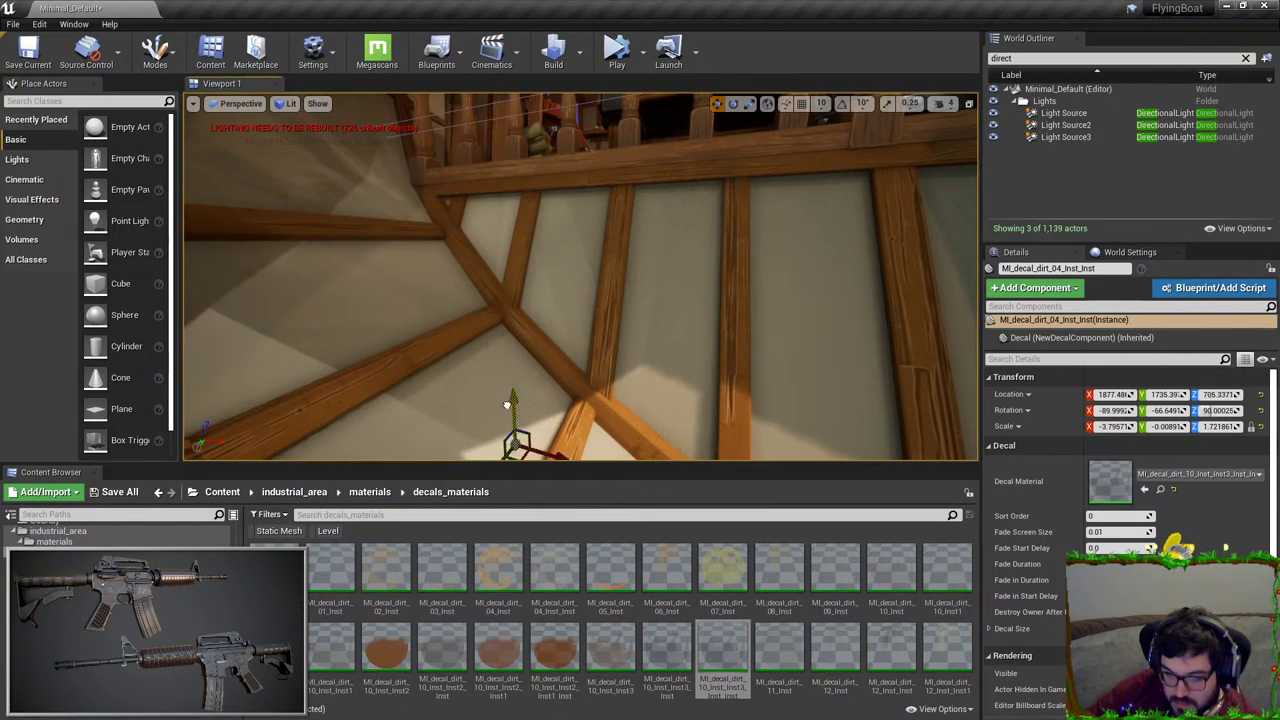
right_click_drag(575, 231, 615, 233)
key("Escape")
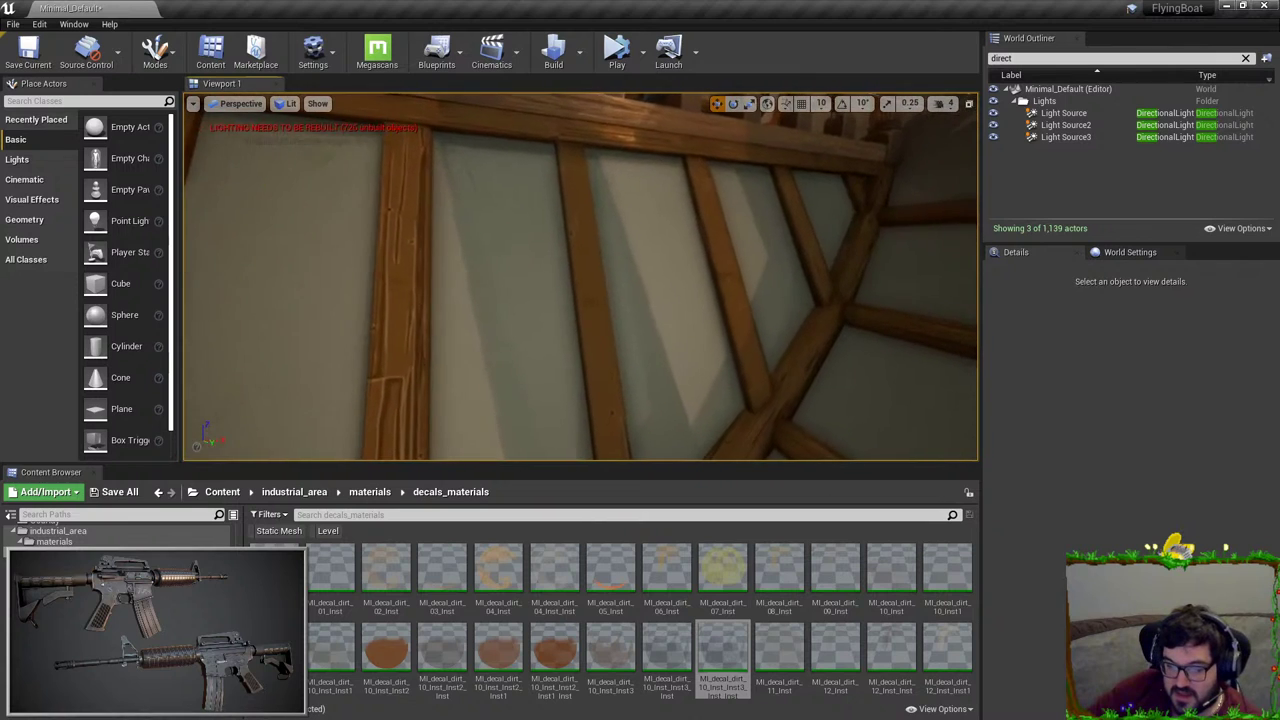
Step: Inspect the hull panels beneath the railing and the cabin interior up to the cobweb in the ceiling corner
right_click_drag(615, 300, 670, 290)
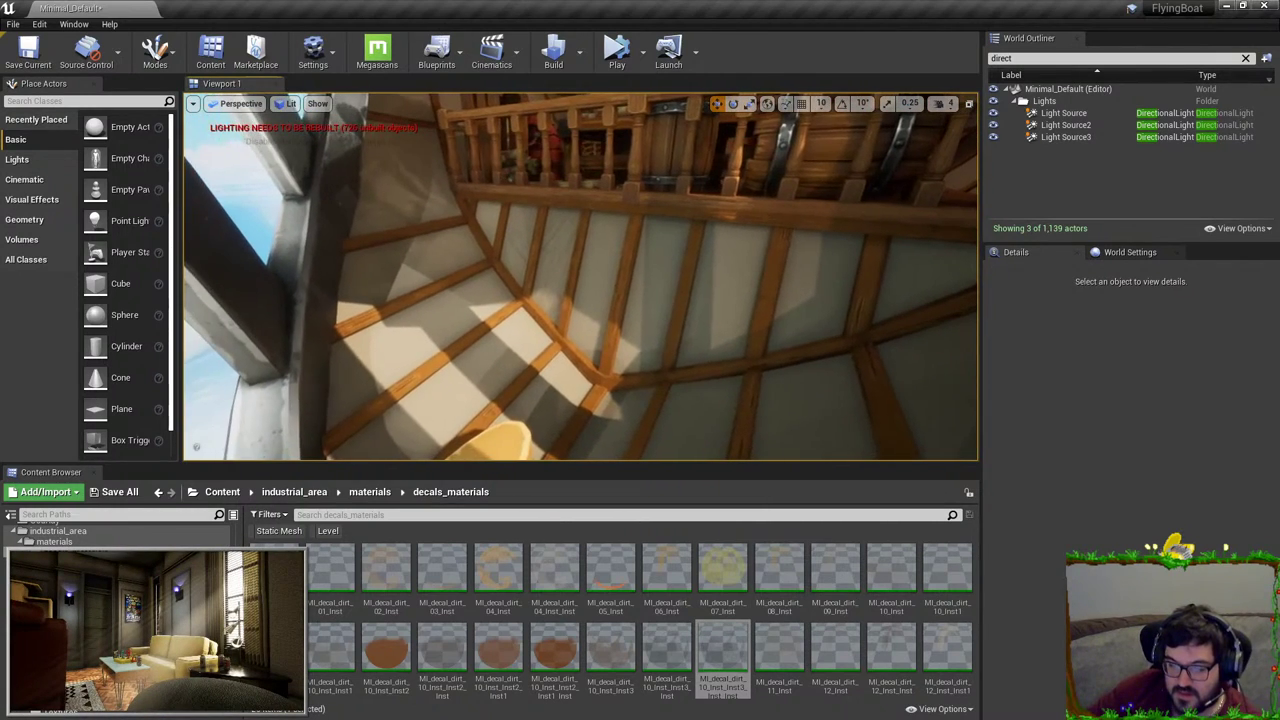
mouse_move(540, 291)
right_mouse_down()
mouse_move(520, 292)
mouse_move(540, 291)
right_mouse_up()
right_click_drag(620, 266, 610, 266)
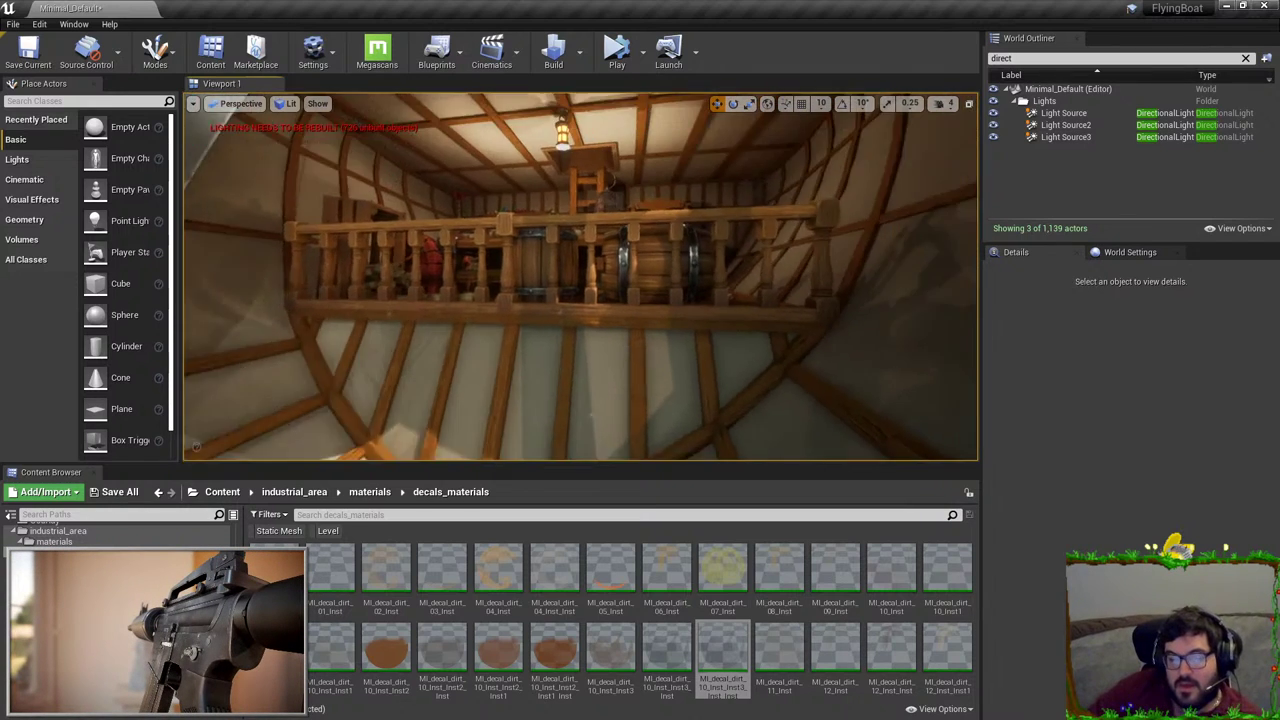
key("w")
right_click_drag(580, 277, 586, 310)
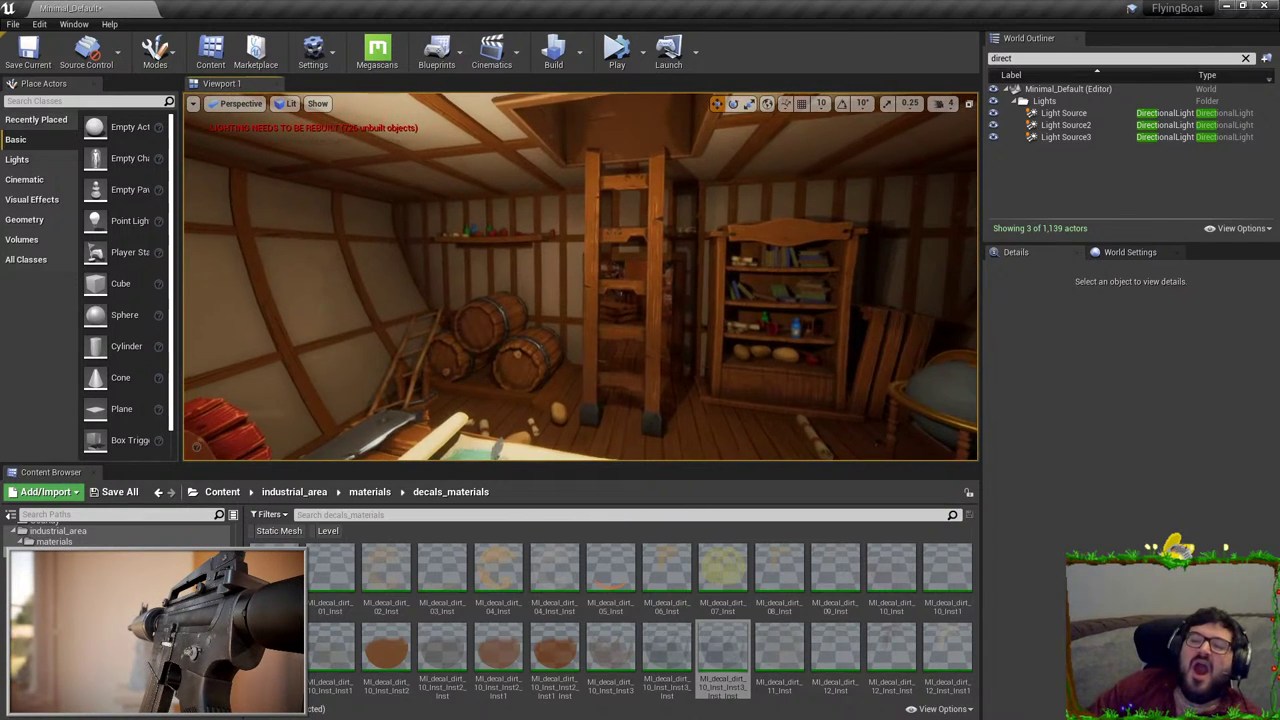
right_click_drag(448, 425, 410, 422)
right_click_drag(760, 250, 800, 270)
right_click_drag(872, 254, 527, 201)
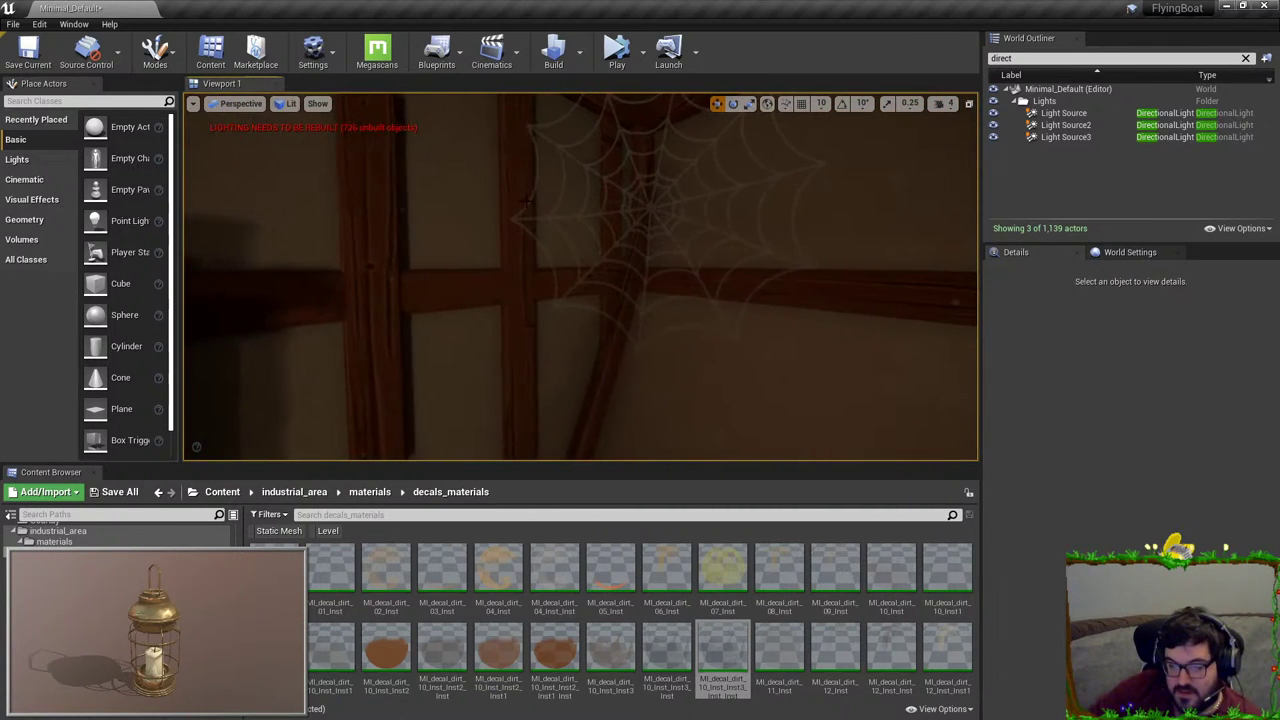
Step: Duplicate the corner cobweb SM_CobWeb_Var8 across the cabin to about X 1860
left_click(638, 206)
right_click_drag(642, 242, 652, 222)
left_click(652, 222)
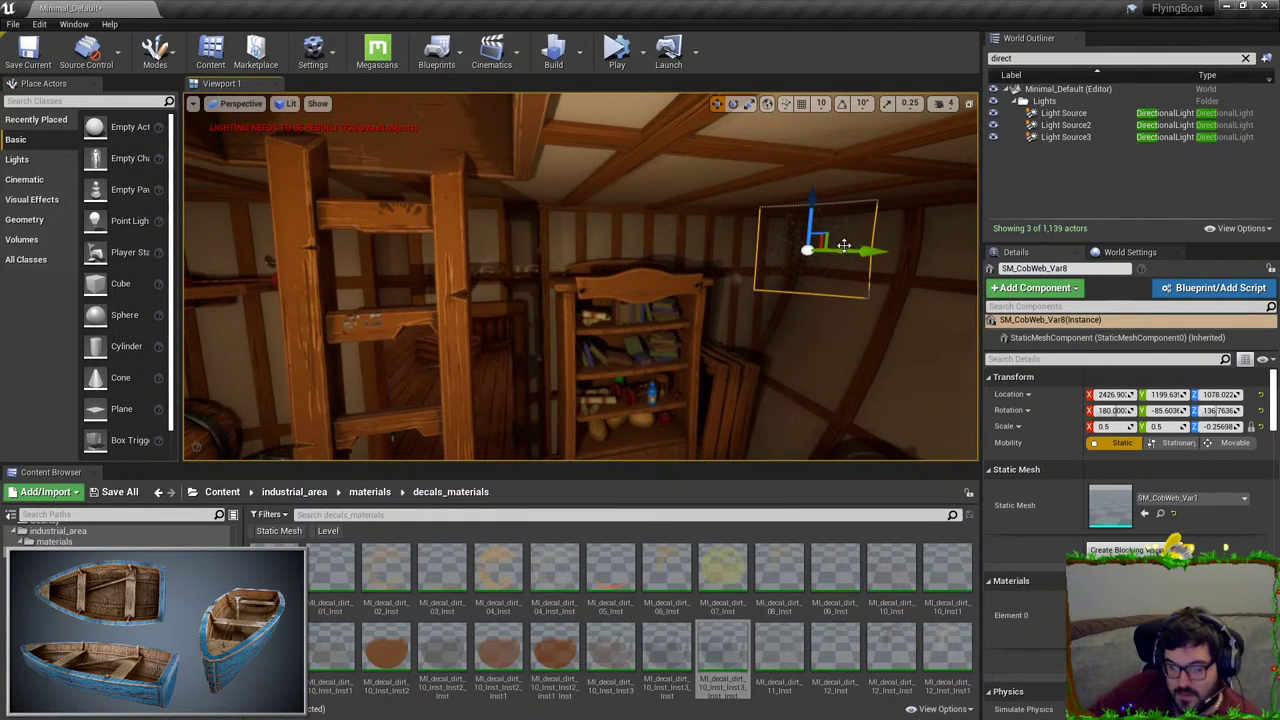
left_click_drag(380, 254, 270, 254, "alt")
right_click_drag(270, 254, 270, 254)
Step: Rotate the cobweb copy to about 48.7 degrees in Z and move it into the opposite corner at about X 1650
key("e")
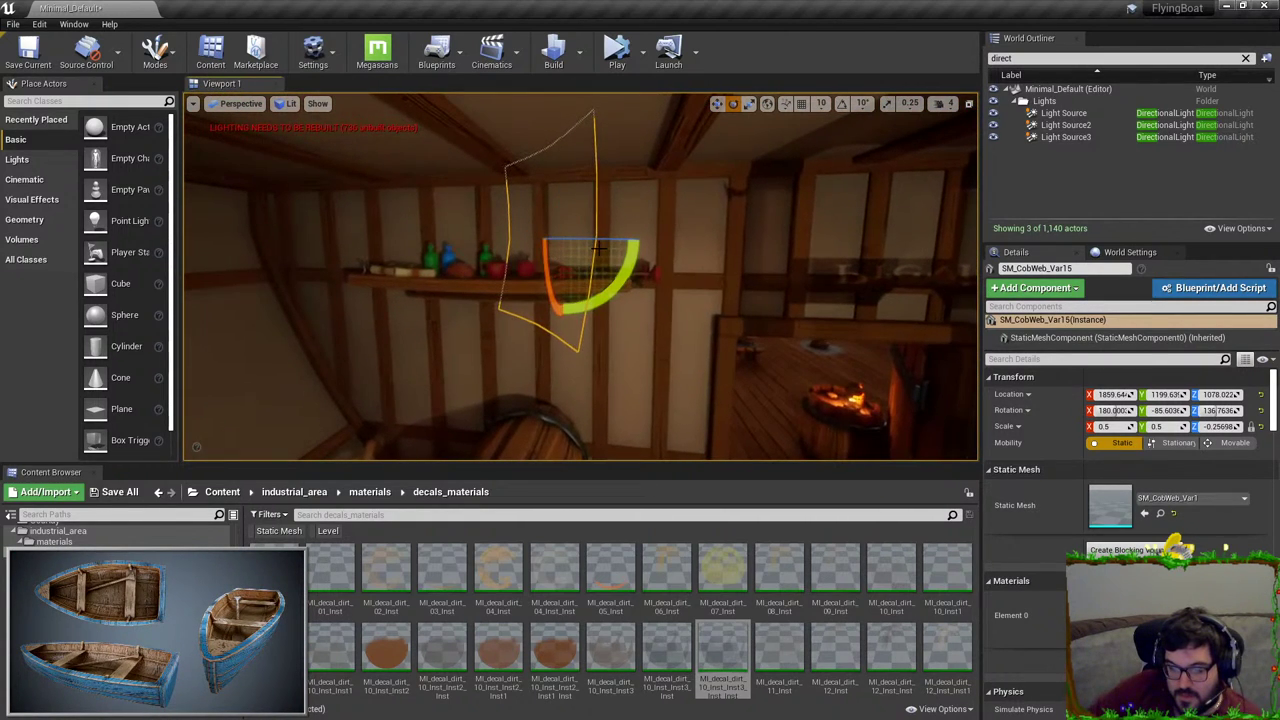
key("w")
left_click_drag(614, 243, 299, 250)
key("Escape")
right_click_drag(340, 234, 340, 234)
Step: Refine the cobweb copy's fit in the corner with a Z rotation of about 45.6 degrees and position of about X 1633
left_click(657, 268)
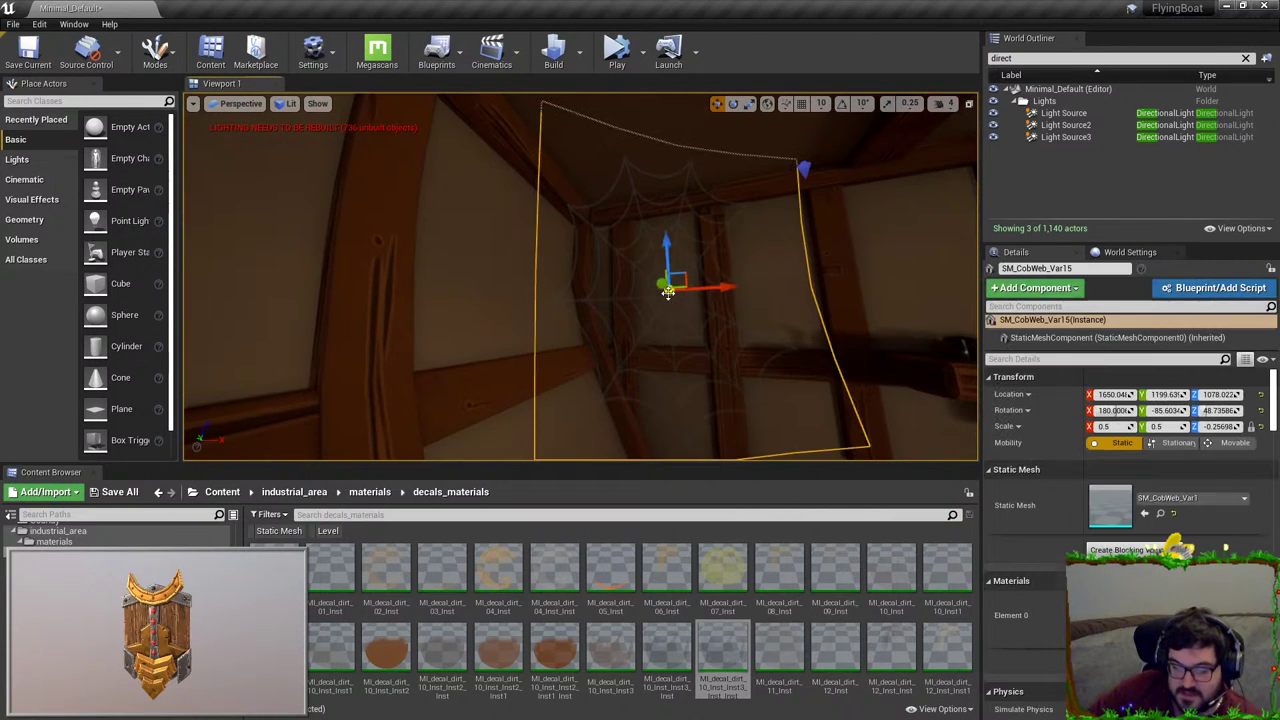
key("e")
left_click_drag(716, 280, 664, 289)
key("w")
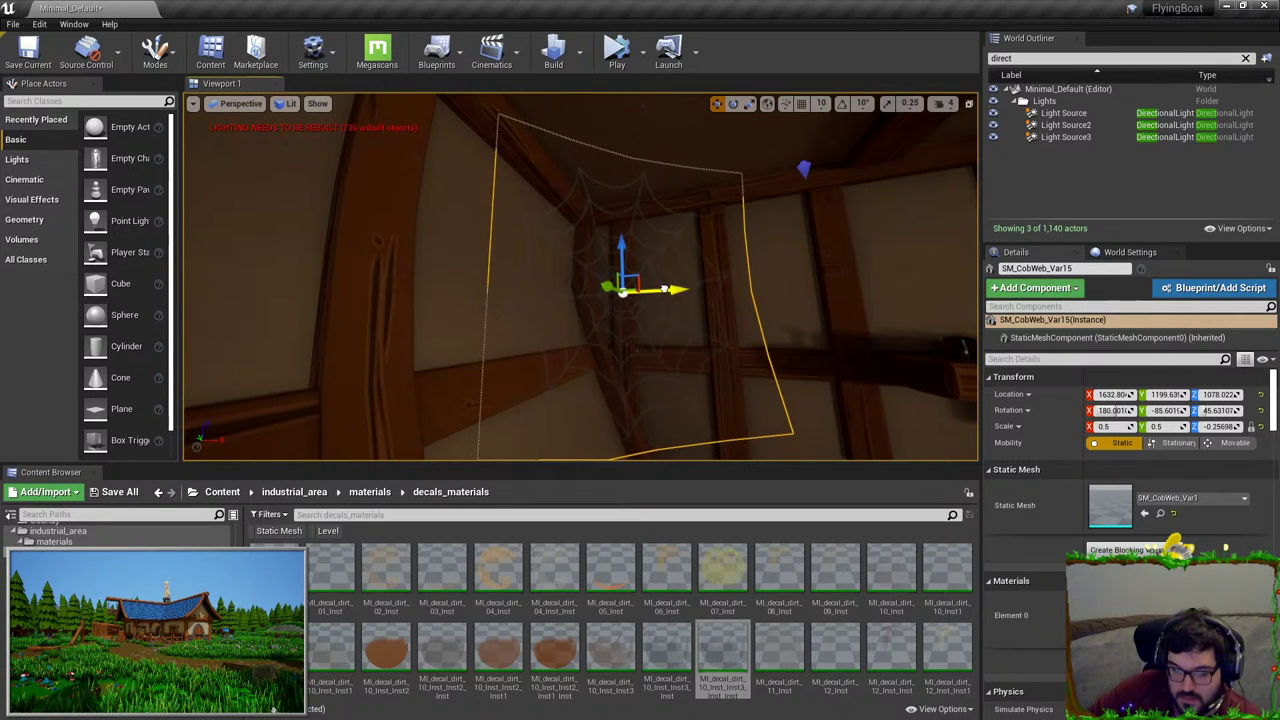
key("Escape")
Step: Search all project content for "lanter" and place BP_LanternWithHook_Lit at the wall shelf with the bottles and apples
right_click_drag(664, 289, 664, 289)
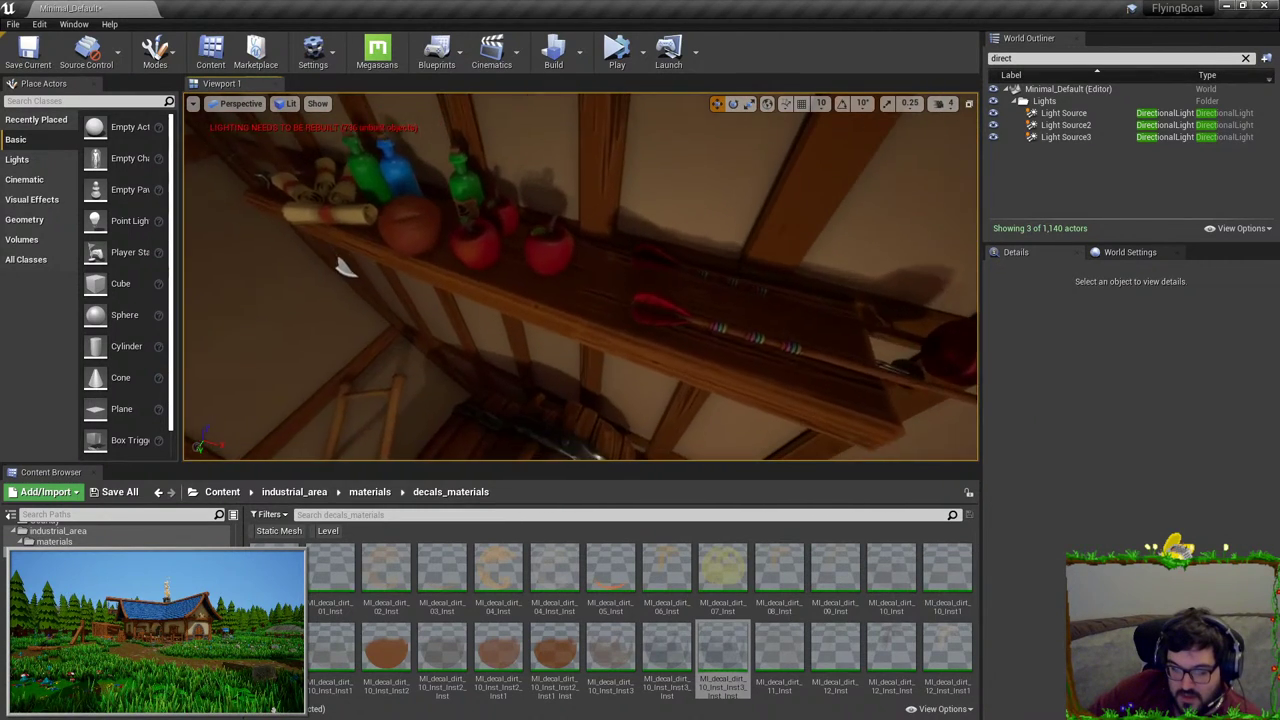
right_click_drag(340, 265, 291, 314)
left_click(223, 492)
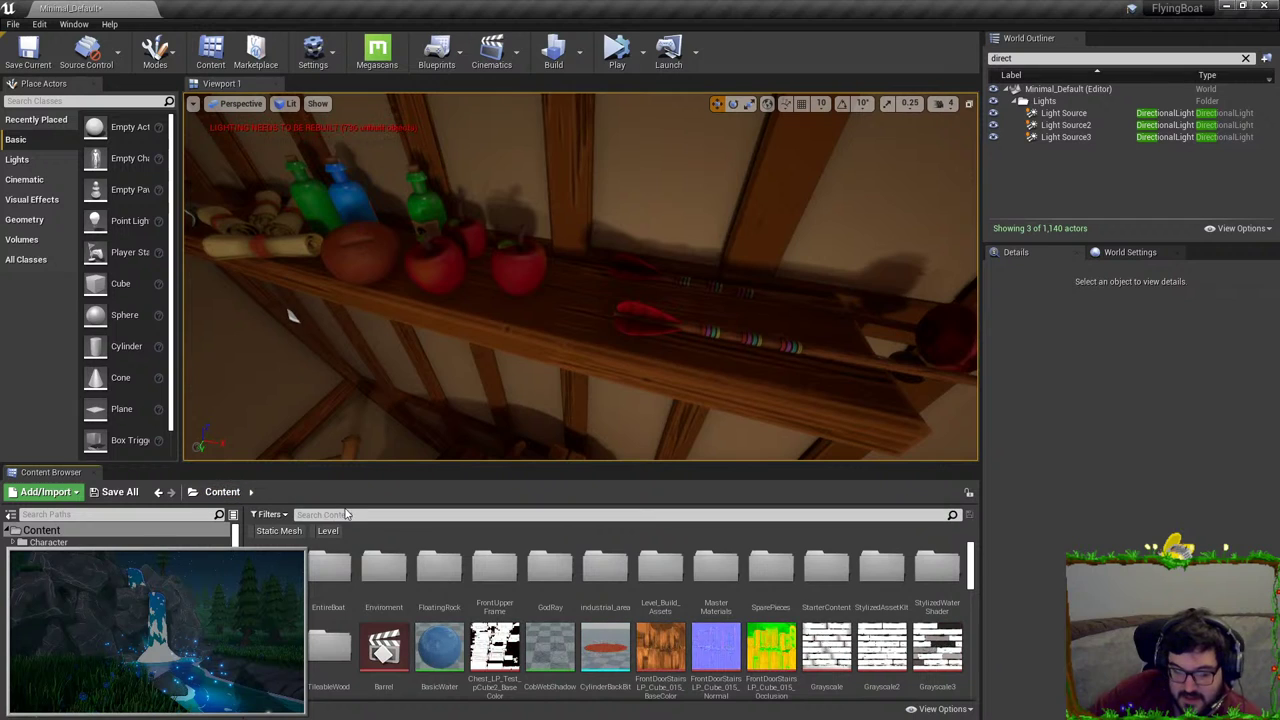
type("lanter")
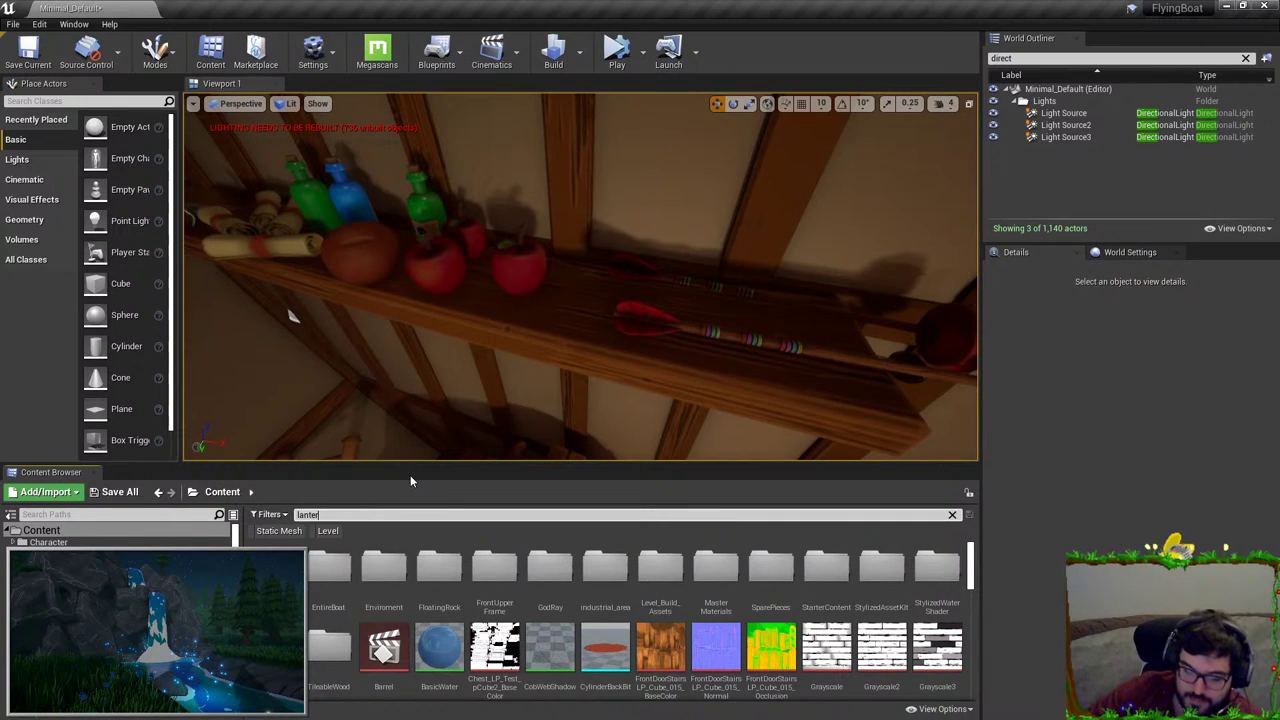
left_click_drag(397, 565, 657, 285)
Step: Try the lantern at a scale of 0.5 standing on the shelf at about Z 1094, and delete it
left_click(1108, 426)
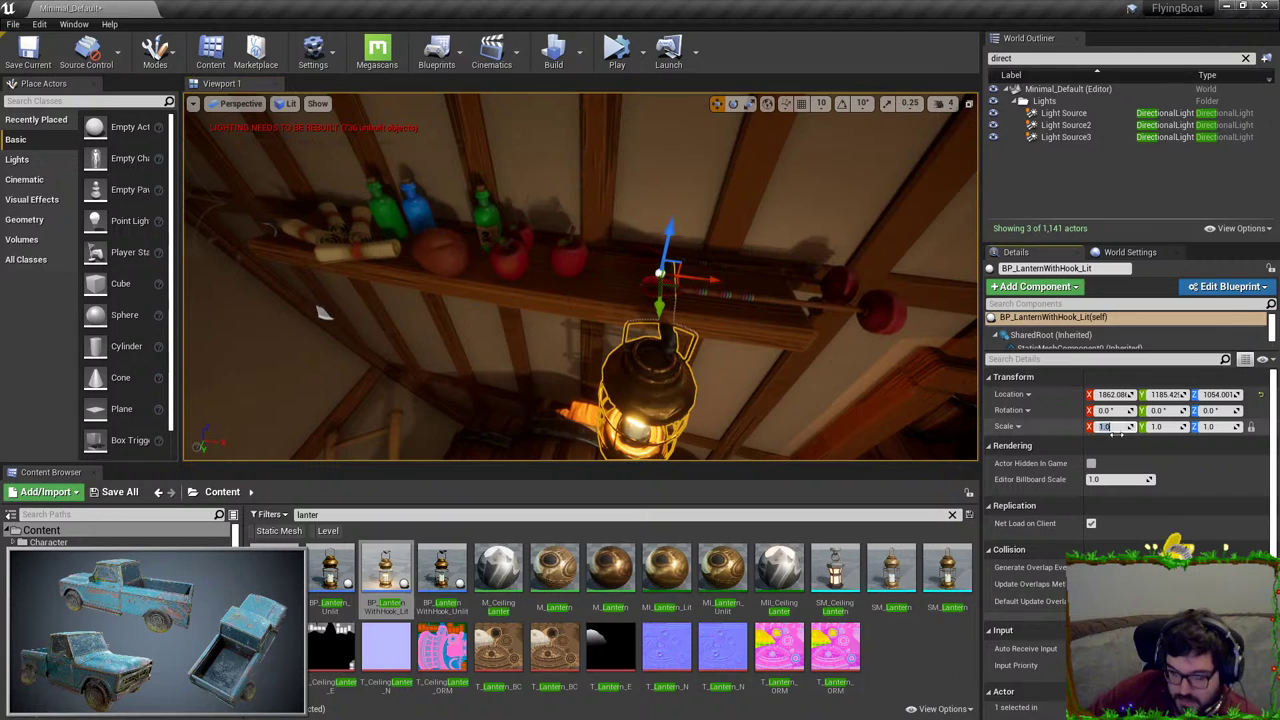
type("0.5")
key("Return")
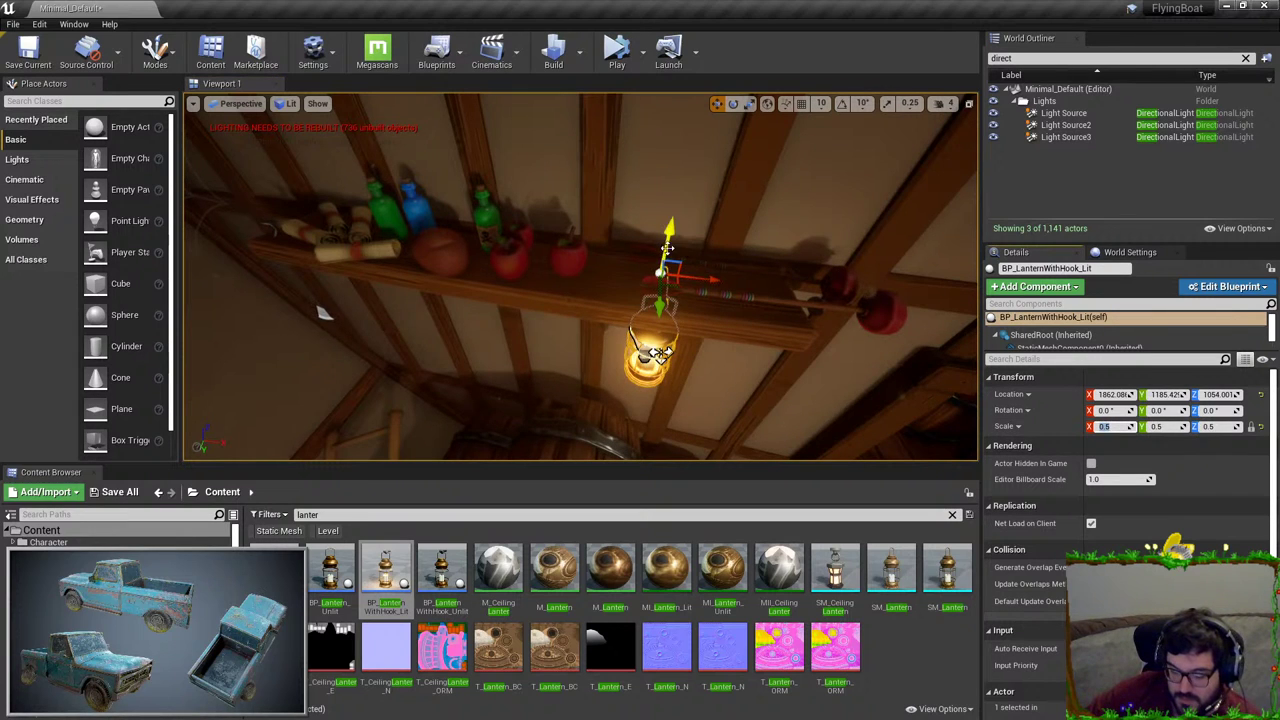
left_click_drag(667, 248, 675, 118)
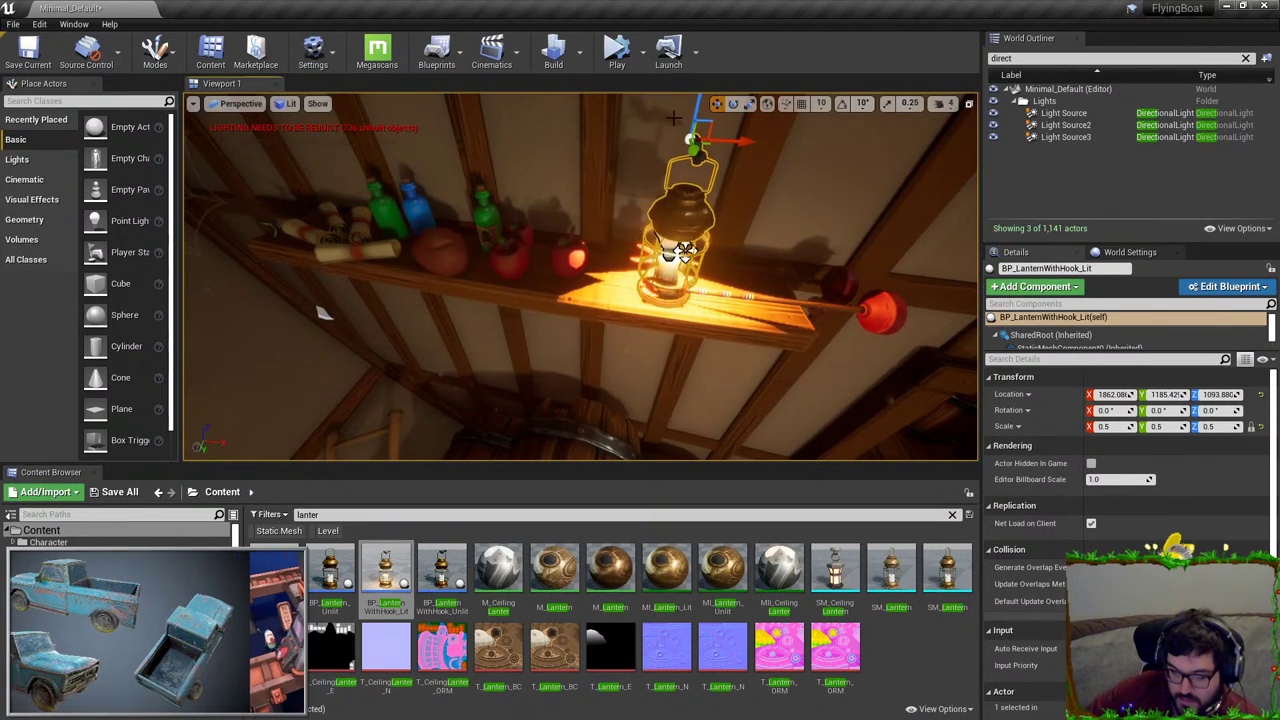
right_click_drag(674, 118, 672, 202)
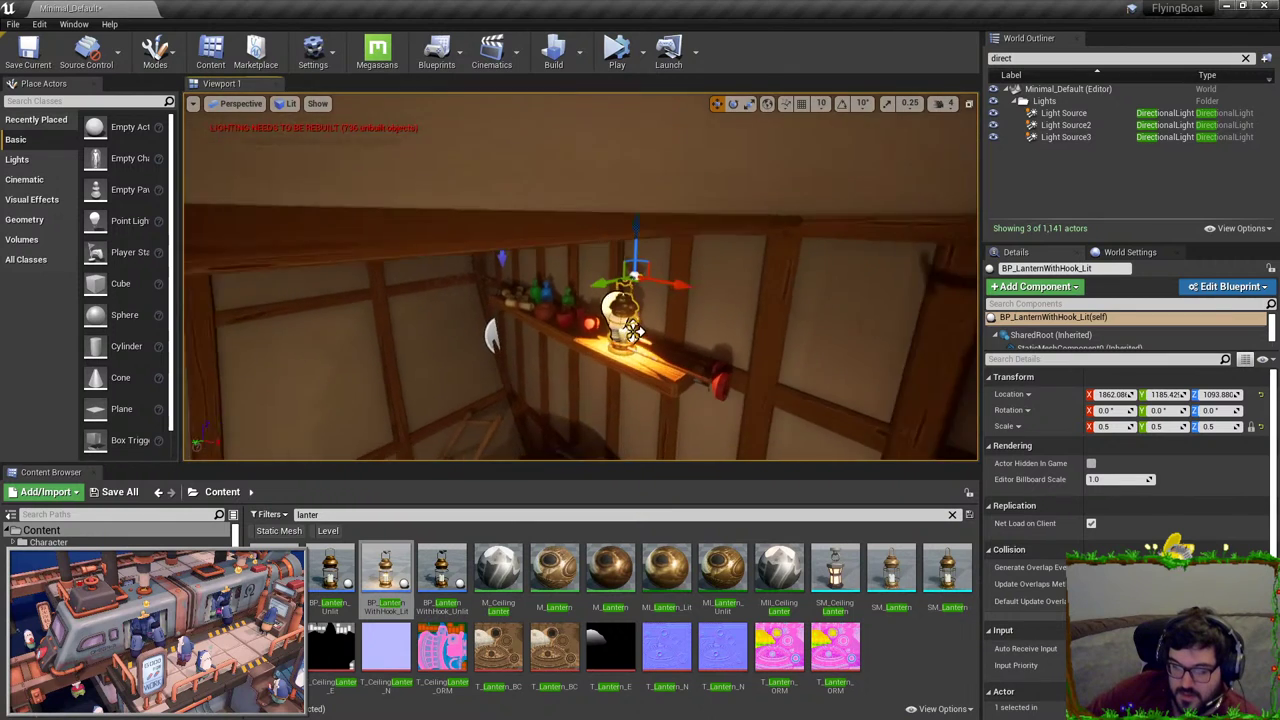
right_click_drag(633, 331, 777, 235)
key("Delete")
Step: Set the intensity of the point light near the cabin ceiling beside the bookcase to 7 cd
left_click(873, 165)
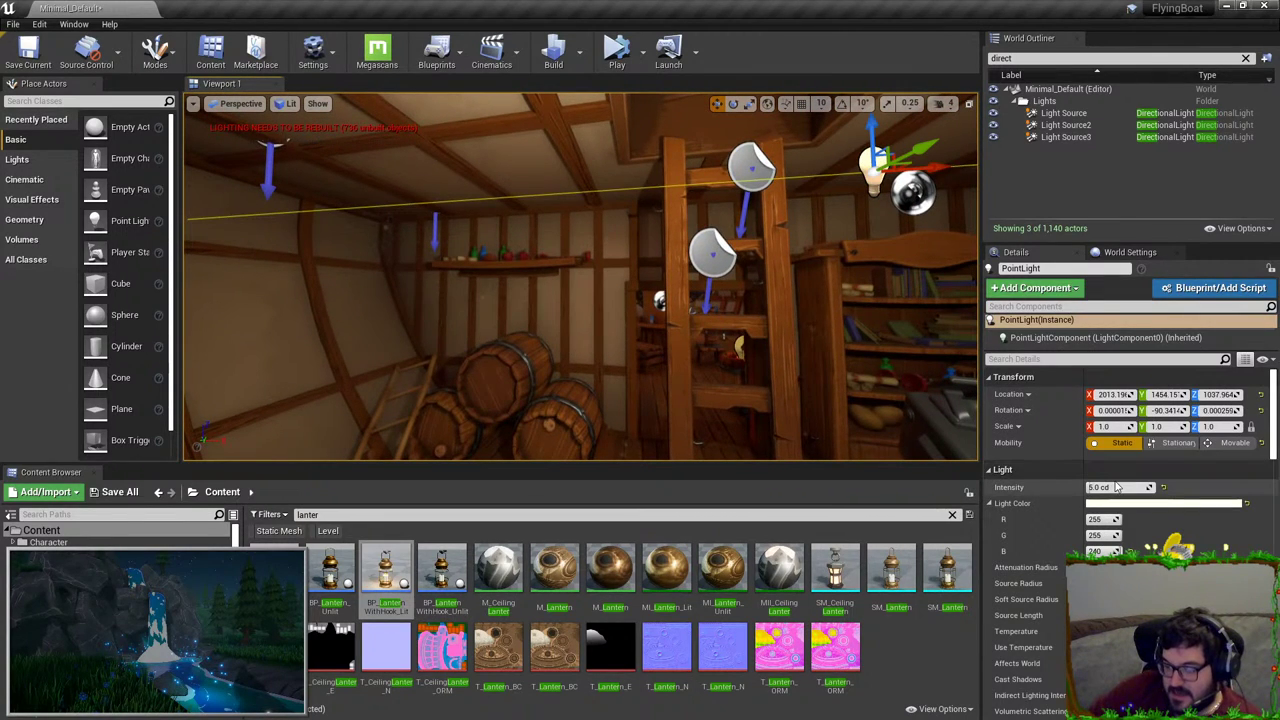
type("10")
key("Return")
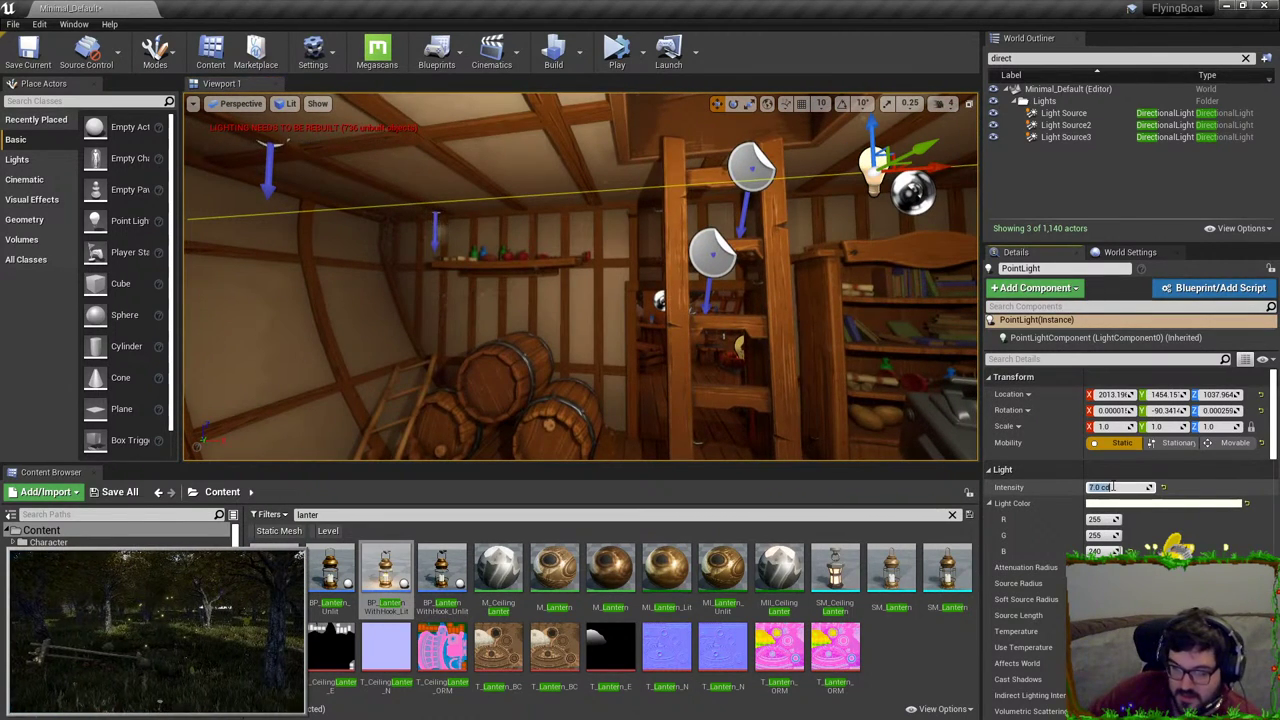
right_click_drag(530, 305, 525, 322)
key("Escape")
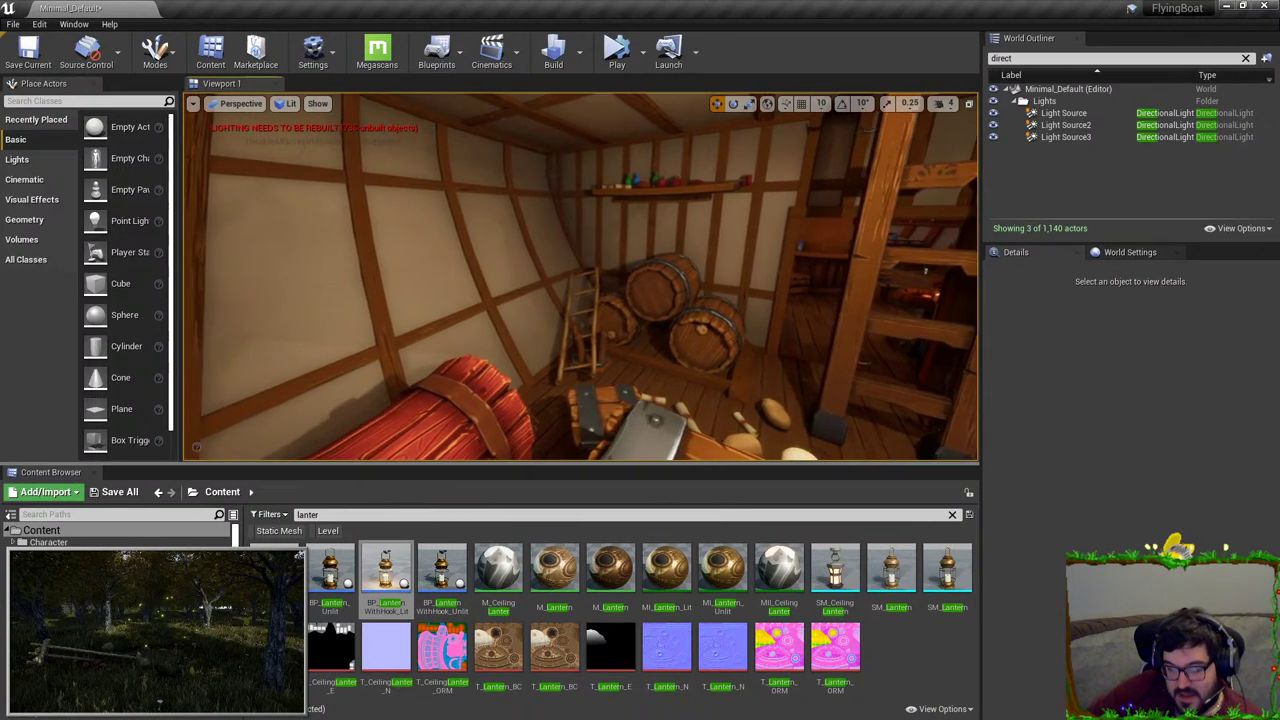
Step: Duplicate the wall shelf SM_Shelf8 straight down to add a second shelf above the barrels
mouse_move(580, 277)
right_mouse_down()
mouse_move(664, 277)
mouse_move(596, 284)
right_mouse_up()
key("w")
mouse_move(649, 179)
right_mouse_down()
mouse_move(622, 182)
mouse_move(649, 179)
mouse_move(654, 196)
right_mouse_up()
left_click(654, 208)
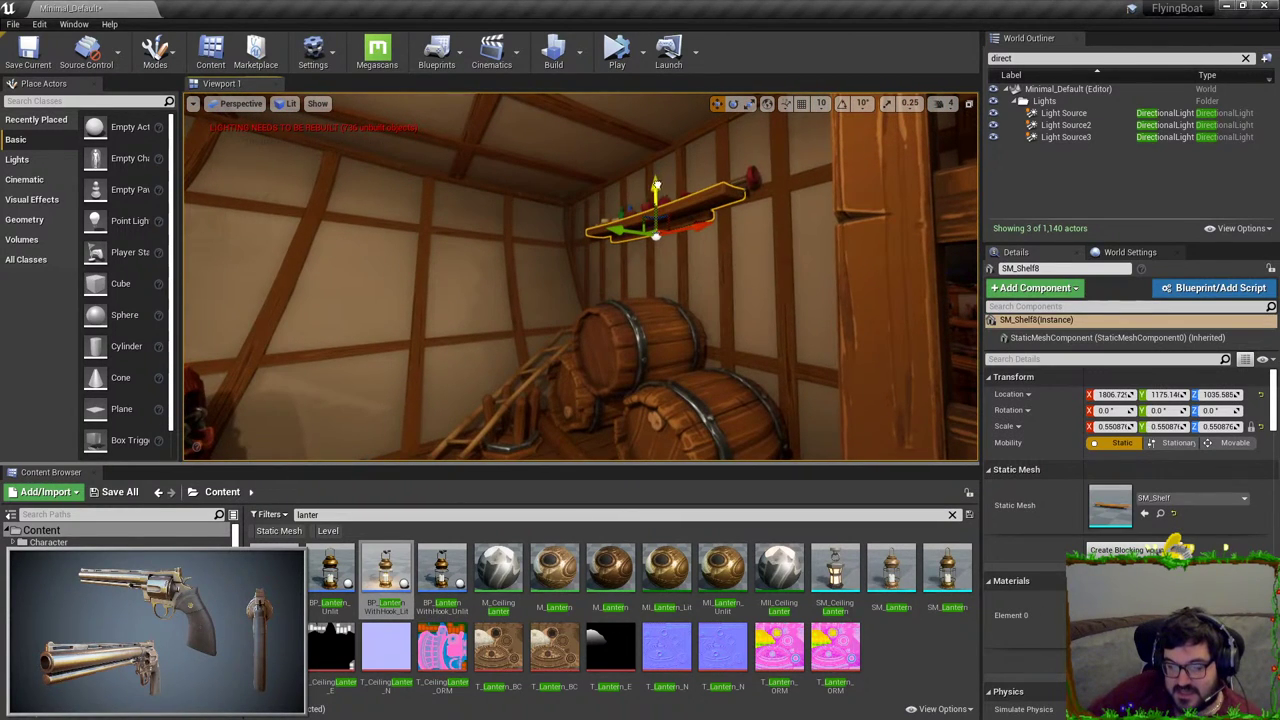
left_click_drag(656, 188, 657, 237, "alt")
key("Escape")
Step: Tilt the duplicated lower shelf above the barrels by about 12.7° and nudge its position on the wall
key("a")
right_click_drag(660, 231, 590, 342)
key("w")
key("s")
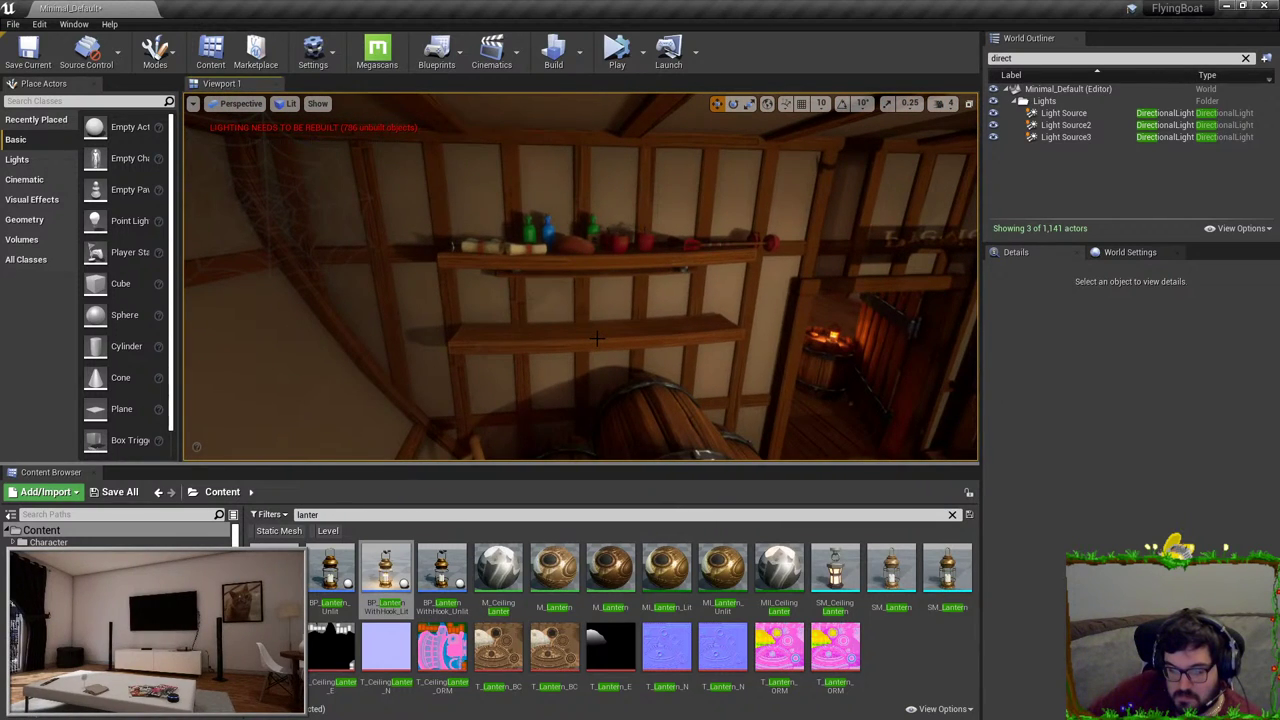
left_click(596, 339)
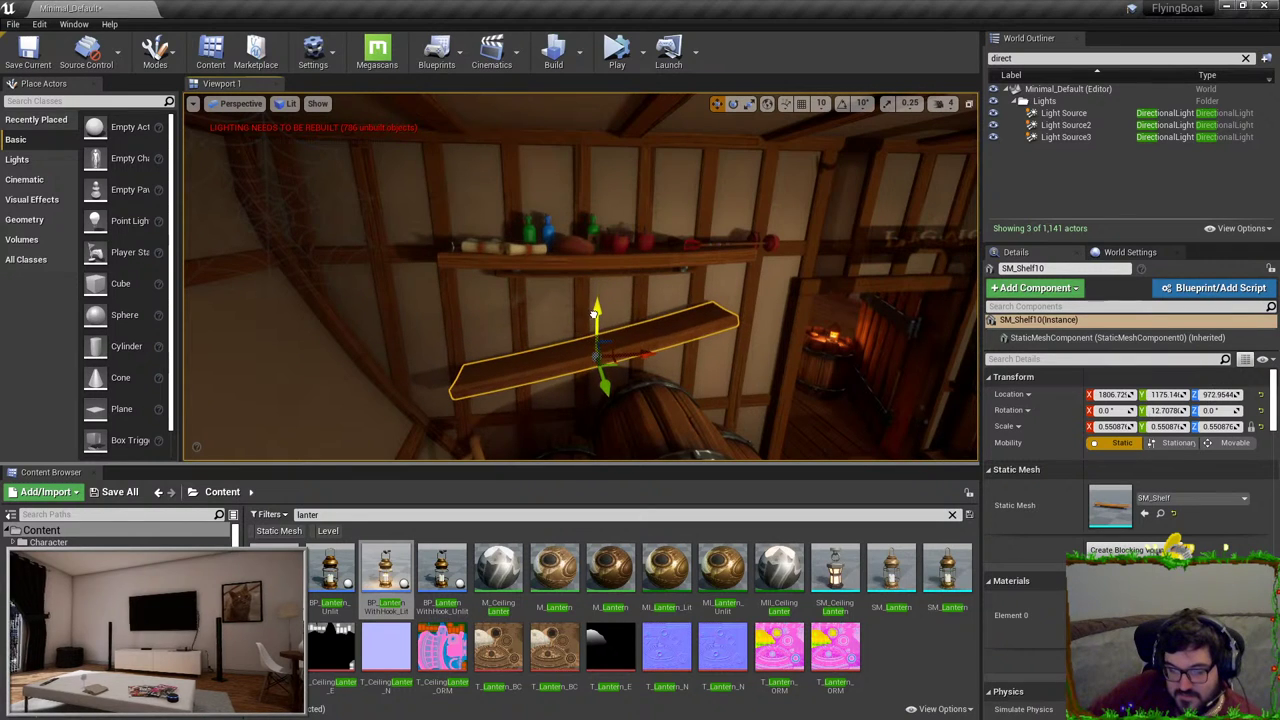
left_click_drag(594, 314, 594, 312)
left_click_drag(640, 355, 643, 357)
key("Escape")
key("s")
mouse_move(643, 357)
right_mouse_down()
mouse_move(630, 355)
mouse_move(645, 360)
right_mouse_up()
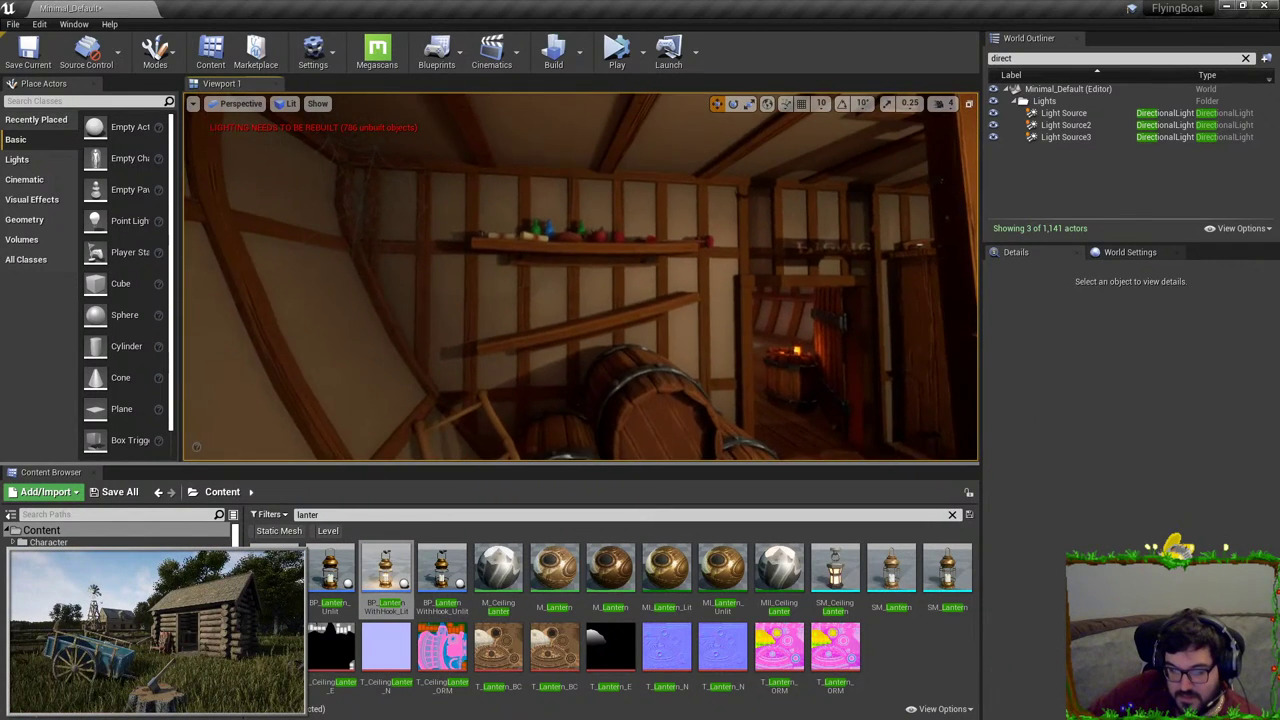
right_click_drag(578, 290, 550, 338)
left_click(647, 280)
key("w")
key("w")
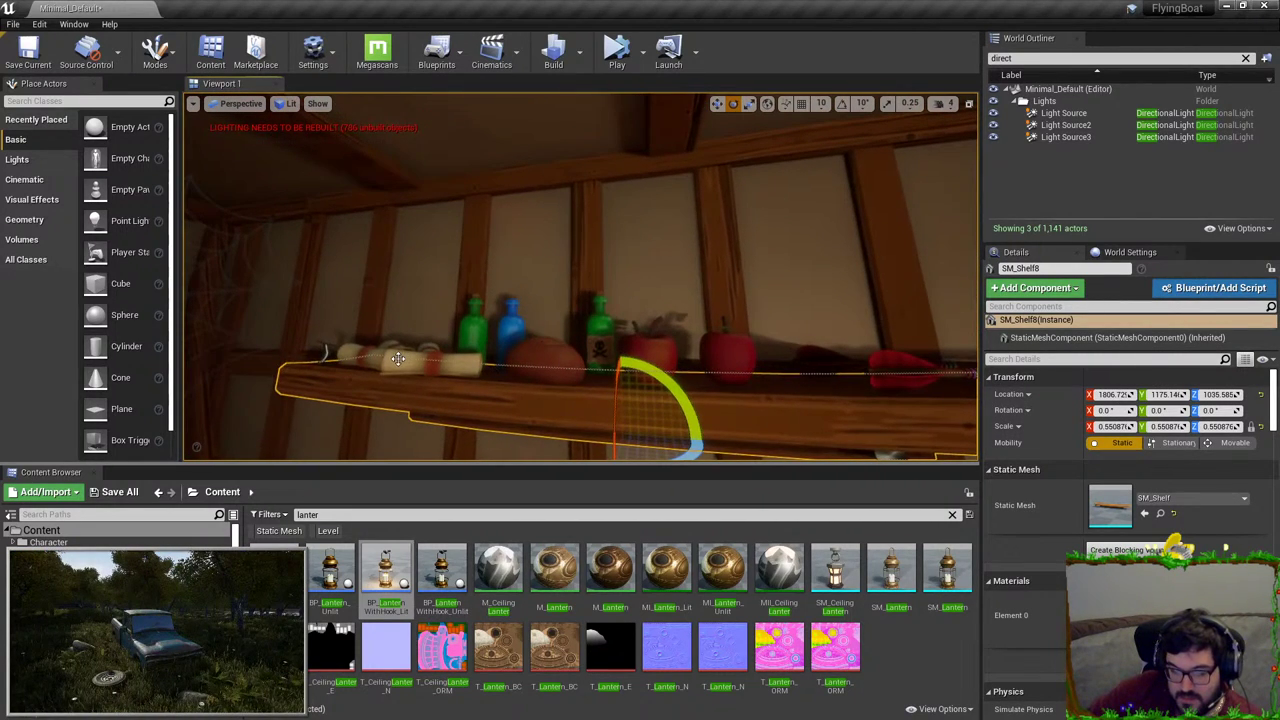
left_click(403, 364, "ctrl")
right_click_drag(403, 364, 420, 395)
key("s")
left_click(591, 401)
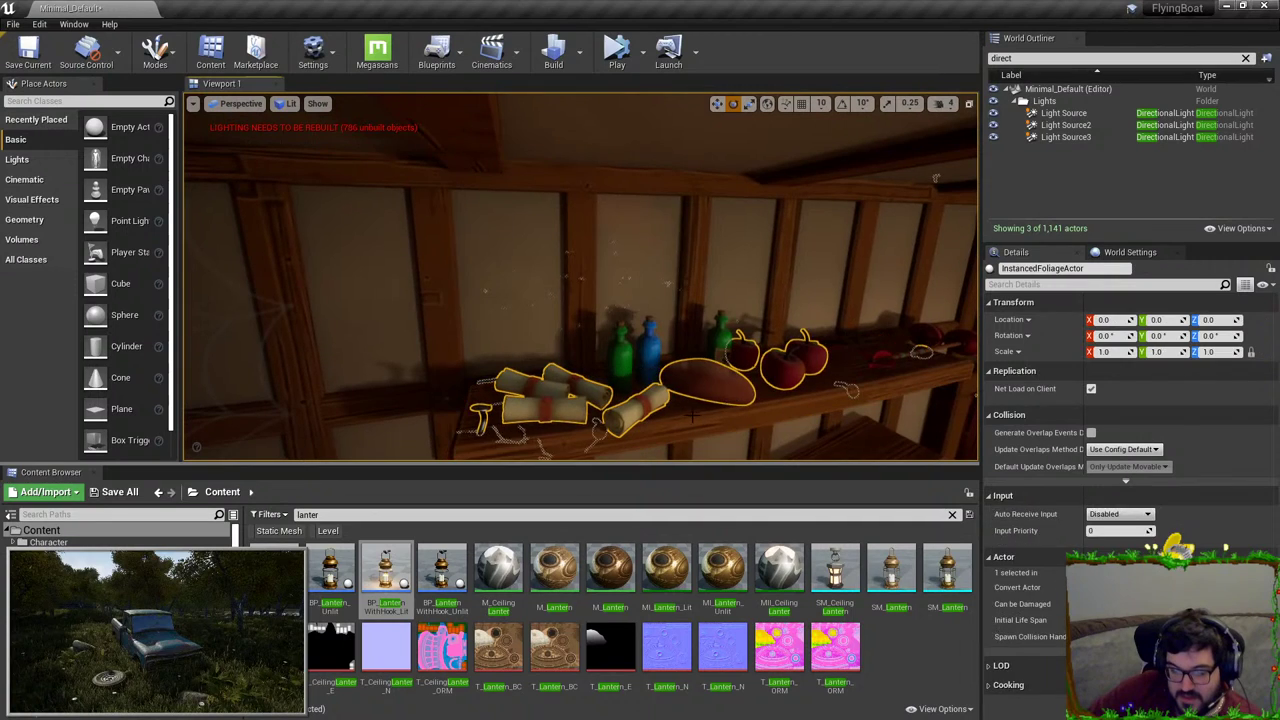
Step: Tilt the upper wall shelf together with its bottles and the other separate items on it by about 0.7°
left_click(680, 432)
left_click(621, 353, "ctrl")
left_click(649, 346, "ctrl")
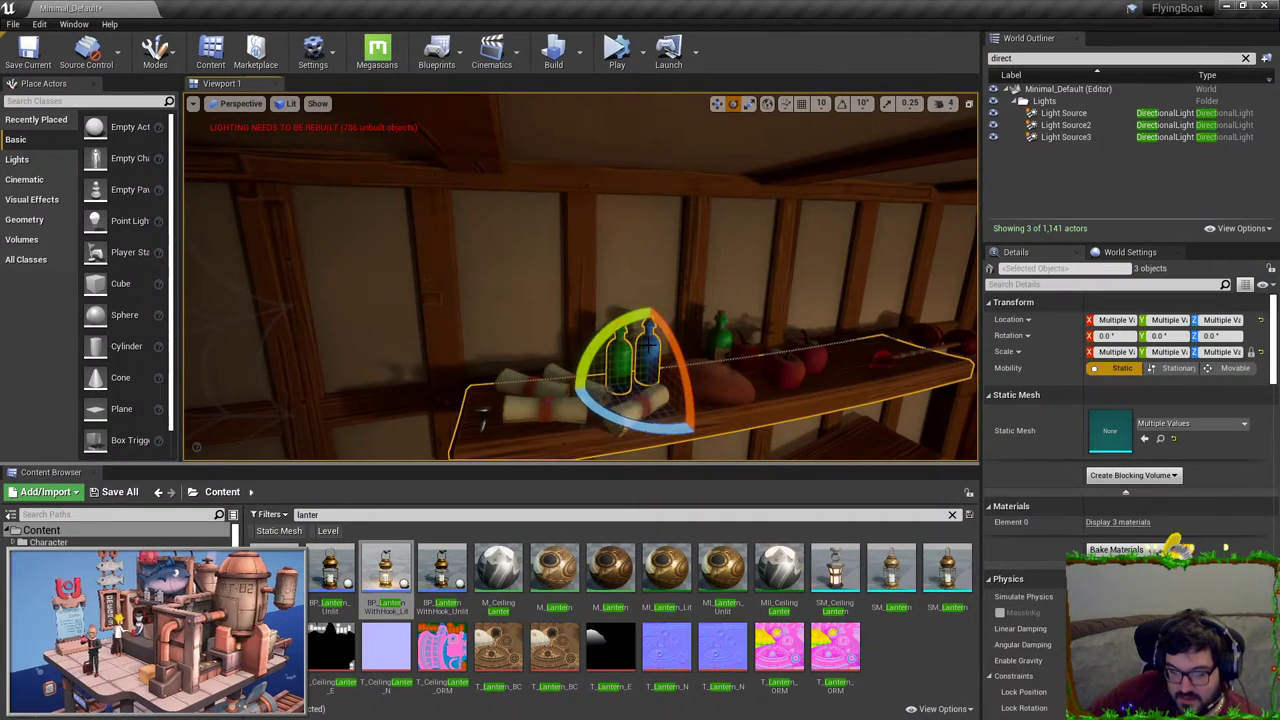
right_click_drag(649, 346, 541, 320)
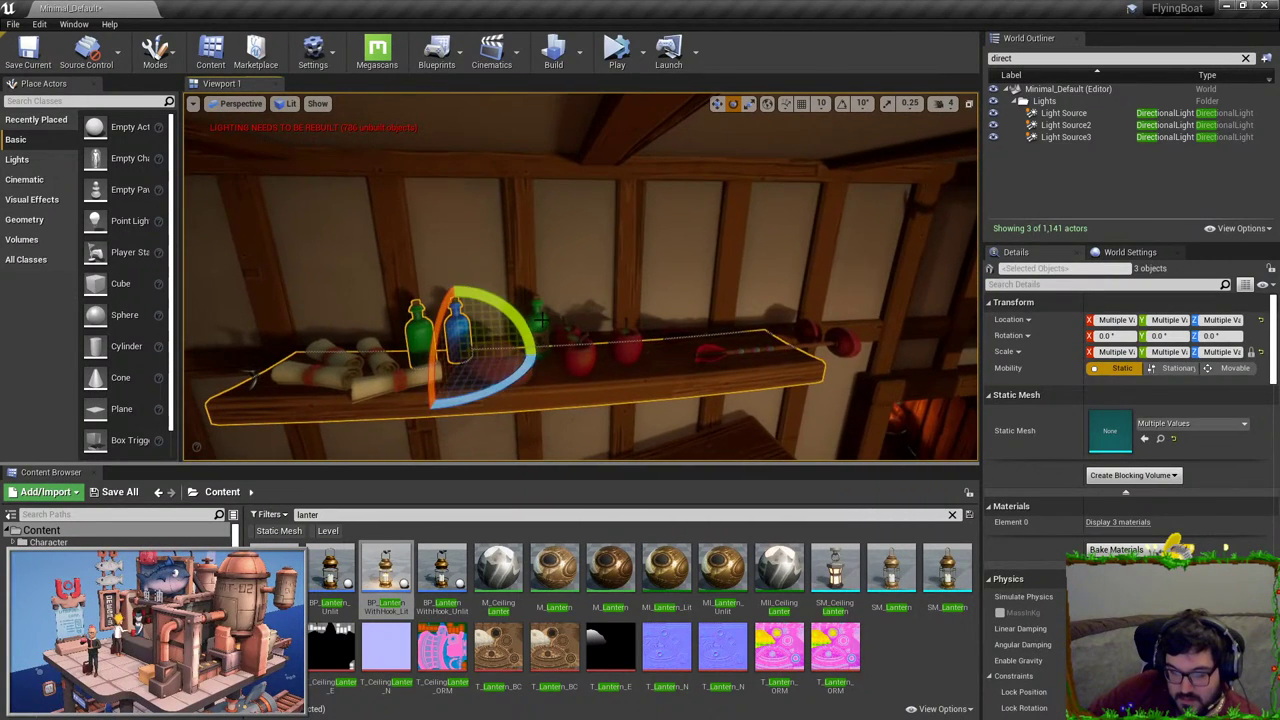
left_click(576, 346, "ctrl")
key("ctrl+z")
right_click_drag(750, 331, 675, 316)
left_click(766, 331, "ctrl")
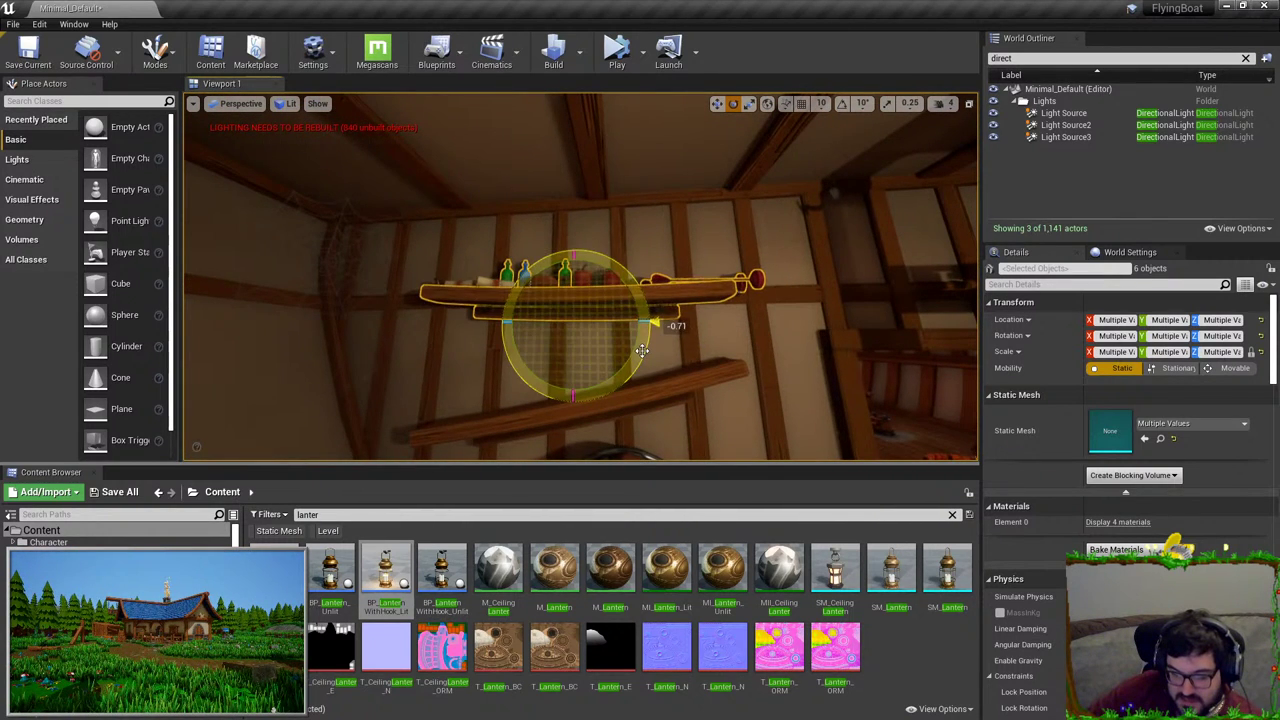
key("Escape")
Step: Tilt the bookshelf above the trapezoid window, together with all of its books, by about 0.6°
mouse_move(642, 351)
right_mouse_down()
mouse_move(770, 362)
mouse_move(785, 250)
mouse_move(700, 350)
mouse_move(660, 345)
mouse_move(640, 290)
mouse_move(625, 288)
mouse_move(630, 248)
right_mouse_up()
left_click(610, 246)
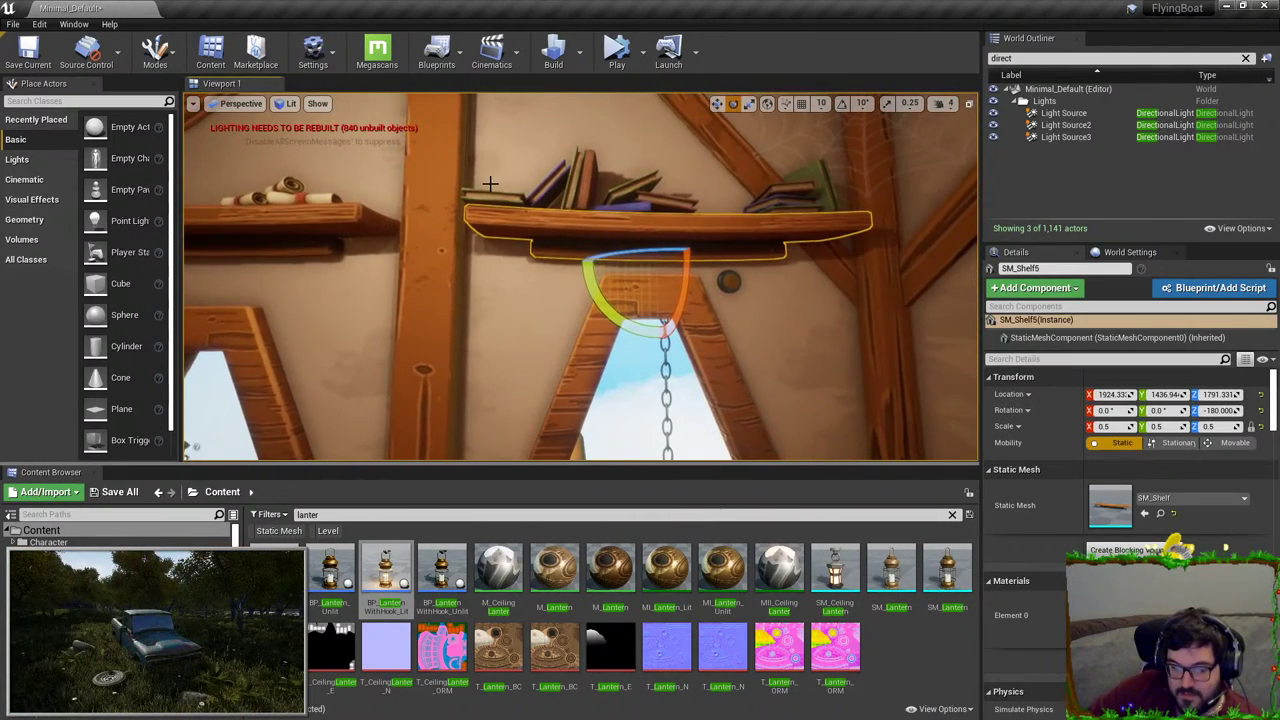
left_click(506, 193, "ctrl")
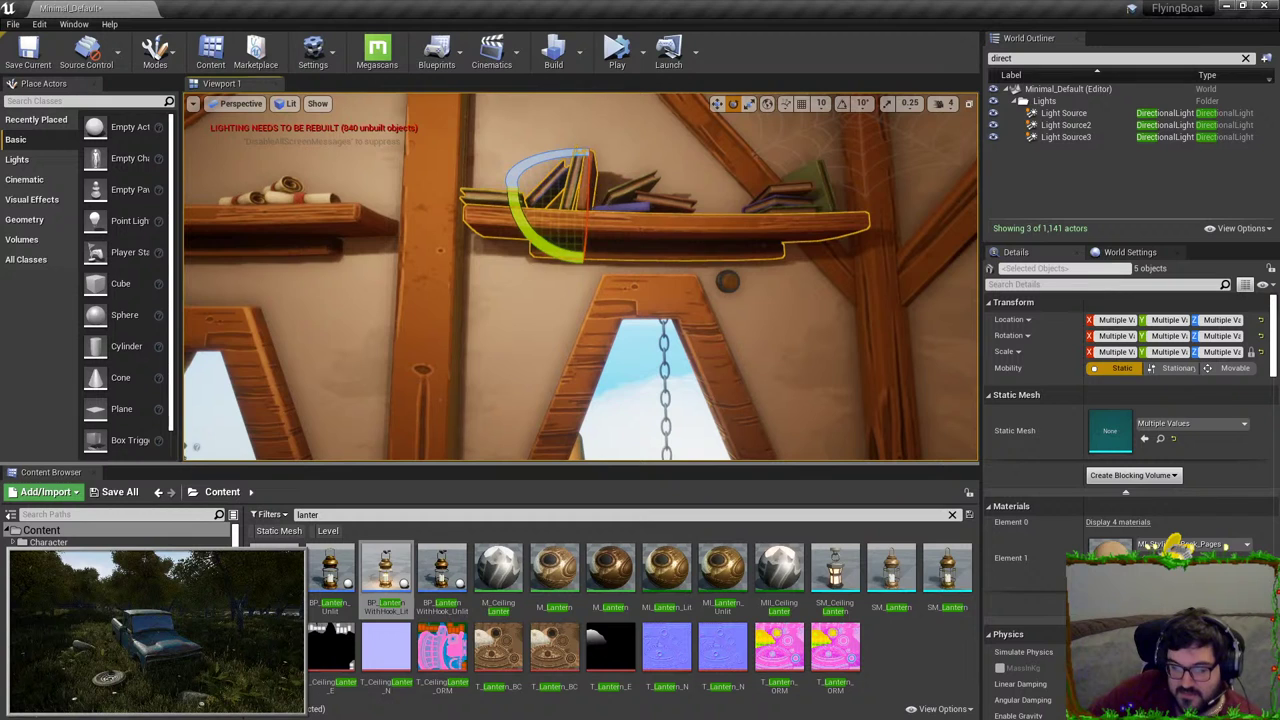
right_click_drag(589, 191, 655, 185)
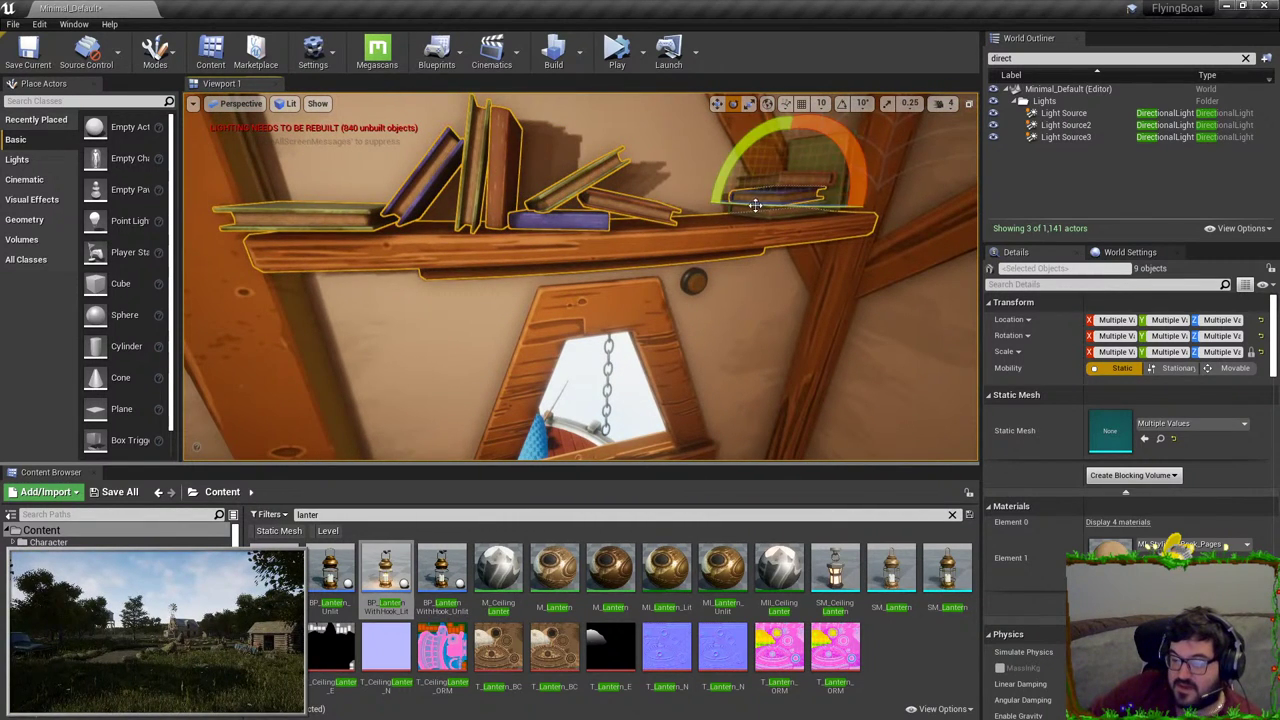
left_click(755, 205, "ctrl")
right_click_drag(755, 205, 546, 285)
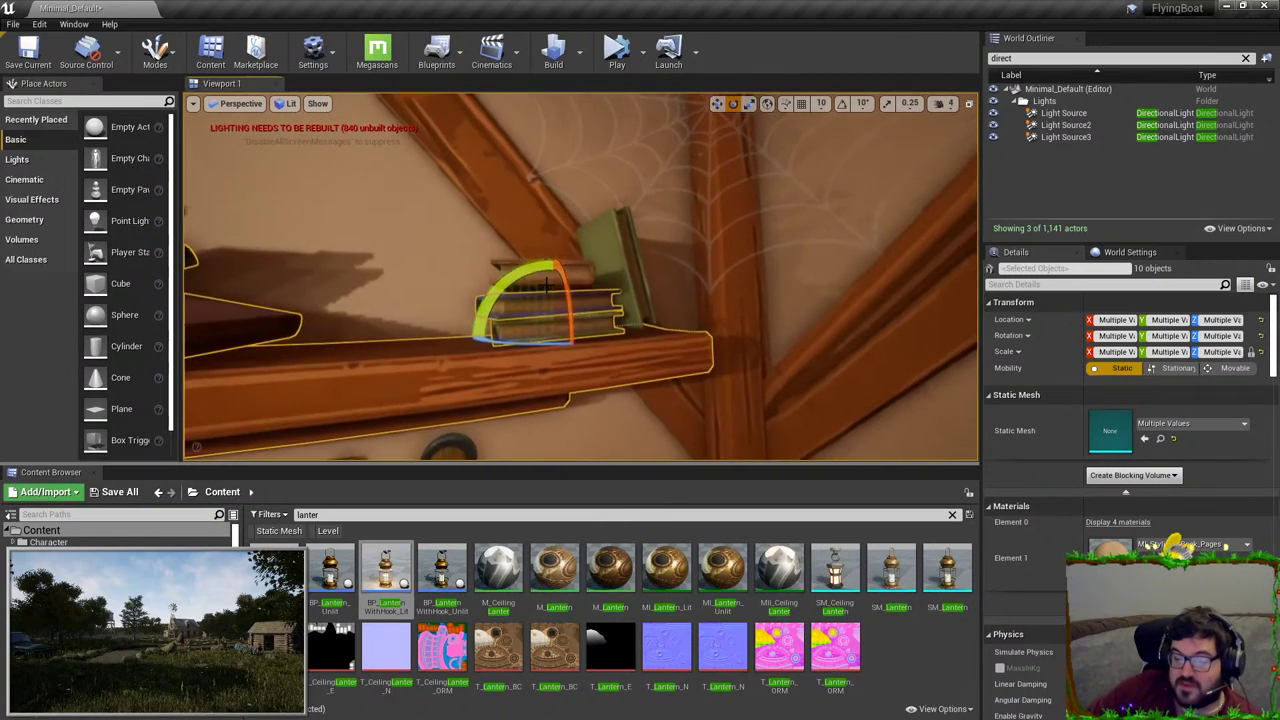
left_click(546, 272, "ctrl")
left_click(612, 262, "ctrl")
right_click_drag(612, 262, 562, 327)
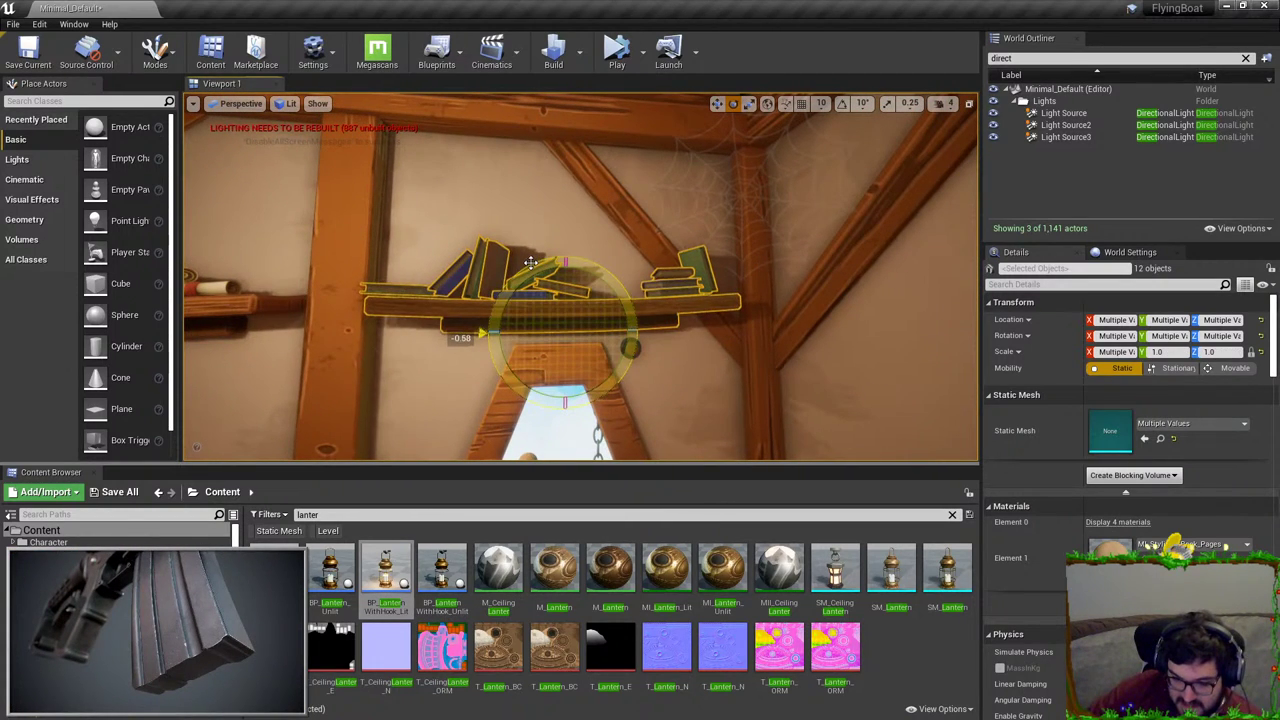
key("Escape")
right_click_drag(565, 330, 390, 330)
left_click(390, 293)
left_click(380, 274, "ctrl")
right_click_drag(380, 274, 355, 274)
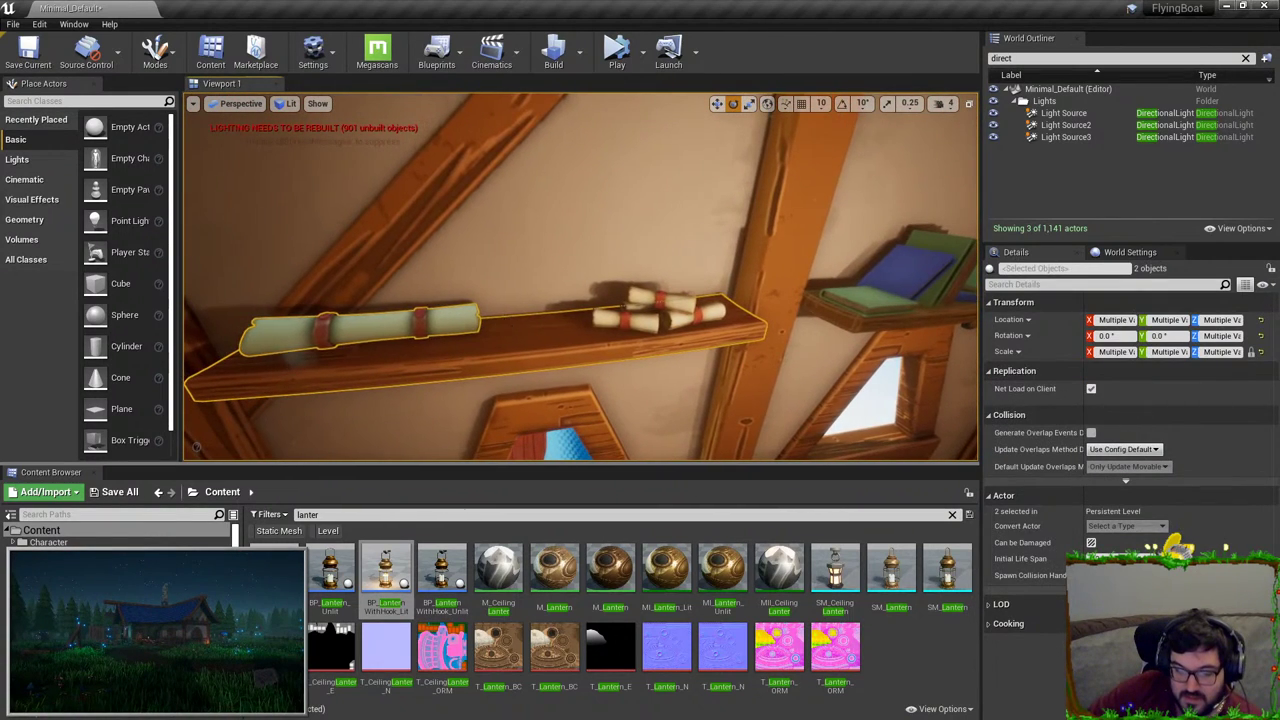
left_click(495, 325)
left_click(468, 320)
left_click(495, 325)
left_click(460, 320)
right_click_drag(460, 320, 370, 315)
mouse_move(708, 306)
right_mouse_down()
mouse_move(800, 320)
mouse_move(700, 300)
mouse_move(715, 290)
mouse_move(710, 310)
right_mouse_up()
Step: Tilt the neighbouring window shelf together with its pile of small scrolls by about 0.9°
left_click(714, 321)
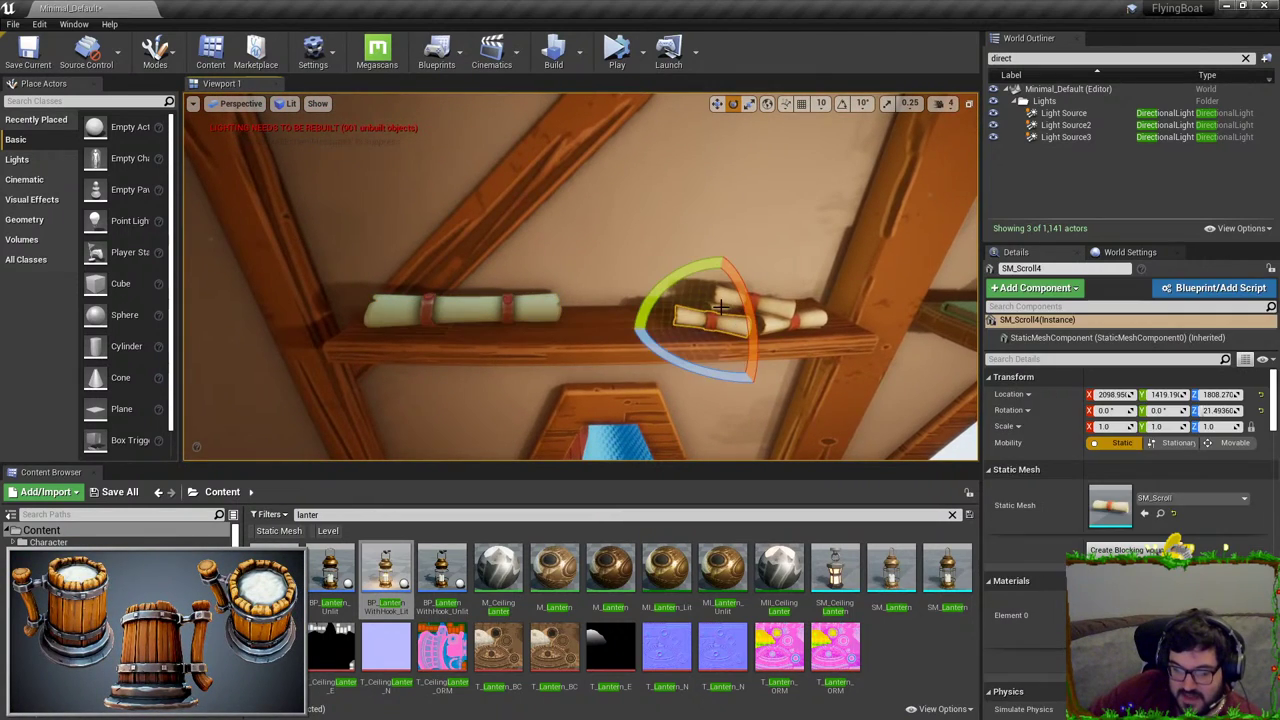
left_click(738, 312, "ctrl")
left_click(628, 338, "ctrl")
right_click_drag(628, 338, 700, 325)
right_click_drag(588, 240, 584, 238)
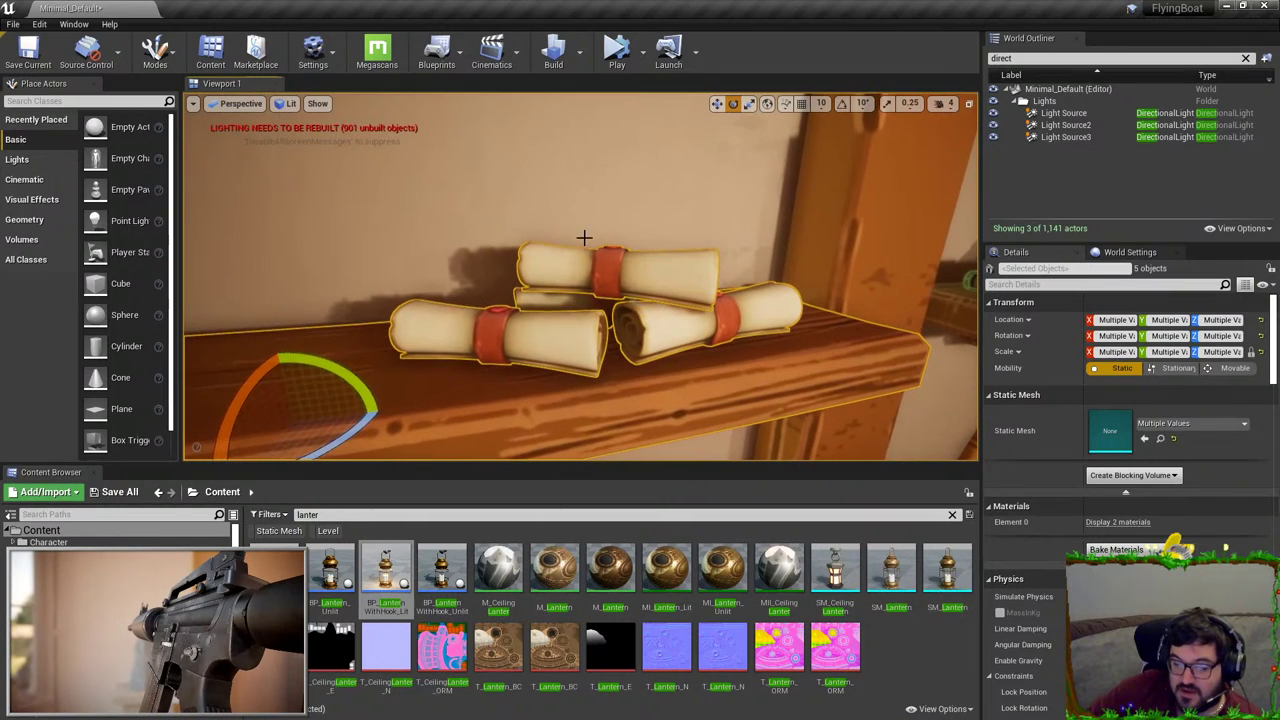
left_click_drag(357, 374, 357, 375)
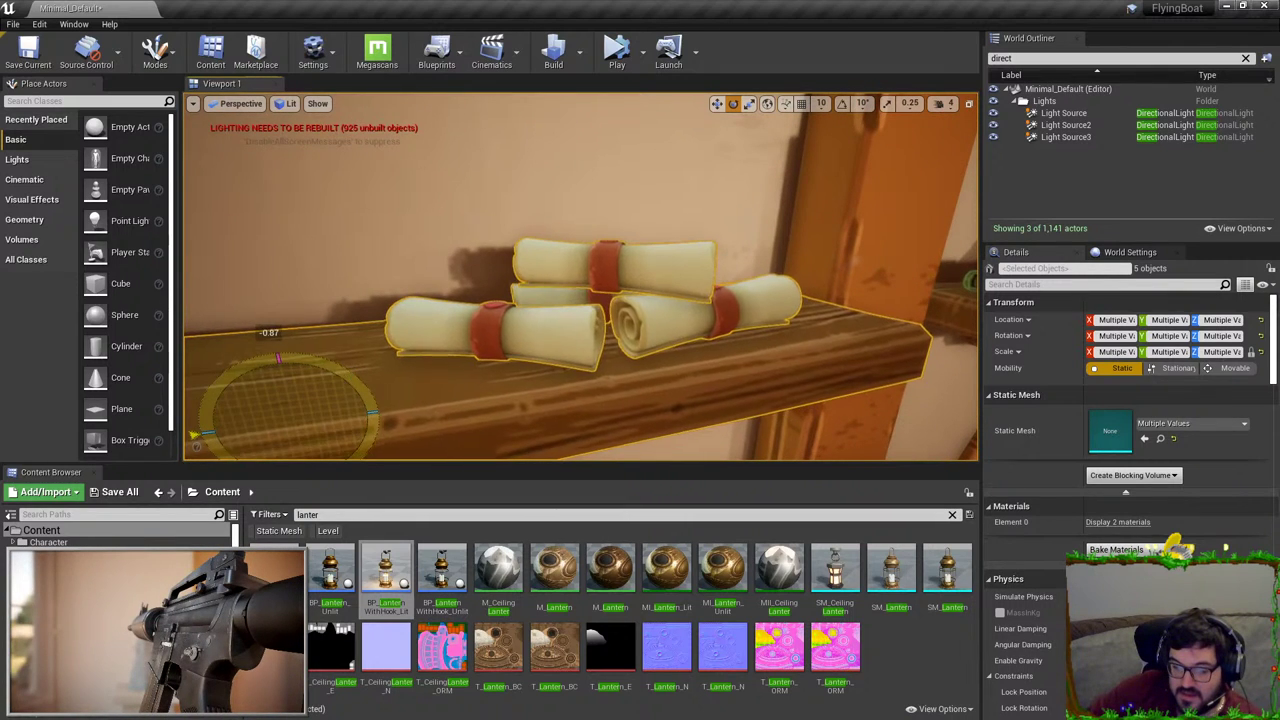
key("Escape")
Step: Examine the tilted shelves, the cabin floor, the doorway threshold and the balcony outside
right_click_drag(480, 320, 545, 325)
key("s")
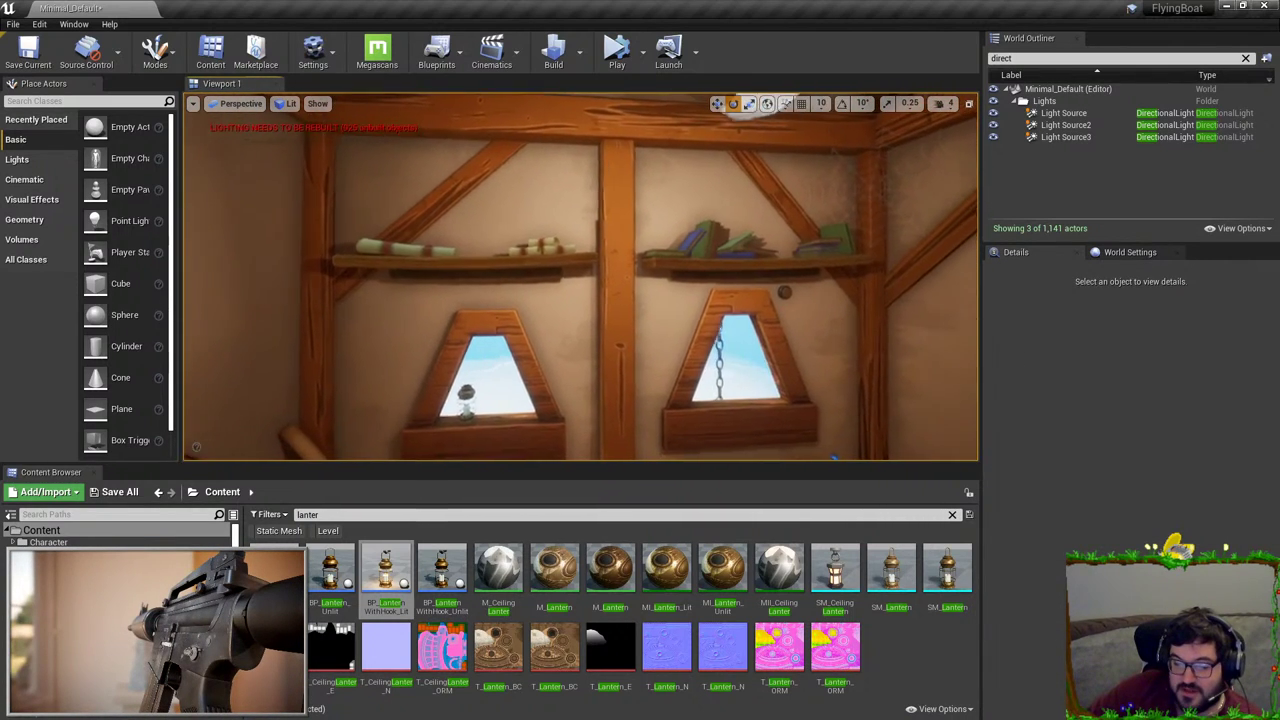
right_click_drag(520, 277, 575, 272)
key("s")
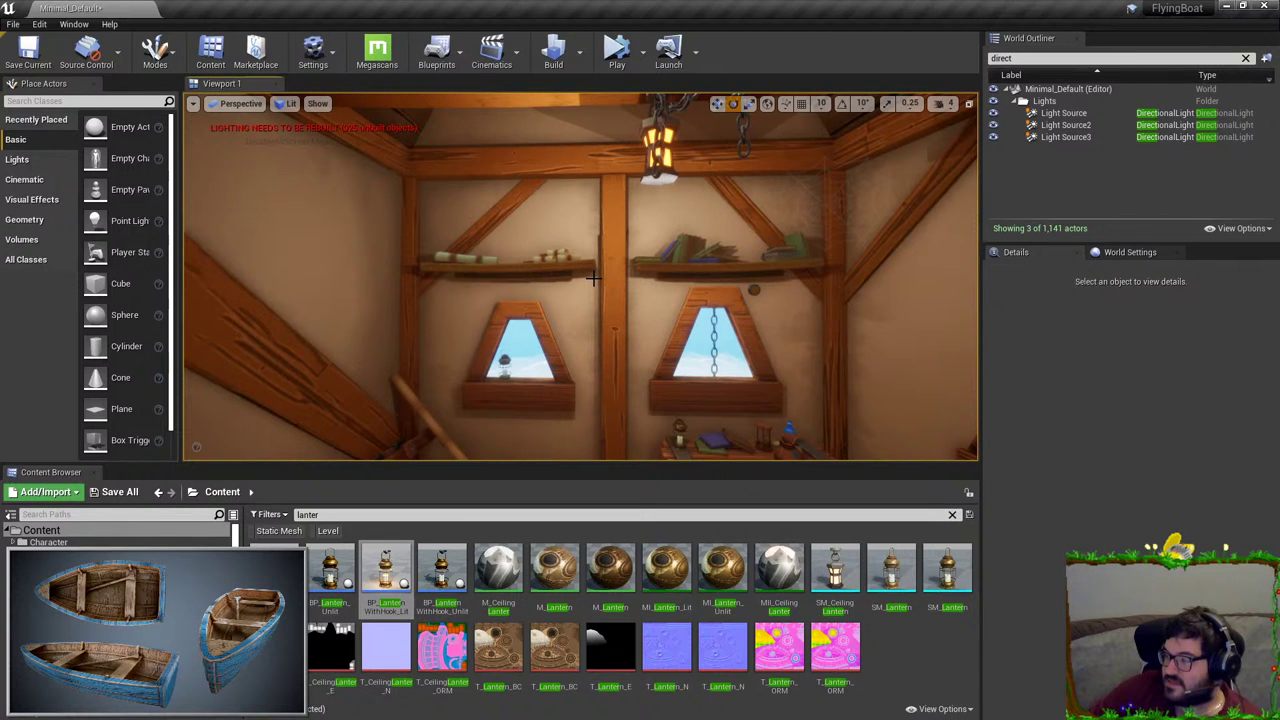
key("w")
mouse_move(614, 242)
right_mouse_down()
mouse_move(608, 254)
mouse_move(630, 258)
mouse_move(612, 266)
right_mouse_up()
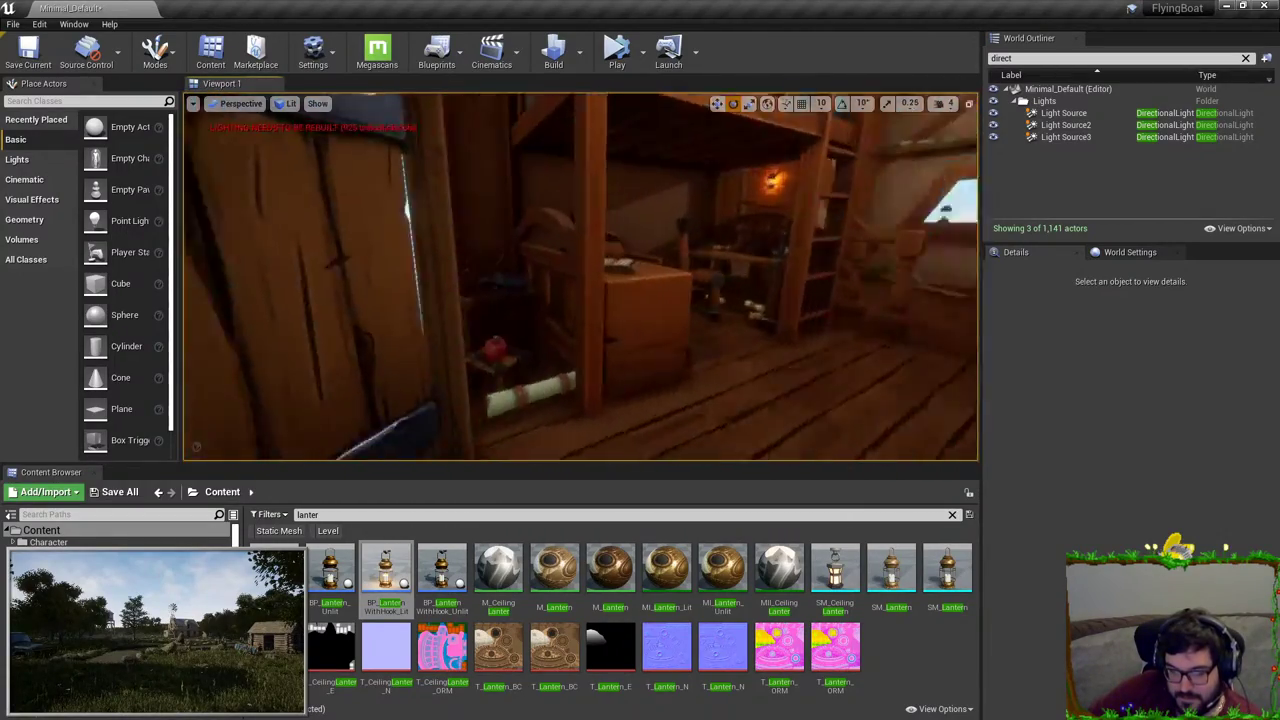
key("s")
right_click_drag(580, 276, 430, 268)
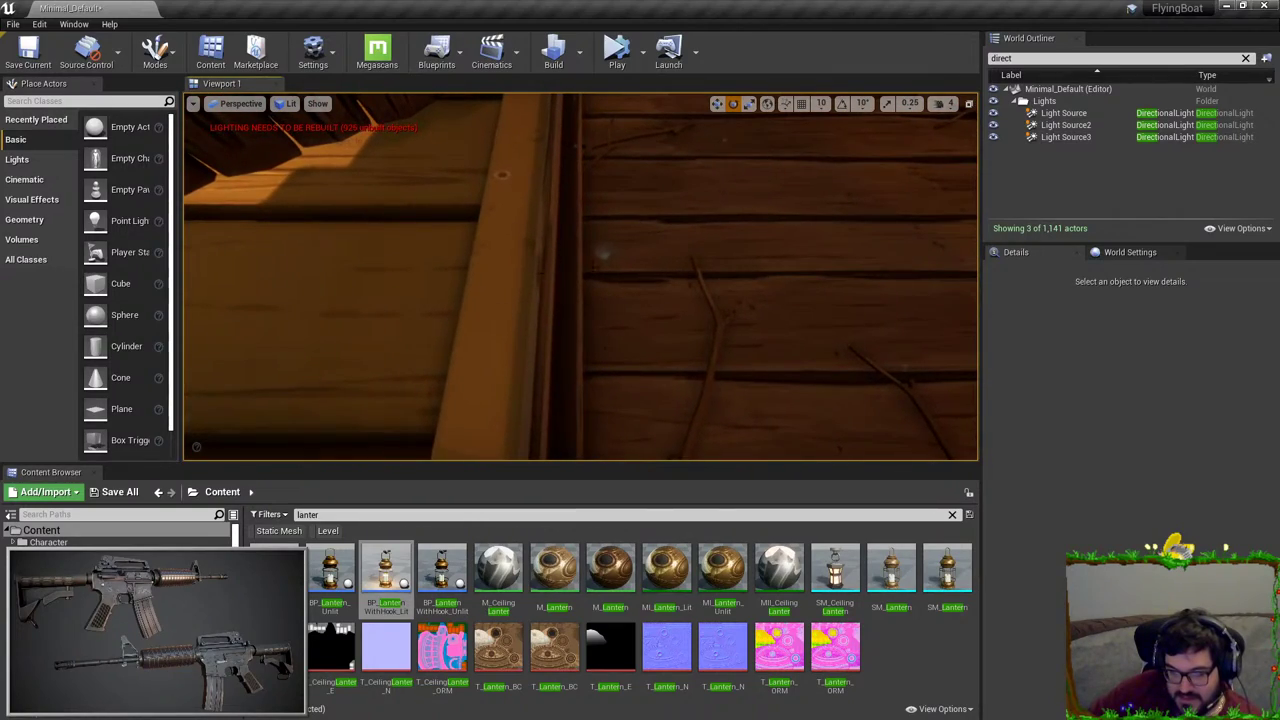
right_click_drag(580, 276, 420, 220)
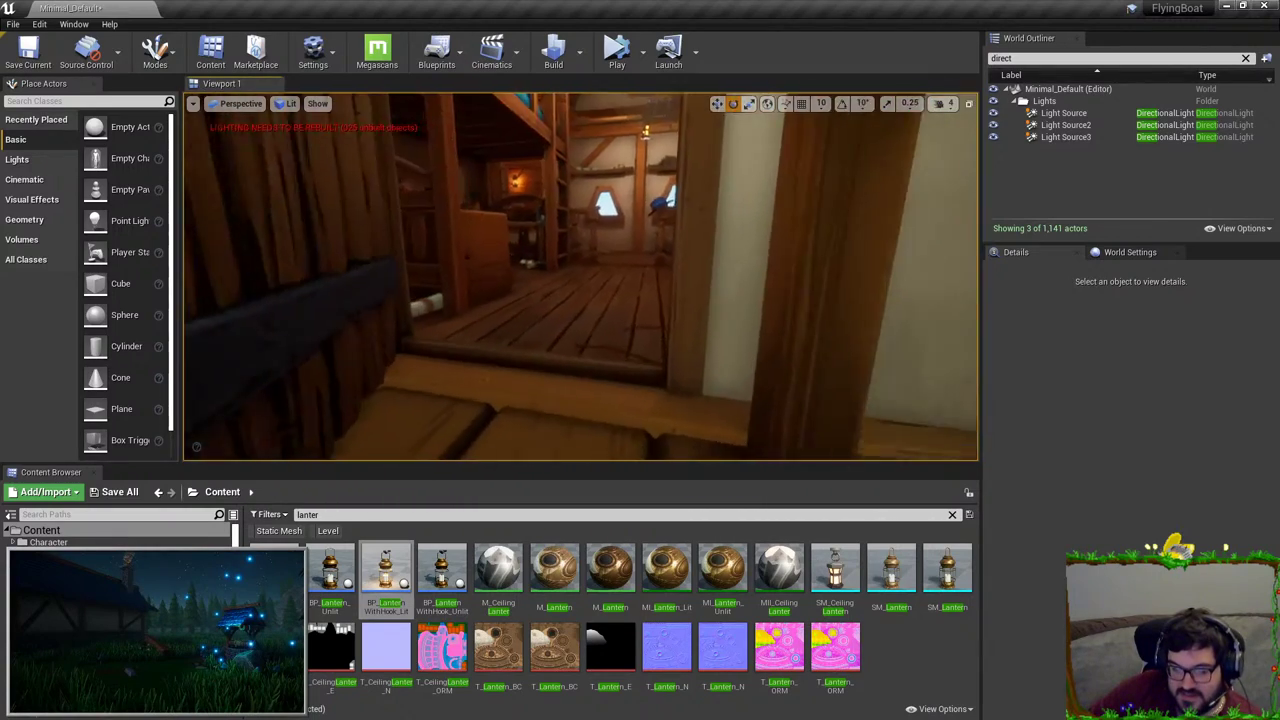
right_click_drag(580, 276, 480, 216)
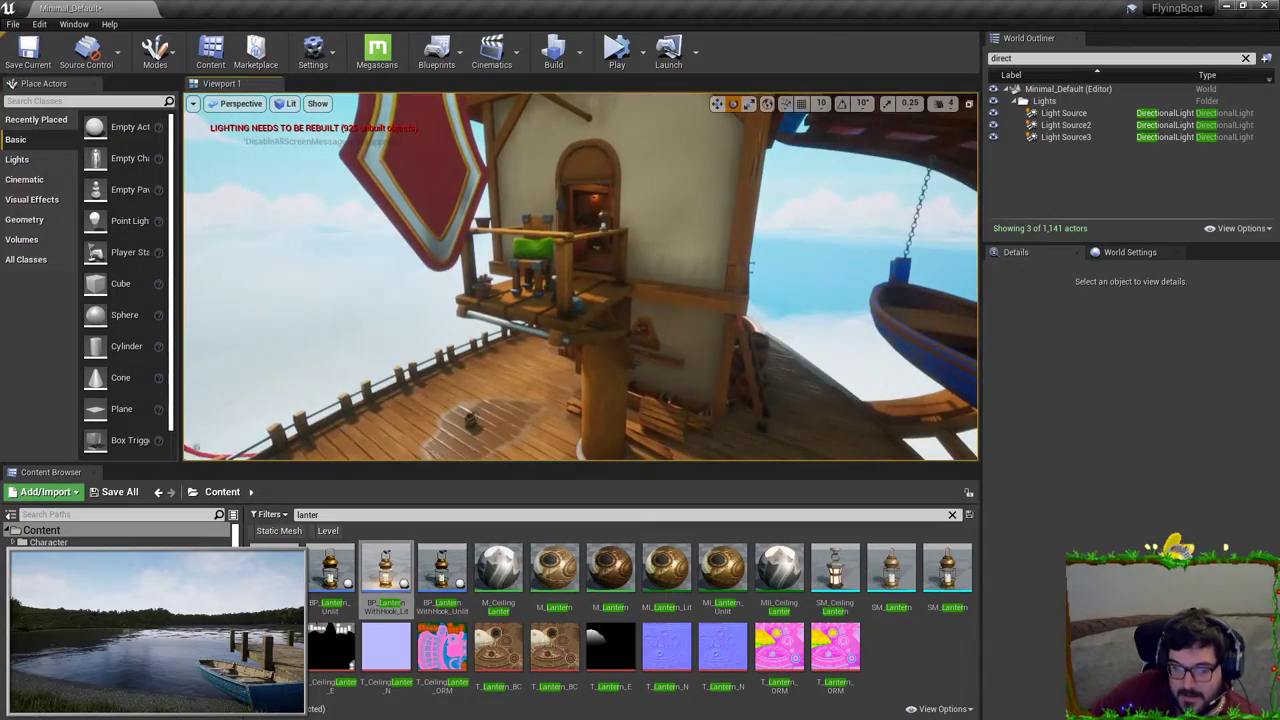
right_click_drag(580, 276, 720, 300)
mouse_move(478, 224)
right_mouse_down()
mouse_move(510, 228)
mouse_move(455, 228)
mouse_move(466, 244)
right_mouse_up()
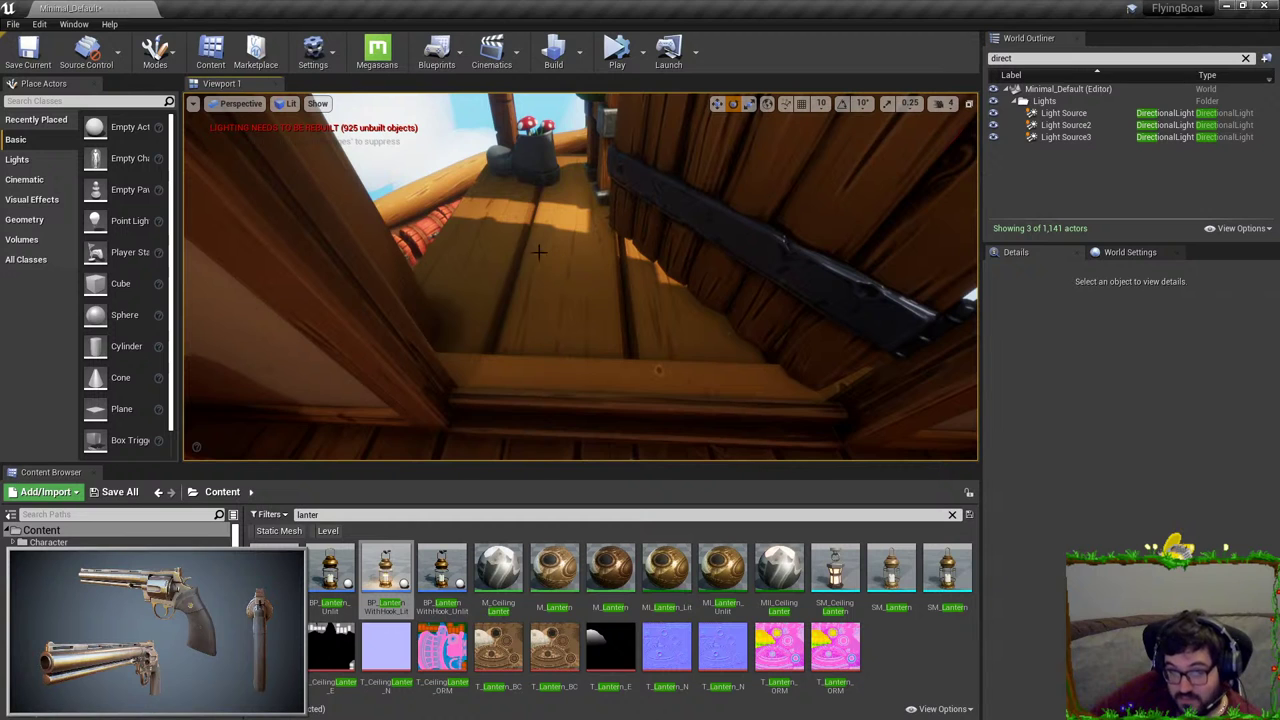
right_click_drag(558, 281, 638, 288)
Step: Try shifting the balcony SM_BoatBalcony to about X 2024.7, and undo the move
left_click(638, 288)
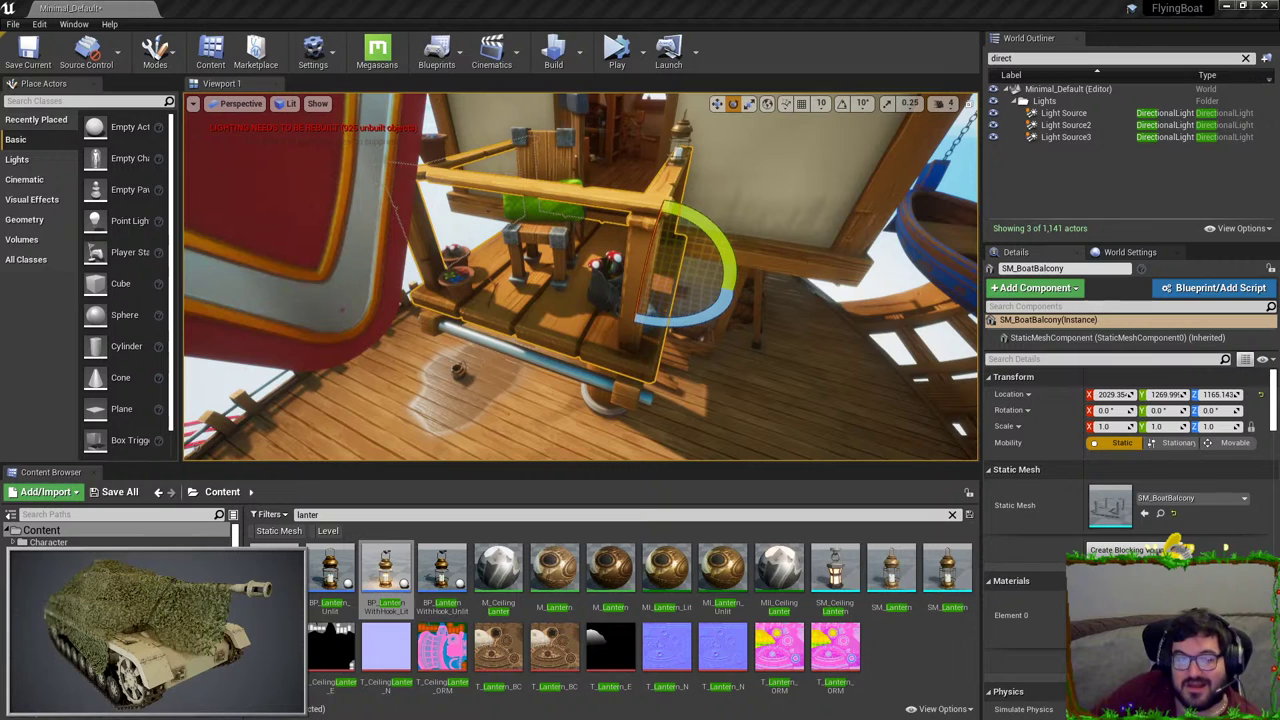
mouse_move(740, 262)
right_mouse_down()
mouse_move(790, 270)
mouse_move(728, 284)
right_mouse_up()
key("Escape")
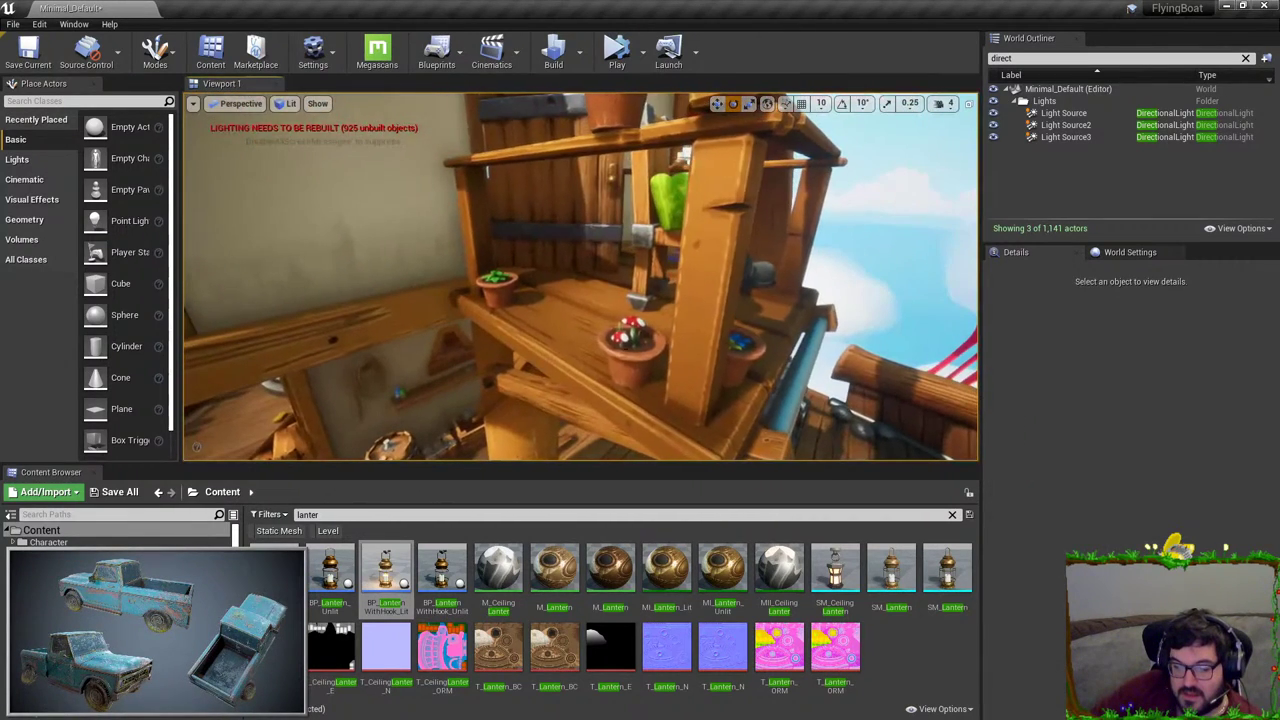
left_click(728, 284)
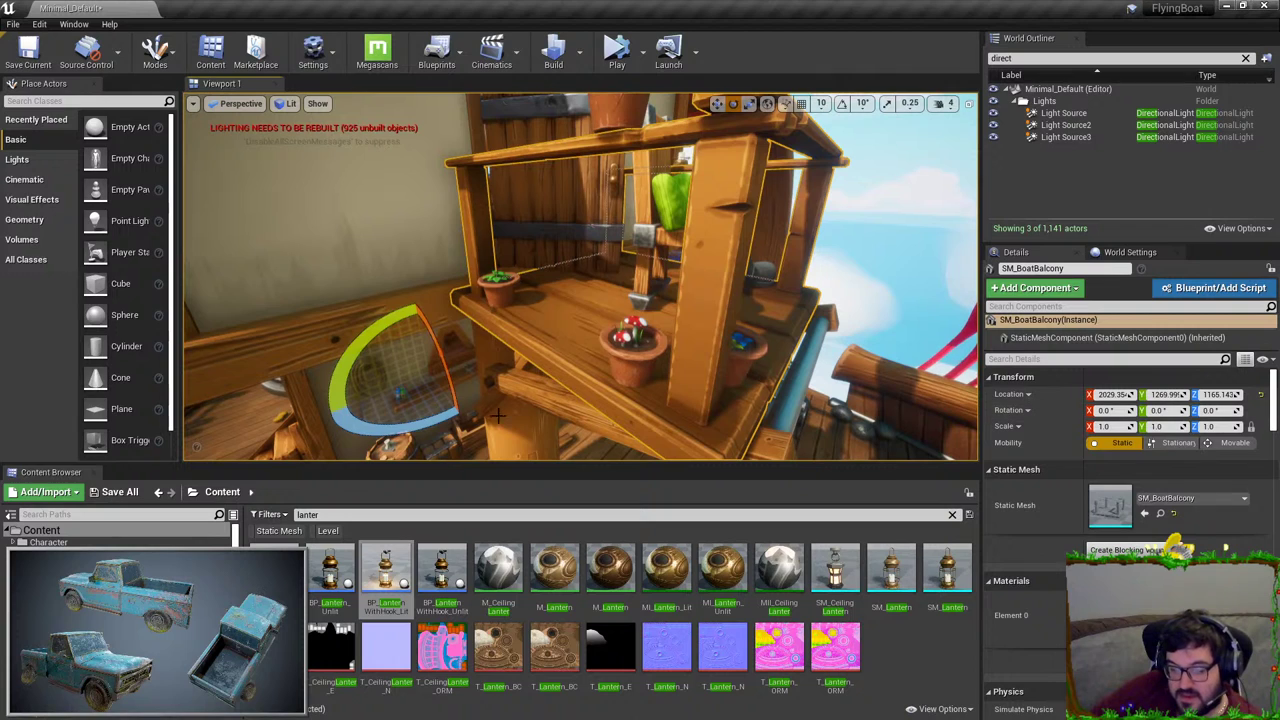
key("w")
left_click_drag(388, 384, 389, 386)
key("Escape")
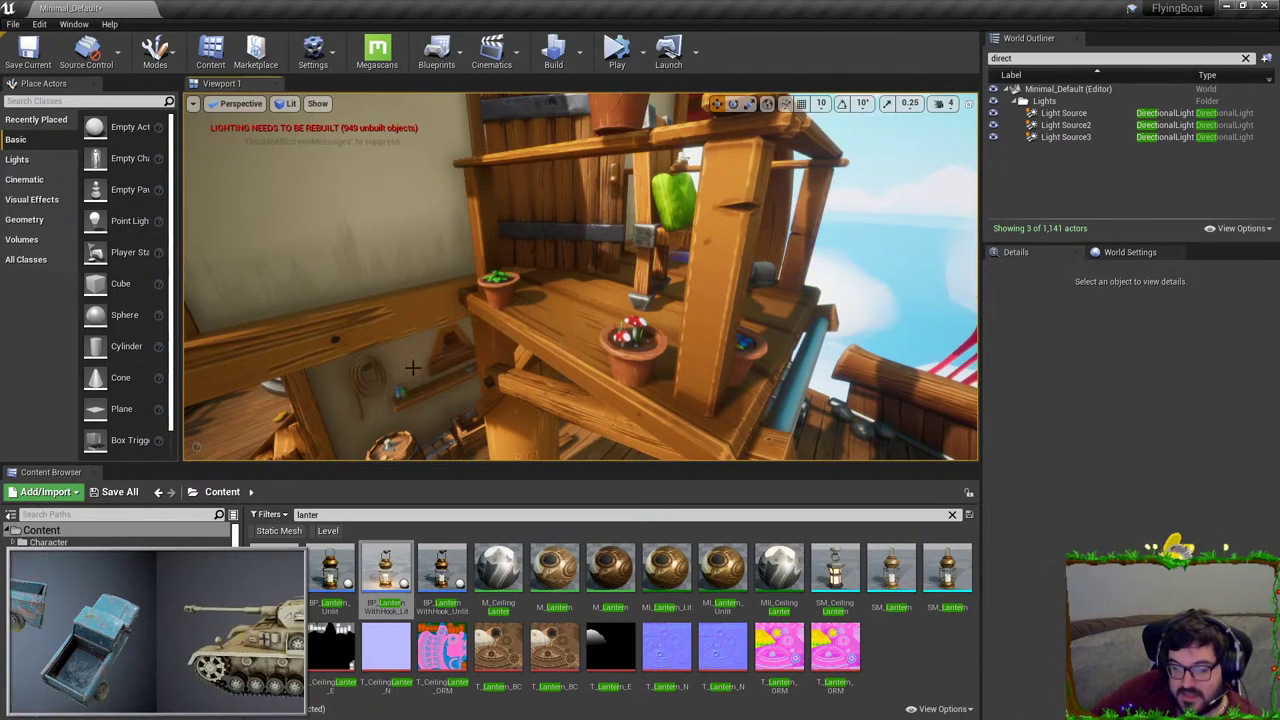
left_click(561, 312)
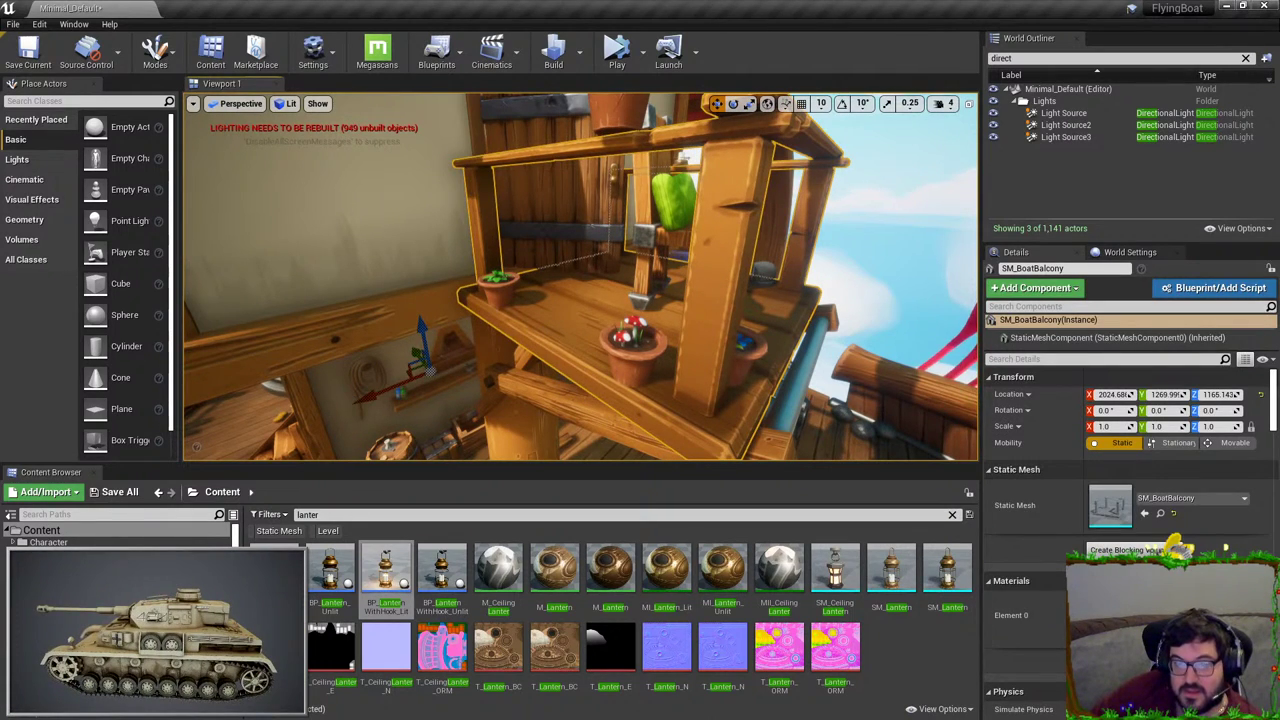
right_click_drag(744, 287, 719, 287)
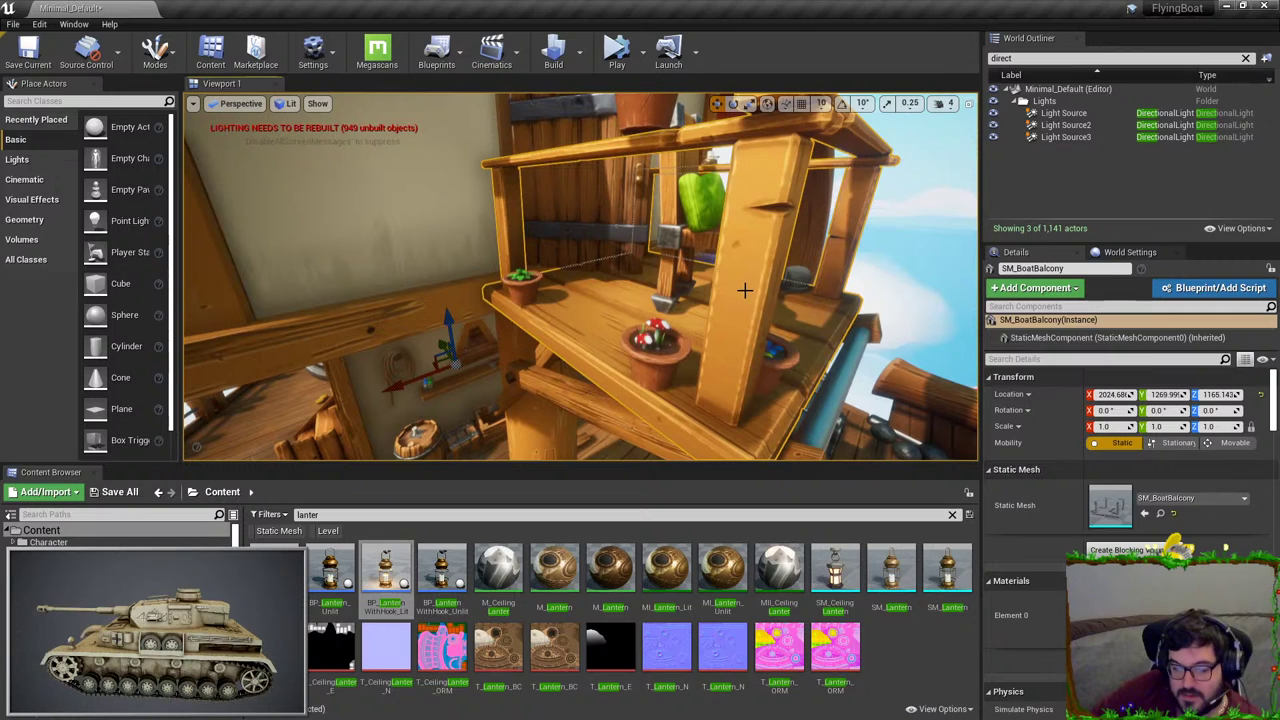
key("ctrl+z")
key("ctrl+z")
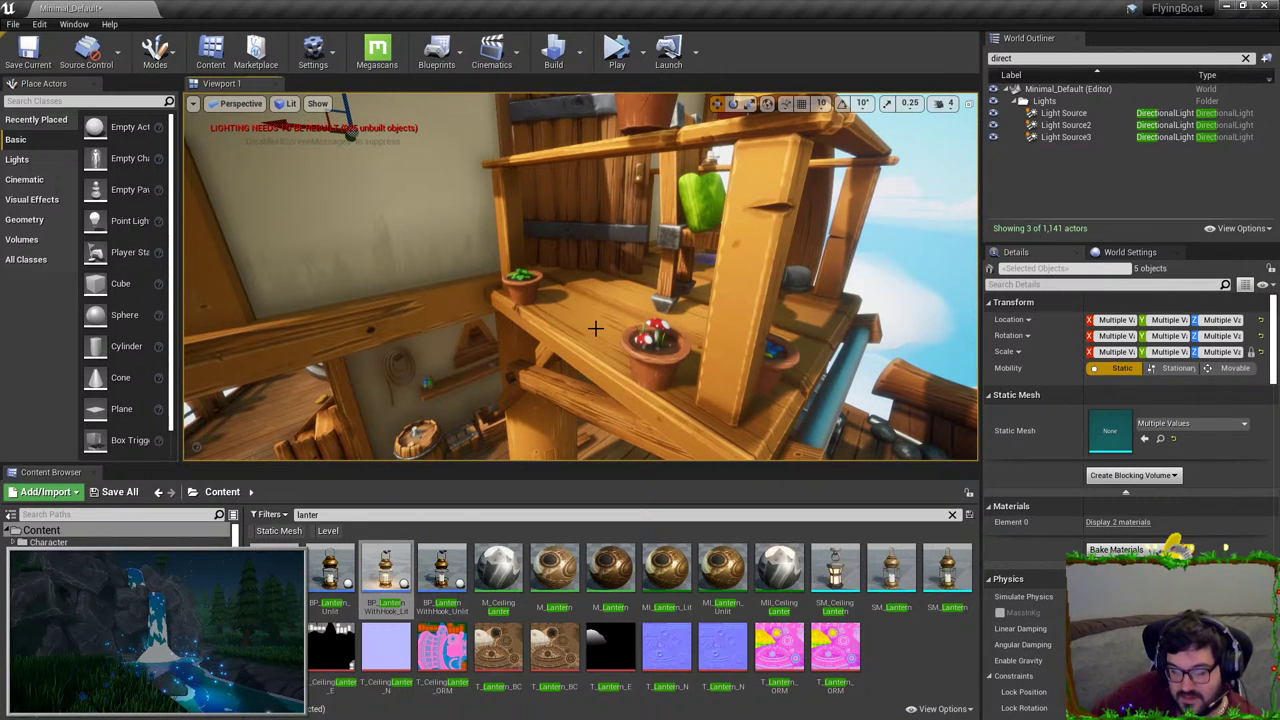
Step: Move the balcony SM_BoatBalcony slightly along the cabin wall to about X 2030.4
left_click(722, 288)
right_click_drag(722, 288, 612, 355)
key("Escape")
mouse_move(527, 292)
right_mouse_down()
mouse_move(490, 280)
mouse_move(500, 245)
mouse_move(530, 260)
mouse_move(540, 355)
mouse_move(535, 310)
right_mouse_up()
left_click(527, 292)
left_click_drag(539, 304, 535, 304)
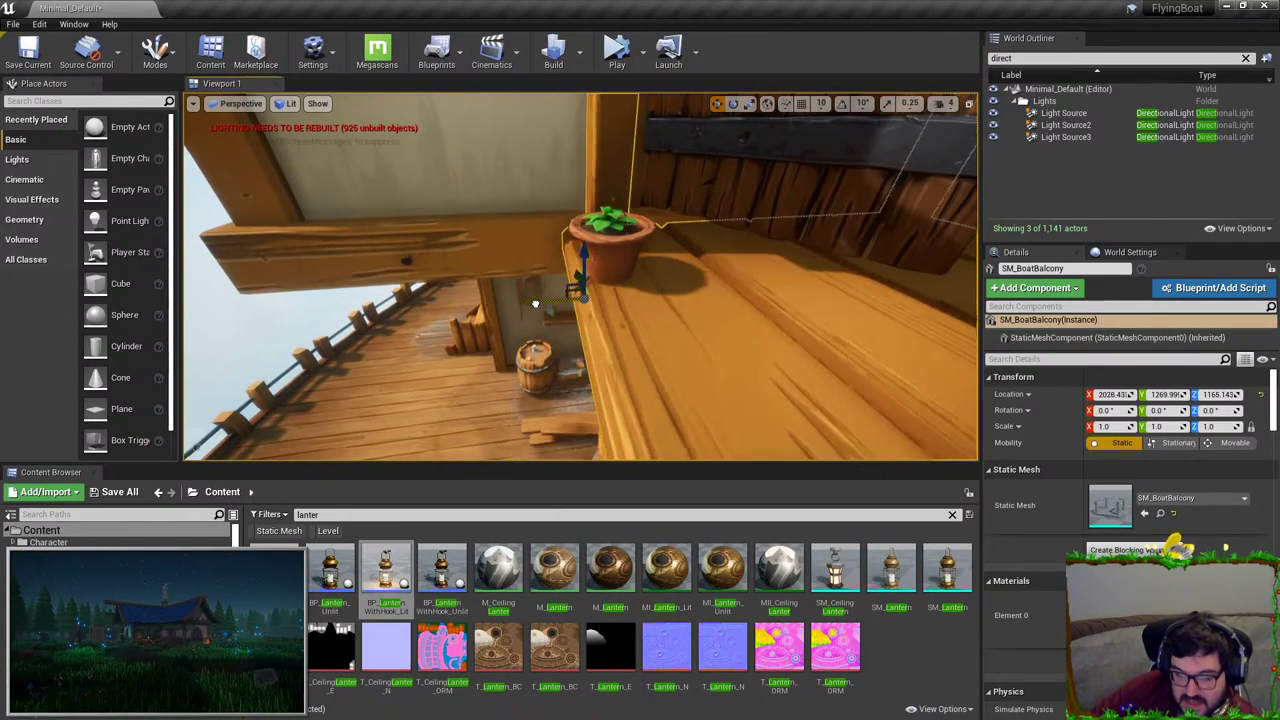
right_click_drag(534, 303, 556, 310)
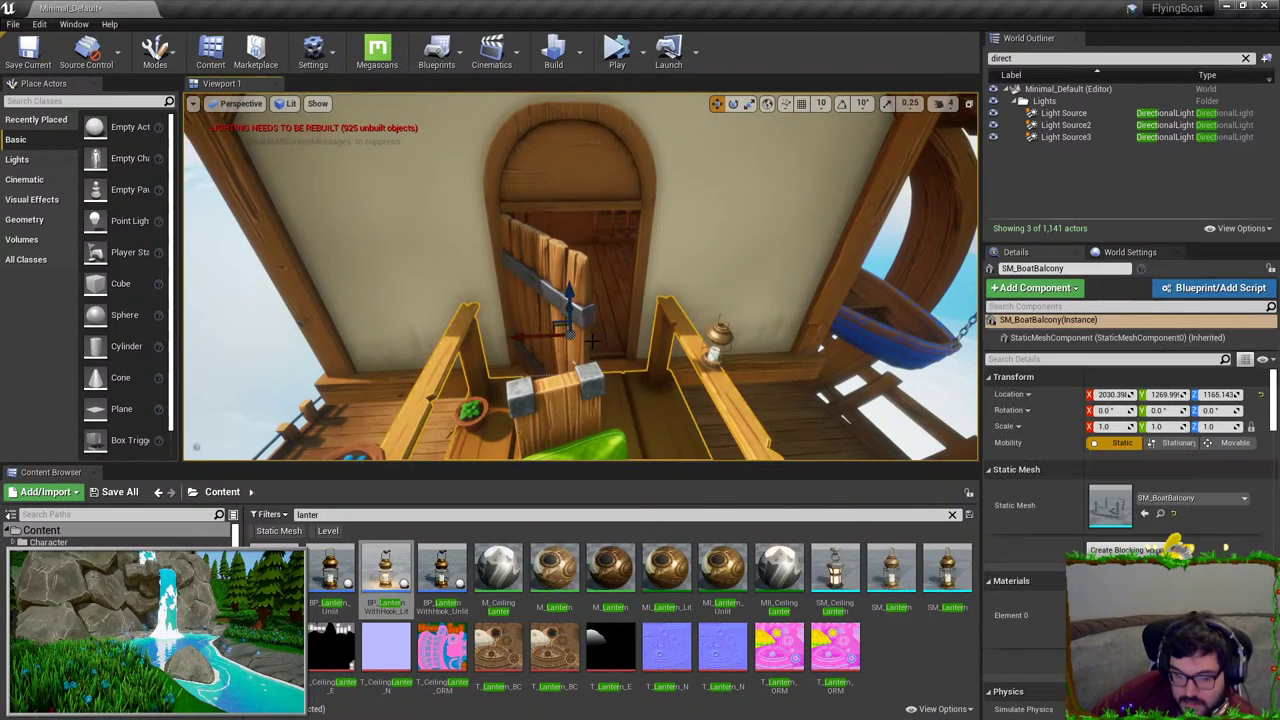
key("Escape")
right_click_drag(592, 341, 564, 345)
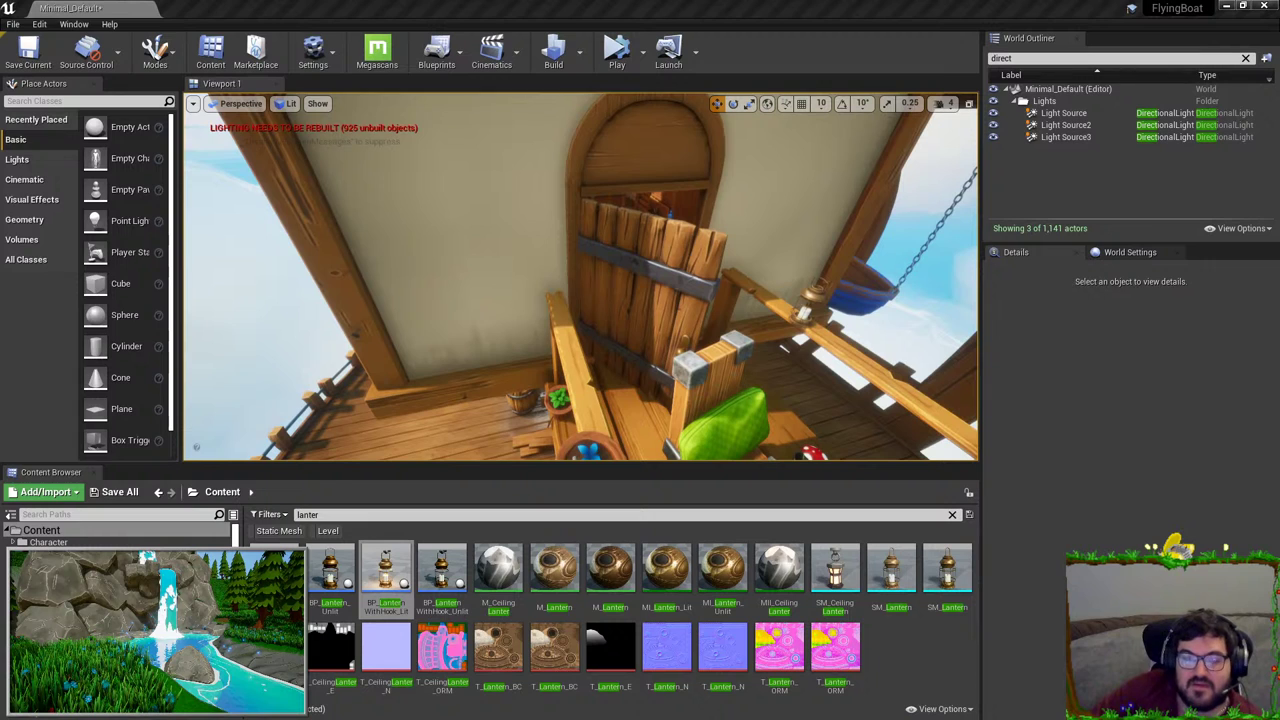
right_click_drag(700, 167, 748, 182)
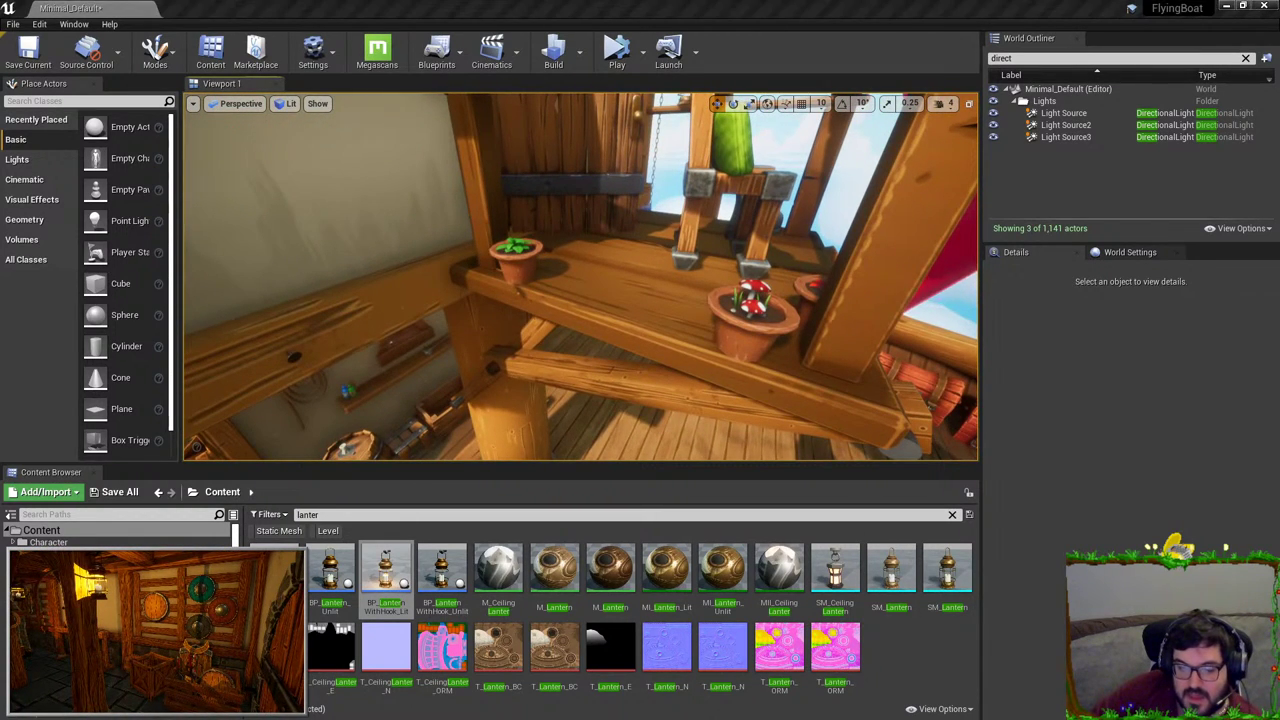
Step: Examine how the moved balcony meets the cabin wall and the doorway threshold, from outside and from inside
right_click_drag(600, 290, 580, 270)
right_click_drag(650, 194, 614, 211)
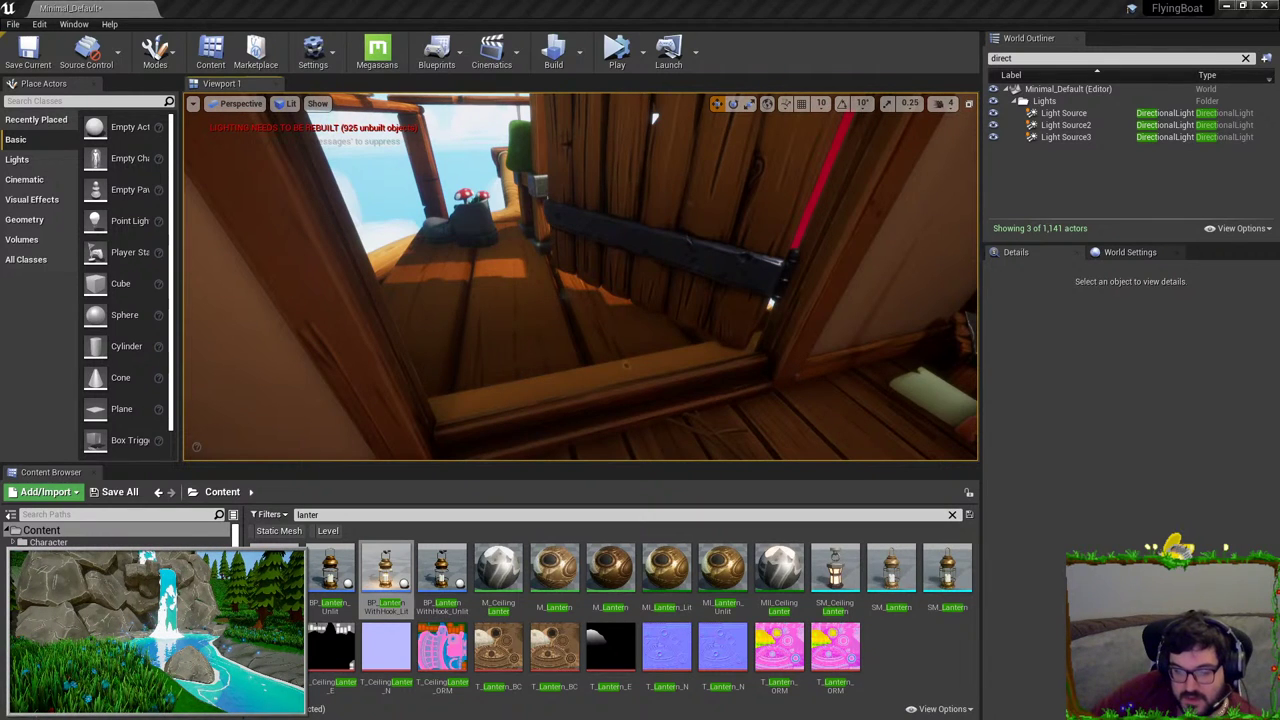
key("s")
right_click_drag(626, 365, 556, 265)
key("s")
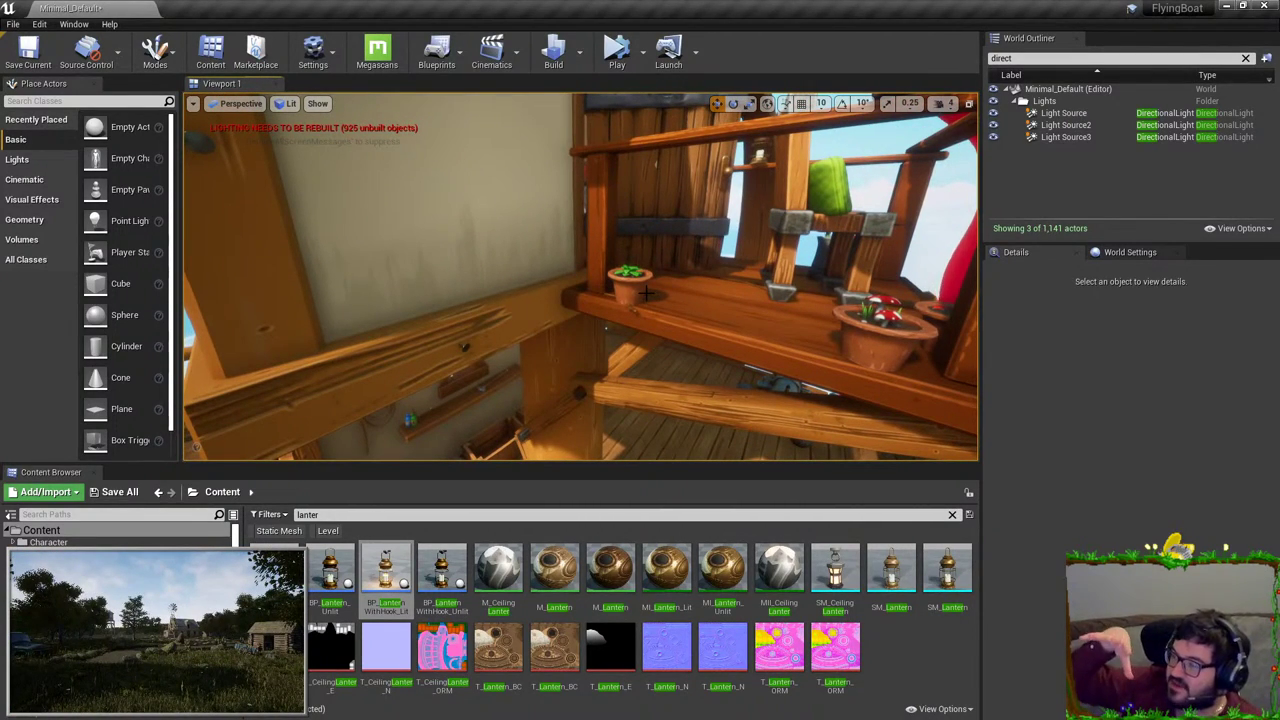
right_click_drag(645, 292, 645, 302)
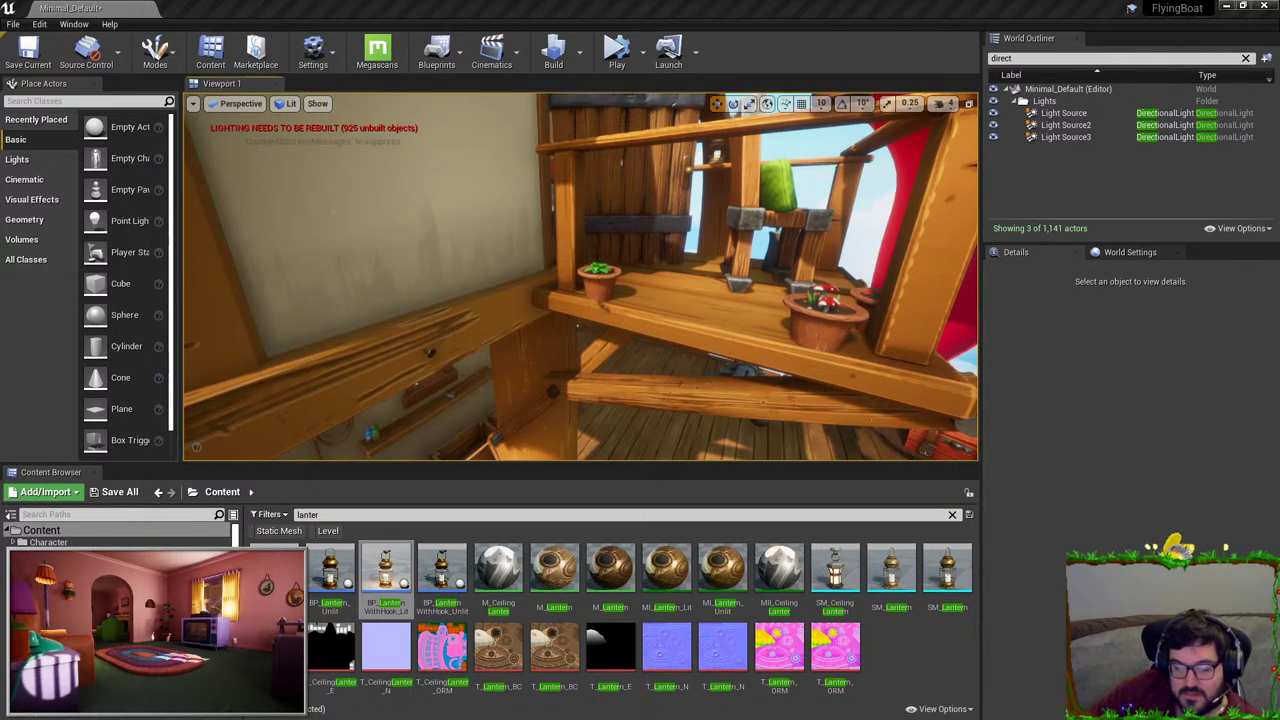
right_click_drag(577, 325, 690, 400)
key("w")
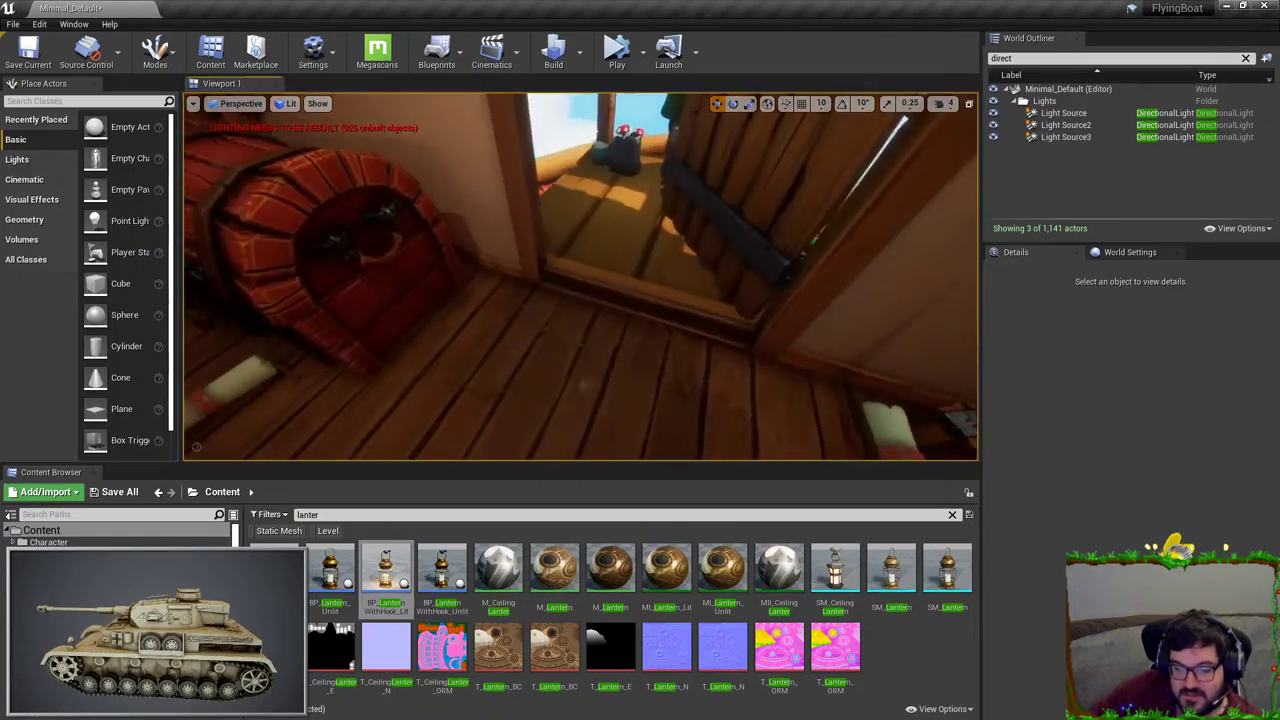
key("s")
right_click_drag(586, 384, 613, 264)
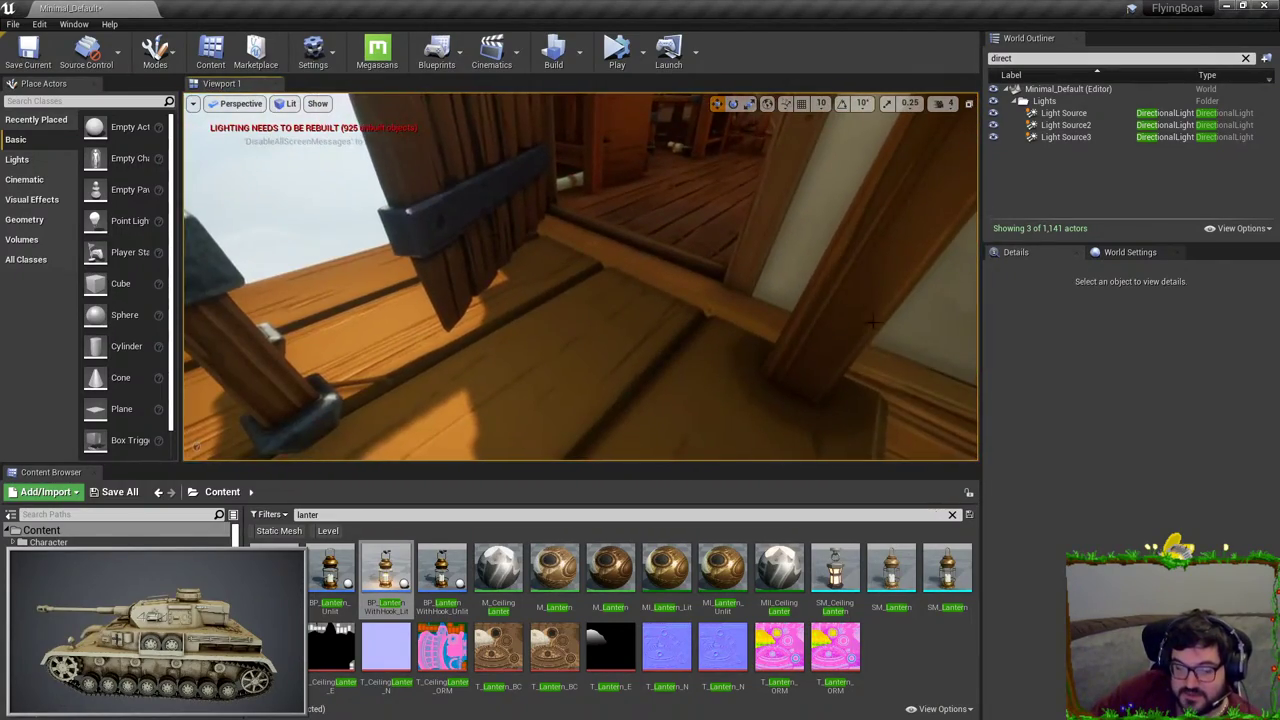
right_click_drag(873, 322, 640, 310)
key("s")
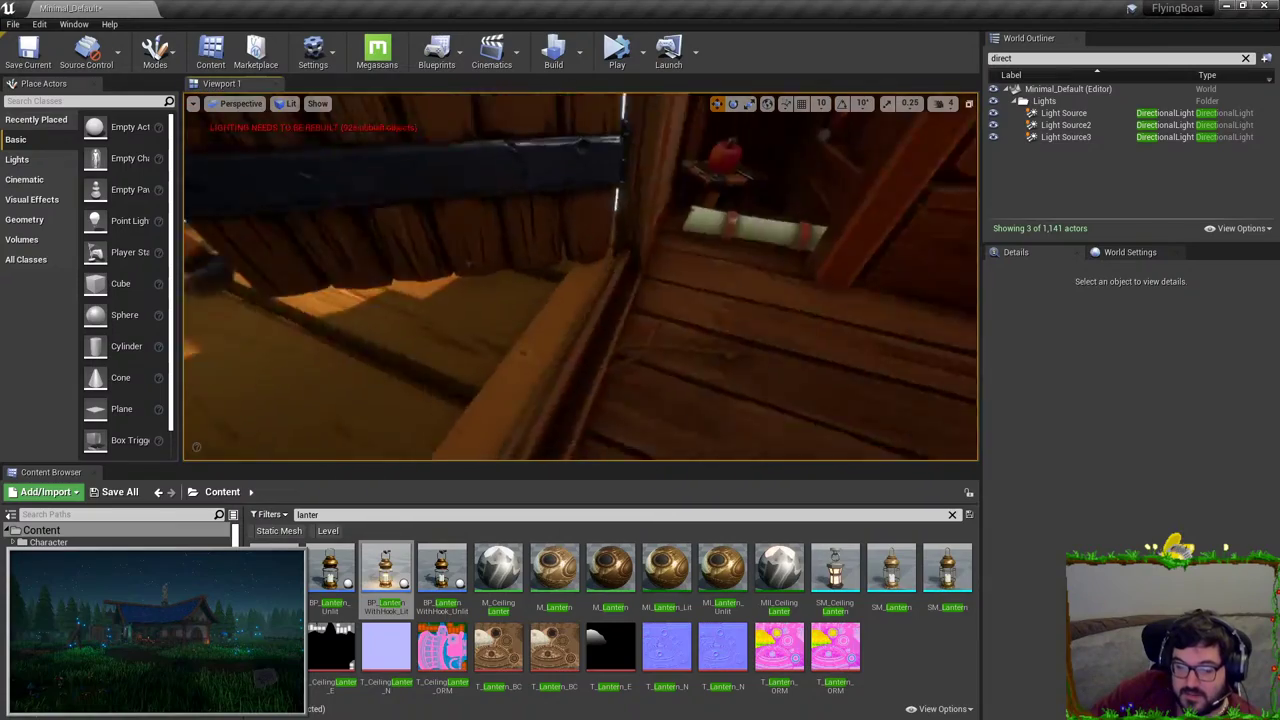
Step: Examine the cabin interior, the window shelf with the scroll pile beneath it, and the open deck outside
left_click(550, 335)
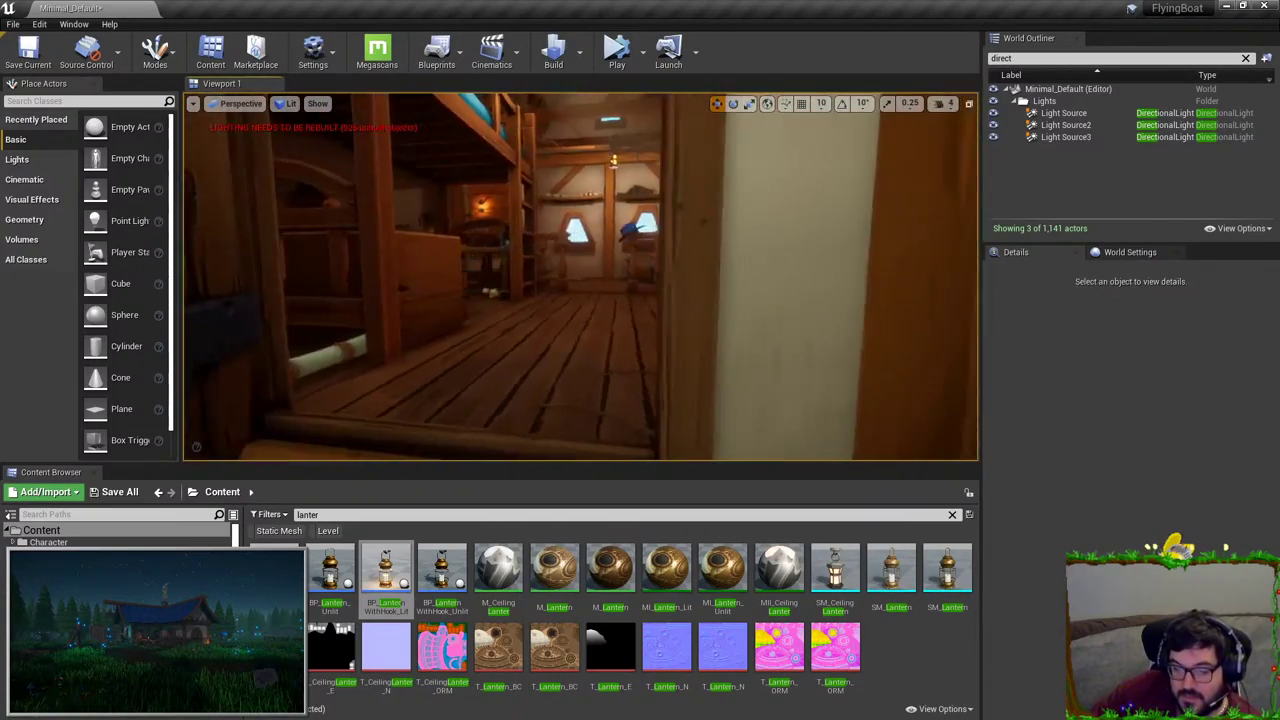
right_click_drag(627, 135, 600, 90)
left_click(627, 135)
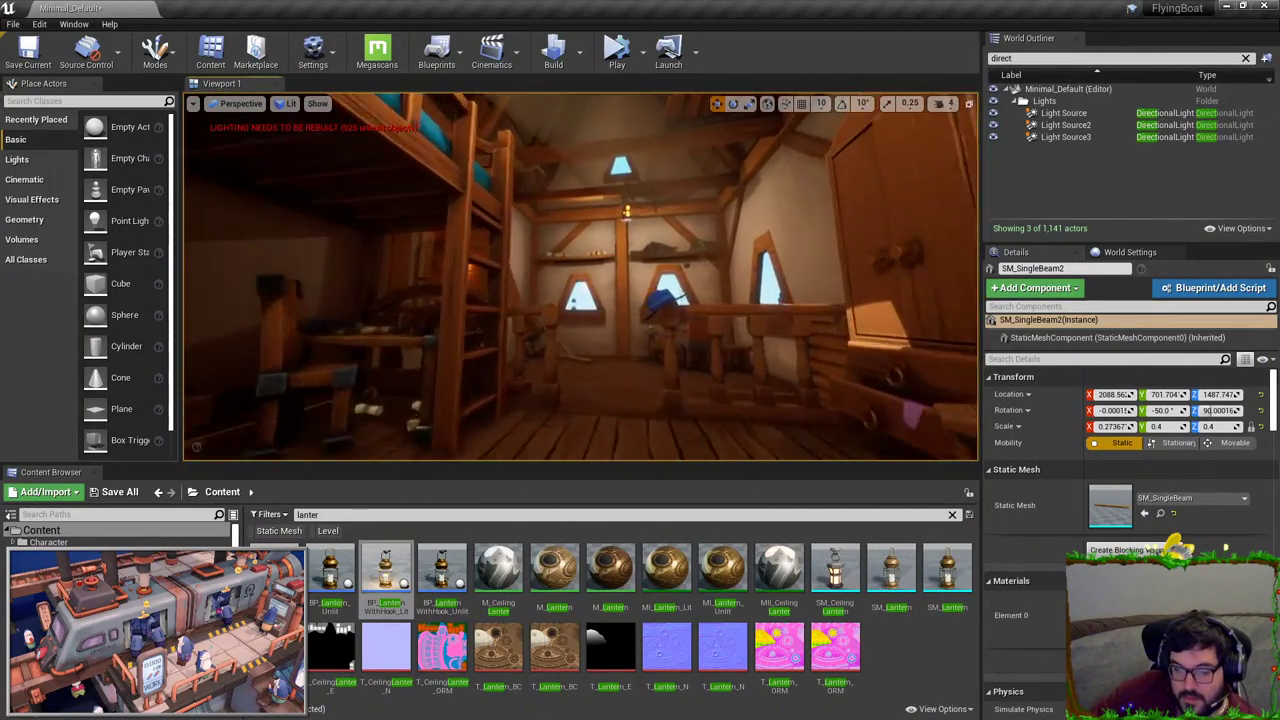
mouse_move(600, 280)
right_mouse_down()
mouse_move(680, 310)
mouse_move(620, 280)
mouse_move(645, 268)
right_mouse_up()
key("Escape")
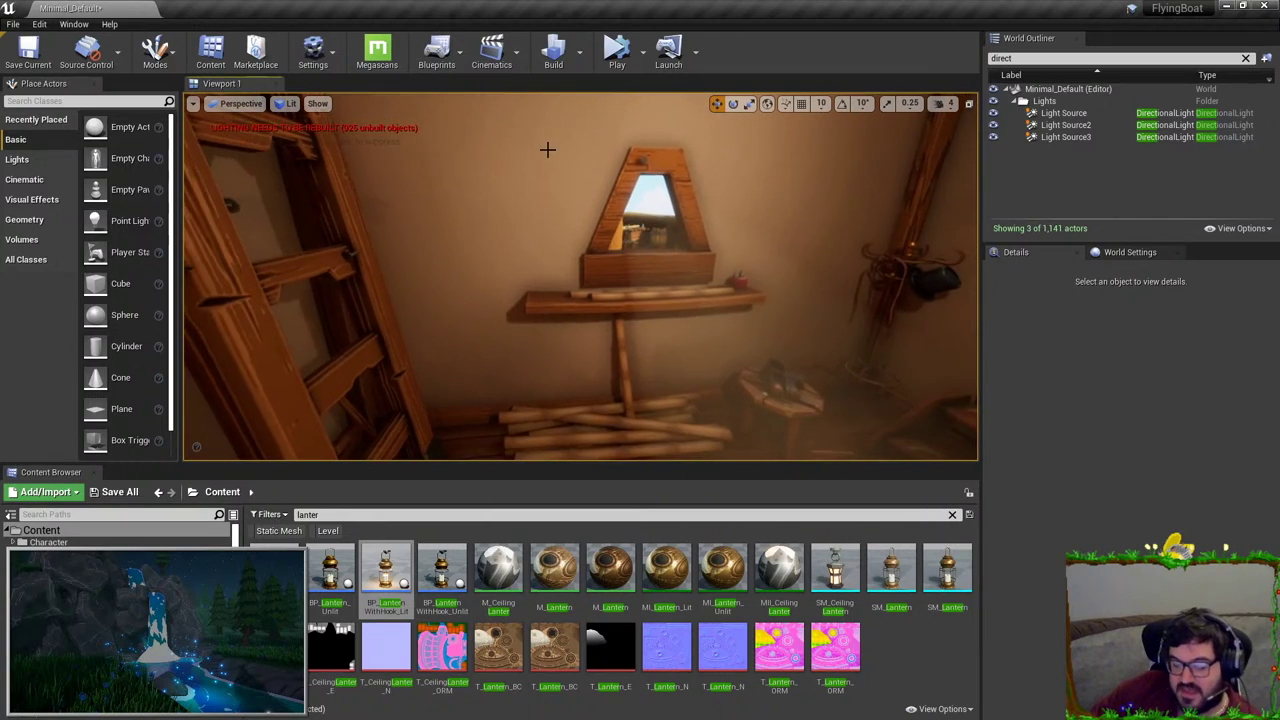
right_click_drag(549, 514, 538, 546)
left_click(549, 514)
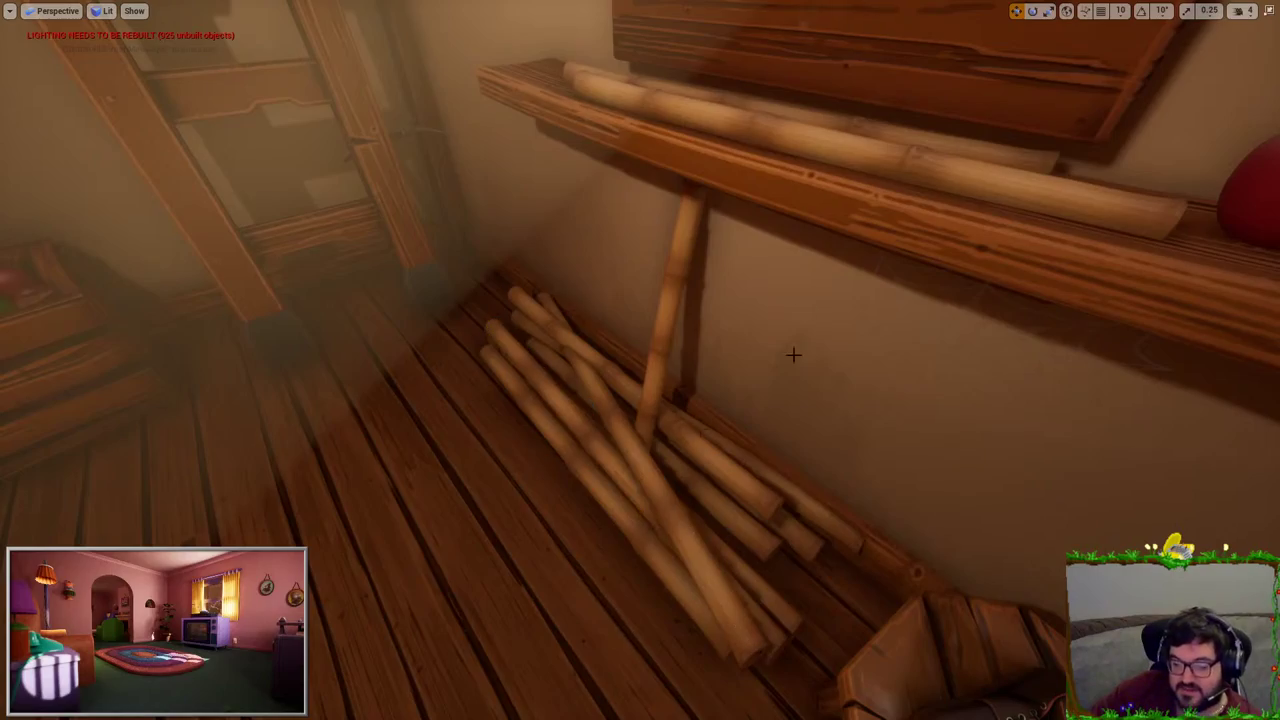
right_click_drag(793, 355, 795, 270)
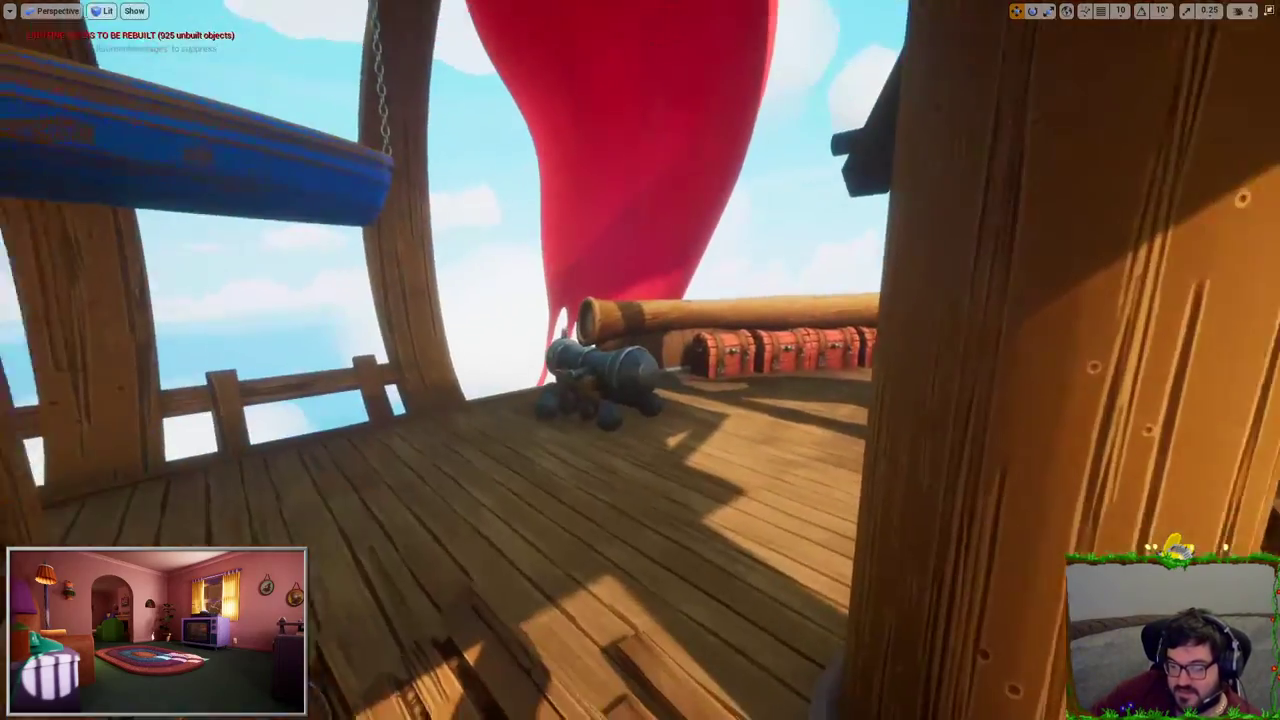
right_click_drag(795, 315, 795, 315)
key("F11")
Step: Merge four of the loose SM_SingleBeam planks piled against the hull wall into one static mesh
left_click(622, 286)
left_click(596, 282, "ctrl")
right_click_drag(596, 282, 626, 289)
left_click(645, 312, "ctrl")
left_click(626, 289, "ctrl")
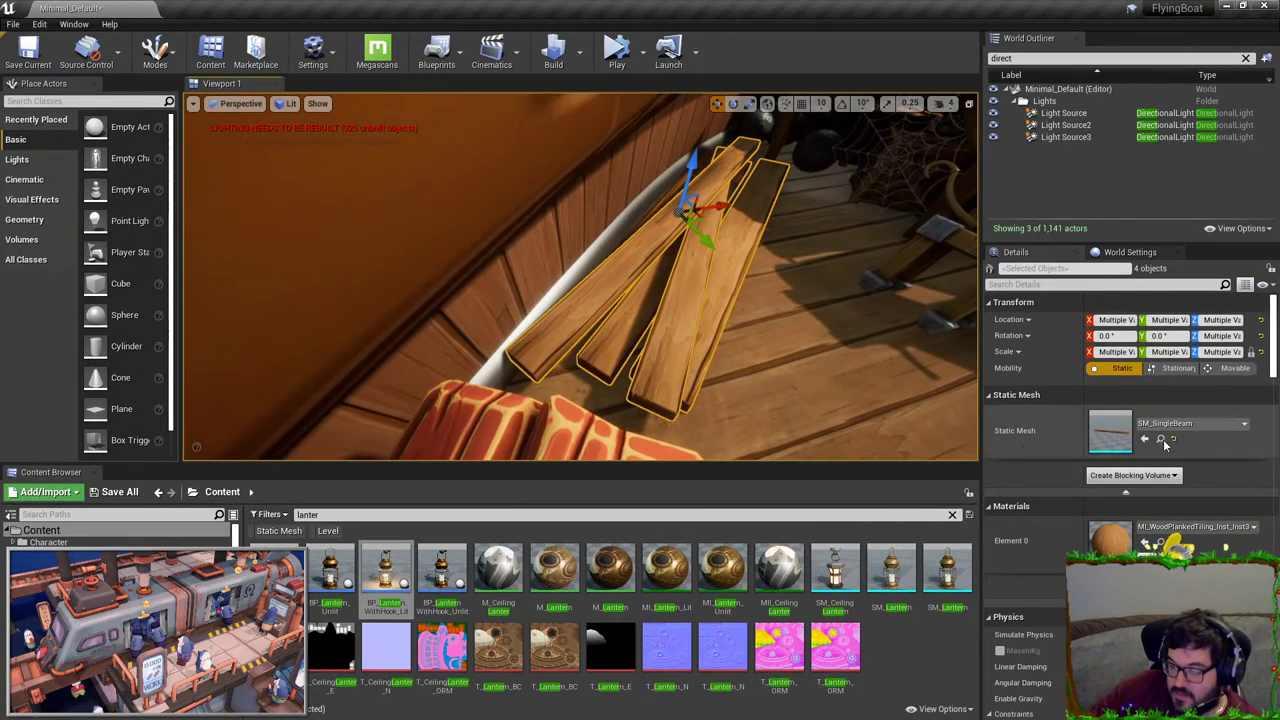
right_click(724, 399)
right_click_drag(703, 313, 703, 313)
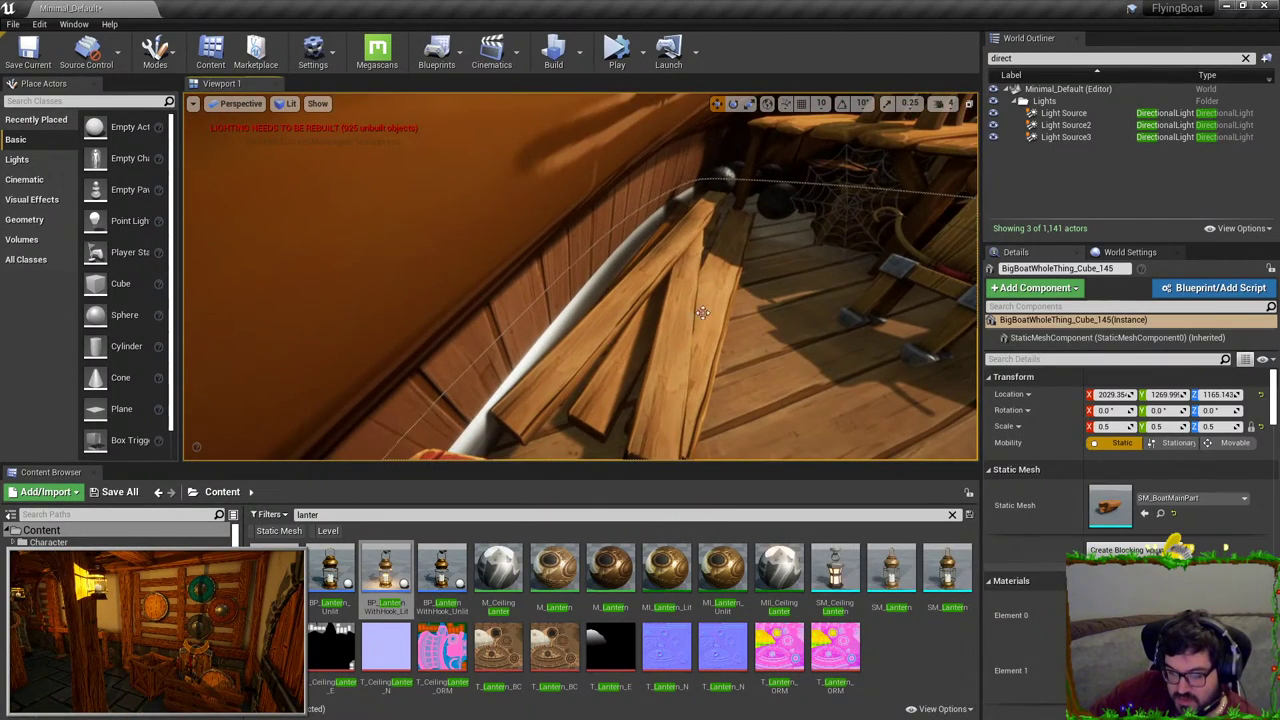
key("ctrl+z")
right_click(694, 310)
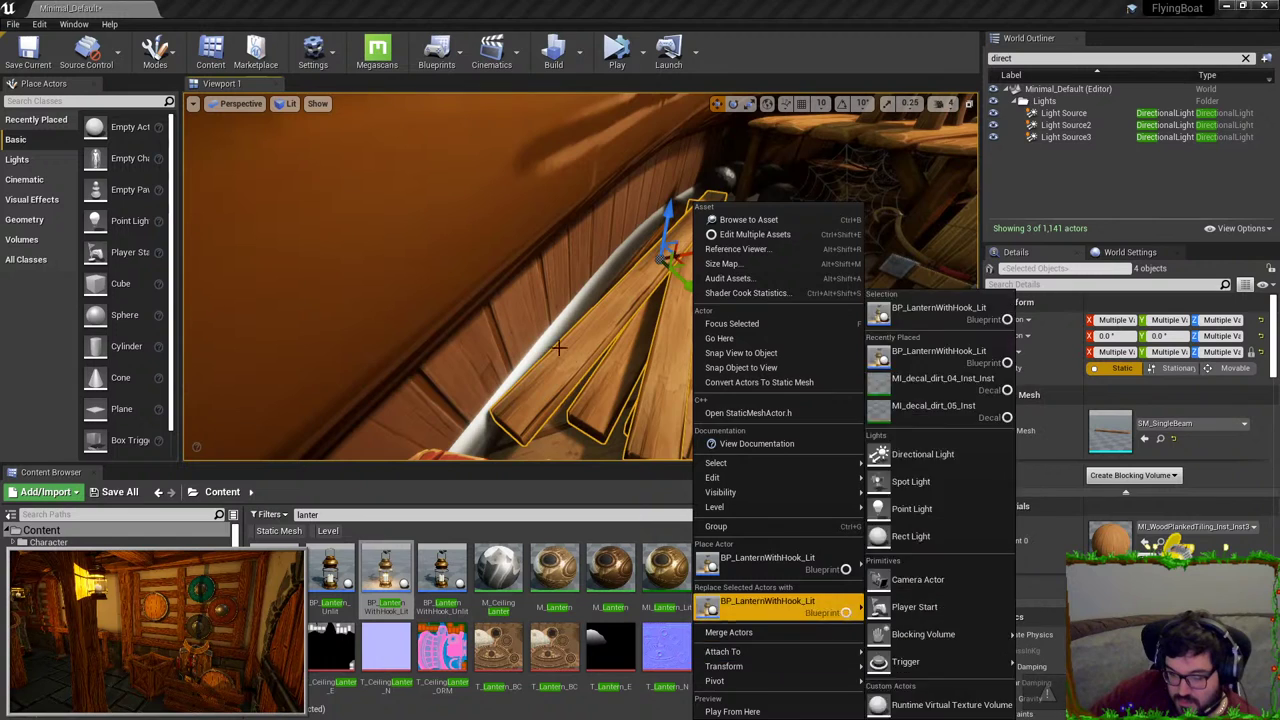
right_click_drag(559, 348, 546, 306)
left_click(508, 323, "ctrl")
left_click(508, 323, "ctrl")
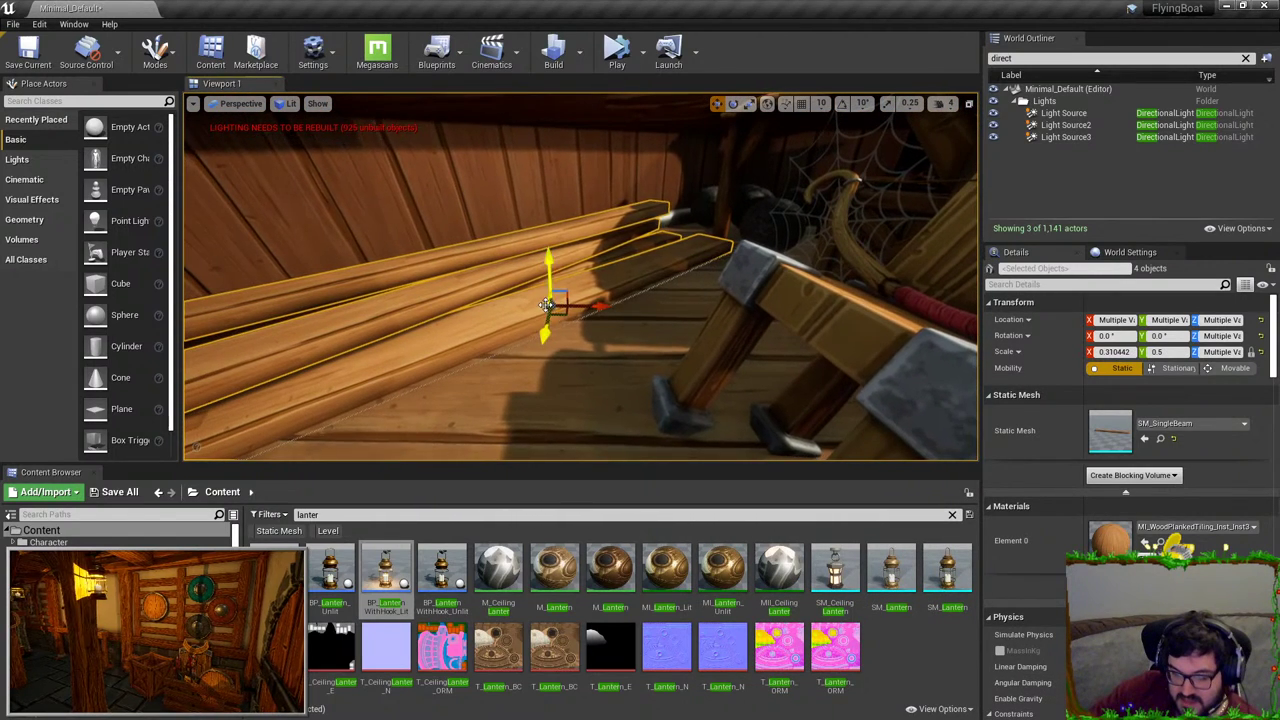
right_click(547, 304)
mouse_move(638, 666)
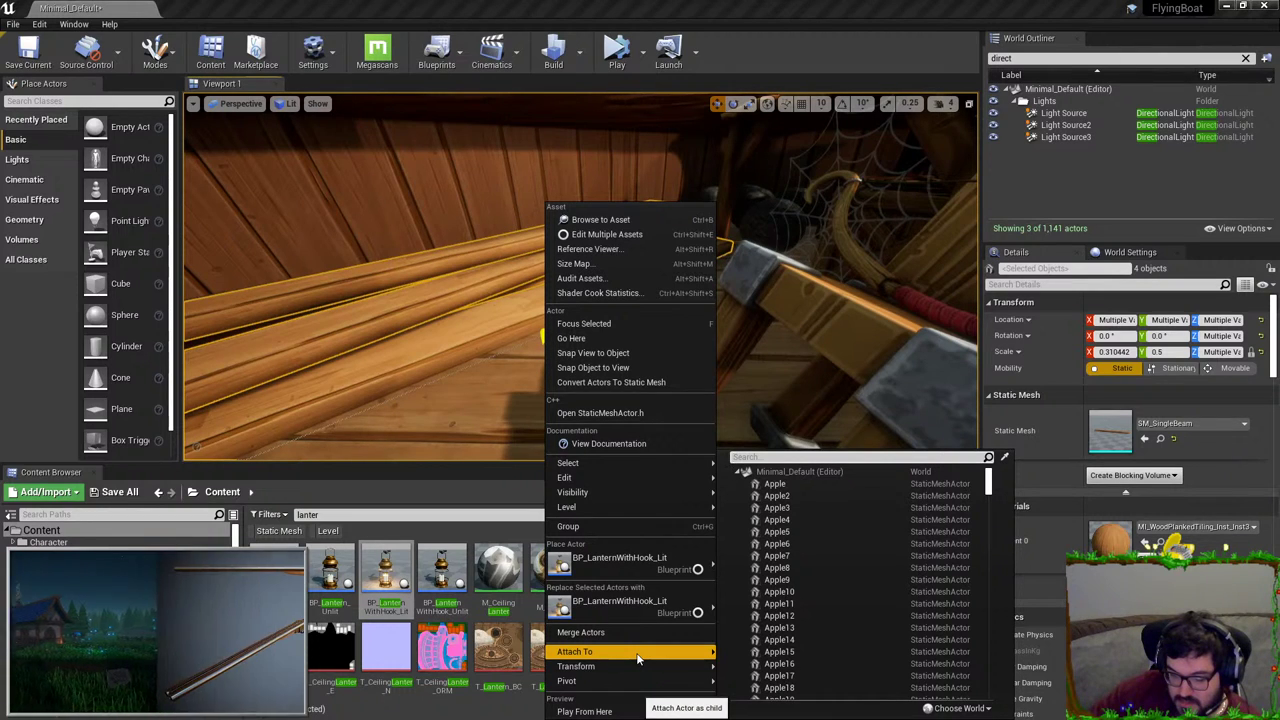
left_click(615, 632)
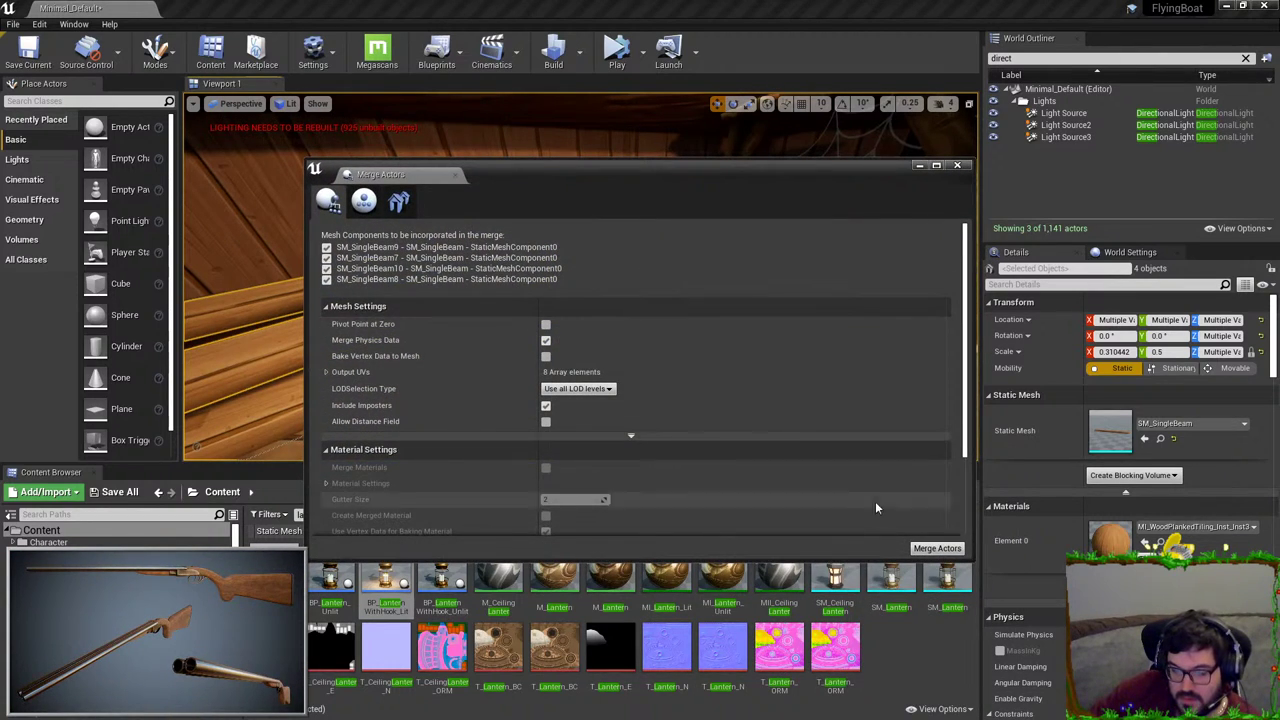
left_click(937, 548)
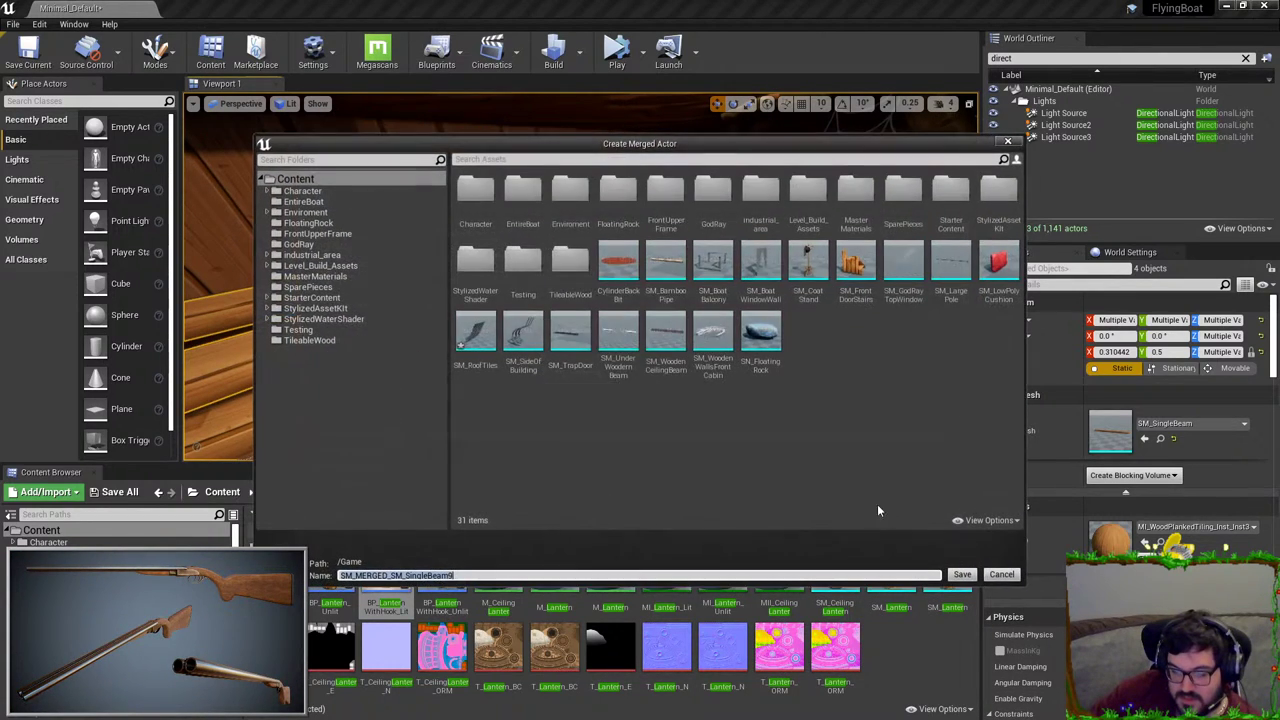
Step: Save the merged plank mesh as SM_PileOfPlanks in the Enviroment/Props folder and leave the merge tool
left_click(333, 213)
left_click(522, 197)
double_click(522, 197)
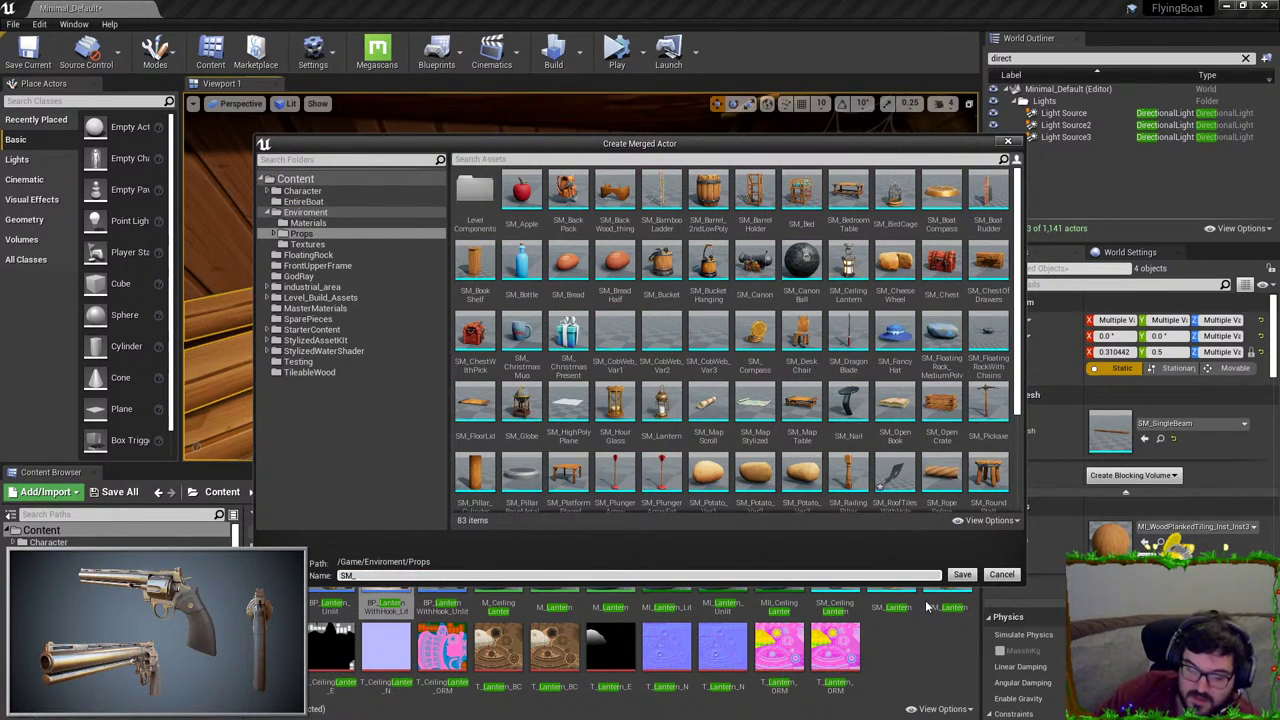
type("SM_PileOfPla")
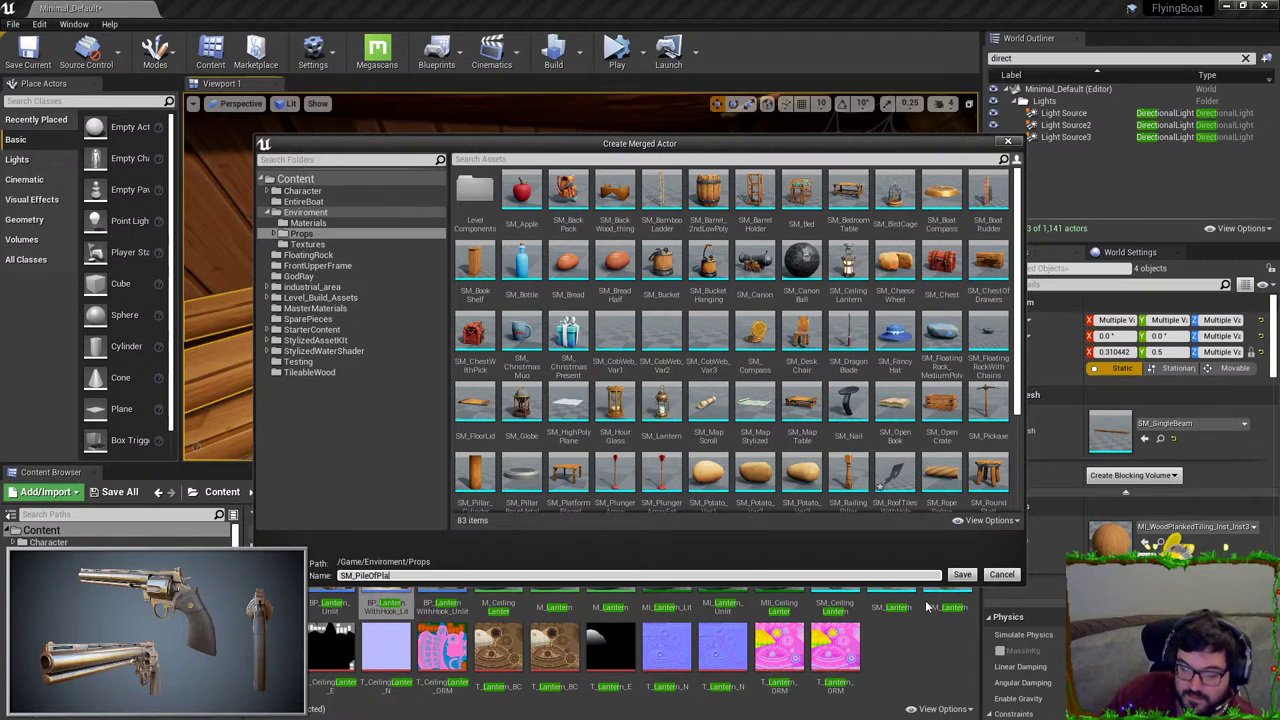
type("nks")
key("Return")
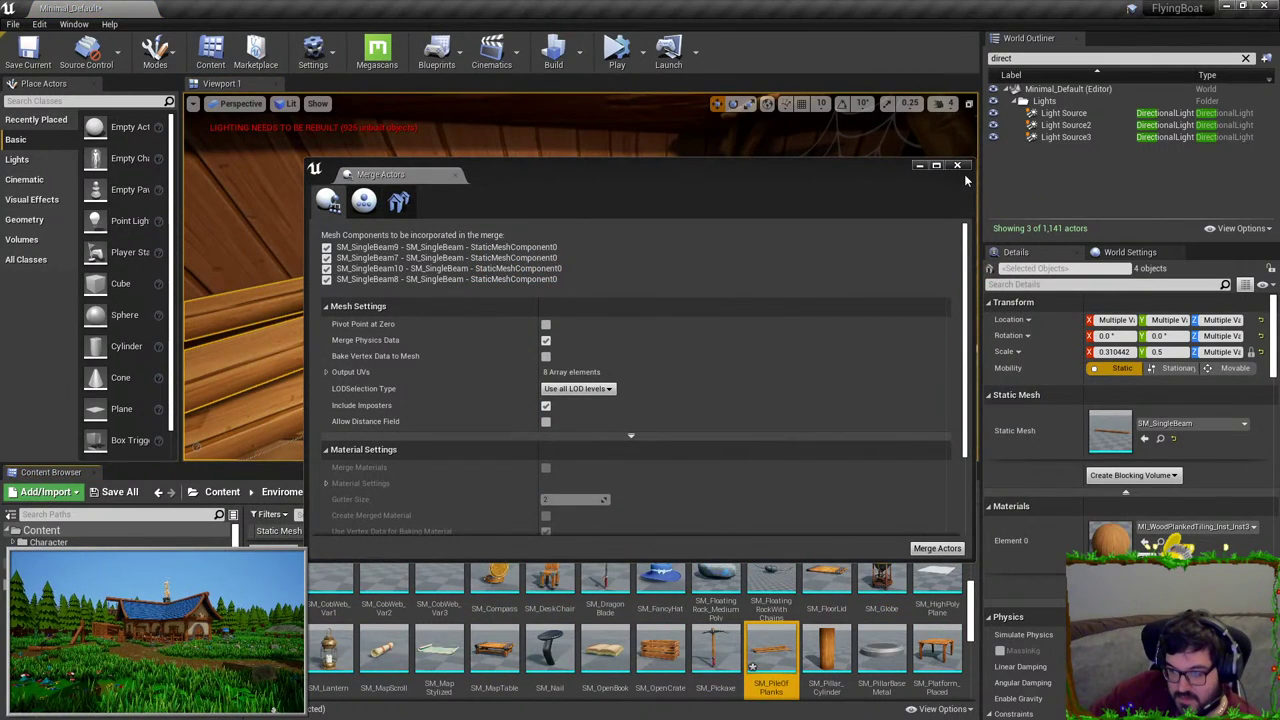
left_click(962, 166)
Step: Place a copy of SM_PileOfPlanks on the open deck and raise it above the floorboards
right_click_drag(784, 302, 900, 290)
left_click_drag(768, 648, 658, 339)
right_click_drag(658, 339, 560, 320)
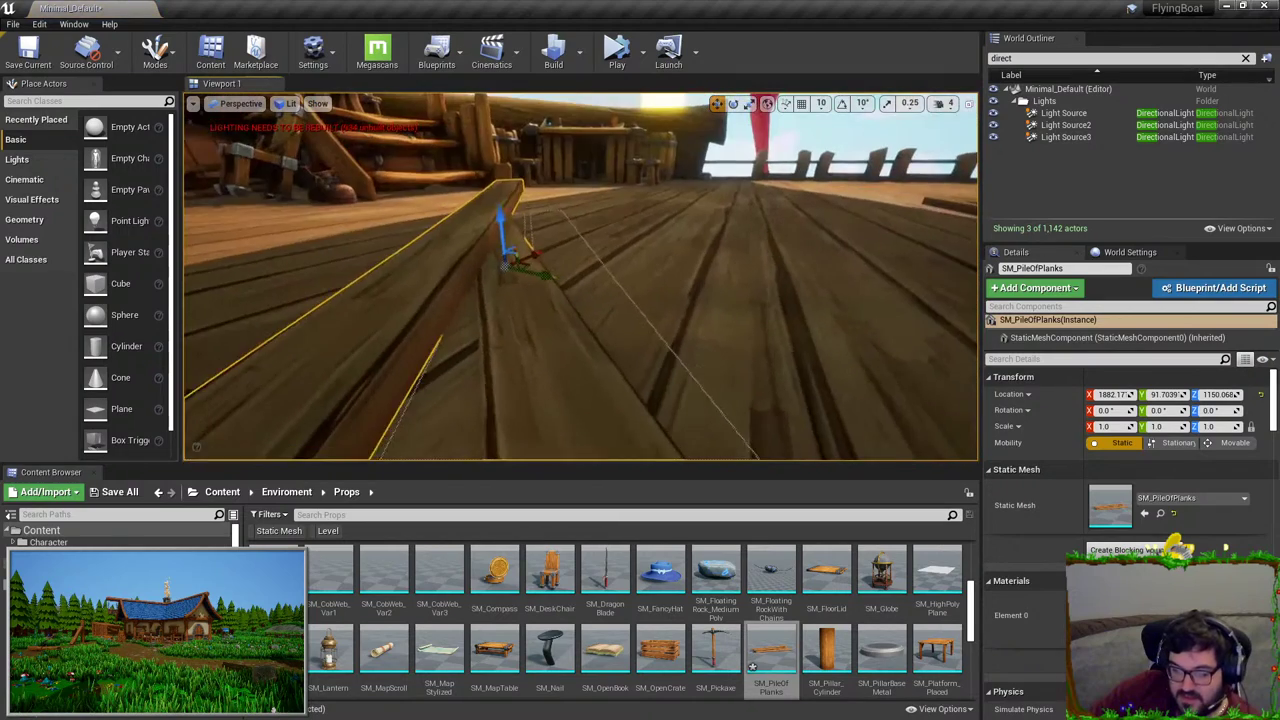
left_click_drag(500, 222, 488, 186)
right_click_drag(488, 186, 320, 180)
left_click_drag(390, 187, 388, 172)
key("Escape")
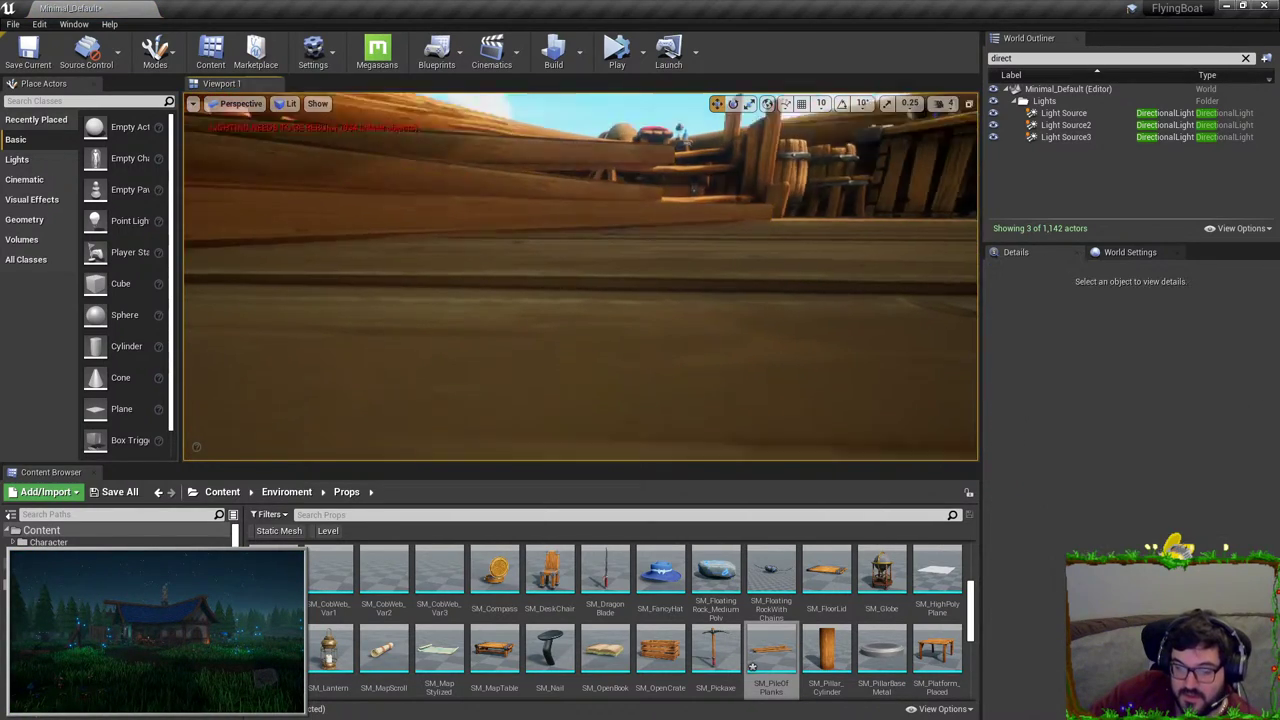
Step: Delete the SM_PileOfPlanks copy from the deck and its mesh asset from the Props folder
mouse_move(574, 306)
right_mouse_down()
mouse_move(540, 370)
mouse_move(530, 360)
mouse_move(610, 350)
mouse_move(574, 306)
right_mouse_up()
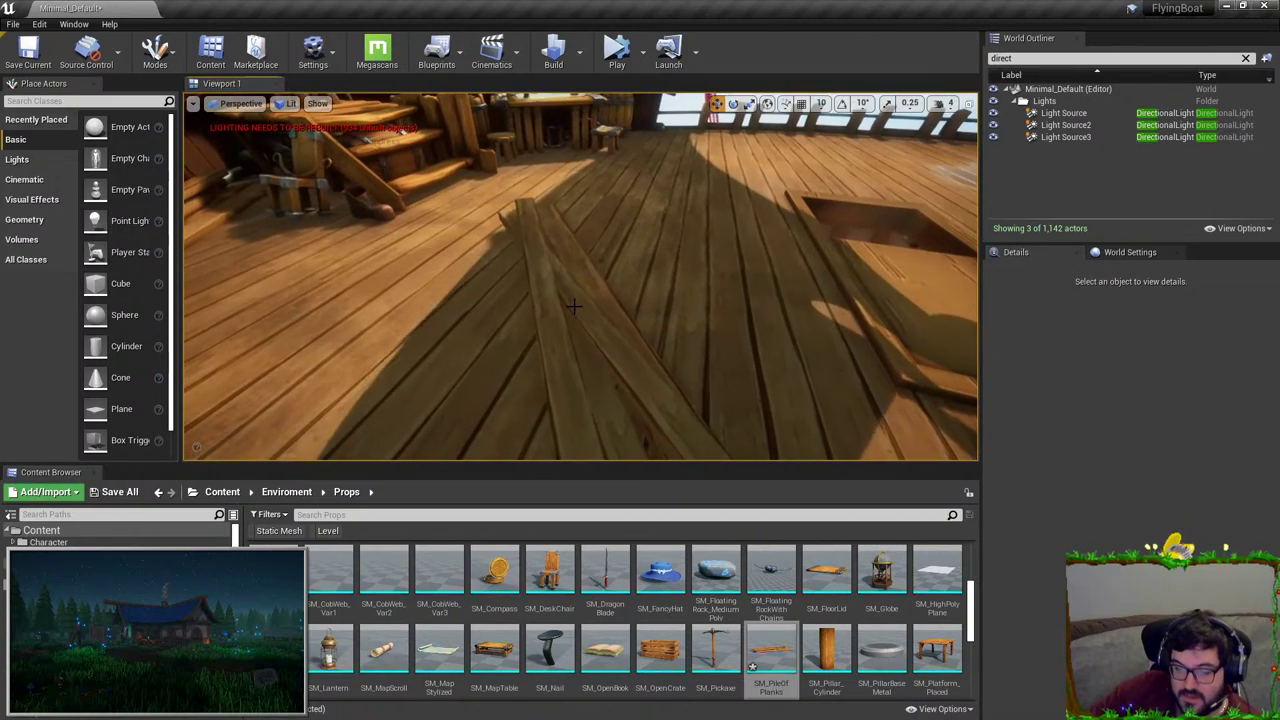
left_click(574, 306)
key("Delete")
left_click(771, 655)
key("Delete")
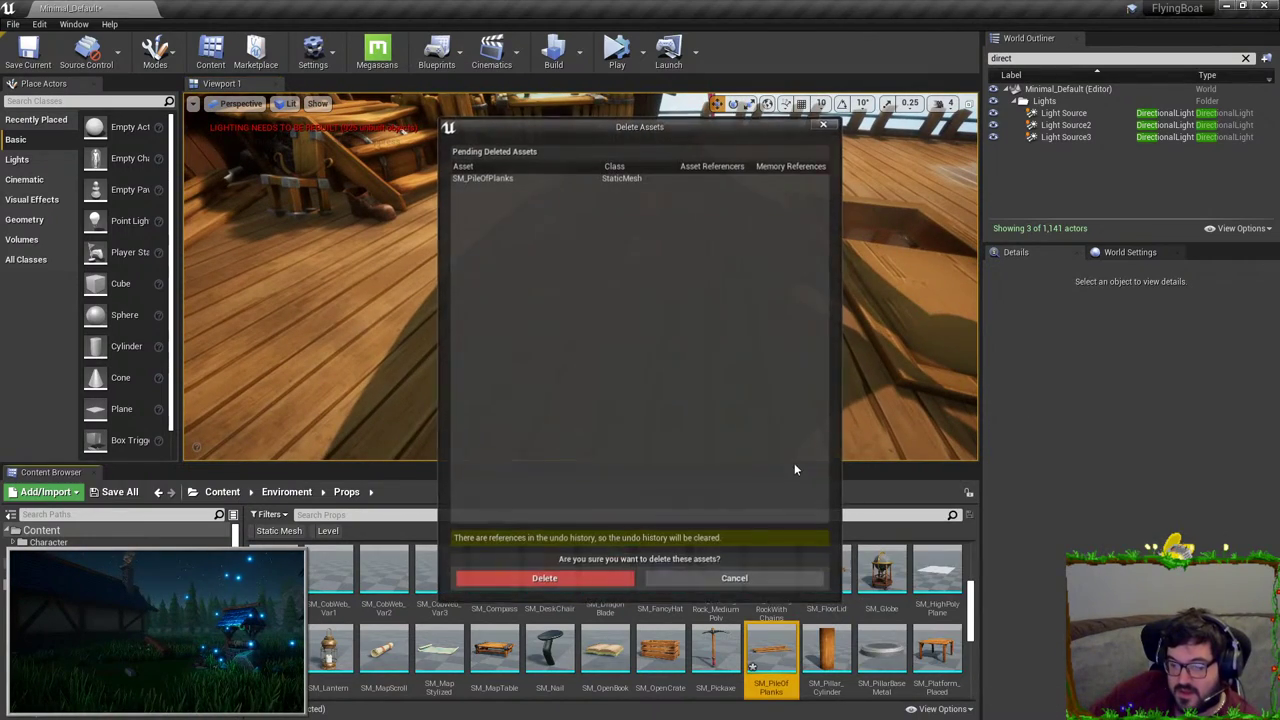
left_click(594, 577)
Step: Raise all five loose planks beside the hull wall together slightly off the deck
right_click_drag(580, 300, 497, 343)
left_click(500, 345)
left_click(532, 379, "ctrl")
right_click_drag(536, 381, 517, 276)
left_click(681, 303, "ctrl")
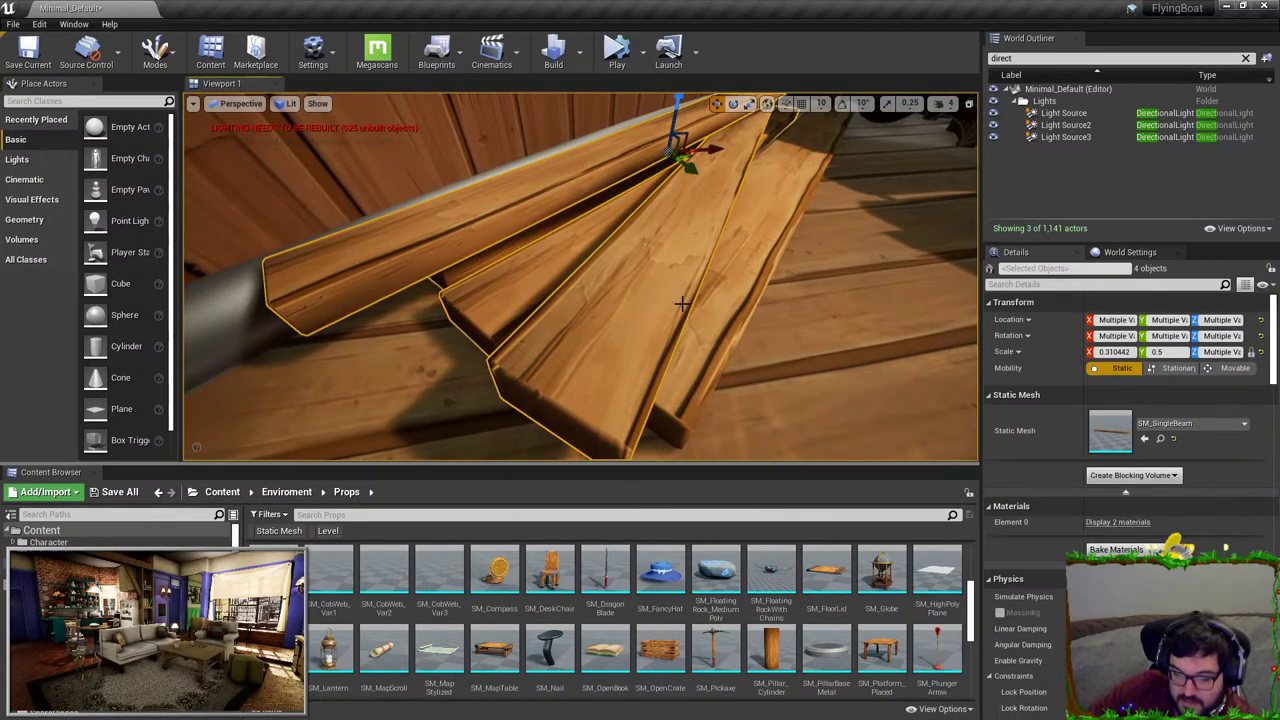
mouse_move(730, 300)
right_mouse_down()
mouse_move(748, 272)
mouse_move(790, 265)
mouse_move(815, 290)
mouse_move(770, 235)
mouse_move(745, 245)
mouse_move(740, 278)
right_mouse_up()
right_click_drag(578, 312, 582, 304)
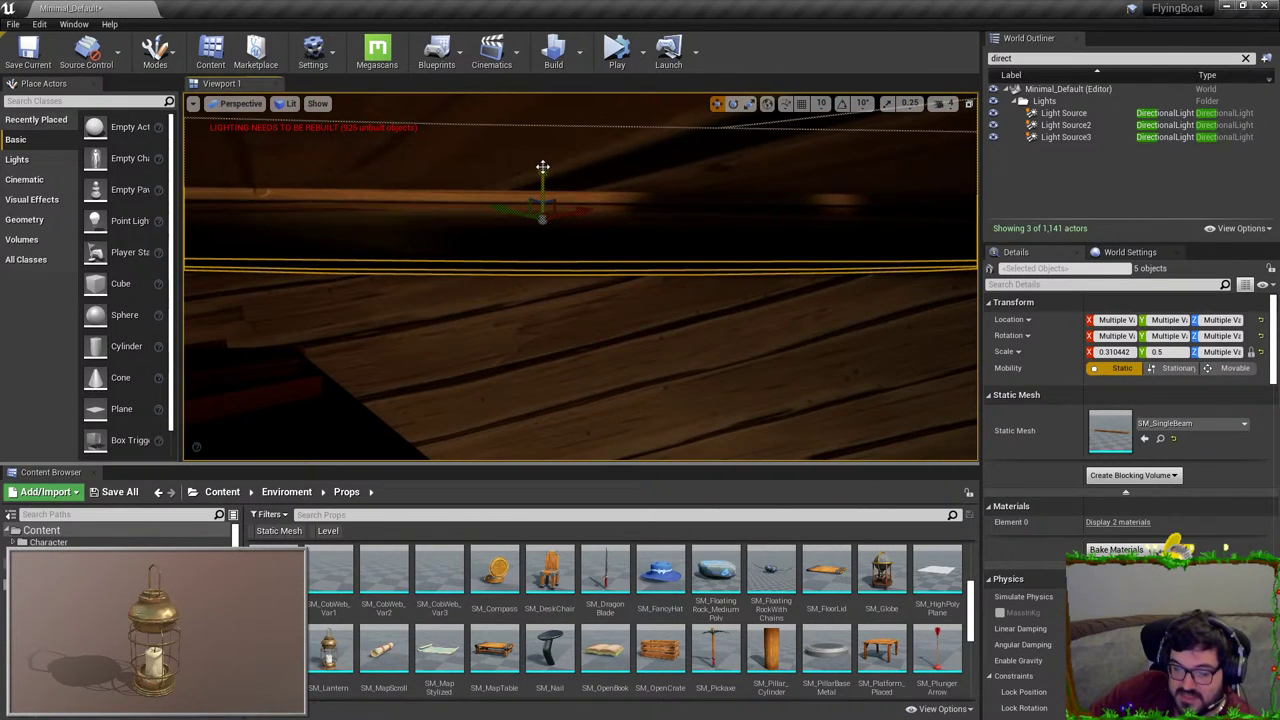
left_click_drag(543, 167, 551, 140)
right_click_drag(551, 140, 556, 182)
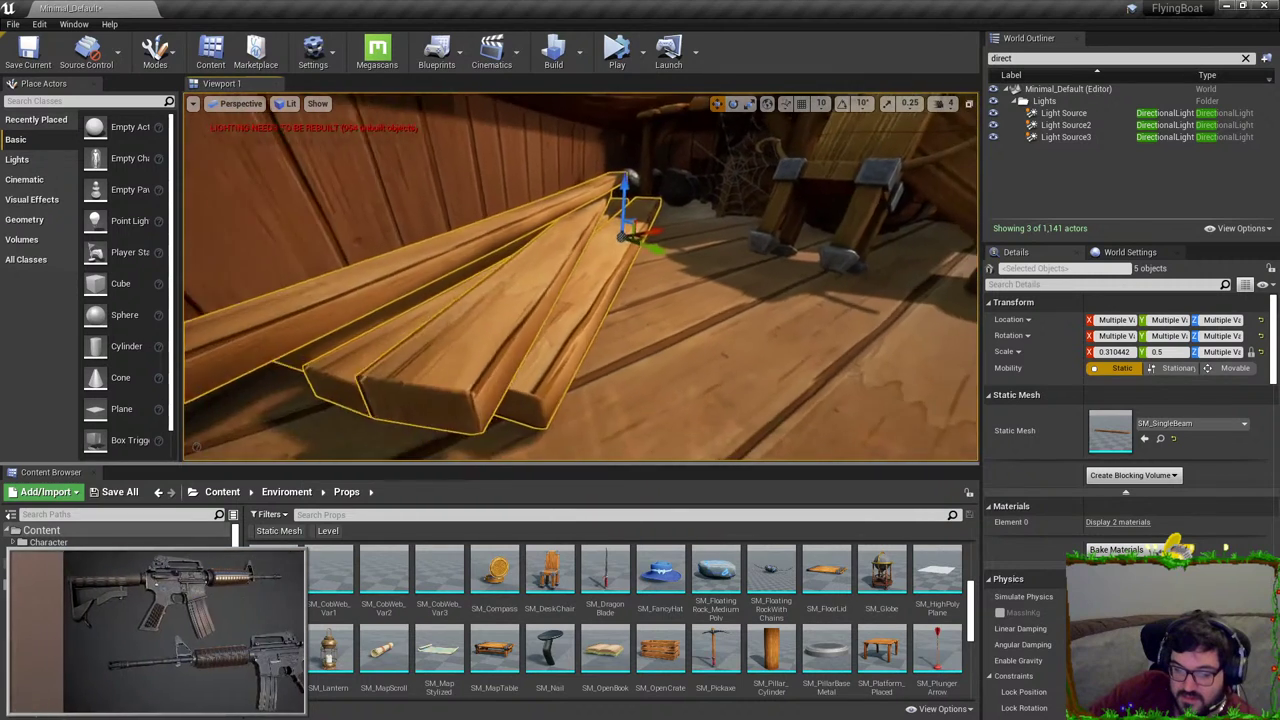
right_click_drag(586, 272, 589, 278)
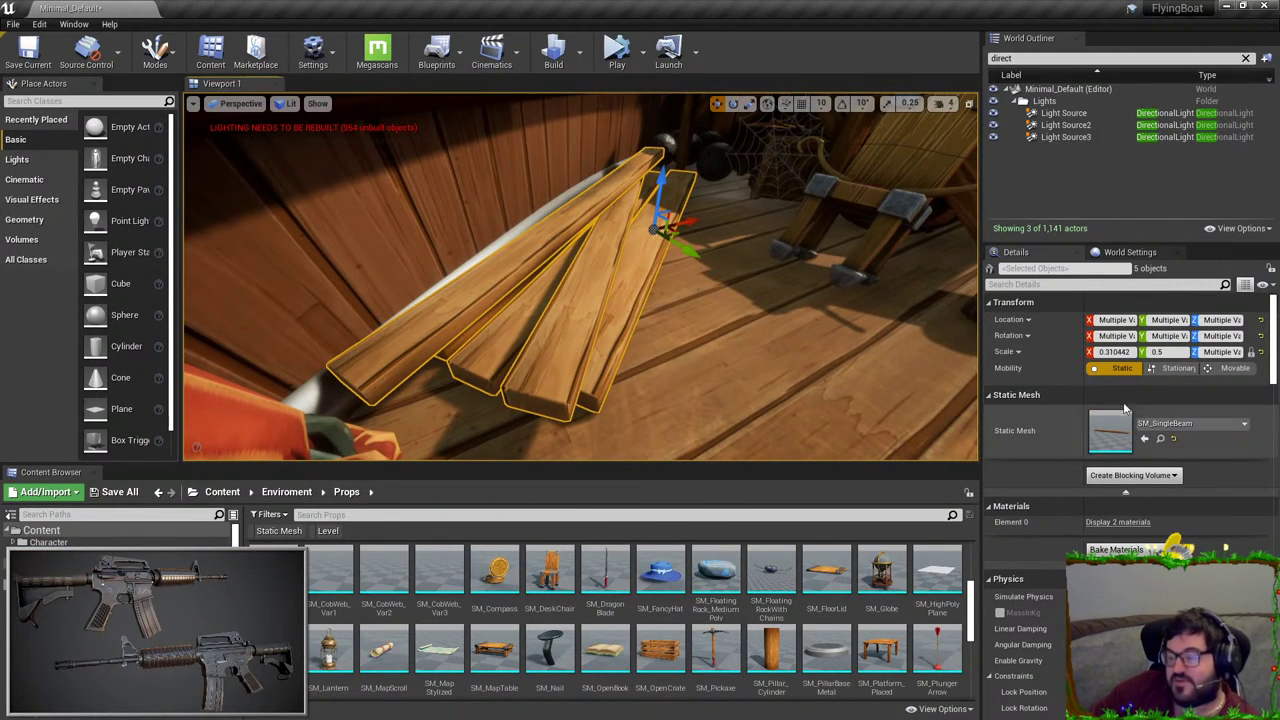
Step: Merge the five SM_SingleBeam planks beside the hull wall into one static mesh
right_click(642, 338)
right_click_drag(622, 304, 612, 294)
key("ctrl+z")
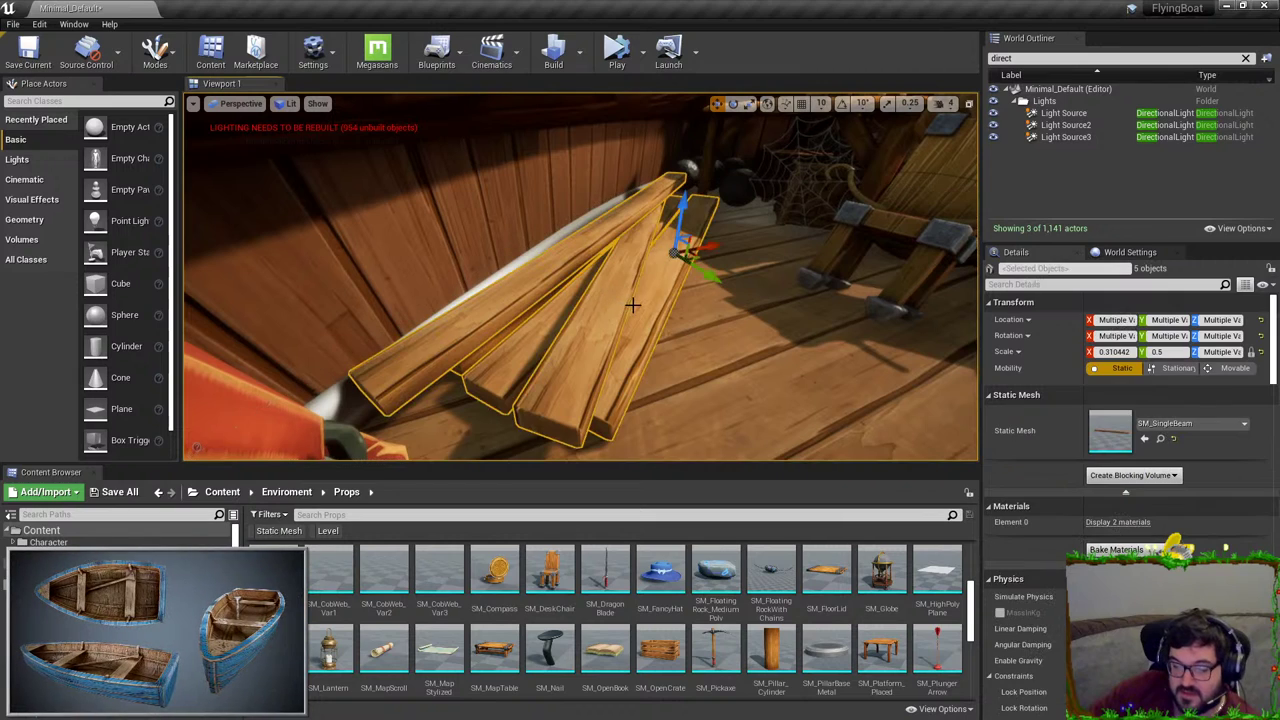
right_click(636, 305)
left_click(693, 632)
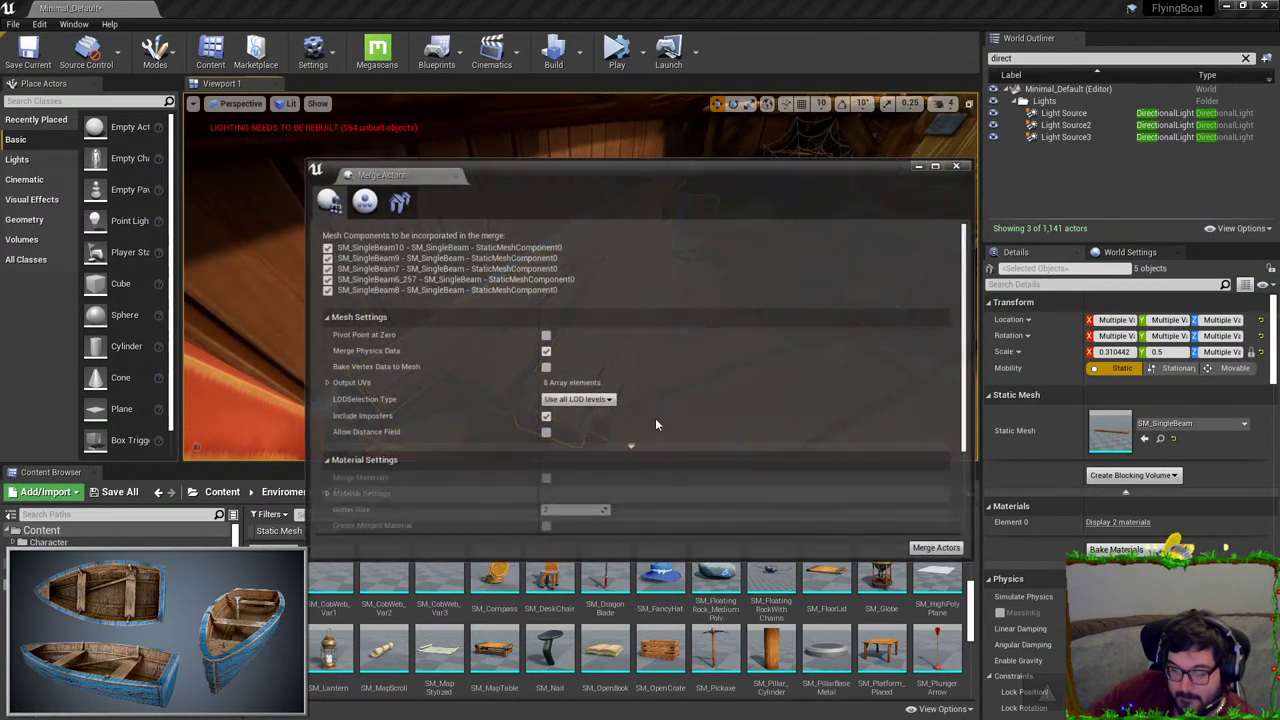
left_click(936, 547)
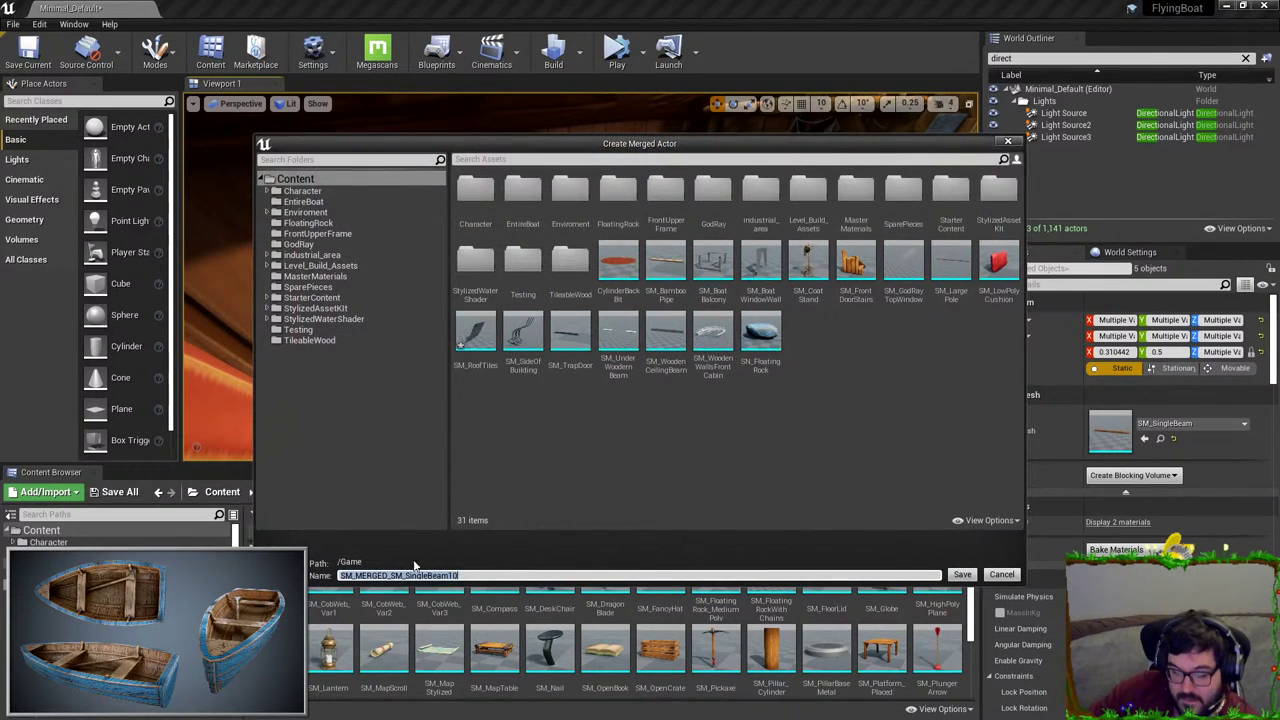
Step: Save the merged plank mesh as SM_PileOfPlanks in the Enviroment/Props folder and close the Merge Actors window
type("SM_Pl")
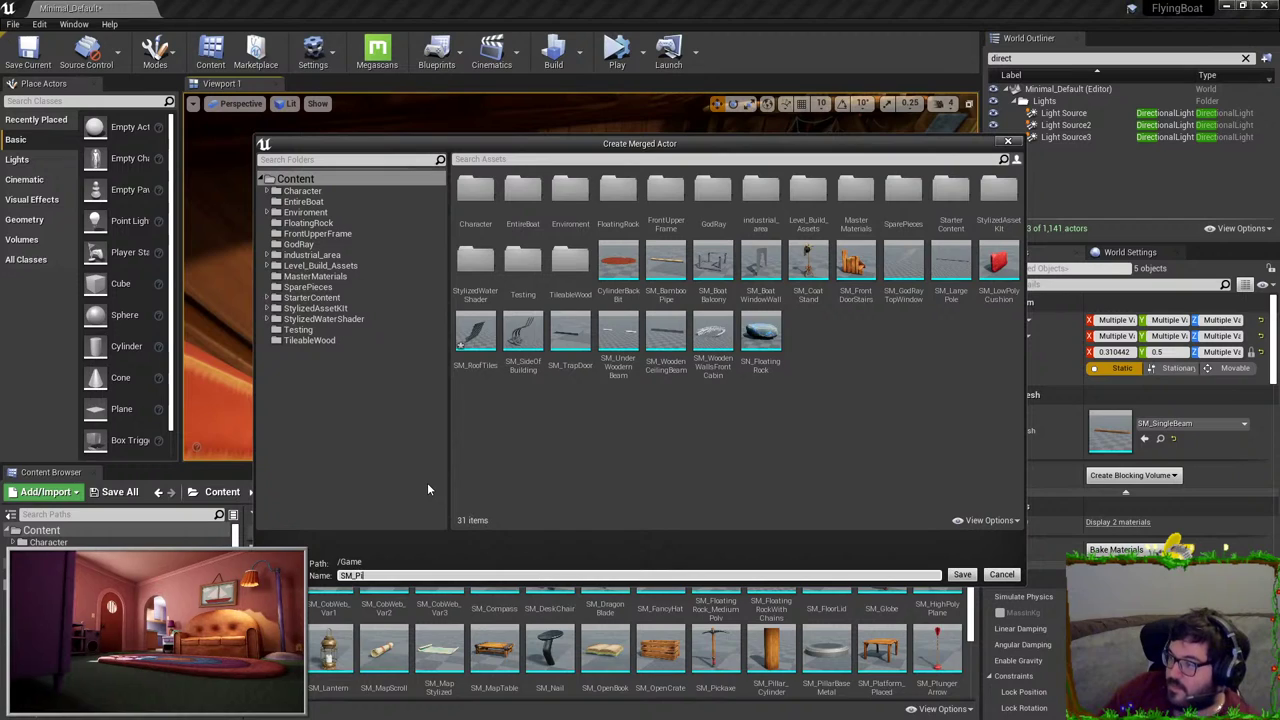
key("BackSpace")
type("ileOfPlanks")
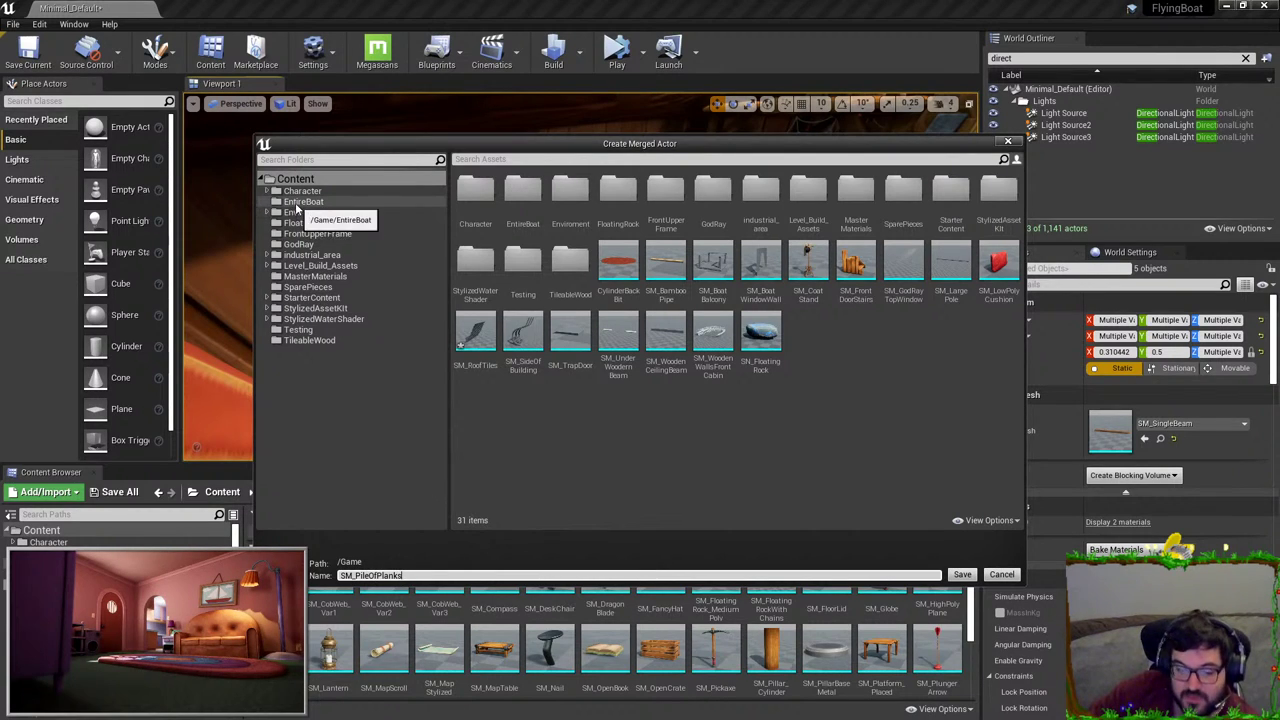
left_click(268, 212)
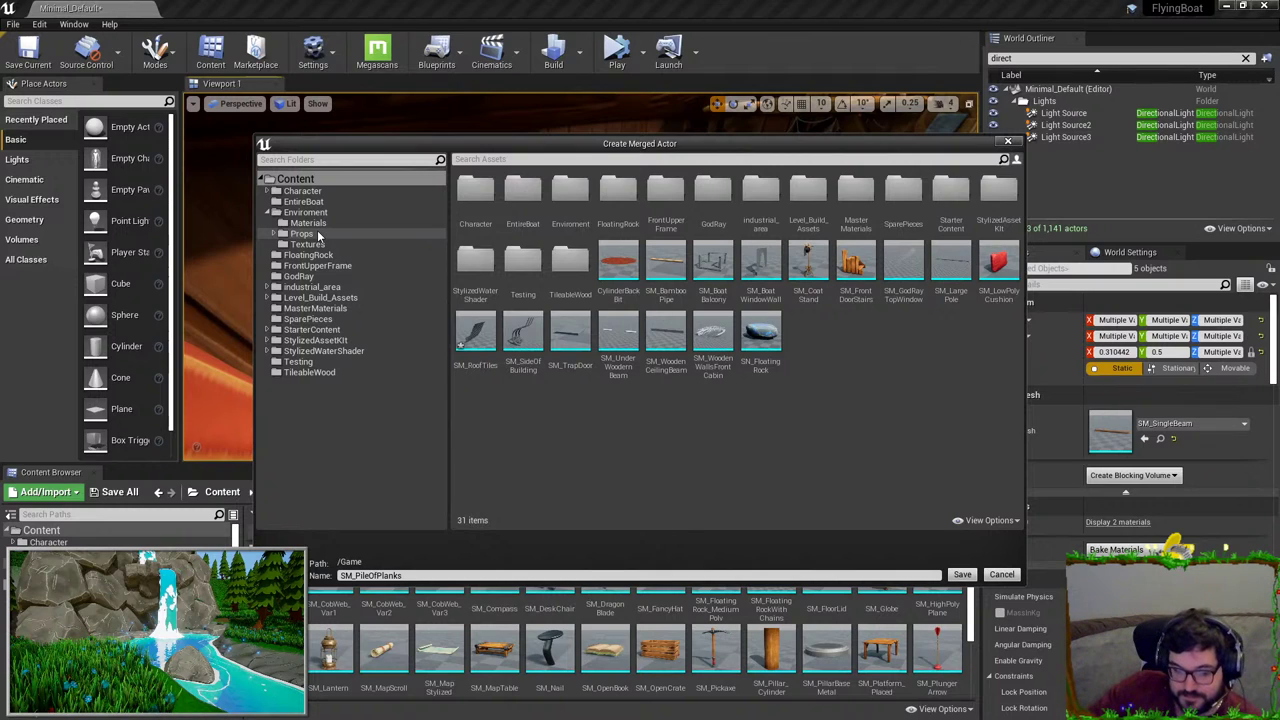
left_click(317, 233)
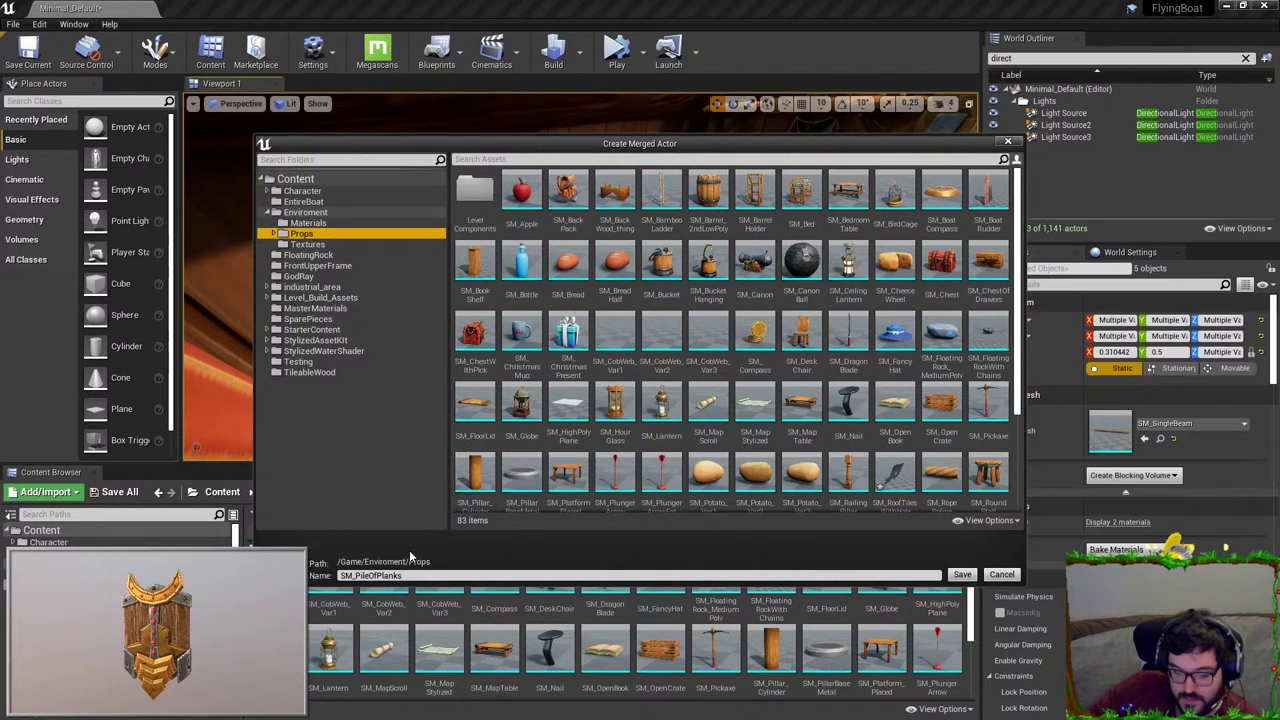
left_click(962, 574)
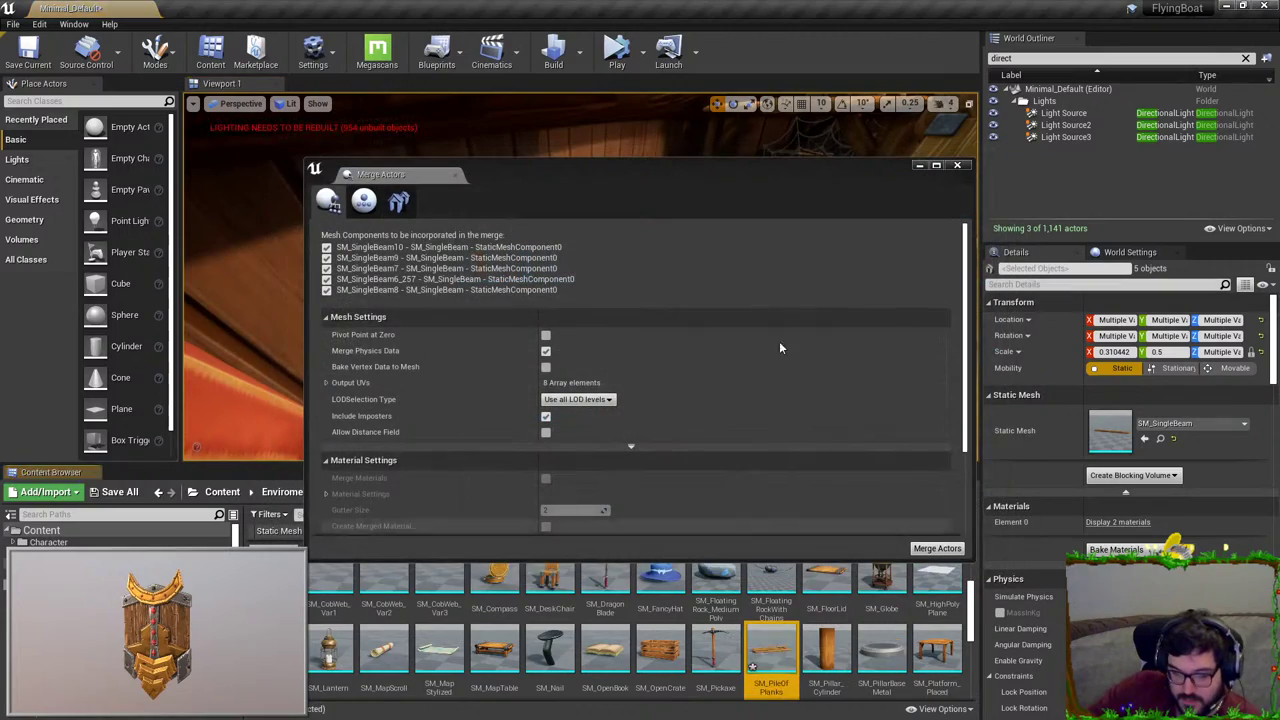
left_click(957, 166)
Step: Place a copy of SM_PileOfPlanks on the open deck in front of the wooden crates
right_click_drag(640, 315, 450, 385)
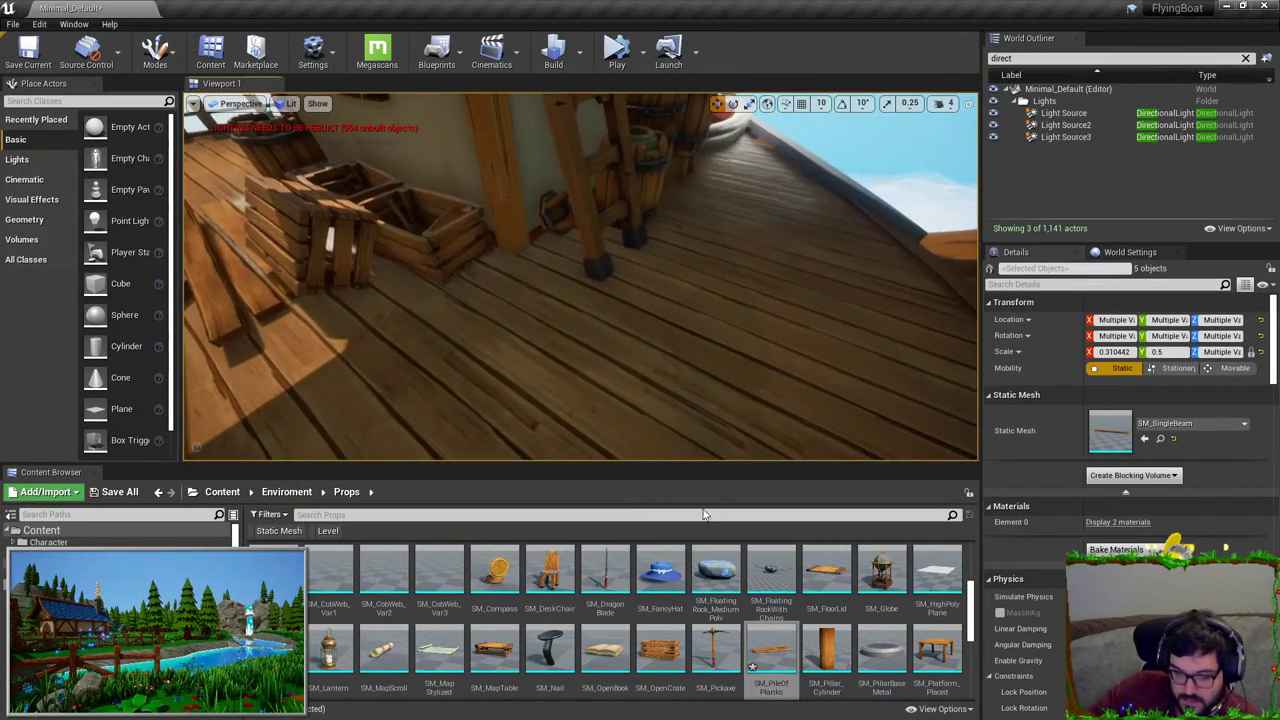
left_click(770, 640)
left_click_drag(770, 640, 554, 335)
mouse_move(554, 335)
right_mouse_down()
mouse_move(500, 335)
mouse_move(705, 336)
mouse_move(685, 345)
mouse_move(720, 375)
mouse_move(700, 360)
right_mouse_up()
Step: Examine the faces of the skirting-board brush at the foot of the cabin wall
left_click(705, 336)
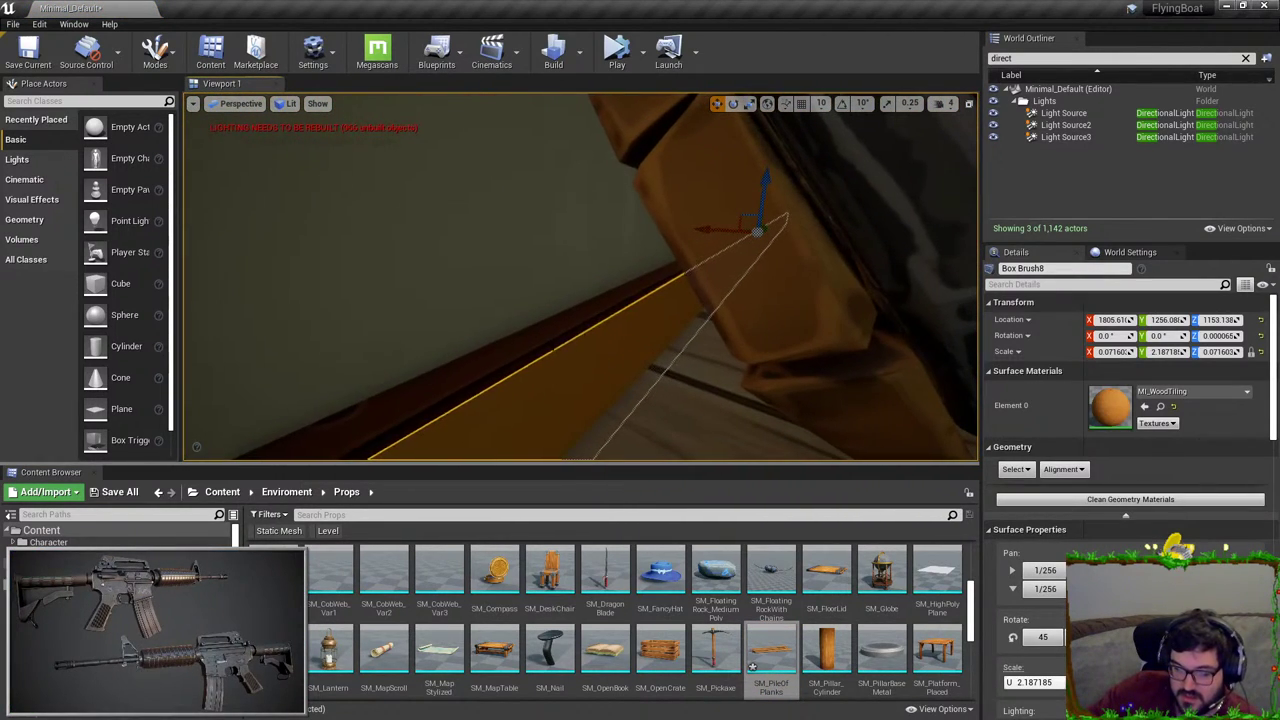
left_click(570, 326)
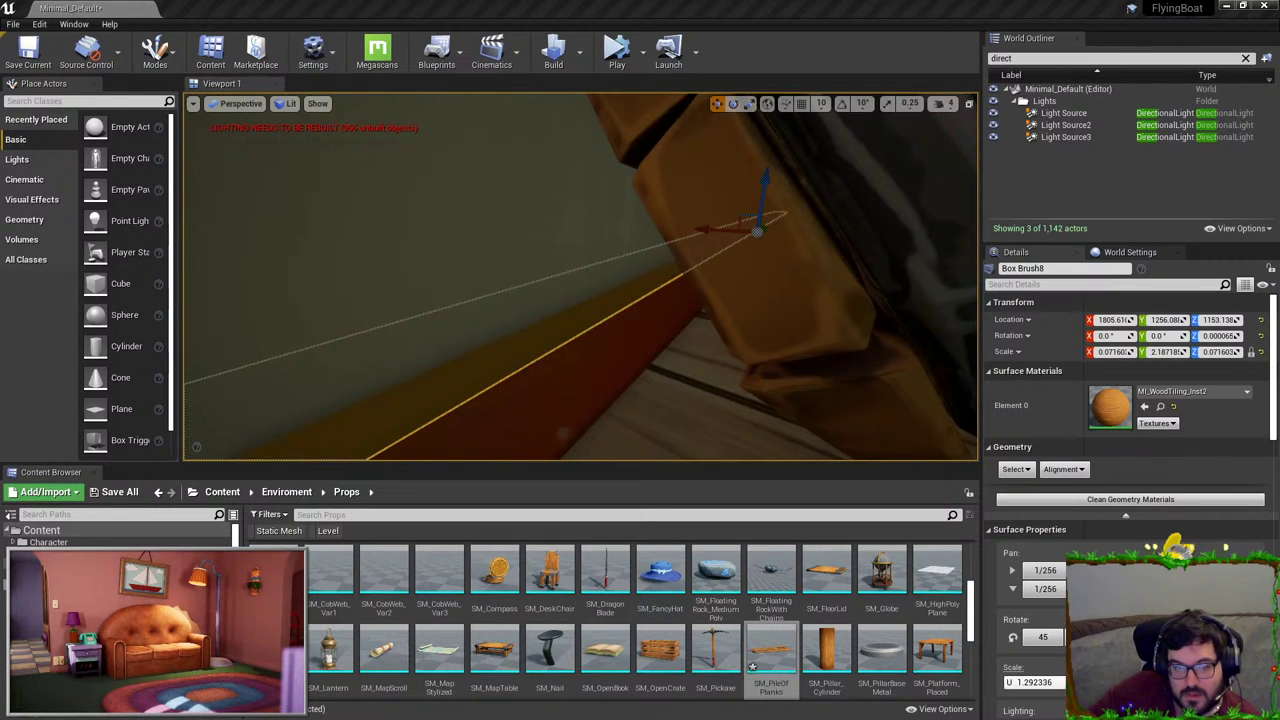
key("s")
right_click_drag(476, 209, 436, 236)
key("a")
right_click_drag(661, 334, 708, 378)
Step: Try to shift the SM_BoatBuildingFrame corner post slightly along the cabin wall
left_click(590, 240)
key("f")
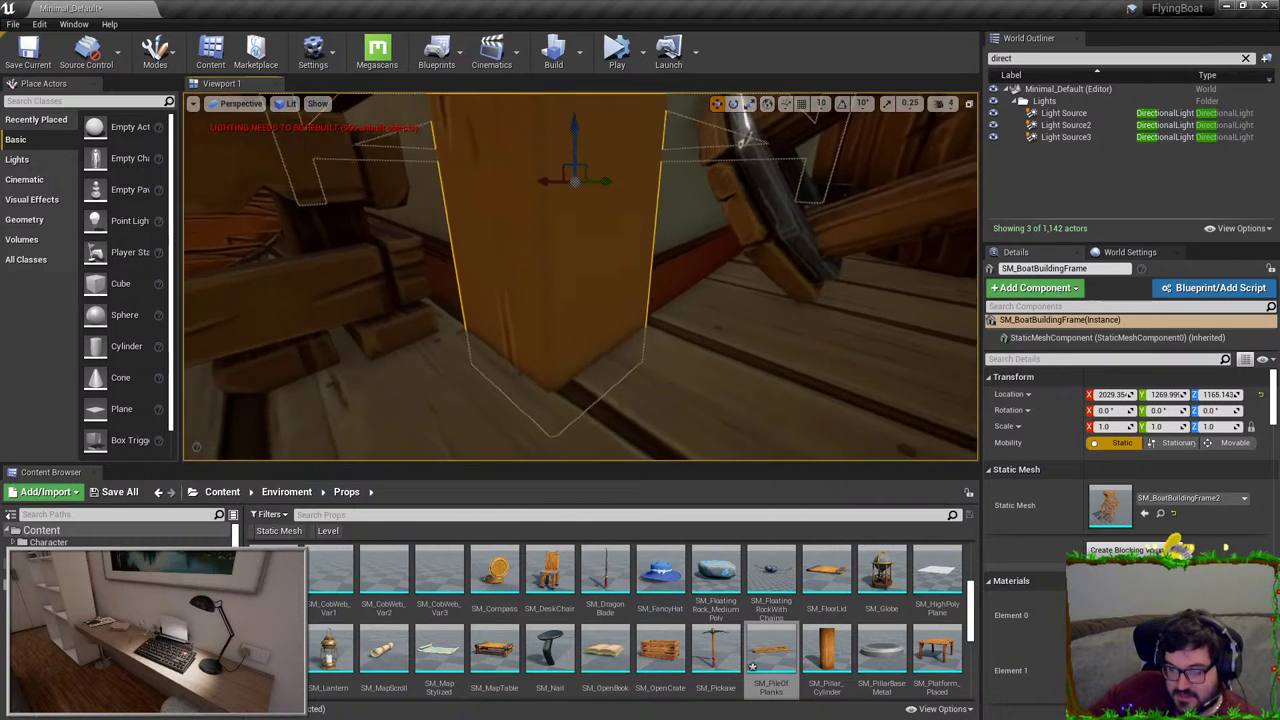
right_click_drag(945, 431, 674, 249)
key("s")
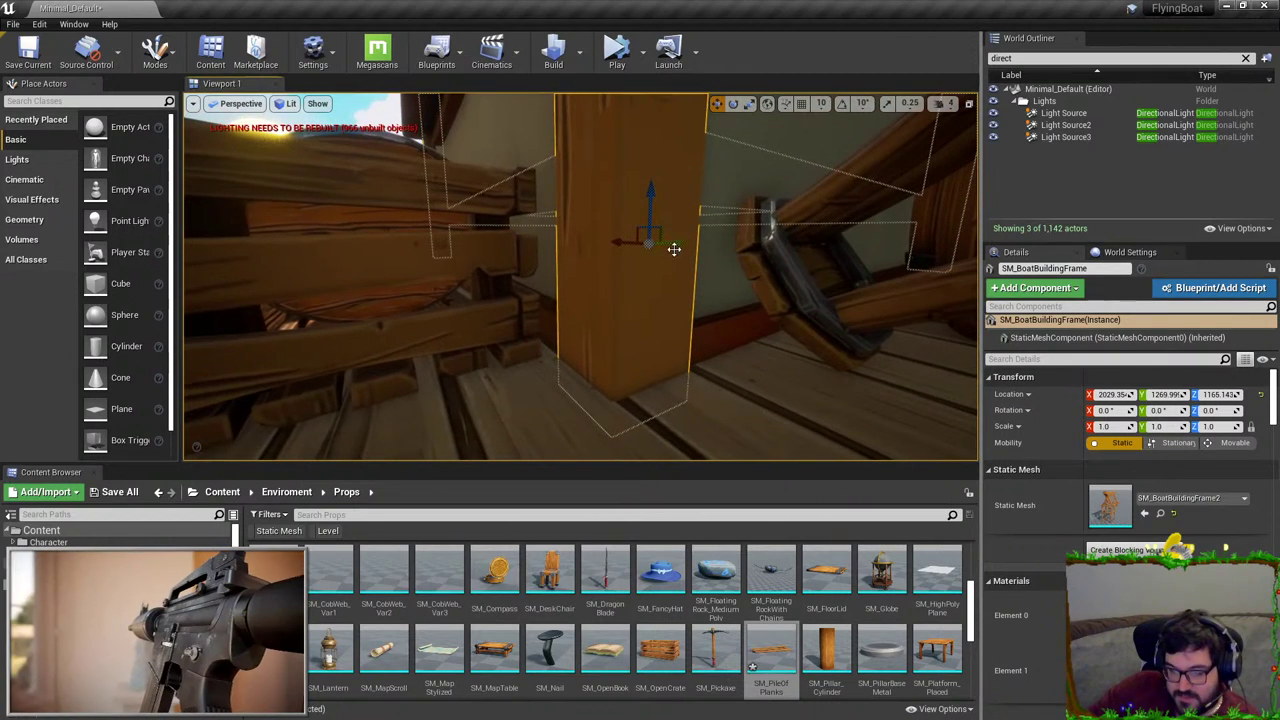
left_click_drag(677, 245, 622, 247)
key("ctrl+z")
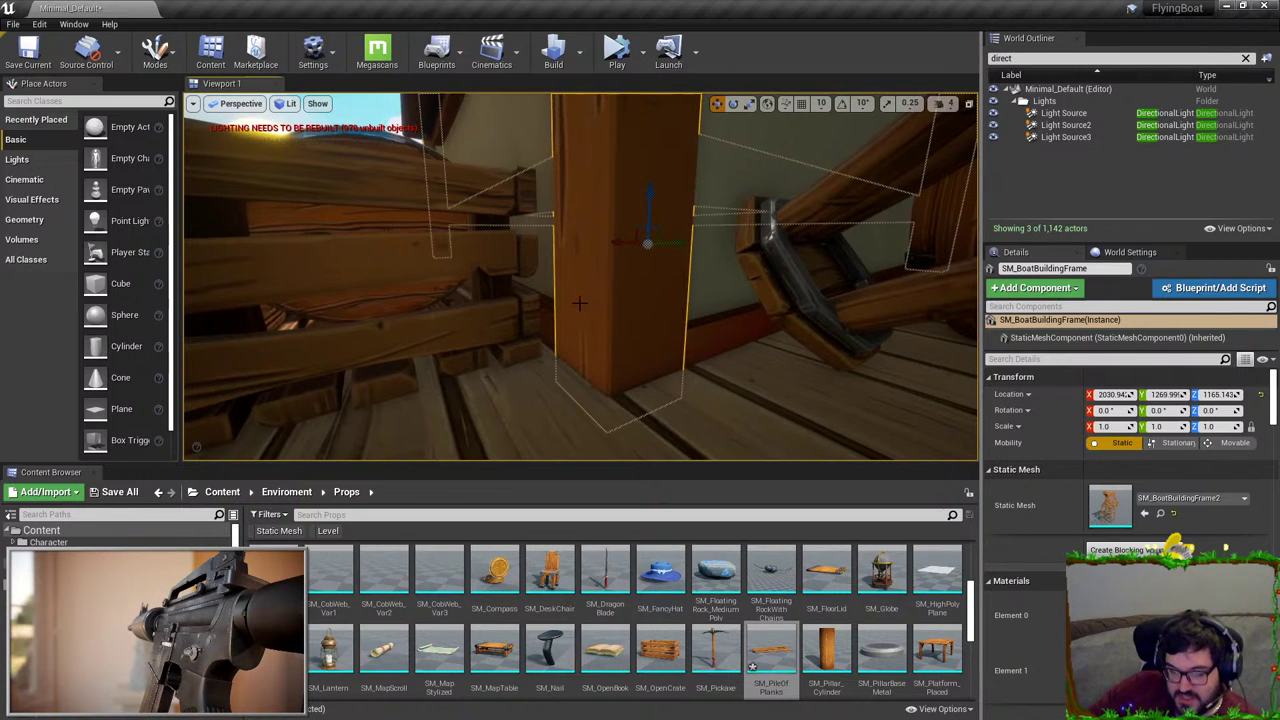
key("Escape")
Step: Examine the skirting boards along the cabin walls and where they meet the corner posts
right_click_drag(671, 334, 700, 356)
key("s")
key("w")
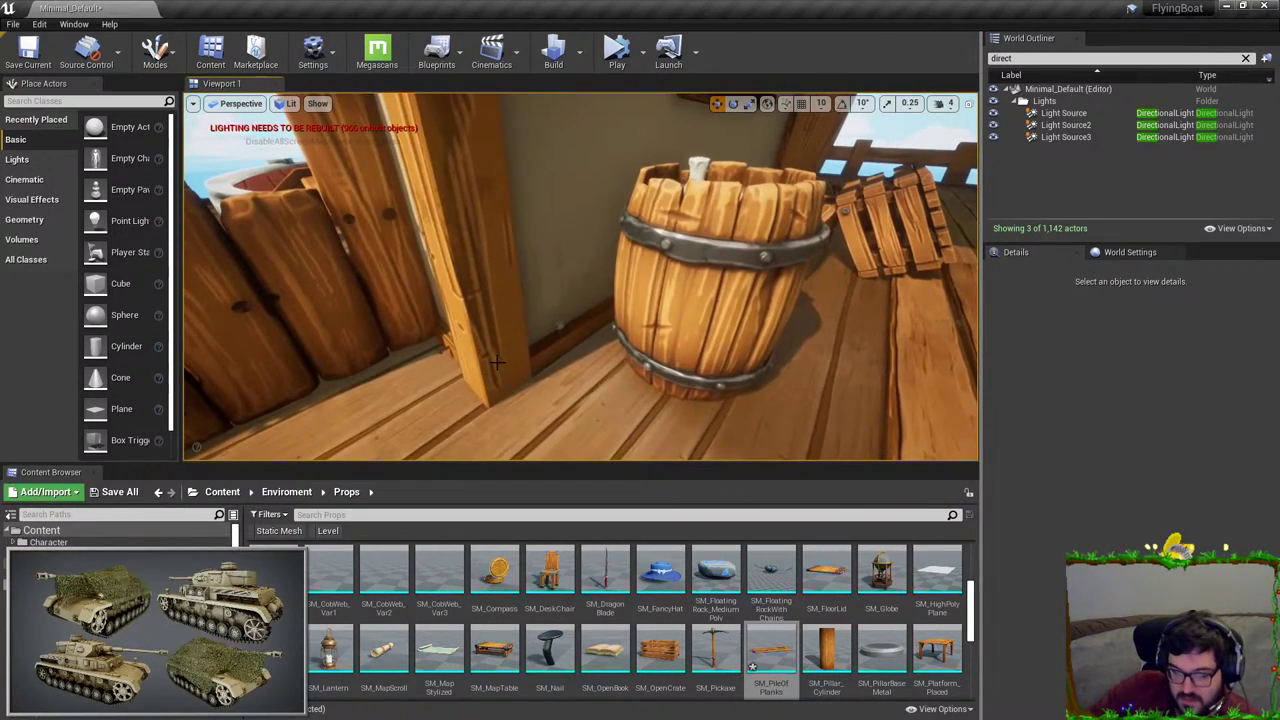
key("w")
right_click_drag(497, 362, 670, 372)
key("w")
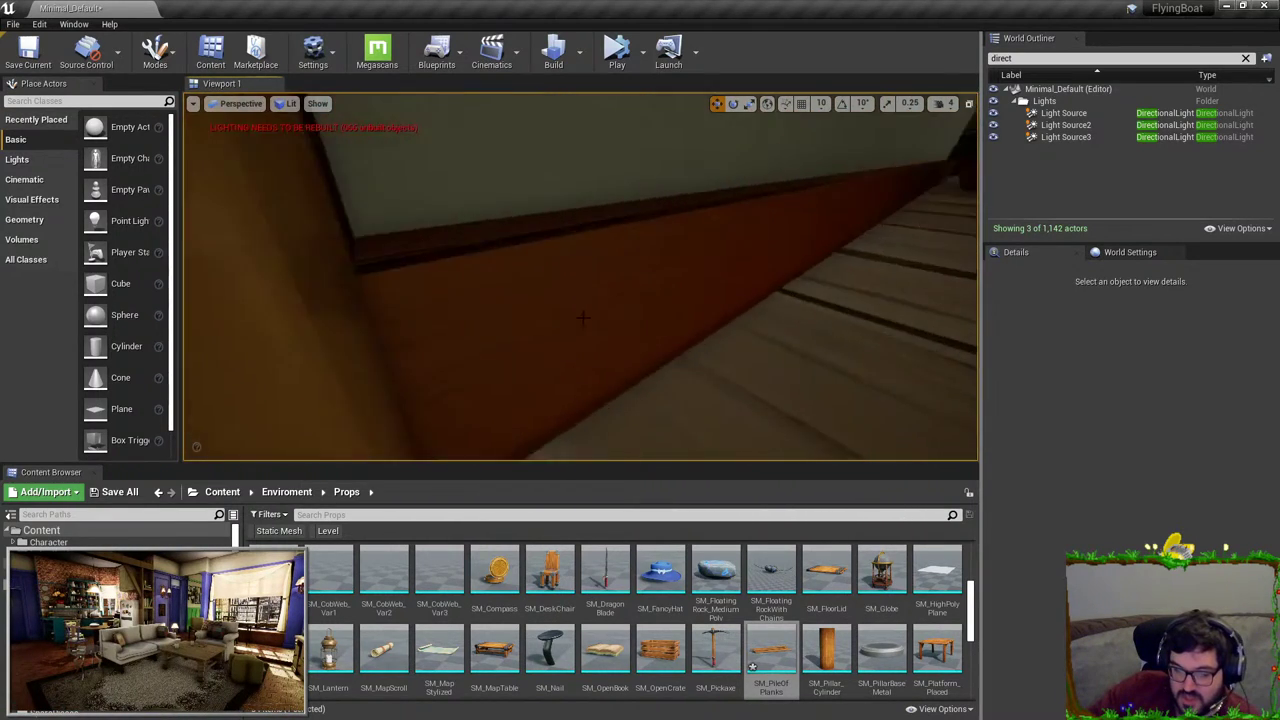
left_click(611, 285)
key("Escape")
right_click_drag(707, 301, 735, 312)
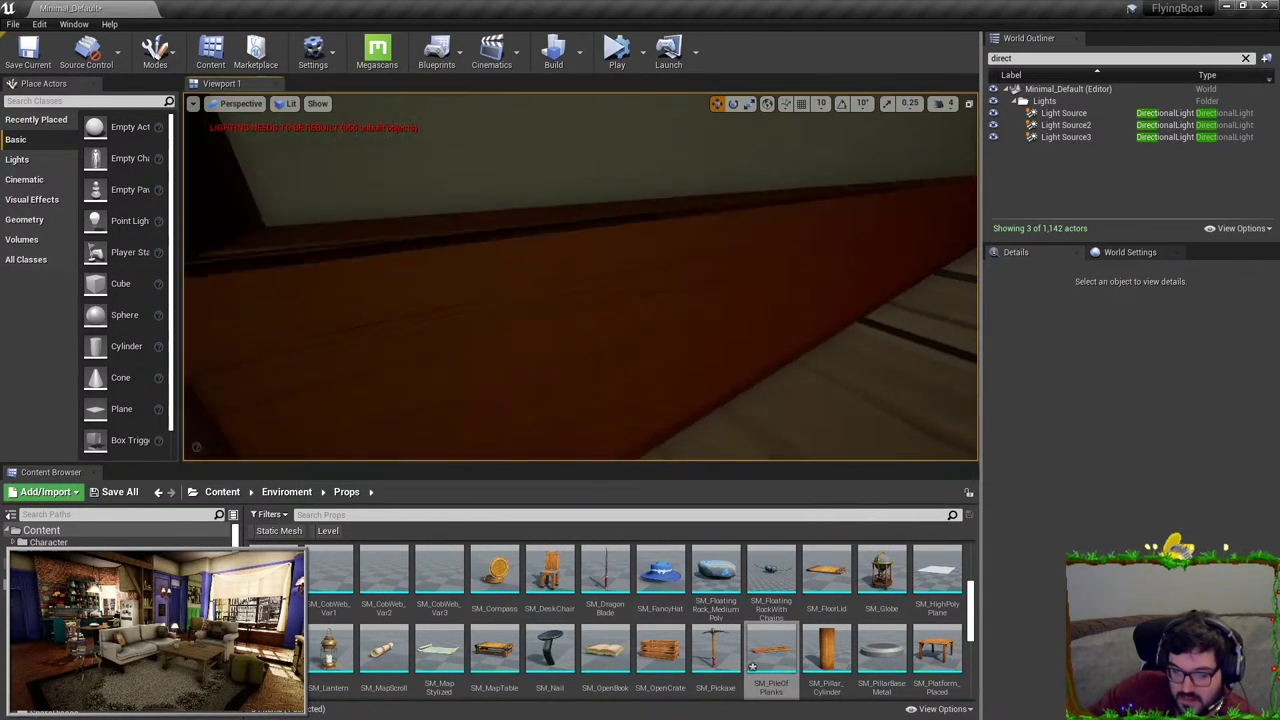
left_click(774, 330)
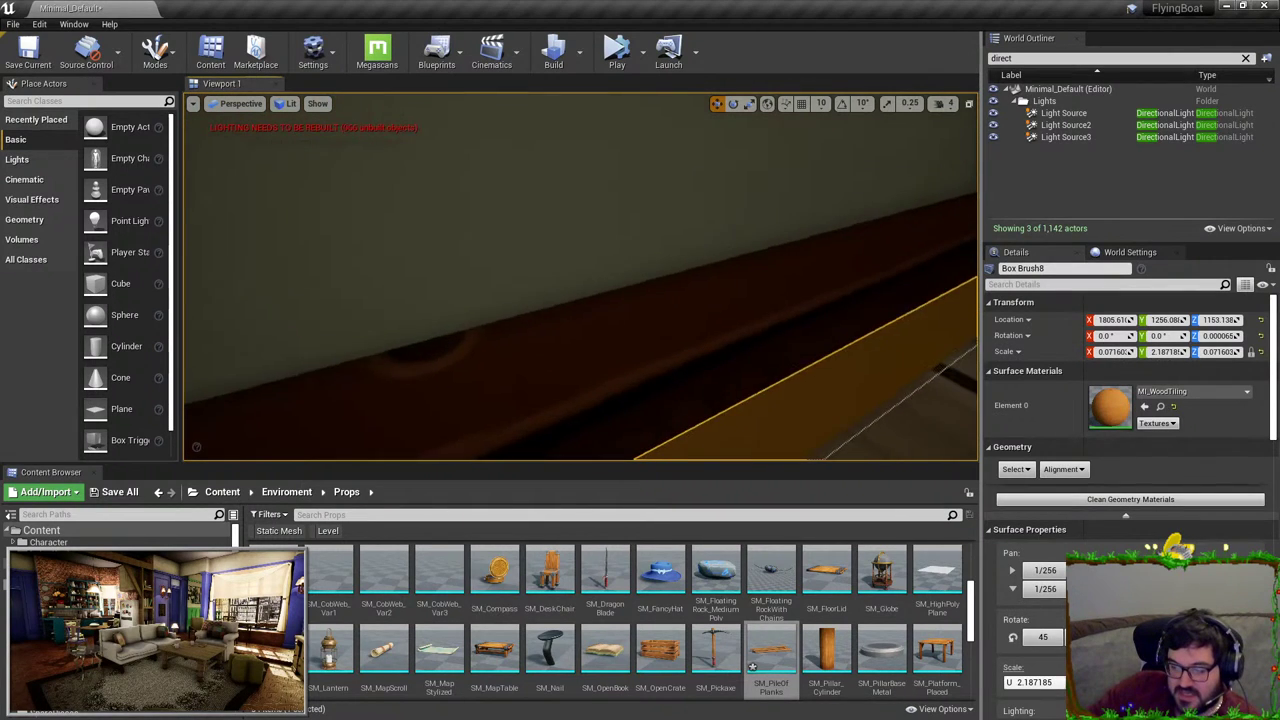
mouse_move(681, 226)
right_mouse_down()
mouse_move(681, 290)
mouse_move(640, 300)
mouse_move(681, 226)
right_mouse_up()
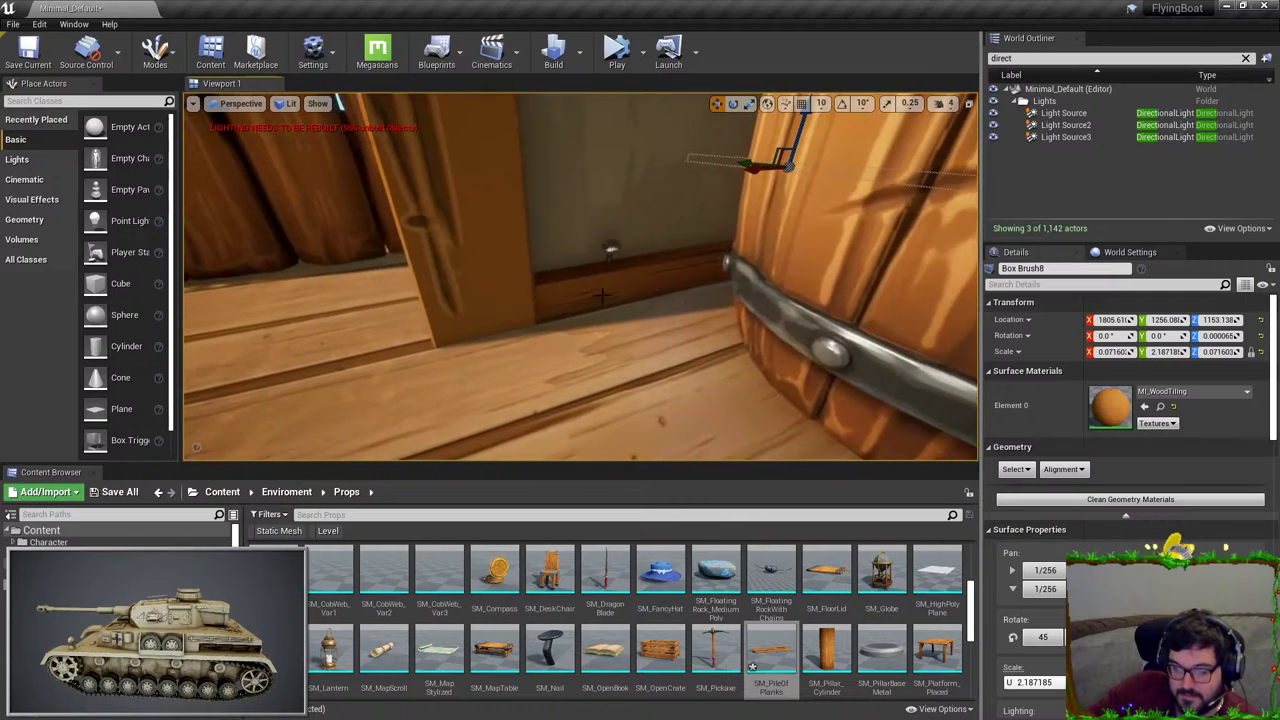
Step: Delete the skirting-board brushes along the foot of the cabin's outer walls, including the one behind the barrel
left_click(602, 295)
mouse_move(602, 295)
right_mouse_down()
mouse_move(515, 290)
mouse_move(602, 293)
right_mouse_up()
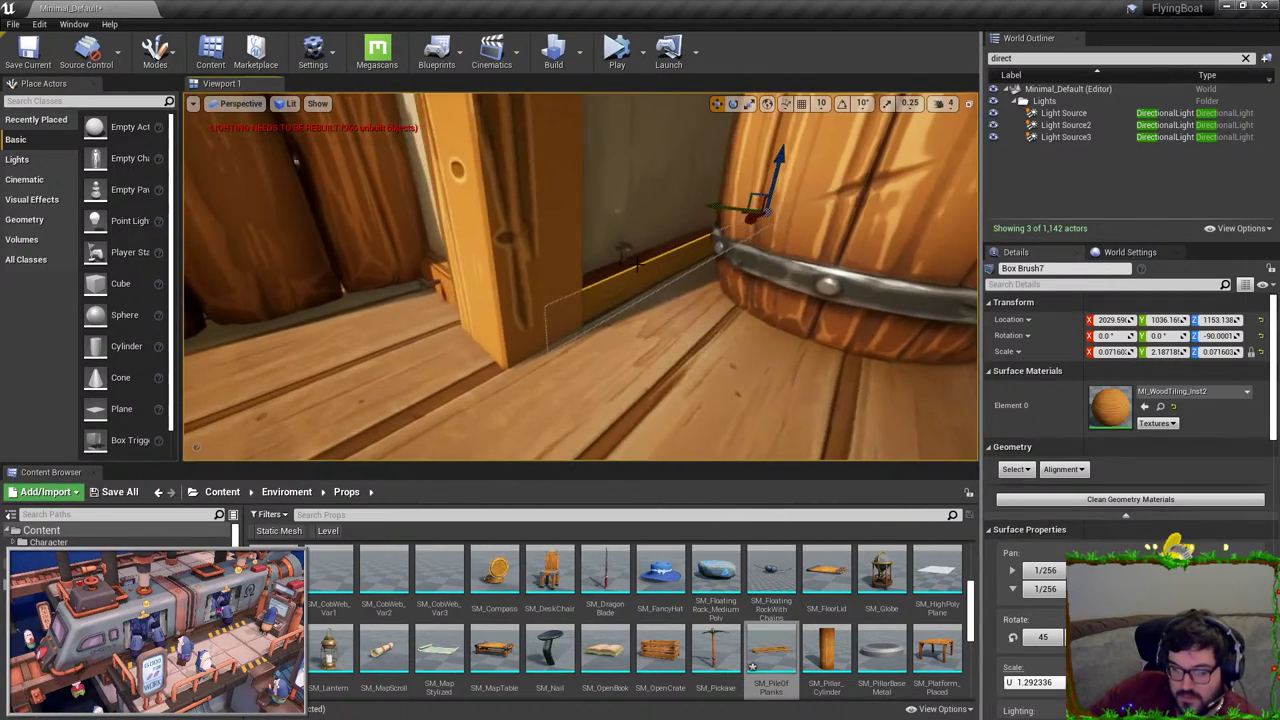
key("Delete")
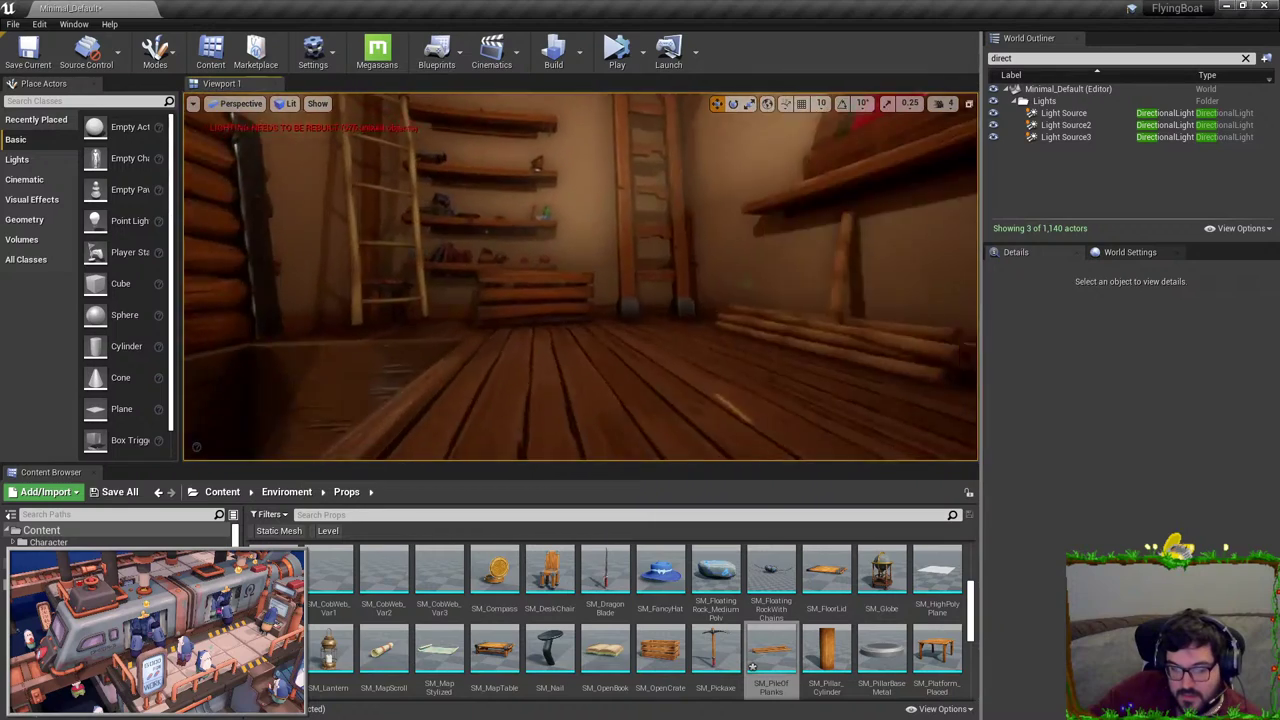
right_click_drag(602, 293, 730, 310)
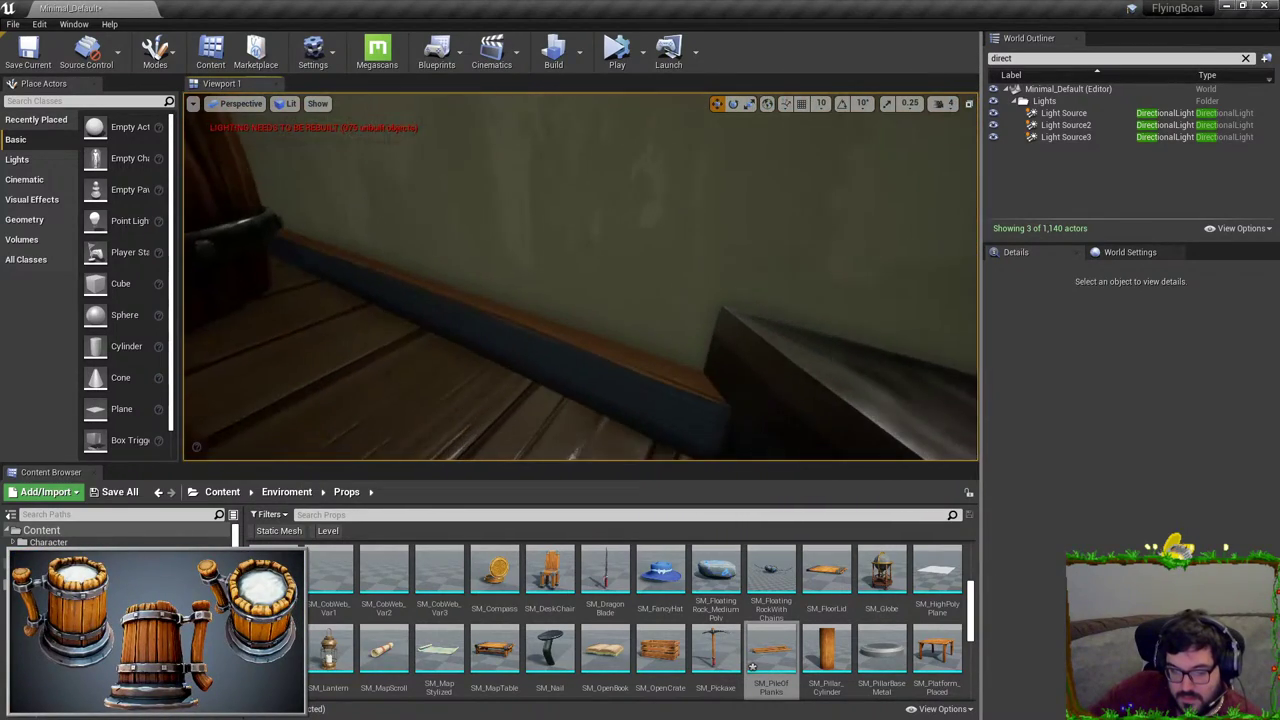
left_click(405, 307)
key("Delete")
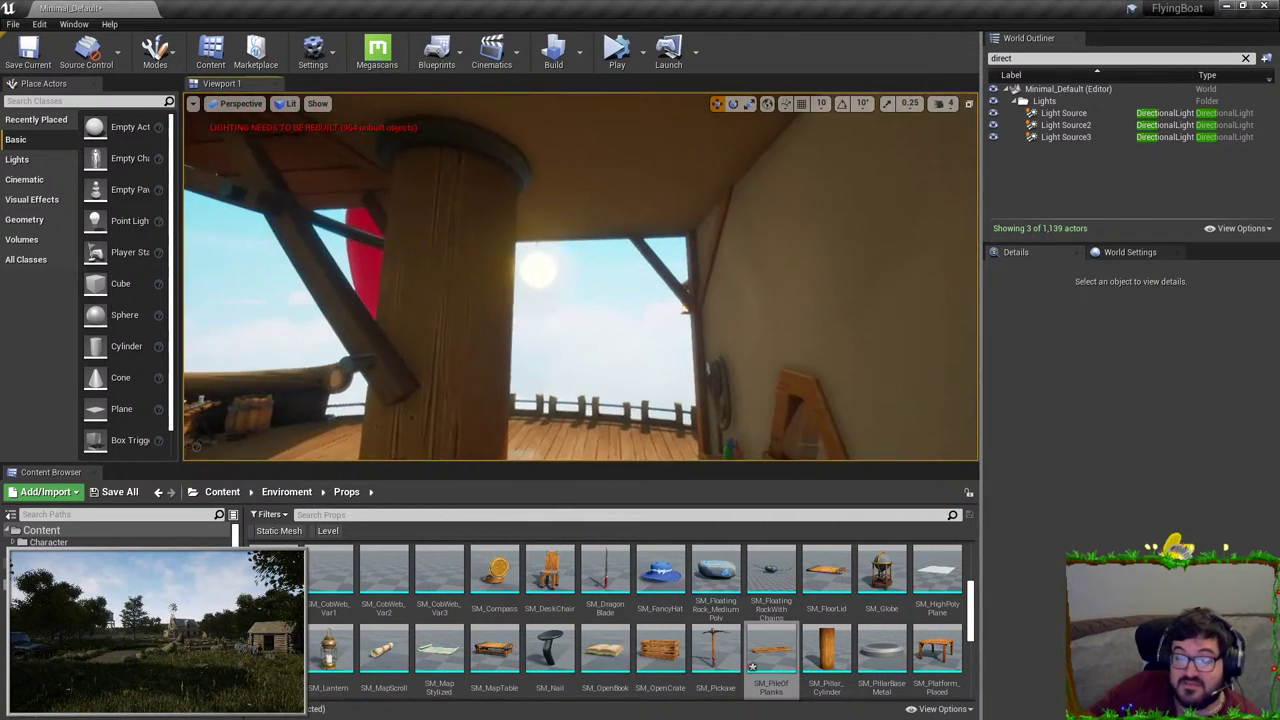
Step: Place a new SM_SingleBeam on the deck beside the cabin's corner post and scale it uniformly to about 0.192
left_click(430, 310)
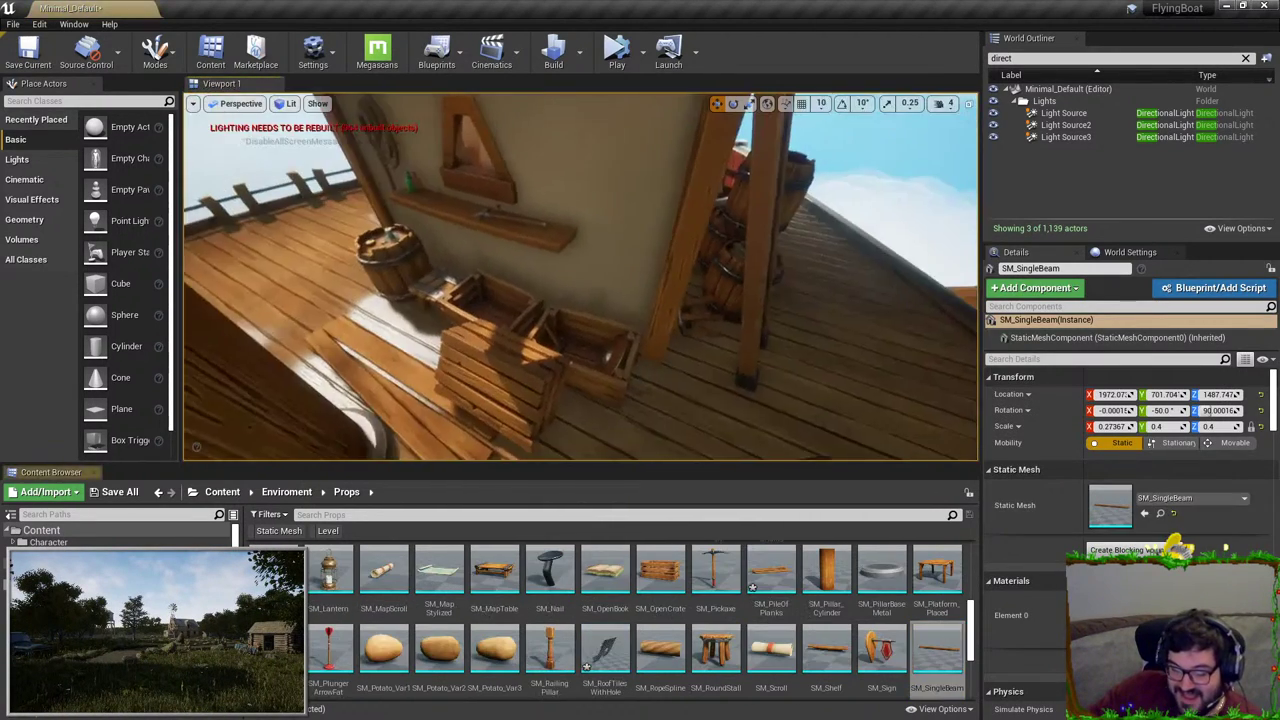
key("w")
right_click_drag(580, 277, 602, 304)
left_click_drag(938, 652, 613, 340)
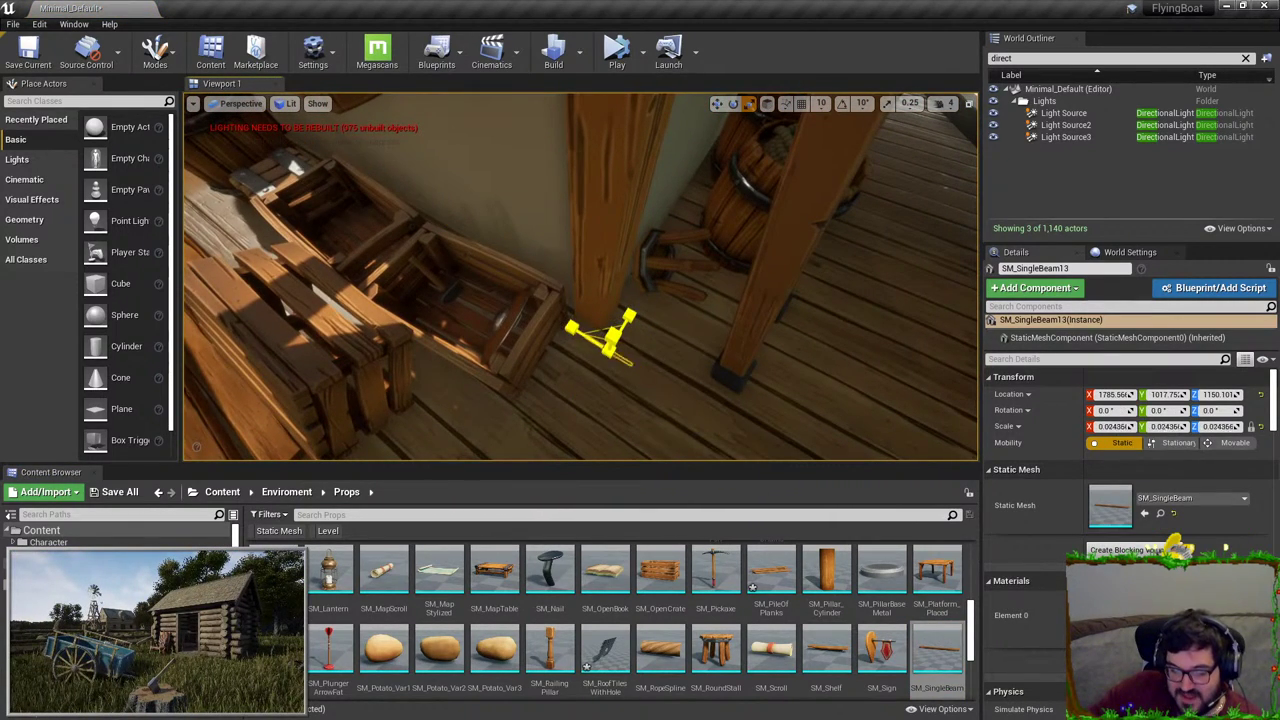
key("w")
right_click_drag(605, 347, 489, 366)
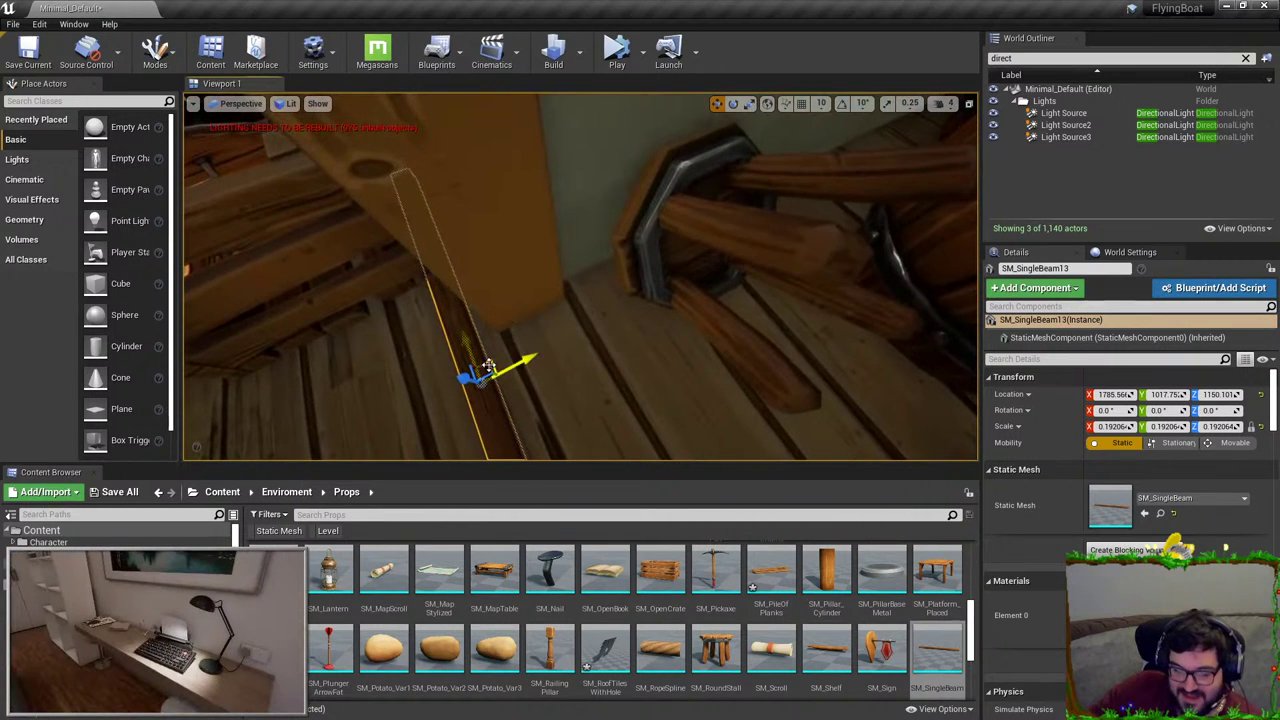
Step: Move the new beam against the foot of the cabin wall behind the open crates
left_click_drag(449, 203, 450, 195)
right_click_drag(450, 195, 486, 188)
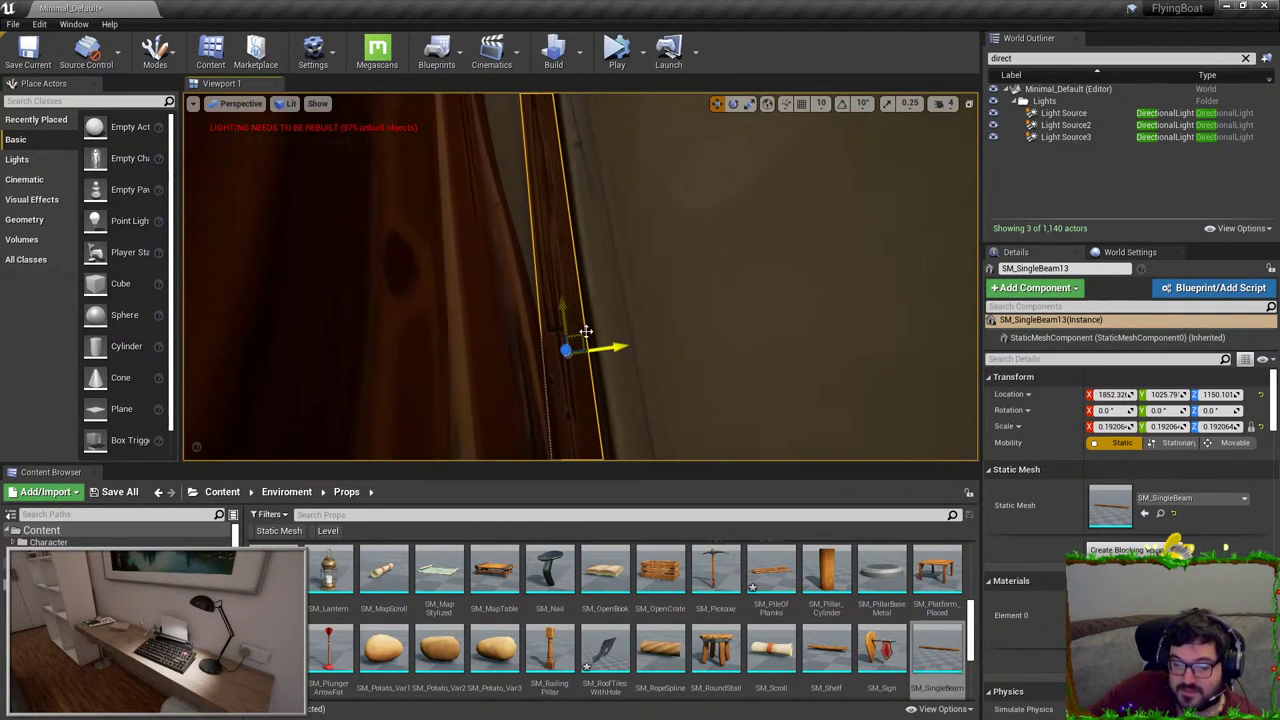
left_click_drag(584, 333, 604, 193)
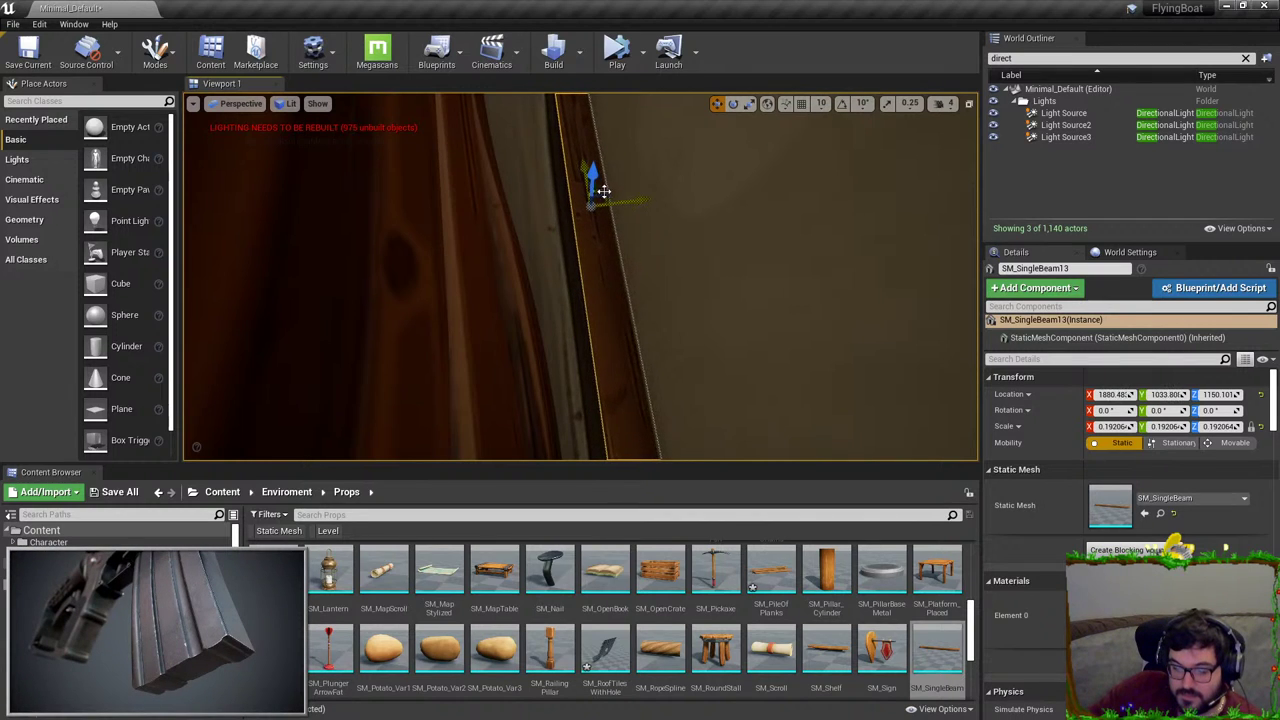
right_click_drag(604, 191, 604, 250)
Step: Enlarge the beam to about 0.484 in X and 0.423 in Y and Z, and slide it along the wall behind the barrel
key("r")
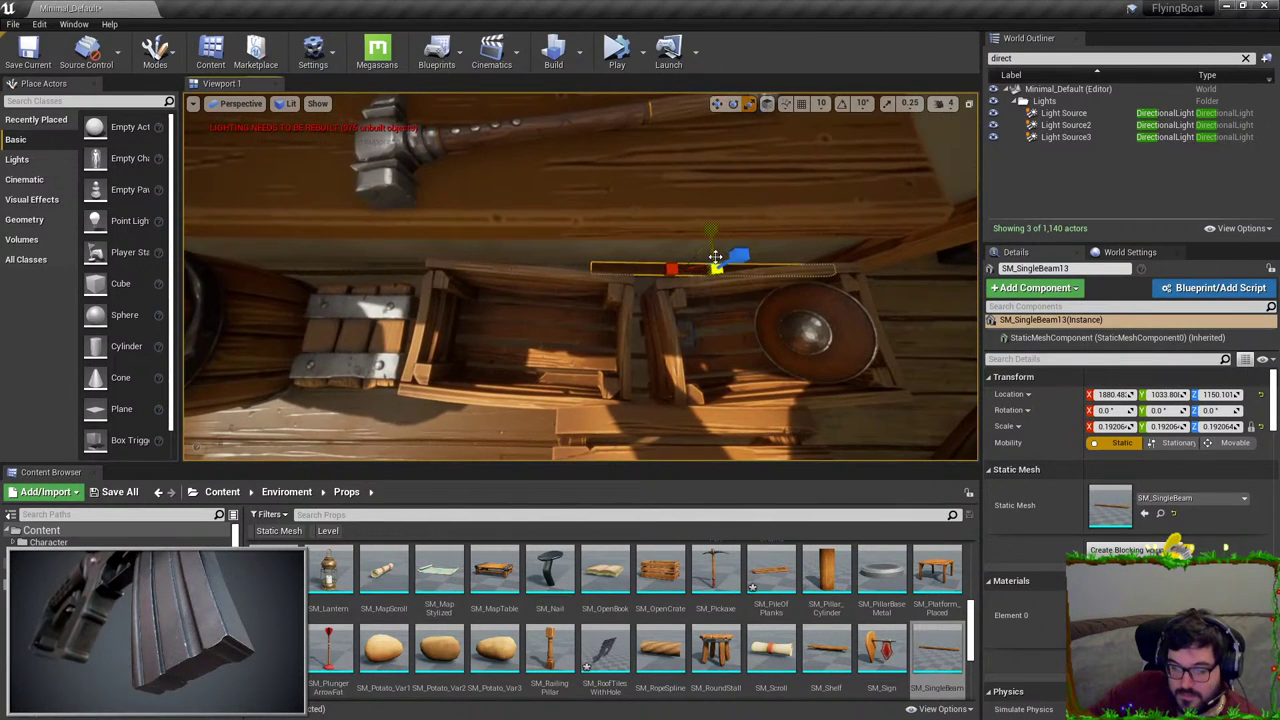
left_click_drag(716, 268, 462, 257)
key("w")
right_click_drag(490, 262, 510, 240)
key("e")
right_click_drag(920, 185, 857, 167)
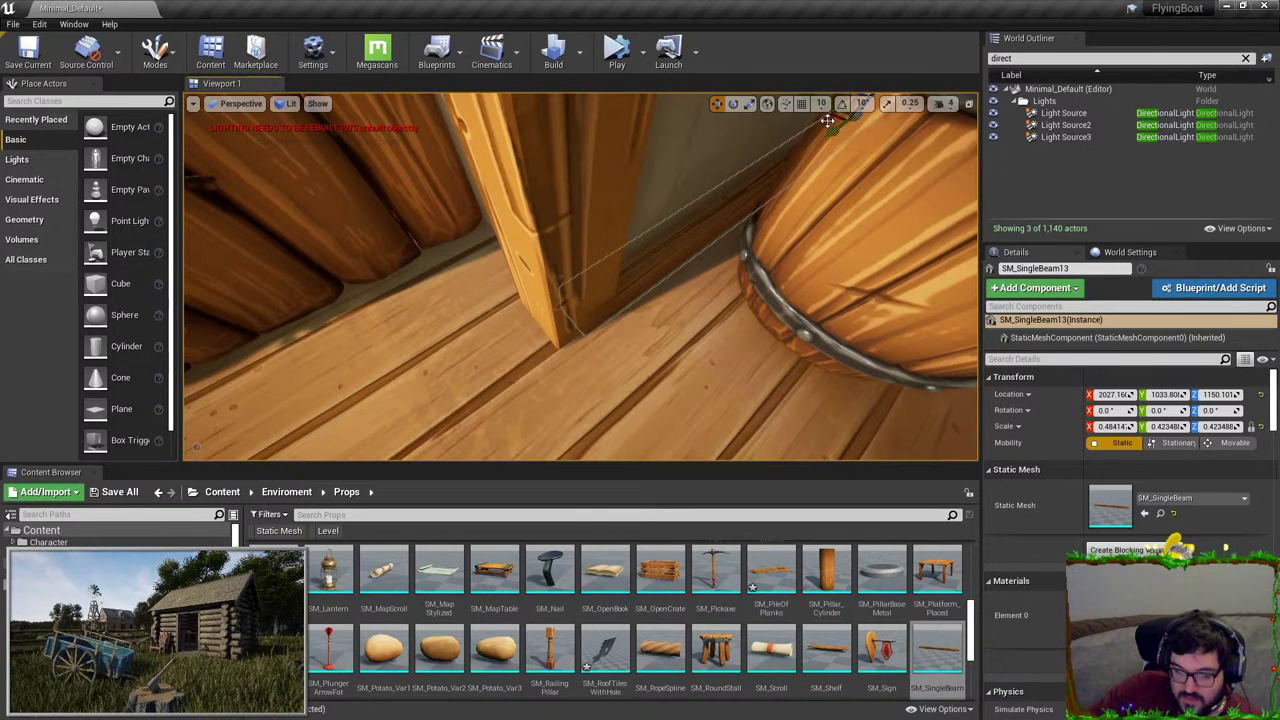
Step: Align the beam with the wall base and corner post at about X 2031.8, Y 1037.4
left_click_drag(828, 118, 824, 117)
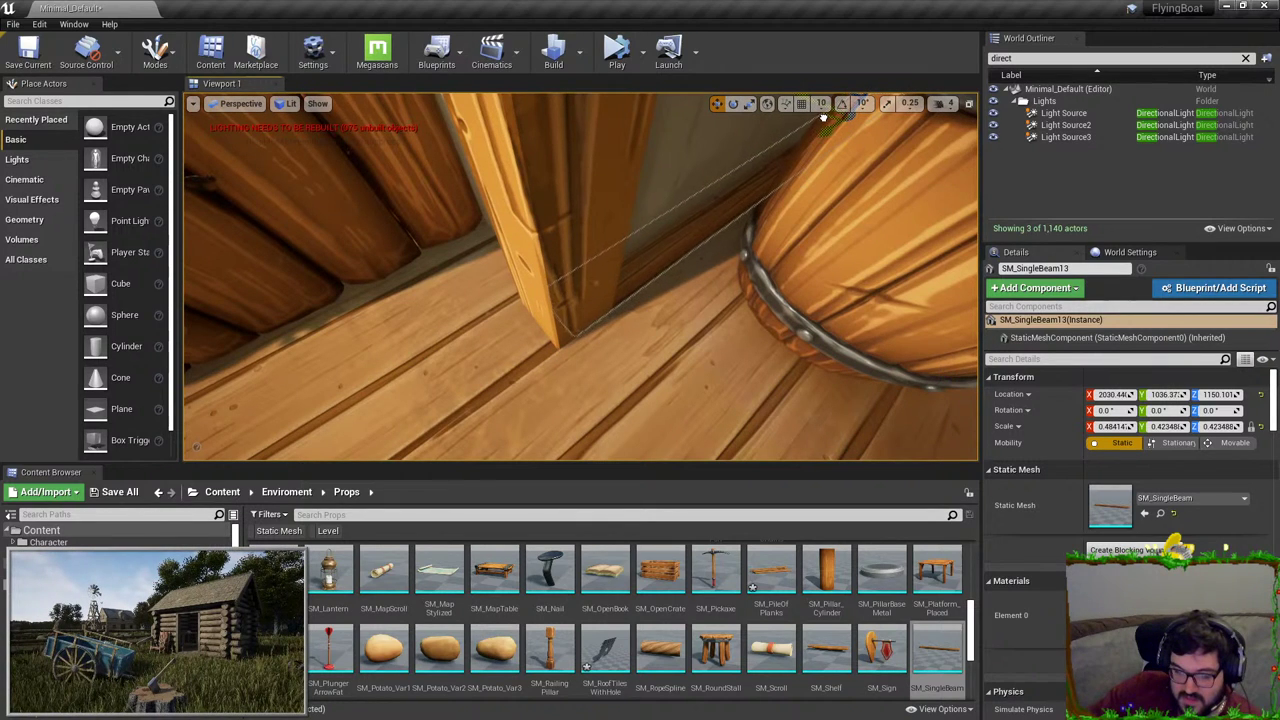
key("Escape")
right_click_drag(721, 258, 470, 240)
right_click_drag(569, 318, 400, 310)
left_click(569, 318)
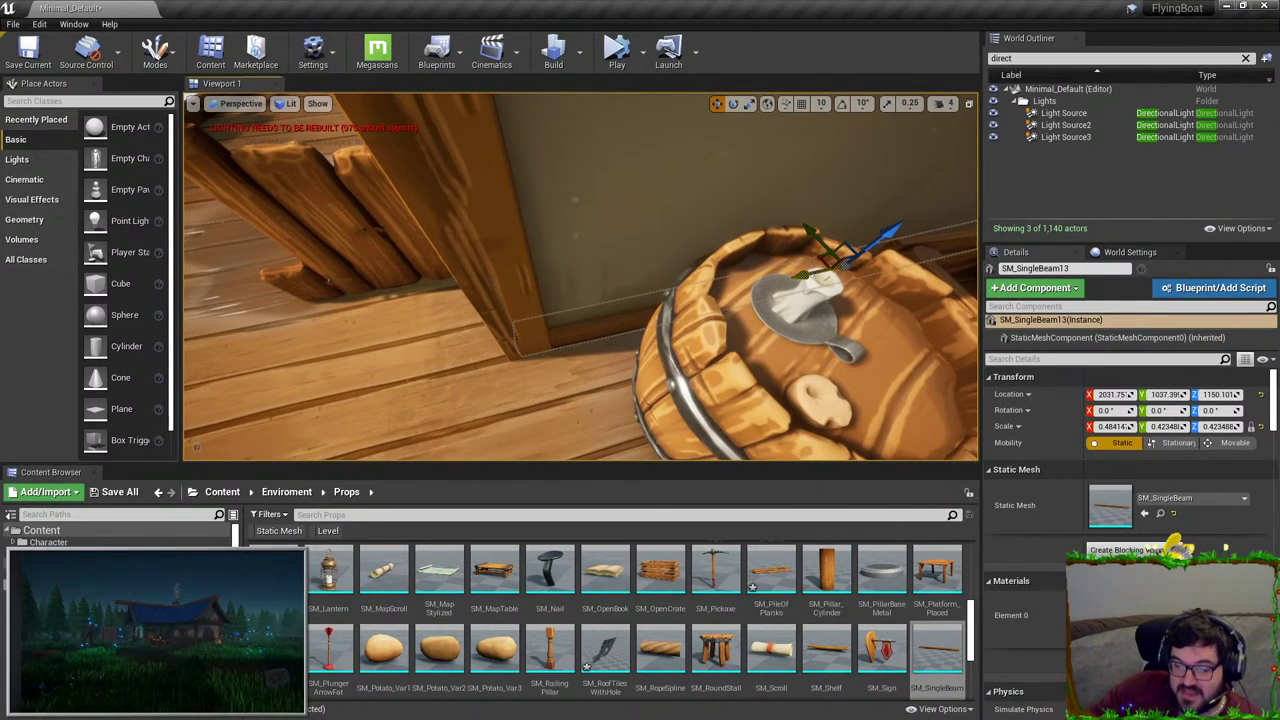
Step: Duplicate the skirting beam and move the copy to the adjoining cabin wall by the stacked barrels, at about X 1785, Y 1192.6
left_click_drag(811, 273, 830, 271)
right_click_drag(830, 271, 860, 285)
right_click_drag(660, 280, 565, 220)
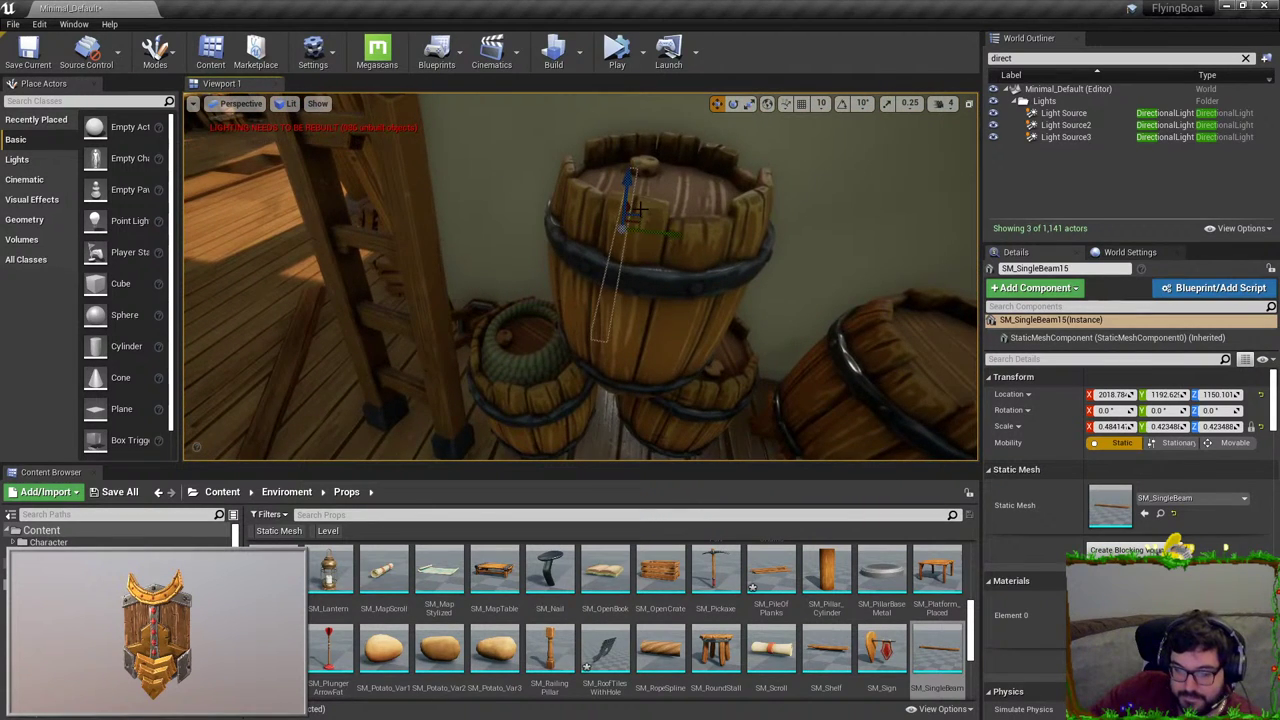
right_click_drag(640, 209, 720, 255)
left_click_drag(641, 206, 534, 289)
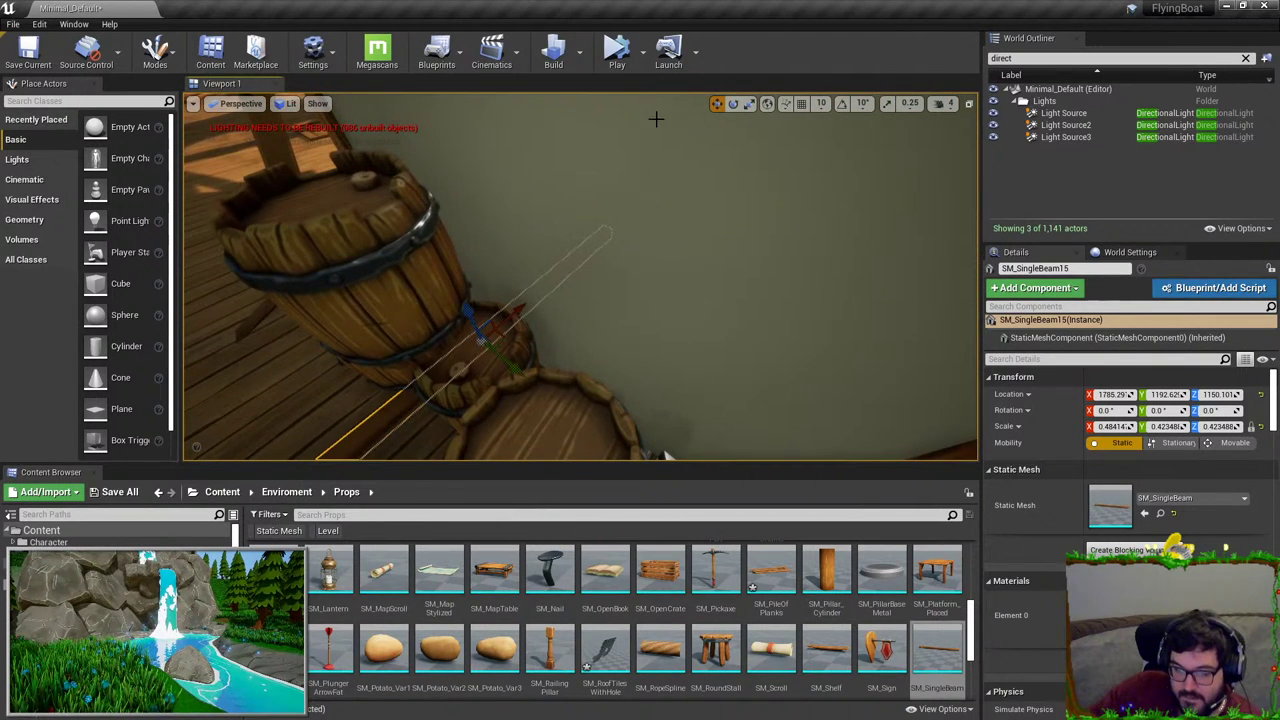
Step: Switch the viewport to Unlit and rotate the copied beam 90° about Z with rotation snapping on
left_click(288, 104)
left_click(292, 145)
right_click_drag(530, 265, 545, 283)
key("e")
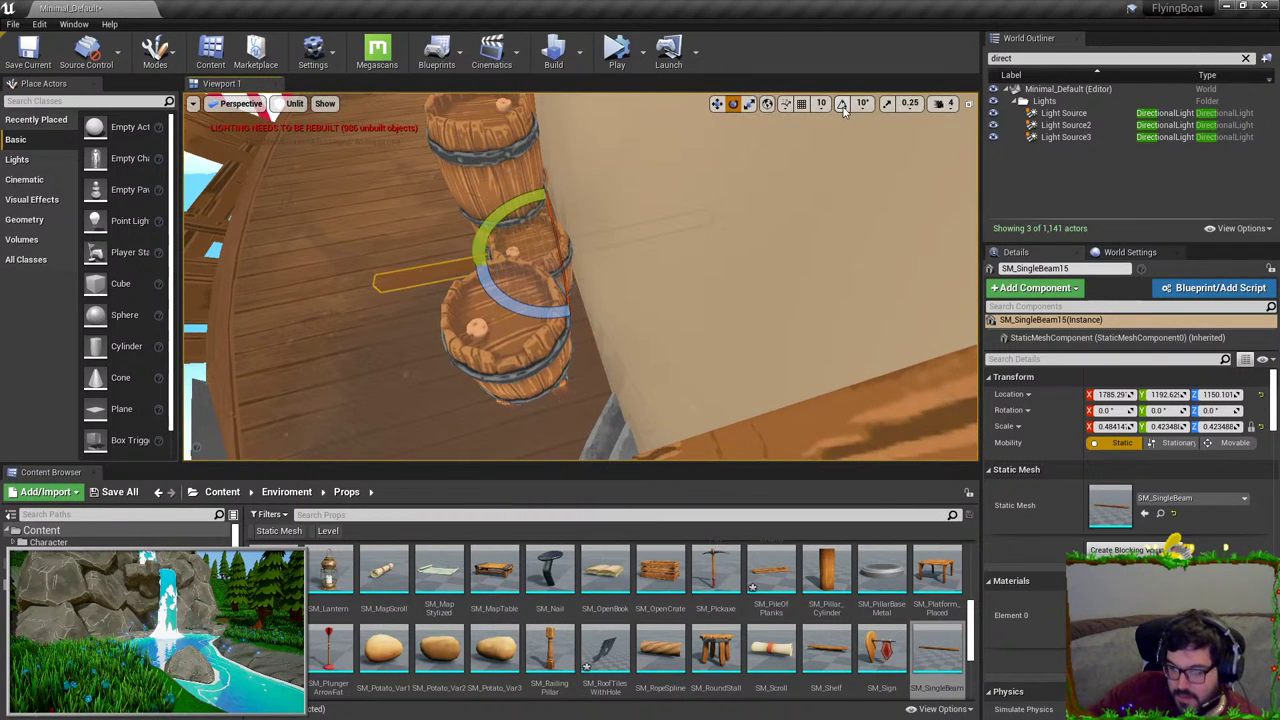
left_click_drag(555, 305, 605, 318)
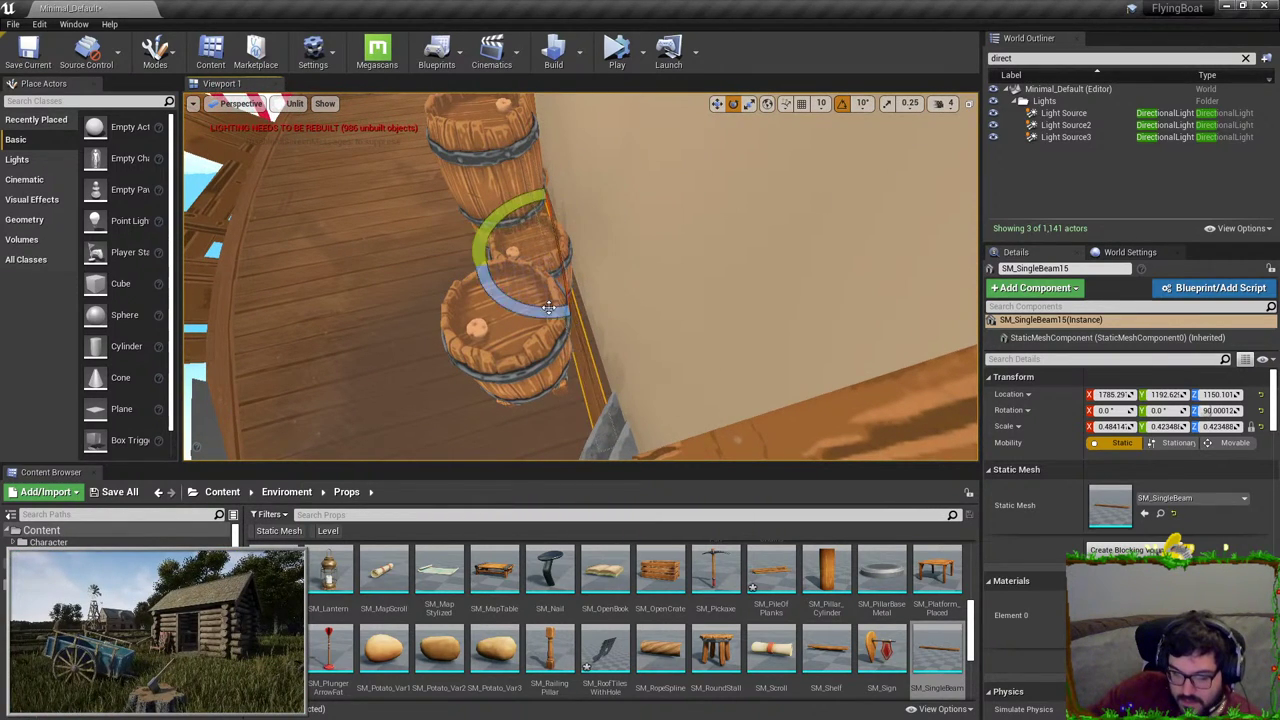
Step: Move the rotated beam against the base of the cabin wall behind the stacked barrels
key("w")
right_click_drag(659, 298, 661, 284)
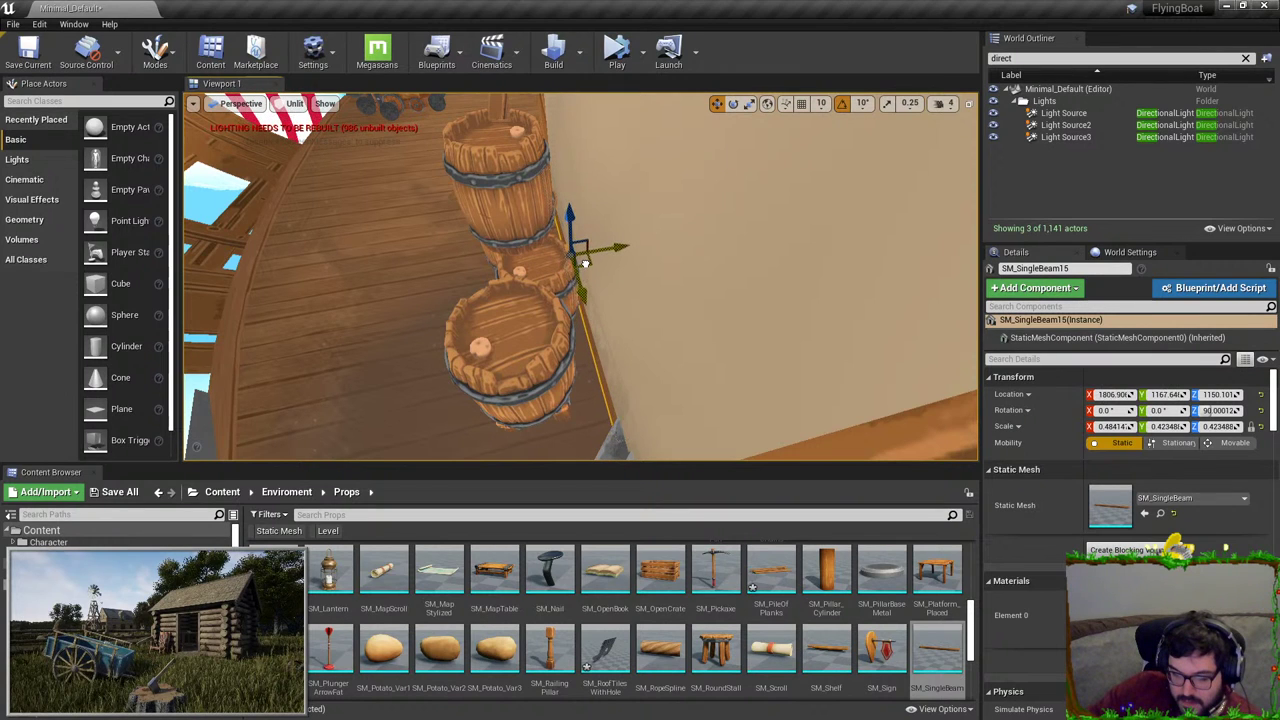
right_click_drag(580, 263, 630, 200)
mouse_move(543, 300)
right_mouse_down()
mouse_move(560, 298)
mouse_move(520, 305)
mouse_move(560, 300)
right_mouse_up()
Step: Shorten the beam behind the barrels to an X scale of about 0.324 and fit it at about X 1800, Y 1166
left_click(543, 300)
left_click(530, 400)
right_click_drag(530, 400, 470, 395)
key("r")
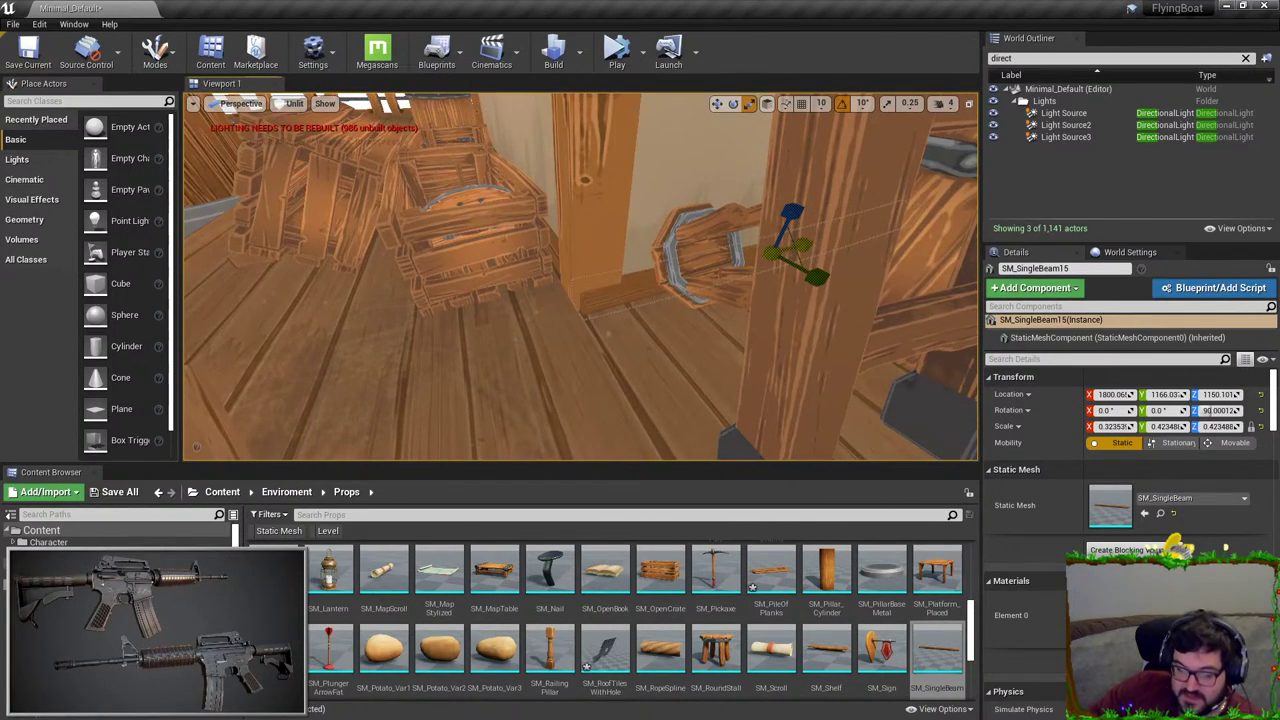
Step: Lengthen the beam behind the barrels to an X scale of about 0.395 and reposition it at about X 1806, Y 1207.4
right_click_drag(453, 311, 445, 311)
key("w")
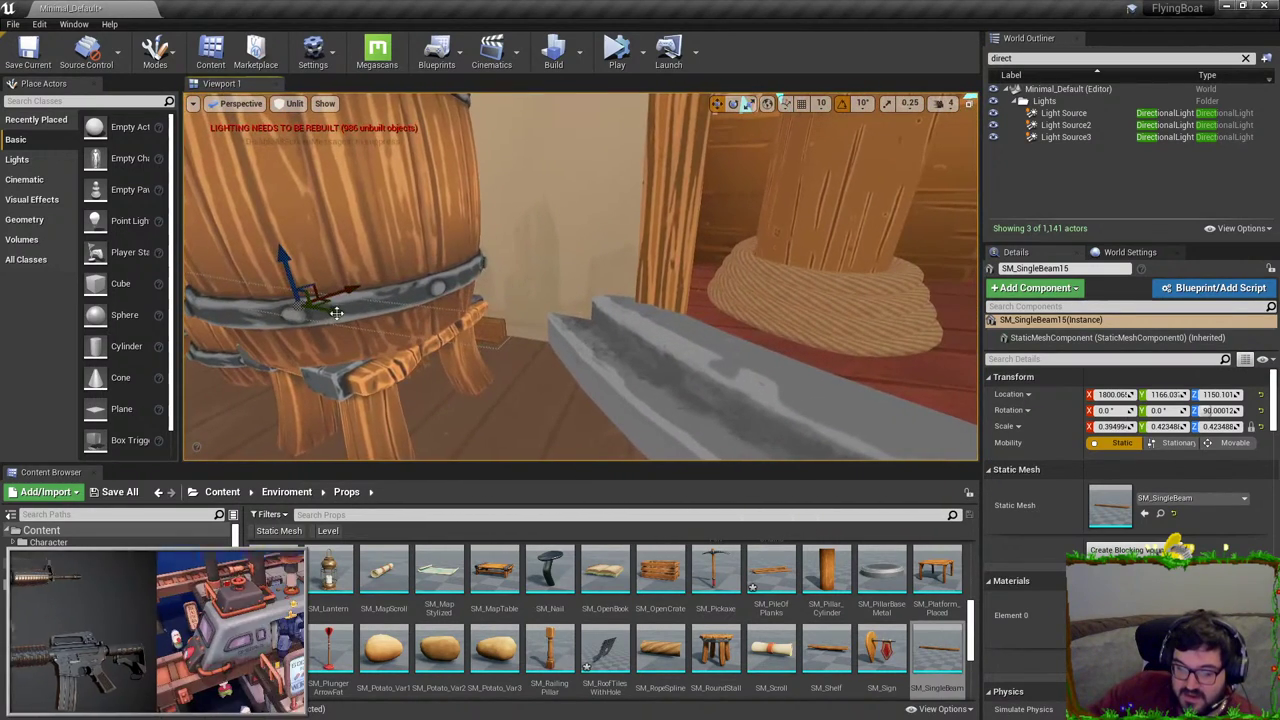
left_click_drag(334, 308, 346, 310)
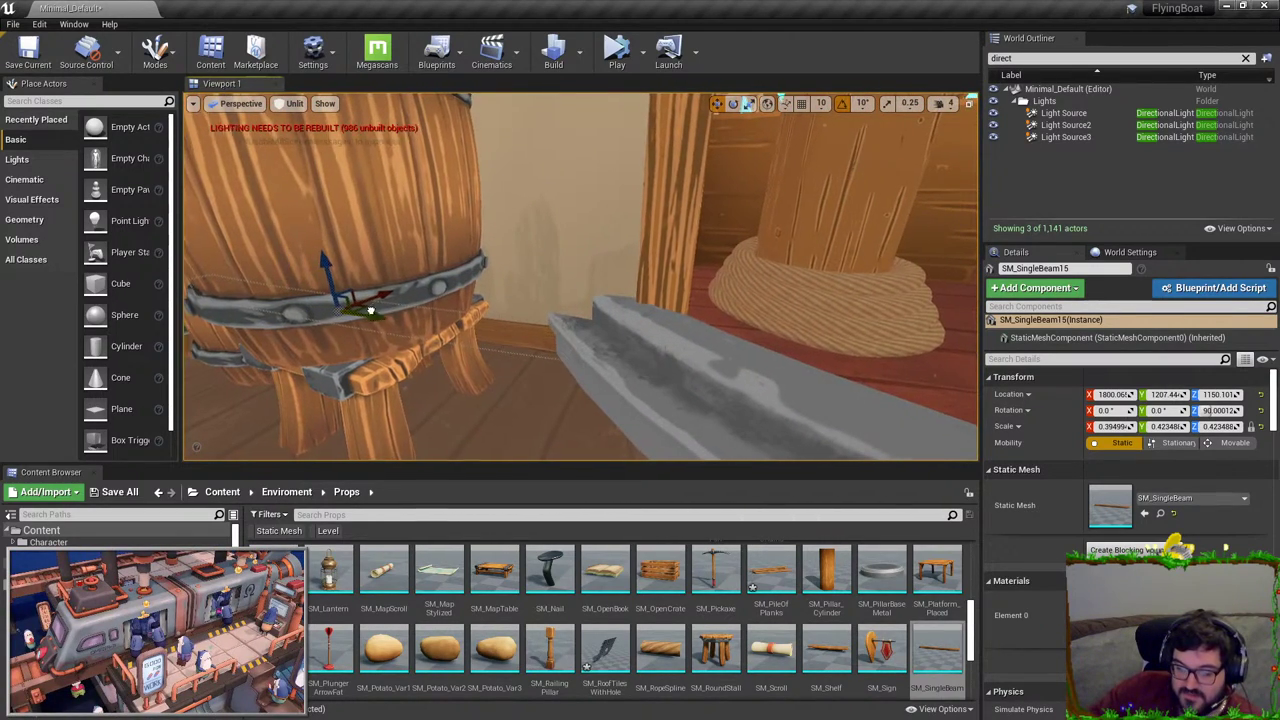
right_click_drag(580, 280, 580, 280)
right_click_drag(674, 171, 674, 171)
left_click_drag(842, 186, 842, 186)
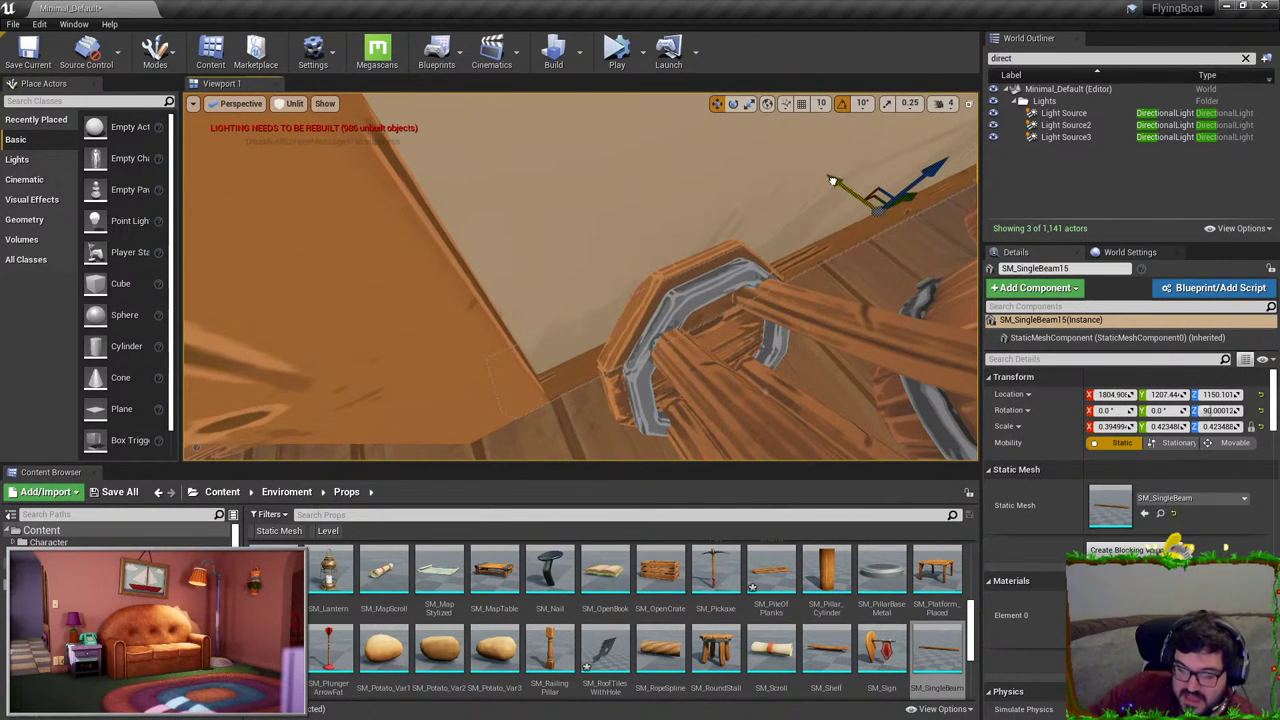
left_click_drag(829, 180, 826, 178)
right_click_drag(662, 190, 673, 189)
key("Delete")
key("ctrl+z")
key("ctrl+z")
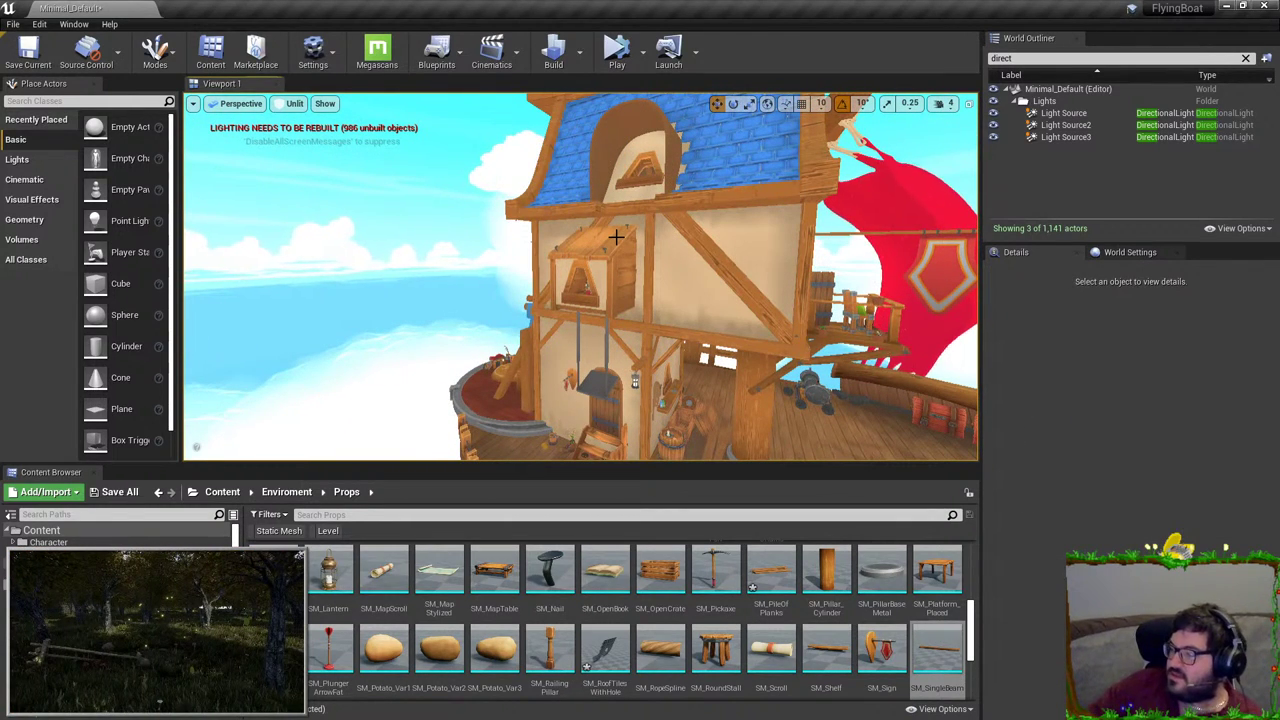
Step: Switch the viewport to Lit and examine the skirting, walls and beams around the cabin's exterior and furnished interior
left_click(292, 104)
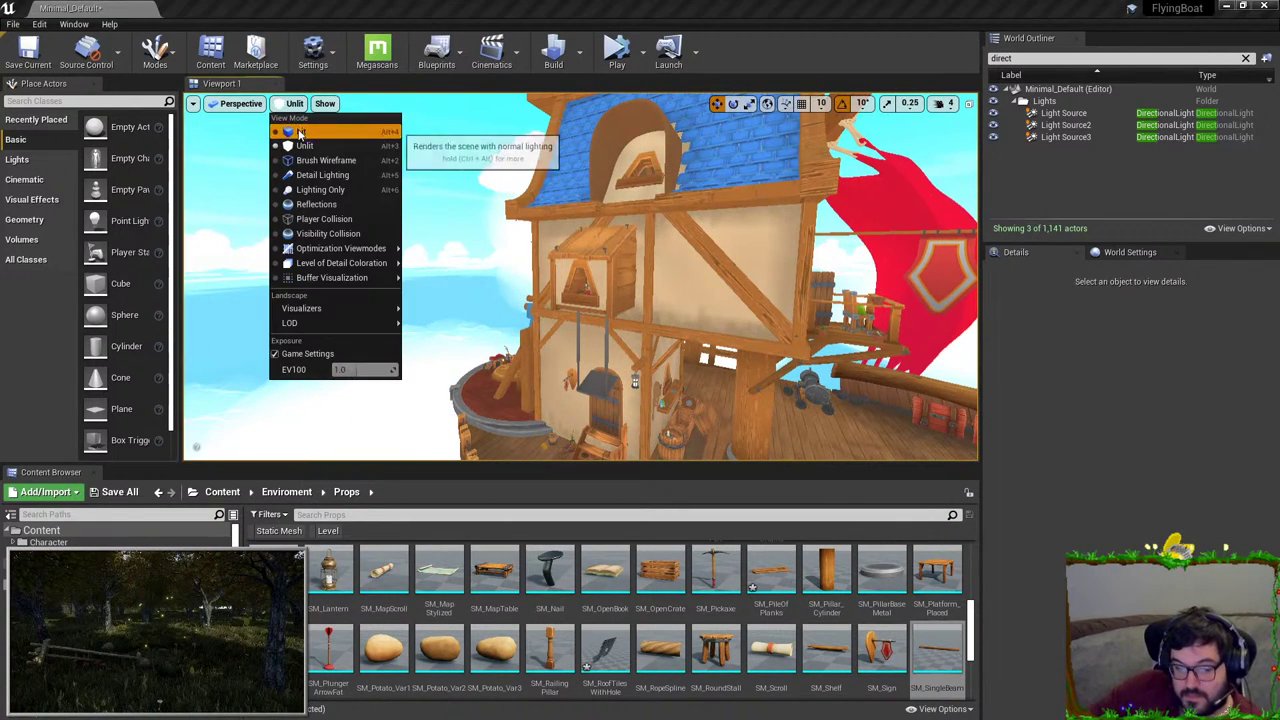
left_click(300, 138)
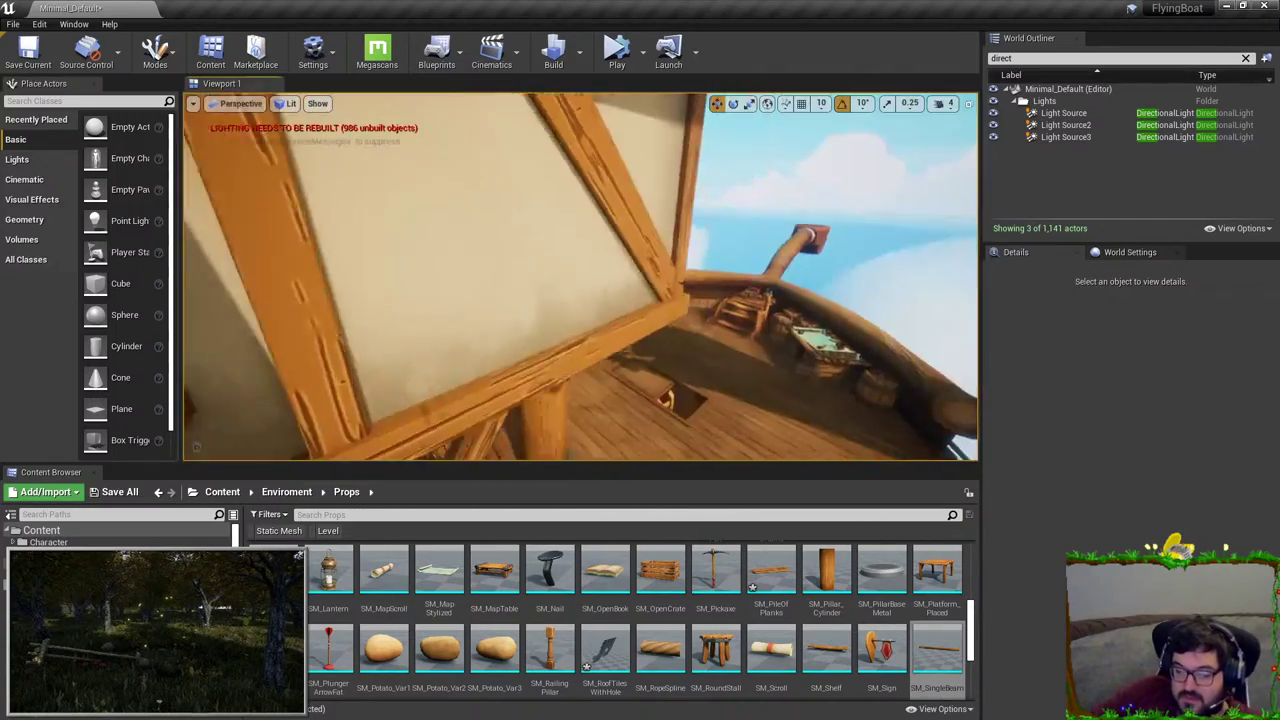
right_click_drag(580, 277, 580, 277)
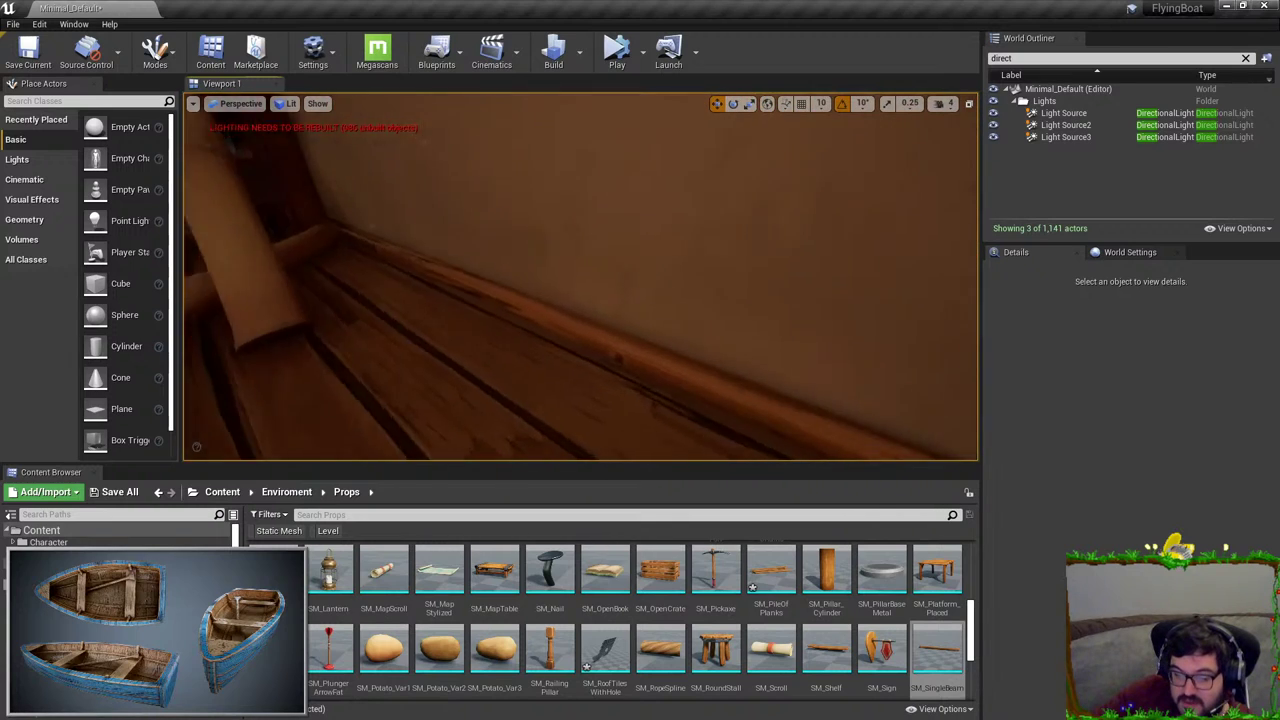
right_click_drag(702, 399, 702, 399)
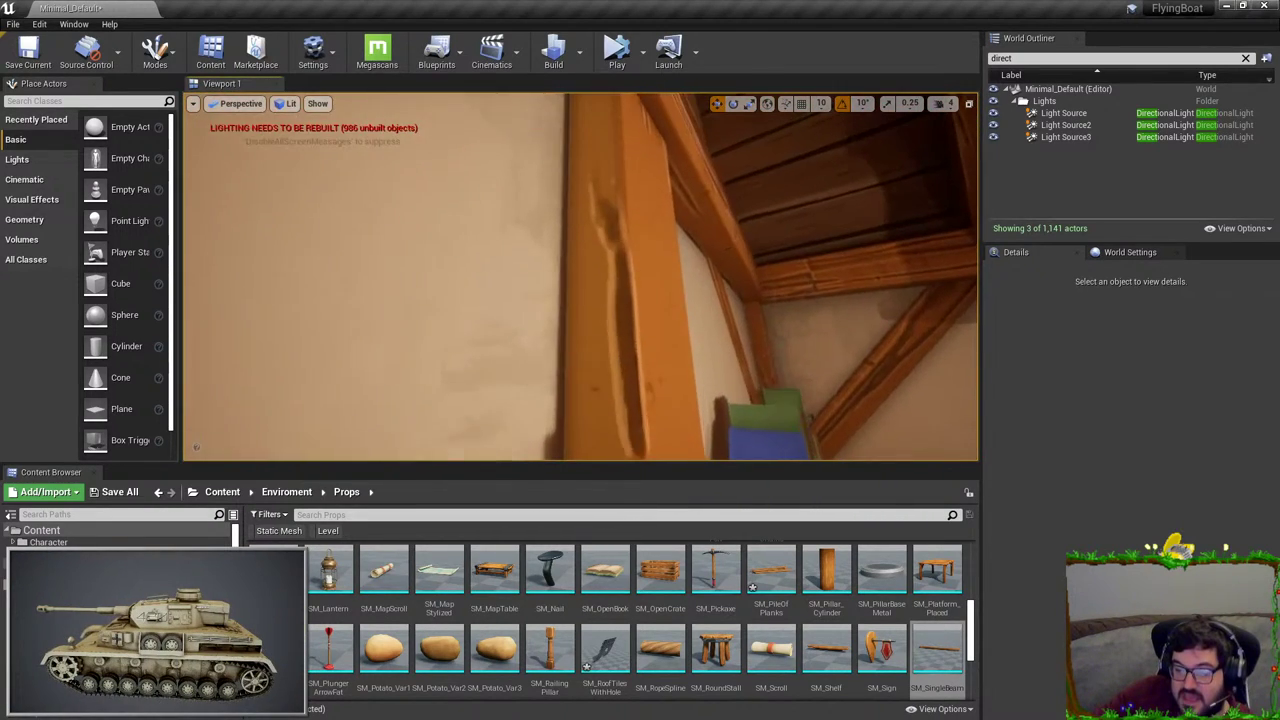
right_click_drag(567, 237, 567, 237)
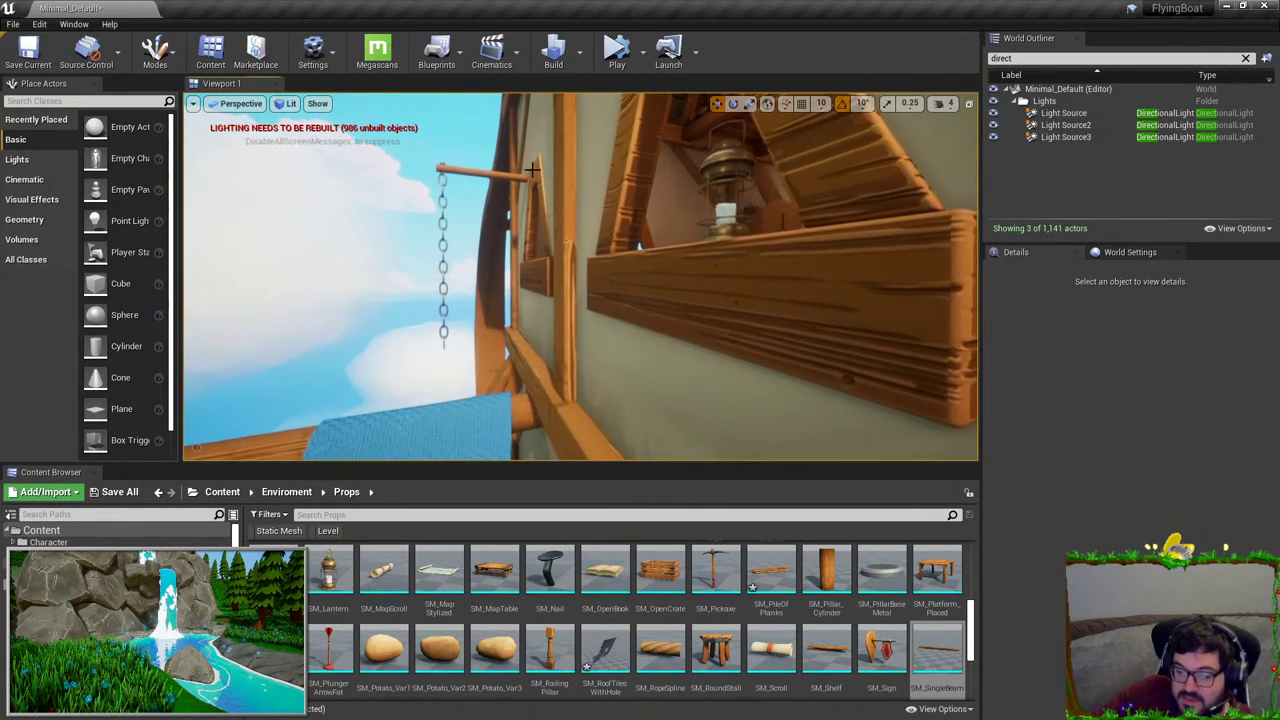
right_click_drag(556, 250, 630, 254)
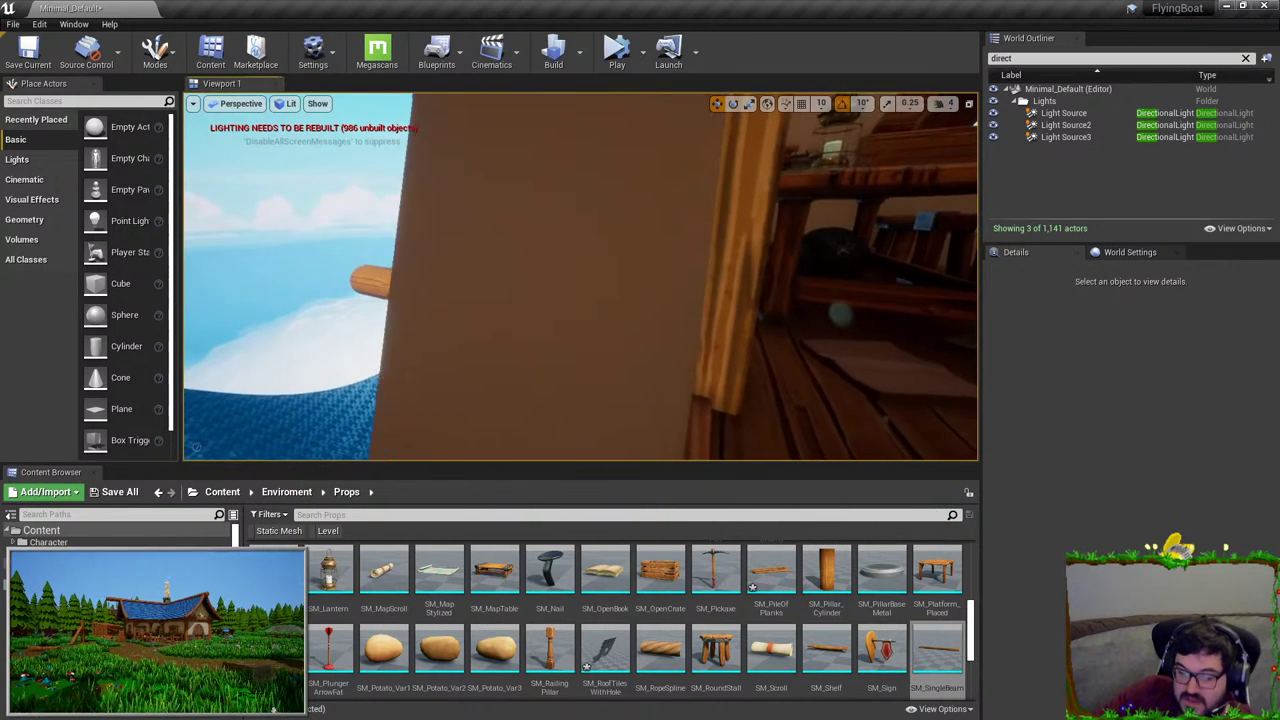
left_click(630, 254)
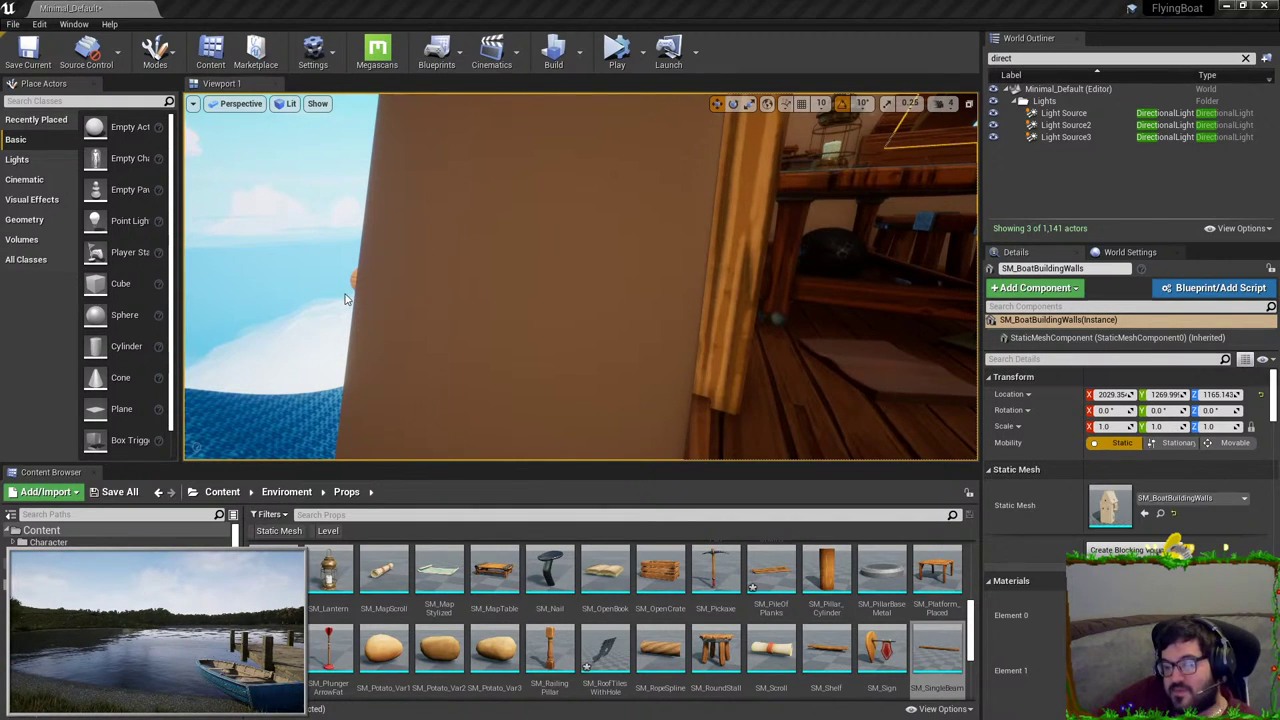
right_click_drag(714, 427, 784, 385)
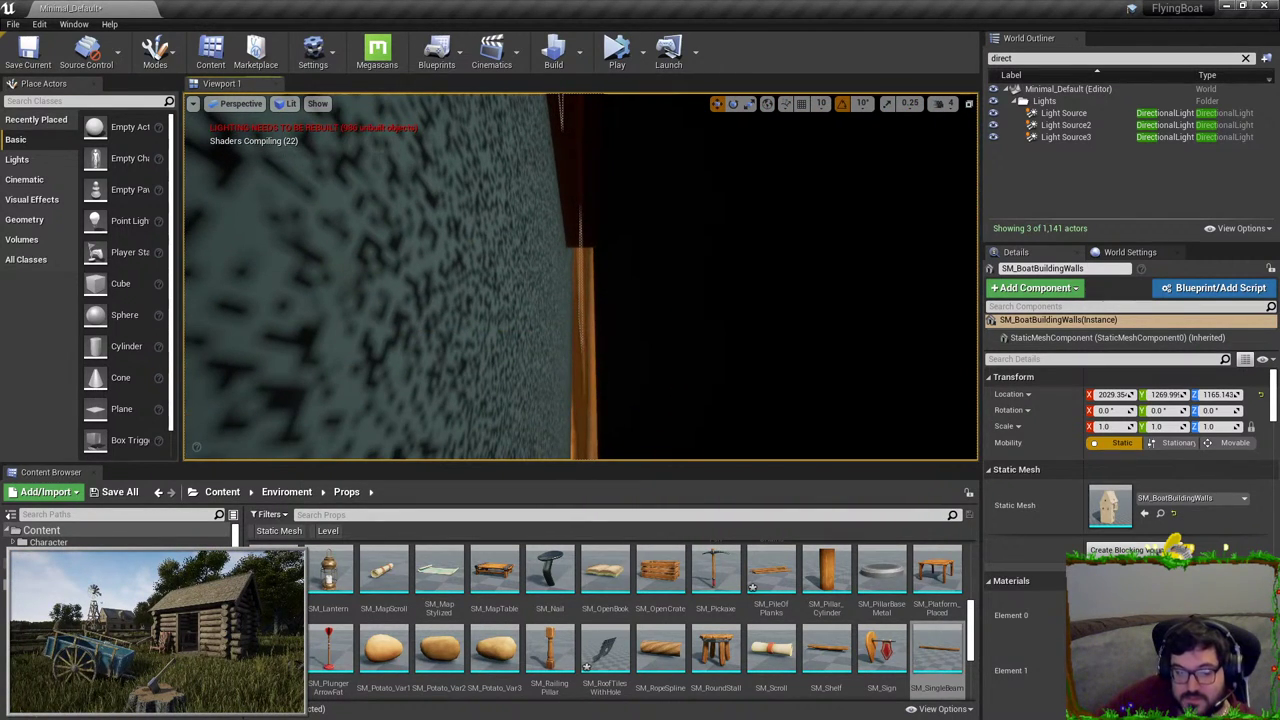
right_click_drag(784, 385, 780, 420)
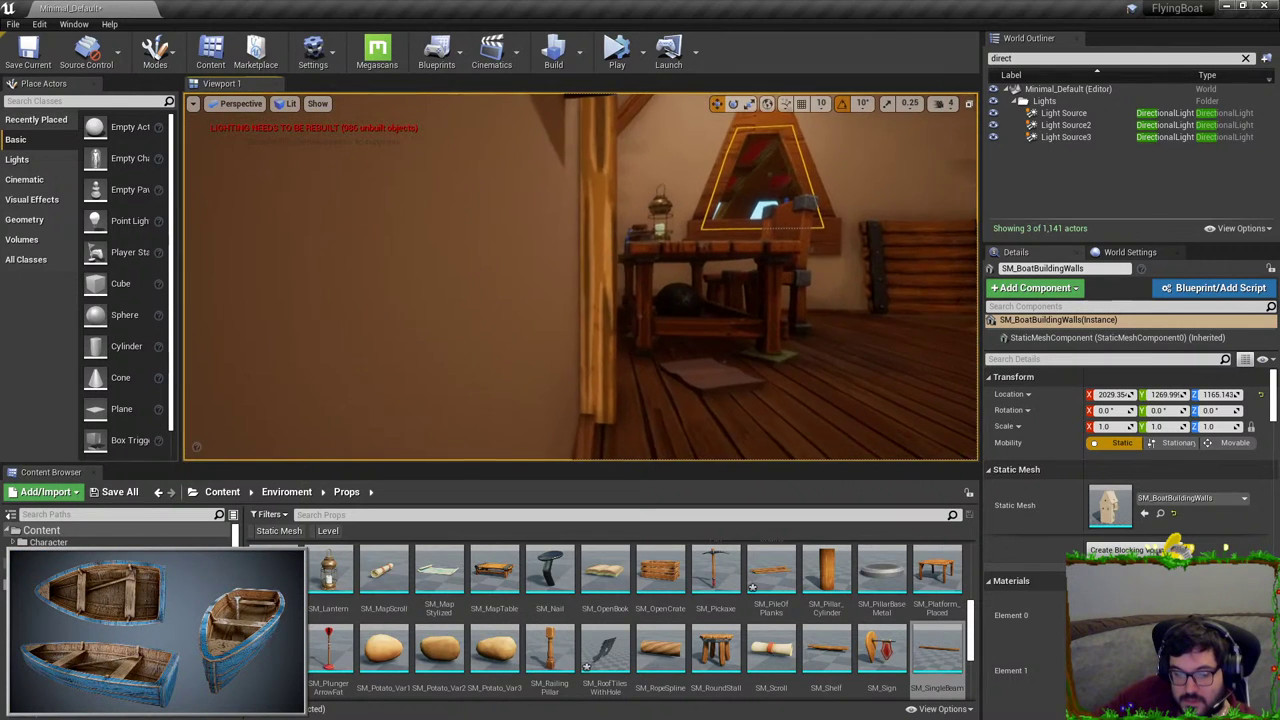
right_click_drag(660, 280, 589, 313)
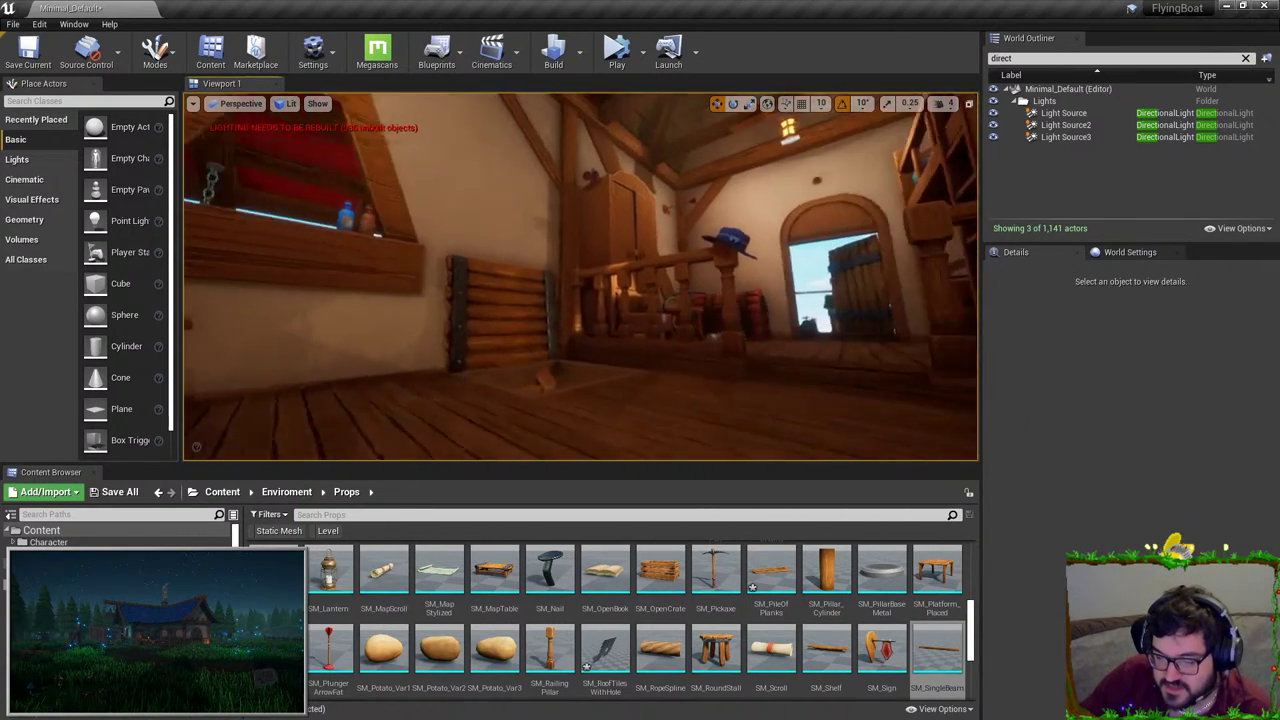
right_click_drag(580, 277, 880, 205)
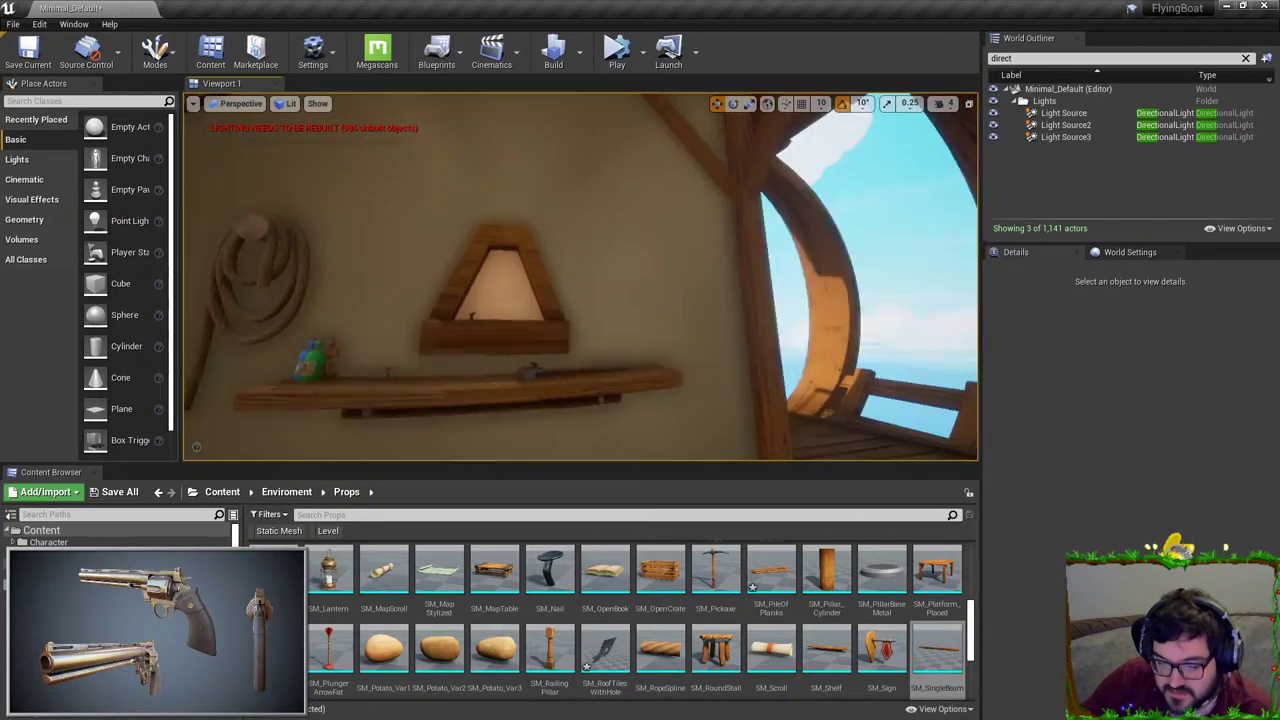
Step: Create a new material instance from the skirting beam's wood material, MI_WoodTiling_Inst_Inst
right_click_drag(580, 277, 620, 285)
left_click(590, 300)
left_click(640, 295)
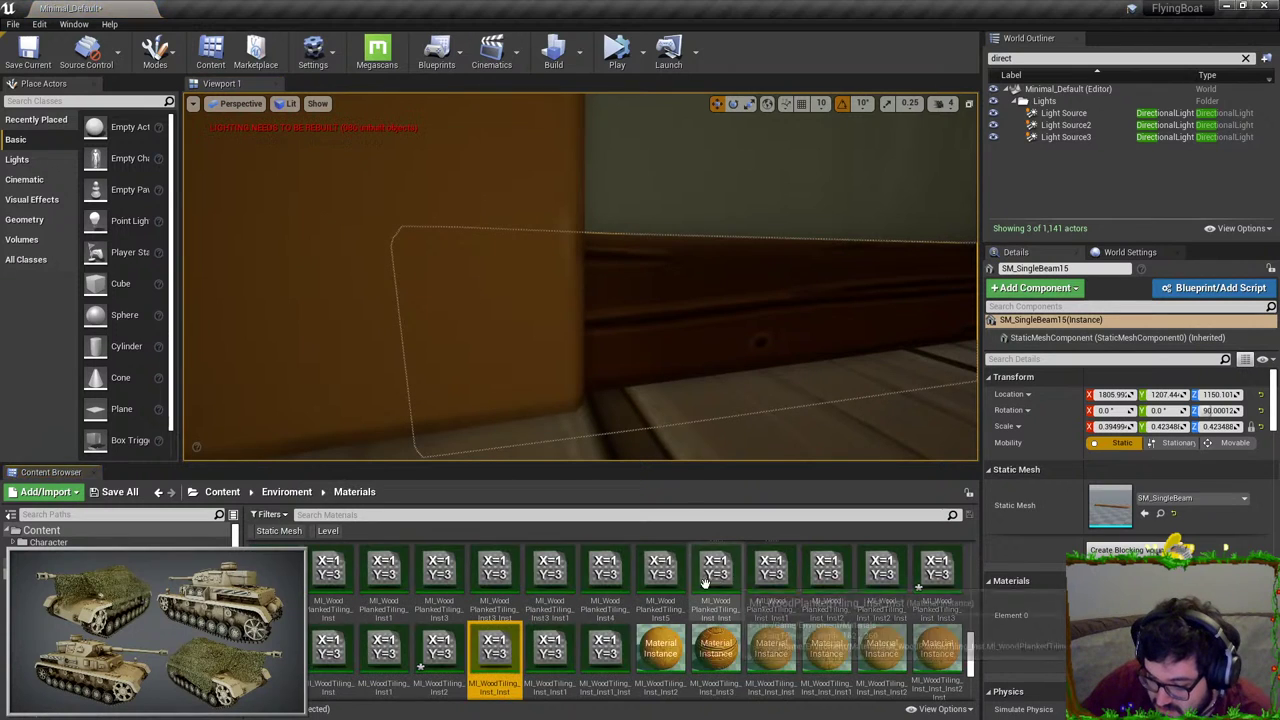
right_click(506, 640)
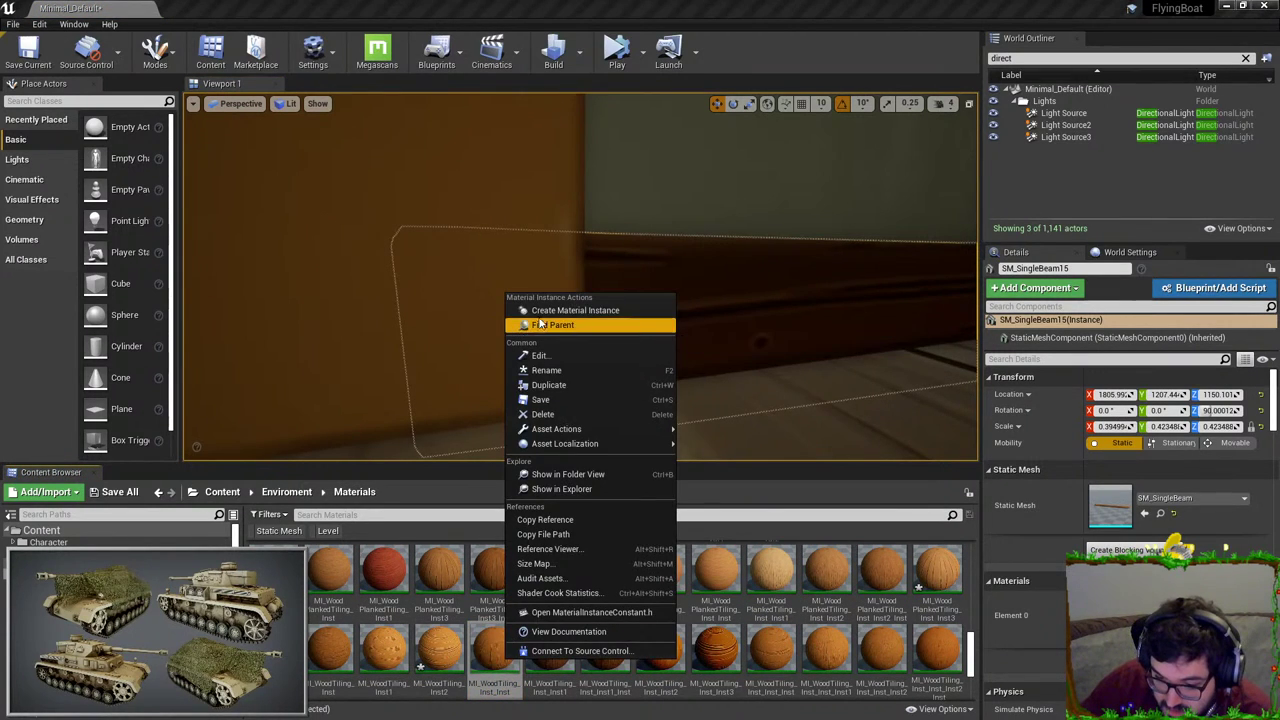
left_click(575, 310)
Step: Add the adjoining skirting beam to the selection and assign the new wood material instance to both beams
right_click_drag(640, 306, 540, 306)
left_click(621, 306, "ctrl")
right_click_drag(621, 306, 700, 336)
left_click_drag(388, 654, 360, 638)
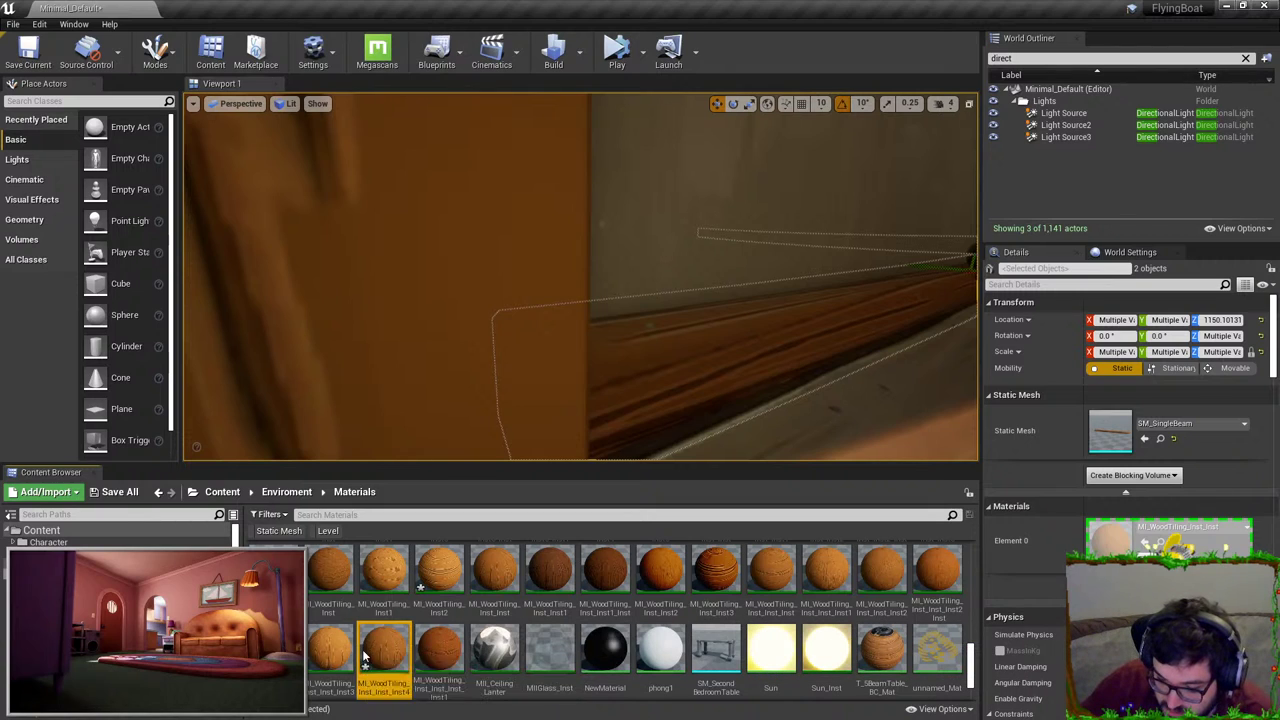
left_click(1160, 541)
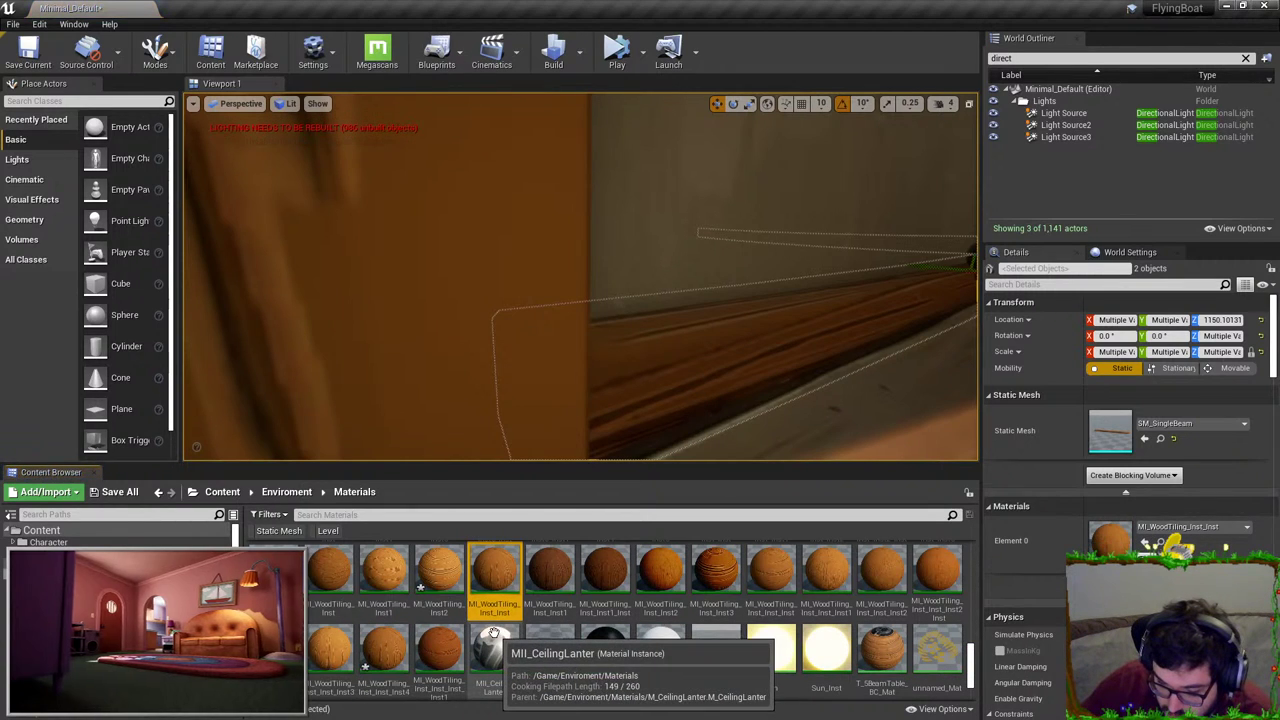
left_click_drag(390, 648, 396, 650)
left_click_drag(1110, 540, 1110, 540)
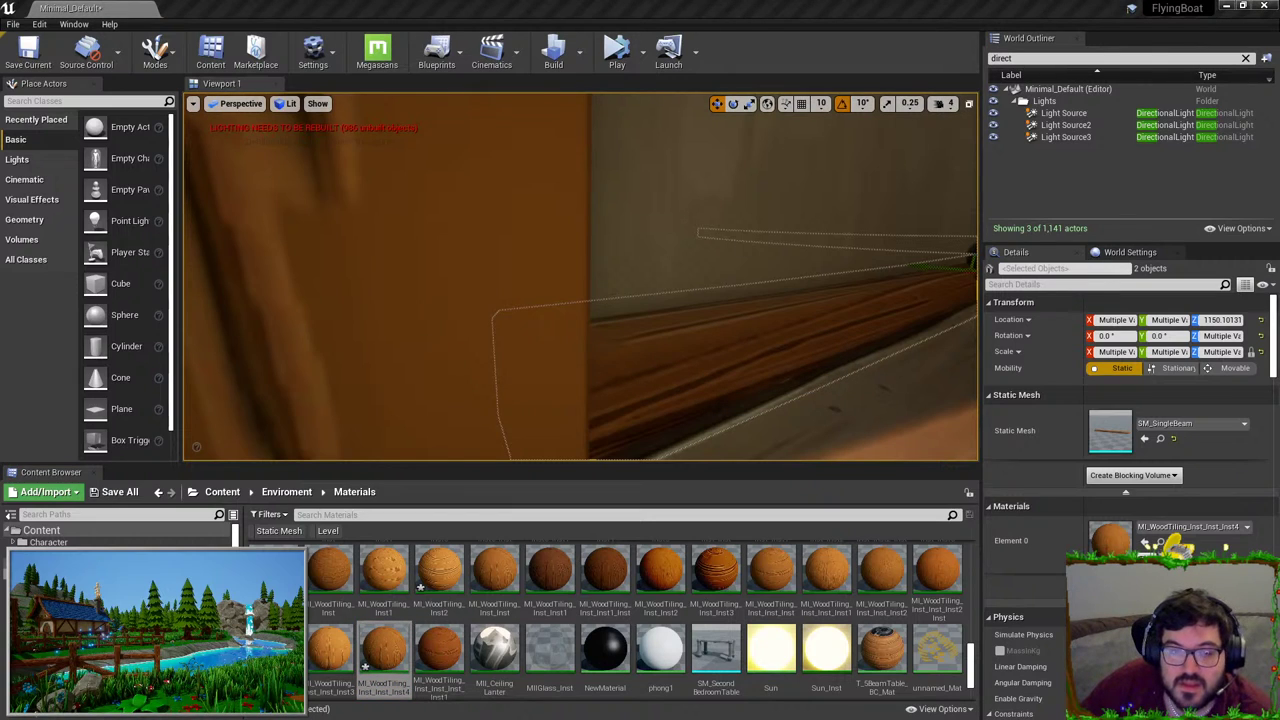
left_click(584, 196)
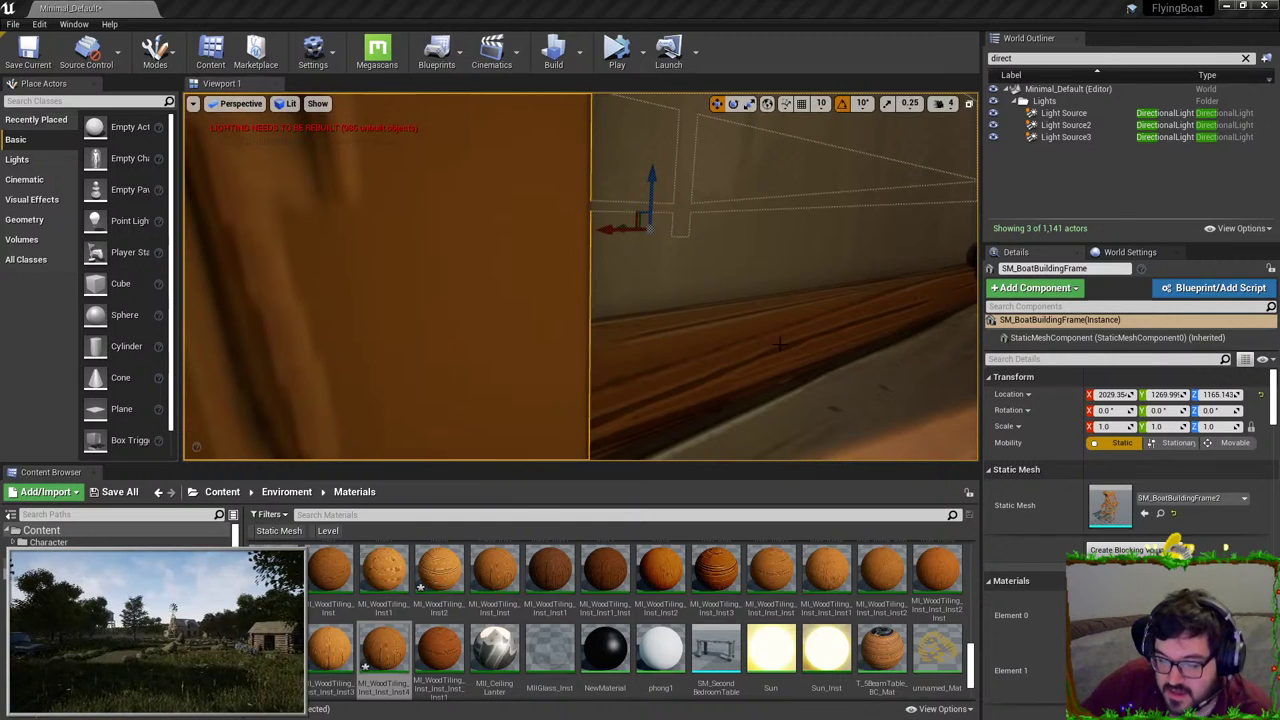
left_click(745, 358)
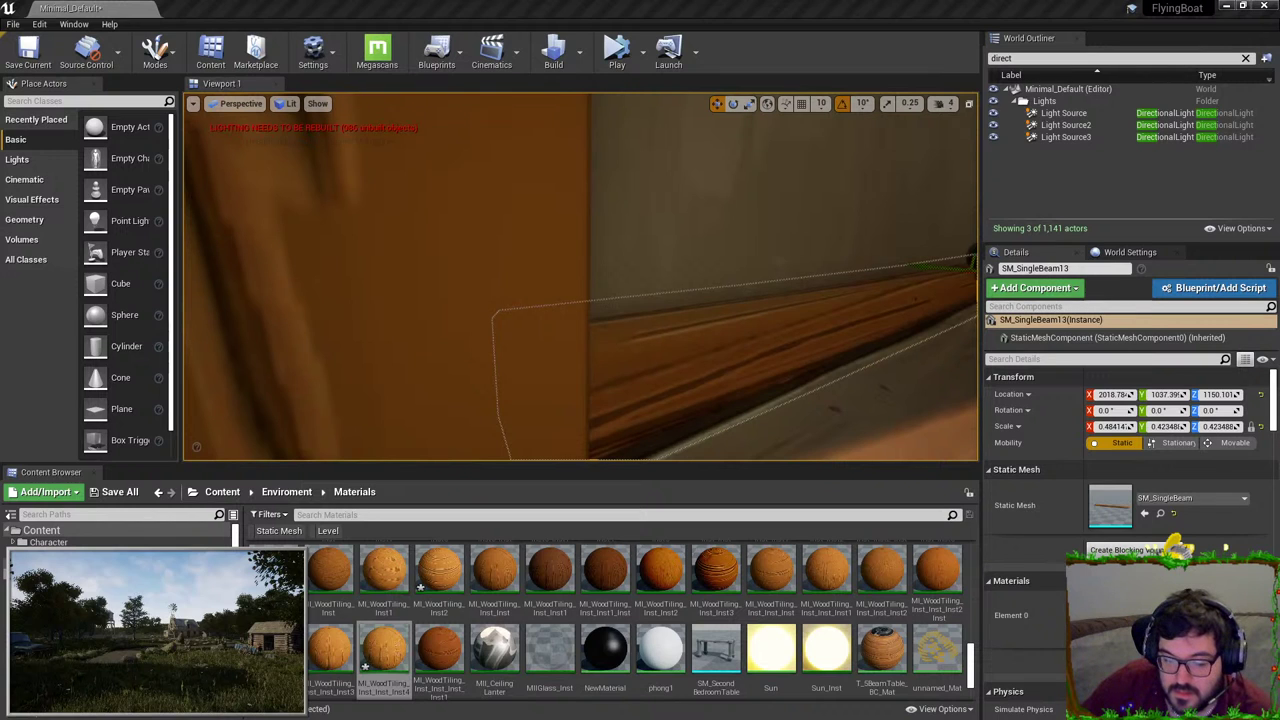
key("Escape")
Step: Duplicate the side-wall skirting beam and move the copy to the cabin's opposite side wall by the upright planks, at about X 2250
scroll(743, 340, "down", 3)
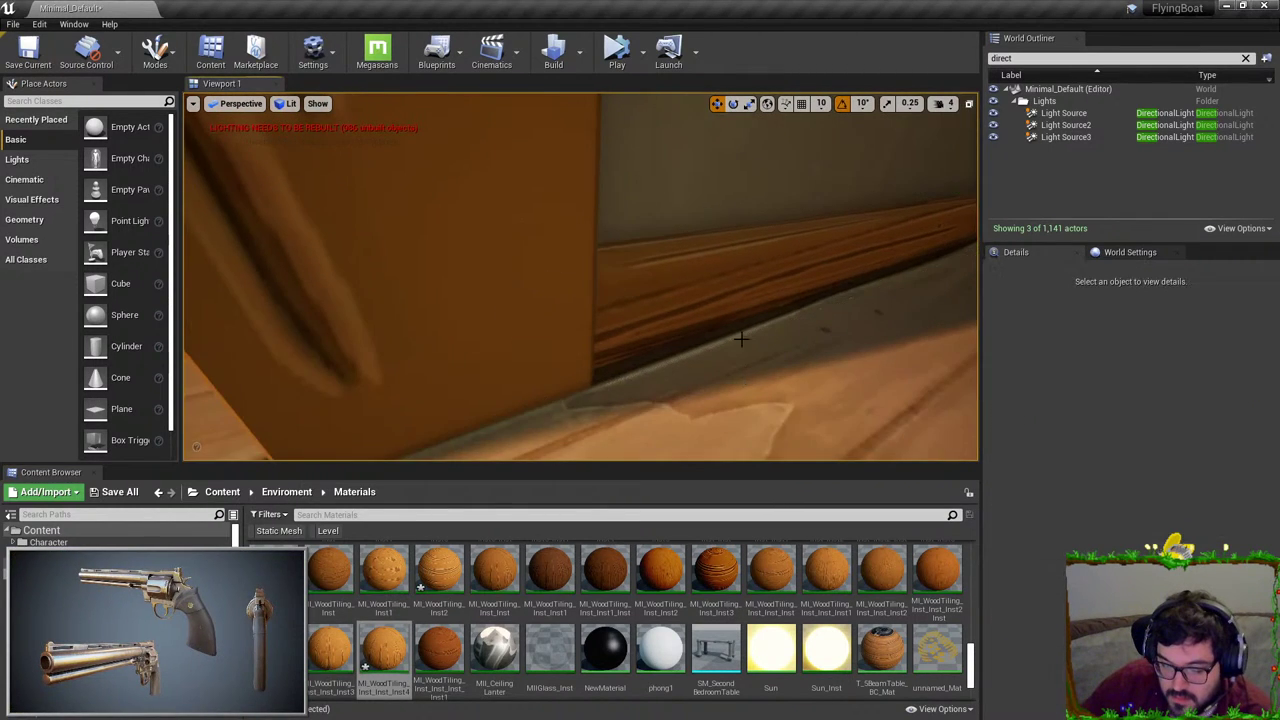
key("s")
right_click_drag(743, 340, 935, 325)
key("w")
left_click(765, 306)
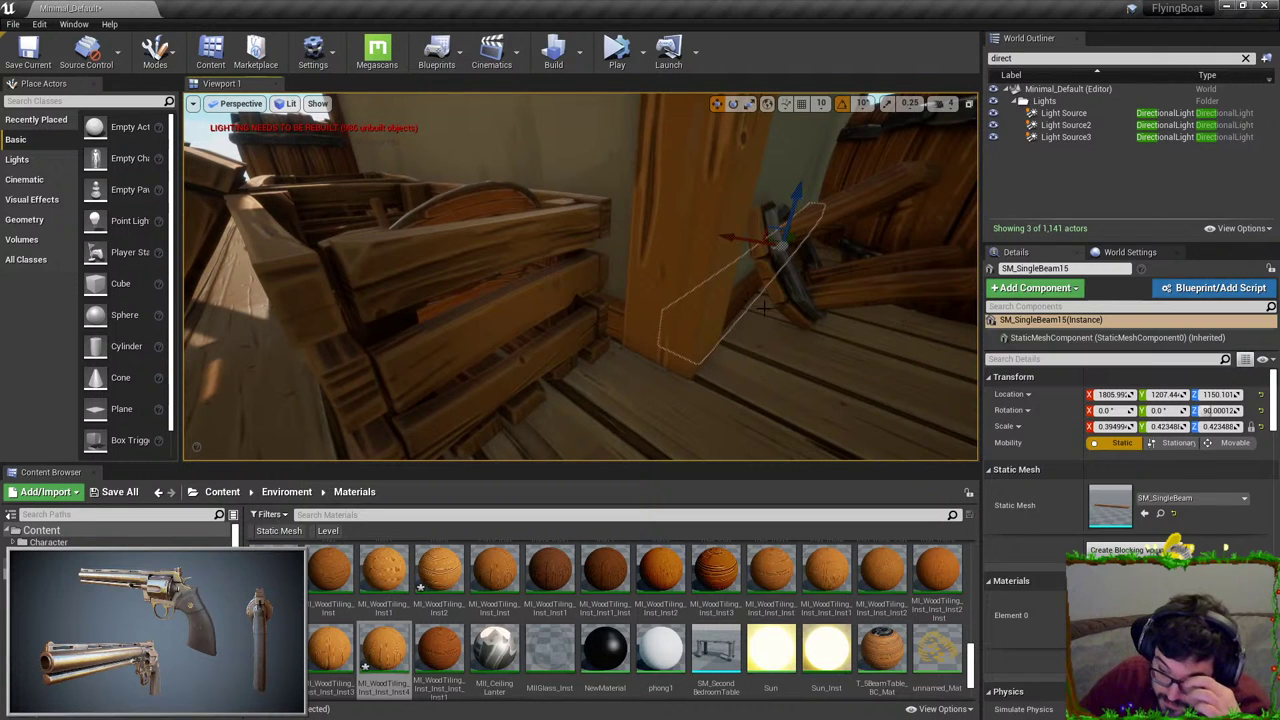
right_click_drag(779, 312, 840, 243)
left_click_drag(666, 315, 560, 299, "alt")
right_click_drag(560, 299, 704, 253)
key("s")
left_click_drag(704, 253, 648, 270)
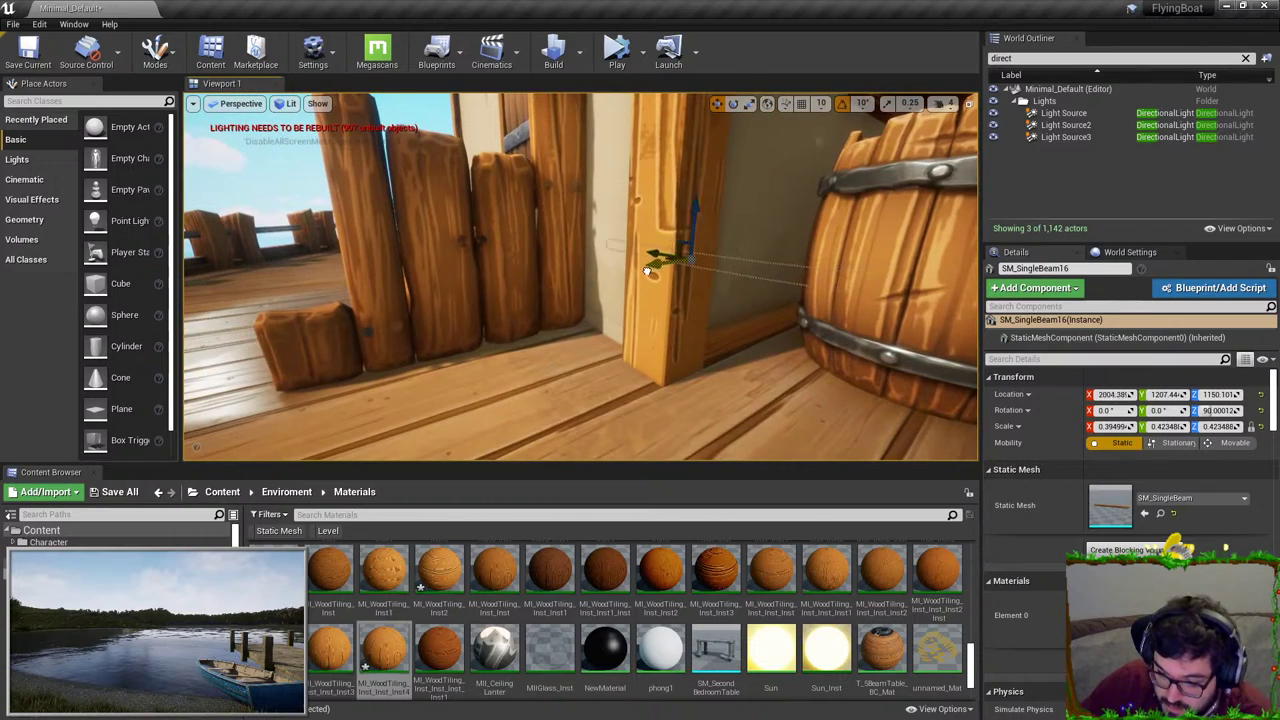
left_click_drag(481, 284, 423, 287)
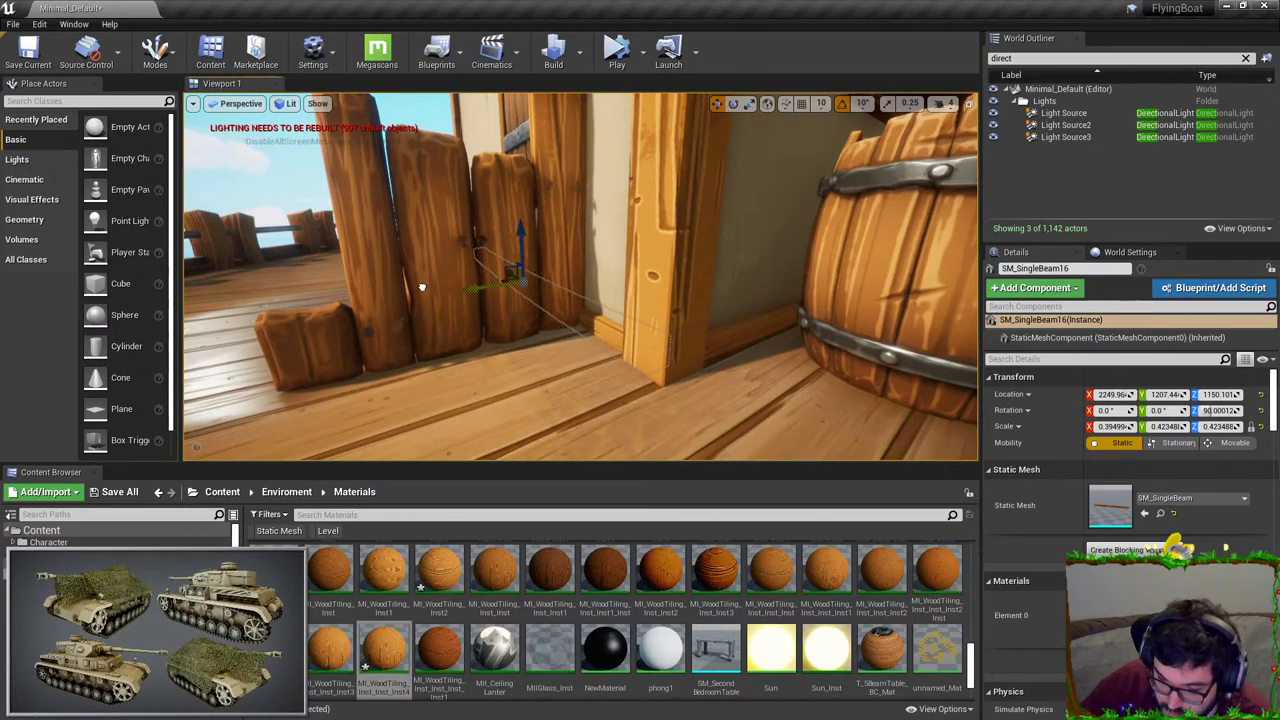
key("Escape")
Step: Duplicate the skirting beam on the wall at Y 1037 and place the copy on the opposite end wall, at about Y 1441, Z 1180
right_click_drag(433, 283, 466, 287)
key("w")
key("s")
key("ctrl+z")
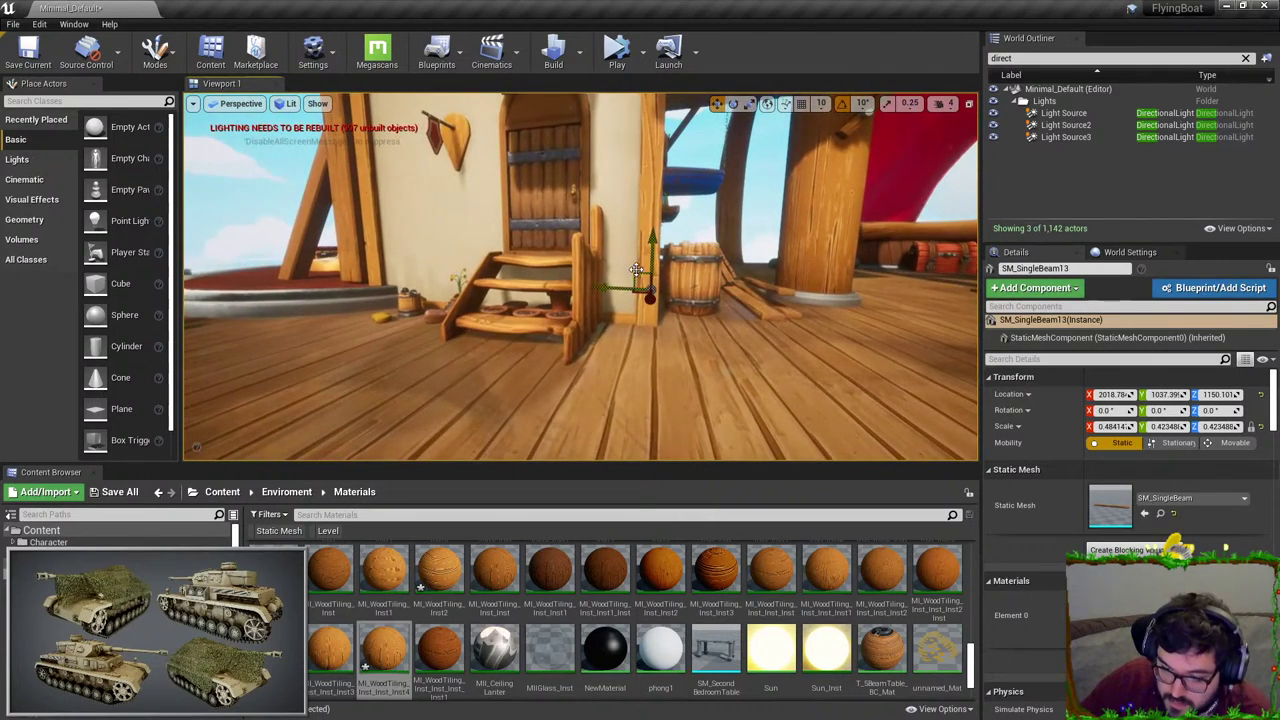
left_click_drag(638, 273, 420, 242)
right_click_drag(420, 242, 428, 236)
key("w")
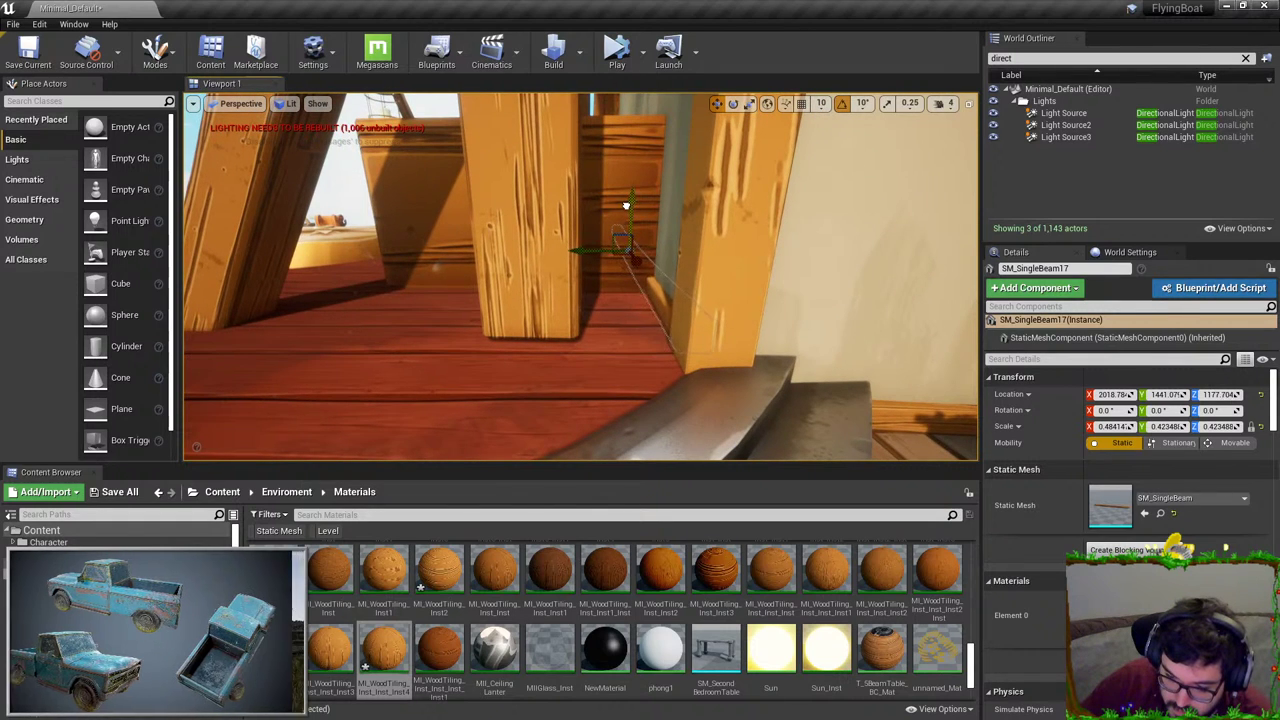
key("Escape")
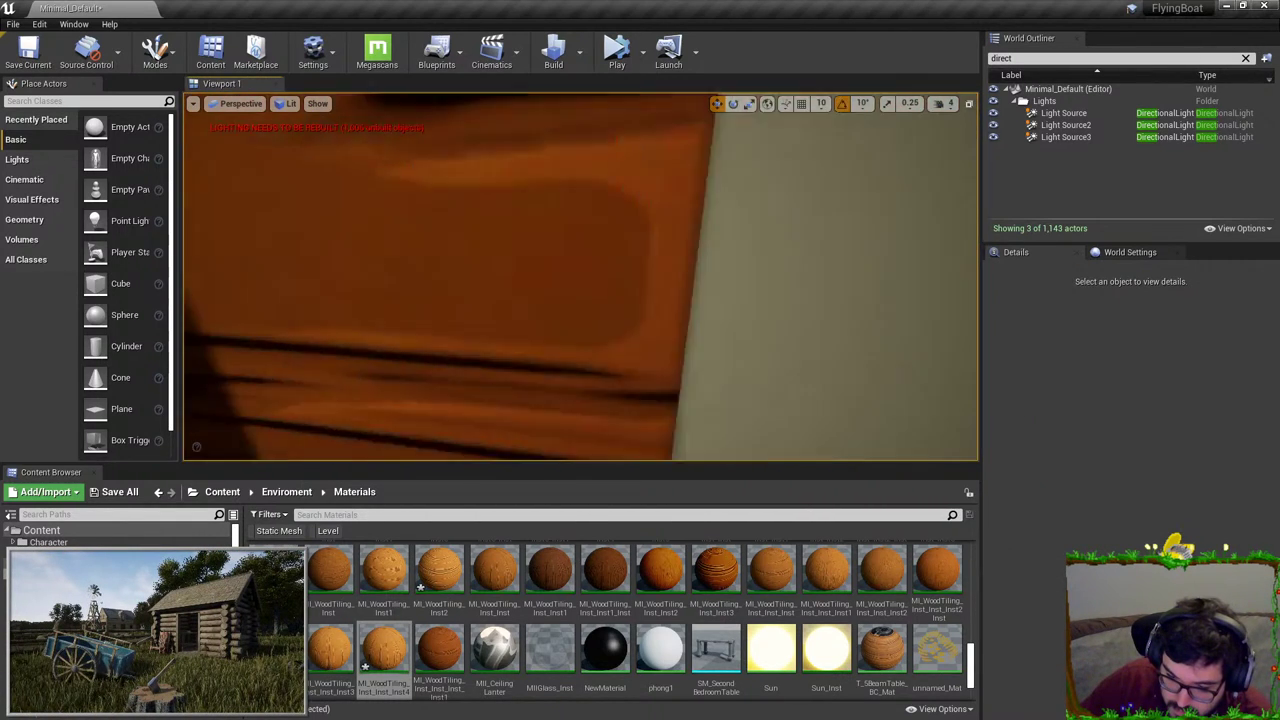
Step: Inspect the fit of the copied end-wall beam from inside and outside the cabin, around the rope-wrapped post
left_click(686, 306)
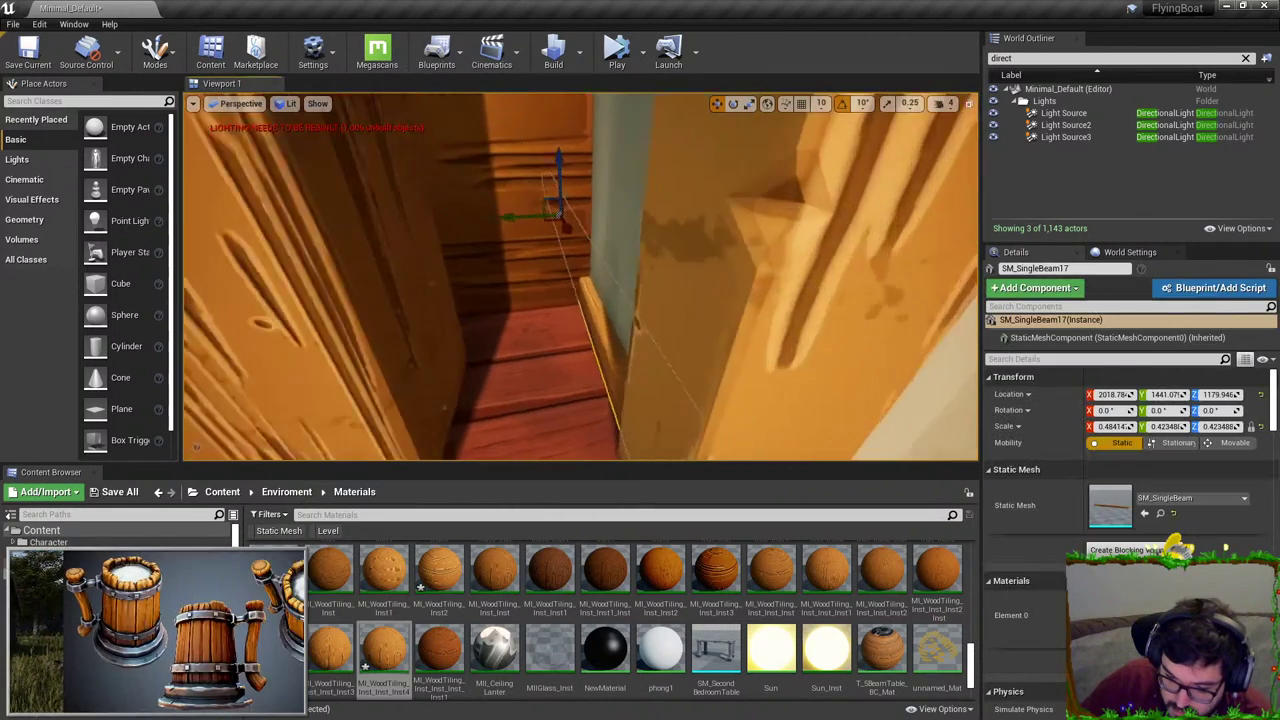
key("f")
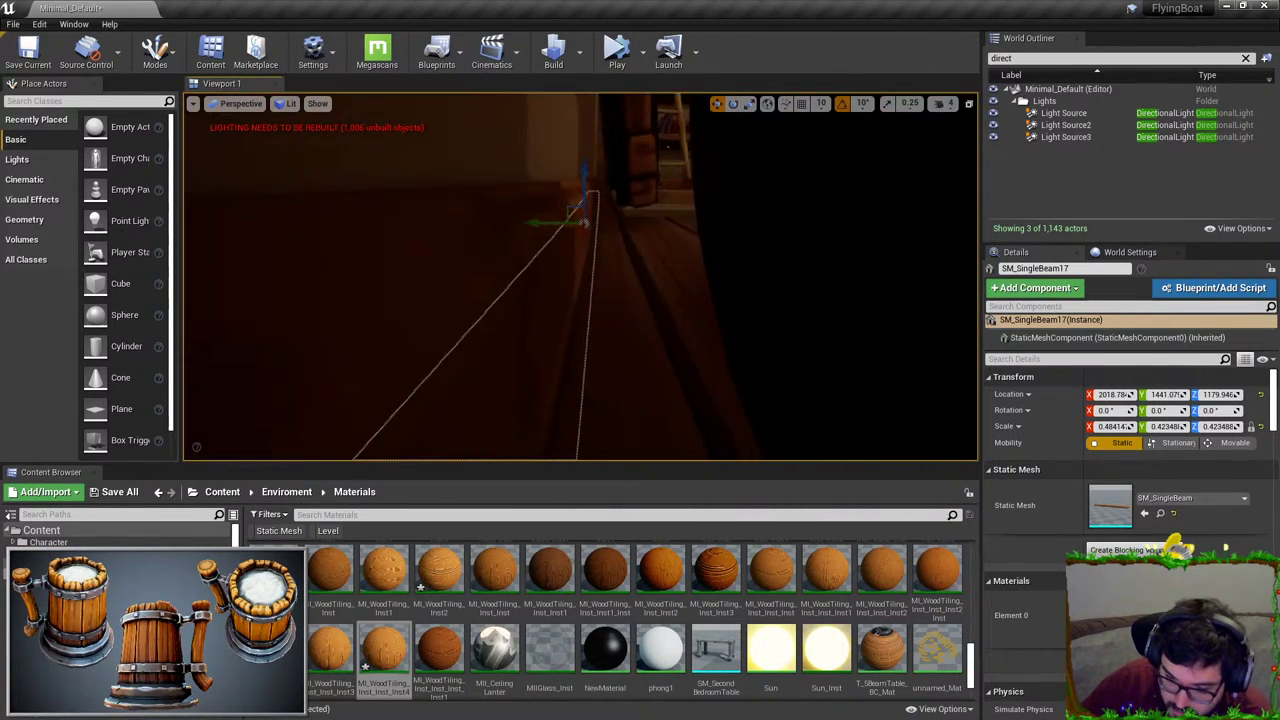
right_click_drag(686, 306, 580, 380)
key("Escape")
left_click(528, 265)
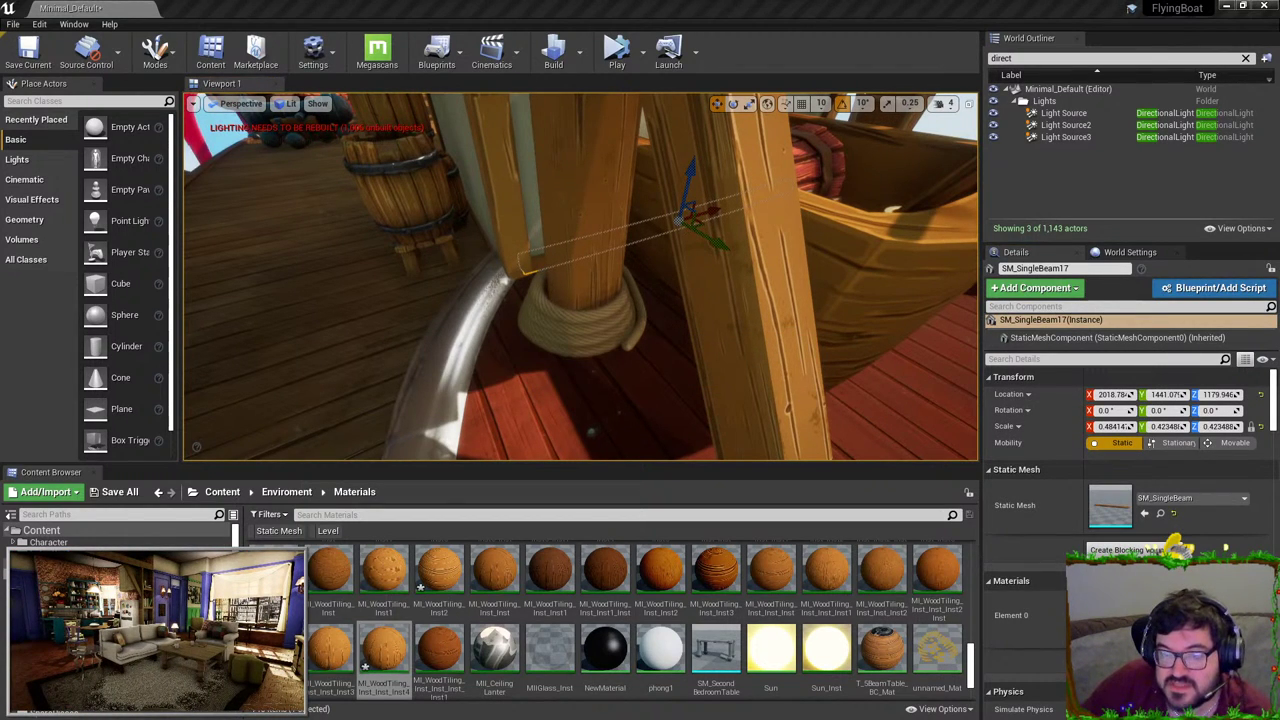
right_click_drag(580, 280, 625, 330)
key("Escape")
left_click(740, 240)
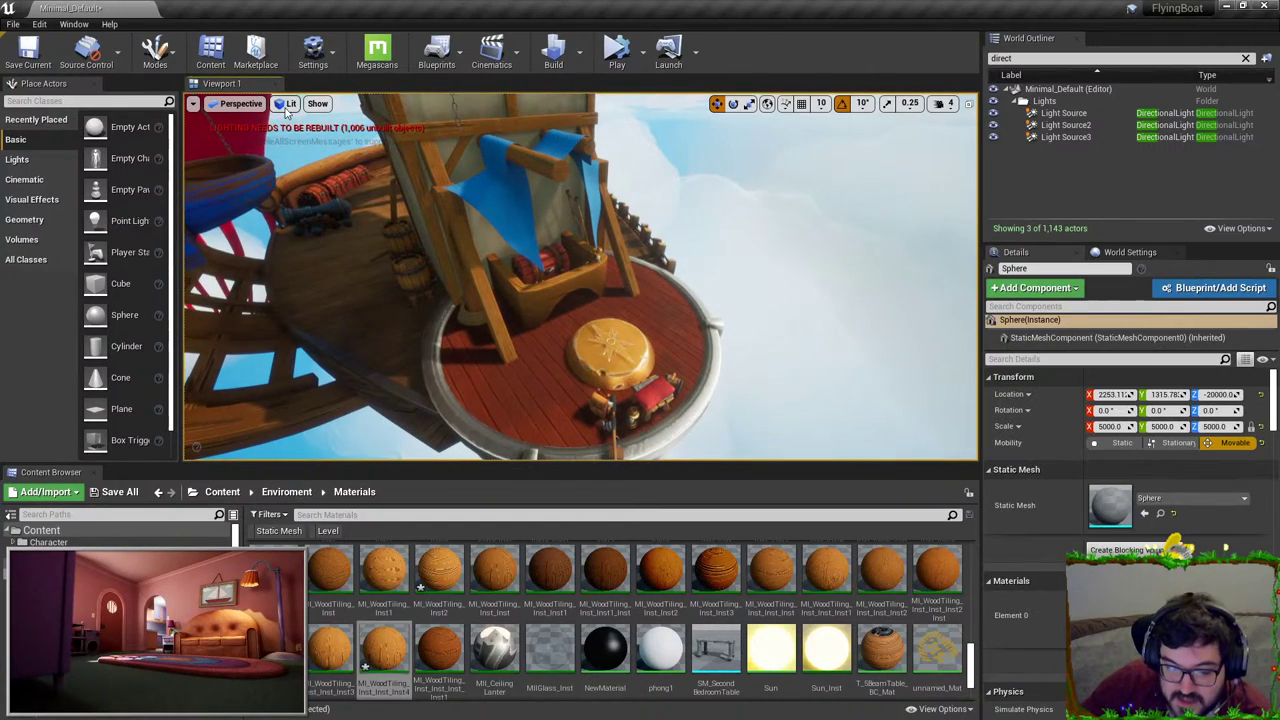
Step: Switch the viewport to Brush Wireframe and examine the ship's geometry from outside and inside the hull
left_click(287, 104)
right_click_drag(560, 280, 580, 200)
right_click_drag(580, 280, 575, 328)
left_click(287, 104)
left_click(324, 164)
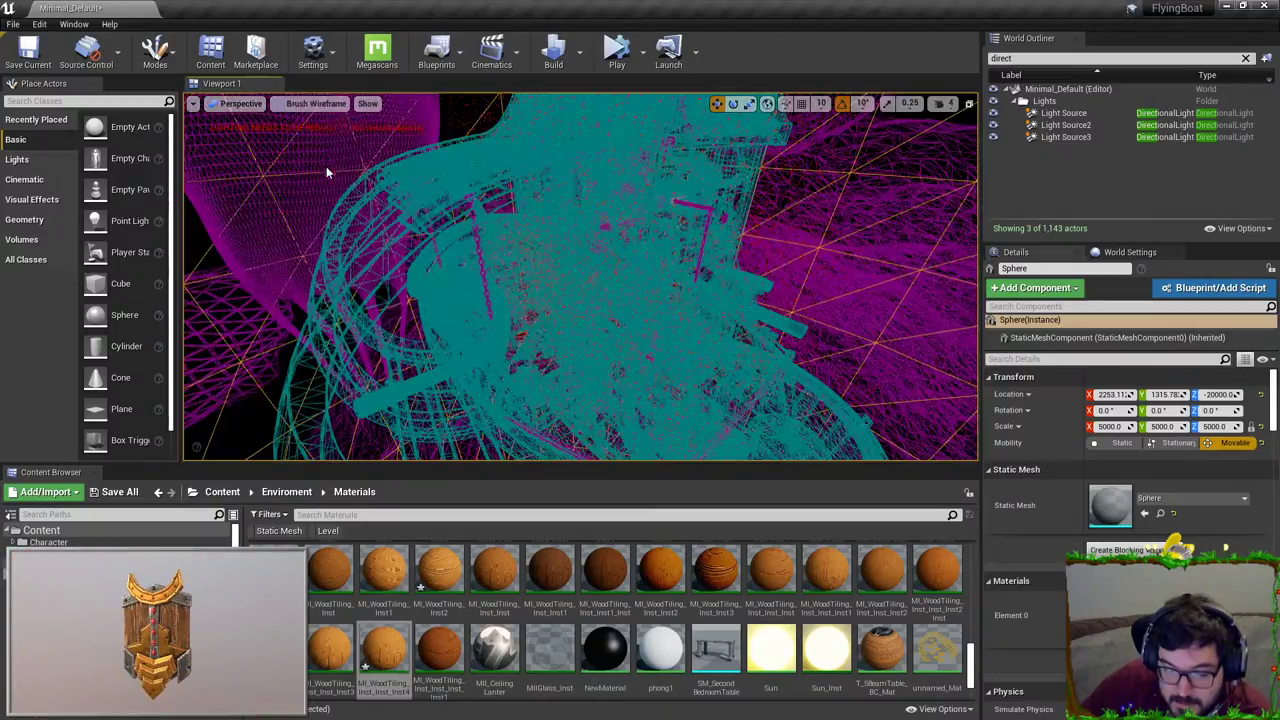
mouse_move(326, 171)
right_mouse_down()
mouse_move(355, 190)
mouse_move(350, 205)
mouse_move(405, 220)
mouse_move(460, 205)
mouse_move(510, 270)
mouse_move(545, 245)
mouse_move(351, 170)
mouse_move(354, 192)
mouse_move(290, 180)
mouse_move(385, 196)
mouse_move(363, 219)
mouse_move(370, 240)
right_mouse_up()
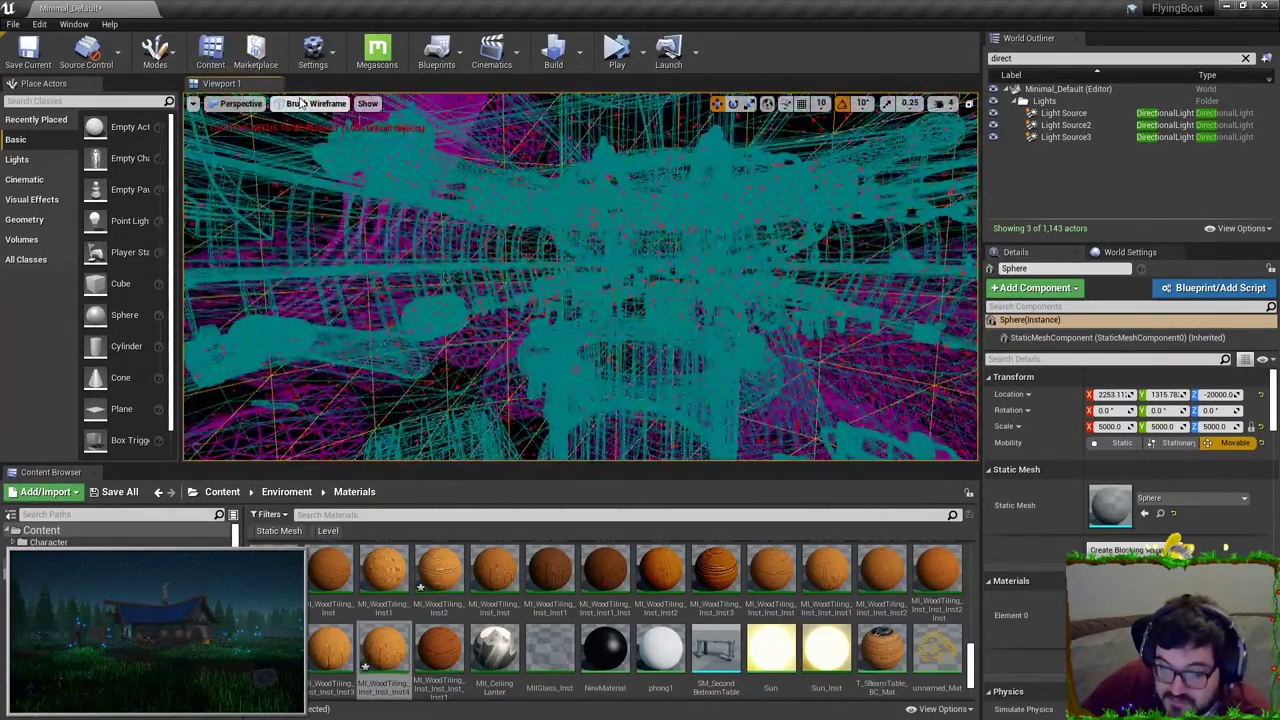
Step: Return the viewport to Lit and look over the lower-deck dining area
left_click(300, 104)
left_click(315, 137)
right_click_drag(490, 228, 591, 280)
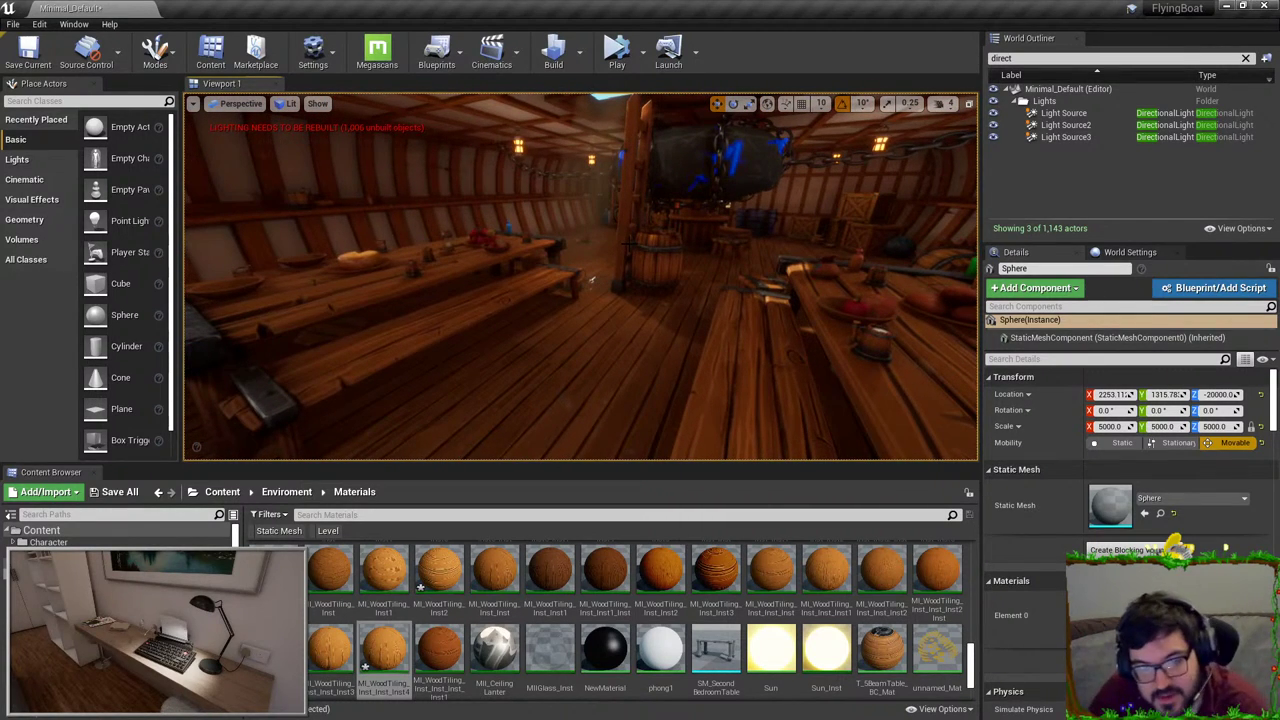